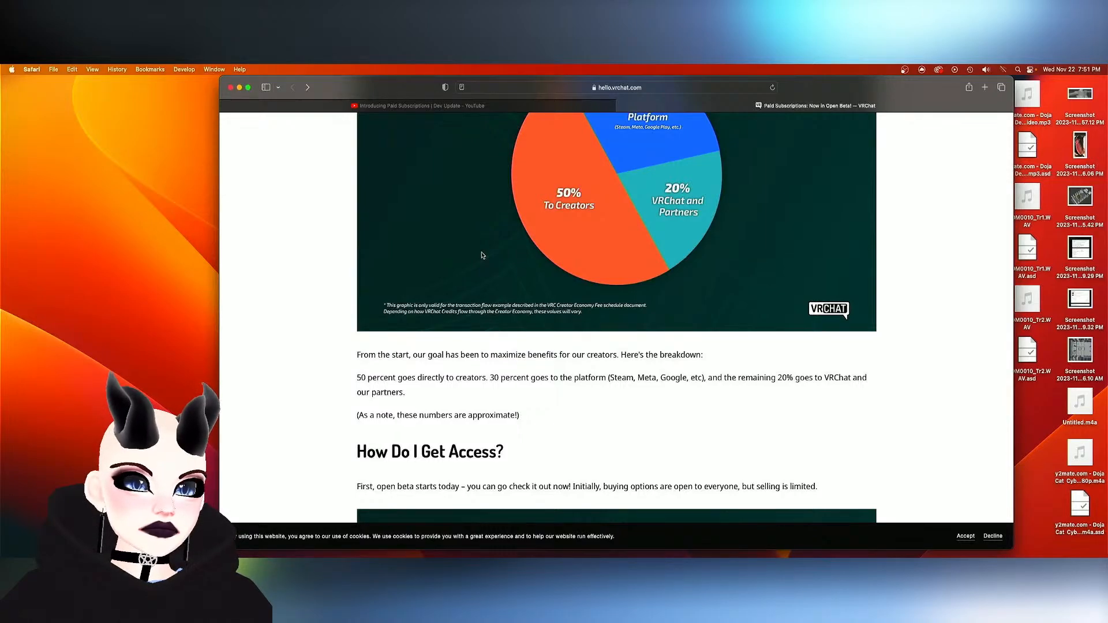
- Skim the rest of the Paid Subscriptions blog post, from the revenue breakdown through access and future plans
scroll(482, 255, down, 4)
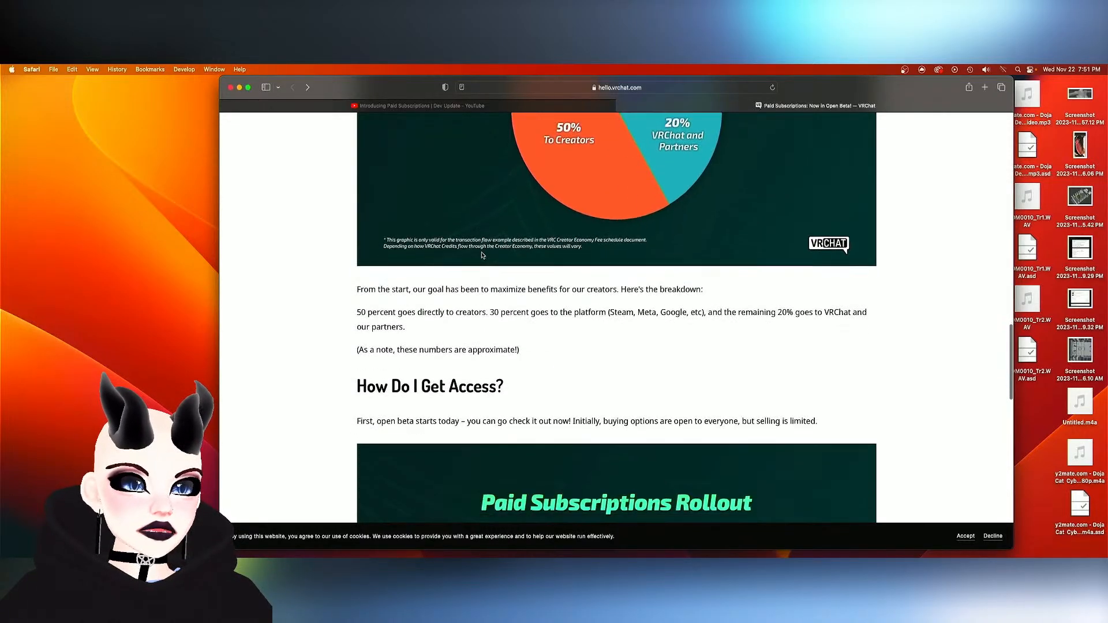
scroll(482, 255, up, 1)
scroll(483, 259, down, 8)
scroll(482, 264, down, 7)
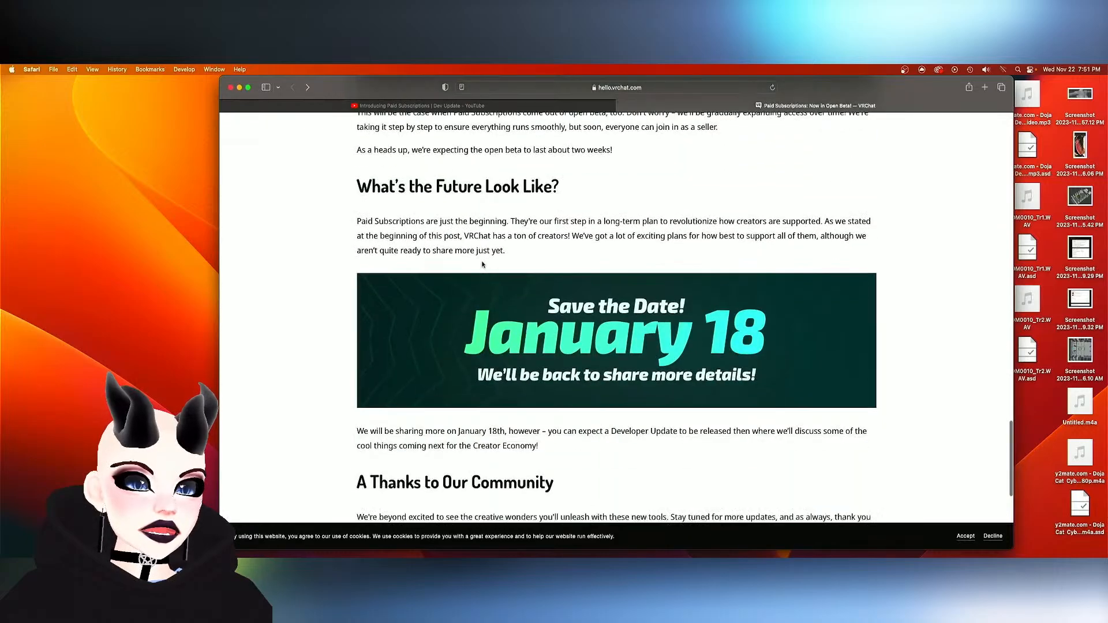
scroll(482, 265, up, 8)
- Switch to the "Introducing Paid Subscriptions | Dev Update" video on YouTube, play it and enlarge the player to theater mode
click(427, 106)
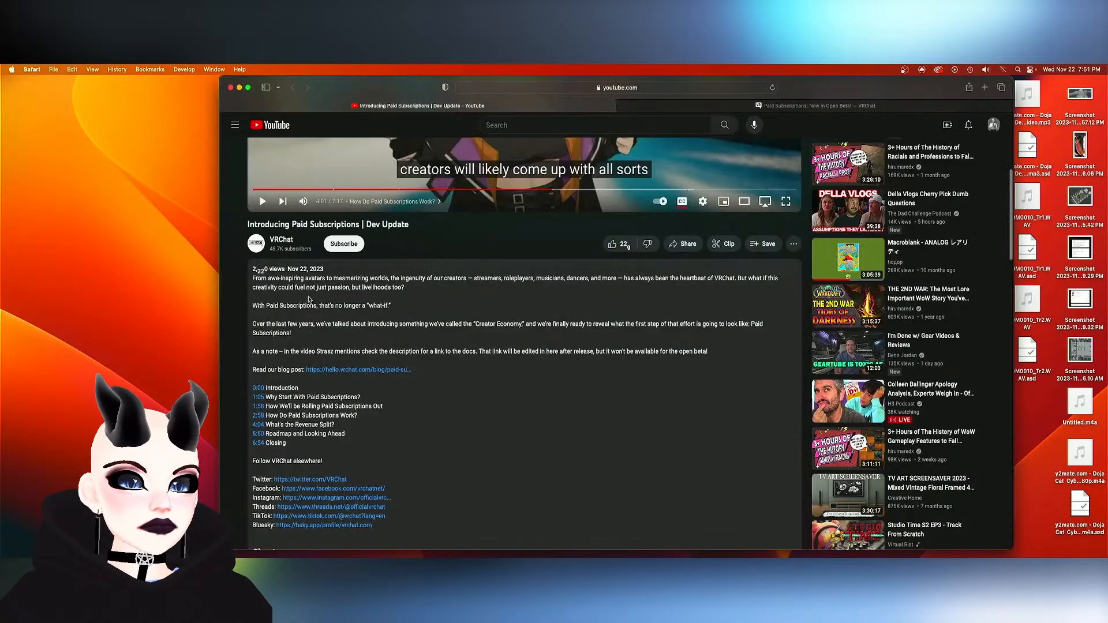
scroll(289, 217, up, 8)
scroll(288, 217, down, 1)
click(263, 467)
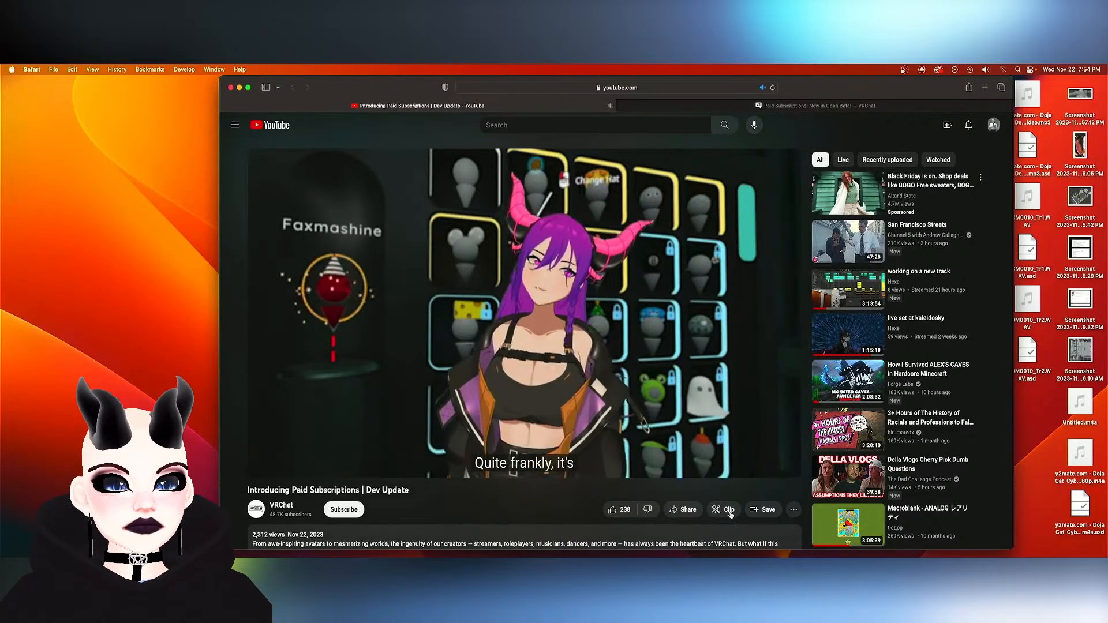
click(745, 467)
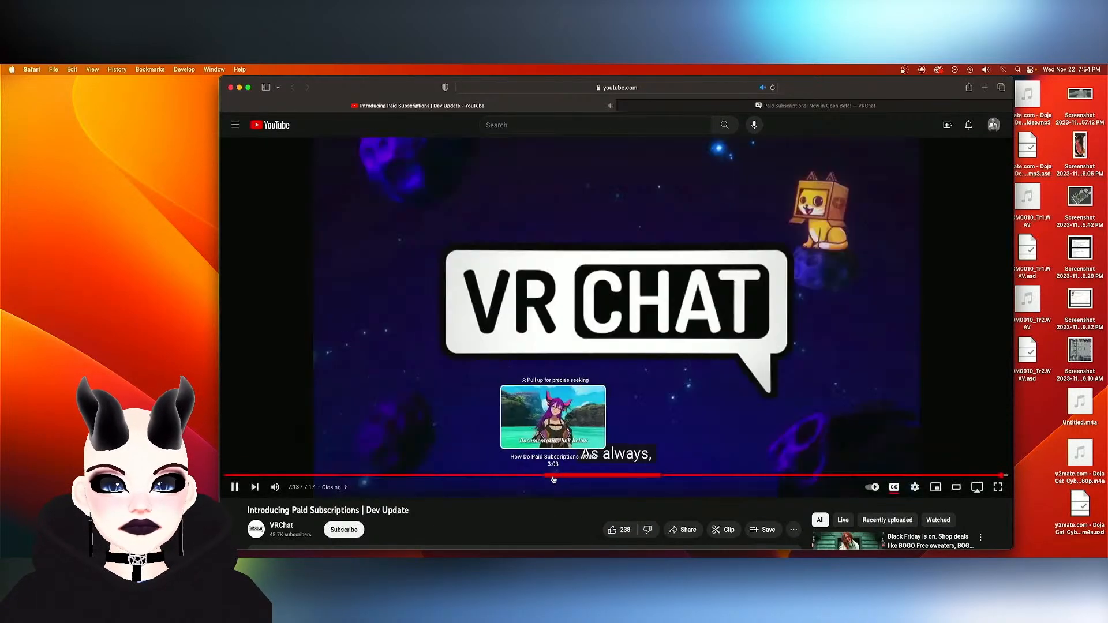
- Open VRChat's Twitter profile from the link in the video's description
scroll(393, 467, down, 3)
scroll(393, 467, down, 10)
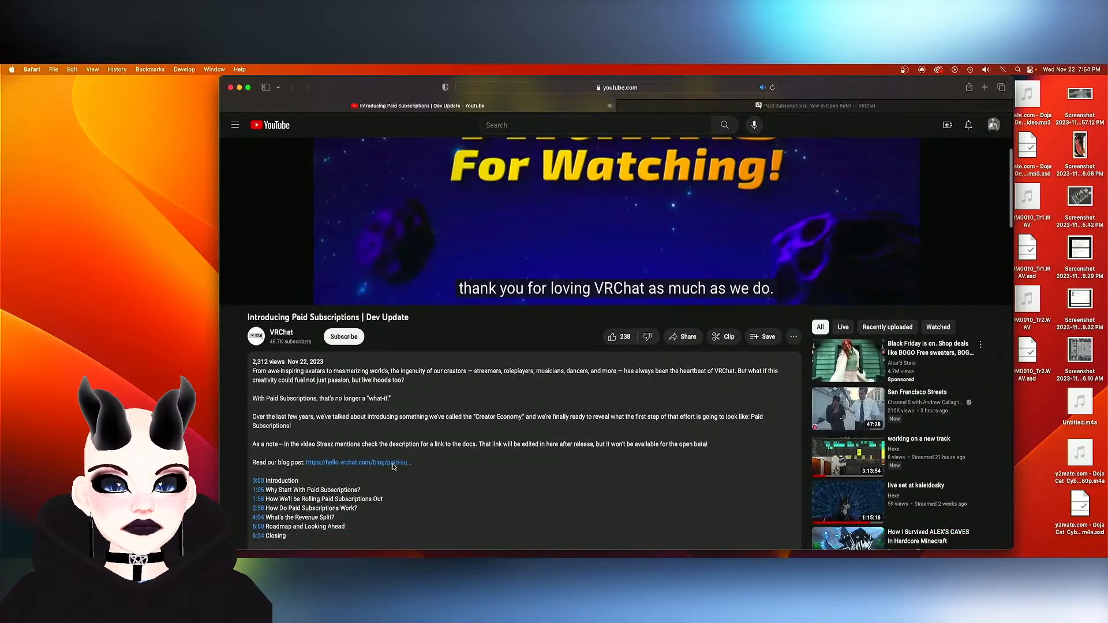
scroll(393, 466, up, 3)
scroll(393, 466, up, 5)
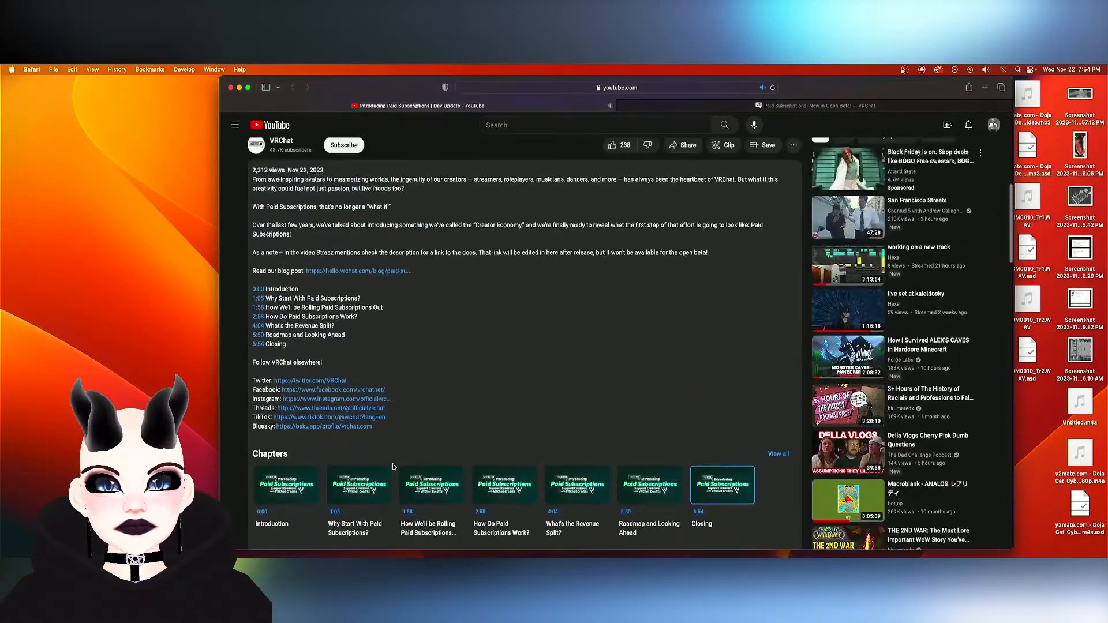
click(303, 381)
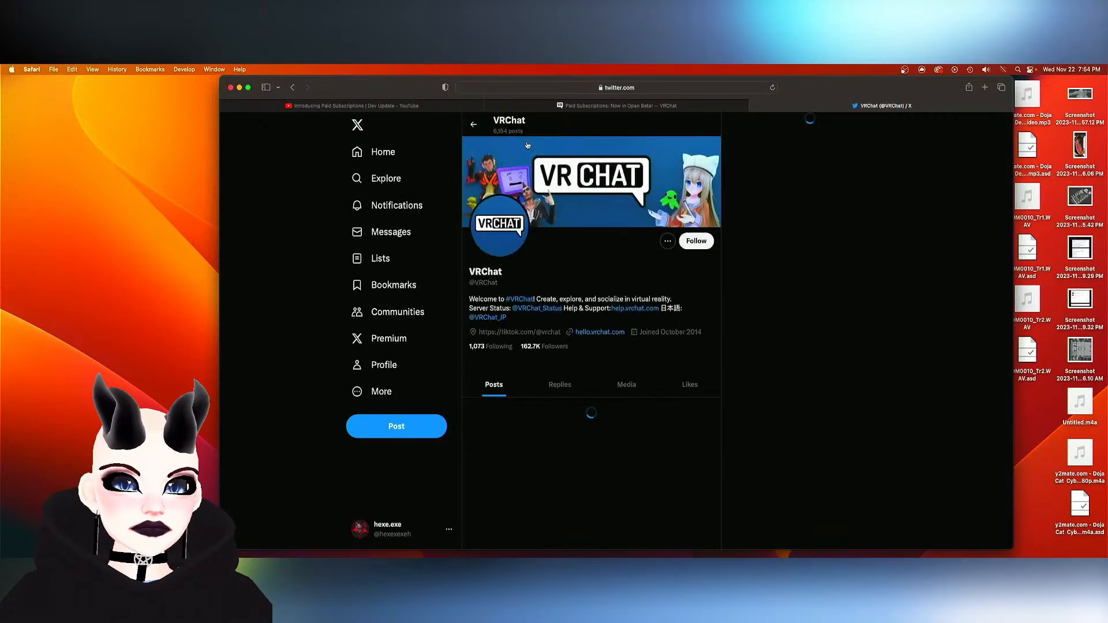
- Find VRChat's post announcing Paid Subscriptions in the Open Beta and open its thread
scroll(526, 383, down, 8)
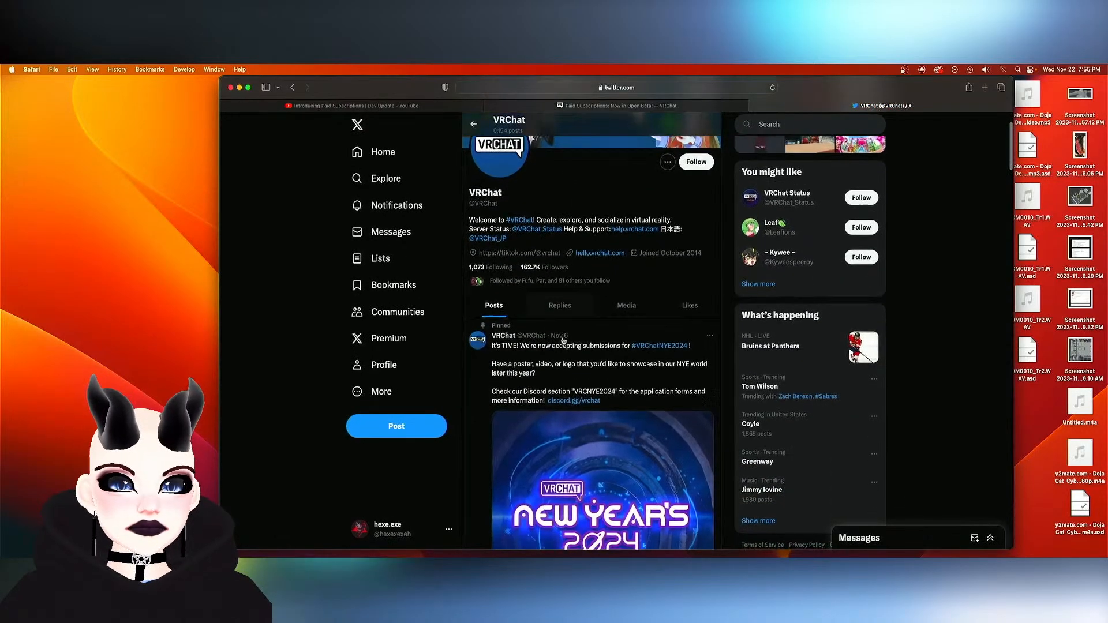
scroll(526, 383, down, 10)
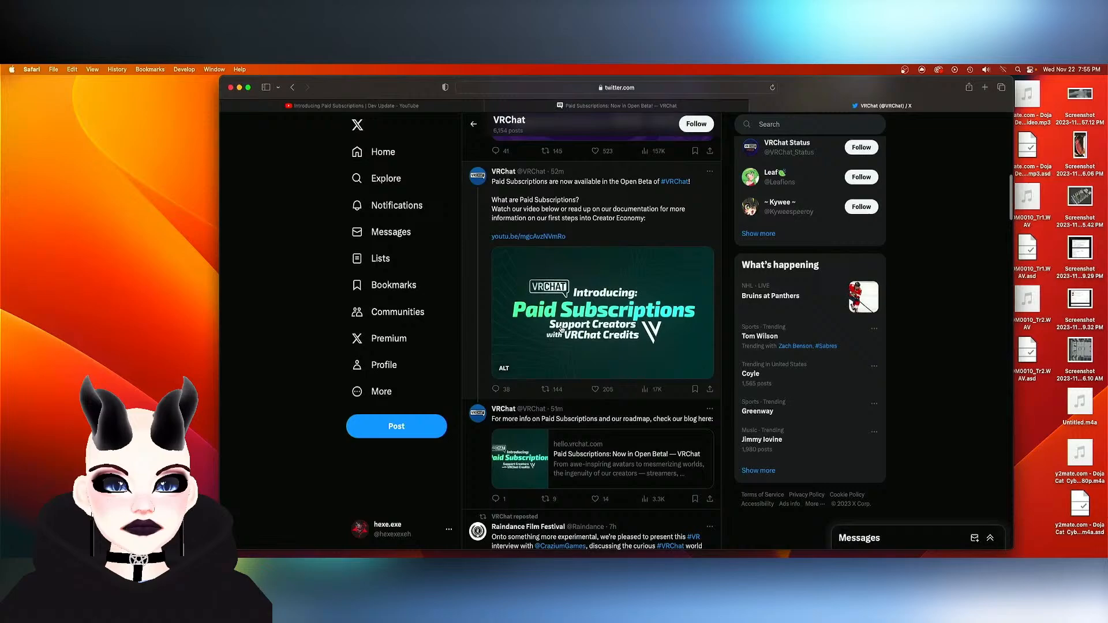
click(565, 205)
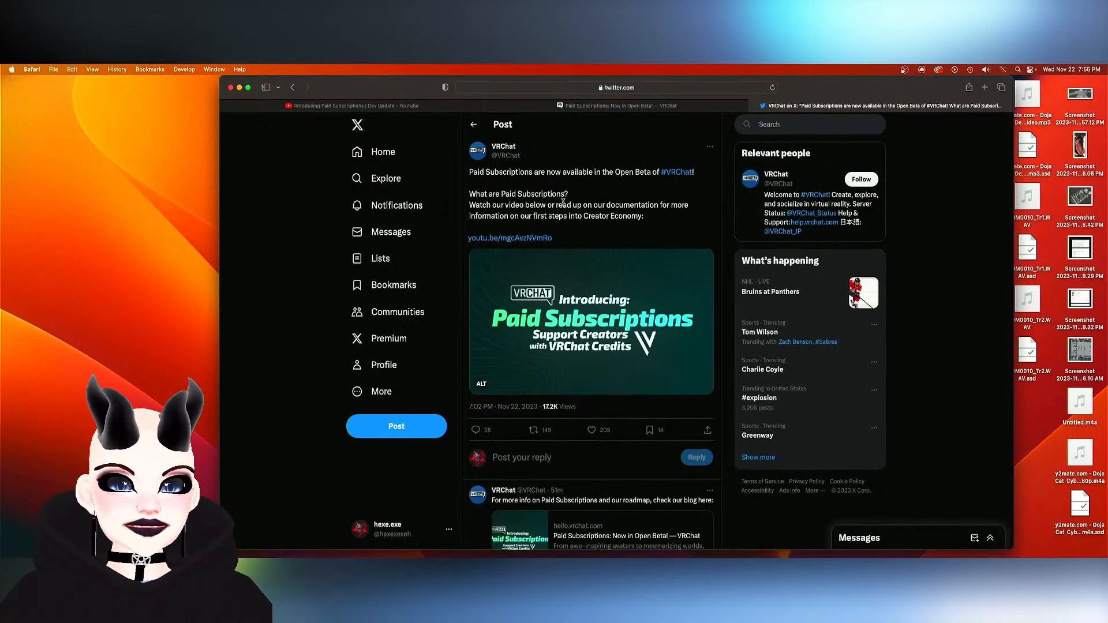
- Read the first replies under the Paid Subscriptions post for opinions on the creator revenue cut and platform fees
scroll(563, 202, down, 8)
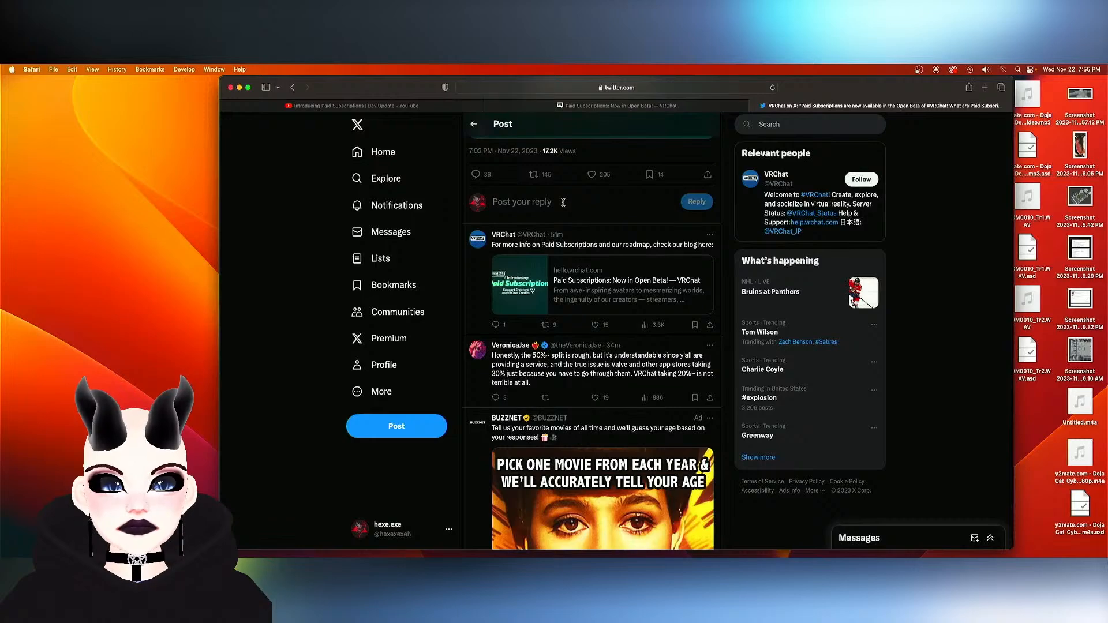
scroll(571, 226, down, 10)
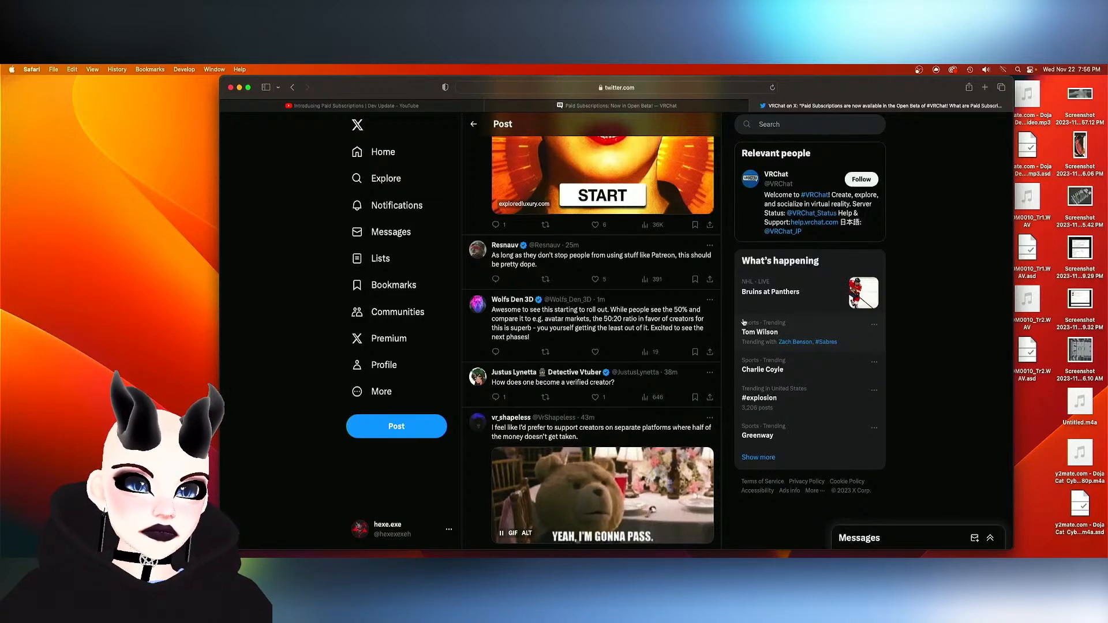
scroll(641, 321, down, 5)
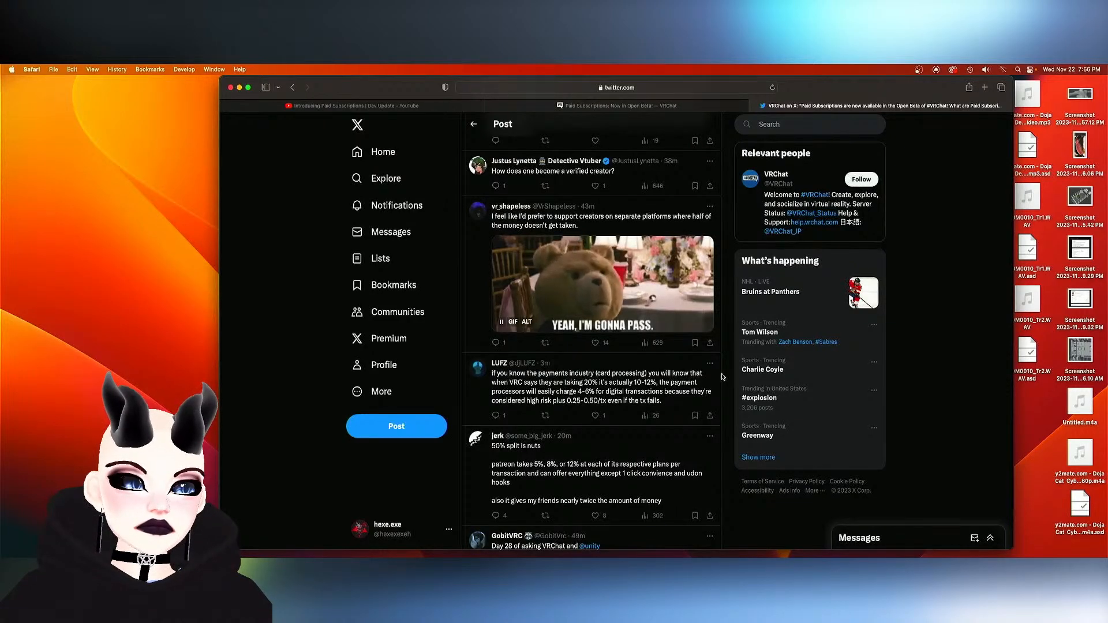
scroll(722, 377, down, 2)
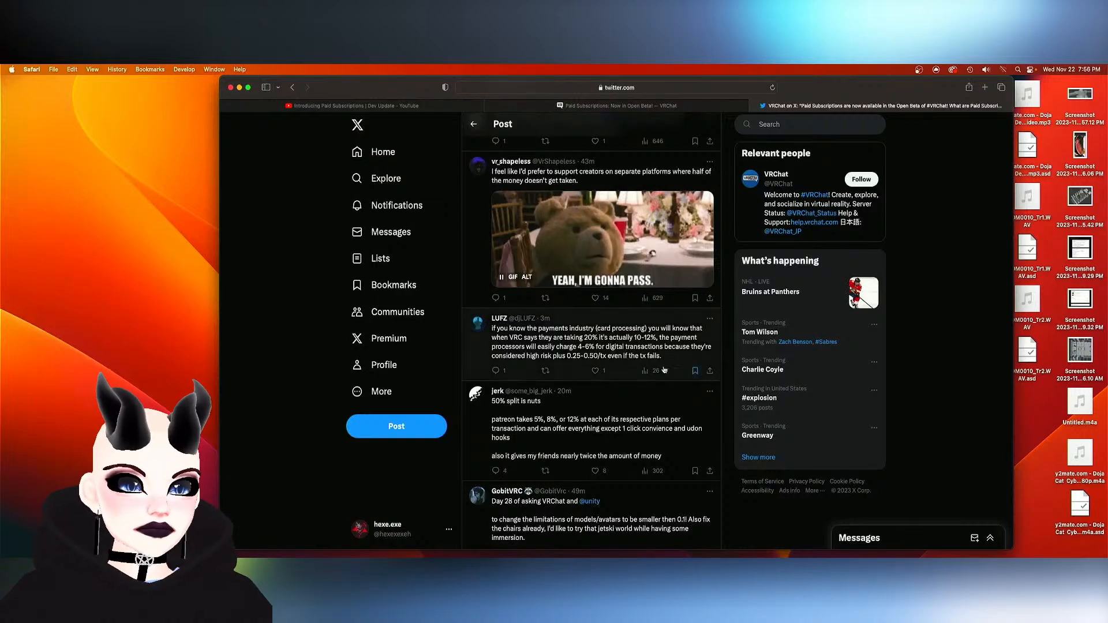
click(604, 371)
scroll(601, 369, down, 1)
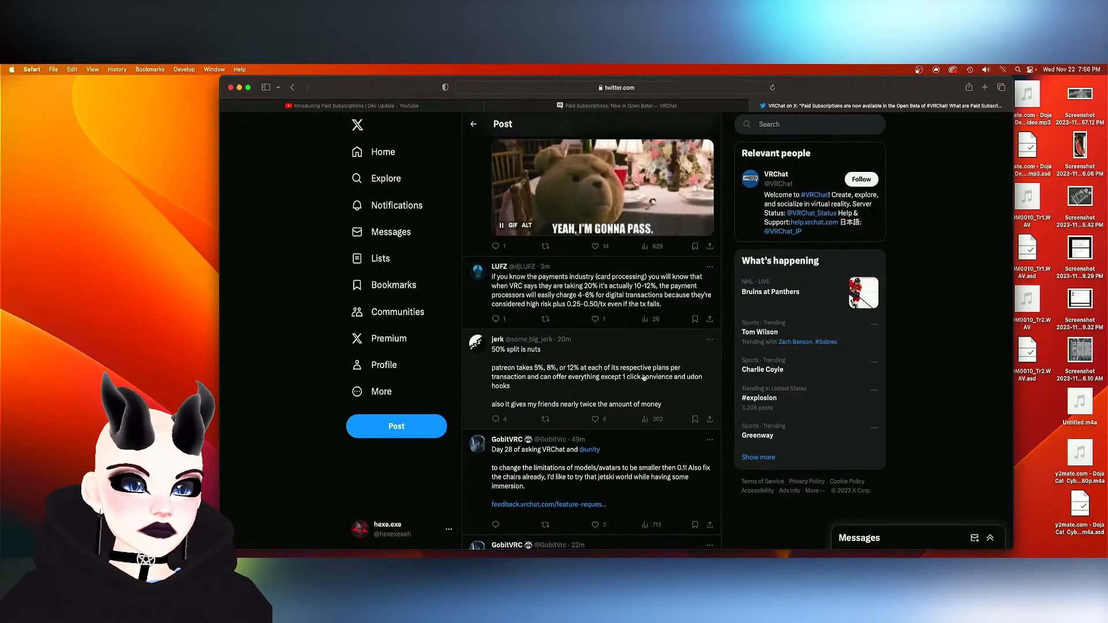
scroll(644, 378, down, 2)
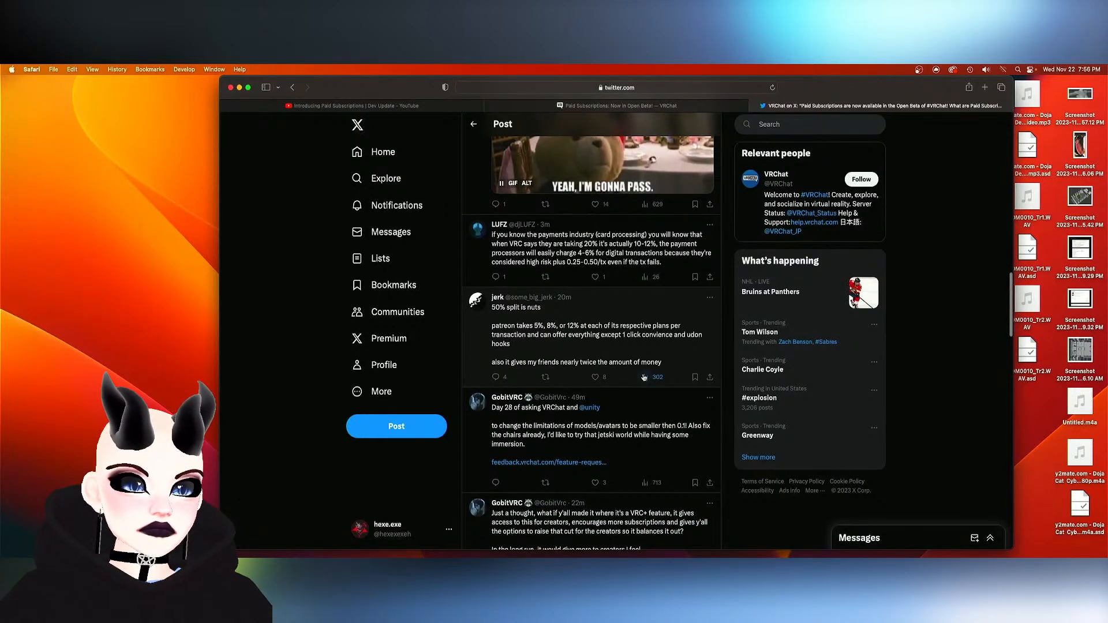
scroll(644, 378, down, 2)
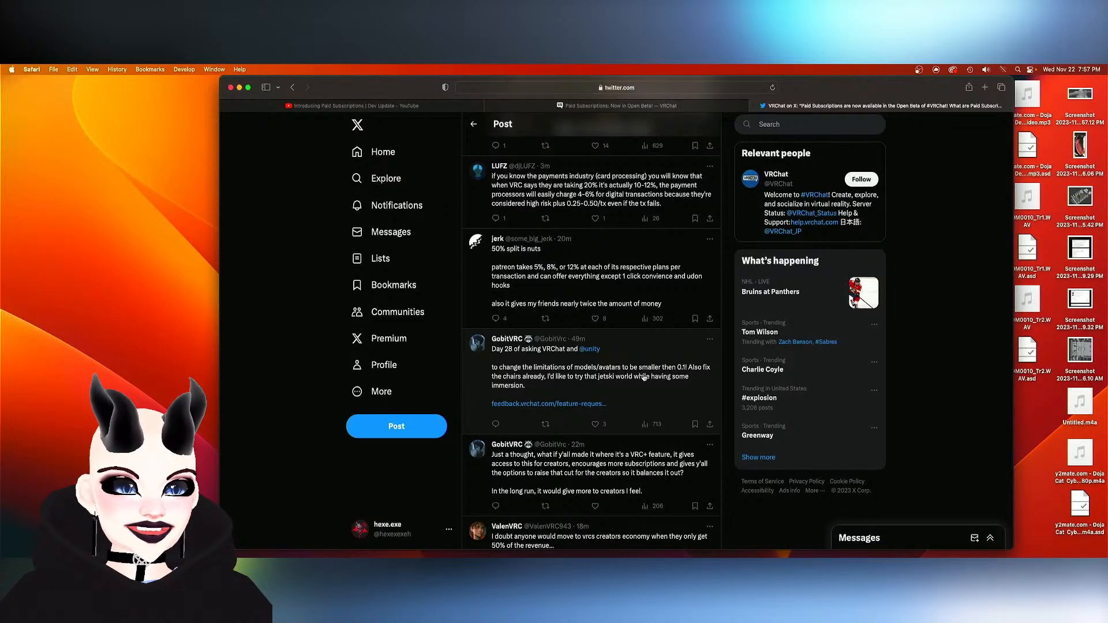
scroll(645, 377, down, 1)
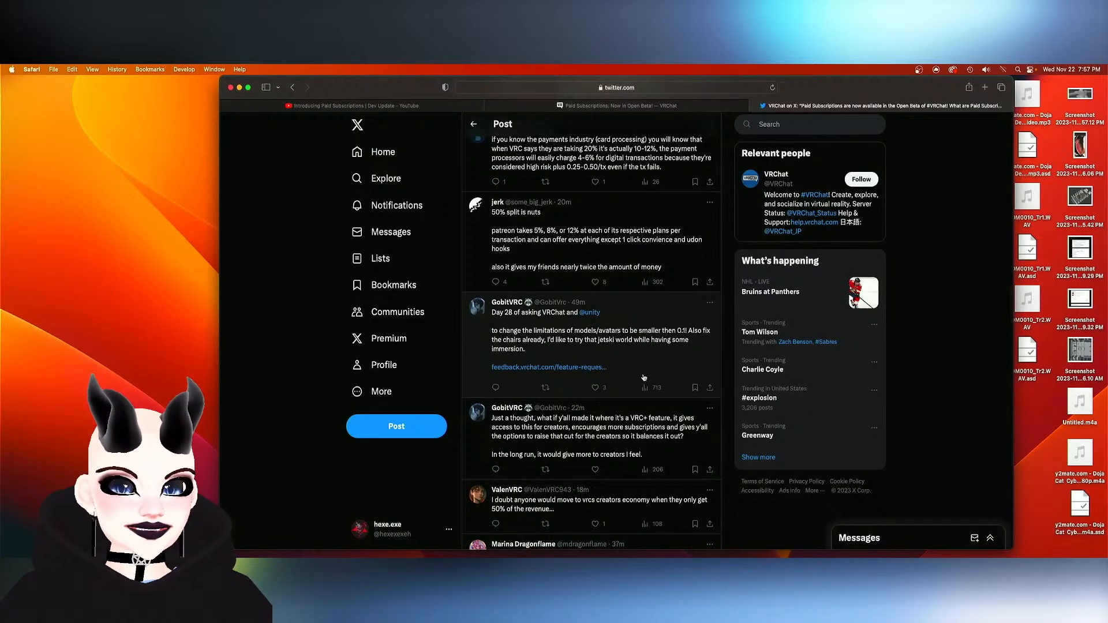
scroll(644, 377, down, 1)
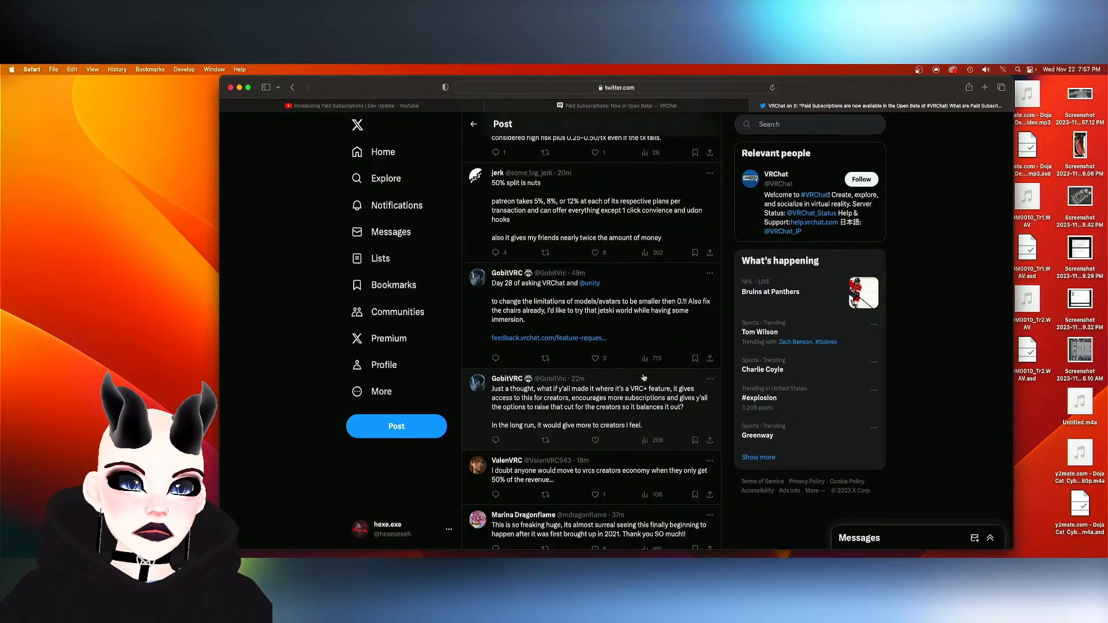
scroll(644, 377, down, 2)
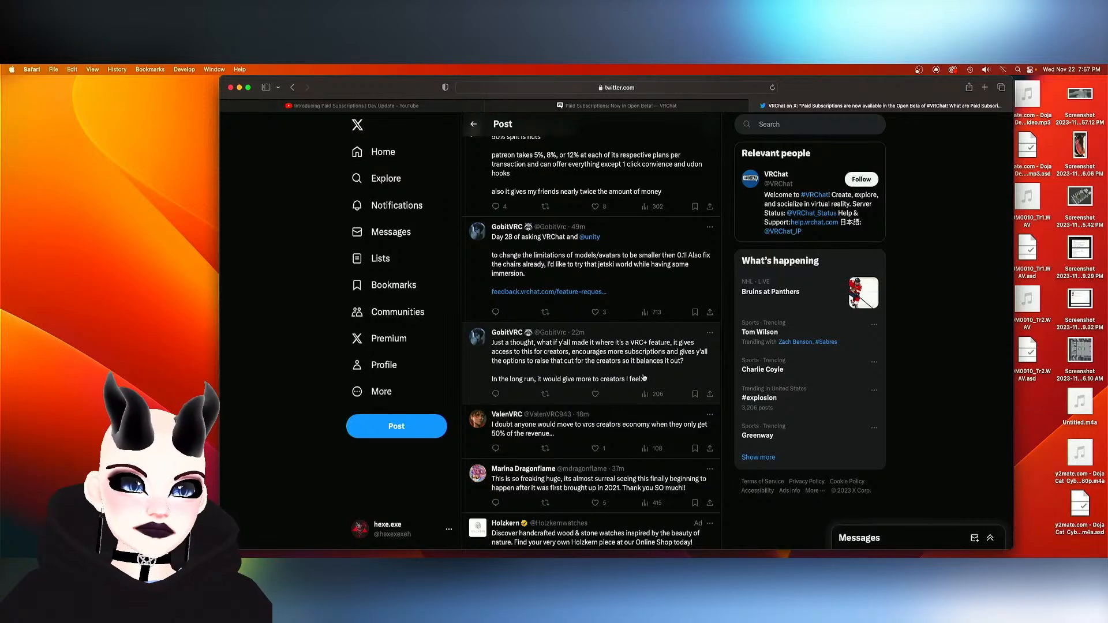
- Examine the replies around the one containing the VRC Creator Economy Revenue Split chart
scroll(644, 377, down, 12)
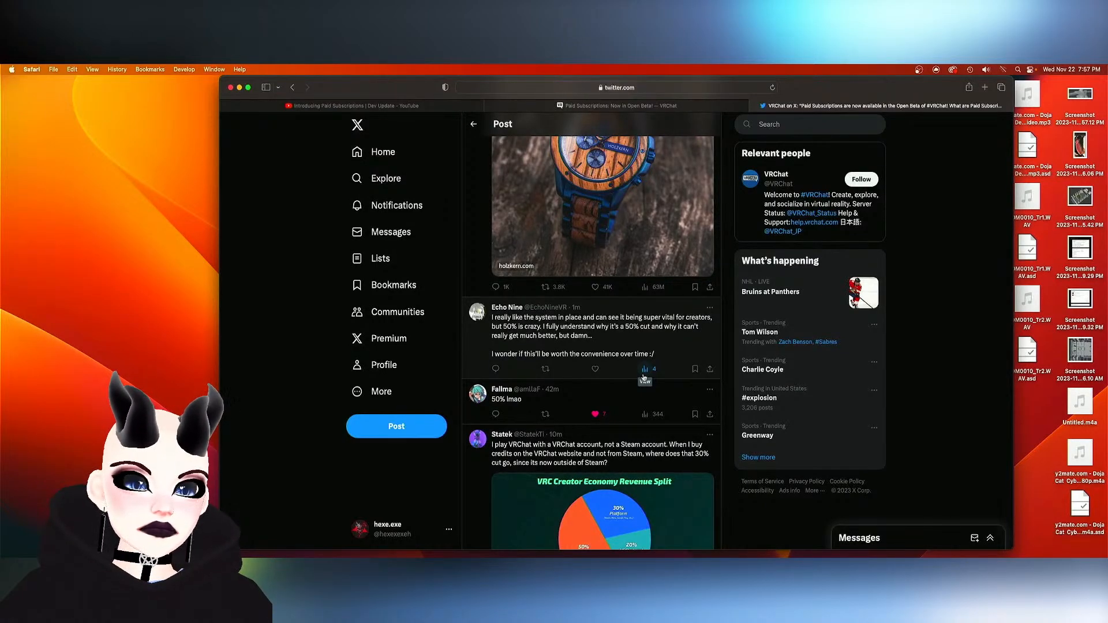
scroll(644, 378, down, 2)
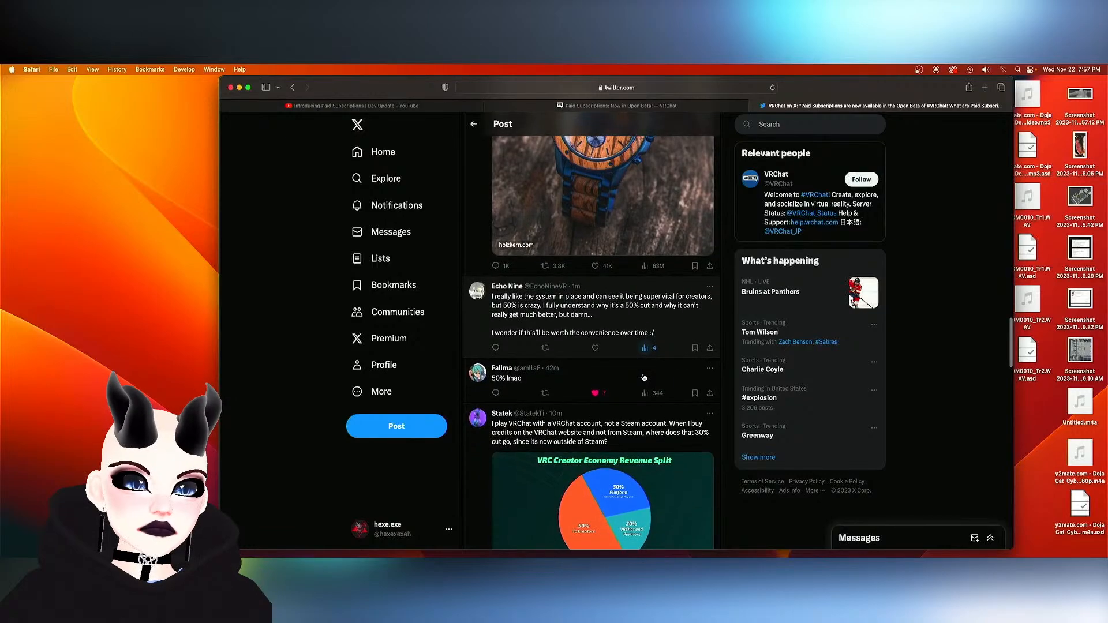
scroll(644, 377, down, 2)
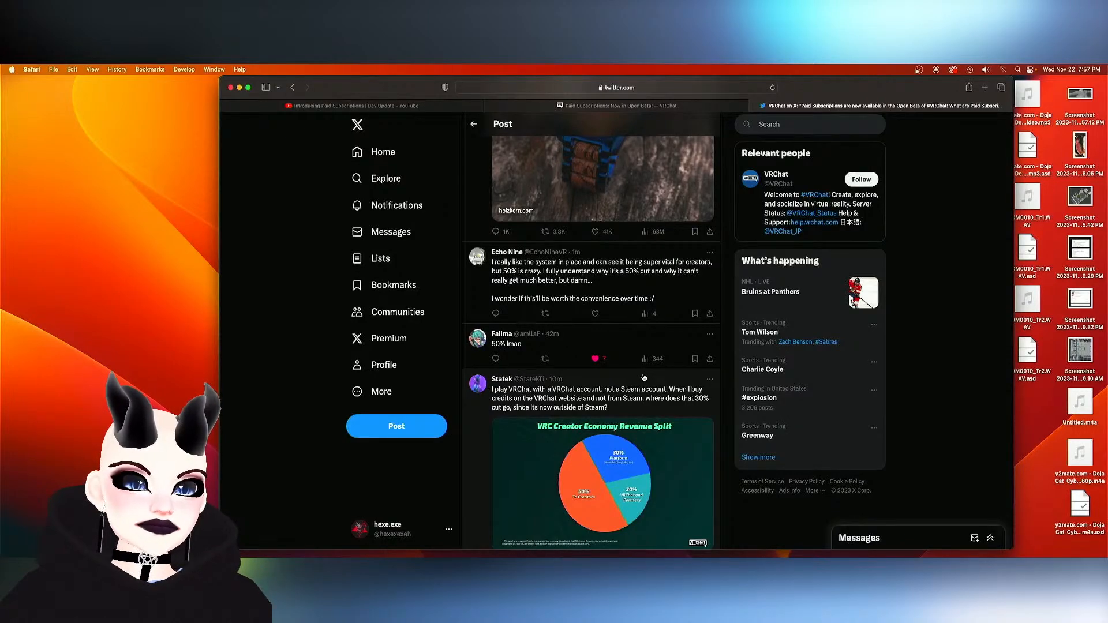
scroll(644, 378, down, 8)
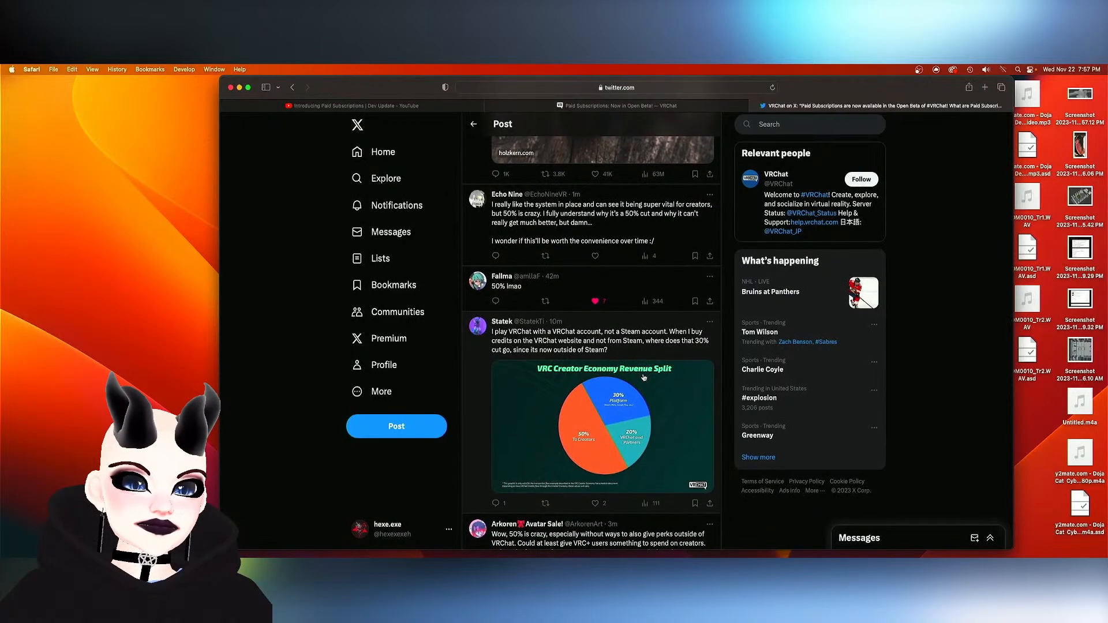
scroll(644, 377, up, 1)
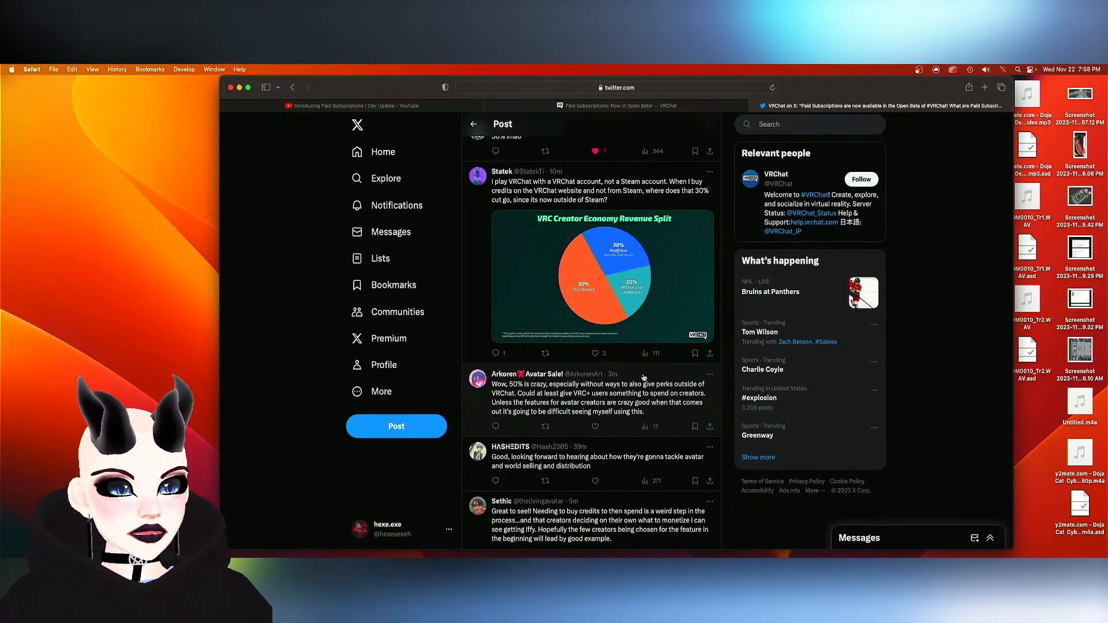
scroll(640, 380, down, 2)
scroll(630, 384, down, 2)
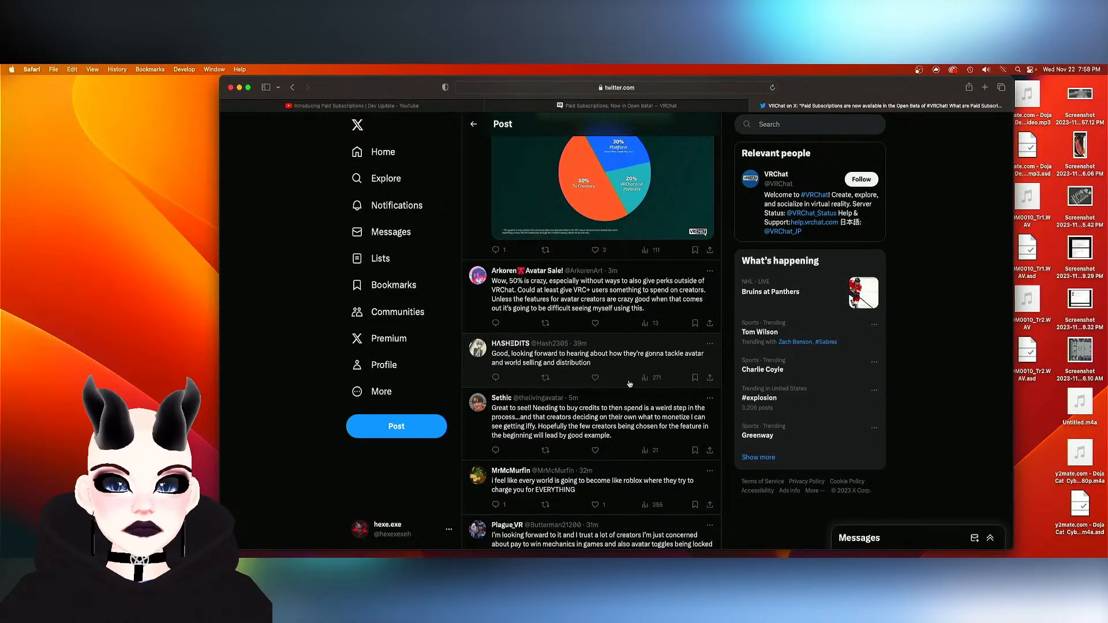
- Read the remaining replies down to the end of the loaded thread, reviewing the reaction GIF reply once more
scroll(629, 384, down, 5)
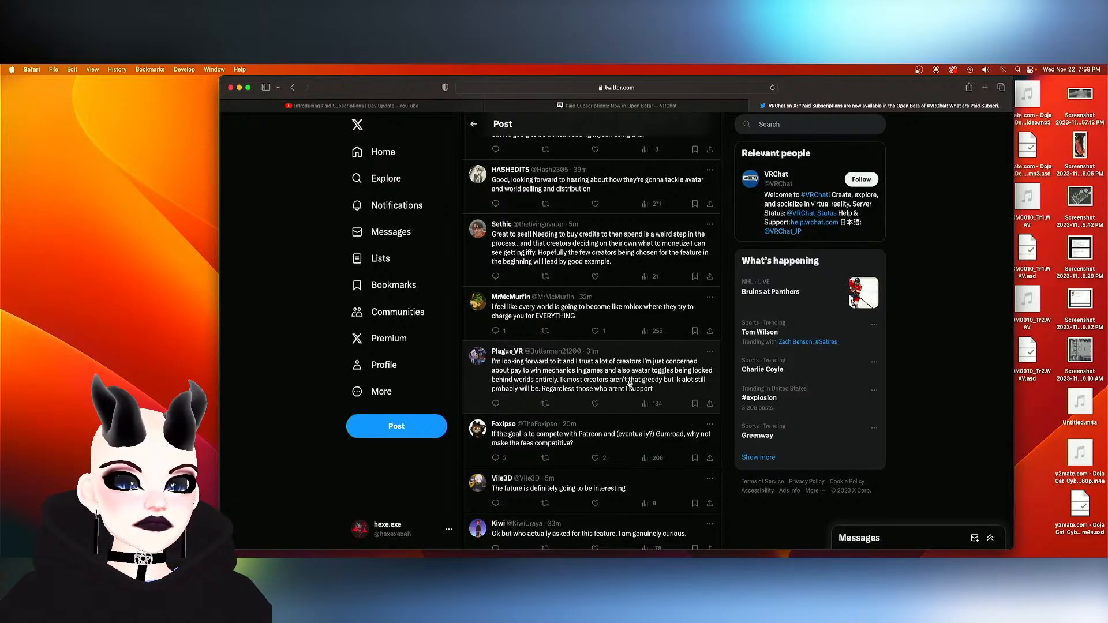
scroll(630, 384, down, 5)
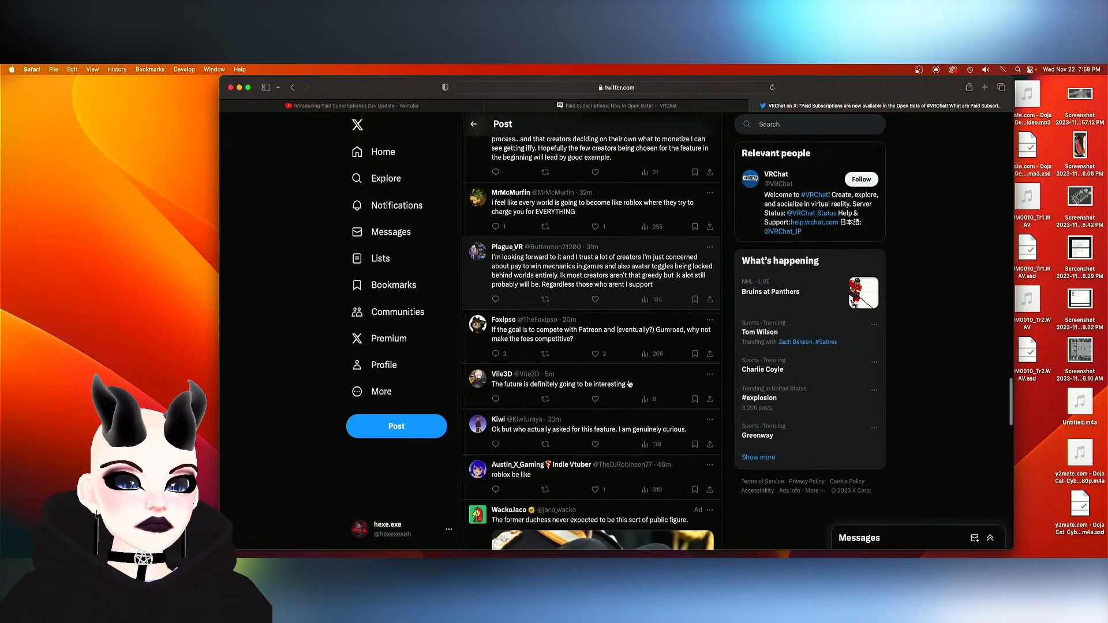
scroll(630, 384, down, 6)
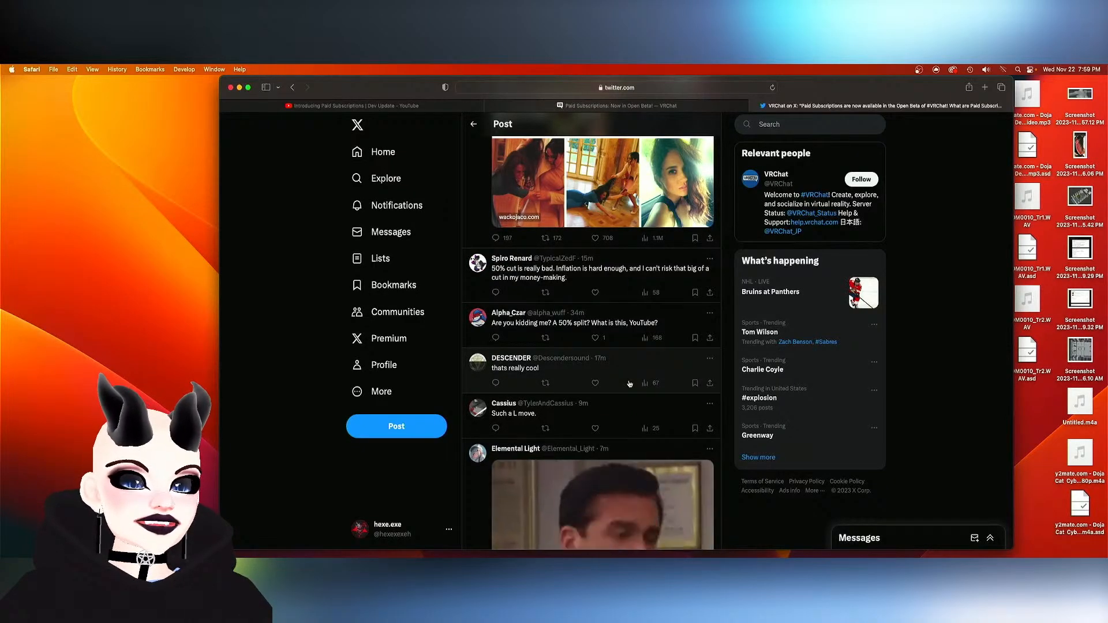
scroll(630, 384, down, 1)
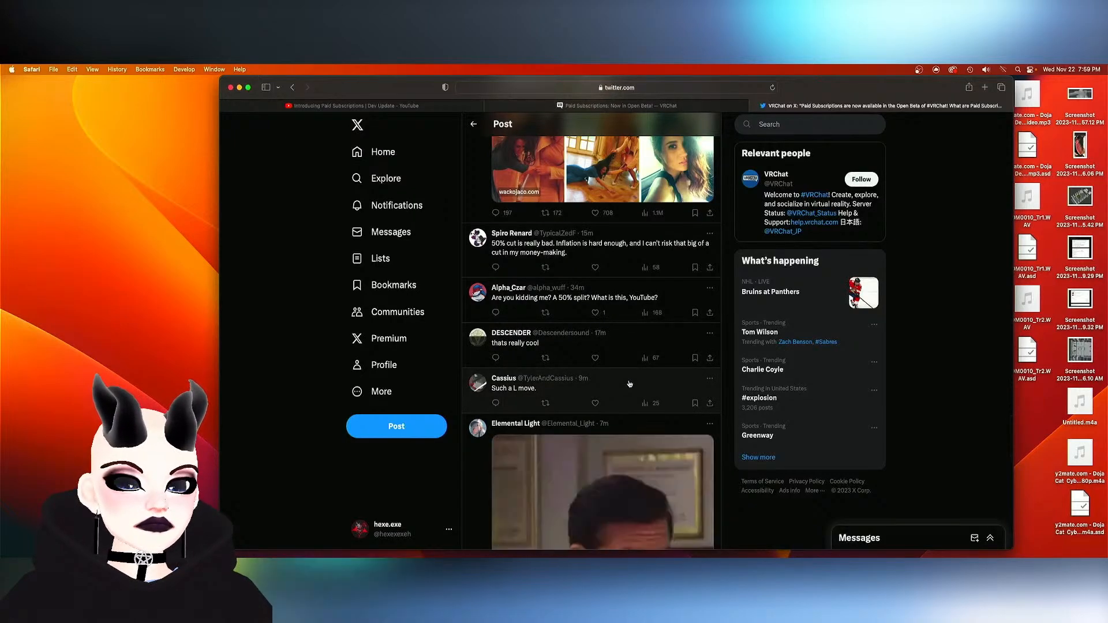
scroll(630, 384, down, 10)
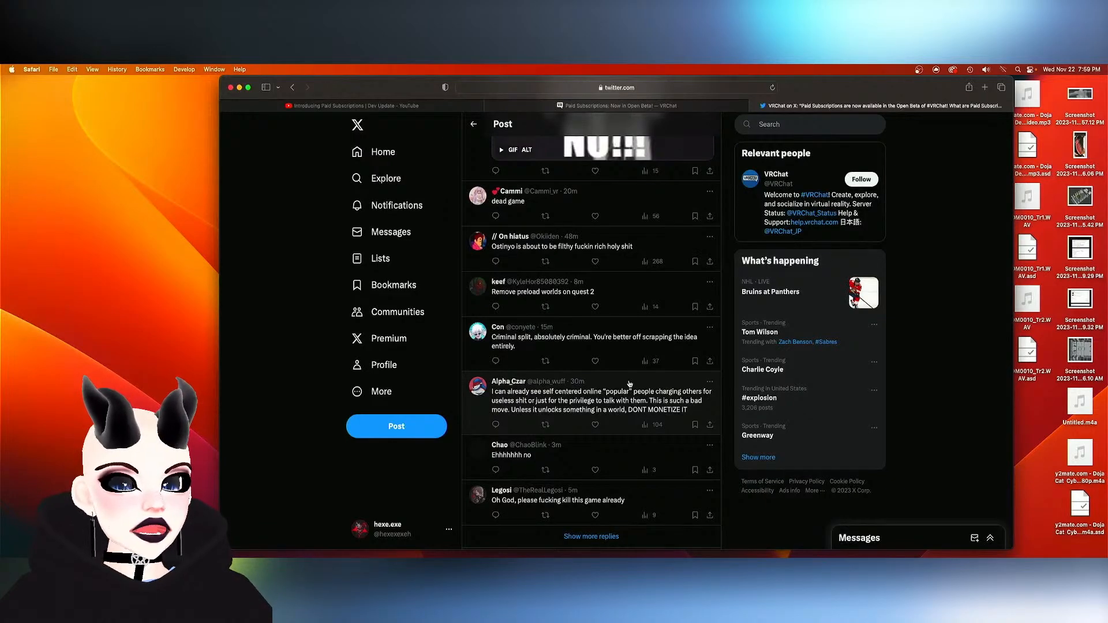
scroll(630, 384, up, 5)
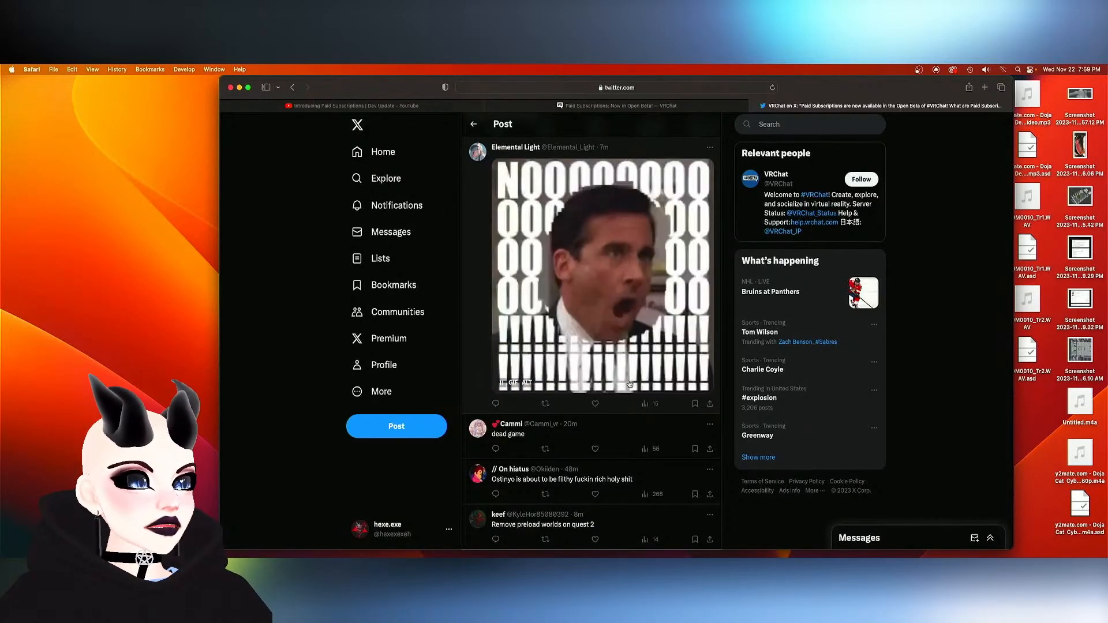
scroll(629, 384, up, 1)
scroll(629, 384, up, 2)
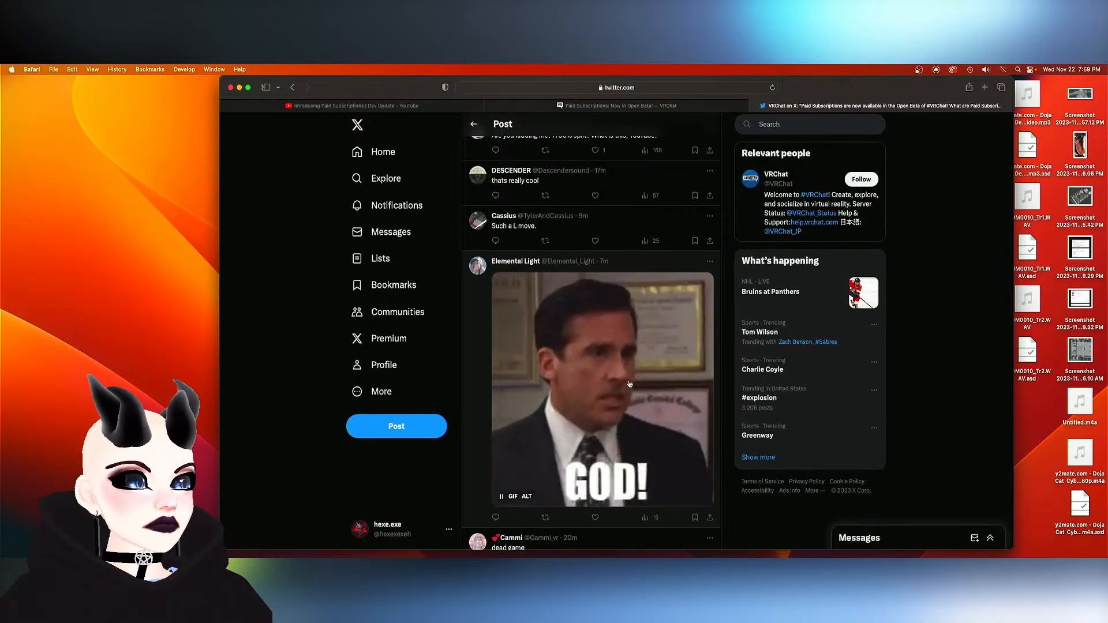
scroll(629, 384, down, 3)
scroll(630, 384, down, 4)
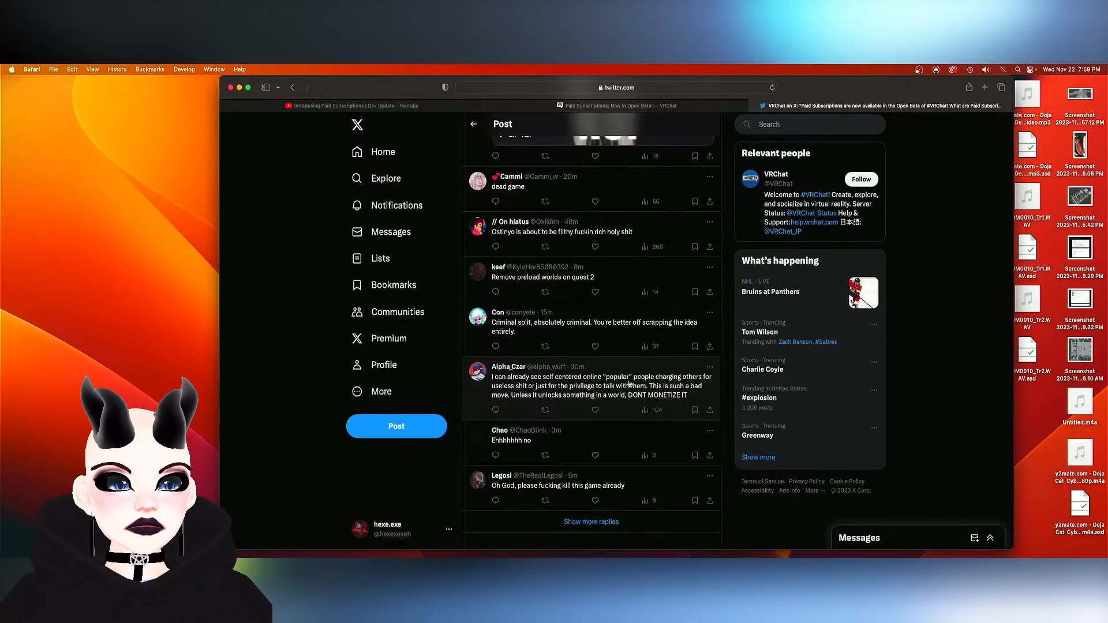
- Return to the top of the Paid Subscriptions post, switch to Blender and show DamaskRose-230214-012.blend in full screen
scroll(630, 384, up, 15)
scroll(629, 384, up, 10)
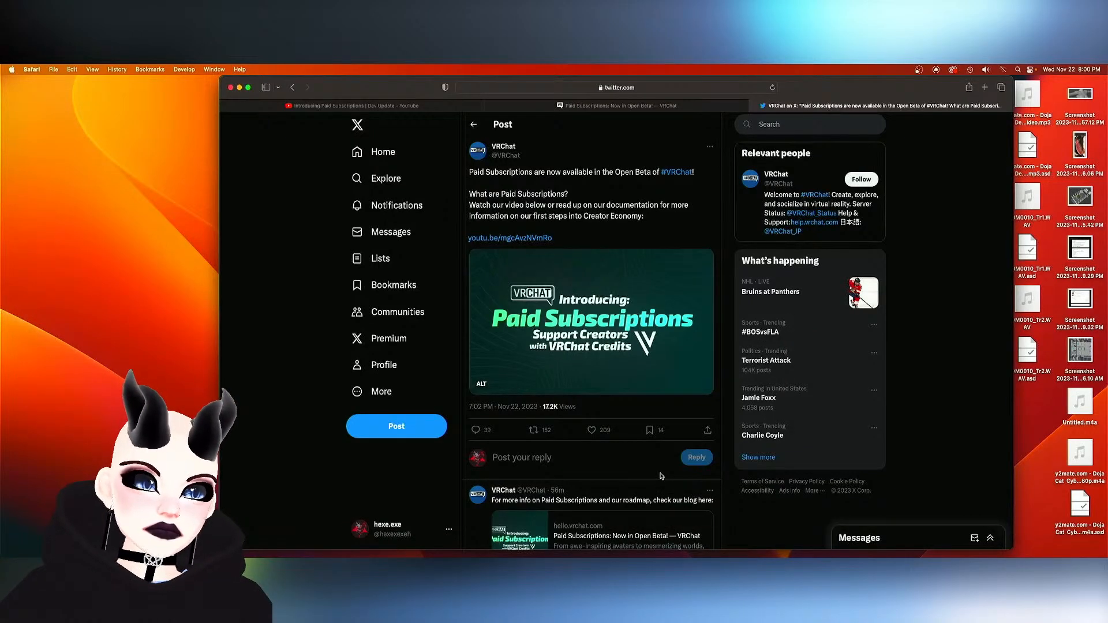
click(549, 546)
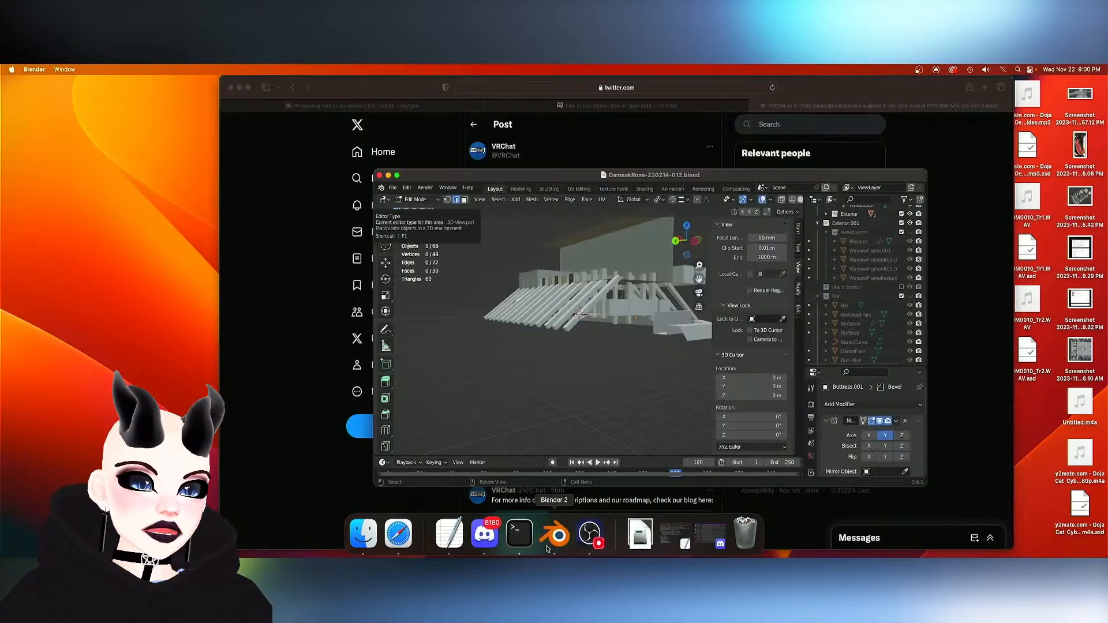
click(397, 176)
- Examine the building model from several angles, covering the roof blocks, slanted buttresses, terrace and the open interior
middle_drag(429, 155, 410, 185)
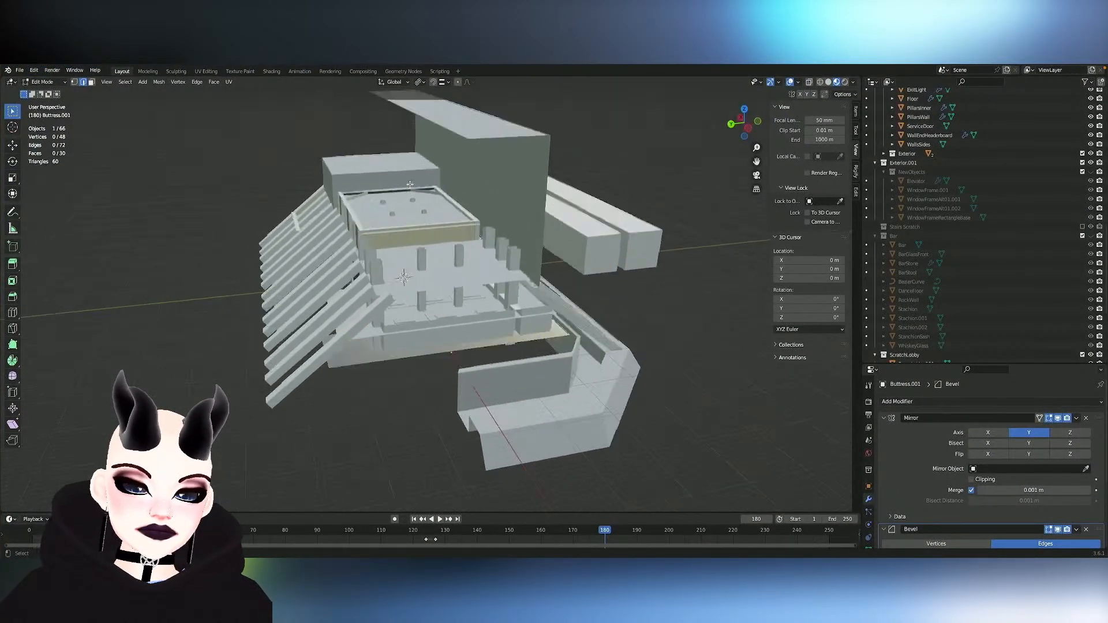
scroll(410, 185, right, 15)
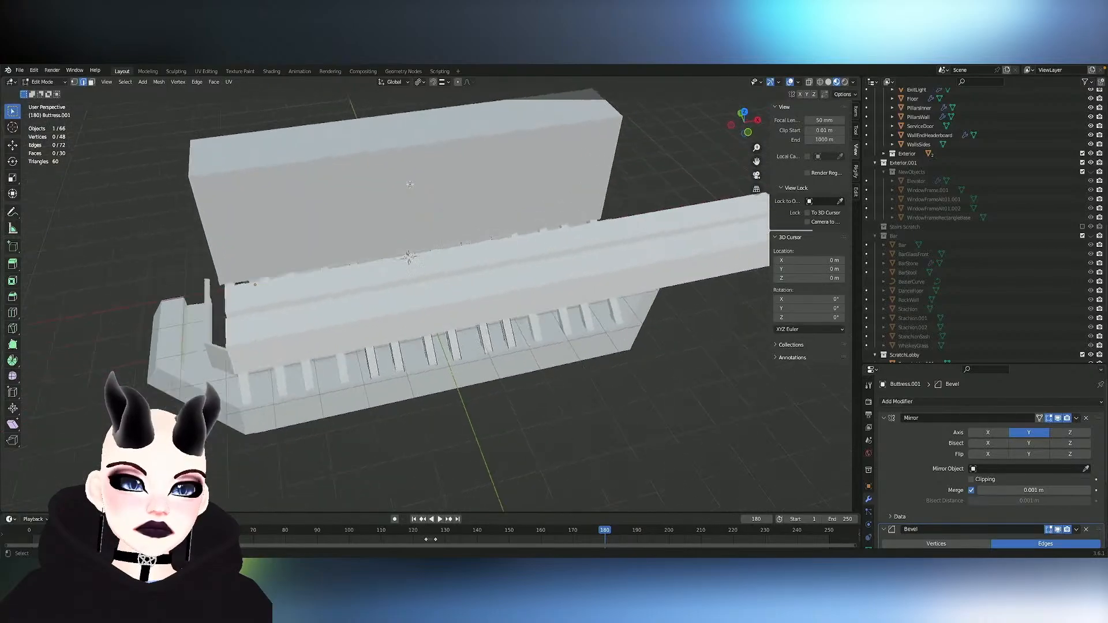
scroll(410, 184, right, 3)
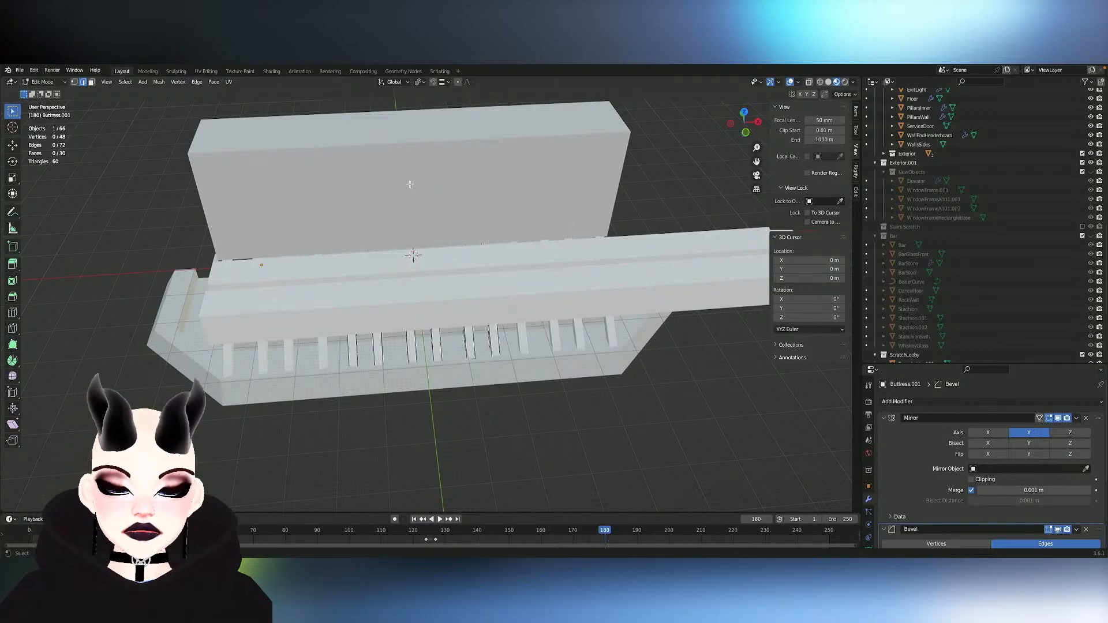
mouse_move(410, 184)
middle_down()
mouse_move(458, 251)
mouse_move(400, 199)
mouse_move(396, 178)
mouse_move(420, 203)
middle_up()
scroll(458, 251, up, 6)
shift+middle_drag(457, 251, 421, 266)
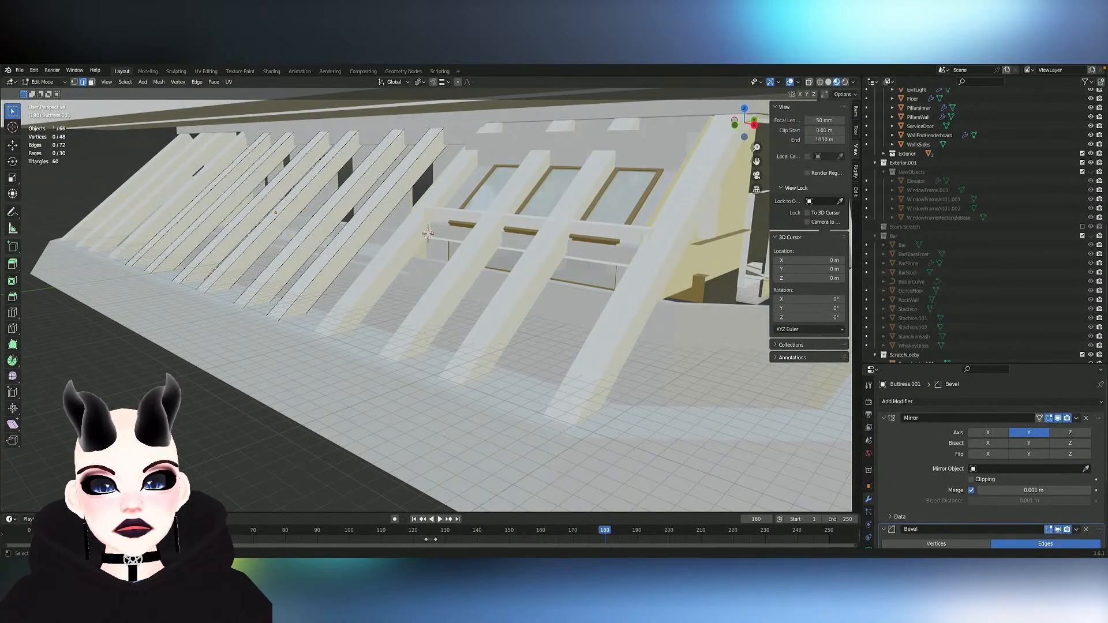
middle_drag(414, 223, 414, 223)
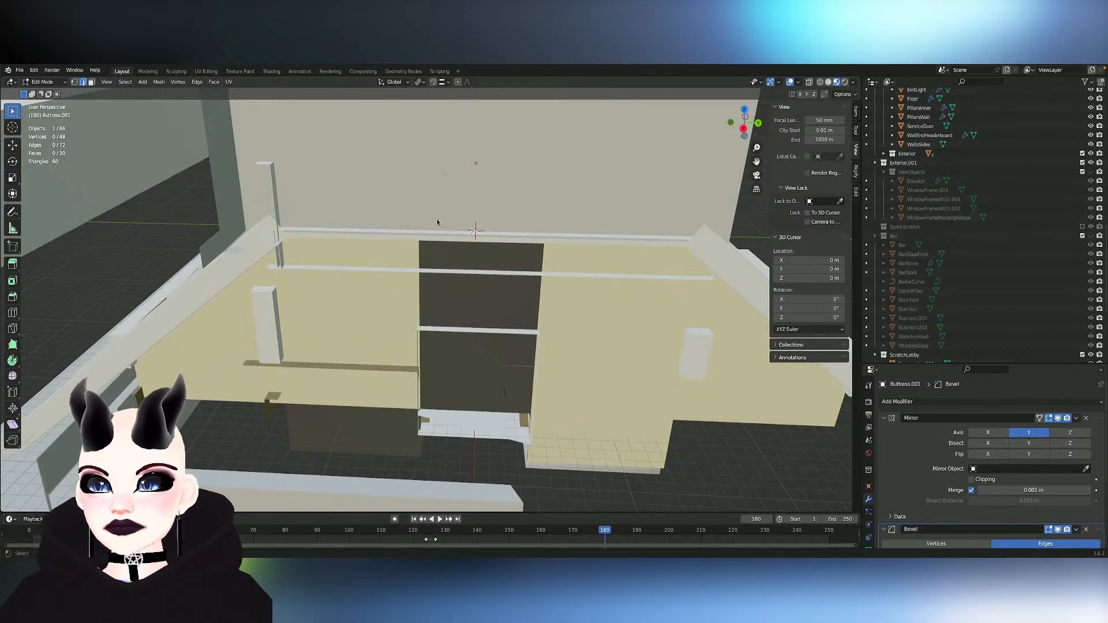
click(220, 231)
middle_drag(220, 231, 162, 265)
scroll(219, 231, down, 8)
scroll(219, 231, up, 2)
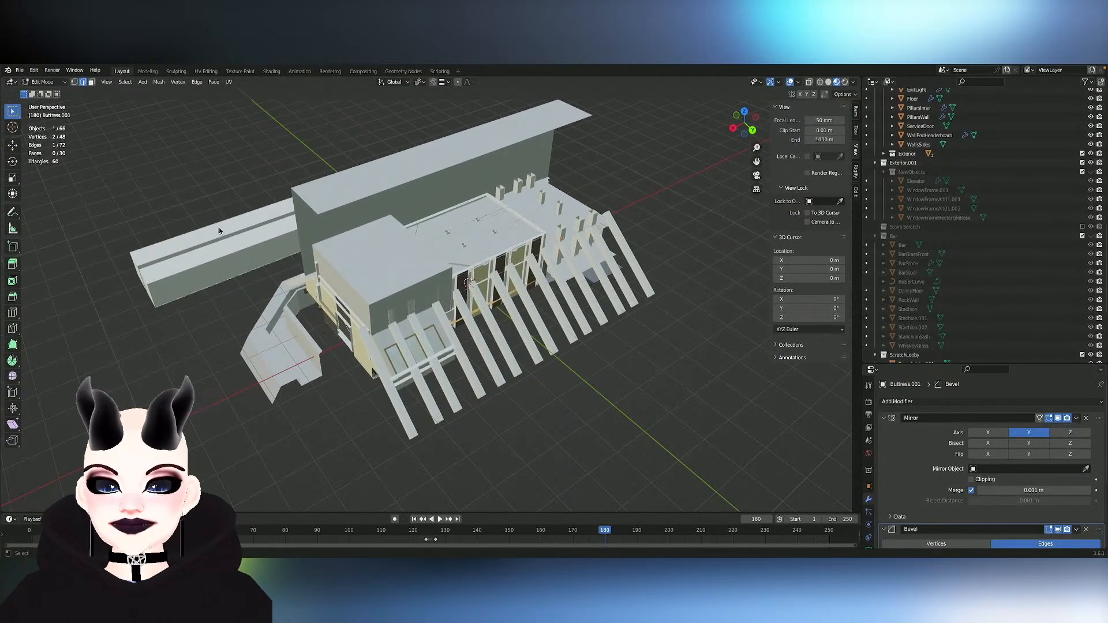
scroll(219, 231, up, 10)
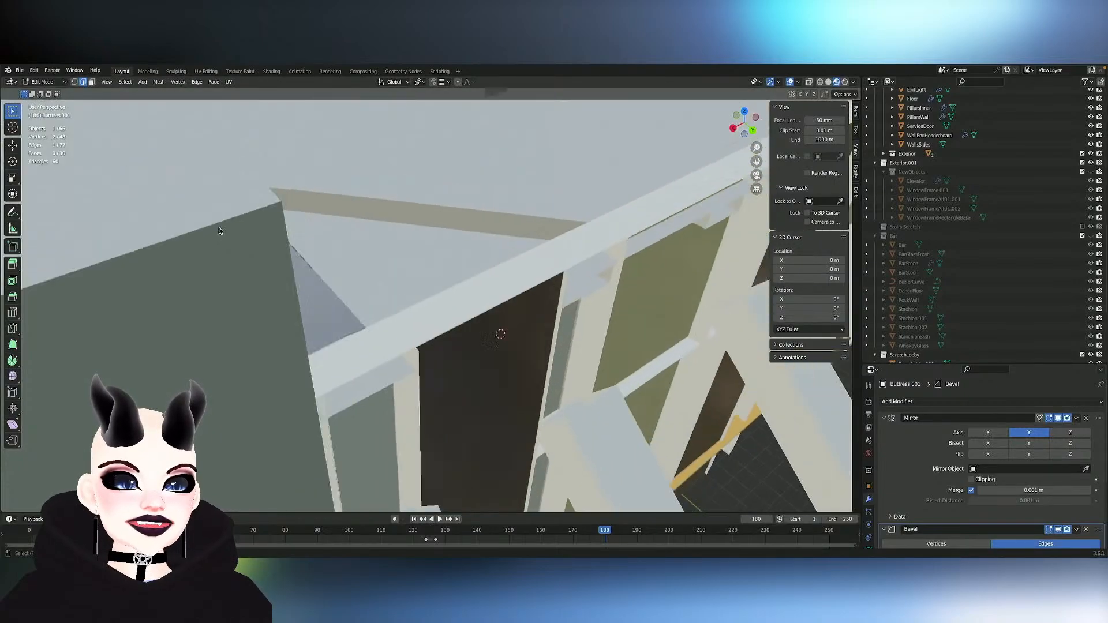
scroll(219, 231, down, 10)
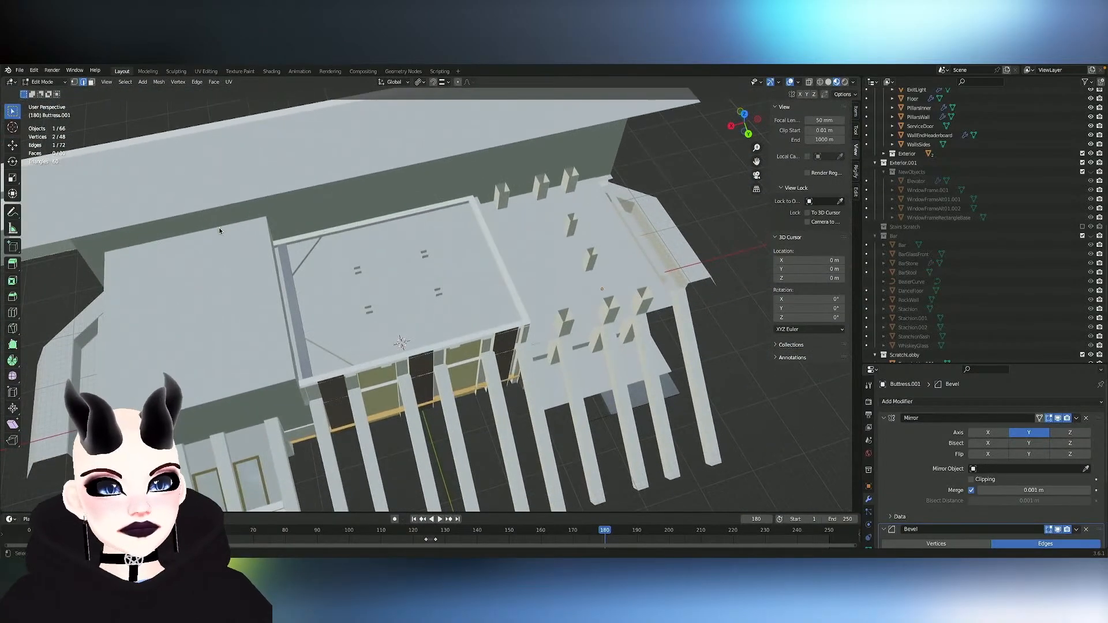
scroll(219, 228, up, 3)
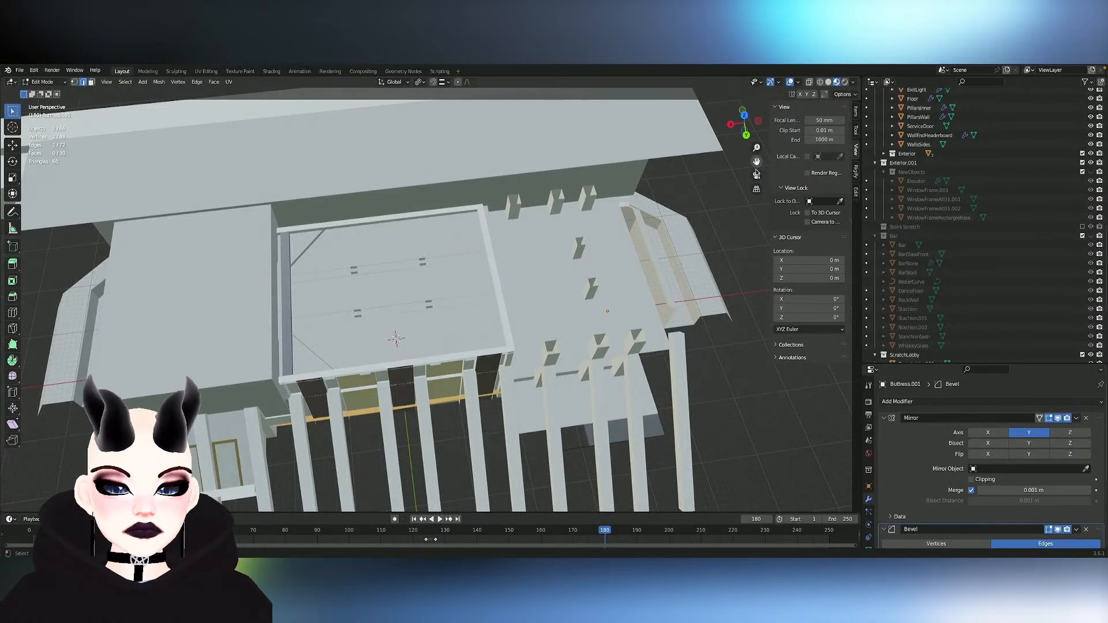
- Switch back to the browser, clear its Twitter window from the desktop, and return to the Blender model
key(ctrl+Left)
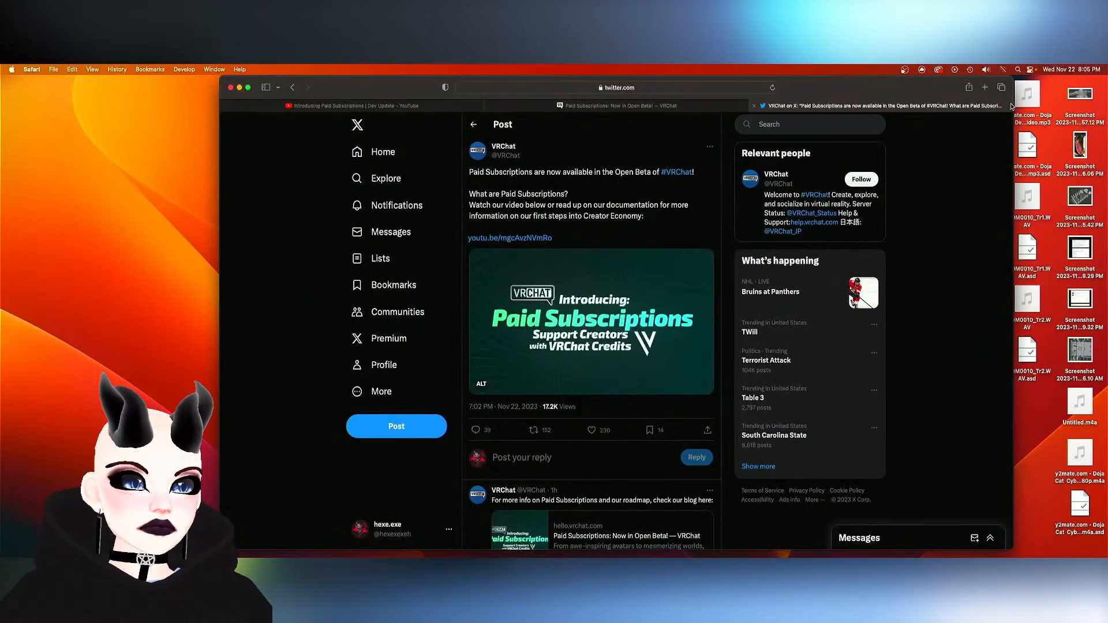
drag(831, 93, 0, 94)
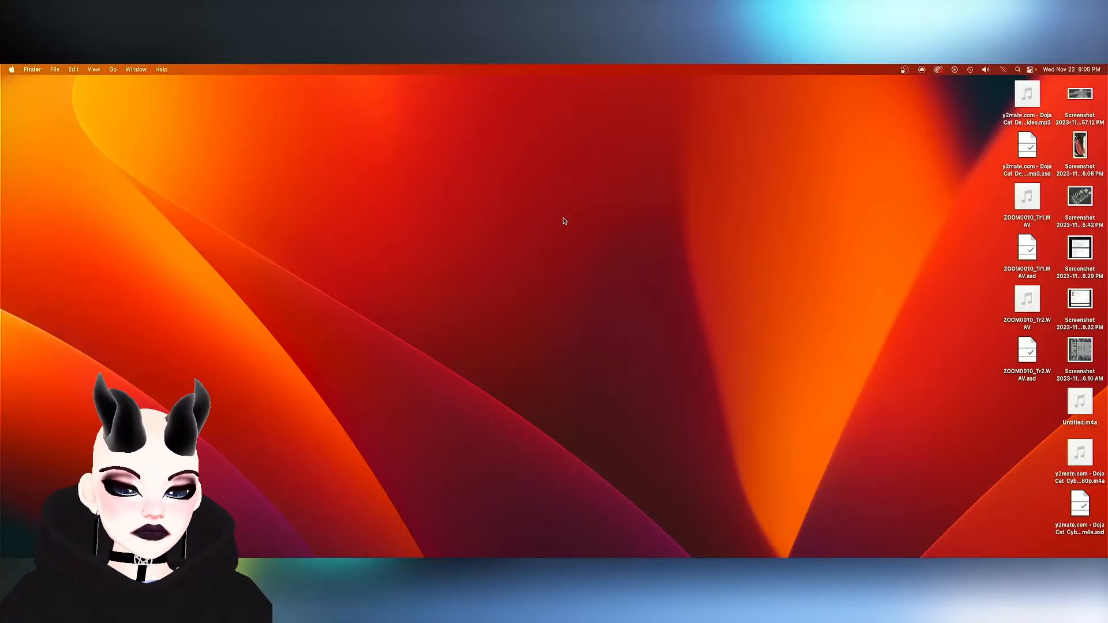
key(ctrl+Right)
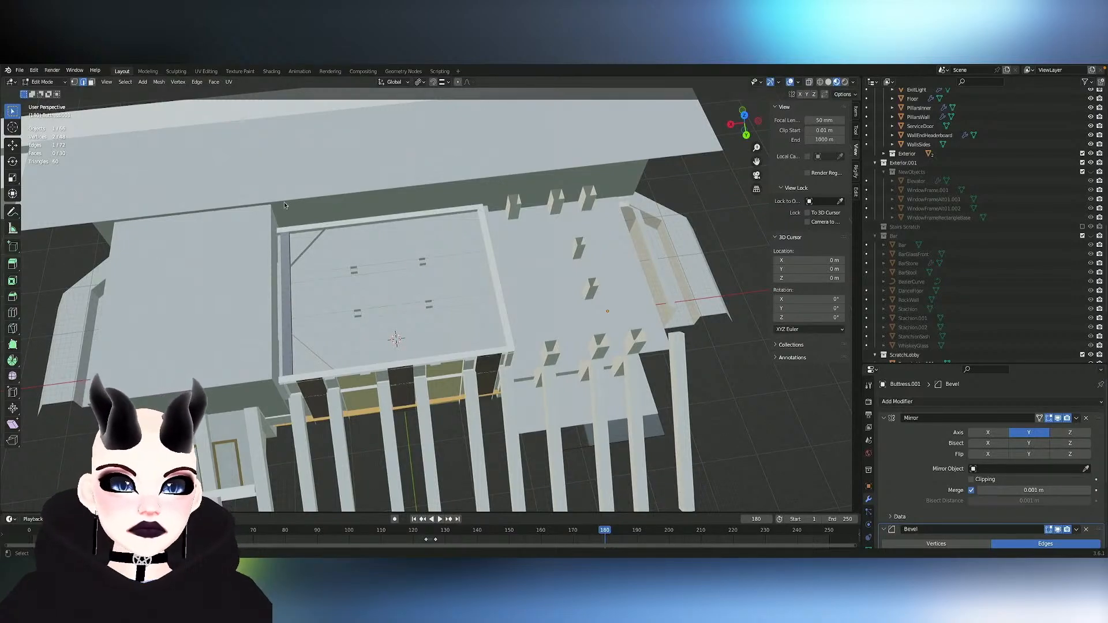
- Save the current Blender file and save an incremented copy as DamaskRose-230214-013.blend in the Damask Rose folder
middle_drag(304, 209, 344, 221)
key(ctrl+z)
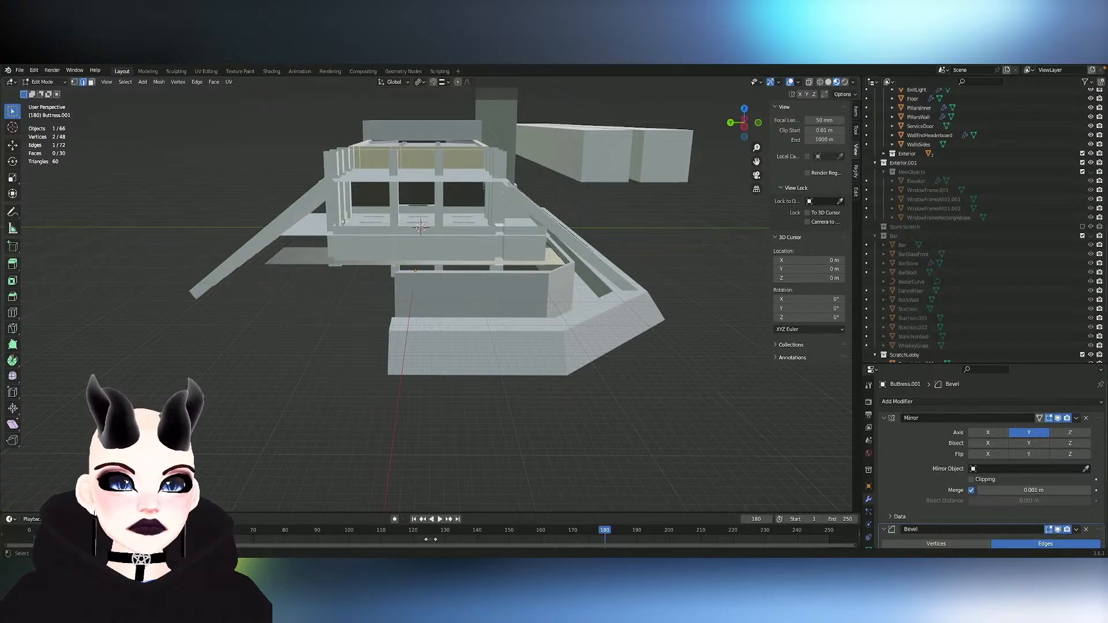
middle_drag(364, 225, 368, 226)
key(ctrl+s)
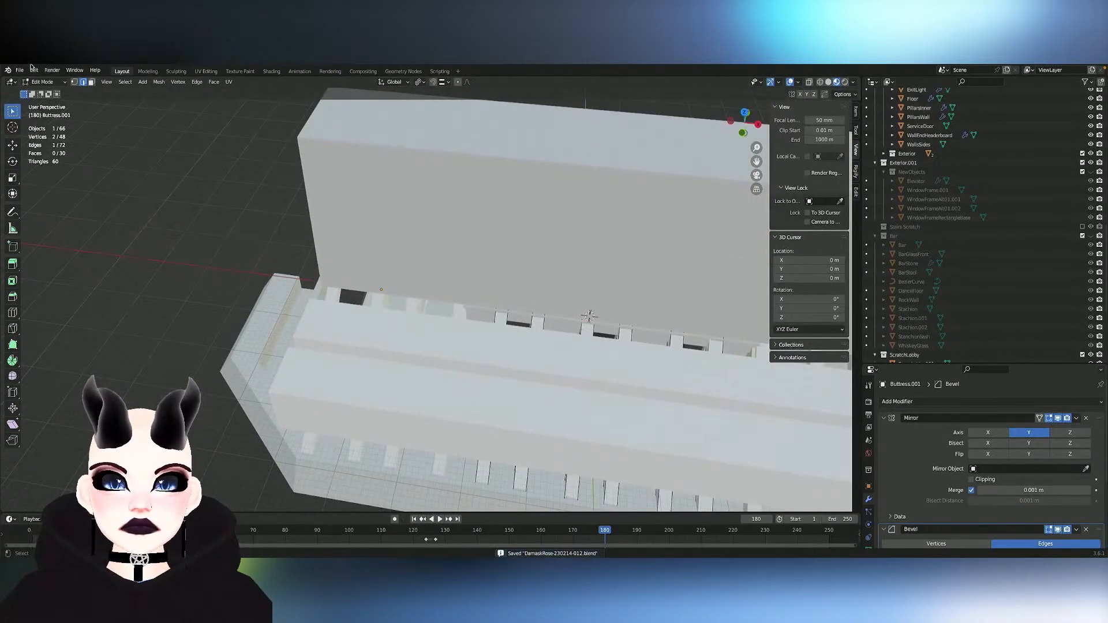
click(20, 71)
click(54, 140)
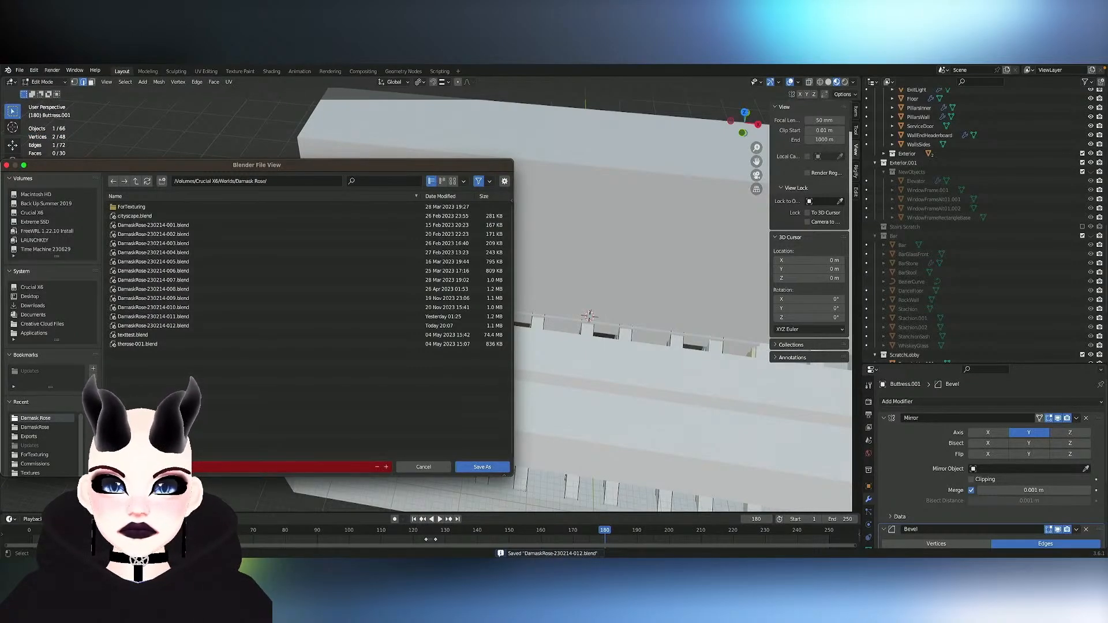
key(KP_Add)
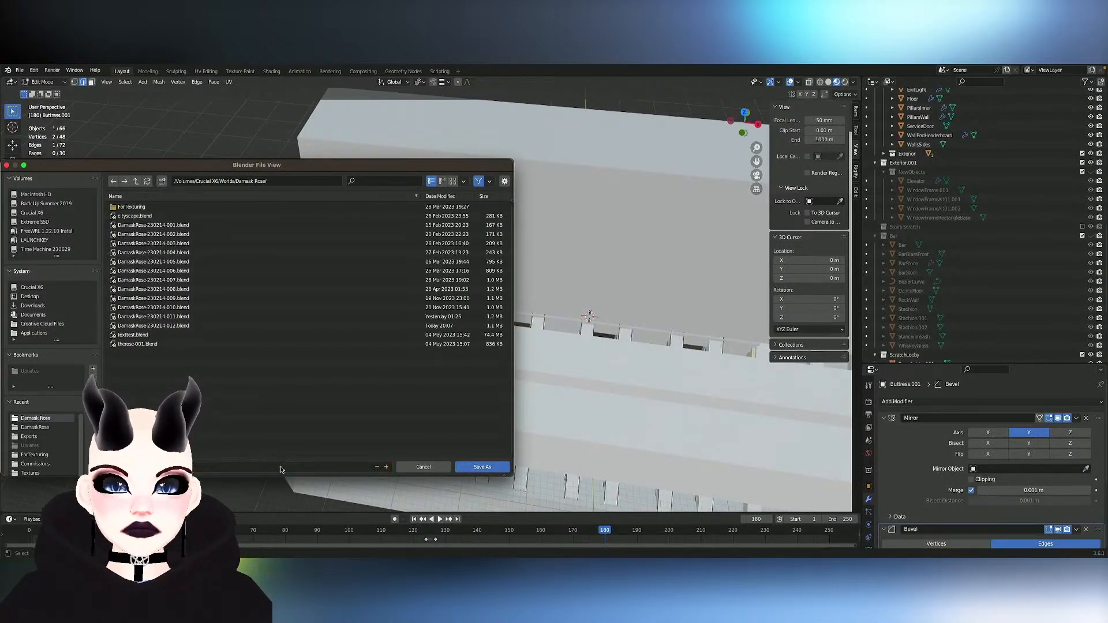
click(500, 469)
- Leave Edit Mode on the buttresses, and select and hide the MonoRail object alongside the building
middle_drag(477, 315, 523, 94)
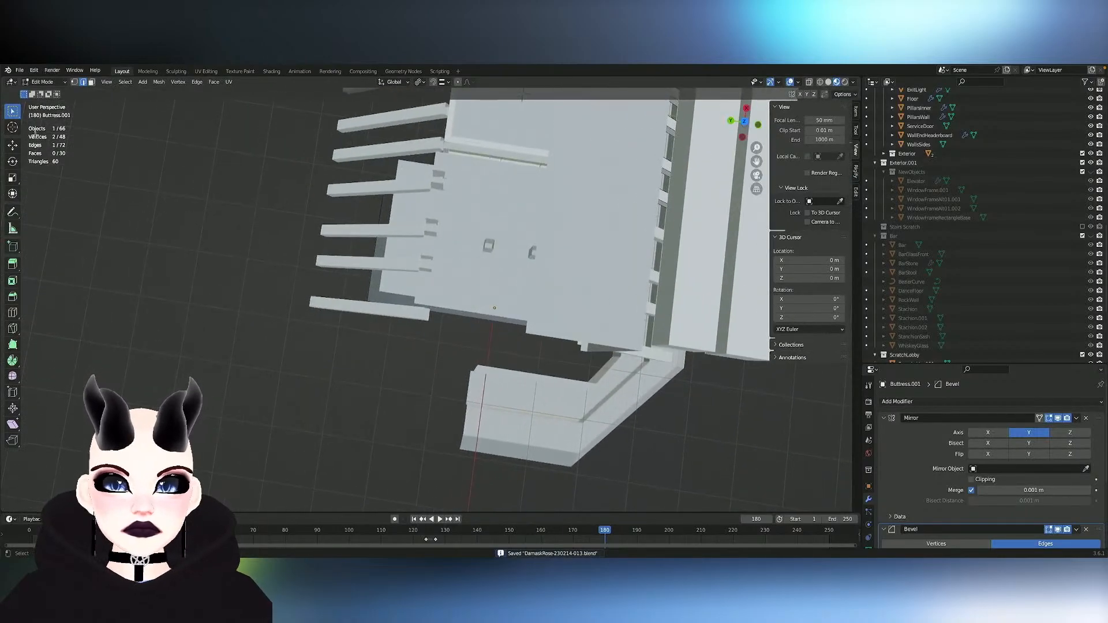
click(174, 148)
mouse_move(353, 197)
shift+middle_down()
mouse_move(262, 115)
mouse_move(361, 185)
mouse_move(404, 135)
mouse_move(428, 266)
shift+middle_up()
key(Tab)
scroll(354, 198, down, 5)
middle_drag(353, 198, 369, 254)
click(507, 264)
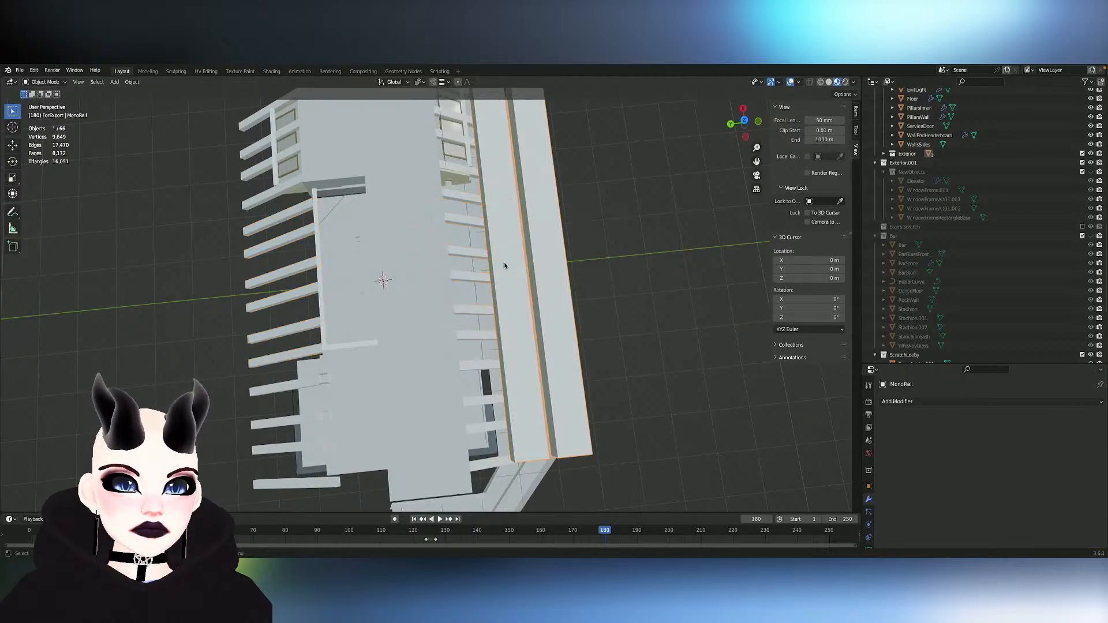
key(h)
- Enter Edit Mode on the TerraceFloor object and dissolve a stray edge crossing the floor between the buttresses
middle_drag(538, 264, 648, 297)
click(531, 262)
key(Tab)
scroll(531, 261, up, 6)
mouse_move(532, 262)
shift+middle_down()
mouse_move(430, 234)
mouse_move(462, 255)
mouse_move(515, 248)
shift+middle_up()
alt+click(303, 312)
key(x)
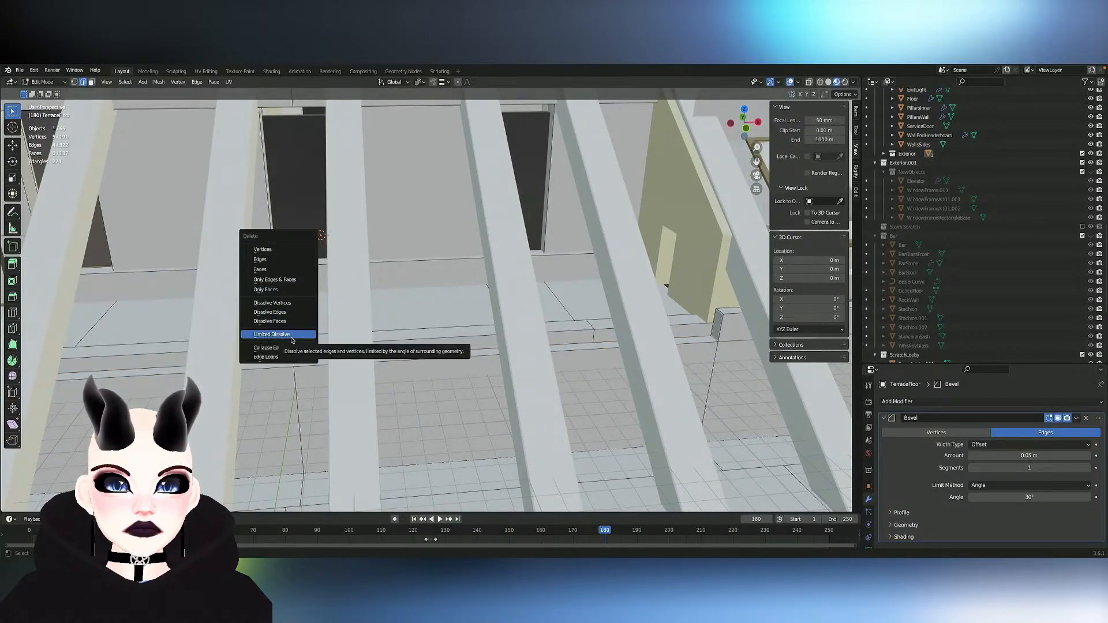
click(269, 311)
middle_drag(270, 312, 321, 175)
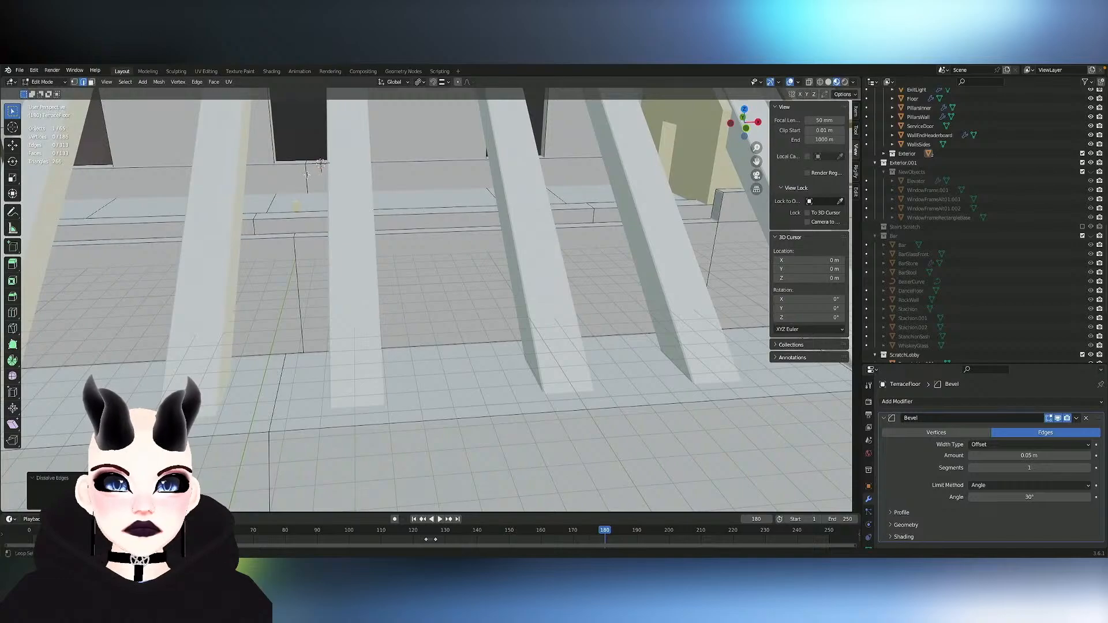
- Dissolve two more stray terrace floor edges, one below the dark doorway and one near the buttress feet
alt+click(307, 176)
key(x)
click(306, 173)
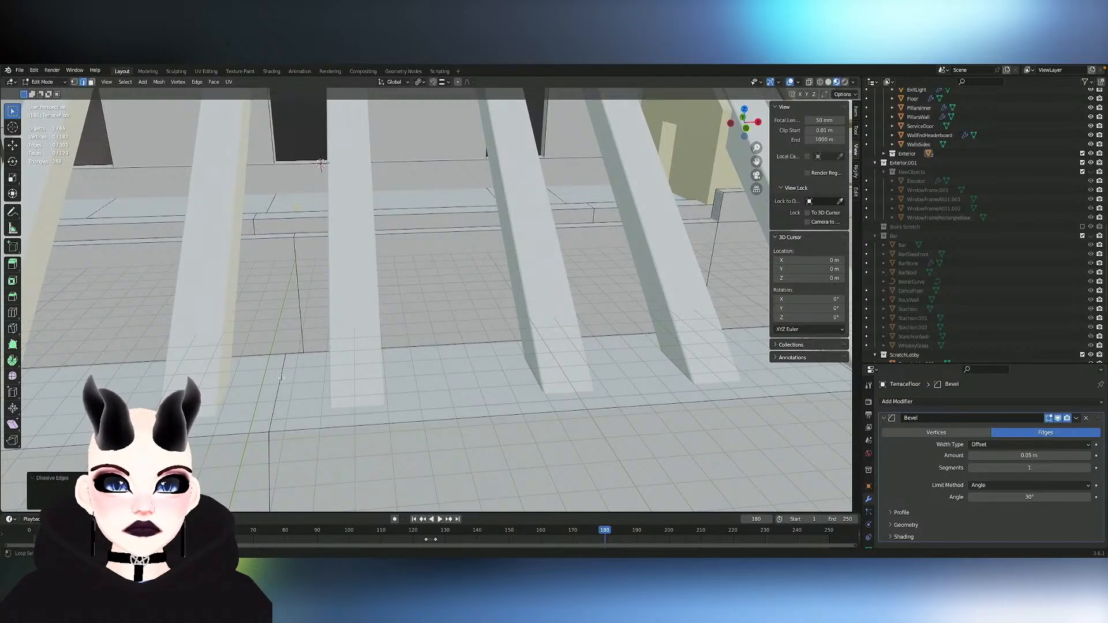
alt+click(281, 378)
key(x)
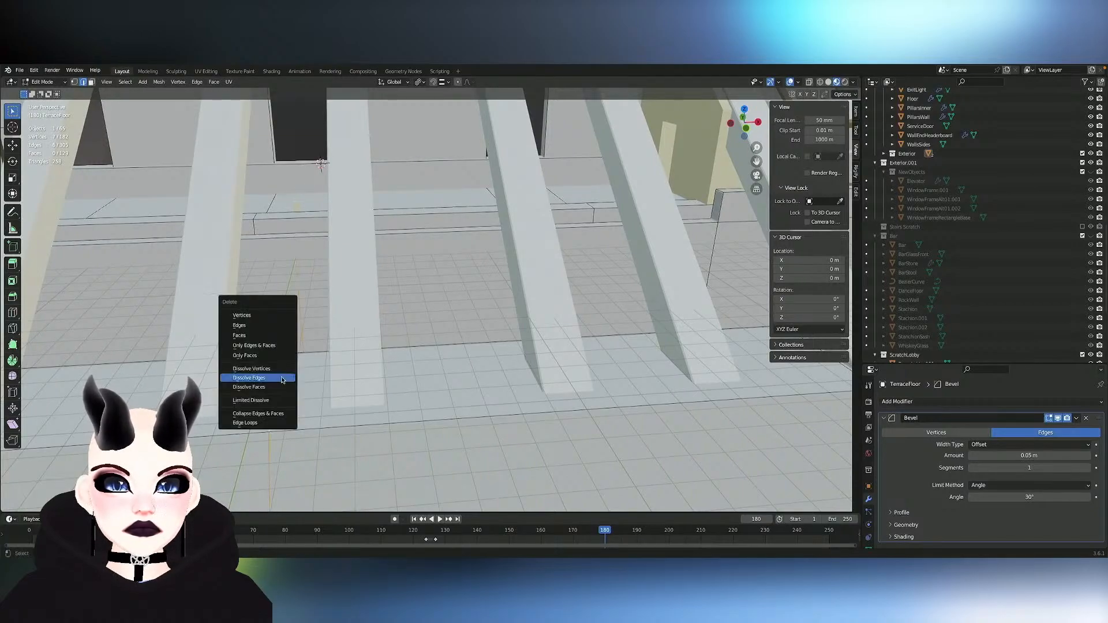
click(282, 377)
- Examine the building's interior, moving past the walls into the lobby with its pillars, stairs and elevator doors
middle_drag(282, 377, 248, 335)
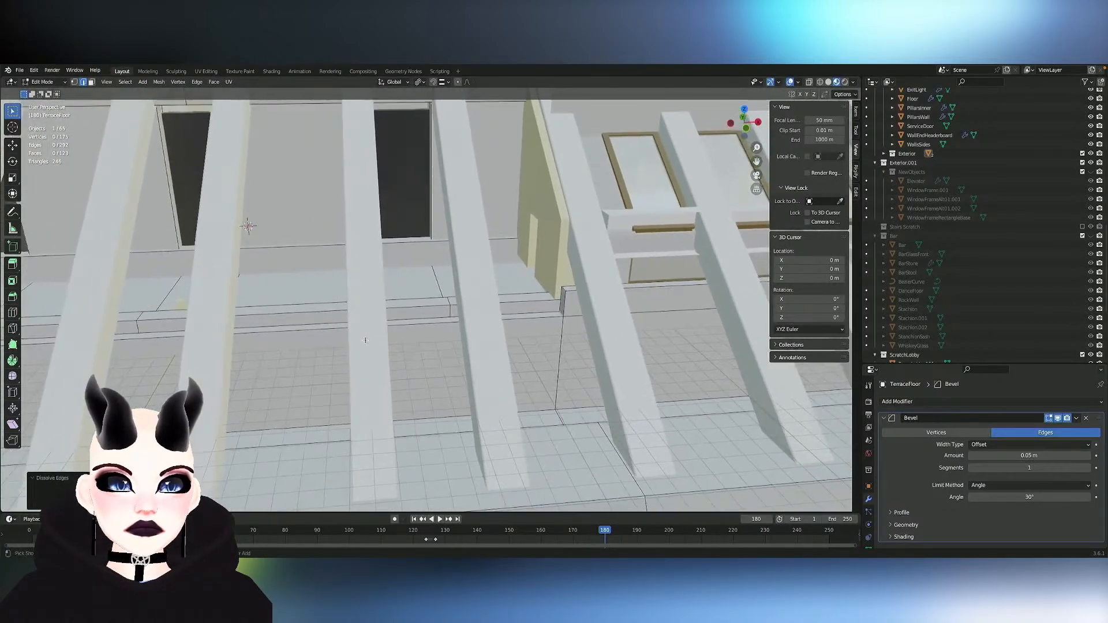
scroll(366, 340, up, 3)
middle_drag(366, 340, 312, 321)
scroll(366, 341, up, 3)
scroll(365, 340, up, 3)
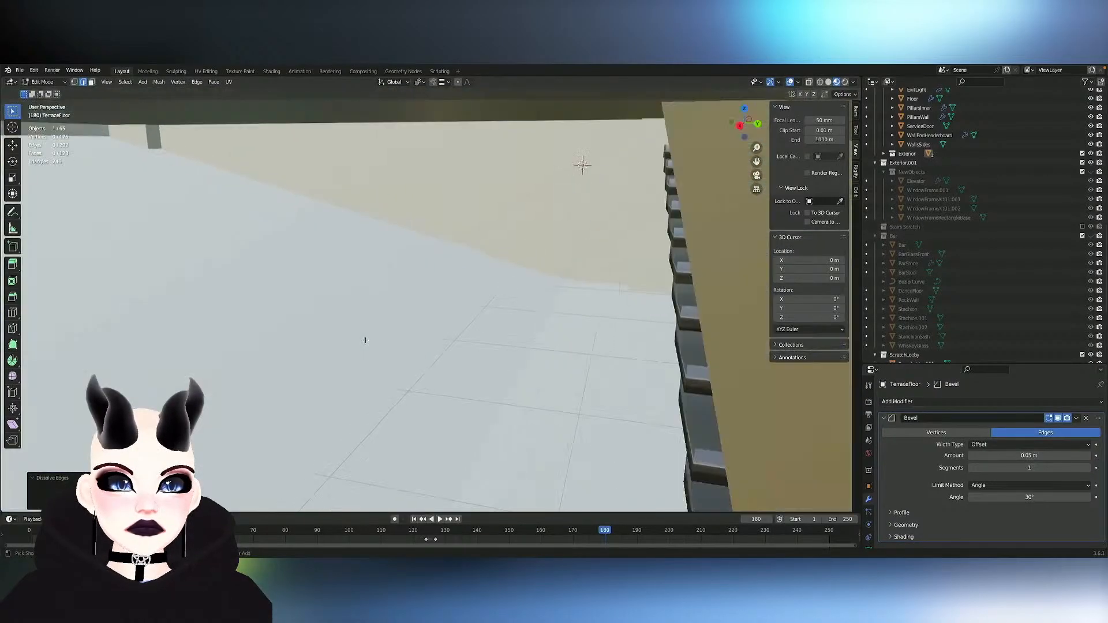
scroll(365, 340, down, 2)
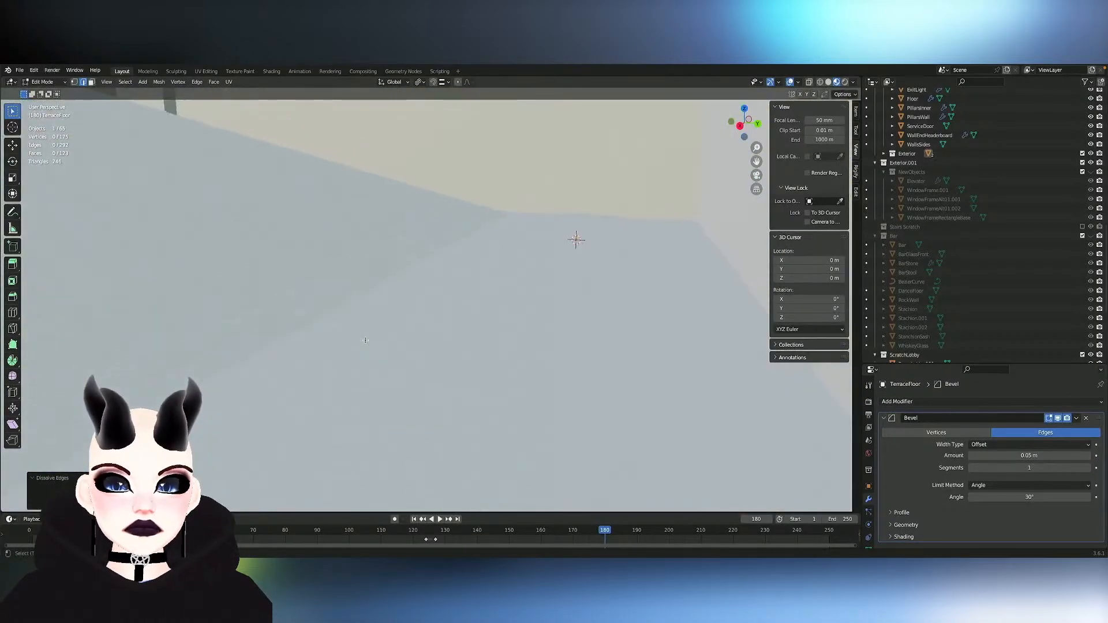
ctrl+scroll(365, 340, up, 10)
scroll(366, 341, right, 5)
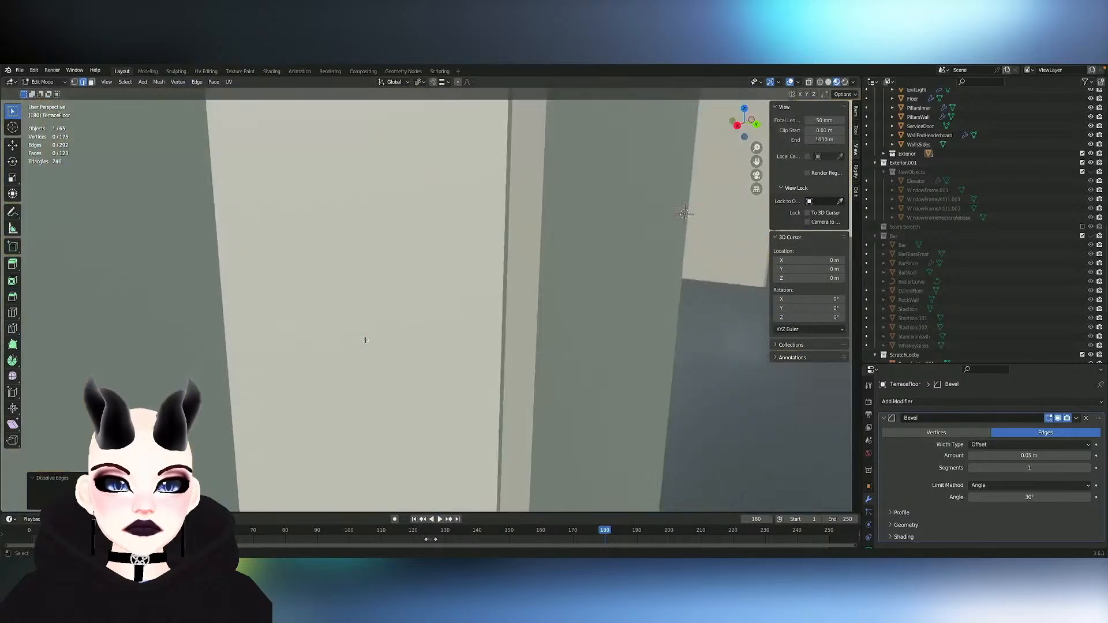
middle_drag(366, 340, 423, 381)
scroll(366, 340, down, 5)
scroll(365, 340, up, 2)
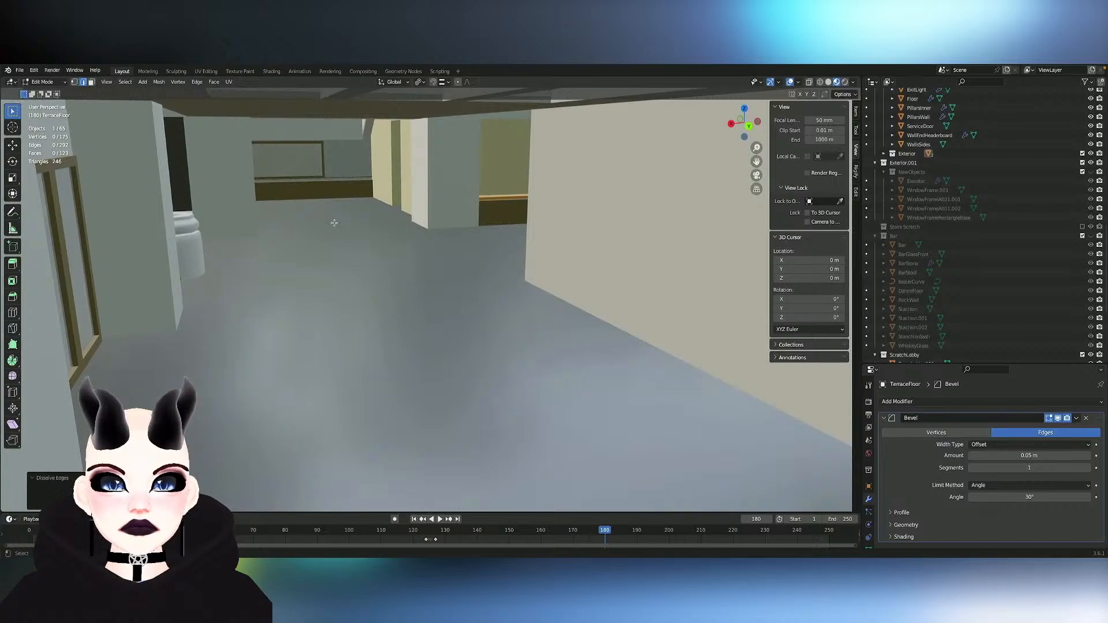
mouse_move(335, 223)
middle_down()
mouse_move(314, 224)
mouse_move(473, 229)
mouse_move(317, 223)
middle_up()
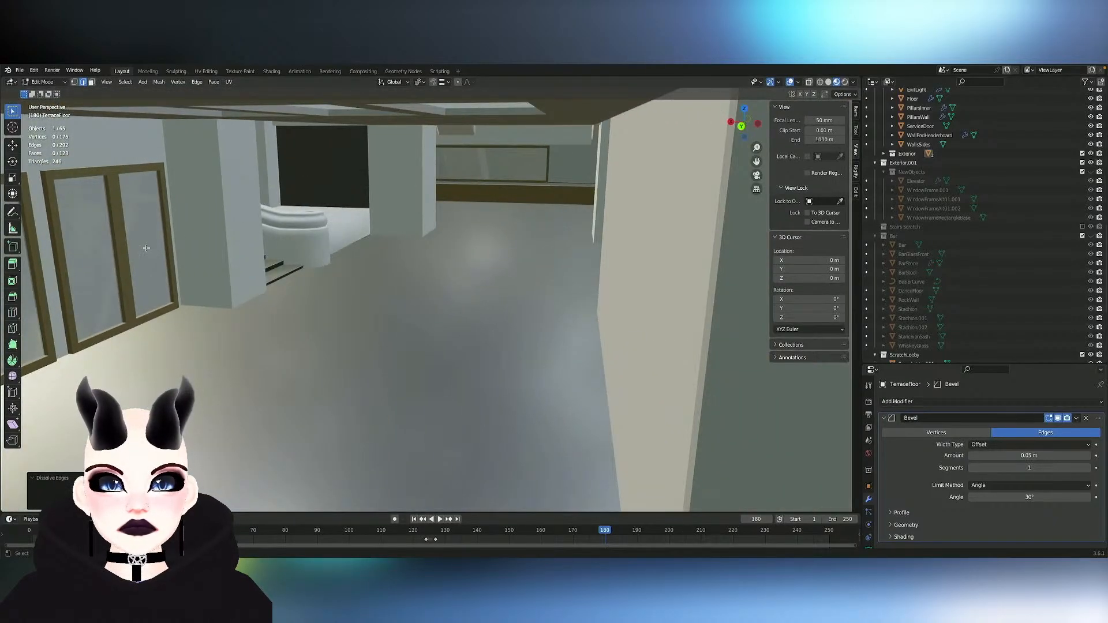
- Return to Object Mode and select the elevator doors and the lobby pillars to inspect which objects they belong to
click(119, 255)
key(Tab)
mouse_move(119, 254)
shift+middle_down()
mouse_move(399, 254)
mouse_move(78, 254)
mouse_move(99, 253)
shift+middle_up()
key(Tab)
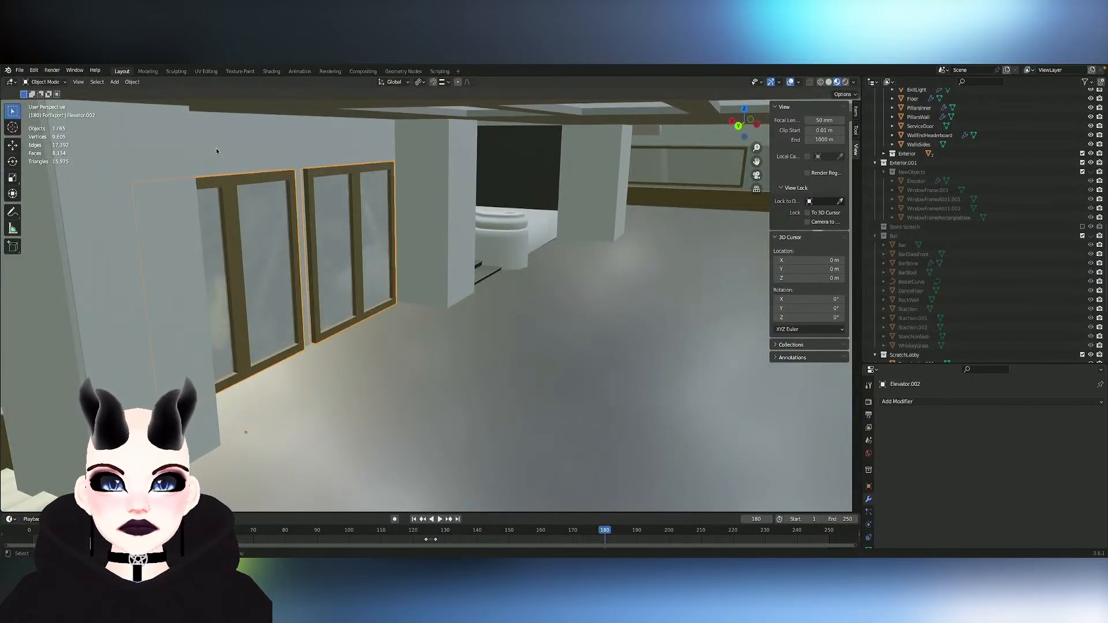
mouse_move(233, 145)
middle_down()
mouse_move(187, 146)
mouse_move(211, 145)
middle_up()
key(Tab)
click(229, 171)
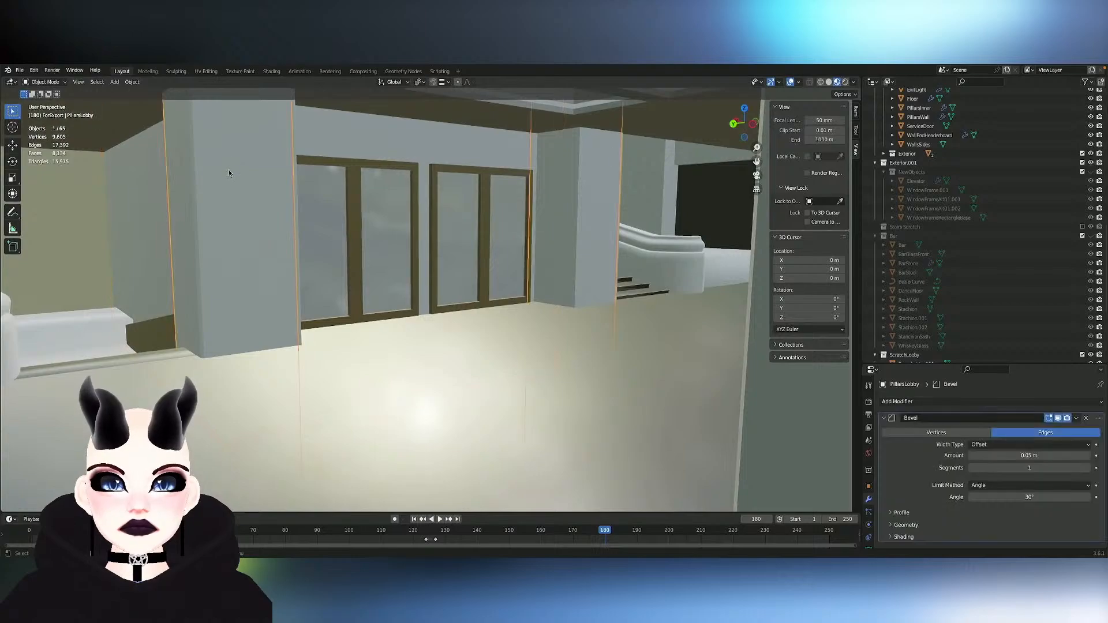
- Dissolve the two edge loops running across the raised roof block of the CeilingLobby object
scroll(277, 201, down, 5)
mouse_move(277, 201)
middle_down()
mouse_move(353, 225)
mouse_move(424, 216)
mouse_move(450, 200)
mouse_move(437, 258)
mouse_move(531, 211)
middle_up()
key(Tab)
click(450, 200)
key(Tab)
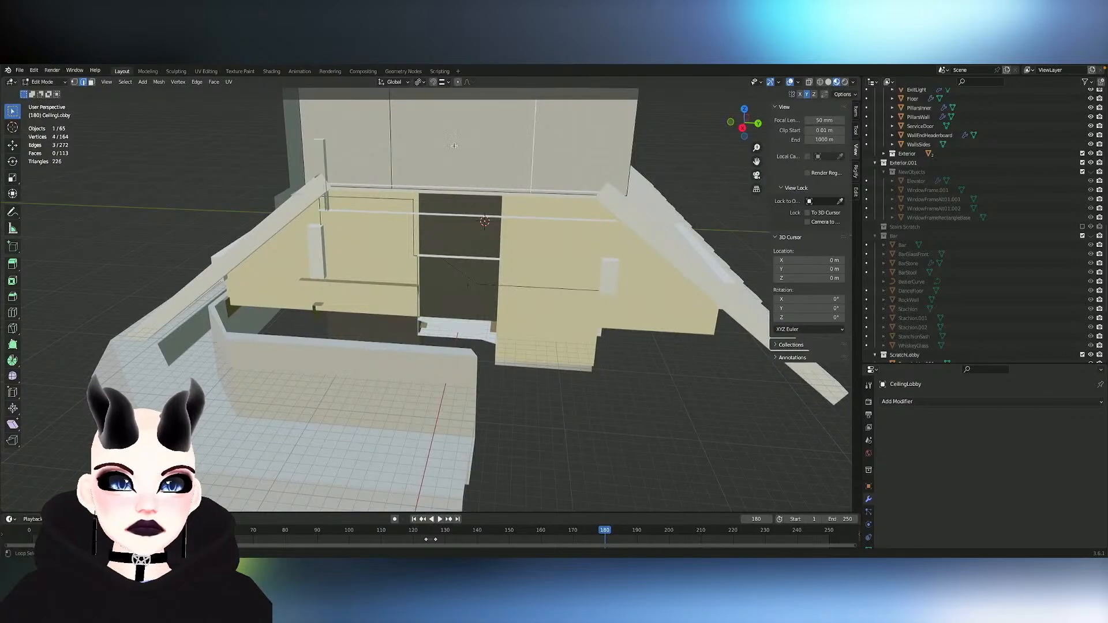
alt+shift+click(399, 145)
mouse_move(400, 145)
middle_down()
mouse_move(395, 202)
mouse_move(450, 217)
mouse_move(470, 173)
mouse_move(410, 173)
mouse_move(399, 148)
middle_up()
key(x)
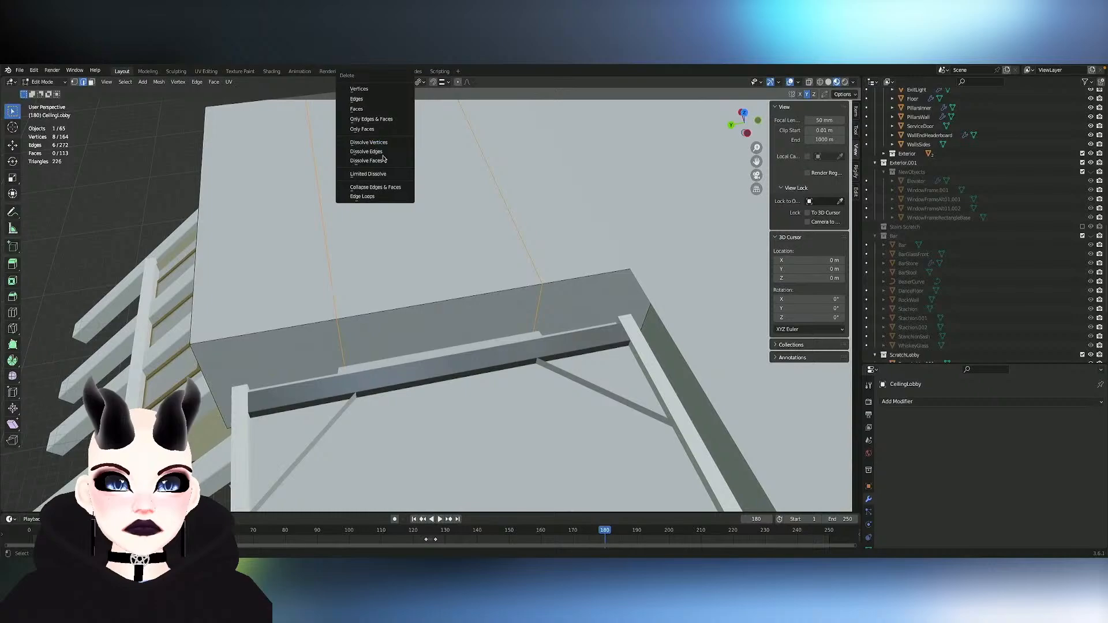
click(384, 160)
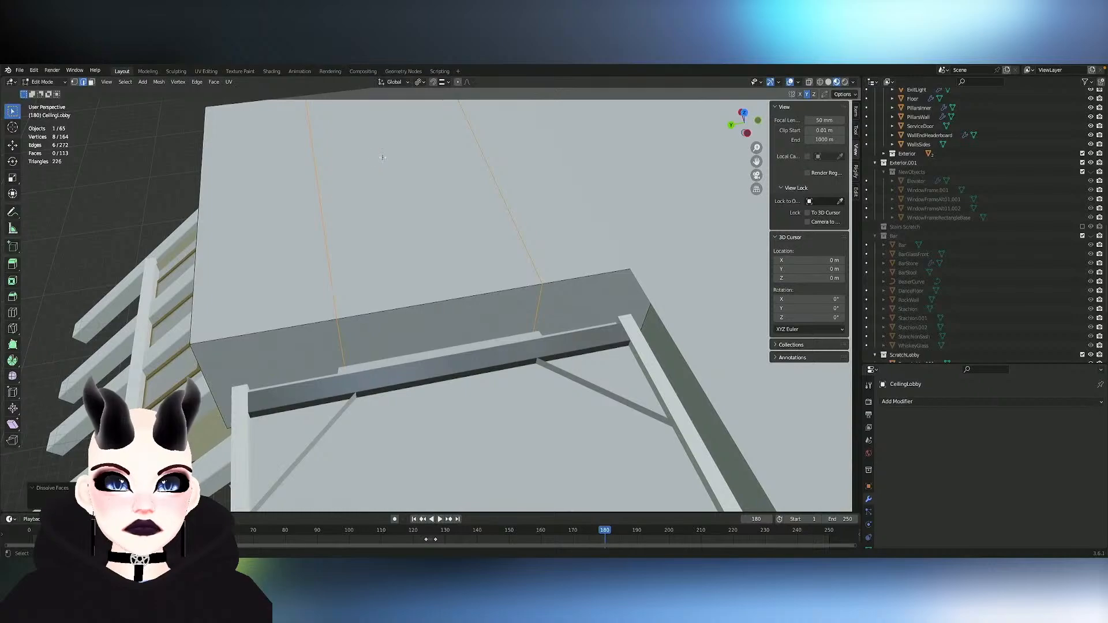
key(x)
click(385, 152)
middle_drag(421, 208, 433, 159)
key(Tab)
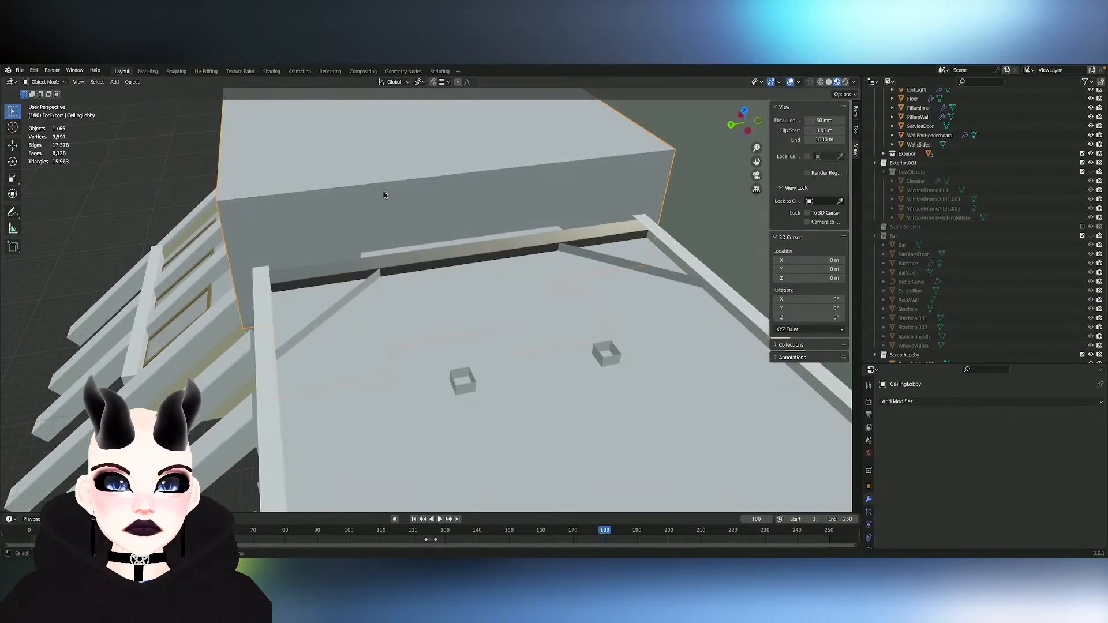
- Select the linked geometry of the CeilingLobby roof block in Edit Mode, and briefly hide and reveal it
key(Tab)
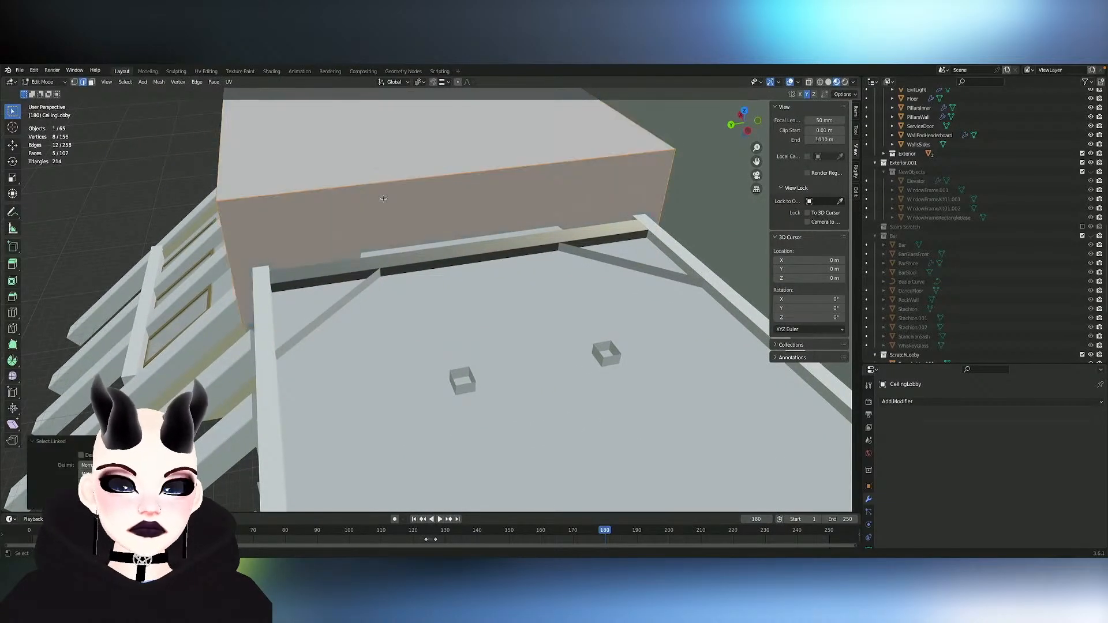
key(h)
key(alt+h)
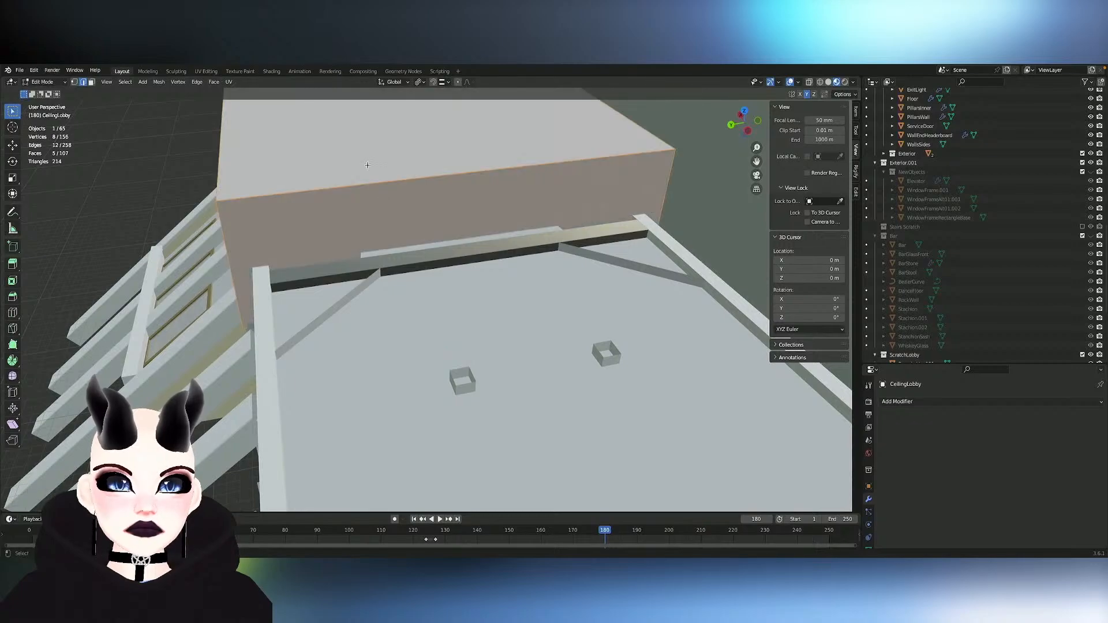
- Hide the selected raised roof block of the CeilingLobby object in Edit Mode to expose the lobby ceiling mesh
middle_drag(339, 163, 379, 220)
key(h)
scroll(339, 163, up, 3)
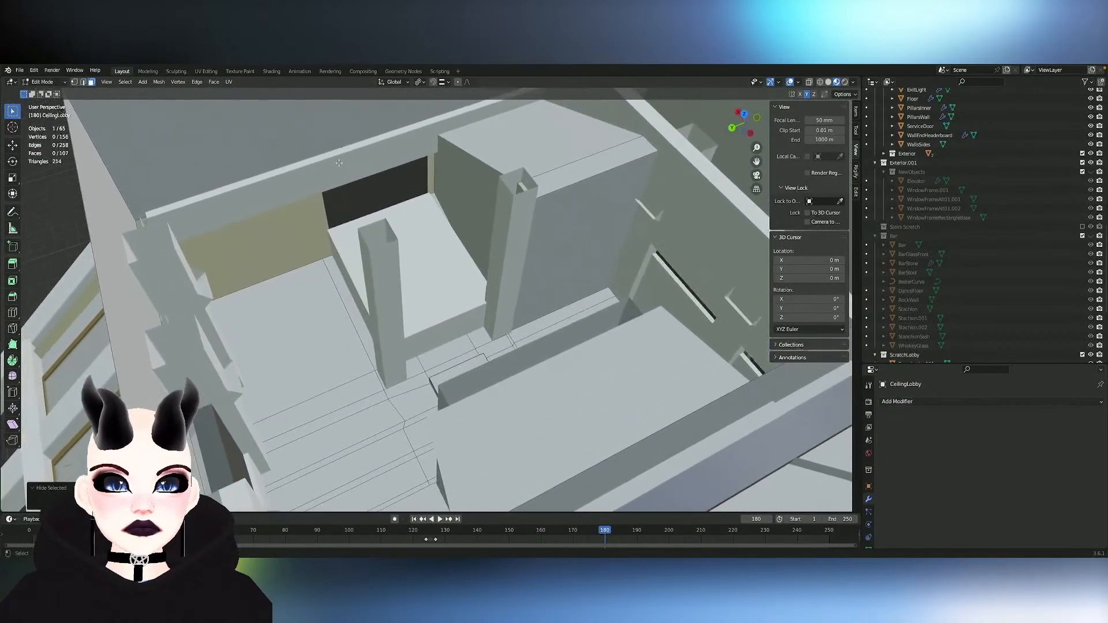
key(Tab)
key(Tab)
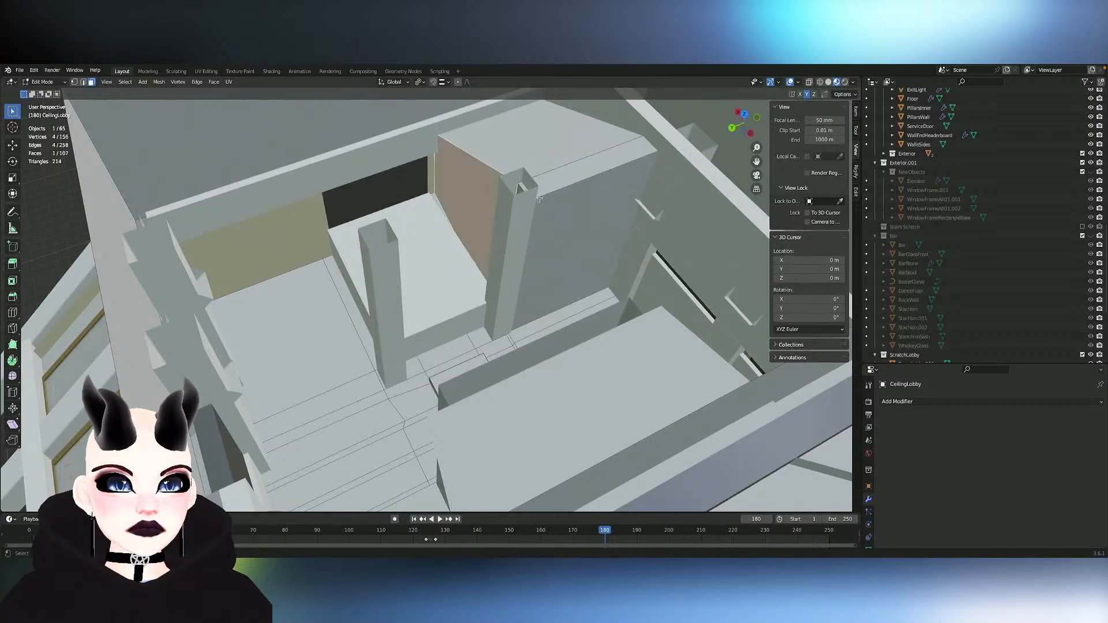
- Slide the misaligned vertex on the CeilingLobby grid beside the recessed panels and pillar along its edge
click(542, 202)
middle_drag(501, 176, 529, 174)
scroll(529, 174, up, 4)
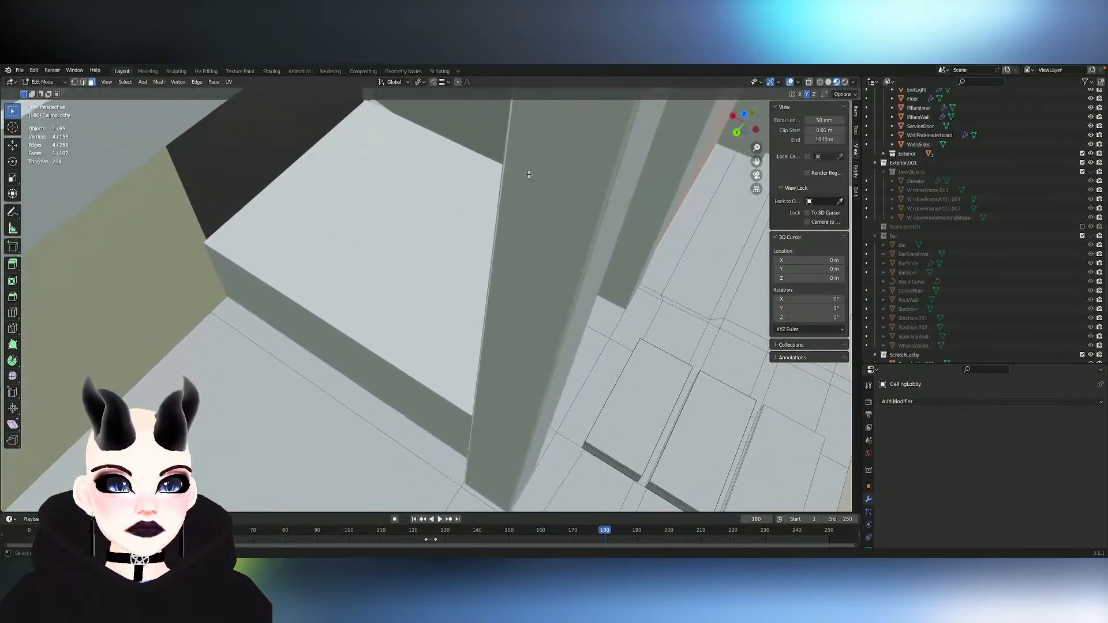
scroll(529, 174, down, 6)
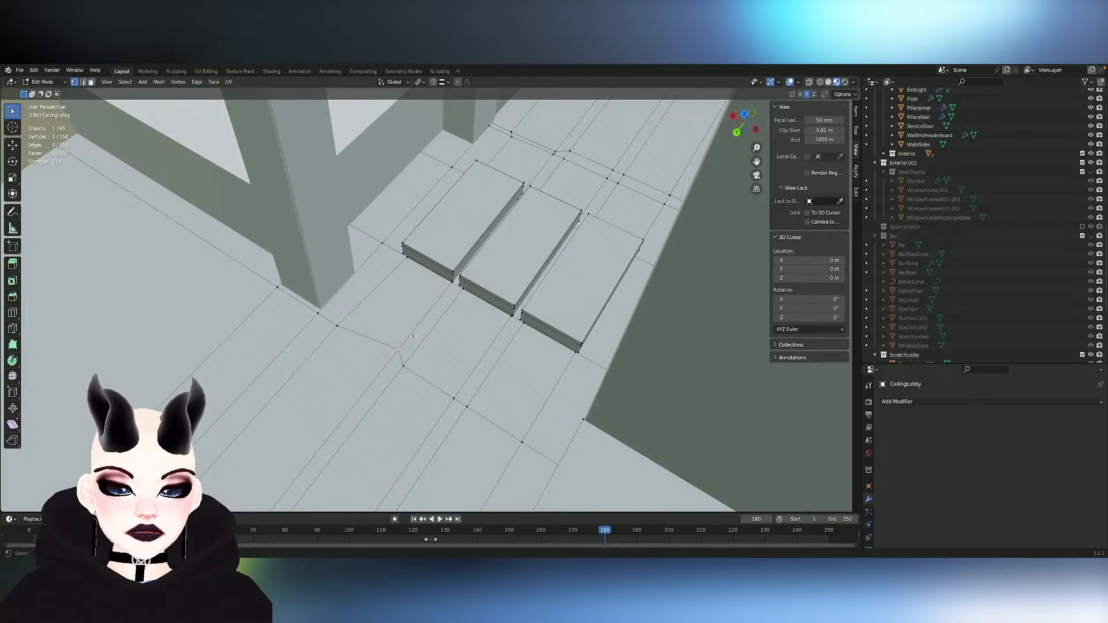
middle_drag(413, 336, 372, 320)
key(g)
middle_drag(500, 278, 500, 278)
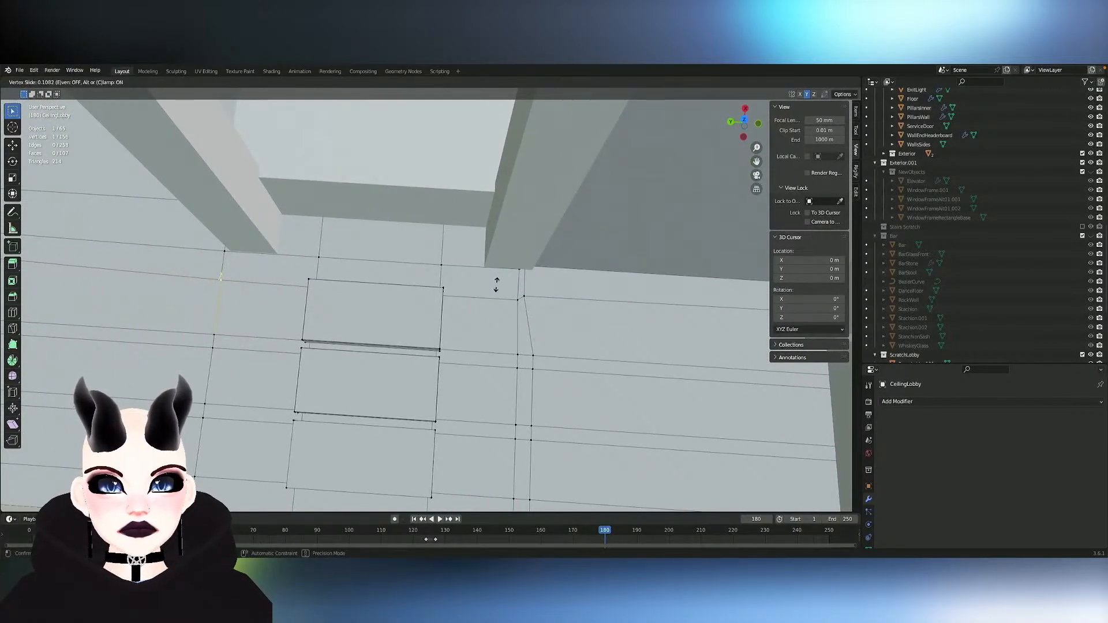
- Edge-slide the ceiling grid edge beside the panels, and vertex-slide the corner point where the pillar meets the wall
shift+middle_drag(406, 277, 407, 277)
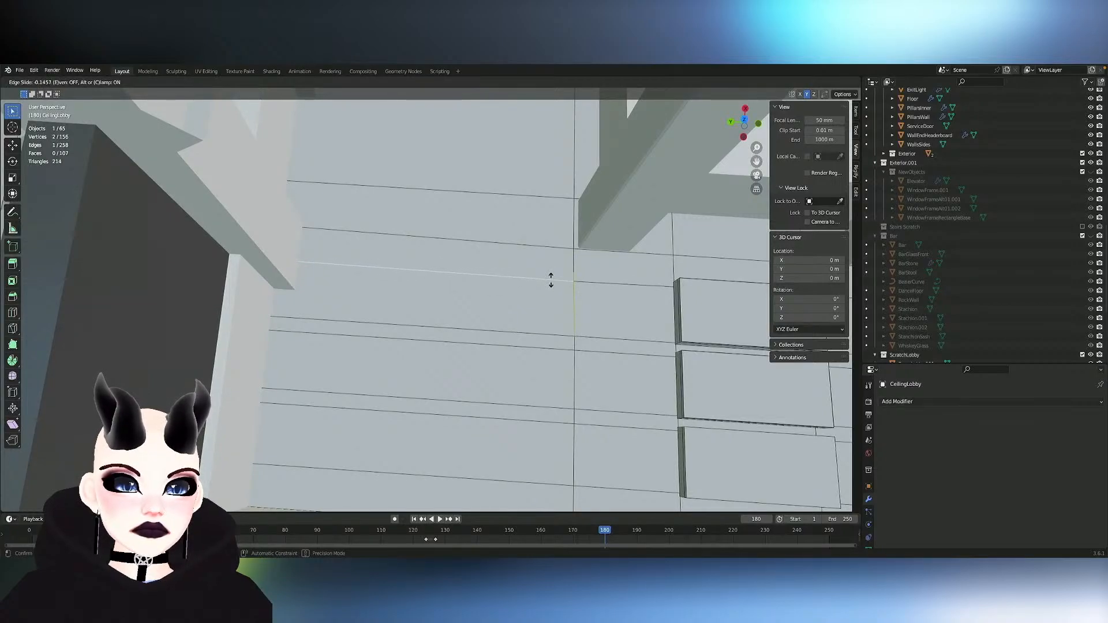
ctrl+scroll(552, 280, up, 20)
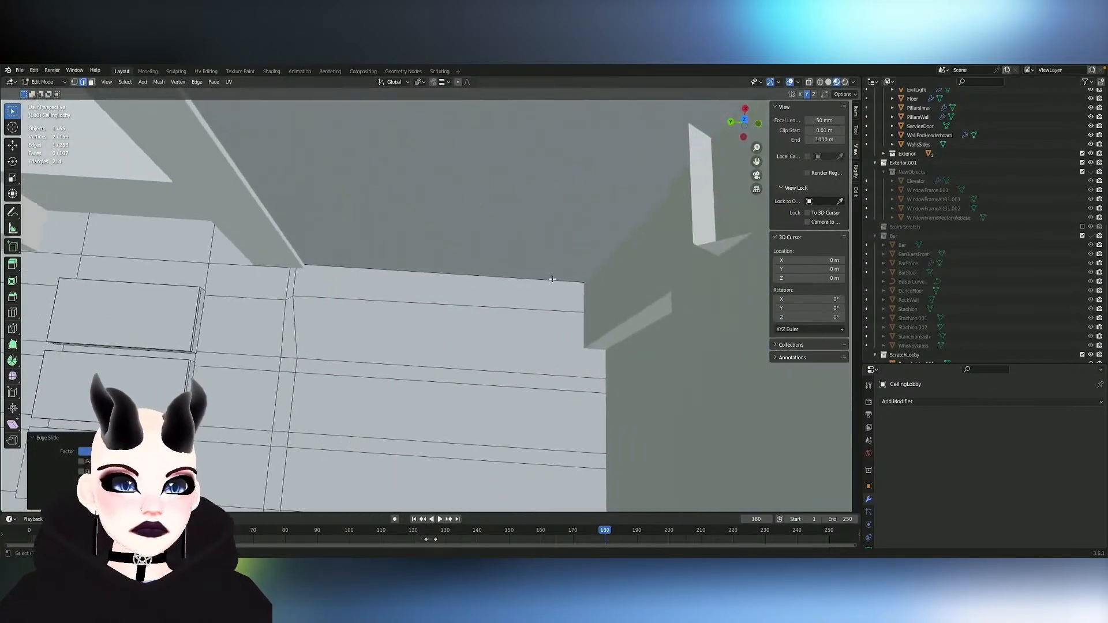
ctrl+scroll(553, 279, down, 4)
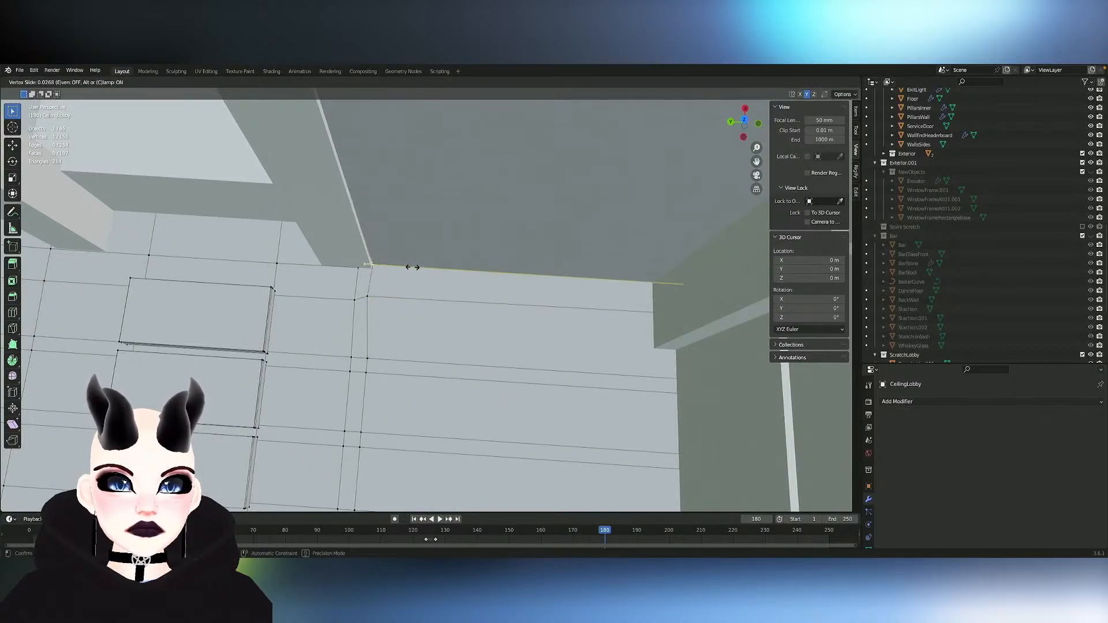
mouse_move(410, 268)
middle_down()
mouse_move(410, 280)
mouse_move(410, 268)
mouse_move(409, 281)
mouse_move(259, 277)
mouse_move(410, 271)
middle_up()
- Vertex-slide the CeilingLobby corner point along the wall edge, checking its alignment from inside the lobby
scroll(410, 279, up, 5)
scroll(410, 277, up, 3)
scroll(409, 277, down, 3)
scroll(410, 277, up, 2)
scroll(410, 277, up, 3)
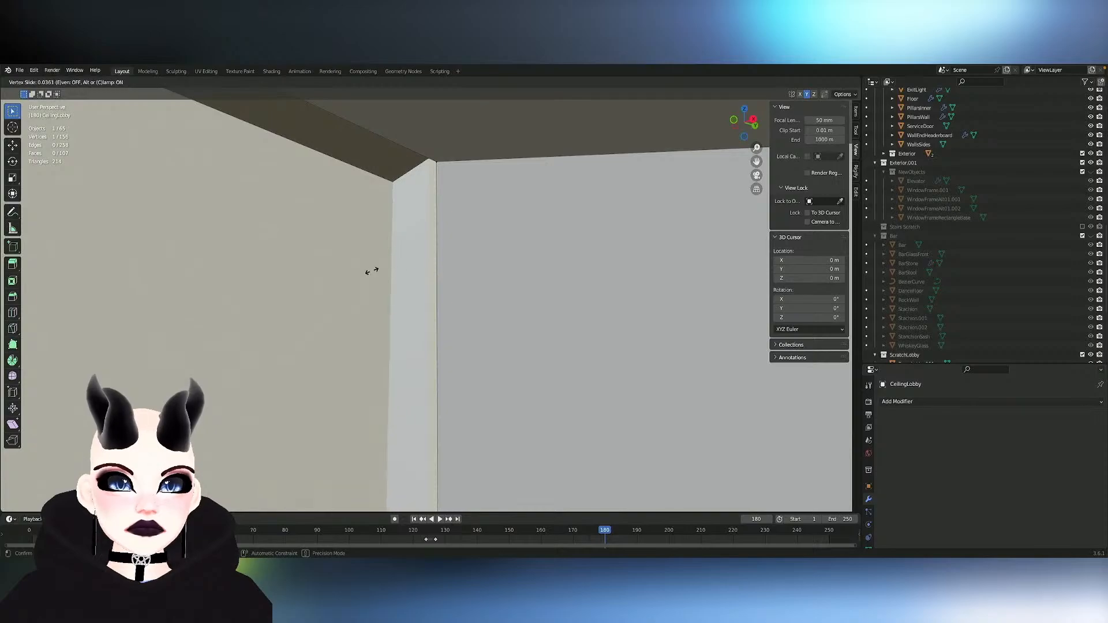
mouse_move(372, 271)
middle_down()
mouse_move(358, 271)
mouse_move(372, 270)
middle_up()
scroll(372, 271, up, 6)
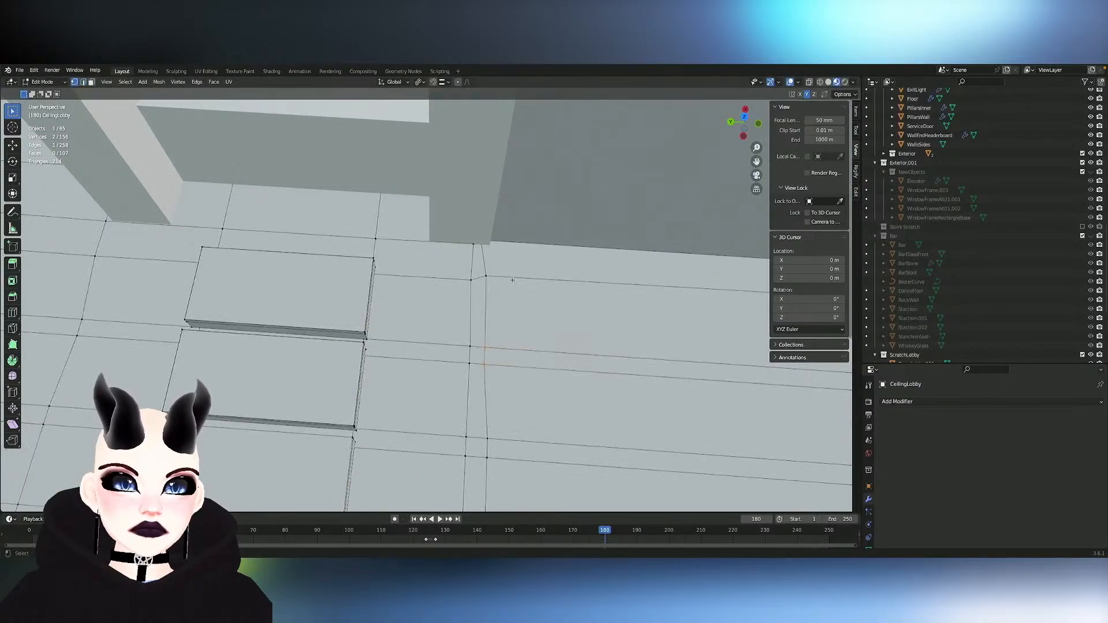
- Edge-slide the skewed ceiling grid edges on both sides of the three recessed panels into line
shift+middle_drag(728, 310, 593, 272)
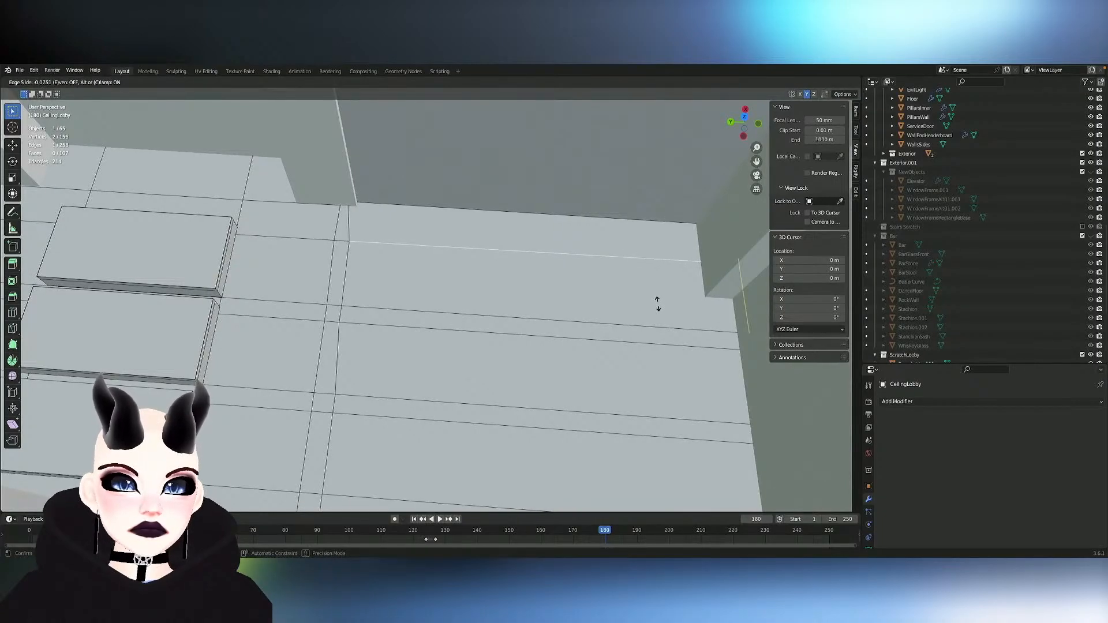
scroll(658, 303, down, 3)
middle_drag(658, 303, 657, 354)
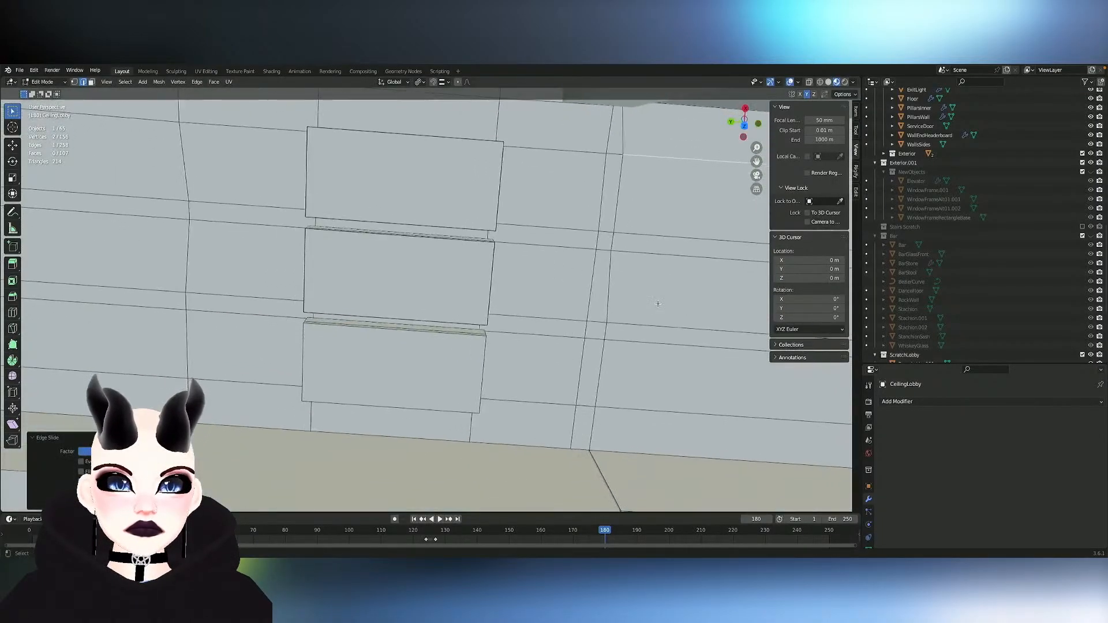
shift+middle_drag(303, 248, 448, 289)
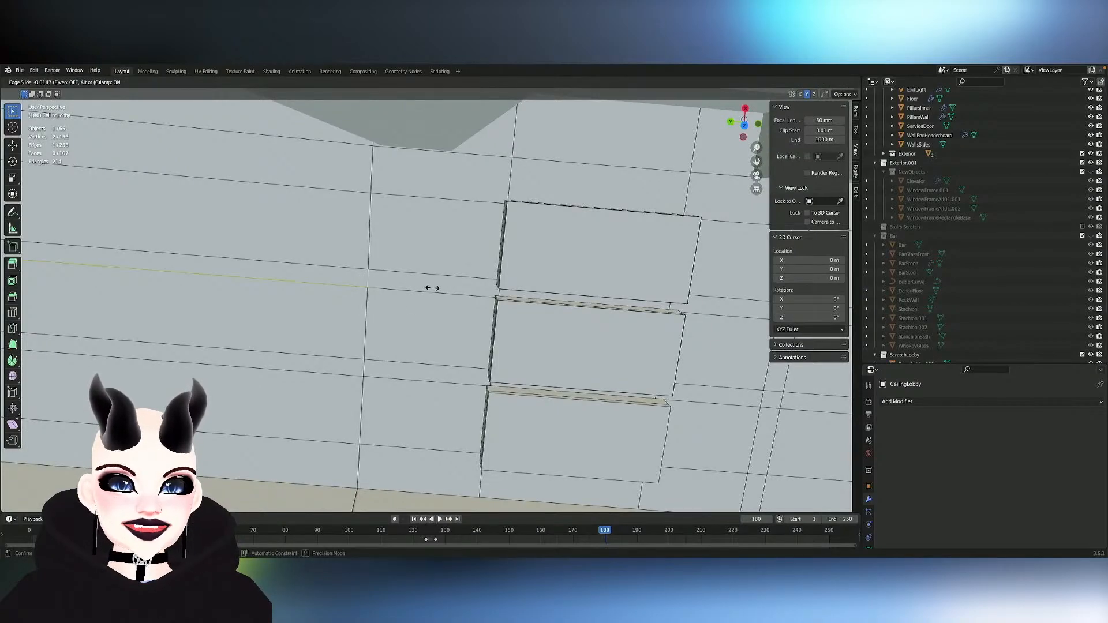
middle_drag(432, 288, 538, 230)
- Leave the CeilingLobby mesh and open the lobby stair railing, Line.008, in Edit Mode
ctrl+scroll(432, 287, up, 8)
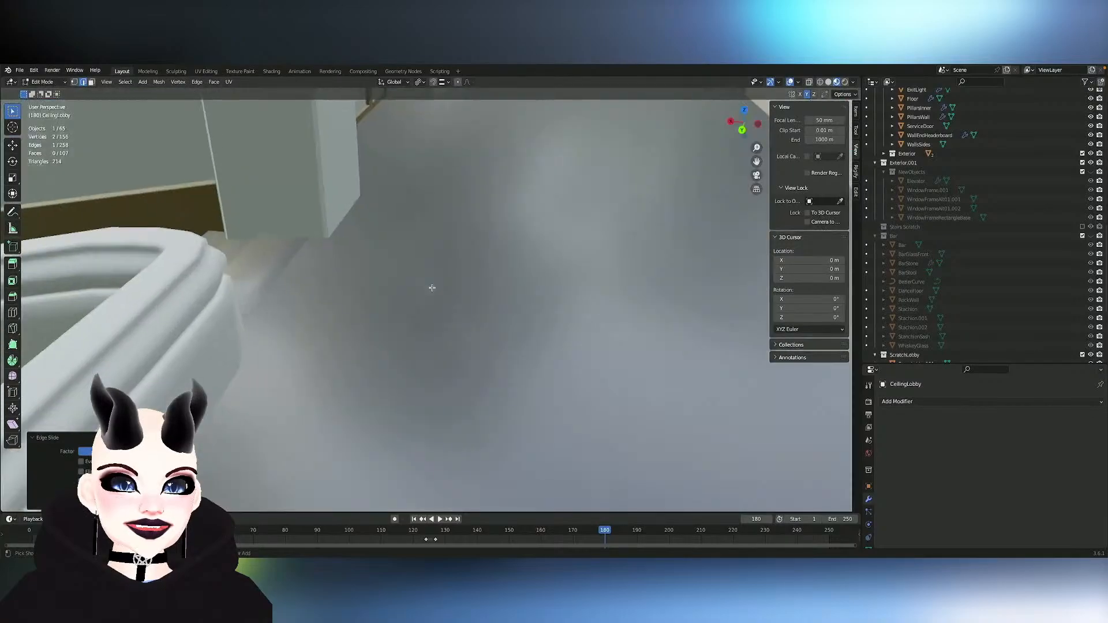
ctrl+scroll(431, 288, down, 8)
middle_drag(432, 287, 413, 305)
key(Tab)
key(Tab)
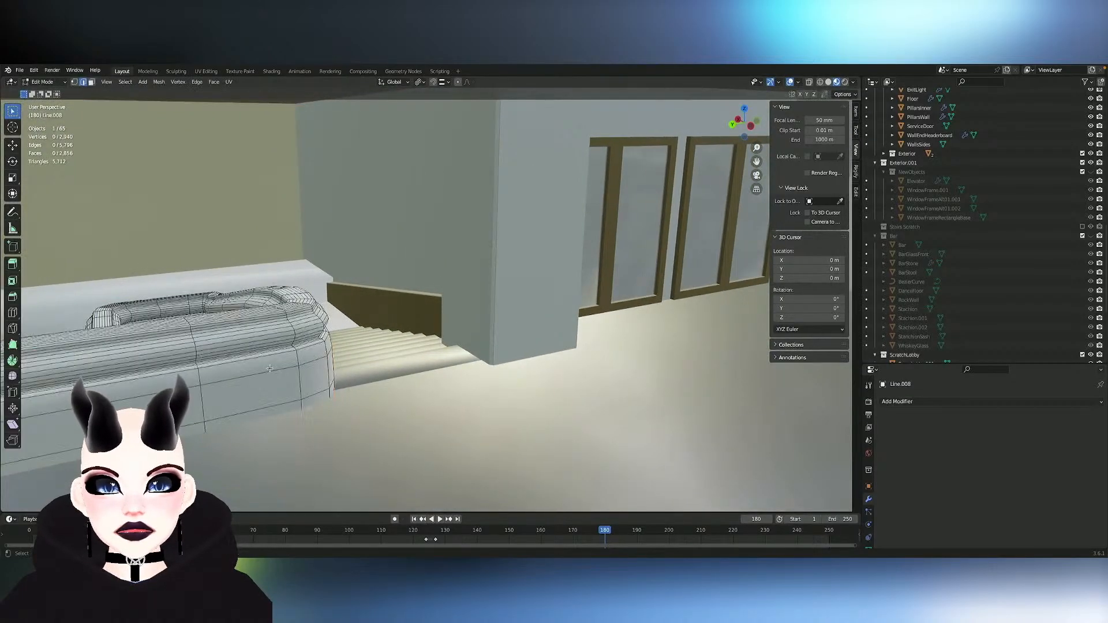
- Examine the wireframe of the Line.008 railing along the stairs, its curled end and the lower landing, and return to Object Mode
middle_drag(269, 370, 269, 368)
scroll(269, 368, right, 10)
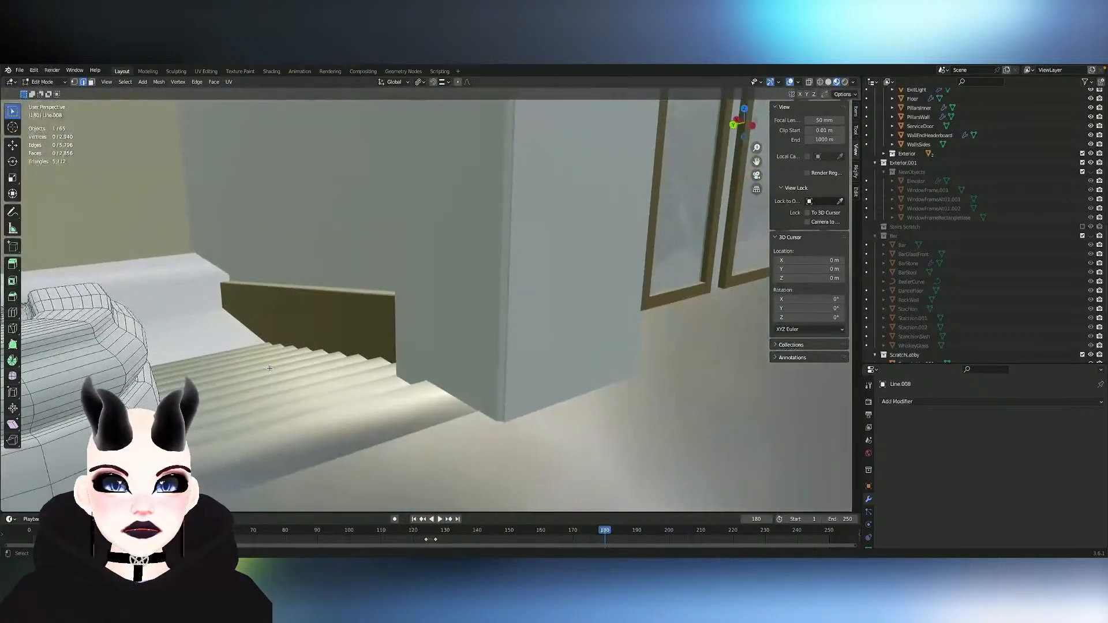
scroll(270, 368, left, 10)
ctrl+scroll(270, 368, down, 4)
ctrl+scroll(269, 369, down, 1)
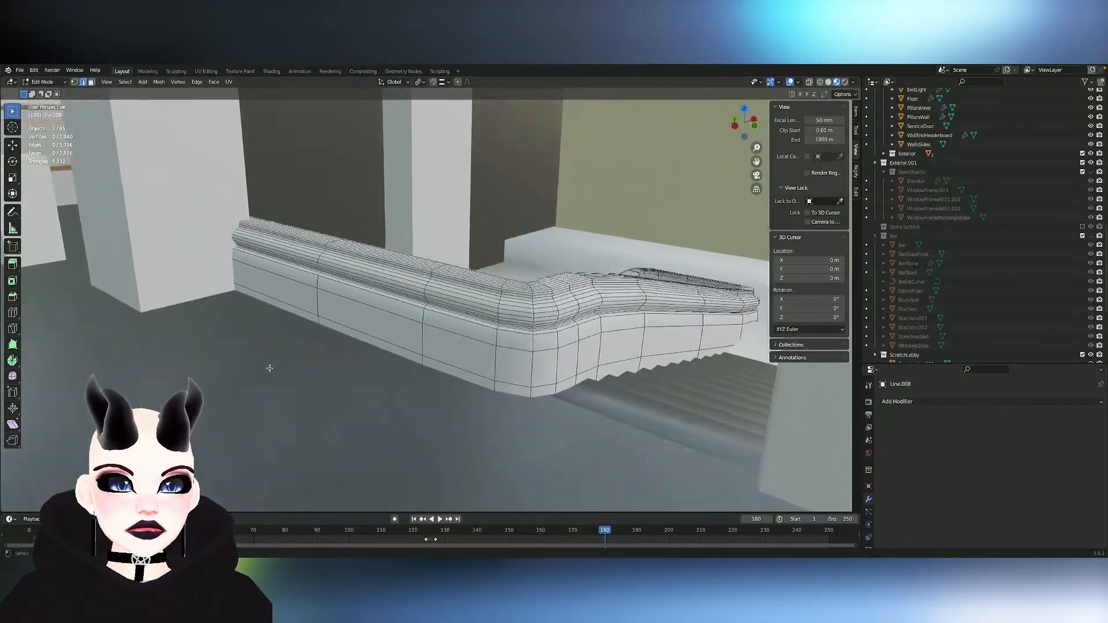
scroll(270, 368, left, 5)
ctrl+scroll(269, 368, up, 4)
scroll(270, 369, right, 10)
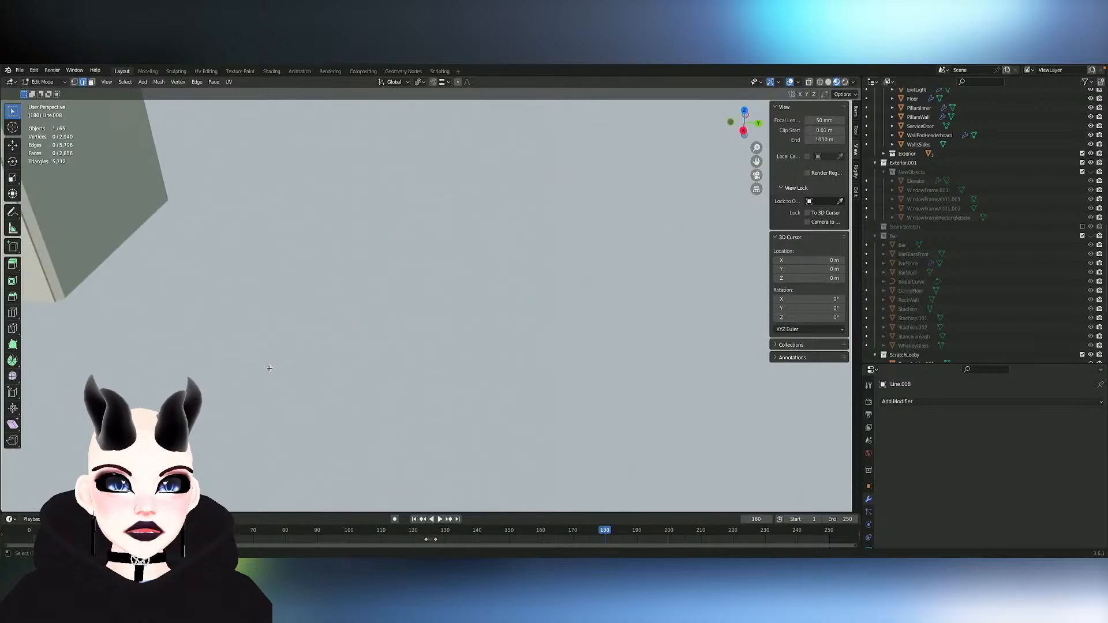
shift+scroll(269, 368, left, 10)
shift+scroll(270, 368, down, 5)
shift+scroll(269, 368, right, 8)
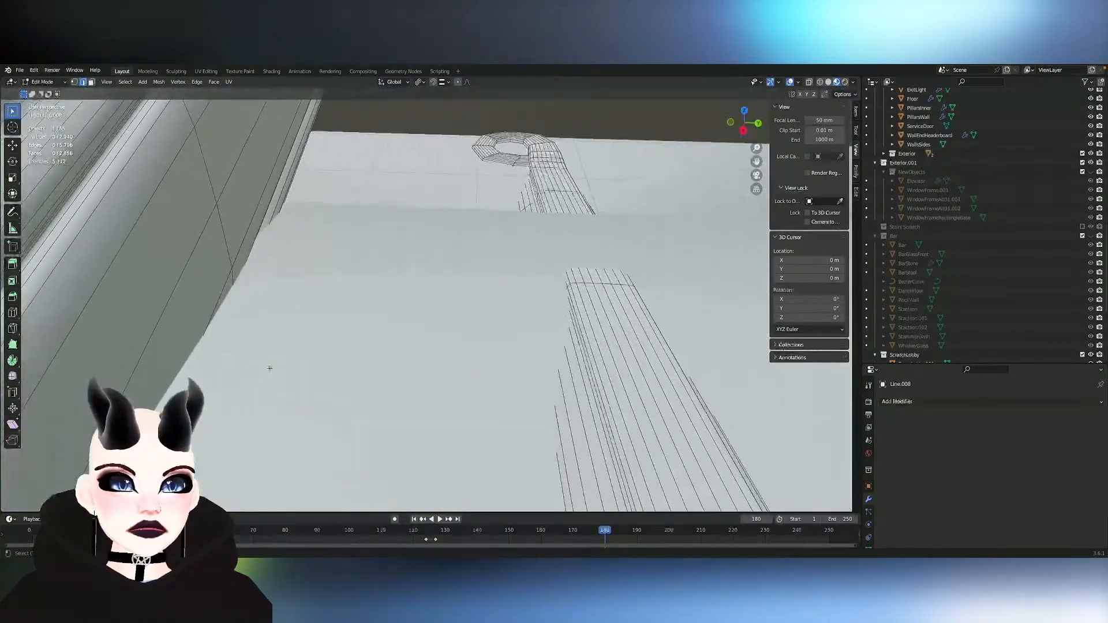
shift+scroll(270, 369, up, 5)
shift+scroll(270, 368, right, 4)
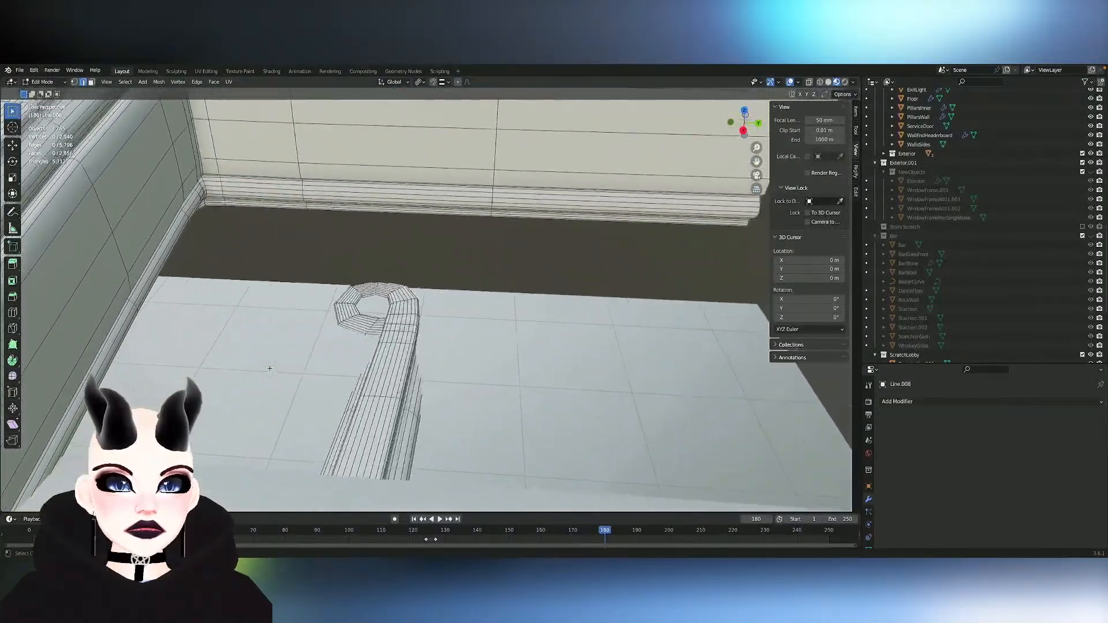
scroll(270, 368, right, 8)
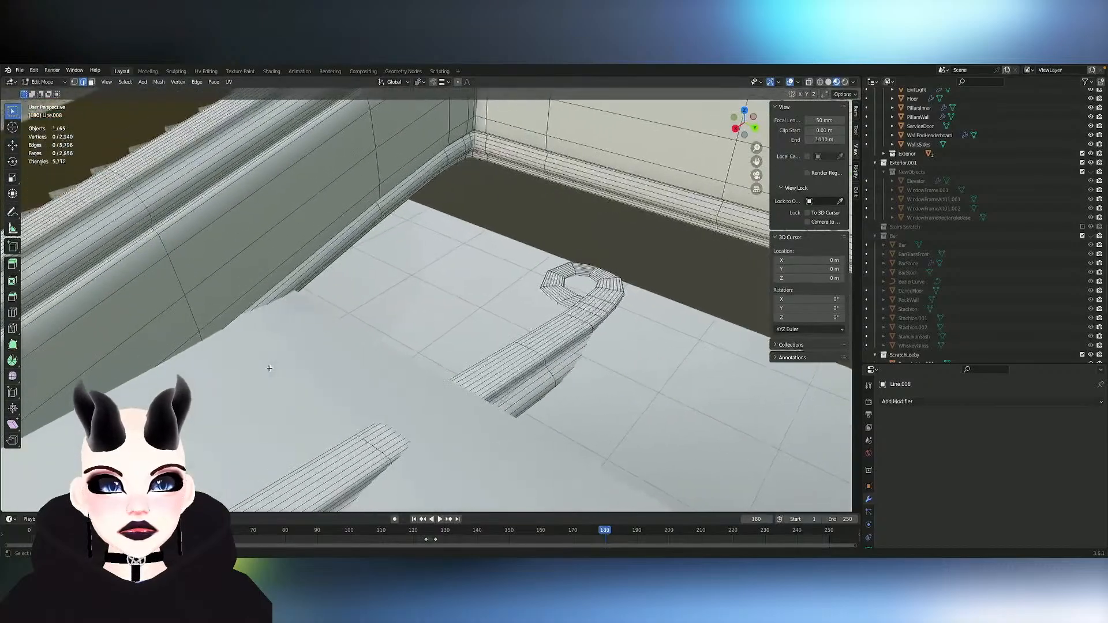
shift+scroll(270, 369, up, 3)
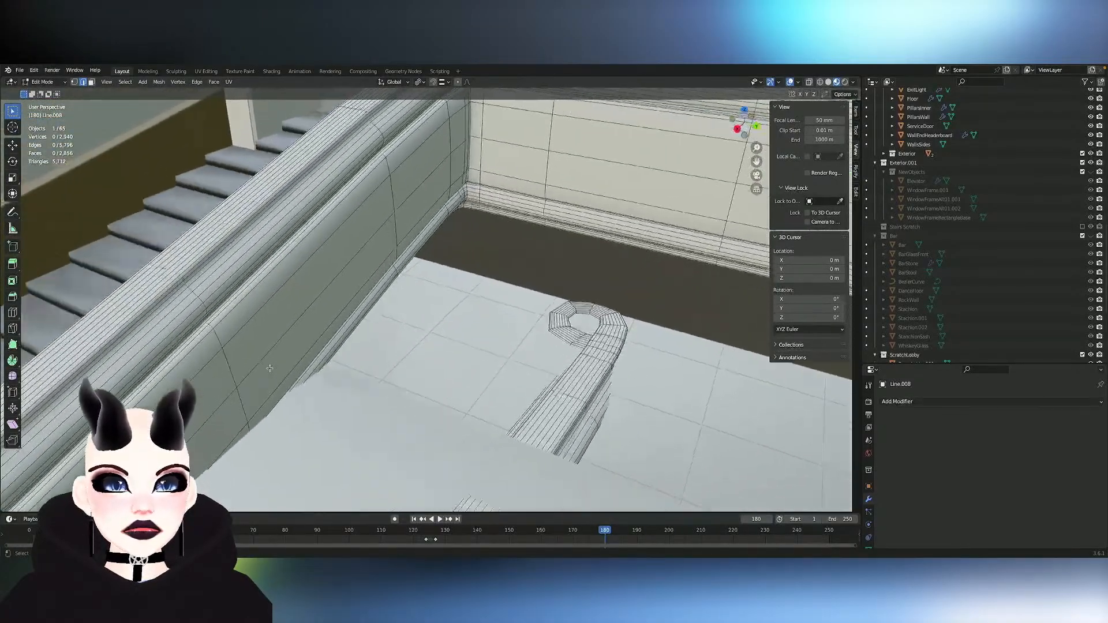
shift+scroll(269, 368, up, 4)
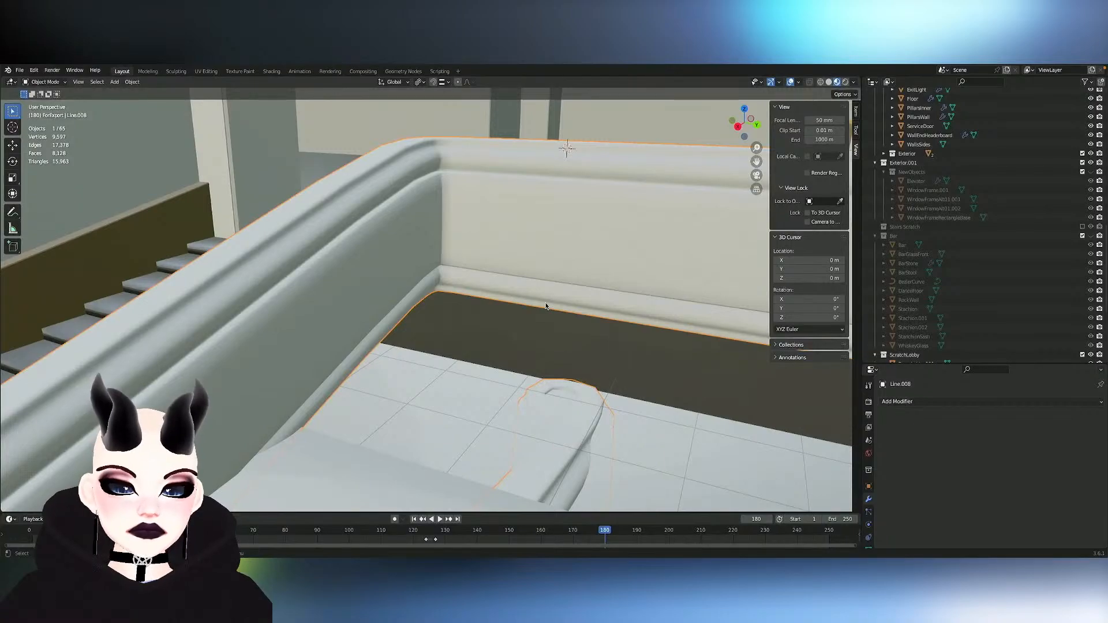
- Select the FloorLobby object and examine its extent around the railing, stairs and lobby pillars
click(524, 332)
scroll(524, 332, right, 8)
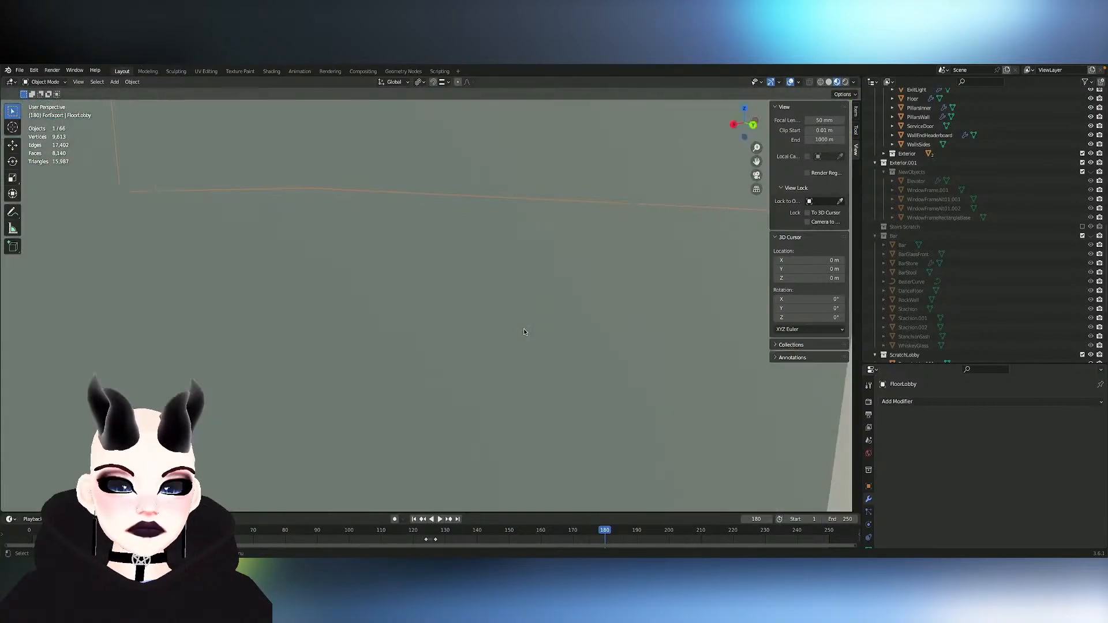
scroll(524, 329, down, 4)
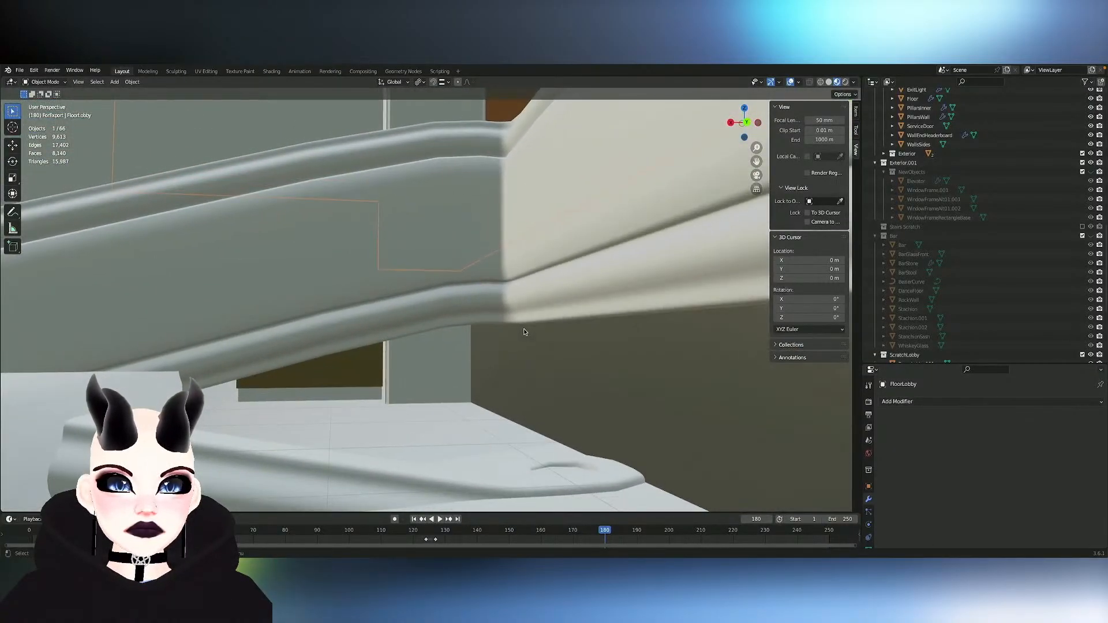
scroll(525, 329, up, 5)
scroll(525, 329, left, 5)
scroll(525, 331, left, 5)
shift+scroll(524, 332, up, 5)
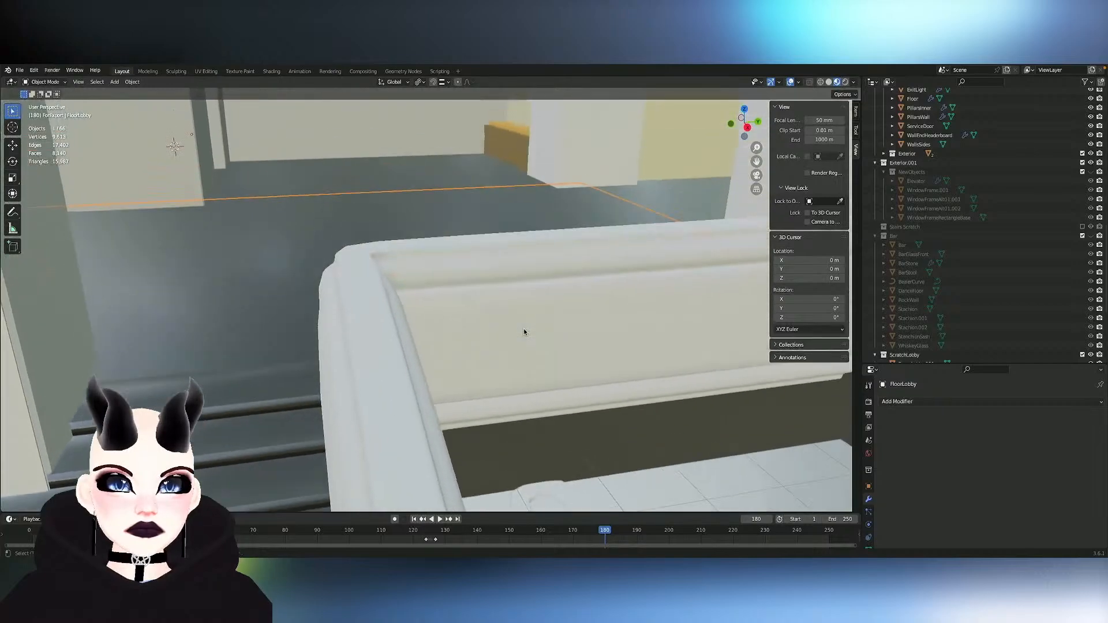
ctrl+scroll(524, 332, down, 5)
scroll(524, 332, right, 10)
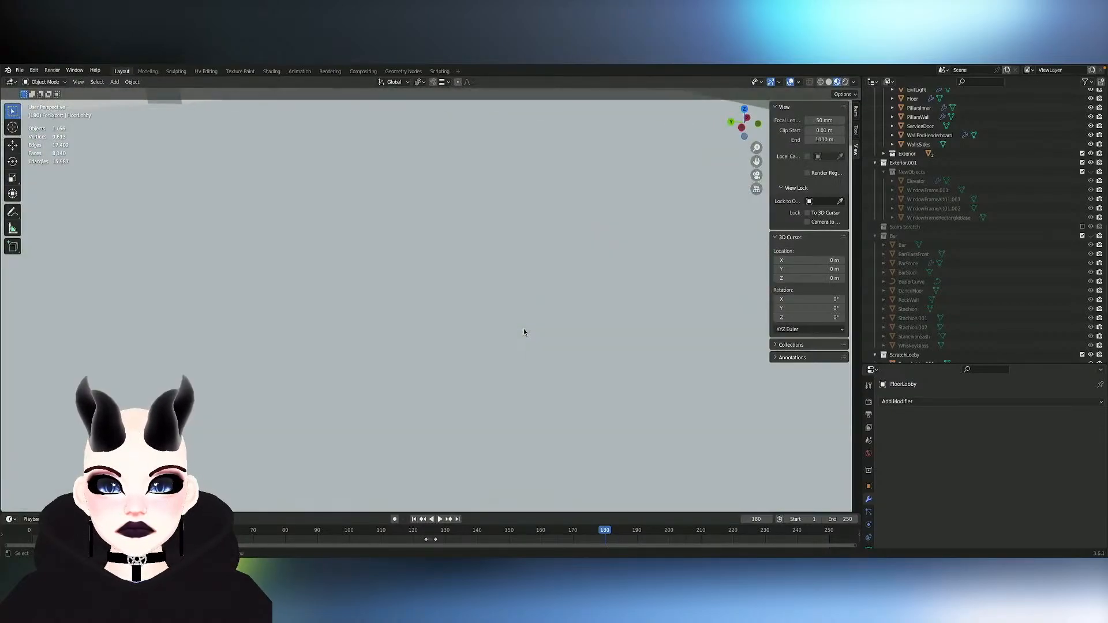
shift+scroll(524, 332, up, 6)
scroll(524, 332, up, 5)
ctrl+scroll(524, 332, down, 8)
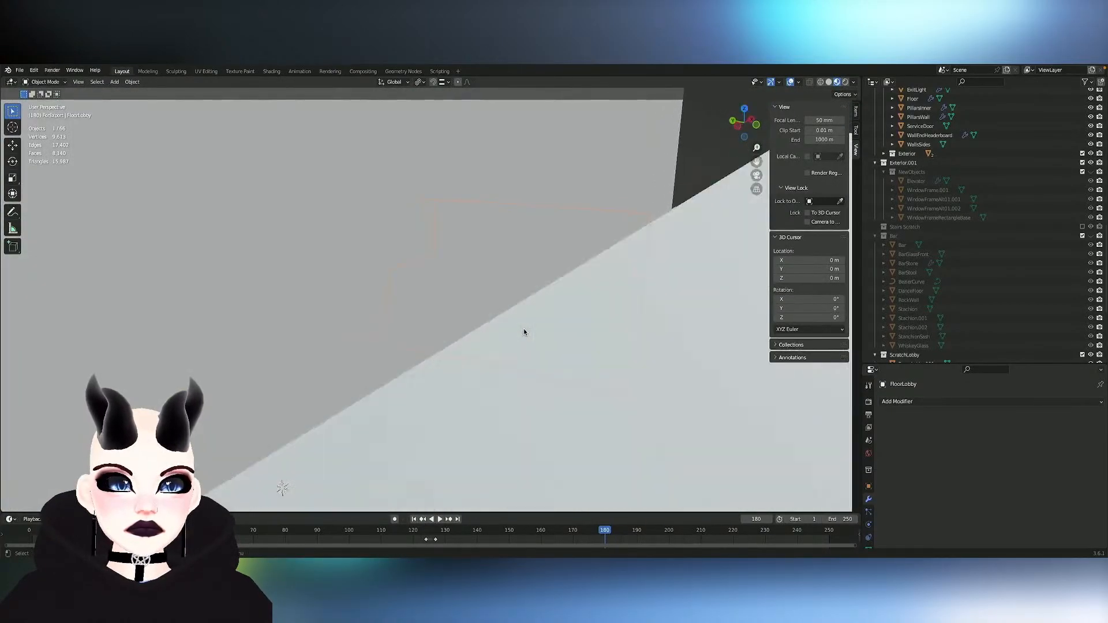
scroll(524, 332, down, 5)
scroll(524, 331, up, 3)
ctrl+scroll(524, 332, up, 6)
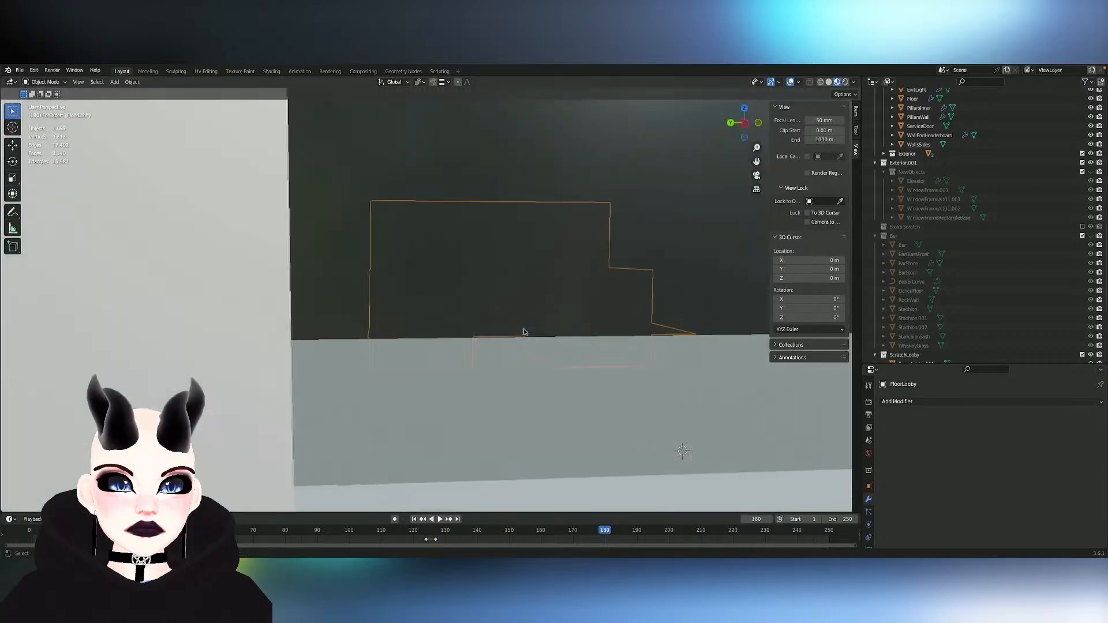
ctrl+scroll(524, 332, up, 3)
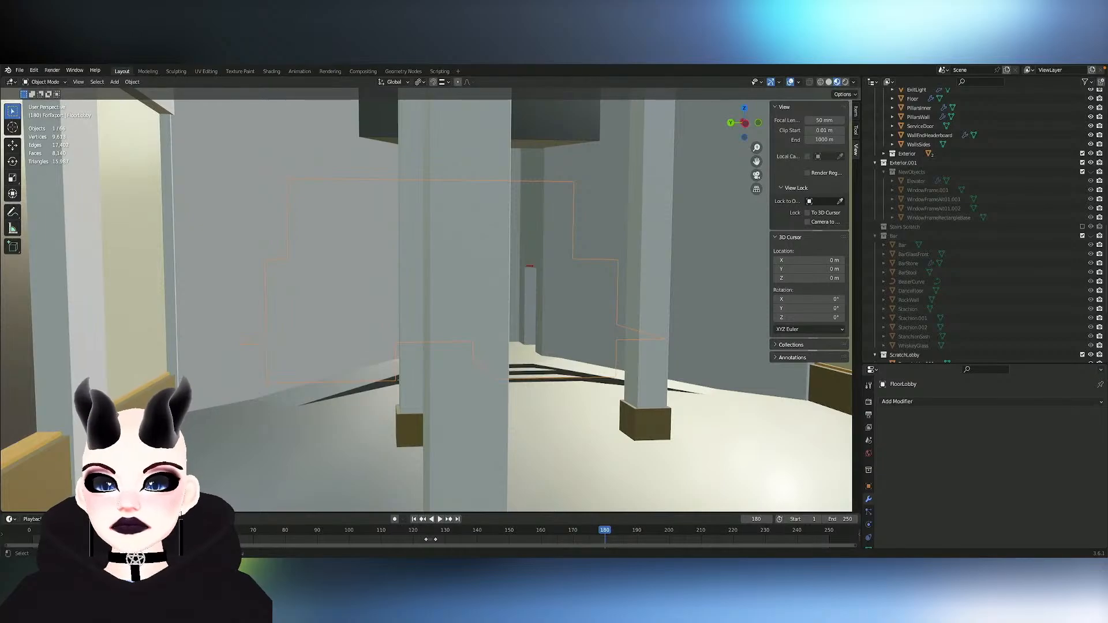
- Select the linked outer block geometry of the TerraceFloor object in Edit Mode and hide it
middle_drag(432, 188, 532, 200)
scroll(424, 200, down, 5)
scroll(425, 200, down, 5)
scroll(425, 200, down, 5)
key(Tab)
click(399, 284)
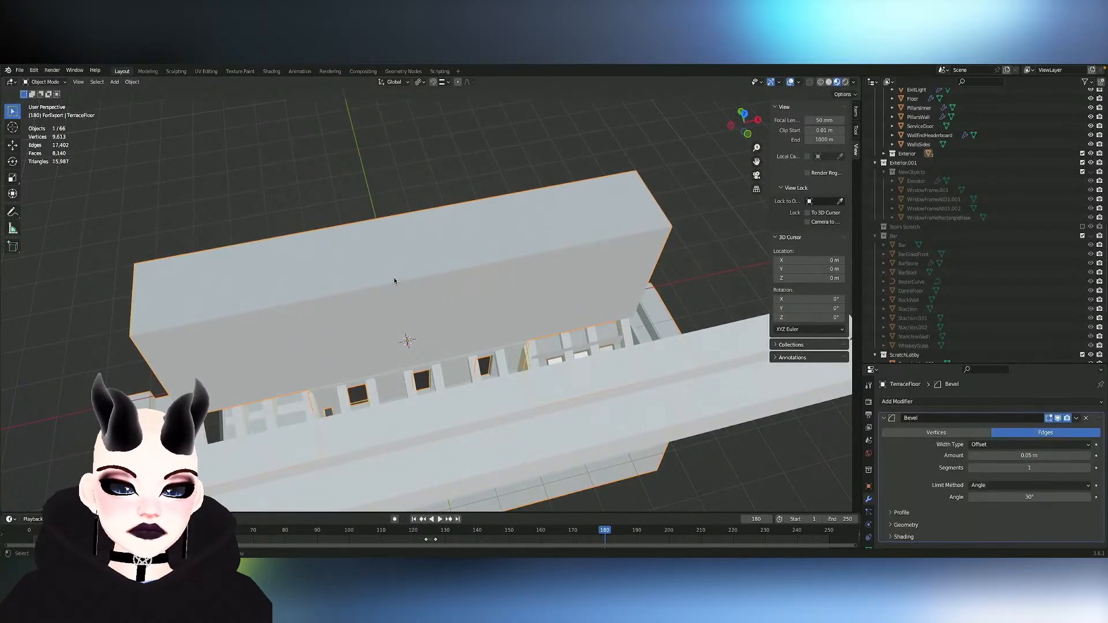
key(Tab)
mouse_move(378, 275)
shift+middle_down()
mouse_move(374, 258)
mouse_move(372, 279)
shift+middle_up()
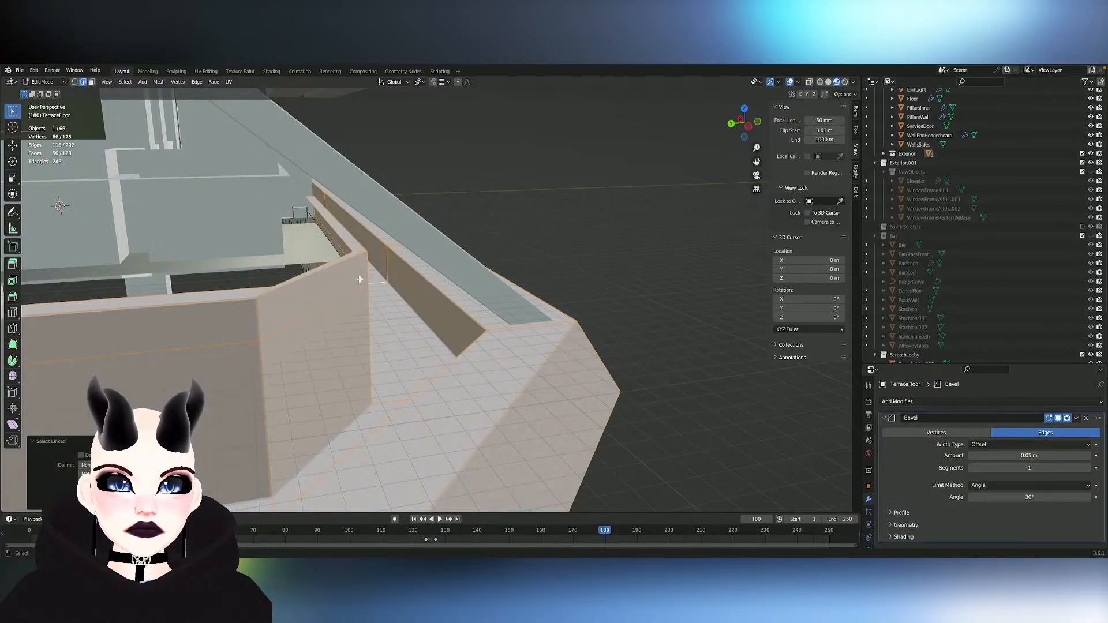
key(h)
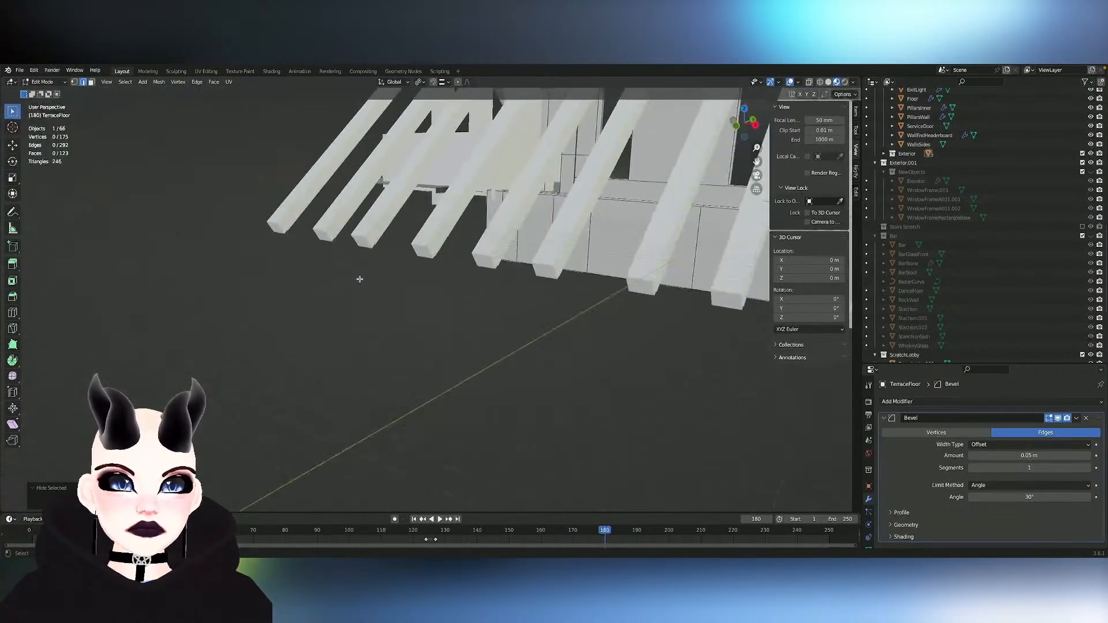
- Examine the remaining TerraceFloor mesh beneath the slanted beams, including the terrace walkway and its low parapet
ctrl+scroll(360, 279, up, 4)
ctrl+scroll(360, 280, down, 4)
scroll(359, 280, right, 2)
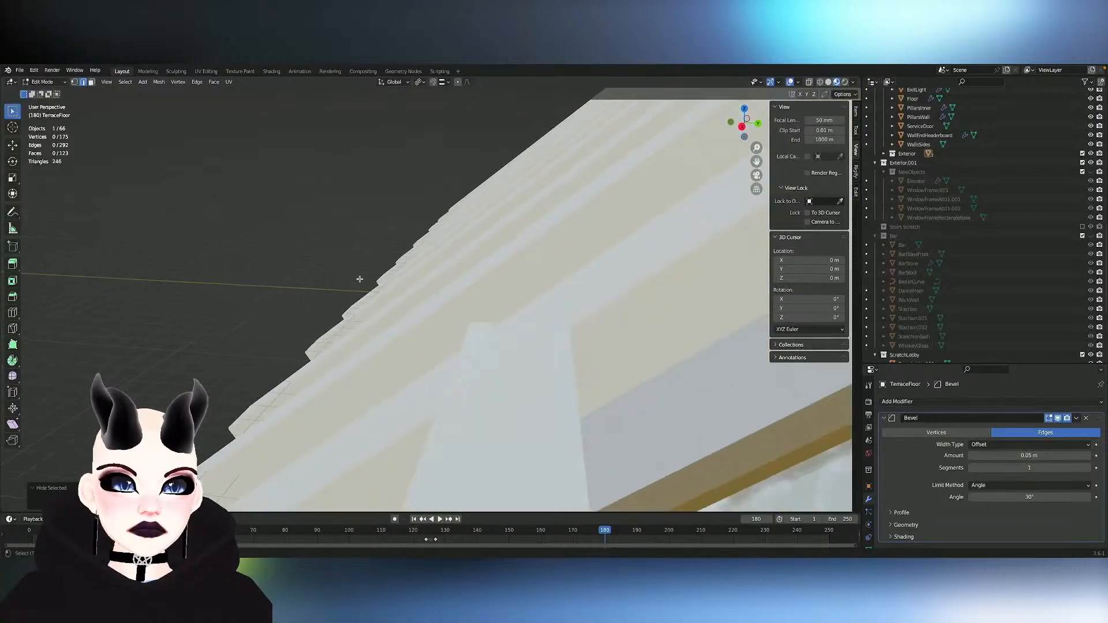
ctrl+scroll(360, 280, up, 4)
ctrl+scroll(360, 279, down, 5)
shift+scroll(360, 279, right, 3)
shift+scroll(359, 279, up, 3)
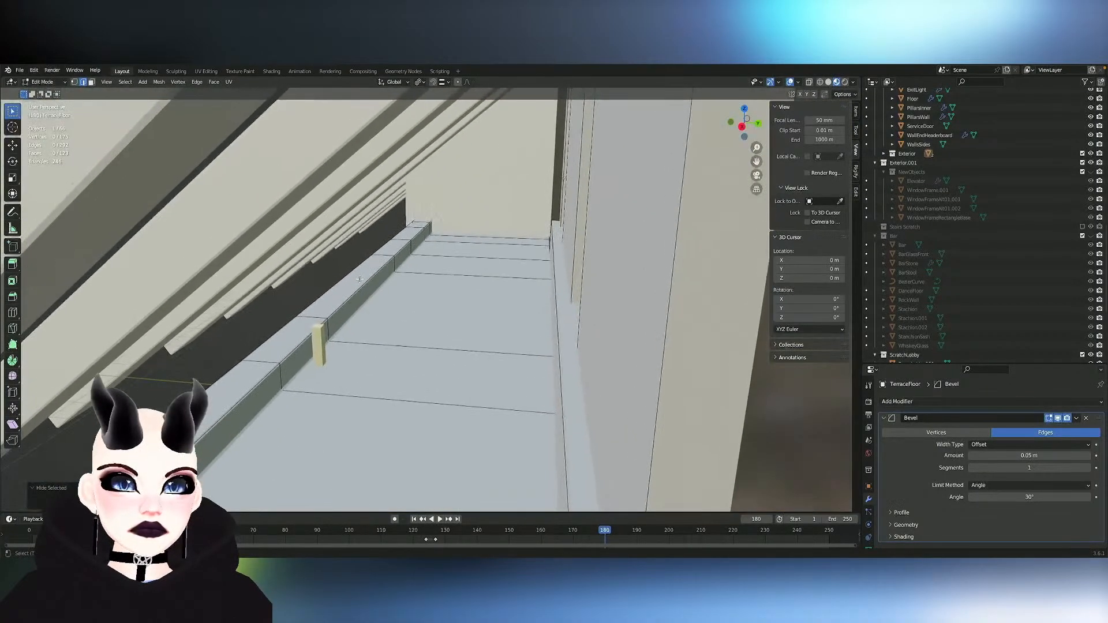
- Return from the TerraceFloor mesh to Object Mode, then select and hide the Buttress object's slanted beams
scroll(360, 280, down, 2)
scroll(360, 279, left, 5)
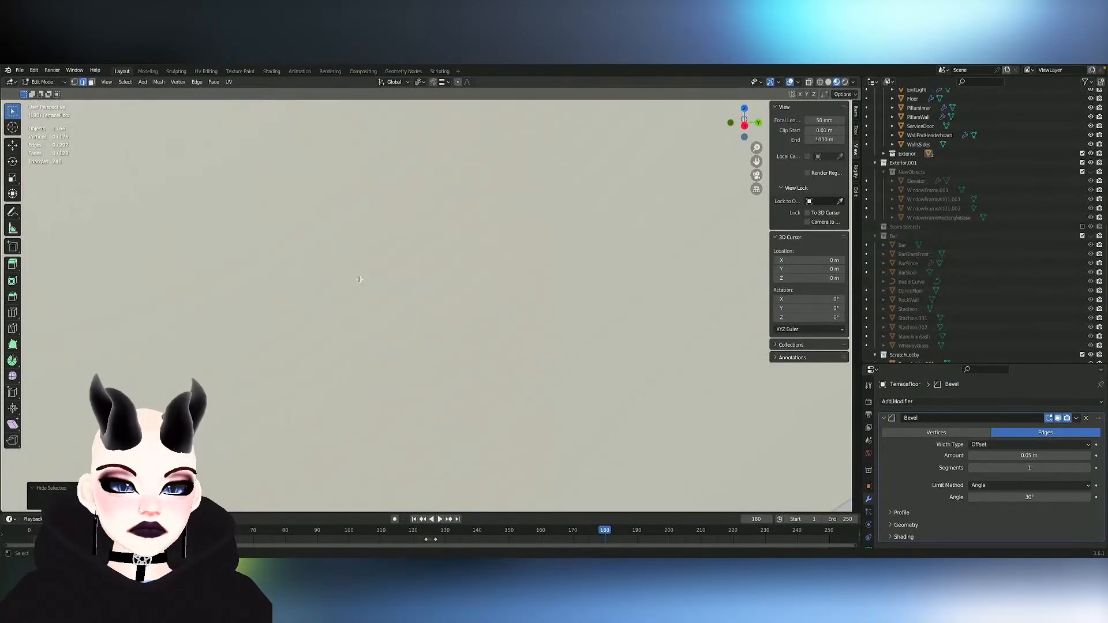
ctrl+scroll(360, 279, down, 5)
scroll(359, 280, left, 4)
key(Tab)
key(Tab)
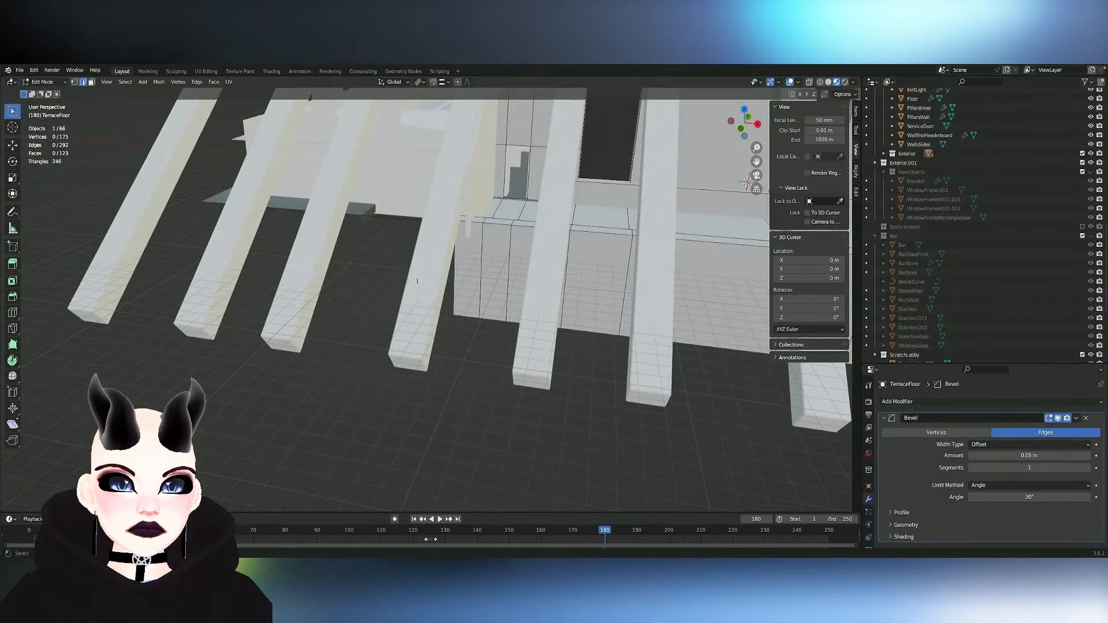
ctrl+scroll(417, 281, down, 5)
key(Tab)
scroll(428, 278, left, 5)
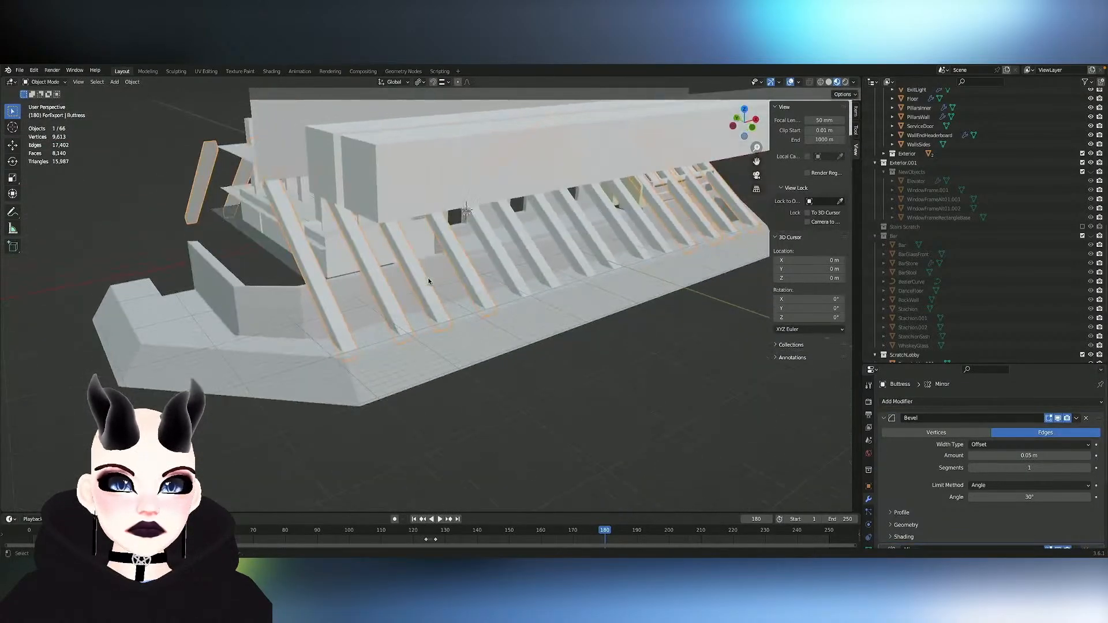
ctrl+scroll(427, 279, up, 5)
key(h)
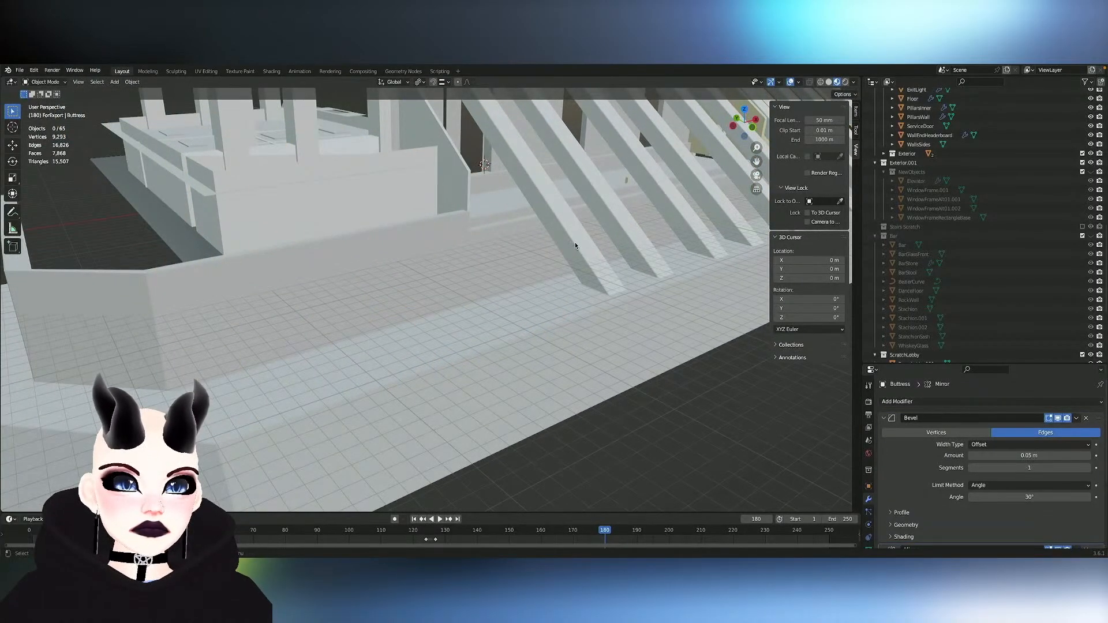
- Hide the remaining slanted beams over the terrace, Buttress.001 and Buttress.003
click(576, 244)
key(h)
ctrl+scroll(576, 244, up, 5)
shift+scroll(576, 245, up, 5)
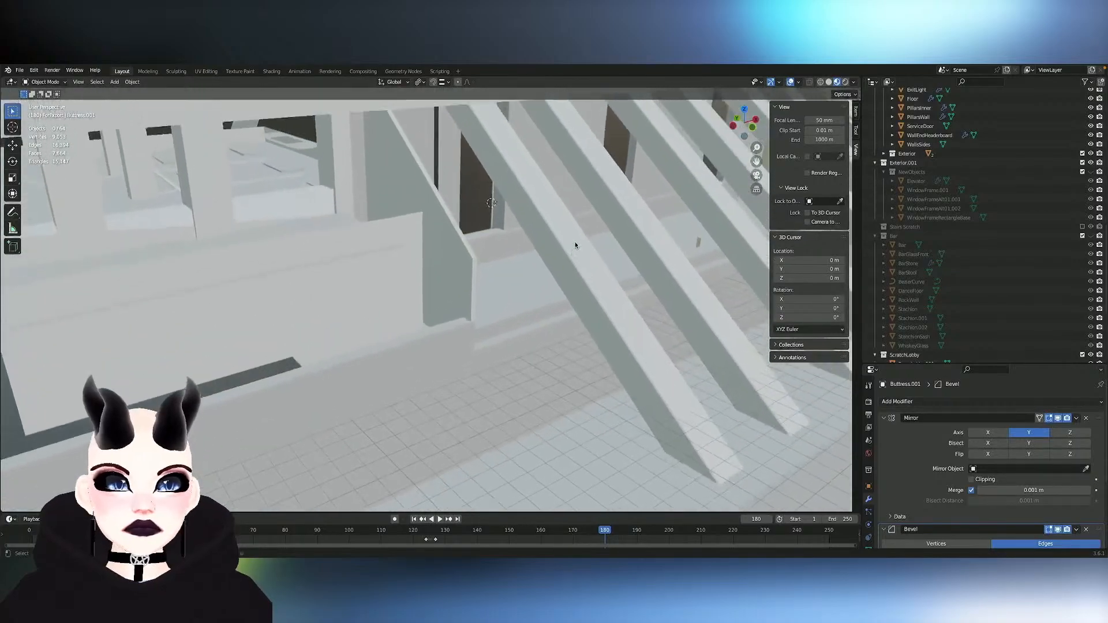
click(575, 246)
scroll(575, 245, right, 5)
key(h)
scroll(575, 245, right, 5)
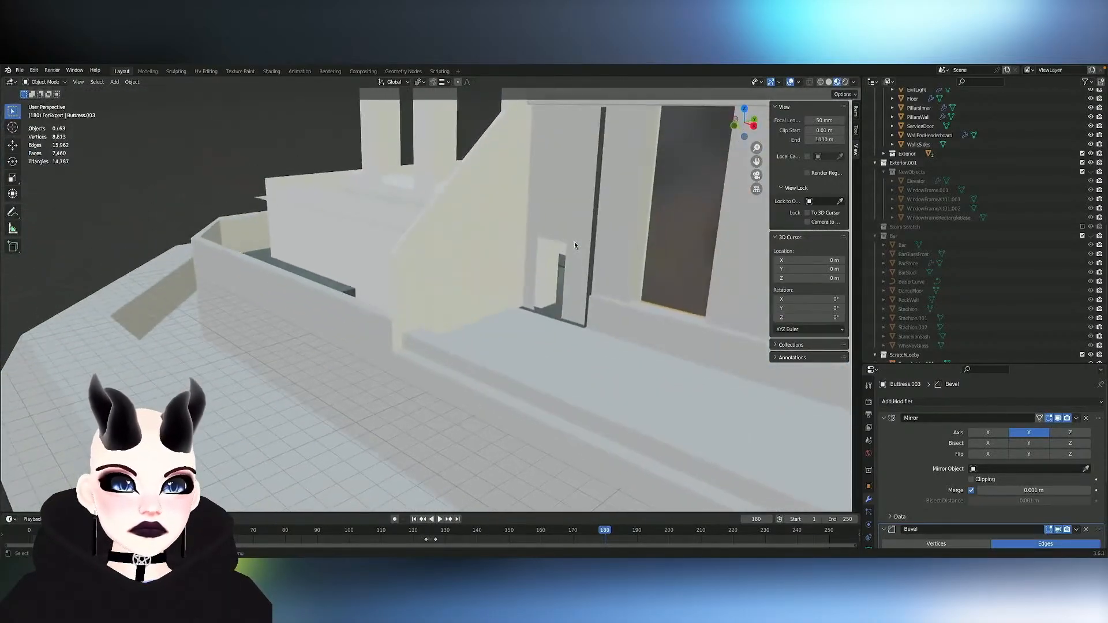
- Select the FloorBackrooms object near the terrace doorway, check its mesh in Edit Mode and return to Object Mode
ctrl+scroll(575, 246, up, 5)
shift+scroll(575, 245, right, 5)
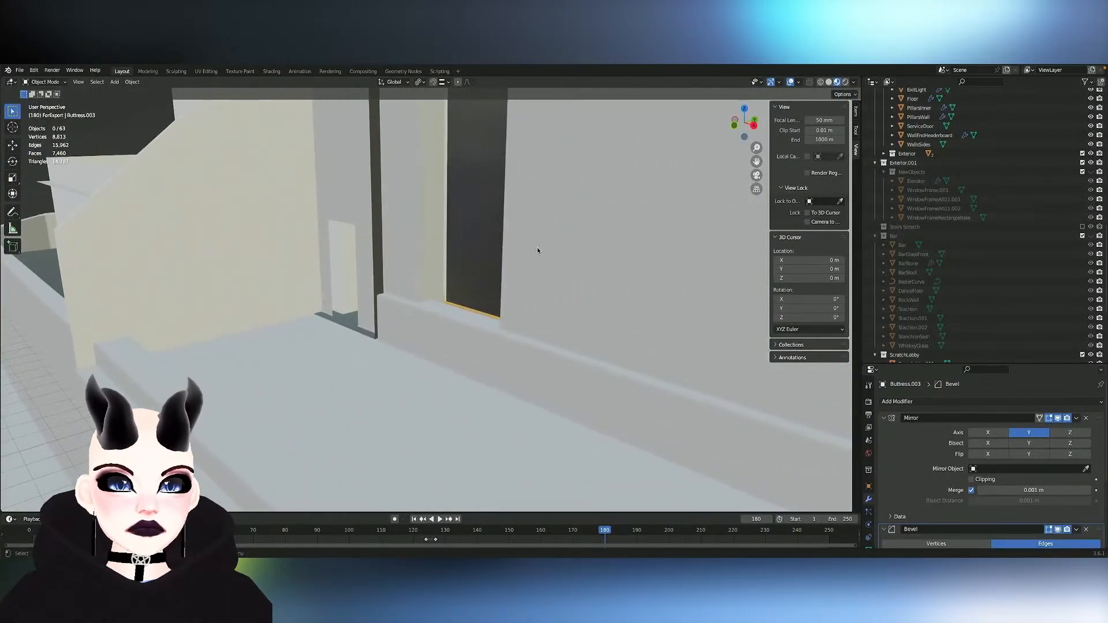
key(Tab)
scroll(378, 250, right, 5)
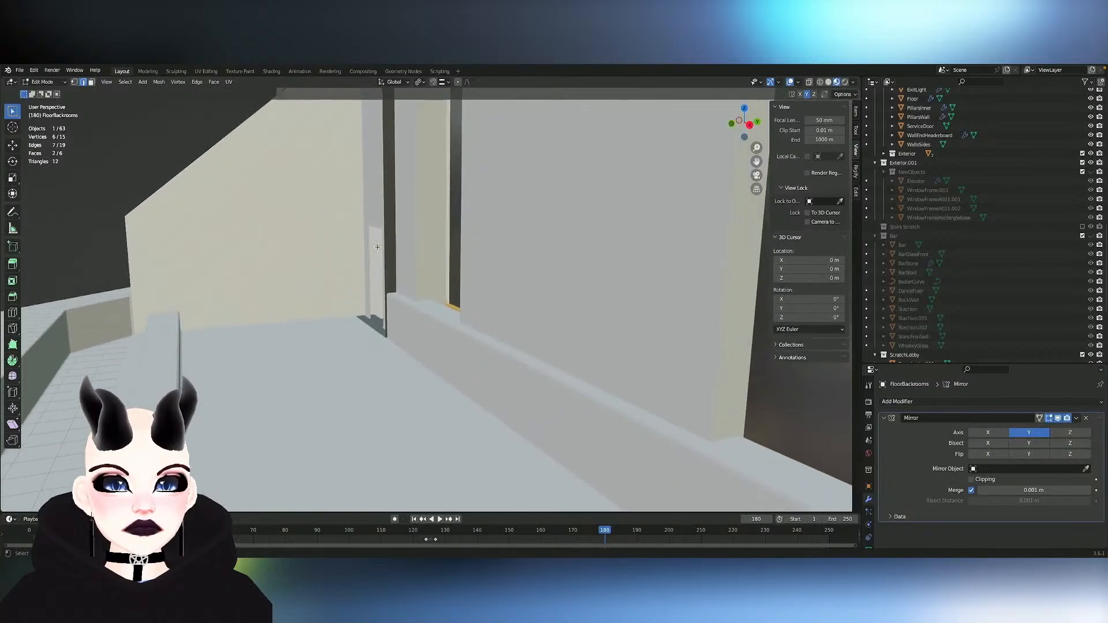
scroll(378, 250, left, 8)
key(Tab)
scroll(377, 249, up, 1)
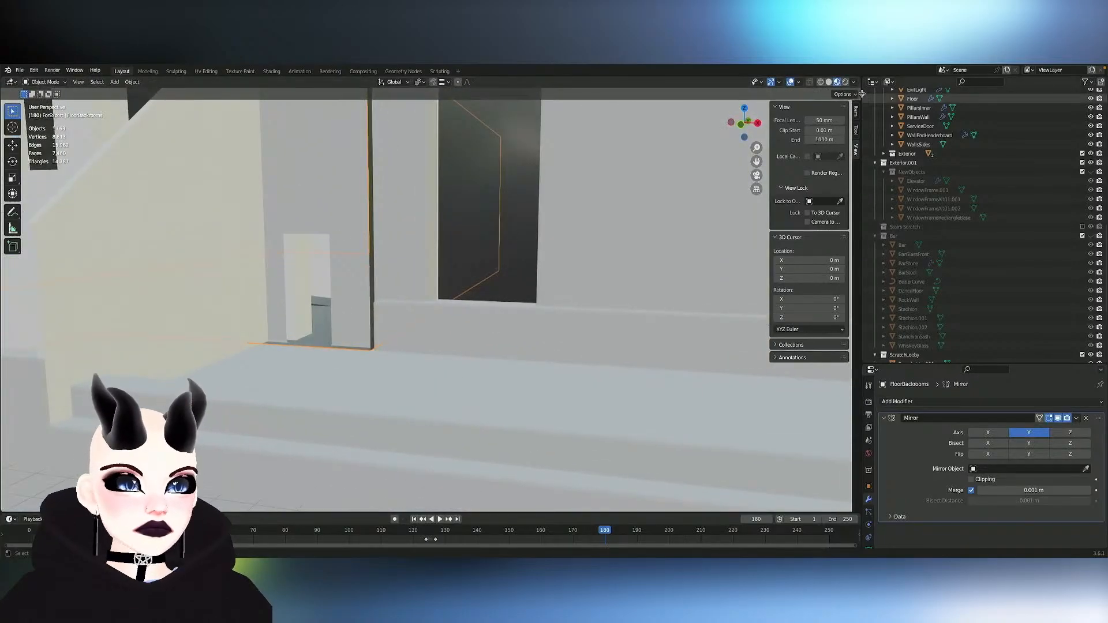
- Switch the viewport to Solid shading and enter Edit Mode on the TerraceFloor object at the doorway
click(830, 83)
scroll(435, 295, left, 3)
shift+scroll(435, 295, left, 4)
ctrl+scroll(436, 295, up, 4)
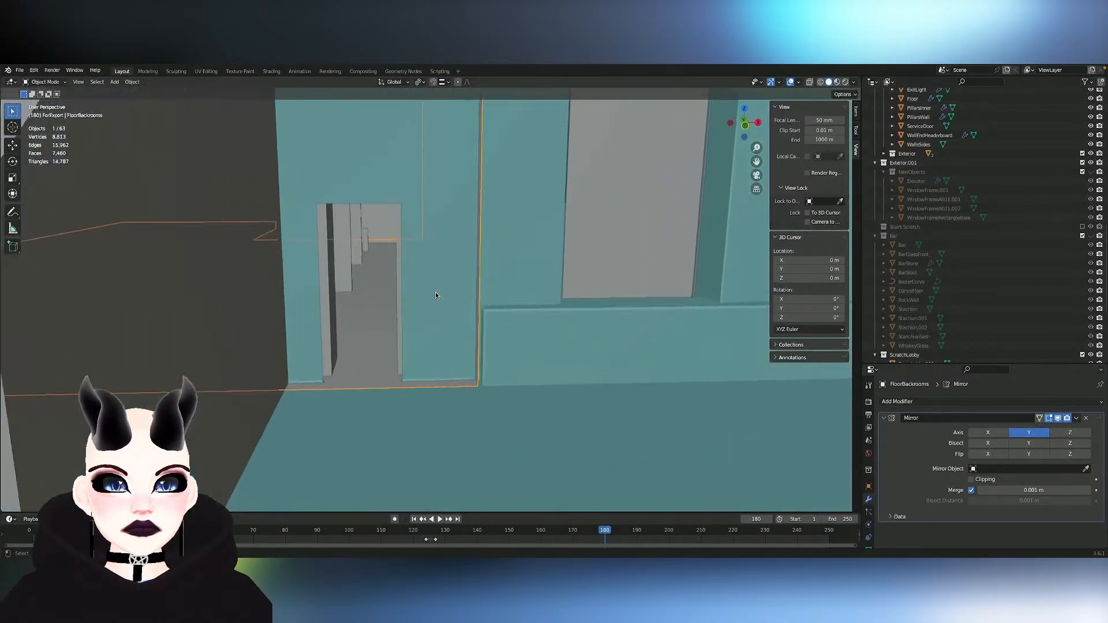
key(Tab)
scroll(427, 332, up, 4)
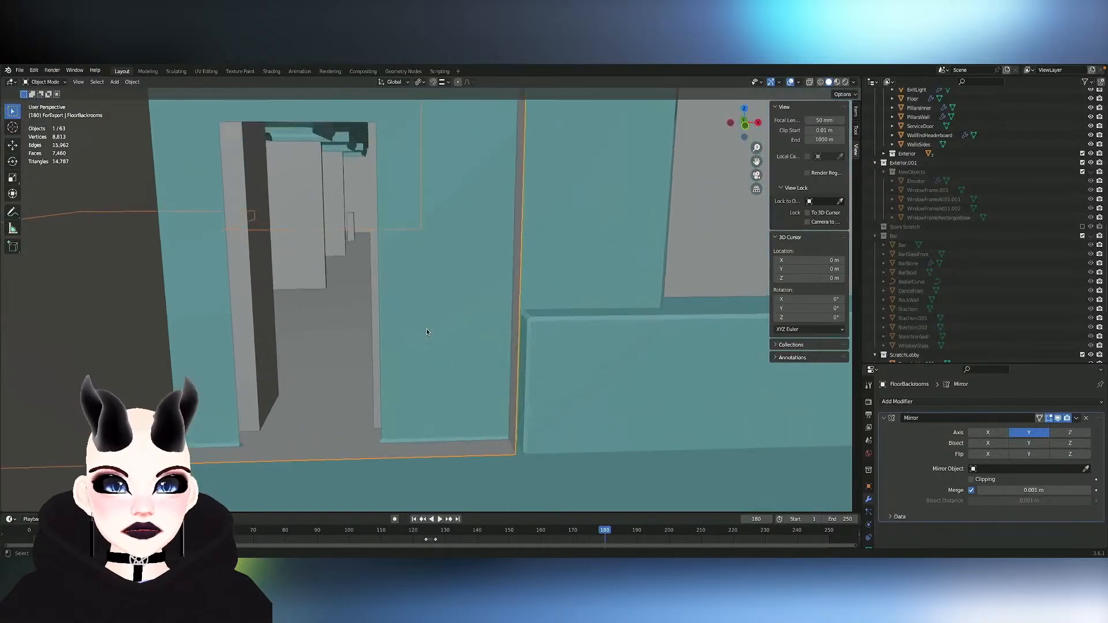
key(Tab)
click(424, 333)
key(Tab)
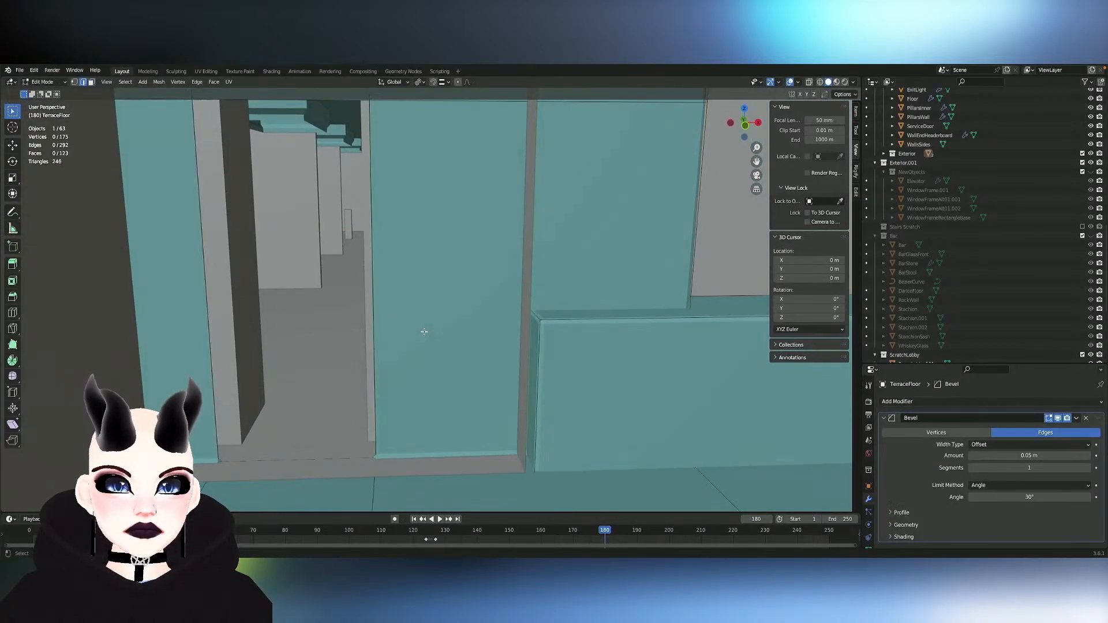
- Compare the terrace doorway and low wall with the Bevel modifier's viewport display turned off and back on
scroll(391, 435, right, 3)
scroll(390, 435, right, 2)
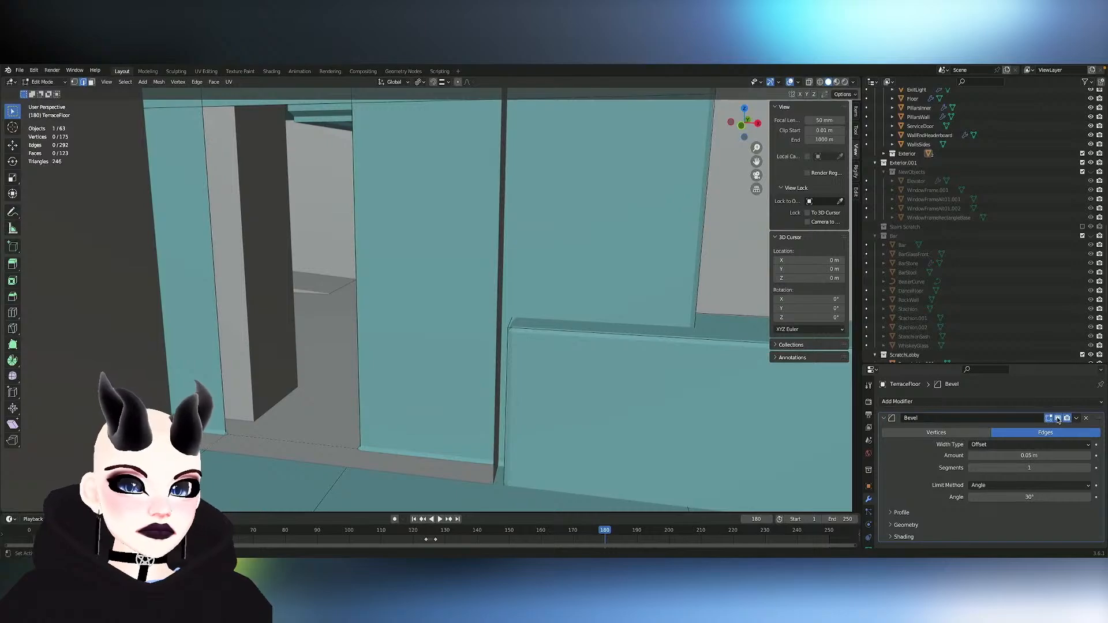
scroll(291, 435, down, 2)
scroll(291, 435, right, 3)
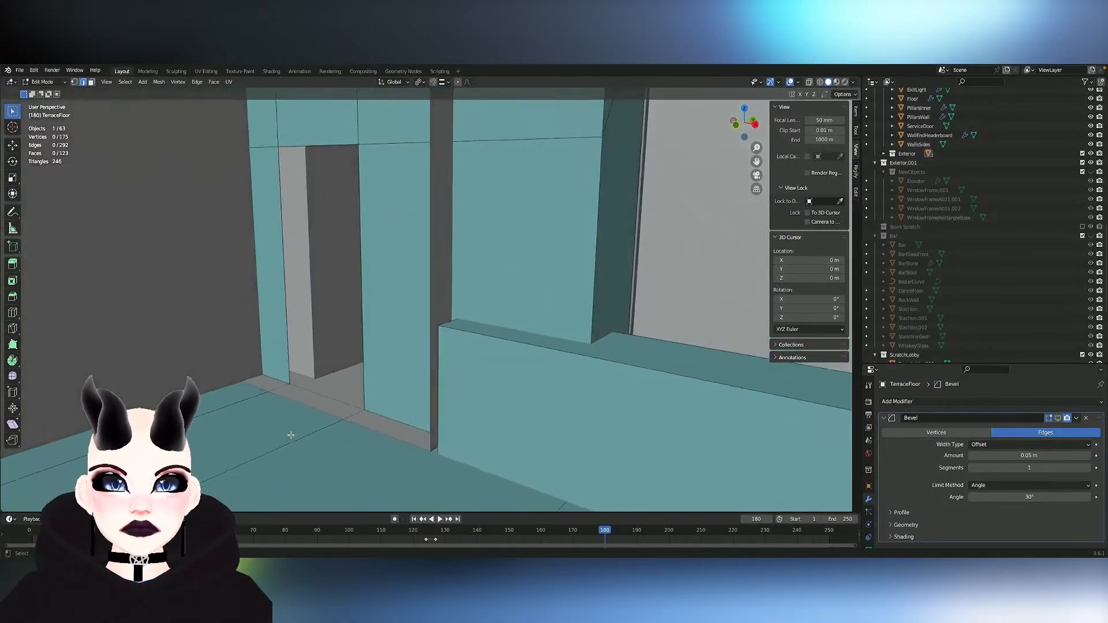
scroll(291, 435, left, 2)
scroll(291, 435, left, 4)
ctrl+scroll(291, 435, down, 2)
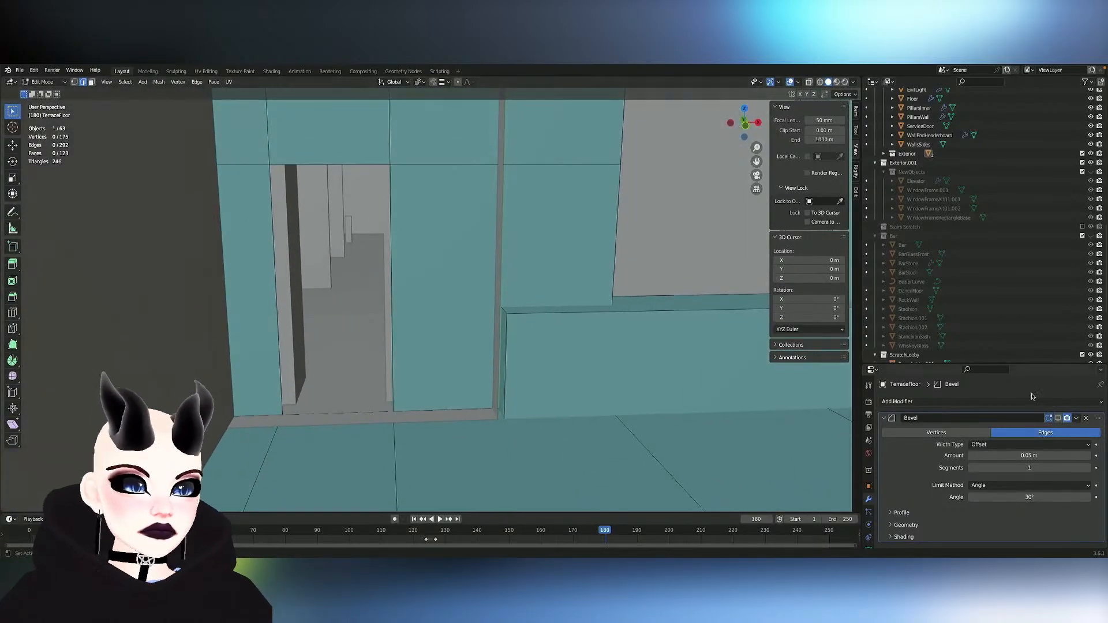
scroll(466, 410, left, 3)
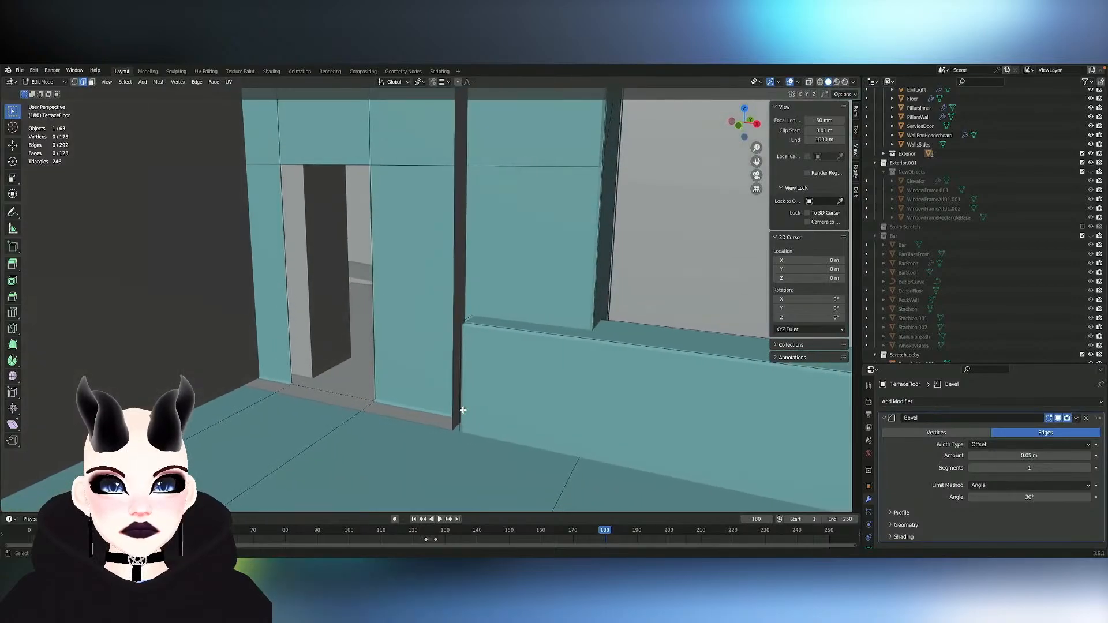
- Examine the backroom side of the terrace doorway, including the wall segments flanking the opening and the ceiling recess
scroll(464, 410, right, 6)
scroll(463, 410, left, 6)
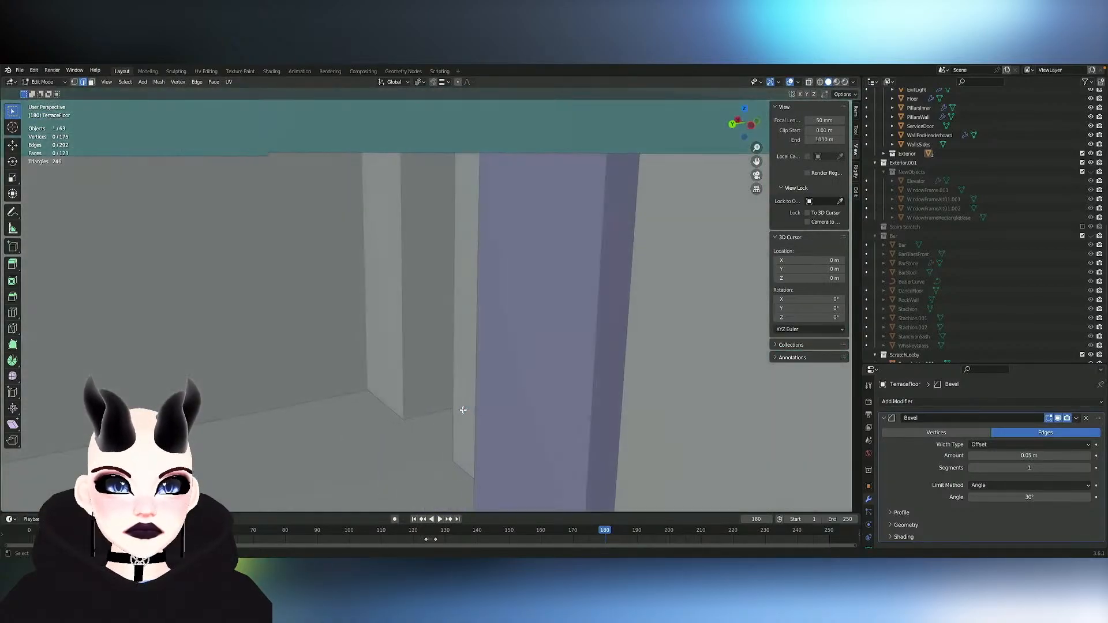
scroll(463, 410, down, 3)
ctrl+scroll(463, 410, up, 3)
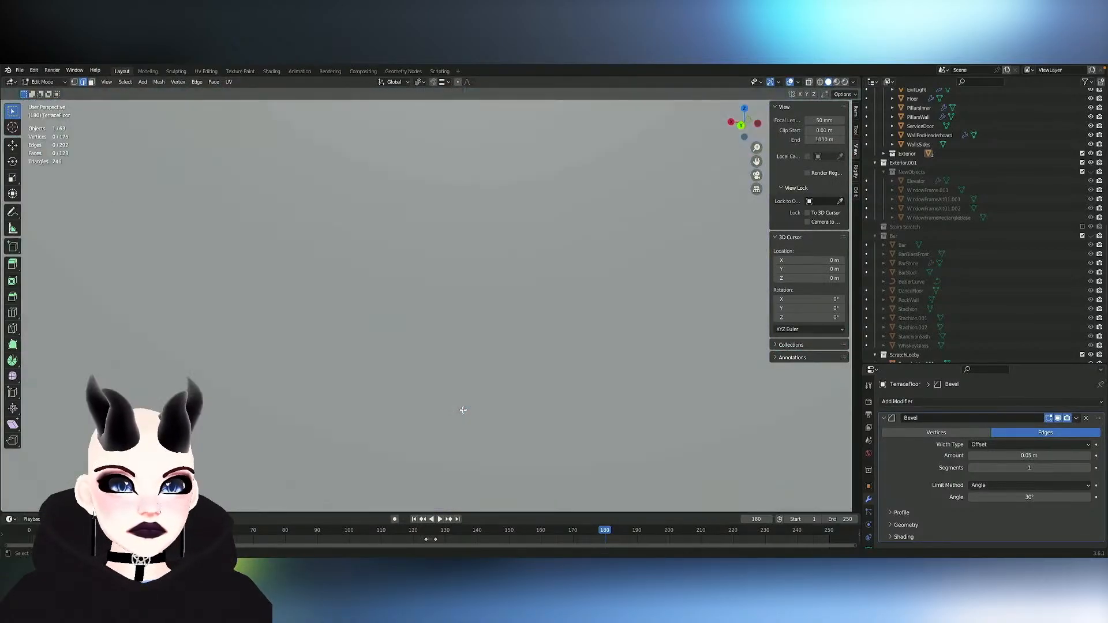
ctrl+scroll(463, 410, down, 3)
shift+scroll(463, 410, up, 4)
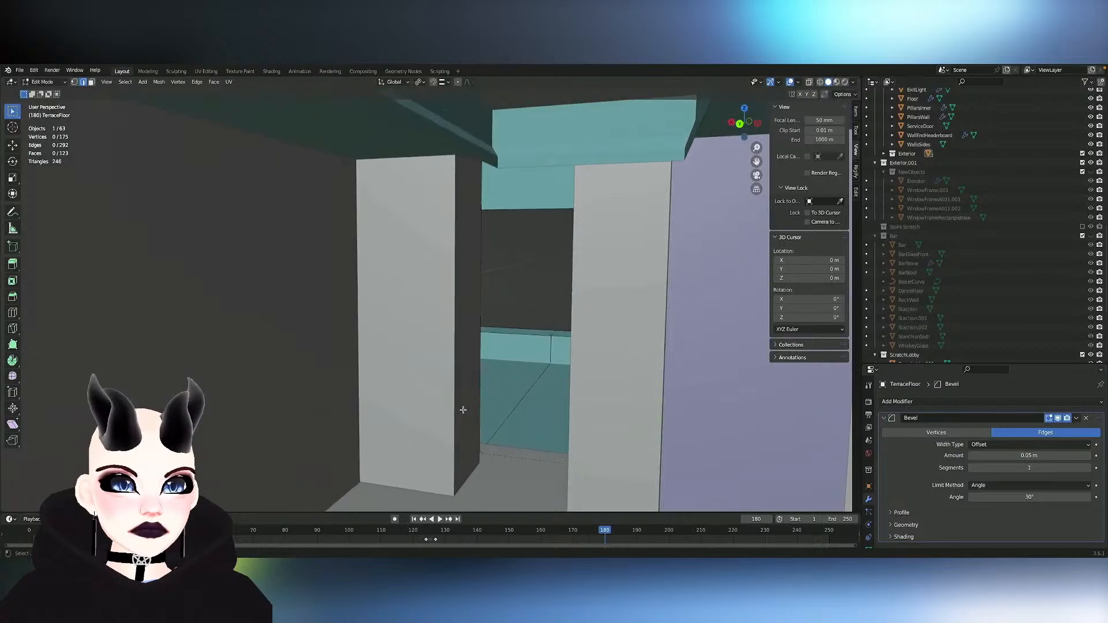
scroll(463, 410, left, 2)
shift+scroll(463, 410, right, 1)
scroll(463, 410, right, 5)
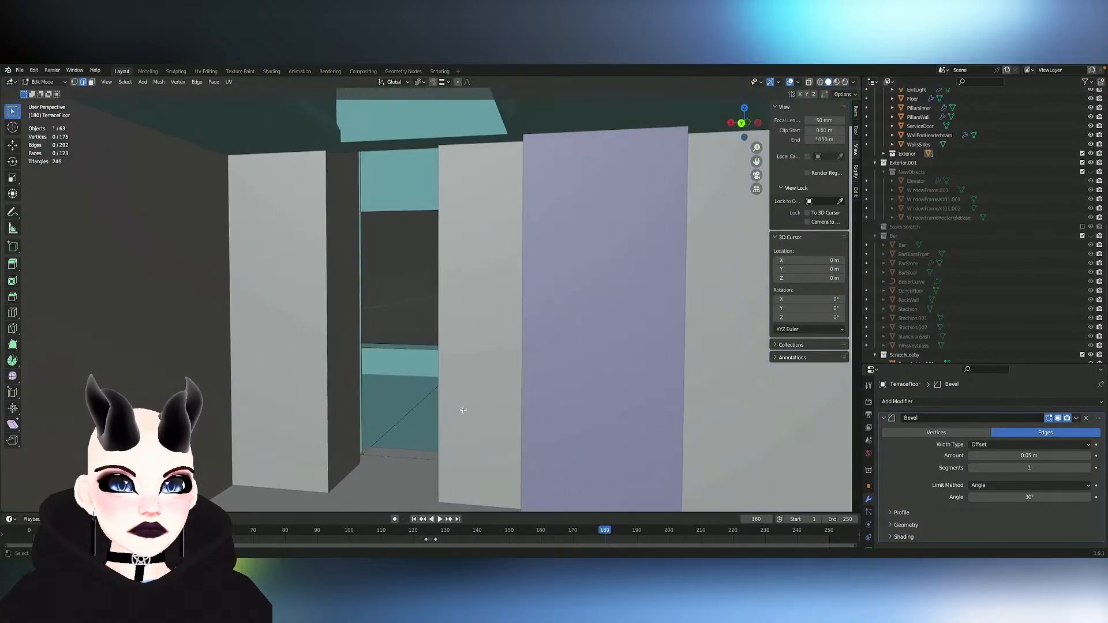
scroll(463, 409, right, 2)
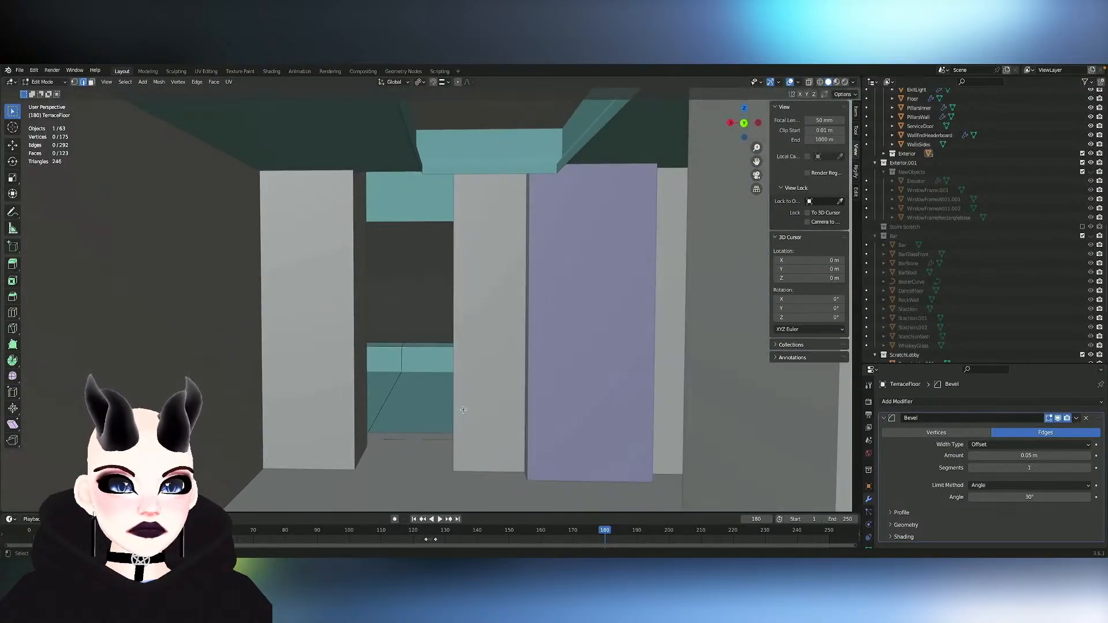
- Select the Backroom-Wall-Main object, examine its extent from inside and above, and enter Edit Mode on it
key(Tab)
click(463, 410)
ctrl+scroll(463, 410, down, 5)
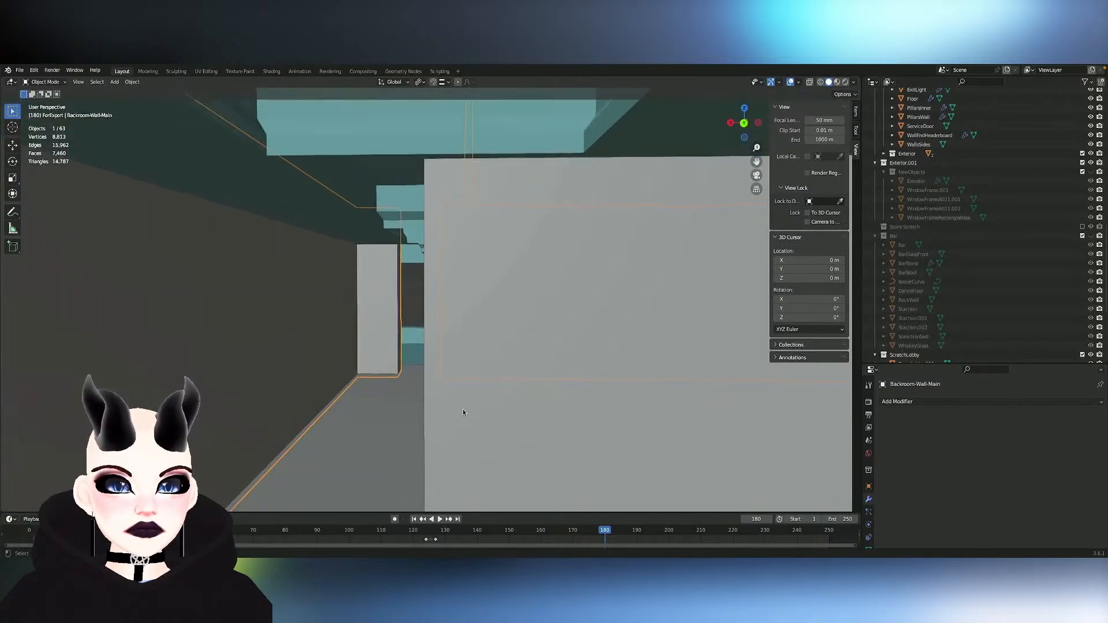
ctrl+scroll(463, 410, down, 10)
scroll(463, 410, up, 8)
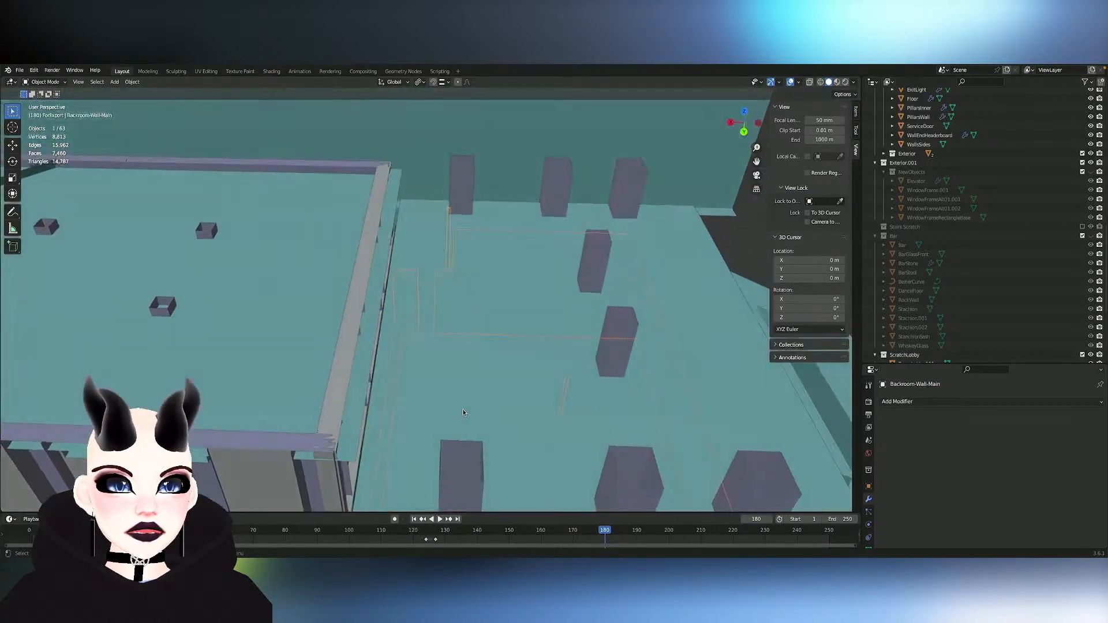
scroll(463, 410, up, 3)
shift+scroll(463, 410, left, 10)
key(Tab)
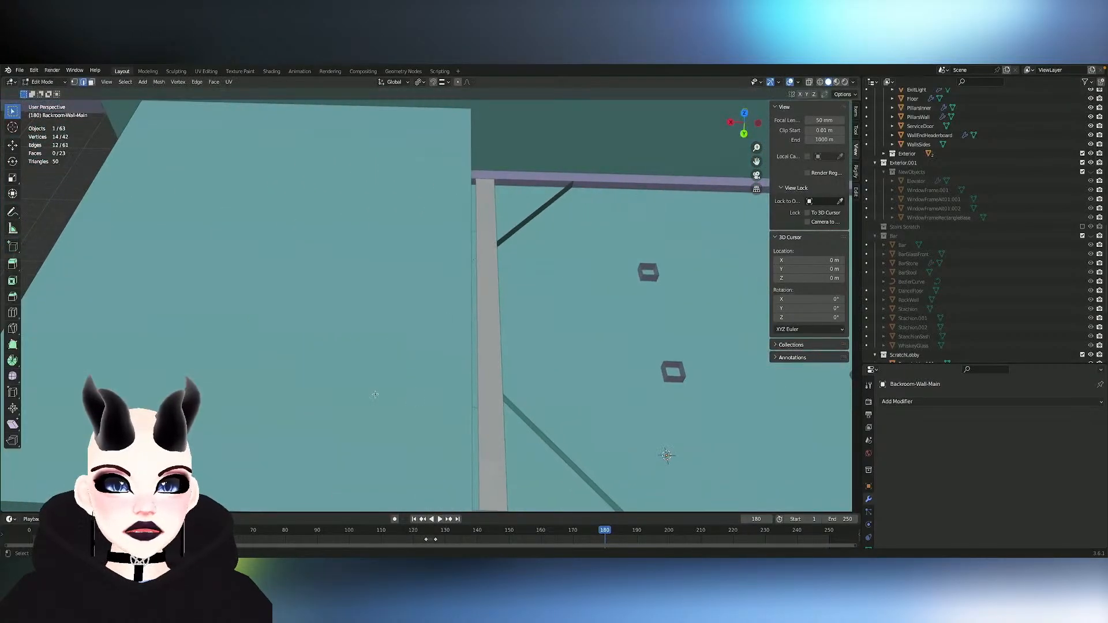
- Select the CeilingLobby object and examine its mesh from above in Edit Mode
click(375, 397)
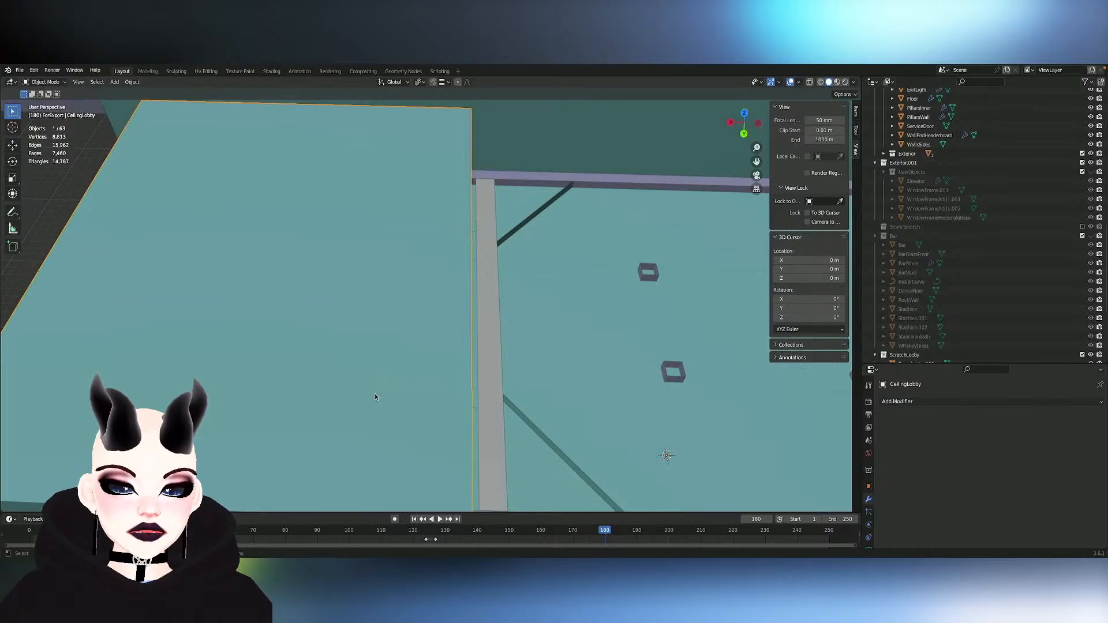
key(Tab)
key(Tab)
key(Tab)
scroll(375, 395, right, 10)
scroll(375, 395, down, 3)
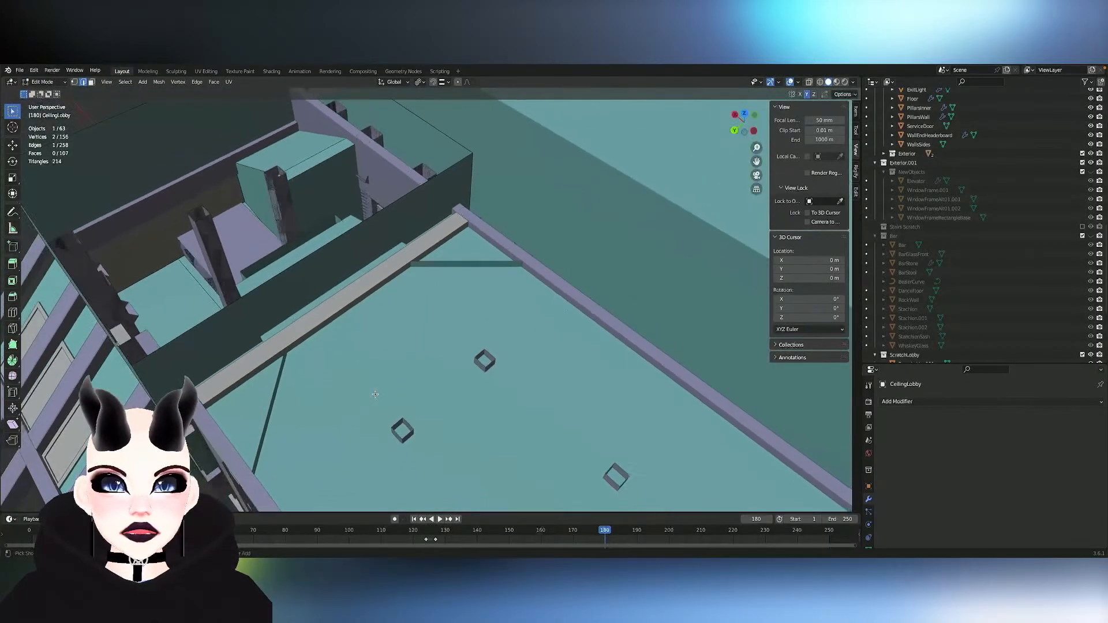
scroll(375, 395, up, 4)
shift+scroll(376, 394, left, 5)
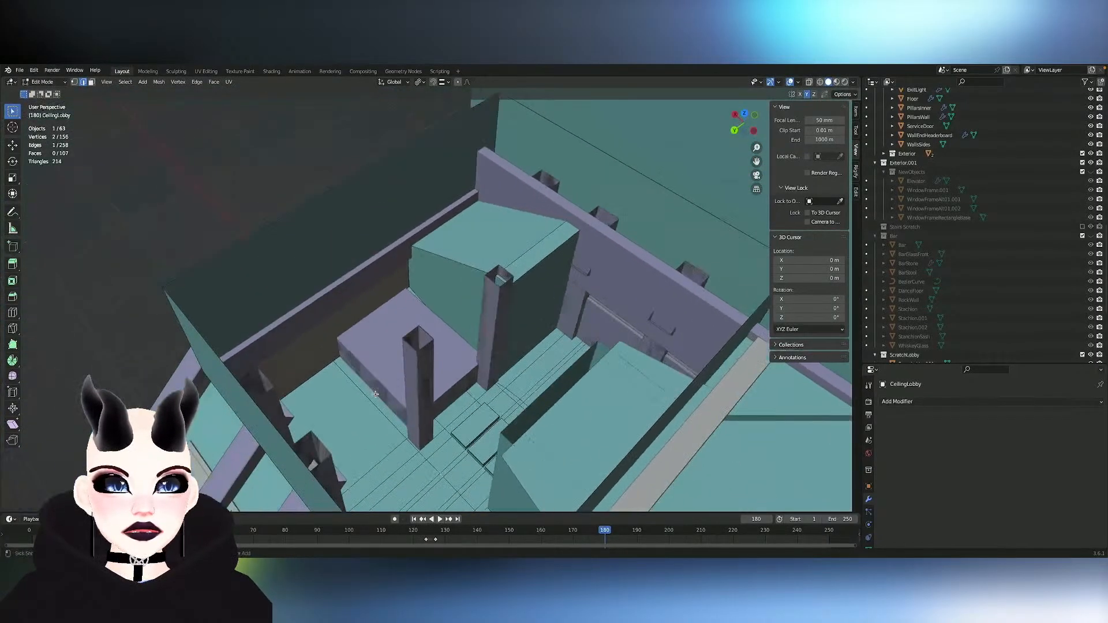
- Inspect the lobby pillars where they meet the CeilingLobby grid and its rectangular panels, toggling Edit Mode to compare
scroll(375, 395, up, 6)
key(Tab)
key(Tab)
key(Tab)
key(Tab)
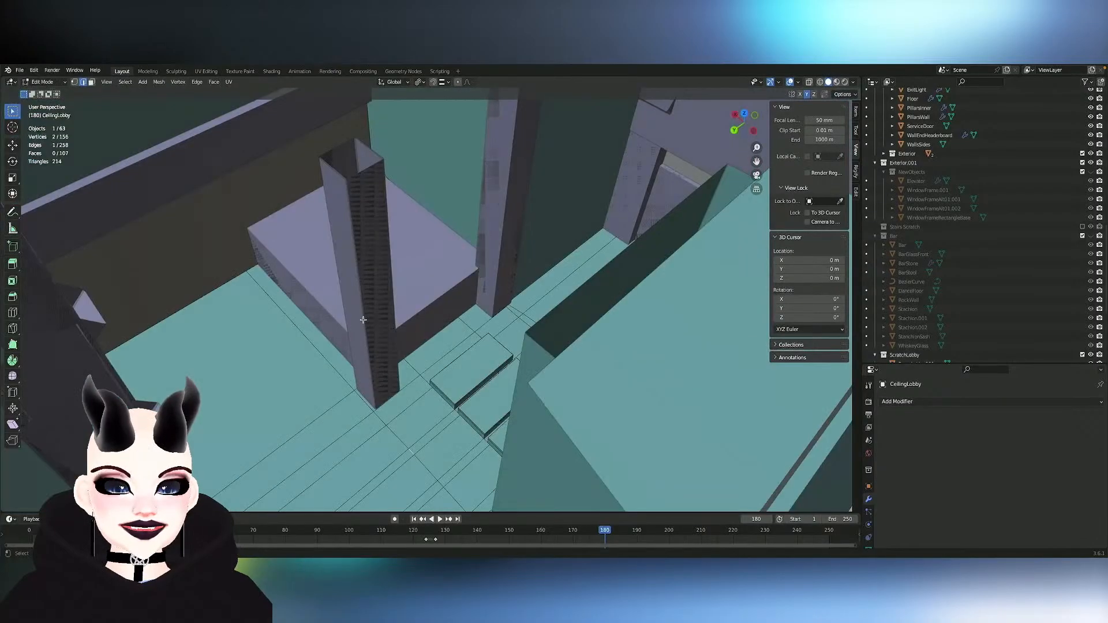
scroll(375, 325, down, 4)
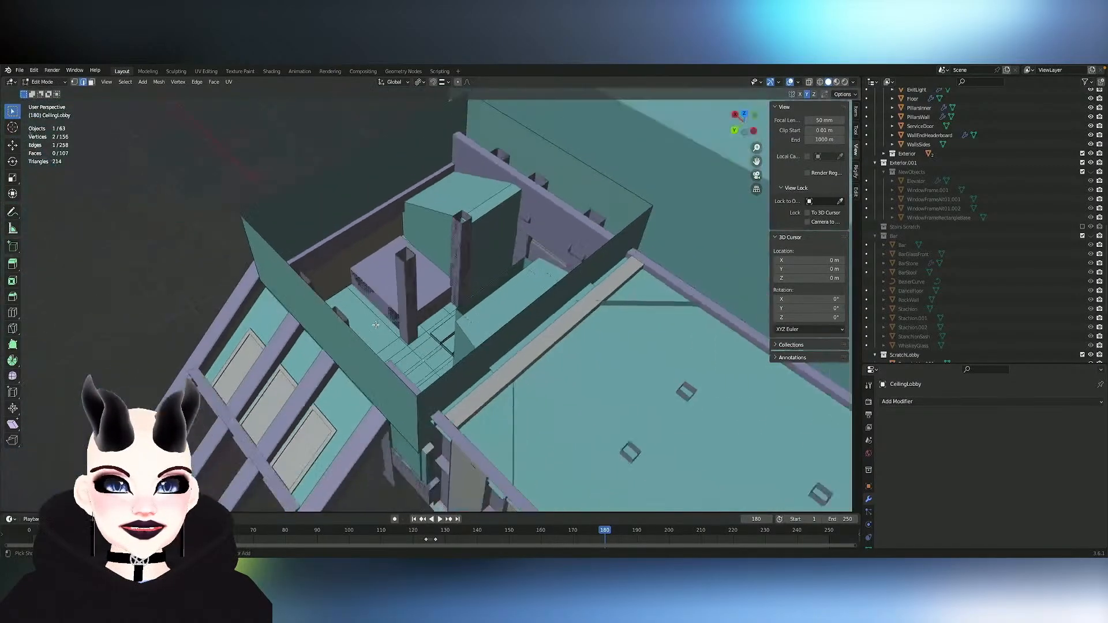
scroll(375, 325, up, 5)
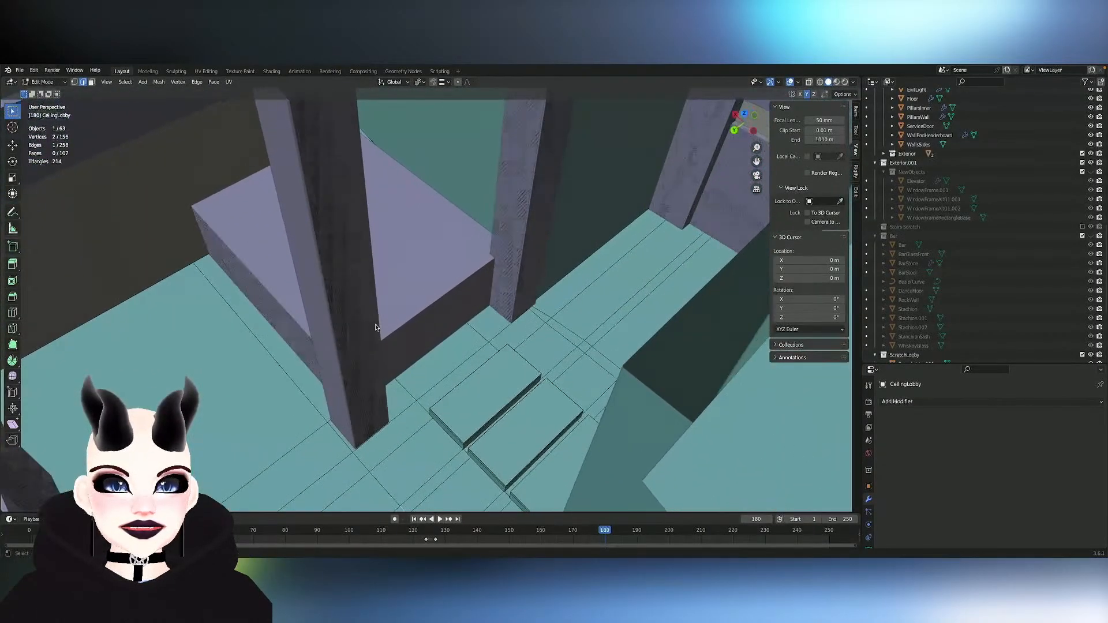
- Return to Object Mode and hide the CeilingLobby object to expose the lobby pillars and railings
key(Tab)
key(Tab)
key(Tab)
scroll(375, 328, down, 3)
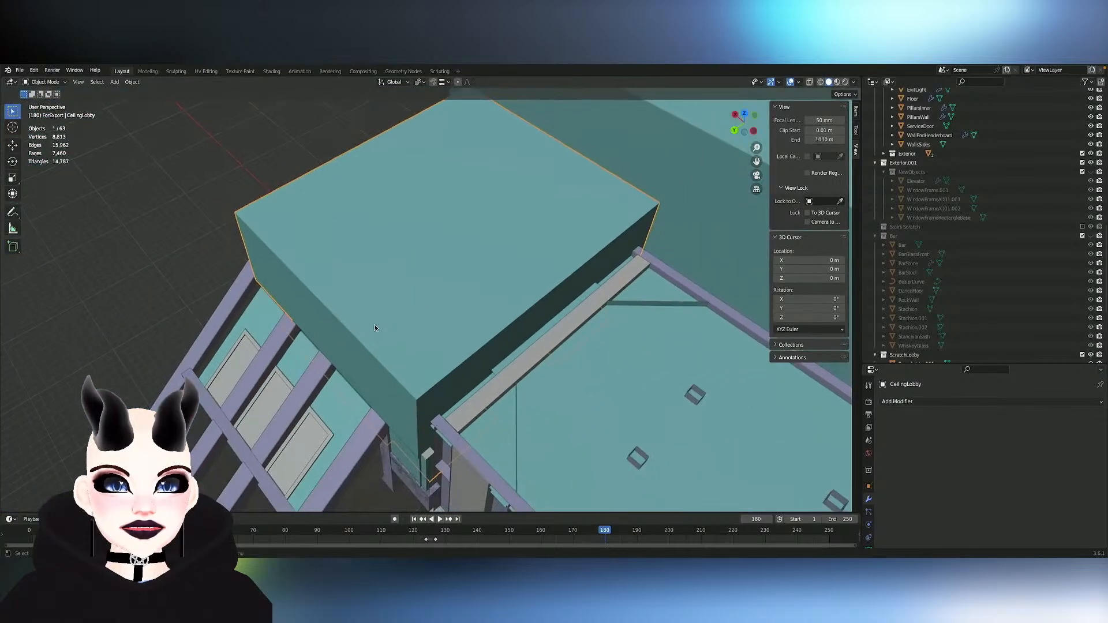
key(h)
scroll(377, 325, up, 5)
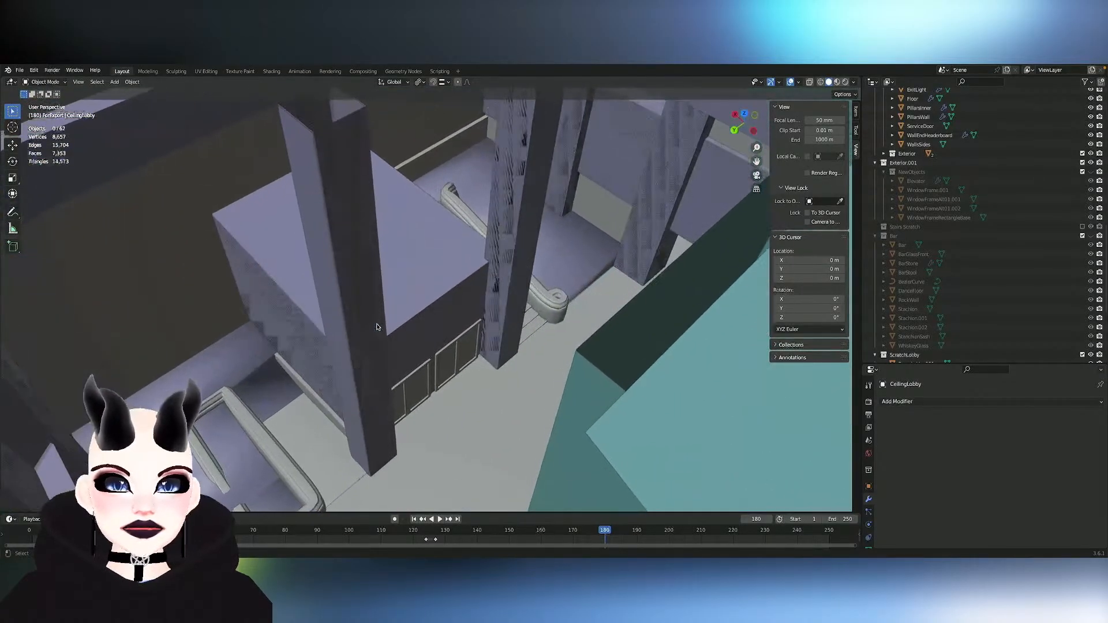
- Enter Edit Mode on the PillarsLobby object and select a side face of the pillar in front of the box
scroll(376, 328, up, 2)
click(377, 325)
key(Tab)
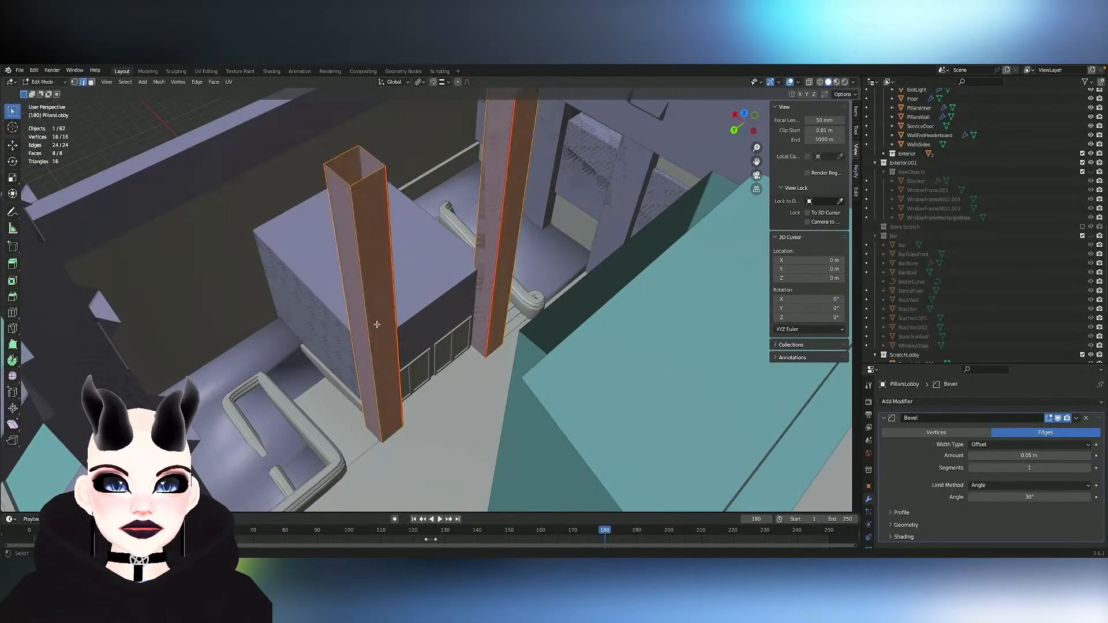
click(396, 326)
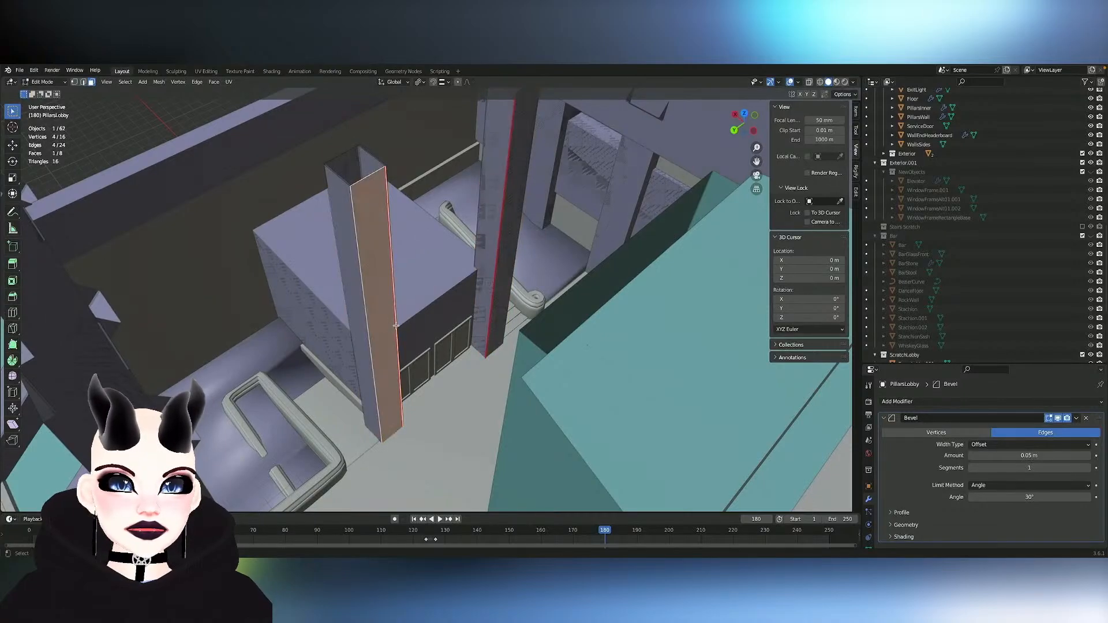
right_click(507, 397)
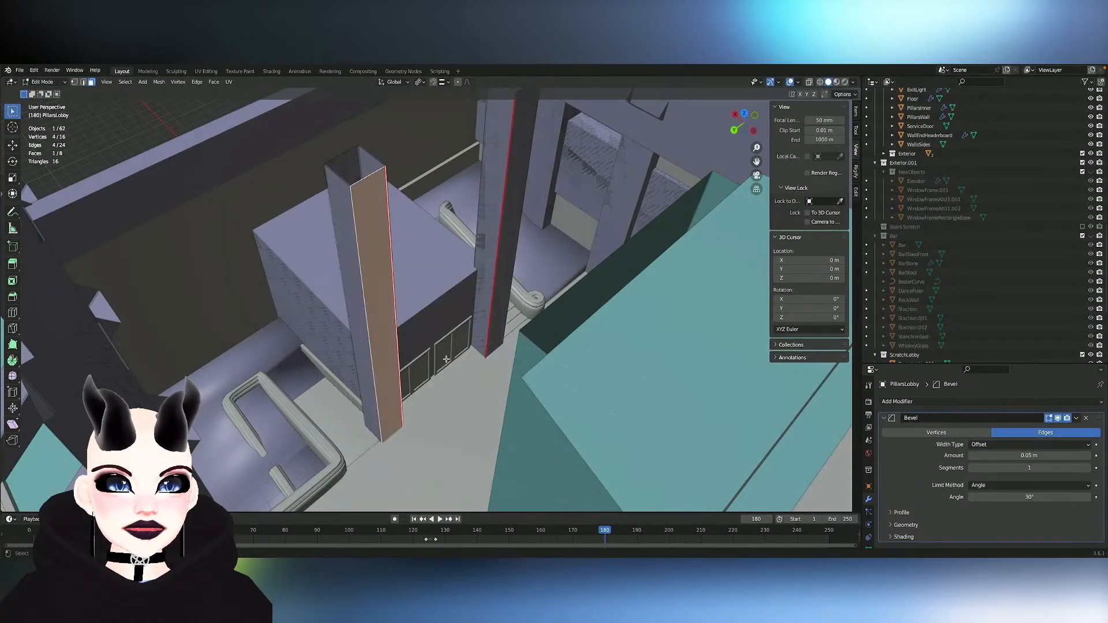
- Exclude the ScratchLobby collection from the view layer
scroll(944, 283, down, 5)
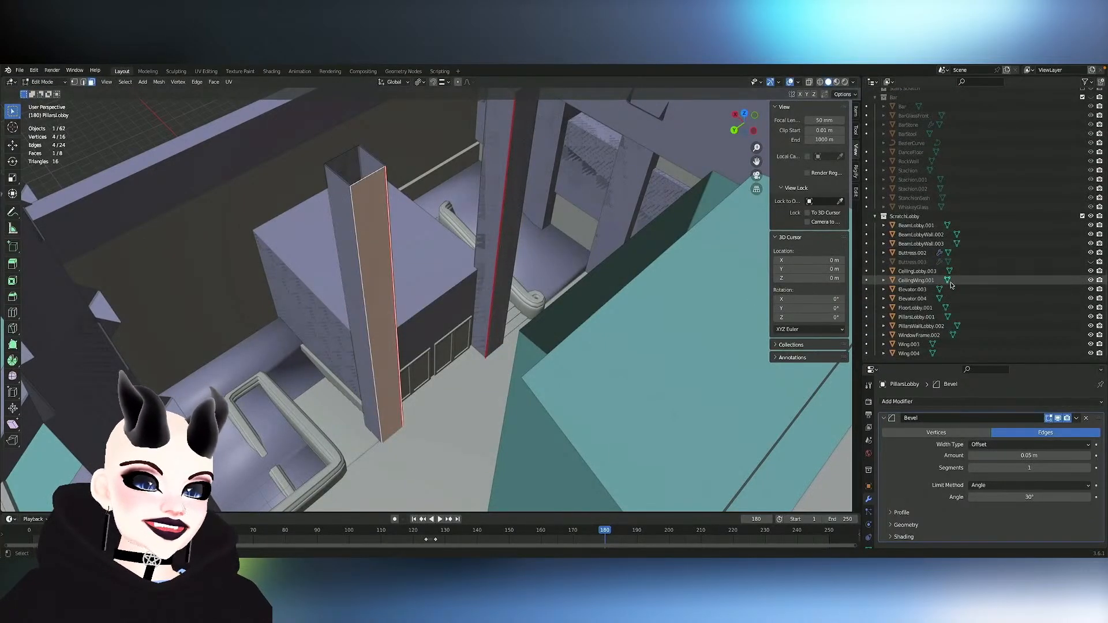
scroll(951, 285, up, 1)
click(1082, 218)
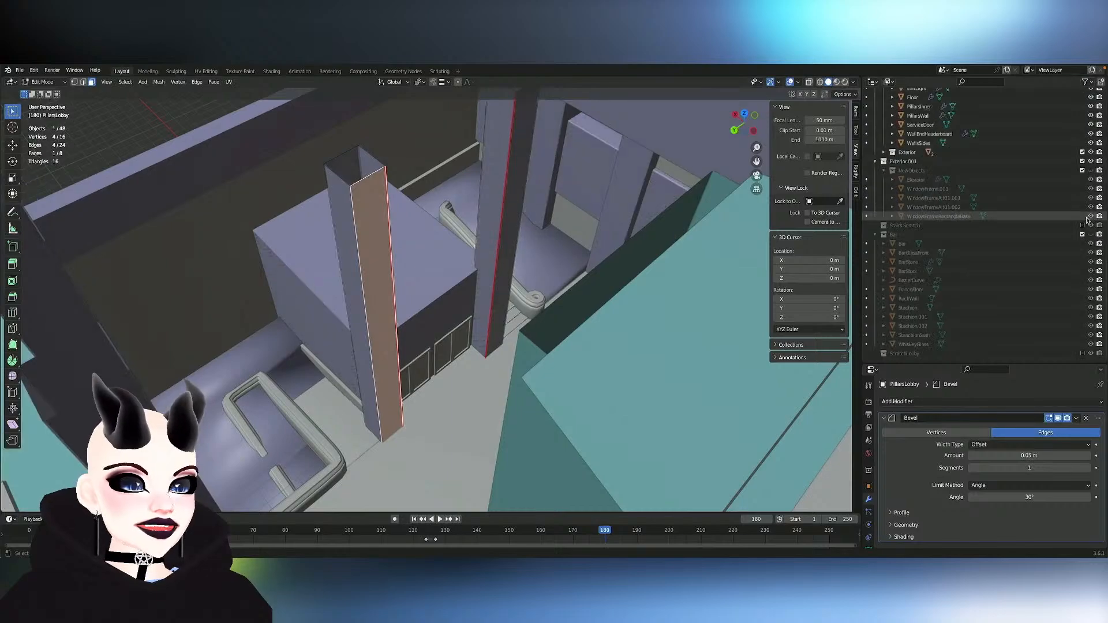
- Clear the pillar face selection and inspect the lobby pillars, railings and stairs from above
click(520, 272)
middle_drag(513, 272, 427, 294)
scroll(427, 294, up, 10)
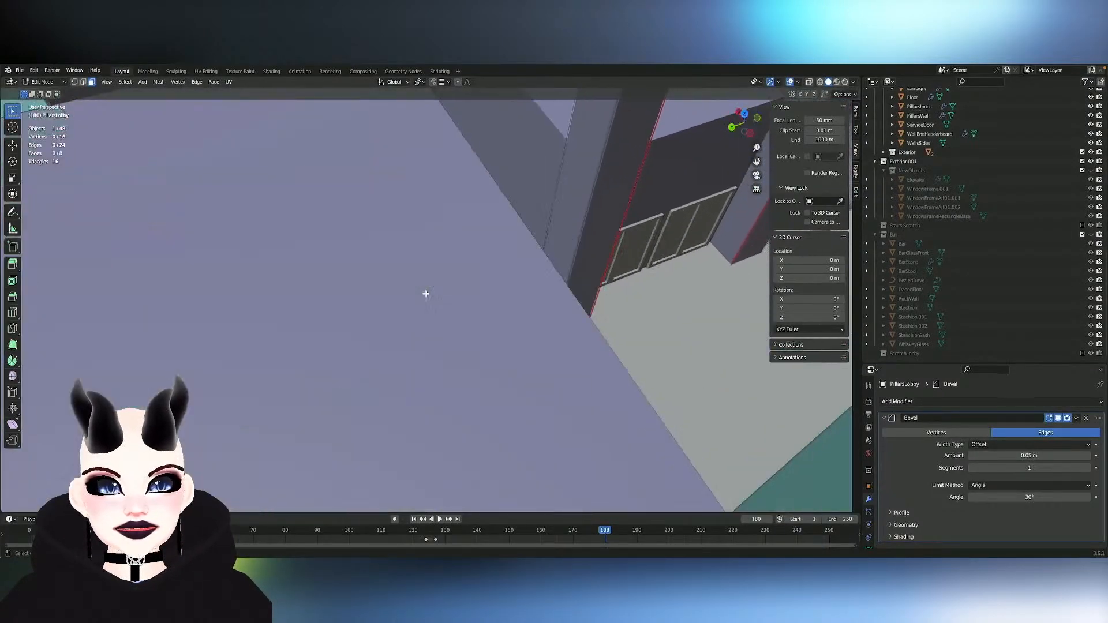
scroll(426, 293, up, 10)
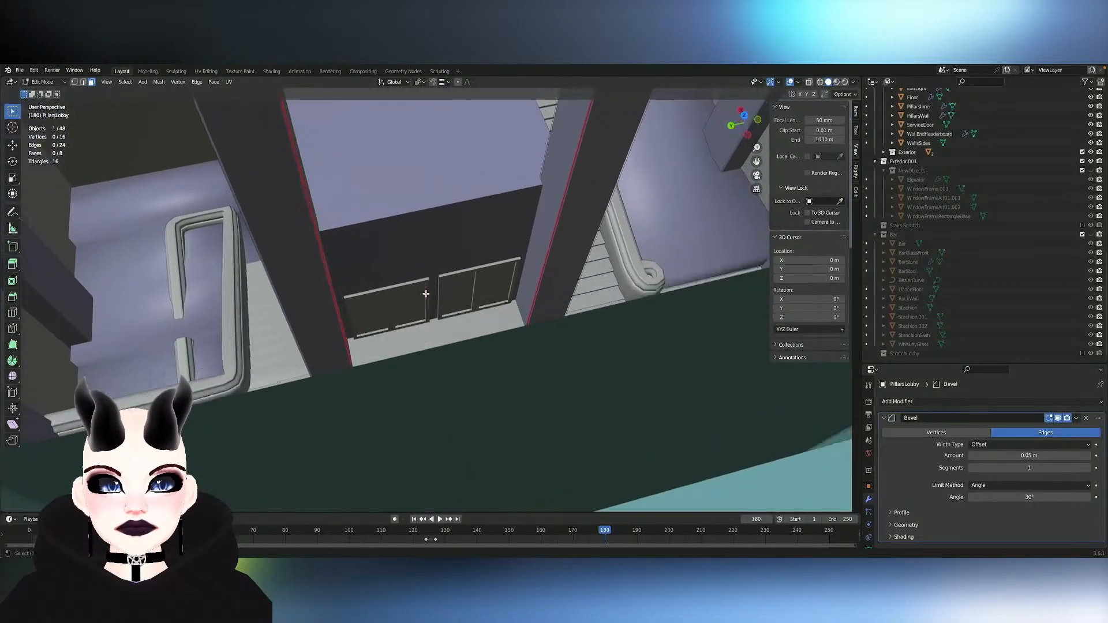
scroll(426, 293, up, 8)
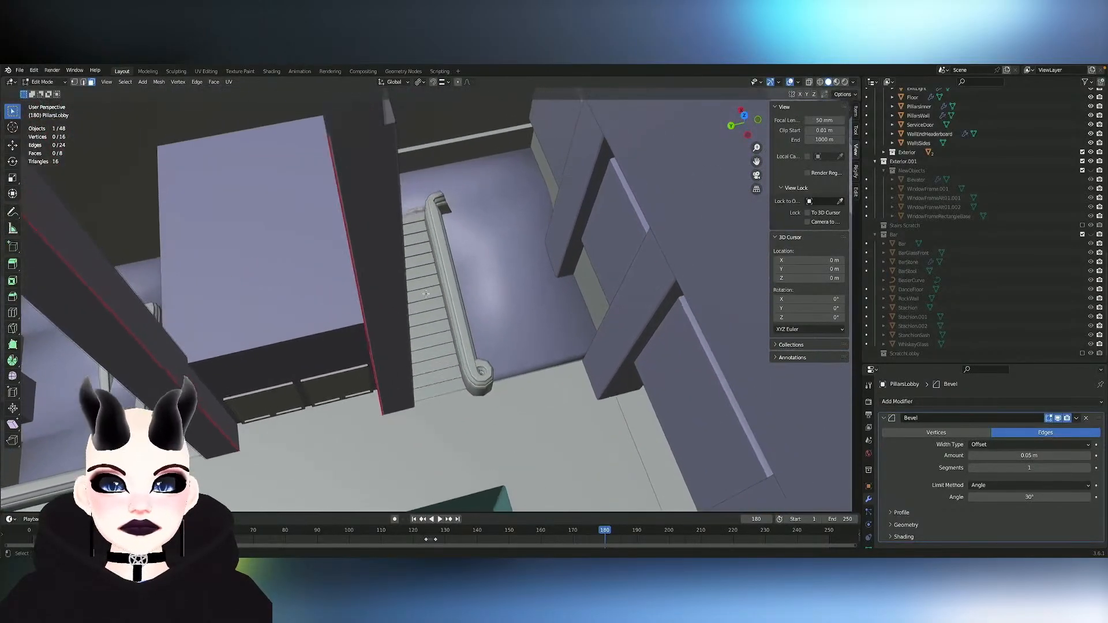
- Examine the staircase railing Line.002 in Edit Mode and switch to editing the Stepbase.008 steps
key(Tab)
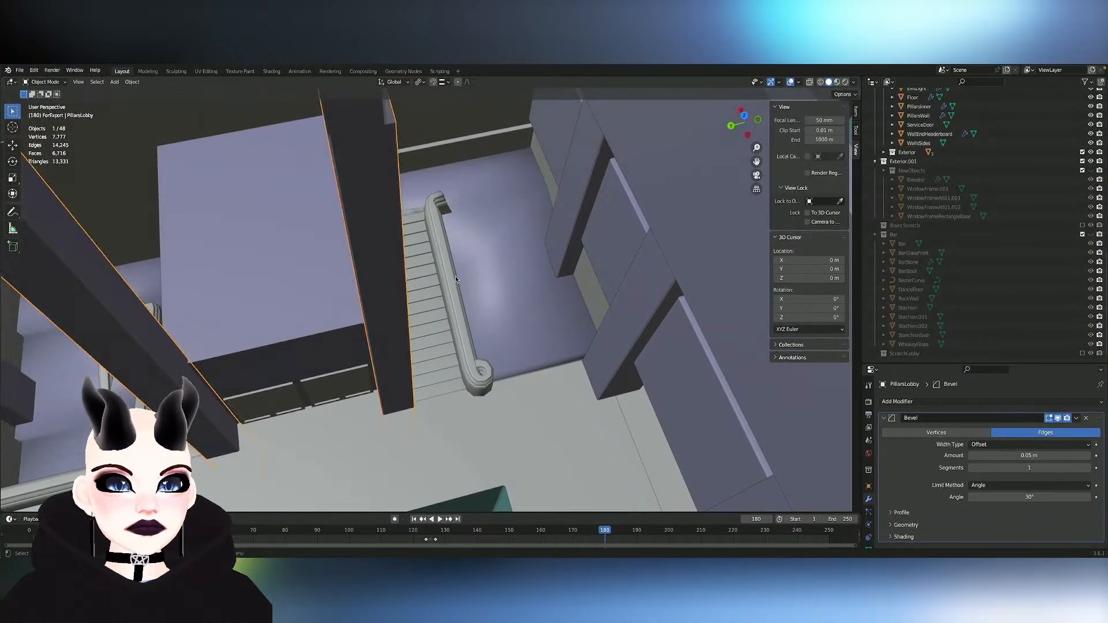
click(455, 276)
scroll(455, 276, up, 6)
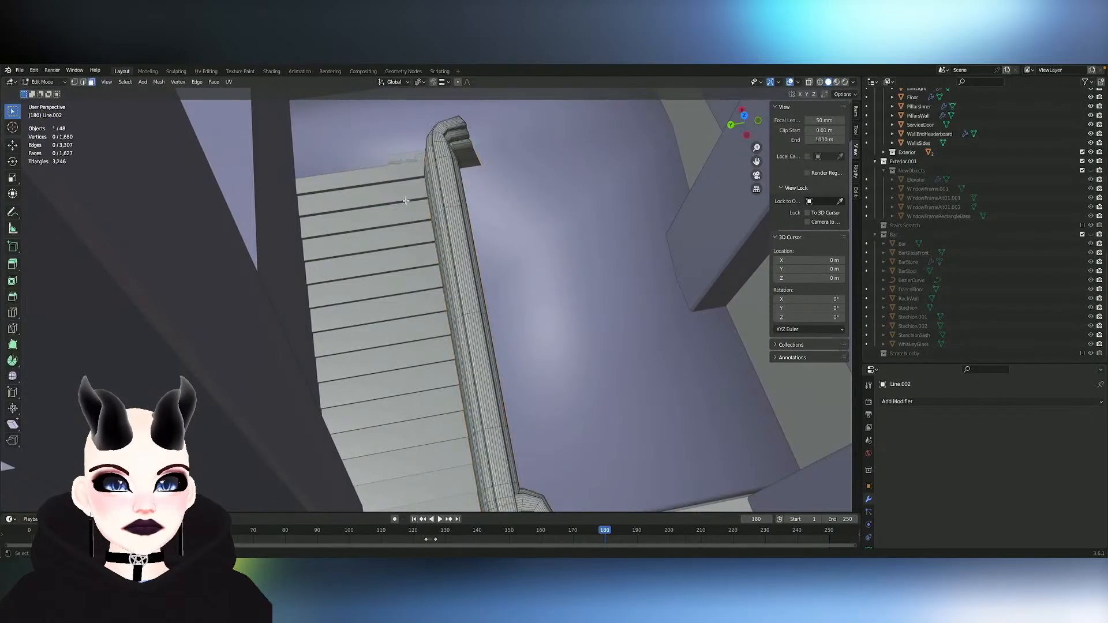
click(380, 177)
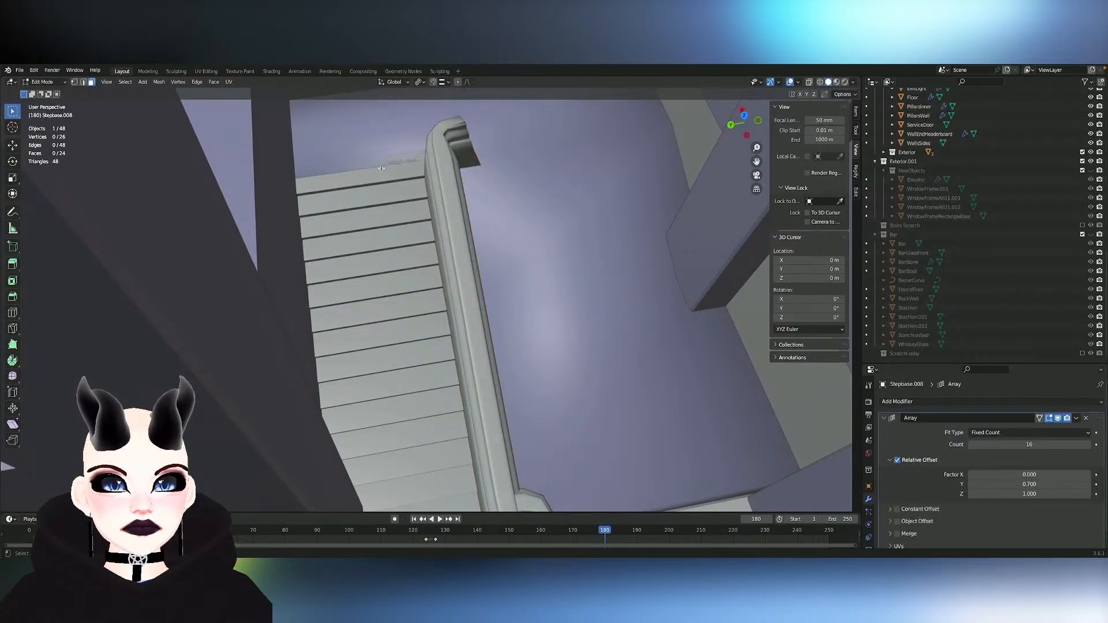
middle_drag(425, 187, 501, 202)
key(Tab)
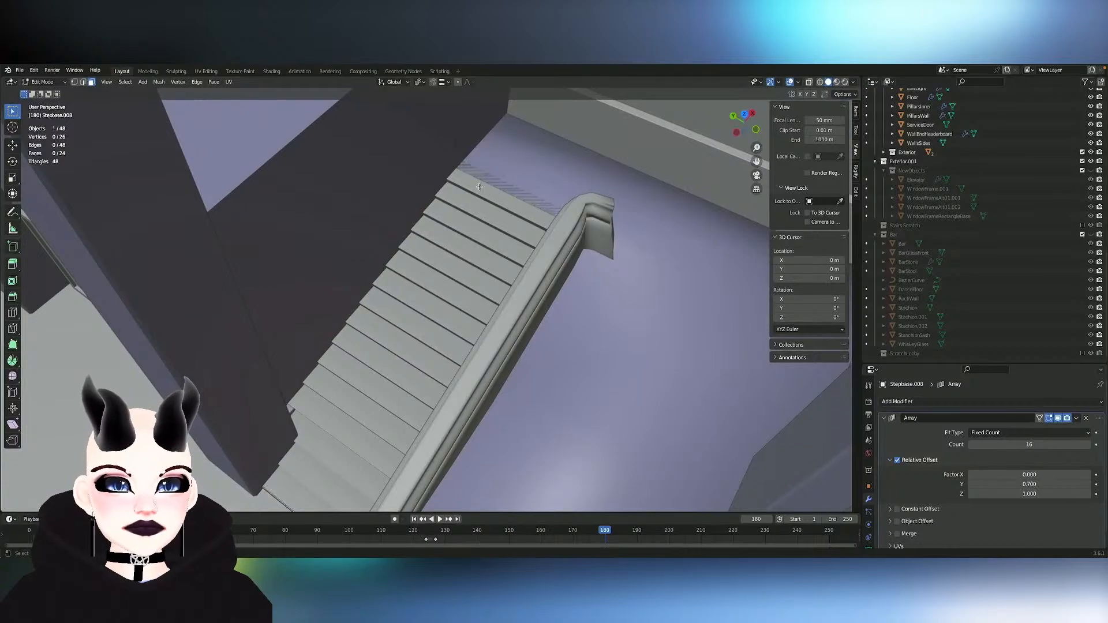
- Hide Stepbase.008 to check what lies beneath the stairs, and show it again in Edit Mode
scroll(1008, 258, up, 8)
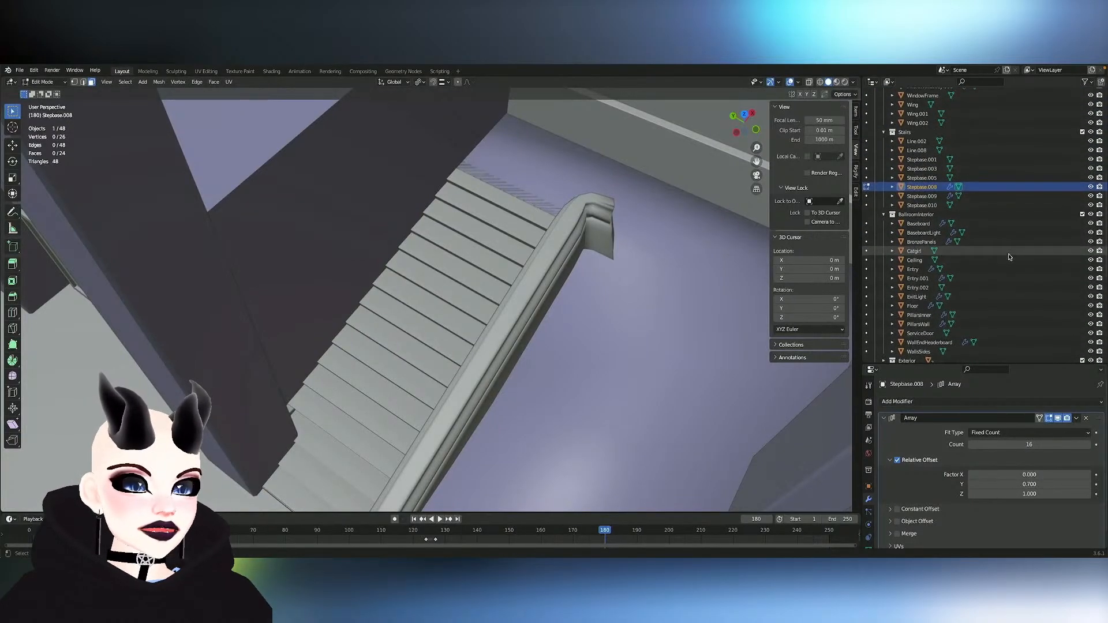
click(1090, 186)
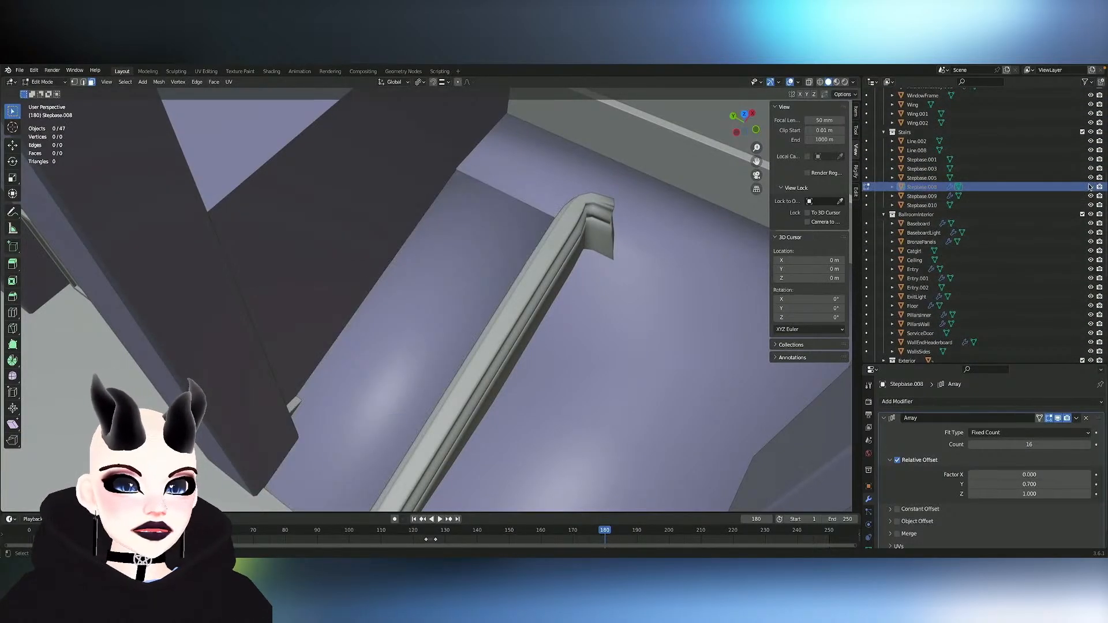
click(1090, 187)
key(Tab)
key(Tab)
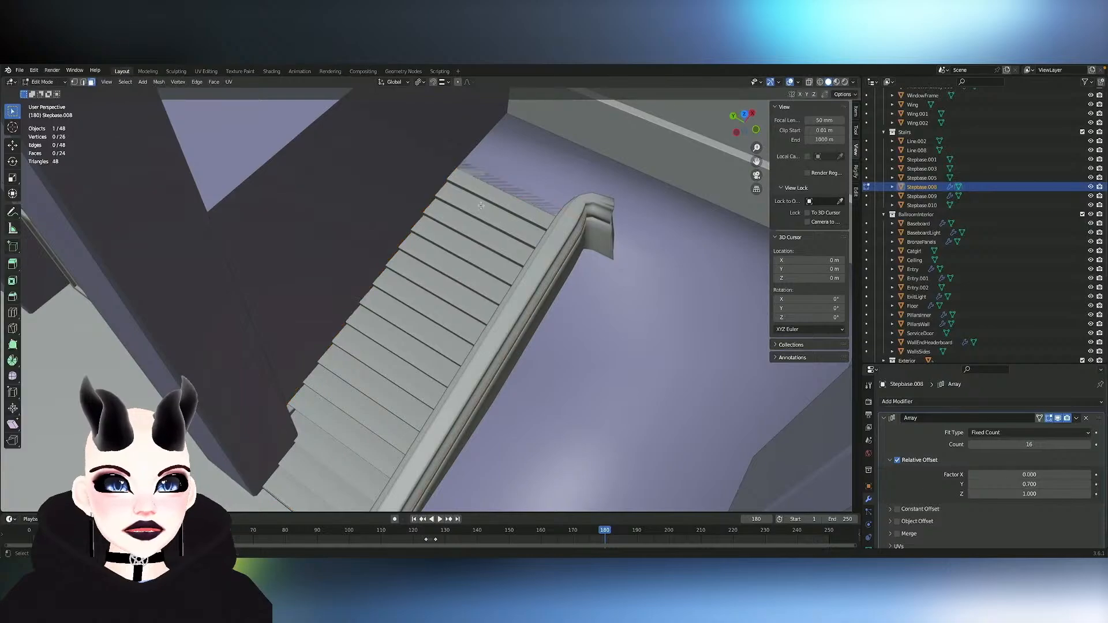
- Switch editing to Stepbase.005 and move its edge at the top of the stairs along the Z axis
scroll(491, 214, up, 5)
middle_drag(481, 206, 509, 147)
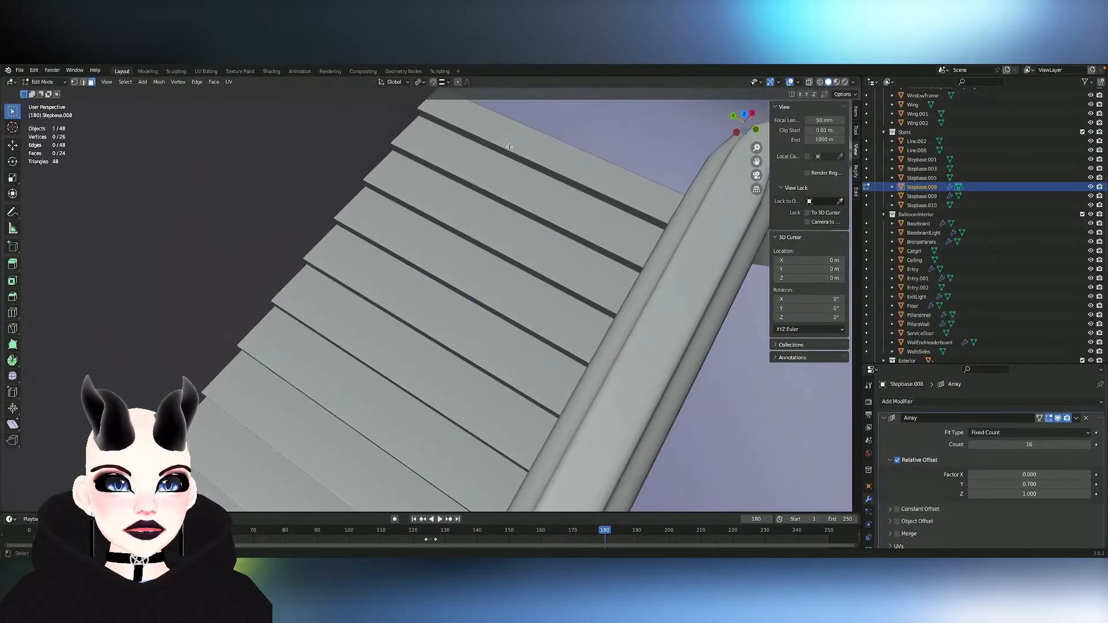
scroll(663, 222, down, 2)
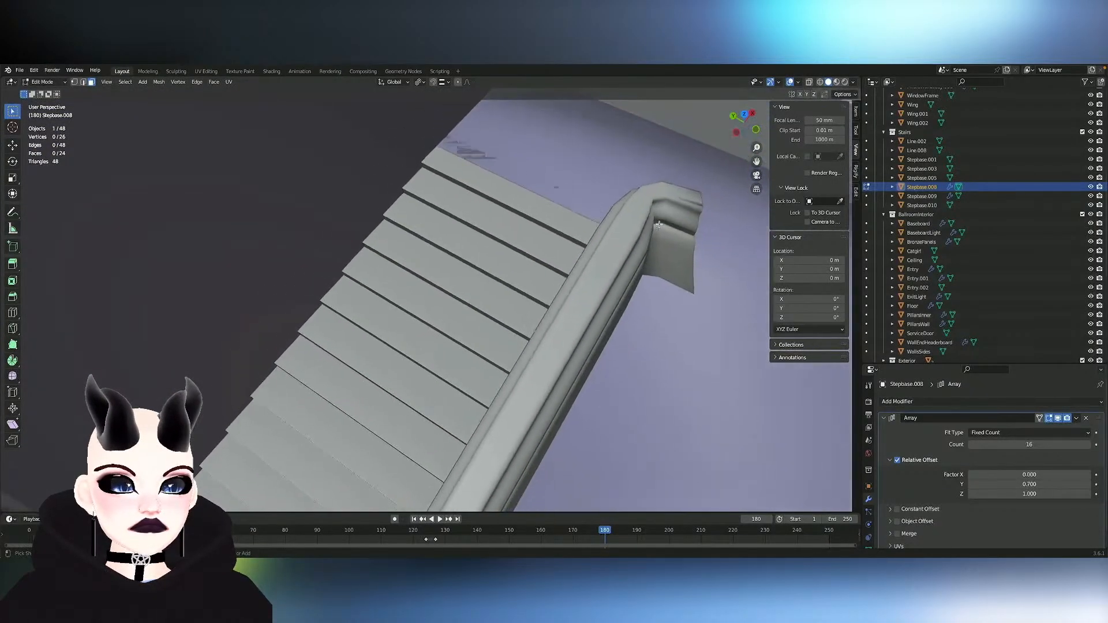
scroll(920, 511, down, 1)
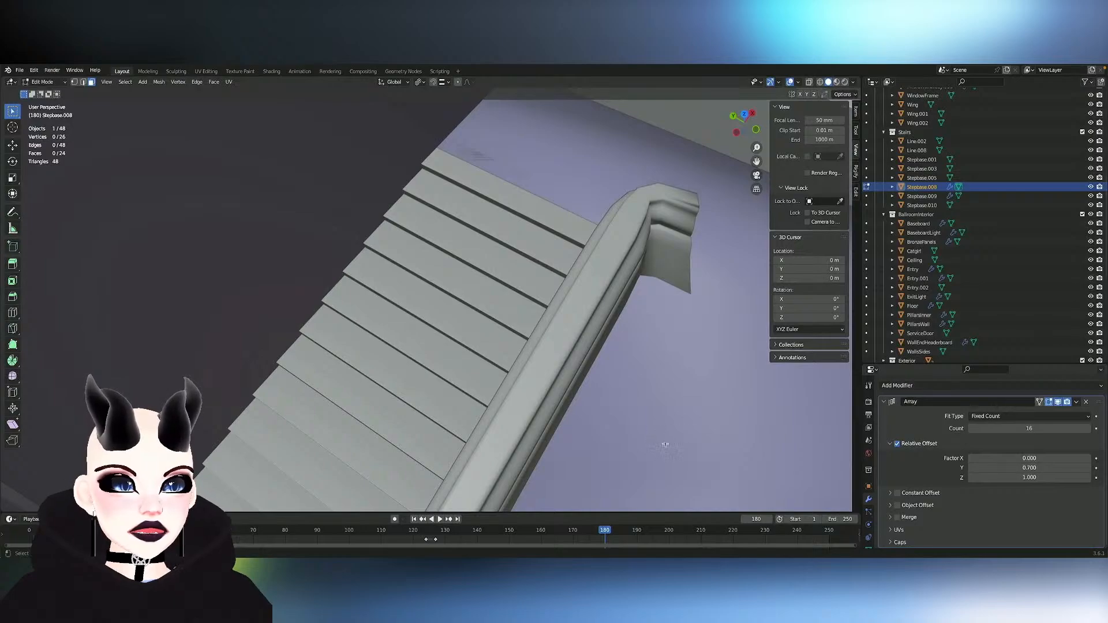
click(641, 188)
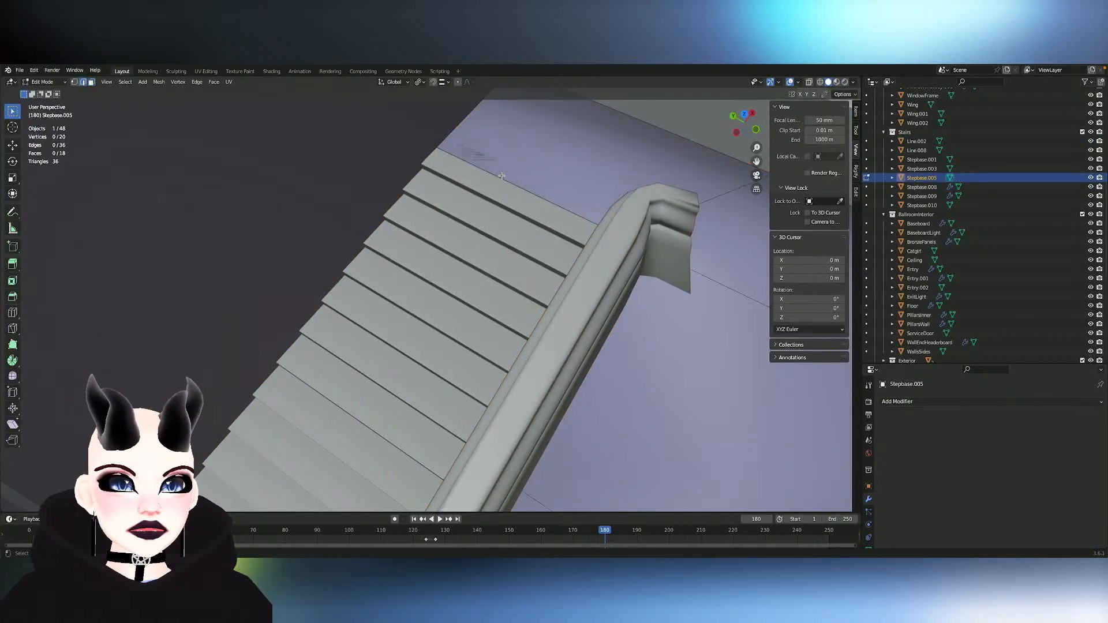
key(g)
key(z)
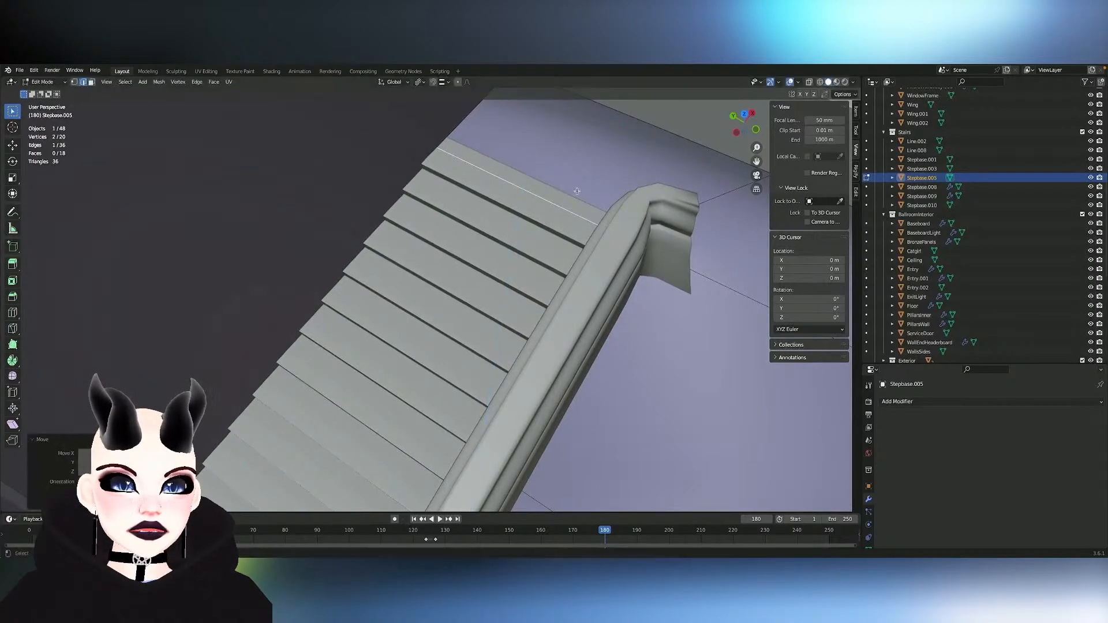
- Save the file and examine the stairs, lobby pillars and entry block from several angles
ctrl+scroll(577, 191, down, 5)
scroll(578, 192, down, 5)
ctrl+scroll(577, 192, down, 5)
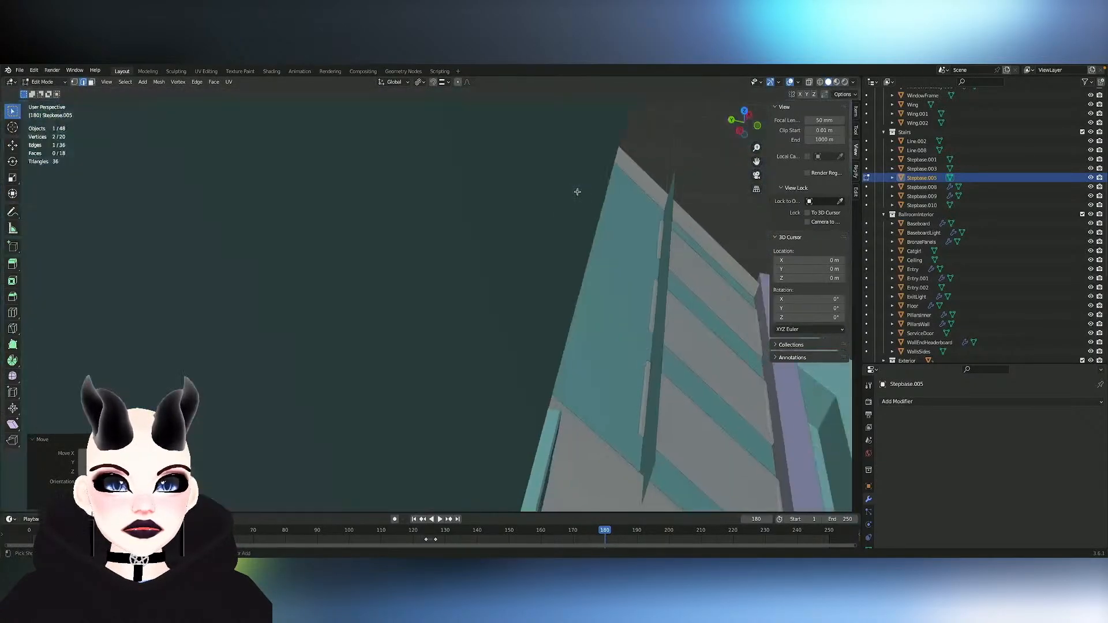
ctrl+scroll(577, 191, down, 2)
scroll(577, 191, down, 10)
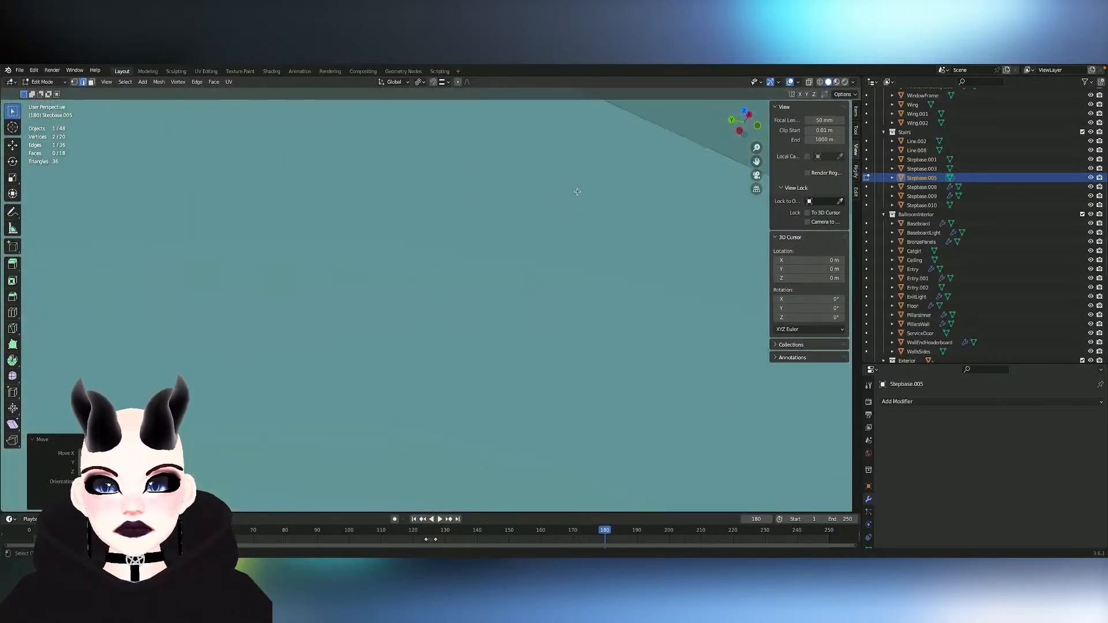
scroll(577, 191, up, 10)
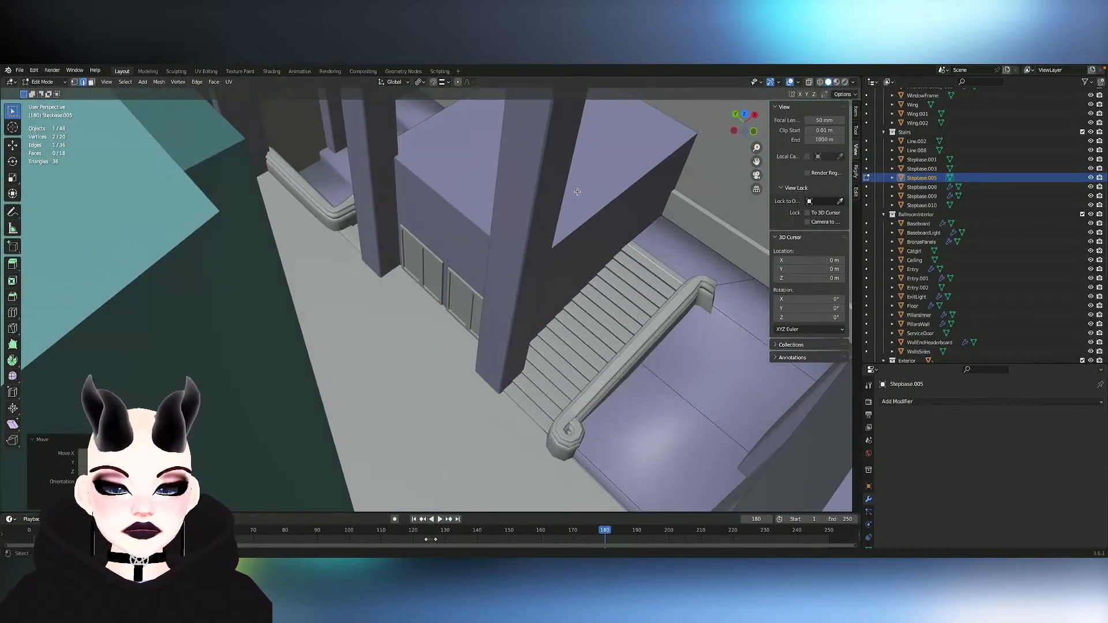
scroll(577, 192, right, 10)
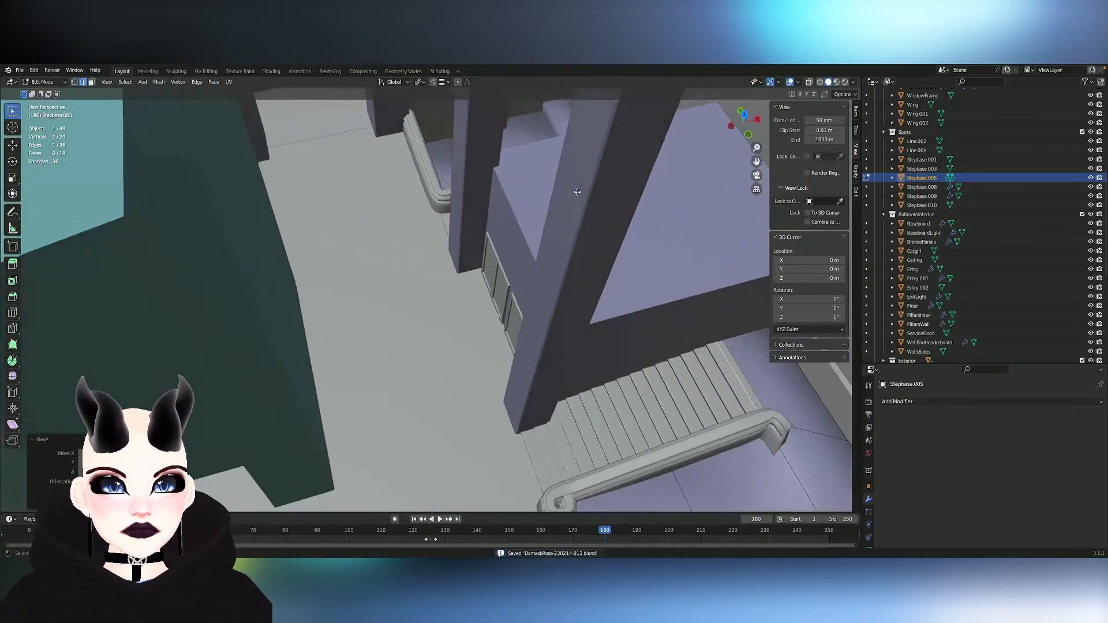
scroll(577, 192, left, 10)
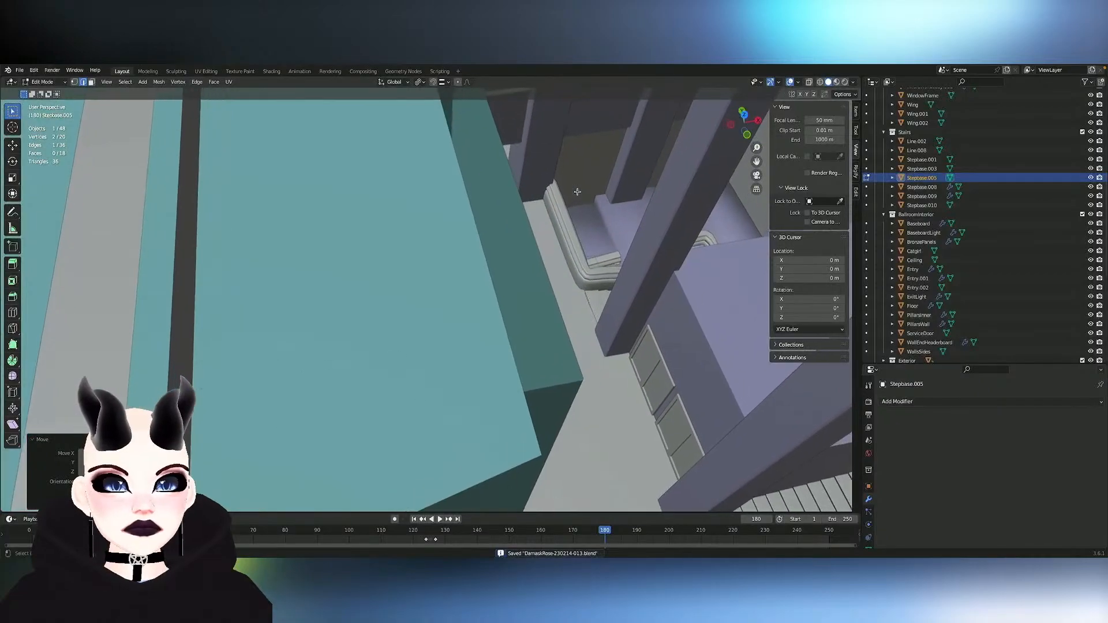
scroll(578, 192, left, 10)
- Leave Stepbase.005, select the Entry.002 panel on top of the entry block and enter Edit Mode on it
key(Tab)
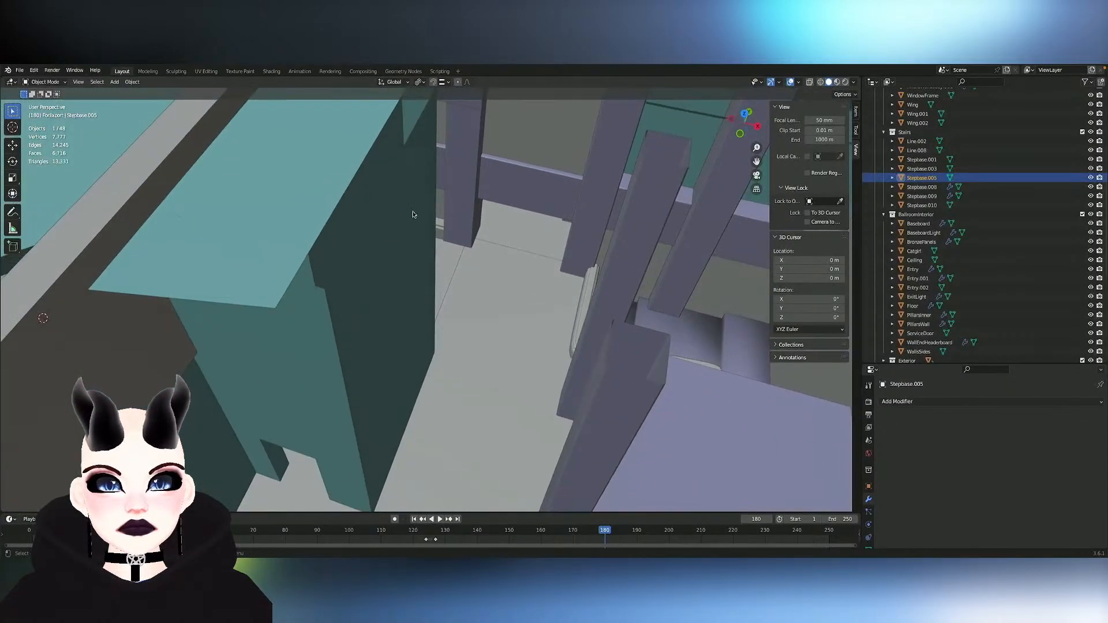
click(310, 225)
key(Tab)
scroll(311, 223, left, 8)
scroll(311, 223, down, 4)
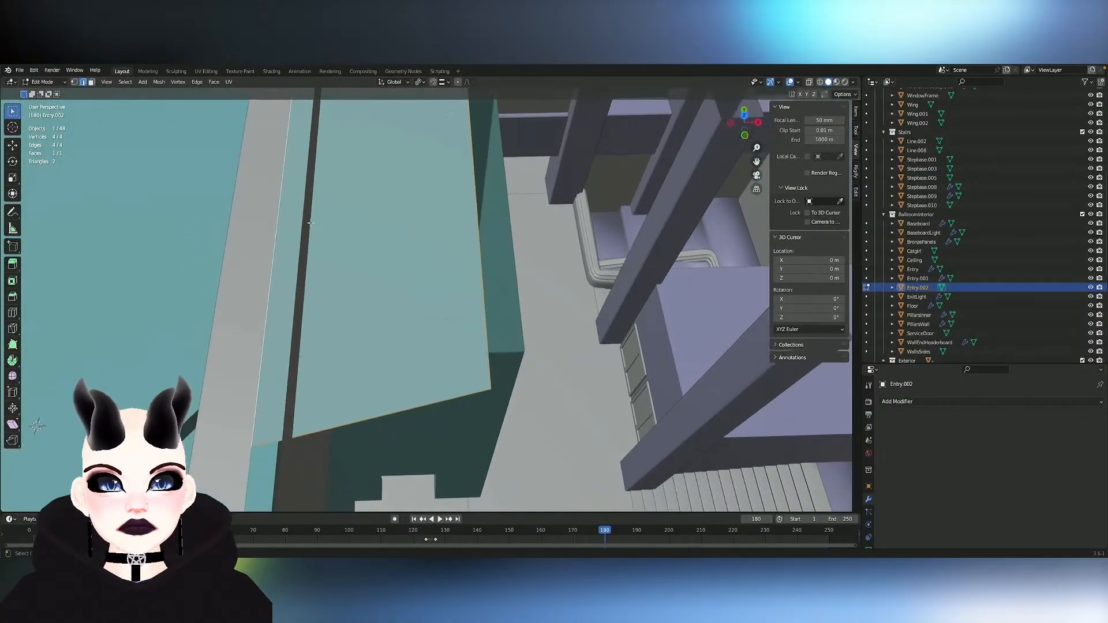
scroll(311, 222, up, 5)
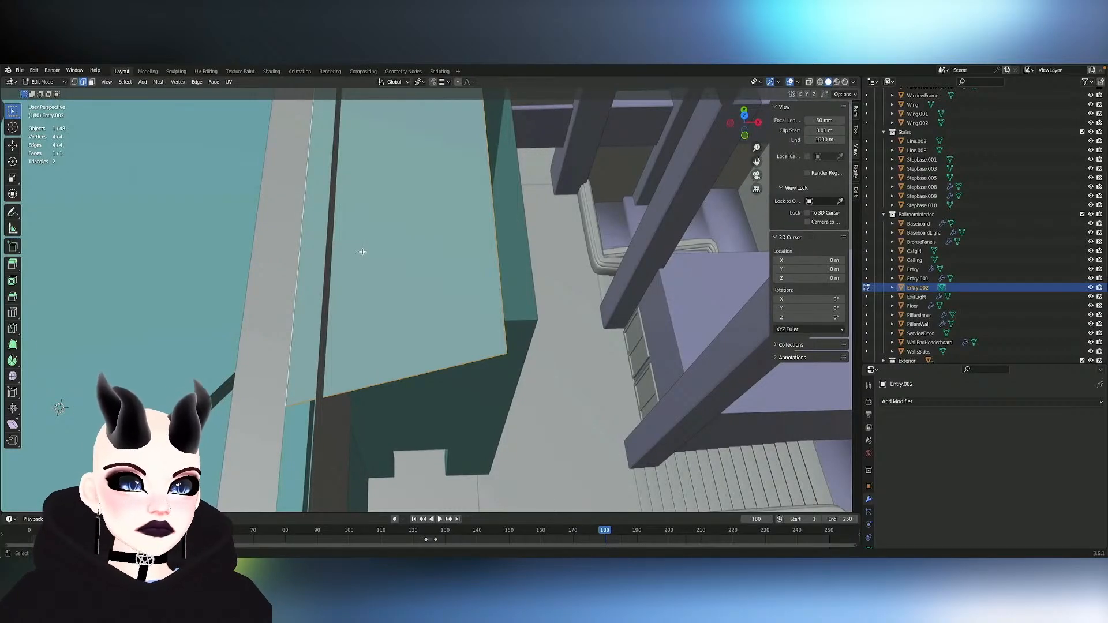
key(shift+n)
key(ctrl+z)
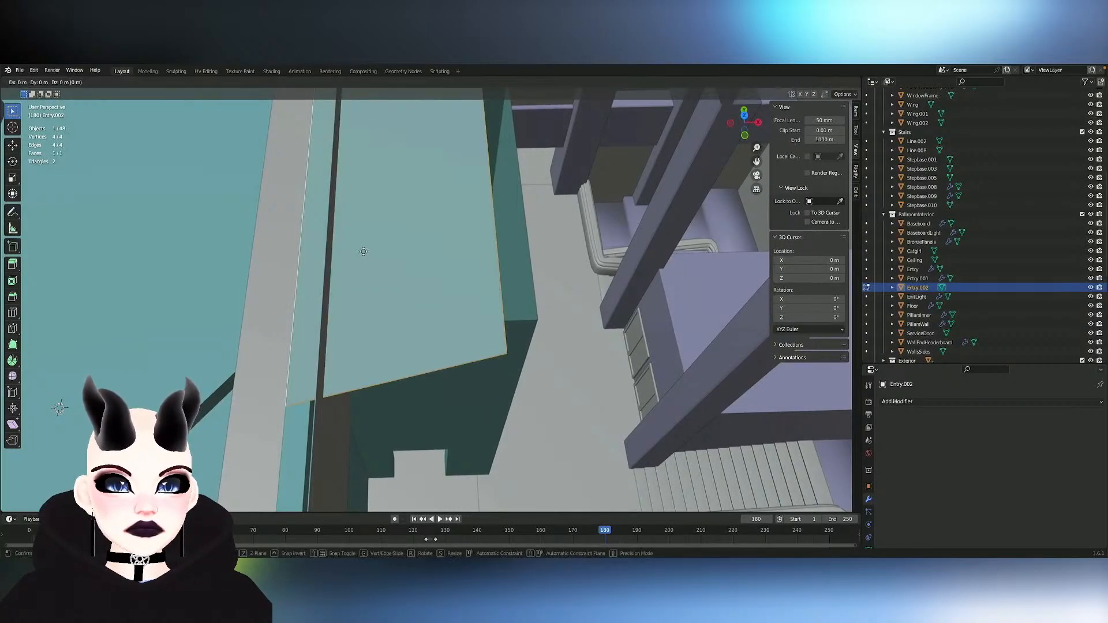
click(380, 253)
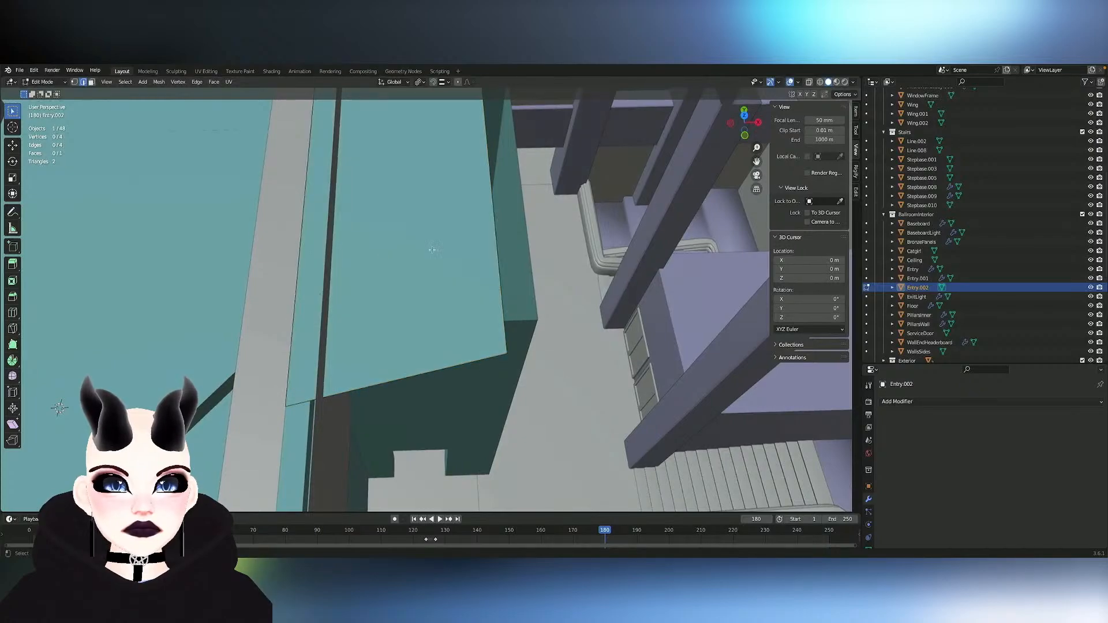
mouse_move(497, 250)
middle_down()
mouse_move(523, 240)
mouse_move(498, 249)
middle_up()
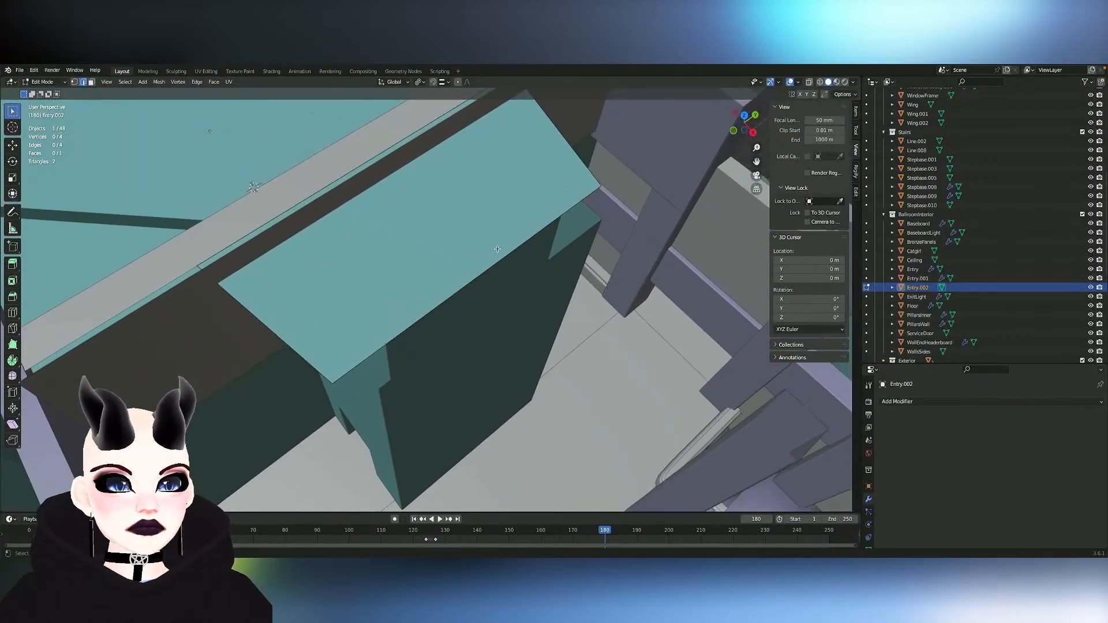
- Compare the Entry object's outline with the panel, return to editing Entry.002 and select its single face
click(455, 252)
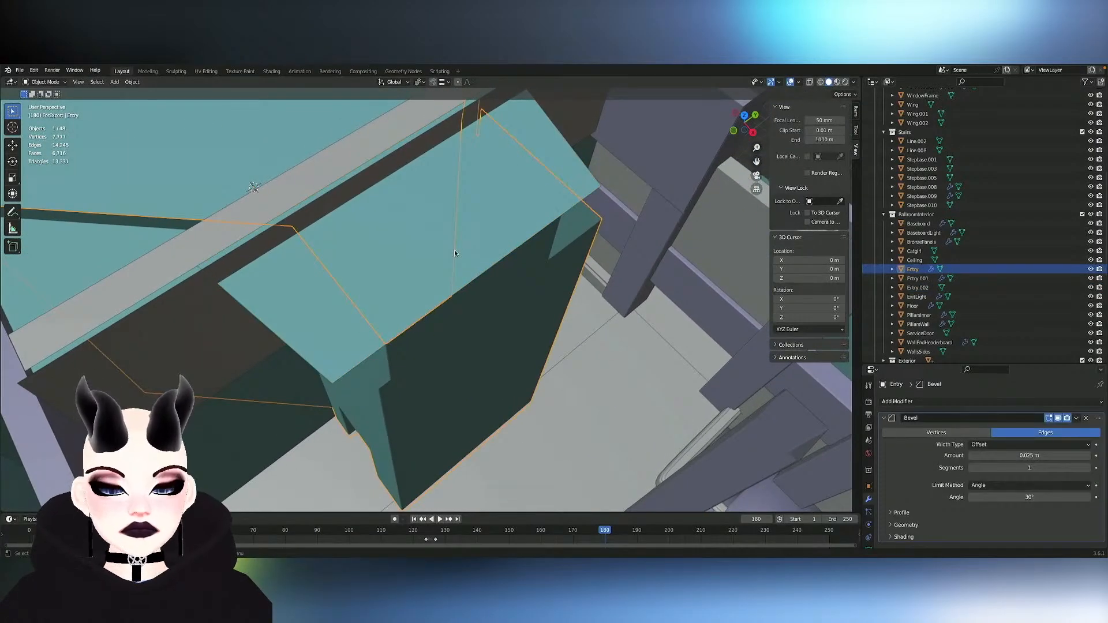
key(Tab)
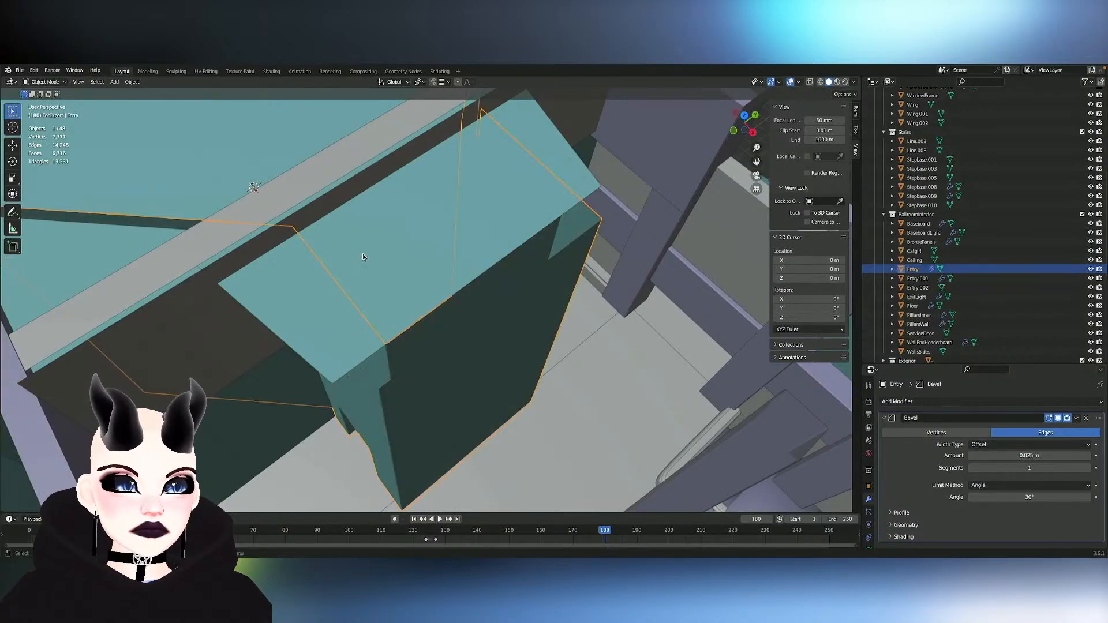
key(alt+q)
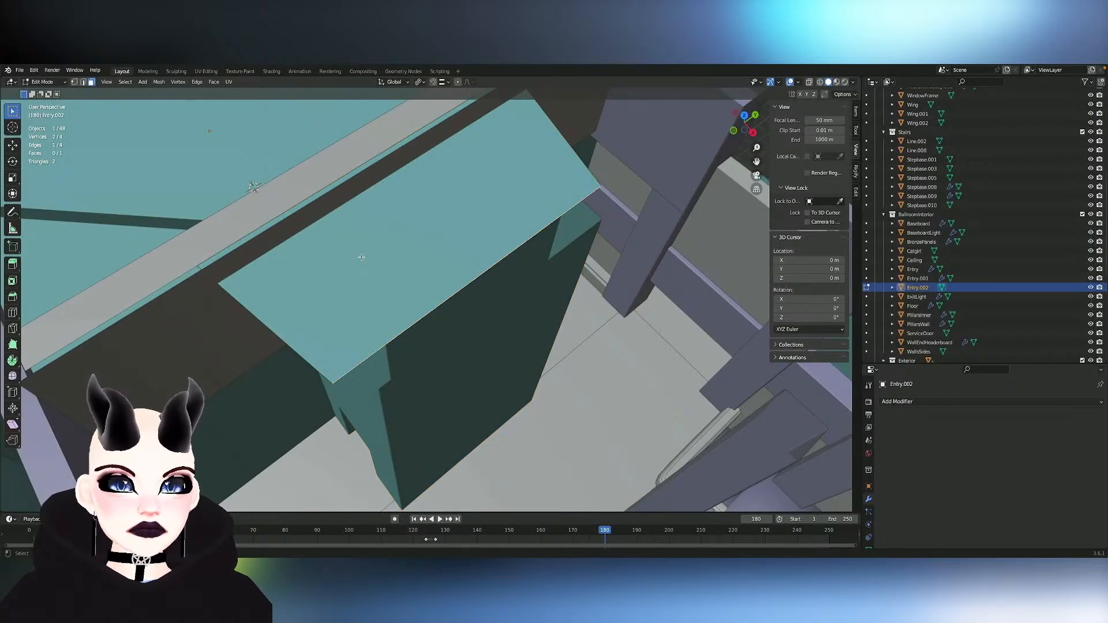
click(362, 257)
middle_drag(361, 257, 338, 235)
scroll(361, 258, down, 8)
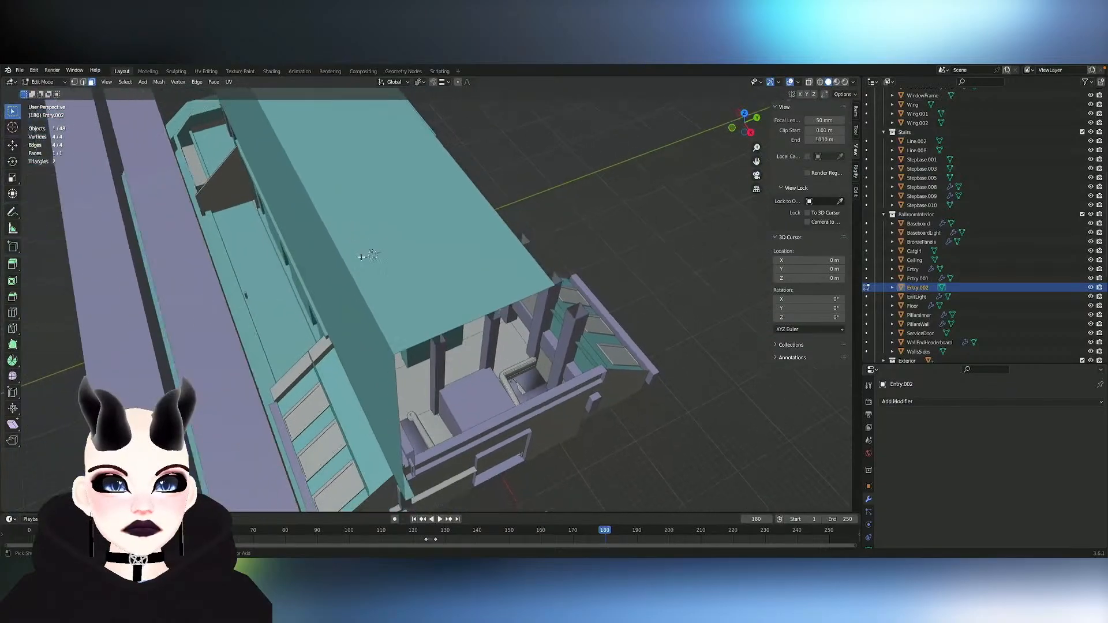
- Leave Edit Mode, hide the TerraceFloor roof slab and focus on the selected Entry.002 panel above the entry block
key(Tab)
click(366, 259)
key(h)
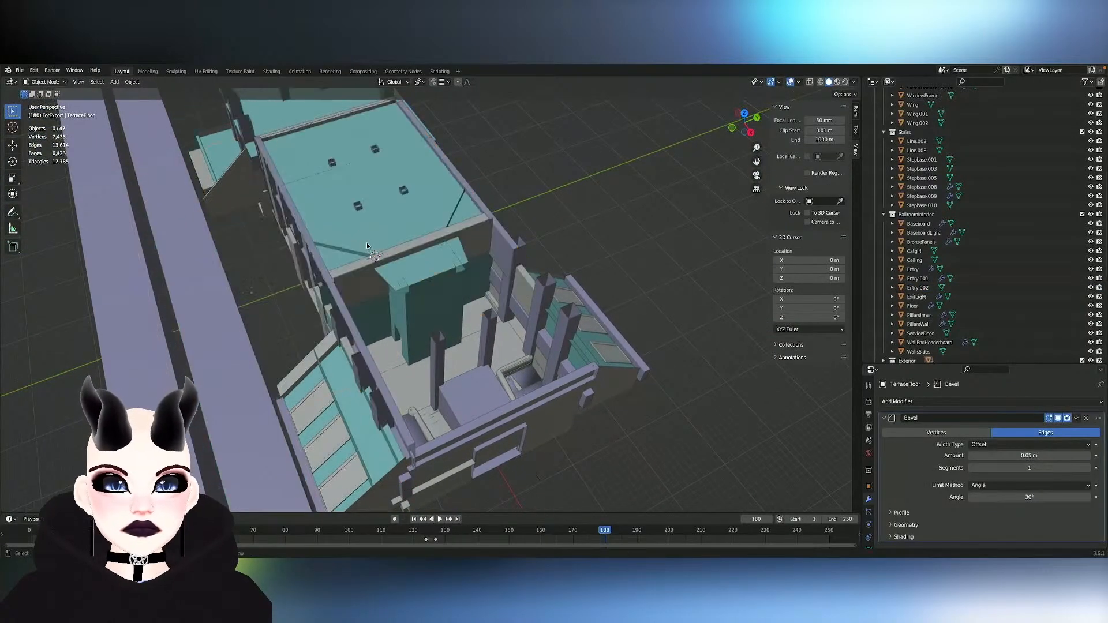
scroll(366, 243, up, 5)
click(380, 244)
key(KP_Decimal)
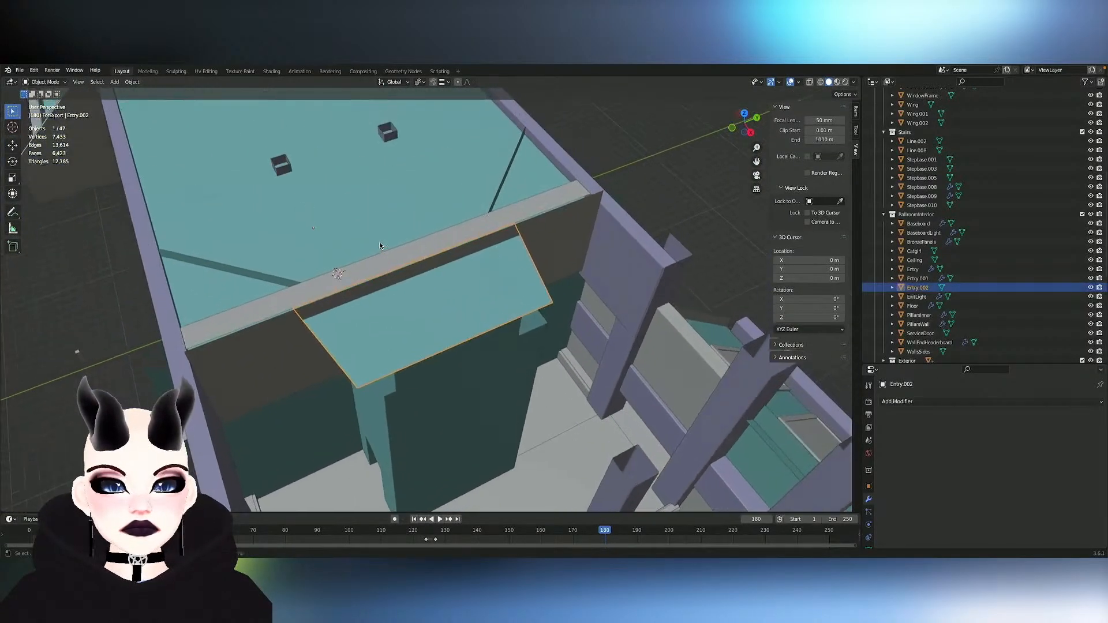
- Enter Edit Mode on Entry.002 and turn on X-ray display to see the geometry around its face
key(Tab)
scroll(416, 275, up, 2)
middle_drag(437, 280, 417, 286)
scroll(418, 286, down, 8)
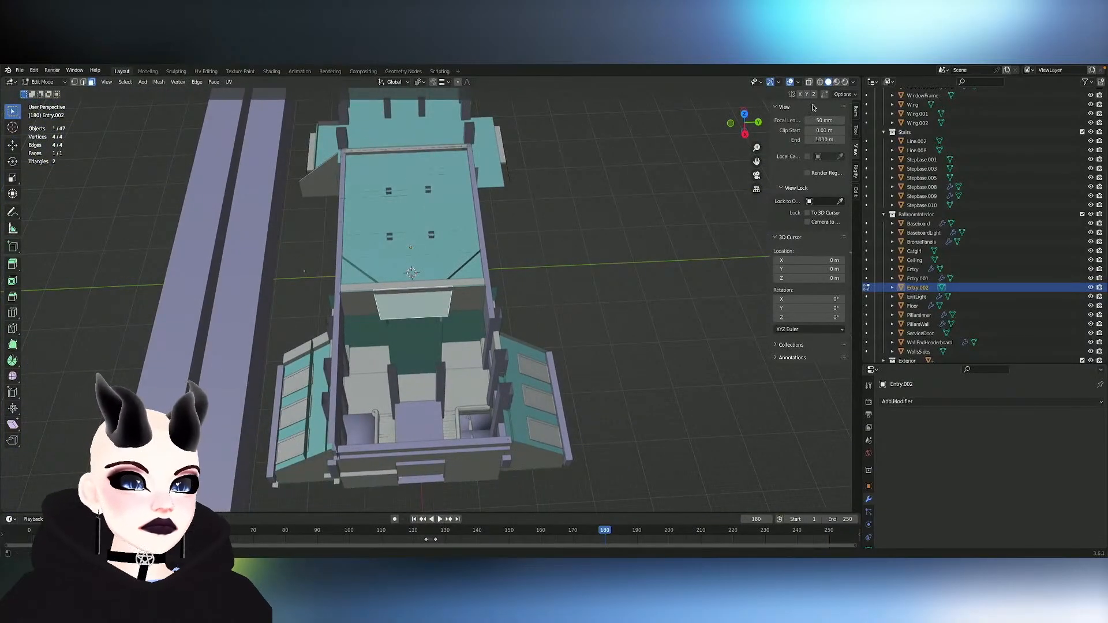
click(808, 81)
scroll(497, 188, up, 11)
scroll(497, 188, down, 5)
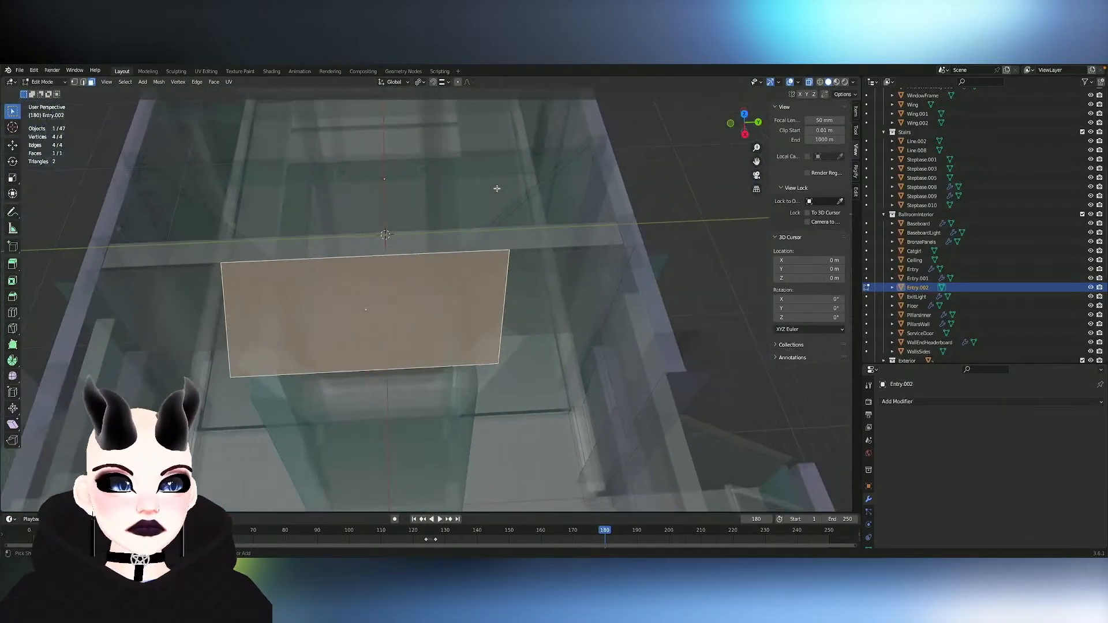
middle_drag(654, 283, 572, 220)
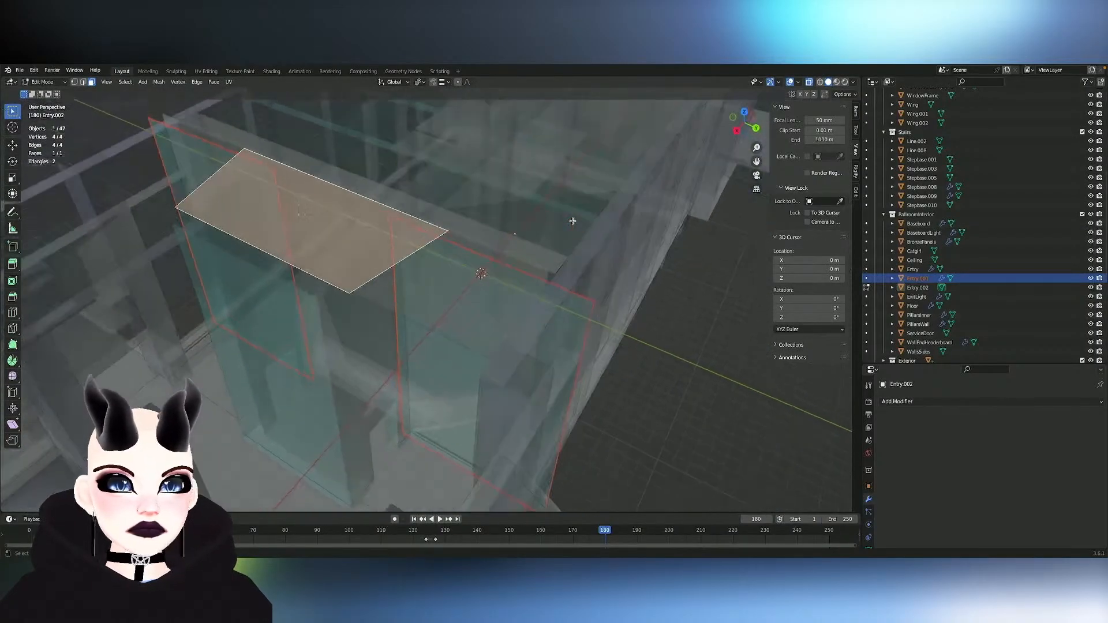
- Leave Entry.002, examine the Floor mesh in Edit Mode, and return to Object Mode with Entry.001 and Entry.002 selected
key(Tab)
key(Tab)
key(alt+a)
middle_drag(479, 293, 500, 315)
click(497, 314)
key(Tab)
key(Tab)
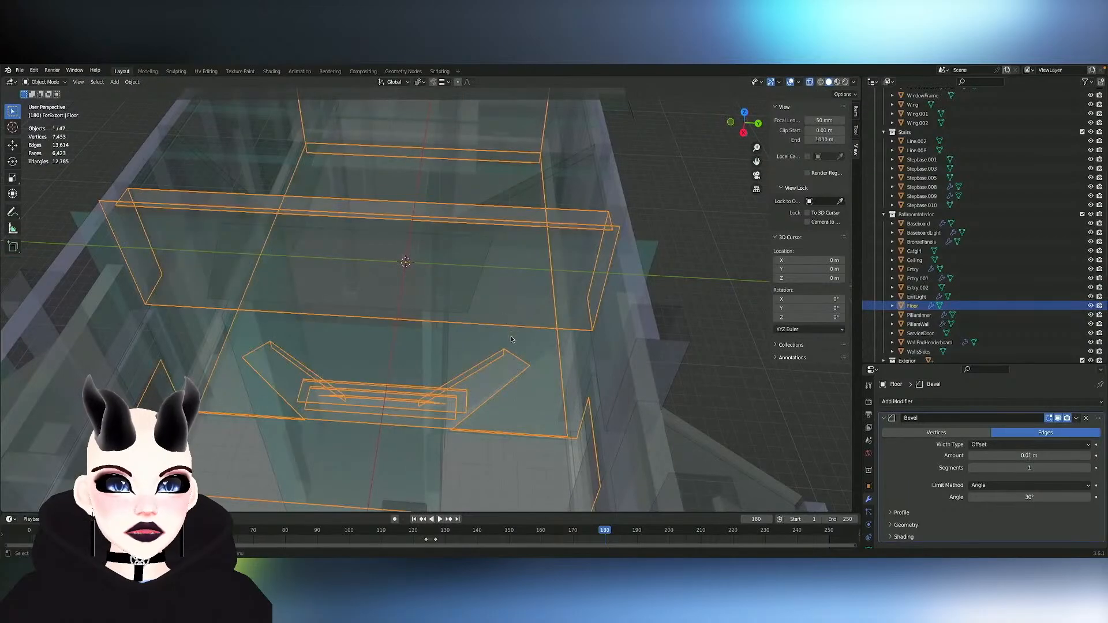
key(Tab)
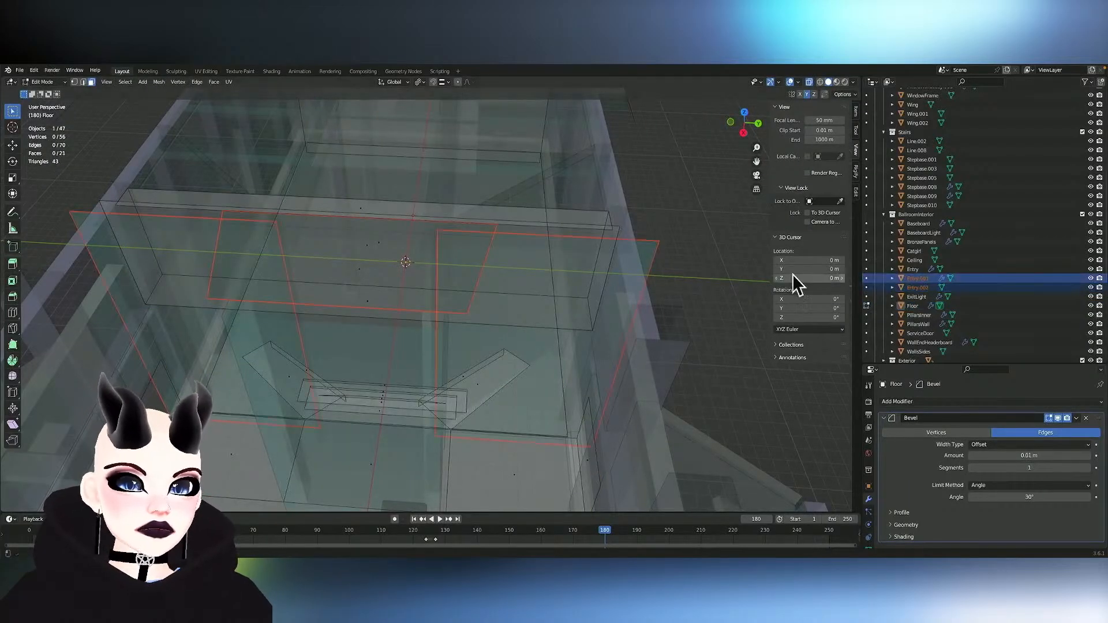
key(Tab)
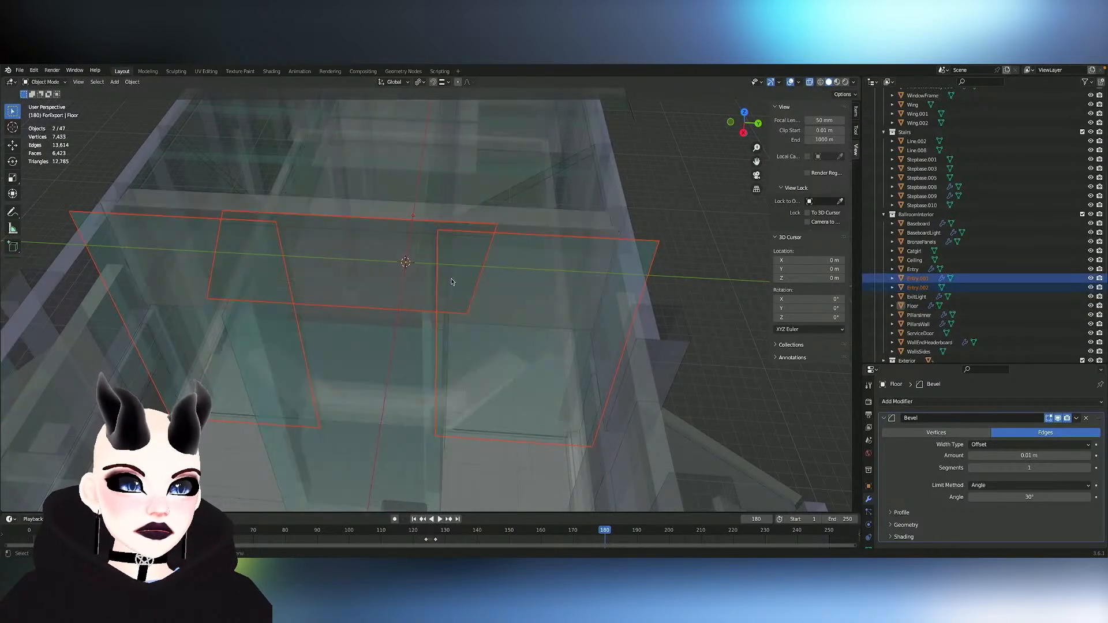
- Try to join Entry.001 into Entry.002 with its Mirror modifier unapplied, and undo the join
click(918, 287)
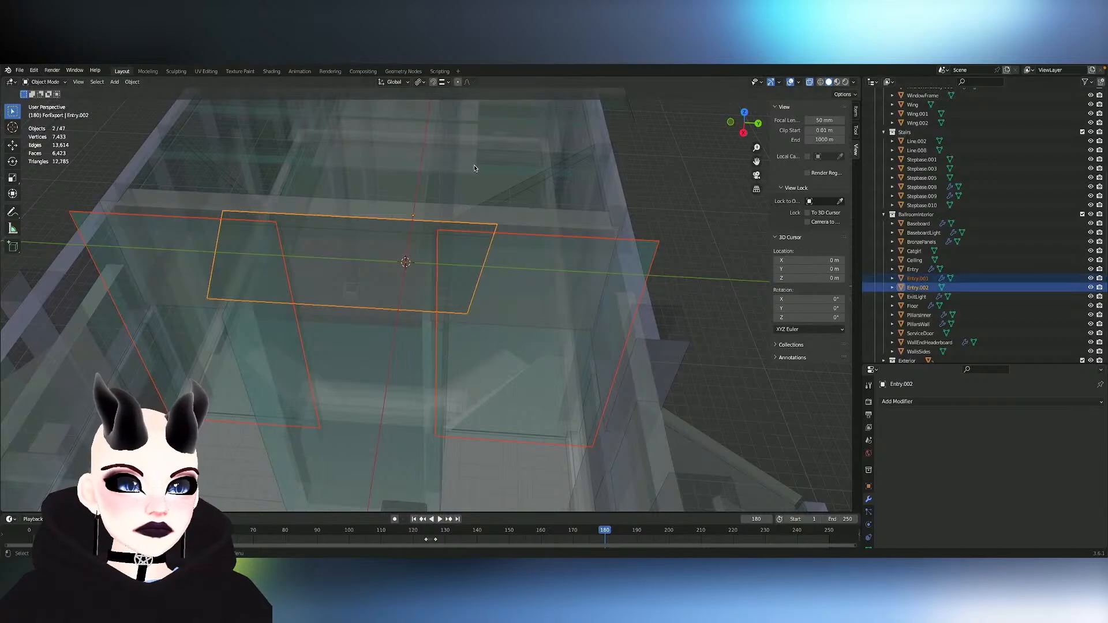
key(ctrl+j)
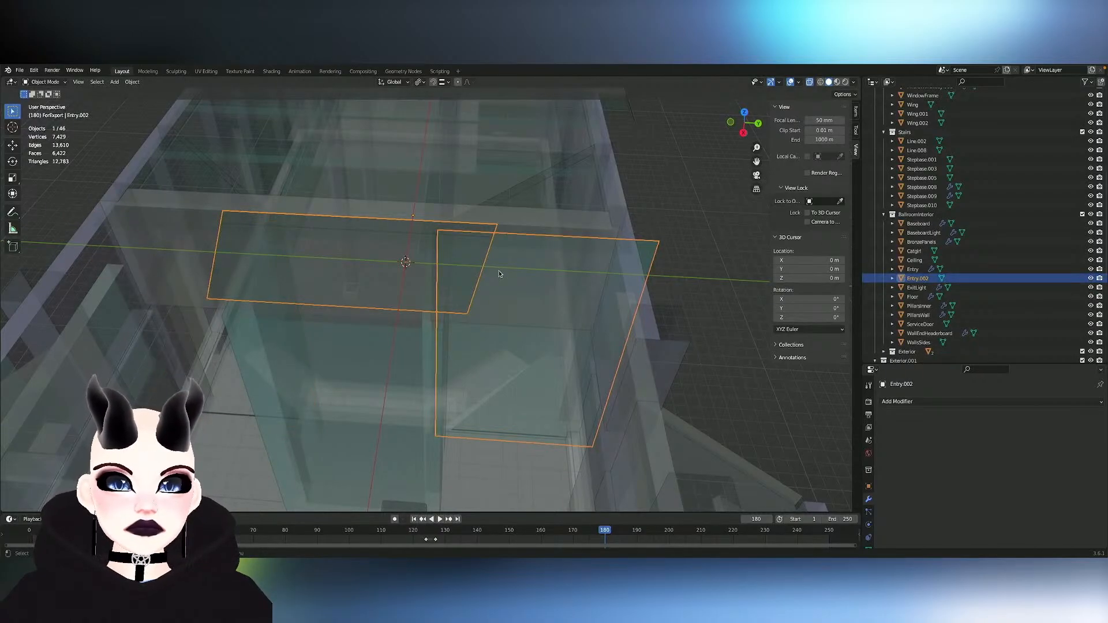
key(ctrl+z)
- Apply the Mirror modifier on Entry.001 and join that object into Entry.002
click(981, 279)
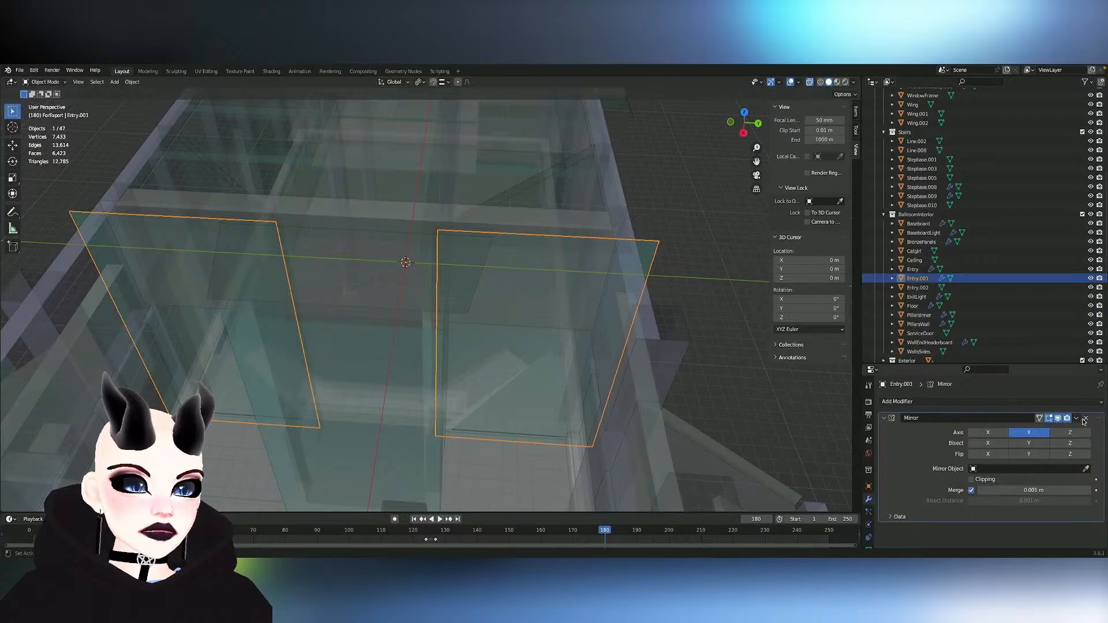
click(1065, 429)
click(264, 331)
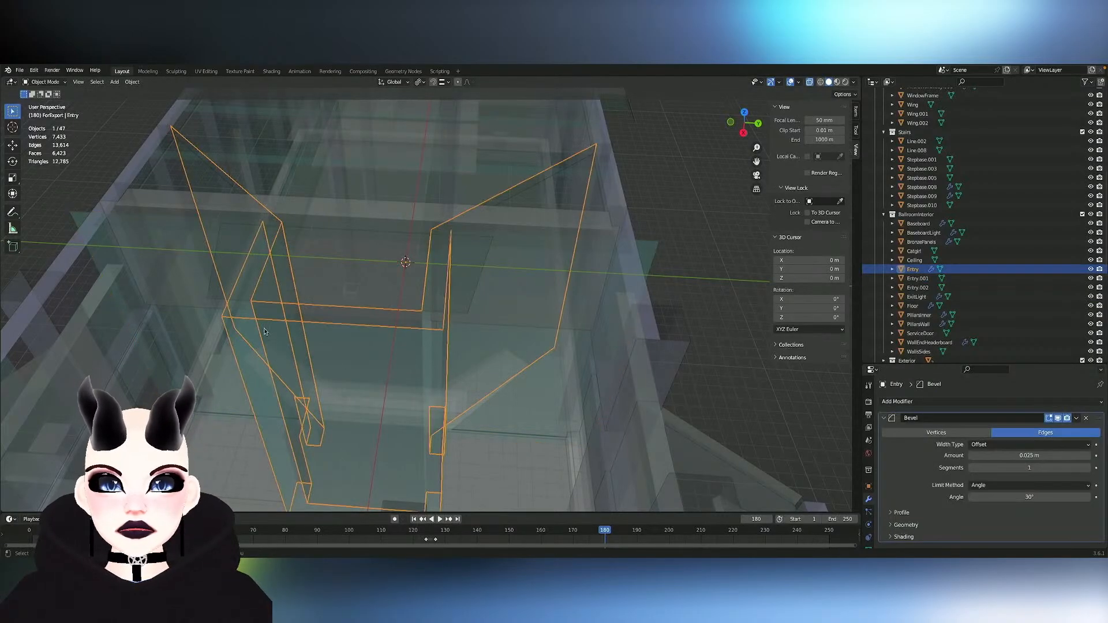
click(479, 304)
click(918, 287)
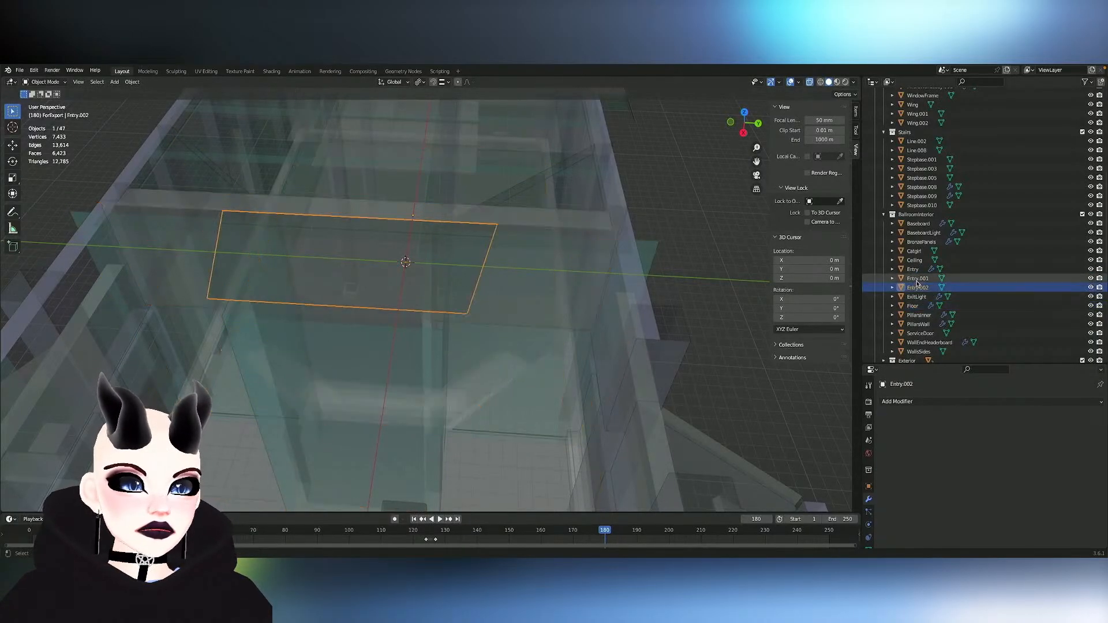
key(ctrl+j)
- Check the joined Entry.002 faces against the Entry object, and join Entry into Entry.002
key(Tab)
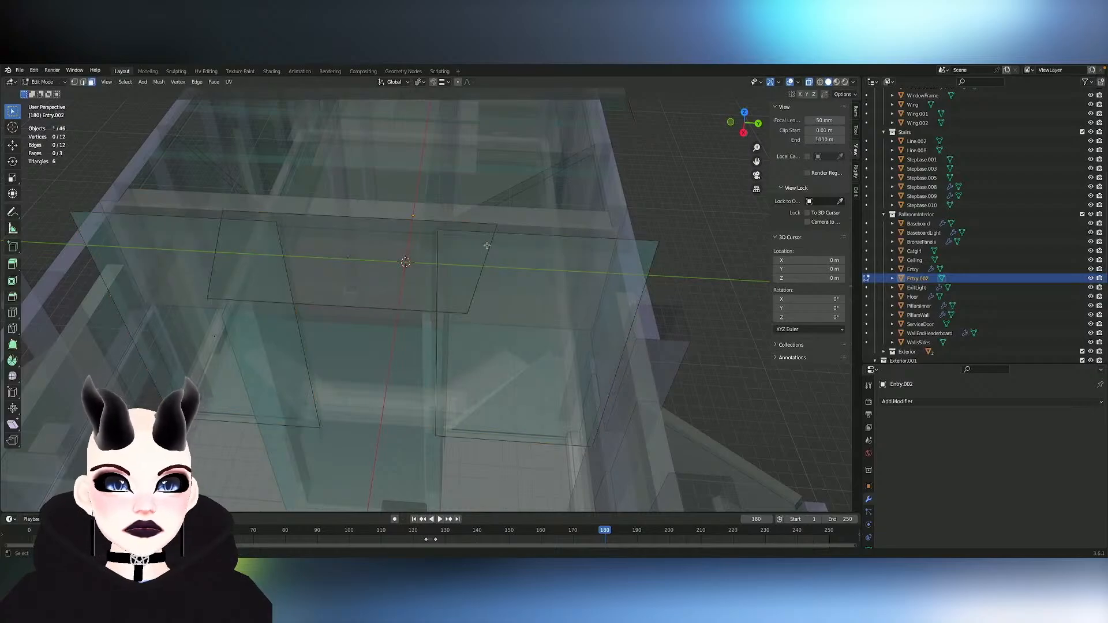
mouse_move(487, 248)
middle_down()
mouse_move(475, 389)
mouse_move(486, 245)
middle_up()
scroll(487, 246, up, 1)
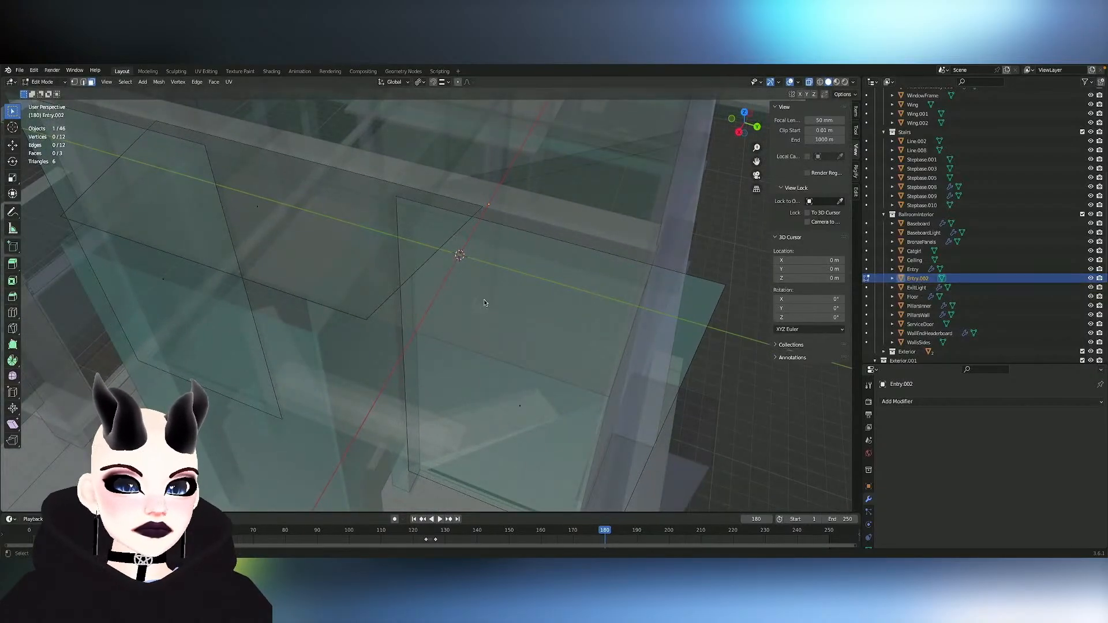
scroll(479, 311, down, 3)
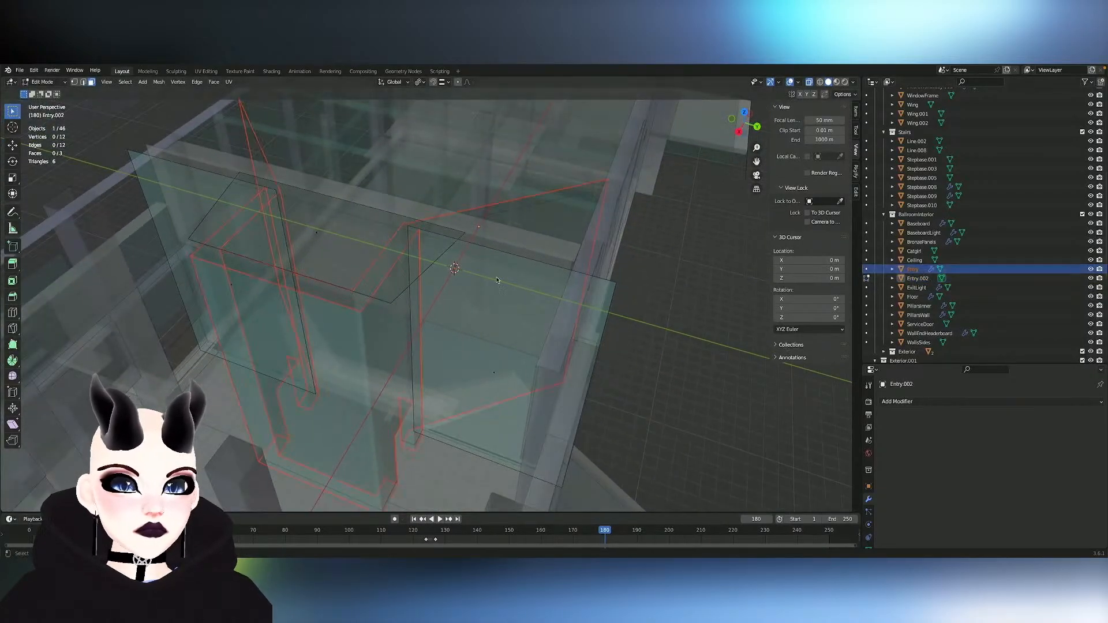
middle_drag(497, 281, 440, 284)
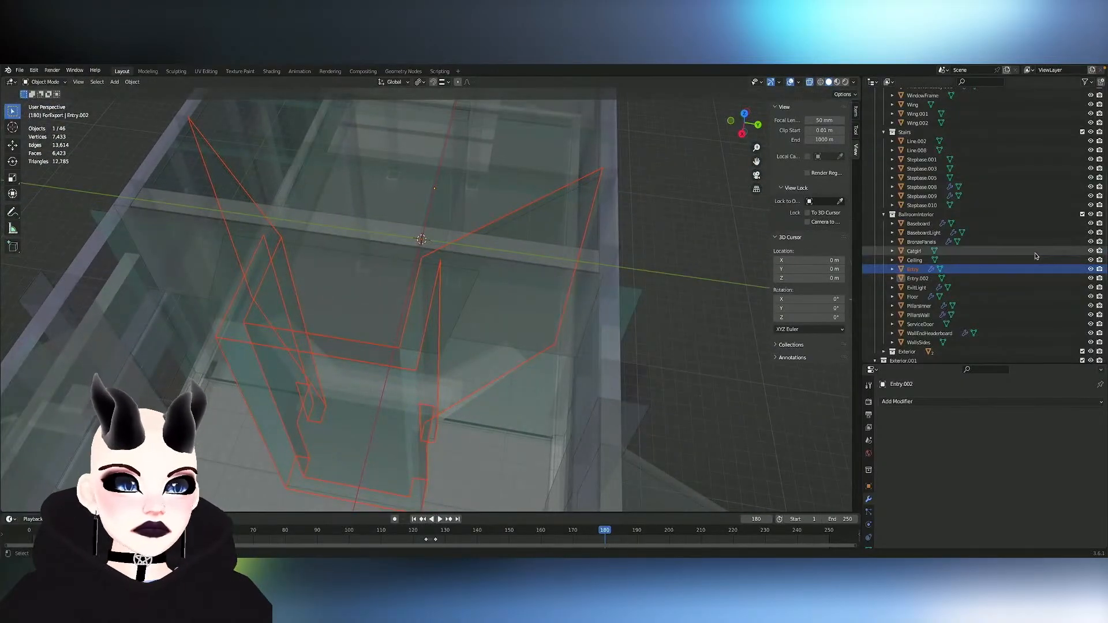
ctrl+click(918, 278)
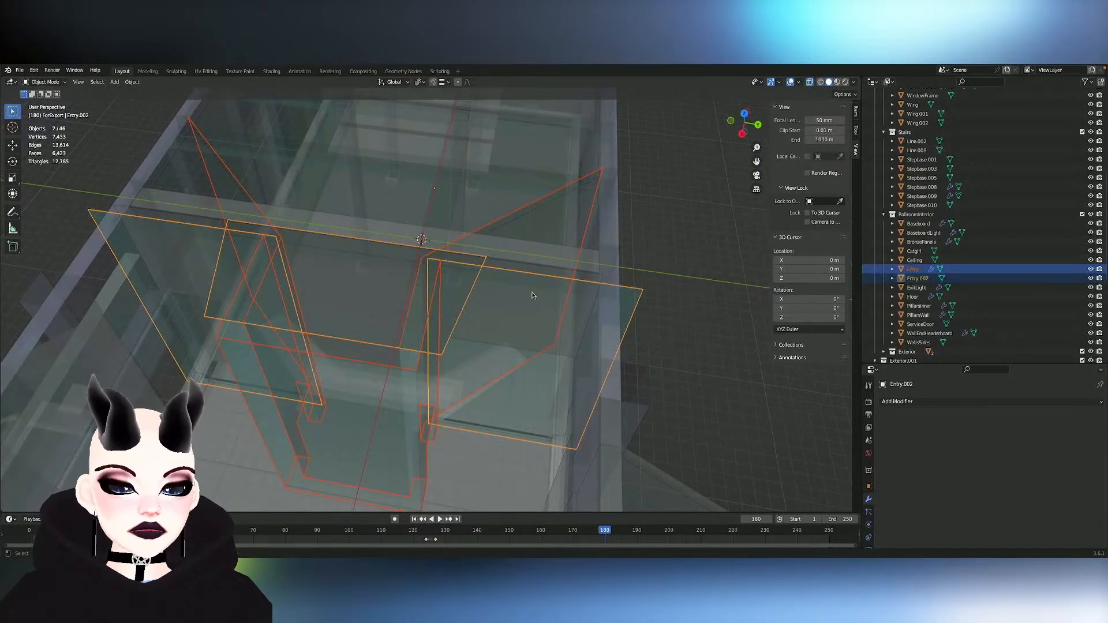
key(ctrl+j)
- Rename the joined Entry.002 object to Entry
key(F2)
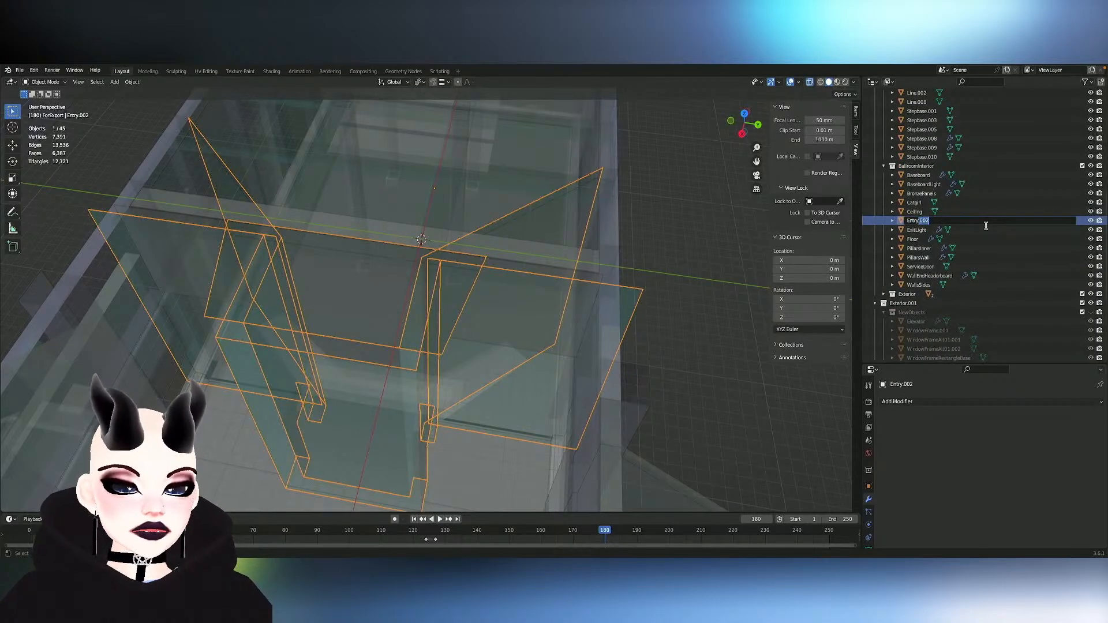
key(BackSpace)
key(Return)
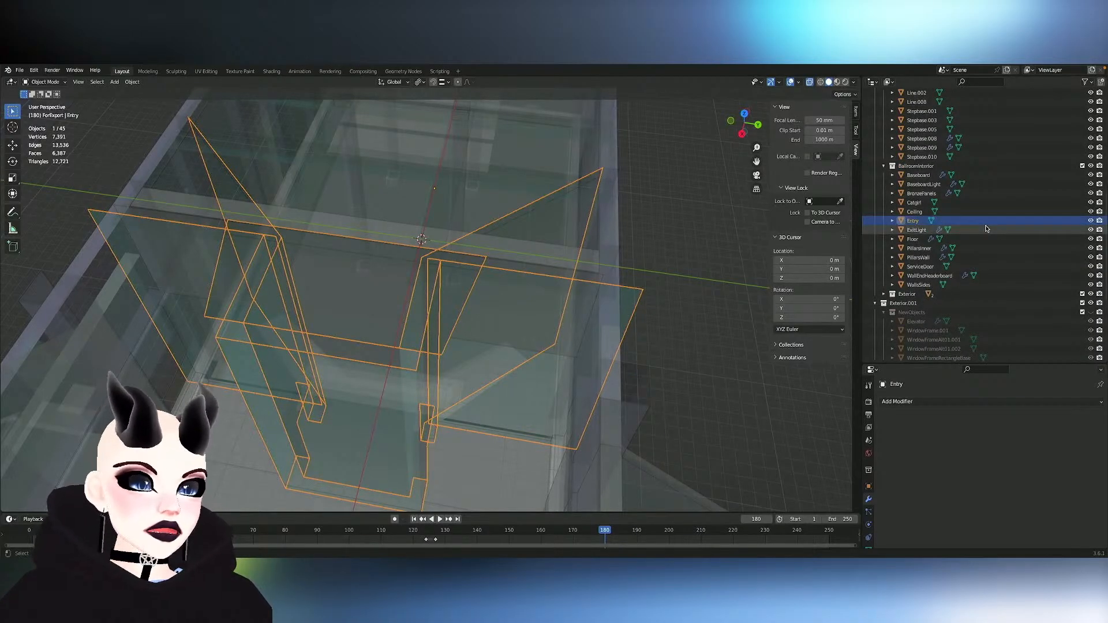
click(986, 239)
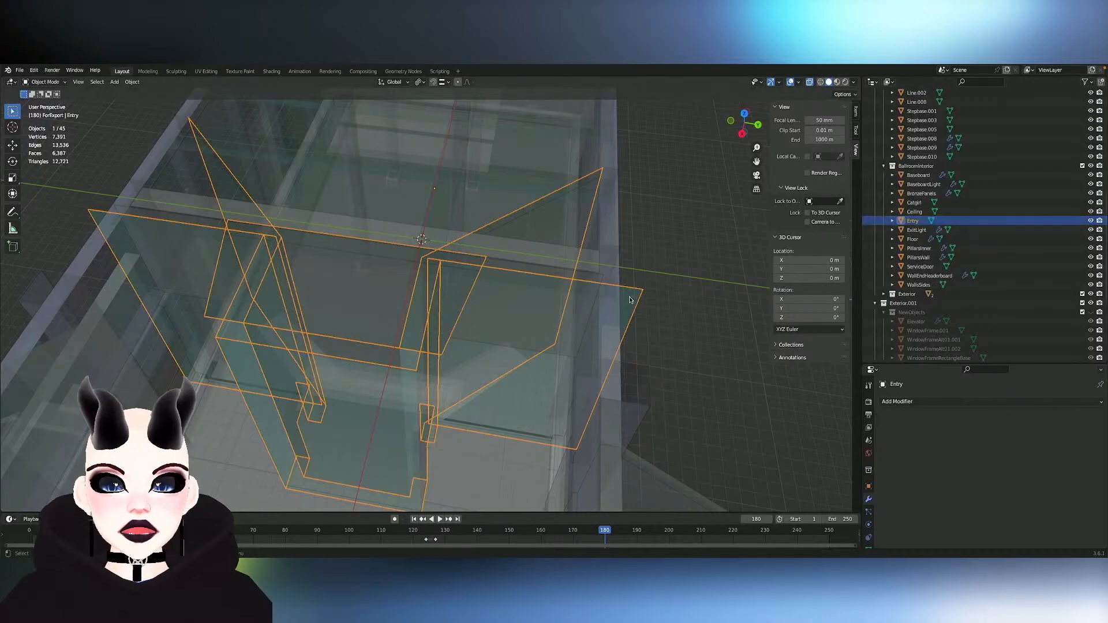
- Inspect the ballroom interior by toggling the visibility of PillarsInner and Floor and viewing the Floor mesh in Edit Mode
key(KP_Decimal)
middle_drag(497, 349, 498, 351)
scroll(498, 348, up, 1)
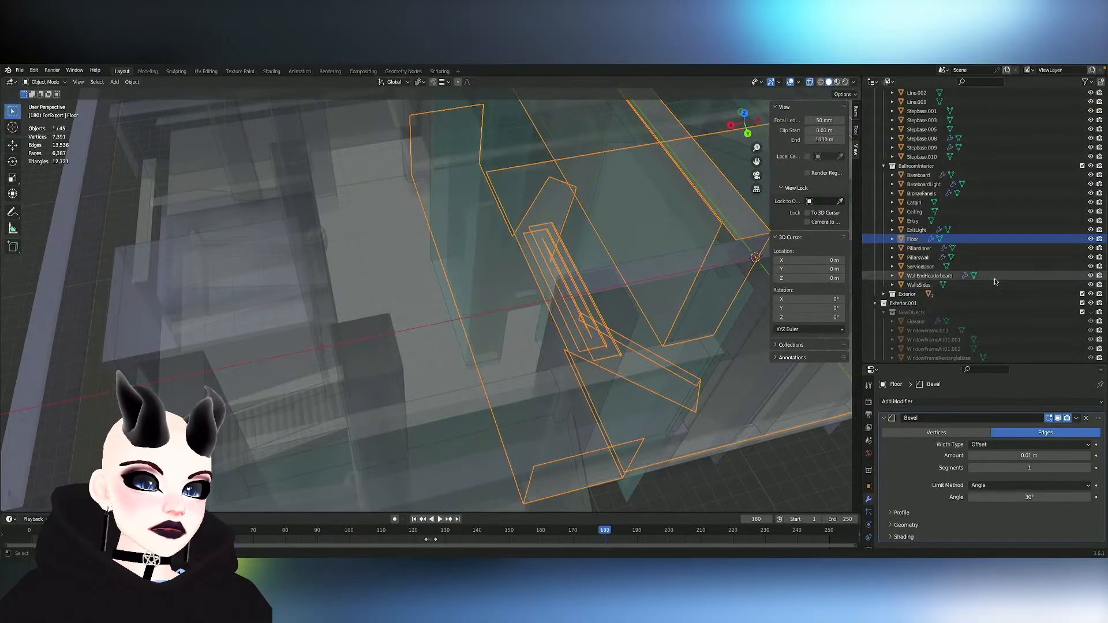
click(1091, 248)
middle_drag(598, 285, 598, 285)
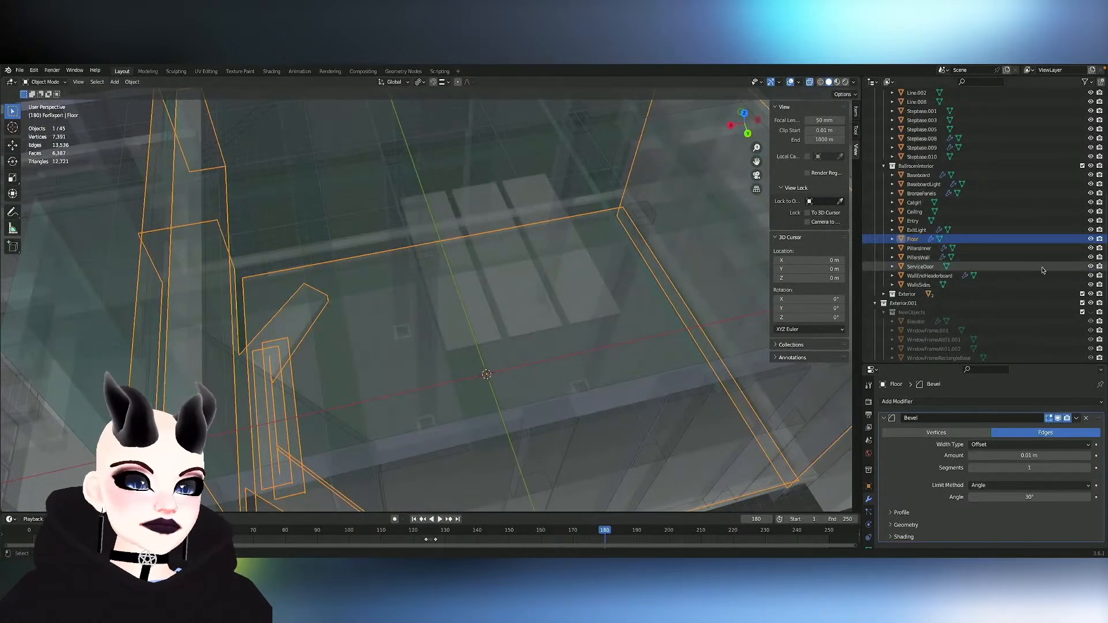
click(1091, 239)
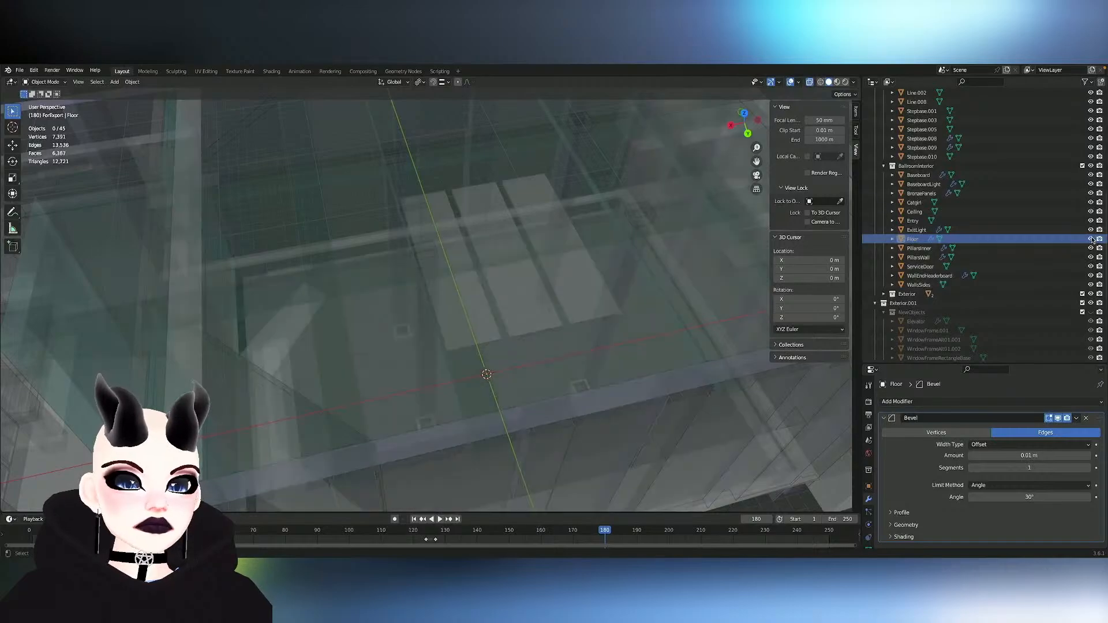
click(1091, 239)
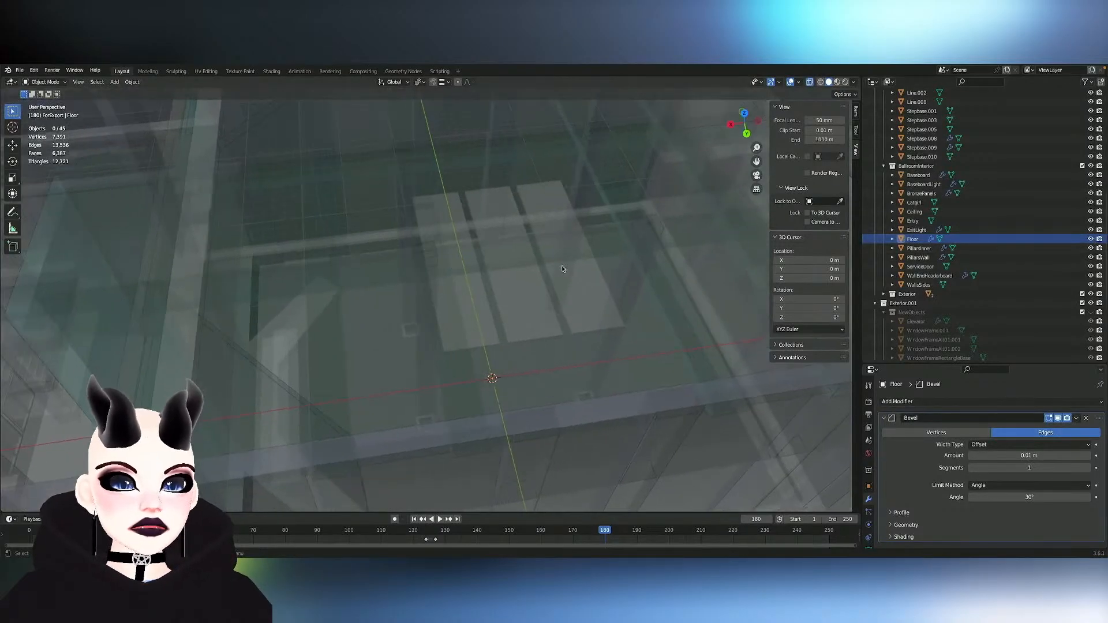
middle_drag(581, 280, 582, 284)
key(Tab)
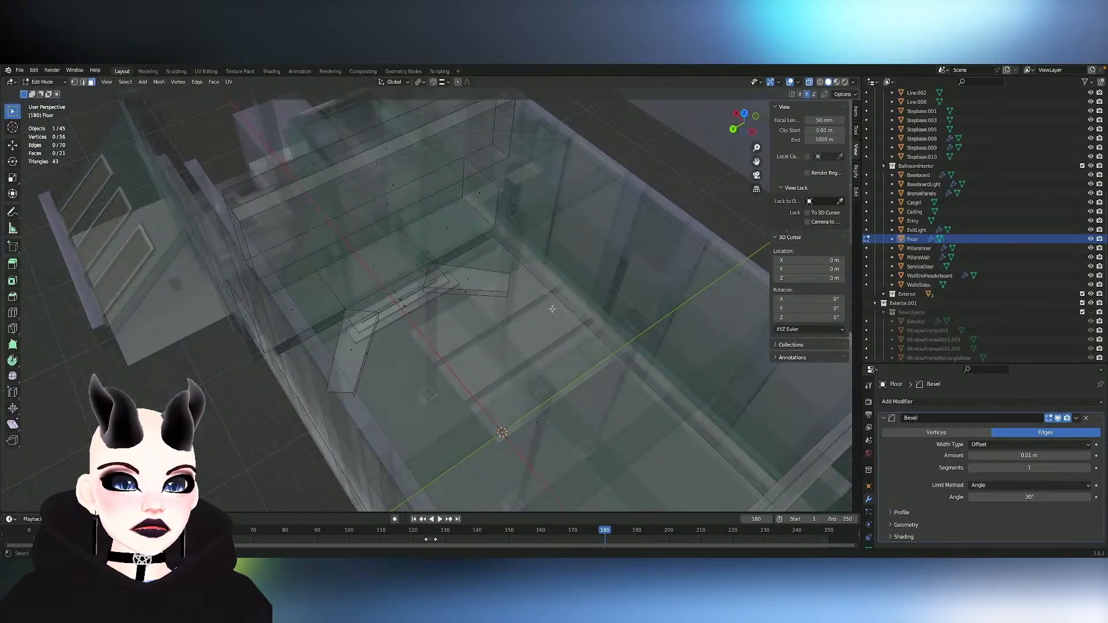
key(Tab)
- Enter Edit Mode on the Ceiling object and delete the small face crossing the beam above the bronze panels
click(630, 298)
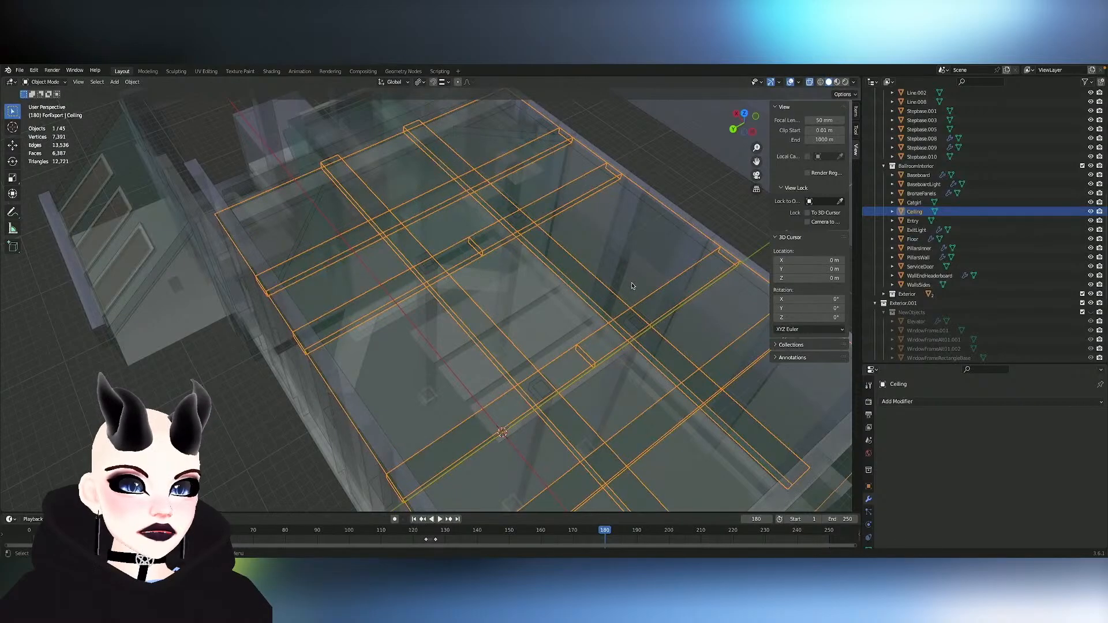
middle_drag(632, 282, 617, 288)
click(542, 319)
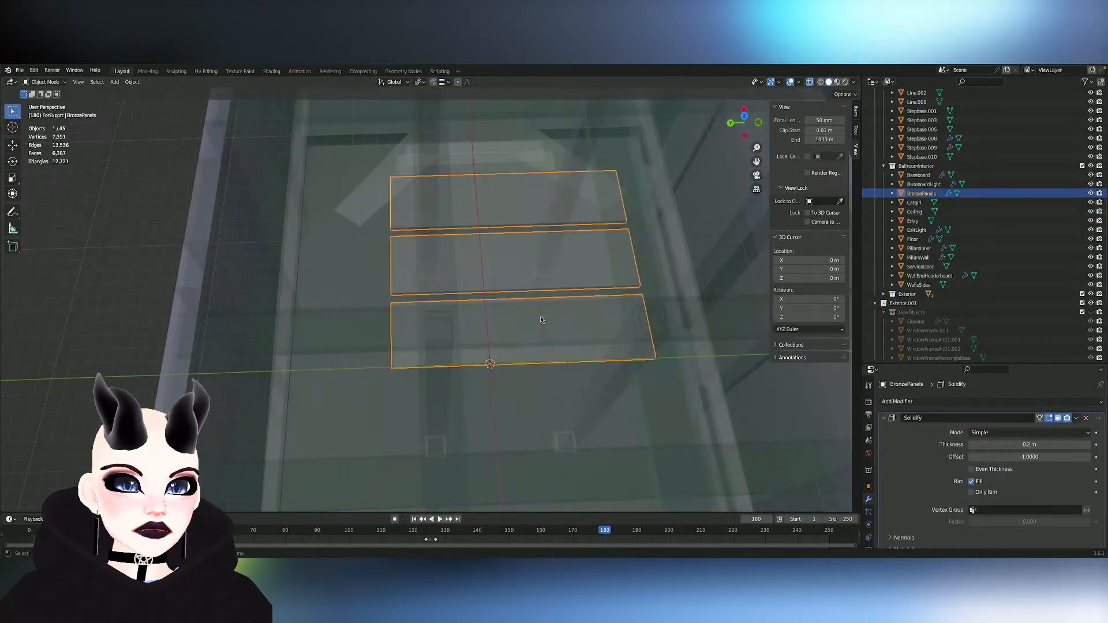
click(657, 310)
key(Tab)
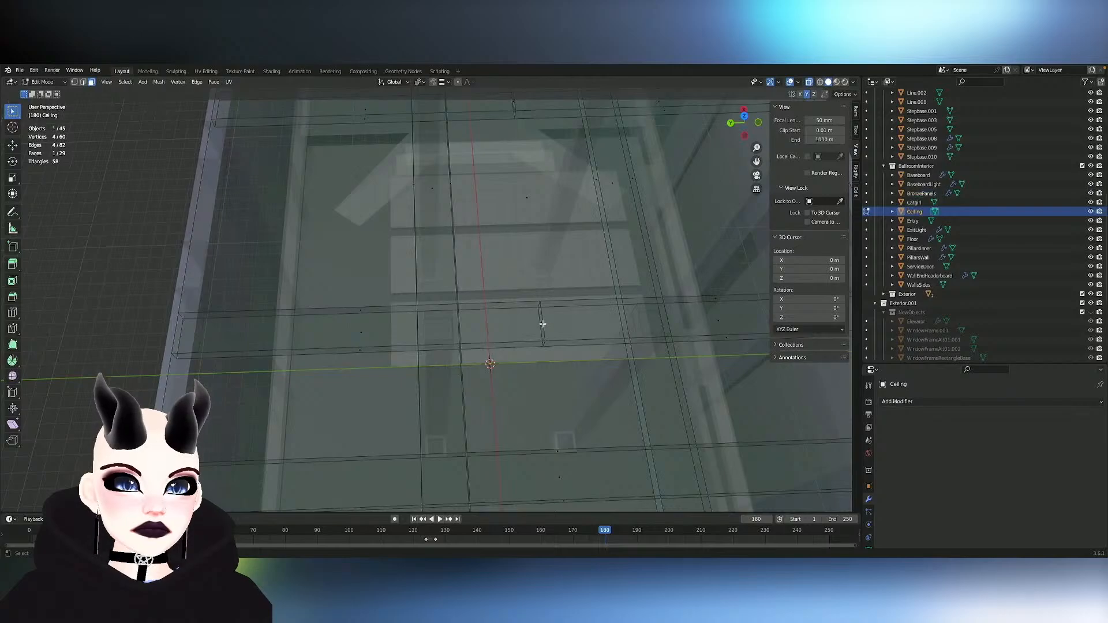
middle_drag(551, 328, 550, 328)
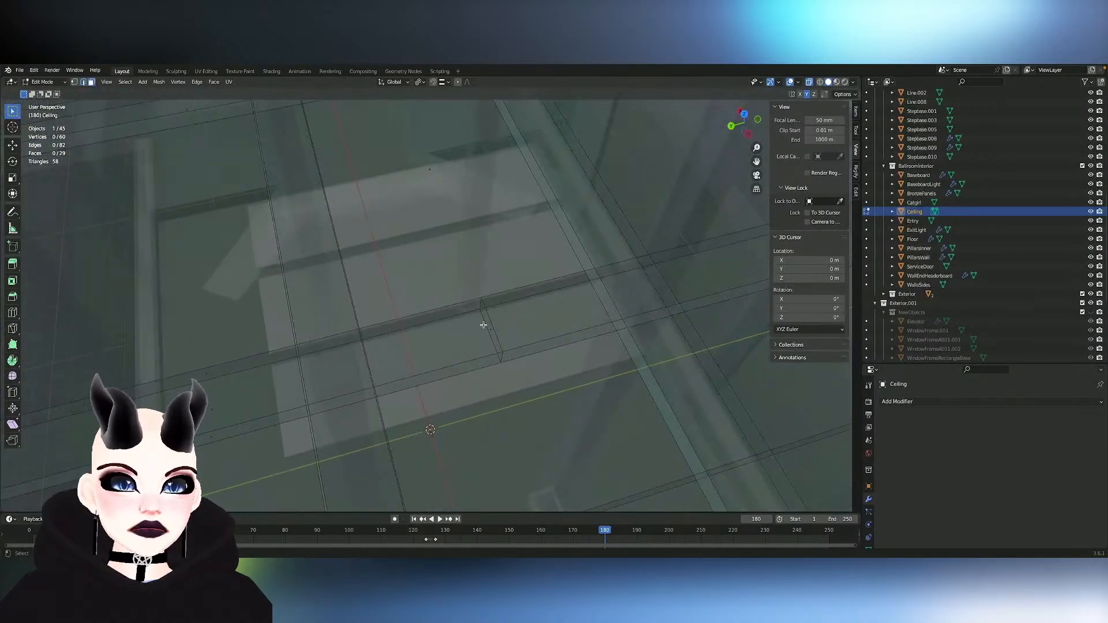
key(x)
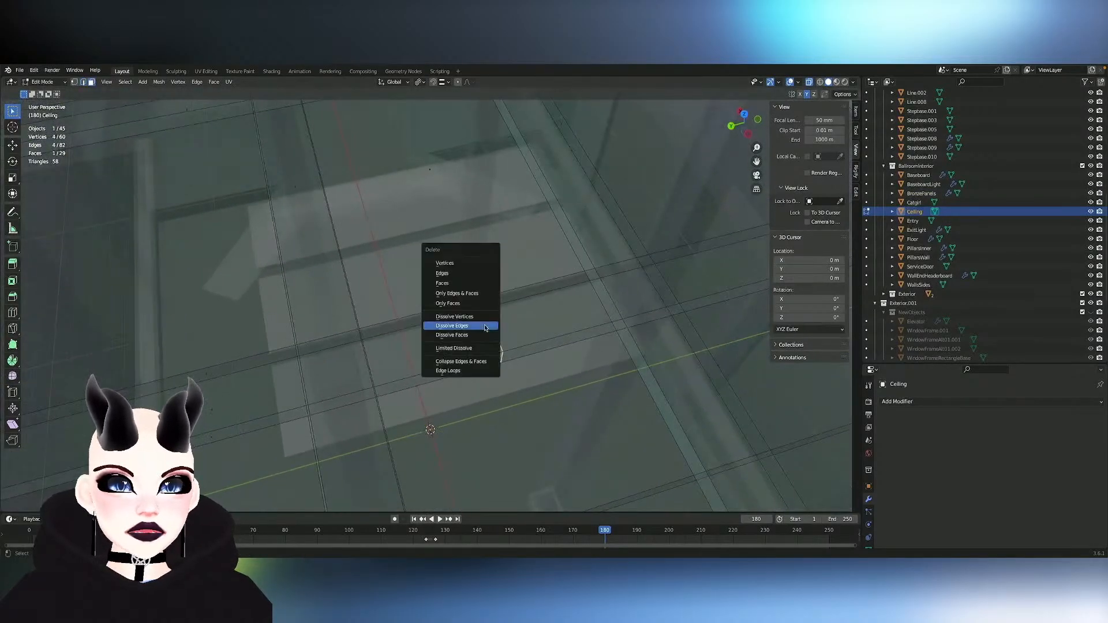
click(472, 284)
- Switch to edge selection and dissolve the leftover edges where the beam's crossing face was deleted
key(2)
alt+click(492, 341)
key(x)
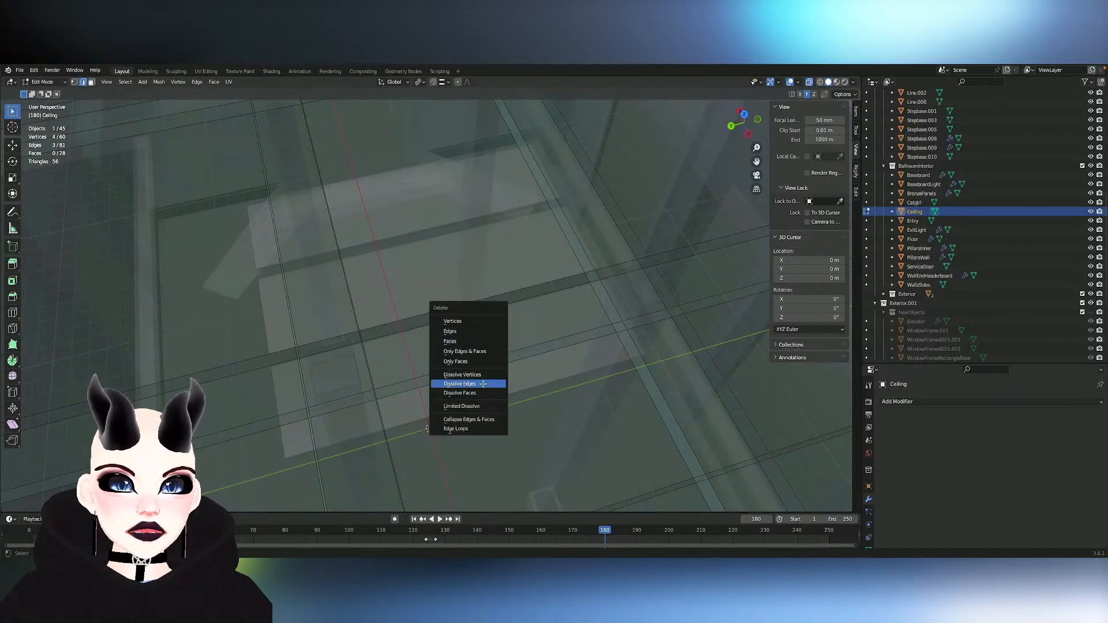
click(483, 384)
- Delete the matching small face crossing the neighbouring ceiling beam near the entry end
scroll(549, 343, up, 3)
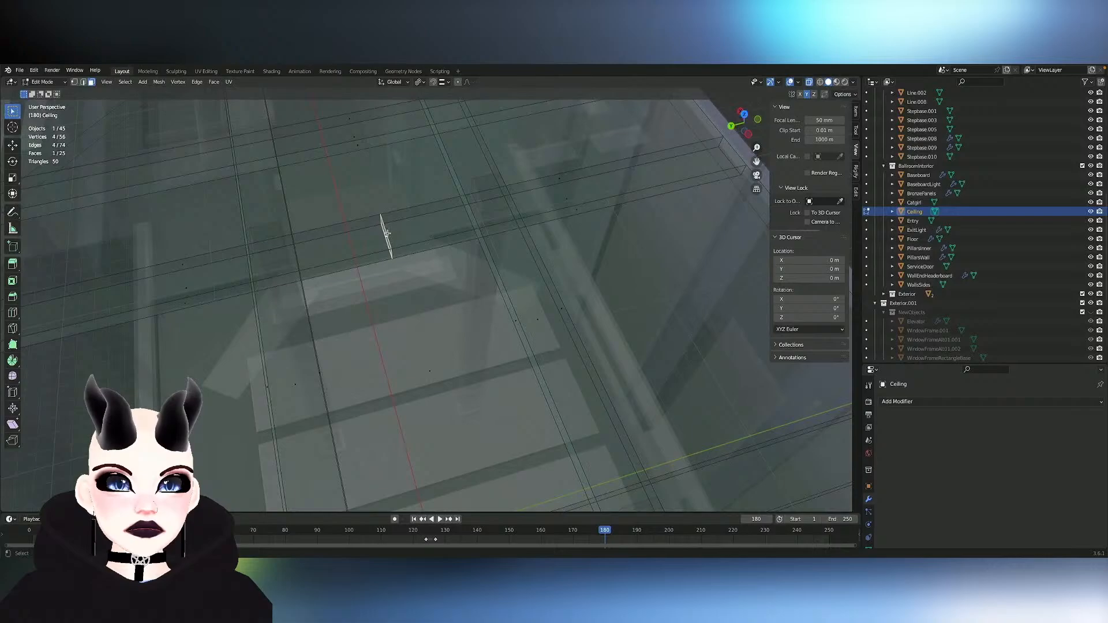
key(x)
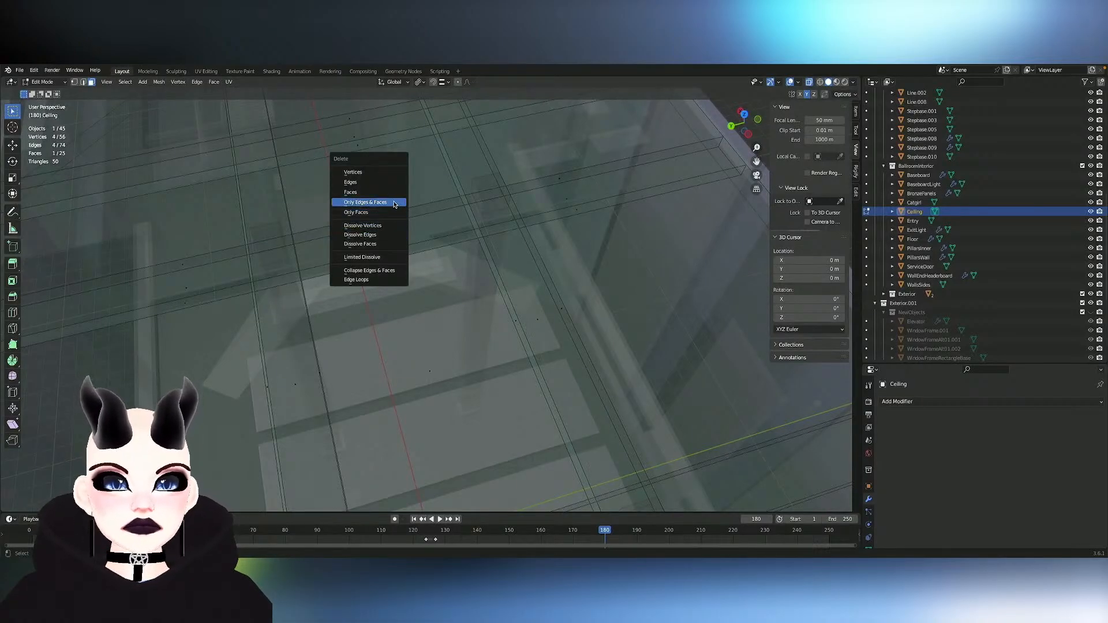
click(400, 213)
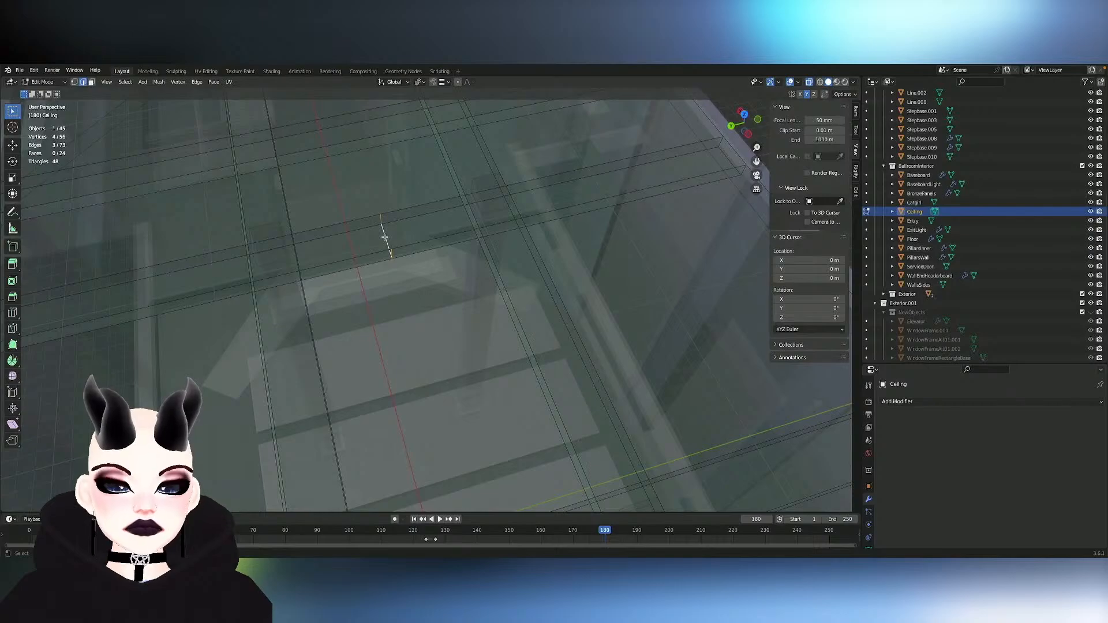
- Dissolve the leftover edges where the crossing face was deleted on the ceiling beam near the entry end
key(x)
click(369, 280)
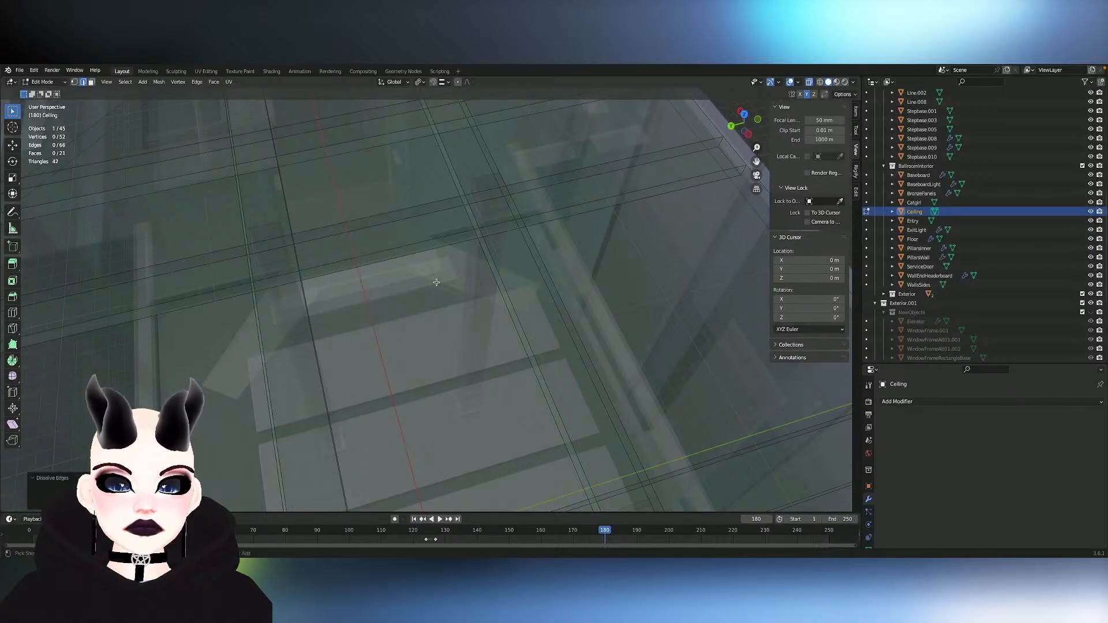
middle_drag(437, 282, 460, 282)
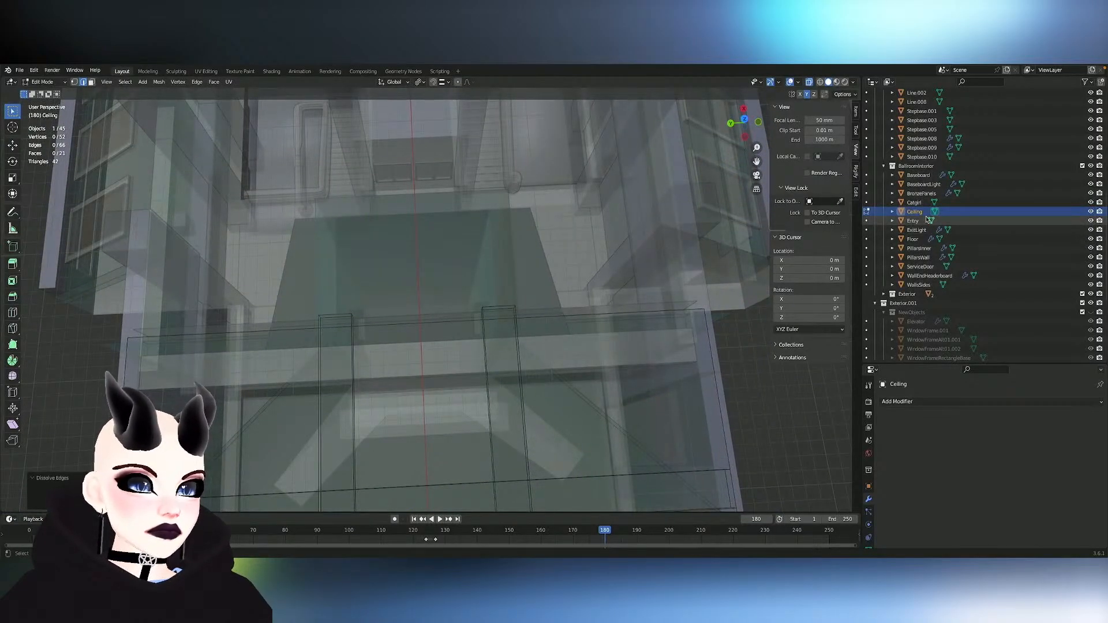
- Toggle the Entry object's visibility to check its geometry and hide every BallroomInterior object except WallsSides
click(1092, 221)
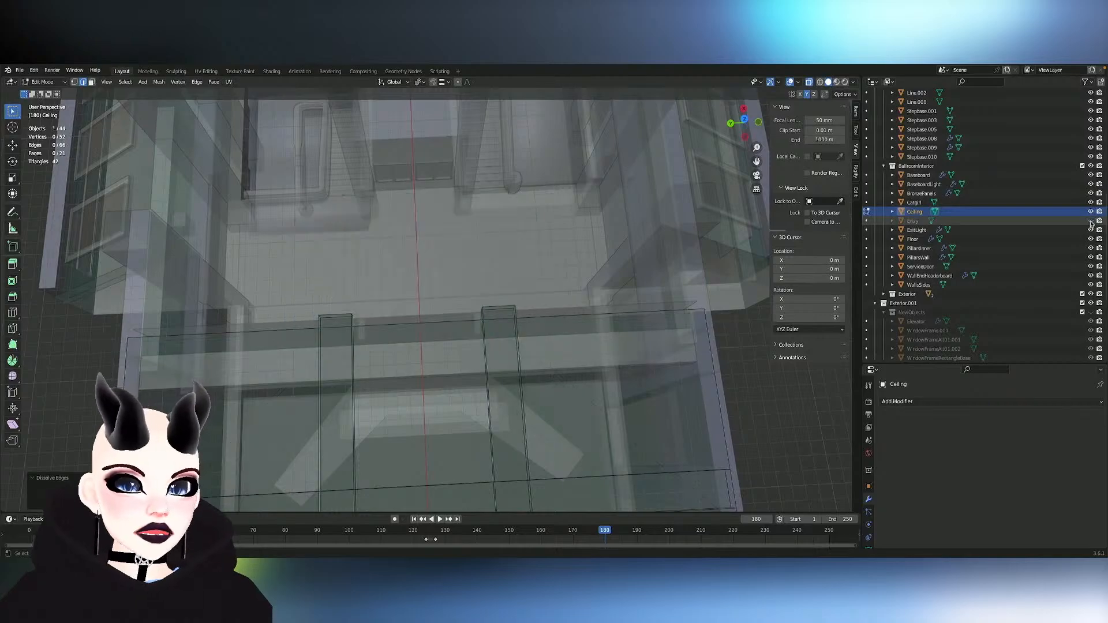
click(1091, 221)
click(1091, 222)
click(1091, 222)
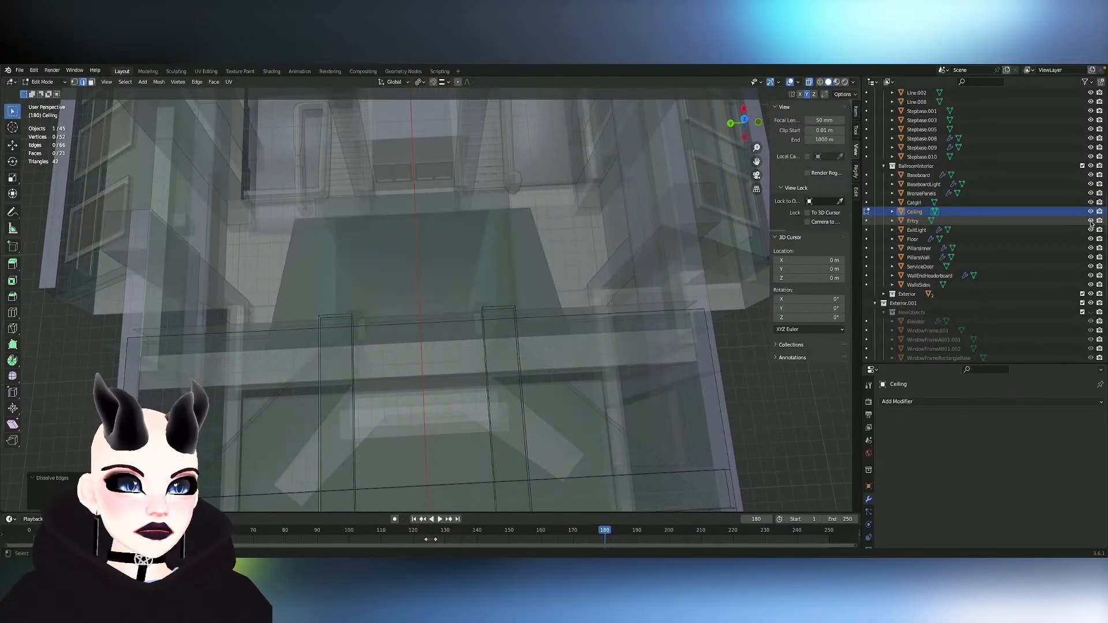
drag(1091, 175, 1095, 287)
click(1092, 285)
- Return to Object Mode and hide the MonoRail object that blocks the view of the ballroom's side walls
scroll(633, 314, down, 8)
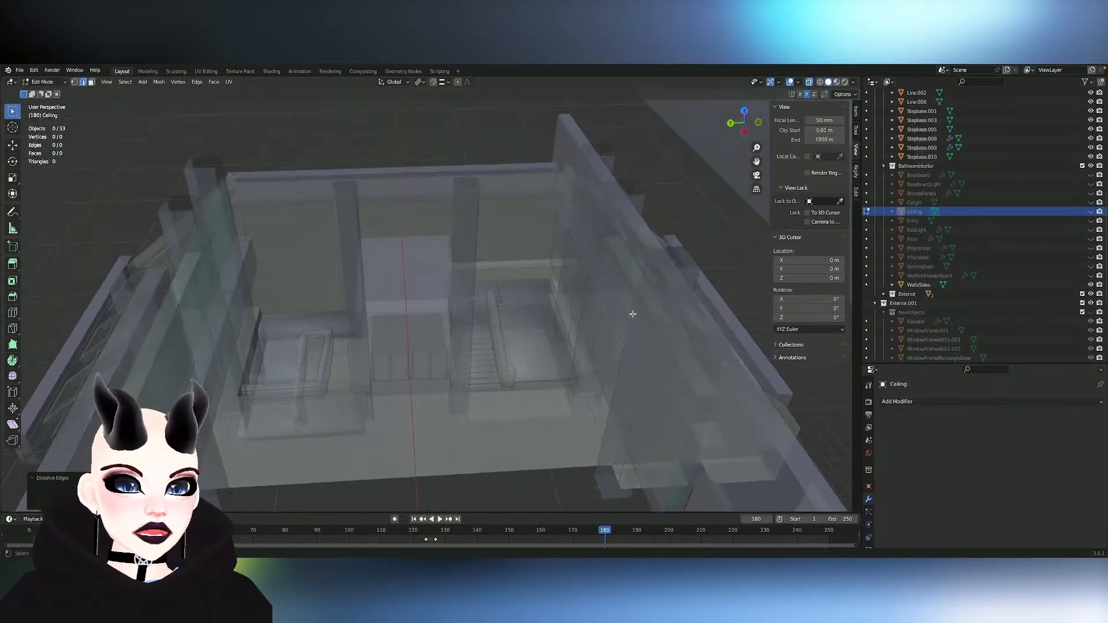
ctrl+scroll(633, 314, down, 6)
scroll(633, 314, right, 15)
key(Tab)
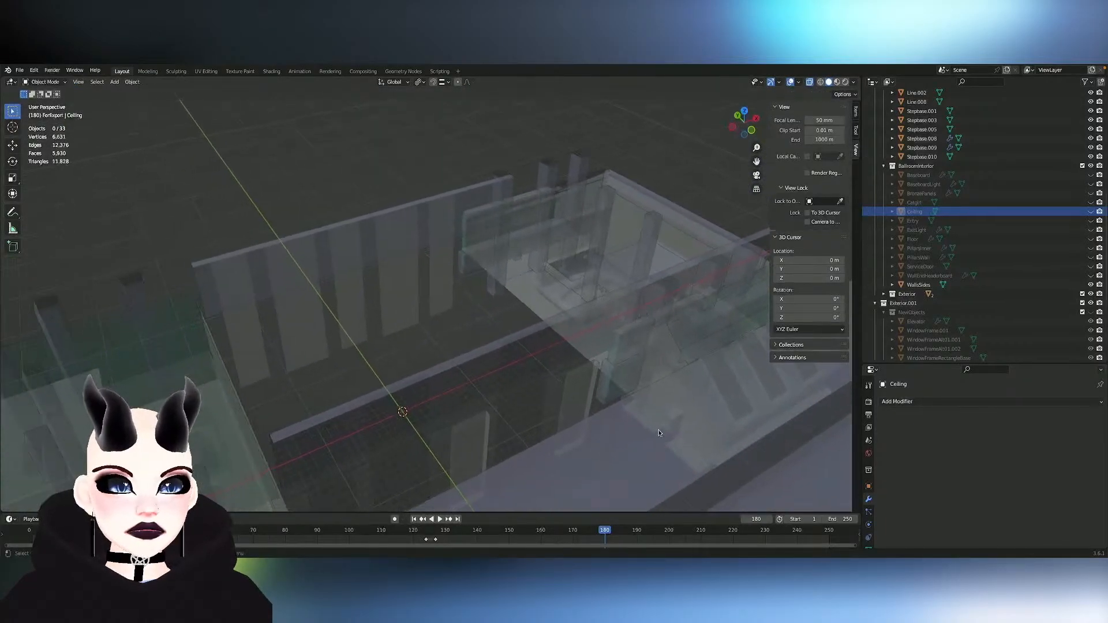
click(651, 467)
key(Delete)
ctrl+scroll(550, 371, up, 5)
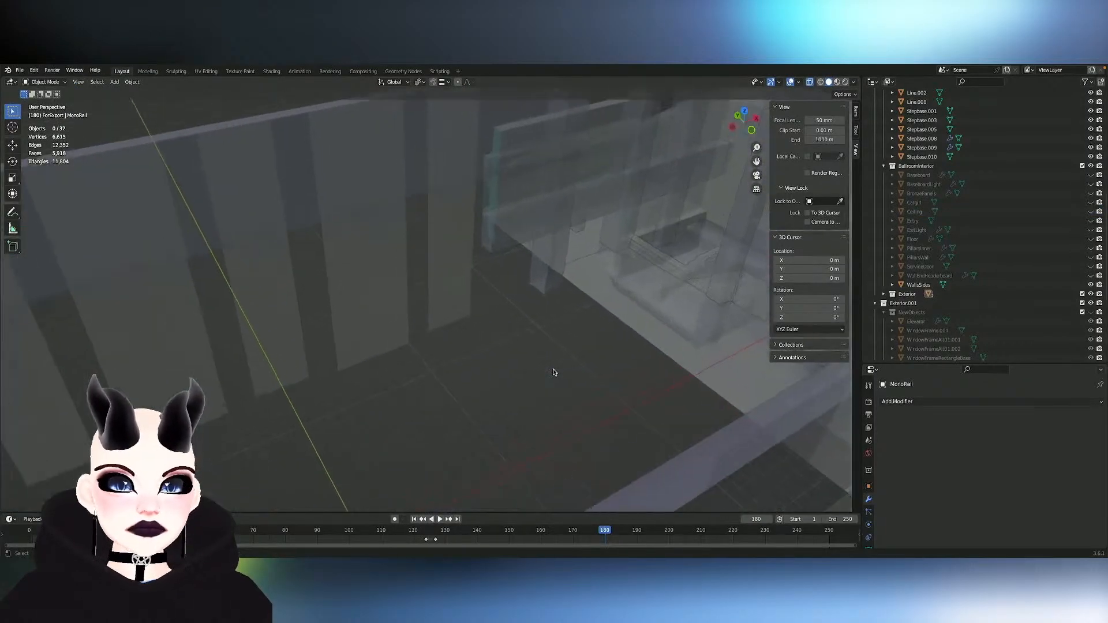
- Enter Edit Mode on WallsSides and look over both side walls and their door-shaped boxes
click(345, 230)
key(Tab)
scroll(352, 222, down, 10)
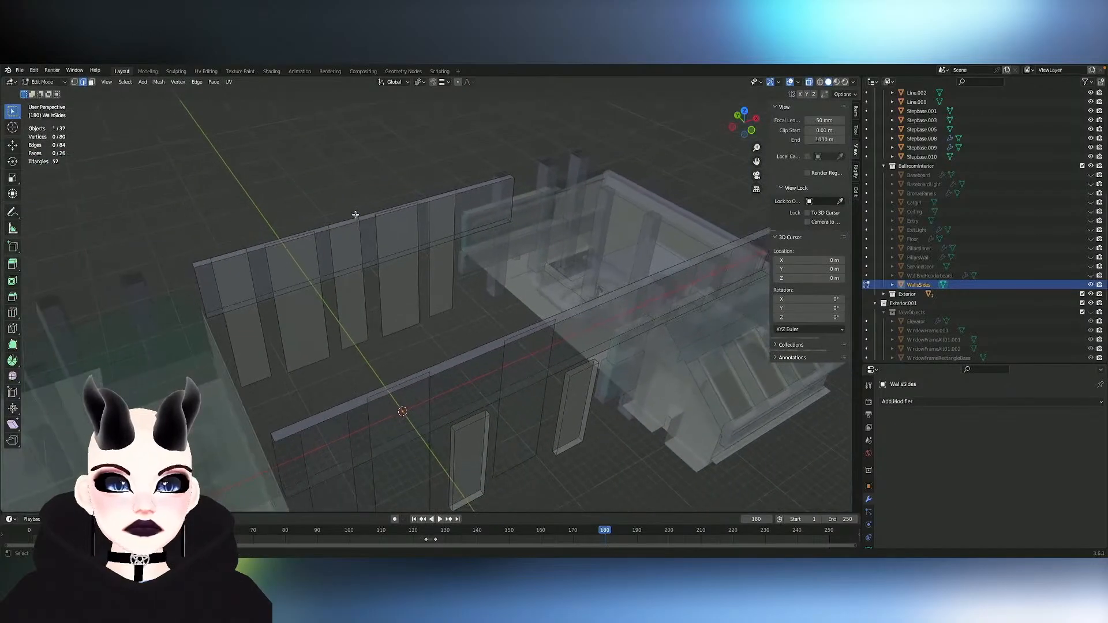
scroll(356, 215, up, 8)
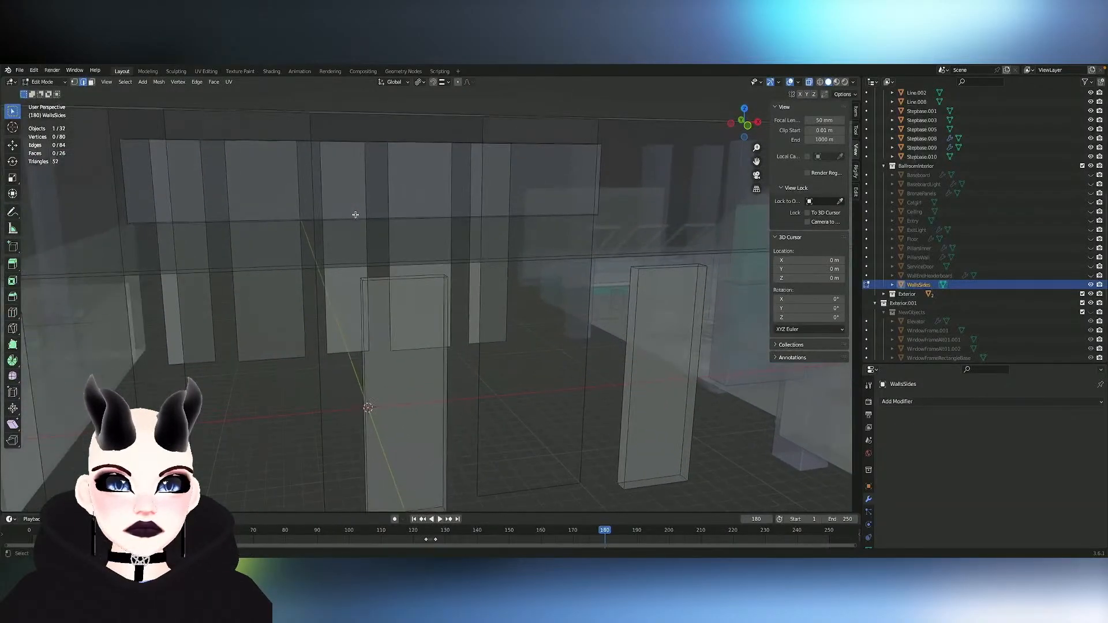
scroll(356, 215, right, 5)
scroll(356, 214, up, 5)
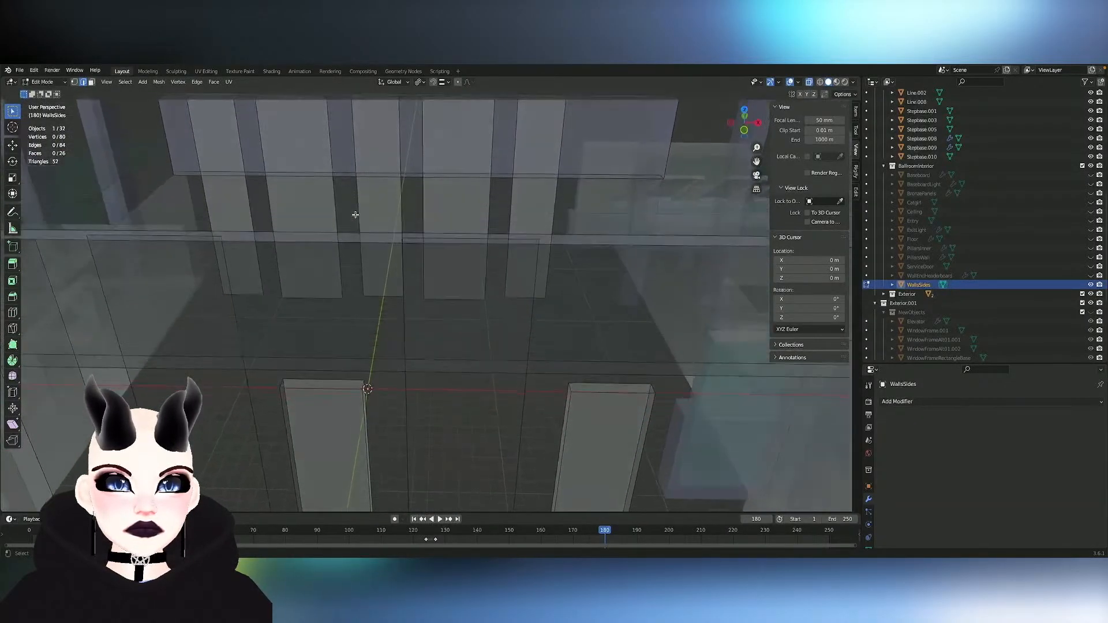
- Raise the top faces of the two door-shaped boxes along Z by about 0.77 m plus about 0.1 m more
key(3)
click(318, 384)
shift+click(609, 386)
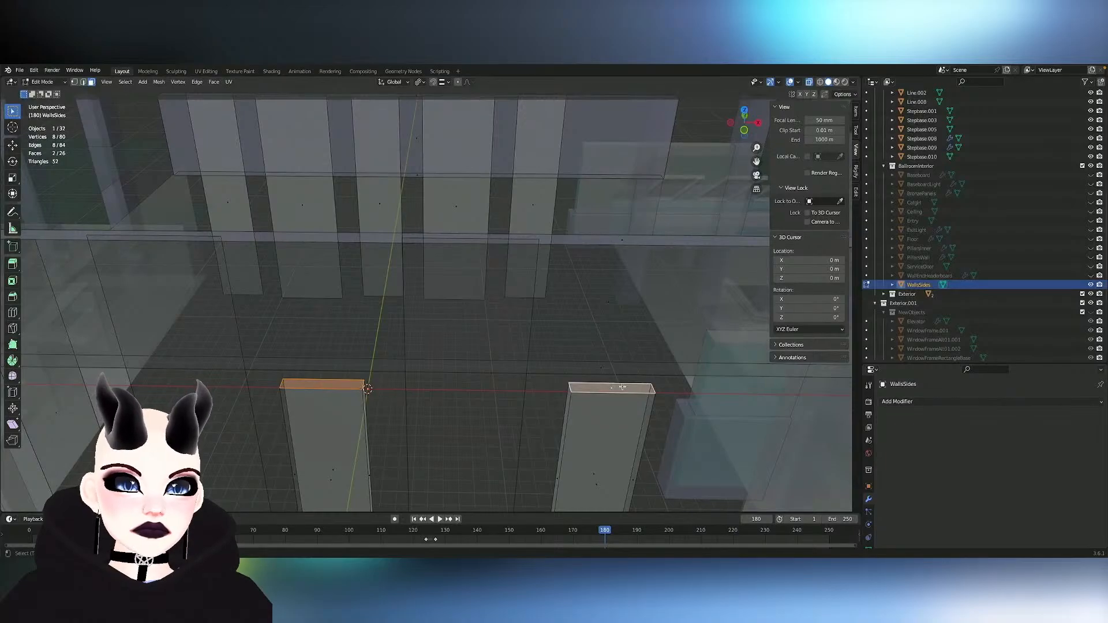
scroll(622, 387, right, 5)
key(Tab)
key(Tab)
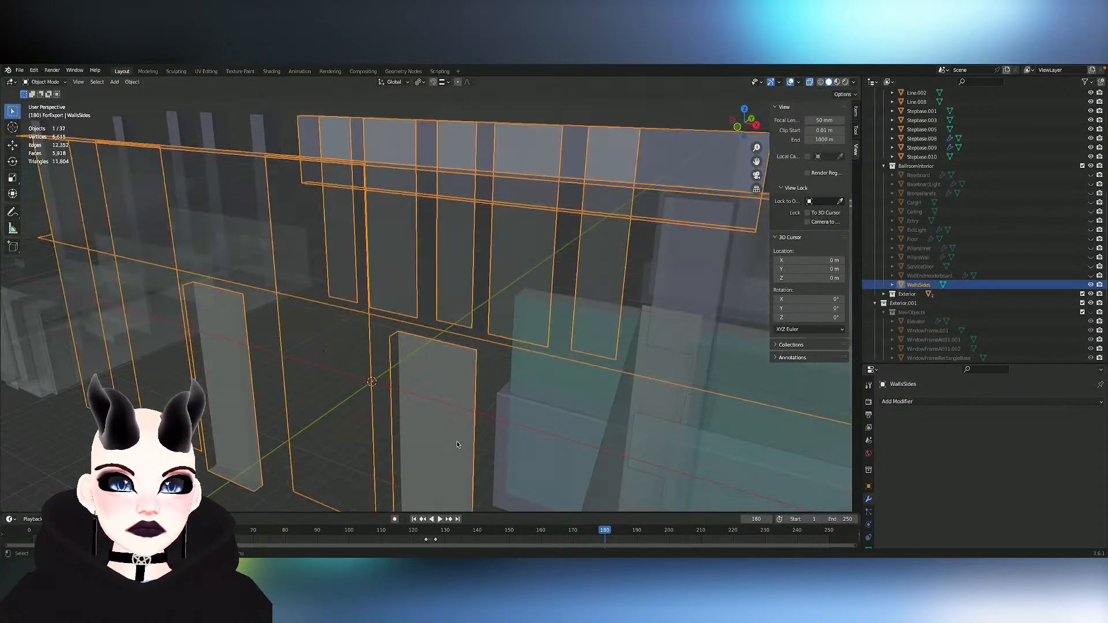
key(g)
key(z)
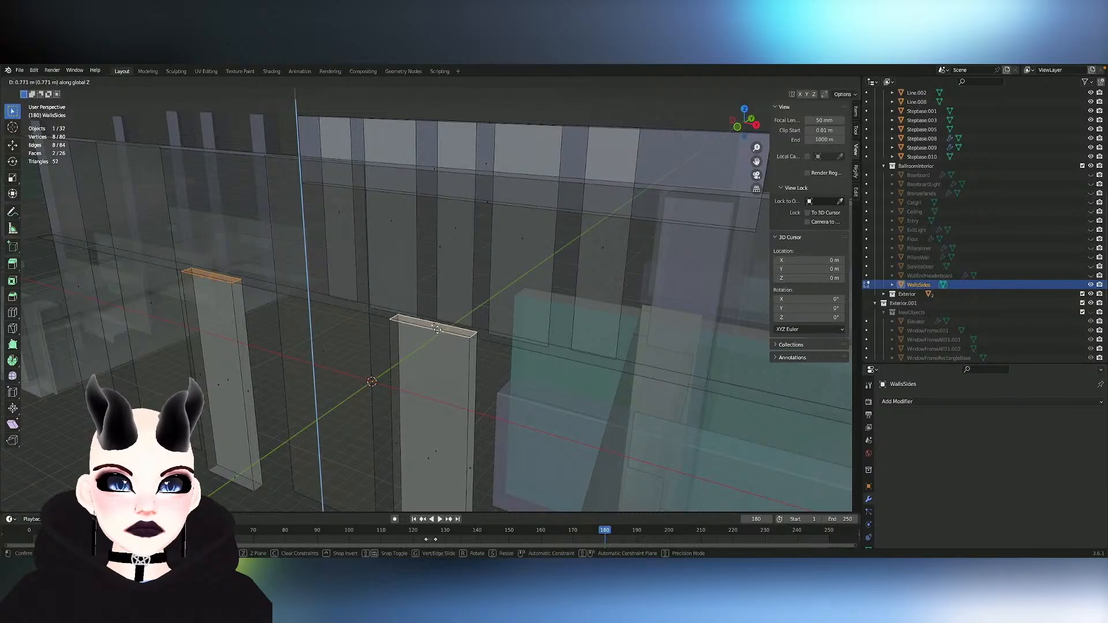
click(439, 325)
key(g)
key(z)
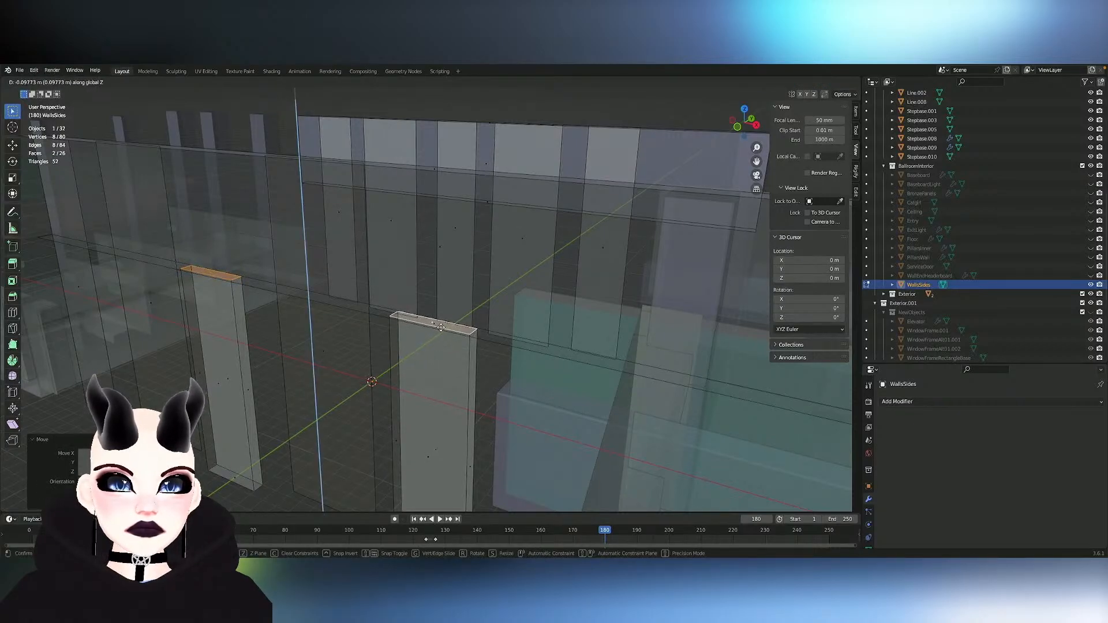
click(441, 327)
- Select the three narrow flat panels on the side wall opposite the door-shaped boxes
middle_drag(441, 326, 425, 277)
scroll(477, 331, up, 4)
key(l)
key(l)
key(l)
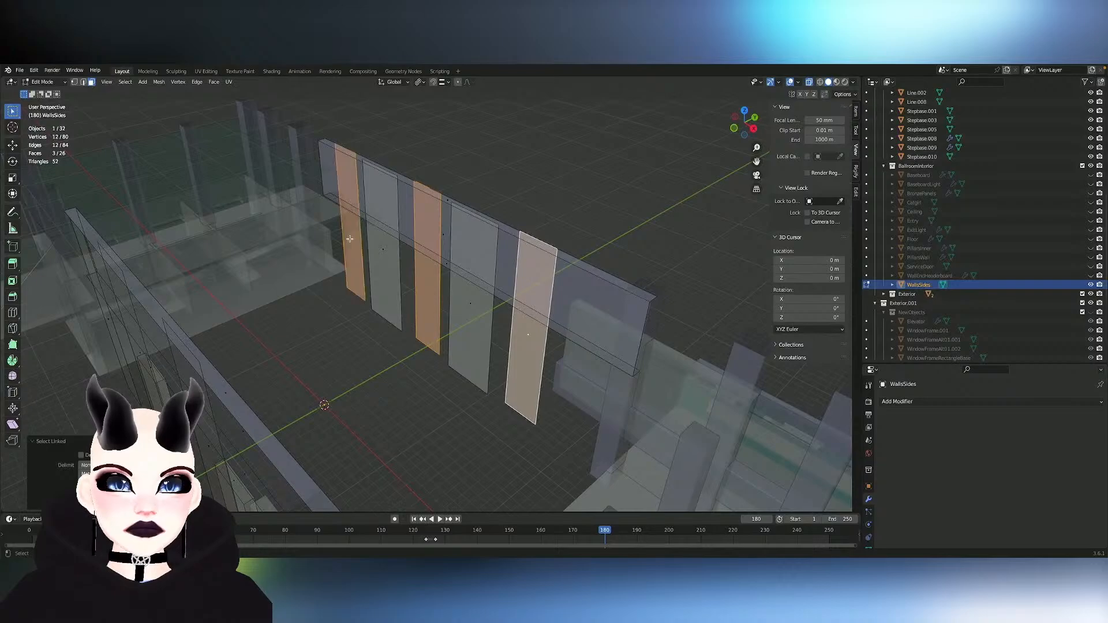
middle_drag(347, 238, 350, 241)
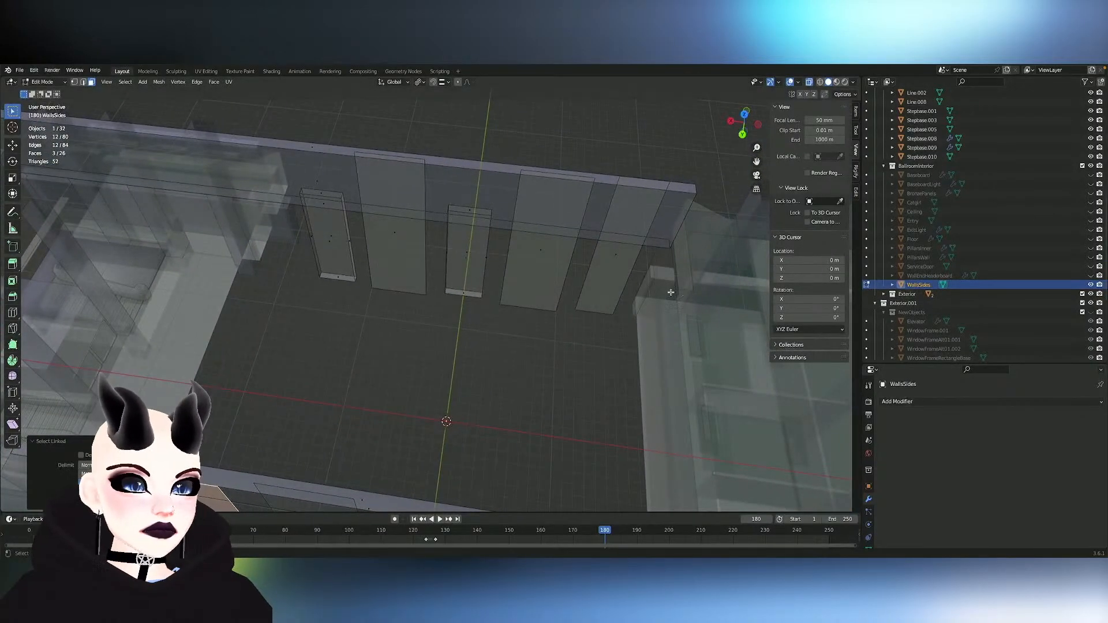
middle_drag(546, 301, 546, 301)
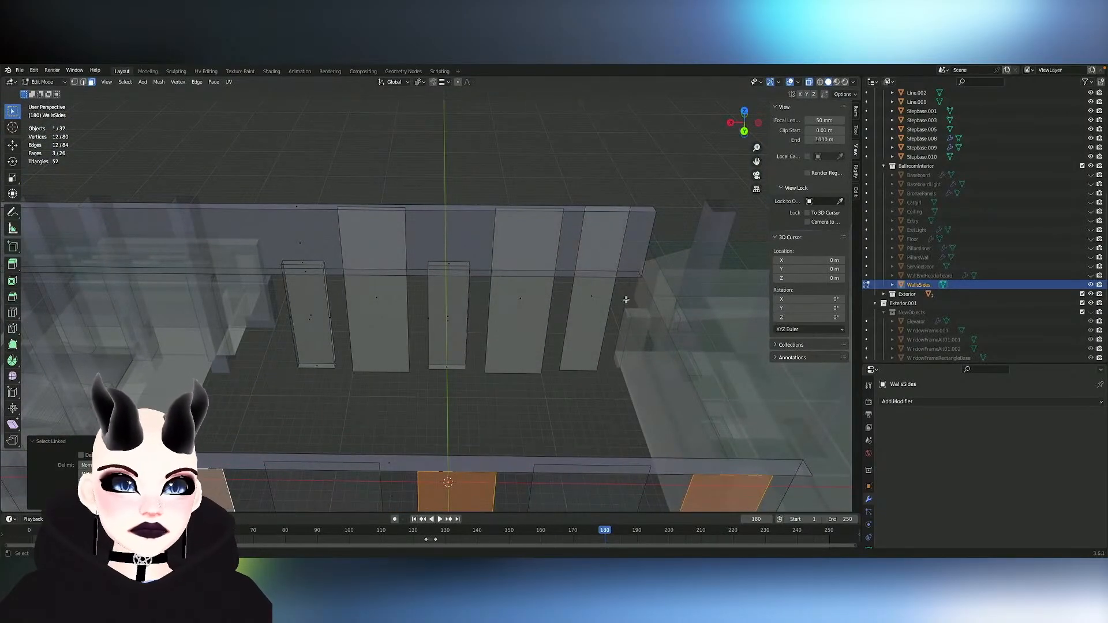
- Add the narrow end panel on the wall with the boxes to the selection and delete the faces of all four panels
key(l)
key(x)
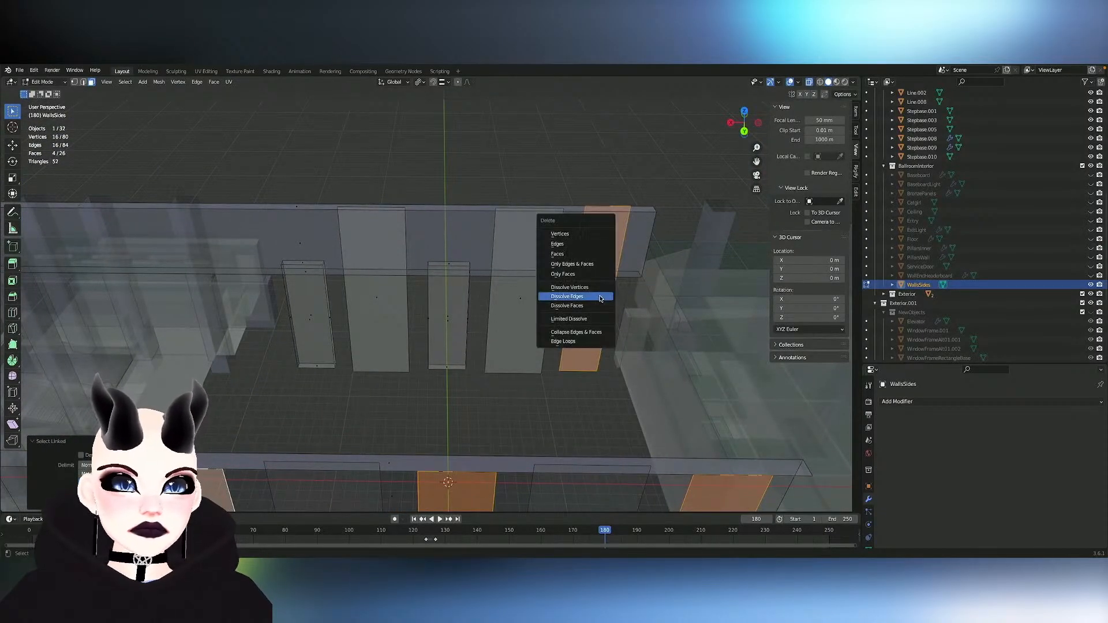
click(573, 254)
- Try to duplicate the middle door-shaped box along X and undo back to before the four panels were deleted
click(443, 303)
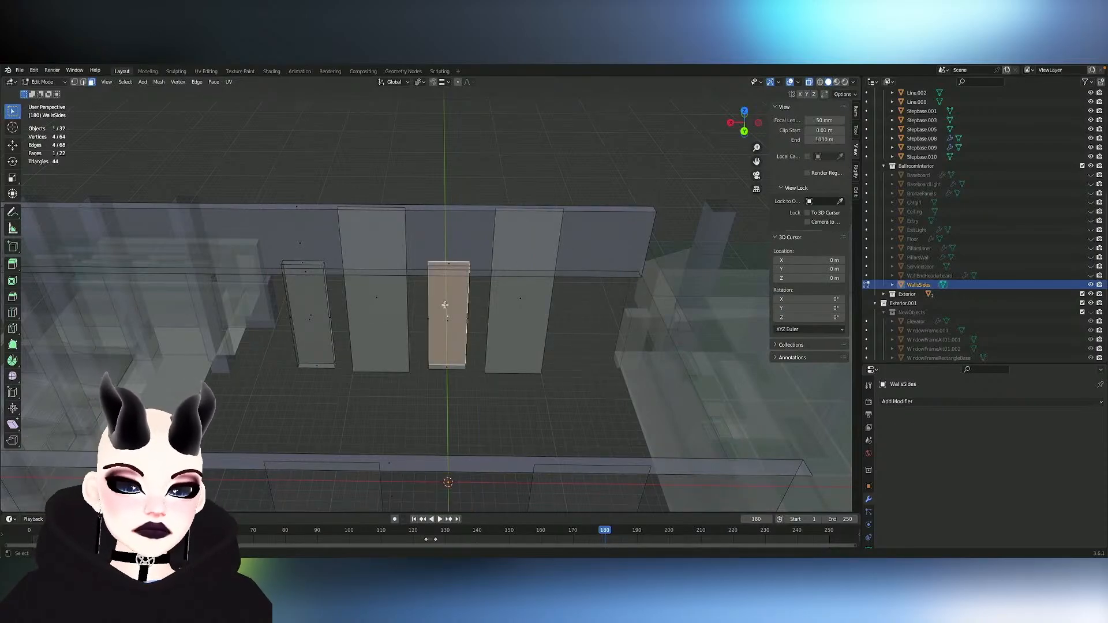
key(l)
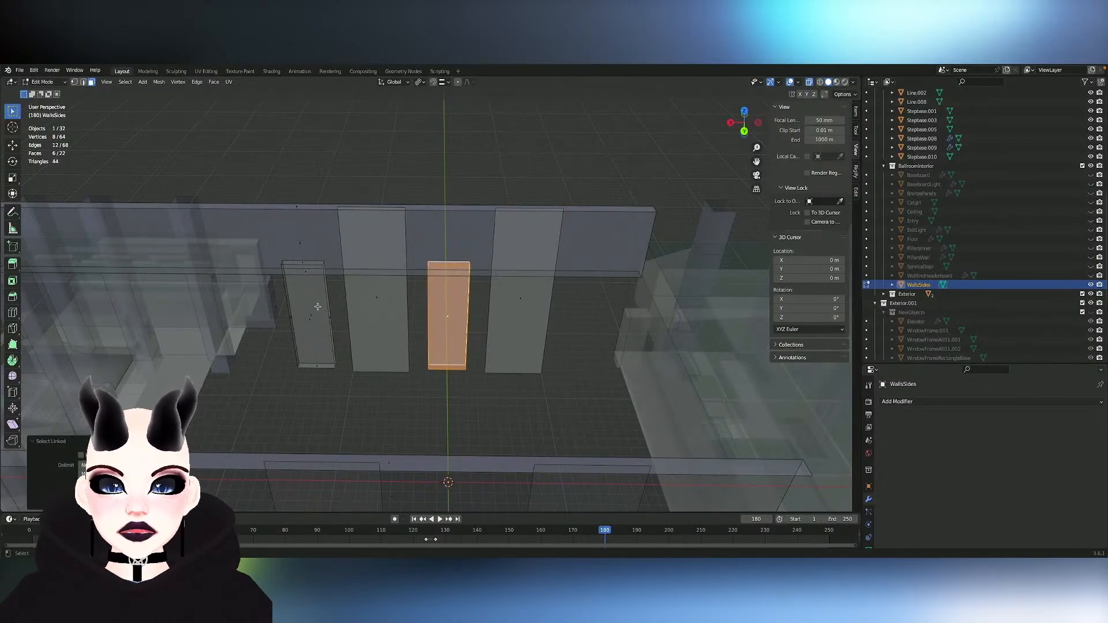
key(shift+d)
key(x)
right_click(318, 307)
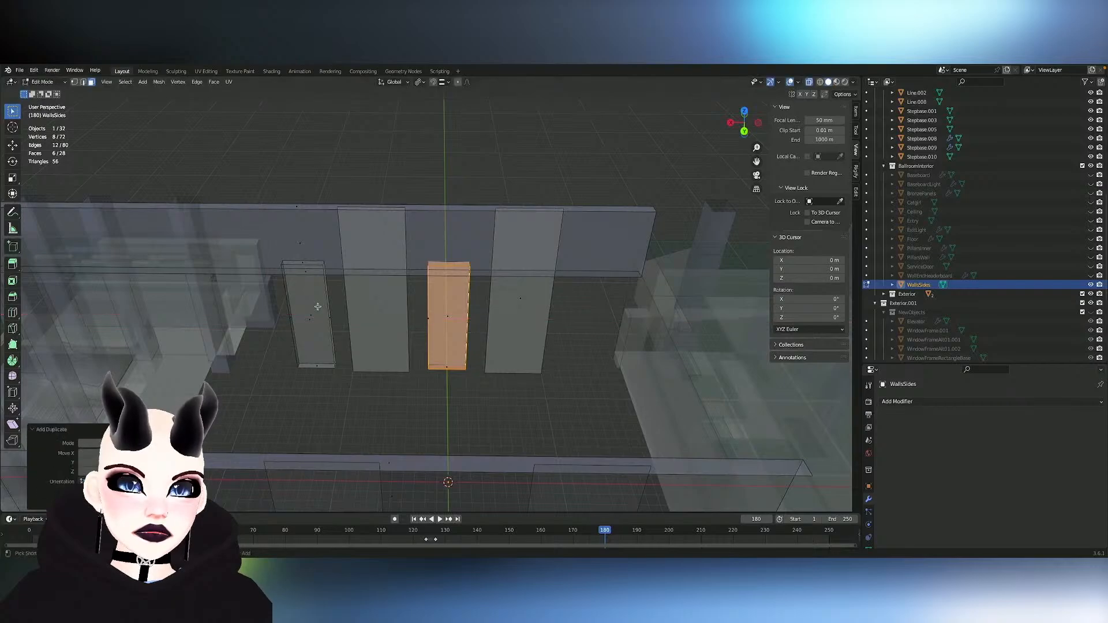
key(ctrl+z)
key(ctrl+z)
key(ctrl+z)
key(ctrl+z)
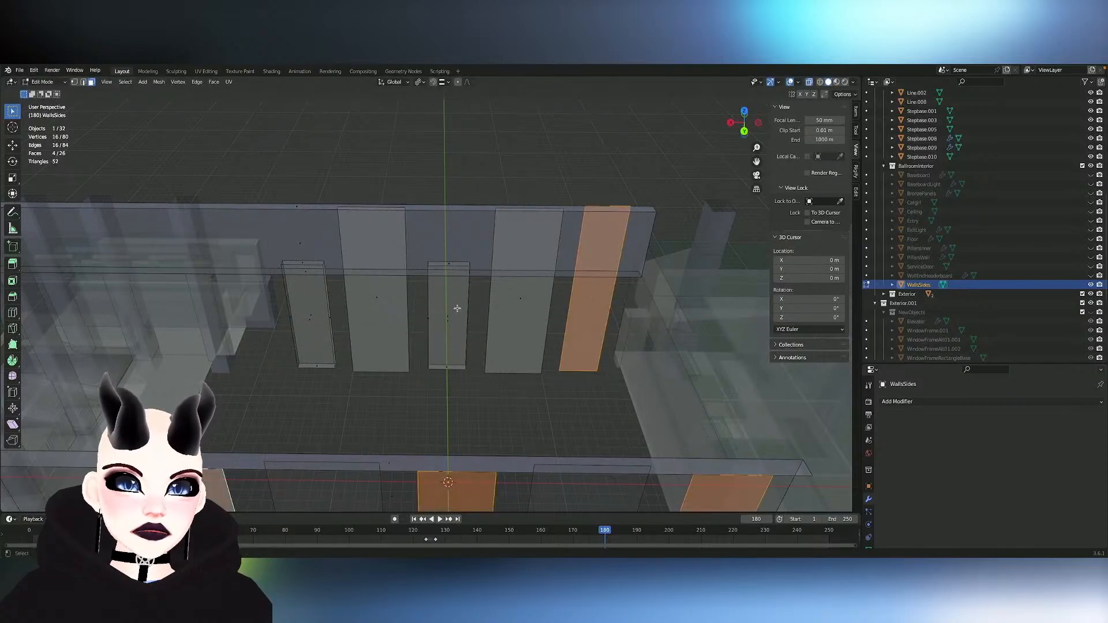
- Deselect the narrow end panel beside the boxes and delete the faces of the three narrow panels on the opposite wall
shift+click(589, 307)
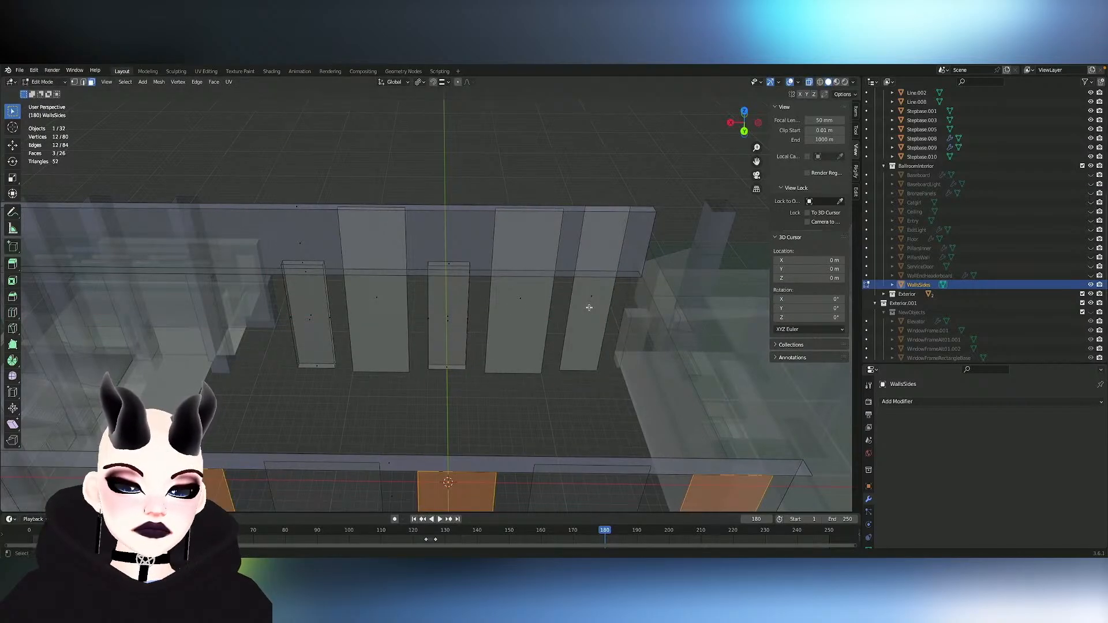
key(x)
click(588, 307)
click(584, 302)
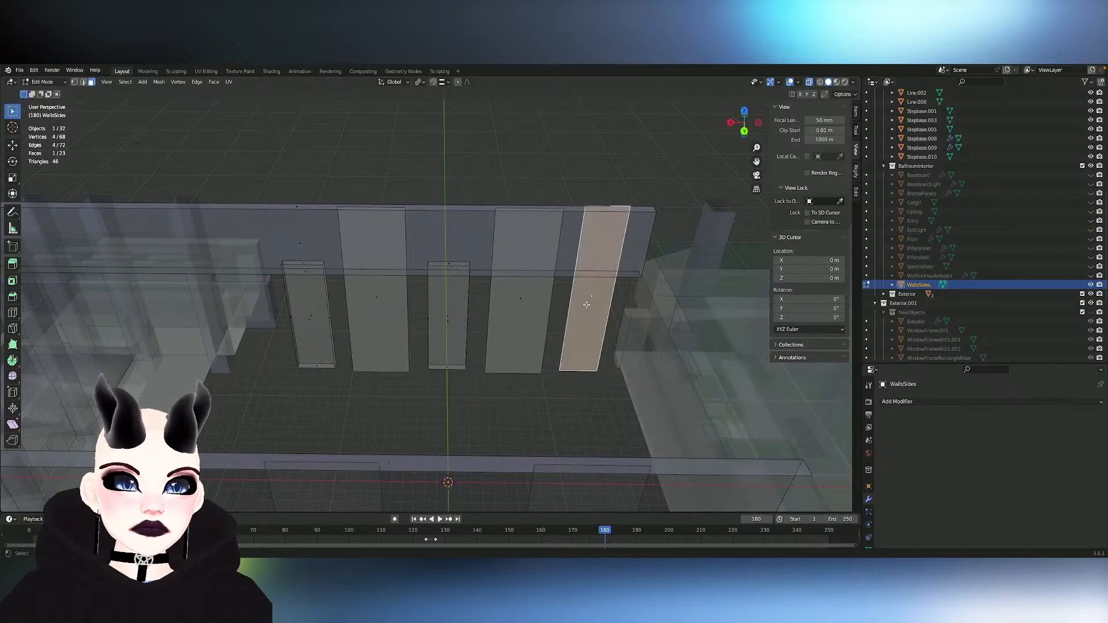
- Duplicate the middle door-shaped box about 14.5 m in negative X onto the narrow end panel
middle_drag(585, 302, 441, 329)
click(434, 322)
key(l)
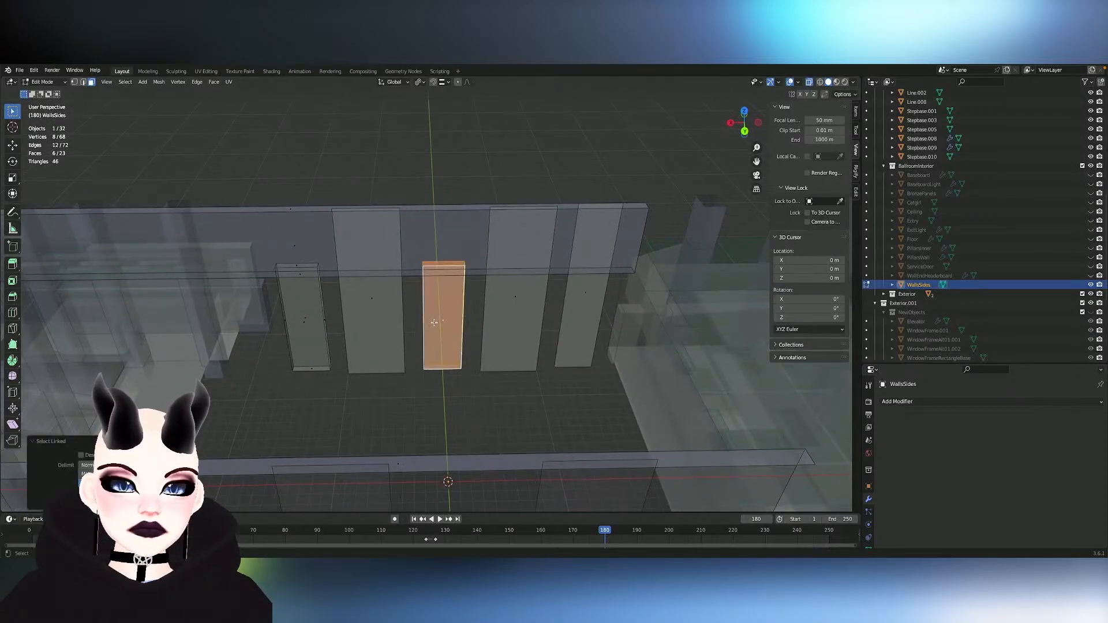
key(shift+d)
key(x)
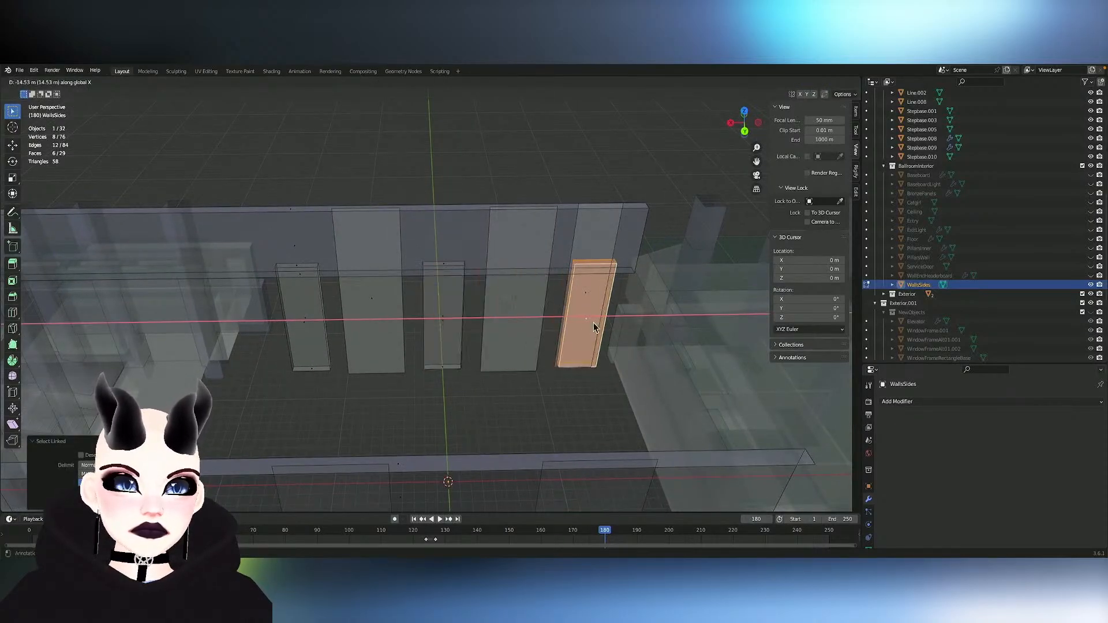
click(590, 324)
scroll(589, 324, up, 5)
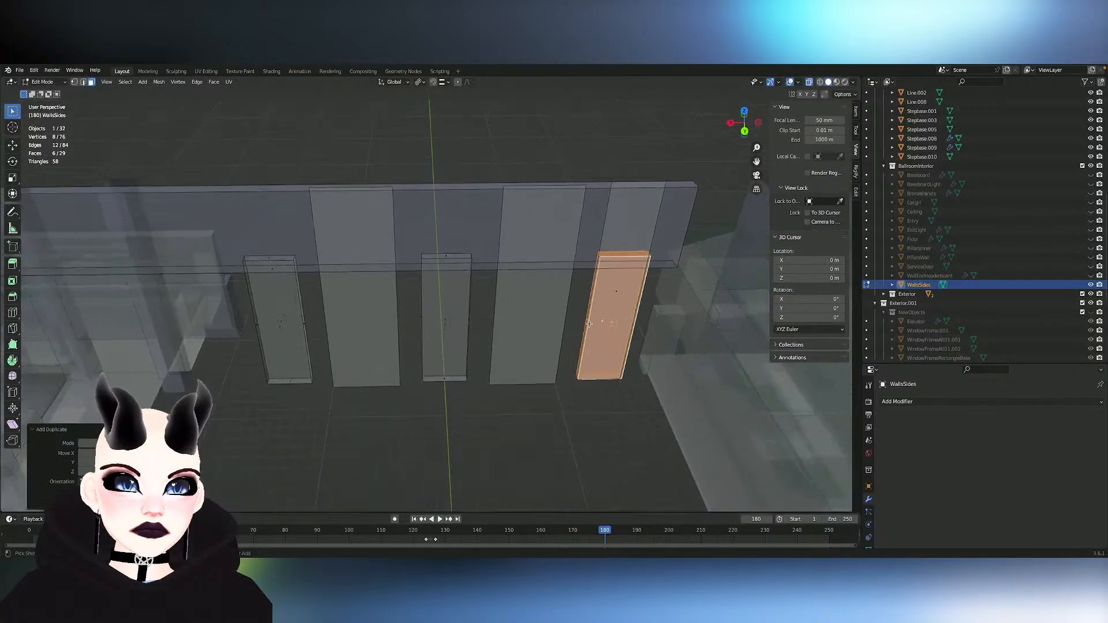
- Switch to edge selection, enable snapping and shift the duplicated box about 0.15 m along X to line up with the end panel
key(2)
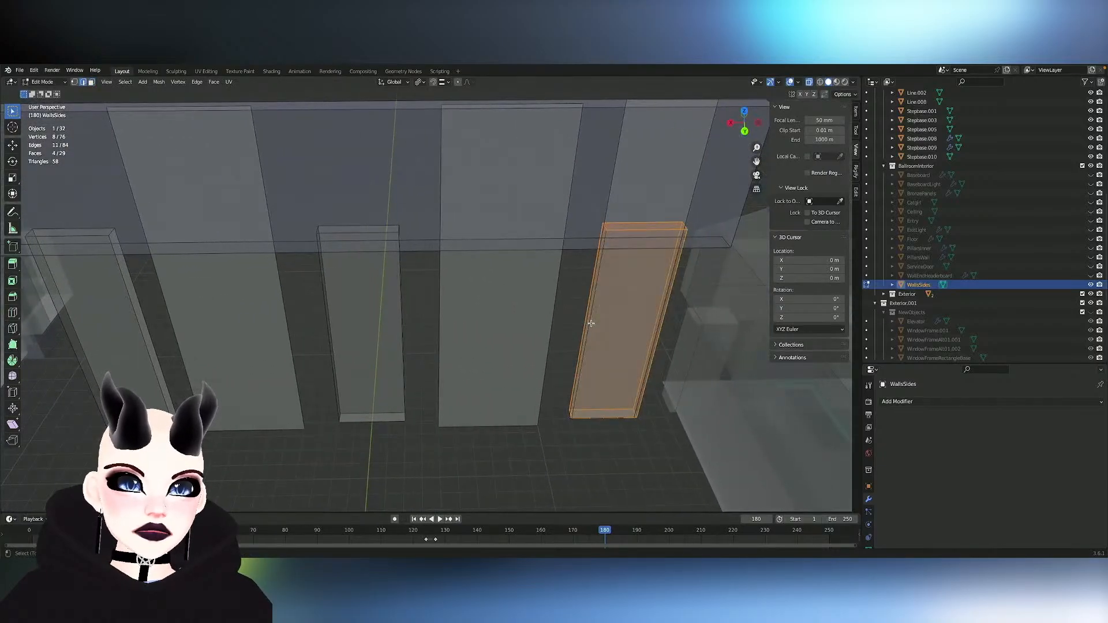
key(3)
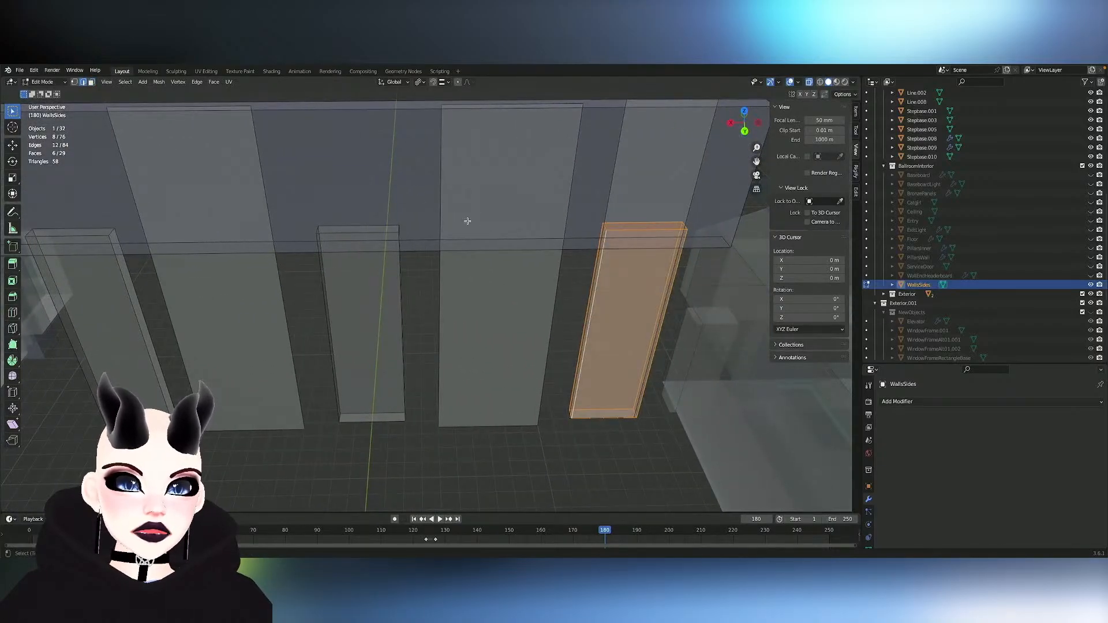
click(439, 83)
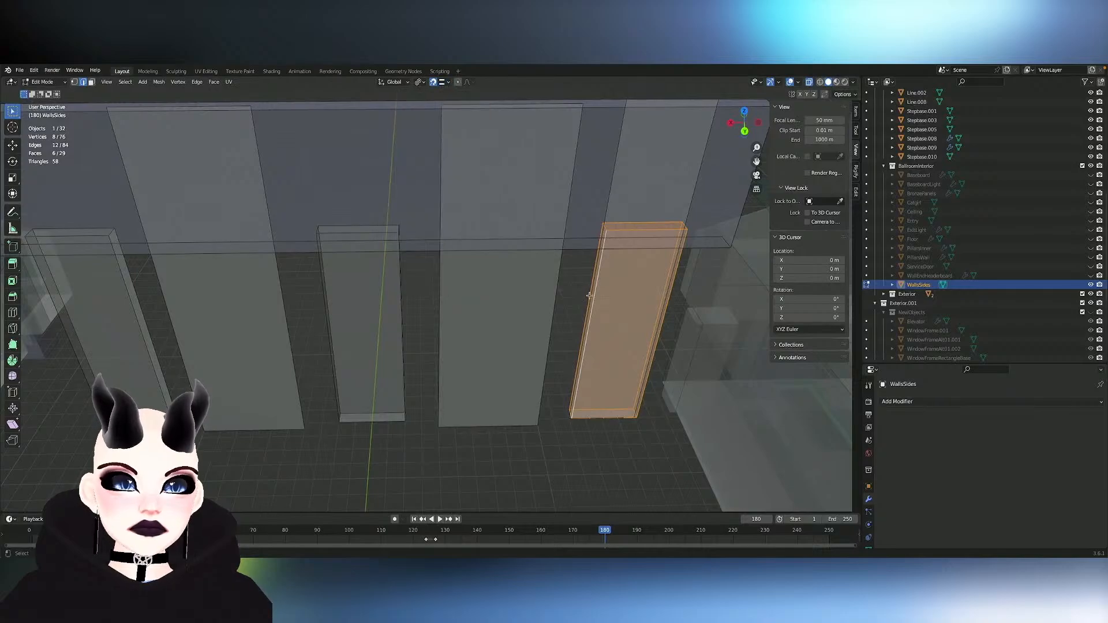
key(g)
key(x)
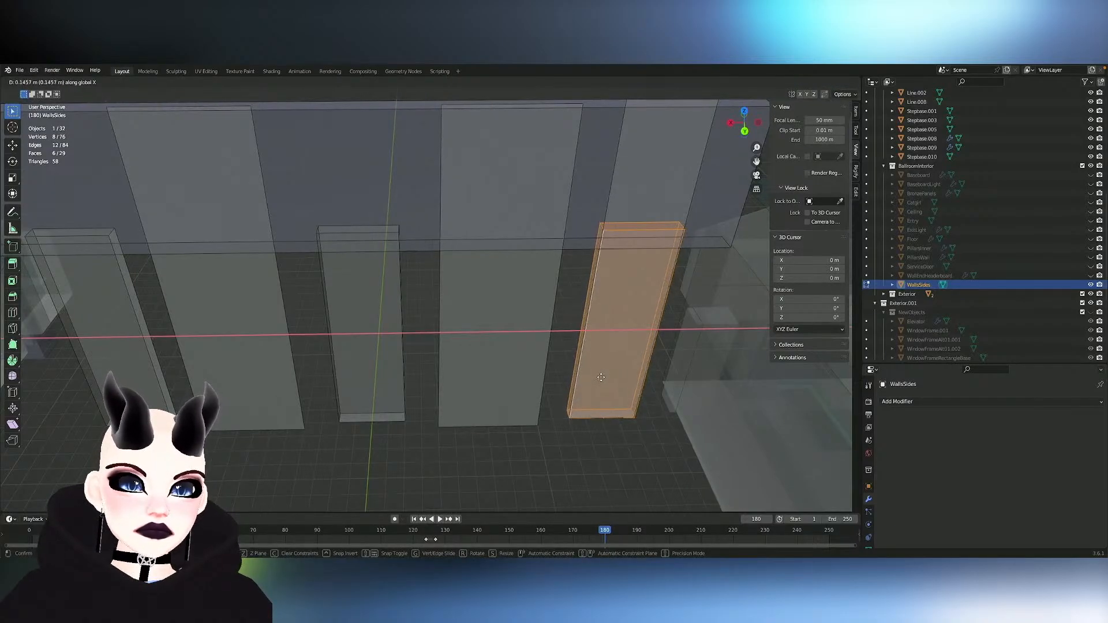
click(570, 332)
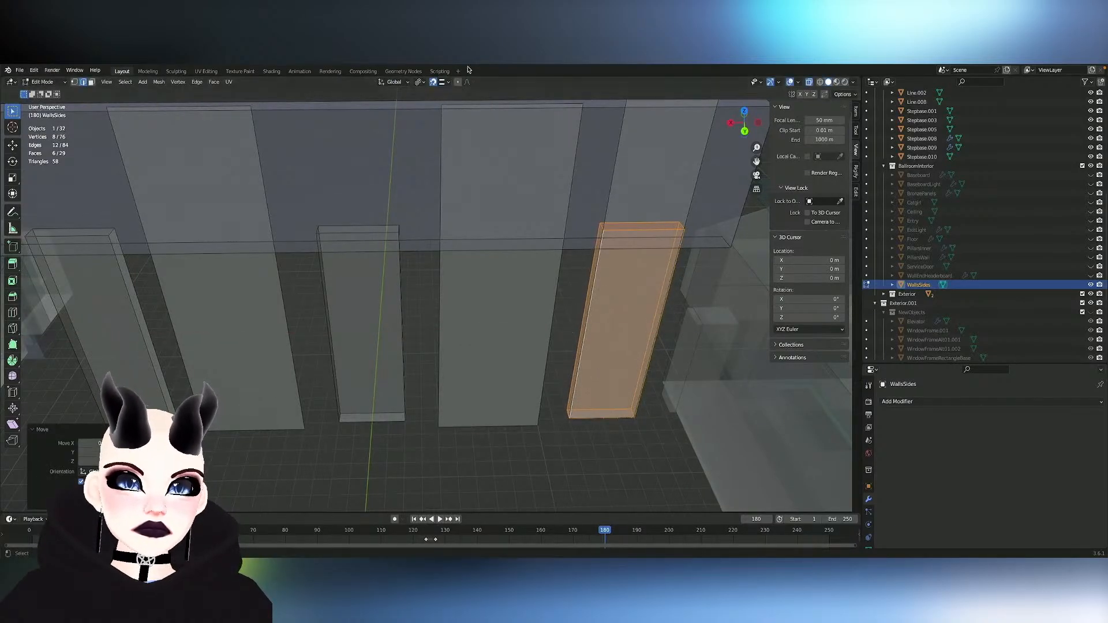
- Try a snapped move of the duplicated box about 2.02 m along X and undo it
key(g)
key(x)
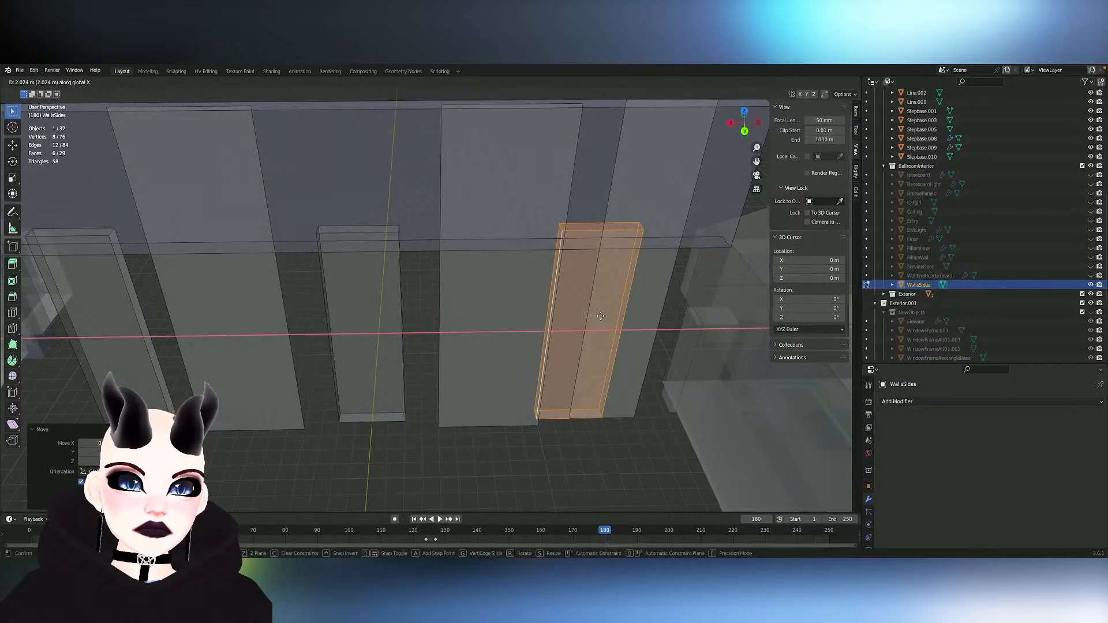
click(597, 315)
key(ctrl+z)
- Retry the X-axis move of the duplicated box several times to align it with the end panel, undoing each attempt
scroll(606, 314, up, 2)
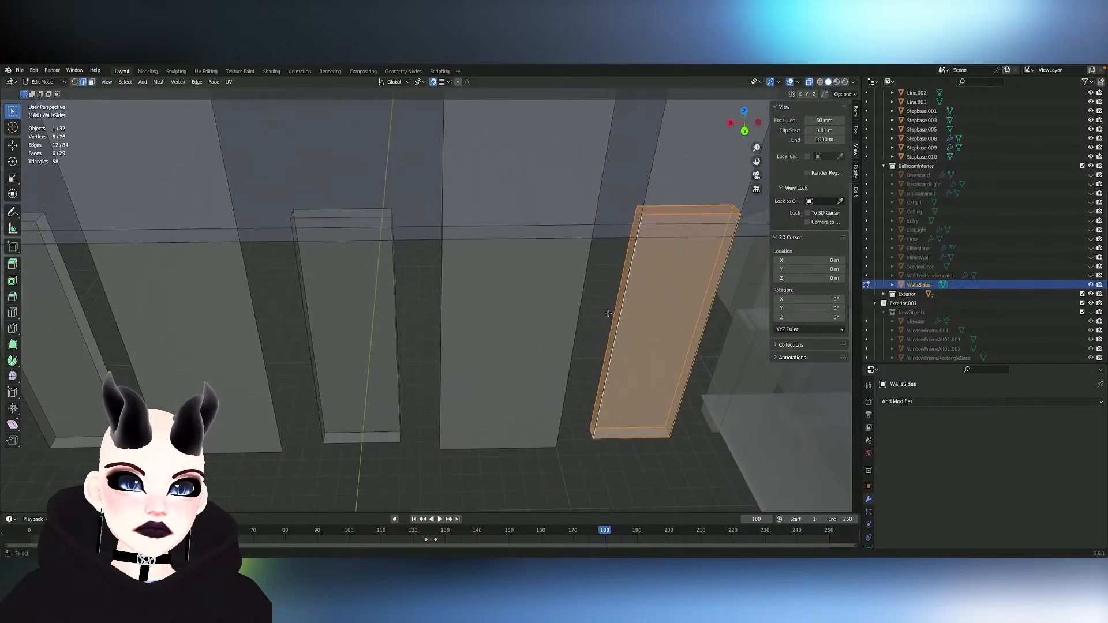
key(g)
key(x)
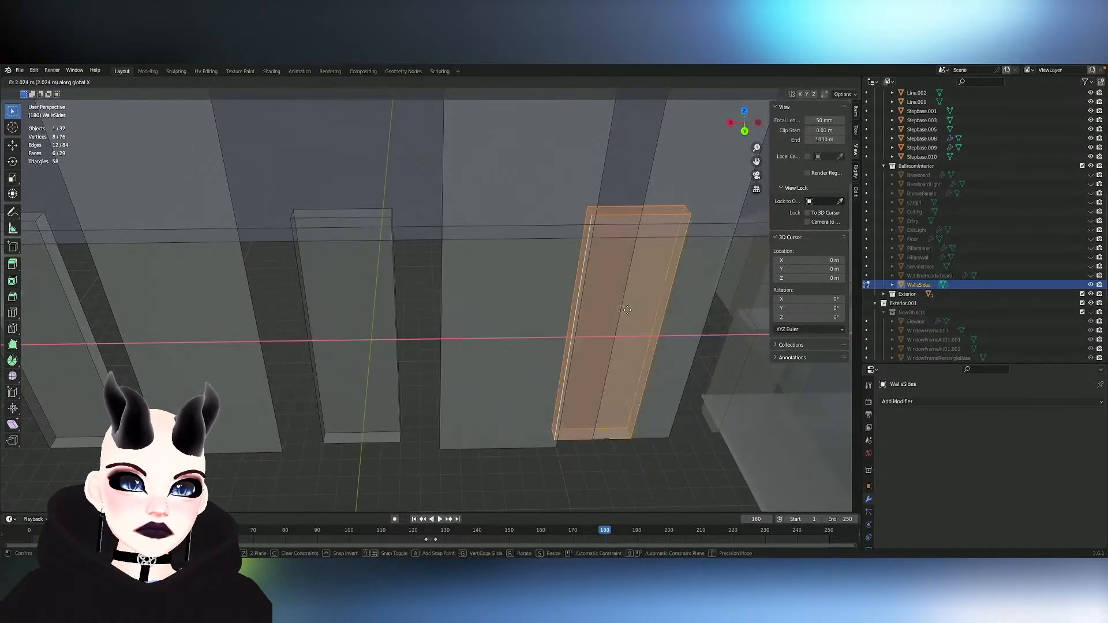
click(627, 310)
key(ctrl+z)
scroll(628, 310, up, 3)
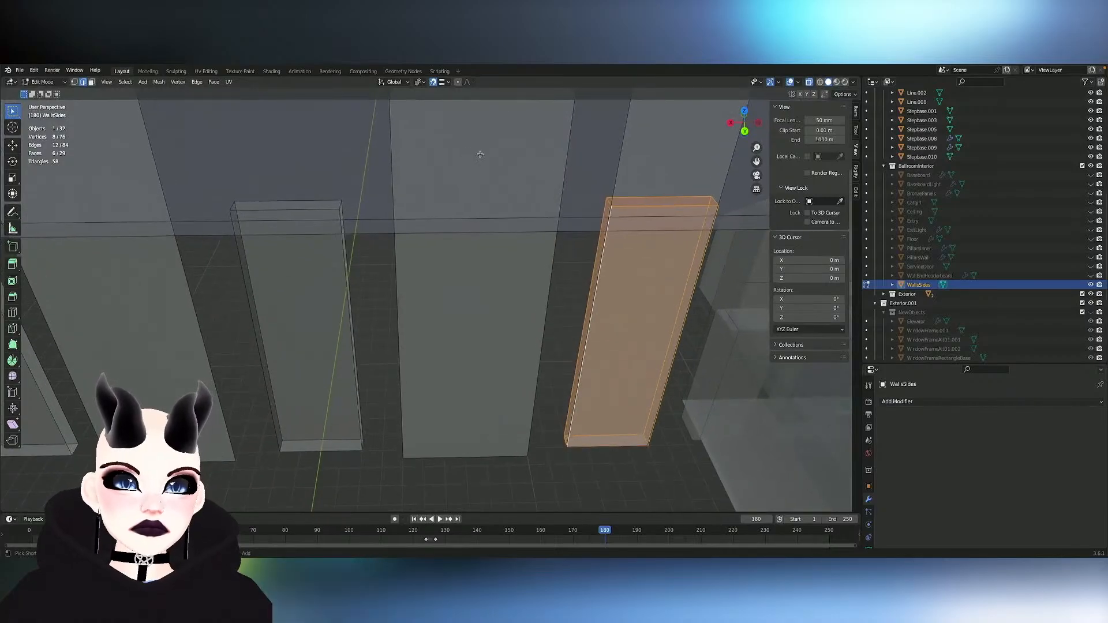
click(419, 82)
click(433, 113)
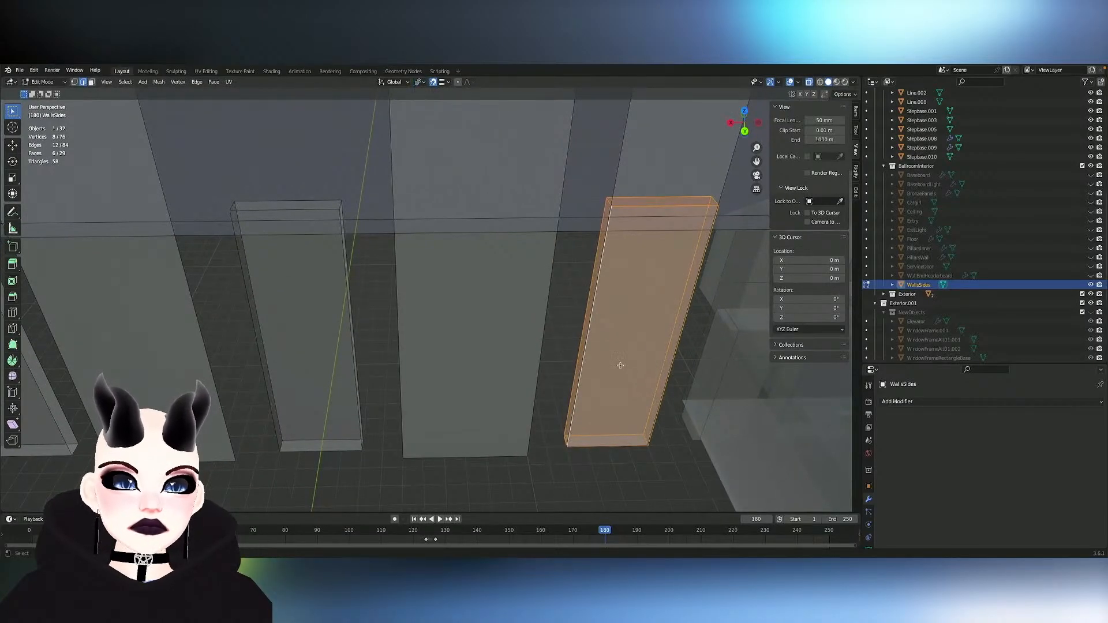
key(g)
key(x)
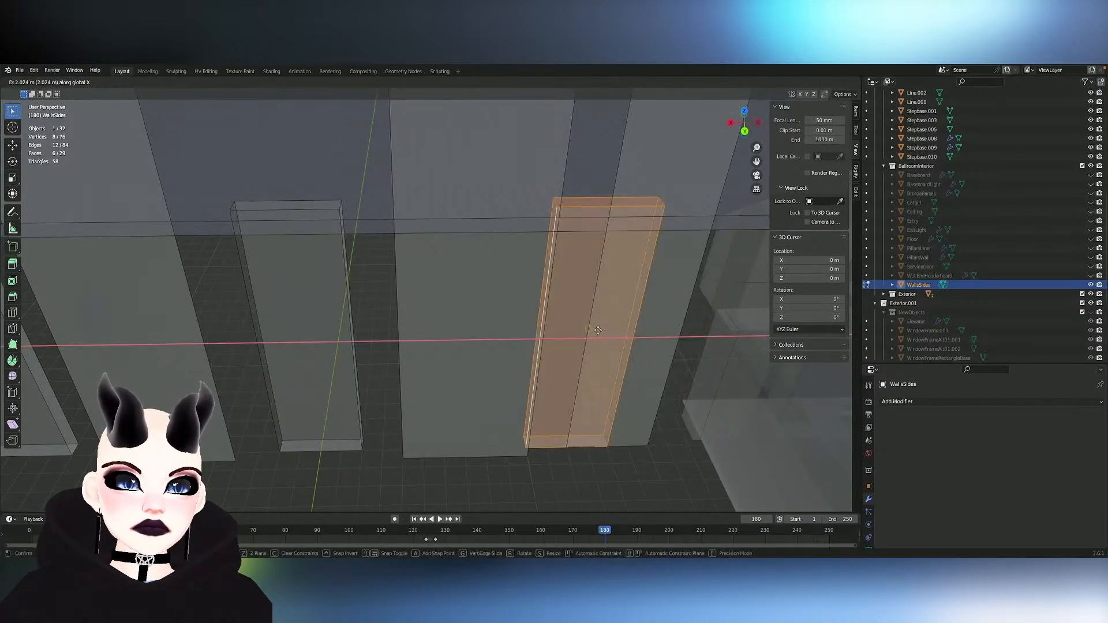
click(619, 332)
key(ctrl+z)
scroll(620, 331, up, 2)
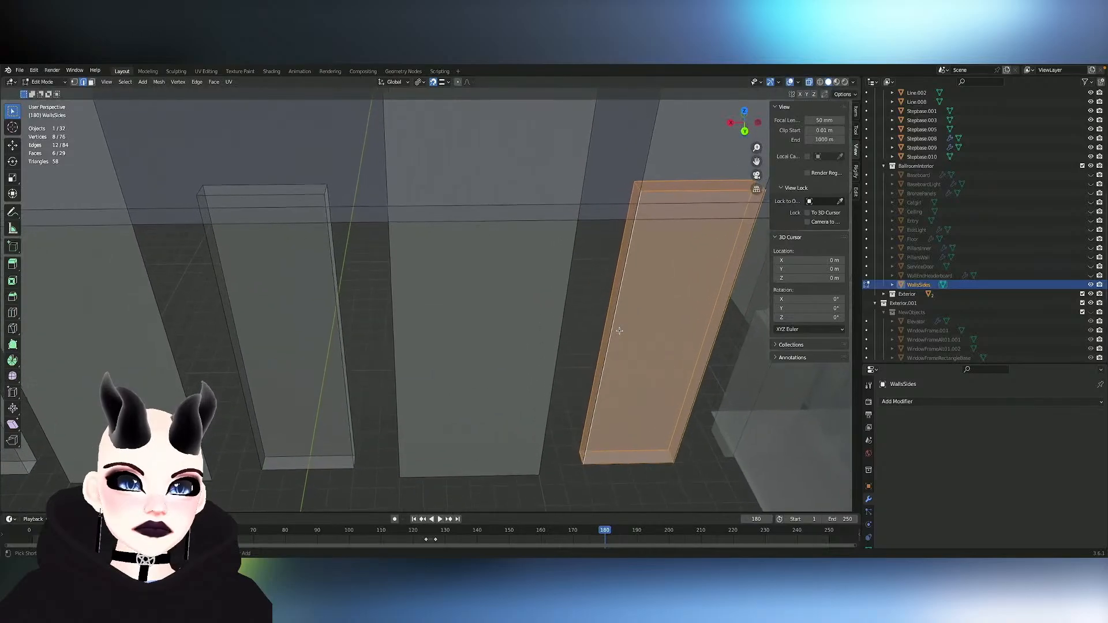
key(g)
key(x)
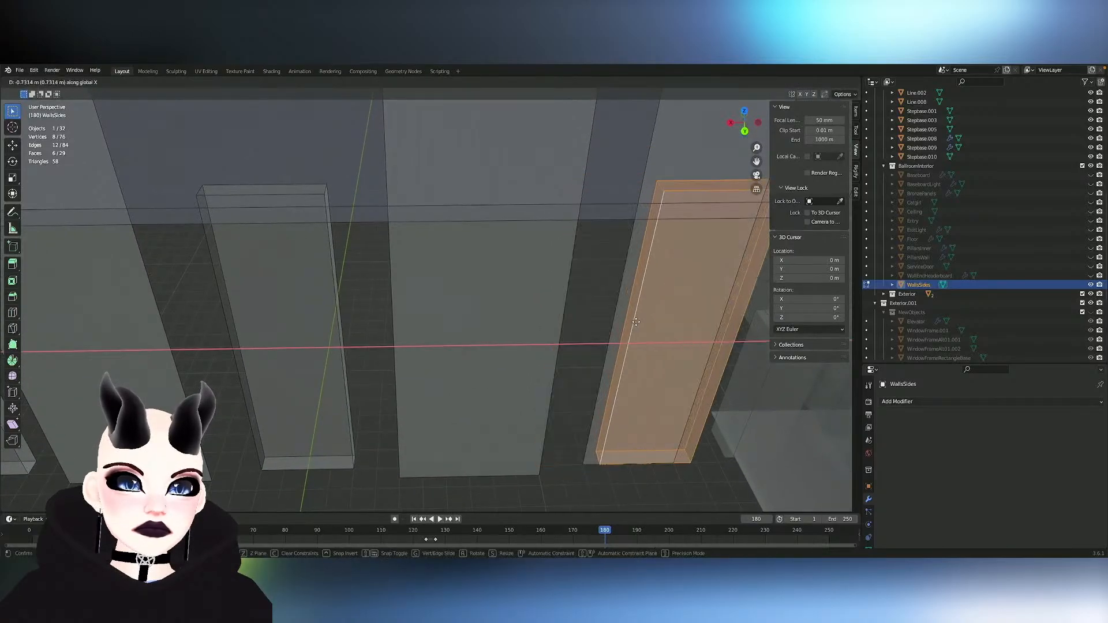
click(620, 325)
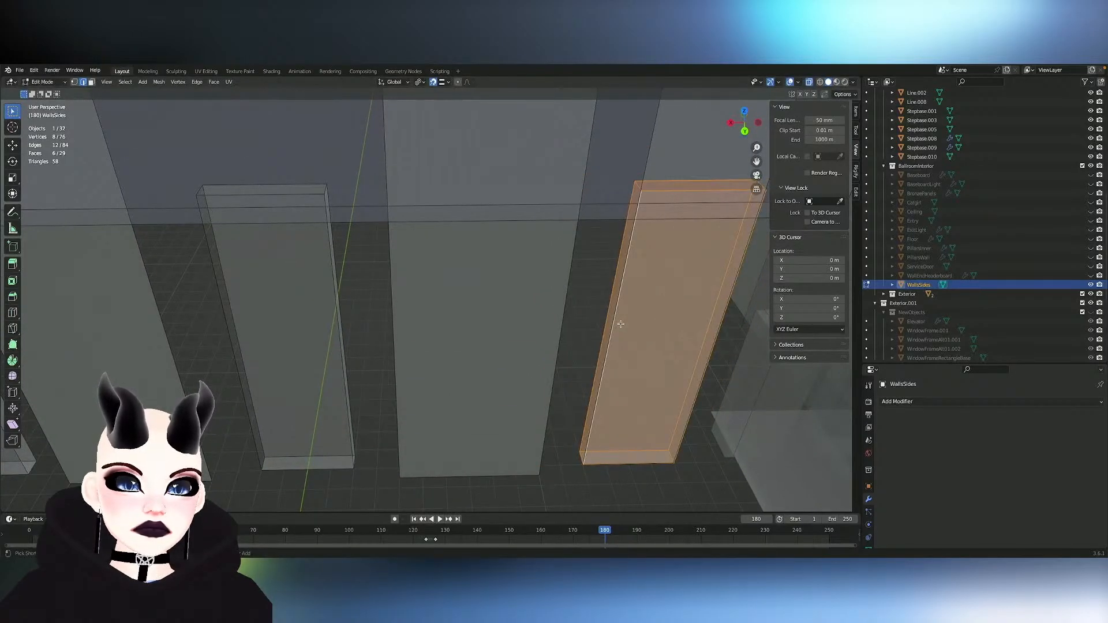
- Delete the duplicated box that sits over the narrow end panel
middle_drag(621, 324, 579, 323)
key(x)
click(579, 323)
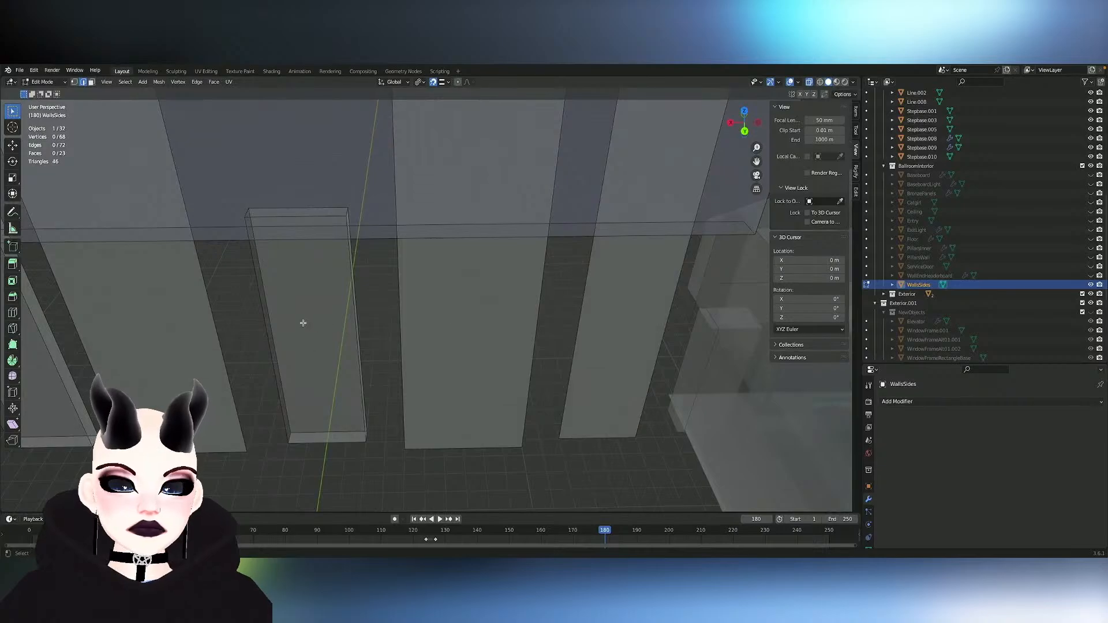
- Clear the selection and select all linked geometry of the middle door-shaped box
key(a)
key(alt+a)
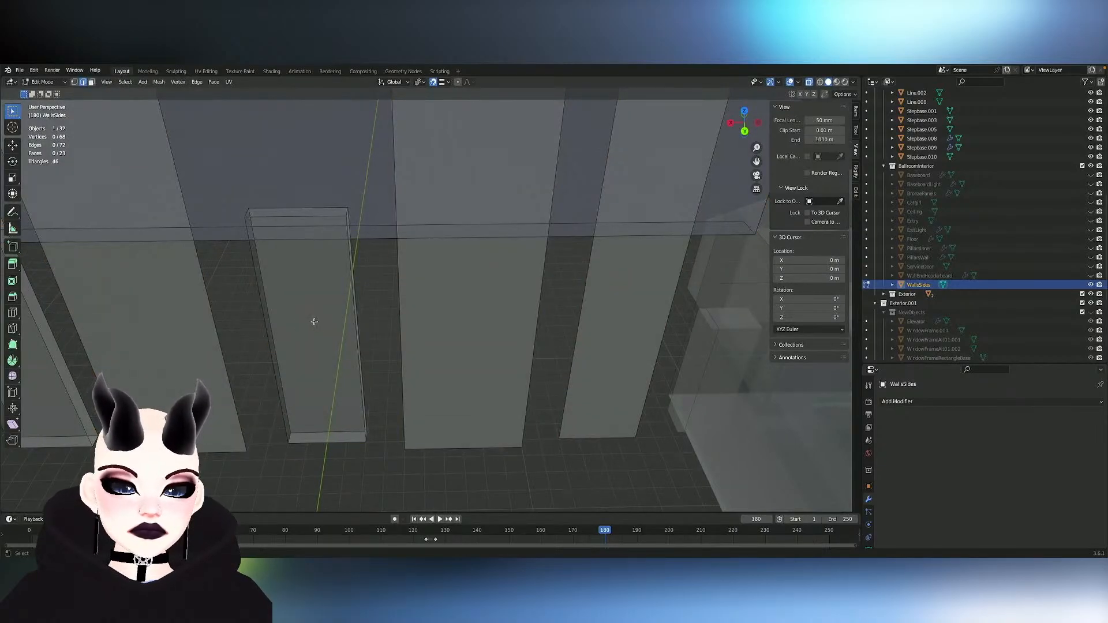
key(k)
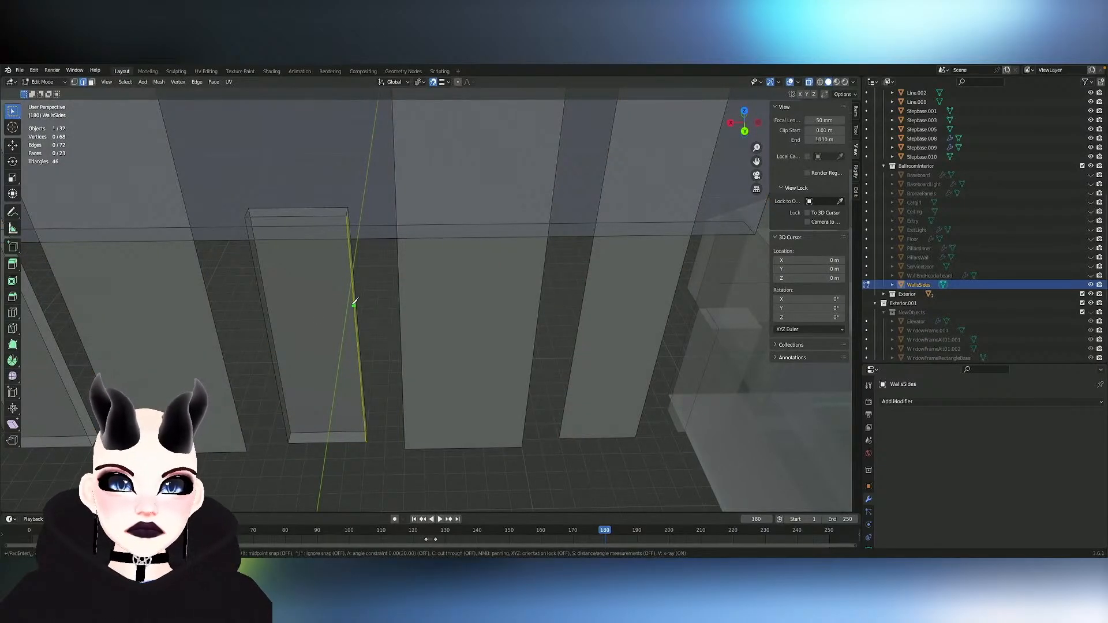
key(Escape)
key(l)
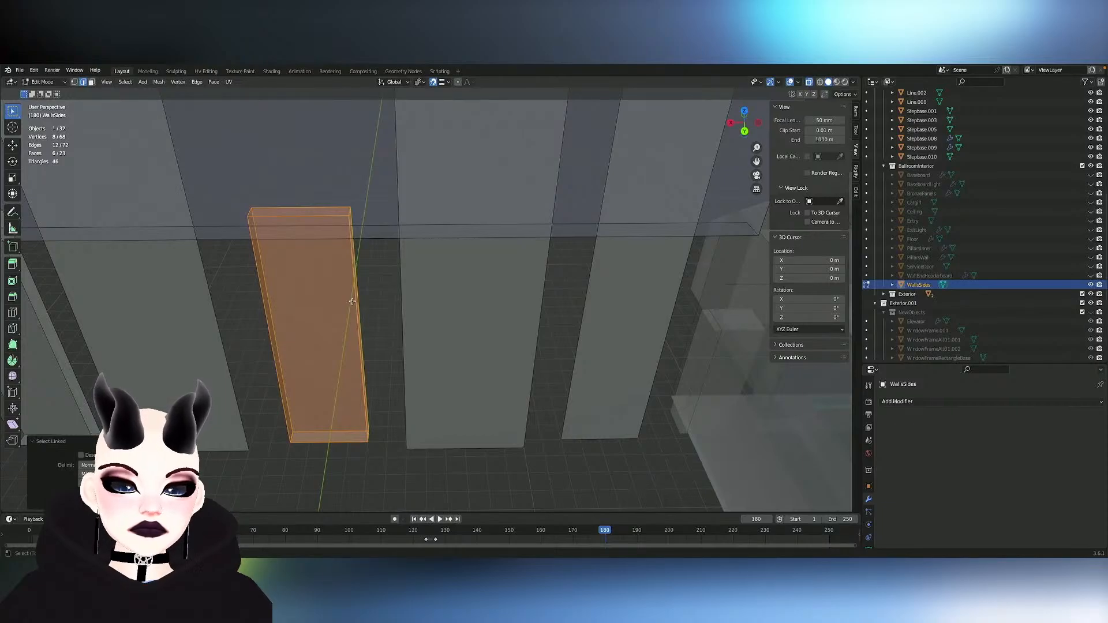
- Try duplicating the middle box about 13.8 m in negative X onto the narrow end panel and undo it
key(shift+d)
key(x)
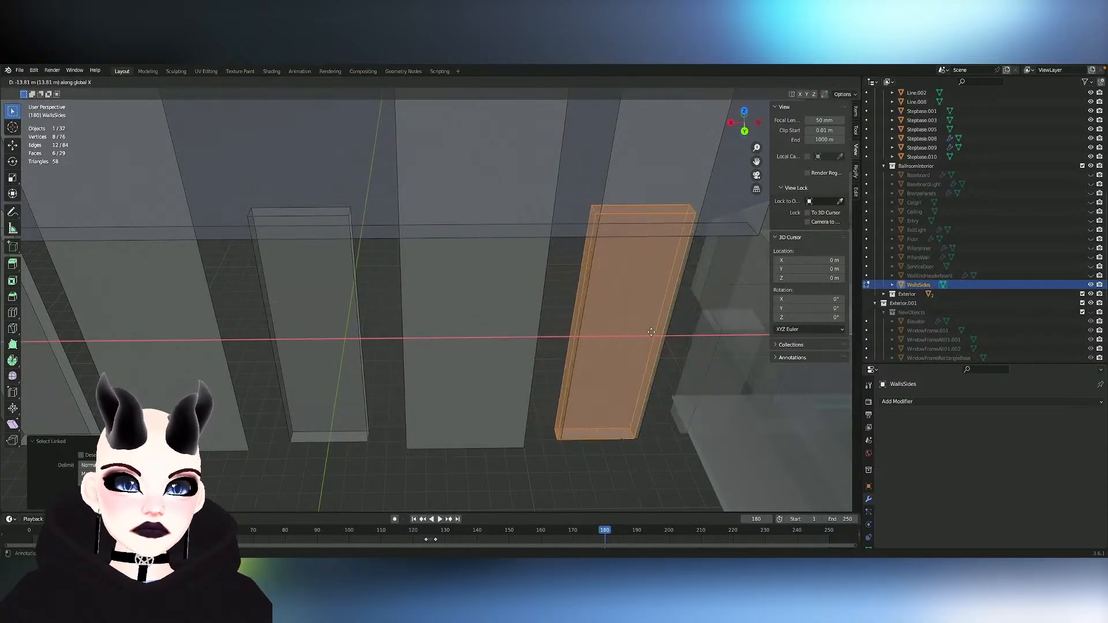
click(647, 332)
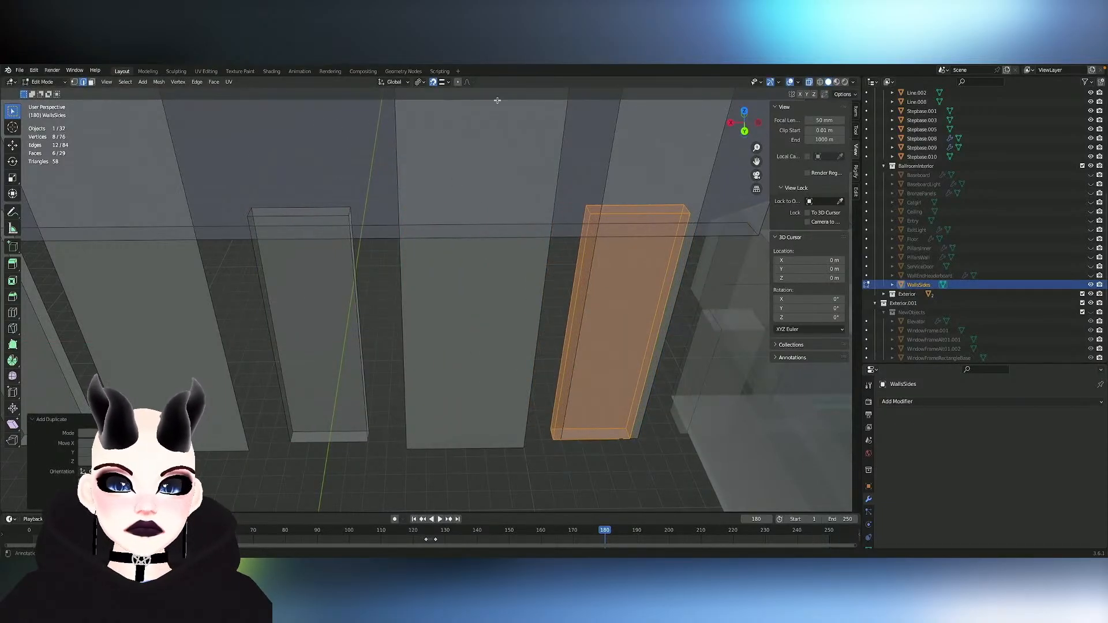
key(ctrl+z)
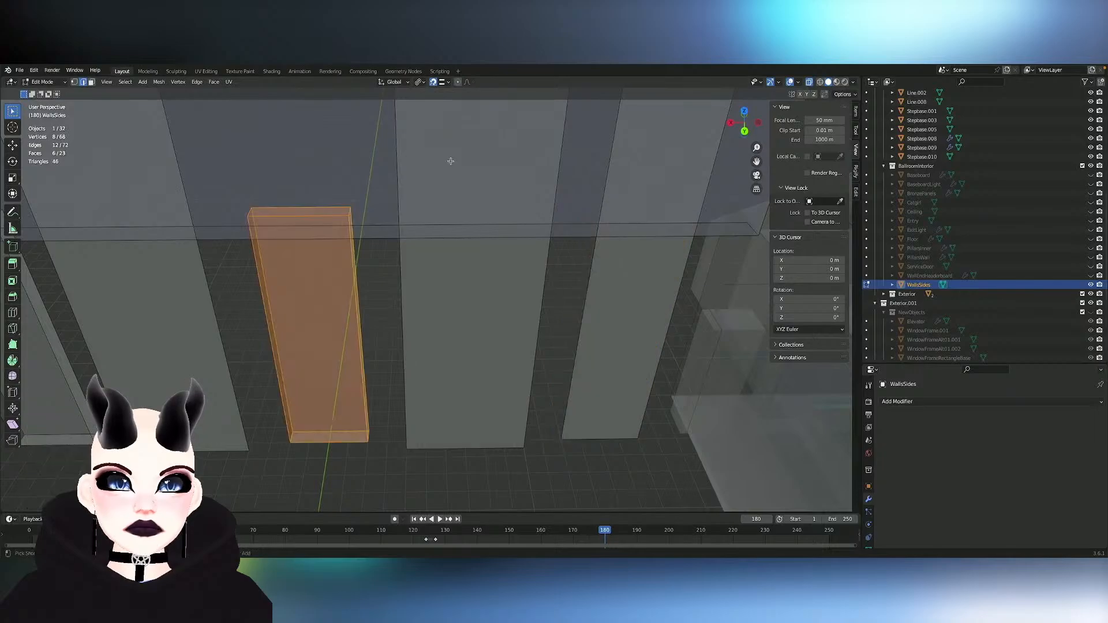
- Duplicate the middle door-shaped box in negative X onto the narrow end panel and turn snapping off
key(shift+d)
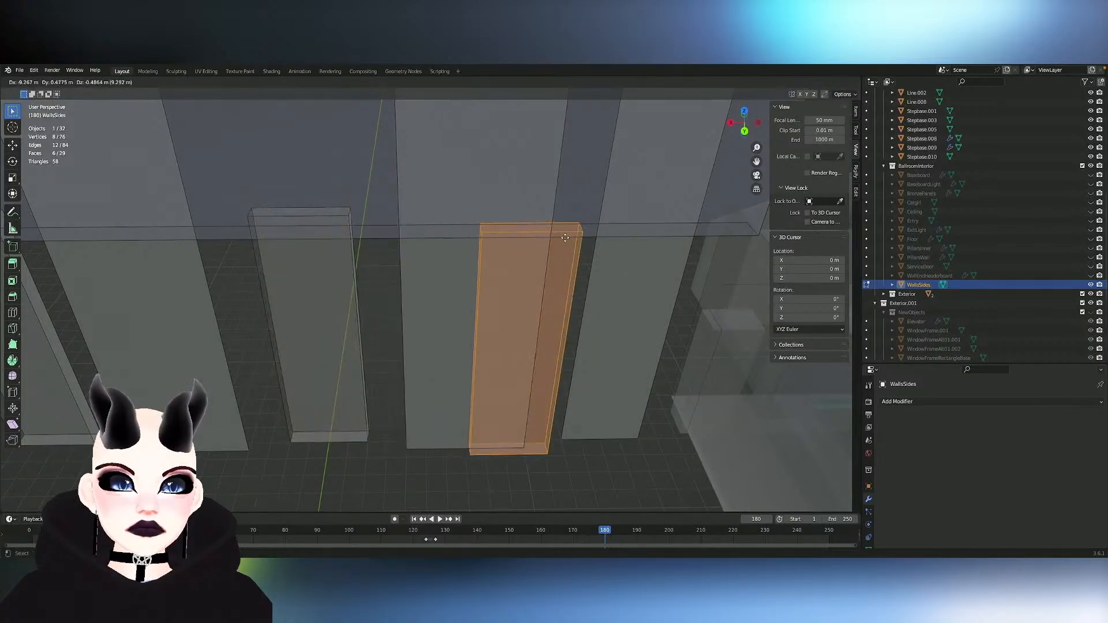
key(x)
click(641, 239)
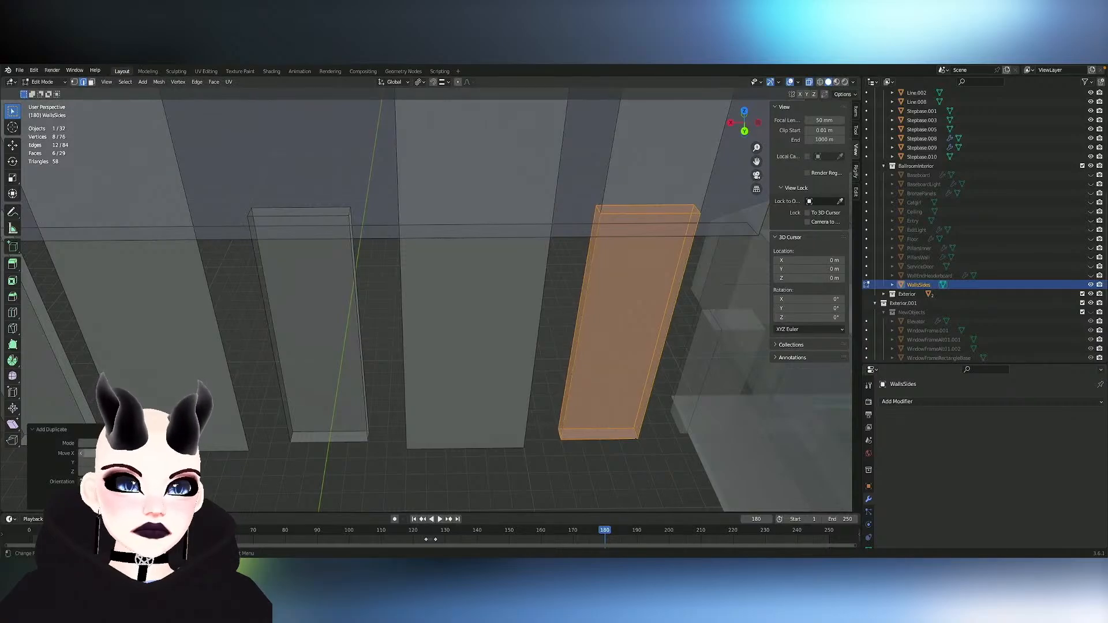
key(Tab)
scroll(537, 254, down, 2)
key(Tab)
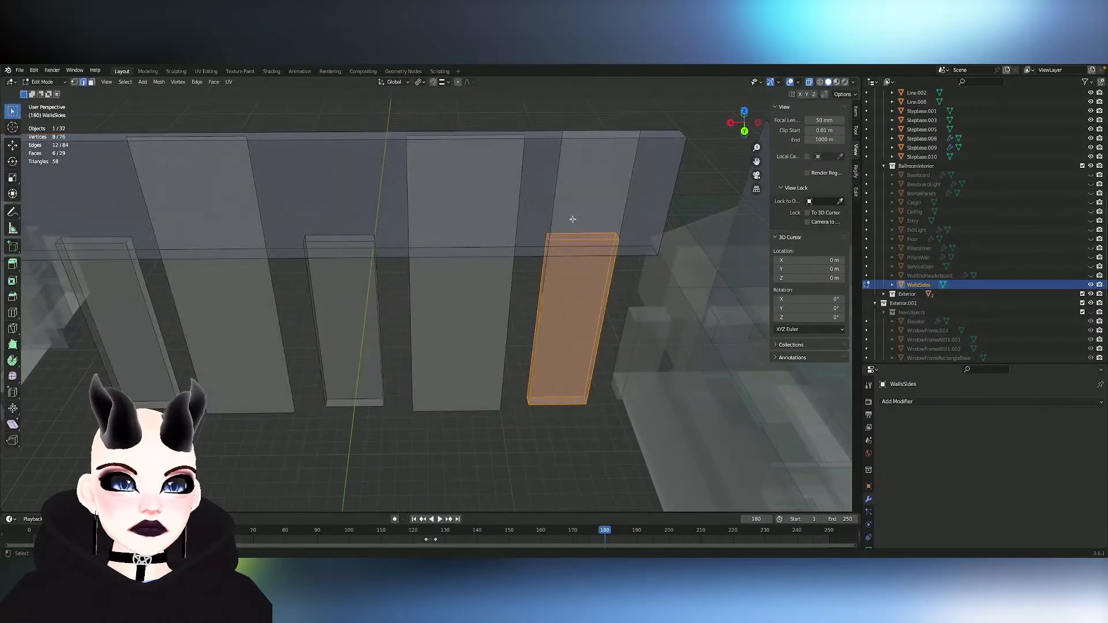
- Delete the flat narrow end panel that overlaps the newly duplicated box
click(571, 219)
key(Tab)
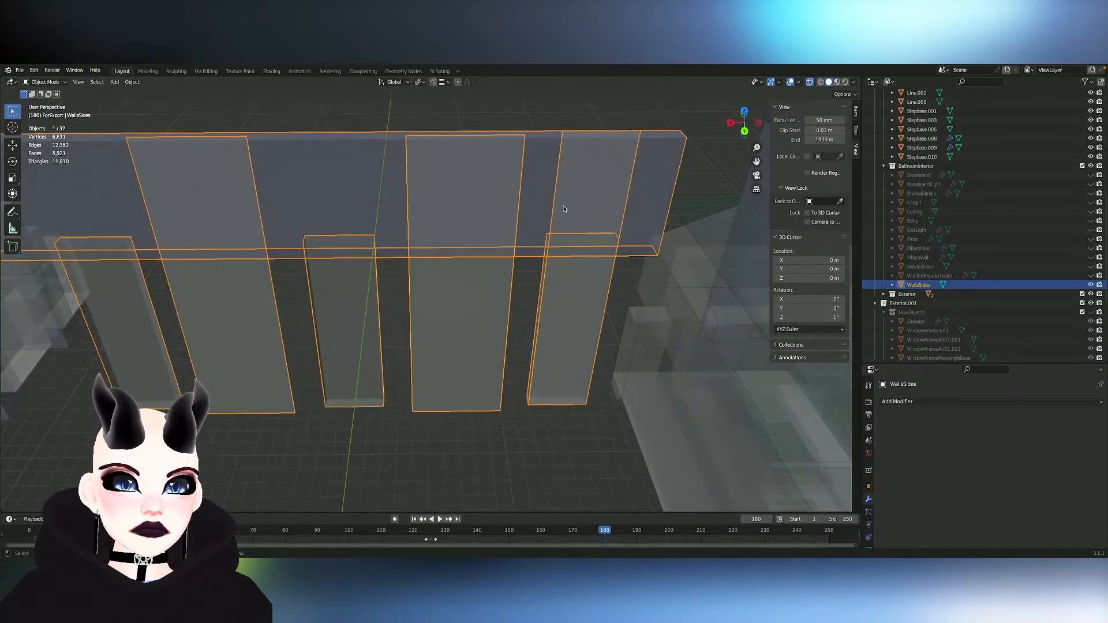
key(Tab)
key(l)
key(x)
click(557, 205)
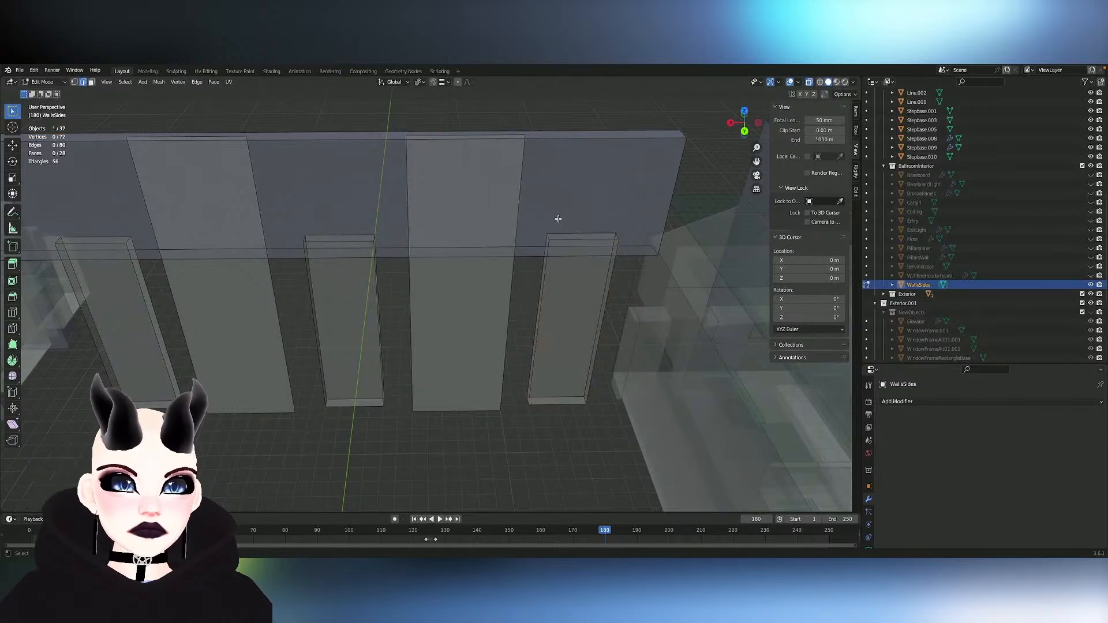
- Symmetrize the three door-shaped boxes across the mesh onto the opposite wall
scroll(568, 267, down, 2)
scroll(568, 267, down, 2)
key(Tab)
middle_drag(504, 314, 502, 313)
scroll(502, 314, up, 1)
key(Tab)
scroll(502, 246, up, 1)
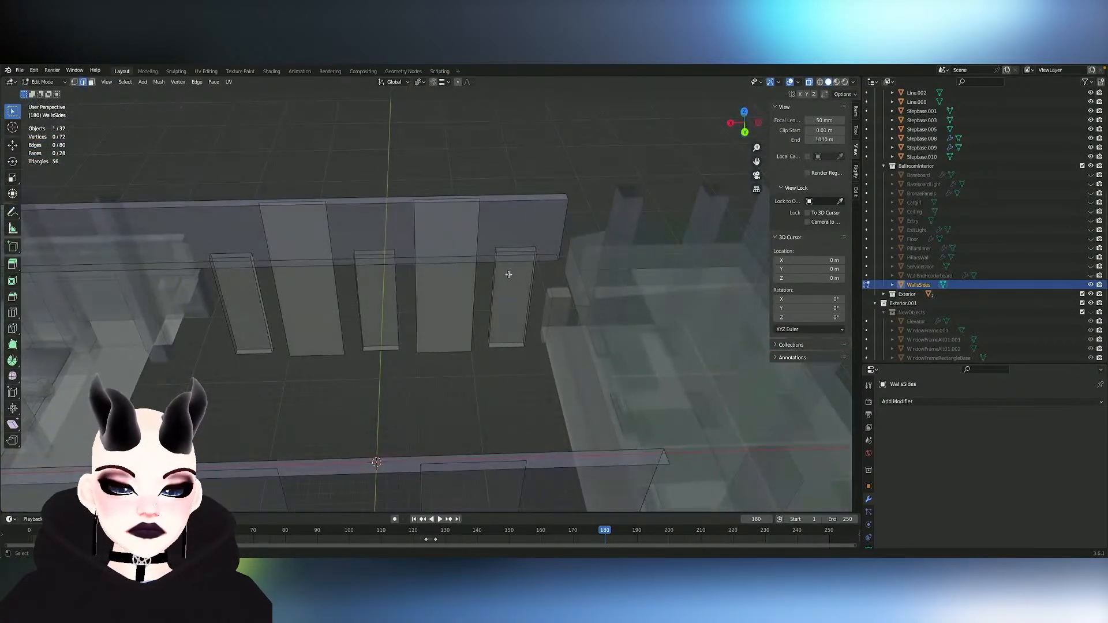
key(l)
key(l)
key(l)
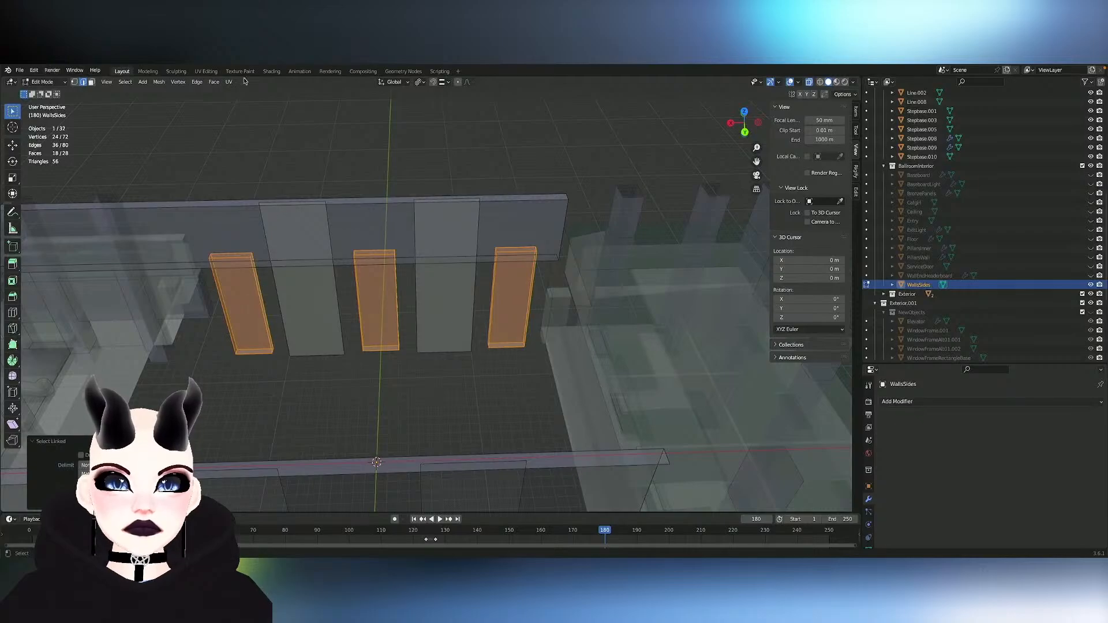
click(157, 82)
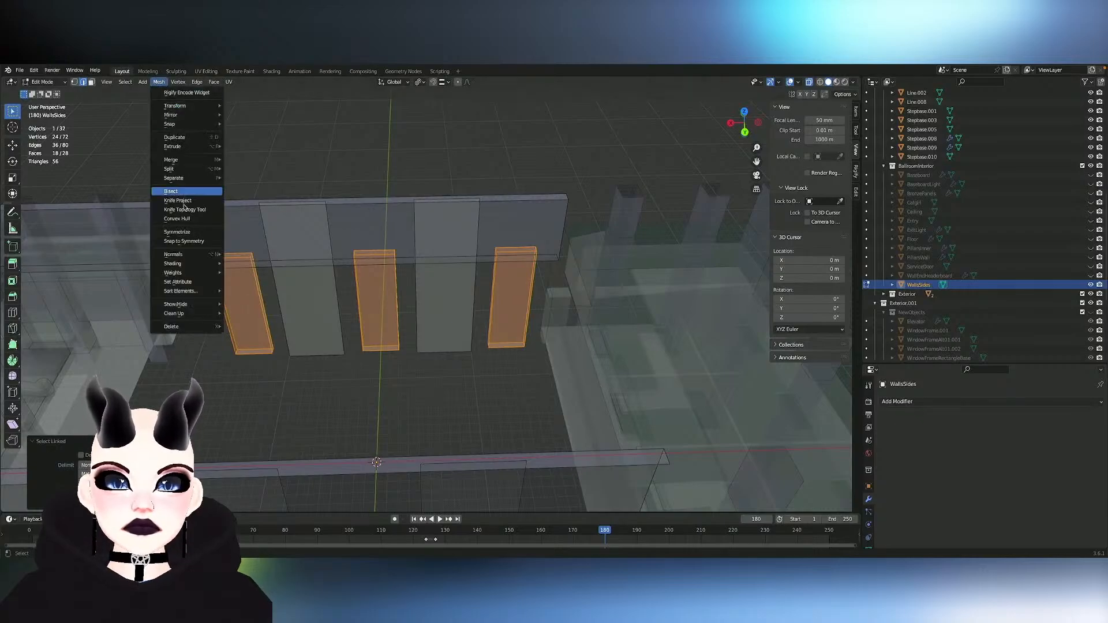
click(189, 232)
middle_drag(301, 231, 422, 232)
scroll(300, 231, down, 4)
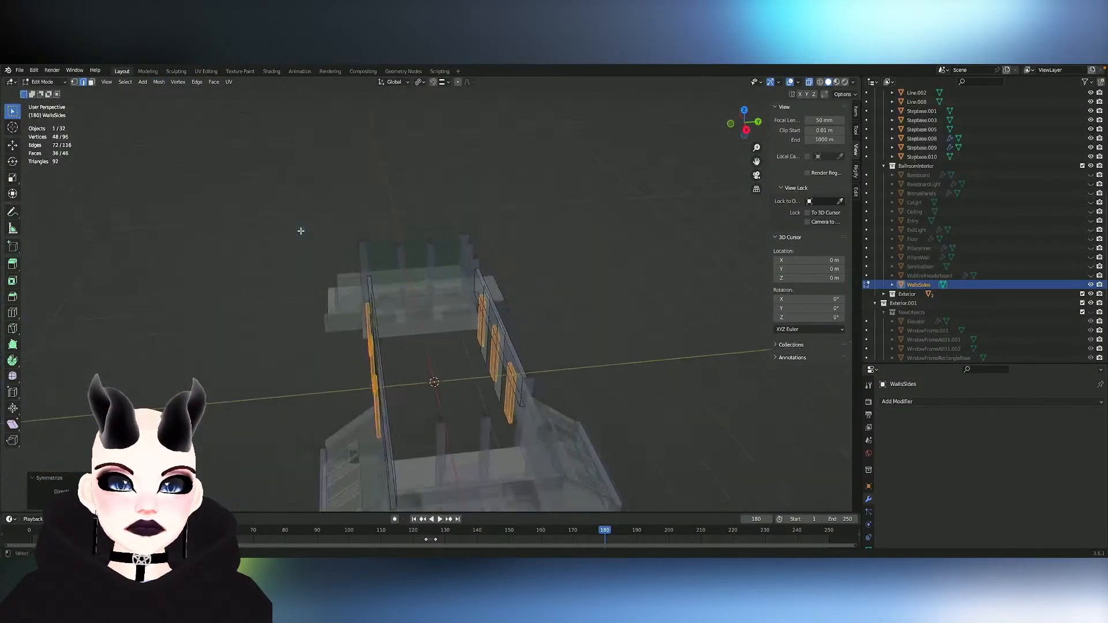
scroll(300, 231, up, 6)
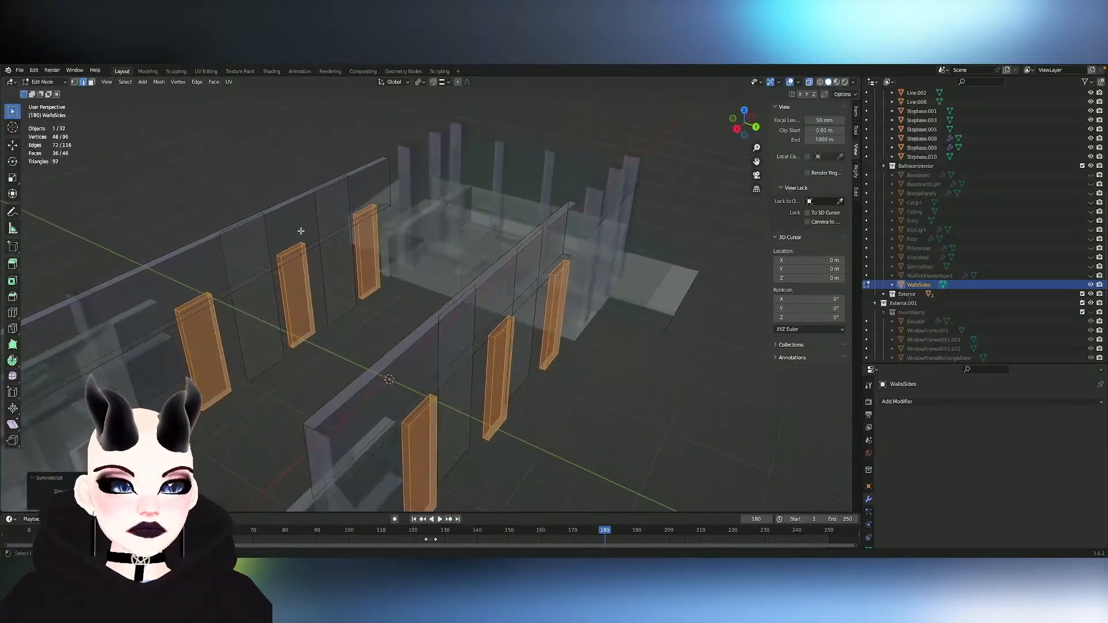
shift+middle_drag(301, 231, 376, 231)
- Rename the WallsSides object as BallroomWindows
double_click(920, 284)
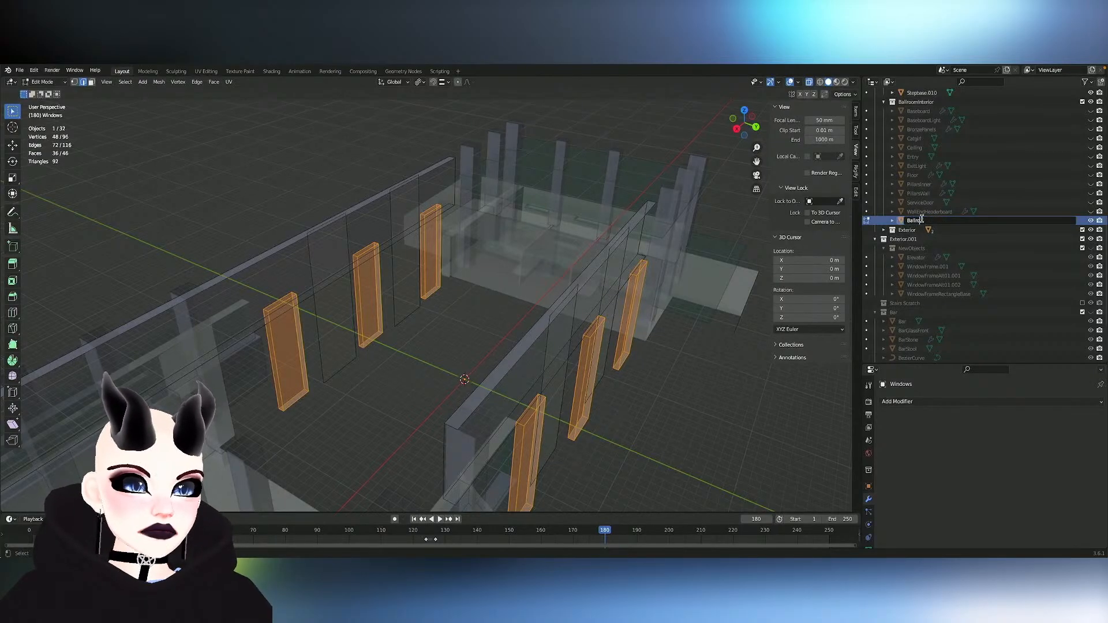
click(921, 219)
text(BallroomWindo)
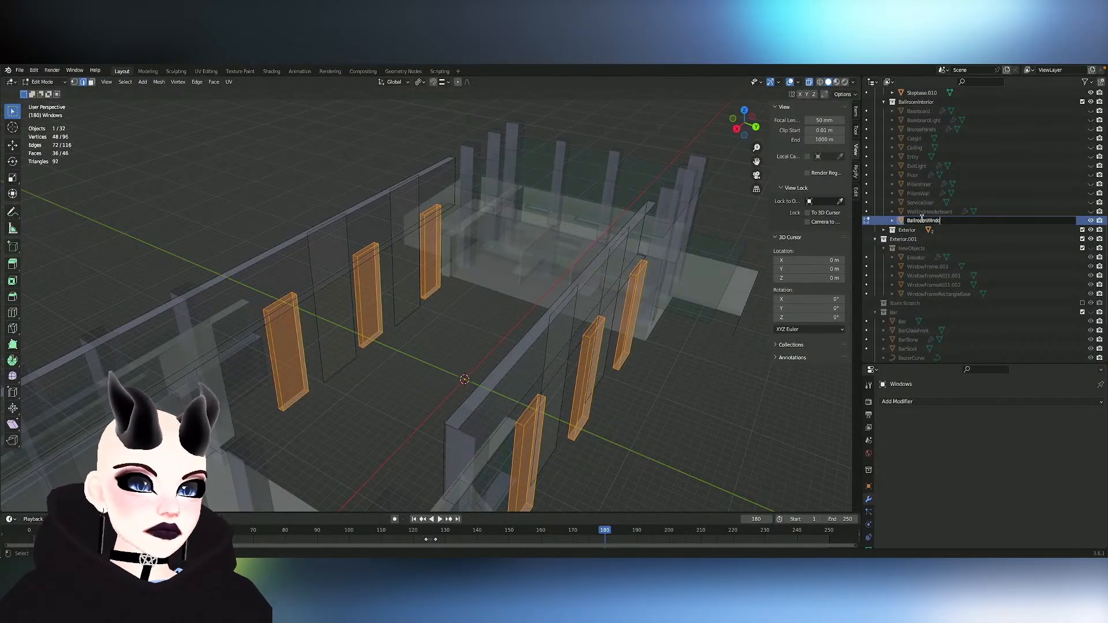
text(ws)
key(Return)
click(921, 221)
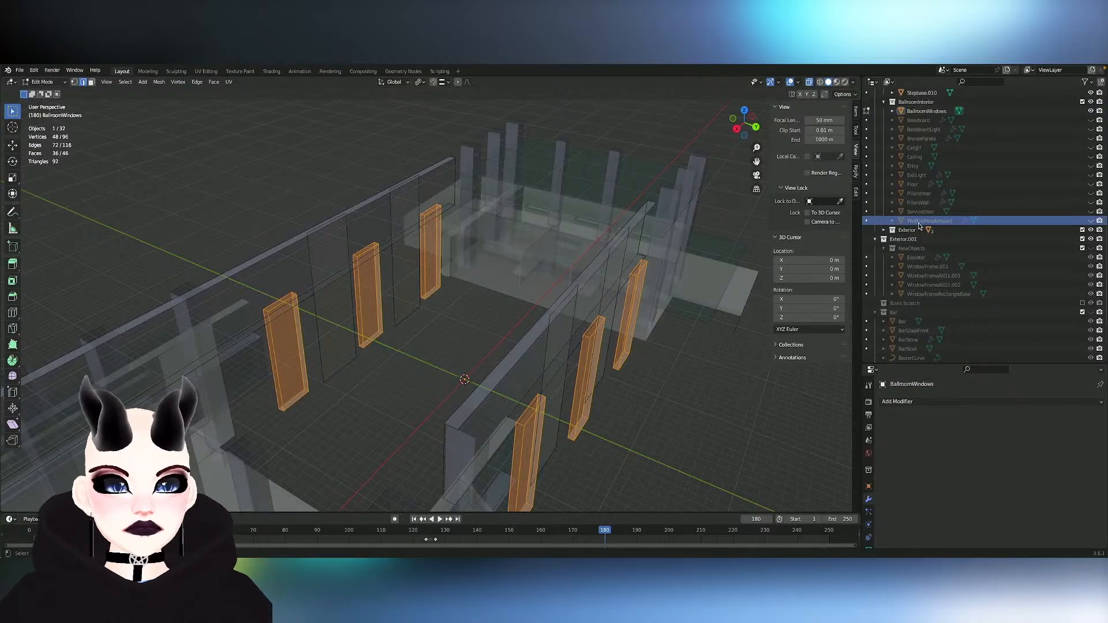
- Deselect the mirrored boxes and return to Object Mode with the BallroomWindows object selected
middle_drag(559, 217, 485, 234)
click(376, 219)
key(Tab)
click(381, 245)
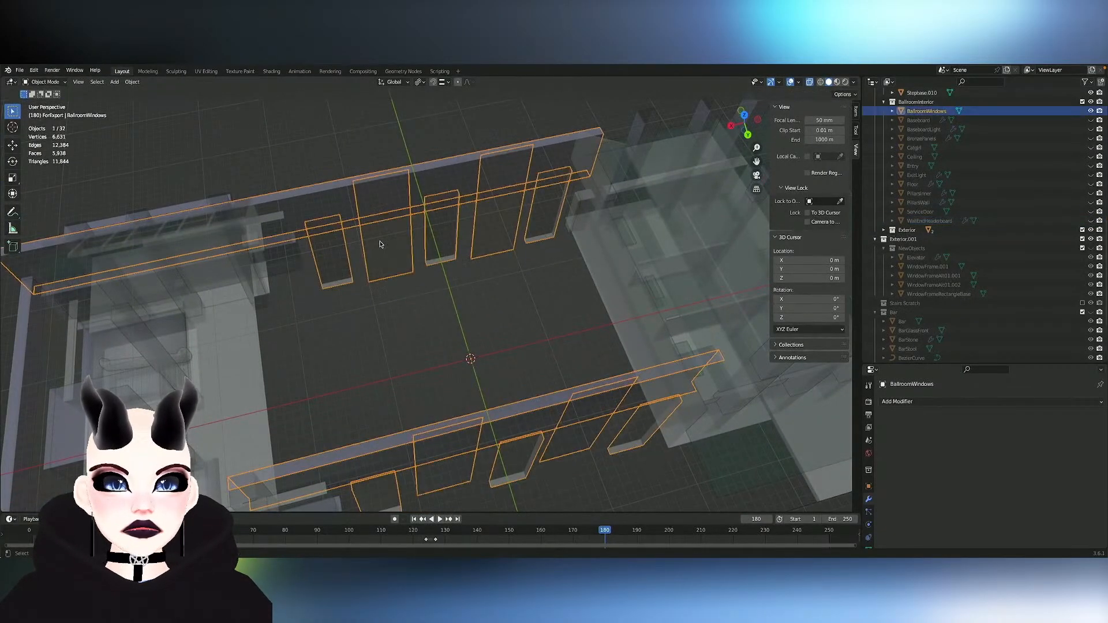
scroll(380, 244, up, 5)
key(Tab)
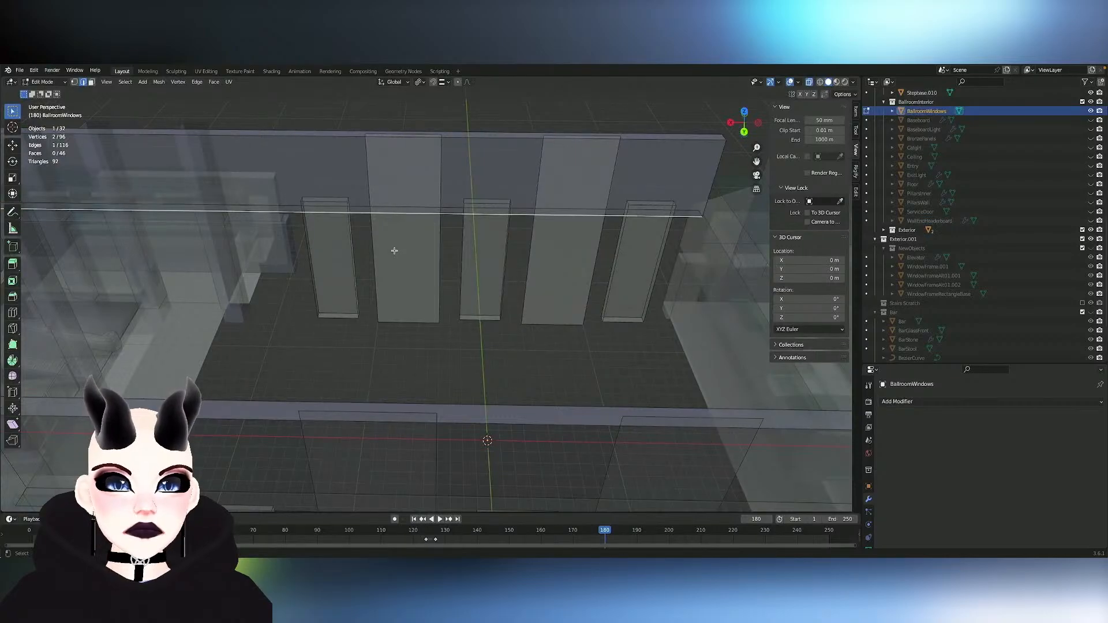
key(Tab)
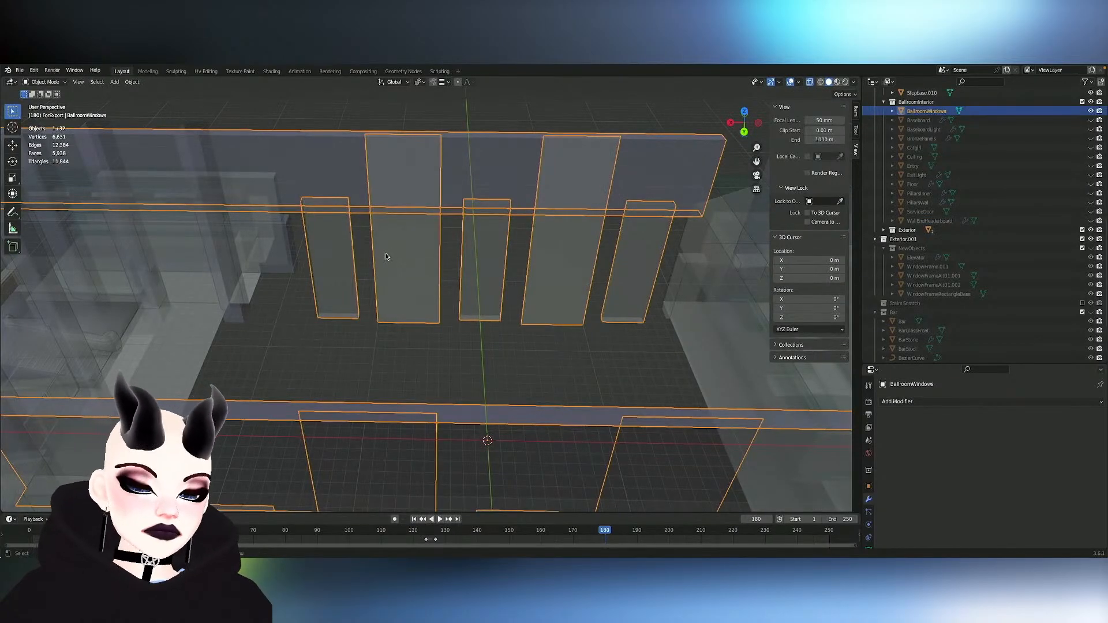
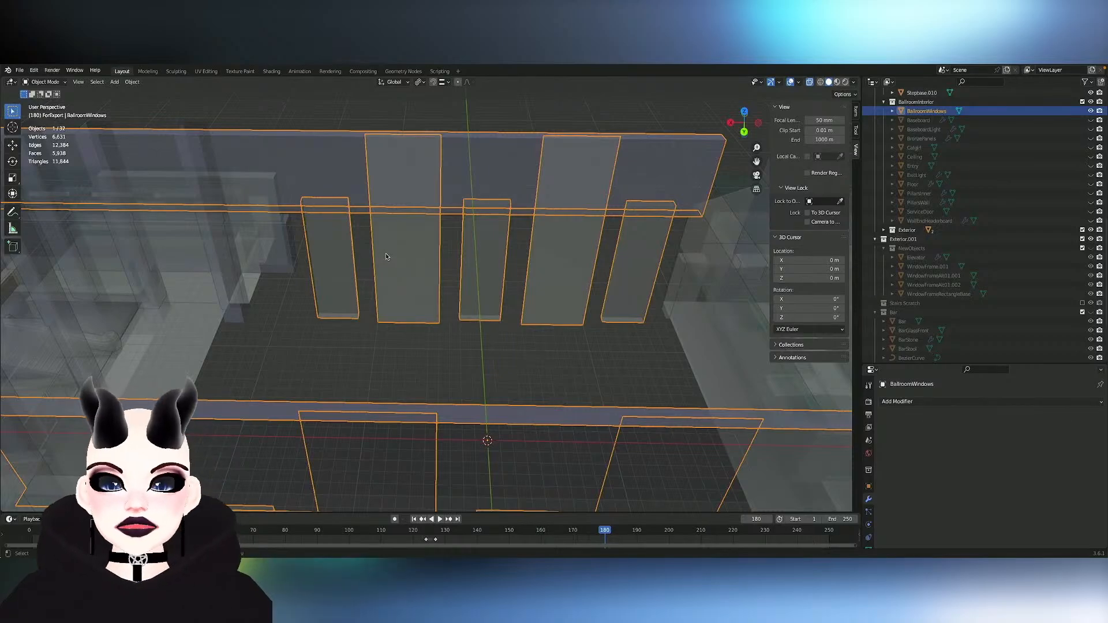
- Select the two wide flat panels on one side wall of the BallroomWindows mesh
key(Tab)
key(a)
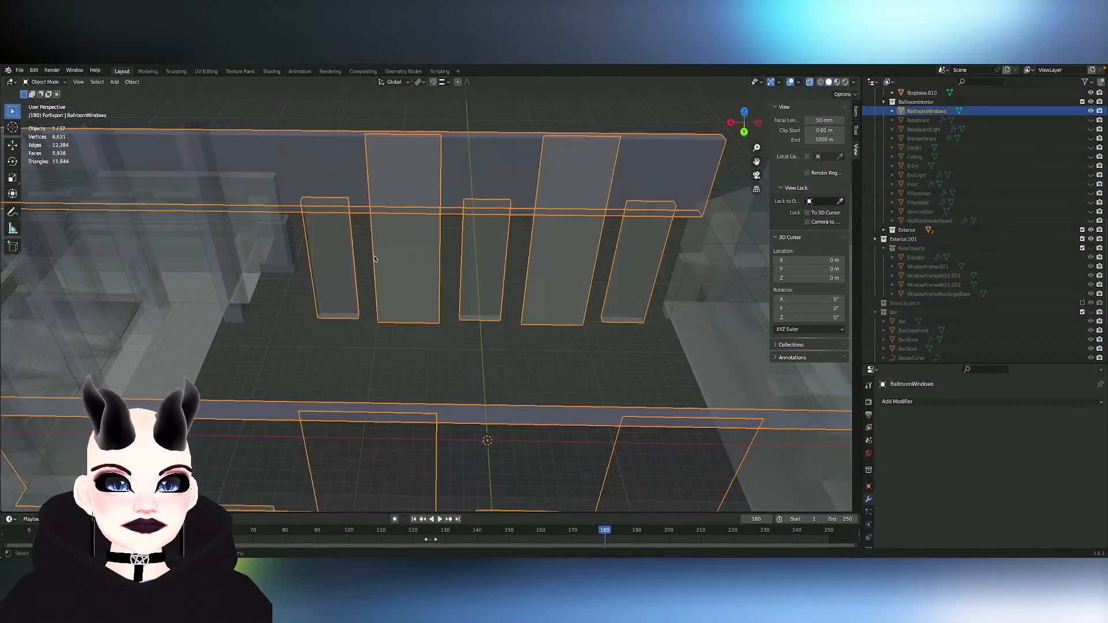
click(374, 257)
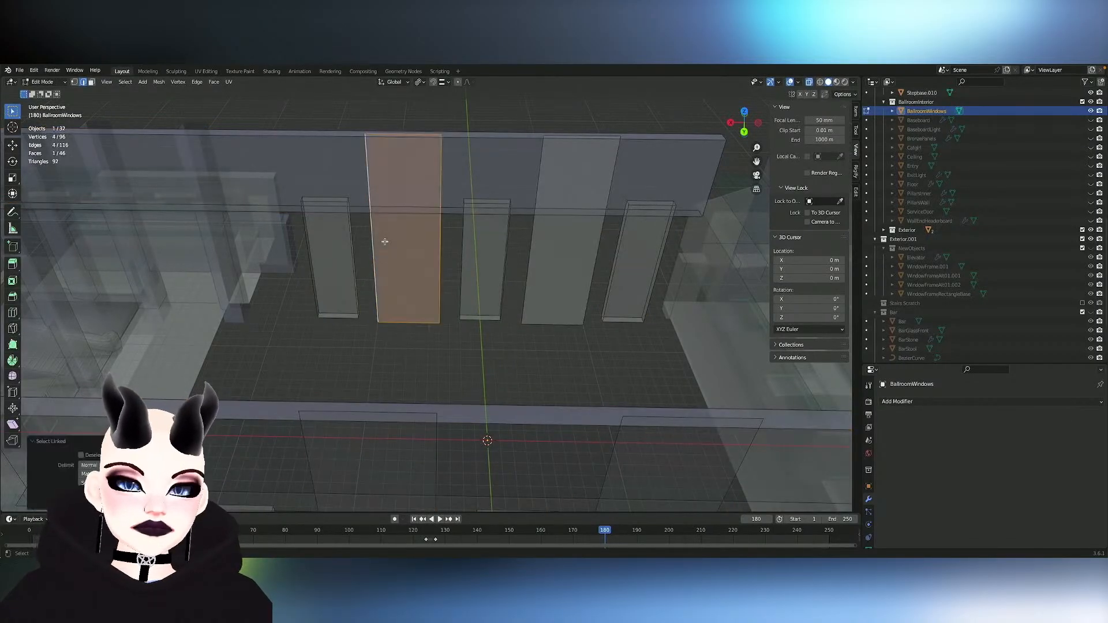
shift+click(556, 253)
mouse_move(556, 253)
middle_down()
mouse_move(549, 259)
mouse_move(556, 253)
middle_up()
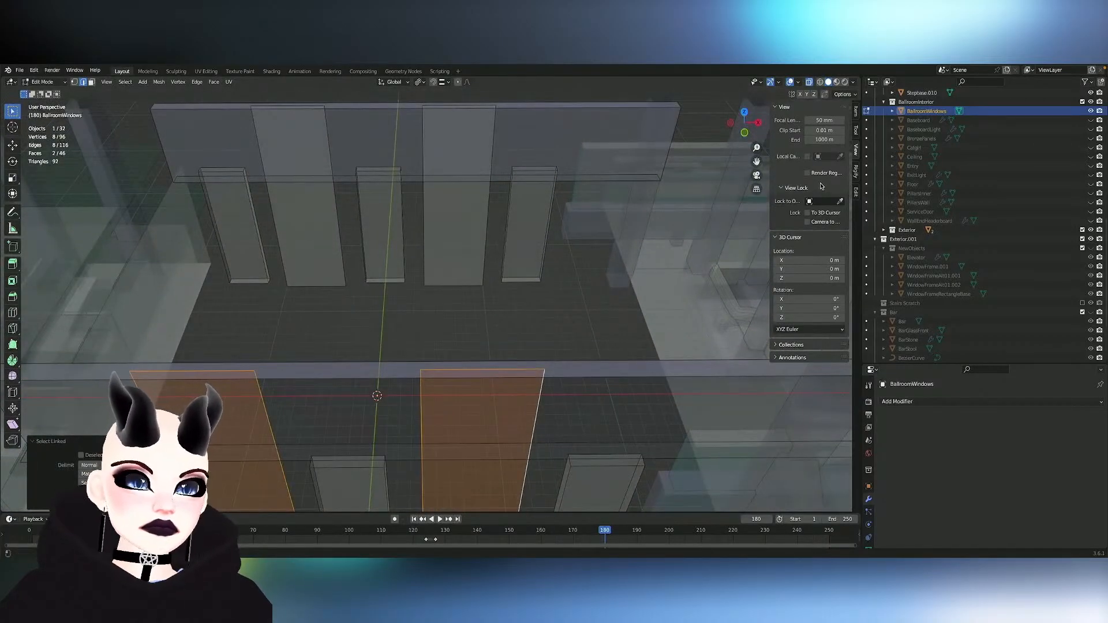
middle_drag(322, 207, 334, 206)
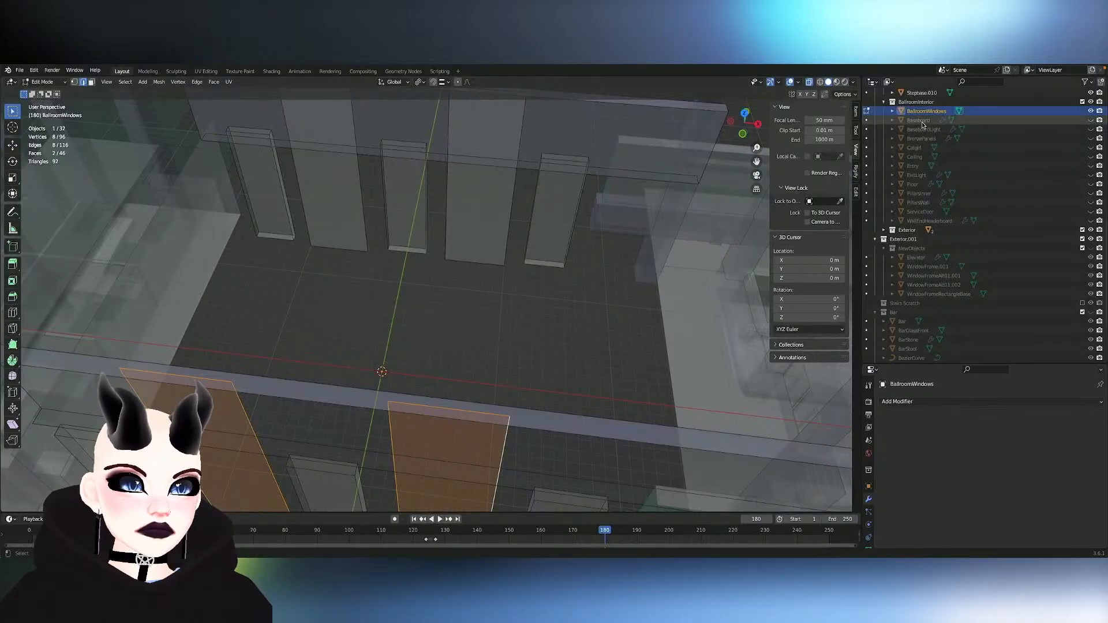
- Undo the latest edits back past the object's renaming, keep the boxes symmetrized on both walls, and return to Object Mode
key(Tab)
key(ctrl+z)
key(ctrl+z)
key(ctrl+z)
key(ctrl+z)
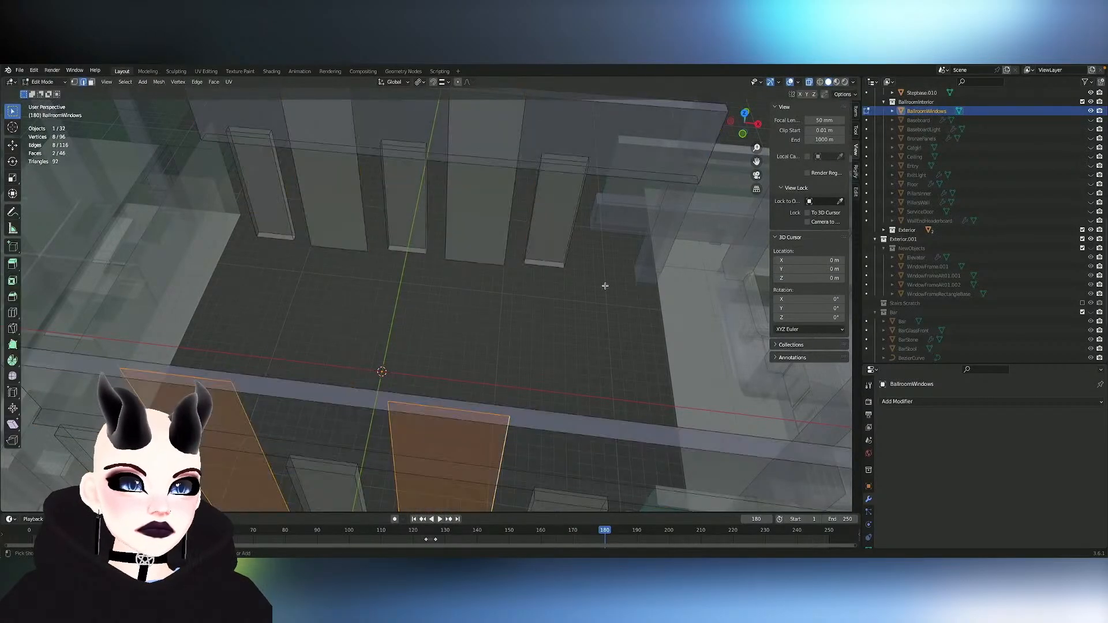
key(ctrl+z)
key(ctrl+z)
key(ctrl+z)
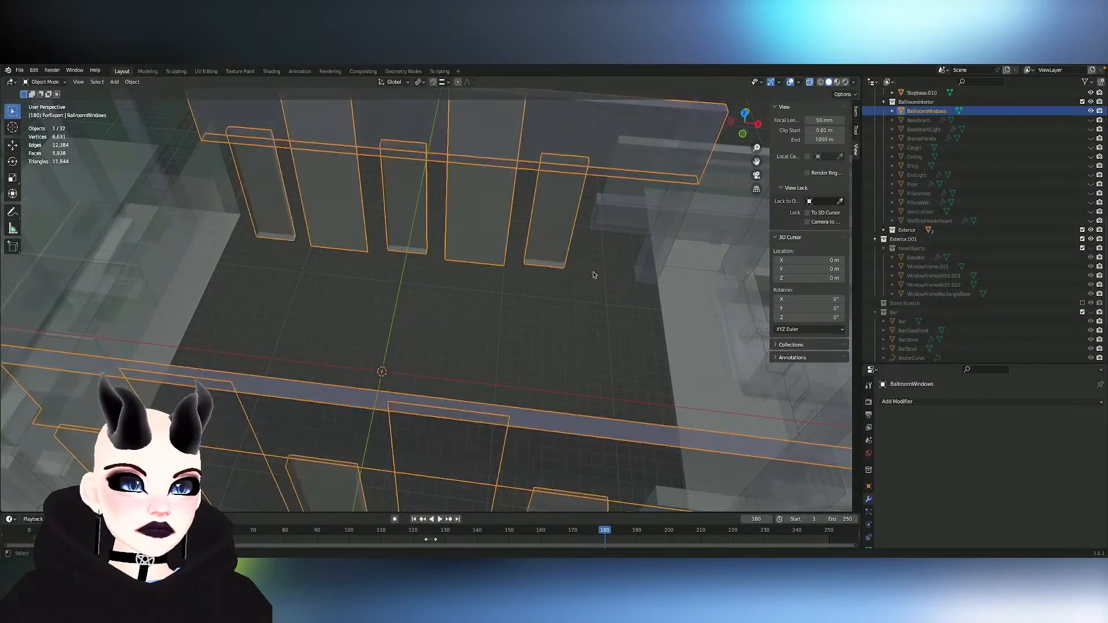
key(ctrl+z)
key(ctrl+z)
key(ctrl+z)
key(ctrl+z)
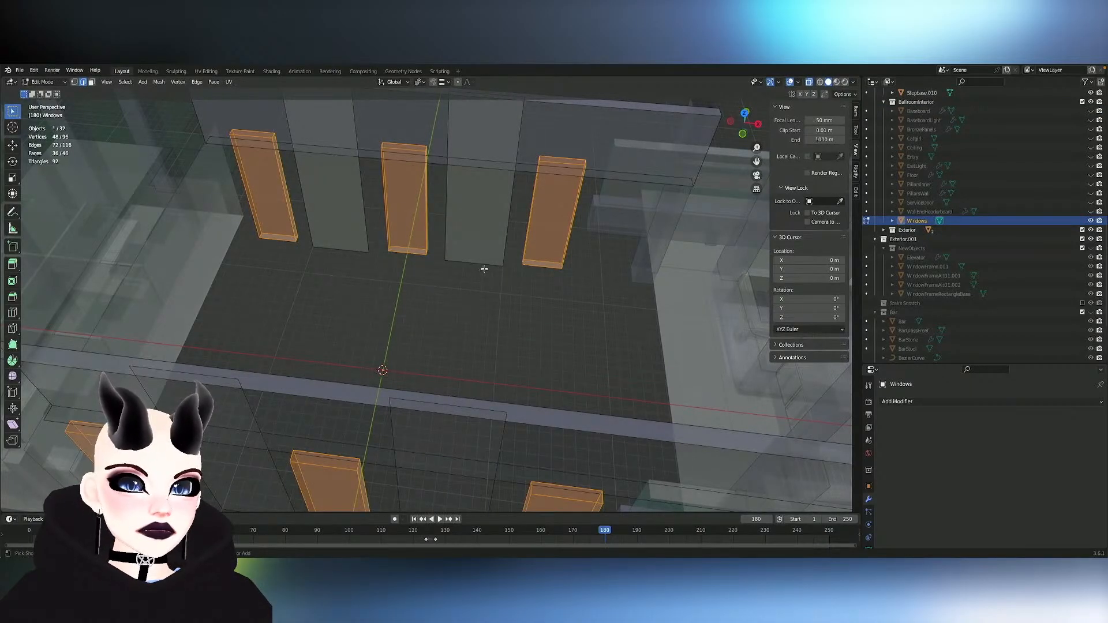
key(ctrl+z)
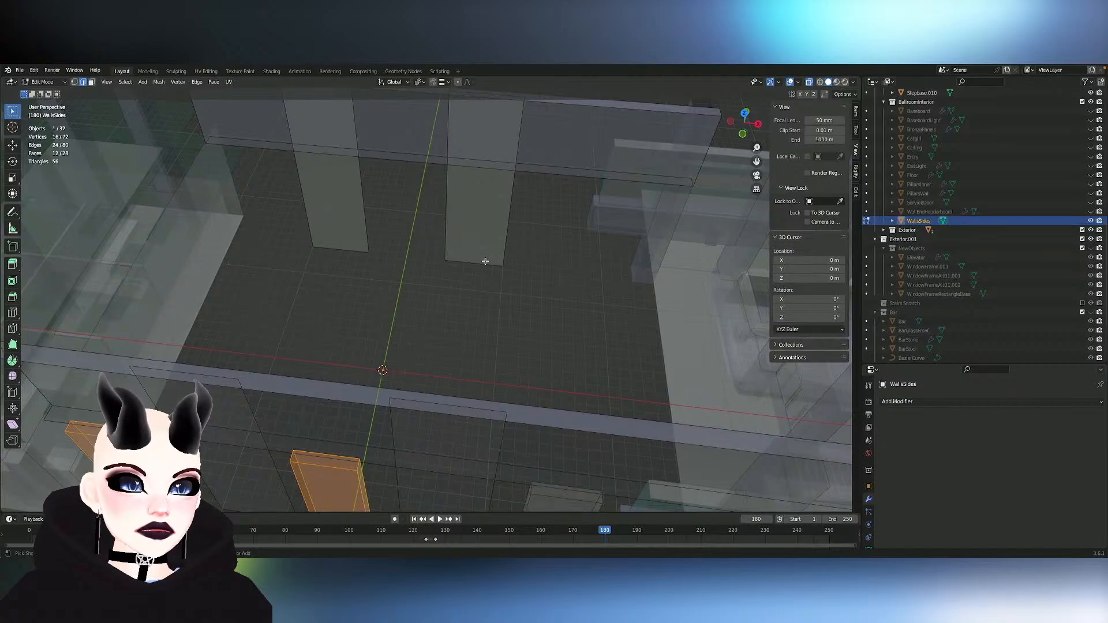
key(ctrl+shift+z)
key(ctrl+shift+z)
middle_drag(486, 261, 490, 264)
key(Tab)
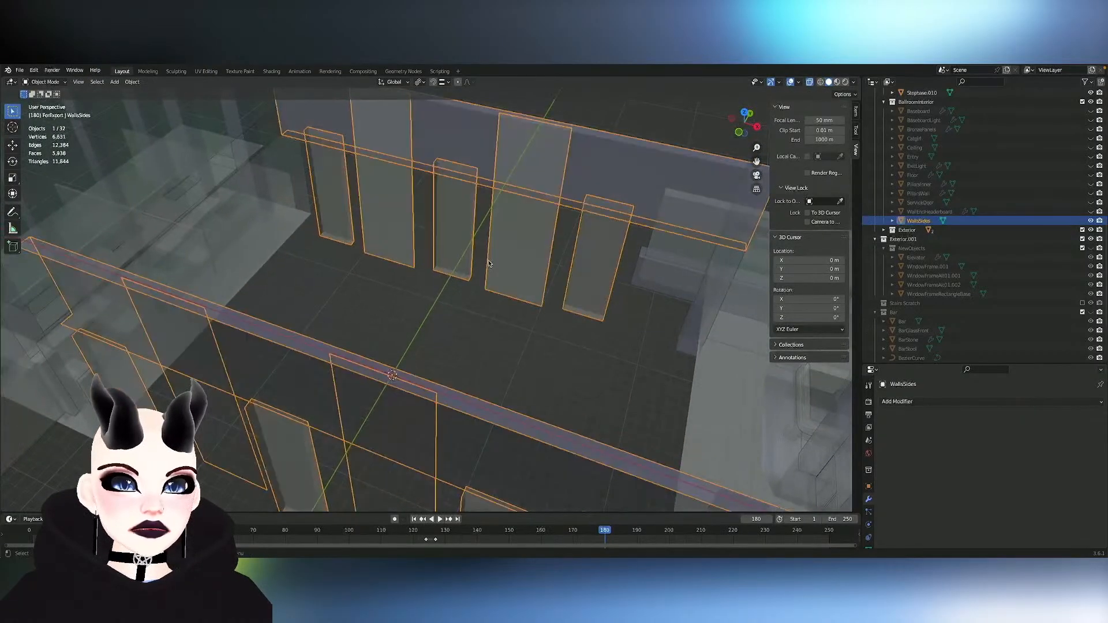
- Toggle the WallsSides object's visibility to check the side walls and unhide the Entry object
click(930, 211)
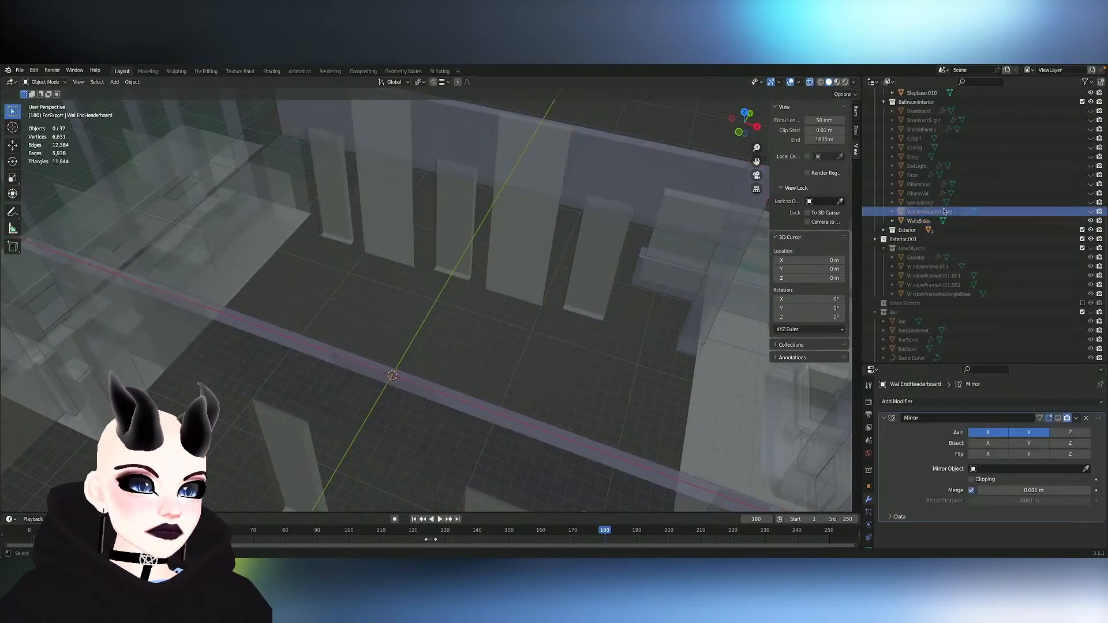
middle_drag(559, 262, 532, 268)
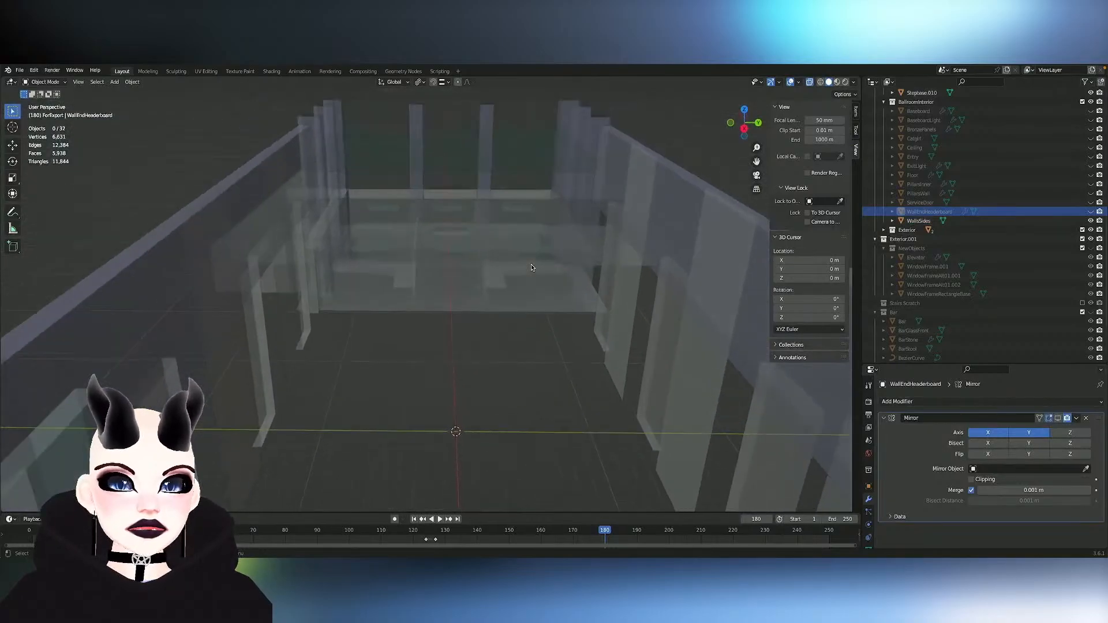
click(1091, 222)
click(1091, 222)
middle_drag(373, 338, 373, 338)
middle_drag(328, 284, 334, 306)
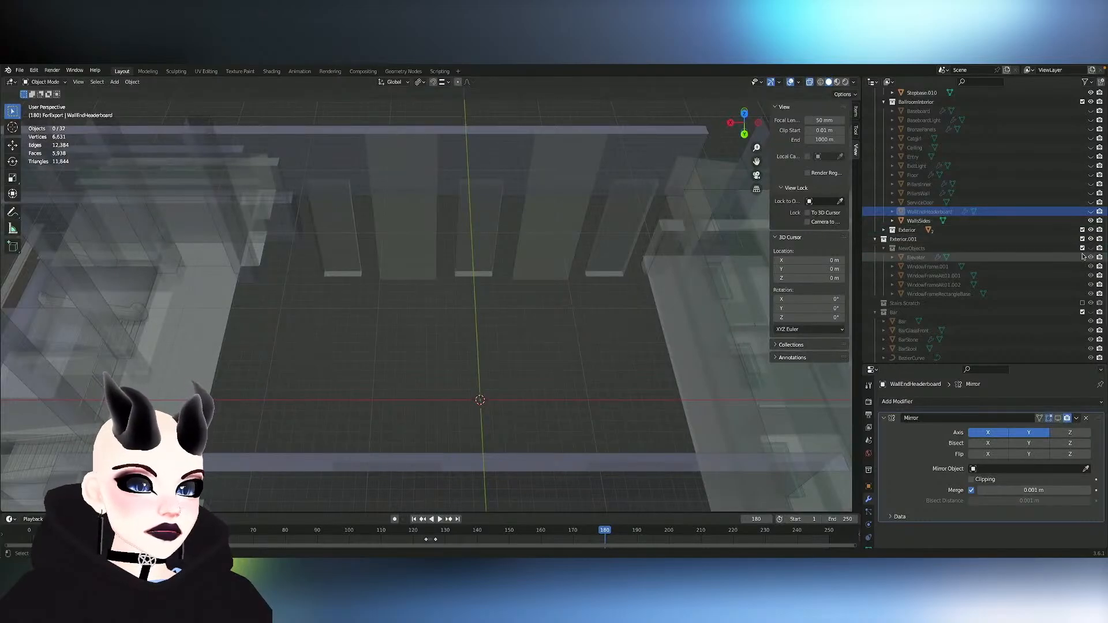
scroll(1032, 185, up, 3)
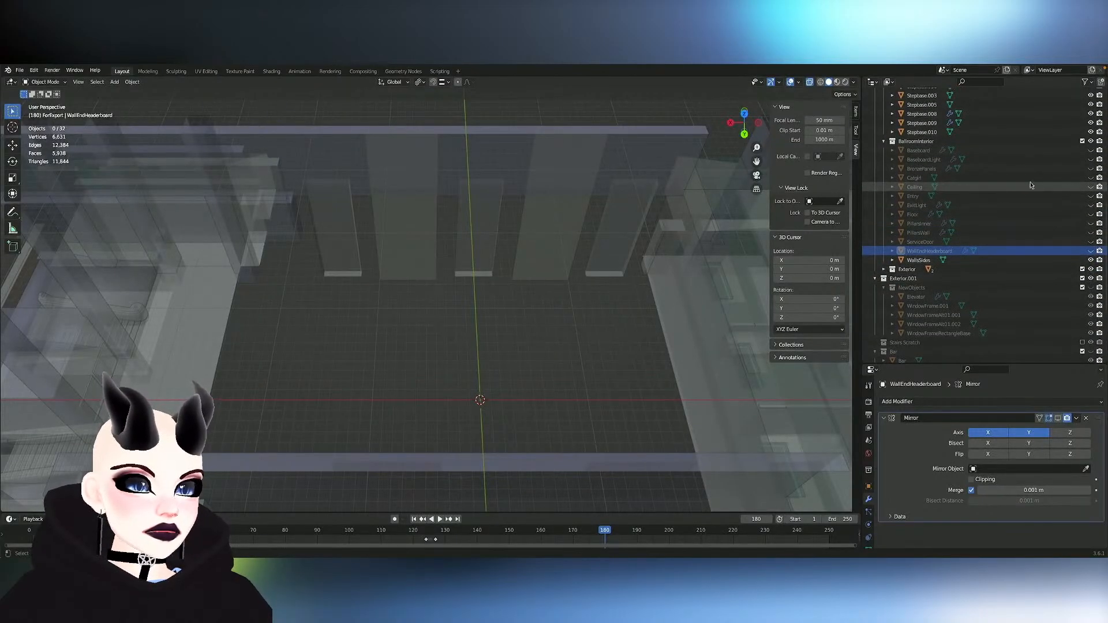
click(1090, 196)
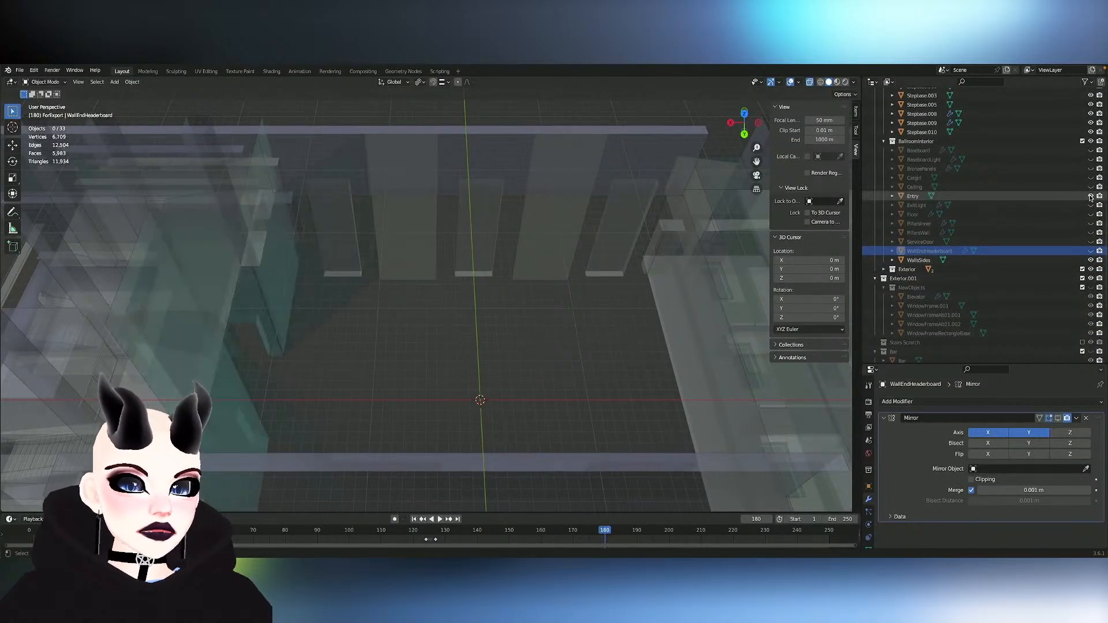
middle_drag(567, 258, 565, 260)
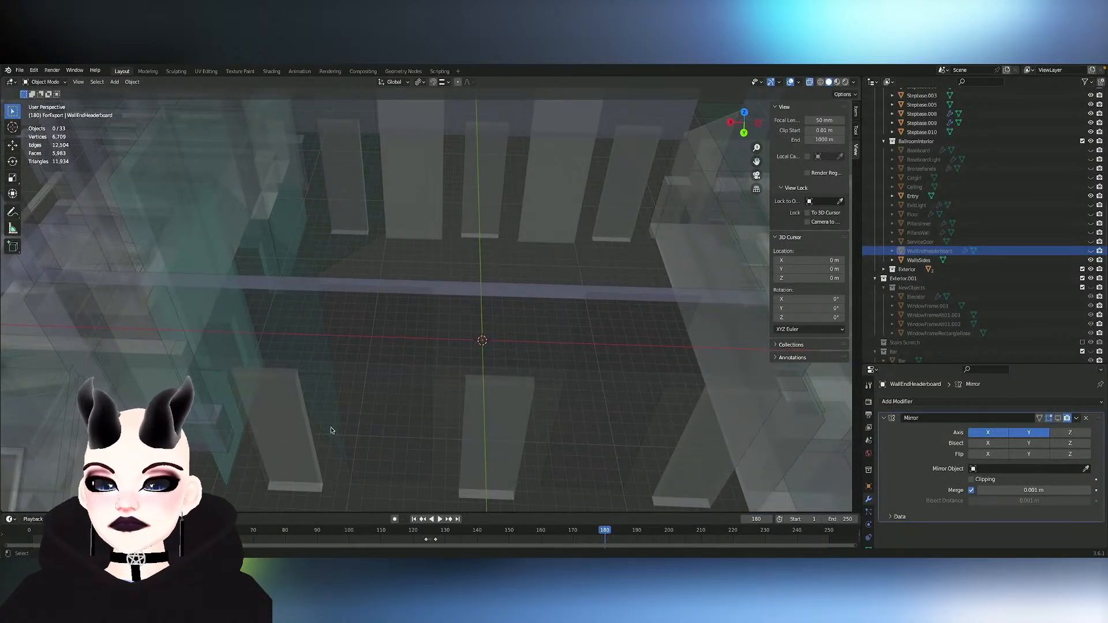
- Select the linked geometry of the two door-shaped boxes nearest the Entry, one on each wall of the WallsSides mesh
click(304, 441)
key(Tab)
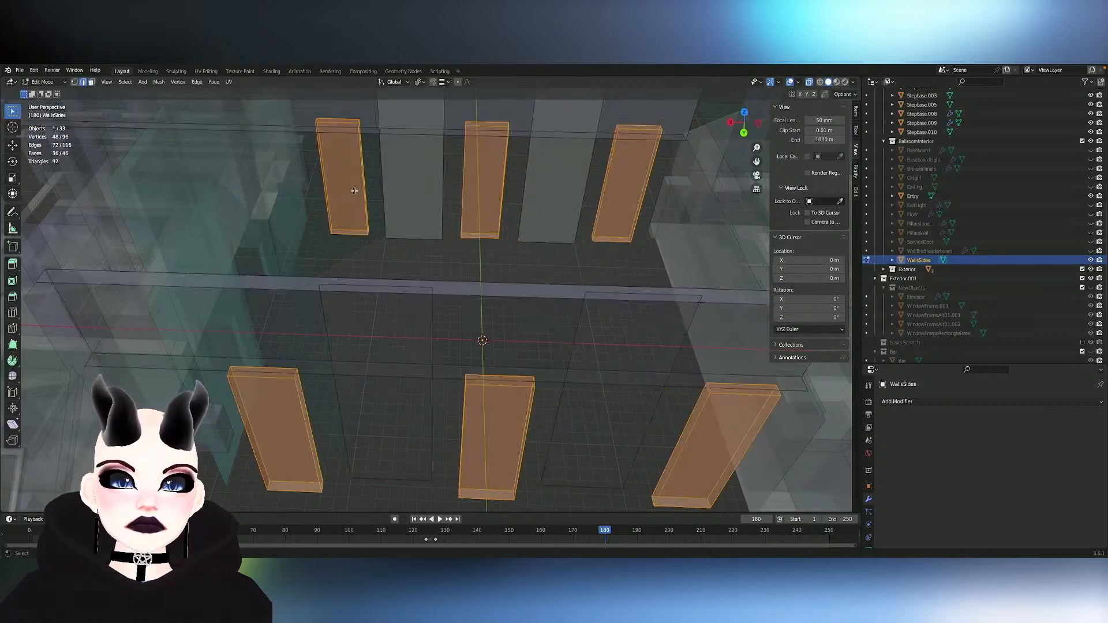
click(358, 191)
key(l)
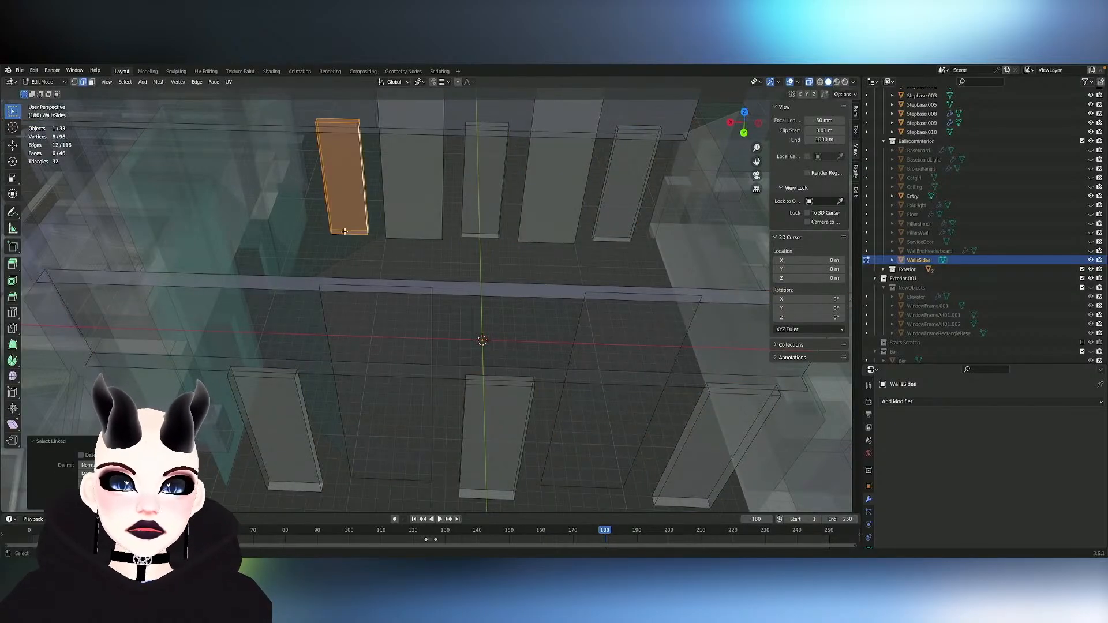
middle_drag(303, 432, 316, 423)
key(l)
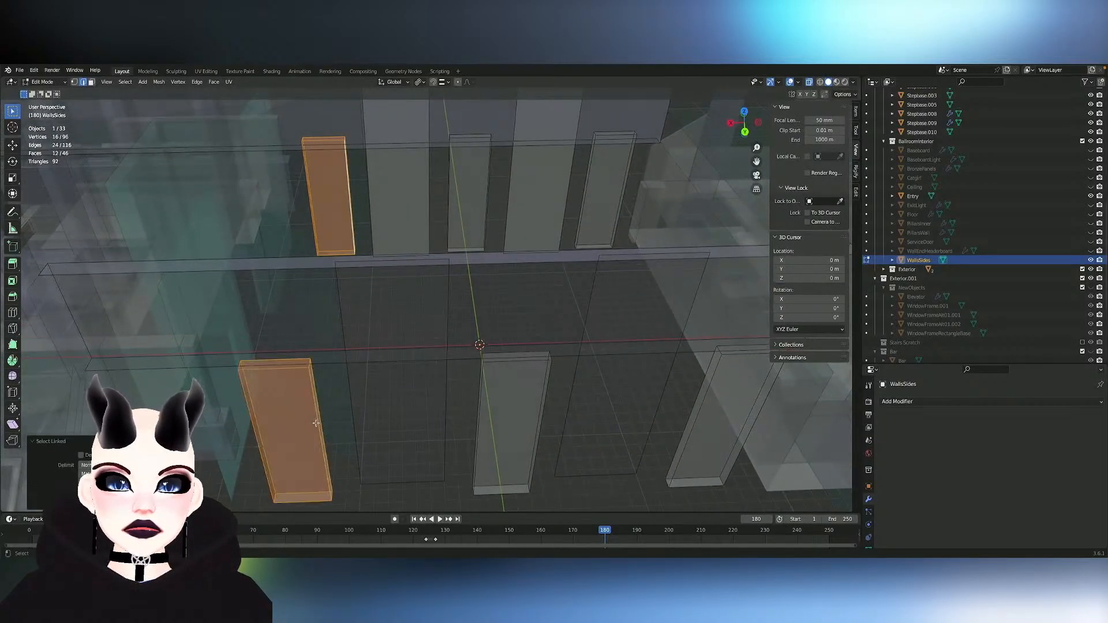
key(x)
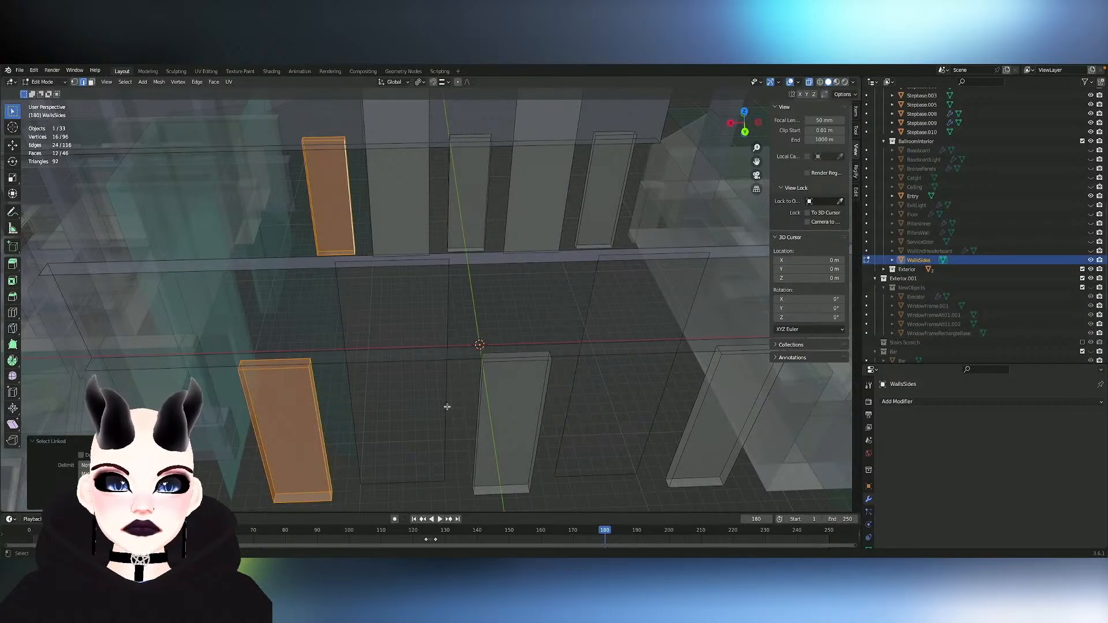
scroll(448, 406, down, 2)
click(448, 406)
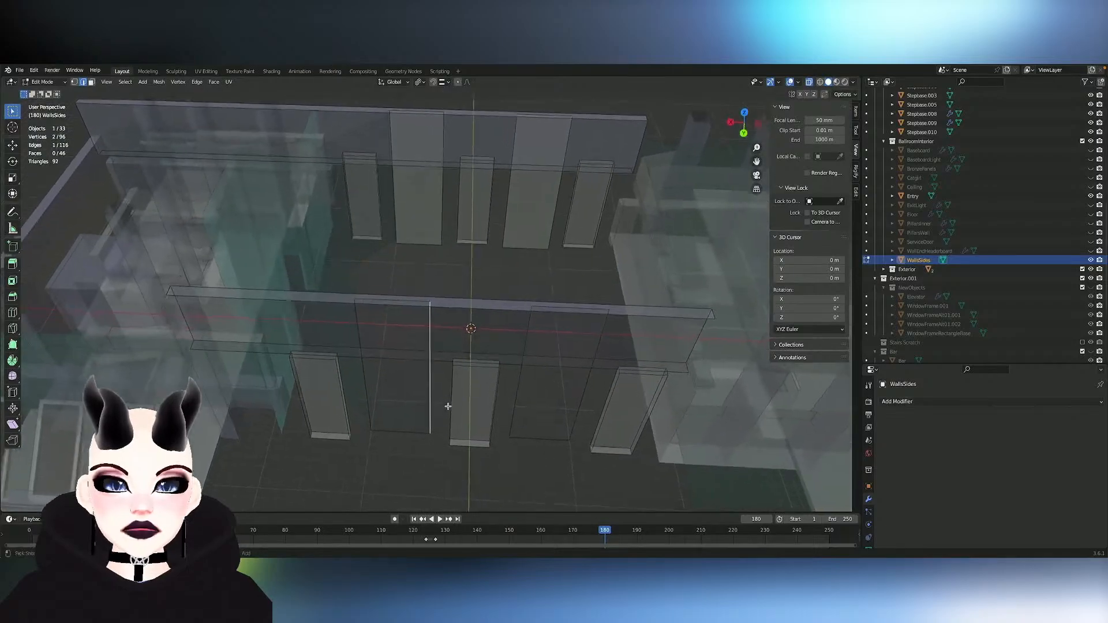
- Move the end edges of one WallsSides upper wall band about 20.4 m along the global X axis
scroll(448, 407, up, 2)
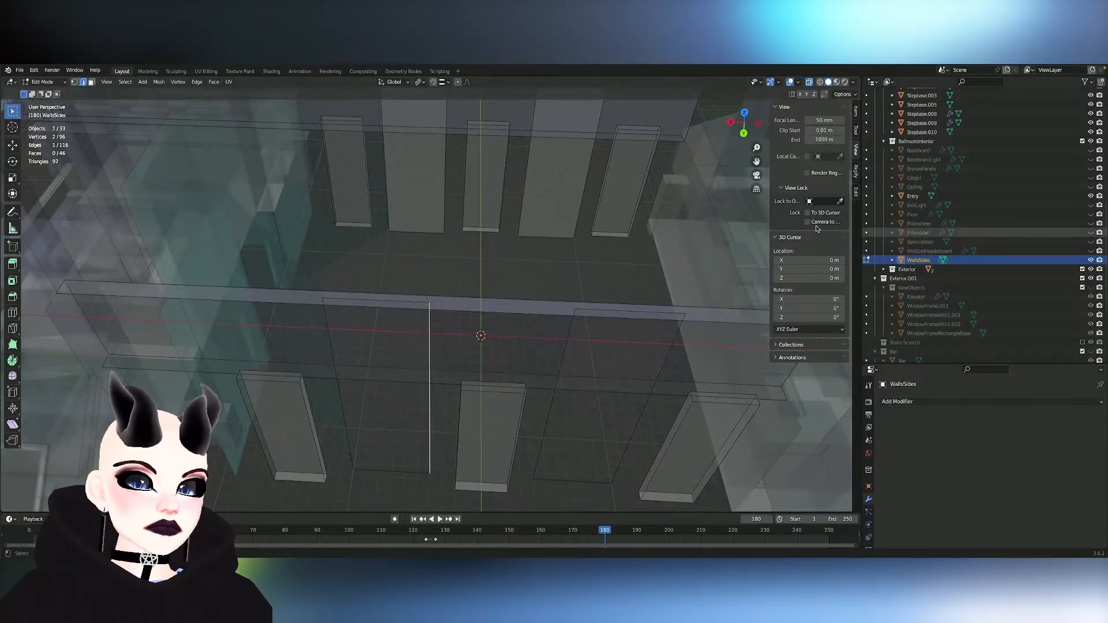
middle_drag(726, 215, 648, 219)
scroll(648, 220, down, 5)
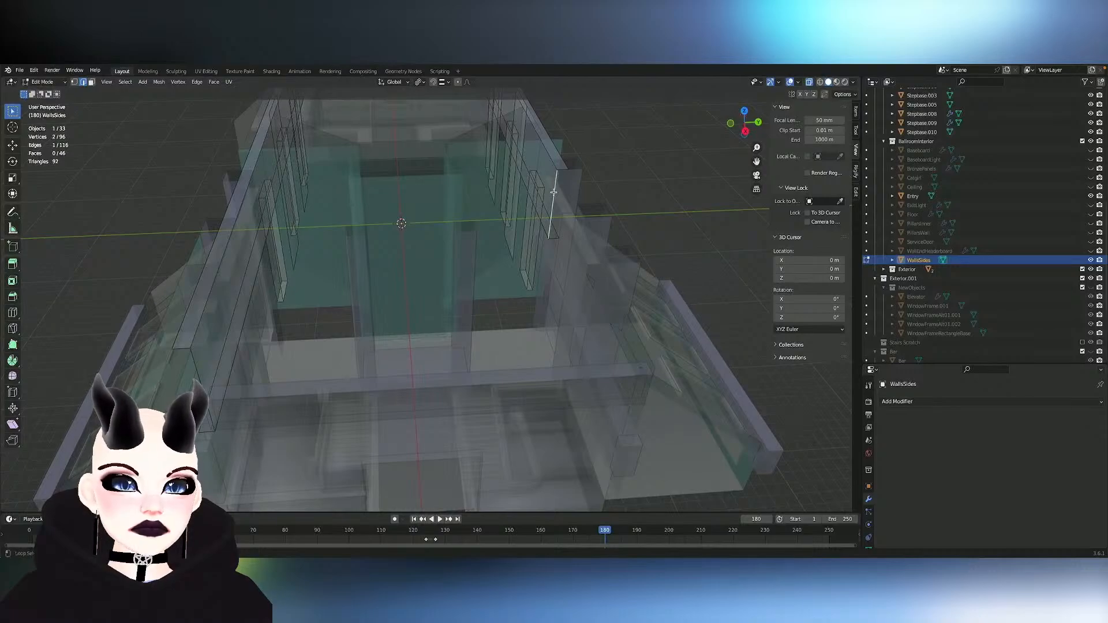
middle_drag(554, 193, 554, 192)
key(g)
key(x)
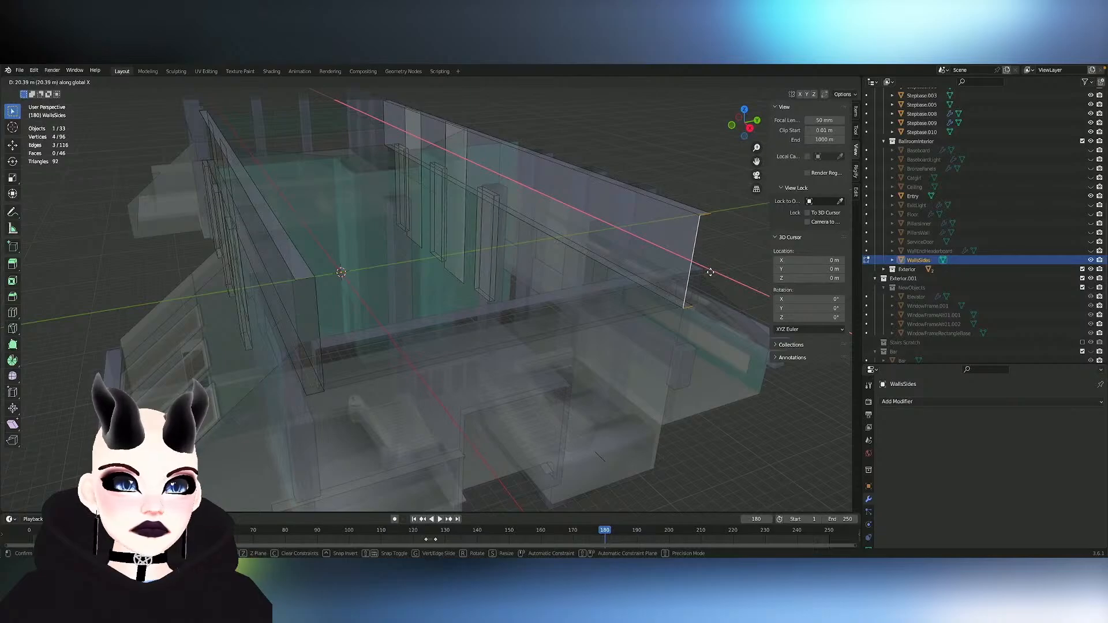
click(710, 272)
middle_drag(710, 272, 711, 268)
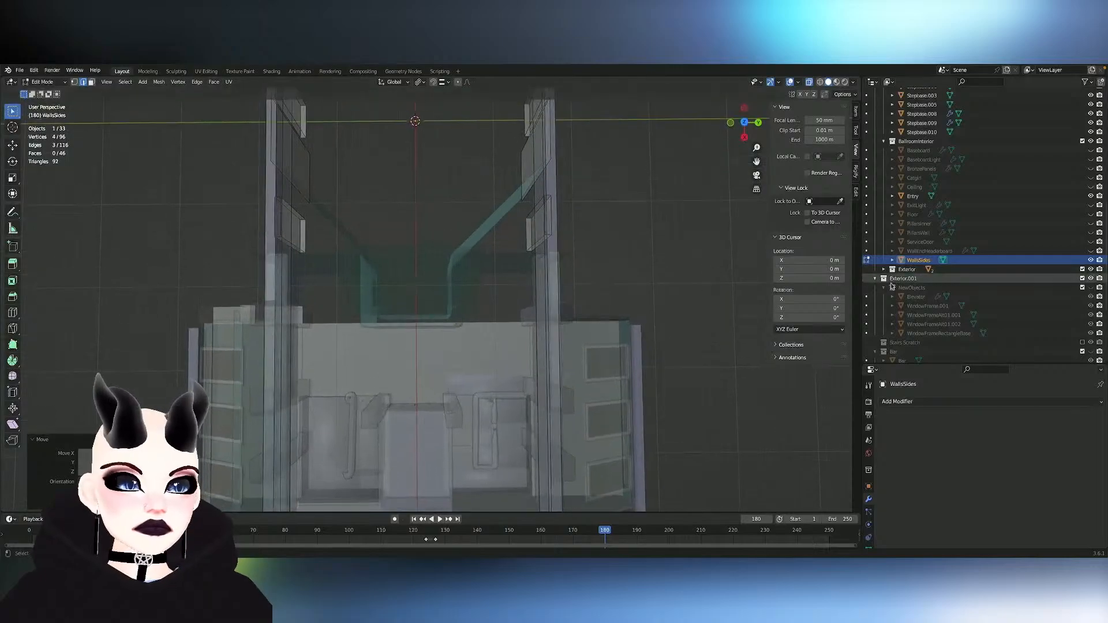
- Show the WallEndHeaderboard in place of the hidden WallsSides object and open its mesh for editing
click(1091, 260)
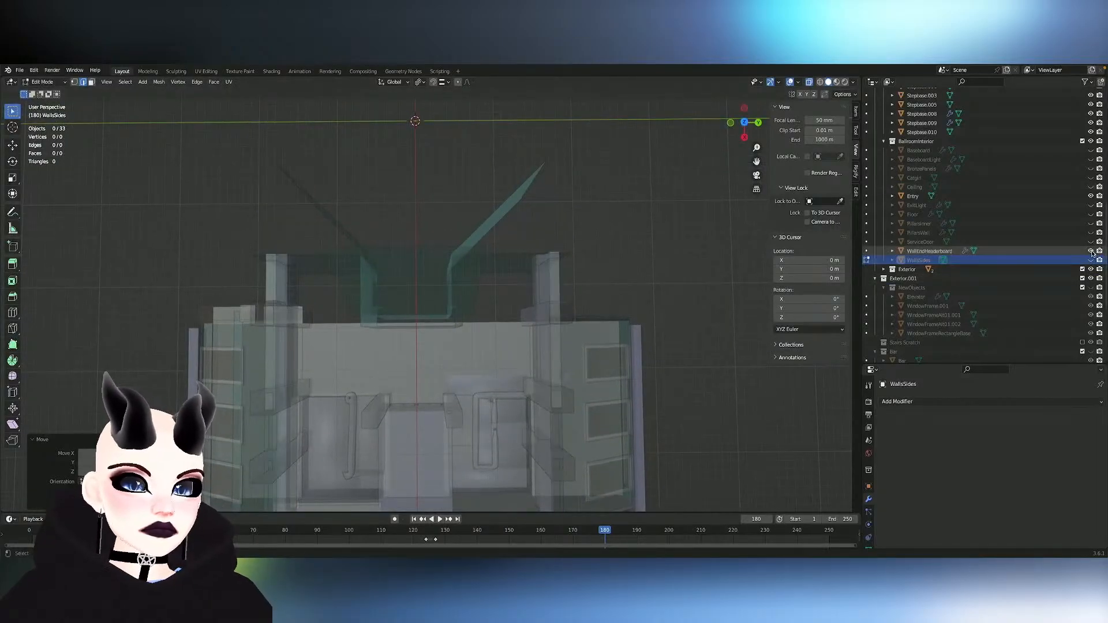
middle_drag(577, 263, 525, 279)
scroll(578, 261, up, 4)
click(925, 251)
scroll(525, 280, up, 3)
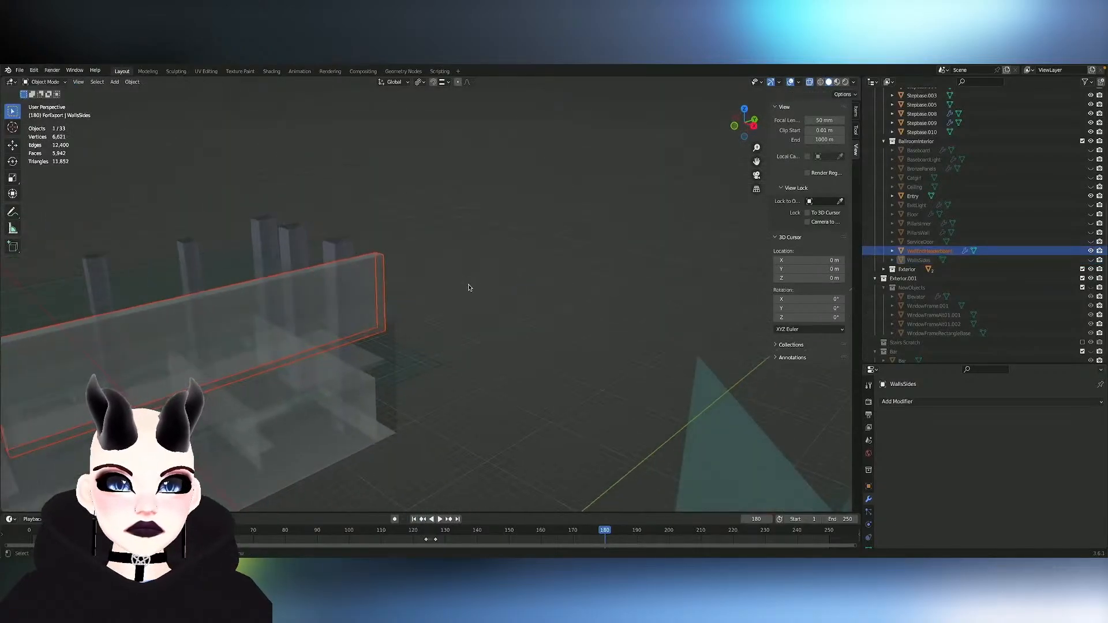
click(381, 294)
key(Tab)
middle_drag(380, 294, 376, 293)
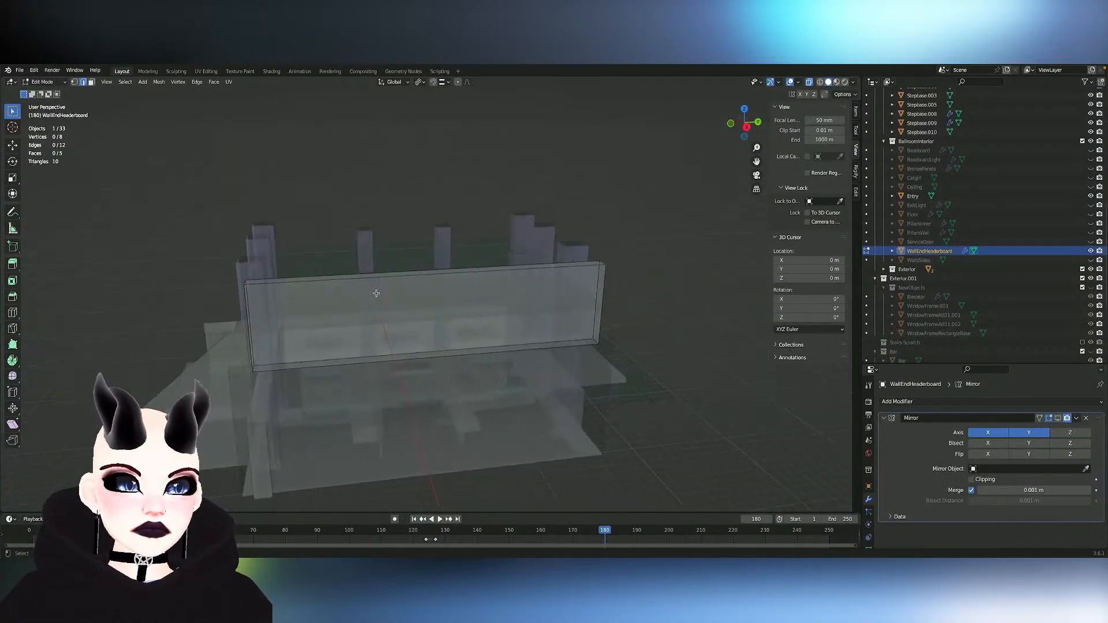
- Unhide the WallsSides object, compare its mesh with the end headerboard, and return to editing the WallEndHeaderboard mesh
click(1091, 260)
middle_drag(522, 273, 522, 273)
key(Tab)
click(514, 262)
key(Tab)
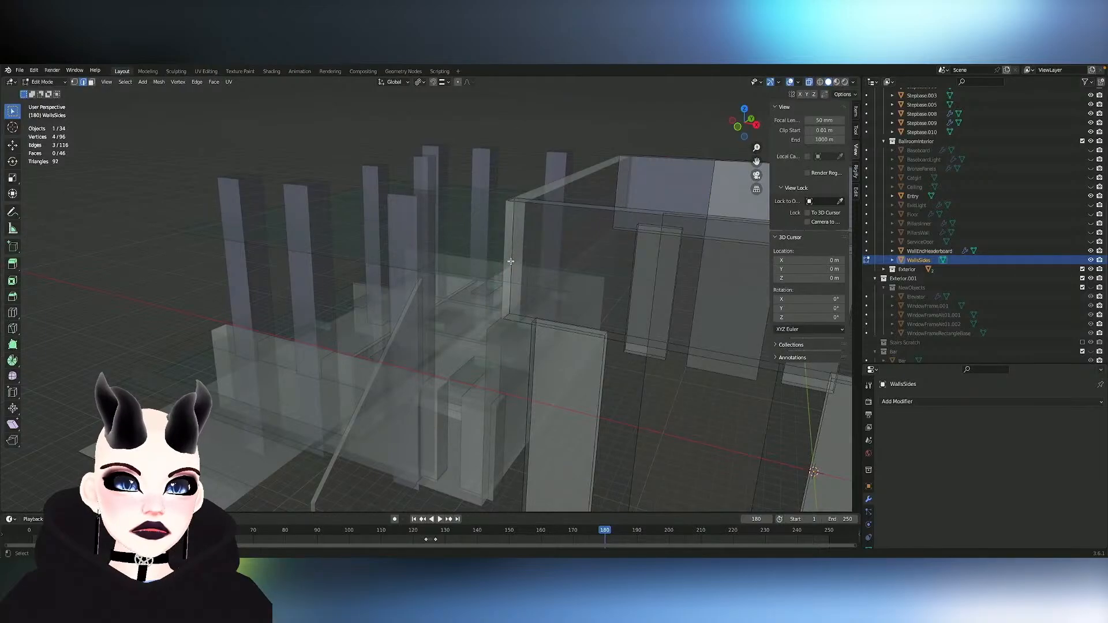
key(Tab)
click(548, 184)
key(Tab)
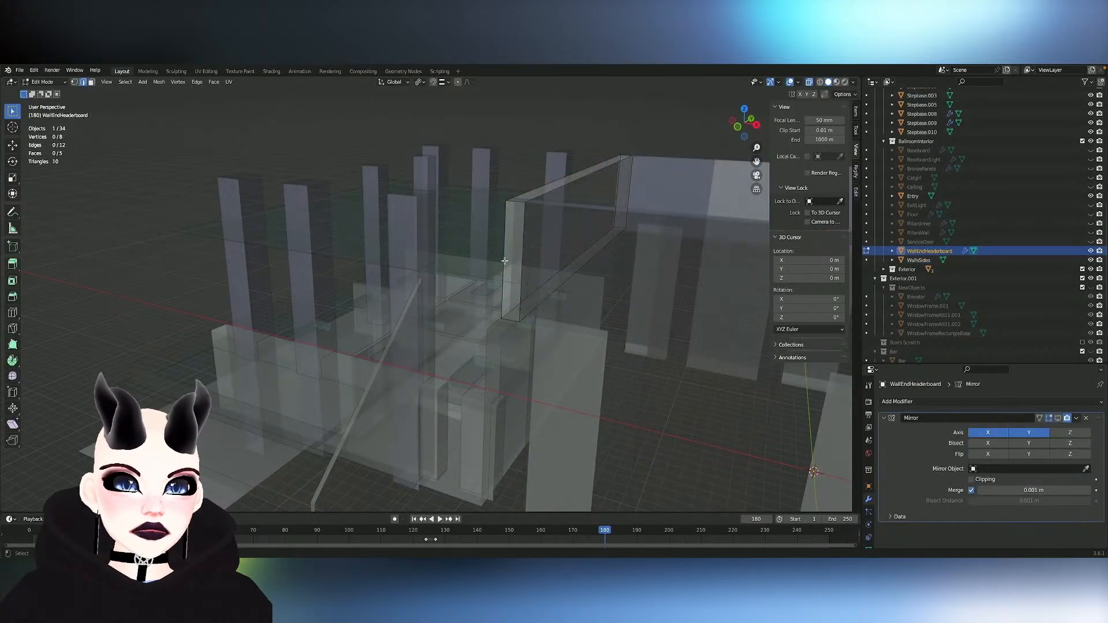
- Delete the two narrow end faces and the top face of the WallEndHeaderboard mesh
click(515, 253)
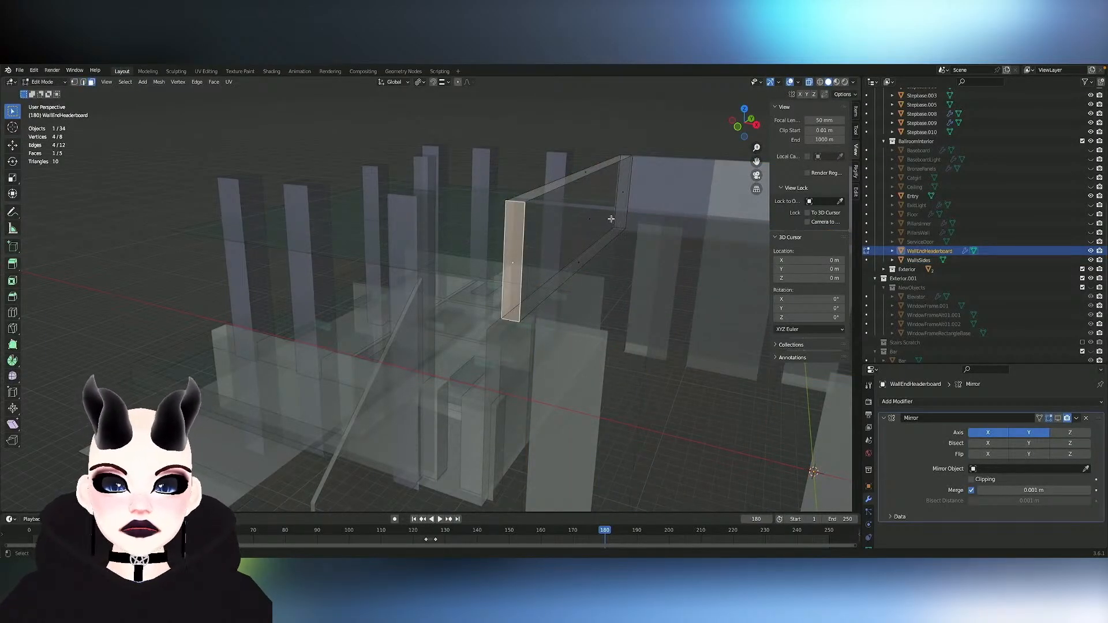
key(x)
click(606, 193)
middle_drag(606, 192, 404, 249)
key(x)
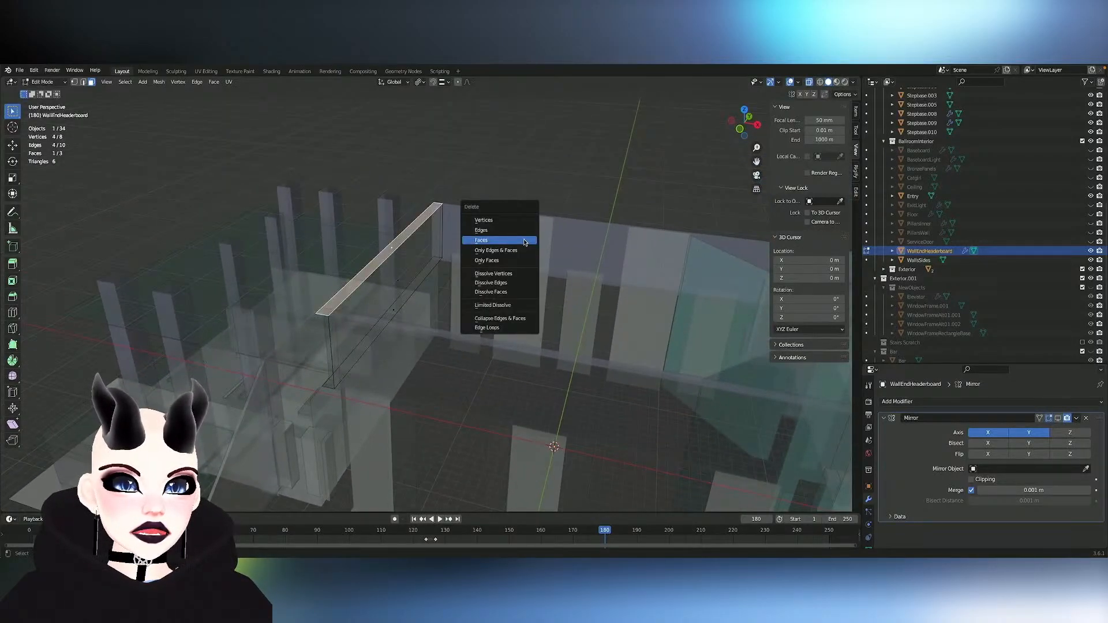
click(525, 242)
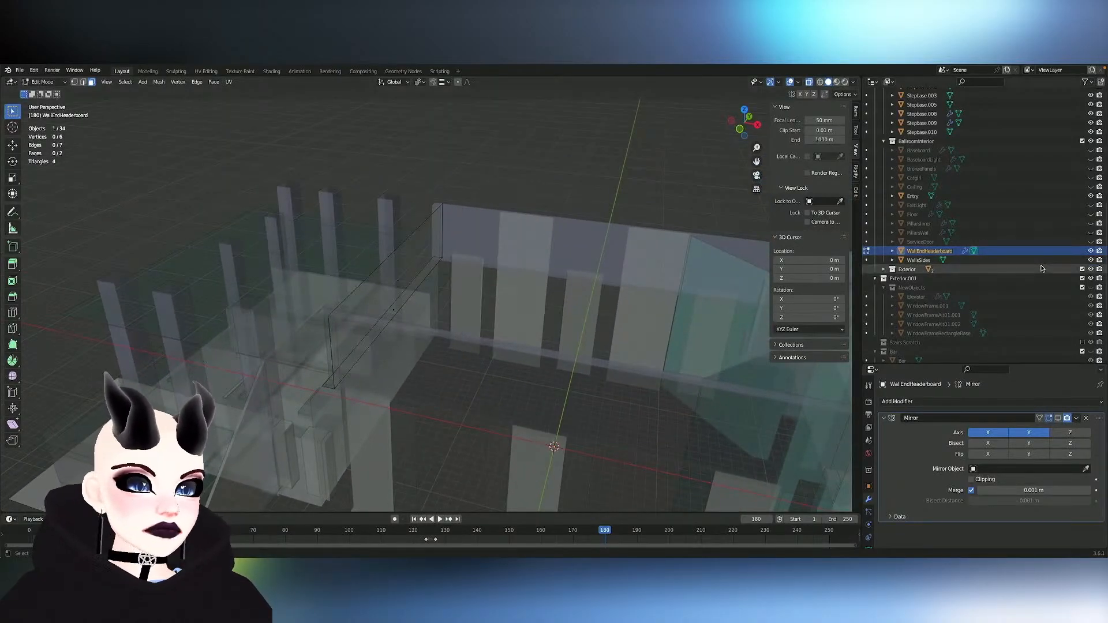
- Unhide the Ceiling and ServiceDoor objects and select the WallsSides object
click(1091, 189)
mouse_move(547, 276)
middle_down()
mouse_move(536, 275)
mouse_move(549, 286)
middle_up()
scroll(549, 286, down, 2)
scroll(549, 286, down, 5)
click(957, 402)
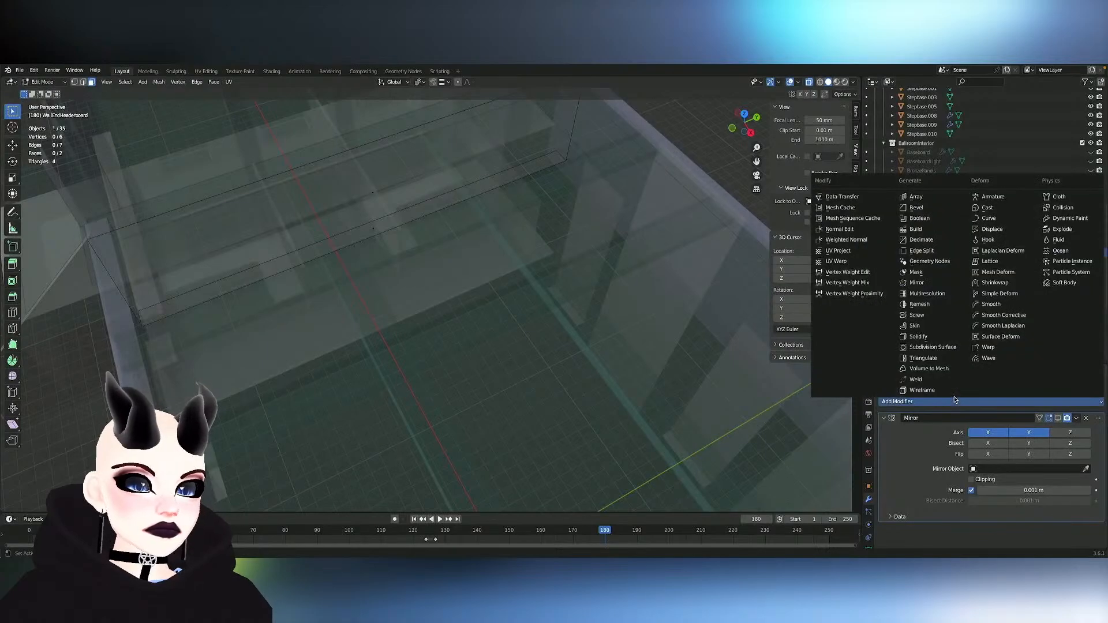
click(911, 261)
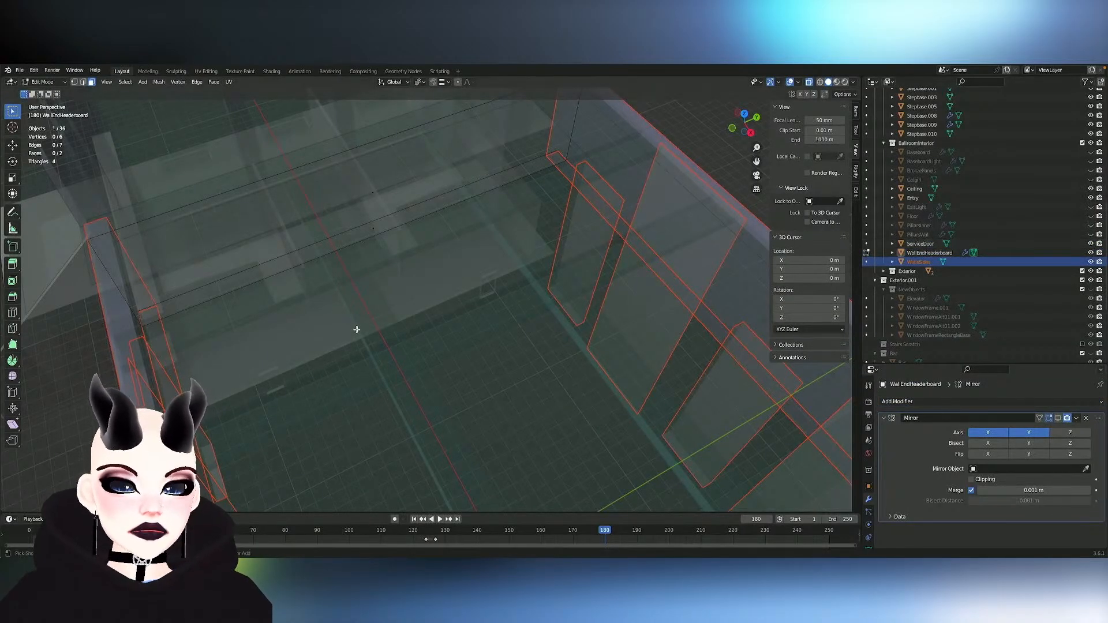
scroll(357, 330, down, 4)
scroll(357, 329, up, 8)
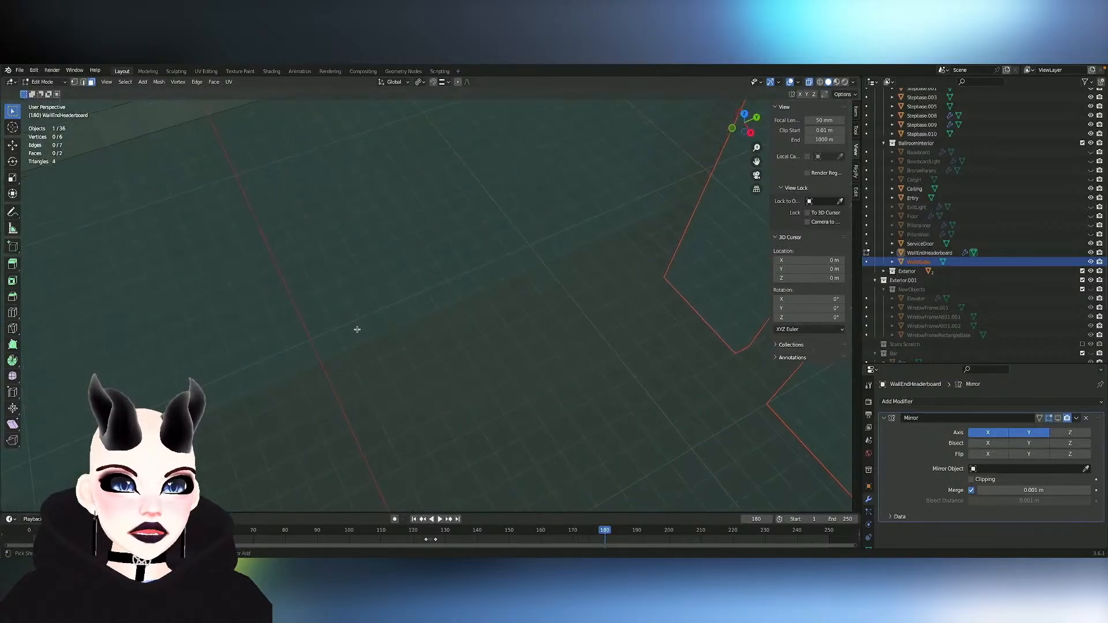
- Unhide the PillarsWall object in the BallroomInterior collection, keeping PillarsInner hidden after briefly viewing it
scroll(356, 330, down, 9)
middle_drag(357, 330, 357, 330)
scroll(357, 329, up, 10)
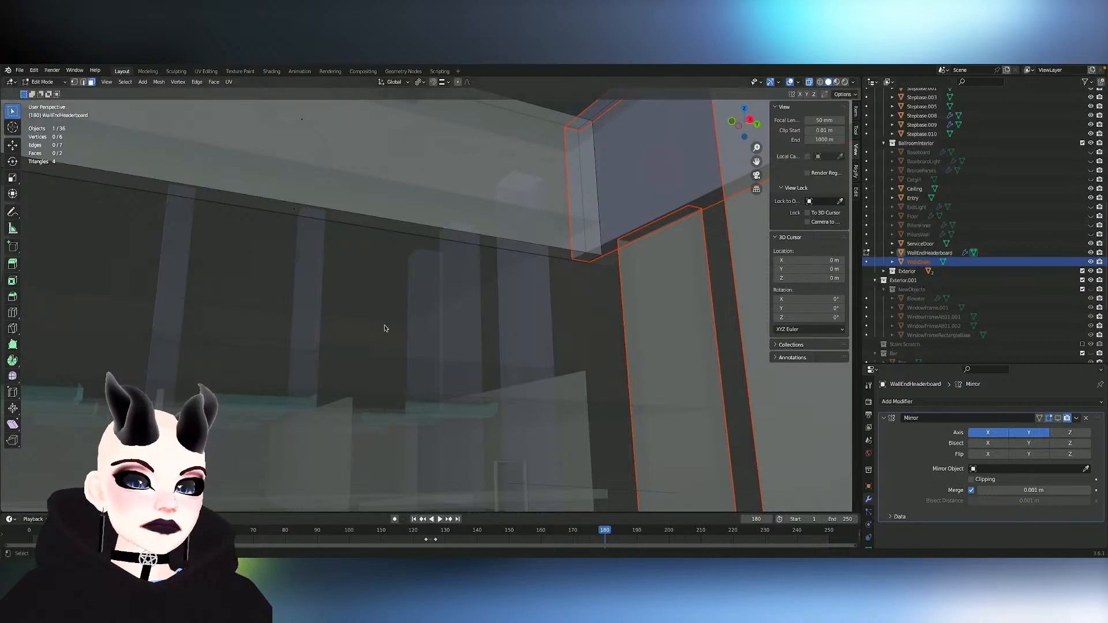
middle_drag(385, 328, 383, 326)
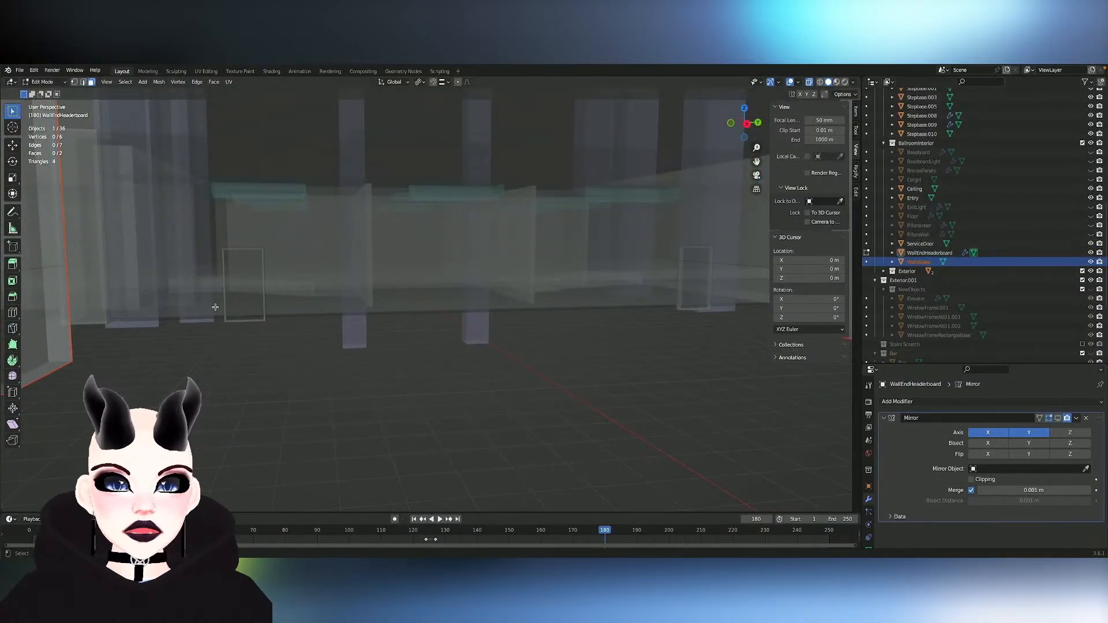
click(927, 235)
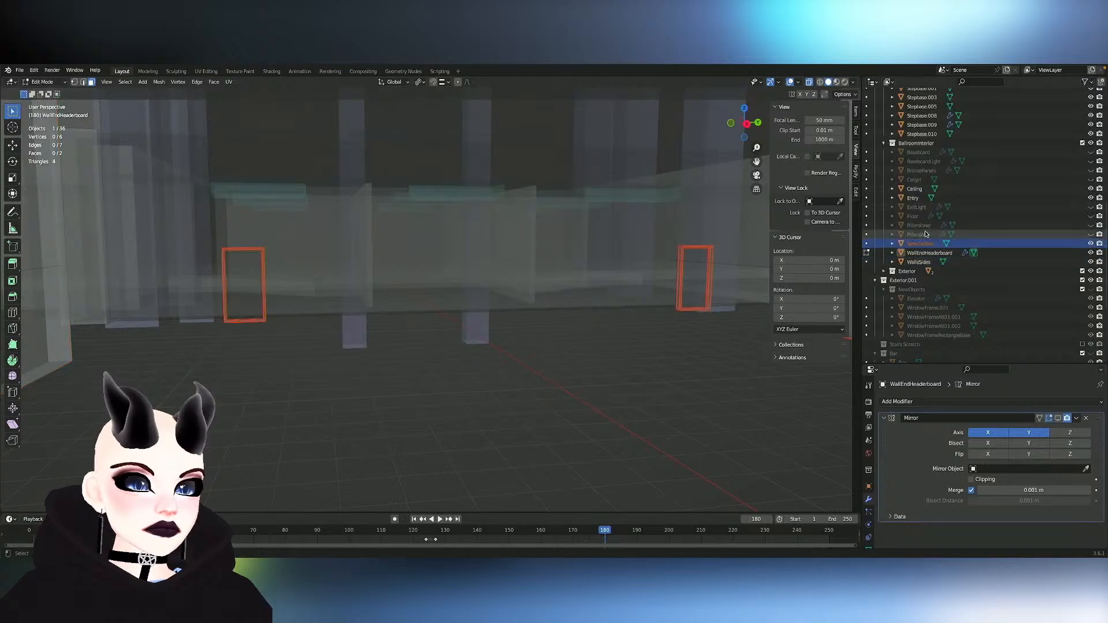
middle_drag(171, 213, 175, 213)
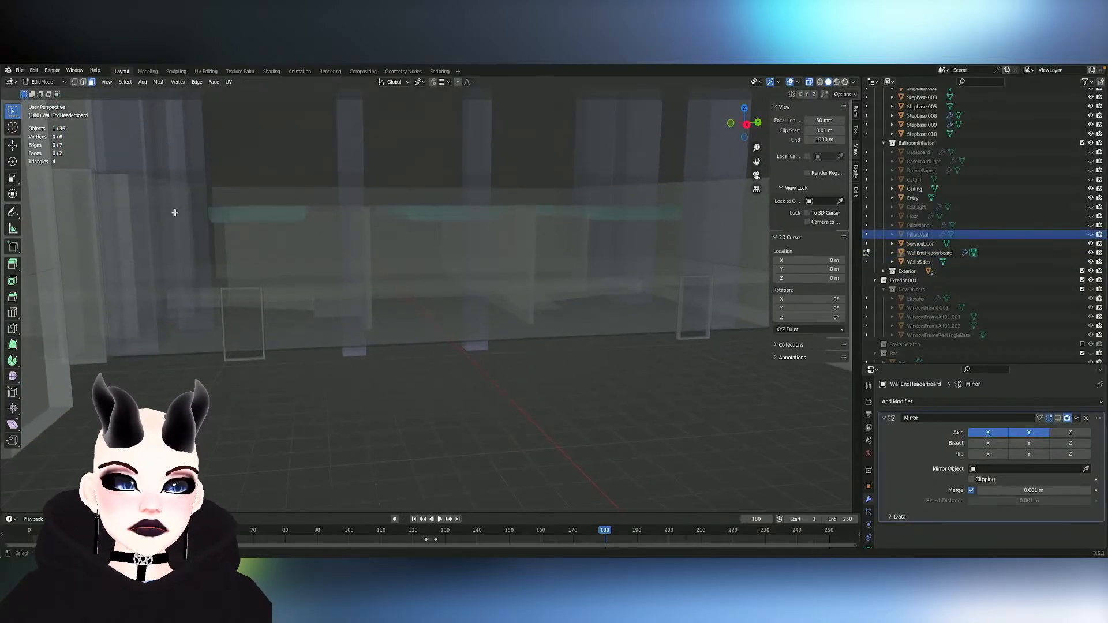
click(1091, 225)
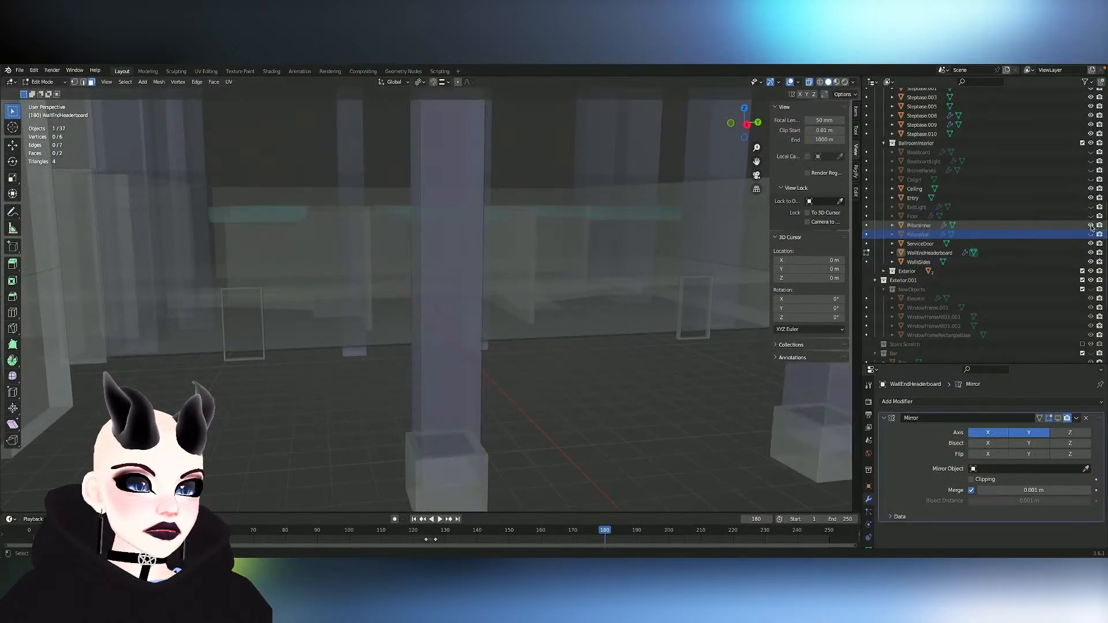
click(1091, 226)
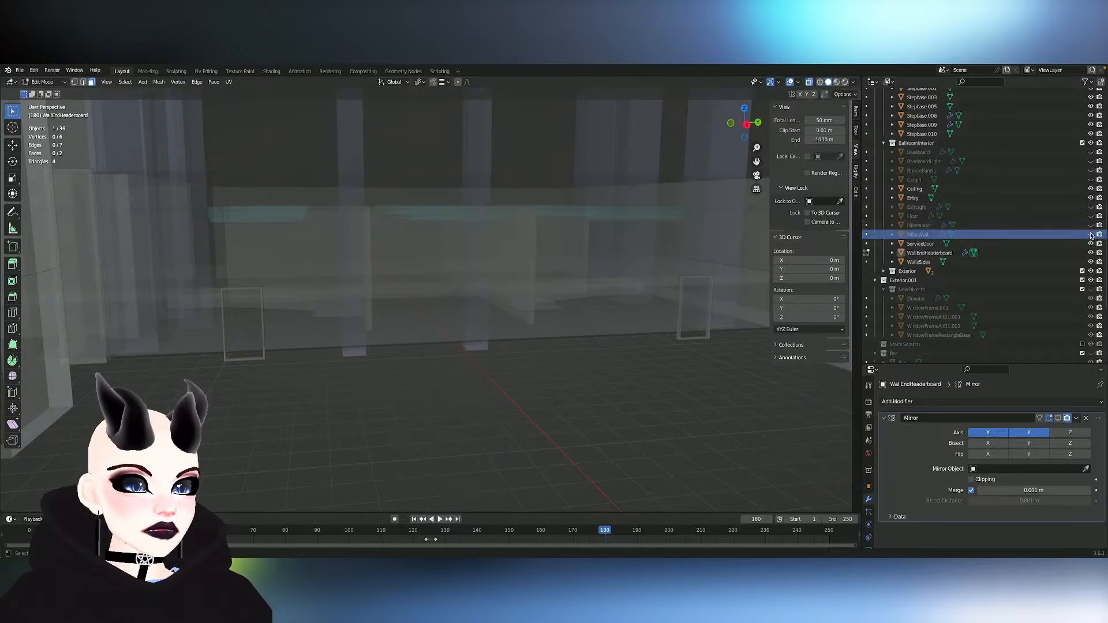
click(1091, 235)
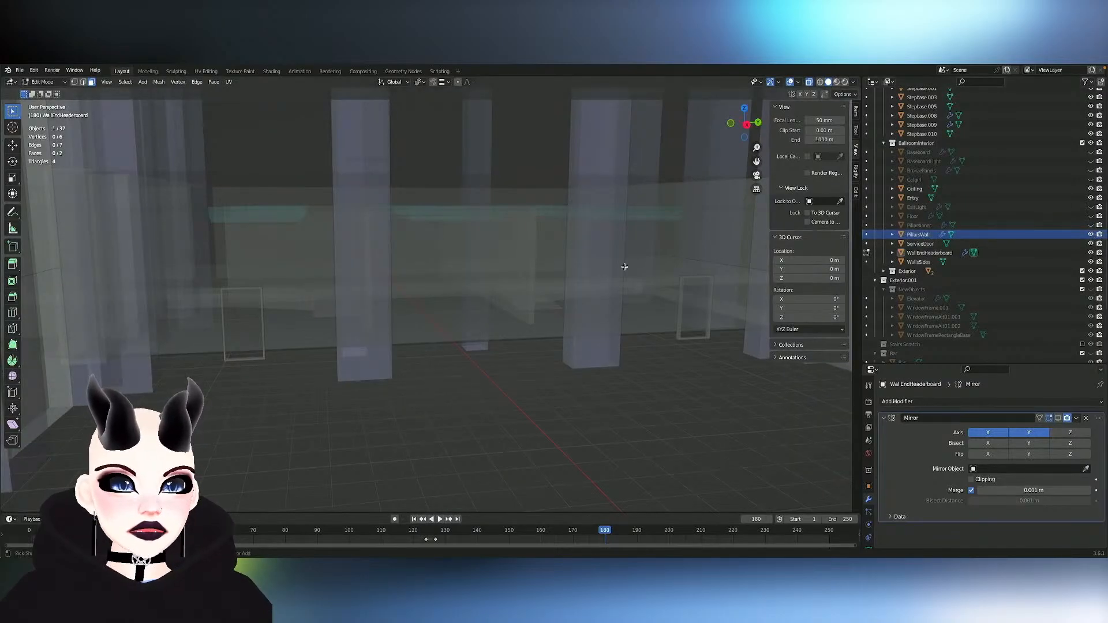
- Leave the WallEndHeaderboard mesh and hide the Entry and Ceiling objects
scroll(626, 267, down, 8)
middle_drag(625, 267, 625, 268)
shift+scroll(625, 267, down, 6)
key(Tab)
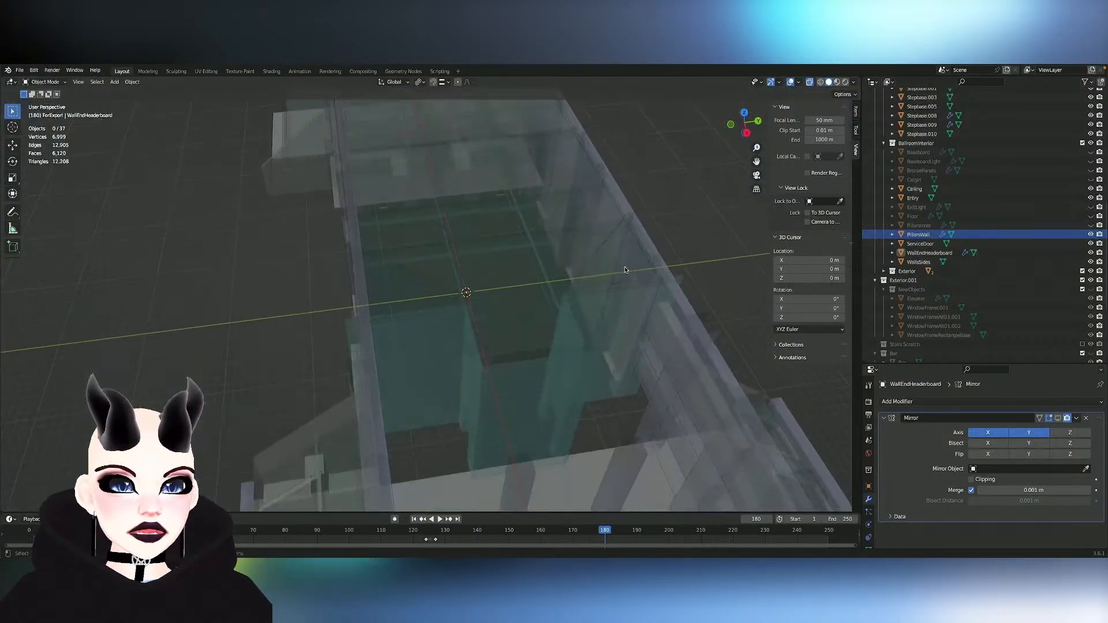
click(573, 362)
key(Tab)
key(Tab)
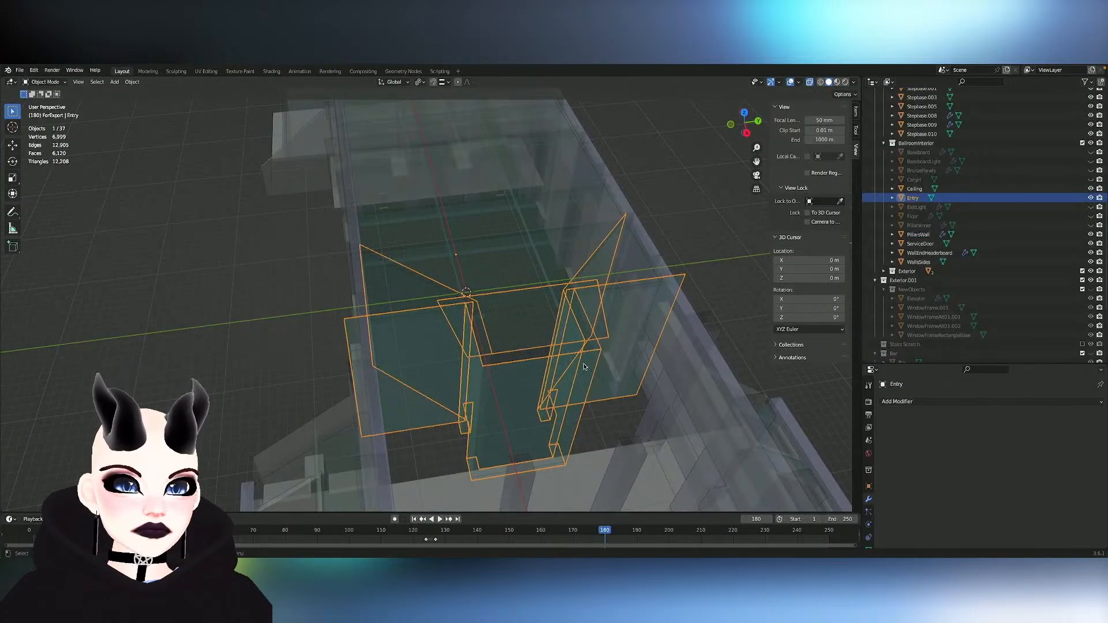
key(h)
click(586, 295)
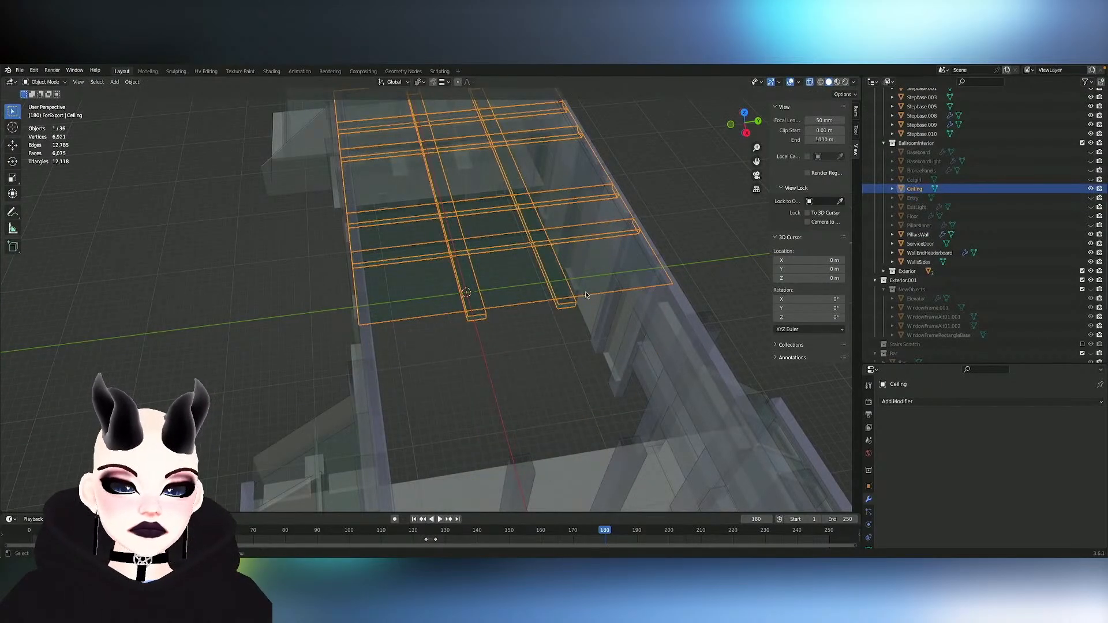
key(h)
scroll(585, 295, up, 1)
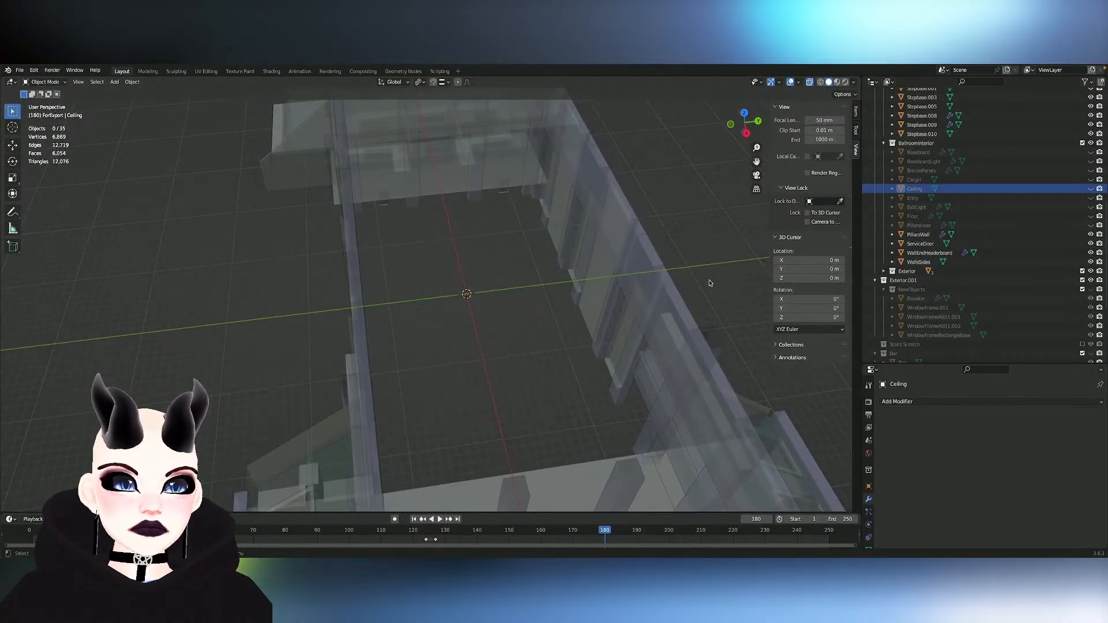
- Hide the WallsSides object, inspect the wall pillars without it, and show it again
click(683, 299)
key(h)
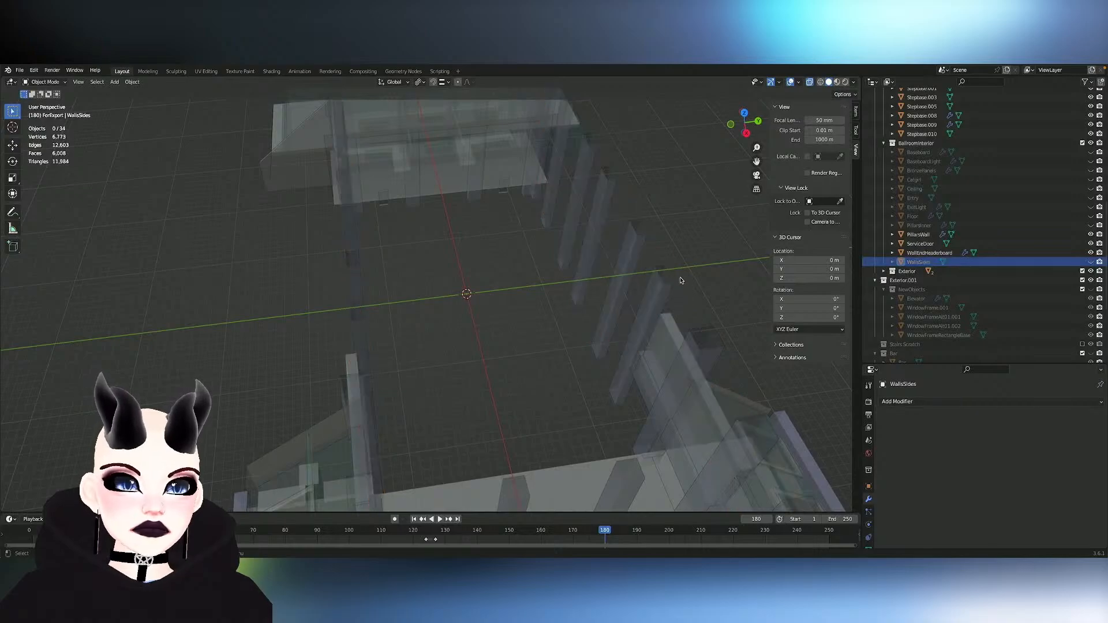
middle_drag(668, 283, 669, 283)
scroll(669, 283, up, 4)
click(1091, 262)
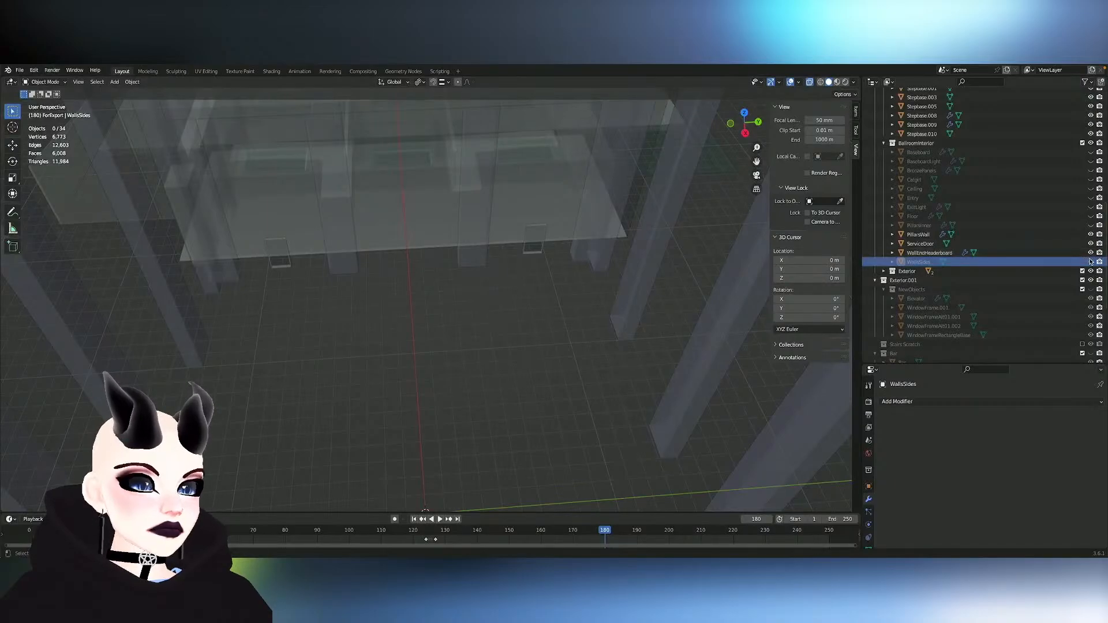
- Unhide the PillarsInner and Floor objects and open the Floor mesh for editing
click(1091, 225)
click(1091, 216)
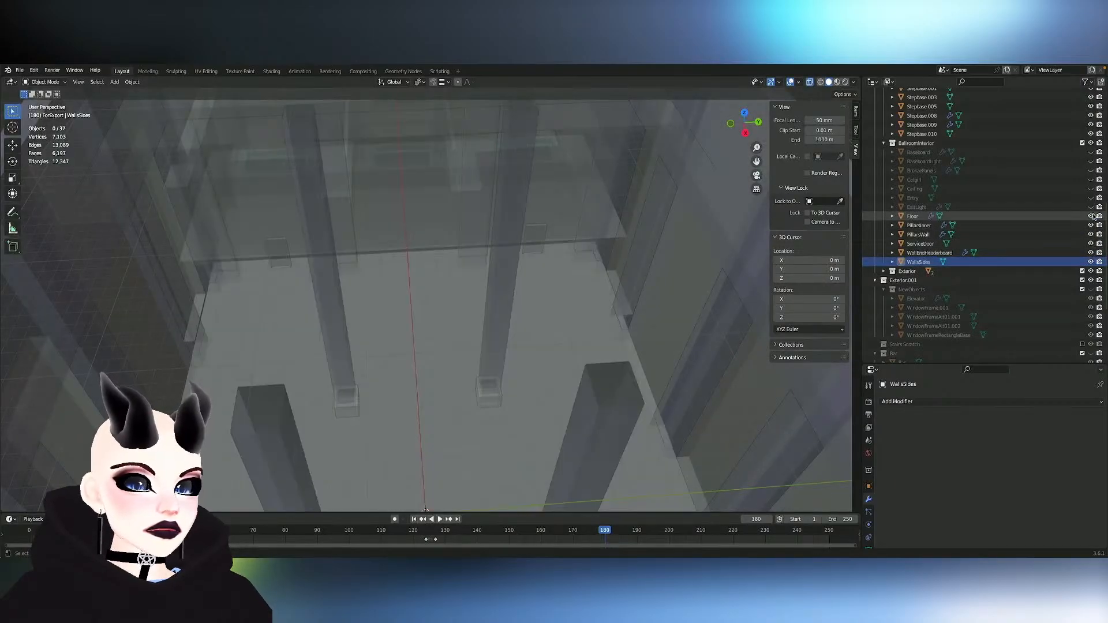
click(913, 216)
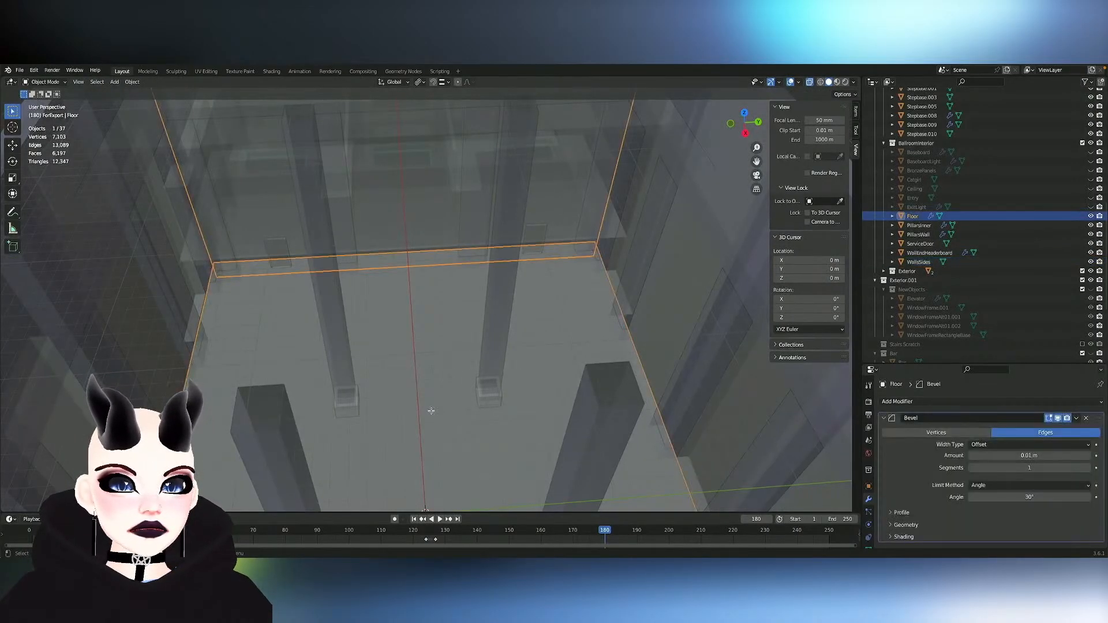
key(KP_Decimal)
key(Tab)
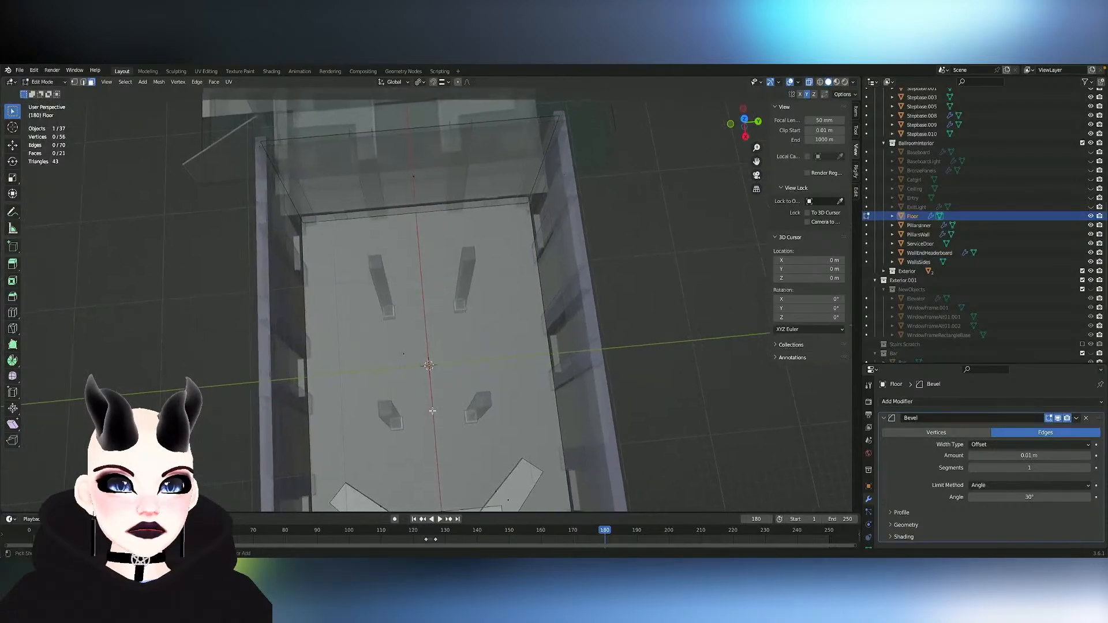
- Try moving the main floor face away from the rest of the Floor mesh
scroll(433, 411, up, 1)
click(401, 359)
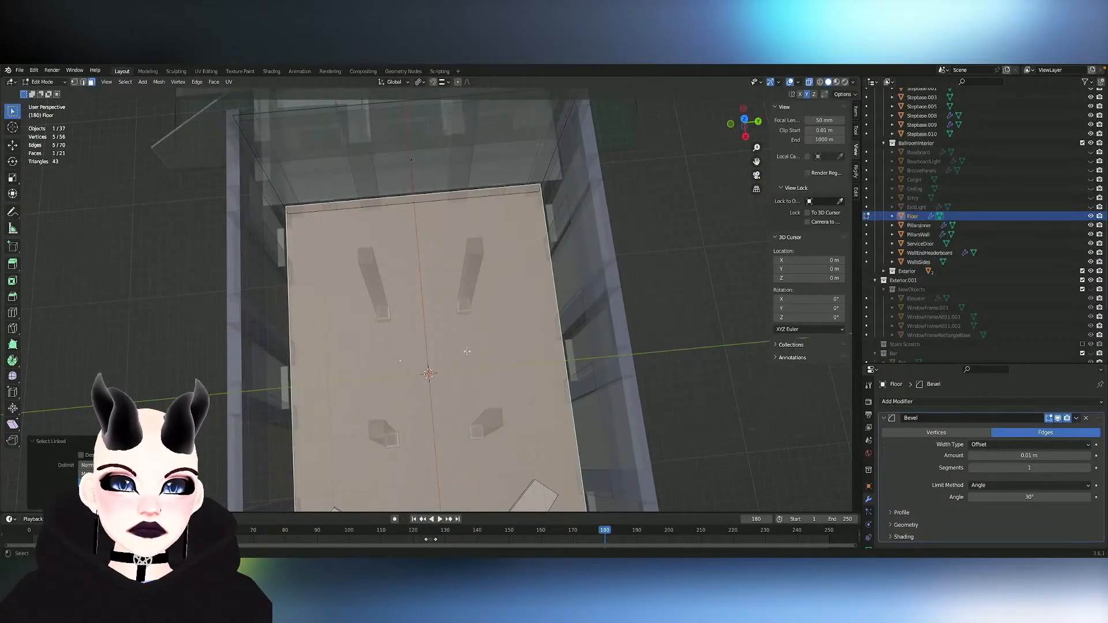
middle_drag(467, 351, 512, 337)
key(g)
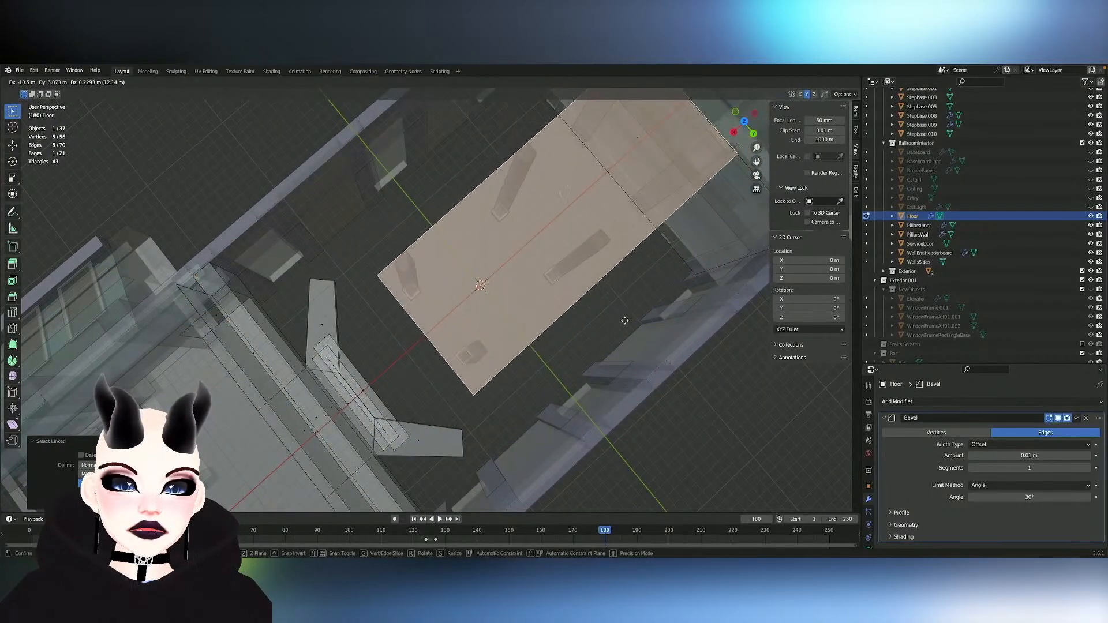
click(583, 329)
middle_drag(583, 330, 592, 321)
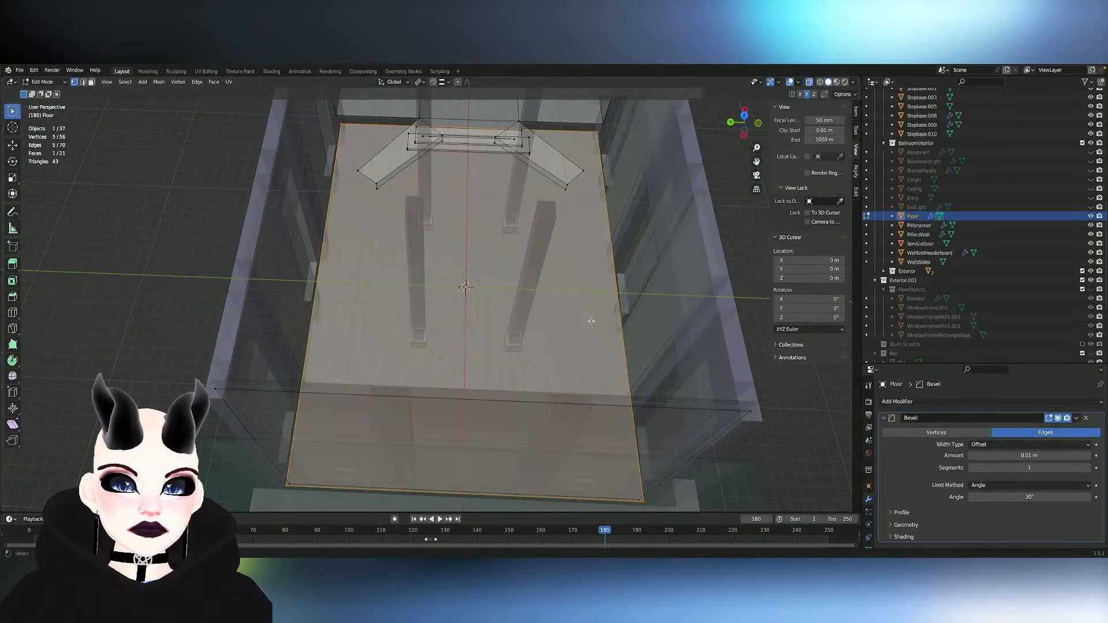
- Dissolve the surplus vertex at the end corner of the main floor face
click(291, 494)
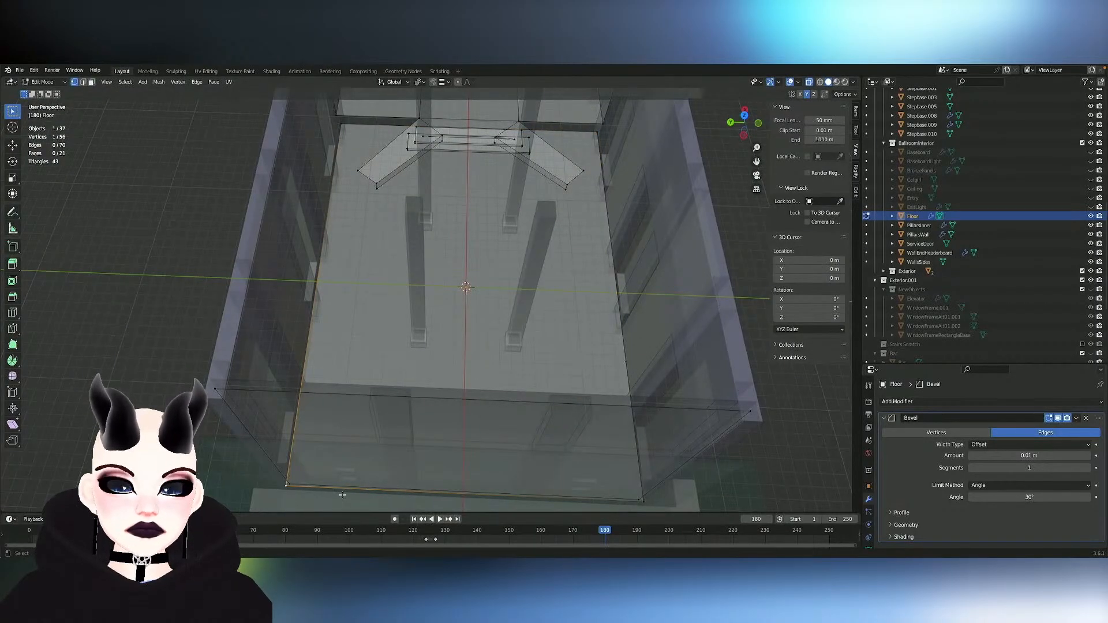
key(h)
key(ctrl+z)
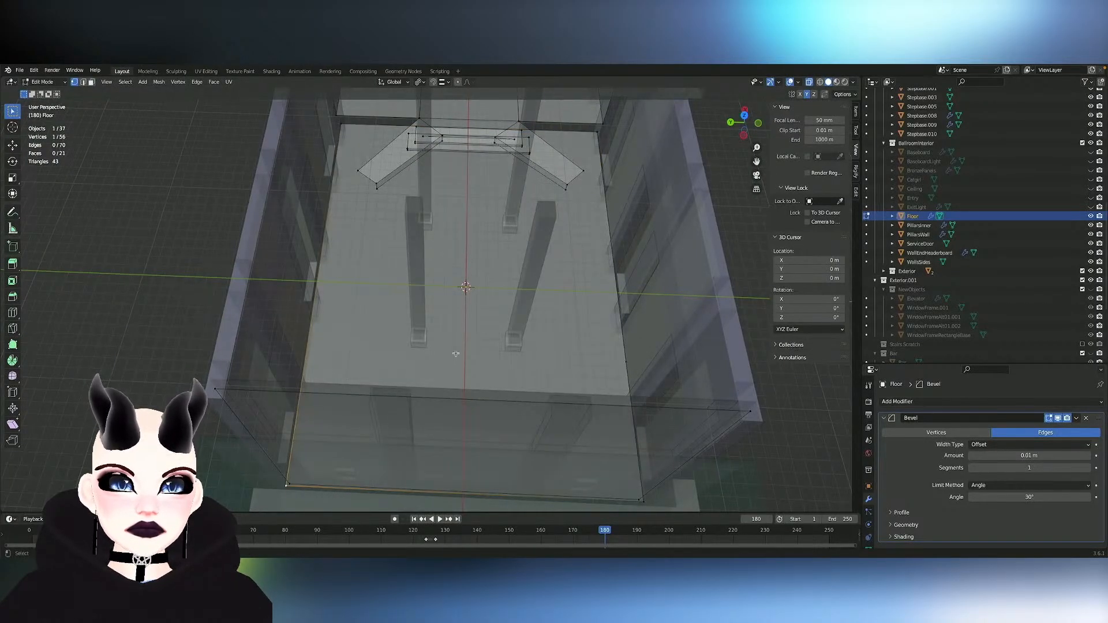
mouse_move(457, 353)
middle_down()
mouse_move(444, 334)
mouse_move(473, 340)
mouse_move(465, 355)
mouse_move(454, 344)
middle_up()
key(g)
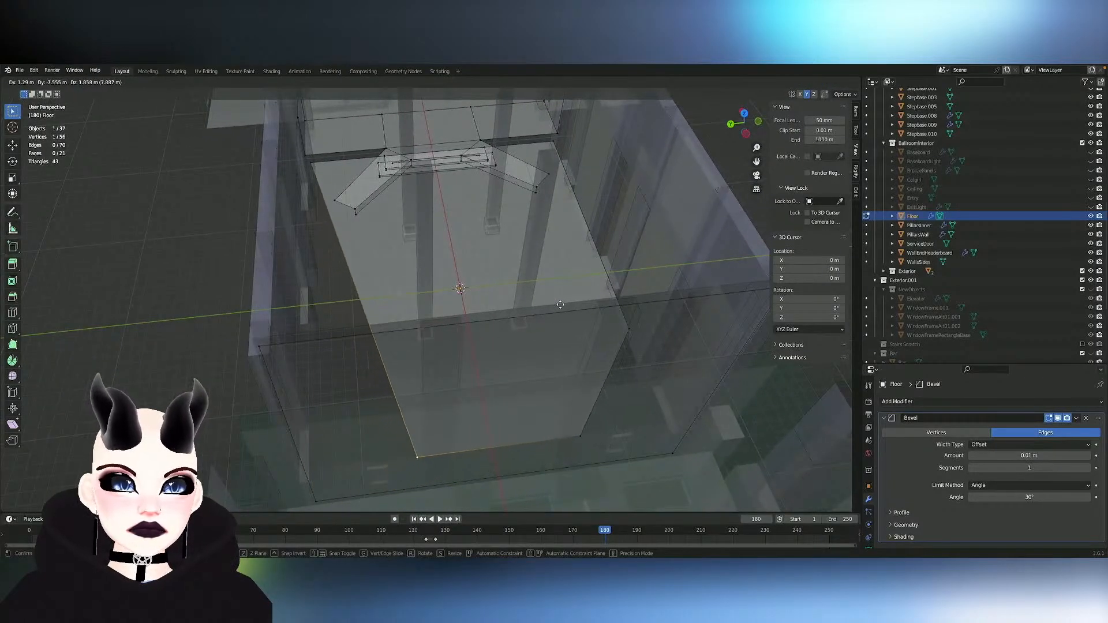
key(Escape)
key(x)
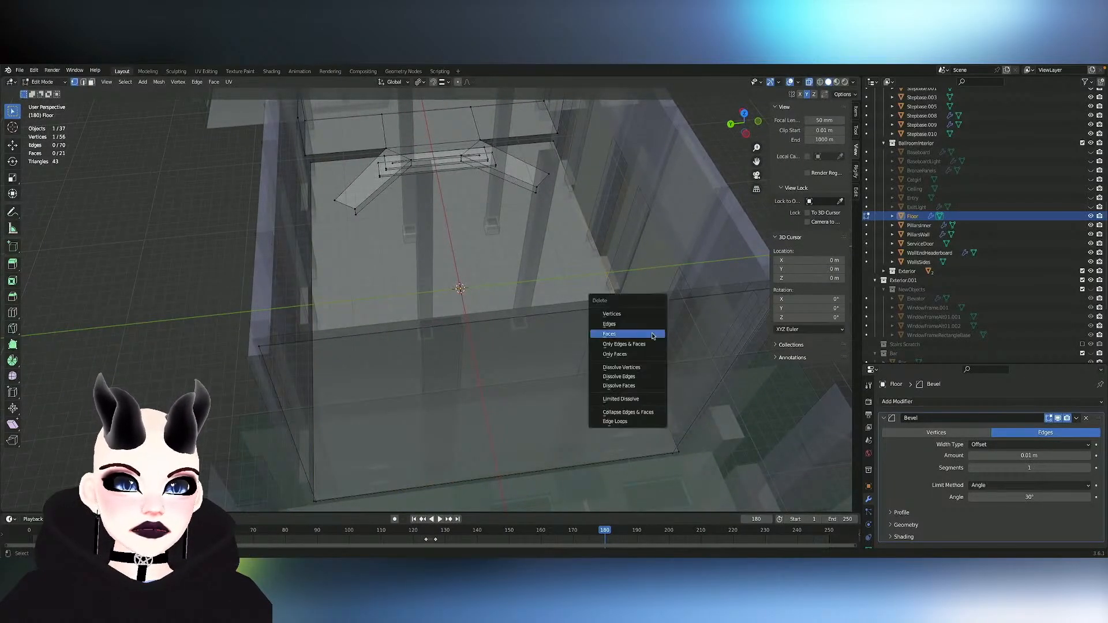
click(638, 368)
middle_drag(601, 271, 580, 245)
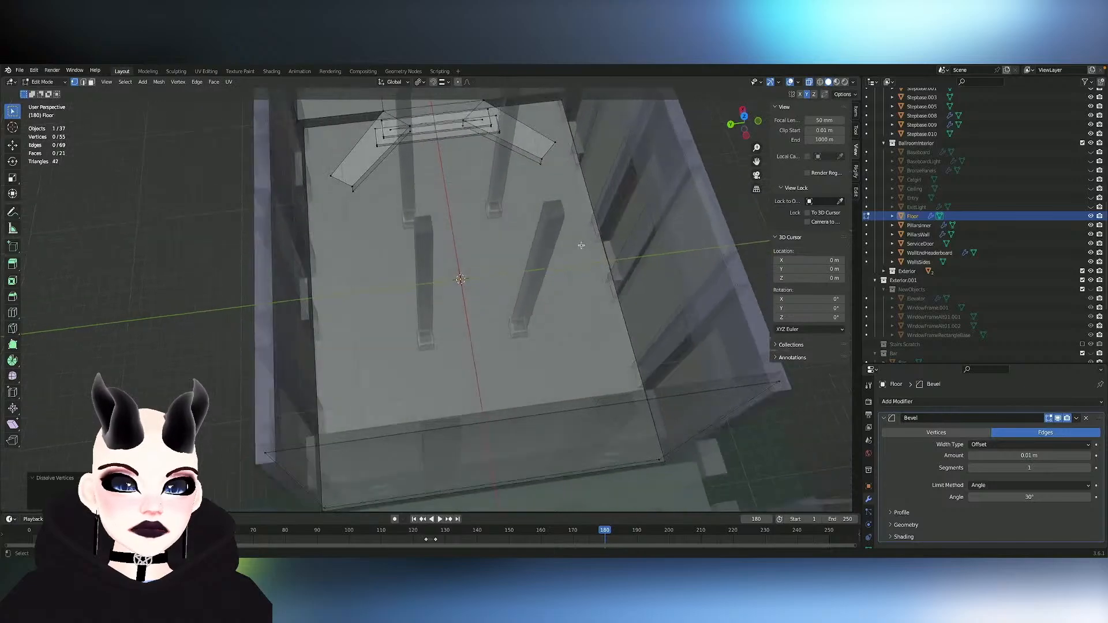
- Select the main face of the Floor mesh in face mode and inspect its outline against the walls
key(Tab)
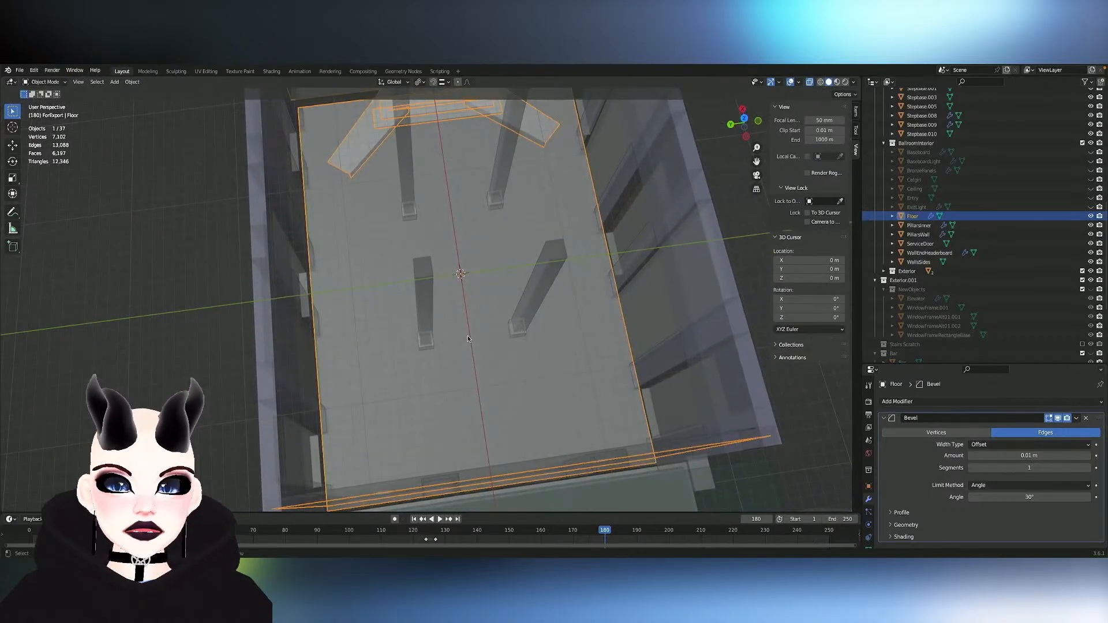
key(Tab)
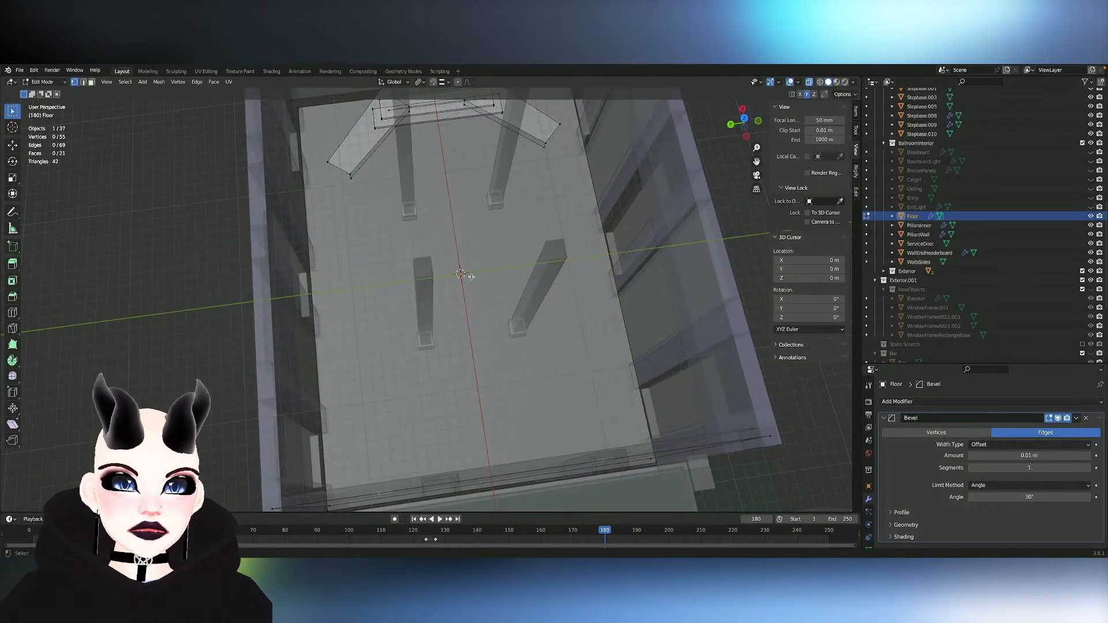
key(Tab)
key(Tab)
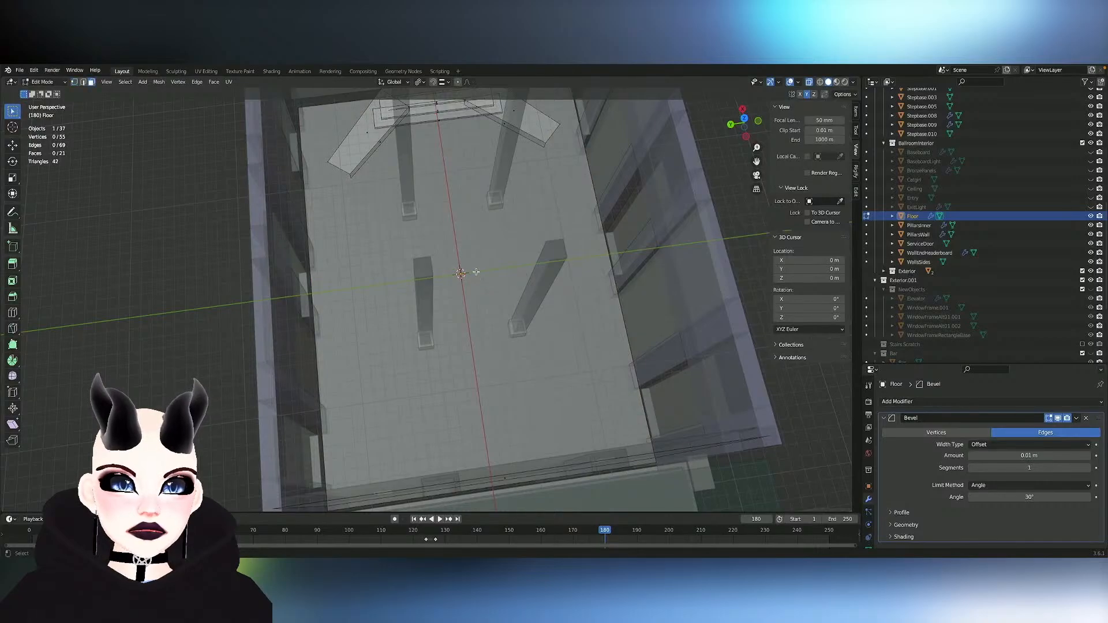
click(476, 272)
middle_drag(477, 272, 489, 260)
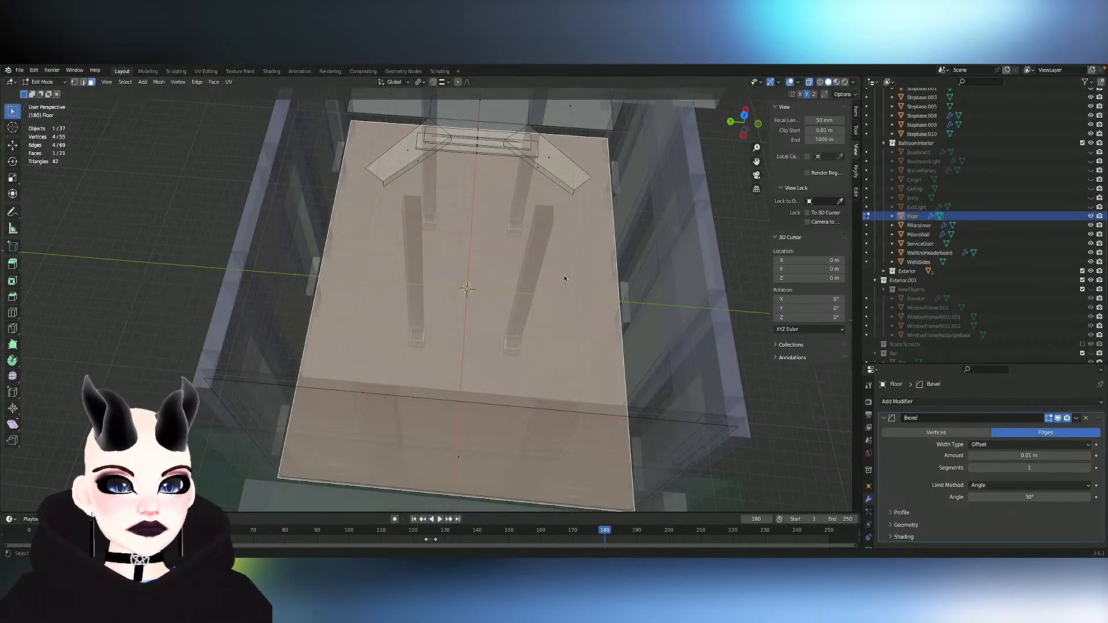
middle_drag(564, 275, 564, 279)
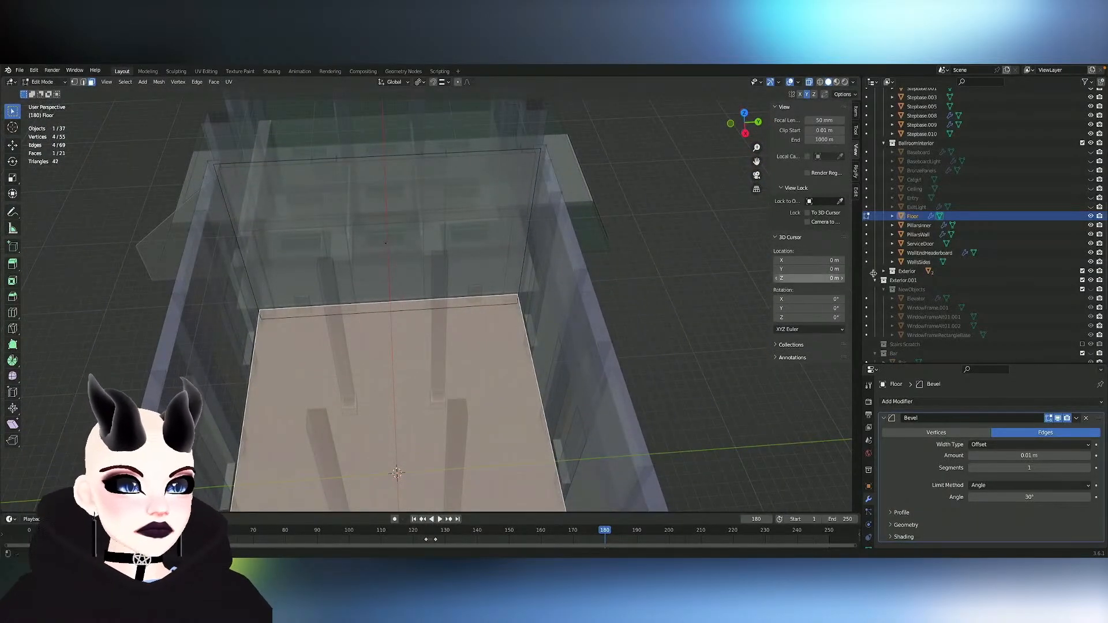
- Unhide the Ceiling object and hide the Floor, leaving ExitLight and Entry hidden
click(1091, 207)
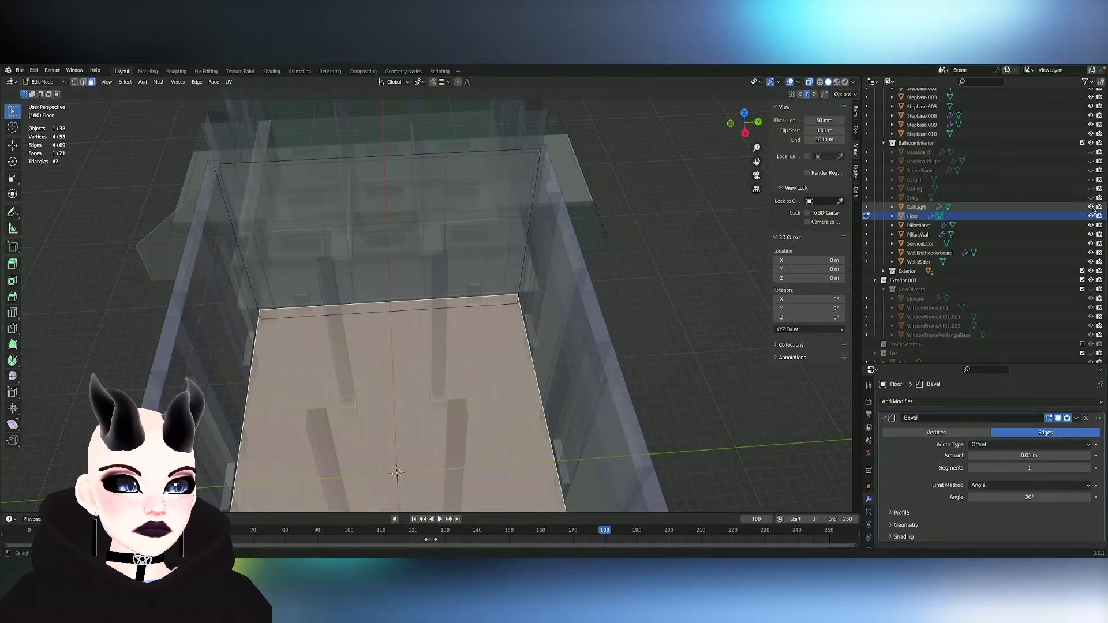
click(1091, 207)
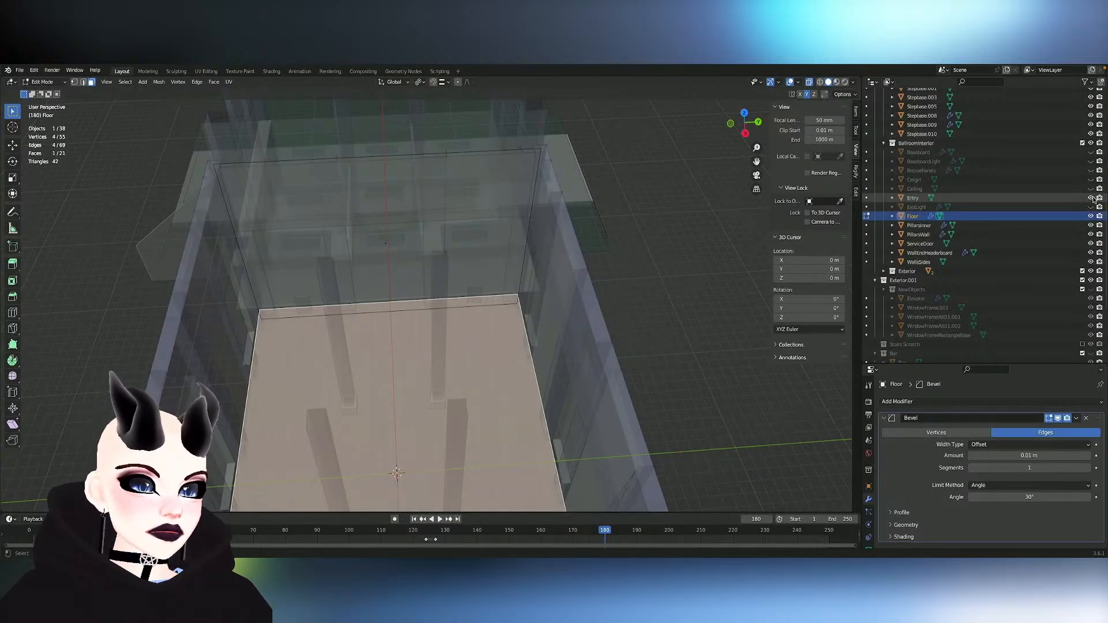
click(1091, 188)
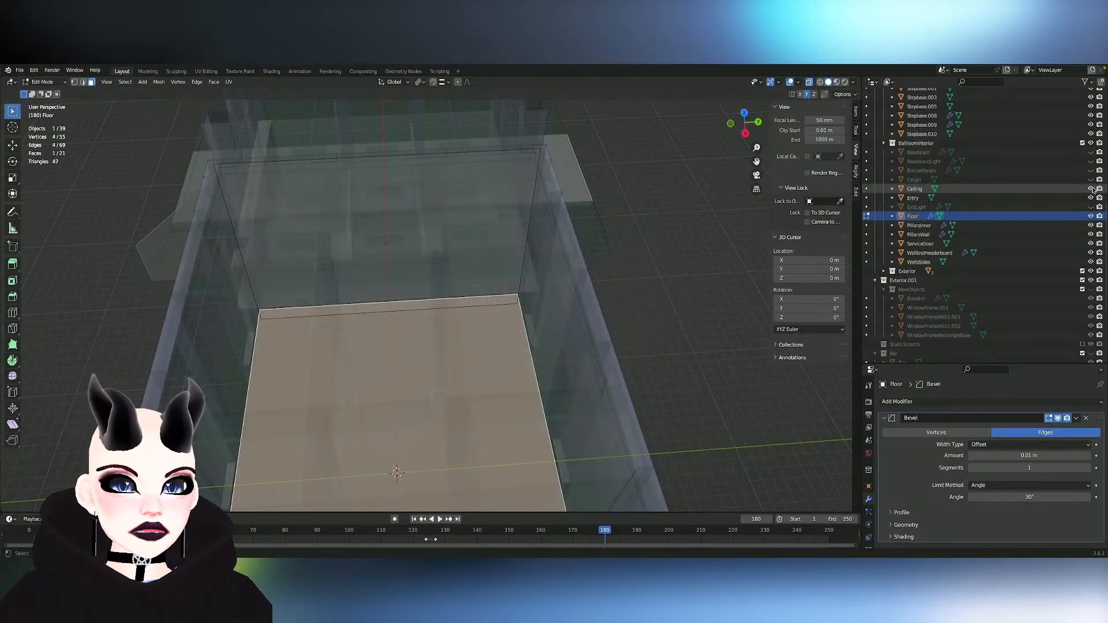
click(1091, 198)
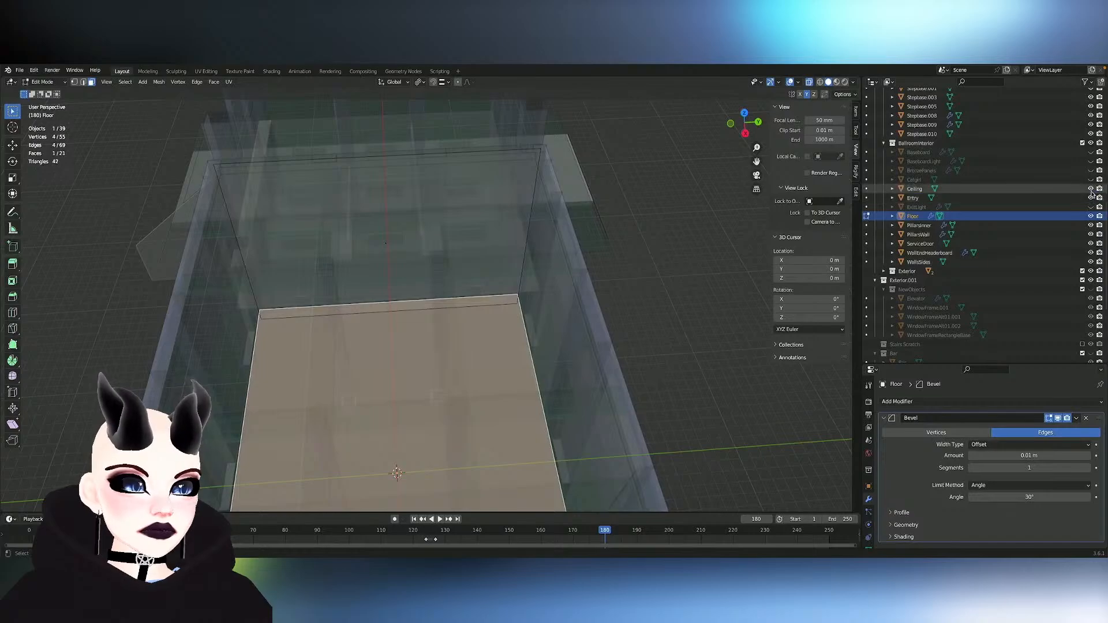
click(1091, 198)
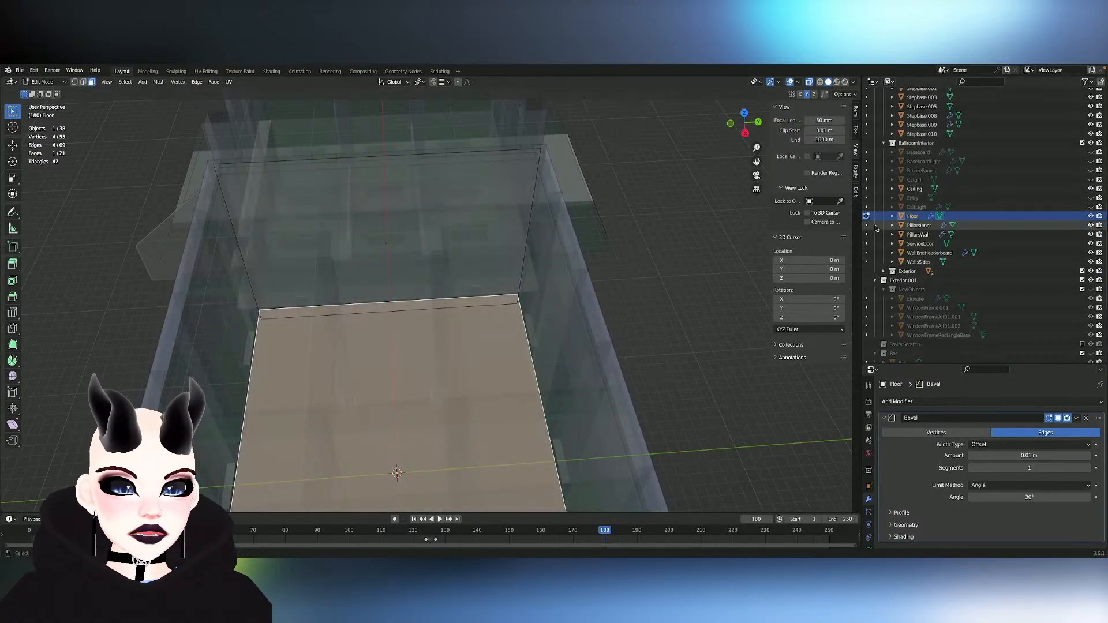
click(1091, 216)
- View the ceiling beams from below and switch mesh editing from the Floor to the Ceiling object
shift+middle_drag(520, 341, 520, 198)
scroll(521, 341, up, 5)
middle_drag(521, 342, 521, 263)
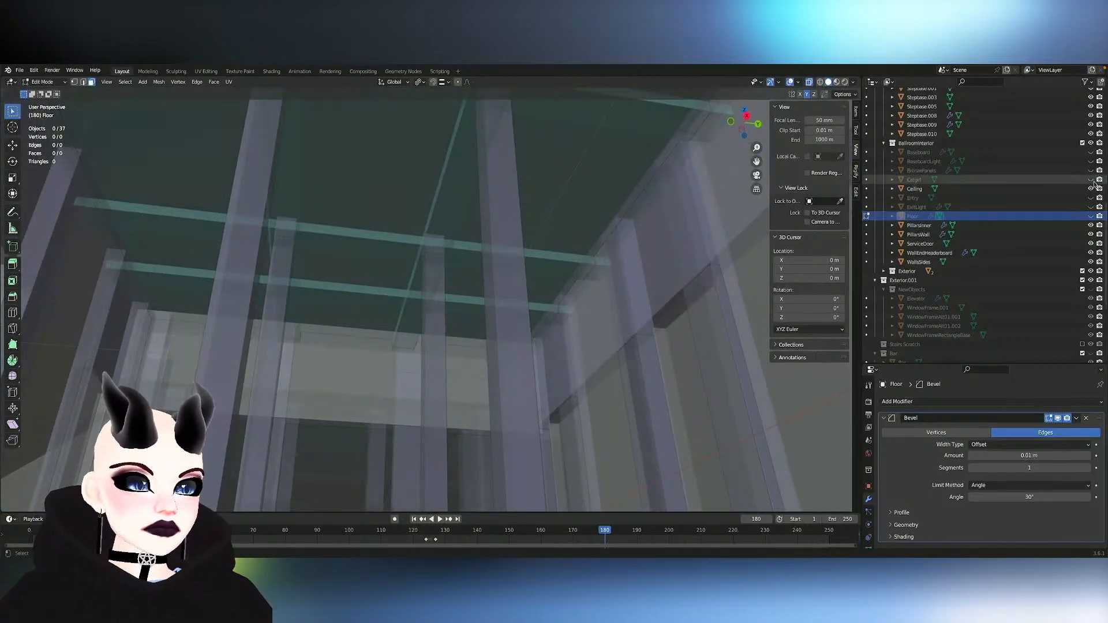
shift+middle_drag(572, 169, 572, 285)
key(Tab)
click(366, 221)
key(Tab)
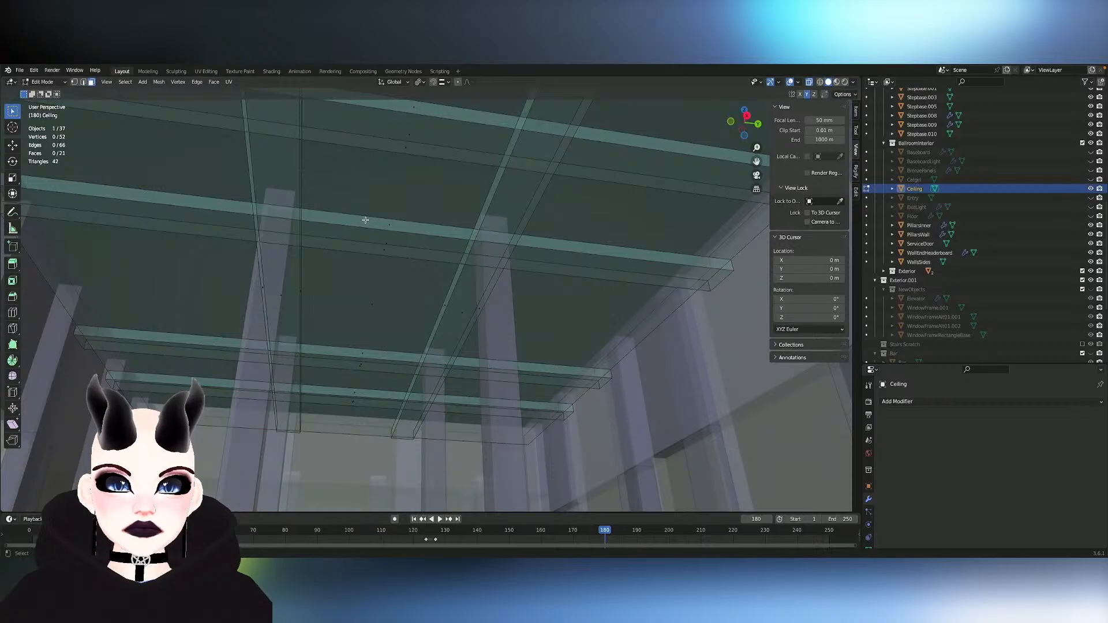
- Unhide the BronzePanels object and switch mesh editing from the Ceiling to BronzePanels
scroll(365, 220, up, 5)
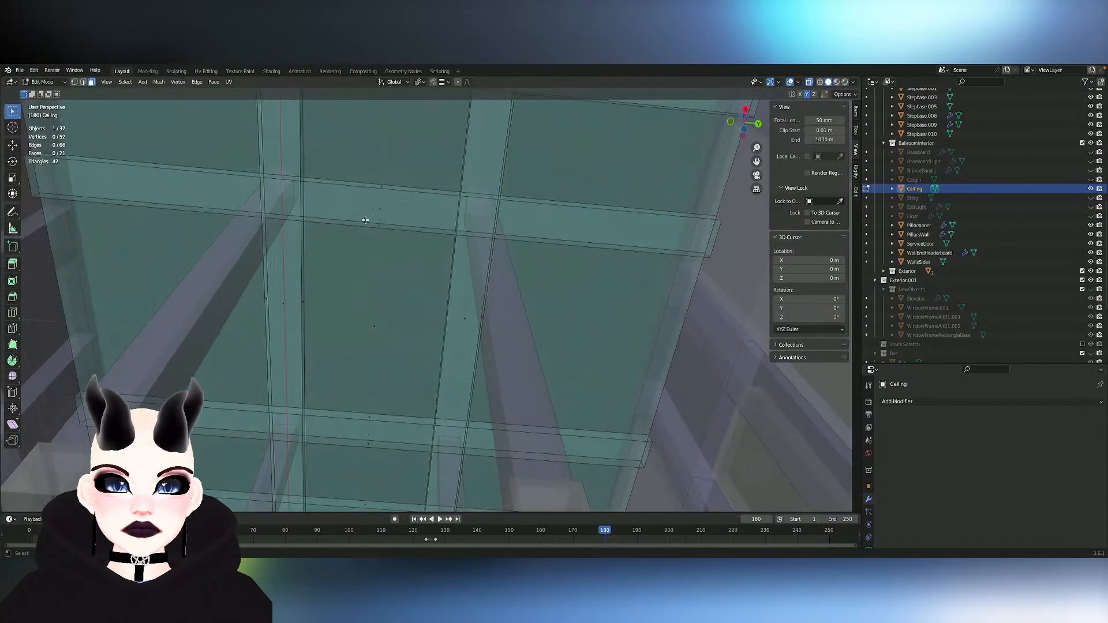
mouse_move(365, 220)
middle_down()
mouse_move(342, 254)
mouse_move(396, 255)
mouse_move(375, 208)
mouse_move(381, 144)
mouse_move(399, 133)
mouse_move(347, 221)
mouse_move(324, 222)
mouse_move(370, 221)
middle_up()
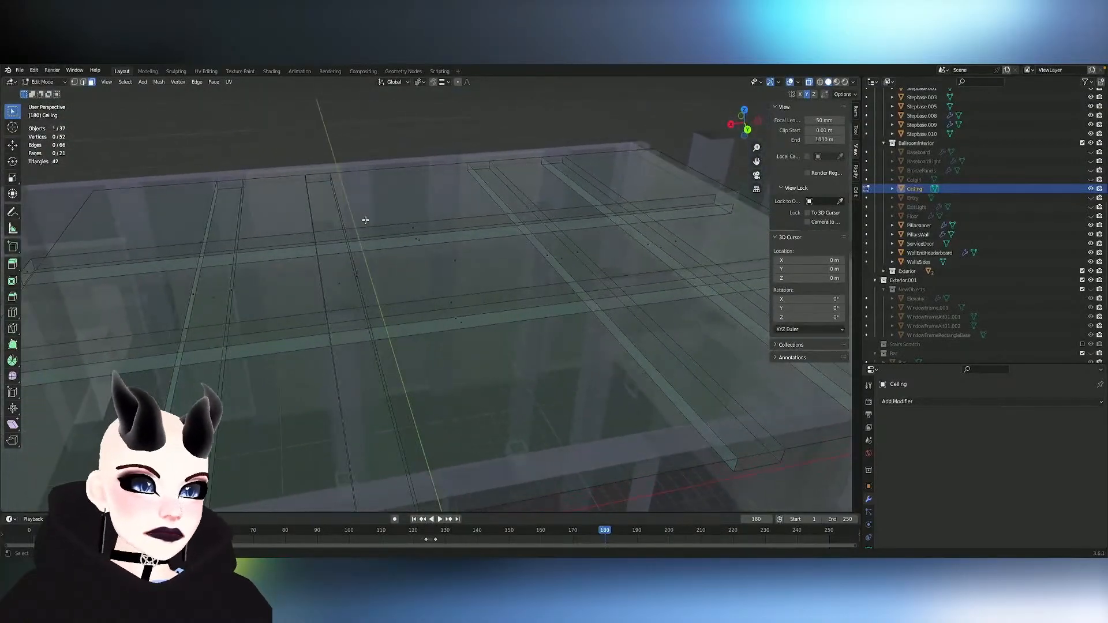
click(1092, 171)
key(Tab)
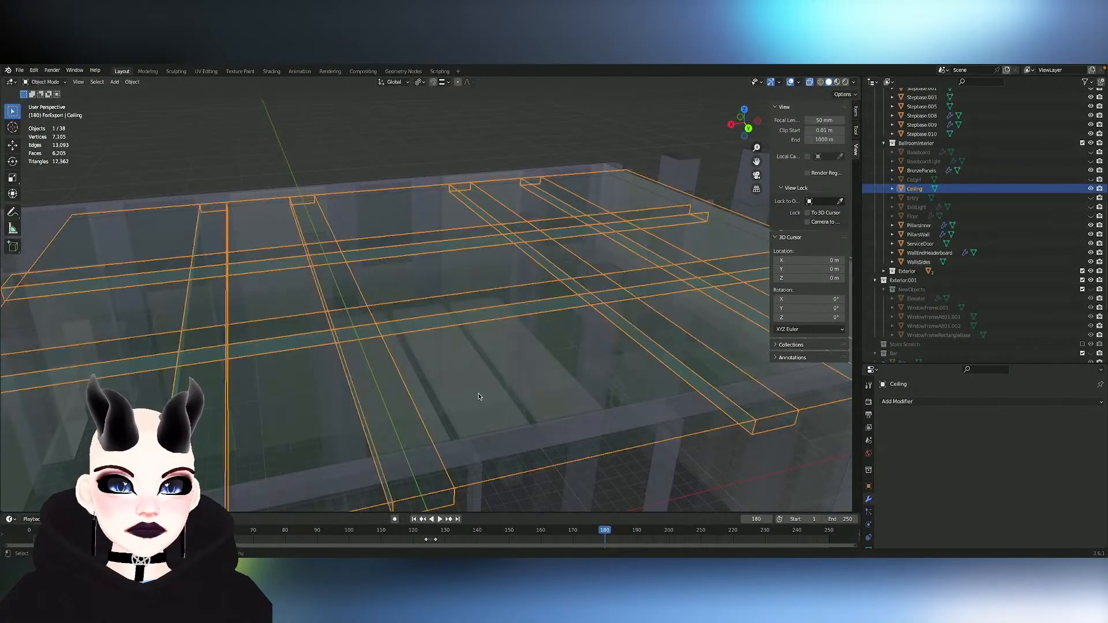
click(479, 397)
key(Tab)
- Inspect the three faces of the BronzePanels mesh from the side, up close and from above
scroll(494, 391, down, 10)
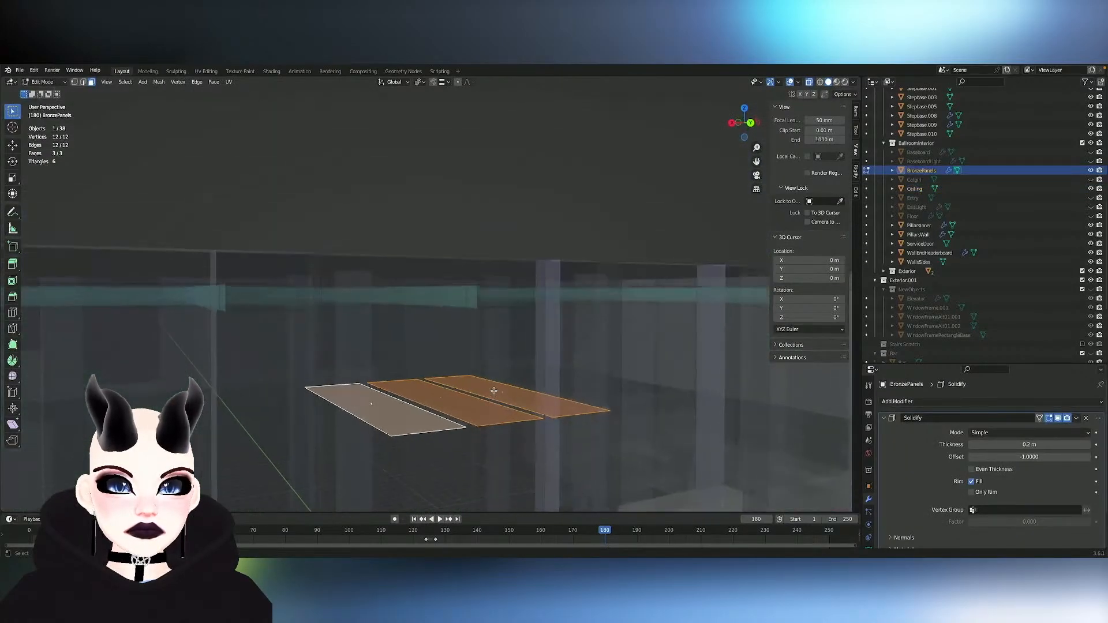
scroll(494, 391, up, 5)
scroll(494, 391, up, 5)
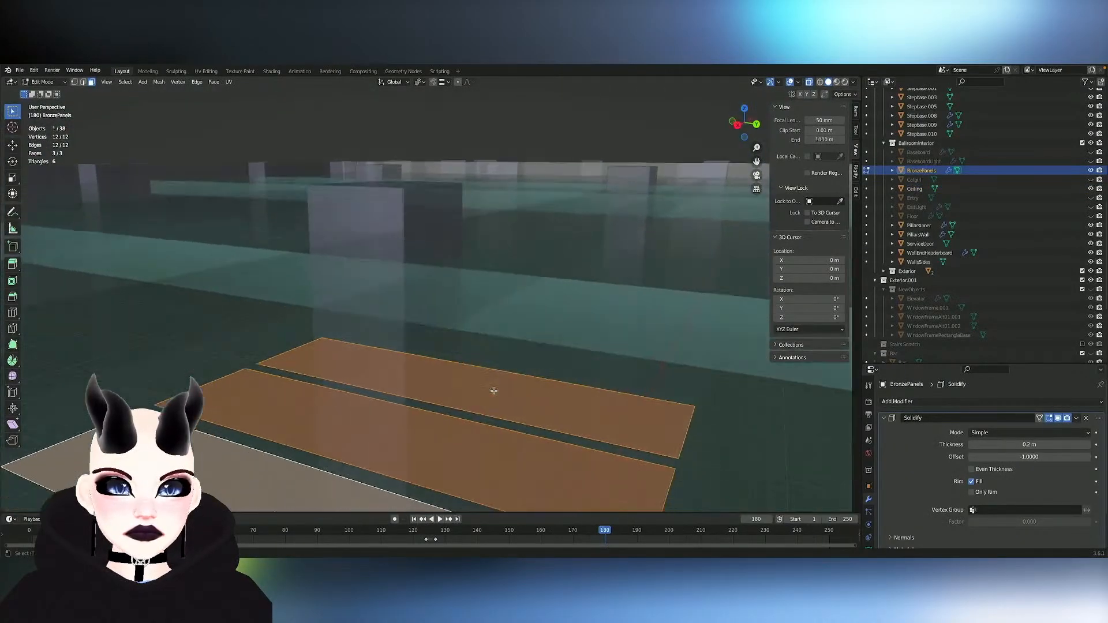
scroll(494, 391, down, 10)
scroll(494, 391, up, 10)
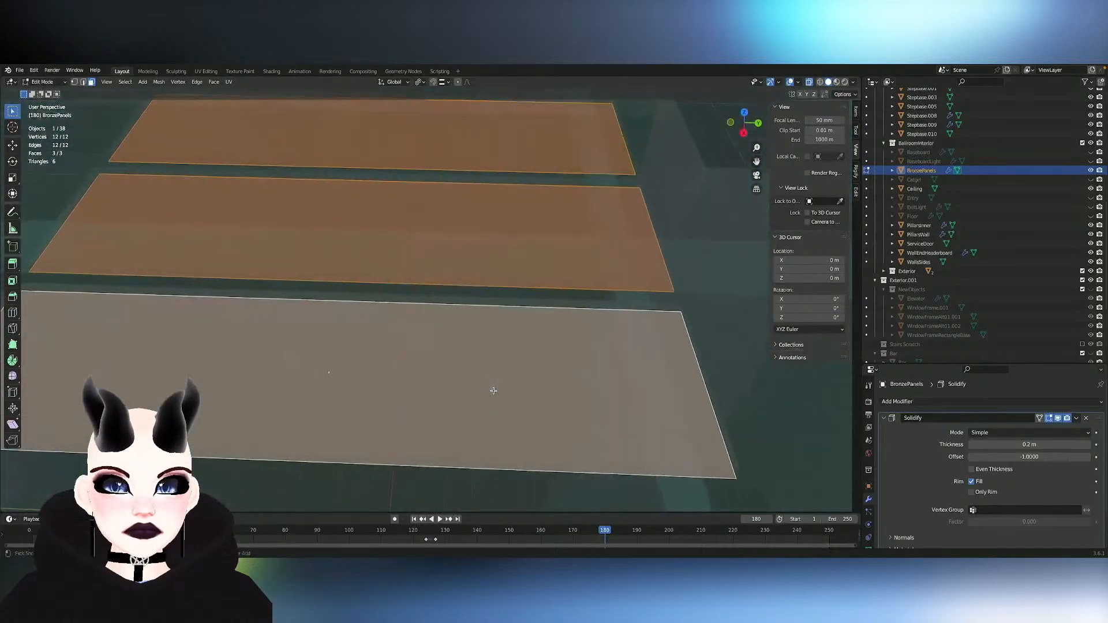
scroll(494, 390, down, 5)
scroll(494, 391, right, 5)
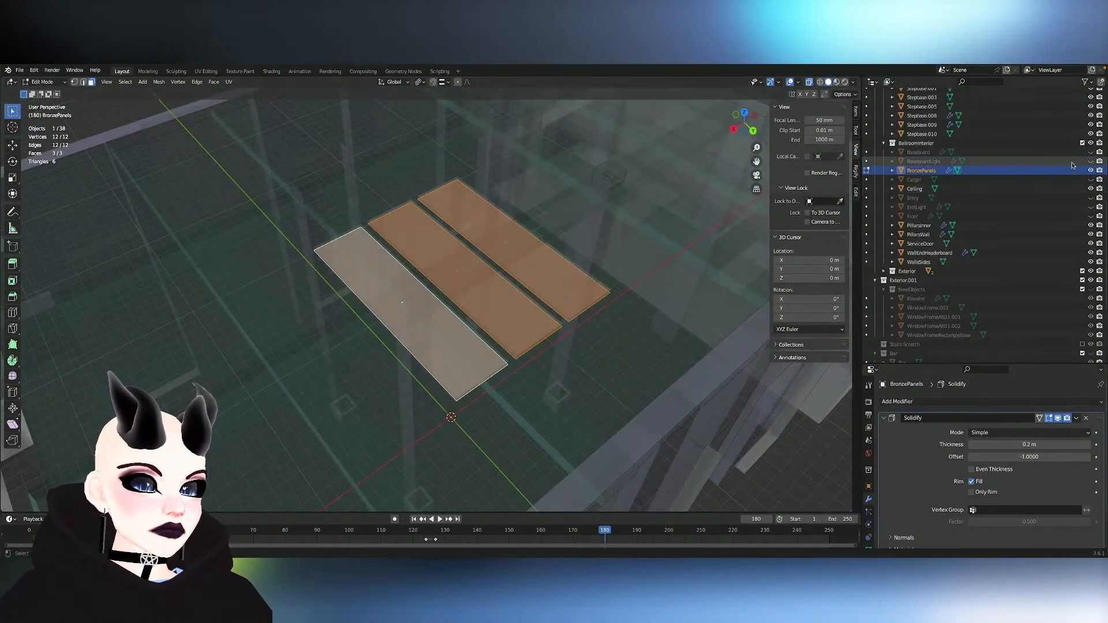
- Unhide the BaseboardLight and Baseboard objects and bring the ballroom's interior walls into view
click(1091, 161)
scroll(553, 271, up, 6)
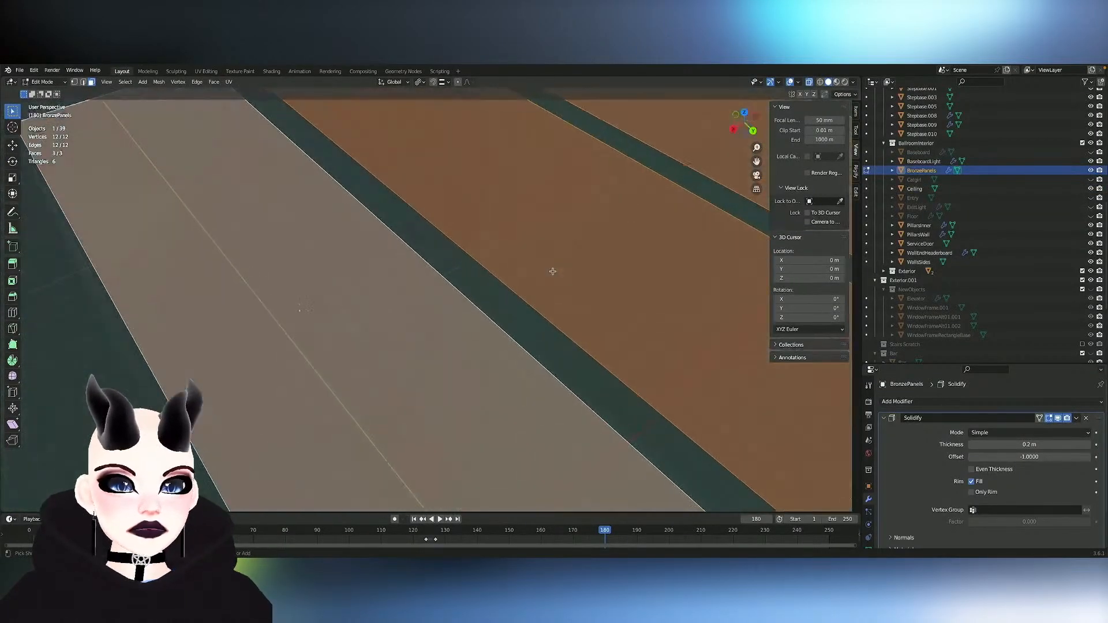
scroll(552, 271, down, 15)
scroll(553, 271, up, 12)
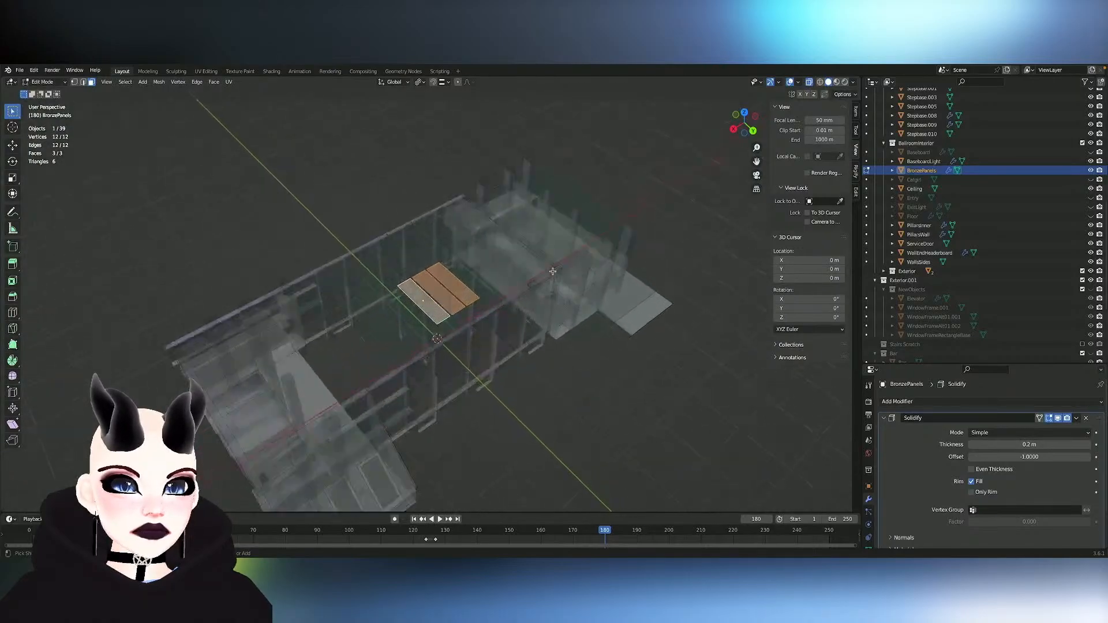
shift+scroll(553, 271, down, 8)
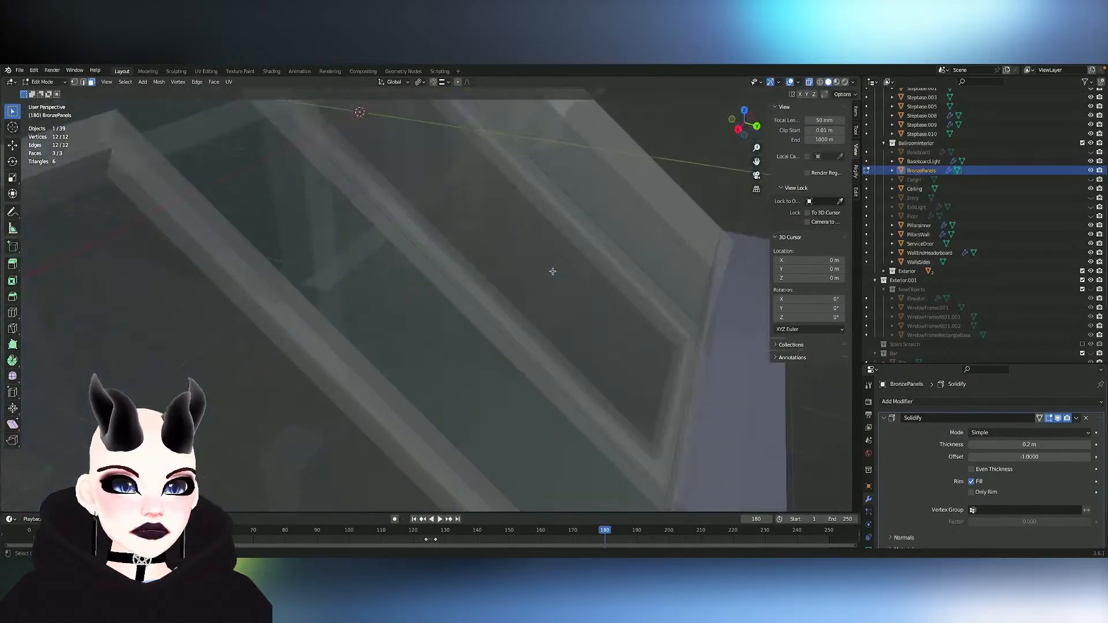
ctrl+scroll(552, 271, up, 12)
scroll(552, 271, left, 8)
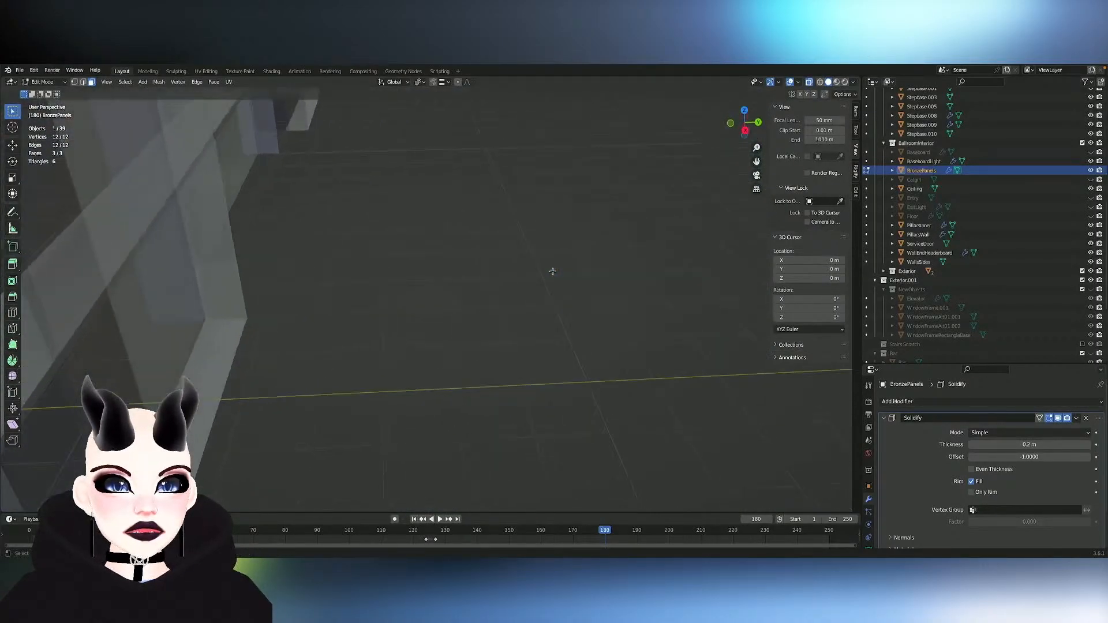
ctrl+scroll(553, 272, down, 6)
ctrl+scroll(553, 272, down, 6)
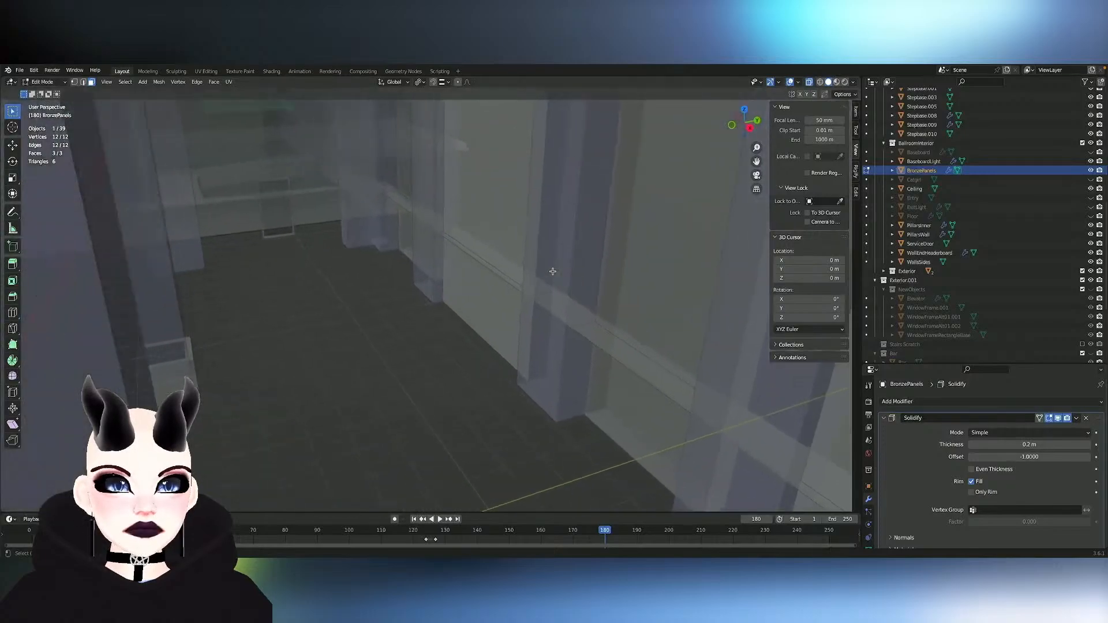
ctrl+scroll(553, 272, up, 3)
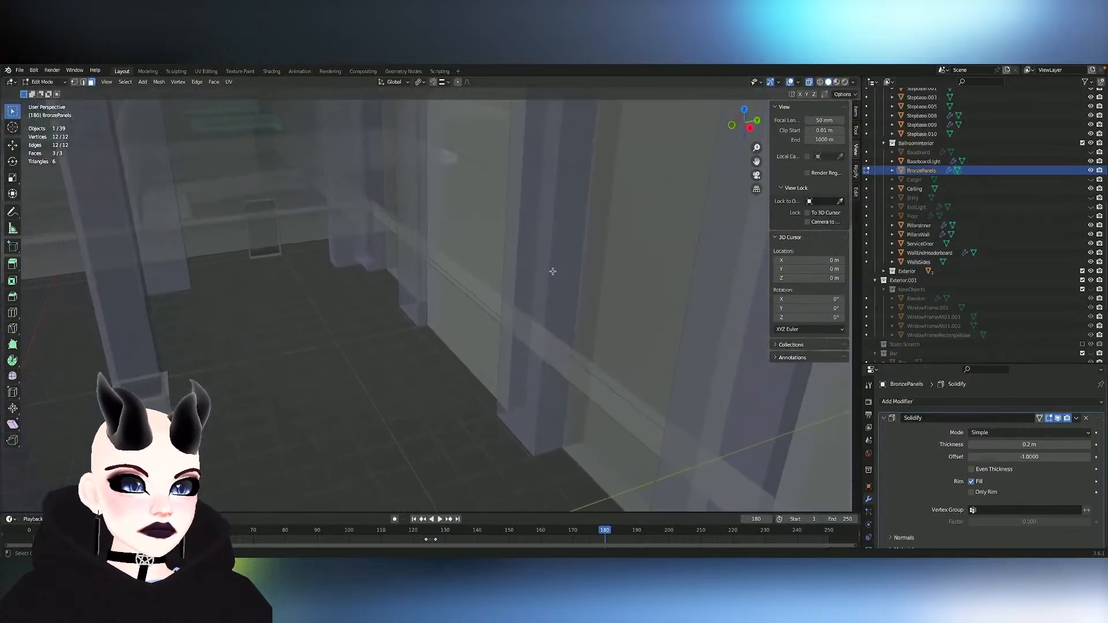
click(1091, 152)
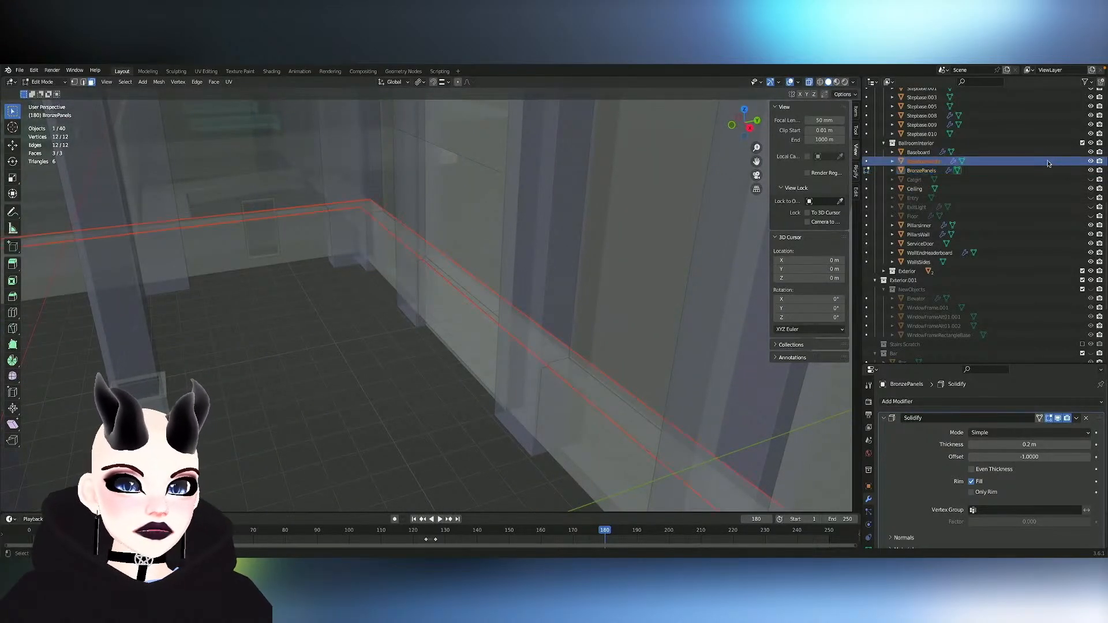
- Switch mesh editing from BronzePanels to the BaseboardLight strip along the walls
key(Tab)
click(497, 325)
click(490, 303)
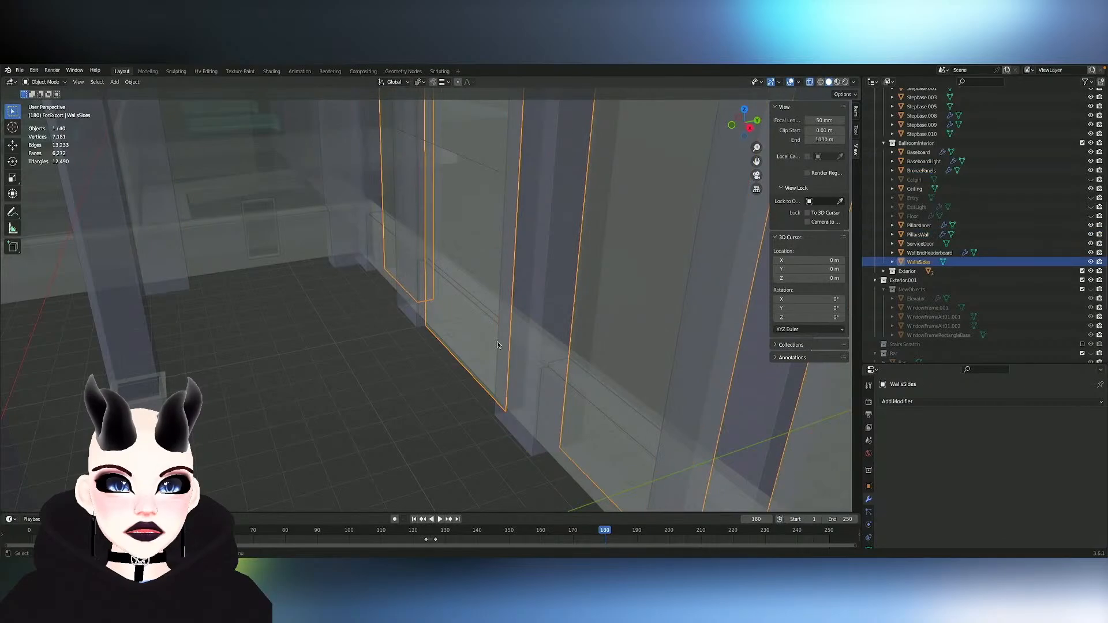
click(486, 313)
key(Tab)
middle_drag(487, 311, 687, 315)
scroll(487, 311, up, 4)
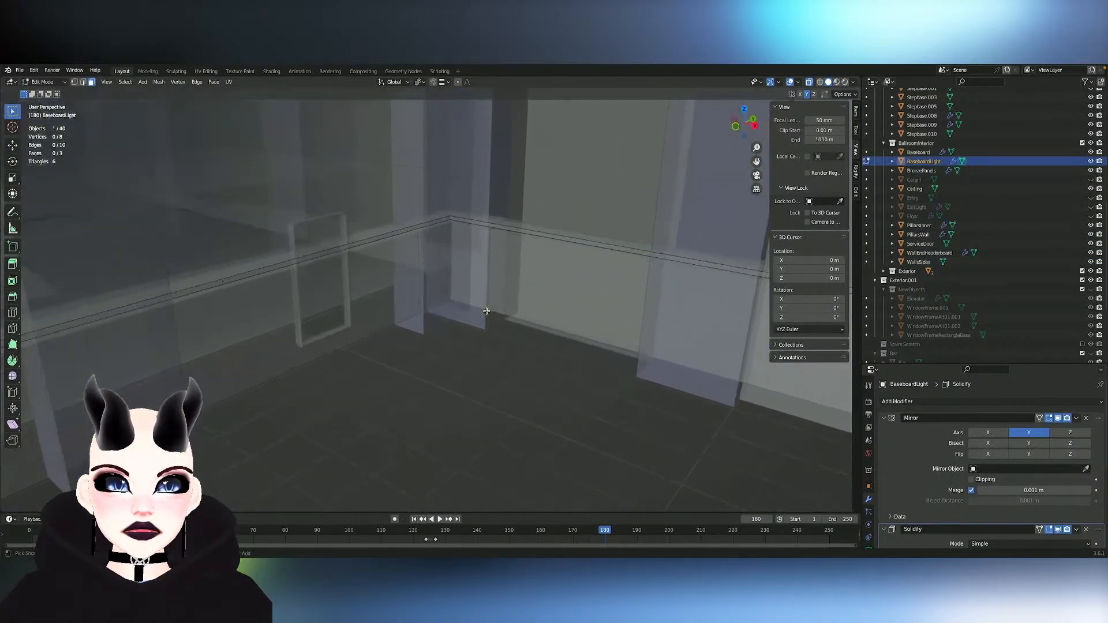
- Add loop cuts to the BaseboardLight strip on the end wall near the service door
shift+middle_drag(487, 311, 487, 345)
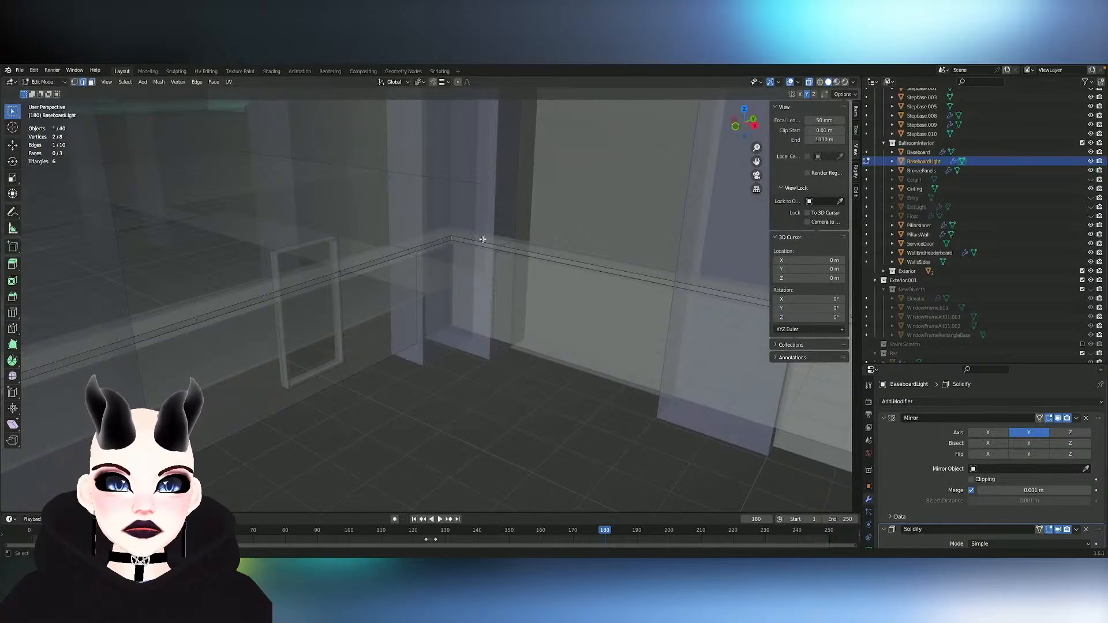
middle_drag(460, 244, 459, 244)
scroll(460, 244, down, 5)
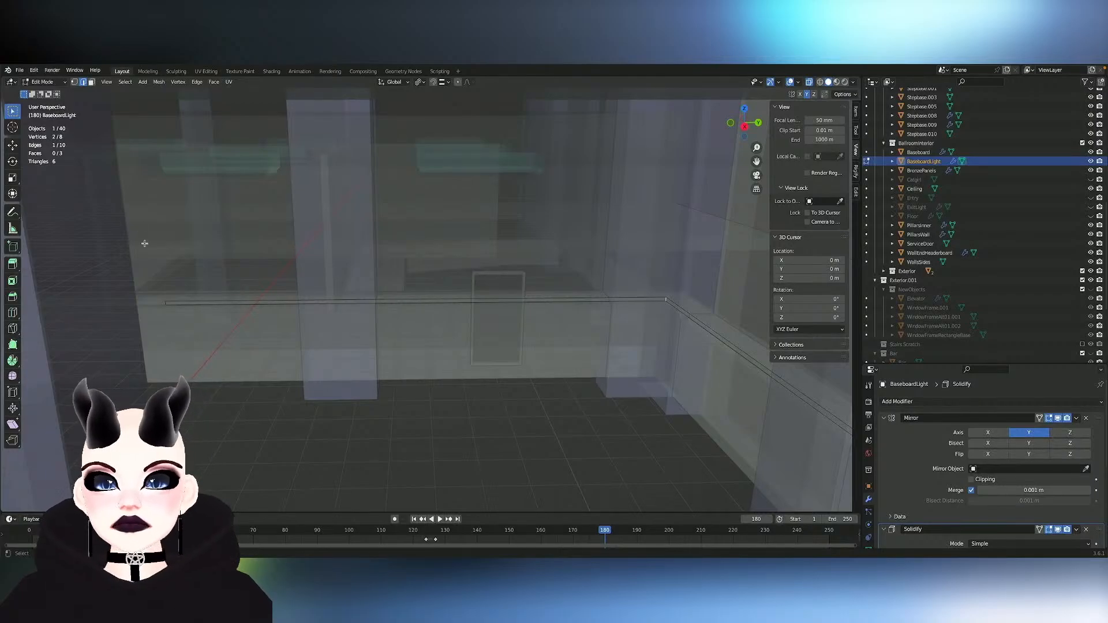
click(12, 315)
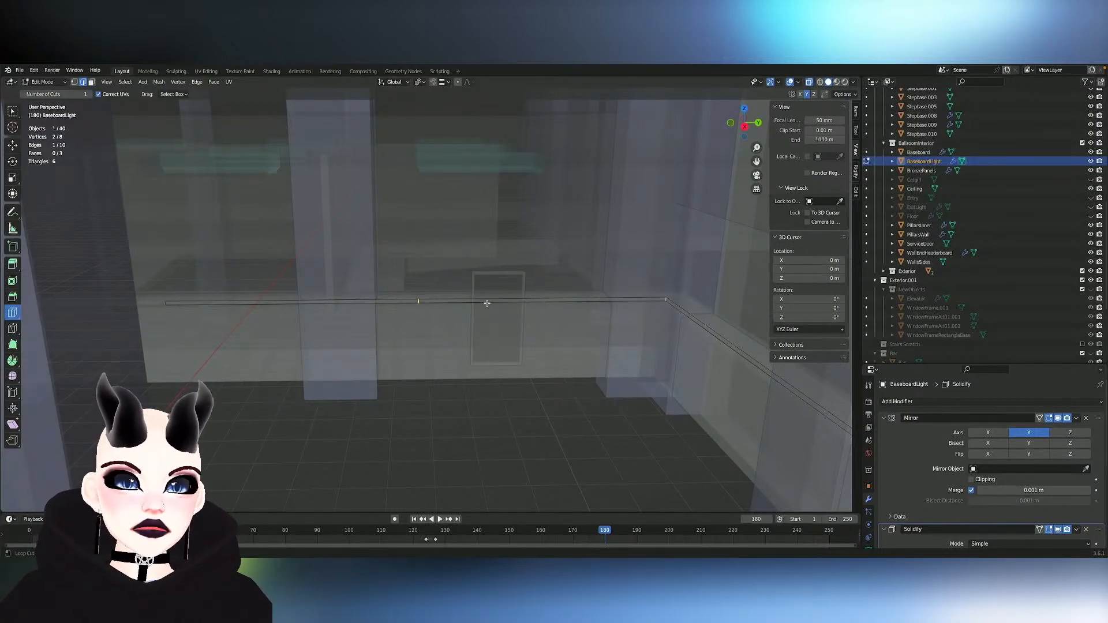
drag(487, 303, 549, 295)
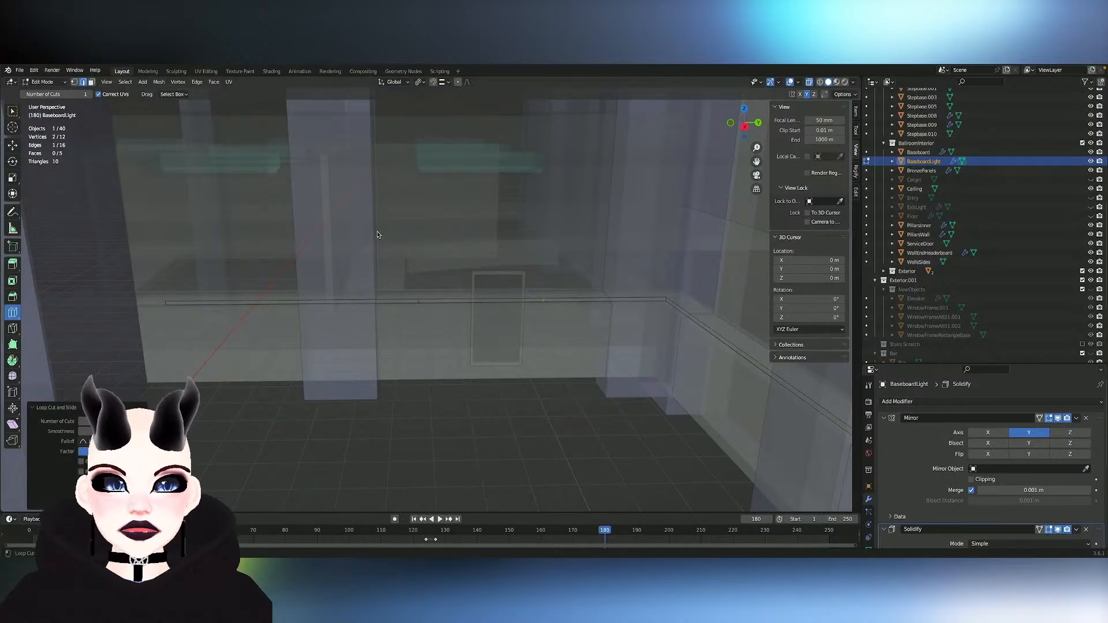
- Switch mesh editing from BaseboardLight to the ServiceDoor frame and check the sidebar for mesh editing tools
middle_drag(454, 285, 472, 282)
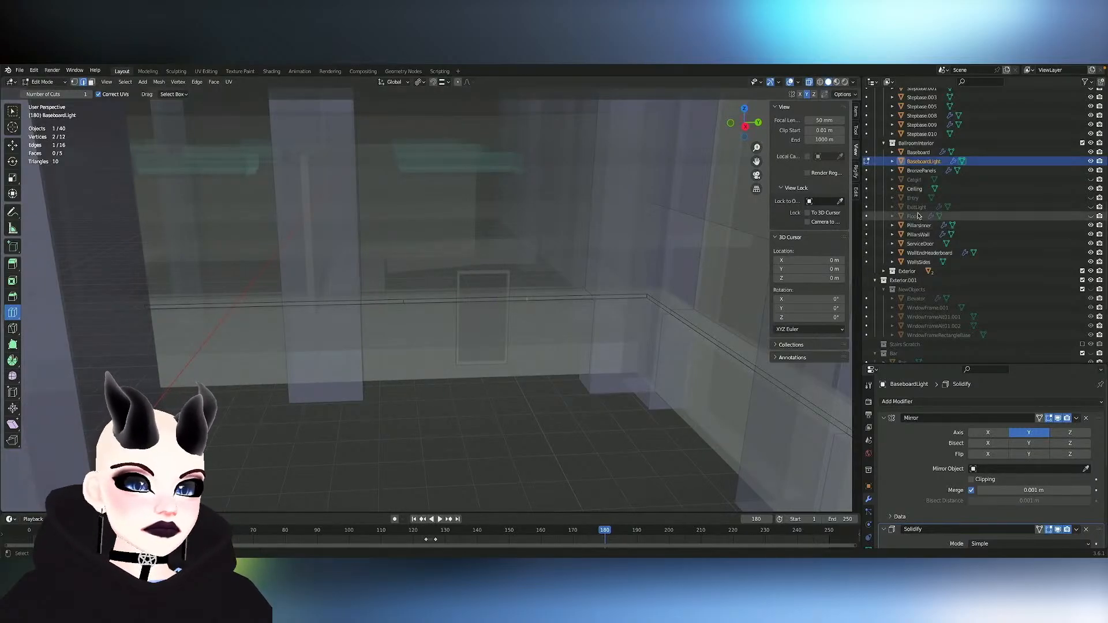
click(857, 172)
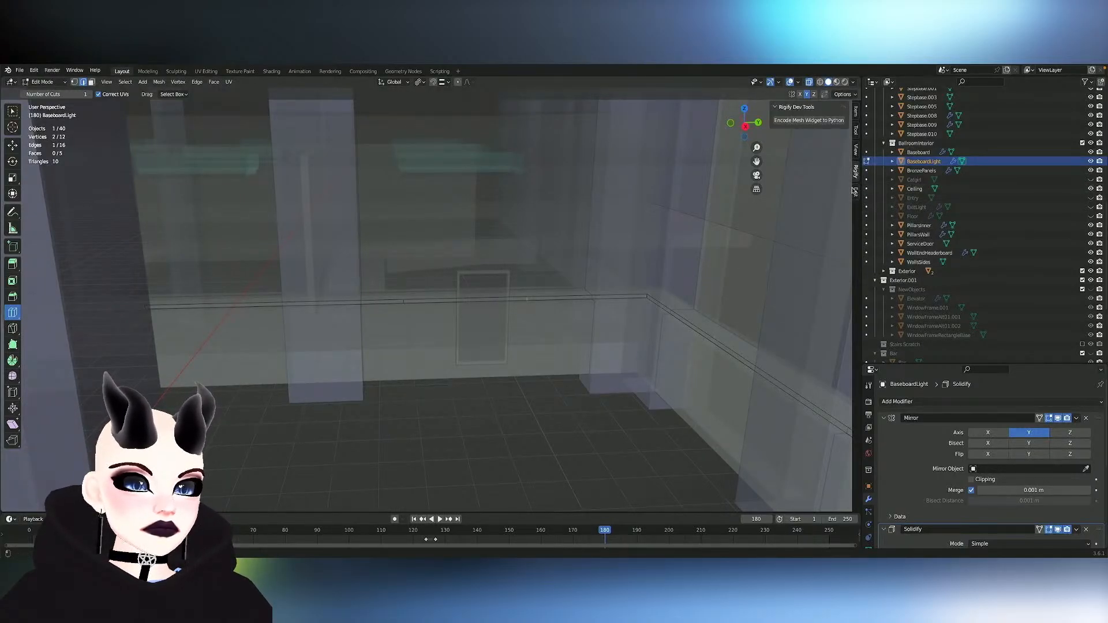
click(856, 192)
key(Tab)
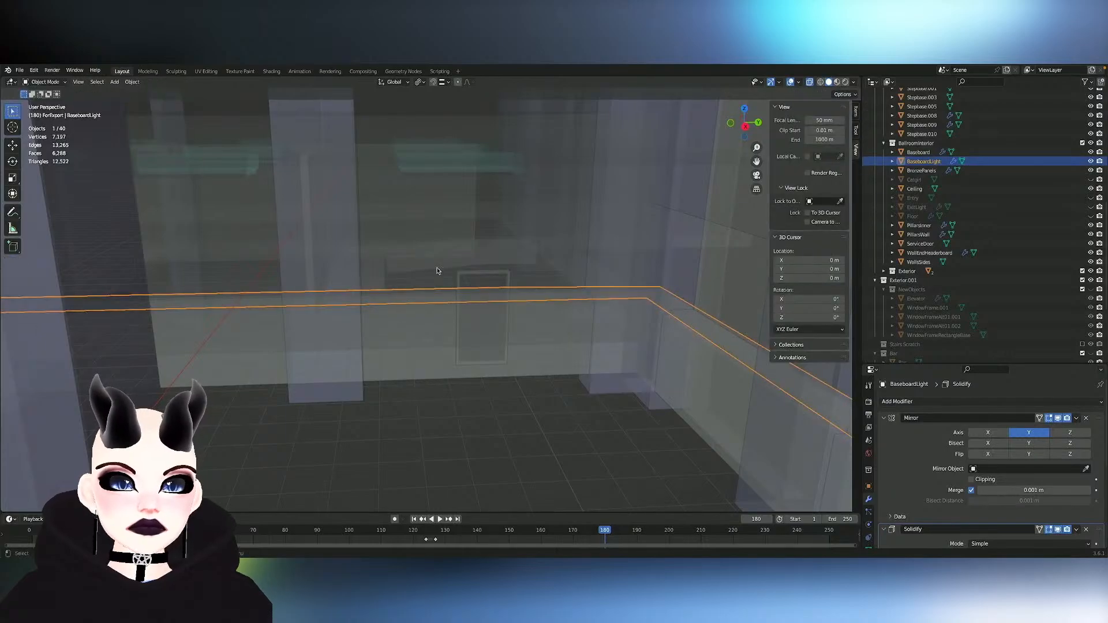
click(465, 276)
key(Tab)
scroll(493, 274, up, 1)
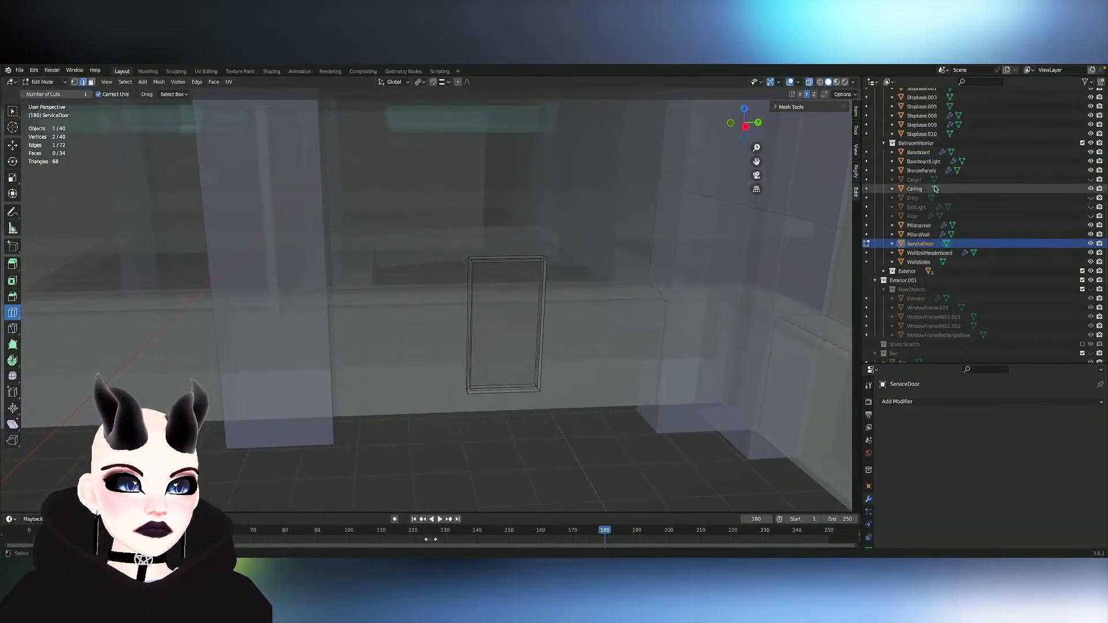
click(857, 130)
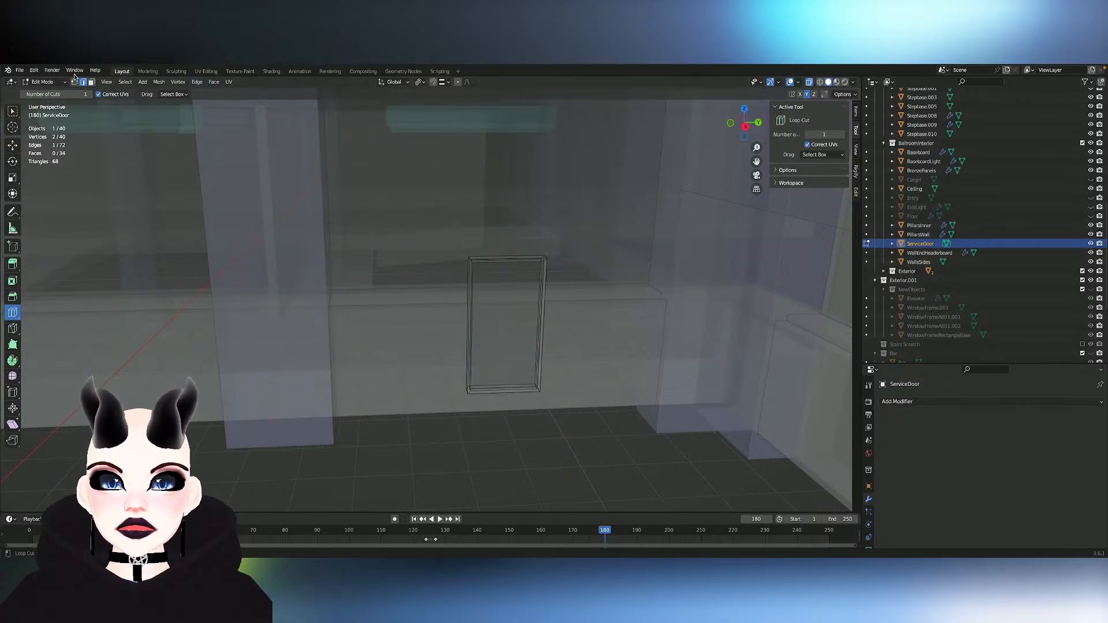
- Search the add-on preferences for "edit" and view the details of the Edit Mesh Tools add-on
click(41, 73)
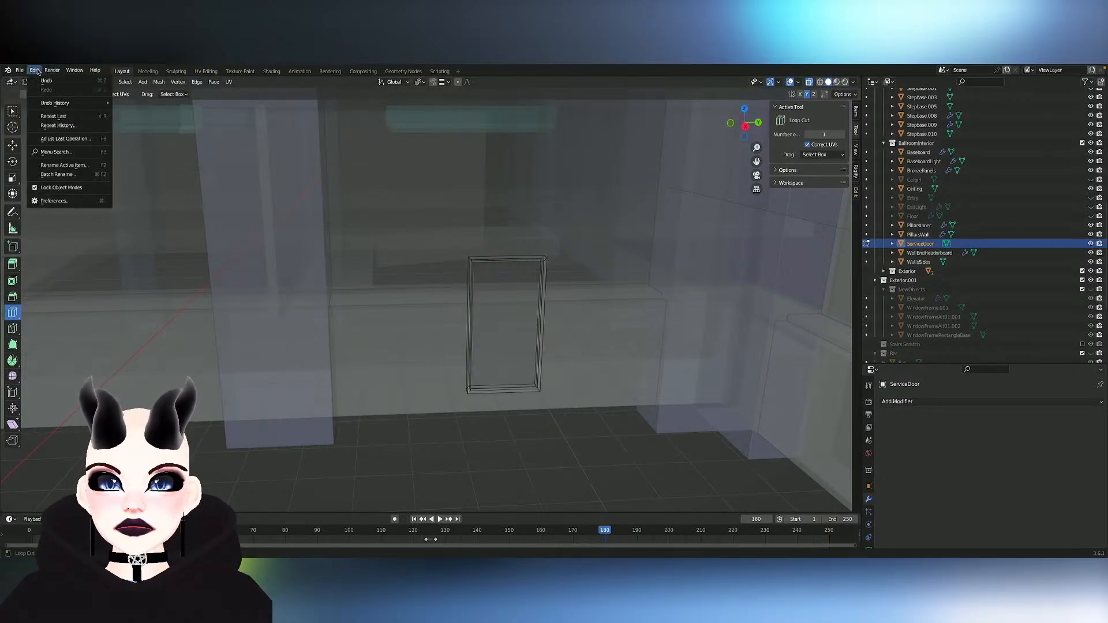
click(58, 201)
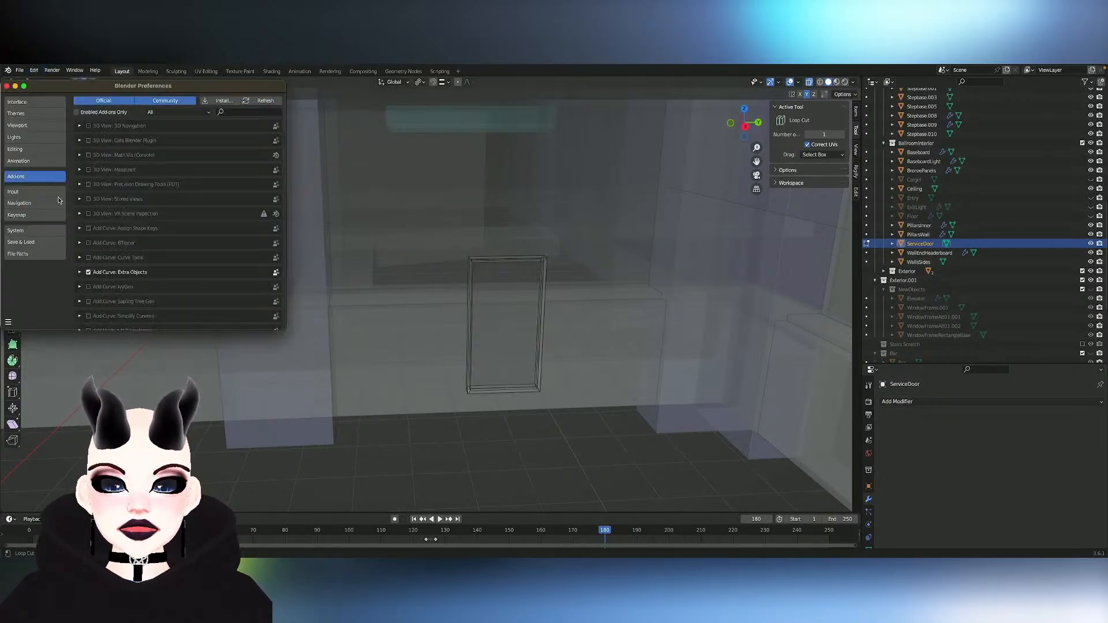
click(247, 113)
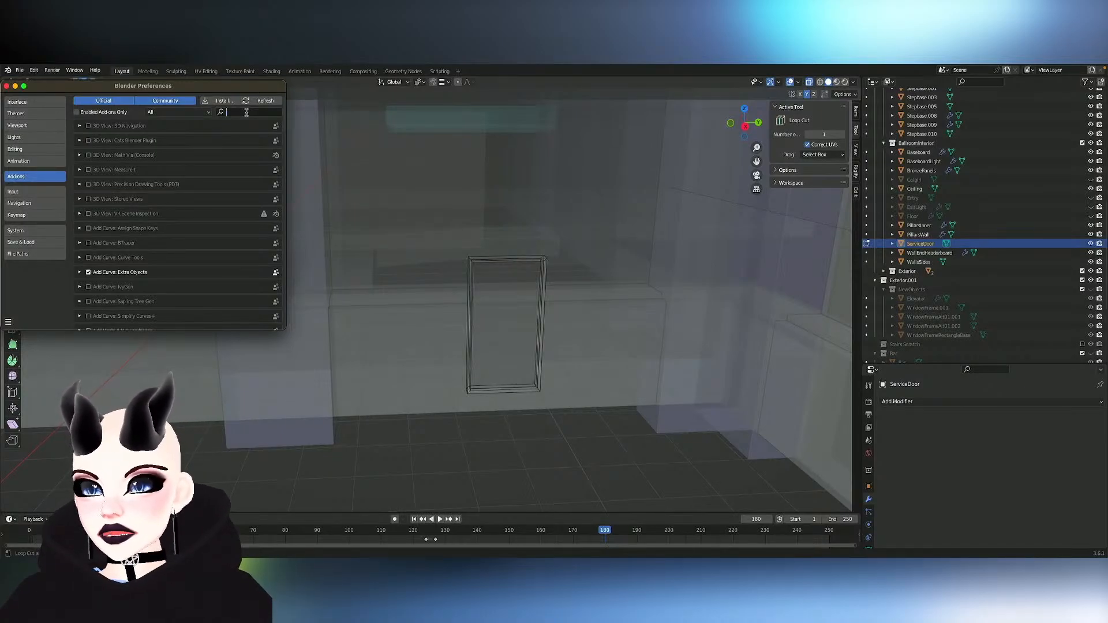
text(edit too)
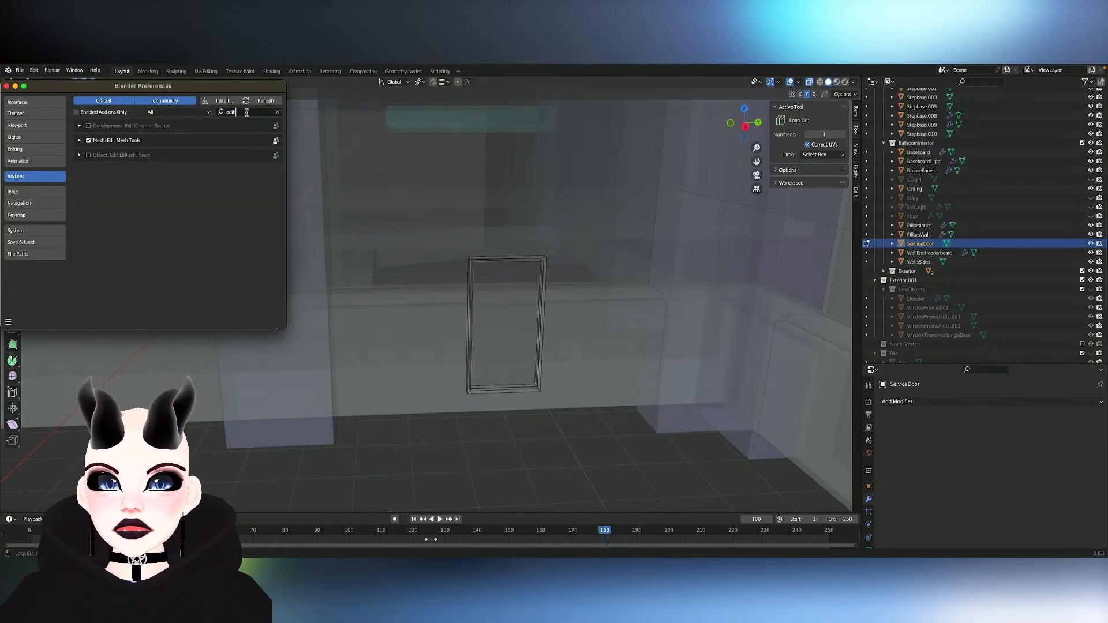
key(BackSpace)
key(BackSpace)
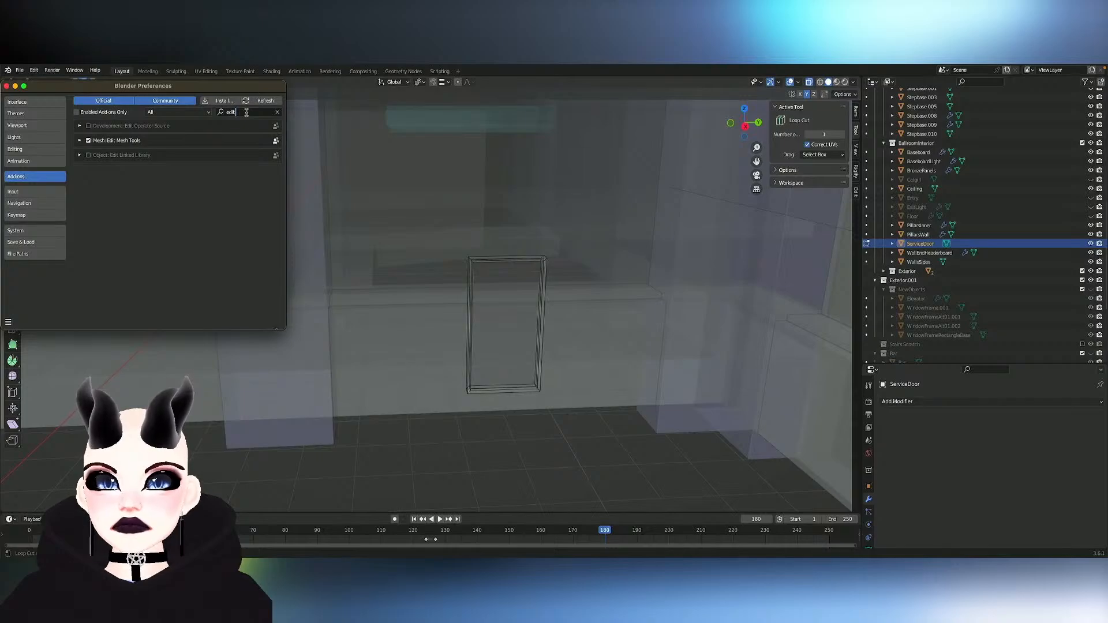
click(80, 140)
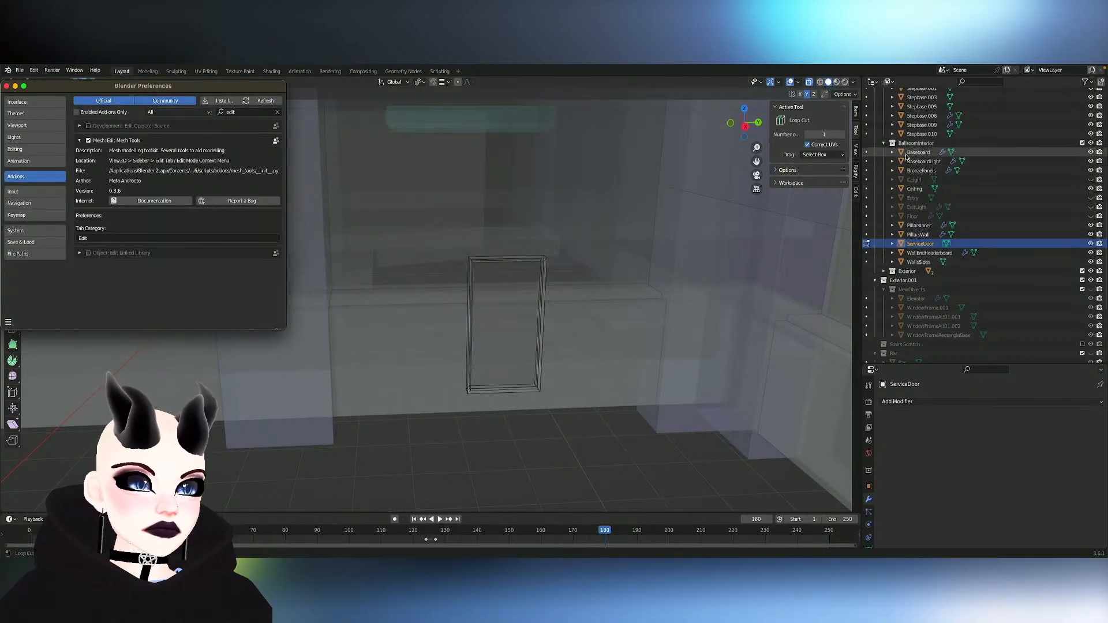
- Undo the stray loop cut on ServiceDoor, close the preferences and return to Object Mode
click(483, 292)
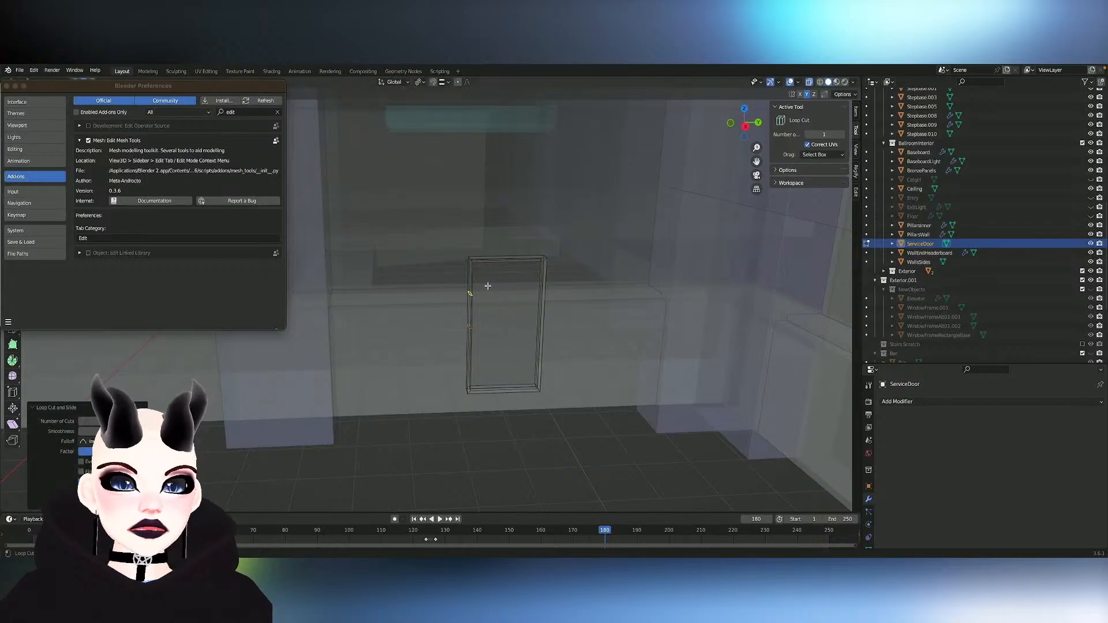
key(super+z)
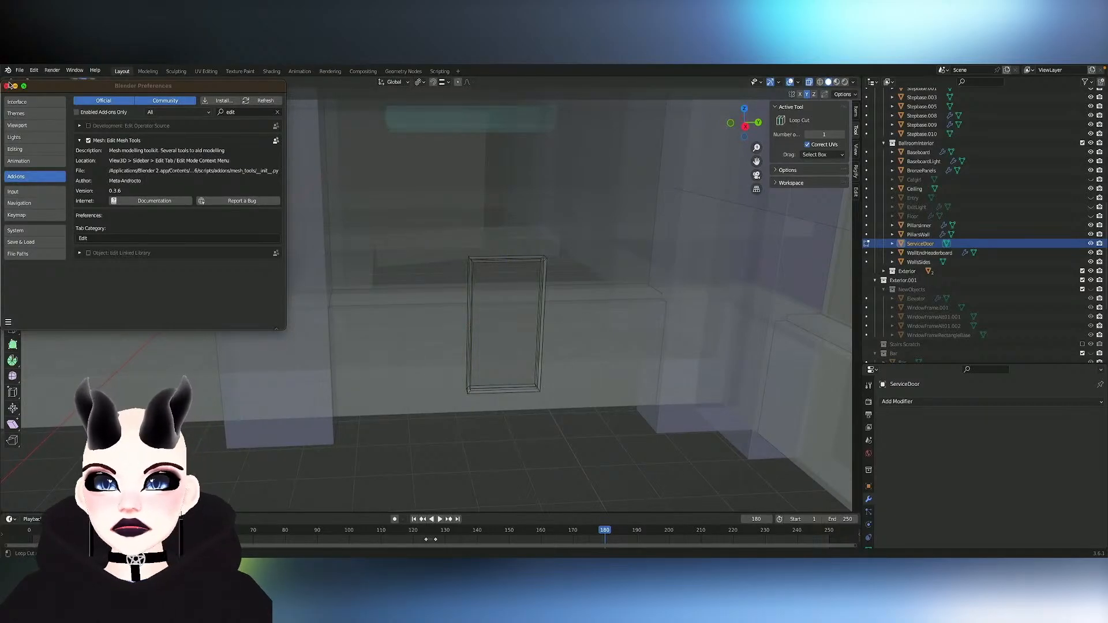
click(7, 87)
key(Tab)
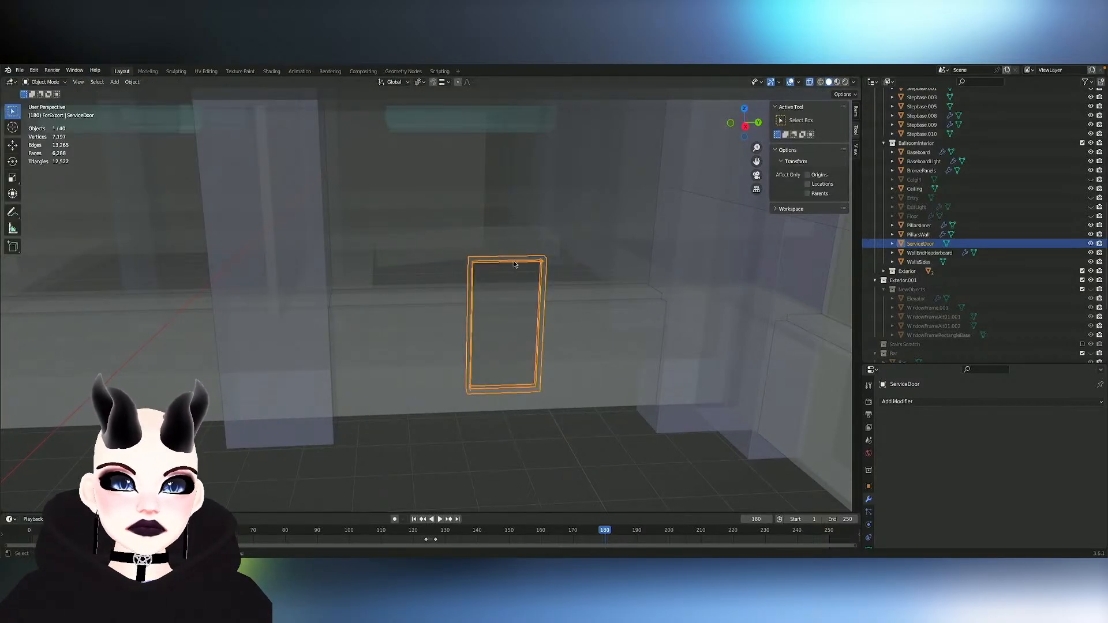
scroll(516, 265, up, 2)
shift+scroll(518, 258, down, 1)
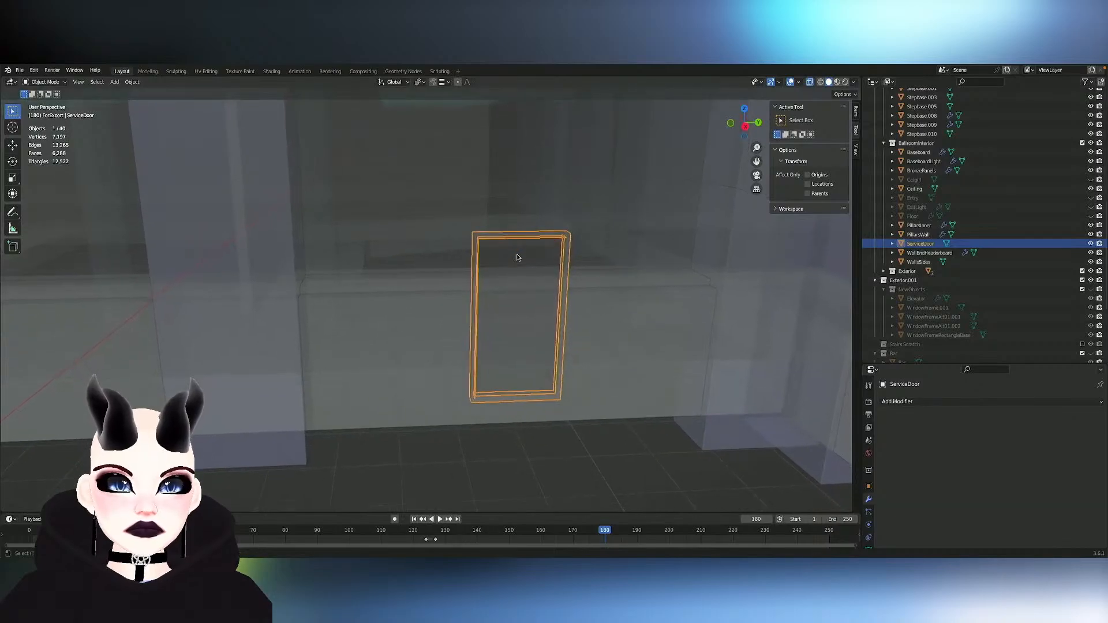
- Enter Edit Mode on ServiceDoor and select the top edge of the door frame
shift+scroll(518, 258, down, 1)
scroll(518, 258, down, 2)
shift+scroll(518, 258, down, 2)
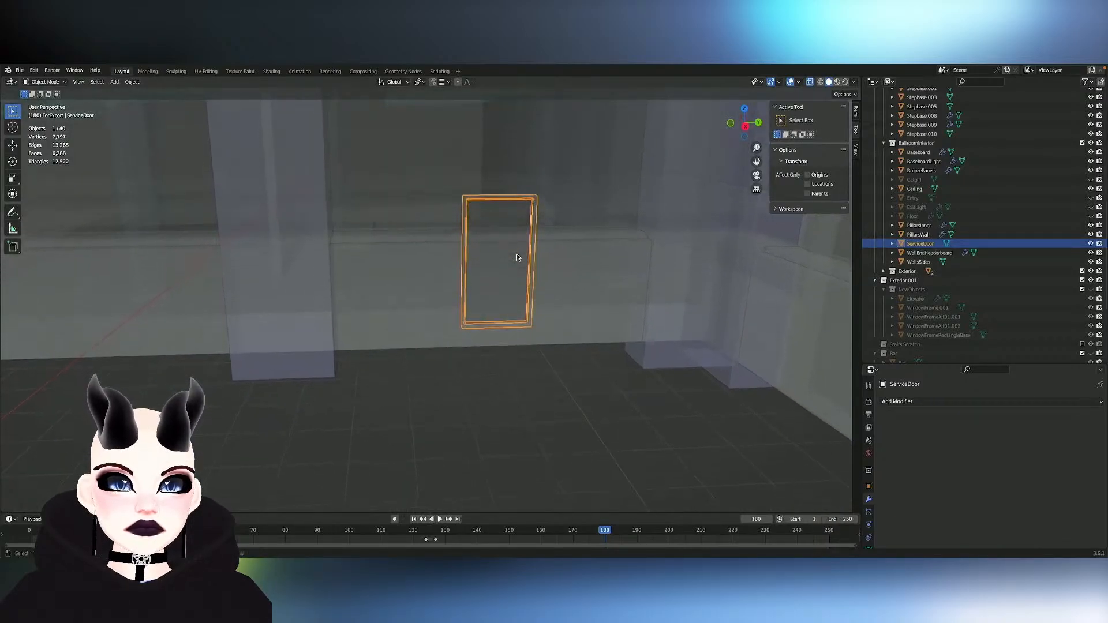
key(Tab)
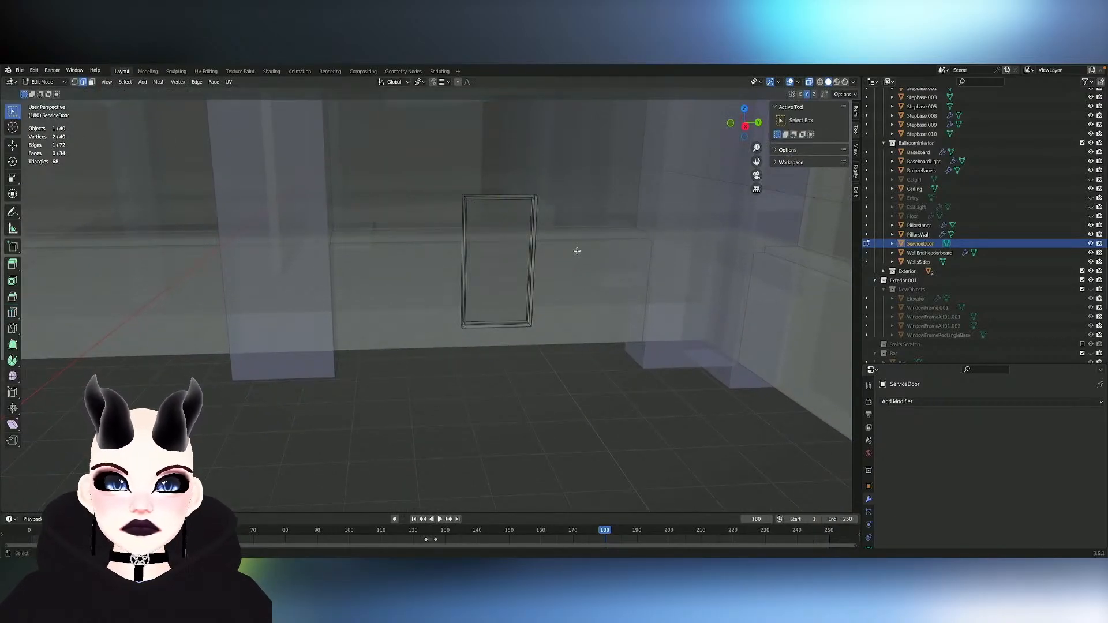
alt+click(484, 195)
click(486, 196)
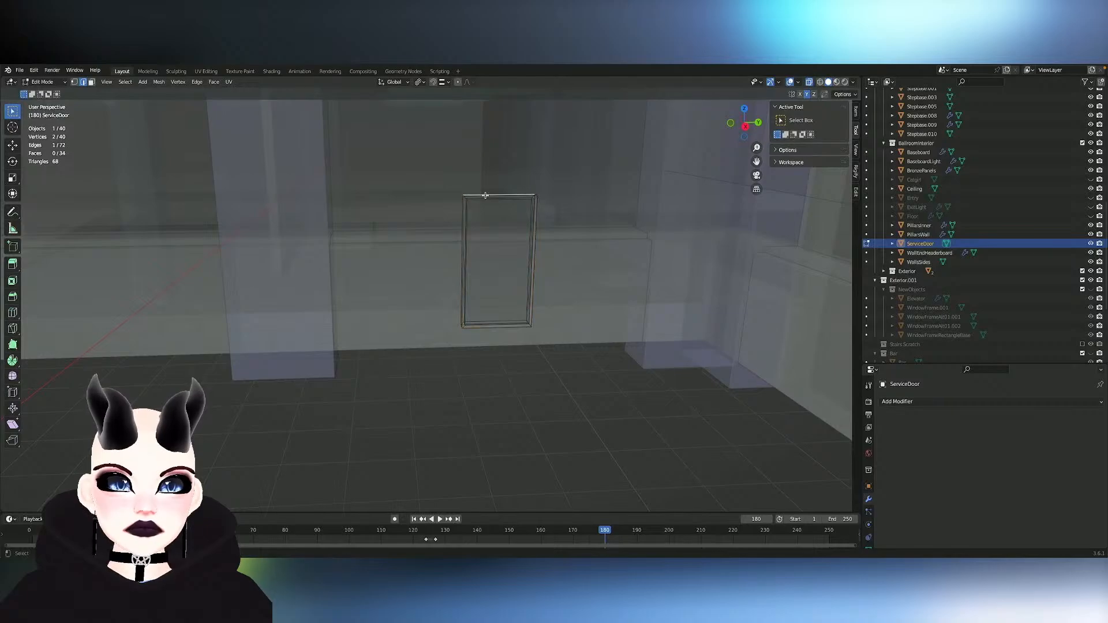
scroll(514, 196, up, 2)
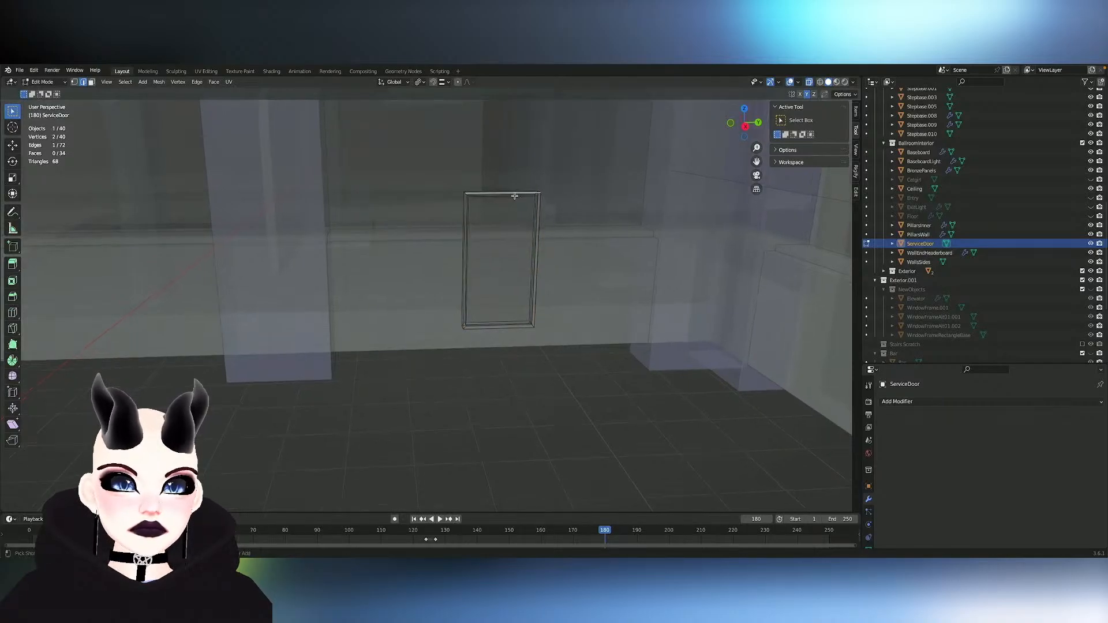
ctrl+scroll(514, 196, down, 10)
ctrl+scroll(514, 196, up, 2)
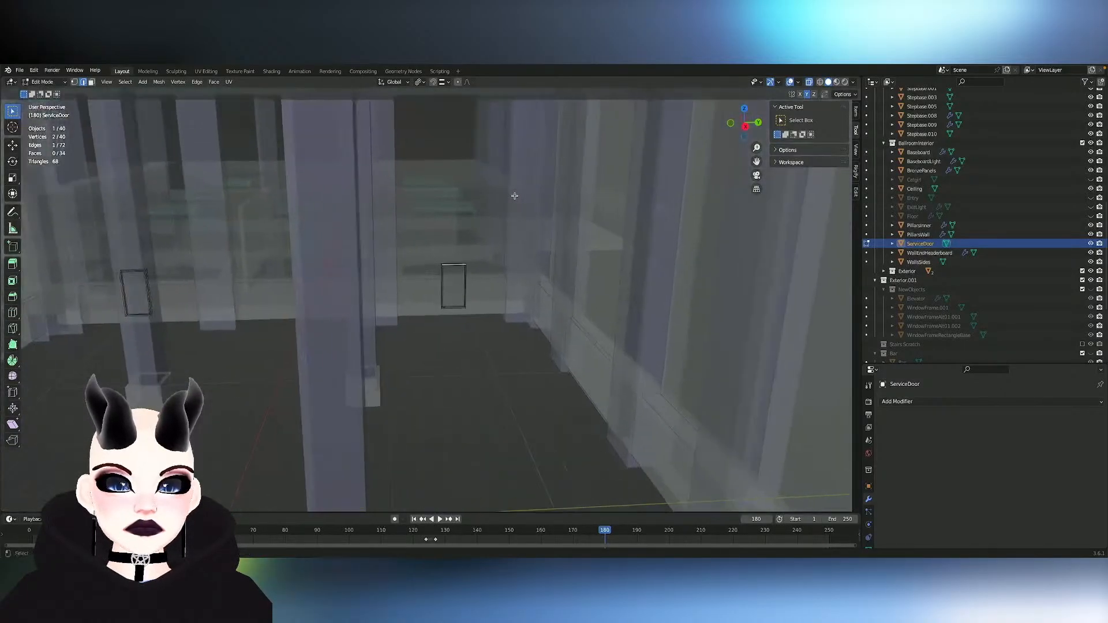
scroll(514, 195, right, 5)
scroll(515, 195, right, 4)
scroll(515, 195, up, 8)
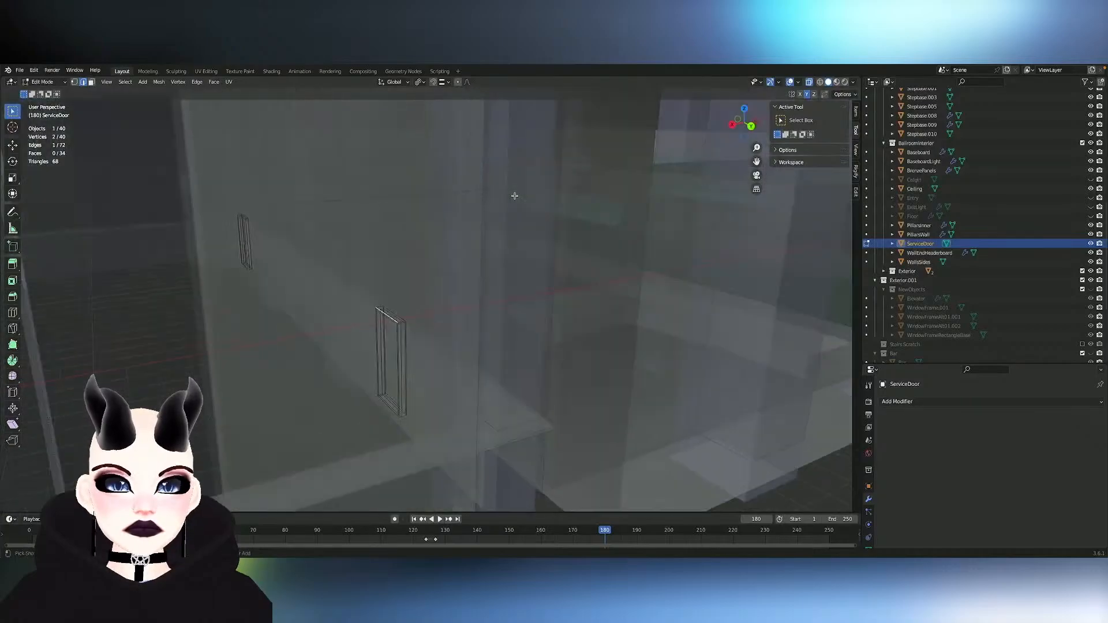
scroll(514, 195, left, 5)
shift+scroll(514, 196, left, 5)
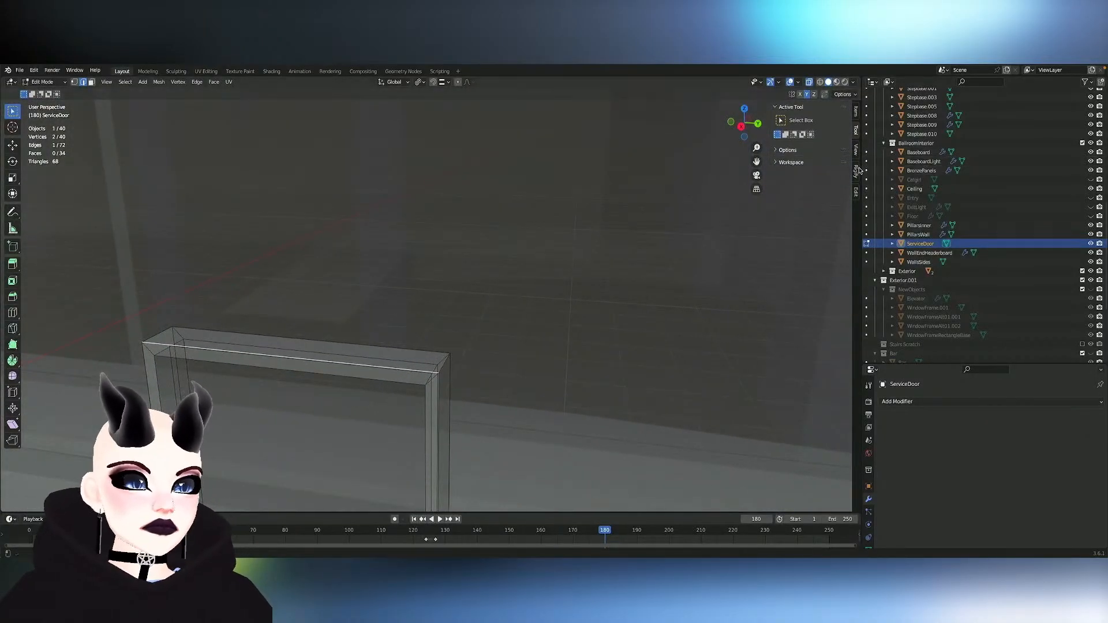
- Check the length of the selected frame edge with the Set Edge Length tool from the mesh edge tools
click(857, 193)
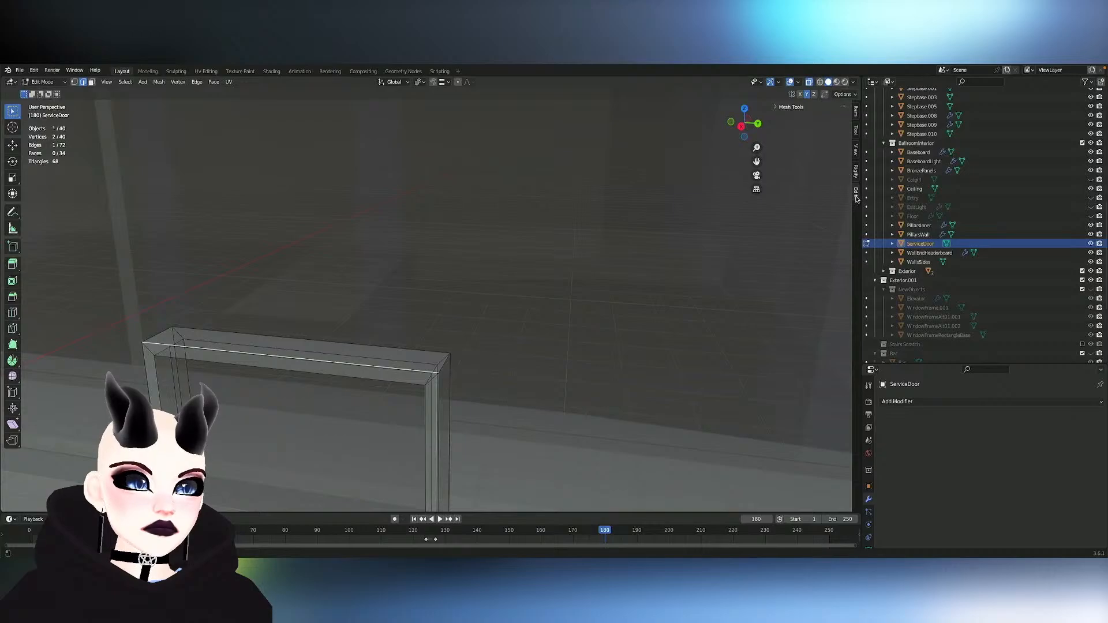
click(777, 107)
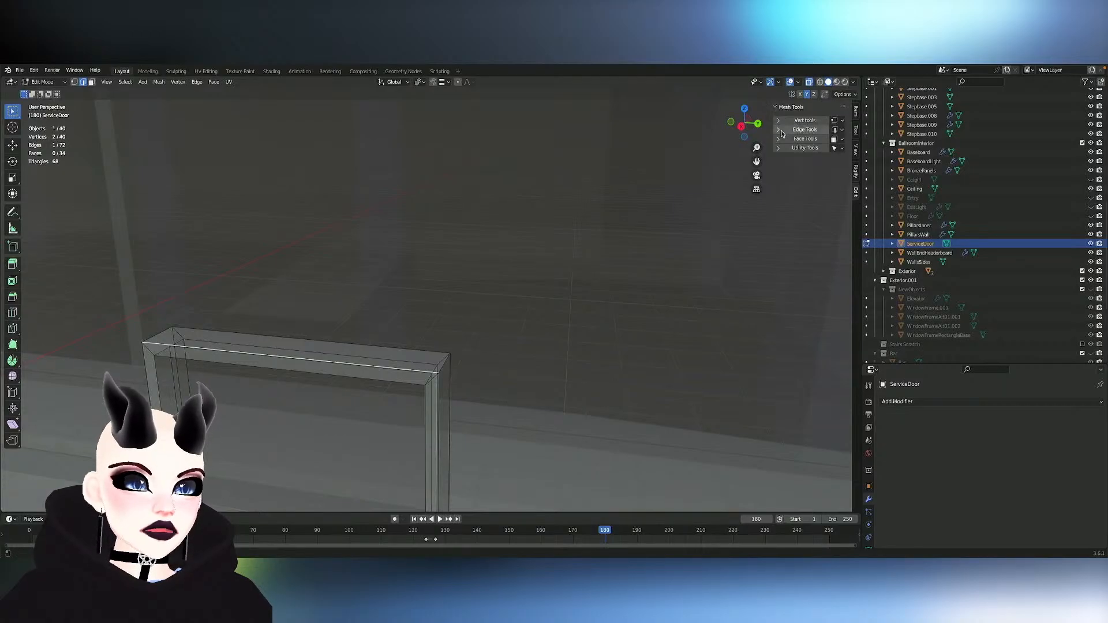
click(778, 132)
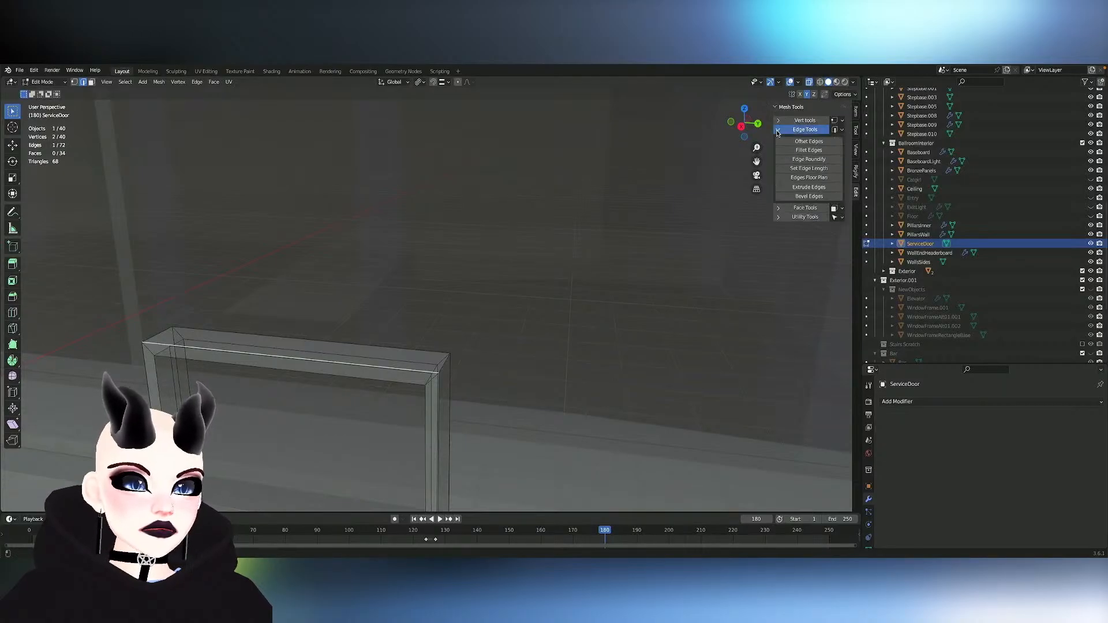
click(815, 168)
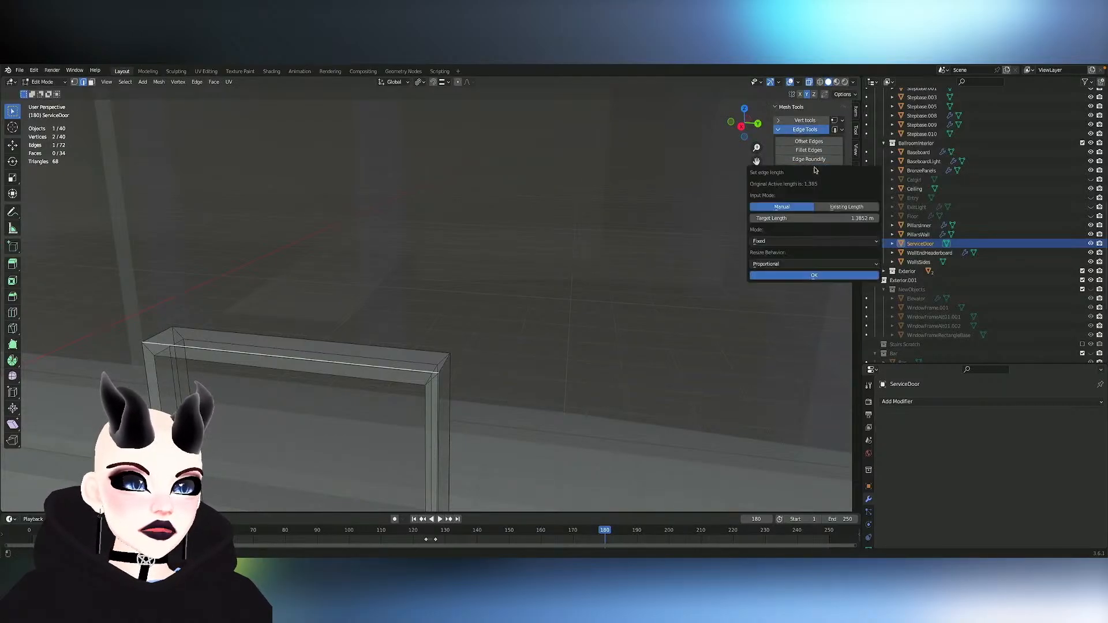
click(812, 275)
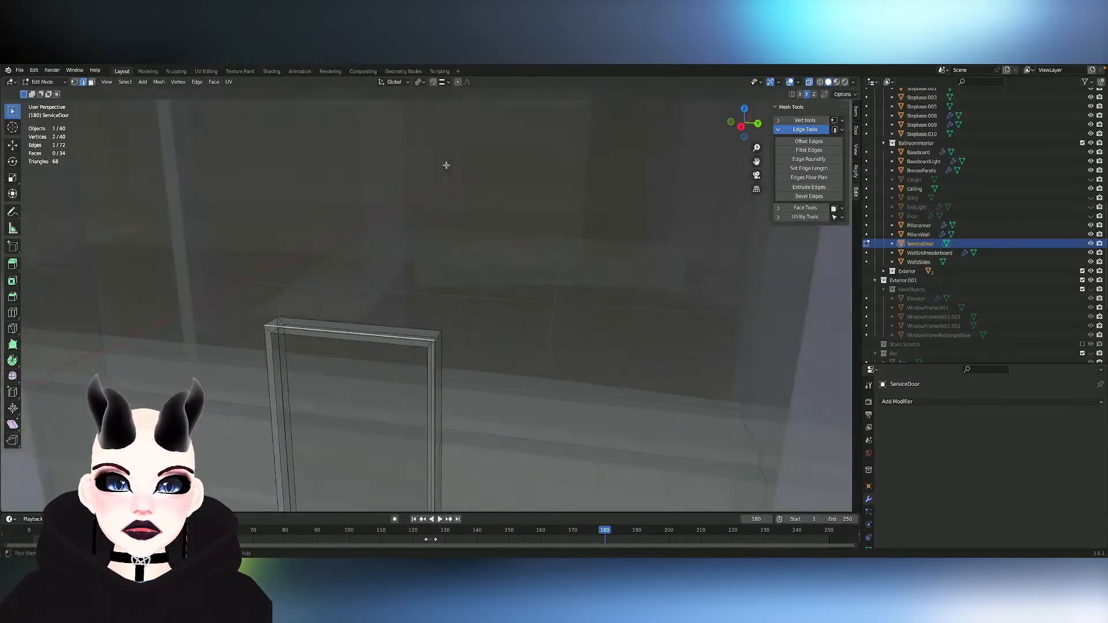
- Select the inner panel face of ServiceDoor and move it along the Y axis so it sits beside the frame
middle_drag(446, 165, 446, 165)
key(Tab)
click(494, 249)
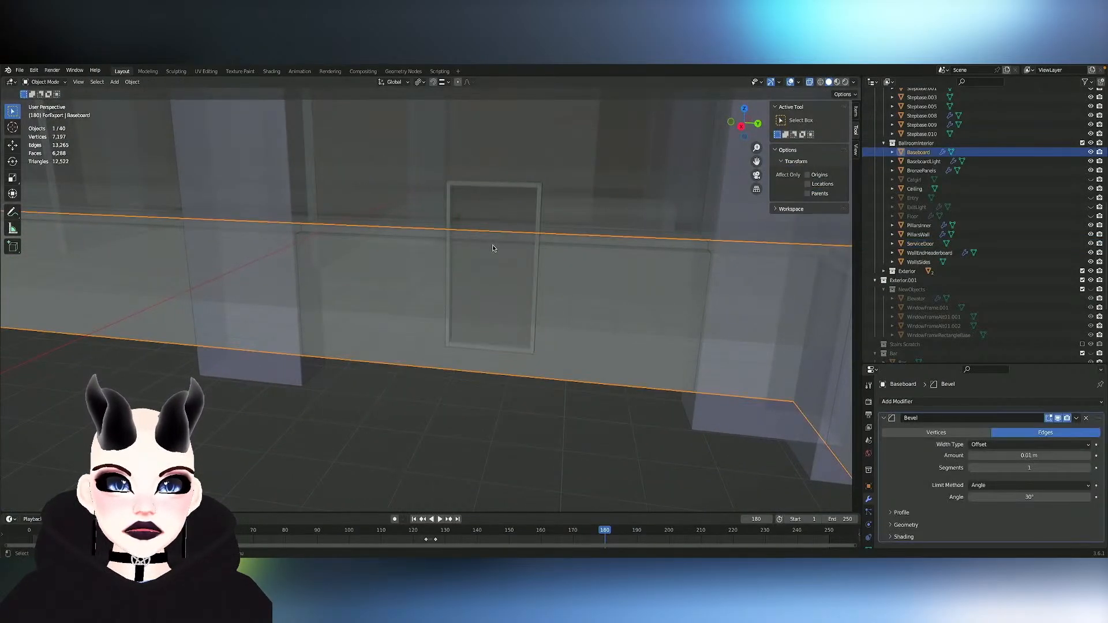
key(Tab)
key(Tab)
click(494, 218)
key(Tab)
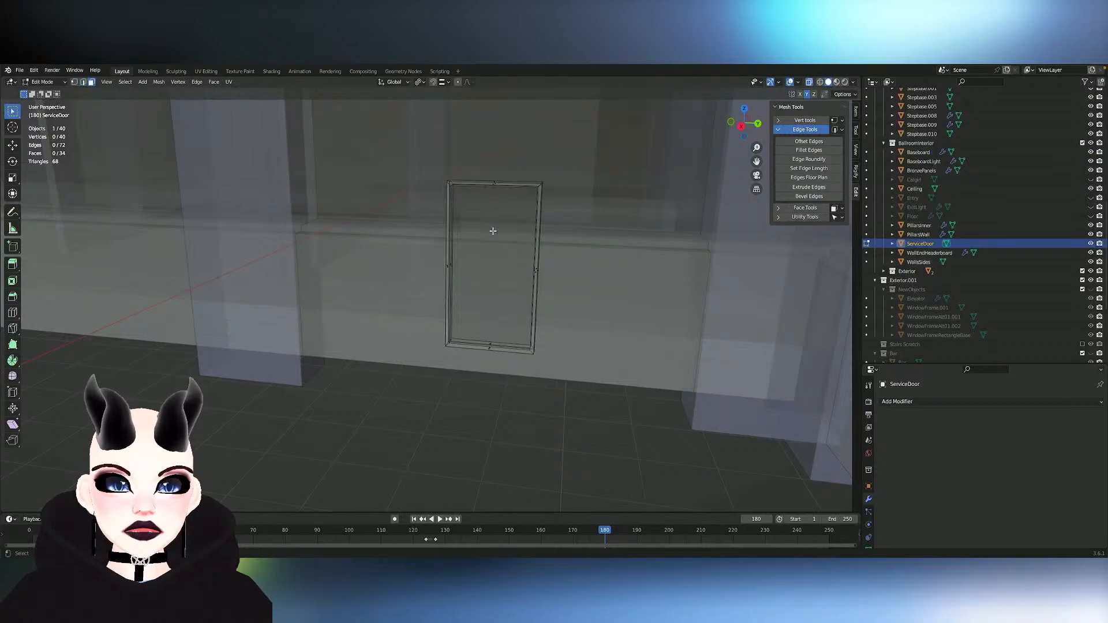
click(493, 265)
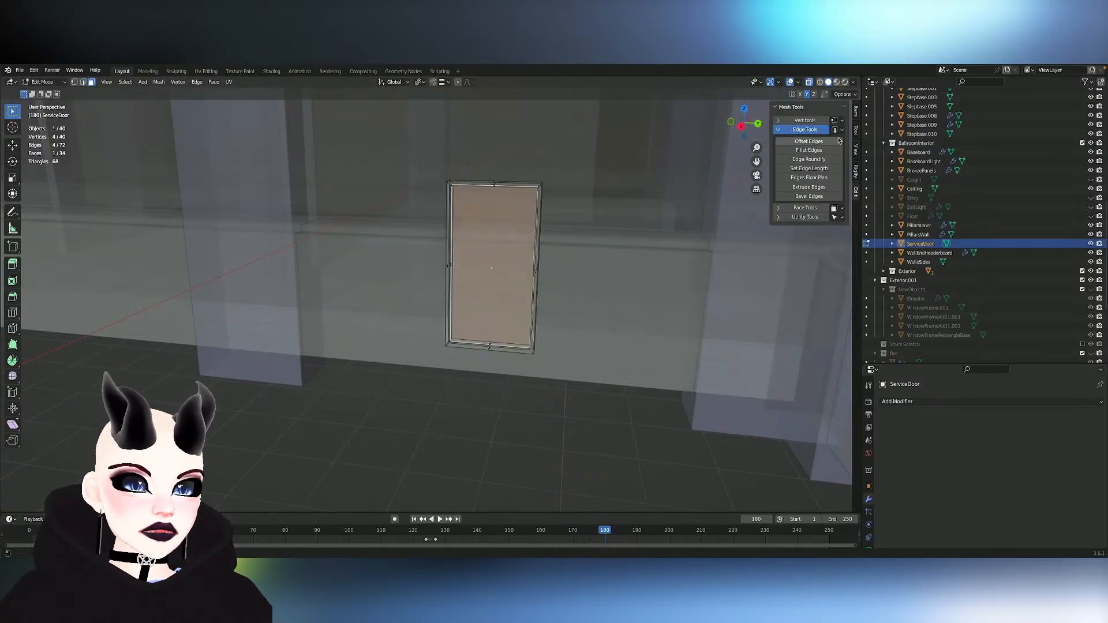
key(g)
key(x)
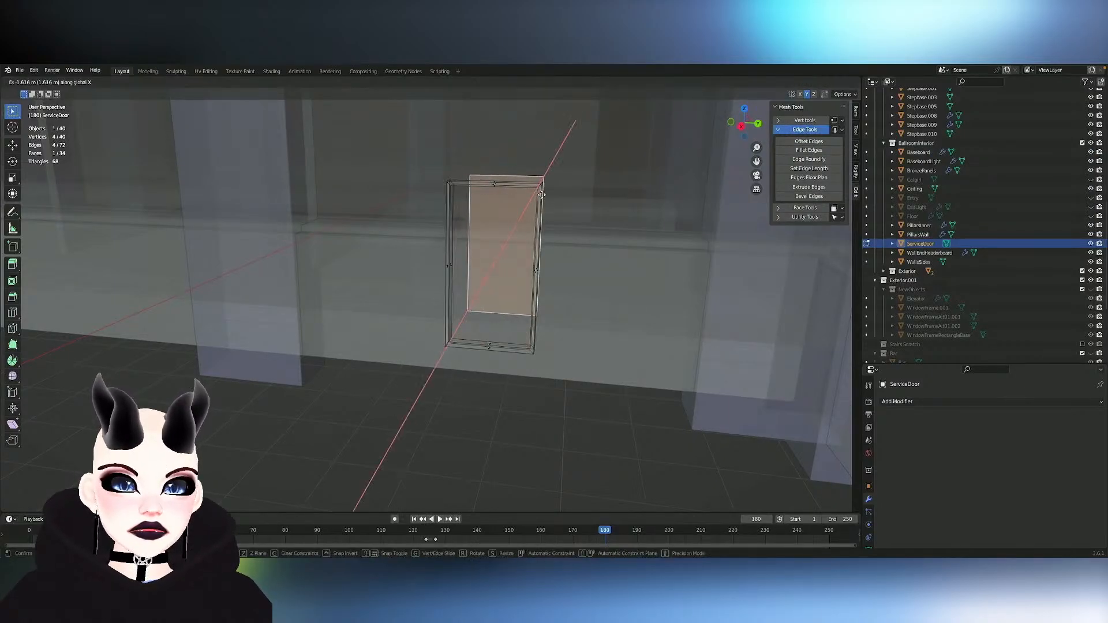
key(y)
click(582, 201)
- Set the length of the panel's top and bottom edges to 2 m with Set Edge Length
click(588, 188)
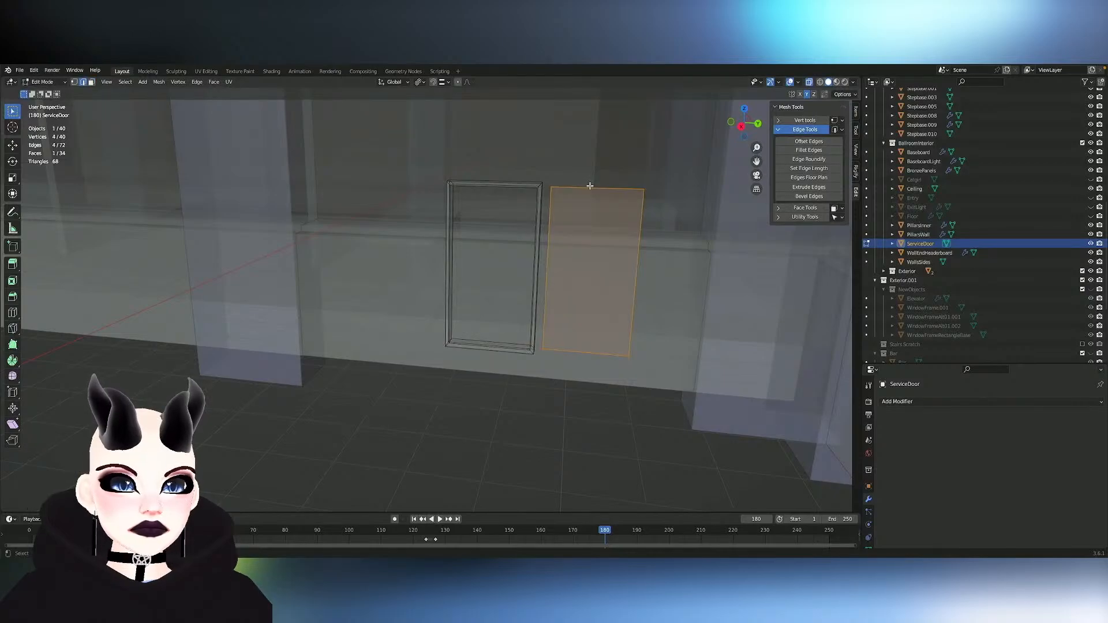
shift+click(574, 347)
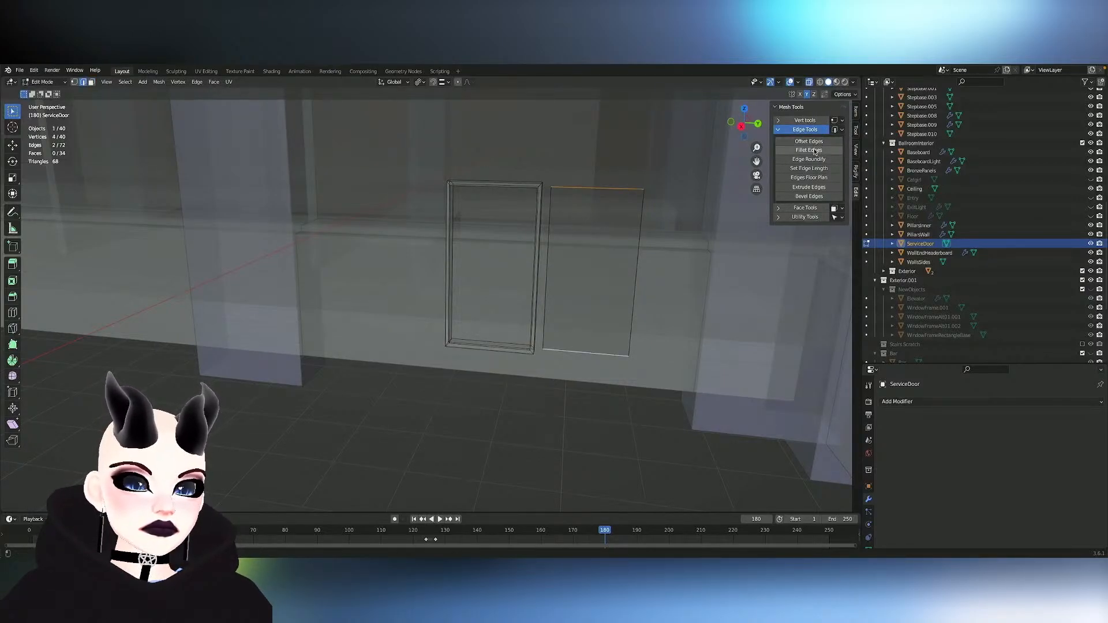
click(809, 168)
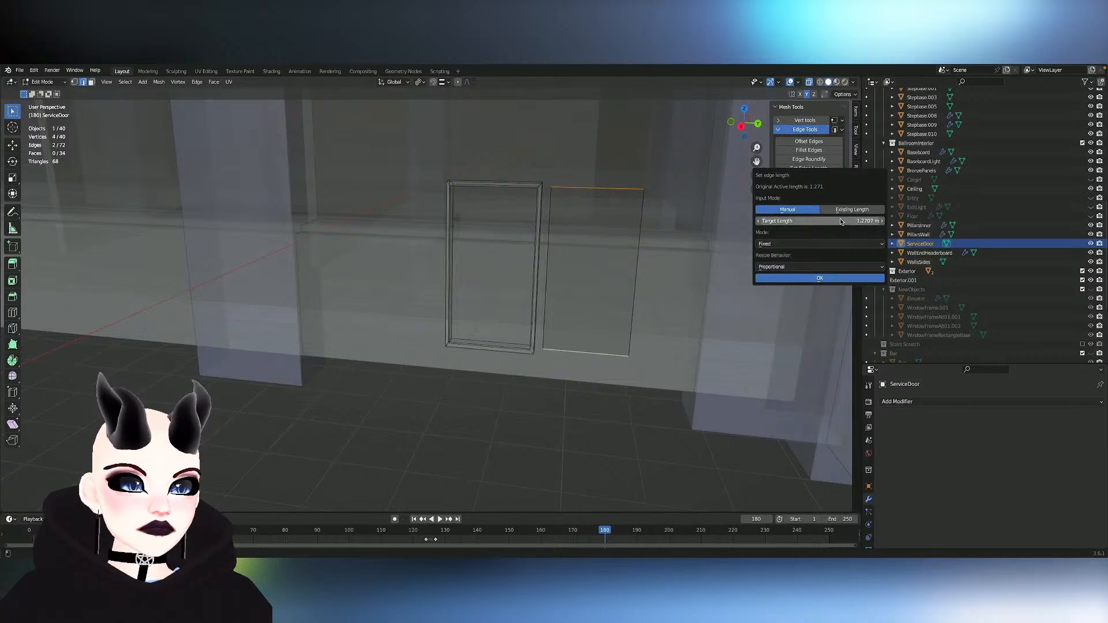
click(870, 222)
text(2)
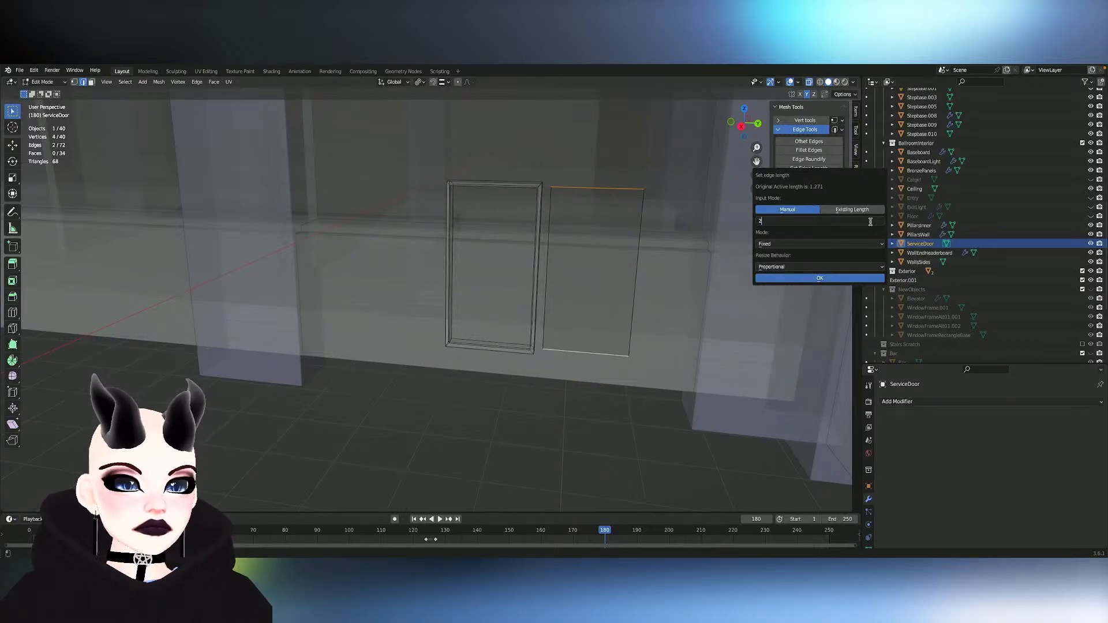
key(Return)
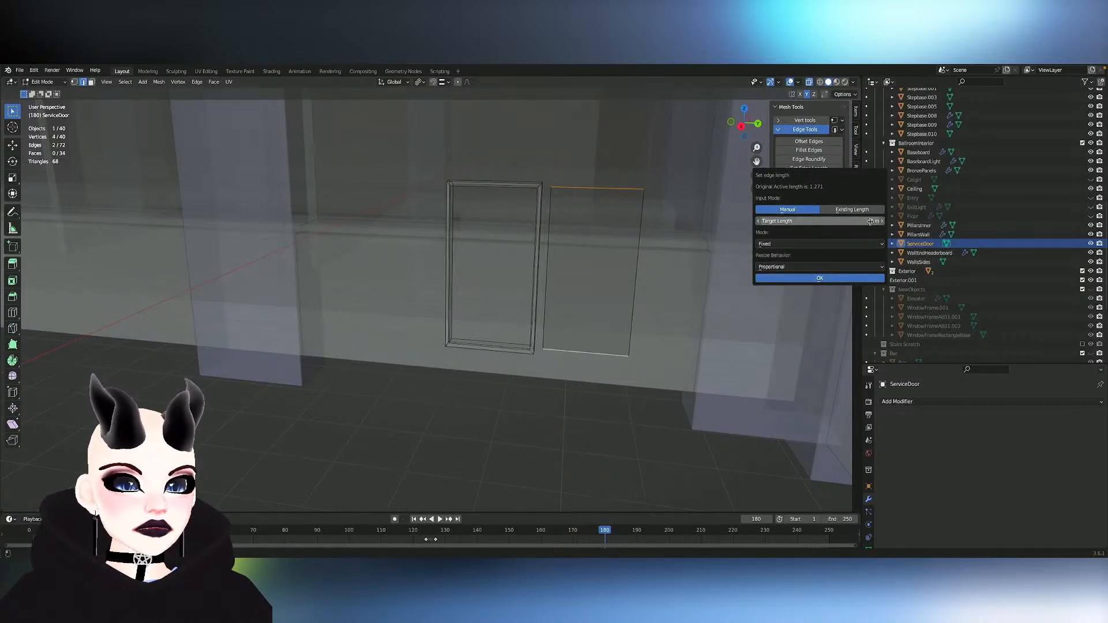
click(835, 278)
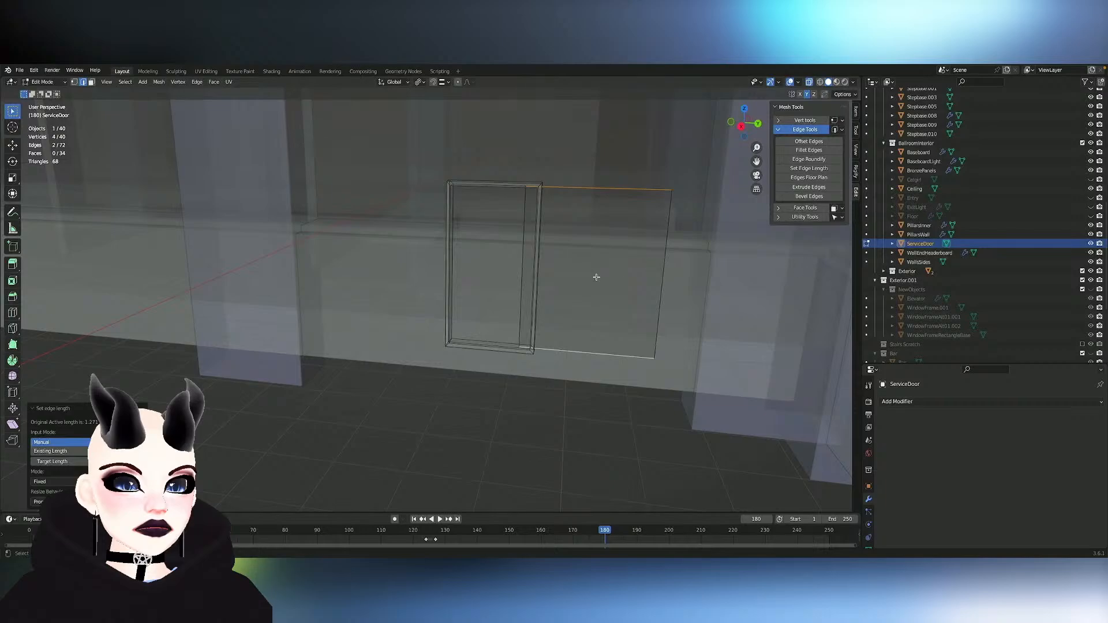
- Move the widened panel back along Y until it is centred on the door frame, and adjust its height along Z
key(g)
key(x)
key(y)
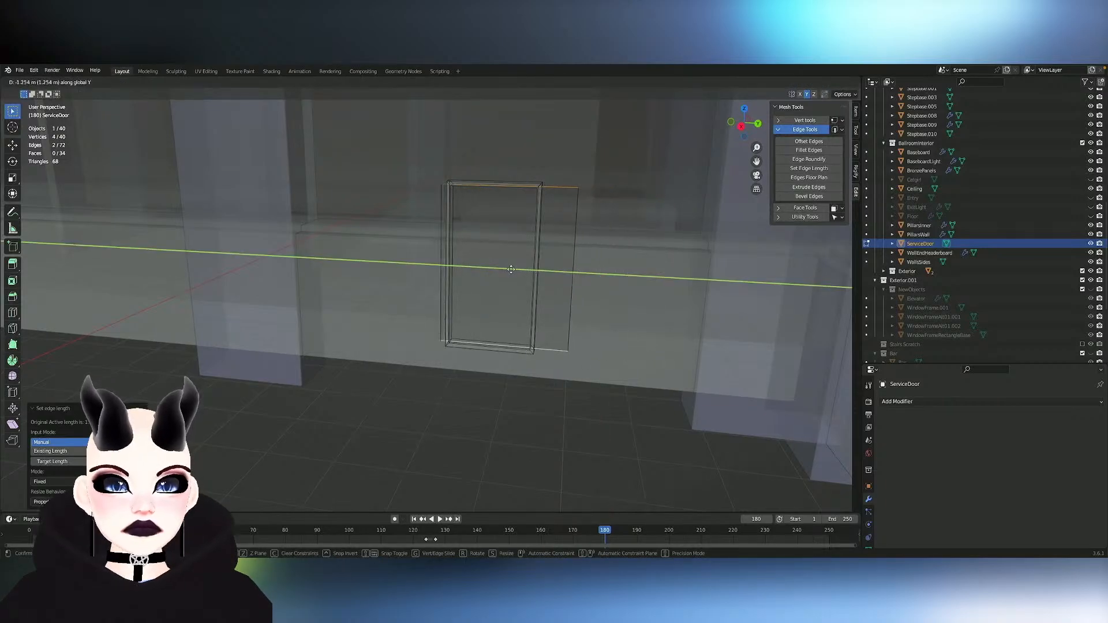
click(495, 268)
key(g)
key(z)
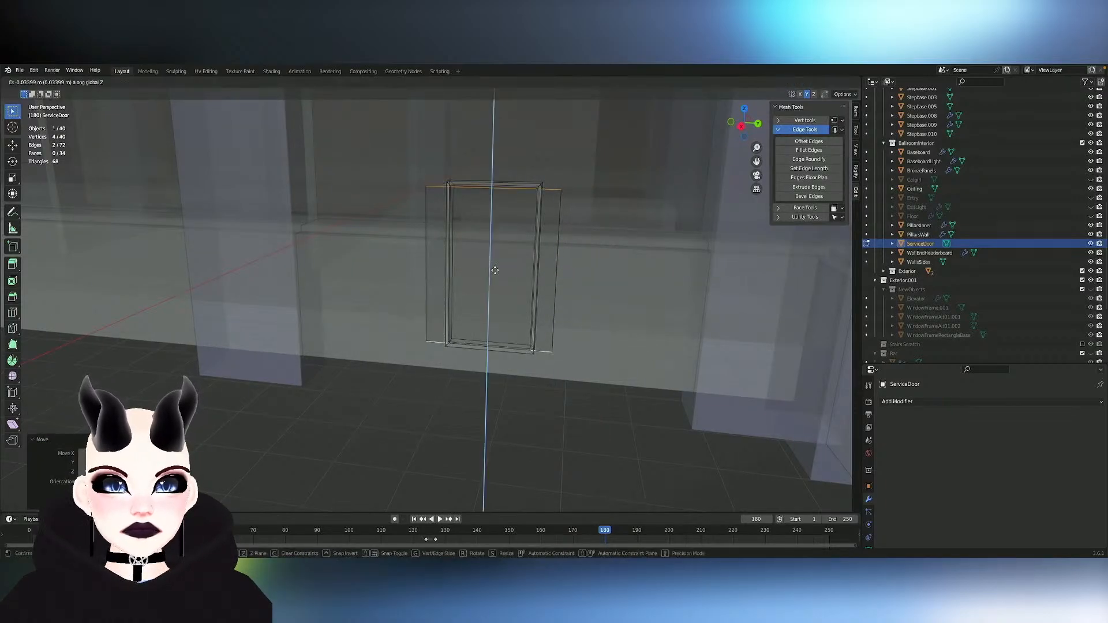
click(495, 268)
middle_drag(512, 257, 515, 255)
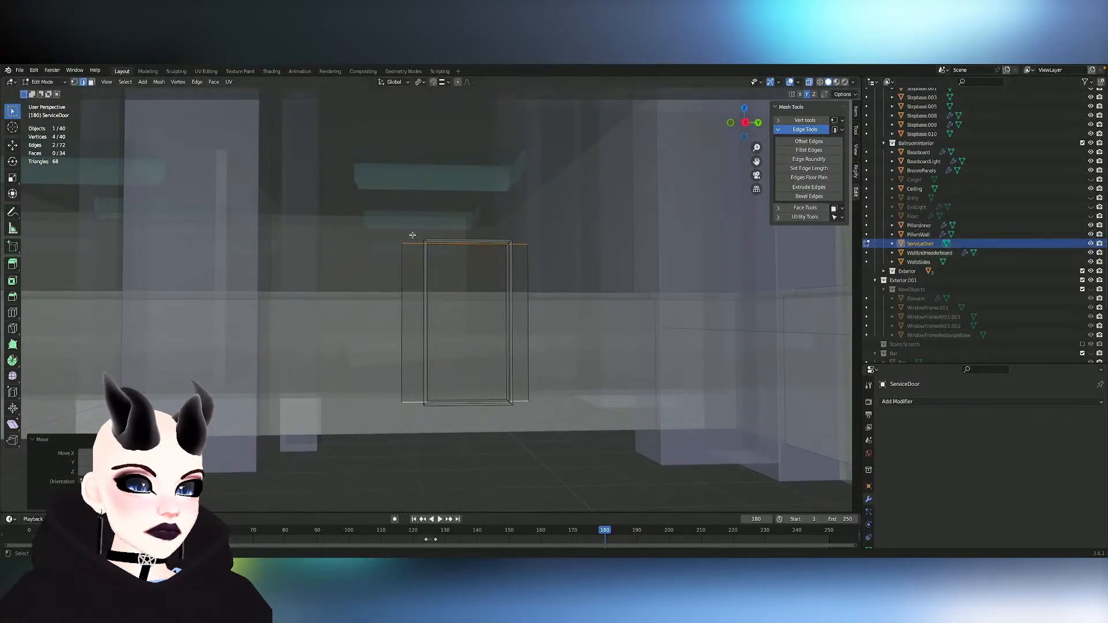
- Switch mesh editing from ServiceDoor to Baseboard and turn off X-ray display
key(Tab)
click(587, 310)
key(Tab)
middle_drag(586, 309, 584, 288)
click(809, 82)
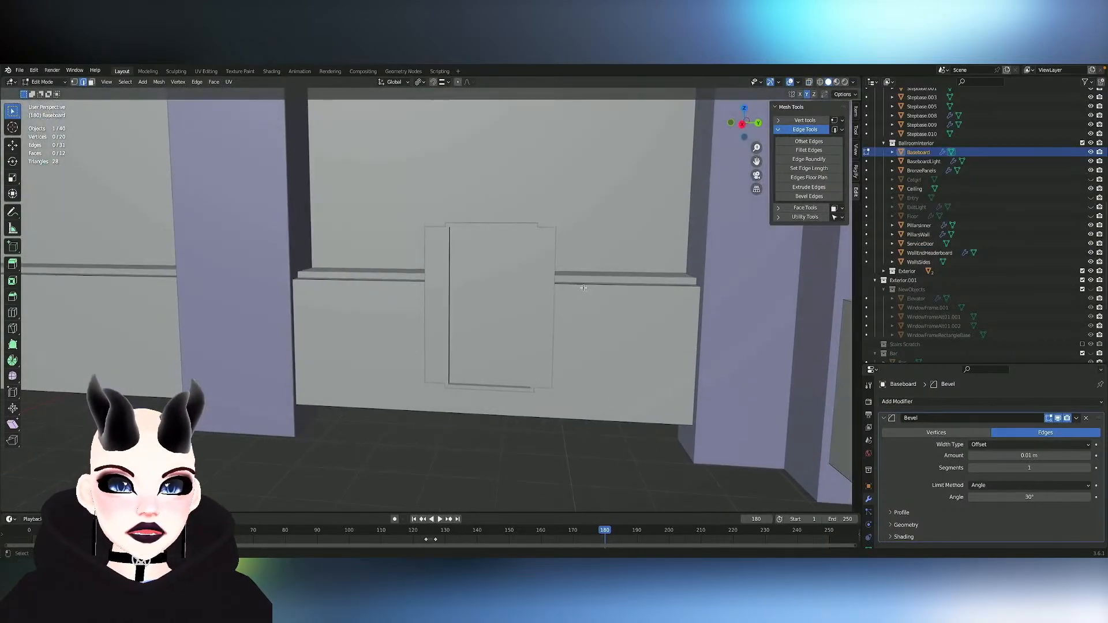
click(602, 312)
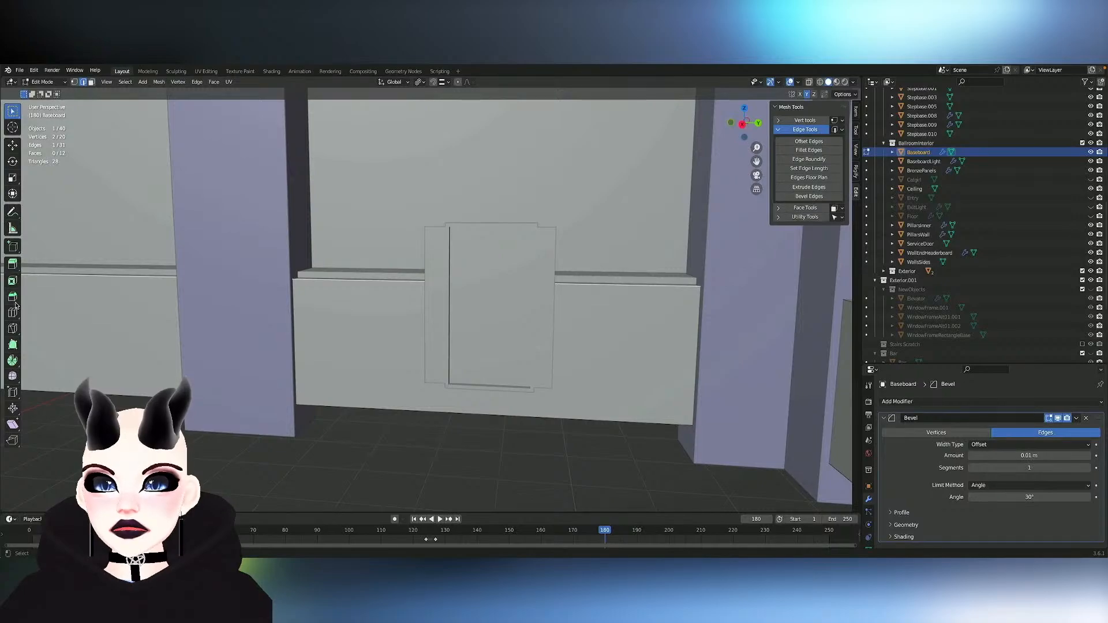
middle_drag(403, 295, 381, 276)
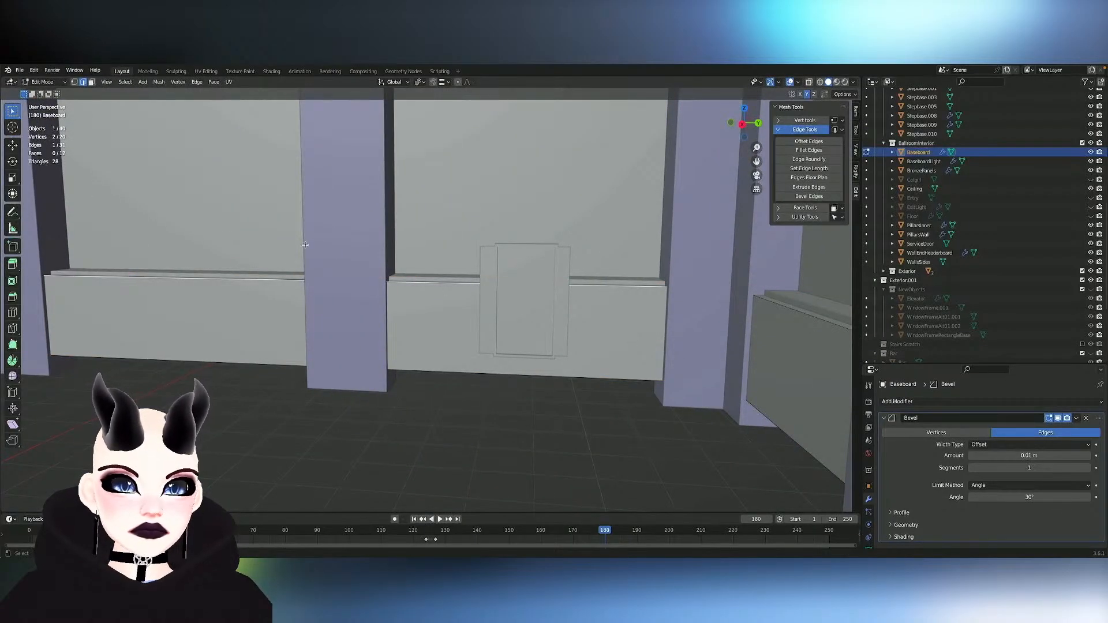
- Set the loop cut tool to 2 cuts, cut the Baseboard on the end wall, and slide the new edges near the service door
click(16, 312)
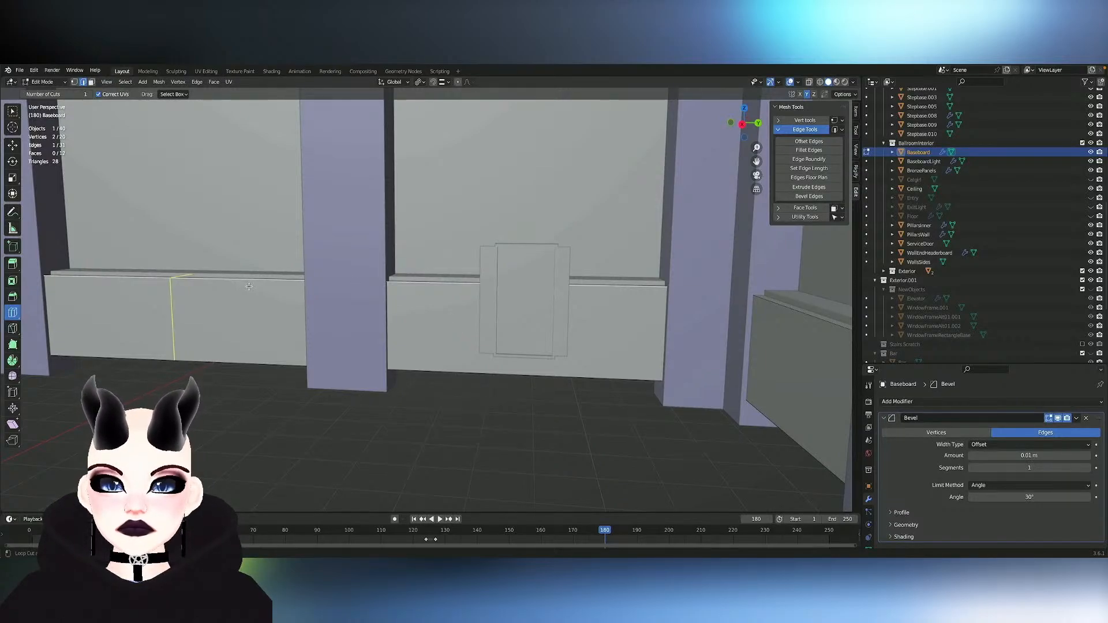
click(81, 94)
text(2)
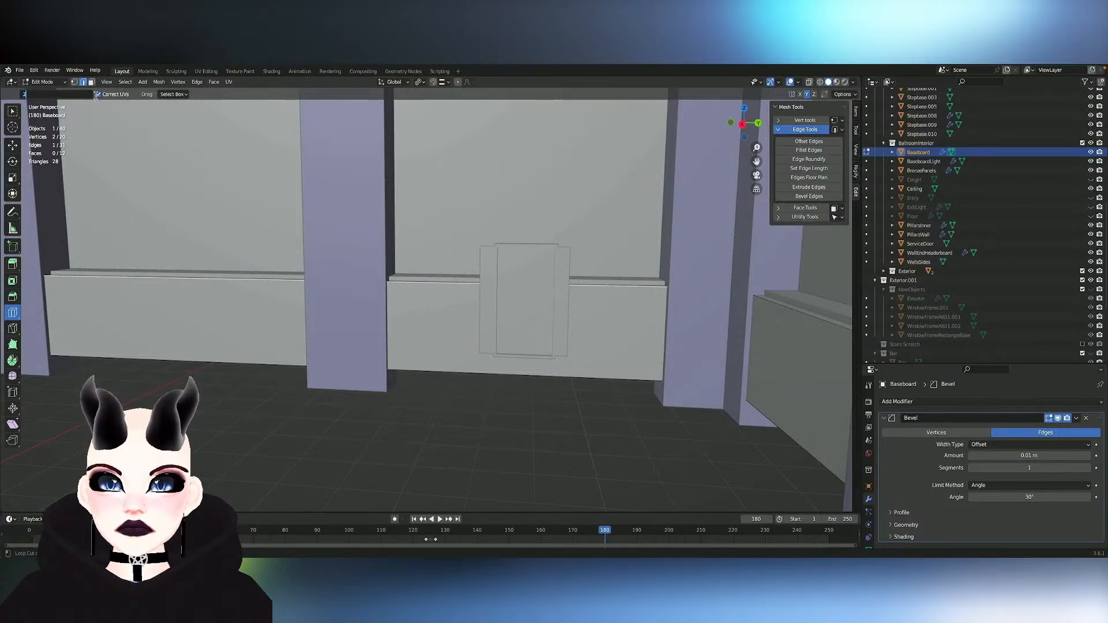
key(Return)
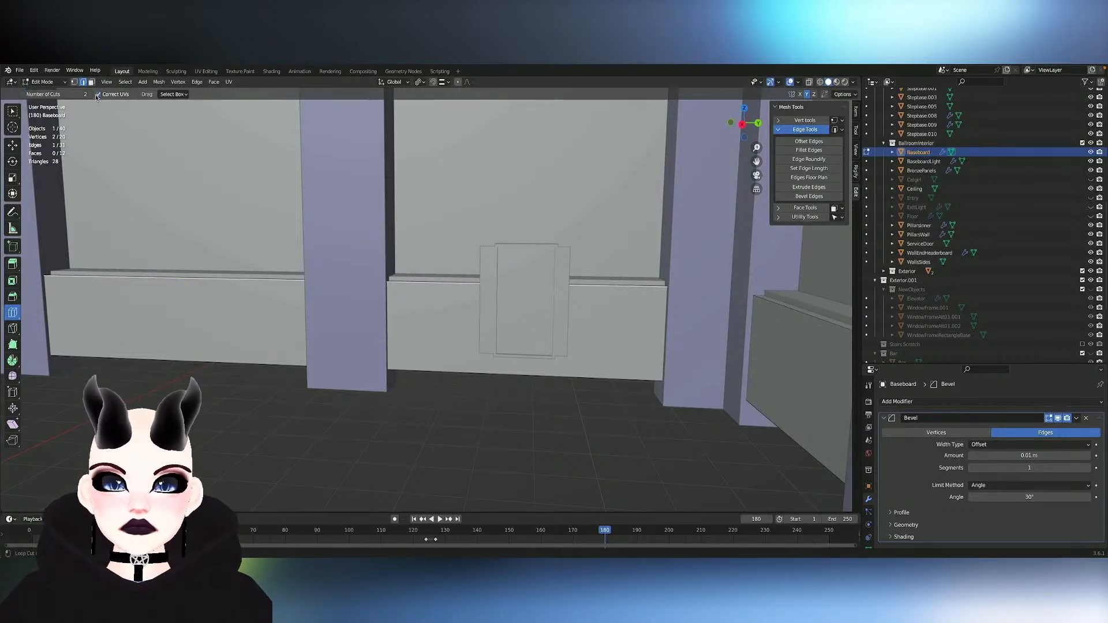
click(171, 295)
key(g)
key(g)
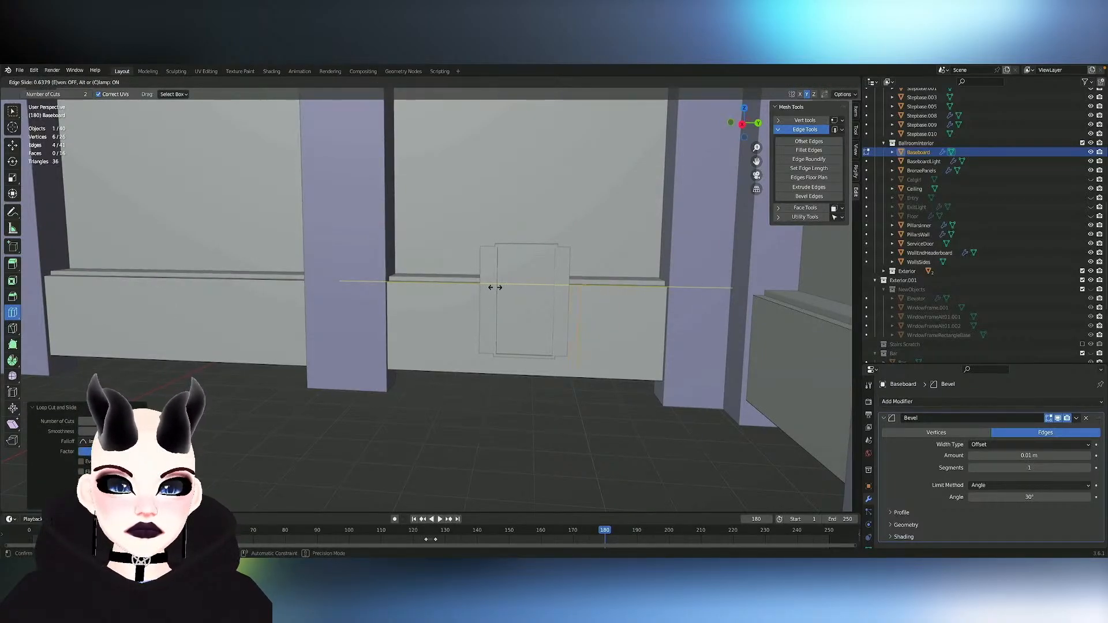
click(495, 288)
- Add another pair of loop cuts to the Baseboard on the end wall and slide them along the strip
scroll(496, 288, down, 5)
middle_drag(495, 288, 522, 314)
click(350, 351)
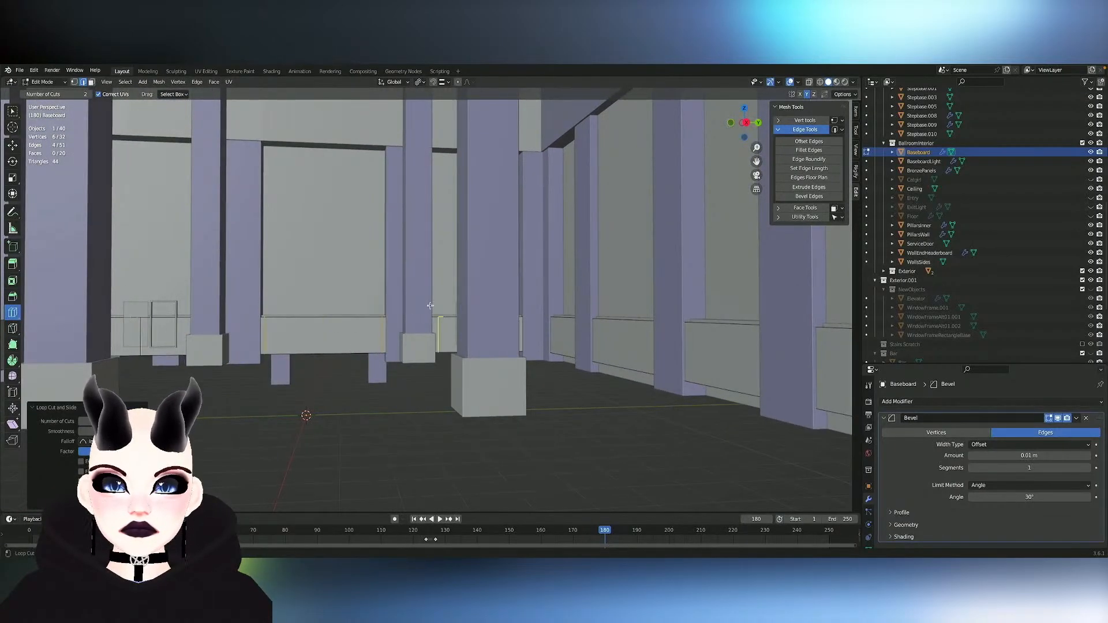
key(g)
key(g)
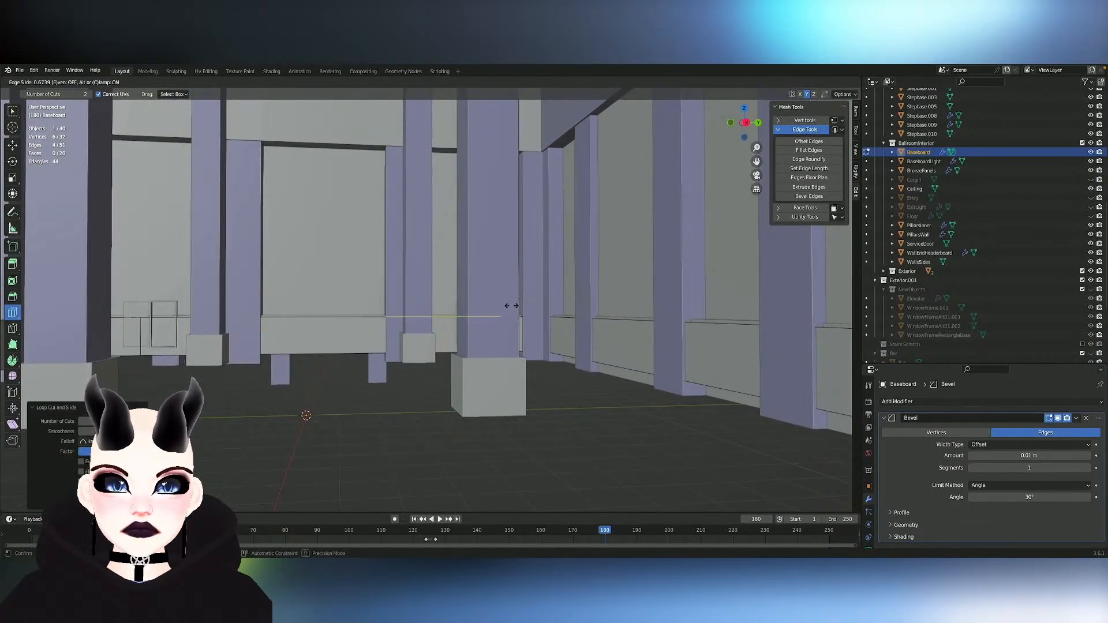
click(508, 306)
scroll(506, 306, up, 5)
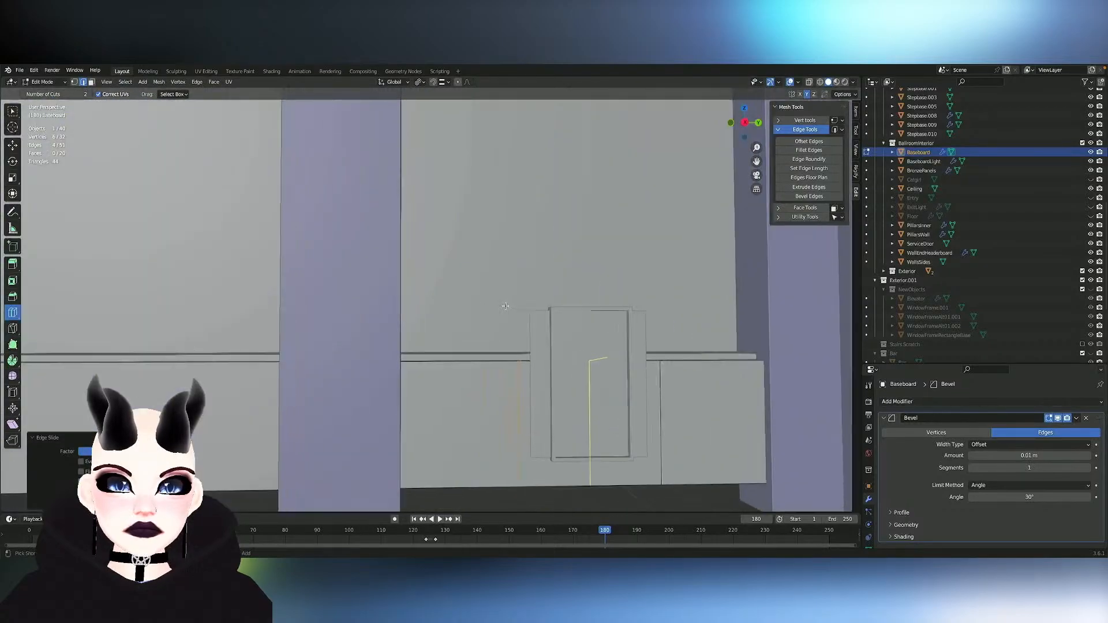
- Straighten the Baseboard cut on one side of the service door by scaling its selected edges to 0 along Y
shift+scroll(506, 307, right, 5)
scroll(505, 307, up, 8)
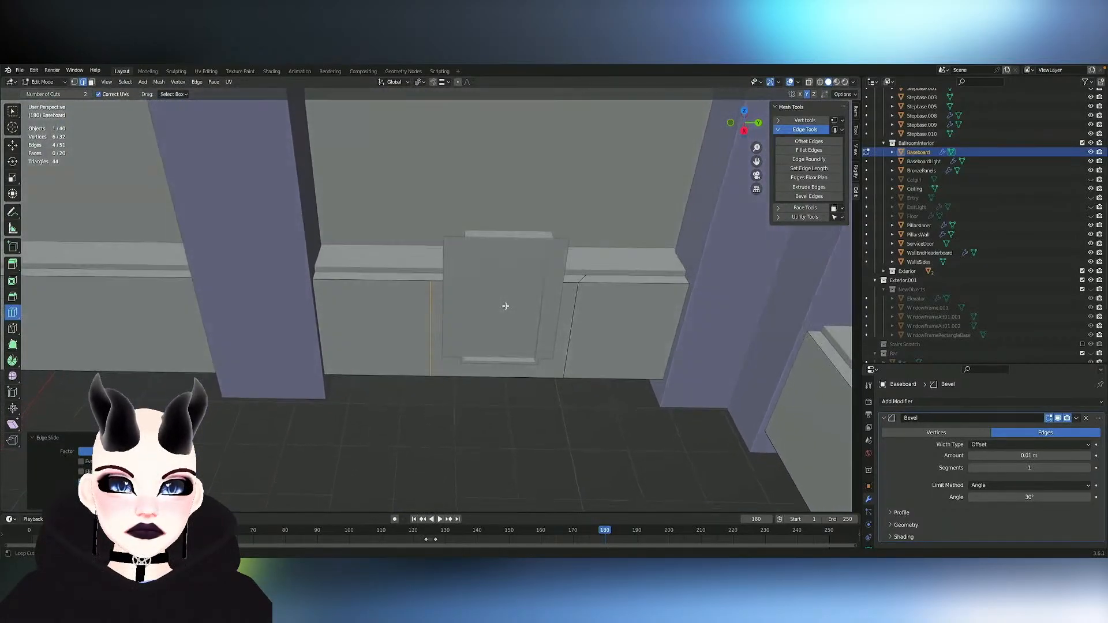
scroll(506, 306, up, 2)
key(w)
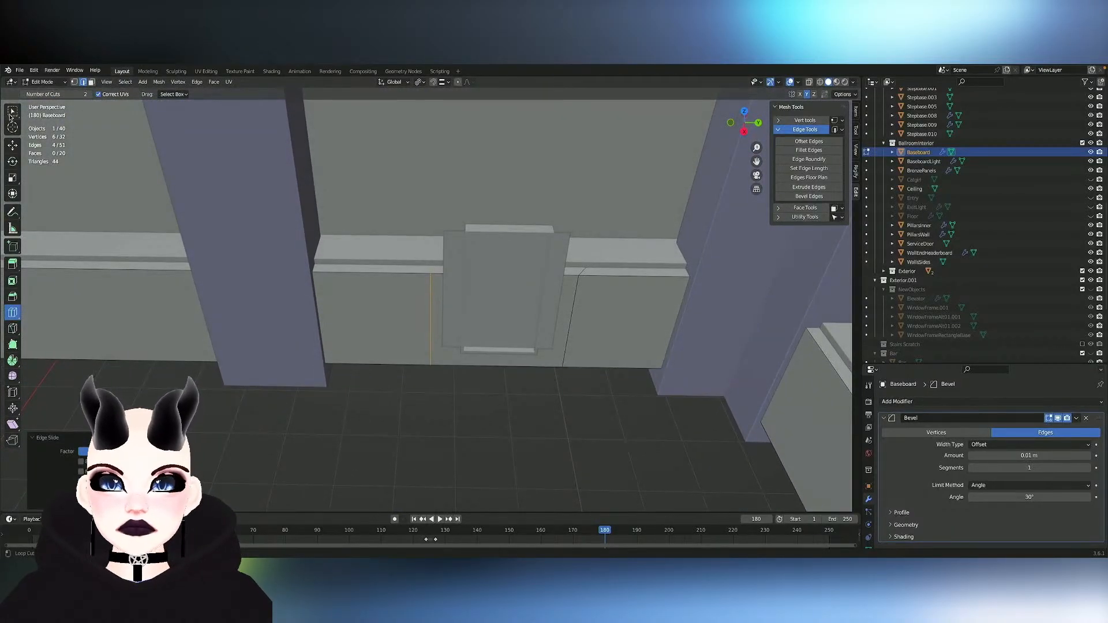
text(sx0)
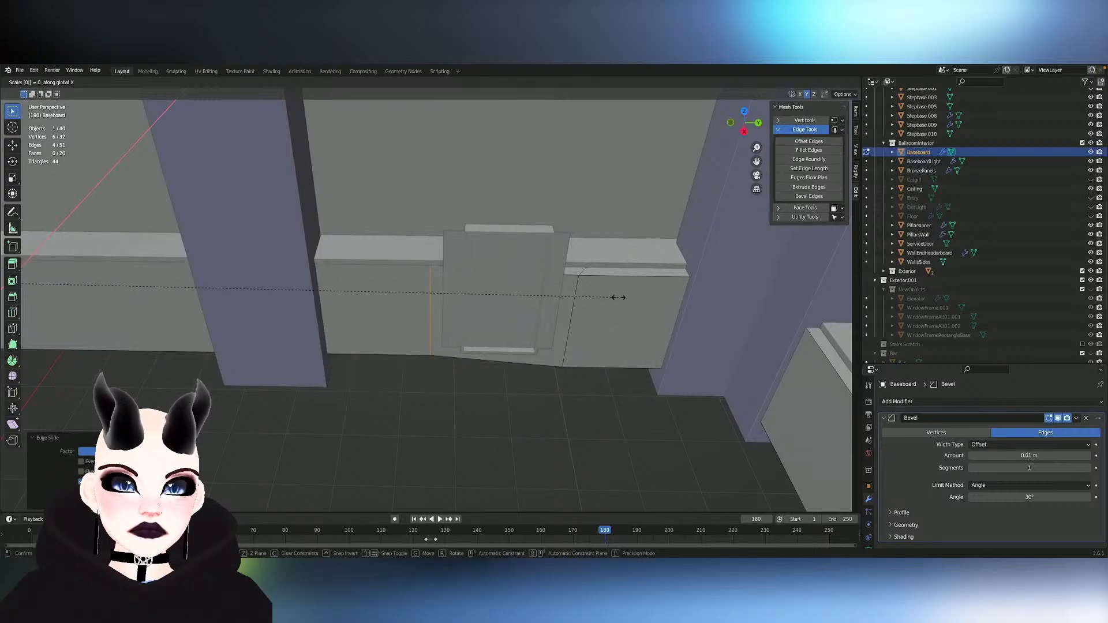
key(Return)
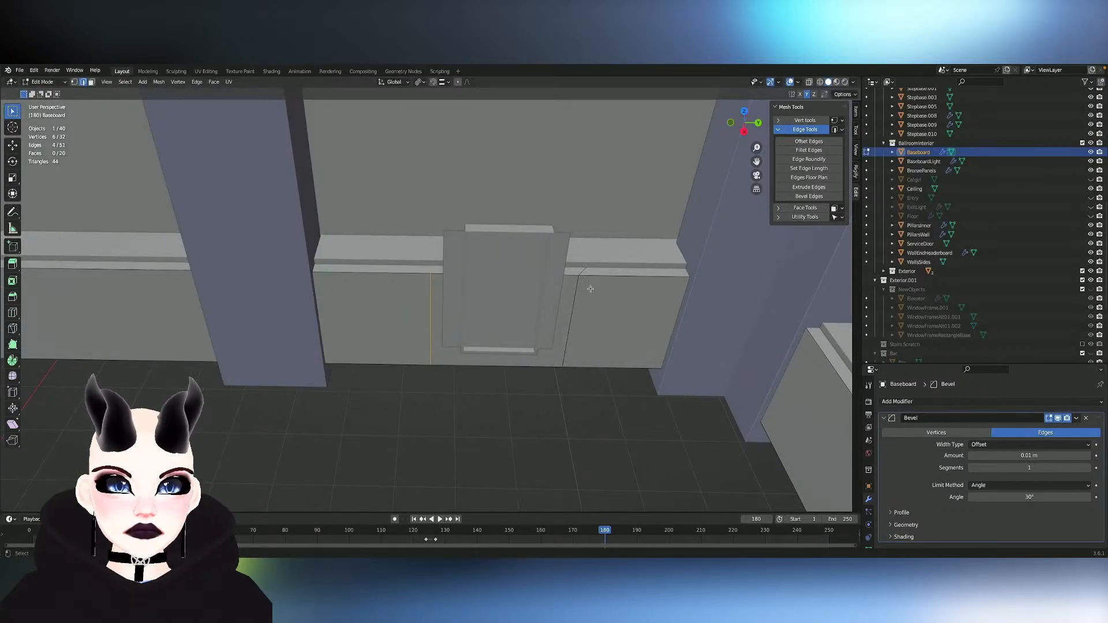
text(sx0)
key(Return)
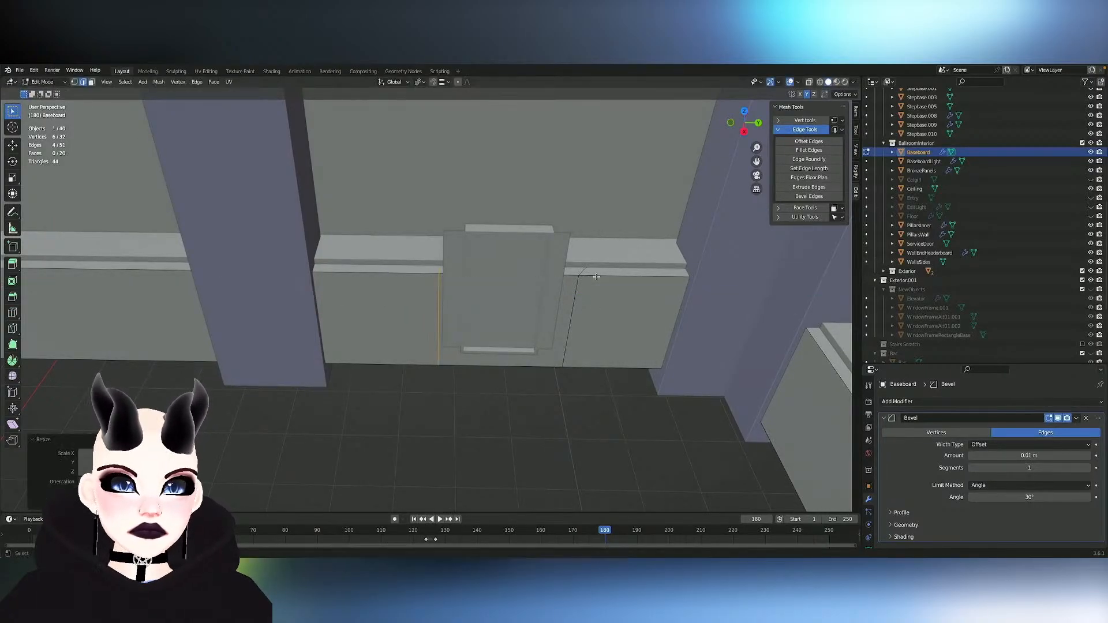
- Select the Baseboard cut on the other side of the service door and flatten it by scaling to 0 along Y
alt+click(587, 278)
text(s)
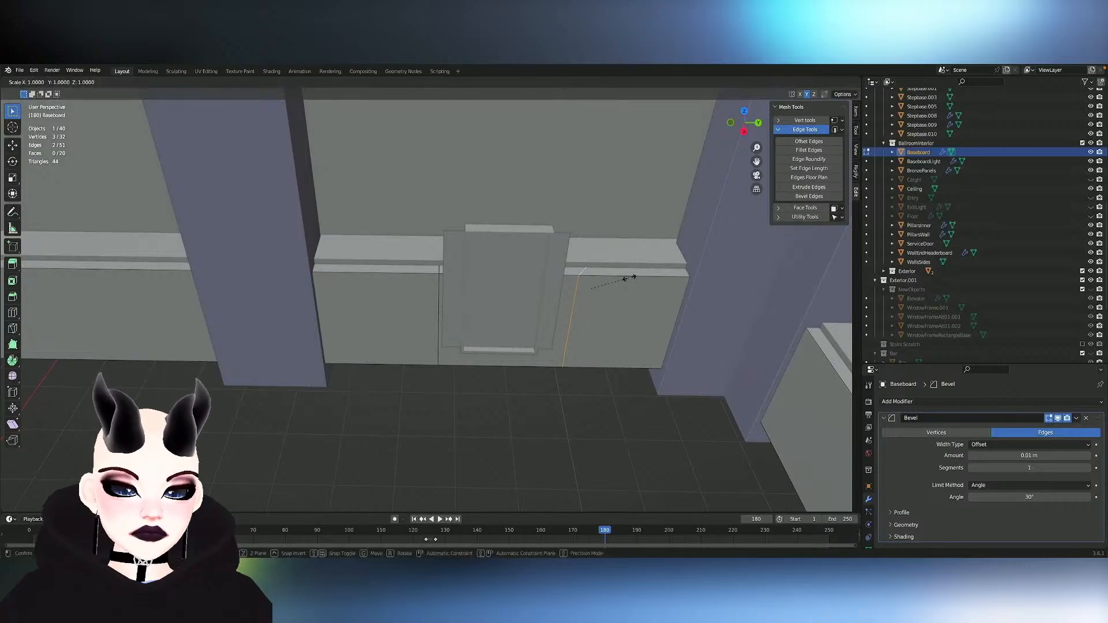
text(0)
key(Return)
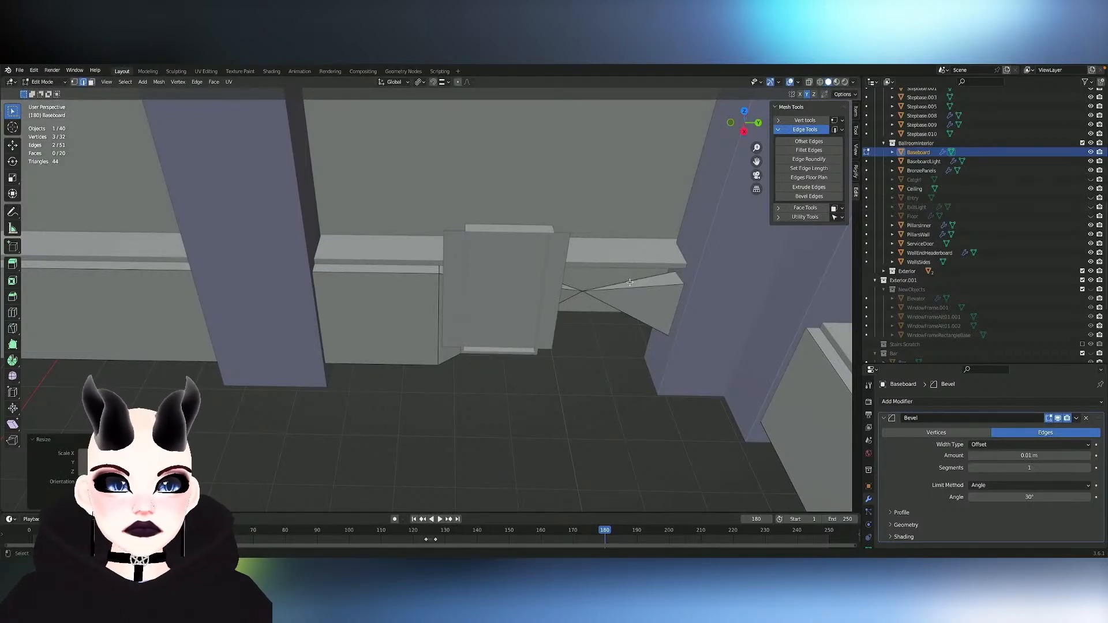
key(ctrl+z)
text(sx)
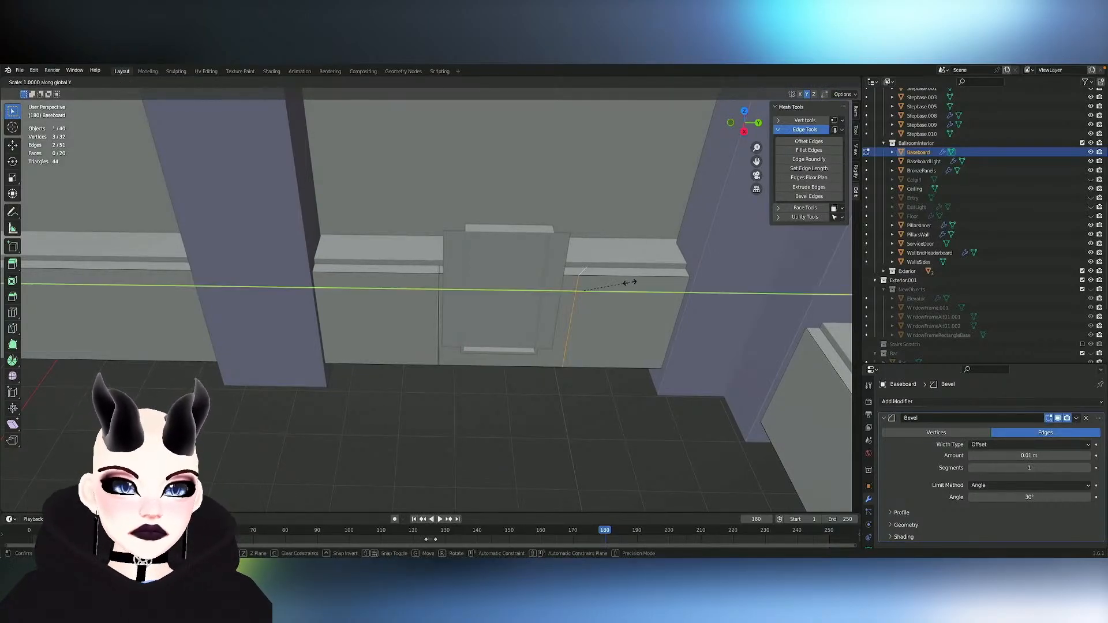
text(0)
key(Return)
- Move the flattened Baseboard cut about 0.42 m along negative Y to meet the side of the service door panel
key(s)
key(x)
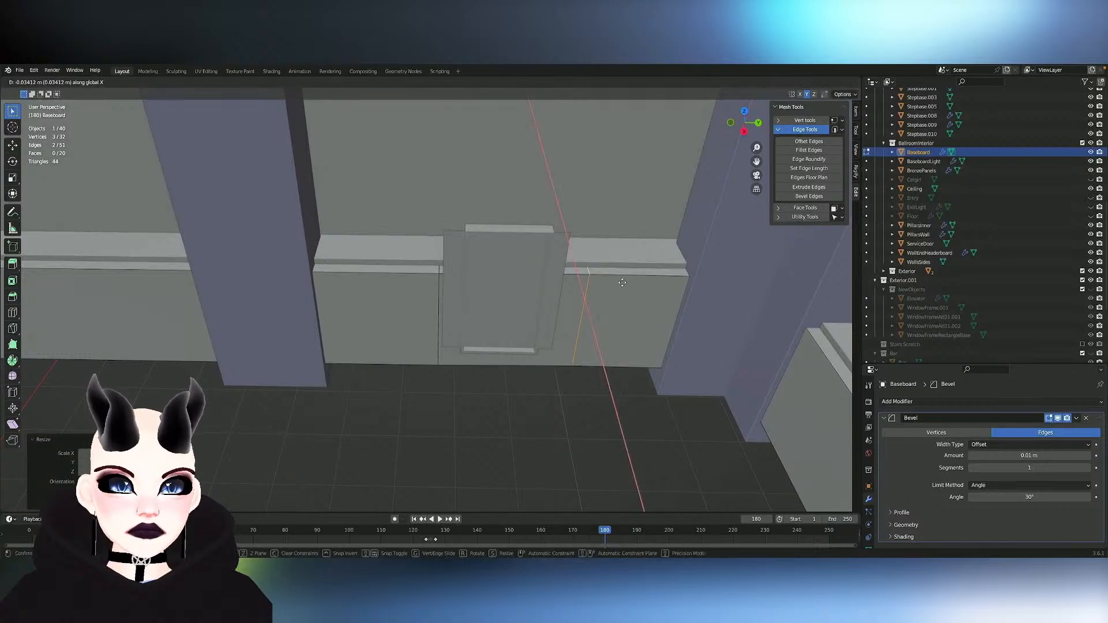
key(Escape)
key(g)
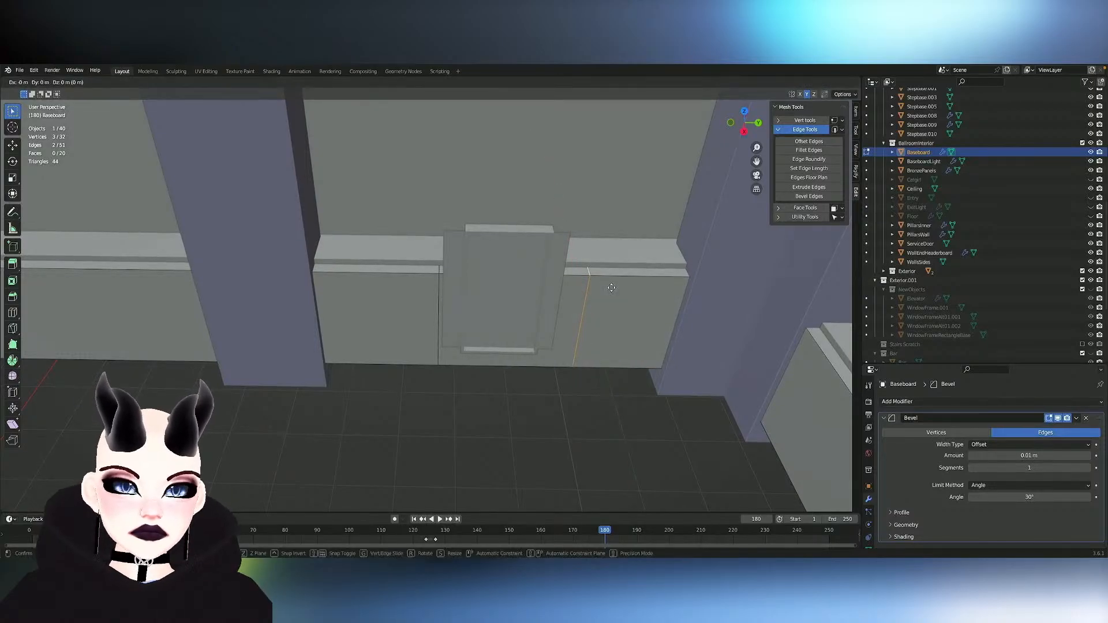
key(y)
key(y)
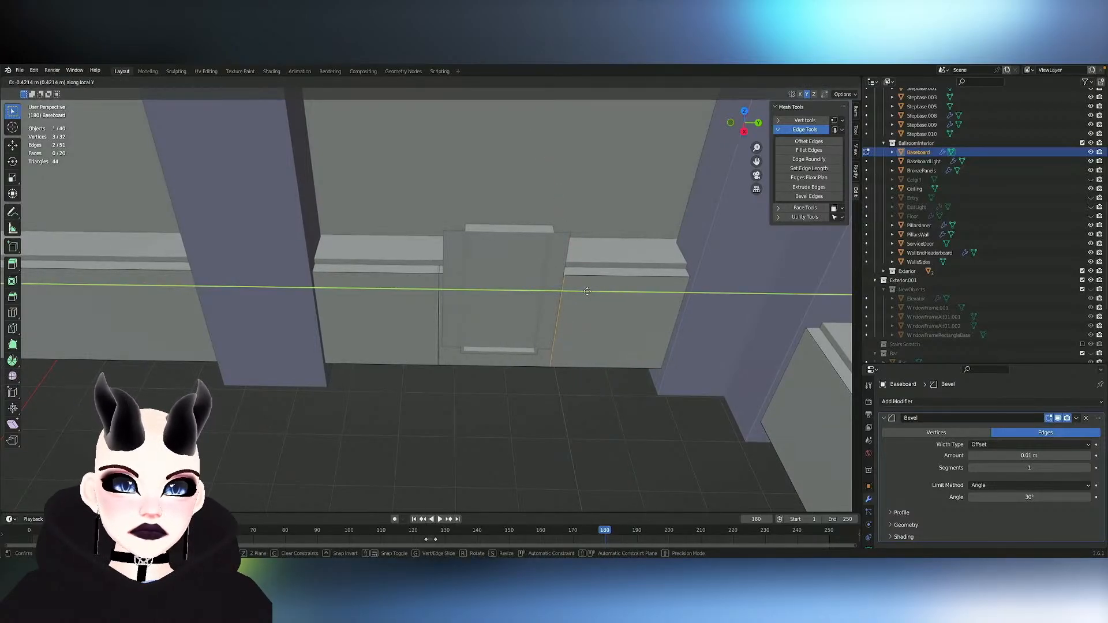
key(Return)
- With X-ray display on, set the three Baseboard edges running between the two cuts to a fixed, proportional length of 2 m
click(745, 131)
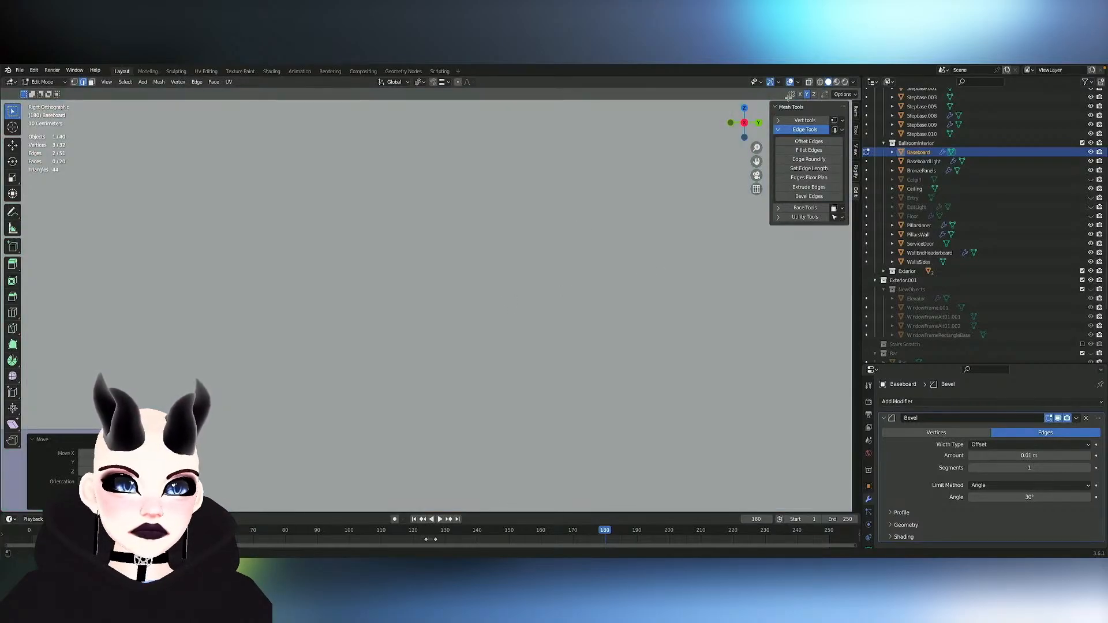
click(809, 81)
shift+middle_drag(634, 416, 628, 286)
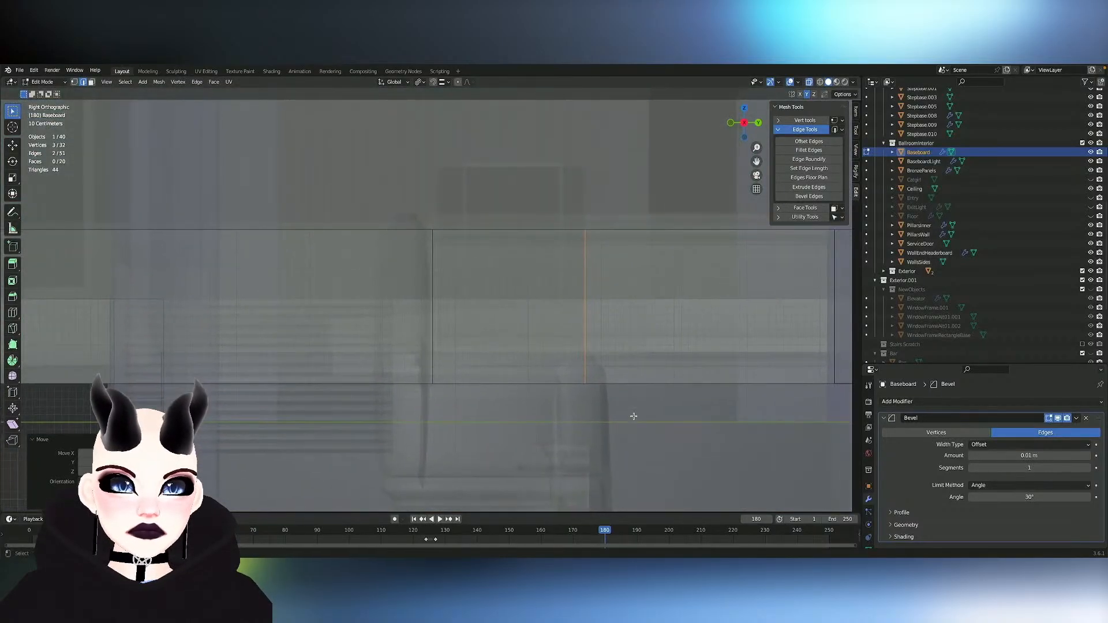
click(476, 229)
middle_drag(477, 230, 470, 155)
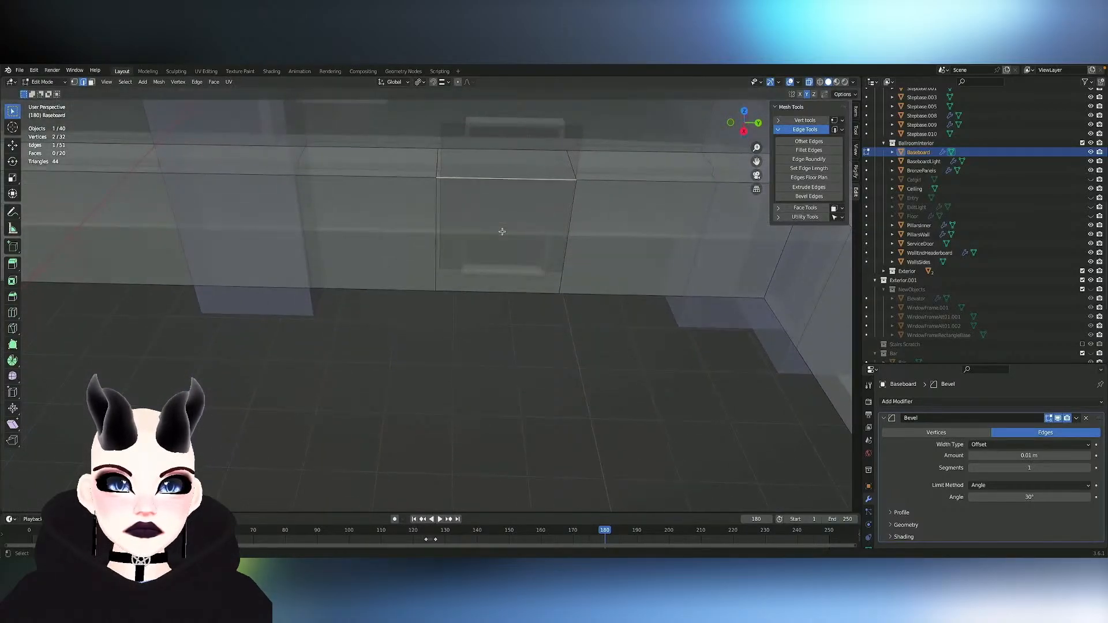
shift+click(463, 148)
shift+click(479, 292)
middle_drag(480, 291, 491, 289)
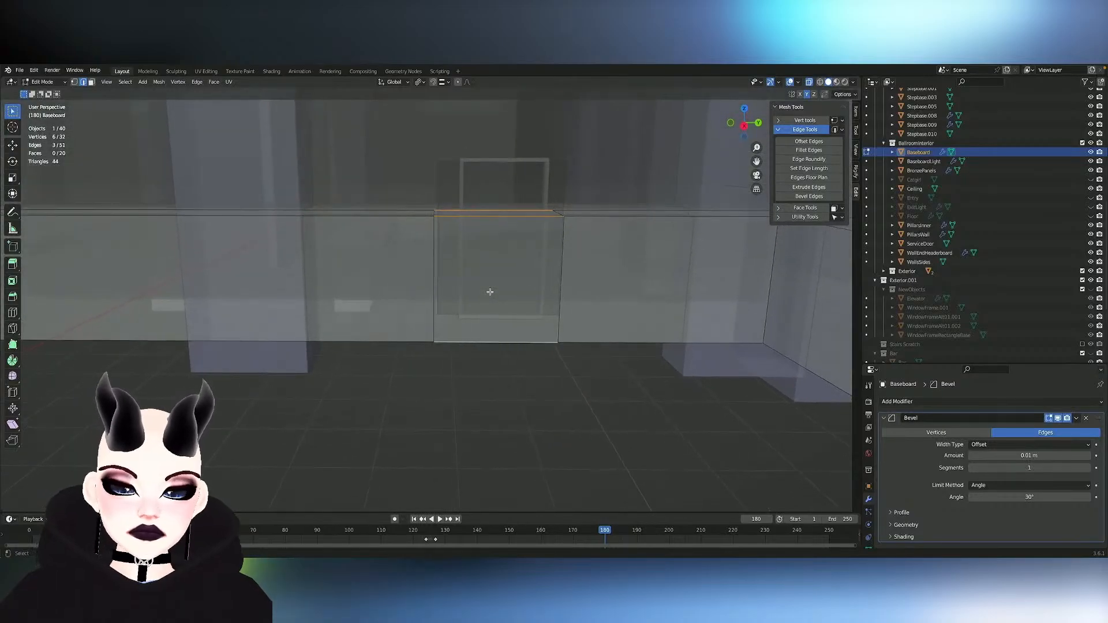
click(814, 168)
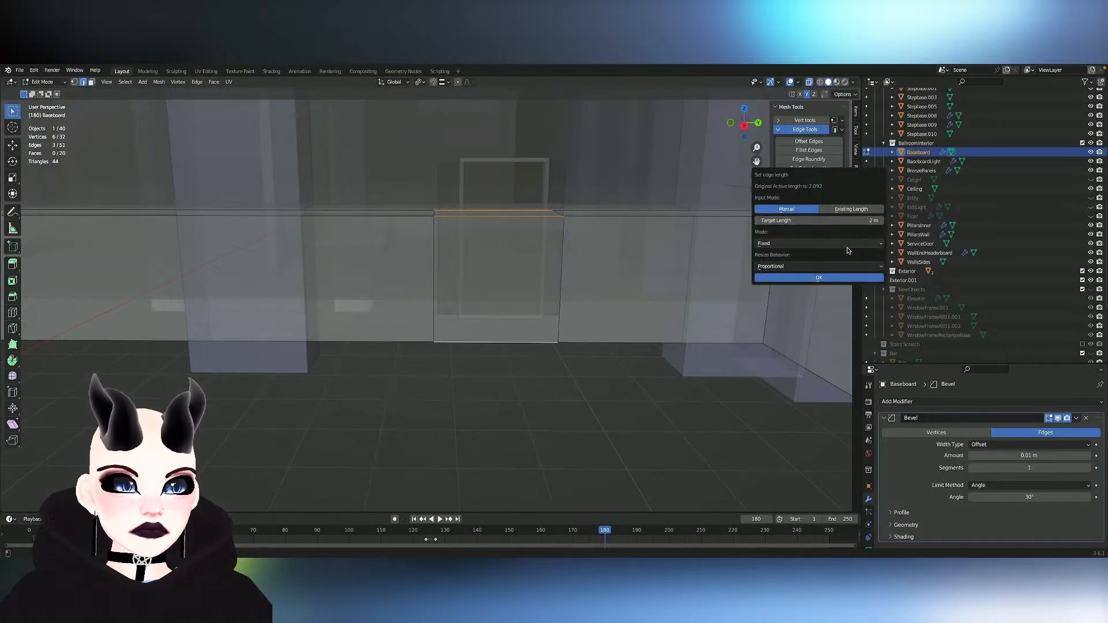
click(820, 279)
scroll(551, 291, down, 3)
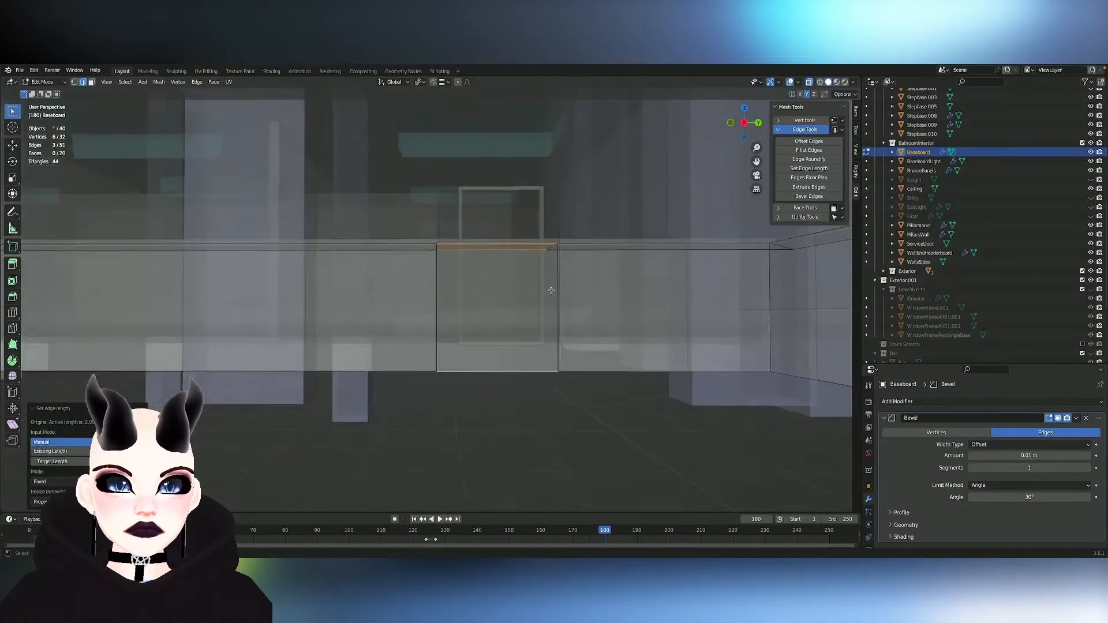
scroll(552, 291, down, 2)
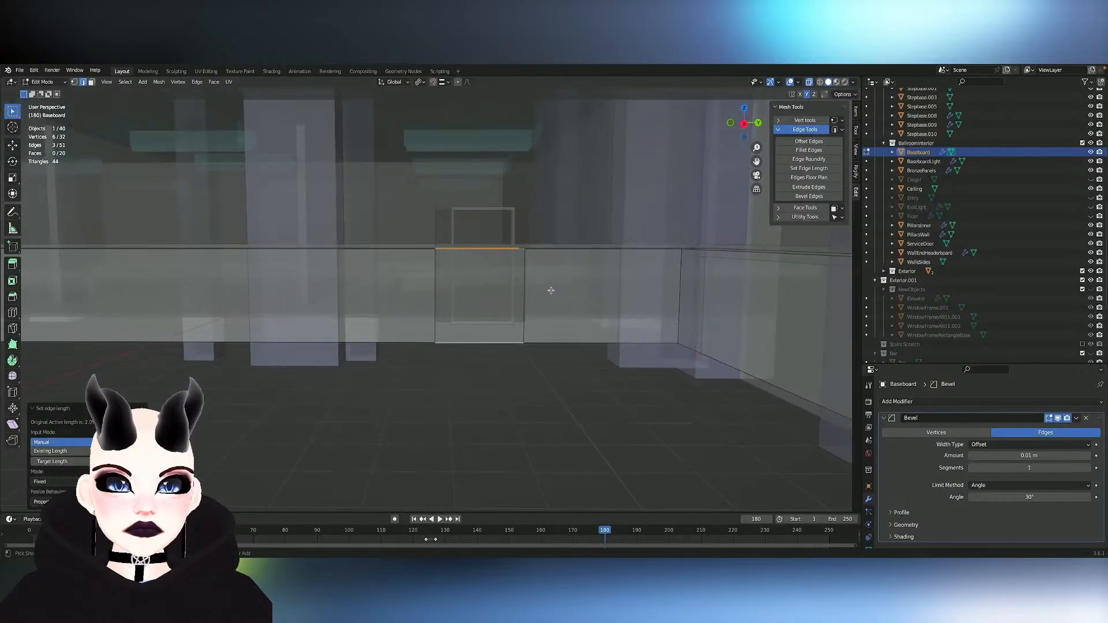
- Switch mesh editing to ServiceDoor and move the wide panel face about 2 m along negative Y, clear of the door frame
key(Tab)
click(437, 233)
key(Tab)
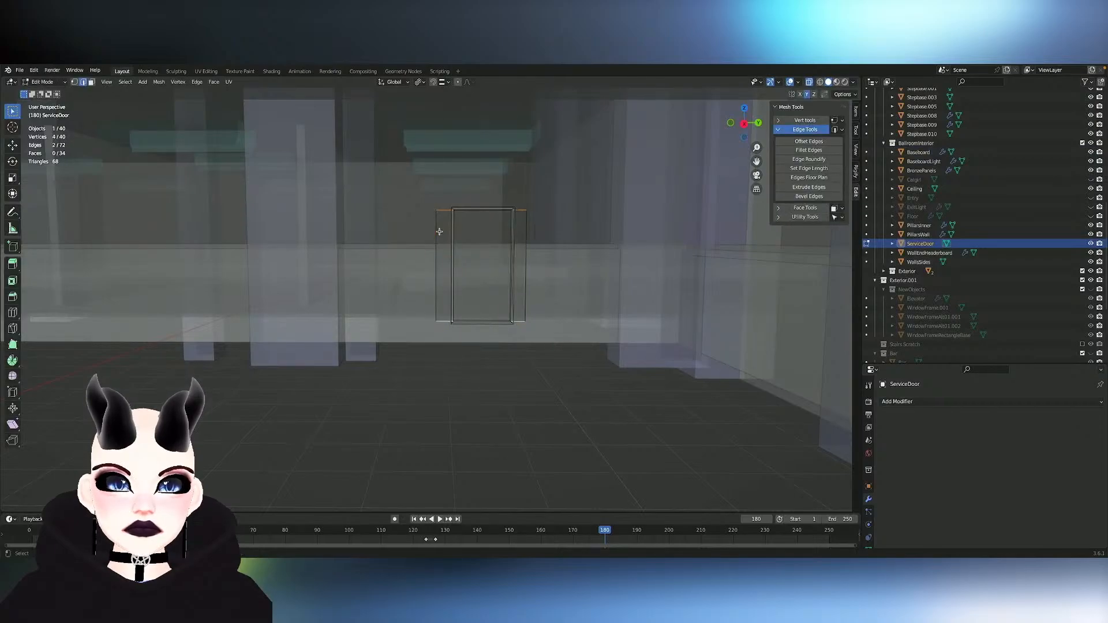
key(l)
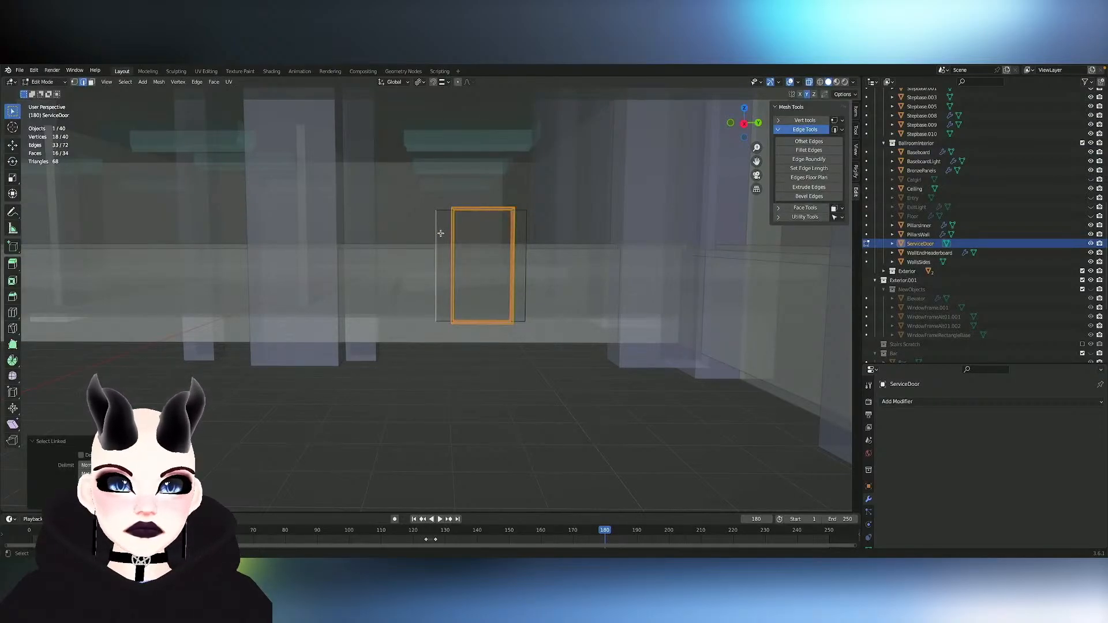
click(440, 234)
key(Tab)
key(Tab)
click(485, 252)
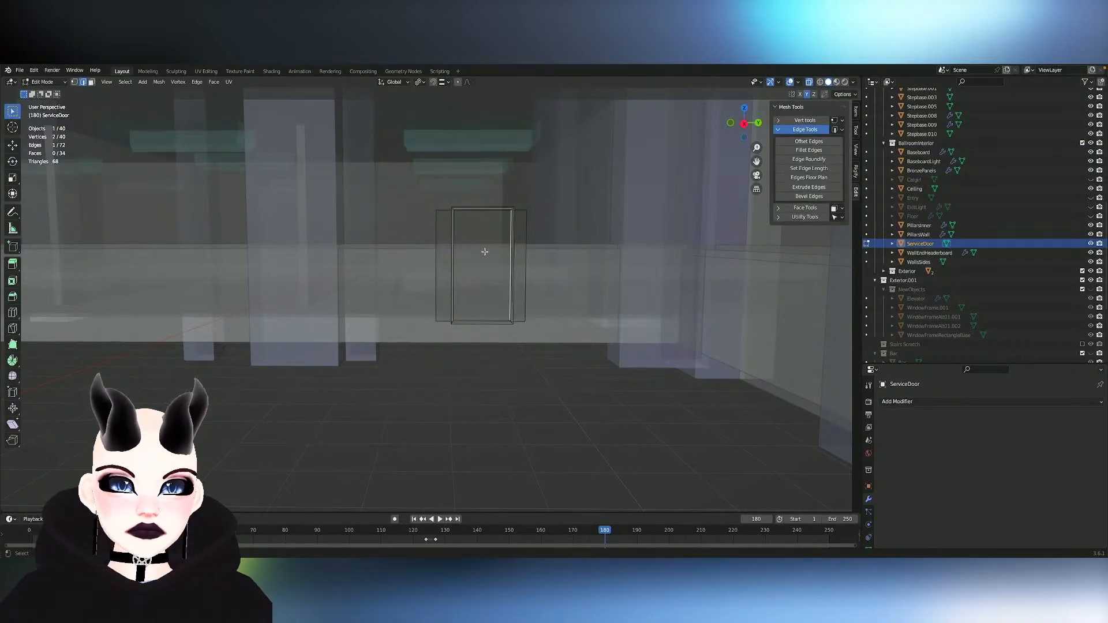
key(e)
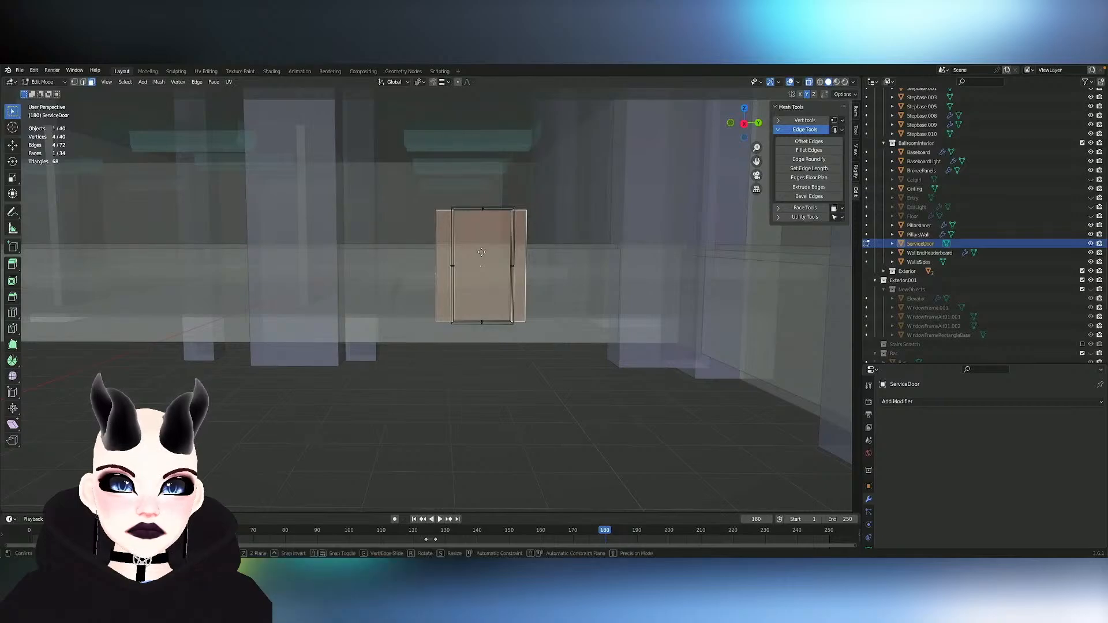
key(x)
key(y)
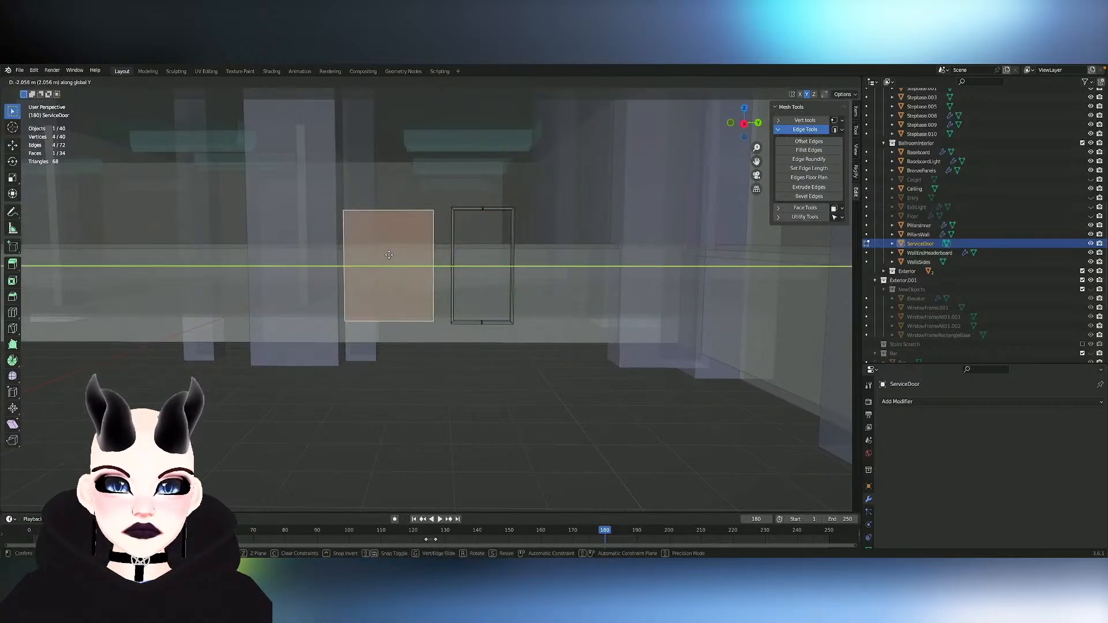
click(382, 254)
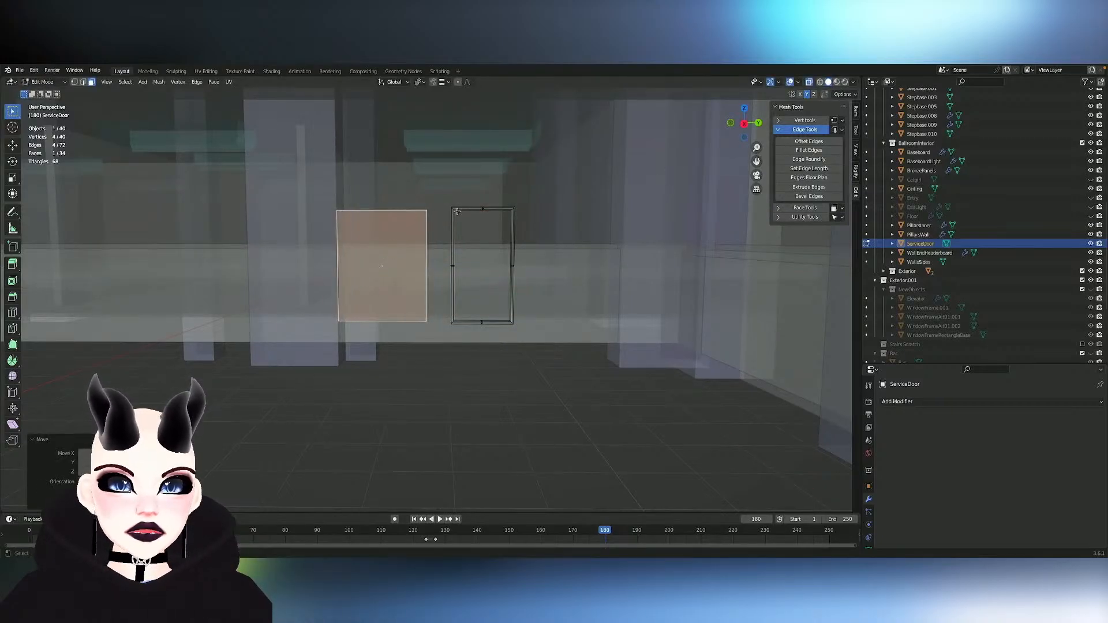
- Duplicate the panel face and place the copy about 4.3 m along Y, on the opposite side of the door frame
key(shift+d)
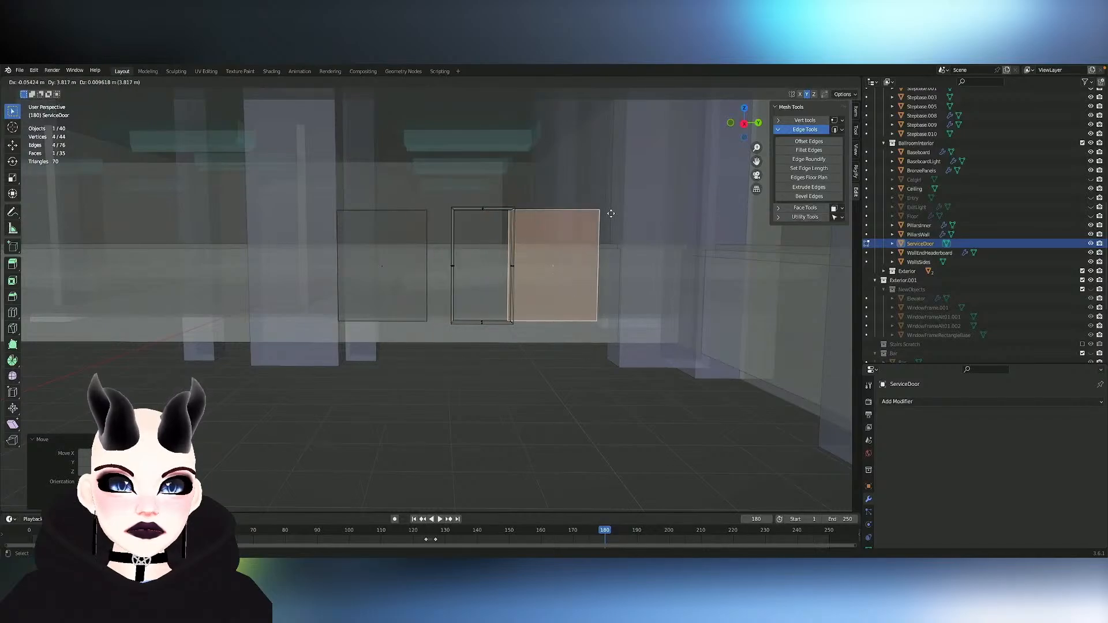
key(y)
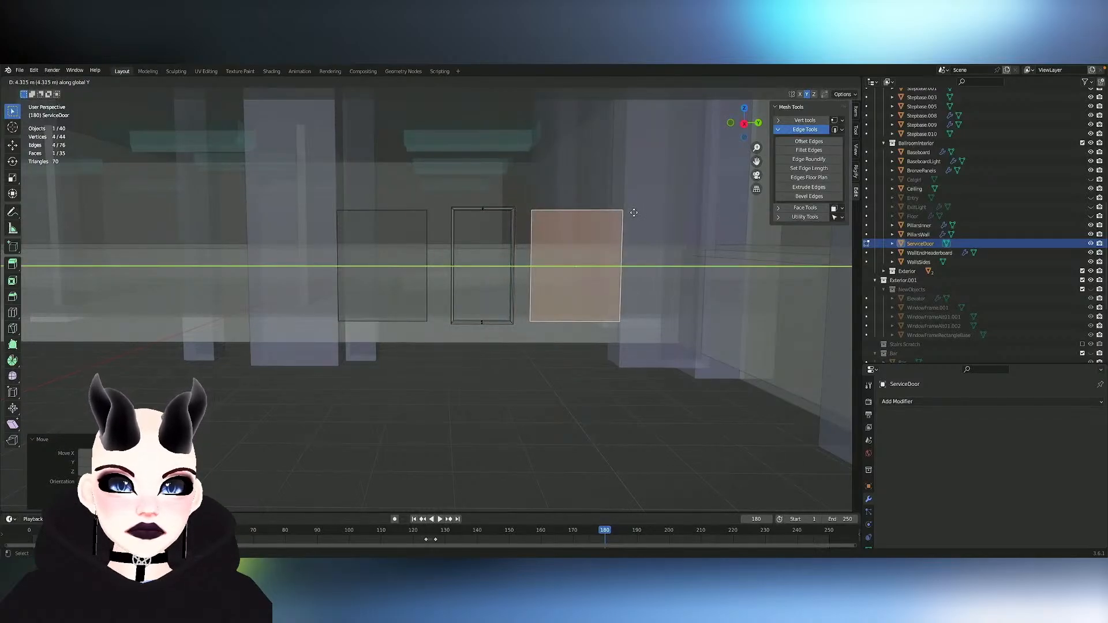
click(633, 213)
middle_drag(594, 208, 580, 209)
- Switch mesh editing back to Baseboard and turn off X-ray display
key(Tab)
click(492, 321)
key(Tab)
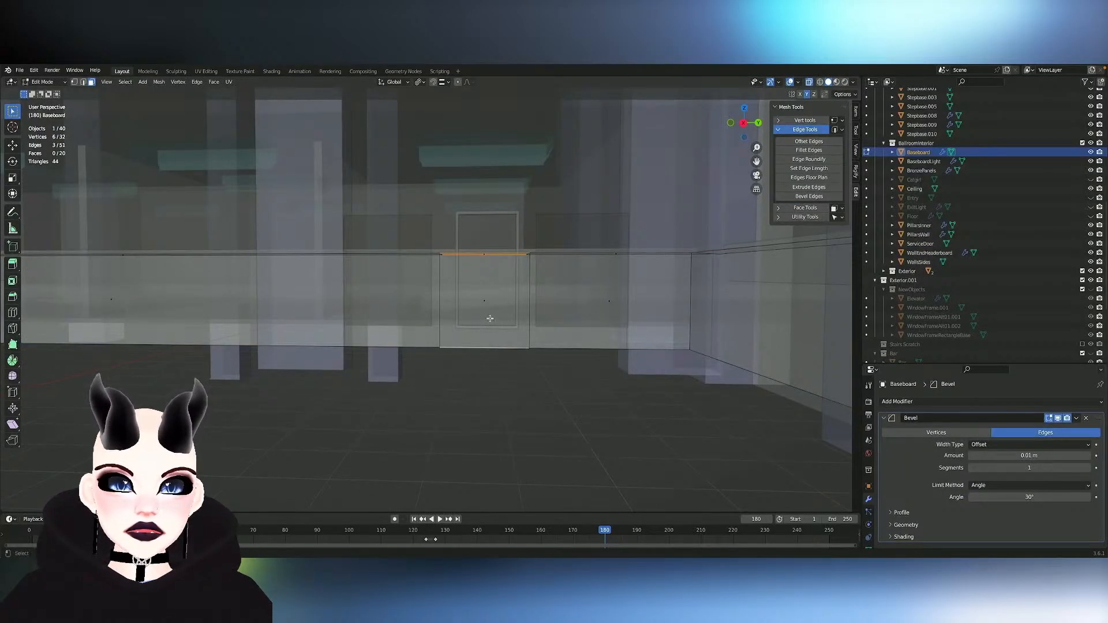
key(Tab)
key(Tab)
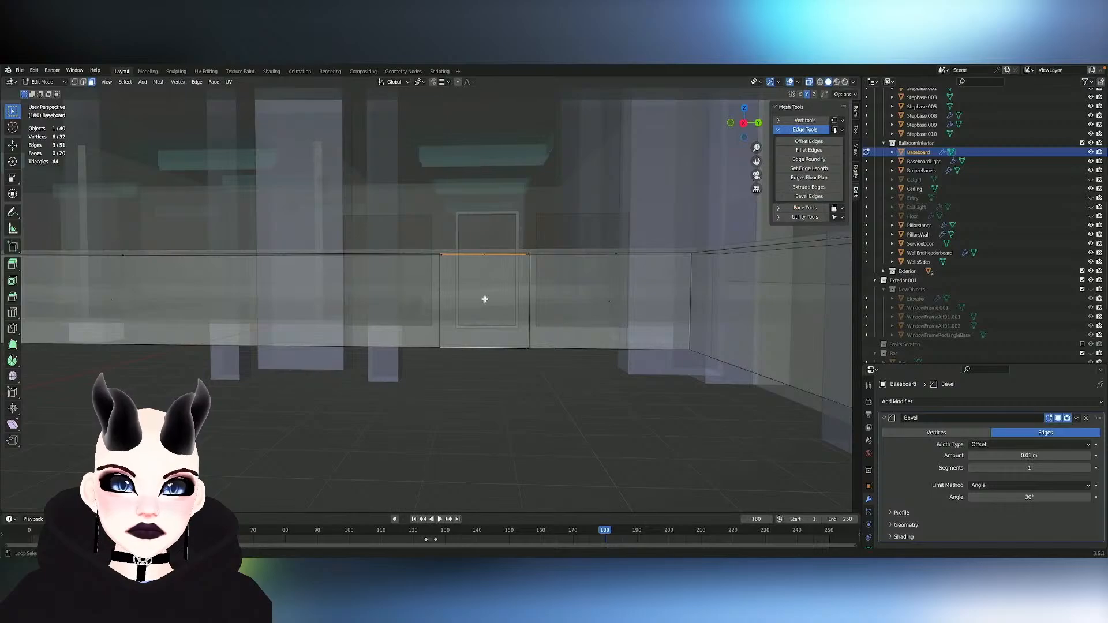
scroll(562, 250, up, 3)
click(809, 81)
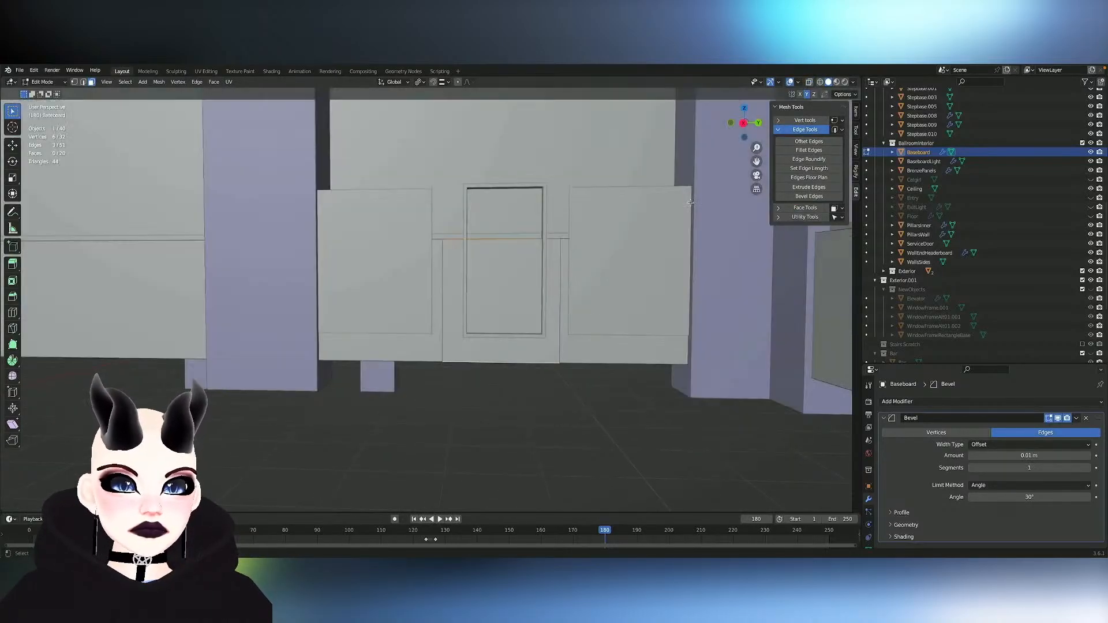
- Select the front and ledge faces of the Baseboard between the two cuts, try deleting them, and undo the deletion
click(495, 351)
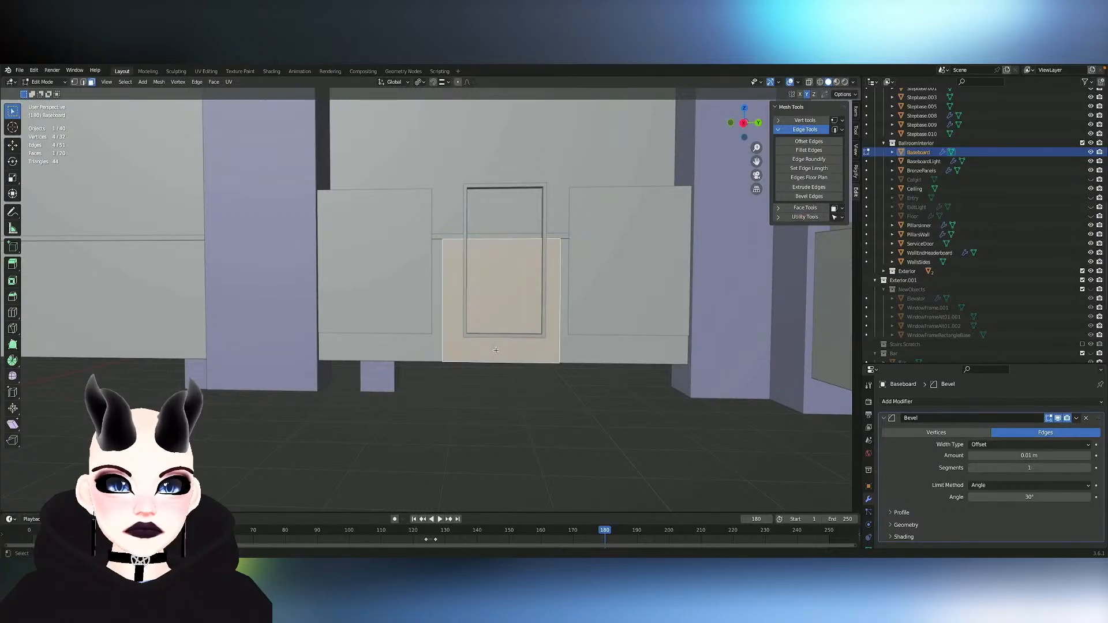
shift+click(500, 239)
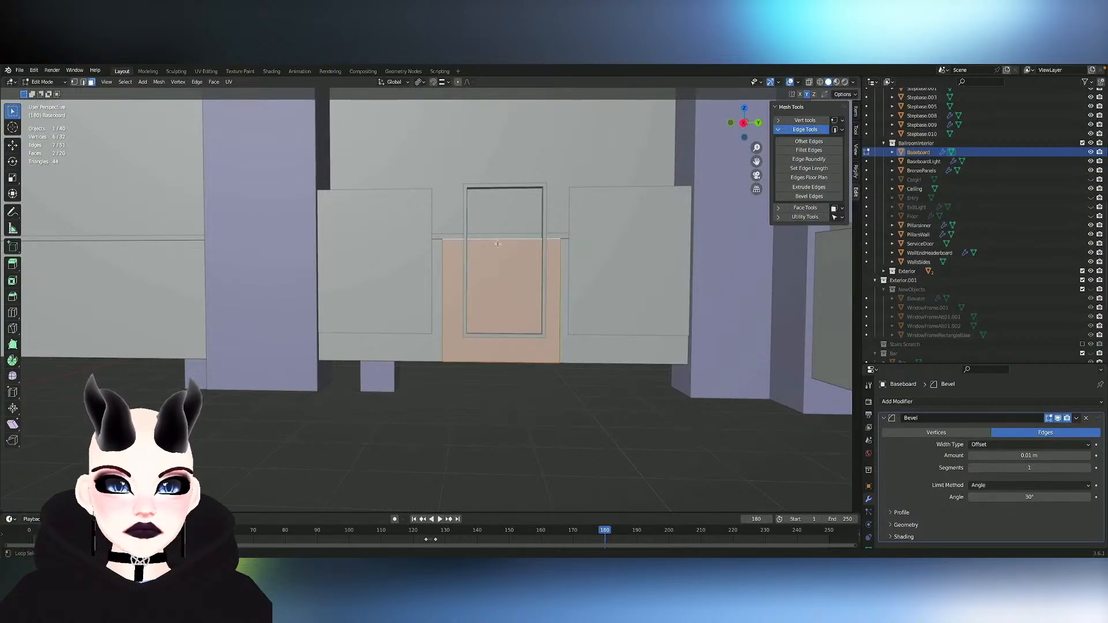
middle_drag(498, 244, 494, 204)
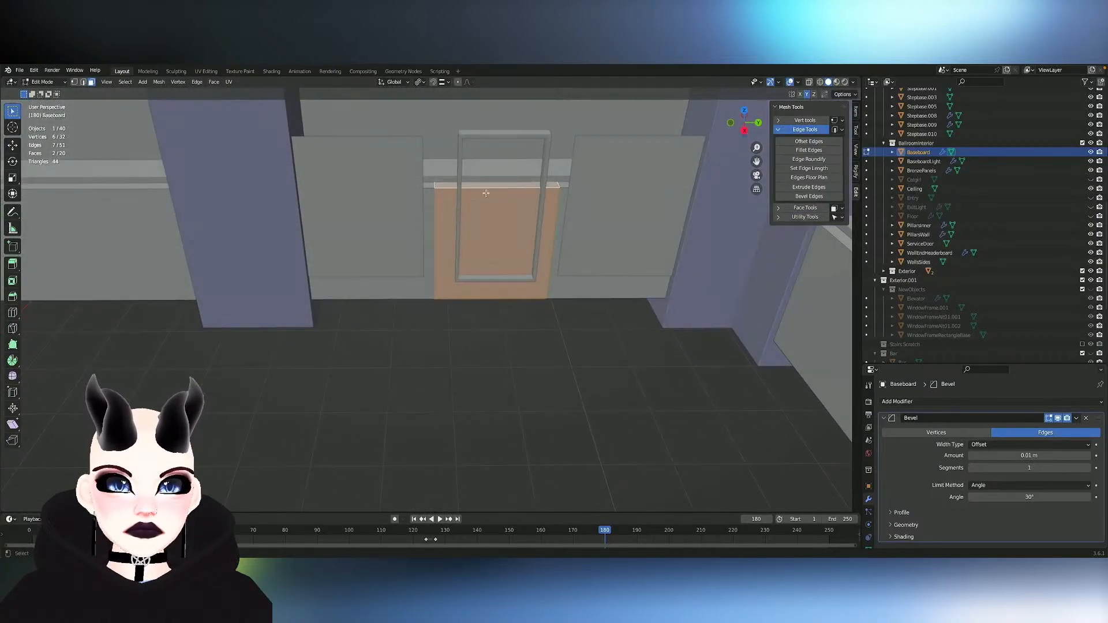
key(x)
click(471, 163)
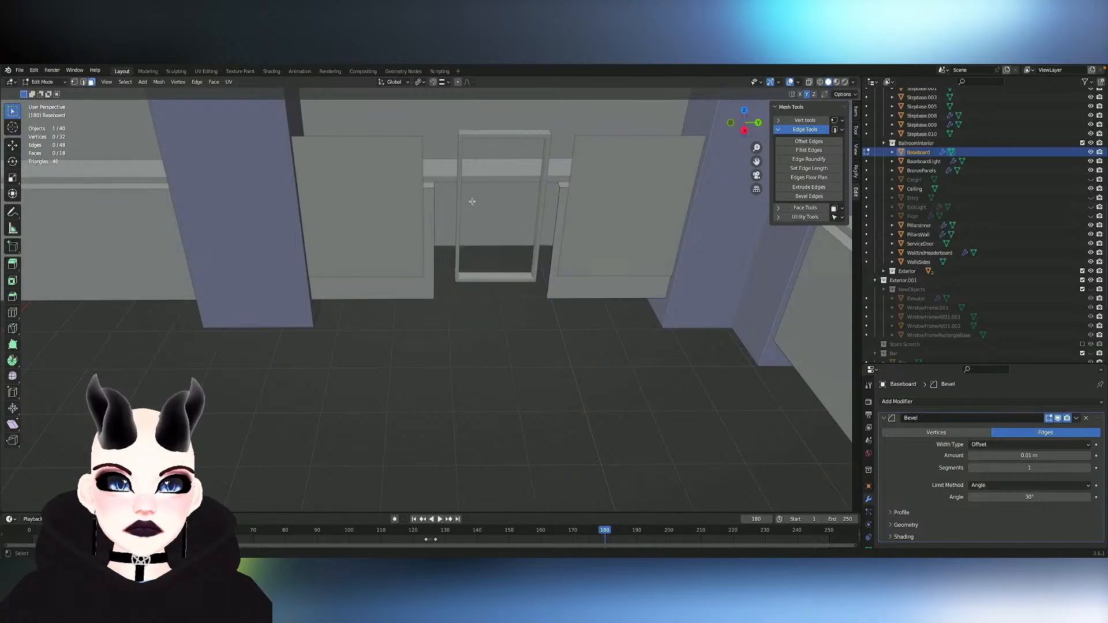
middle_drag(472, 202, 472, 202)
key(ctrl+z)
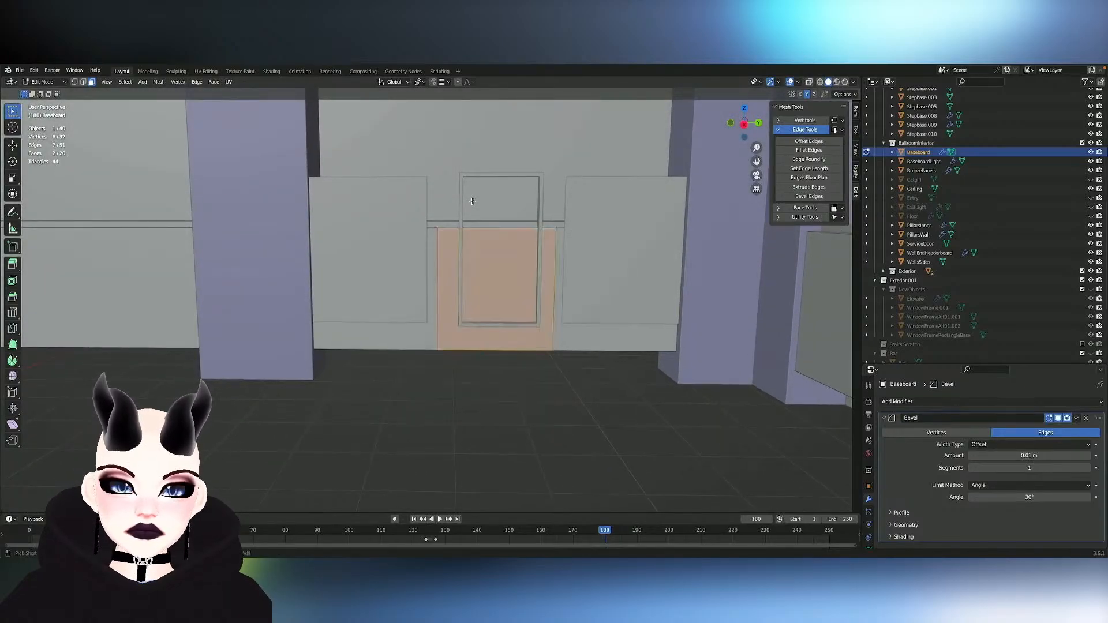
- Extend the face selection to the matching Baseboard section on the opposite wall and delete all the selected faces
key(ctrl+shift+m)
key(x)
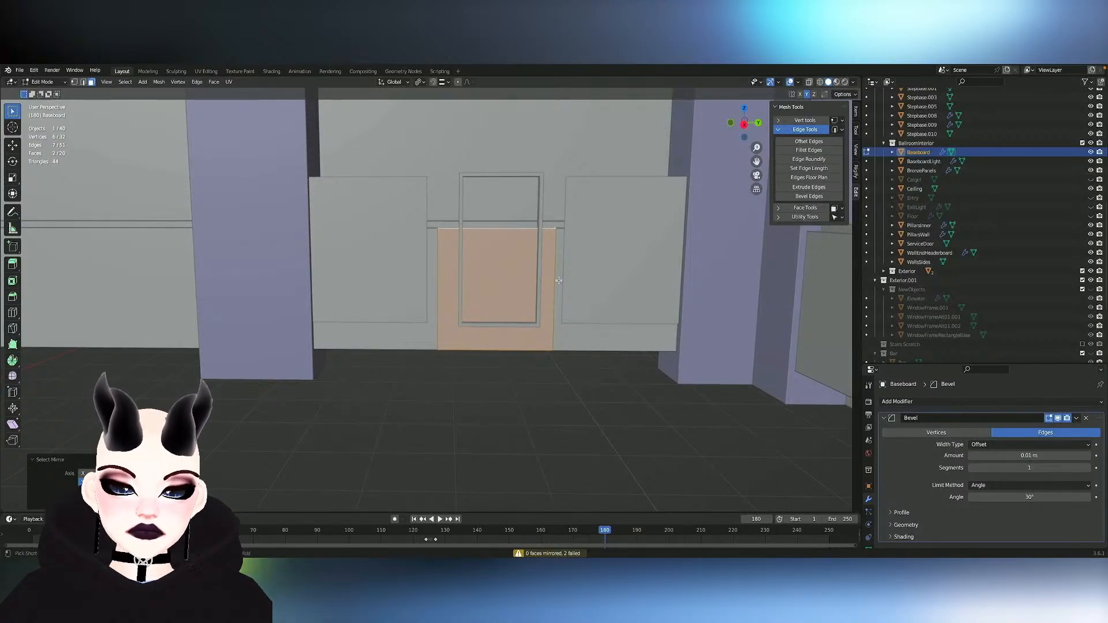
key(shift+grave)
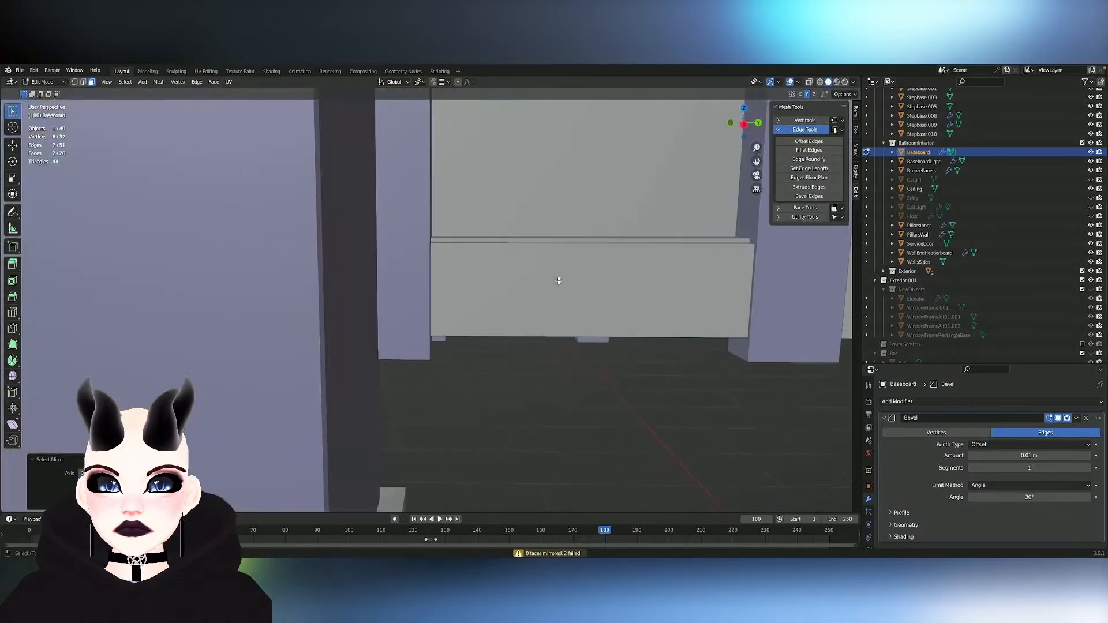
key(a)
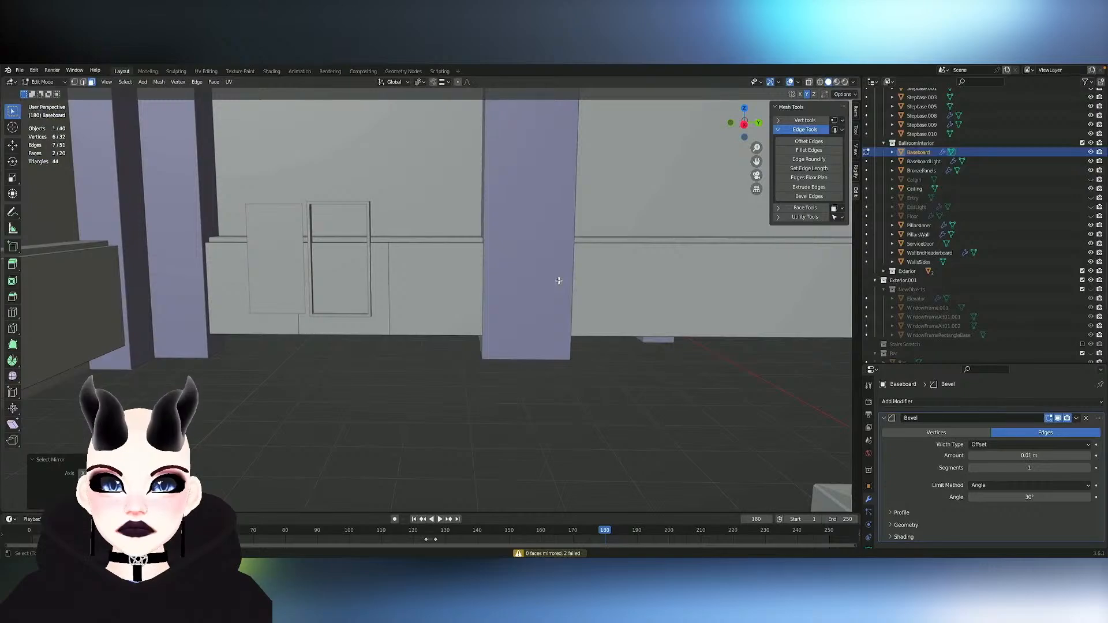
key(d)
key(a)
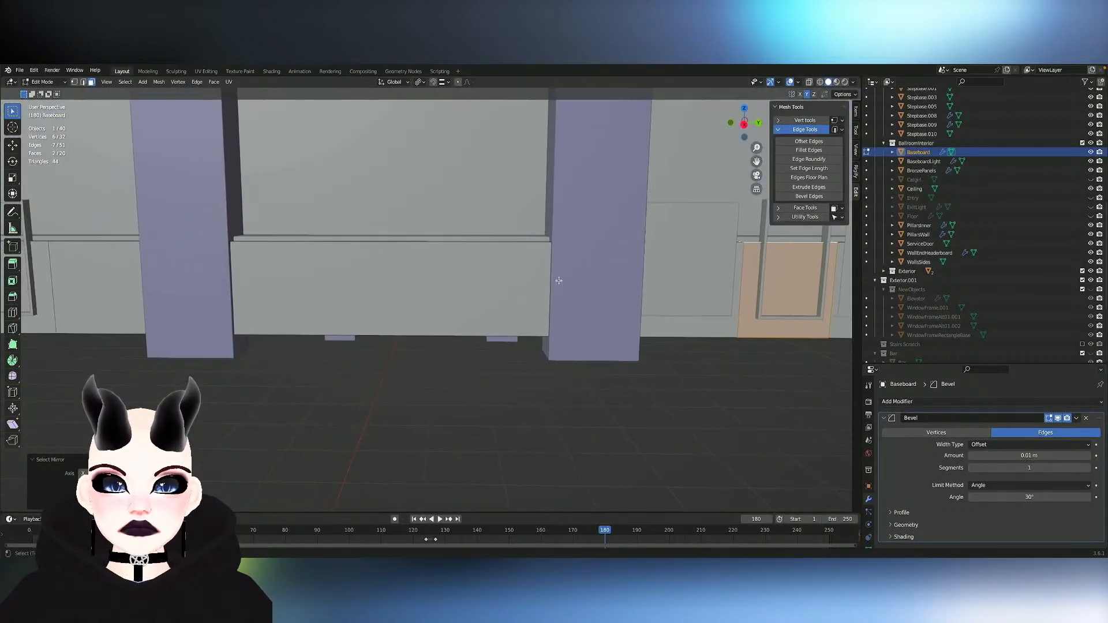
key(d)
key(a)
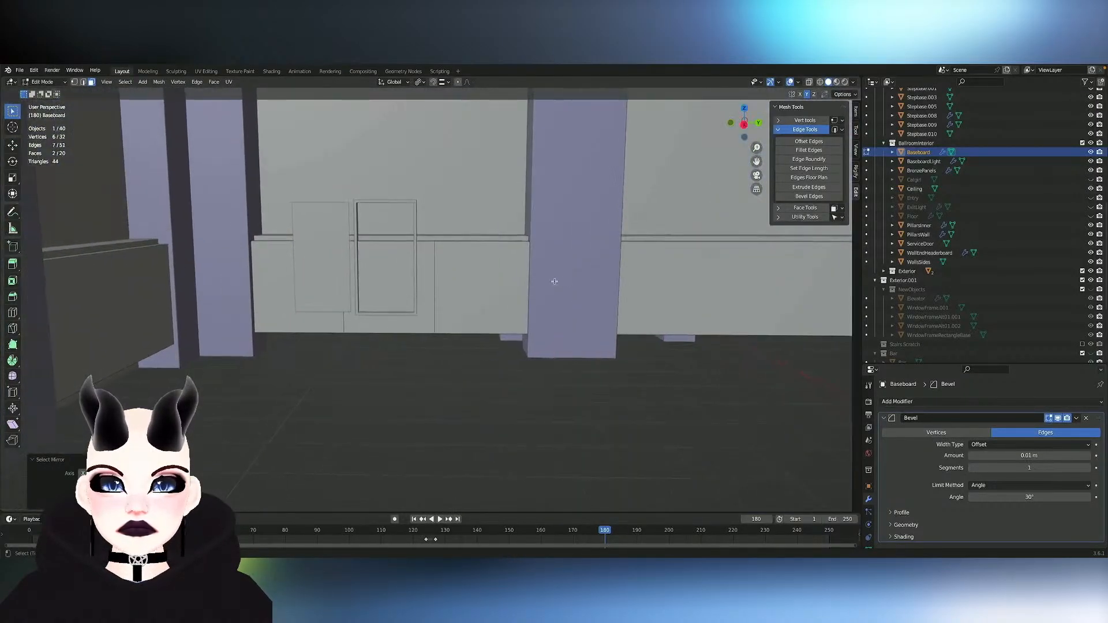
shift+click(378, 270)
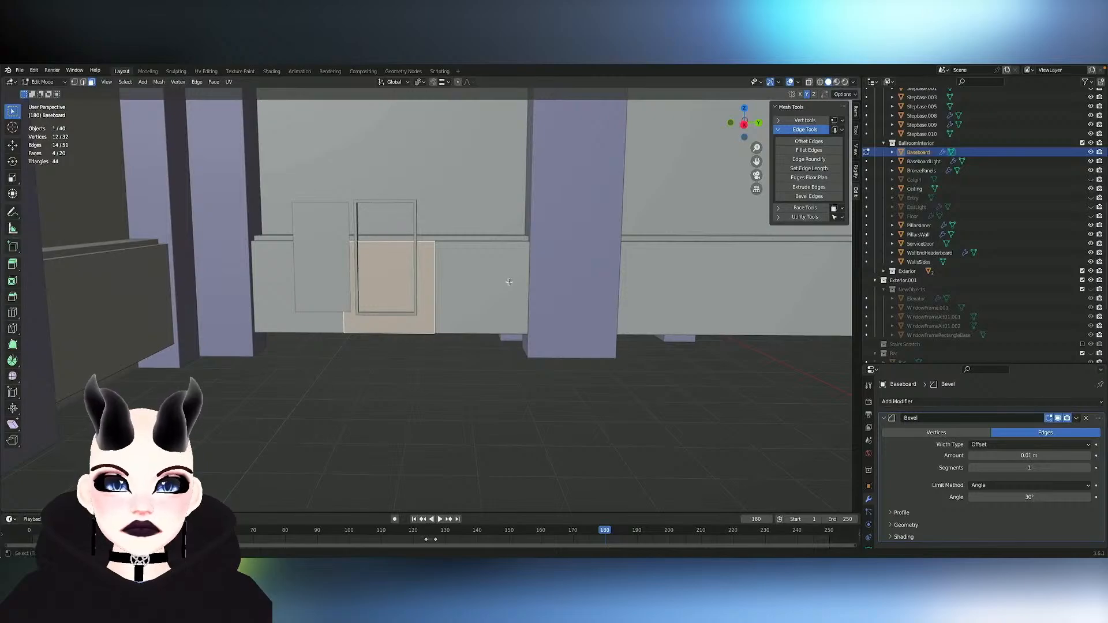
key(d)
key(a)
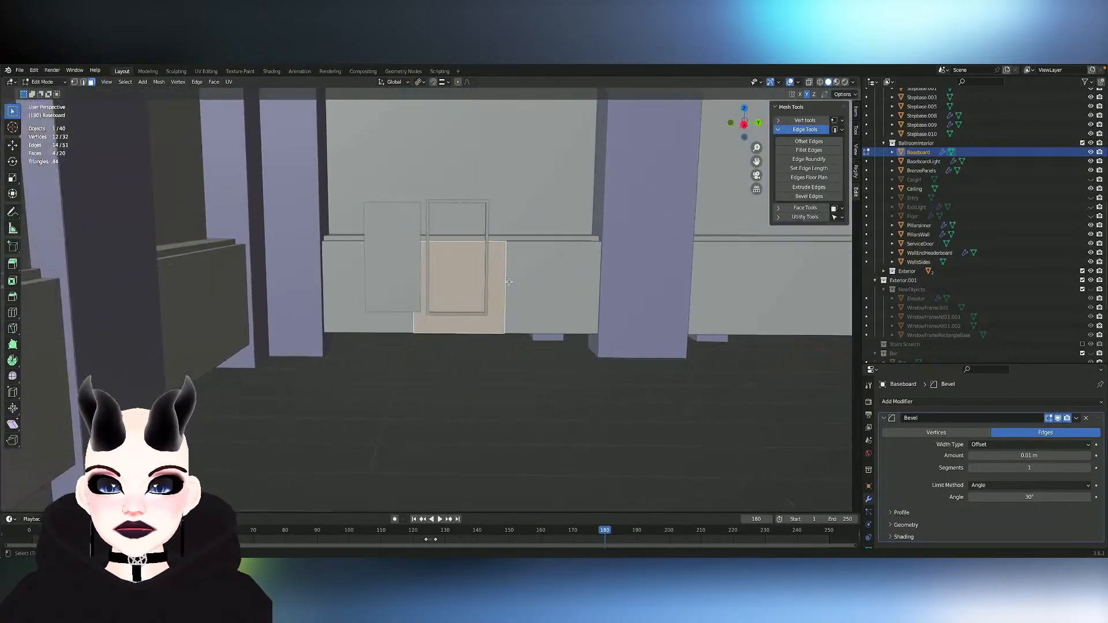
key(a)
key(x)
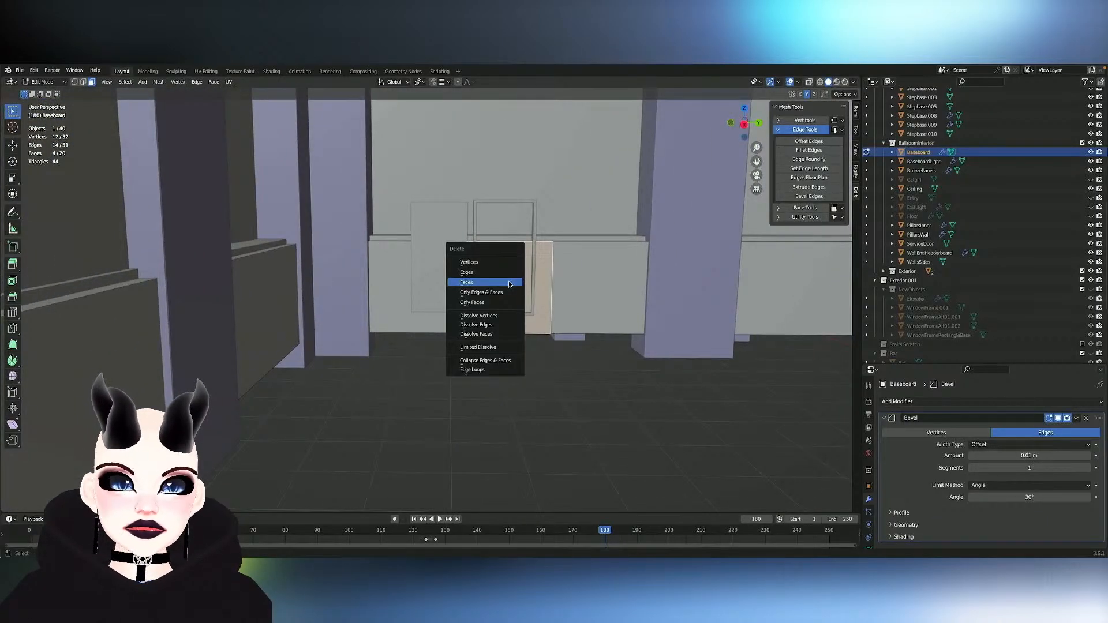
click(510, 283)
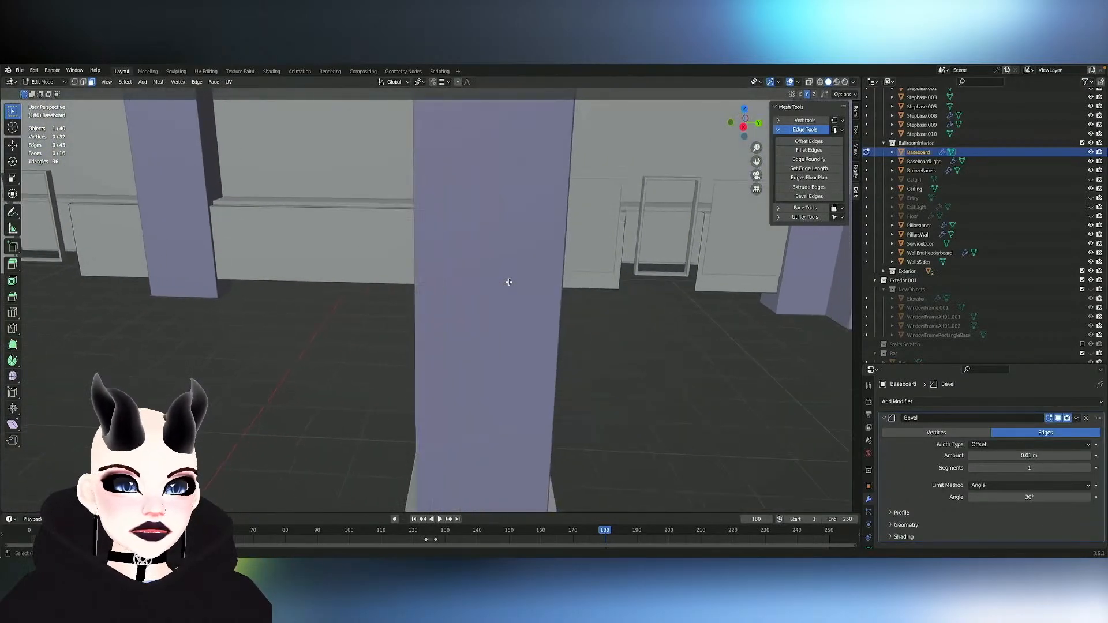
- Switch mesh editing to BaseboardLight and add a loop cut with 2 cuts across its long strip segment
key(Tab)
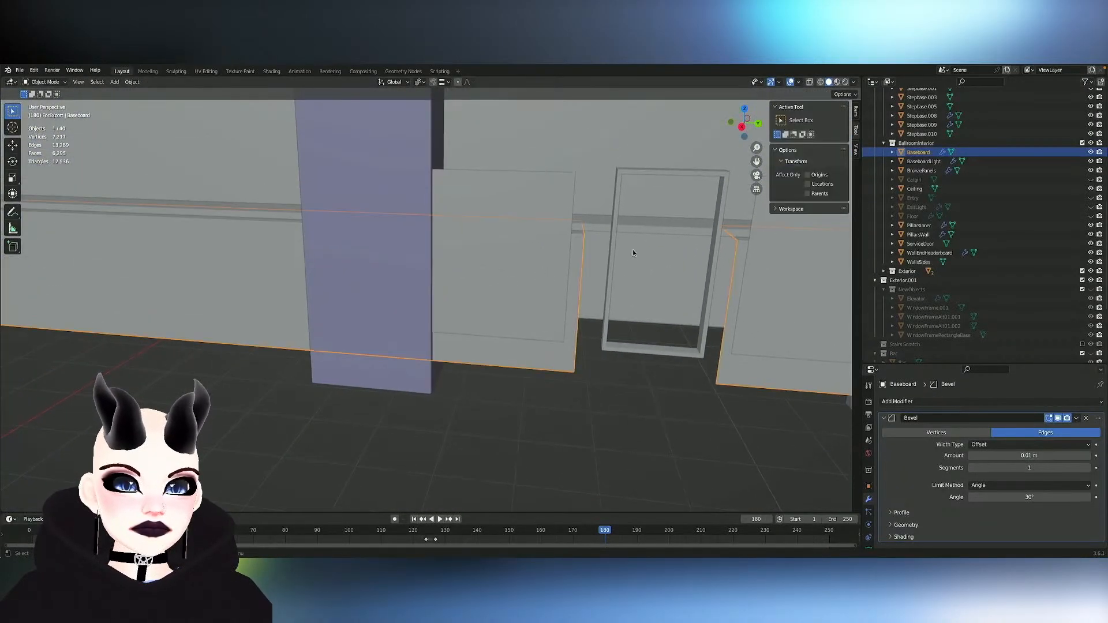
key(Tab)
key(Tab)
click(639, 230)
key(Tab)
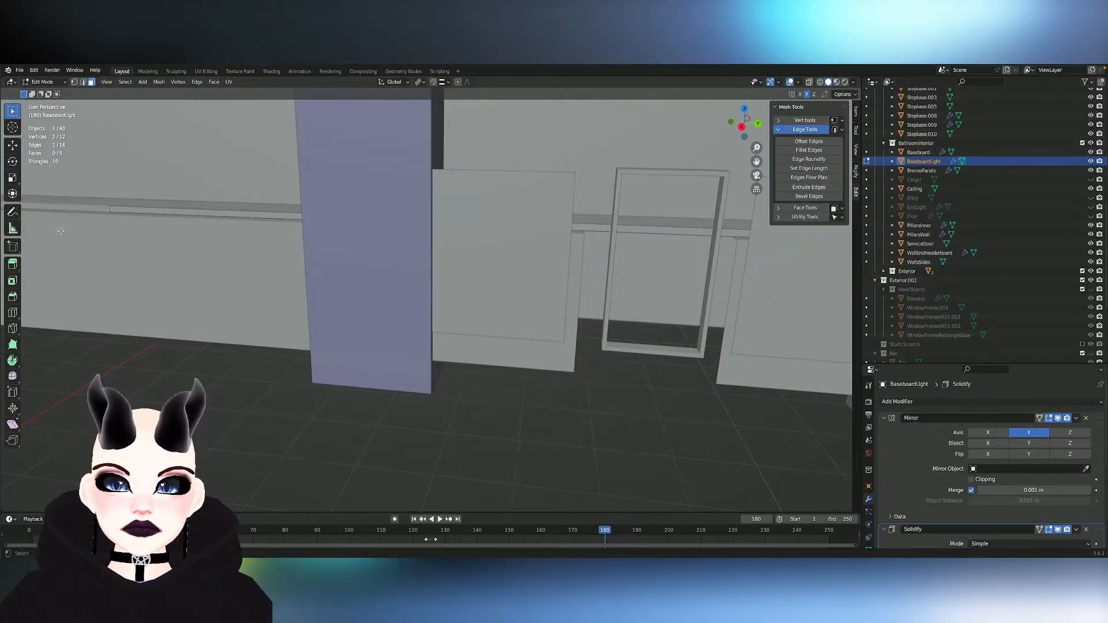
click(12, 313)
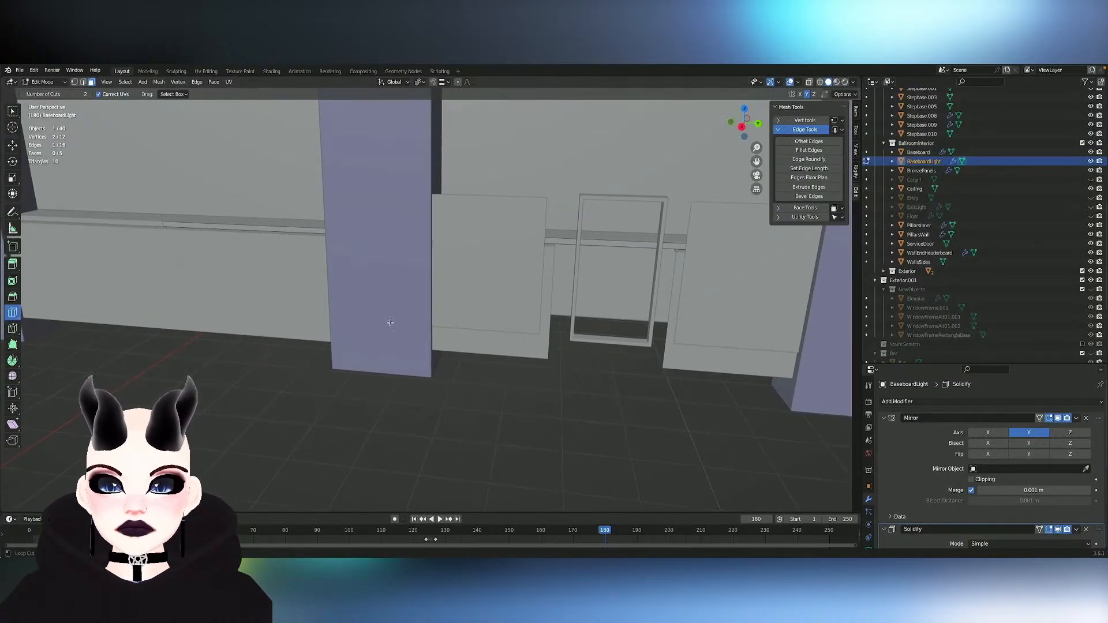
click(198, 219)
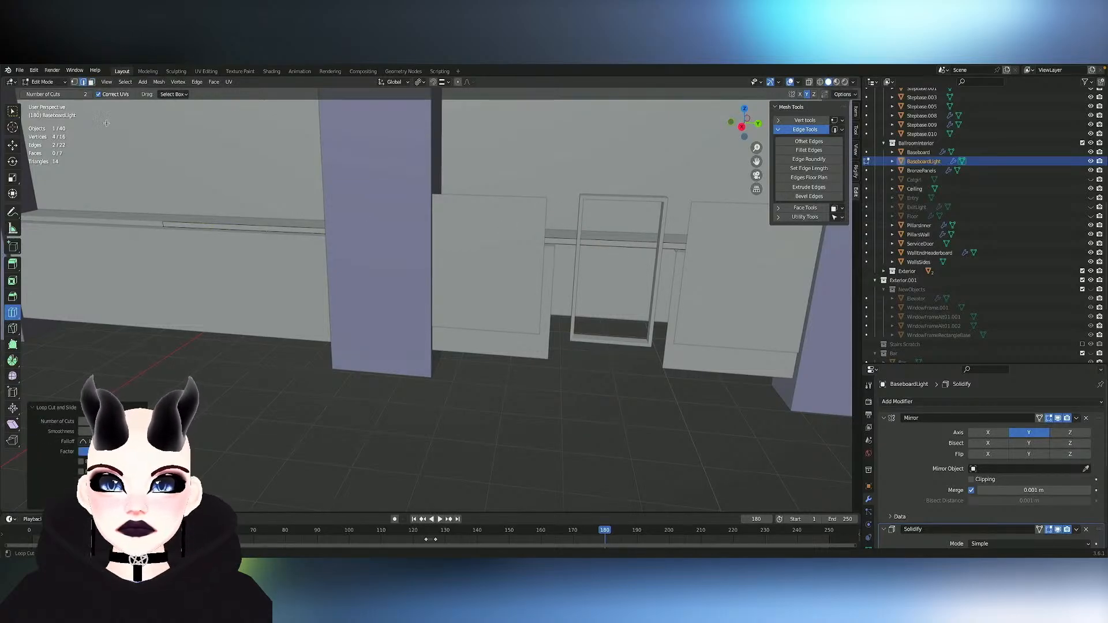
- Try moving the two new BaseboardLight cut edges along Y toward the door opening, and undo the move
click(11, 111)
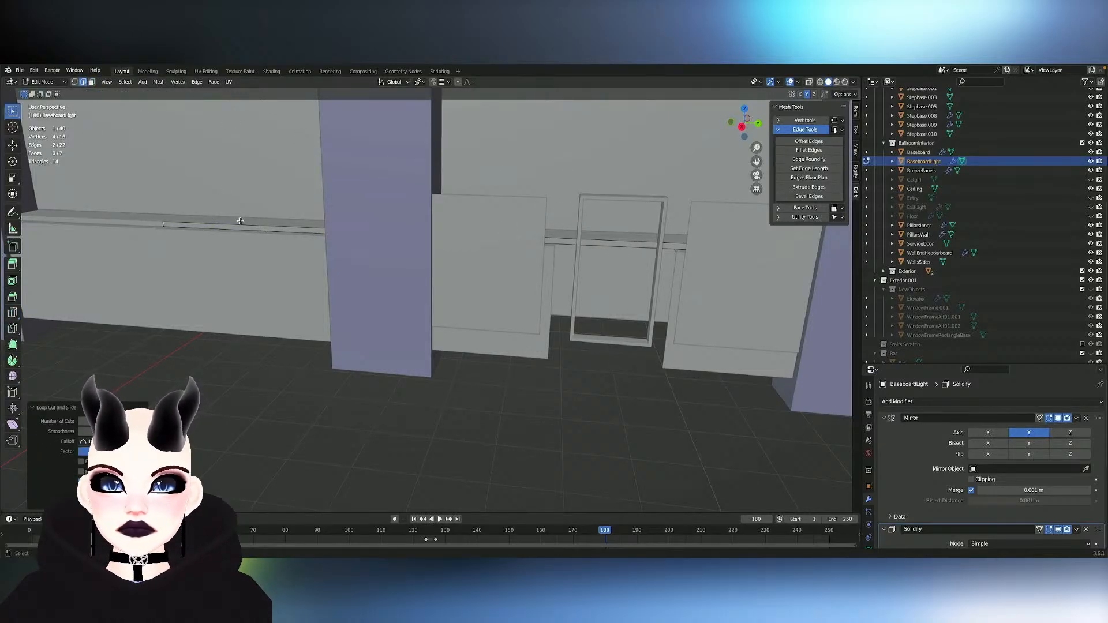
key(g)
key(g)
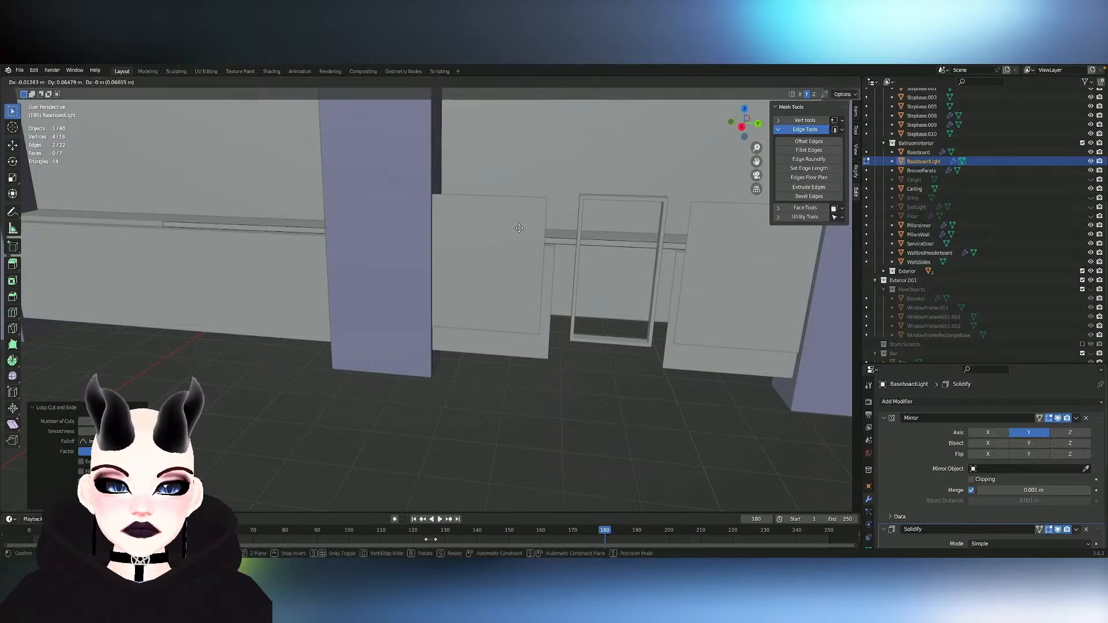
key(Escape)
key(g)
key(y)
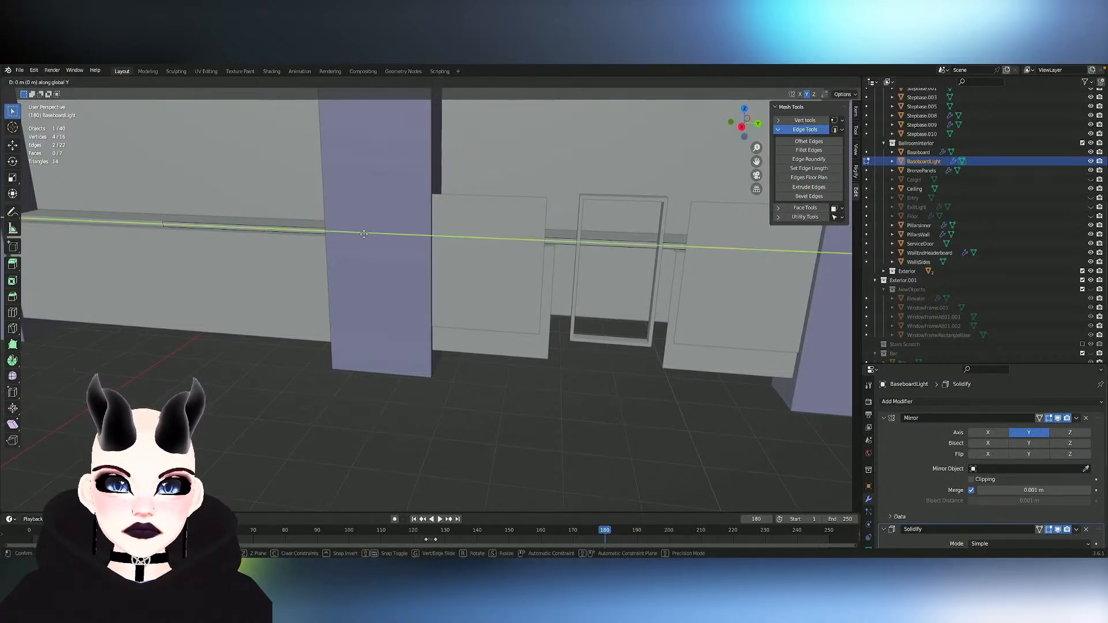
click(570, 246)
key(ctrl+z)
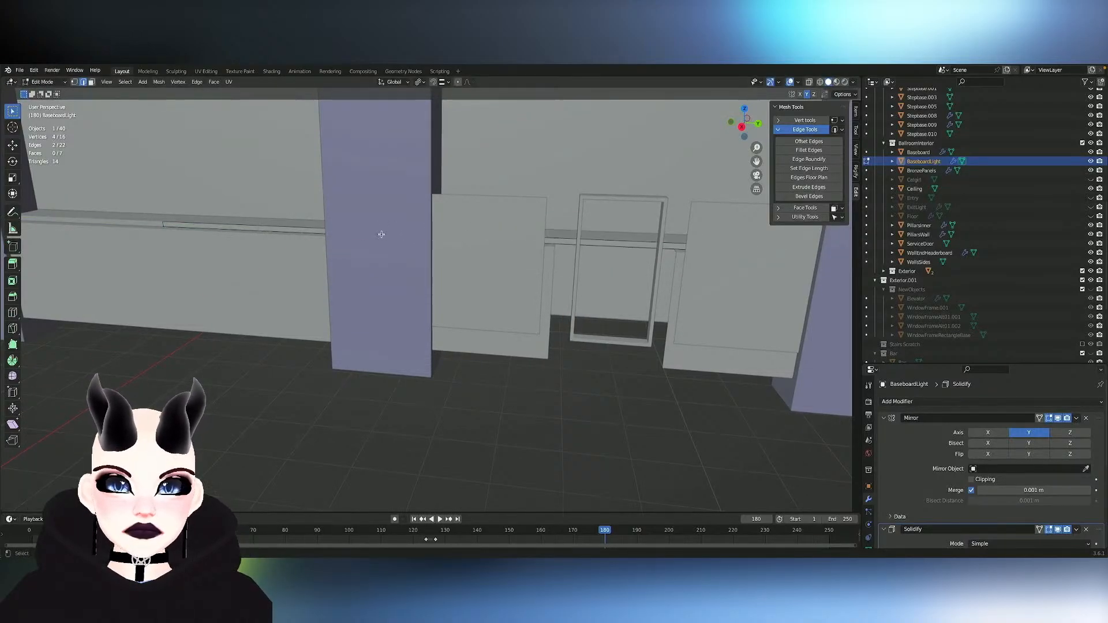
- Hide the PillarsWall object and return to editing the BaseboardLight mesh
key(Tab)
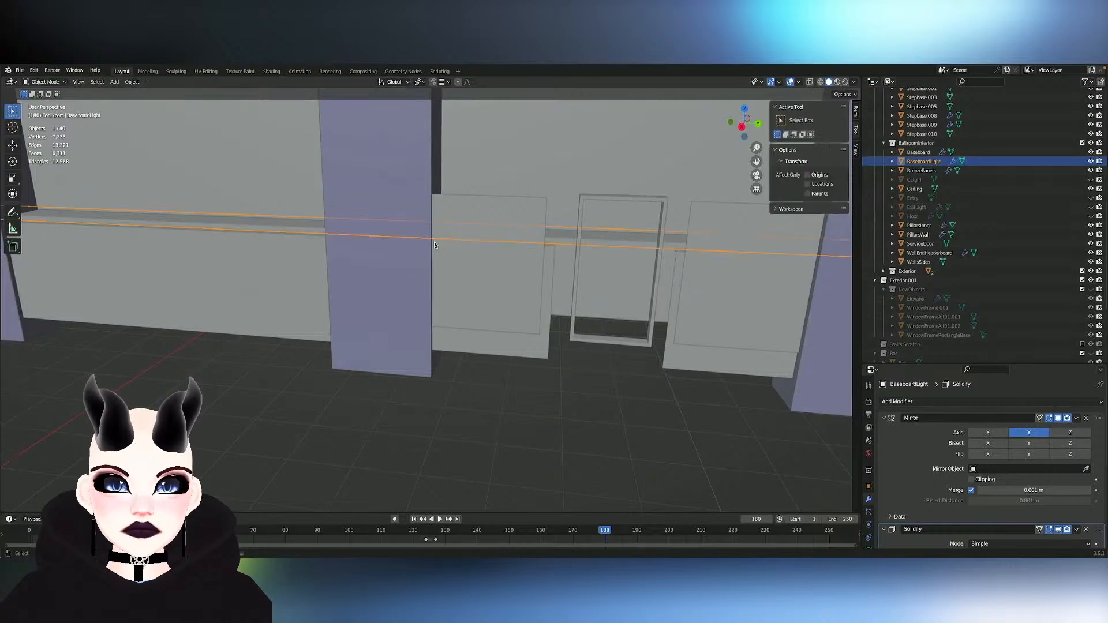
click(391, 270)
key(h)
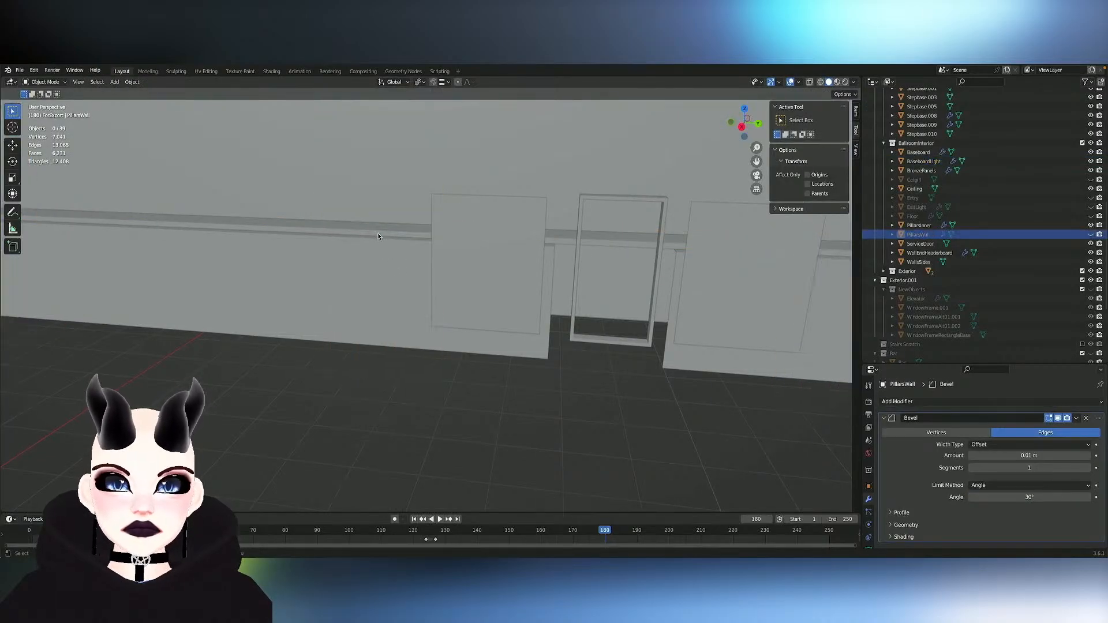
click(377, 233)
key(Tab)
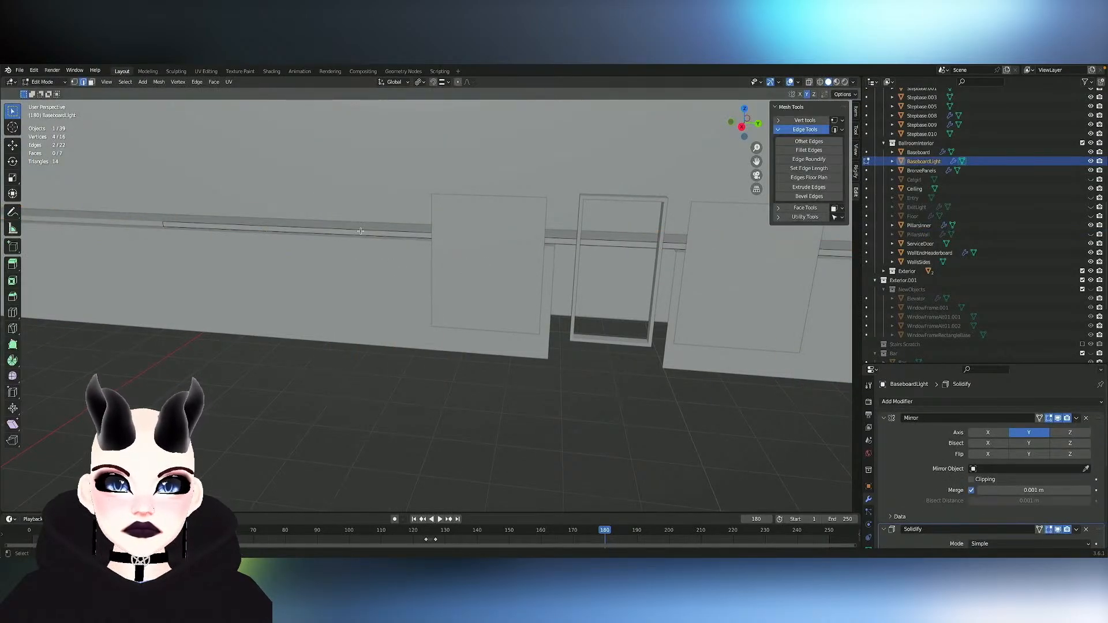
- Try moving a single BaseboardLight edge about 5 m along Y, and undo the move
key(g)
key(y)
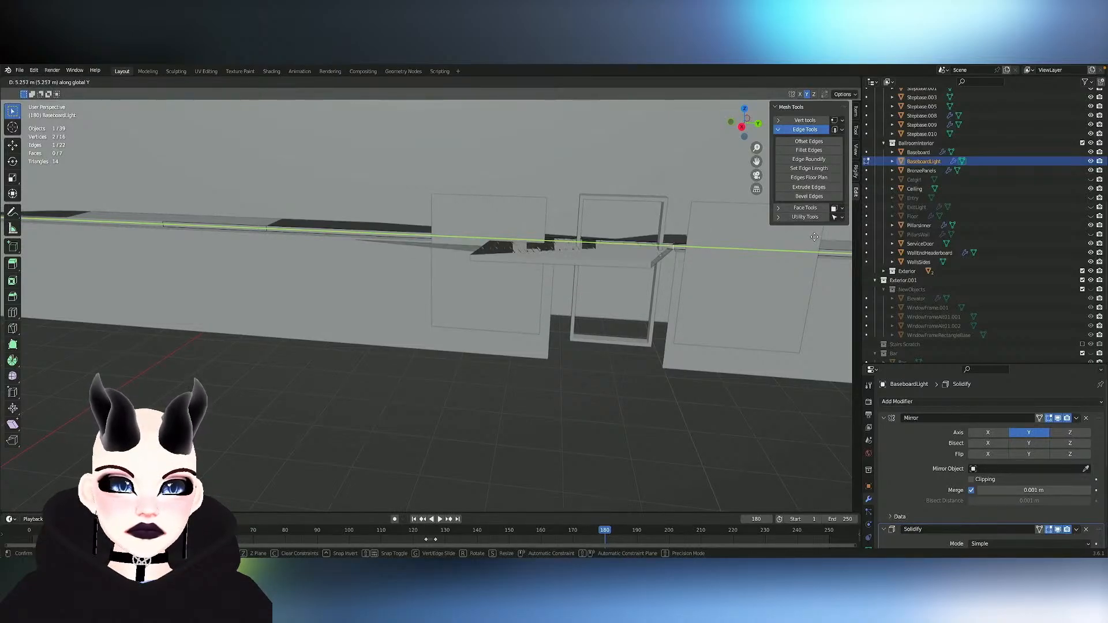
click(456, 248)
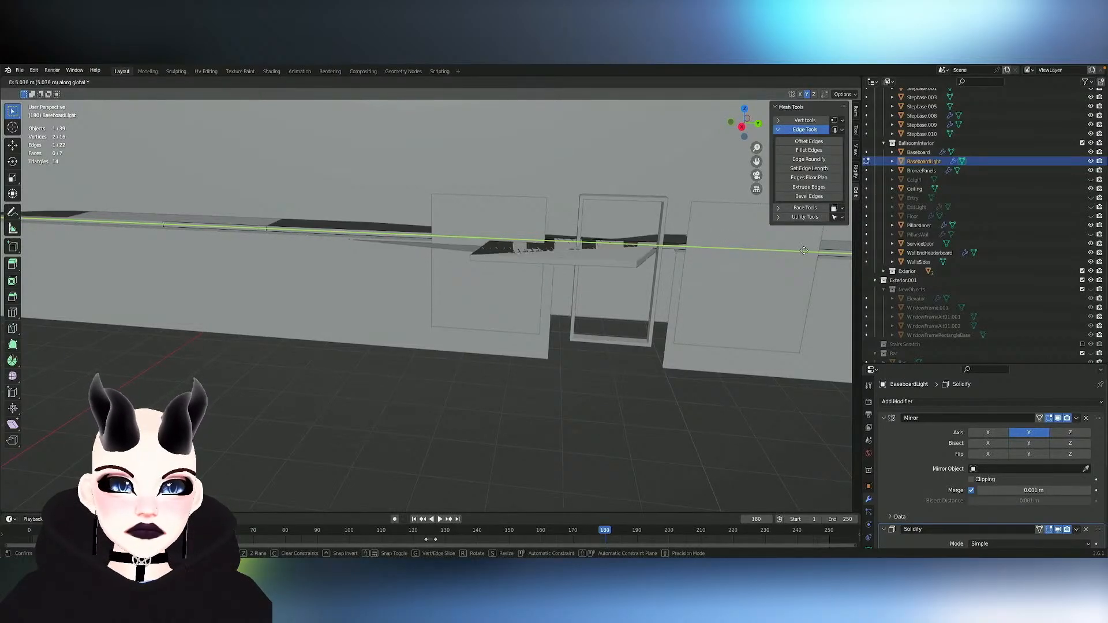
middle_drag(808, 249, 816, 232)
key(ctrl+z)
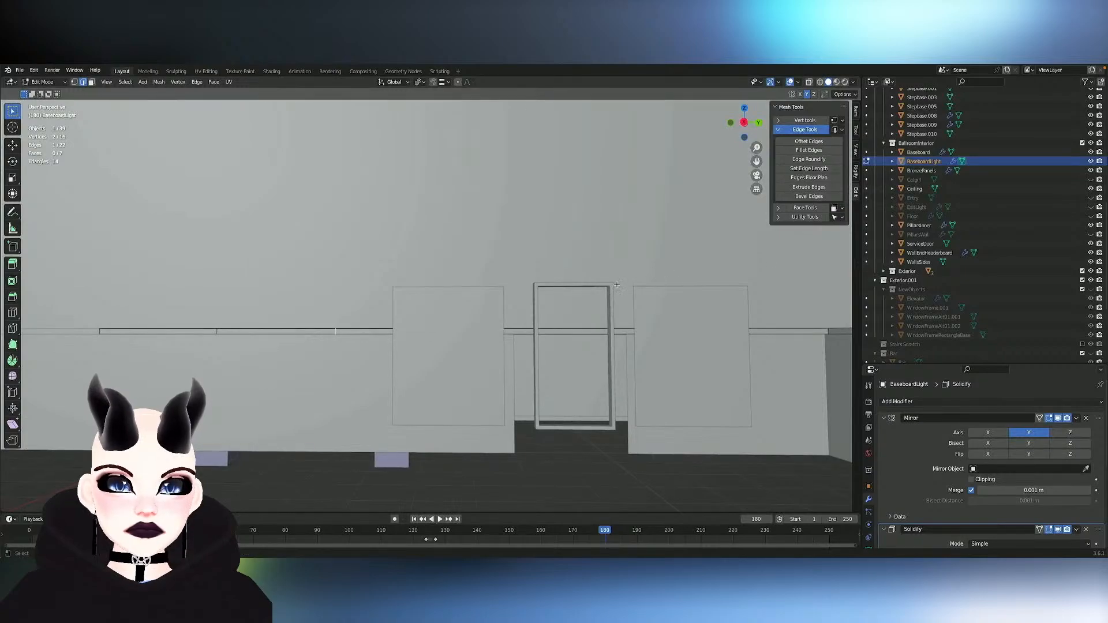
- Hide the ServiceDoor object and resume mesh editing on BaseboardLight, selecting its strip edge near the door opening
key(Tab)
click(470, 364)
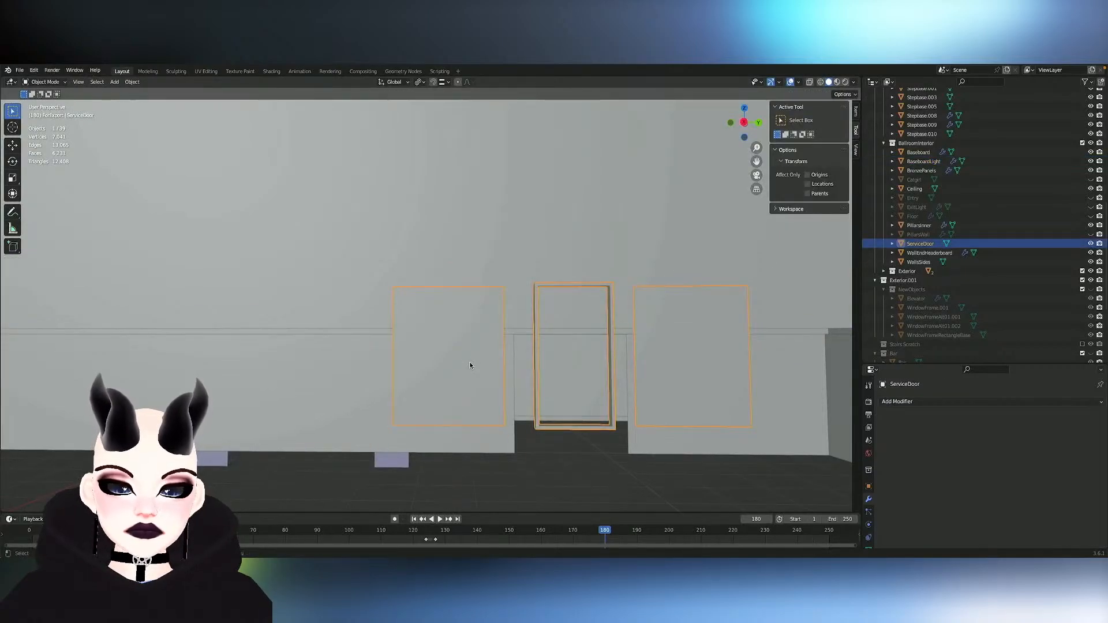
click(500, 332)
key(Tab)
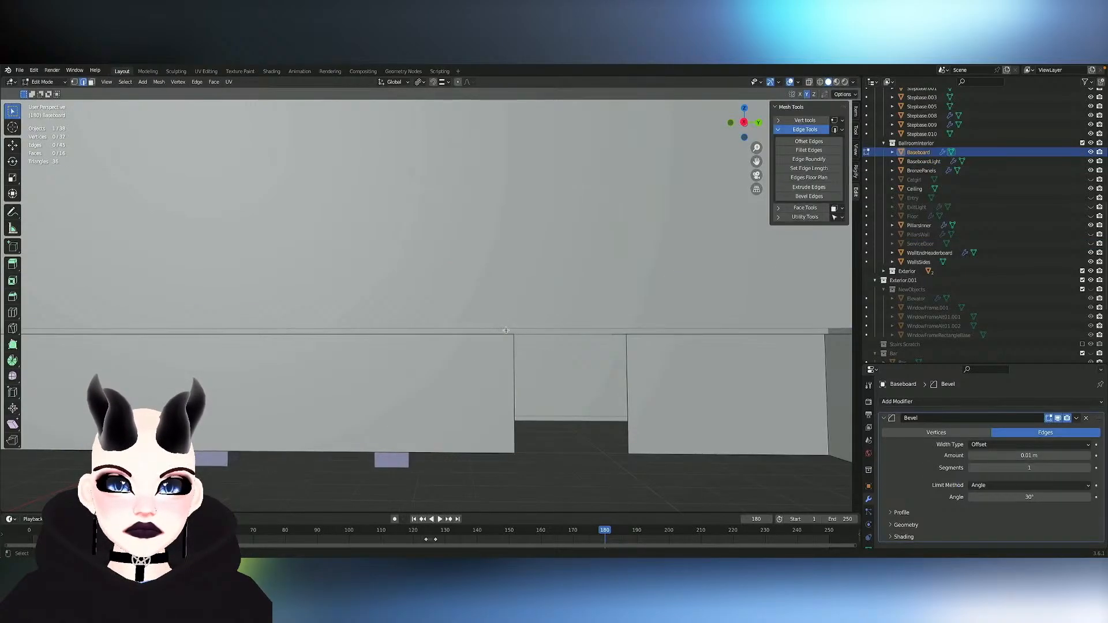
key(Tab)
click(508, 329)
key(Tab)
click(482, 331)
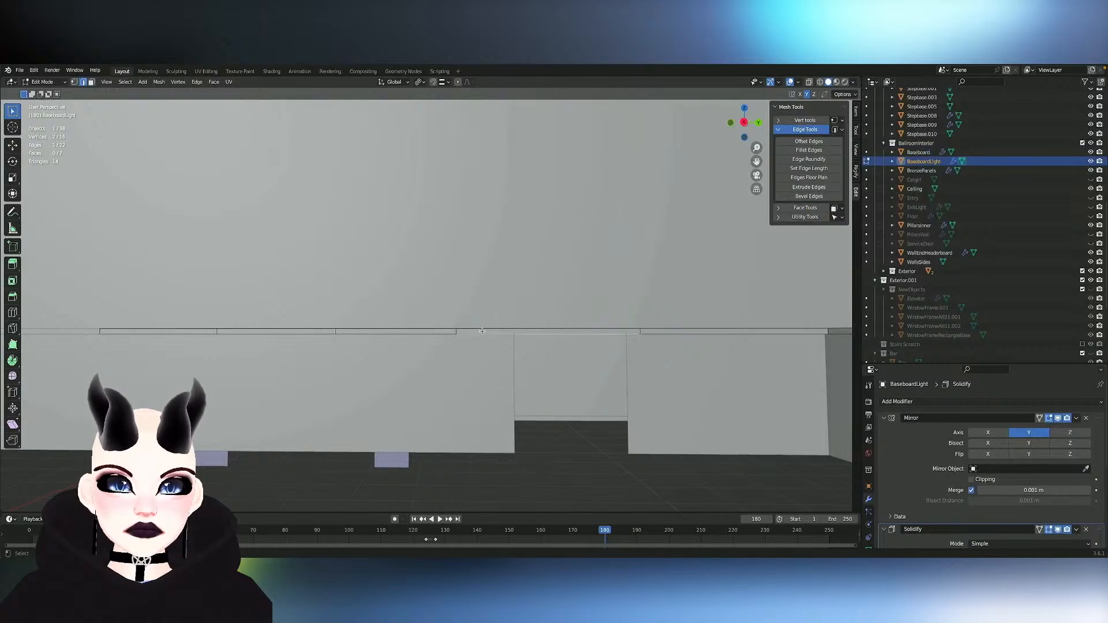
- Select the two loop-cut edges on the long BaseboardLight segment and dissolve them
ctrl+middle_drag(502, 331, 452, 329)
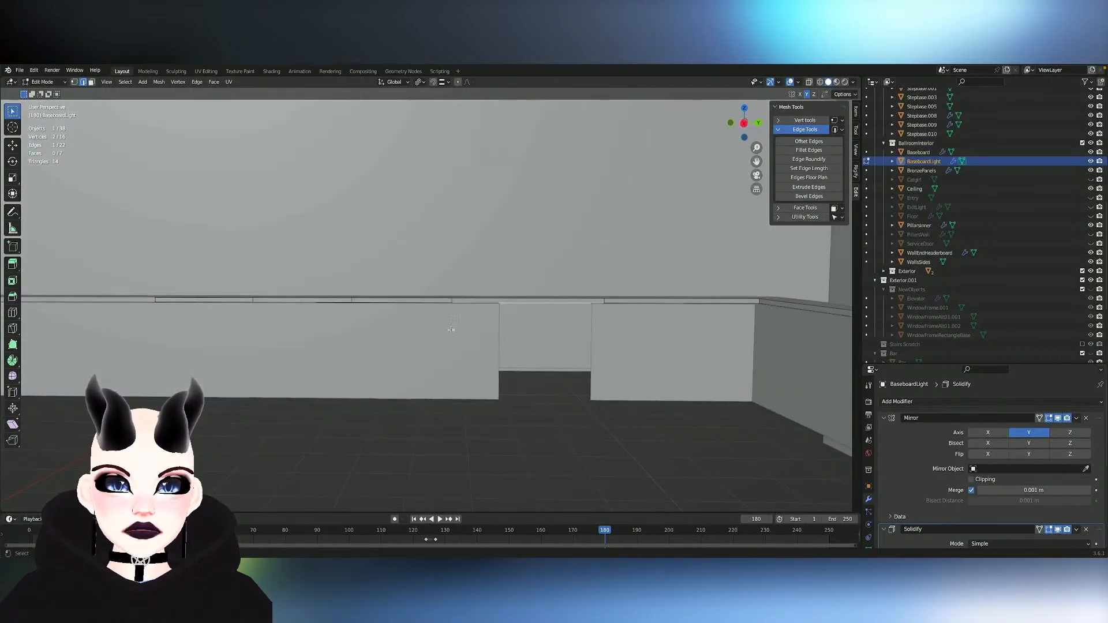
click(259, 300)
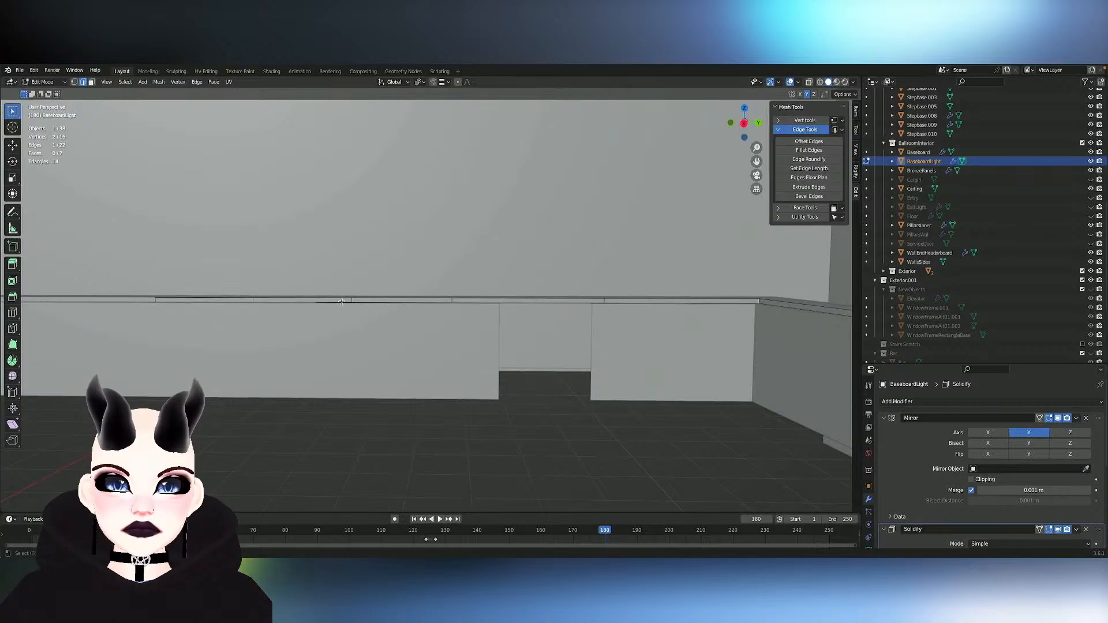
key(x)
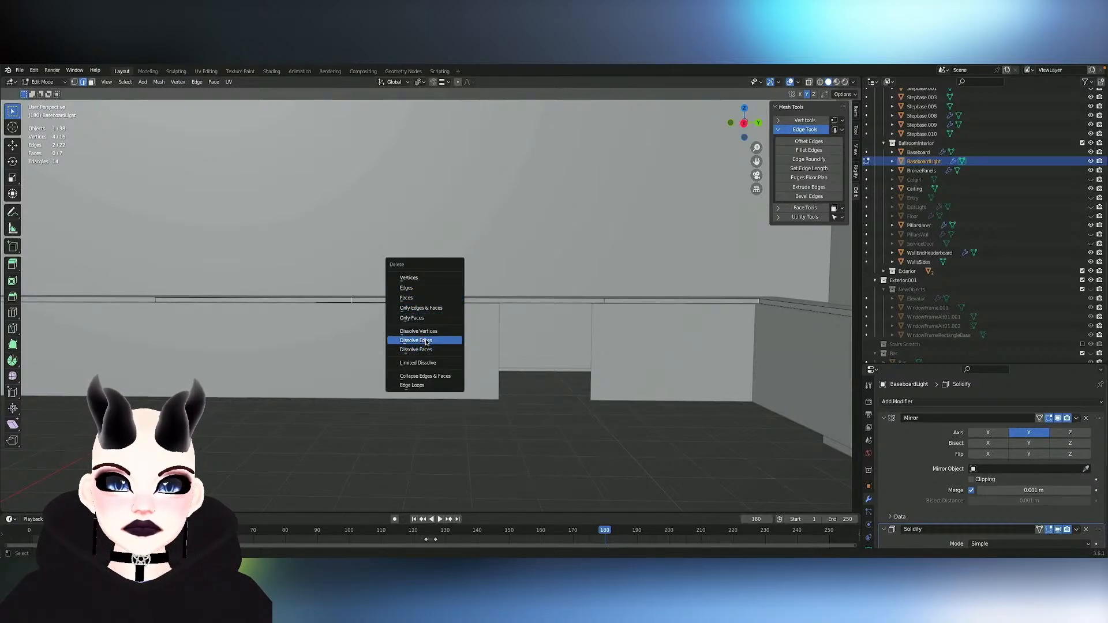
click(427, 341)
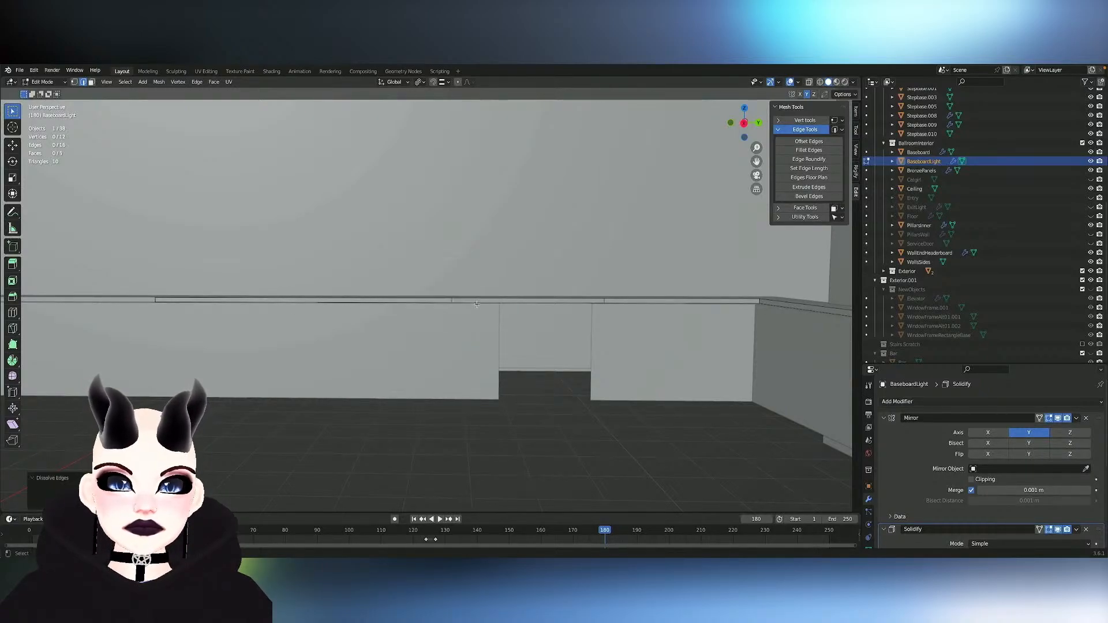
- Select the edges of the BaseboardLight strip segment that spans the service door opening
click(452, 299)
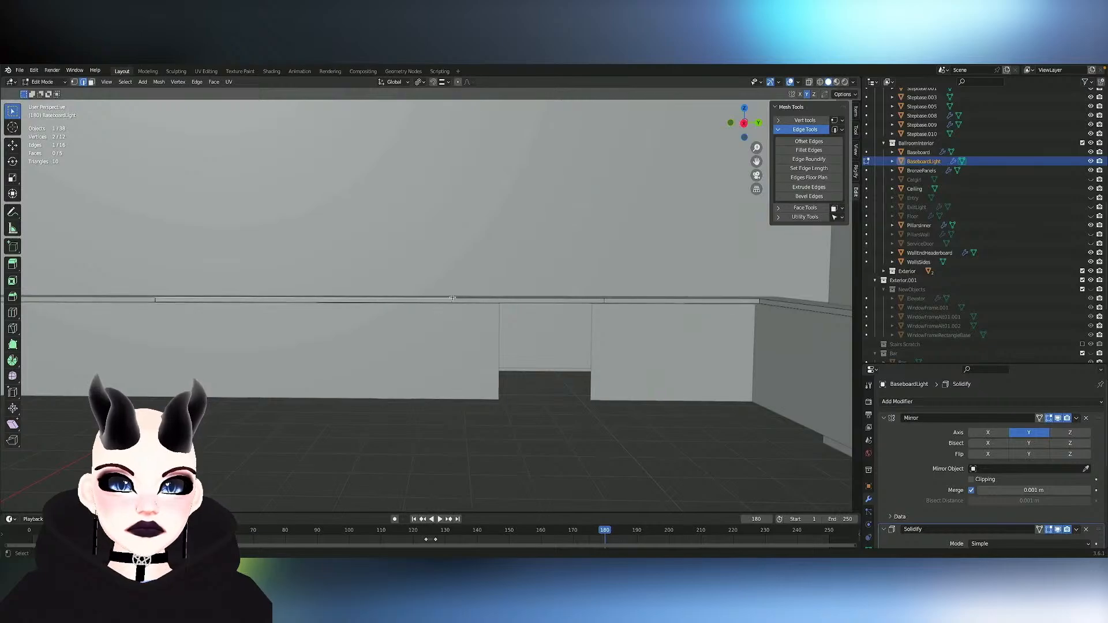
middle_drag(451, 299, 508, 277)
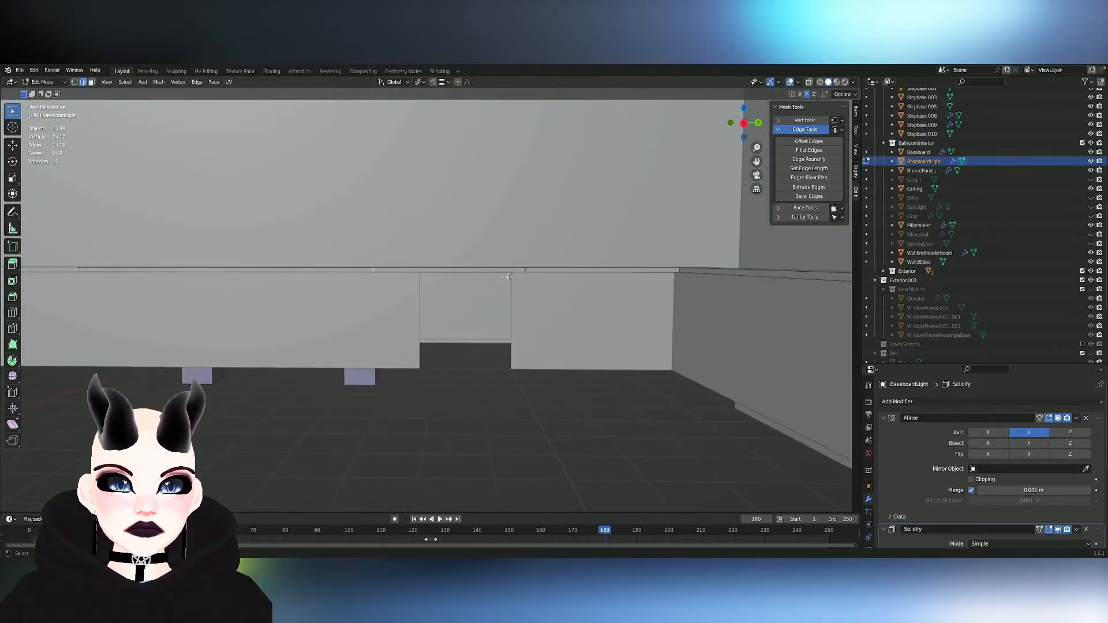
ctrl+click(476, 273)
right_click(478, 266)
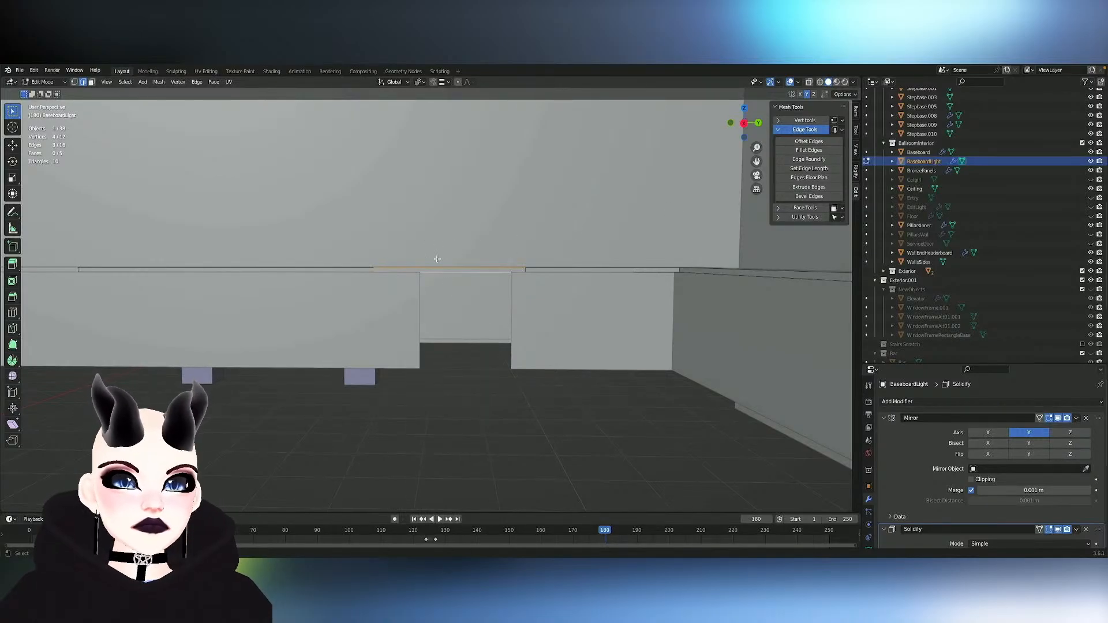
right_click(447, 274)
mouse_move(440, 236)
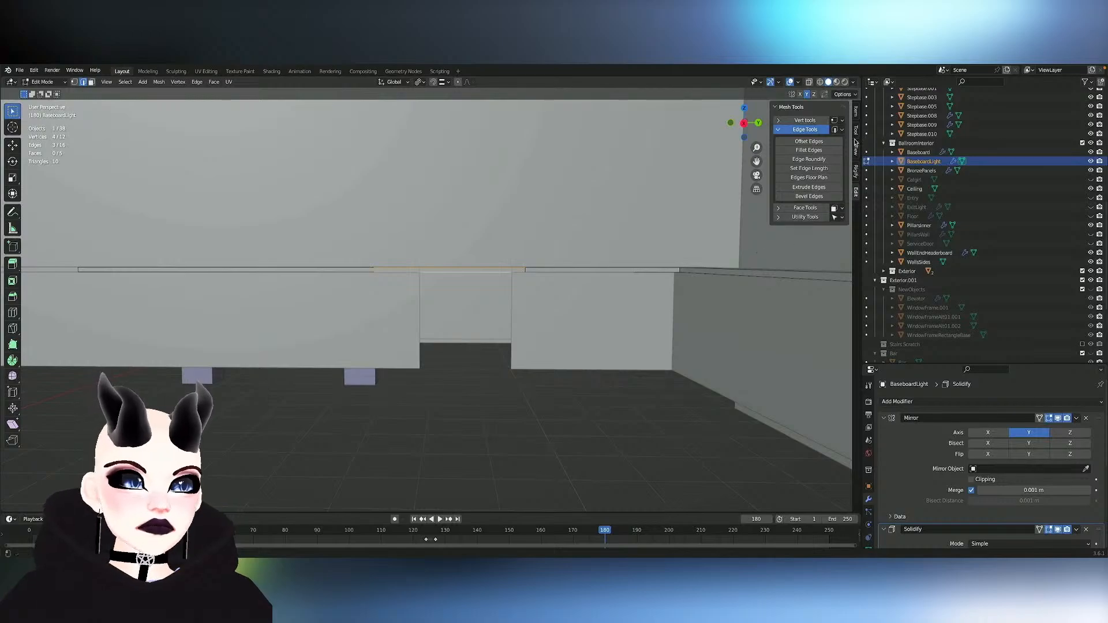
right_click(474, 267)
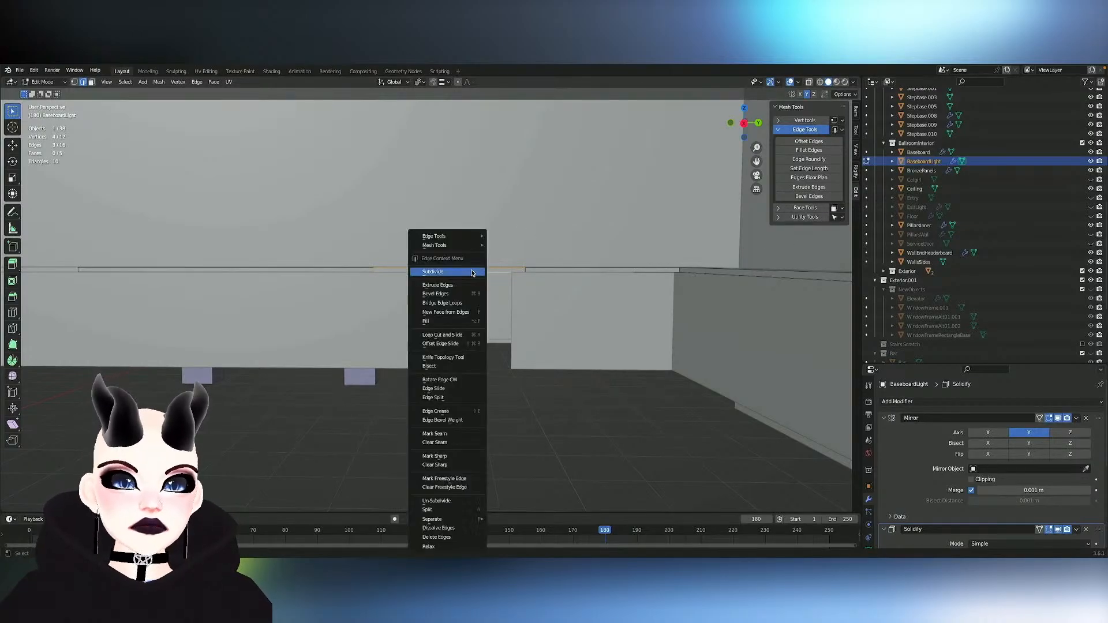
mouse_move(477, 246)
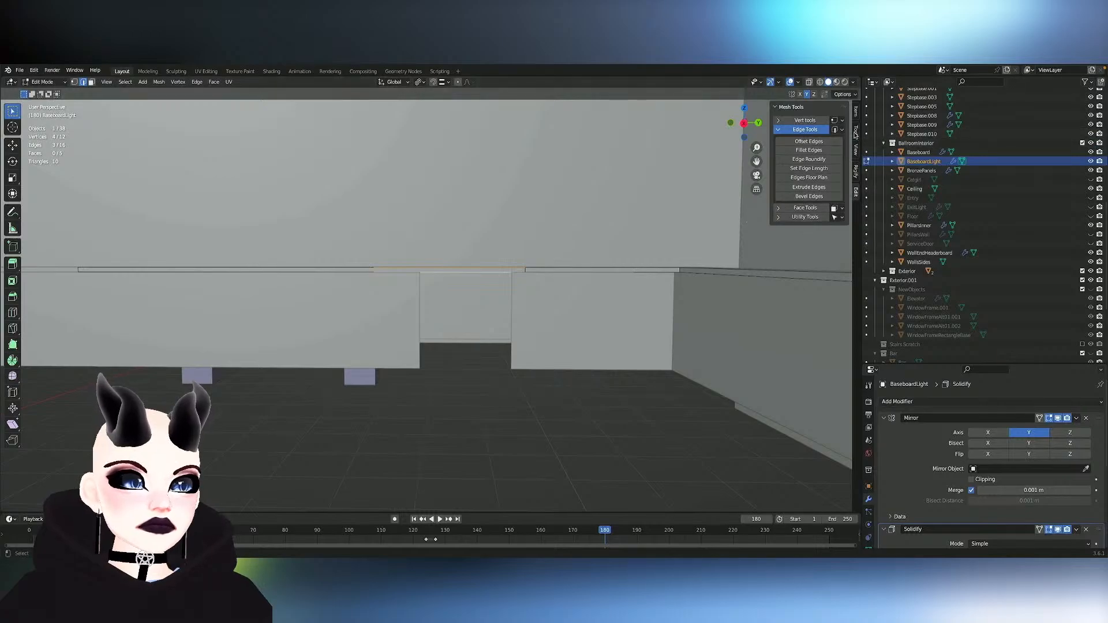
- Deselect the segment's short end edge and set the length of its two long edges to 2 m, with Fixed mode and Proportional resizing
click(812, 172)
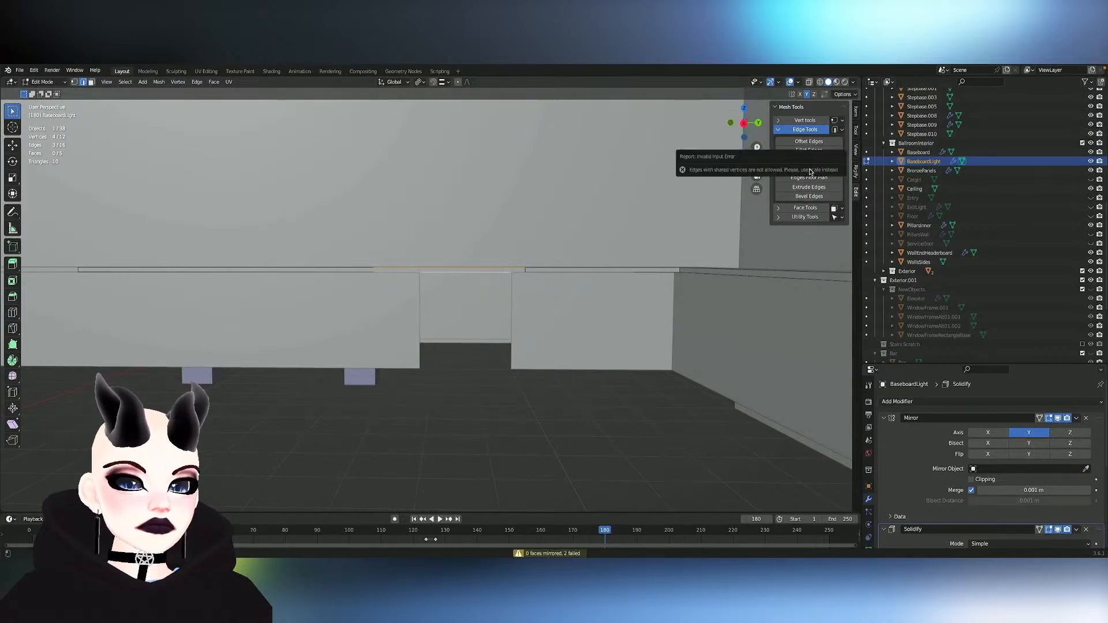
click(819, 171)
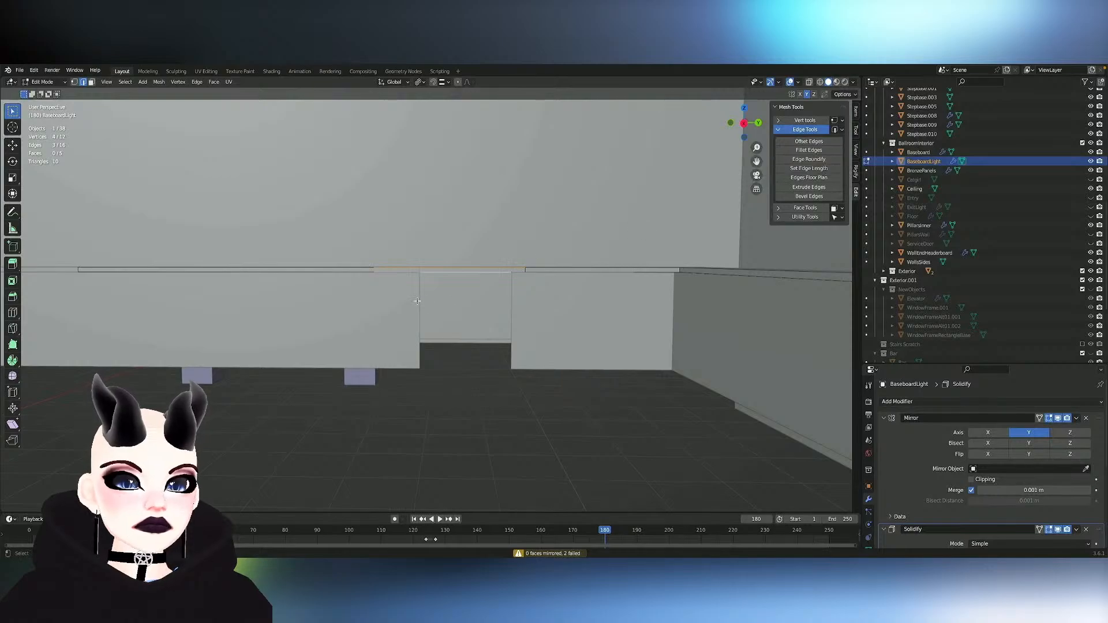
shift+click(373, 271)
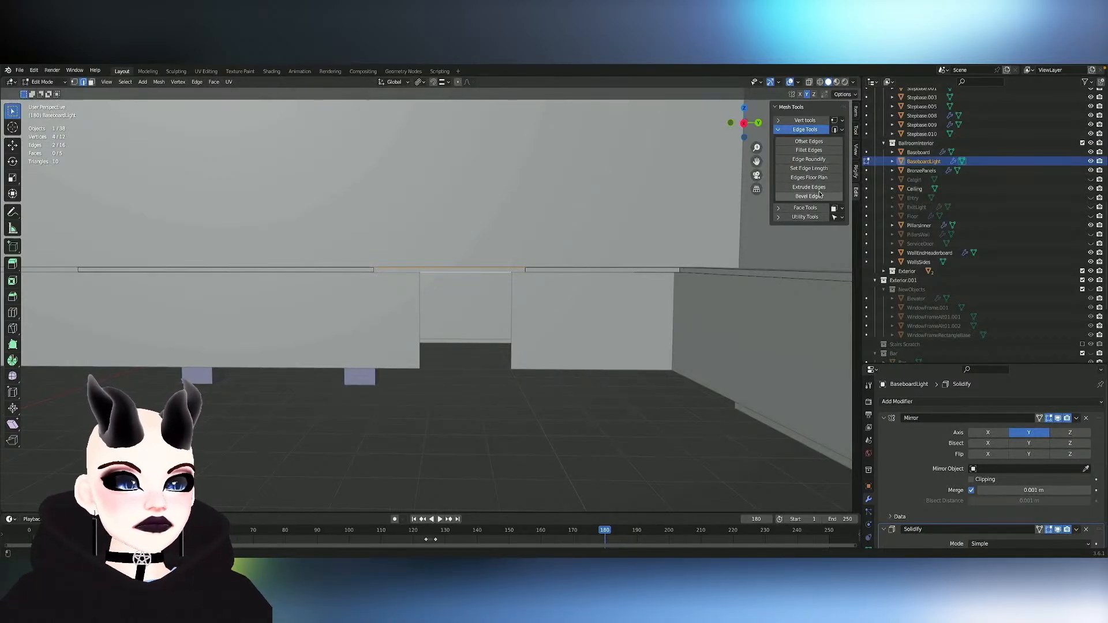
click(808, 168)
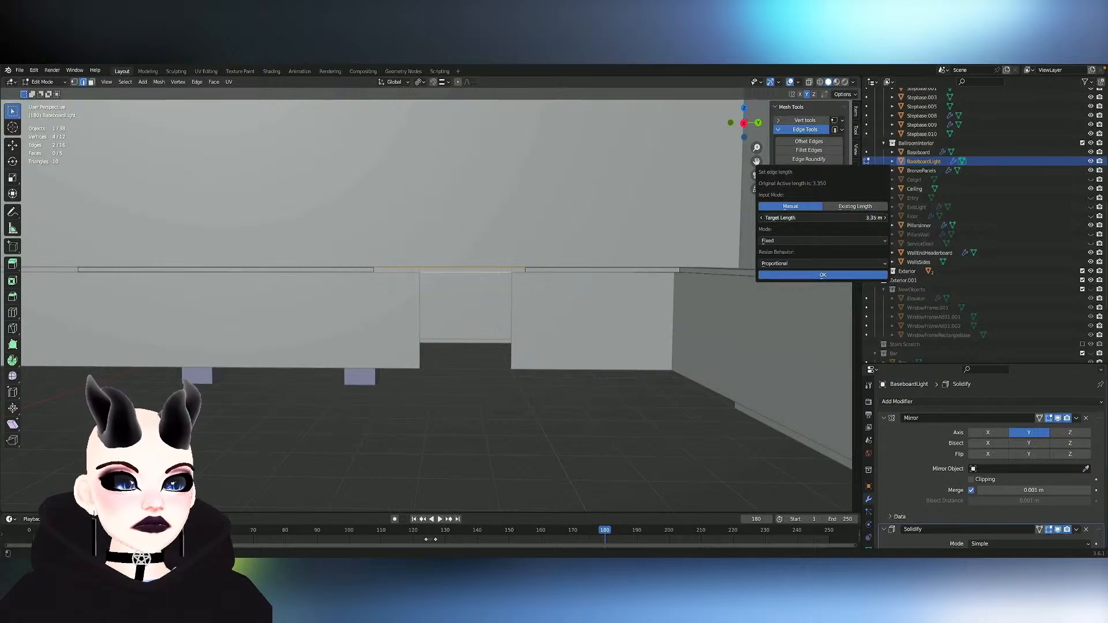
click(876, 217)
text(2)
key(Return)
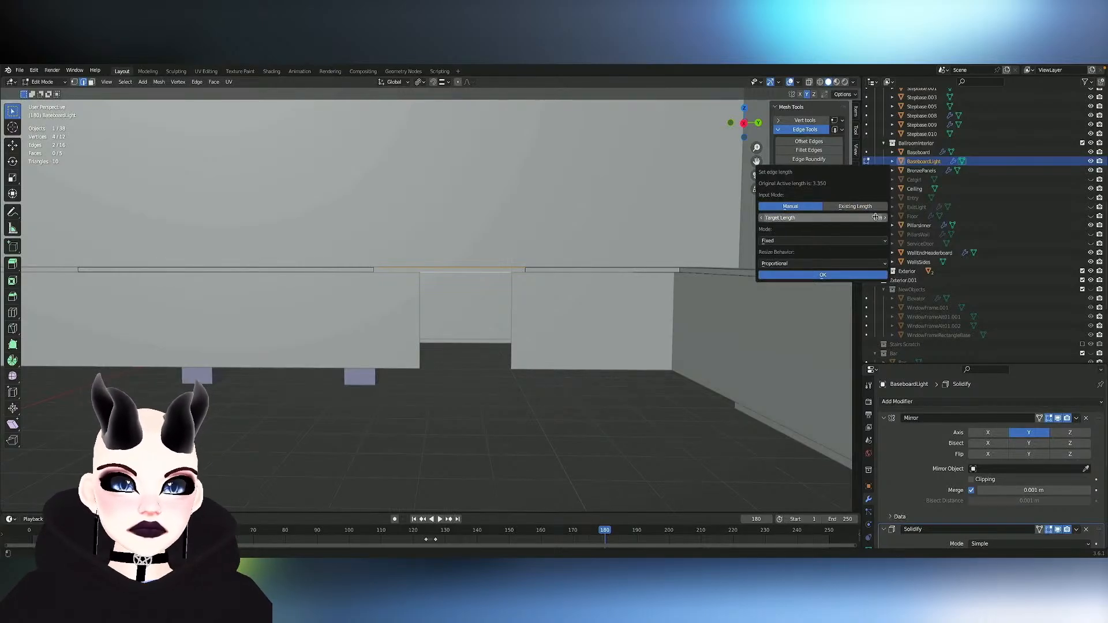
click(827, 275)
- Move the shortened BaseboardLight segment about 0.363 m along global Y to align with the door opening
key(g)
key(x)
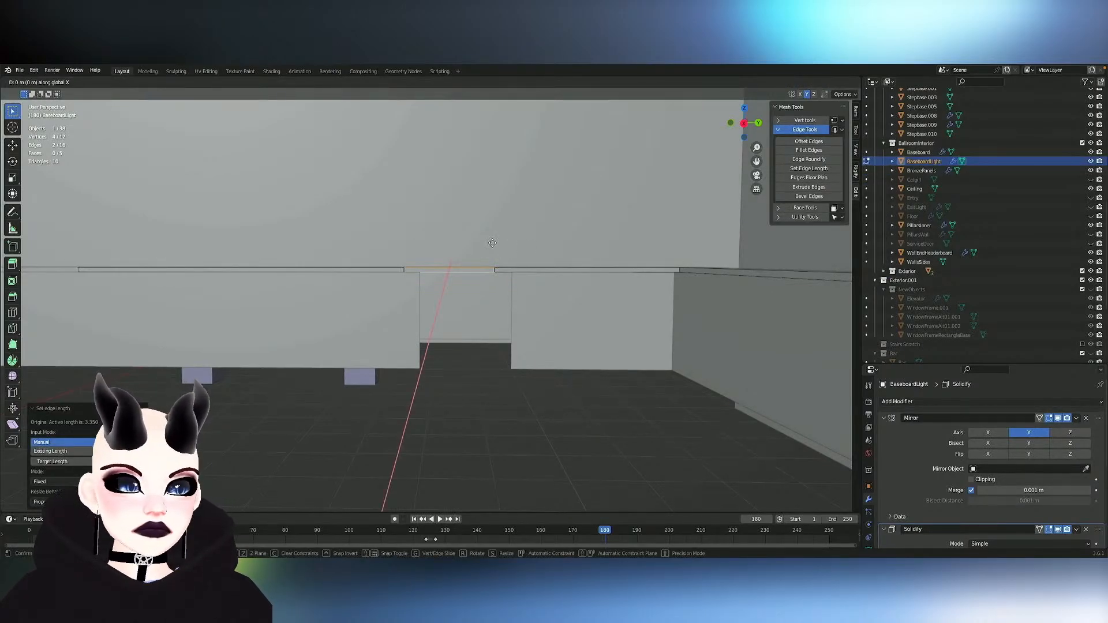
key(y)
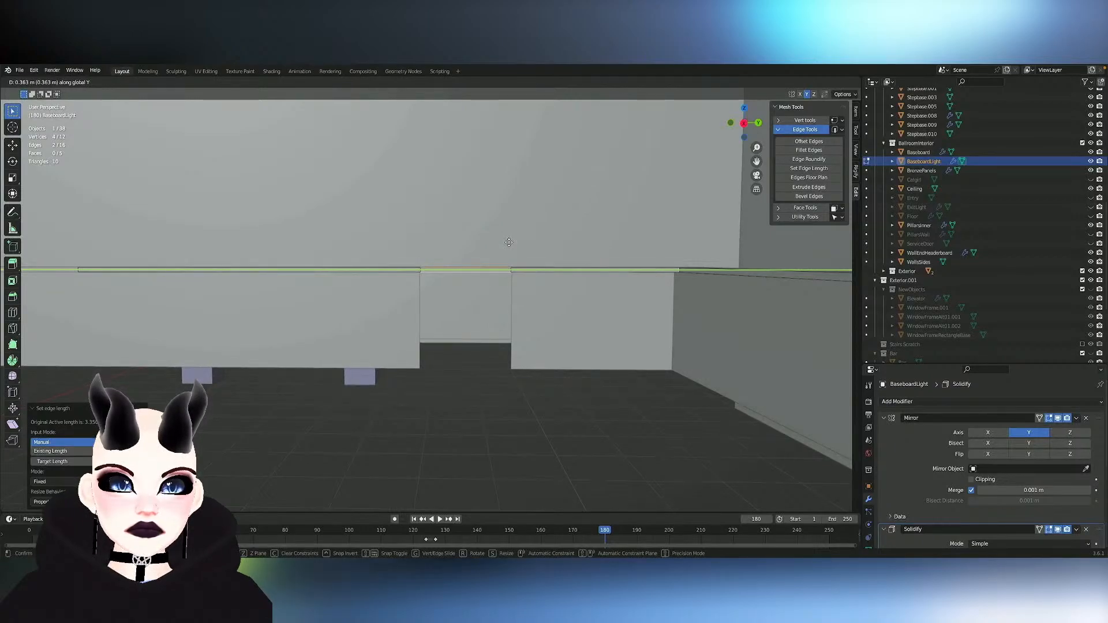
click(509, 243)
- Delete the BaseboardLight face above the service door opening and leave mesh editing
scroll(509, 243, up, 3)
mouse_move(509, 243)
middle_down()
mouse_move(468, 259)
mouse_move(503, 254)
mouse_move(491, 282)
mouse_move(509, 242)
middle_up()
click(452, 210)
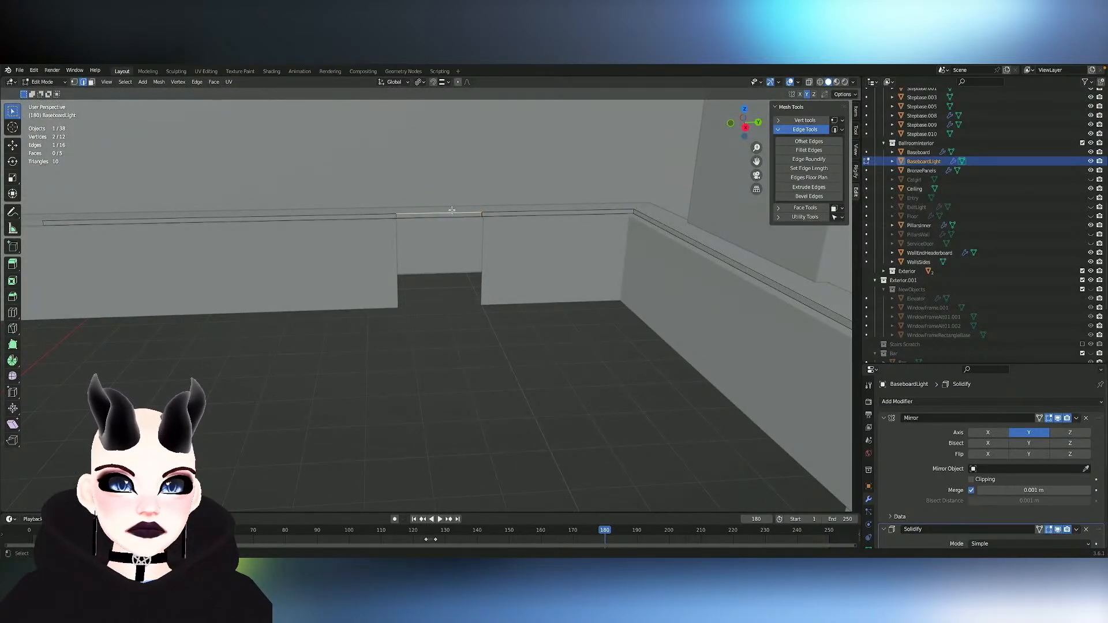
key(x)
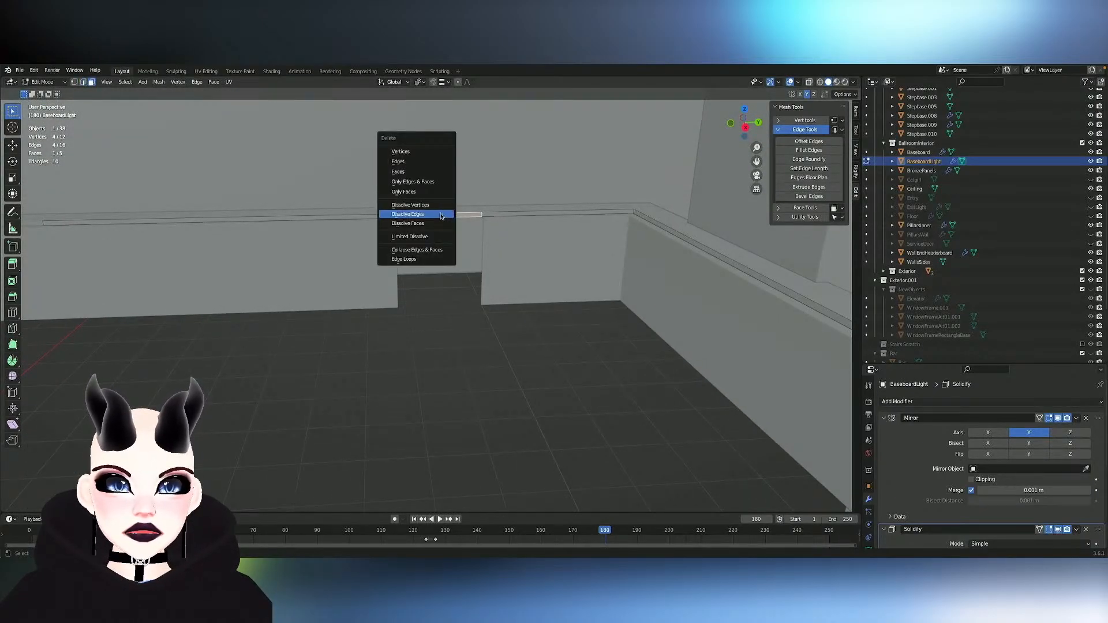
click(432, 175)
middle_drag(477, 200, 476, 200)
key(Tab)
- Reveal all hidden objects in the ballroom scene and save the file
click(313, 242)
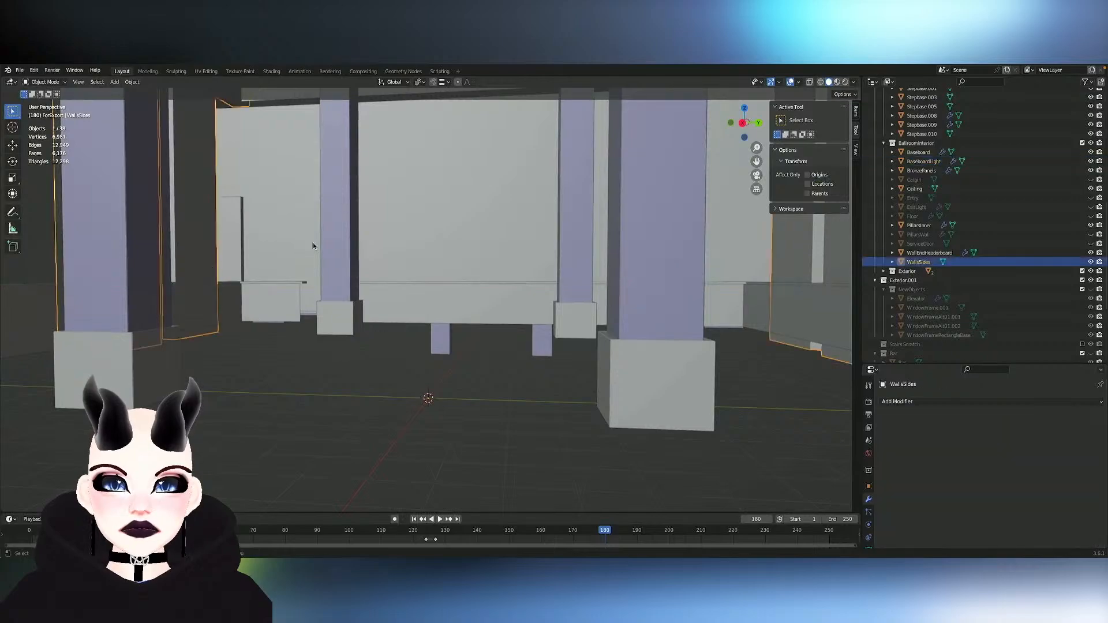
middle_drag(313, 245, 311, 247)
key(alt+h)
click(313, 246)
click(256, 239)
scroll(449, 236, down, 3)
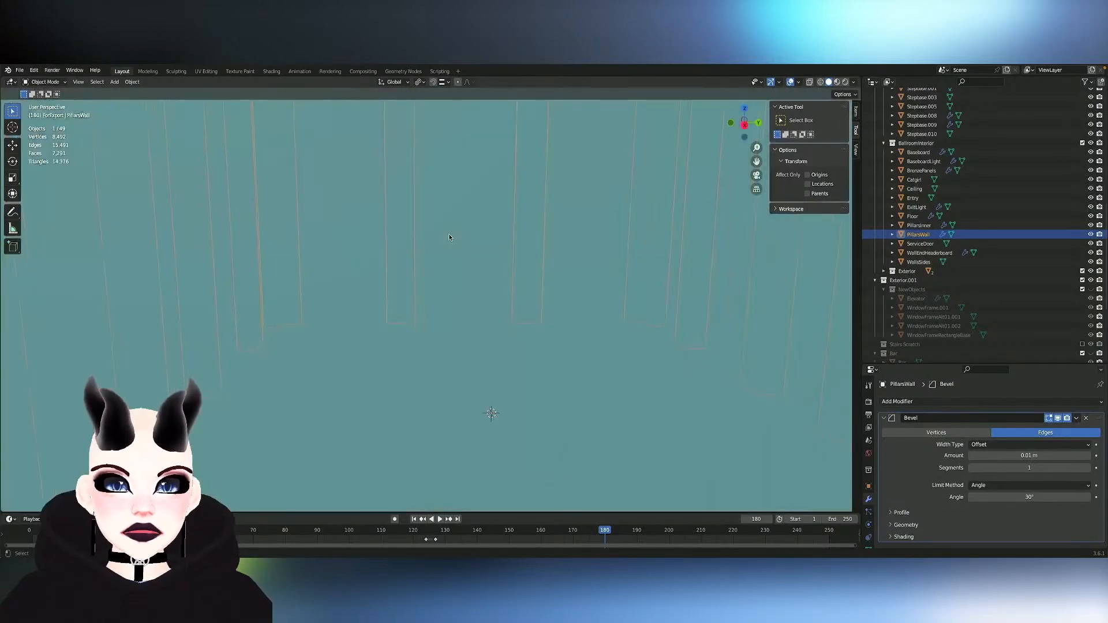
scroll(449, 236, up, 1)
middle_drag(450, 236, 385, 298)
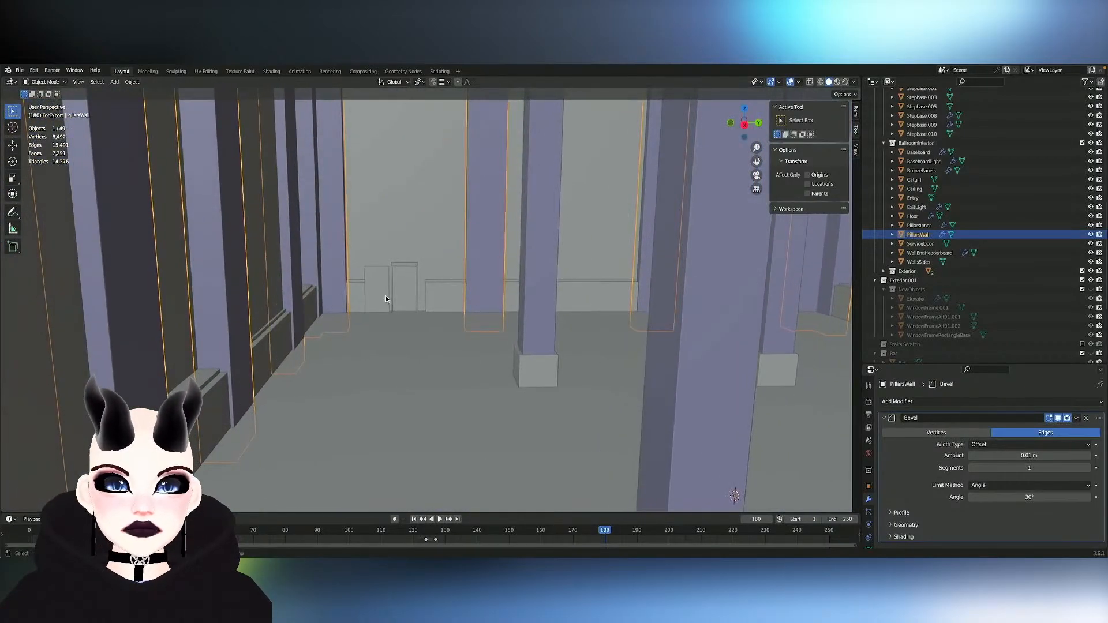
key(ctrl+s)
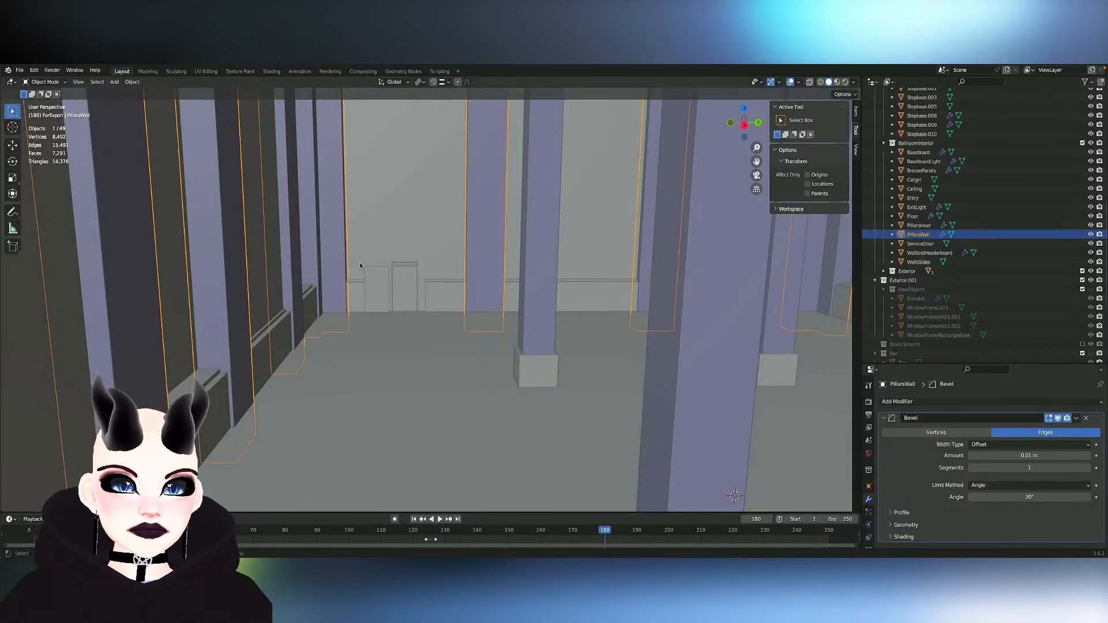
- Select the Baseboard object and examine its runs along the ballroom walls and around the service doors
click(463, 283)
key(KP_Decimal)
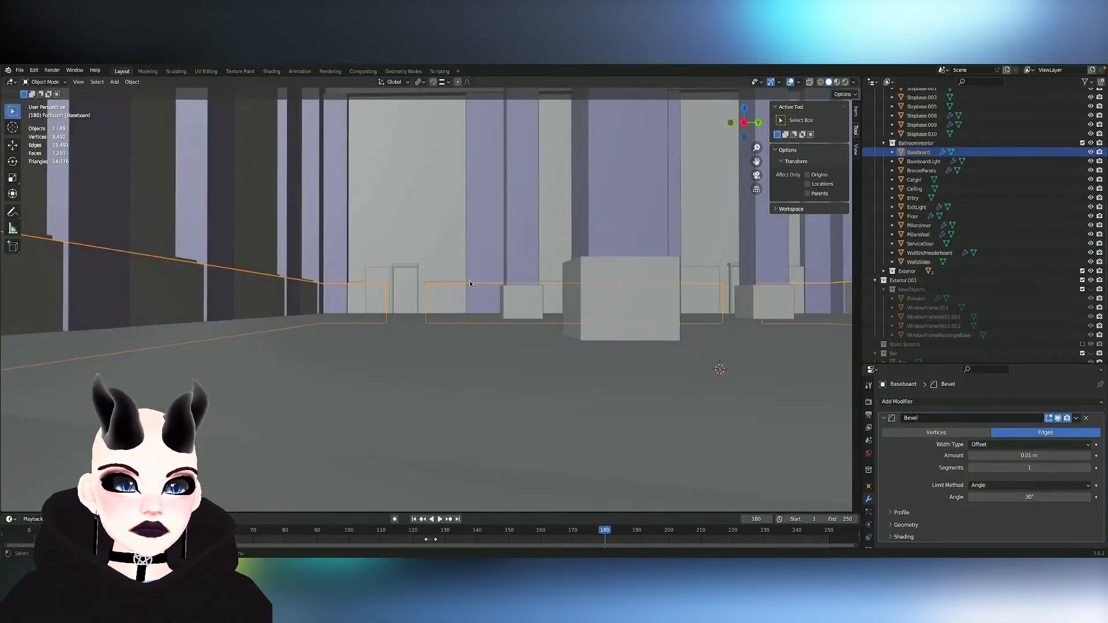
shift+scroll(470, 284, up, 8)
shift+scroll(470, 284, down, 2)
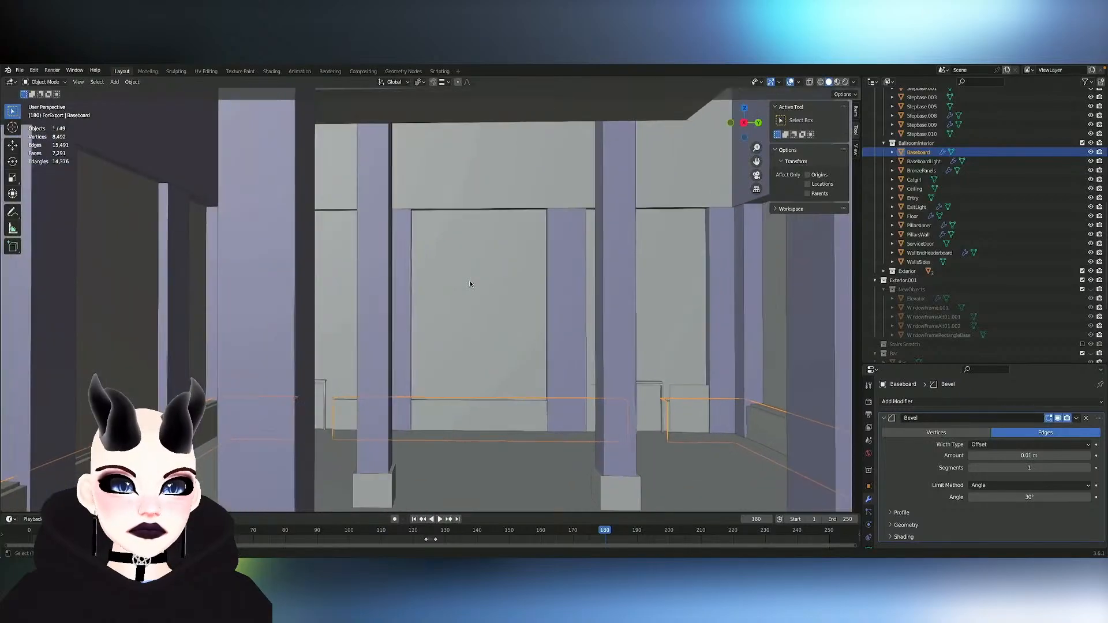
shift+scroll(470, 284, down, 3)
scroll(470, 284, up, 5)
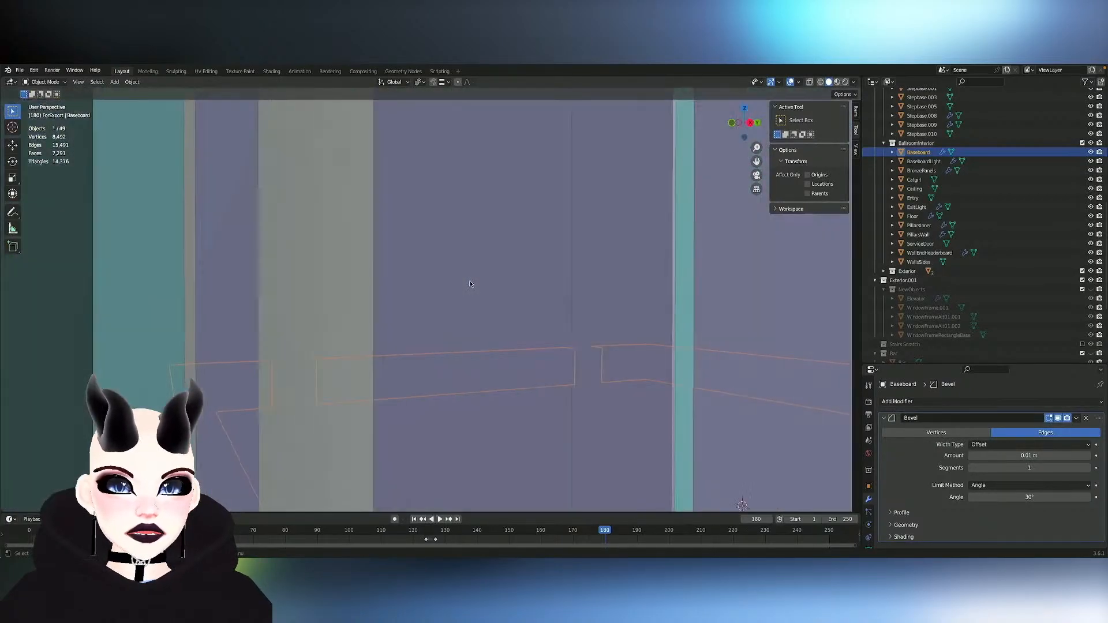
scroll(470, 284, down, 3)
shift+scroll(470, 284, right, 8)
shift+scroll(470, 284, down, 3)
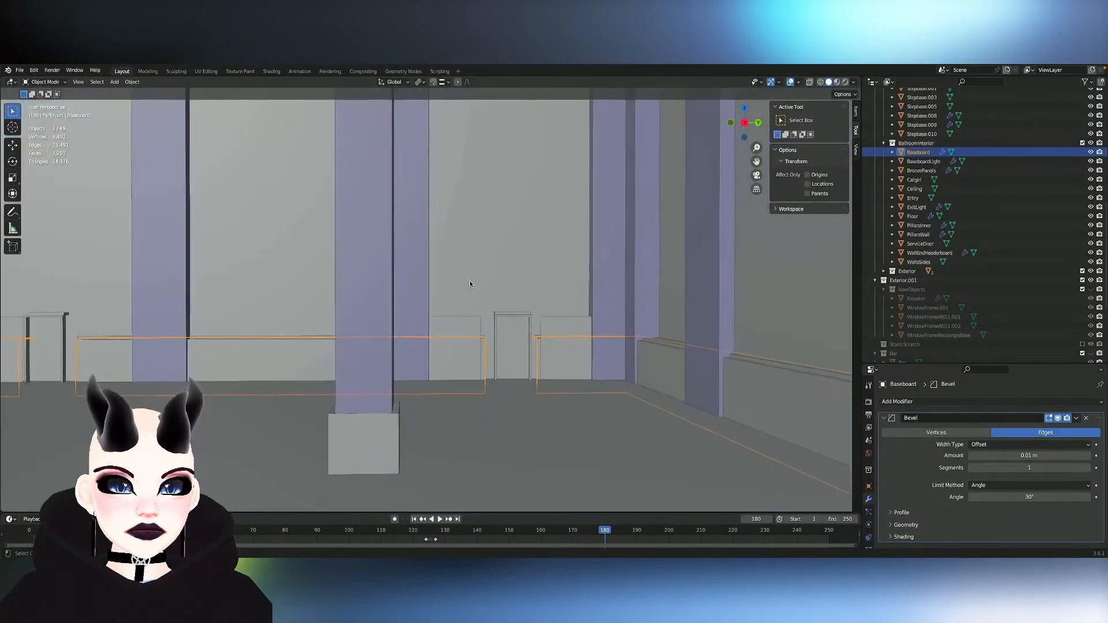
scroll(470, 284, up, 3)
key(Tab)
- Open the ServiceDoor mesh for editing, try deleting the two panels beside the door, and undo the deletion
key(Tab)
click(421, 332)
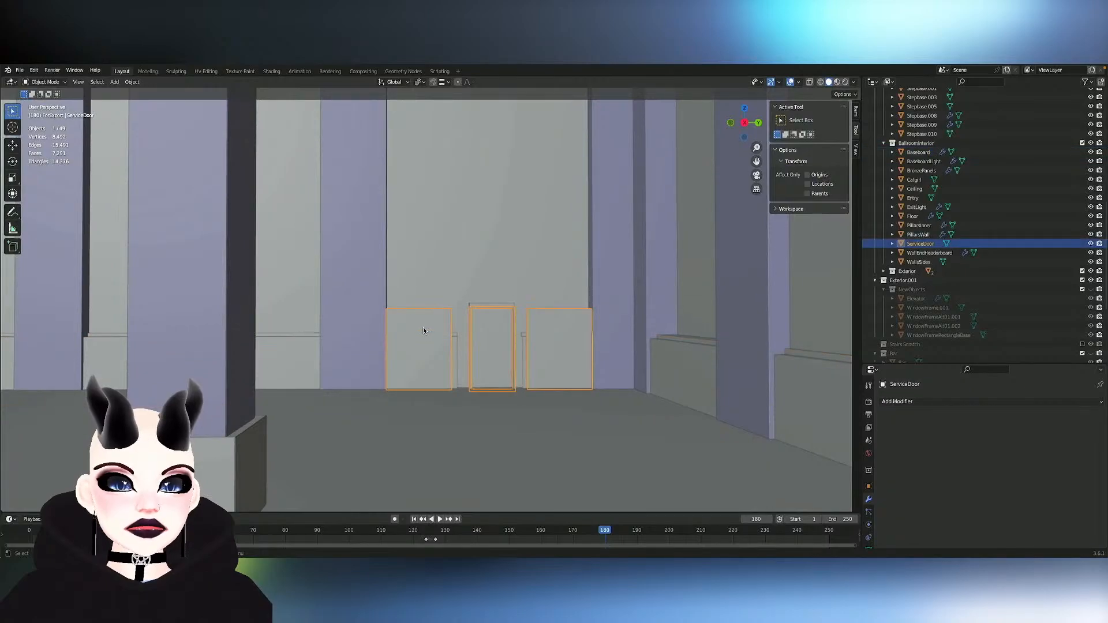
key(Tab)
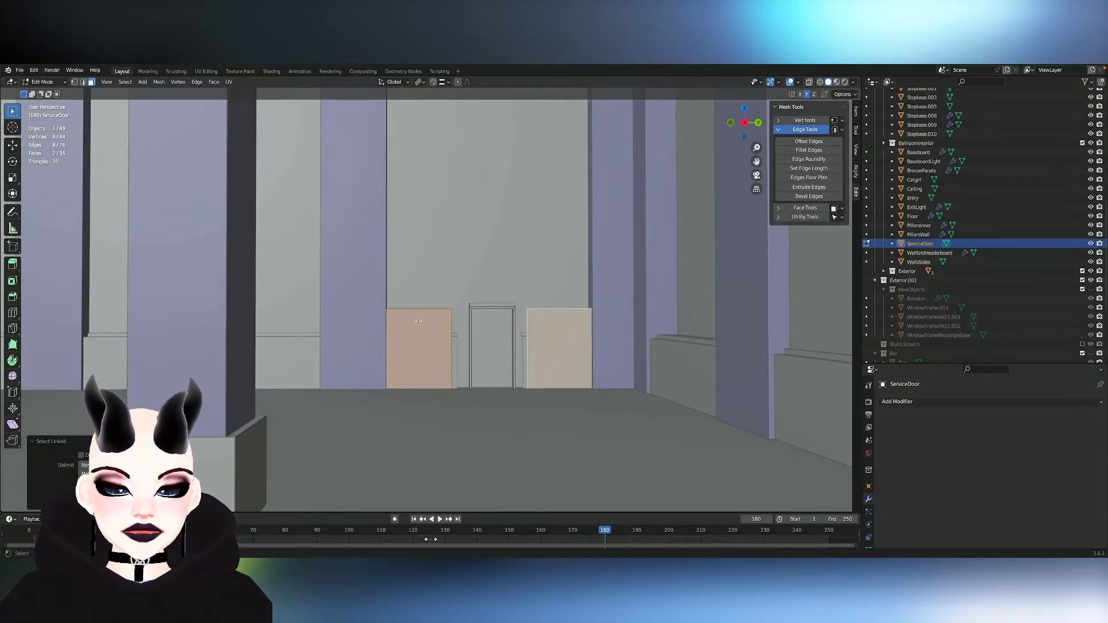
key(x)
click(412, 321)
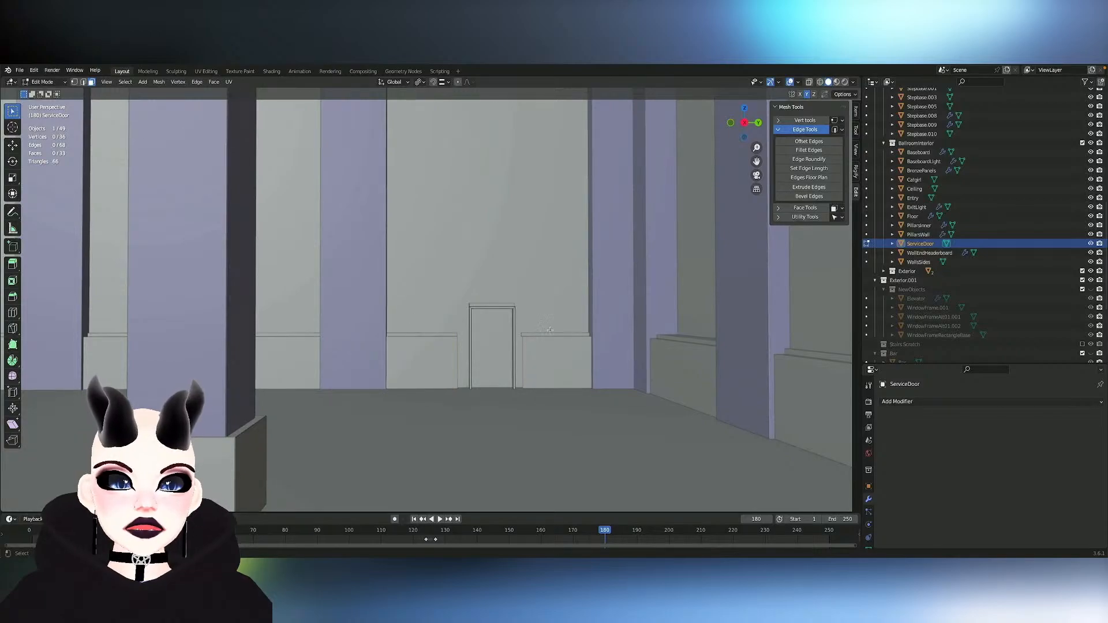
middle_drag(584, 307, 586, 332)
scroll(586, 331, up, 5)
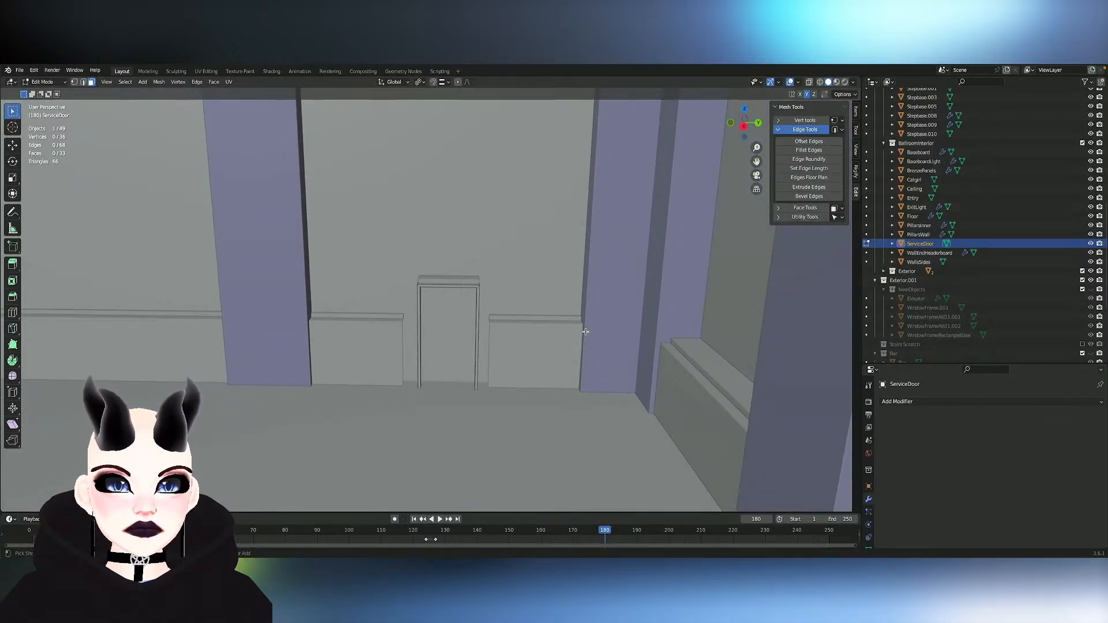
key(ctrl+z)
- Delete only the ServiceDoor side panel on the left of the door
click(355, 327)
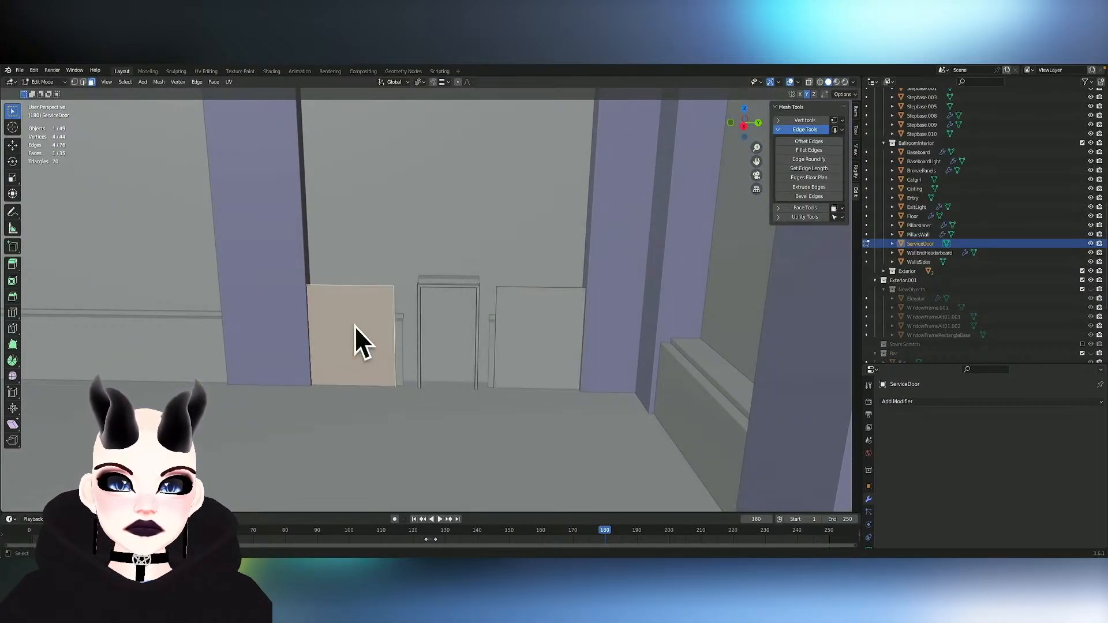
key(x)
click(358, 327)
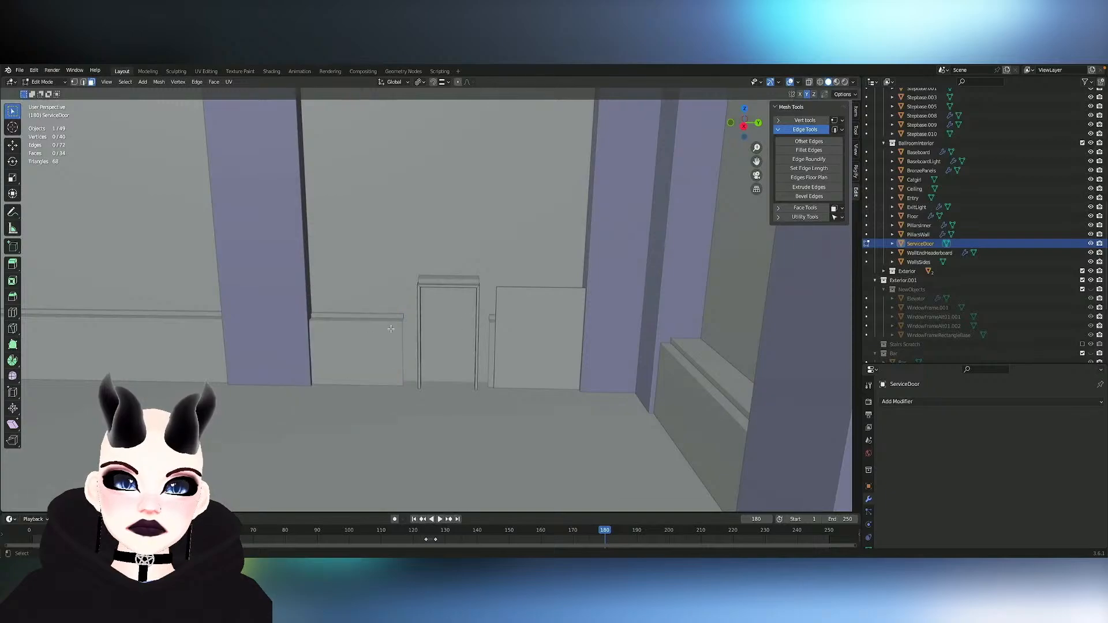
middle_drag(480, 332, 482, 368)
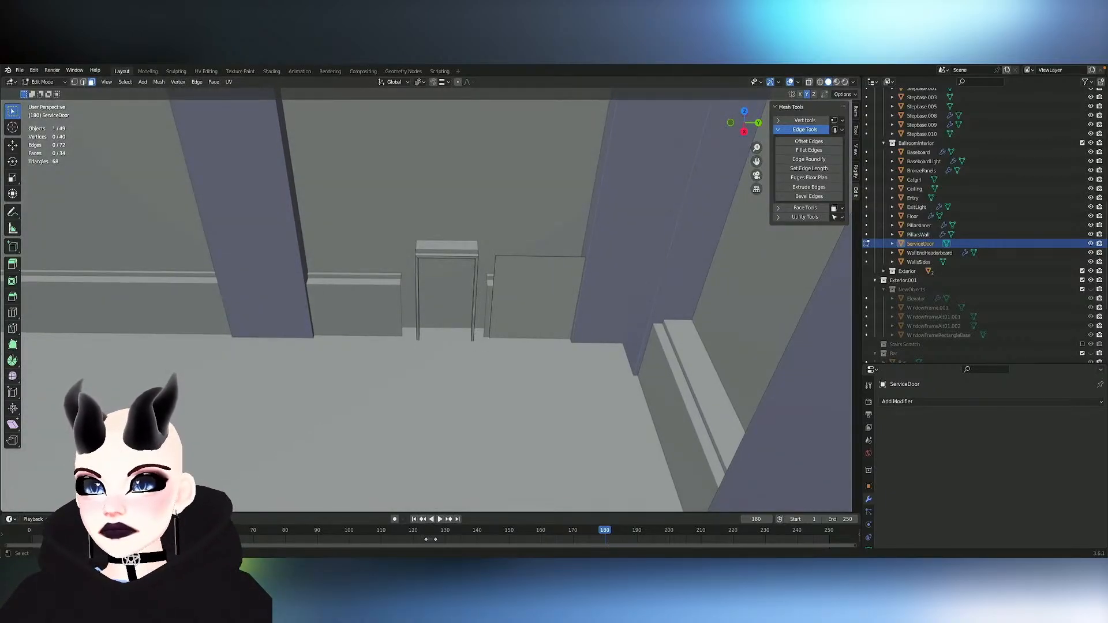
- Leave the ServiceDoor mesh, select the CeilingLobby.002 object in the lobby, and open its mesh for editing
middle_drag(302, 182, 303, 124)
scroll(302, 182, down, 3)
scroll(302, 182, down, 2)
mouse_move(302, 183)
middle_down()
mouse_move(366, 118)
mouse_move(413, 104)
mouse_move(327, 228)
mouse_move(369, 243)
mouse_move(369, 208)
mouse_move(313, 182)
mouse_move(274, 185)
mouse_move(302, 200)
mouse_move(302, 183)
middle_up()
key(Tab)
key(Tab)
key(Tab)
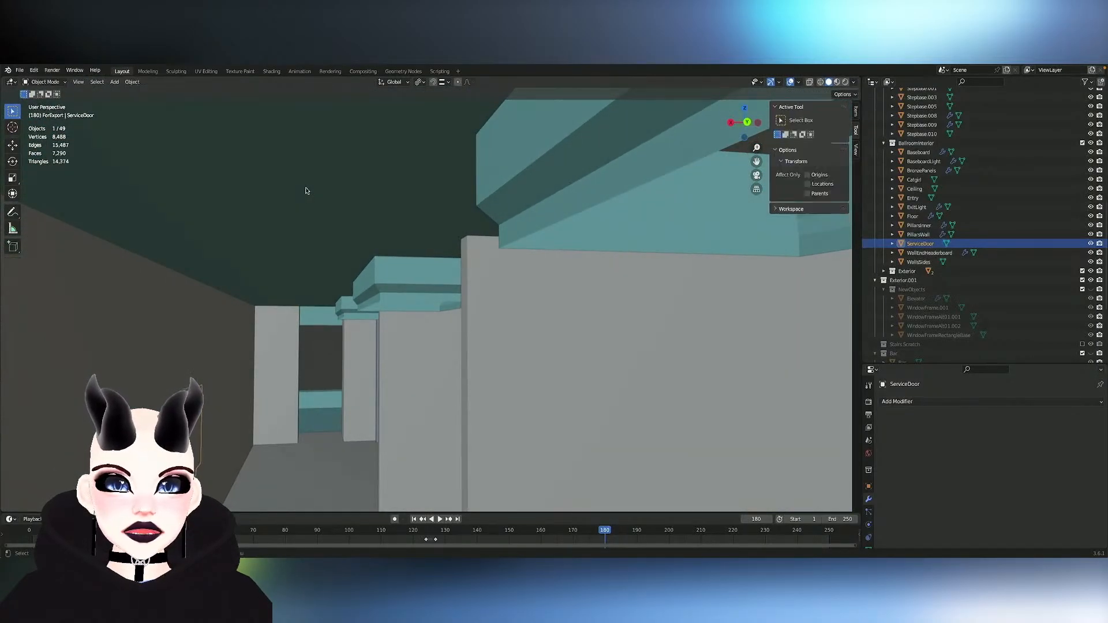
click(306, 188)
key(Tab)
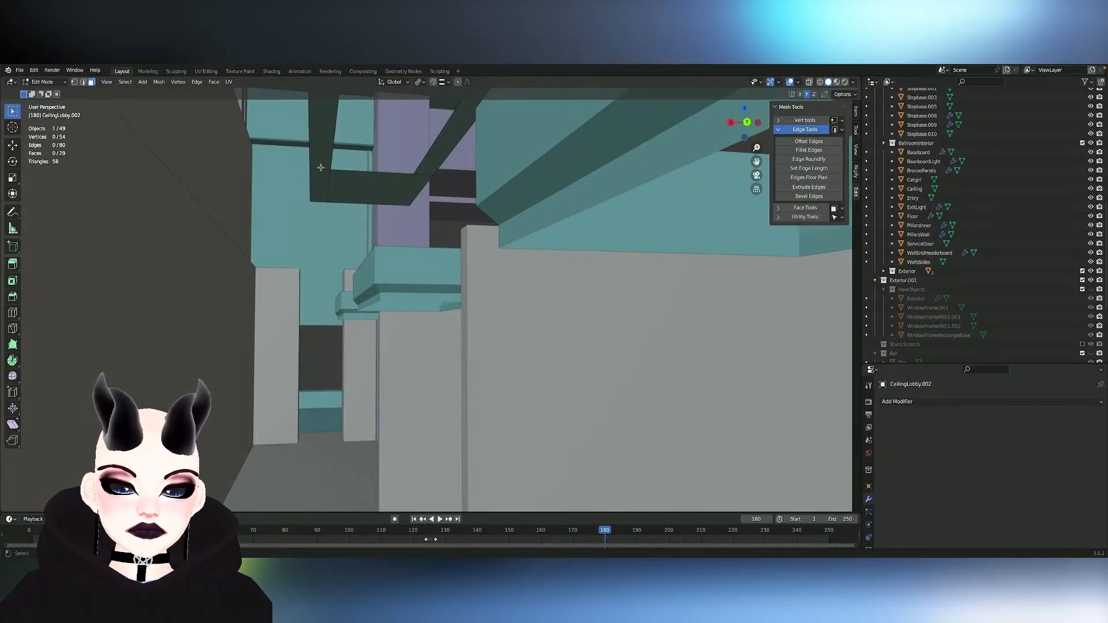
- Hide the large flat ceiling panel in the CeilingLobby.002 mesh and select the connected rectangular frame
key(alt+h)
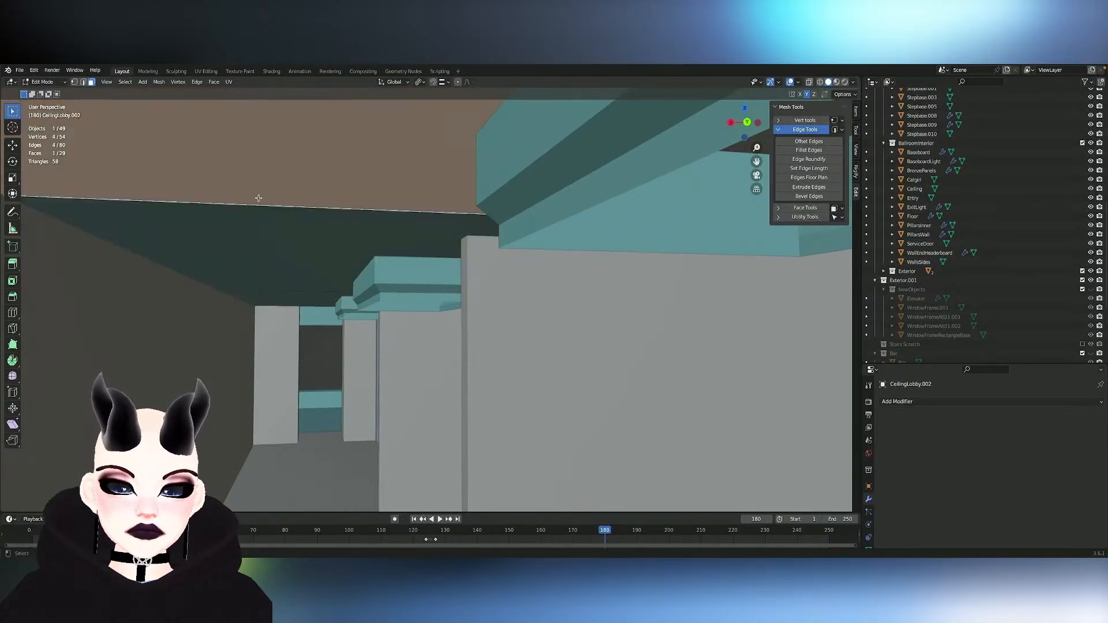
key(ctrl+l)
key(h)
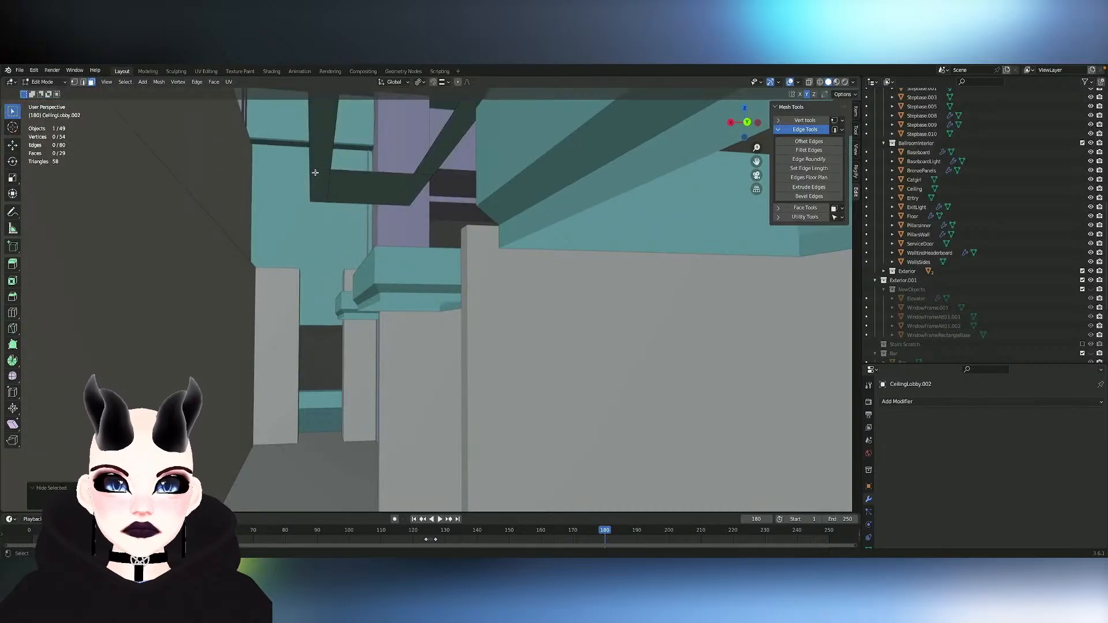
key(l)
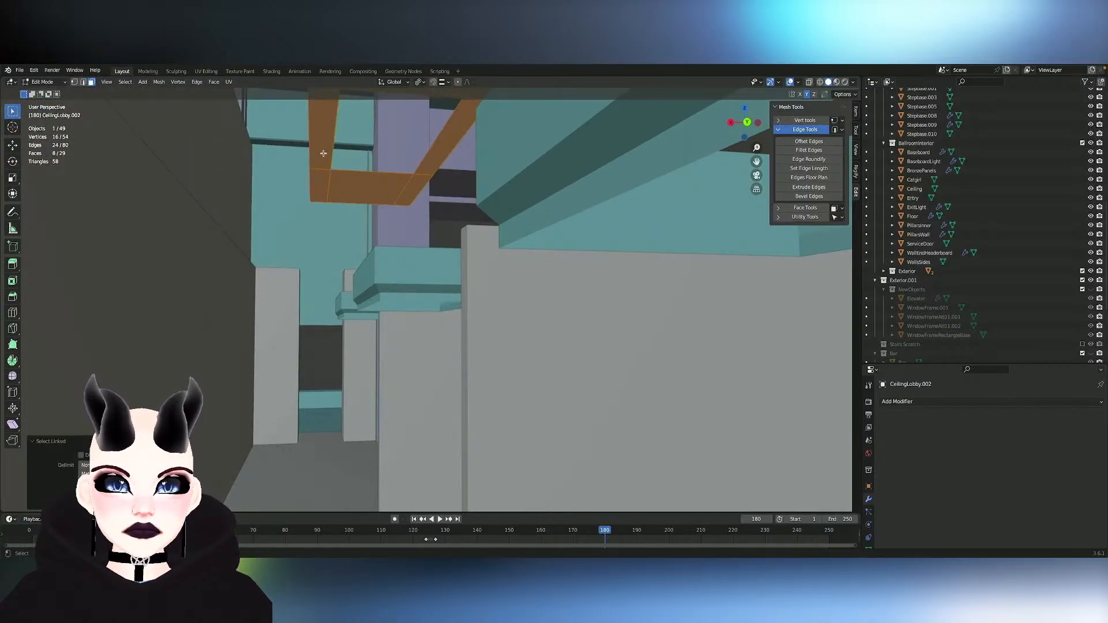
middle_drag(323, 153, 460, 213)
- Leave the mesh and try deleting the whole CeilingLobby.002 object
key(Tab)
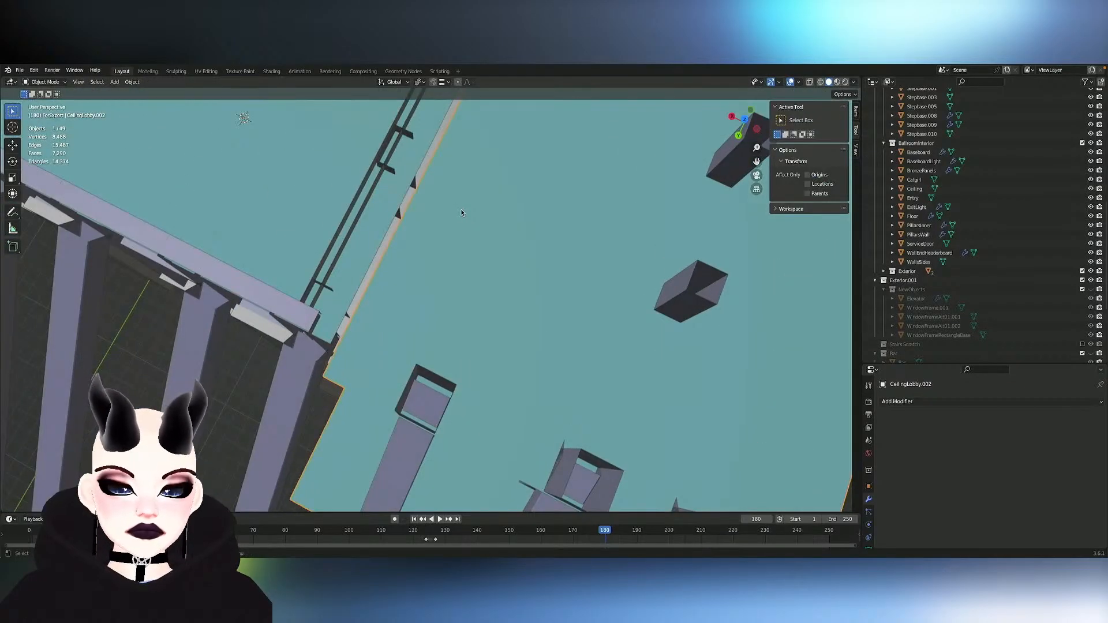
key(Delete)
scroll(534, 210, up, 2)
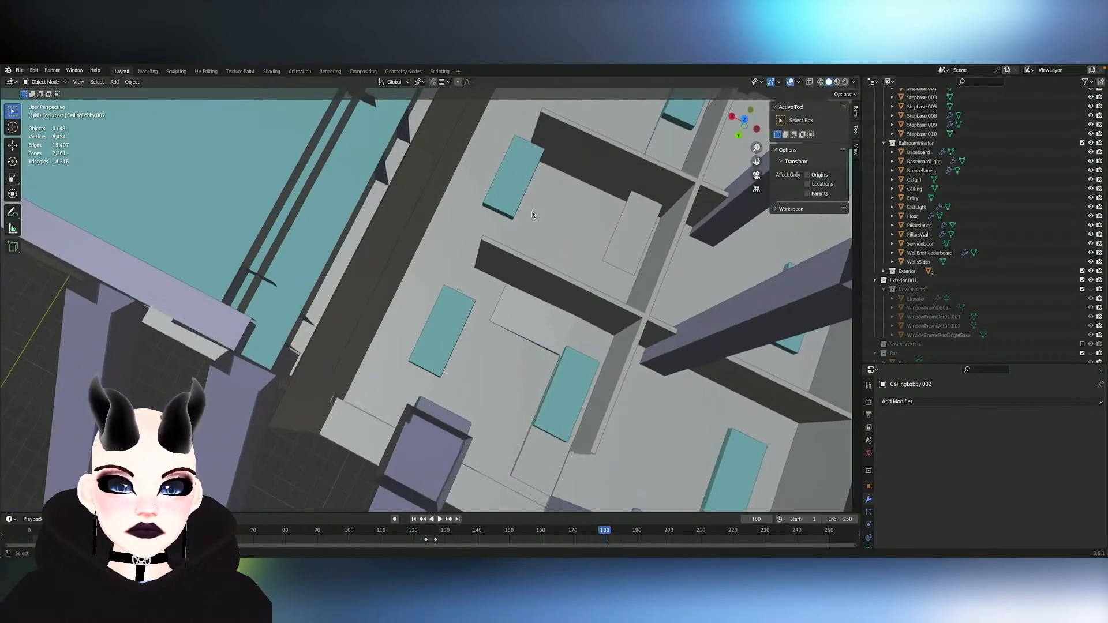
- Bring back the deleted CeilingLobby.002 object and hide its large flat ceiling panel within the mesh
key(alt+h)
key(Tab)
key(shift+l)
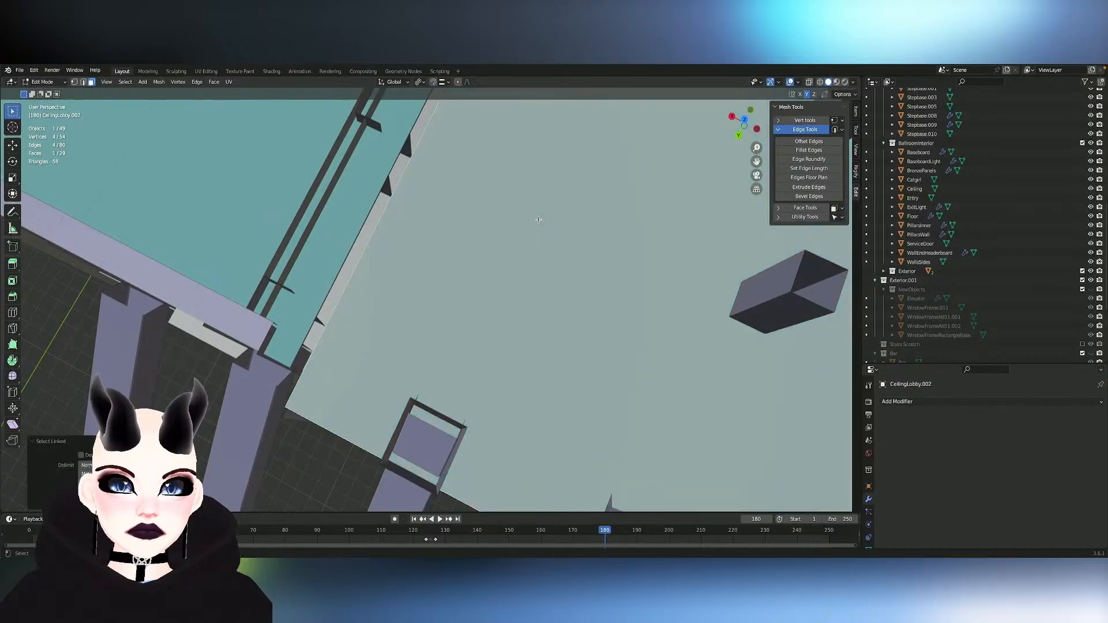
key(h)
scroll(566, 208, up, 7)
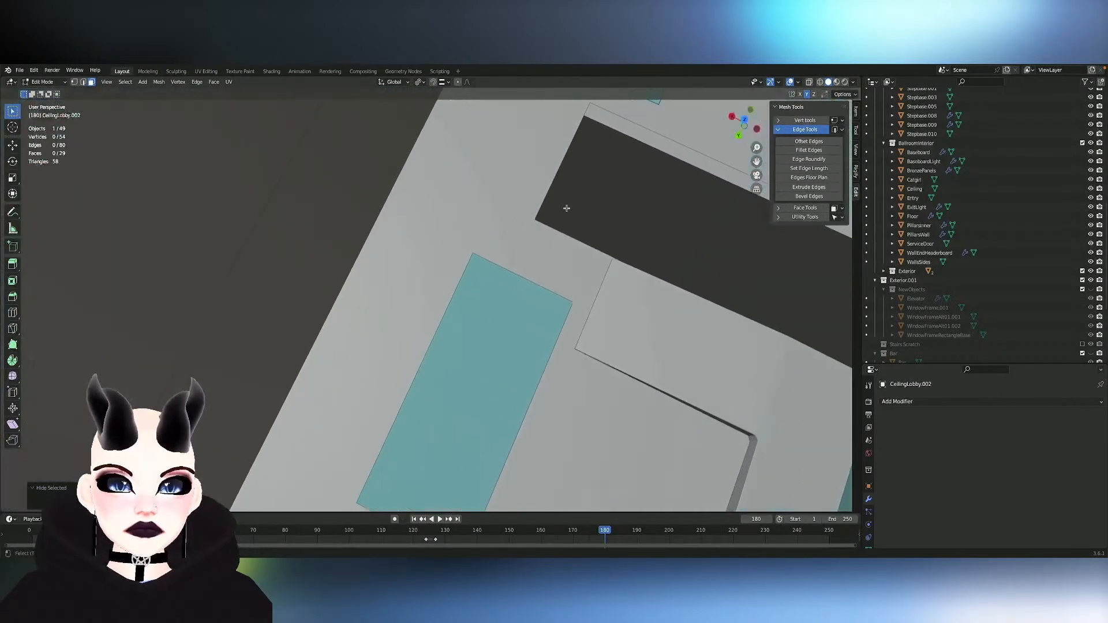
- Select the entire connected rectangular frame floating above the teal block along the lobby wall
scroll(566, 208, up, 8)
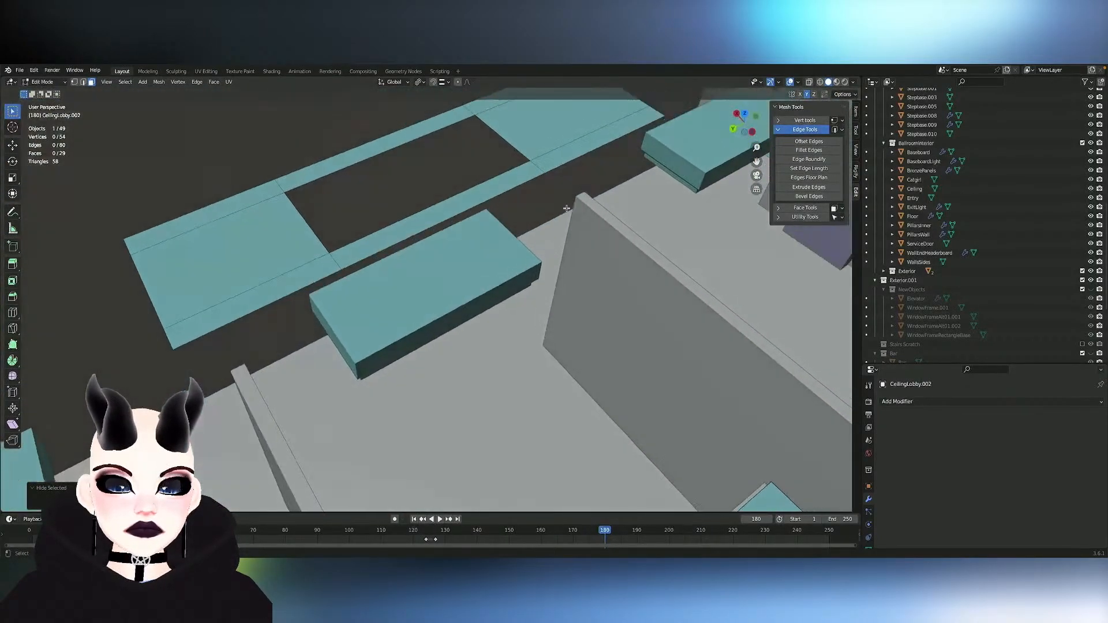
scroll(567, 209, up, 2)
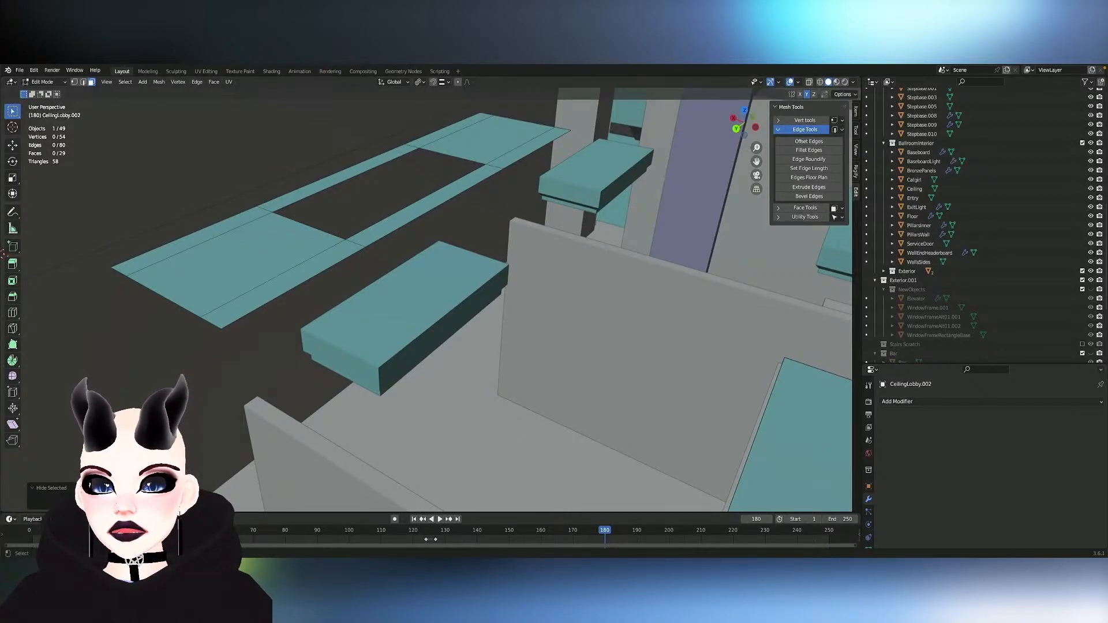
click(269, 246)
key(ctrl+l)
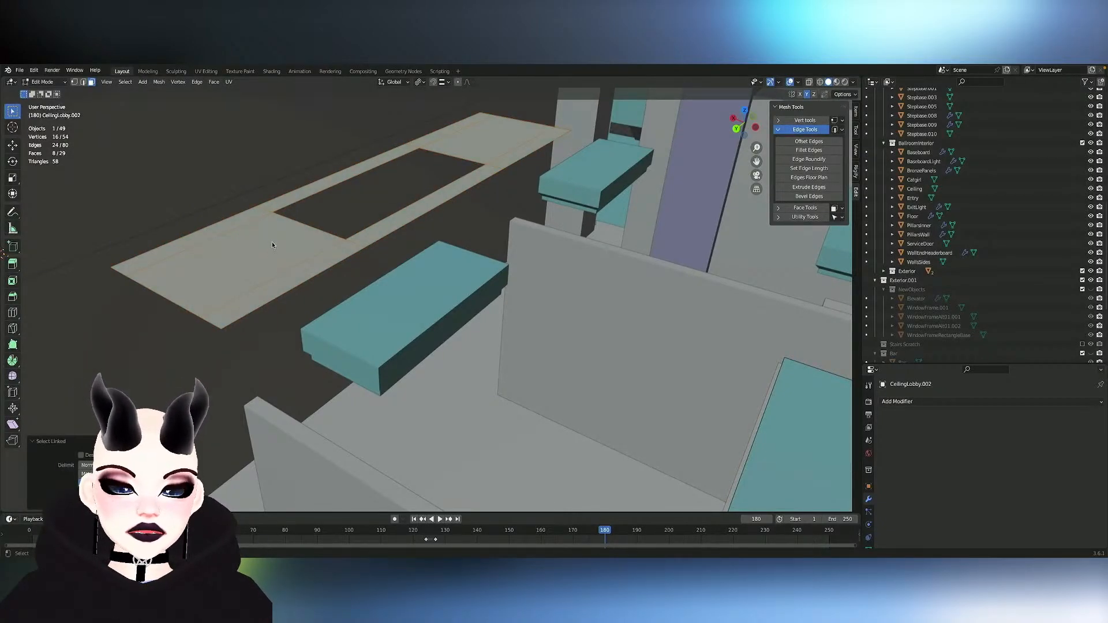
- Try lowering the frame about 2.54 m along Z, shifting it about -0.52 m along X, and nudging it along Y around the teal block
key(g)
key(z)
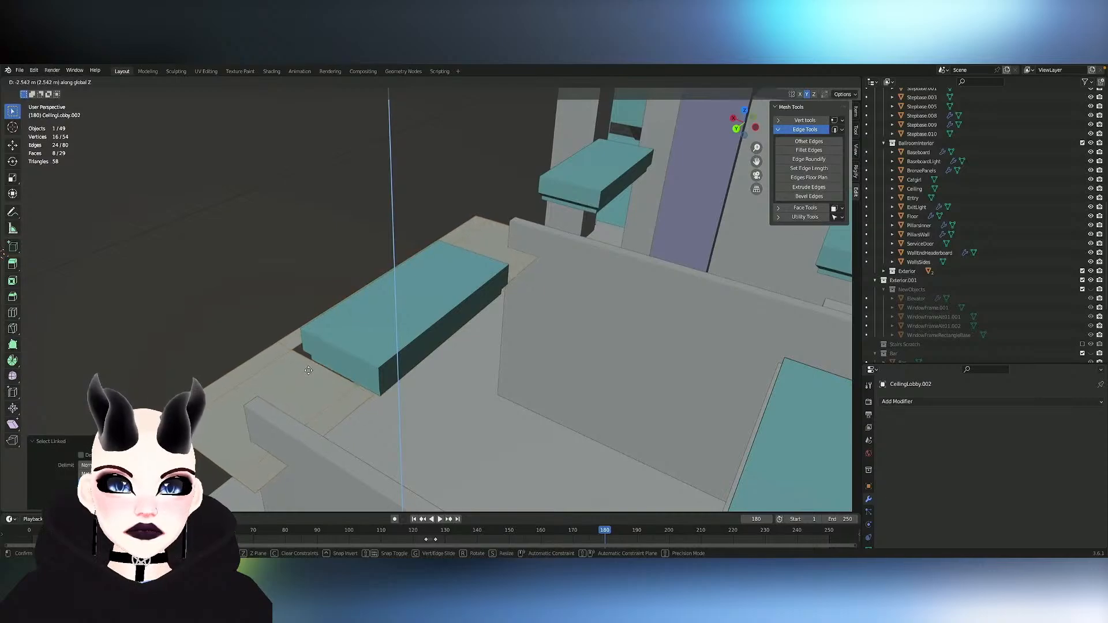
click(308, 371)
middle_drag(288, 370, 307, 373)
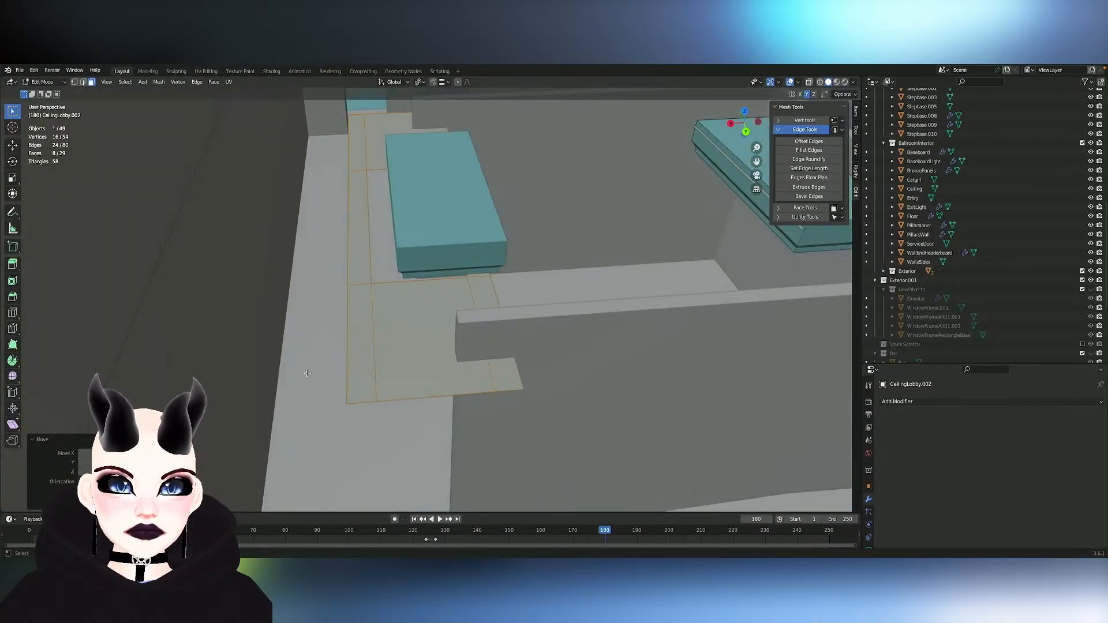
middle_drag(360, 330, 359, 330)
key(g)
key(x)
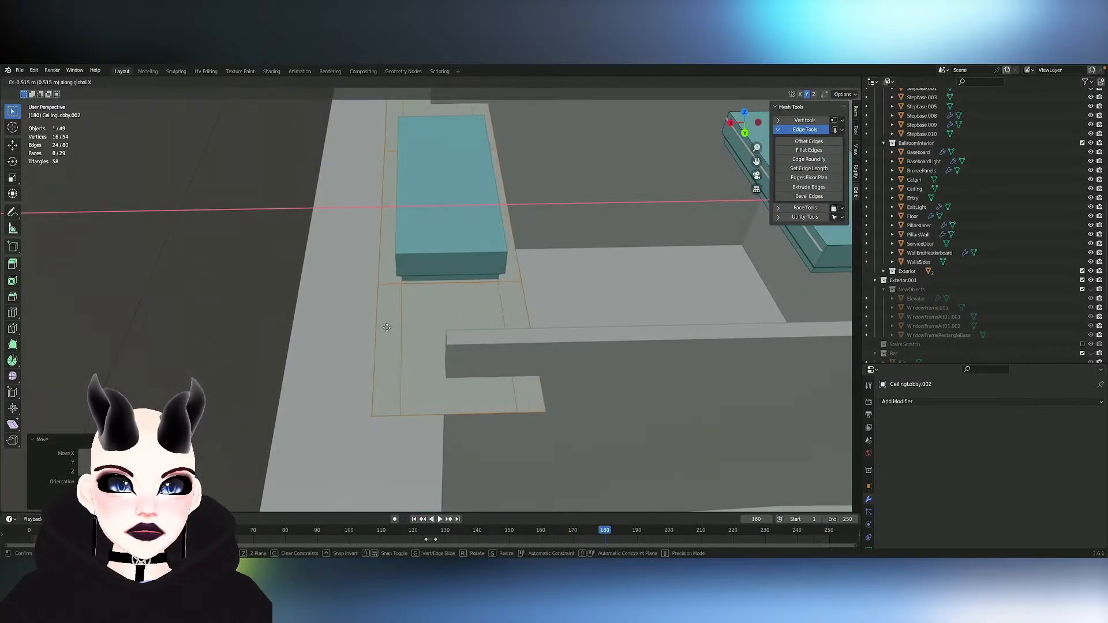
click(387, 328)
key(g)
key(x)
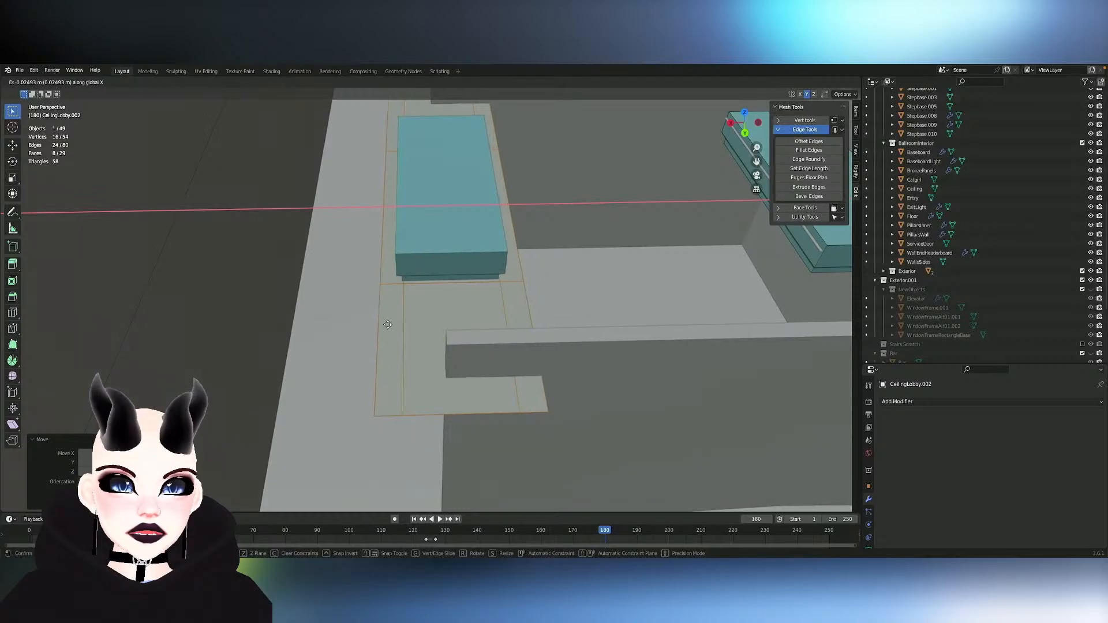
key(y)
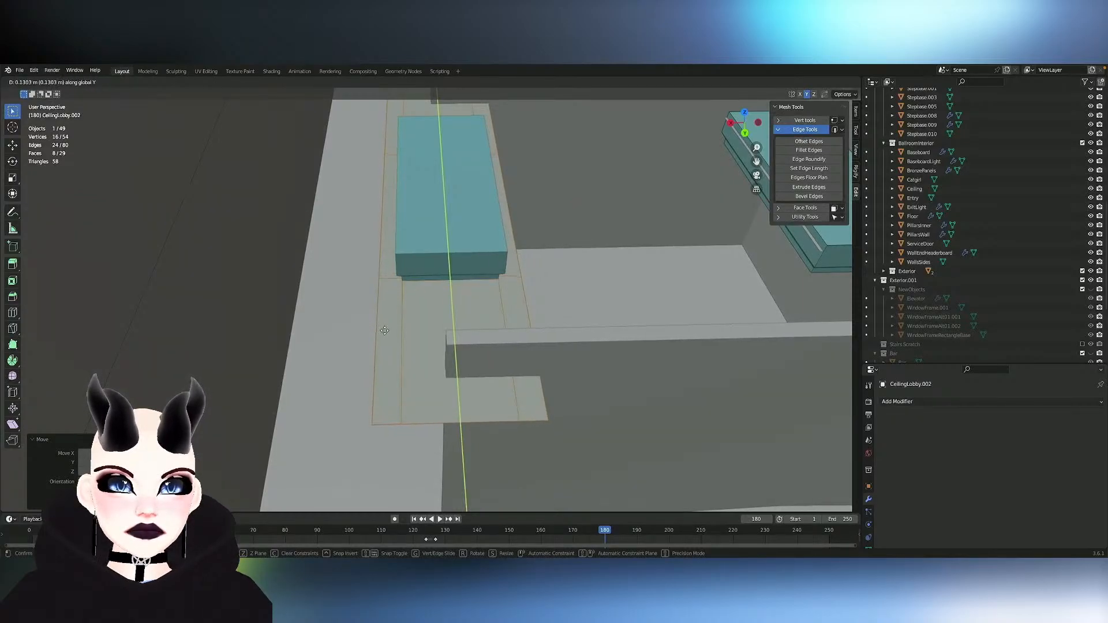
click(397, 318)
- Undo the frame's moves and turn off Y mirroring for the mesh edit
key(ctrl+z)
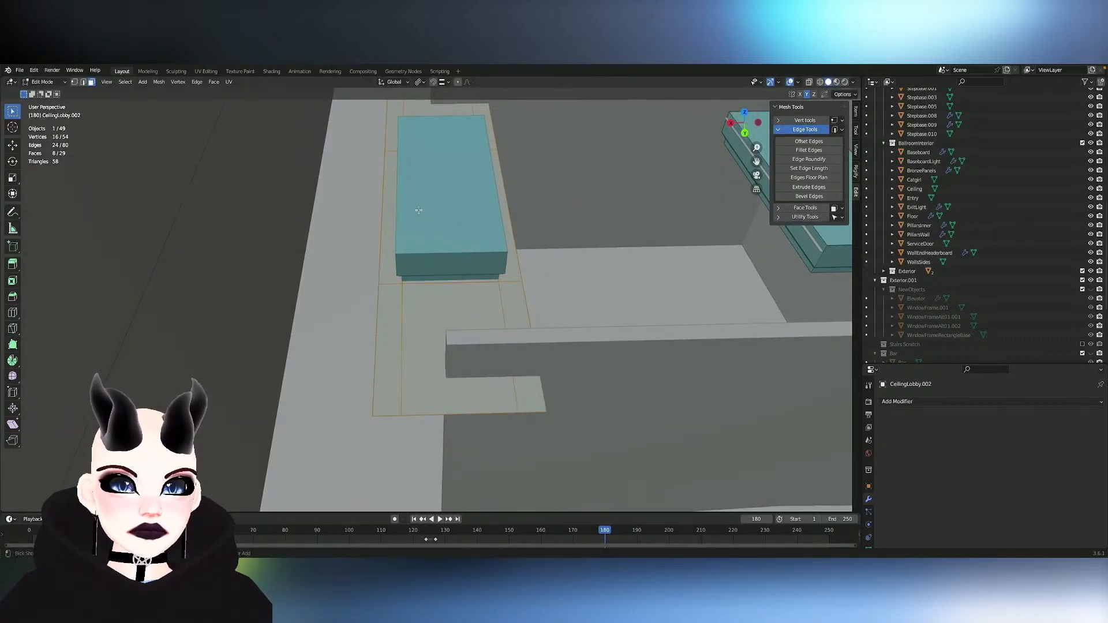
key(ctrl+z)
key(ctrl+z)
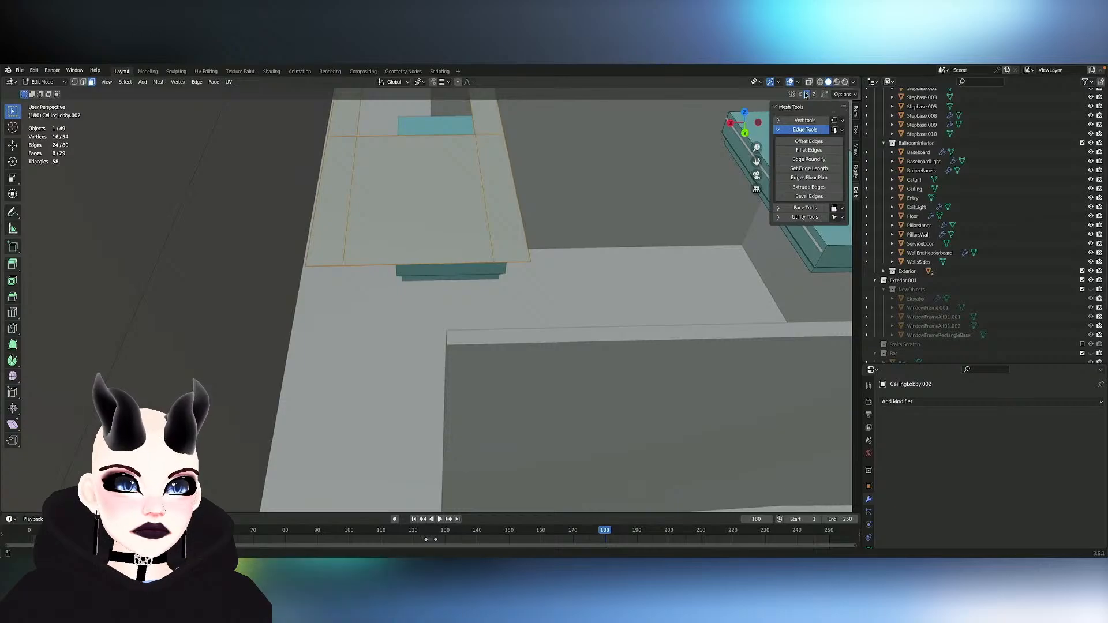
- Fit the frame around the teal block by moving it about -0.64 m along X, lowering it about 2.4 m, and nudging it slightly back along X
key(g)
key(y)
key(x)
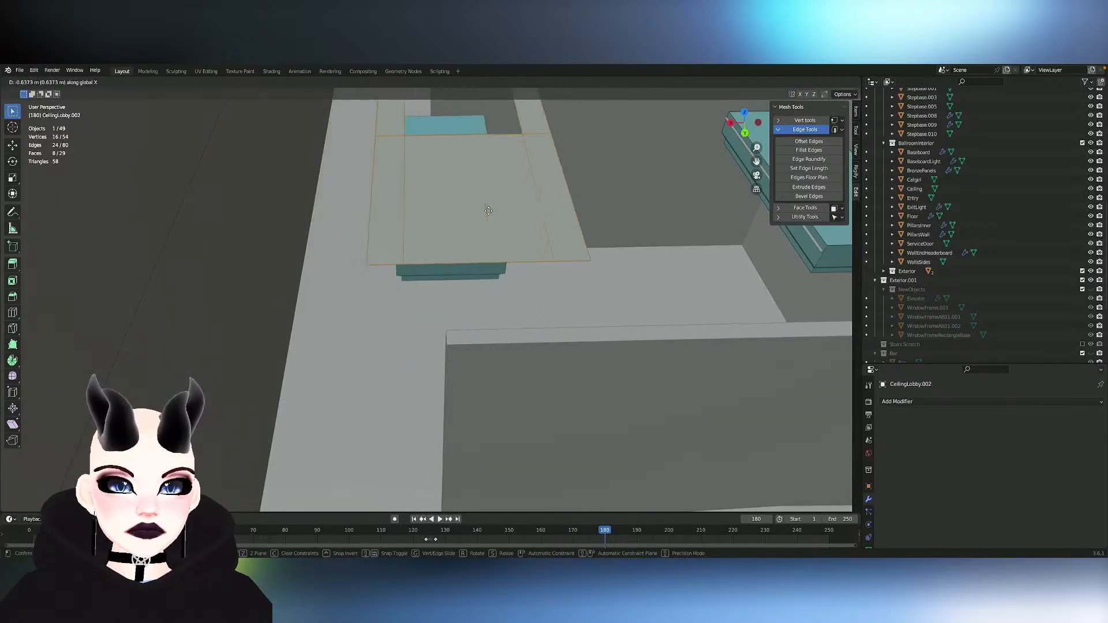
click(487, 211)
key(g)
key(z)
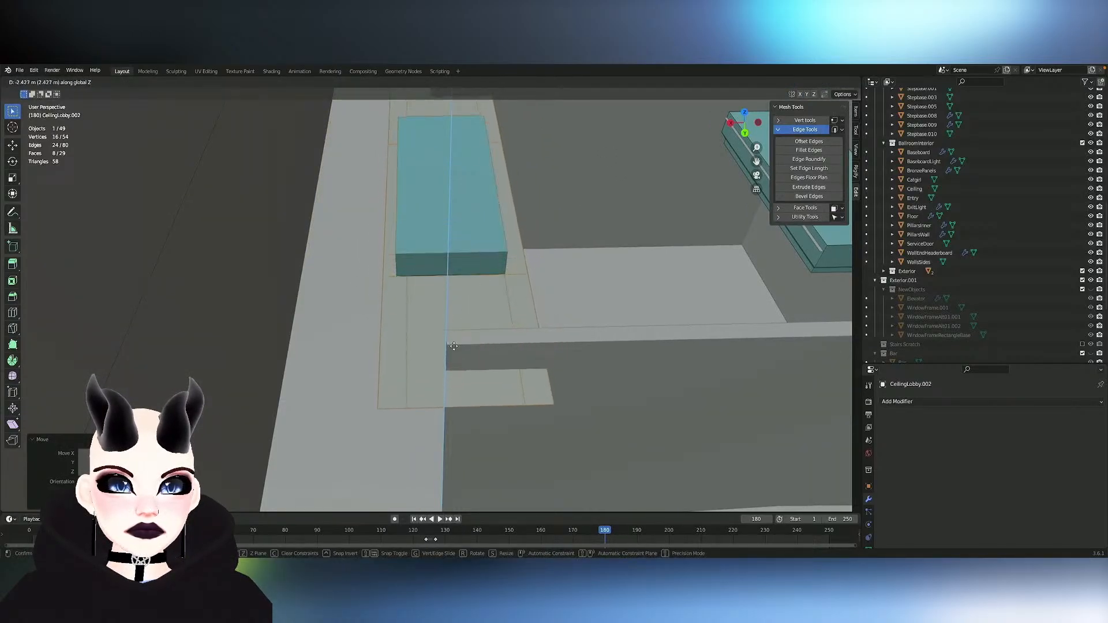
click(457, 349)
key(g)
key(x)
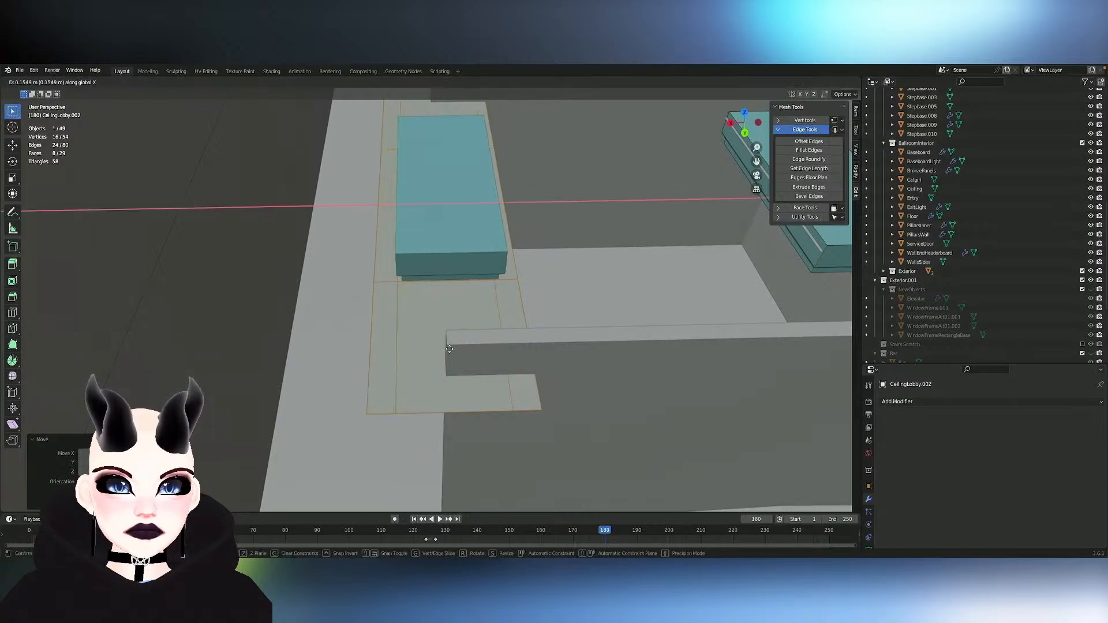
click(454, 348)
- Add the teal block's object to the selection with CeilingLobby.002 and open both meshes for editing together
scroll(451, 323, up, 4)
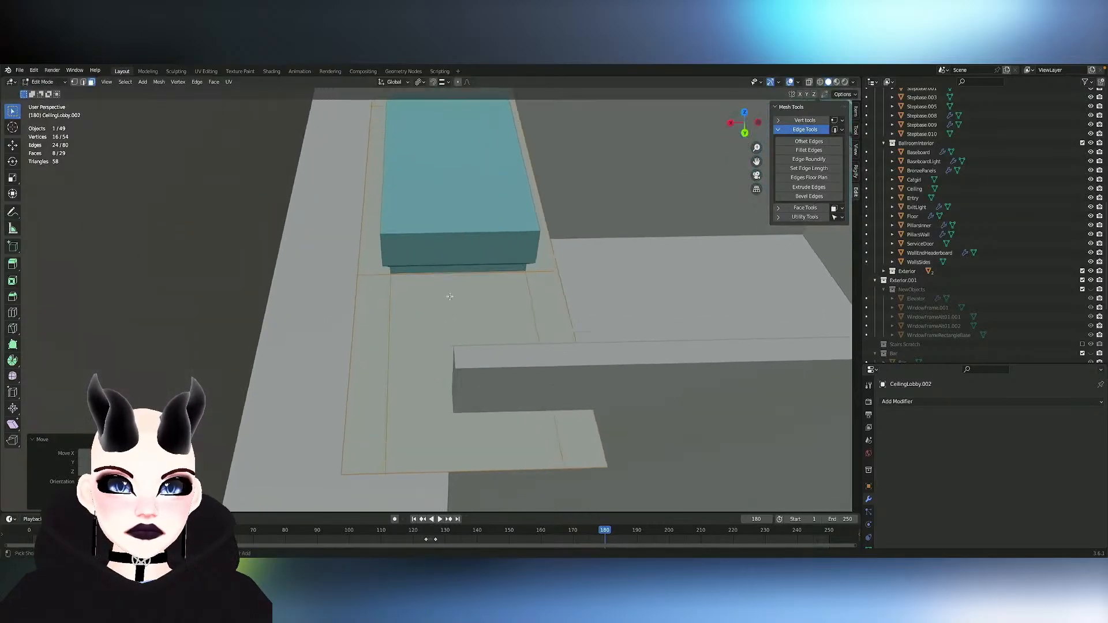
key(Tab)
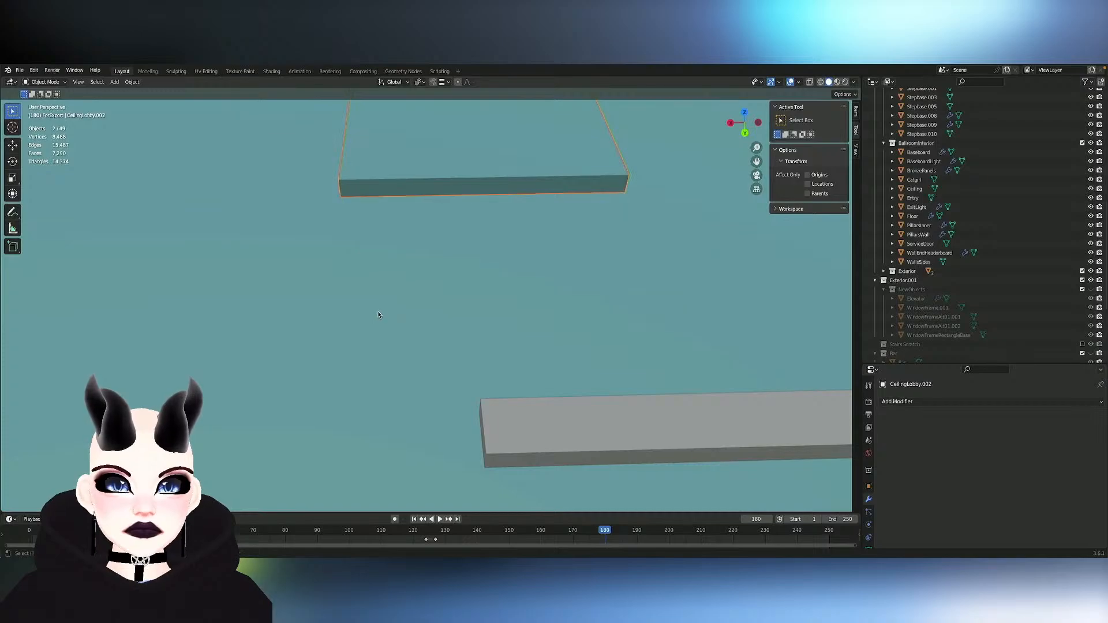
key(Tab)
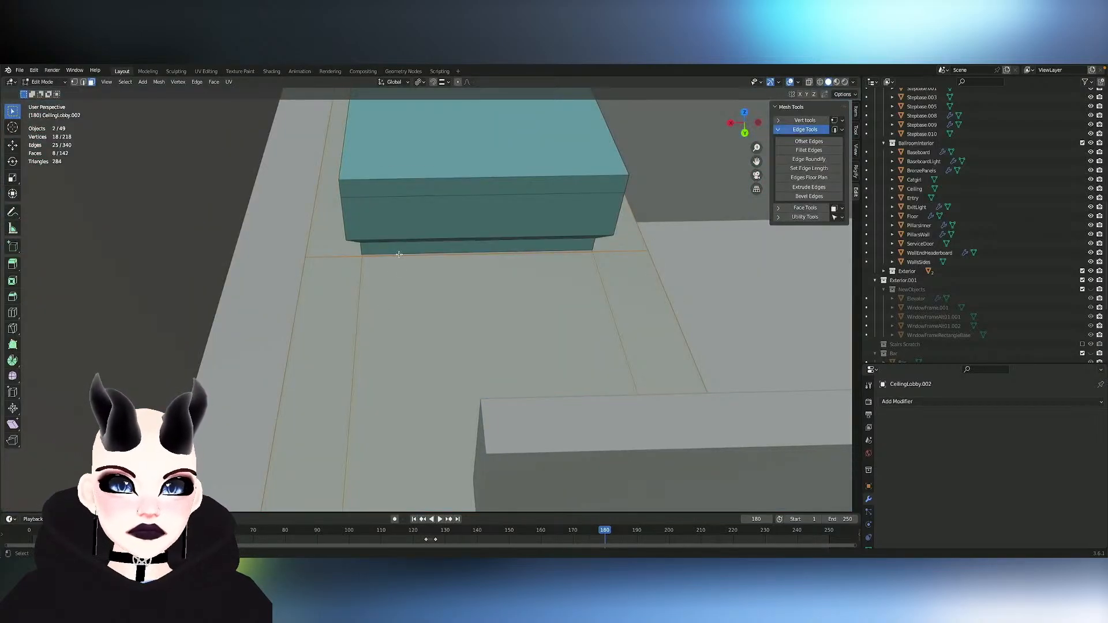
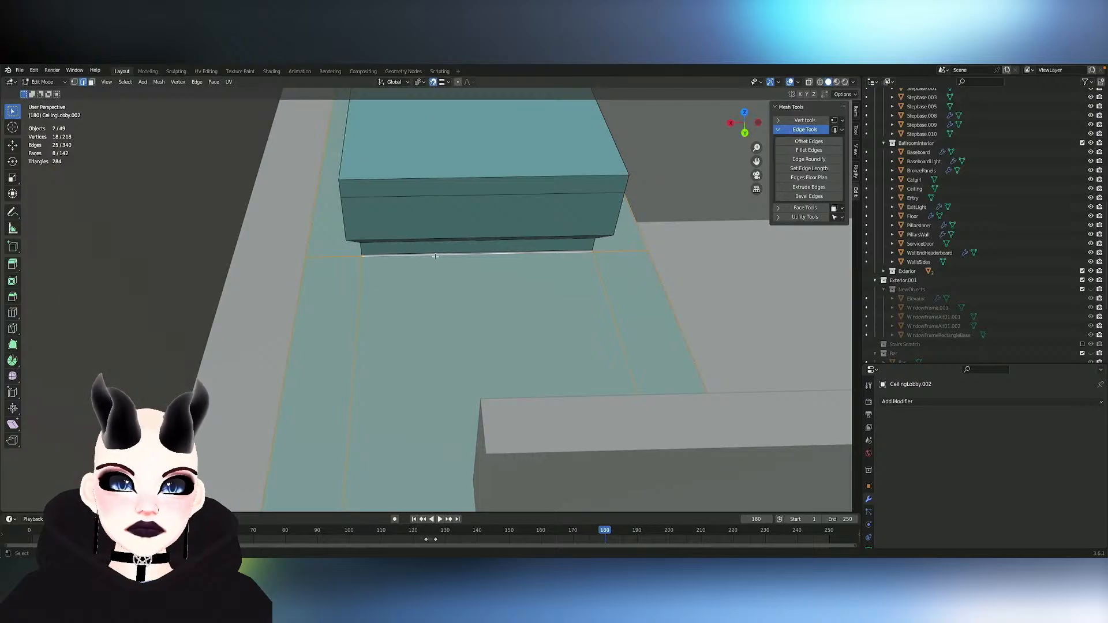
- Shift the frame along Y at the end of the teal block and set the transform pivot point to Active Element
key(e)
key(y)
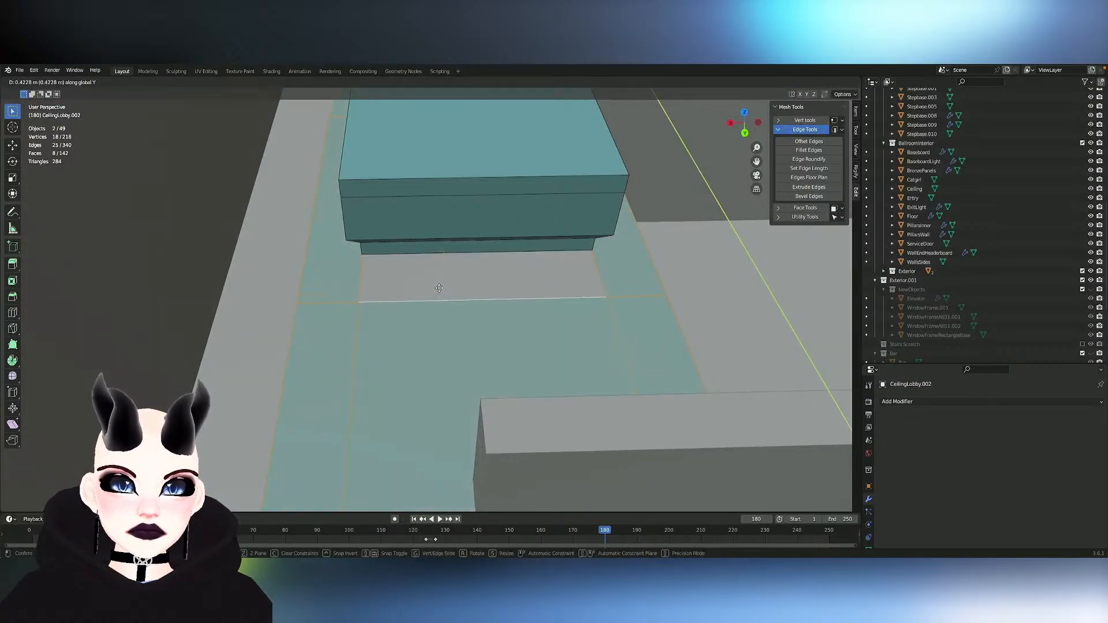
click(439, 288)
middle_drag(439, 288, 444, 252)
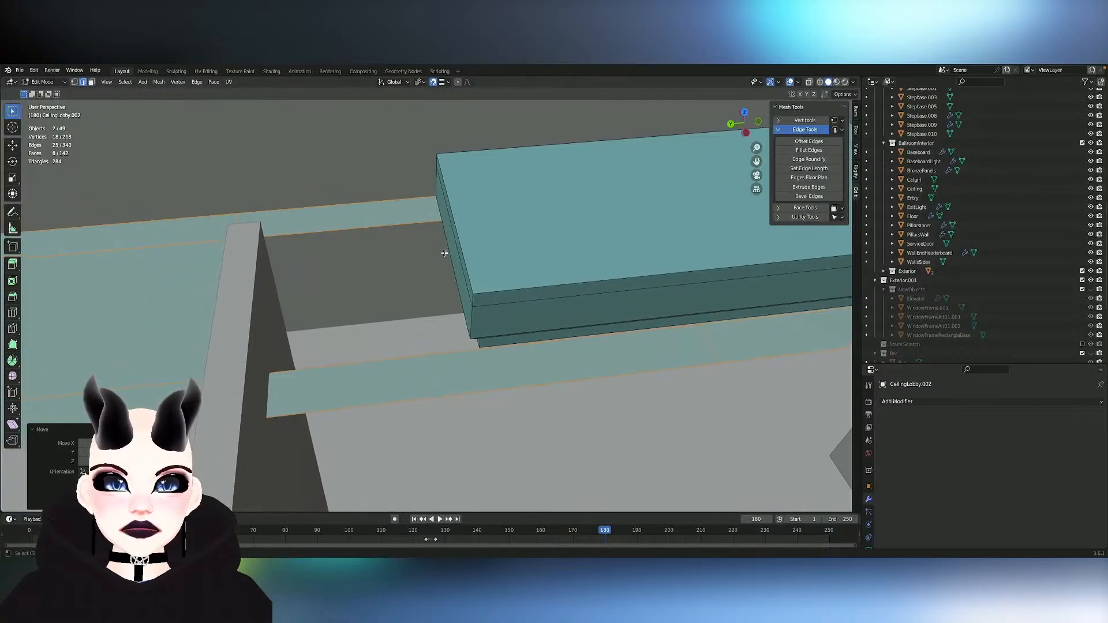
click(420, 82)
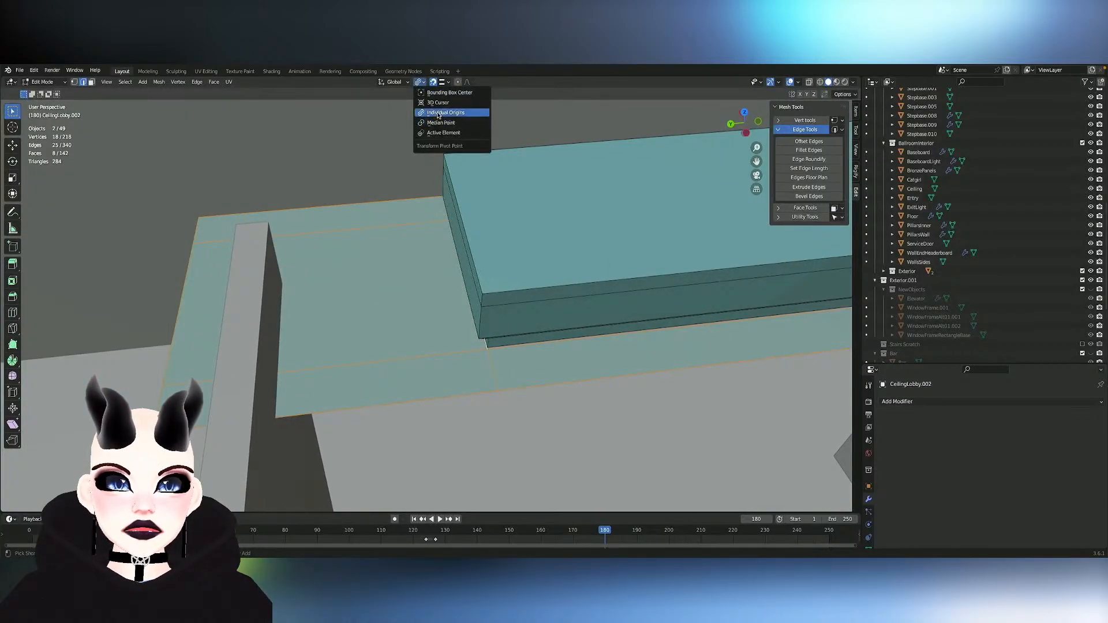
click(437, 133)
- Align the frame with the teal block's base by testing moves along X and nudging it about 0.01 m along Y
key(g)
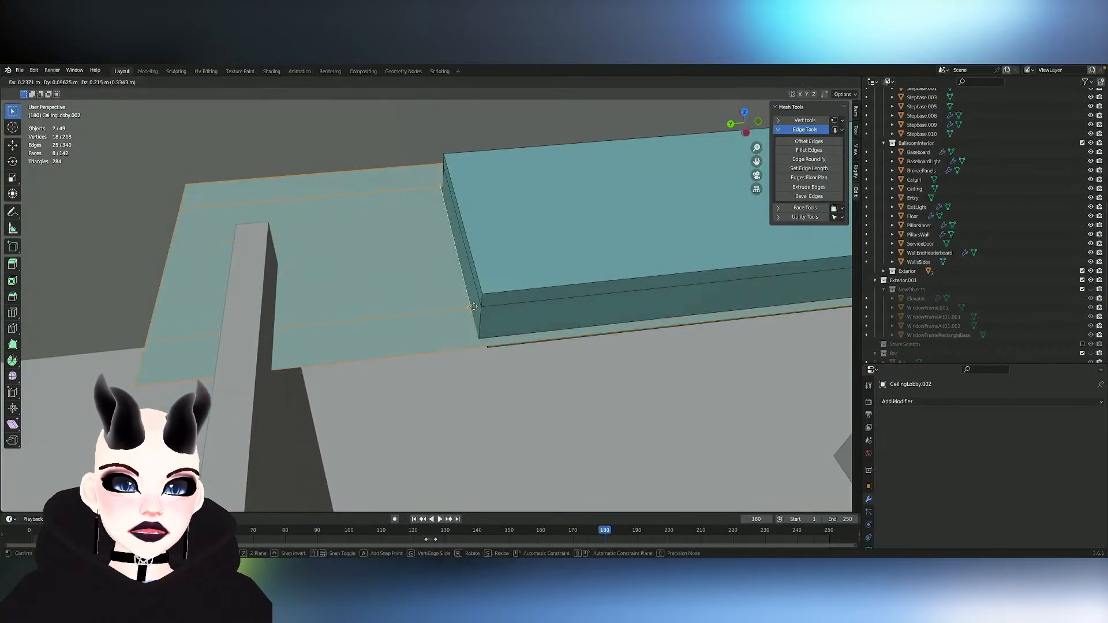
key(y)
key(x)
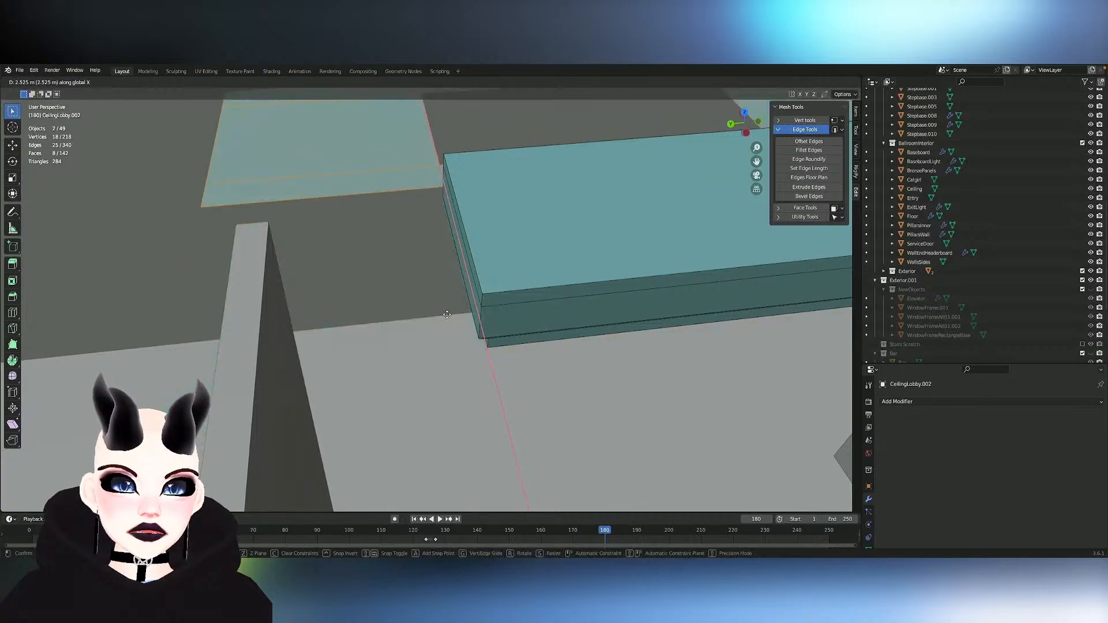
right_click(477, 325)
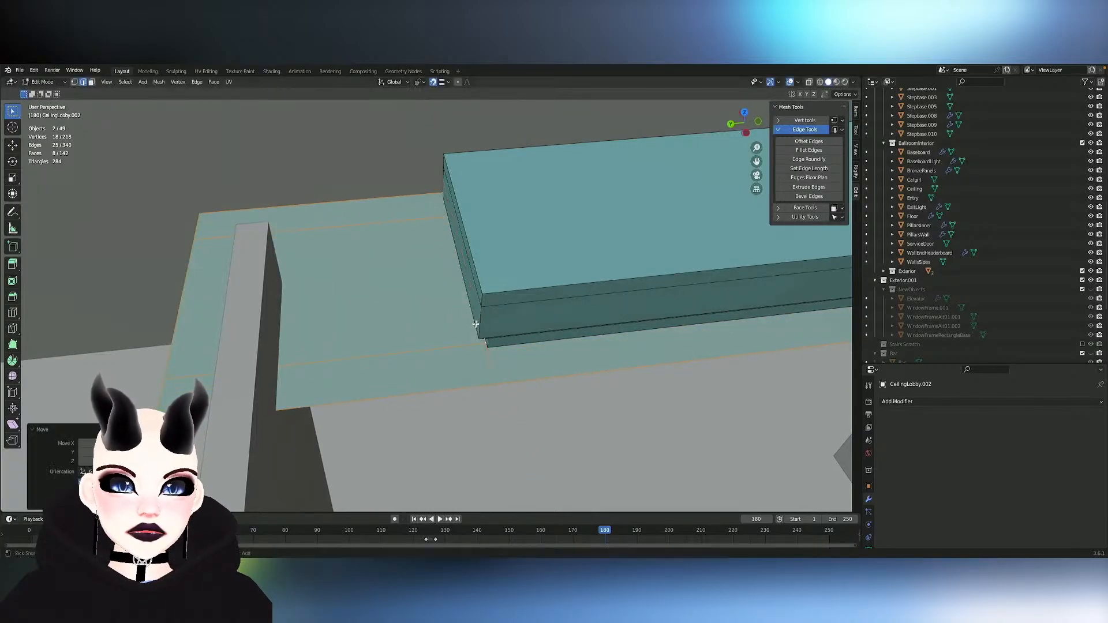
key(g)
key(y)
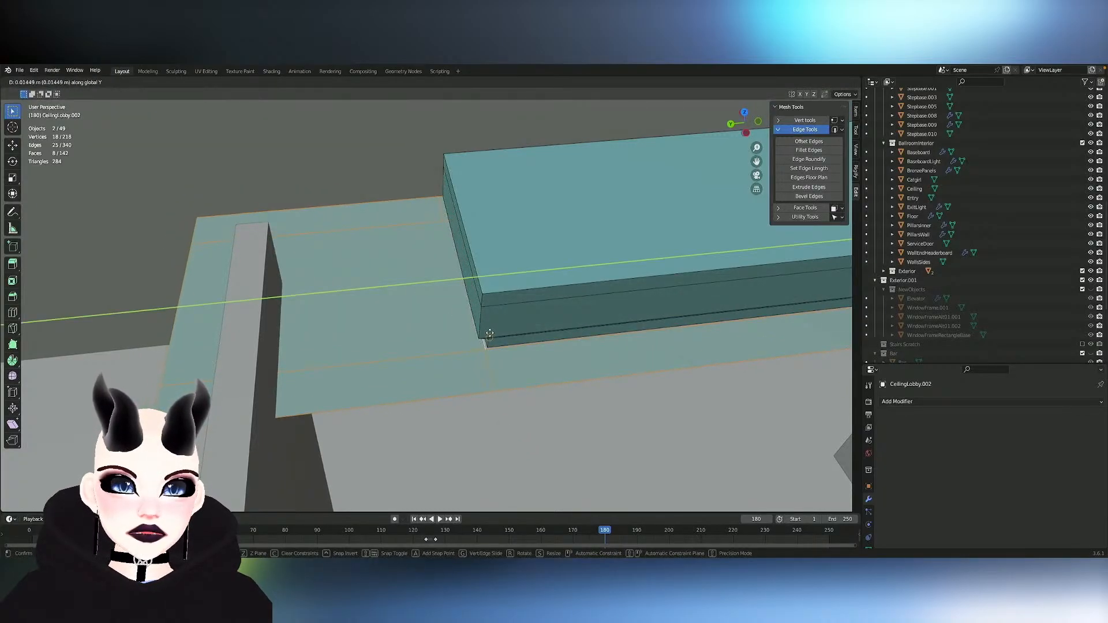
right_click(487, 336)
- Snap the frame's inner edge onto the bottom corner of the teal block's base with a free move
middle_drag(487, 336, 492, 336)
scroll(491, 336, up, 4)
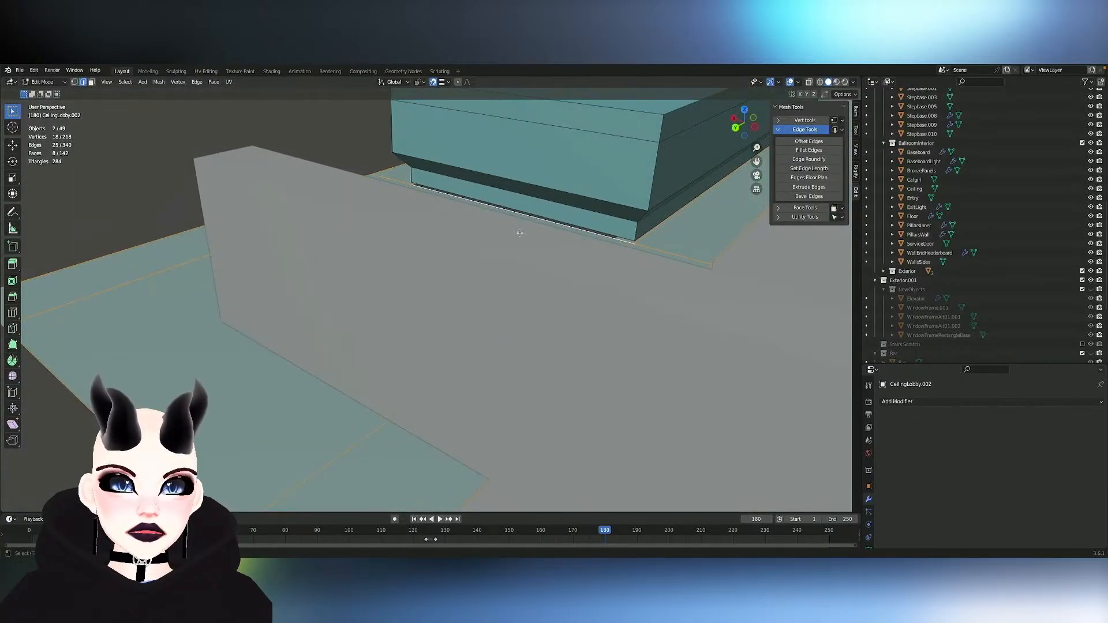
middle_drag(487, 265, 486, 259)
key(g)
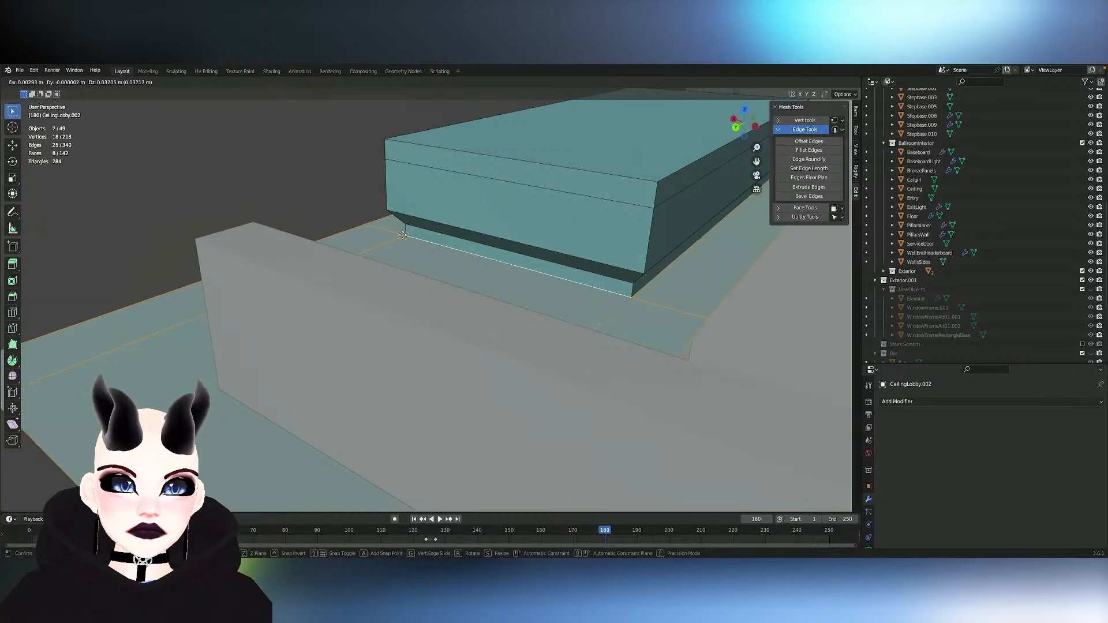
click(404, 246)
middle_drag(404, 246, 461, 265)
scroll(462, 247, down, 5)
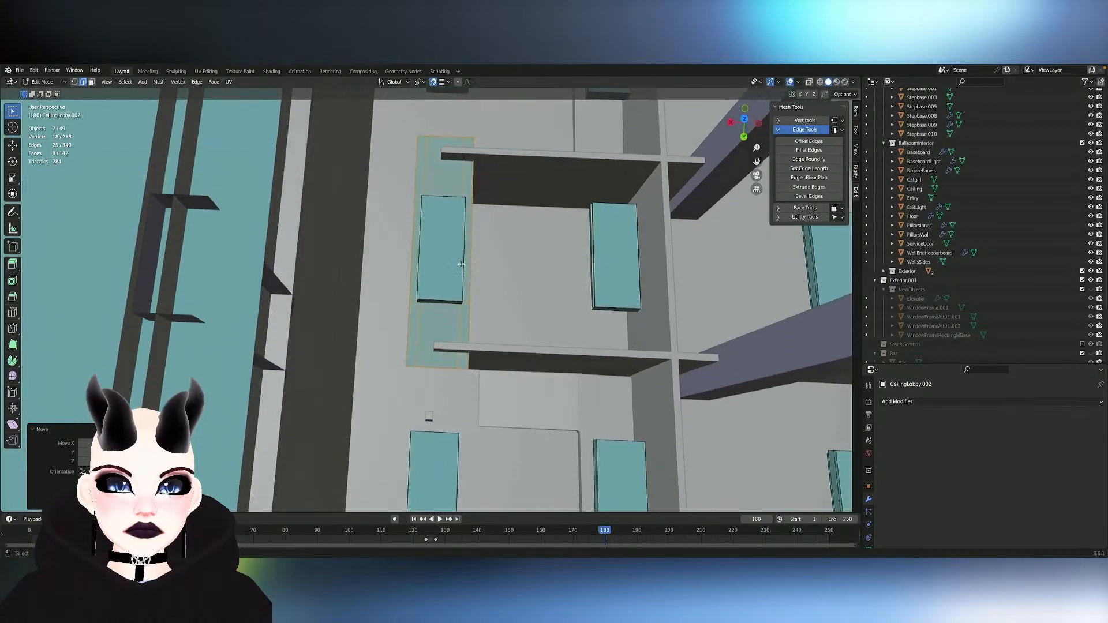
alt+click(432, 368)
key(g)
key(x)
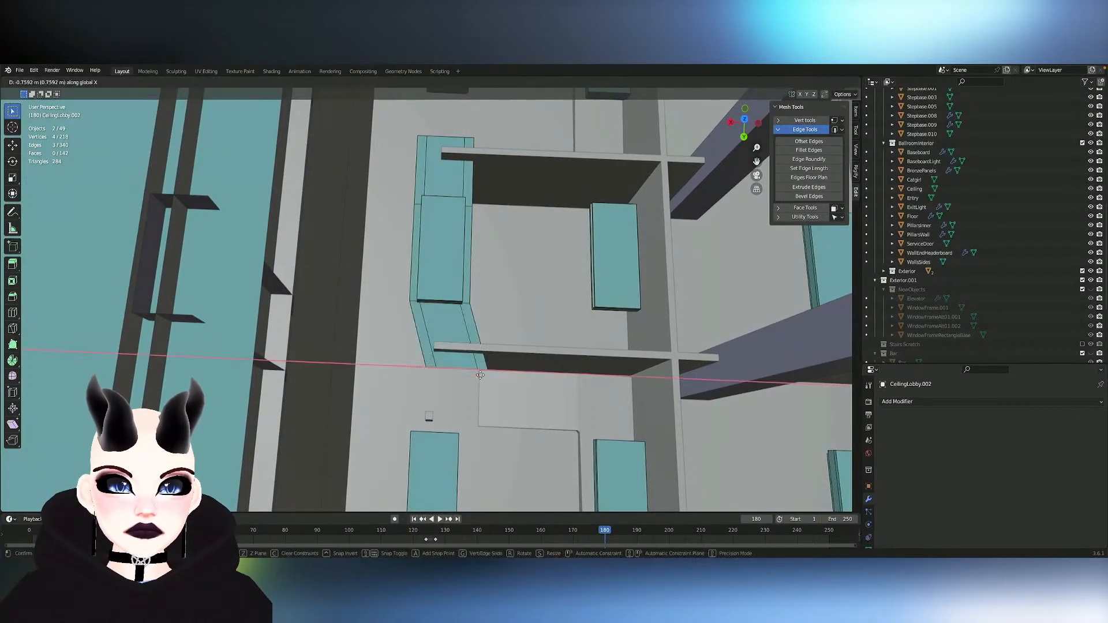
key(y)
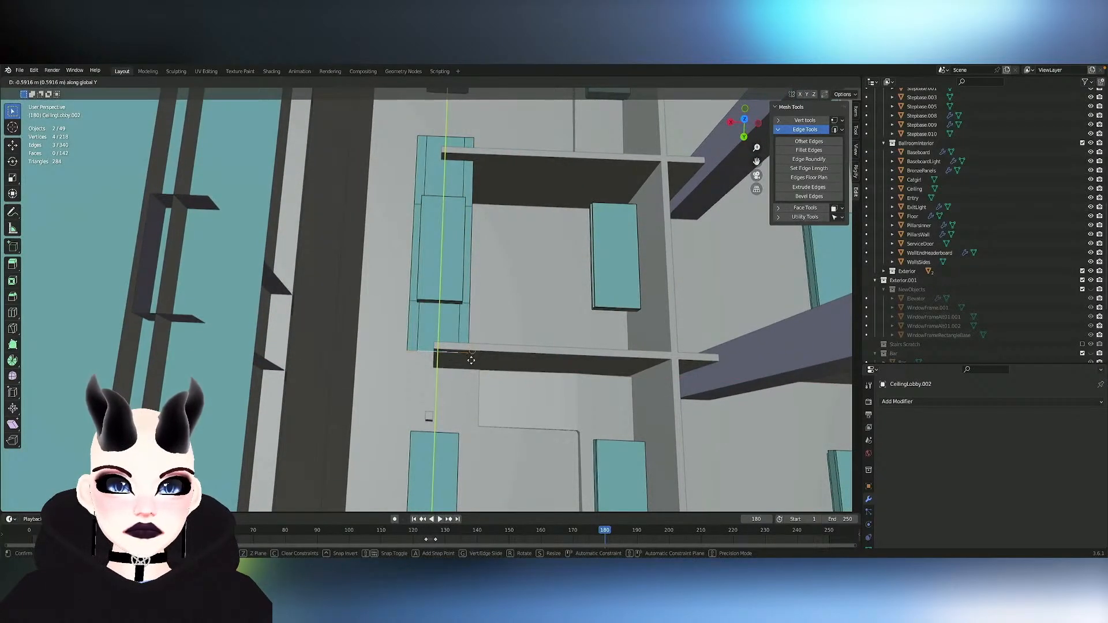
key(Escape)
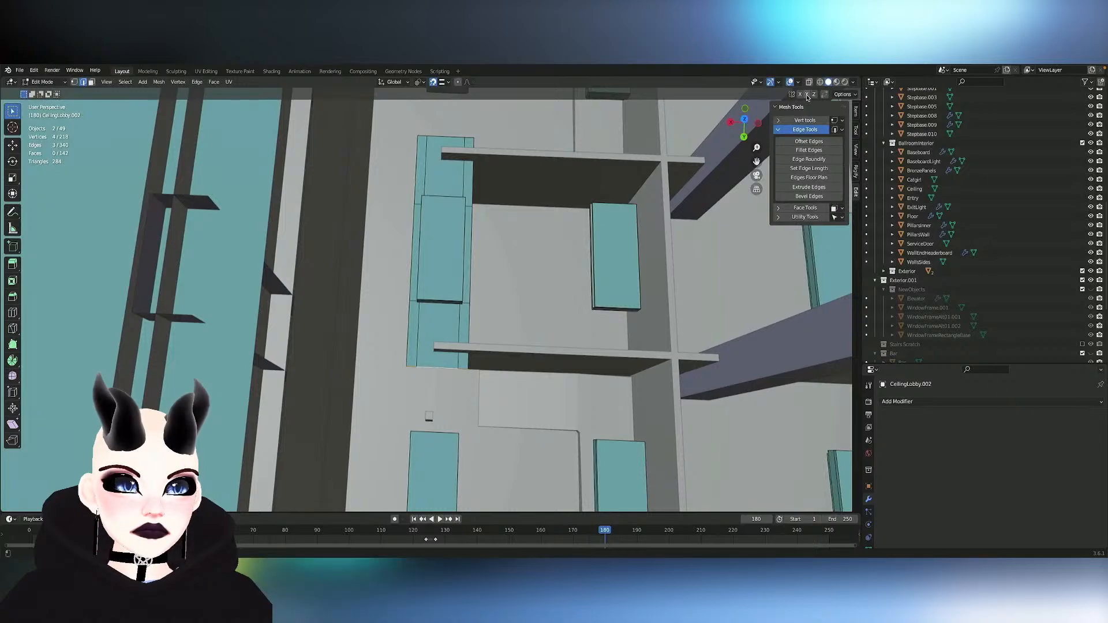
- Turn off snapping, enable Y mirroring, and try moving the frame's end edge about -0.64 m along Y
click(434, 84)
key(g)
key(y)
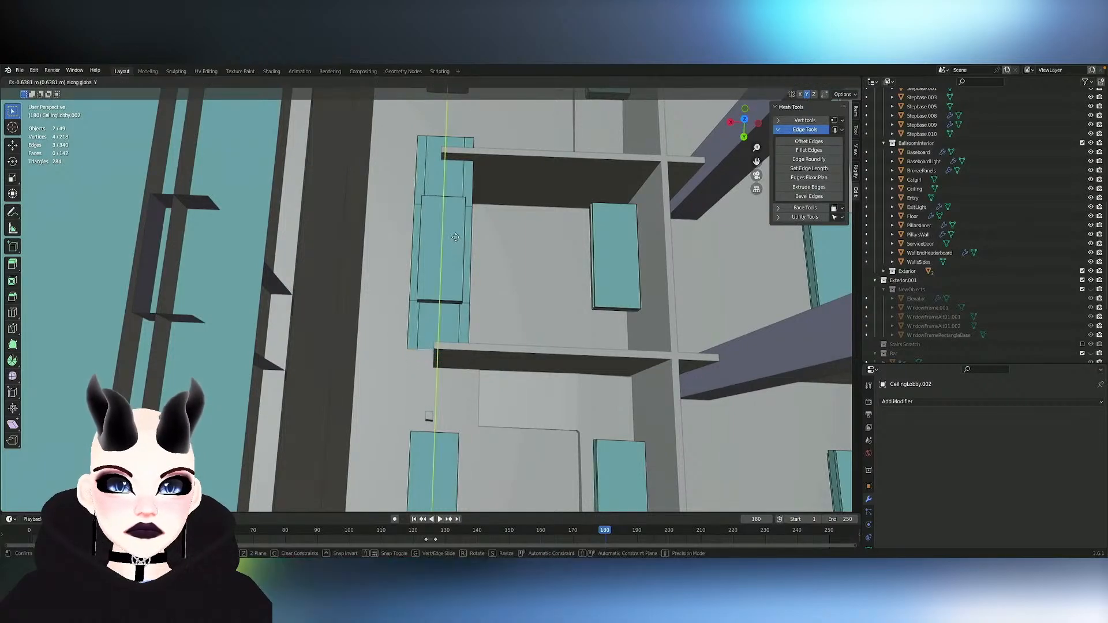
click(668, 159)
key(ctrl+z)
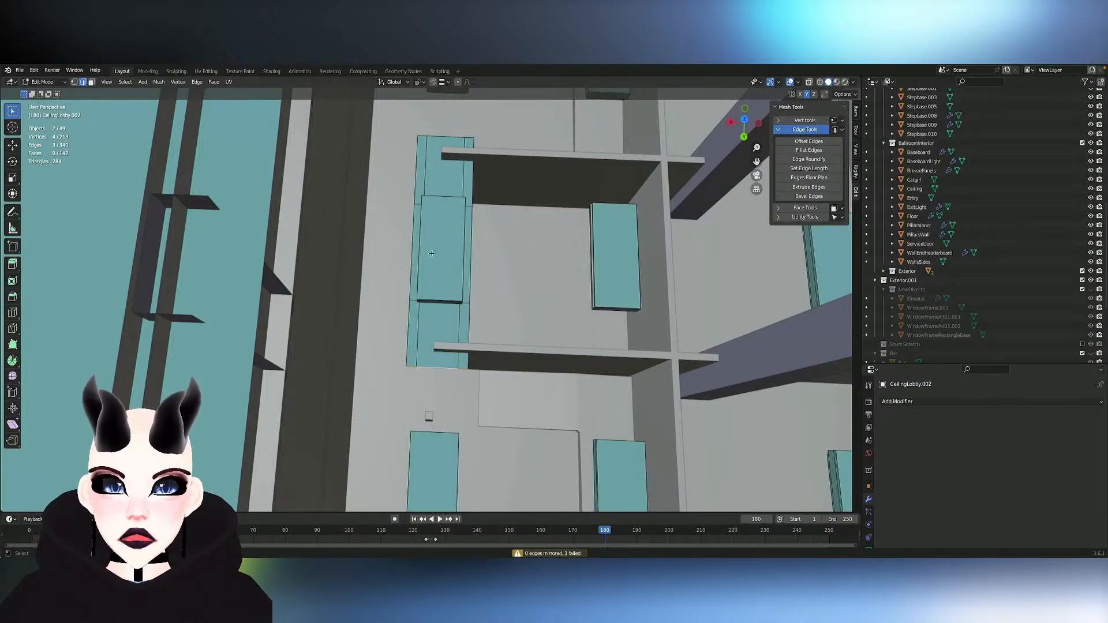
- Select all eight faces of the frame in face mode and try Snap to Symmetry on them
middle_drag(454, 310, 452, 329)
alt+click(404, 327)
alt+shift+click(668, 382)
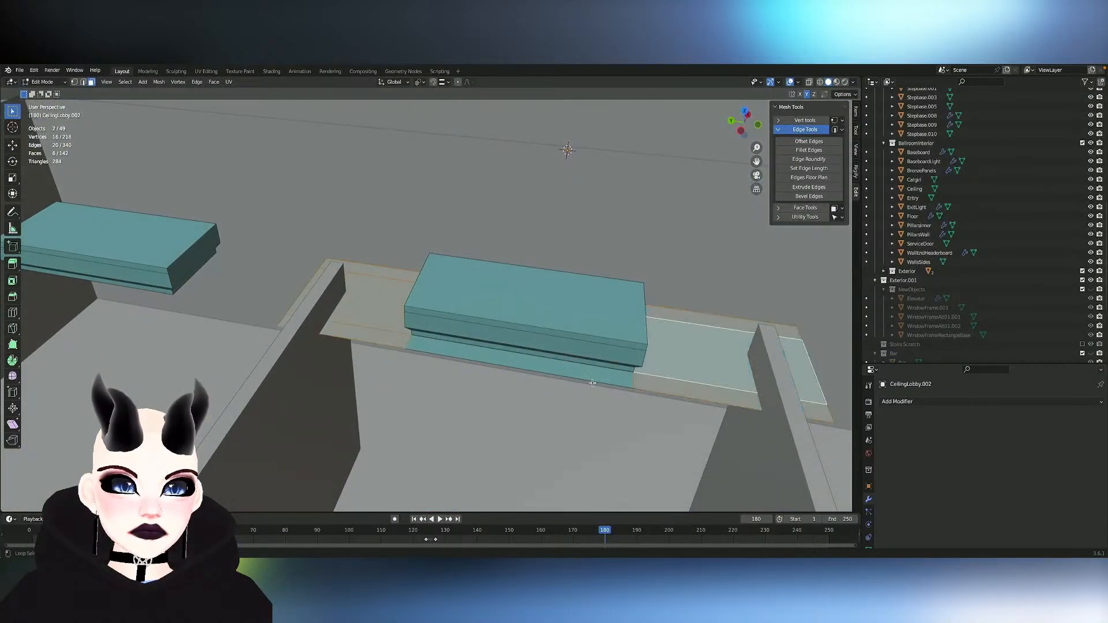
key(l)
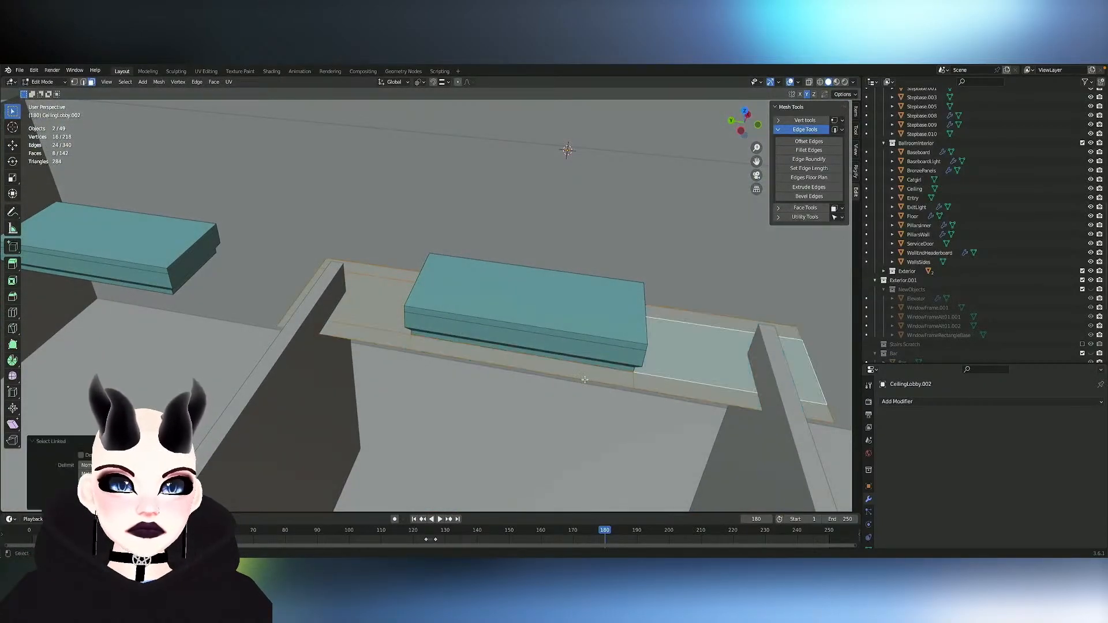
click(160, 82)
click(195, 241)
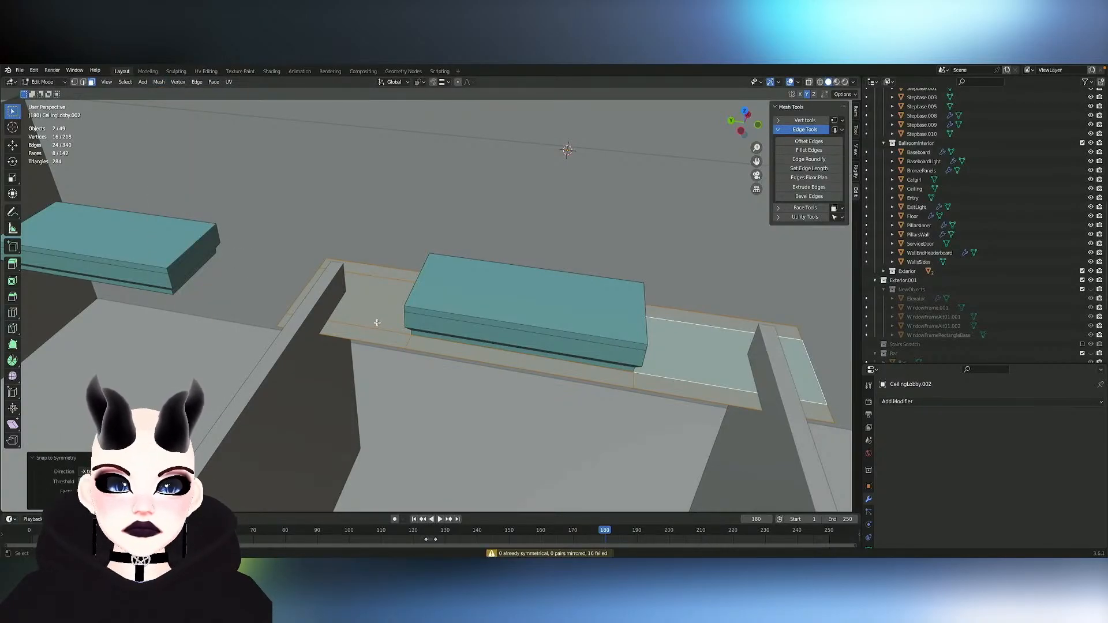
middle_drag(377, 323, 381, 324)
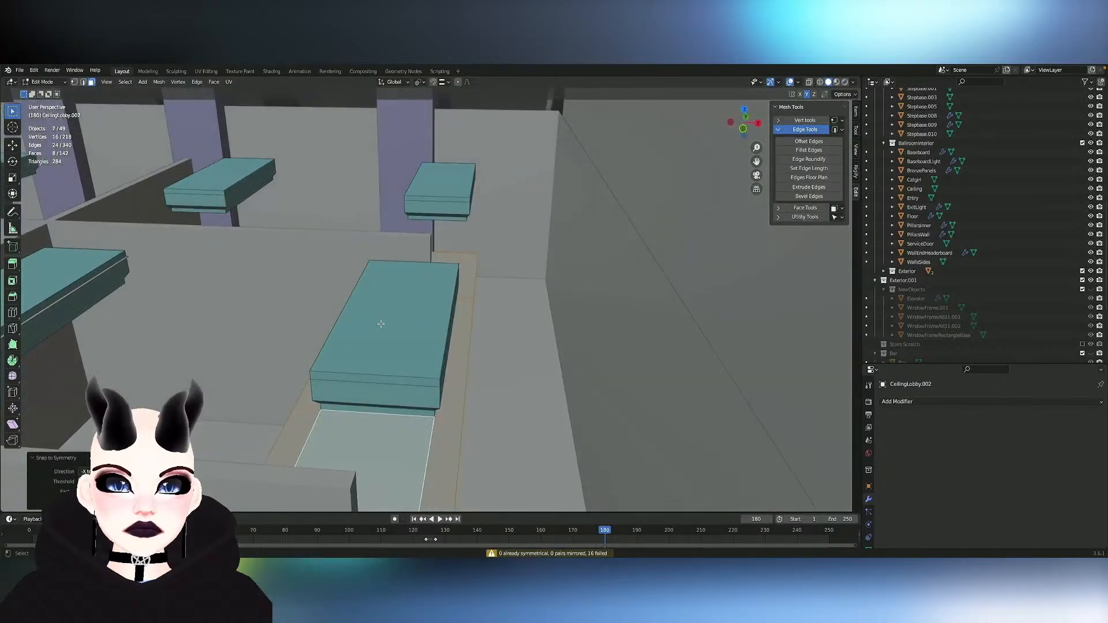
click(365, 445)
key(x)
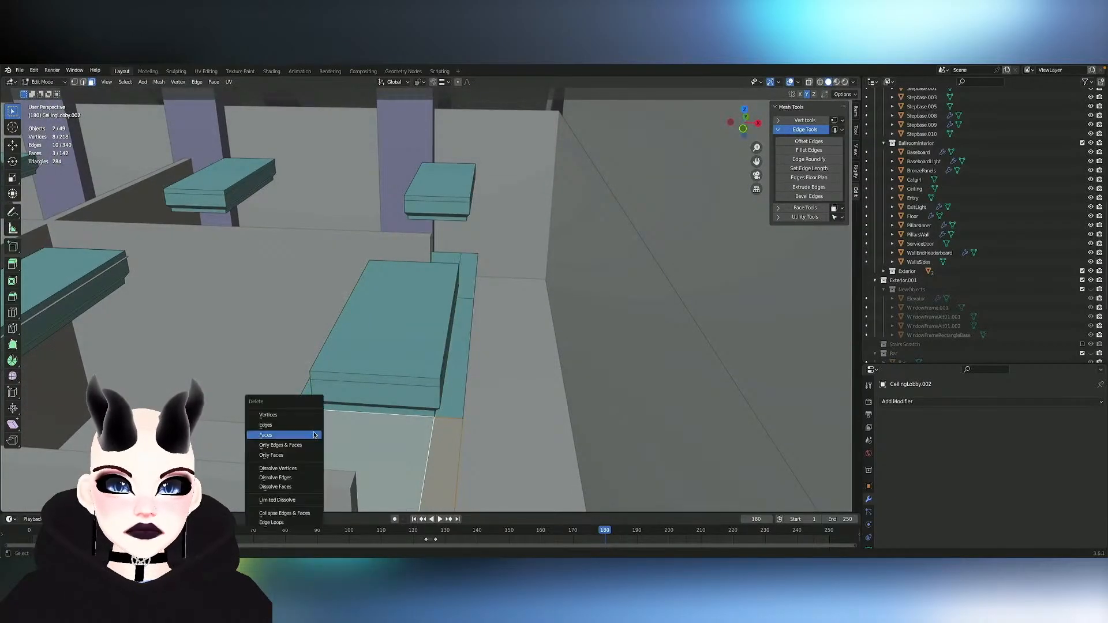
click(576, 410)
middle_drag(576, 409, 576, 410)
click(705, 302)
shift+click(678, 272)
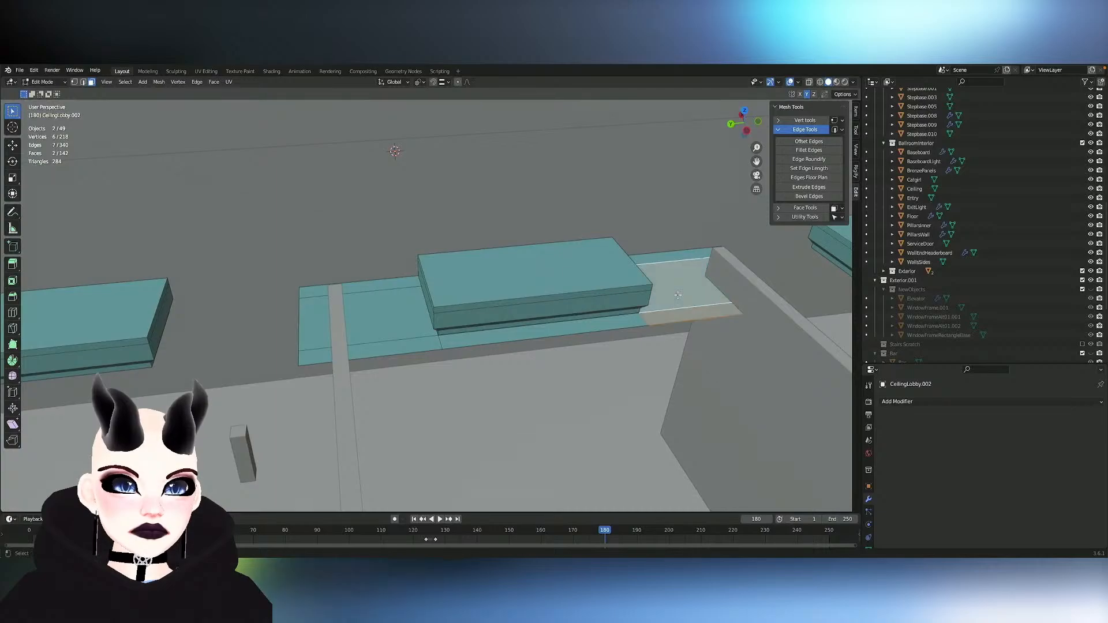
middle_drag(677, 272, 672, 275)
shift+click(662, 256)
key(g)
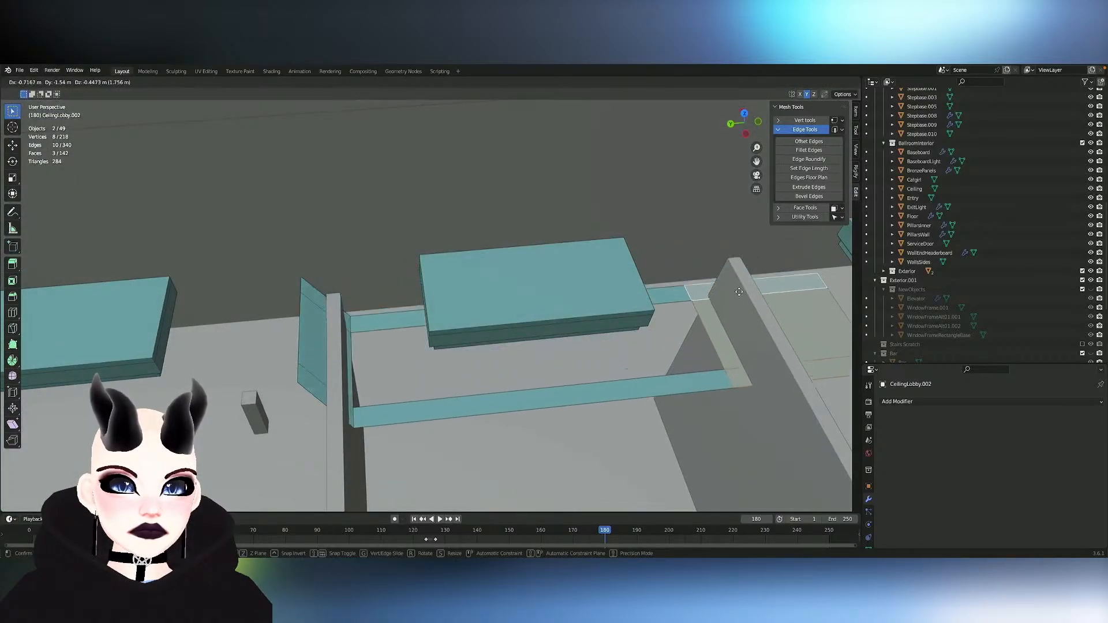
right_click(703, 256)
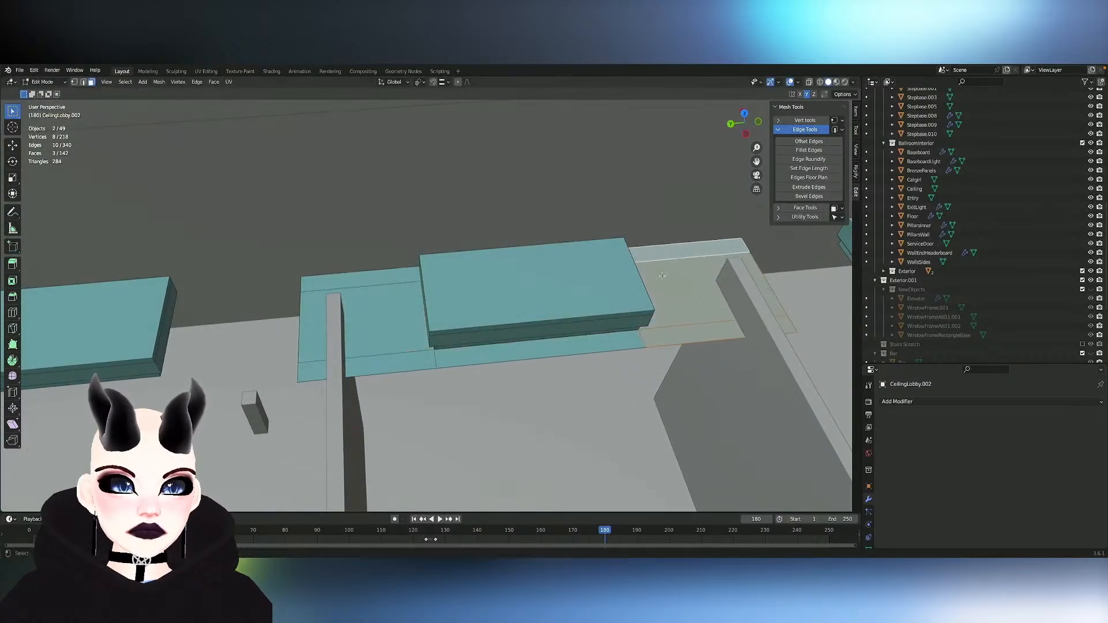
- Add the three faces at the frame's opposite end to the selection and try Snap to Symmetry on both ends
shift+click(410, 355)
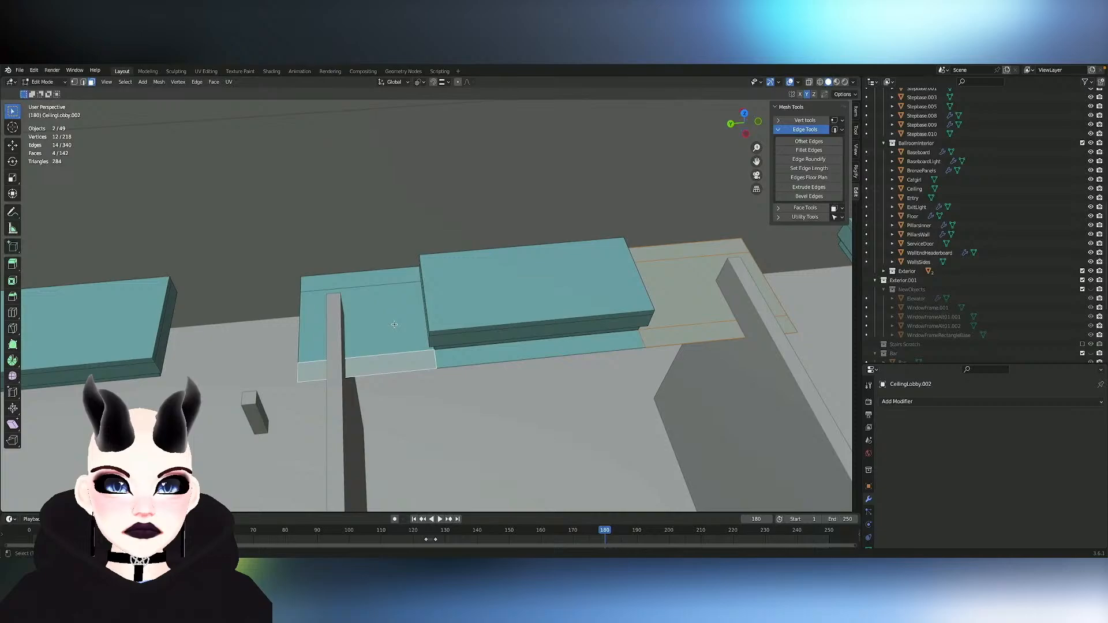
shift+click(382, 280)
shift+click(380, 323)
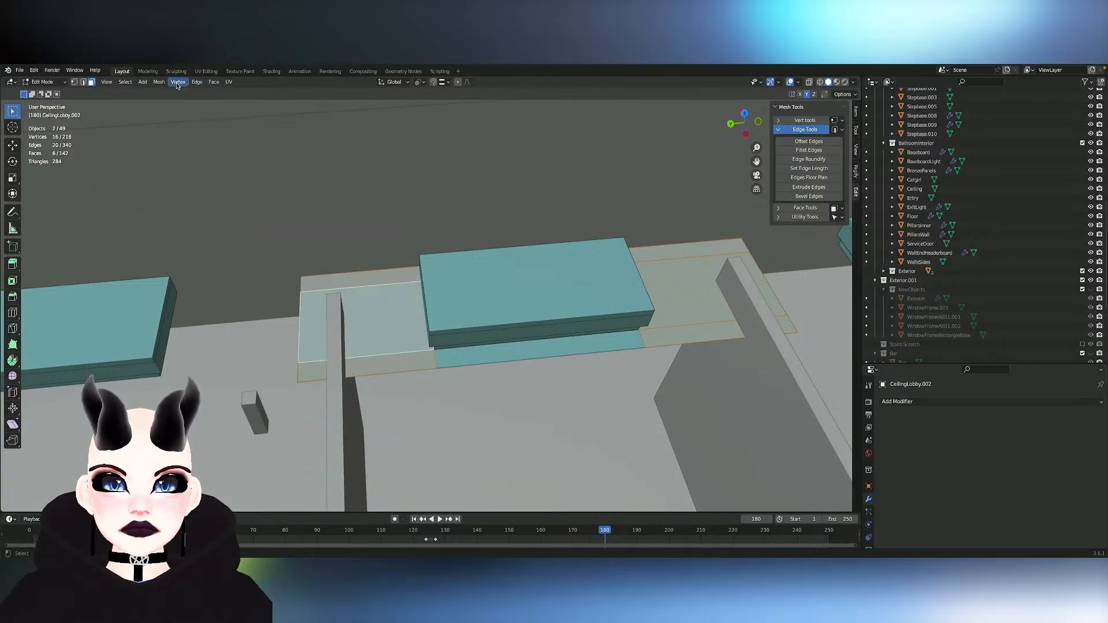
click(158, 81)
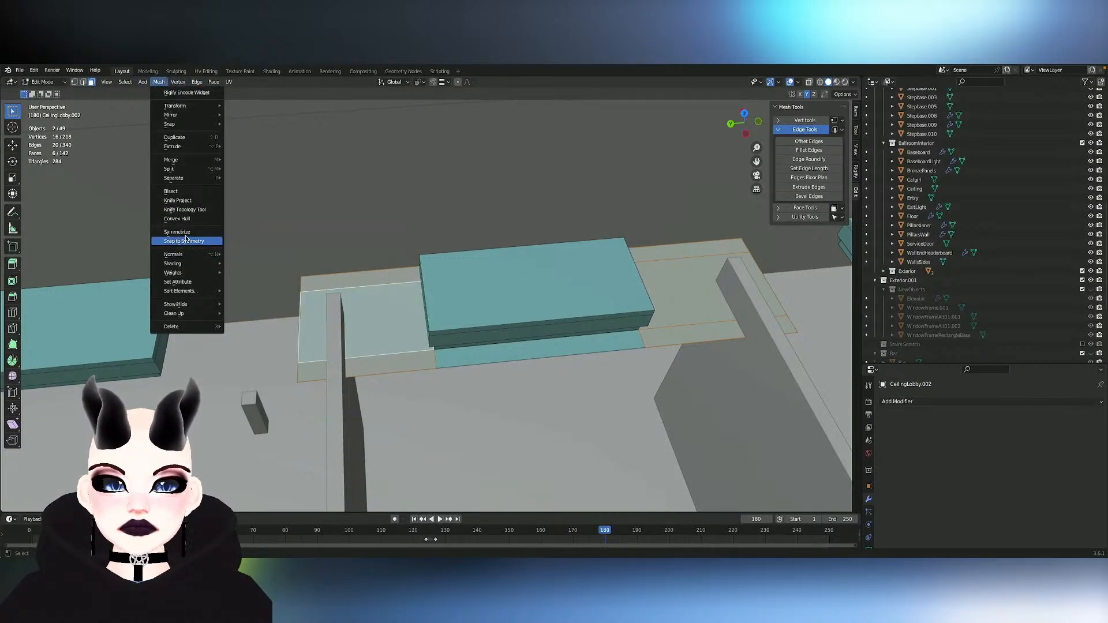
click(185, 241)
- Delete the three frame faces at the end near the small grey post
shift+click(385, 363)
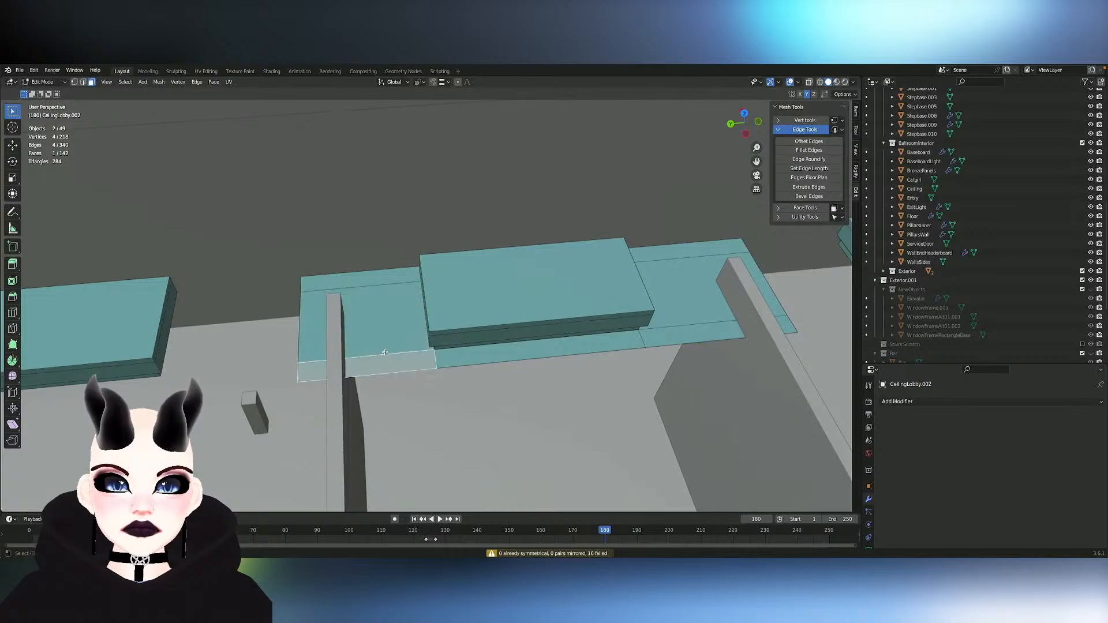
key(x)
click(377, 279)
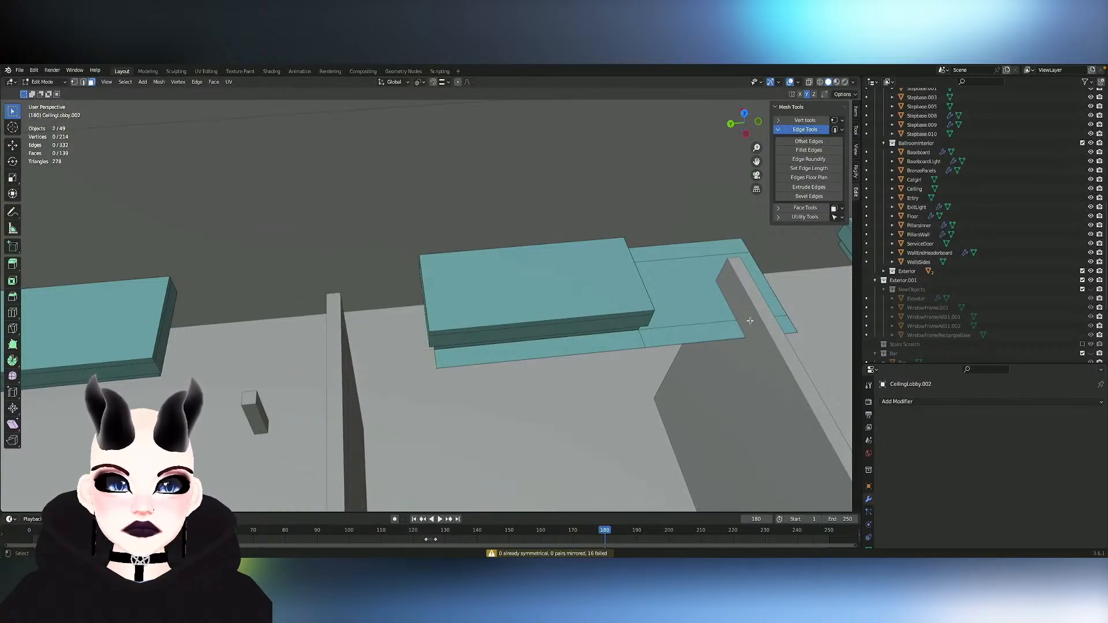
- Select the three faces at the frame's remaining end and Symmetrize them along Y to rebuild the deleted end
click(693, 332)
shift+click(664, 247)
shift+click(664, 247)
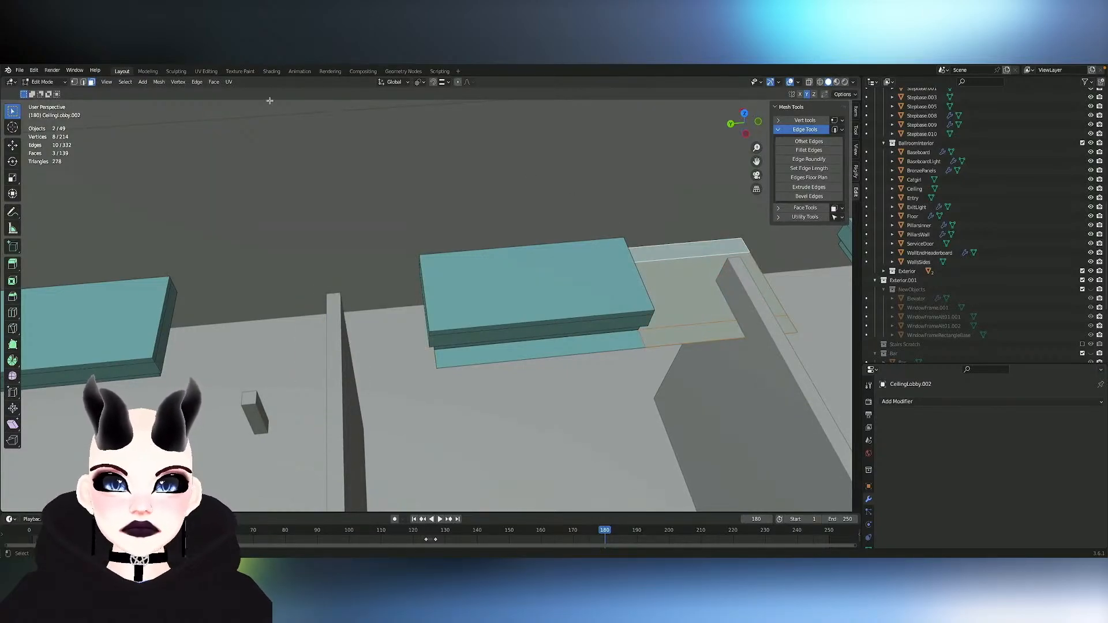
click(179, 81)
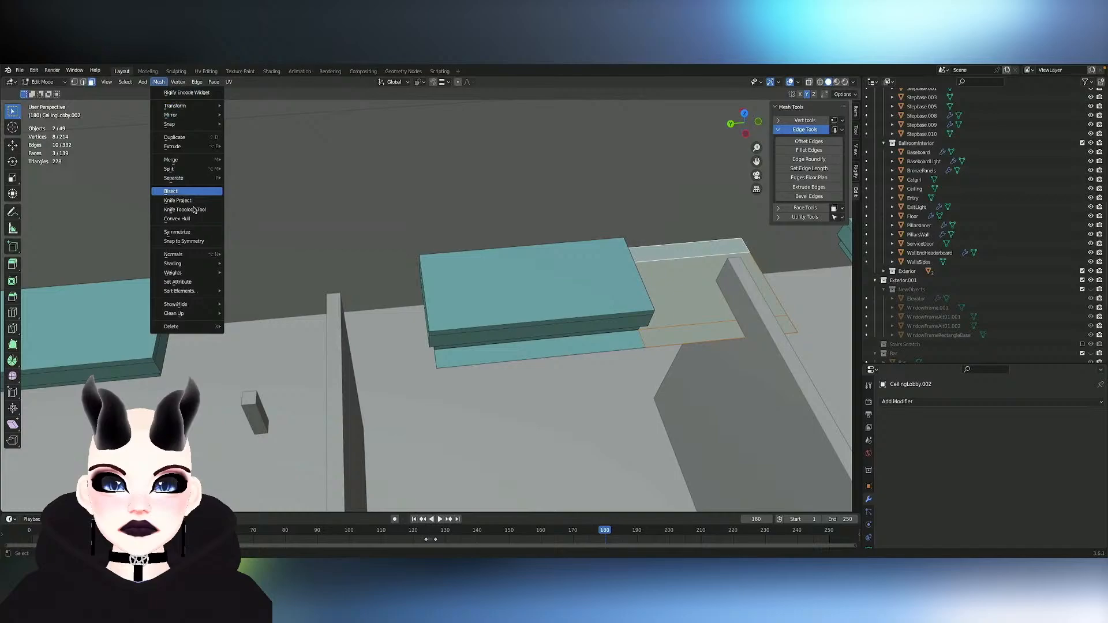
click(189, 243)
click(159, 81)
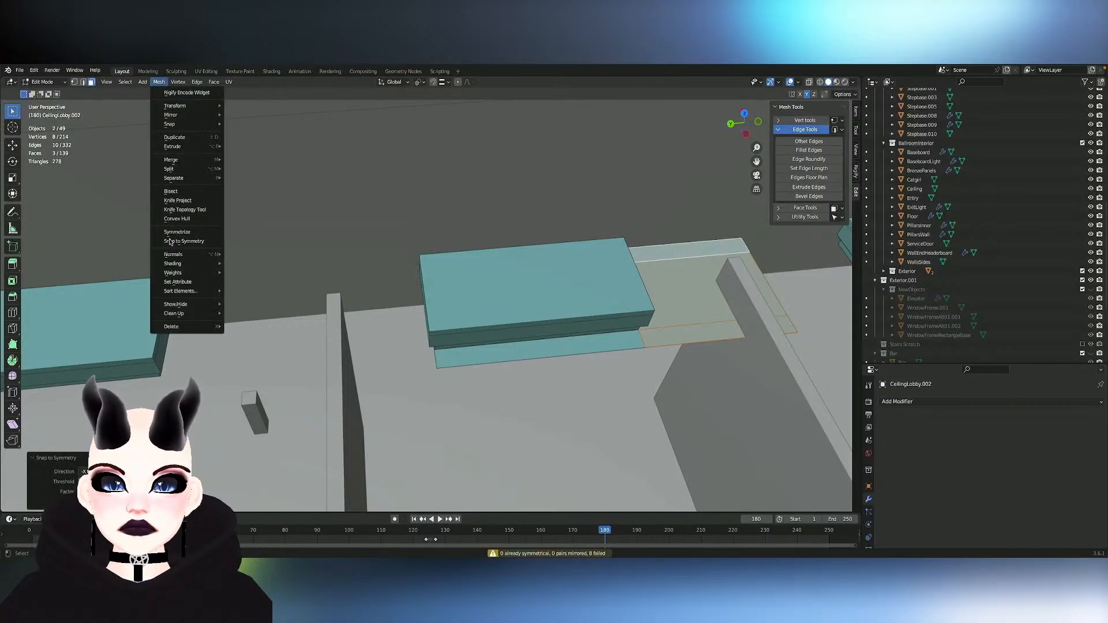
click(186, 238)
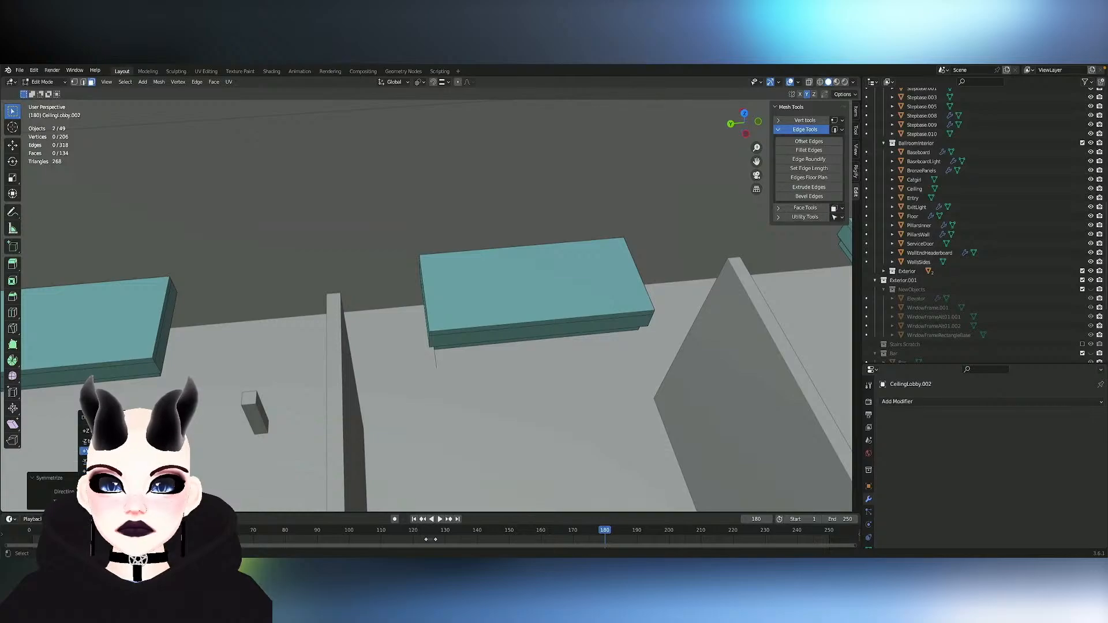
key(alt+h)
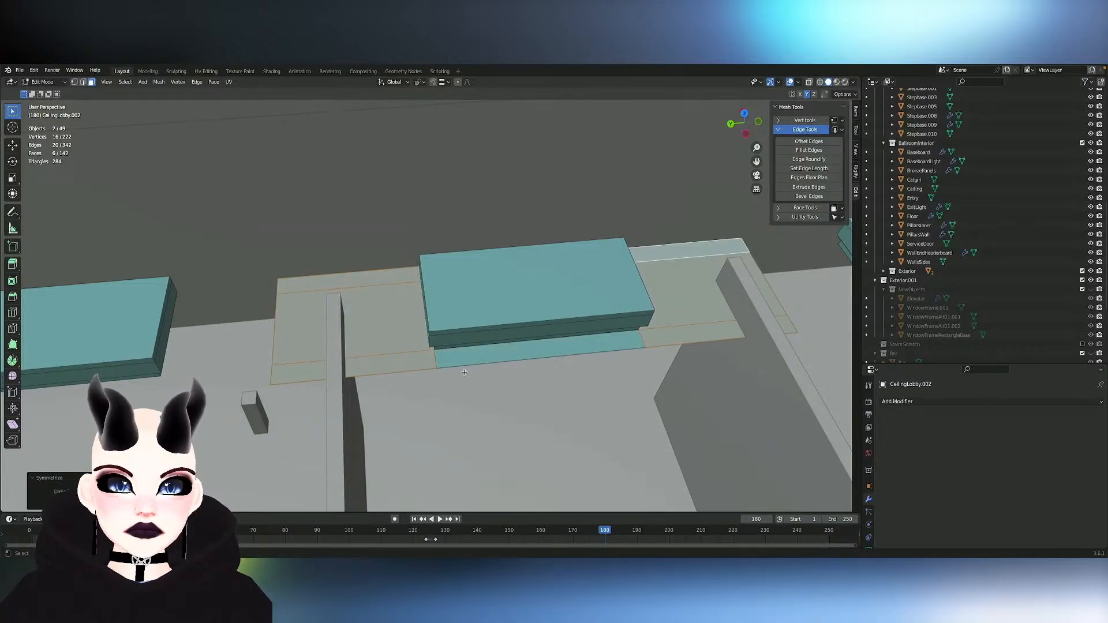
- Turn on X-ray and merge the overlapping vertices on the frame's outer edge beside the teal block's near corner
scroll(464, 372, up, 6)
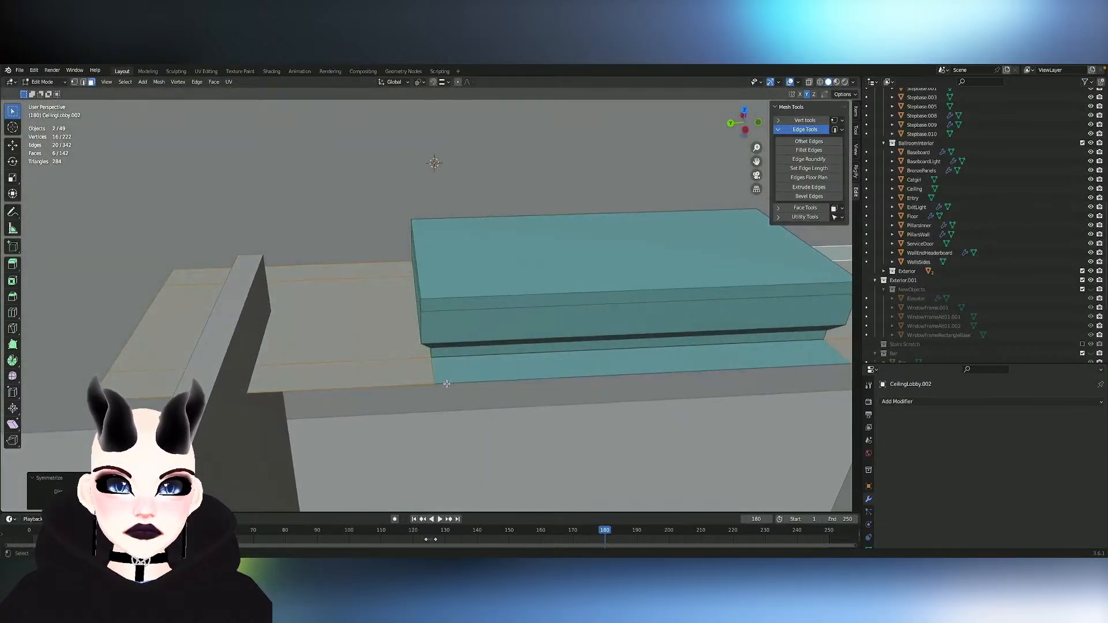
click(435, 383)
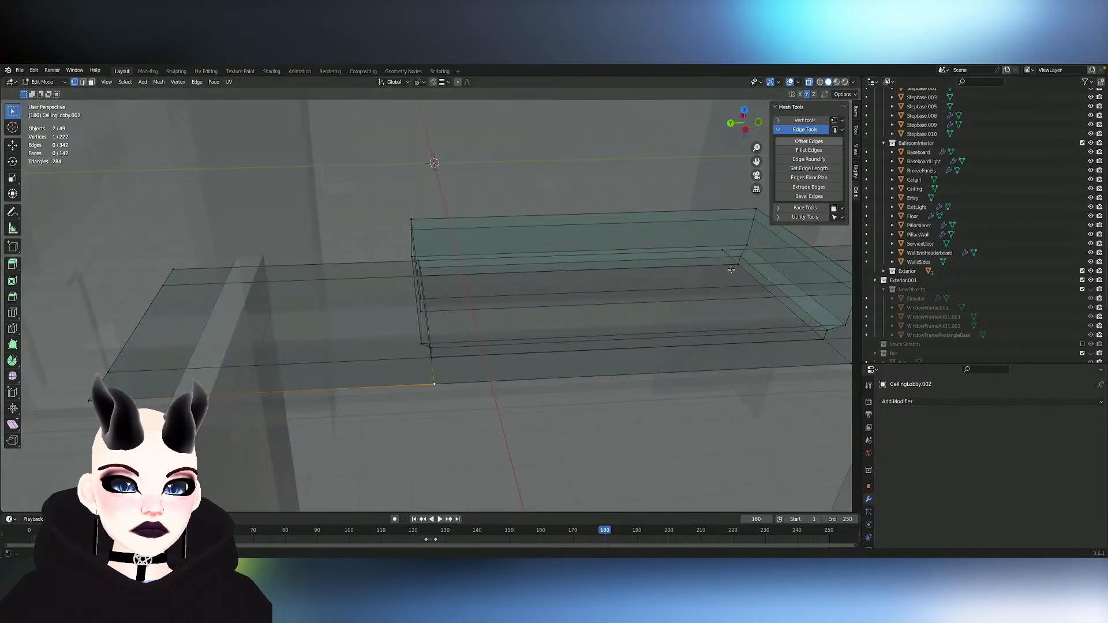
key(alt+z)
shift+click(448, 401)
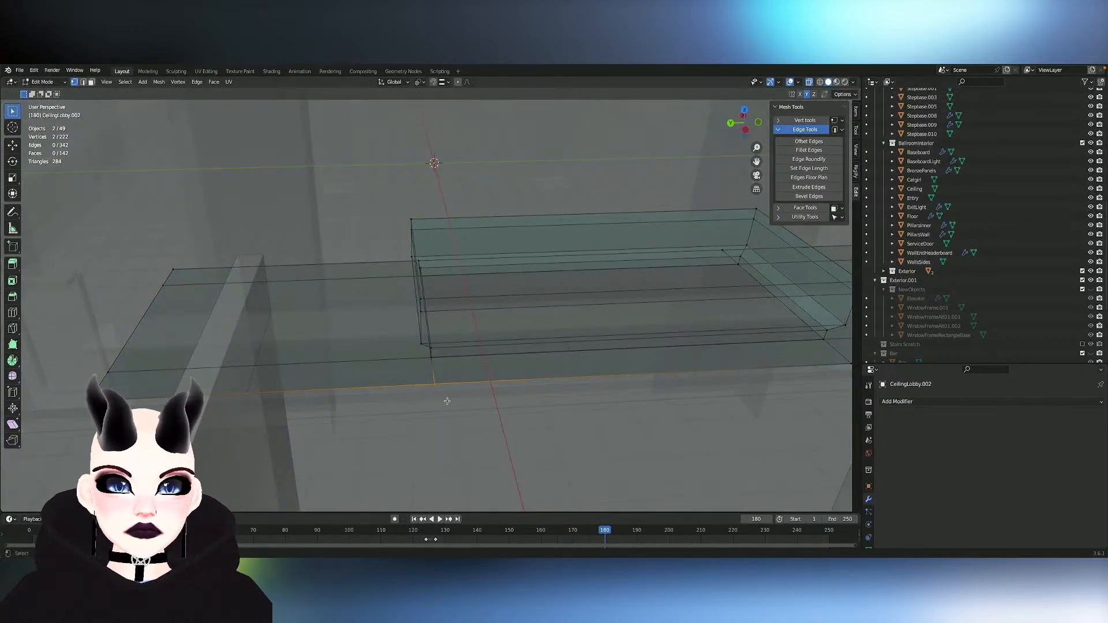
key(m)
click(448, 401)
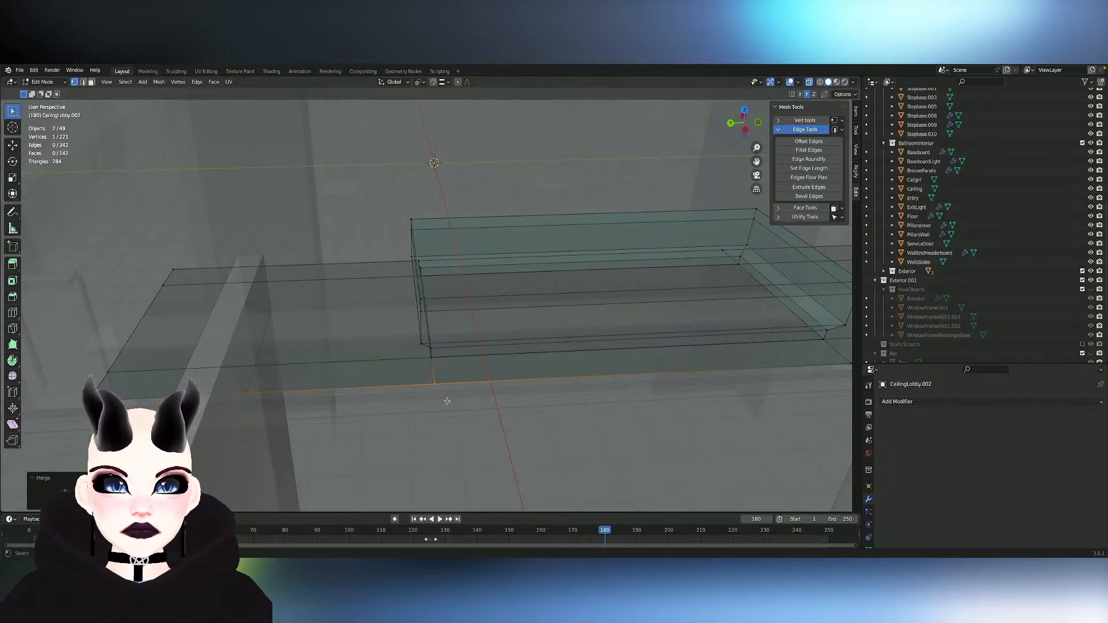
- Select the linked geometry of the central OverheadLight block in edit mode and hide it to expose the frame's inner corners
middle_drag(447, 401, 524, 310)
key(Tab)
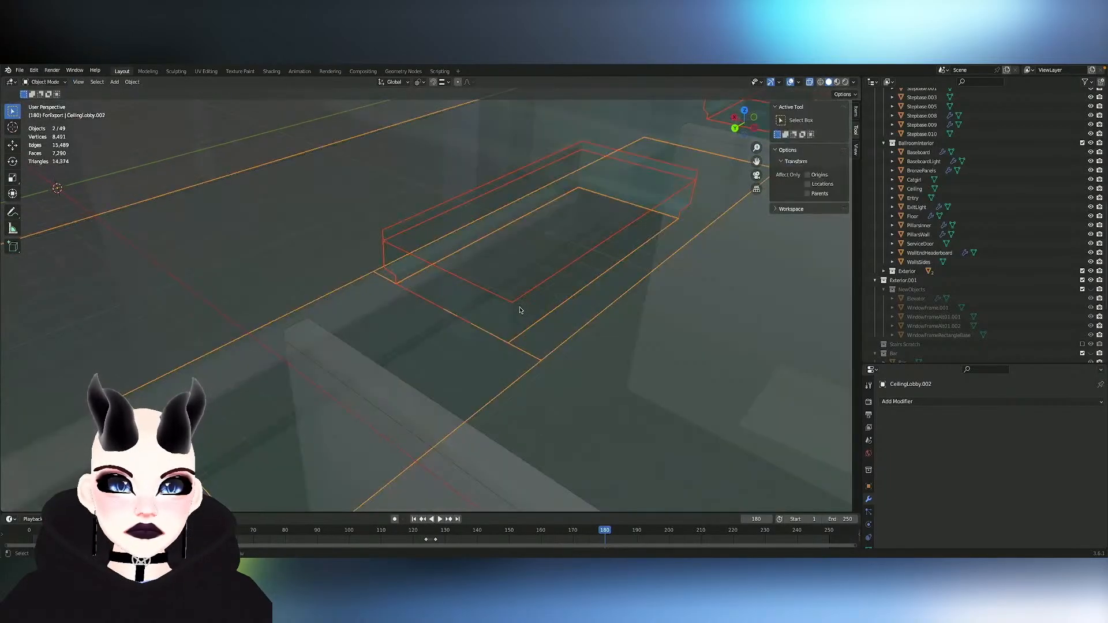
key(Tab)
click(509, 308)
key(l)
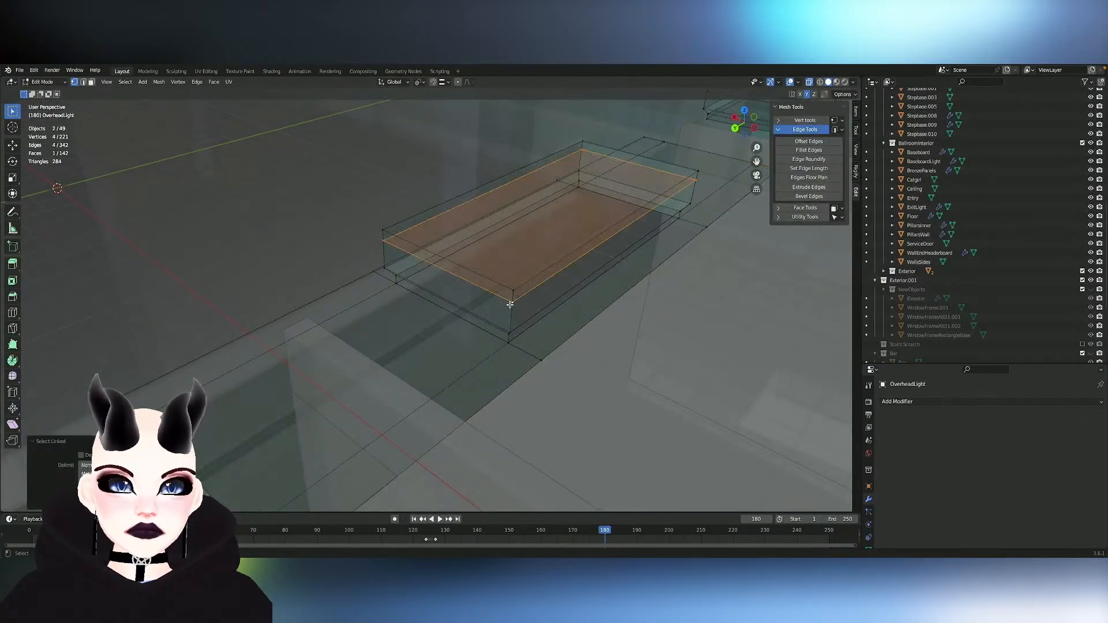
key(l)
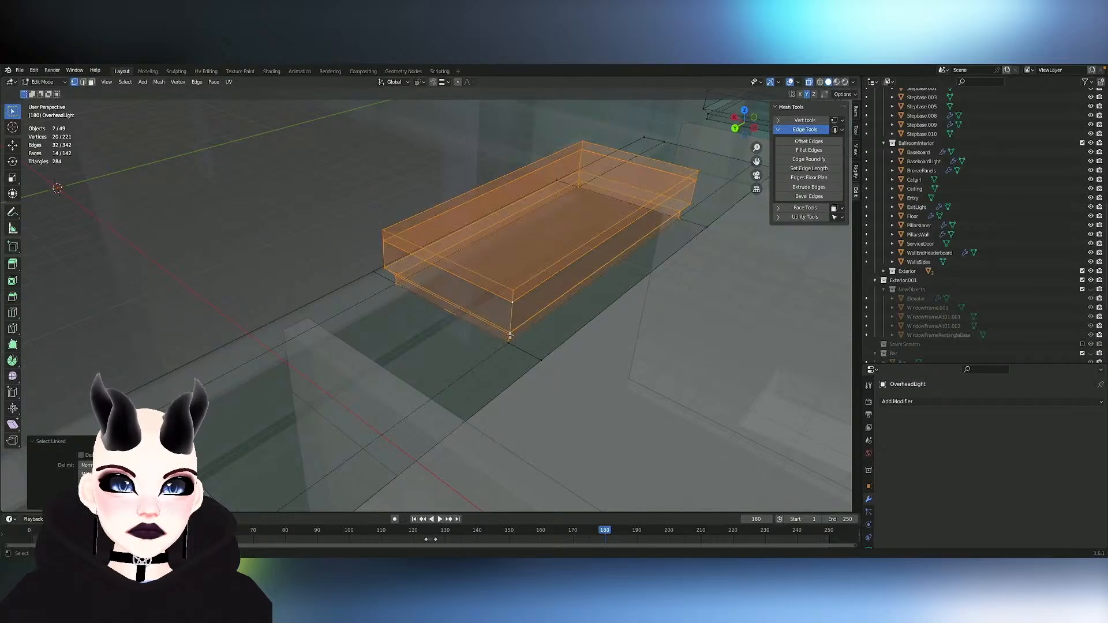
key(h)
- Merge the remaining overlapping vertices along the frame's rebuilt seam, at both inner corners and the other outer edge
click(508, 338)
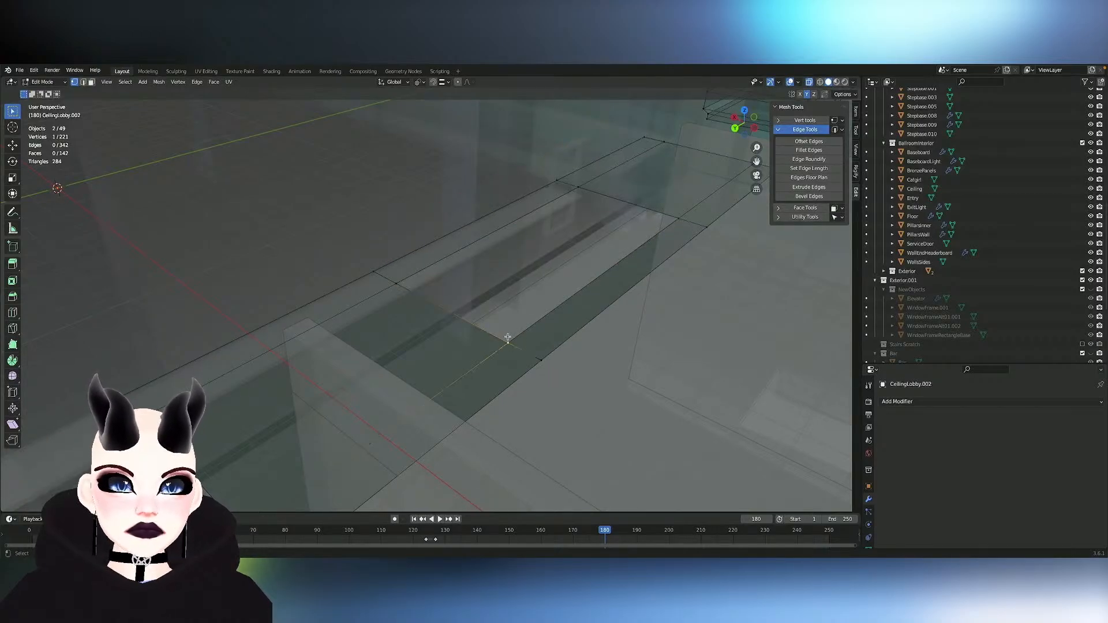
shift+click(522, 353)
key(m)
click(523, 353)
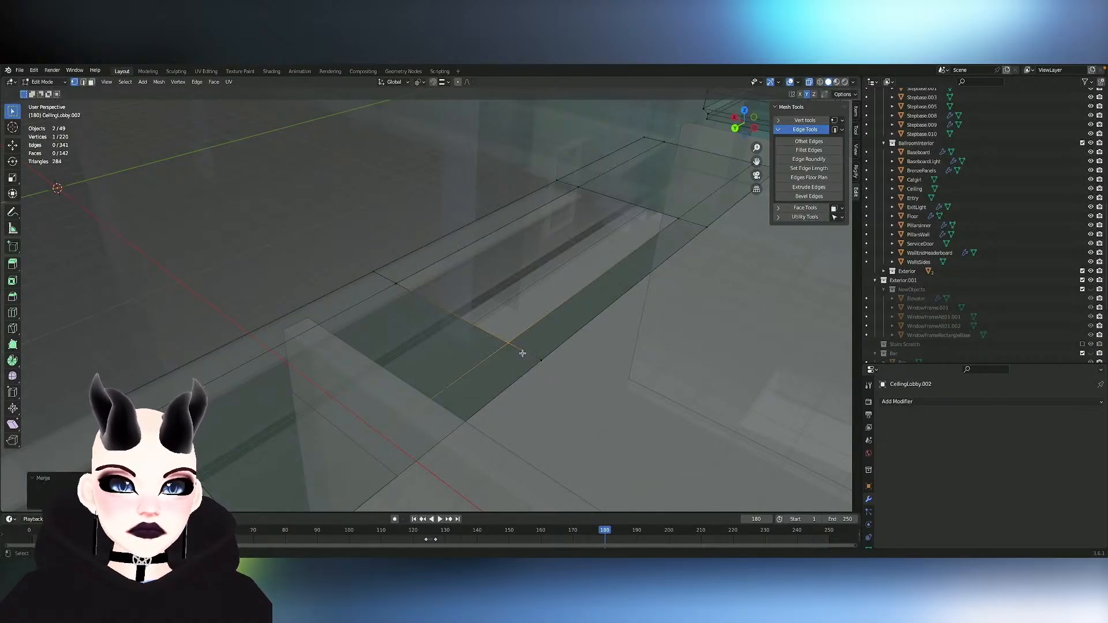
shift+click(419, 297)
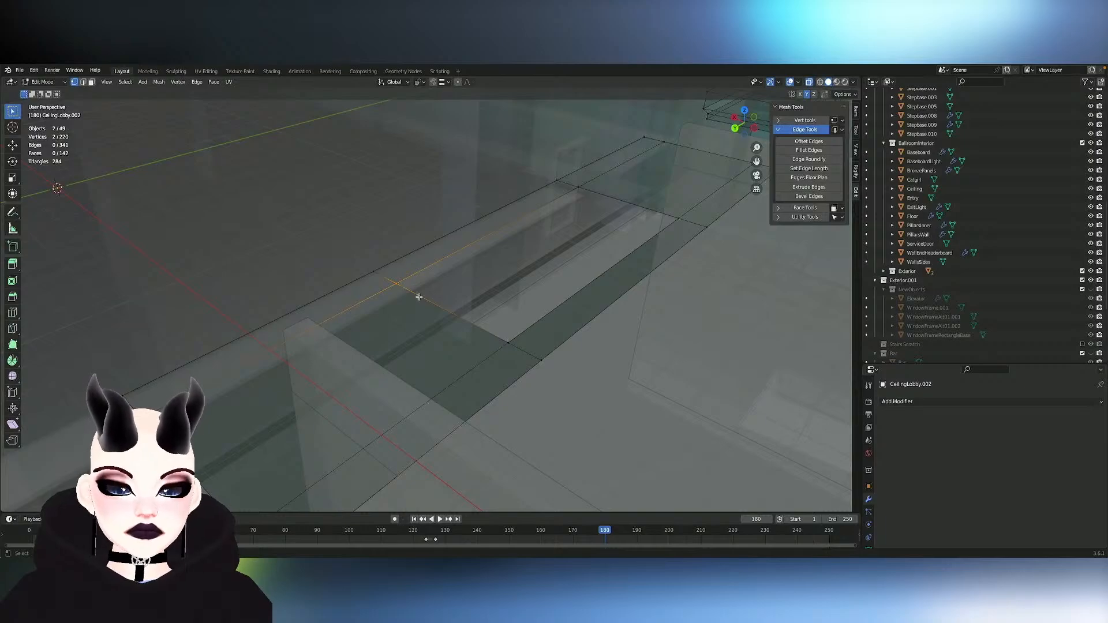
shift+click(377, 273)
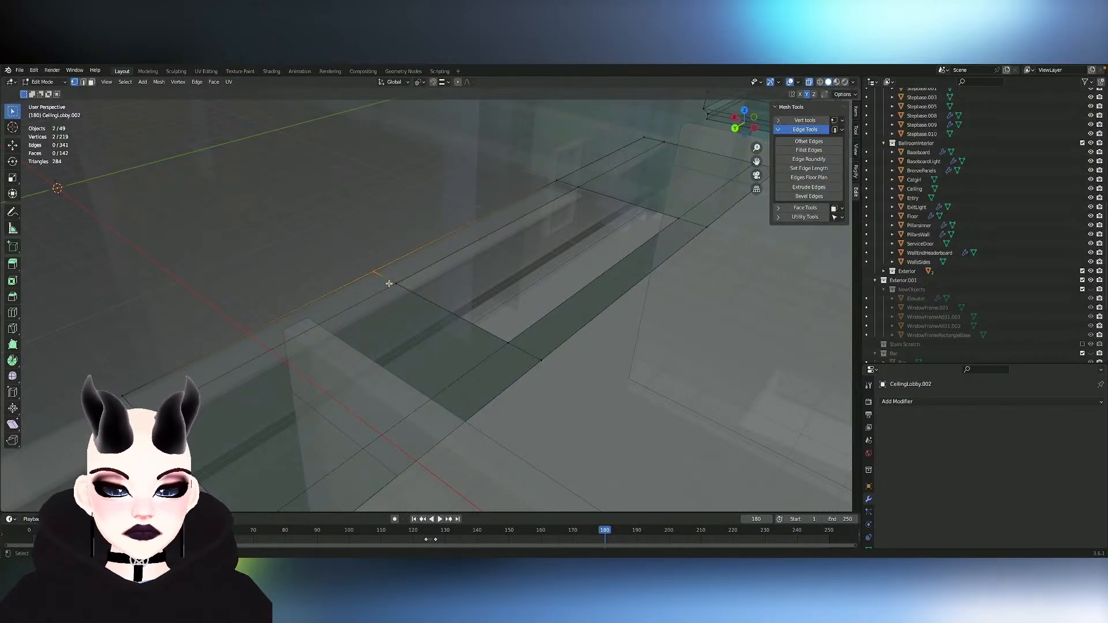
key(m)
click(389, 283)
- Move the frame's end edges inward along Y with mirrored editing so the frame fits between the two walls
middle_drag(442, 254, 388, 282)
scroll(381, 282, down, 3)
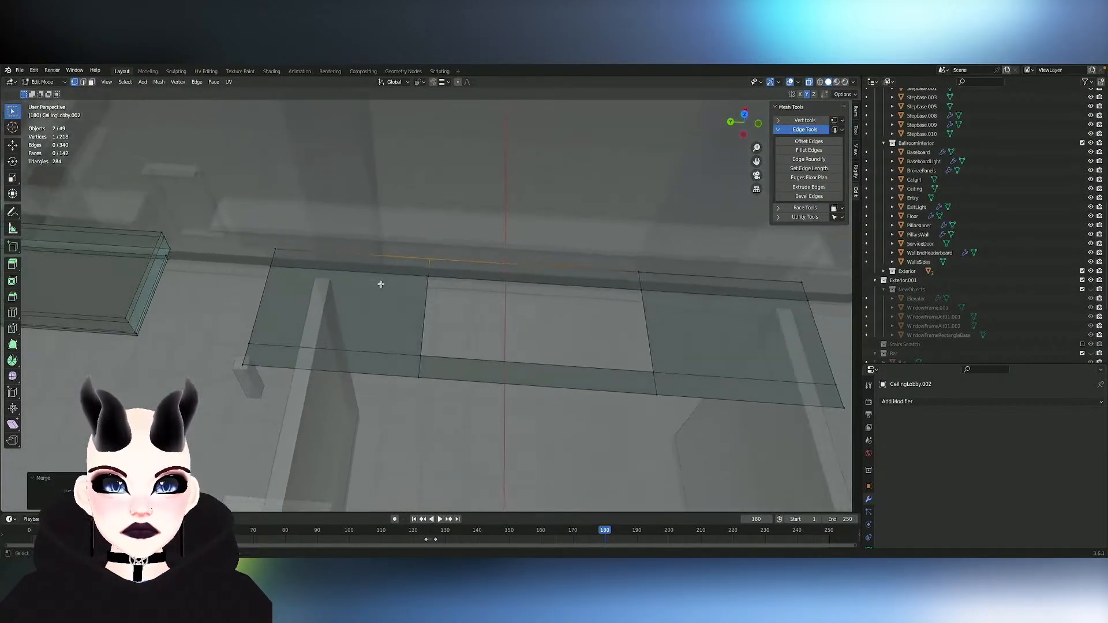
key(2)
key(g)
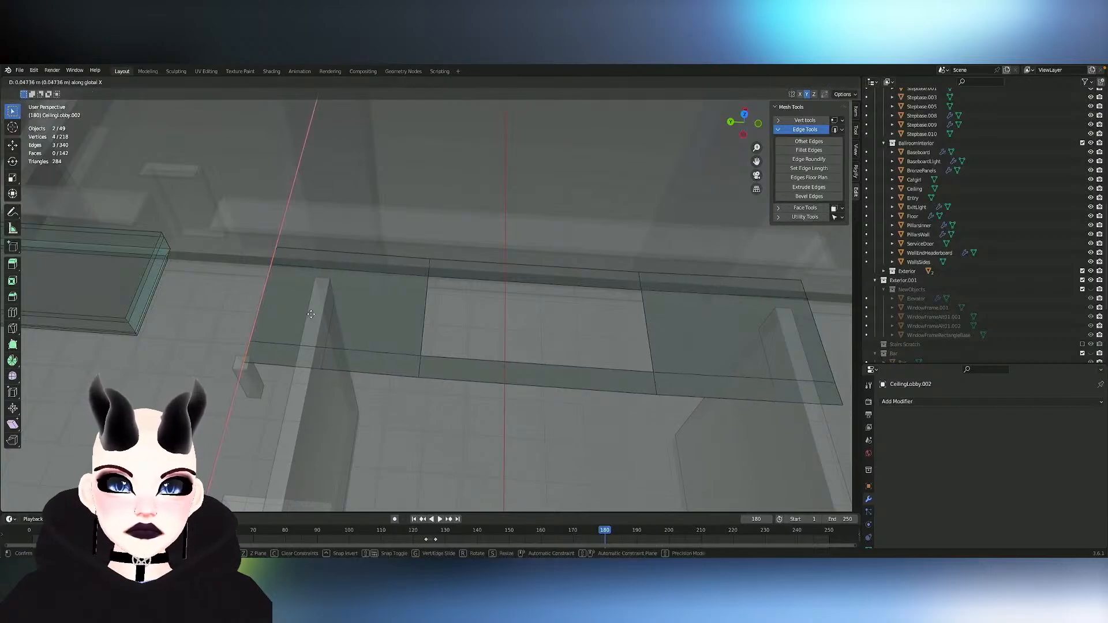
key(y)
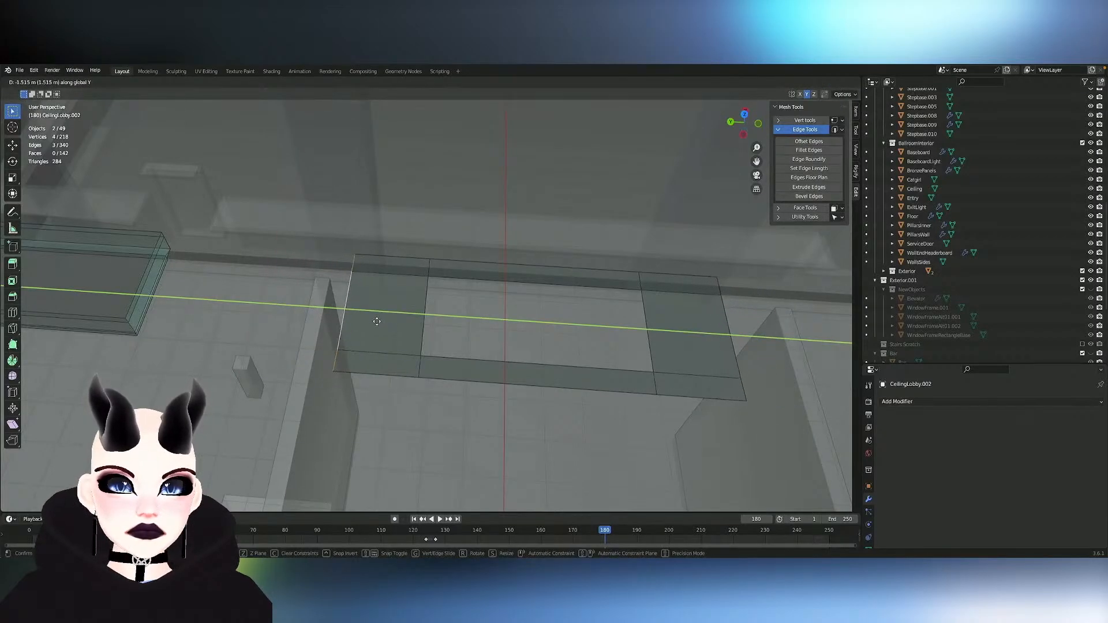
click(387, 321)
- Duplicate the whole central frame along Y and position the copy around the neighbouring light block on the grey post's side
middle_drag(388, 321, 410, 336)
scroll(388, 320, down, 4)
scroll(389, 321, down, 2)
scroll(388, 320, up, 2)
key(l)
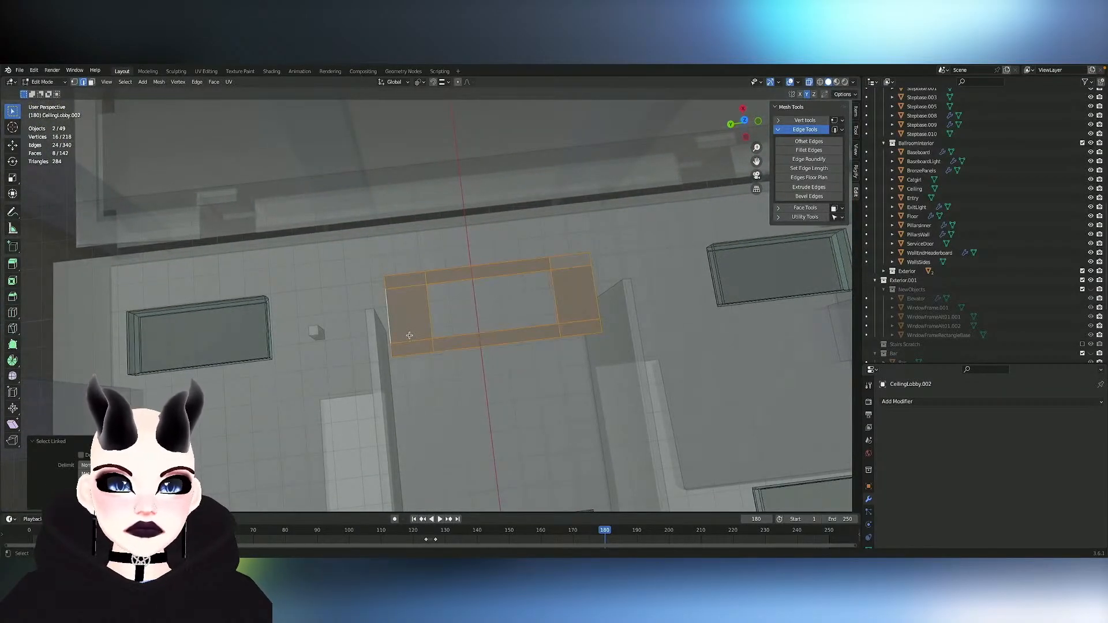
key(shift+d)
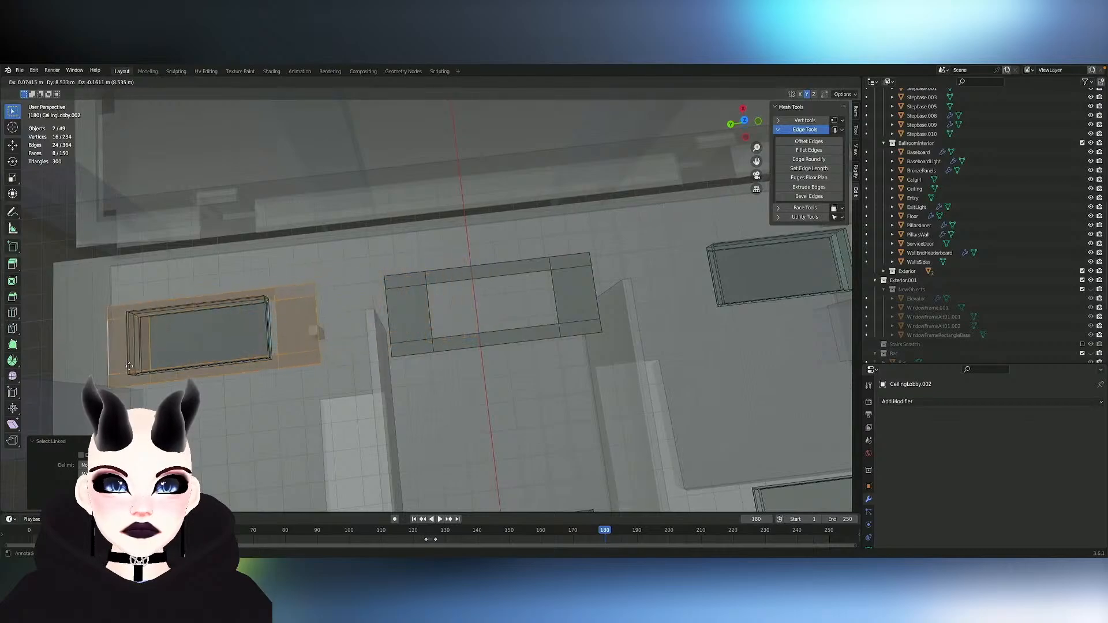
key(y)
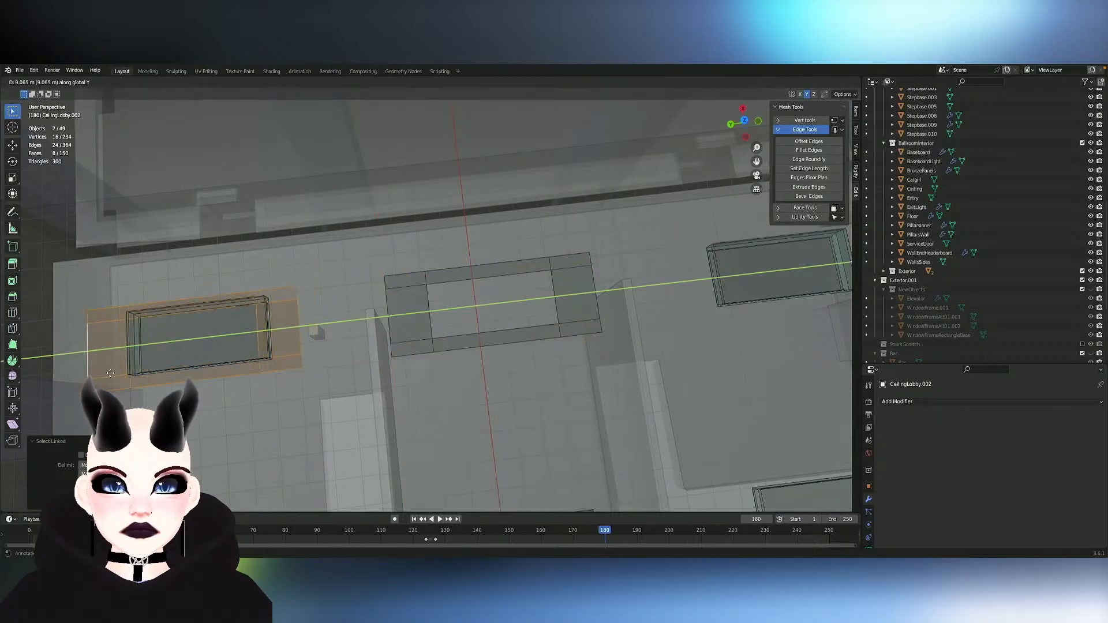
click(123, 370)
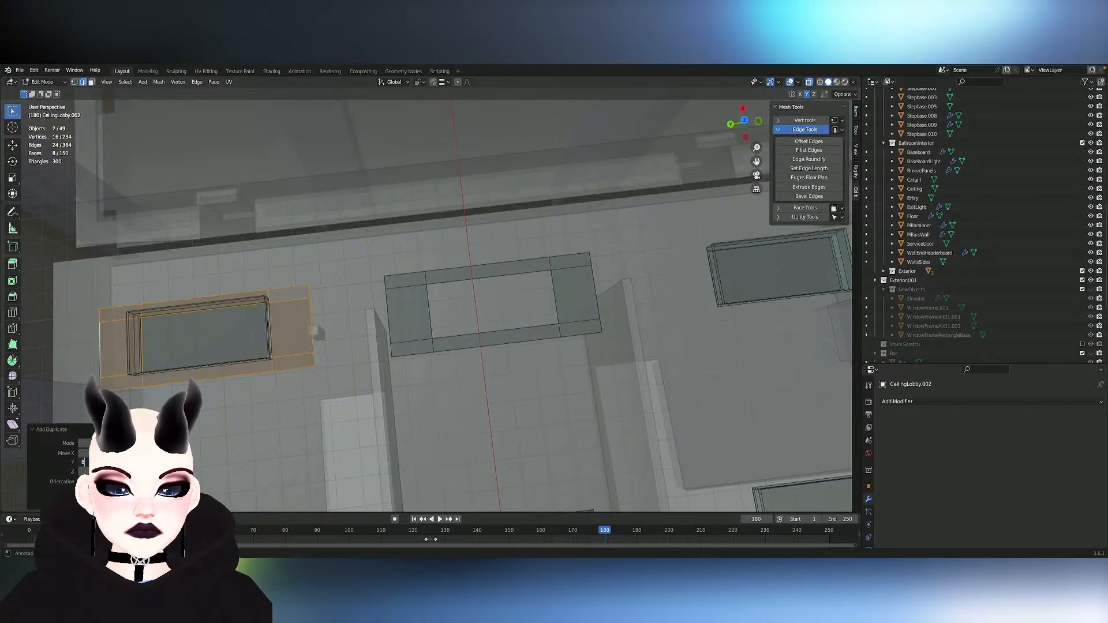
key(Return)
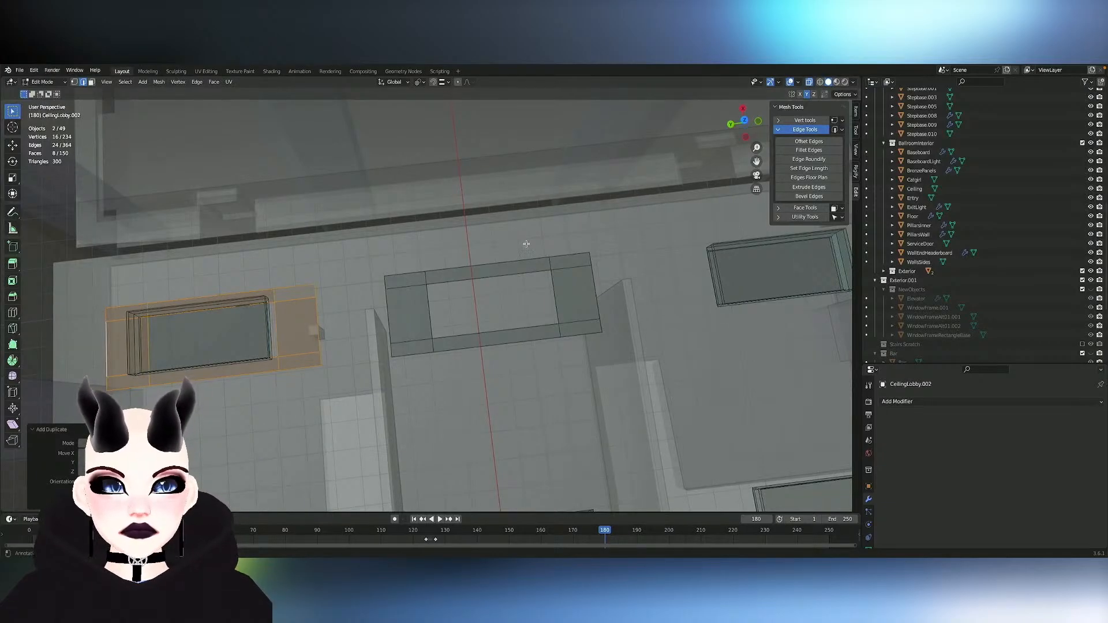
- Symmetrize the duplicated frame along Y onto the opposite light block, and add the central frame to the selection
mouse_move(511, 264)
middle_down()
mouse_move(500, 277)
mouse_move(605, 265)
mouse_move(298, 265)
mouse_move(492, 264)
middle_up()
scroll(510, 265, down, 2)
click(158, 83)
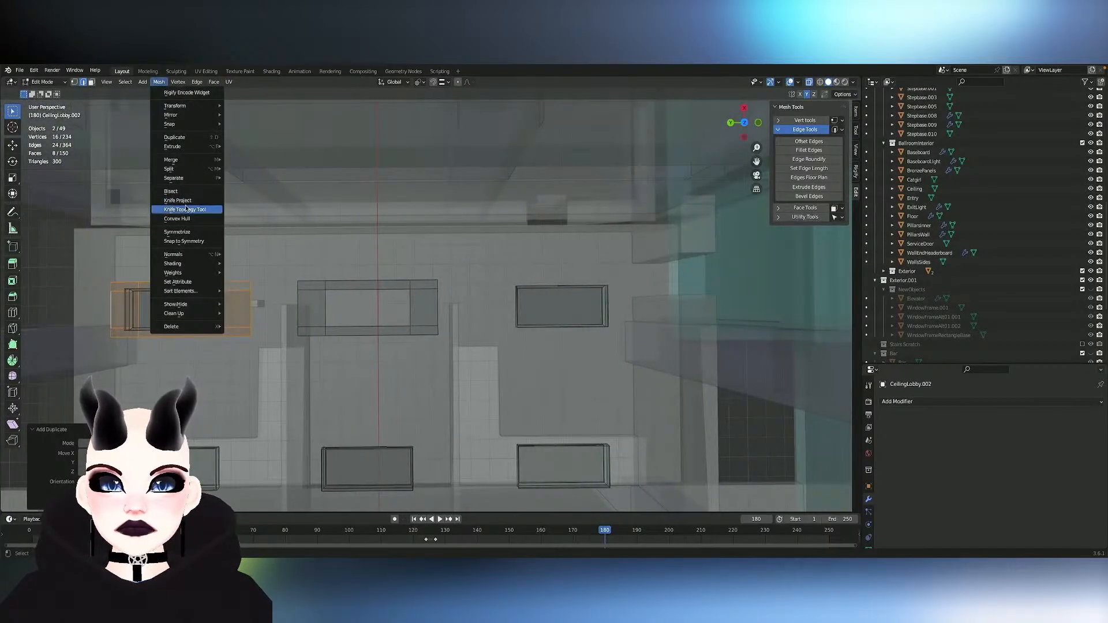
click(184, 233)
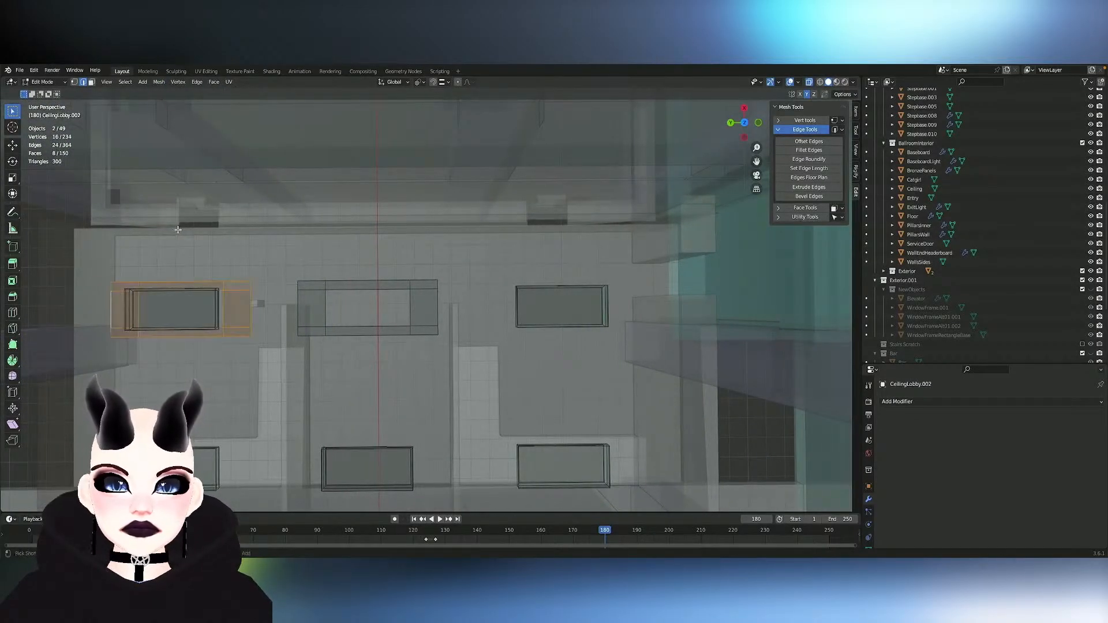
click(161, 84)
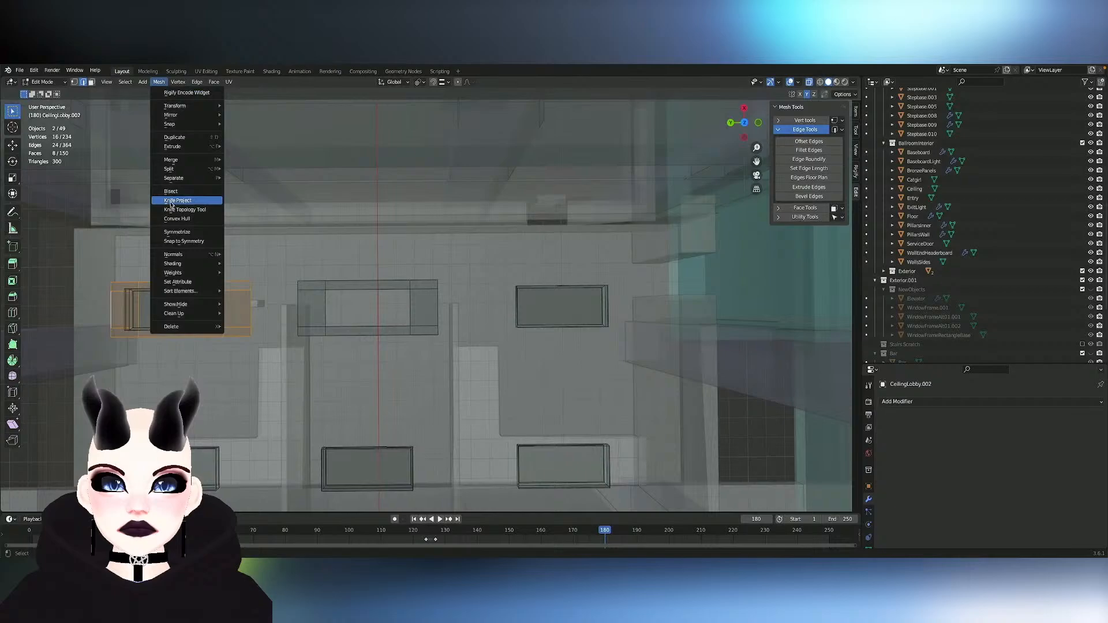
click(186, 234)
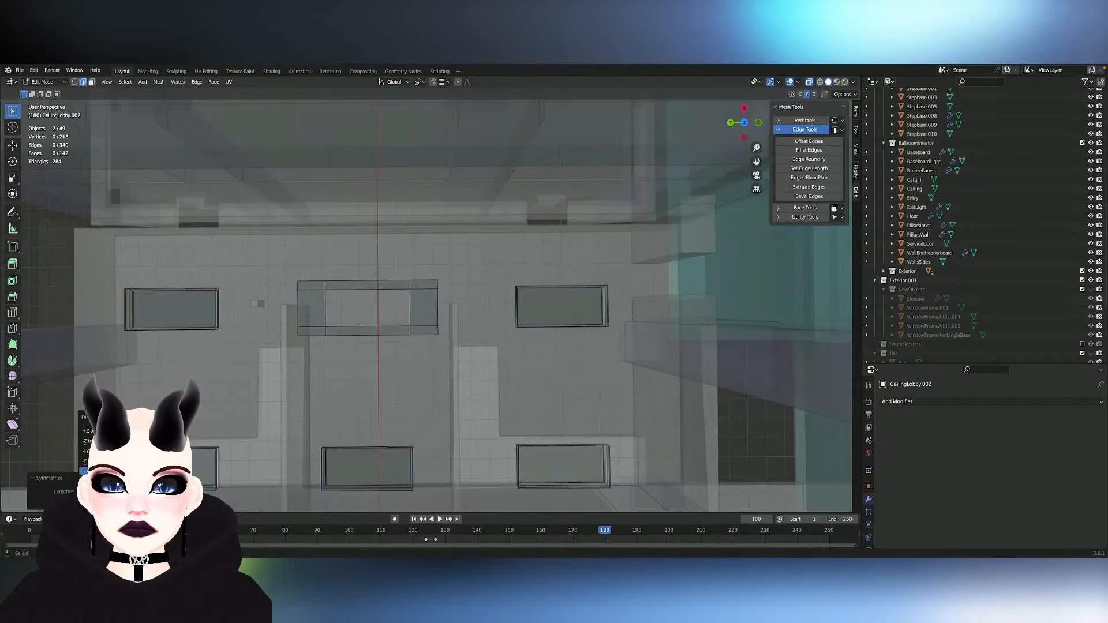
click(110, 452)
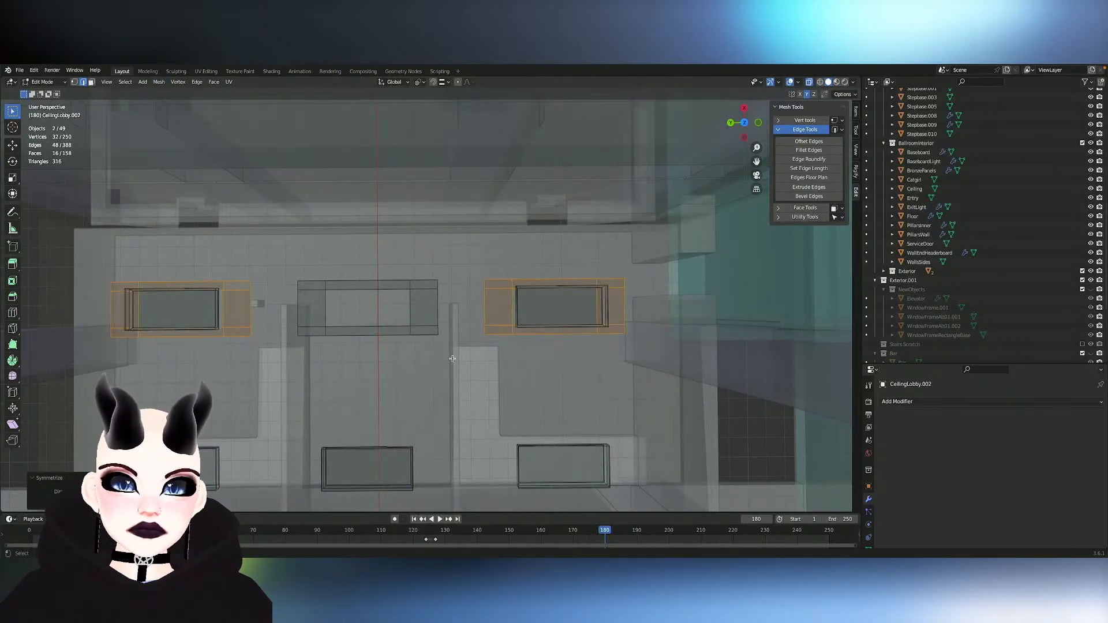
mouse_move(453, 359)
middle_down()
mouse_move(463, 301)
mouse_move(452, 359)
middle_up()
key(l)
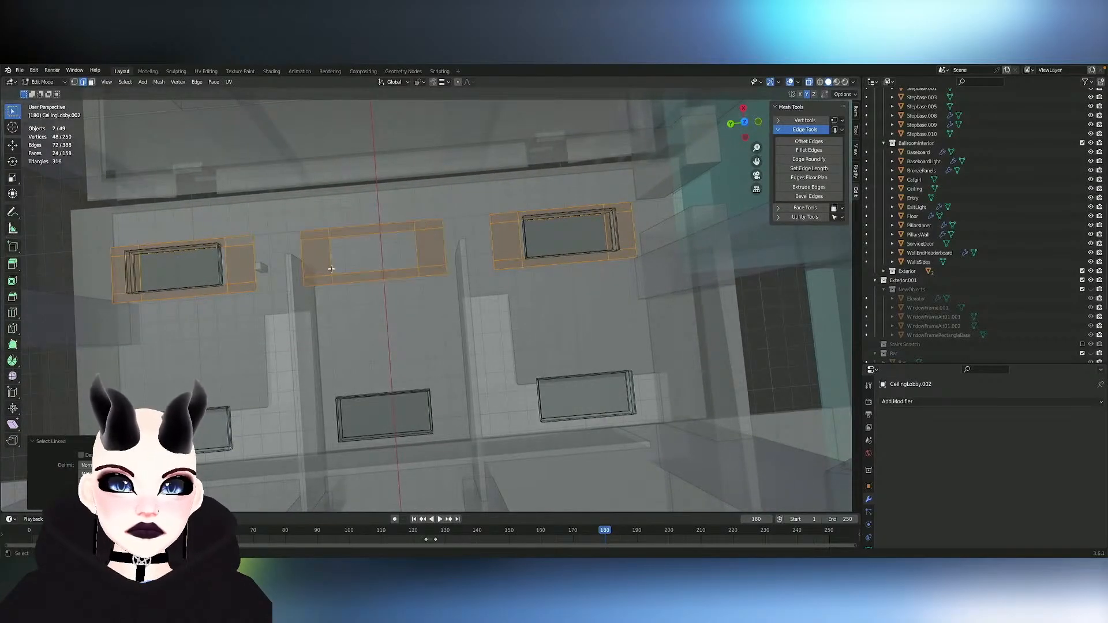
- Try duplicating the three frames about 6 m along negative X onto the next row of light blocks
key(shift+d)
key(y)
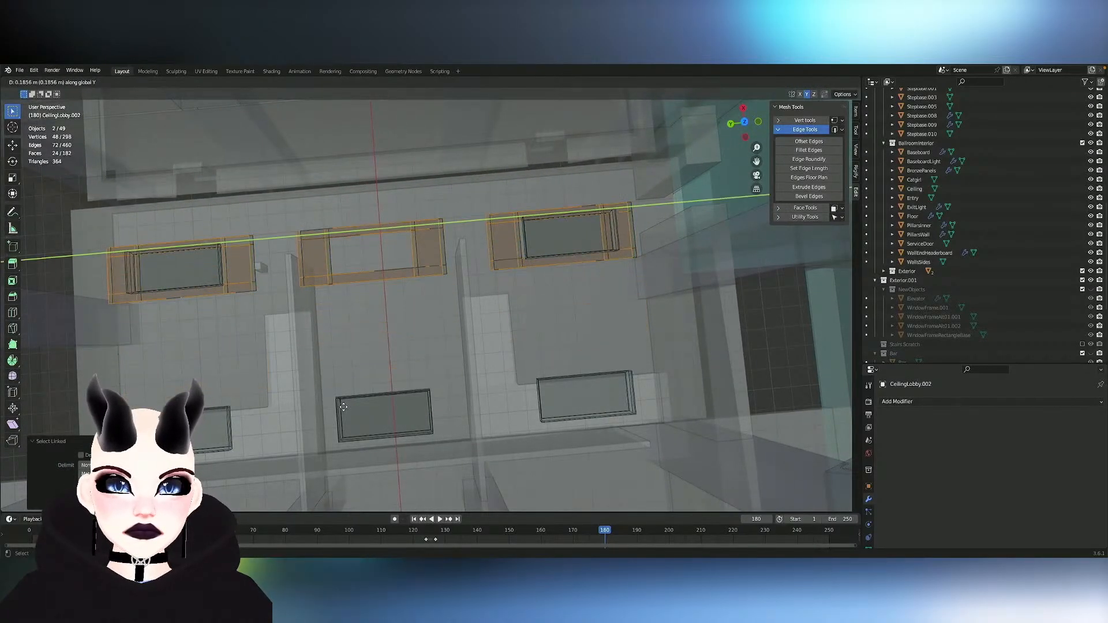
key(x)
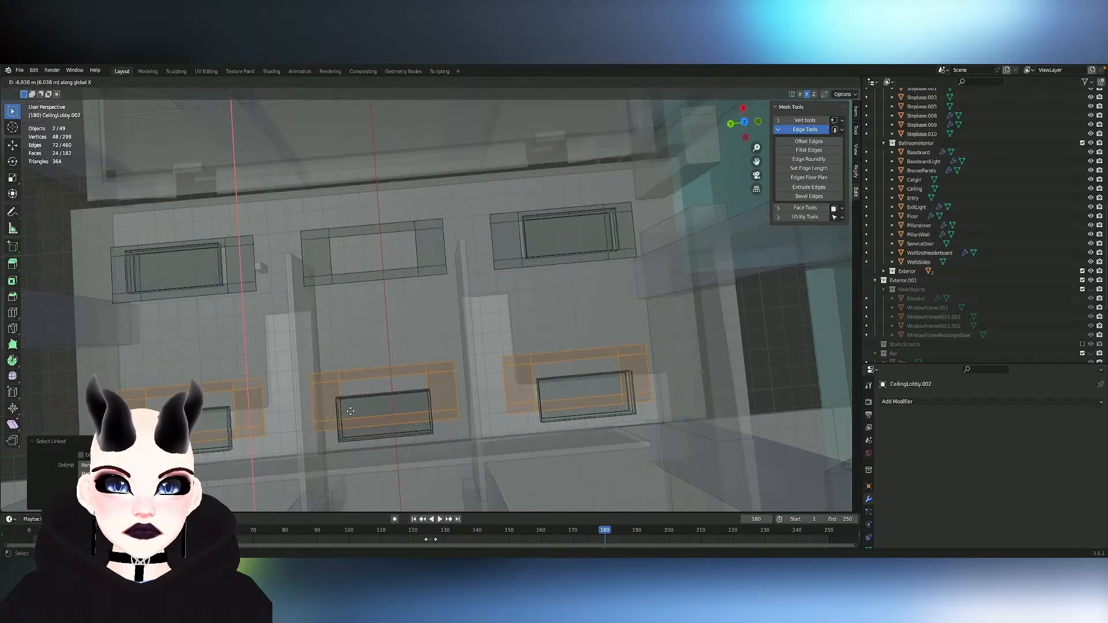
click(350, 411)
middle_drag(350, 411, 323, 407)
key(ctrl+z)
- Duplicate the row of three frames about 5.25 m along negative X to form the second row
key(shift+d)
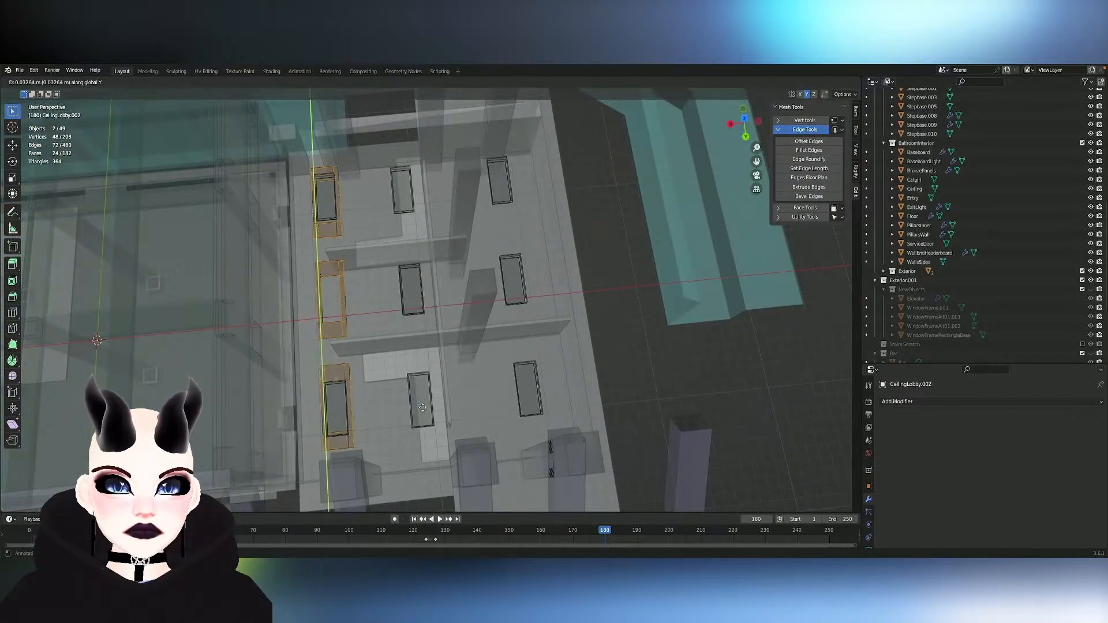
key(x)
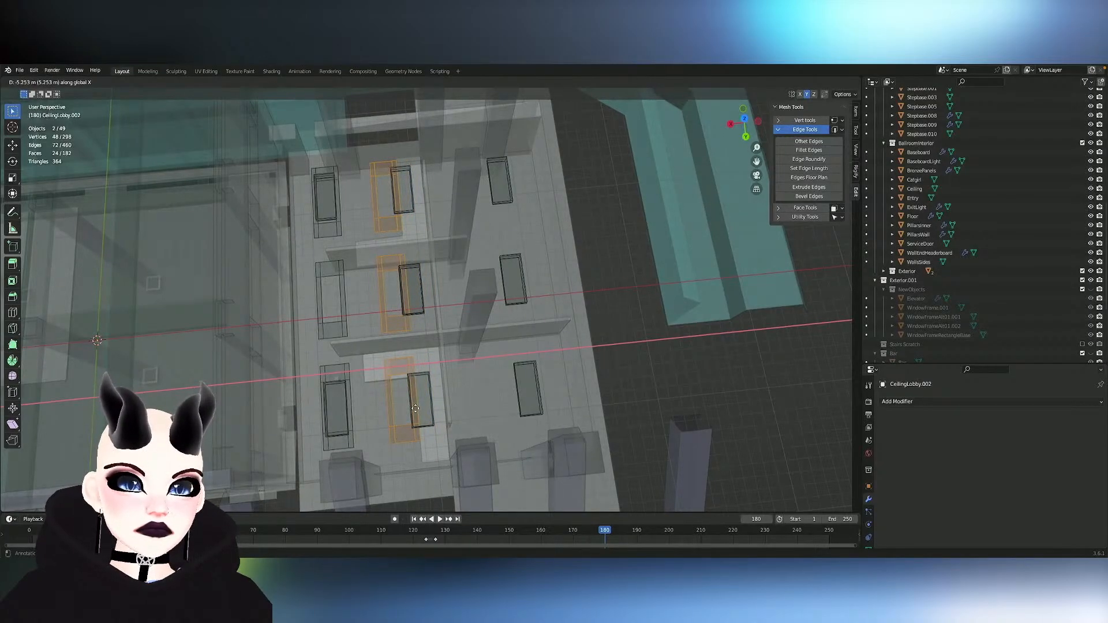
click(416, 408)
- Duplicate the second row of frames about 6.7 m along negative X to form the third row beyond the dividing wall
mouse_move(415, 408)
middle_down()
mouse_move(406, 418)
mouse_move(402, 408)
middle_up()
key(shift+d)
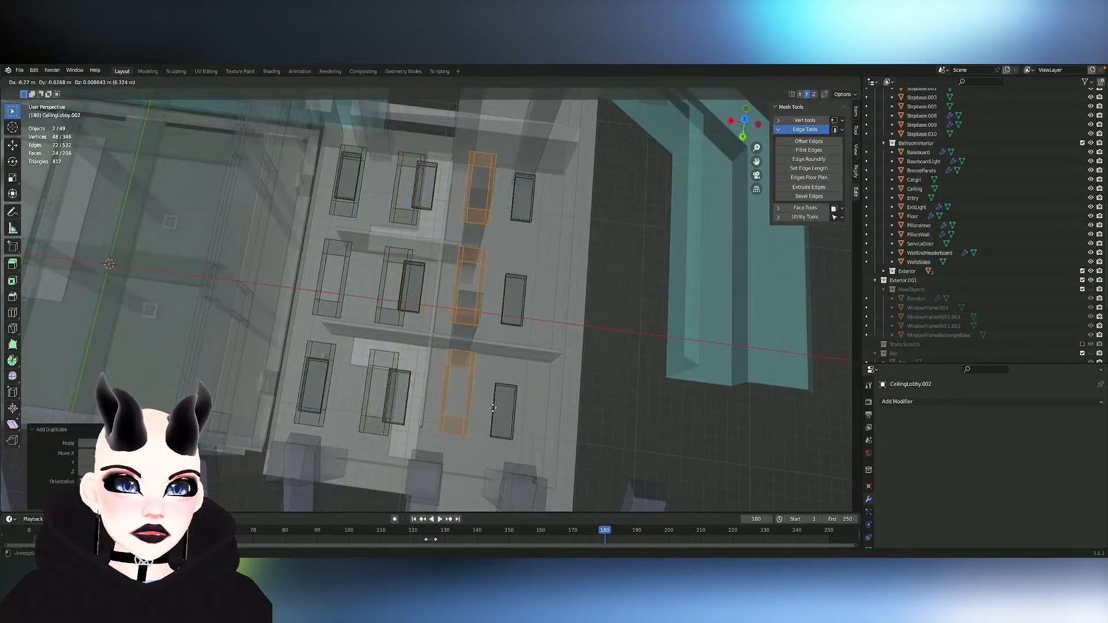
key(y)
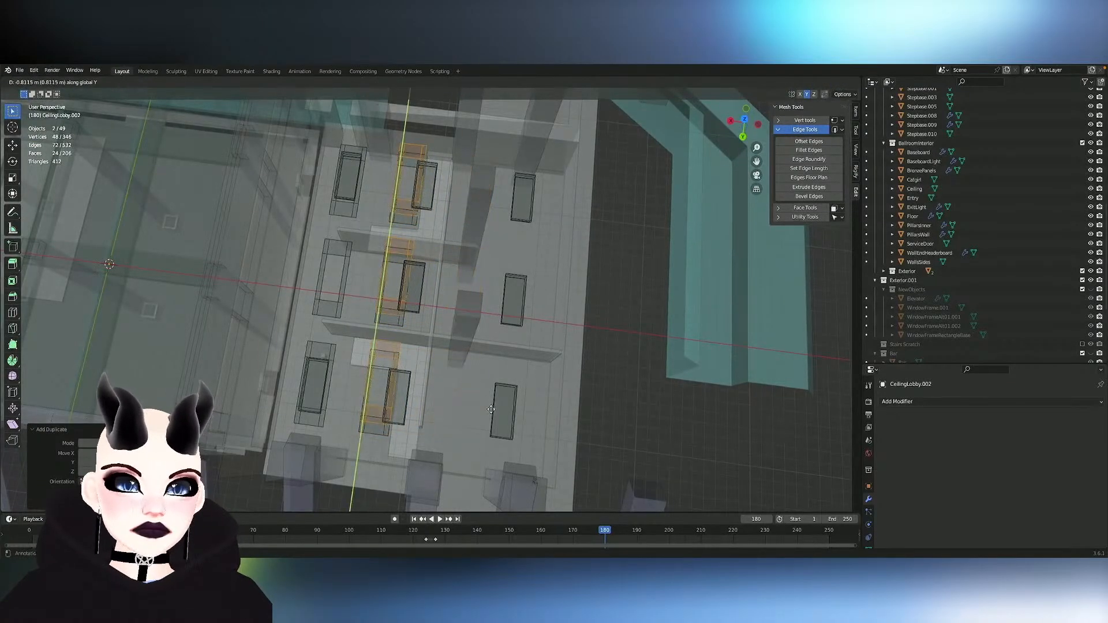
key(x)
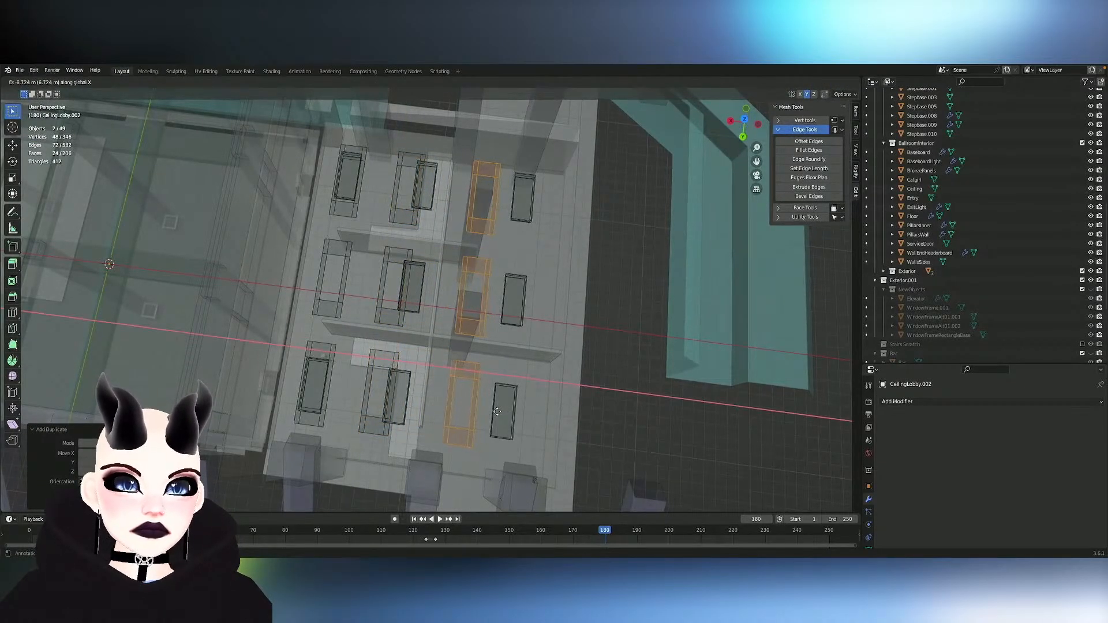
click(495, 411)
- Duplicate the third row of frames about 4.3 m along negative X to form a fourth row near the outer wall
middle_drag(496, 411, 497, 412)
key(shift+d)
key(y)
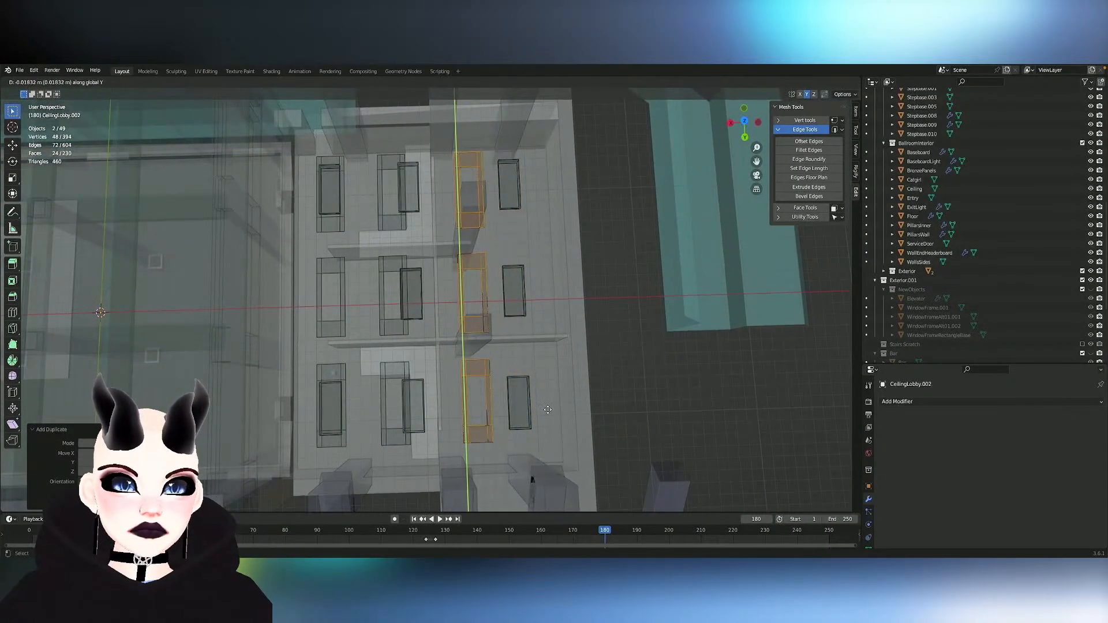
key(x)
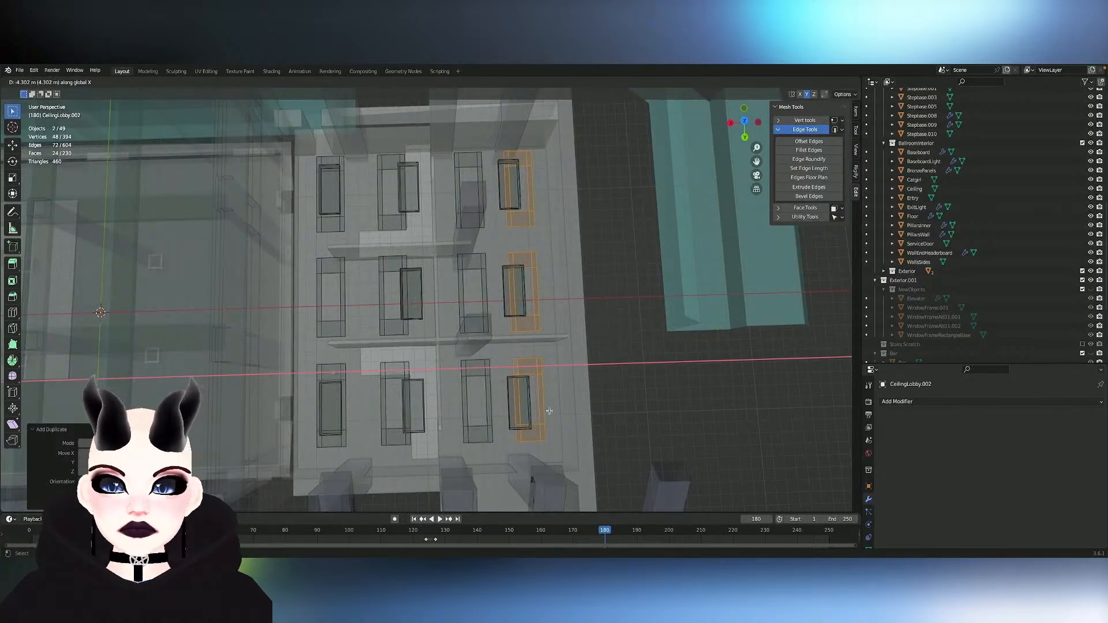
click(549, 411)
scroll(520, 405, up, 4)
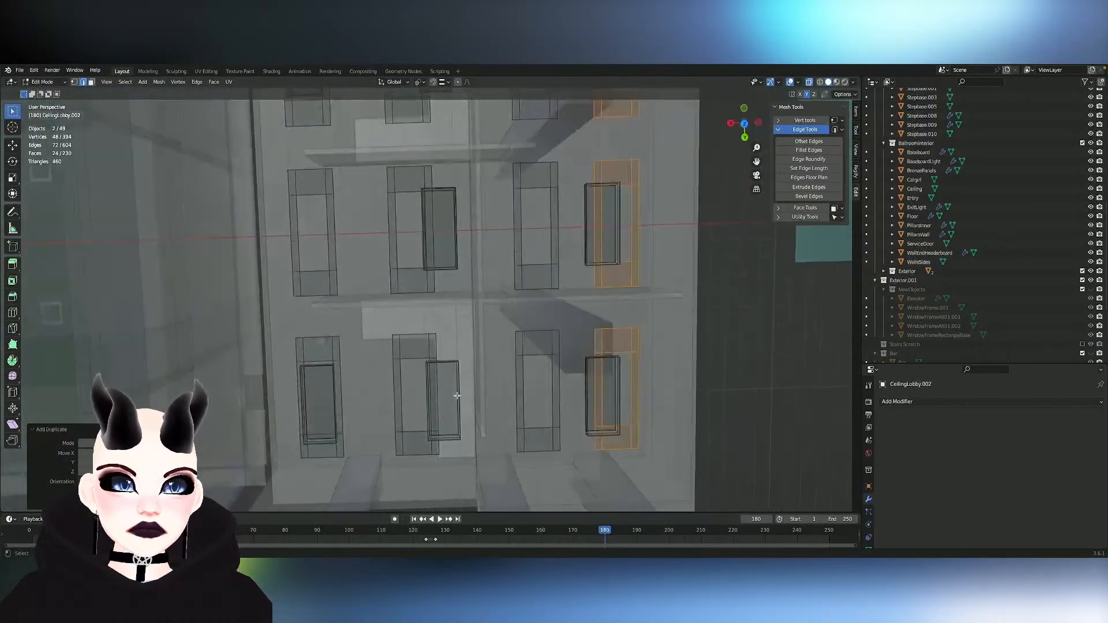
- Undo the last three row duplications so only the first row of ceiling frames remains
middle_drag(456, 396, 550, 402)
key(ctrl+z)
key(ctrl+z)
key(ctrl+z)
scroll(458, 396, up, 3)
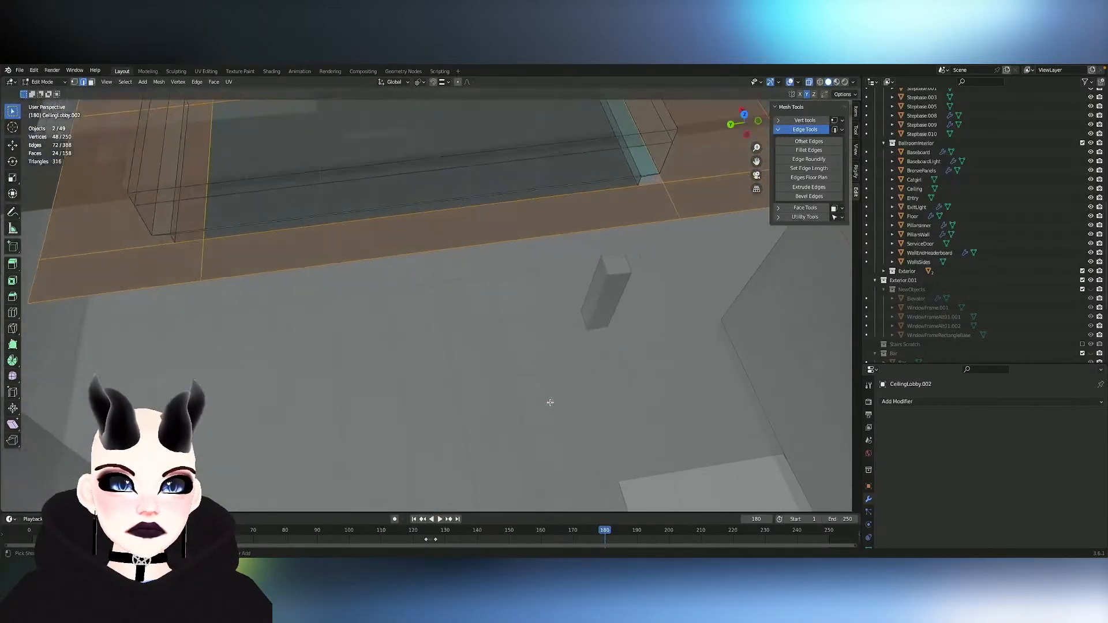
- Join the CeilingLobby.002 frames with the OverheadLight boxes into one object, and reveal all its hidden geometry in mesh editing
scroll(550, 402, down, 6)
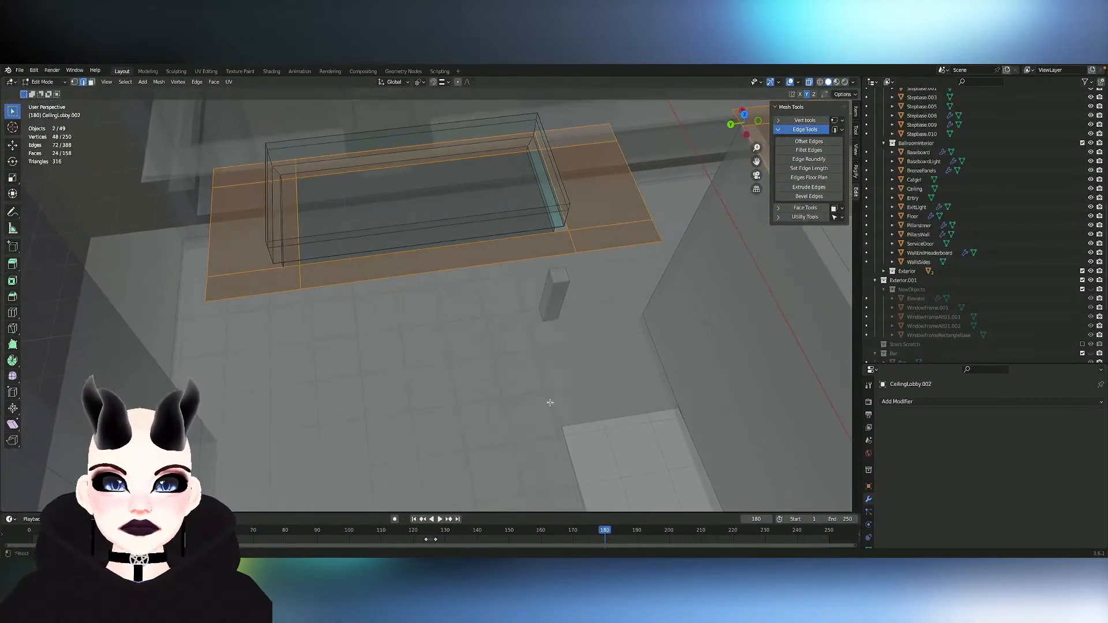
key(Tab)
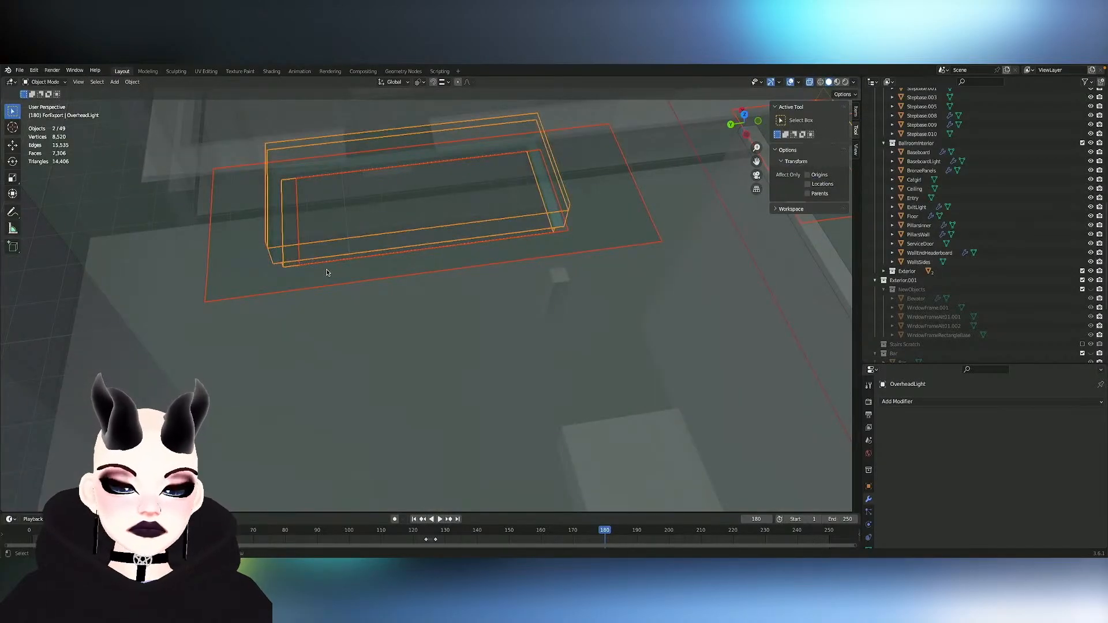
key(ctrl+j)
key(Tab)
mouse_move(302, 265)
middle_down()
mouse_move(292, 260)
mouse_move(309, 255)
middle_up()
shift+middle_drag(400, 265, 400, 264)
key(alt+h)
click(453, 270)
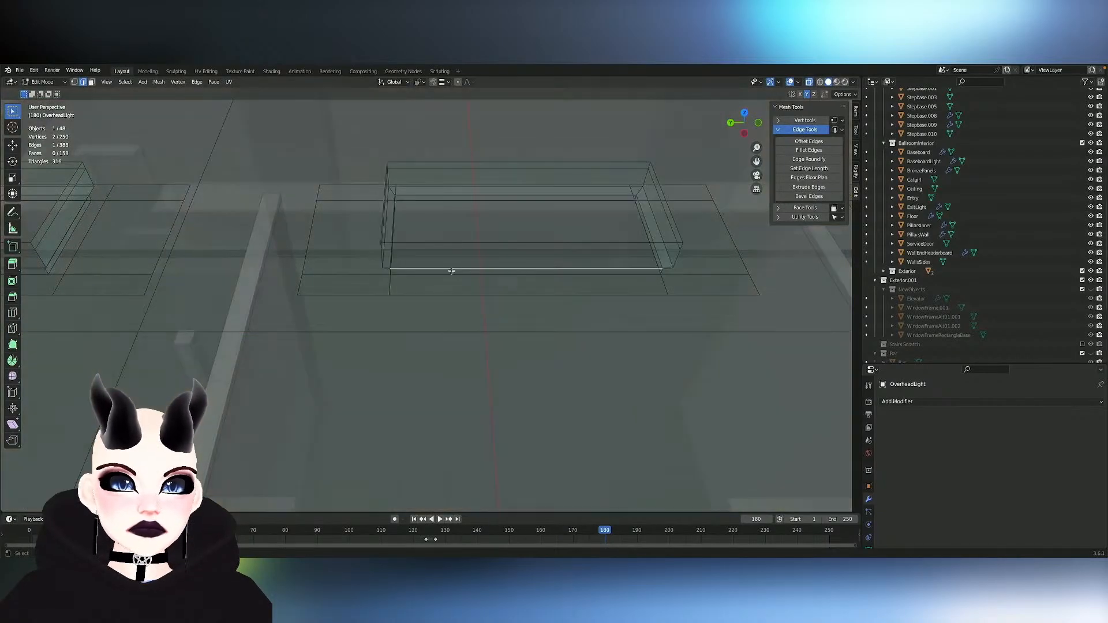
- Merge the first pair of neighbouring frame and light box corner vertices at their centre on the middle light
key(Tab)
key(Tab)
key(1)
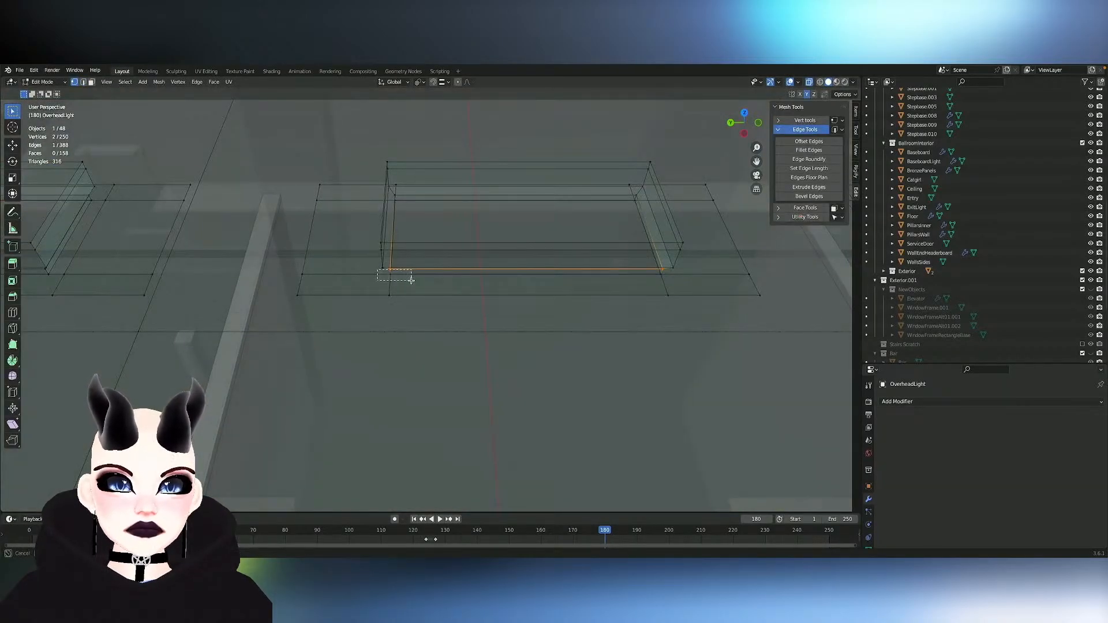
drag(411, 280, 411, 280)
middle_drag(411, 280, 411, 281)
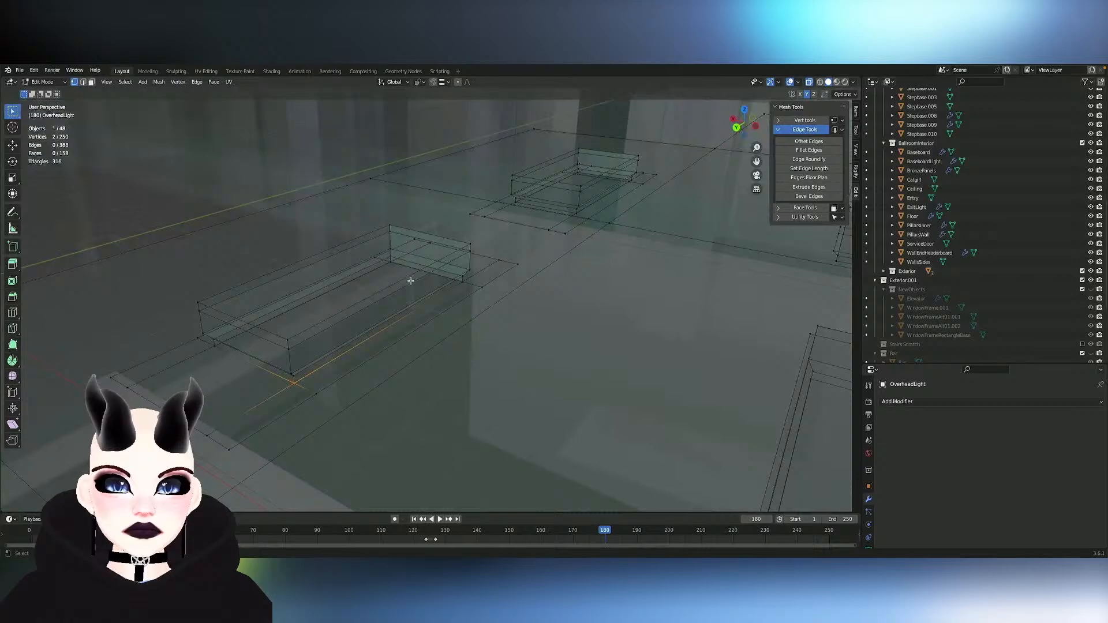
key(m)
click(311, 389)
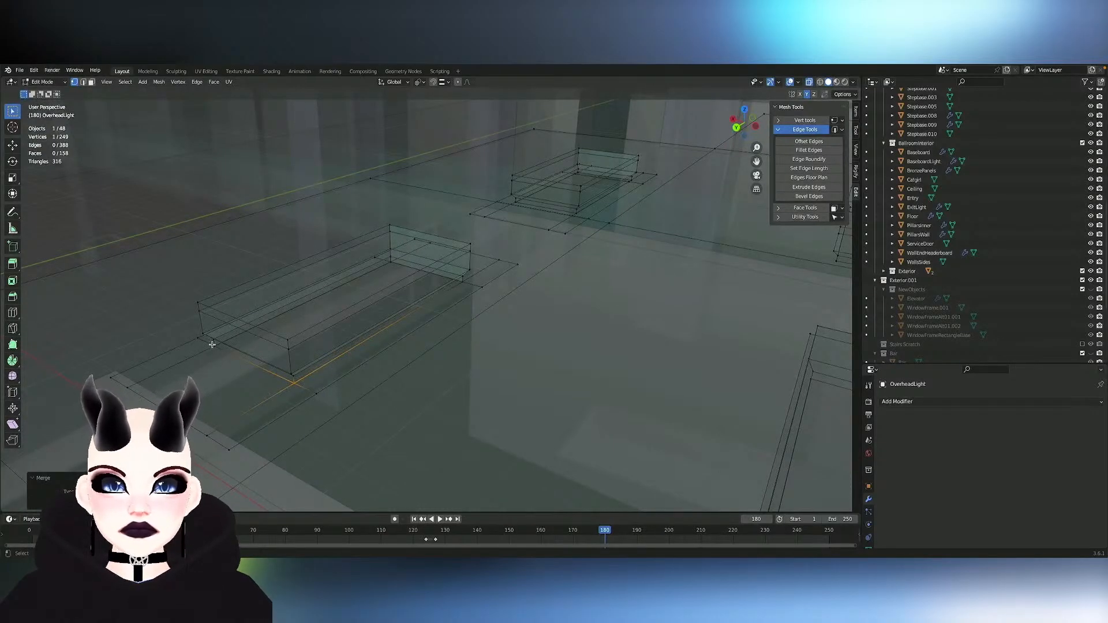
- Merge the frame and light box vertices at centre on the middle light's other three corners
shift+drag(216, 349, 222, 353)
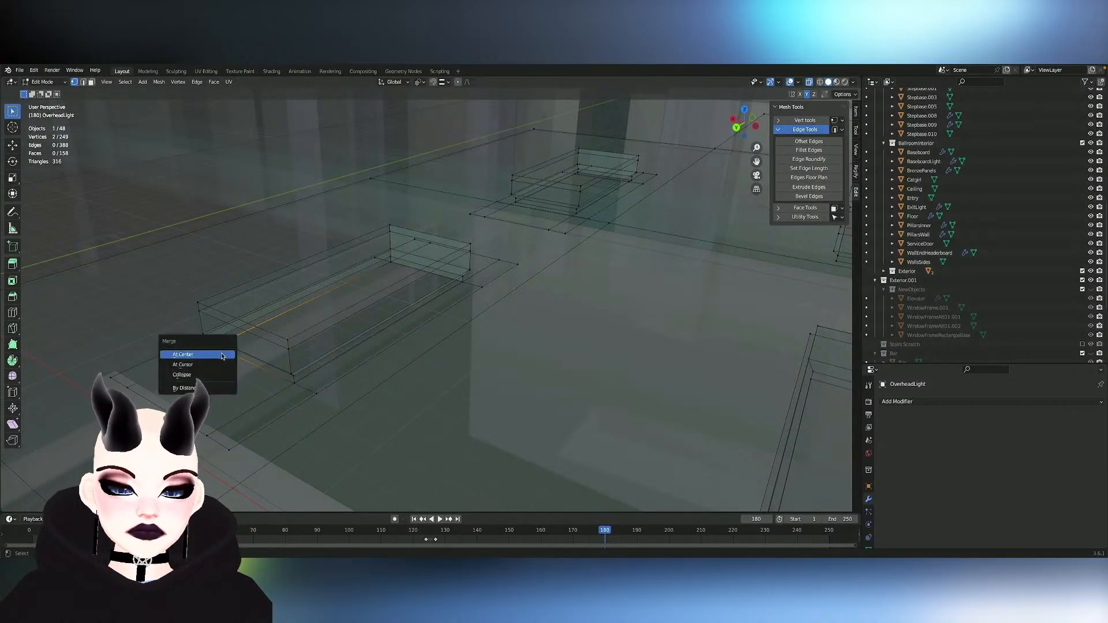
shift+click(389, 260)
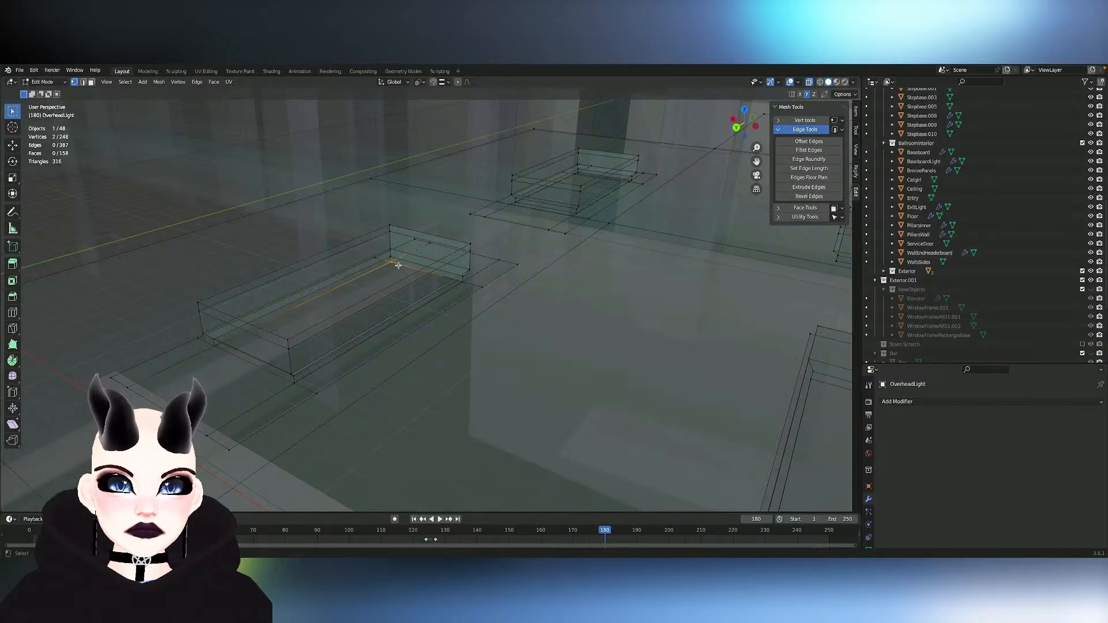
middle_drag(398, 265, 400, 265)
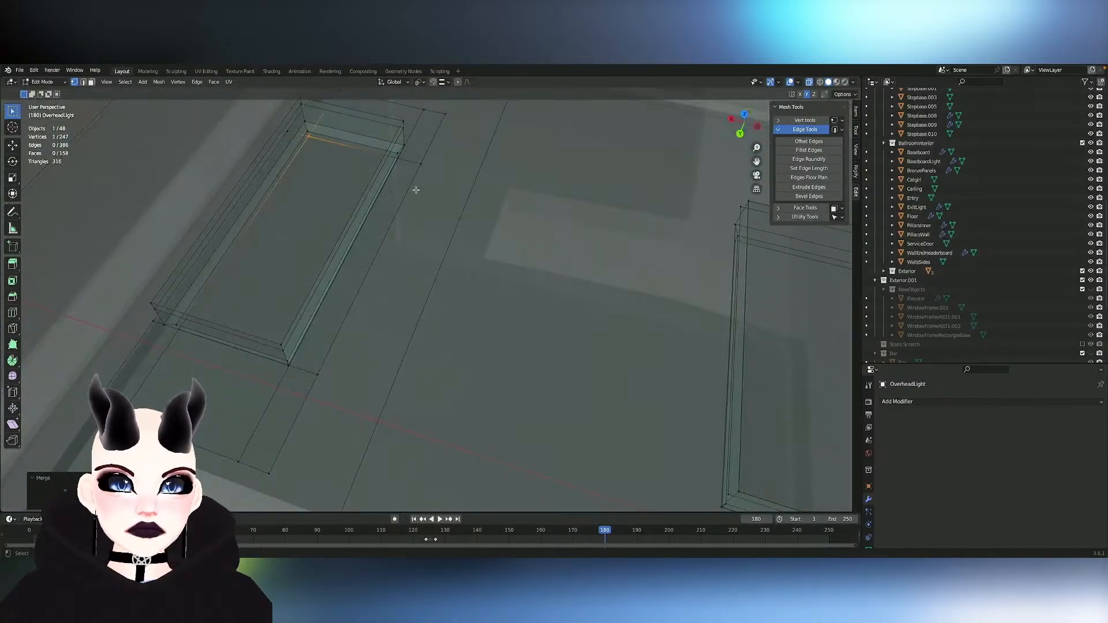
middle_drag(416, 190, 416, 191)
shift+click(508, 243)
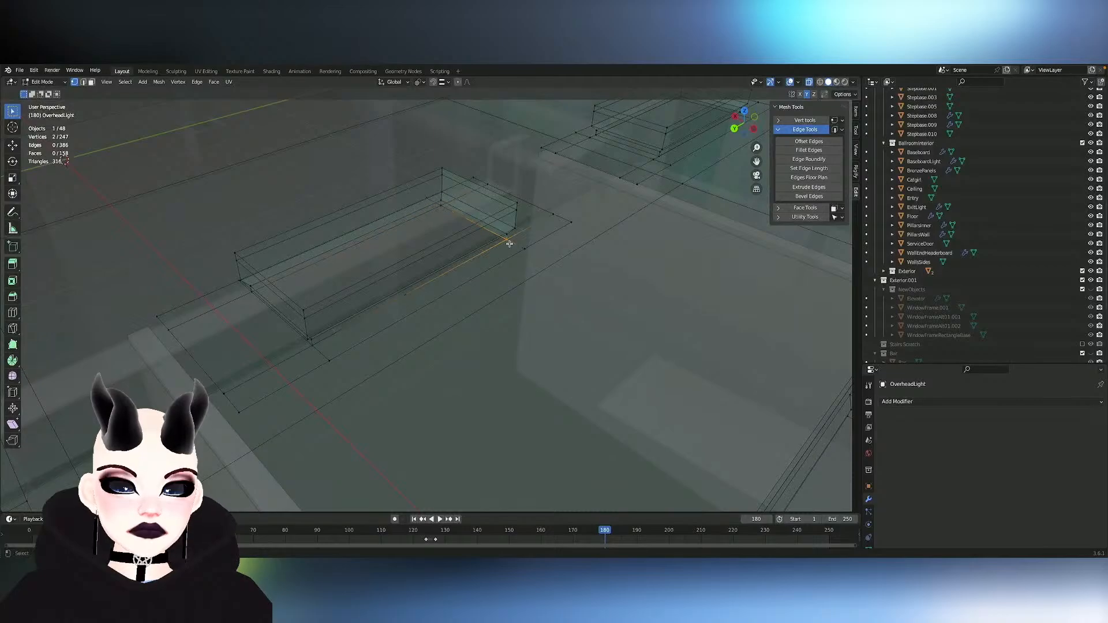
key(m)
click(510, 243)
- Select the linked geometry of the middle frame and light box to check how they connect
middle_drag(380, 261, 293, 265)
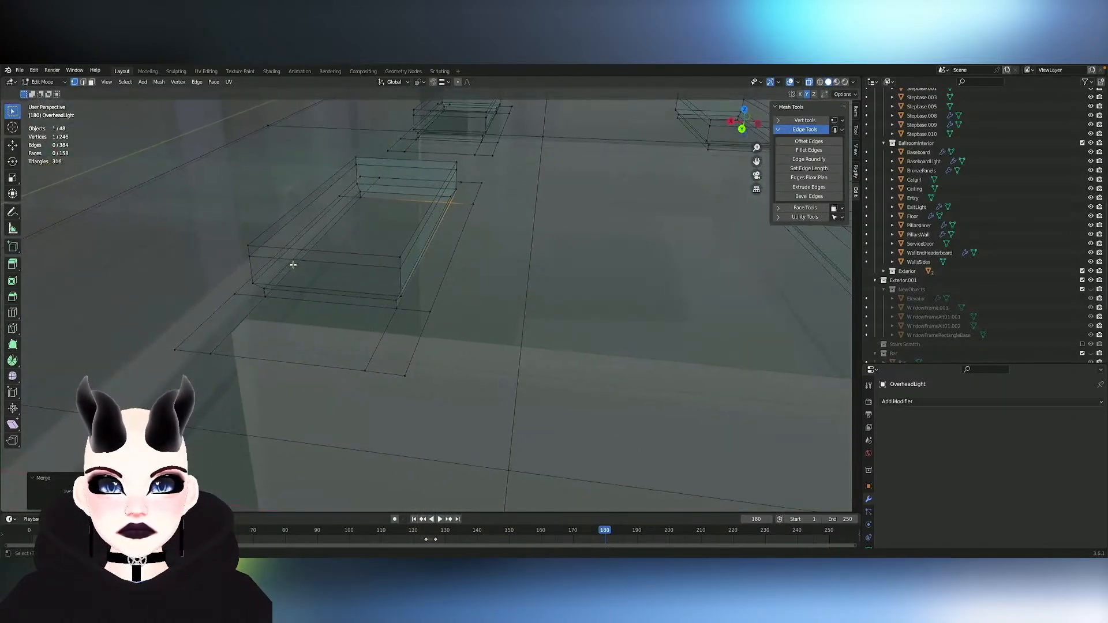
click(250, 255)
key(2)
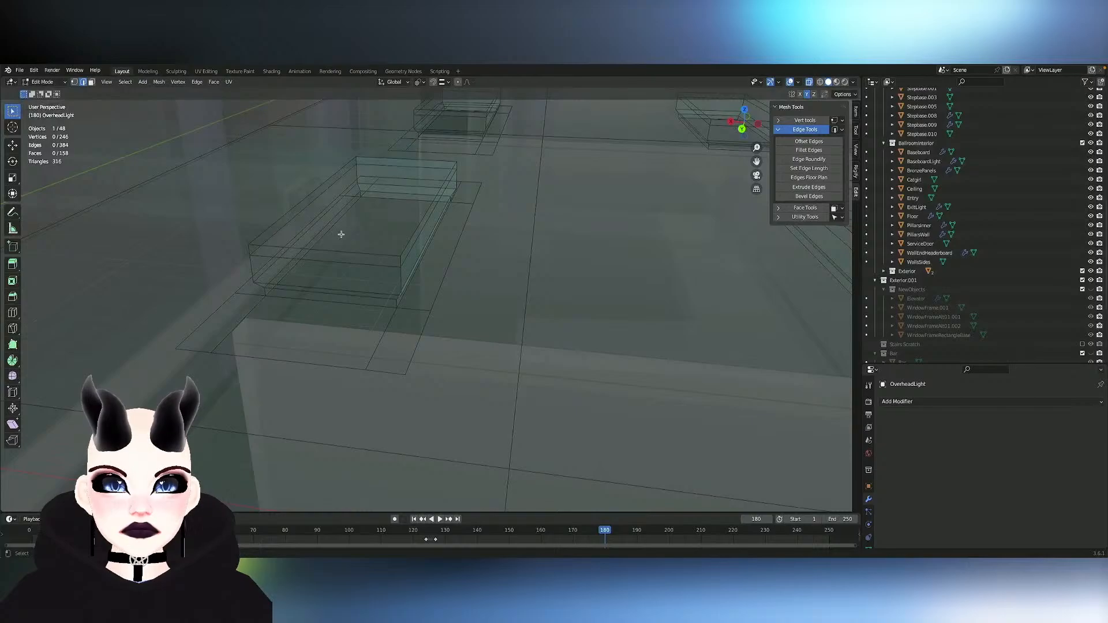
middle_drag(341, 235, 341, 234)
key(l)
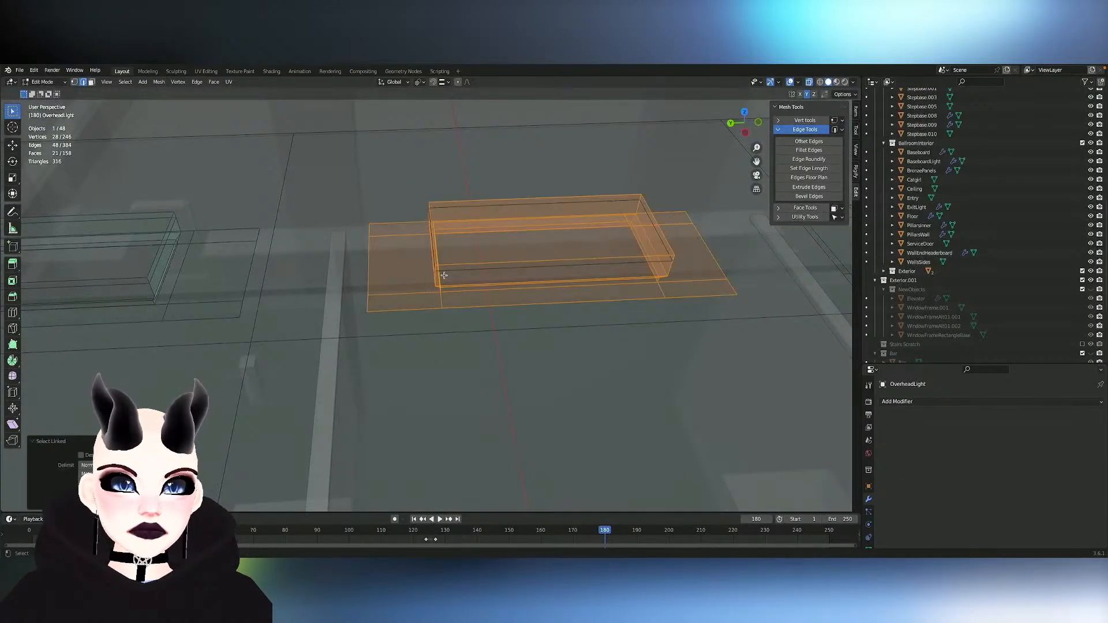
key(l)
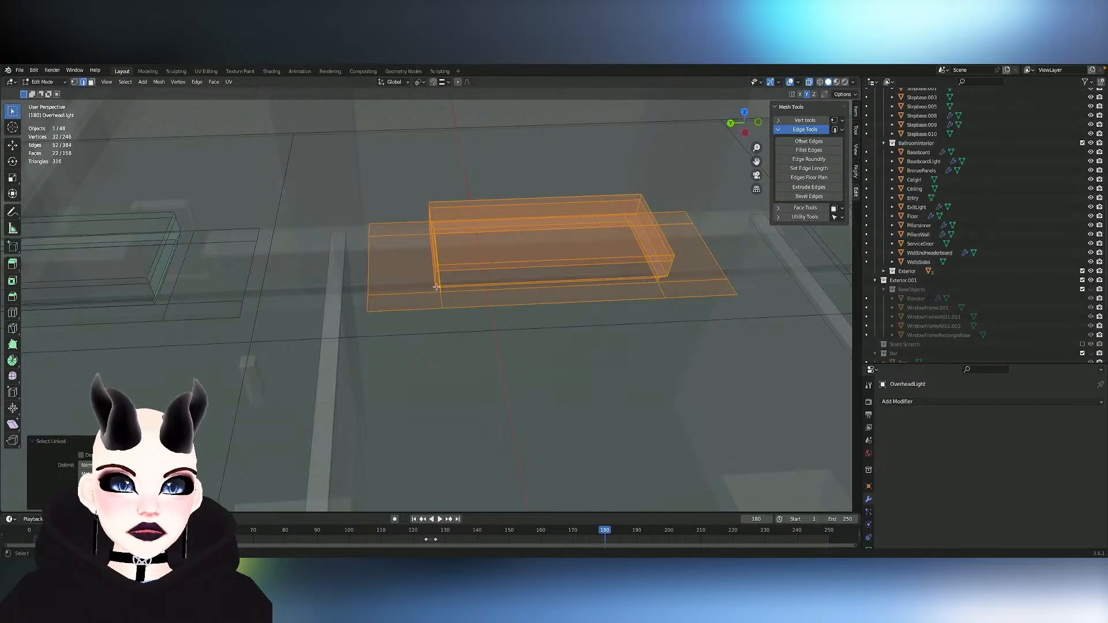
middle_drag(436, 286, 431, 294)
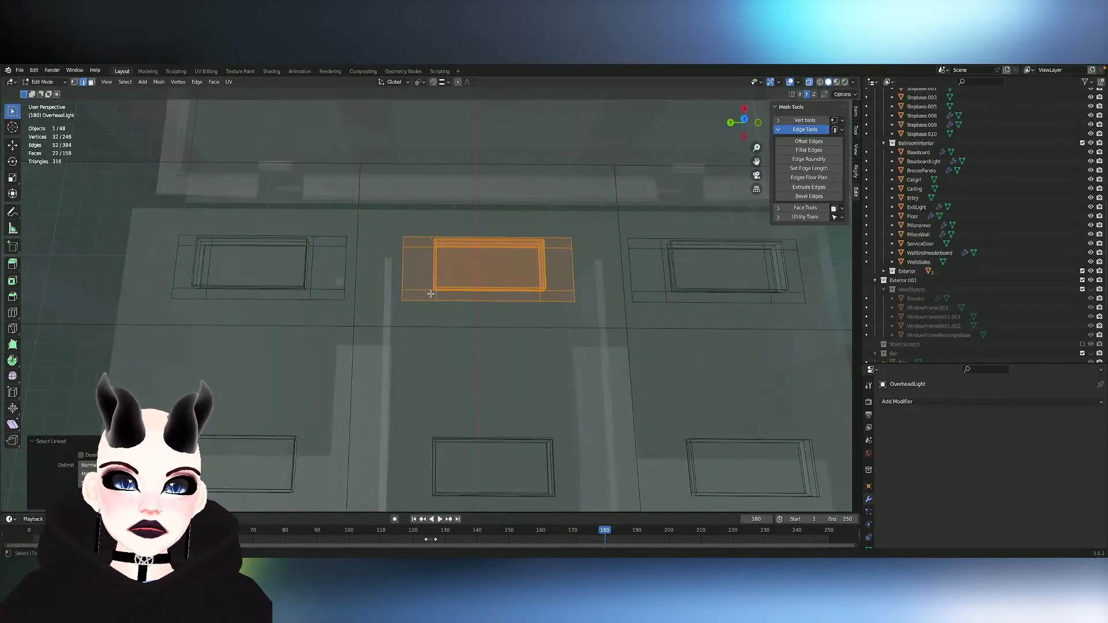
- Delete the faces of the two outer first-row lights with their frames and of all light boxes in the other rows
click(272, 286)
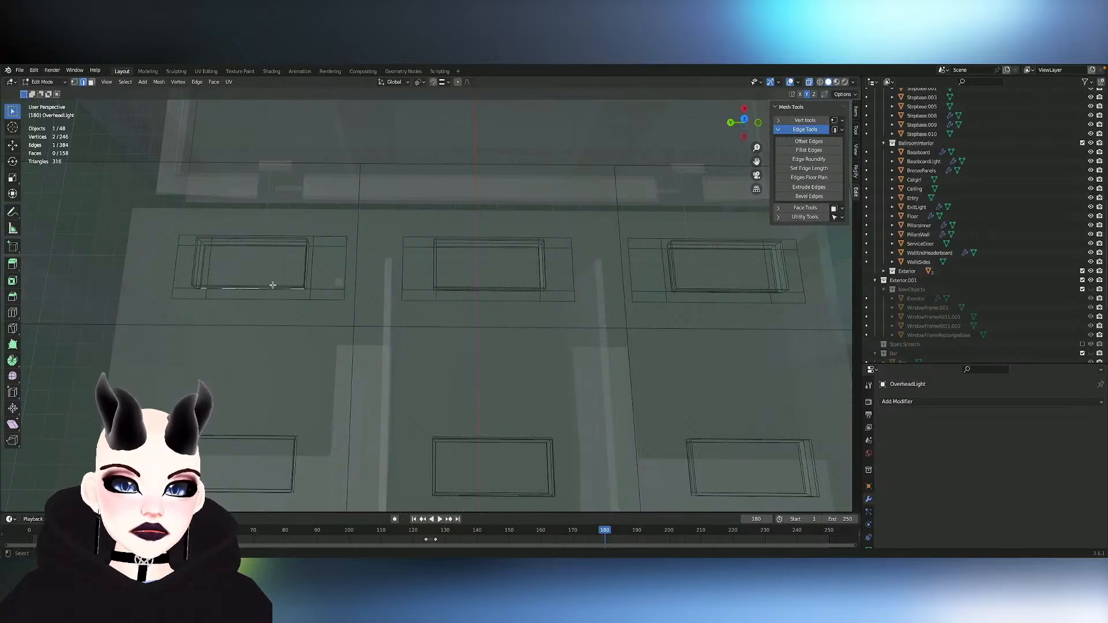
key(l)
key(l)
key(l)
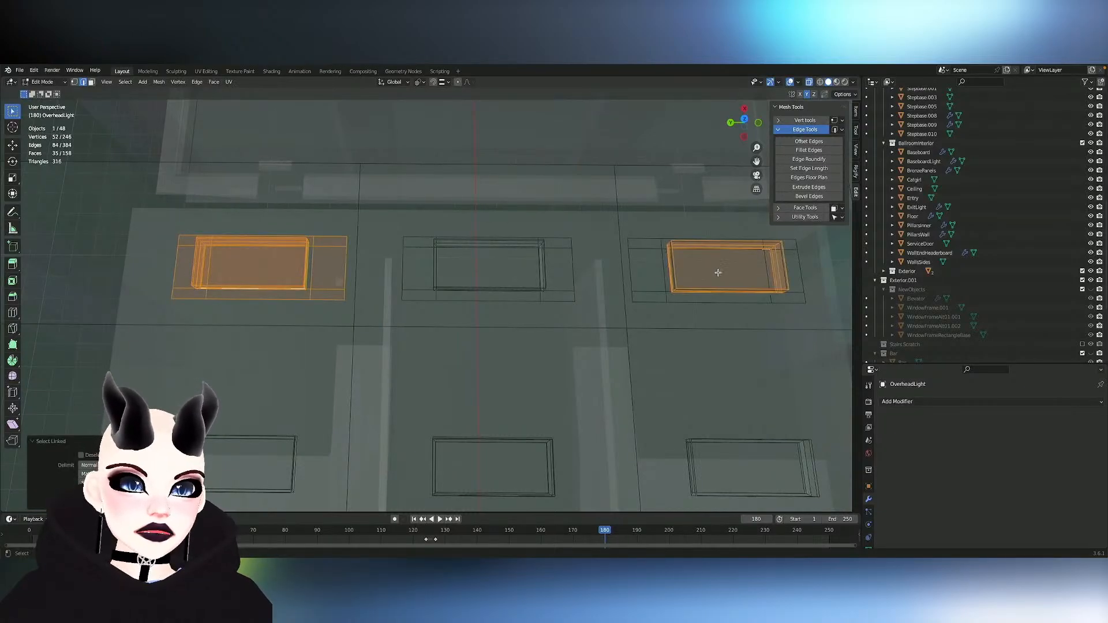
key(l)
key(l)
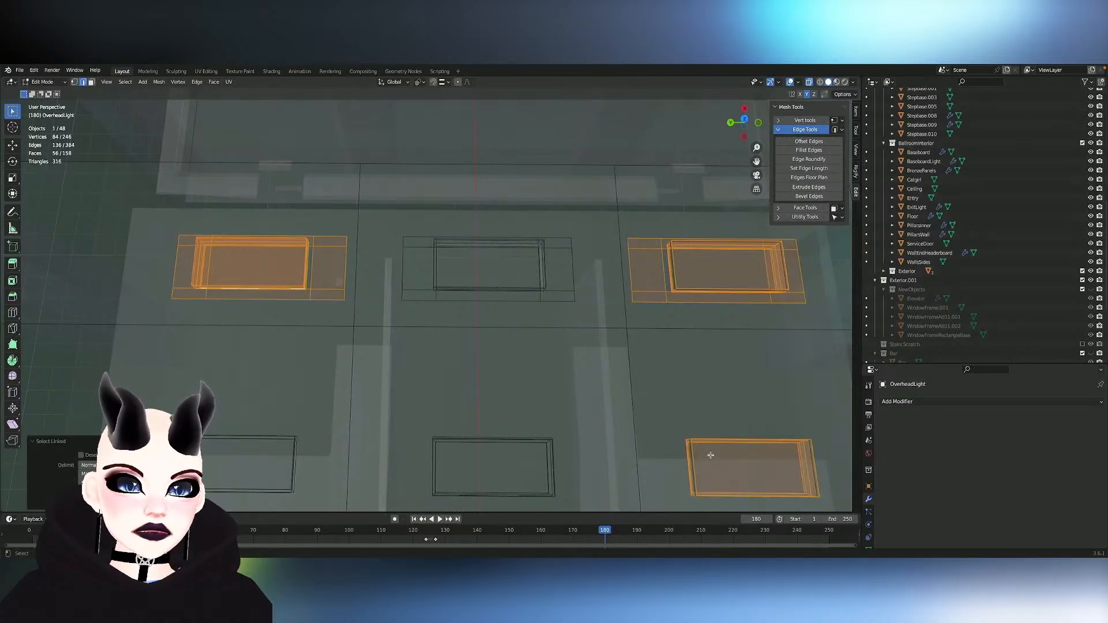
key(l)
key(l)
key(l)
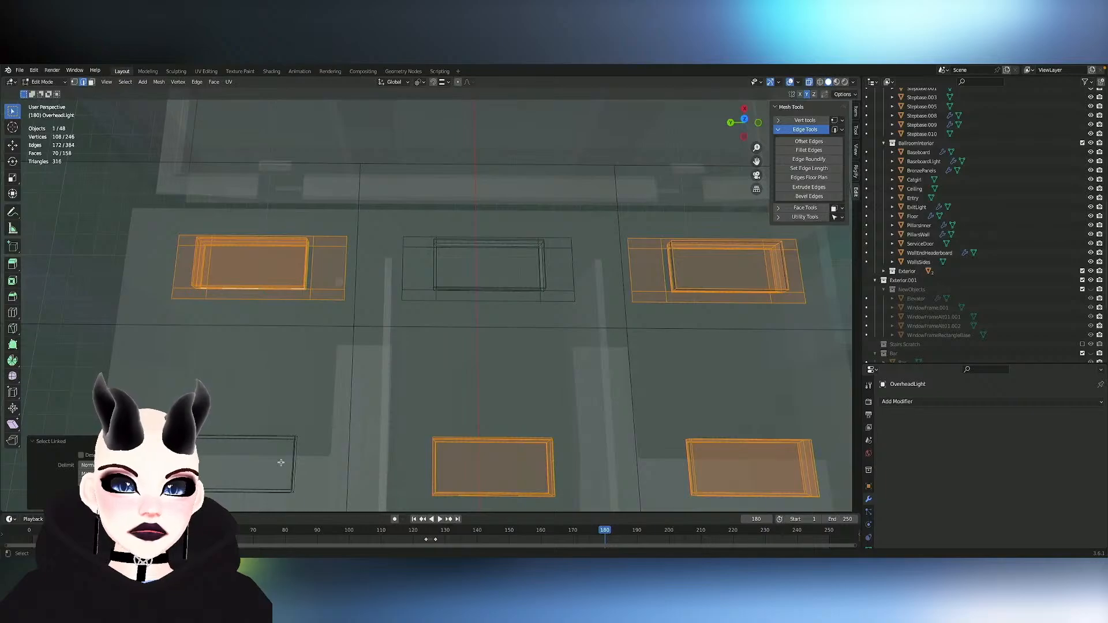
key(l)
key(l)
scroll(343, 453, down, 1)
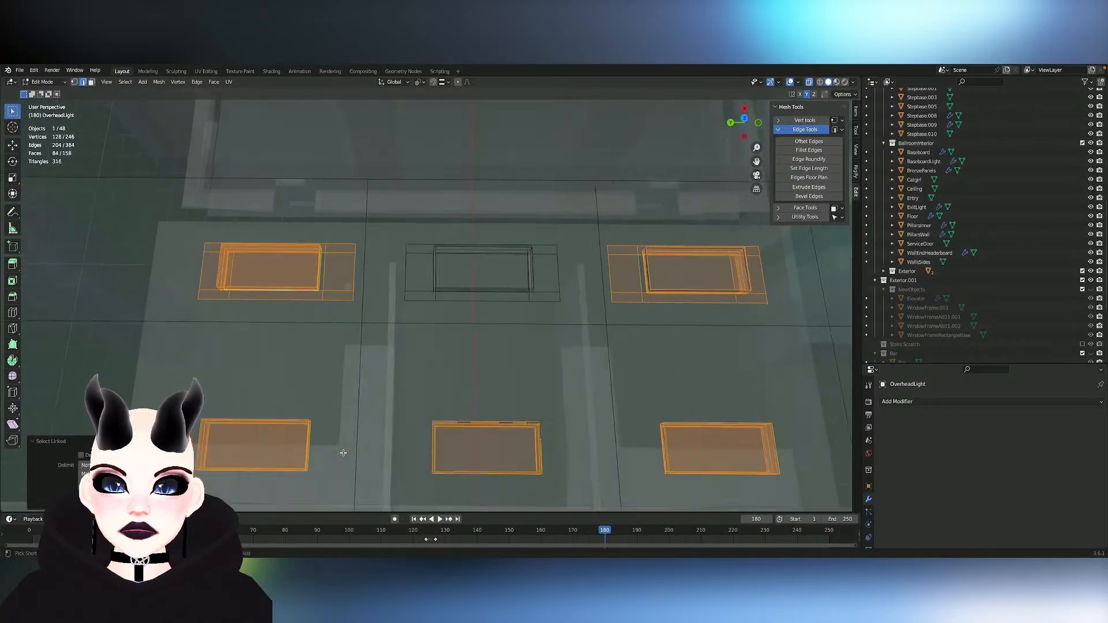
shift+scroll(343, 453, down, 15)
key(l)
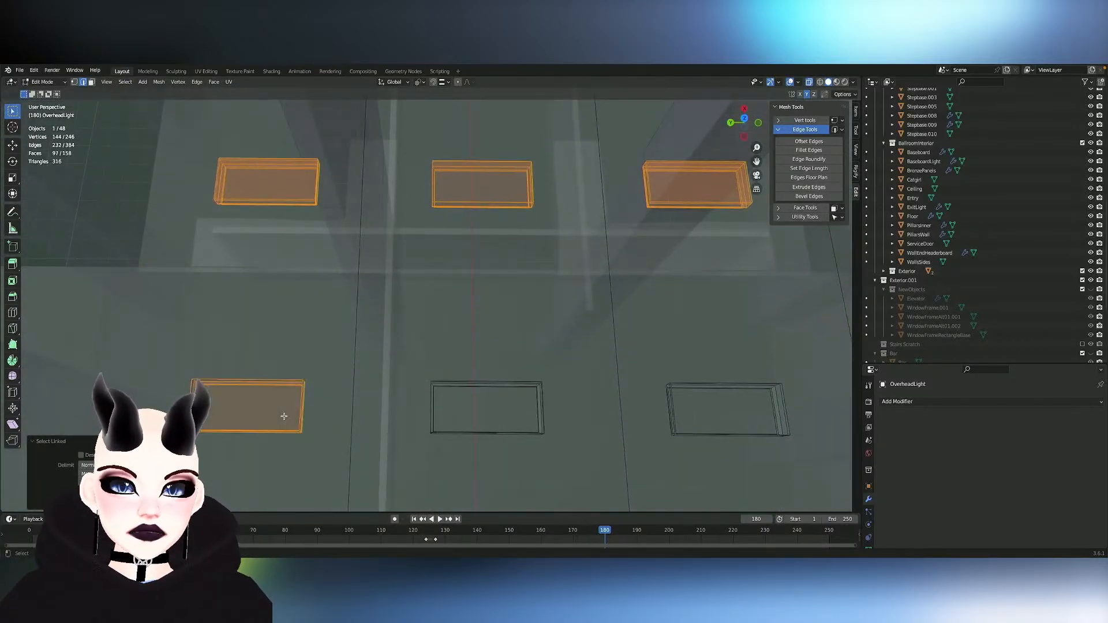
key(l)
key(l)
key(l)
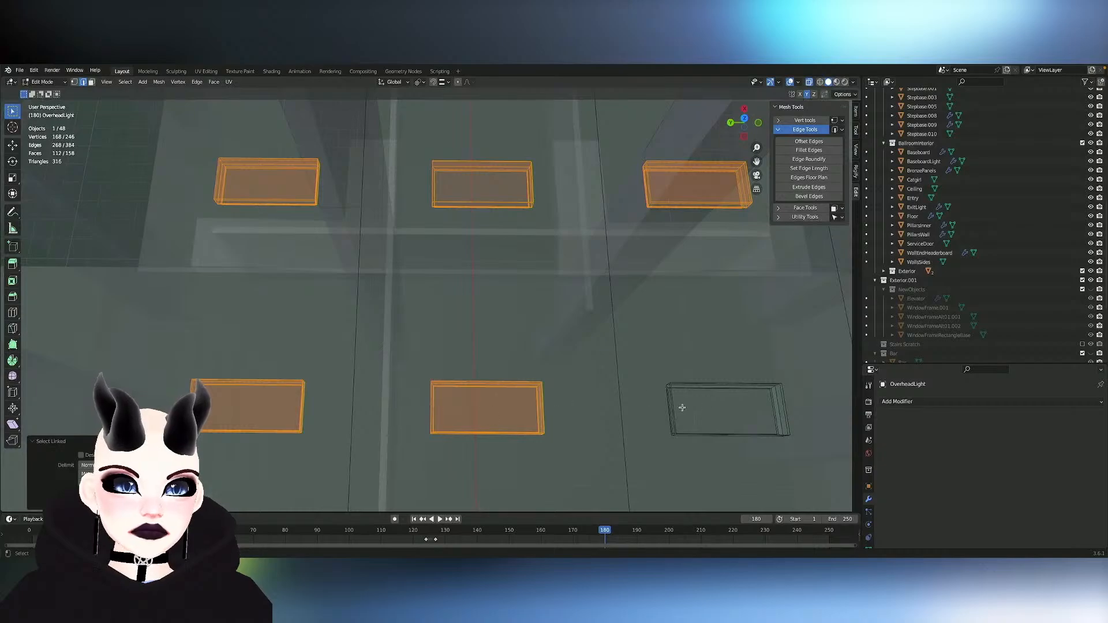
key(l)
key(x)
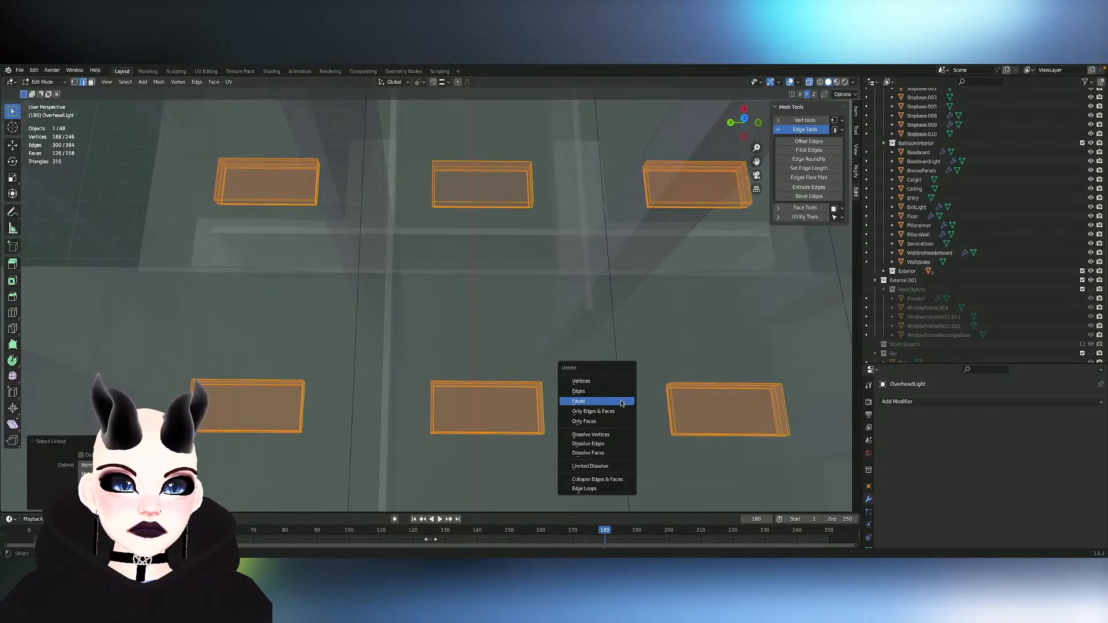
click(621, 403)
- Delete the leftover rectangular light face in the middle of the second row
shift+scroll(618, 314, down, 6)
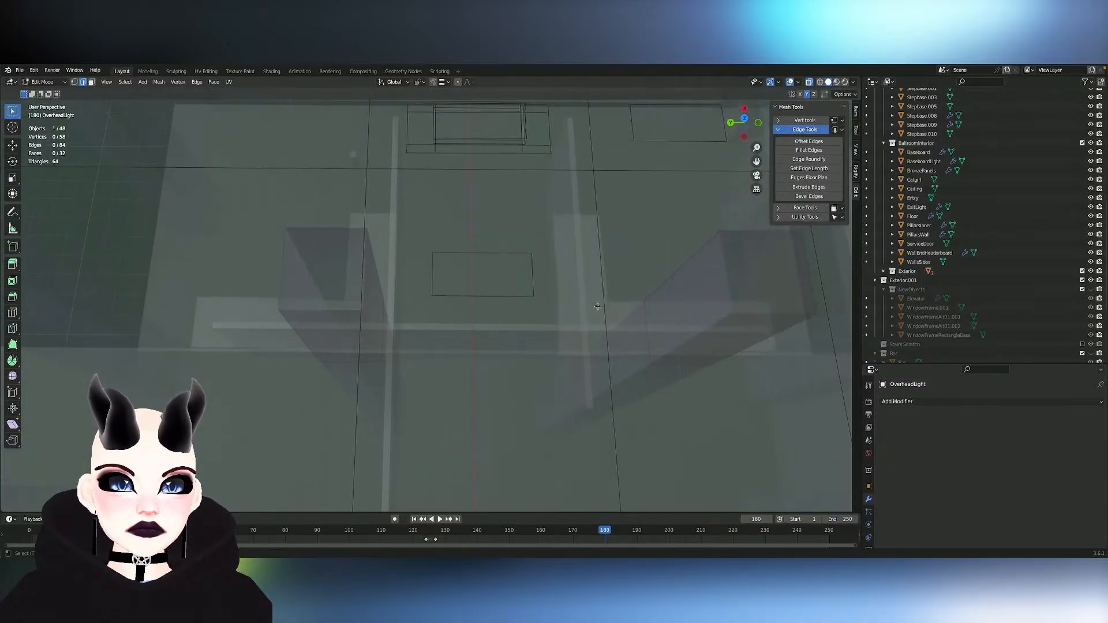
key(l)
shift+scroll(504, 283, down, 6)
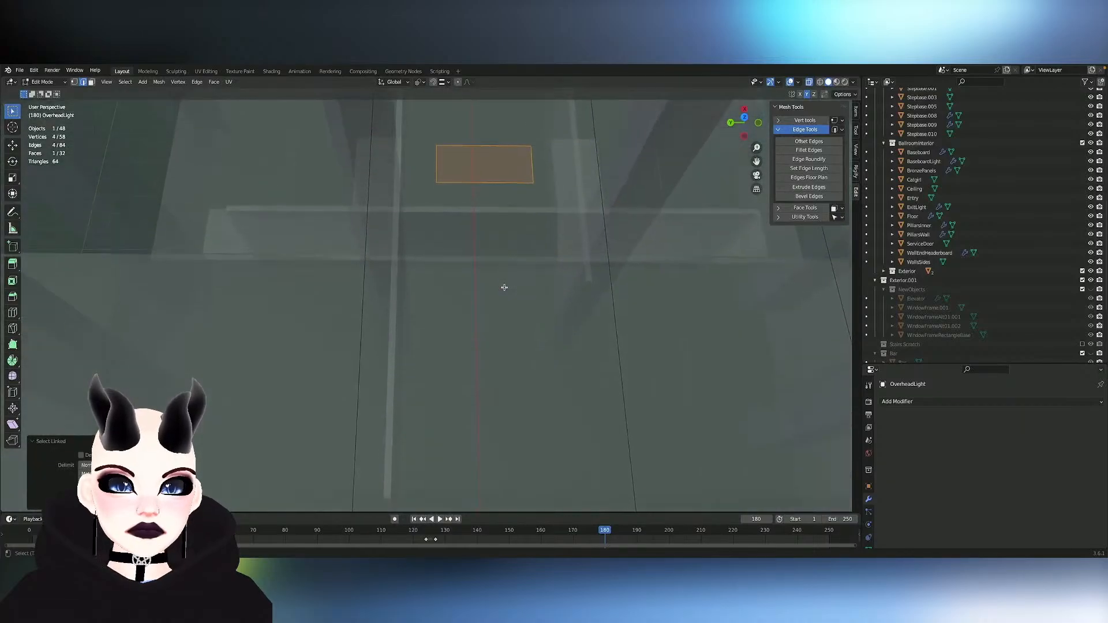
key(x)
click(505, 287)
scroll(504, 287, down, 5)
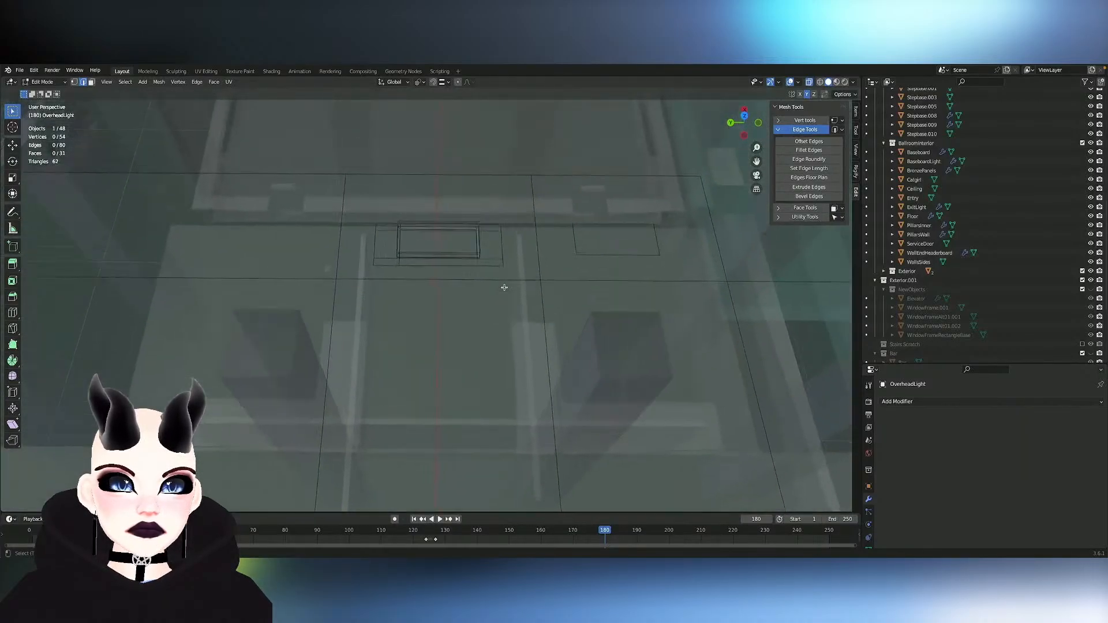
- Delete the leftover rectangular light face beside the middle light in the first row
click(596, 243)
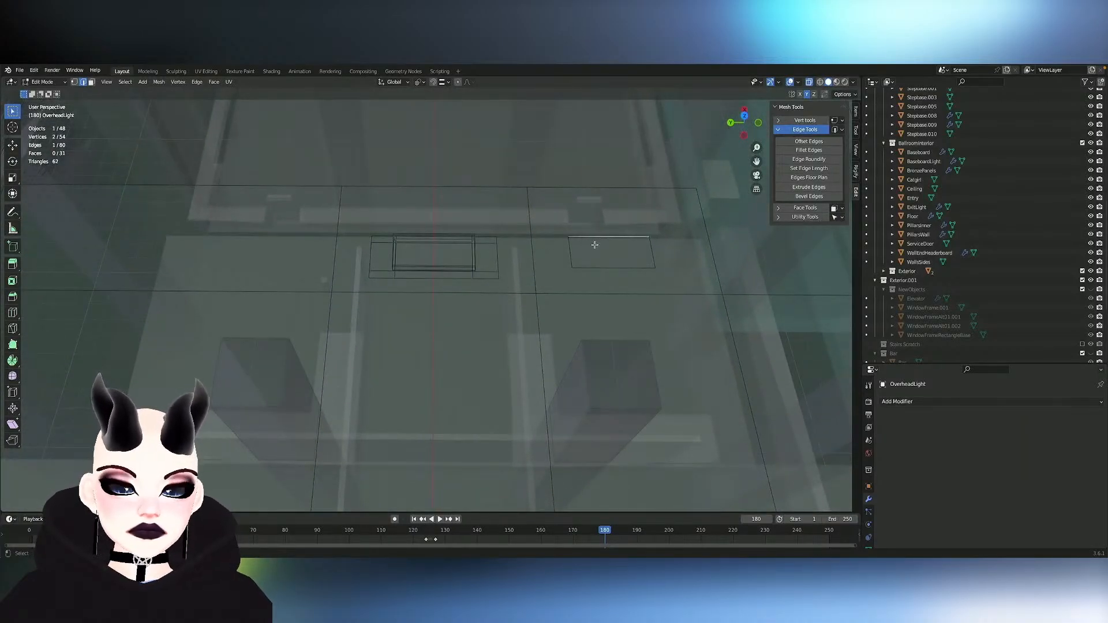
key(3)
click(595, 245)
key(c)
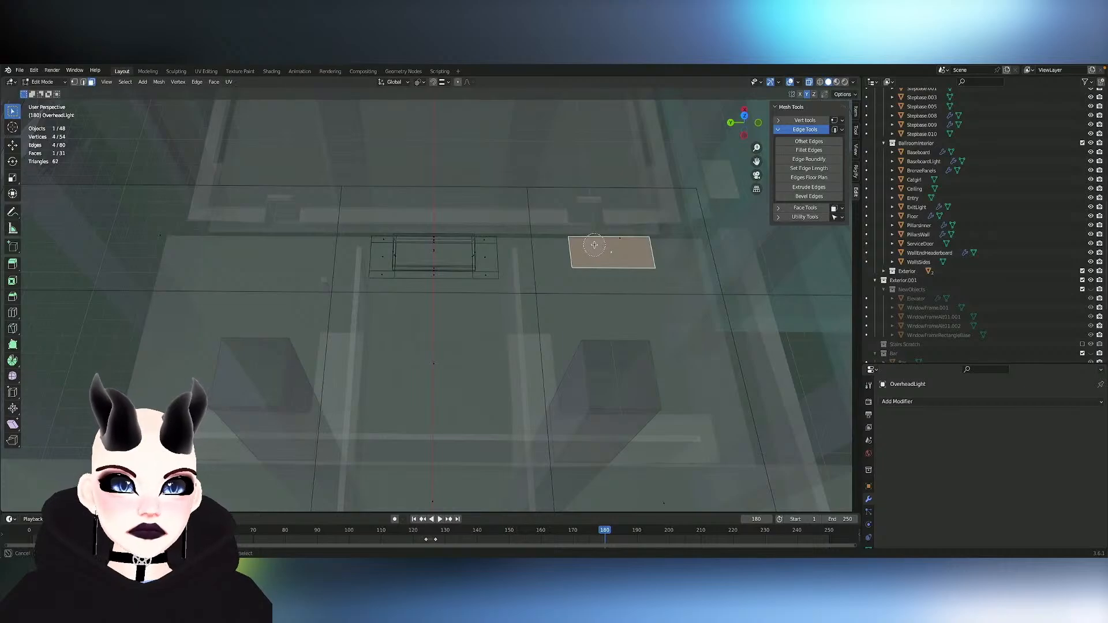
right_click(594, 245)
key(x)
click(594, 245)
- Select all linked geometry of the remaining middle light, including its frame, box and inner face
scroll(594, 245, up, 3)
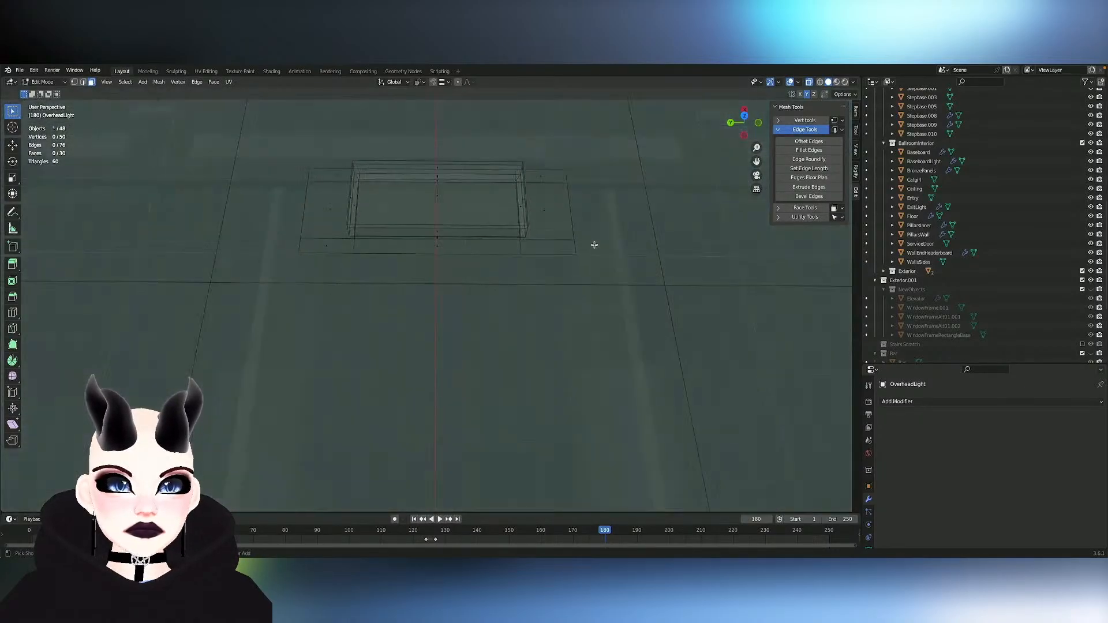
scroll(595, 245, down, 6)
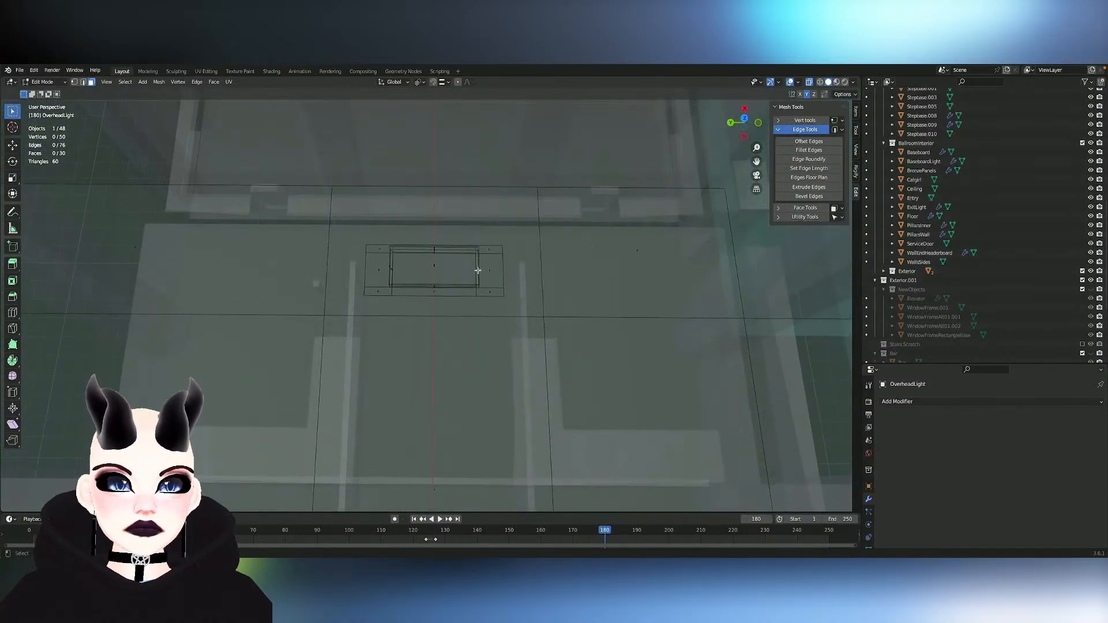
key(l)
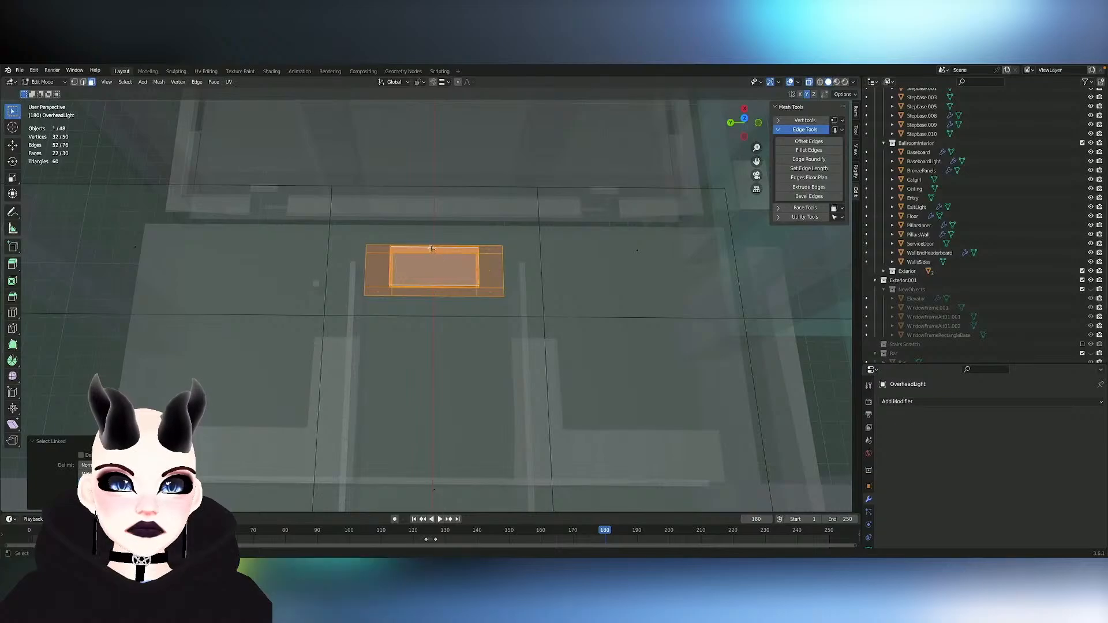
key(l)
key(ctrl+z)
key(ctrl+z)
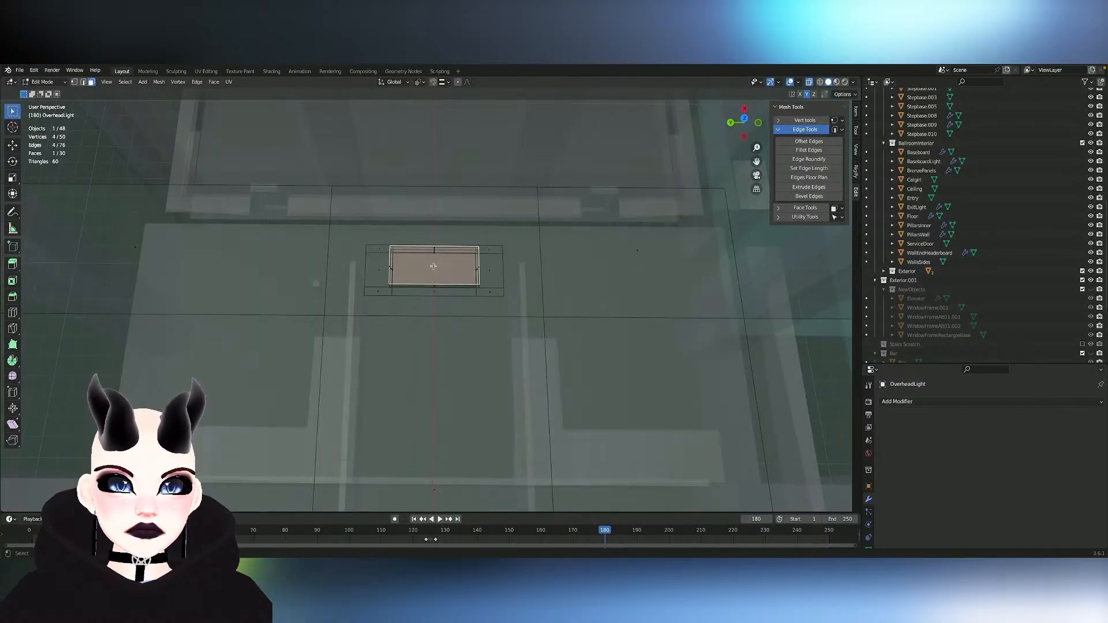
key(l)
key(l)
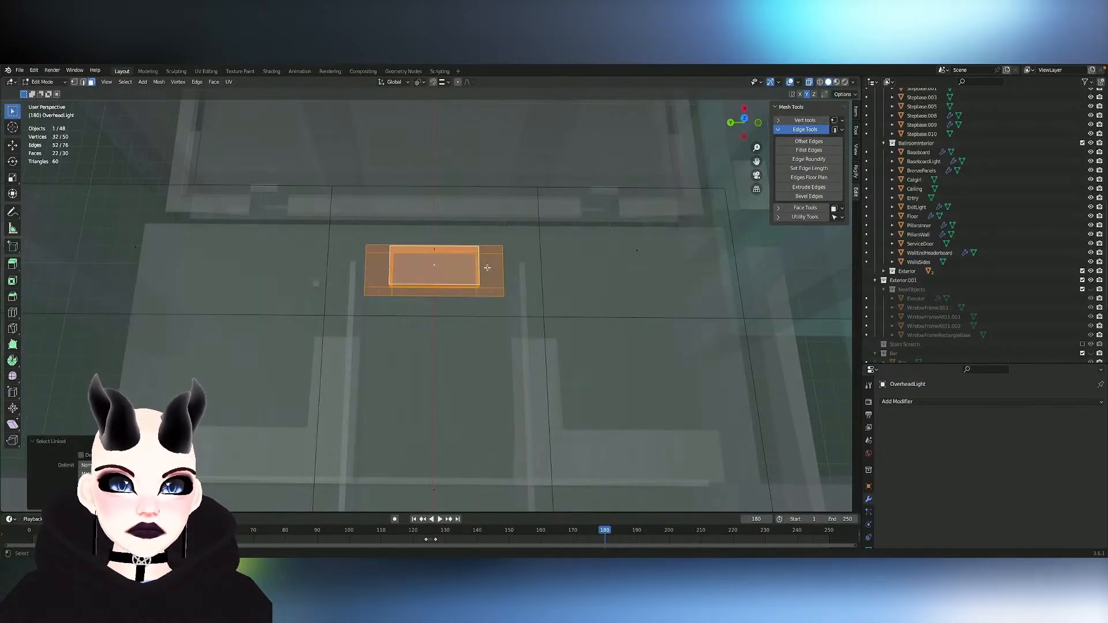
- Try scaling the selected light and frame along the Y axis
key(s)
key(y)
click(512, 268)
key(ctrl+z)
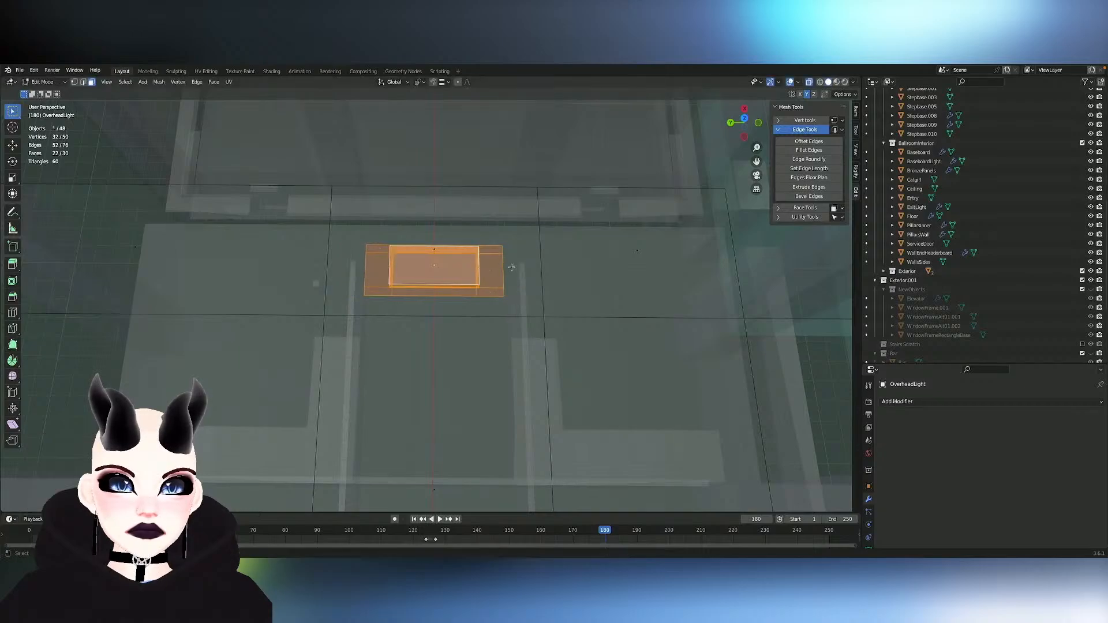
- Duplicate the selected light and frame along the Y axis with an offset of 8.5 m
key(shift+d)
key(y)
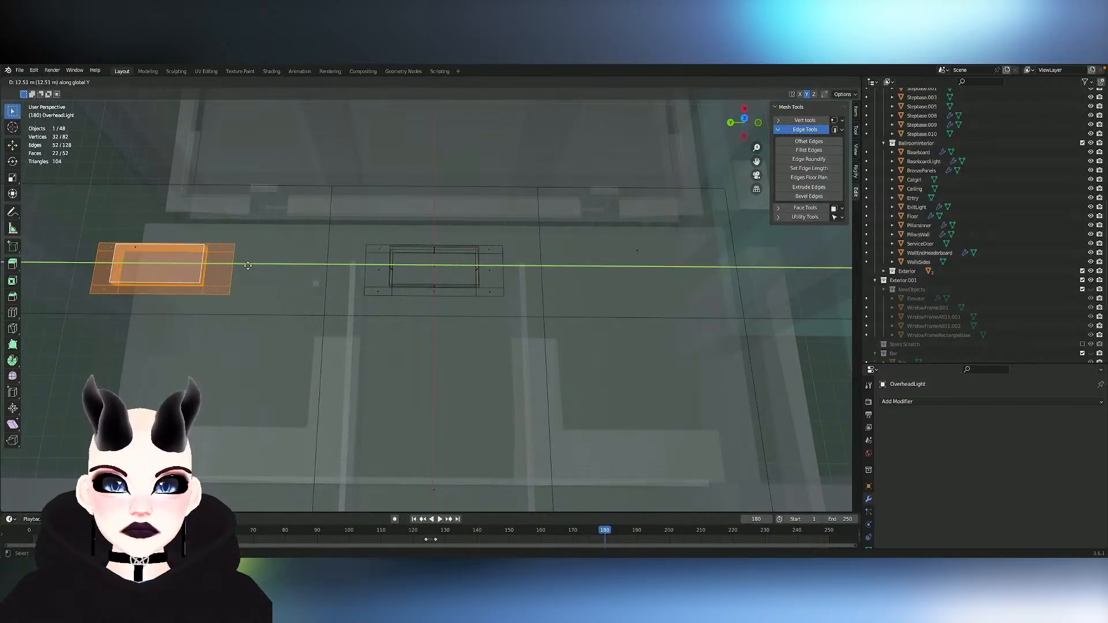
click(145, 382)
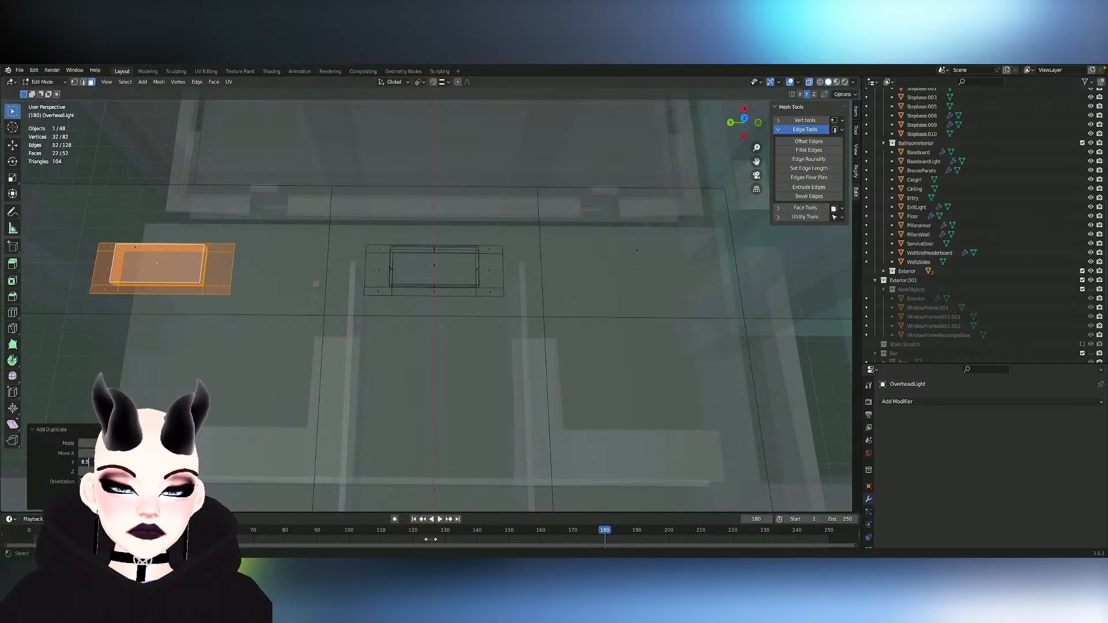
text(8.5)
key(Return)
middle_drag(416, 356, 416, 357)
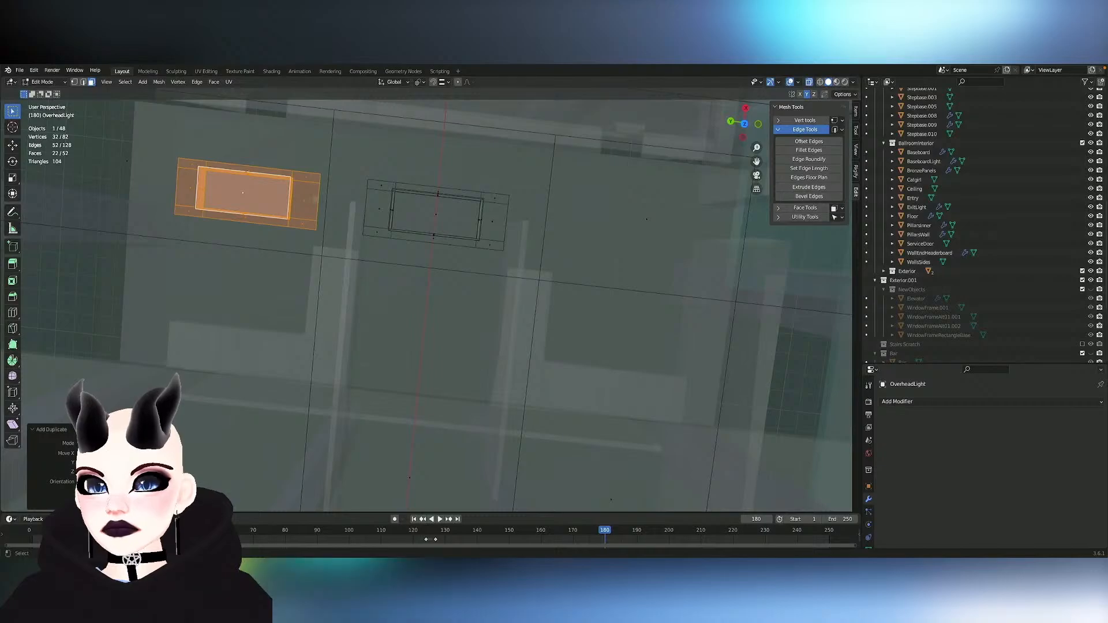
- Symmetrize the copied light along the Y axis to place a matching light on the opposite side of the middle one
mouse_move(431, 201)
middle_down()
mouse_move(451, 204)
mouse_move(439, 201)
middle_up()
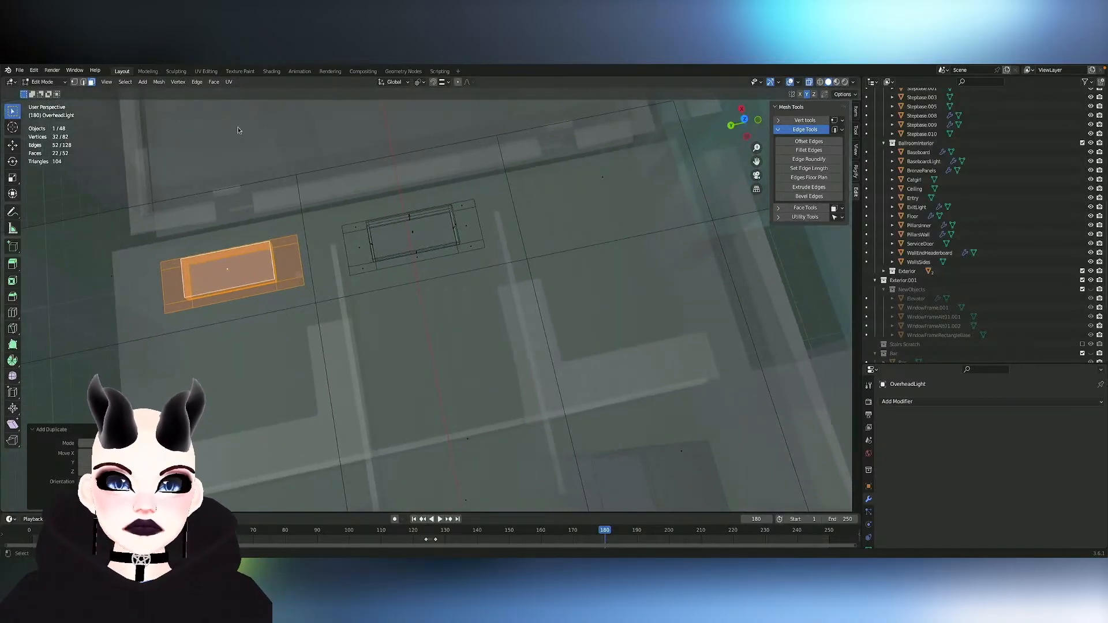
click(159, 81)
click(190, 232)
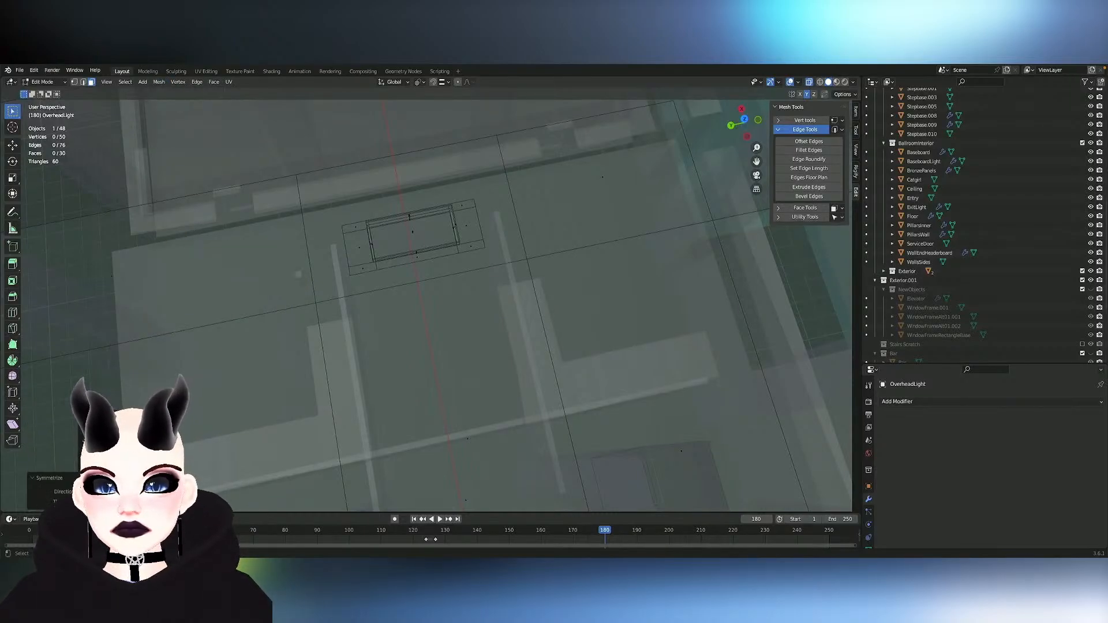
click(115, 452)
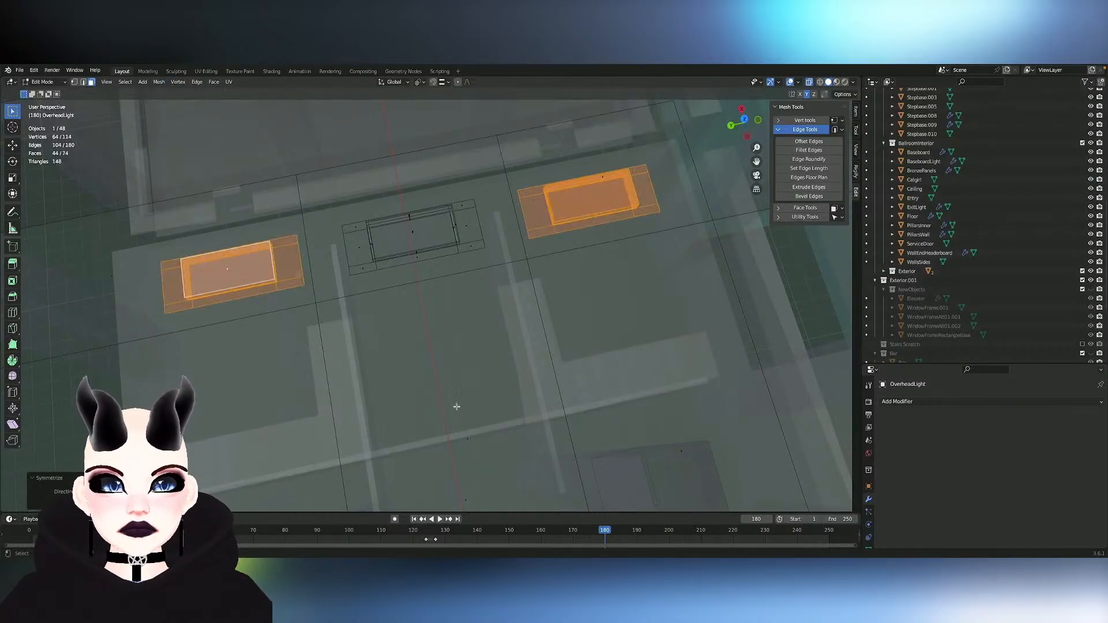
- Add the whole middle light to the selection and duplicate the three-light row about 5 m in the negative X direction
middle_drag(455, 406, 473, 406)
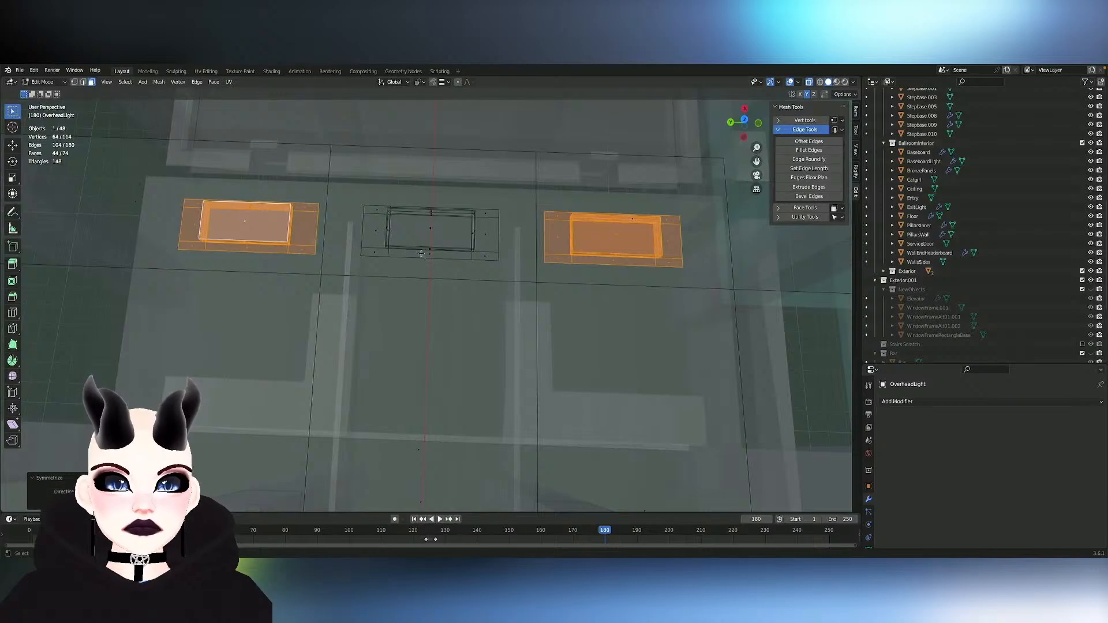
key(l)
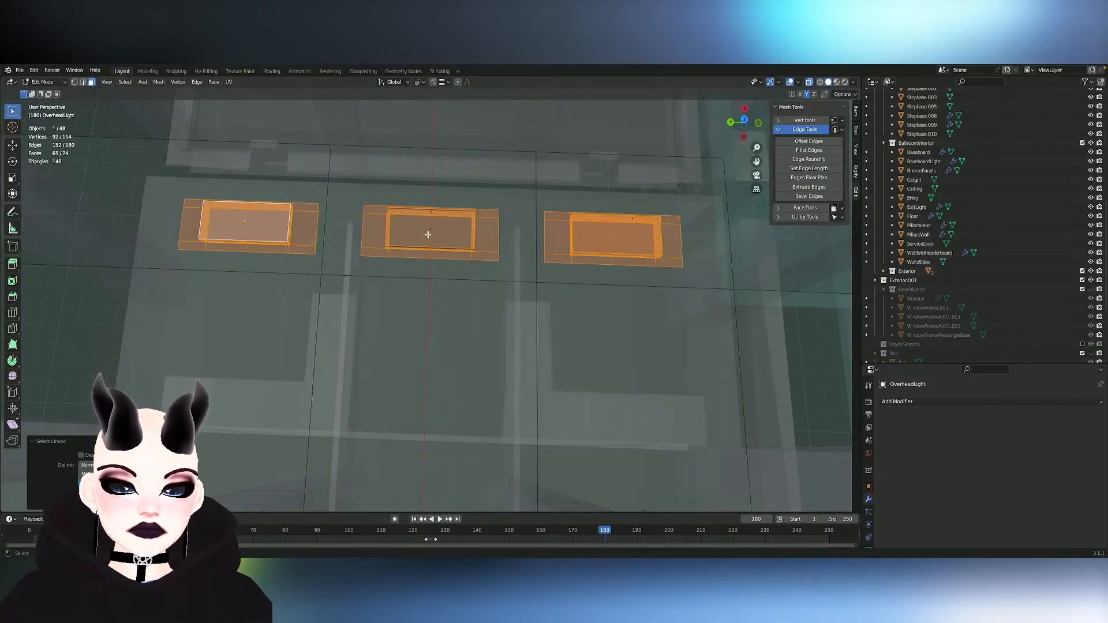
key(l)
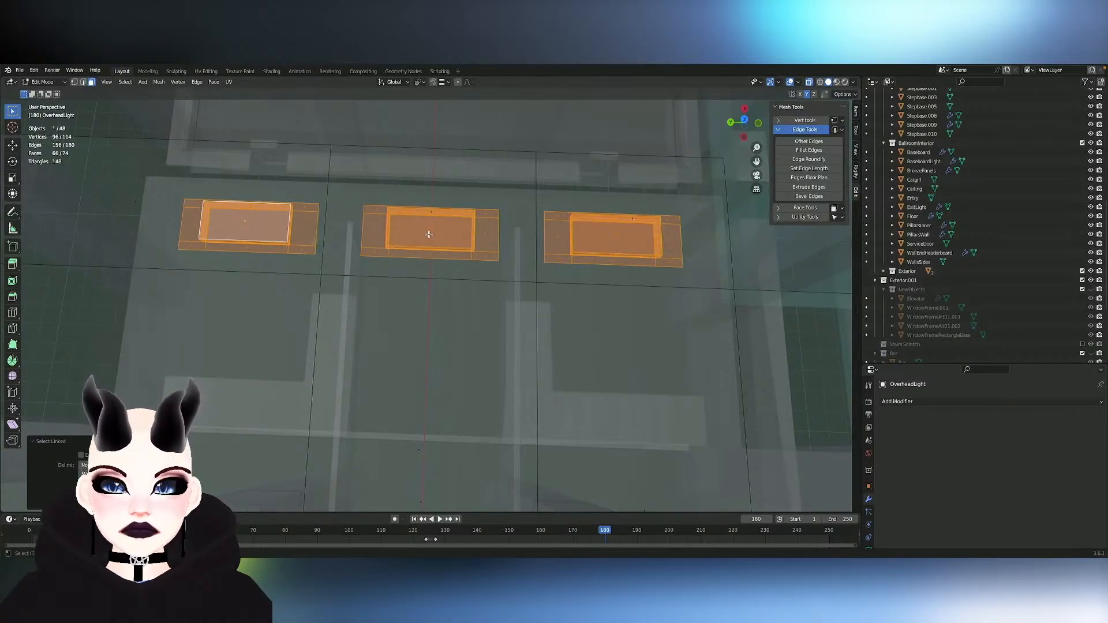
key(shift+d)
key(x)
key(y)
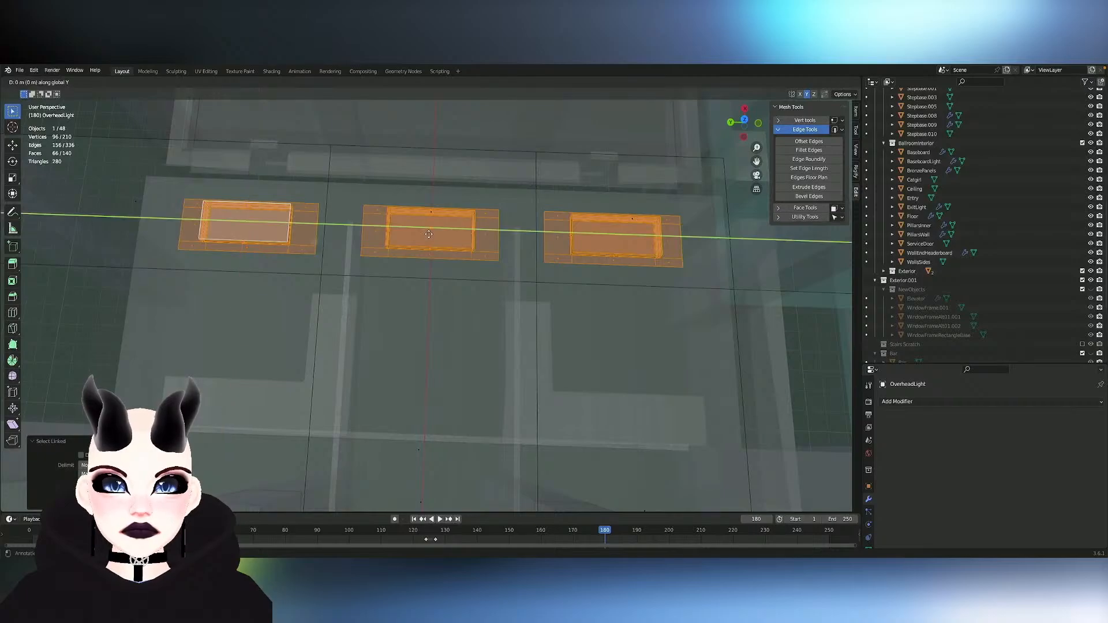
key(x)
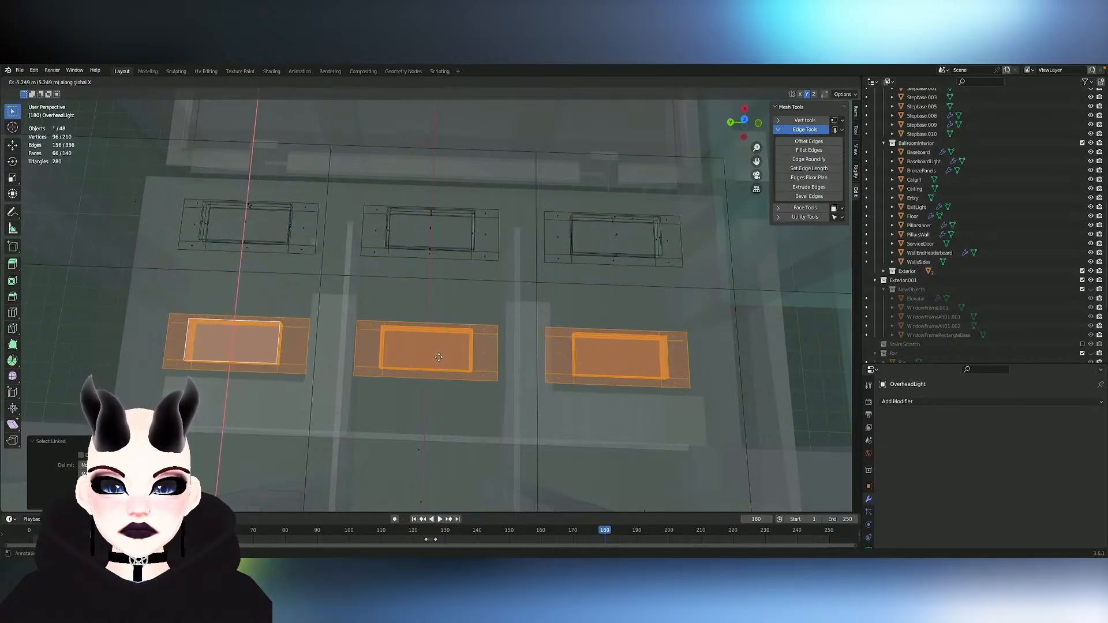
click(425, 363)
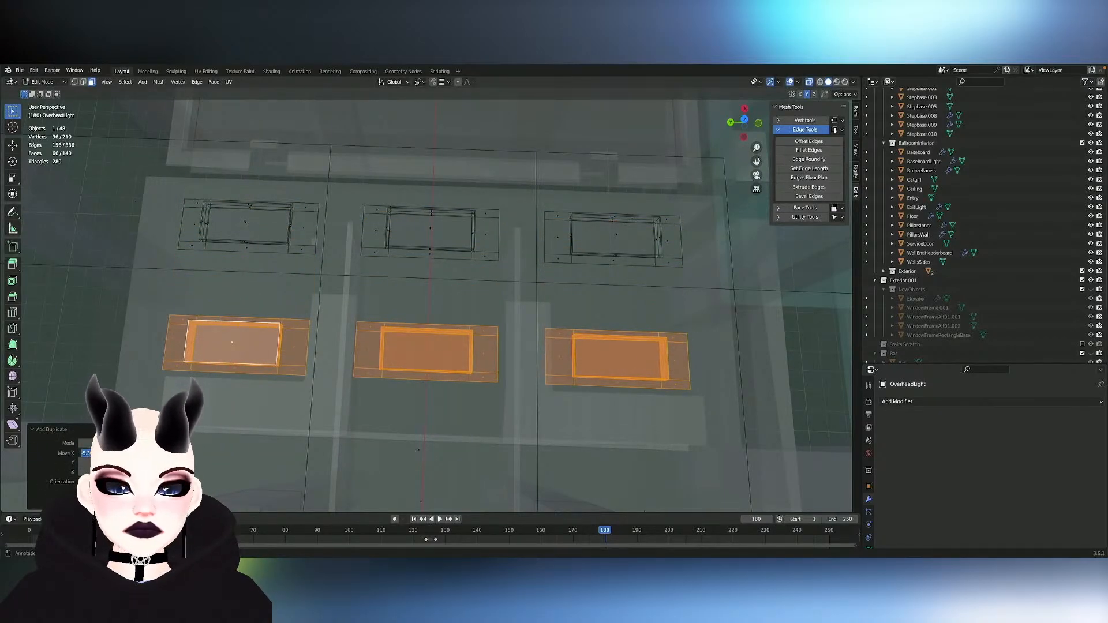
key(Return)
- Add the first-row lights to the selection and duplicate both rows along the X axis with an offset of -12 m
middle_drag(417, 291, 417, 291)
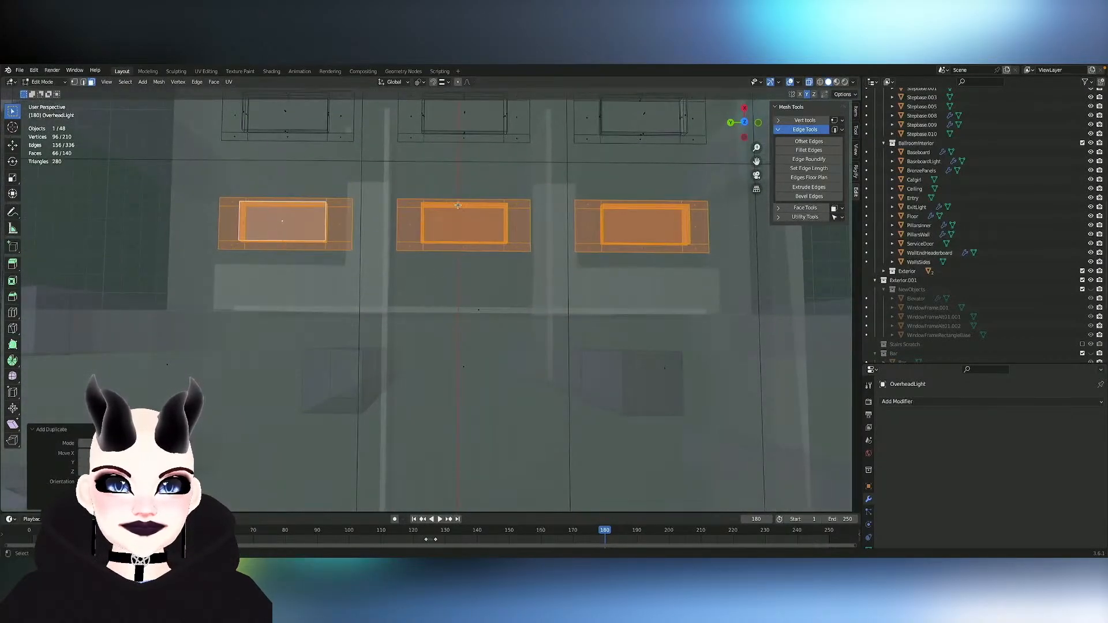
key(l)
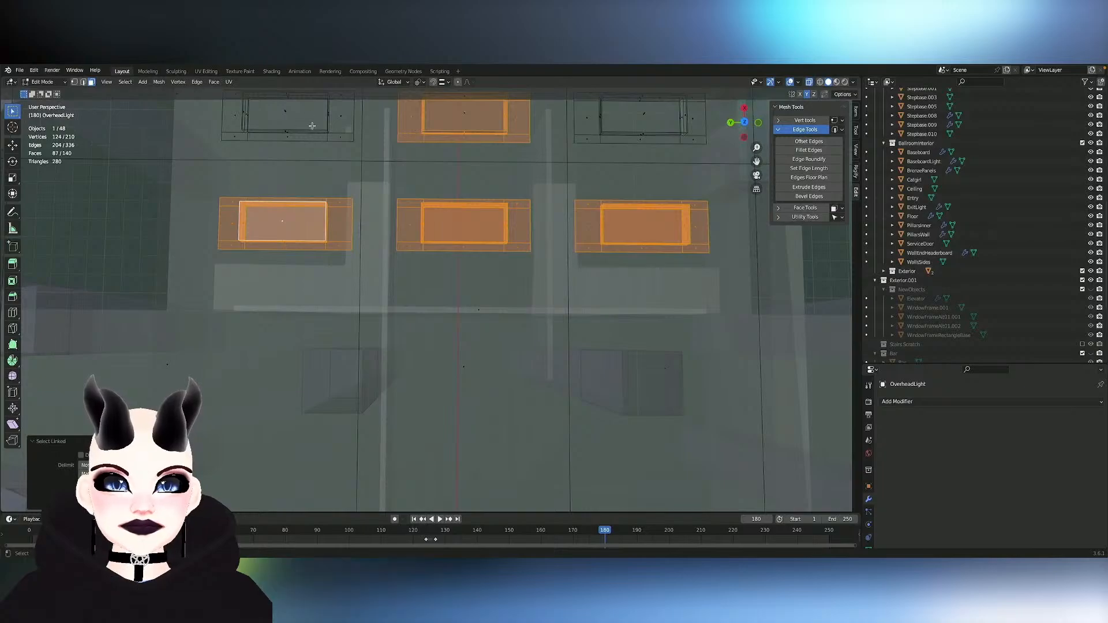
key(l)
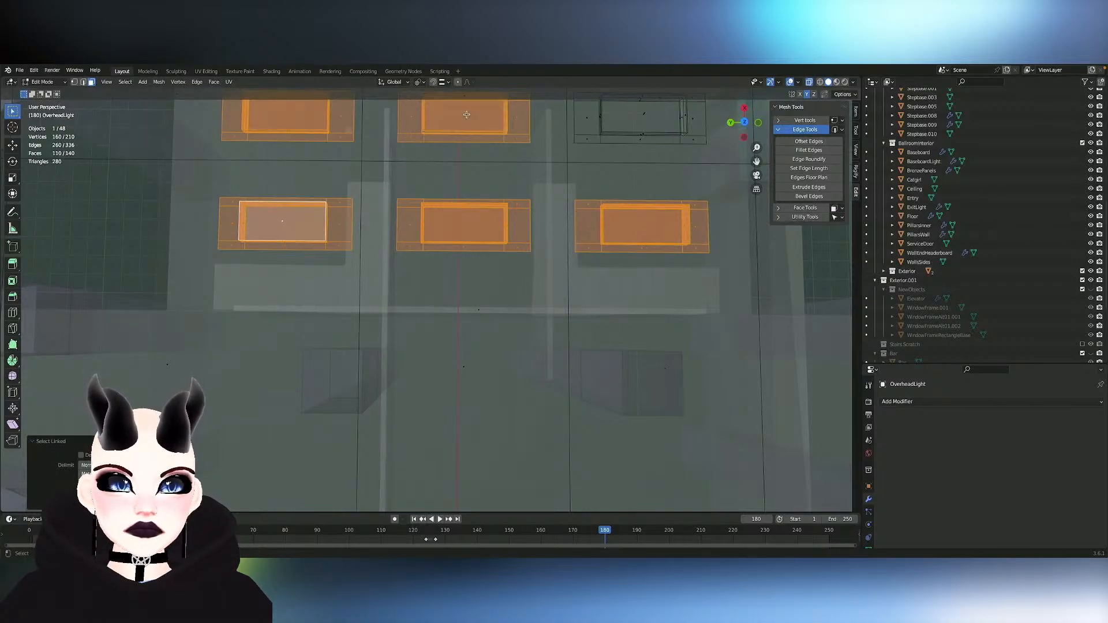
key(l)
key(l)
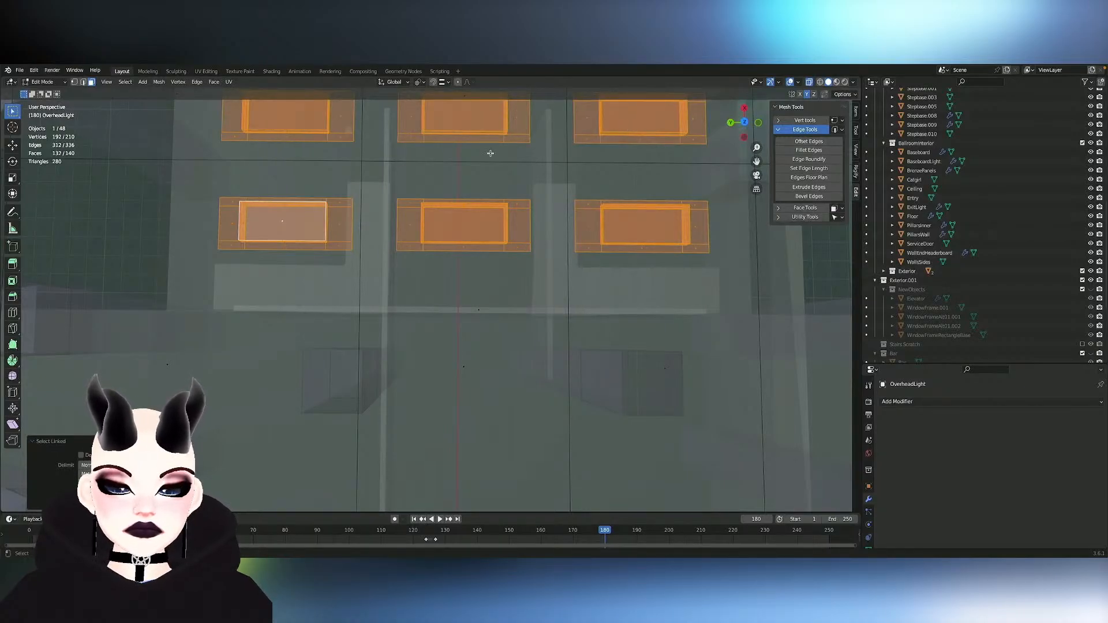
key(shift+d)
key(x)
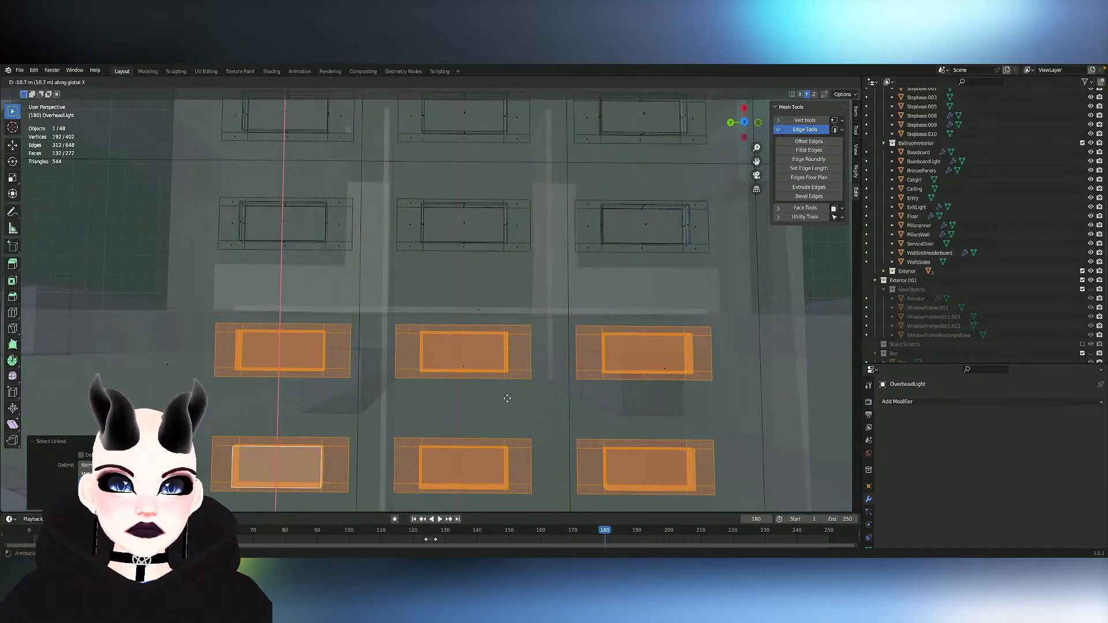
click(507, 405)
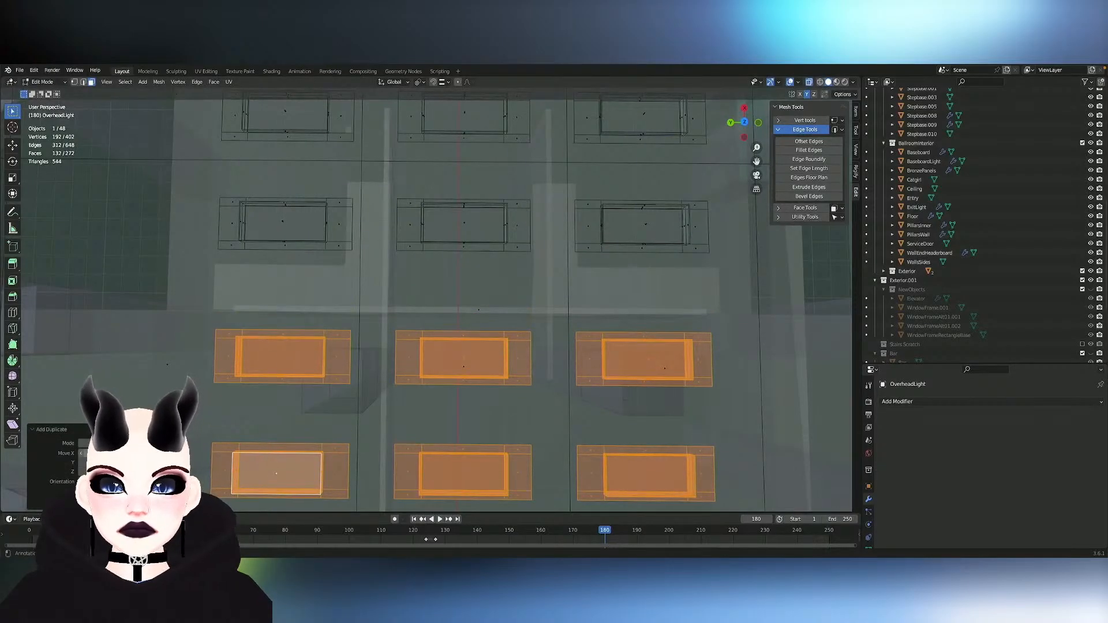
key(Return)
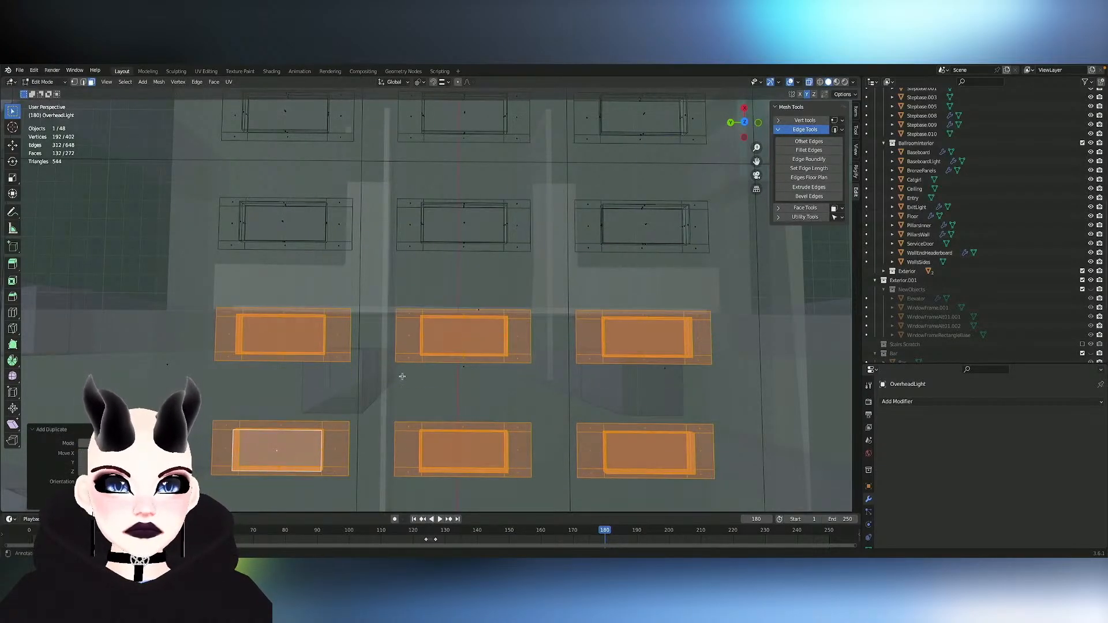
middle_drag(403, 376, 563, 381)
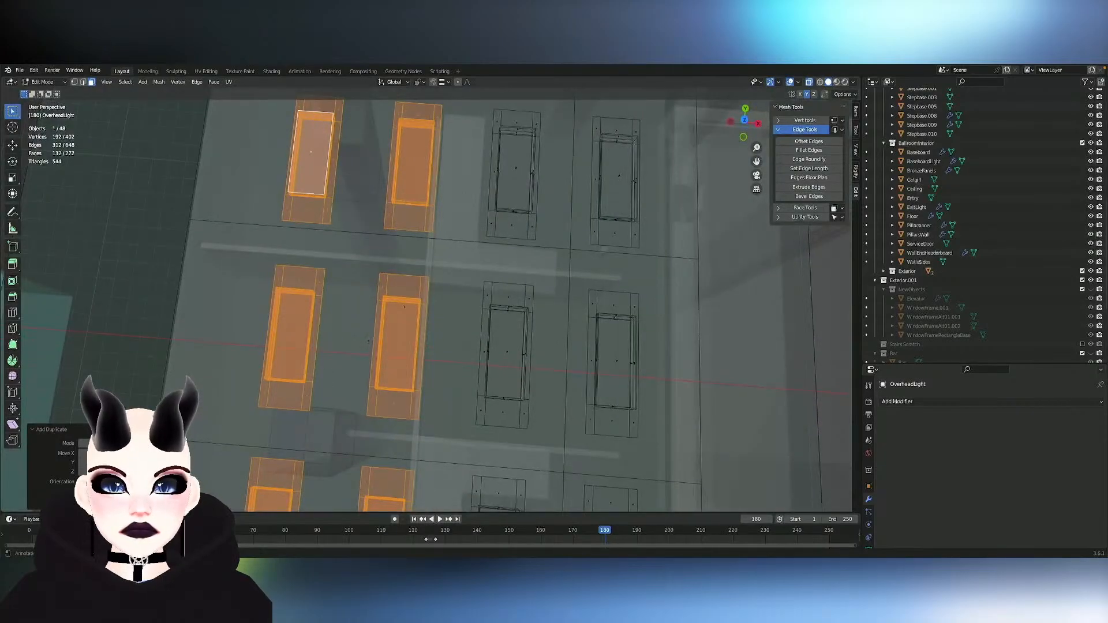
text(-12)
key(Return)
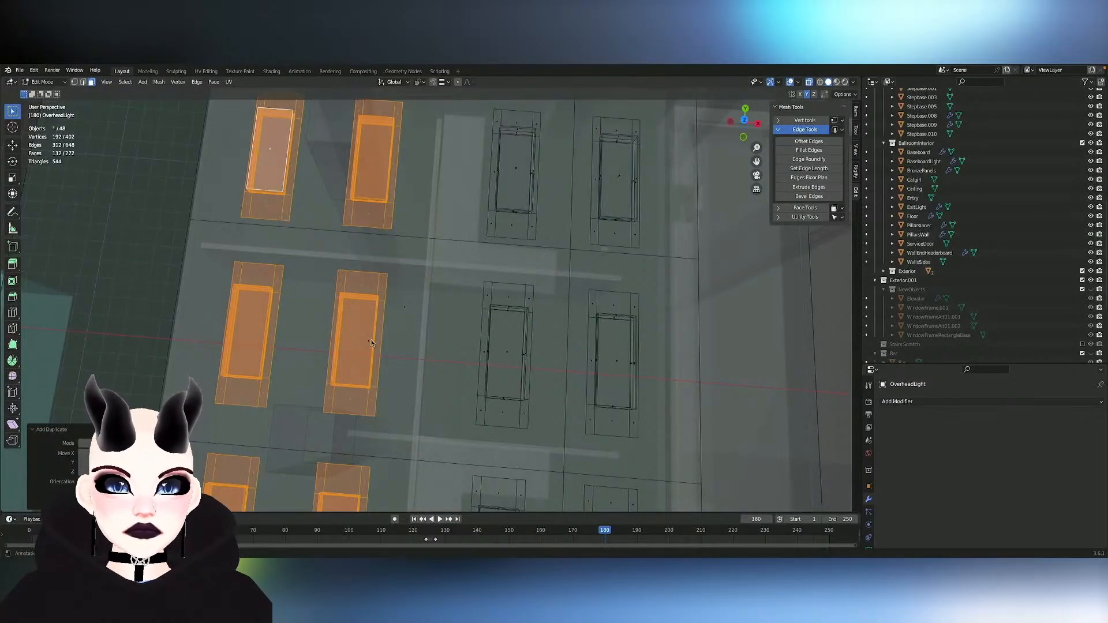
- Move the six copied lights about 0.26 m along the X axis to adjust their placement in the ceiling panels
shift+scroll(404, 316, left, 5)
scroll(404, 316, up, 2)
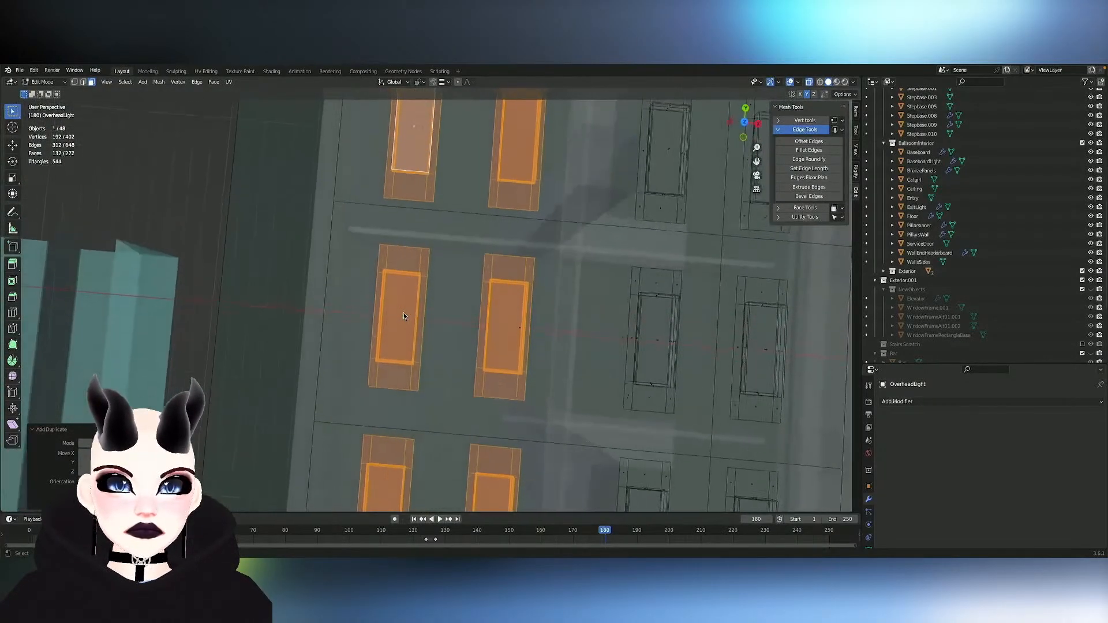
scroll(404, 316, left, 3)
scroll(404, 316, right, 2)
scroll(404, 315, left, 4)
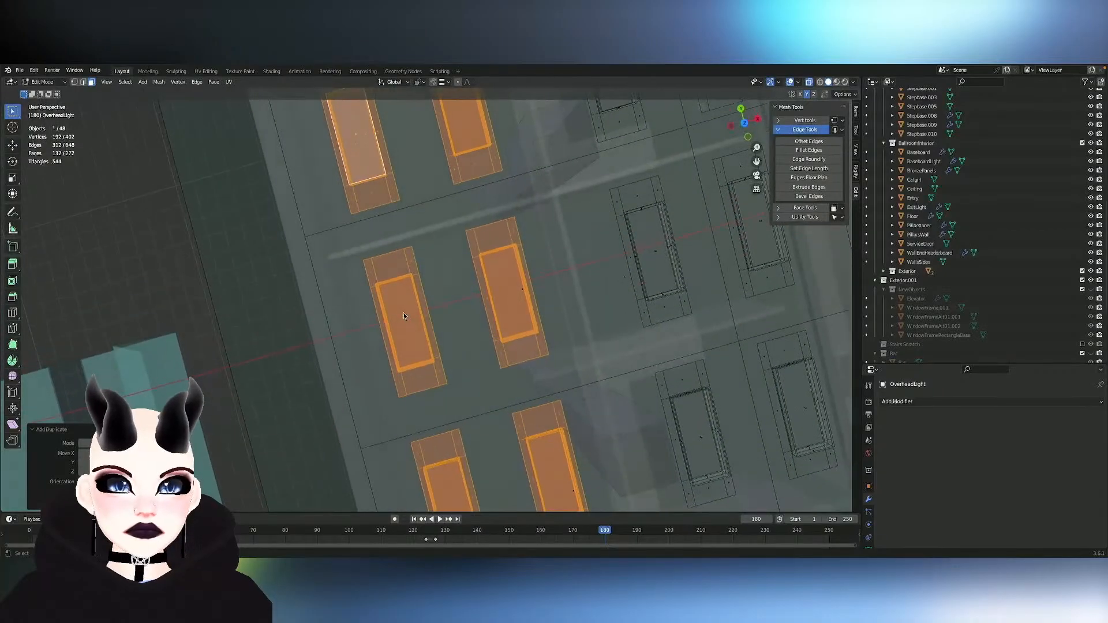
scroll(404, 316, left, 3)
key(g)
key(y)
key(x)
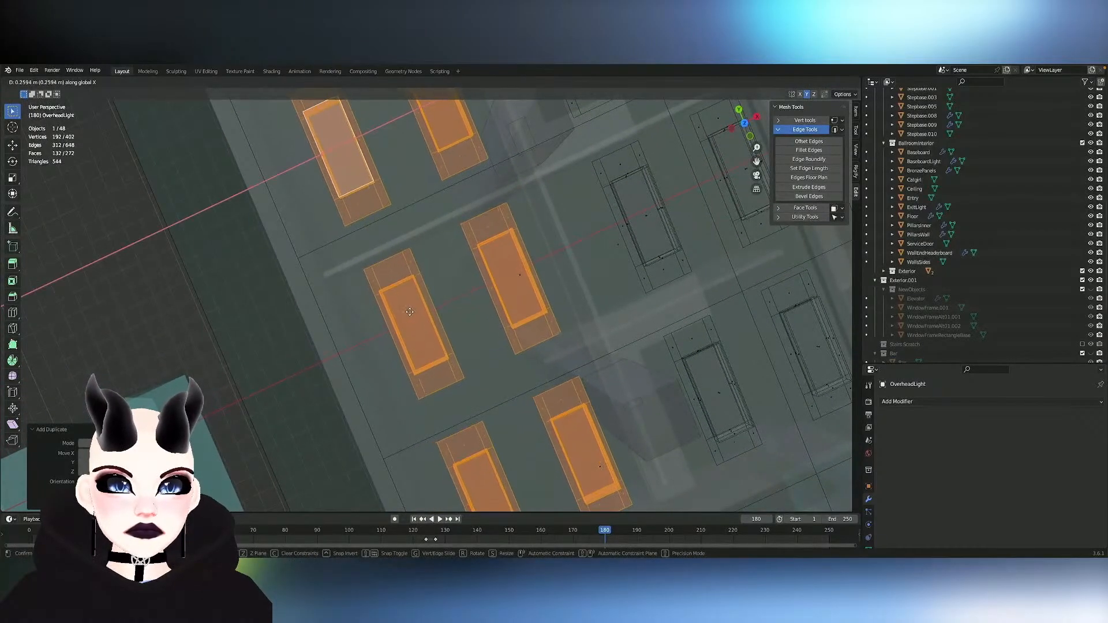
click(410, 311)
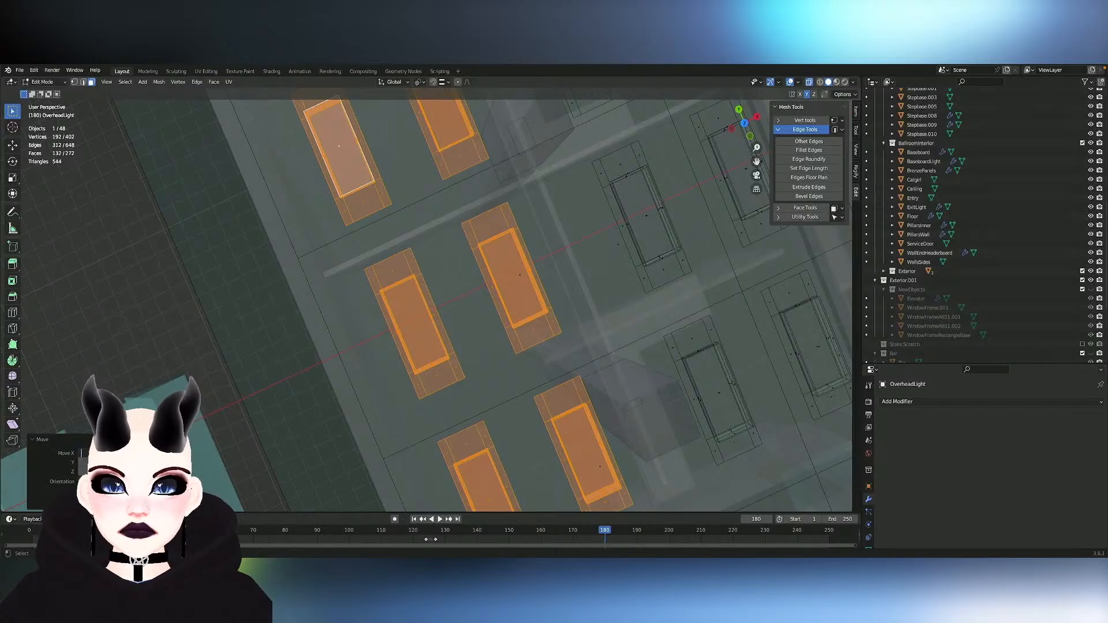
key(Return)
- Inspect the height and placement of the six copied lights against the ceiling from low side angles
scroll(532, 341, right, 8)
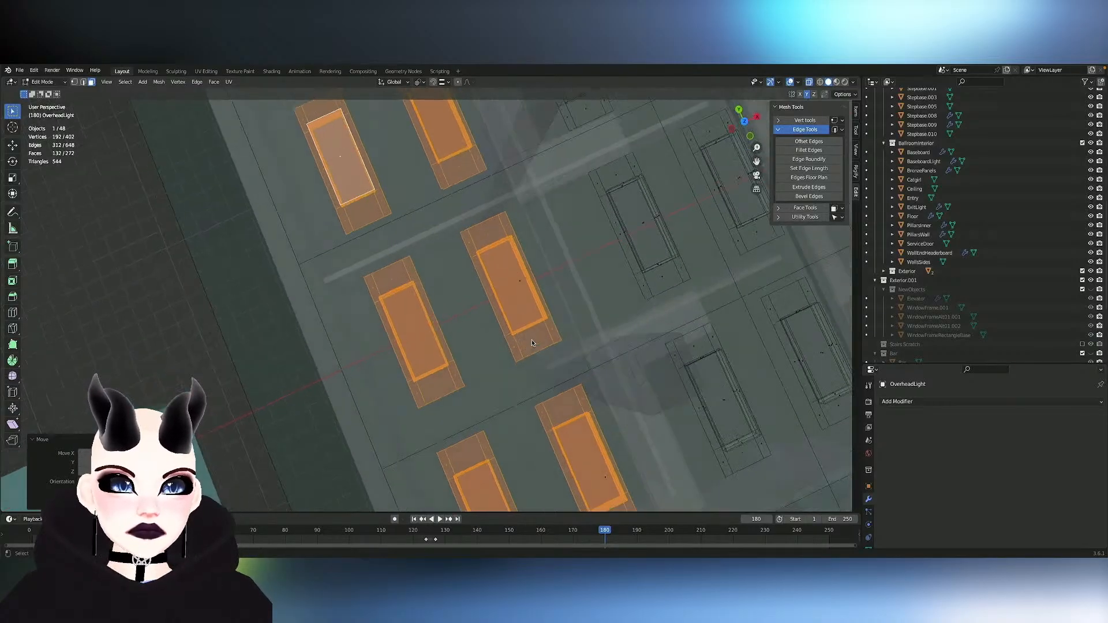
scroll(533, 343, up, 10)
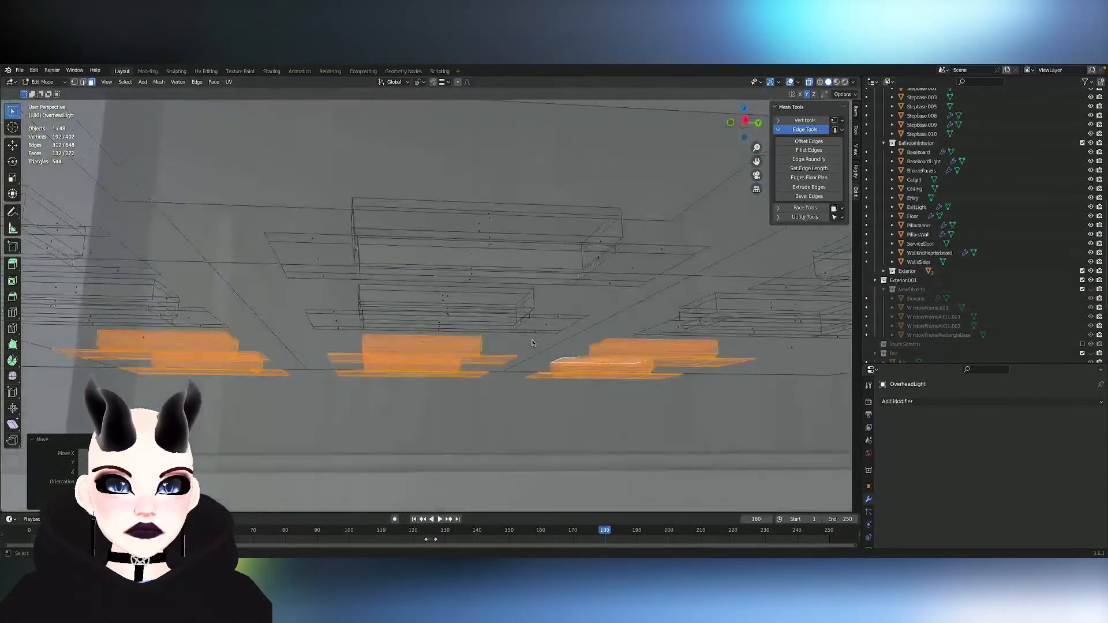
scroll(532, 343, up, 8)
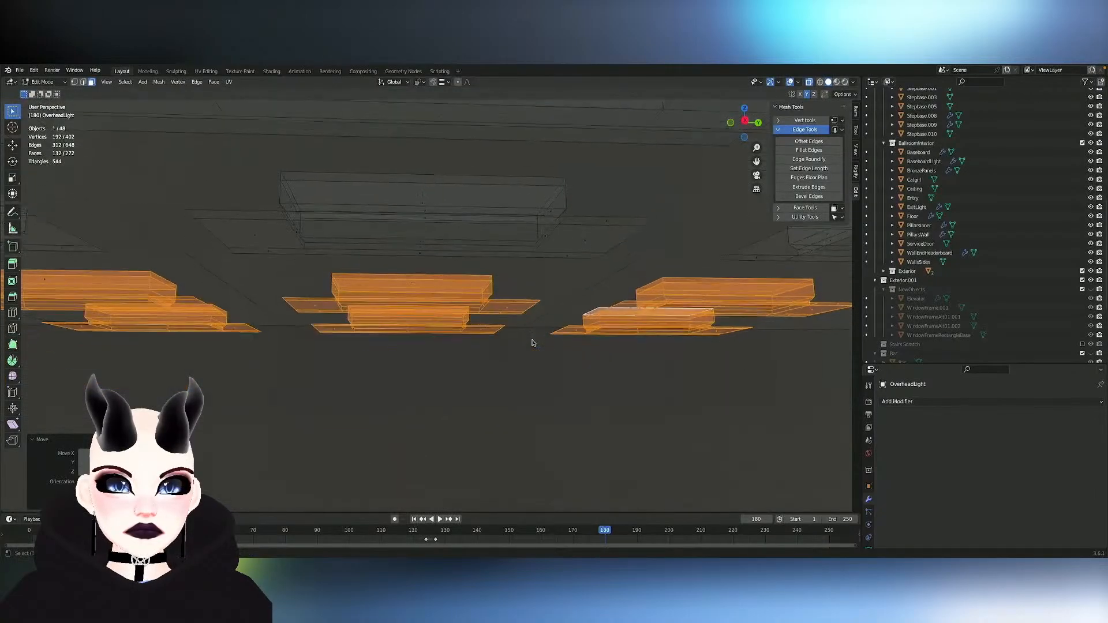
scroll(532, 343, left, 10)
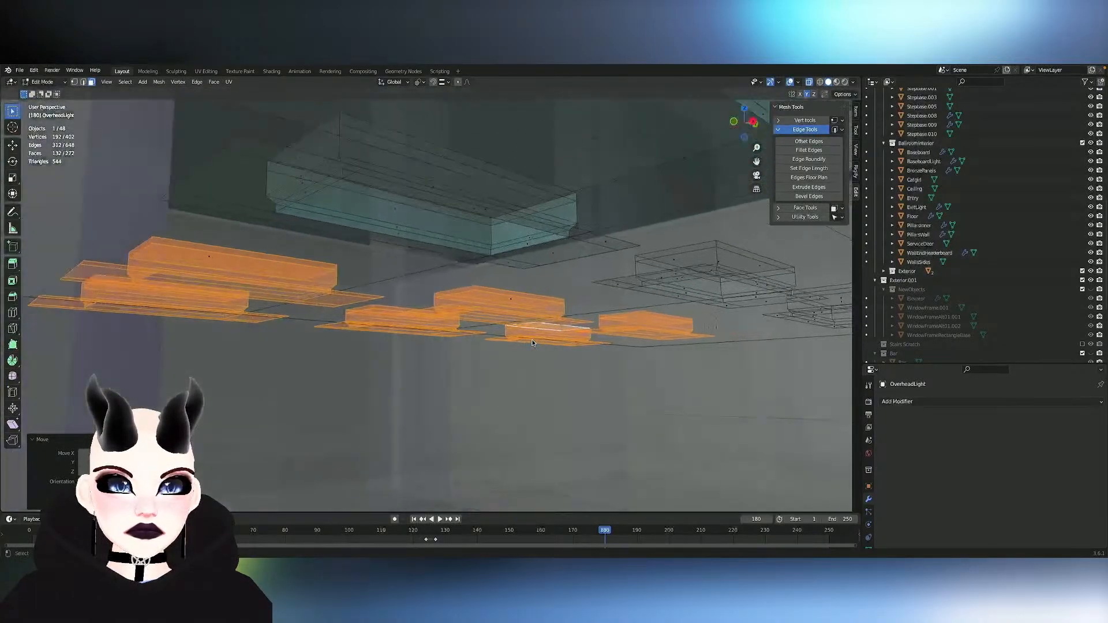
scroll(532, 343, left, 10)
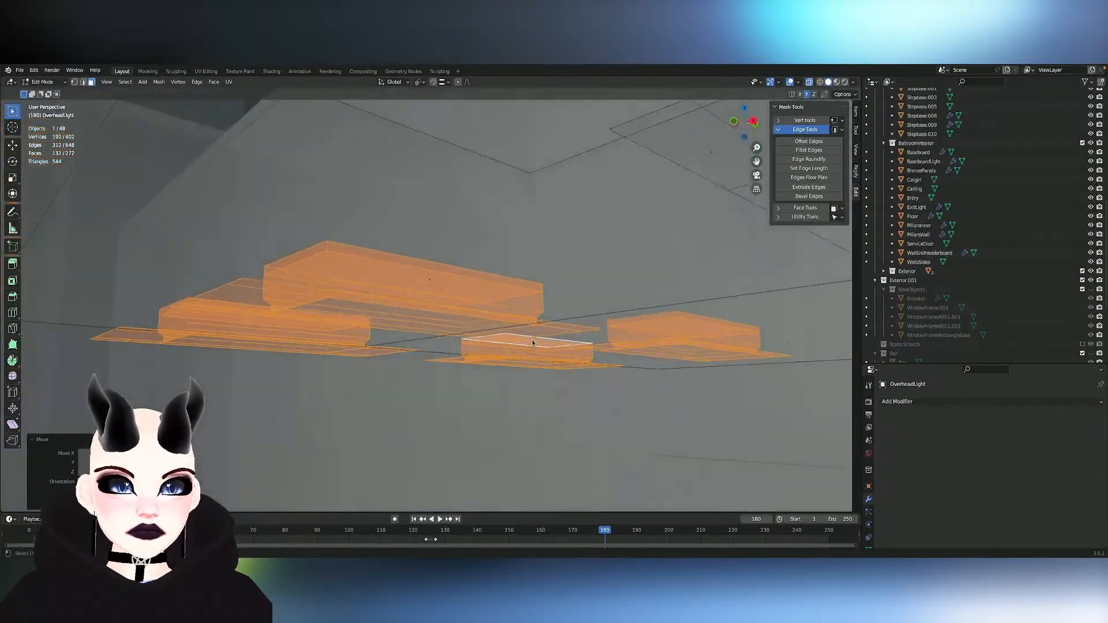
scroll(532, 342, left, 3)
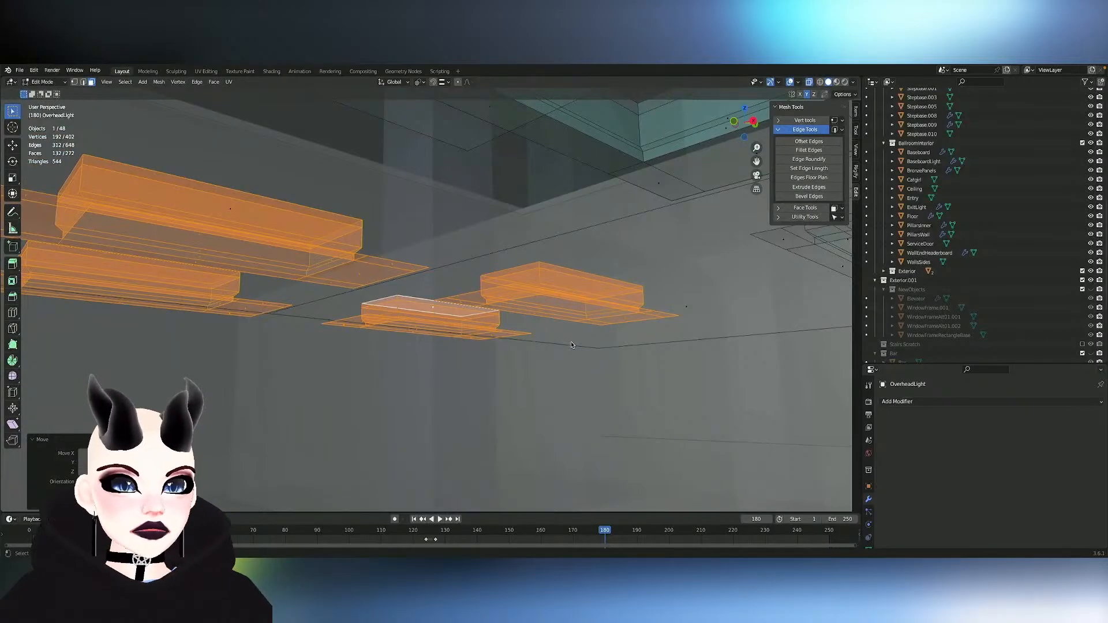
- Turn off X-ray display and examine the copied lights against the solid ceiling and its beams
click(810, 83)
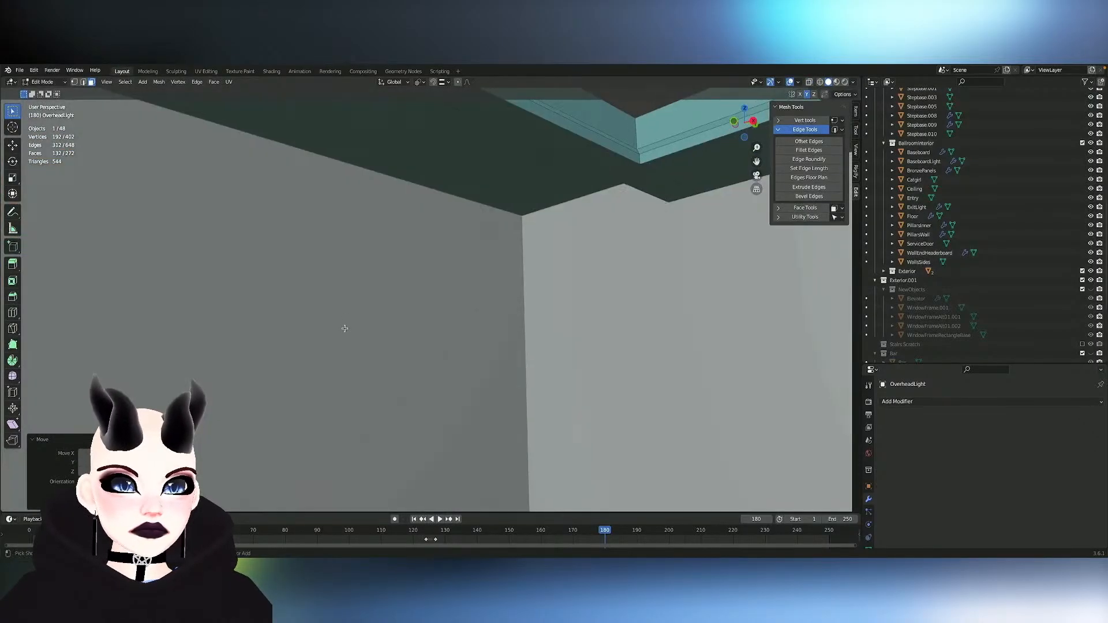
scroll(345, 329, down, 5)
scroll(344, 329, left, 10)
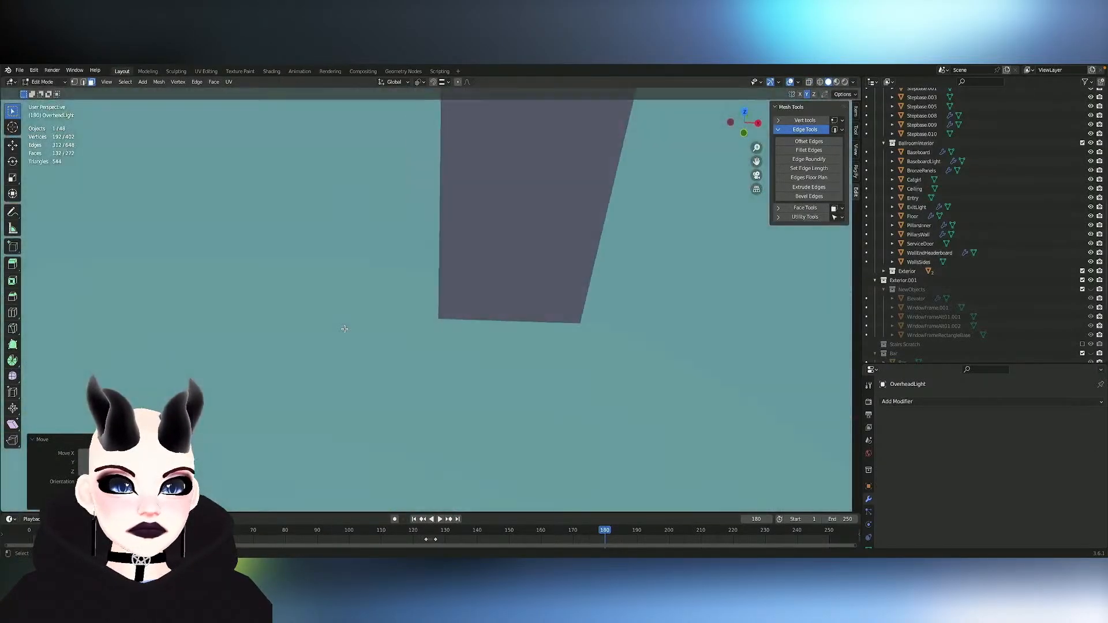
scroll(345, 329, left, 3)
scroll(345, 329, up, 5)
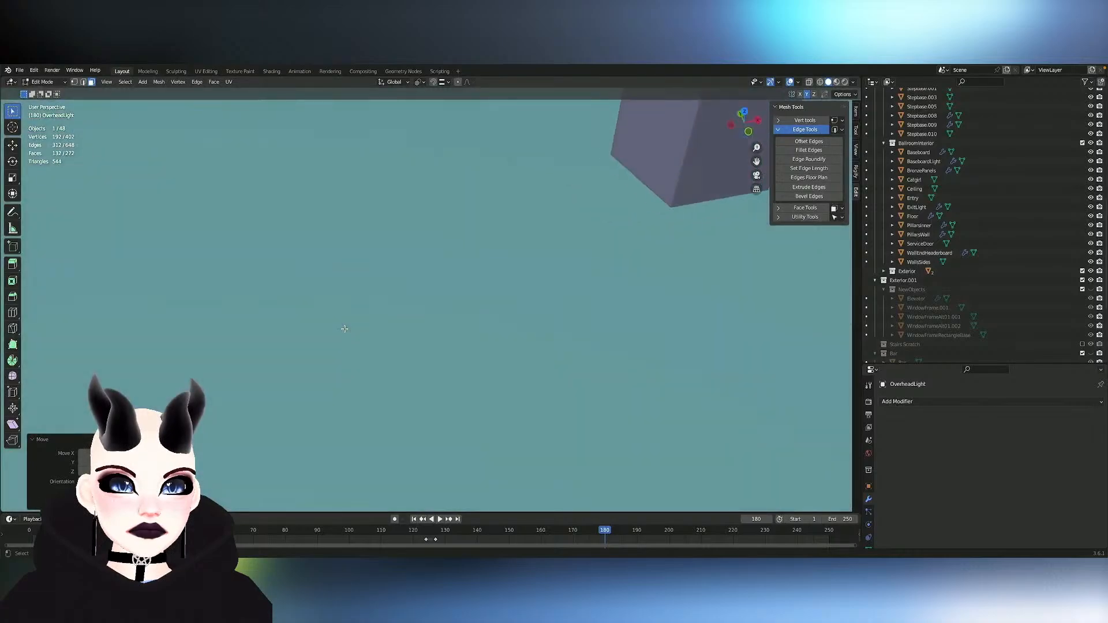
ctrl+scroll(344, 329, down, 5)
ctrl+scroll(345, 329, up, 1)
shift+scroll(344, 330, right, 10)
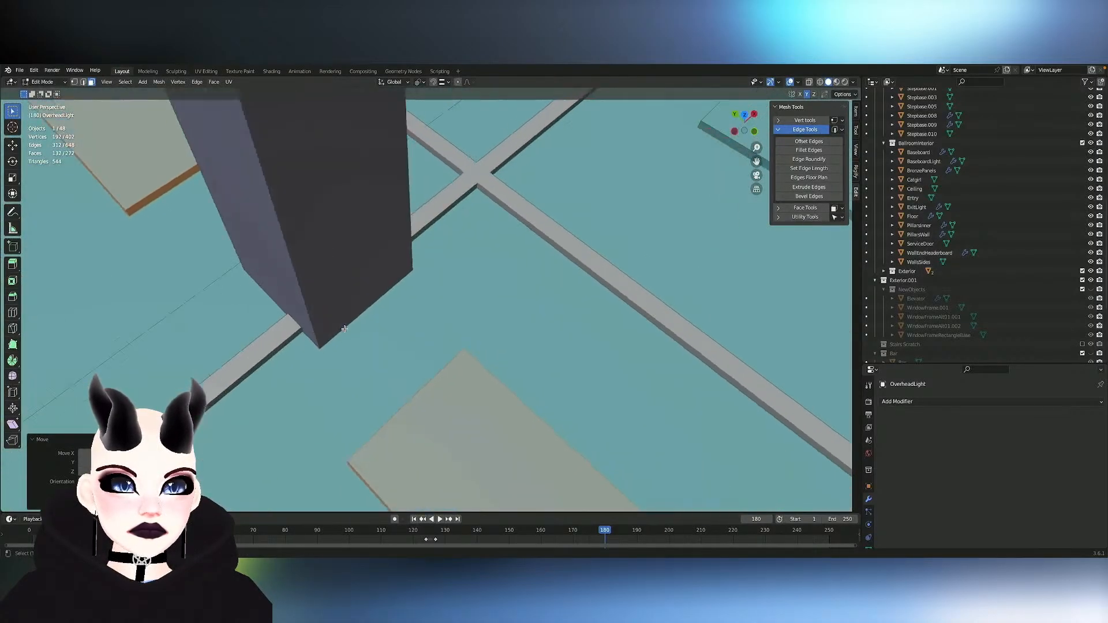
- Select the large flat face of the overhead light mesh that covers the lobby ceiling panels and hide it
shift+scroll(344, 330, up, 2)
key(Tab)
key(Tab)
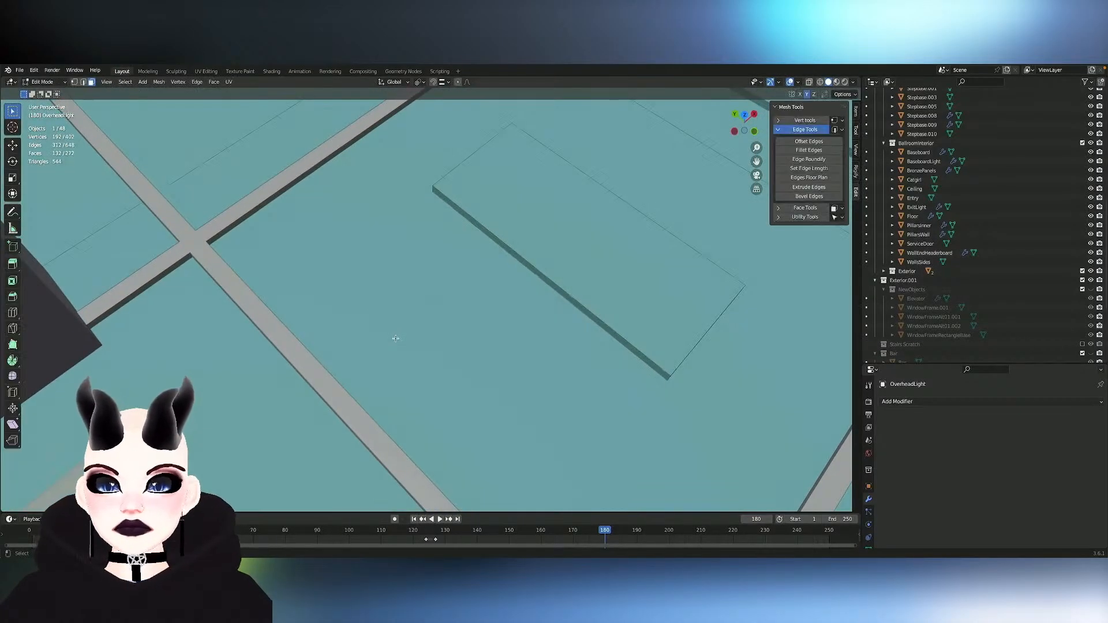
click(398, 338)
key(Tab)
ctrl+scroll(434, 332, down, 2)
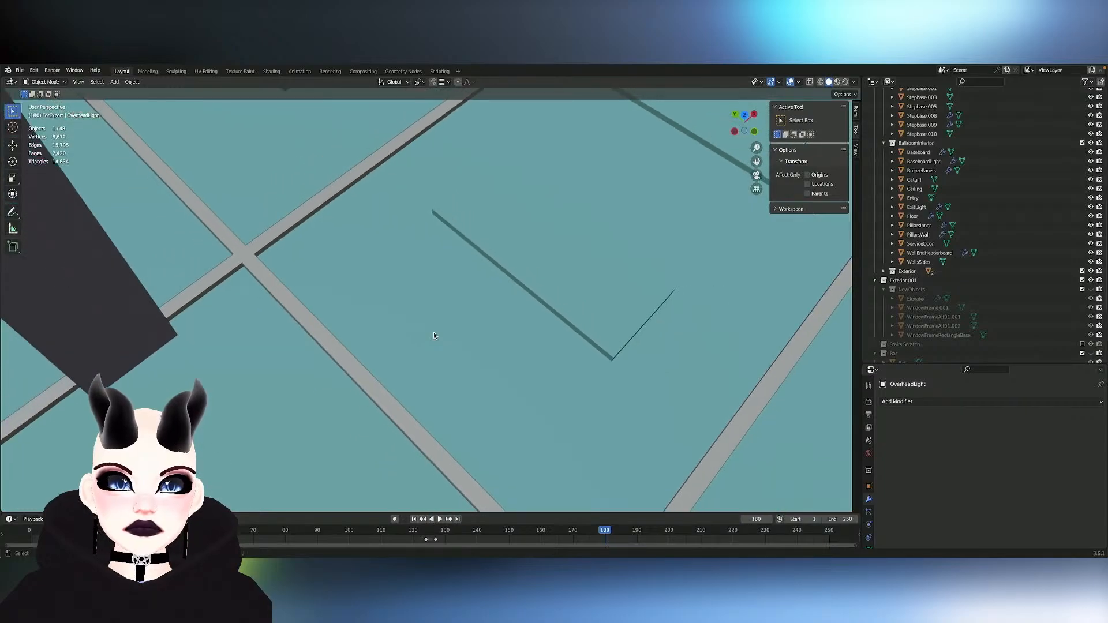
scroll(434, 332, left, 3)
key(Tab)
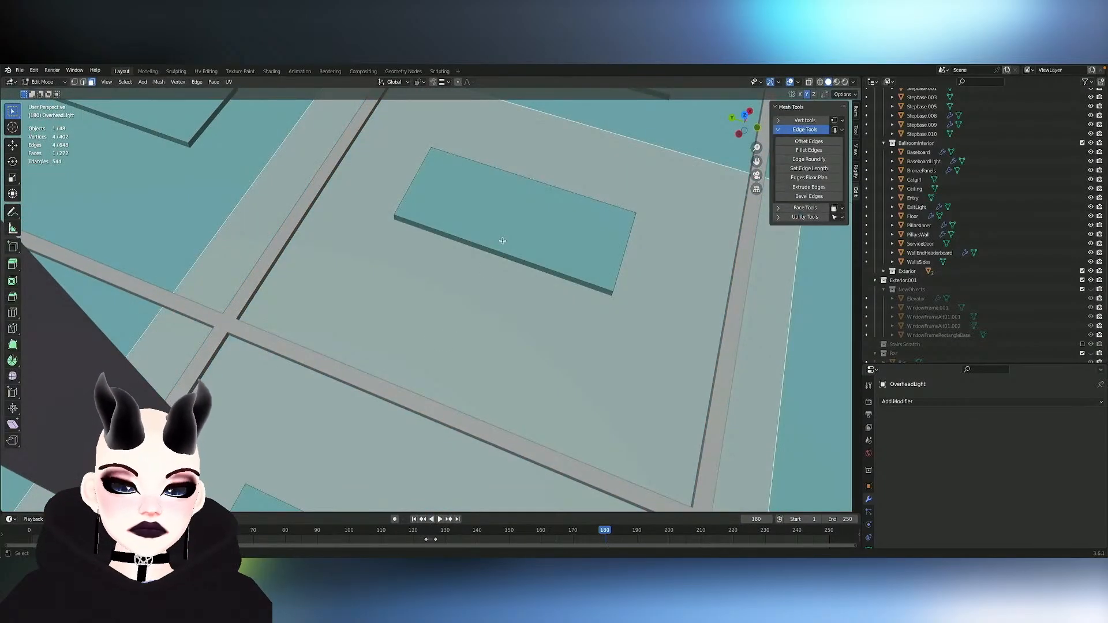
scroll(408, 258, left, 3)
ctrl+scroll(410, 259, down, 10)
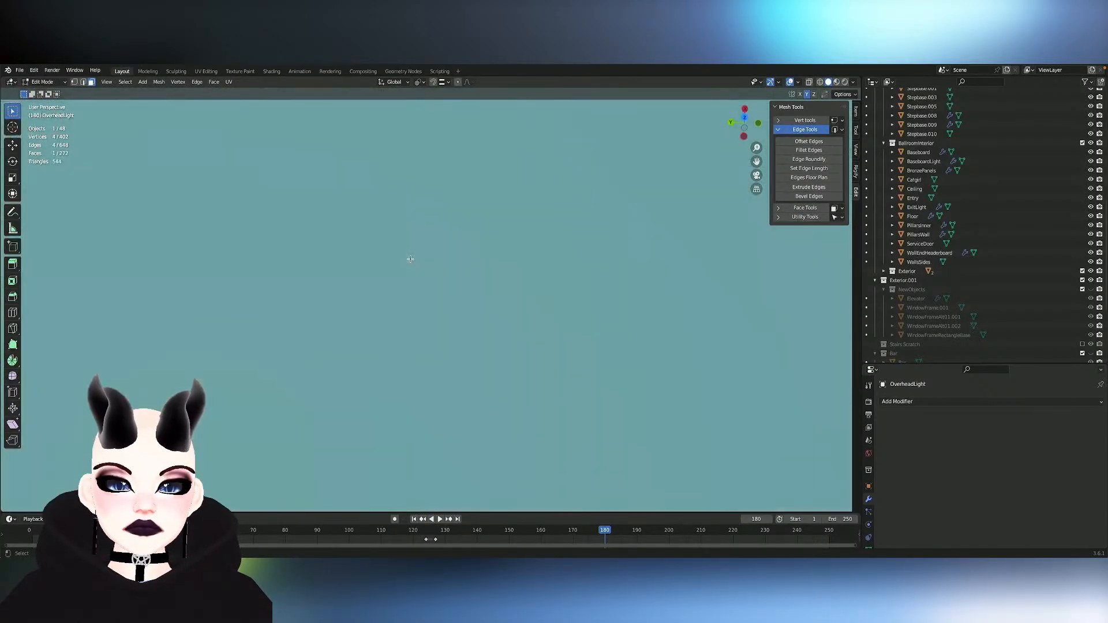
ctrl+scroll(410, 259, down, 10)
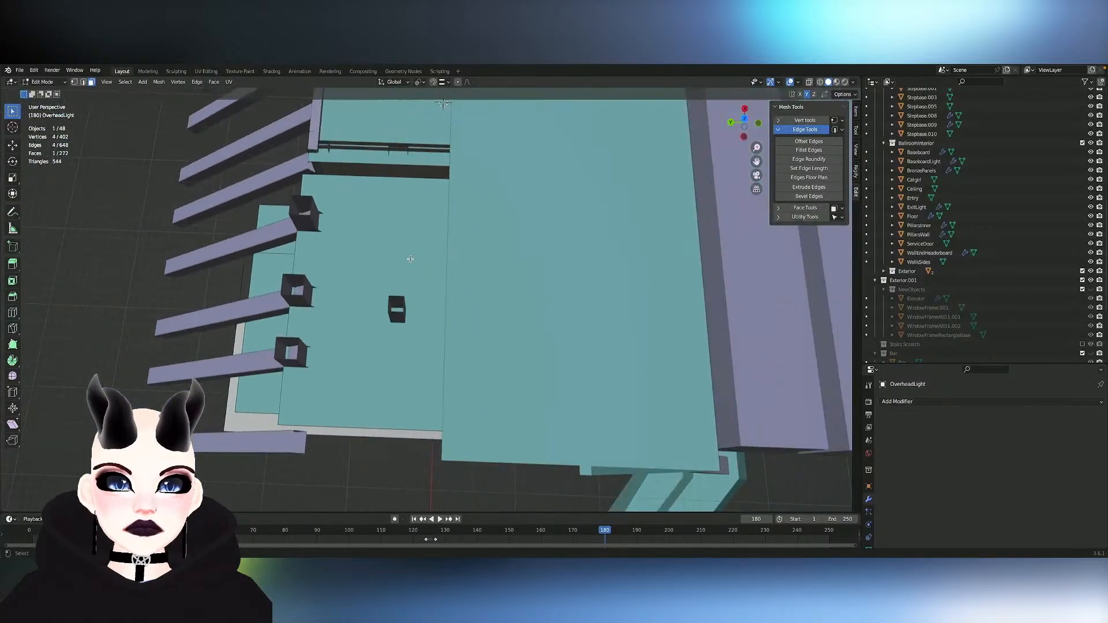
click(411, 259)
key(h)
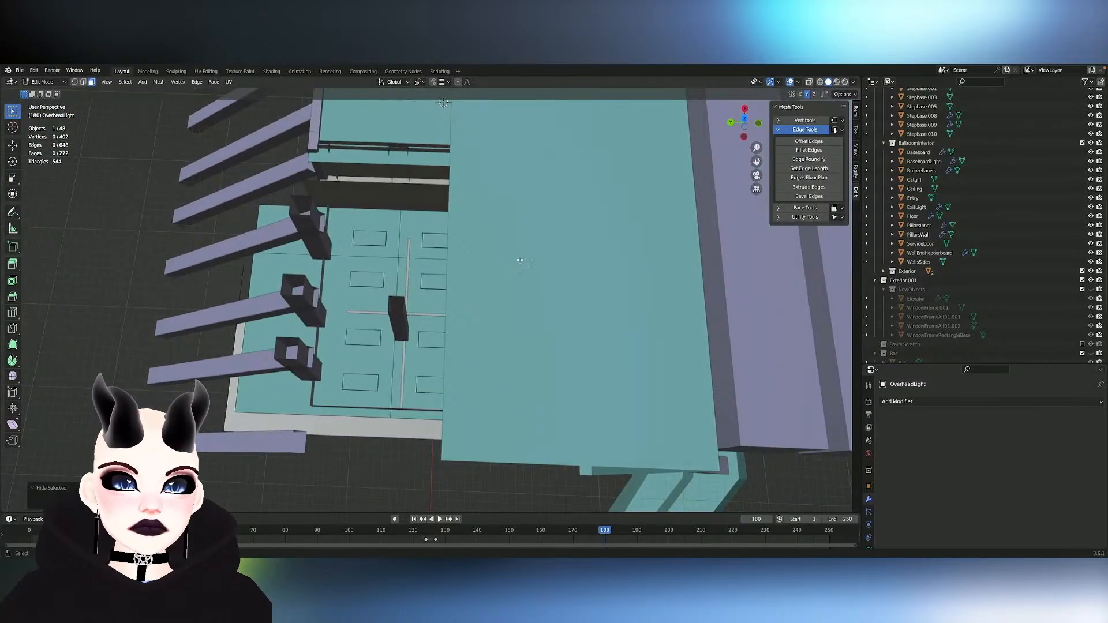
- Hide the TerraceFloor object that covers the remaining part of the lobby ceiling
key(Tab)
click(542, 267)
key(Tab)
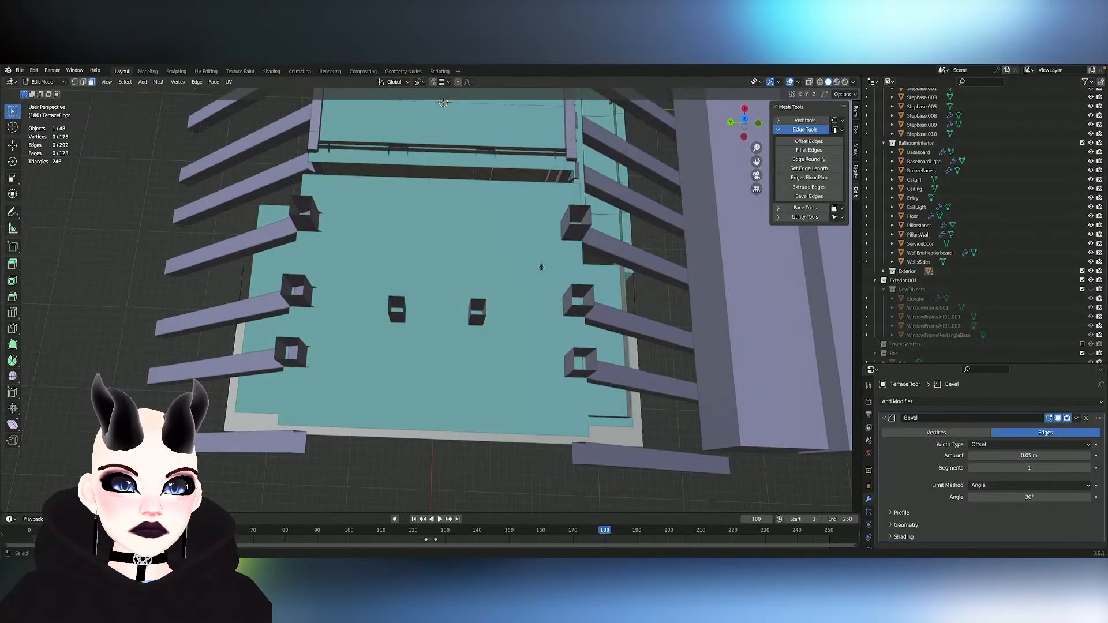
key(Tab)
key(h)
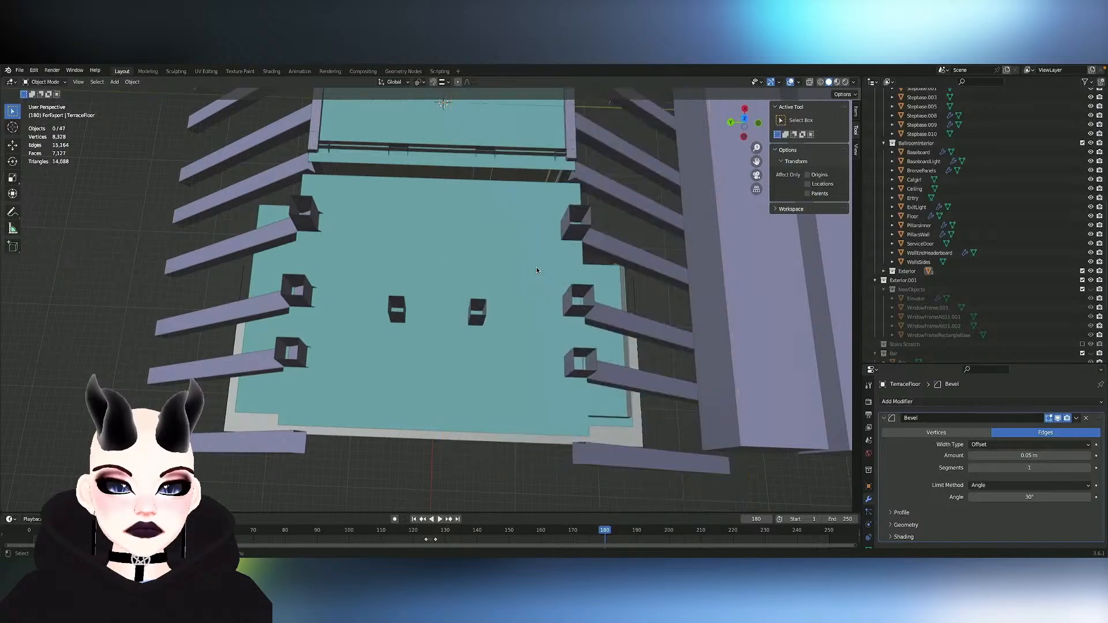
- Open the OverheadLight mesh for editing and set the Loop Cut tool to 1 cut
click(457, 303)
key(Tab)
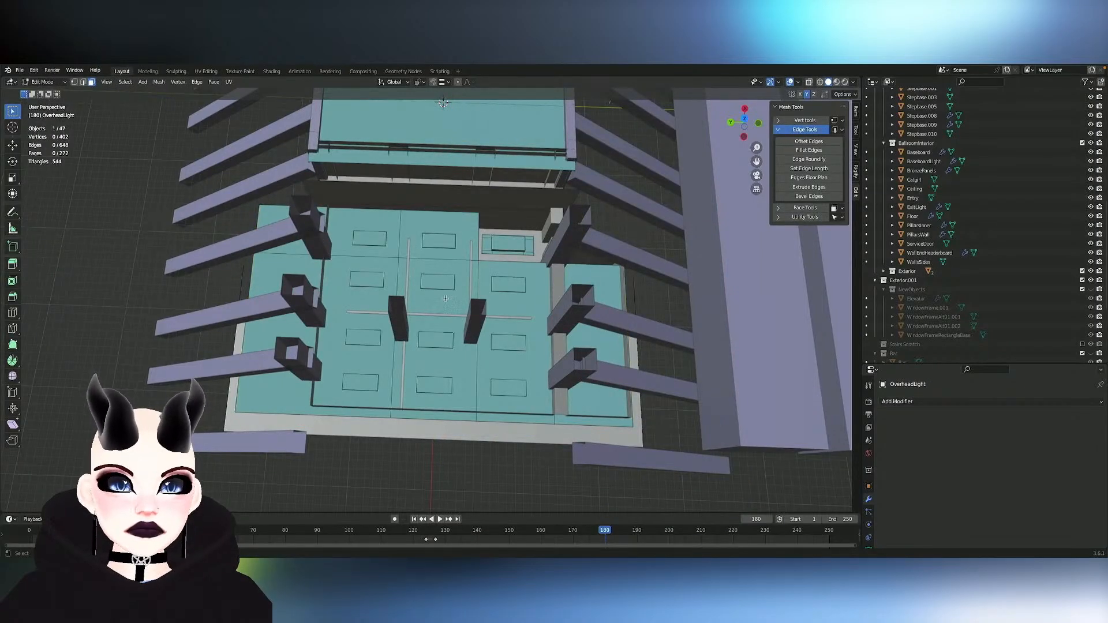
scroll(446, 297, up, 8)
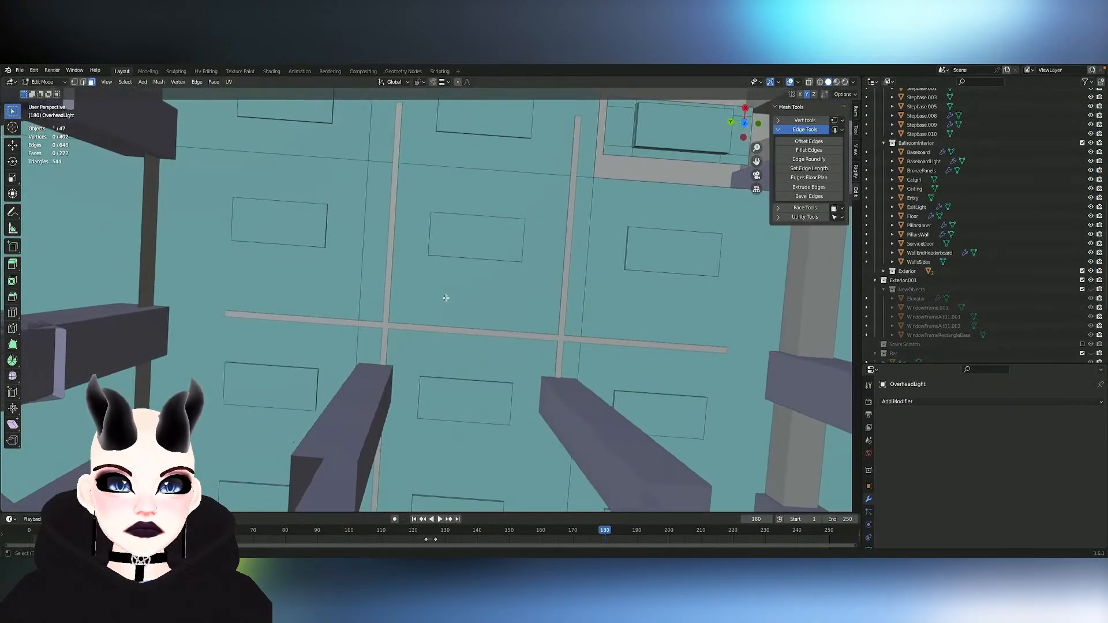
shift+middle_drag(446, 298, 537, 336)
click(12, 316)
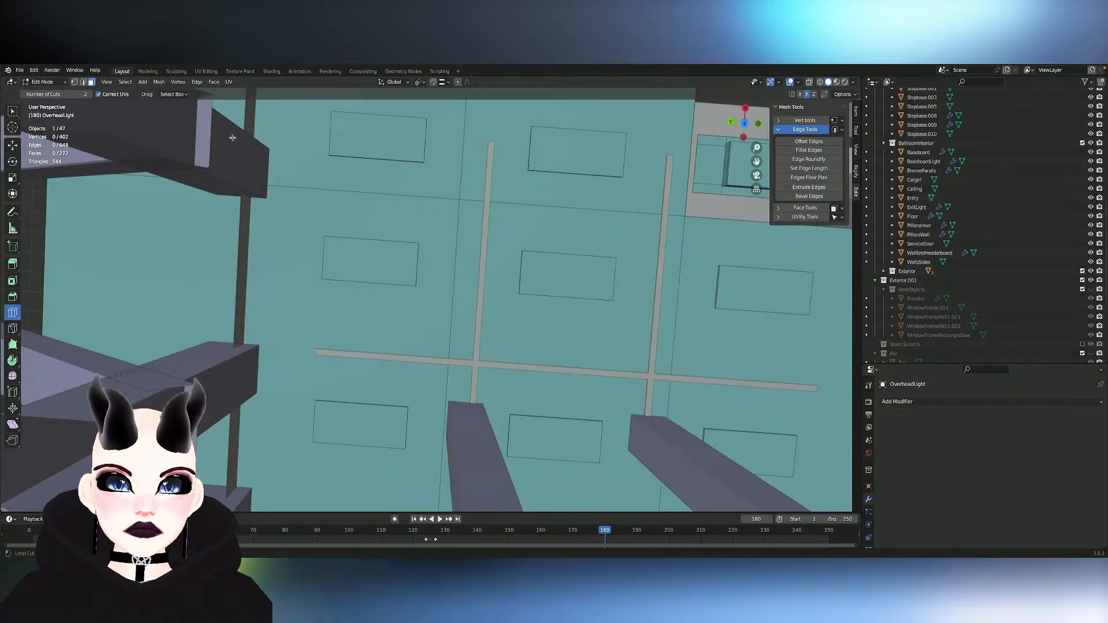
click(82, 96)
text(1)
key(Return)
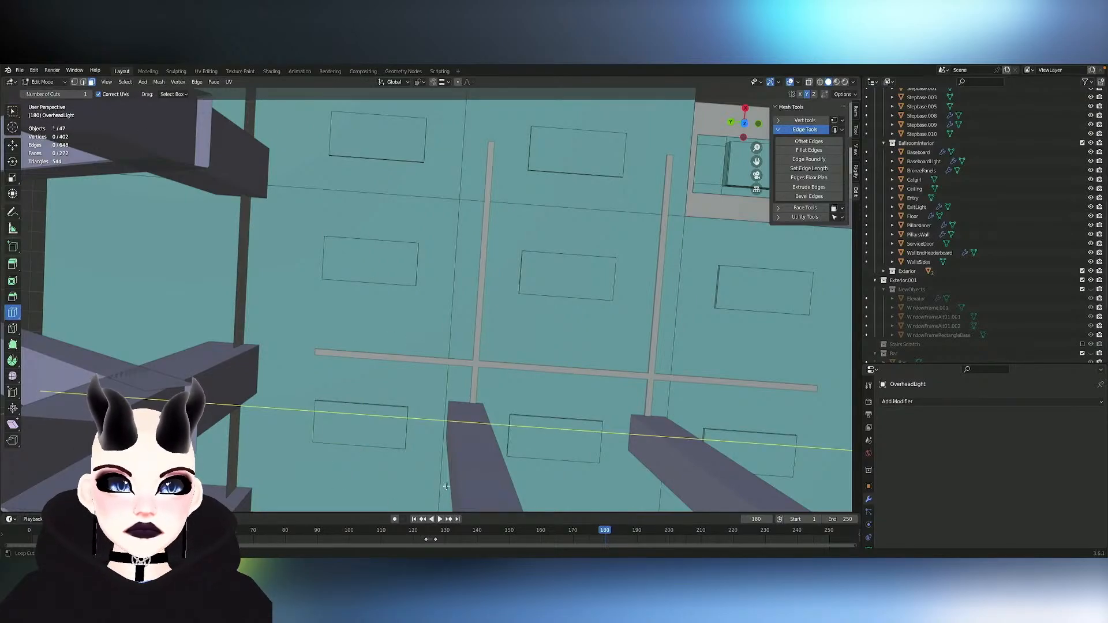
- Add three loop cuts across the ceiling, aligned with the near edge of the third light row and both long edges of the second row
key(Tab)
key(Tab)
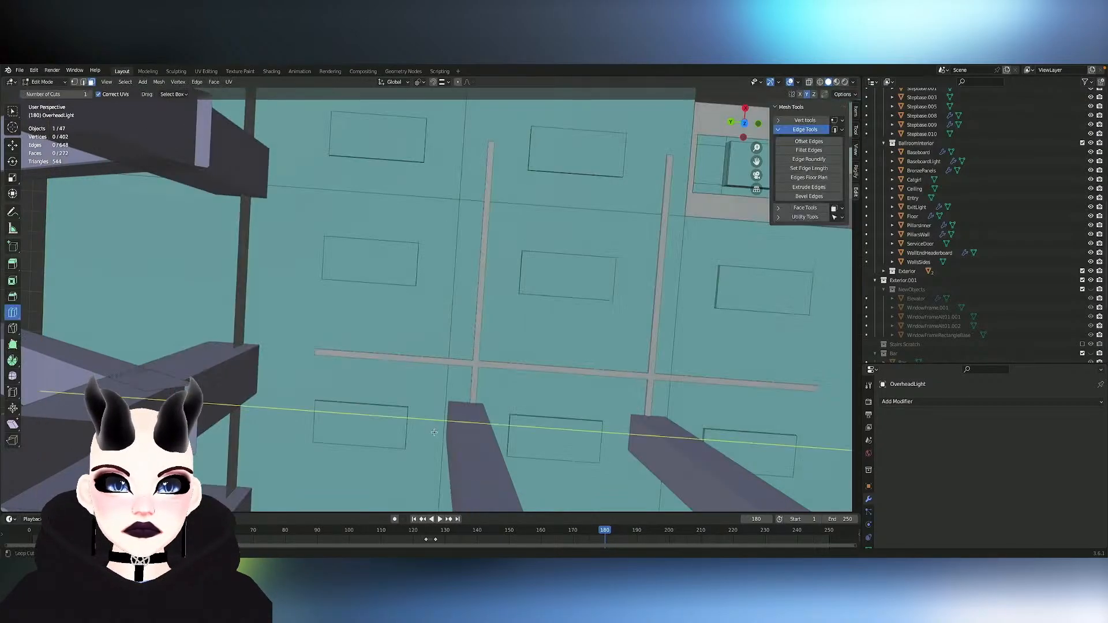
click(436, 423)
key(g)
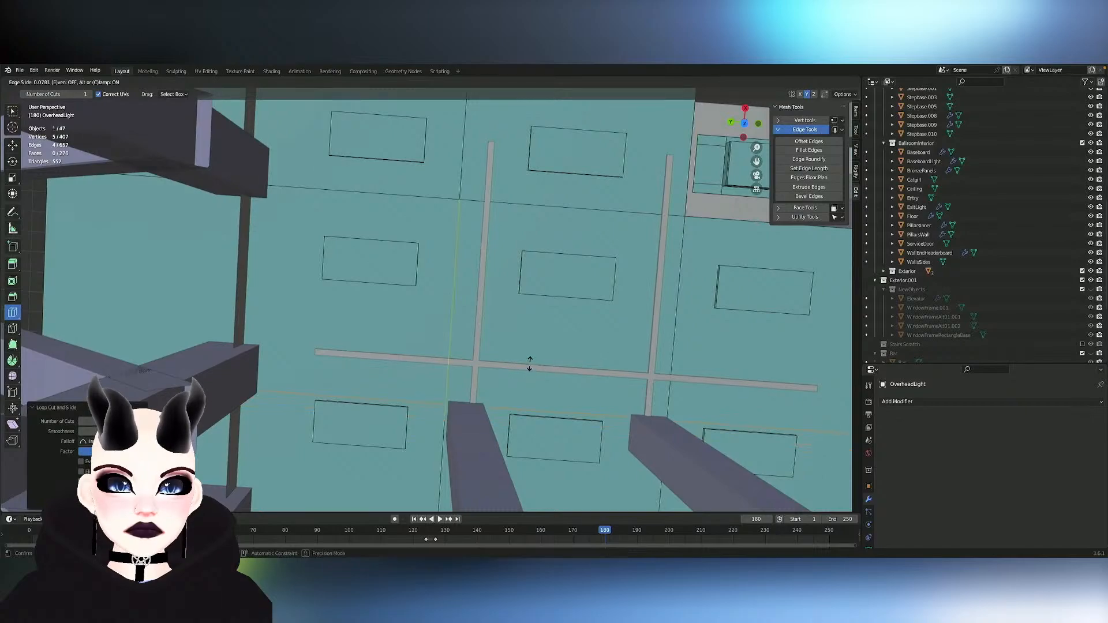
click(526, 367)
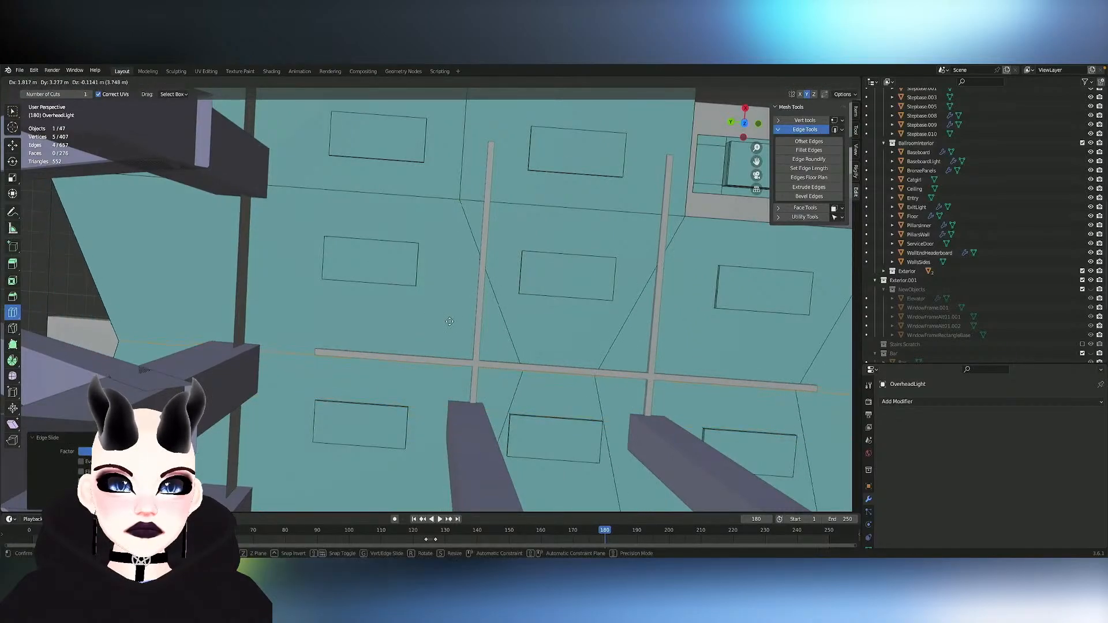
drag(460, 295, 459, 298)
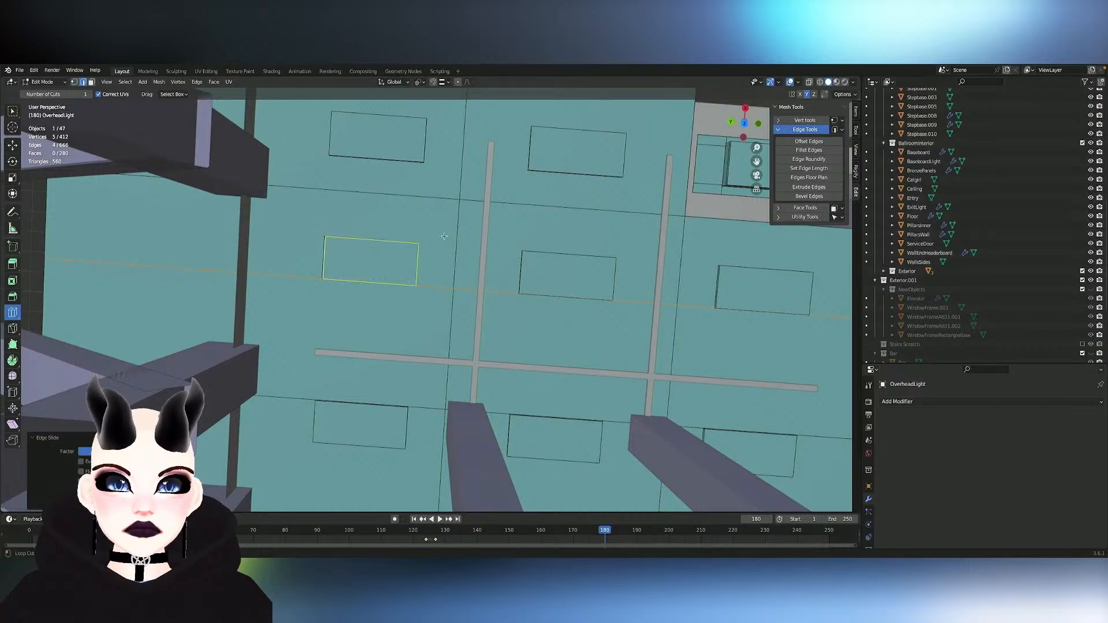
click(468, 236)
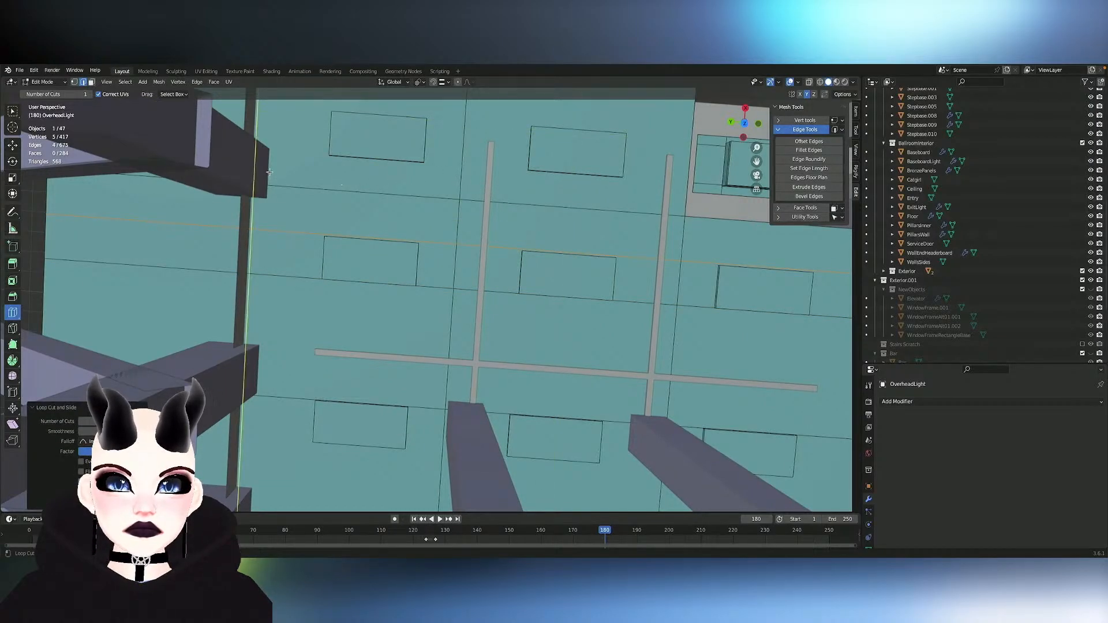
- Reveal the hidden faces of the OverheadLight mesh and hide only the large covering face again
mouse_move(453, 190)
middle_down()
mouse_move(450, 173)
mouse_move(453, 186)
middle_up()
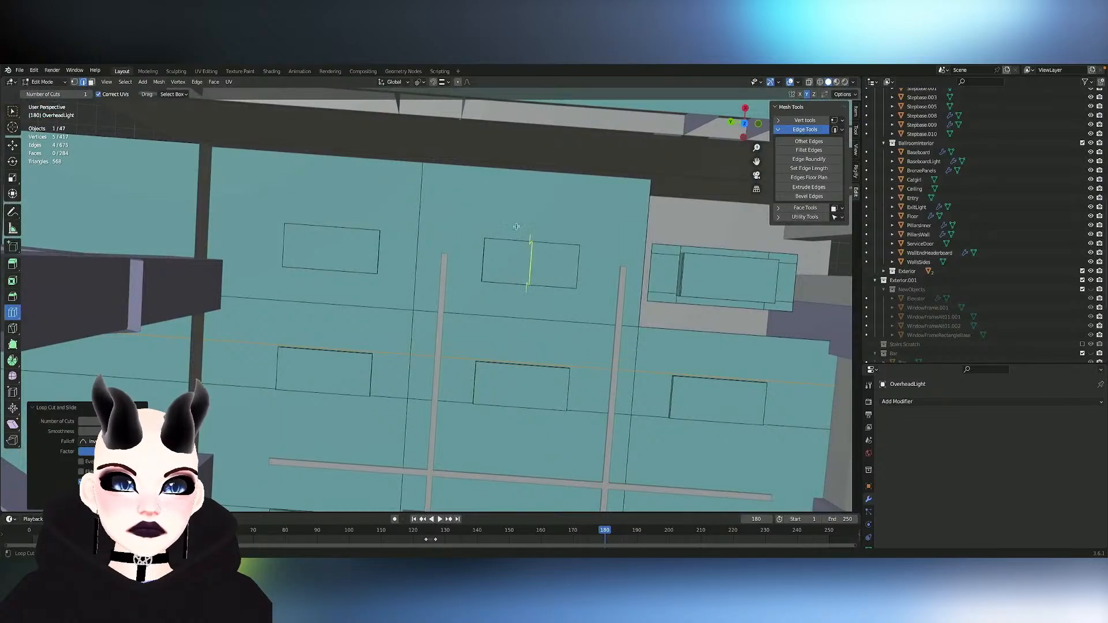
middle_drag(517, 227, 669, 221)
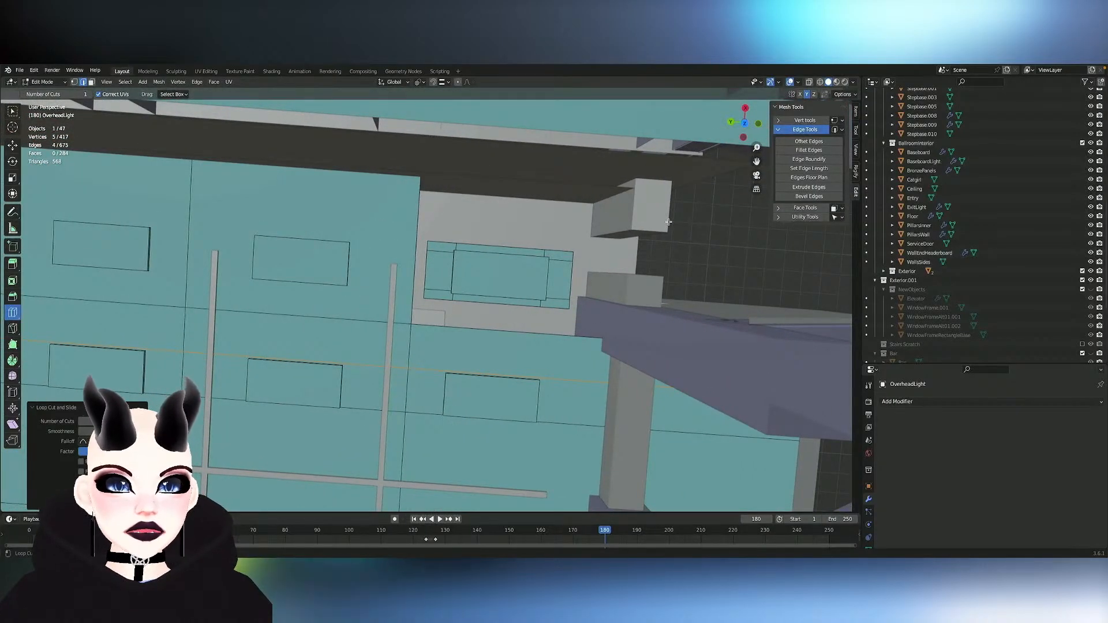
middle_drag(669, 222, 669, 222)
middle_drag(538, 287, 538, 286)
key(Tab)
key(Tab)
key(alt+h)
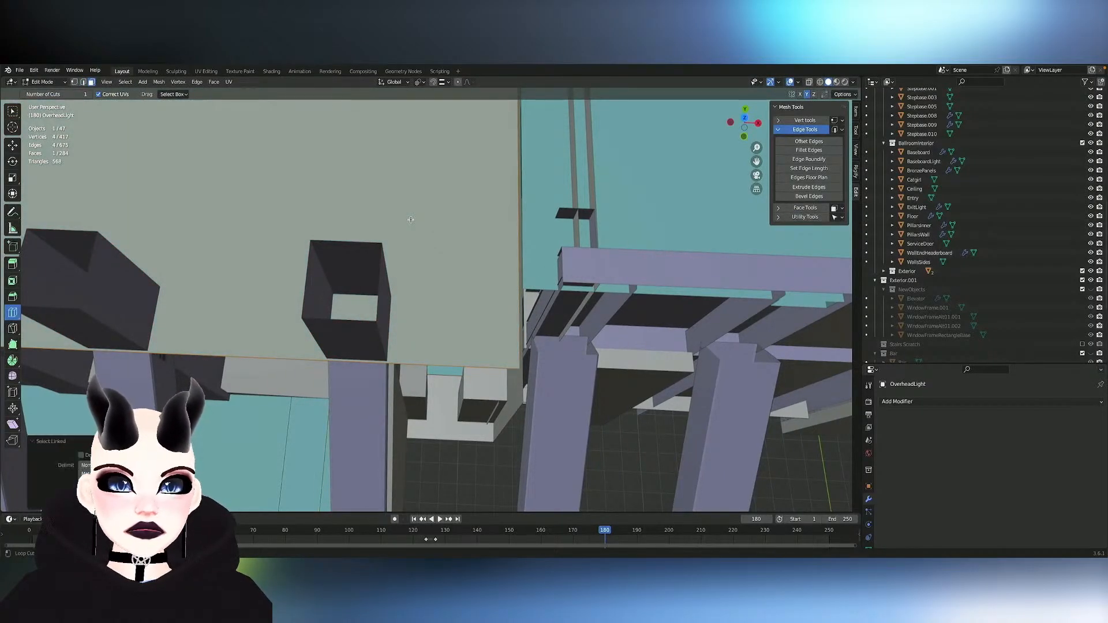
key(h)
middle_drag(458, 249, 458, 249)
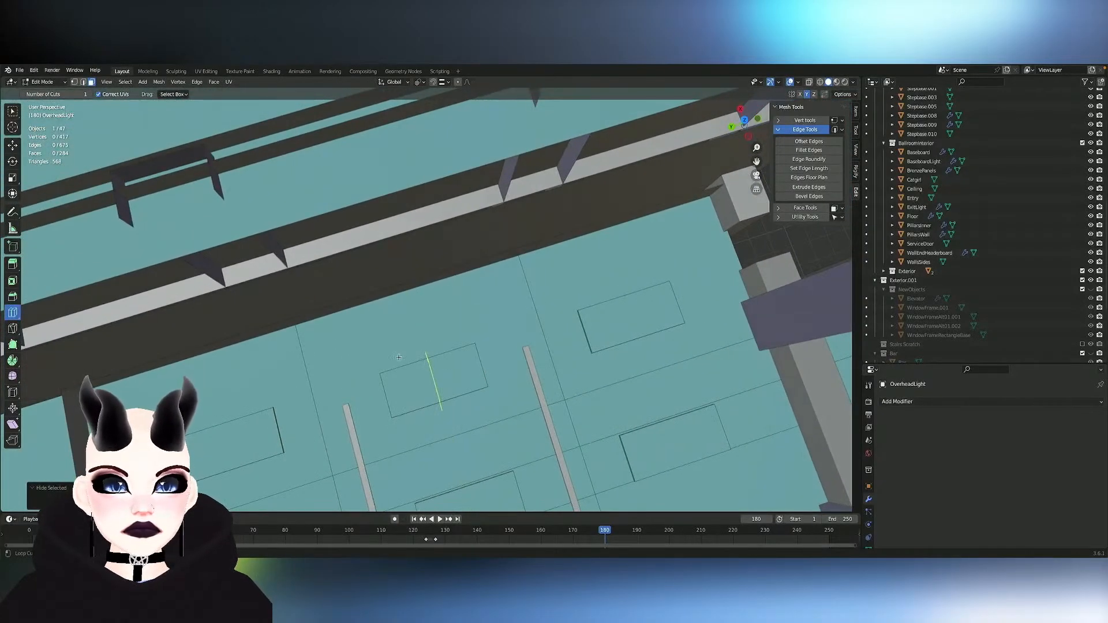
- Add two loop cuts across the end row of ceiling panels, aligned with both long edges of its lights
click(370, 423)
click(369, 424)
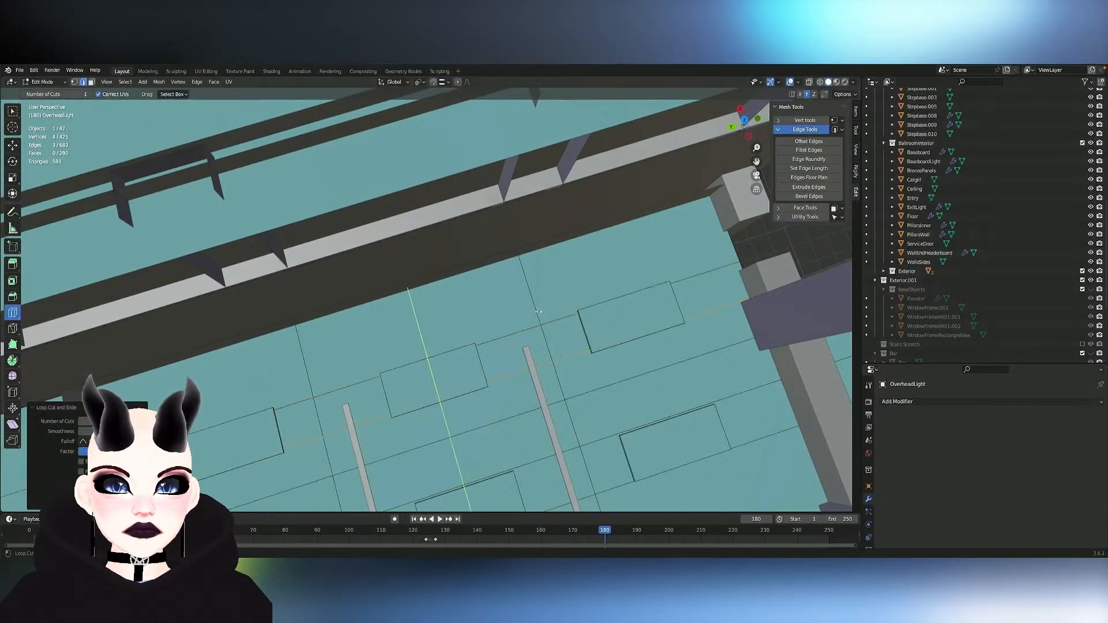
middle_drag(370, 423, 547, 303)
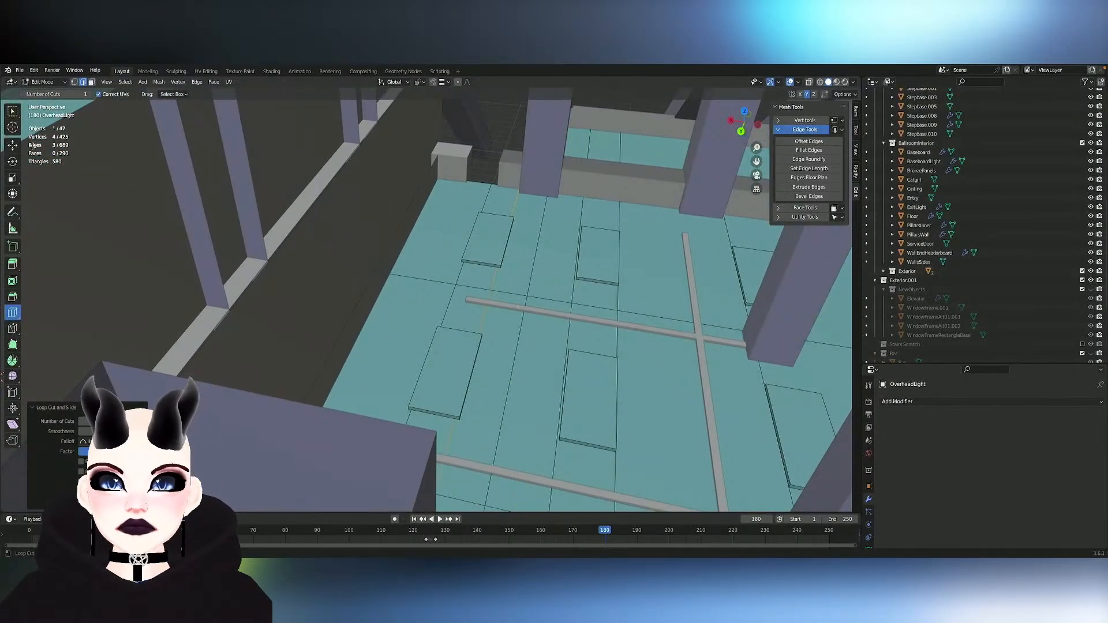
- Check the length of one light's short end edge with Set Edge Length
key(w)
click(432, 408)
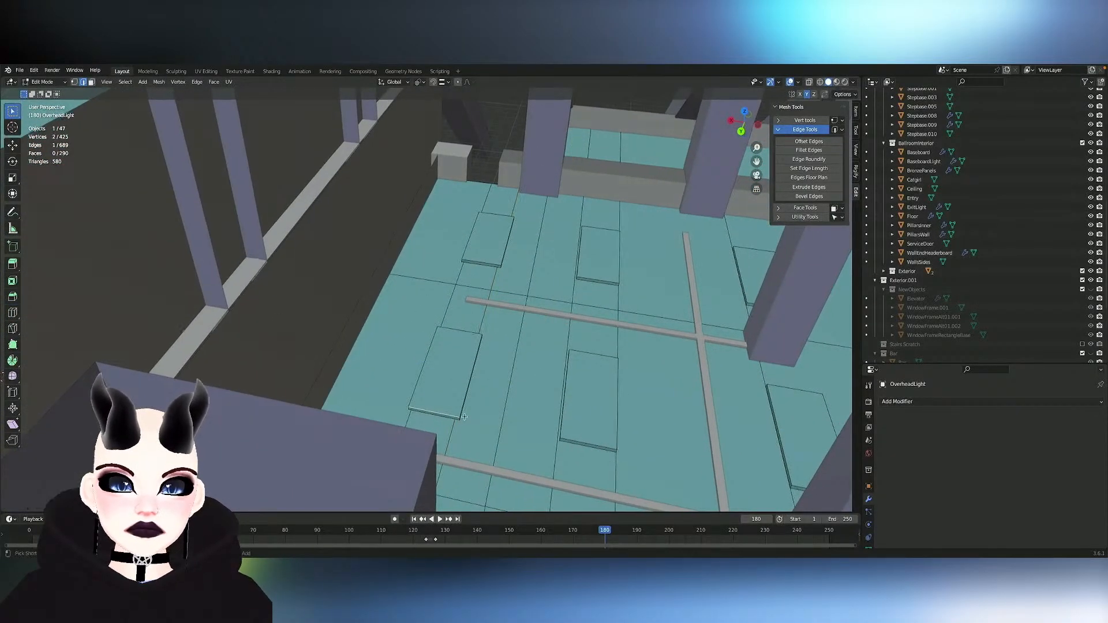
scroll(432, 408, up, 5)
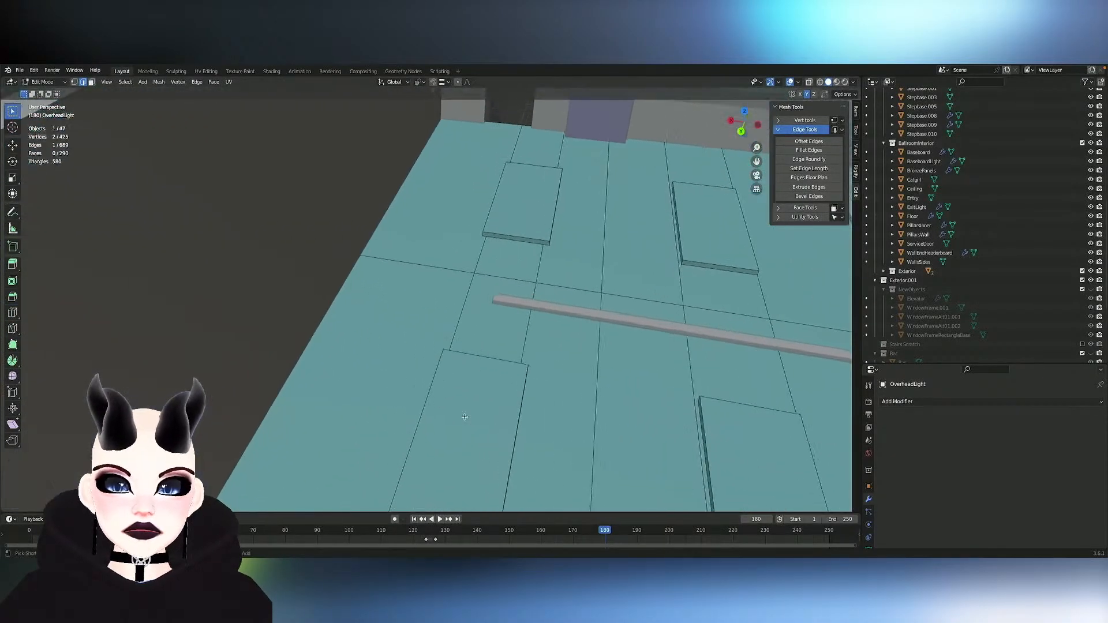
click(828, 169)
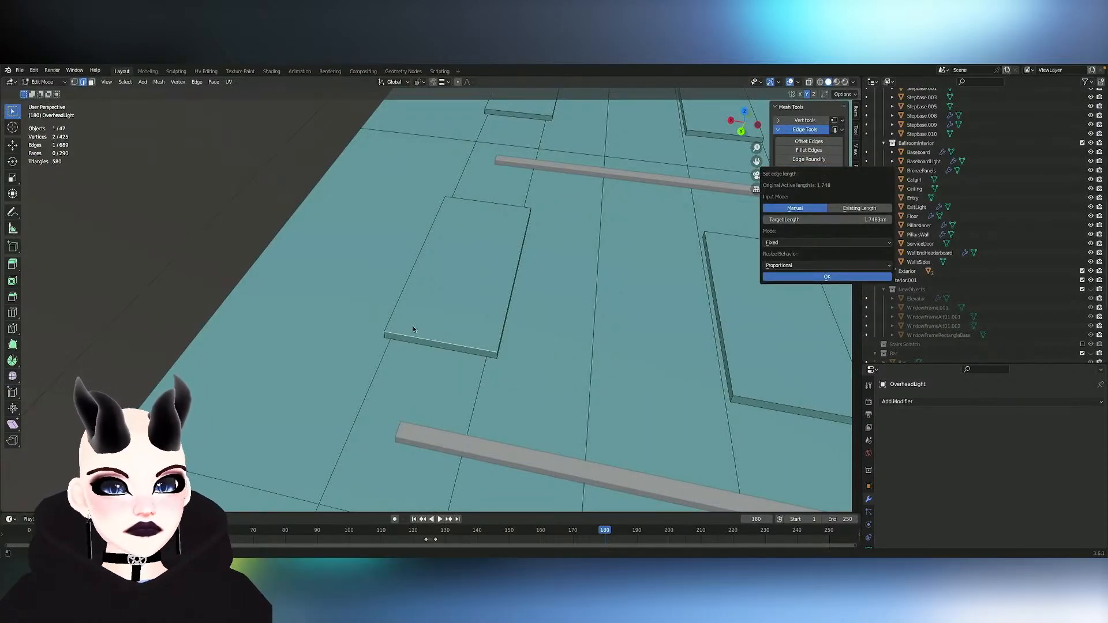
- Select the full run of ceiling edges beyond the light's end from below and examine its length
scroll(414, 327, up, 8)
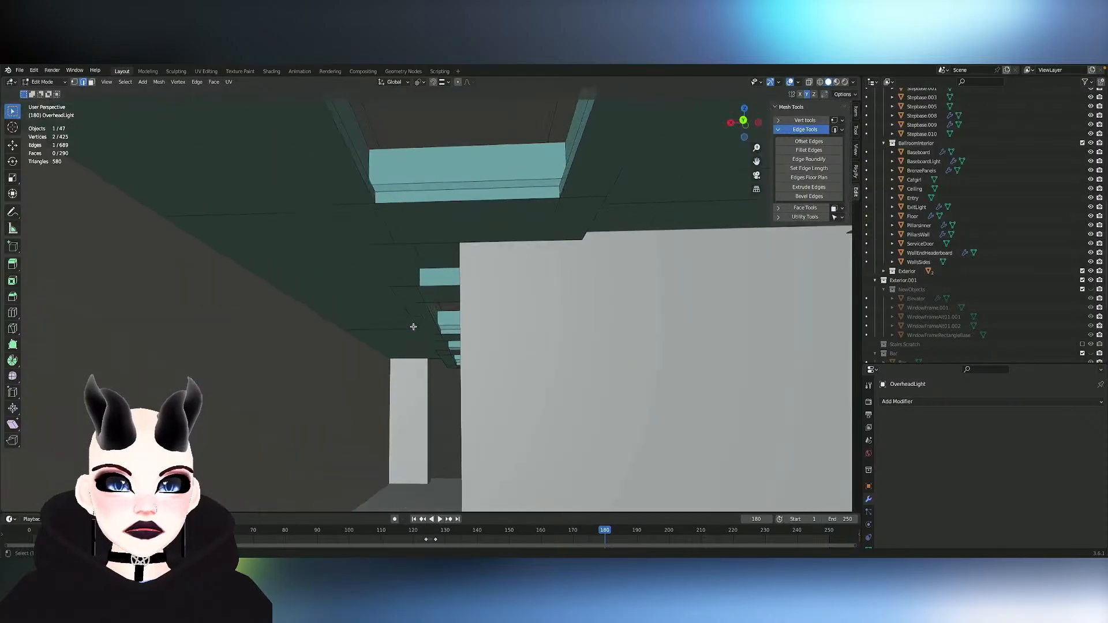
shift+scroll(413, 327, up, 3)
scroll(434, 290, down, 4)
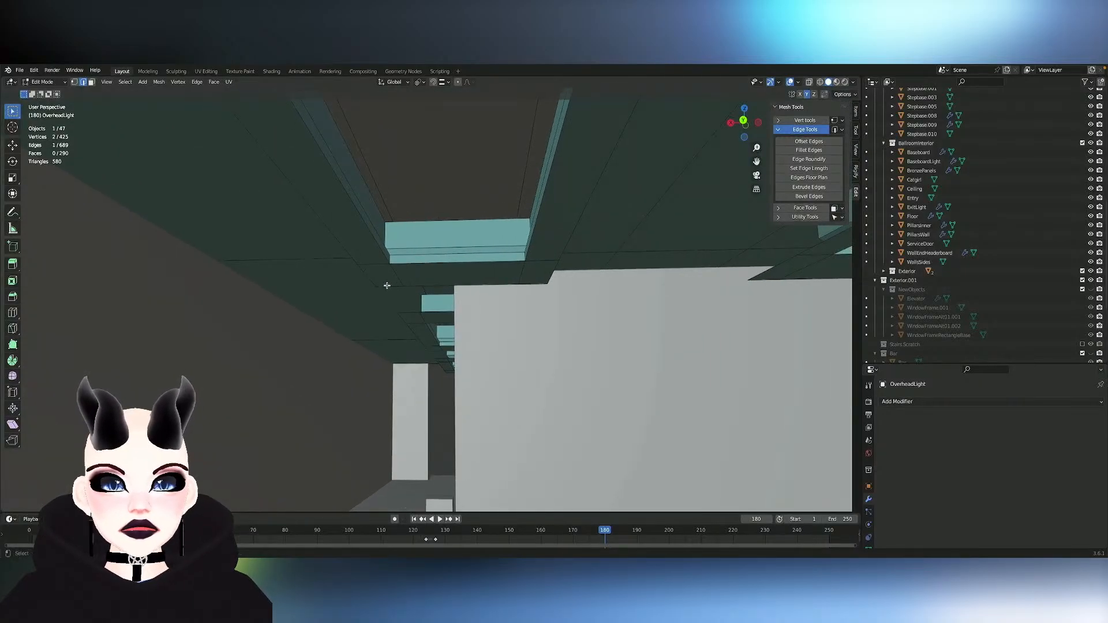
shift+click(441, 282)
shift+click(528, 283)
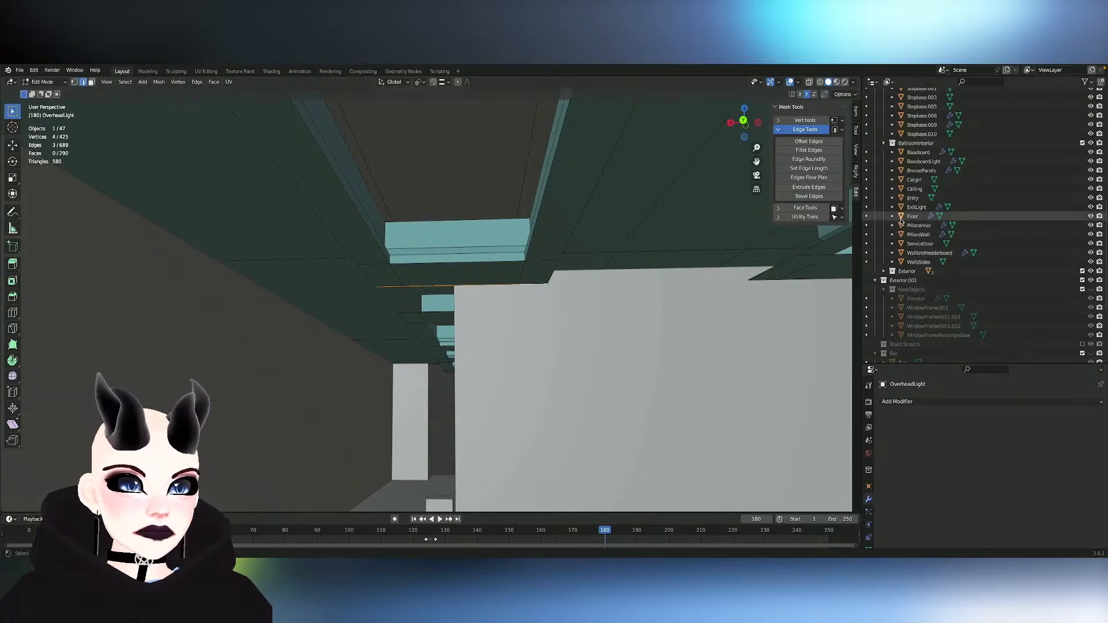
click(824, 169)
middle_drag(458, 321, 459, 300)
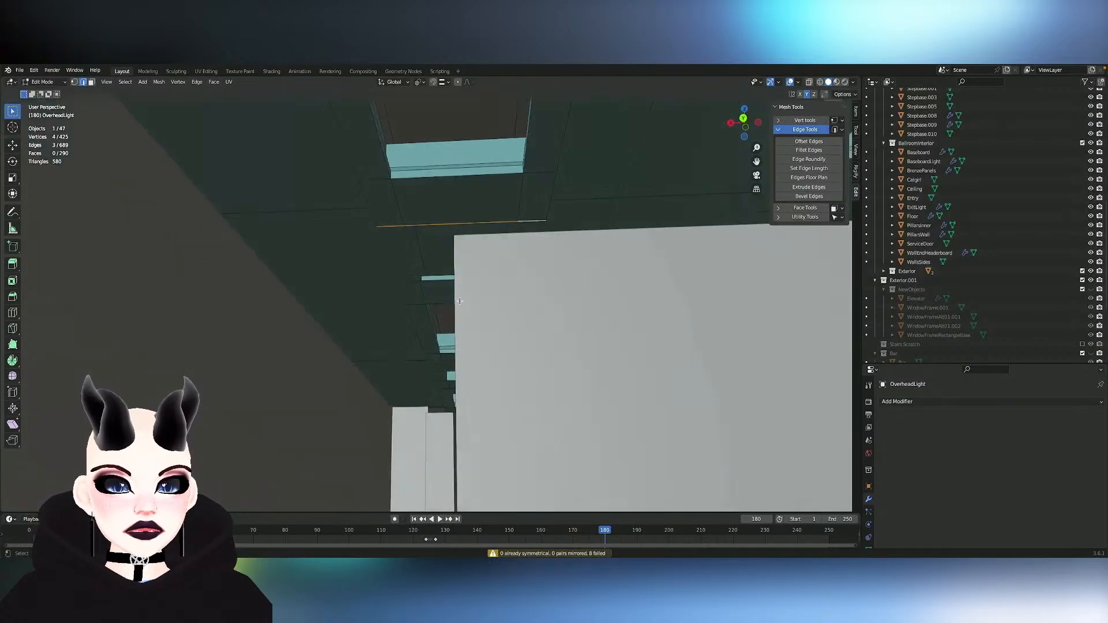
scroll(459, 300, up, 4)
scroll(459, 301, down, 3)
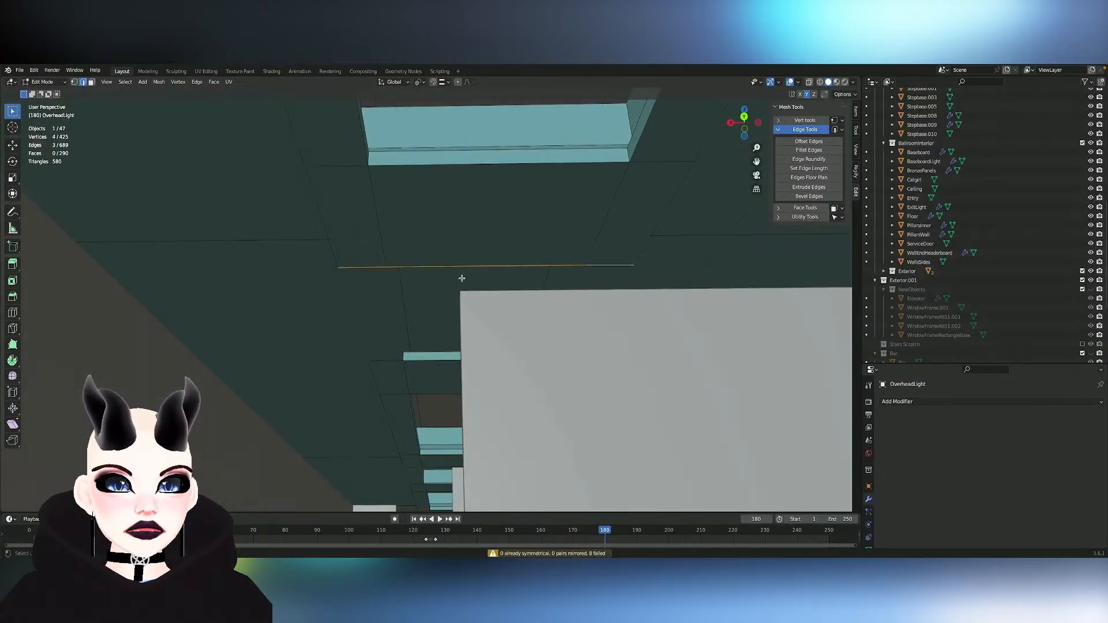
- Check the lengths of the middle ceiling edge and the short edge next to it beyond the light's end with Set Edge Length
click(470, 268)
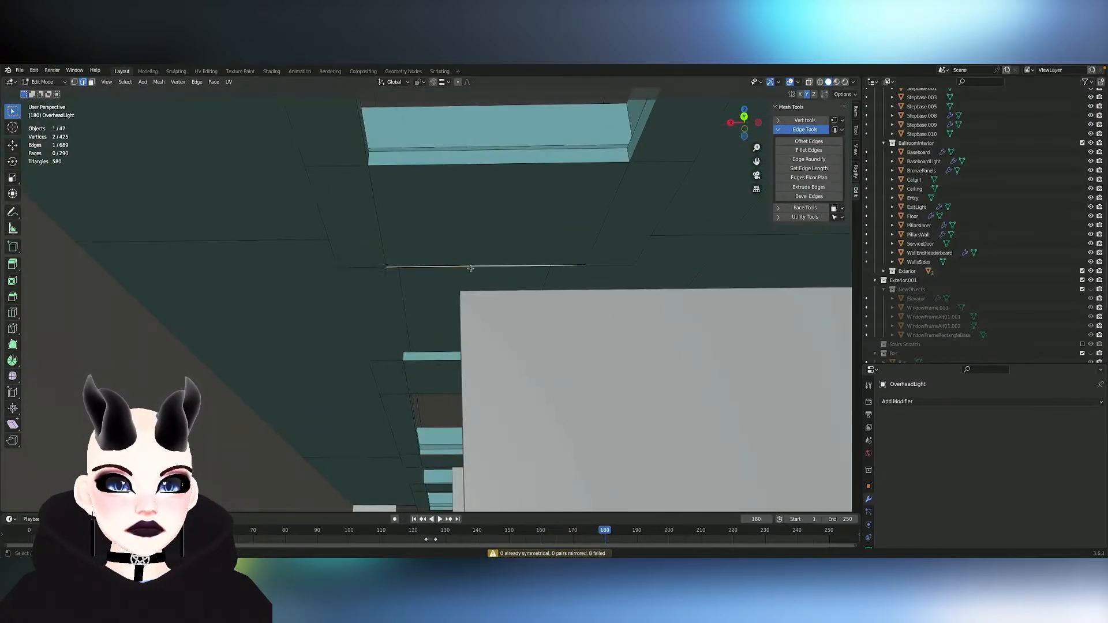
click(810, 169)
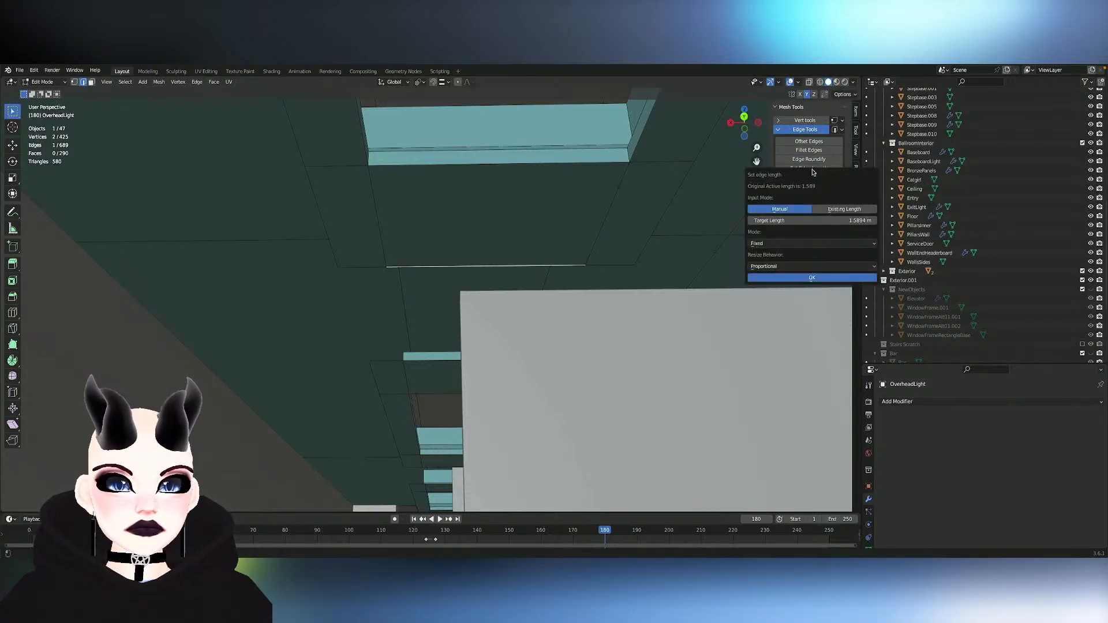
click(372, 269)
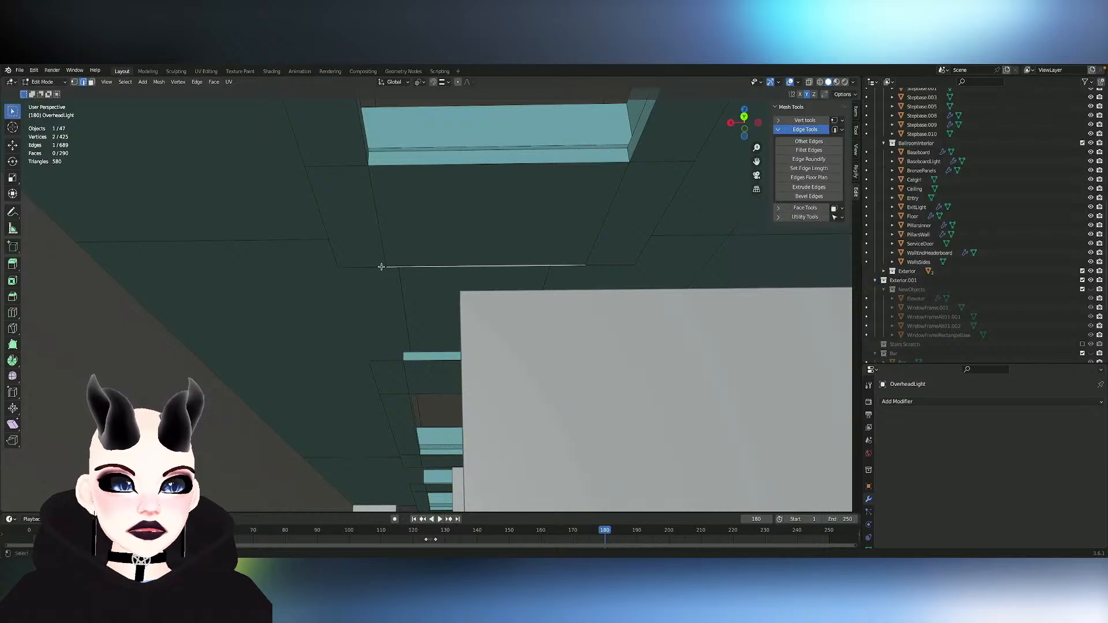
click(340, 263)
click(349, 265)
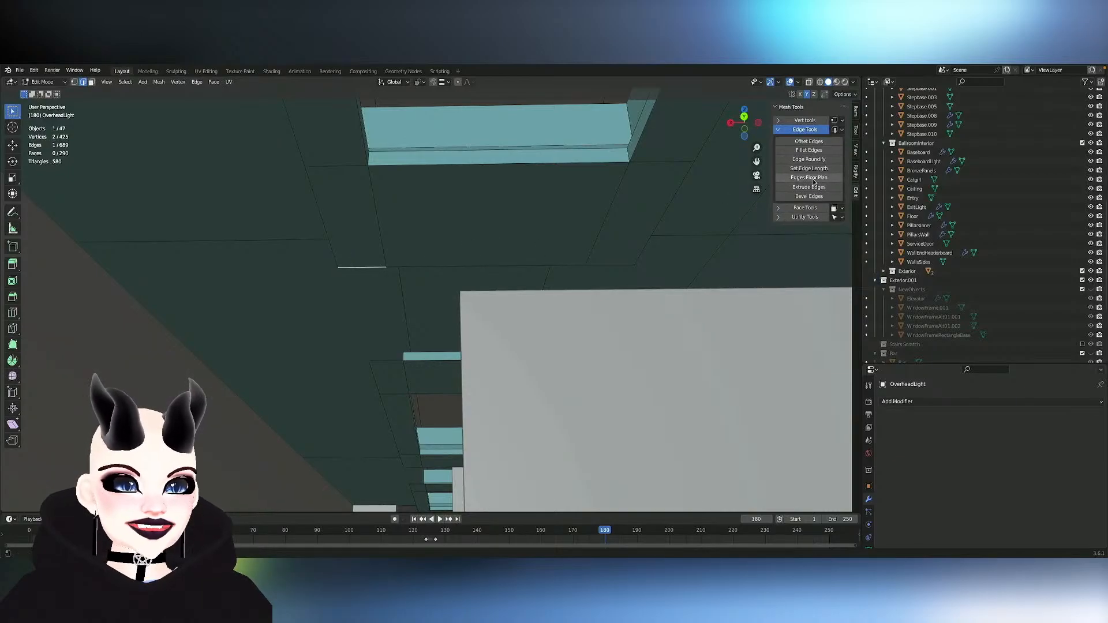
click(826, 173)
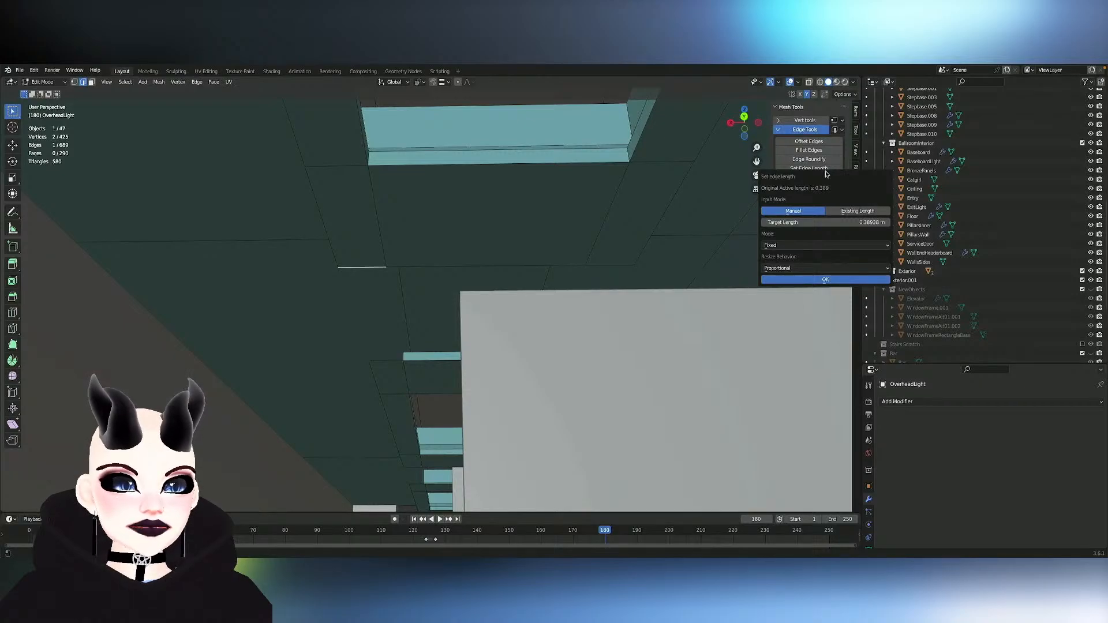
click(384, 206)
- Select the three ceiling edges beyond the light's end and extrude them a short distance along Y
scroll(393, 212, down, 5)
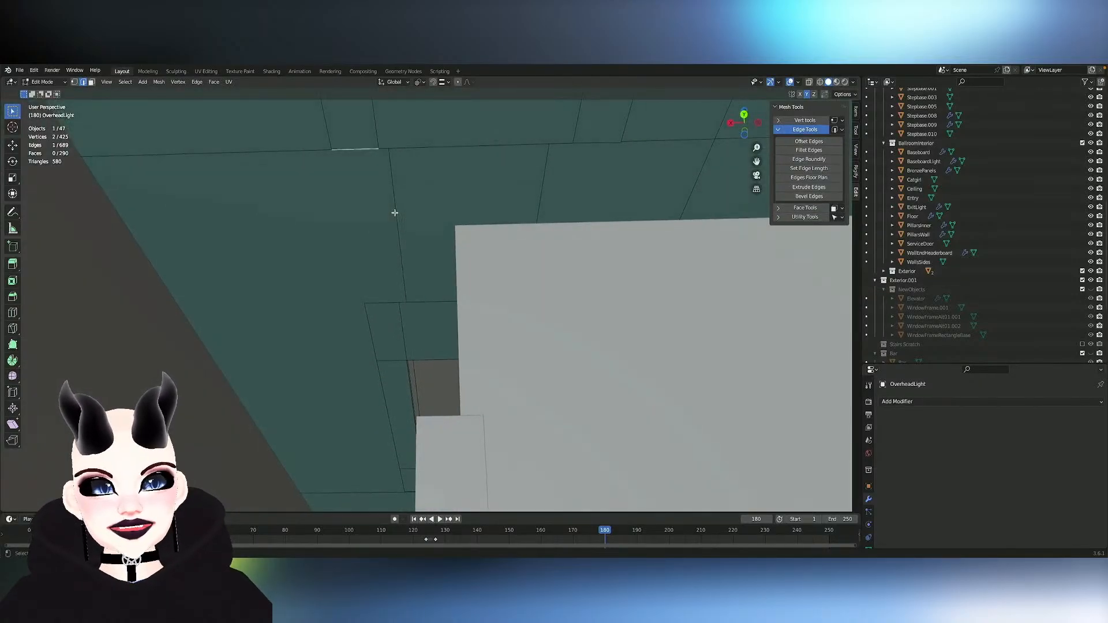
shift+scroll(394, 213, up, 6)
shift+click(599, 339)
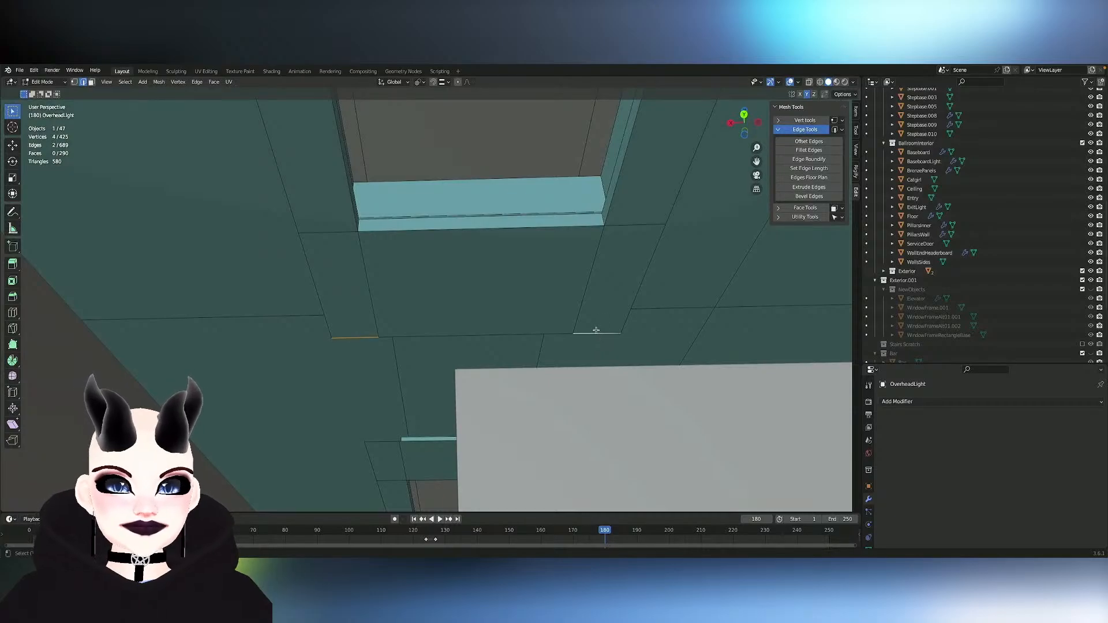
shift+click(483, 325)
key(e)
key(x)
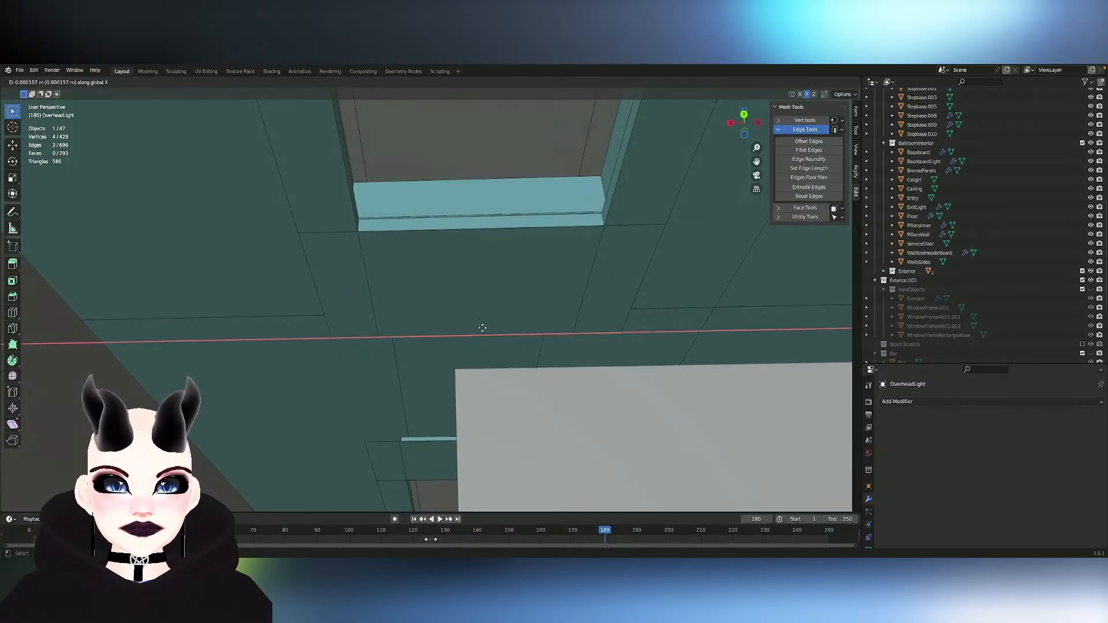
key(y)
click(421, 358)
click(422, 356)
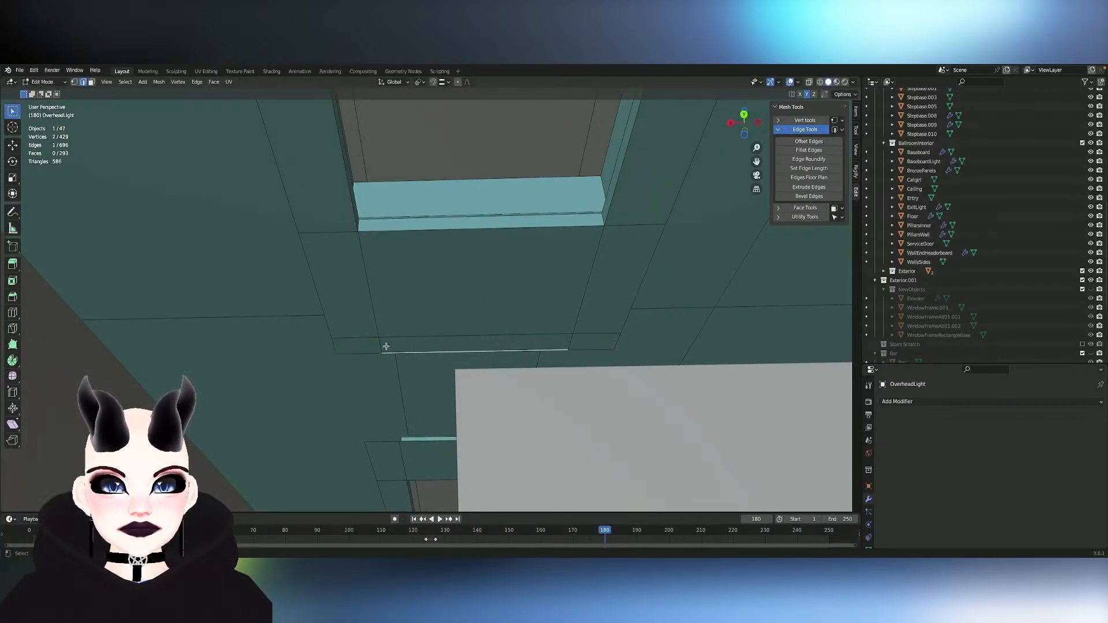
- Dissolve the two dividing edges of the extruded strip and check the merged edge's length with Set Edge Length
click(379, 344)
shift+click(569, 340)
key(x)
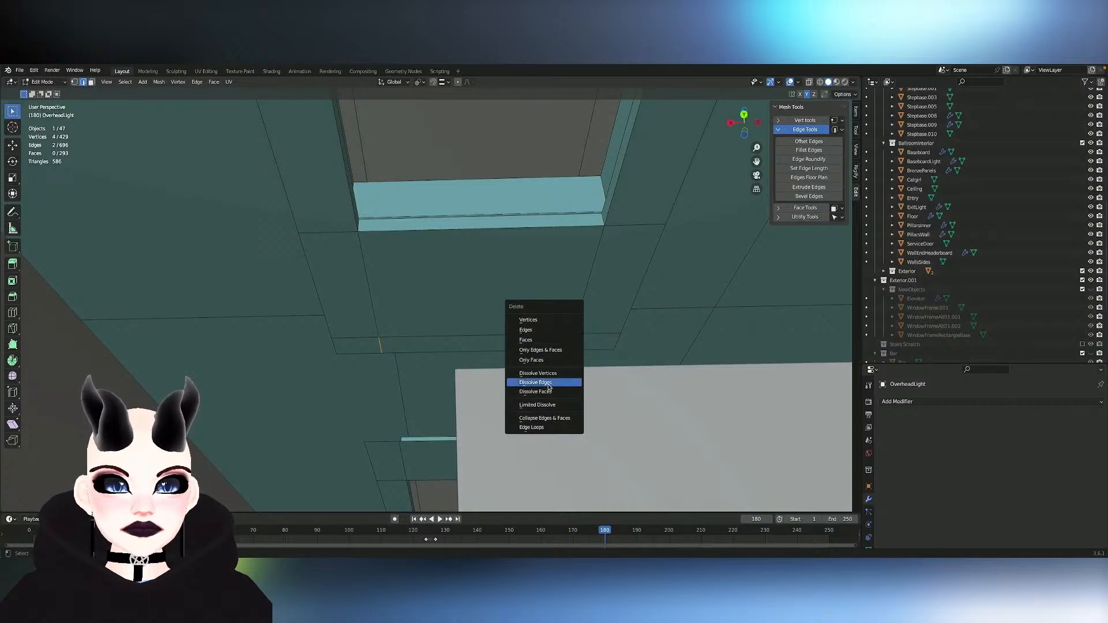
click(549, 383)
click(418, 350)
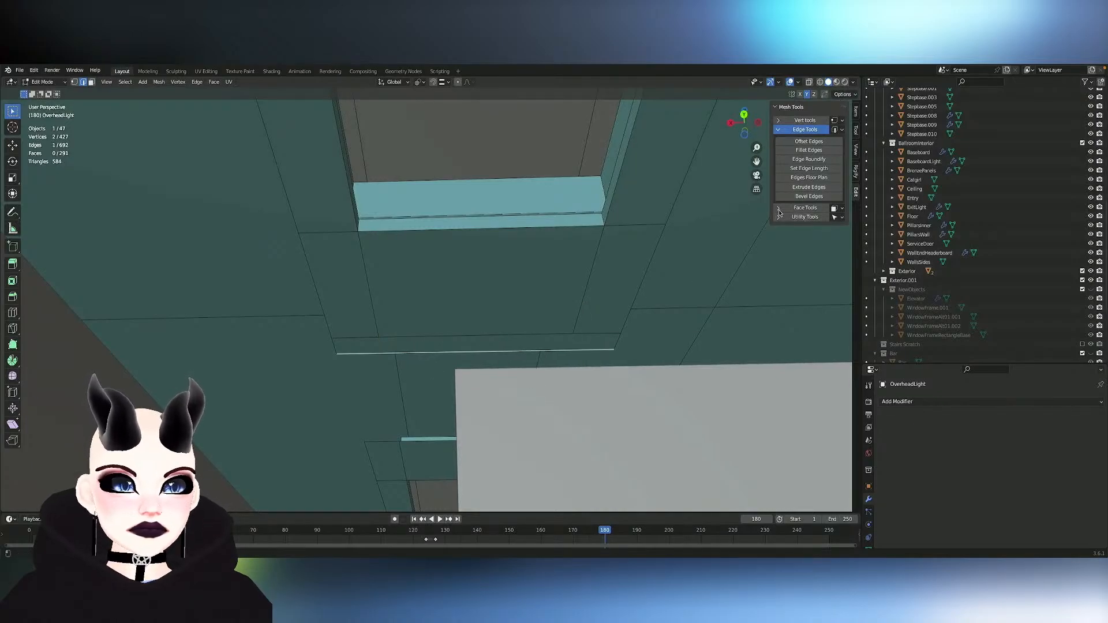
click(832, 167)
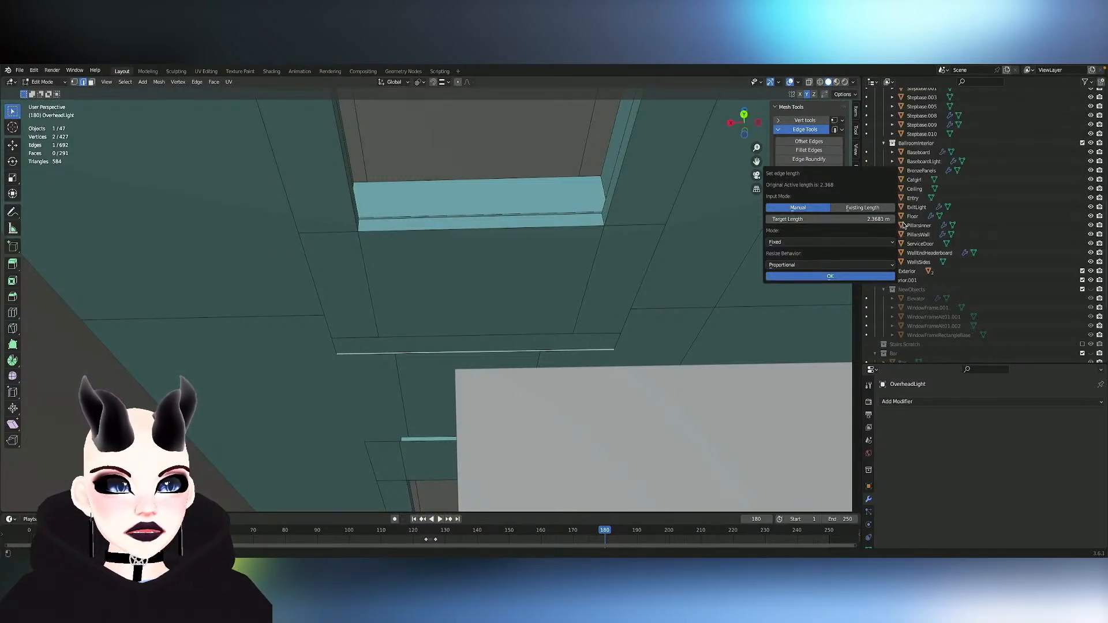
click(515, 352)
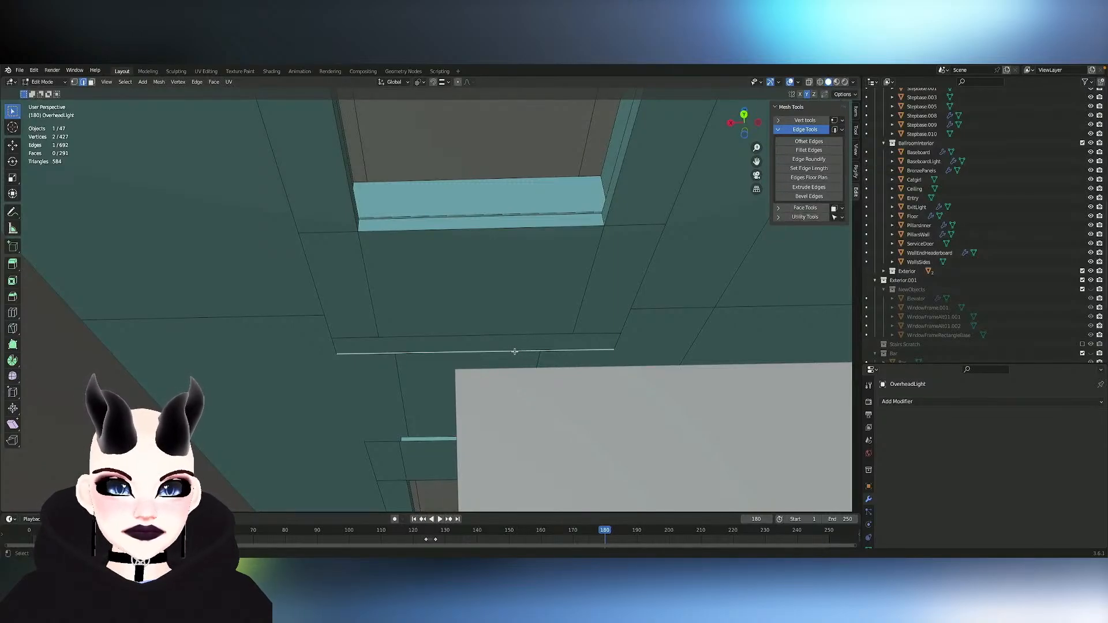
- Delete the extruded strip face beyond the light's end
key(x)
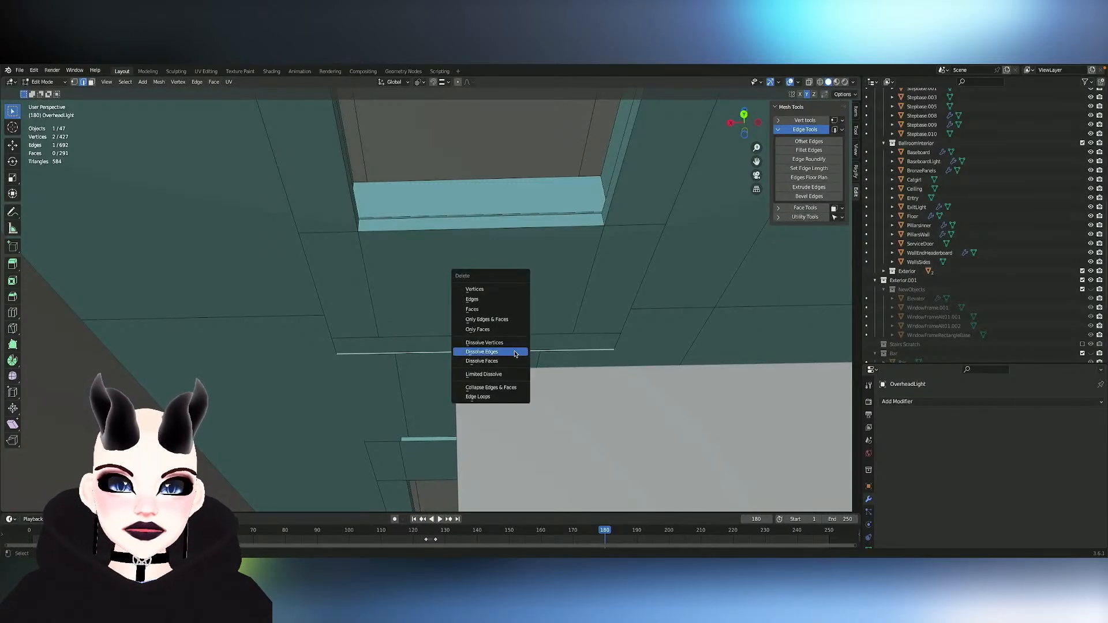
key(3)
click(392, 345)
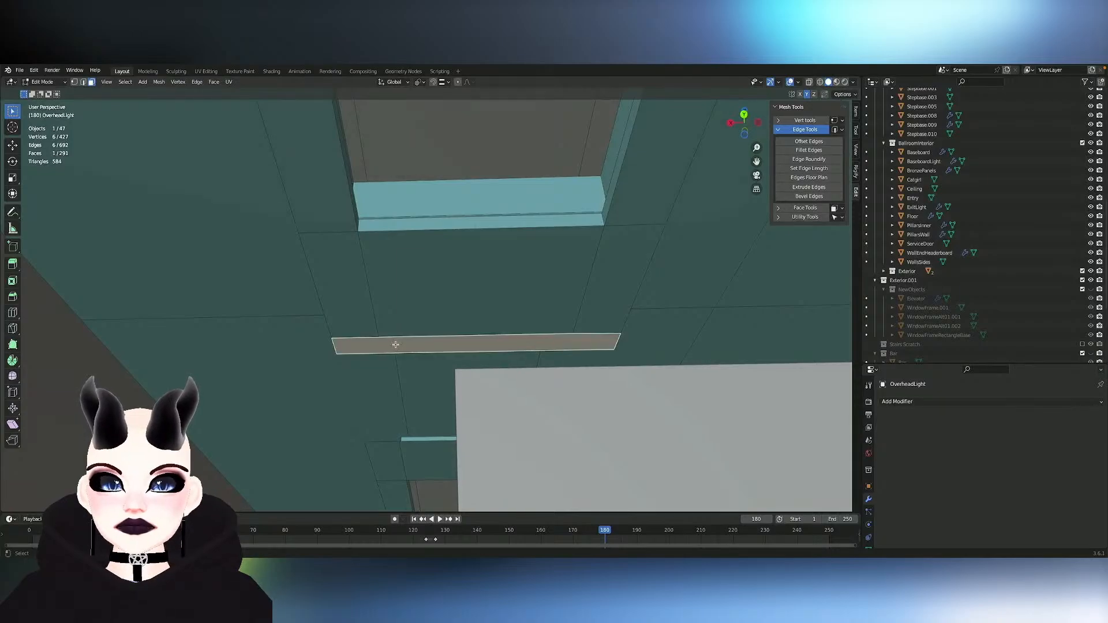
key(x)
click(381, 301)
scroll(382, 300, up, 6)
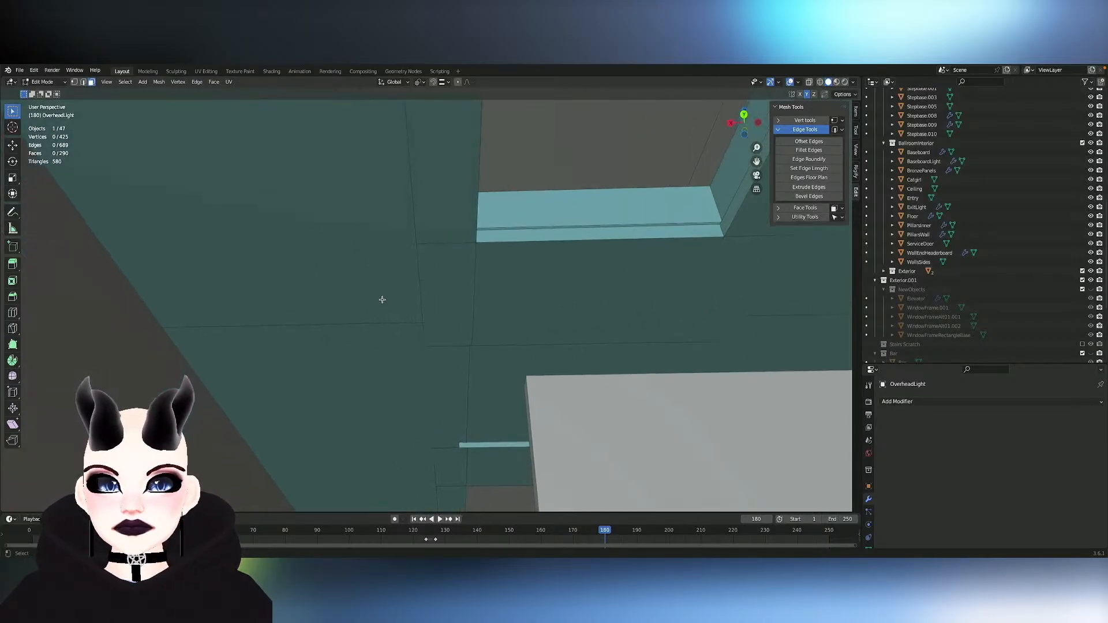
scroll(382, 300, down, 5)
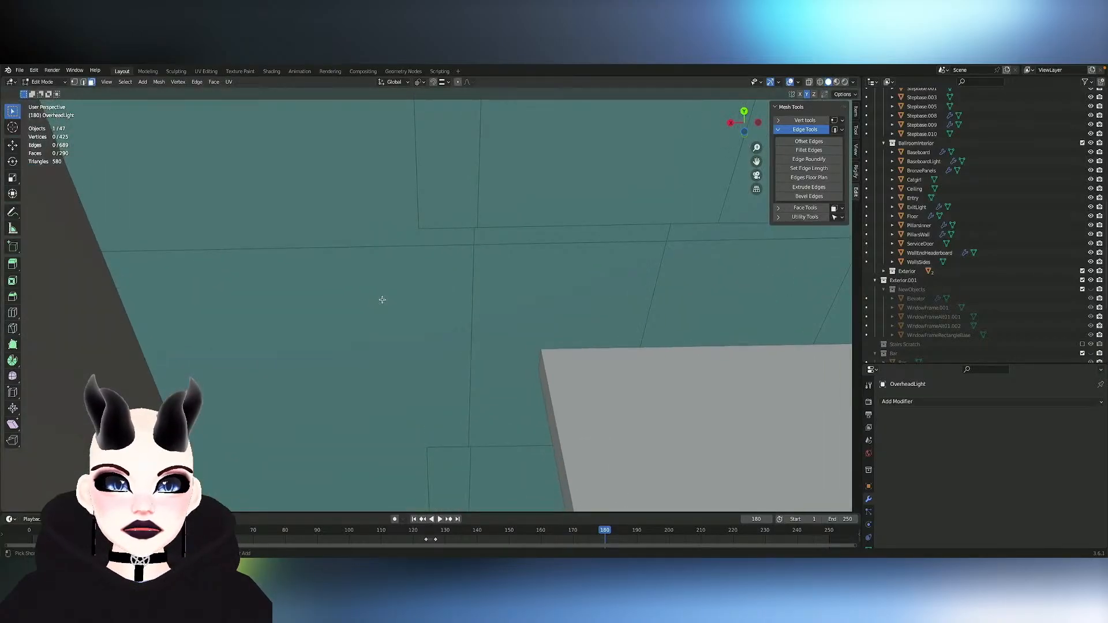
- Examine how the ceiling panel edges line up with the lights from above and below
key(2)
click(496, 243)
scroll(546, 327, up, 10)
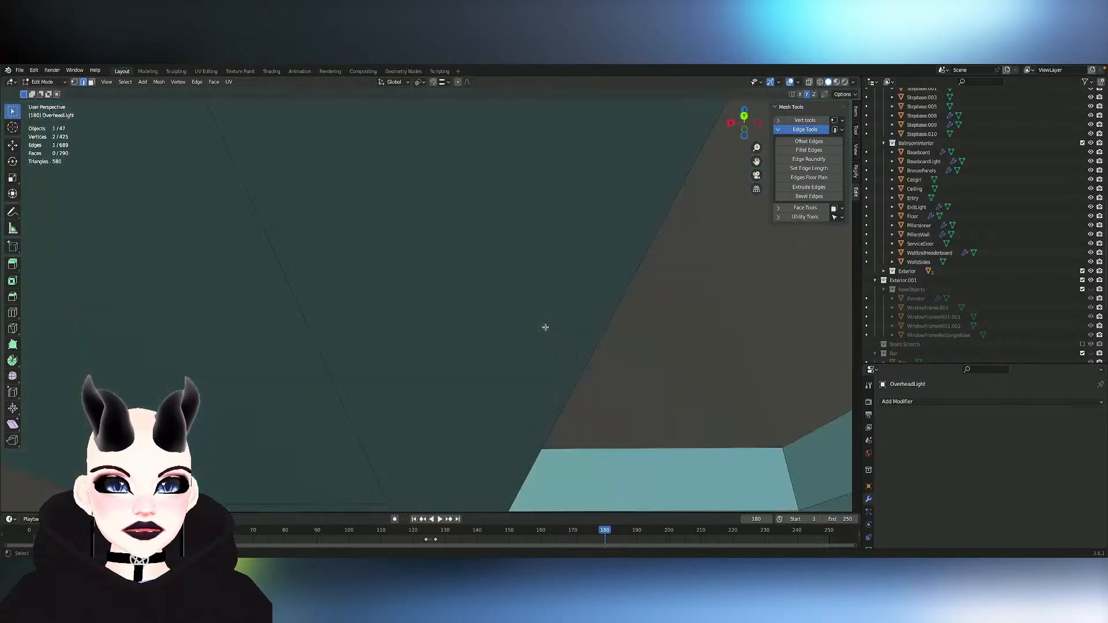
ctrl+scroll(546, 327, down, 5)
ctrl+scroll(545, 327, up, 5)
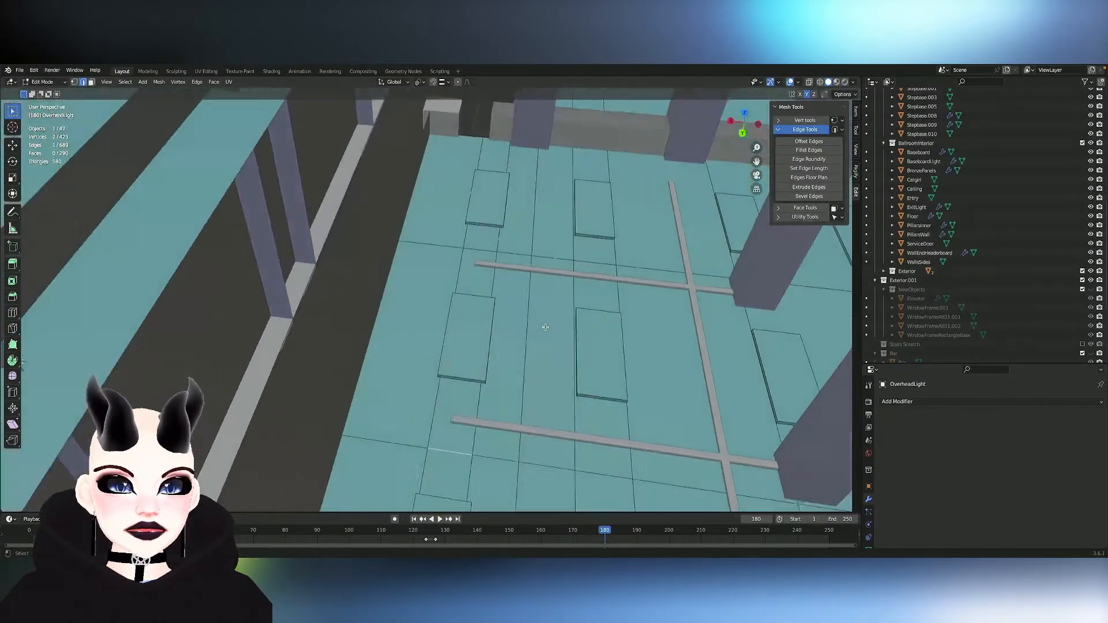
scroll(546, 327, up, 3)
scroll(546, 327, down, 10)
scroll(545, 328, up, 4)
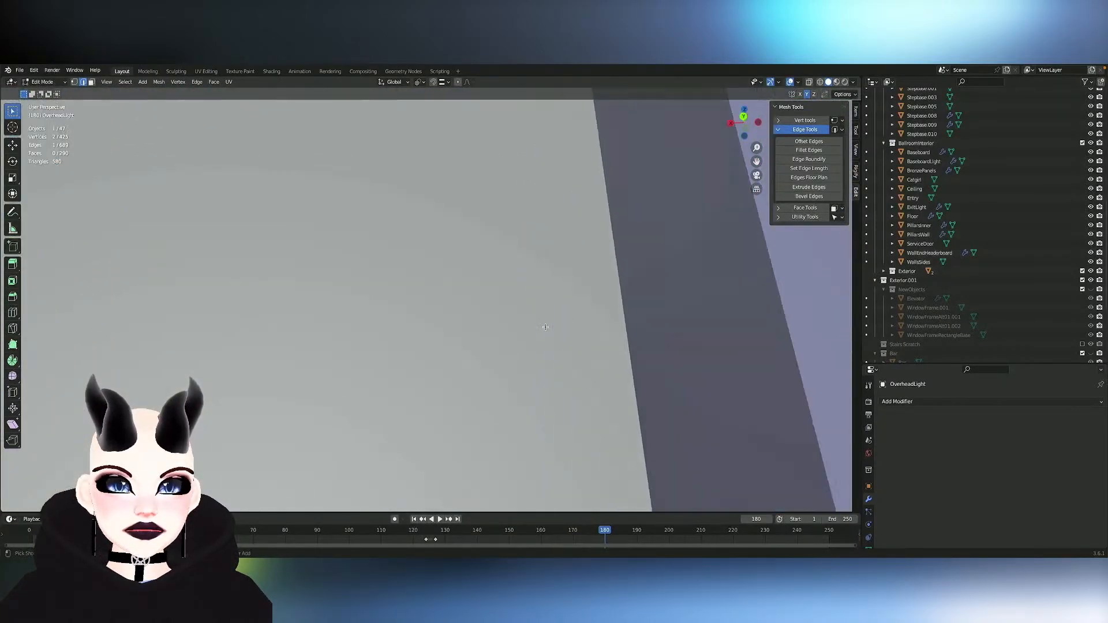
scroll(545, 327, down, 8)
shift+scroll(545, 328, up, 6)
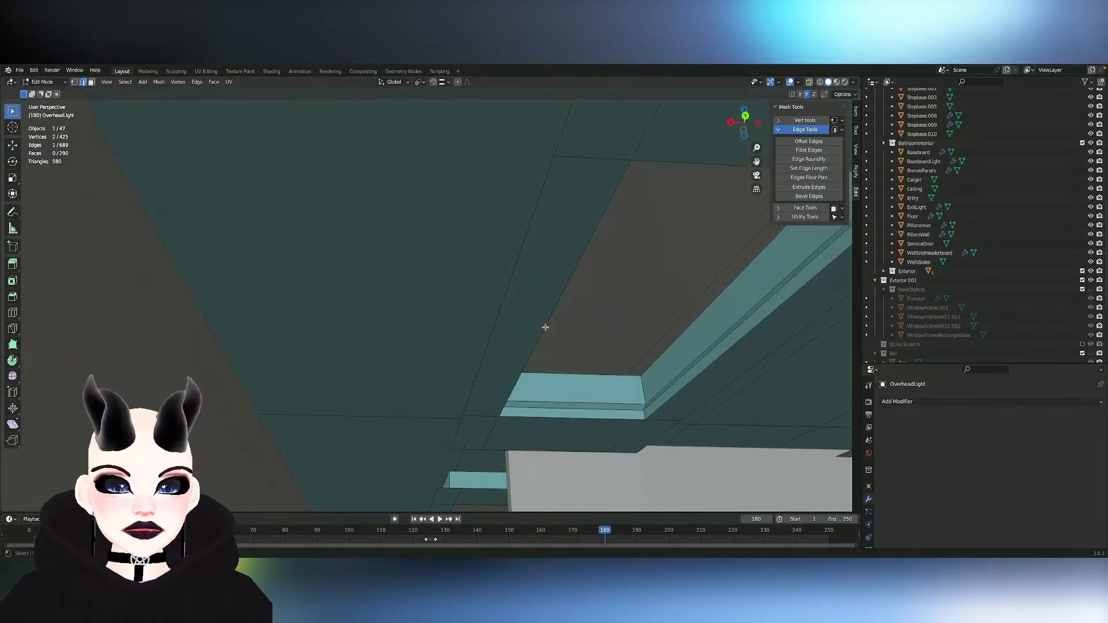
shift+scroll(487, 324, down, 6)
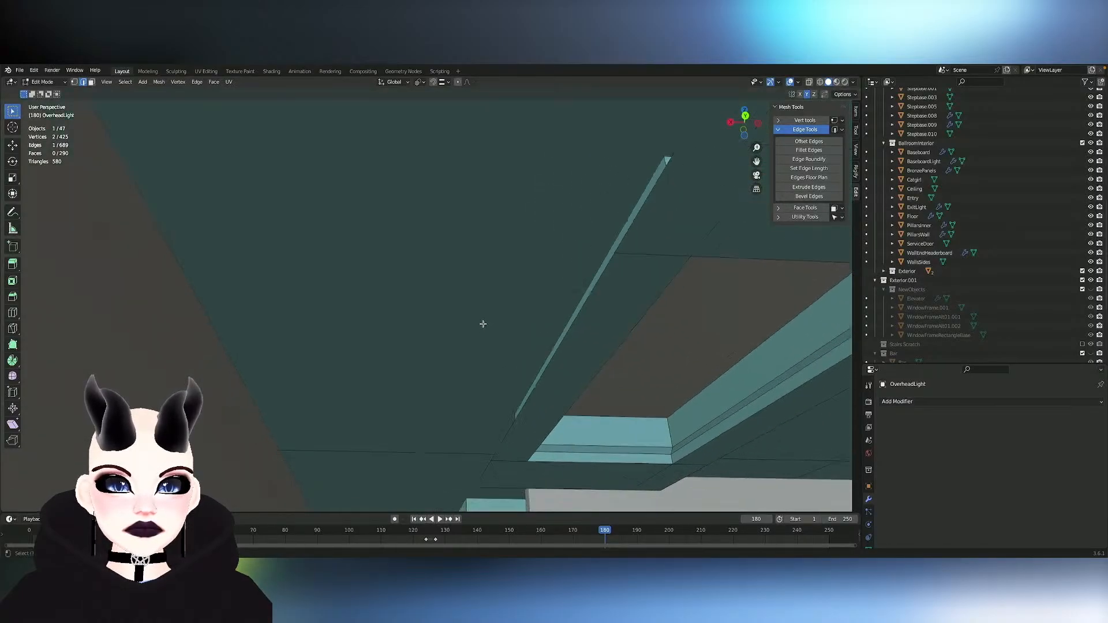
middle_drag(495, 352, 490, 350)
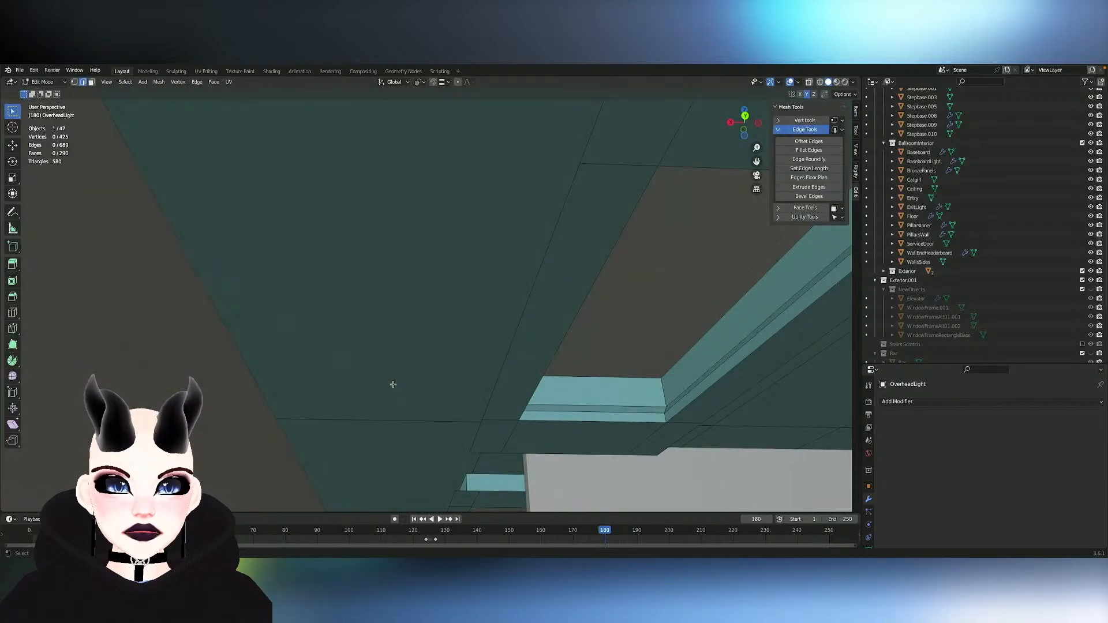
- Select everything linked to the ceiling's cross edge to check which faces are connected to it
click(392, 416)
key(ctrl+l)
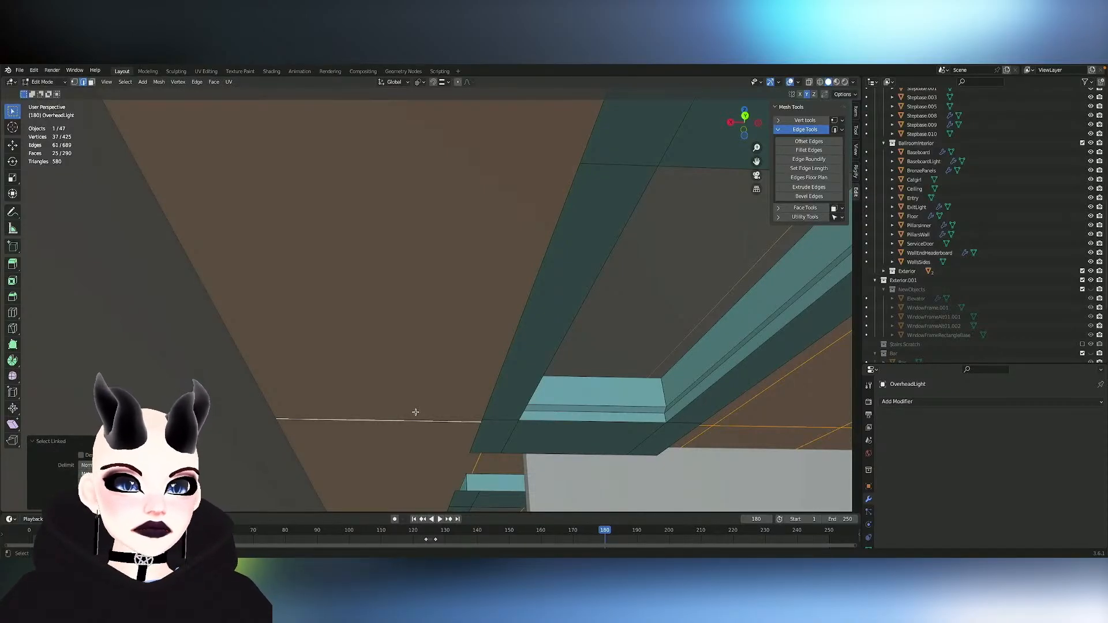
mouse_move(415, 413)
middle_down()
mouse_move(395, 403)
mouse_move(445, 411)
mouse_move(416, 412)
middle_up()
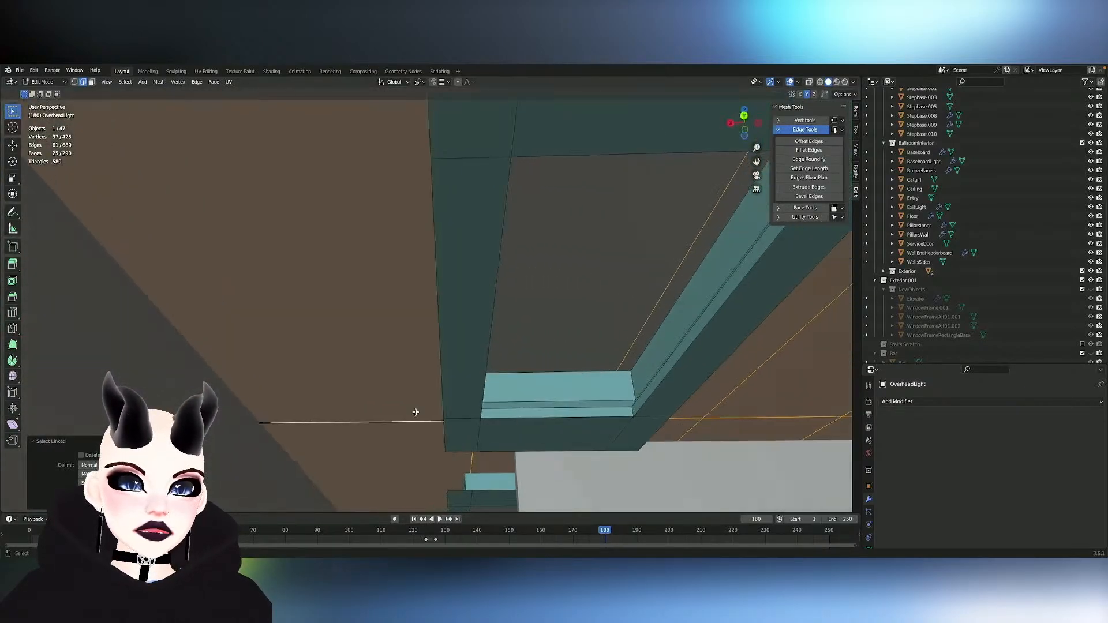
- Move the ceiling's two lengthwise edge loops near the light along X toward the sides of the light's surround
alt+click(472, 461)
key(g)
key(x)
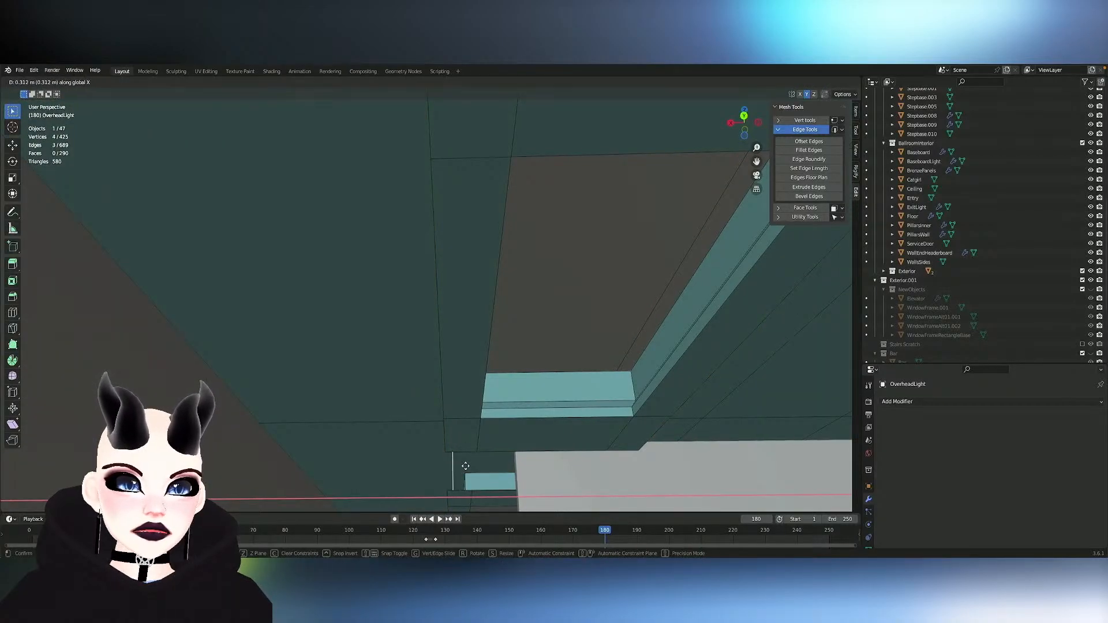
click(462, 465)
middle_drag(627, 348, 632, 355)
key(g)
key(x)
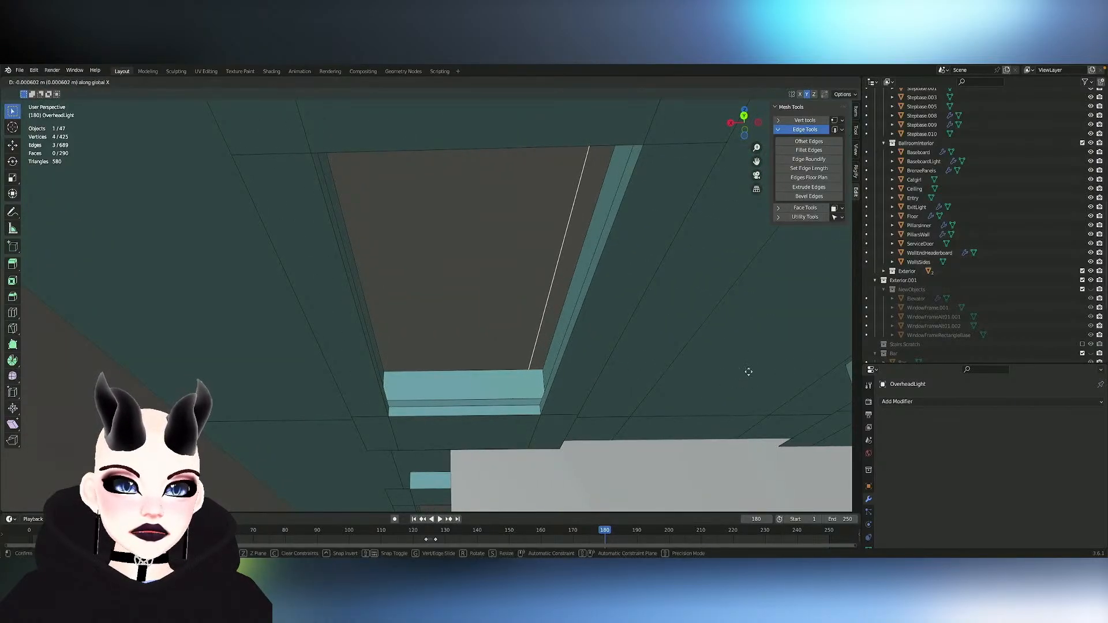
click(635, 383)
middle_drag(634, 383, 634, 383)
scroll(634, 383, down, 5)
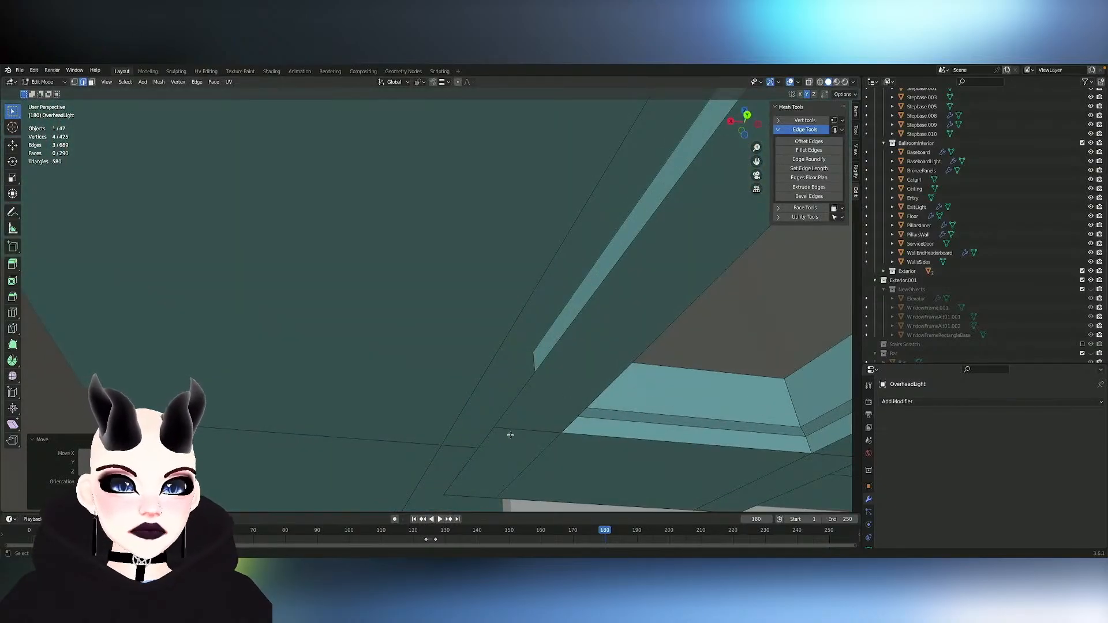
- Select the outer border edges around all four sides of the light's surrounding panel
alt+click(485, 437)
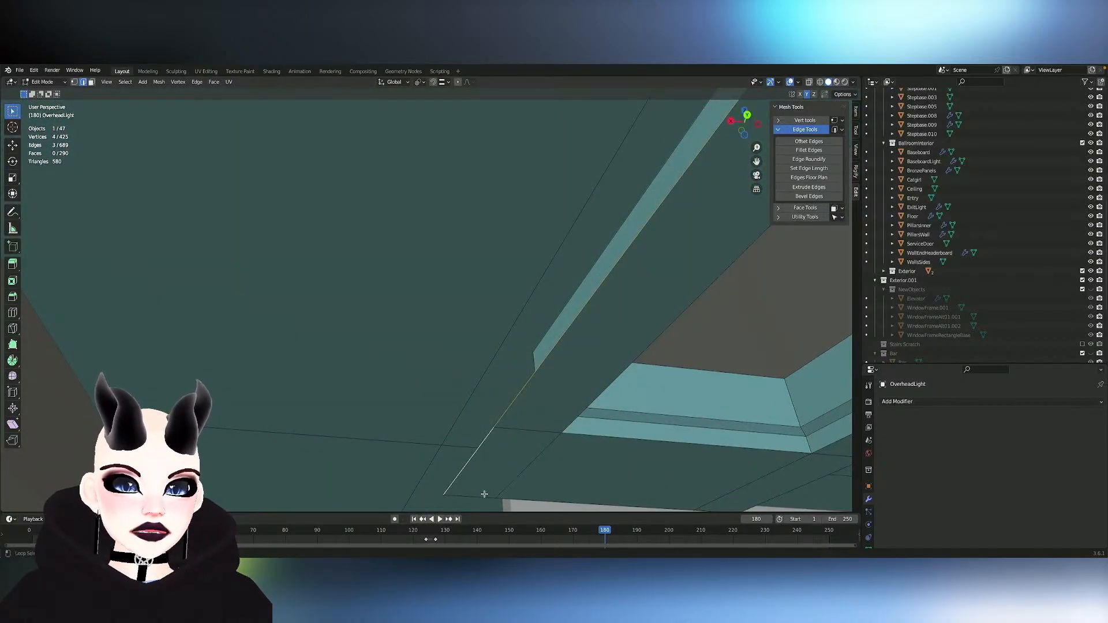
alt+shift+click(599, 495)
ctrl+scroll(599, 494, down, 2)
shift+scroll(599, 495, up, 5)
ctrl+scroll(599, 494, up, 4)
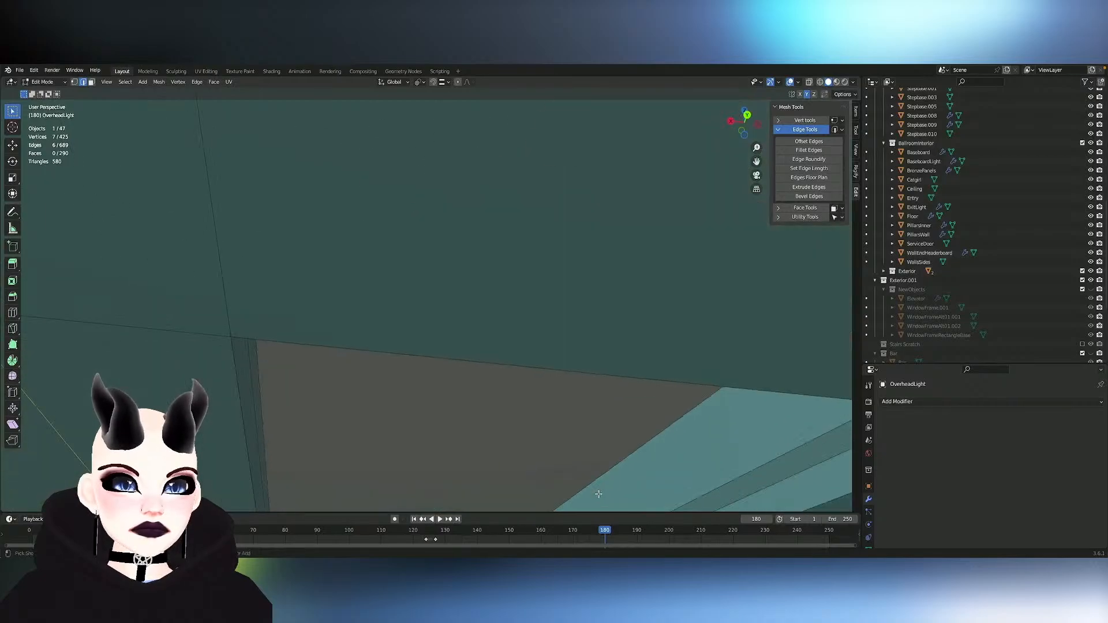
scroll(599, 494, down, 4)
scroll(666, 157, down, 4)
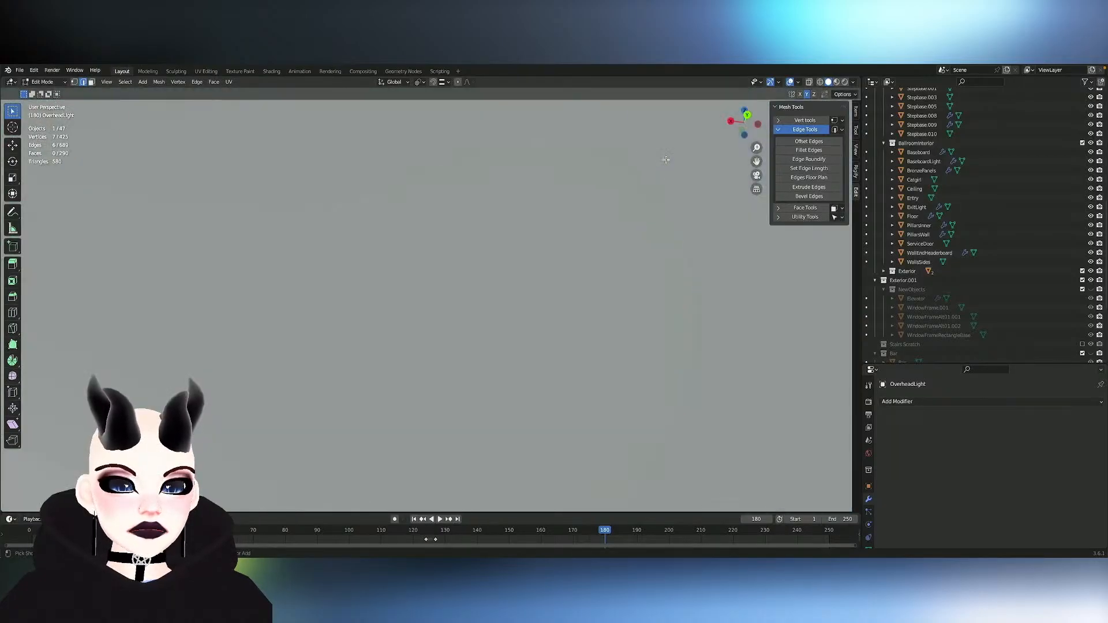
scroll(666, 159, up, 2)
scroll(664, 161, down, 2)
scroll(663, 161, up, 3)
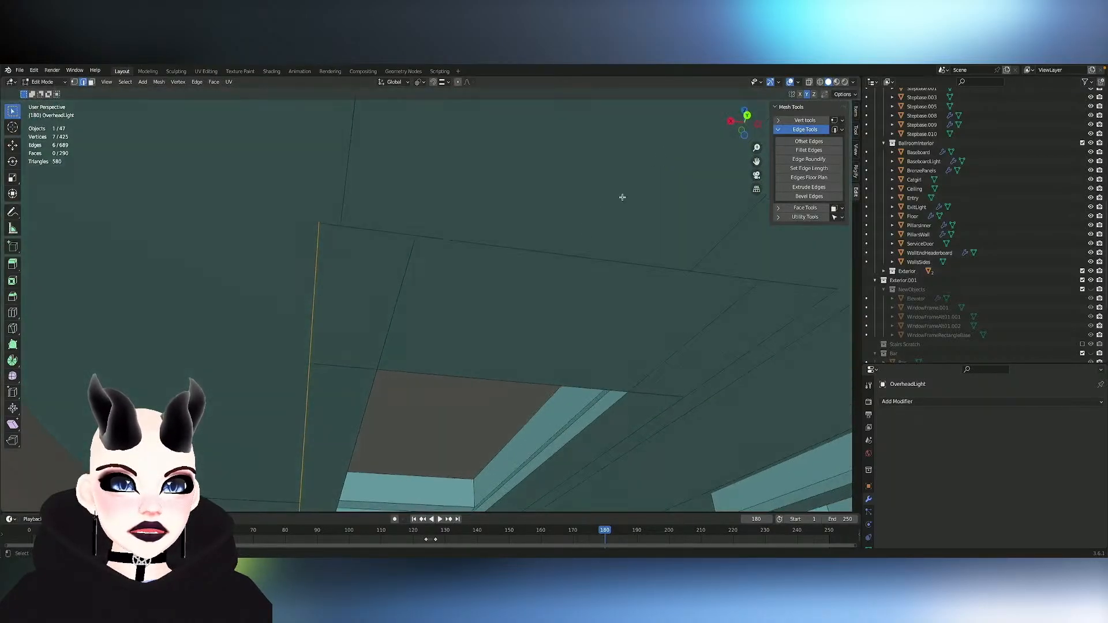
alt+shift+click(571, 252)
scroll(604, 254, up, 3)
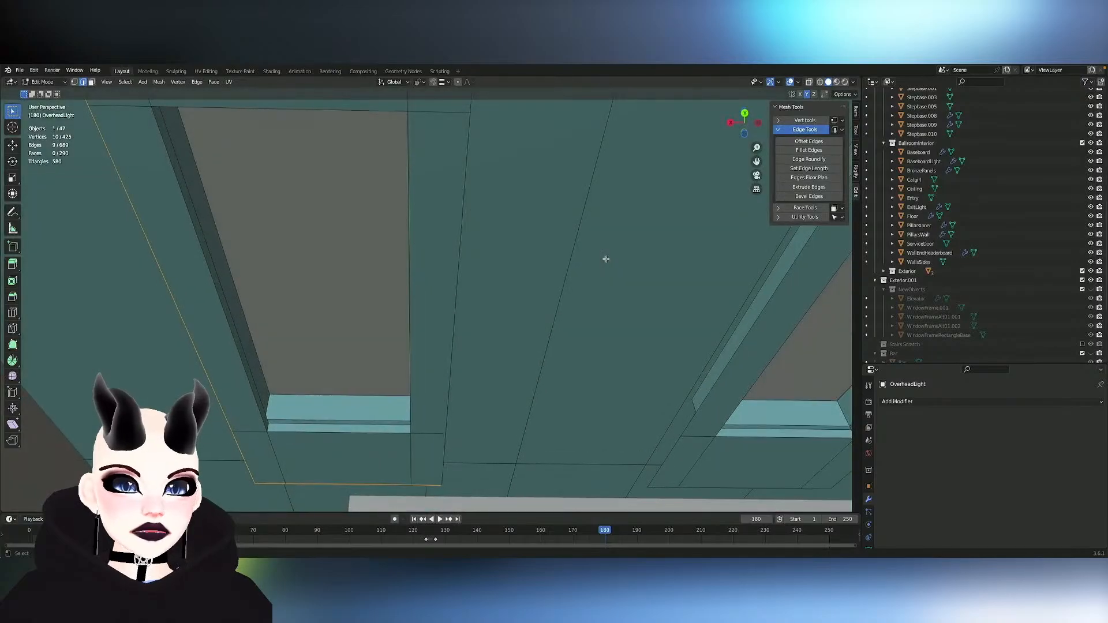
alt+shift+click(450, 372)
- Try to extrude the surrounding panel's outer border edges along Z
key(e)
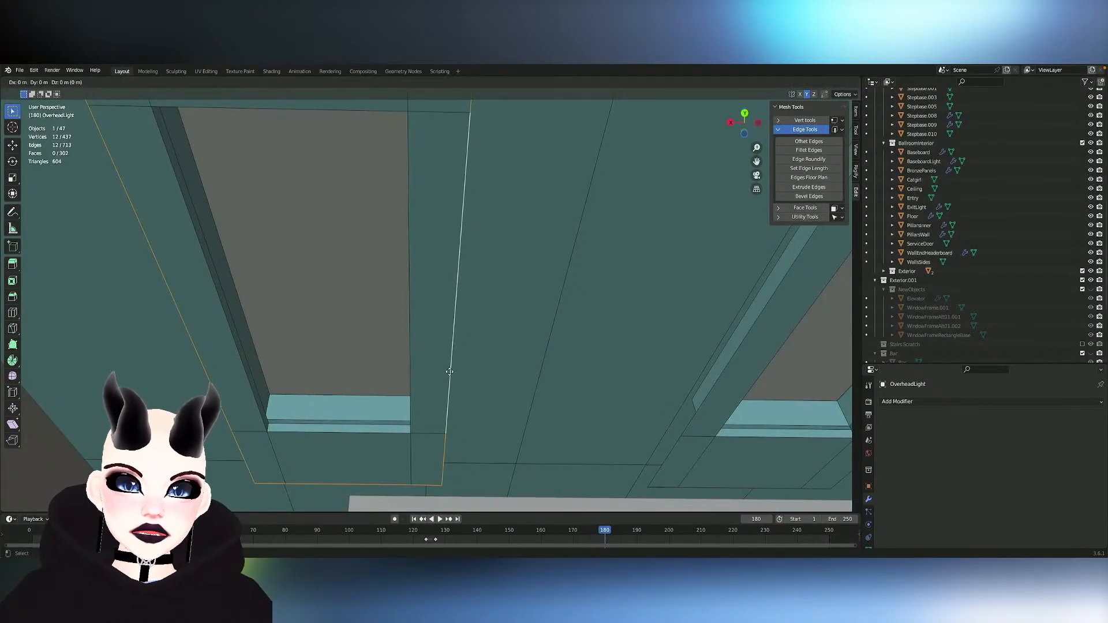
key(z)
click(448, 365)
middle_drag(448, 366, 472, 349)
key(ctrl+z)
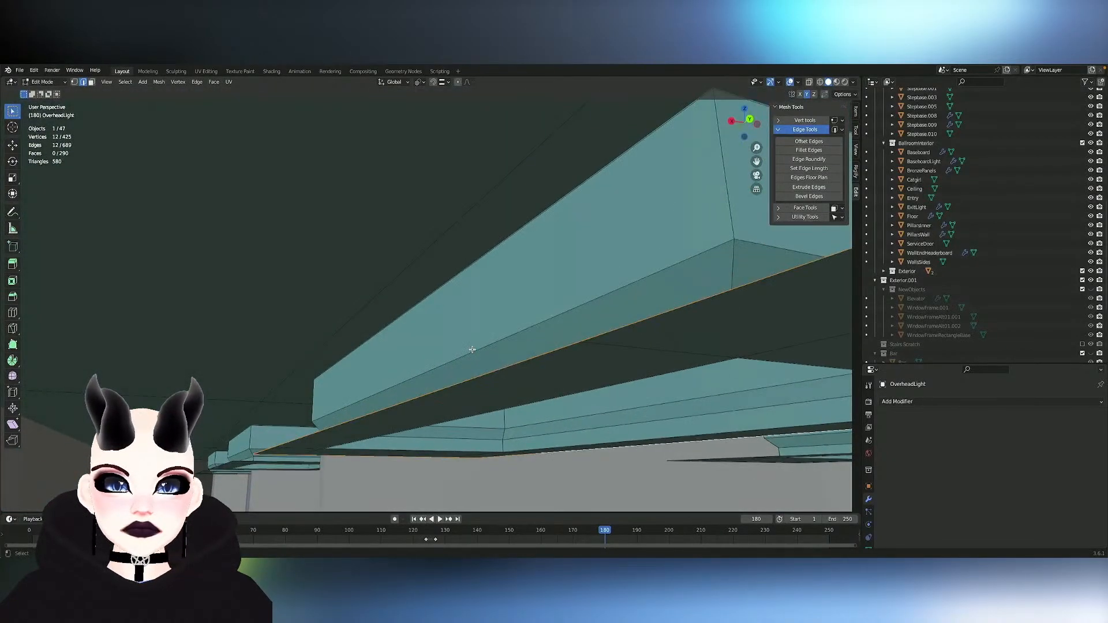
- Lower the ceiling's linked faces about 0.45 m along Z and hide them to isolate the light panels
click(306, 321)
key(l)
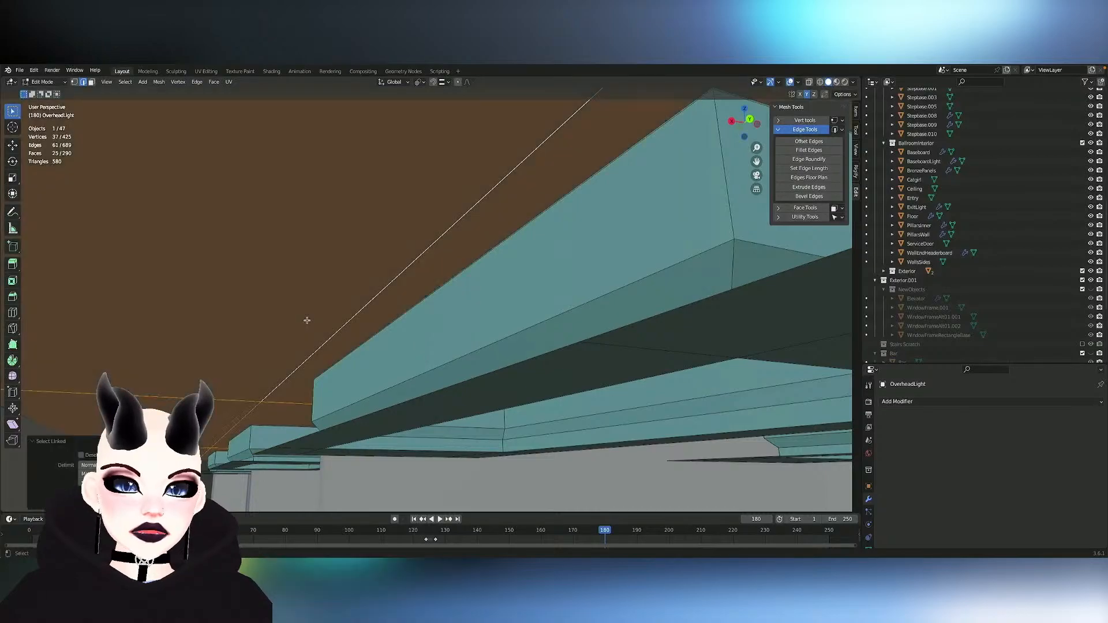
key(g)
key(z)
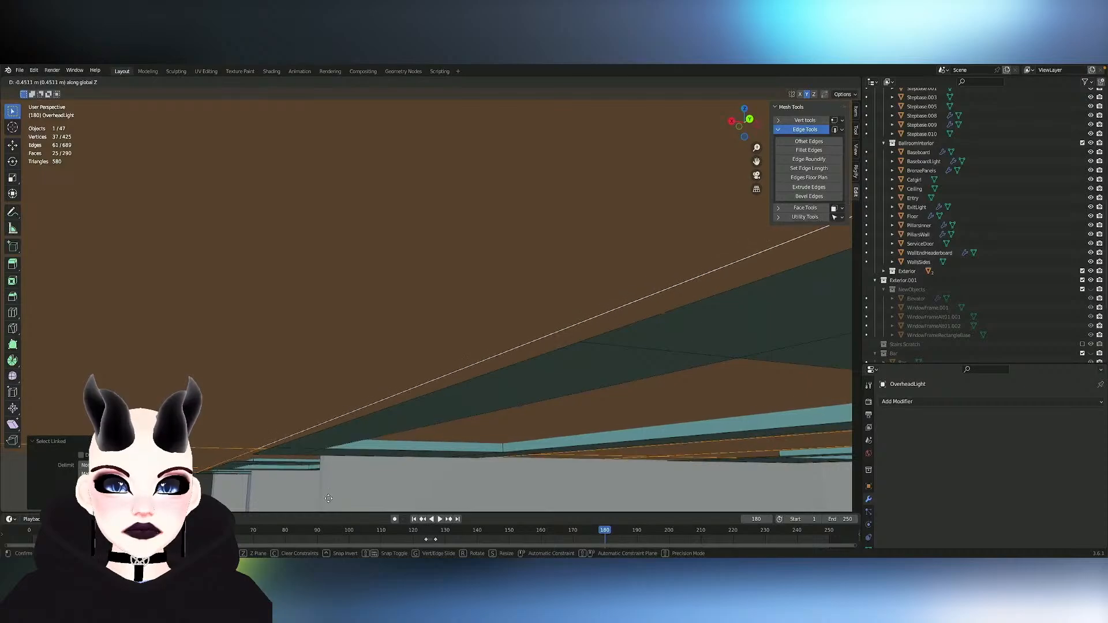
click(326, 499)
middle_drag(339, 418, 337, 491)
scroll(329, 494, down, 6)
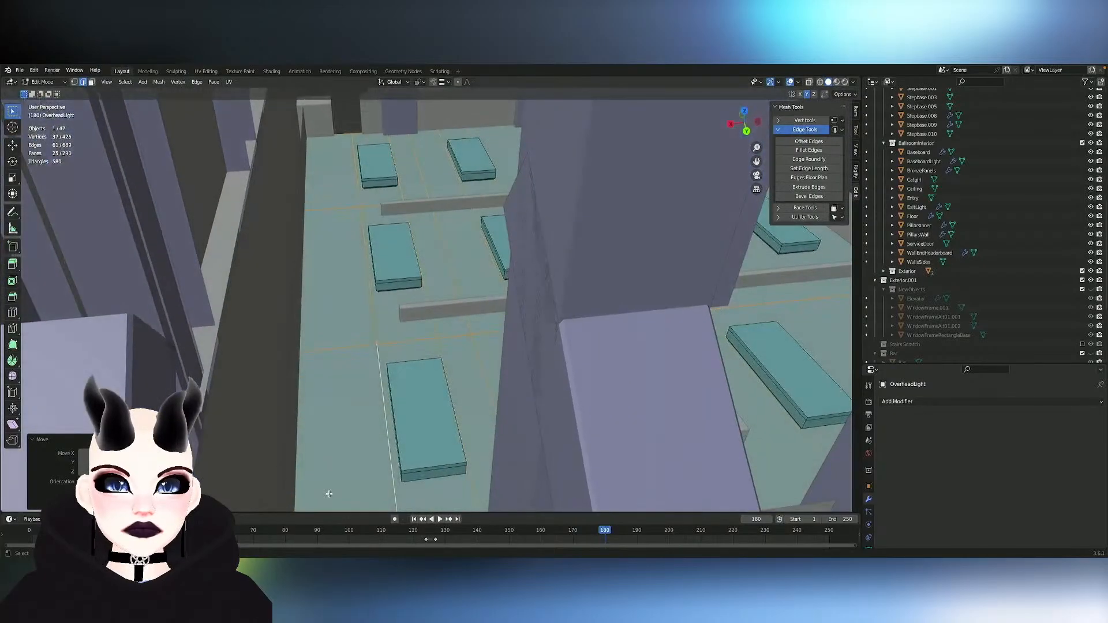
key(h)
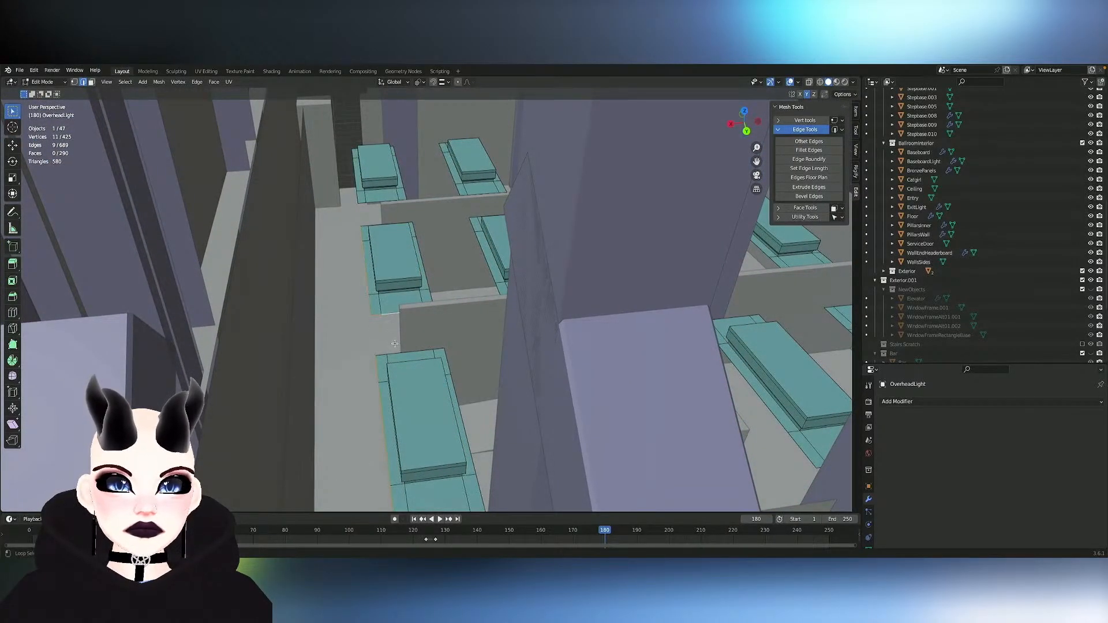
- Select the outer border edge loops of the light panels on one half of the room, adding their mirrored counterparts on the other half
mouse_move(455, 383)
middle_down()
mouse_move(454, 366)
mouse_move(438, 394)
middle_up()
ctrl+click(405, 495)
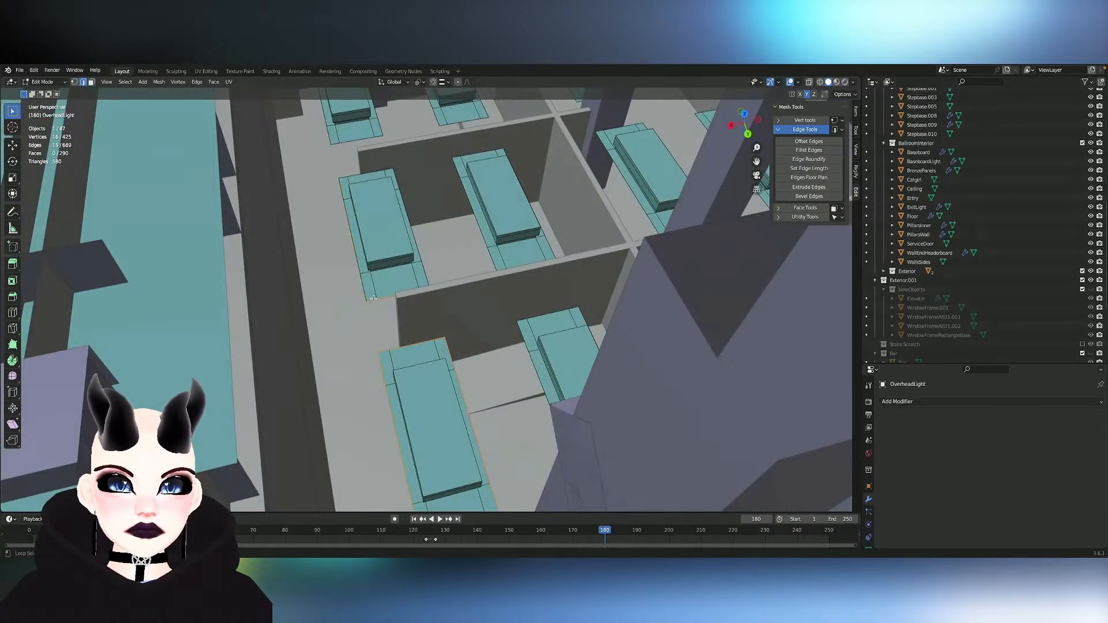
ctrl+click(394, 296)
middle_drag(394, 296, 365, 268)
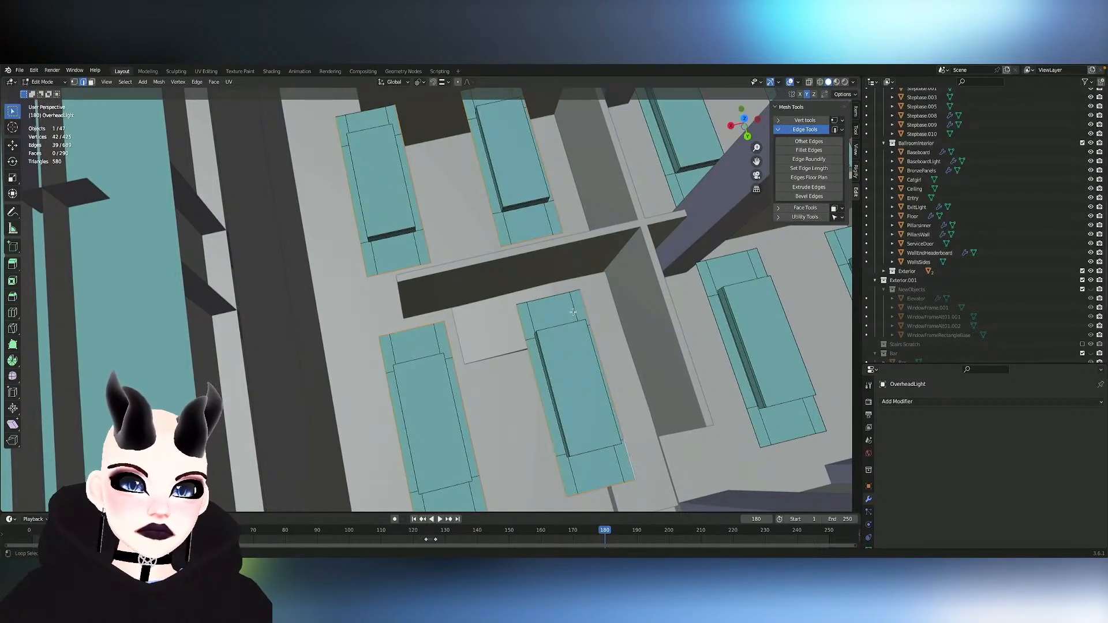
alt+shift+click(546, 297)
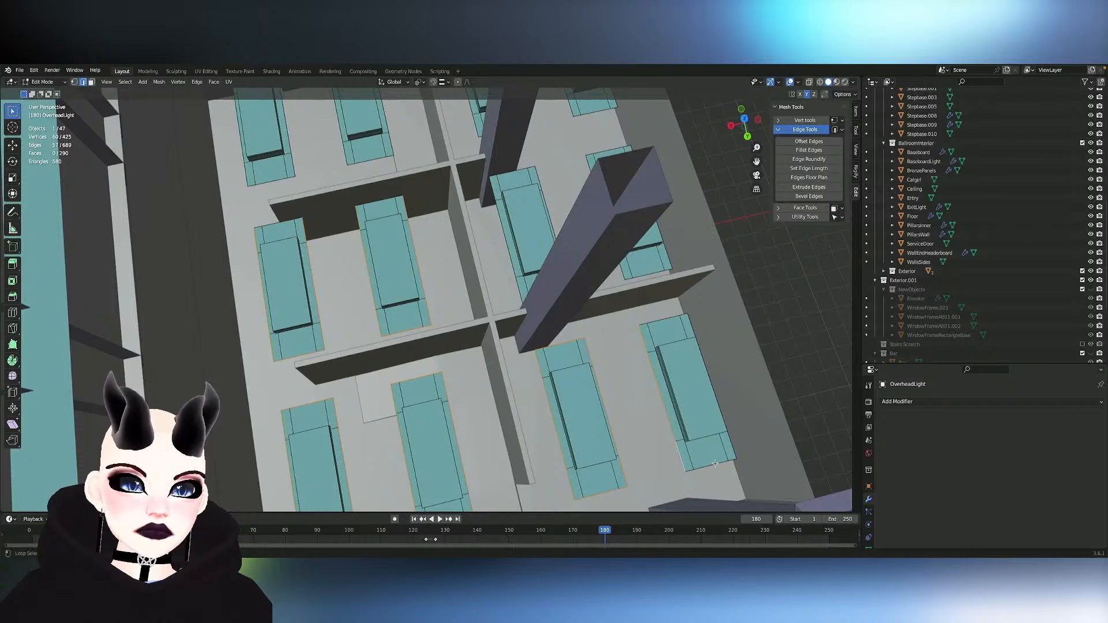
alt+shift+click(732, 444)
alt+shift+click(665, 320)
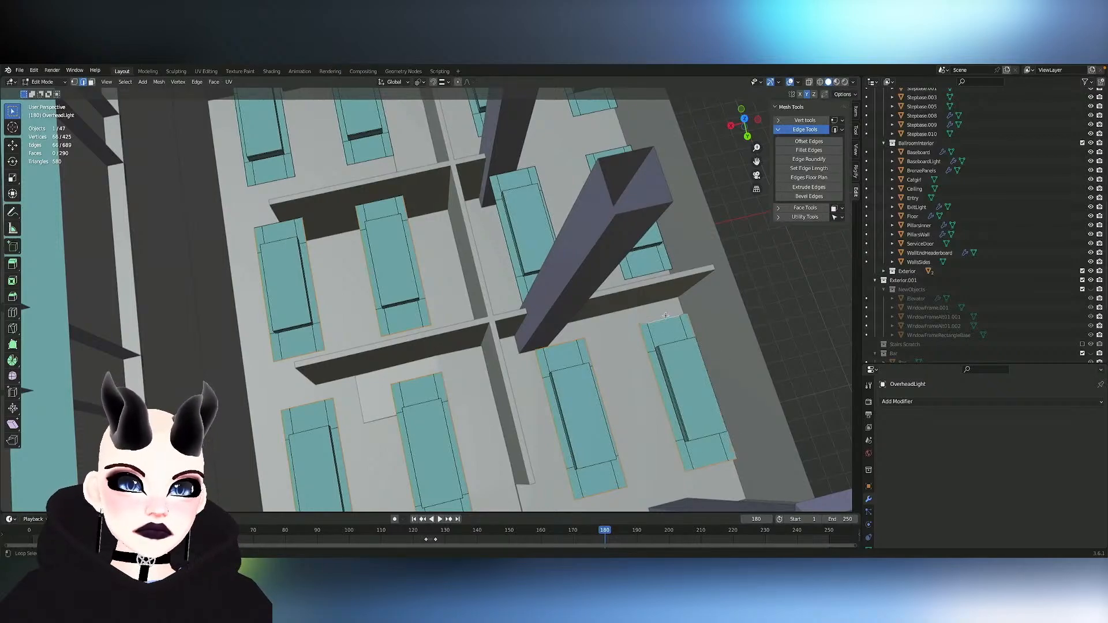
ctrl+middle_drag(584, 243, 473, 336)
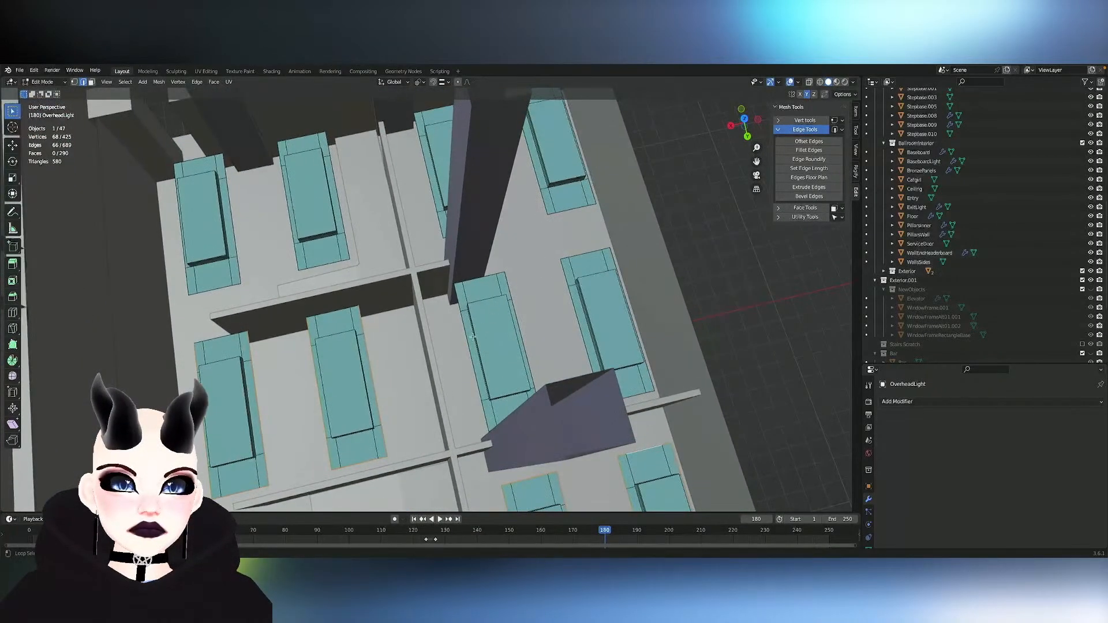
middle_drag(508, 422, 534, 408)
alt+shift+click(534, 408)
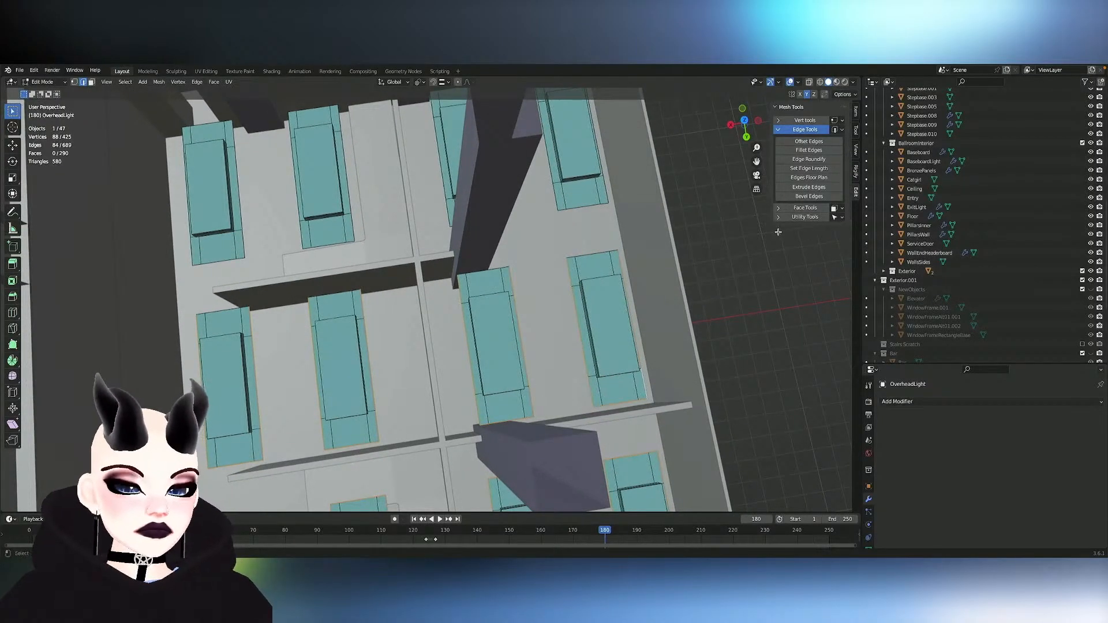
key(shift+ctrl+m)
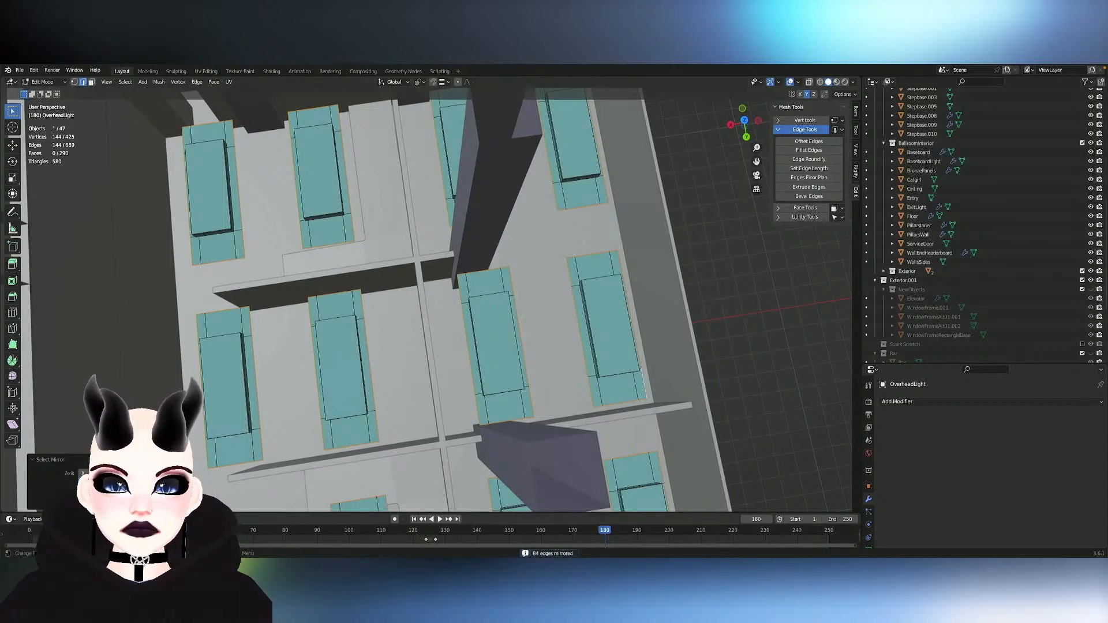
- Extrude the selected outer borders of all light panels about 0.2 m upward along Z
middle_drag(333, 402, 415, 384)
key(e)
key(z)
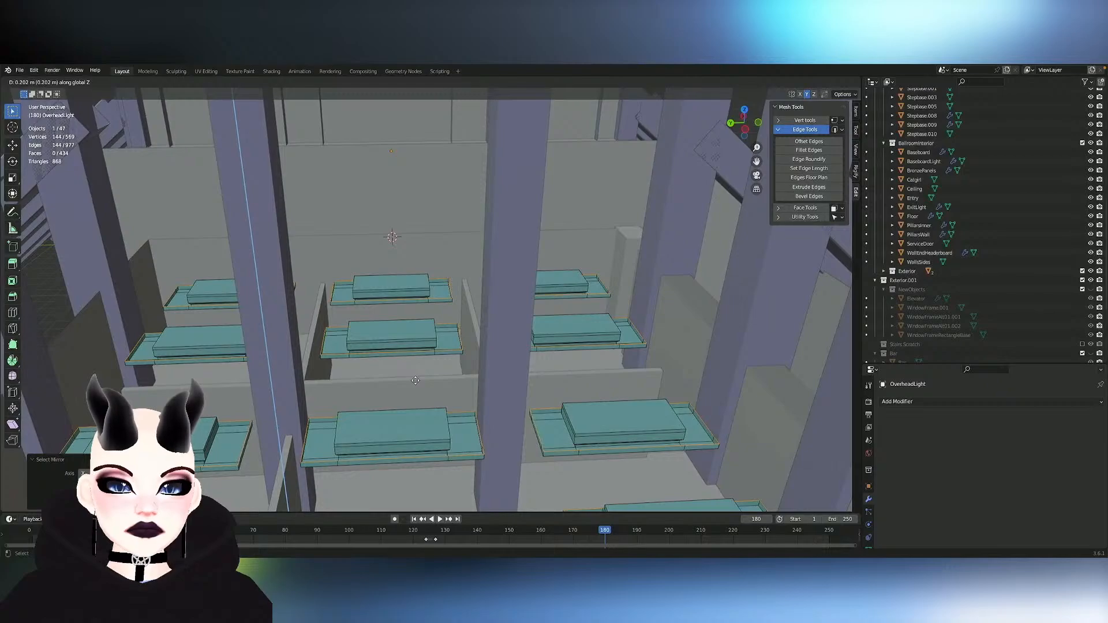
click(416, 379)
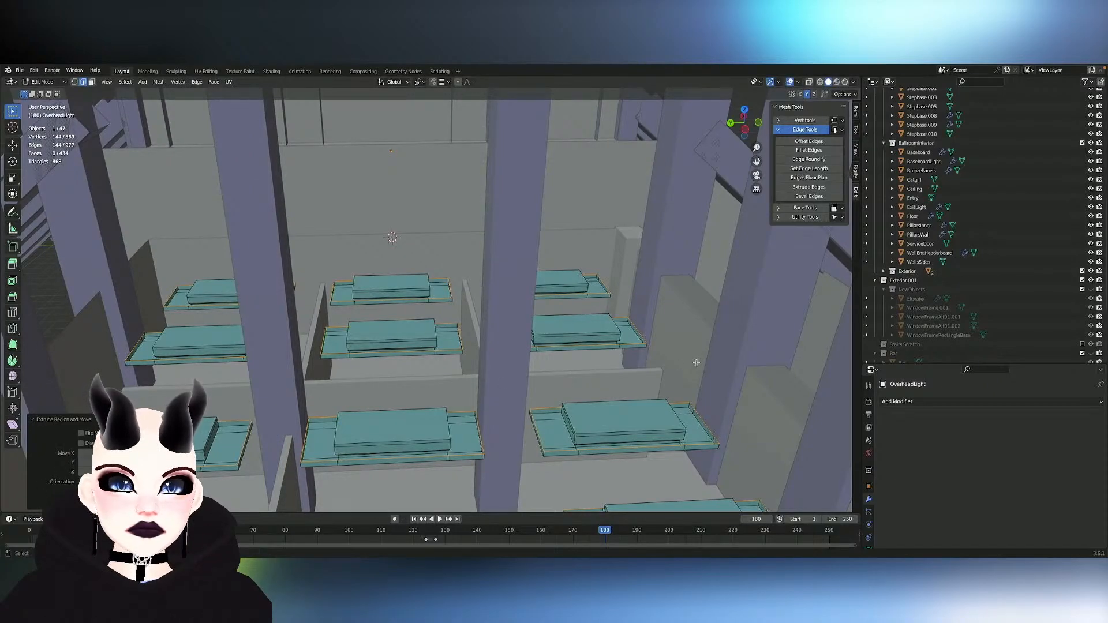
- Try to scale the extruded border edges along X with Individual Origins as the pivot
key(s)
key(Return)
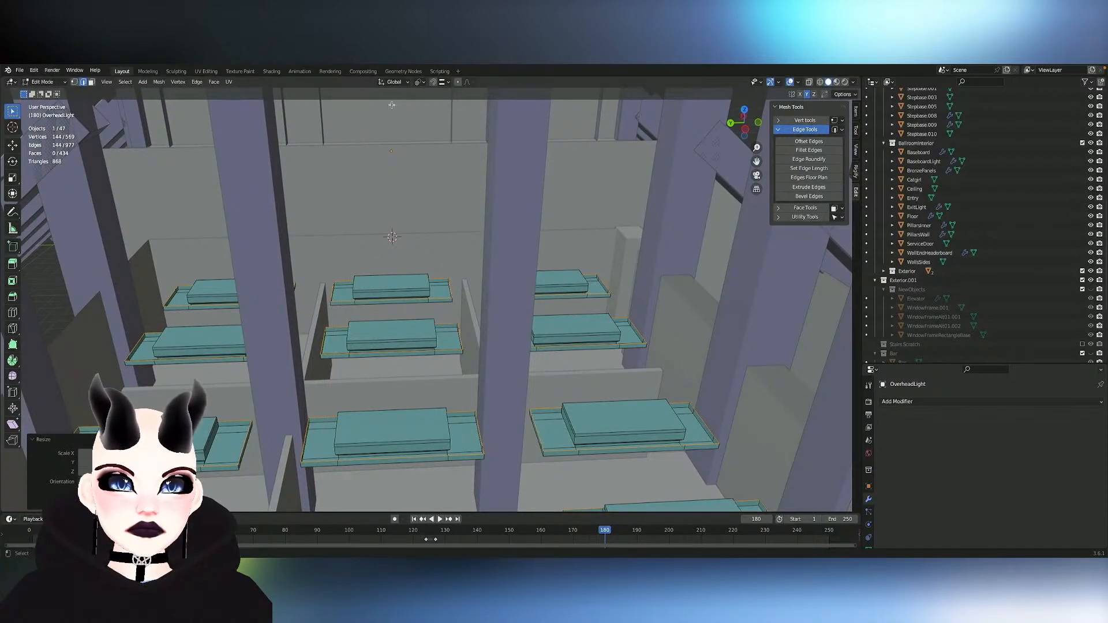
click(419, 82)
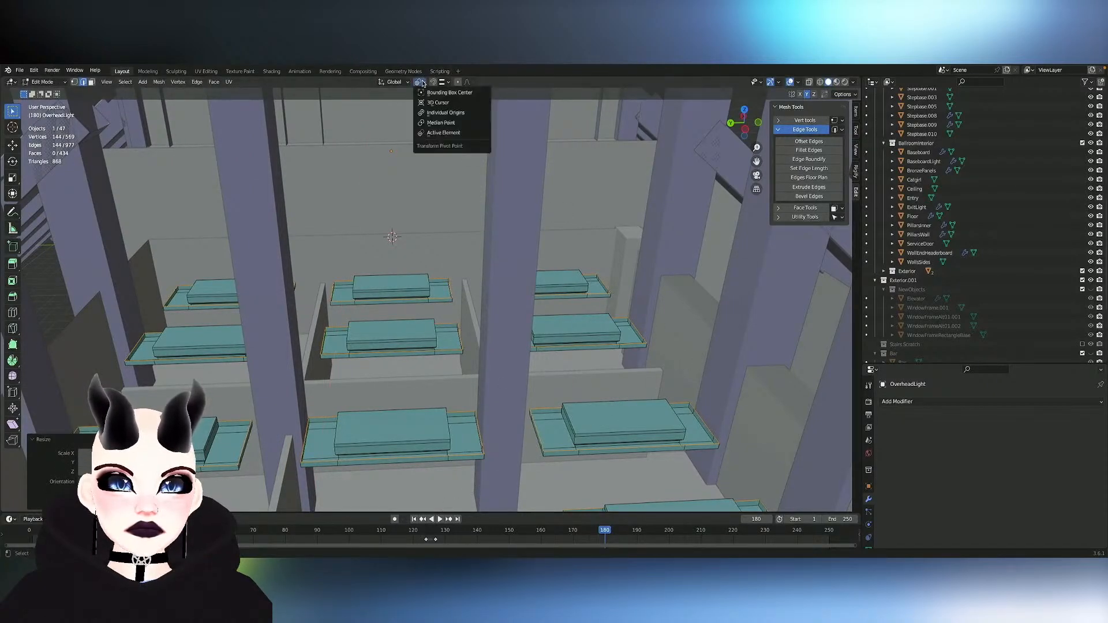
click(445, 113)
key(s)
key(x)
click(659, 174)
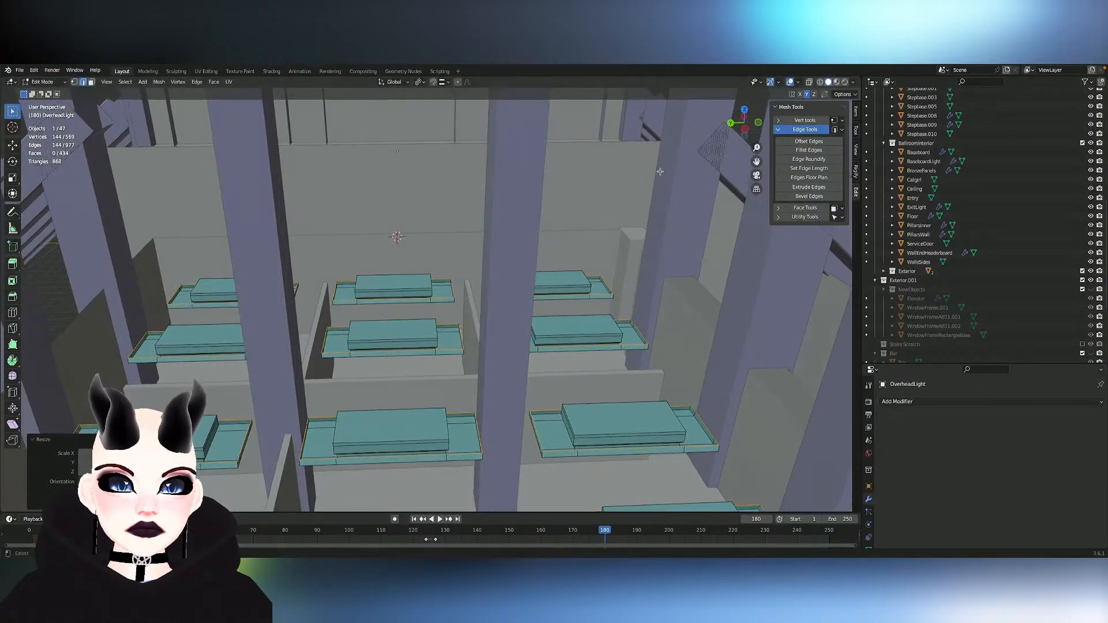
scroll(664, 175, down, 2)
mouse_move(656, 208)
middle_down()
mouse_move(658, 200)
mouse_move(656, 209)
middle_up()
scroll(656, 209, down, 4)
scroll(657, 208, up, 2)
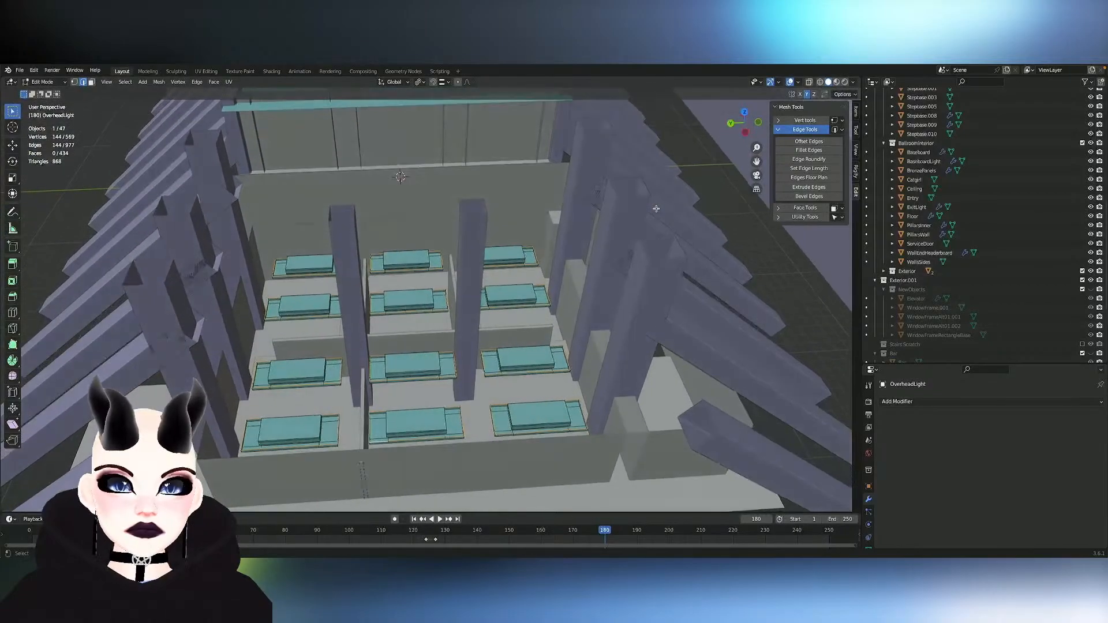
- Grow the selection to the full extruded border strips and try scaling them along Y around their individual origins
key(ctrl+KP_Add)
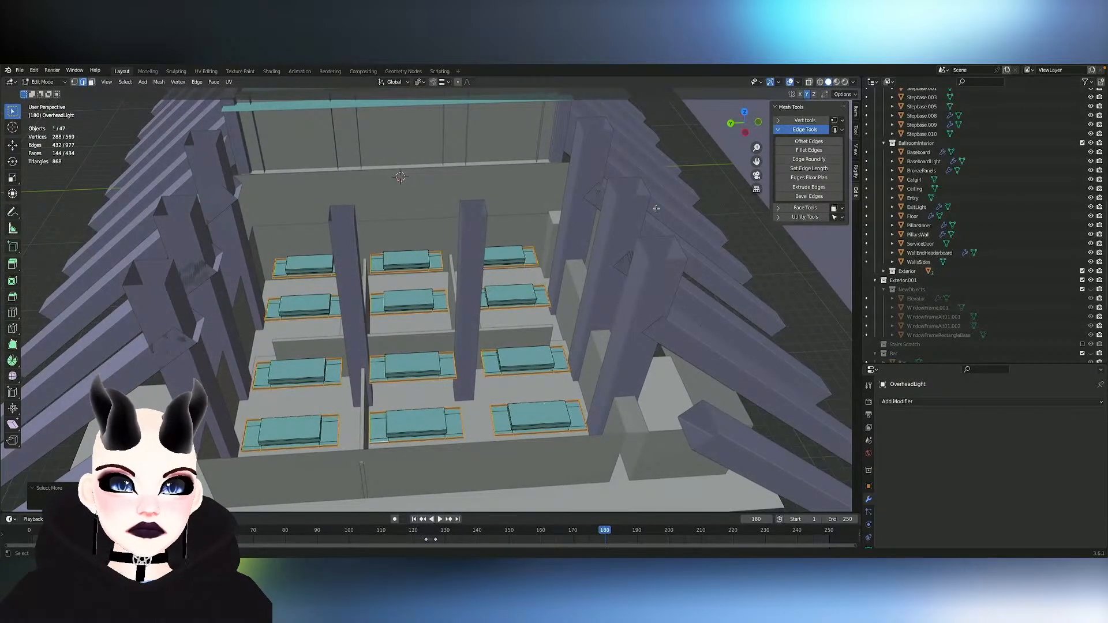
key(s)
key(x)
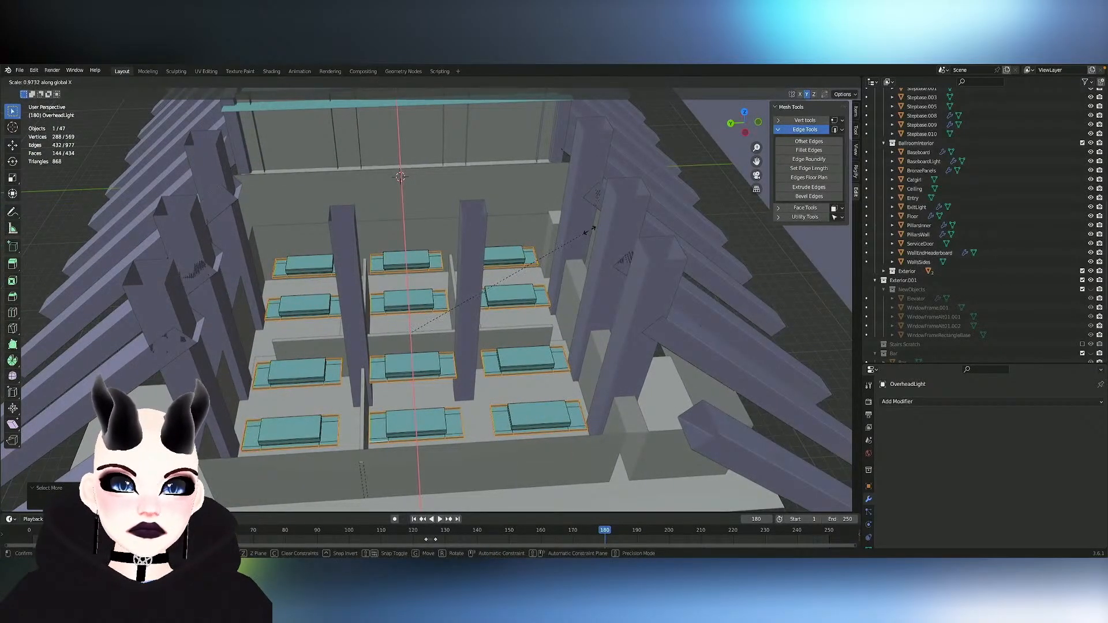
key(y)
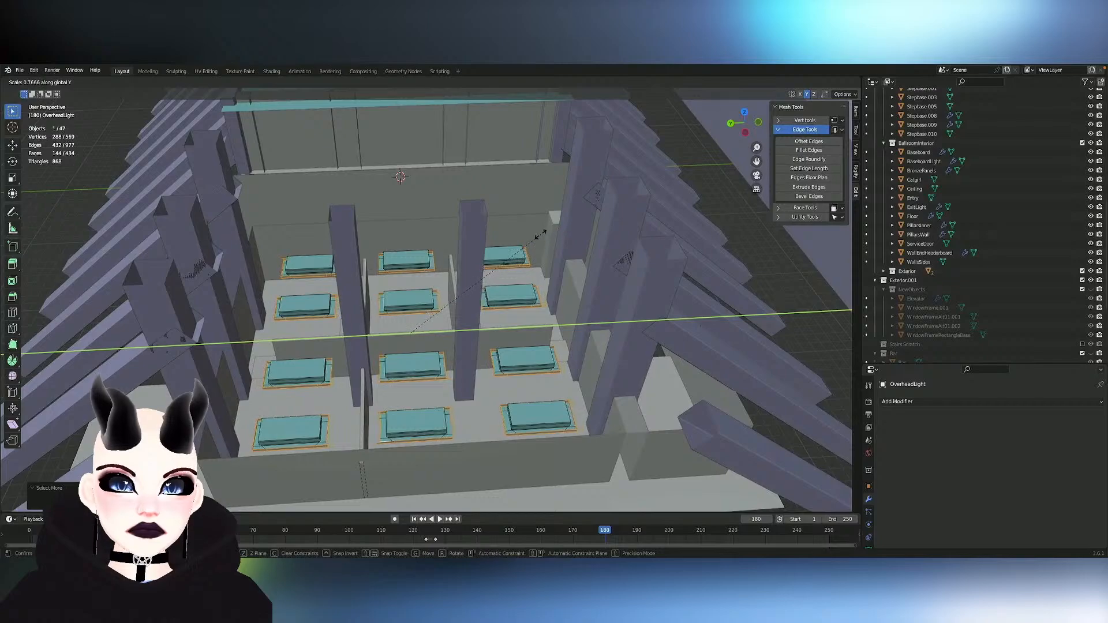
click(537, 235)
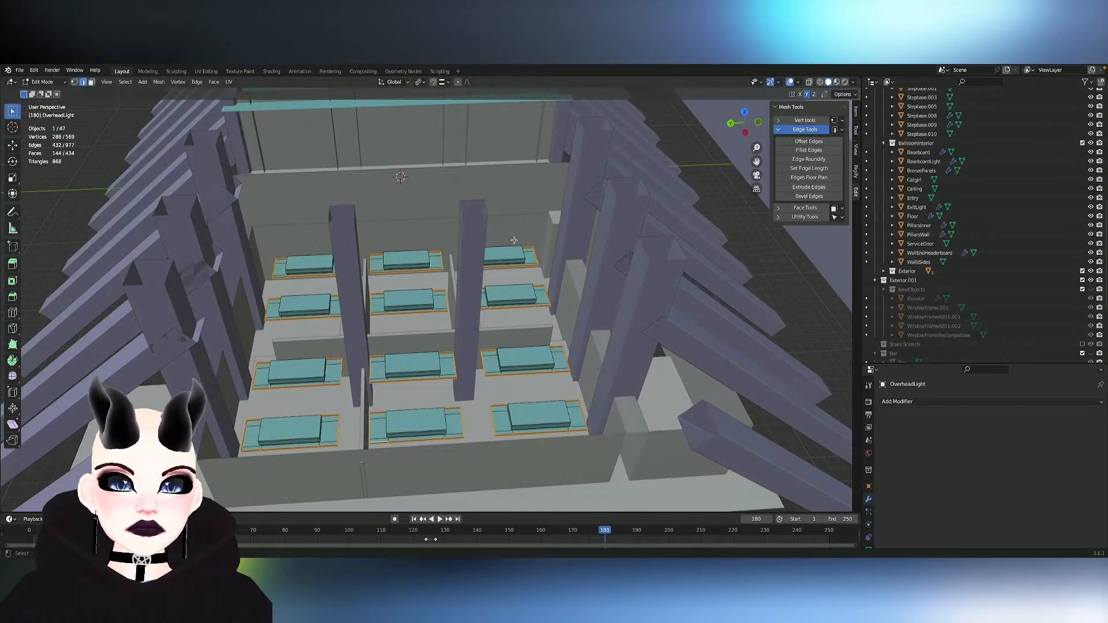
middle_drag(514, 240, 489, 192)
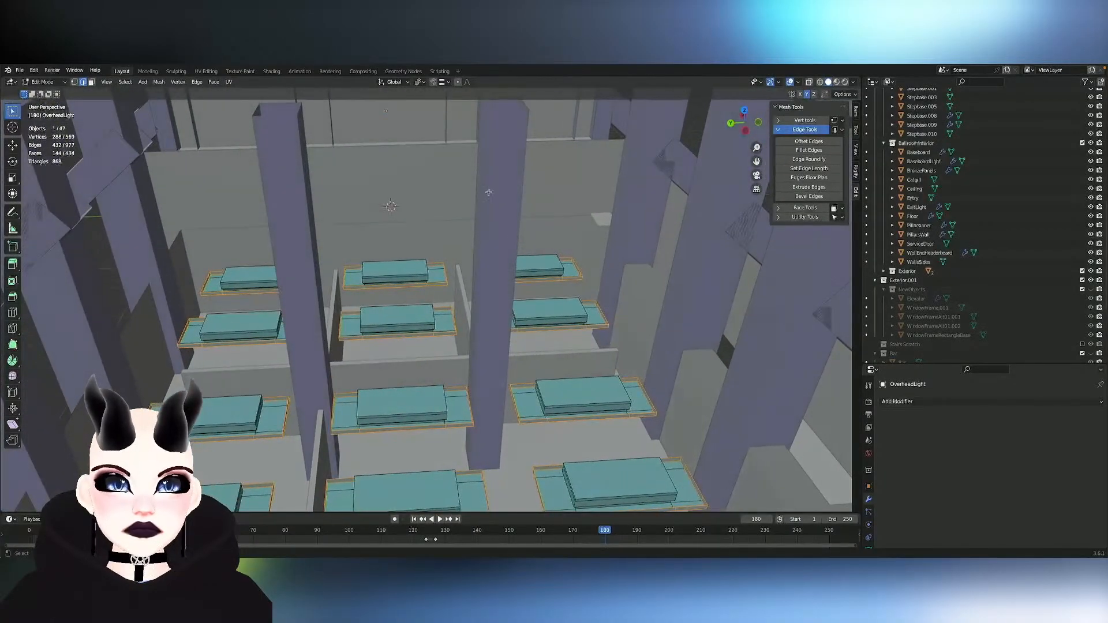
middle_drag(415, 261, 415, 261)
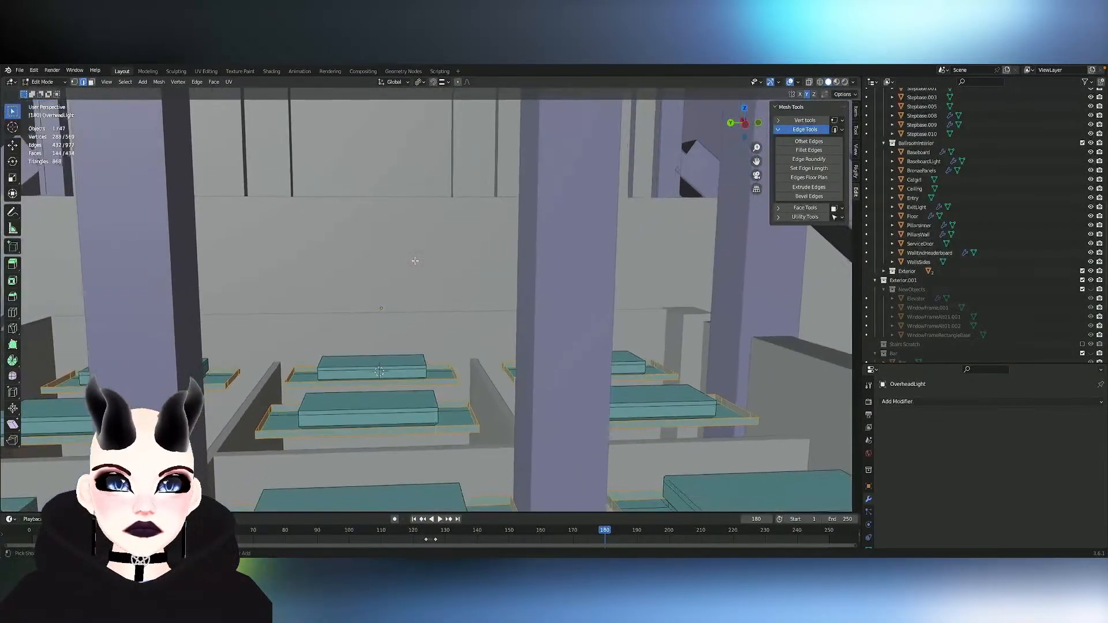
- Try to scale the border strips along Y with Median Point as the pivot
click(421, 82)
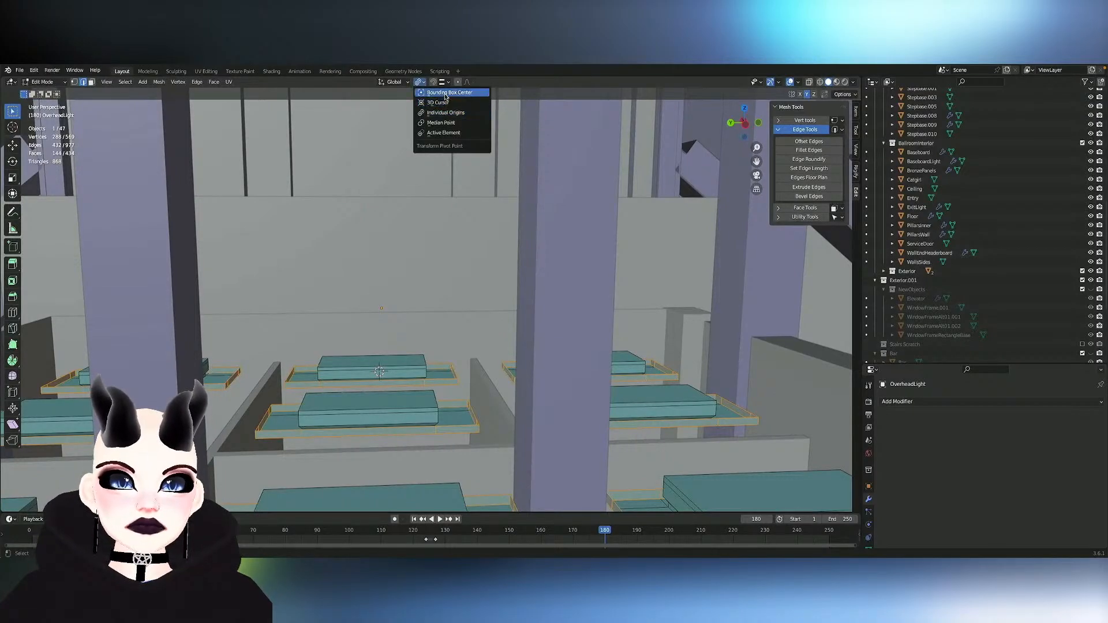
click(449, 122)
key(s)
key(y)
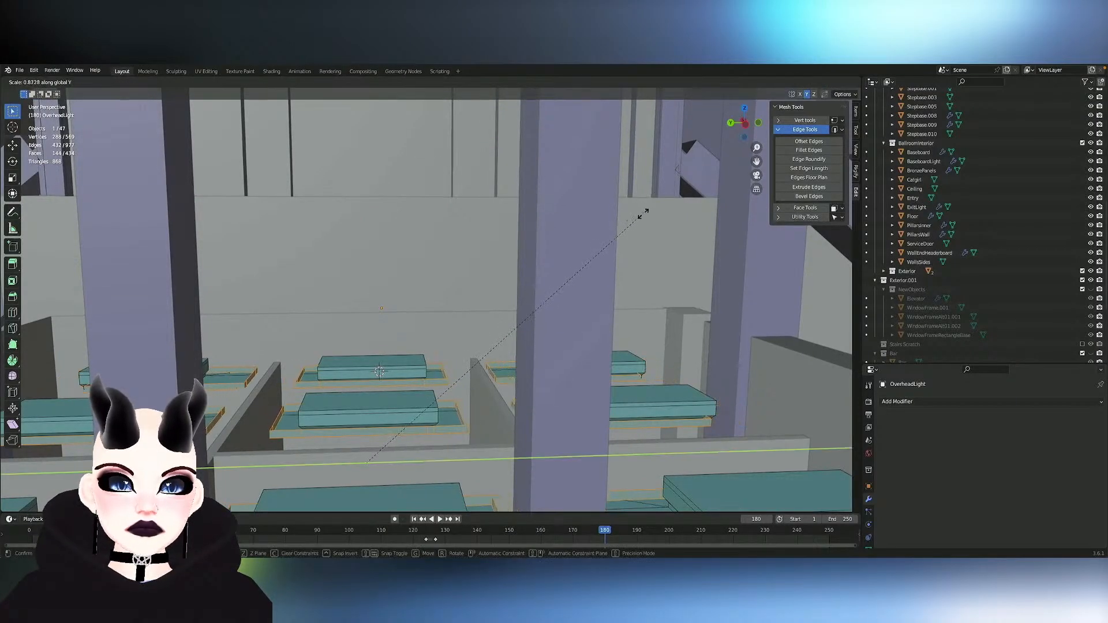
click(625, 232)
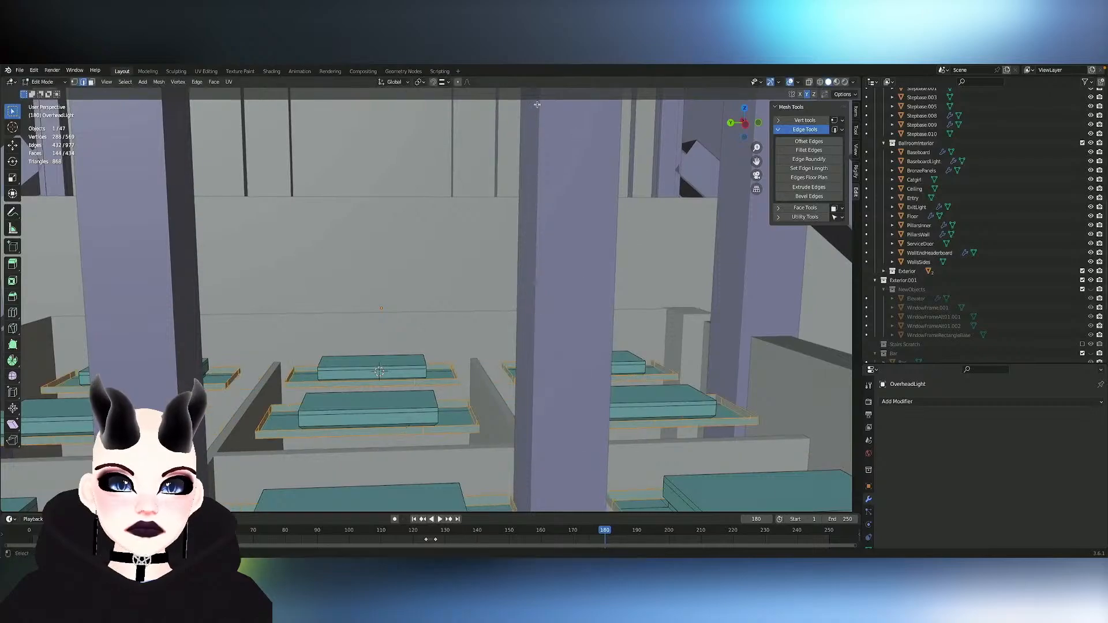
- Scale the border strips along Y to about 0.8 with Individual Origins as the pivot, shortening each light's surround
click(402, 82)
click(420, 82)
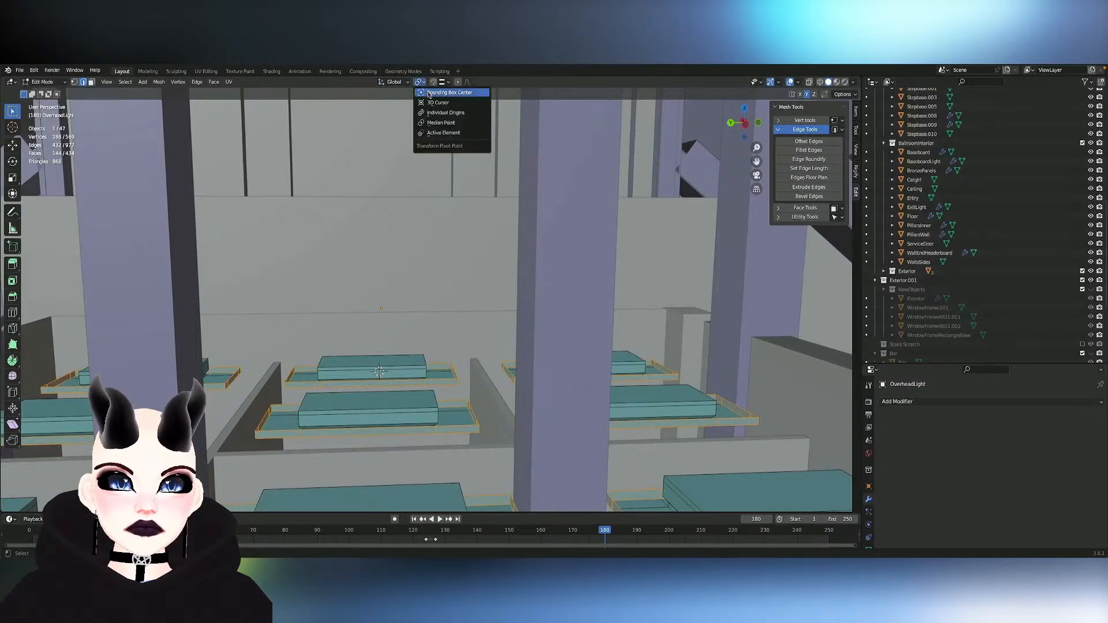
click(448, 123)
key(s)
key(y)
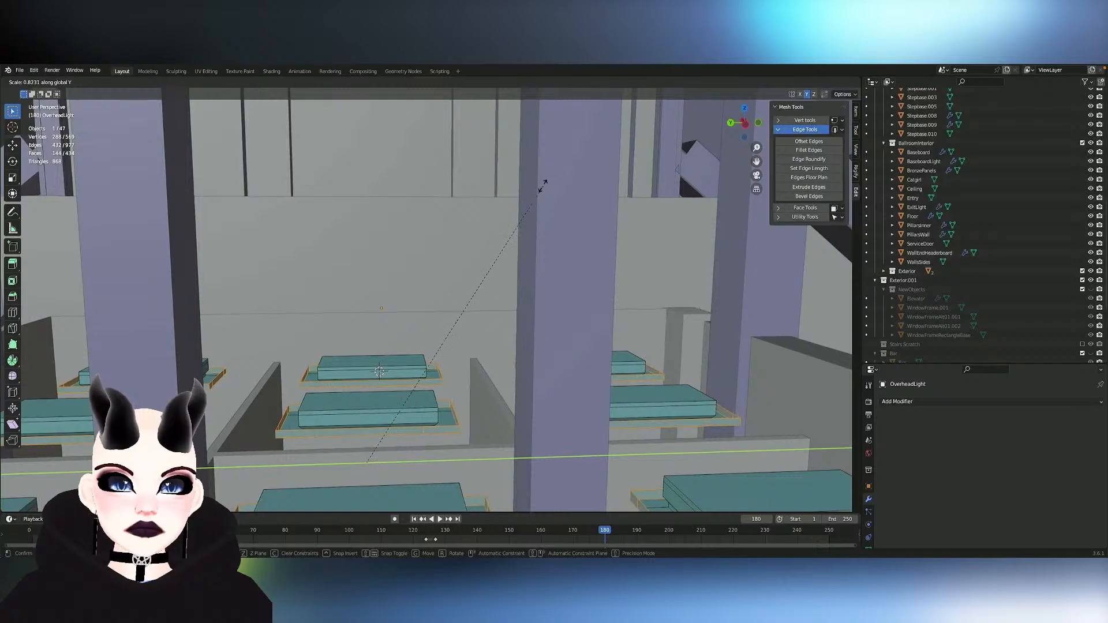
click(518, 185)
scroll(528, 184, up, 8)
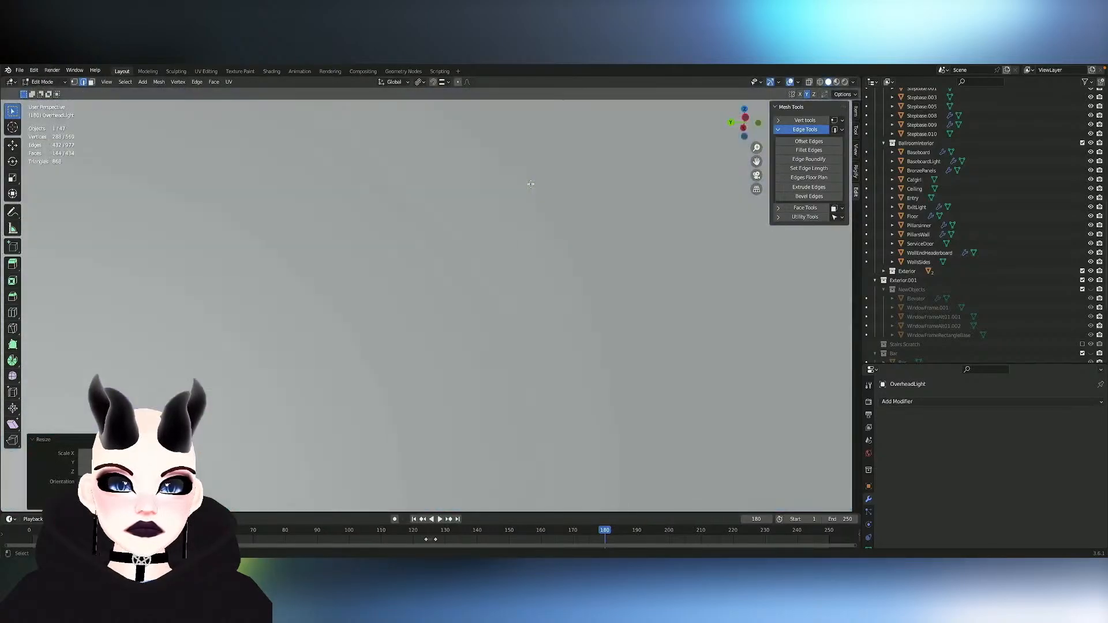
scroll(531, 184, down, 8)
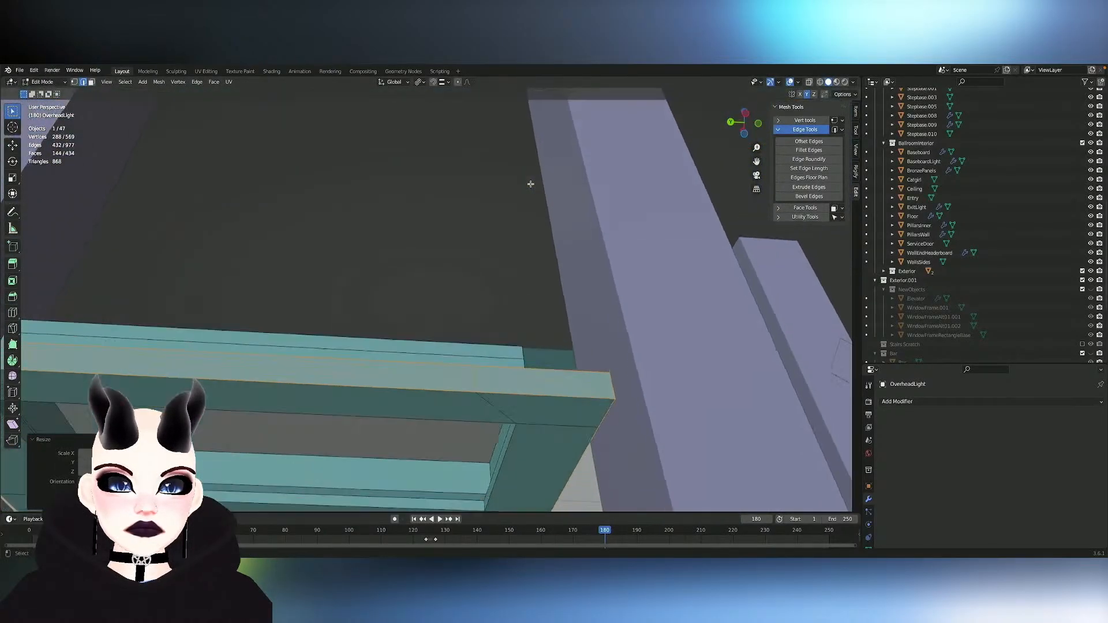
key(ctrl+z)
key(ctrl+shift+z)
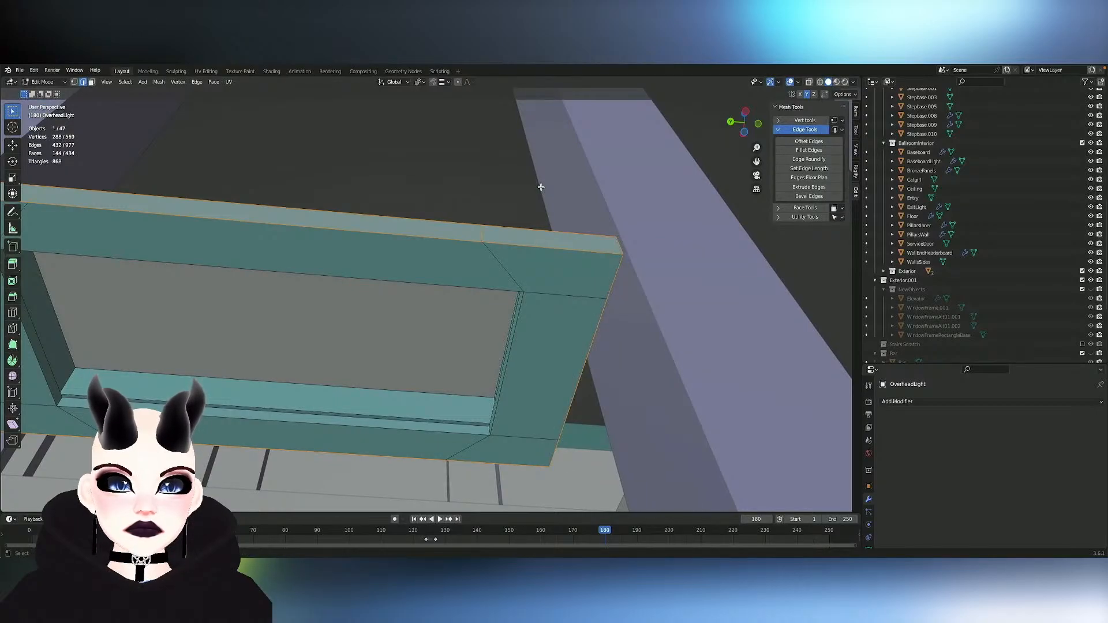
scroll(542, 196, up, 6)
scroll(544, 202, down, 5)
scroll(543, 202, up, 2)
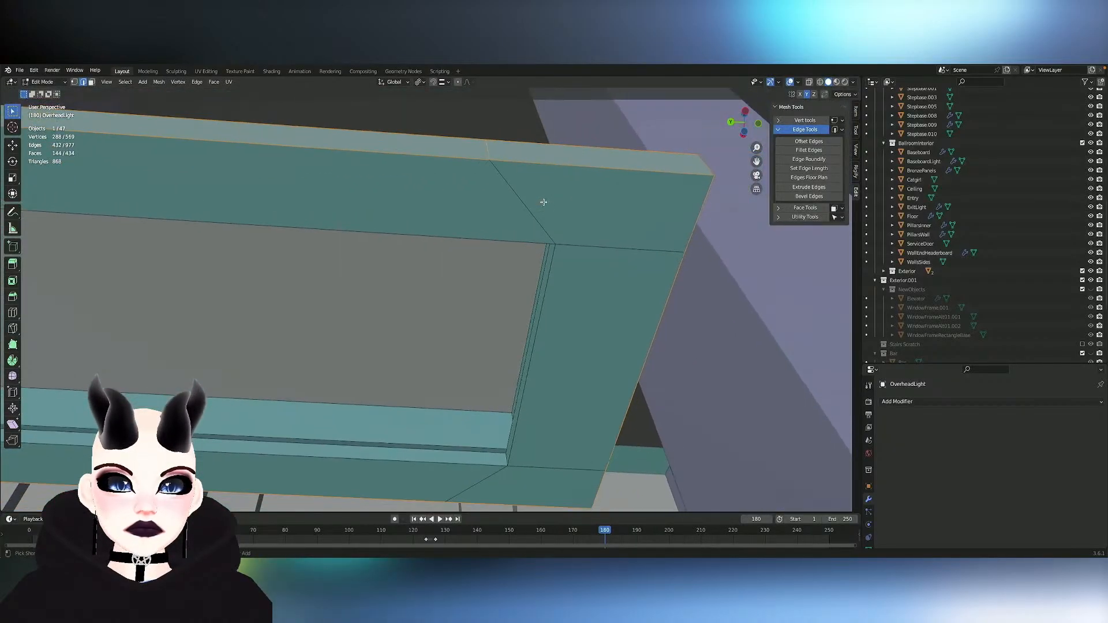
- Scale the border strips further along Y to about 0.89 so each surround's end width comes closer to its side width
key(s)
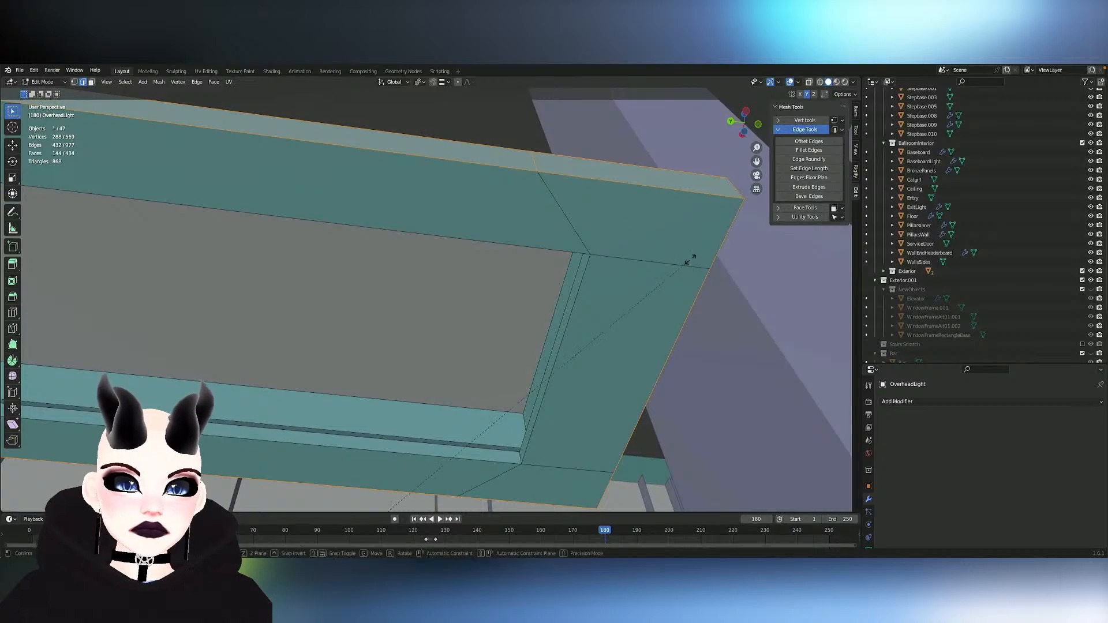
key(y)
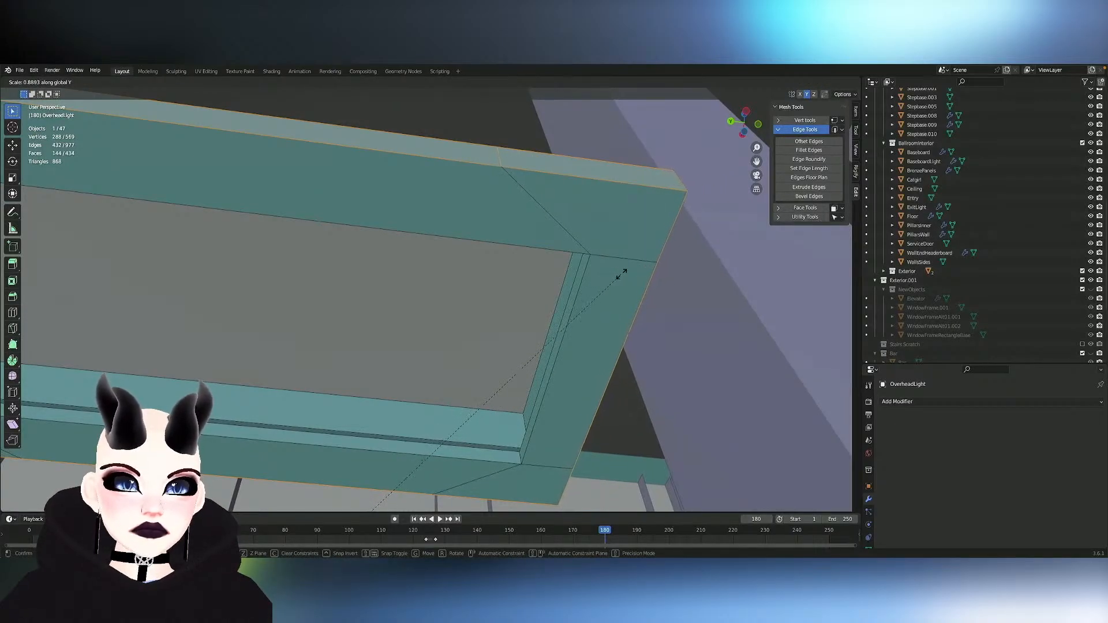
click(625, 274)
middle_drag(626, 274, 453, 252)
key(s)
key(y)
click(630, 273)
- Switch the overhead lights between Edit Mode and Object Mode, ending in Object Mode
key(Tab)
key(Tab)
scroll(629, 274, up, 2)
key(Tab)
key(Tab)
key(Tab)
key(Tab)
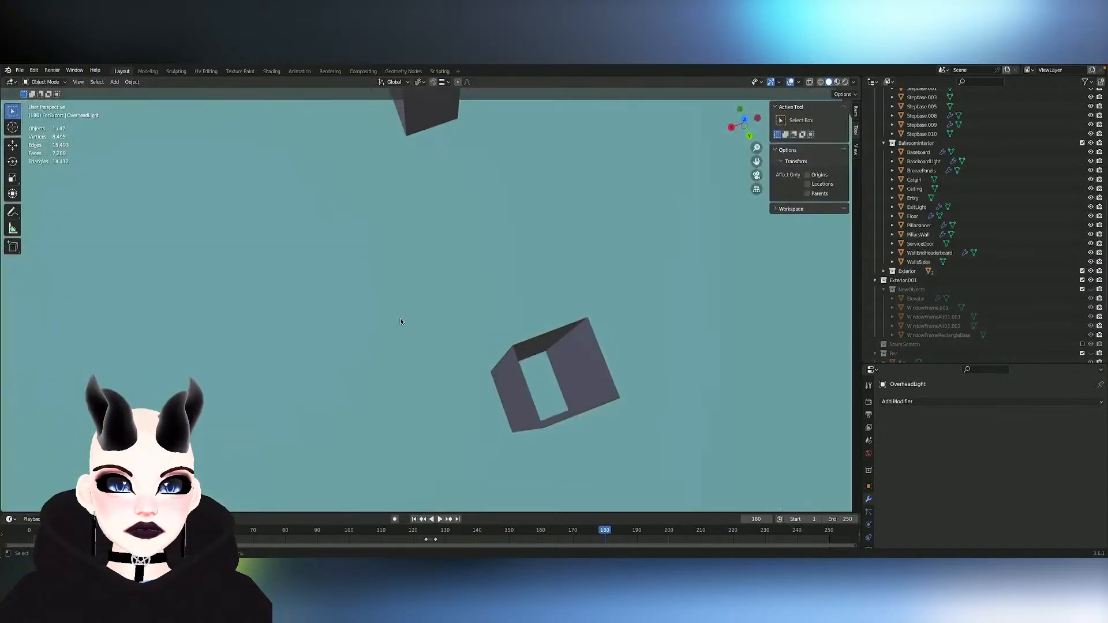
key(alt+h)
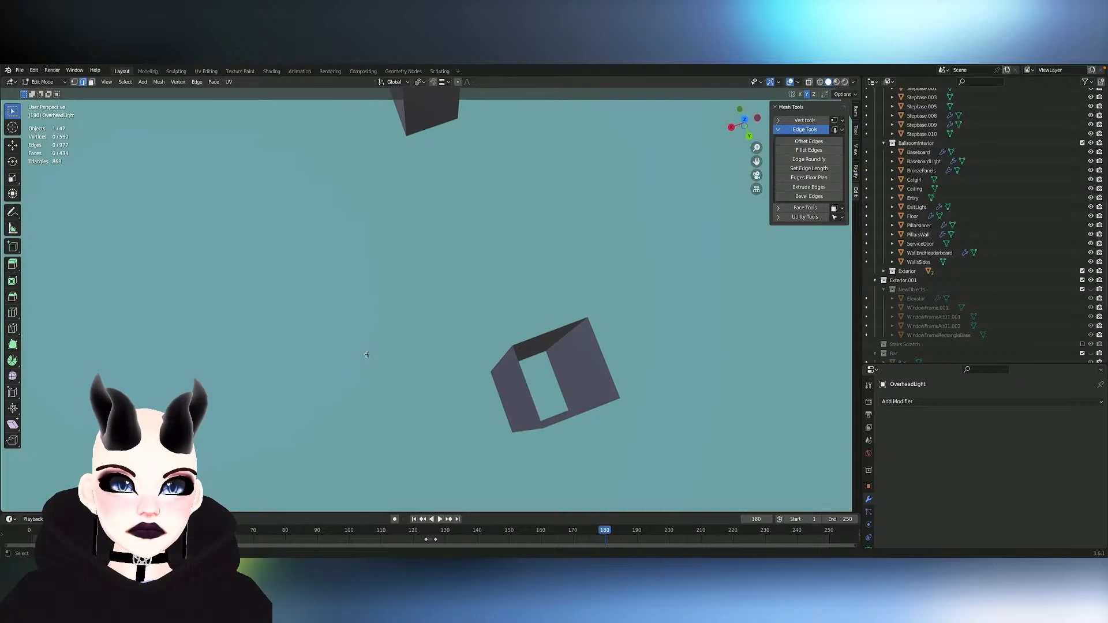
key(Tab)
key(3)
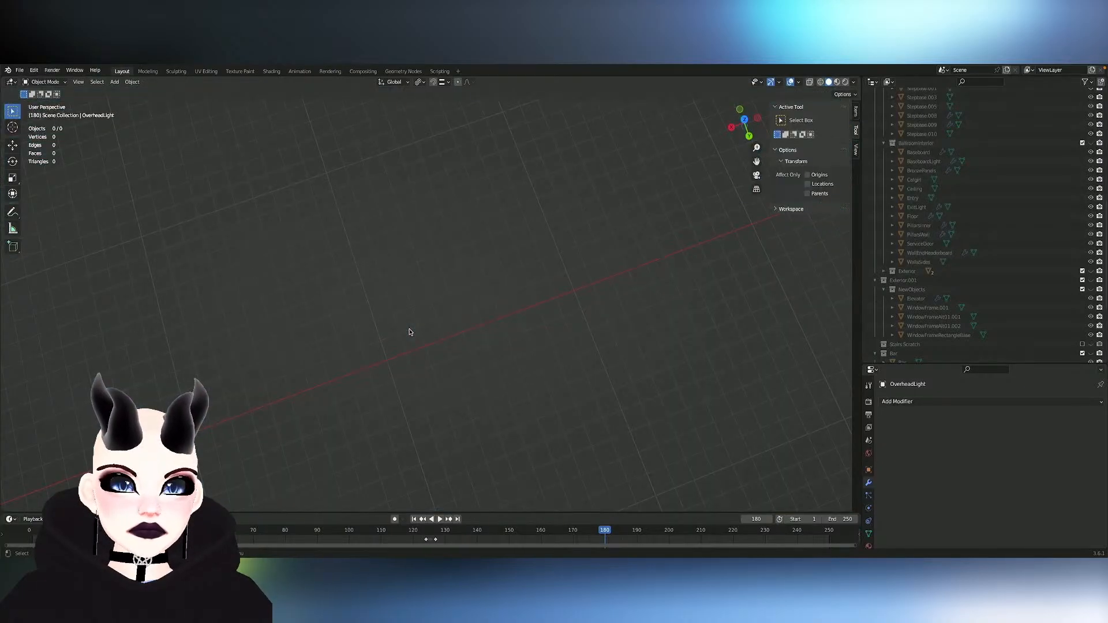
key(1)
key(3)
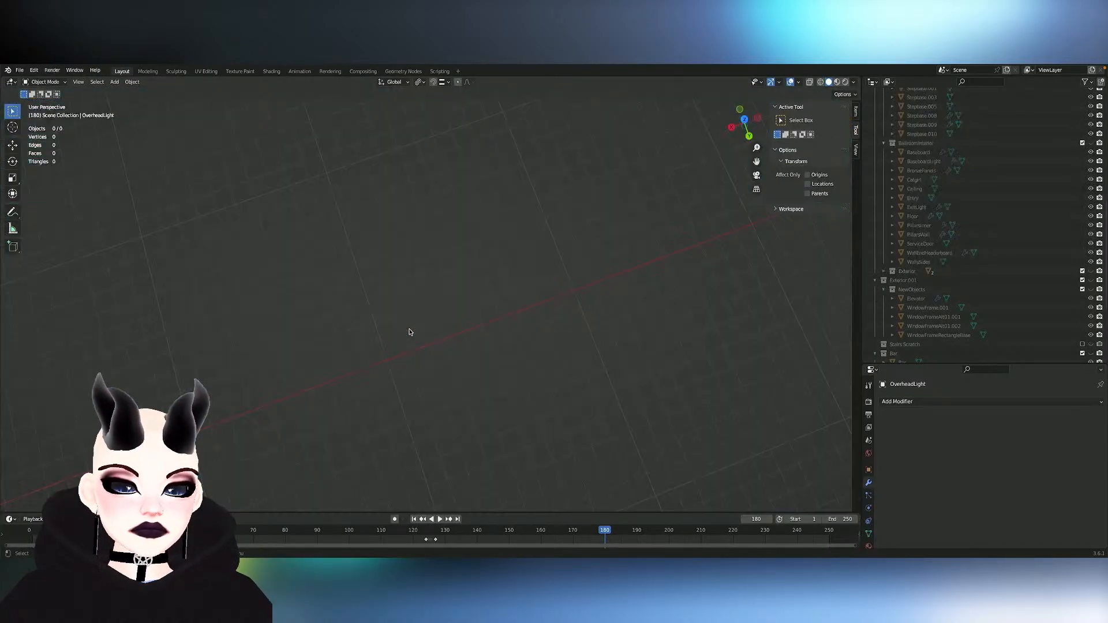
key(1)
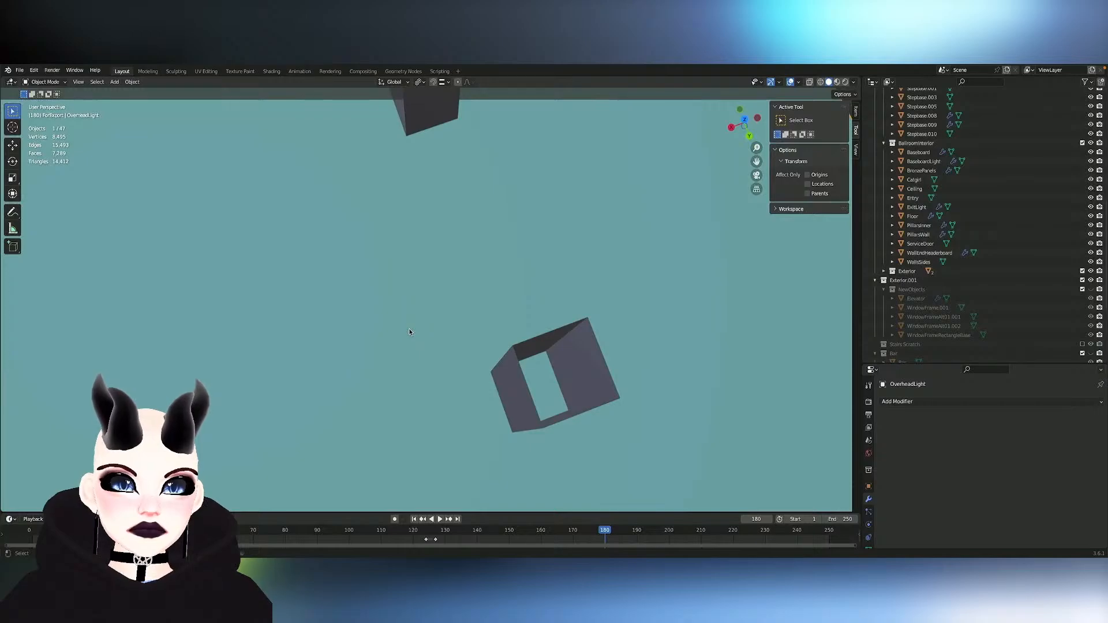
key(3)
key(1)
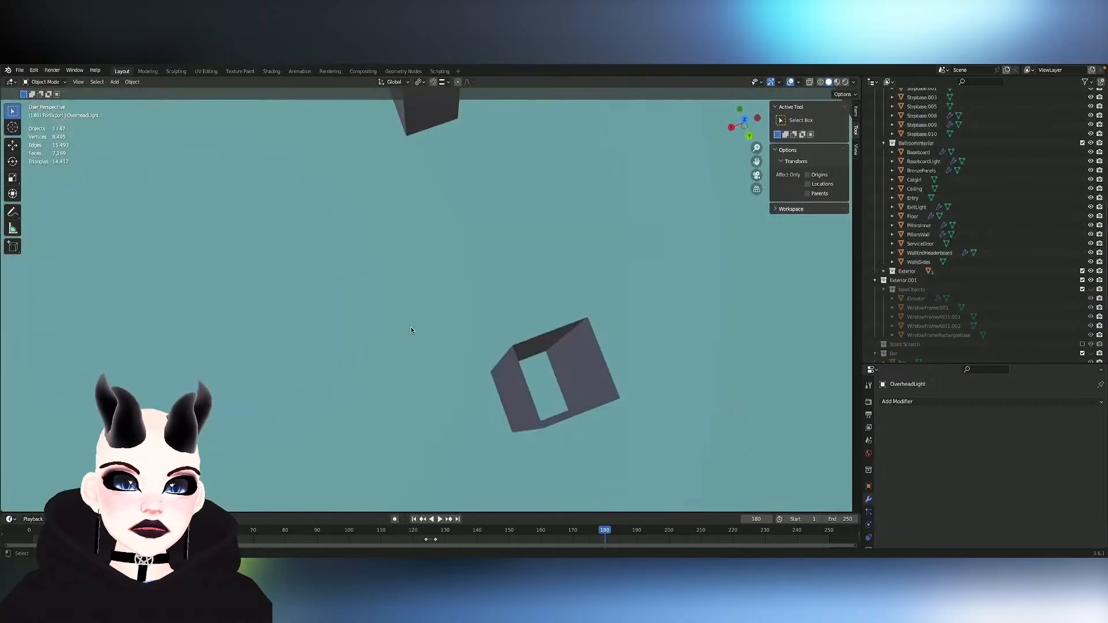
- Hide the large plane covering the lobby ceiling in Edit Mode and activate the Loop Cut tool
scroll(411, 331, down, 3)
ctrl+scroll(411, 331, down, 5)
key(Tab)
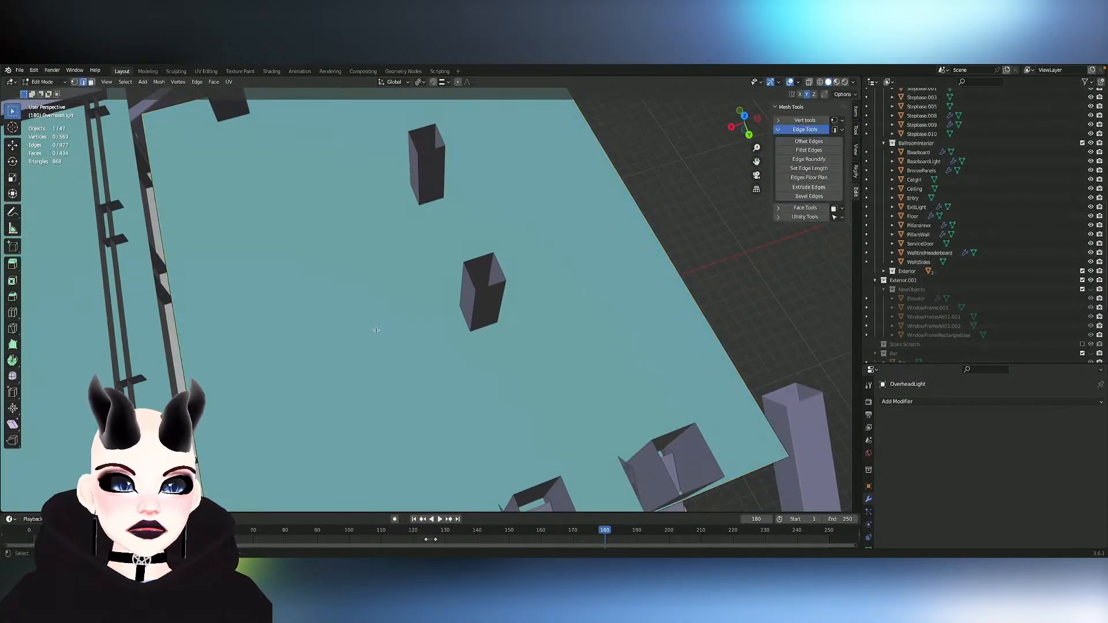
click(376, 331)
key(h)
scroll(378, 329, up, 4)
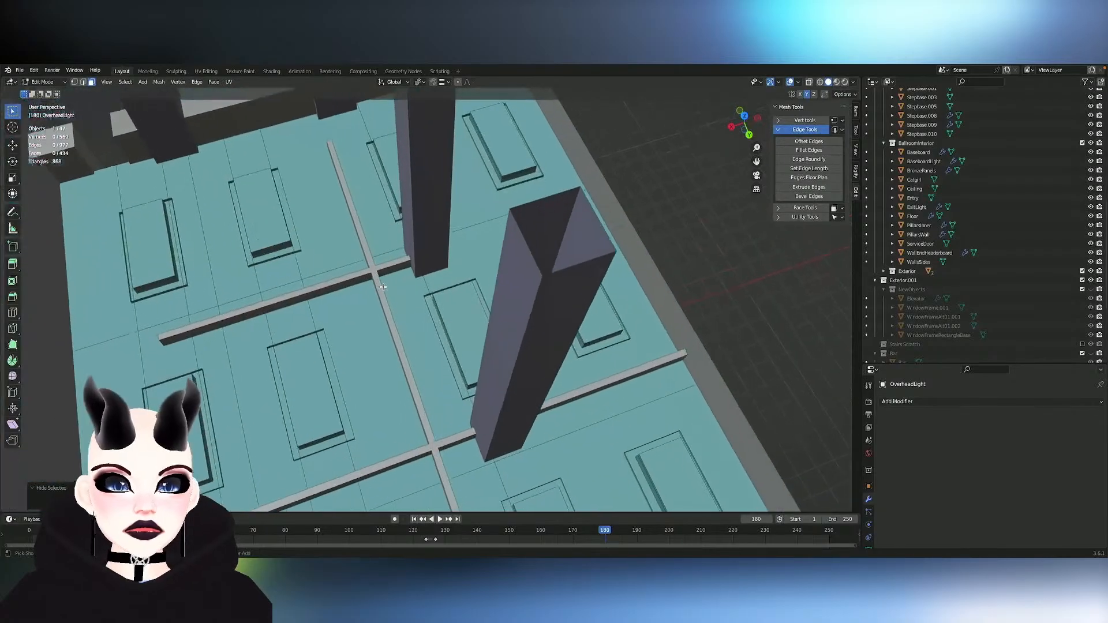
middle_drag(421, 316, 419, 339)
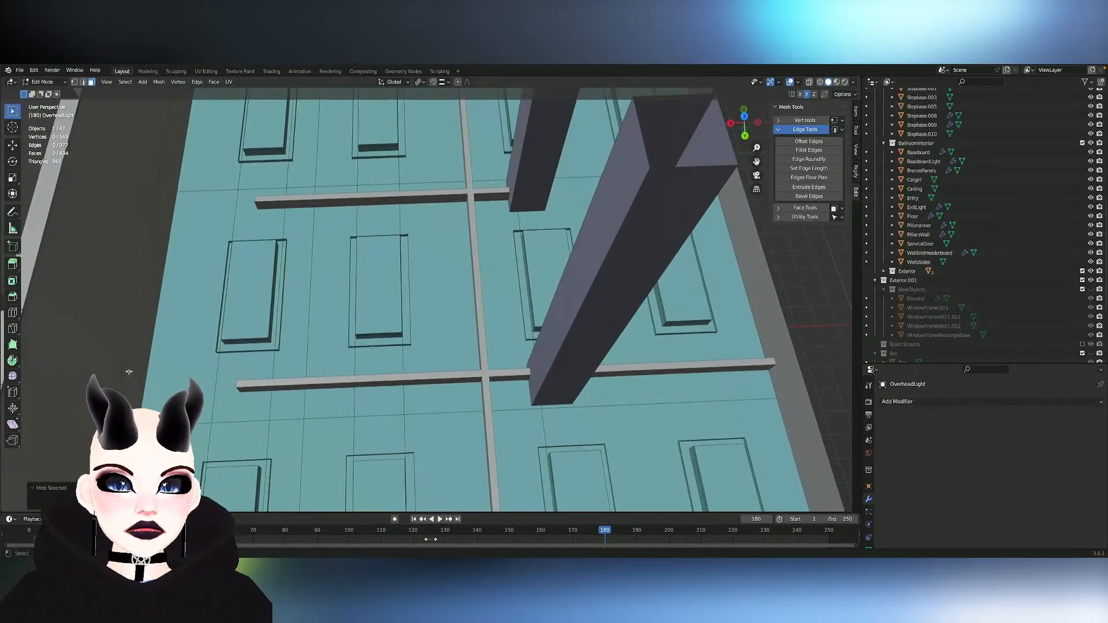
click(12, 312)
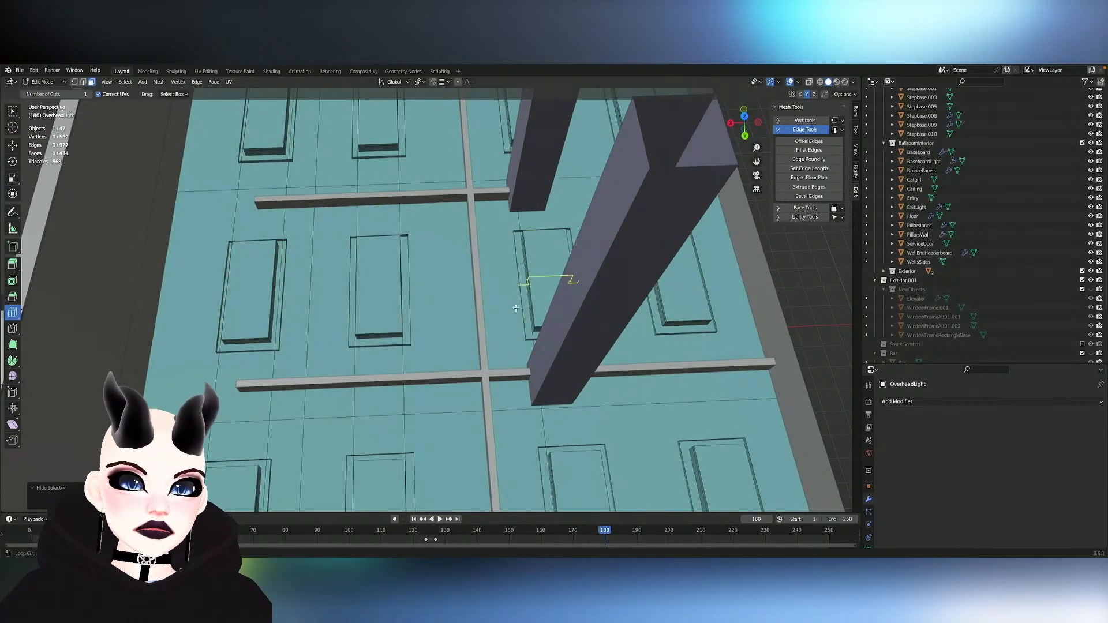
drag(508, 426, 565, 427)
key(ctrl+z)
drag(652, 421, 651, 421)
key(ctrl+z)
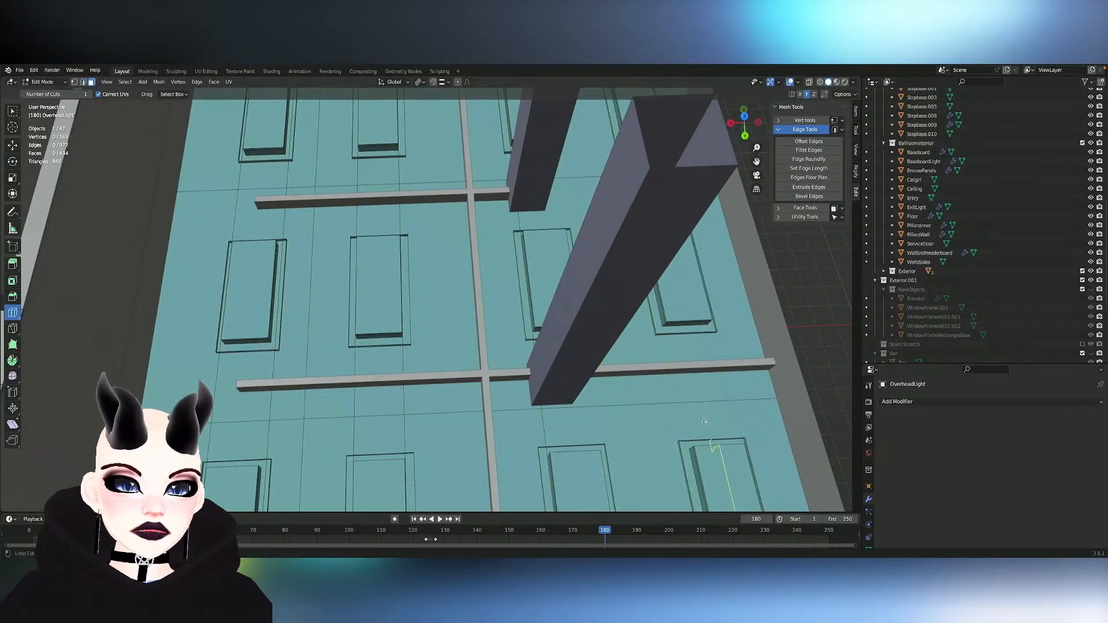
- Add three loop cuts along the ceiling plane, sliding each in line with a long side of the light surrounds
drag(650, 405, 558, 415)
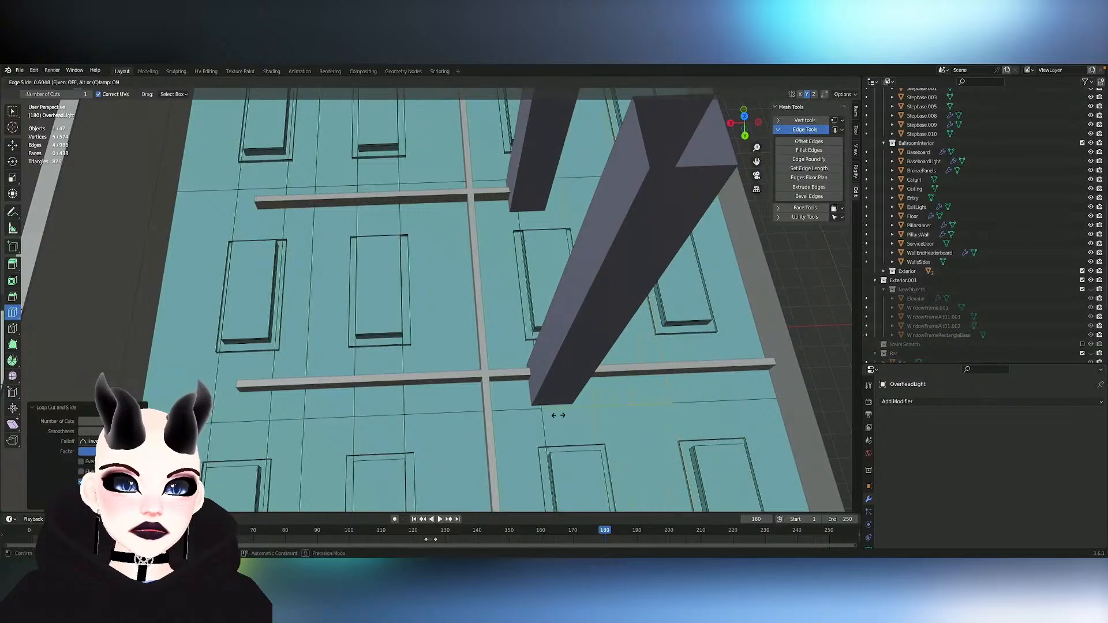
click(562, 415)
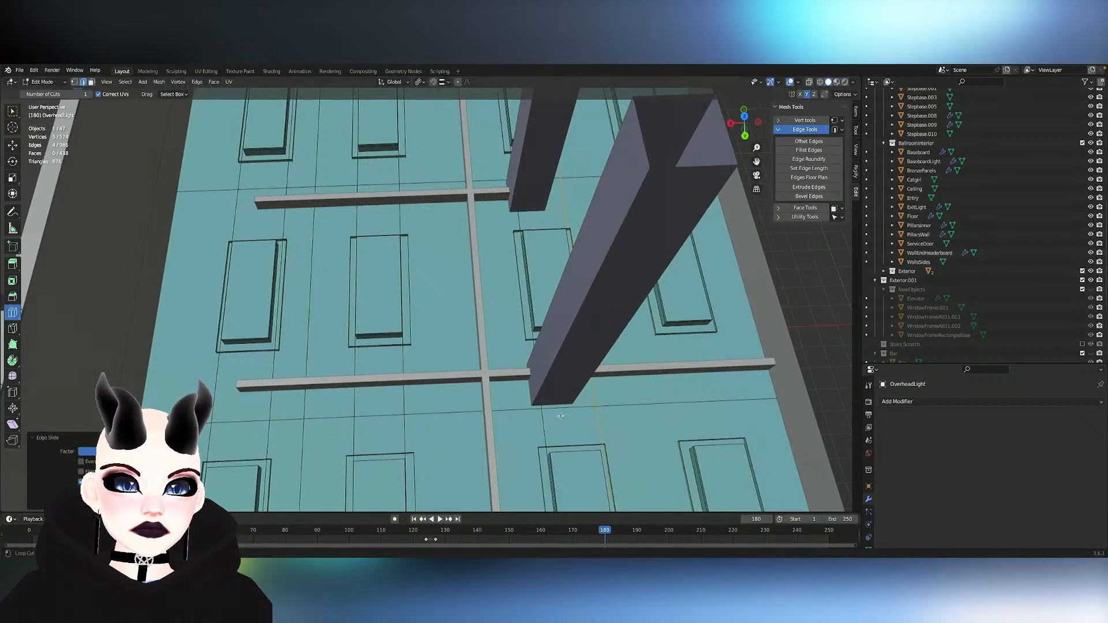
shift+scroll(561, 416, right, 5)
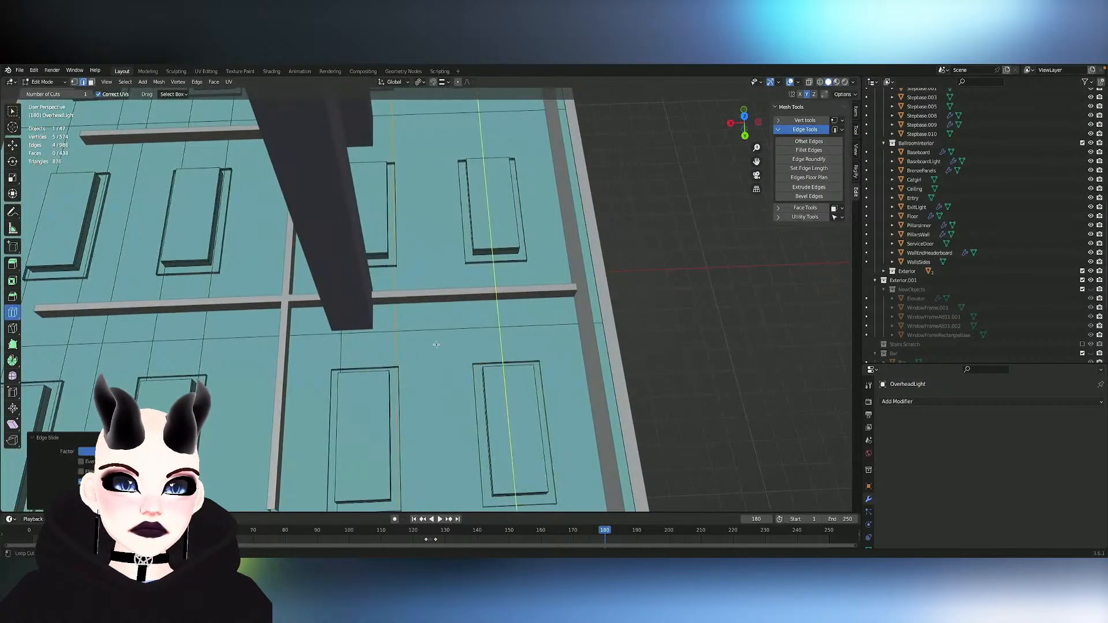
drag(434, 345, 411, 345)
drag(533, 315, 522, 315)
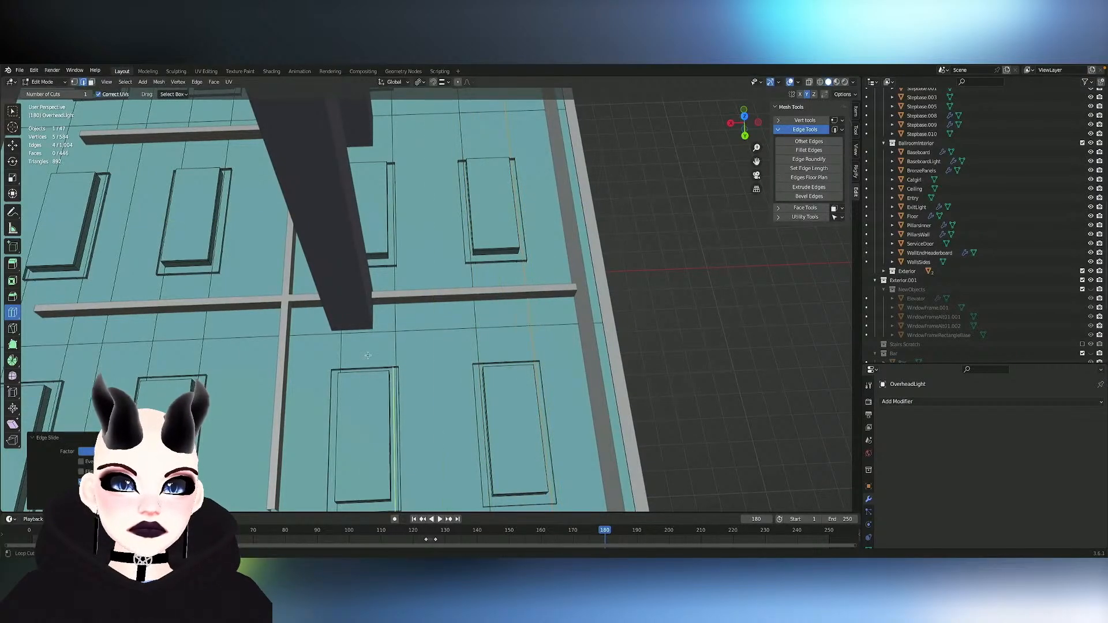
- Add loop cuts across the ceiling plane in the other direction, sliding them toward the short ends of the outer lights' surrounds
middle_drag(258, 354, 200, 356)
drag(202, 406, 283, 404)
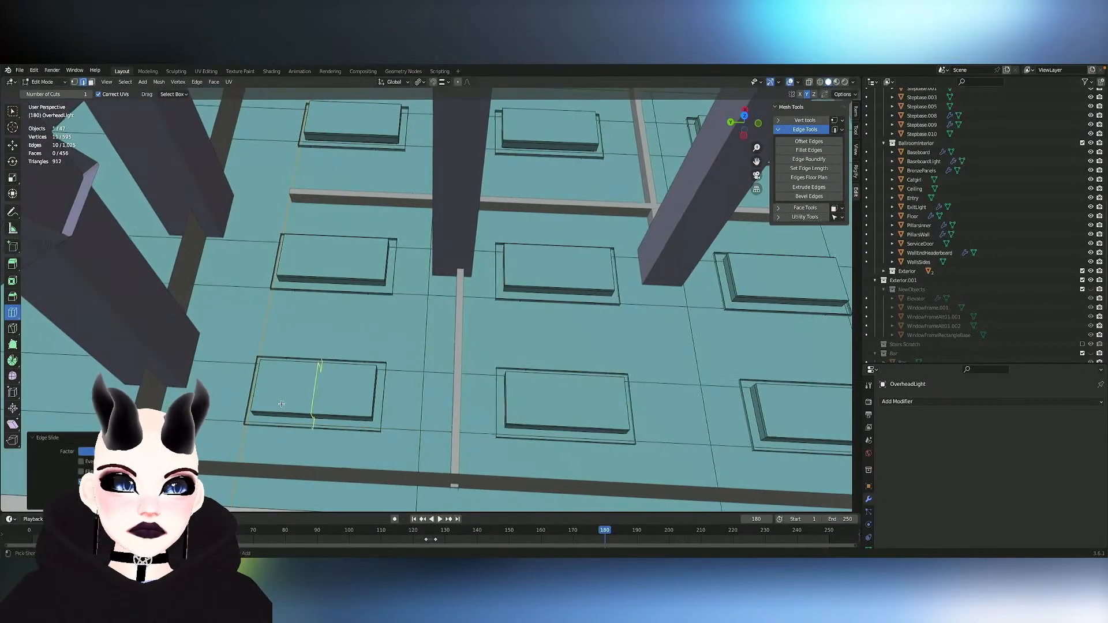
middle_drag(317, 383, 444, 392)
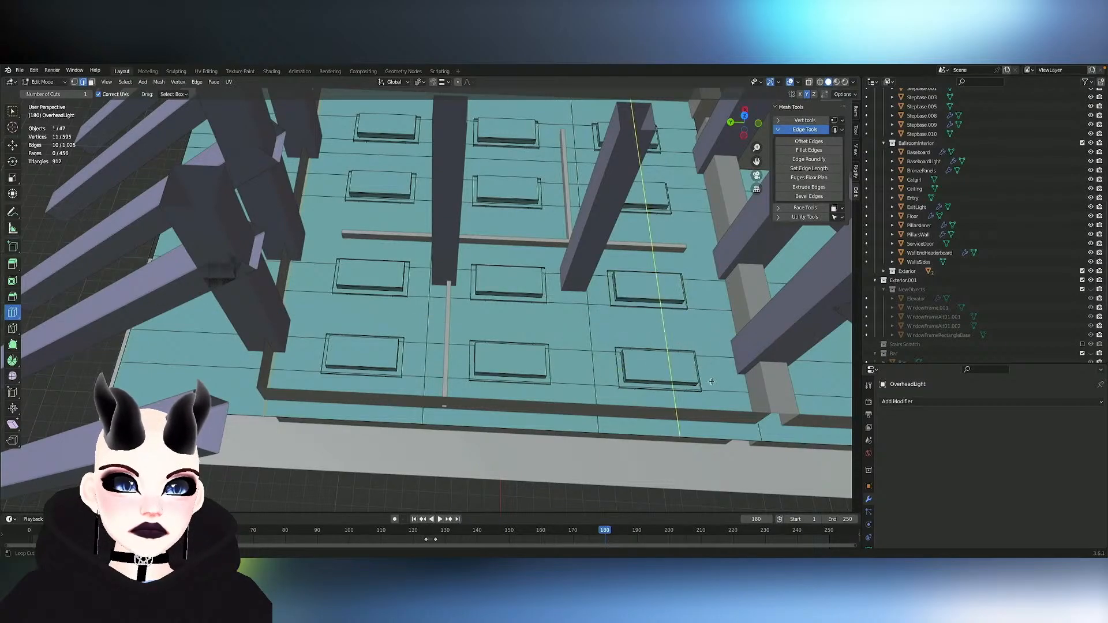
click(657, 437)
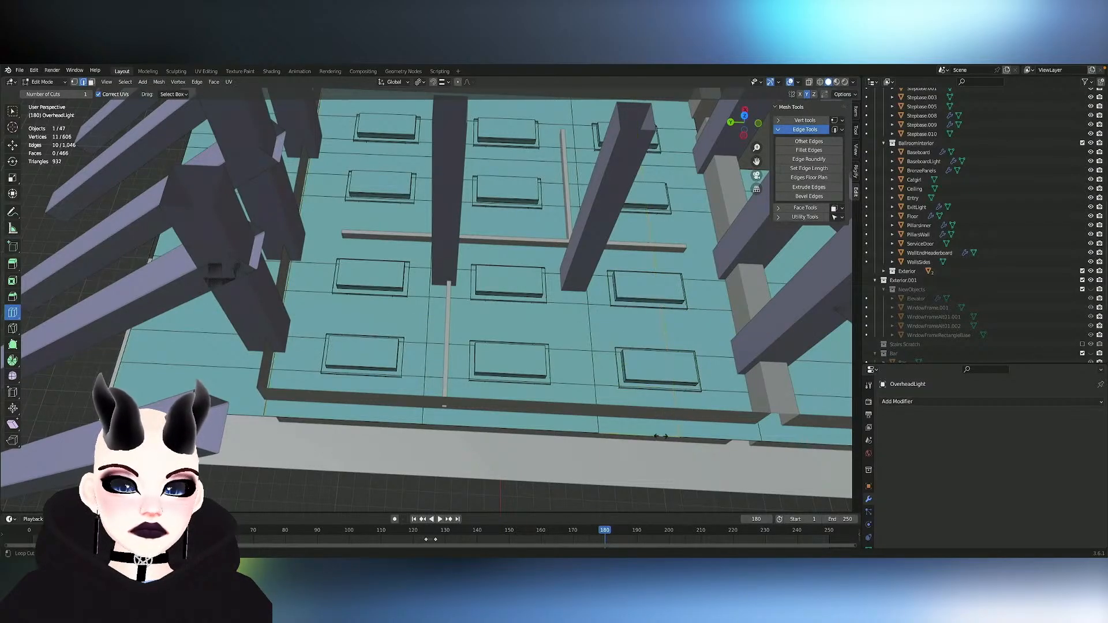
drag(417, 392, 391, 393)
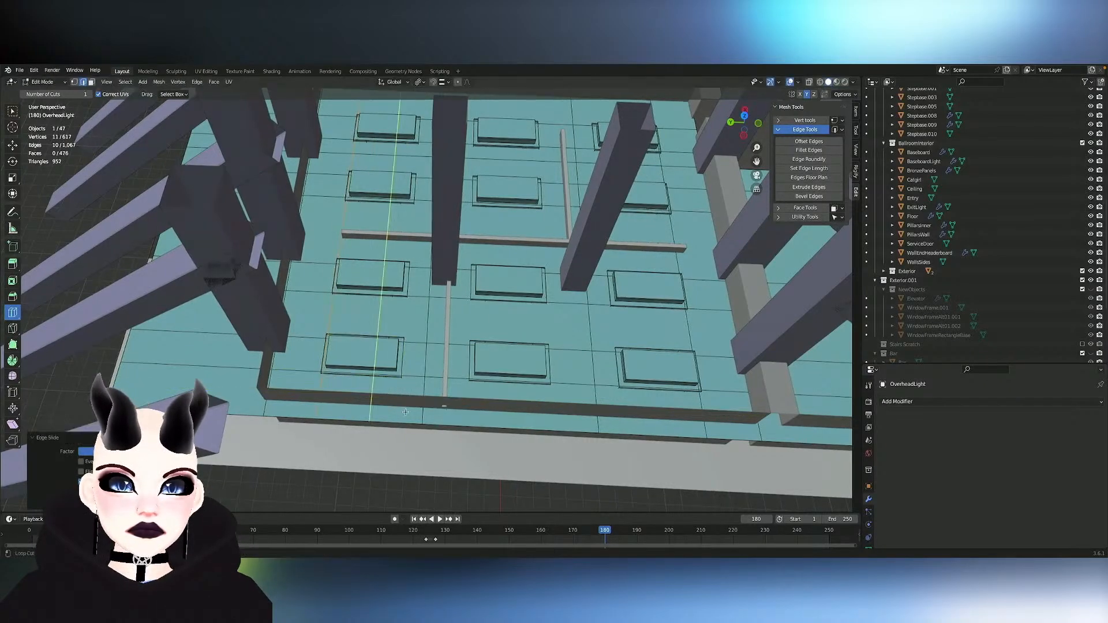
click(400, 420)
key(g)
right_click(417, 419)
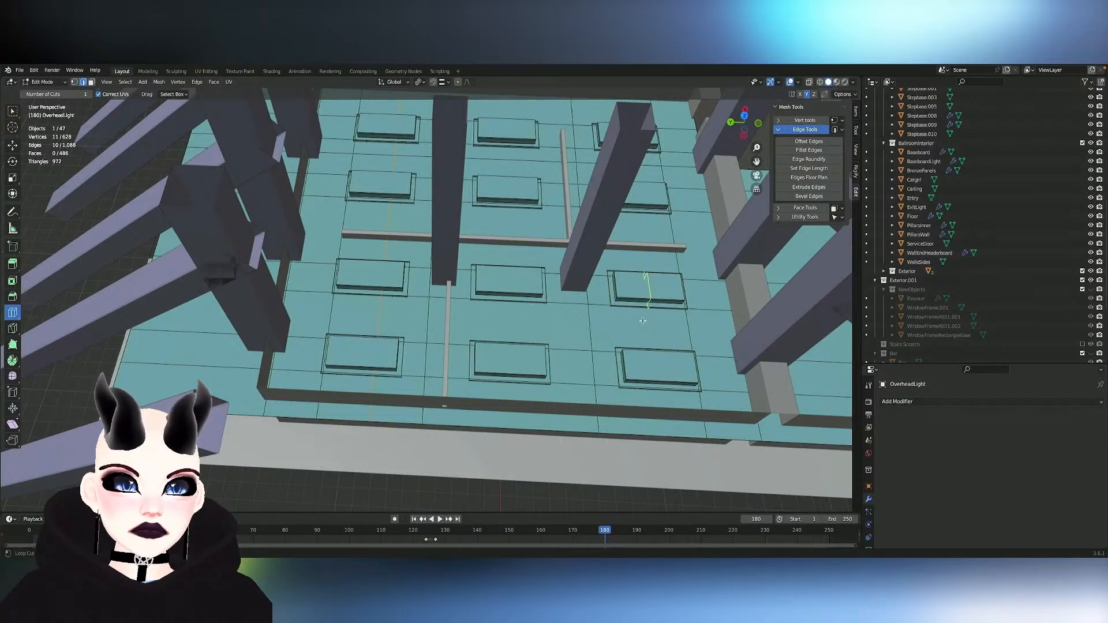
drag(646, 421, 579, 420)
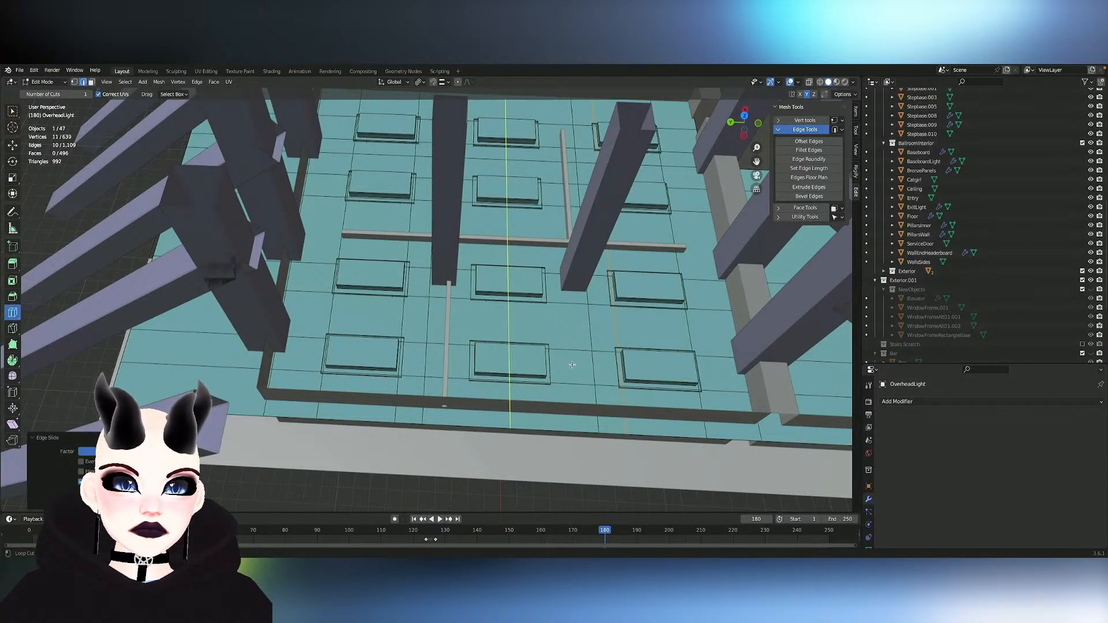
- Set the number of cuts to 2 and add a pair of loop cuts at the short ends of the middle lights' surrounds
click(90, 94)
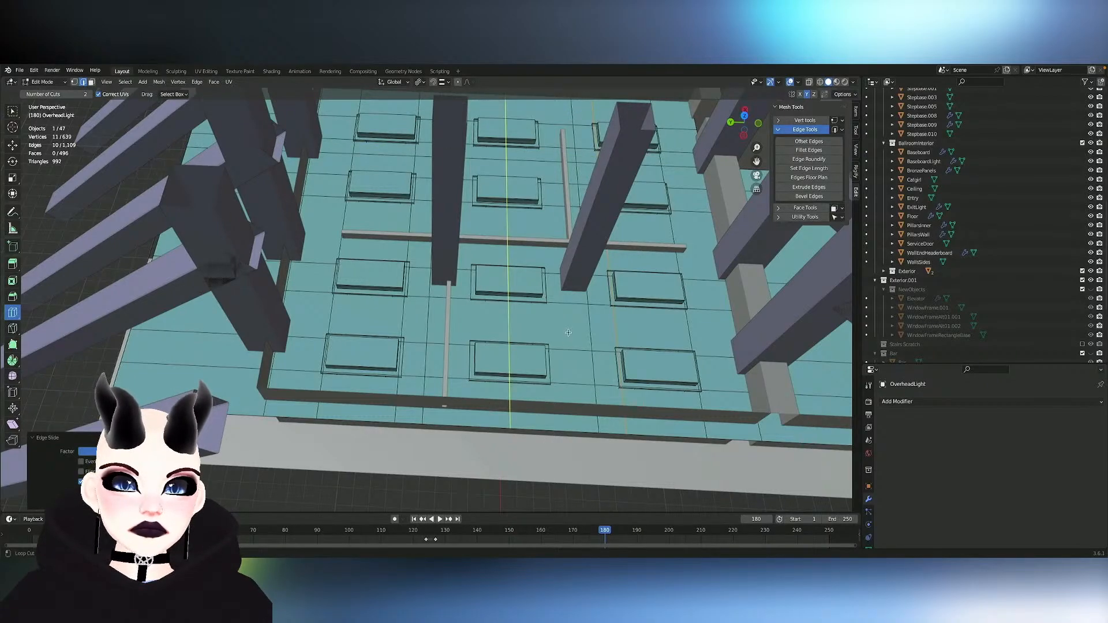
drag(568, 333, 557, 335)
middle_drag(557, 334, 572, 341)
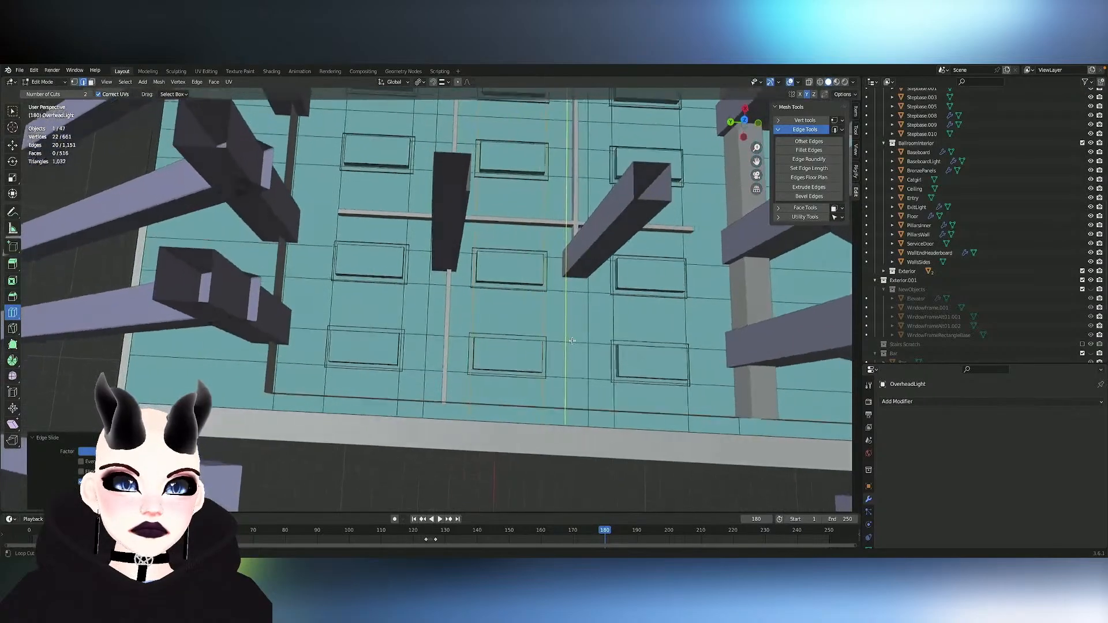
shift+middle_drag(648, 359, 575, 344)
scroll(562, 340, up, 2)
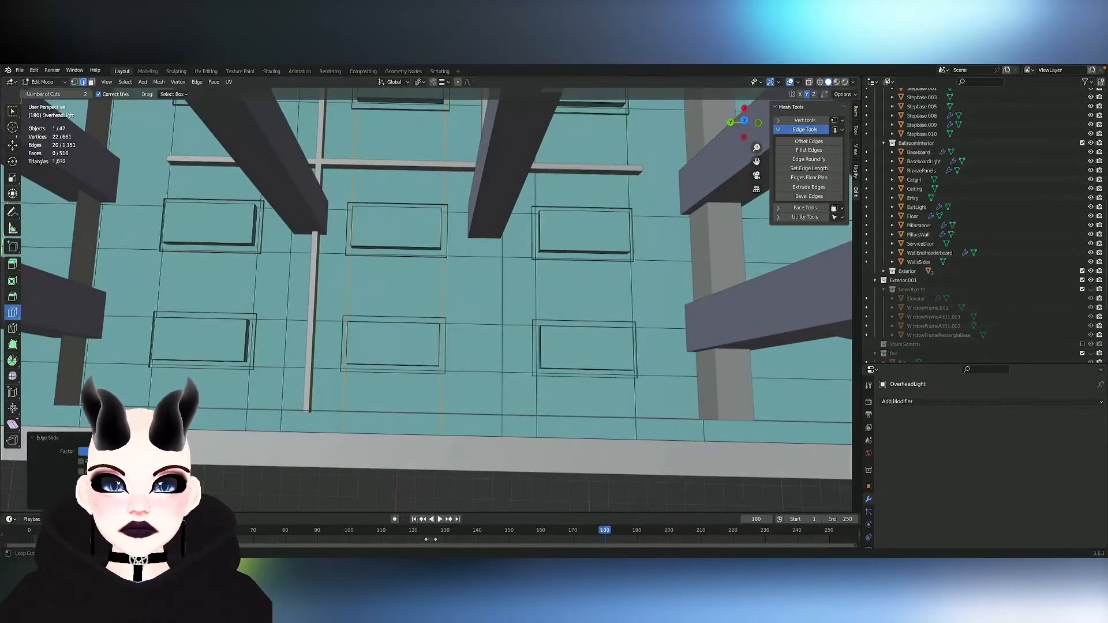
- With the Select Box tool active, edge-slide the ceiling edge loop beside the second row of lights by about 0.03
key(w)
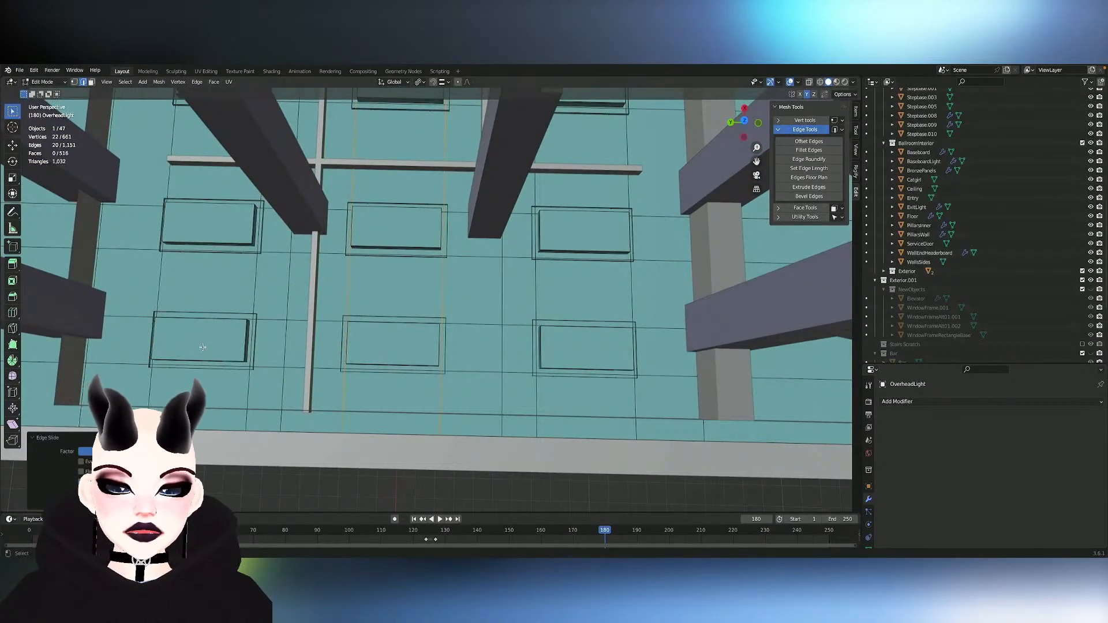
key(ctrl+l)
key(l)
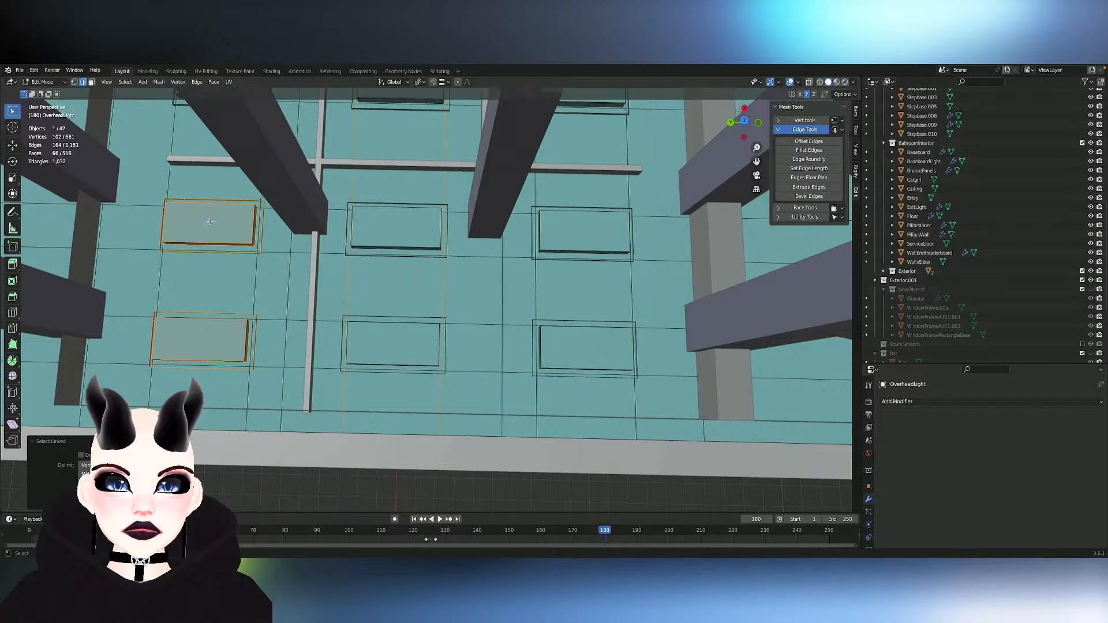
shift+middle_drag(191, 166, 211, 226)
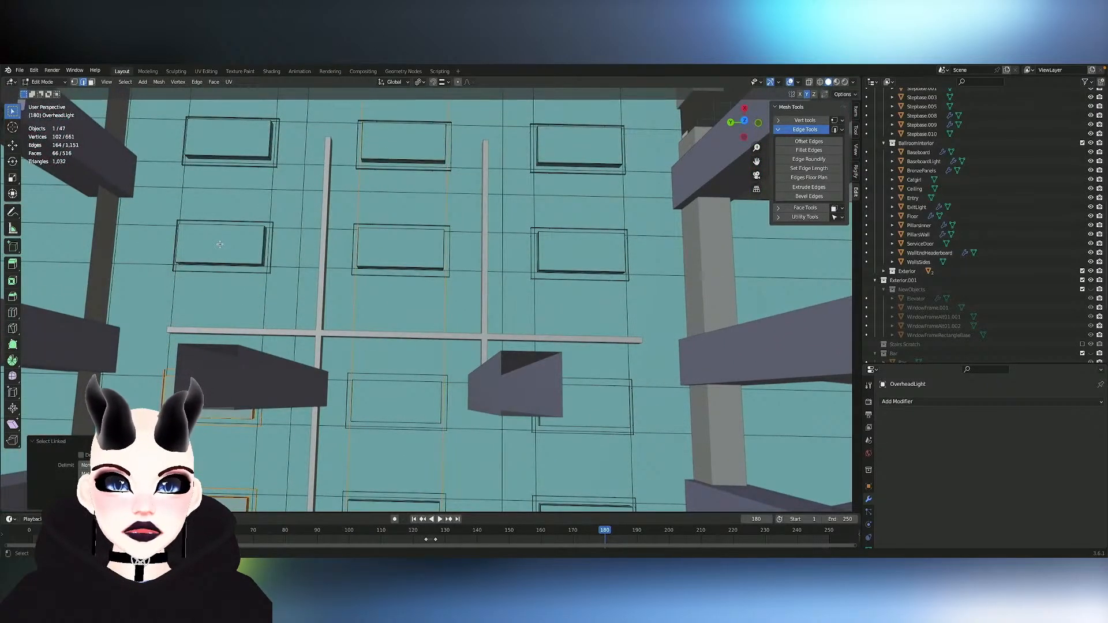
key(ctrl+r)
click(291, 267)
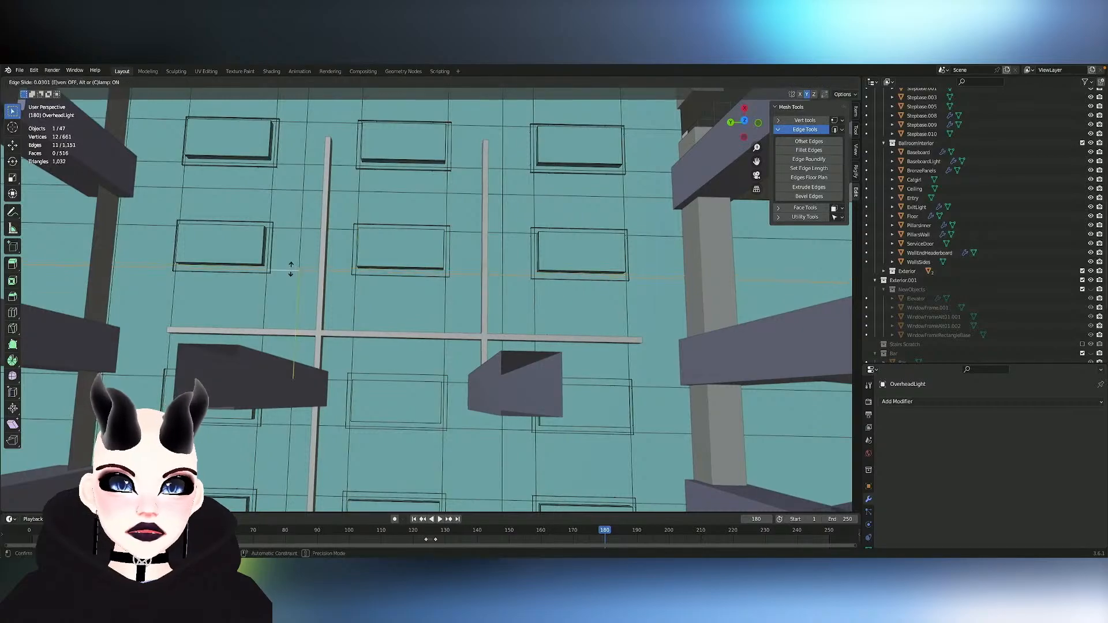
click(292, 269)
click(282, 165)
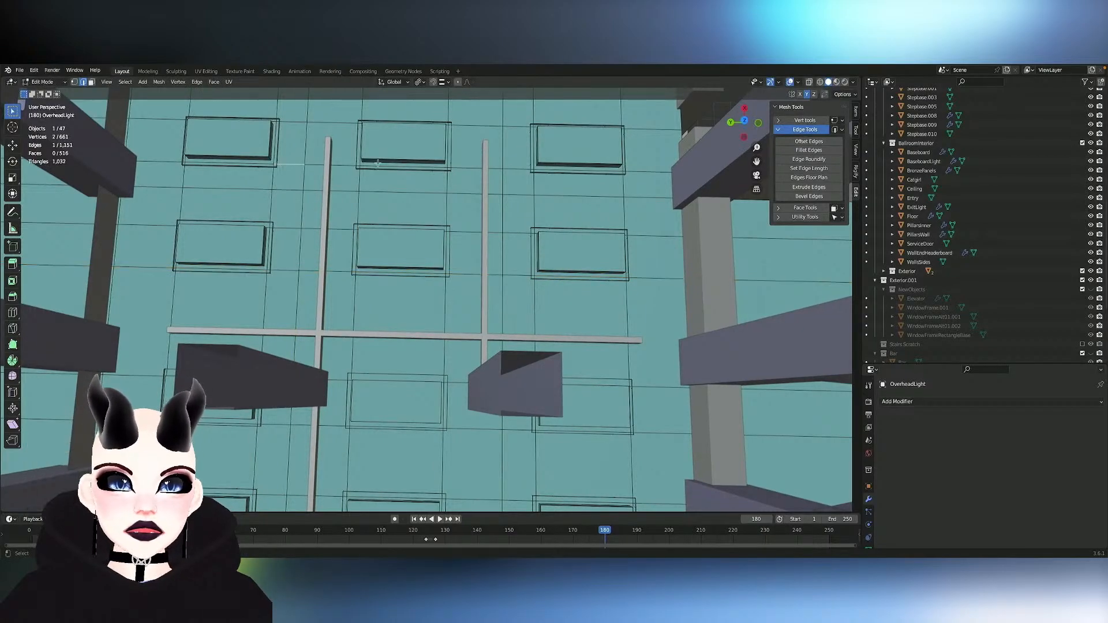
- Select all twelve overhead light pieces as linked geometry and hide them
scroll(401, 164, down, 2)
middle_drag(401, 164, 401, 163)
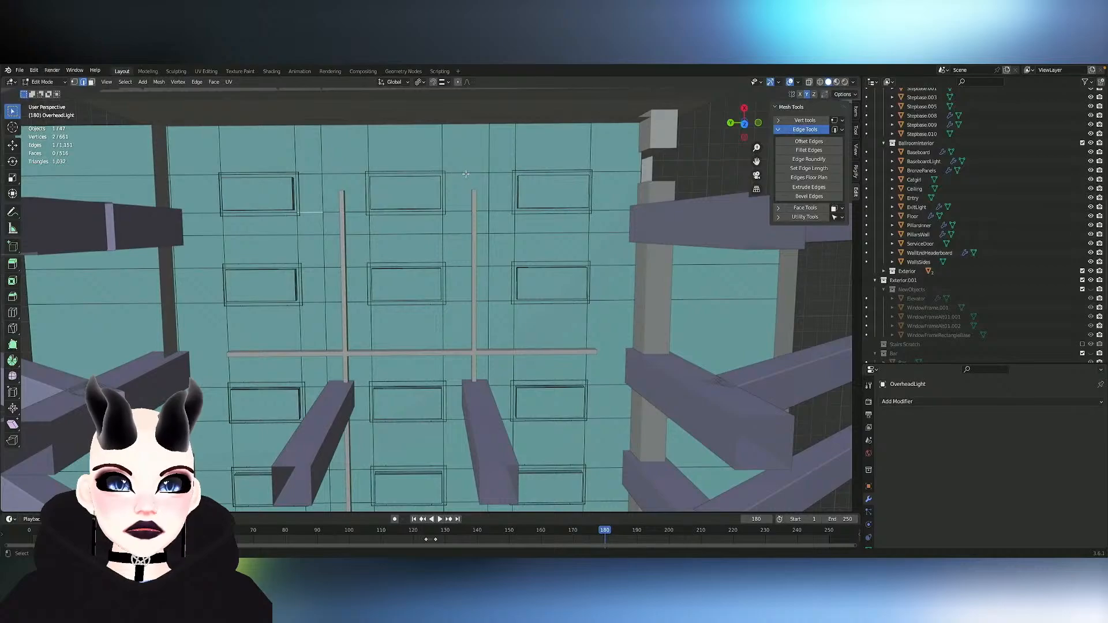
middle_drag(453, 176, 421, 229)
key(l)
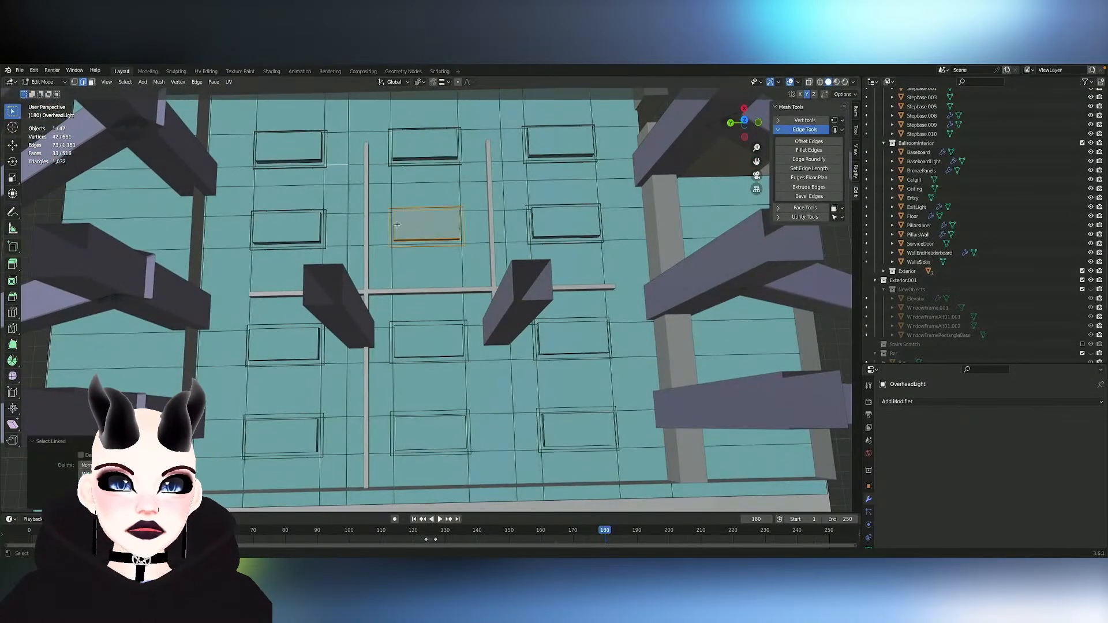
key(l)
key(l)
key(l)
key(l)
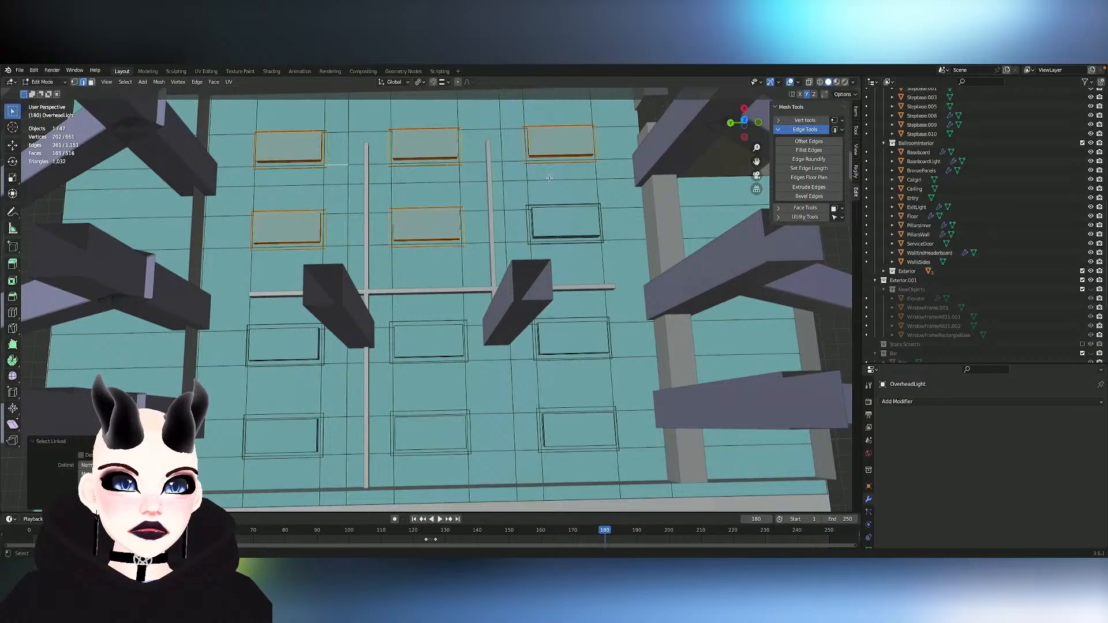
key(l)
key(l)
key(l)
key(l)
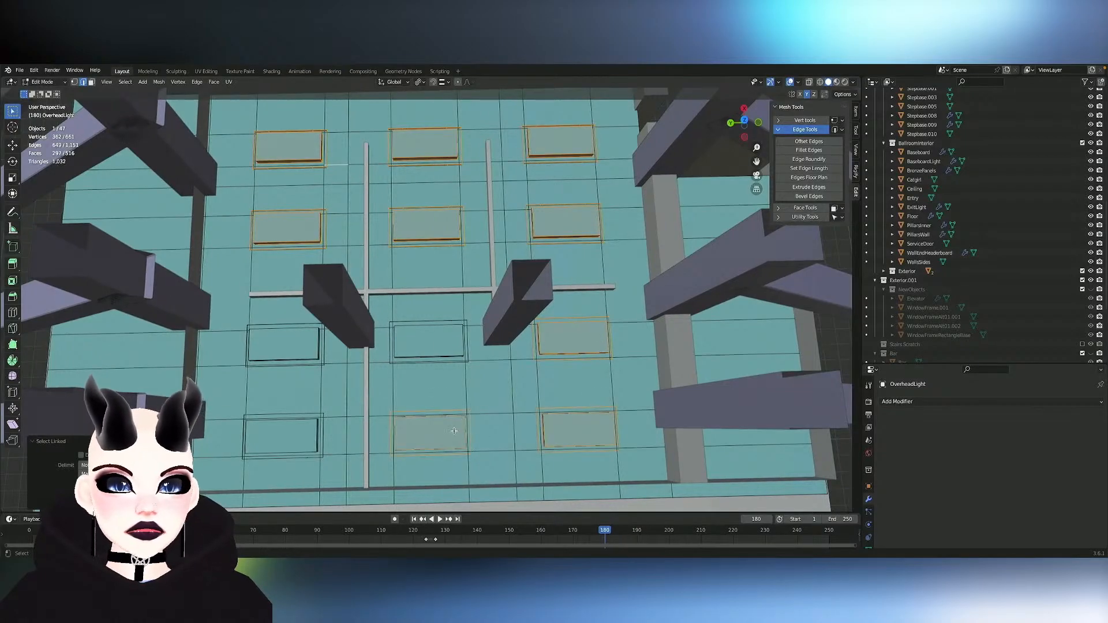
key(l)
key(l)
key(l)
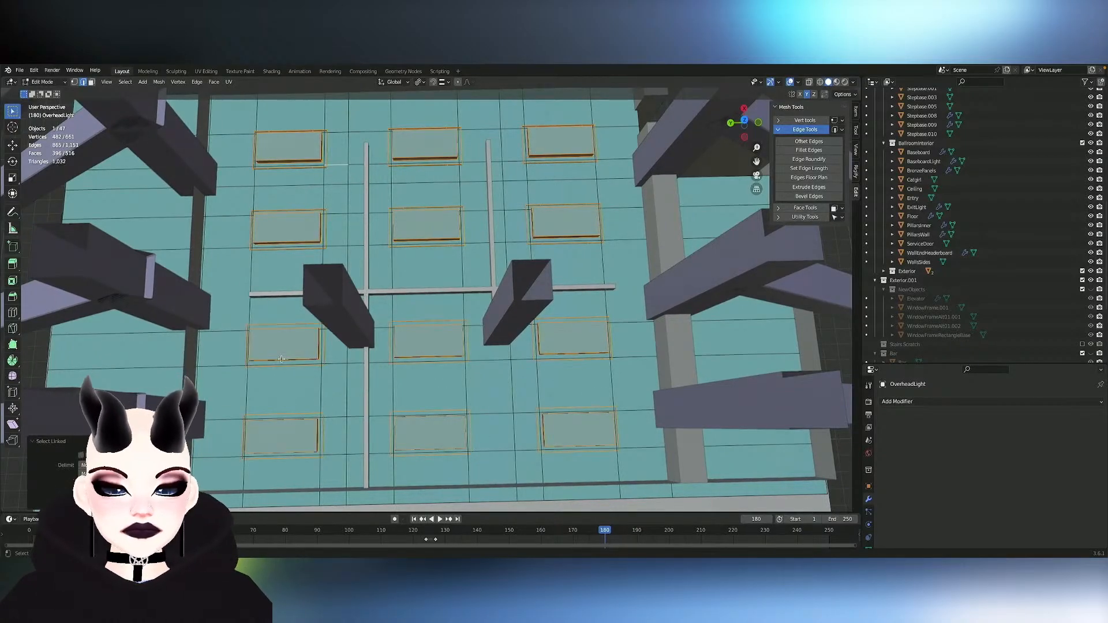
key(h)
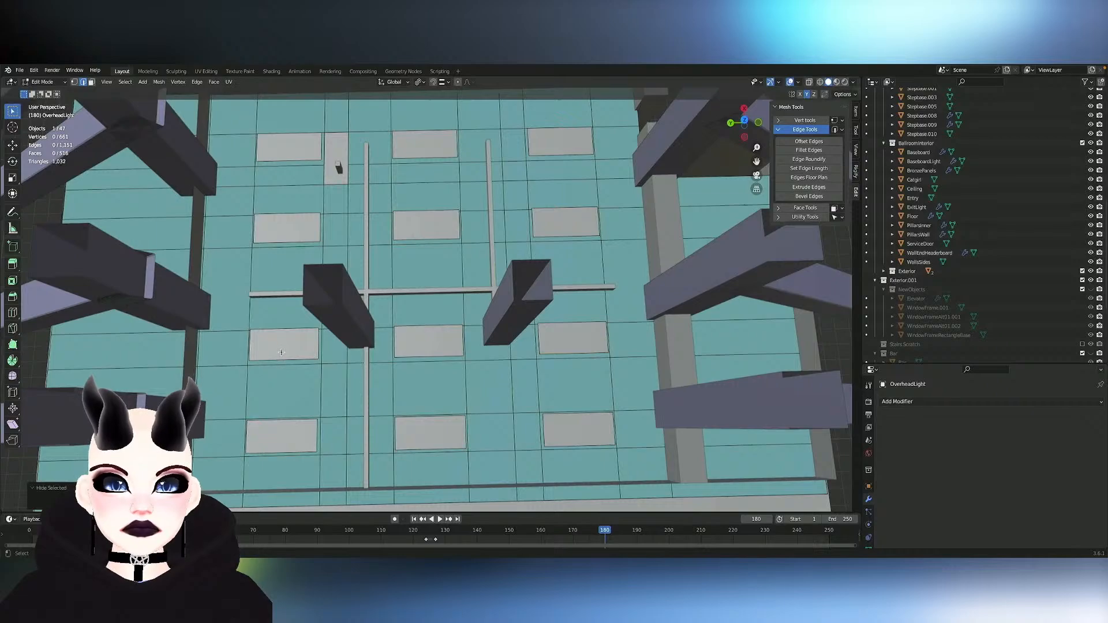
- Select the rectangular faces at the overhead light positions as linked geometry and hide them
key(l)
key(l)
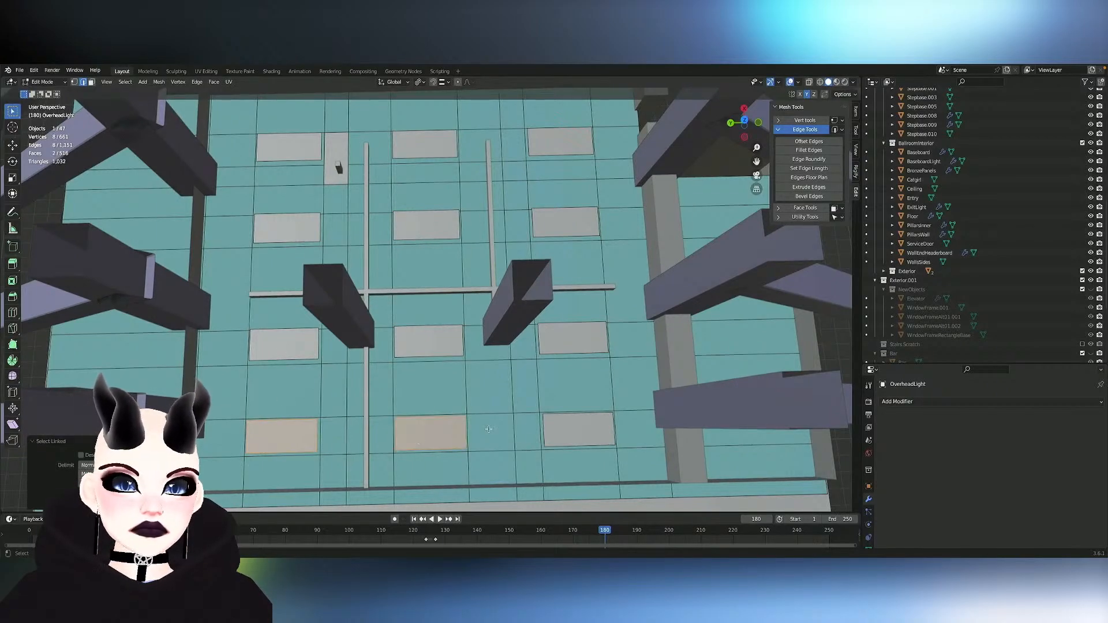
key(l)
key(l)
key(l)
key(l)
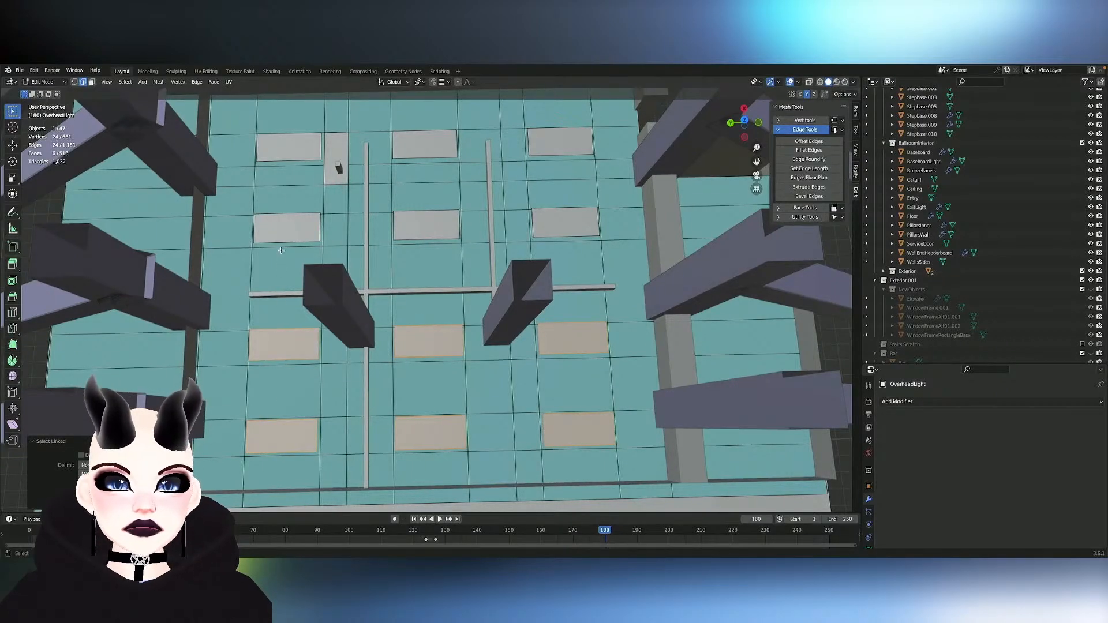
key(l)
key(l)
key(l)
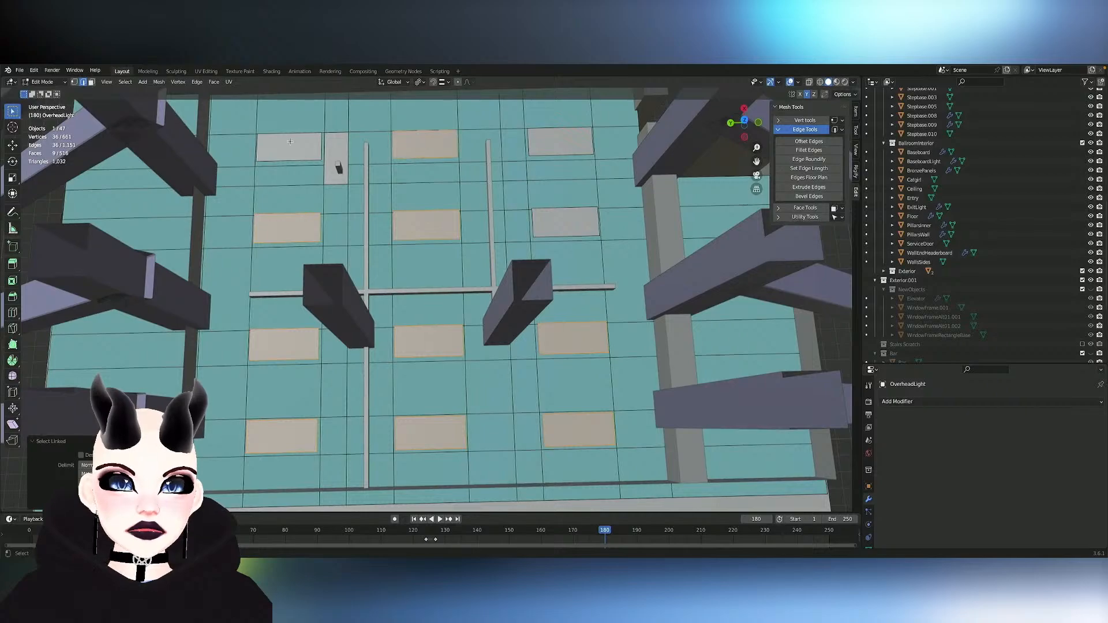
key(l)
key(l)
key(h)
- Switch to face selection and select the rectangular ceiling face at one of the light positions in the second row
middle_drag(550, 151, 512, 154)
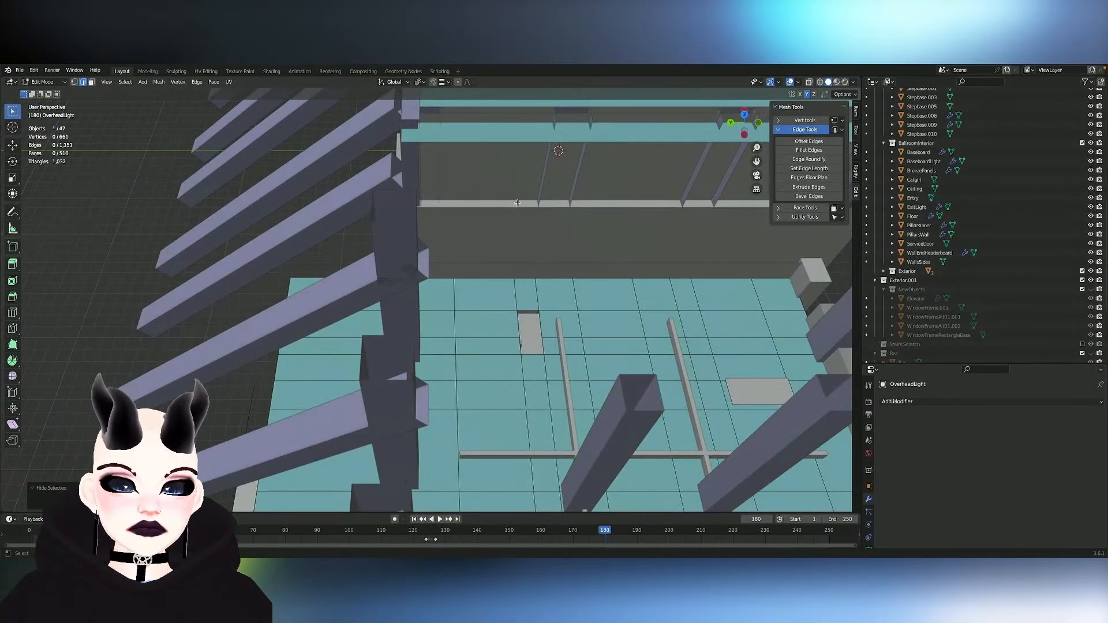
scroll(518, 208, up, 2)
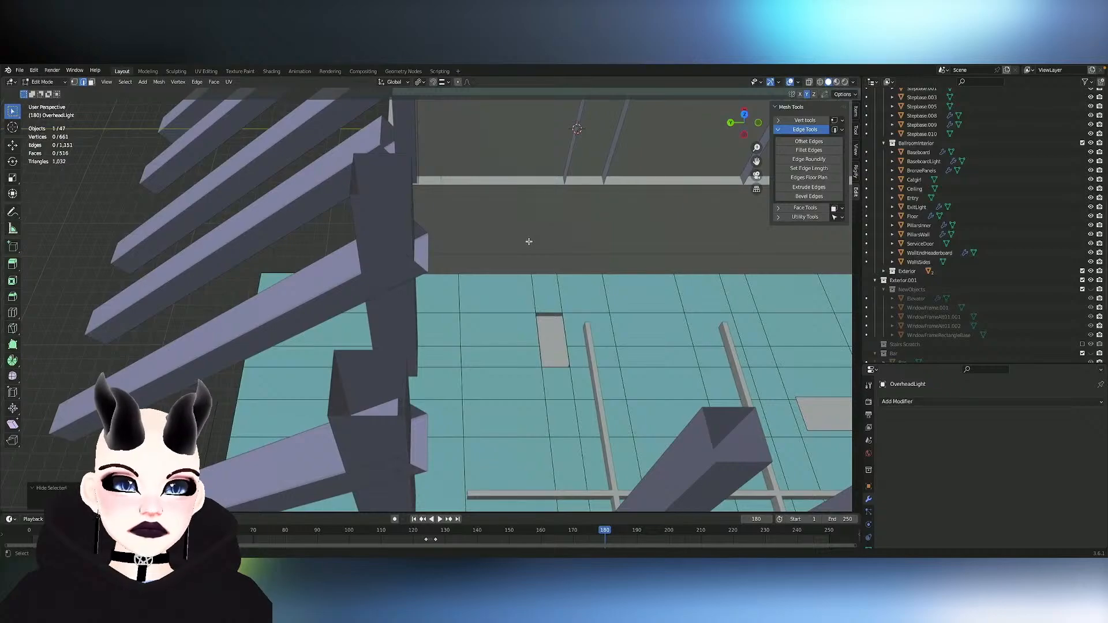
middle_drag(587, 418, 587, 421)
key(3)
click(501, 353)
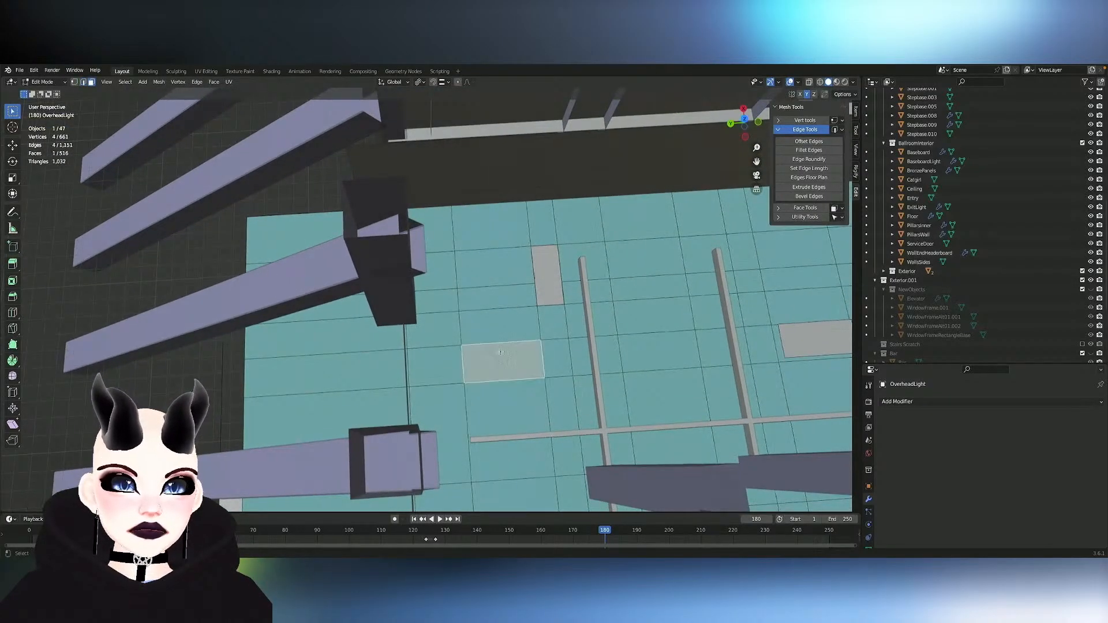
middle_drag(609, 318, 611, 317)
- Undo the face selection and both hide operations, back to the linked selection of all twelve overhead light pieces
key(ctrl+z)
key(ctrl+z)
key(ctrl+z)
key(ctrl+z)
key(ctrl+z)
key(ctrl+z)
key(ctrl+z)
key(ctrl+z)
key(ctrl+z)
key(ctrl+z)
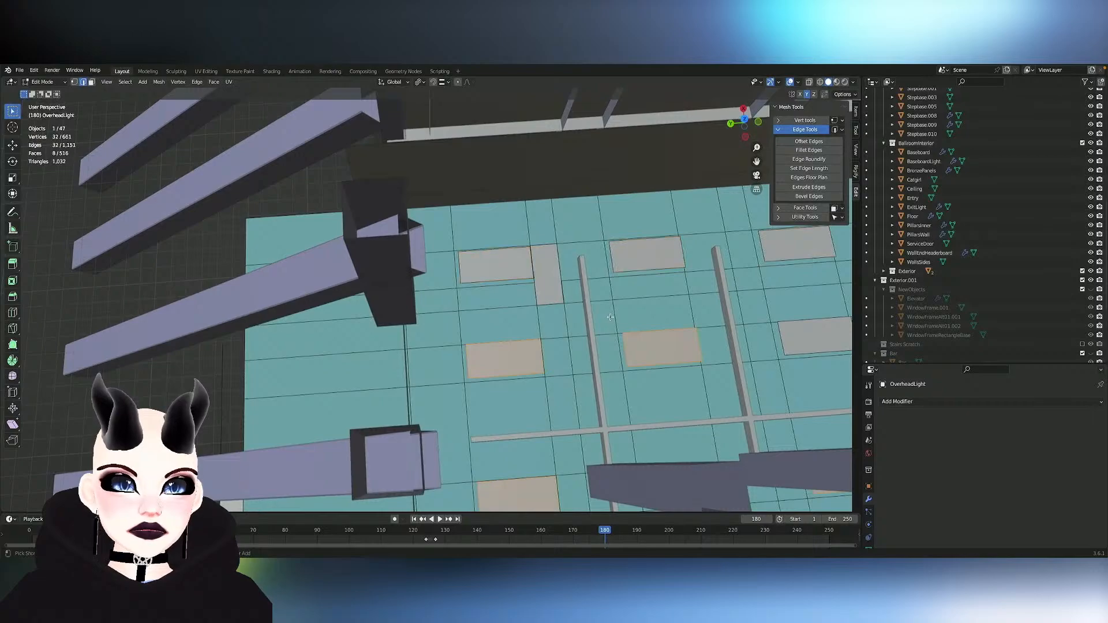
key(ctrl+z)
key(ctrl+z)
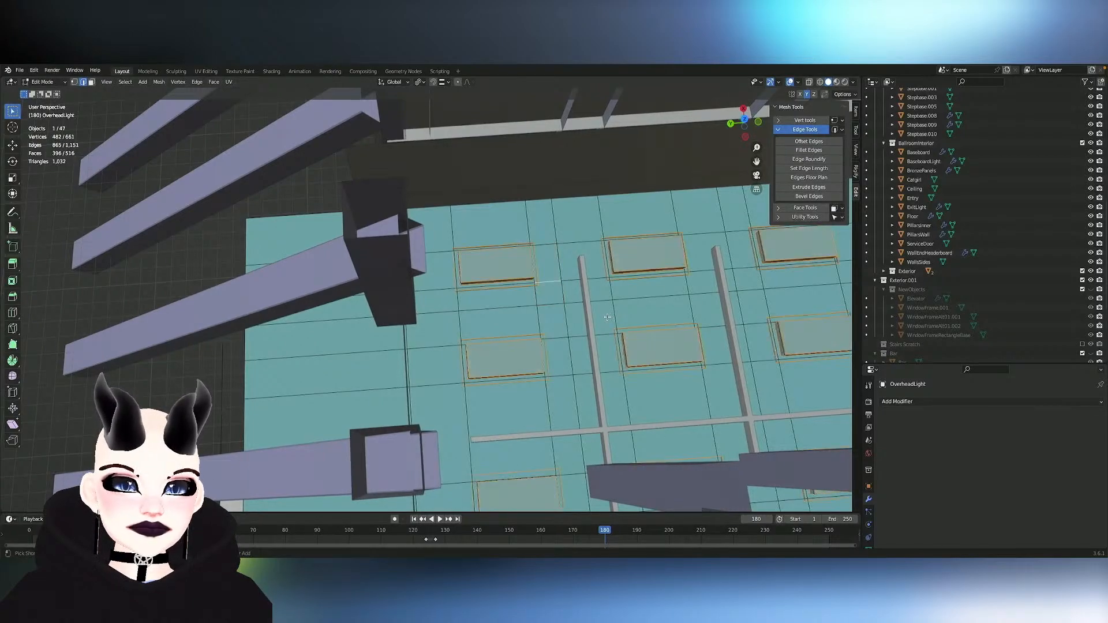
key(ctrl+z)
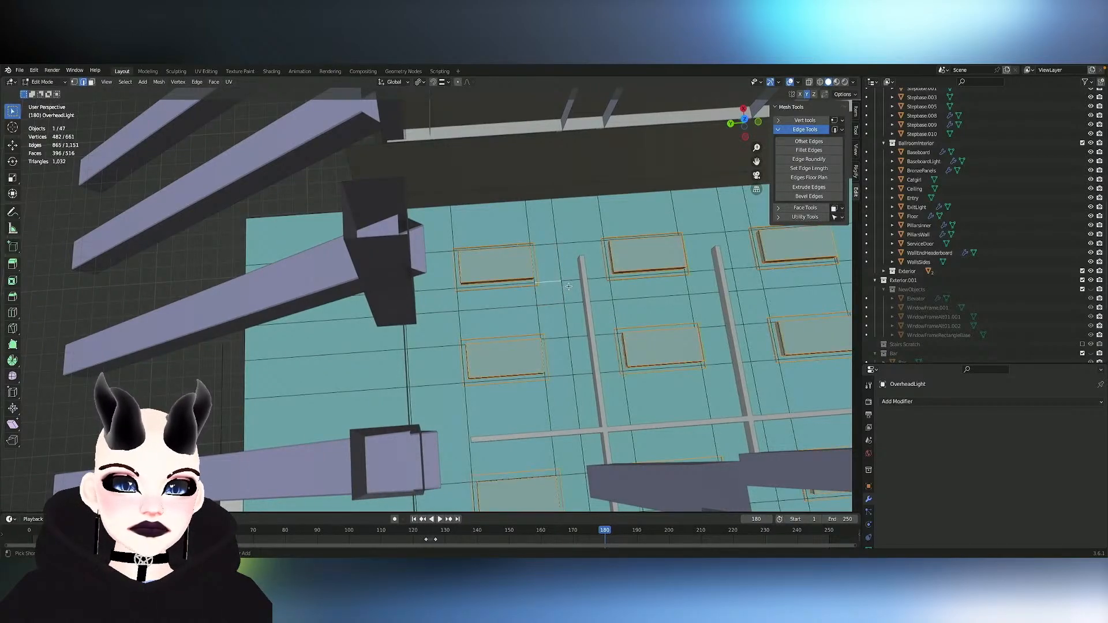
- Deselect the stray ceiling edge beside the first light and hide the selected overhead light pieces
middle_drag(568, 287, 579, 309)
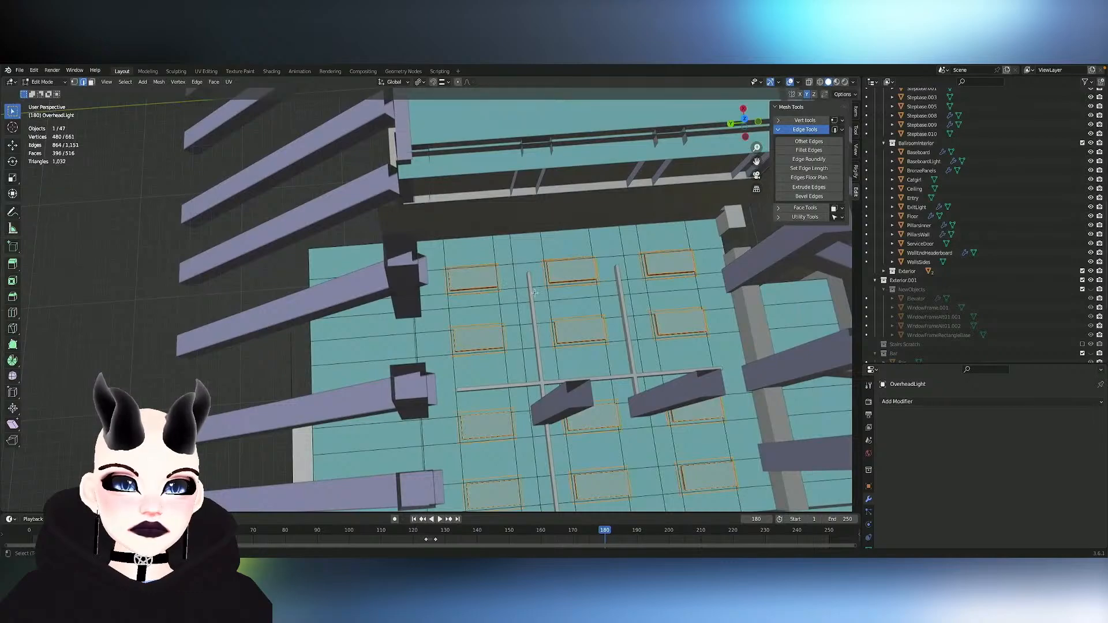
key(h)
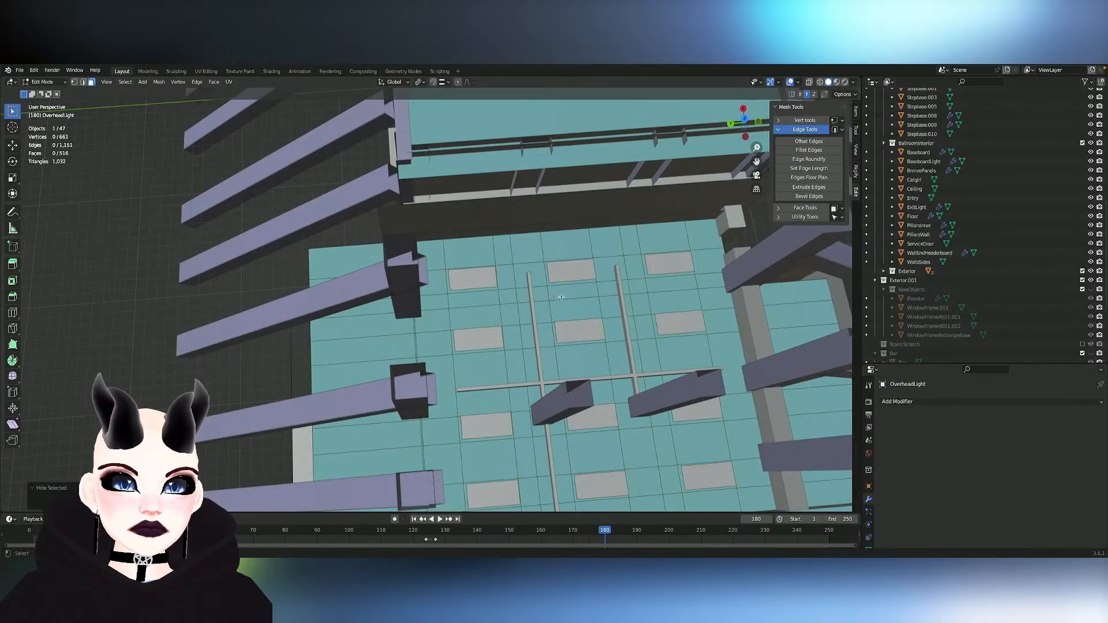
- Select the twelve rectangular faces at the light positions in face mode and delete them
middle_drag(504, 371, 504, 370)
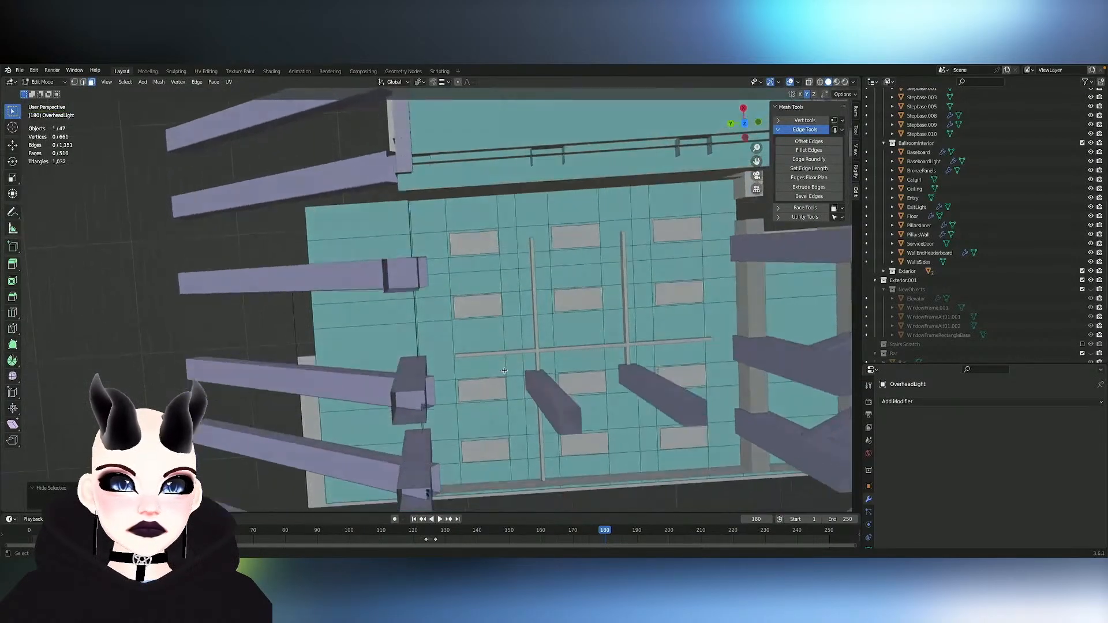
click(471, 230)
shift+click(559, 224)
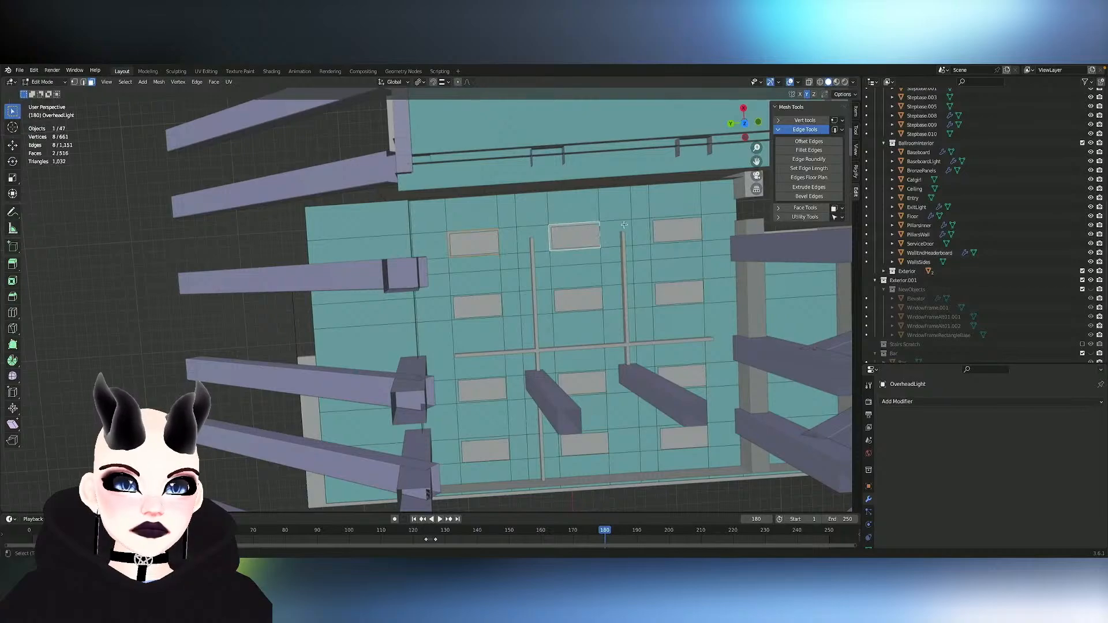
shift+click(663, 225)
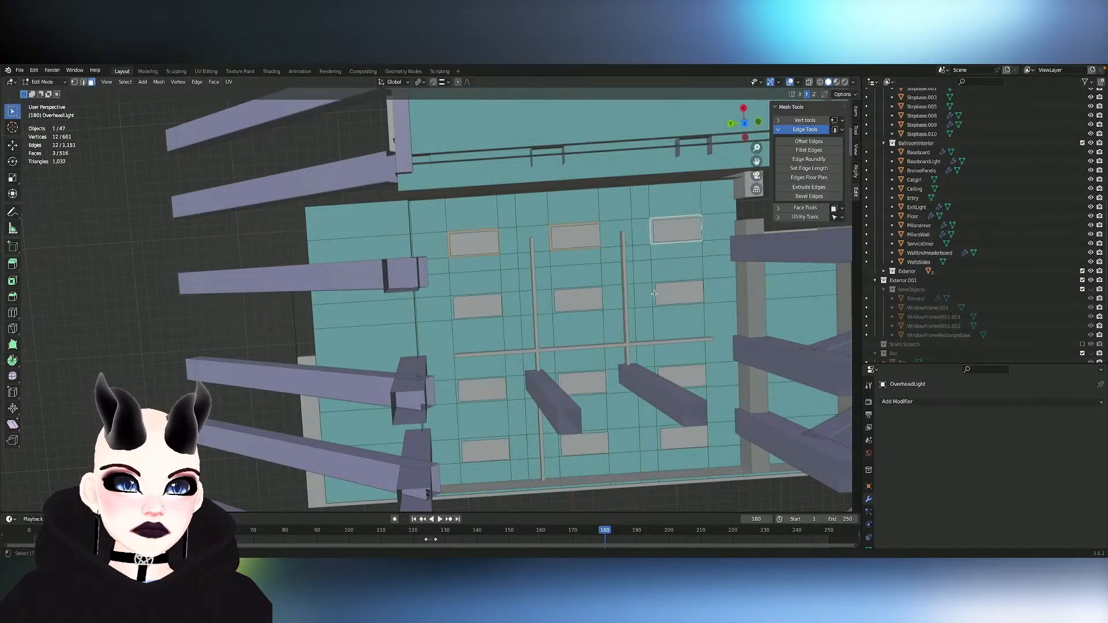
shift+click(654, 294)
shift+click(555, 294)
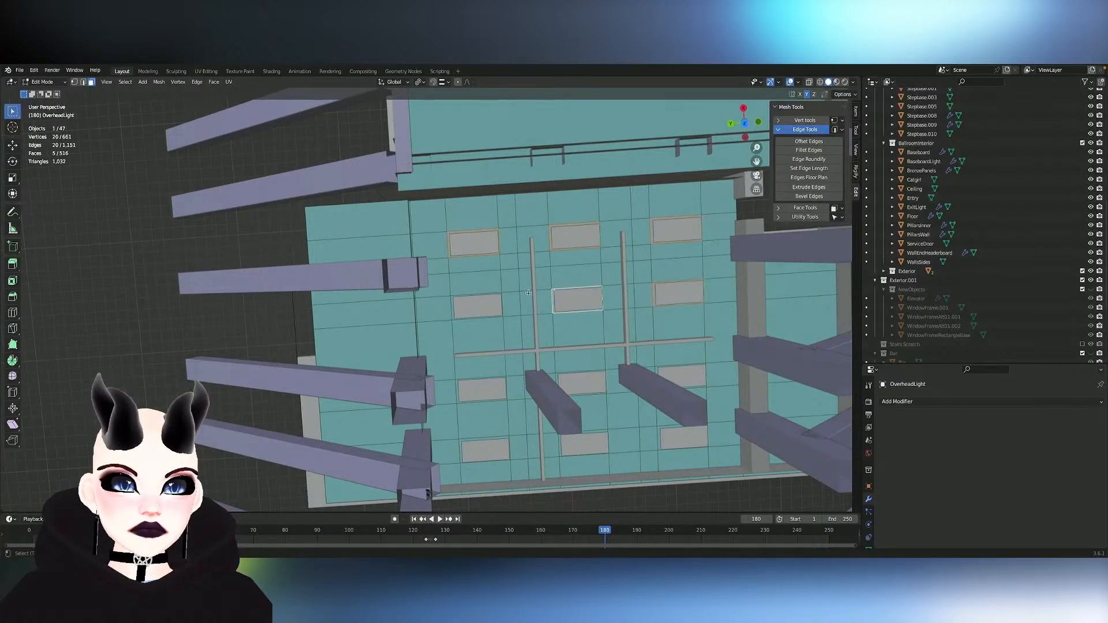
shift+click(453, 301)
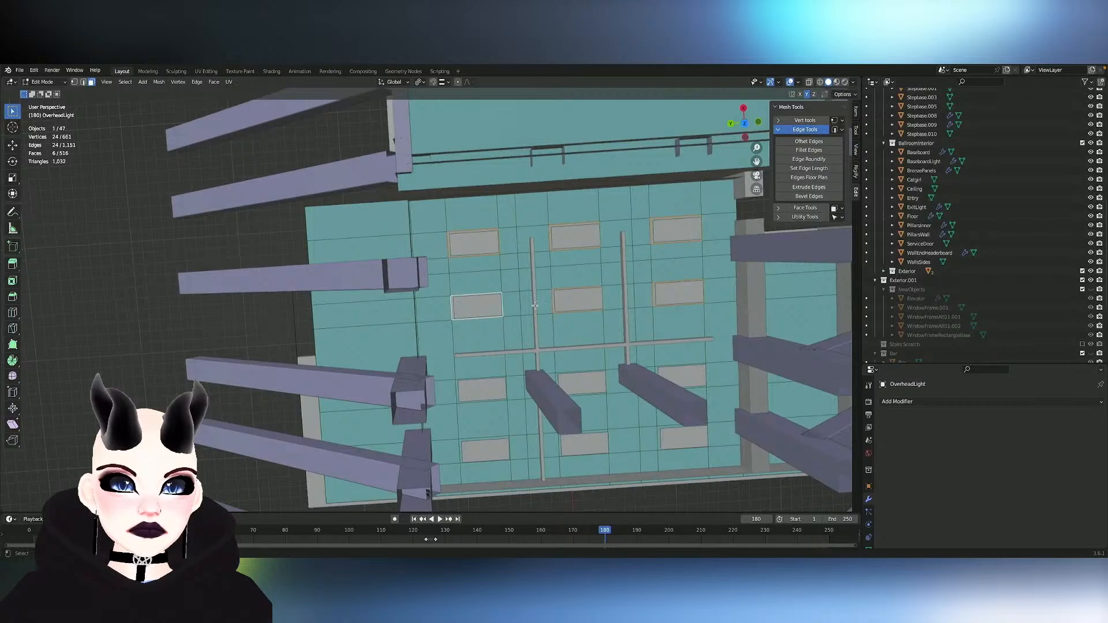
middle_drag(536, 306, 480, 316)
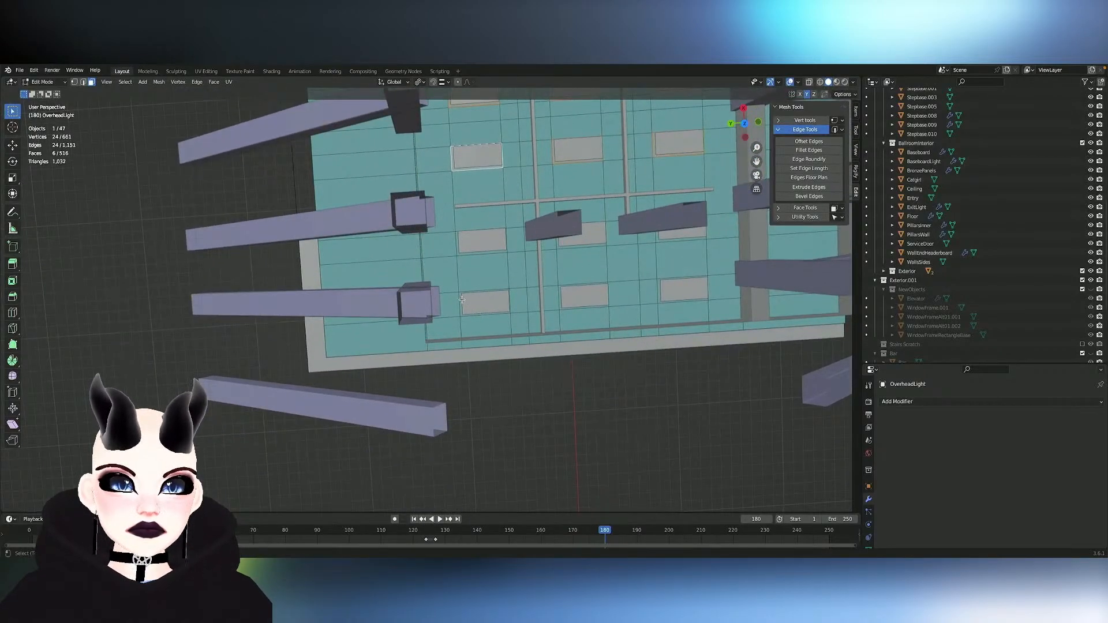
shift+click(462, 292)
shift+click(459, 244)
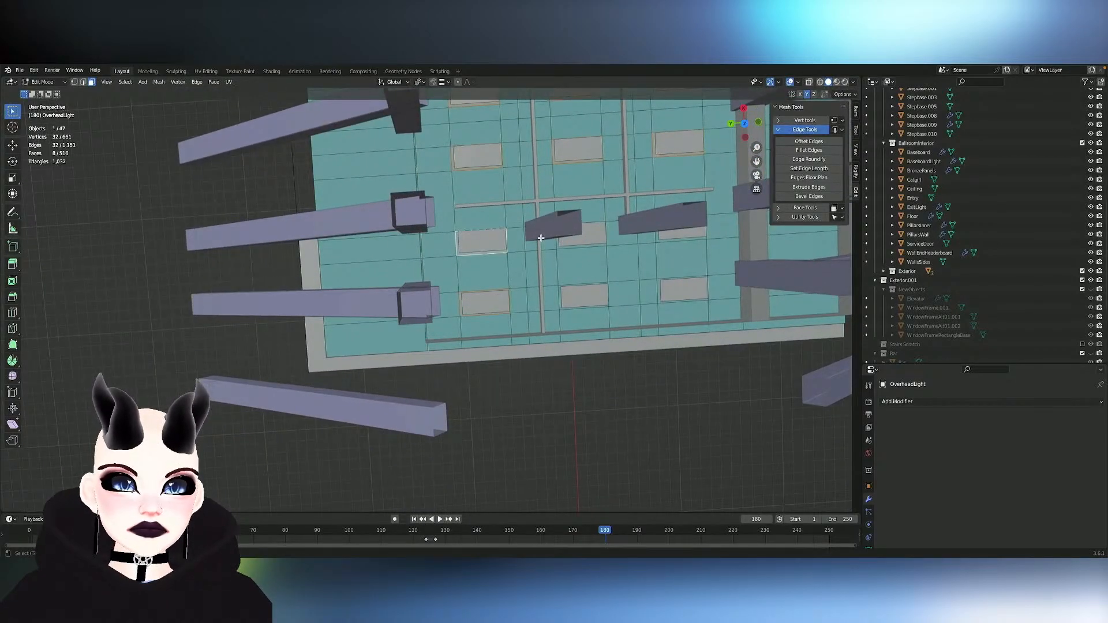
shift+click(570, 245)
shift+click(576, 299)
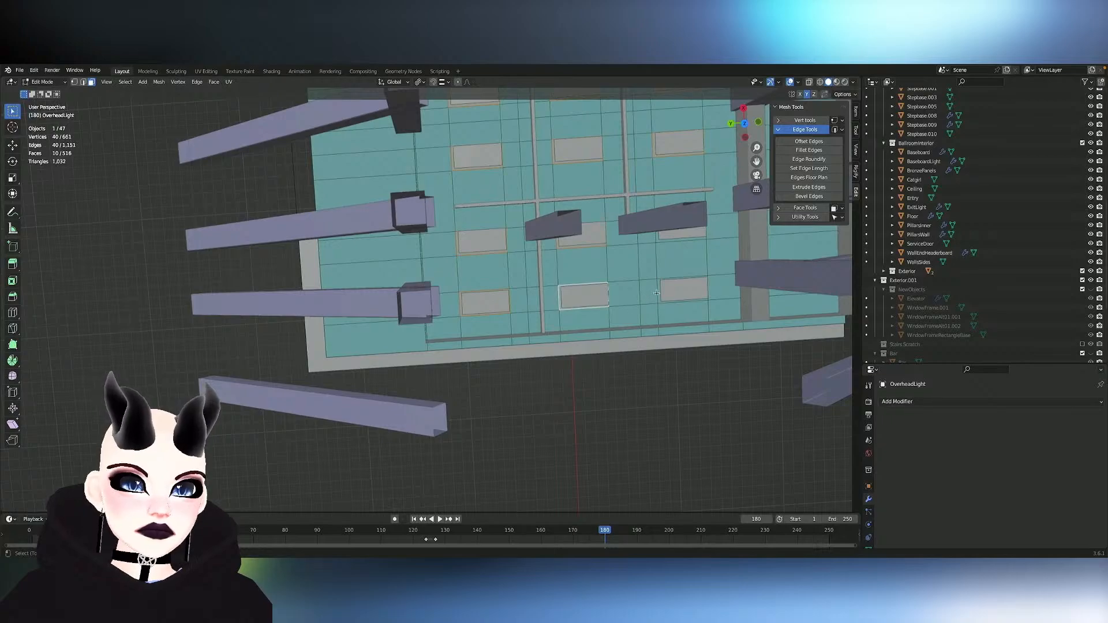
shift+click(678, 290)
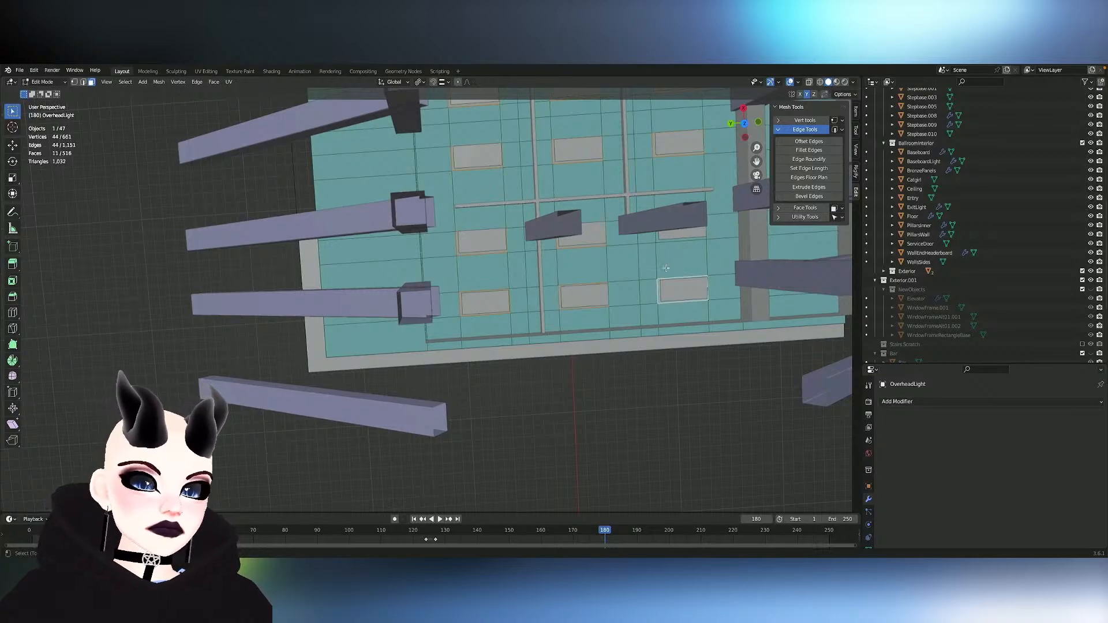
key(x)
click(657, 236)
mouse_move(657, 236)
middle_down()
mouse_move(669, 185)
mouse_move(663, 236)
middle_up()
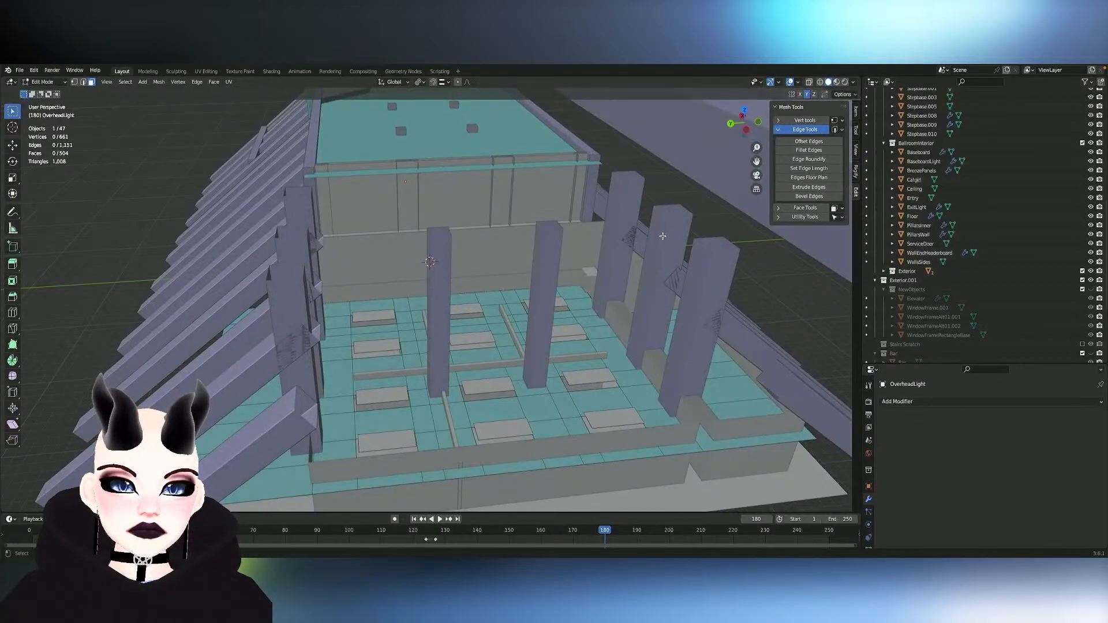
- Reveal the hidden overhead light geometry and frame it to inspect the lobby ceiling from inside the room
scroll(663, 236, up, 5)
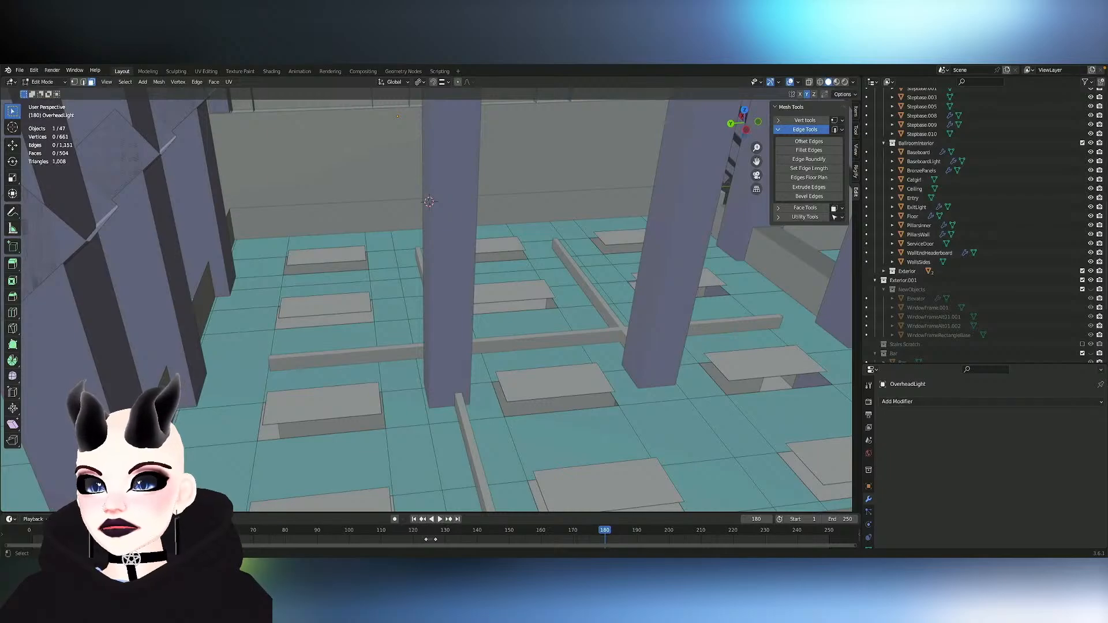
key(alt+h)
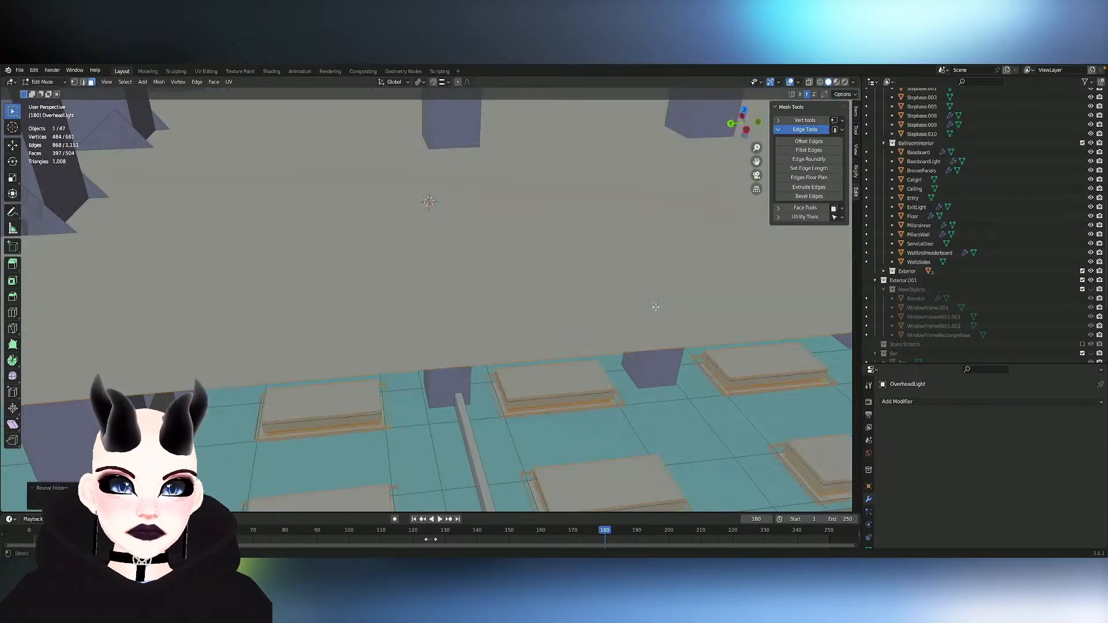
key(KP_Decimal)
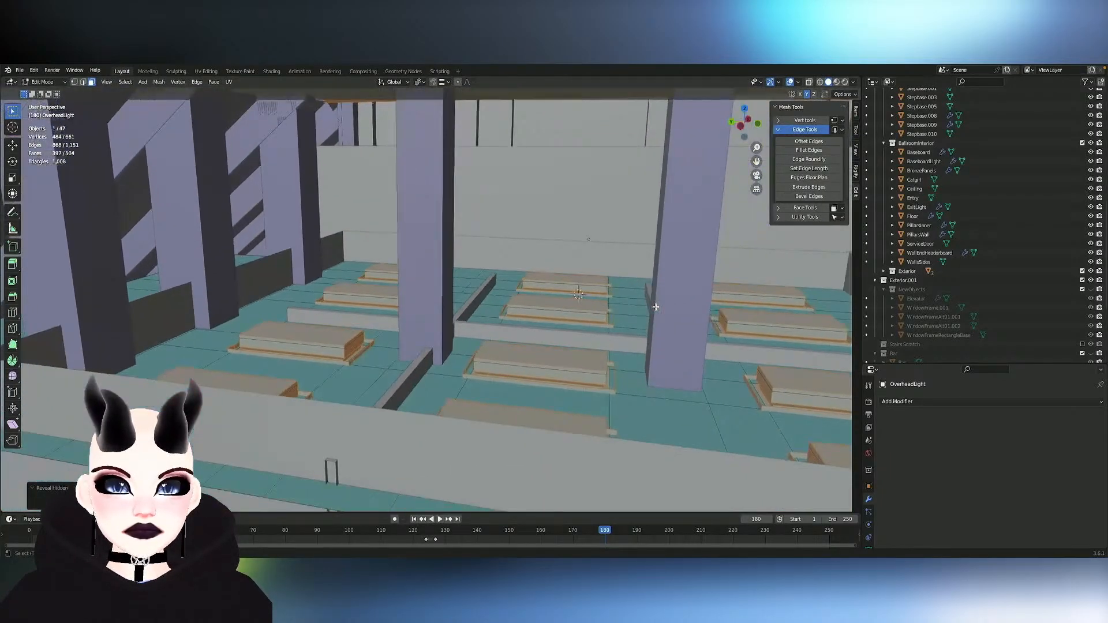
shift+middle_drag(656, 307, 624, 213)
scroll(655, 308, up, 2)
middle_drag(656, 307, 613, 309)
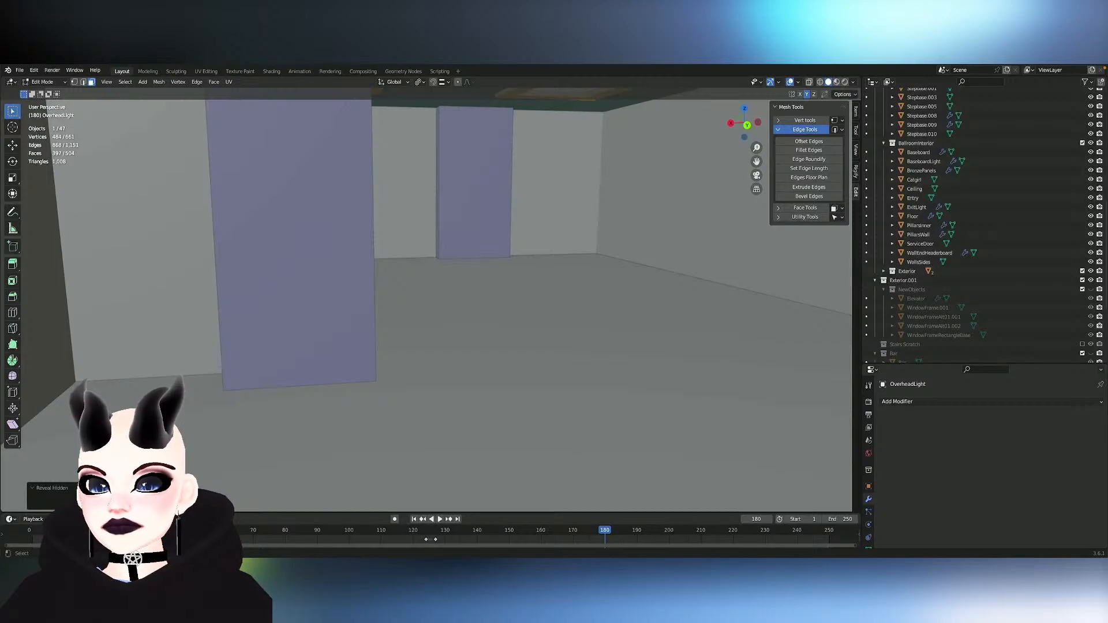
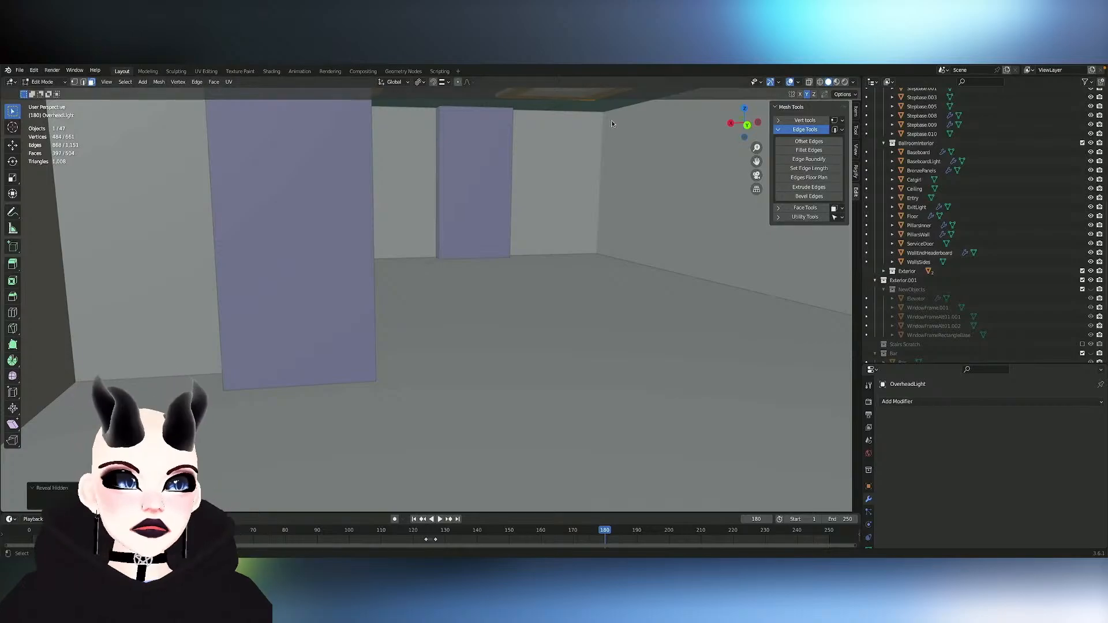
click(779, 83)
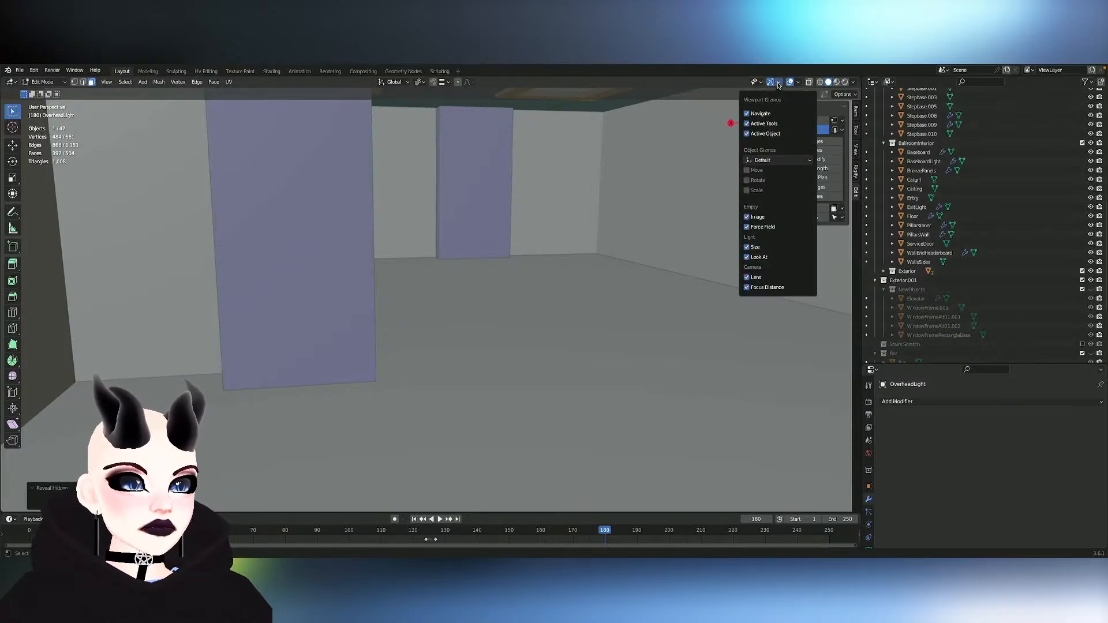
click(798, 83)
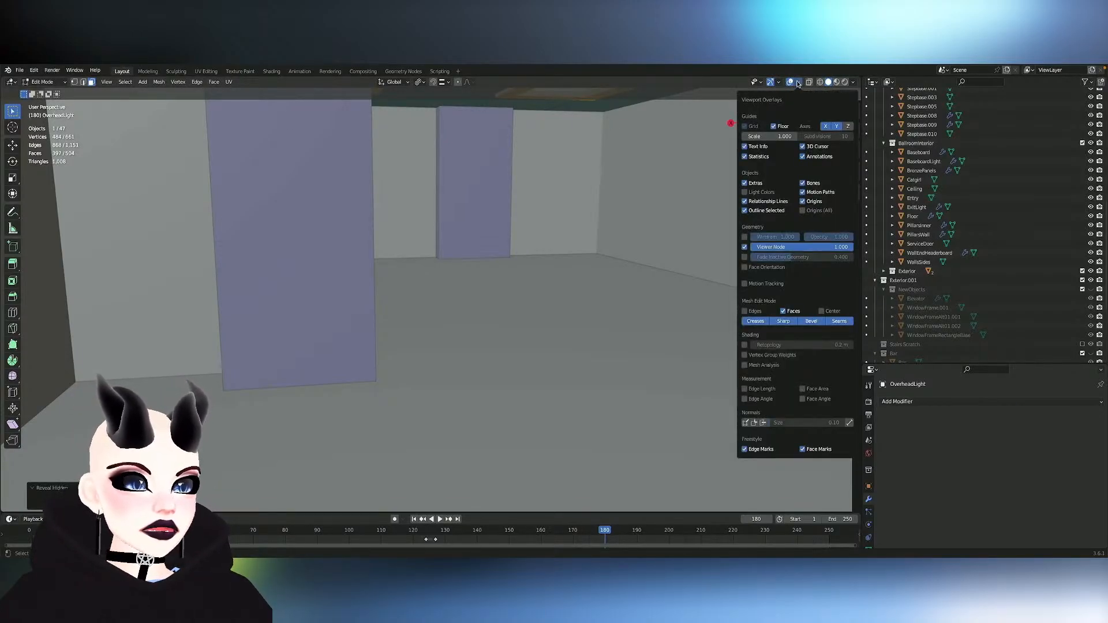
click(799, 84)
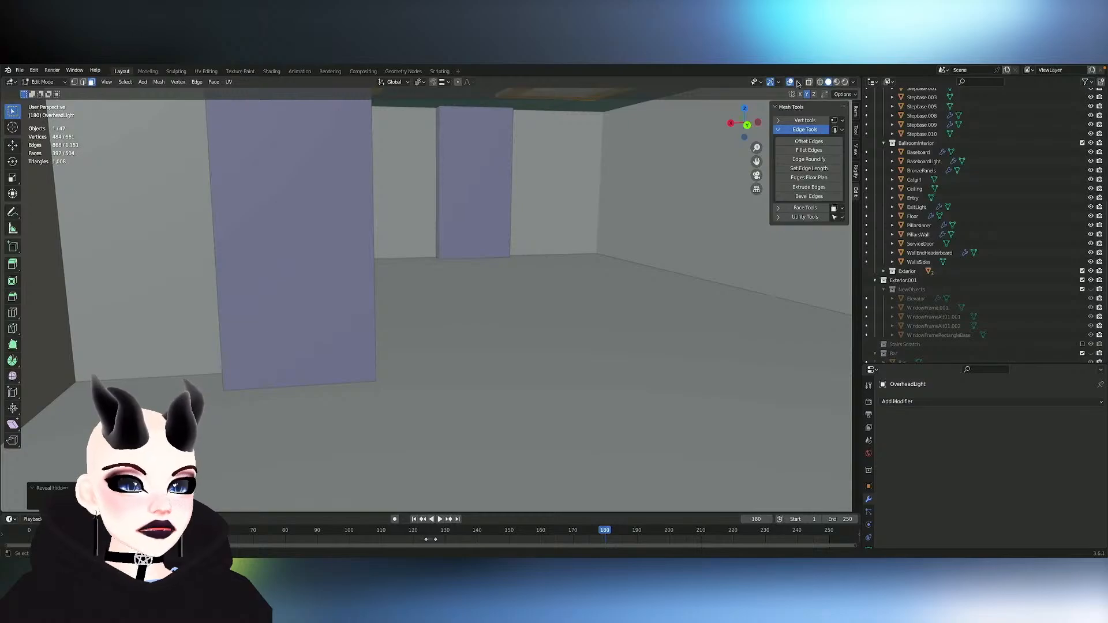
click(856, 95)
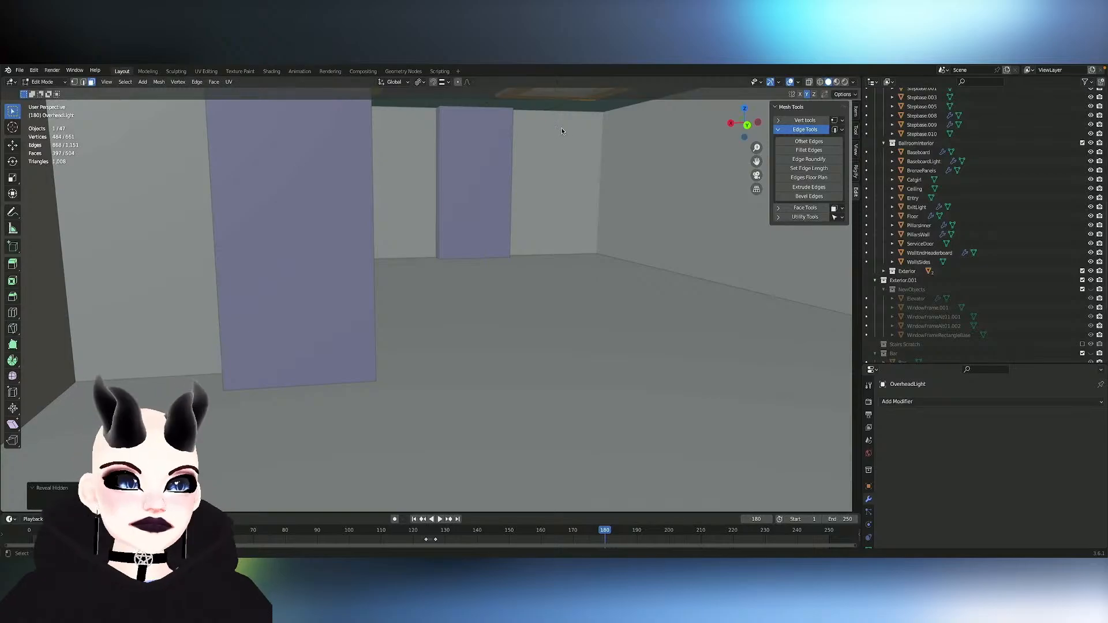
- Widen the viewport's field of view, trying a 20 mm focal length before setting it to 35 mm
click(856, 150)
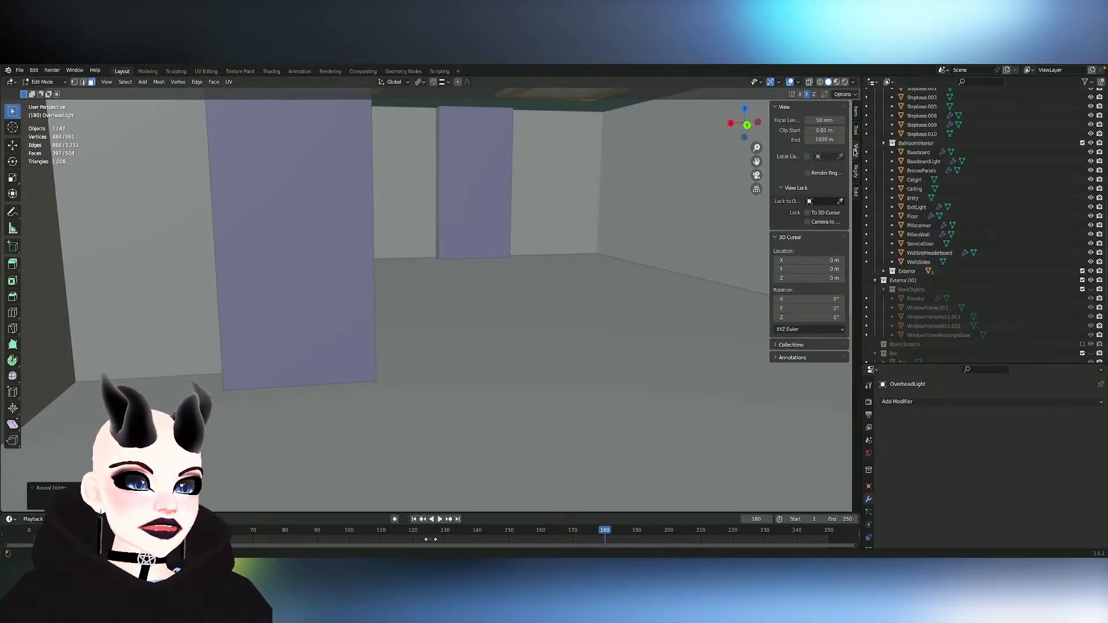
click(829, 120)
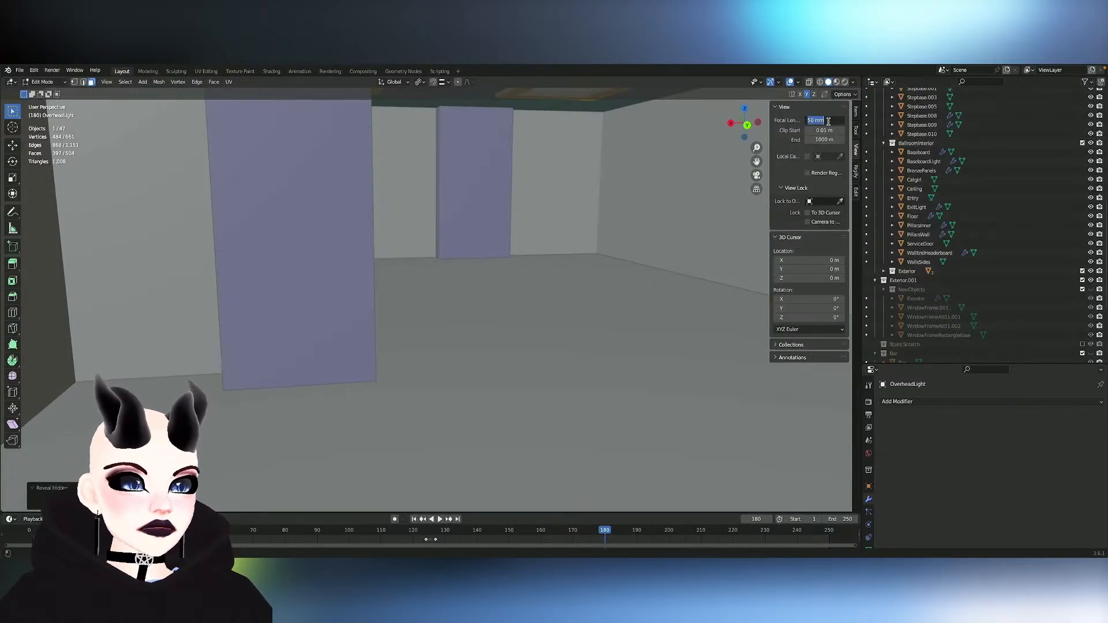
text(20)
key(Return)
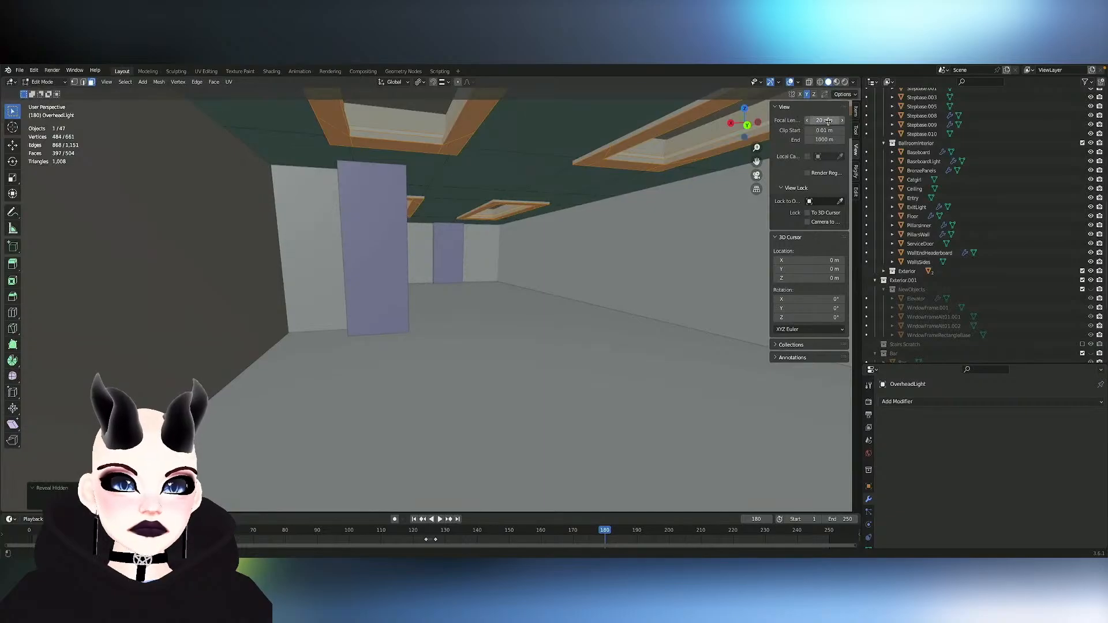
click(828, 119)
text(1)
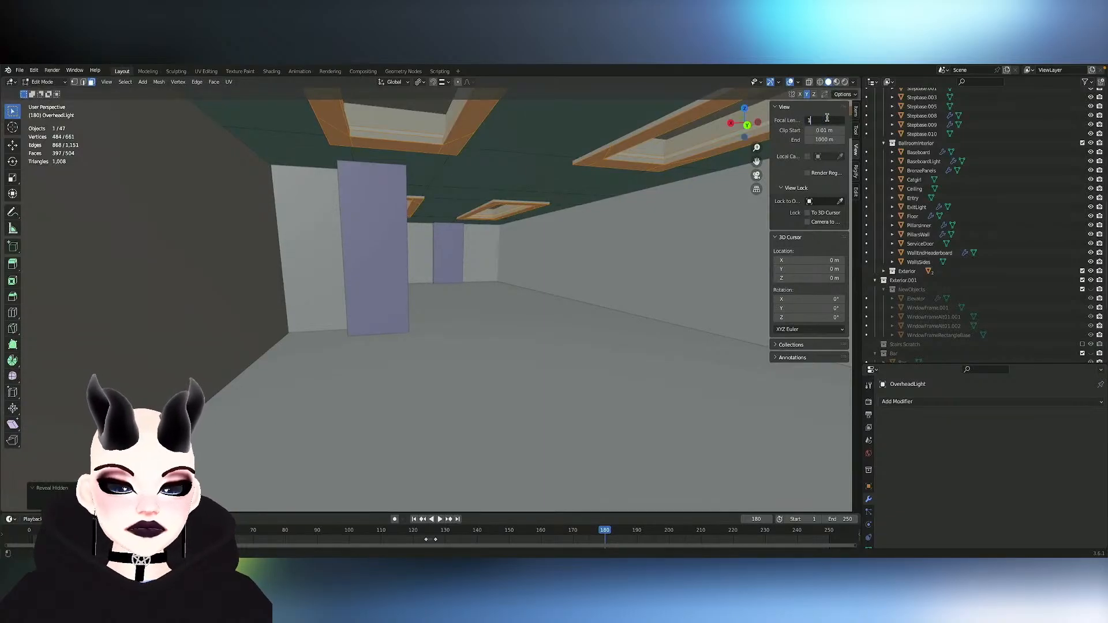
text(35)
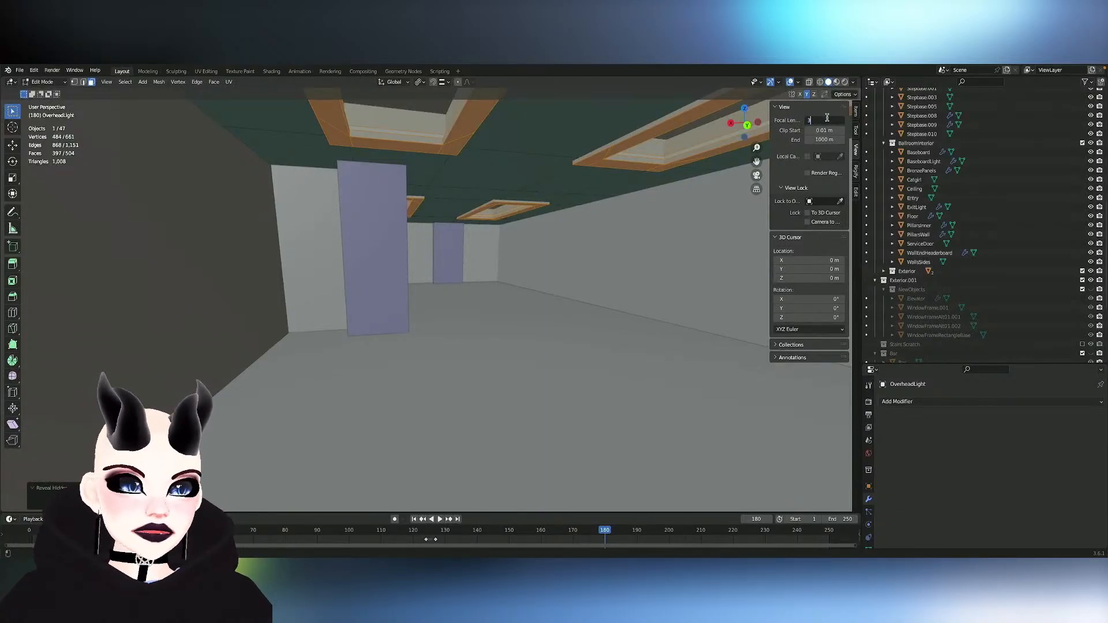
key(Return)
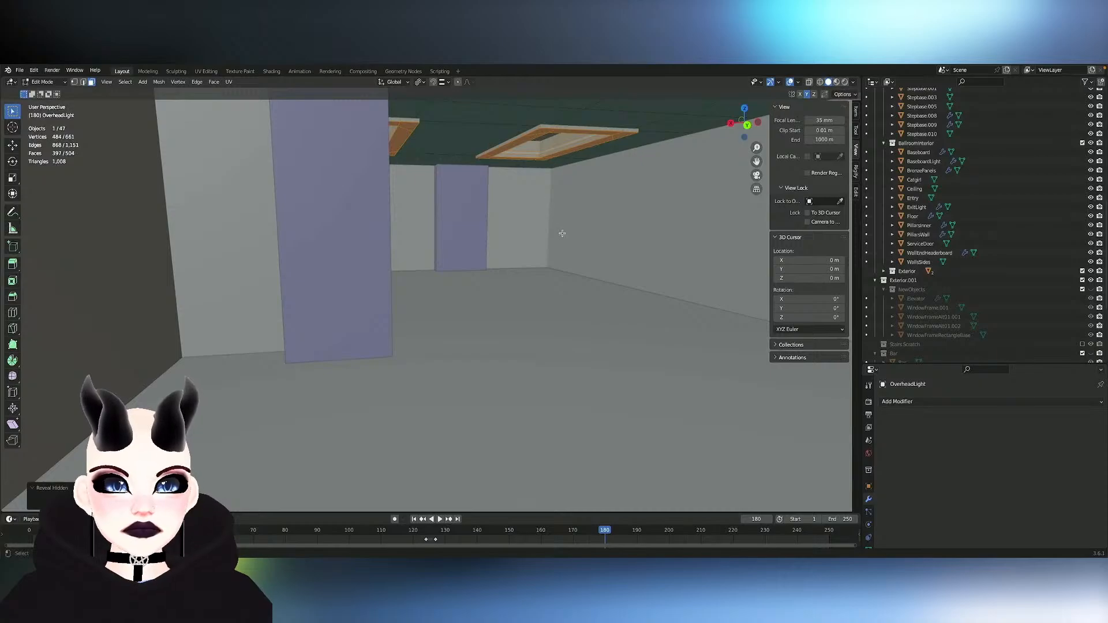
- Leave mesh editing and hide the OverheadLight object to see into the back rooms from above
middle_drag(563, 234, 564, 234)
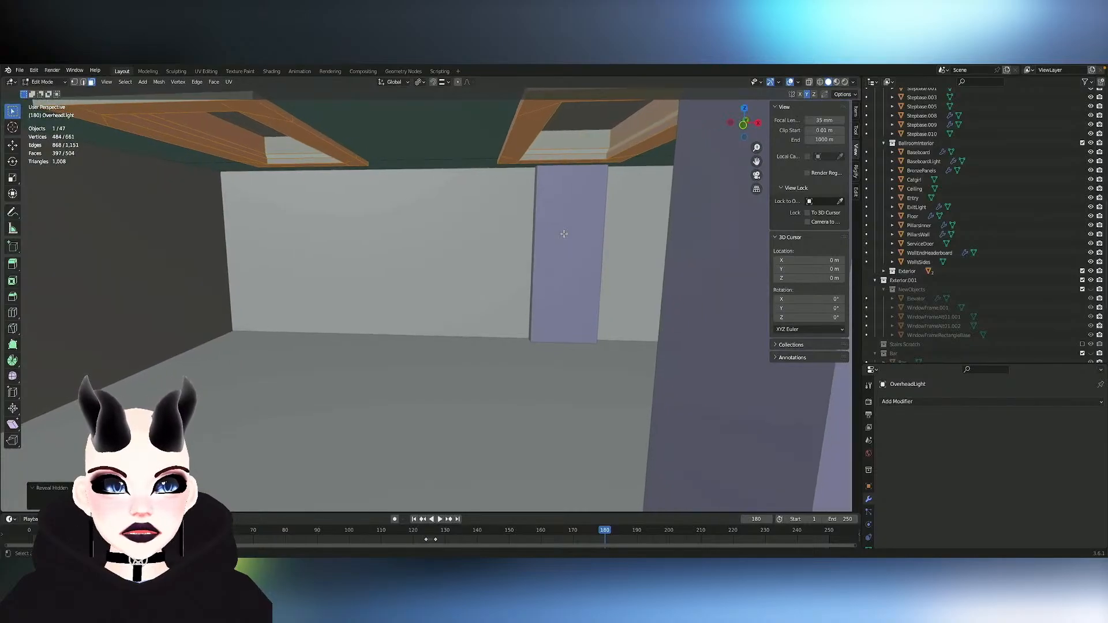
middle_drag(564, 234, 564, 233)
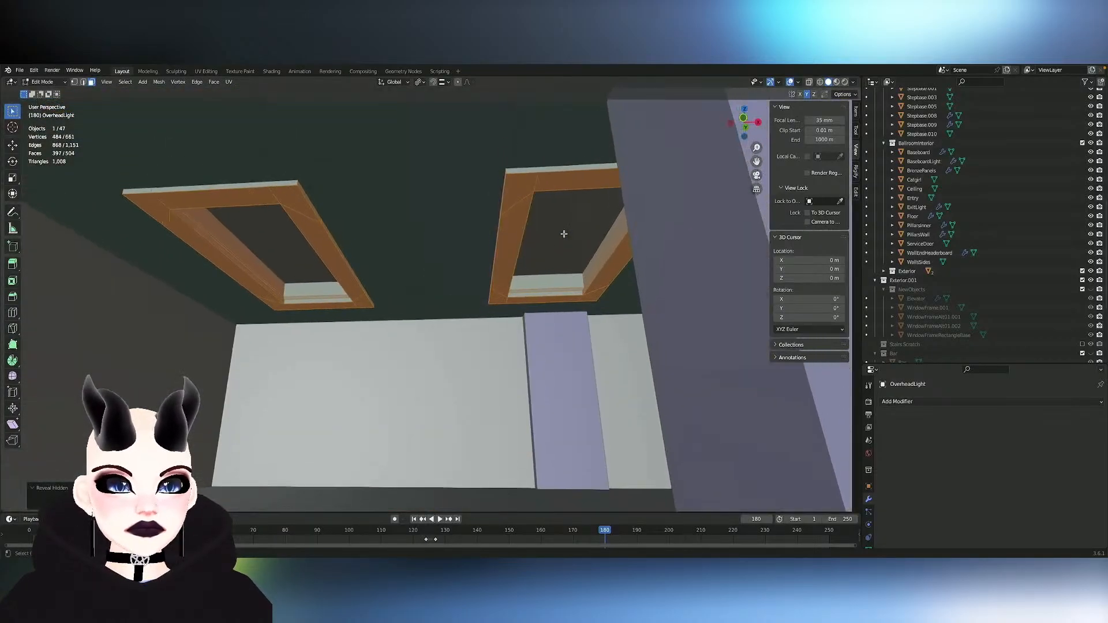
scroll(564, 234, up, 2)
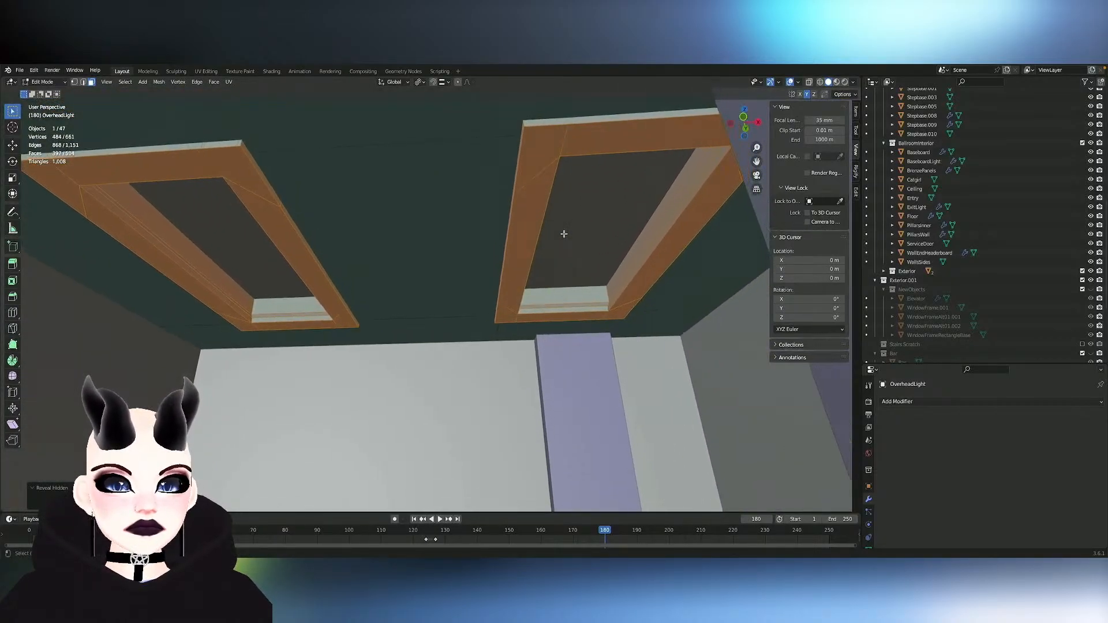
scroll(564, 234, down, 4)
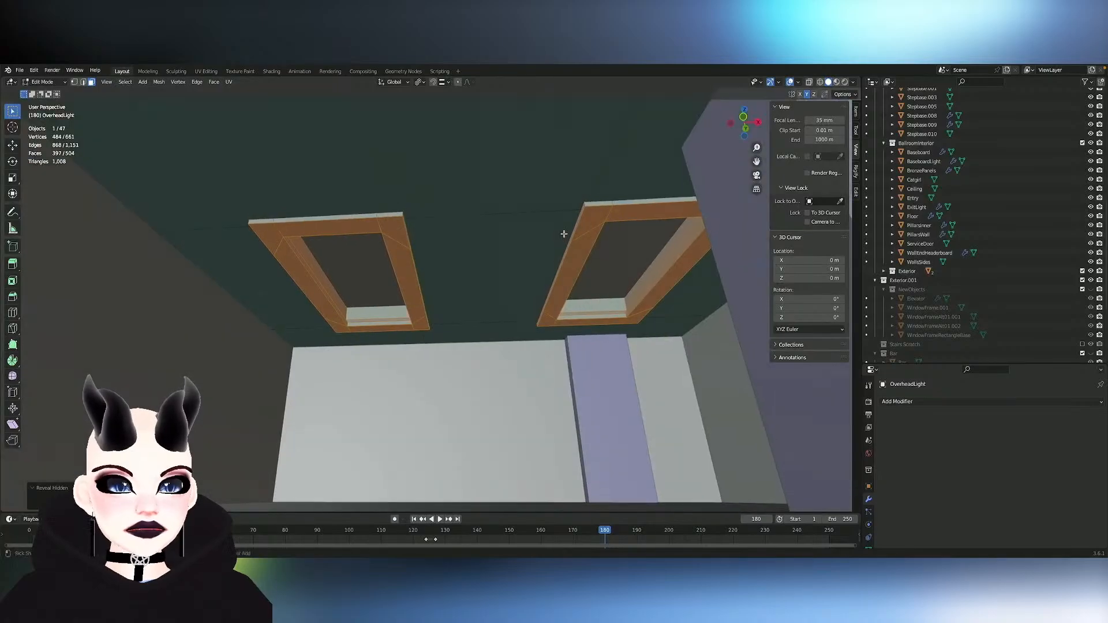
middle_drag(564, 234, 440, 341)
scroll(564, 234, down, 5)
scroll(564, 234, up, 4)
key(Tab)
key(h)
- Hide the PillarsBackrooms object standing inside the back rooms
click(568, 314)
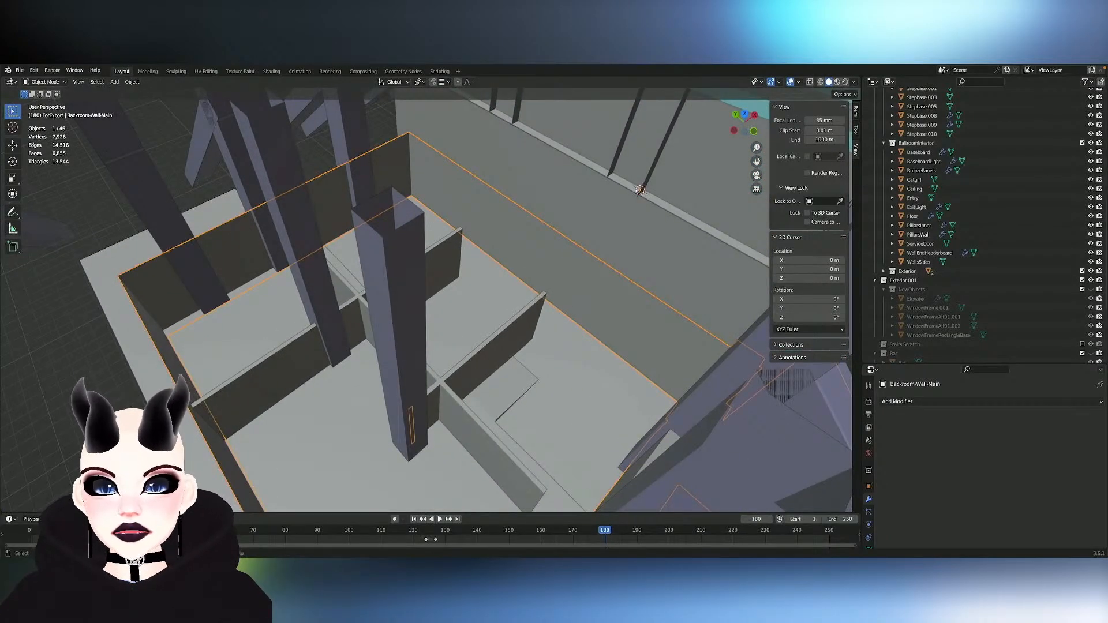
middle_drag(478, 159, 478, 167)
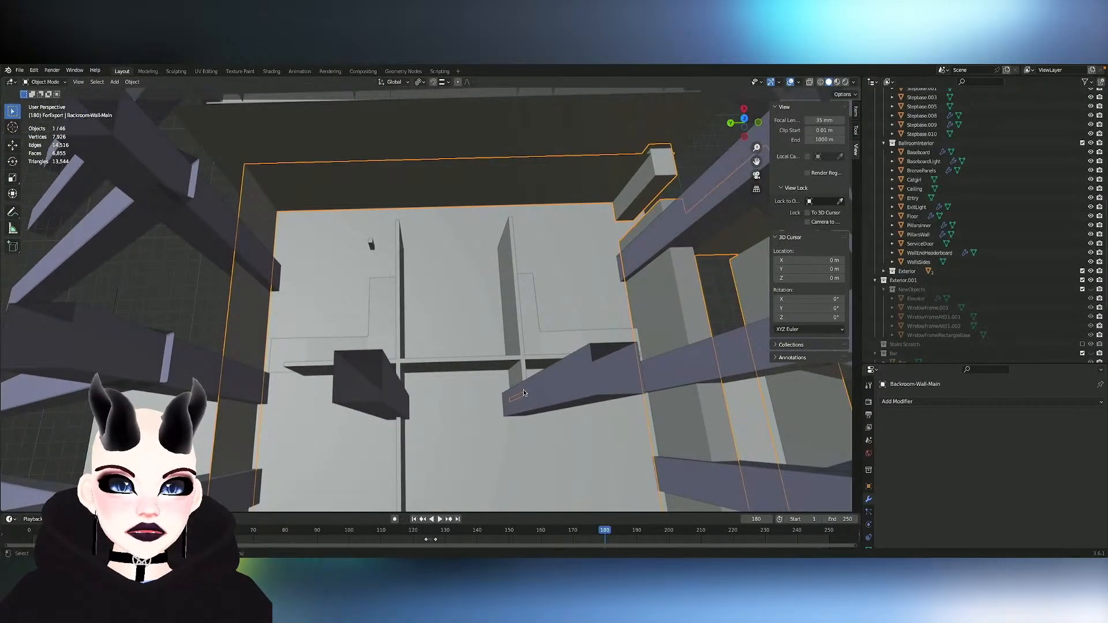
key(Tab)
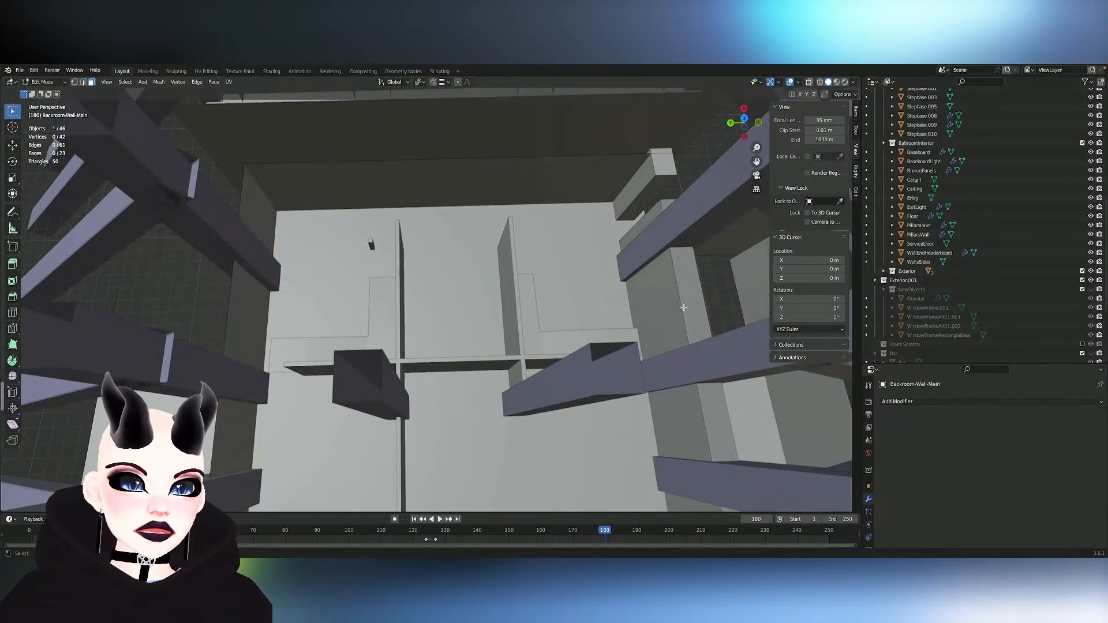
key(Tab)
click(544, 407)
key(h)
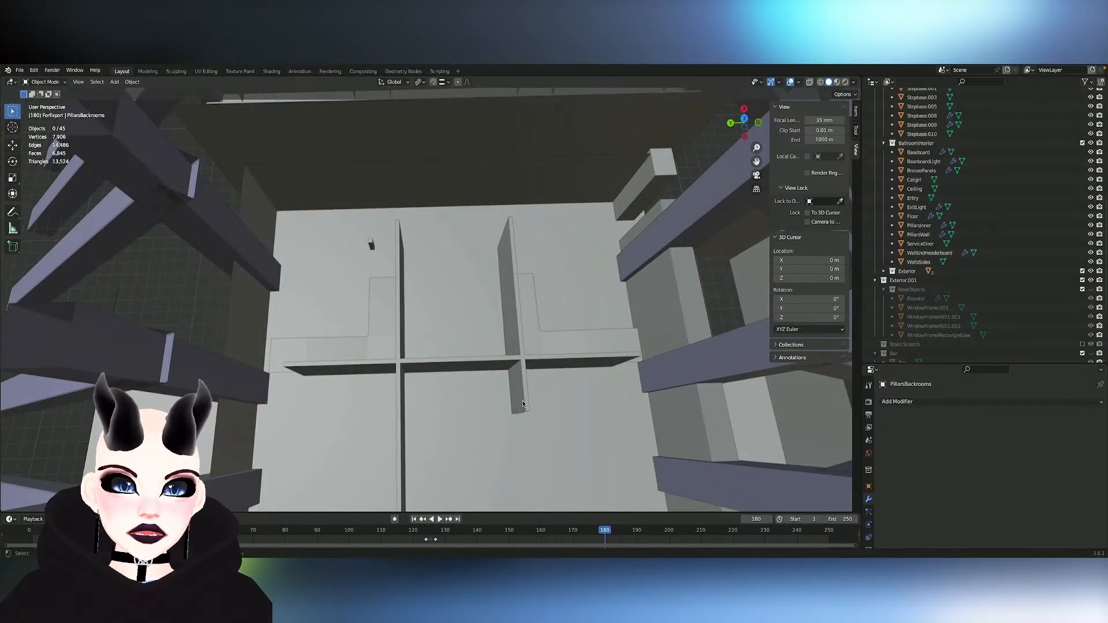
- Hide the object with the inner partition walls that divide the back rooms
click(523, 403)
key(Tab)
key(Tab)
click(681, 311)
key(Tab)
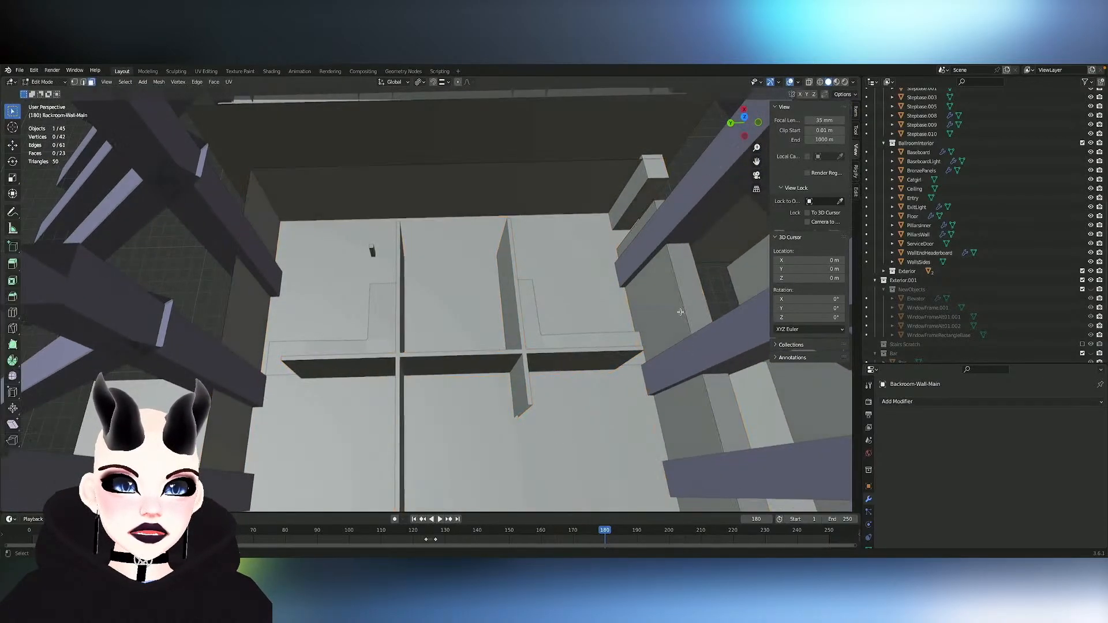
middle_drag(681, 311, 682, 252)
middle_drag(558, 378, 552, 330)
key(Tab)
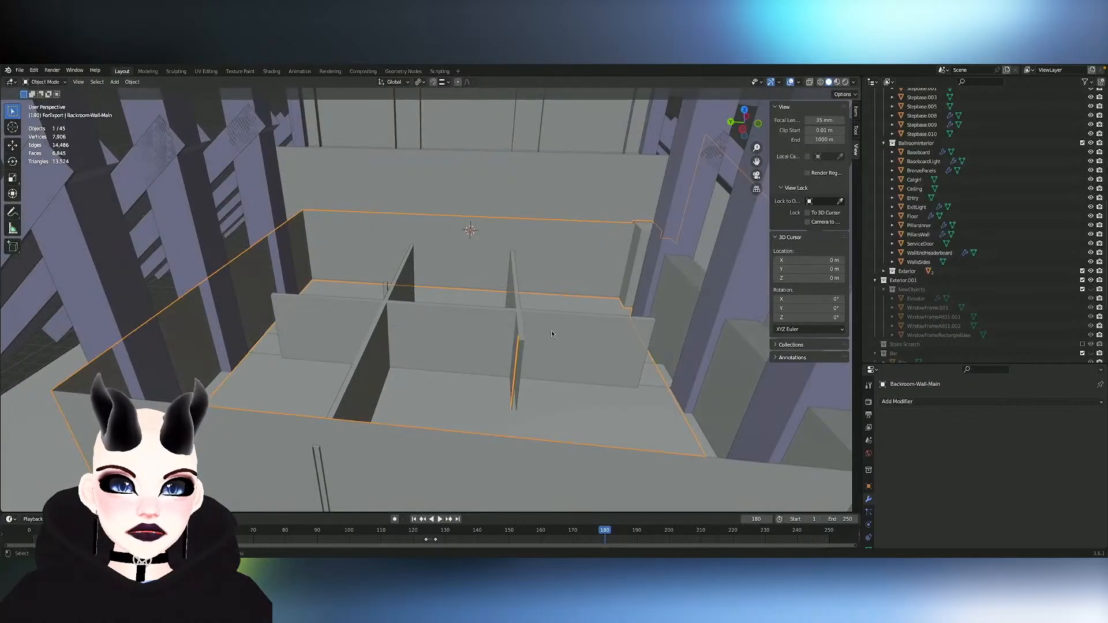
click(552, 330)
key(h)
- Delete the stray upright face of Backroom-Wall-Main in the middle of the back-room floor
click(552, 333)
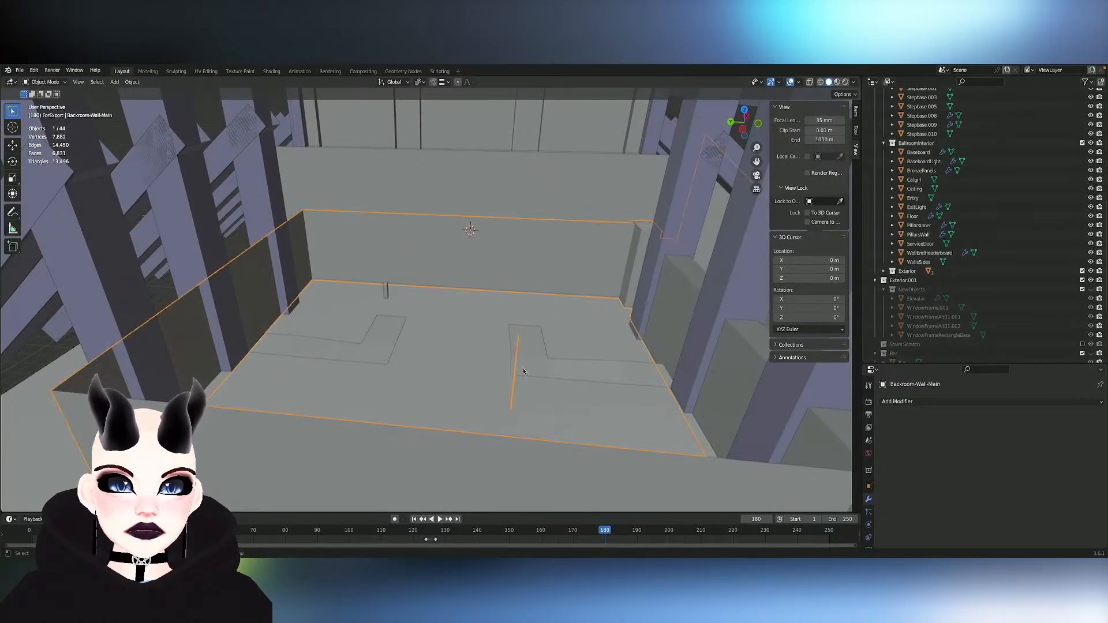
key(Tab)
middle_drag(552, 334, 506, 228)
key(x)
click(557, 317)
key(Tab)
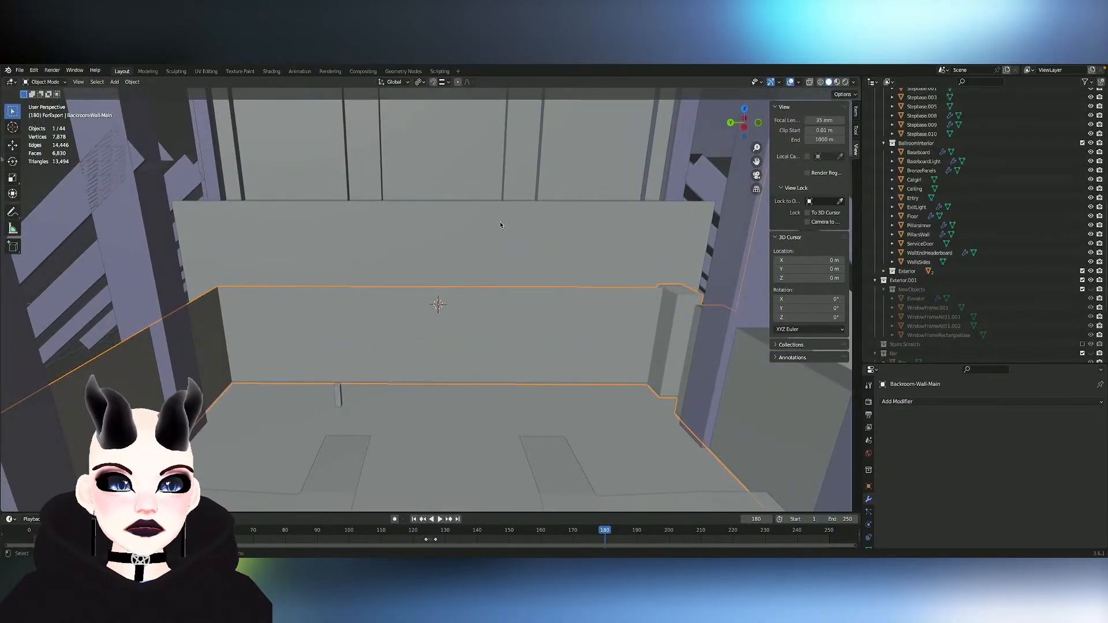
click(500, 225)
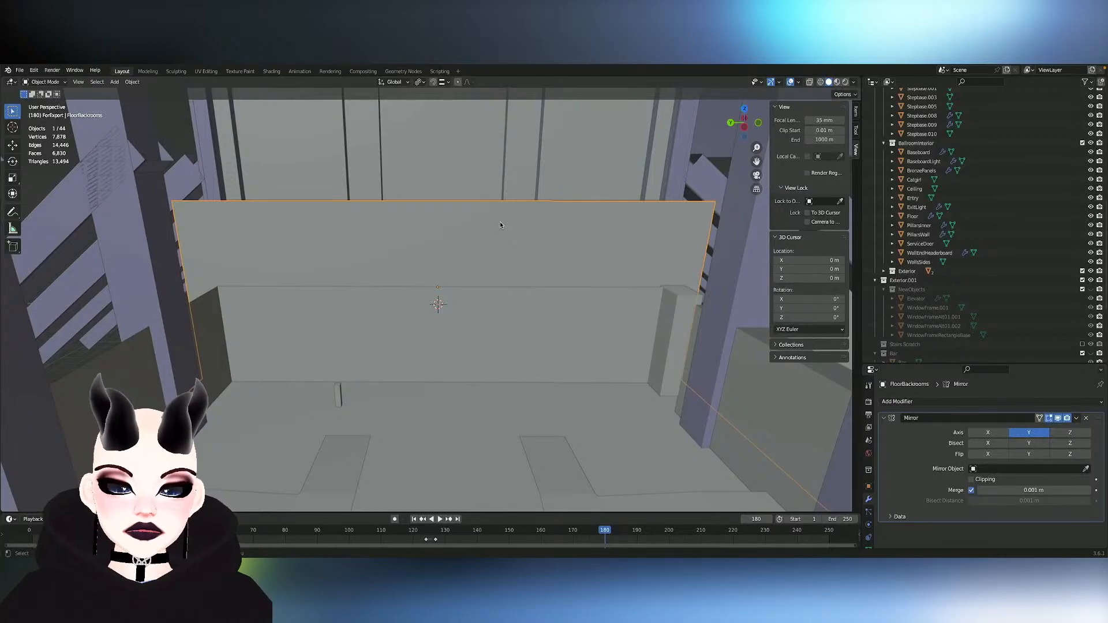
key(h)
key(ctrl+z)
- Examine the Backroom-Wall-Main mesh from several angles and check the mesh editing and overlay options
click(340, 329)
scroll(425, 317, down, 2)
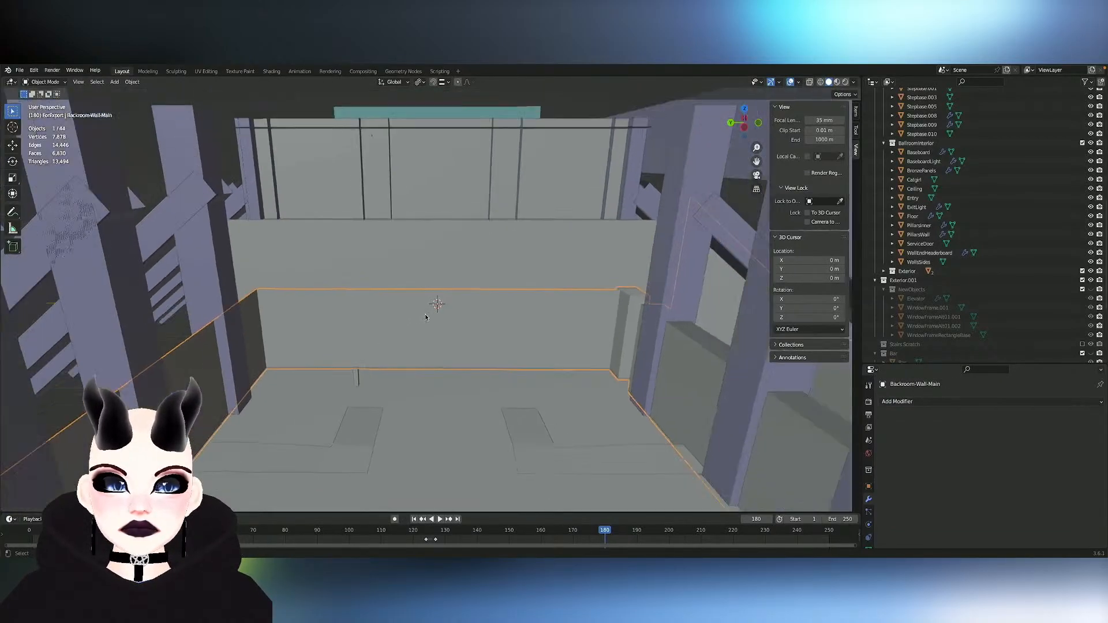
scroll(425, 317, down, 4)
middle_drag(425, 317, 425, 317)
scroll(426, 317, up, 3)
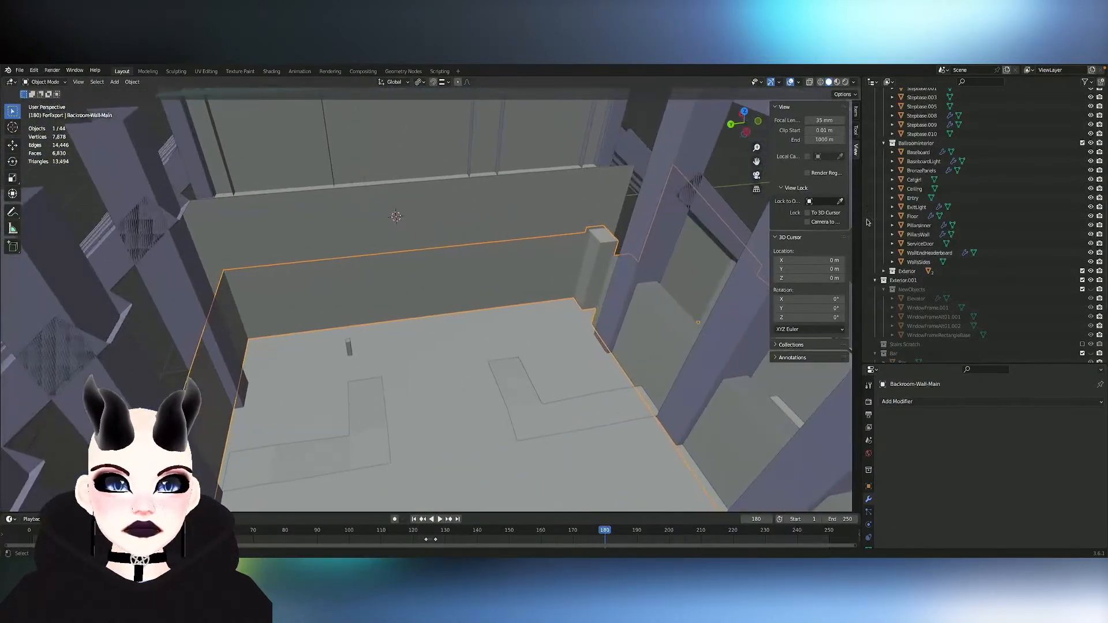
middle_drag(508, 292, 520, 295)
key(Tab)
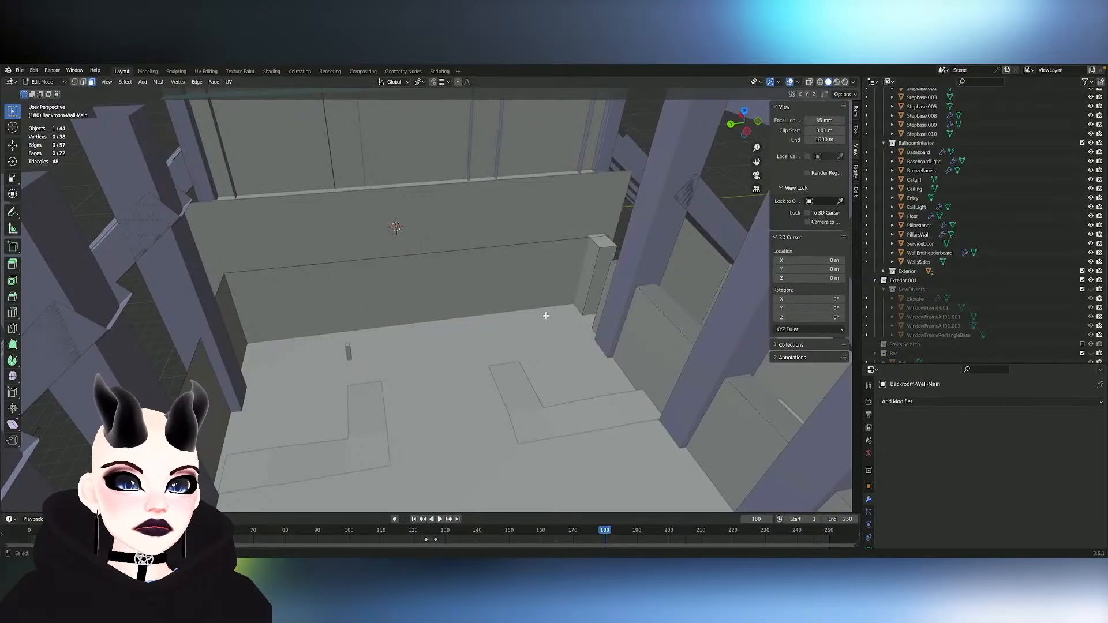
click(844, 94)
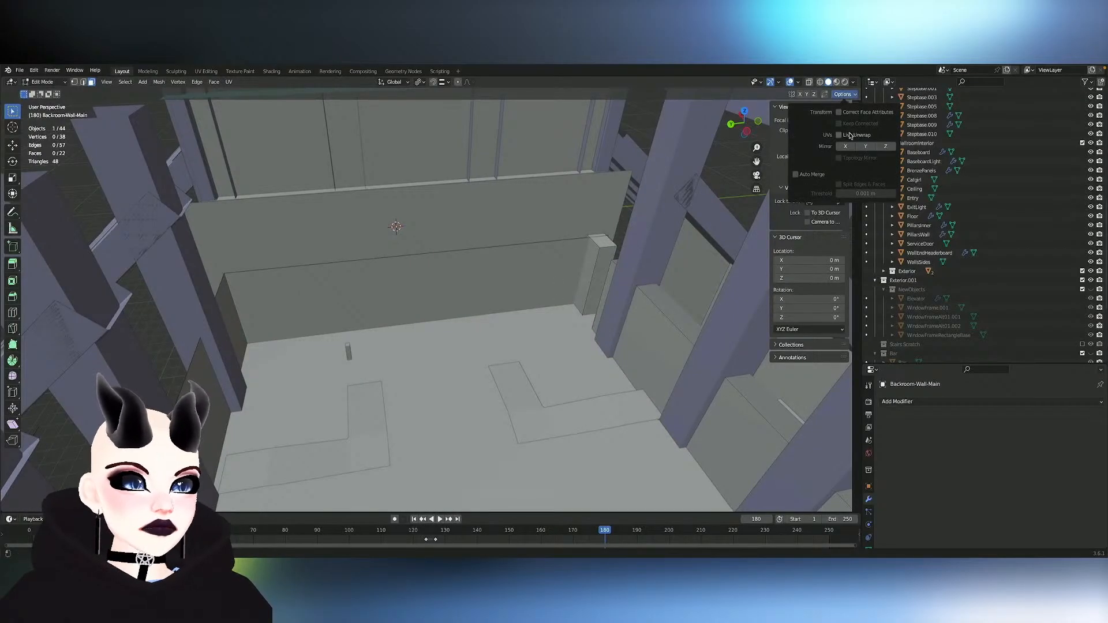
click(797, 83)
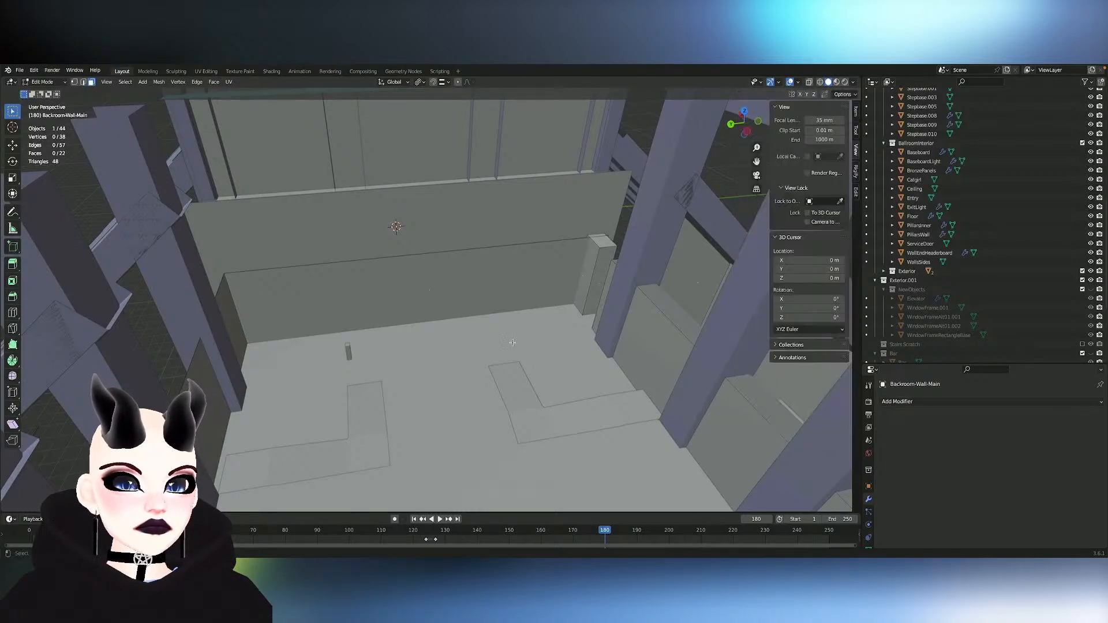
middle_drag(359, 284, 454, 322)
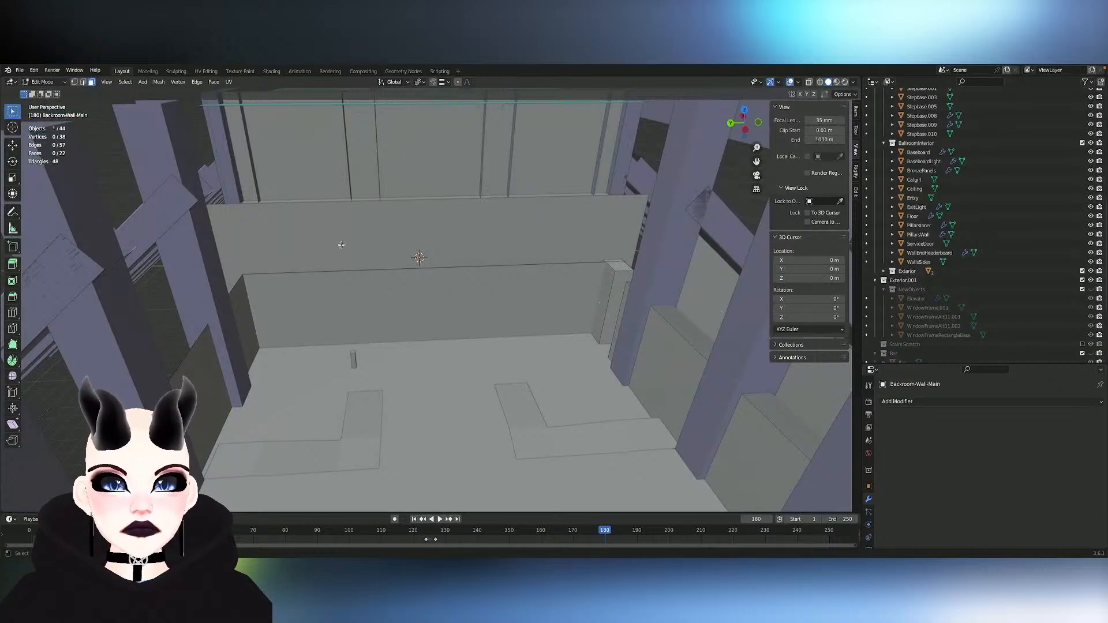
key(Tab)
- Delete the upright end-wall face from the mirrored FloorBackrooms mesh
click(354, 230)
middle_drag(354, 230, 355, 232)
scroll(354, 233, up, 3)
key(Tab)
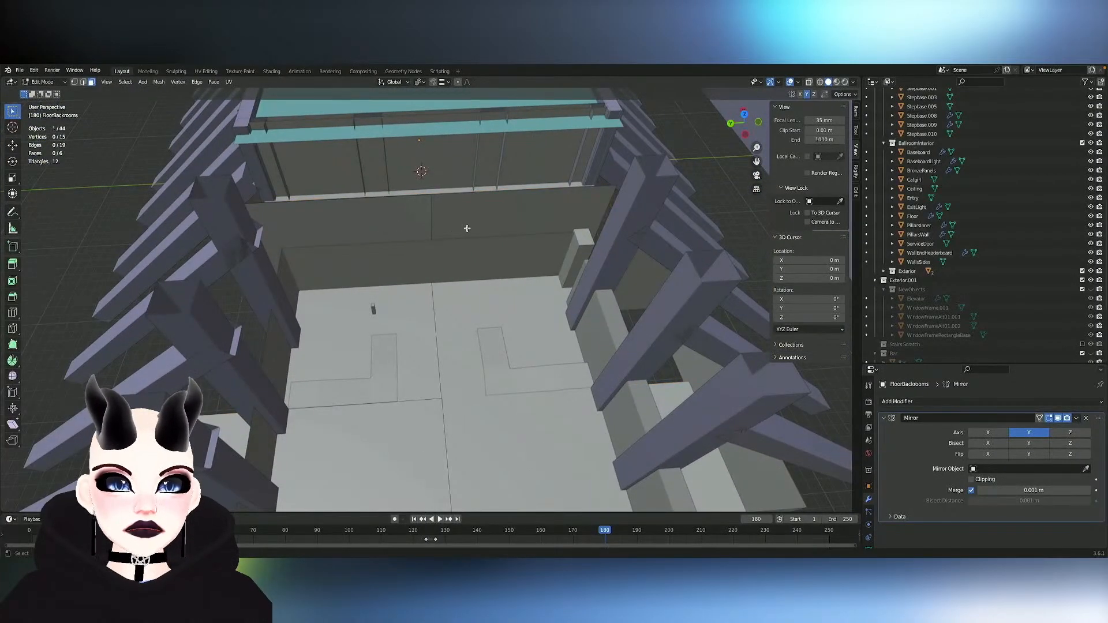
middle_drag(450, 370, 433, 377)
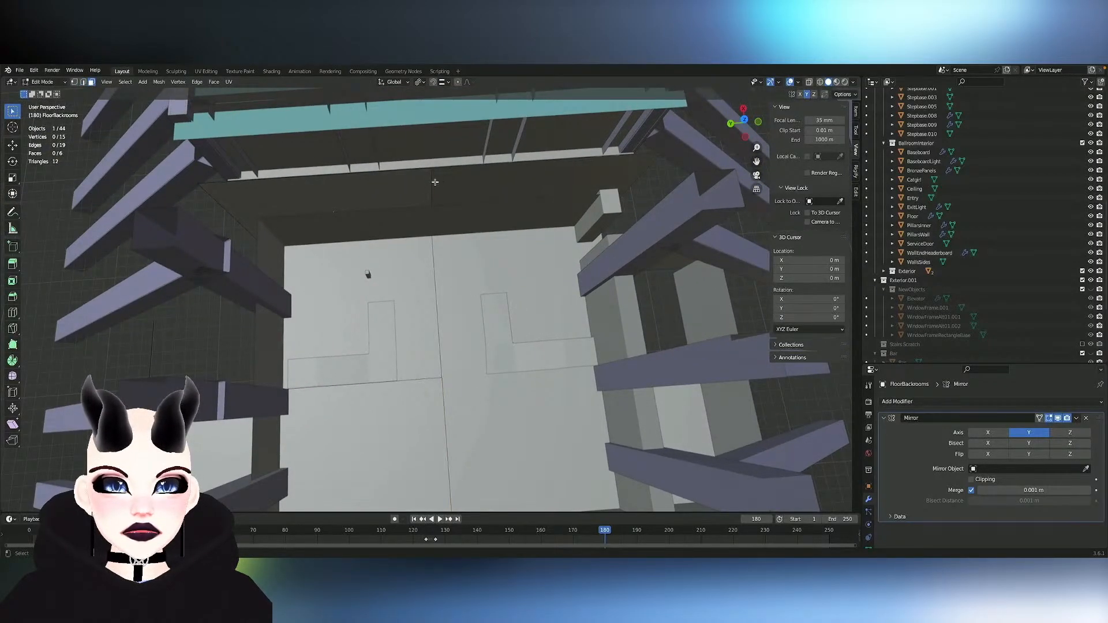
click(326, 190)
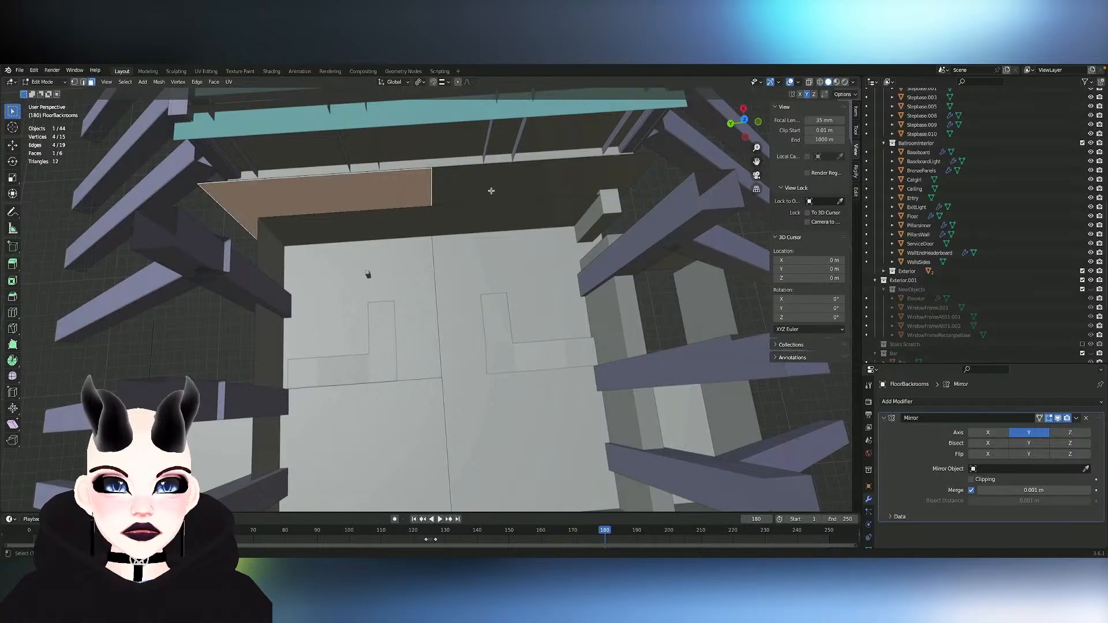
middle_drag(491, 190, 492, 193)
key(x)
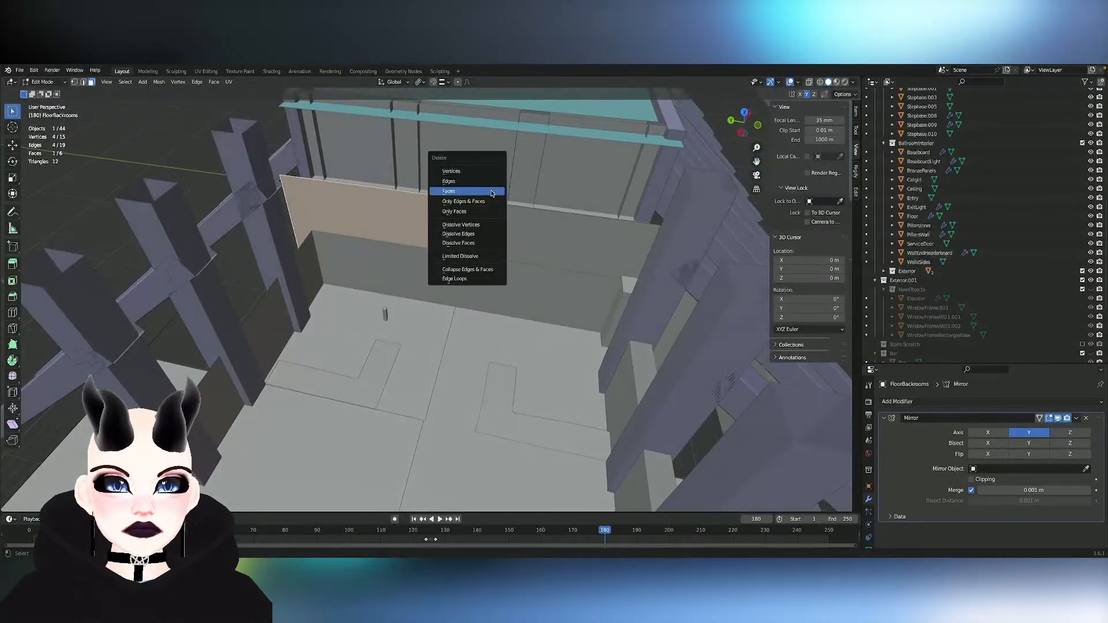
click(492, 193)
middle_drag(563, 227, 565, 226)
scroll(565, 227, down, 7)
scroll(565, 227, up, 5)
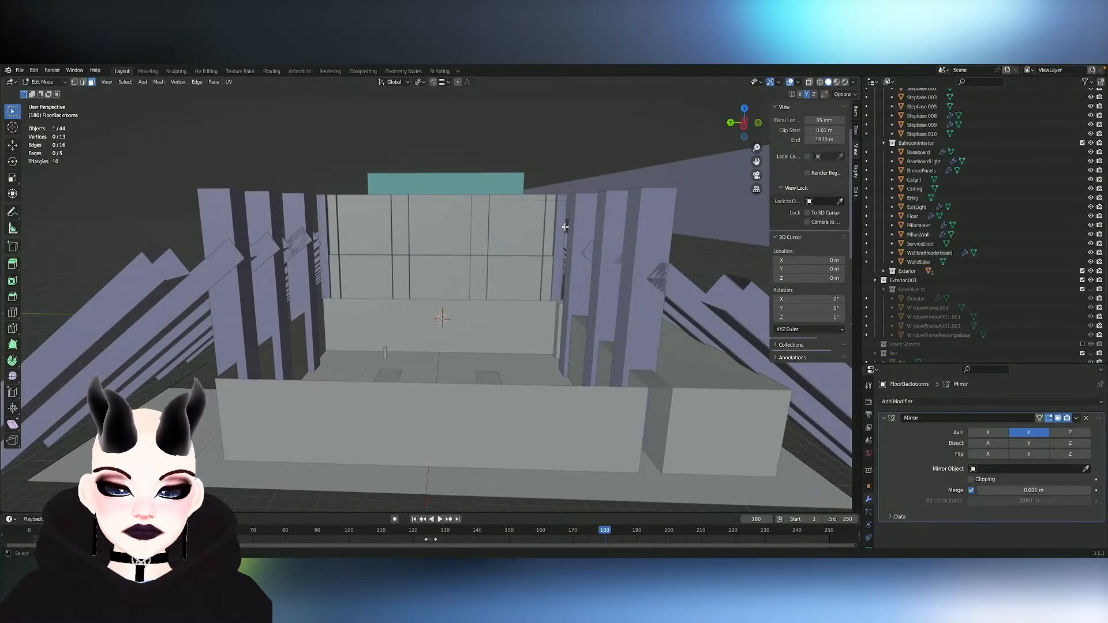
- Inspect the Backroom-Wall-Main mesh up close, temporarily hiding part of it and revealing it again
key(Tab)
click(488, 338)
middle_drag(487, 338, 475, 378)
key(Tab)
scroll(487, 338, up, 3)
scroll(487, 338, down, 2)
scroll(487, 338, down, 3)
key(Tab)
key(Tab)
click(437, 380)
key(h)
key(alt+h)
key(Tab)
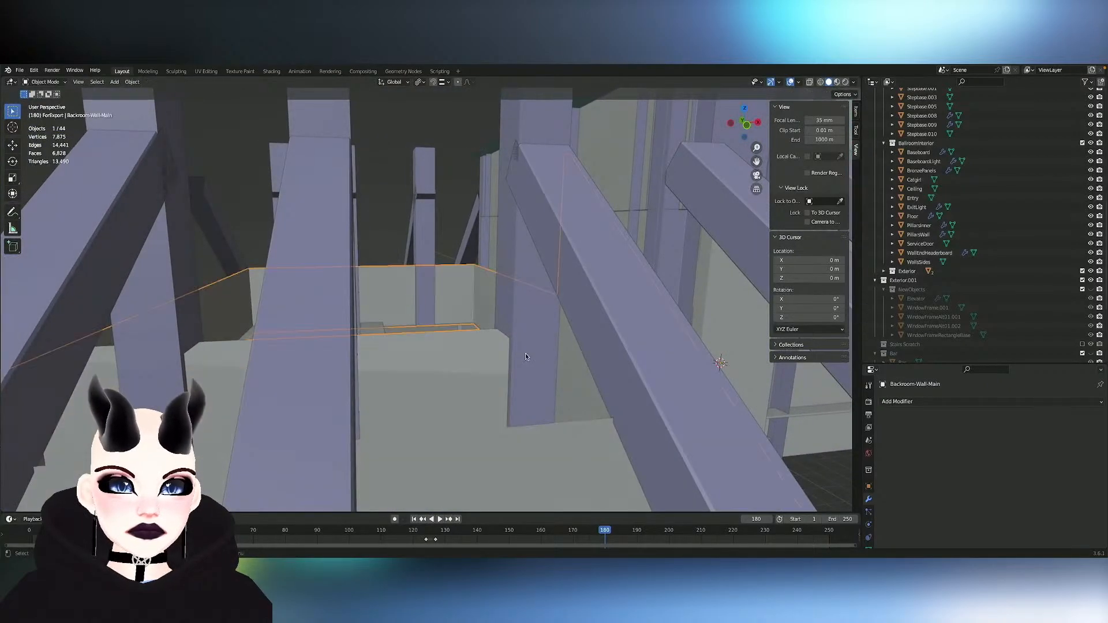
- Hide the pillars and slanted buttresses that obstruct the back room
click(525, 354)
key(h)
click(595, 355)
key(h)
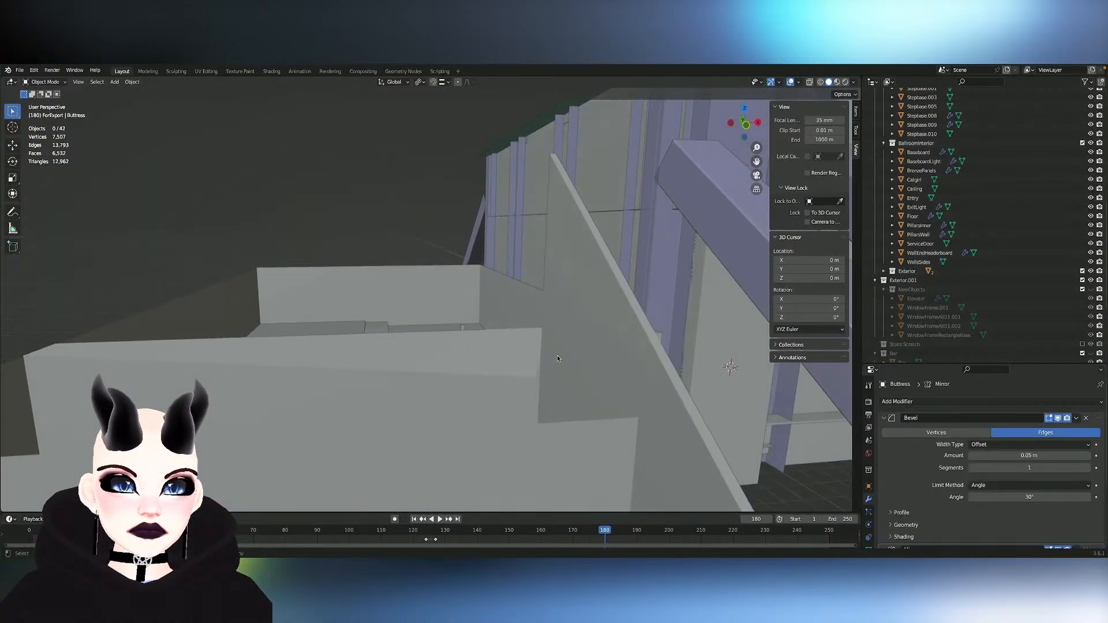
- Select a vertex of the Backroom-Wall-Main mesh and move it along the Z axis
click(485, 362)
key(Tab)
key(1)
click(534, 378)
middle_drag(534, 378, 539, 356)
key(g)
key(z)
click(539, 356)
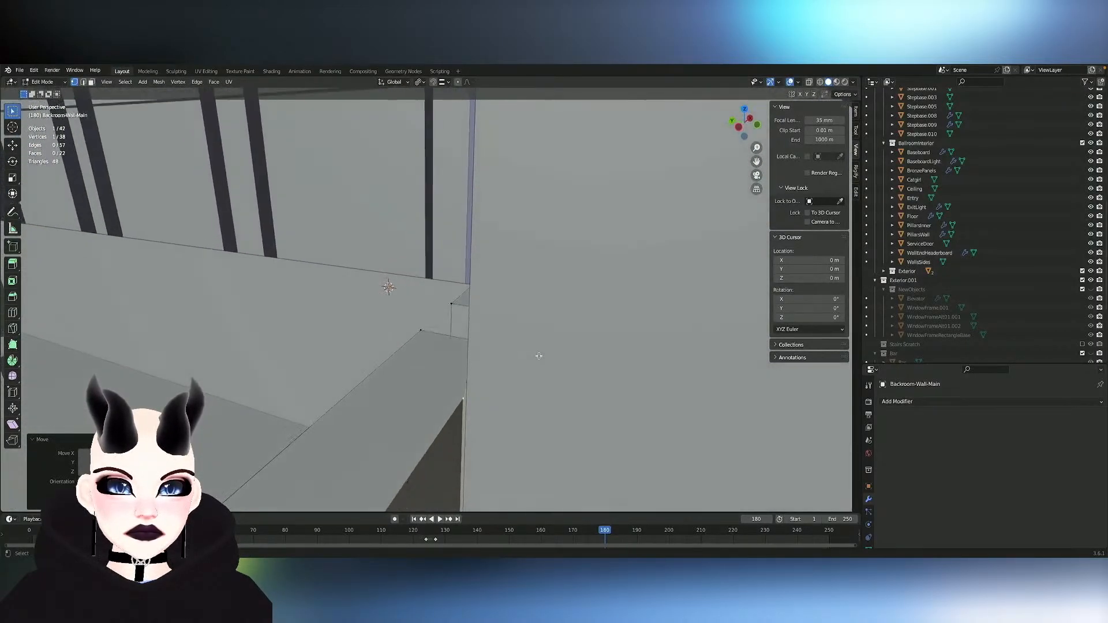
key(Tab)
key(Delete)
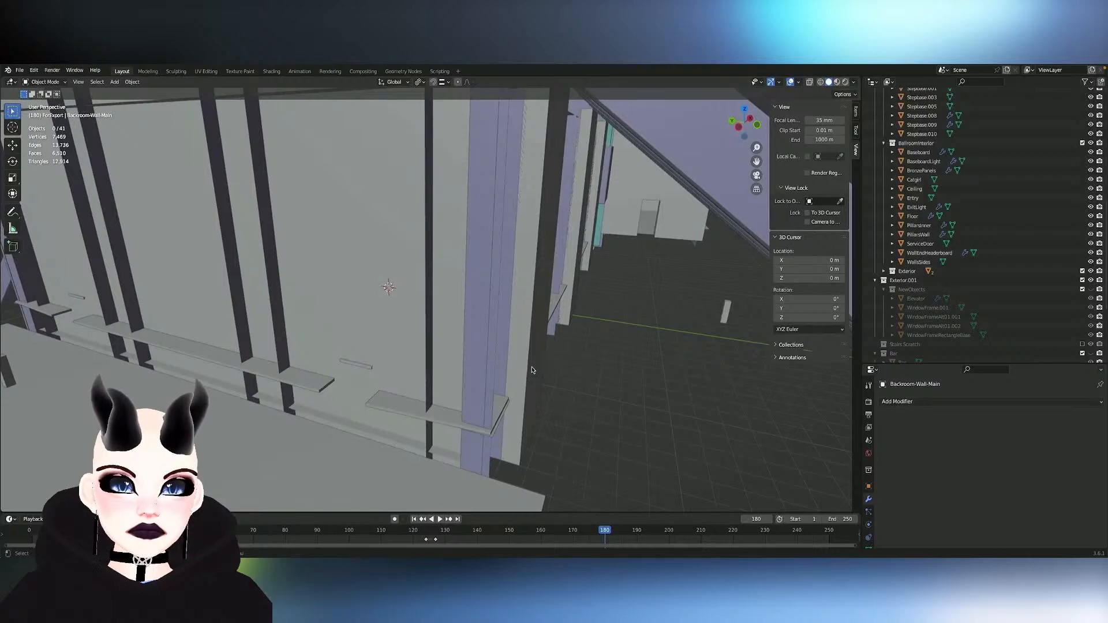
key(ctrl+z)
key(ctrl+z)
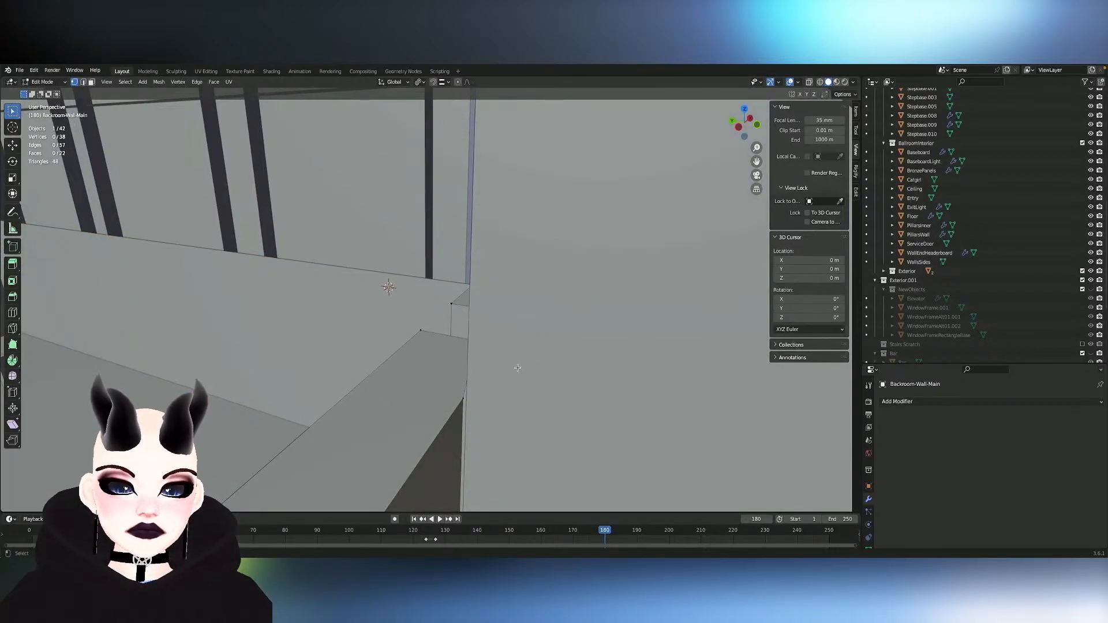
- Hide the large Backroom-Wall-Main faces that block the view of the wall corner
click(520, 366)
key(h)
click(521, 366)
key(h)
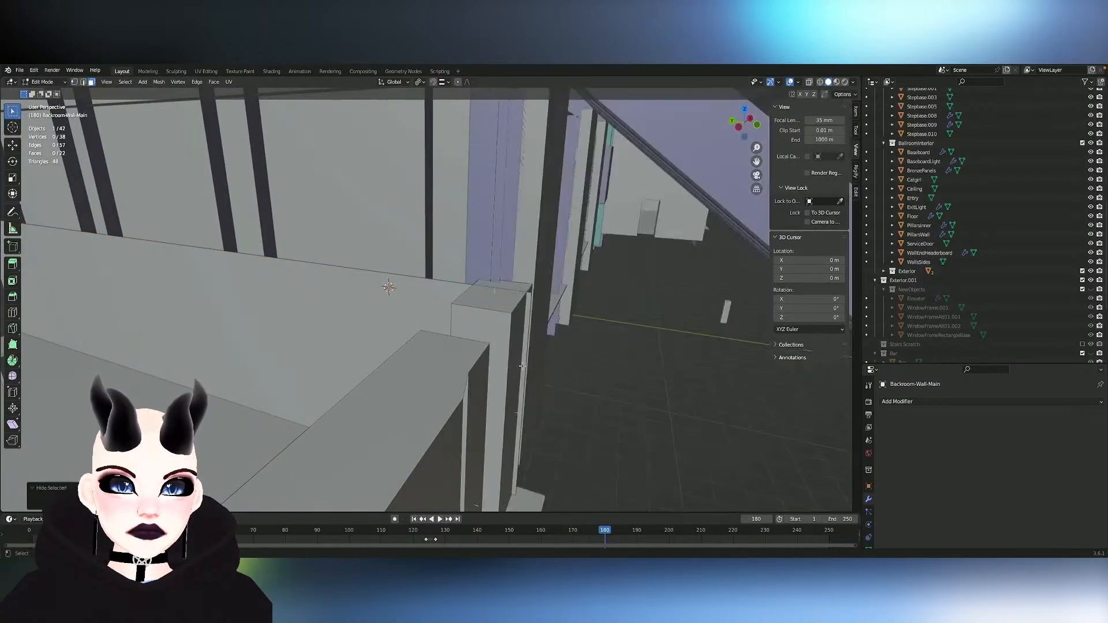
middle_drag(544, 366, 512, 362)
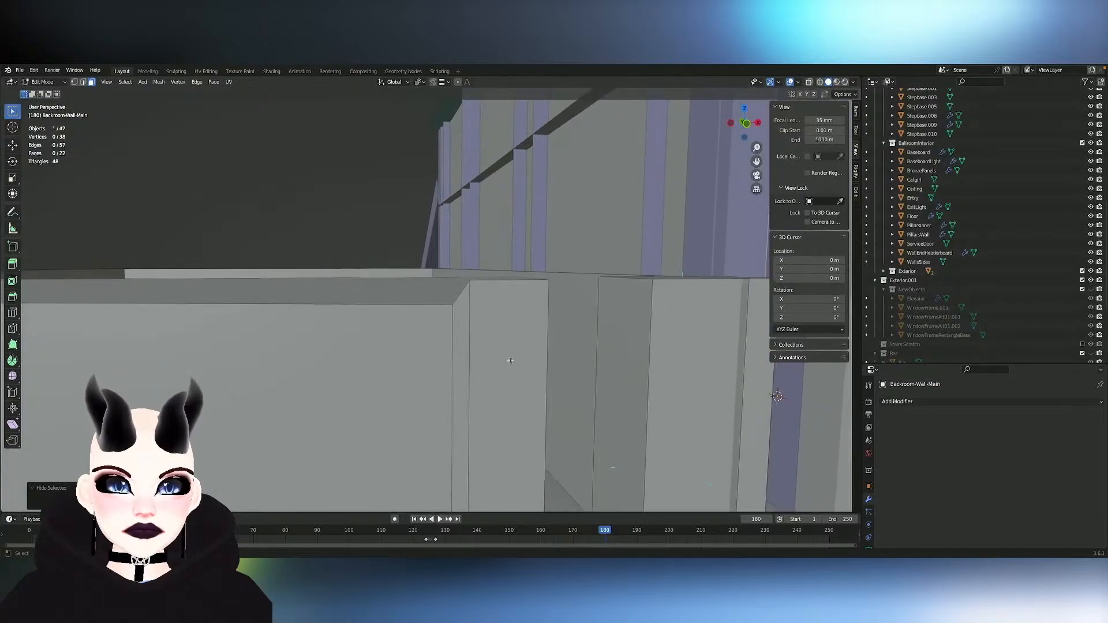
key(Tab)
key(Tab)
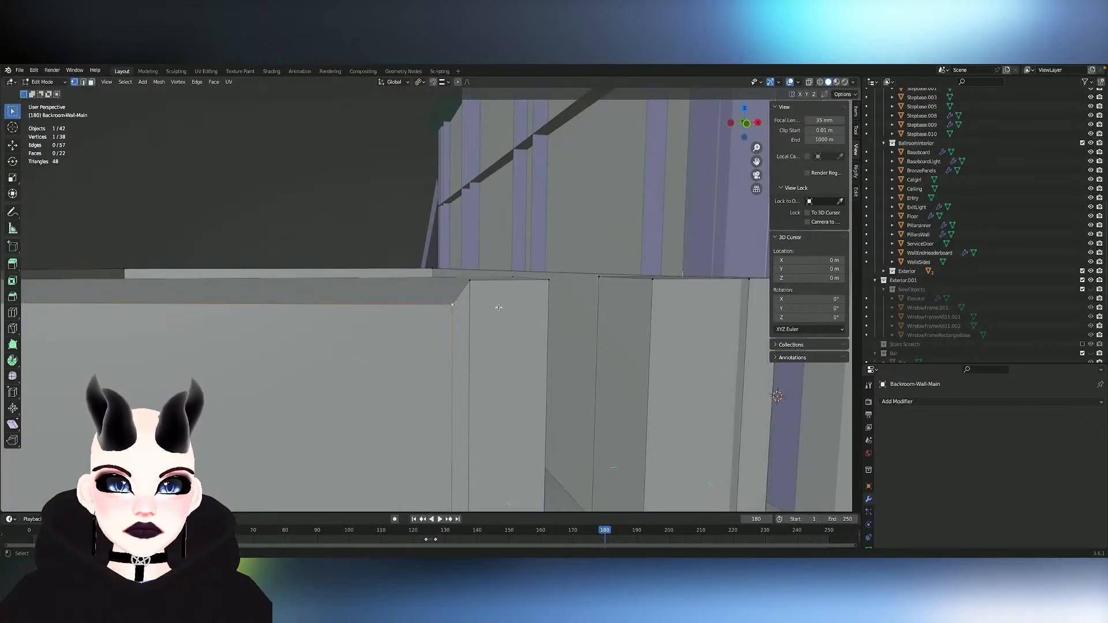
- Delete the vertical edge beside the wall's corner and dissolve its leftover top vertex
right_click(499, 308)
key(Escape)
click(452, 360)
key(x)
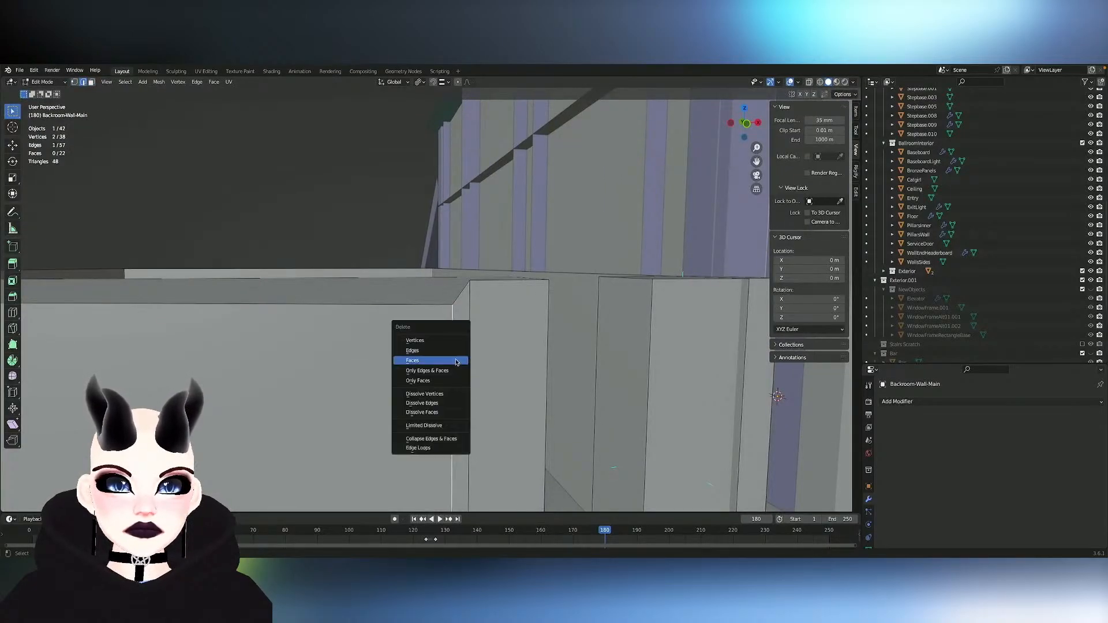
click(432, 351)
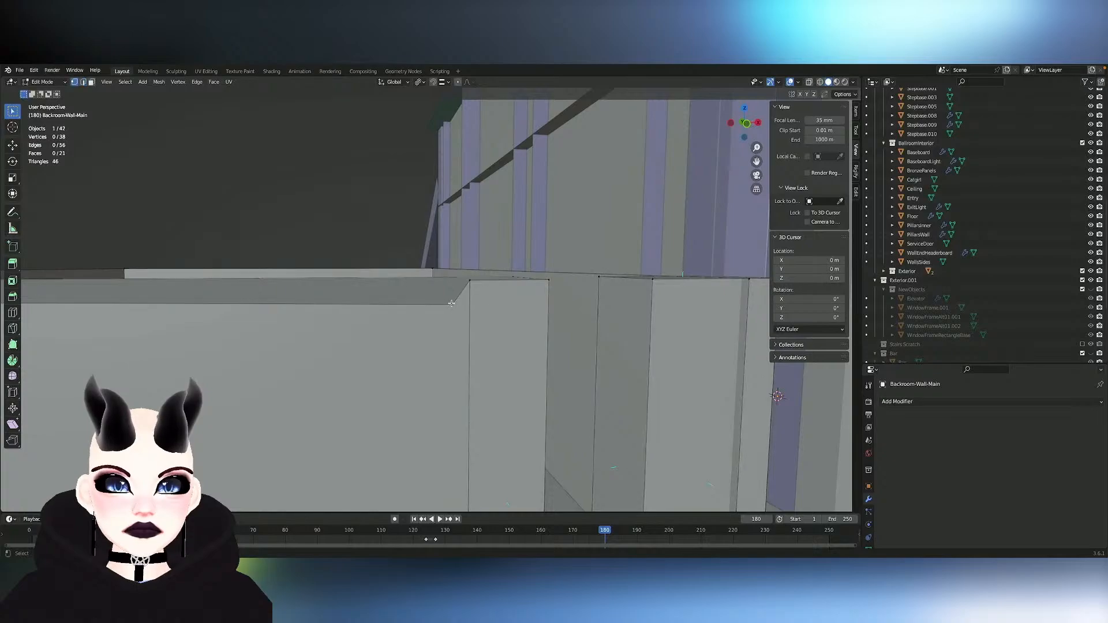
key(x)
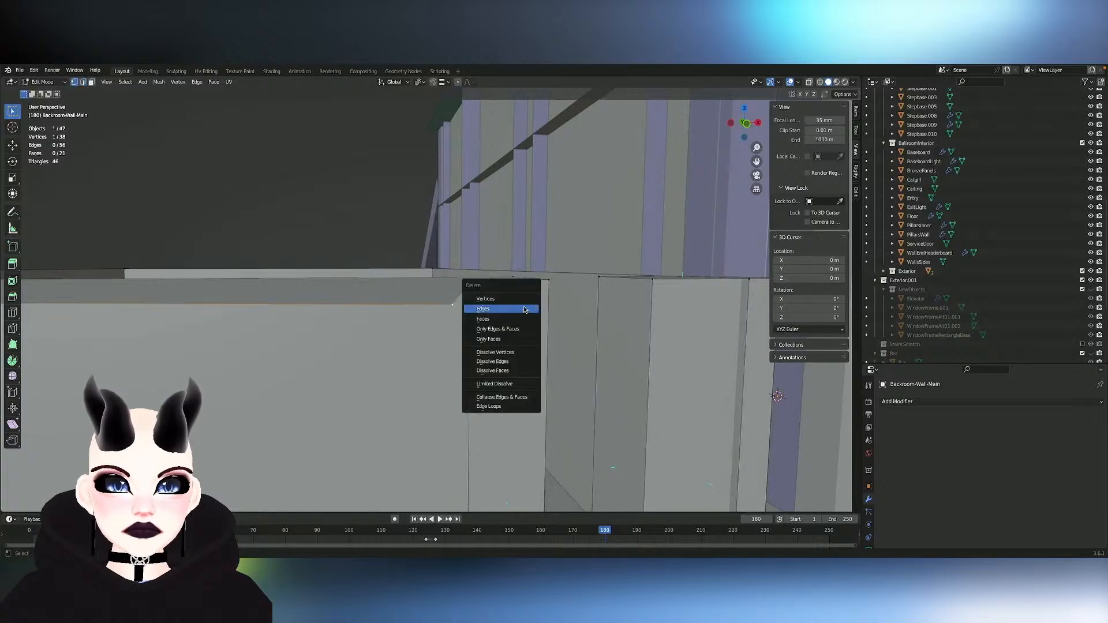
click(502, 355)
middle_drag(501, 351, 456, 357)
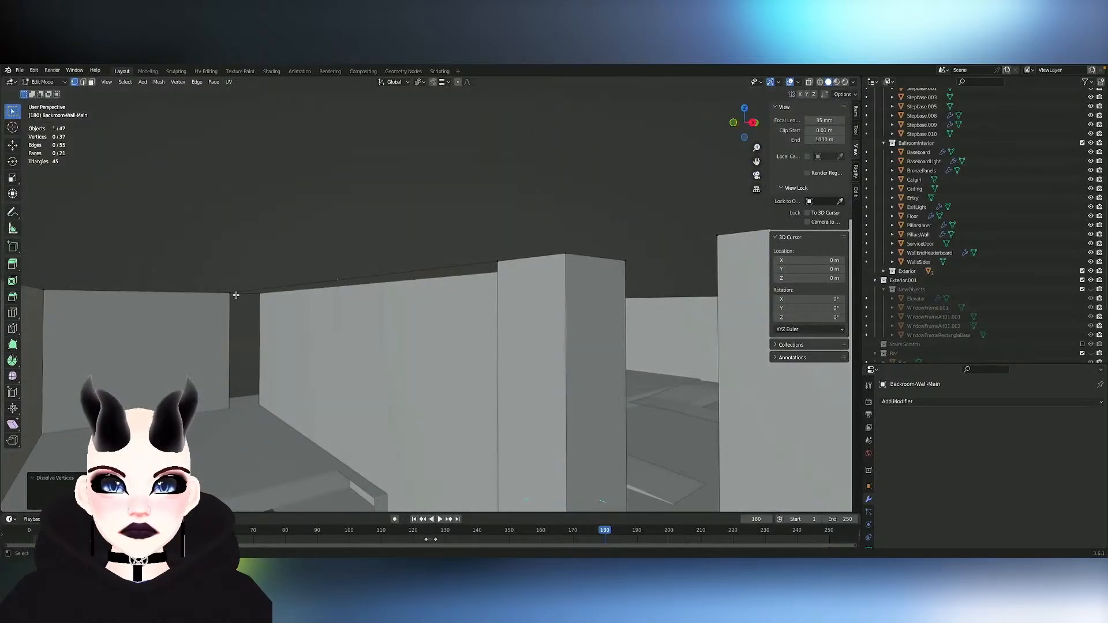
- Fill the open gap in the side wall of Backroom-Wall-Main with a new face
middle_drag(237, 295, 403, 390)
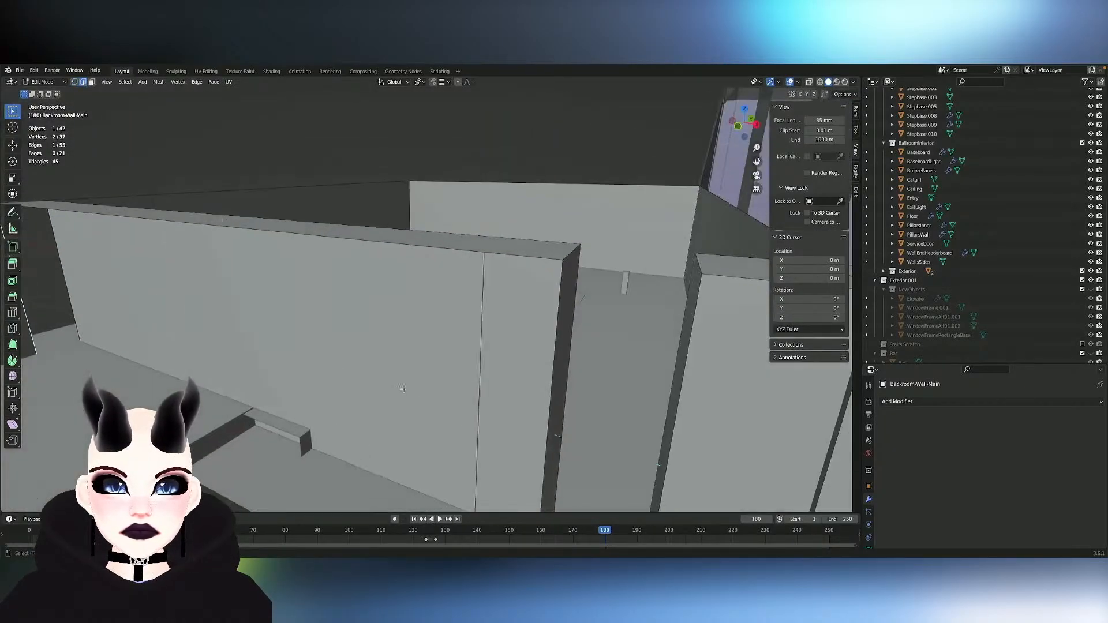
shift+click(499, 389)
key(f)
middle_drag(499, 389, 499, 389)
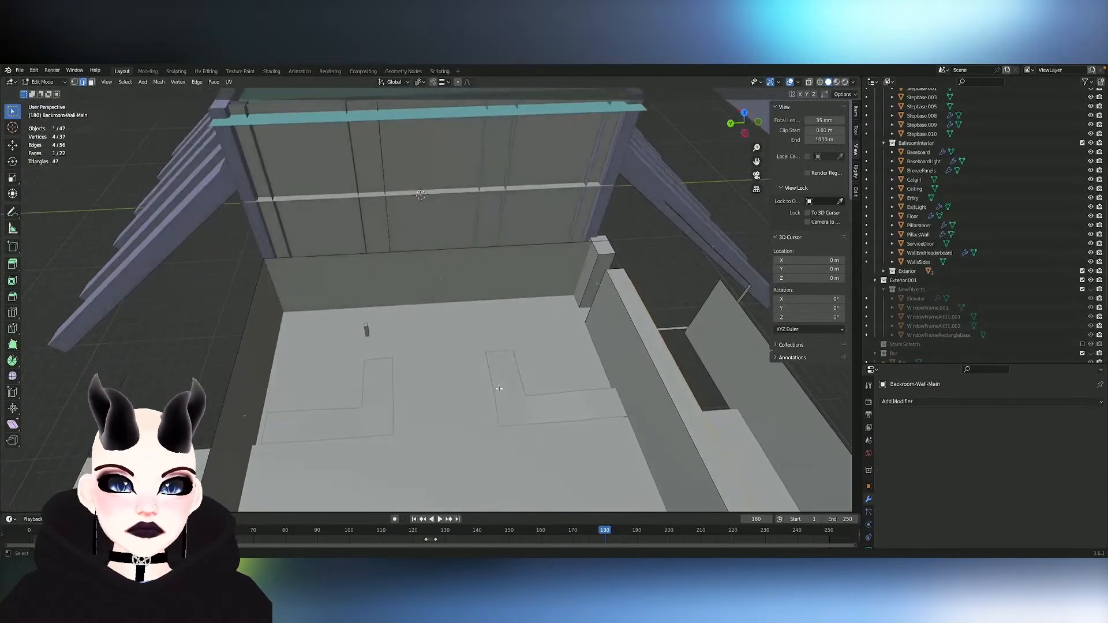
- Divide the back wall with two vertical loop cuts in the middle and one more cut in each side section
key(Tab)
key(Tab)
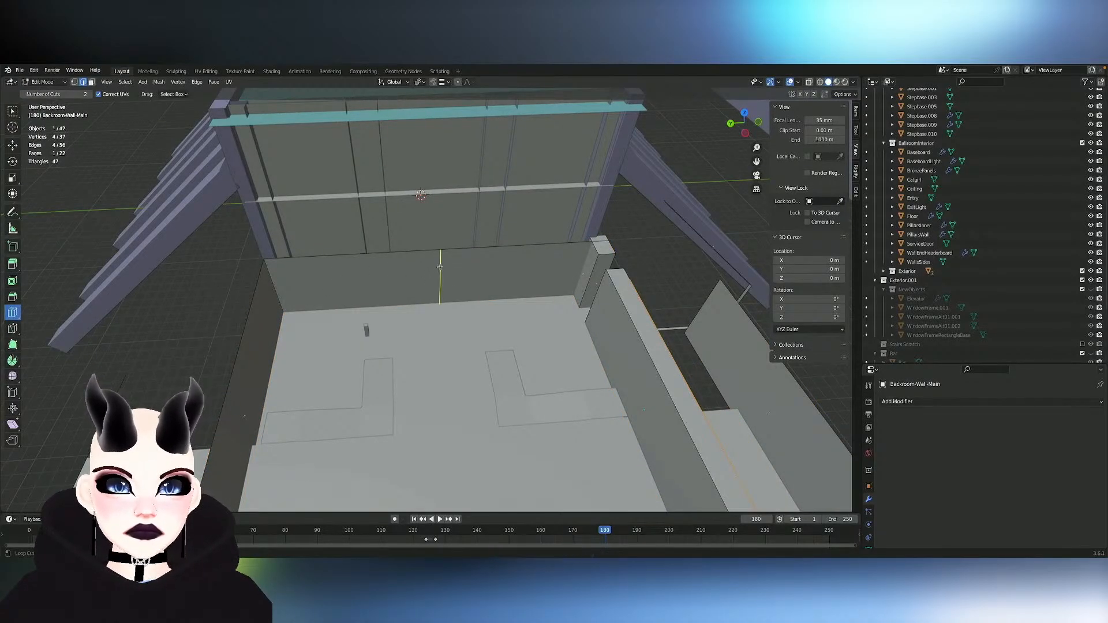
middle_drag(332, 283, 332, 282)
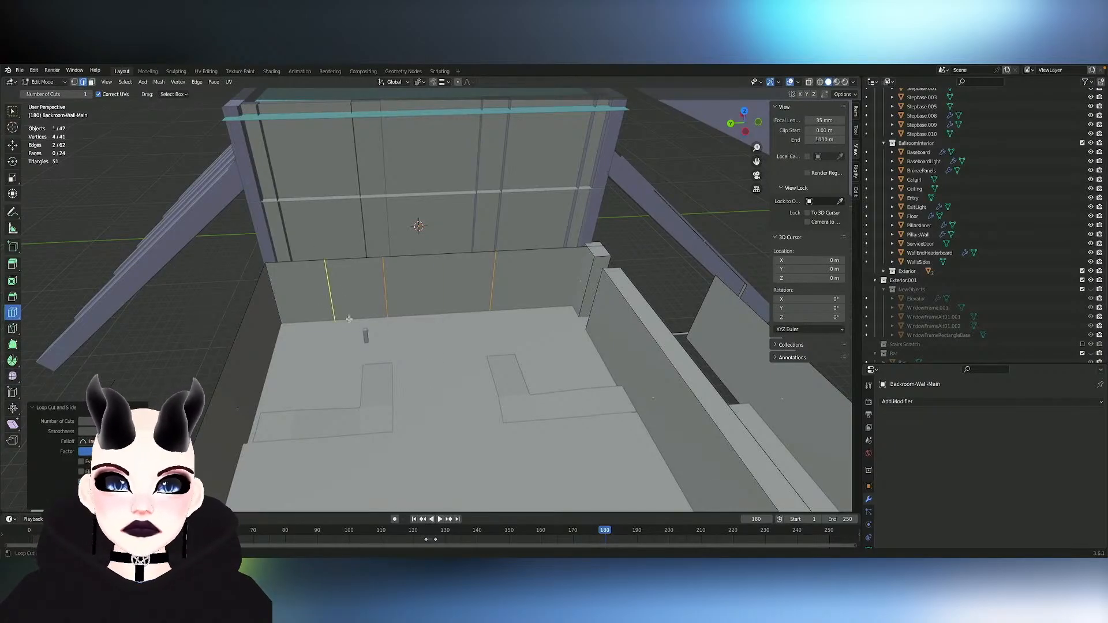
middle_drag(376, 258, 374, 220)
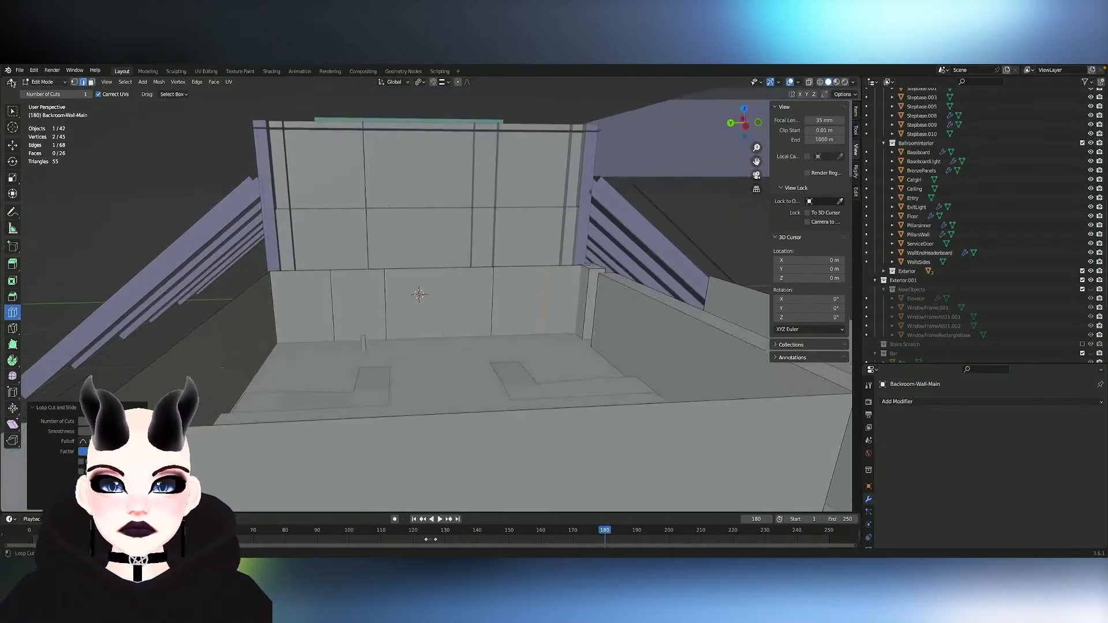
click(12, 111)
- Try to move the narrow back-wall panel beside the centre along the Y axis
click(345, 301)
scroll(348, 295, up, 3)
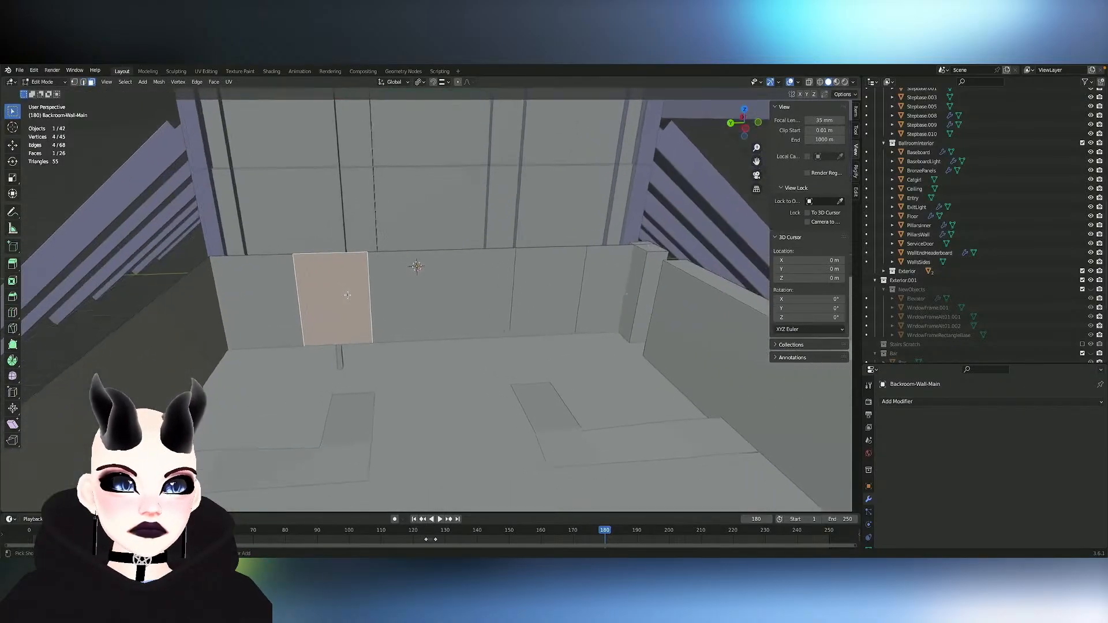
key(g)
key(x)
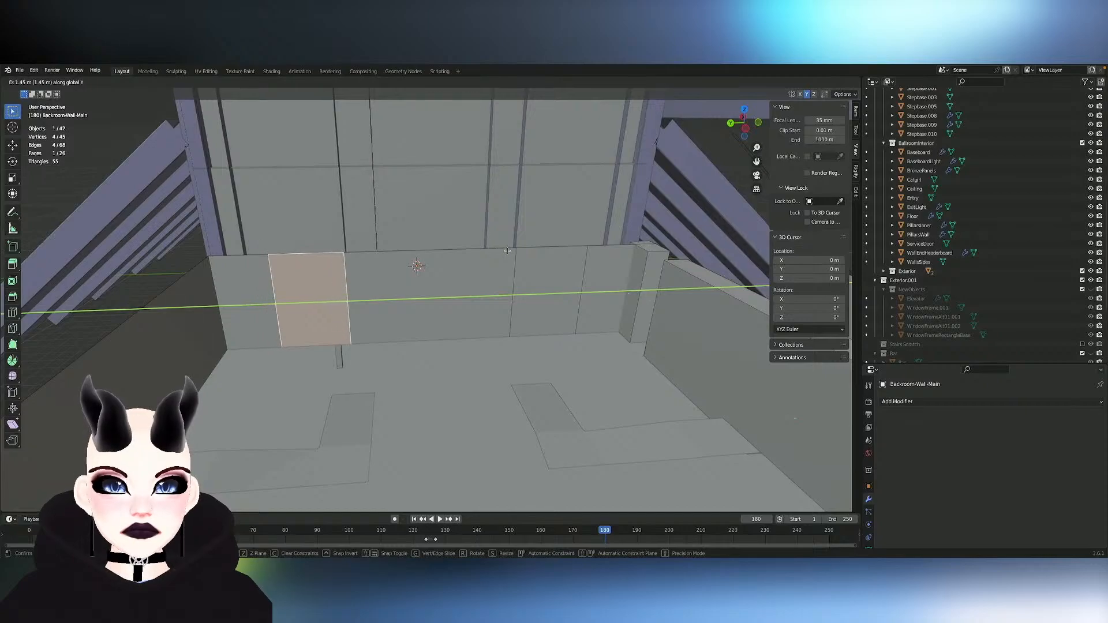
click(507, 251)
key(ctrl+z)
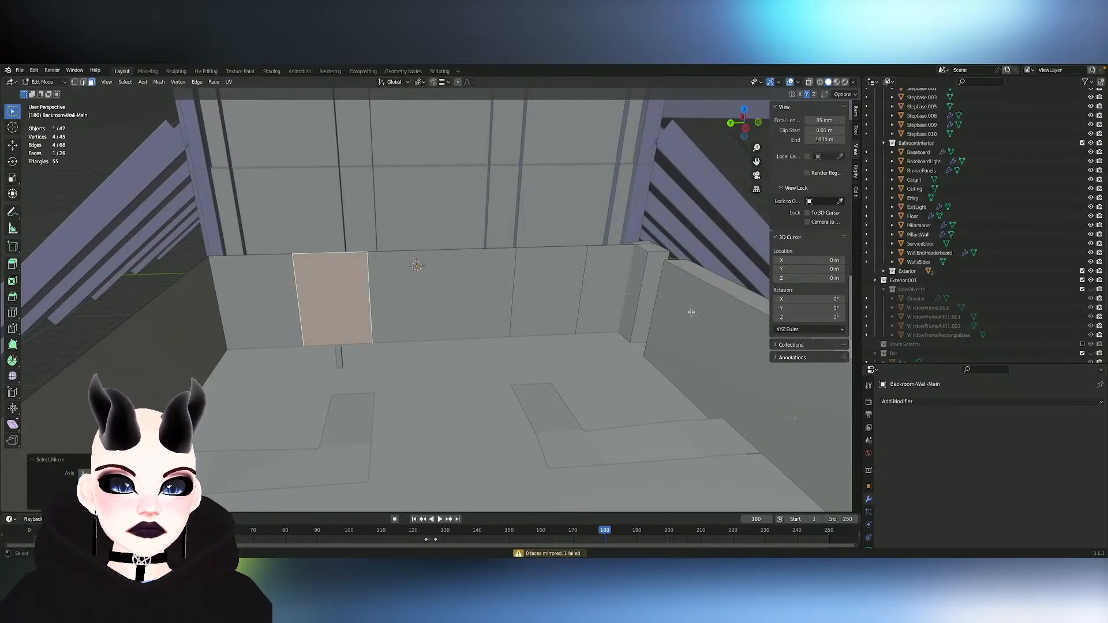
- Apply Snap to Symmetry to the two matching back-wall panels and temporarily hide geometry to inspect the wall
shift+click(552, 286)
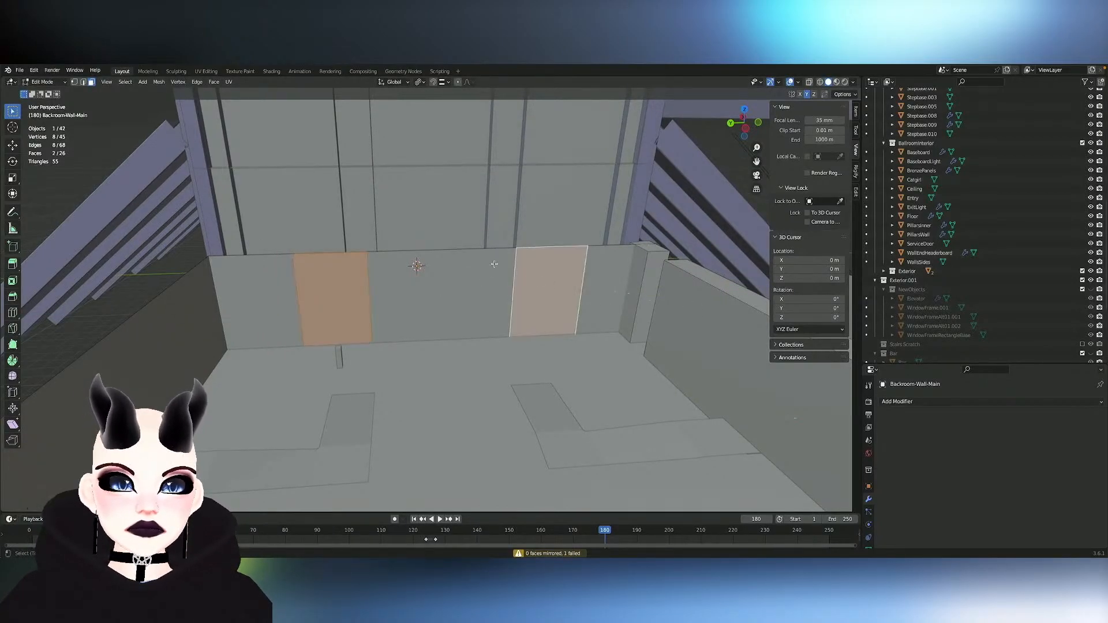
click(159, 83)
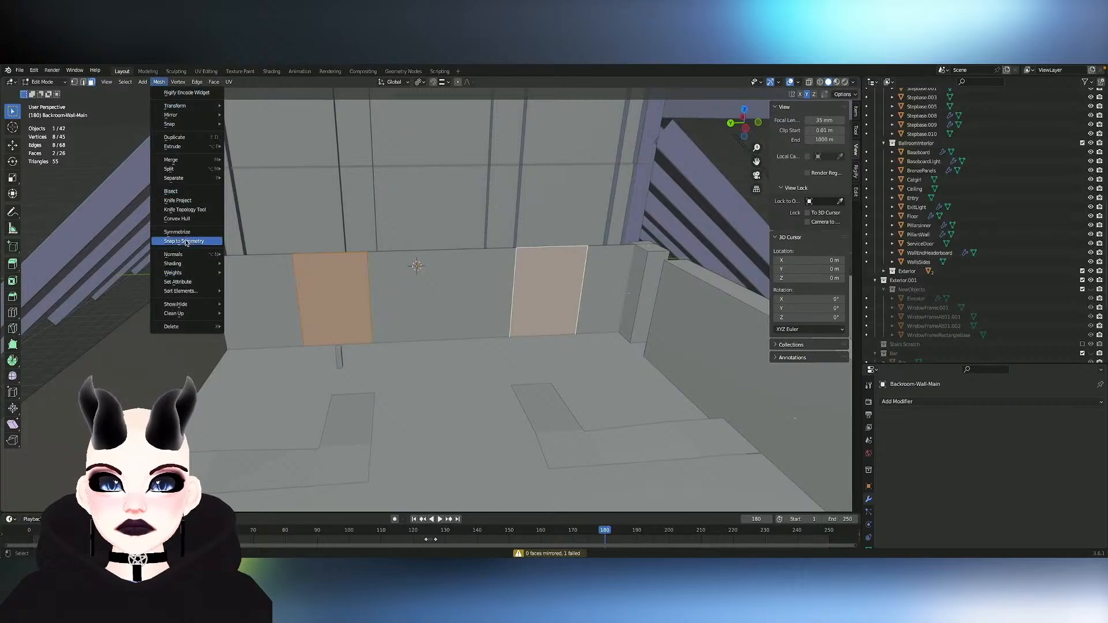
click(186, 242)
middle_drag(362, 283, 362, 259)
scroll(362, 282, down, 1)
key(h)
scroll(436, 292, up, 3)
middle_drag(436, 292, 375, 294)
key(alt+h)
scroll(391, 296, up, 2)
- Delete the wide central face of the back wall and the narrow panel face next to it
click(352, 294)
key(x)
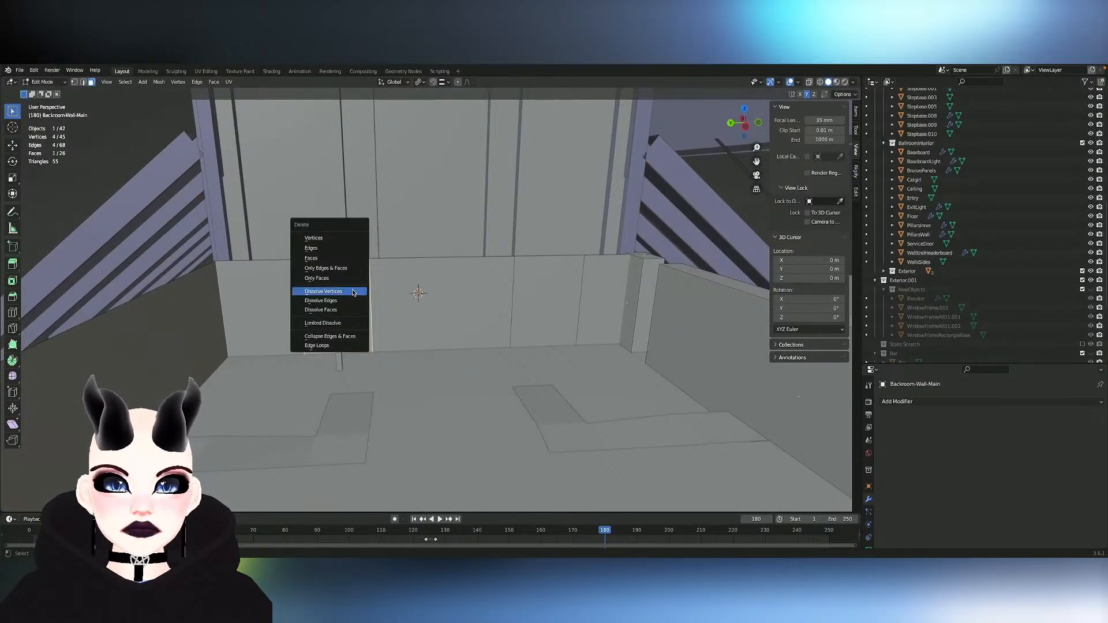
click(334, 258)
click(385, 300)
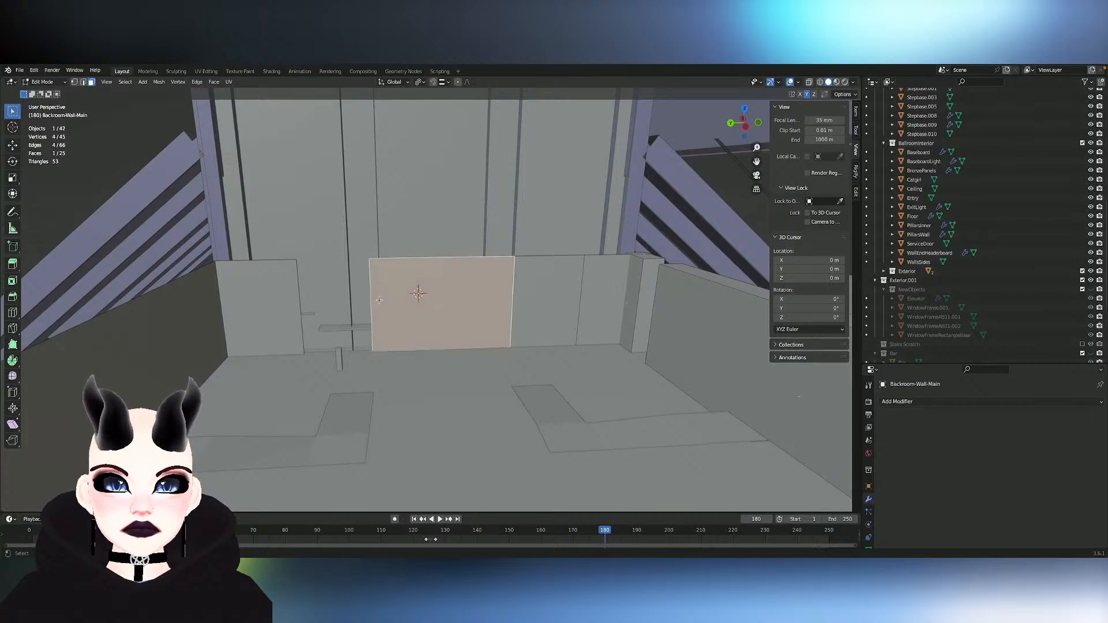
key(x)
click(381, 302)
- Symmetrize the remaining narrow back-wall panel onto the opposite side of the central opening
click(530, 305)
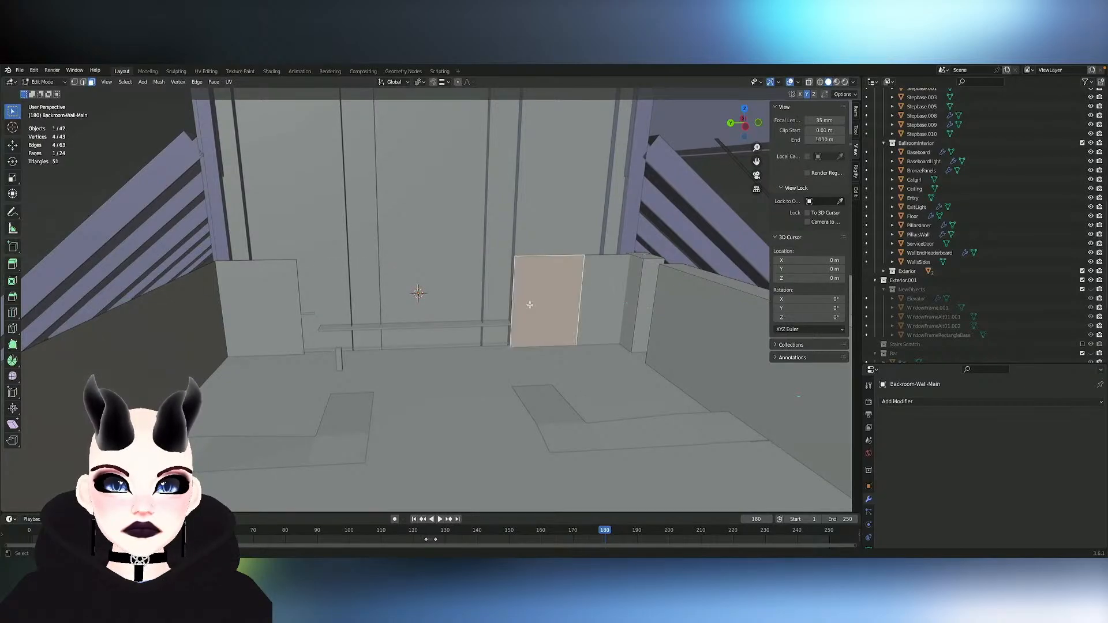
click(159, 81)
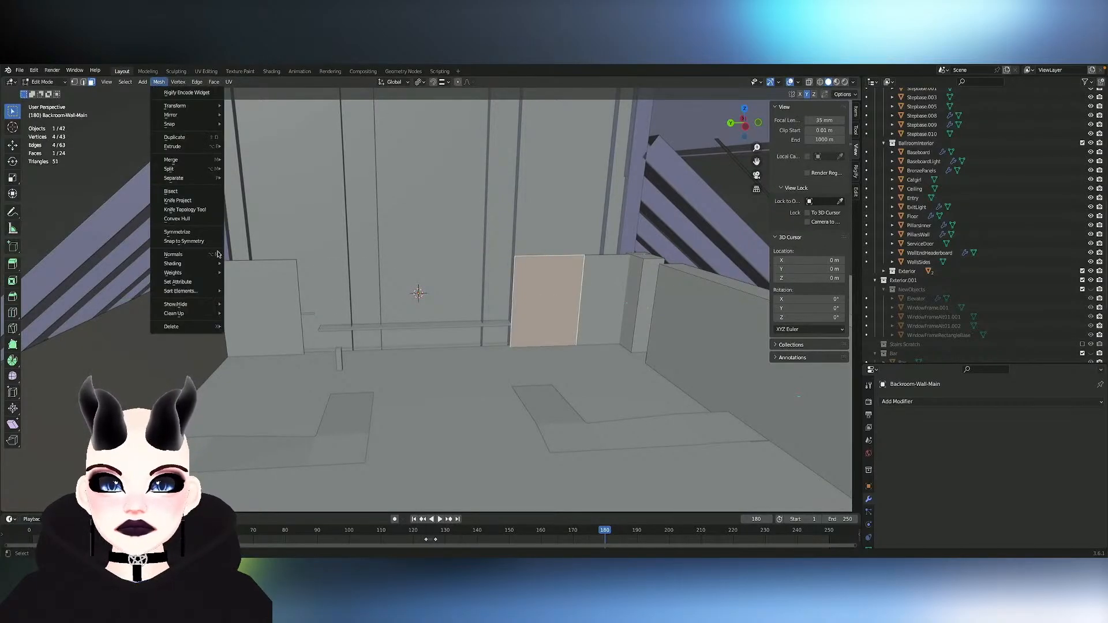
click(199, 233)
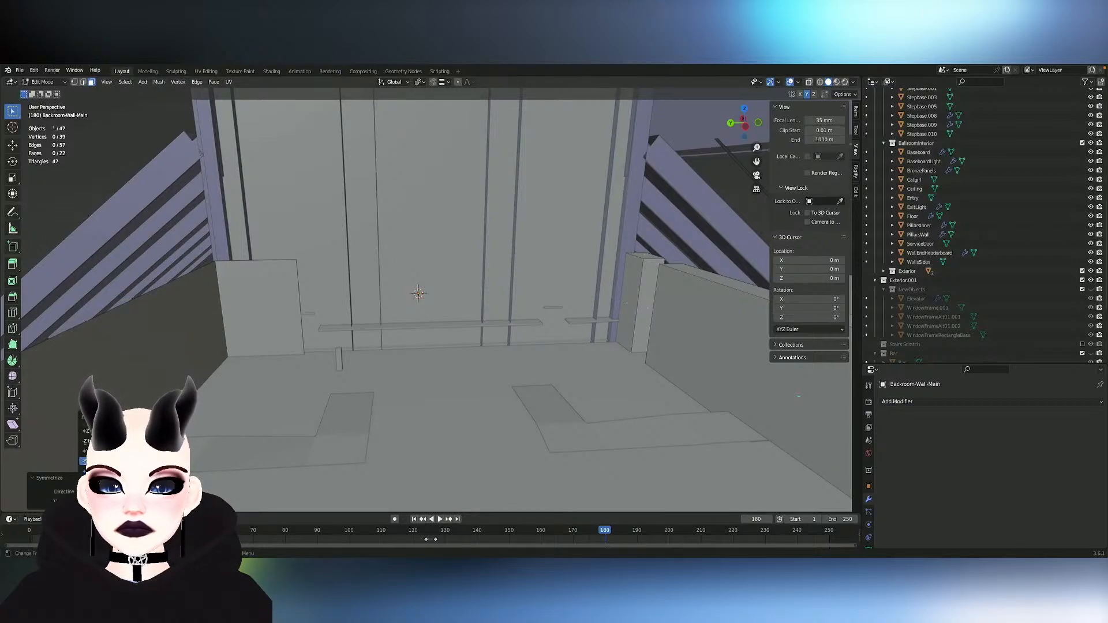
key(ctrl+z)
- Slide the end panel's inner vertical edge toward the outer edge of the mirrored panel
key(2)
click(304, 316)
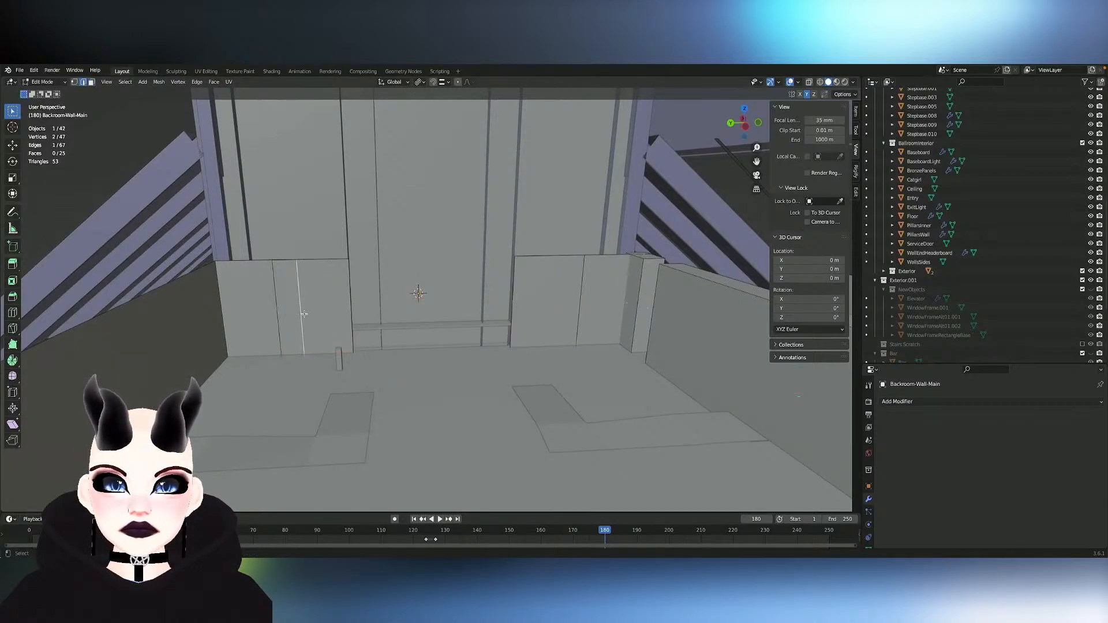
key(g)
key(g)
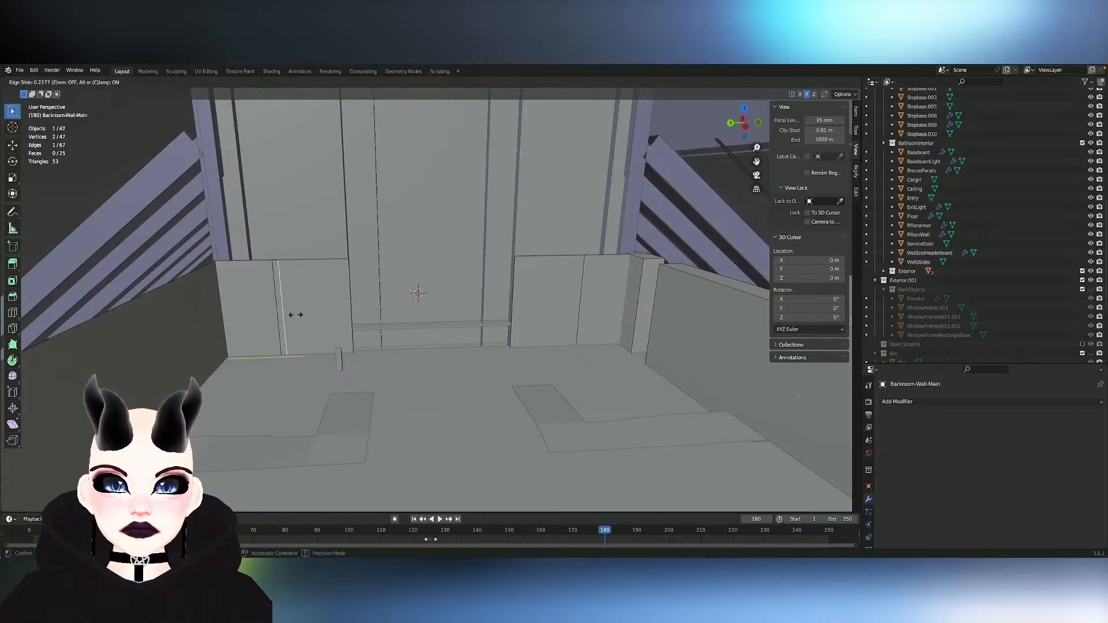
click(293, 315)
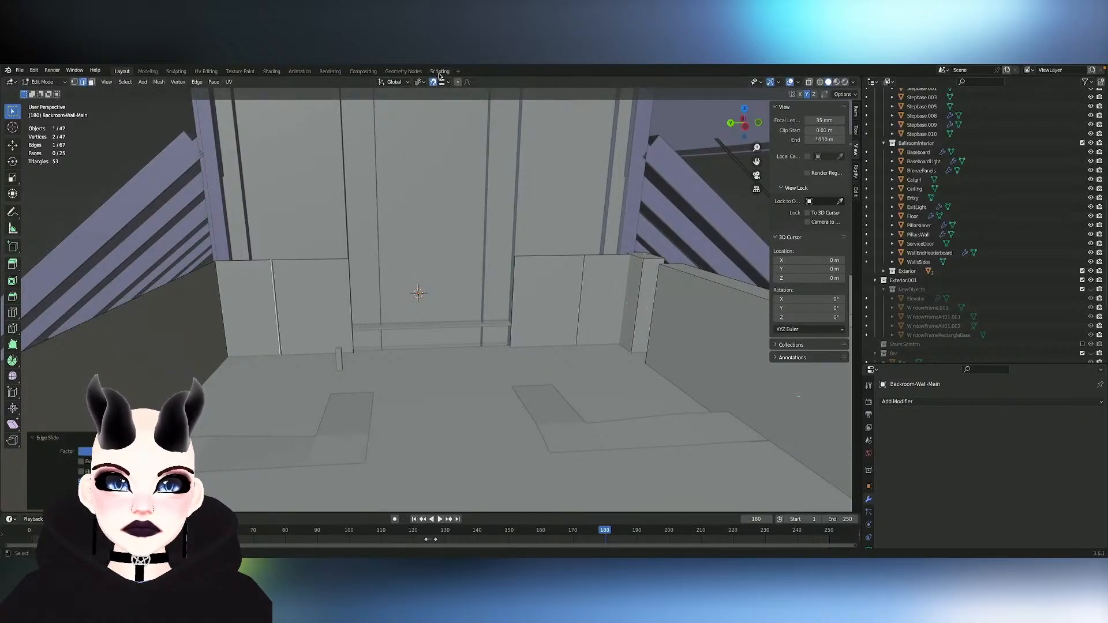
- Turn on snapping and move the end panel's edge along Y onto the mirrored panel's edge
click(420, 82)
click(430, 132)
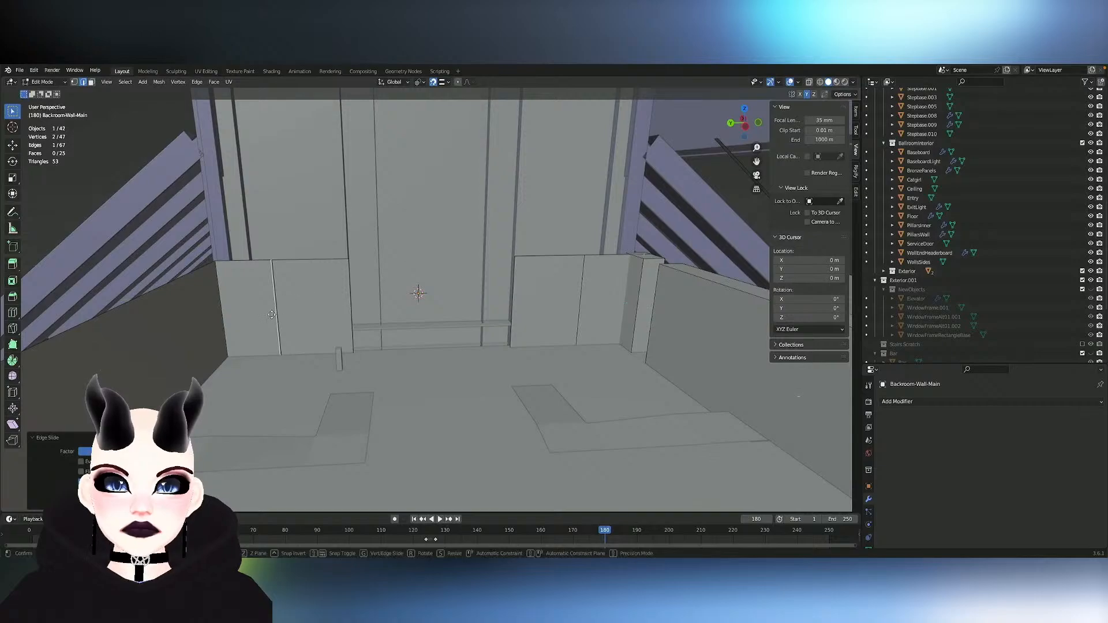
key(g)
key(y)
click(273, 315)
- Turn on X-ray and merge the overlapping top and bottom vertices where the end panel meets the mirrored panel
key(1)
click(269, 257)
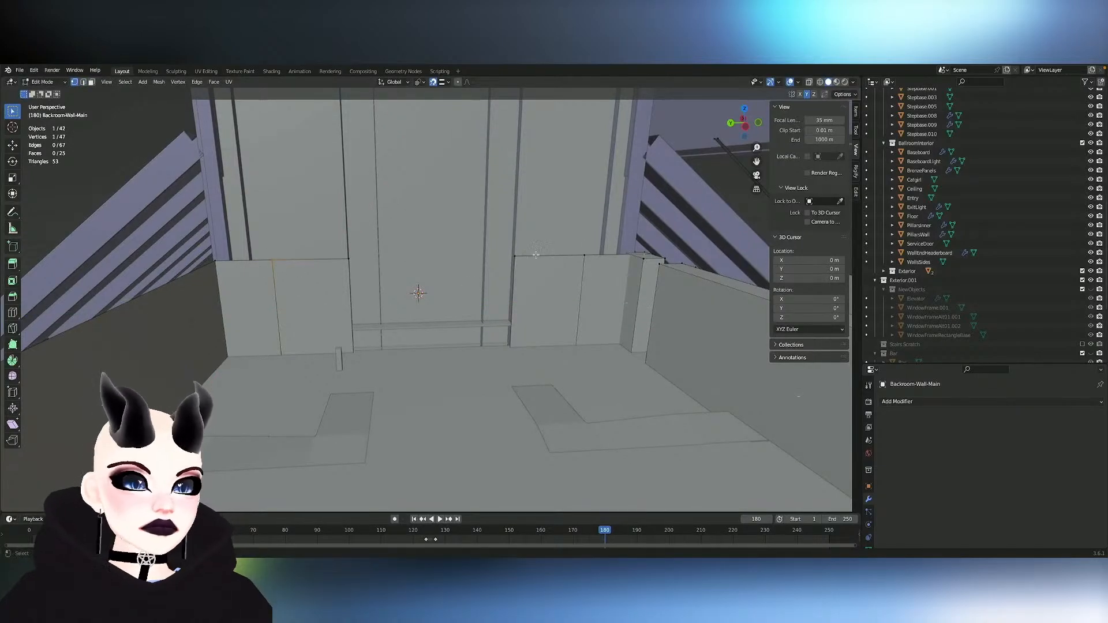
click(809, 82)
shift+click(278, 264)
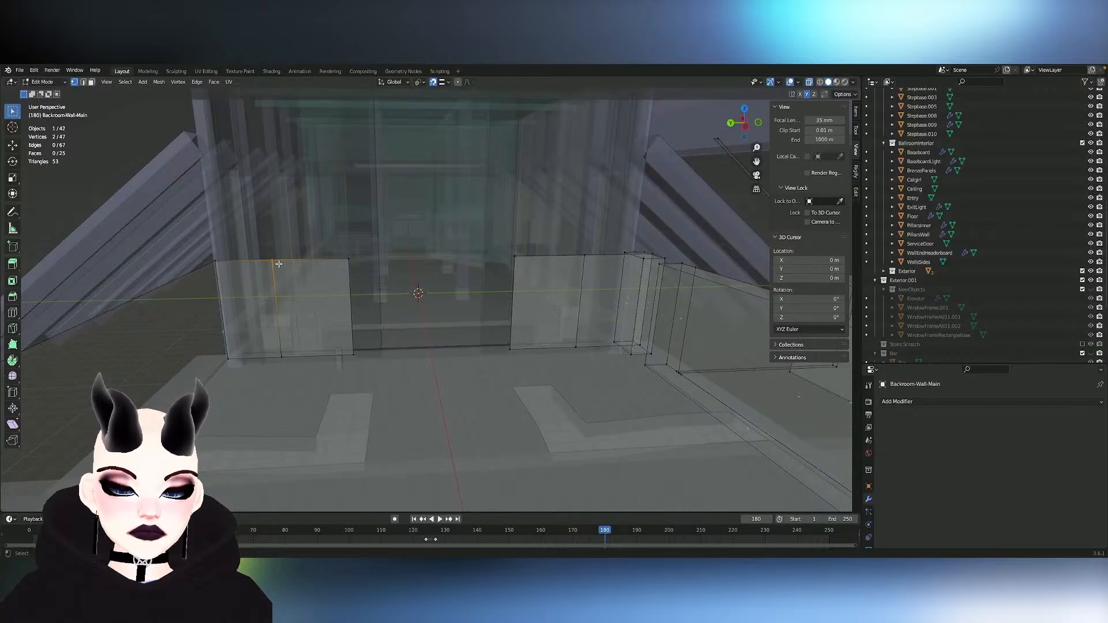
shift+click(281, 355)
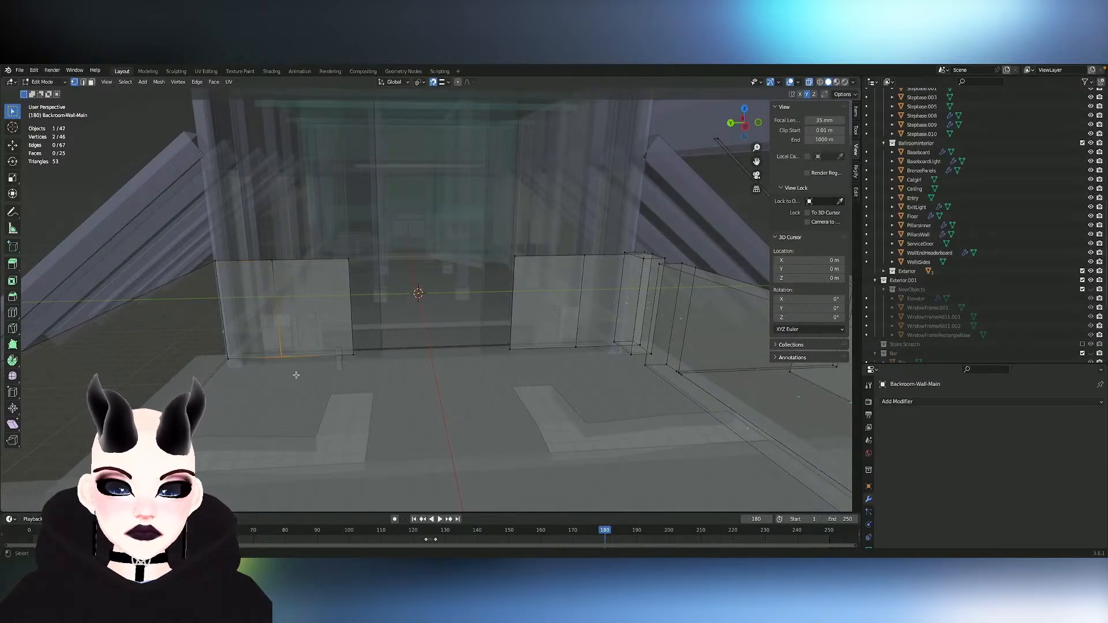
click(592, 270)
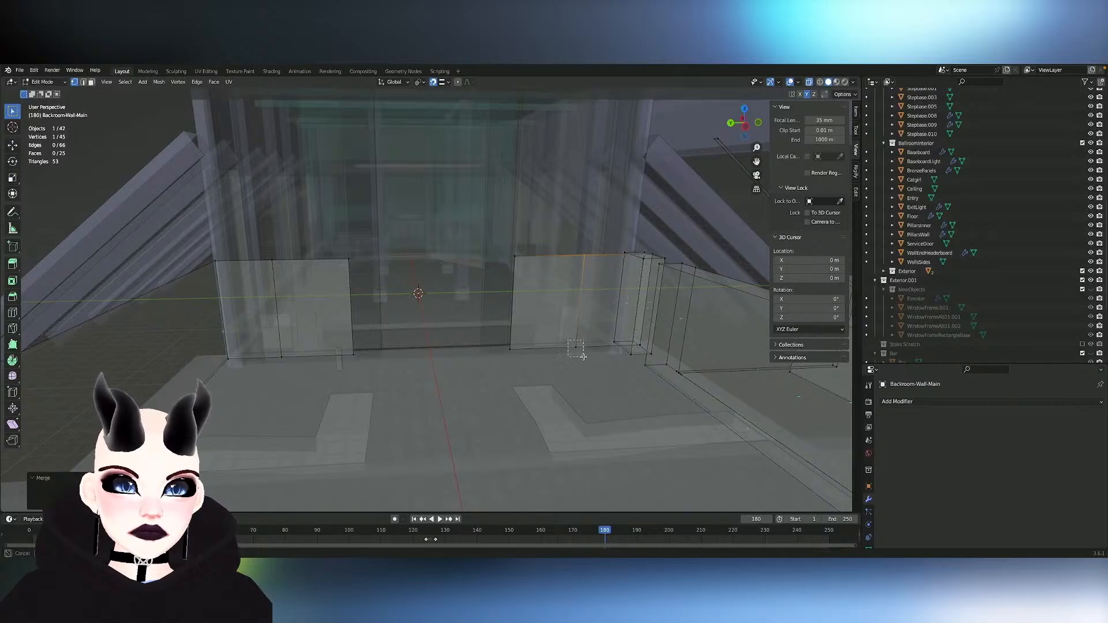
click(586, 360)
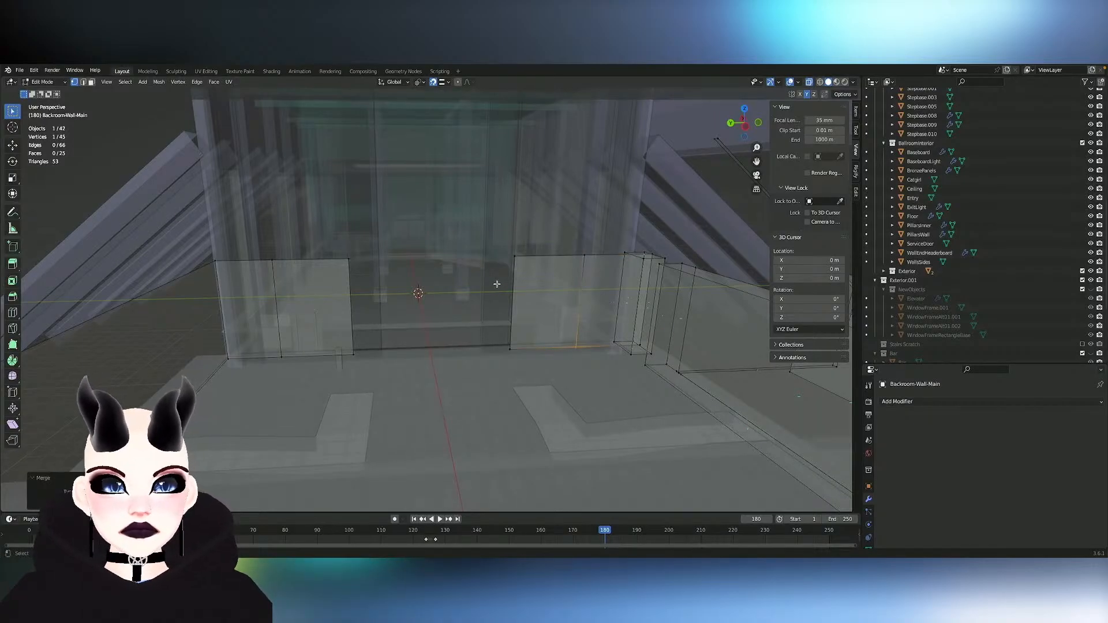
- Fill the central opening in the back wall with a face between its two inner vertical edges
key(2)
click(351, 314)
shift+click(514, 309)
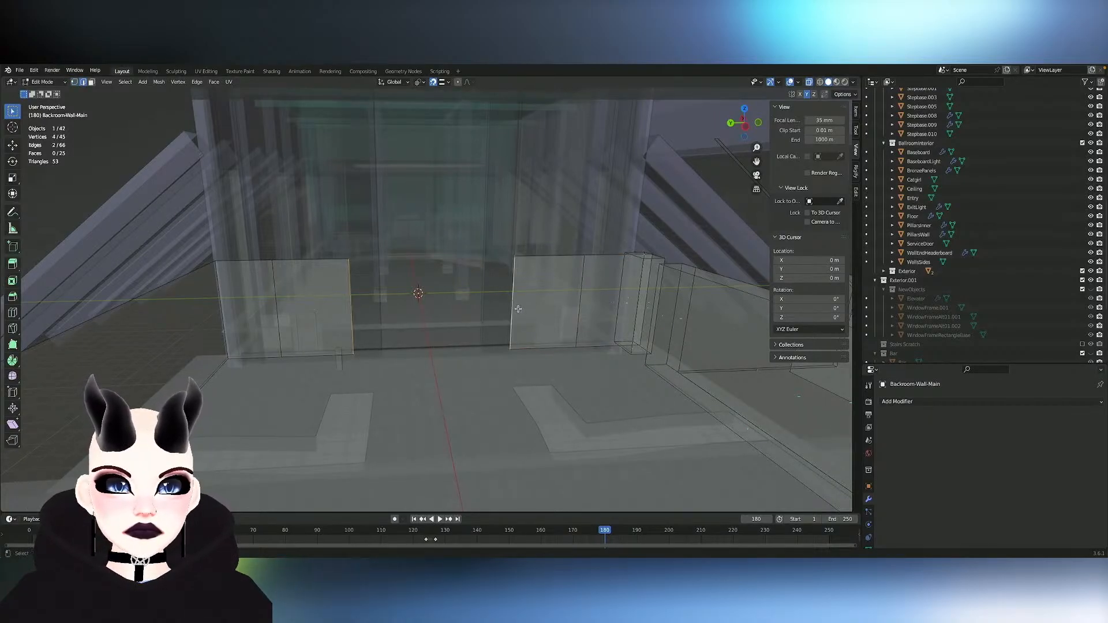
key(f)
click(809, 82)
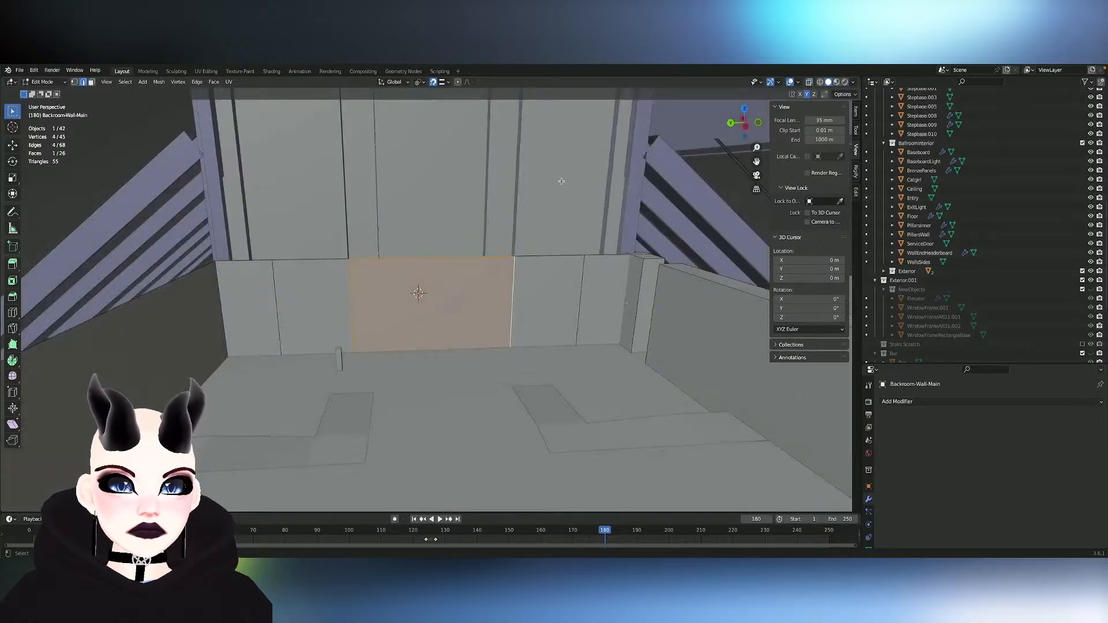
- Select the panel beside the central face and move it slightly outward along Y with snapping off
click(395, 264)
key(3)
click(326, 280)
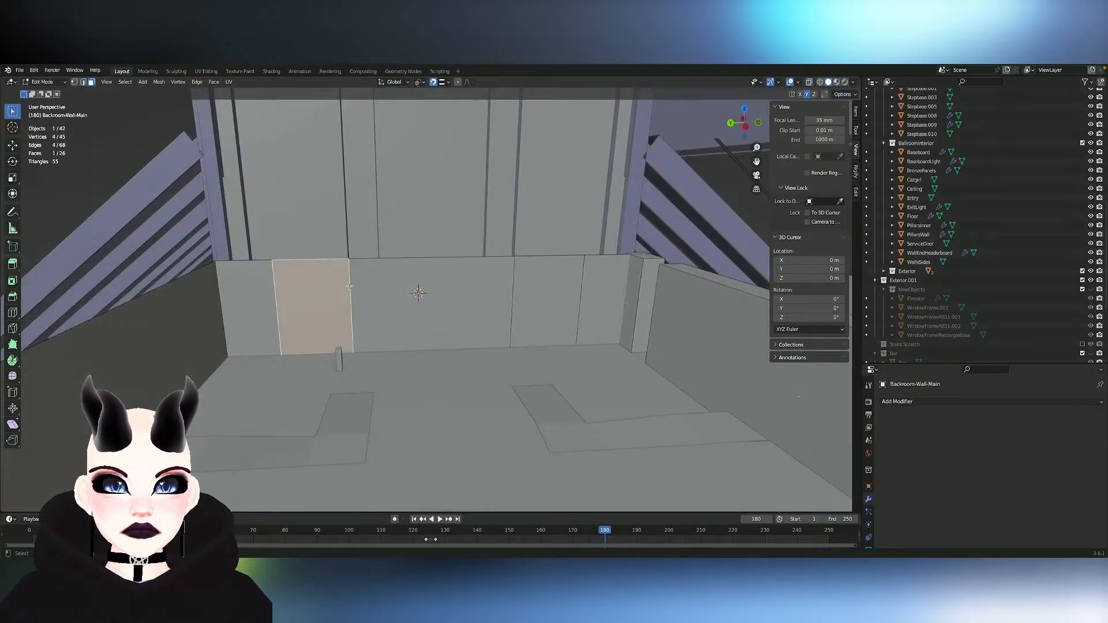
click(809, 81)
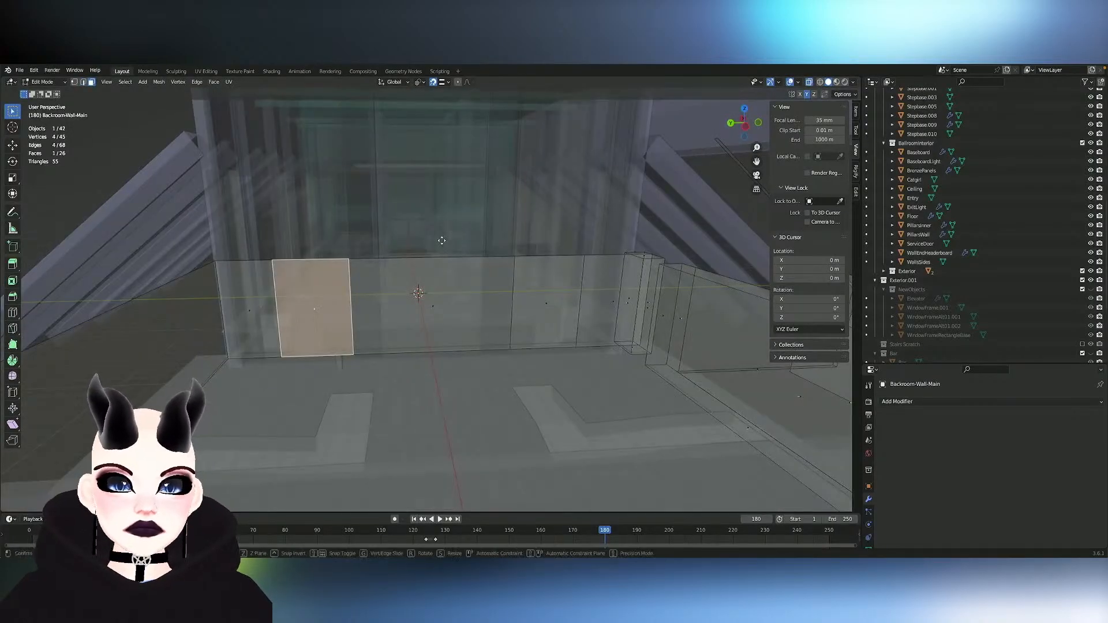
scroll(432, 247, down, 3)
scroll(436, 242, up, 3)
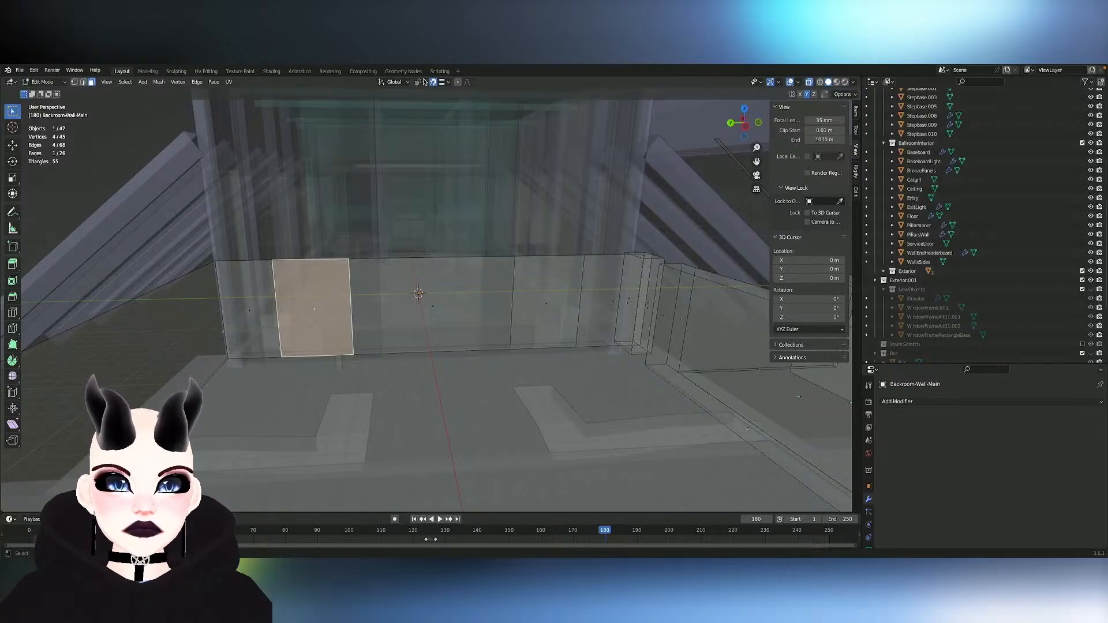
key(g)
key(x)
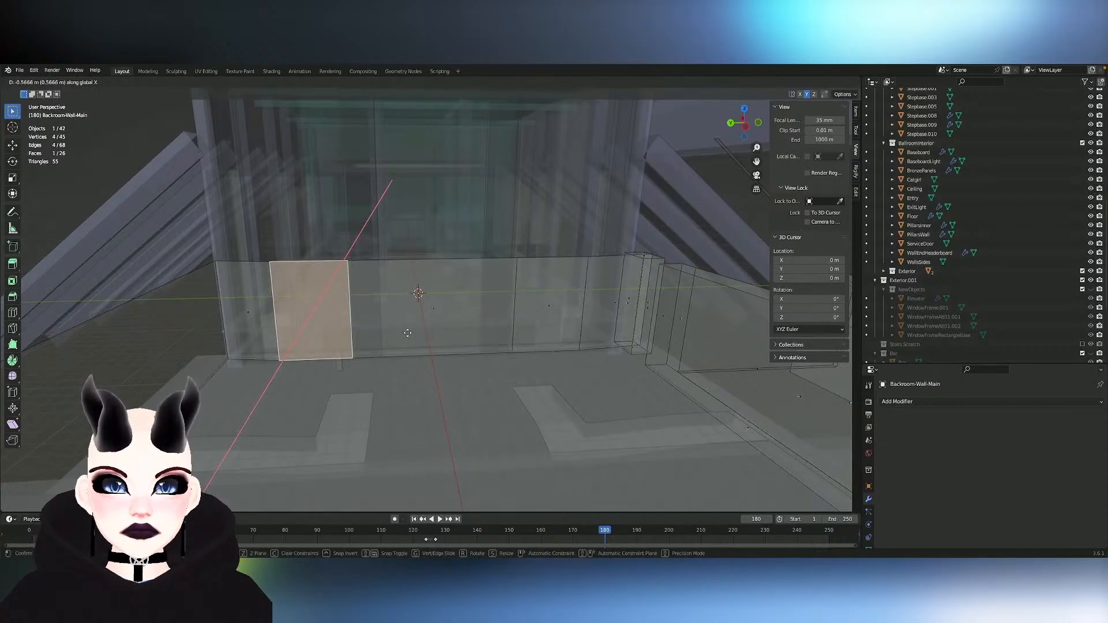
key(y)
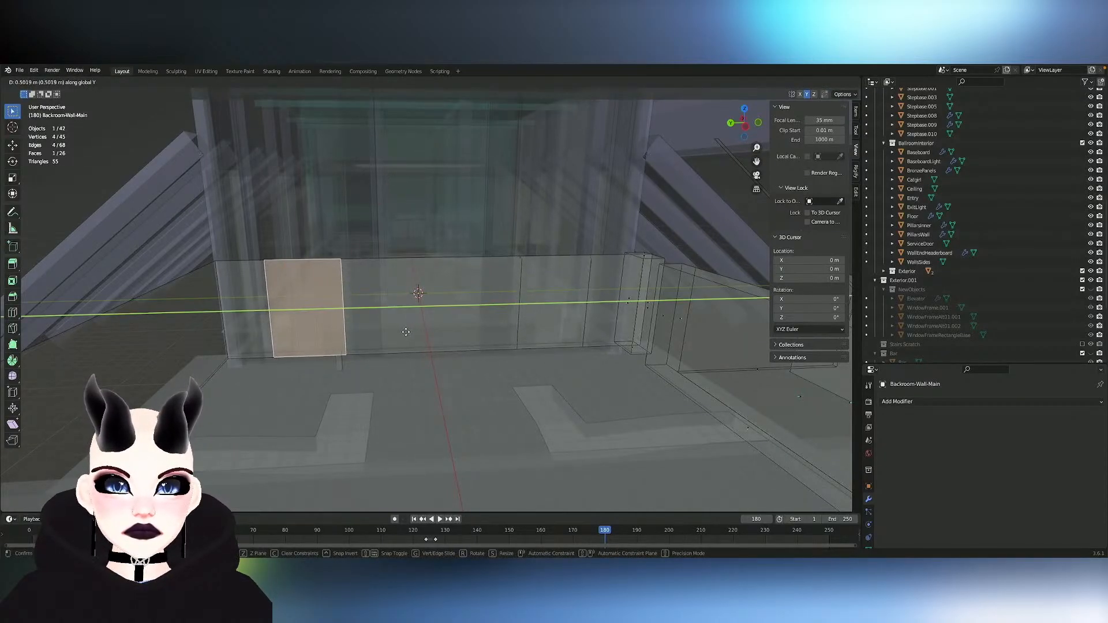
click(395, 330)
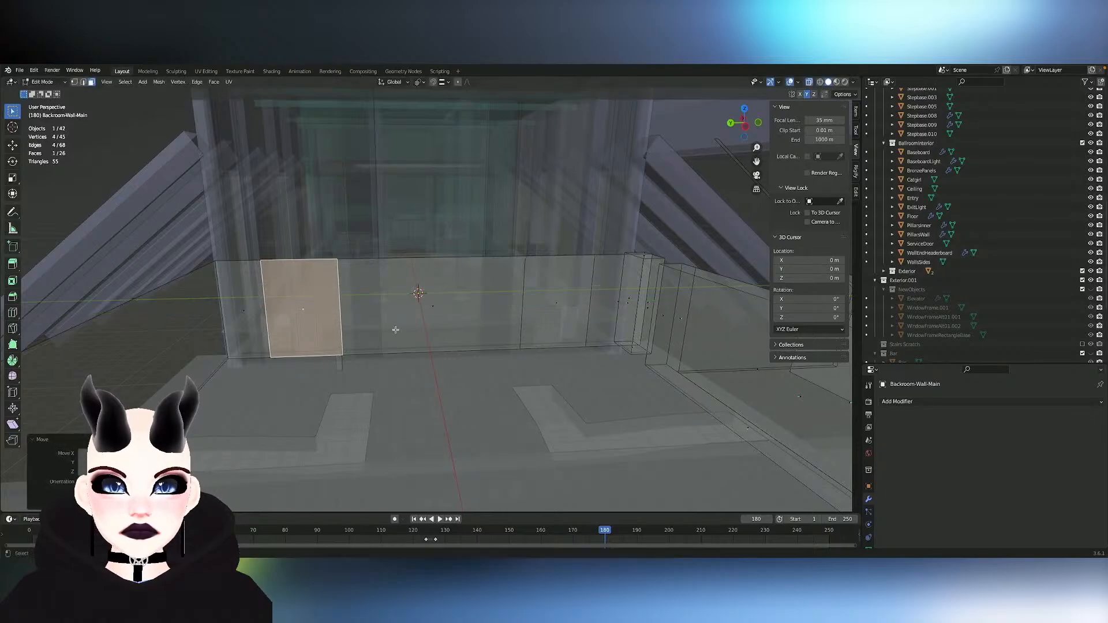
- Narrow the selected back-wall panel by scaling it along Y to about 0.46
scroll(390, 327, up, 5)
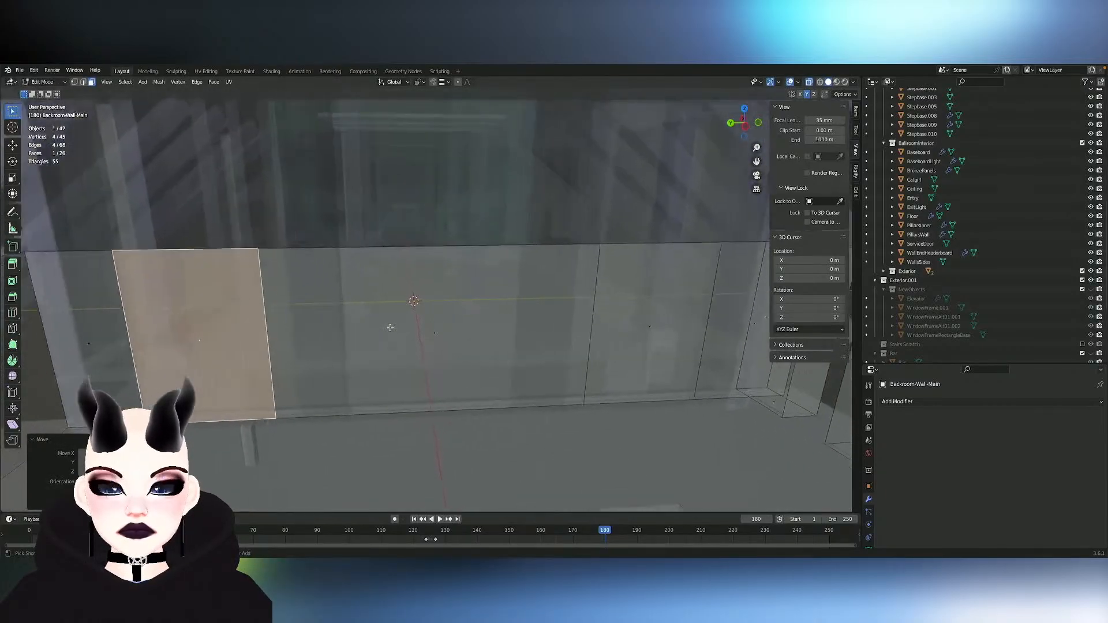
scroll(390, 328, up, 1)
key(s)
key(y)
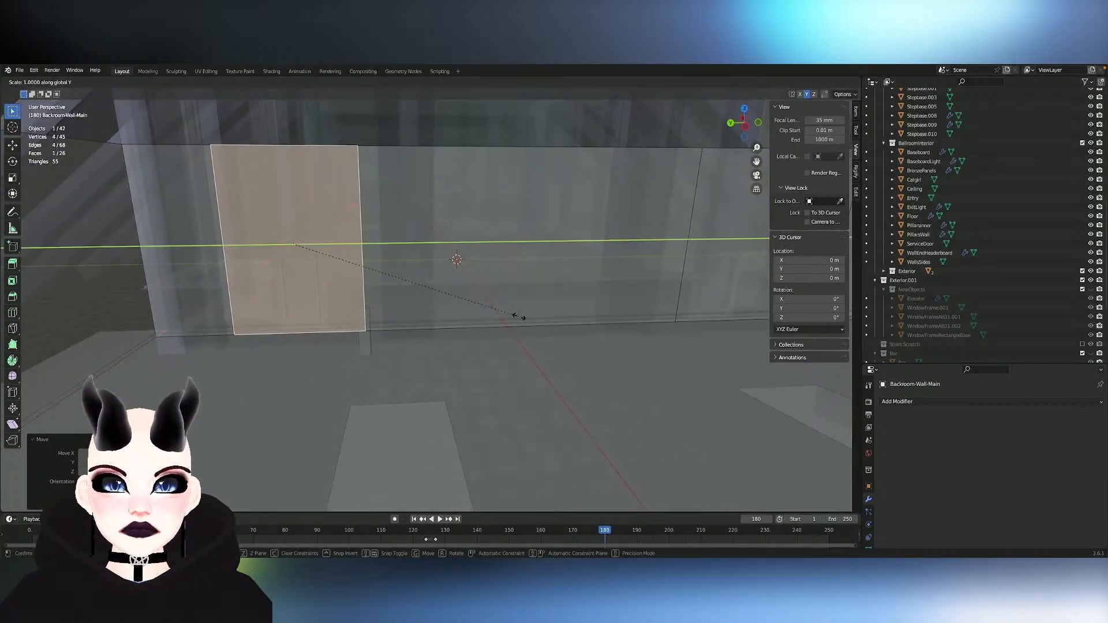
click(401, 271)
- Set the length of the narrowed panel's top and bottom edges to 2 m with Set Edge Length
key(2)
click(291, 174)
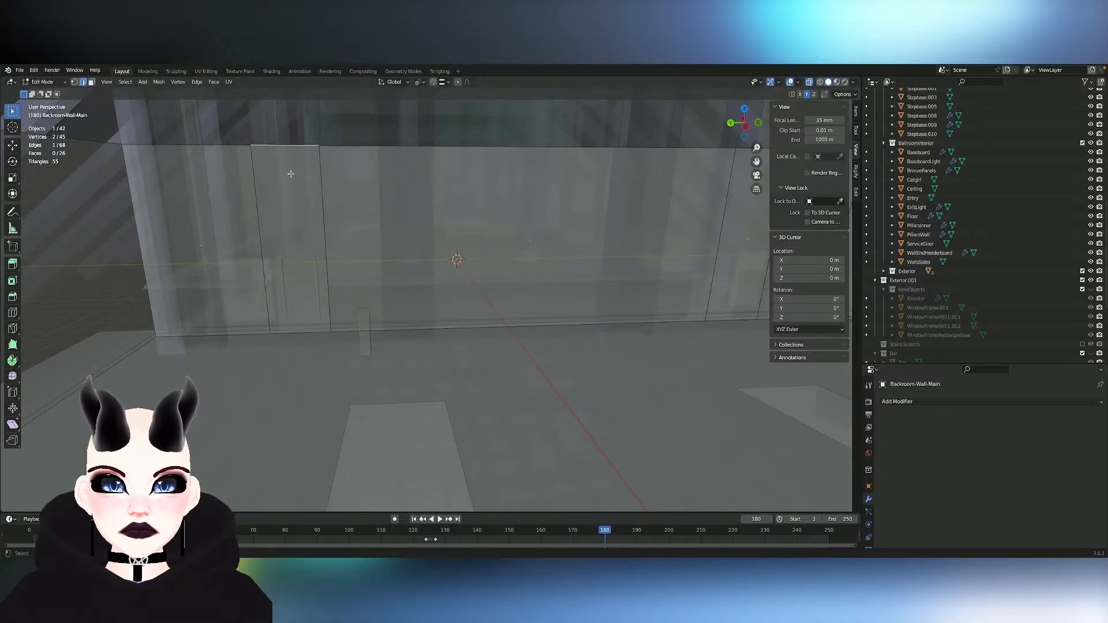
shift+click(290, 329)
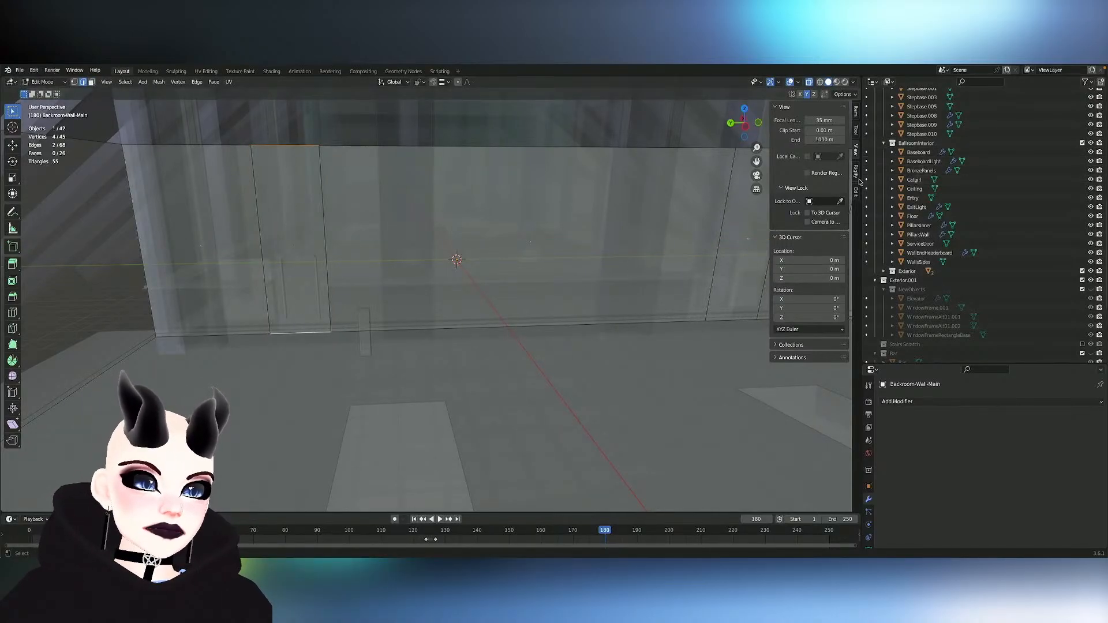
click(856, 192)
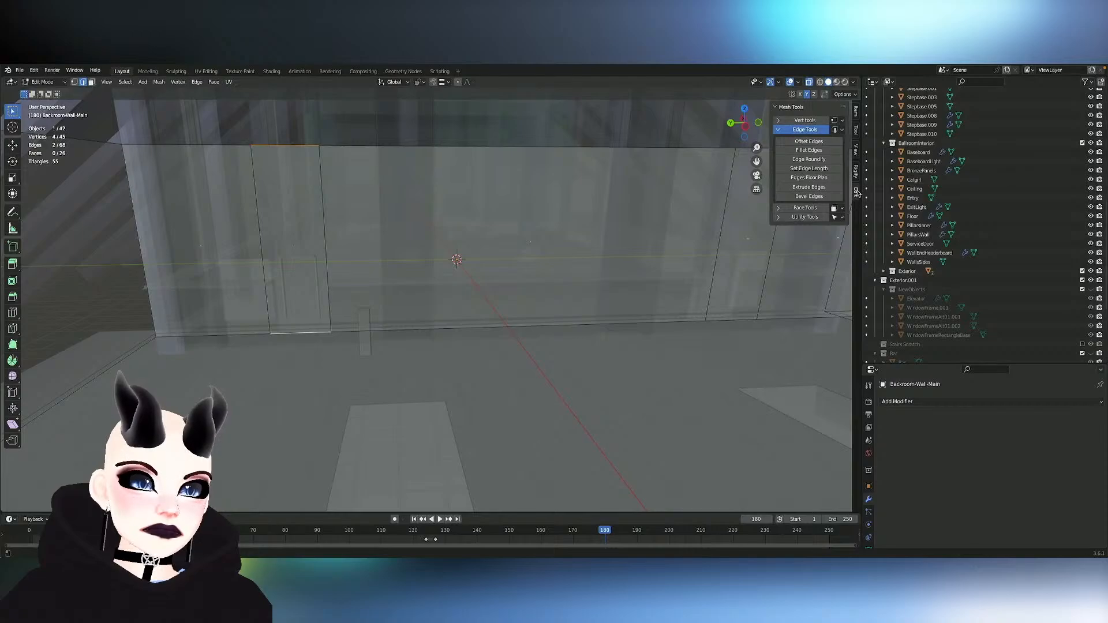
click(820, 171)
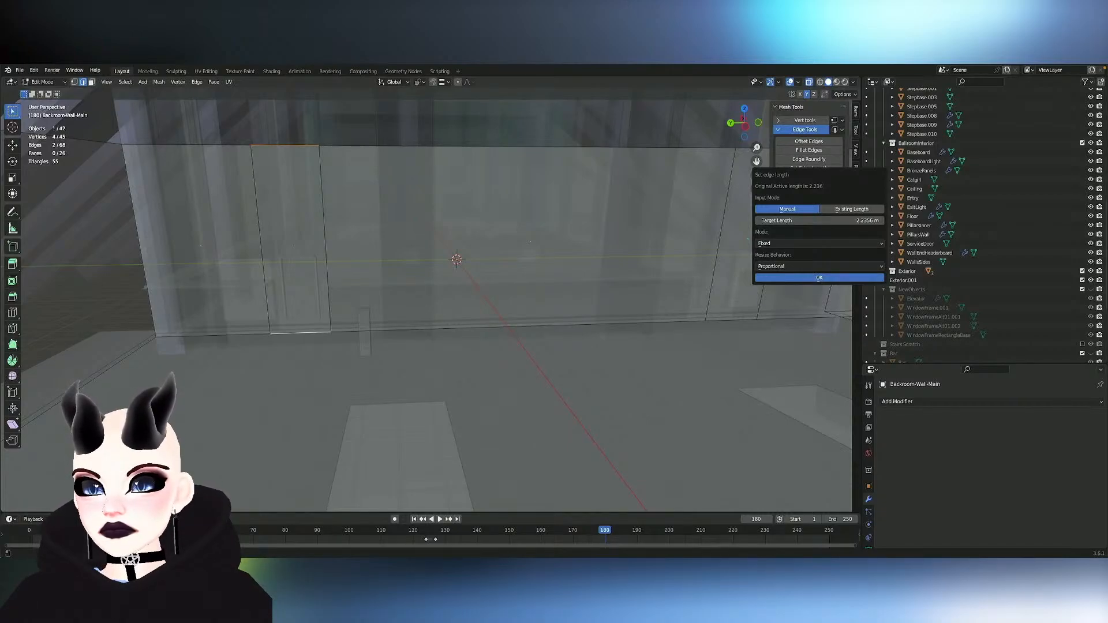
click(865, 222)
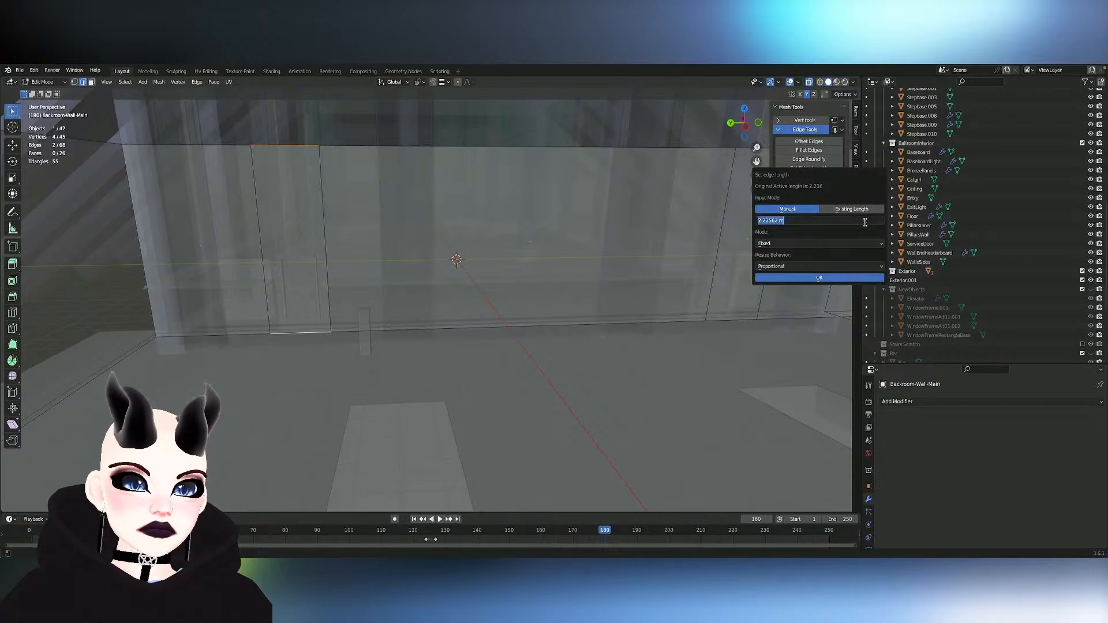
text(2m)
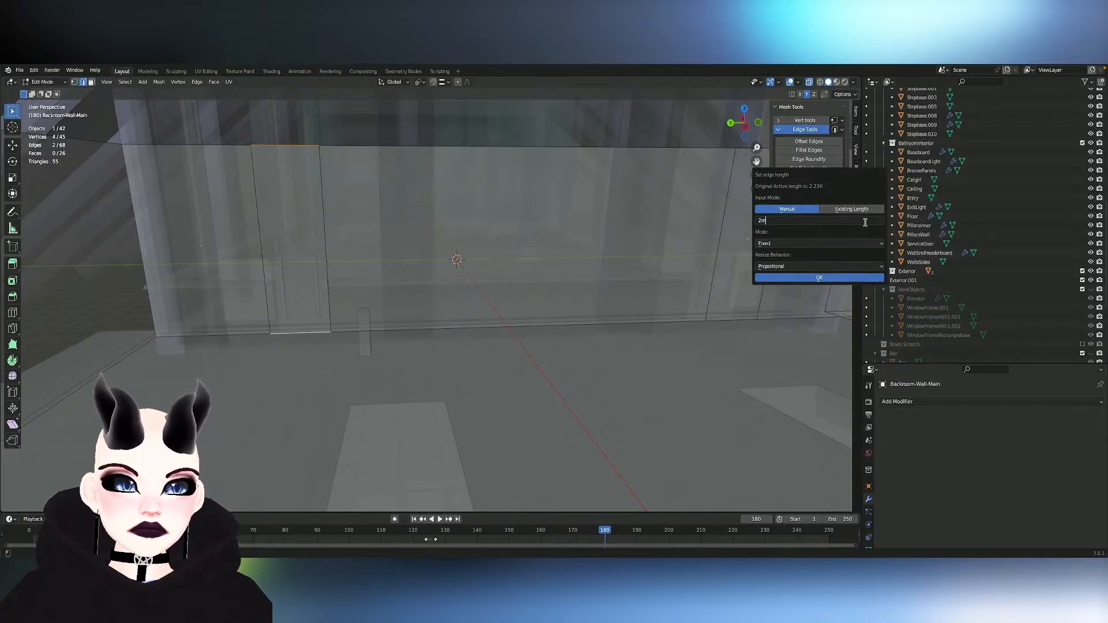
key(Return)
key(Return)
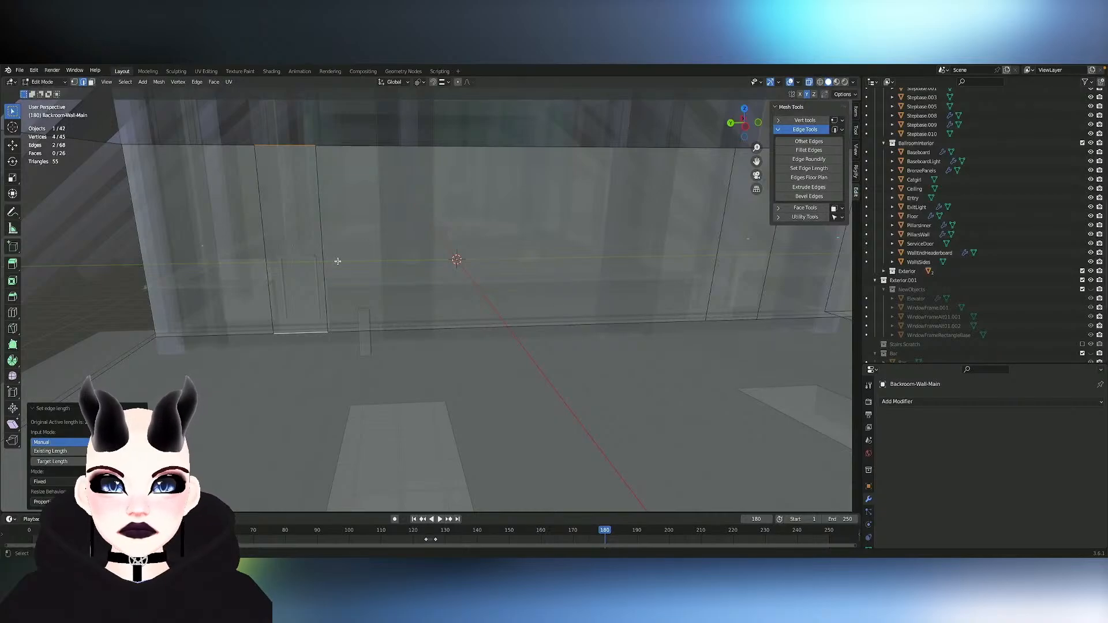
- Select the two narrow back-wall panels and split their faces from the surrounding wall
middle_drag(356, 260, 356, 260)
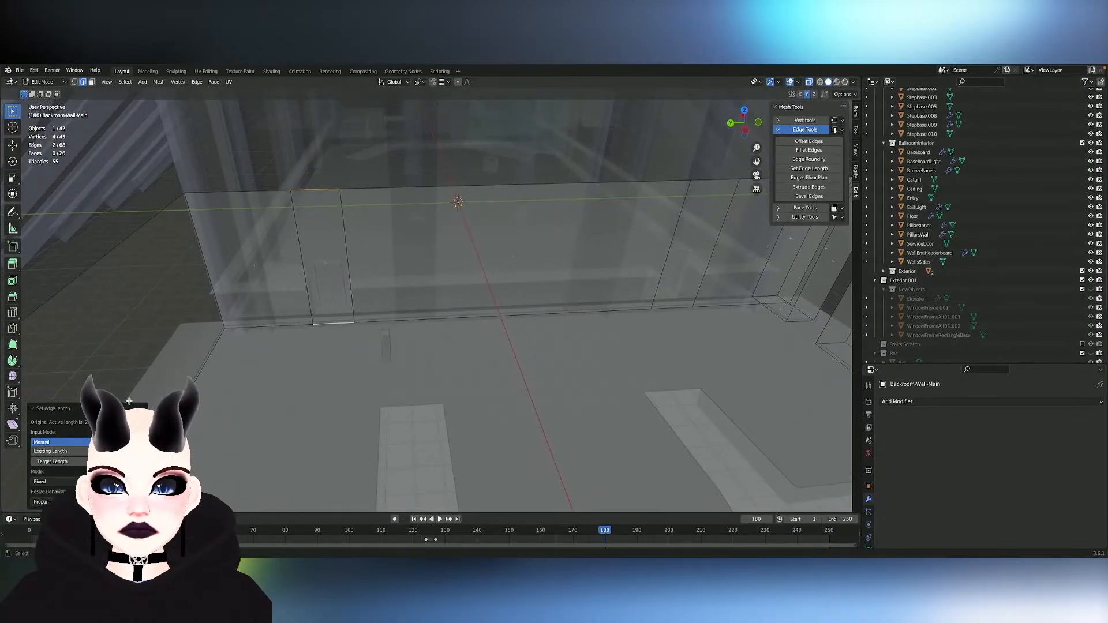
click(13, 315)
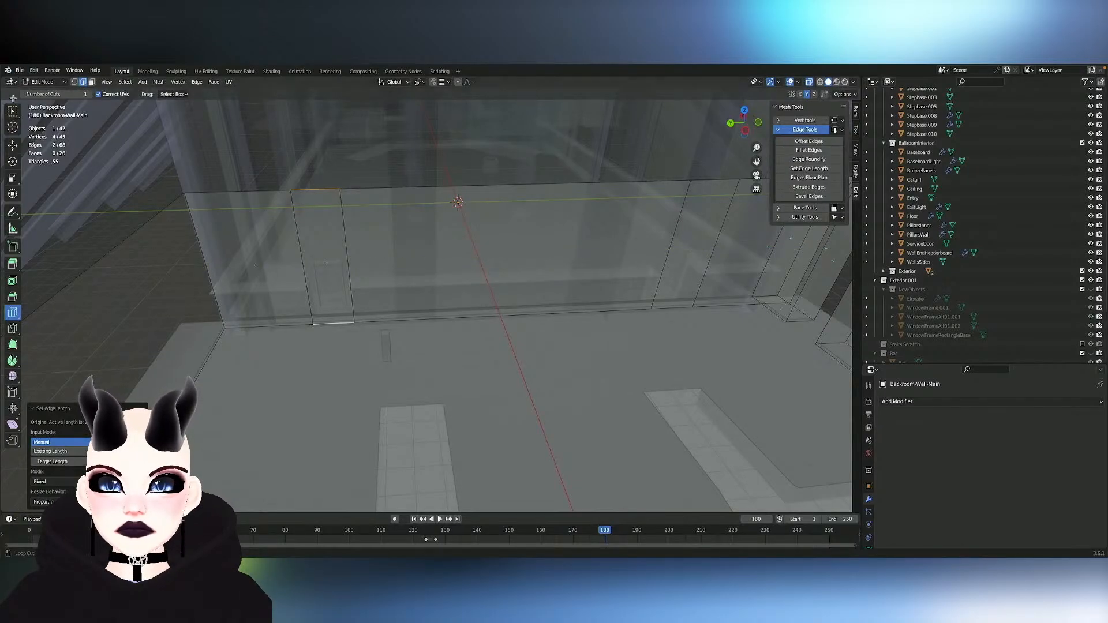
click(13, 111)
click(325, 253)
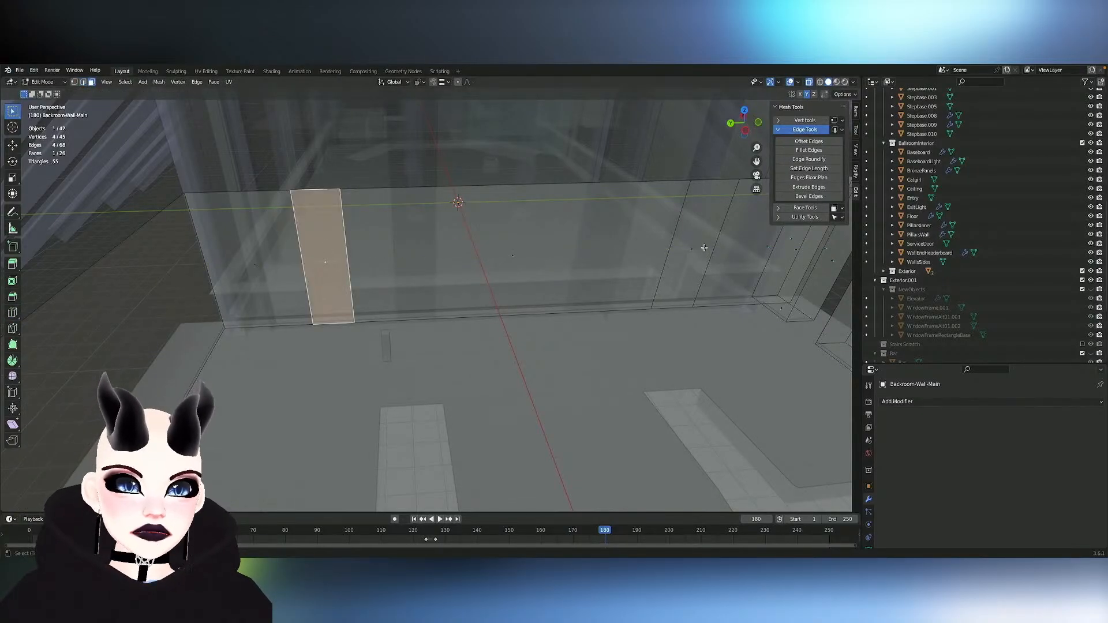
shift+click(704, 247)
right_click(704, 247)
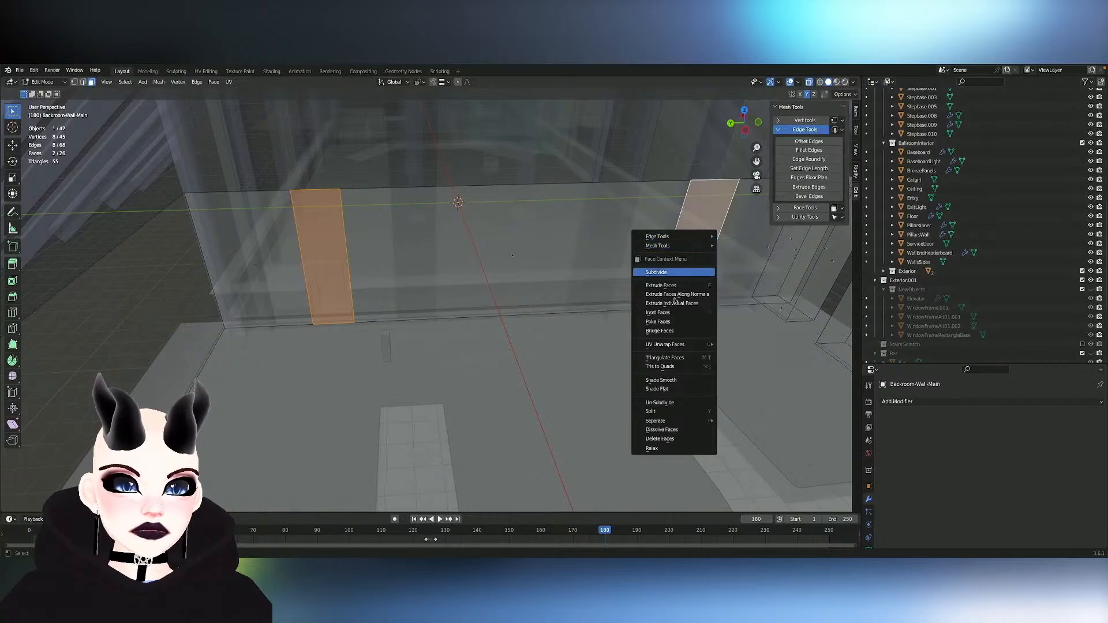
click(674, 412)
key(alt+a)
click(336, 271)
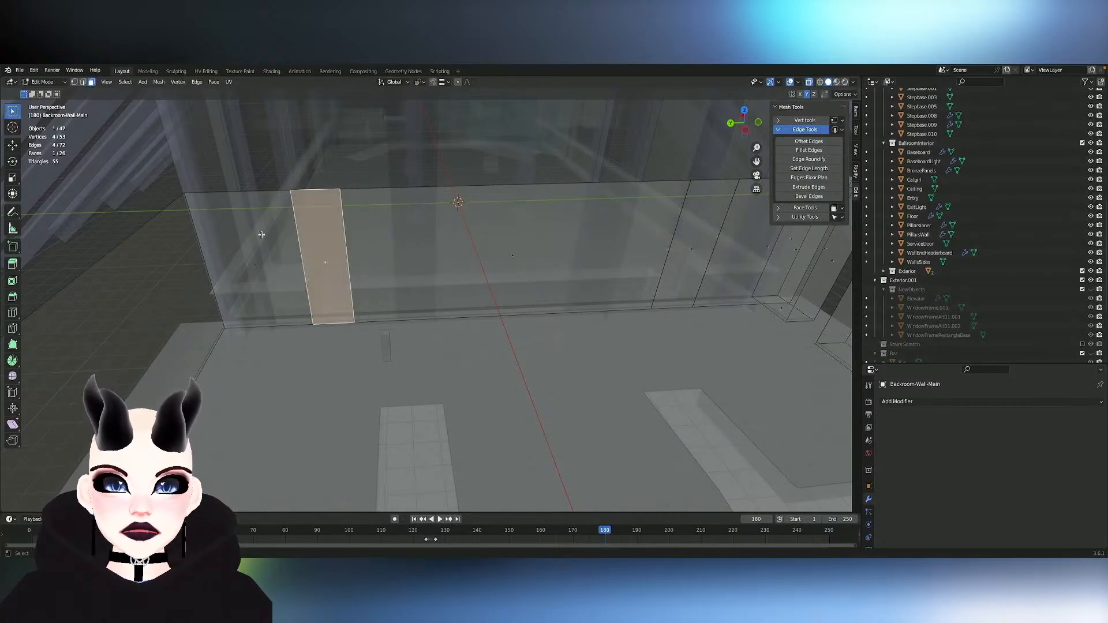
- Check loop cut placement on the wall and undo the split of the two narrow panels
click(14, 315)
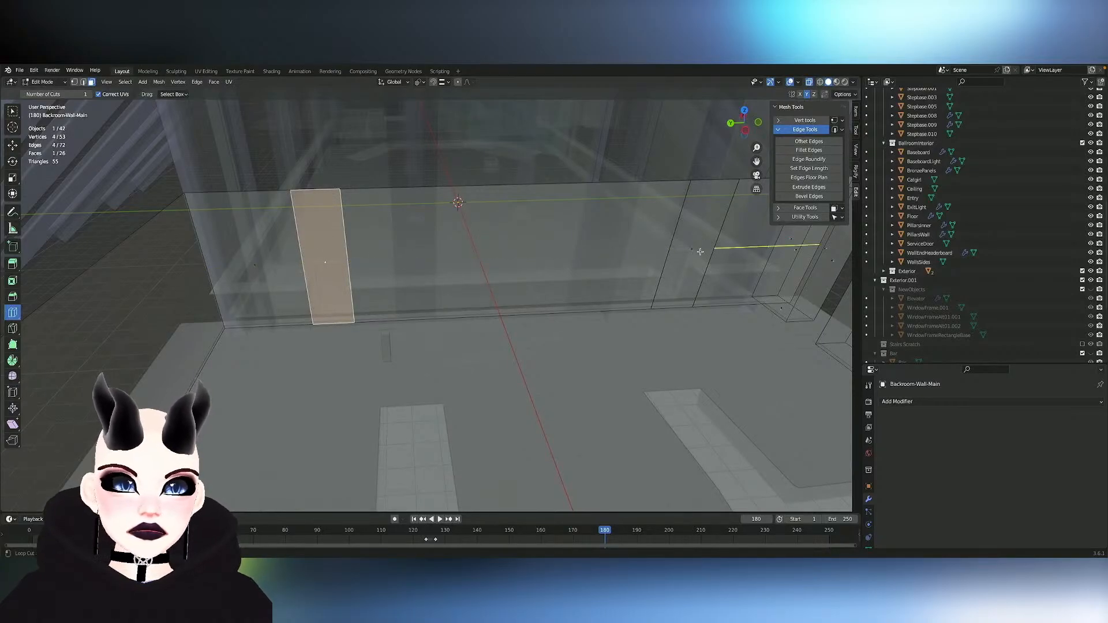
key(ctrl+z)
key(ctrl+z)
key(ctrl+z)
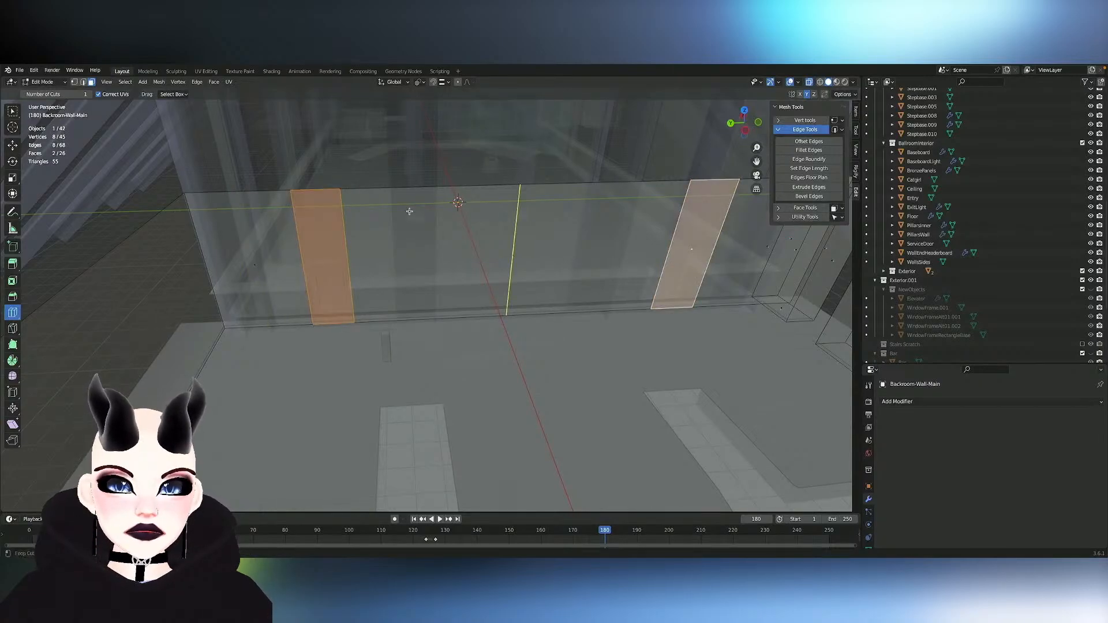
- Add a horizontal loop cut across the back wall and around the side walls at mid-height
middle_drag(409, 211, 409, 193)
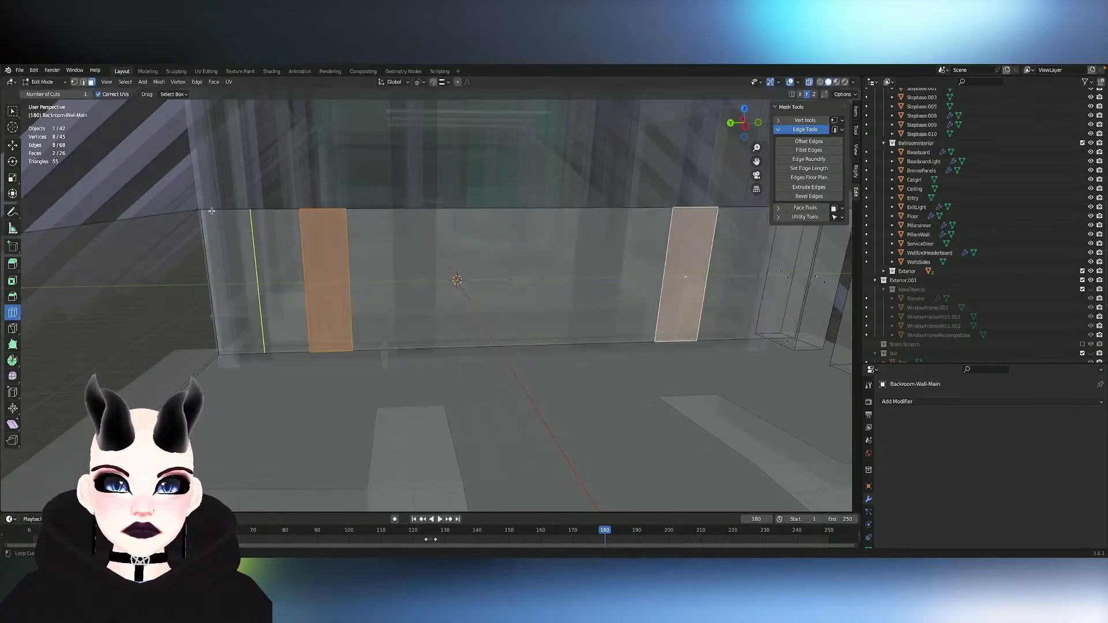
click(13, 329)
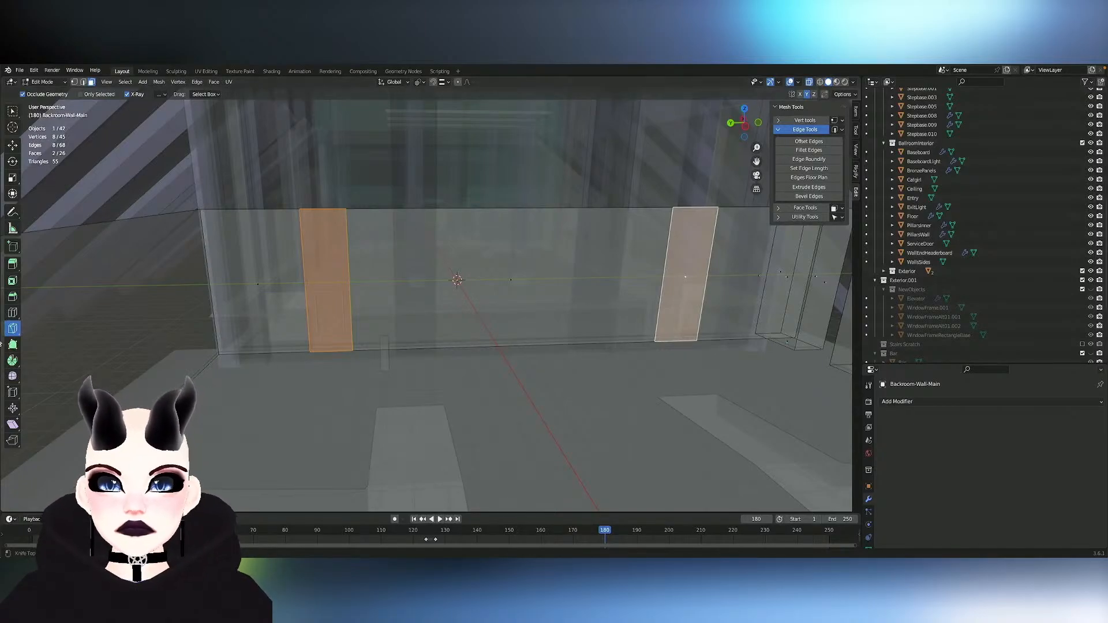
click(13, 312)
click(207, 292)
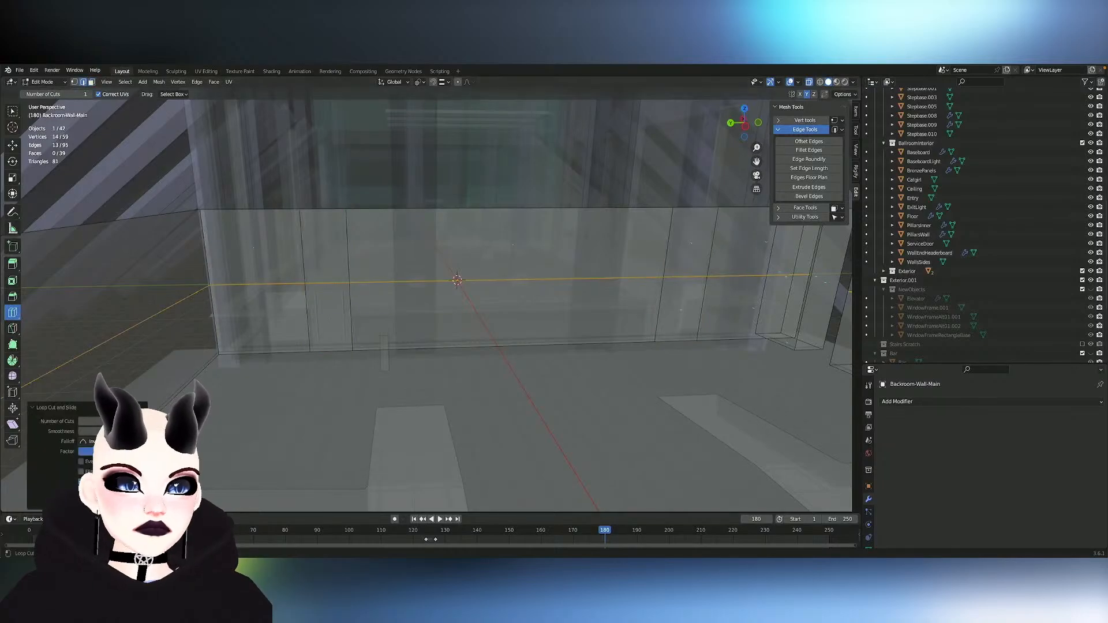
mouse_move(371, 304)
middle_down()
mouse_move(404, 305)
mouse_move(371, 302)
middle_up()
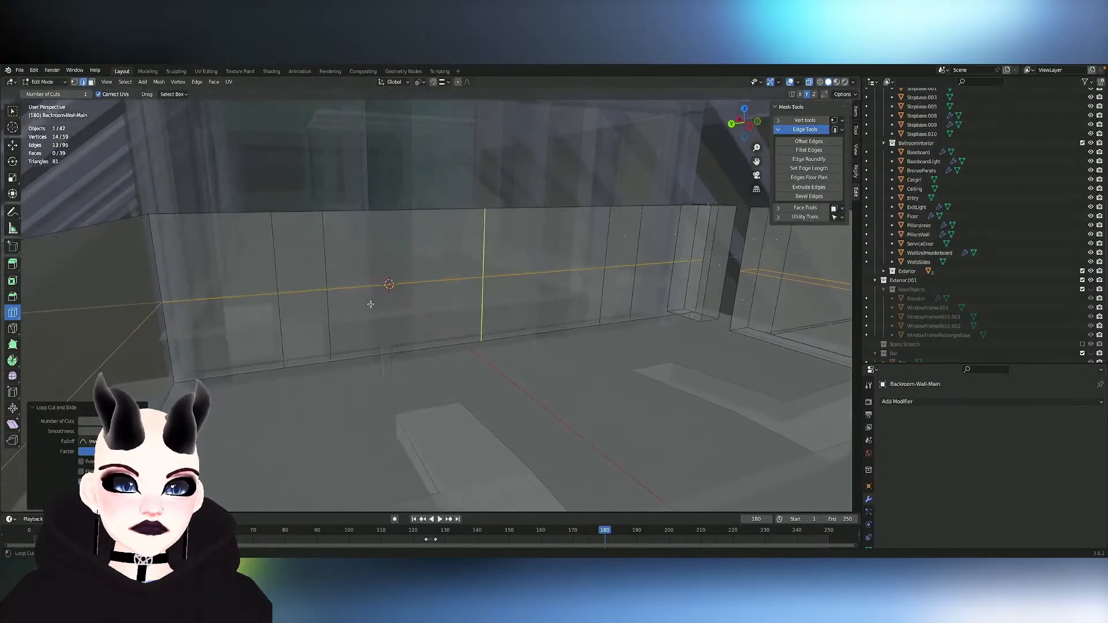
- Hide the loop's end segment on the back wall, dissolve the adjoining loop edges on the side wall, and reveal the hidden geometry
click(13, 111)
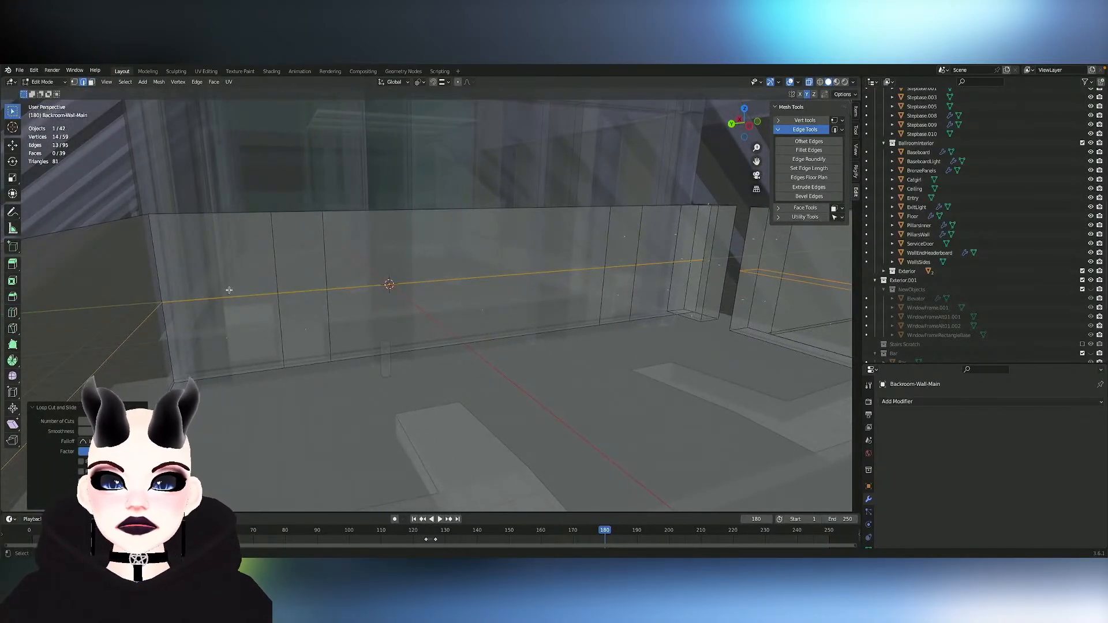
click(196, 295)
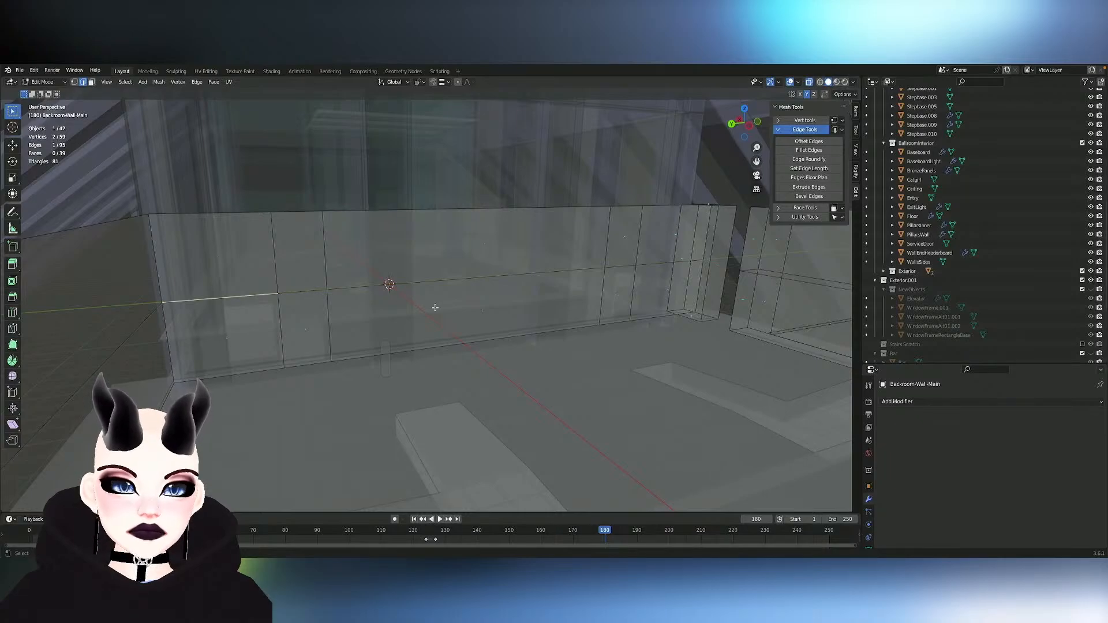
key(h)
alt+click(98, 355)
key(x)
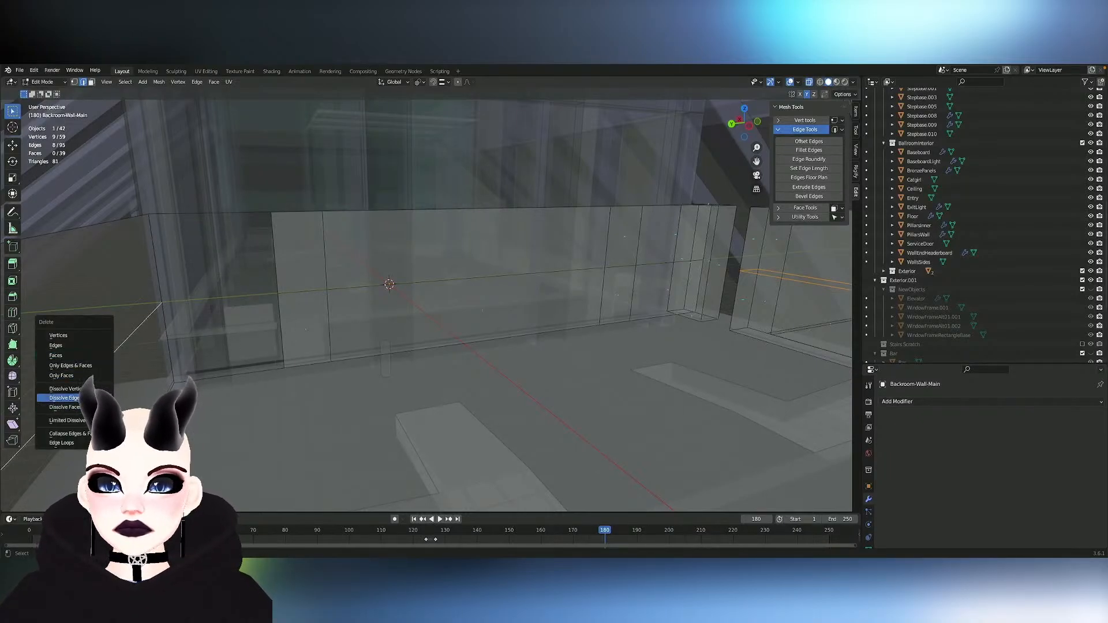
click(64, 398)
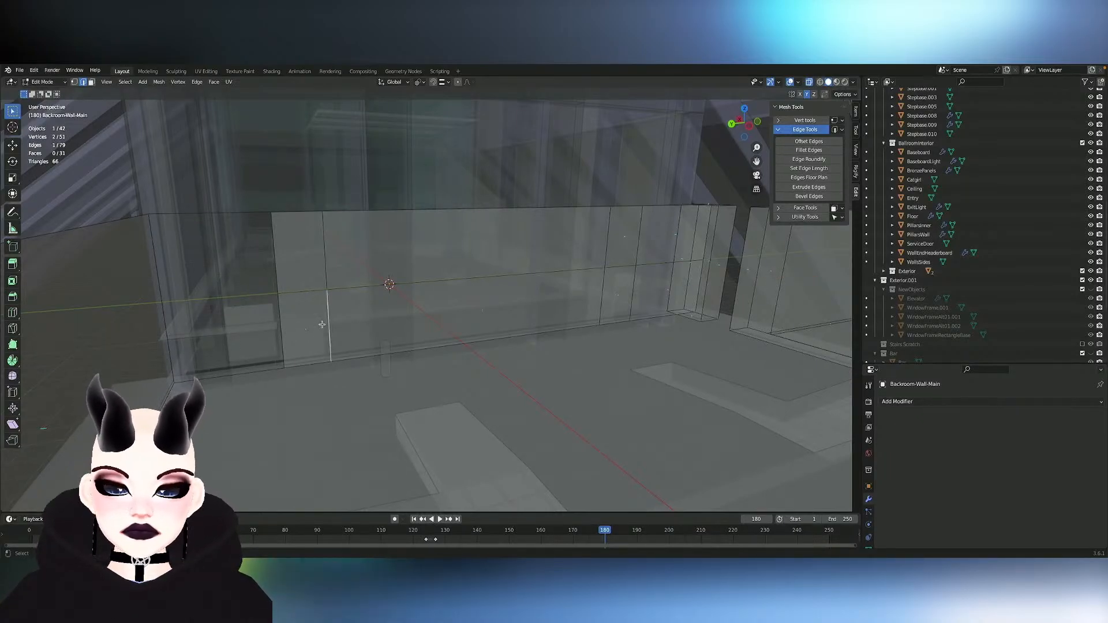
key(alt+h)
- Move the horizontal cut's end vertex at the back wall's outer corner vertically onto the corner's upper vertex with vertex snapping
middle_drag(333, 305, 270, 281)
click(228, 280)
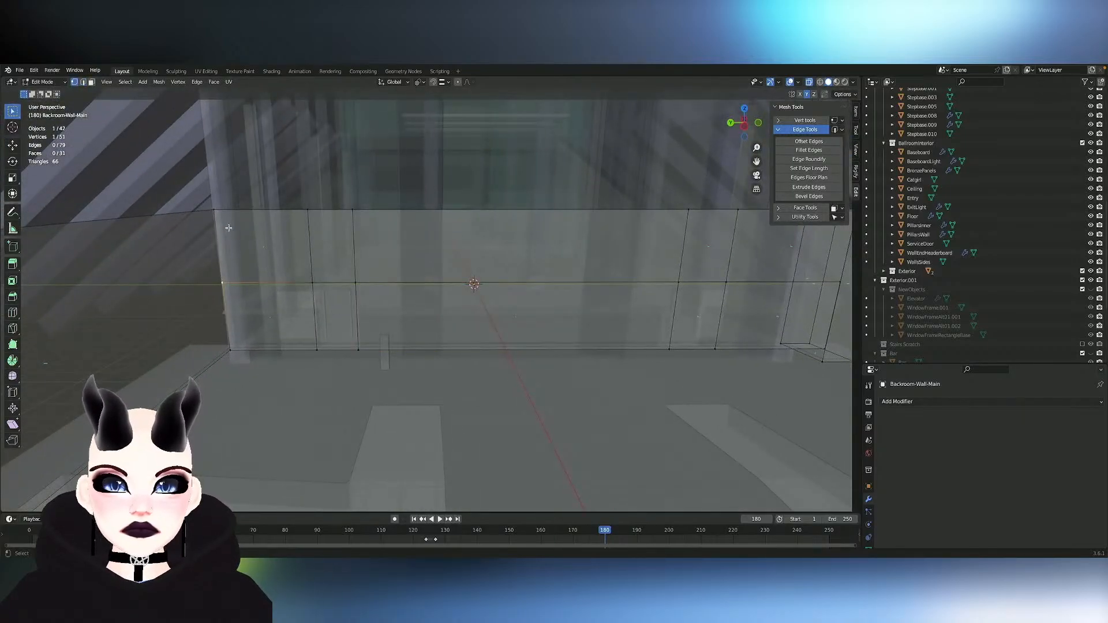
click(433, 82)
click(448, 82)
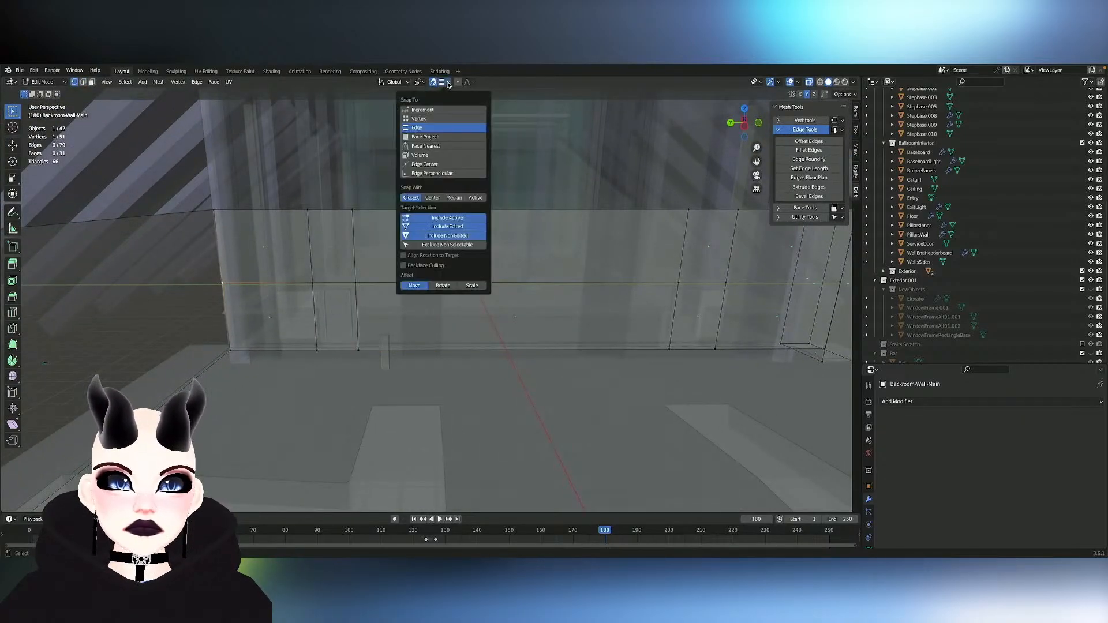
key(g)
key(z)
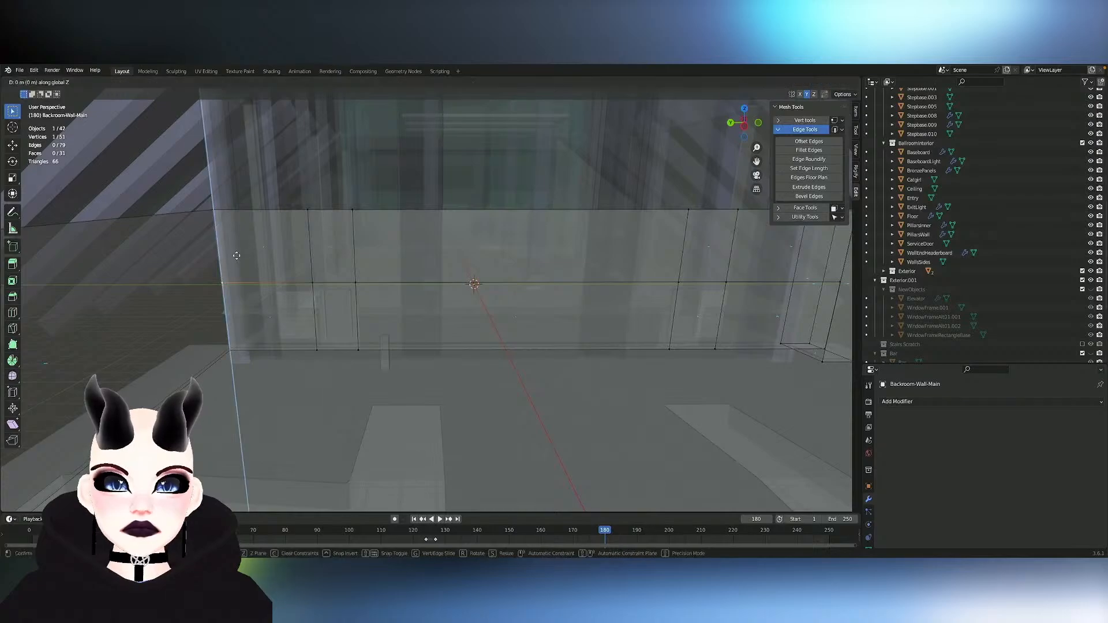
click(372, 225)
- Snap the horizontal cut's end vertex at the opposite back-wall corner vertically onto that corner's upper vertex
shift+middle_drag(534, 249, 473, 240)
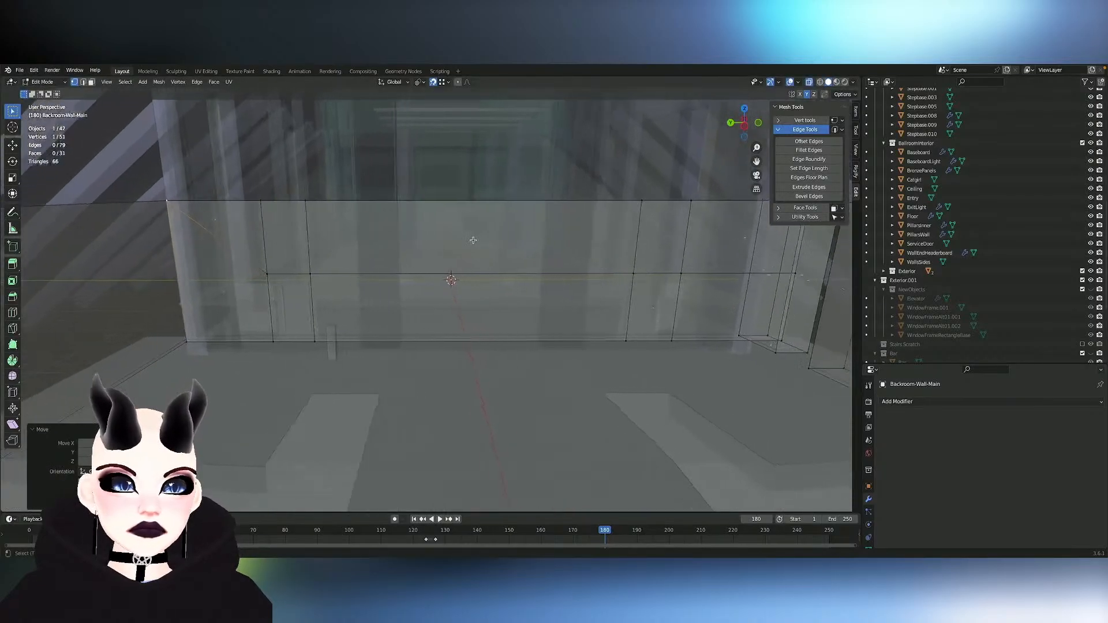
middle_drag(743, 289, 726, 273)
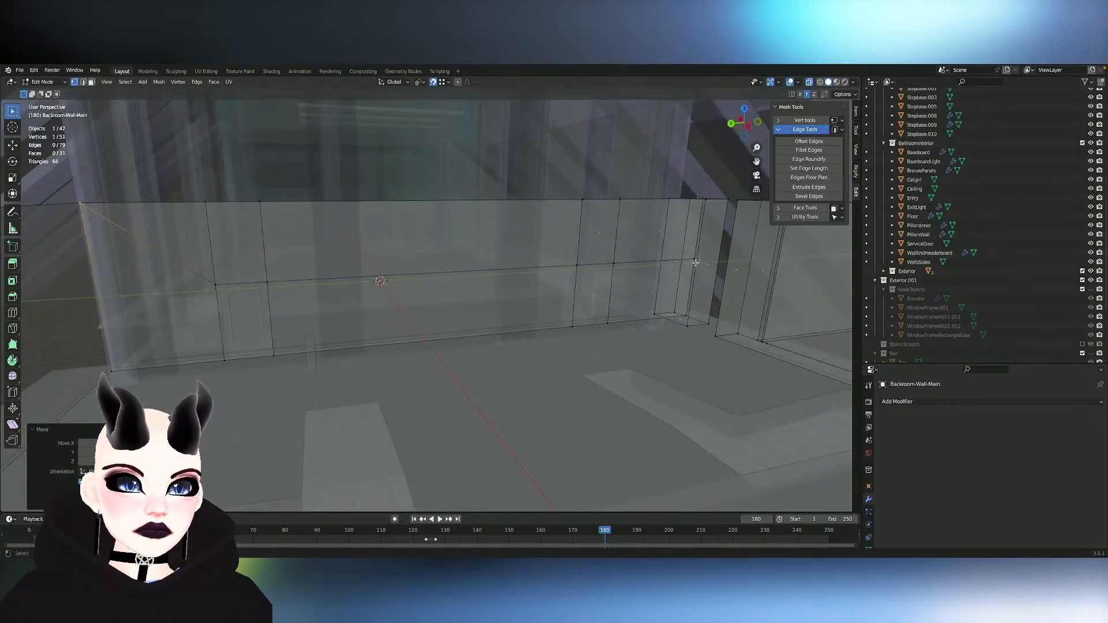
key(g)
key(z)
click(706, 194)
middle_drag(706, 195, 716, 194)
- Try moving the vertical edge at the back wall's corner along the X and Y axes, and undo the move
ctrl+middle_drag(619, 198, 606, 209)
key(2)
click(600, 205)
key(g)
key(x)
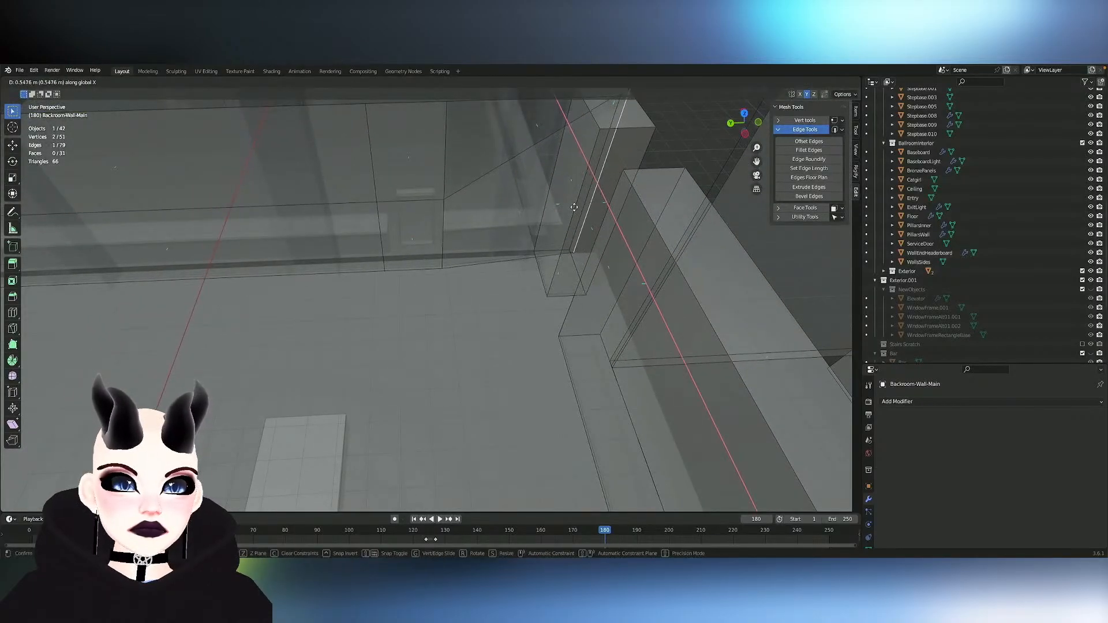
key(y)
click(569, 212)
middle_drag(569, 212, 569, 212)
key(ctrl+z)
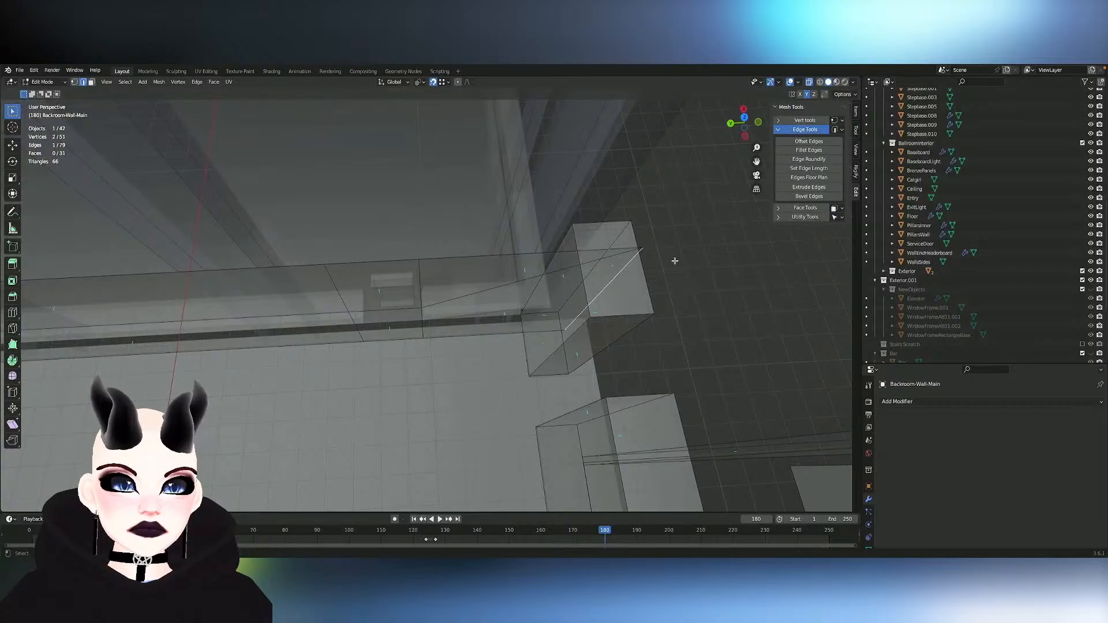
- Select the overlapping vertices at the back wall's upper corner and merge them into one
key(1)
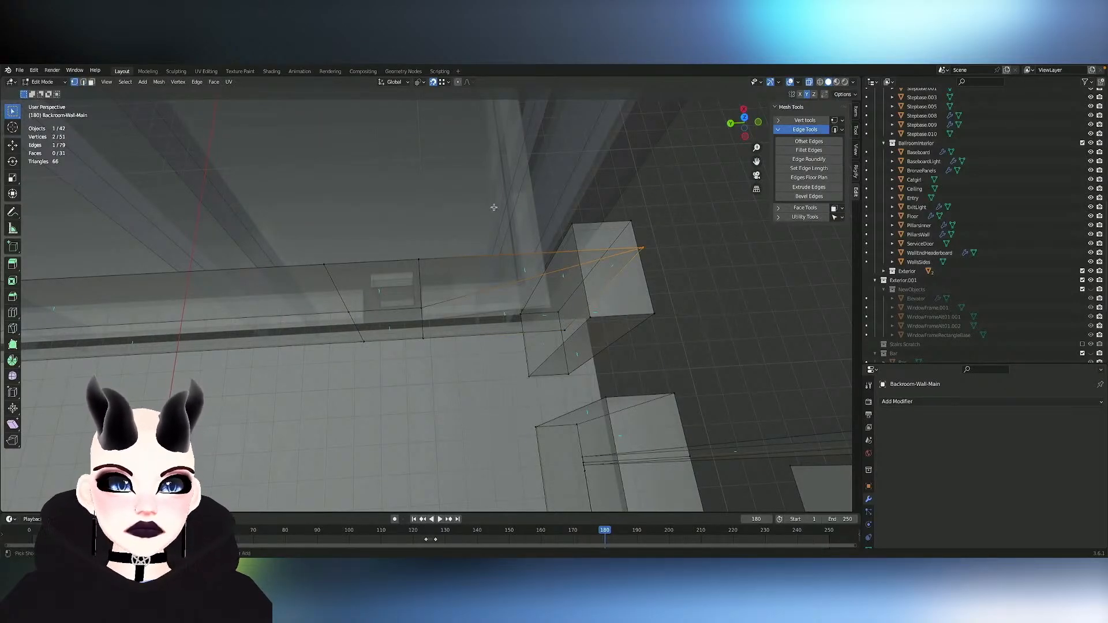
scroll(495, 207, down, 1)
shift+middle_drag(495, 208, 495, 207)
shift+middle_drag(190, 303, 248, 303)
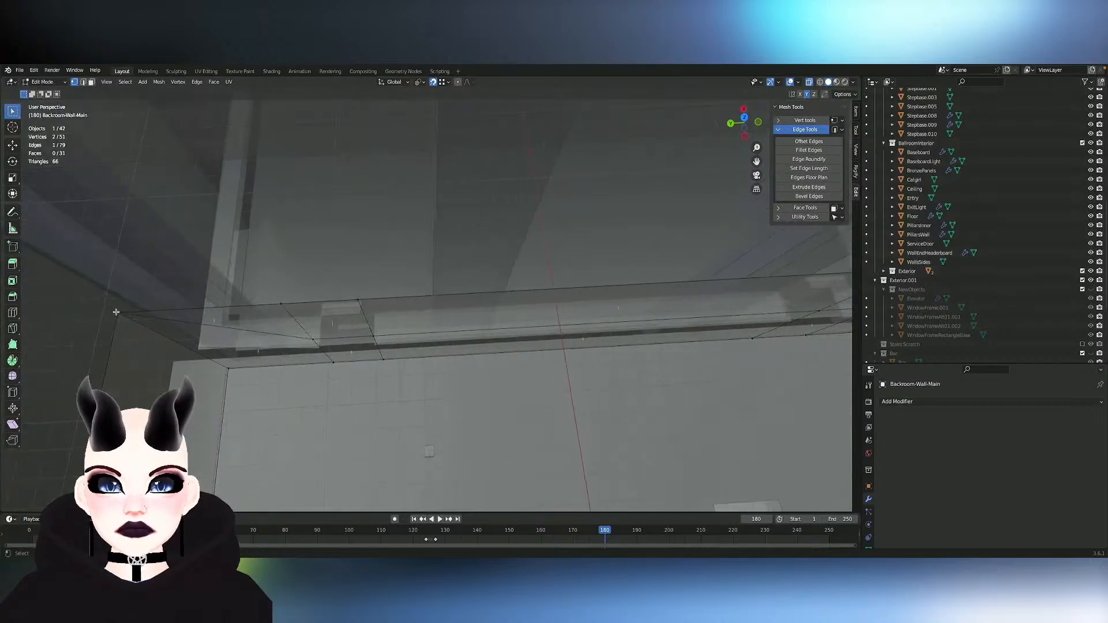
click(116, 313)
key(m)
click(128, 319)
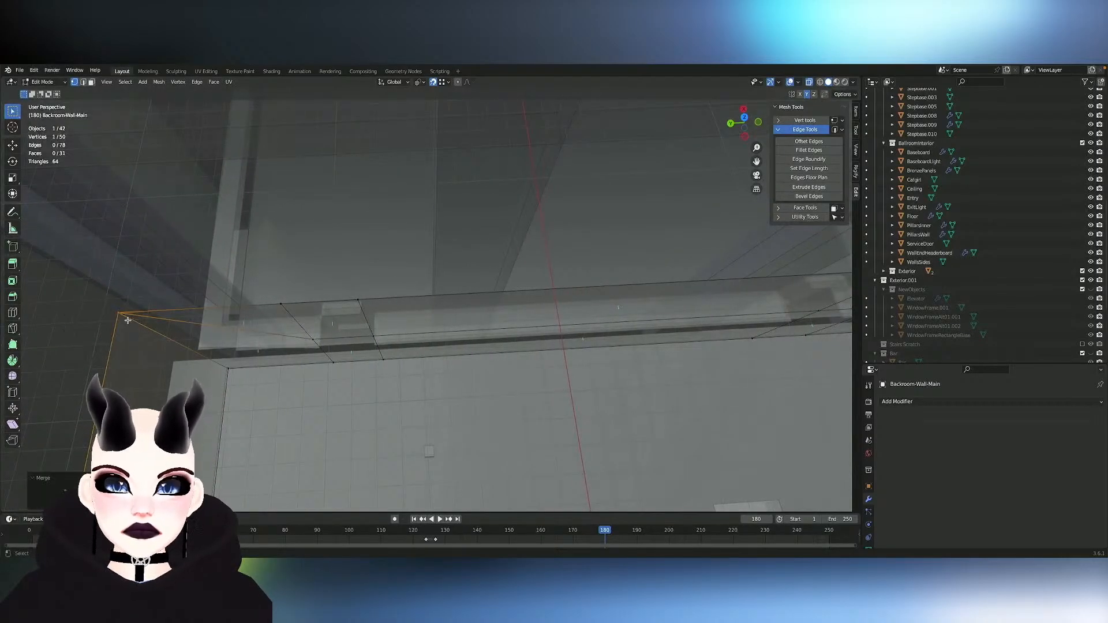
middle_drag(128, 320, 128, 320)
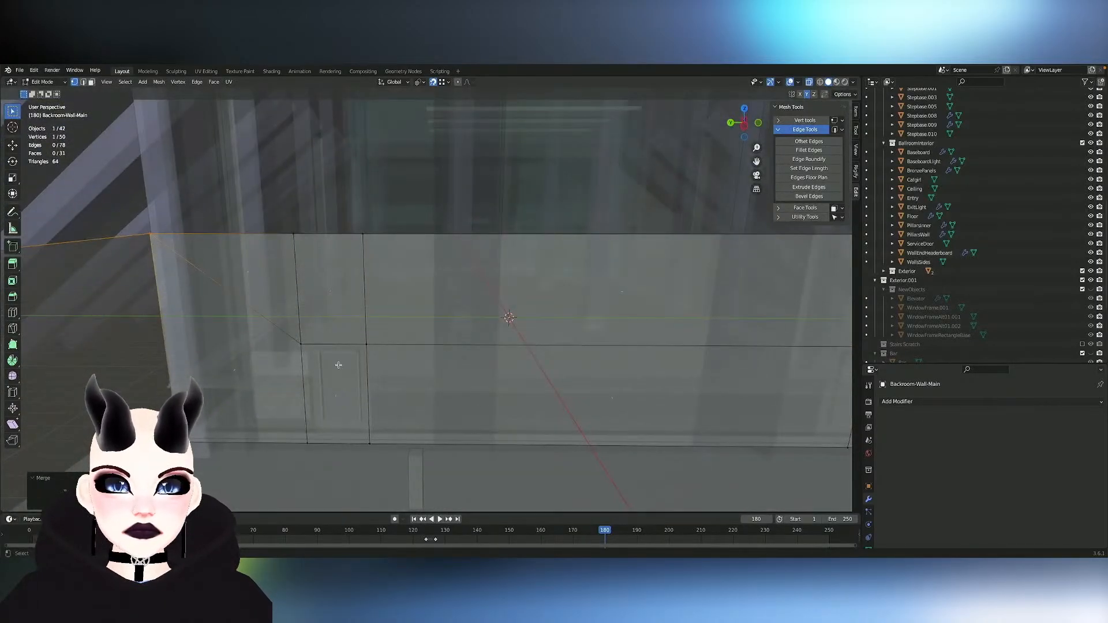
click(366, 352)
middle_drag(430, 346, 328, 390)
click(333, 388)
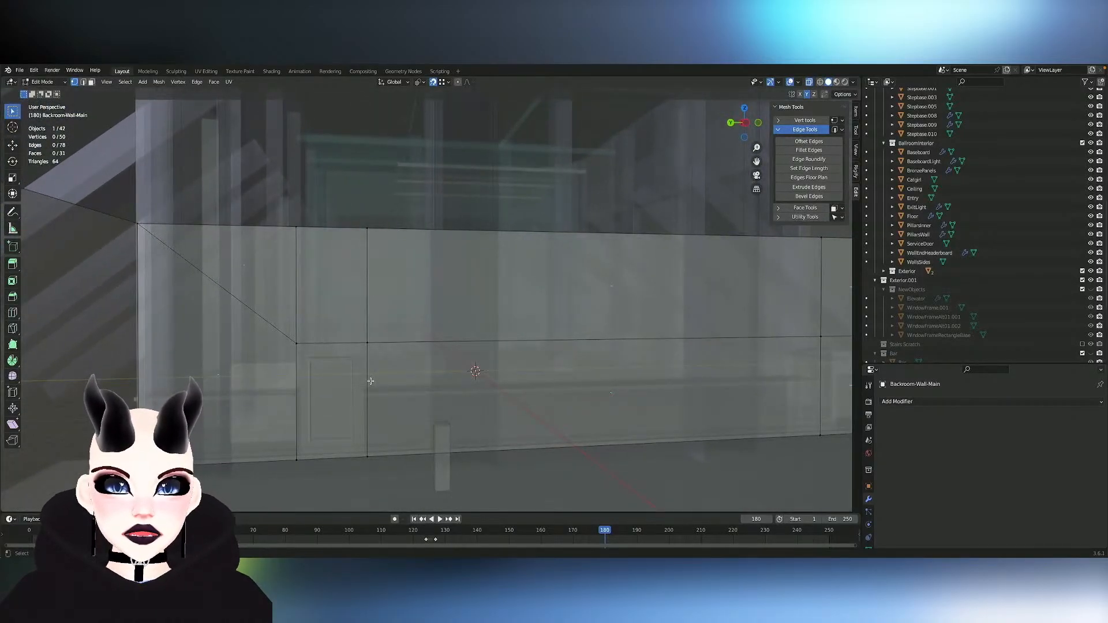
- Try shortening the two lower vertical edges of one narrow panel with Set Edge Length, and undo the change
key(2)
click(293, 394)
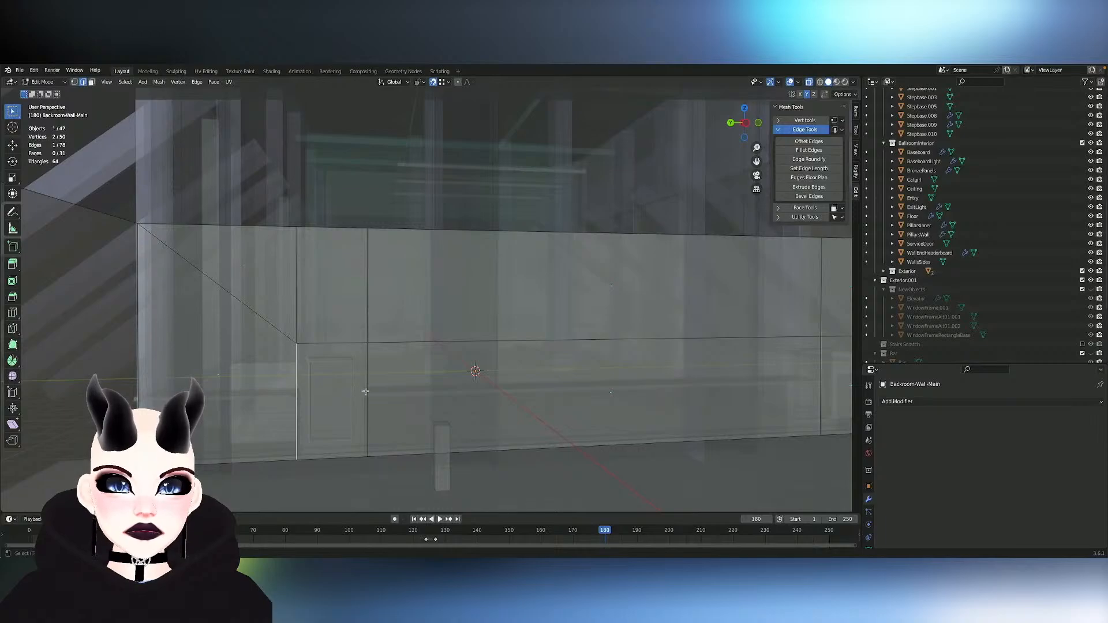
shift+click(366, 392)
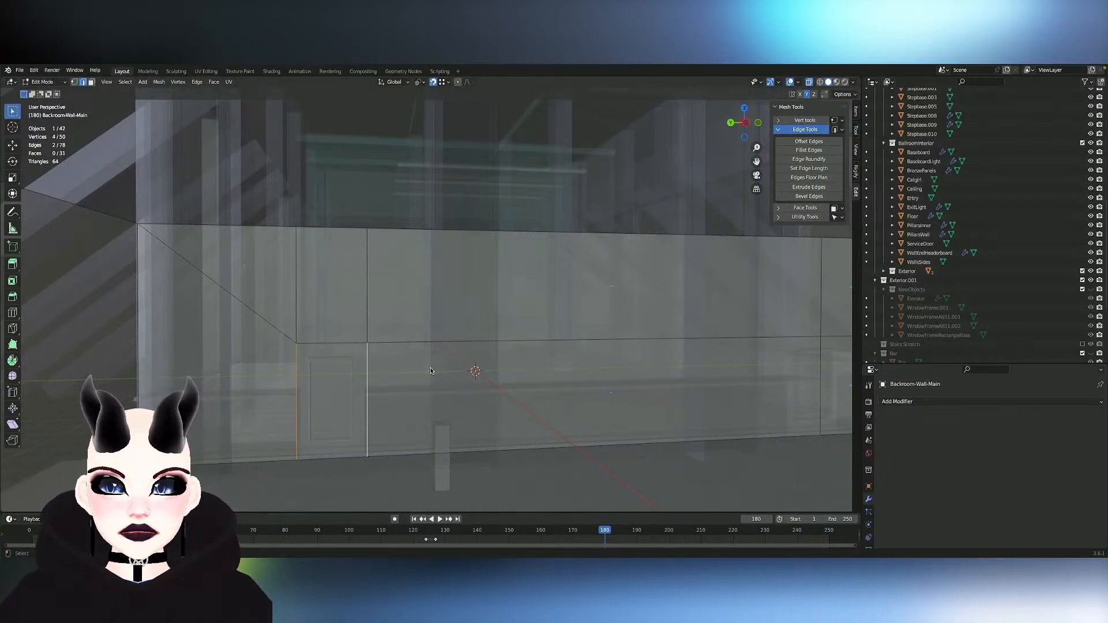
click(953, 403)
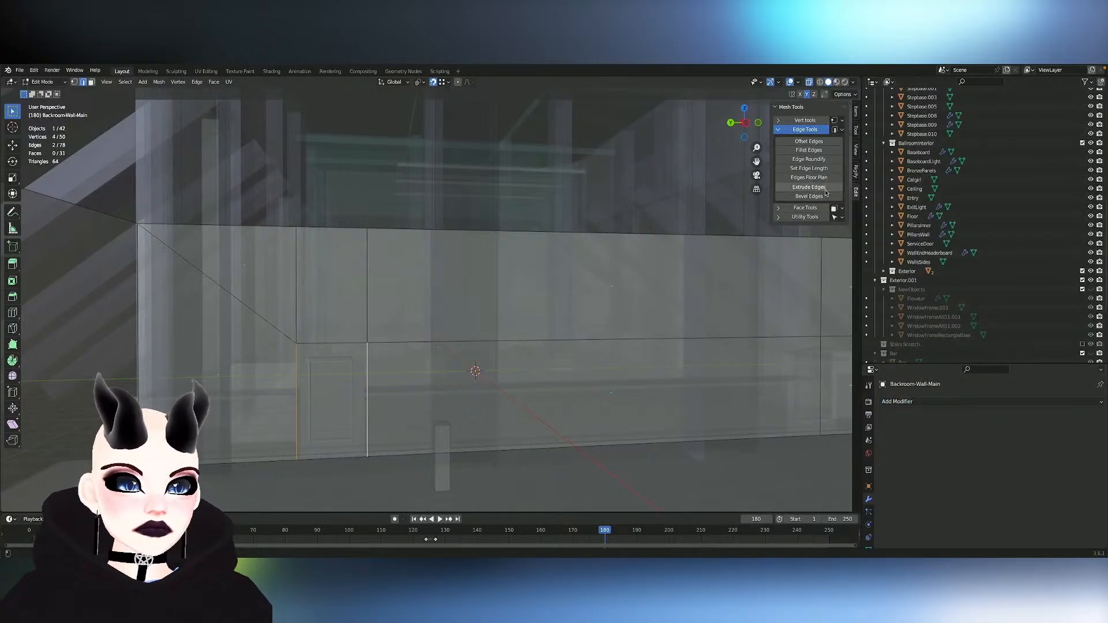
click(809, 168)
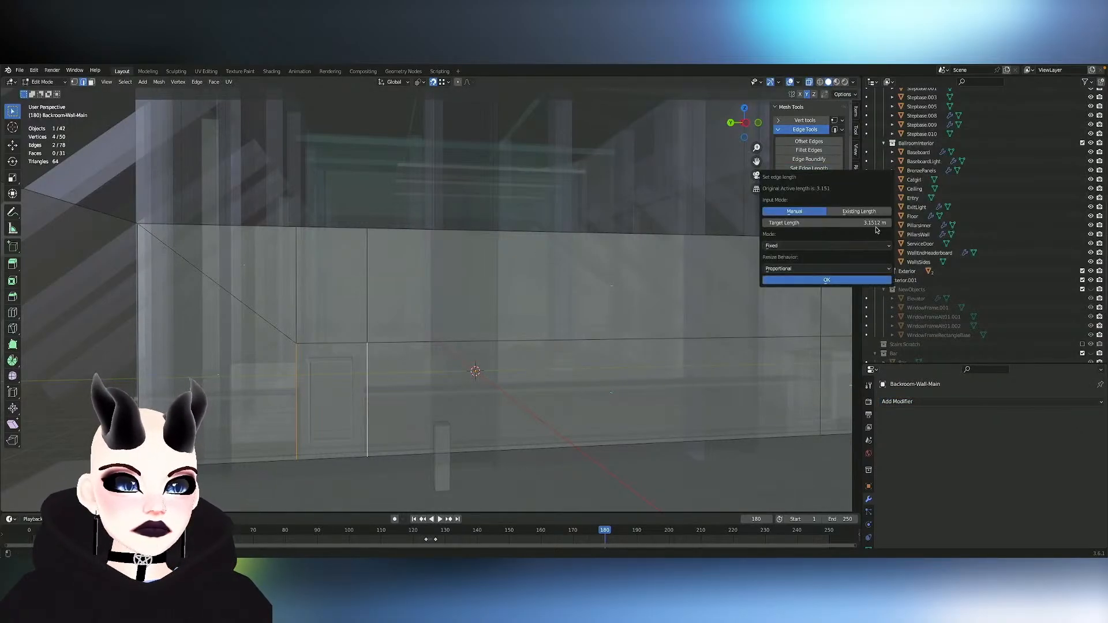
click(875, 224)
text(2.6)
key(Return)
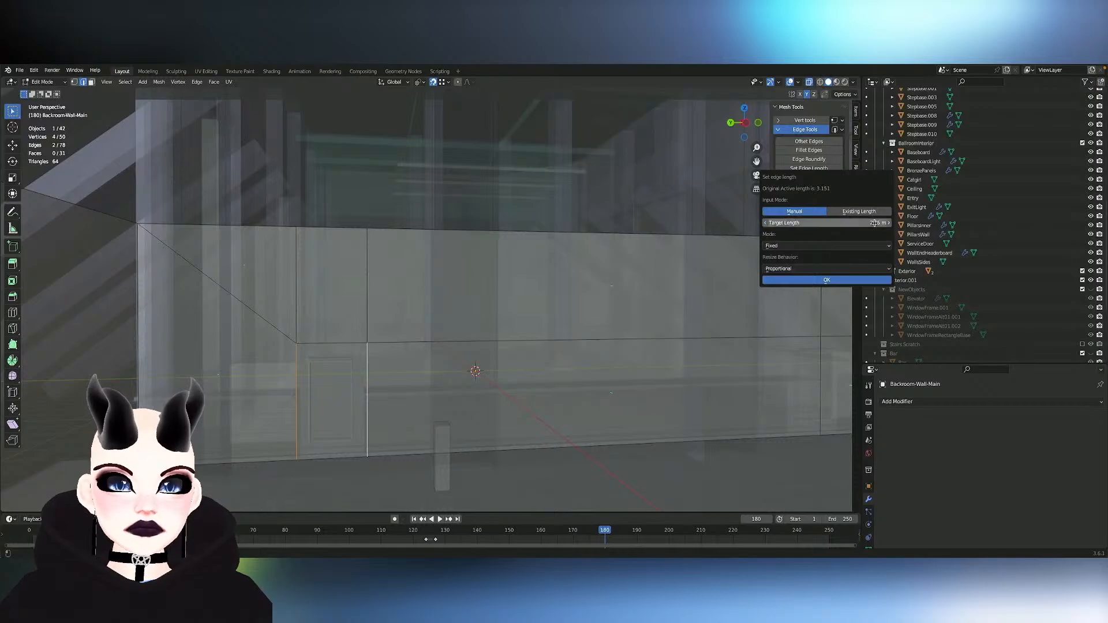
click(847, 281)
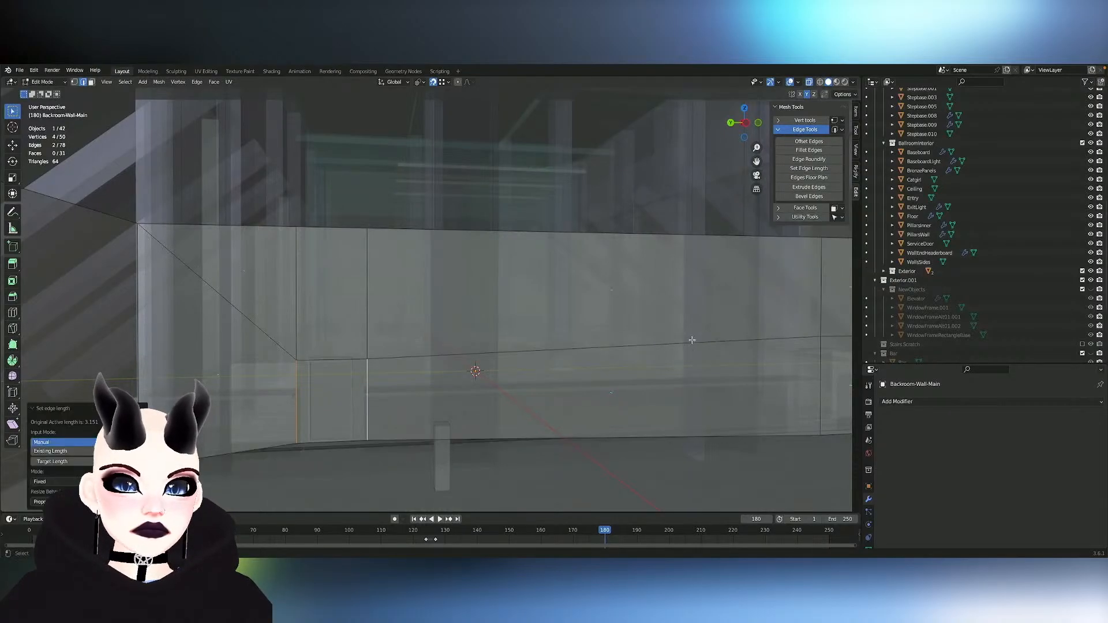
mouse_move(552, 397)
middle_down()
mouse_move(586, 397)
mouse_move(576, 411)
mouse_move(658, 350)
middle_up()
key(ctrl+z)
- Add the opposite narrow panel's two lower vertical edges to the selection and enter a target edge length of 2.25 m
key(alt+z)
key(alt+z)
key(ctrl+shift+m)
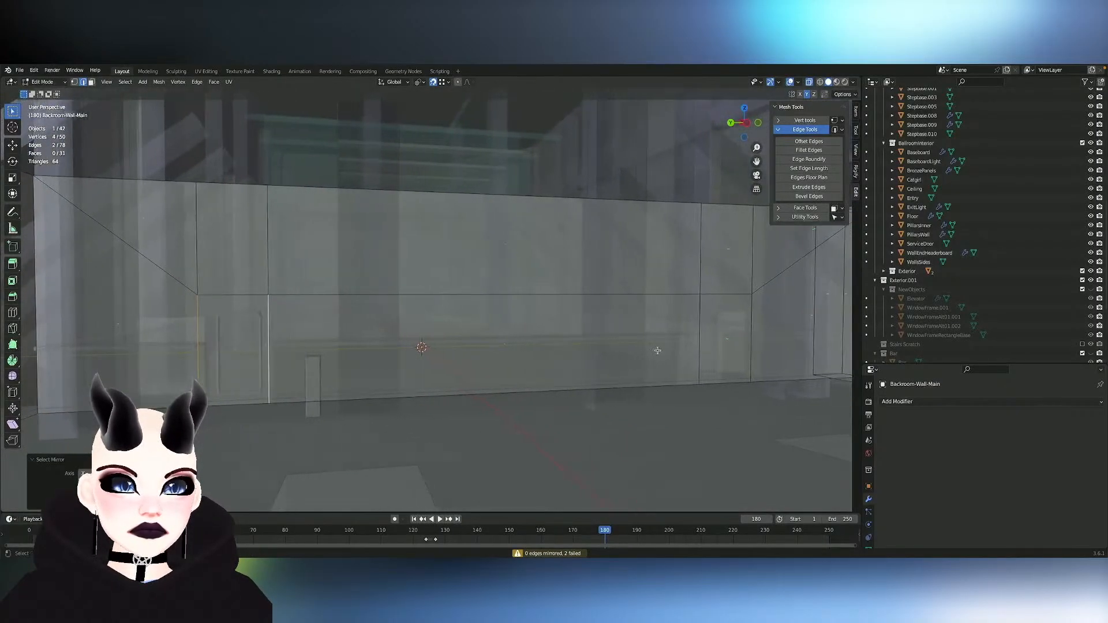
shift+click(697, 327)
shift+click(758, 327)
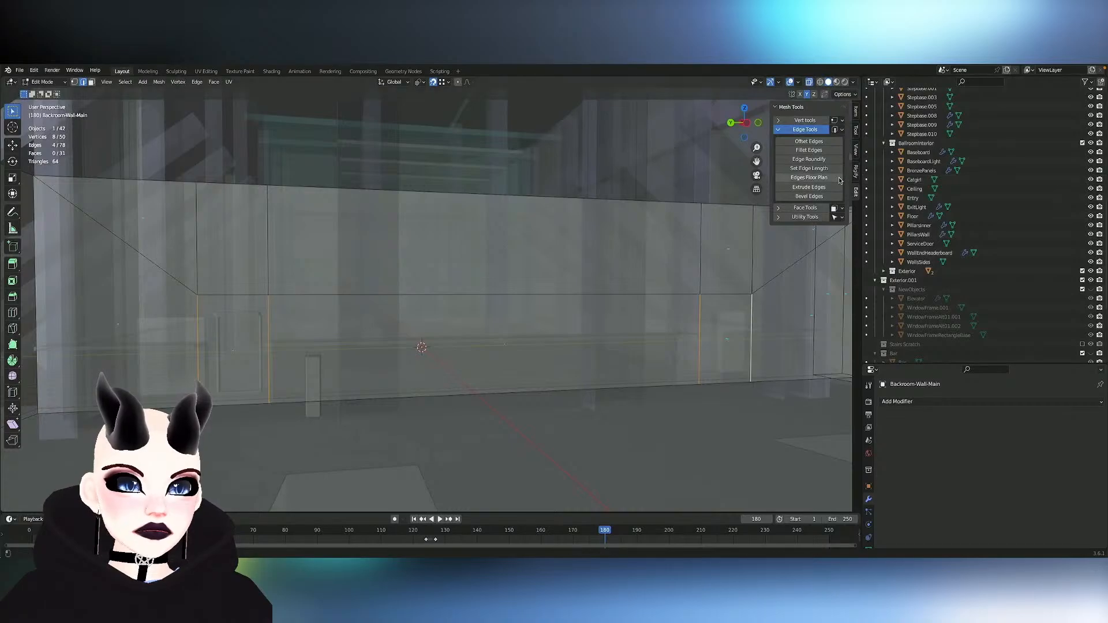
click(820, 168)
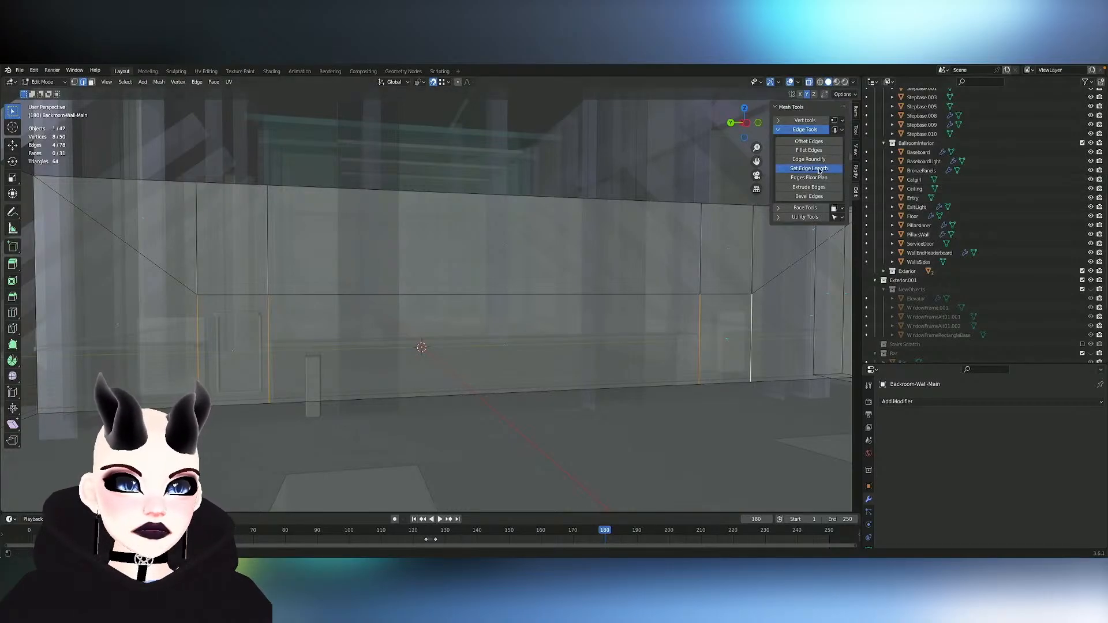
click(860, 221)
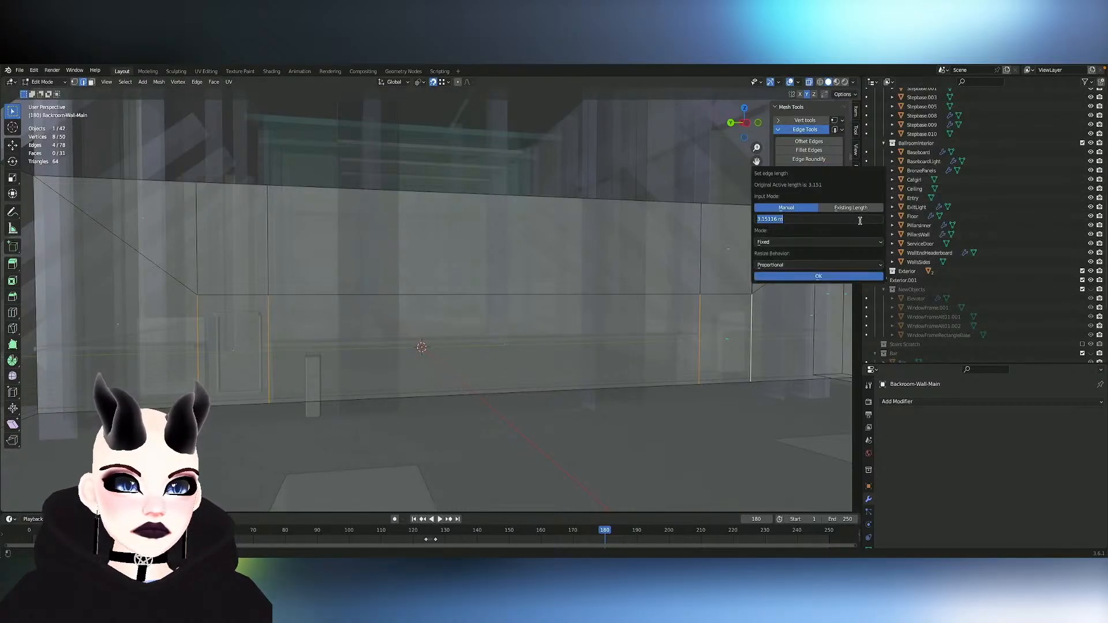
text(2.25)
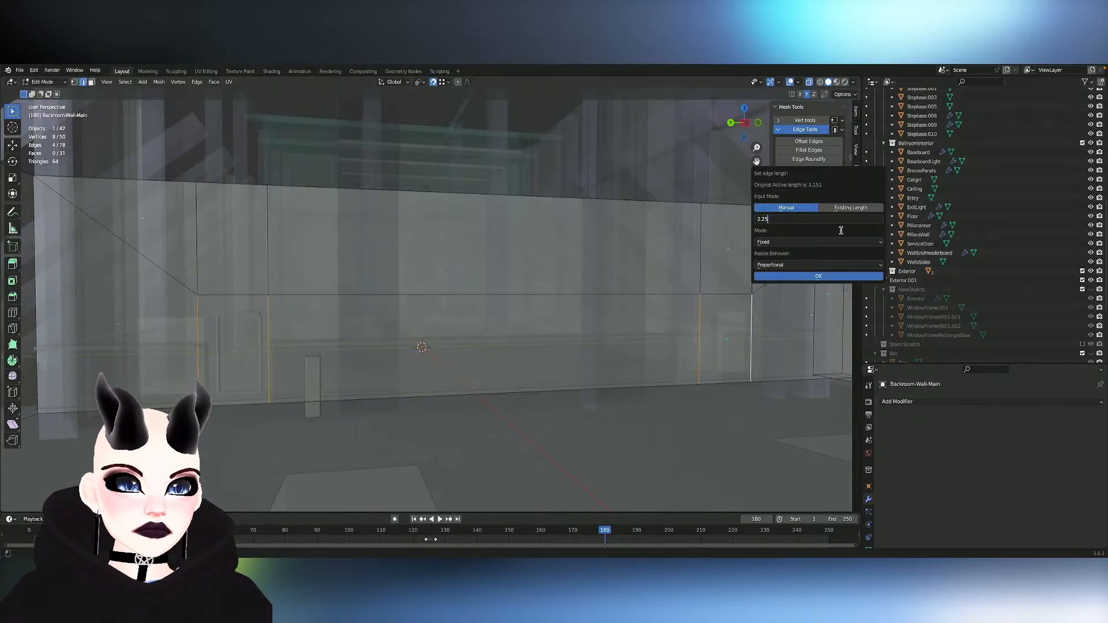
- Examine the mode, resize behavior and existing-length options for setting the edge length, and leave the dialog
click(841, 242)
click(841, 243)
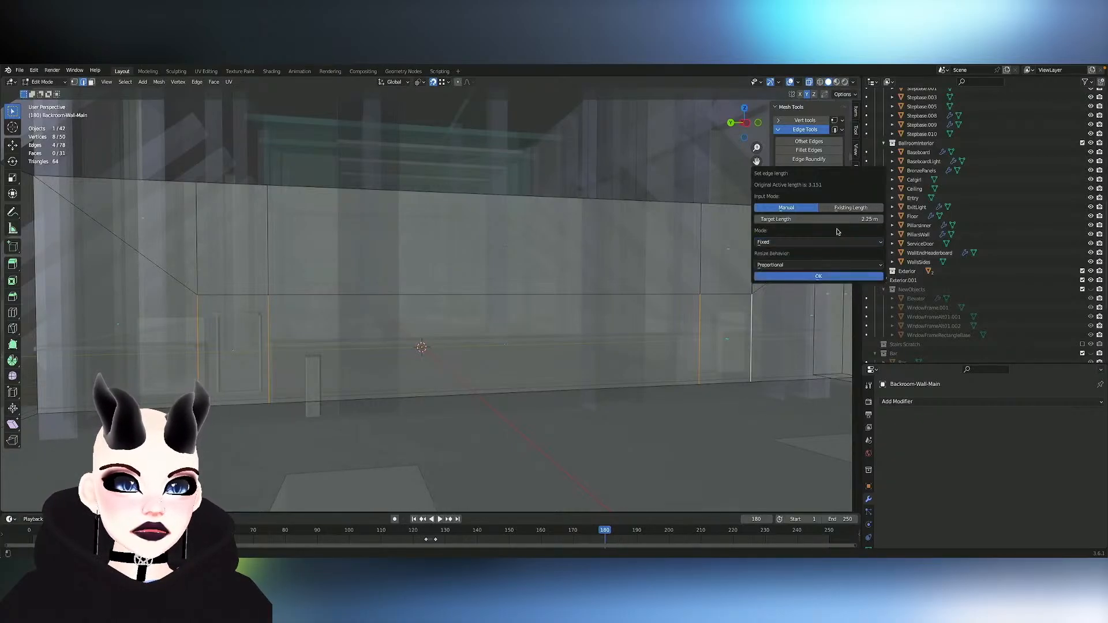
click(802, 266)
click(802, 266)
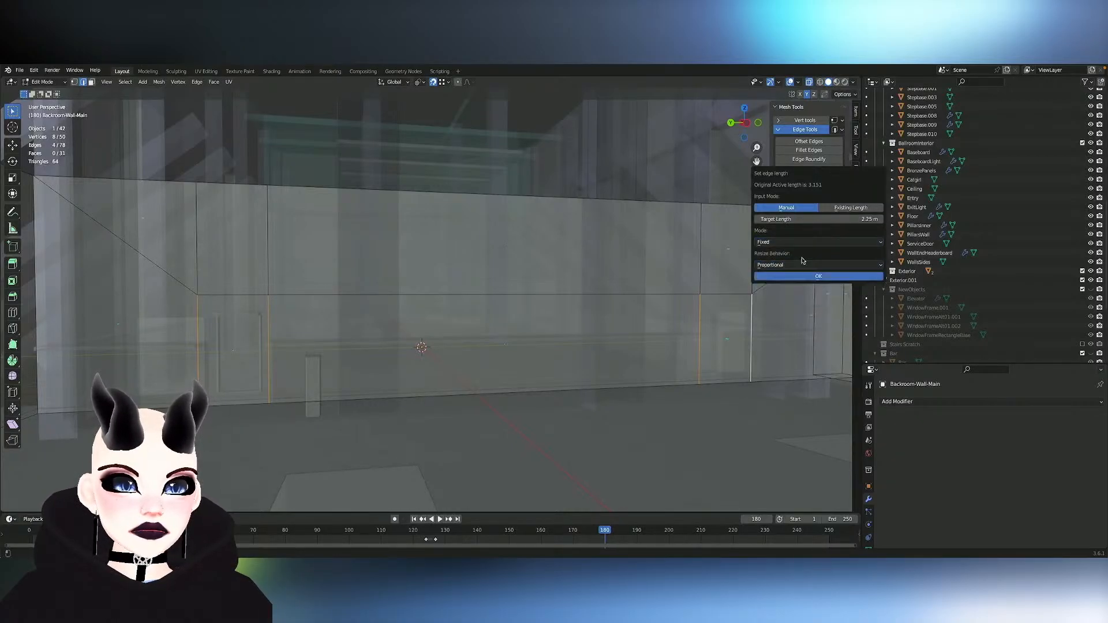
click(802, 243)
click(803, 242)
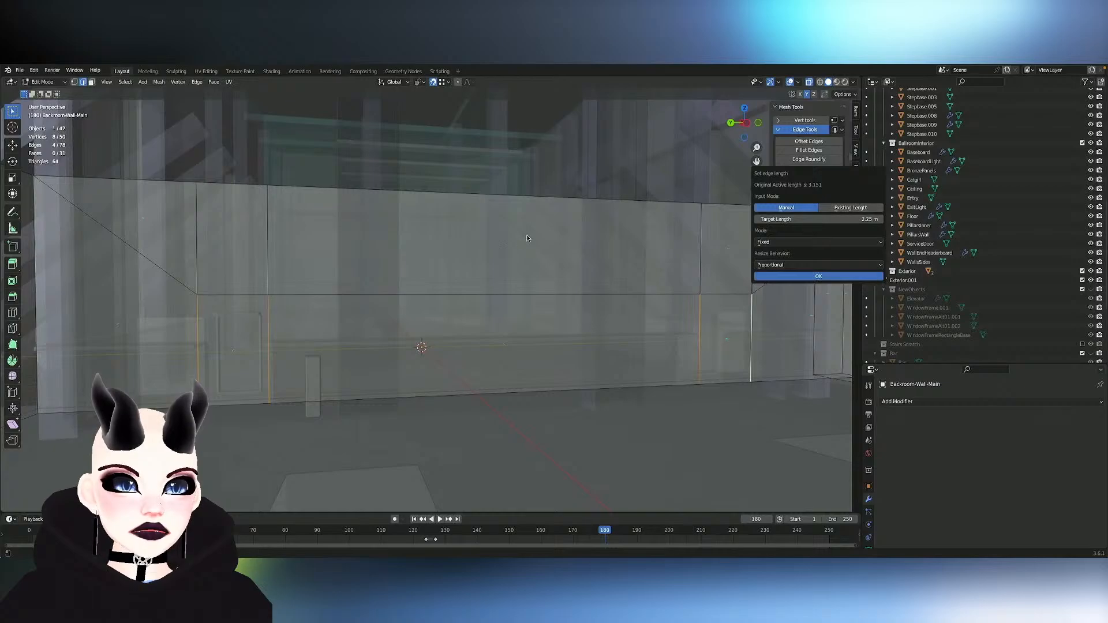
click(834, 209)
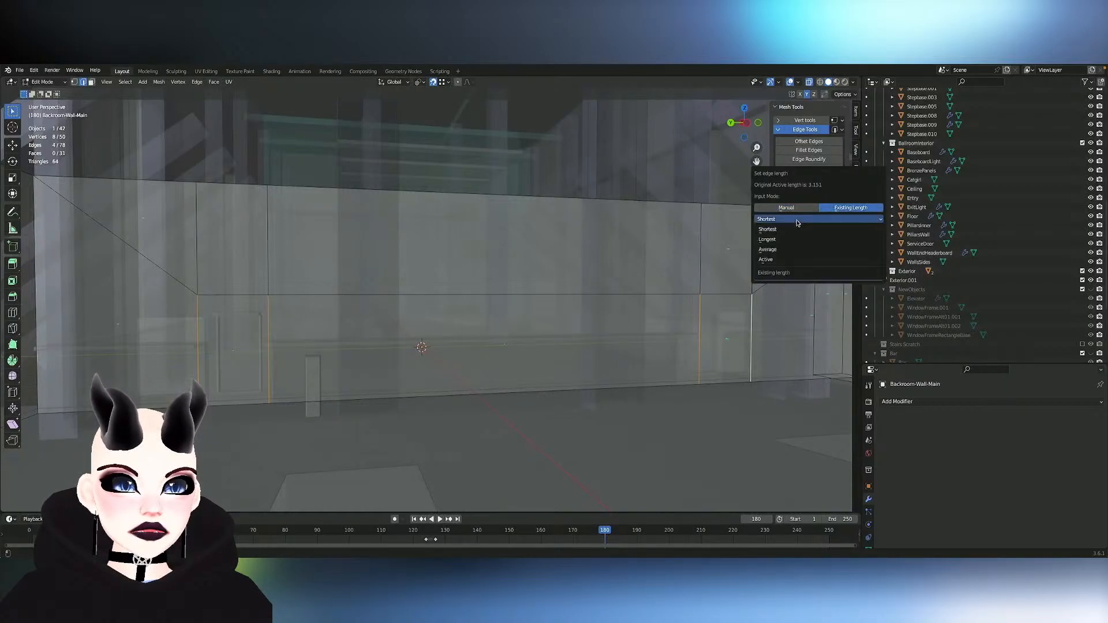
click(796, 220)
click(795, 208)
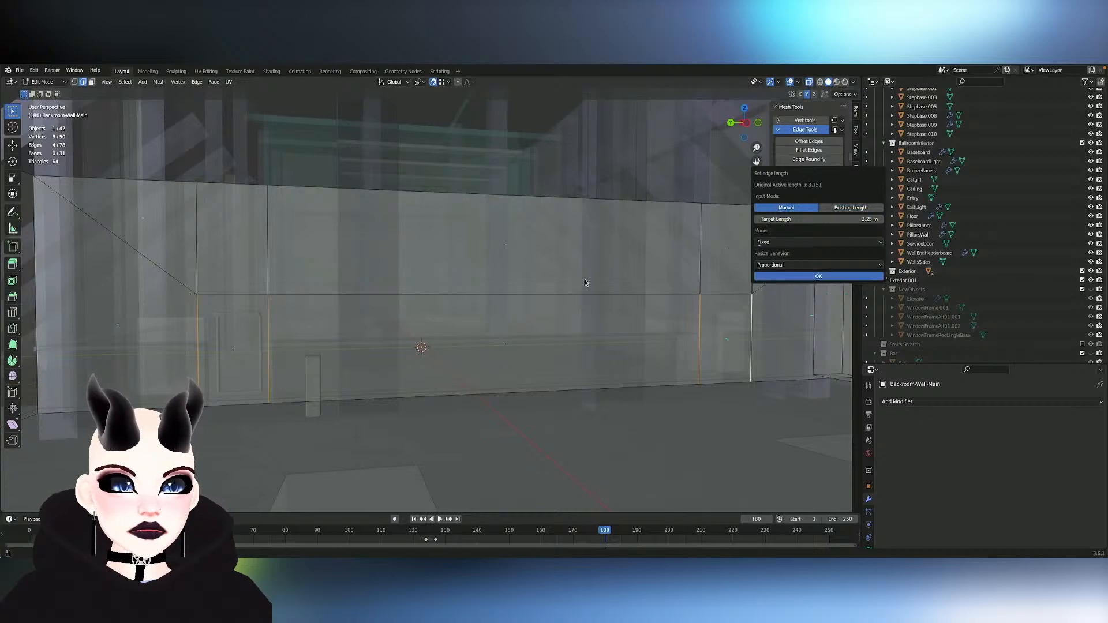
click(856, 207)
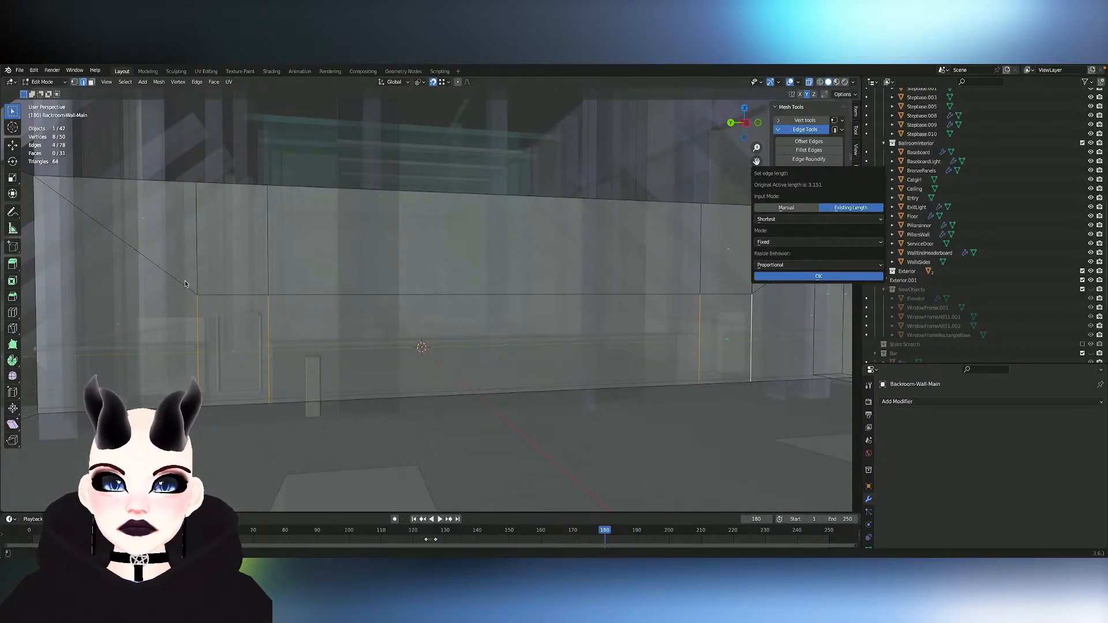
key(Return)
- Select the horizontal cut's three edges across the central and narrow panels and lower them along Z to the service door's top
key(1)
drag(174, 287, 290, 303)
click(364, 296)
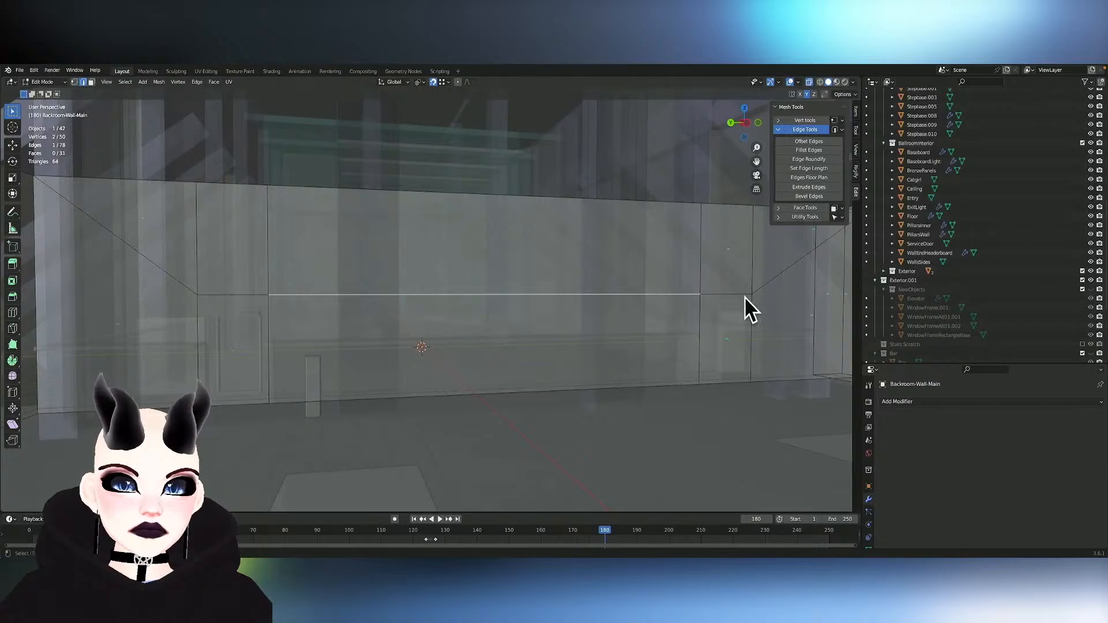
shift+click(213, 295)
shift+click(739, 292)
key(g)
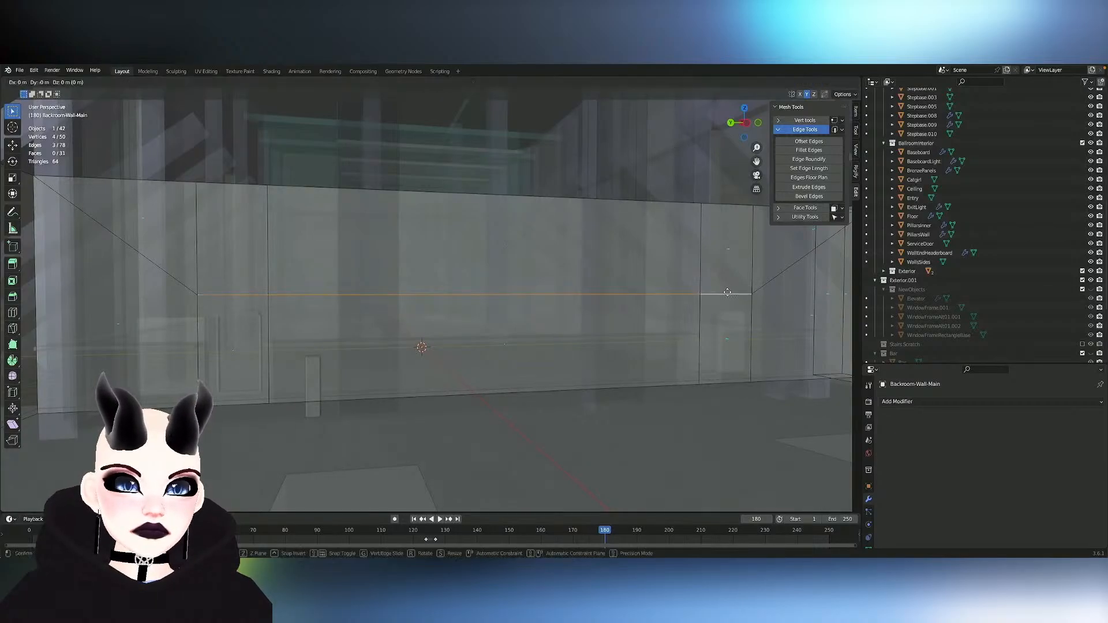
key(z)
click(729, 313)
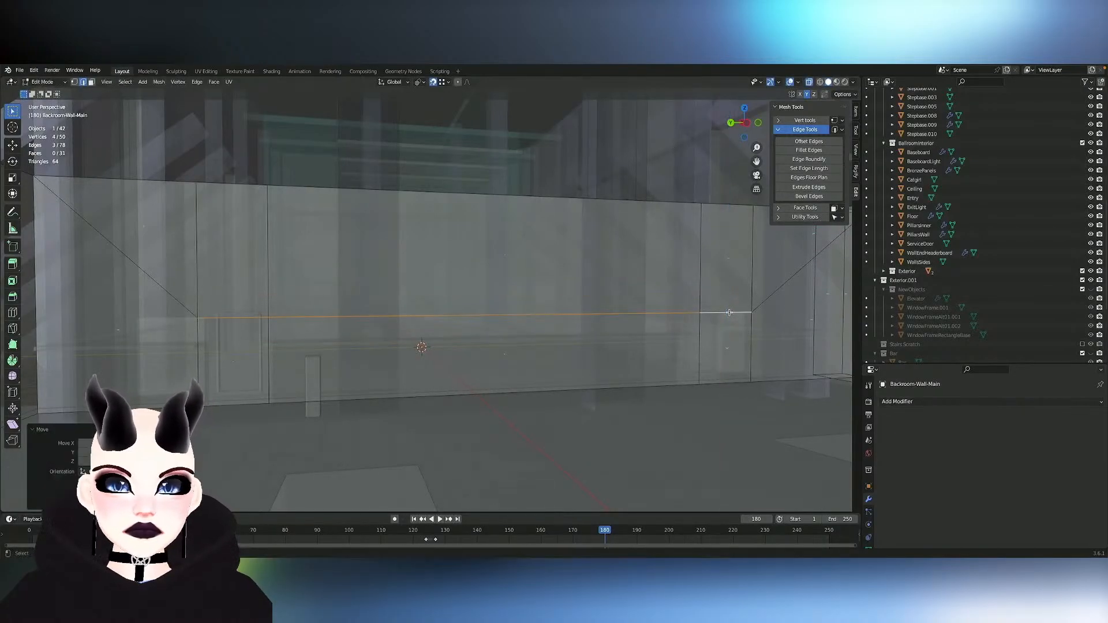
- Turn off snapping, raise the three horizontal cut edges slightly along Z above the door frame, and switch to face selection
click(434, 82)
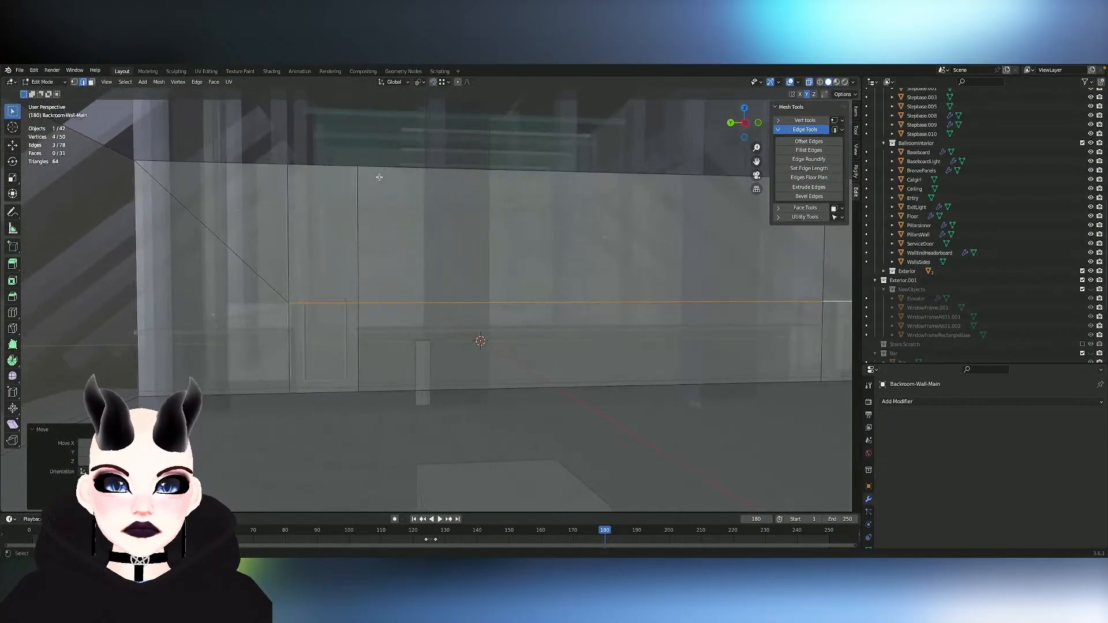
key(g)
key(z)
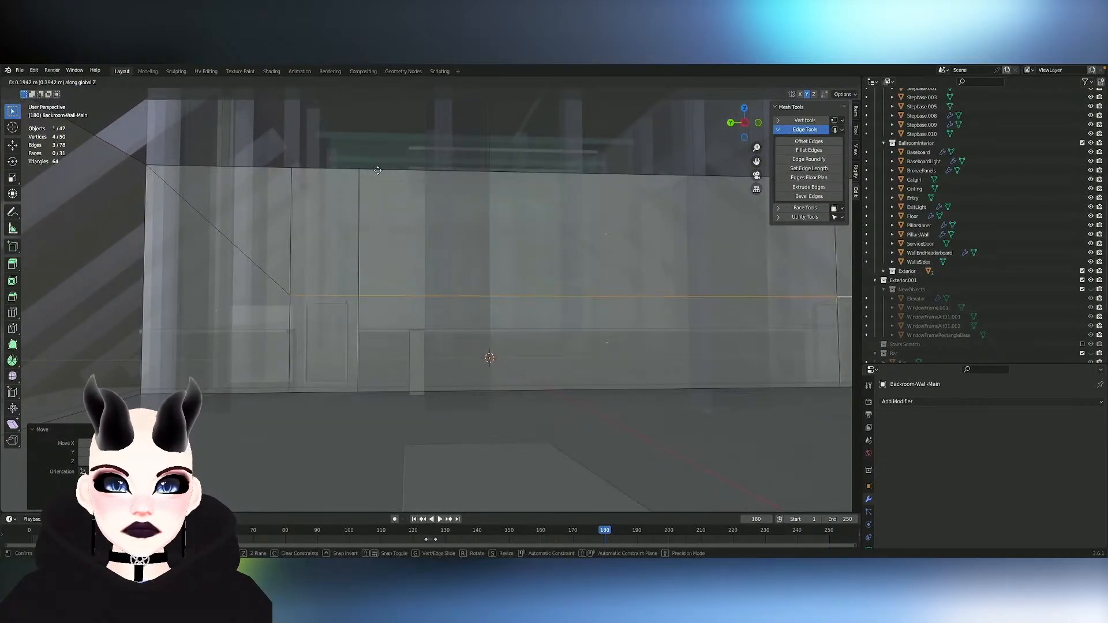
click(378, 172)
key(3)
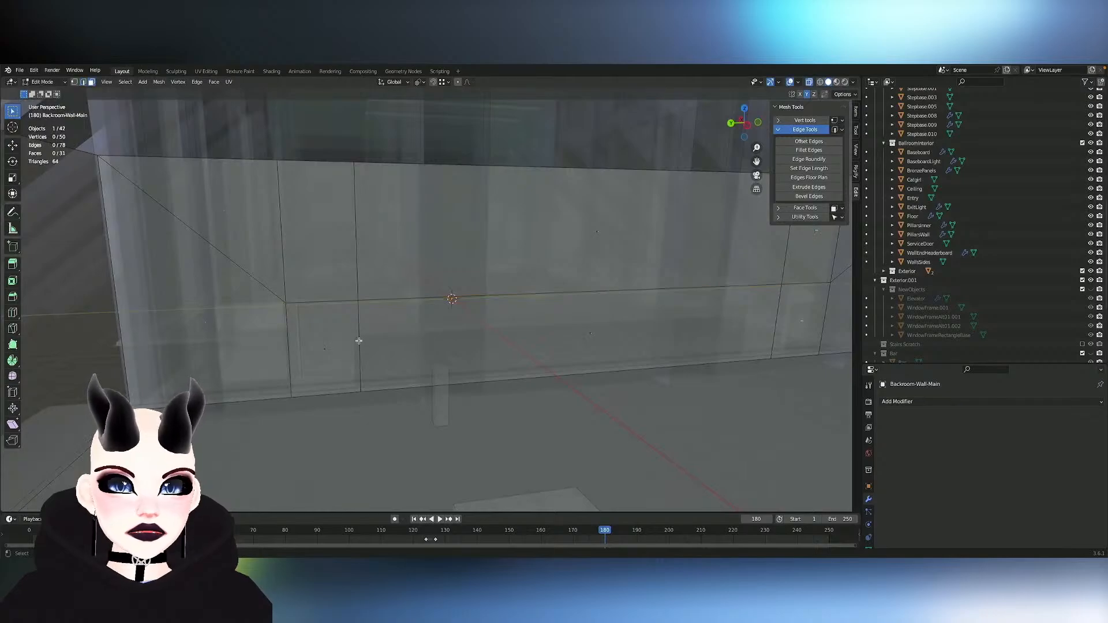
- Delete the lower, door-height faces of both narrow sections in the back-room wall
click(358, 340)
shift+click(790, 314)
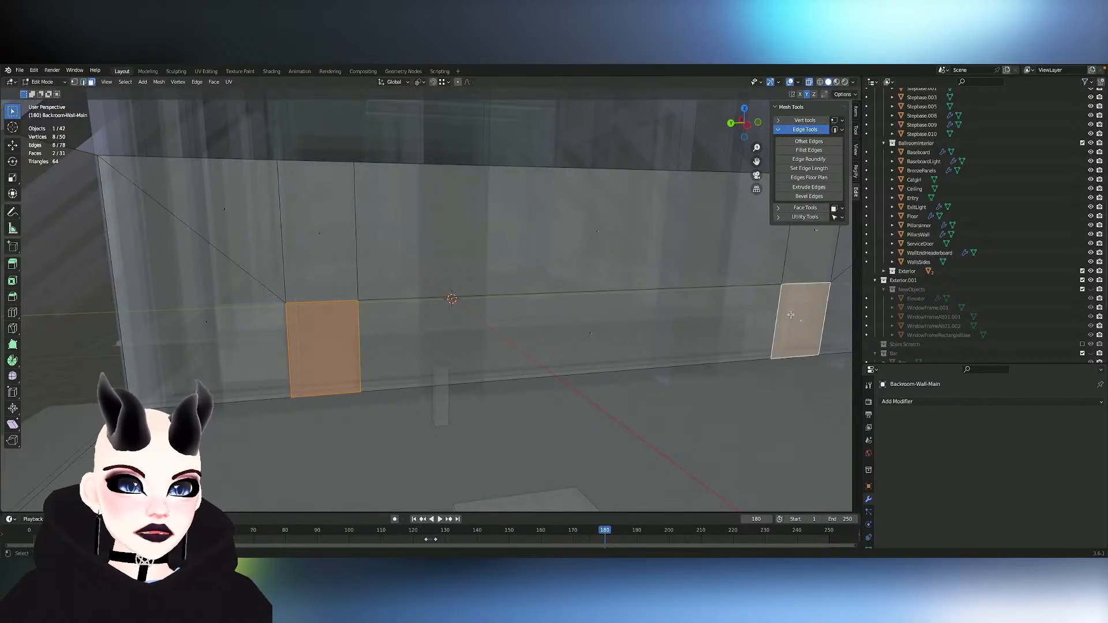
key(x)
click(773, 267)
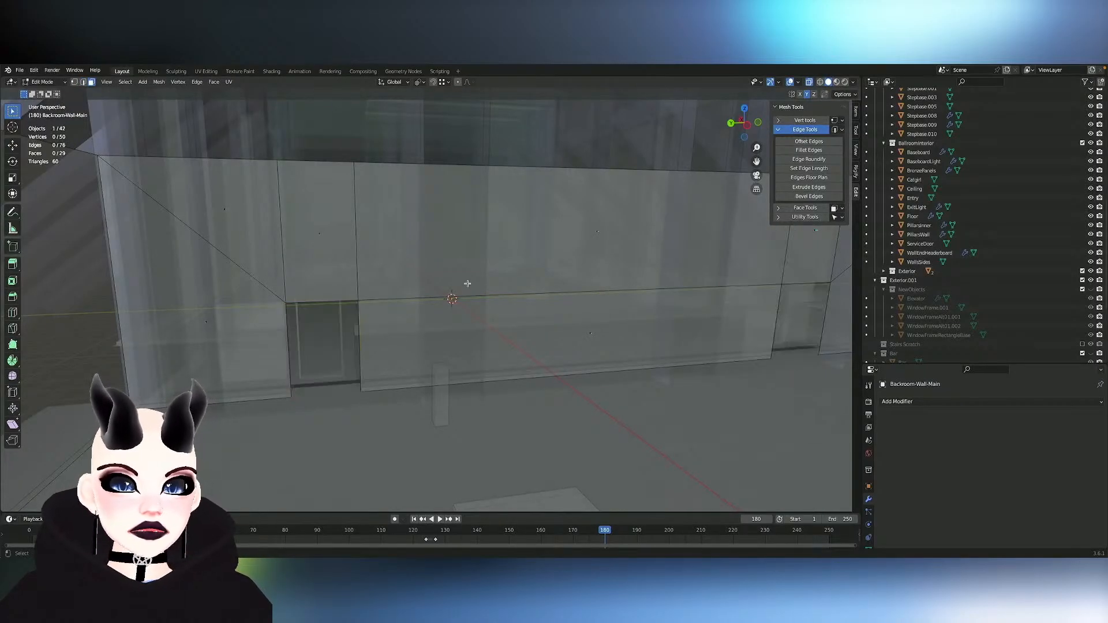
- Leave the back-room wall, turn off see-through display, and select the Floor object's end-wall face in the ballroom for editing
middle_drag(466, 284, 406, 297)
key(Tab)
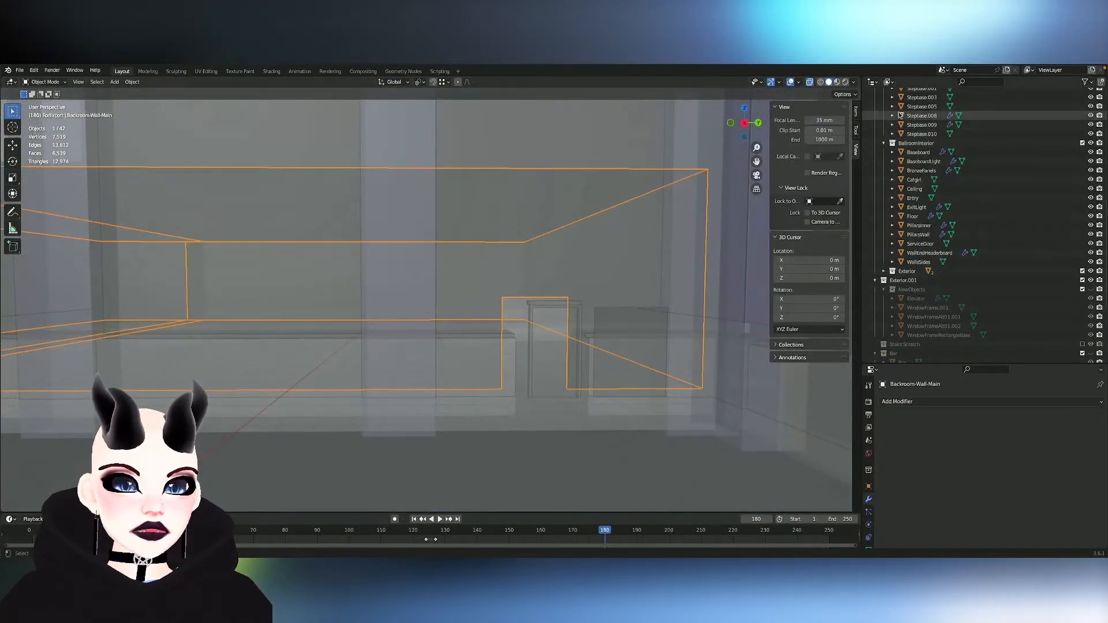
click(810, 82)
middle_drag(606, 238, 606, 237)
click(525, 319)
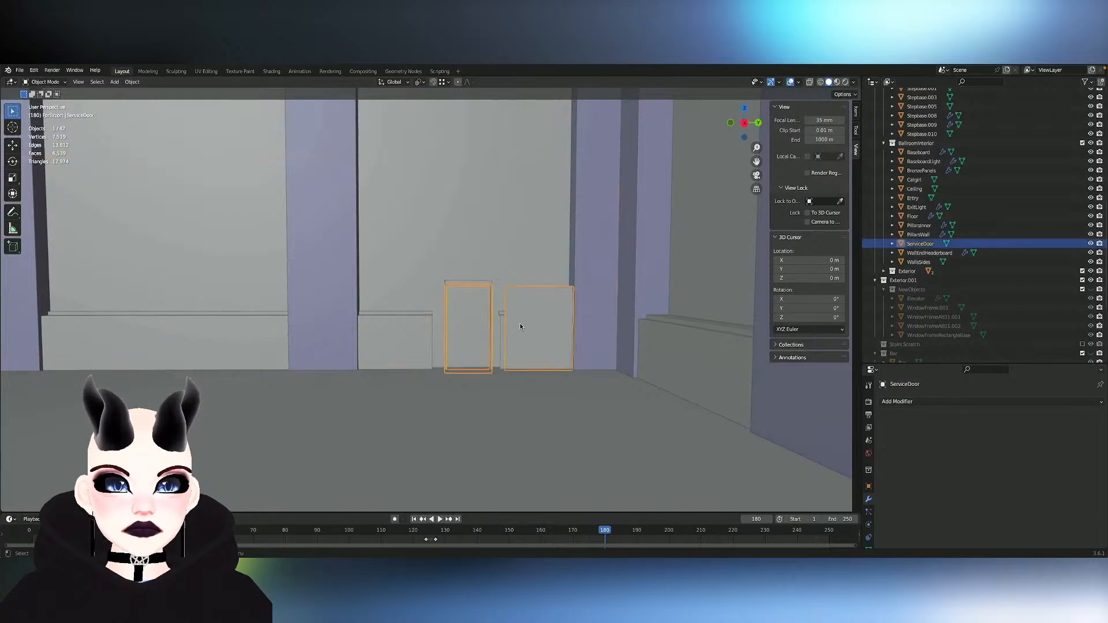
middle_drag(520, 322, 445, 223)
click(444, 221)
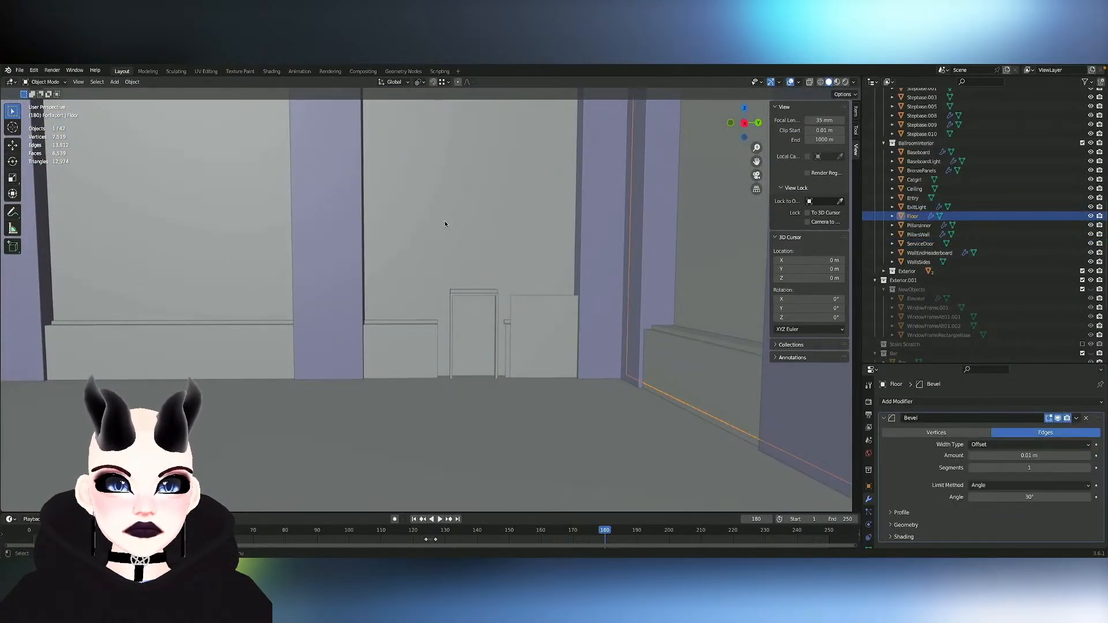
key(Tab)
click(464, 252)
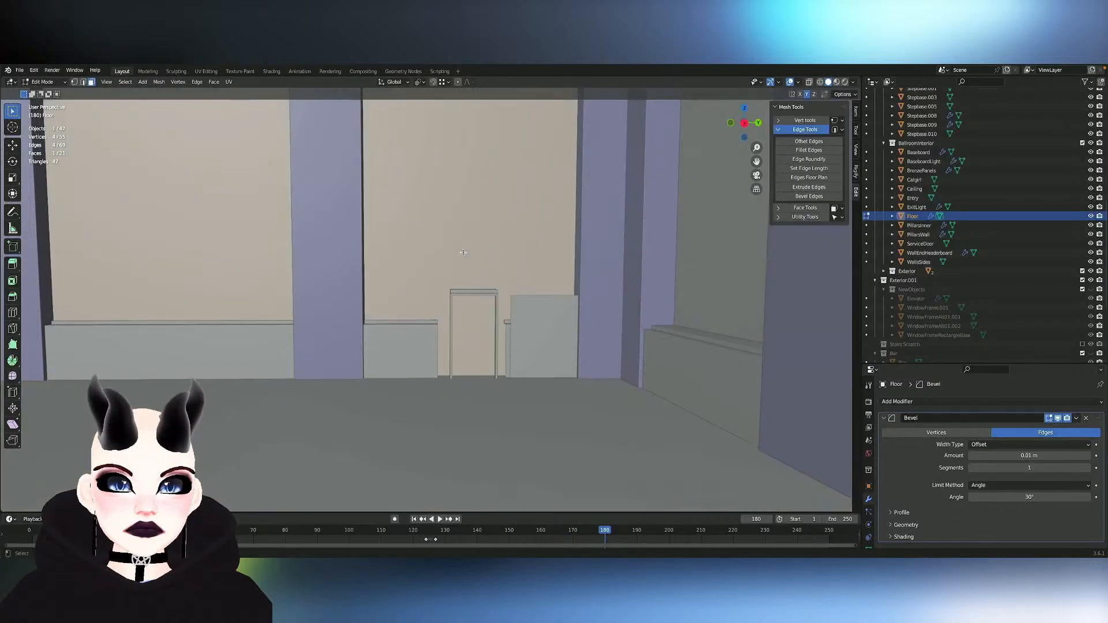
- Leave mesh editing and hide the wall pillars, inner pillars and end-wall header board that block the view of the ballroom's end wall
scroll(469, 323, down, 3)
shift+middle_drag(381, 231, 471, 321)
key(Tab)
click(478, 299)
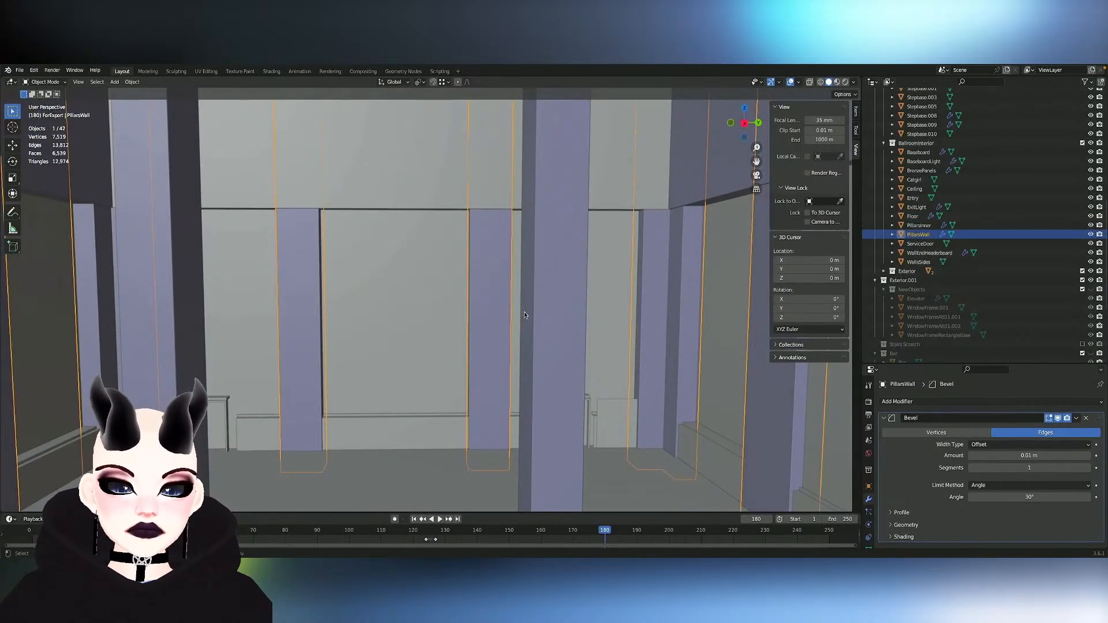
key(h)
click(563, 324)
key(h)
click(504, 190)
key(h)
- Divide the Floor object's end wall with four evenly spaced vertical loop cuts and return to the selection tool
click(519, 279)
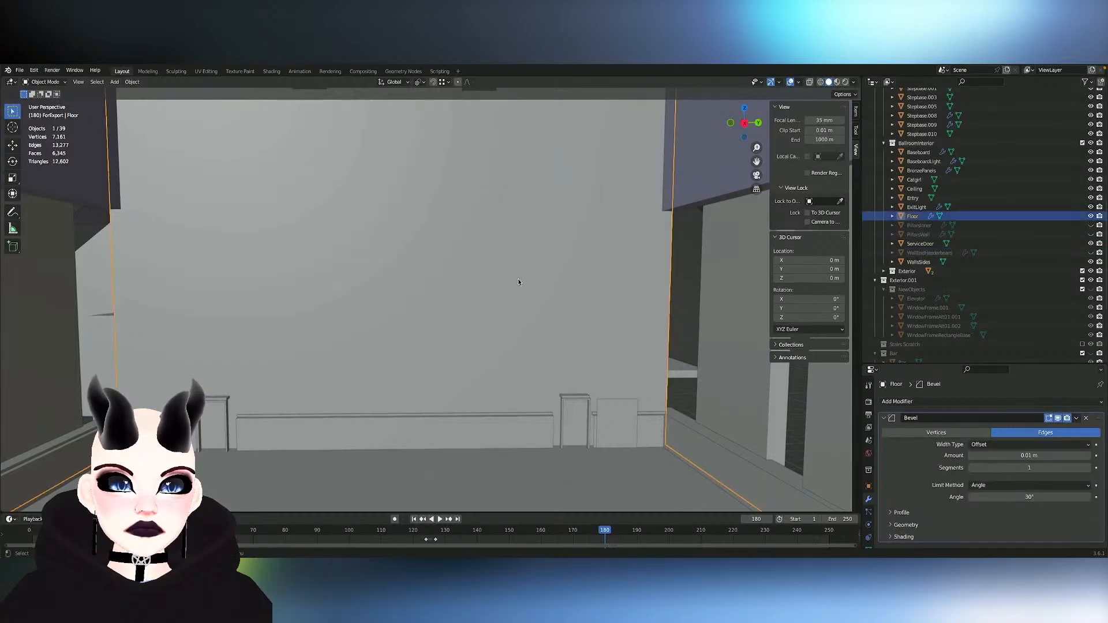
key(Tab)
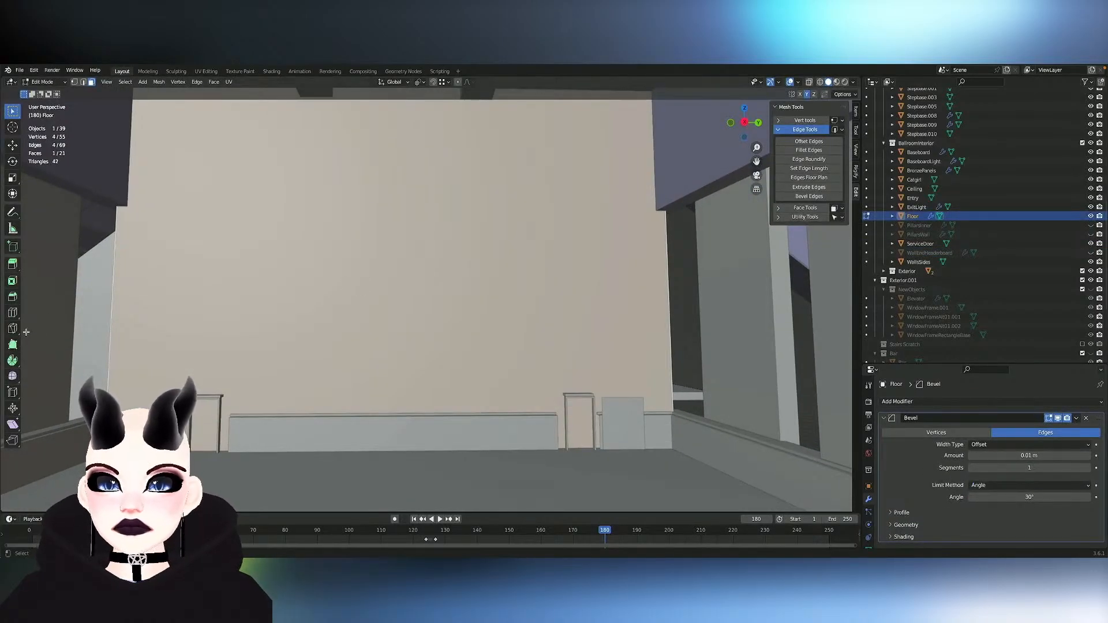
click(13, 312)
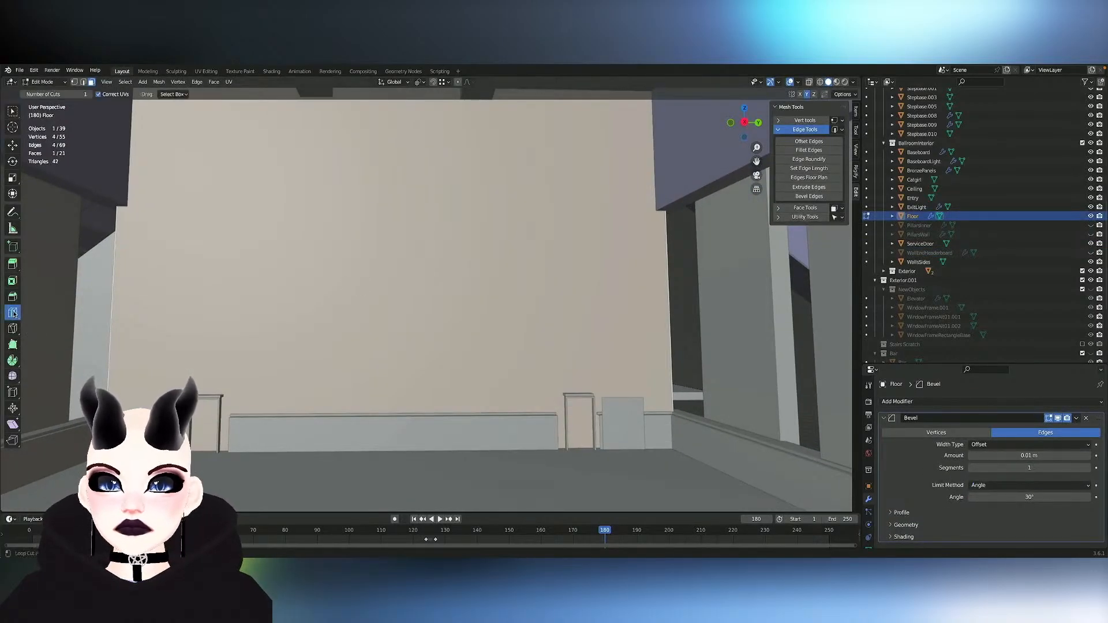
click(90, 95)
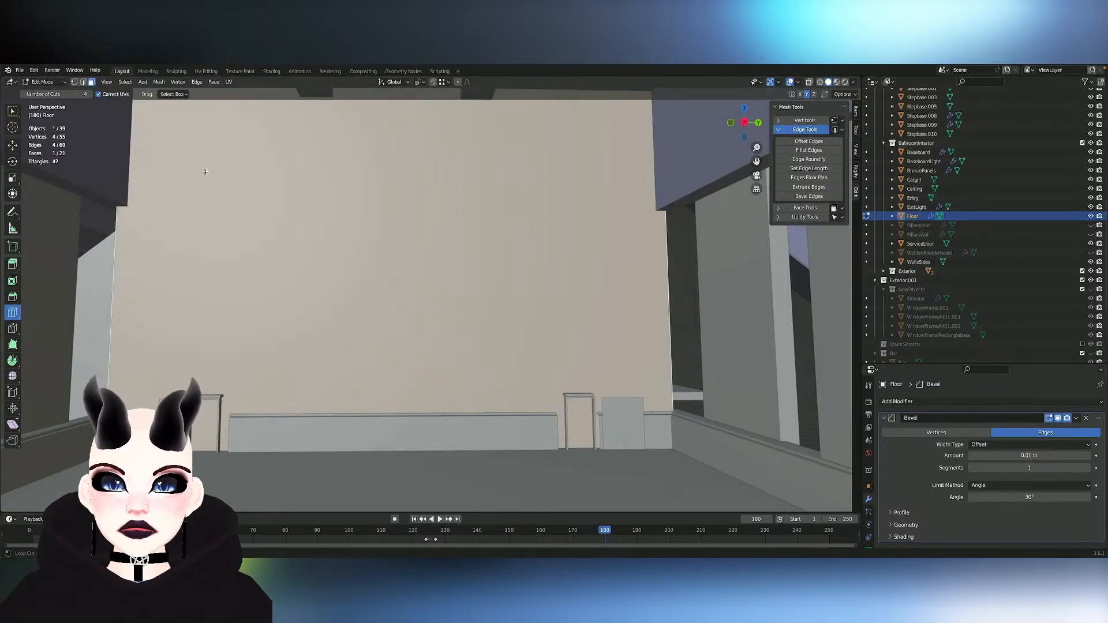
ctrl+scroll(351, 131, down, 5)
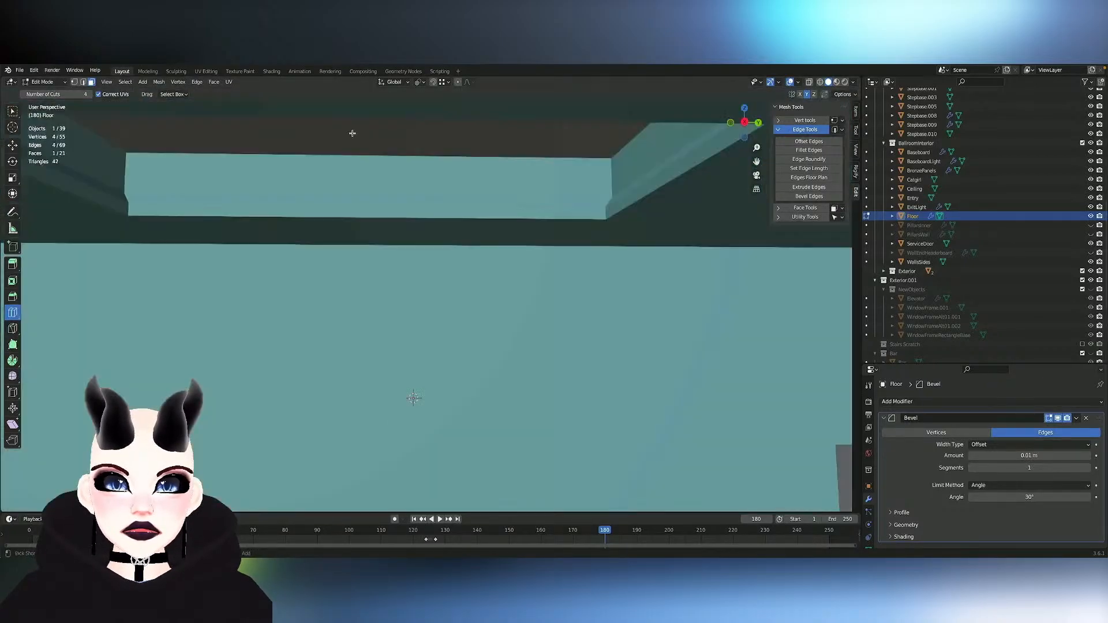
ctrl+scroll(352, 133, up, 2)
scroll(352, 134, up, 5)
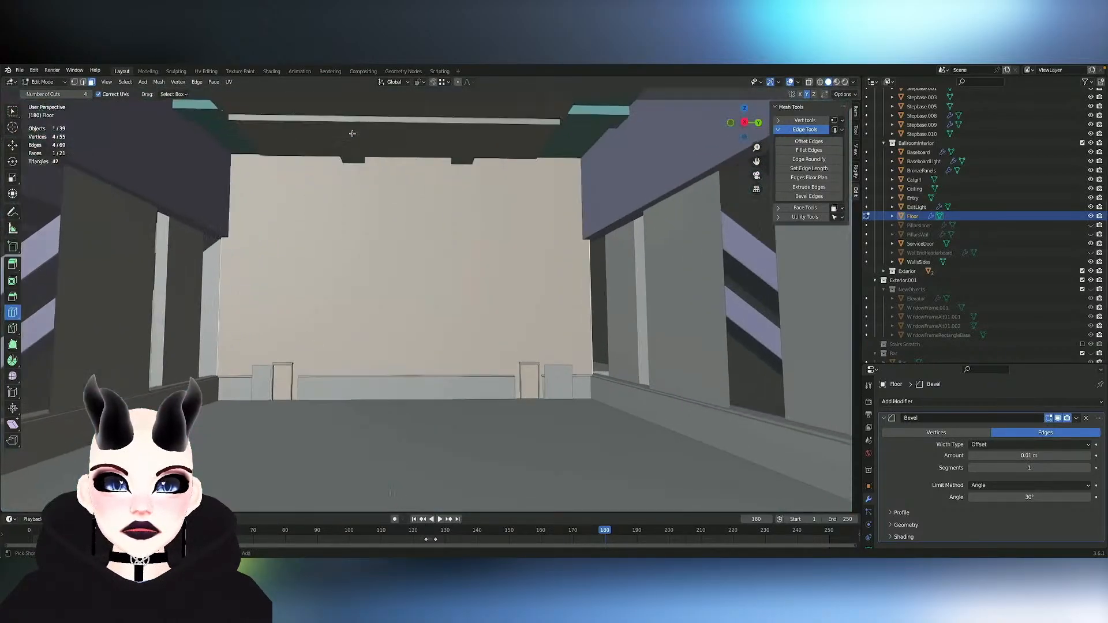
click(403, 161)
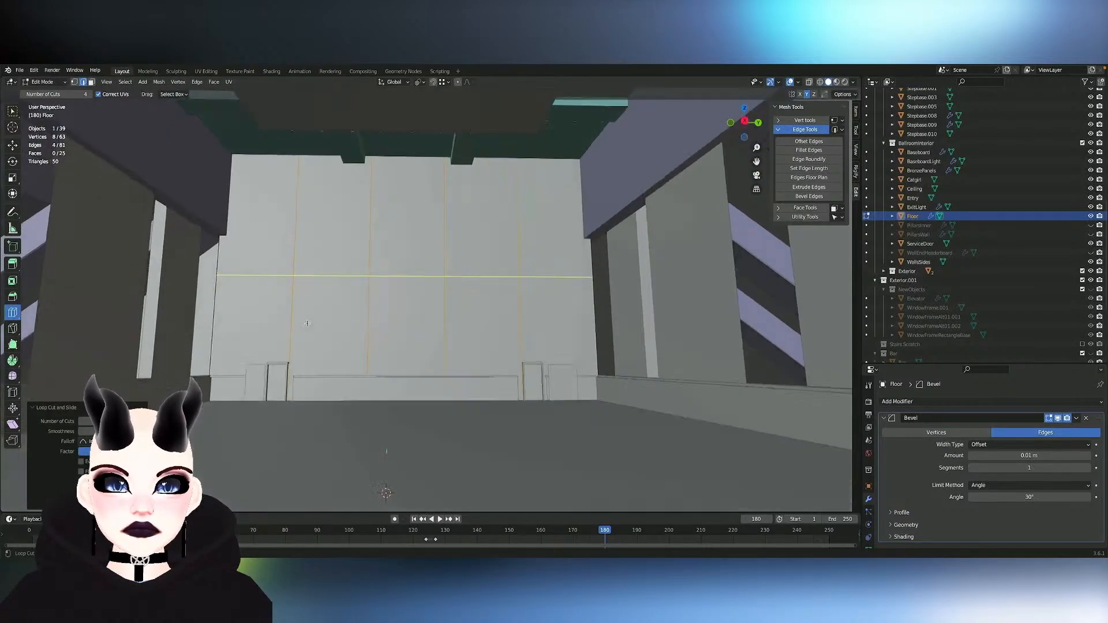
scroll(307, 323, down, 4)
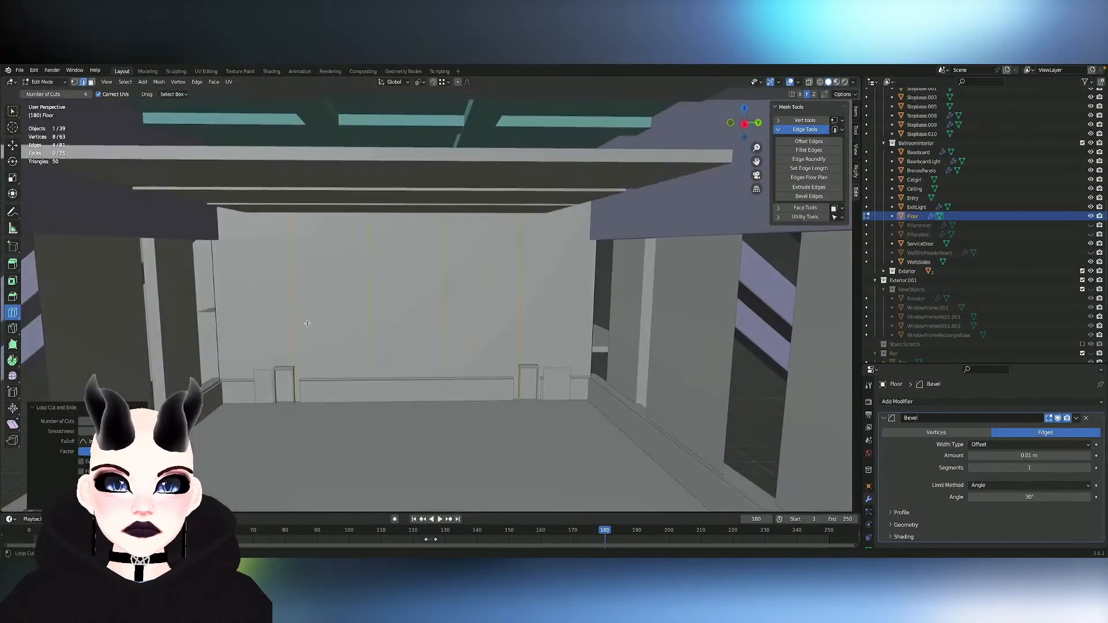
scroll(307, 323, up, 2)
click(12, 110)
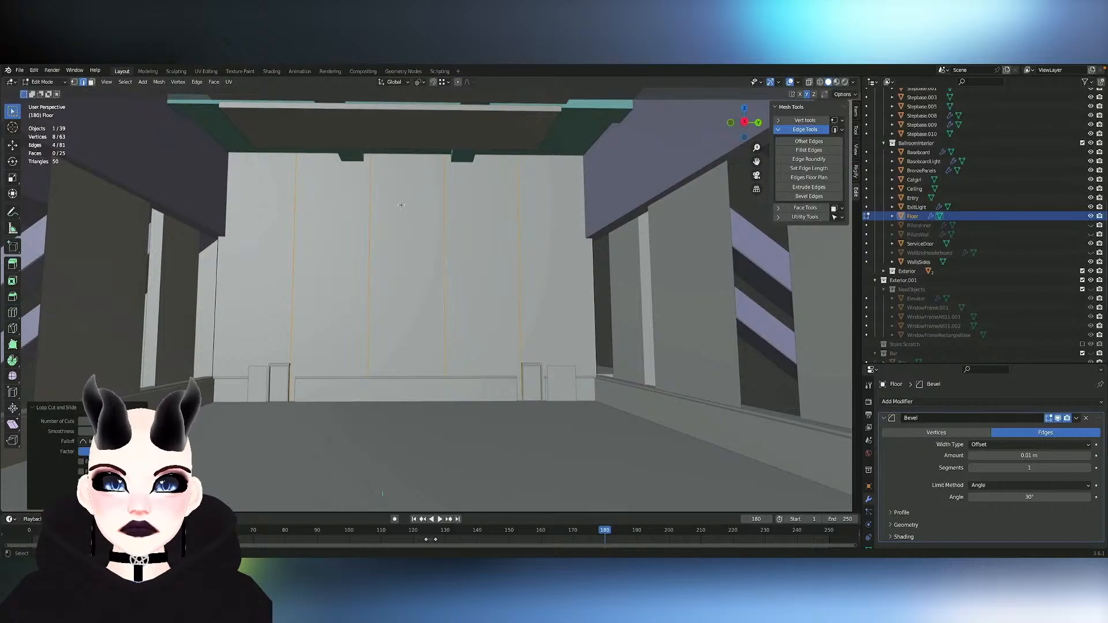
- Return to object mode and hide the ceiling and the bronze panels above the end wall
key(Tab)
shift+scroll(397, 307, up, 3)
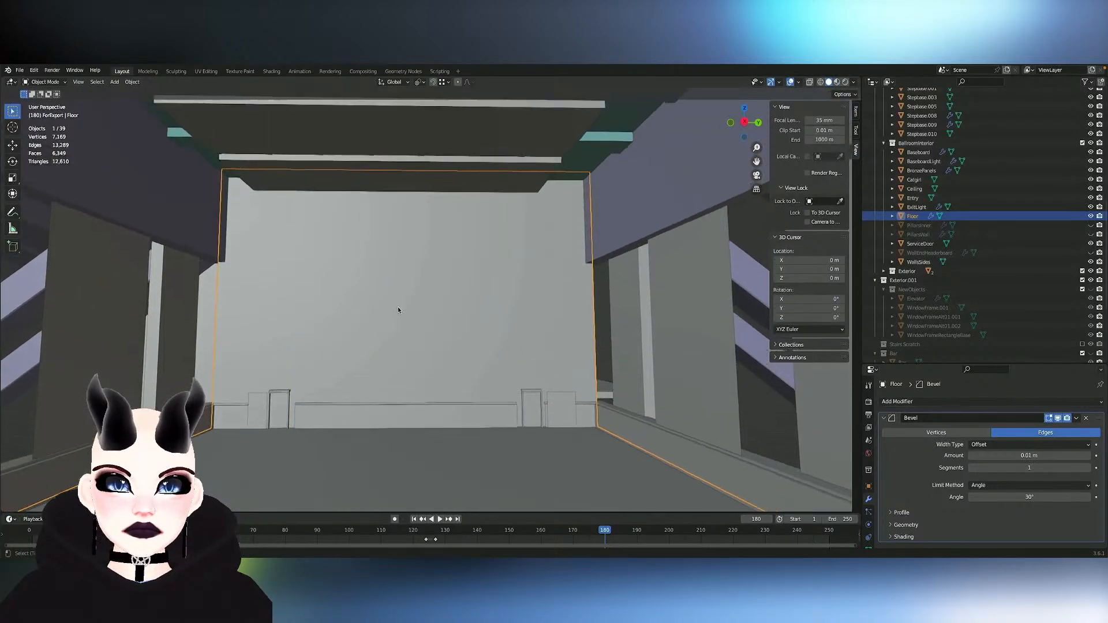
key(Tab)
key(Tab)
click(184, 144)
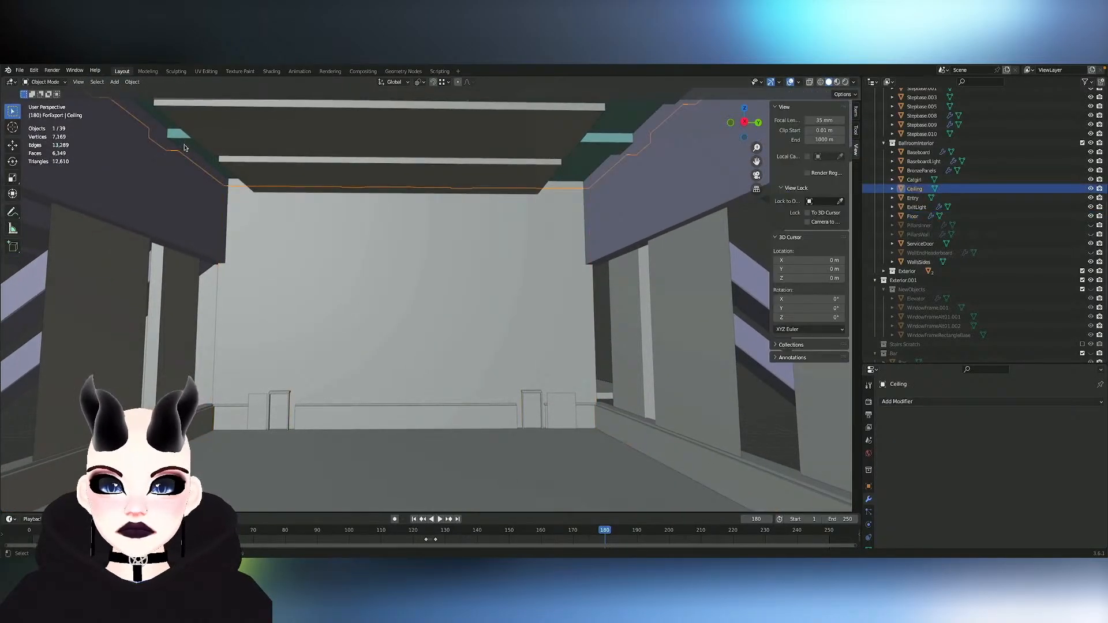
key(h)
click(250, 145)
key(h)
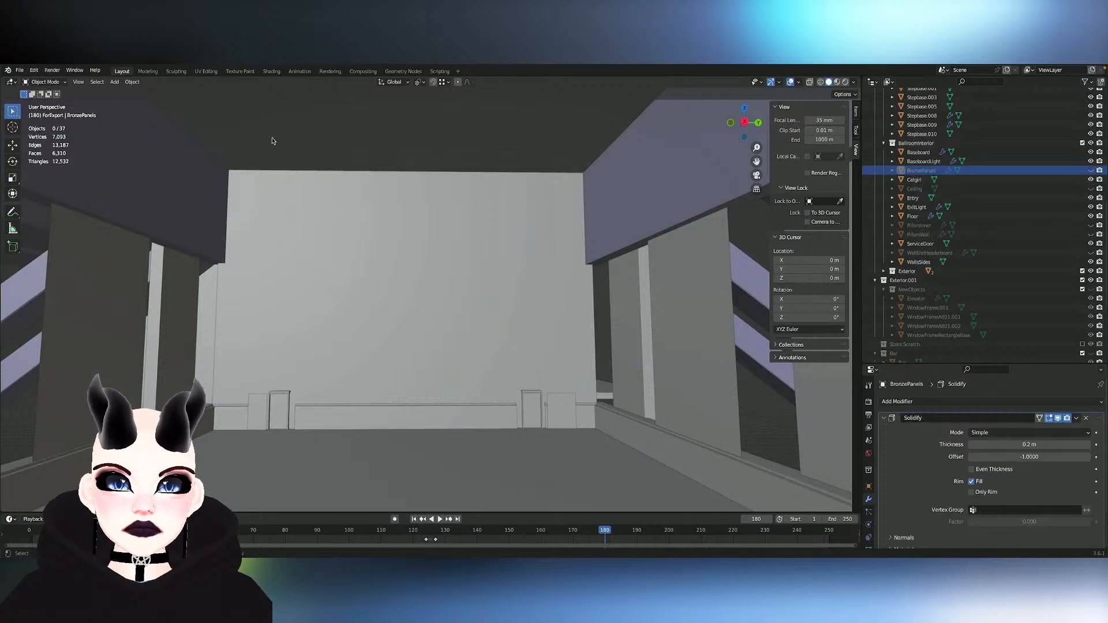
- Examine the end wall's vertical cuts from an angle with the mesh selection cleared
scroll(283, 150, right, 2)
scroll(283, 149, left, 5)
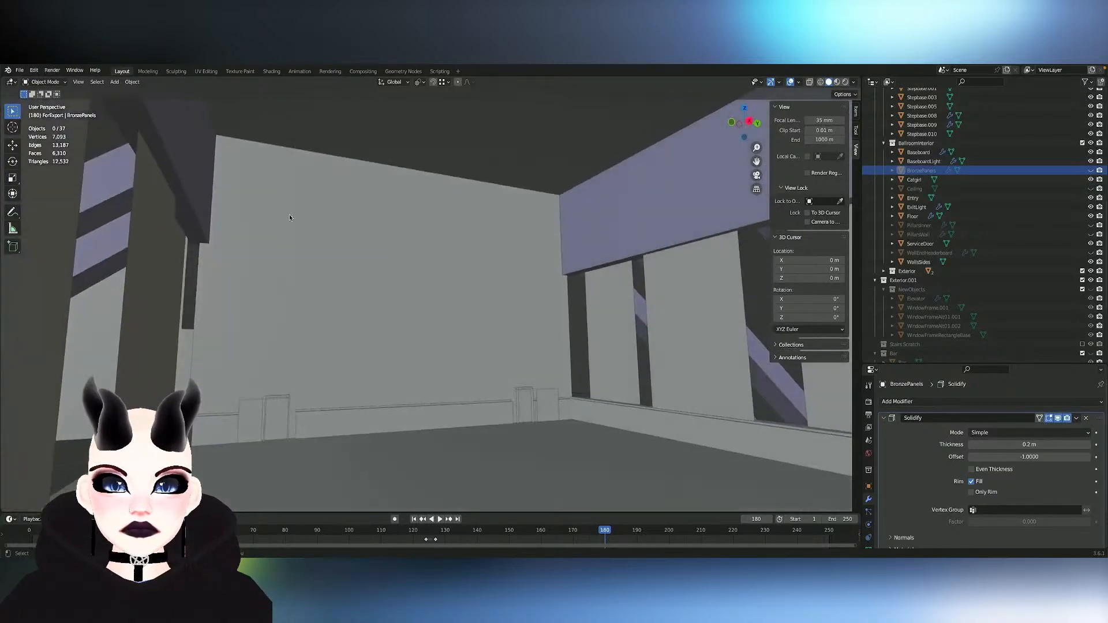
click(292, 243)
key(Tab)
scroll(292, 244, right, 3)
key(alt+a)
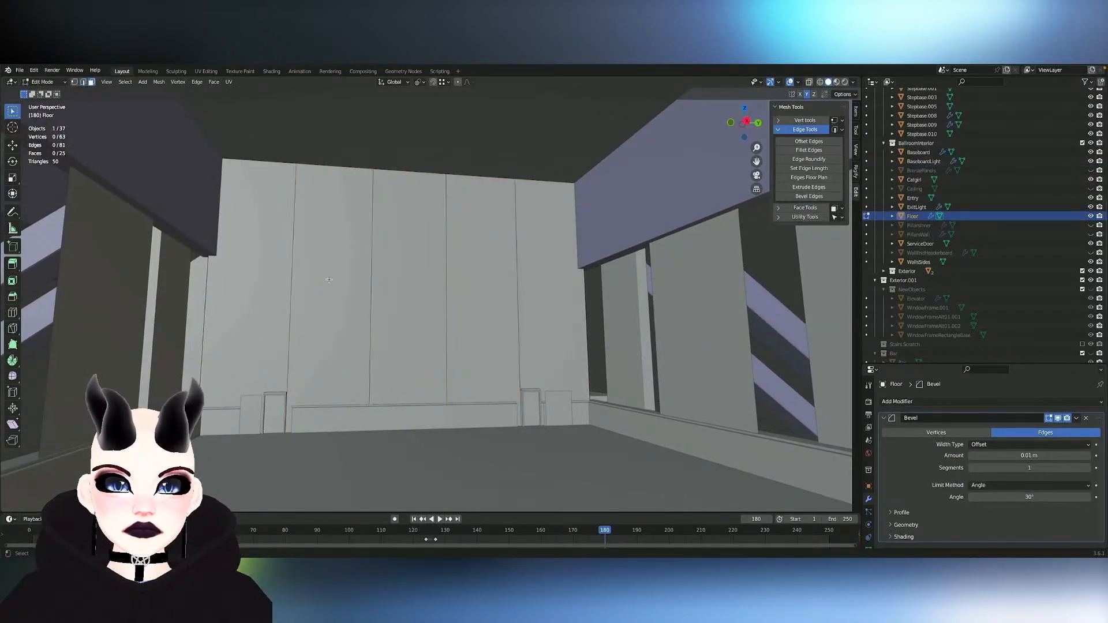
key(Tab)
click(344, 141)
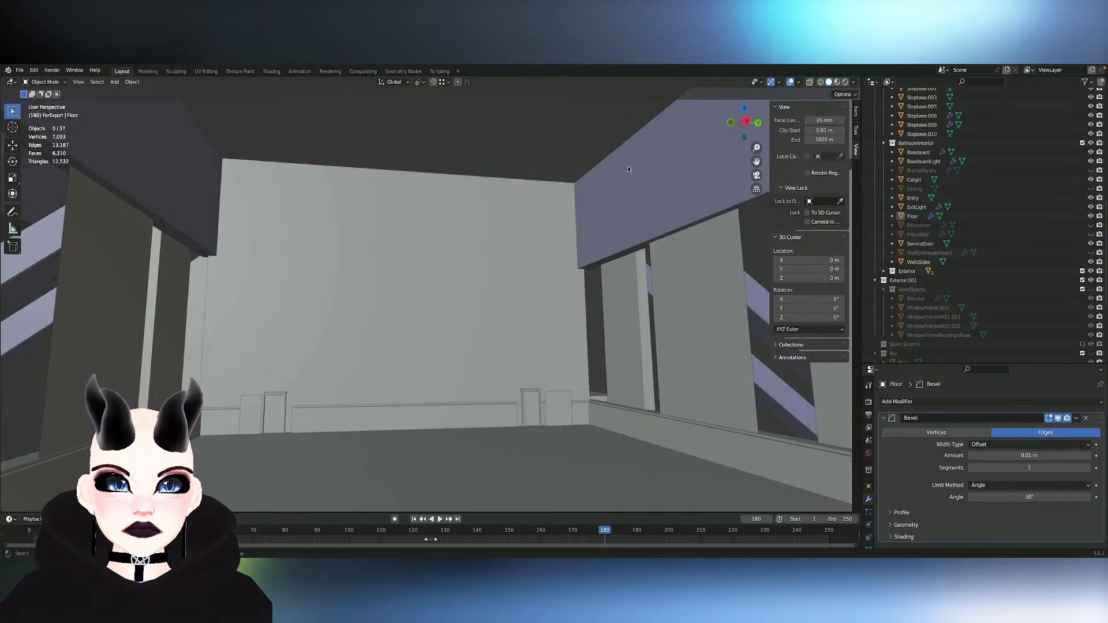
- Select the top and bottom edges of the end wall's second and fourth sections, using see-through display to reach the bottom ones
click(663, 171)
scroll(663, 171, down, 5)
scroll(663, 172, up, 4)
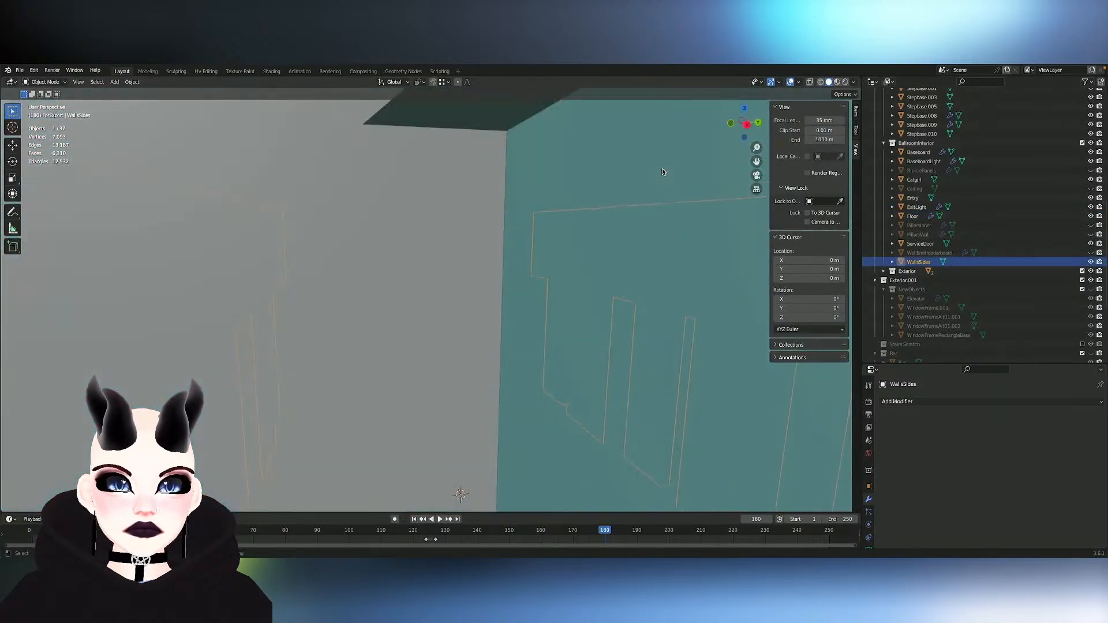
scroll(663, 171, down, 5)
scroll(663, 171, up, 5)
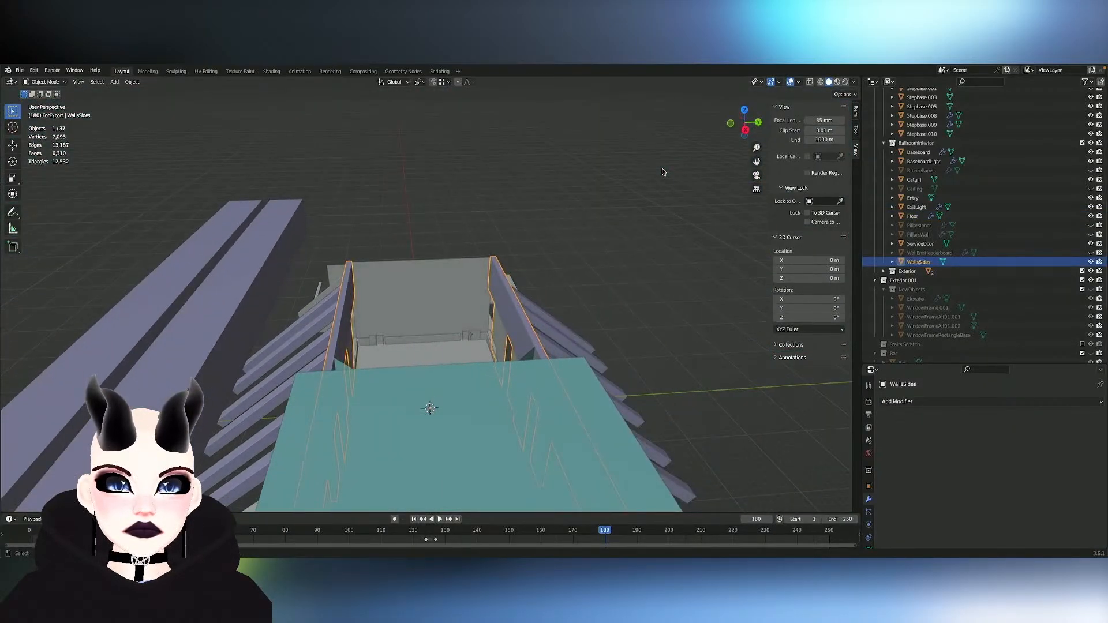
click(473, 255)
key(Tab)
key(2)
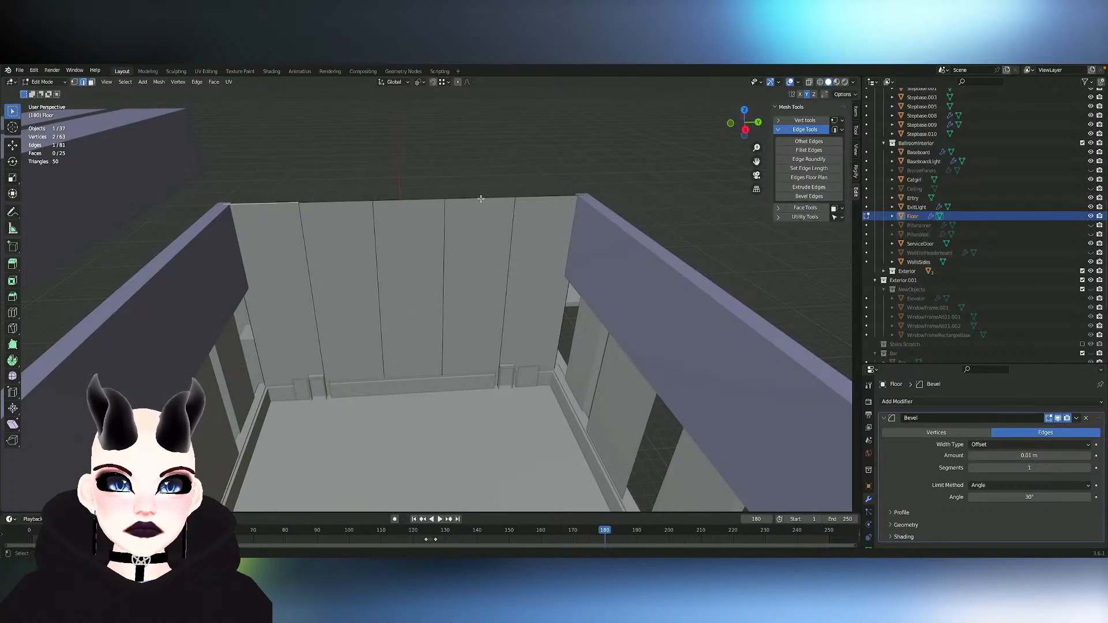
shift+click(341, 209)
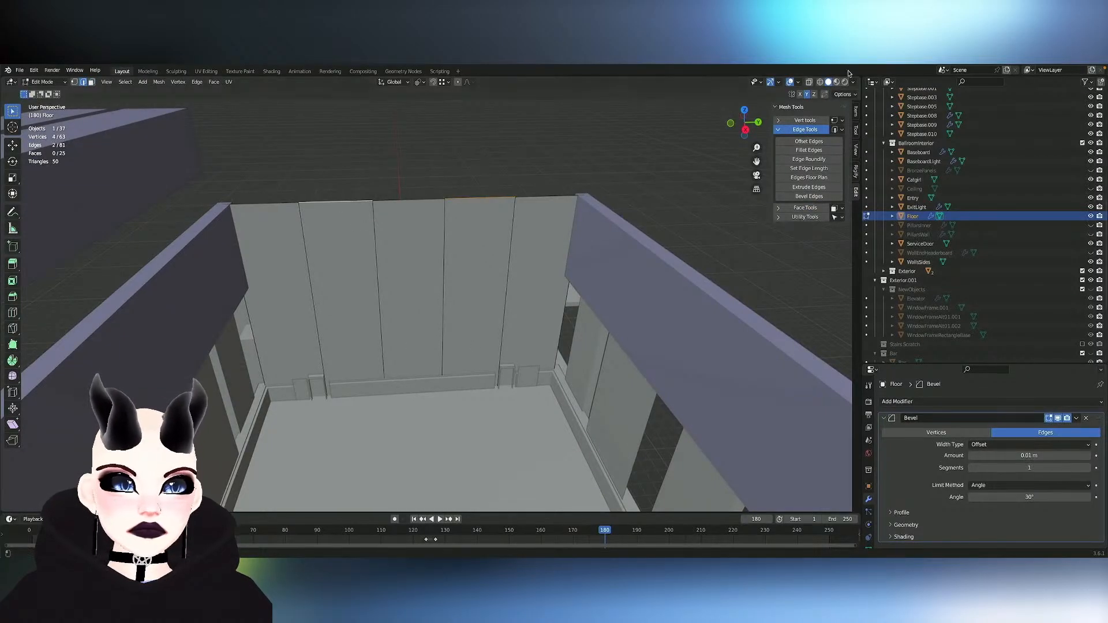
click(810, 81)
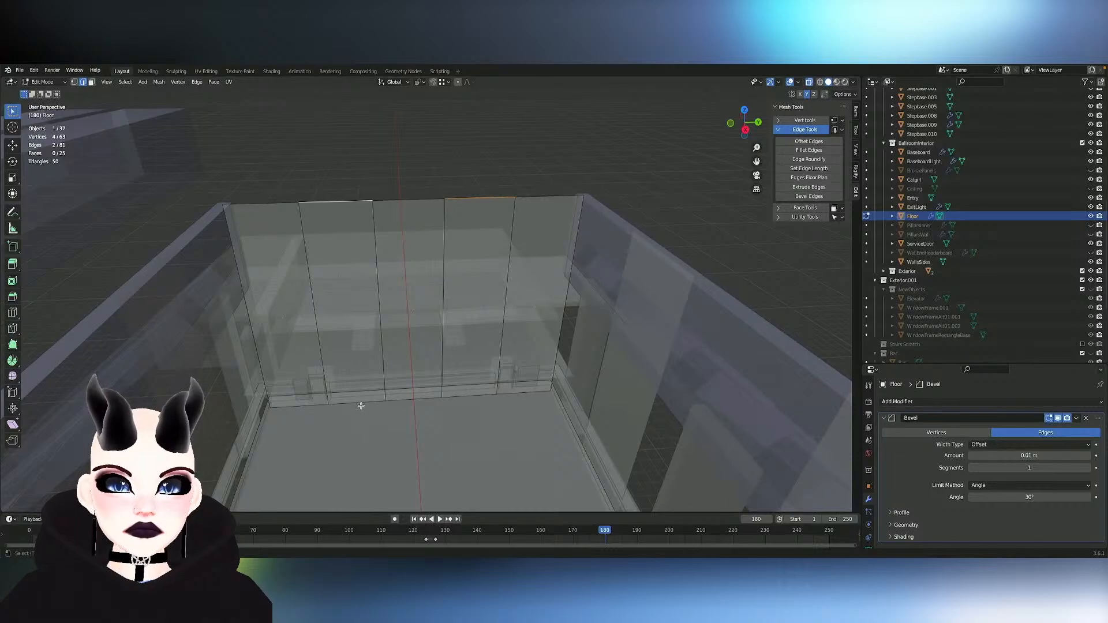
shift+click(360, 405)
shift+click(471, 394)
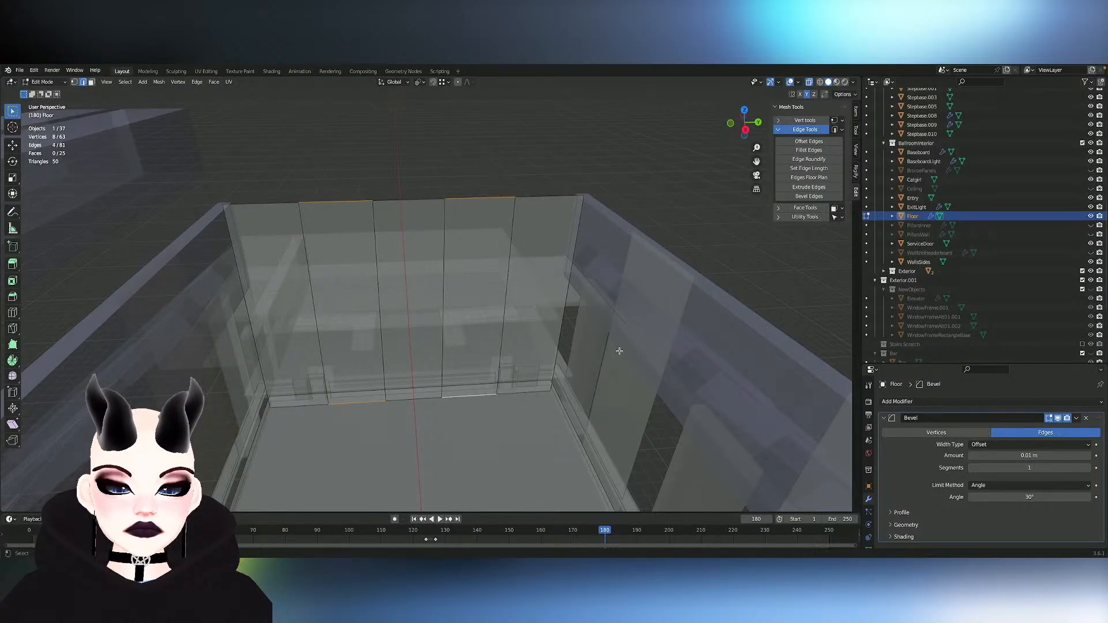
- Set the length of the four selected end-wall edges to 2 m
click(810, 168)
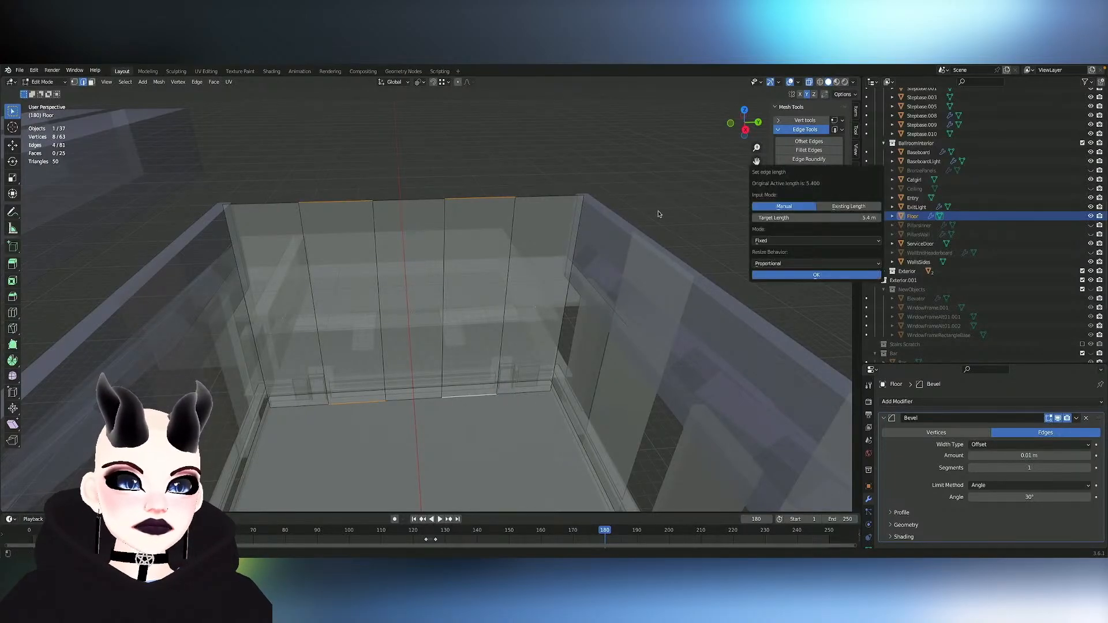
click(874, 218)
text(2)
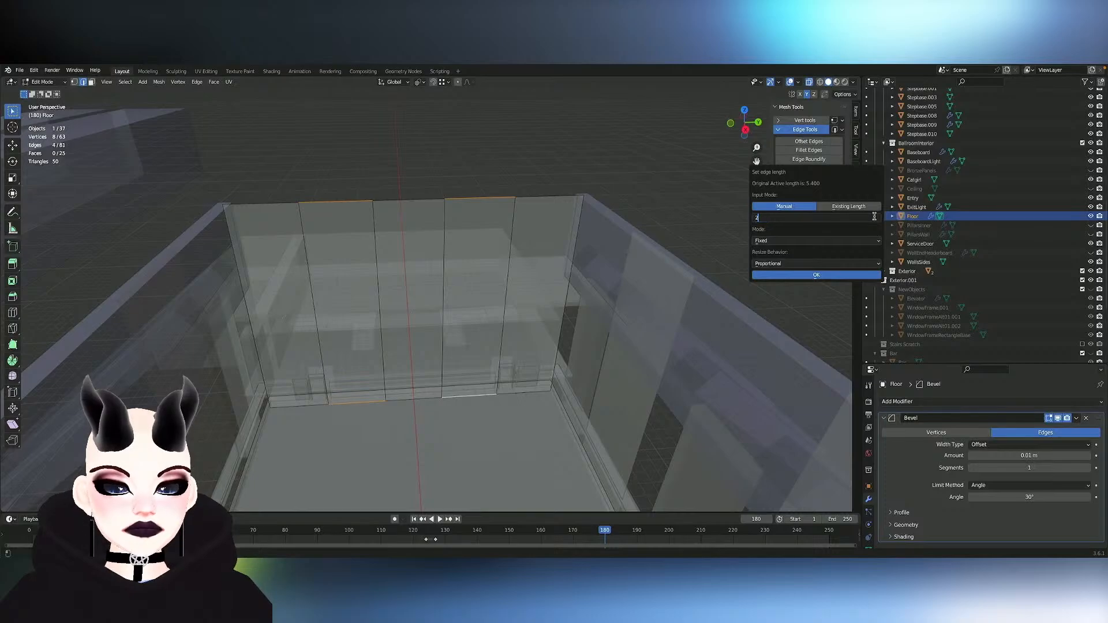
key(Return)
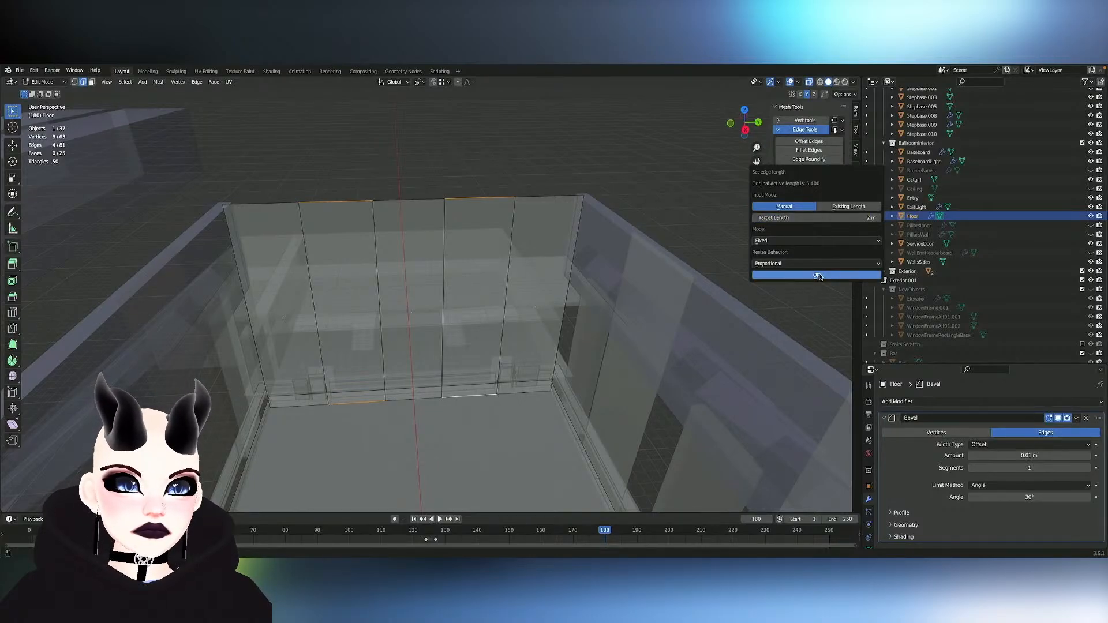
click(817, 275)
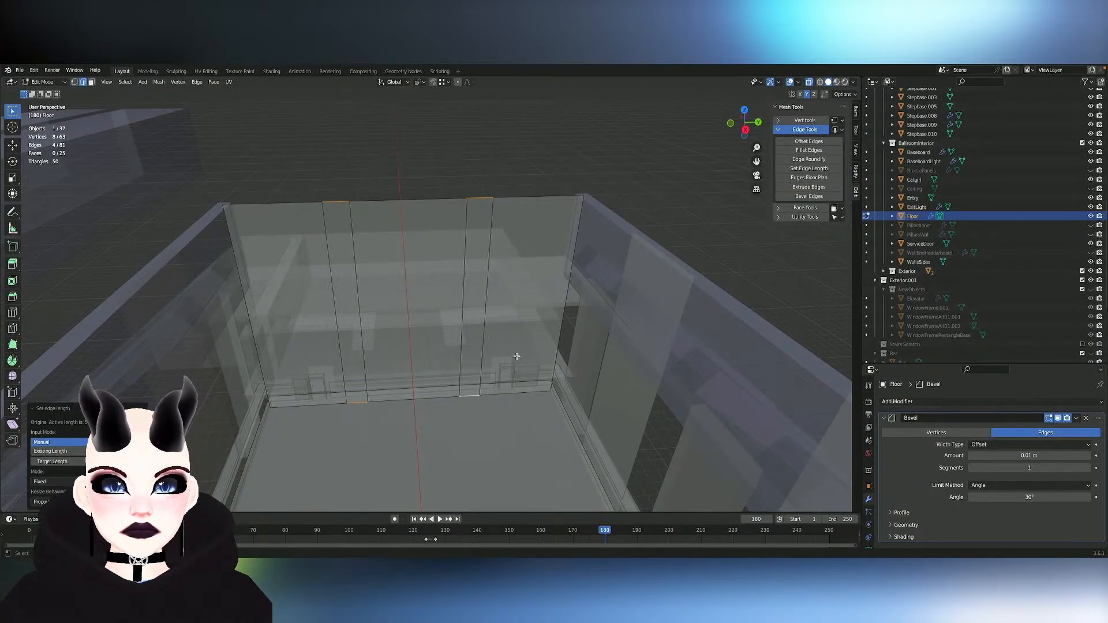
- Select the end wall's second section as a face and move it outward along Y toward the service door
click(13, 314)
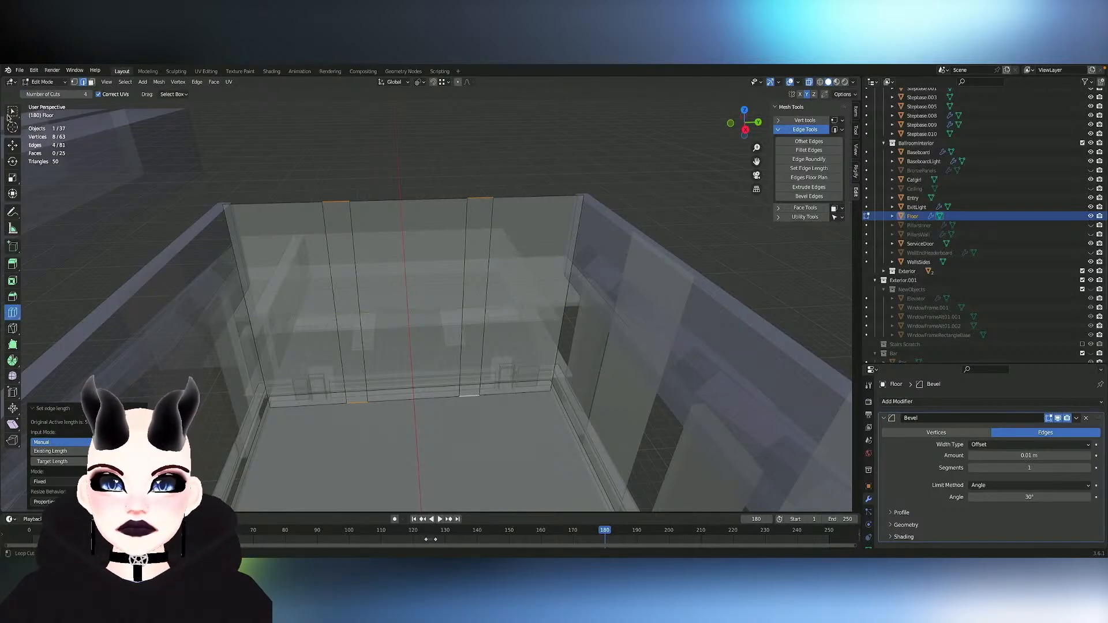
click(13, 111)
key(3)
click(341, 316)
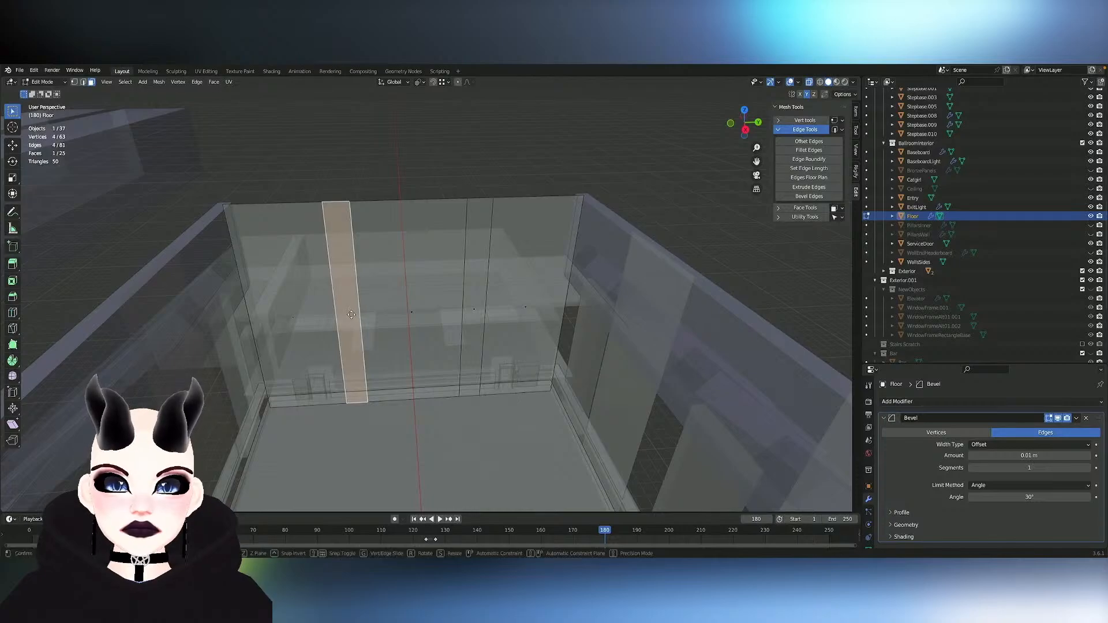
key(g)
key(x)
key(y)
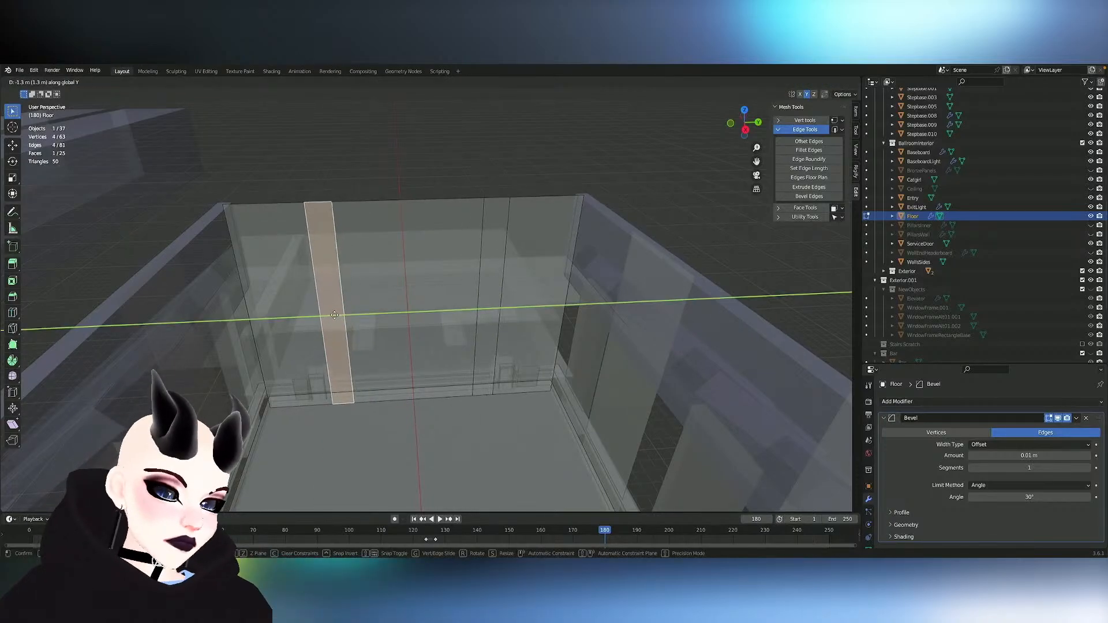
click(312, 315)
scroll(430, 318, up, 4)
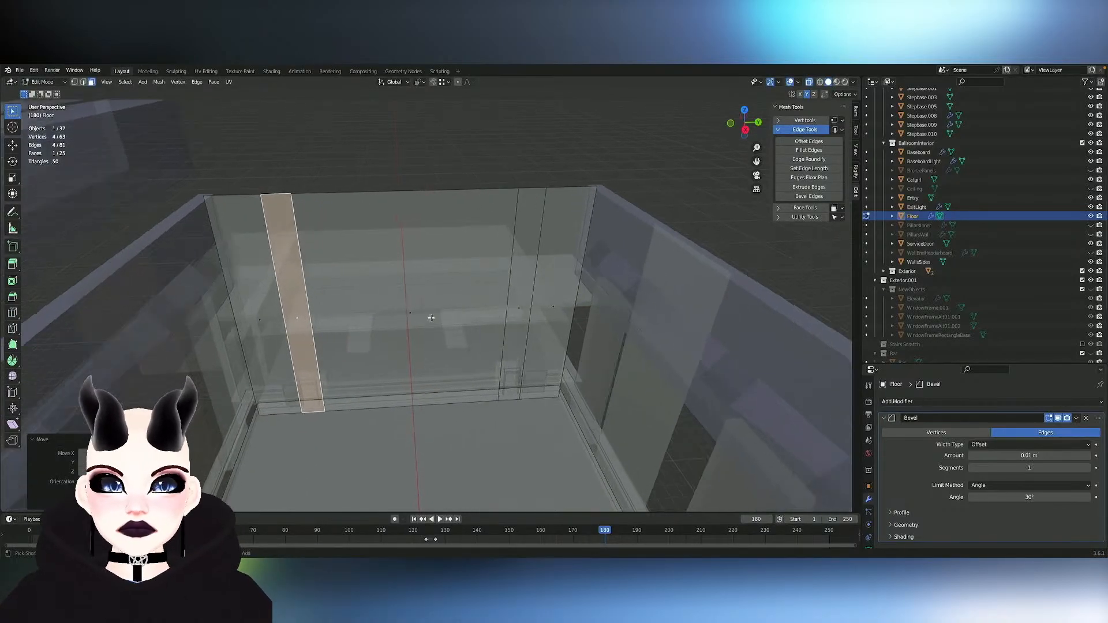
- Move the selected narrow section about 0.26 m further outward along Y and return to object mode
middle_drag(432, 318, 431, 275)
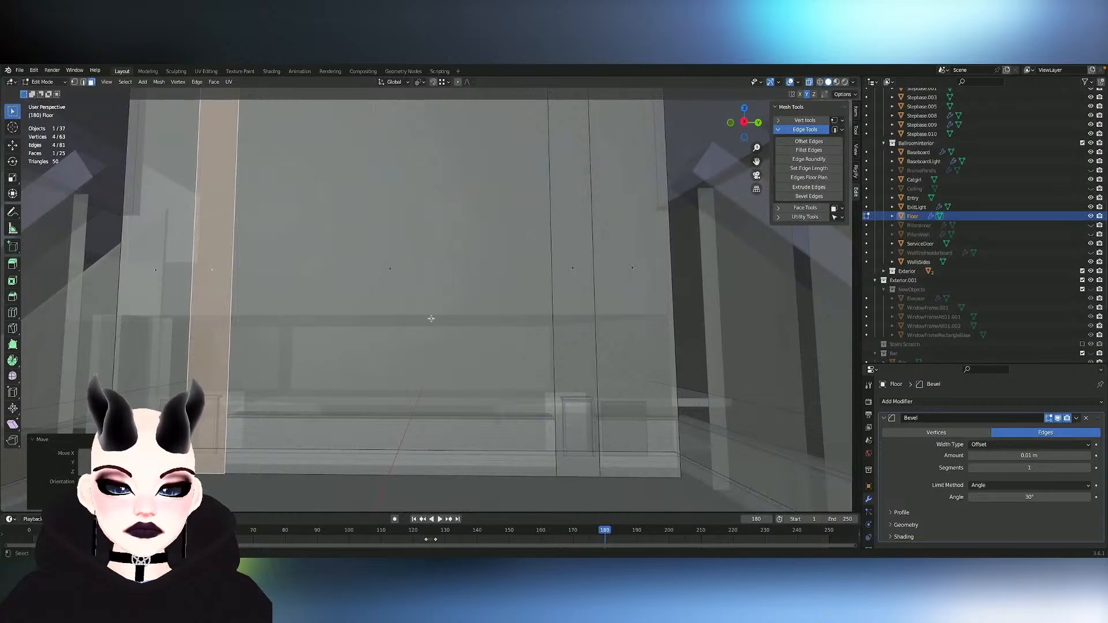
key(g)
key(y)
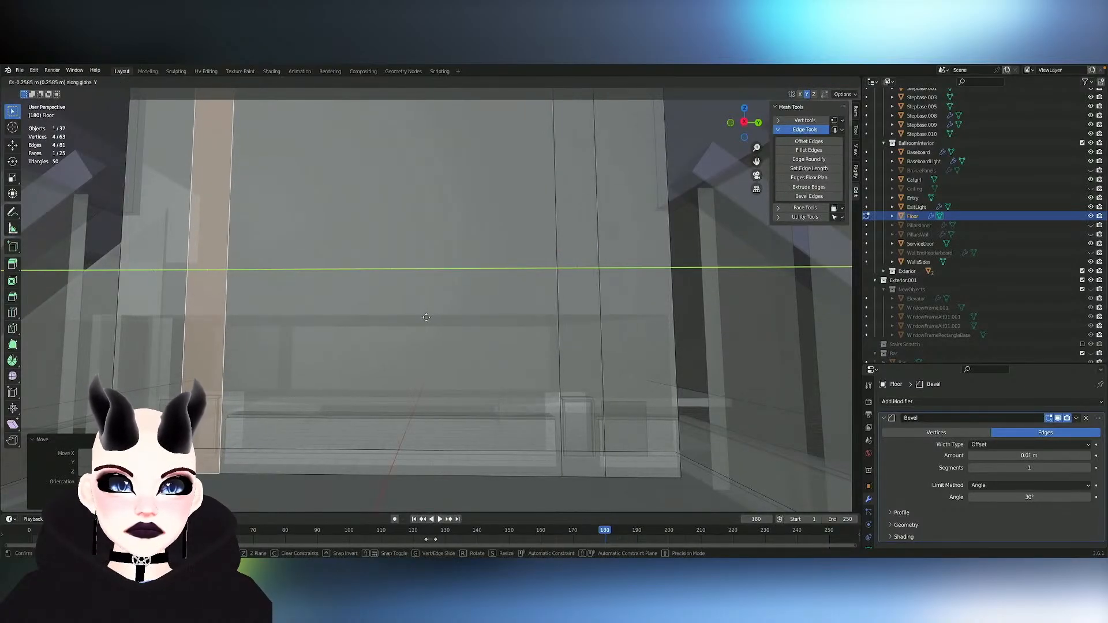
click(426, 318)
middle_drag(426, 317, 352, 267)
scroll(426, 318, up, 4)
shift+middle_drag(426, 318, 814, 351)
key(2)
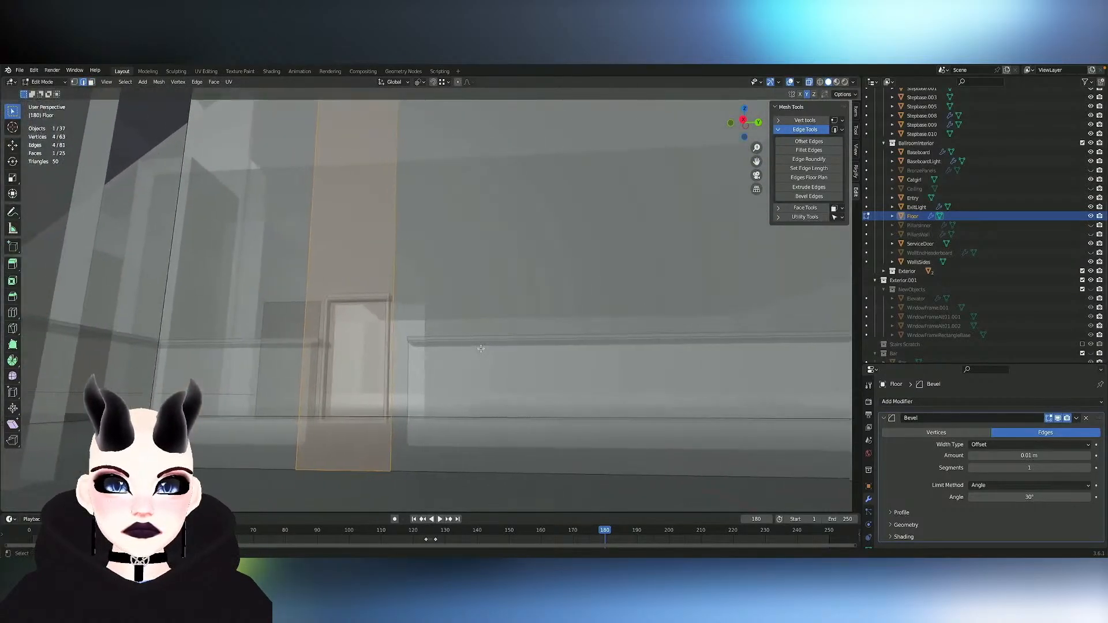
key(Tab)
shift+click(445, 383)
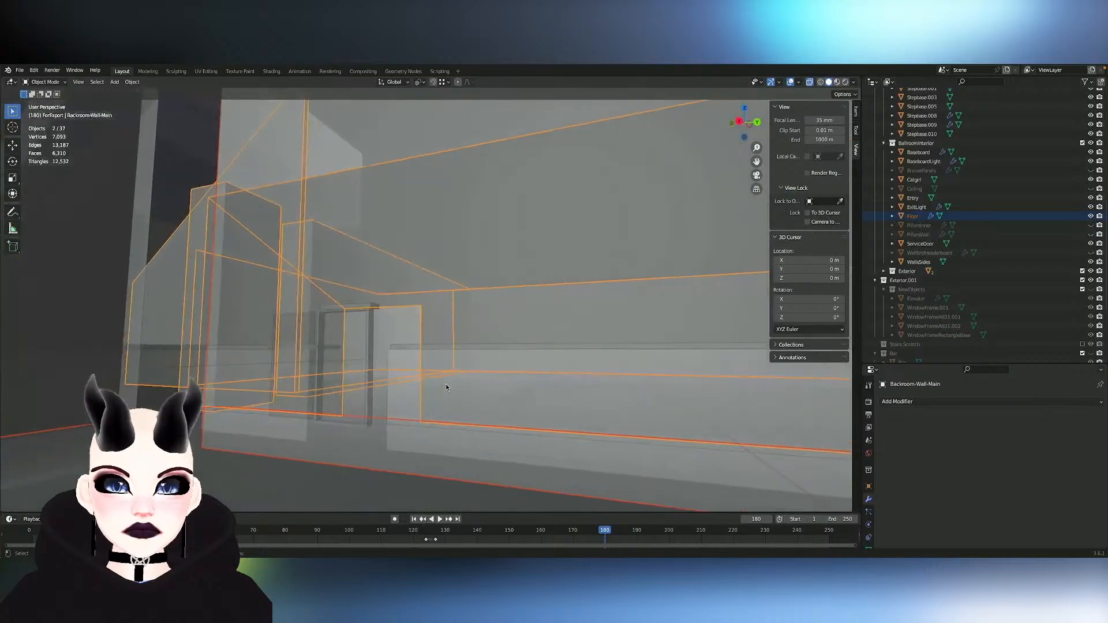
click(440, 431)
middle_drag(410, 435, 372, 342)
shift+click(376, 364)
key(ctrl+z)
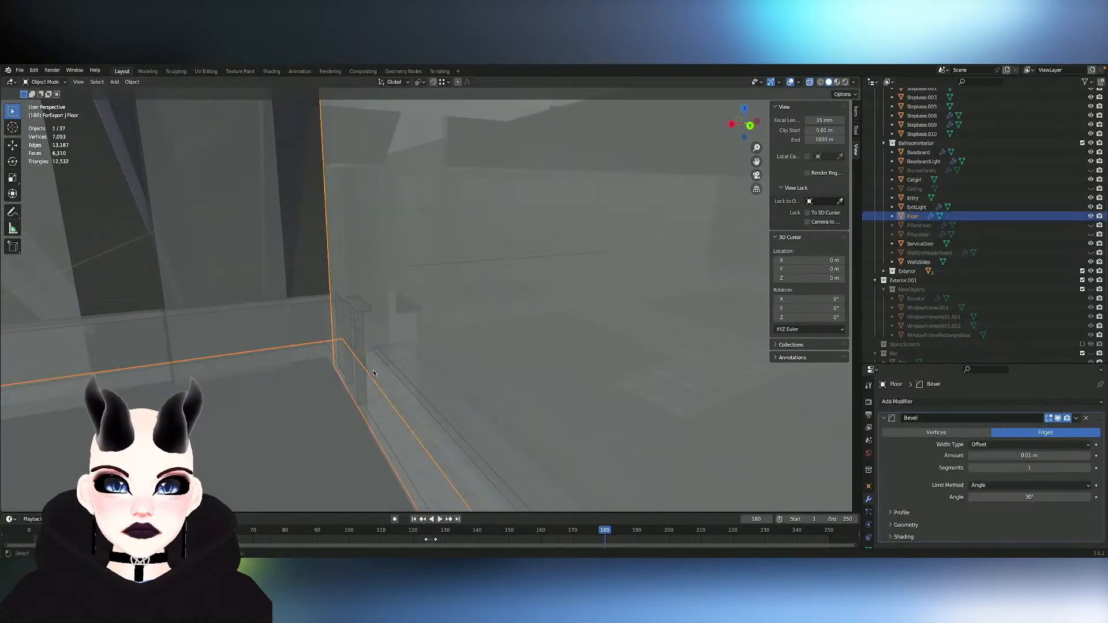
middle_drag(370, 392, 389, 384)
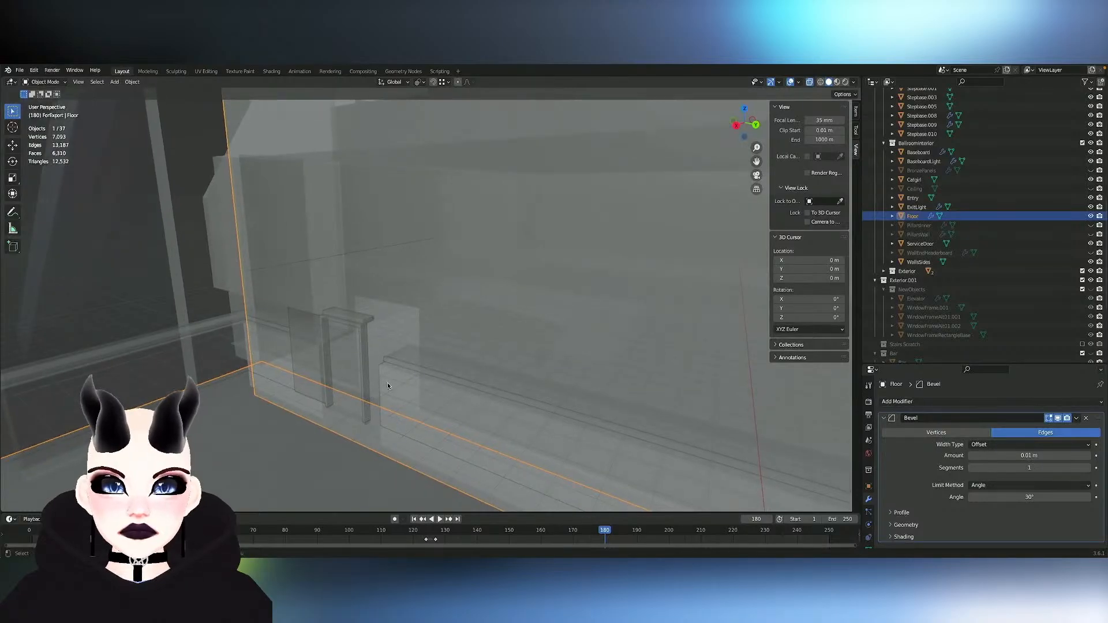
scroll(389, 384, up, 3)
shift+click(365, 391)
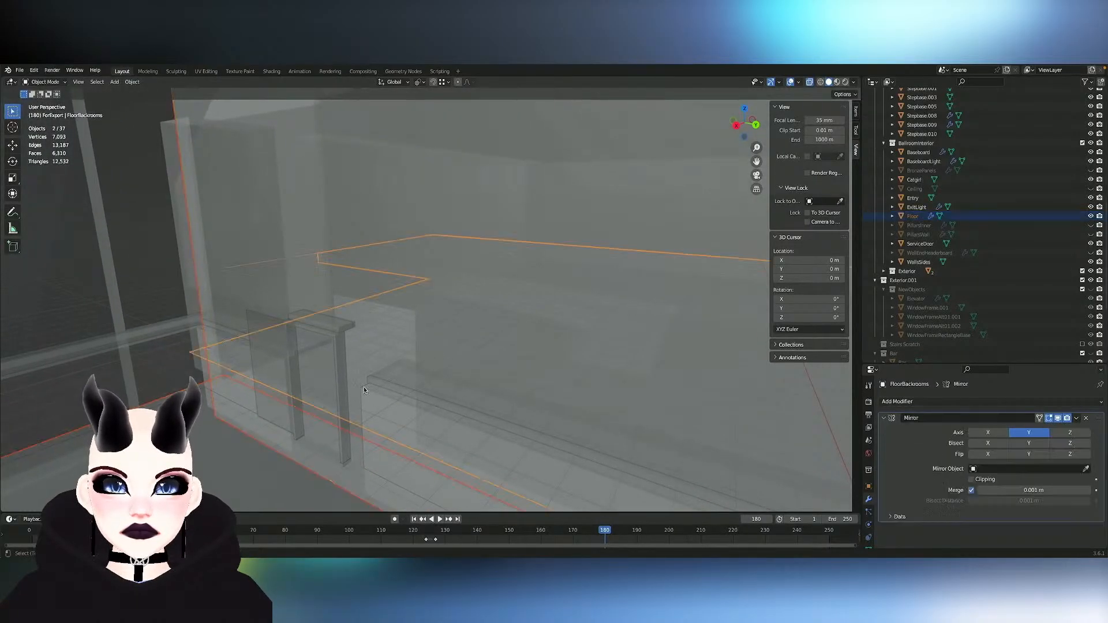
key(ctrl+z)
- Turn off see-through display, add the baseboard to the selection and open both meshes for editing together
middle_drag(363, 390, 335, 390)
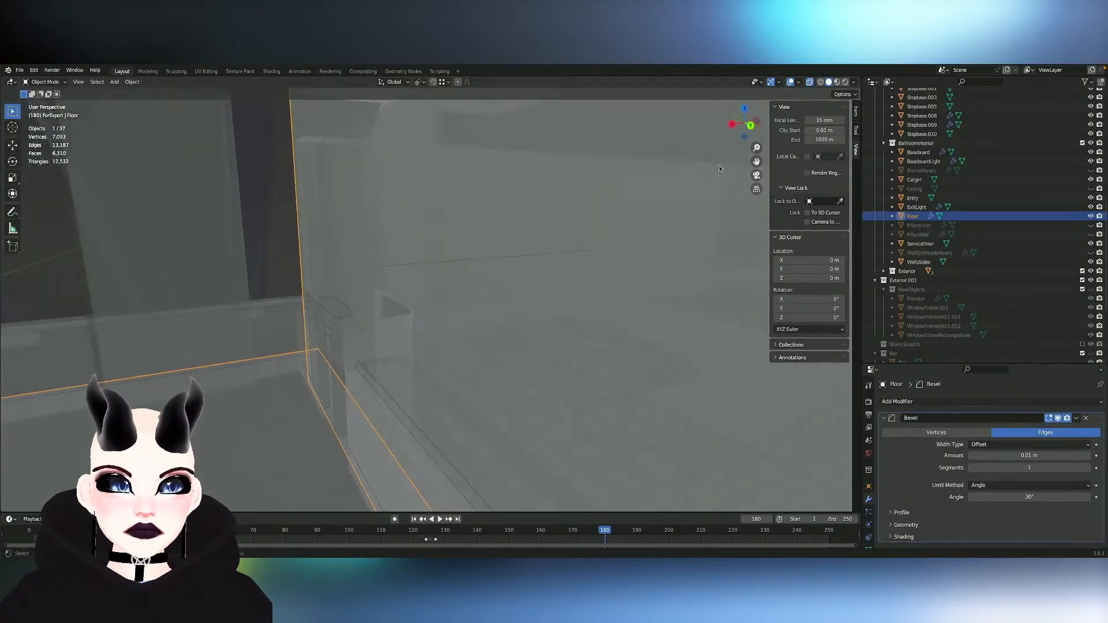
click(810, 83)
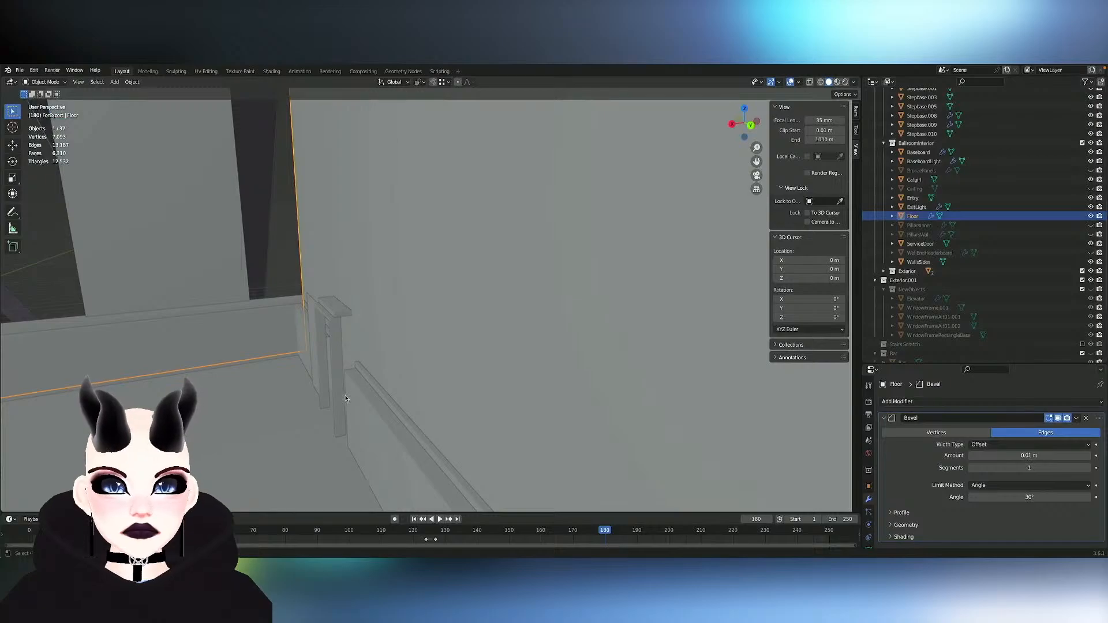
shift+click(348, 399)
middle_drag(349, 399, 411, 414)
key(Tab)
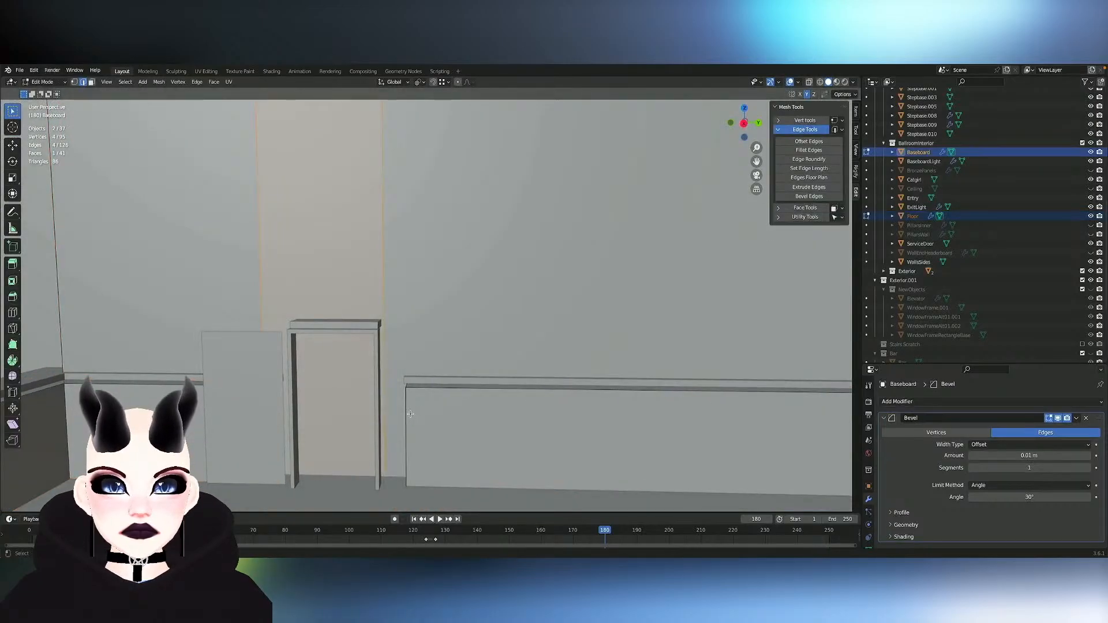
- Make the narrow section's inner vertical edge active, turn on snapping and choose its snap target
click(420, 82)
click(444, 133)
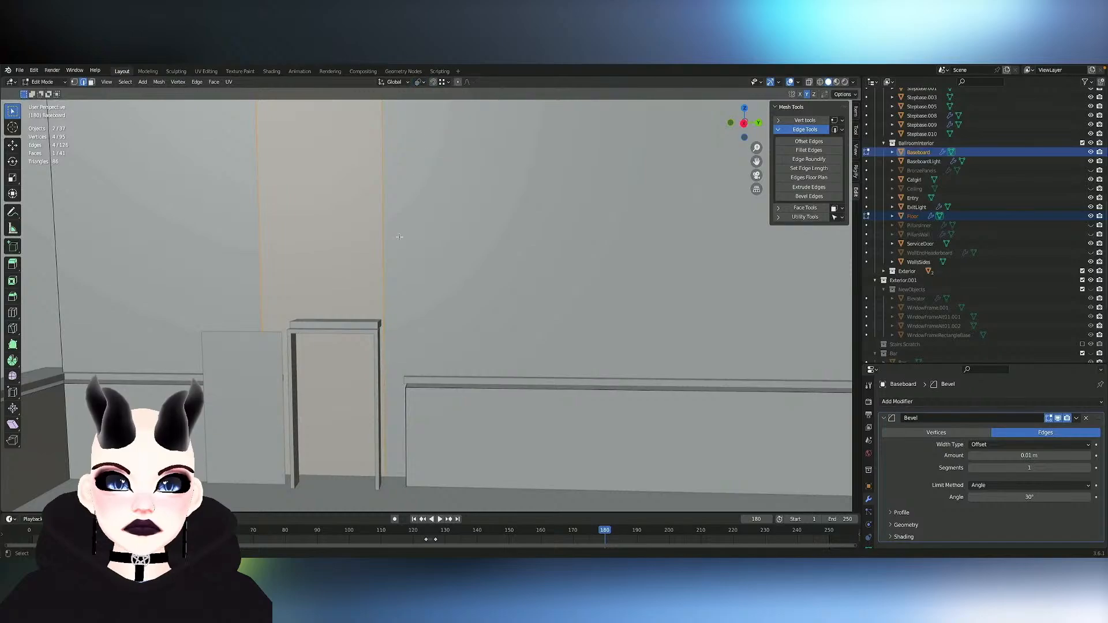
shift+click(383, 240)
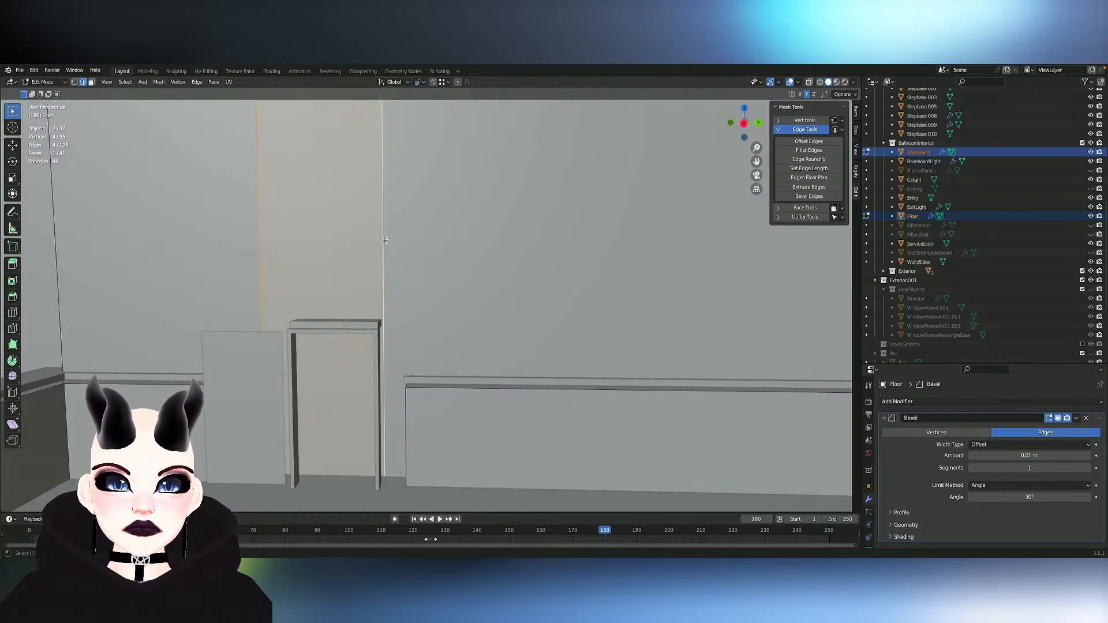
click(434, 82)
click(441, 82)
click(440, 129)
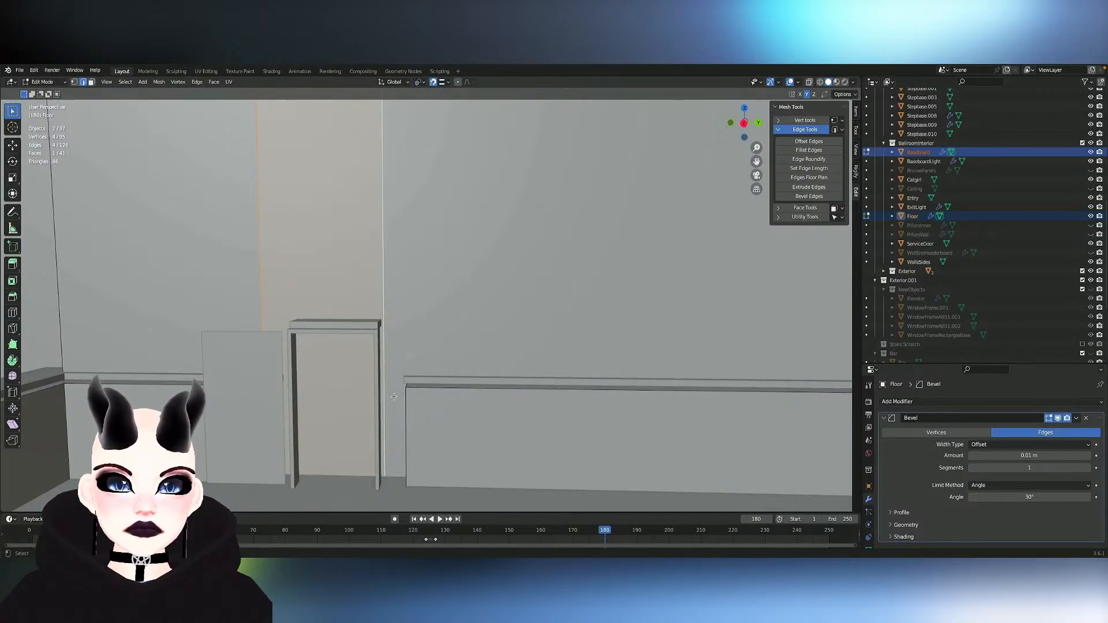
- Move the narrow section inward along Y, snapping it to the near end of the long baseboard
middle_drag(388, 396, 440, 378)
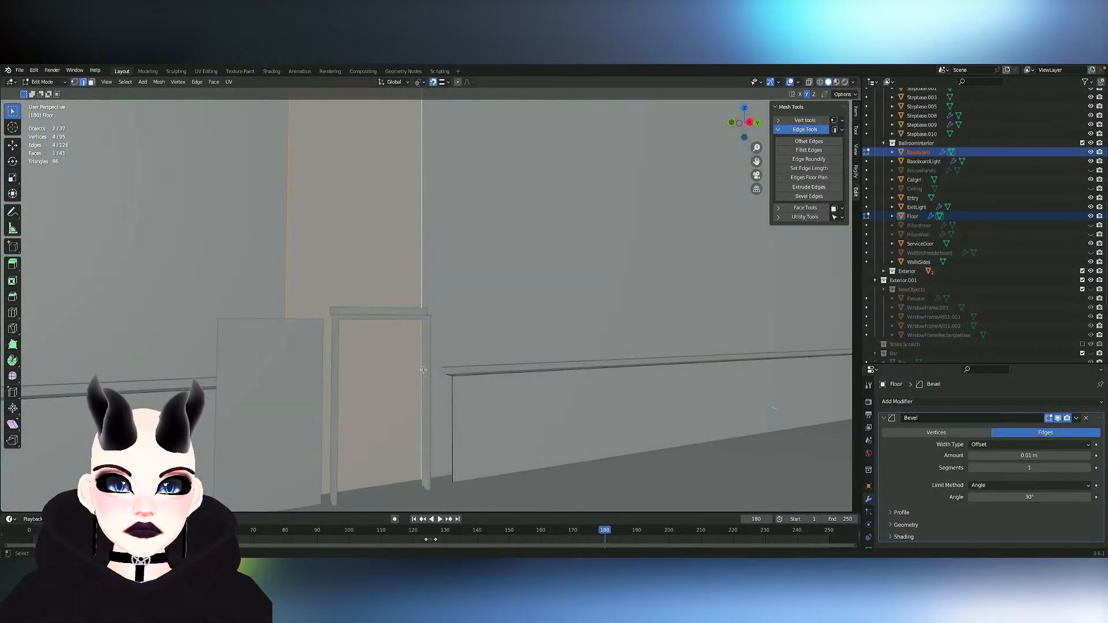
key(g)
key(x)
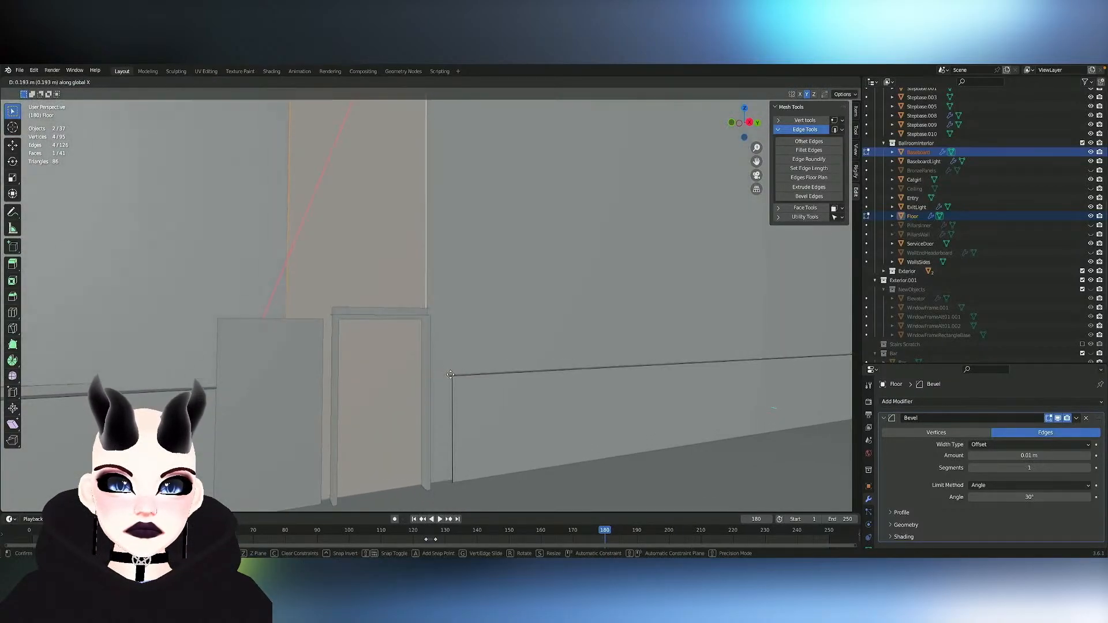
key(y)
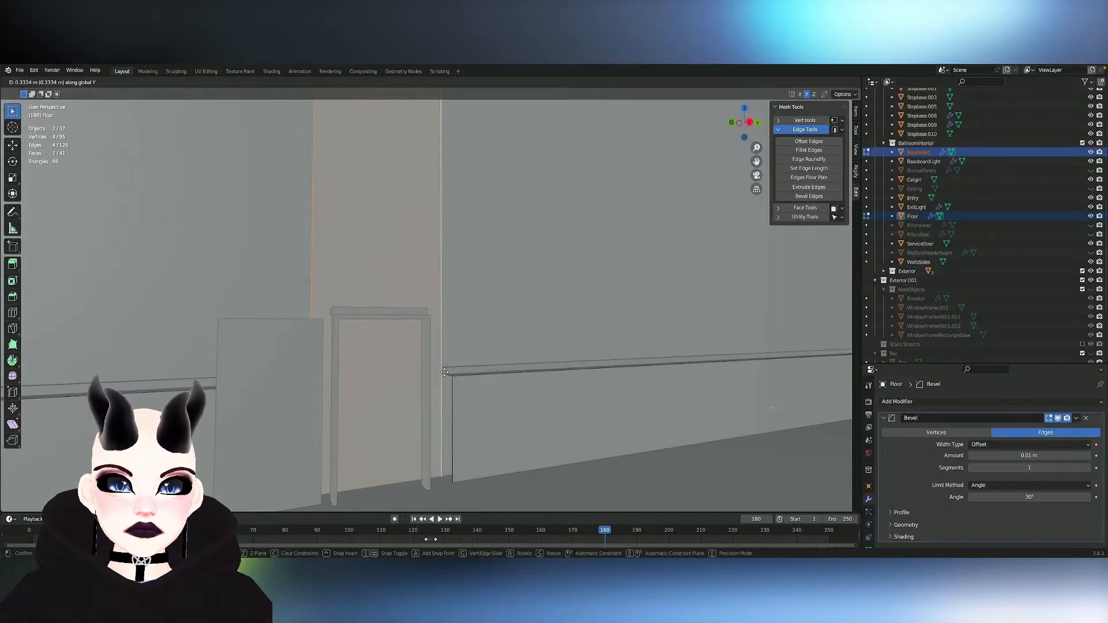
click(437, 373)
- Return to object mode and hide the service door
mouse_move(437, 373)
middle_down()
mouse_move(401, 374)
mouse_move(437, 372)
mouse_move(396, 379)
mouse_move(383, 406)
mouse_move(424, 389)
mouse_move(476, 396)
mouse_move(430, 370)
middle_up()
key(Tab)
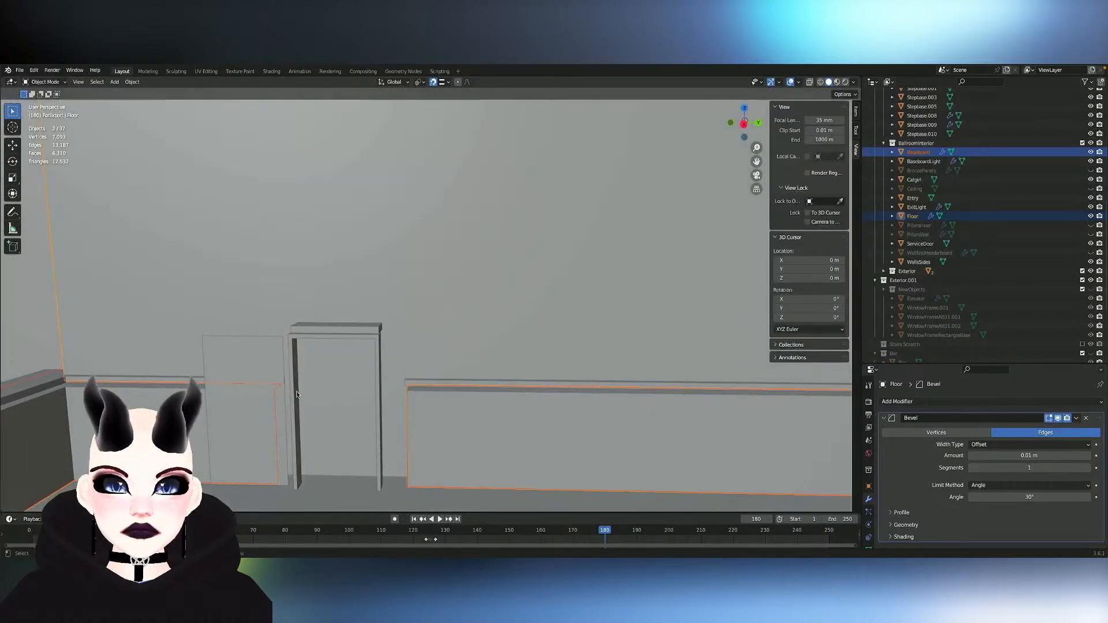
click(260, 373)
key(h)
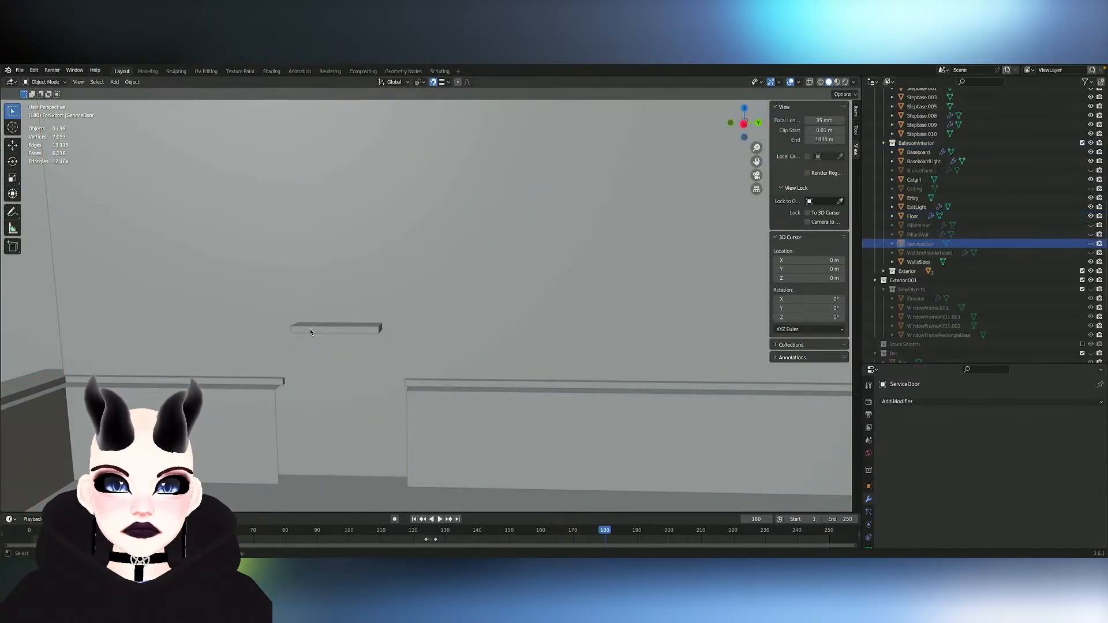
- Select the ballroom Floor object with its end wall and open only its mesh for editing
middle_drag(391, 373, 168, 442)
click(391, 373)
key(Tab)
scroll(440, 372, down, 2)
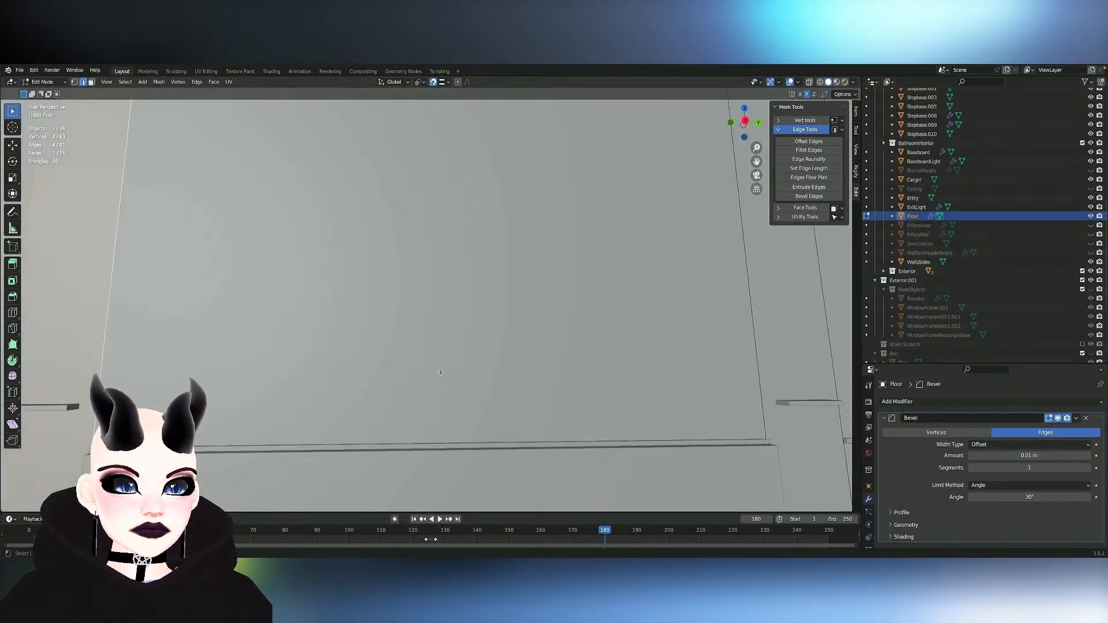
mouse_move(440, 372)
shift+middle_down()
mouse_move(407, 341)
mouse_move(415, 376)
mouse_move(395, 380)
mouse_move(434, 372)
shift+middle_up()
scroll(441, 372, down, 2)
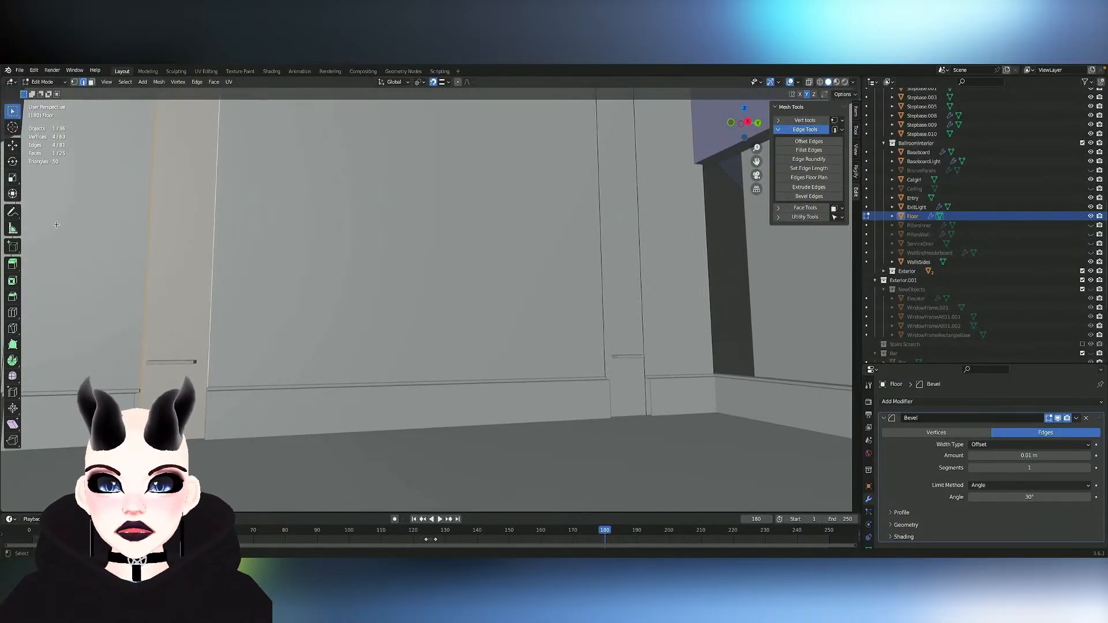
- Add a single horizontal loop cut across the end wall and lower it about 3.69 m along Z to the exit lights' height
click(13, 312)
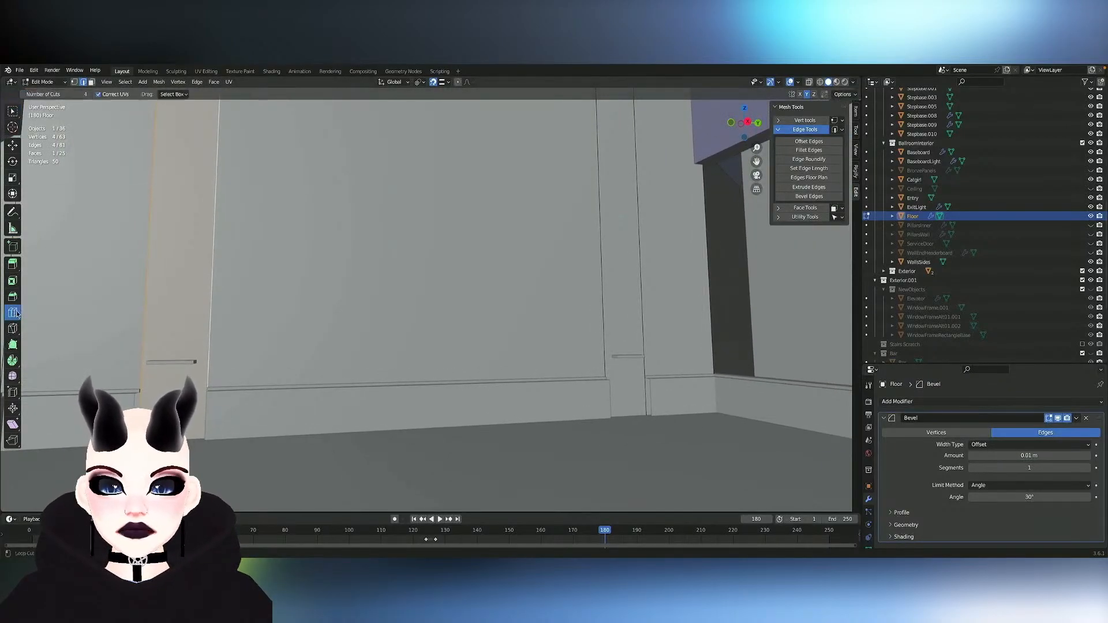
click(208, 233)
key(ctrl+z)
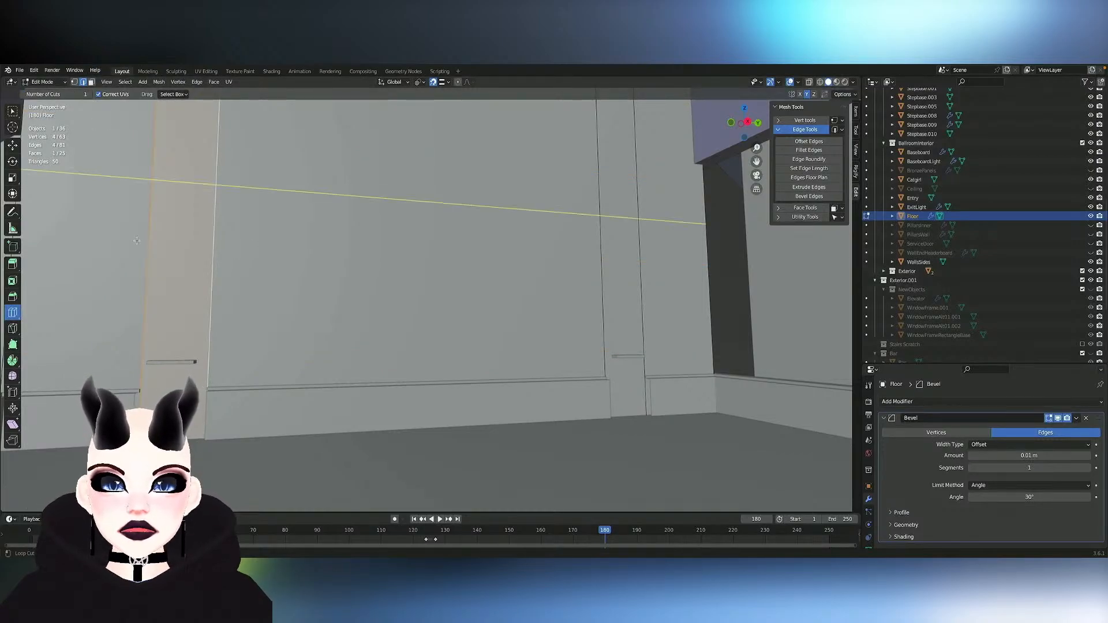
click(237, 247)
key(g)
key(z)
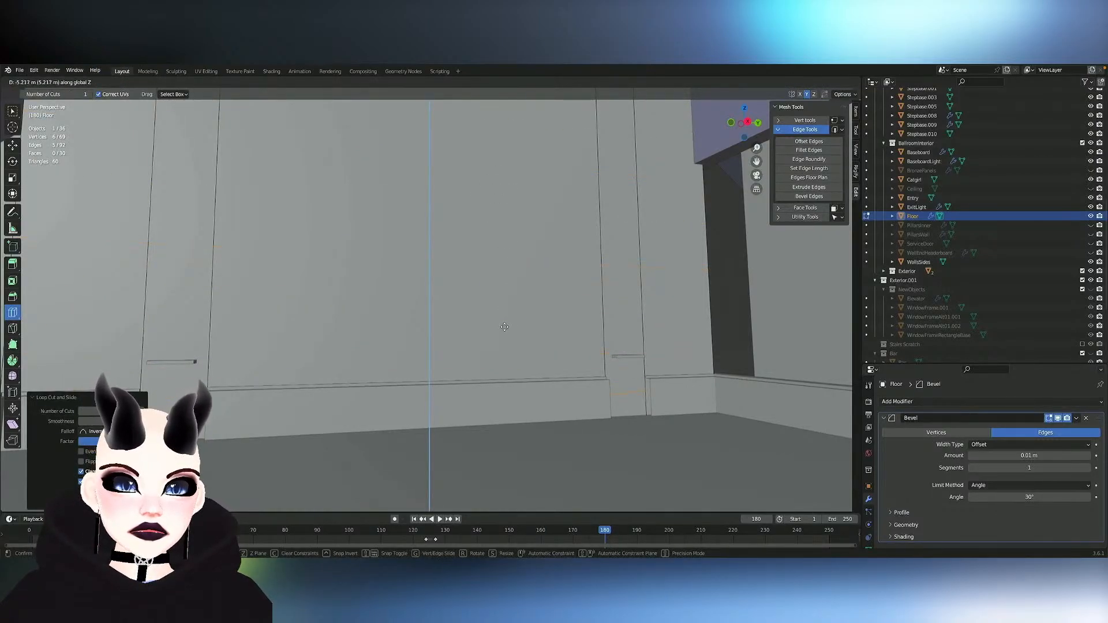
click(506, 285)
- Examine the new horizontal cut against the exit lights and baseboards, with and without the mesh editing display
key(KP_6)
key(KP_6)
scroll(505, 284, down, 4)
scroll(505, 284, up, 2)
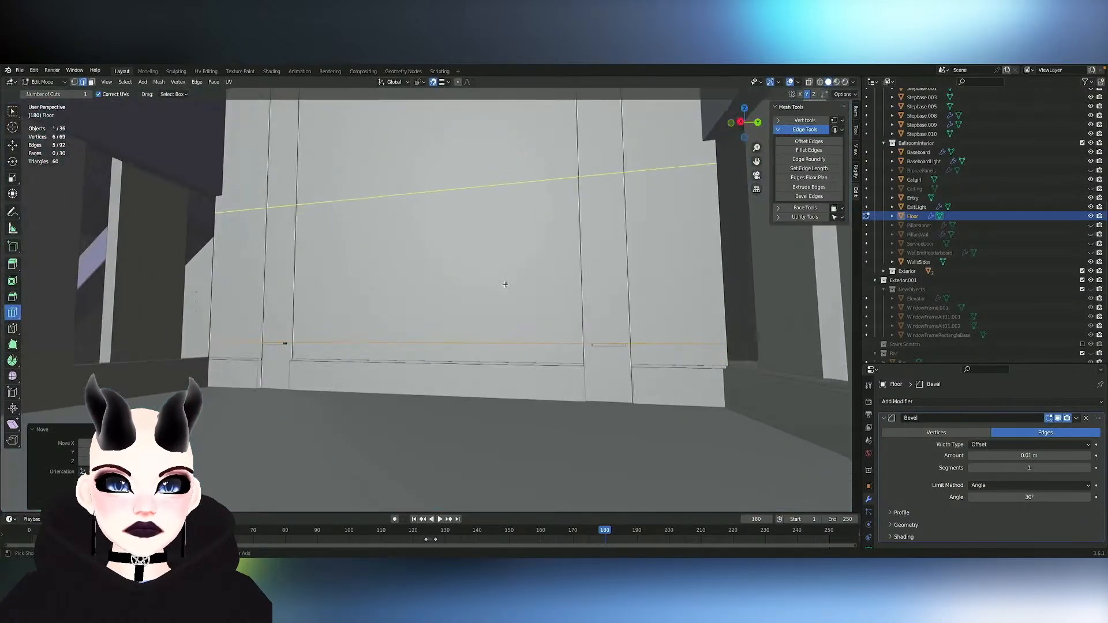
scroll(505, 284, up, 1)
key(KP_4)
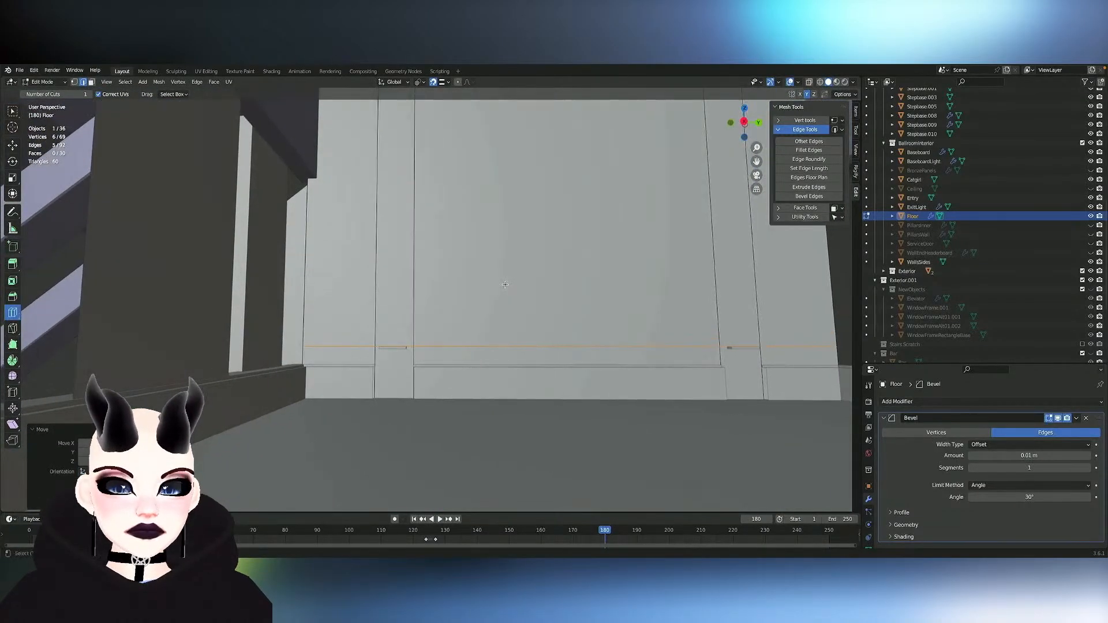
key(Tab)
key(Tab)
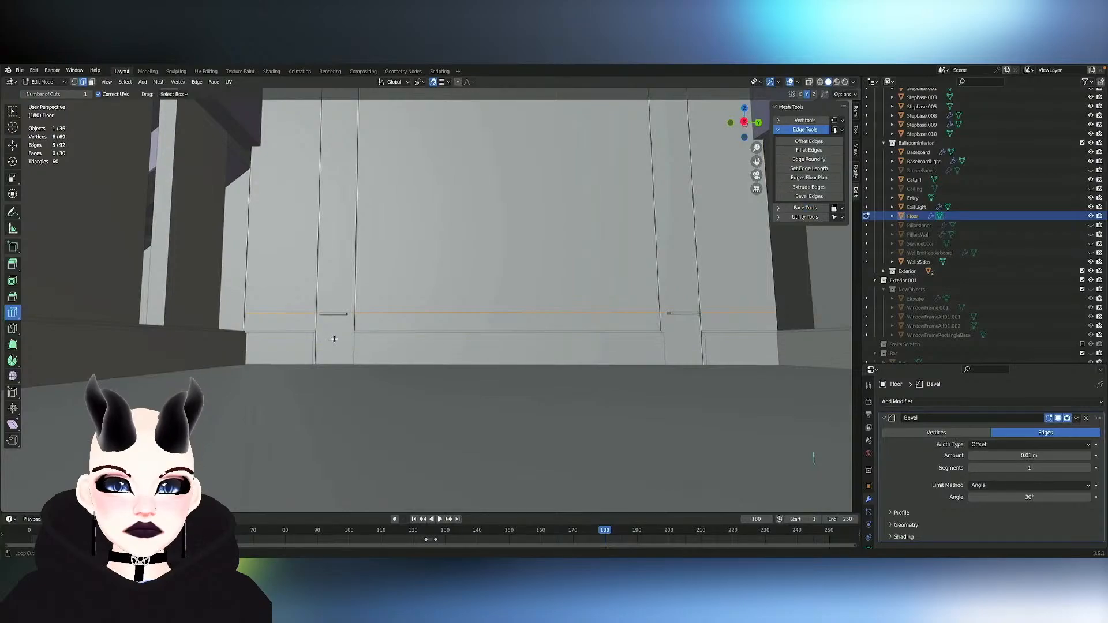
- Delete the end-wall faces below the horizontal cut in both narrow sections to open the doorways
click(9, 113)
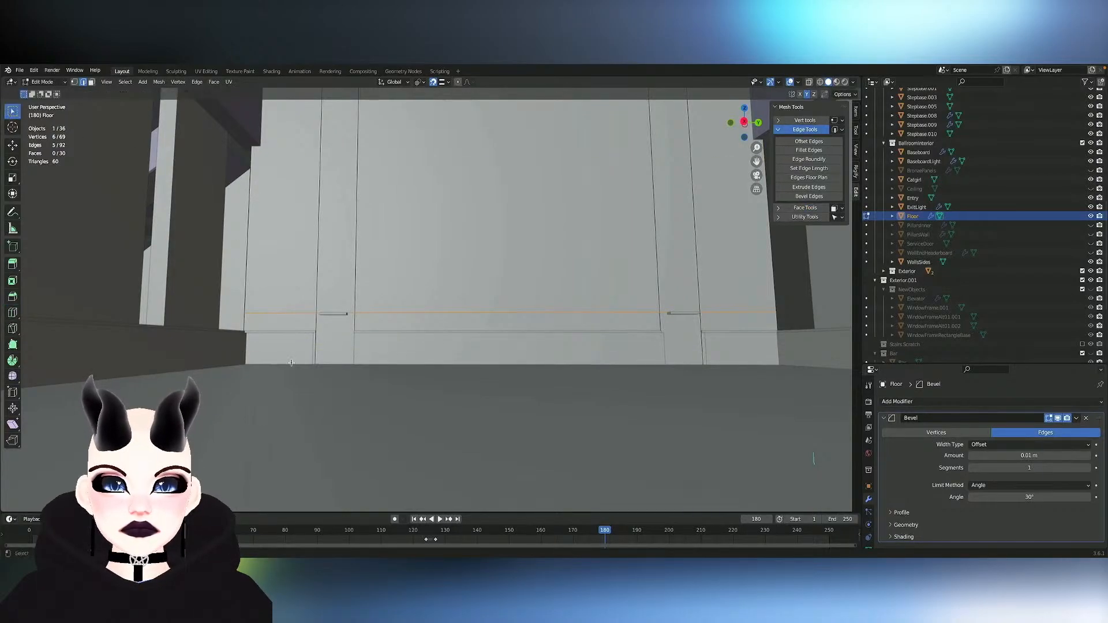
key(3)
click(348, 344)
shift+click(684, 342)
key(x)
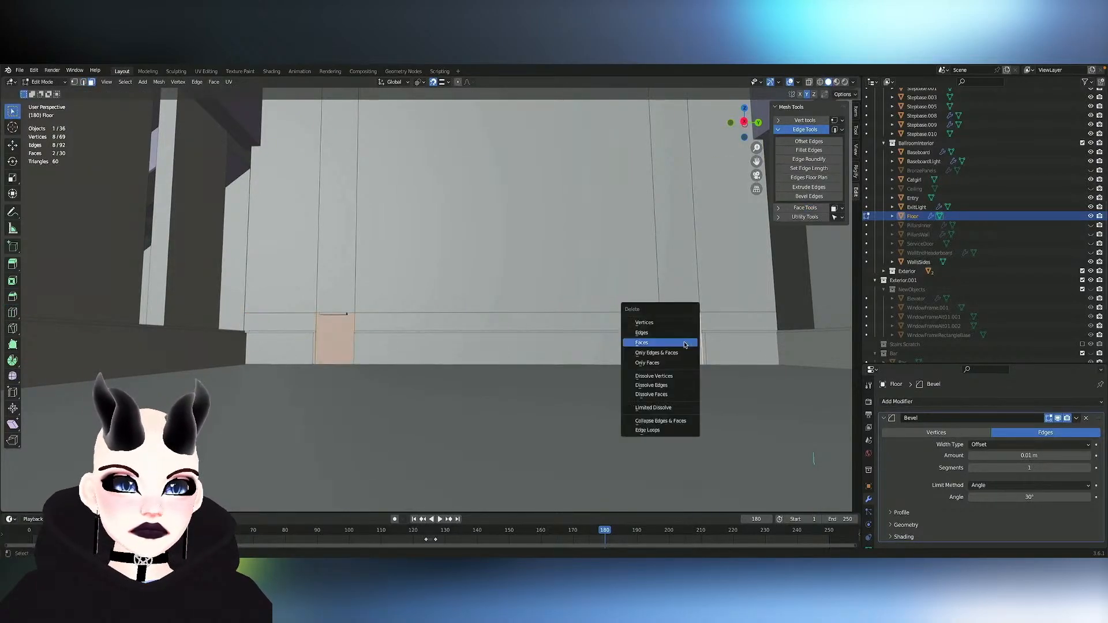
click(684, 342)
- Switch mesh editing from the ballroom shell to the main back-room wall around the doorway
scroll(684, 342, up, 2)
mouse_move(685, 342)
middle_down()
mouse_move(609, 335)
mouse_move(831, 347)
mouse_move(684, 342)
mouse_move(684, 399)
mouse_move(632, 338)
mouse_move(595, 329)
mouse_move(685, 342)
mouse_move(629, 340)
mouse_move(684, 342)
mouse_move(690, 372)
mouse_move(664, 369)
mouse_move(683, 355)
middle_up()
scroll(684, 342, up, 6)
scroll(614, 366, down, 2)
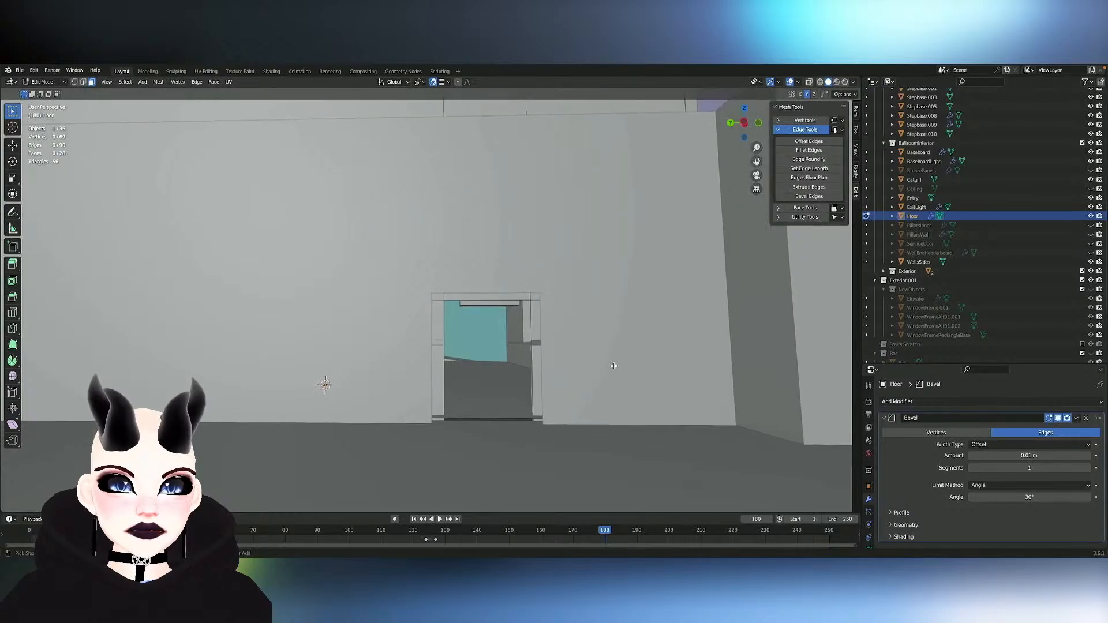
middle_drag(467, 309, 456, 307)
click(465, 295)
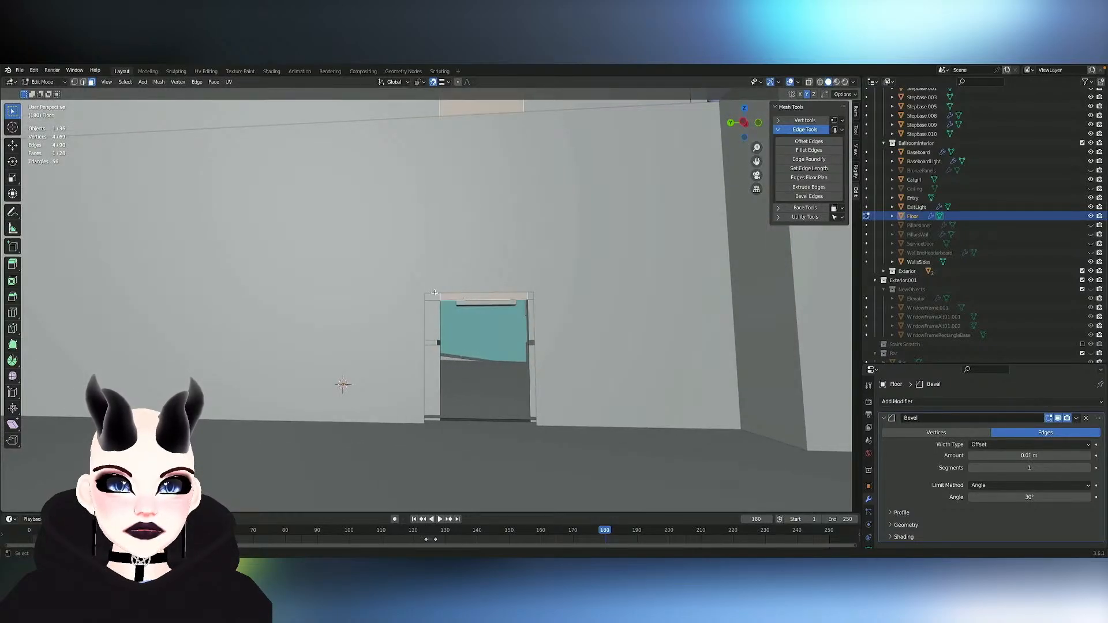
key(alt+q)
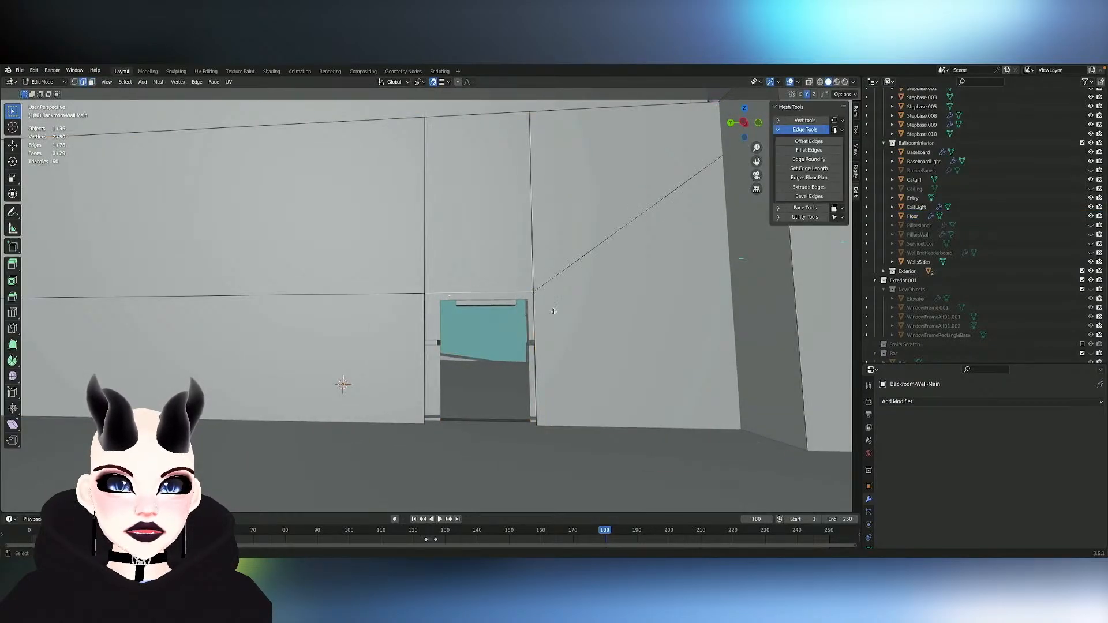
- Try setting the length of the back-room doorway's top edge to 2 m with Set Edge Length
click(824, 169)
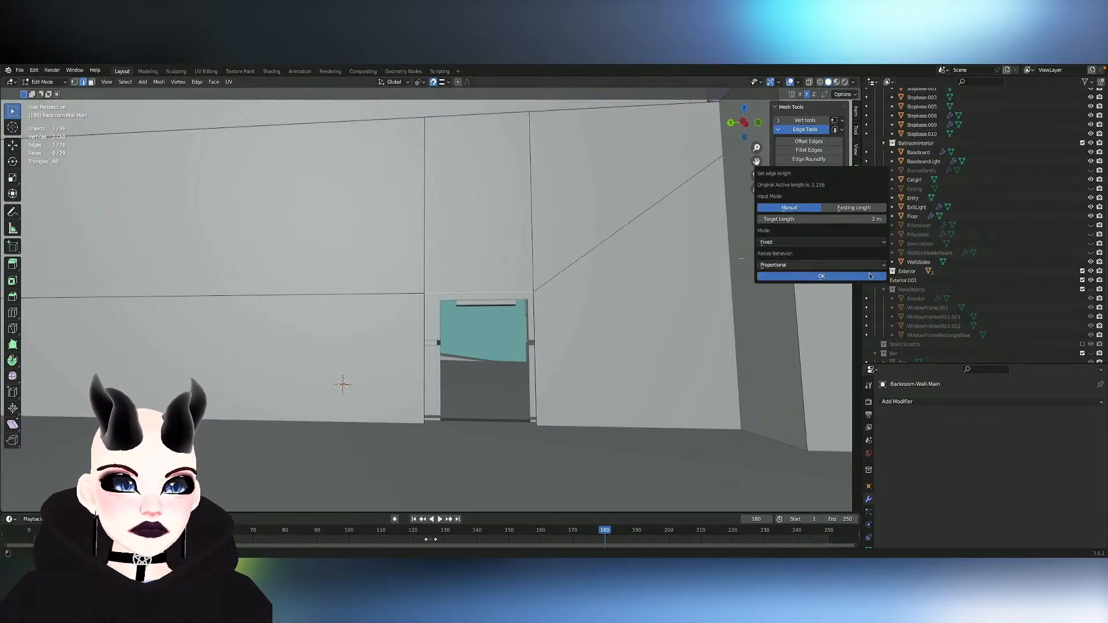
click(833, 279)
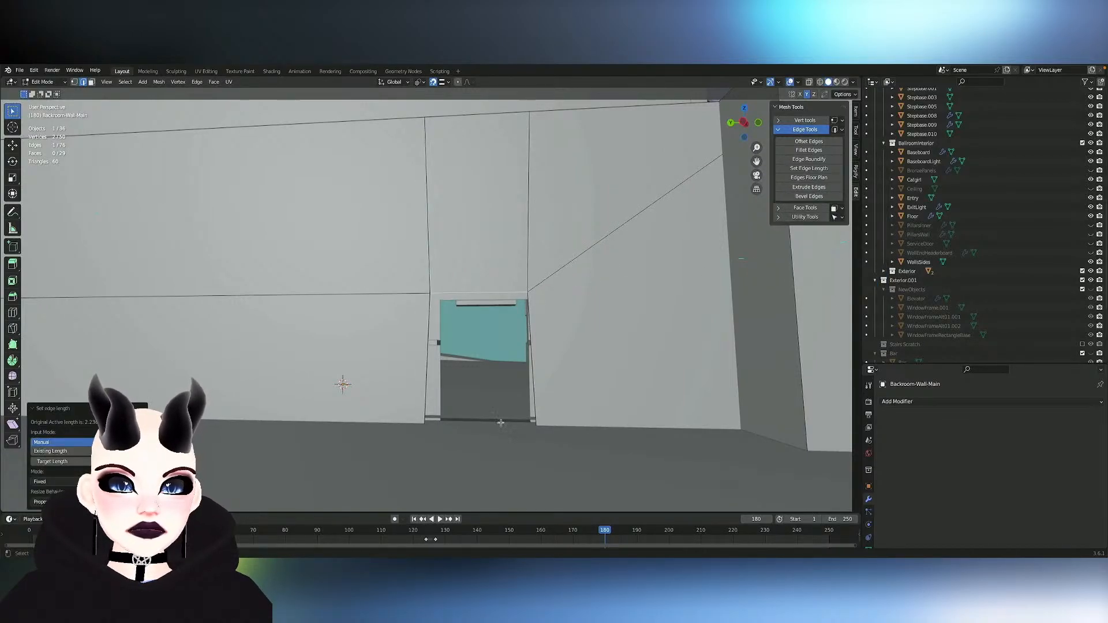
key(ctrl+z)
- Try to scale the two lower side edges of the back-room doorway along Y
middle_drag(483, 437, 450, 387)
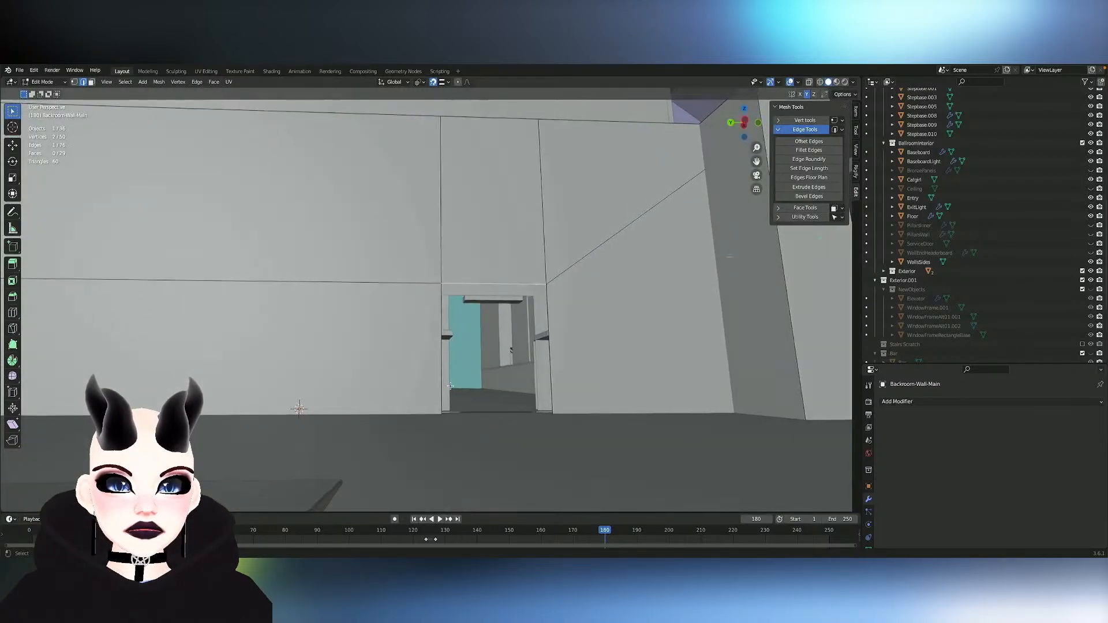
shift+click(555, 384)
middle_drag(555, 384, 744, 383)
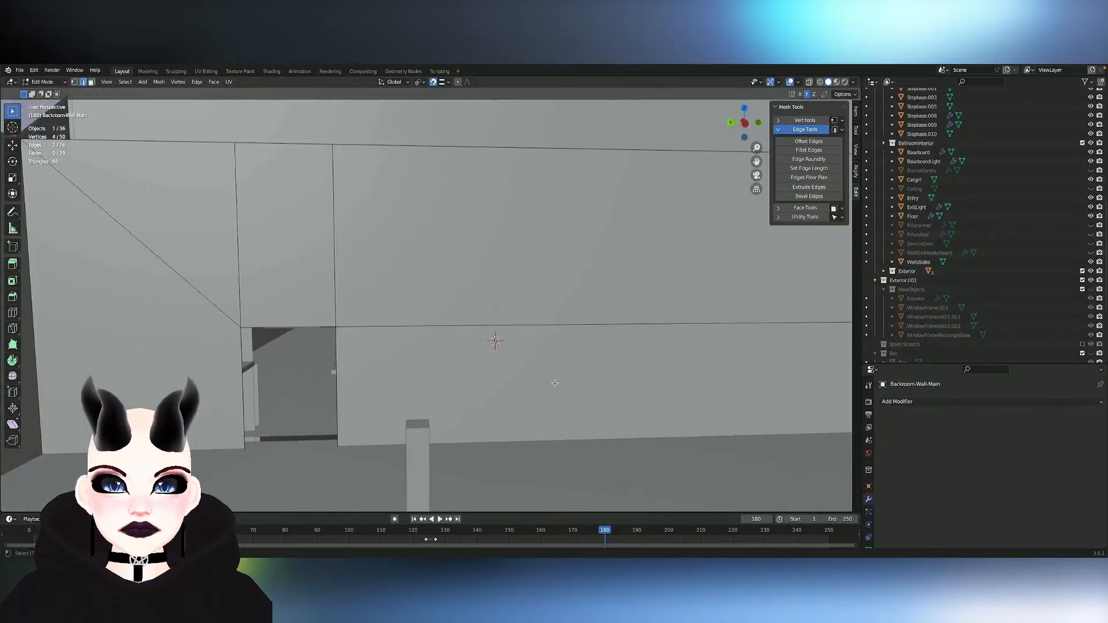
mouse_move(554, 383)
middle_down()
mouse_move(579, 376)
mouse_move(557, 366)
mouse_move(369, 383)
mouse_move(554, 383)
middle_up()
key(s)
key(x)
key(y)
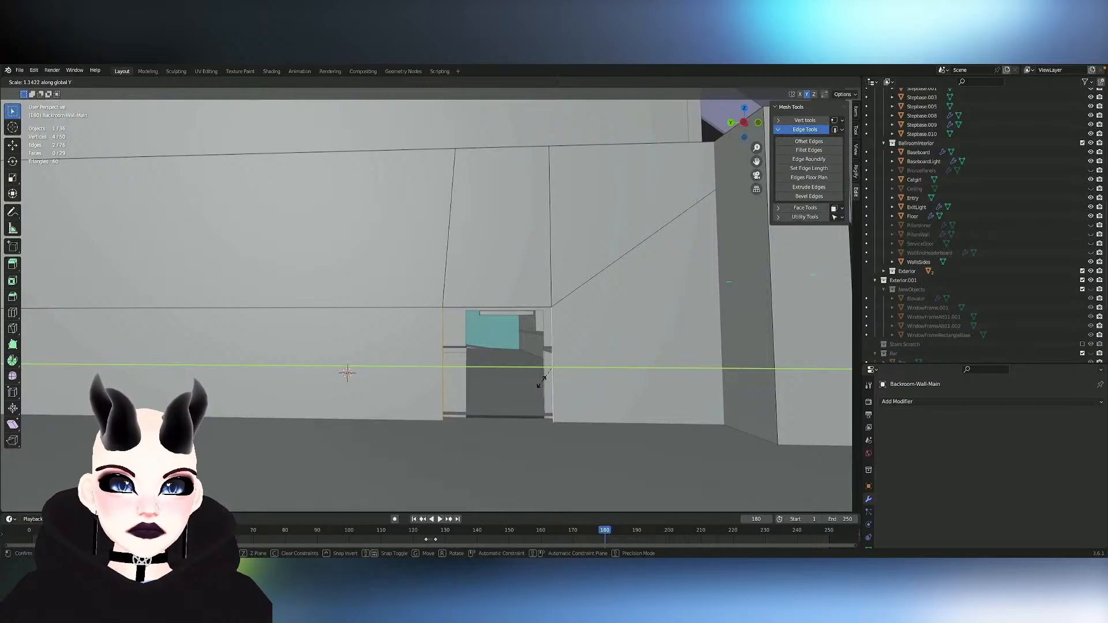
click(613, 386)
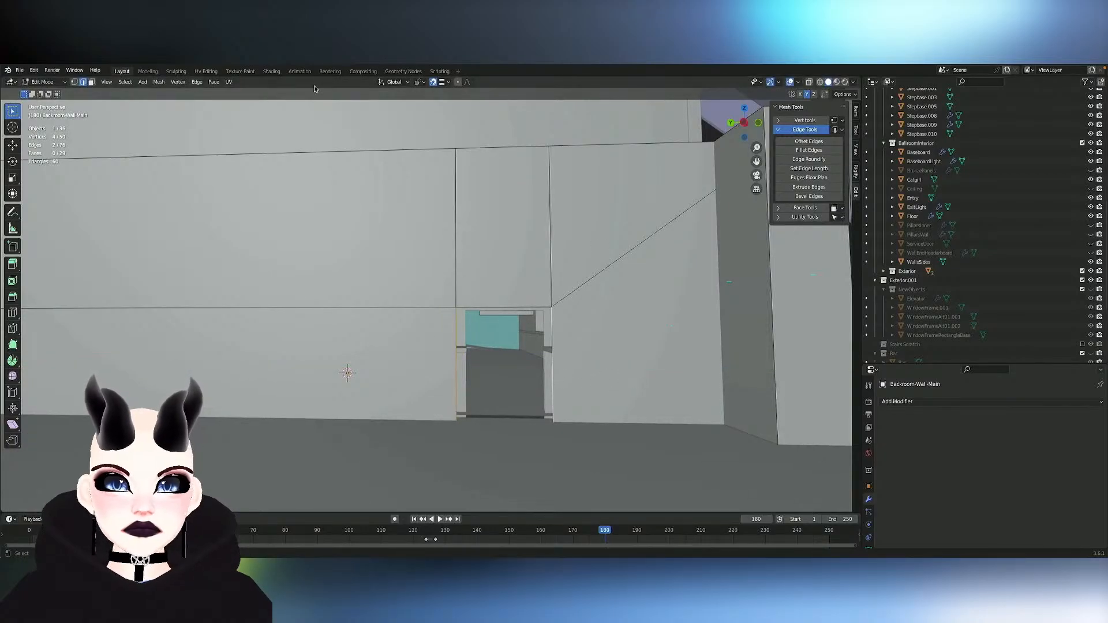
- Check the transform pivot options, and try scaling the doorway's lower side edges to about 0.79 along Y
click(444, 82)
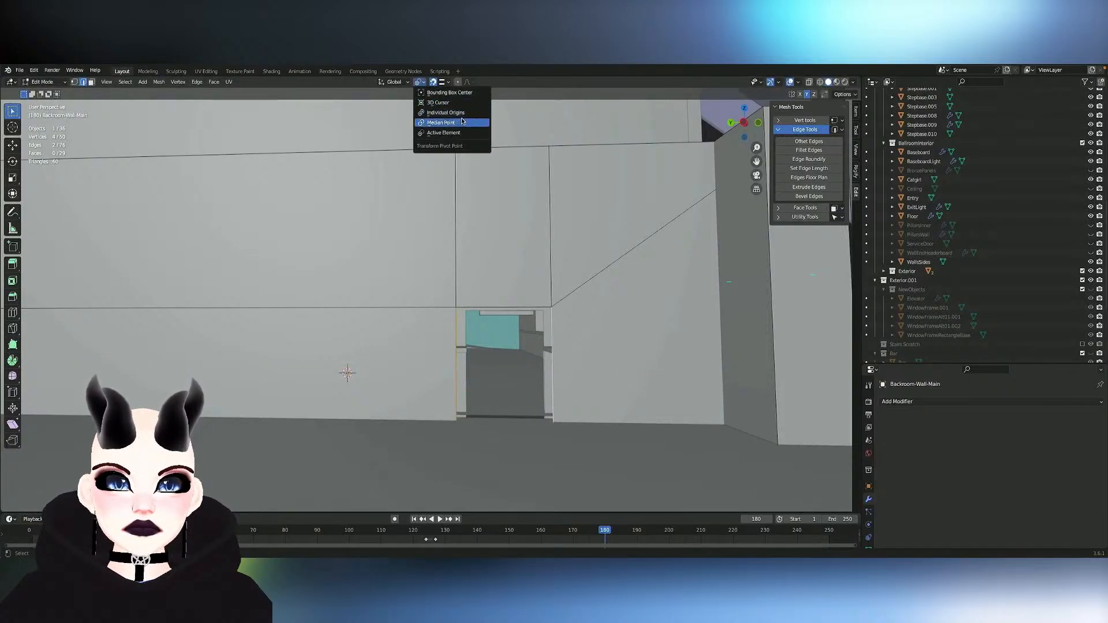
key(s)
key(y)
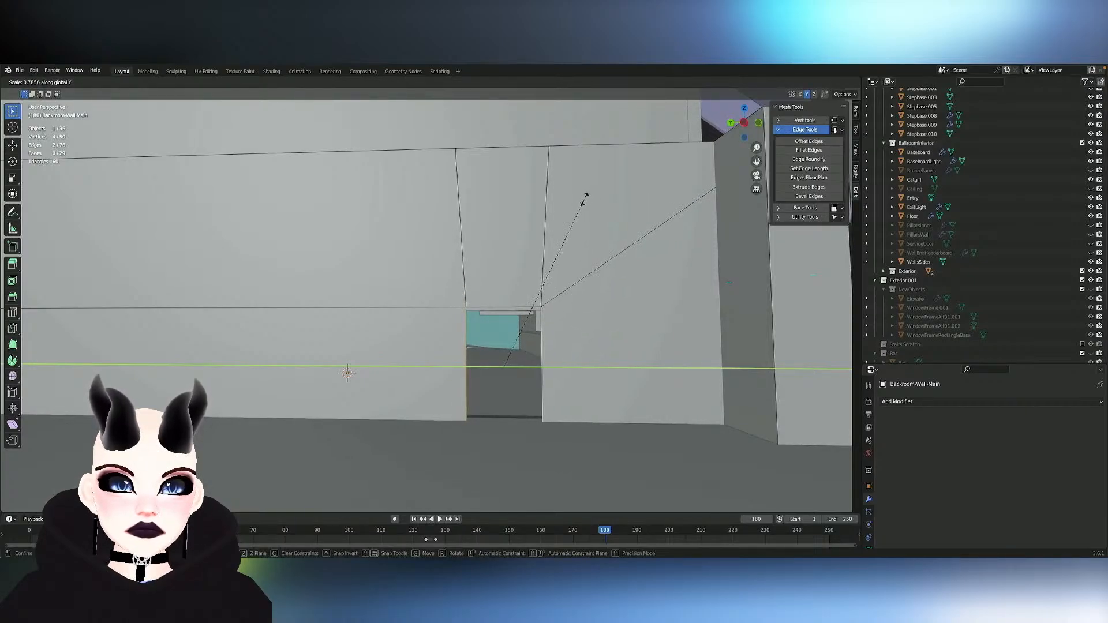
click(589, 199)
key(ctrl+z)
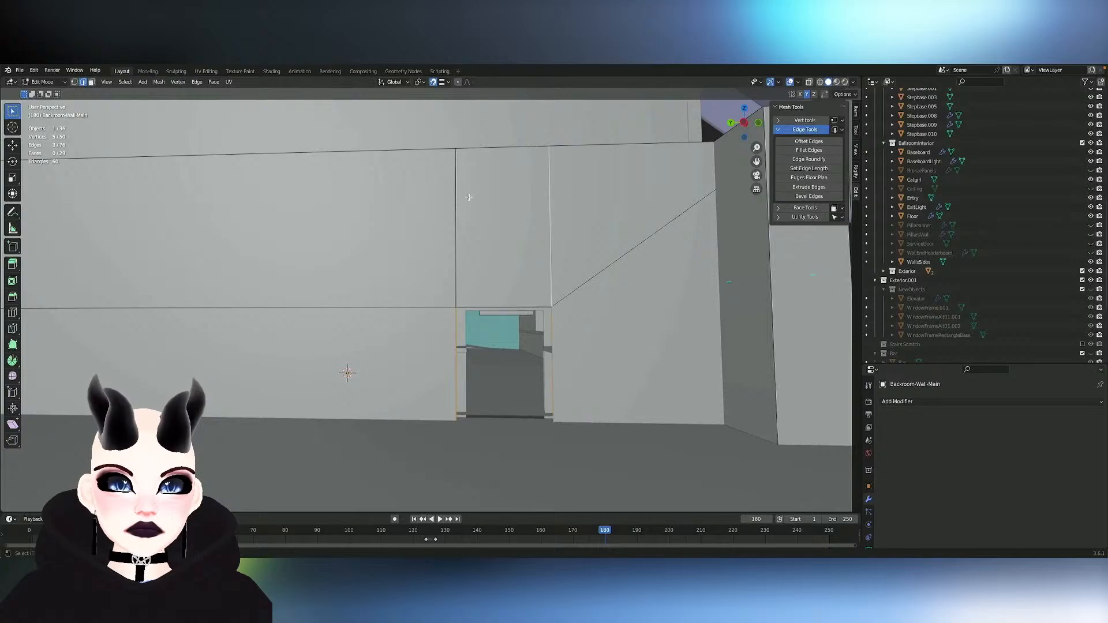
- Narrow the back-room doorway by scaling its lower side edges and the vertical edges above them together along Y, matching the ballroom opening
key(s)
key(y)
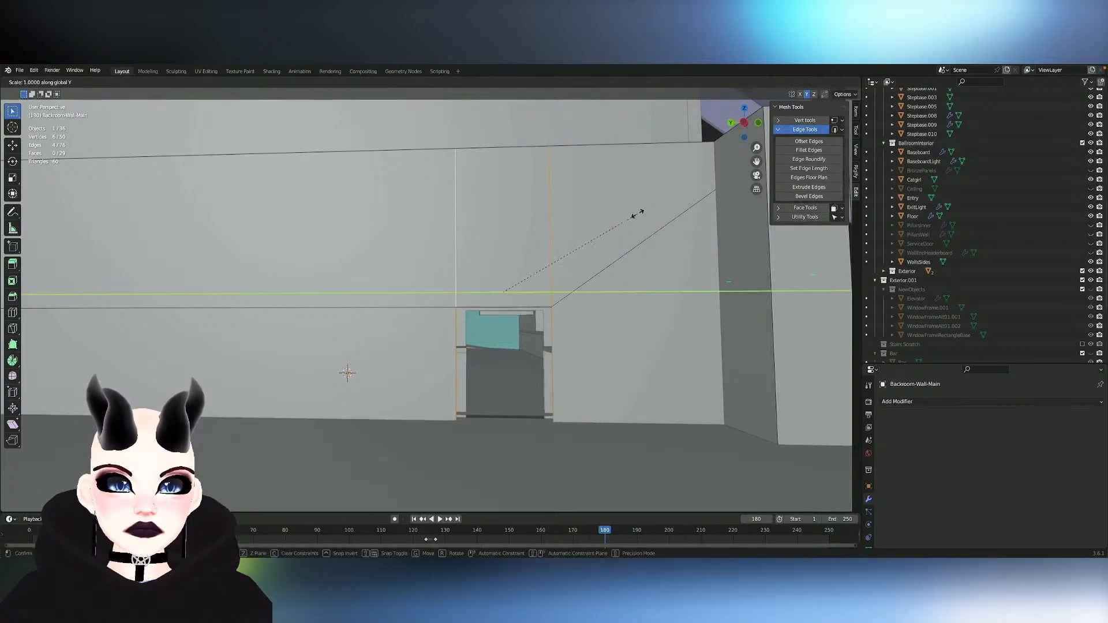
click(602, 216)
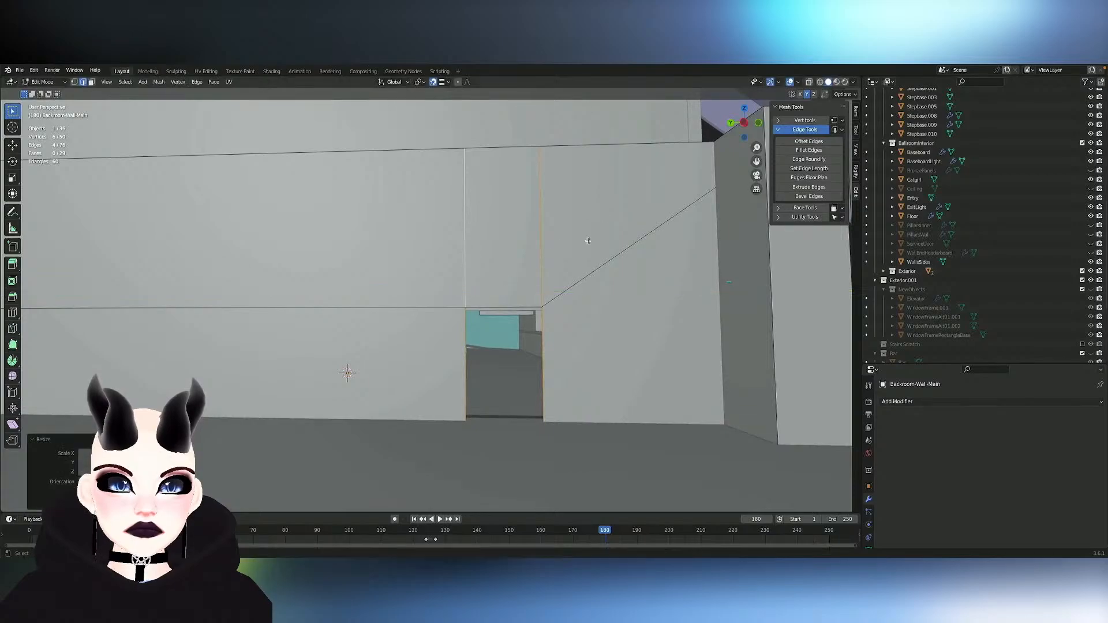
- In a see-through side view, move the inner vertical edges of the wall's other doorway about 1.1 m along X
middle_drag(543, 270, 488, 355)
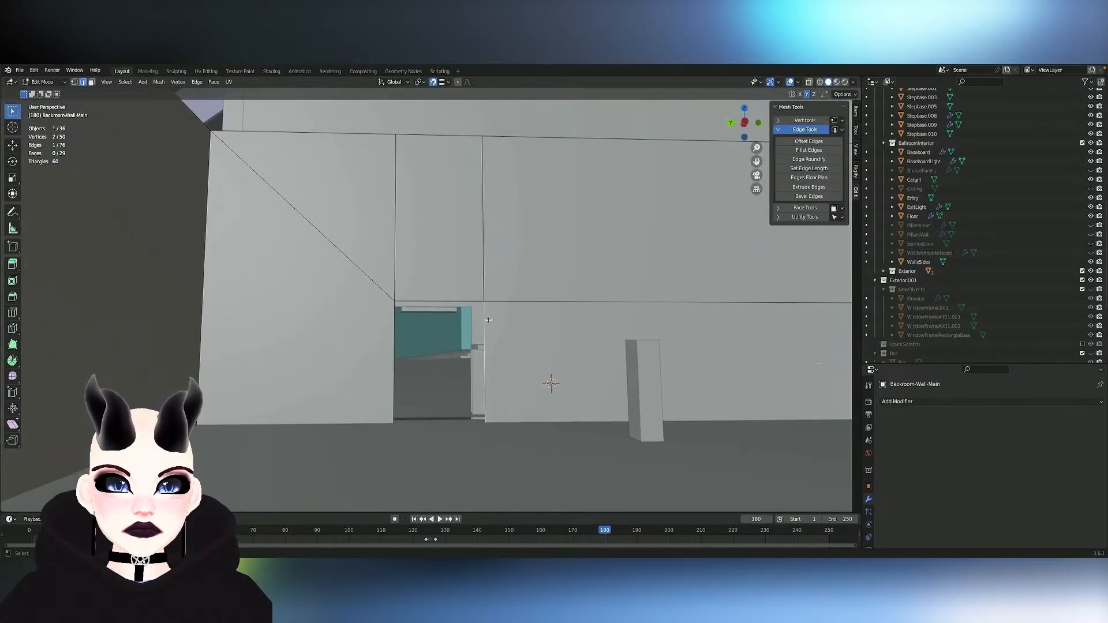
click(746, 122)
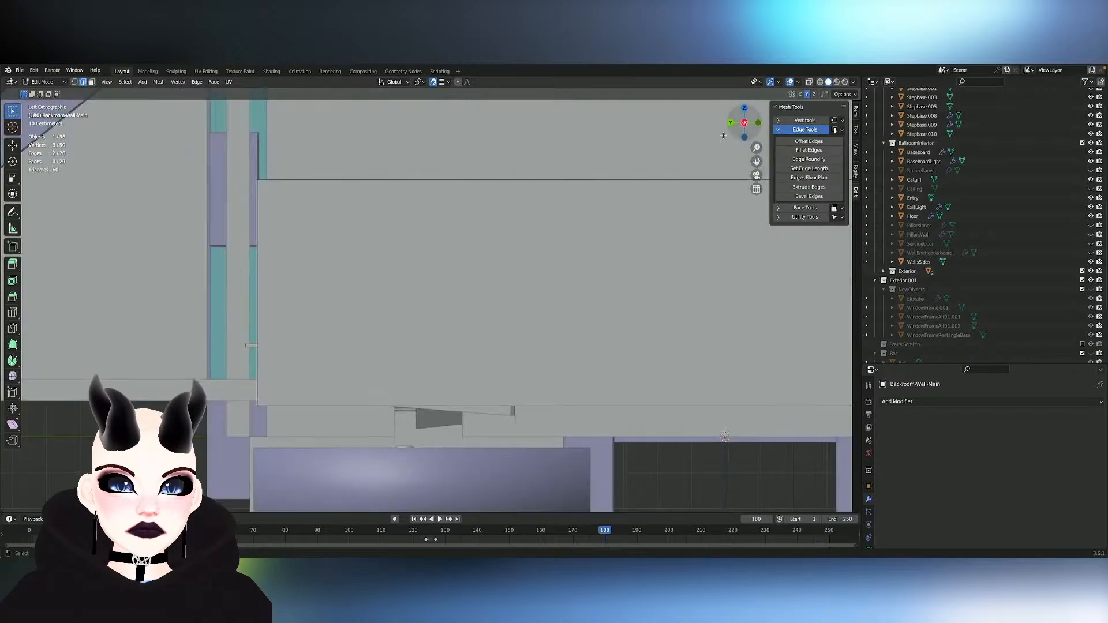
click(810, 83)
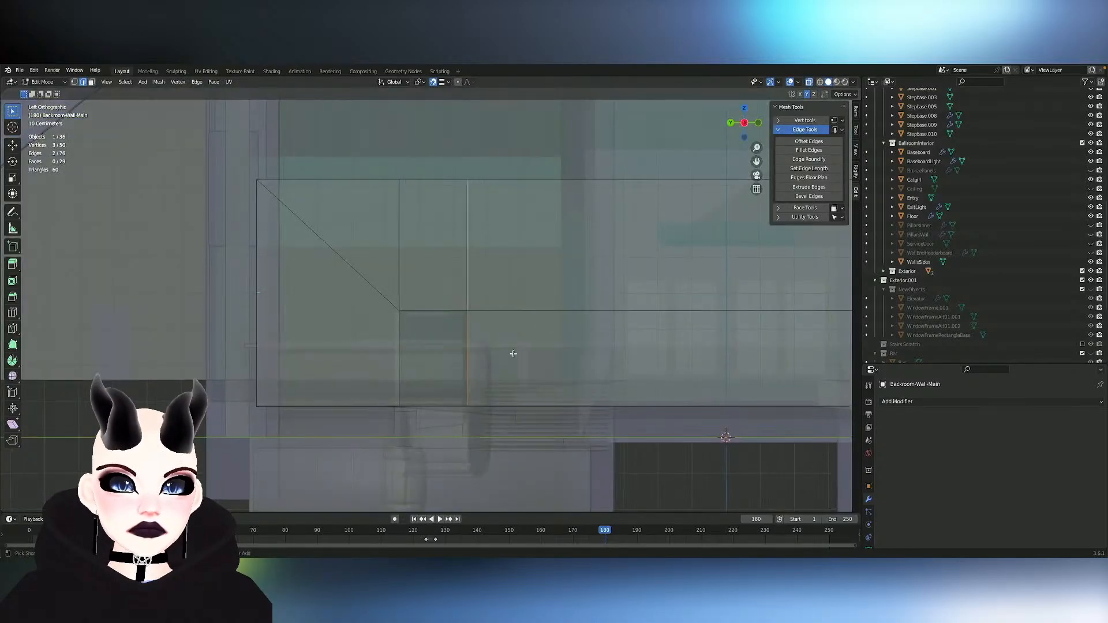
scroll(513, 353, up, 4)
middle_drag(513, 353, 514, 353)
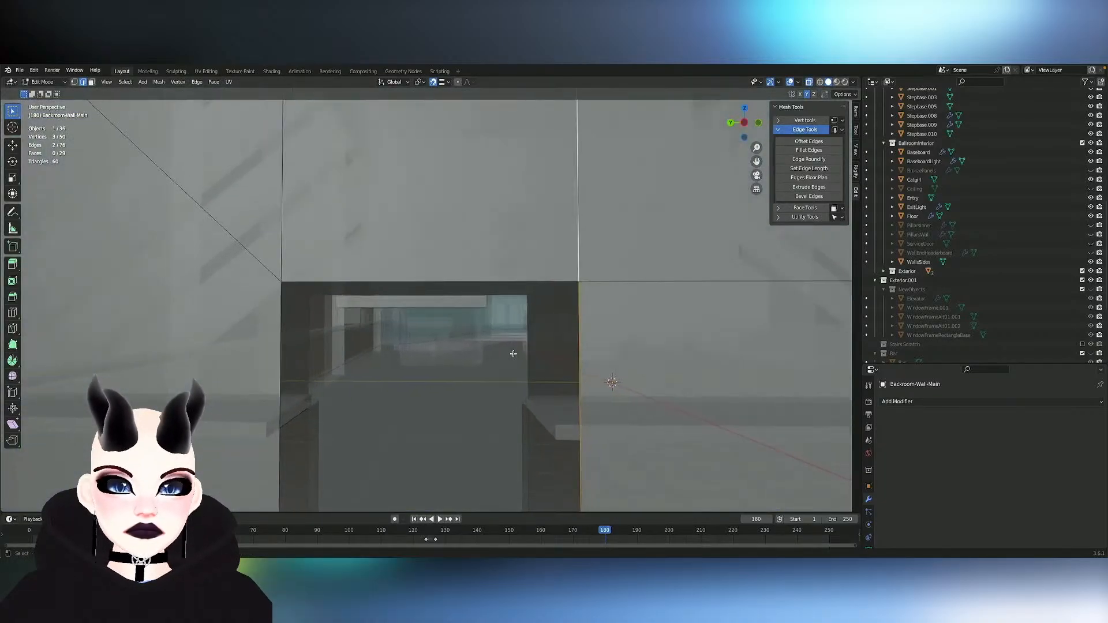
click(745, 122)
key(g)
key(x)
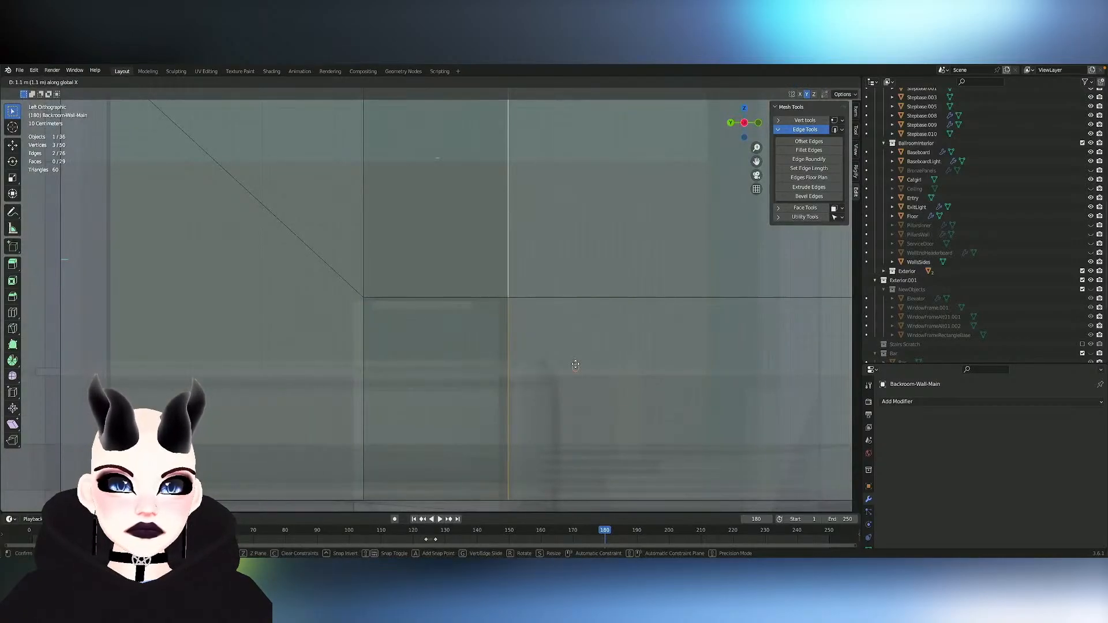
click(576, 365)
- Check the length of the other doorway's top edge with Set Edge Length
click(427, 283)
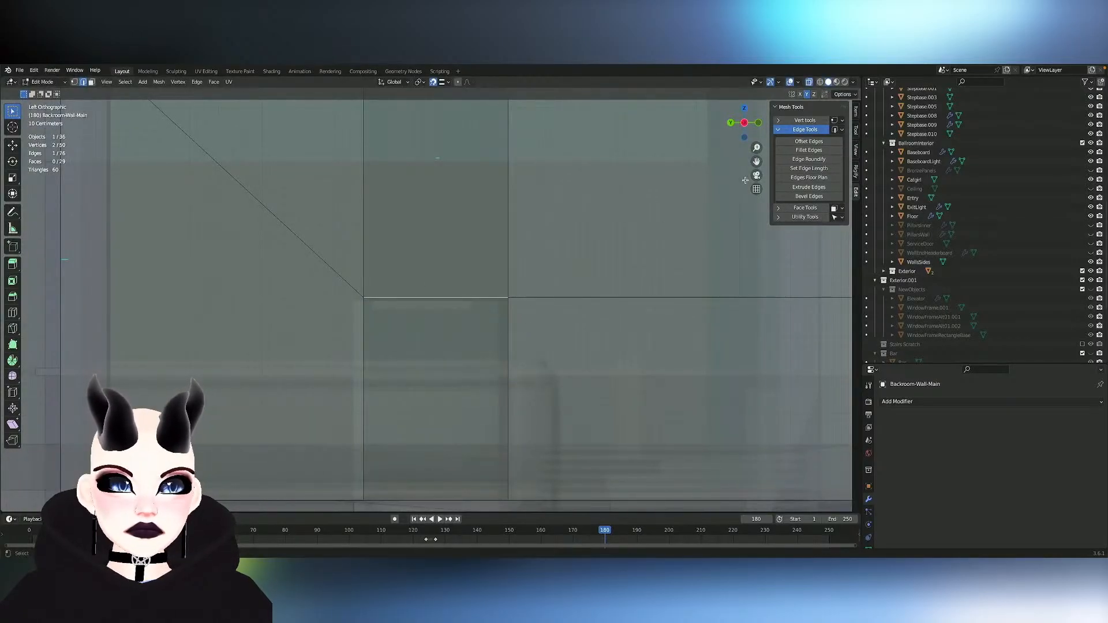
click(824, 168)
click(654, 262)
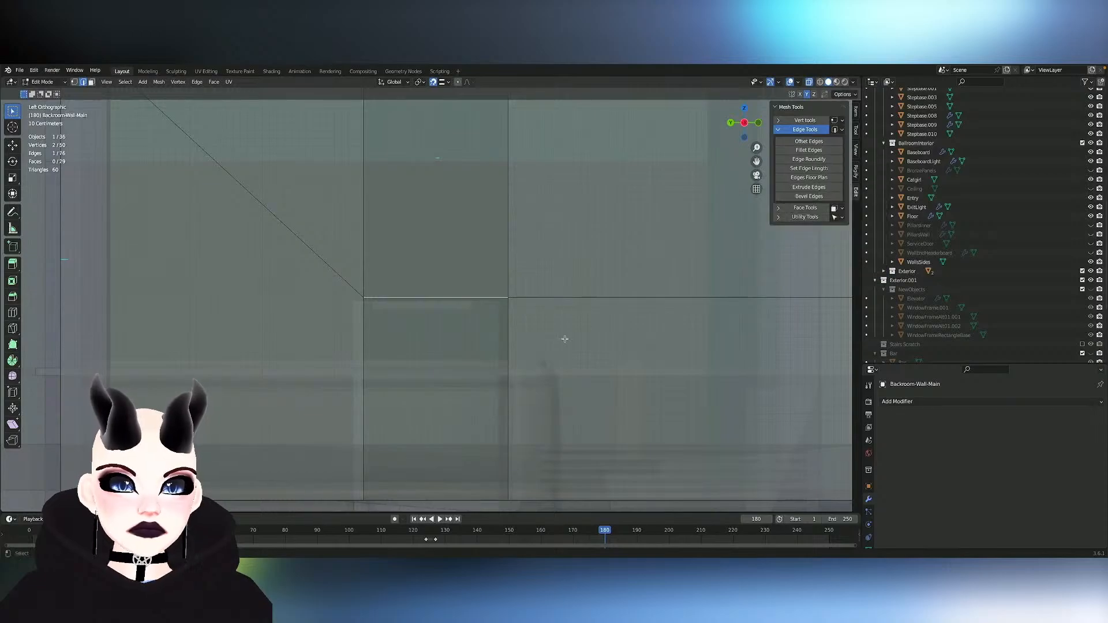
- Shift the other doorway's four vertical edges about 0.13 m along Y and scale them to about 0.95 along Y
alt+click(510, 263)
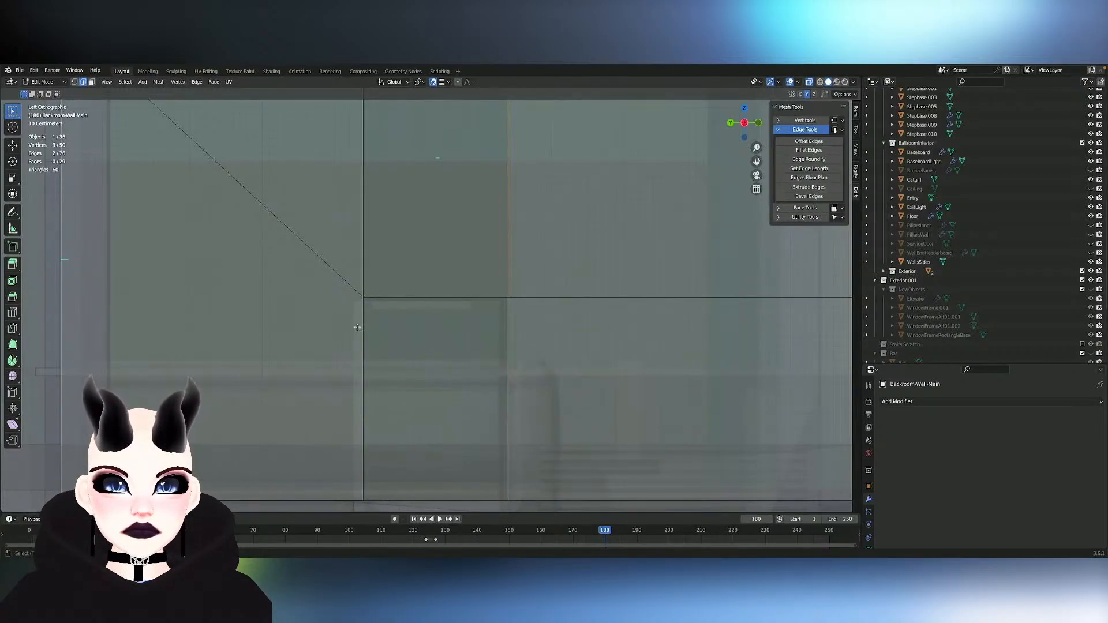
key(g)
key(y)
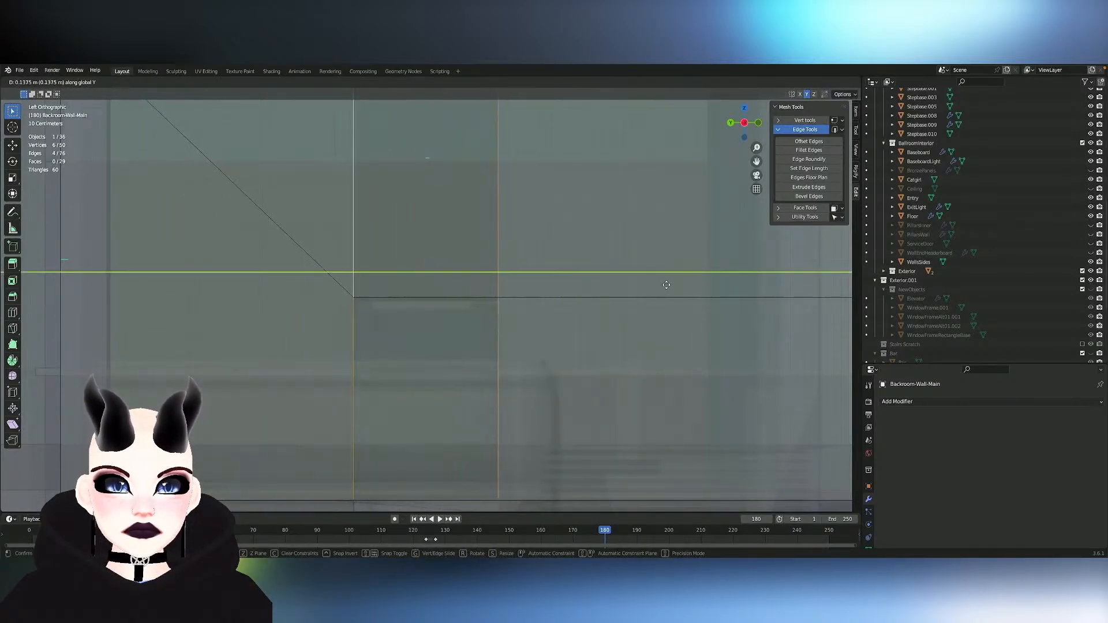
click(668, 285)
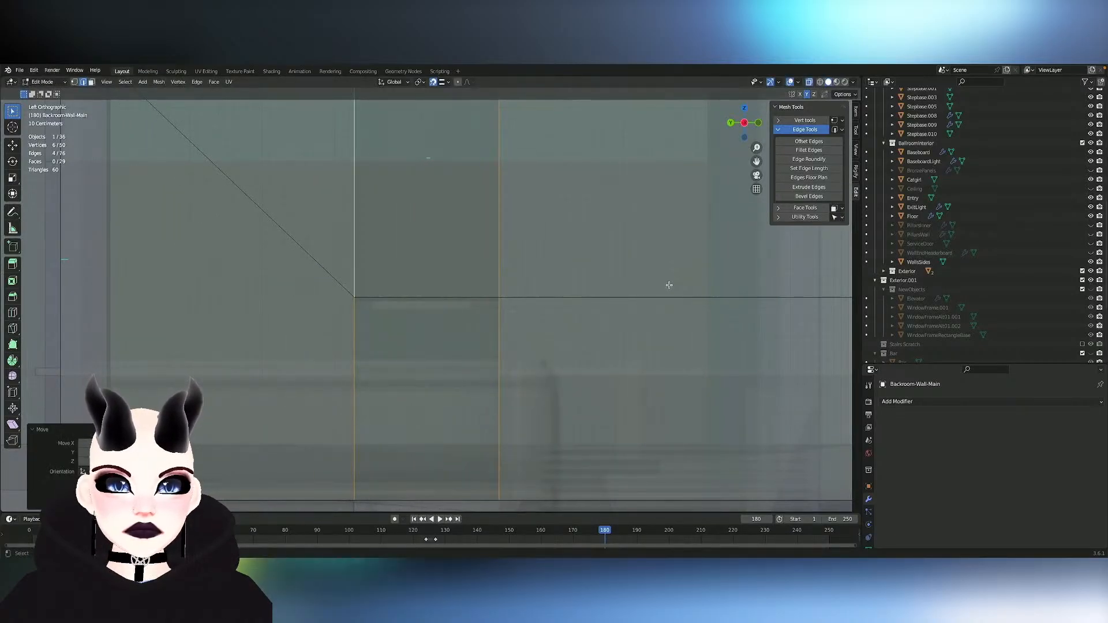
key(s)
key(y)
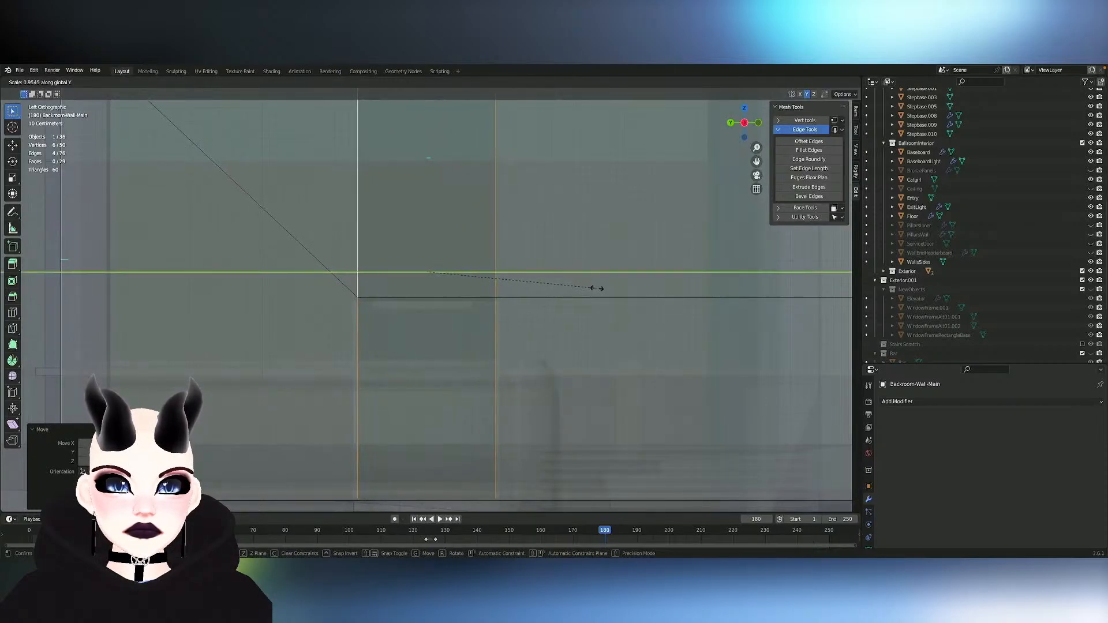
click(597, 288)
- Undo the recent scaling and moves of the other doorway's vertical edges
scroll(597, 288, down, 1)
mouse_move(597, 288)
shift+middle_down()
mouse_move(12, 276)
mouse_move(597, 288)
shift+middle_up()
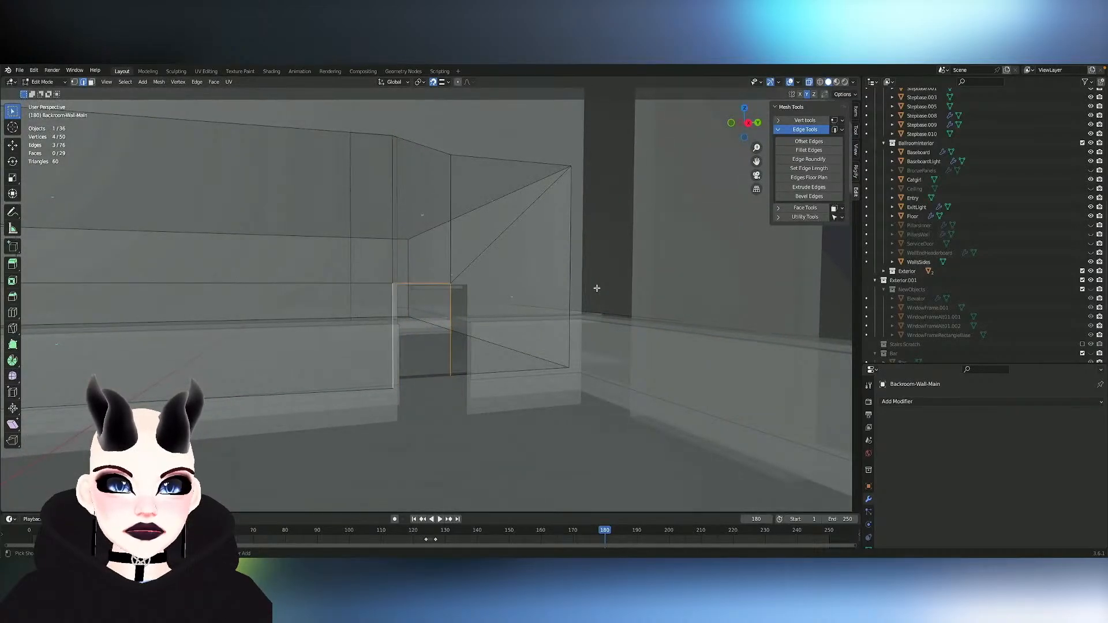
key(ctrl+z)
key(ctrl+z)
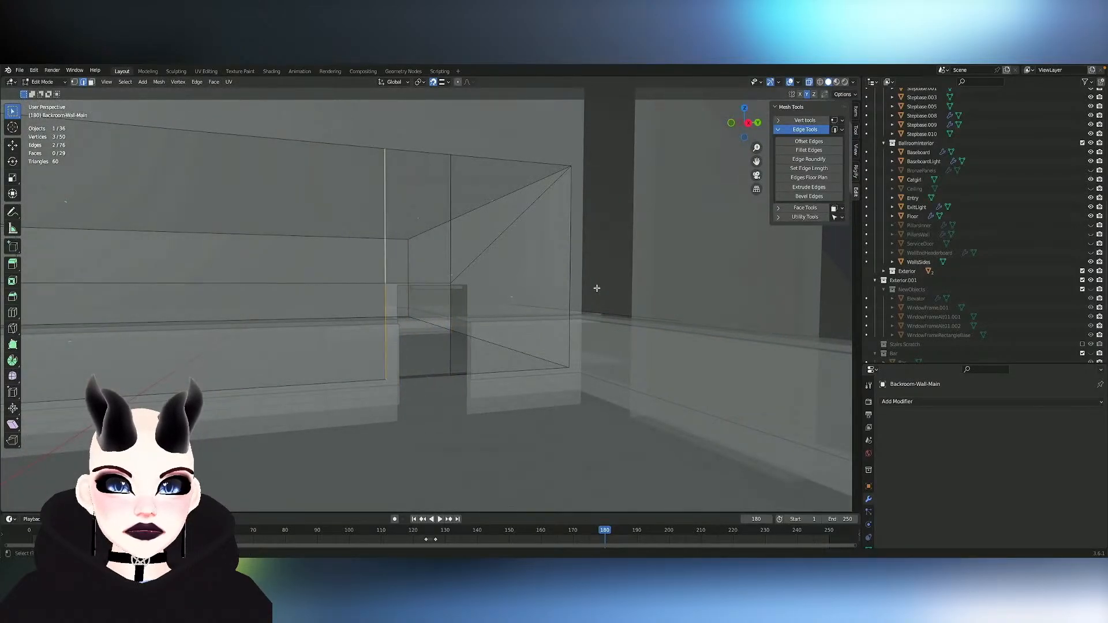
- Select the other doorway's four vertical edges, scale them to about 0.97 along Y, and shift them slightly along Y without snapping
middle_drag(597, 288, 585, 287)
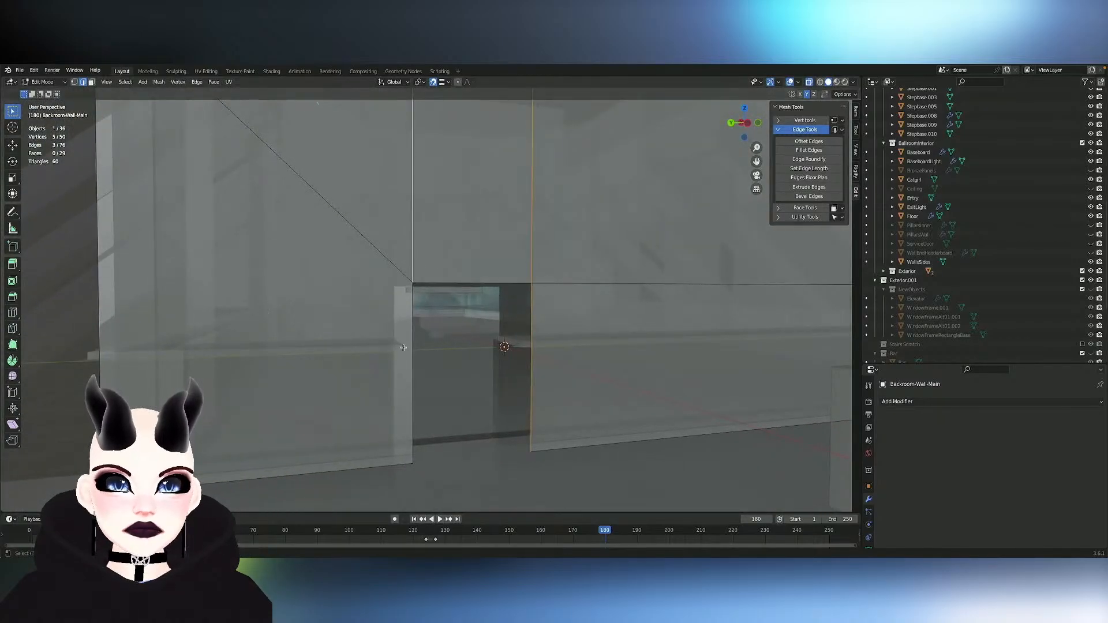
middle_drag(520, 201, 520, 201)
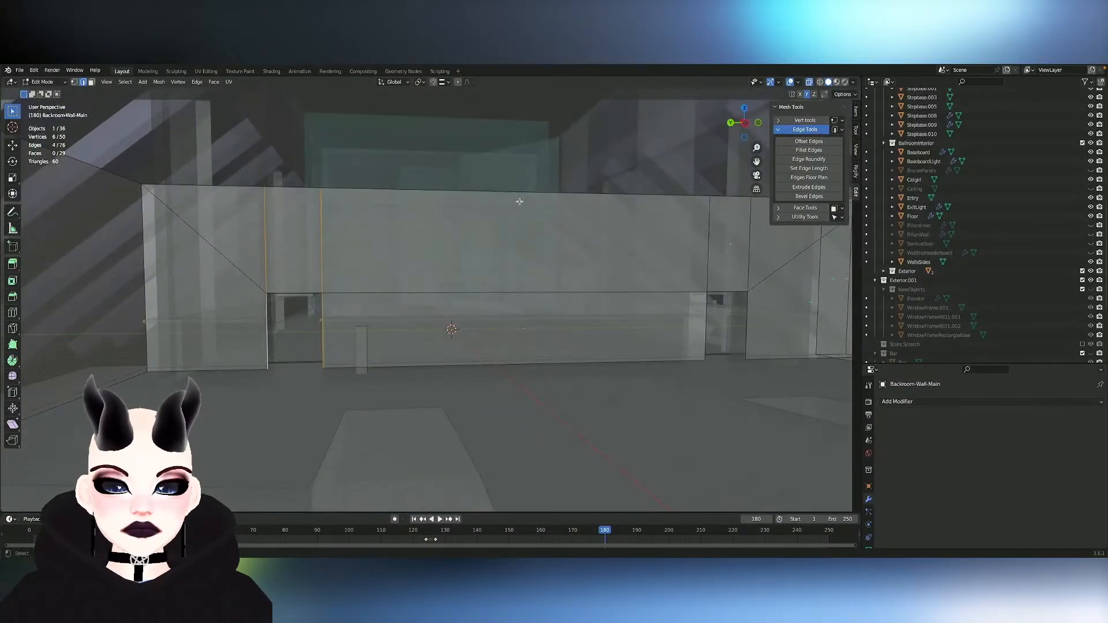
click(752, 123)
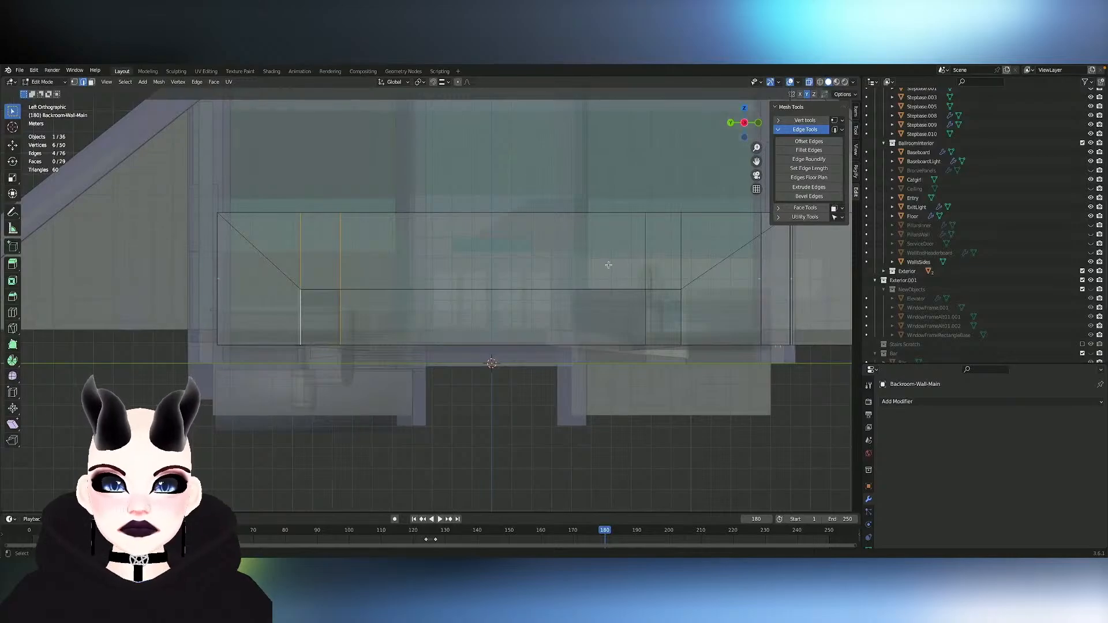
key(s)
key(y)
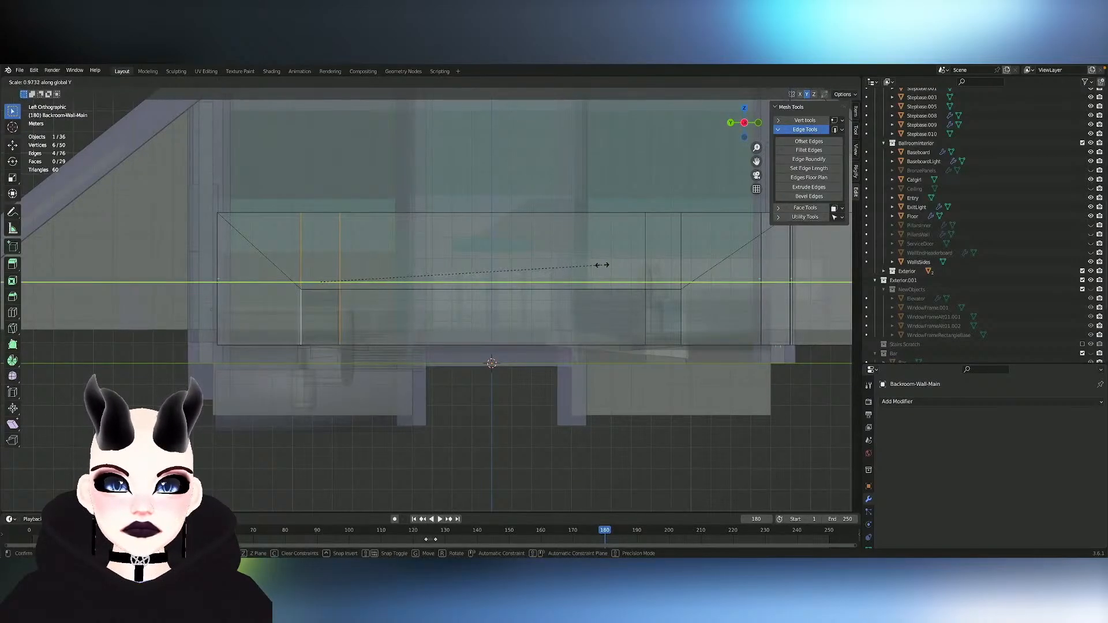
click(602, 265)
key(g)
key(y)
click(600, 265)
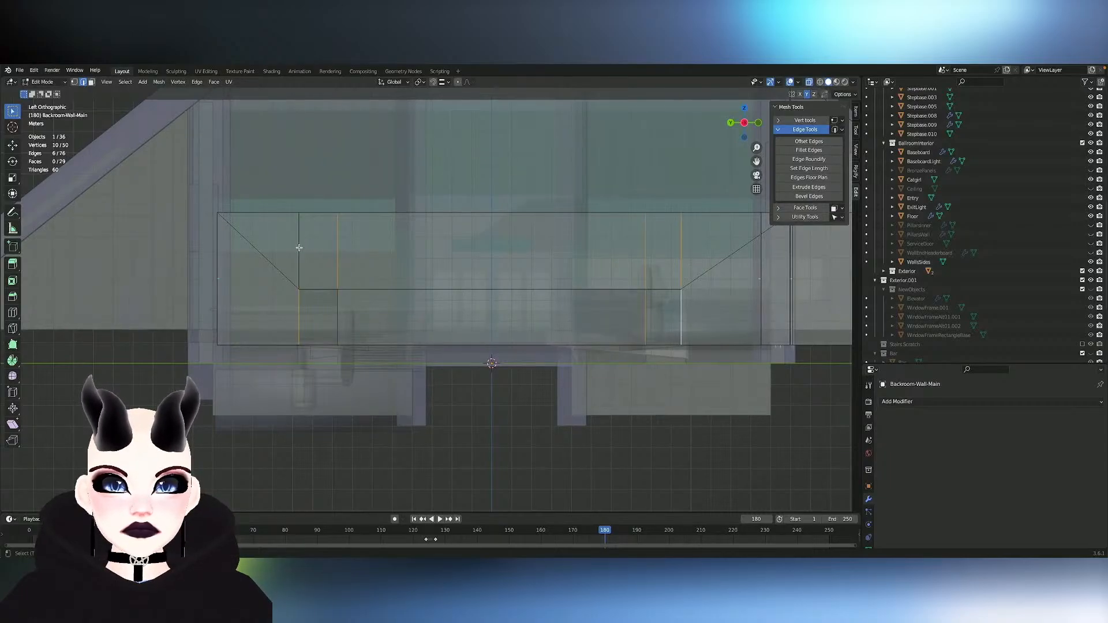
- Move the first doorway's four vertical edges about -0.13 m along Y and finish editing the back-room wall
ctrl+scroll(489, 279, up, 12)
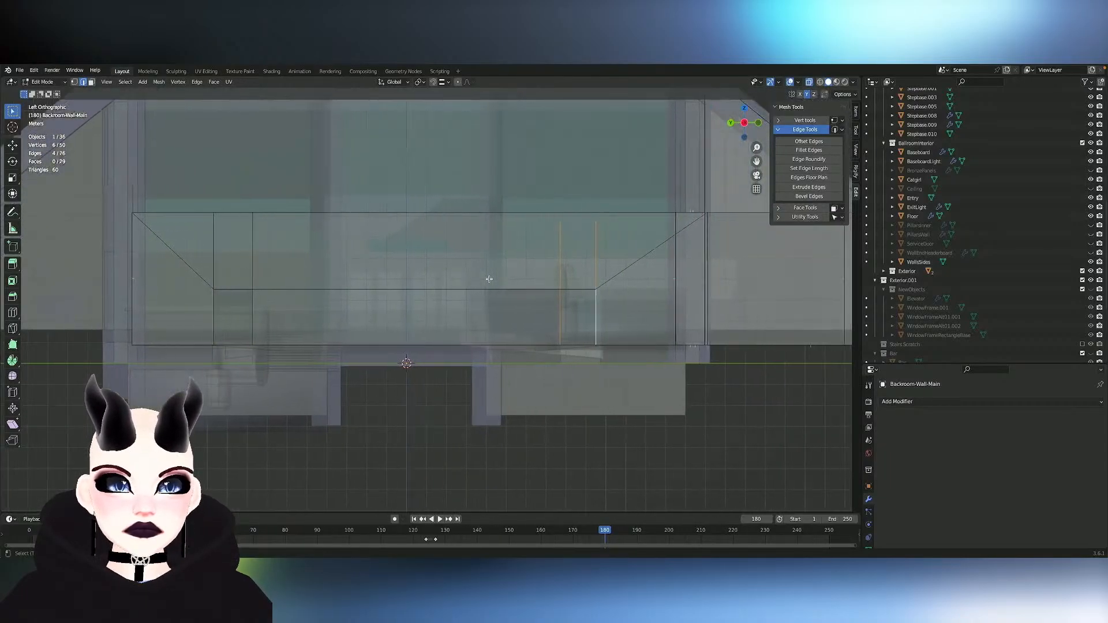
key(g)
key(x)
key(y)
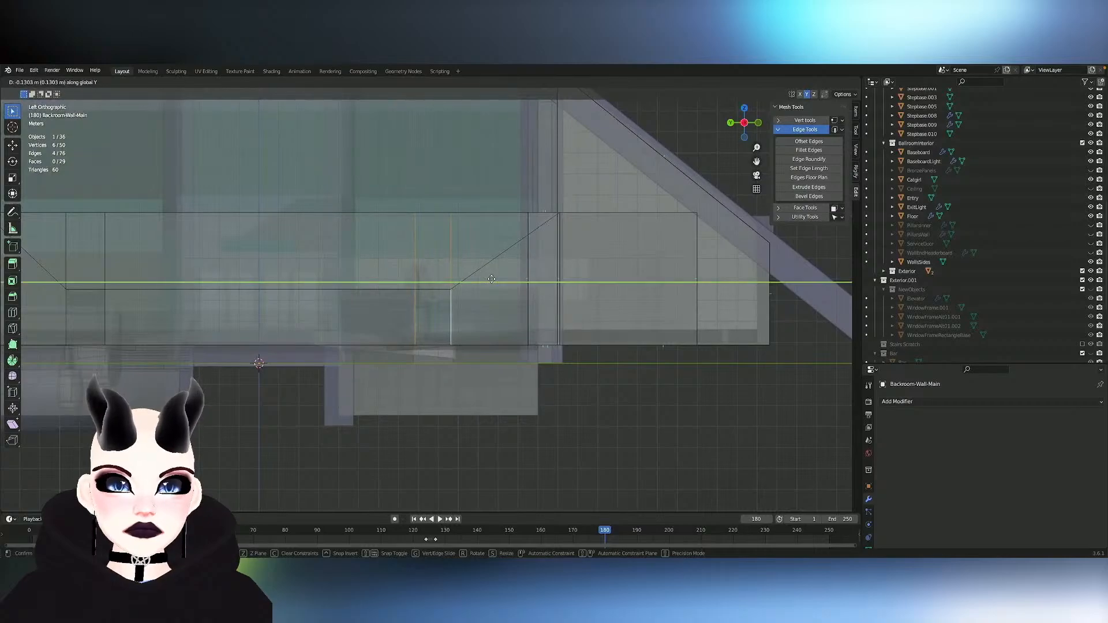
click(492, 279)
key(Tab)
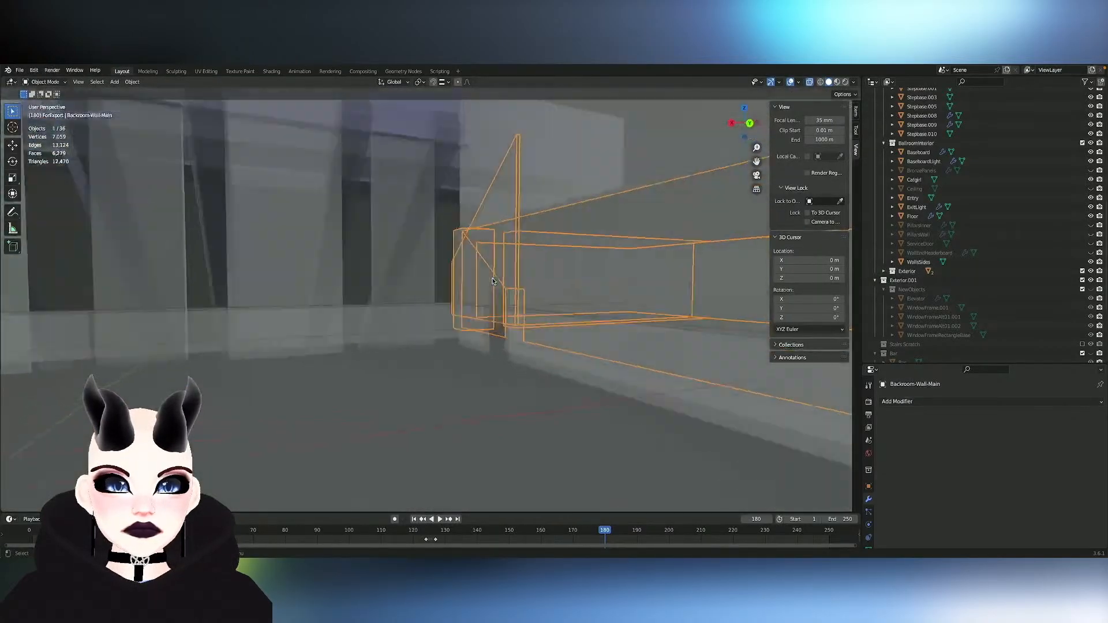
- Examine both doorways from the ballroom in solid display, comparing the back-room openings with the baseboard gaps and exit lights
click(811, 82)
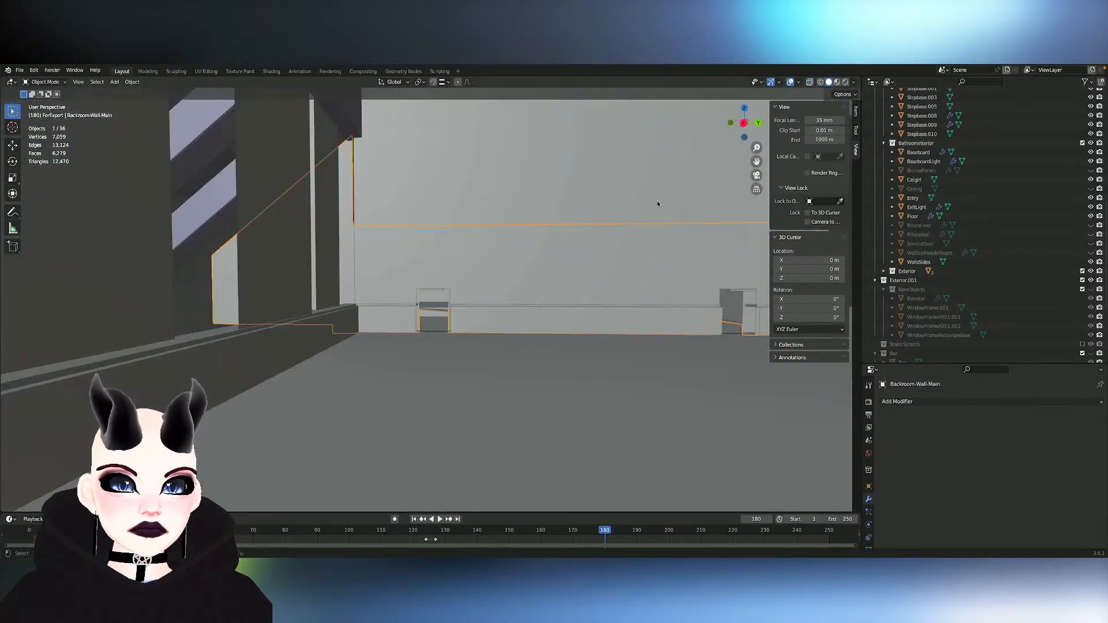
scroll(564, 295, up, 6)
scroll(564, 295, left, 5)
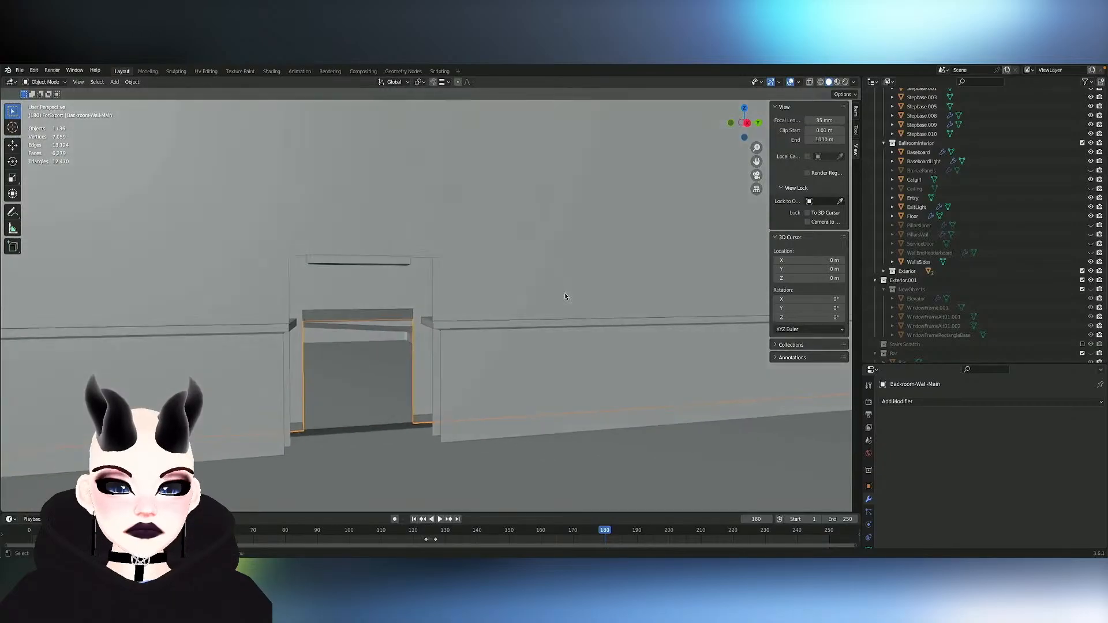
scroll(564, 295, right, 10)
scroll(565, 295, down, 6)
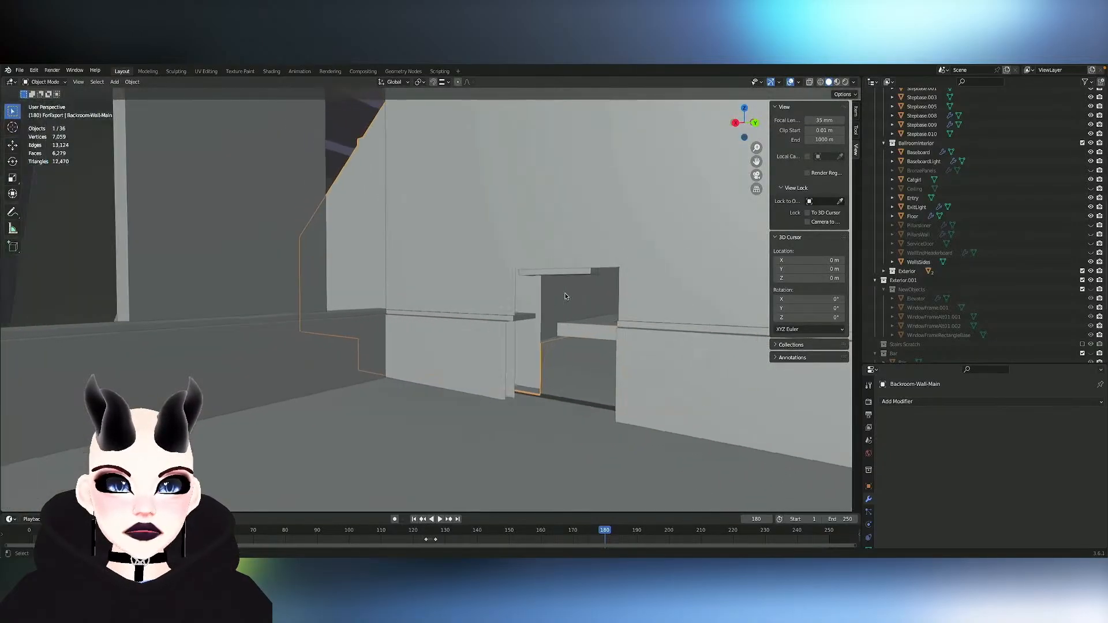
scroll(565, 295, left, 6)
shift+scroll(565, 295, right, 6)
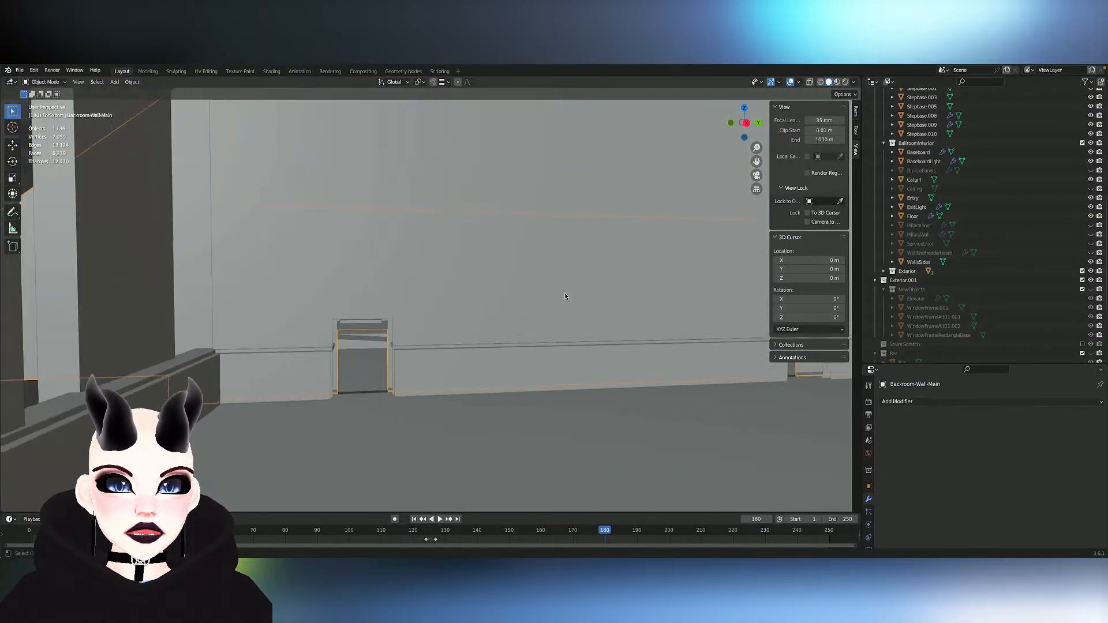
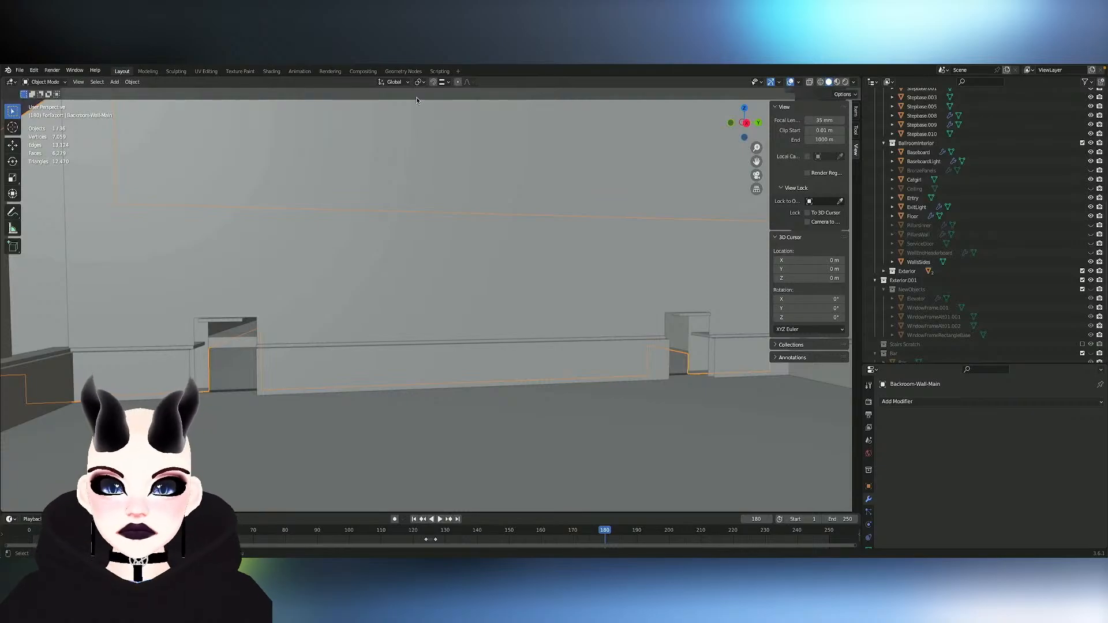
- Select the ballroom floor and save the file
mouse_move(385, 253)
middle_down()
mouse_move(365, 235)
mouse_move(366, 246)
middle_up()
click(363, 241)
key(ctrl+s)
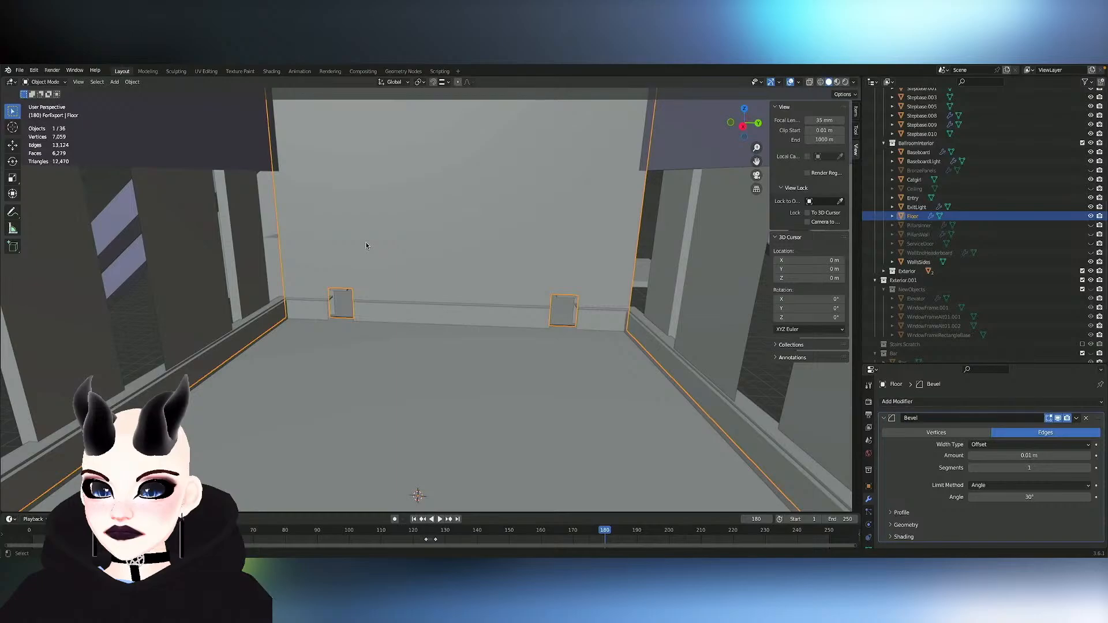
- Finish editing the floor and hide the MonoRail object outside the building
middle_drag(366, 246, 366, 246)
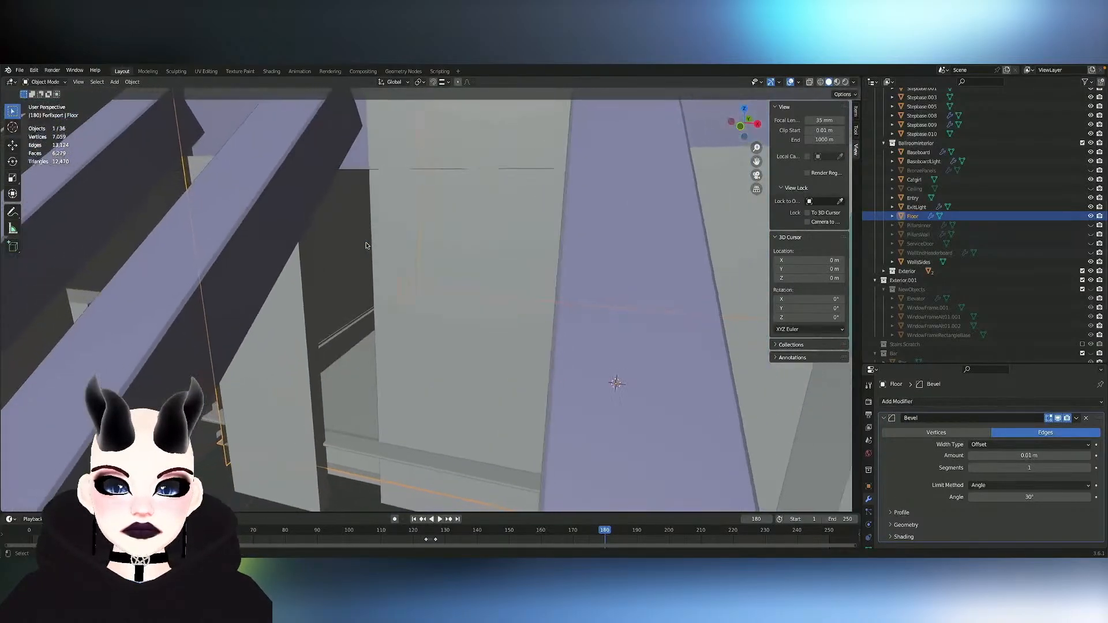
key(Tab)
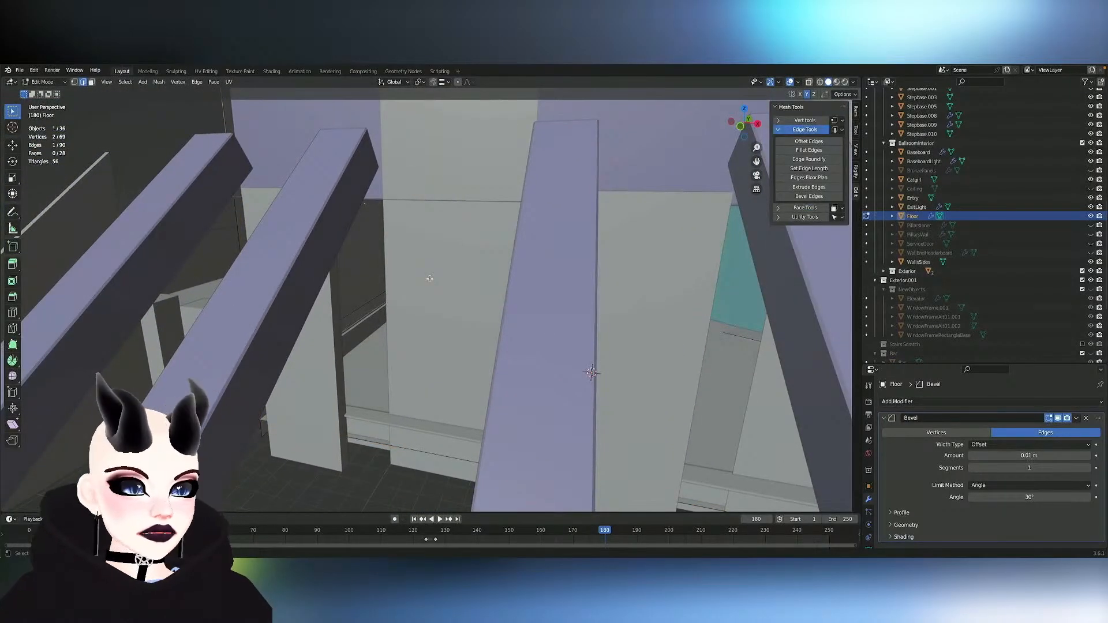
ctrl+scroll(430, 279, down, 3)
ctrl+scroll(512, 278, up, 1)
ctrl+scroll(511, 278, down, 4)
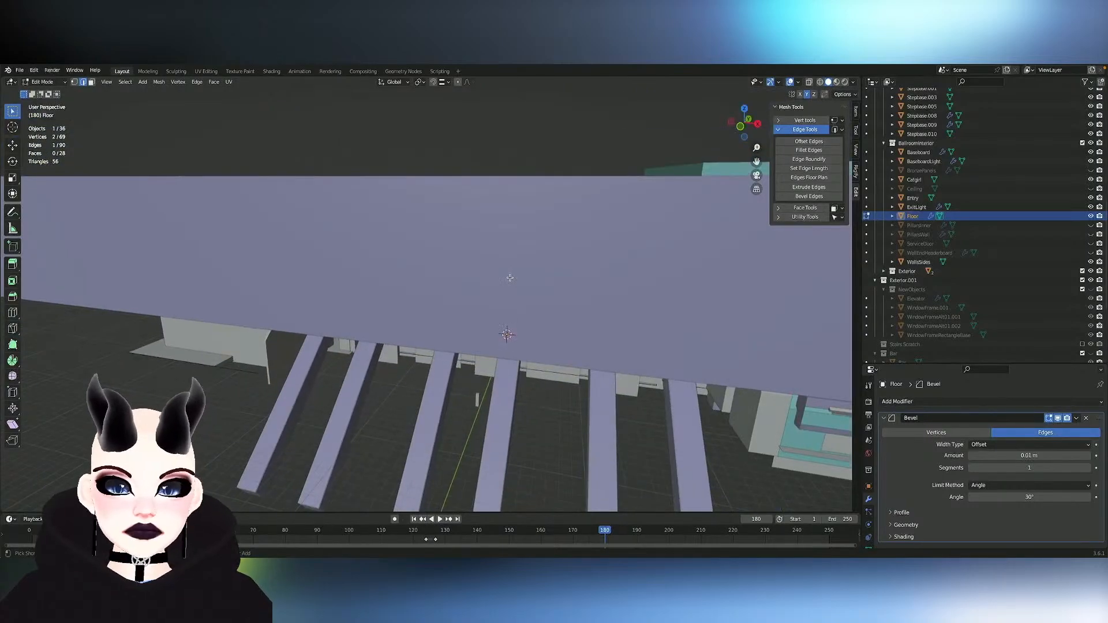
ctrl+scroll(510, 278, down, 3)
middle_drag(510, 278, 478, 332)
key(Tab)
click(470, 345)
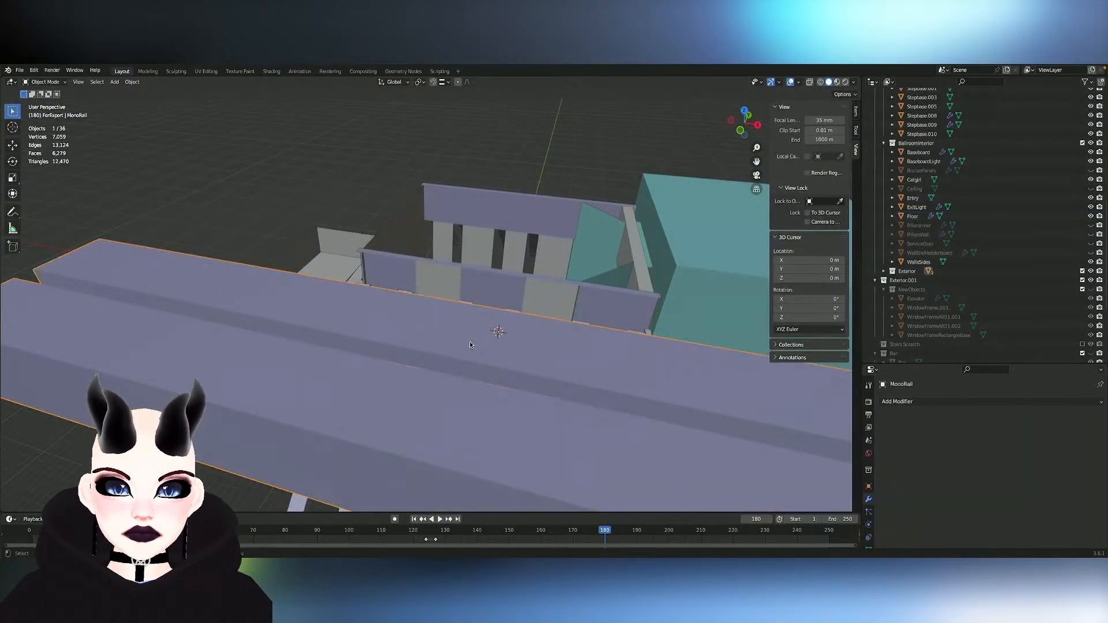
key(Delete)
scroll(471, 346, up, 6)
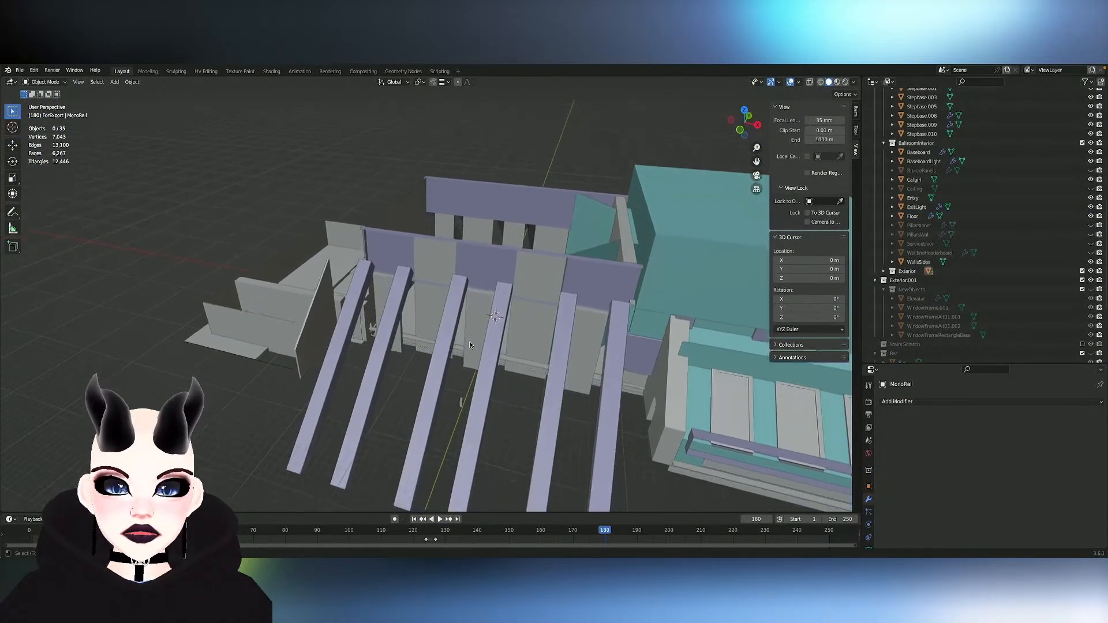
- Select the WallsSides object and make TerraceFloor in the Exterior collection visible
scroll(471, 345, up, 1)
click(425, 236)
middle_drag(425, 237, 448, 220)
scroll(1055, 244, down, 2)
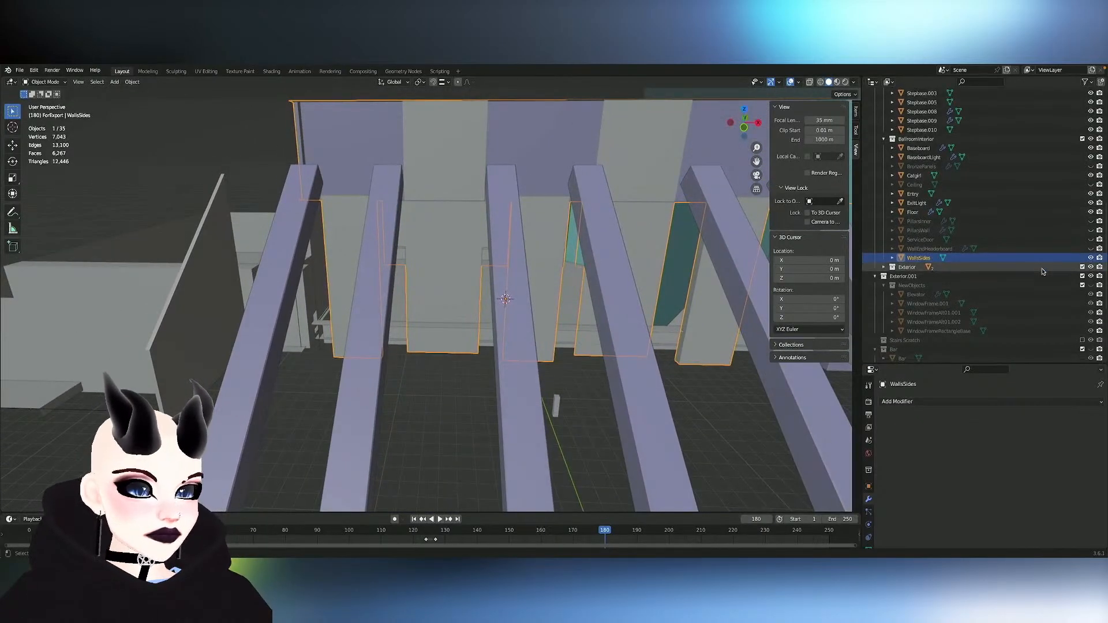
scroll(1055, 244, up, 12)
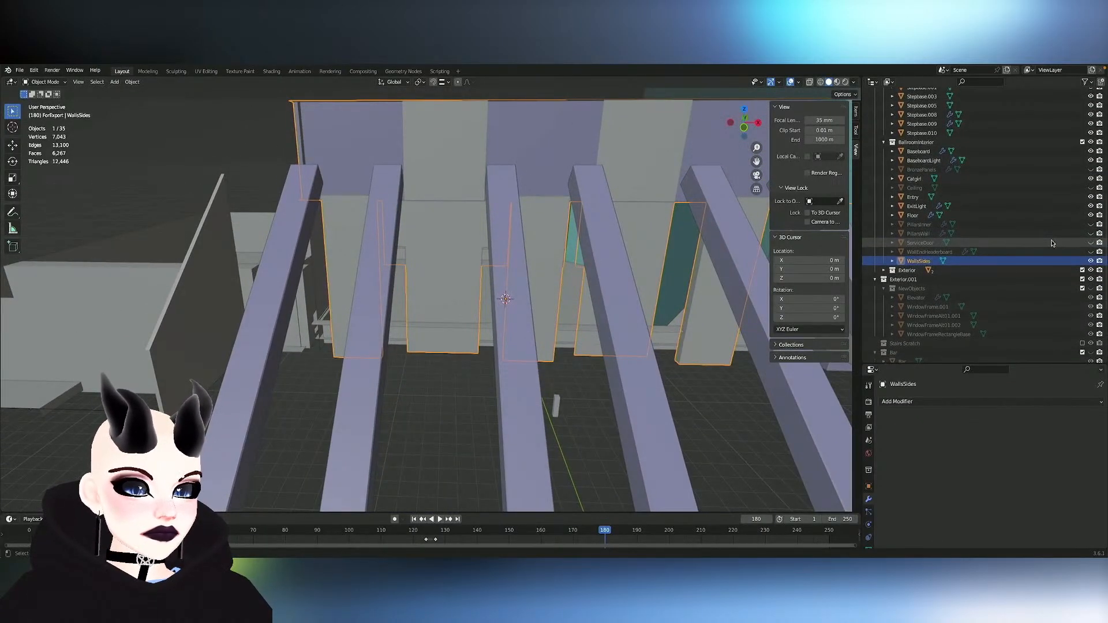
scroll(1052, 243, down, 5)
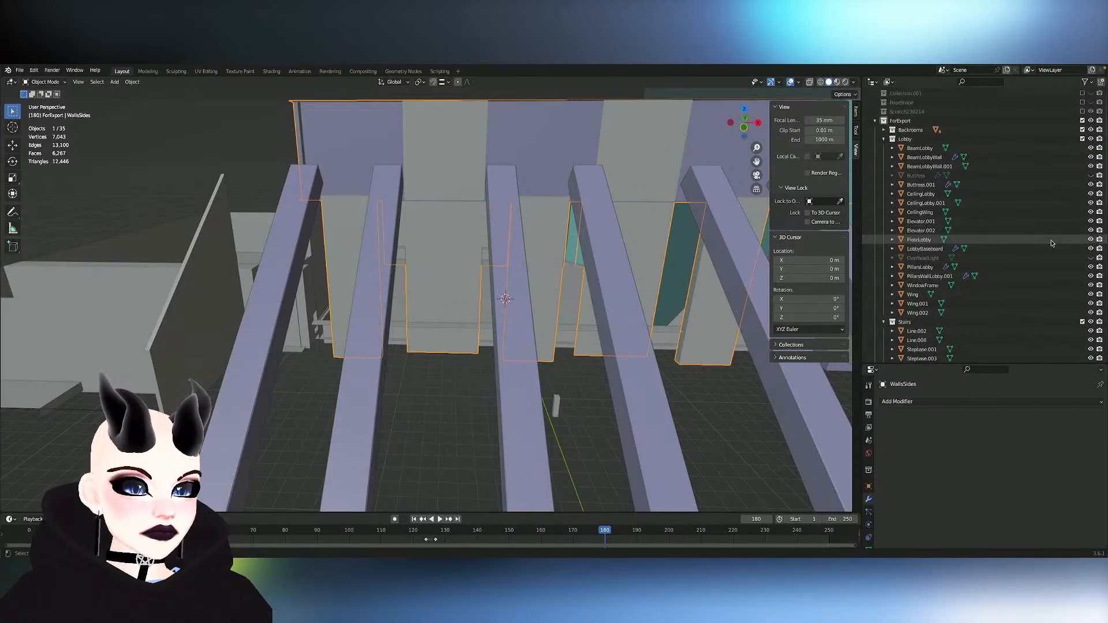
scroll(1053, 243, down, 12)
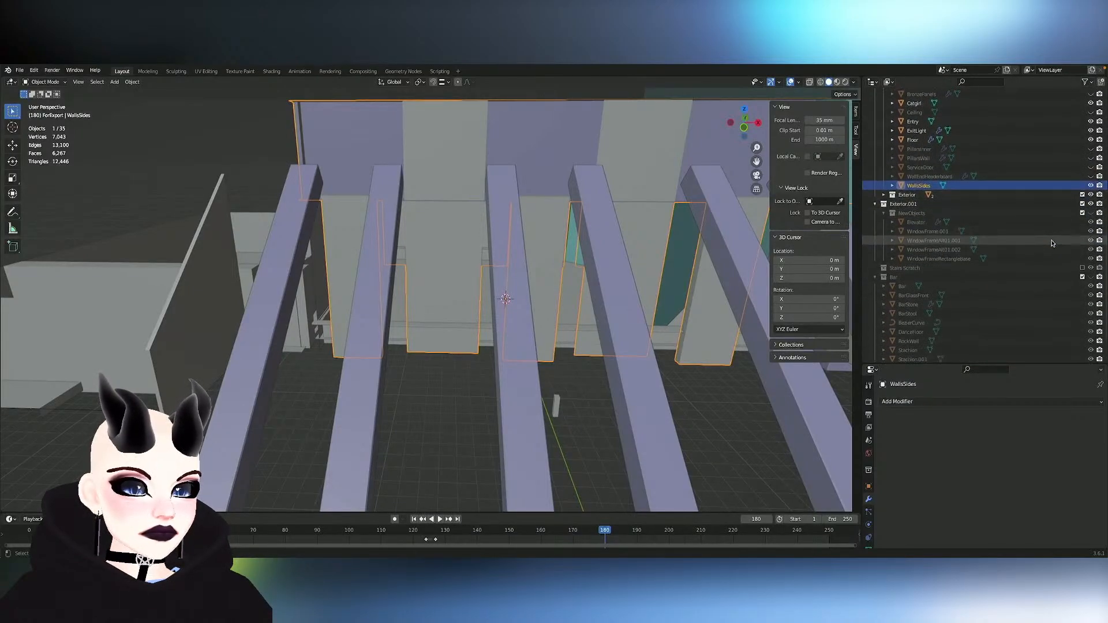
click(884, 192)
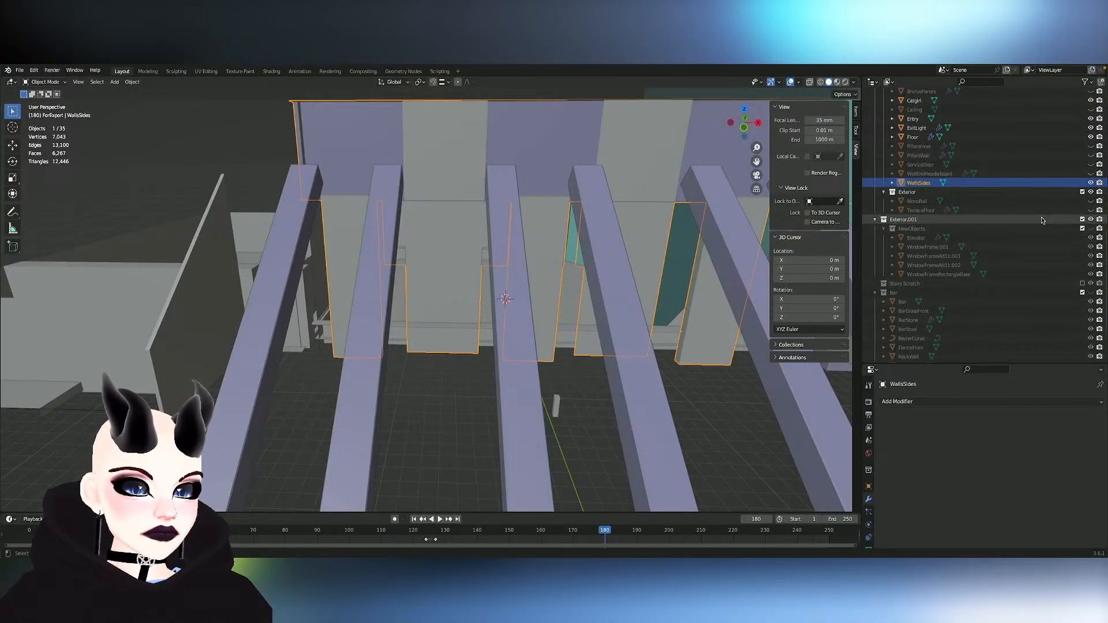
click(1091, 210)
- Examine how the terrace floor surrounds the ballroom, from outside across the beams and from inside over the floor
mouse_move(601, 258)
middle_down()
mouse_move(540, 253)
mouse_move(618, 269)
mouse_move(647, 254)
mouse_move(601, 258)
middle_up()
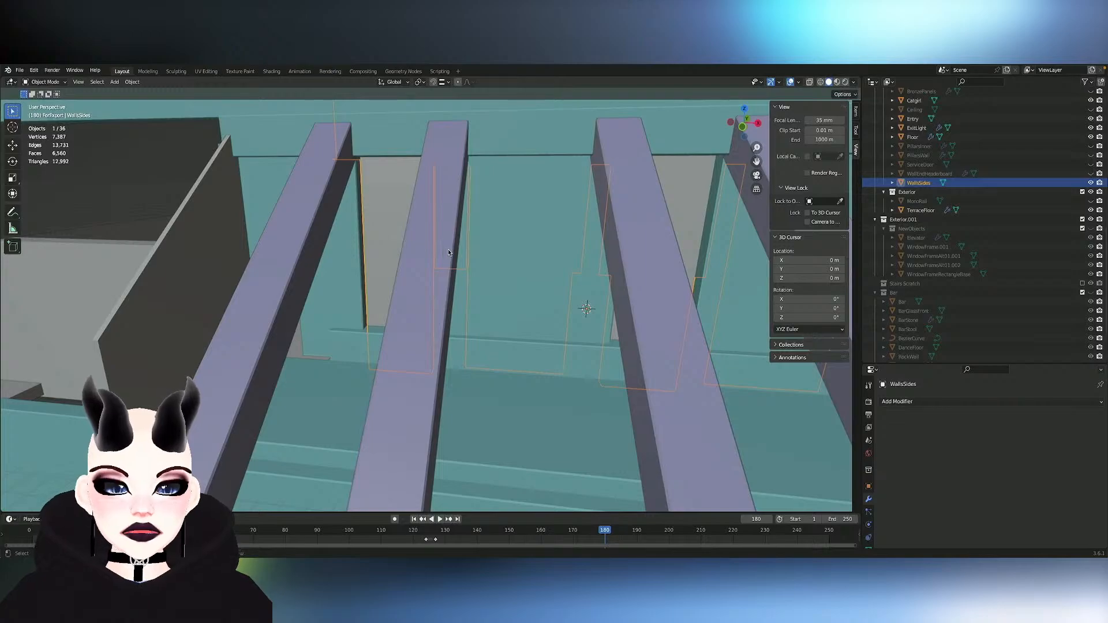
ctrl+scroll(535, 253, up, 17)
ctrl+scroll(535, 253, down, 3)
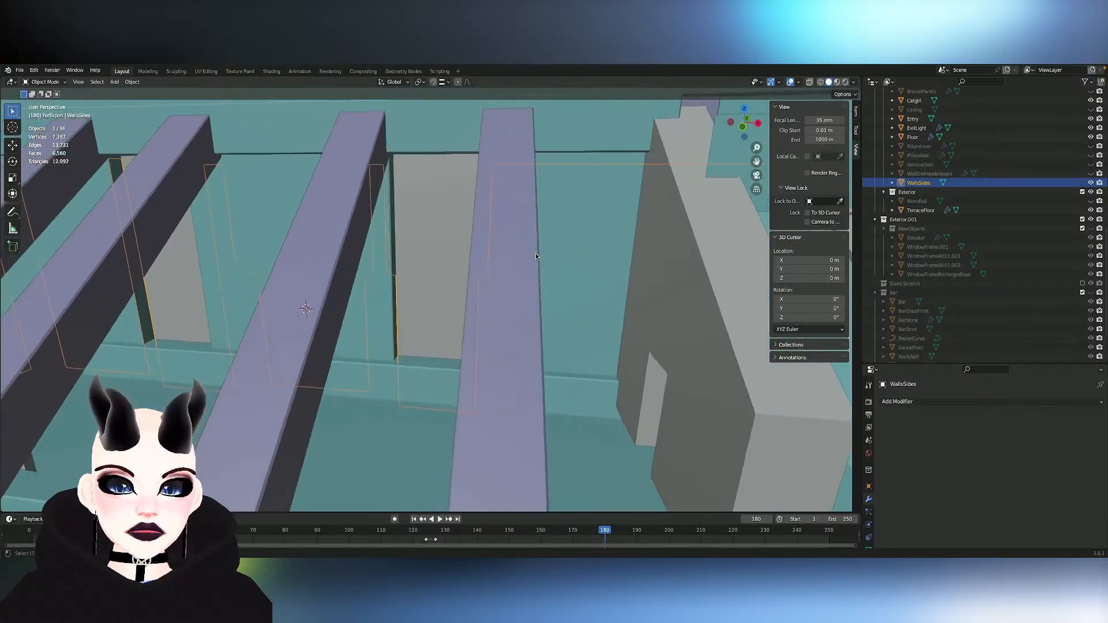
scroll(423, 198, down, 6)
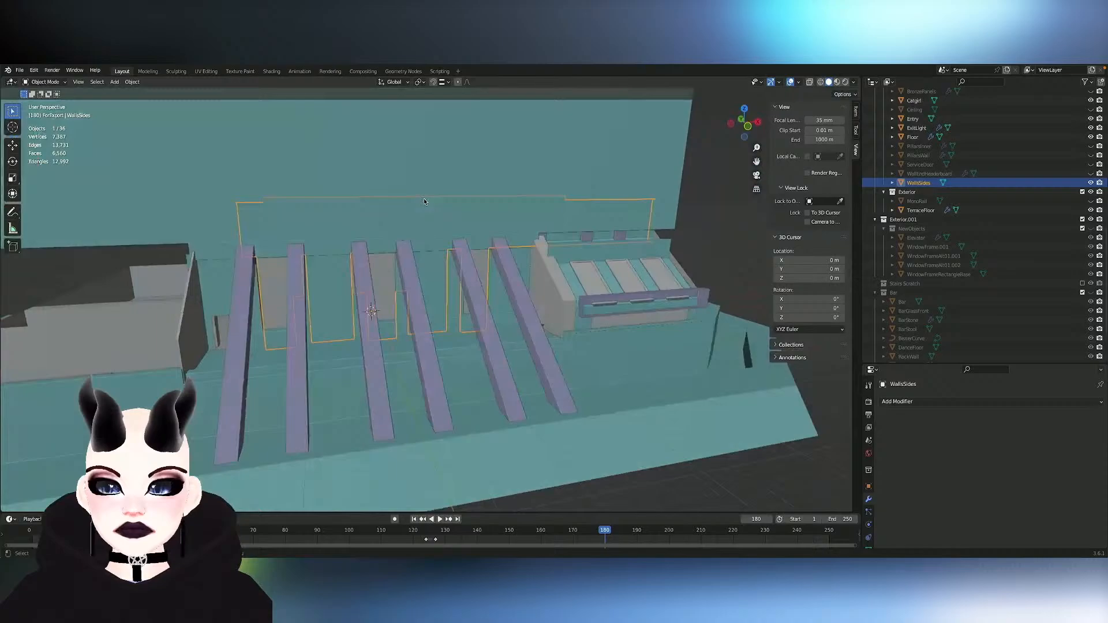
middle_drag(424, 201, 424, 254)
scroll(424, 202, up, 6)
scroll(424, 202, down, 3)
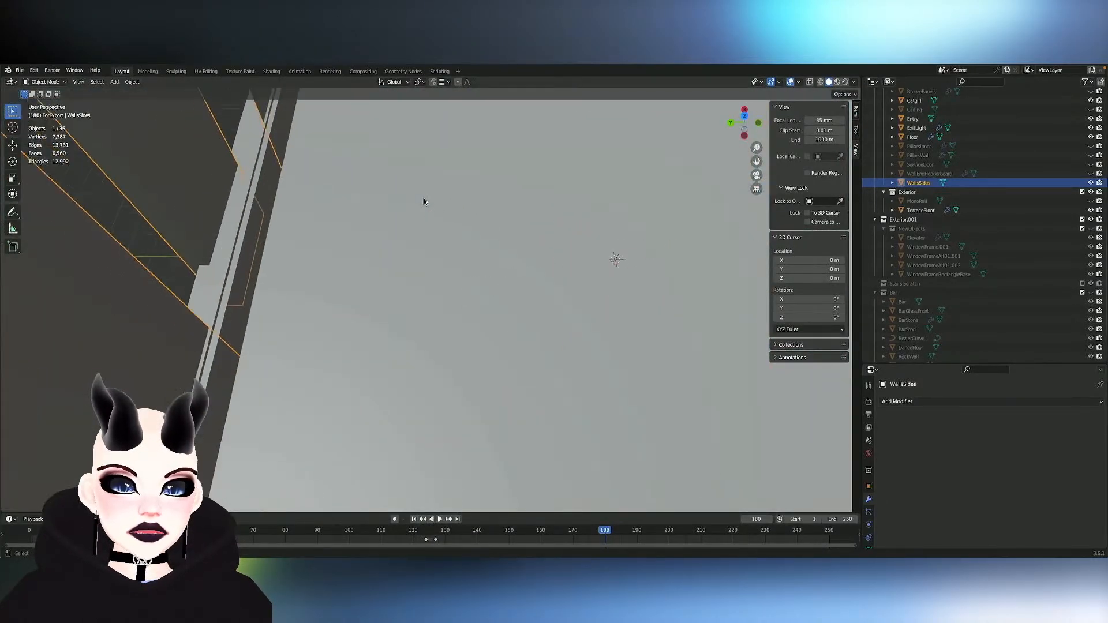
mouse_move(424, 202)
shift+middle_down()
mouse_move(286, 199)
mouse_move(424, 188)
mouse_move(424, 347)
mouse_move(413, 199)
shift+middle_up()
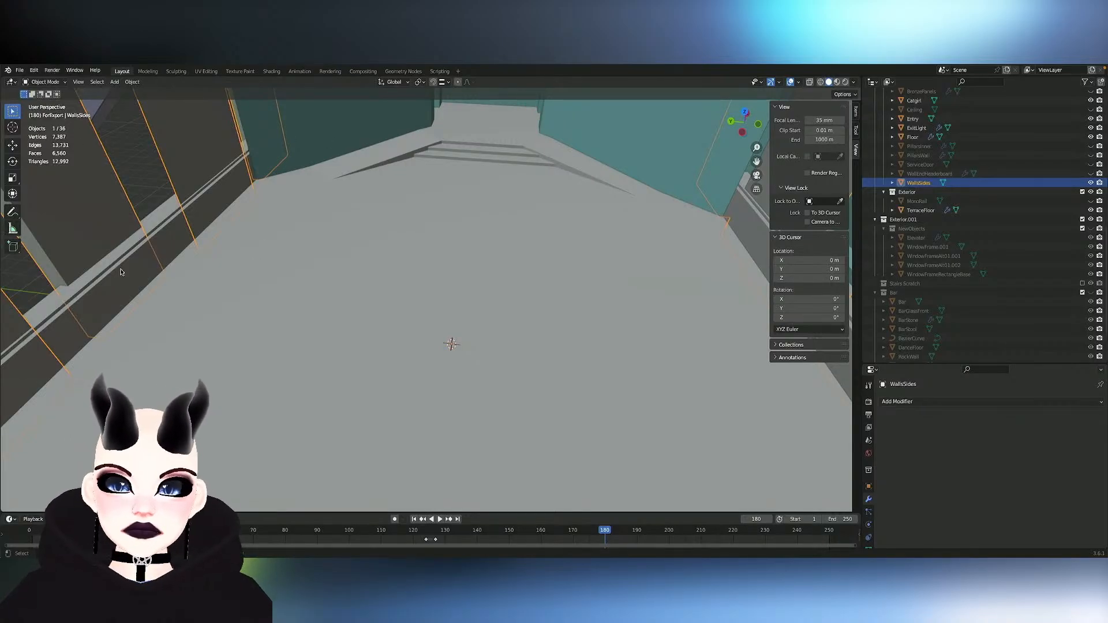
- Switch to the browser, enlarge the eBay listing of the double fire exit door, and look through its media gallery
key(ctrl+Left)
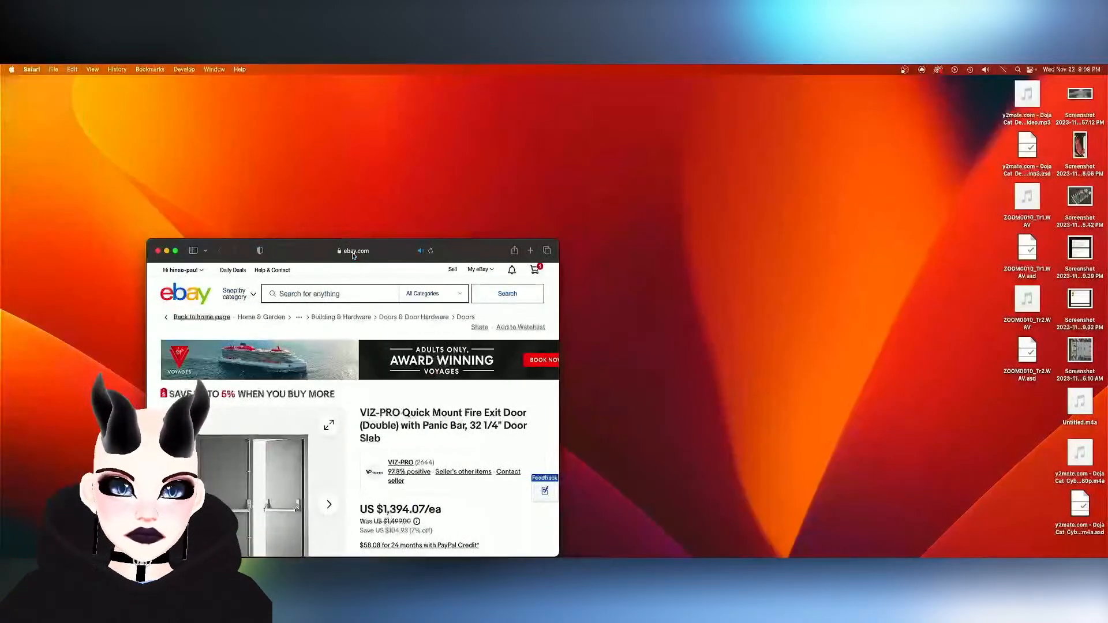
drag(476, 262, 419, 139)
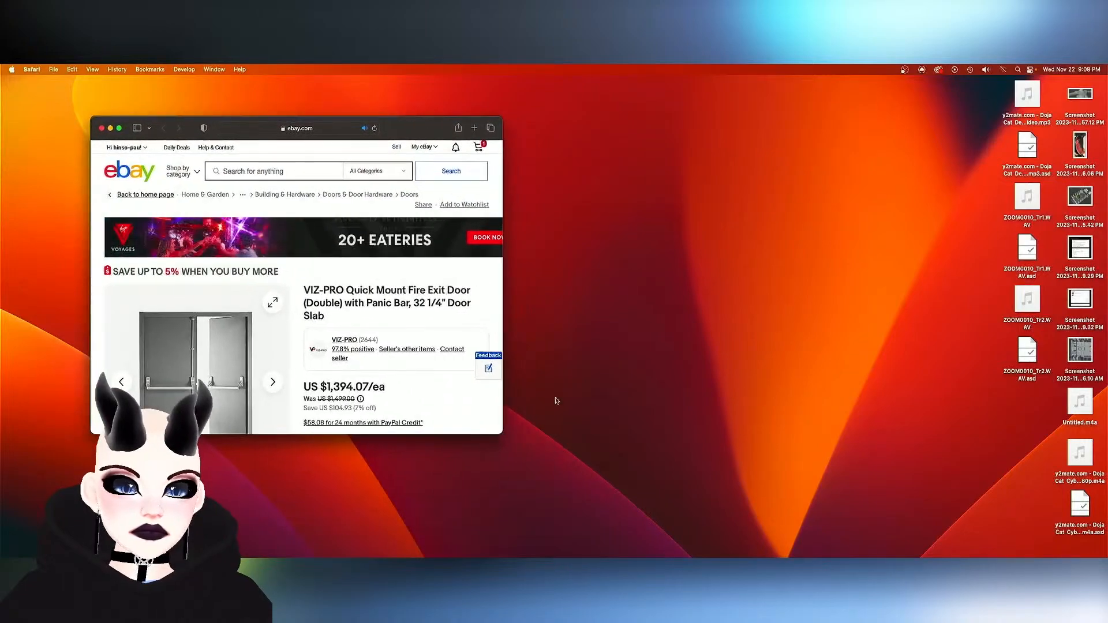
drag(500, 436, 863, 493)
mouse_move(154, 338)
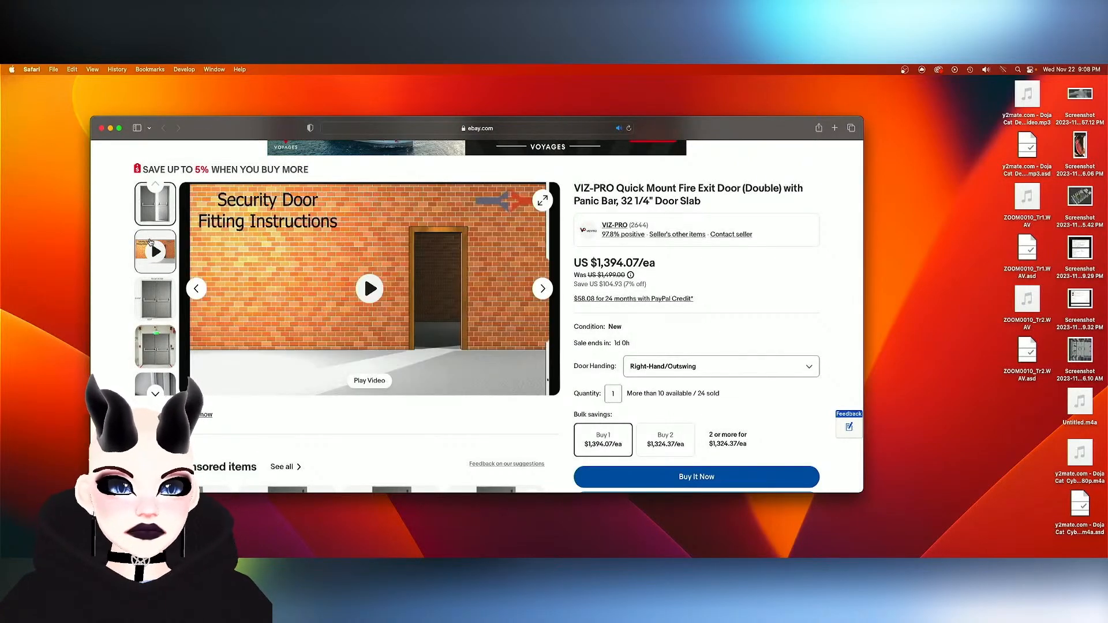
click(156, 329)
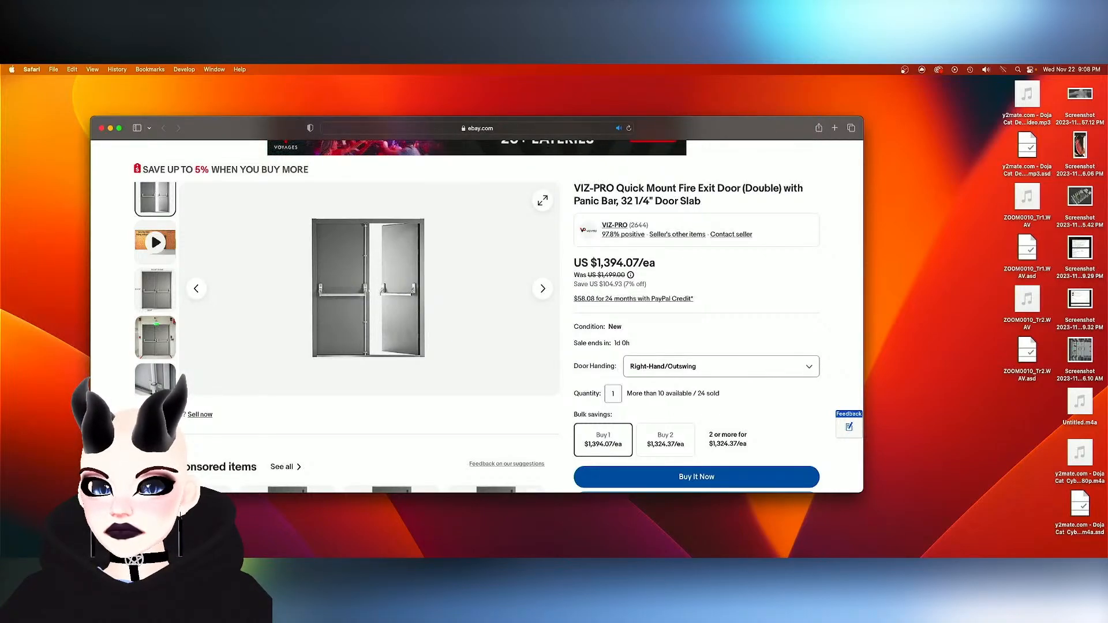
click(149, 298)
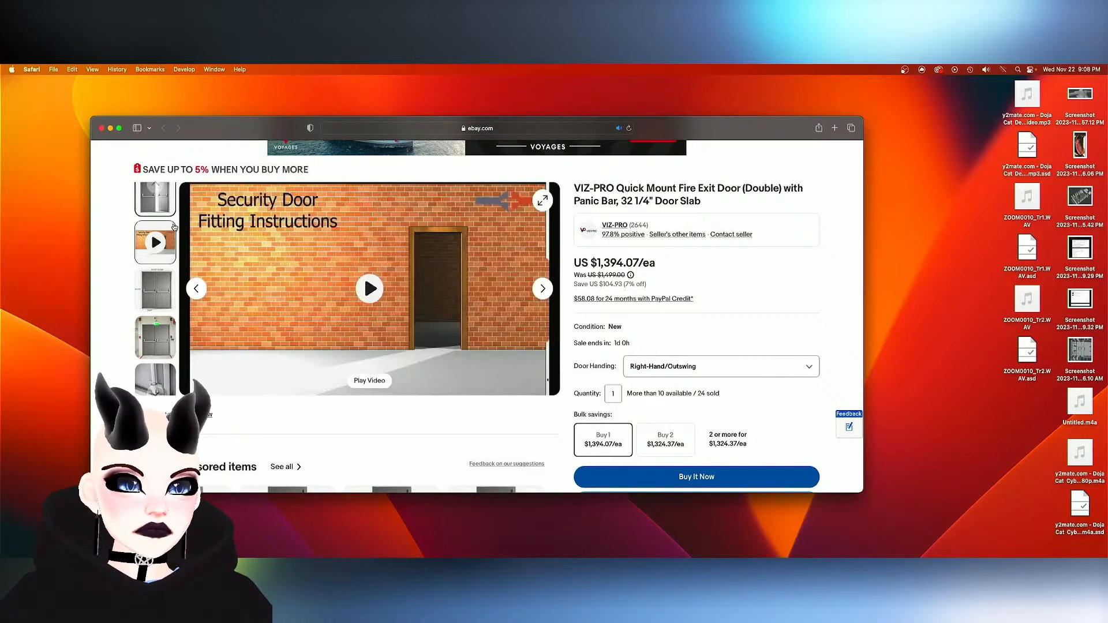
- Switch back to Blender and examine both doorways in the end wall from inside the ballroom
drag(716, 126, 0, 145)
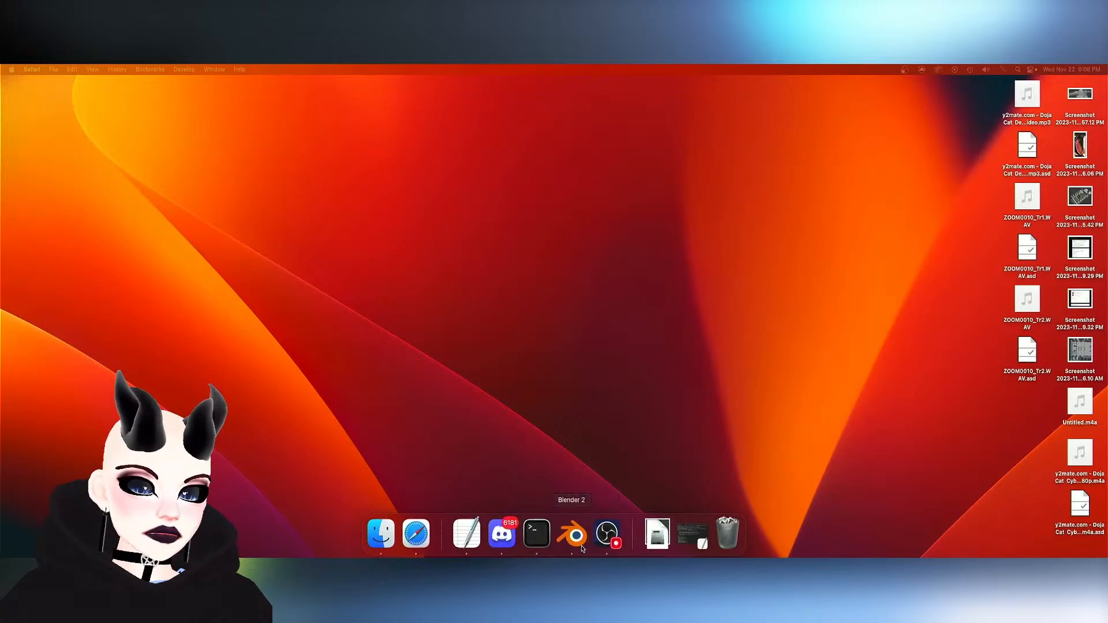
click(572, 534)
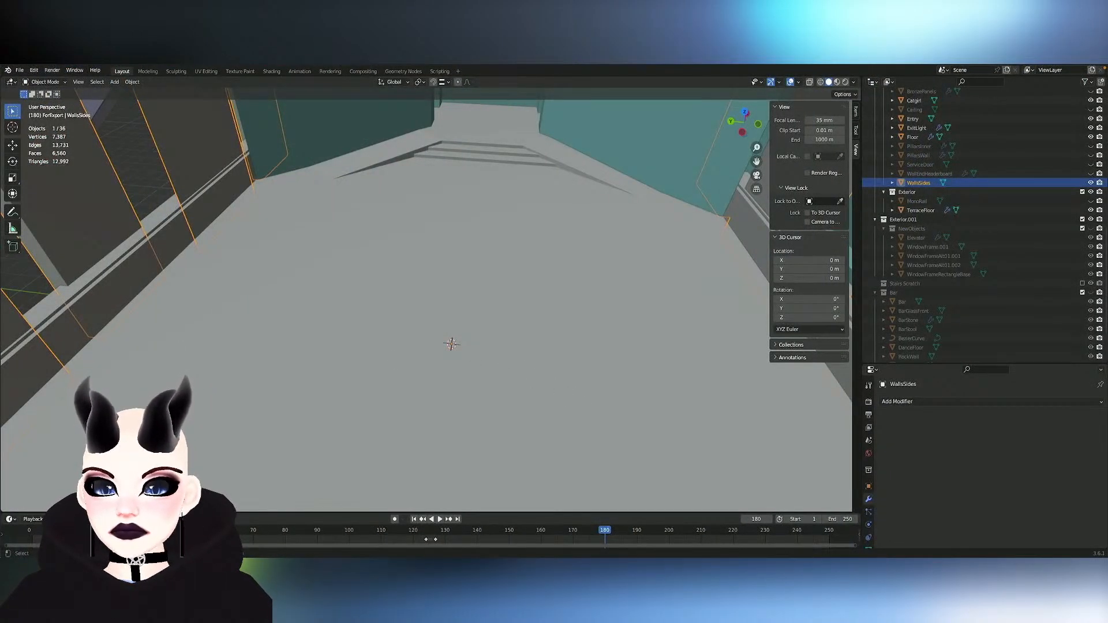
scroll(449, 194, right, 15)
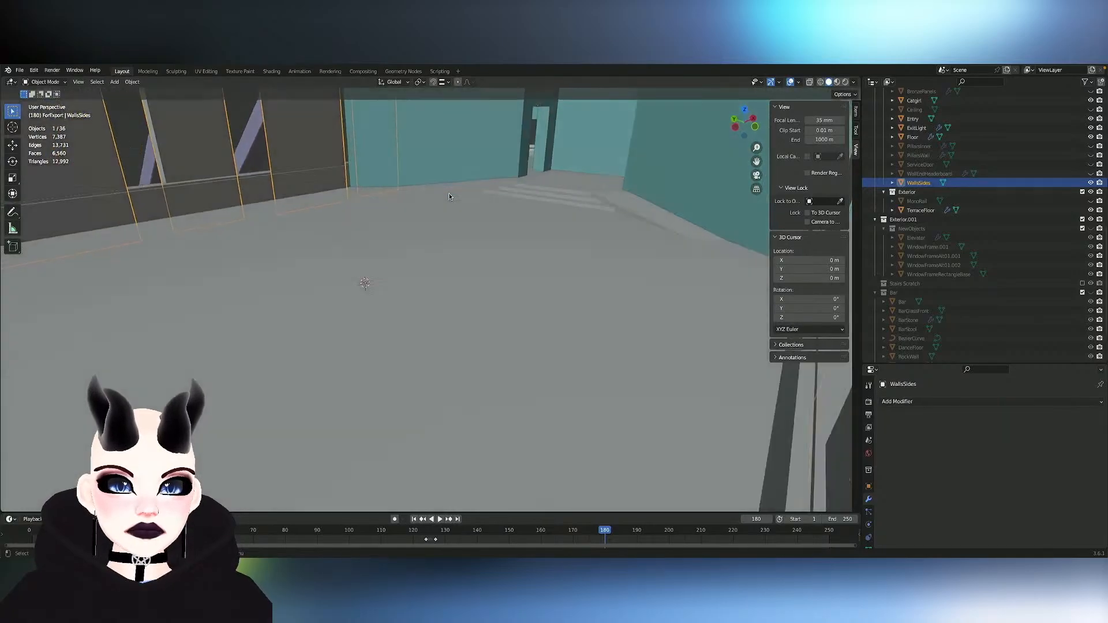
scroll(450, 193, up, 8)
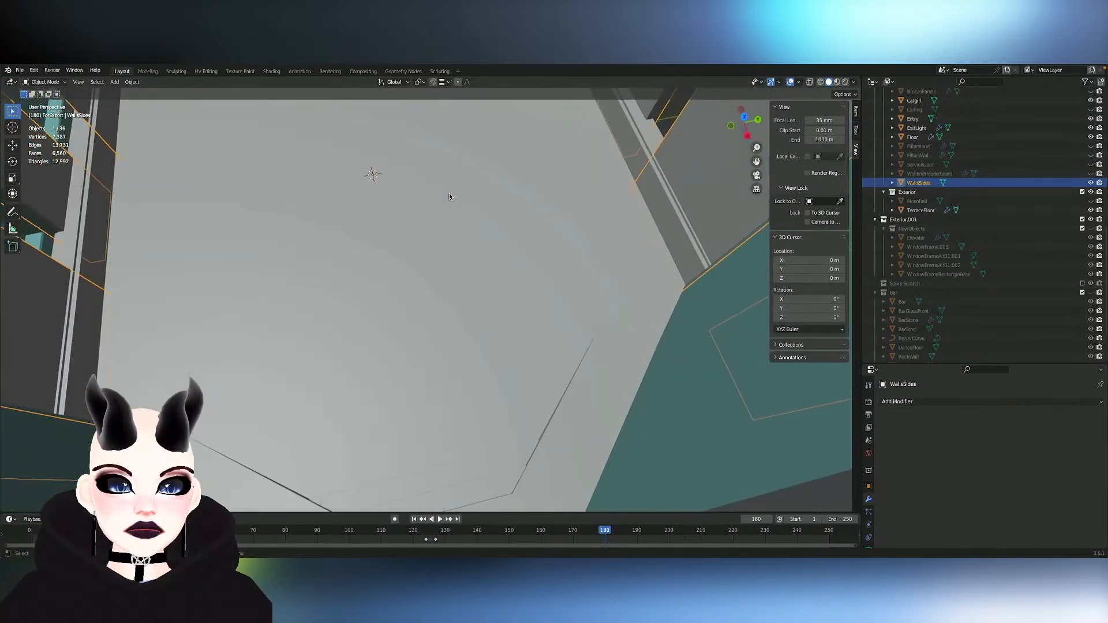
click(449, 197)
scroll(450, 196, up, 5)
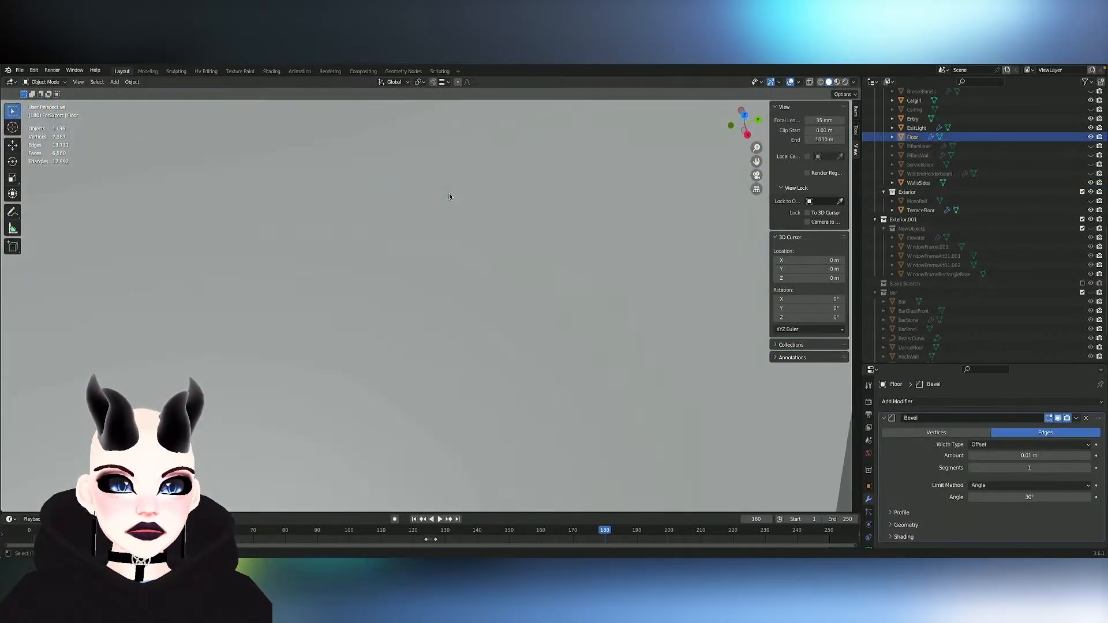
scroll(449, 197, down, 10)
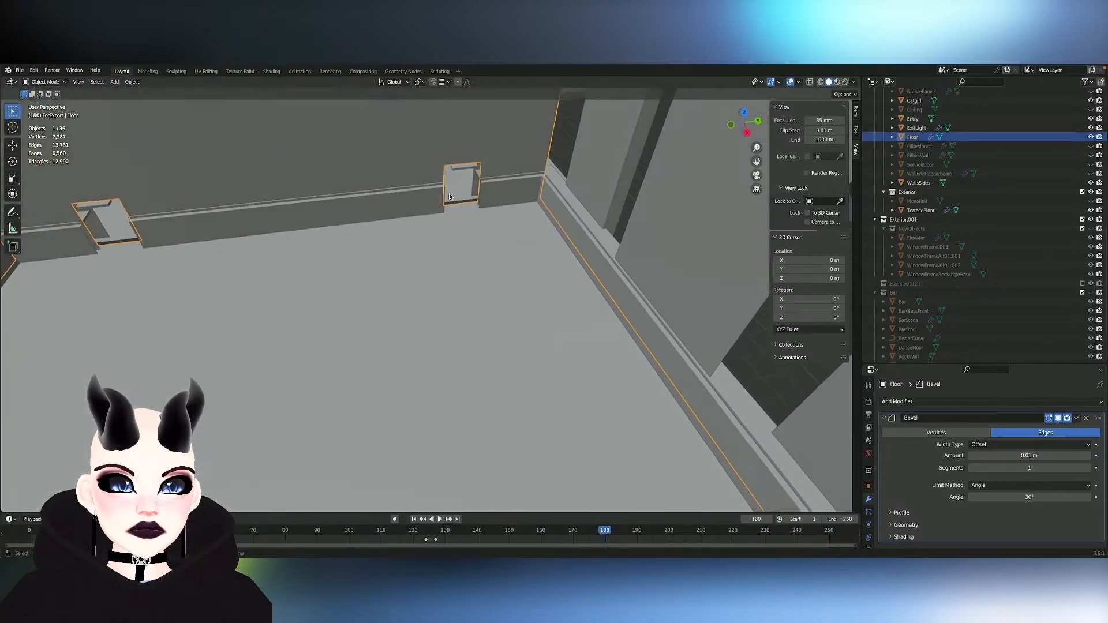
scroll(449, 197, down, 2)
shift+middle_drag(449, 197, 450, 130)
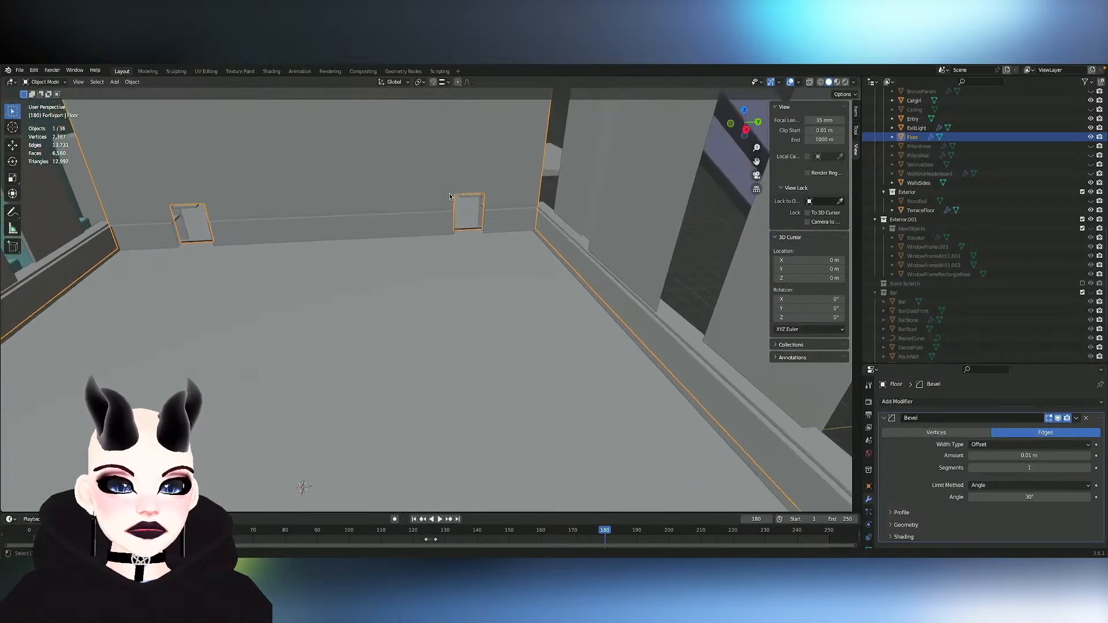
scroll(449, 197, up, 1)
scroll(449, 194, up, 3)
shift+middle_drag(449, 194, 718, 243)
scroll(450, 196, down, 3)
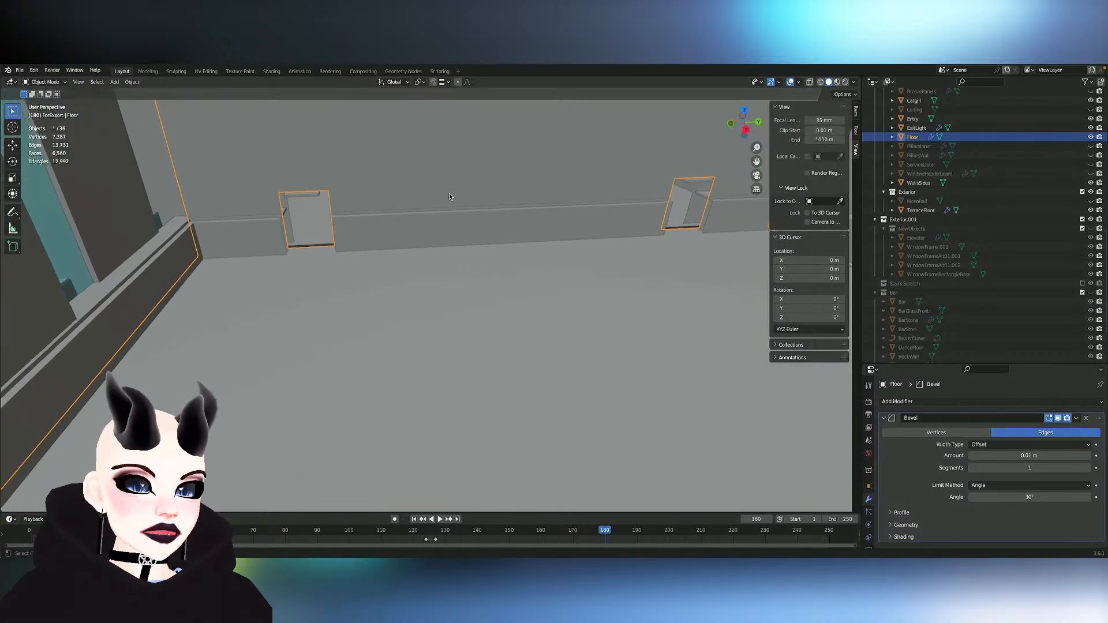
middle_drag(518, 206, 369, 221)
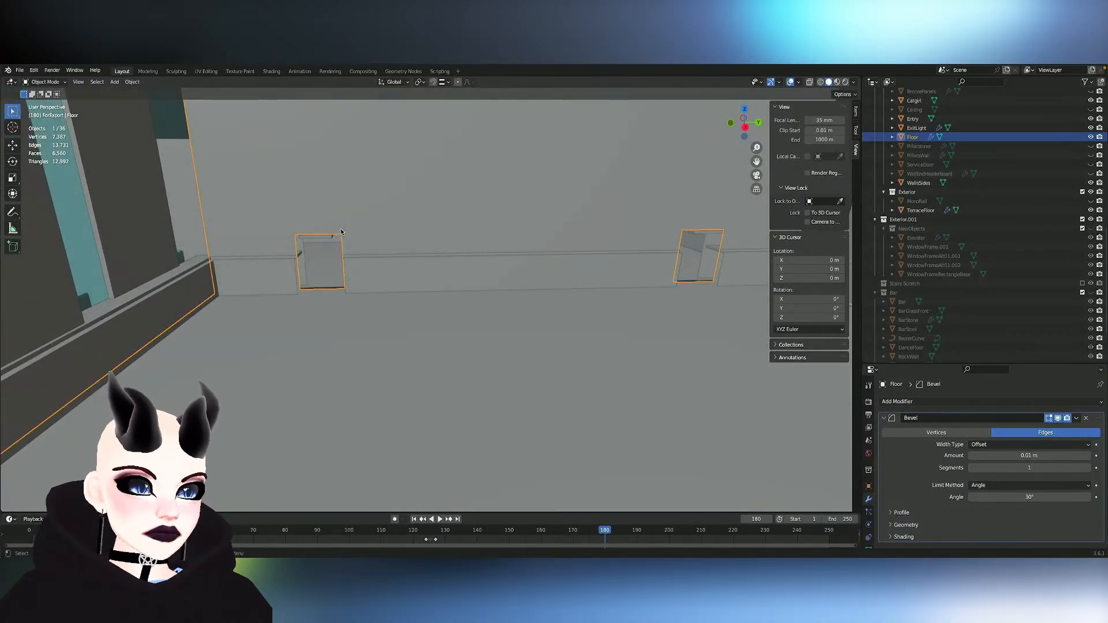
- Make the ServiceDoor object visible at the end-wall doorways
key(Tab)
key(Tab)
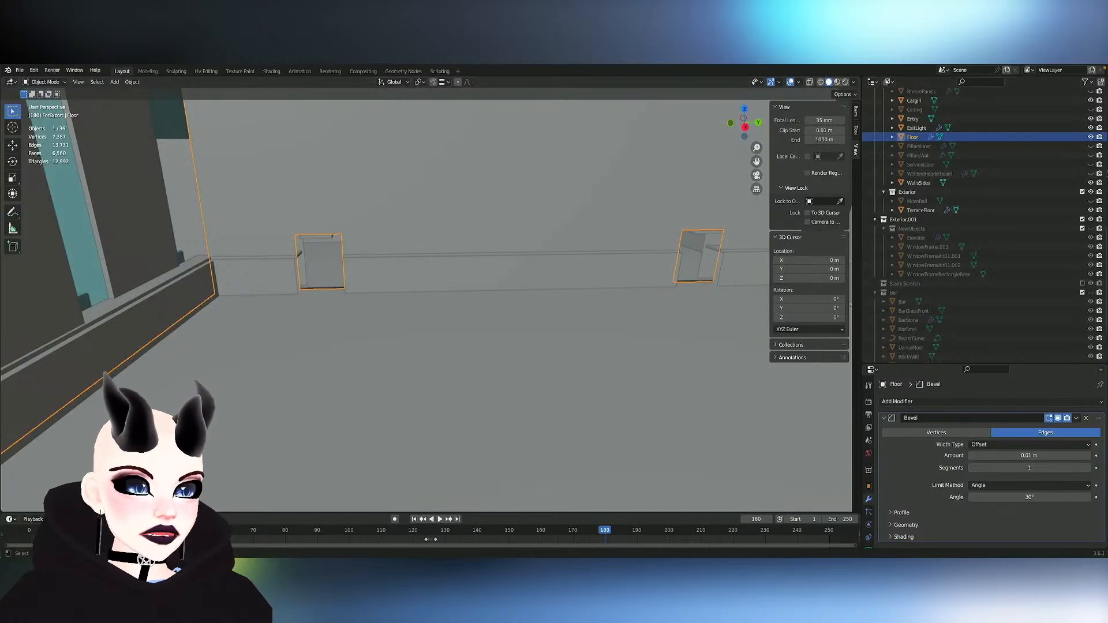
click(1090, 165)
scroll(460, 228, up, 3)
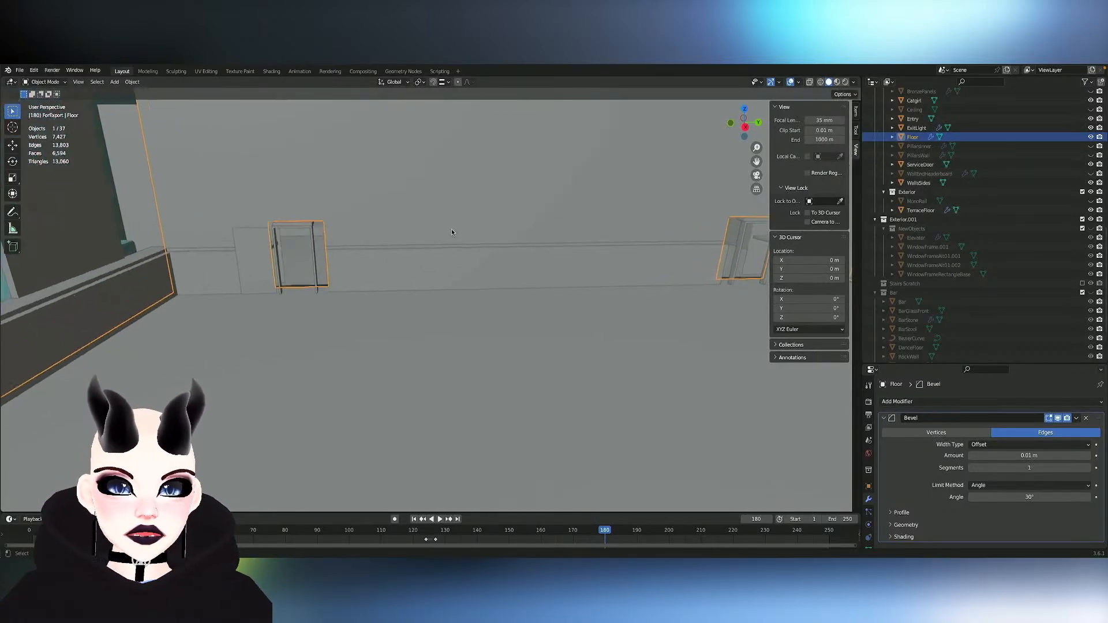
key(Tab)
- Open the ServiceDoor mesh for editing and select the whole linked frame around the doorway
key(Tab)
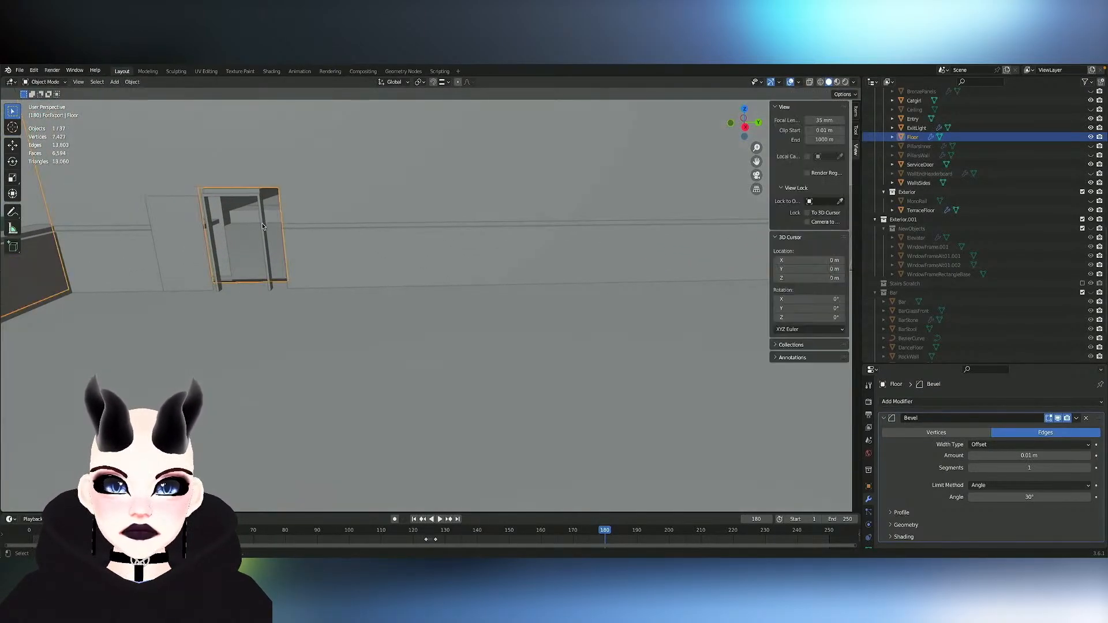
click(262, 226)
key(Tab)
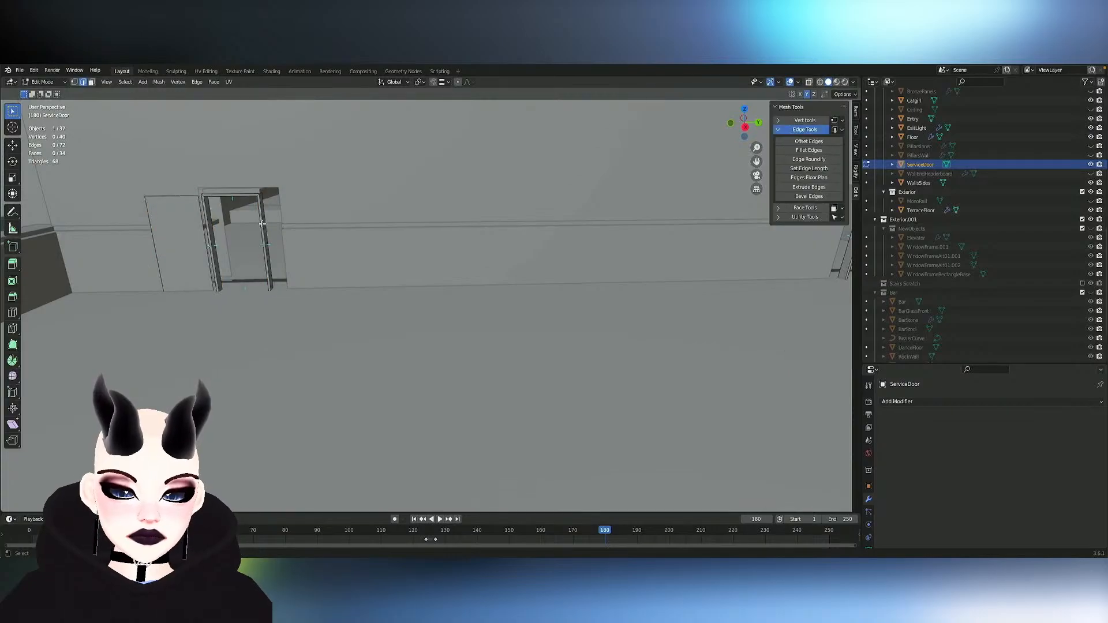
key(l)
middle_drag(261, 224, 290, 232)
shift+scroll(290, 231, down, 5)
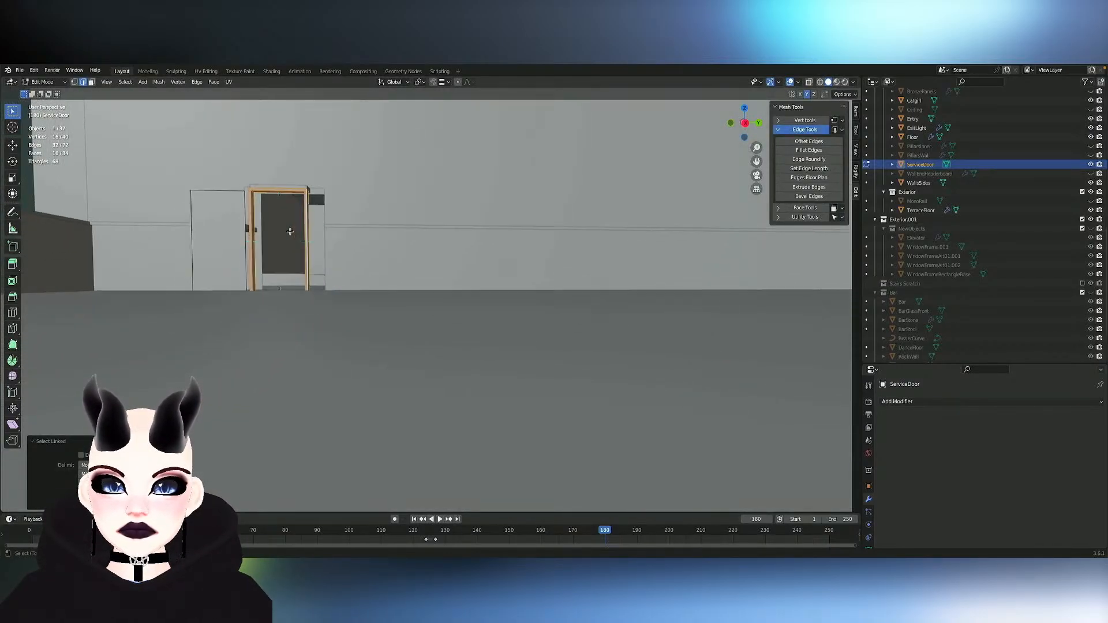
- Examine how the selected door frame sits in the end-wall doorway, from across the ballroom, from the side and close up
ctrl+scroll(290, 231, up, 1)
ctrl+scroll(290, 231, down, 1)
ctrl+scroll(289, 232, down, 5)
scroll(290, 231, right, 8)
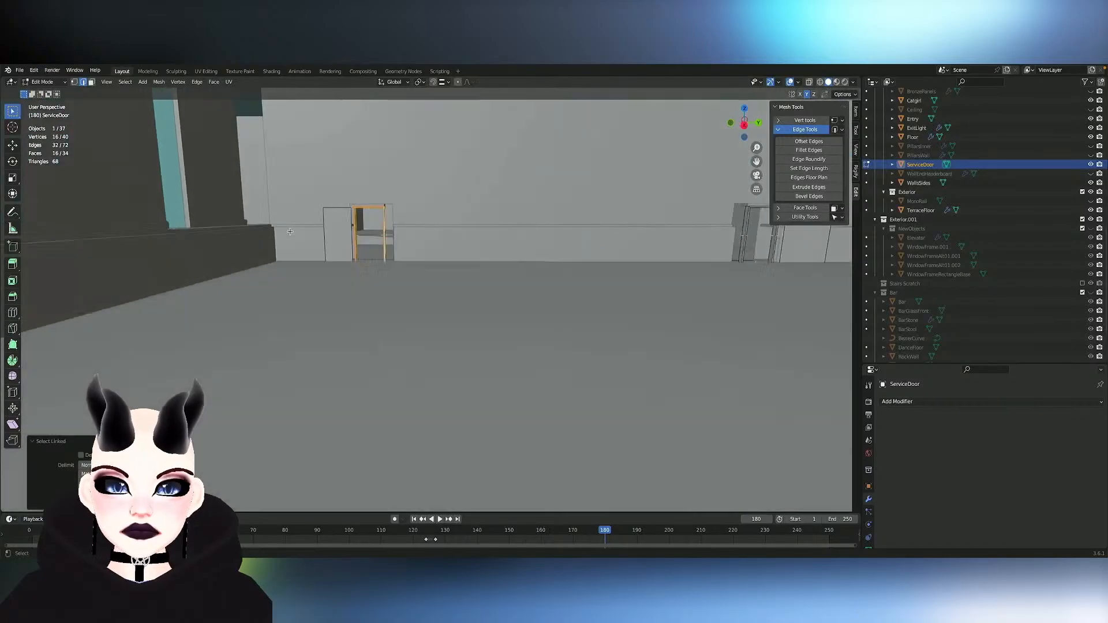
shift+scroll(289, 231, right, 5)
ctrl+scroll(290, 232, up, 5)
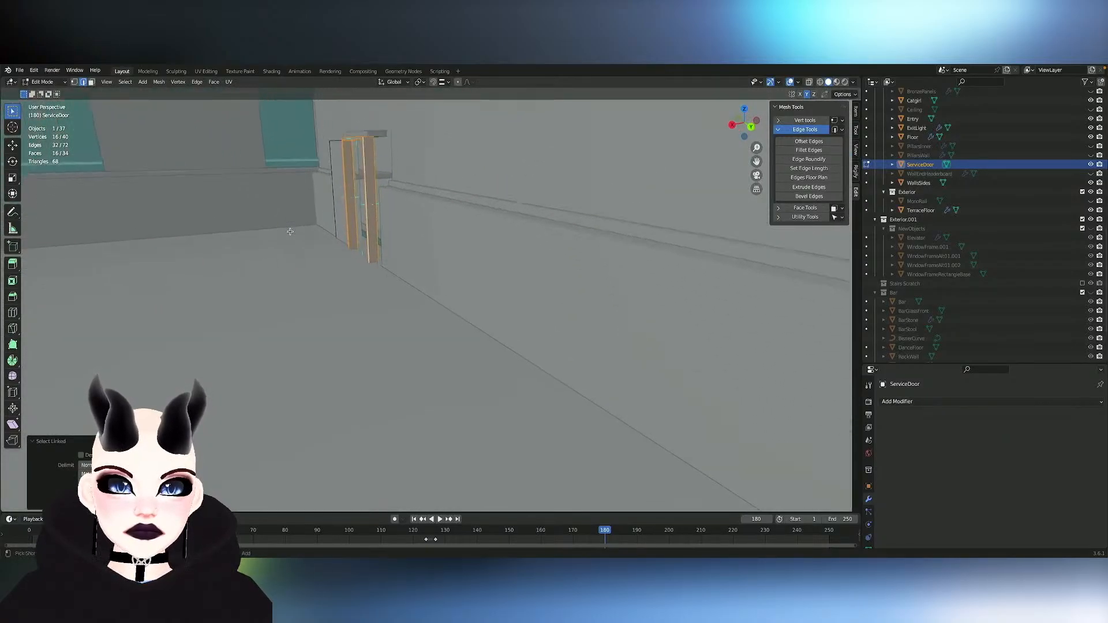
shift+scroll(290, 232, up, 2)
shift+scroll(290, 231, up, 5)
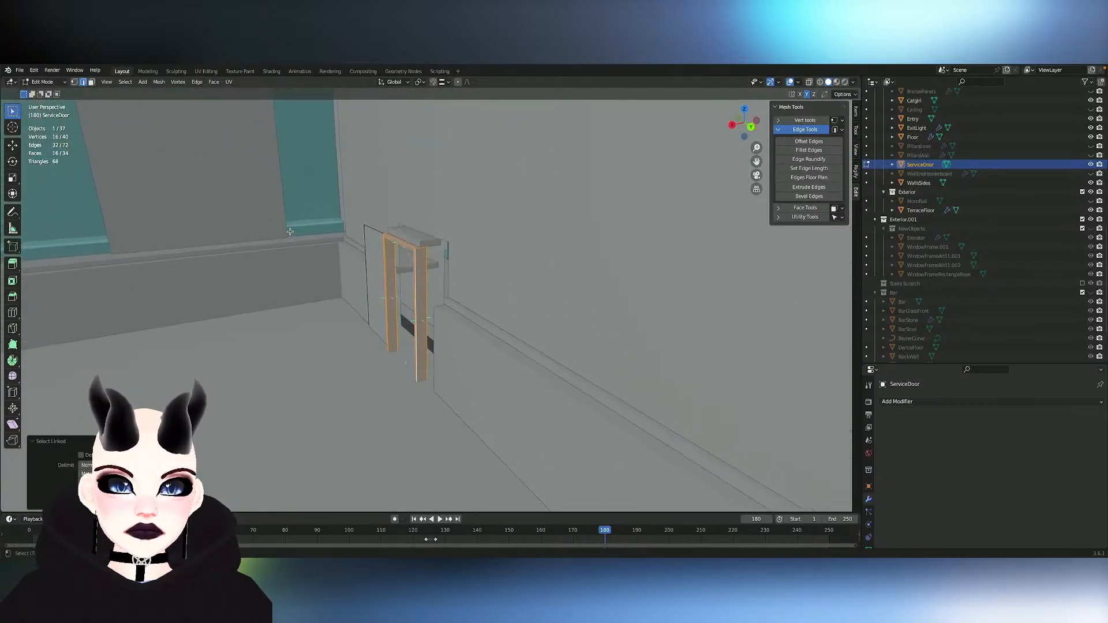
scroll(289, 231, left, 8)
ctrl+scroll(289, 231, down, 5)
shift+scroll(290, 232, left, 5)
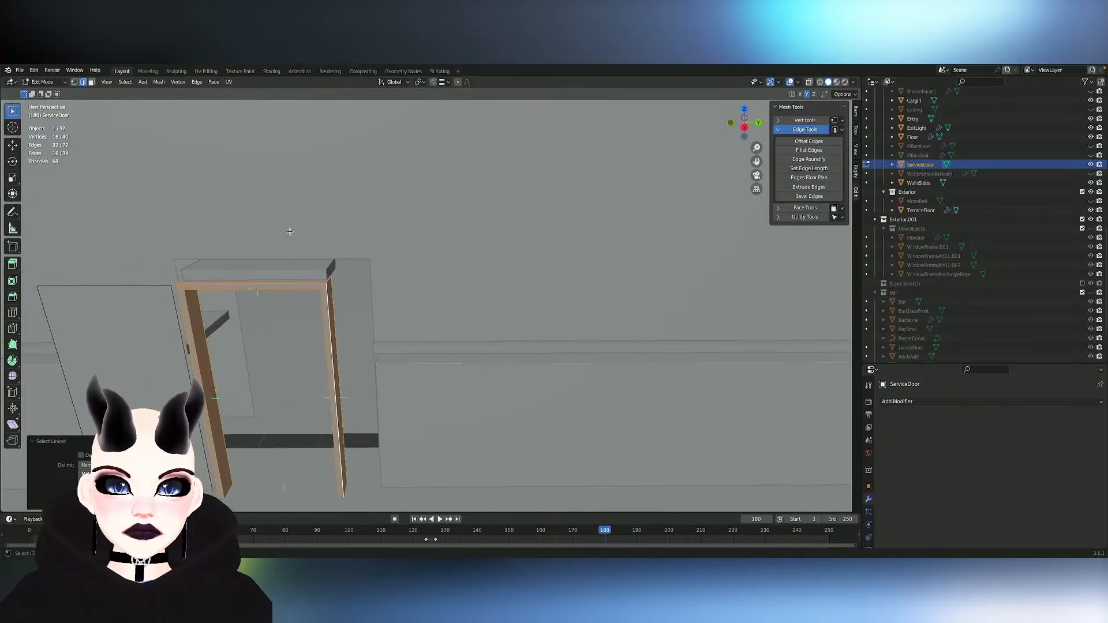
shift+scroll(290, 232, down, 3)
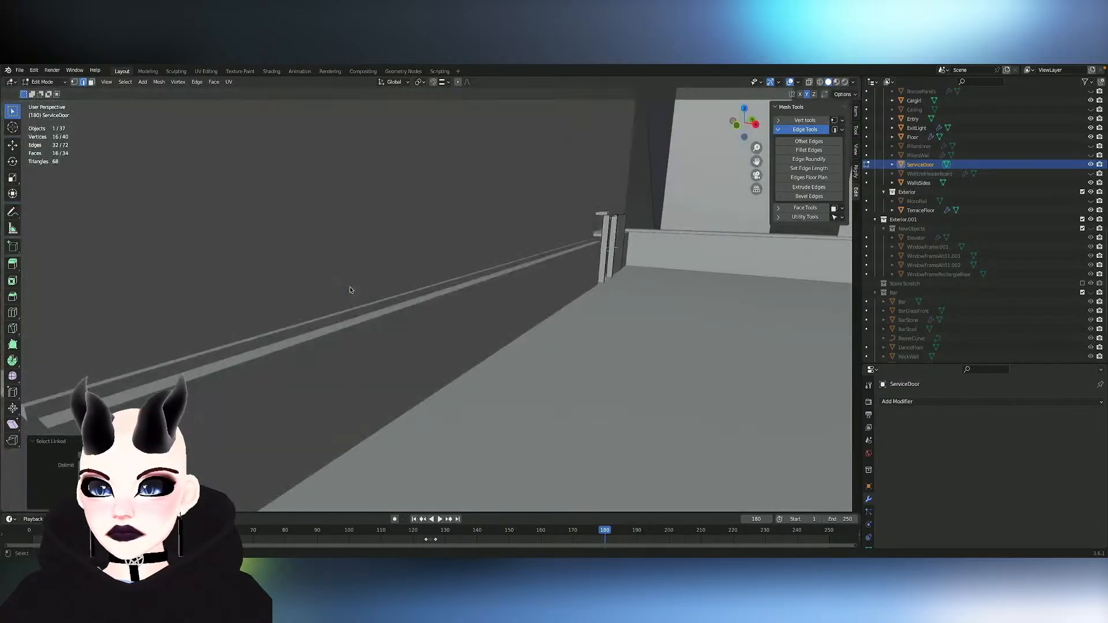
- Select the outward-facing side faces on both uprights of the service door frame and delete them
click(350, 287)
mouse_move(350, 287)
middle_down()
mouse_move(451, 290)
mouse_move(393, 288)
mouse_move(358, 242)
mouse_move(347, 287)
mouse_move(383, 323)
mouse_move(341, 323)
mouse_move(225, 284)
mouse_move(342, 263)
mouse_move(260, 222)
mouse_move(342, 290)
mouse_move(369, 291)
middle_up()
scroll(342, 289, down, 4)
scroll(342, 289, up, 3)
click(370, 291)
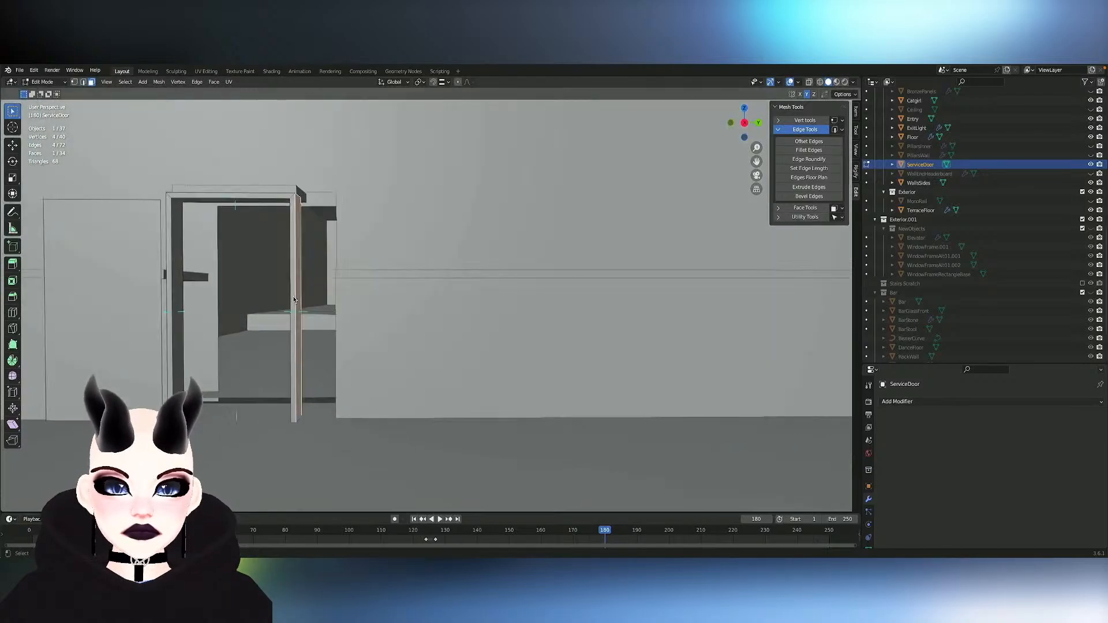
middle_drag(293, 296, 252, 306)
key(ctrl+shift+m)
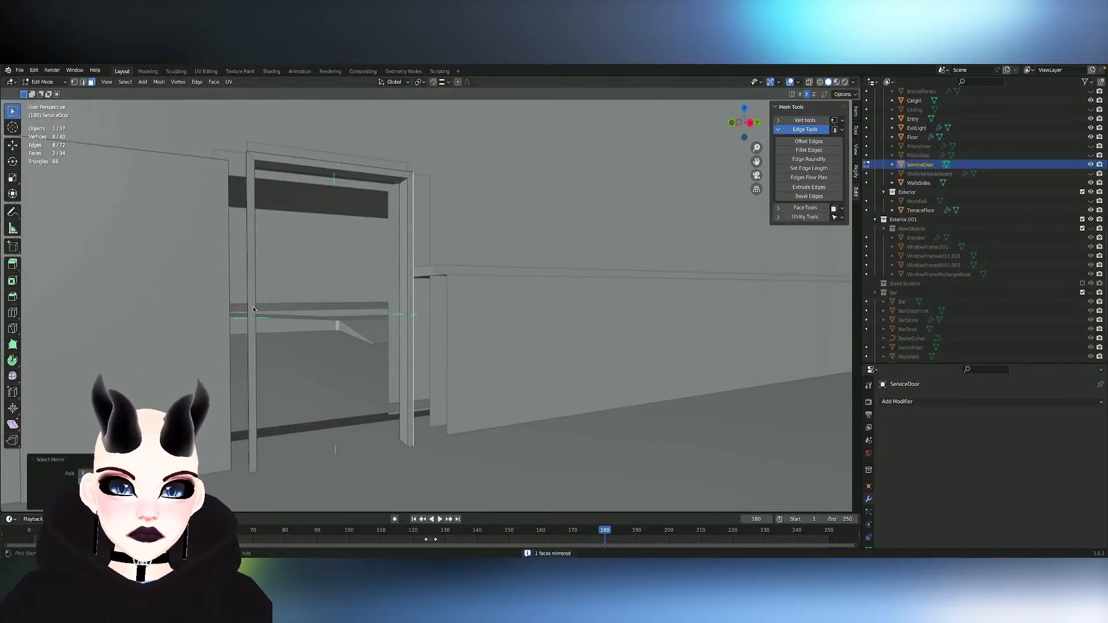
middle_drag(253, 309, 250, 310)
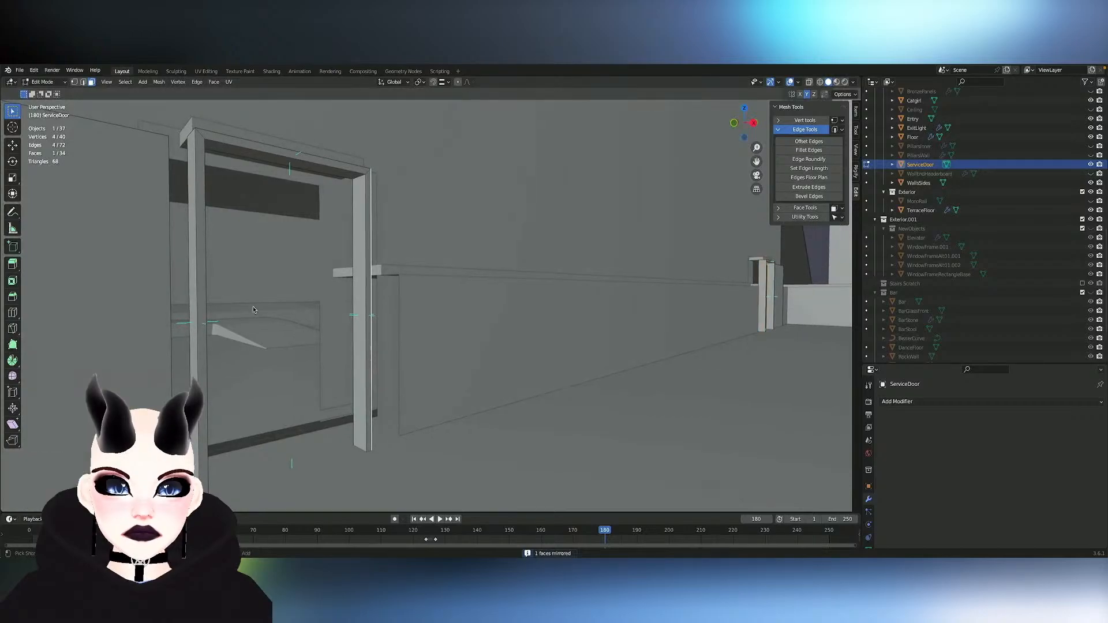
shift+click(193, 324)
key(x)
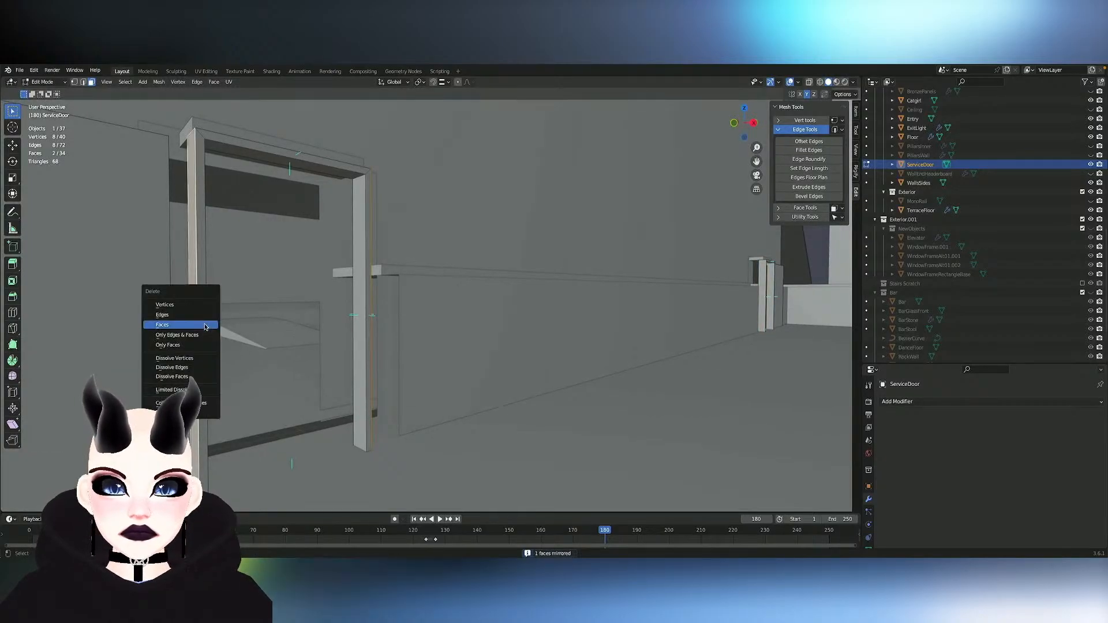
click(205, 327)
- Delete the frame's top outer face and the linked flat trim faces, keeping only the inner faces of the opening
middle_drag(402, 331, 402, 332)
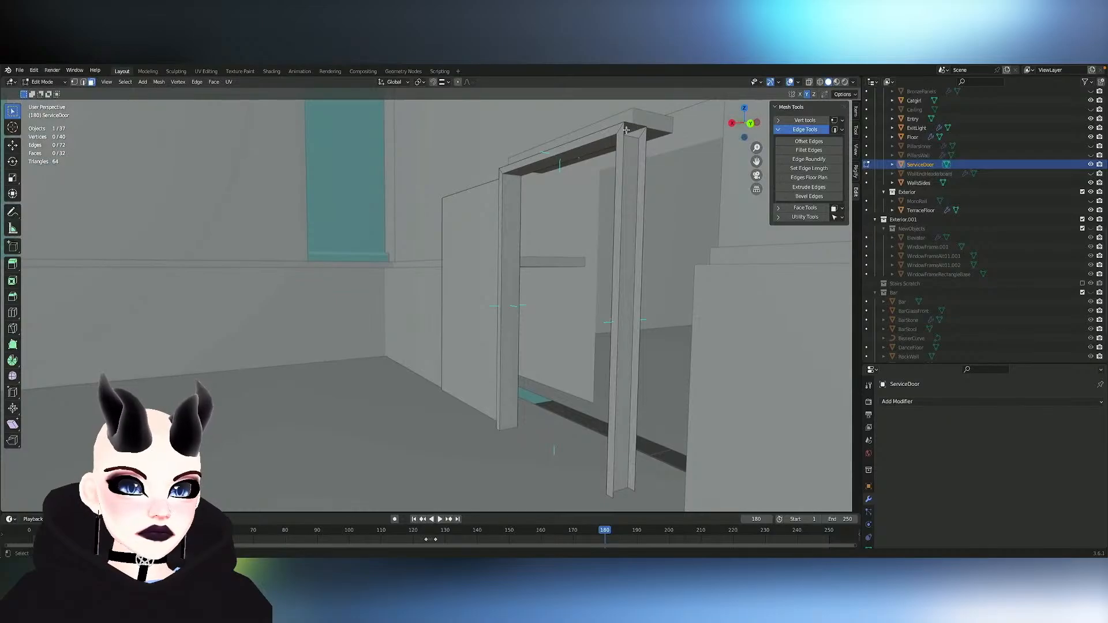
click(609, 134)
key(x)
click(613, 130)
key(l)
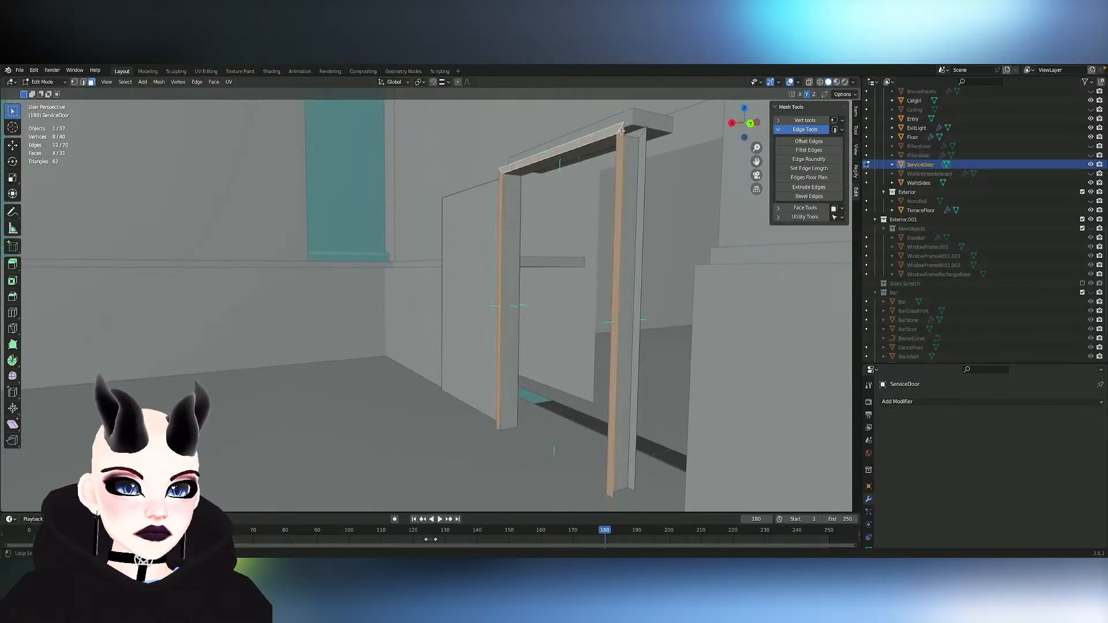
key(x)
click(617, 132)
- Select the remaining linked inner faces of the frame and adjust their height in the doorway along Z
middle_drag(614, 264, 616, 271)
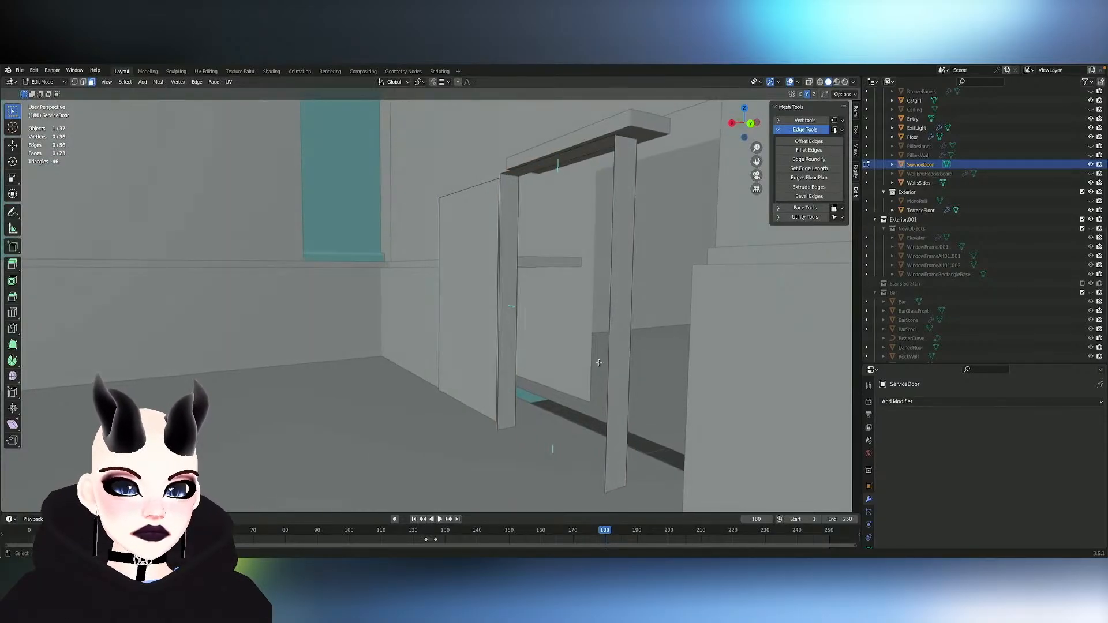
key(l)
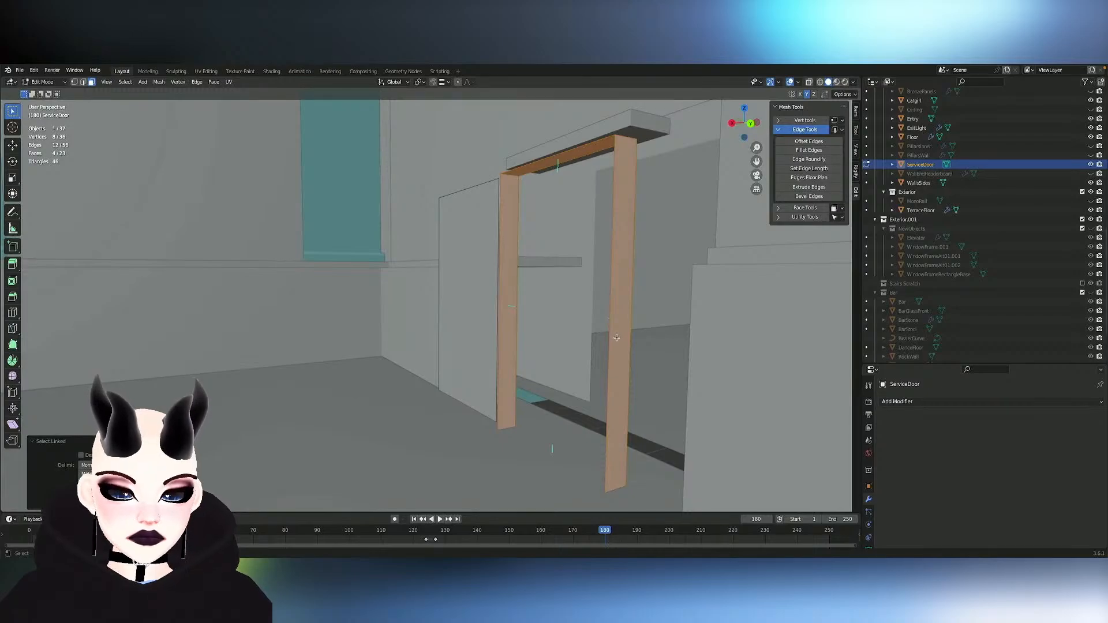
key(g)
click(559, 429)
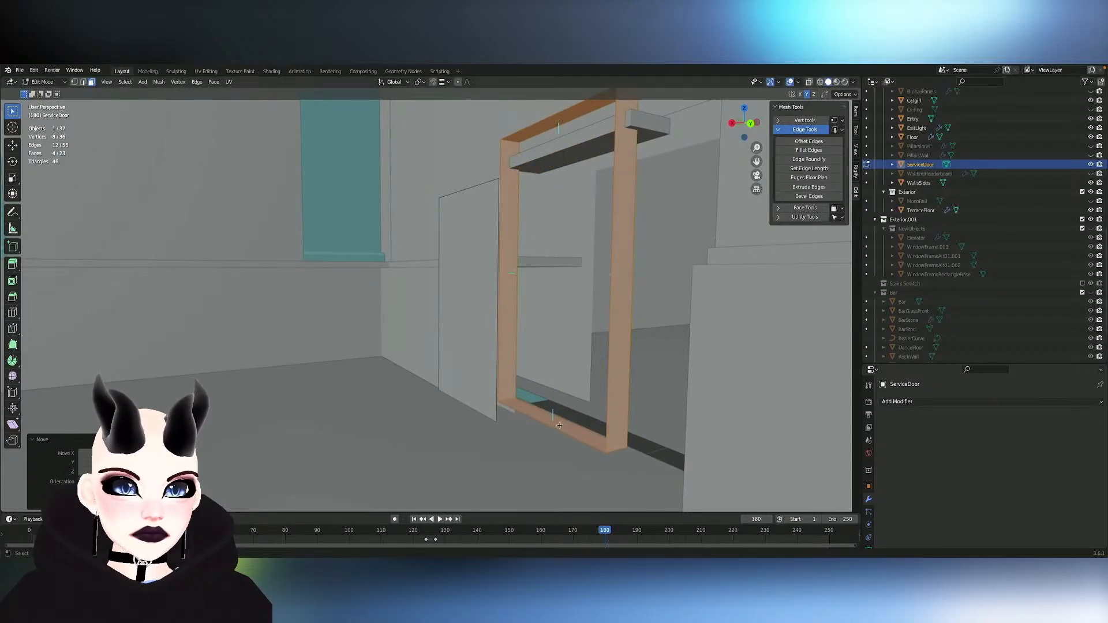
key(g)
key(z)
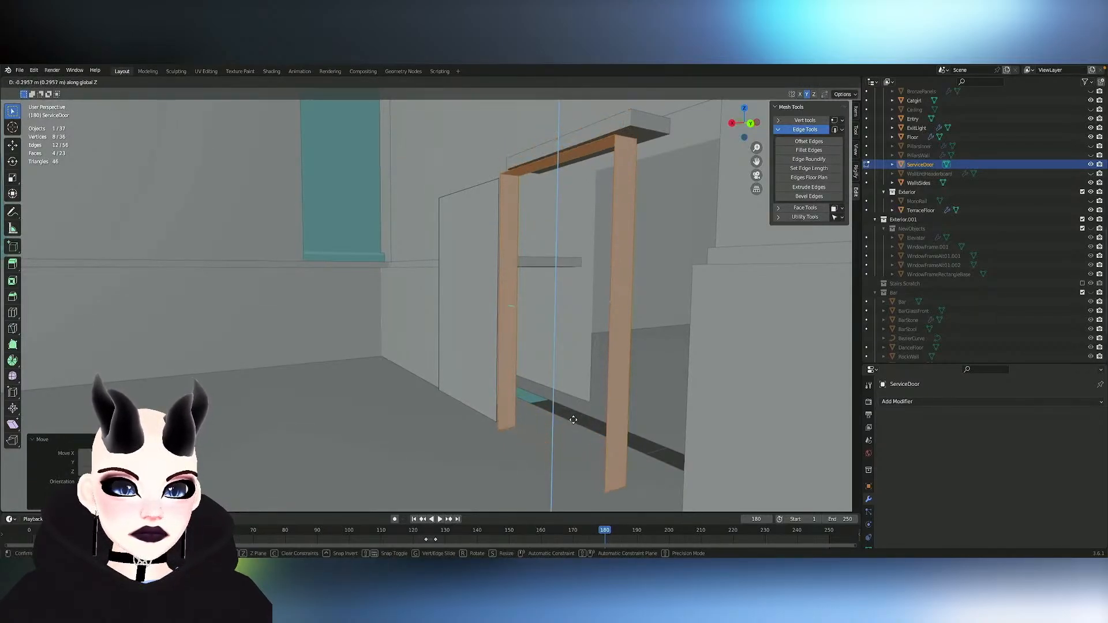
click(577, 410)
- Hide the ExitLight object above the doorway and reopen the ServiceDoor mesh for editing
middle_drag(577, 410, 497, 347)
key(Tab)
click(340, 164)
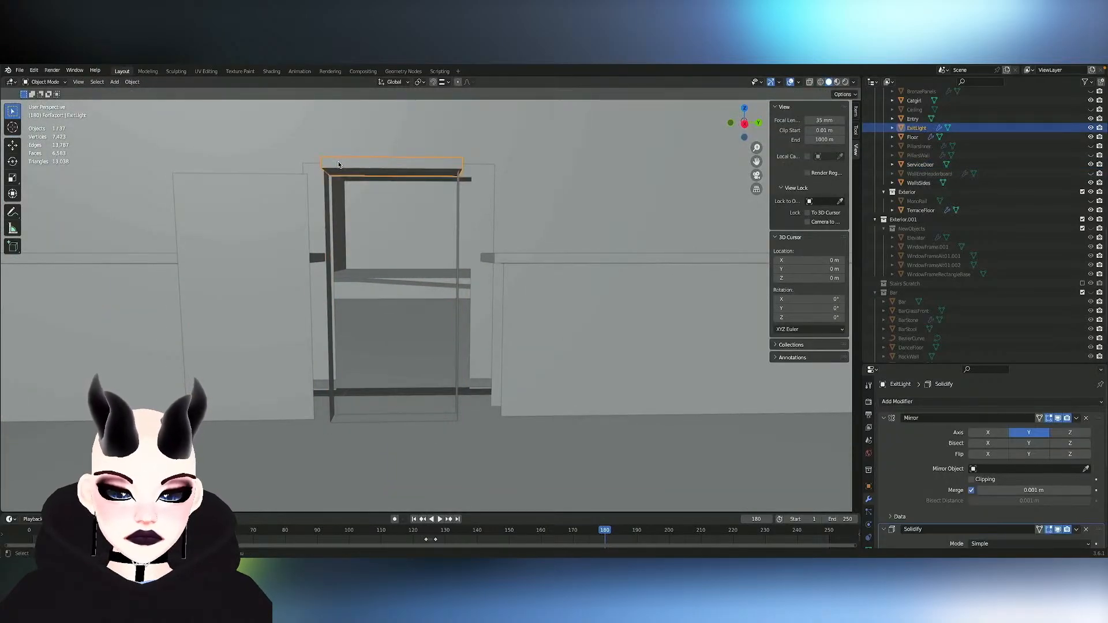
key(h)
click(255, 240)
key(Tab)
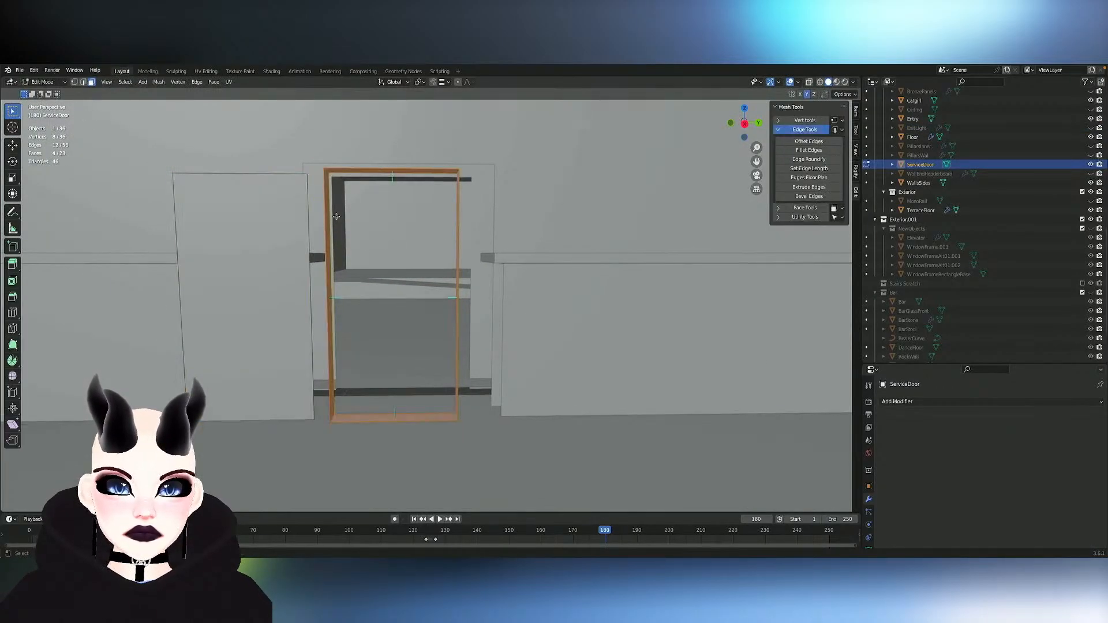
- Move the flat door panel along Y, farther away from the doorway opening
click(288, 252)
key(g)
key(x)
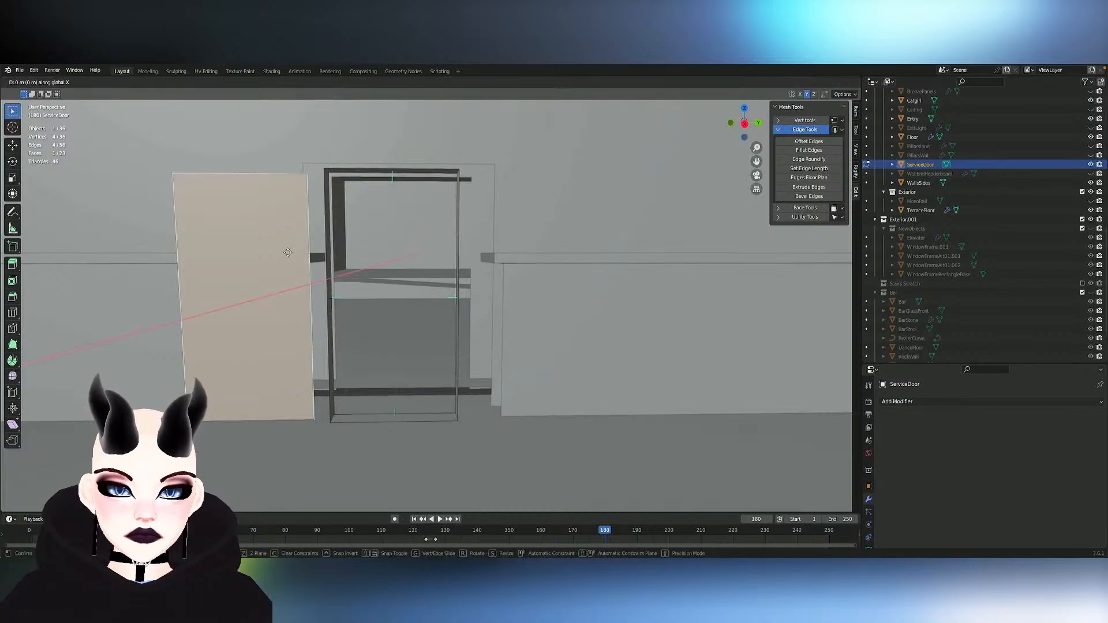
key(g)
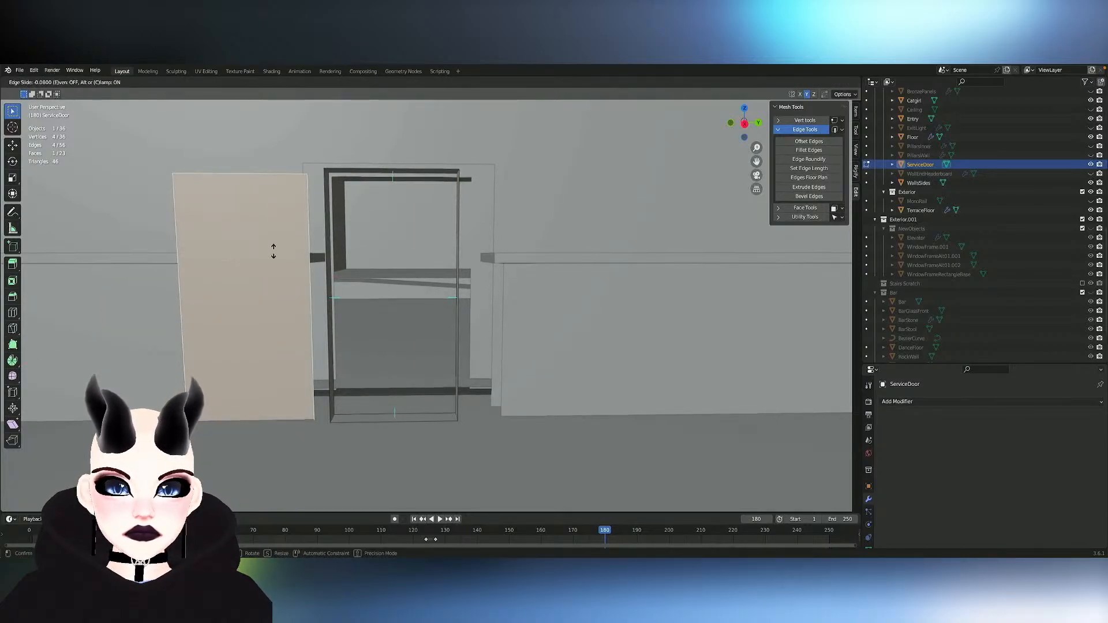
key(g)
key(x)
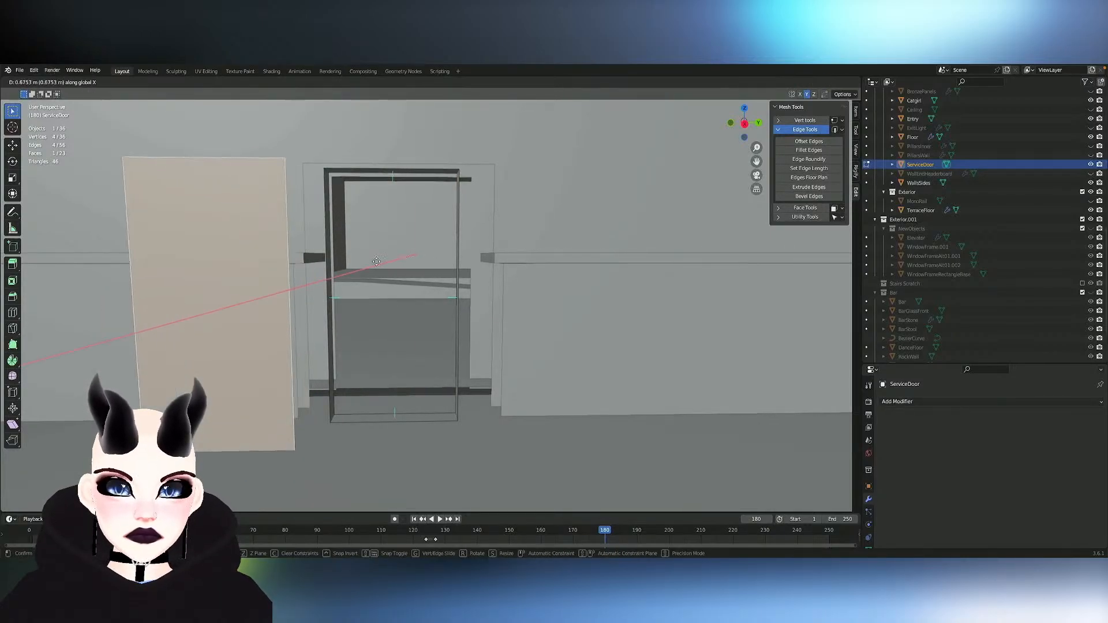
key(y)
click(325, 256)
- Select the linked inner frame loop and move it along X into the end-wall doorway
click(328, 285)
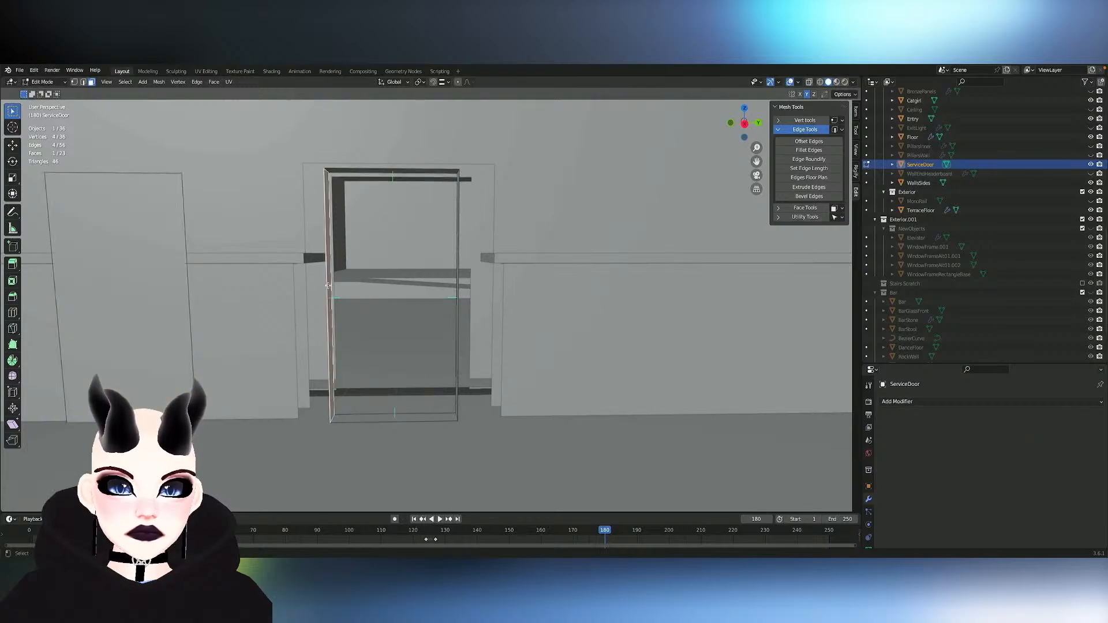
key(l)
mouse_move(463, 278)
middle_down()
mouse_move(503, 276)
mouse_move(463, 278)
middle_up()
key(g)
key(y)
key(x)
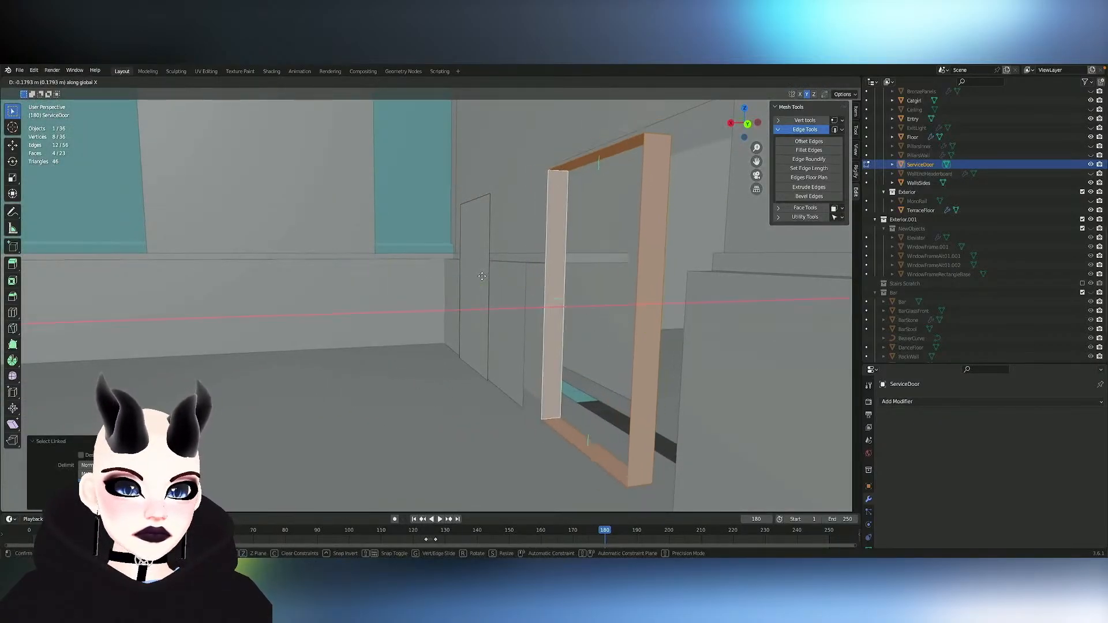
middle_drag(556, 270, 573, 270)
- Scale the frame loop along Y to widen it toward the sides of the doorway
key(s)
key(y)
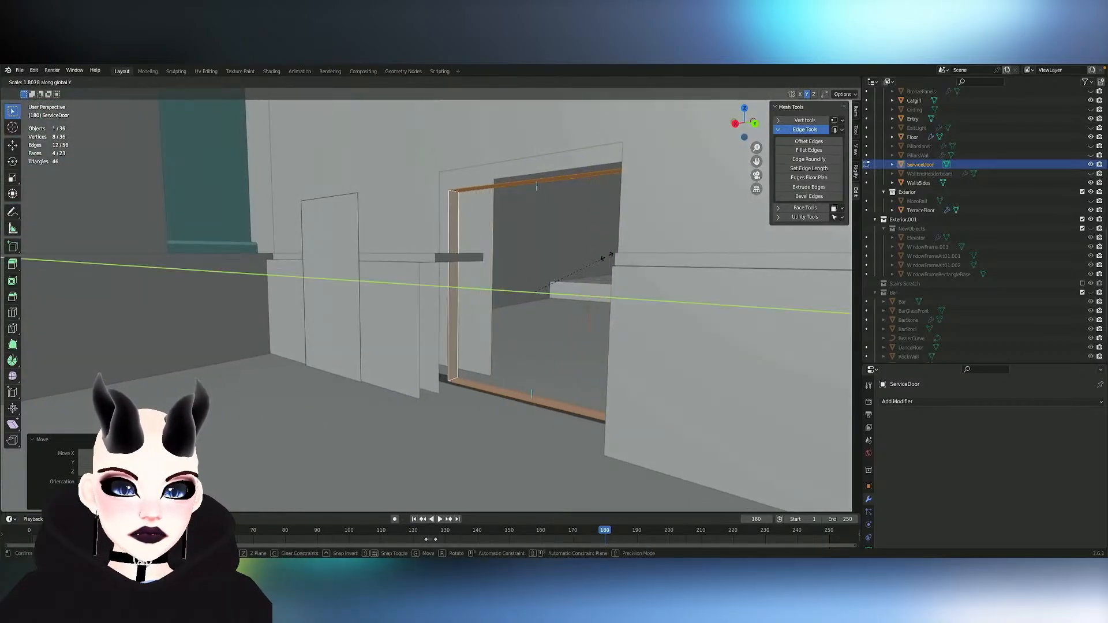
click(580, 259)
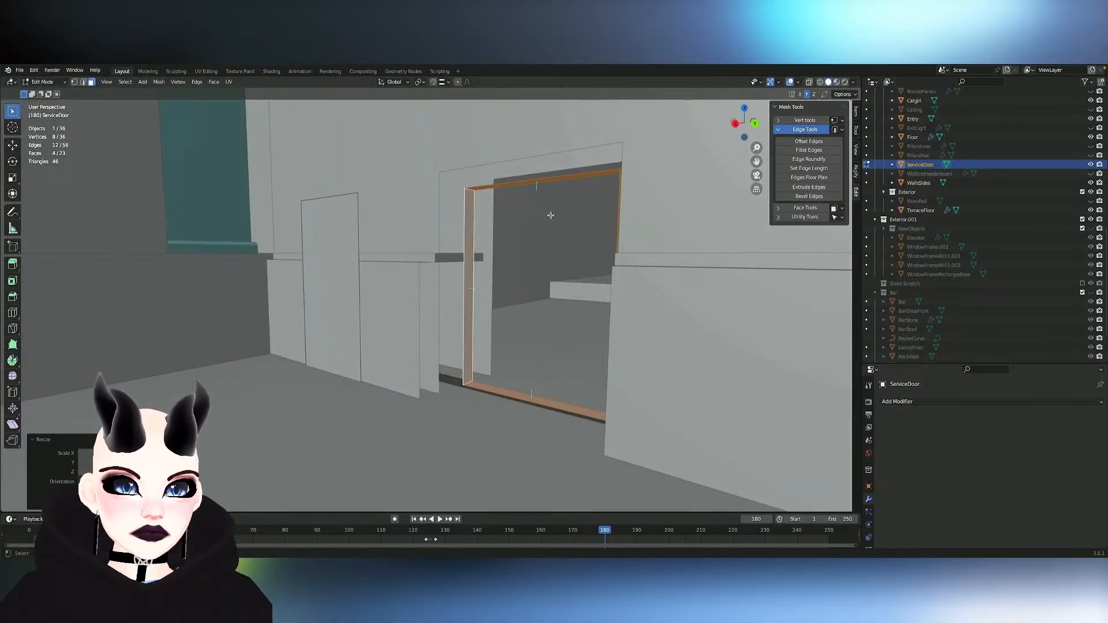
- Select the frame's four horizontal width edges and set their length to 1.9 m with Set Edge Length
key(2)
click(507, 185)
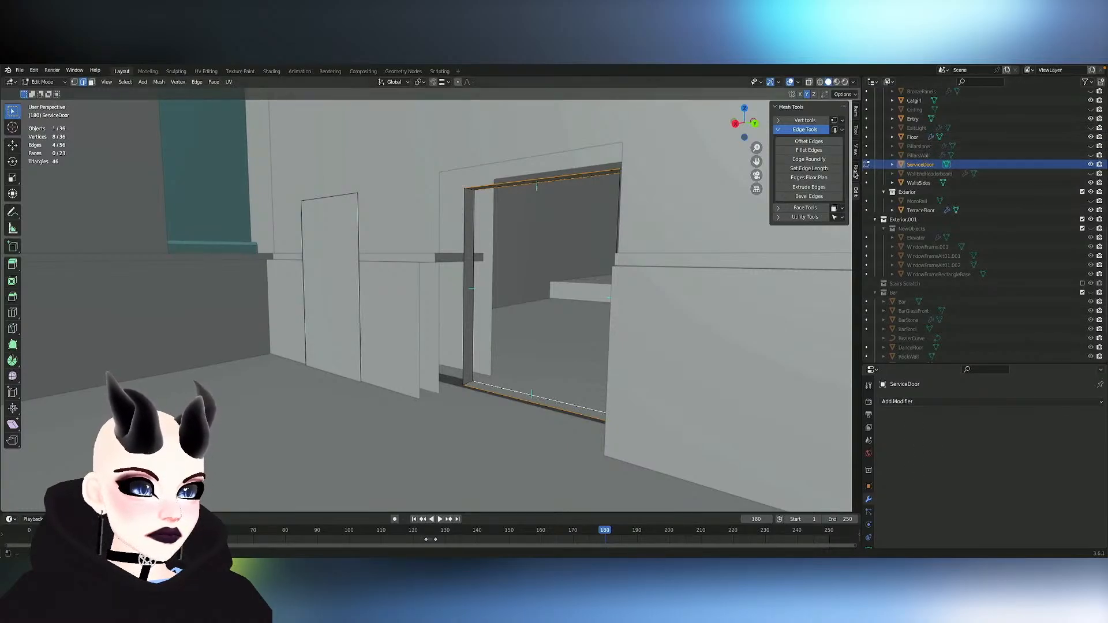
click(823, 169)
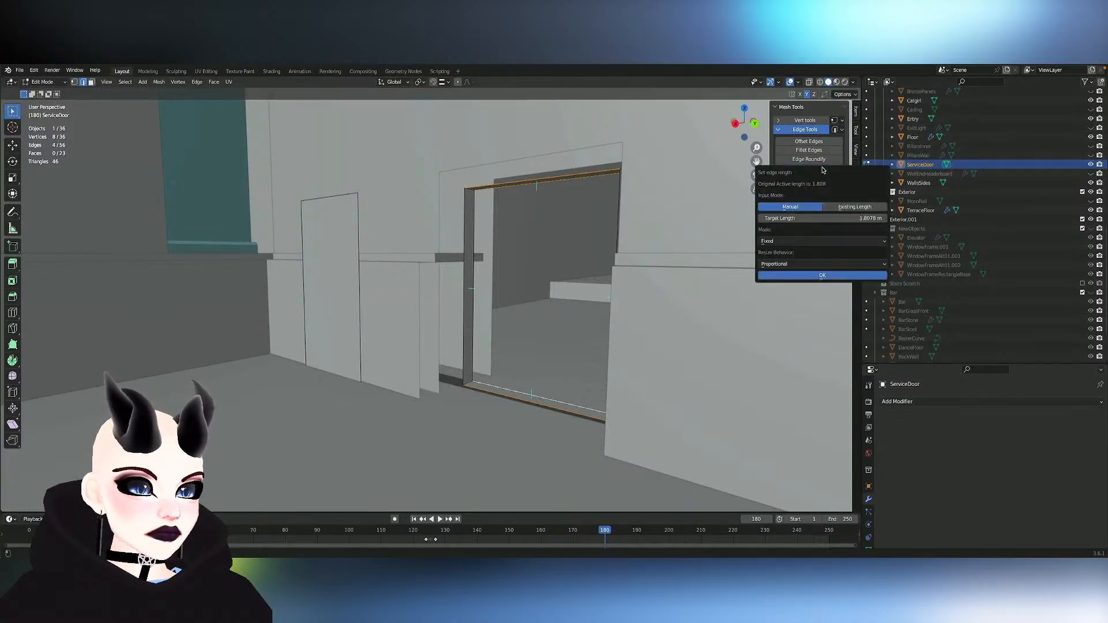
click(877, 219)
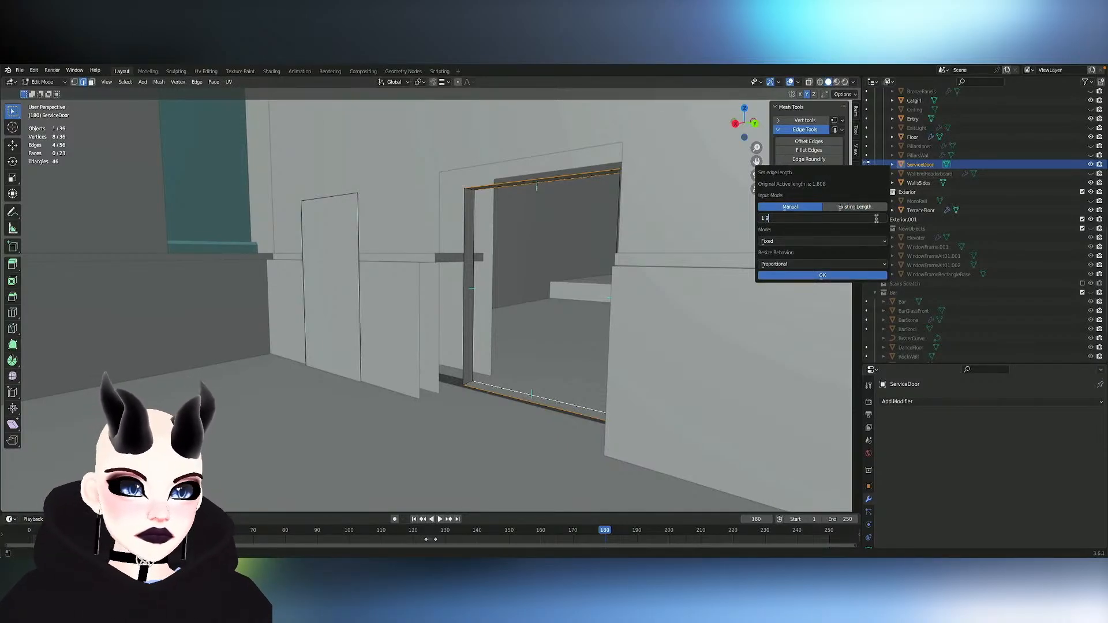
text(1.9)
key(Return)
click(860, 276)
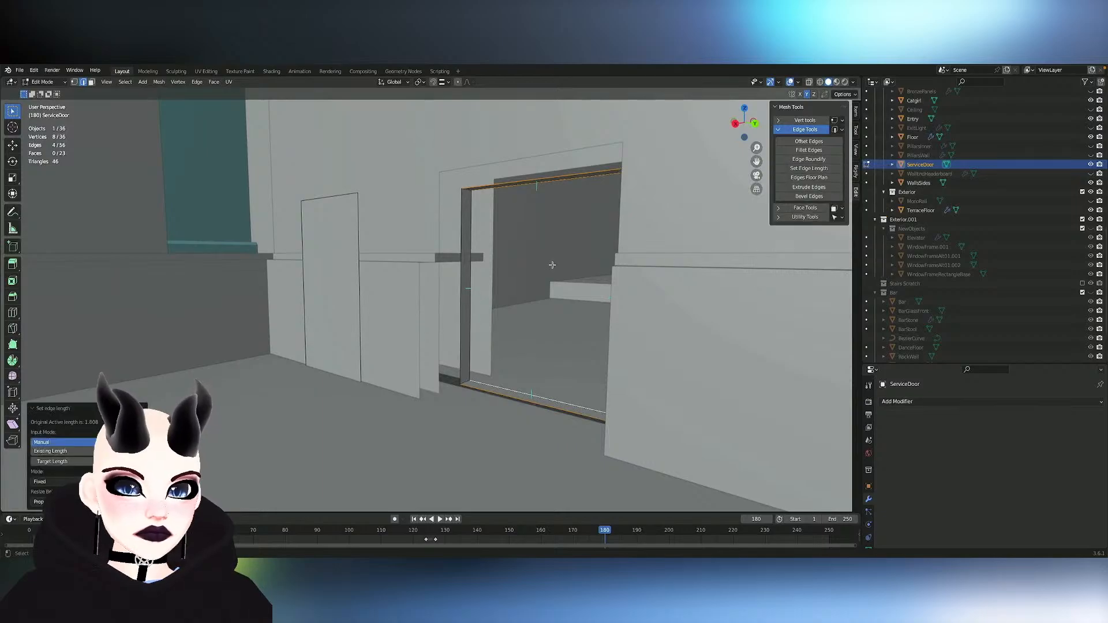
- Select the frame's four vertical edges and set their length to 2.05 m with Set Edge Length
mouse_move(511, 244)
middle_down()
mouse_move(552, 265)
mouse_move(511, 266)
middle_up()
key(1)
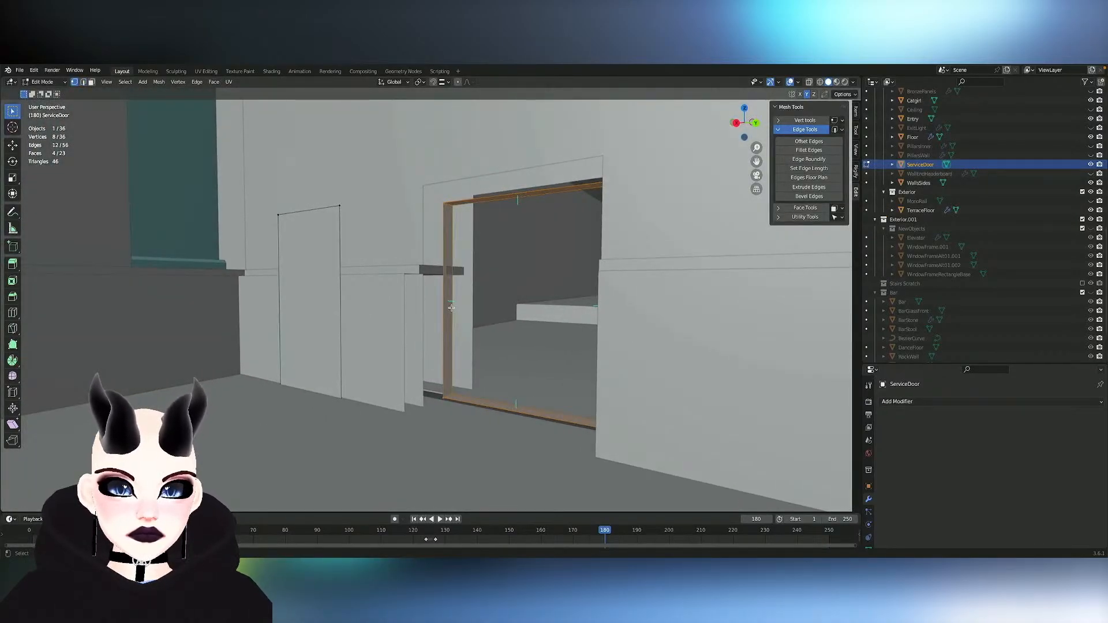
key(alt+a)
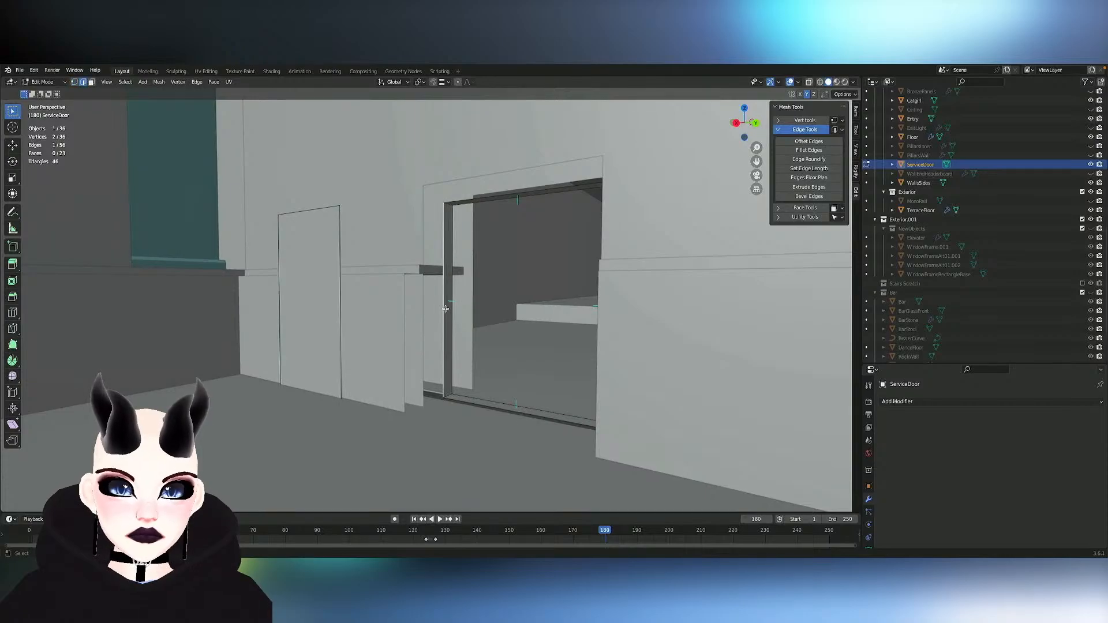
shift+click(445, 309)
mouse_move(445, 309)
middle_down()
mouse_move(380, 334)
mouse_move(427, 320)
middle_up()
shift+click(376, 332)
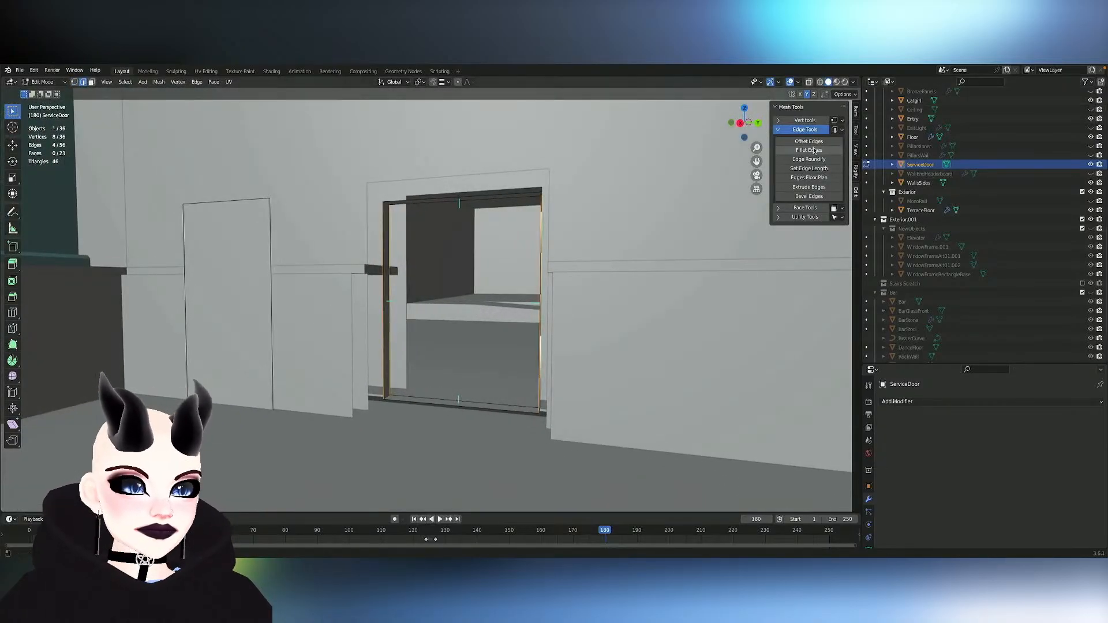
click(809, 168)
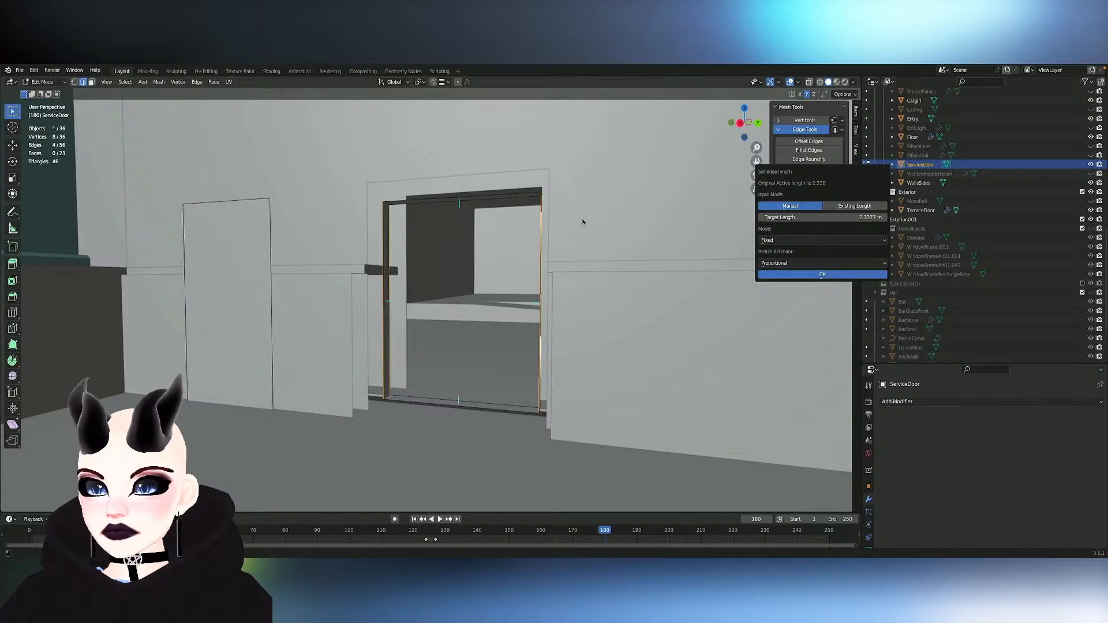
click(872, 218)
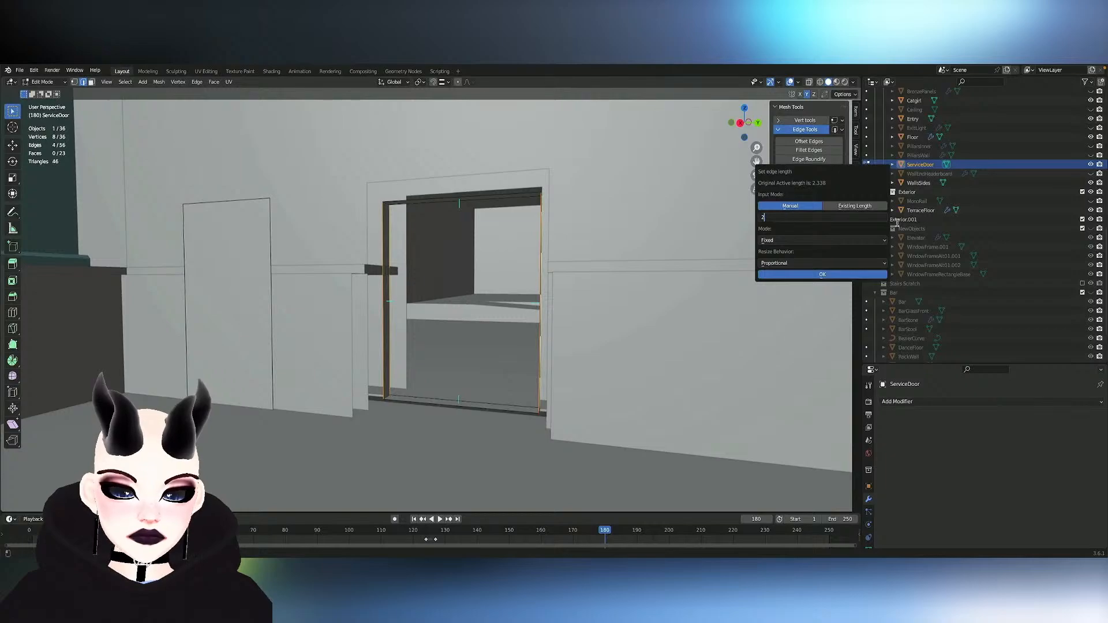
text(2.05)
key(Return)
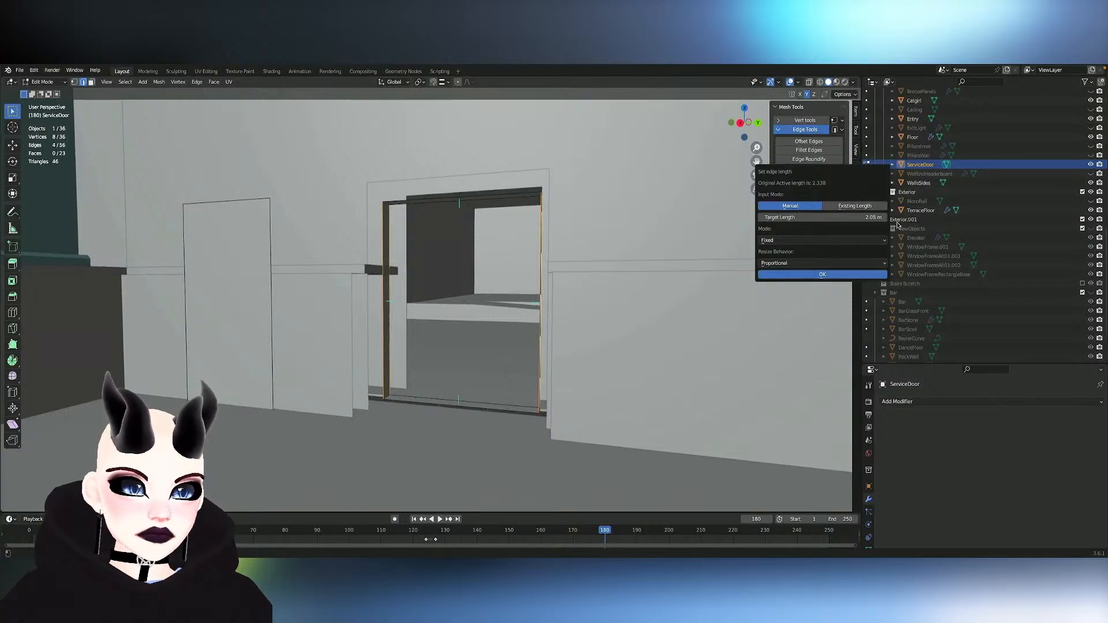
click(810, 274)
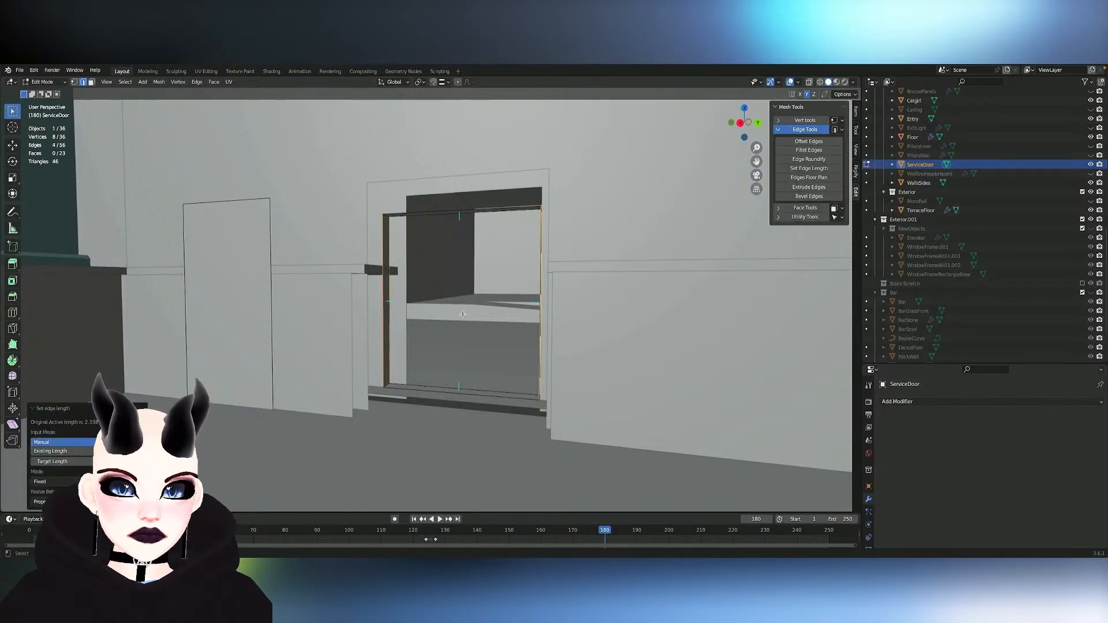
scroll(463, 314, down, 6)
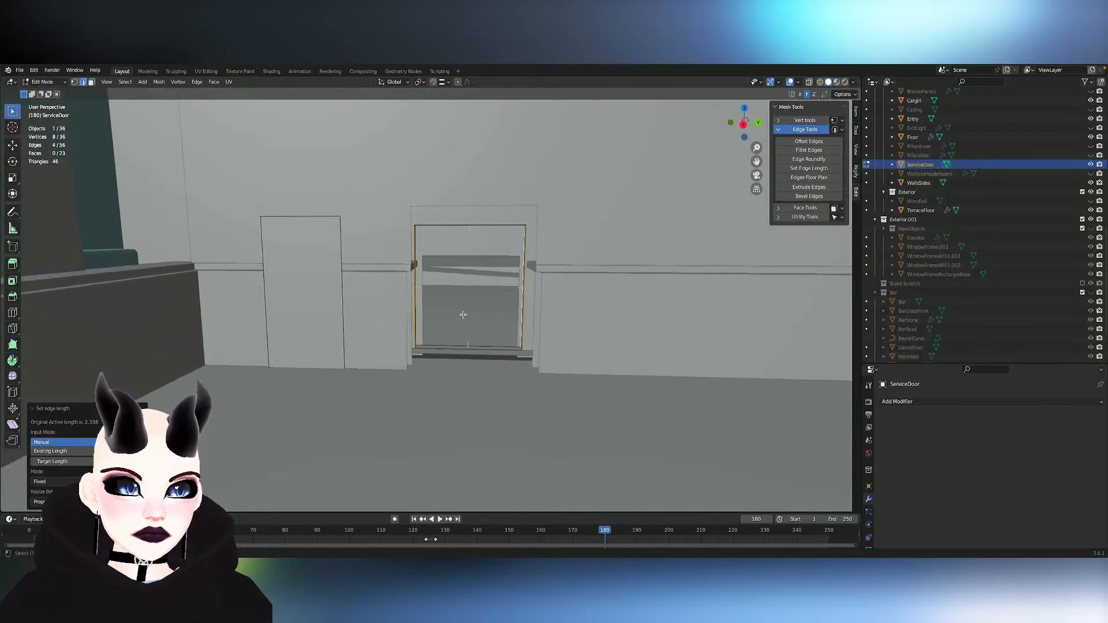
click(818, 169)
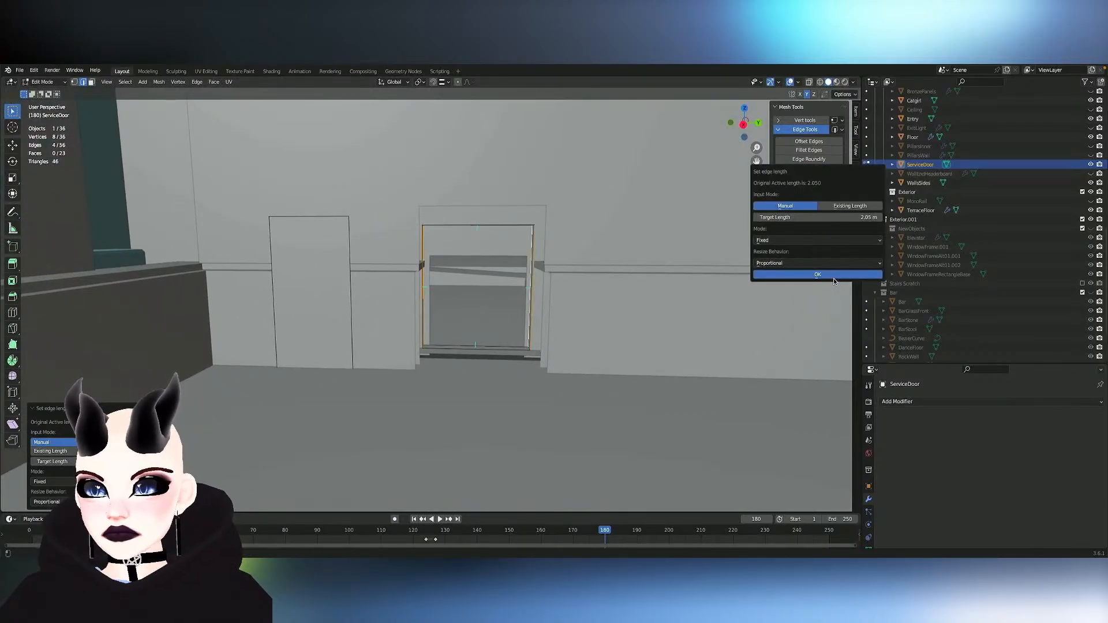
click(790, 276)
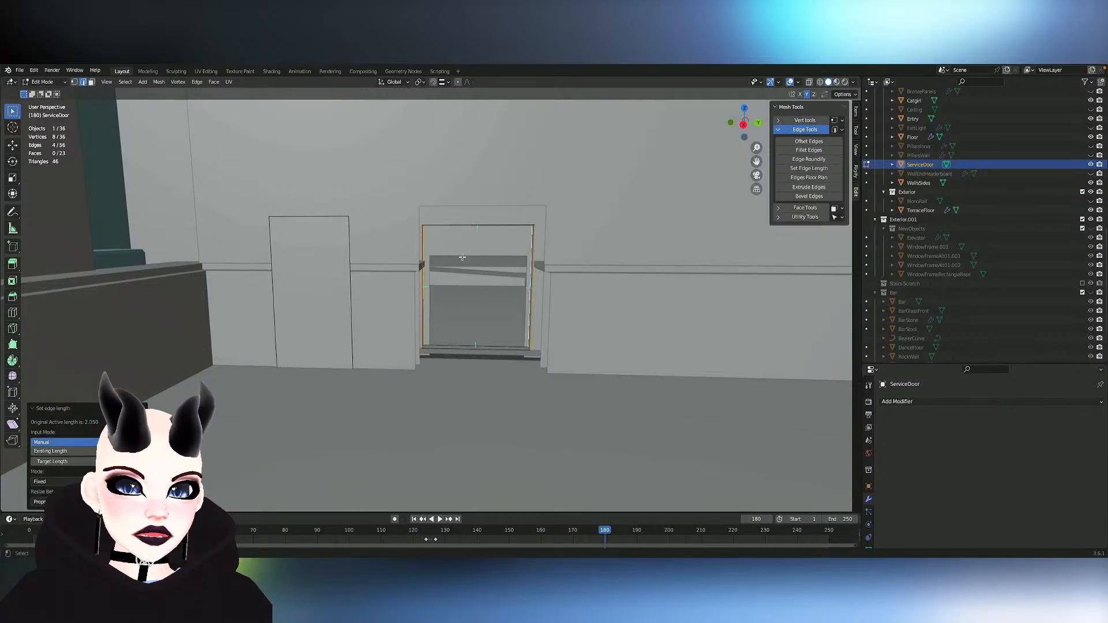
- Select the linked frame loop, lower it along Z to floor level and pull it along X out of the doorway
mouse_move(464, 257)
middle_down()
mouse_move(431, 269)
mouse_move(478, 269)
middle_up()
key(ctrl+l)
key(g)
key(z)
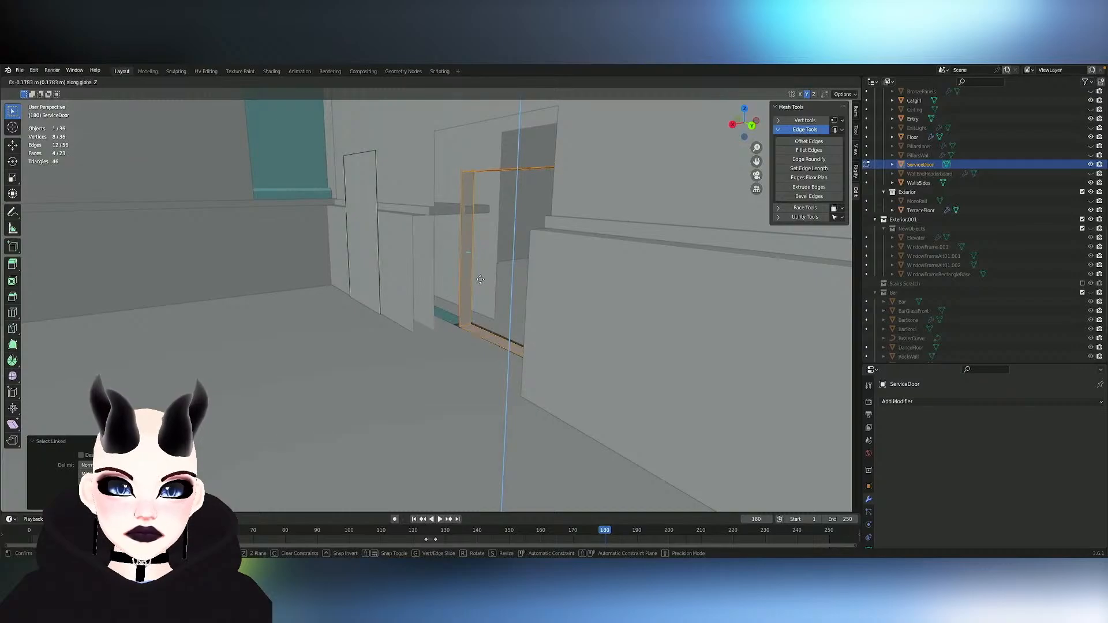
click(481, 279)
key(g)
key(y)
key(x)
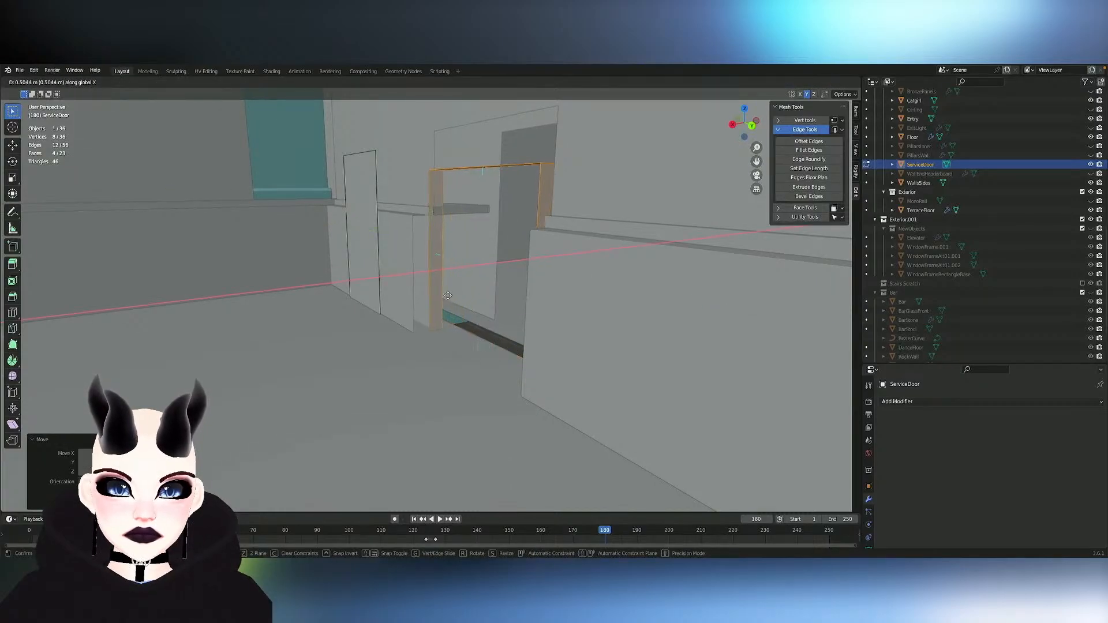
key(z)
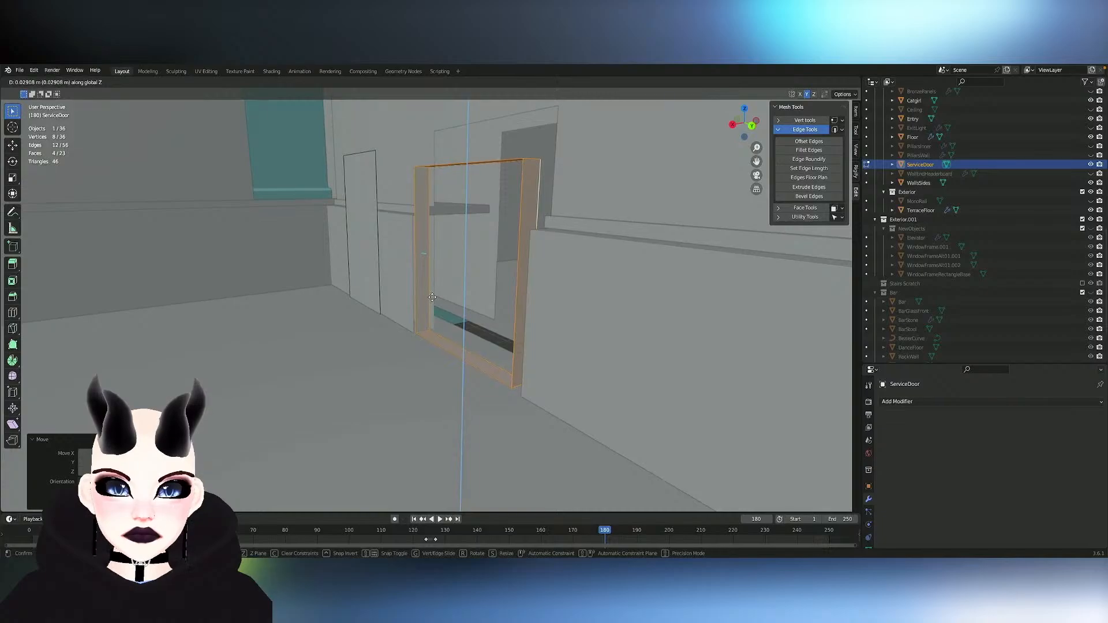
click(433, 297)
- Reselect the linked frame loop and move it slightly back along X toward the doorway opening
click(433, 271)
middle_drag(433, 271, 414, 273)
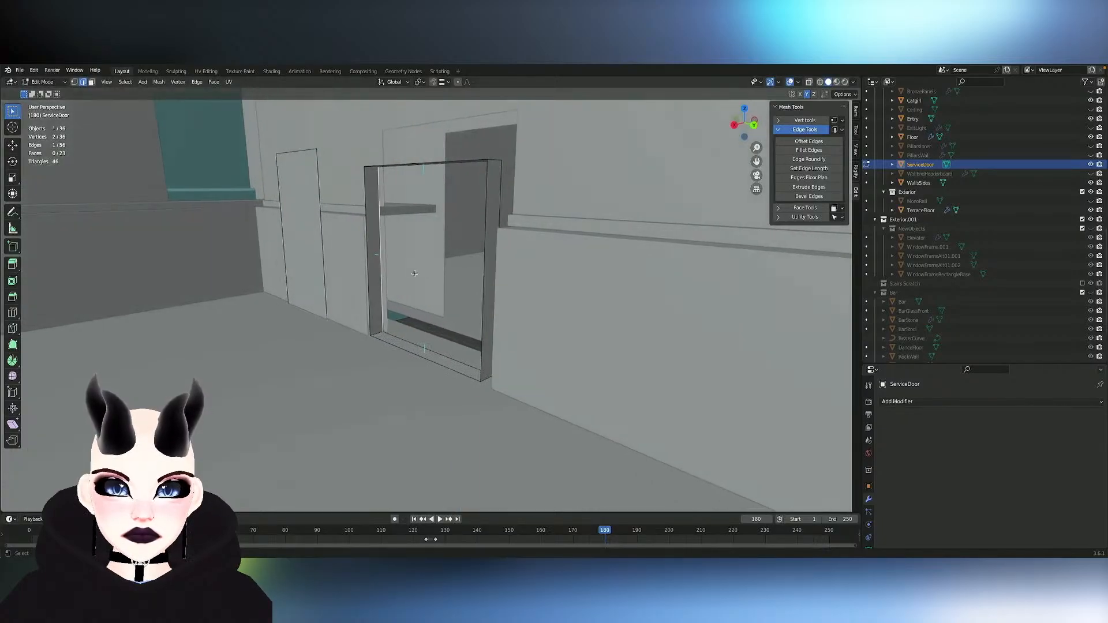
key(ctrl+l)
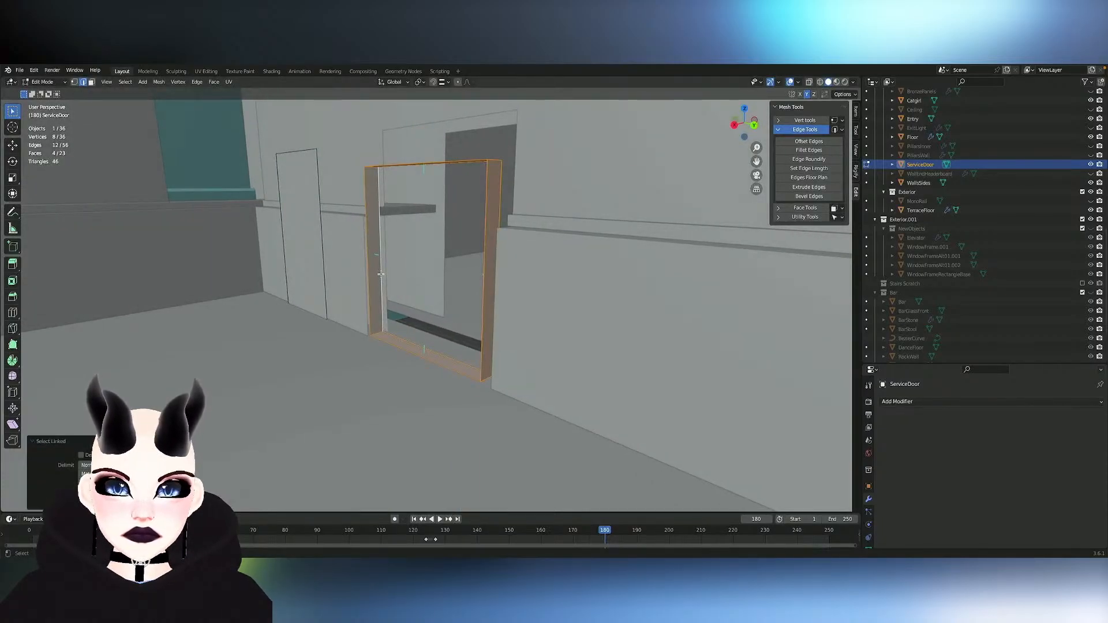
key(g)
key(y)
key(y)
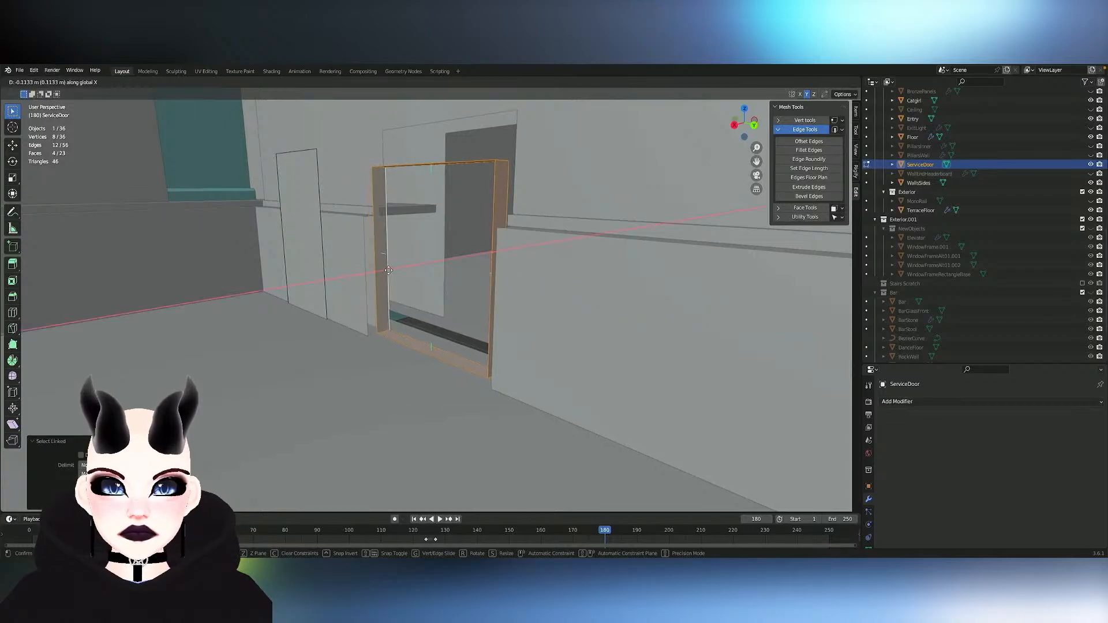
key(x)
click(391, 270)
scroll(391, 270, up, 8)
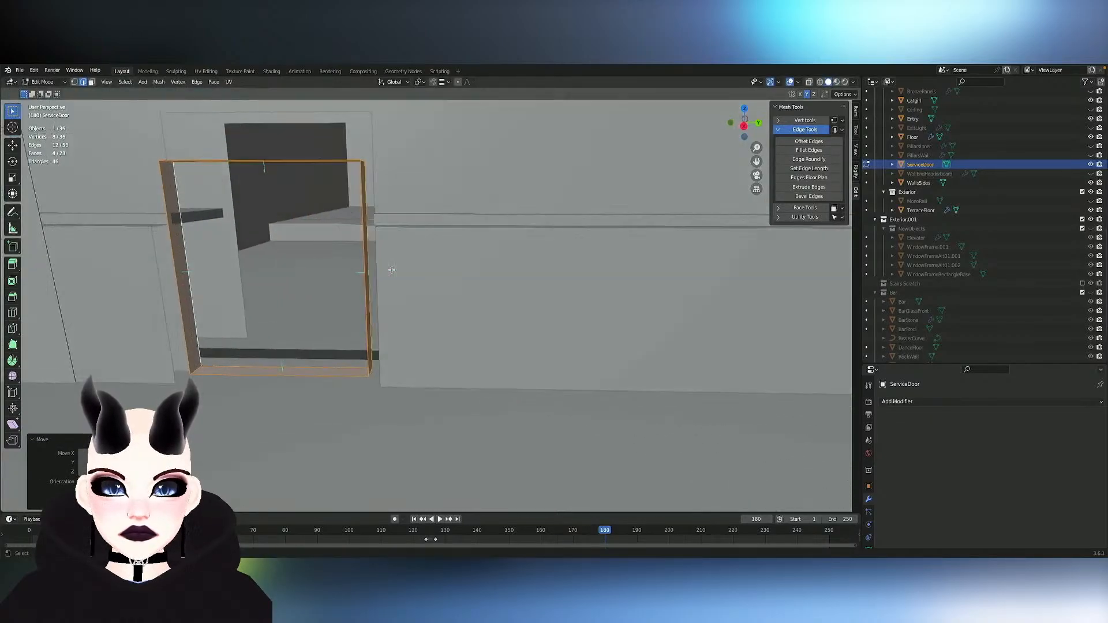
- Move the frame loop along Y to align it with the sides of the doorway opening
middle_drag(392, 270, 345, 258)
key(g)
key(y)
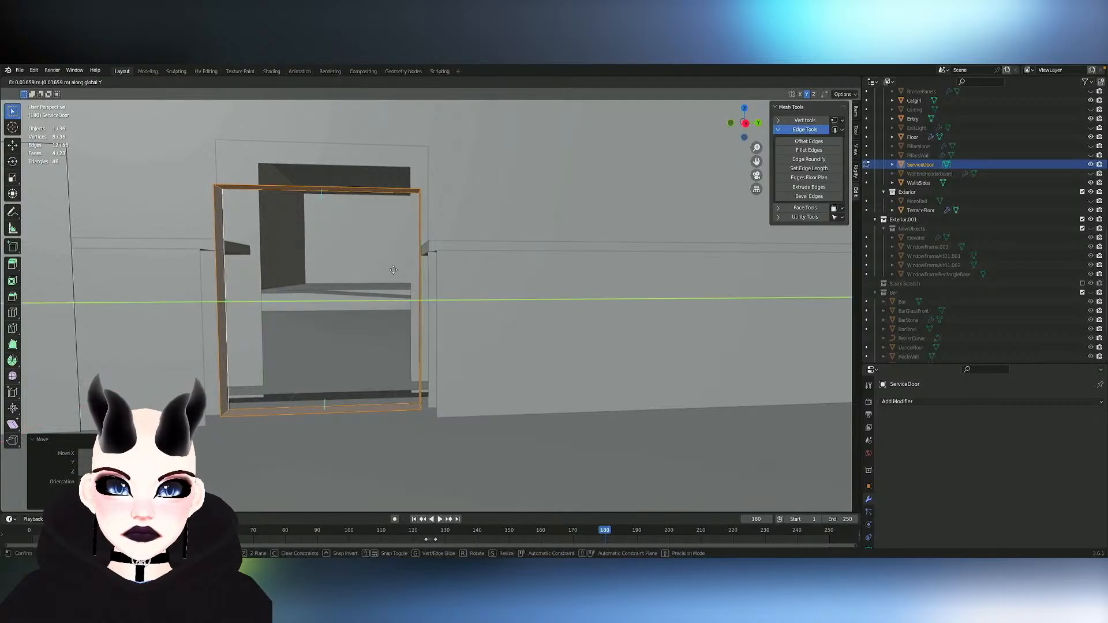
click(400, 270)
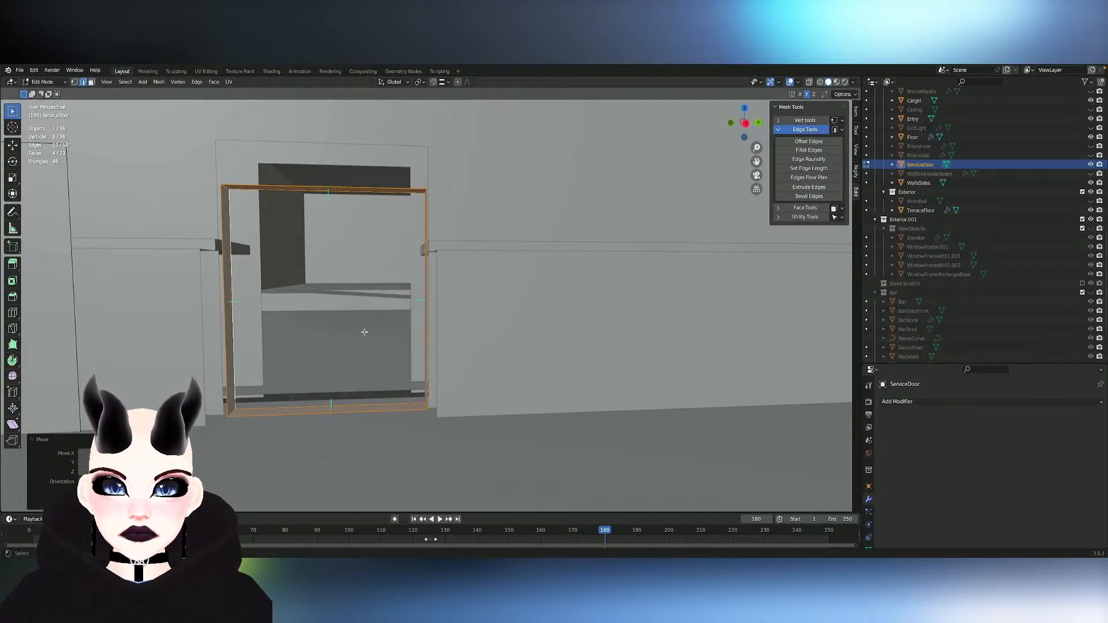
key(g)
key(y)
key(Escape)
- Select the frame's back edge loop and move it along X to deepen the frame through to the wall's far face
click(341, 402)
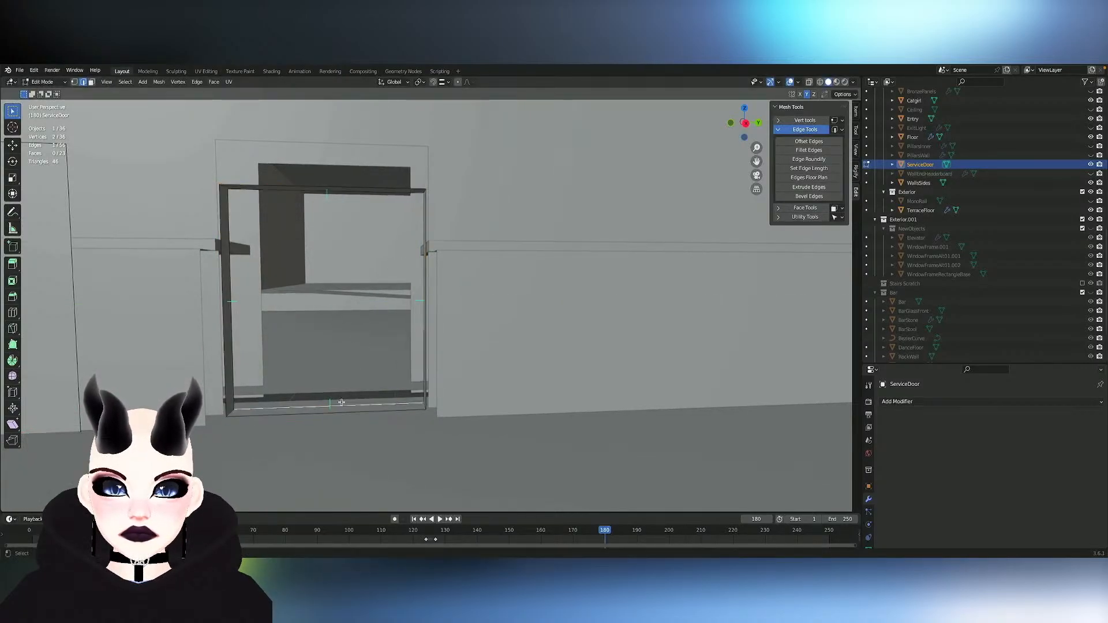
middle_drag(337, 407, 338, 407)
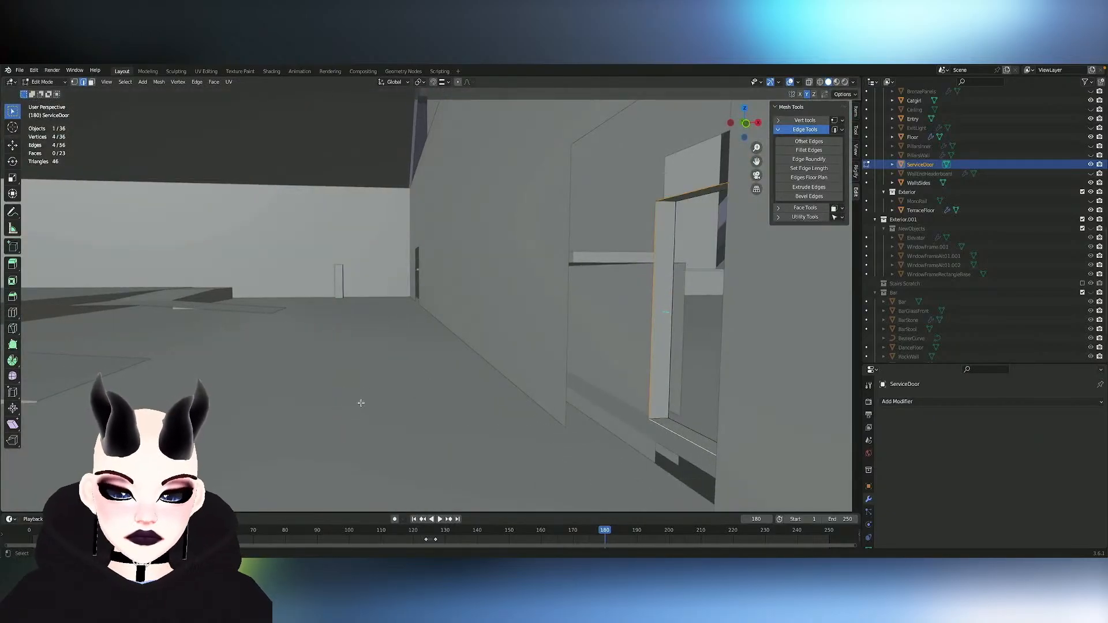
key(g)
key(y)
key(x)
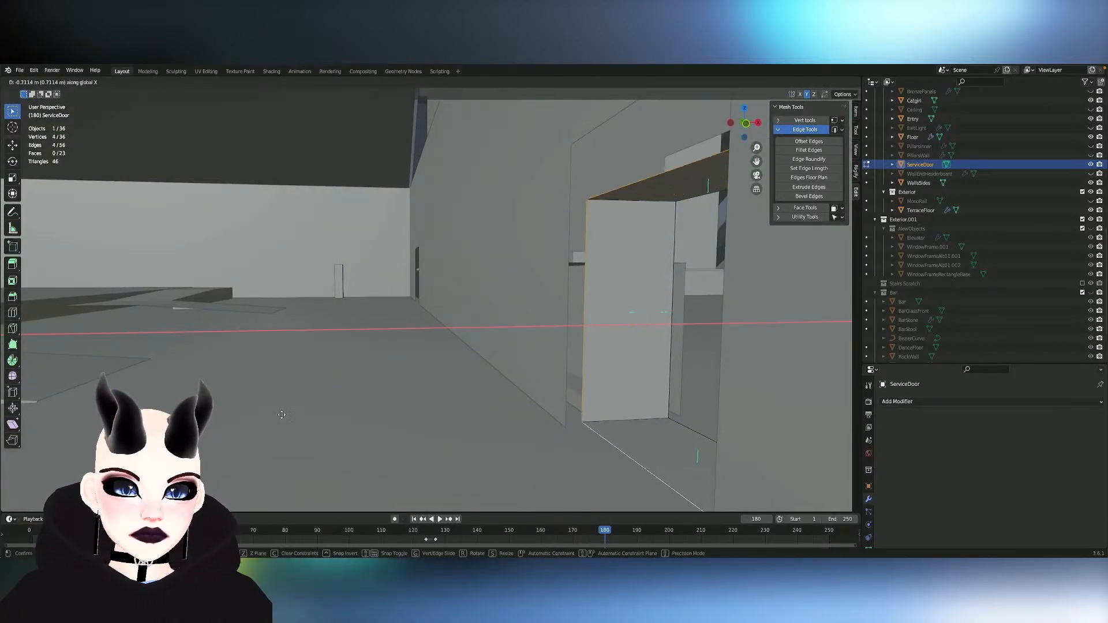
click(272, 416)
middle_drag(271, 416, 257, 417)
scroll(538, 294, up, 10)
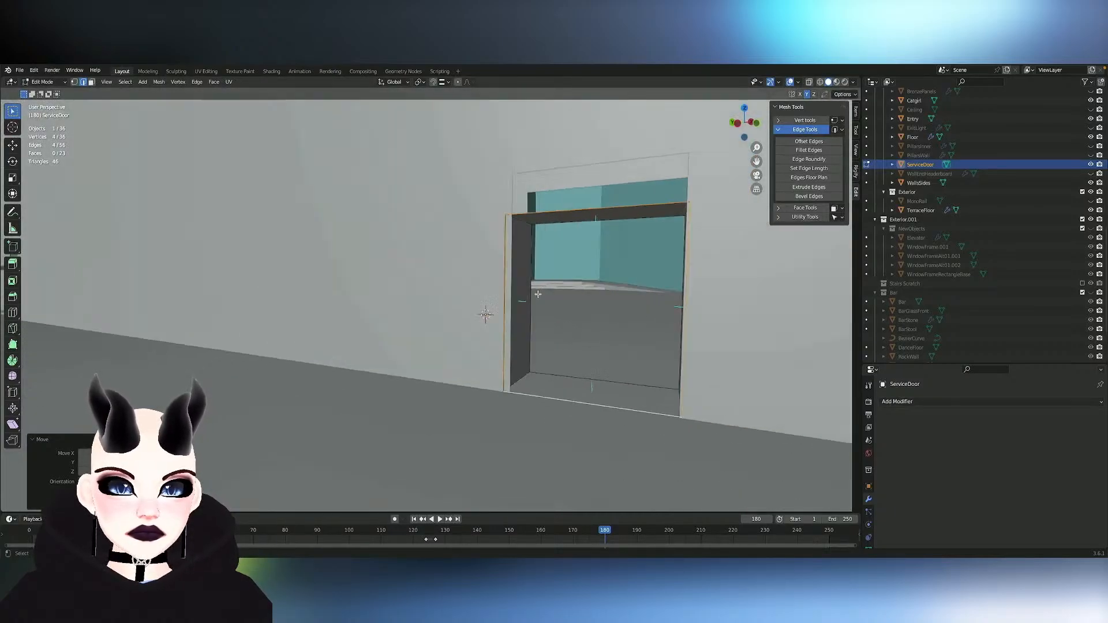
scroll(538, 294, down, 10)
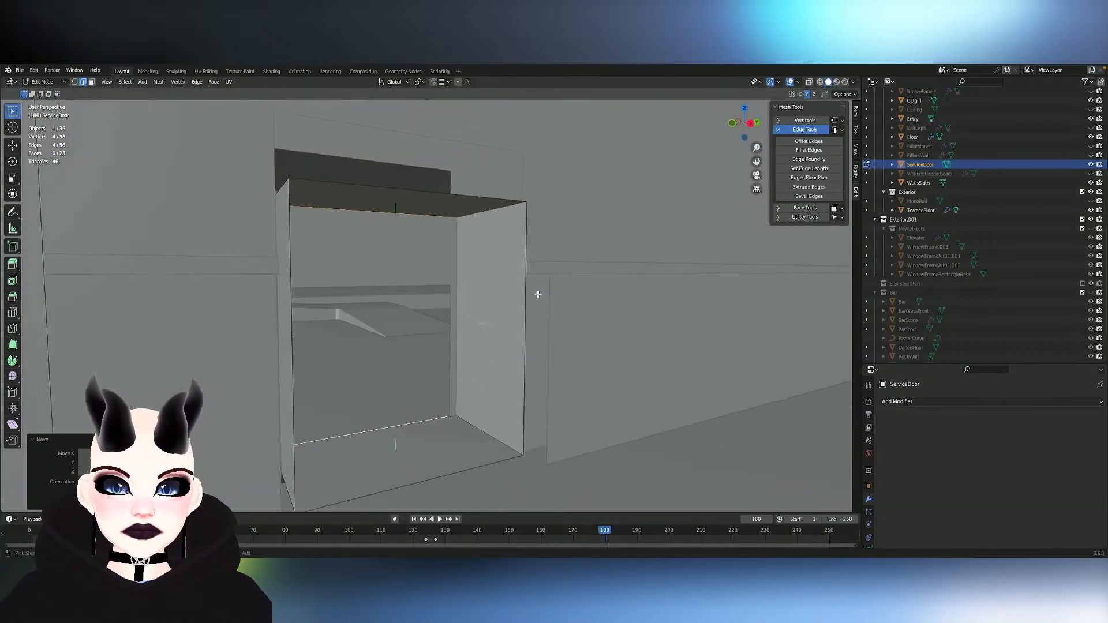
scroll(538, 295, down, 3)
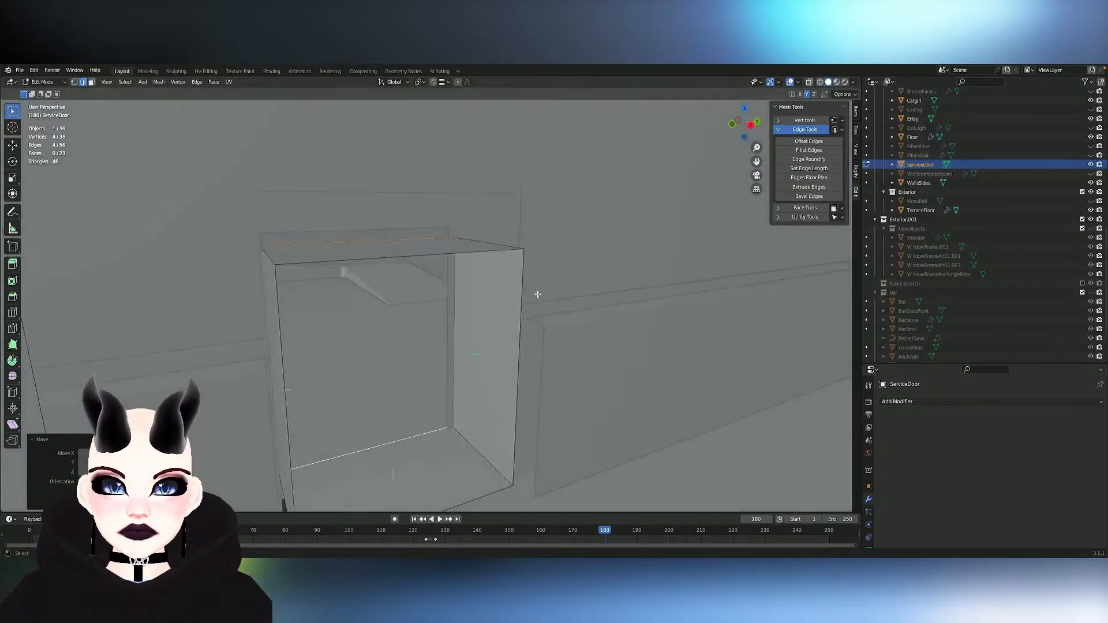
- Leave Edit Mode, switch to the right orthographic view and hide TerraceFloor, FloorLobby, Line.002 and the other objects blocking the service door
middle_drag(538, 294, 538, 294)
middle_drag(428, 258, 674, 169)
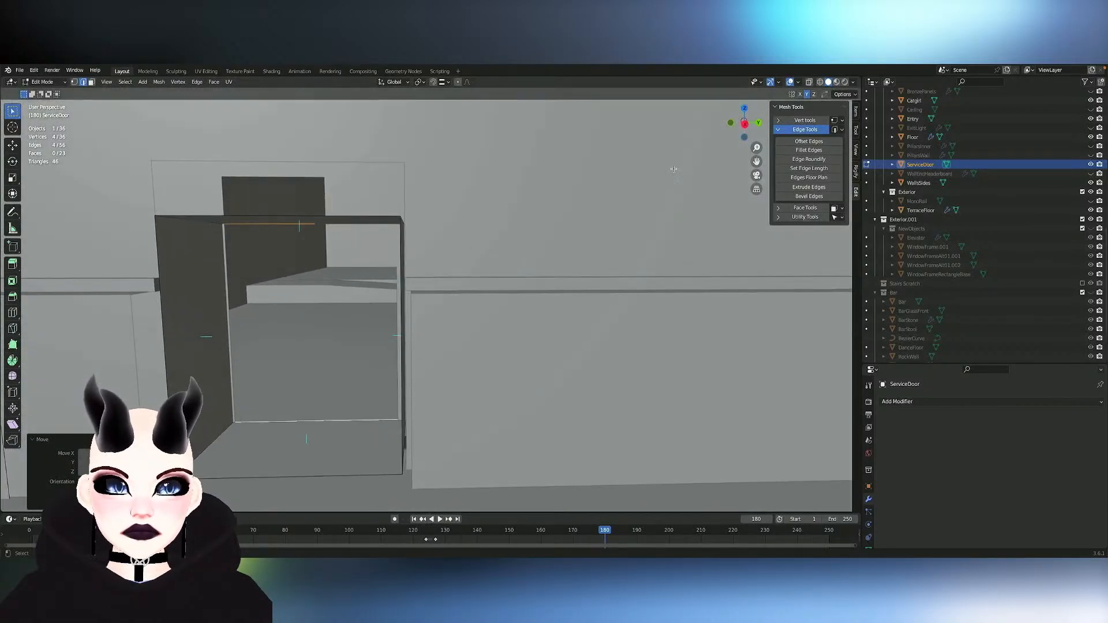
click(745, 123)
key(Tab)
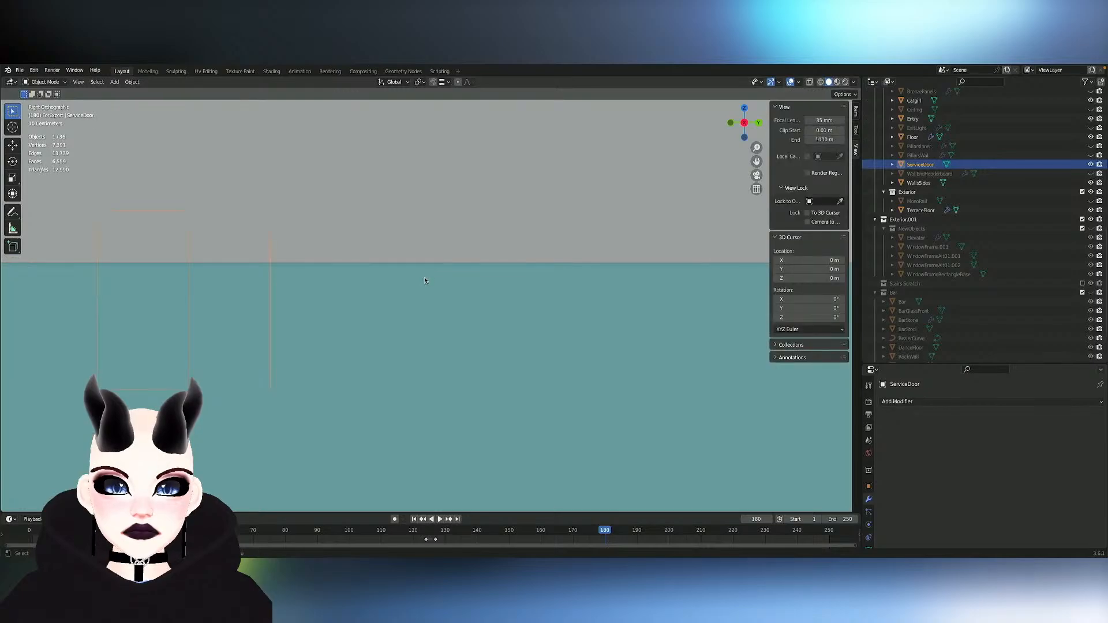
click(426, 277)
key(h)
click(425, 257)
key(h)
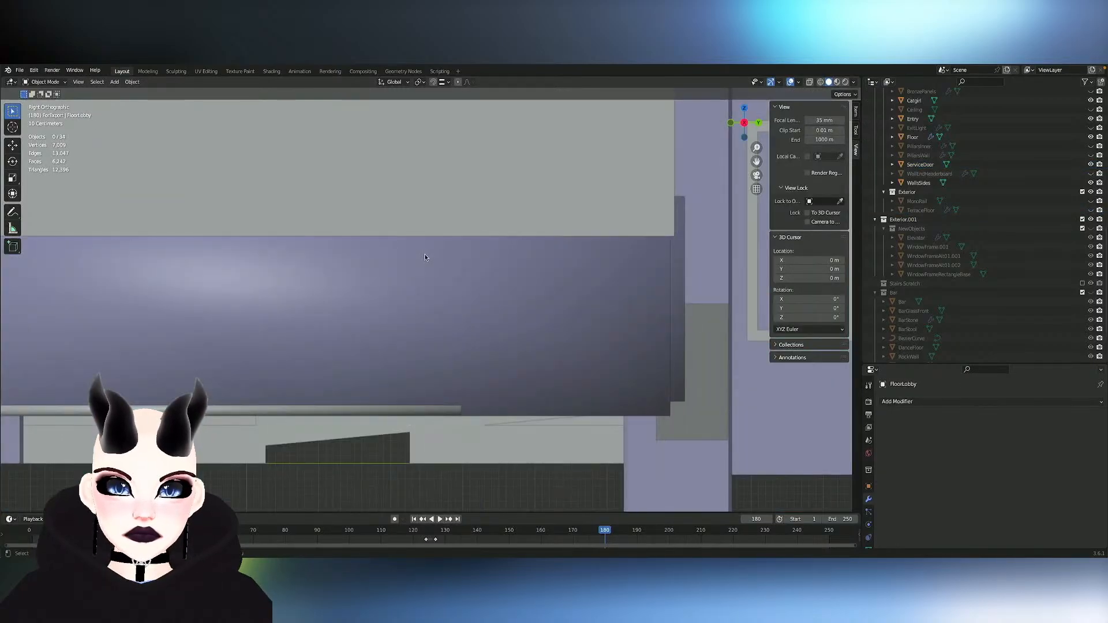
click(428, 224)
key(h)
click(428, 244)
key(h)
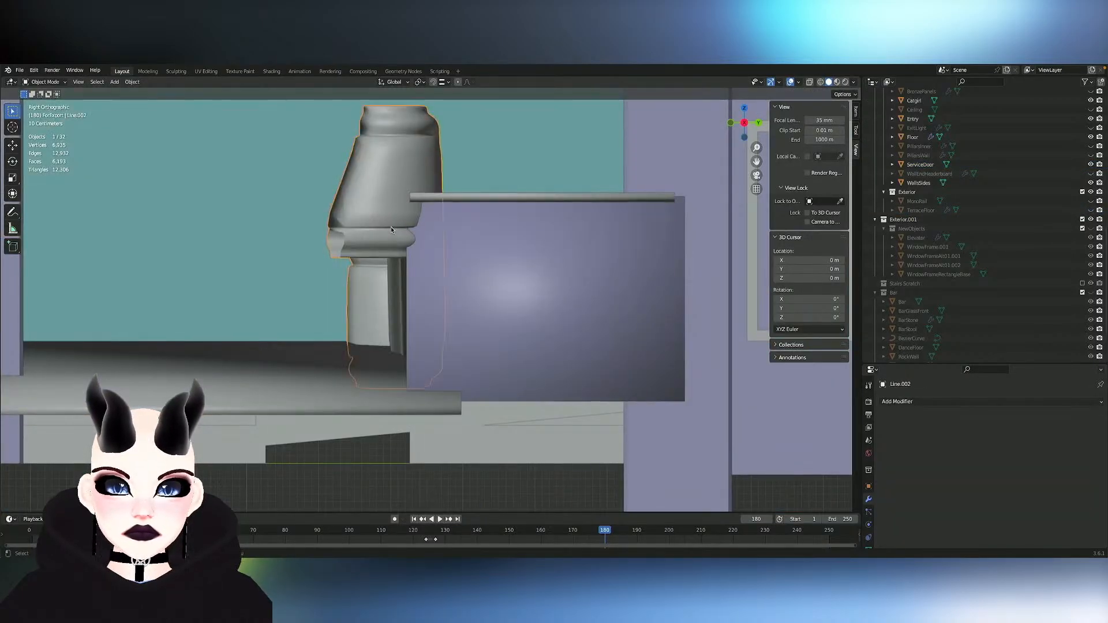
click(390, 226)
key(h)
key(period)
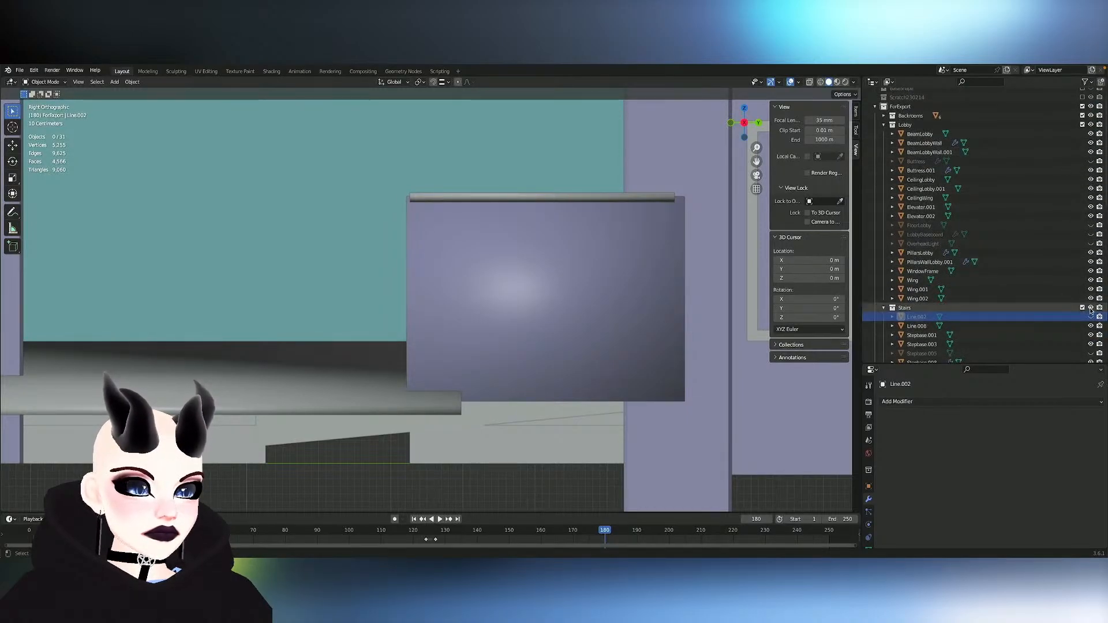
- Hide the whole Stairs and Lobby collections to clear the view toward the ballroom's end wall
click(1091, 308)
click(1083, 126)
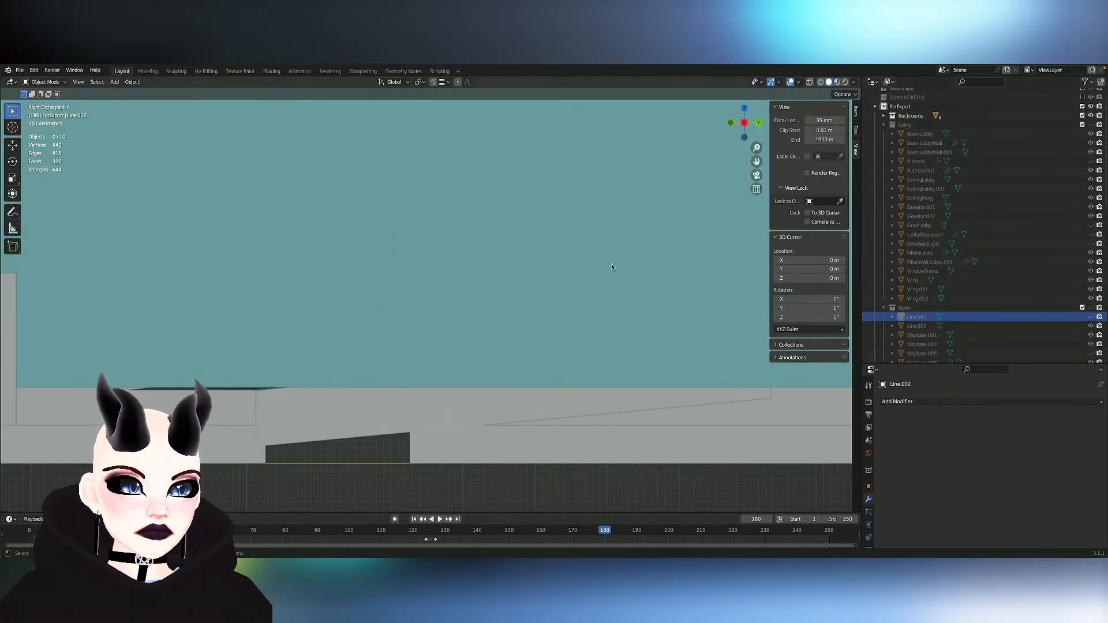
scroll(1027, 225, down, 8)
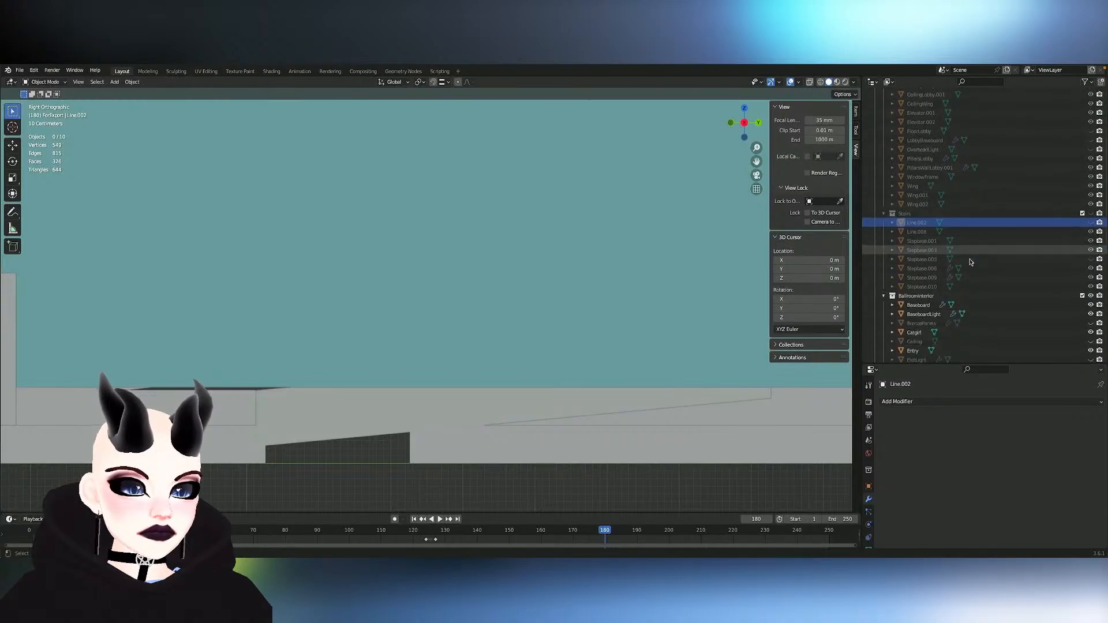
scroll(1055, 229, down, 3)
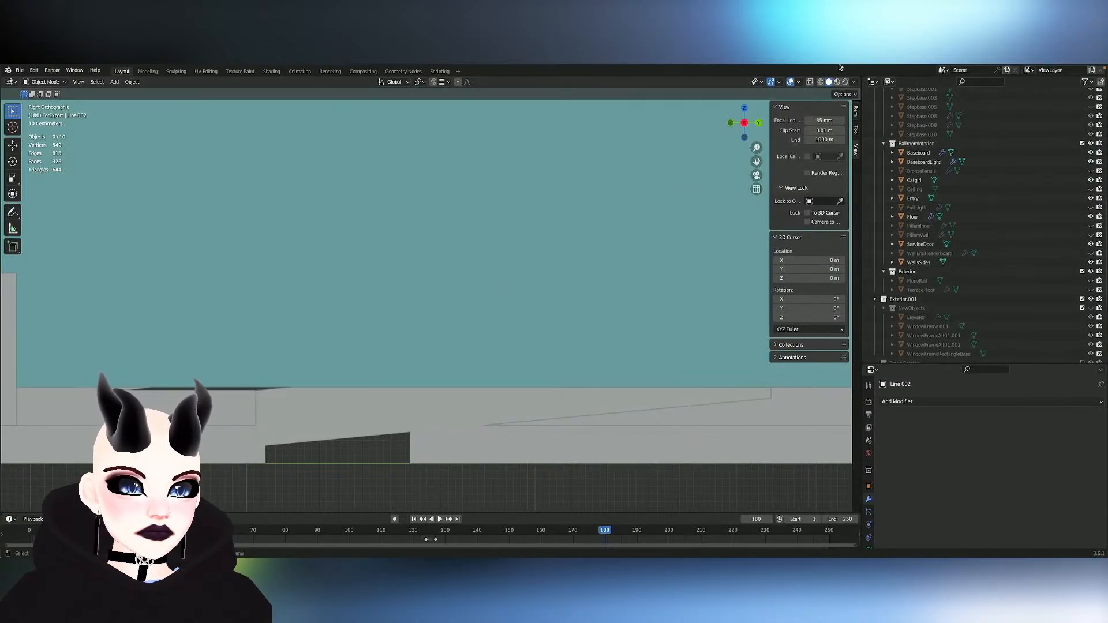
- Turn on X-ray display and open the Backroom-Wall-Main object in Edit Mode
click(810, 84)
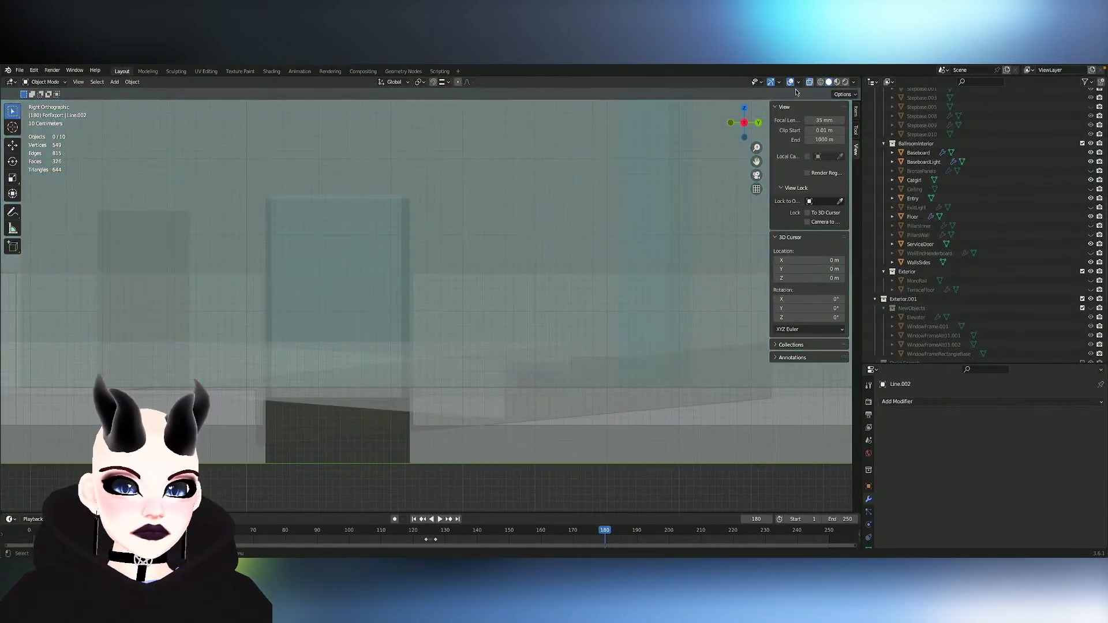
click(357, 233)
scroll(379, 237, up, 2)
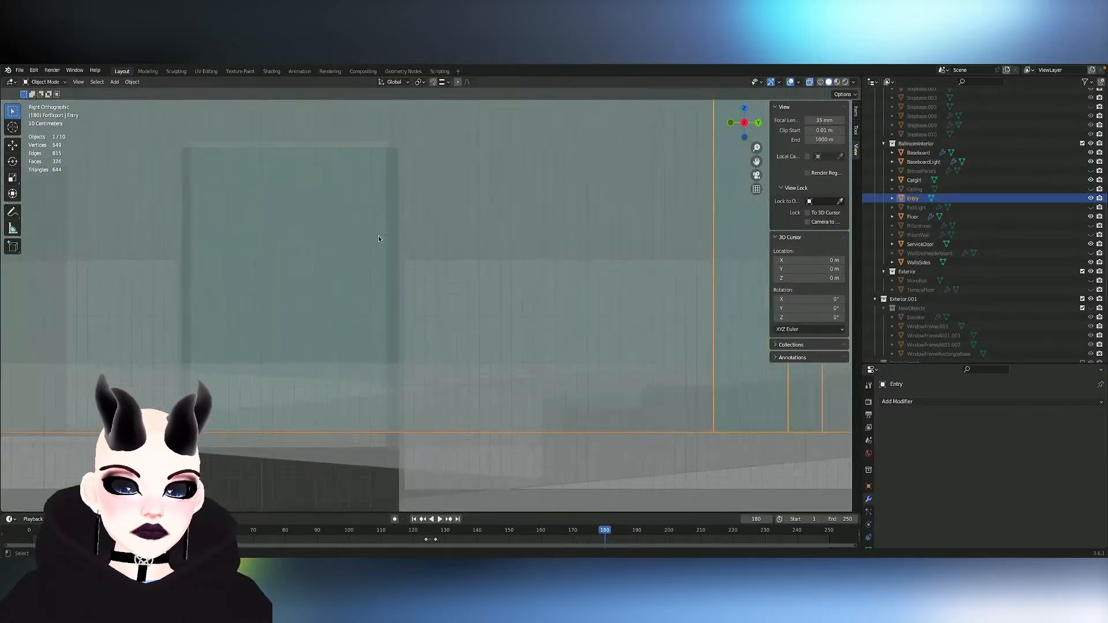
scroll(379, 237, down, 1)
middle_drag(379, 239, 301, 218)
key(Tab)
key(Tab)
click(259, 224)
key(Tab)
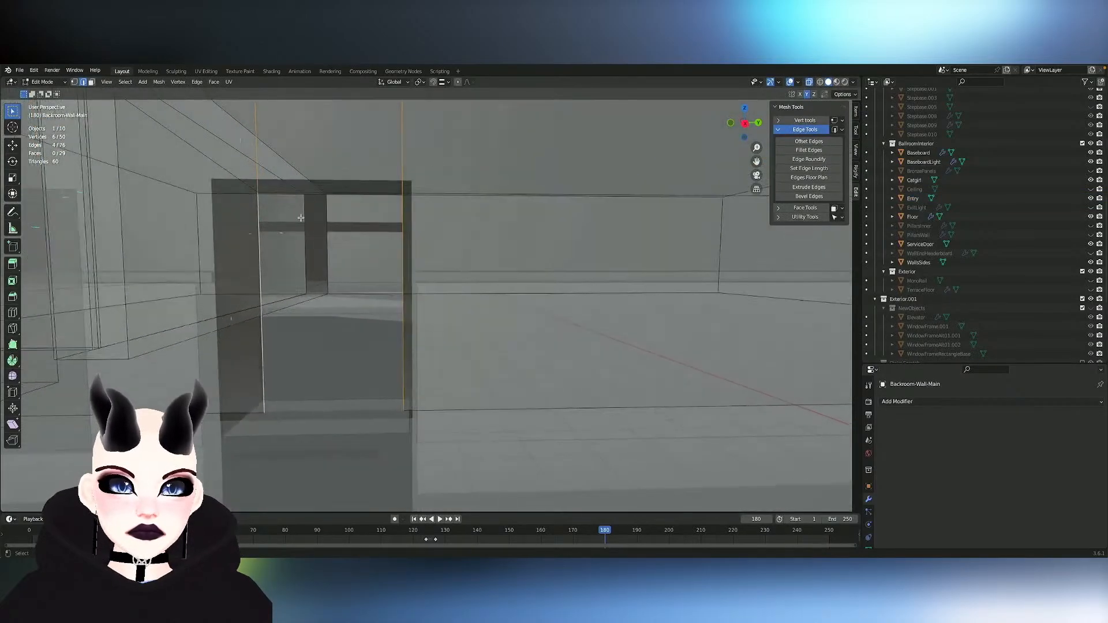
- Widen the doorway by scaling its side edges about 1.06 along Y, and shift them about 0.03 m along Y to match the frame
middle_drag(204, 266, 271, 266)
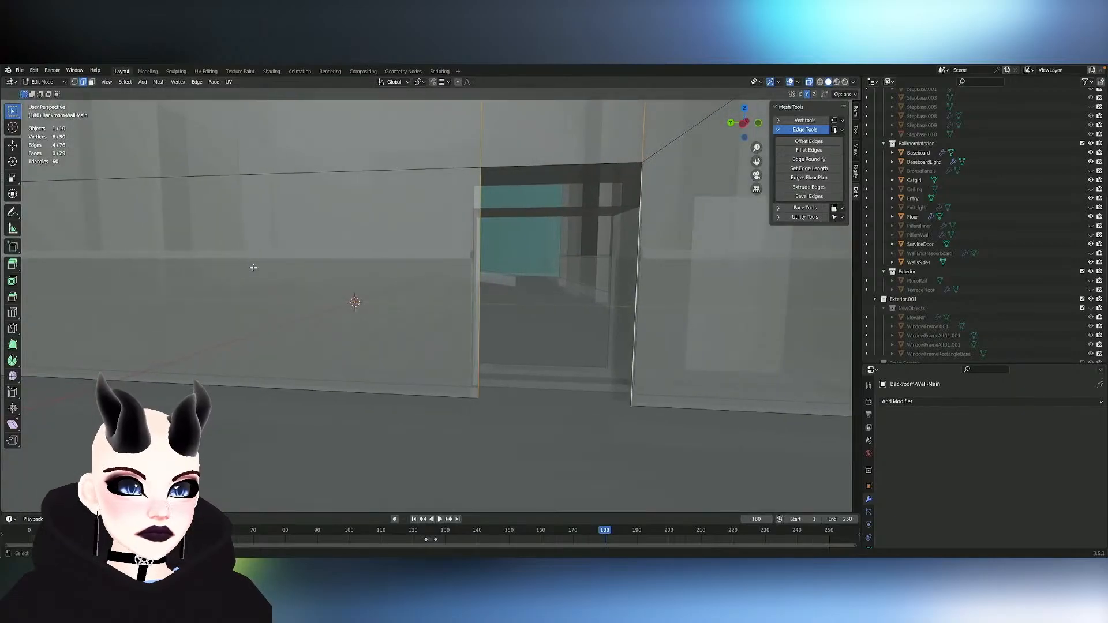
key(g)
key(x)
click(446, 257)
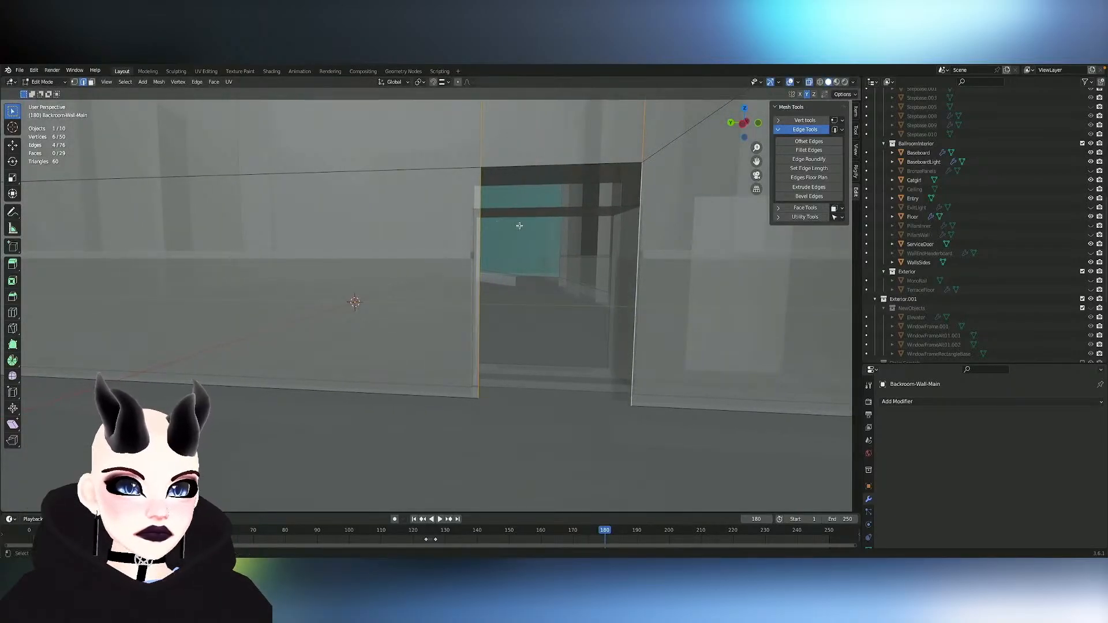
key(s)
key(y)
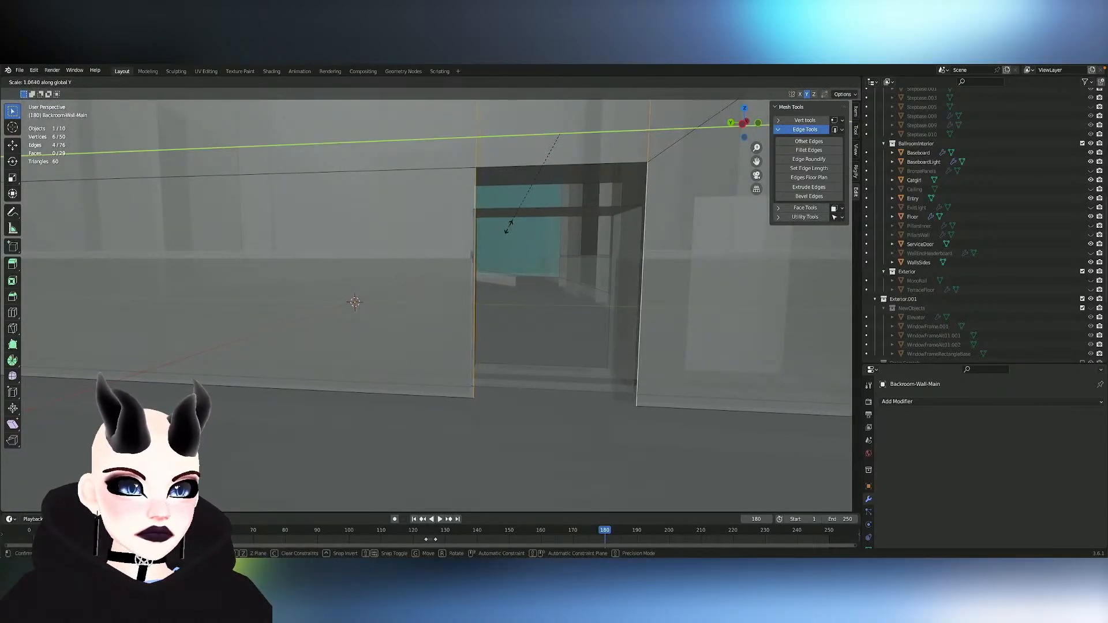
click(510, 227)
key(g)
key(x)
key(y)
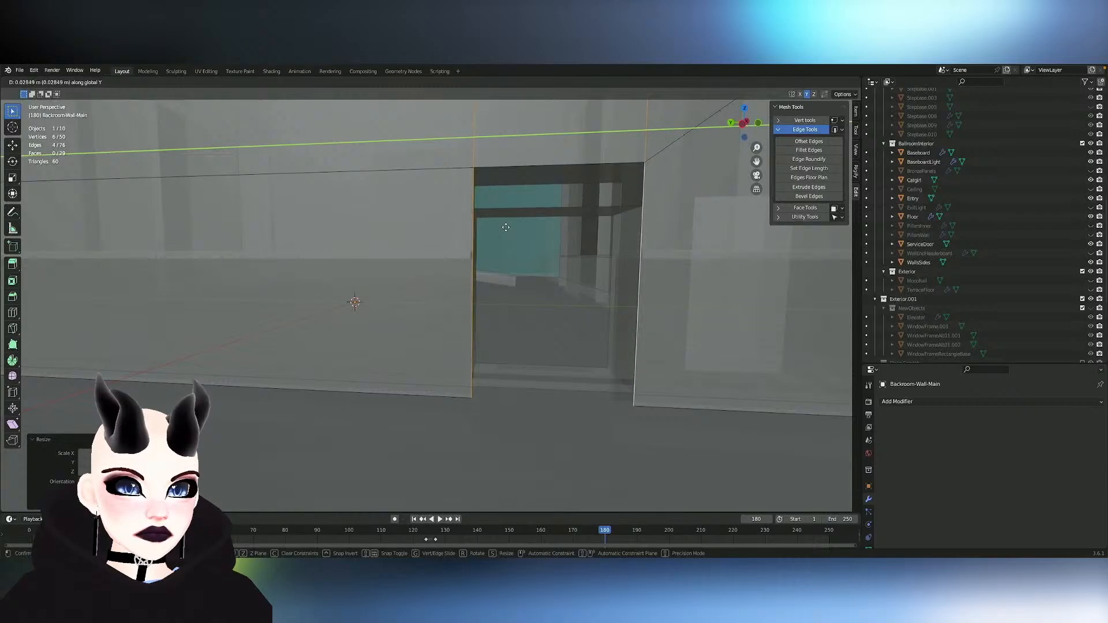
click(506, 228)
middle_drag(506, 227, 491, 235)
- Leave Edit Mode, select the ServiceDoor object and turn off X-ray display
key(Tab)
click(541, 243)
click(599, 233)
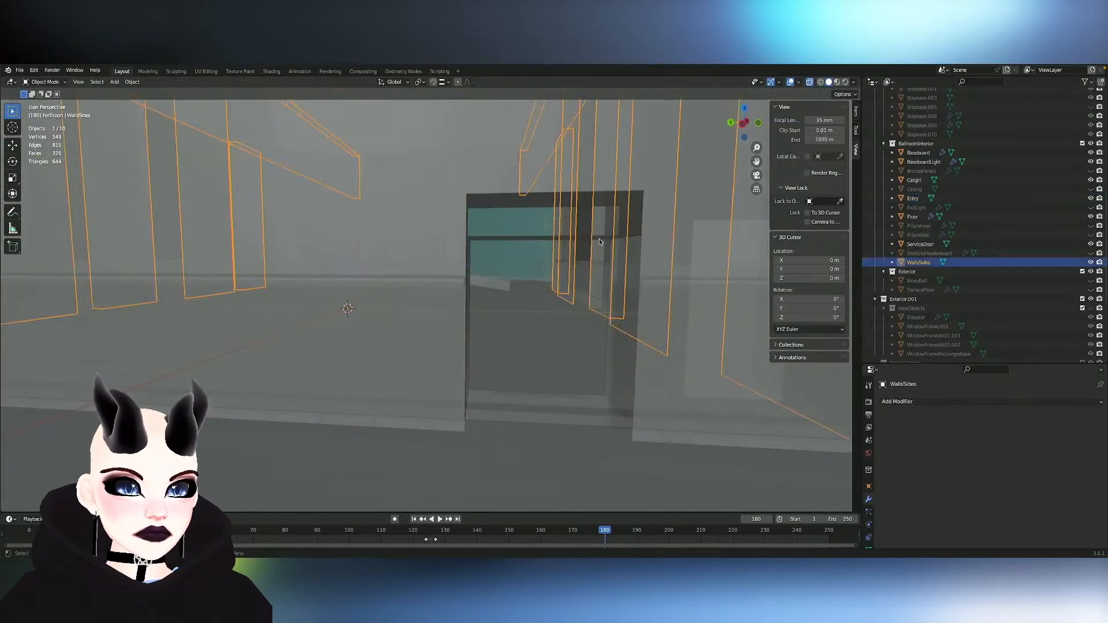
click(508, 240)
mouse_move(507, 240)
middle_down()
mouse_move(558, 231)
mouse_move(516, 226)
middle_up()
click(820, 82)
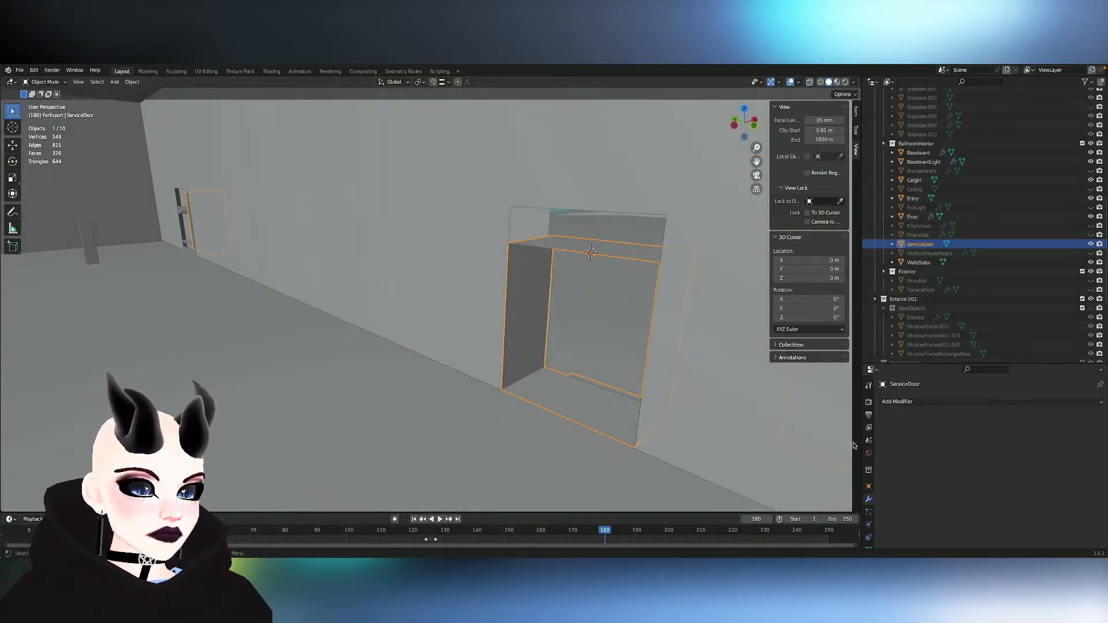
- Set the viewport display color of ServiceDoor's Baseboard_WoodPanel material to red
scroll(868, 482, down, 3)
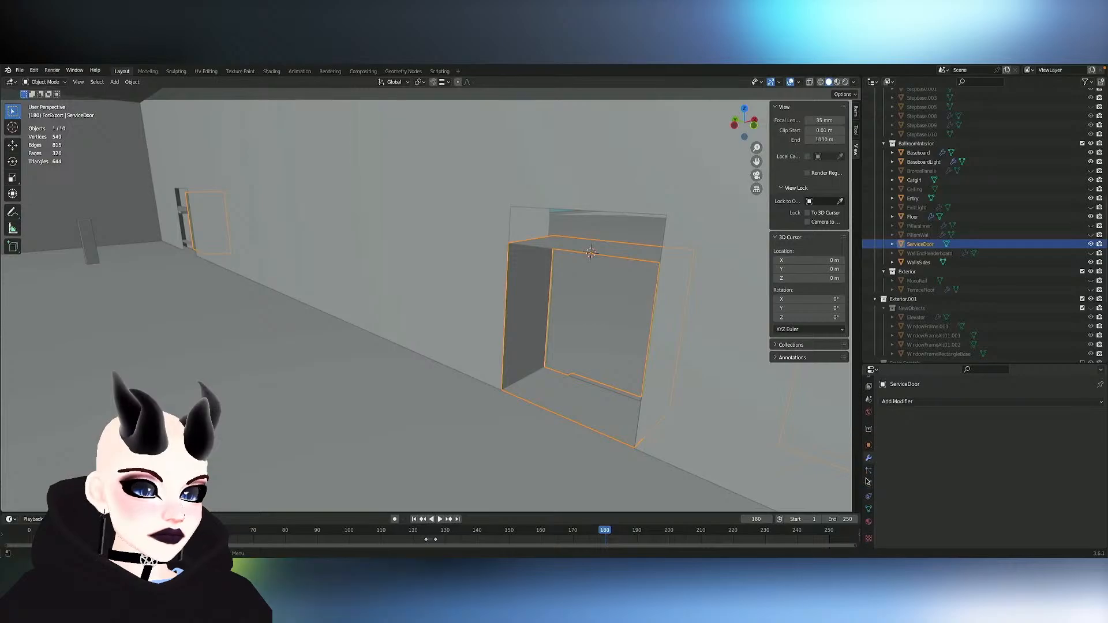
click(870, 523)
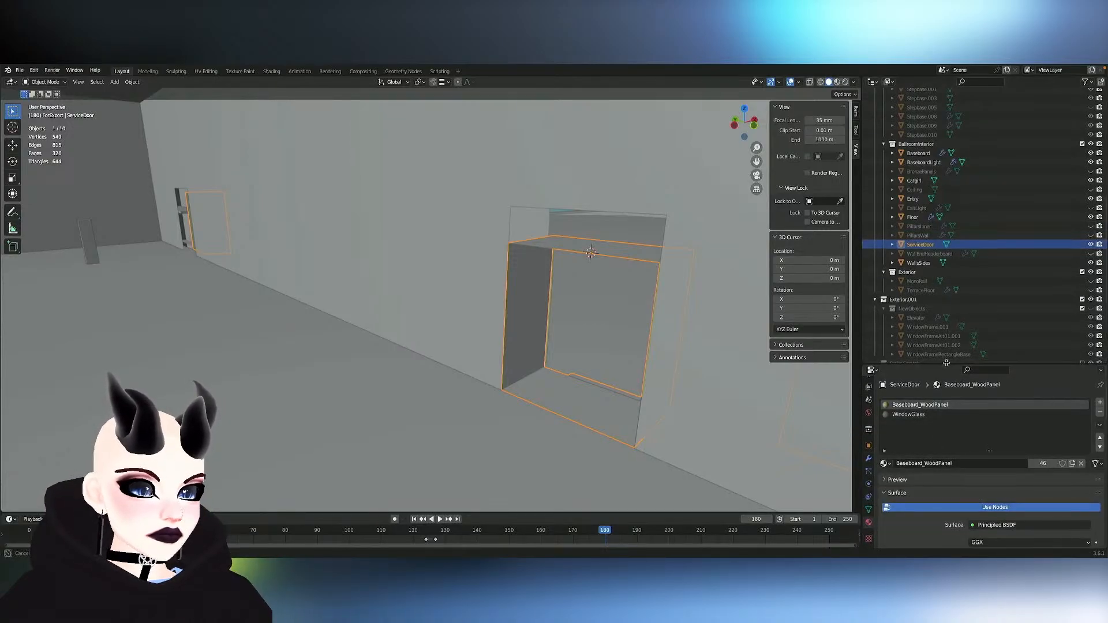
drag(969, 365, 967, 265)
scroll(975, 430, down, 20)
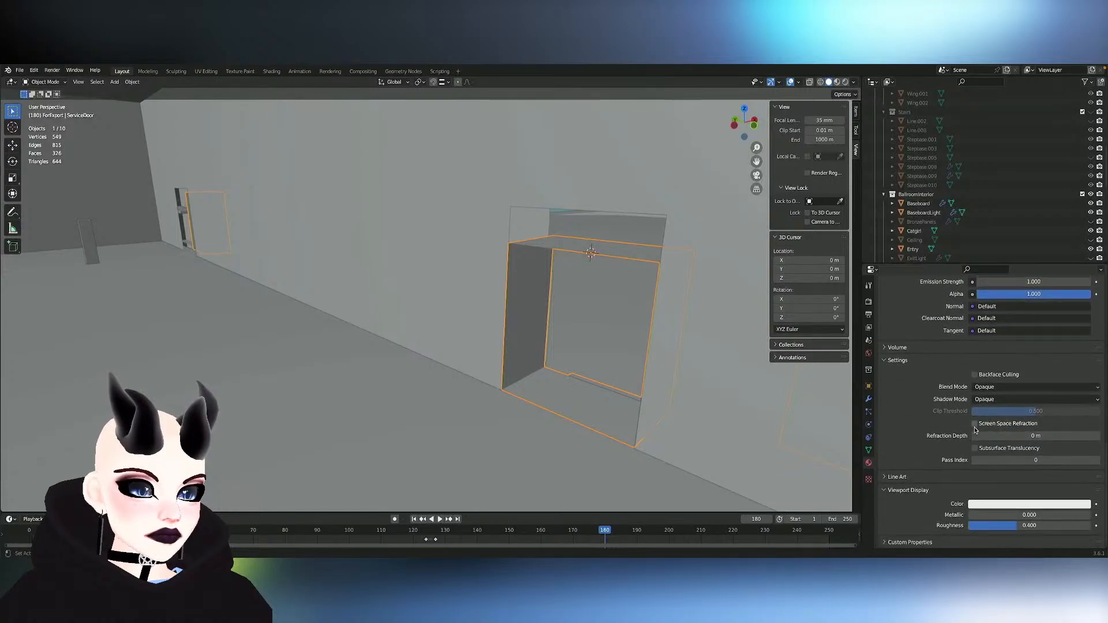
click(1009, 509)
click(1042, 428)
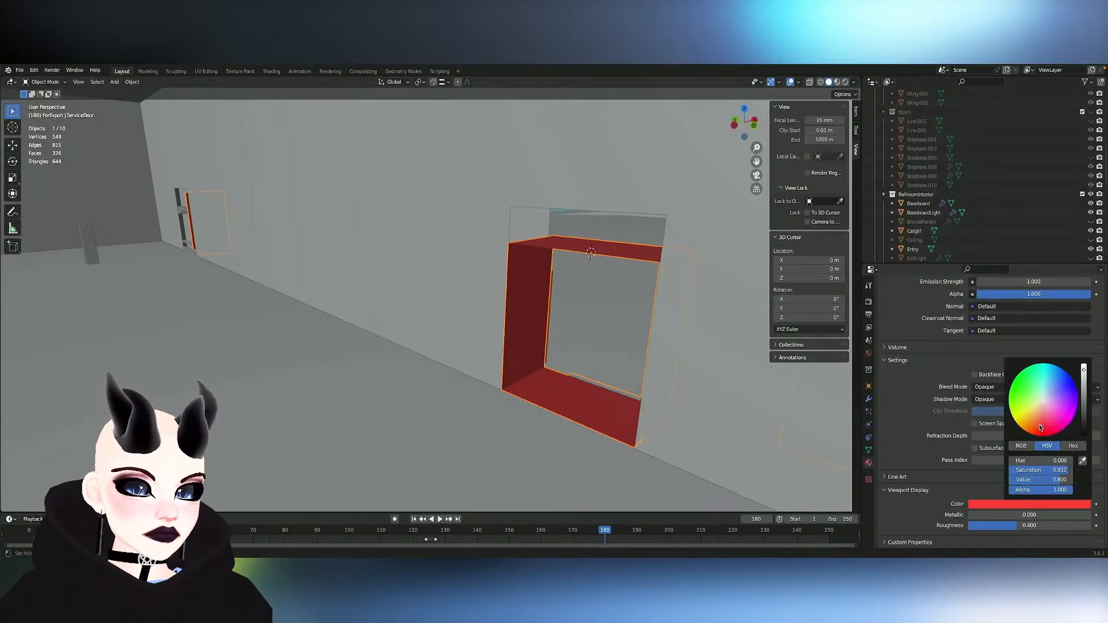
- Move the service door frame's front edge loop about 0.07 m along negative X, out from the wall face
middle_drag(441, 338, 421, 322)
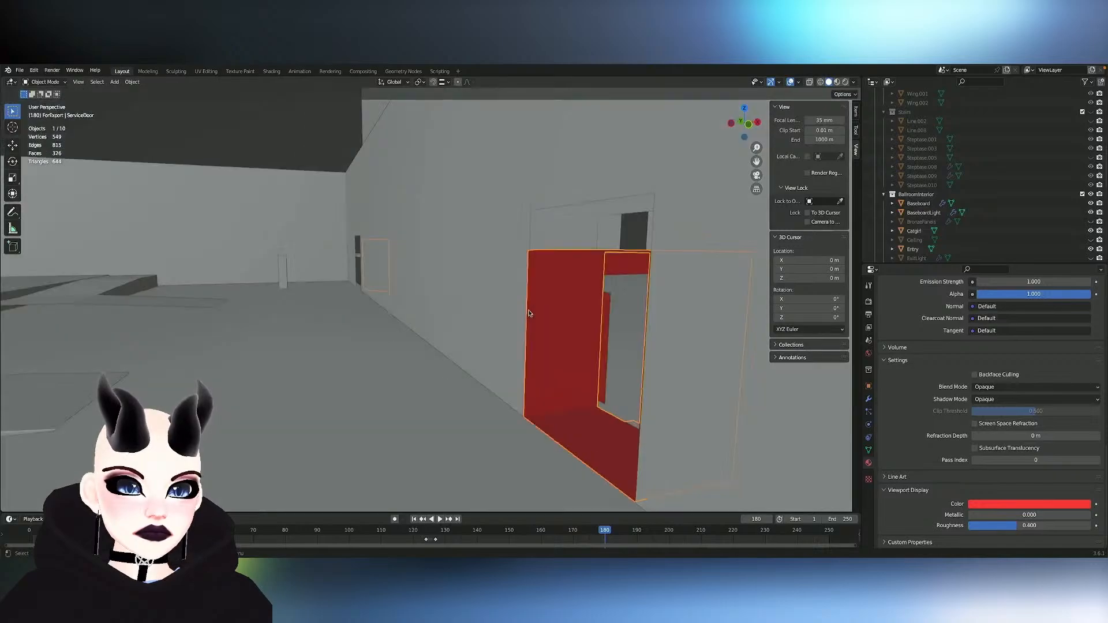
middle_drag(530, 314, 536, 289)
key(Tab)
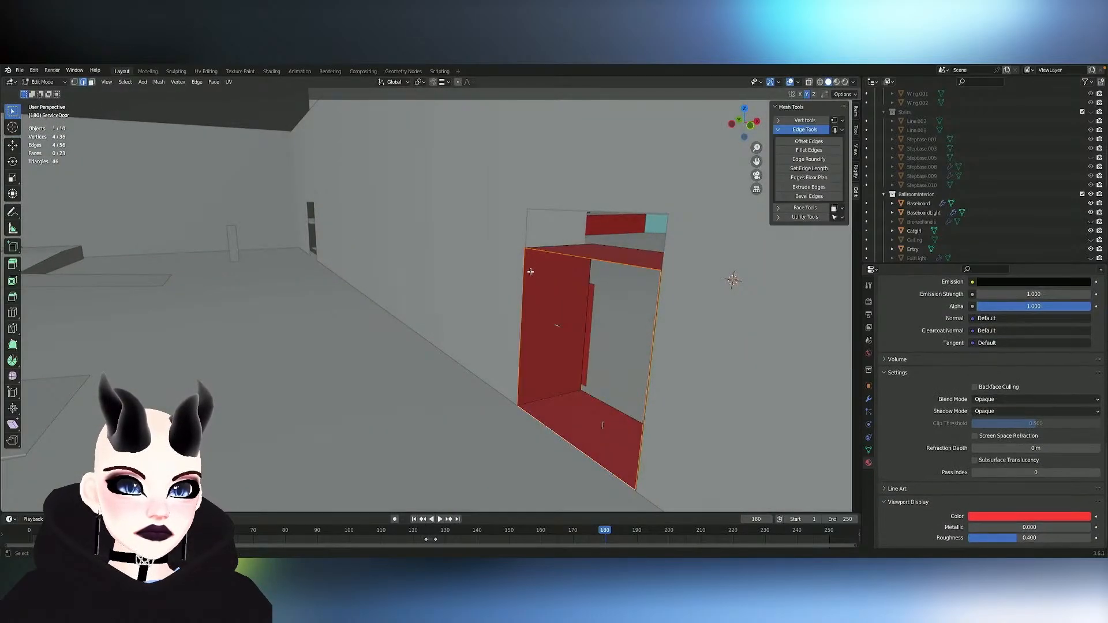
middle_drag(606, 334, 585, 326)
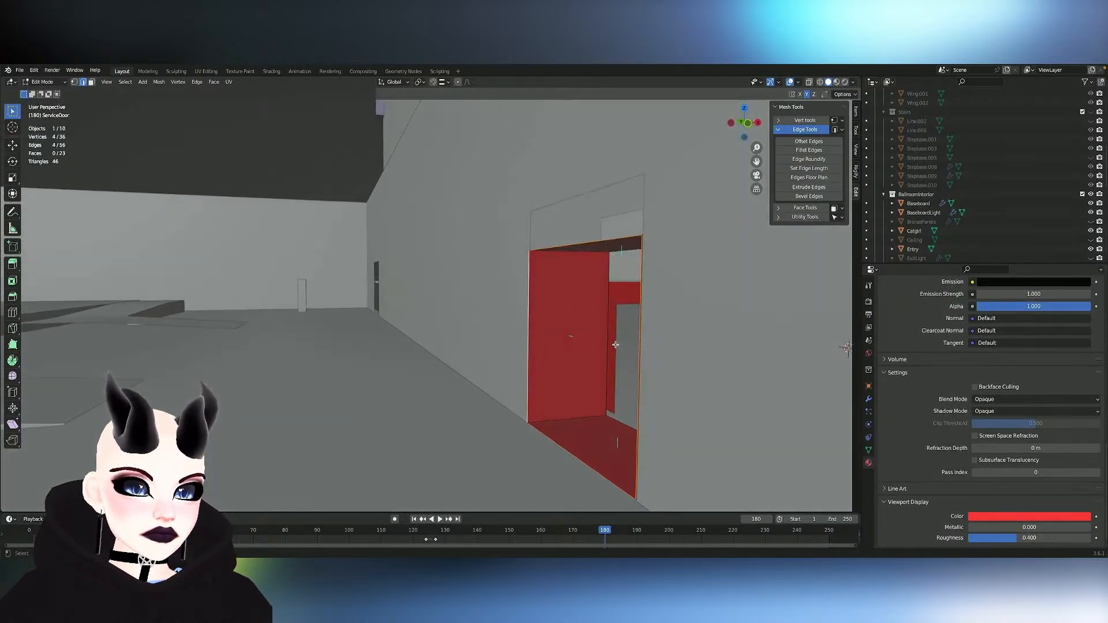
key(g)
key(y)
key(x)
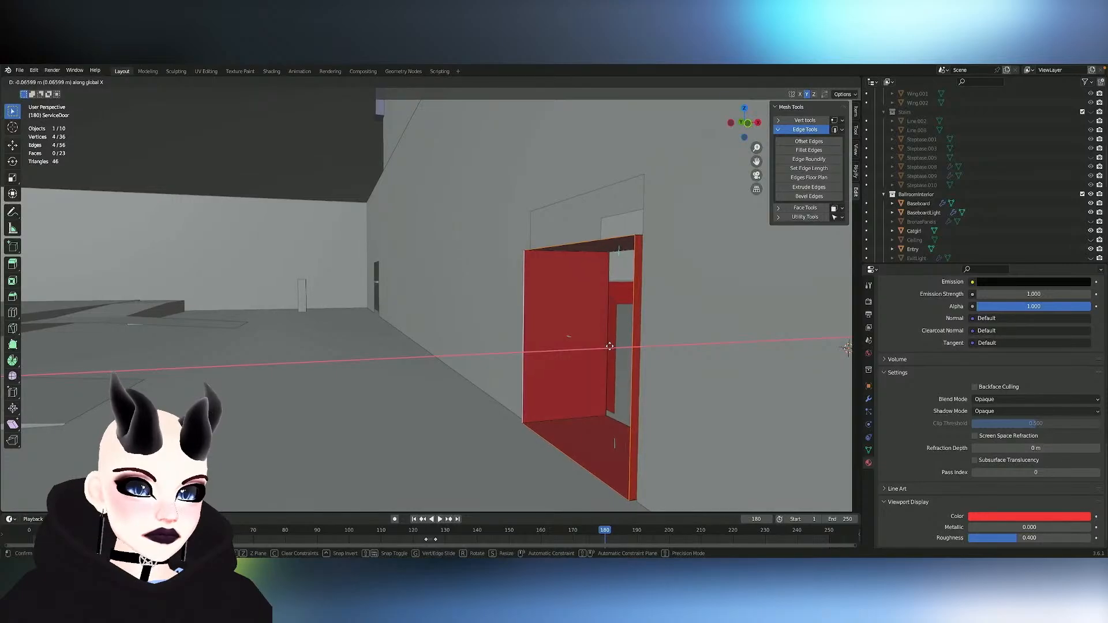
click(610, 347)
middle_drag(610, 346, 610, 347)
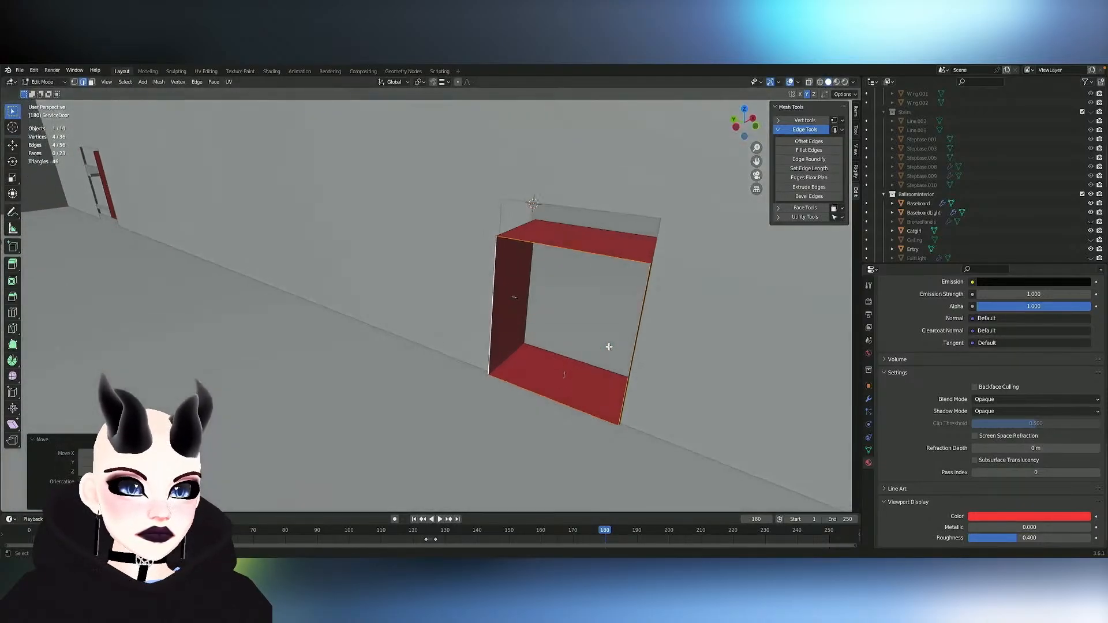
- Select Backroom-Wall-Main's horizontal edges over both doorways and between them, and lower them about 0.47 m along Z to the frame's top
key(Tab)
click(634, 217)
key(Tab)
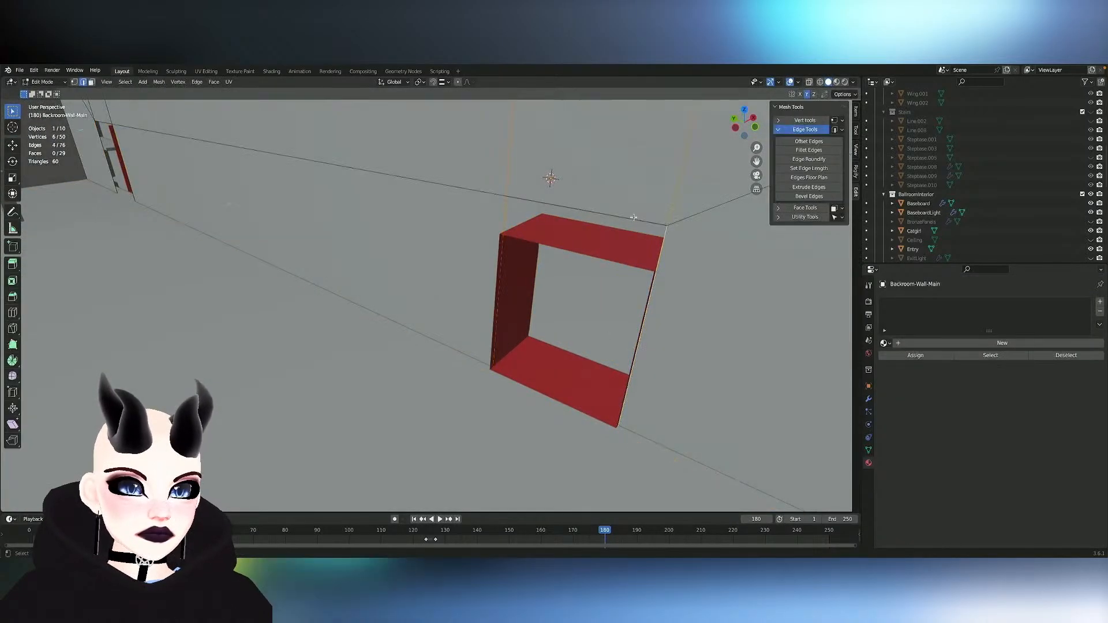
alt+click(626, 217)
scroll(646, 243, down, 5)
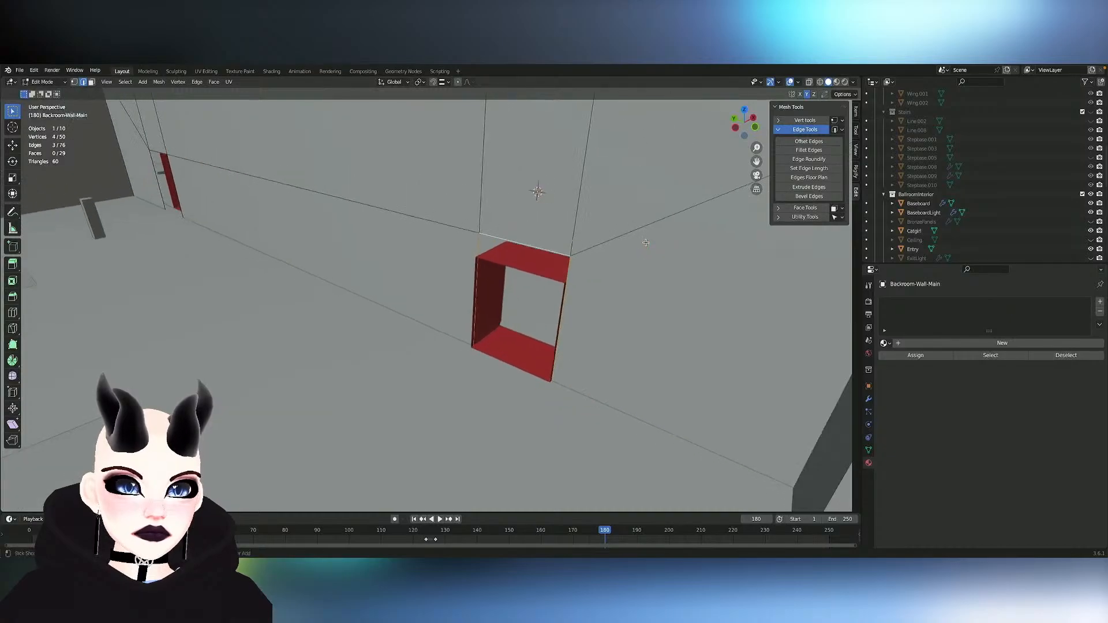
middle_drag(646, 243, 637, 244)
click(526, 265)
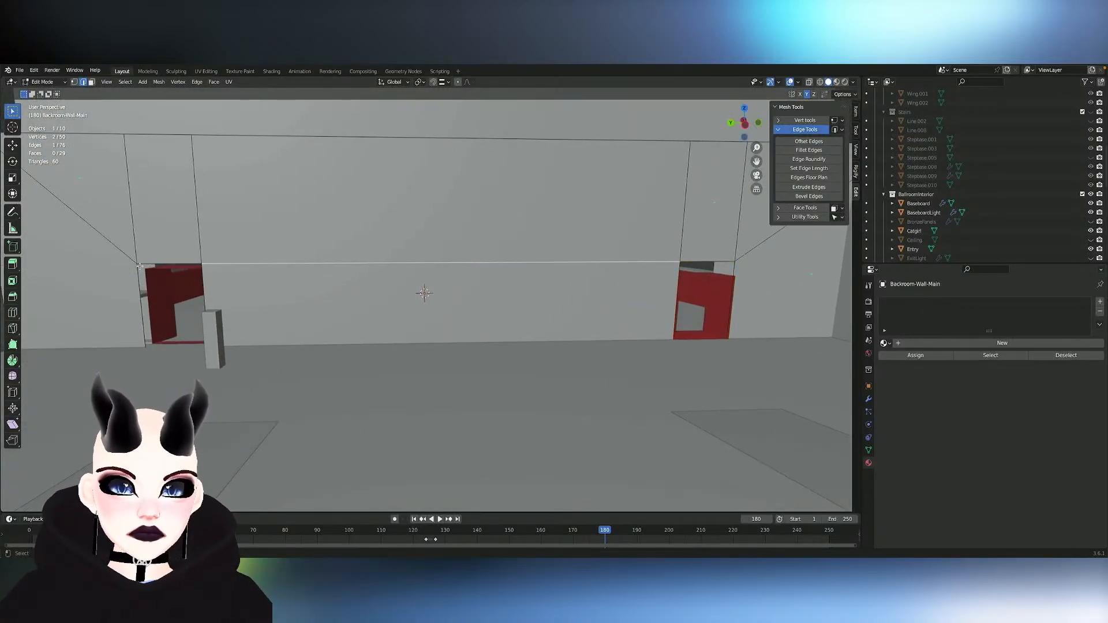
shift+click(171, 261)
shift+click(692, 259)
middle_drag(692, 260, 693, 269)
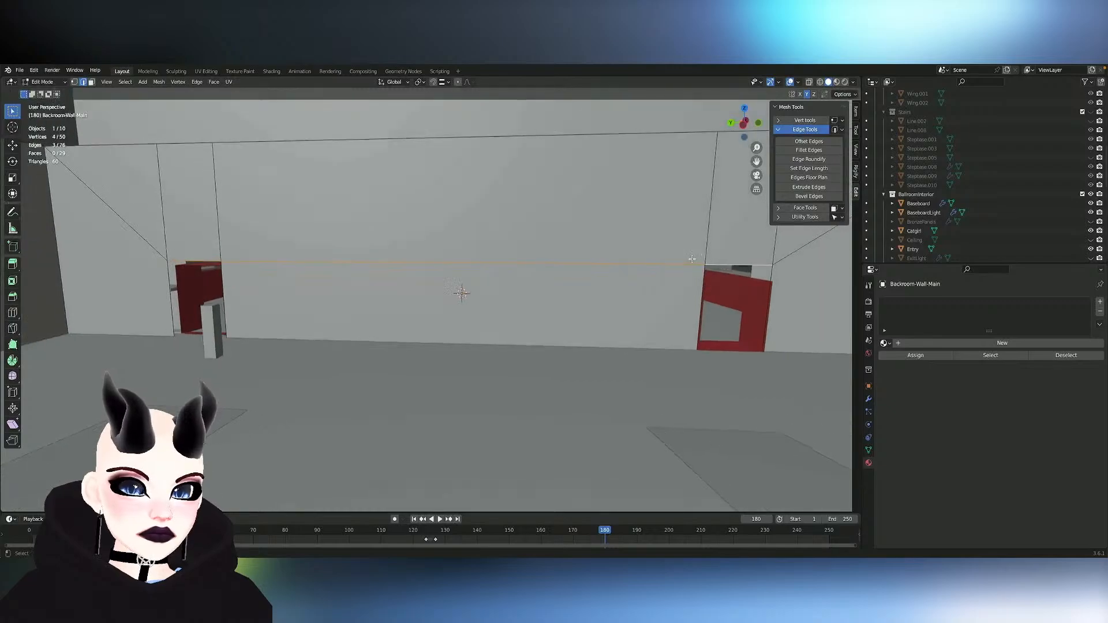
key(g)
key(z)
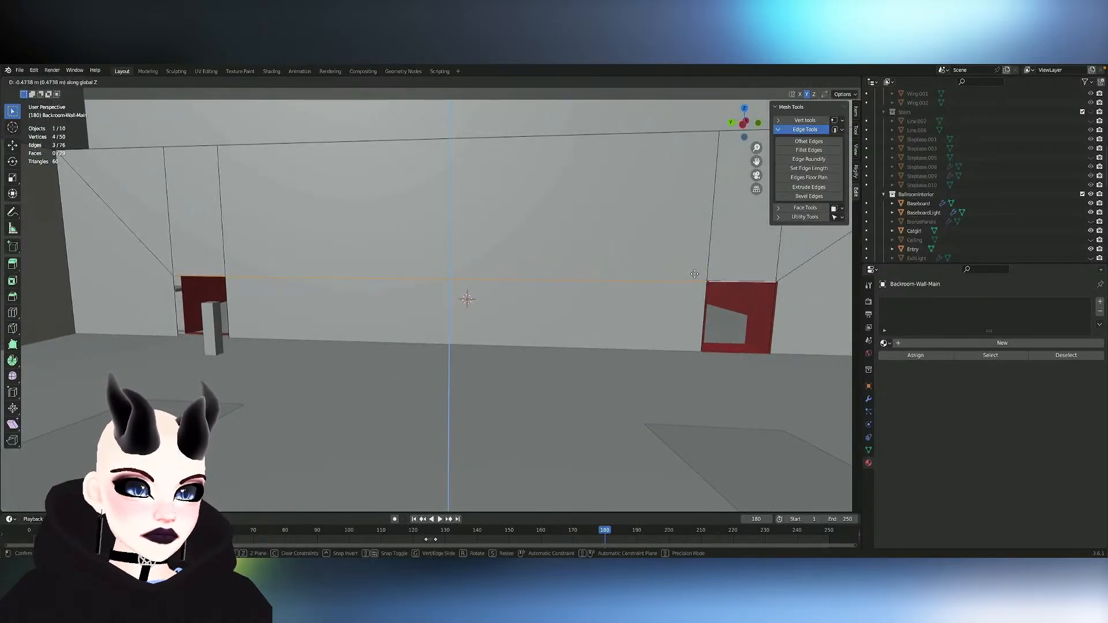
click(694, 274)
middle_drag(694, 275, 787, 310)
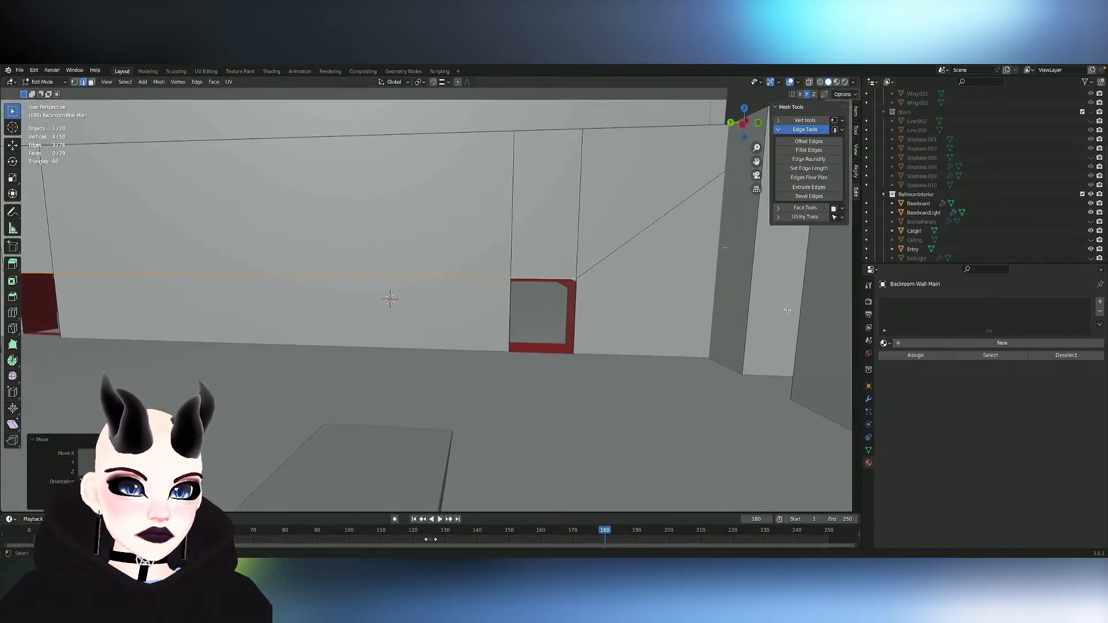
key(Tab)
- Edit ServiceDoor and delete all linked faces of the old door frame in the doorway near the freestanding pillar
mouse_move(540, 283)
middle_down()
mouse_move(499, 281)
mouse_move(520, 267)
mouse_move(539, 282)
middle_up()
scroll(538, 283, up, 2)
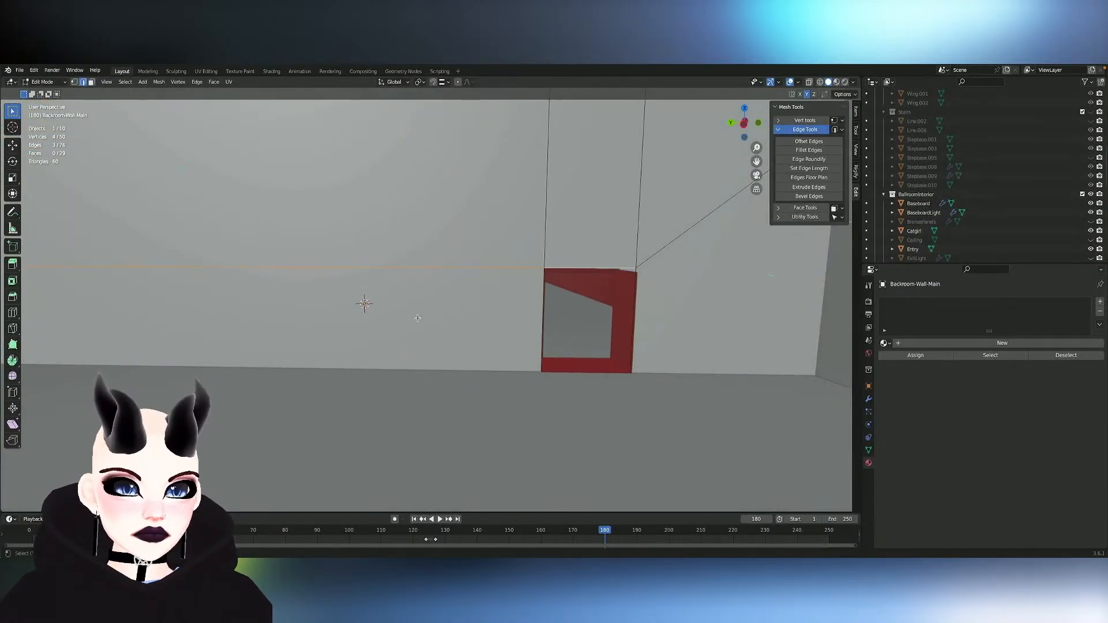
shift+middle_drag(418, 318, 562, 314)
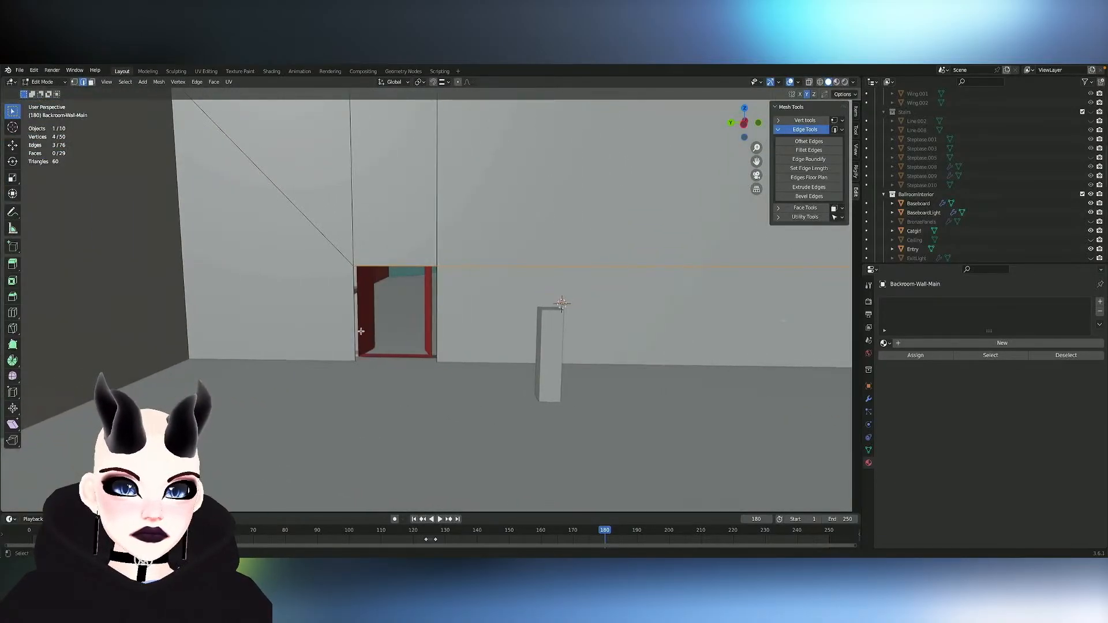
key(Tab)
click(367, 334)
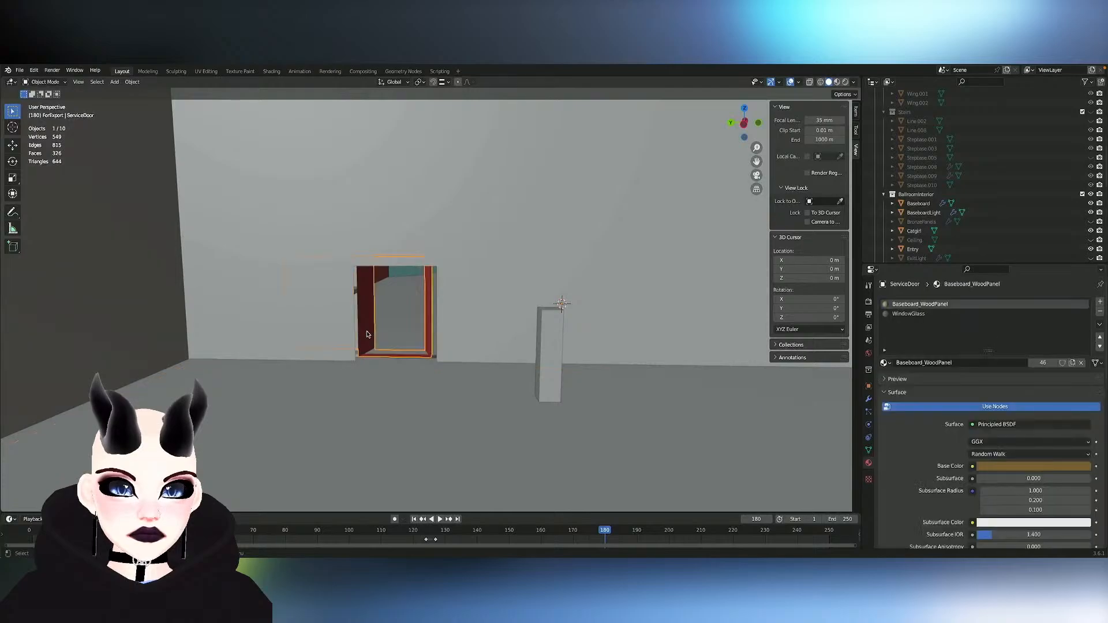
key(Tab)
key(l)
key(x)
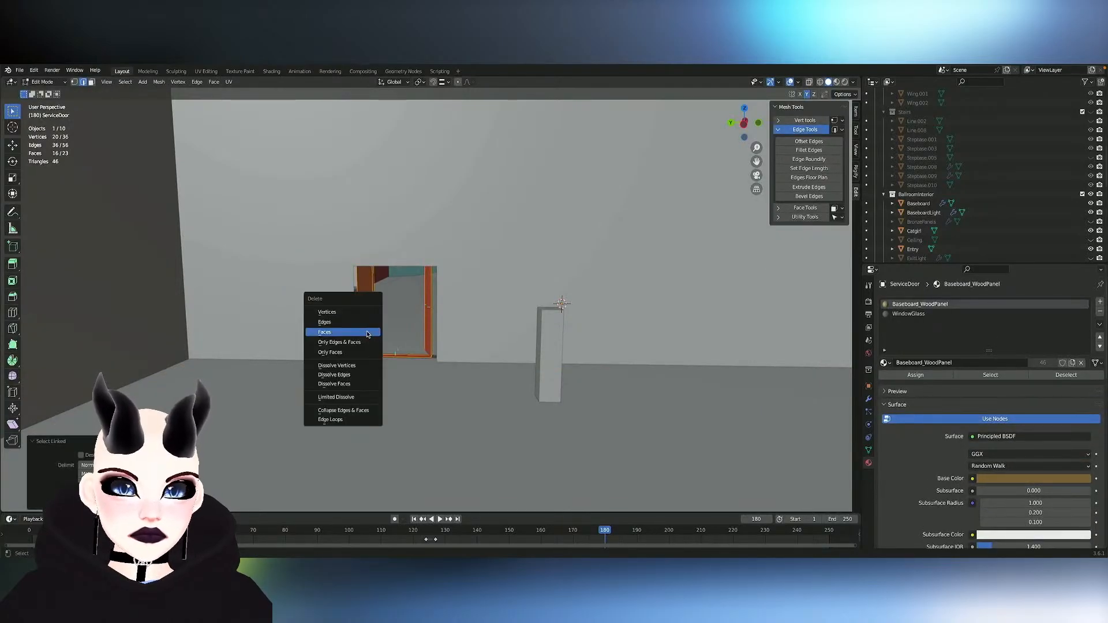
click(367, 332)
- Delete the loose single-face door panel beside the framed doorway from the ServiceDoor mesh
shift+scroll(367, 332, right, 10)
ctrl+scroll(367, 332, right, 2)
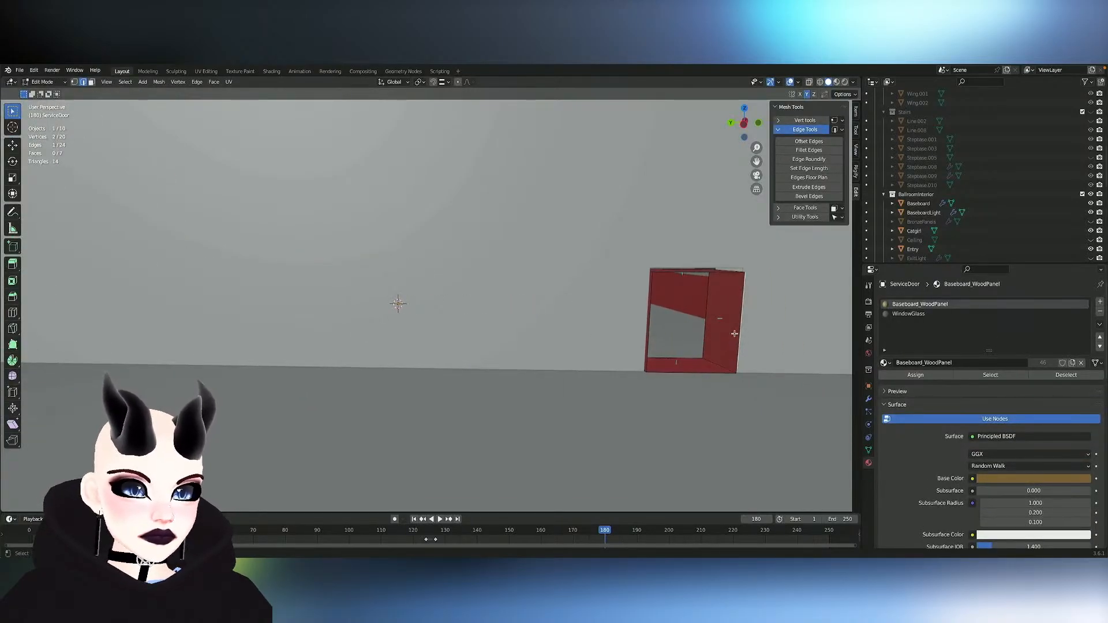
key(l)
scroll(725, 327, right, 10)
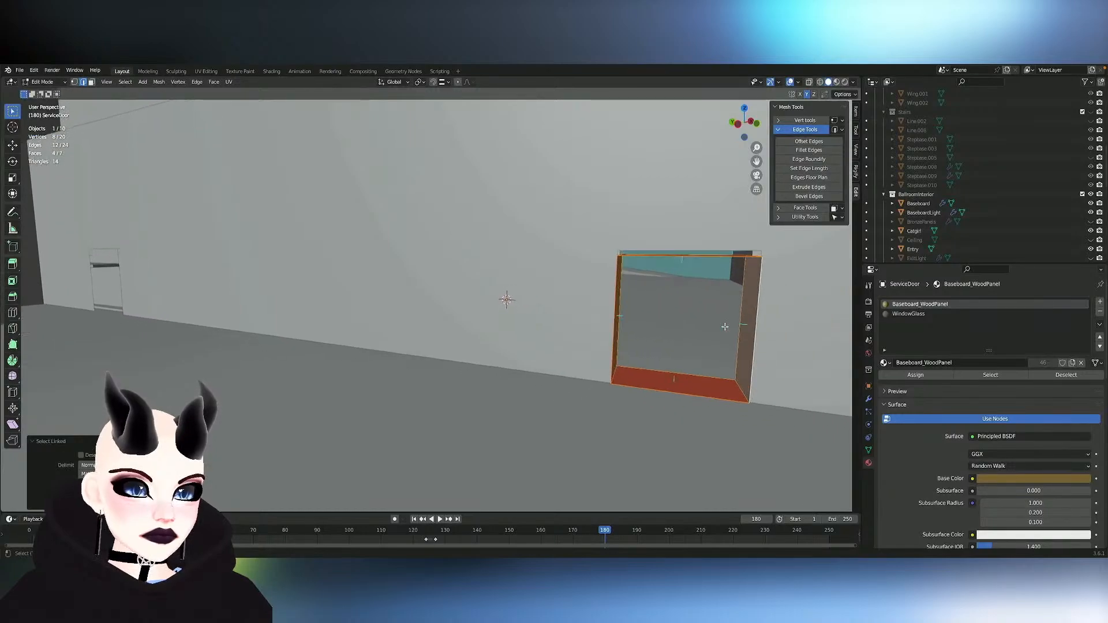
scroll(725, 327, down, 1)
click(626, 214)
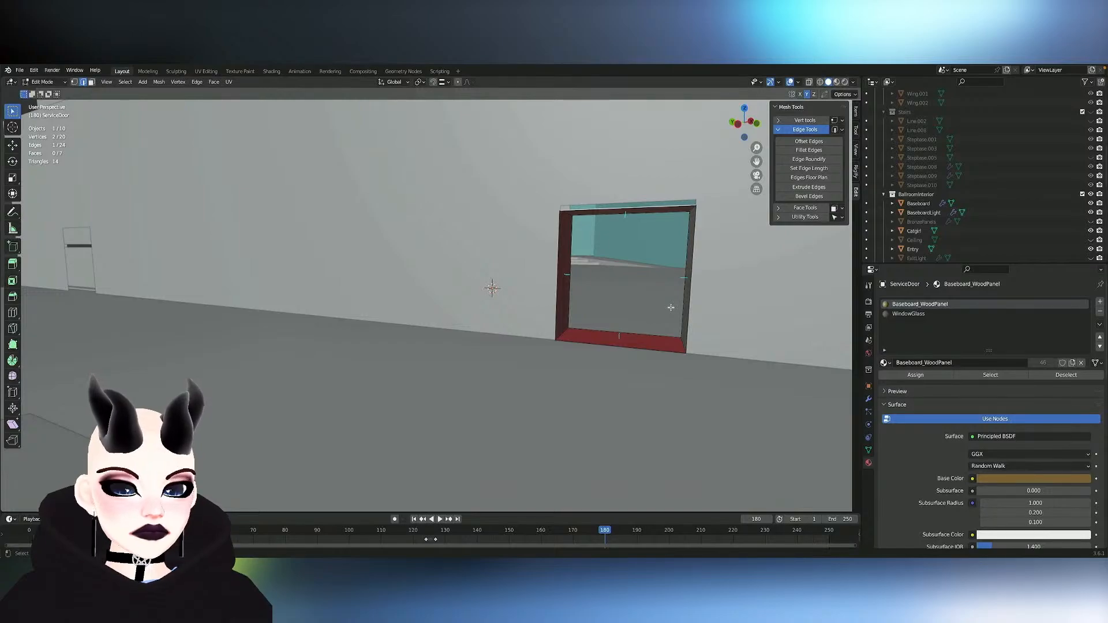
scroll(671, 308, left, 10)
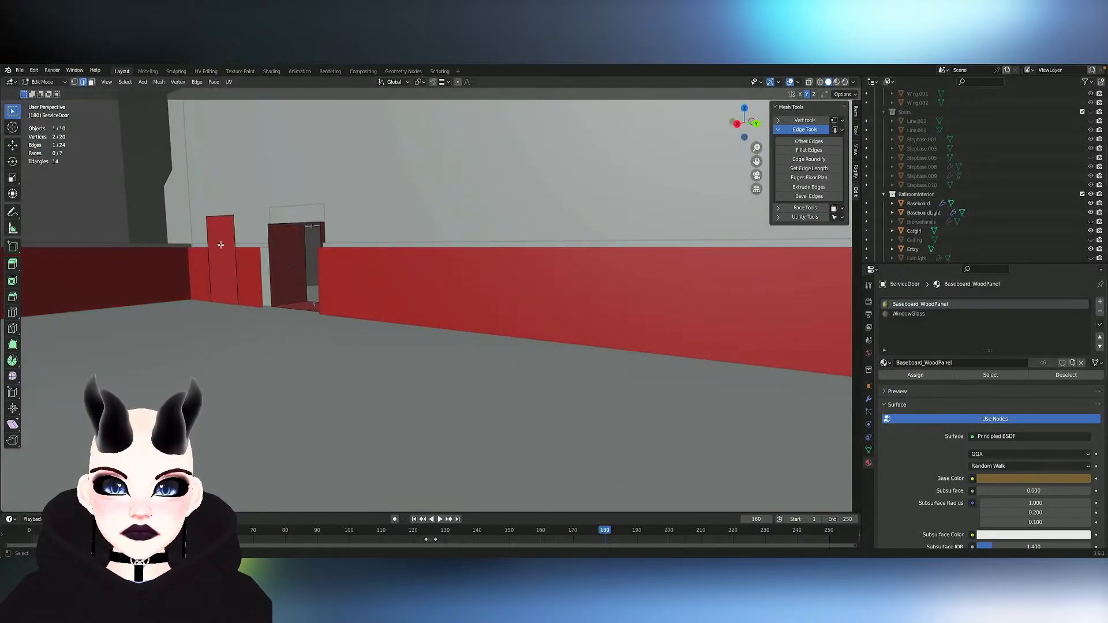
key(l)
scroll(281, 264, down, 4)
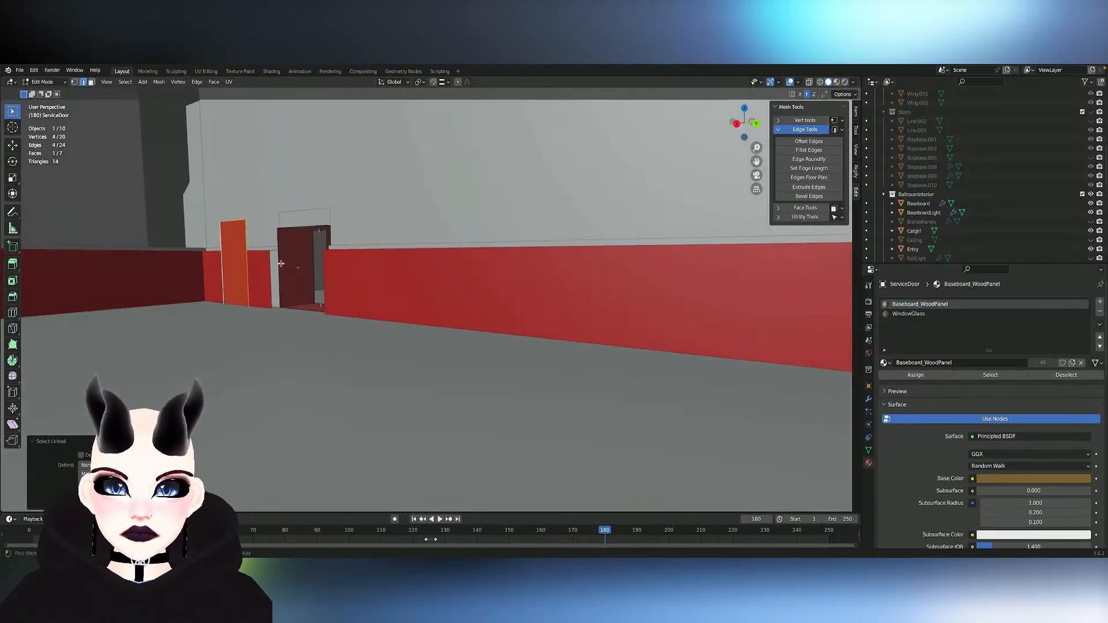
shift+scroll(281, 263, right, 6)
key(x)
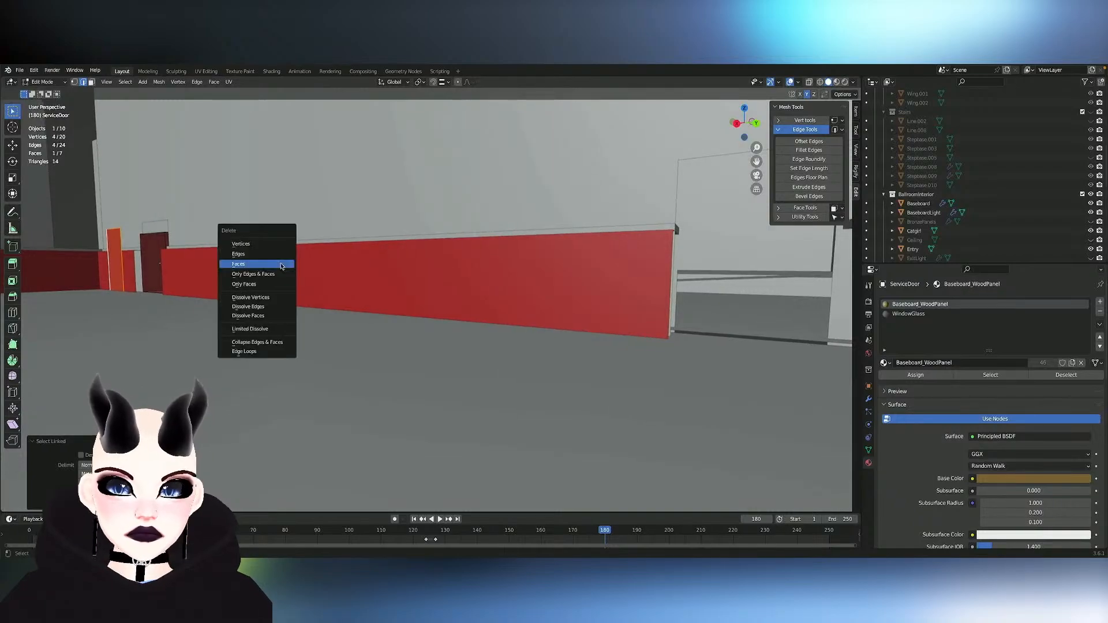
click(281, 264)
shift+scroll(504, 336, right, 8)
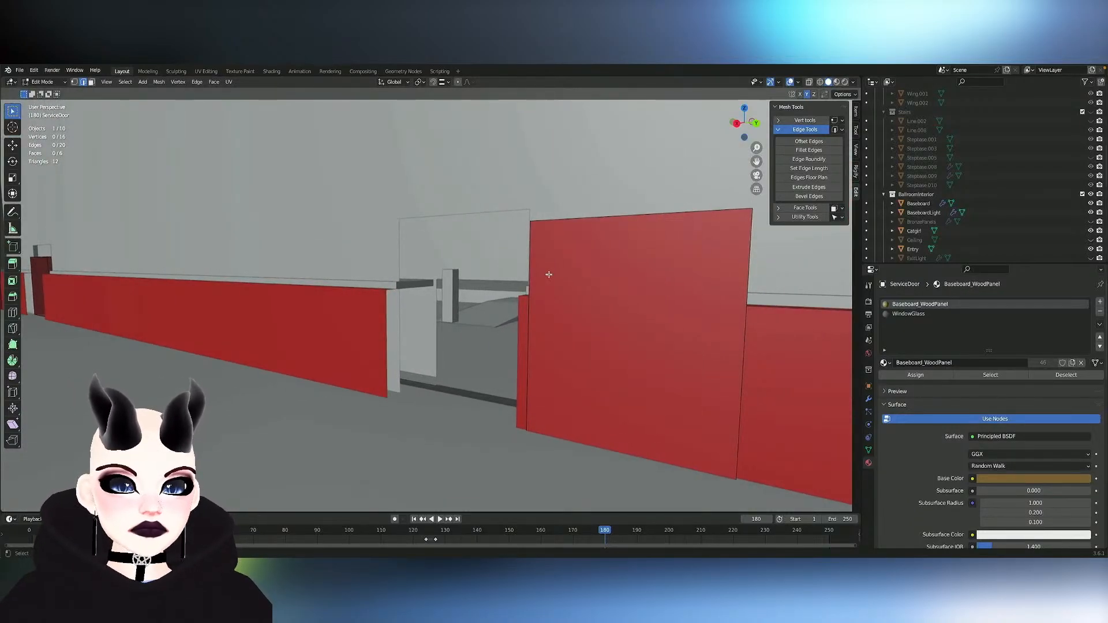
- Delete the linked face of the large old door panel beside the unframed doorway from the ServiceDoor mesh
key(Tab)
key(Tab)
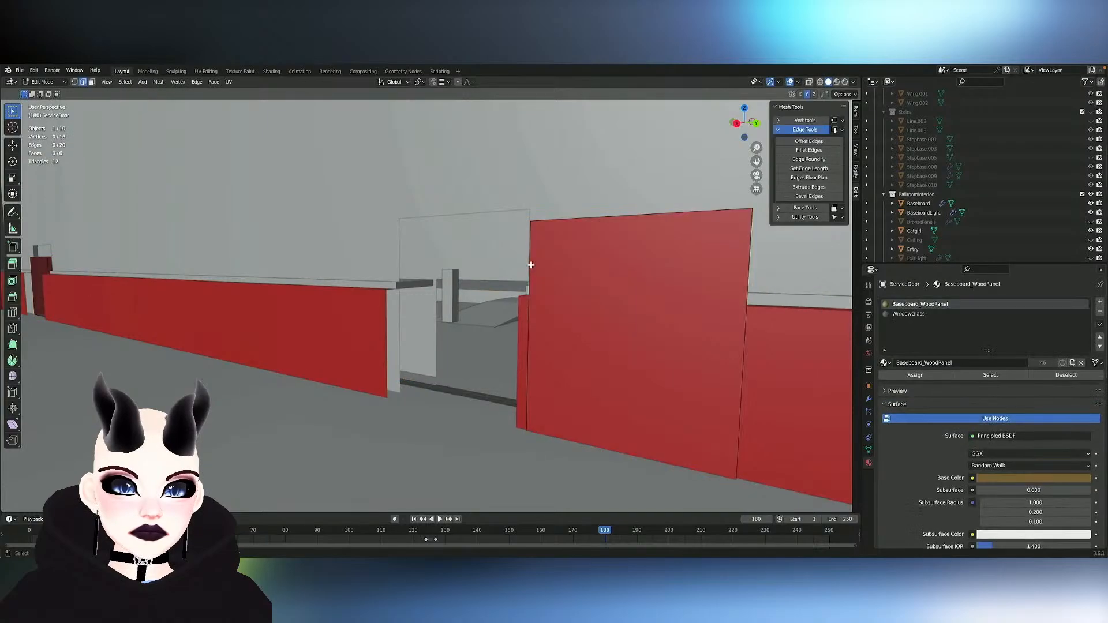
key(ctrl+l)
key(x)
click(530, 264)
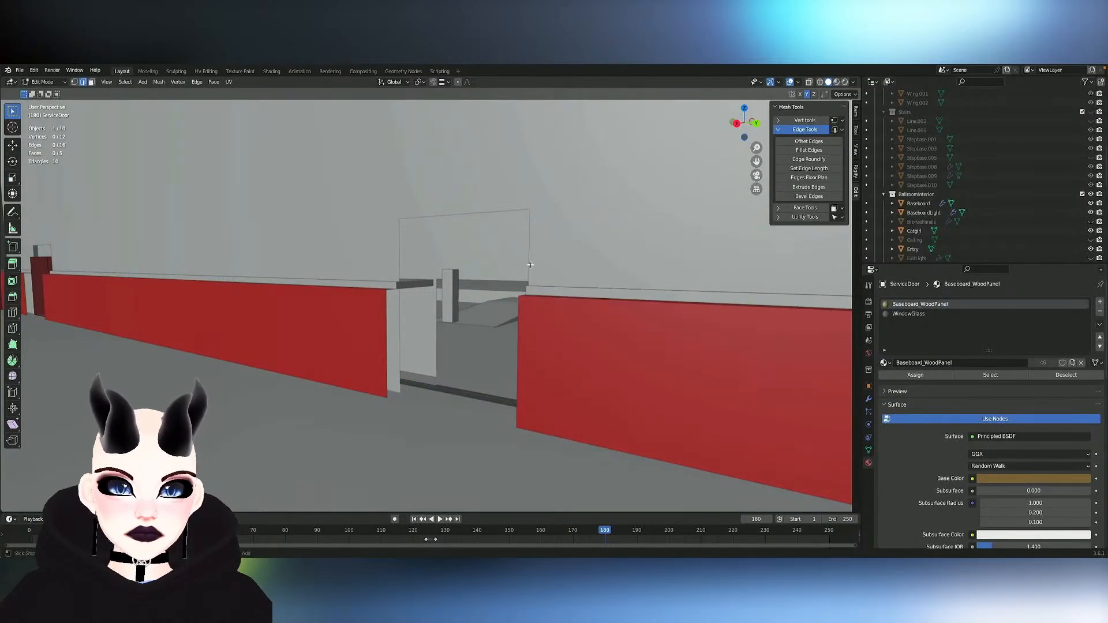
- Select all linked geometry of the remaining service door frame and add a Solidify modifier to ServiceDoor
scroll(530, 265, down, 6)
scroll(530, 264, up, 6)
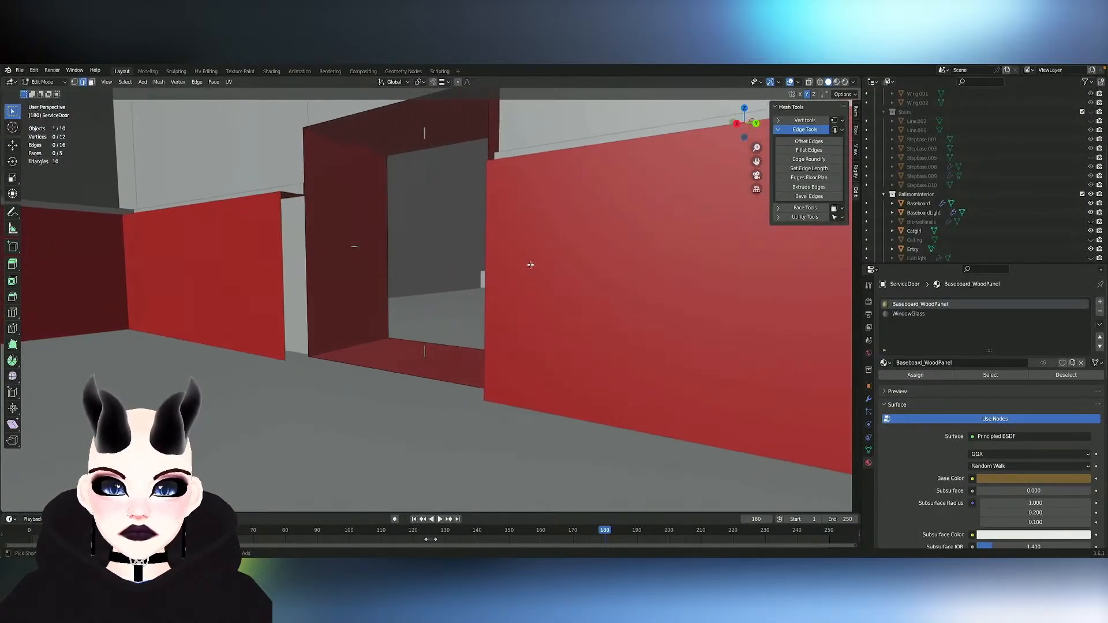
click(417, 128)
scroll(492, 222, down, 2)
middle_drag(492, 223, 531, 253)
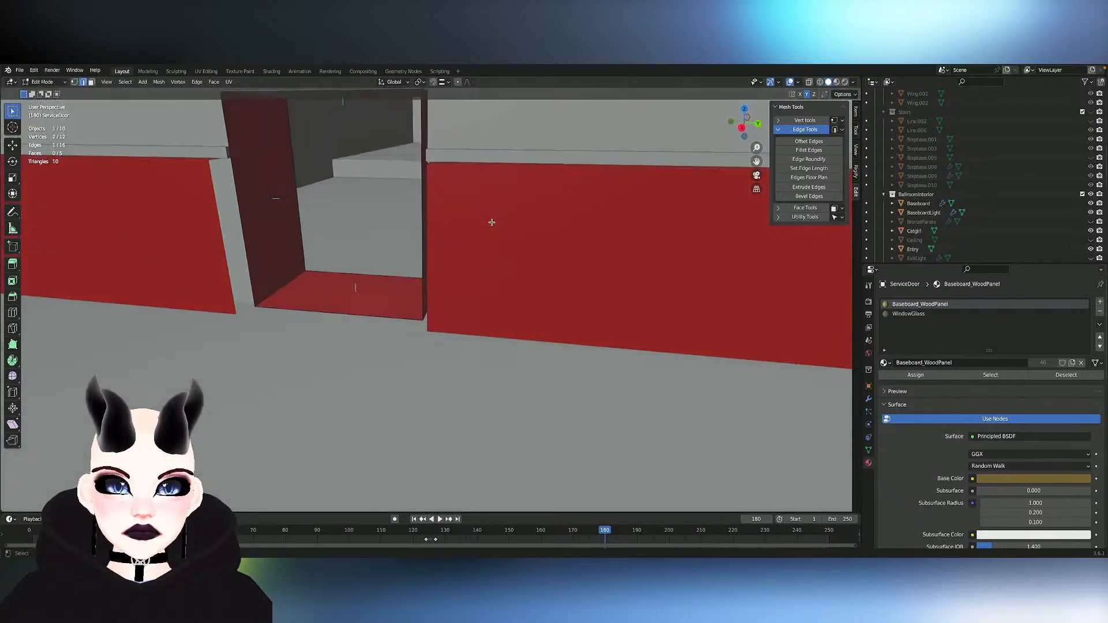
scroll(492, 222, down, 4)
mouse_move(492, 222)
shift+middle_down()
mouse_move(522, 247)
mouse_move(496, 226)
shift+middle_up()
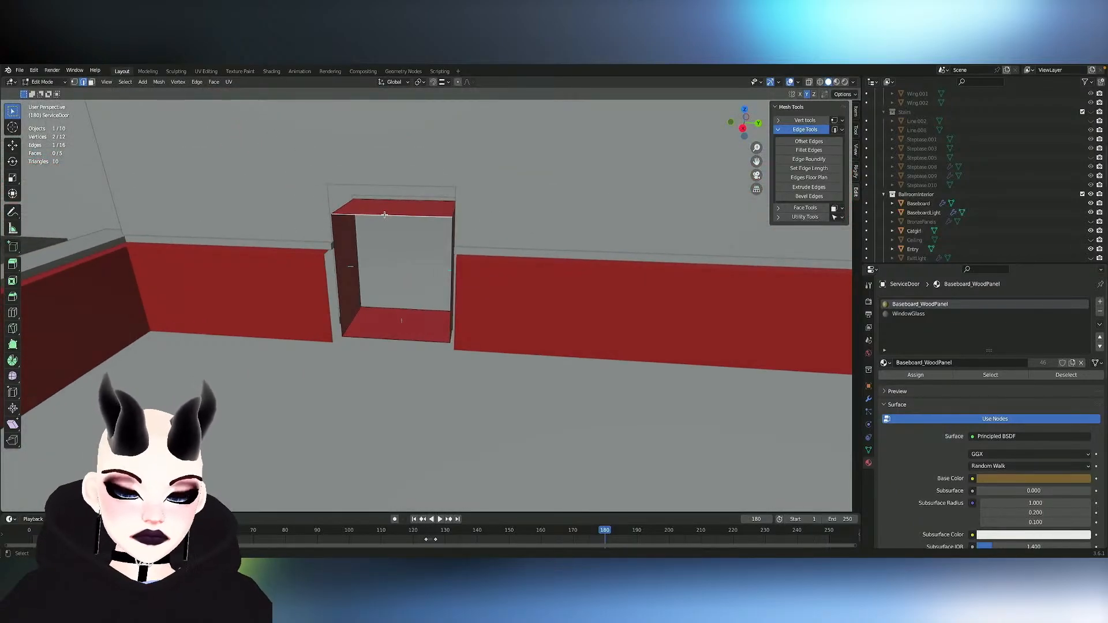
key(l)
click(868, 399)
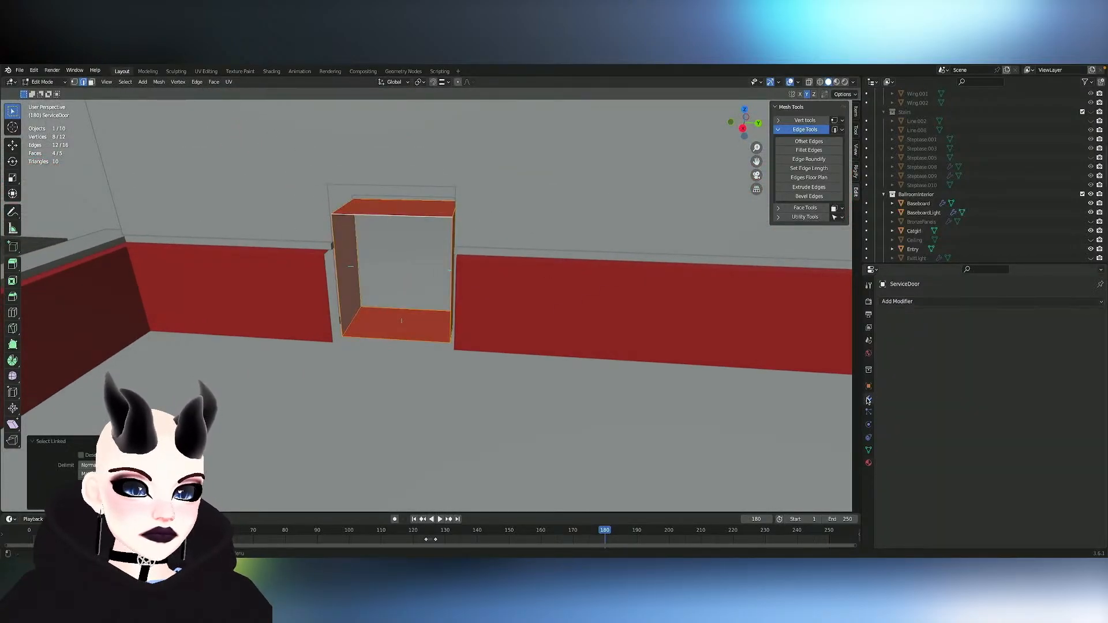
click(919, 302)
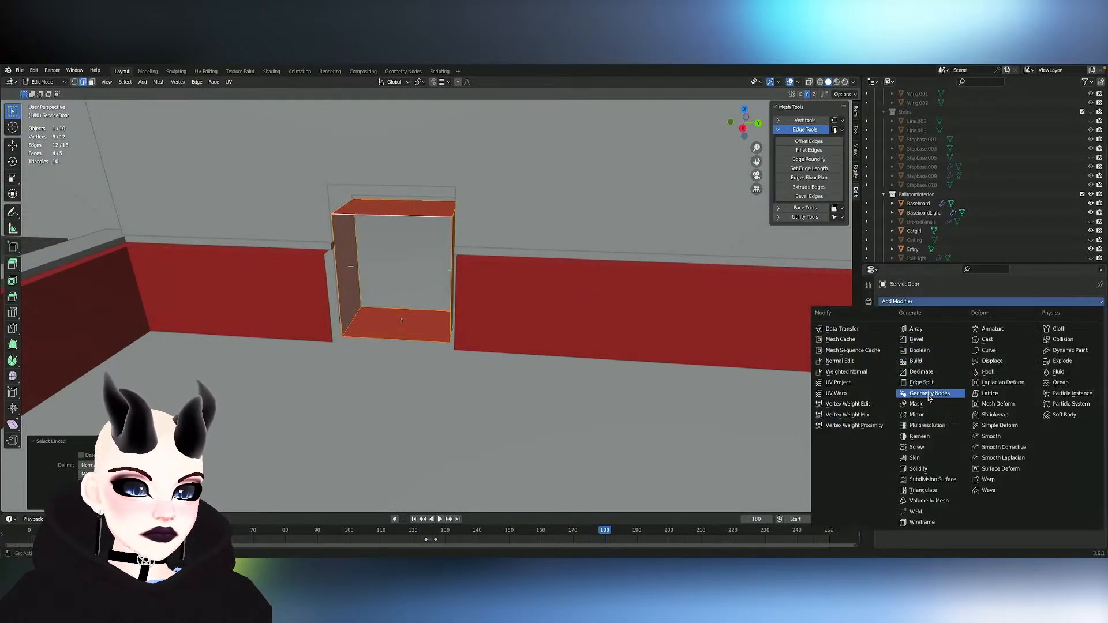
click(927, 472)
- Try Solidify thicknesses of 0.25 m and 0.05 m on the service door frame
middle_drag(590, 413, 598, 388)
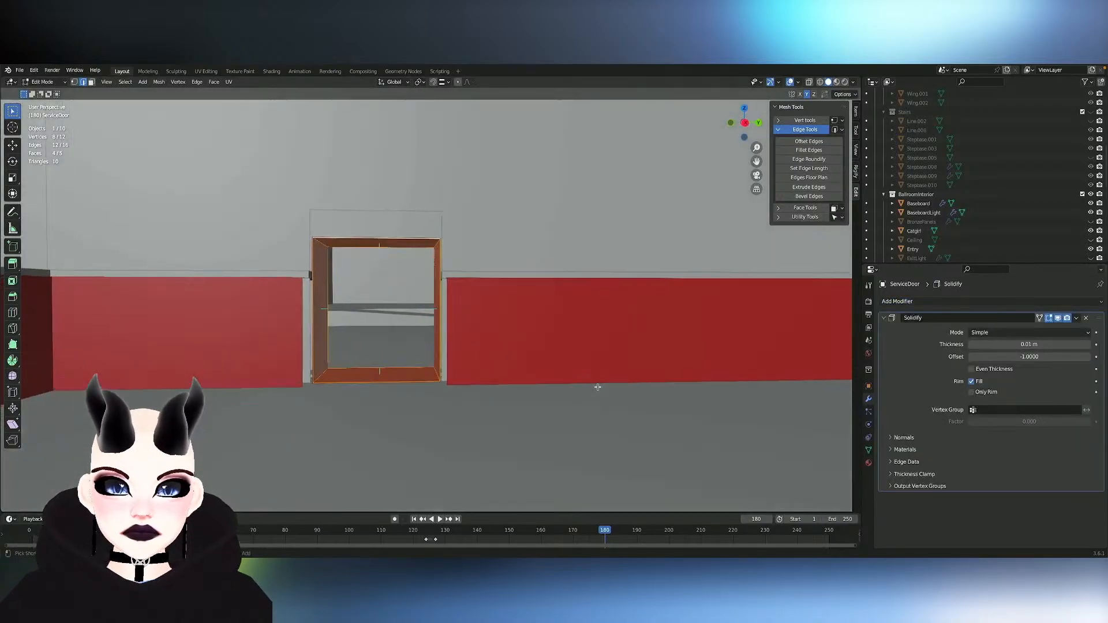
scroll(598, 388, up, 4)
scroll(598, 388, up, 1)
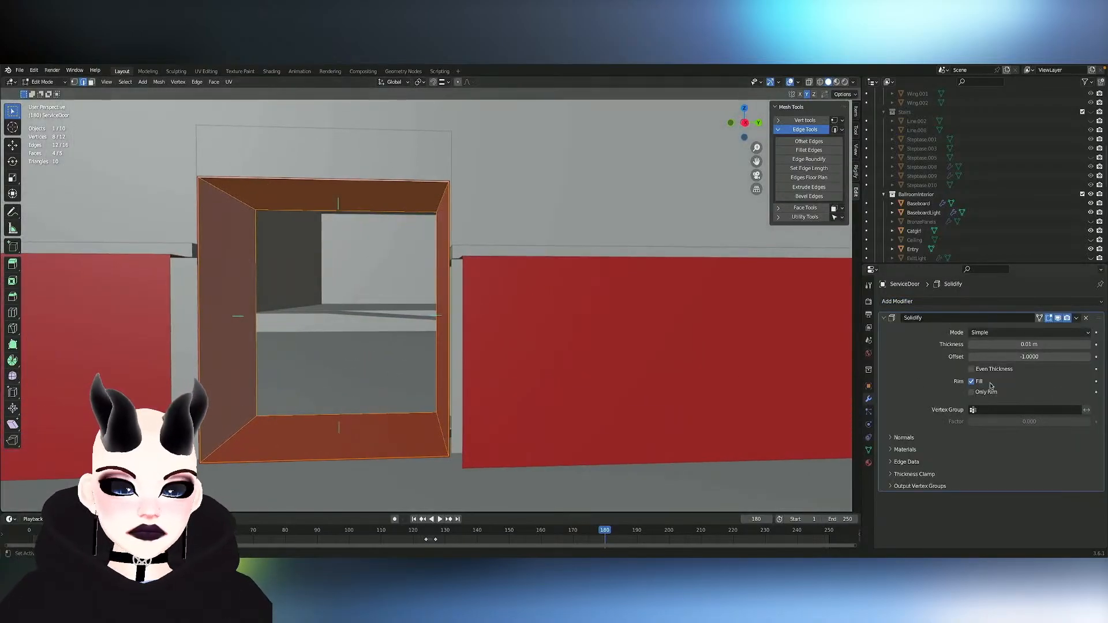
click(1029, 344)
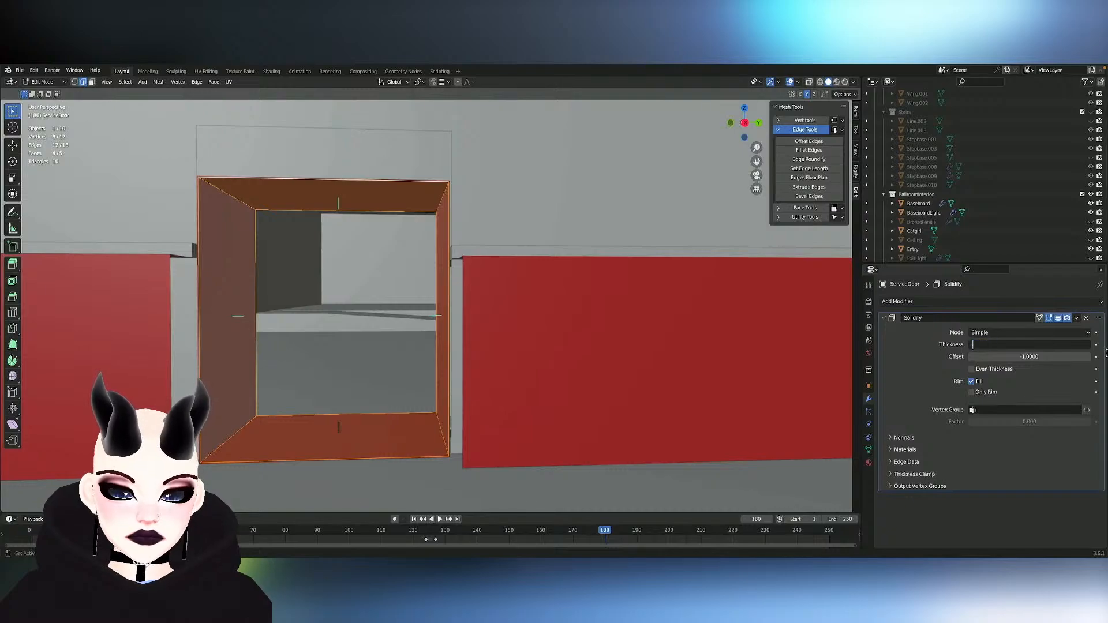
text(0.25)
key(Return)
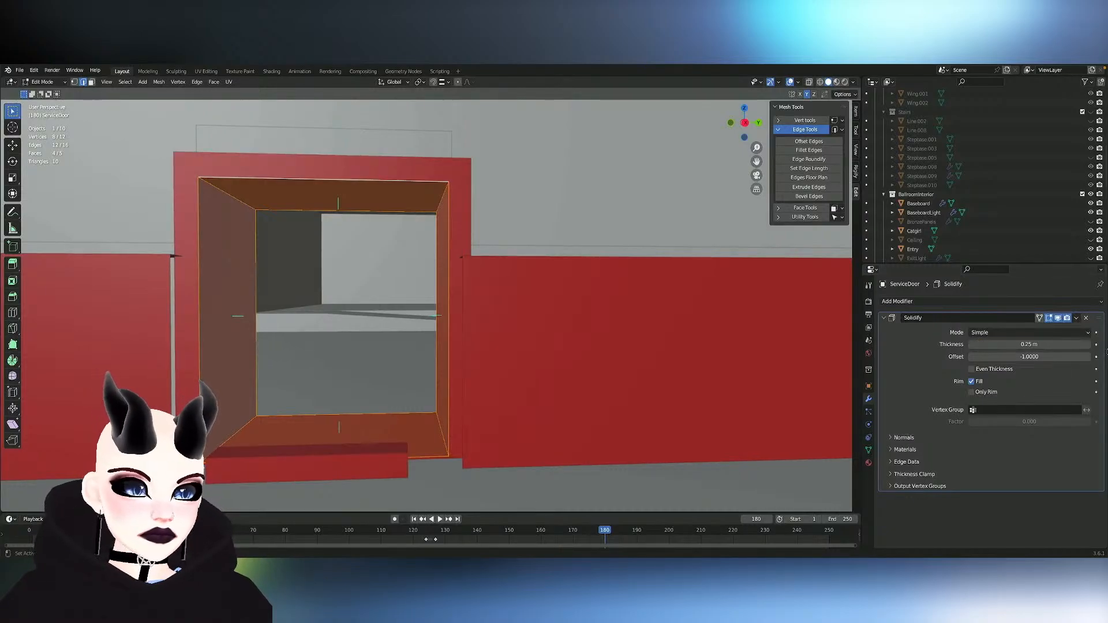
click(1021, 345)
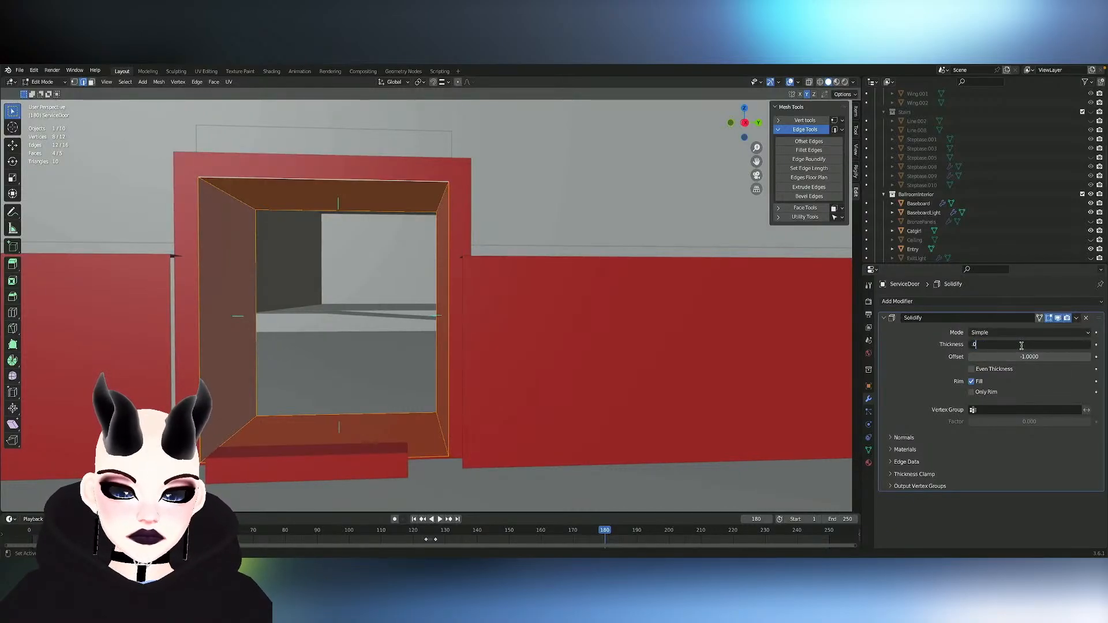
text(.05)
key(Return)
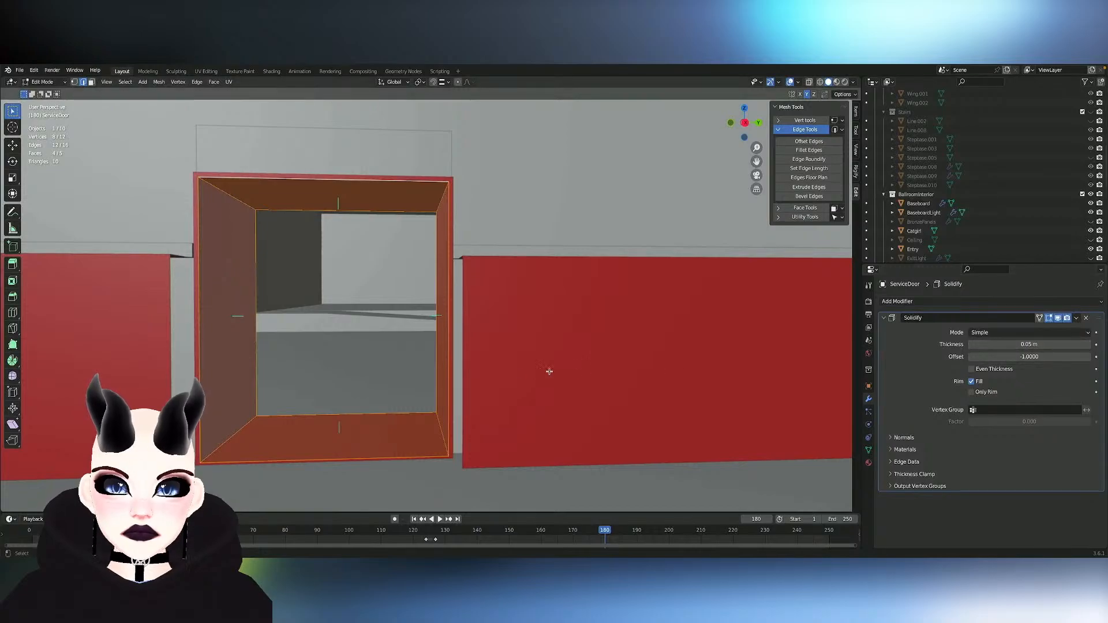
- Set the ServiceDoor Solidify modifier's thickness to 0.1 m
click(1038, 343)
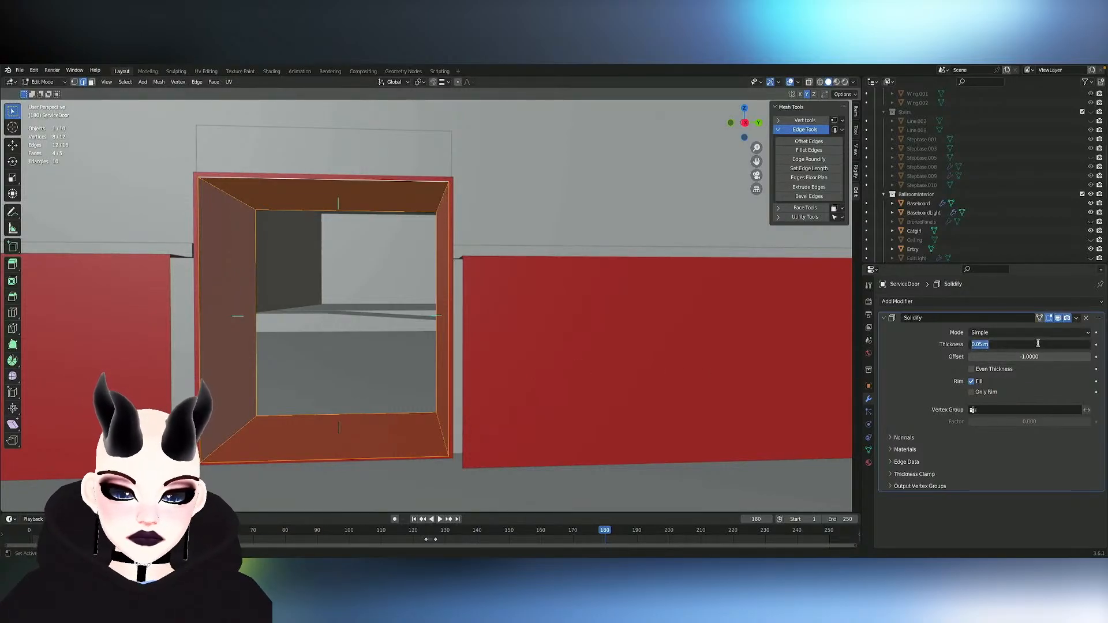
text(.1)
key(Return)
middle_drag(573, 349, 565, 354)
key(Tab)
- Delete the leftover loose strip face on the floor in front of the service door frame from the ServiceDoor mesh
key(Tab)
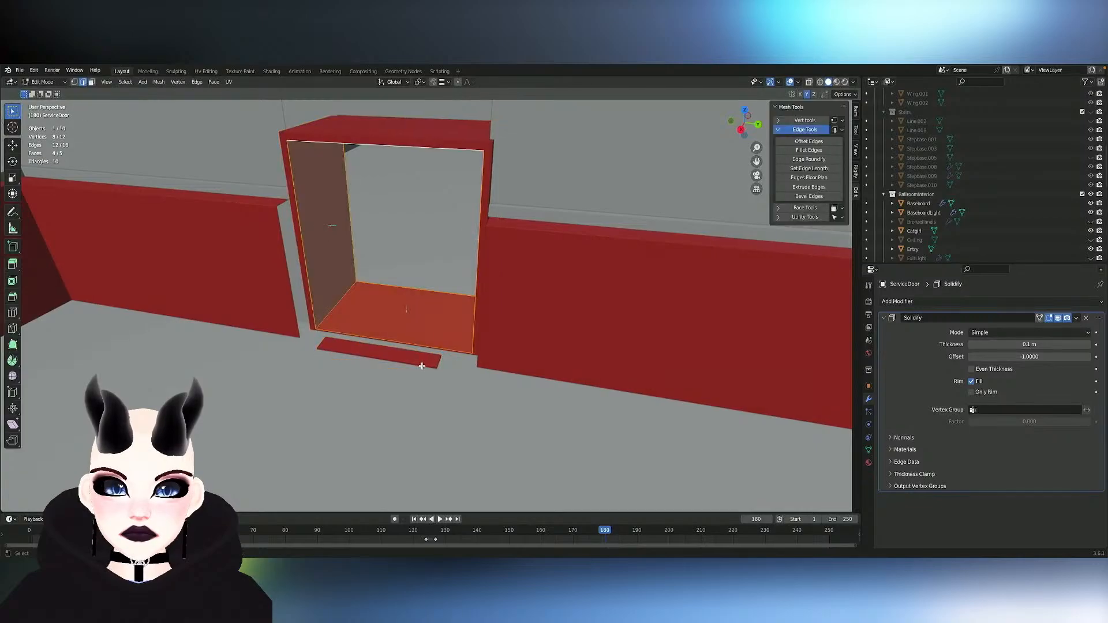
key(Tab)
click(414, 362)
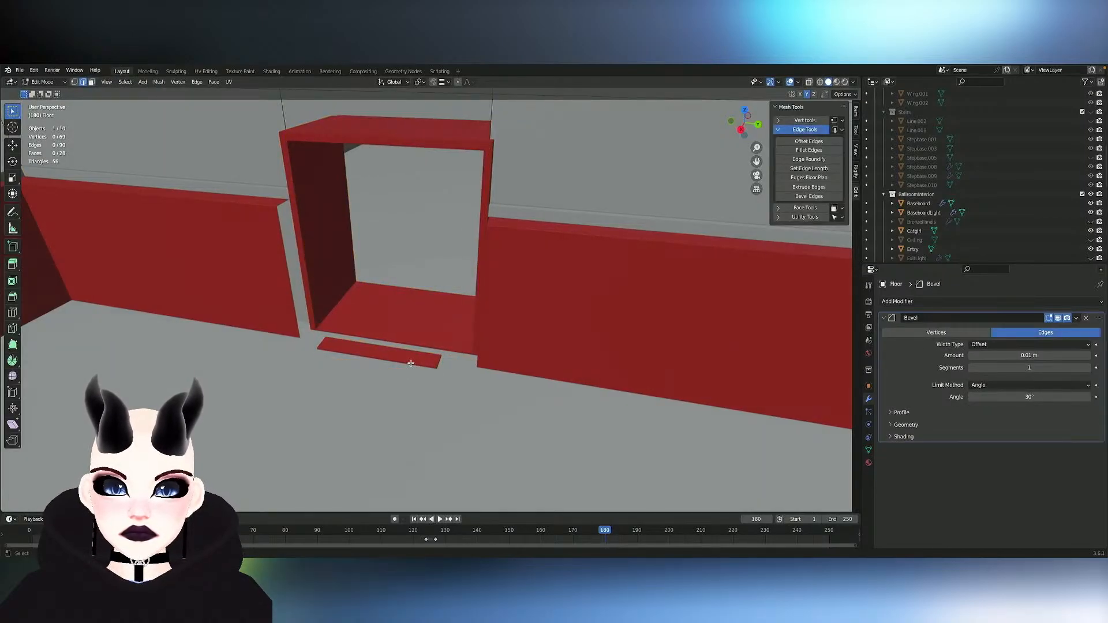
click(414, 364)
key(Tab)
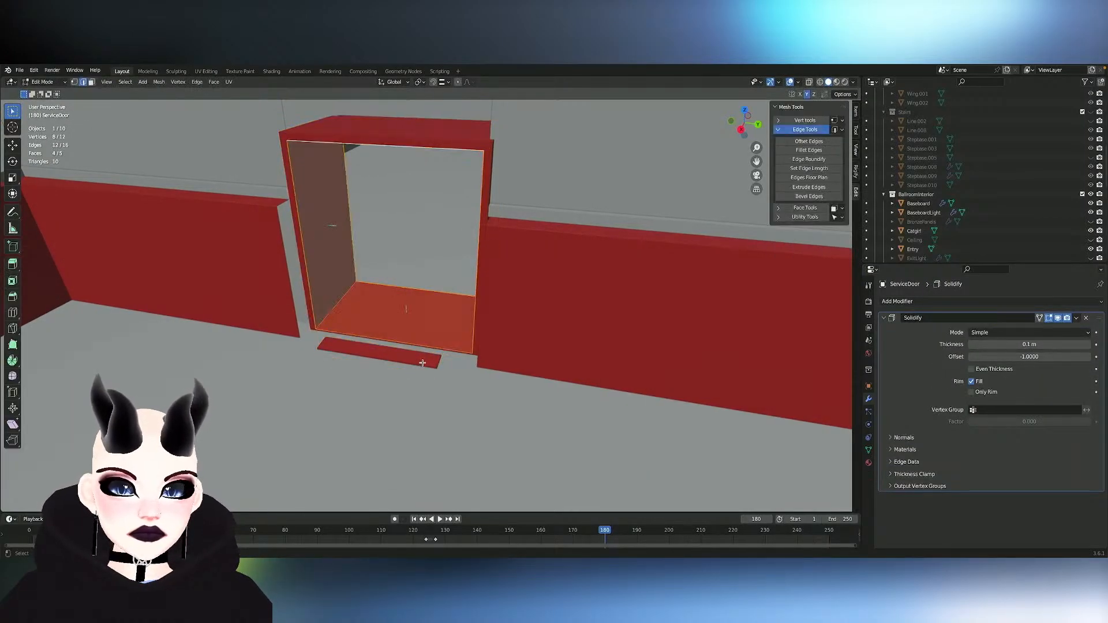
click(421, 363)
key(ctrl+l)
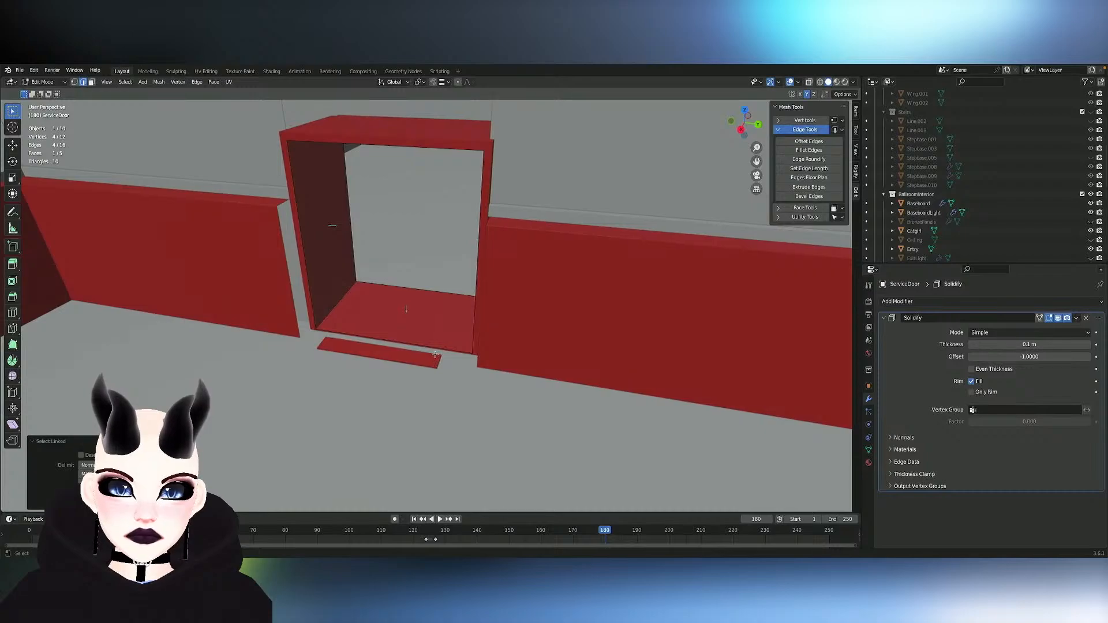
click(437, 362)
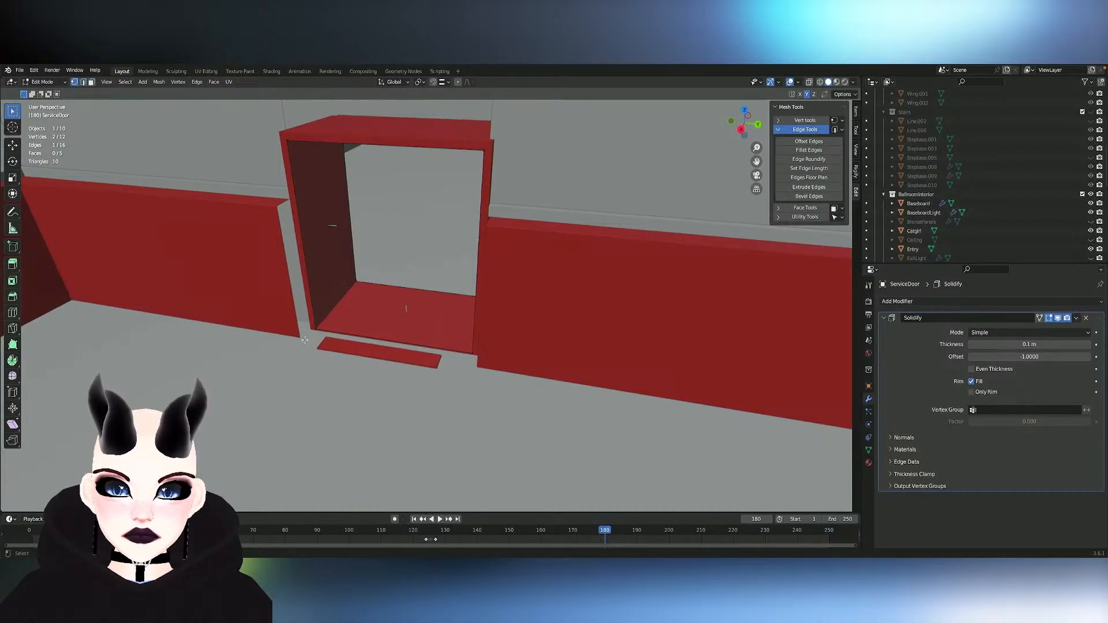
drag(405, 395, 405, 394)
key(x)
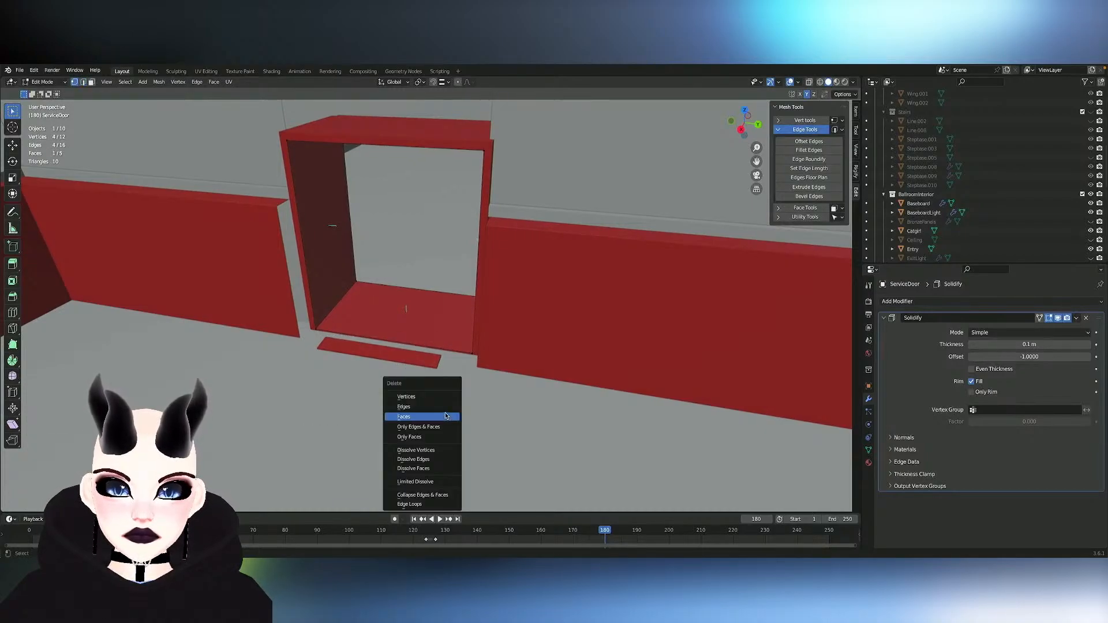
click(446, 416)
middle_drag(470, 400, 422, 413)
key(Tab)
- Set the viewport display colour of Floor's Wall_Tile material to light orange with saturation 0.726 and value 0.800
click(428, 198)
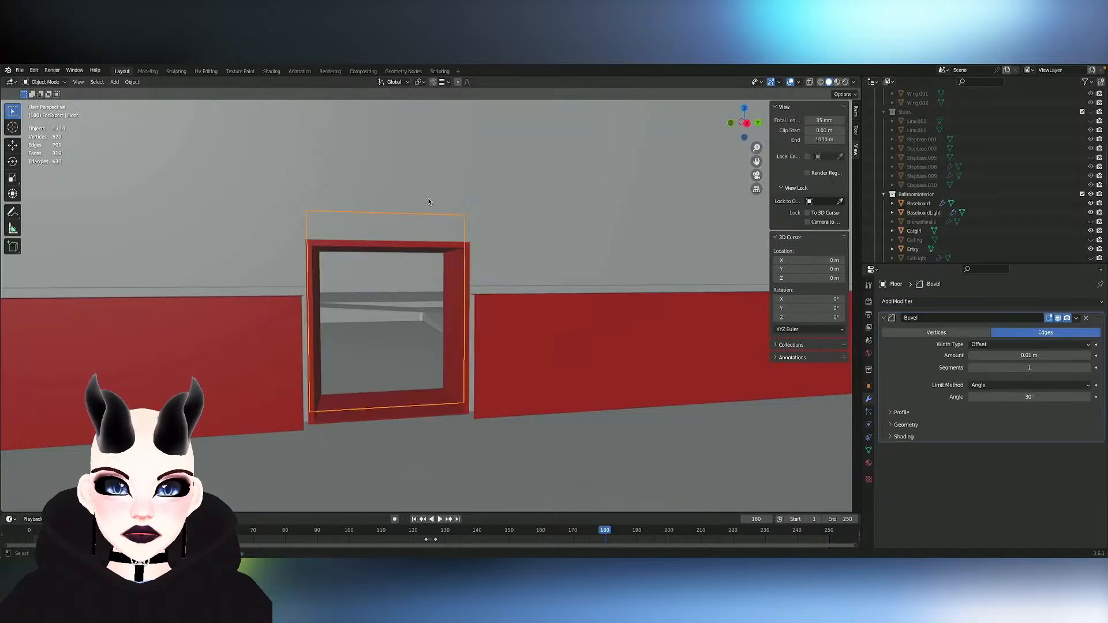
key(Tab)
key(Tab)
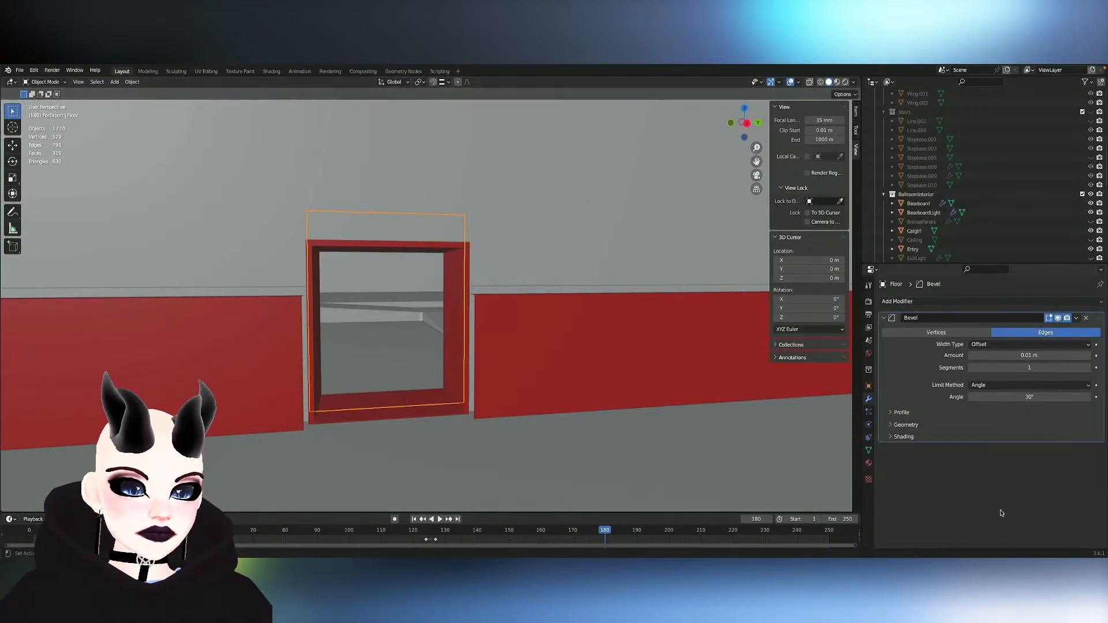
click(869, 463)
scroll(960, 487, down, 3)
scroll(960, 486, up, 2)
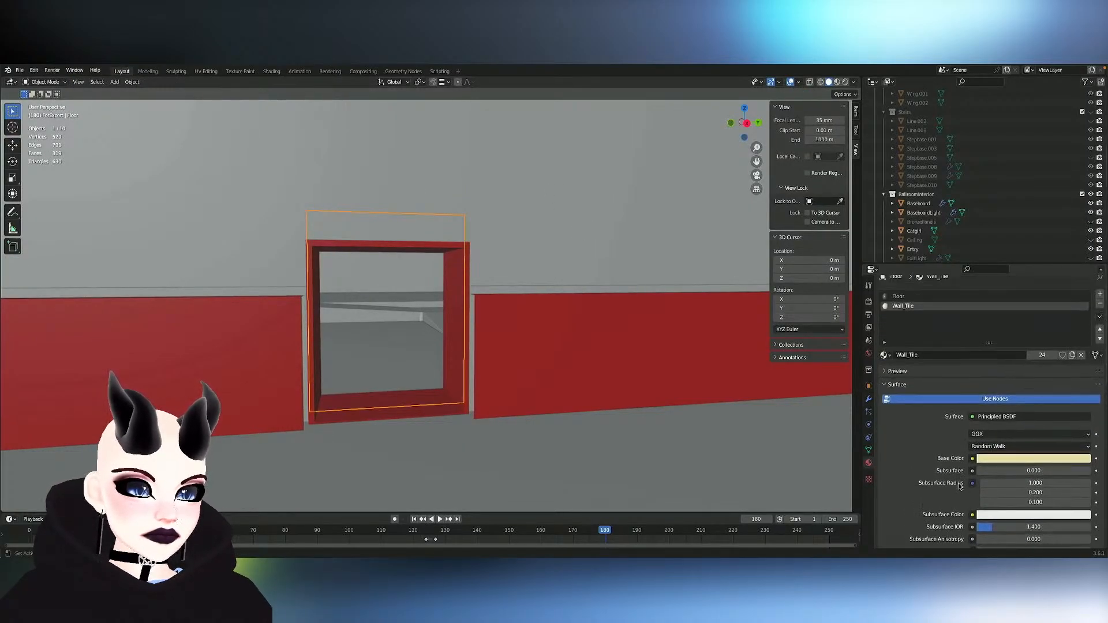
scroll(970, 514, down, 12)
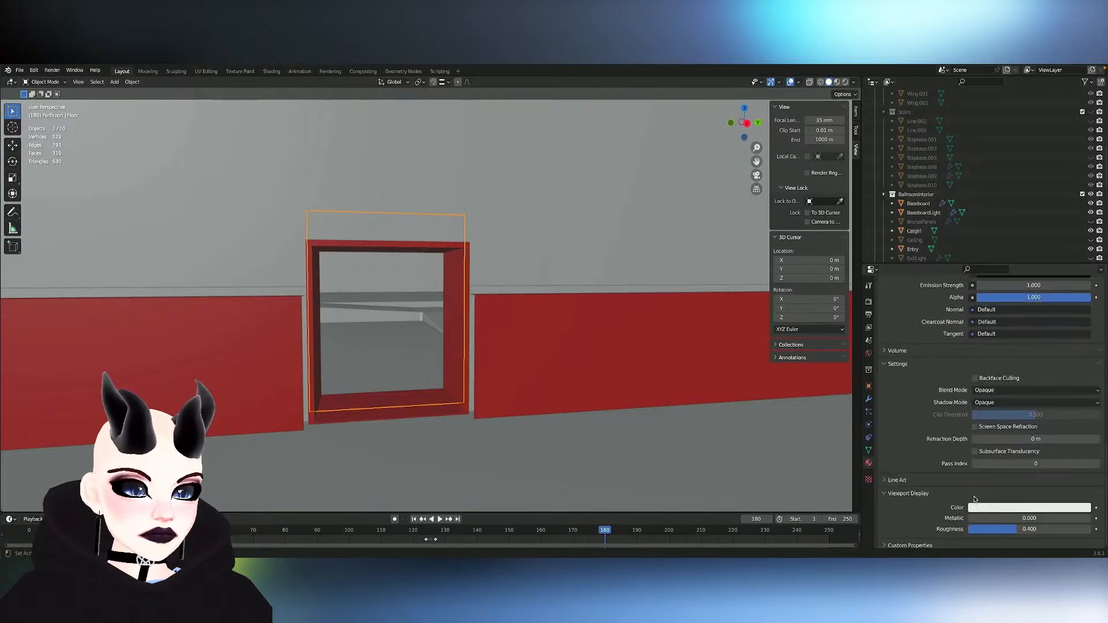
click(997, 508)
mouse_move(1045, 430)
mouse_down()
mouse_move(1028, 411)
mouse_move(1037, 417)
mouse_up()
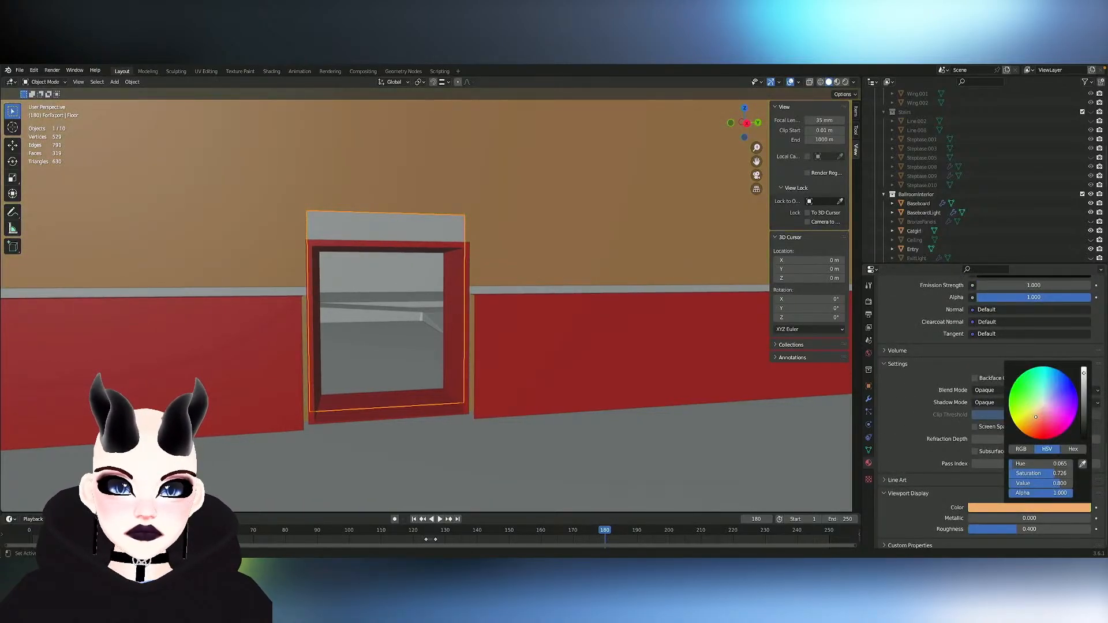
- Set the viewport display colour of BaseboardLight's material to a vivid orange with saturation 1.000 and value 0.800
scroll(479, 376, down, 1)
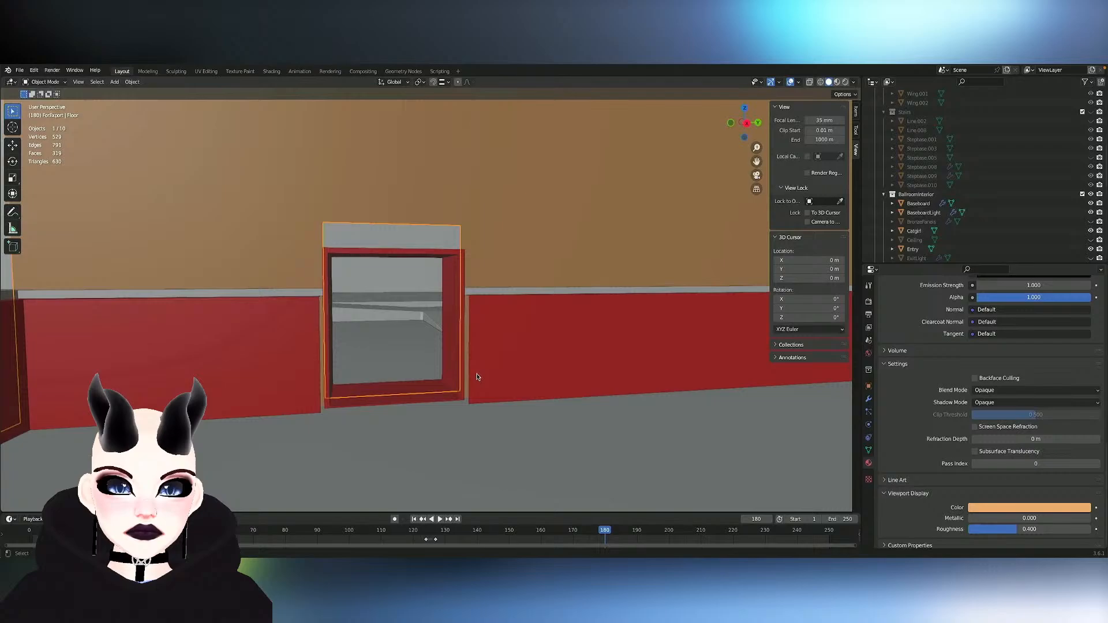
click(474, 299)
click(474, 295)
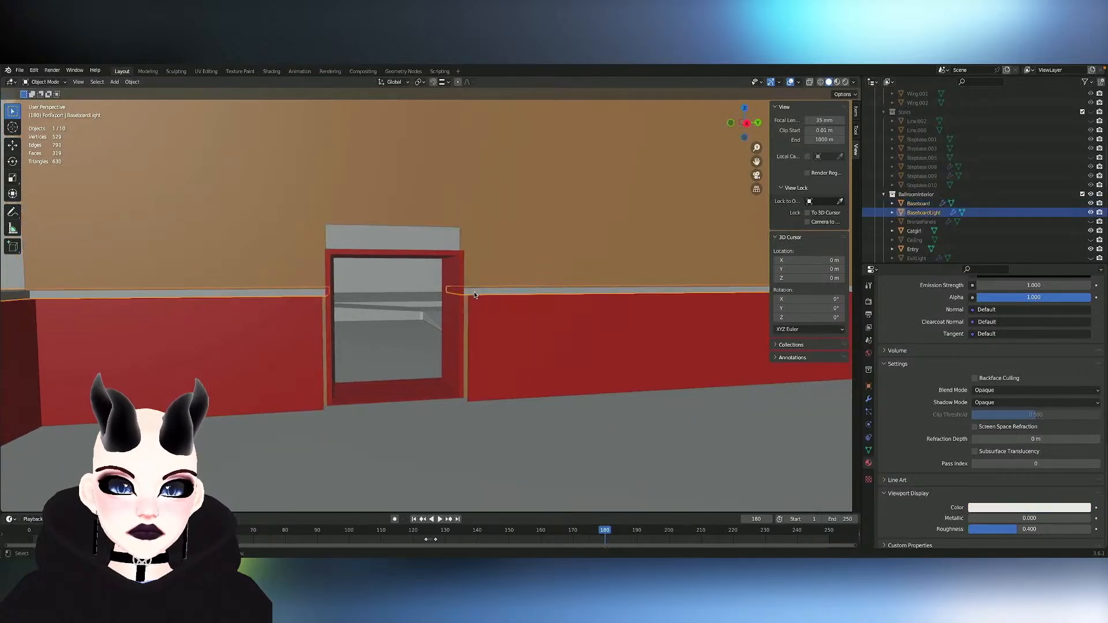
click(1025, 509)
drag(1049, 402, 1027, 434)
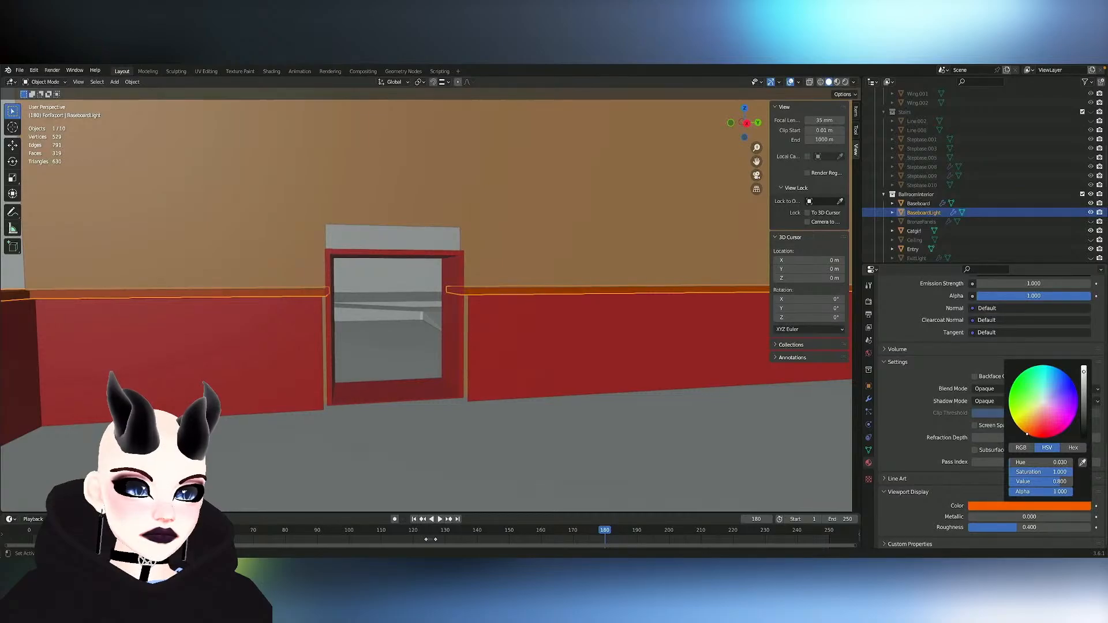
drag(1044, 526, 970, 526)
middle_drag(758, 466, 850, 457)
- Move the Floor wall's horizontal edges at door-head height down about 0.36 m along Z to the service door frame's top
click(758, 466)
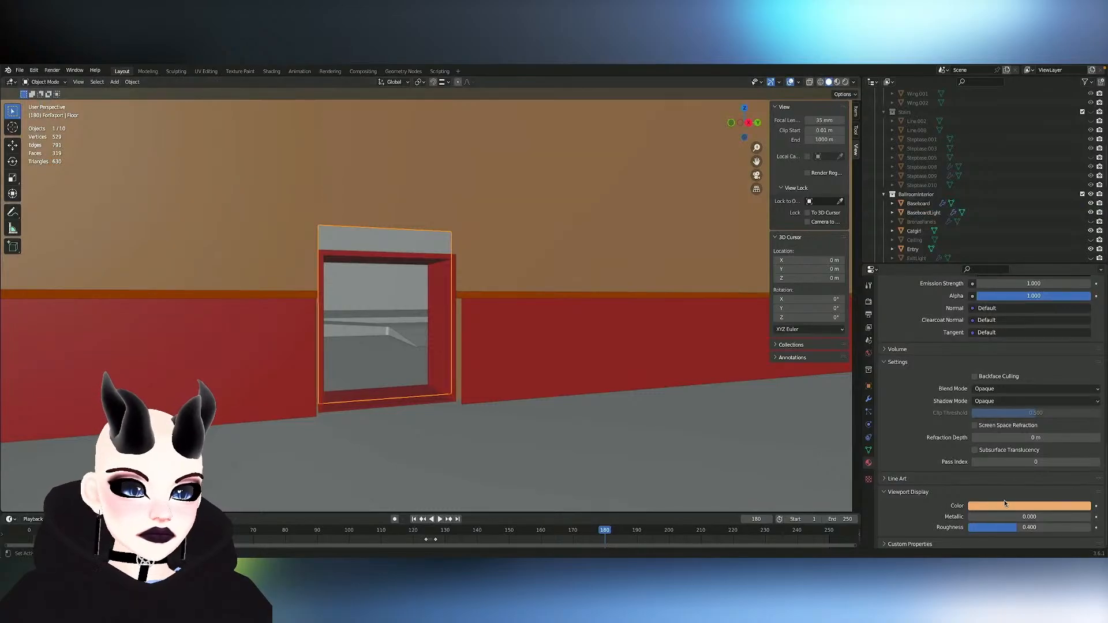
click(443, 265)
middle_drag(443, 266, 423, 305)
click(396, 197)
key(Tab)
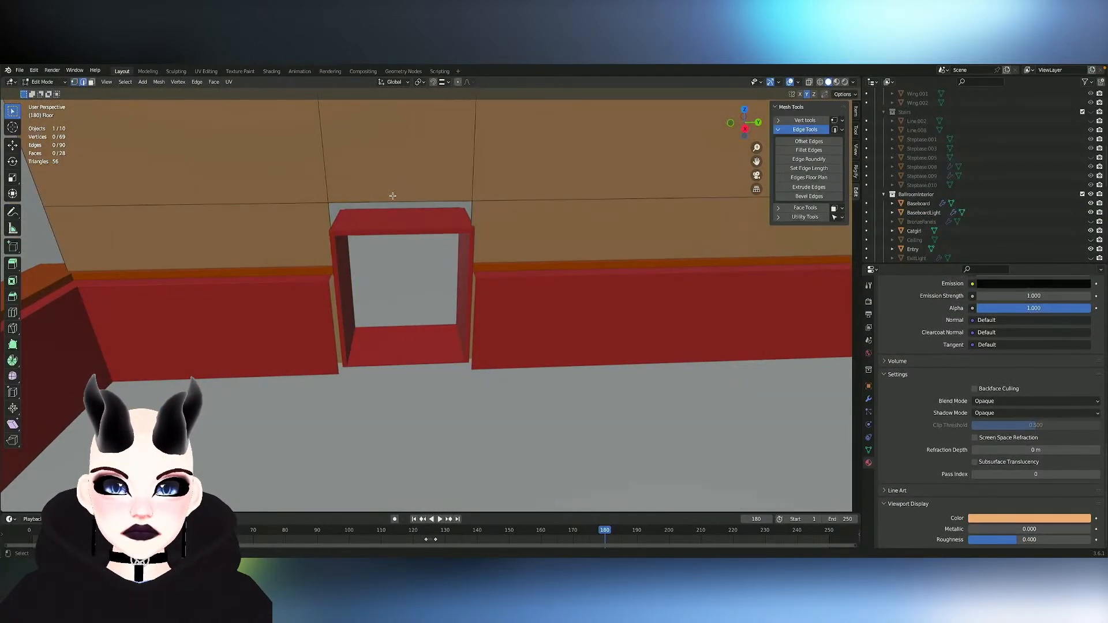
alt+click(395, 197)
scroll(549, 219, down, 7)
click(525, 262)
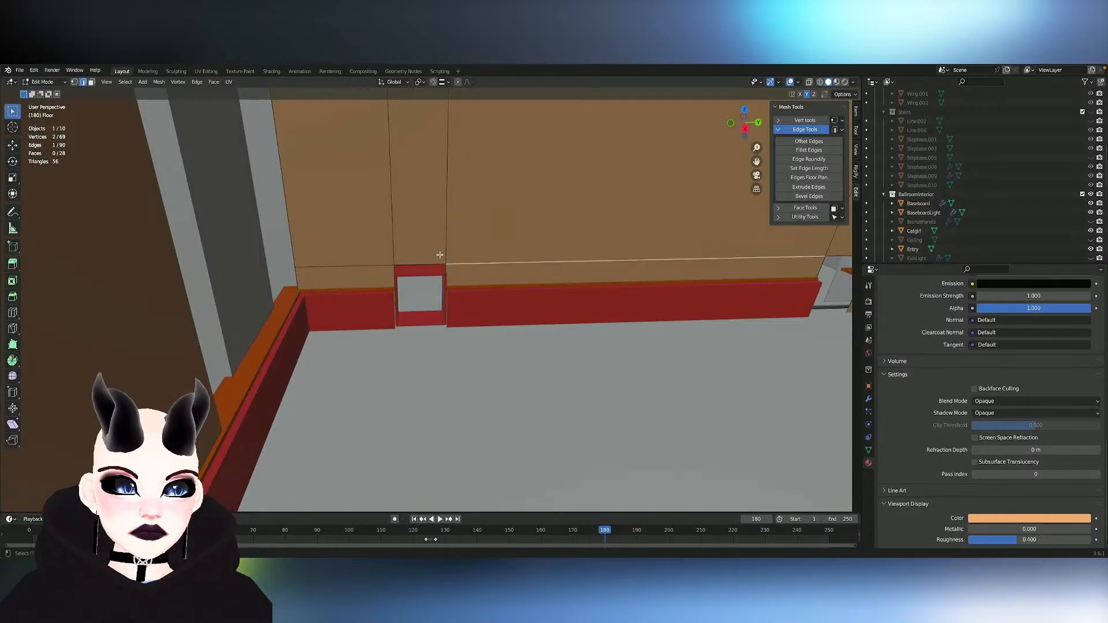
shift+click(416, 263)
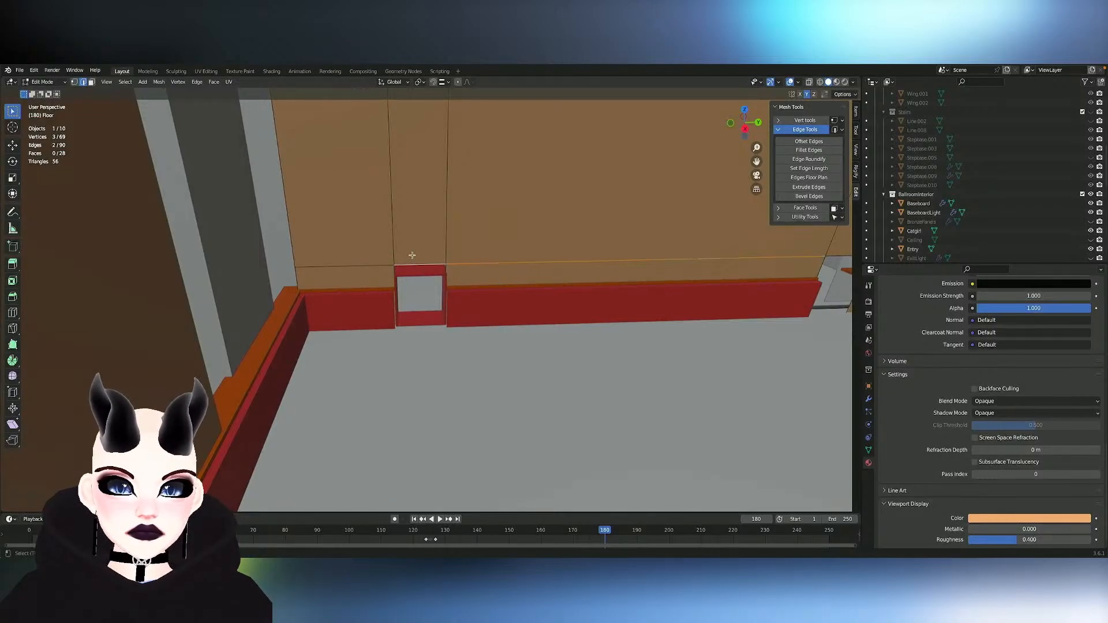
shift+click(367, 264)
key(KP_Decimal)
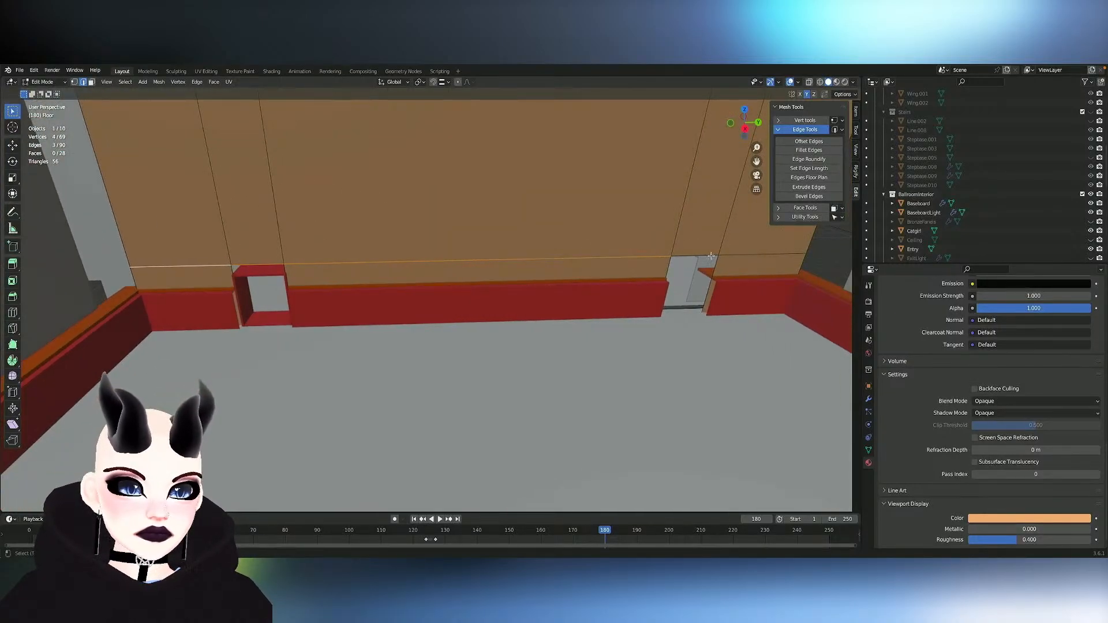
middle_drag(564, 240, 267, 248)
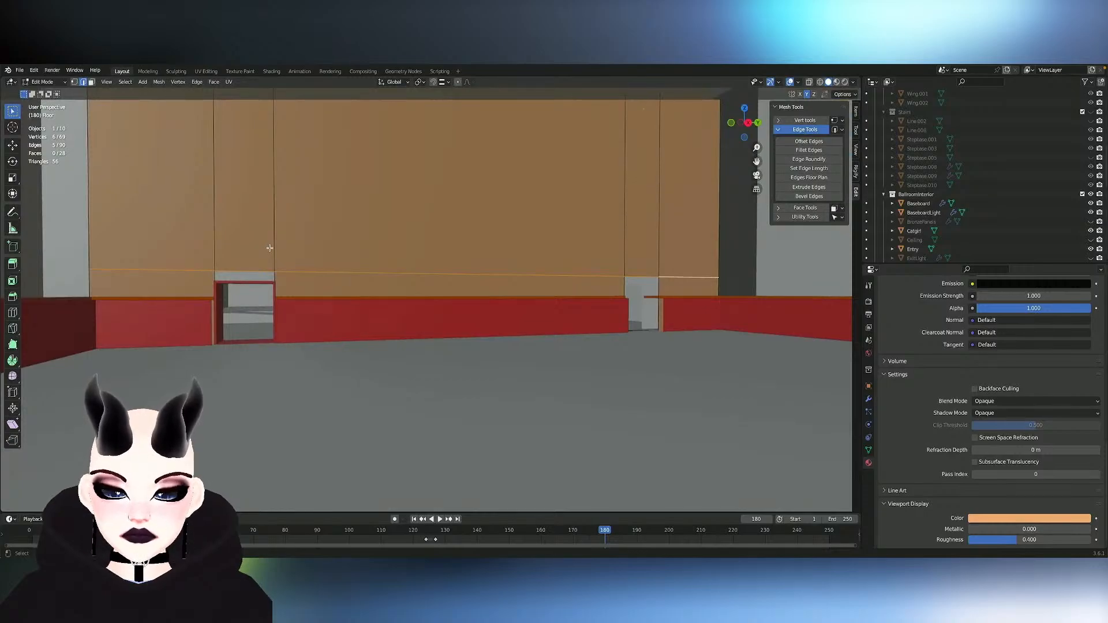
key(g)
key(z)
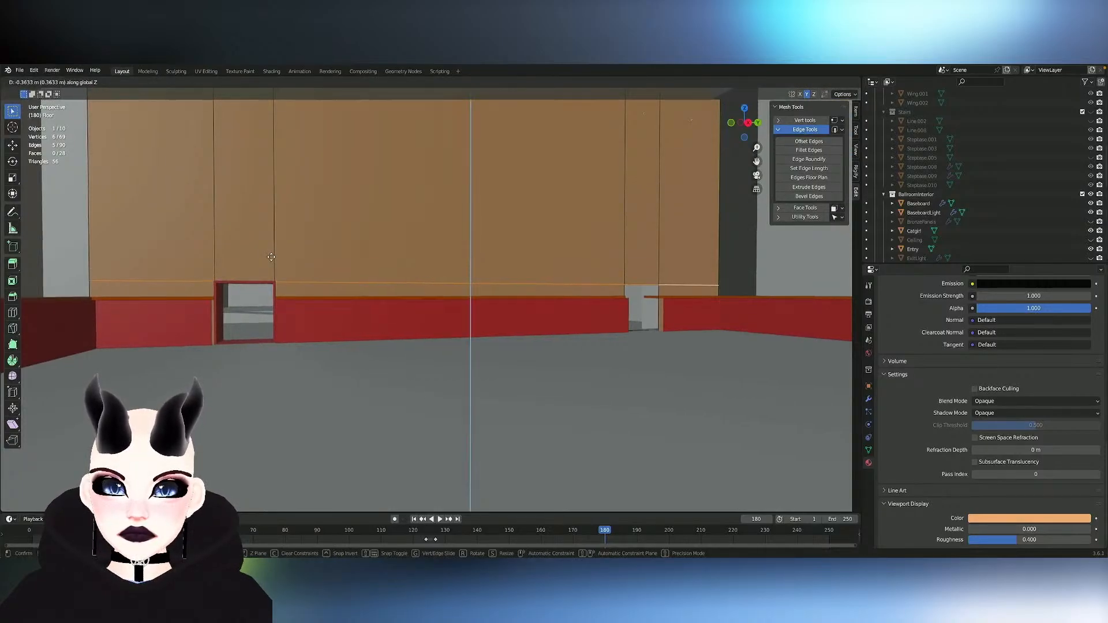
click(271, 257)
scroll(271, 257, up, 6)
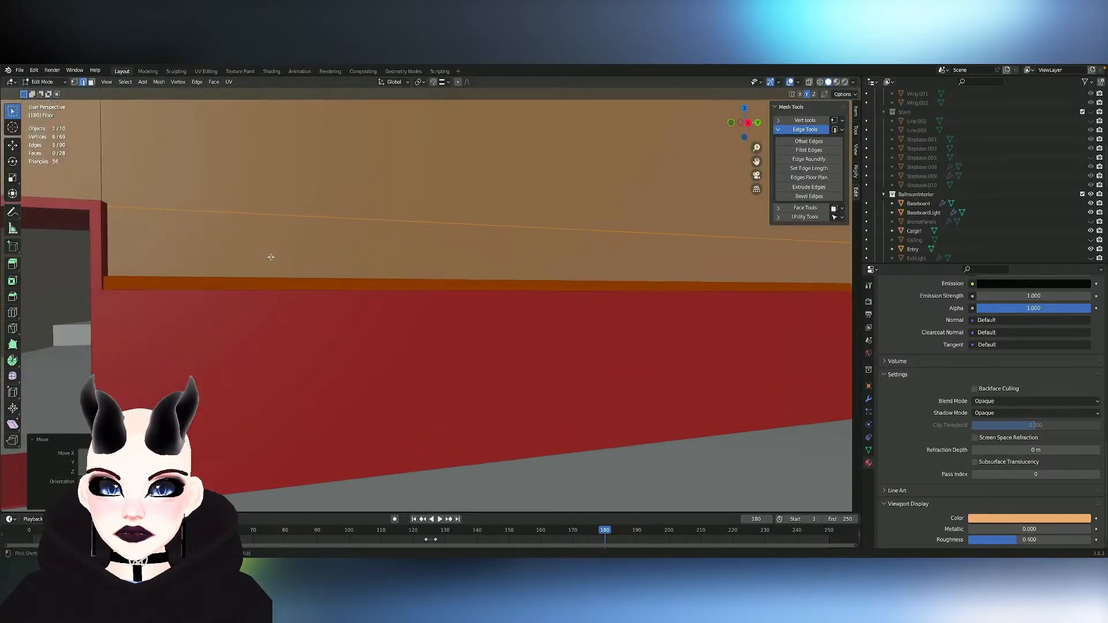
scroll(272, 257, down, 4)
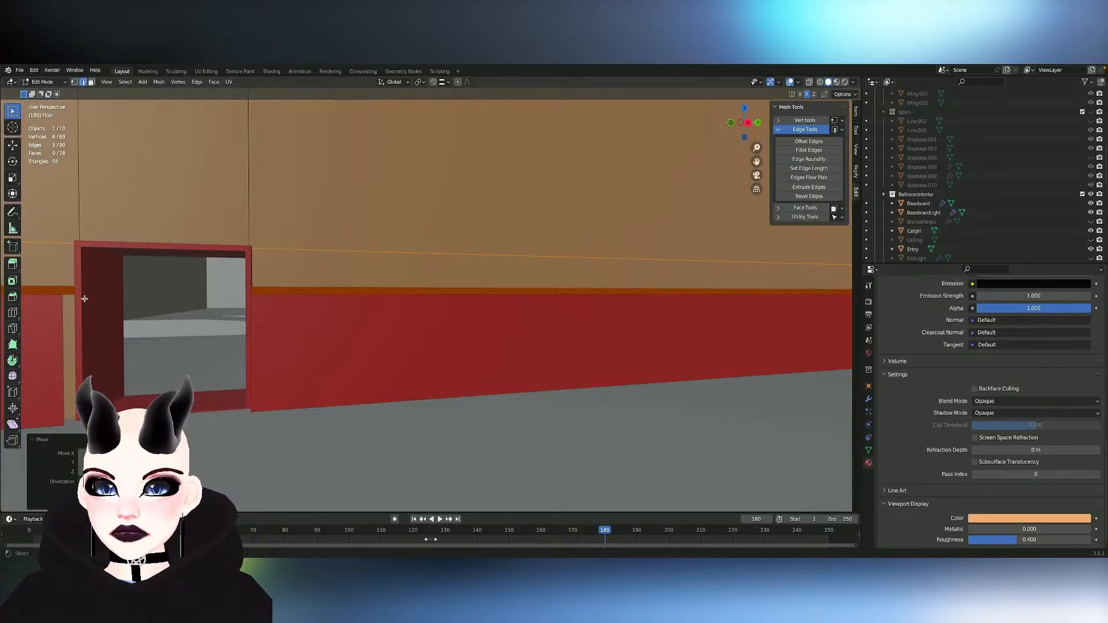
- Check the lengths of the ServiceDoor frame's front side edge and bottom edge with Set Edge Length
click(84, 298)
key(Tab)
click(89, 280)
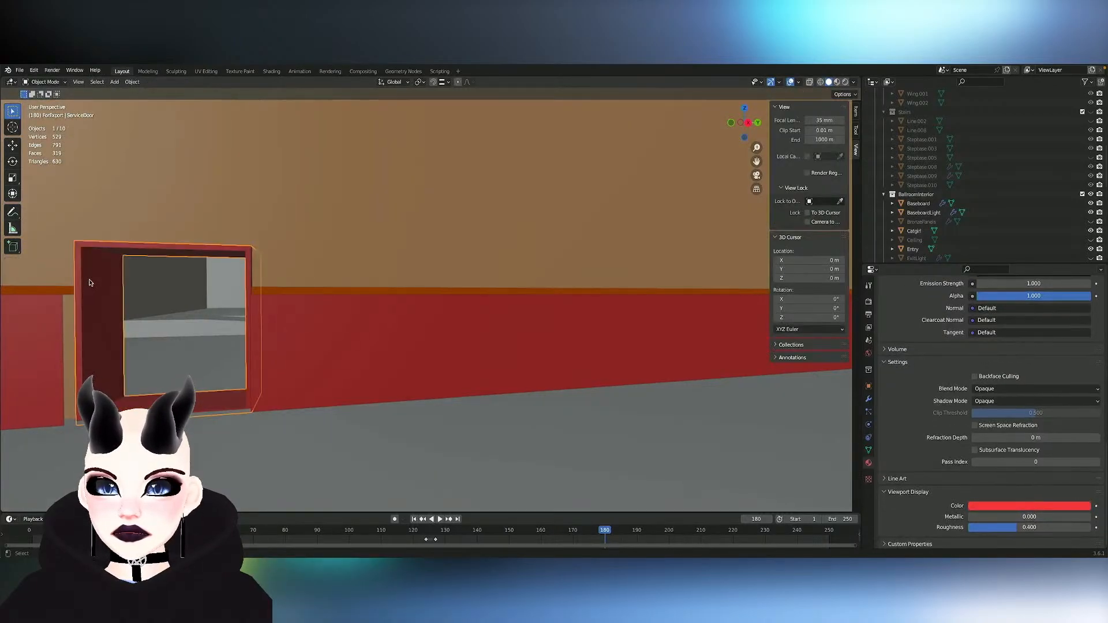
key(Tab)
alt+click(83, 286)
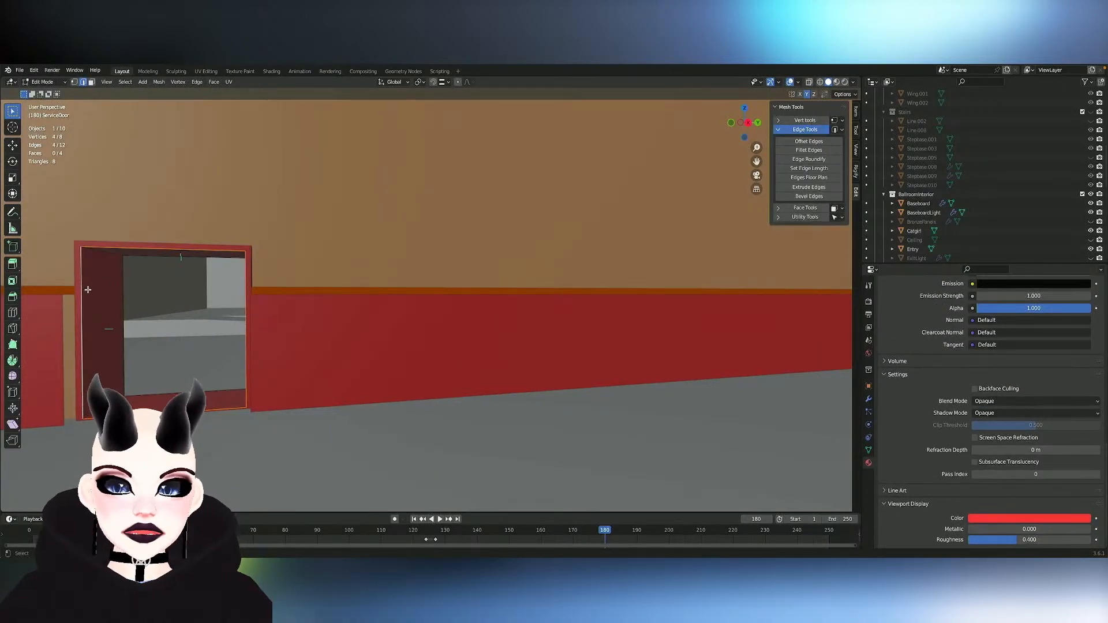
click(88, 289)
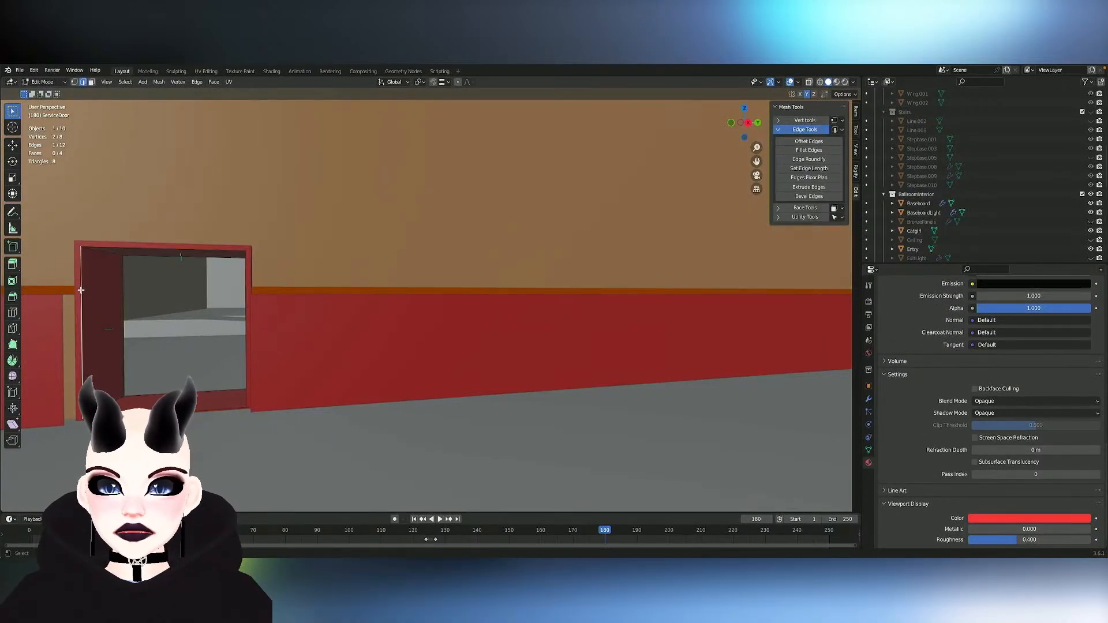
click(811, 169)
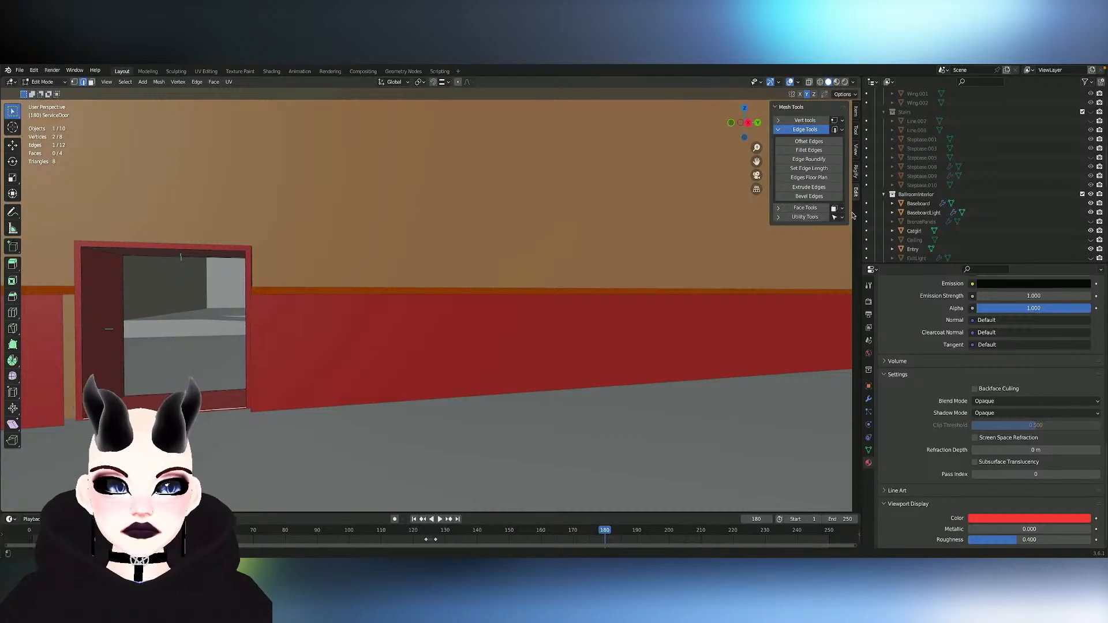
click(817, 169)
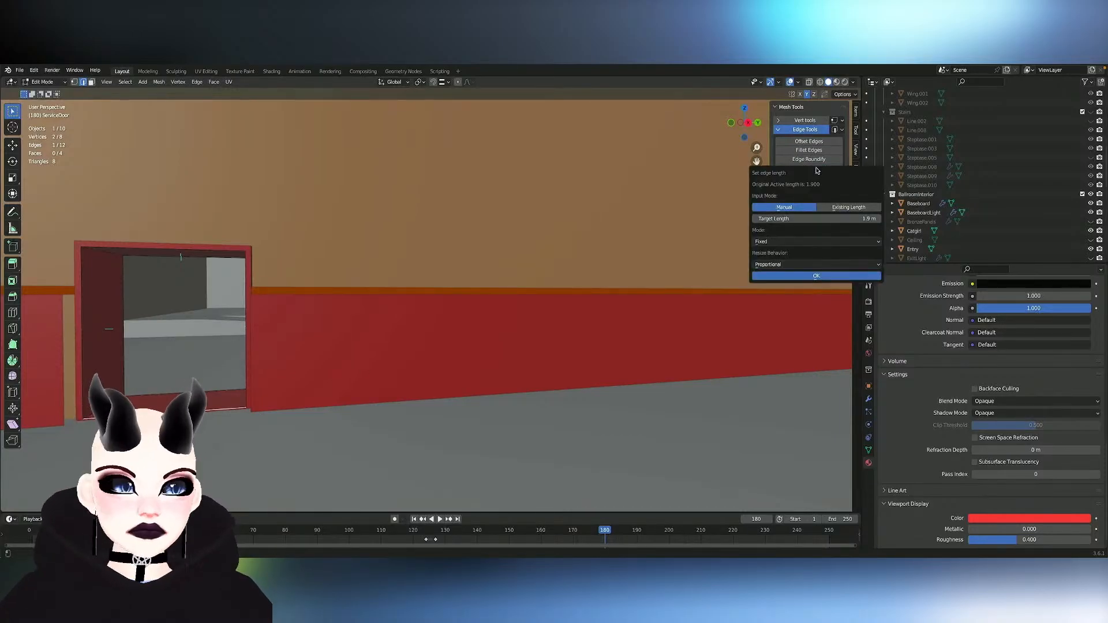
- Add a Bevel modifier to ServiceDoor after its Solidify modifier and turn off the bevel's viewport display
mouse_move(444, 262)
middle_down()
mouse_move(460, 262)
mouse_move(443, 262)
middle_up()
scroll(443, 263, down, 5)
scroll(444, 262, up, 2)
click(868, 400)
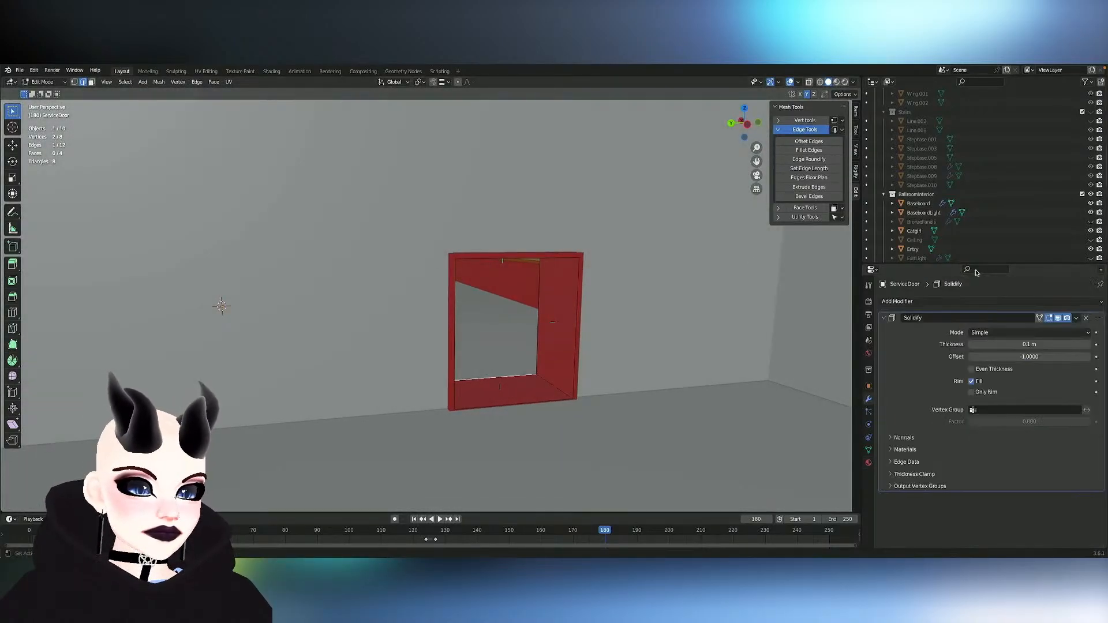
click(929, 303)
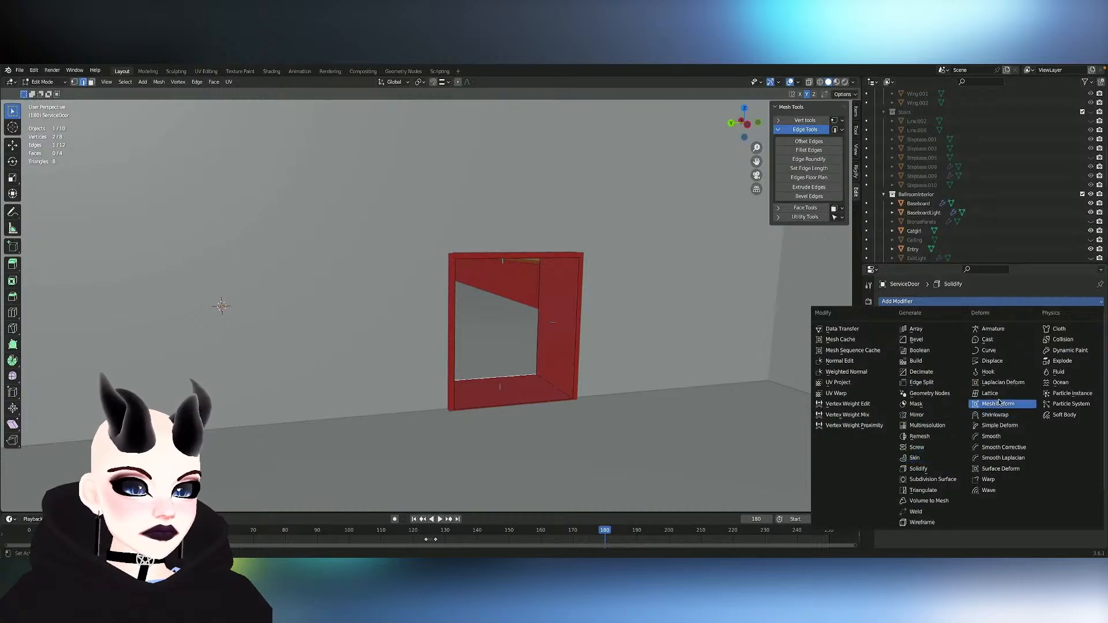
click(917, 340)
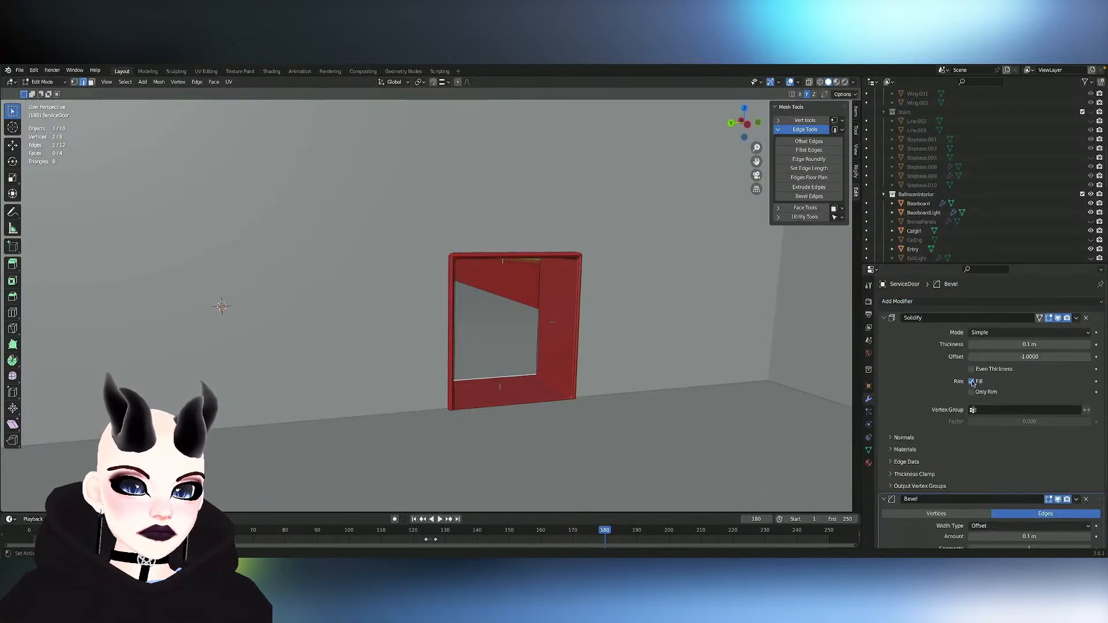
scroll(972, 382, down, 3)
click(1030, 471)
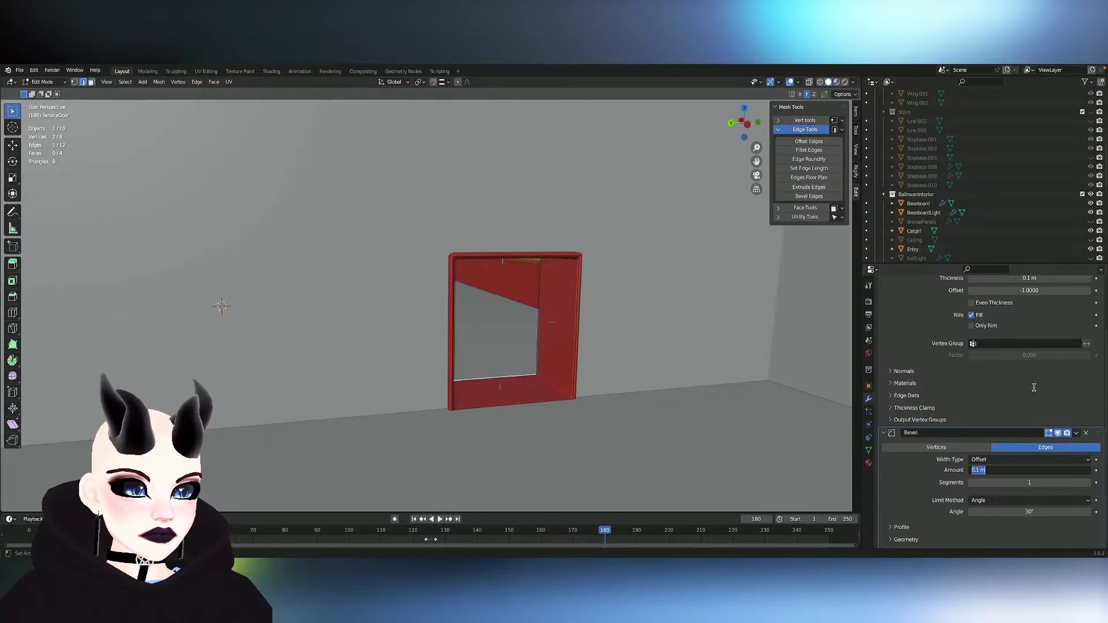
click(617, 337)
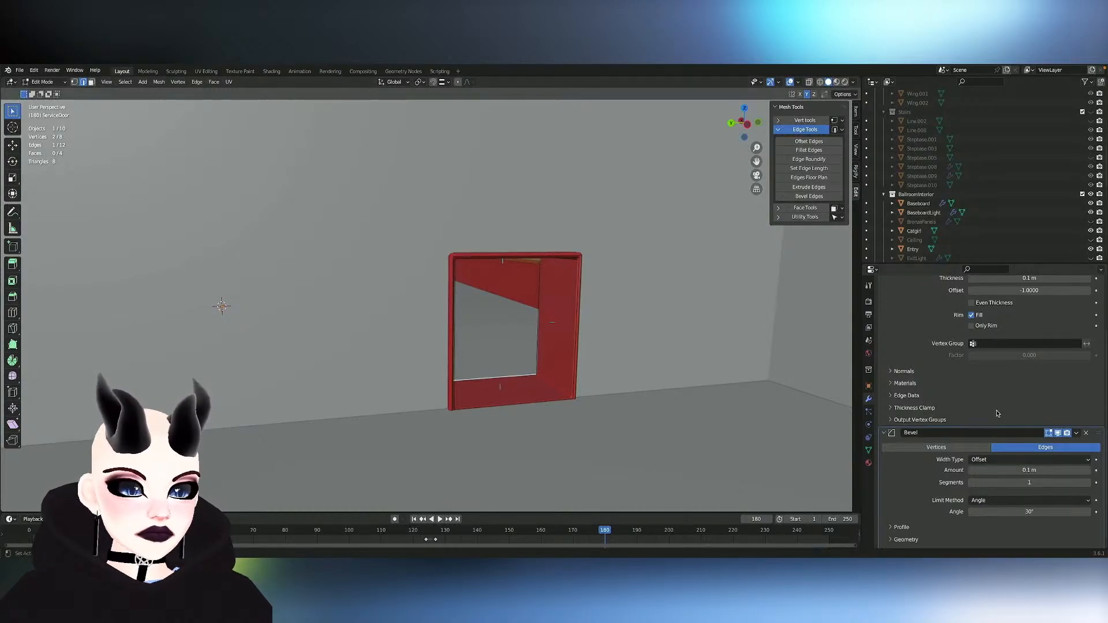
scroll(1061, 435, up, 3)
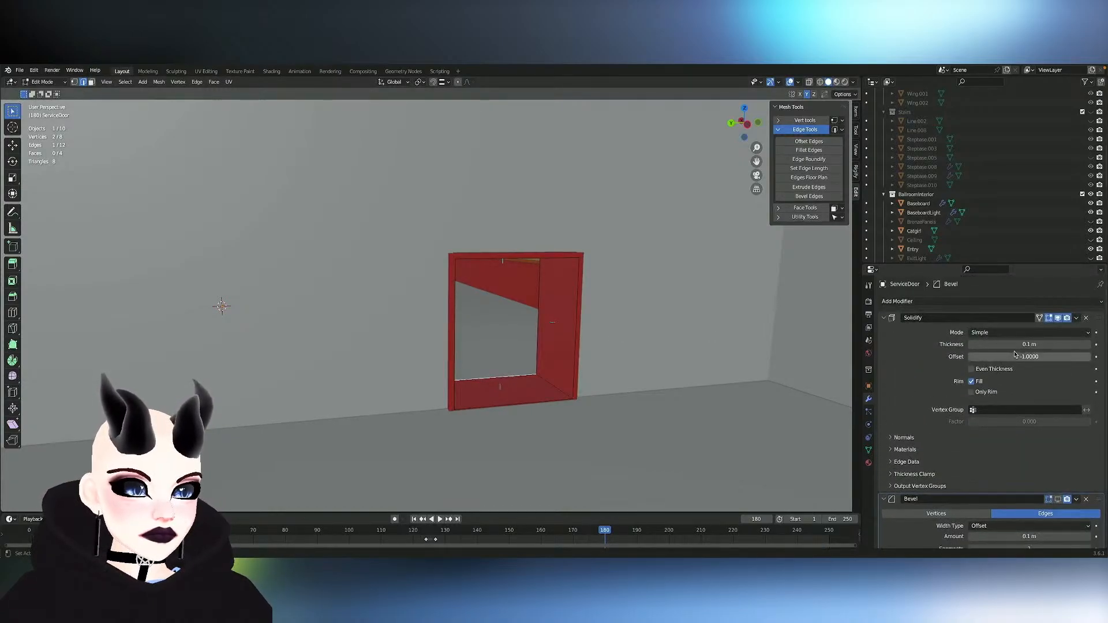
- Apply ServiceDoor's Solidify modifier in Object Mode and examine the resulting frame mesh in Edit Mode
click(1077, 318)
key(Tab)
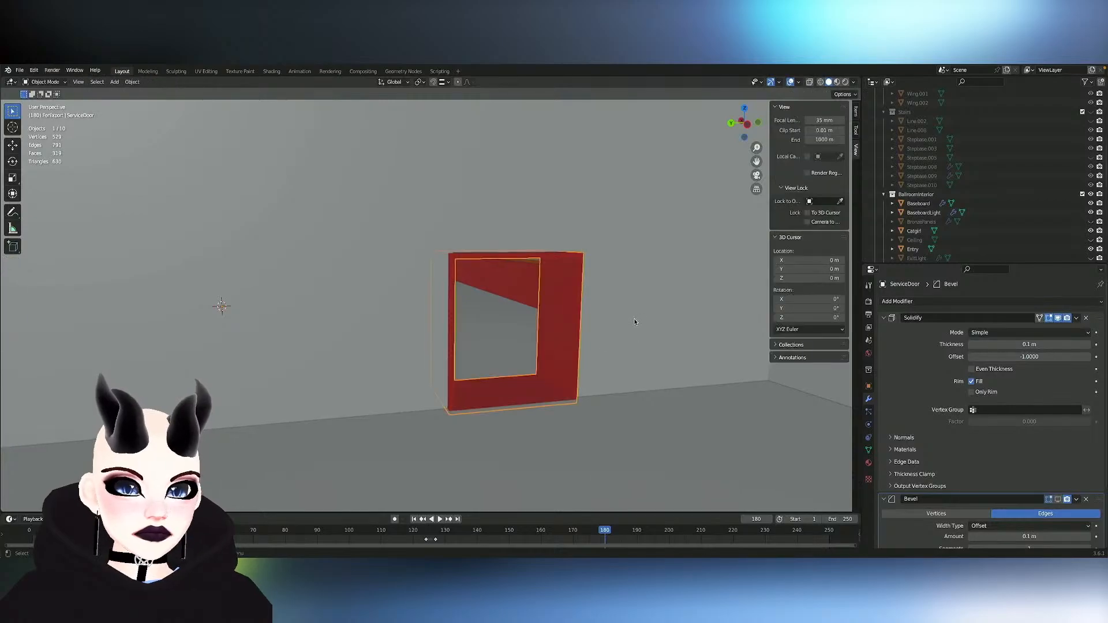
click(1076, 318)
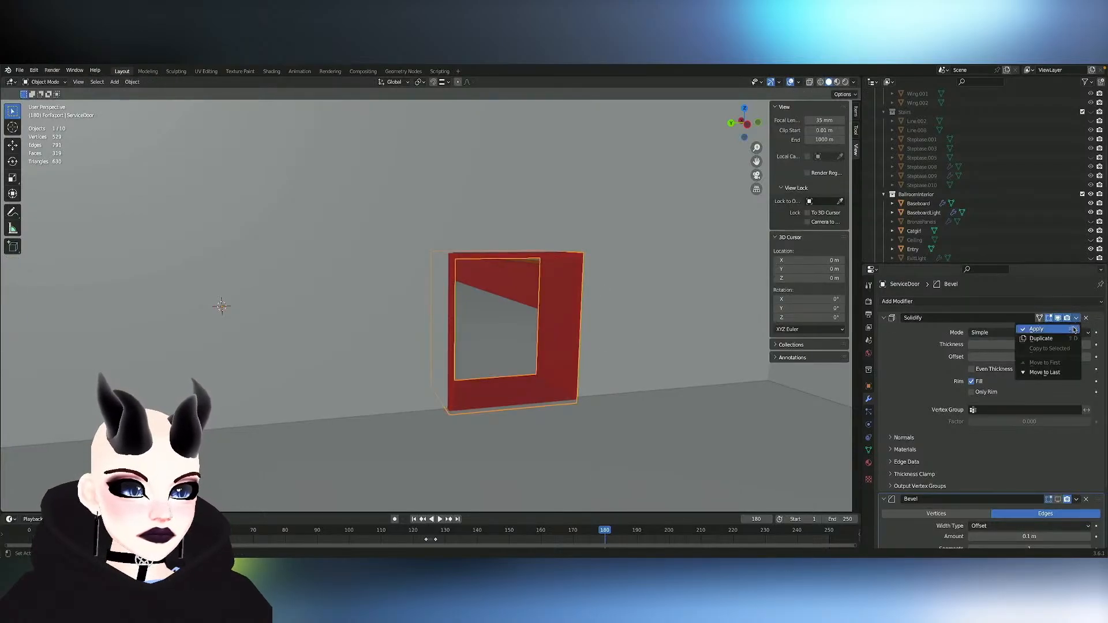
click(1039, 327)
key(Tab)
scroll(540, 278, up, 3)
ctrl+scroll(539, 277, up, 2)
scroll(539, 278, left, 5)
scroll(540, 278, up, 3)
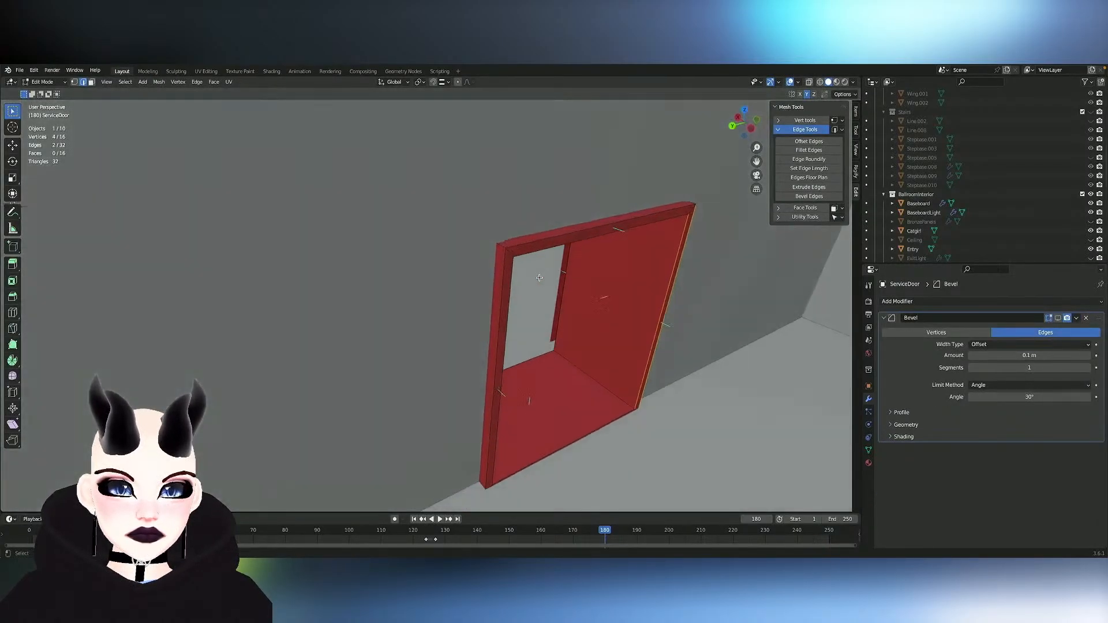
scroll(540, 278, right, 6)
mouse_move(539, 277)
middle_down()
mouse_move(501, 249)
mouse_move(545, 296)
middle_up()
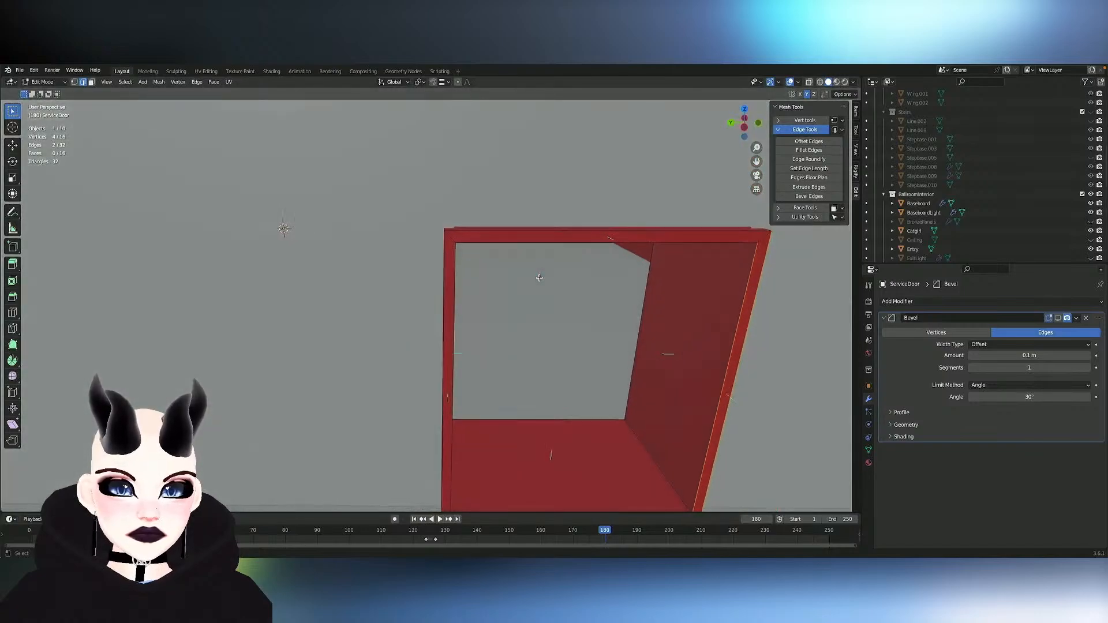
- Turn on the Bevel modifier's viewport display for ServiceDoor and set the bevel amount to 0.02 m
click(1061, 319)
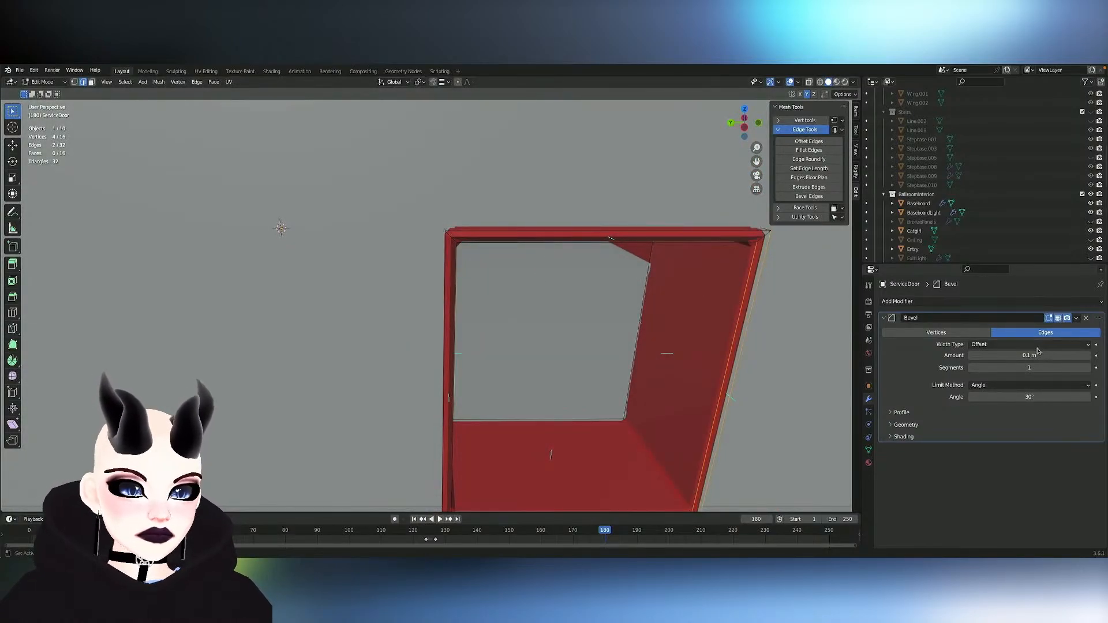
click(1061, 356)
text(0)
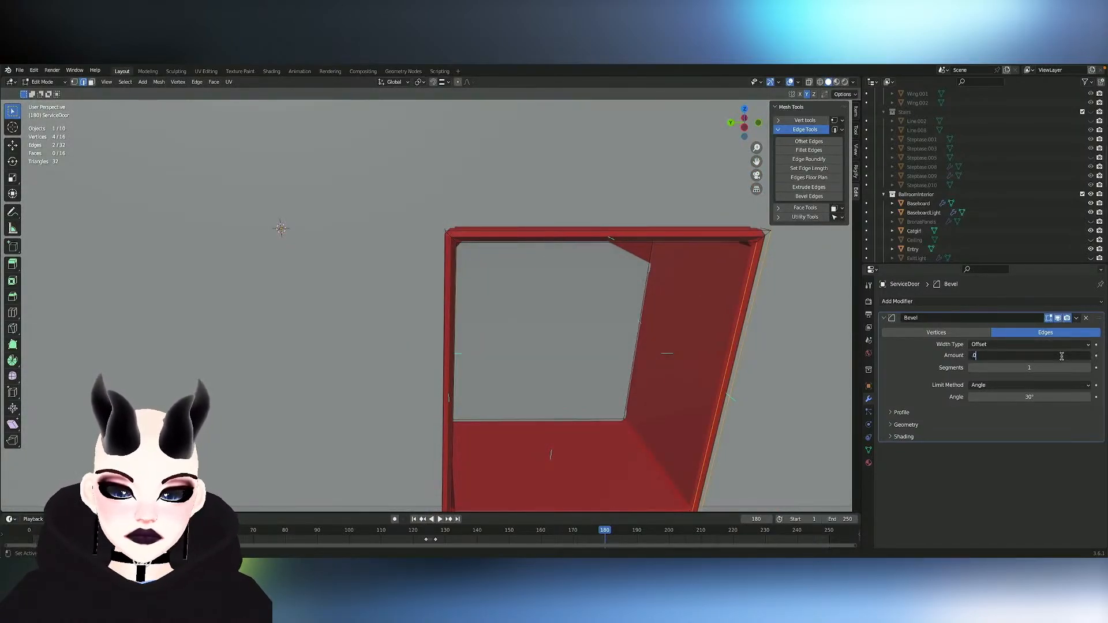
text(.02)
key(Return)
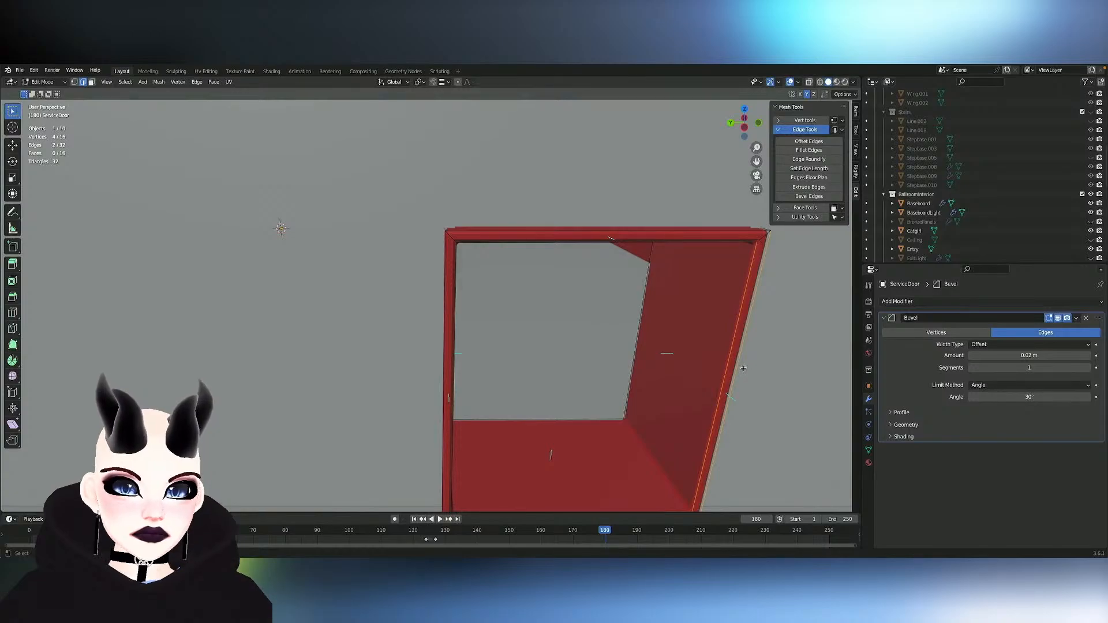
scroll(736, 369, down, 2)
middle_drag(738, 369, 738, 369)
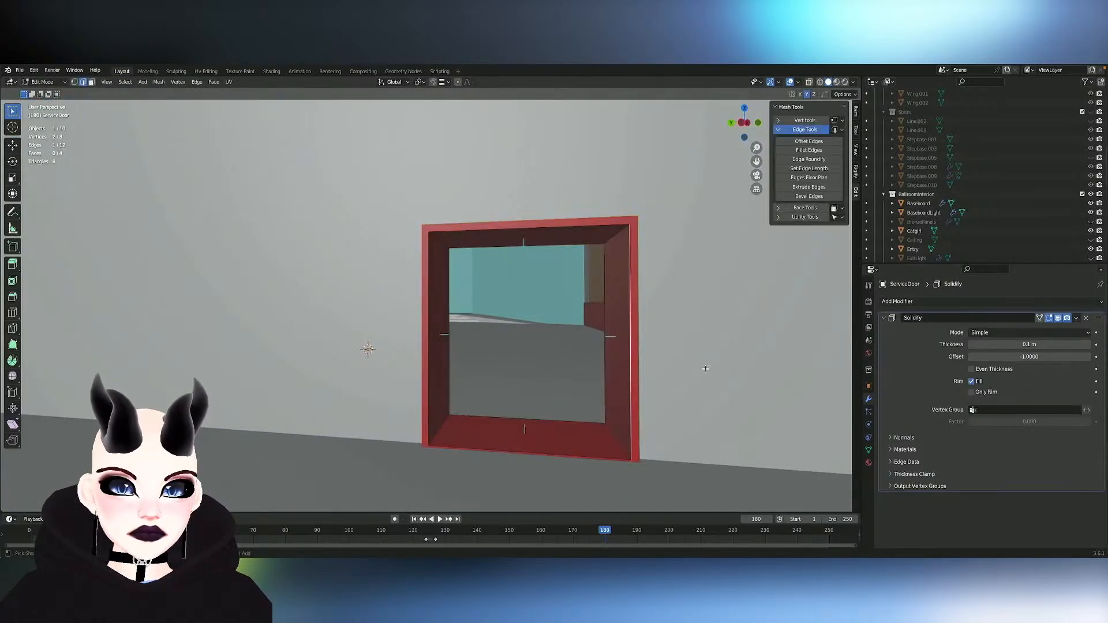
- Set the ServiceDoor Solidify modifier's thickness to 0.15 m
click(1086, 346)
click(1088, 345)
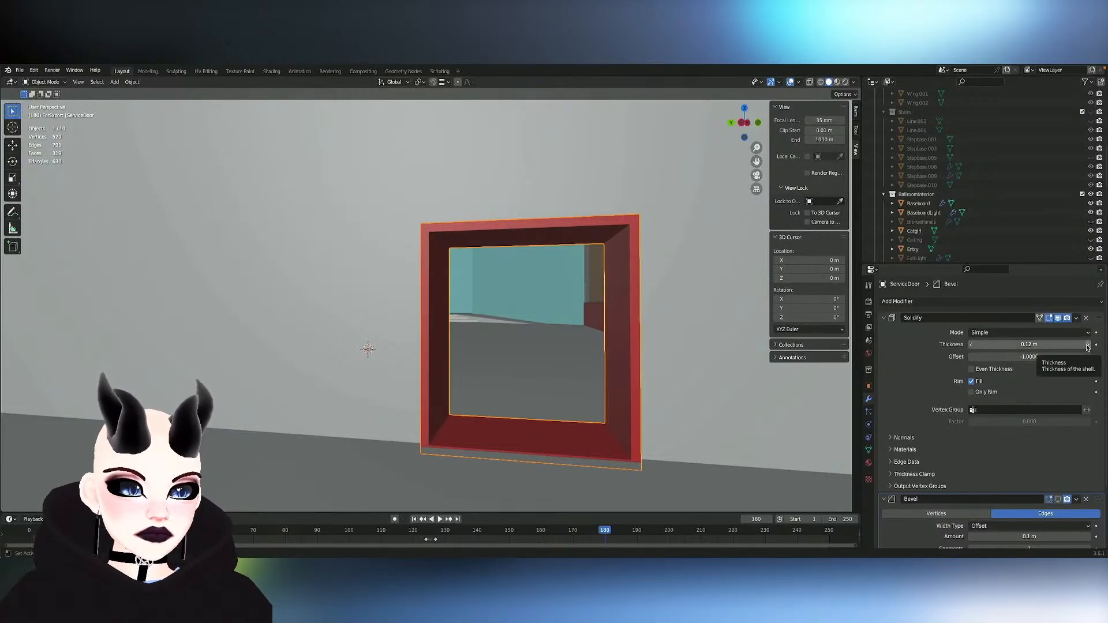
click(1088, 345)
click(1089, 345)
click(1088, 346)
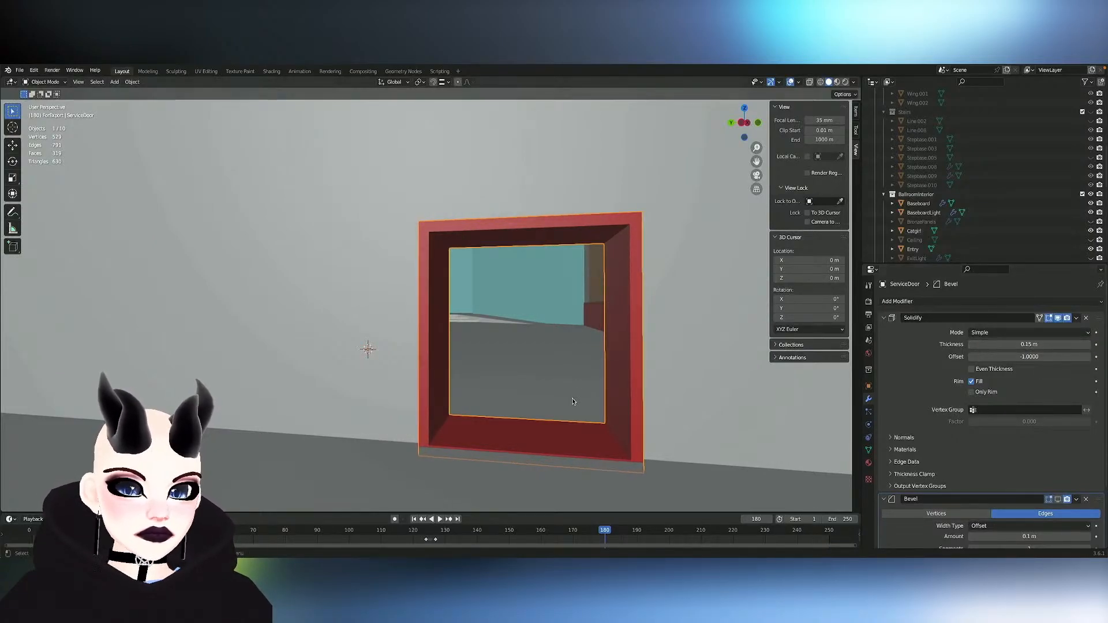
- Turn the ServiceDoor Bevel modifier's viewport display back on, keeping the Solidify modifier live
scroll(571, 398, down, 1)
middle_drag(572, 398, 572, 400)
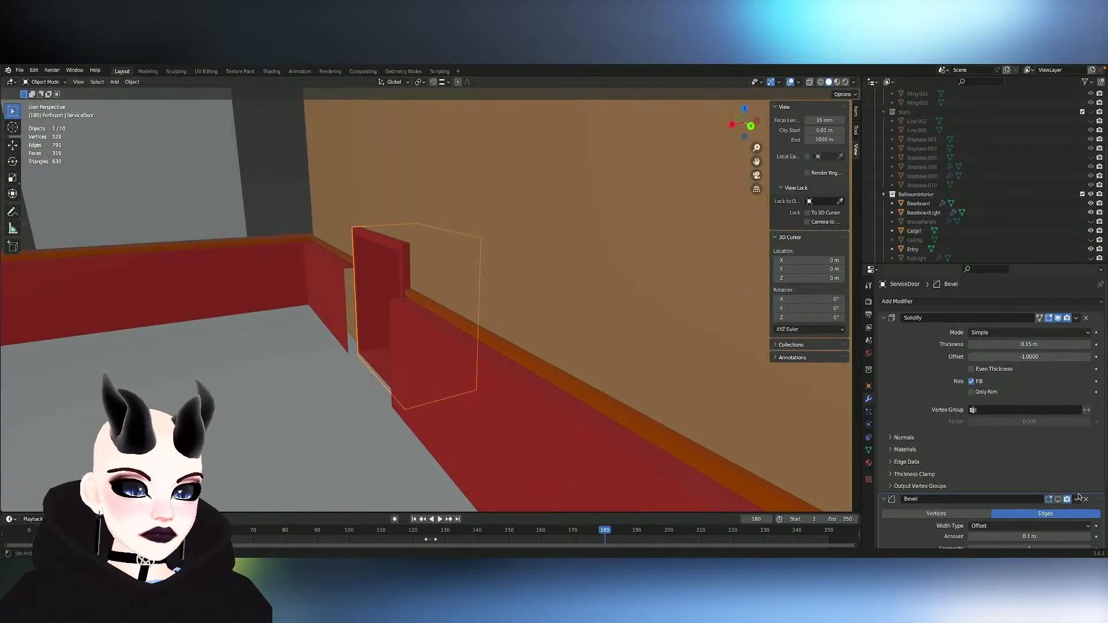
click(1059, 501)
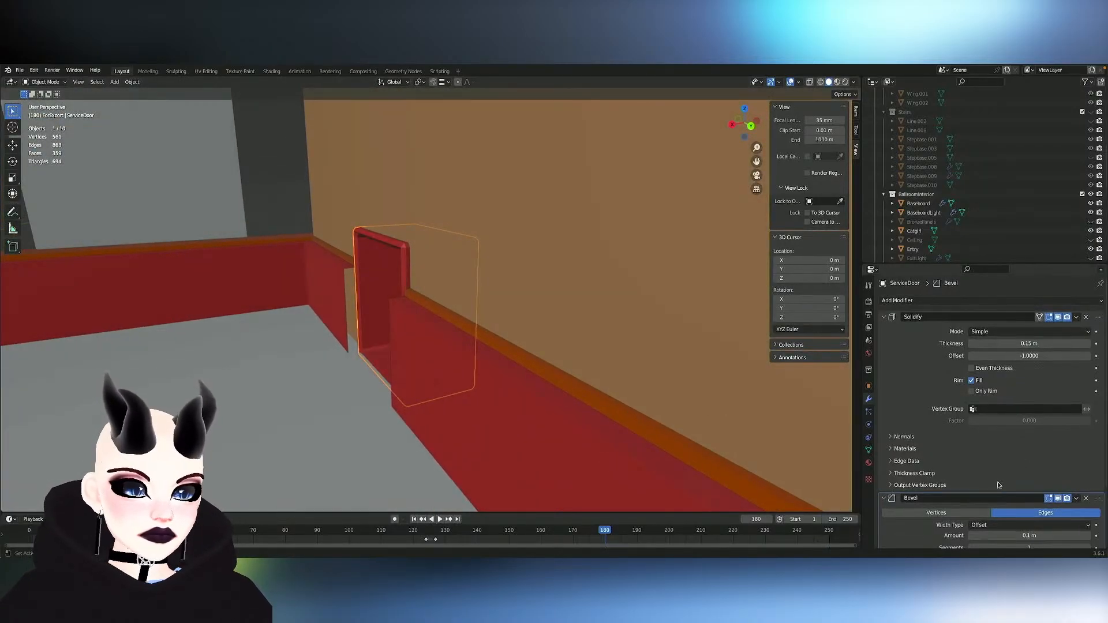
scroll(996, 462, down, 3)
- Try Width as the Bevel modifier's width type on ServiceDoor and undo the change
click(995, 459)
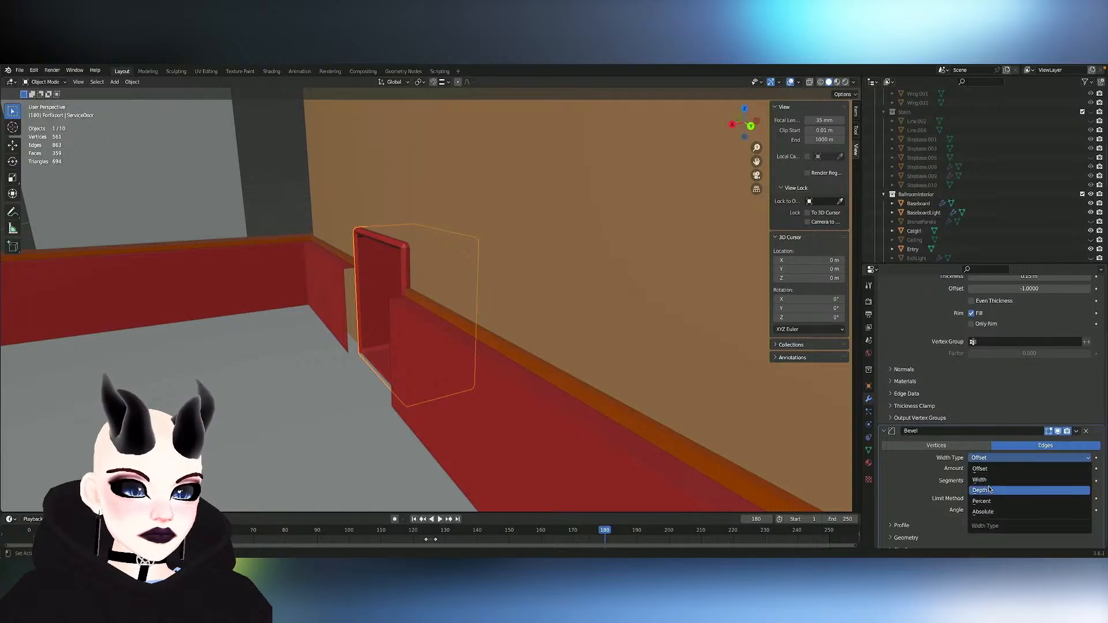
click(988, 481)
key(ctrl+z)
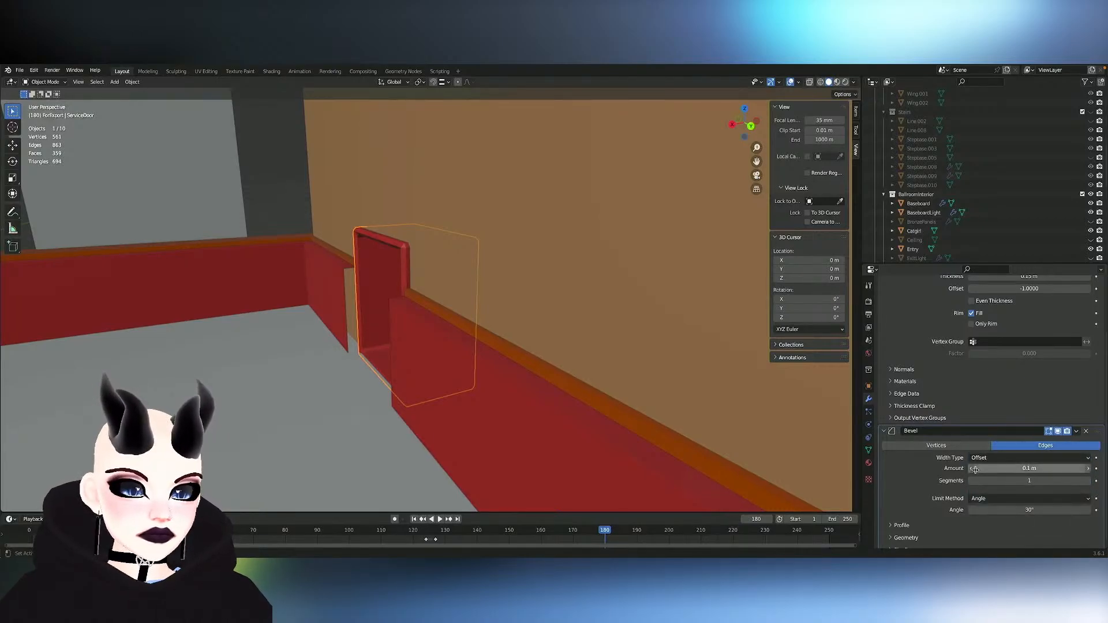
- Set the ServiceDoor Bevel modifier's amount to 0.01 m
click(1018, 469)
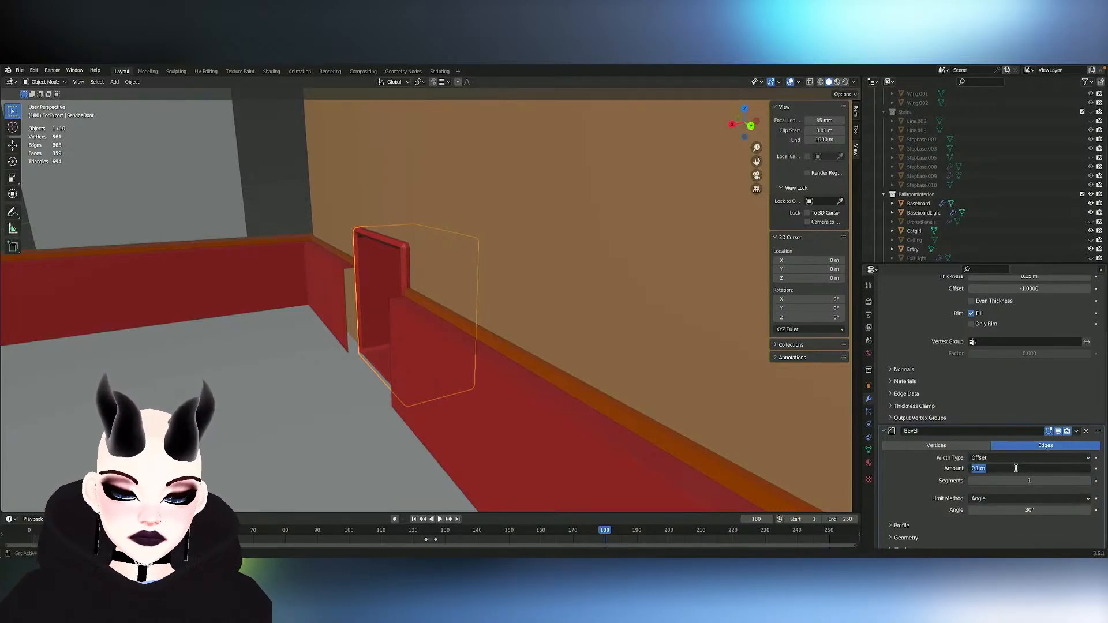
key(Return)
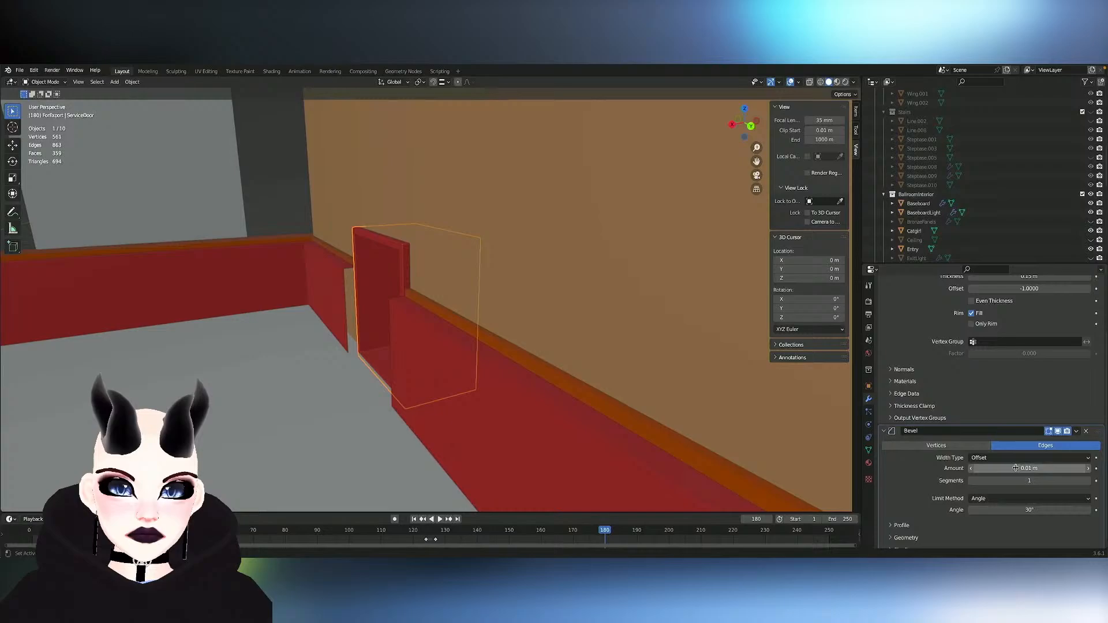
middle_drag(524, 440, 577, 438)
click(524, 439)
scroll(525, 440, up, 6)
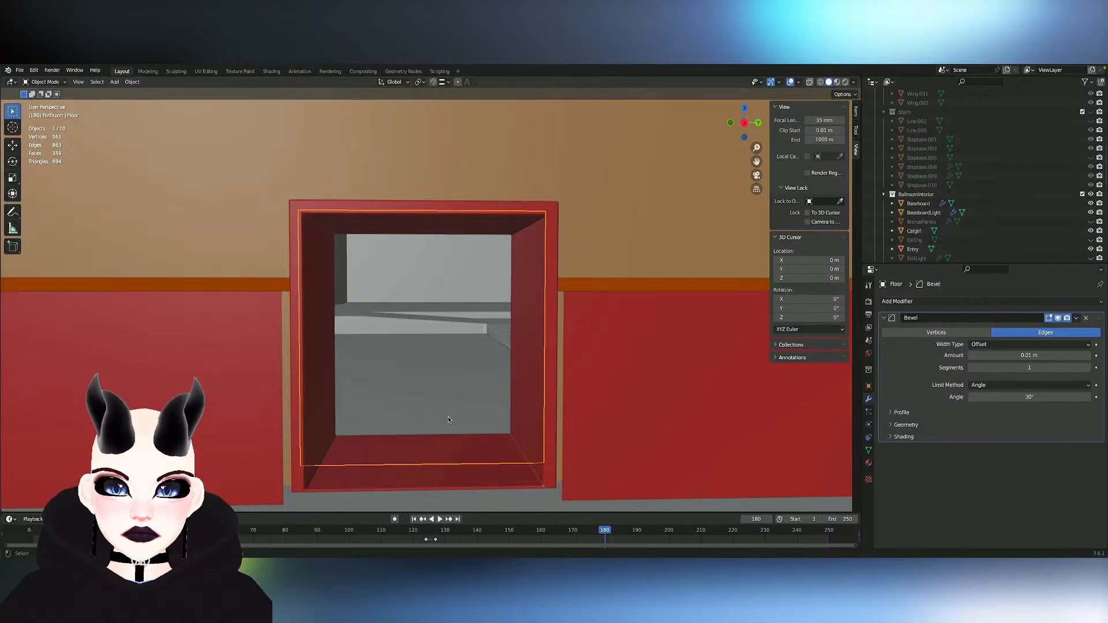
- Fill the open end of the Baseboard on the left side of the service door frame with a face
click(284, 355)
key(Tab)
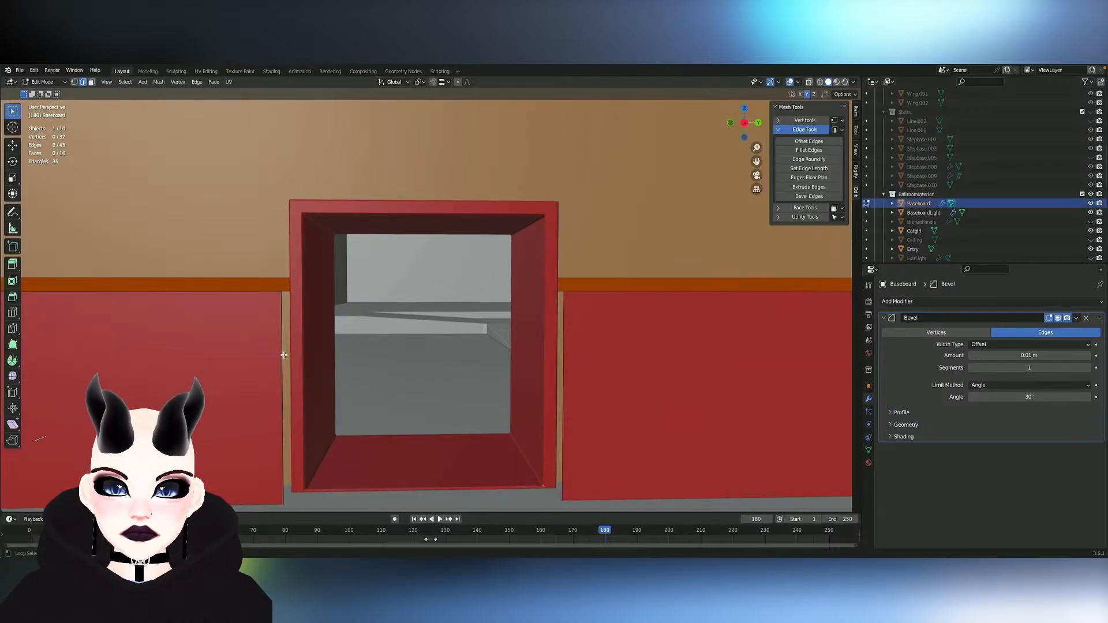
key(f)
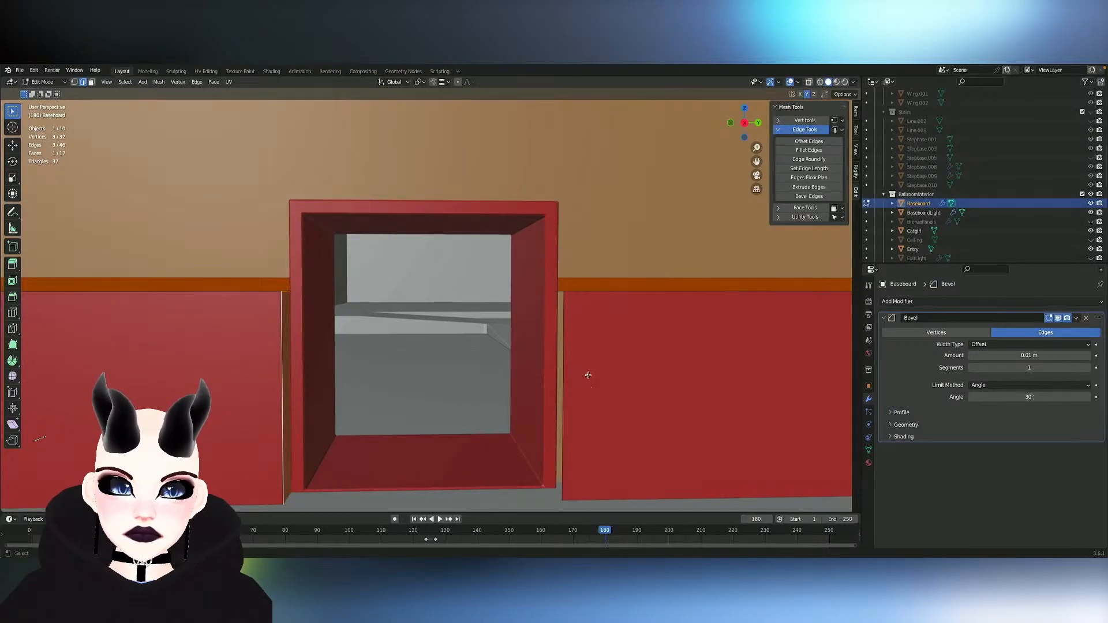
- Shift the Baseboard edge right of the door frame about 0.02 m along Y and fill the open end with a face
alt+click(563, 370)
middle_drag(569, 372, 569, 372)
key(g)
key(x)
key(y)
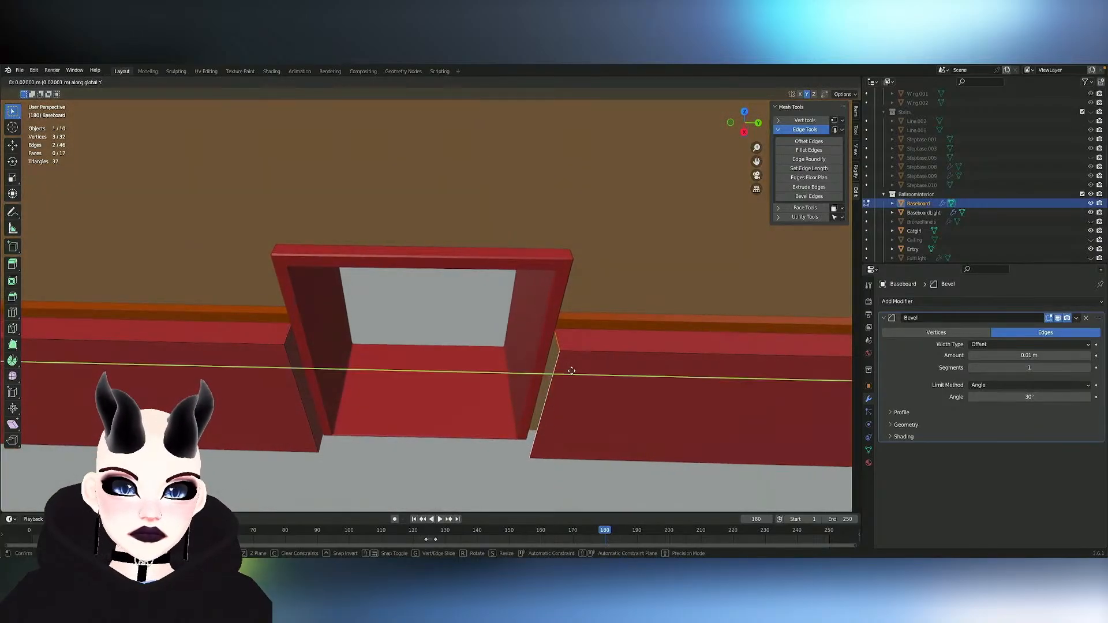
click(572, 372)
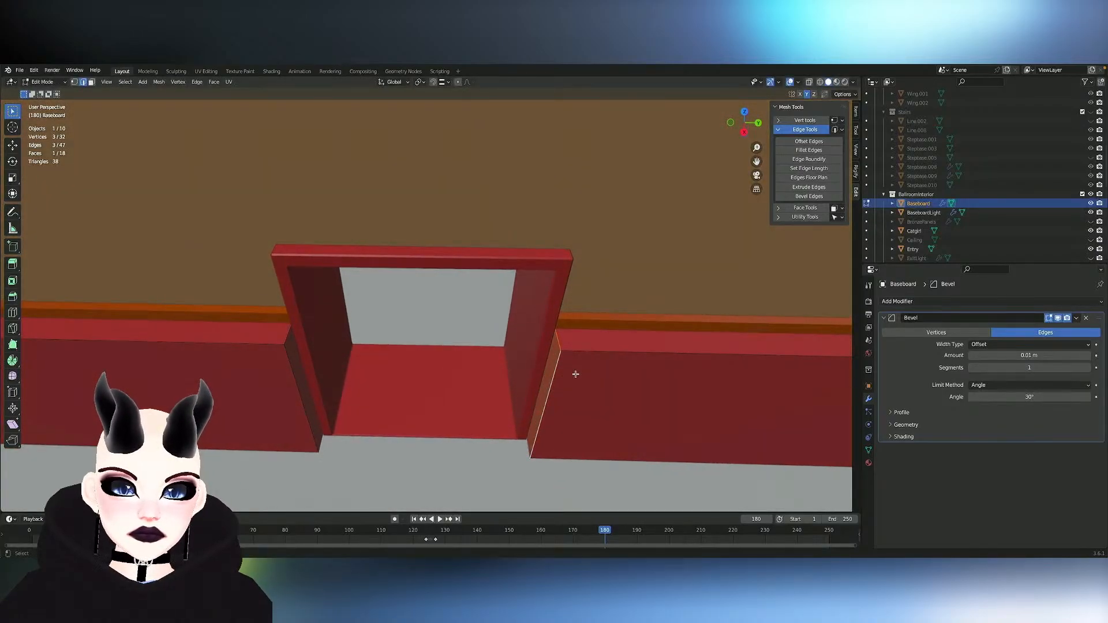
middle_drag(575, 374, 575, 373)
scroll(575, 374, down, 3)
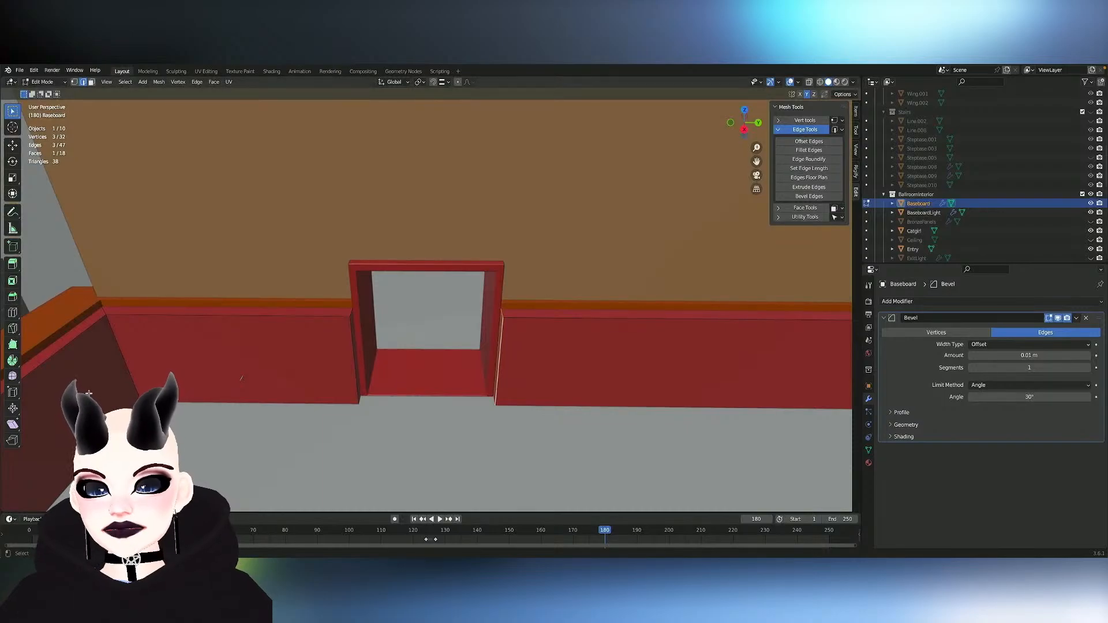
middle_drag(422, 257, 422, 257)
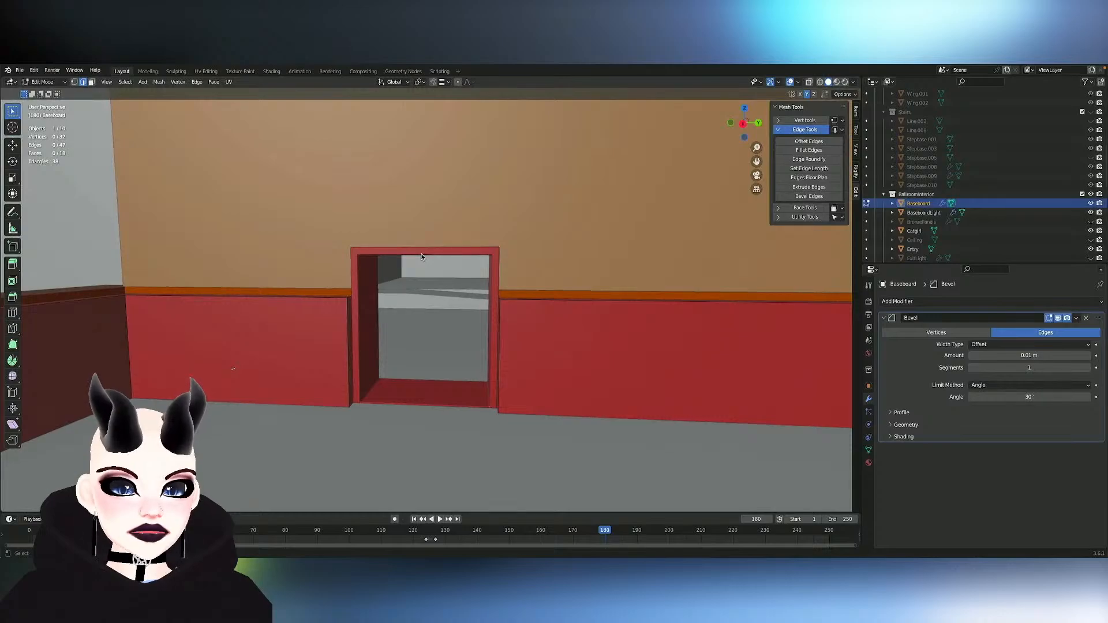
key(Tab)
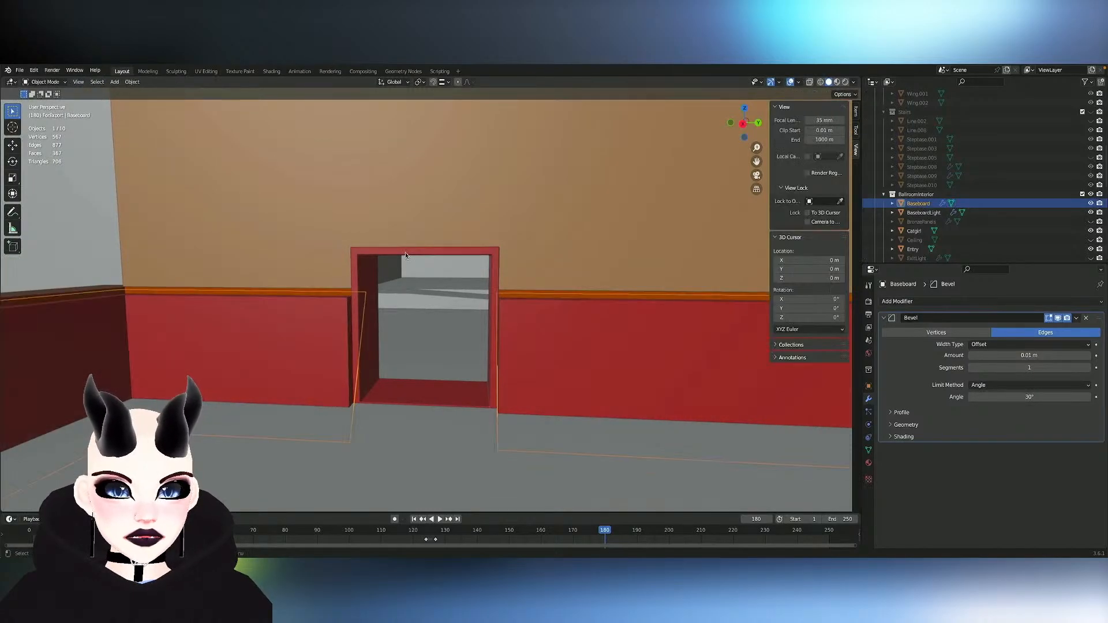
- Symmetrize the ServiceDoor mesh to mirror the frame into the wall's other doorway
click(406, 252)
scroll(406, 252, down, 5)
middle_drag(405, 256, 405, 256)
key(Tab)
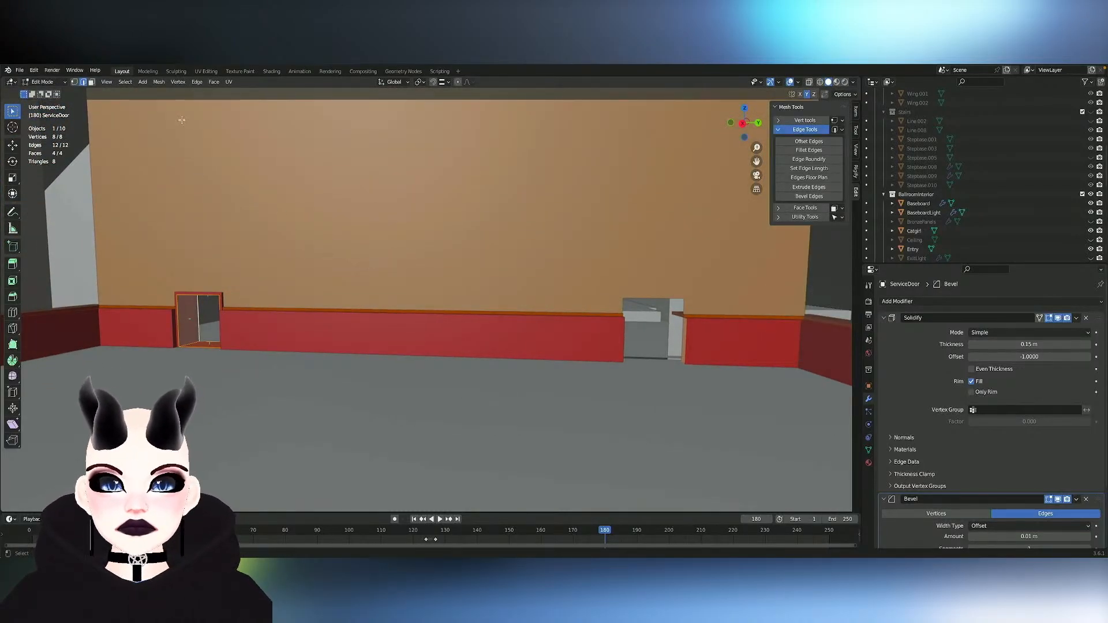
click(159, 82)
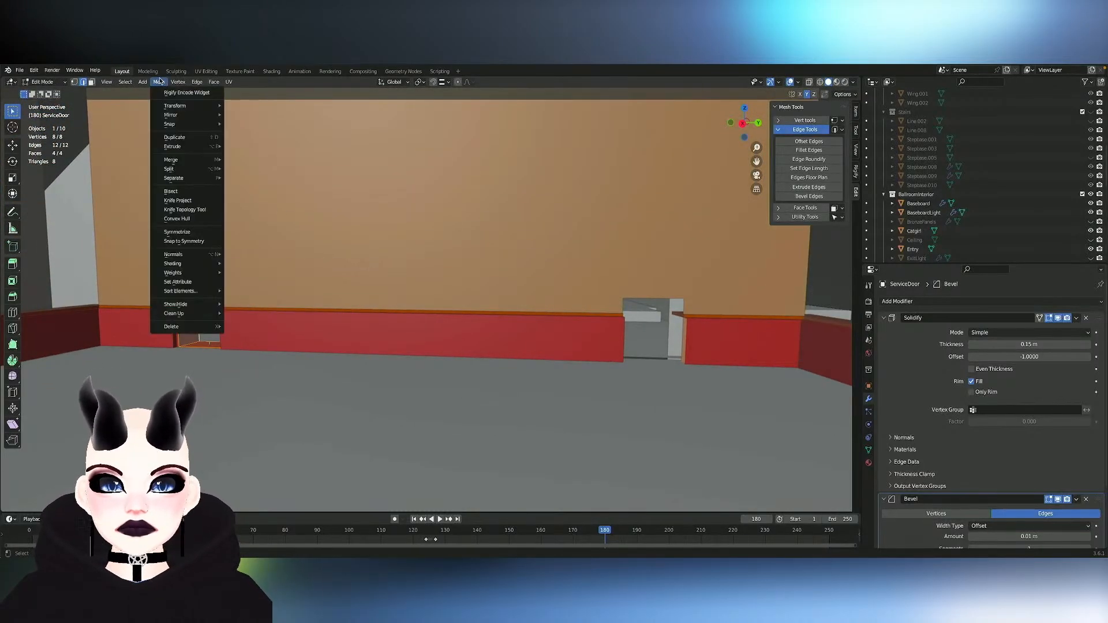
click(197, 232)
- Select the whole service door frame near the backroom's corner, try moving it along X and undo the move
middle_drag(464, 242, 464, 242)
scroll(463, 242, down, 3)
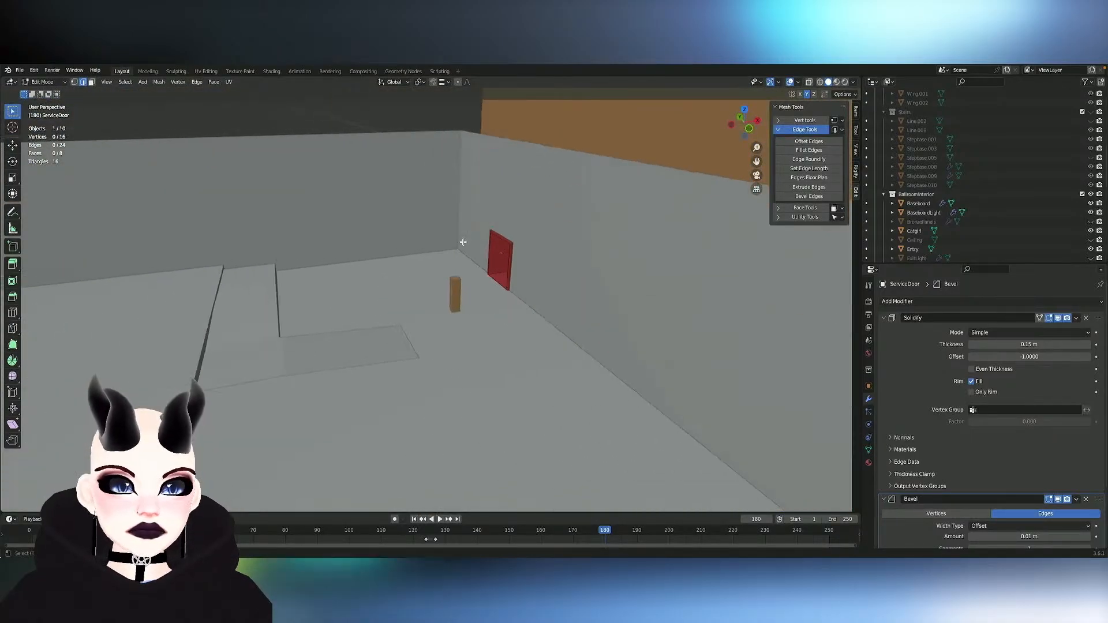
click(504, 255)
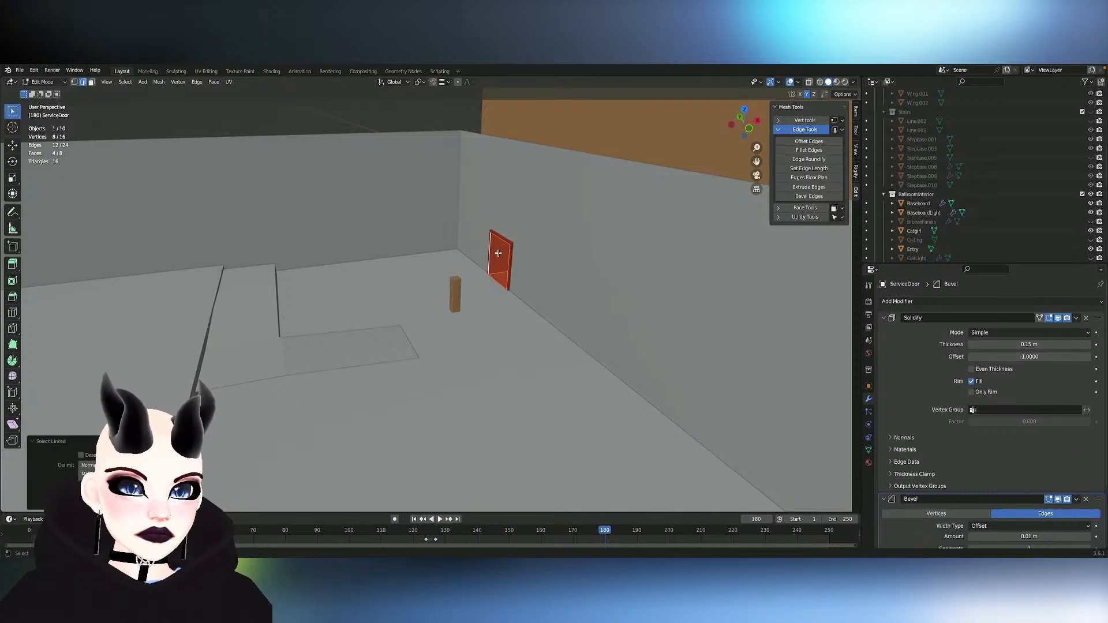
key(g)
key(x)
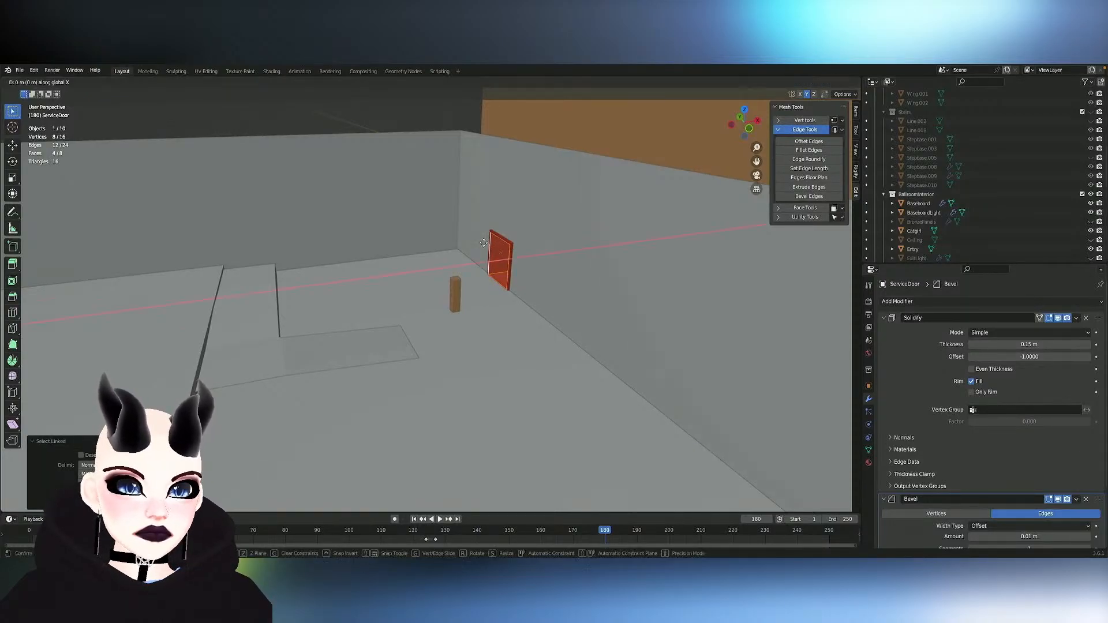
click(453, 250)
key(ctrl+z)
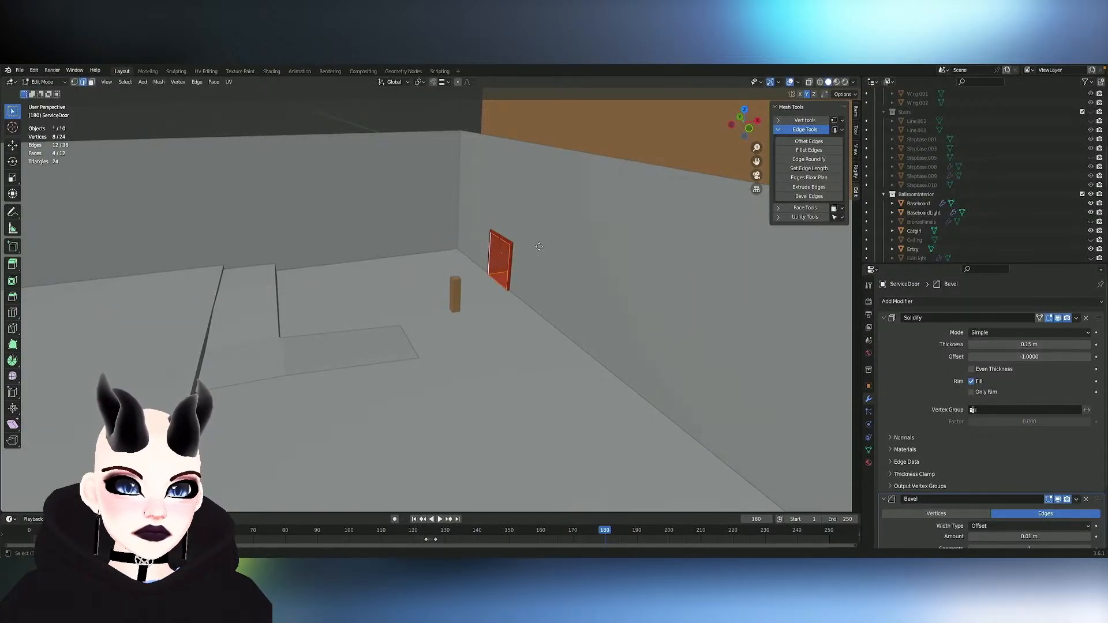
- Duplicate the selected door frame along X into the backroom and rotate the copy roughly a quarter turn around Z
key(shift+d)
key(x)
click(479, 248)
key(r)
key(z)
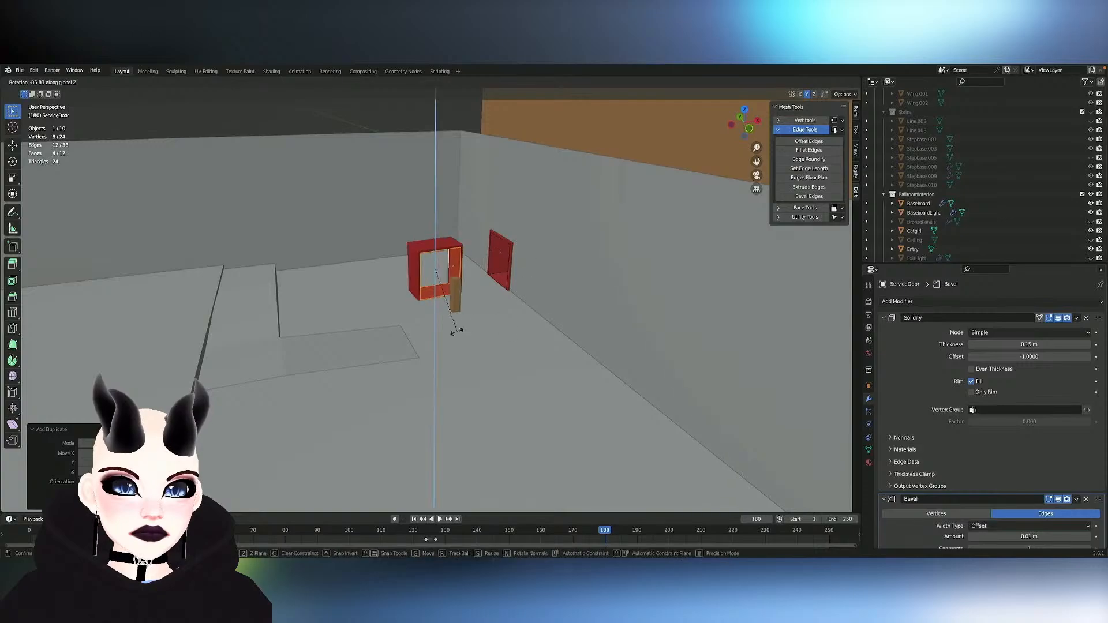
click(452, 324)
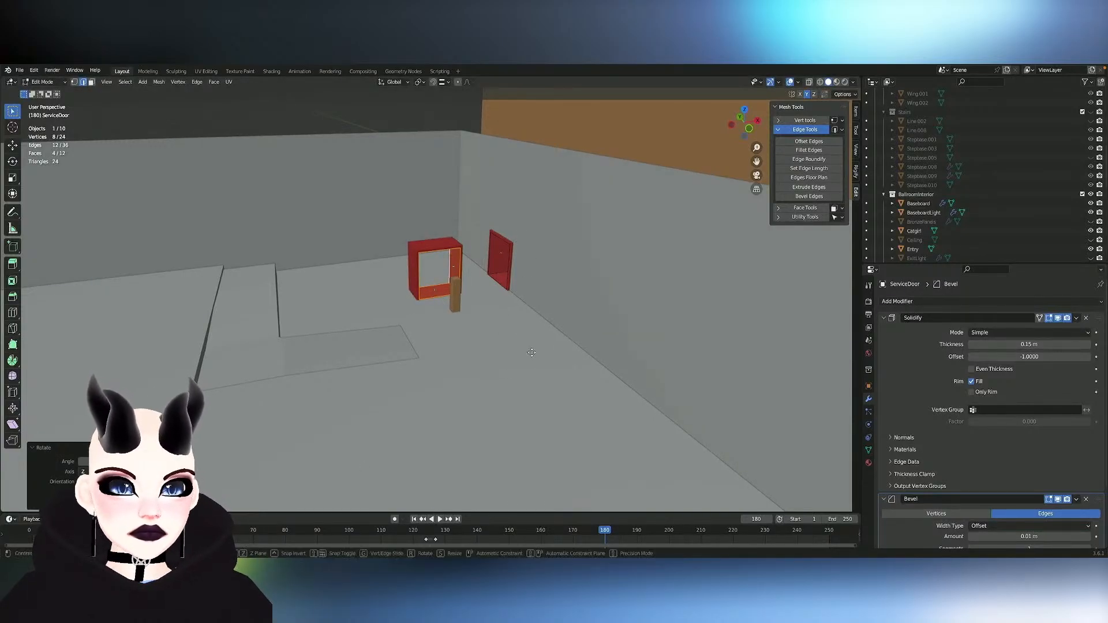
- Move the rotated frame about 5.14 m along Y to the backroom's end wall and adjust its position along X
key(g)
key(y)
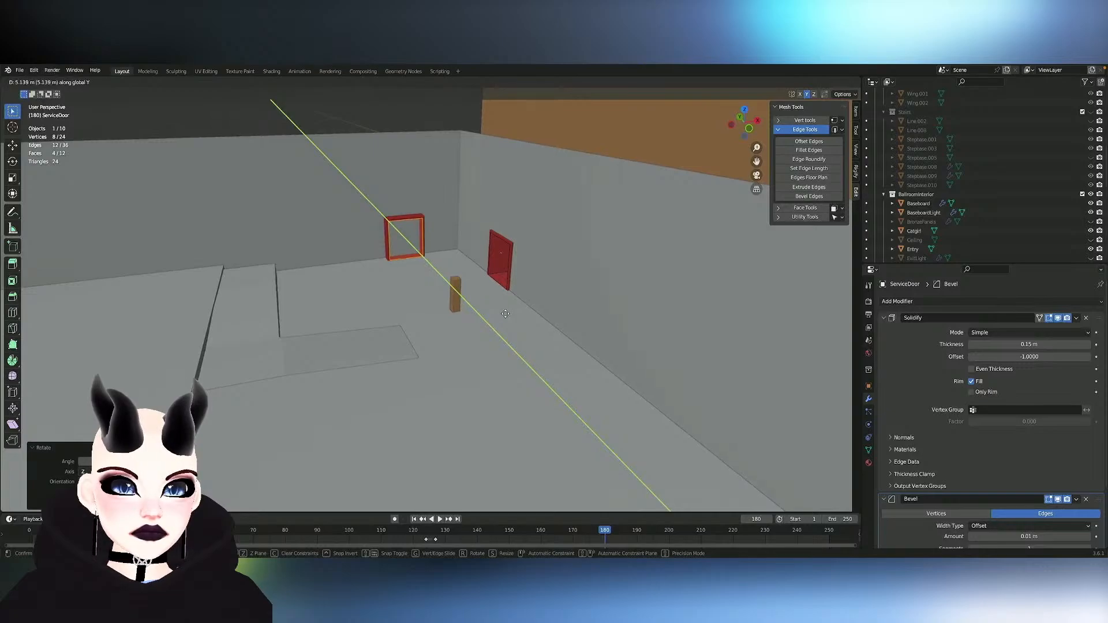
click(505, 314)
middle_drag(505, 313, 480, 299)
key(g)
key(x)
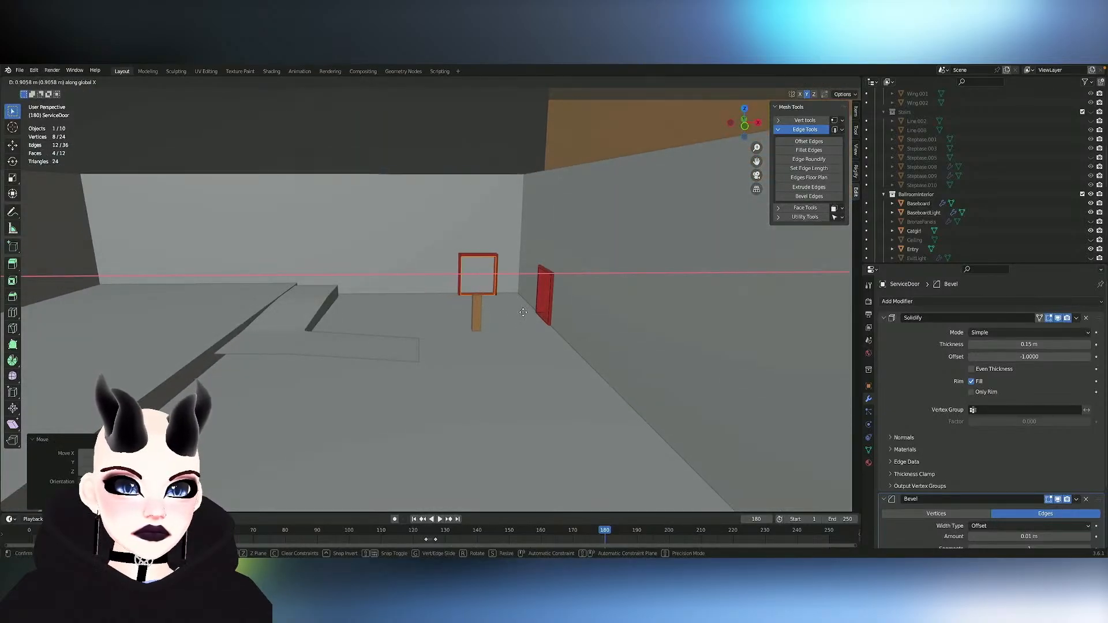
click(509, 311)
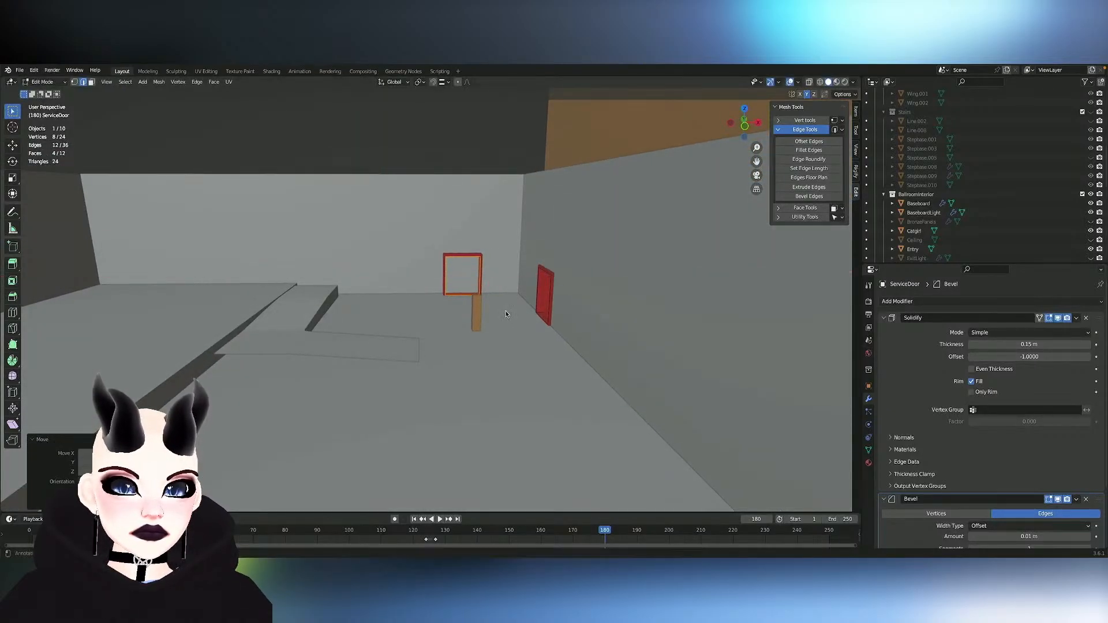
- Duplicate the rotated frame about -27.68 m along Y to the opposite end wall and align it with the opening along X
middle_drag(509, 311, 502, 310)
key(shift+d)
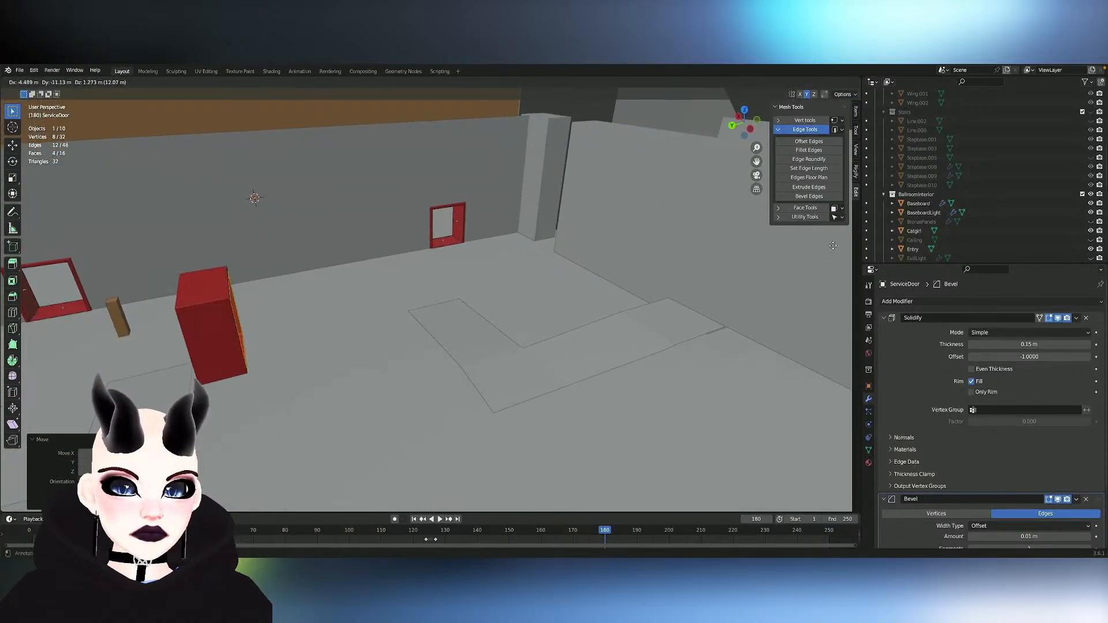
key(y)
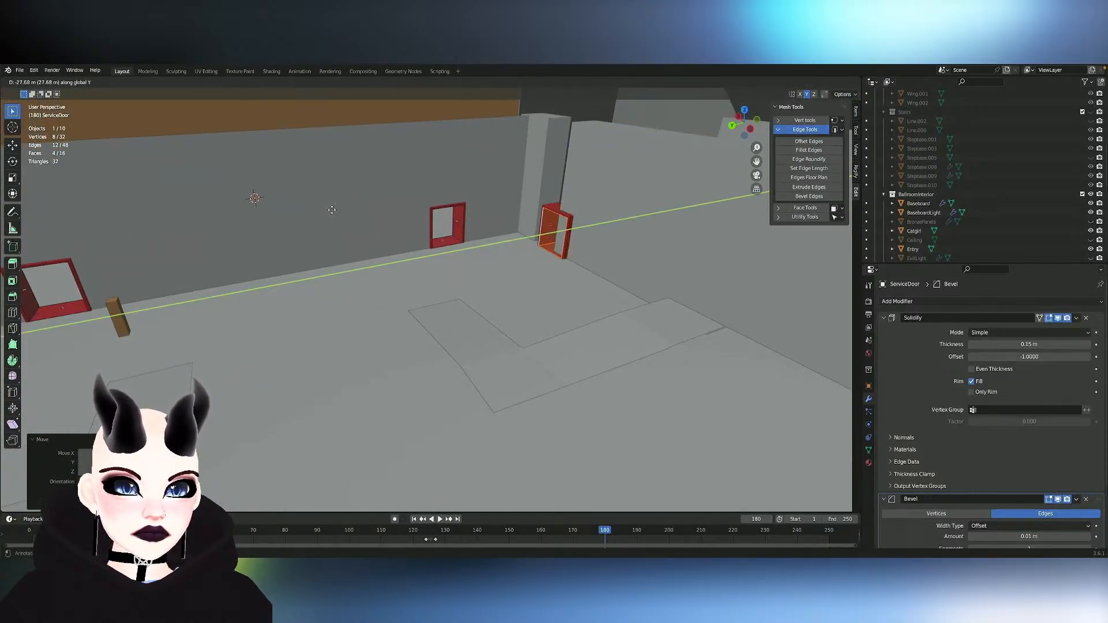
middle_drag(327, 212, 328, 211)
key(x)
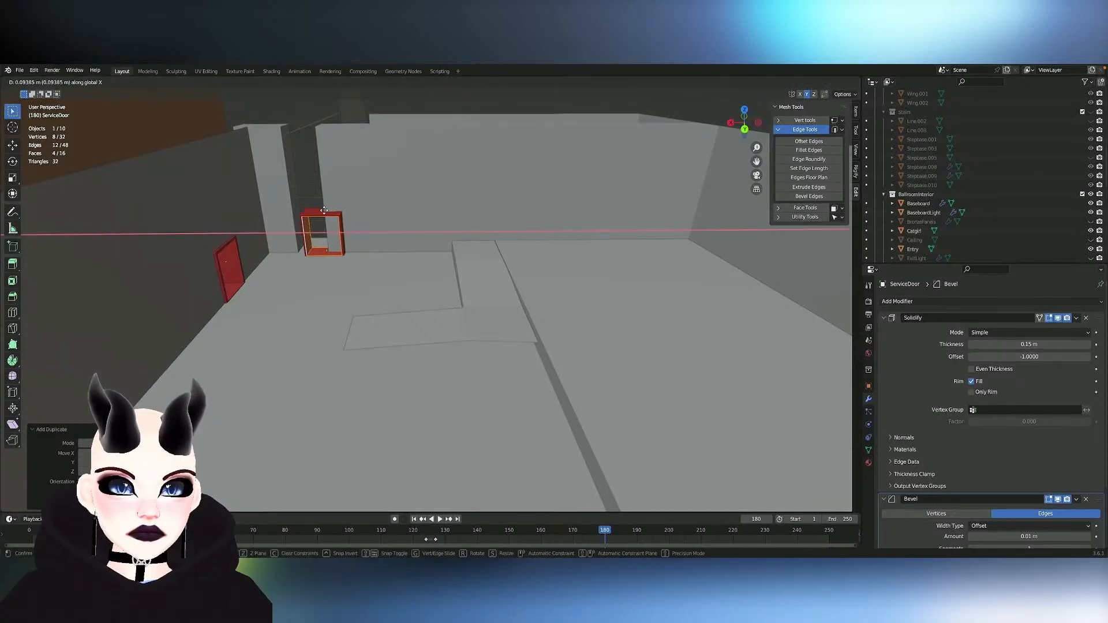
click(315, 208)
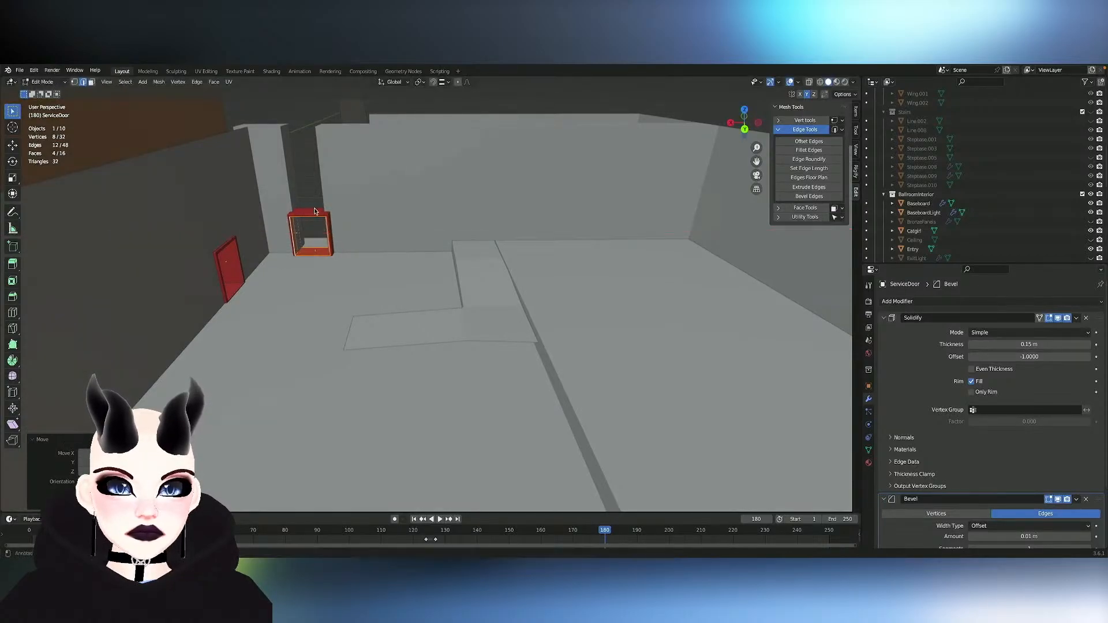
- Move the duplicated ServiceDoor frame about -0.65 m along Y into the Backroom-Wall-Main opening
middle_drag(315, 209, 348, 213)
scroll(315, 212, up, 3)
scroll(315, 212, up, 2)
scroll(314, 211, down, 1)
scroll(348, 212, down, 4)
ctrl+scroll(348, 213, up, 4)
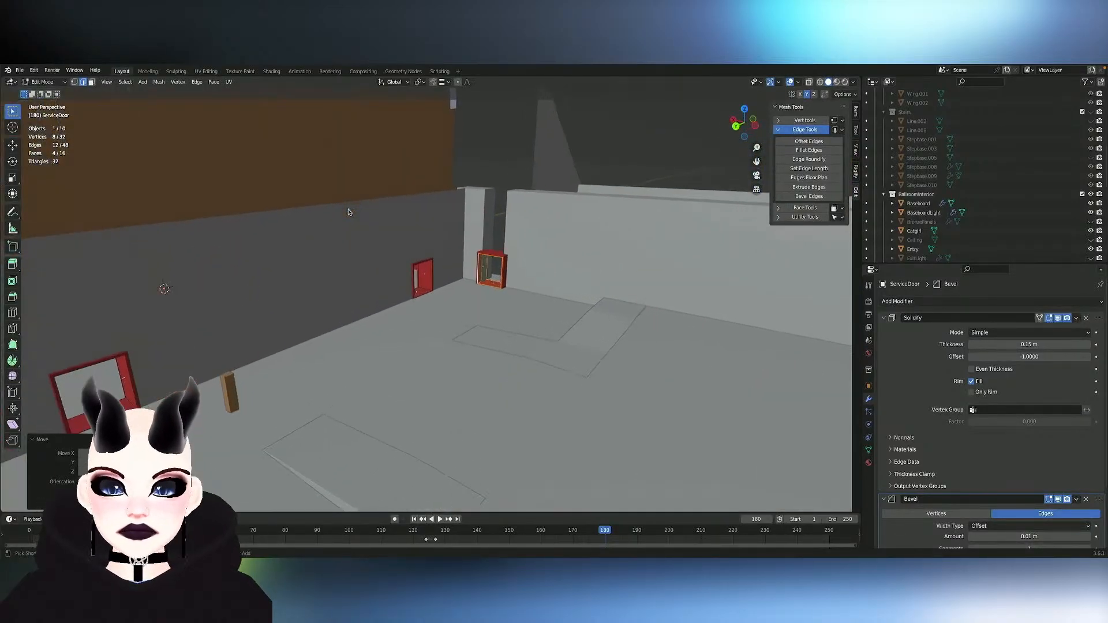
scroll(348, 213, up, 5)
key(Tab)
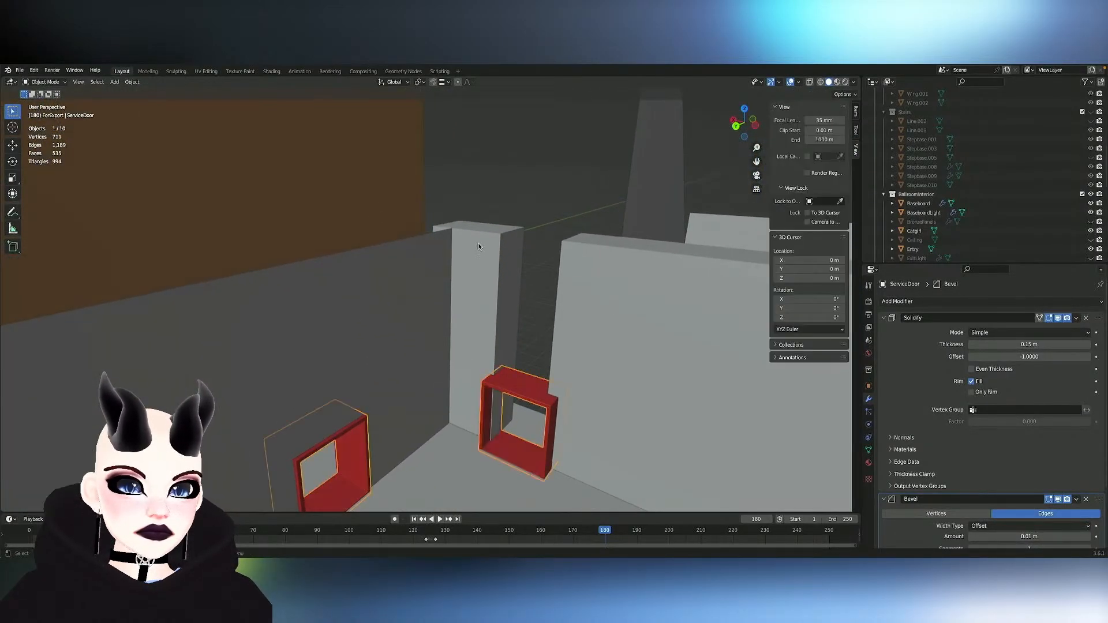
click(484, 253)
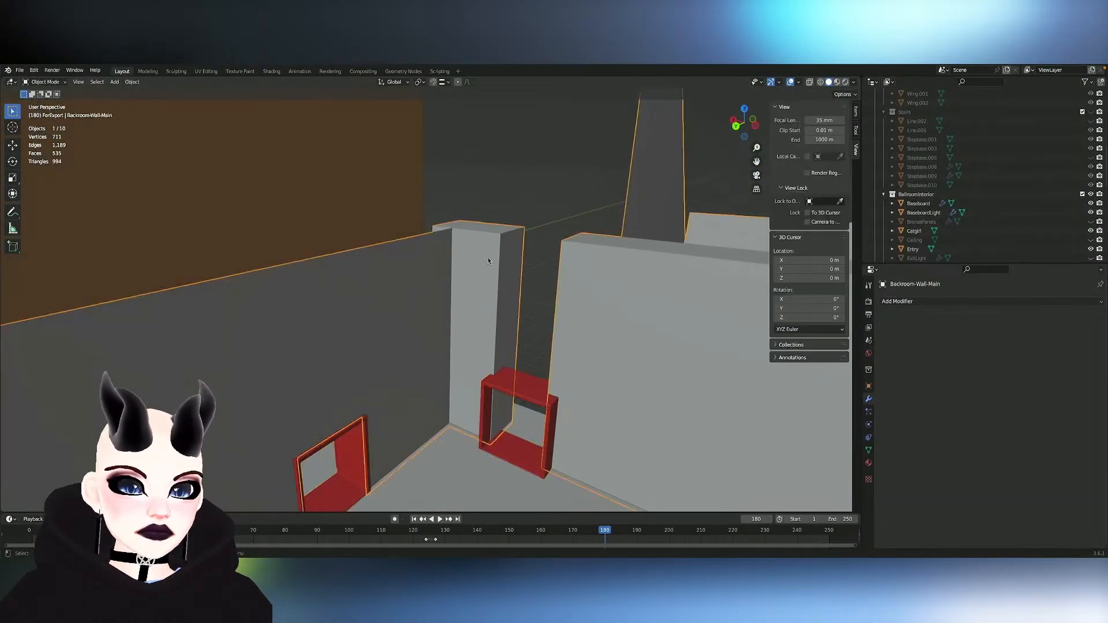
click(514, 388)
key(Tab)
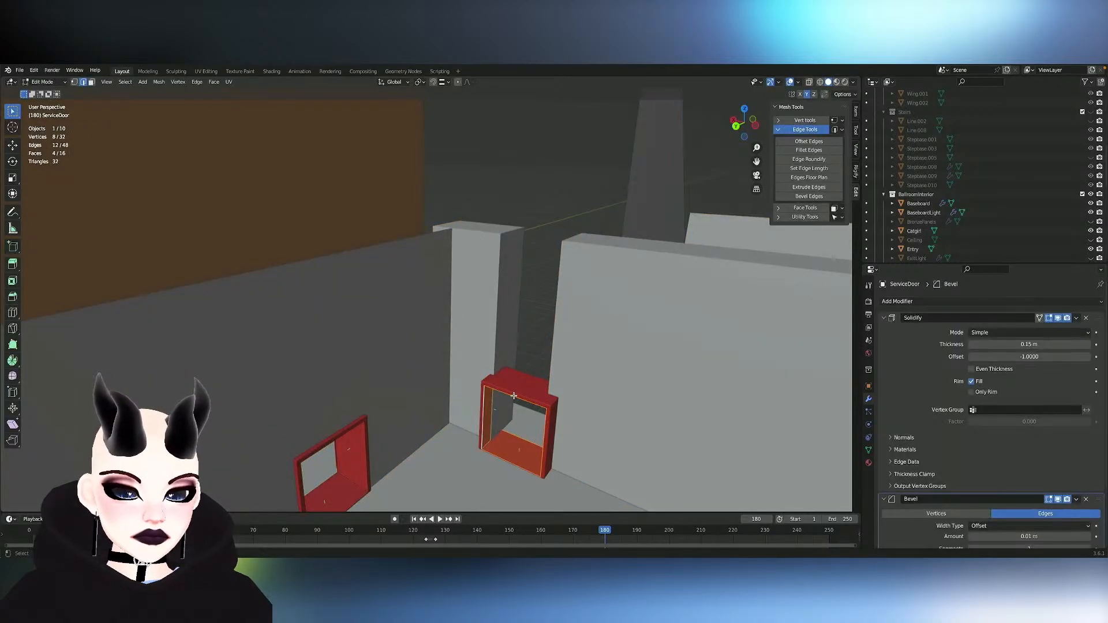
key(g)
key(y)
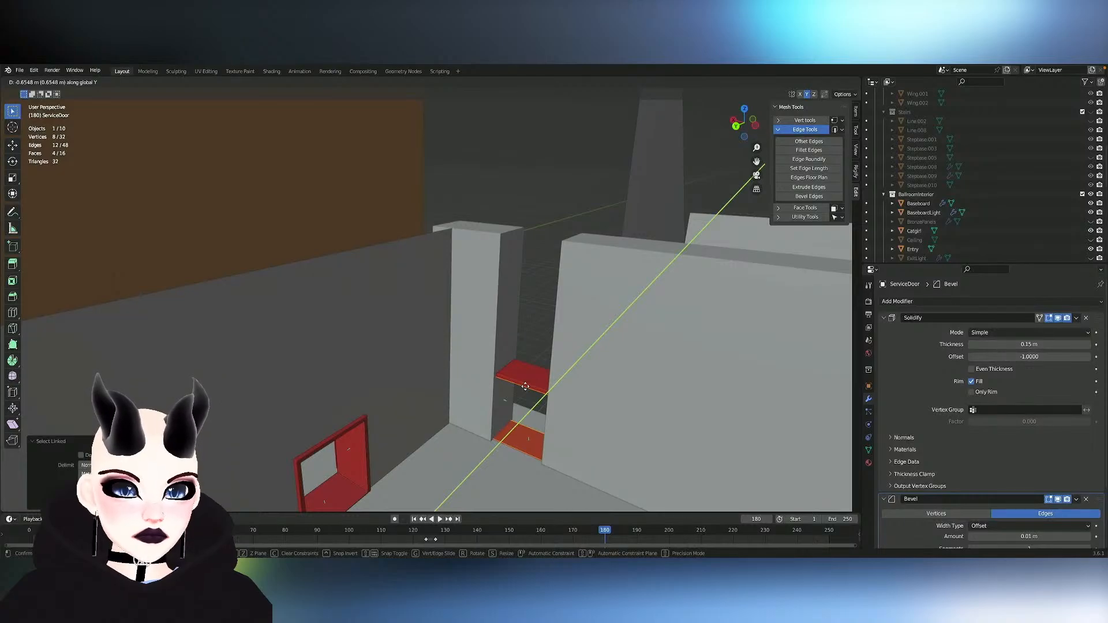
click(525, 386)
- Scale the frame in the end wall opening by about 1.43 along Y so it spans the wall's thickness
key(s)
key(x)
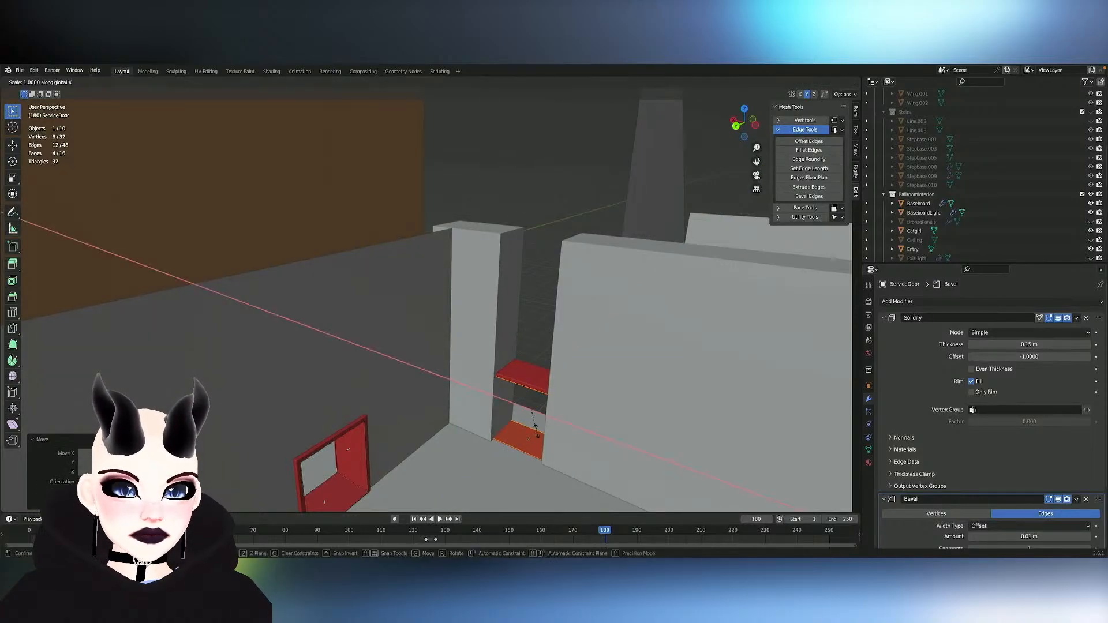
key(y)
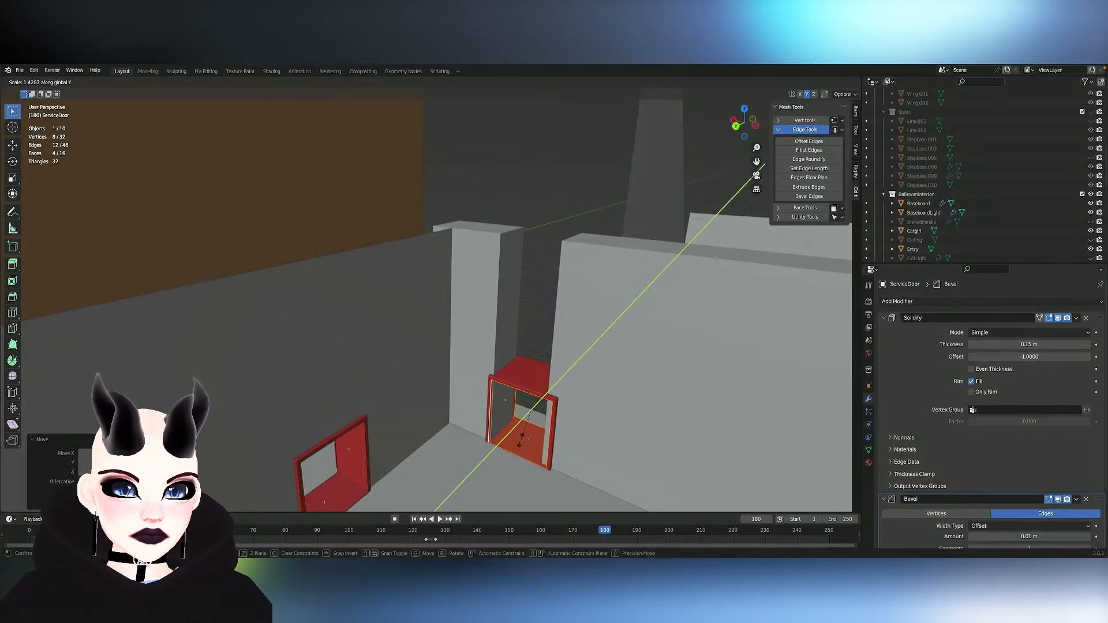
click(522, 439)
middle_drag(522, 439, 572, 450)
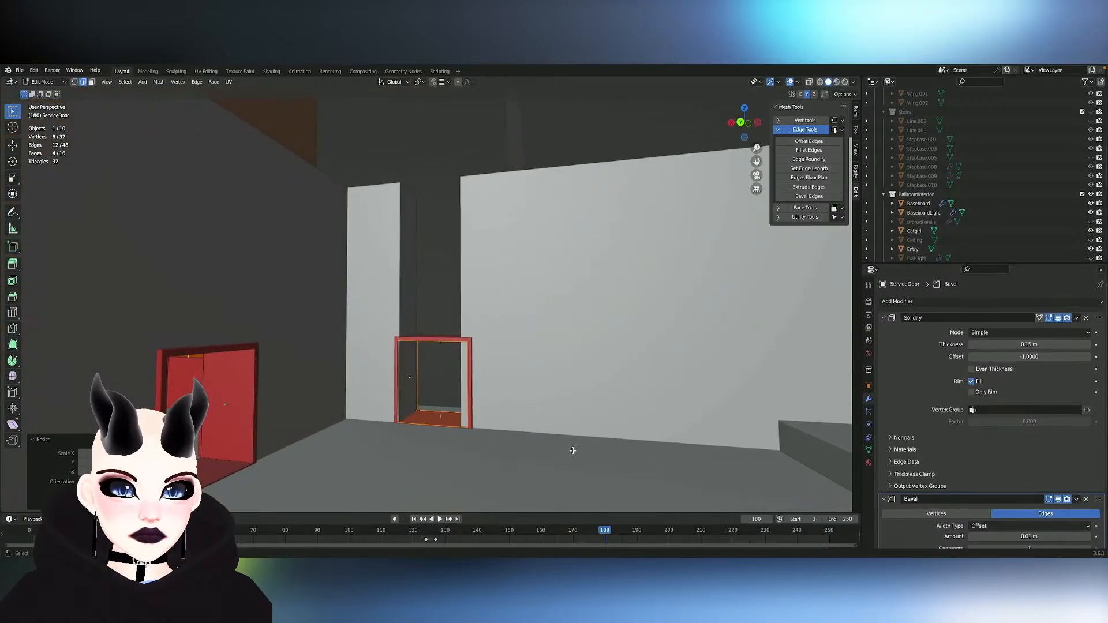
right_click(572, 451)
click(573, 451)
key(ctrl+z)
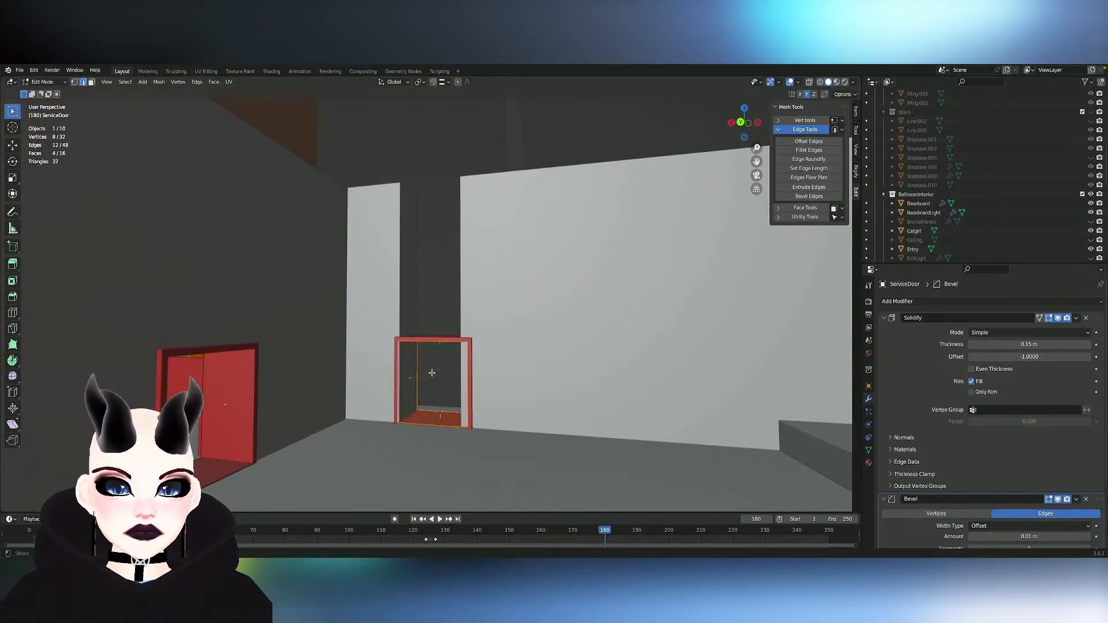
- Move the end wall's door frame geometry about 0.06 m along X to position it over the opening
key(g)
key(x)
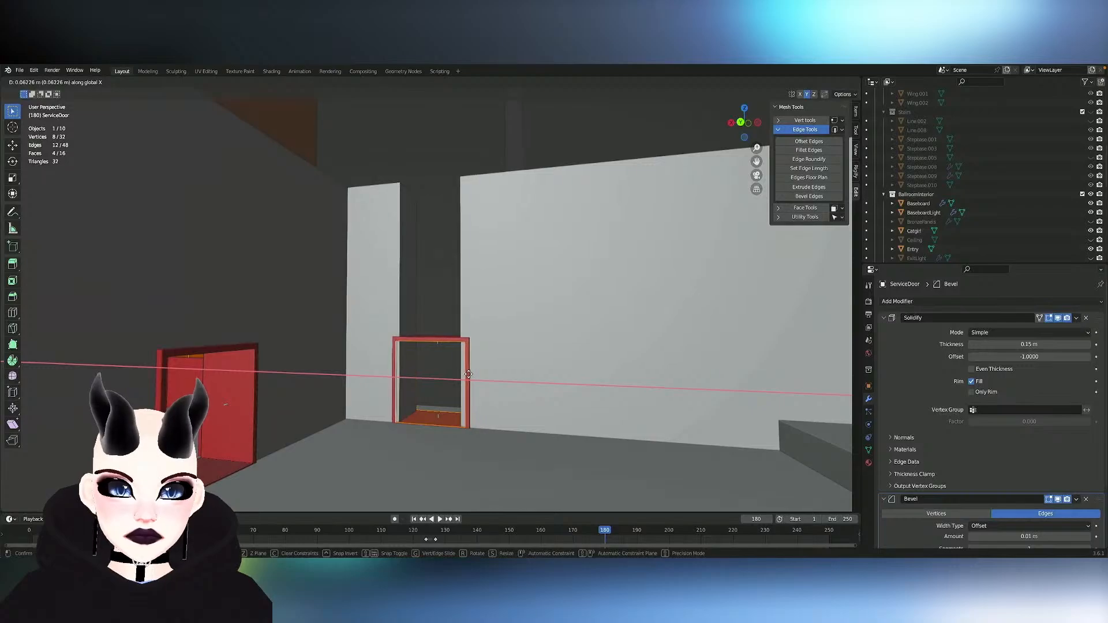
click(469, 374)
key(Tab)
- Move the pillar-side face of the Backroom-Wall-Main opening about 0.14 m along X to meet the door frame
click(408, 312)
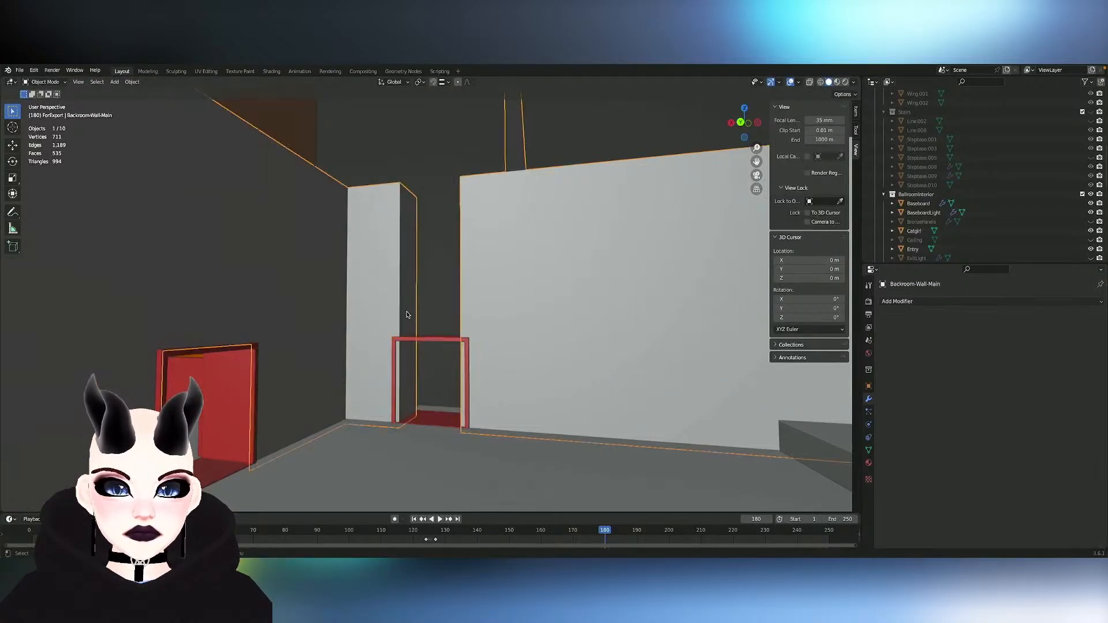
key(Tab)
click(406, 310)
middle_drag(407, 311, 425, 314)
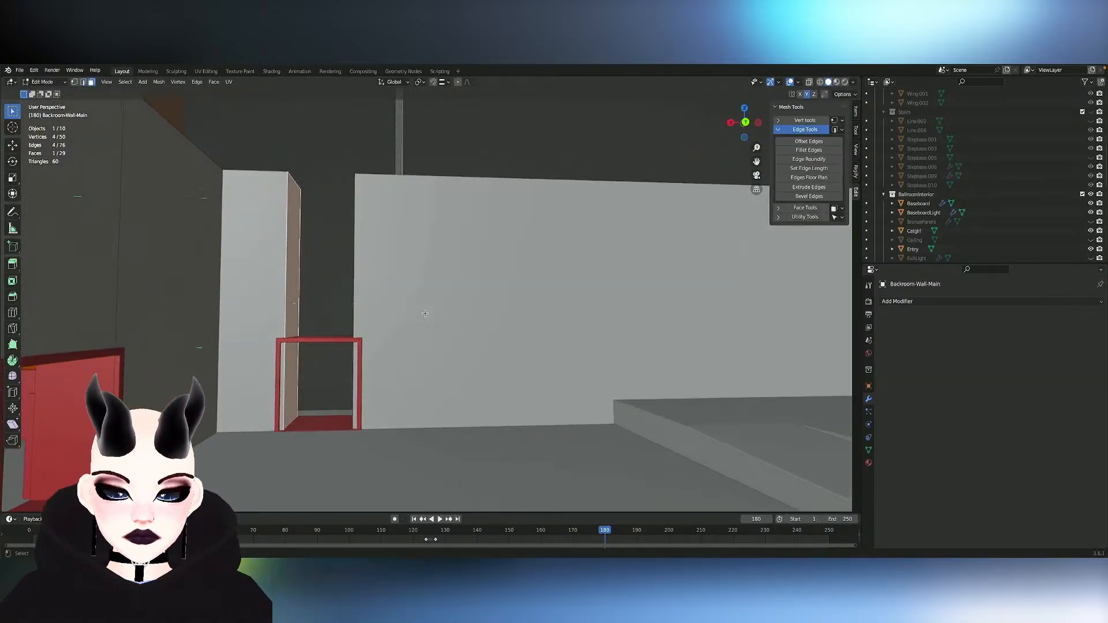
key(g)
key(x)
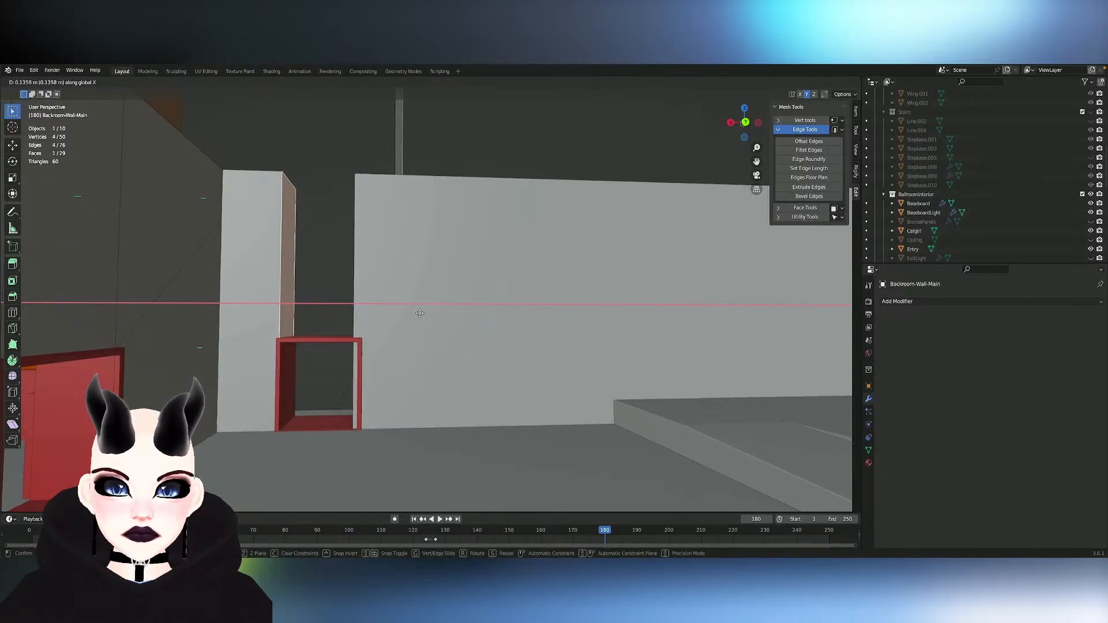
click(420, 313)
- Move the opposite side face of the Backroom-Wall-Main opening along X to meet the door frame's other jamb
middle_drag(348, 287, 346, 289)
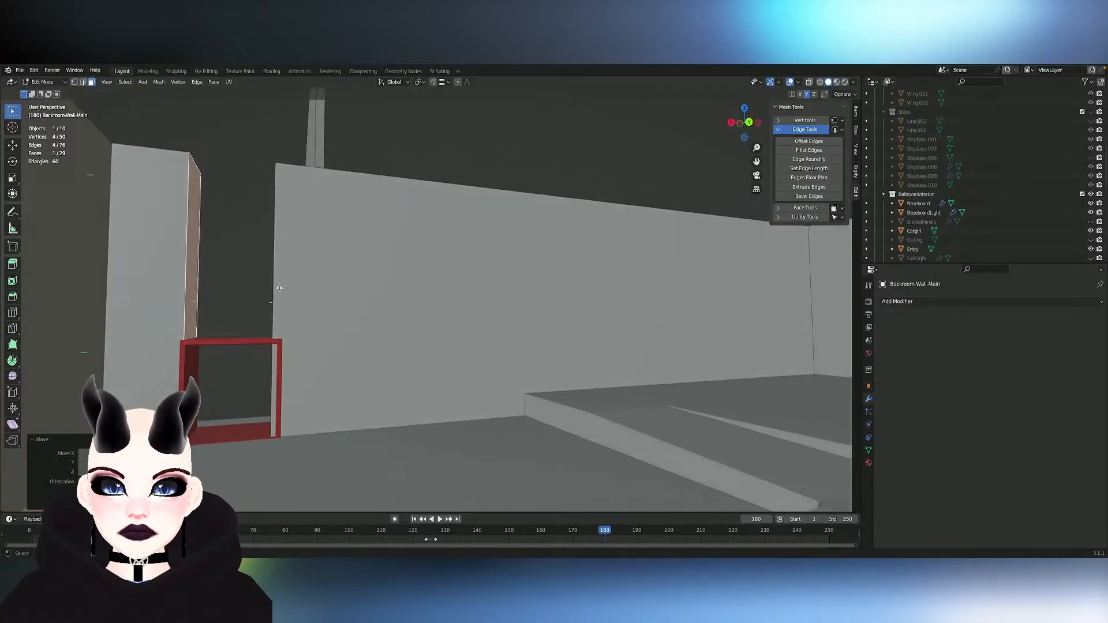
click(276, 290)
middle_drag(274, 289, 138, 298)
click(101, 290)
key(g)
key(x)
click(127, 292)
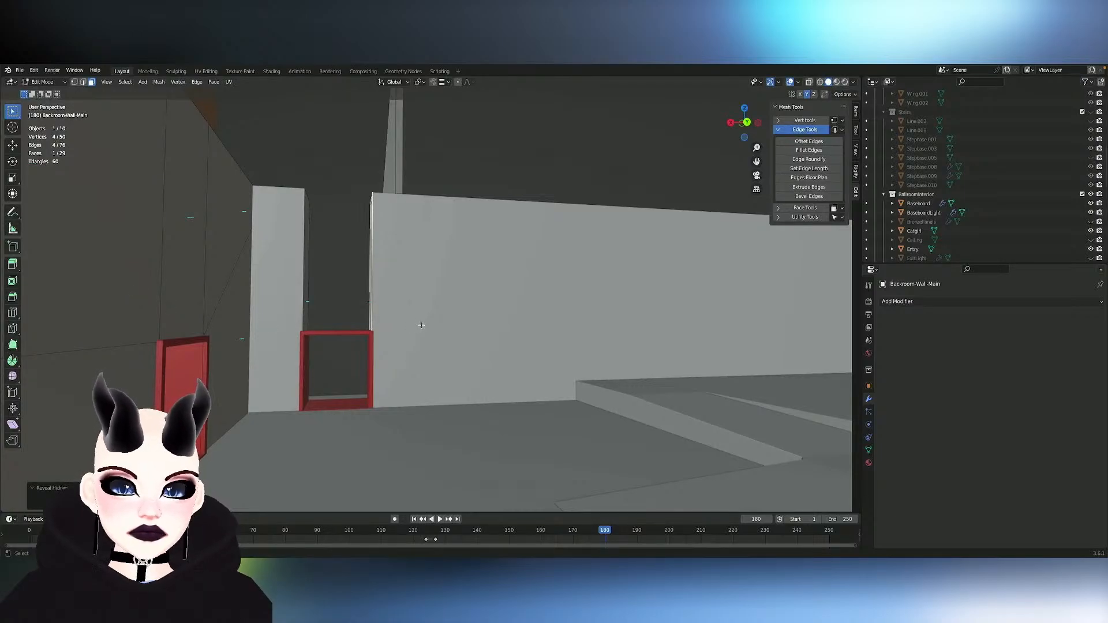
- Reveal all hidden objects of the building around the finished backroom wall opening
key(Tab)
key(alt+h)
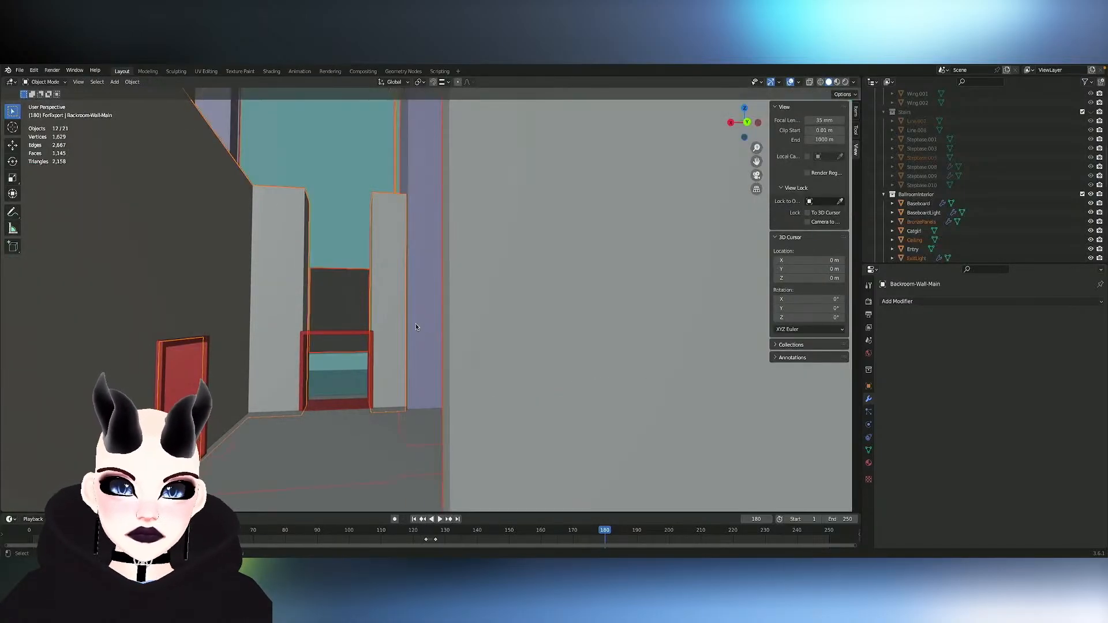
scroll(394, 317, up, 6)
middle_drag(394, 318, 394, 318)
scroll(393, 321, down, 5)
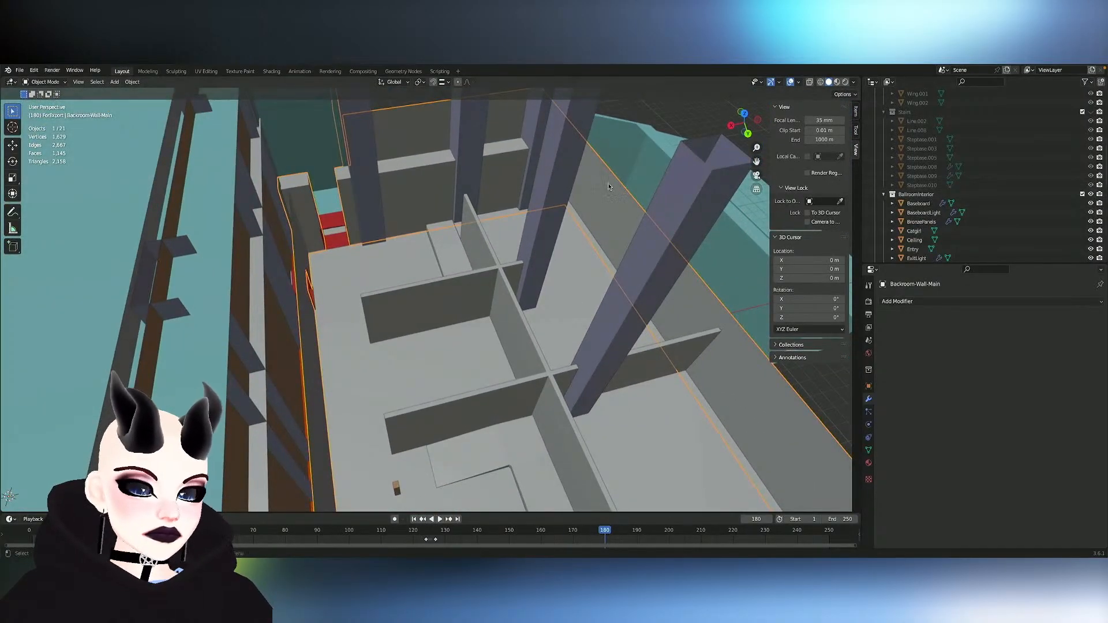
- Examine the backroom from above and from outside the building to look for its ceiling
middle_drag(499, 218, 543, 216)
scroll(978, 190, up, 5)
scroll(979, 189, down, 10)
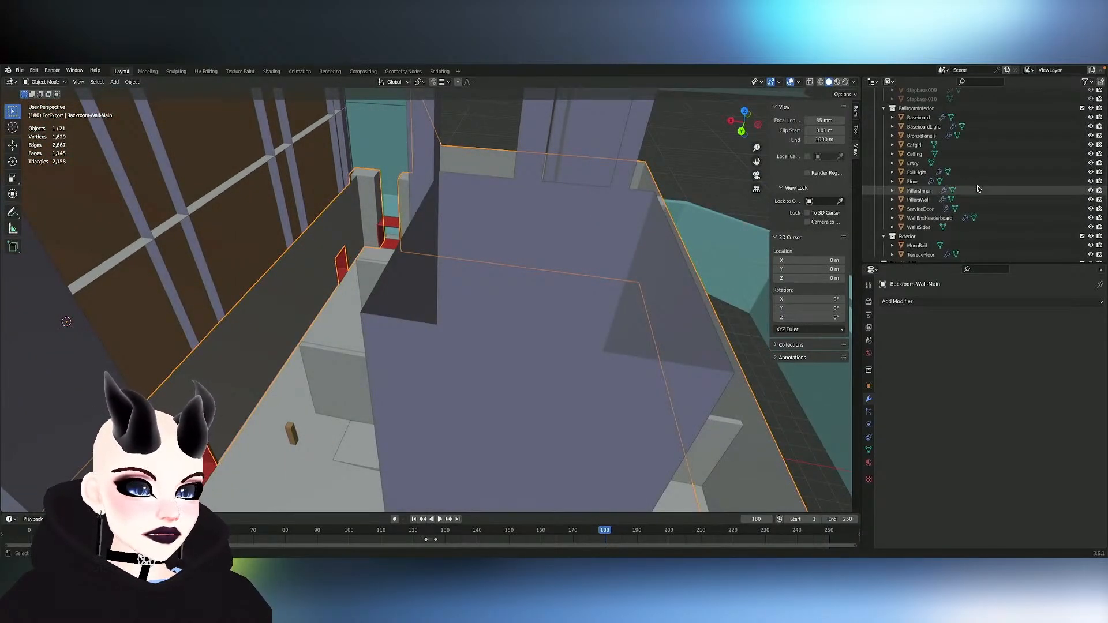
click(1091, 163)
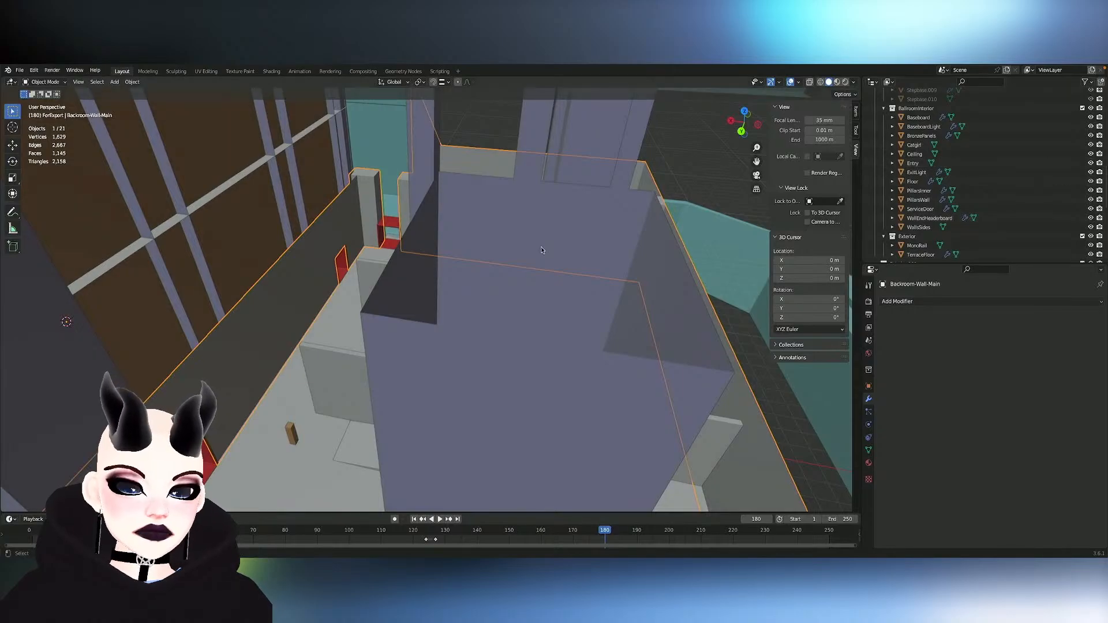
scroll(542, 248, down, 8)
middle_drag(542, 248, 541, 247)
scroll(542, 248, up, 2)
scroll(542, 247, up, 1)
click(541, 247)
scroll(1003, 248, down, 10)
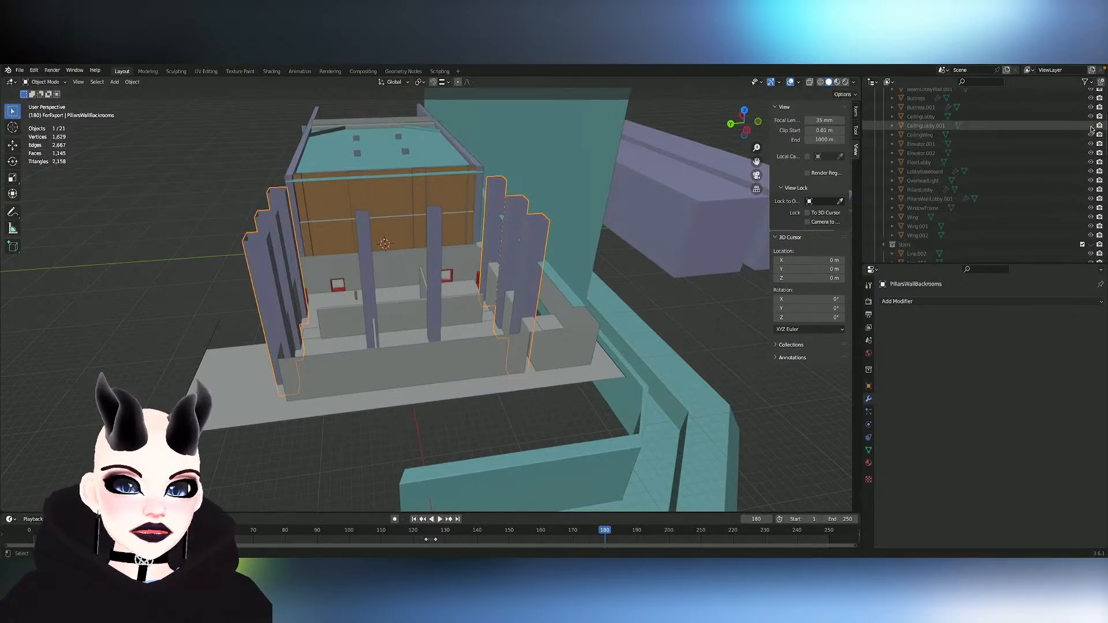
- Show the Lobby collection and toggle CeilingLobby.001 to identify it, leaving it visible
scroll(1091, 126, up, 5)
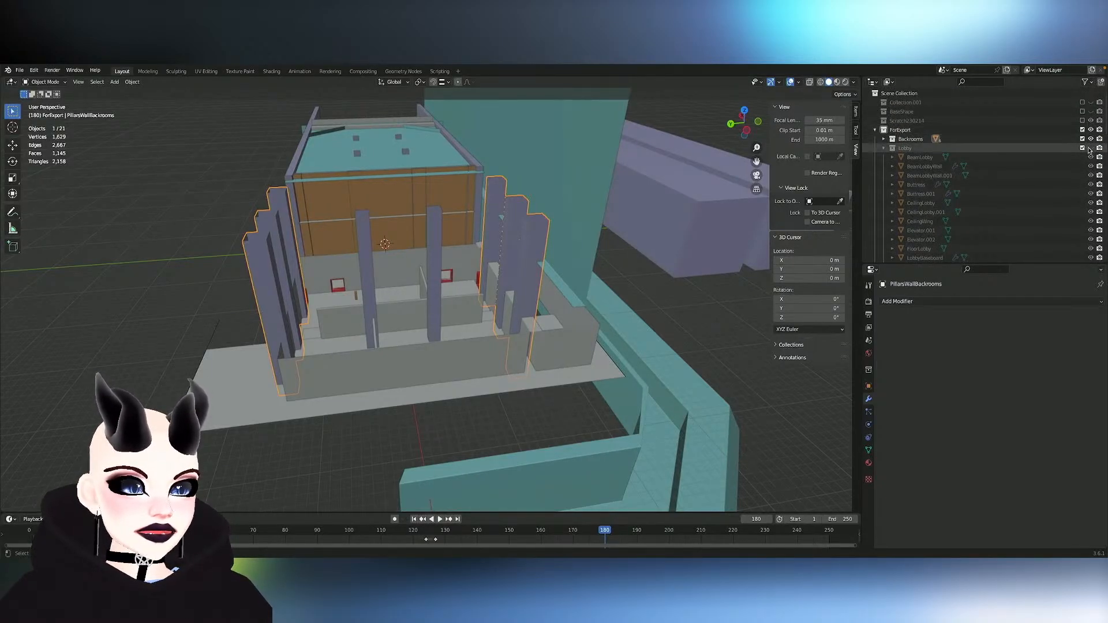
click(1091, 149)
scroll(899, 212, down, 3)
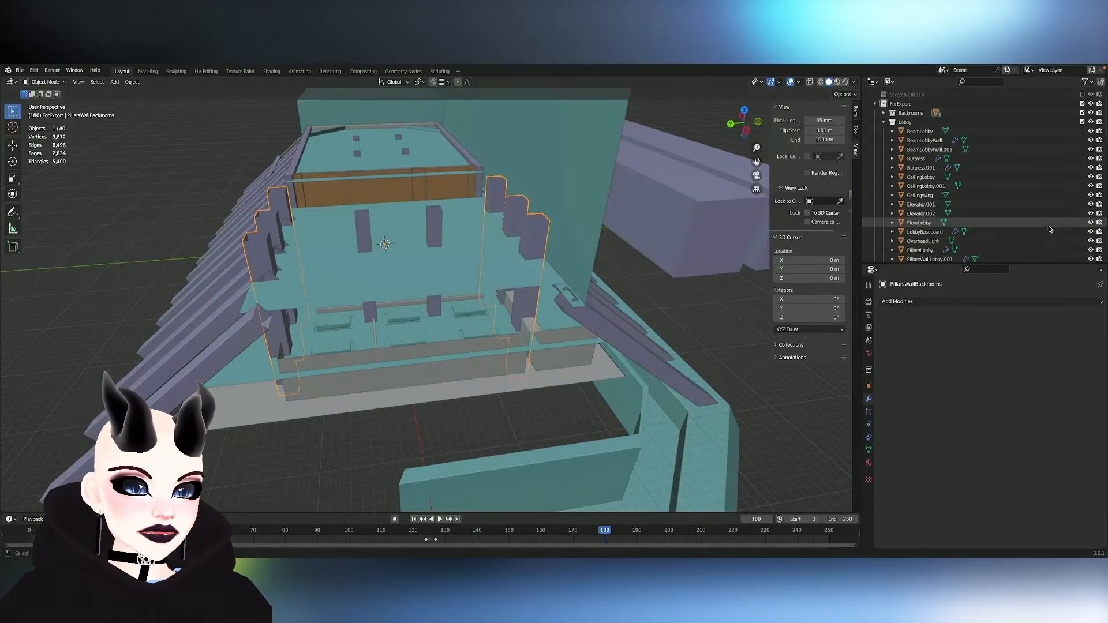
click(1092, 181)
click(1091, 181)
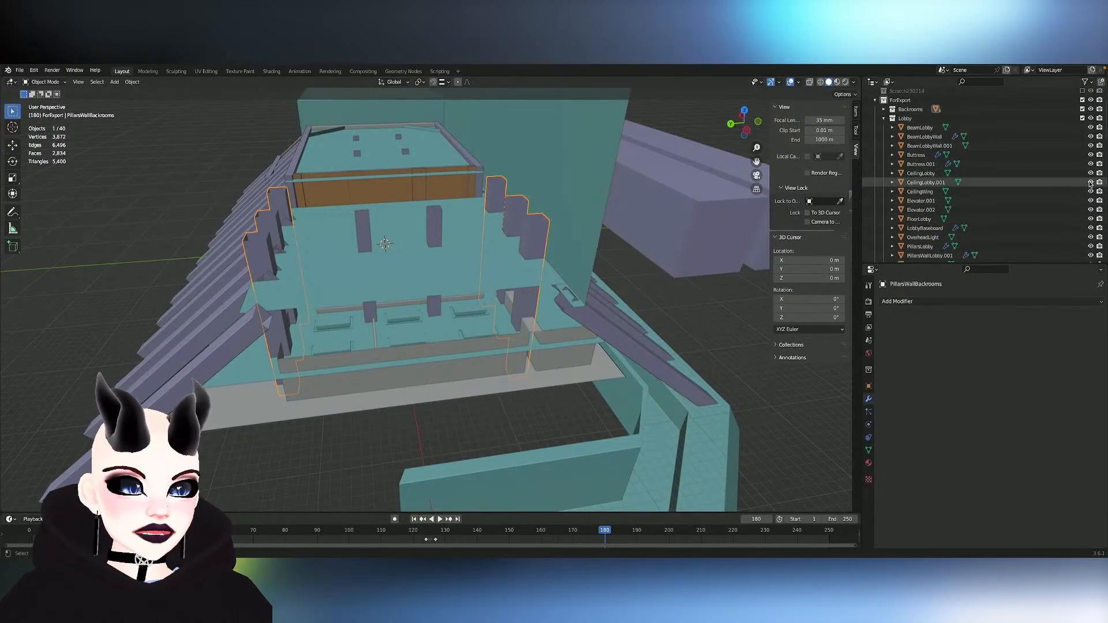
click(1091, 182)
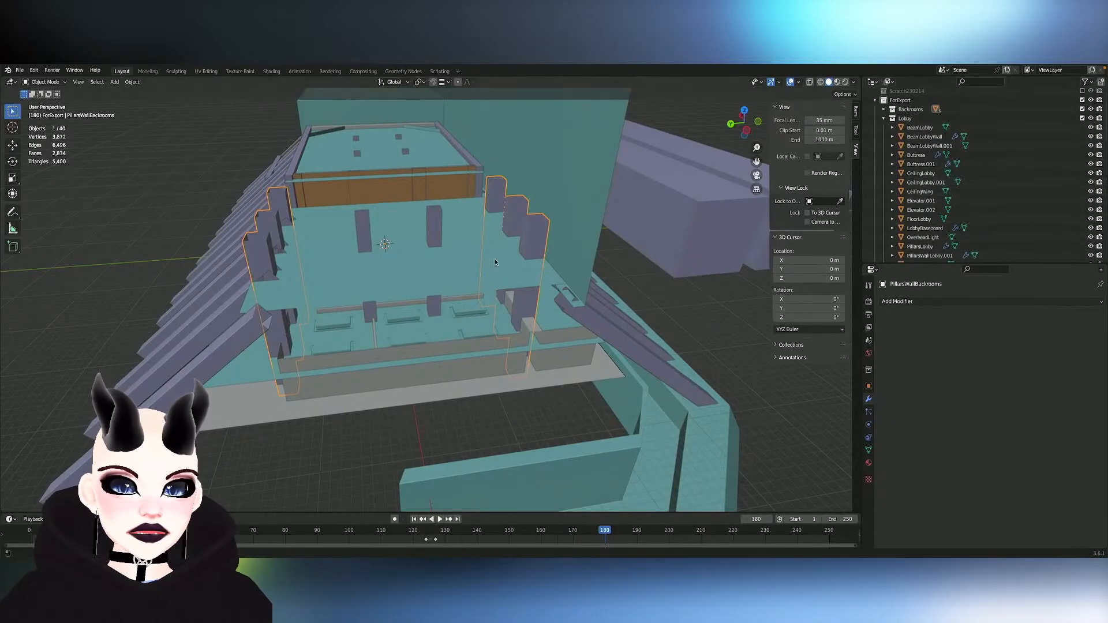
- Rename the OverheadLight object above the backroom as CeilingBackrooms
click(392, 286)
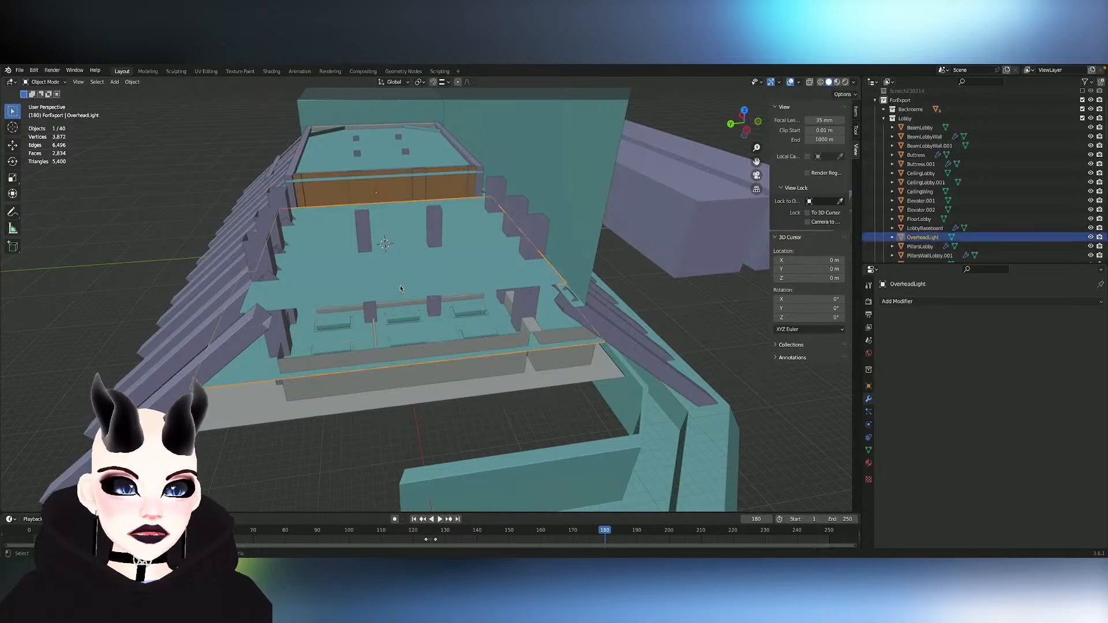
double_click(923, 237)
scroll(931, 236, down, 3)
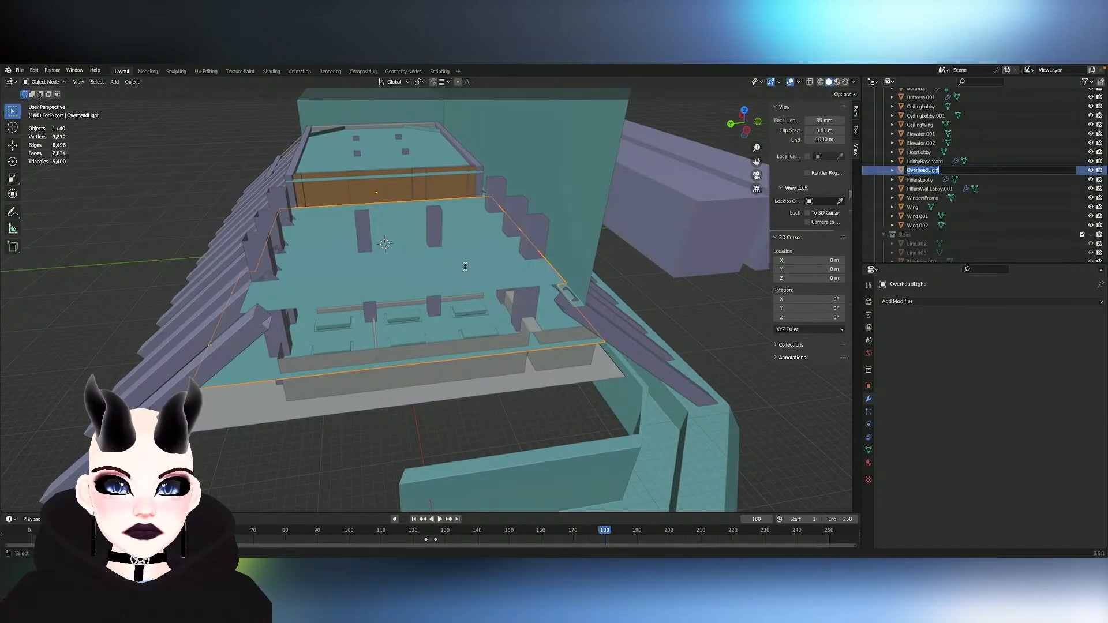
mouse_move(570, 277)
middle_down()
mouse_move(456, 272)
mouse_move(589, 276)
middle_up()
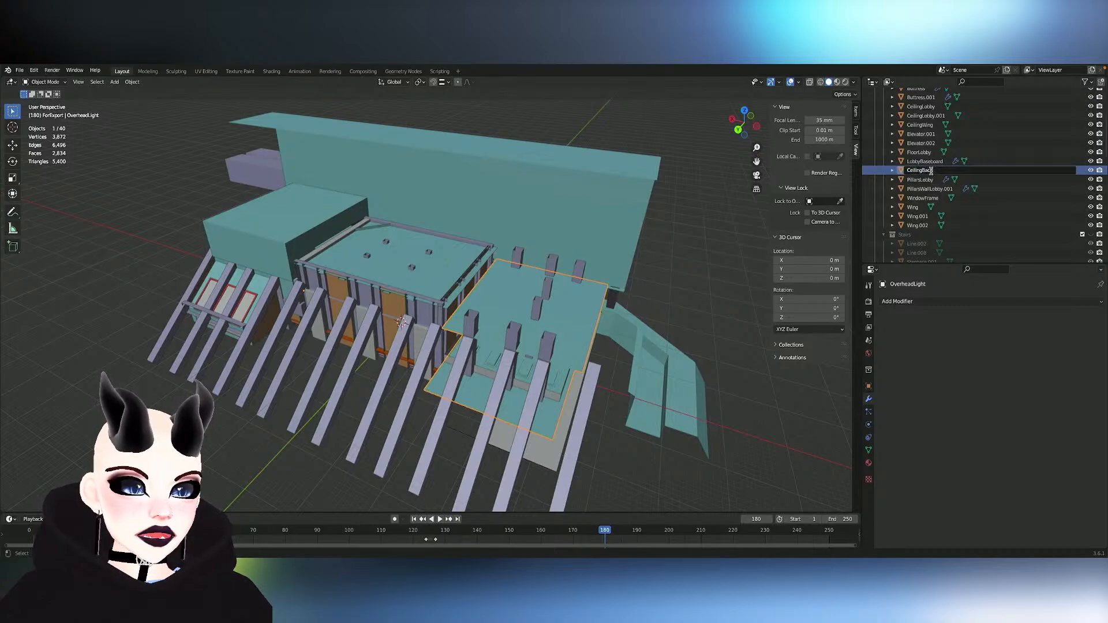
text(s)
key(Return)
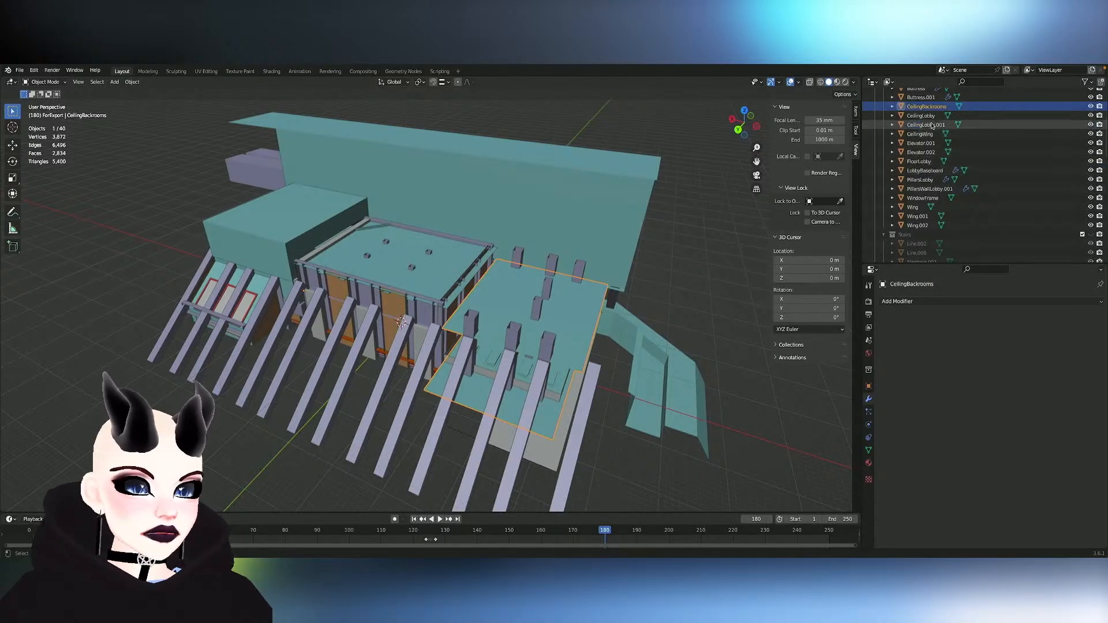
- Try to move the backroom ceiling into the Backrooms collection and hide the Lobby collection
drag(922, 112, 915, 139)
scroll(920, 195, down, 9)
scroll(927, 151, up, 5)
scroll(927, 142, up, 10)
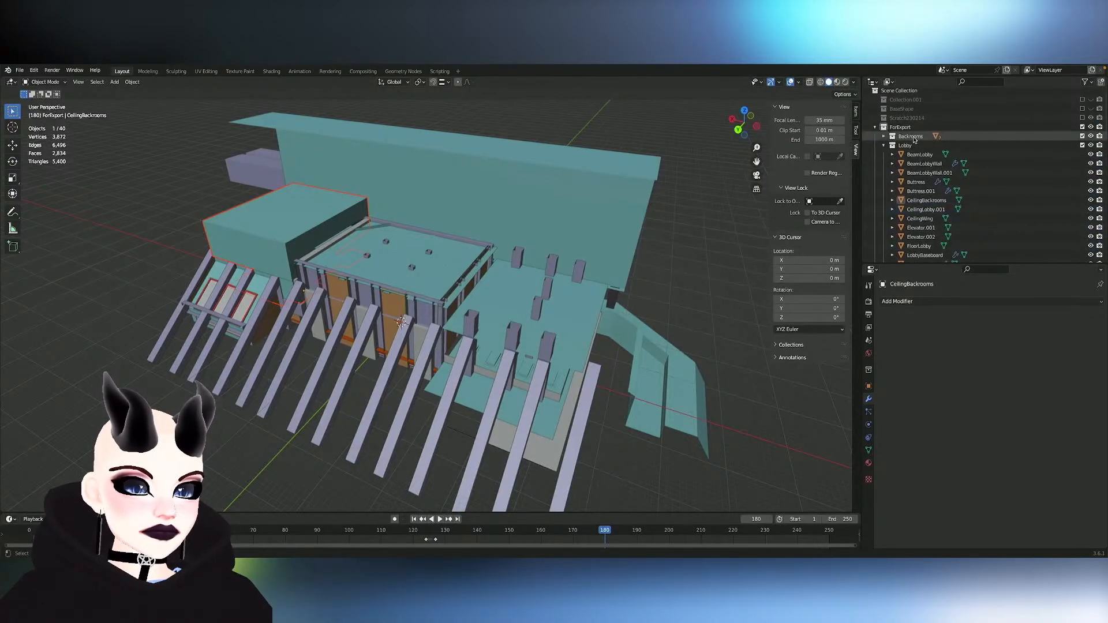
click(885, 136)
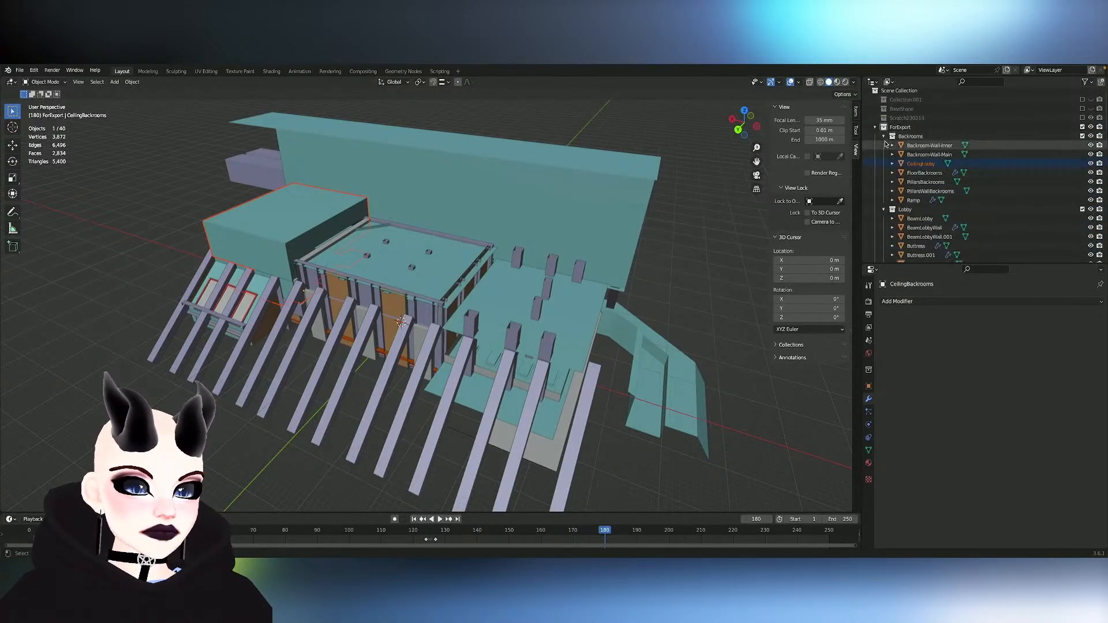
click(1090, 210)
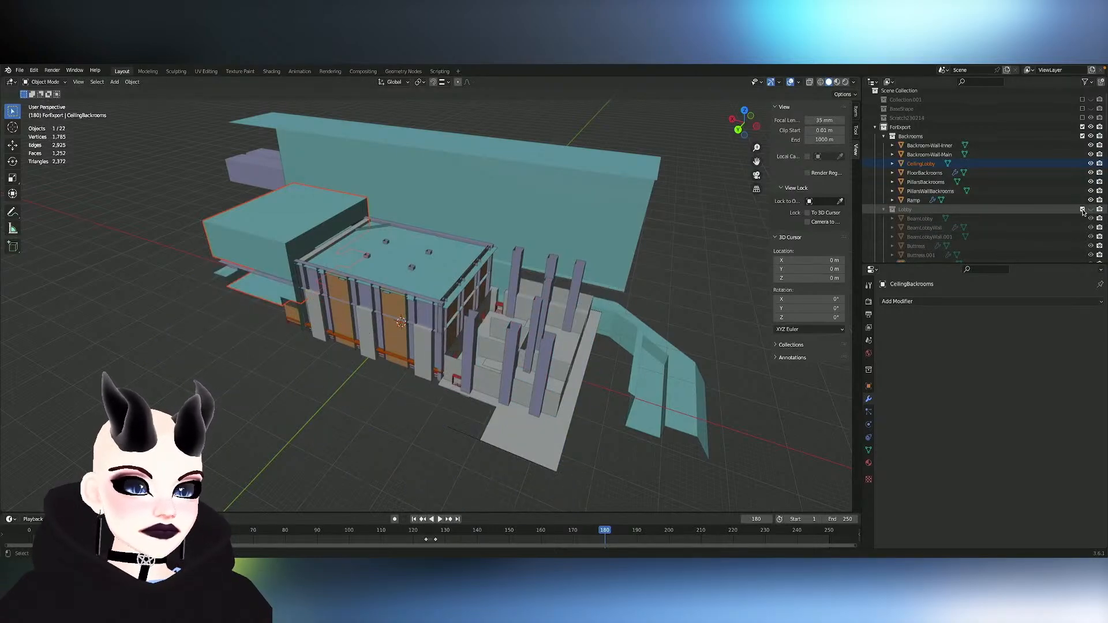
key(ctrl+z)
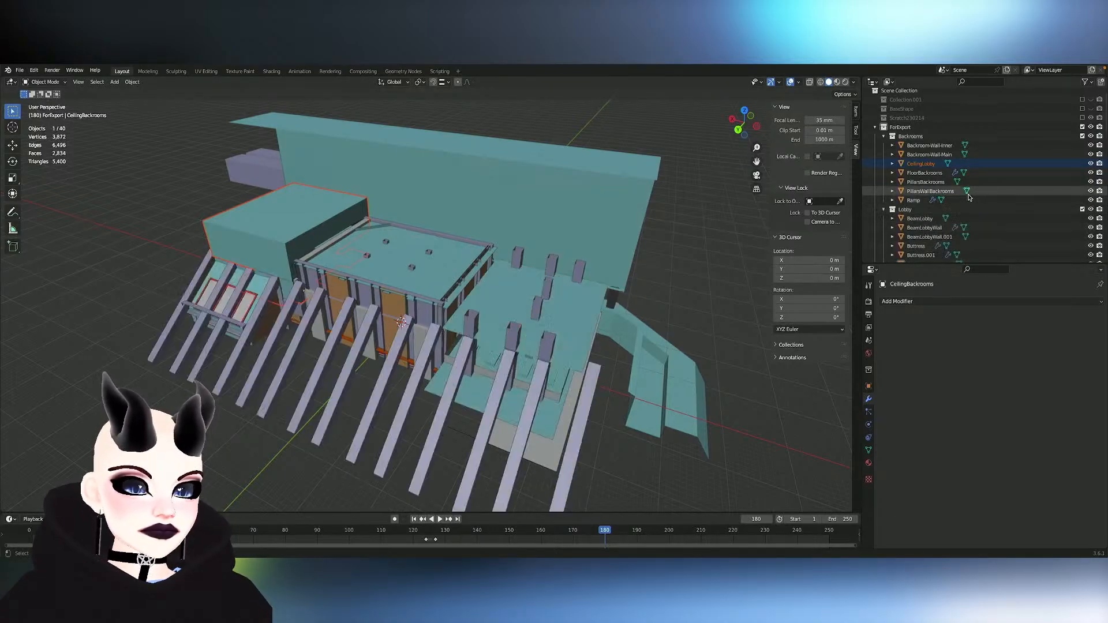
key(ctrl+z)
- Move CeilingBackrooms from the Lobby collection into the Backrooms collection and hide the Lobby collection
scroll(940, 161, down, 2)
click(929, 193)
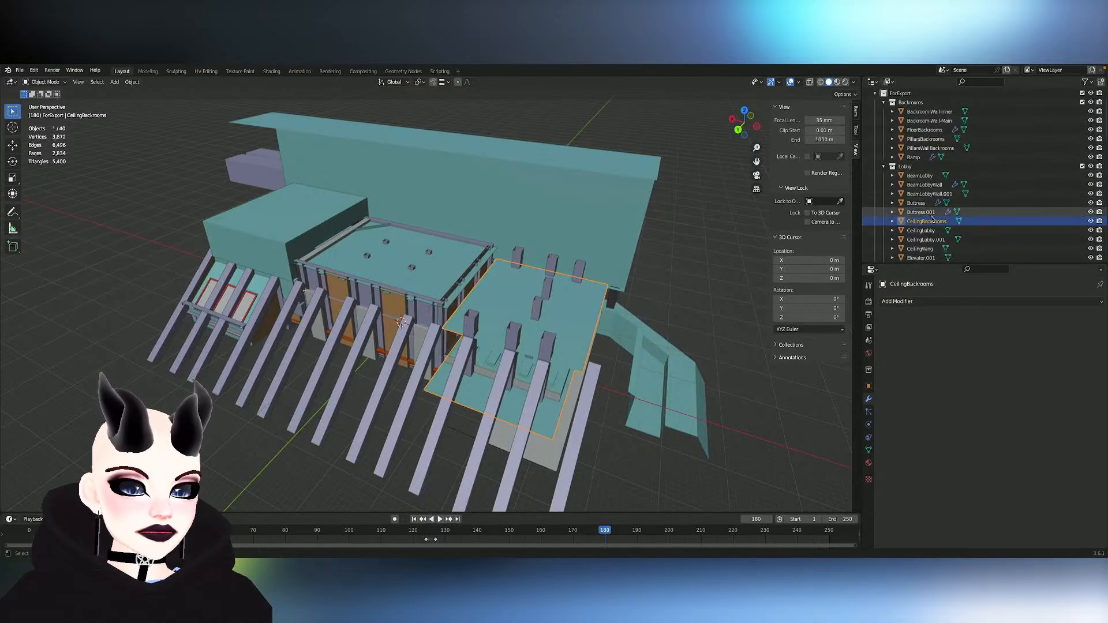
drag(926, 227, 972, 142)
click(1091, 174)
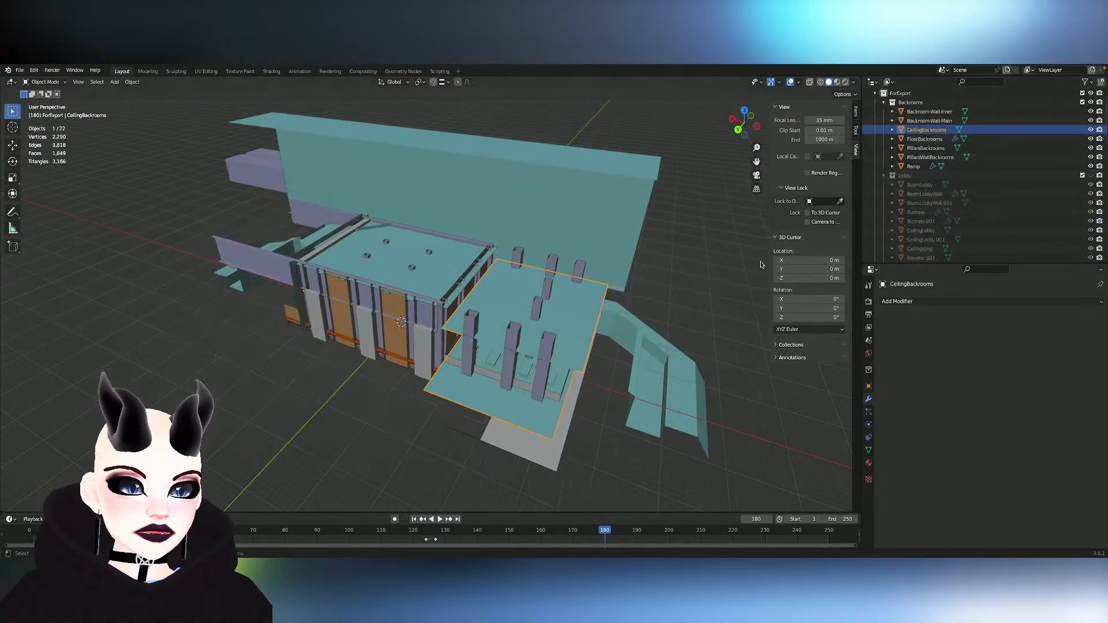
click(1091, 175)
click(1091, 175)
- Save the file and inspect the door frames and ceiling from inside the backroom
middle_drag(547, 309, 549, 307)
key(ctrl+s)
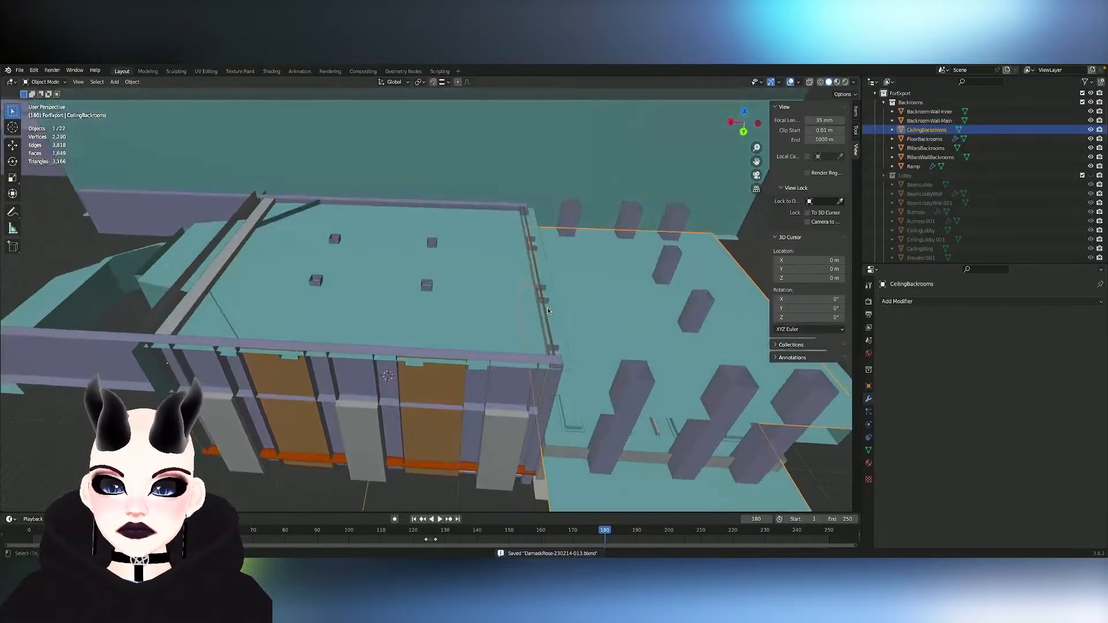
scroll(549, 311, up, 10)
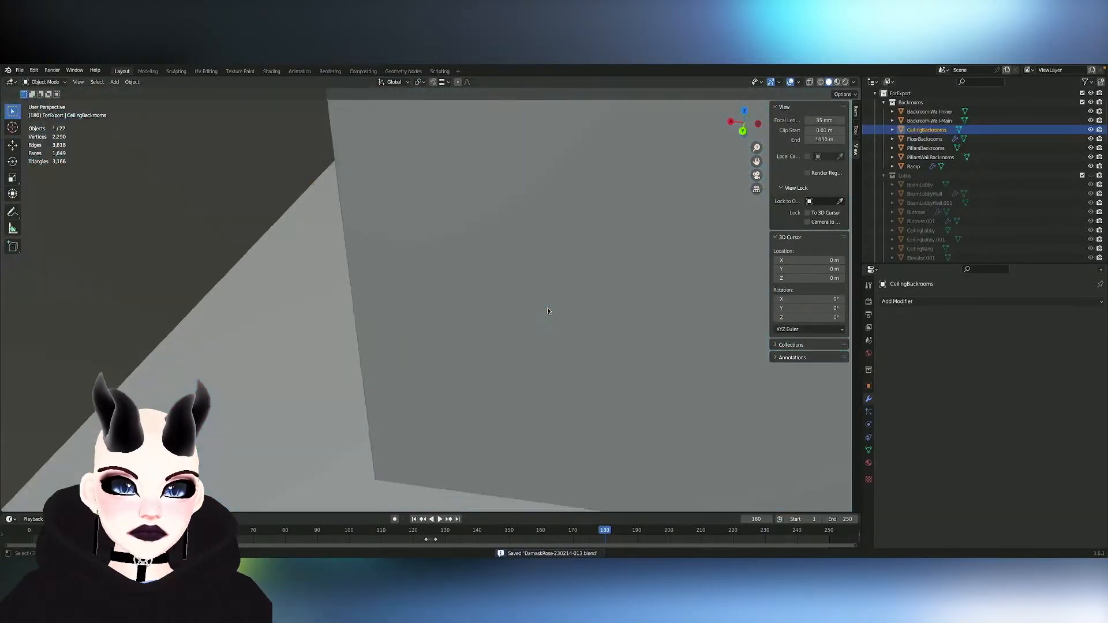
scroll(548, 311, down, 8)
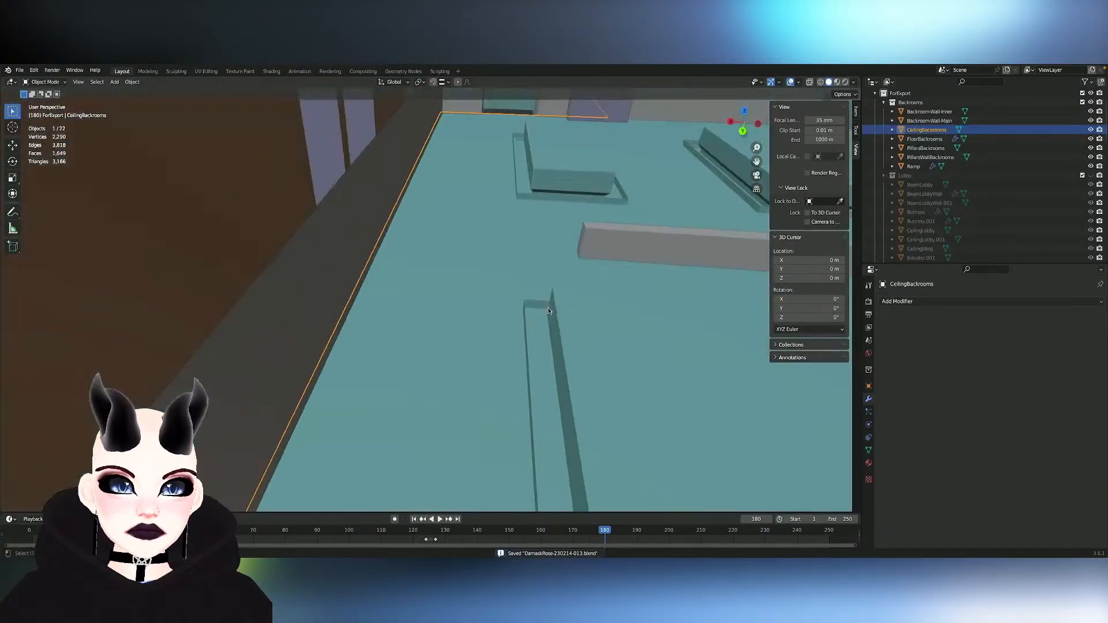
middle_drag(549, 312, 548, 289)
scroll(547, 310, up, 6)
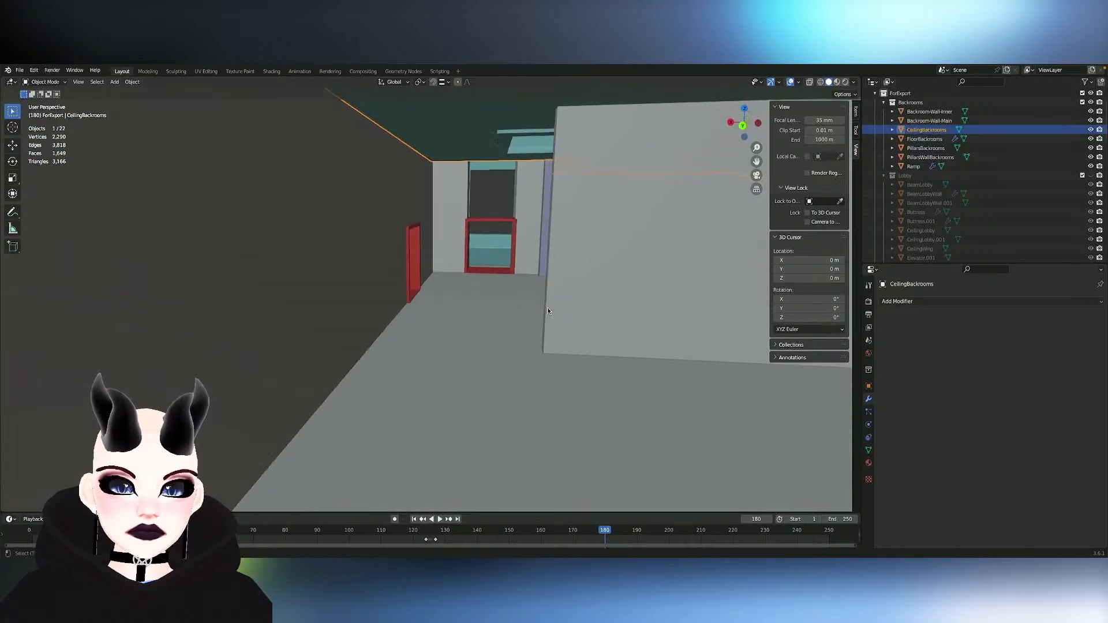
shift+scroll(548, 311, up, 8)
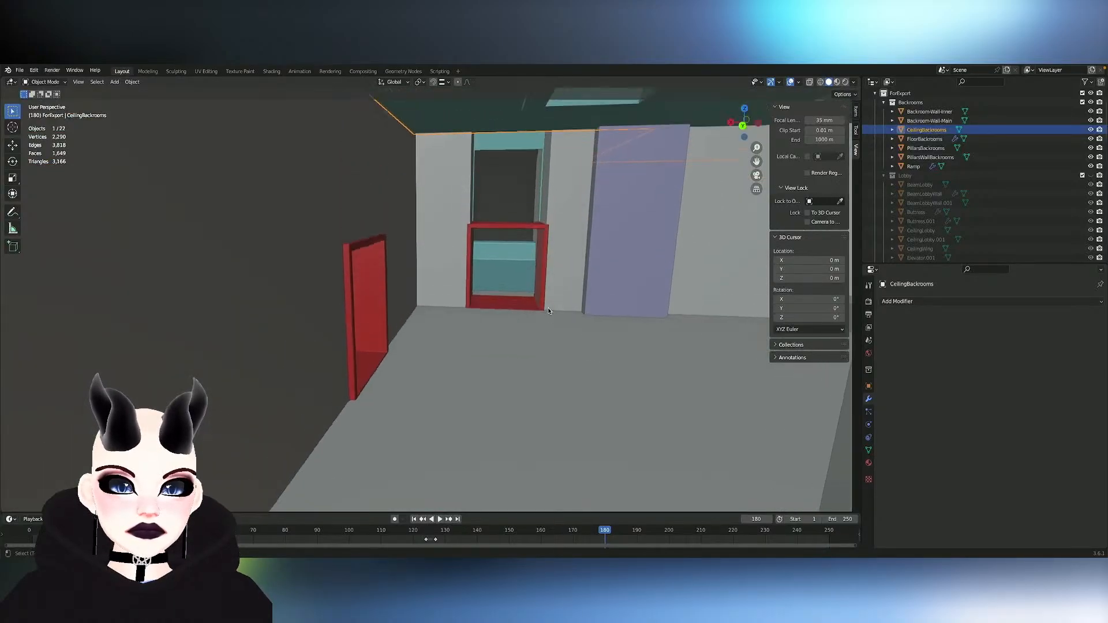
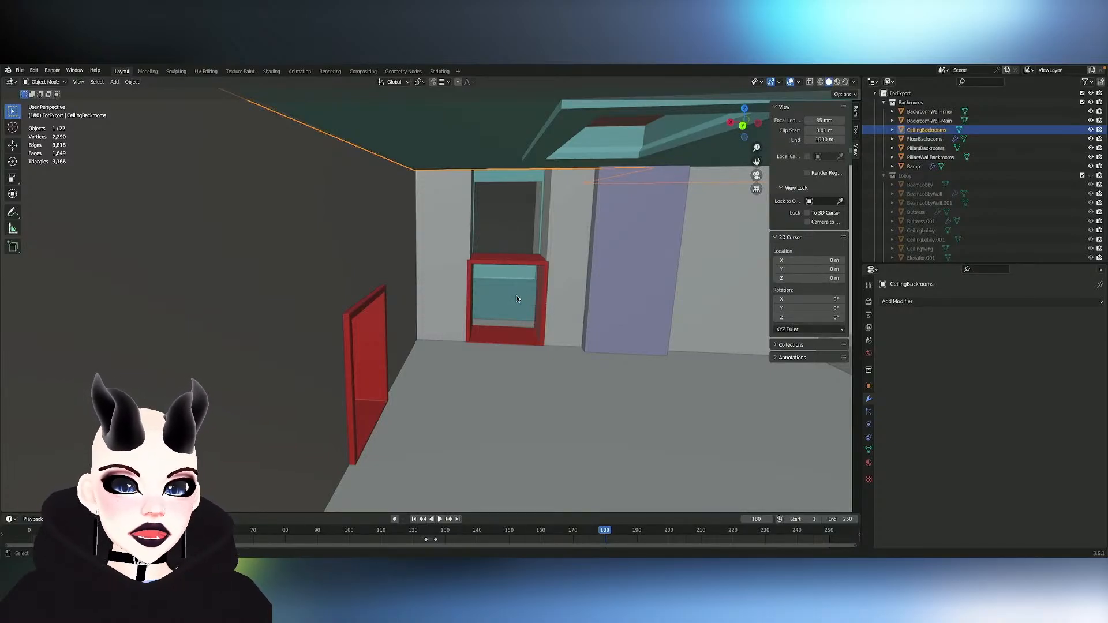
- Inspect the backroom interior, its pillars and door frames, and the building's outer walls while the Lobby collection is hidden
scroll(518, 299, down, 3)
shift+scroll(518, 299, left, 4)
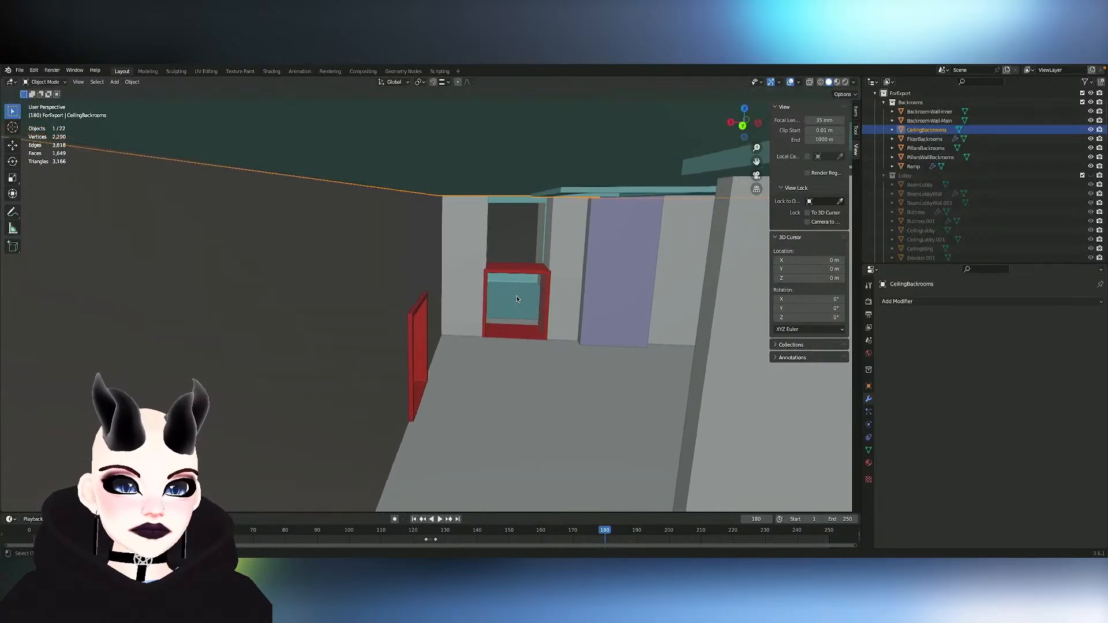
scroll(517, 299, down, 8)
shift+scroll(517, 300, left, 5)
scroll(517, 299, right, 5)
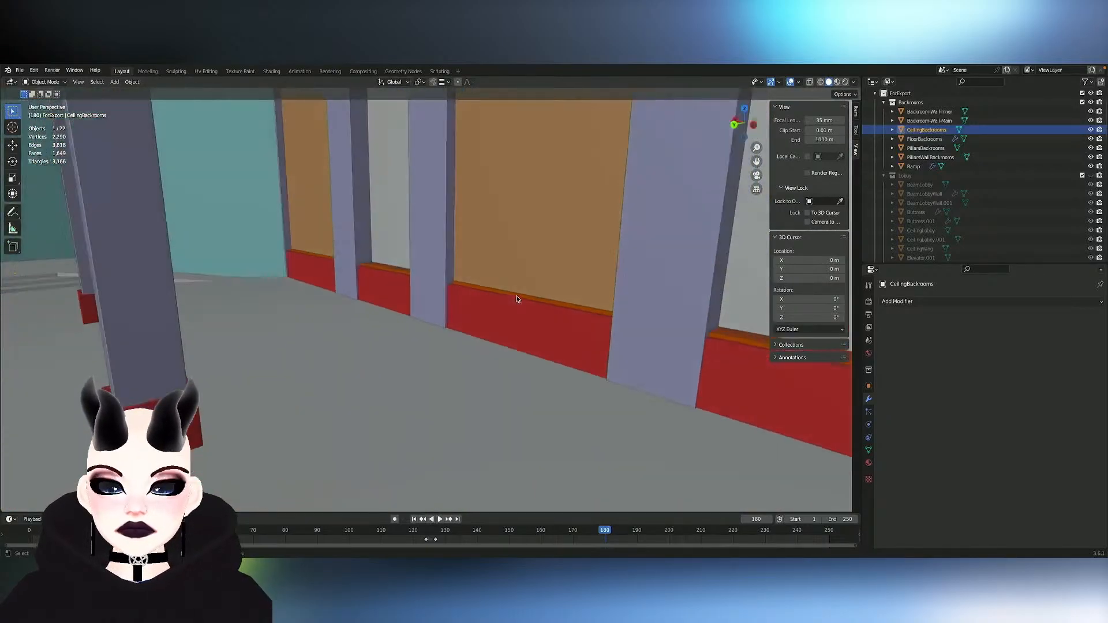
shift+scroll(517, 299, left, 8)
scroll(517, 299, left, 2)
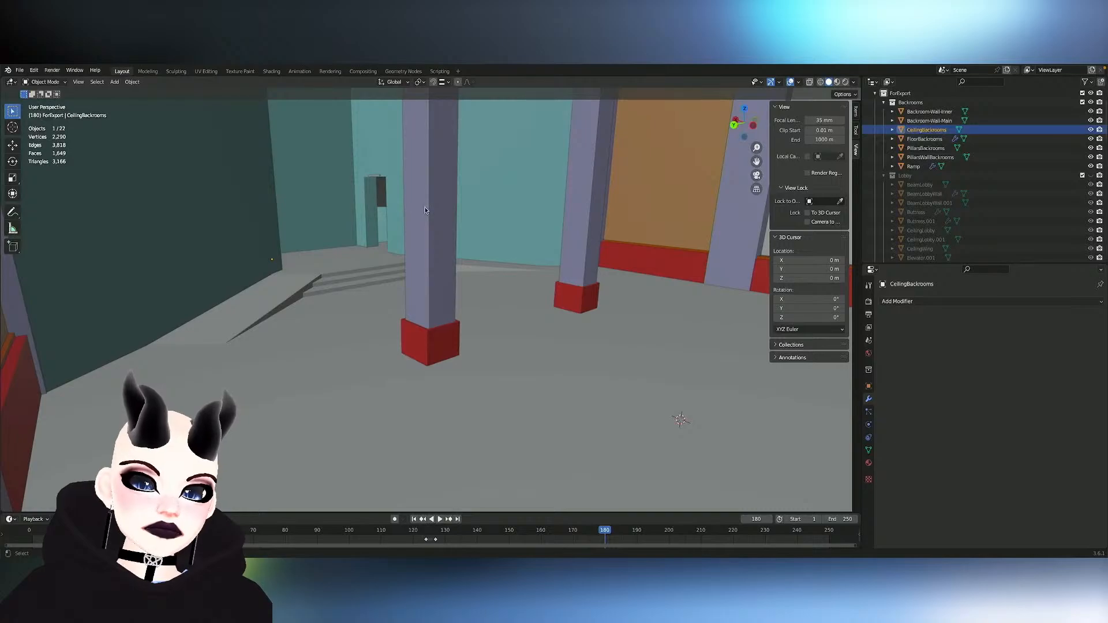
scroll(425, 208, left, 1)
scroll(425, 208, left, 5)
shift+scroll(425, 208, left, 5)
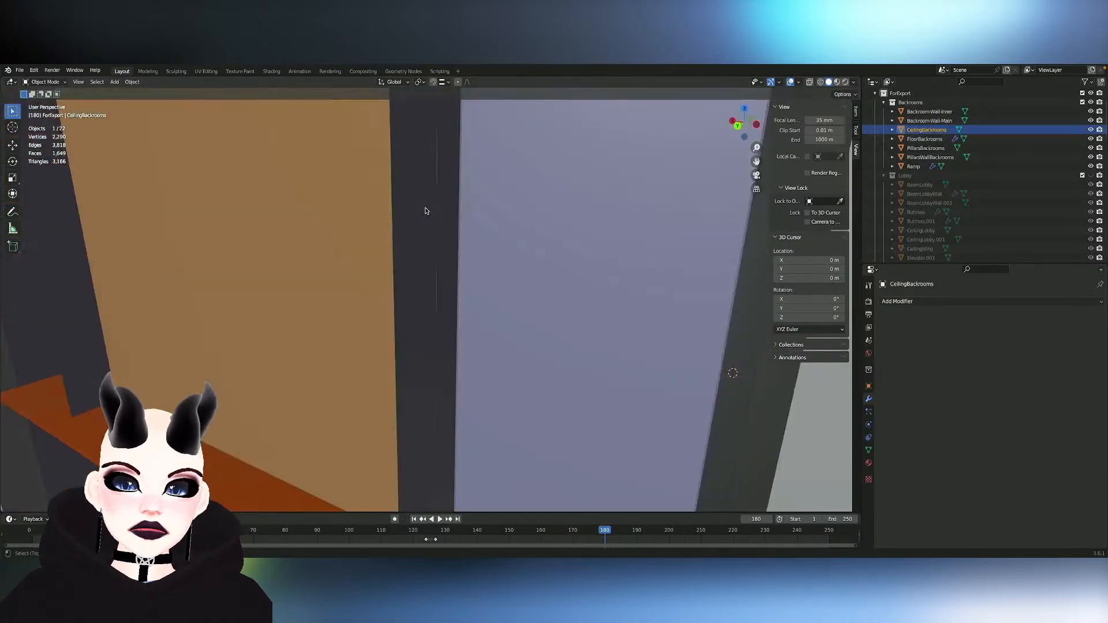
scroll(426, 208, down, 5)
scroll(425, 208, left, 1)
scroll(425, 209, left, 6)
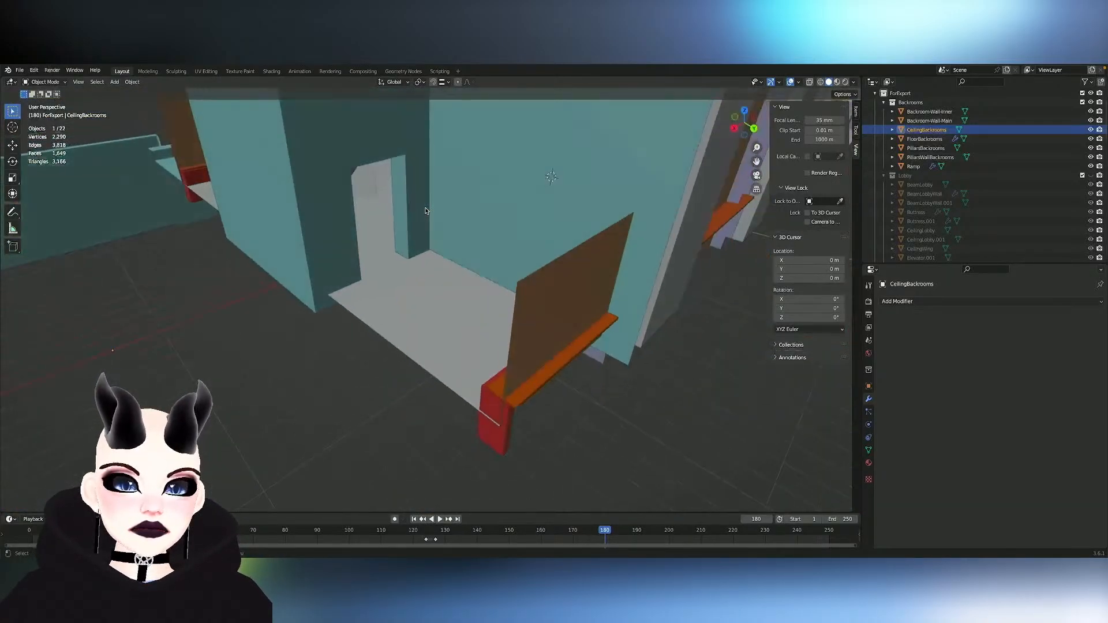
scroll(425, 208, left, 10)
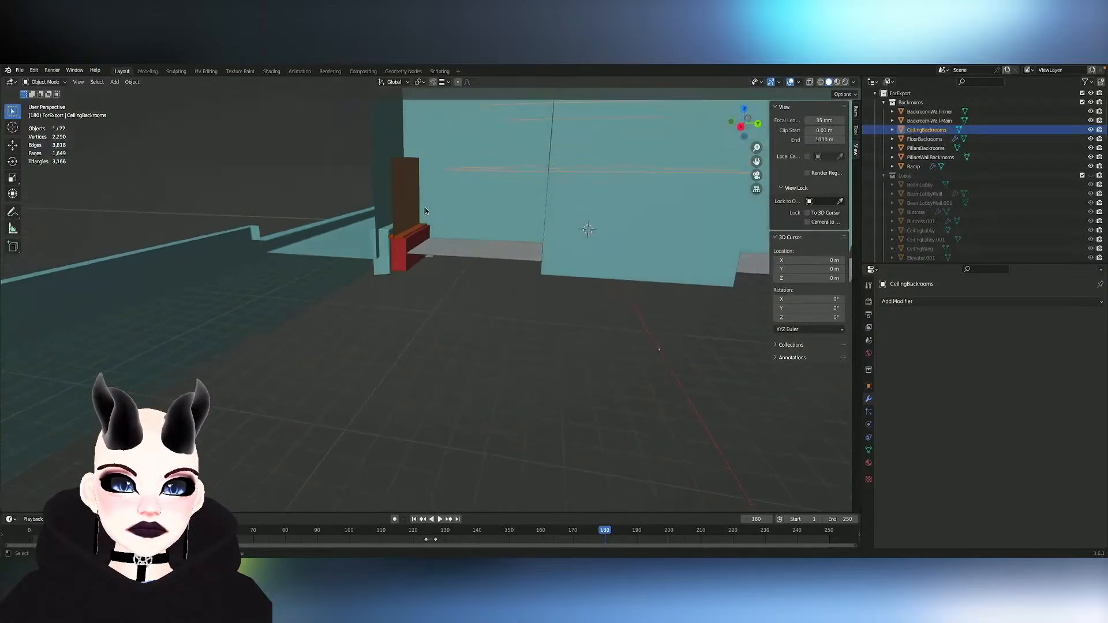
scroll(426, 209, down, 3)
shift+scroll(425, 209, up, 3)
scroll(425, 208, left, 6)
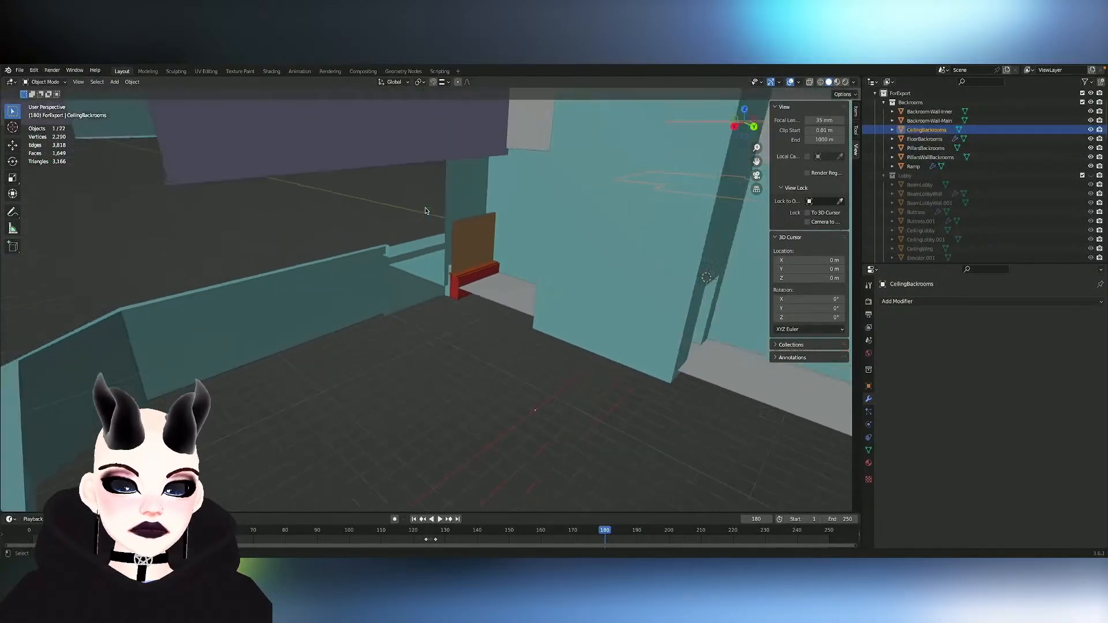
scroll(425, 206, left, 10)
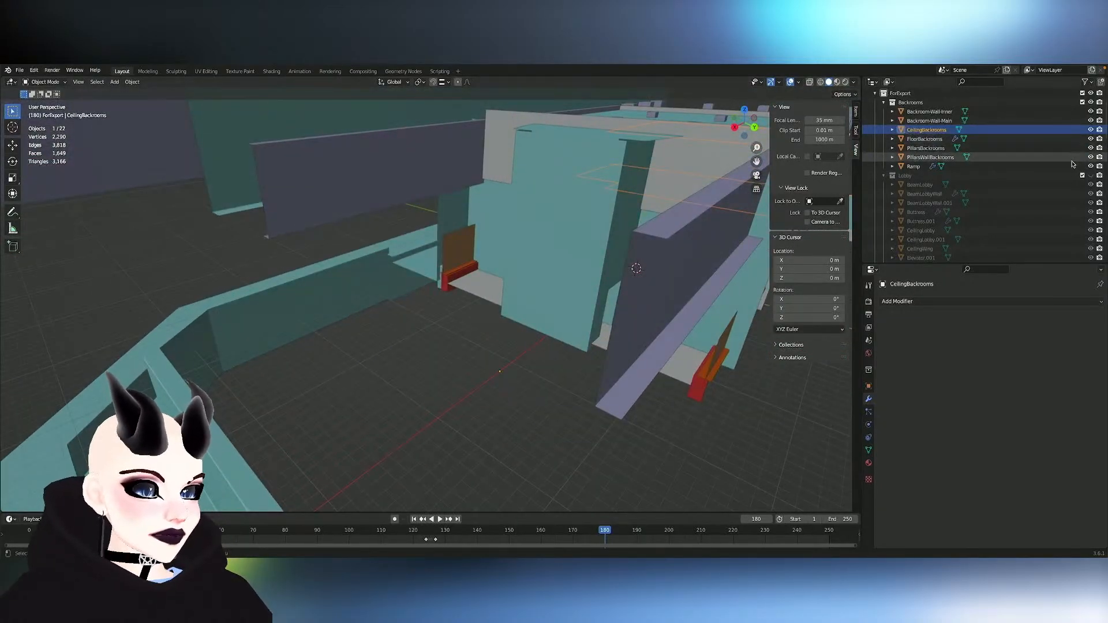
- Unhide the Lobby collection and inspect the lobby's ceiling, pillars and wall beams from inside
click(1091, 175)
scroll(550, 252, up, 5)
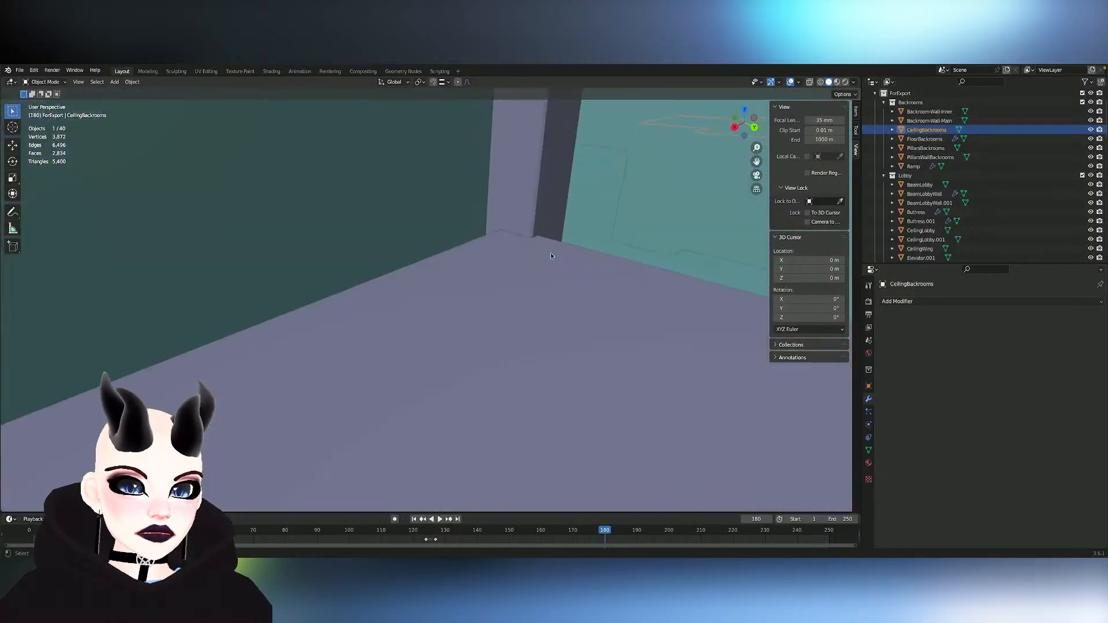
scroll(551, 256, up, 3)
scroll(551, 256, right, 6)
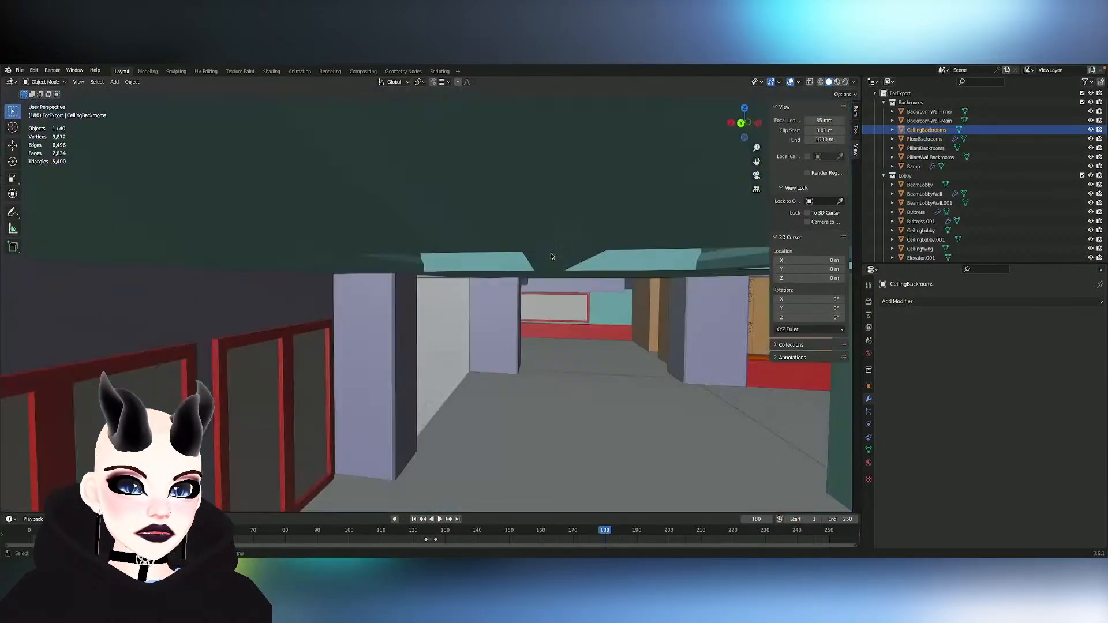
scroll(551, 256, down, 5)
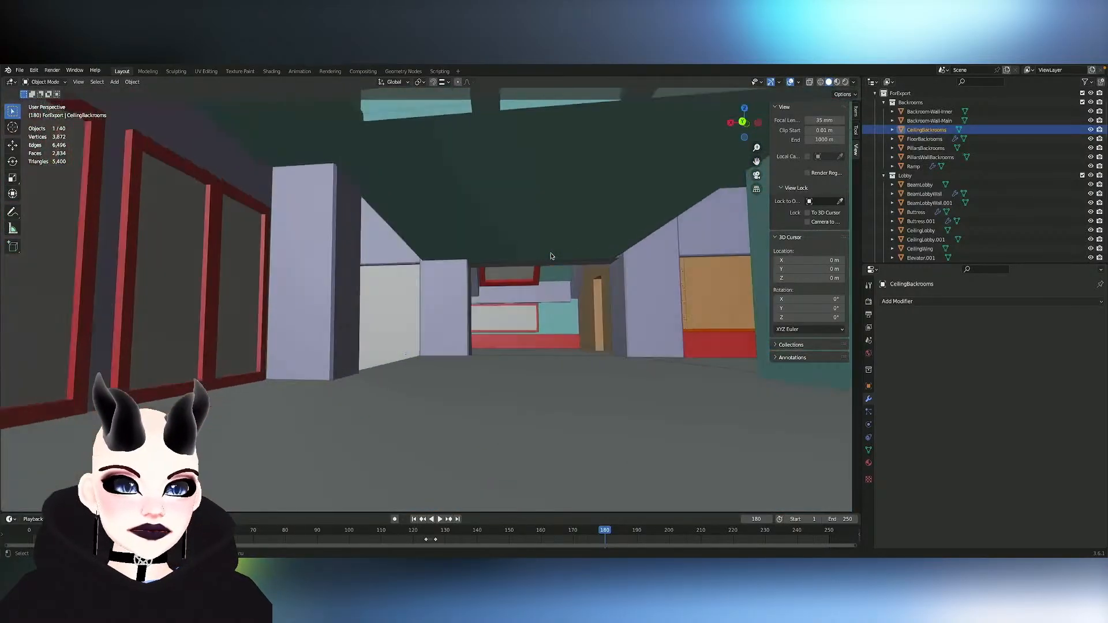
scroll(551, 256, right, 3)
- Select BeamLobbyWall, then temporarily hide it and BeamLobbyWall.001 to check which beams they are
click(387, 263)
scroll(513, 255, down, 5)
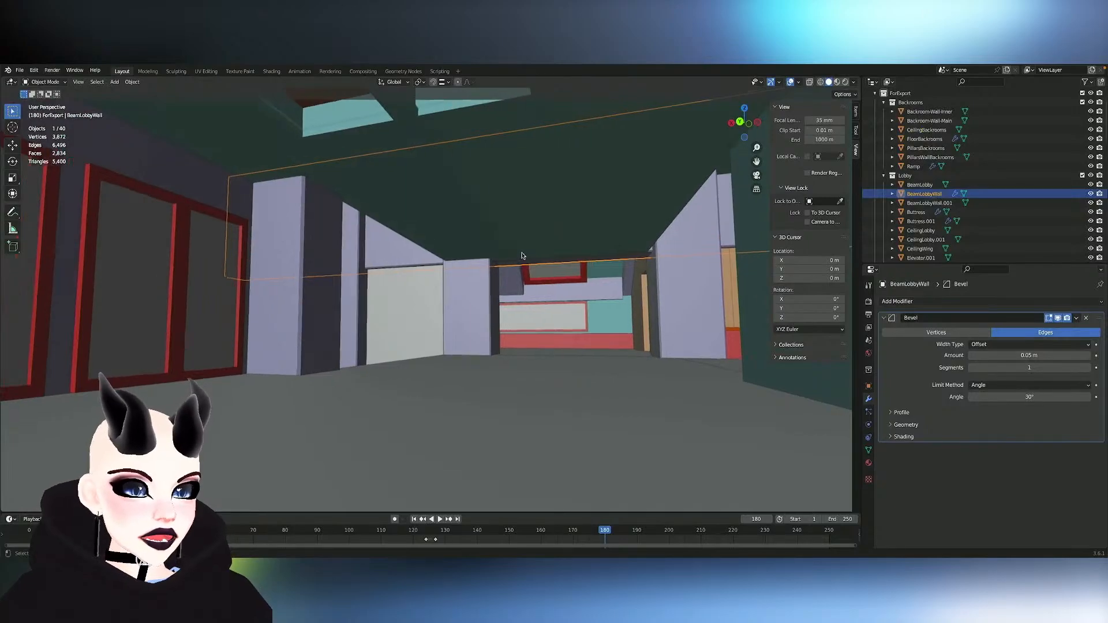
scroll(522, 256, left, 1)
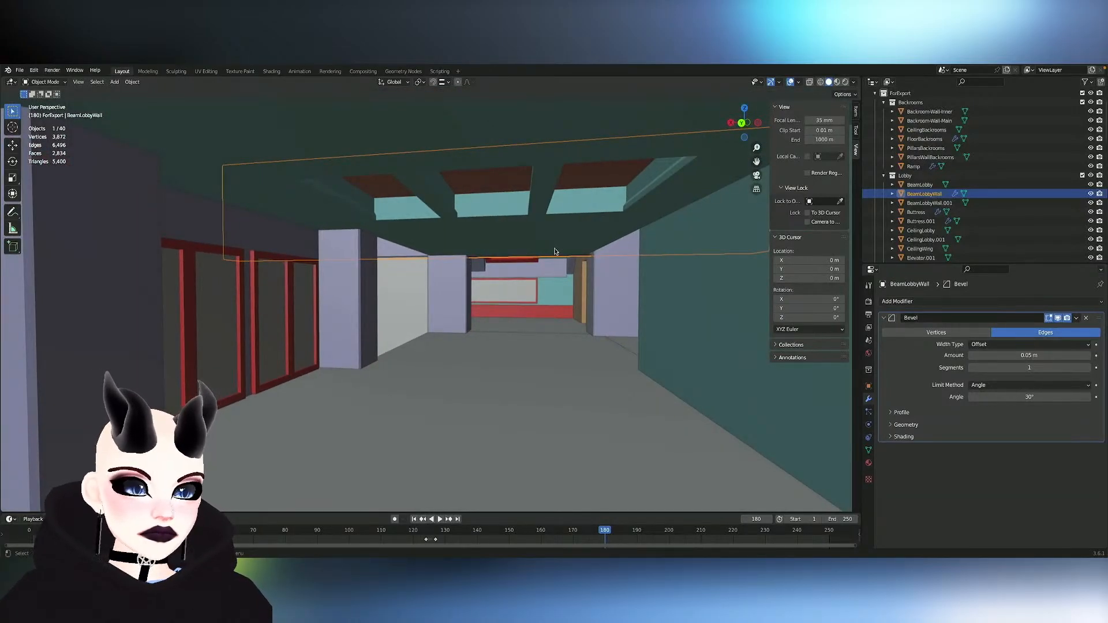
scroll(555, 249, down, 8)
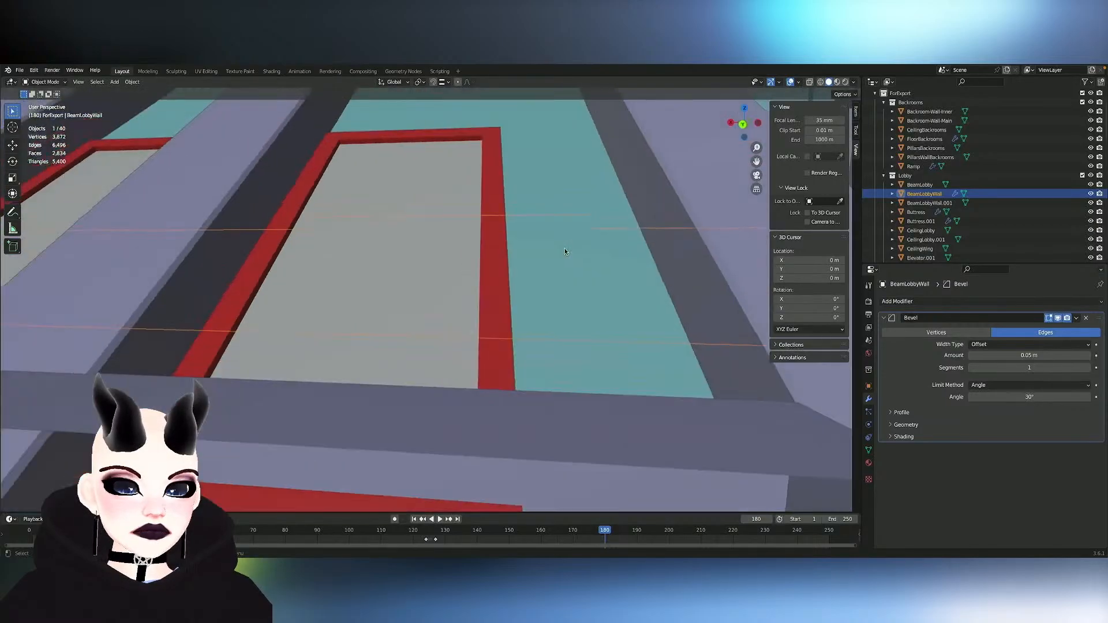
scroll(625, 276, down, 8)
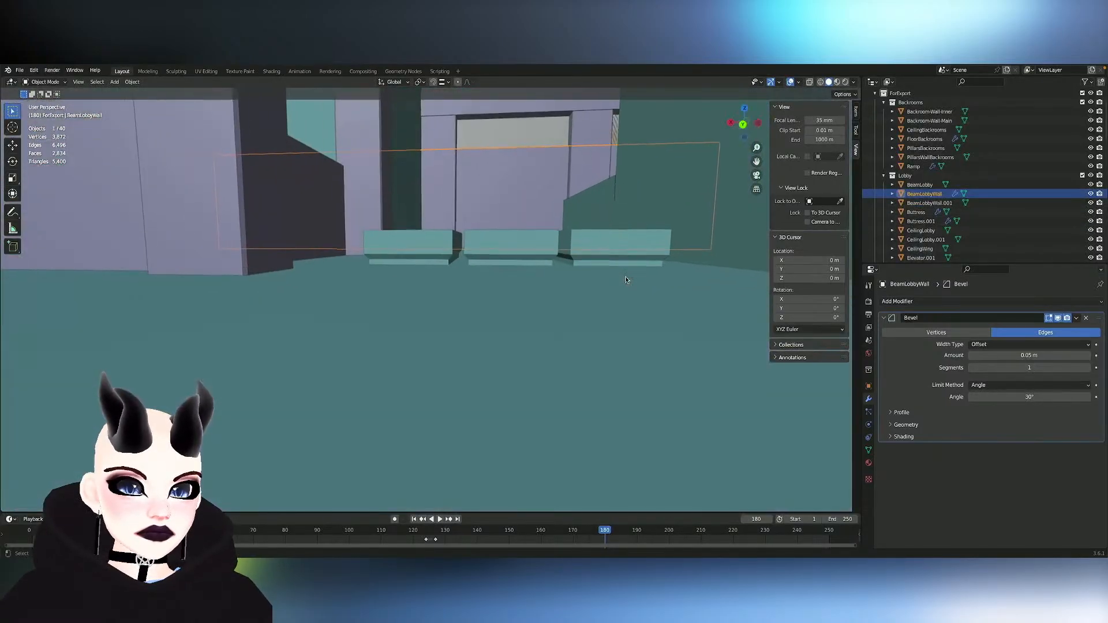
scroll(625, 279, up, 2)
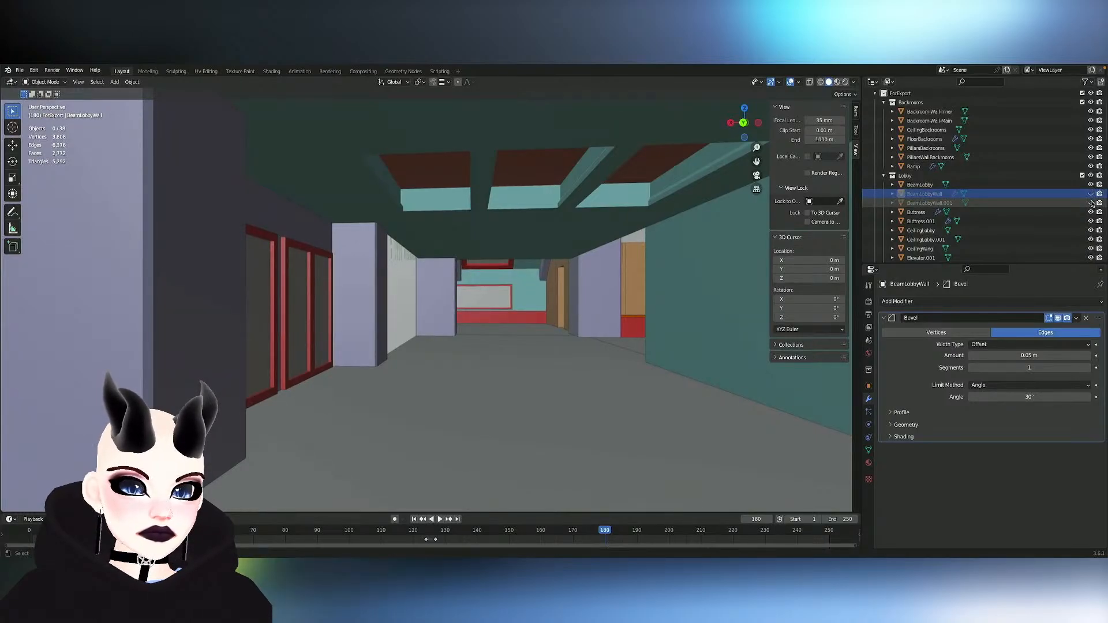
scroll(603, 299, up, 6)
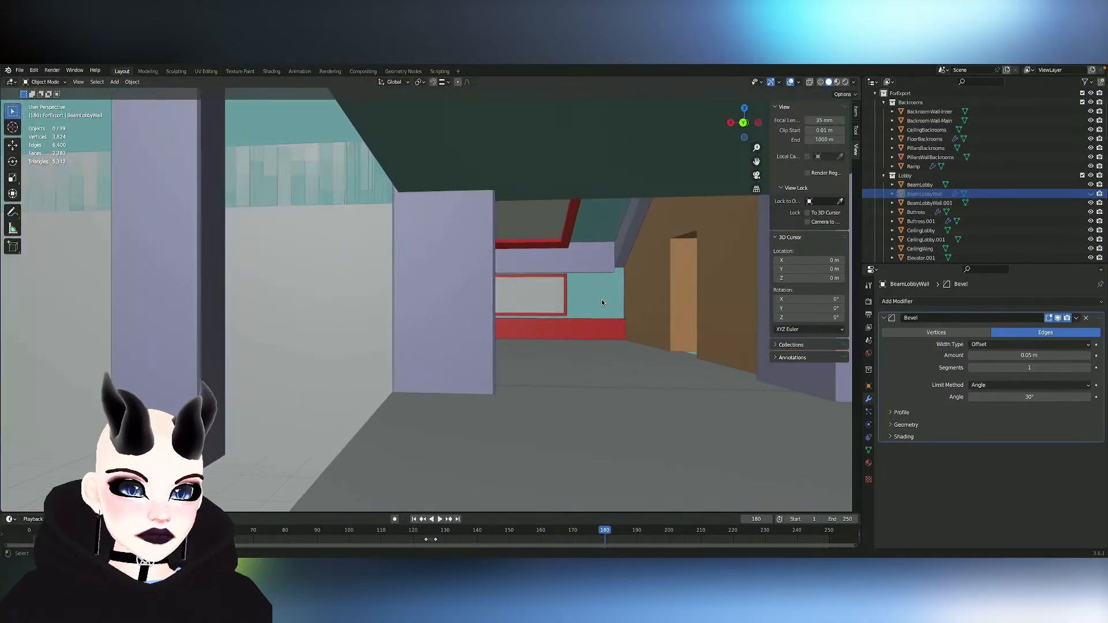
click(1092, 194)
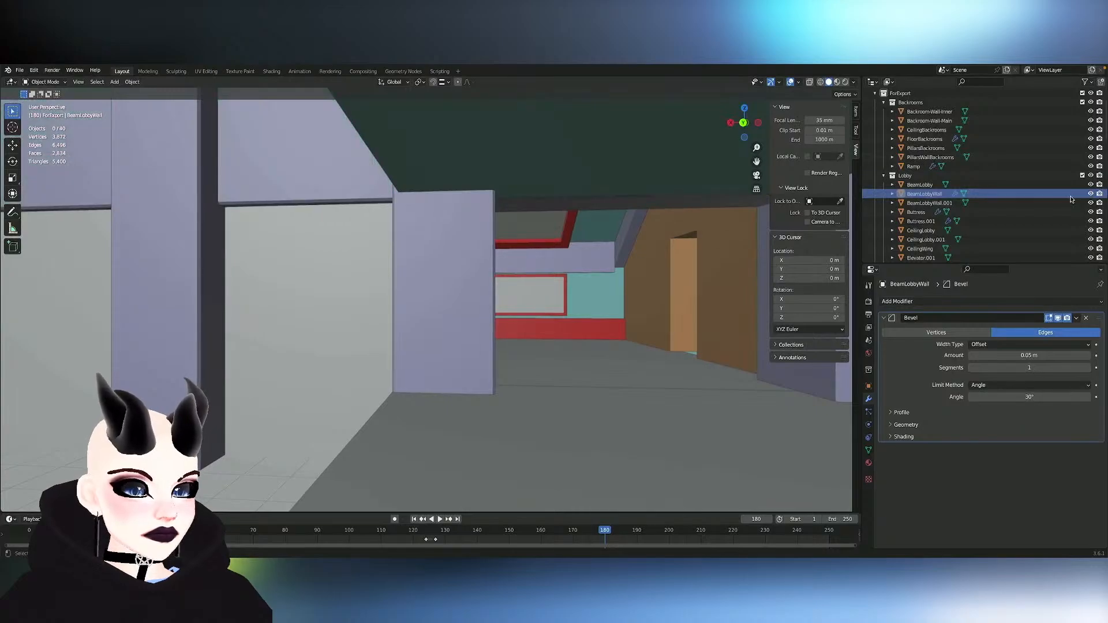
- Extend BeamLobbyWall.001 by moving its end edge about -0.74 m along X in Edit Mode with Y mirroring on
shift+middle_drag(742, 289, 572, 269)
key(Tab)
key(Tab)
click(571, 267)
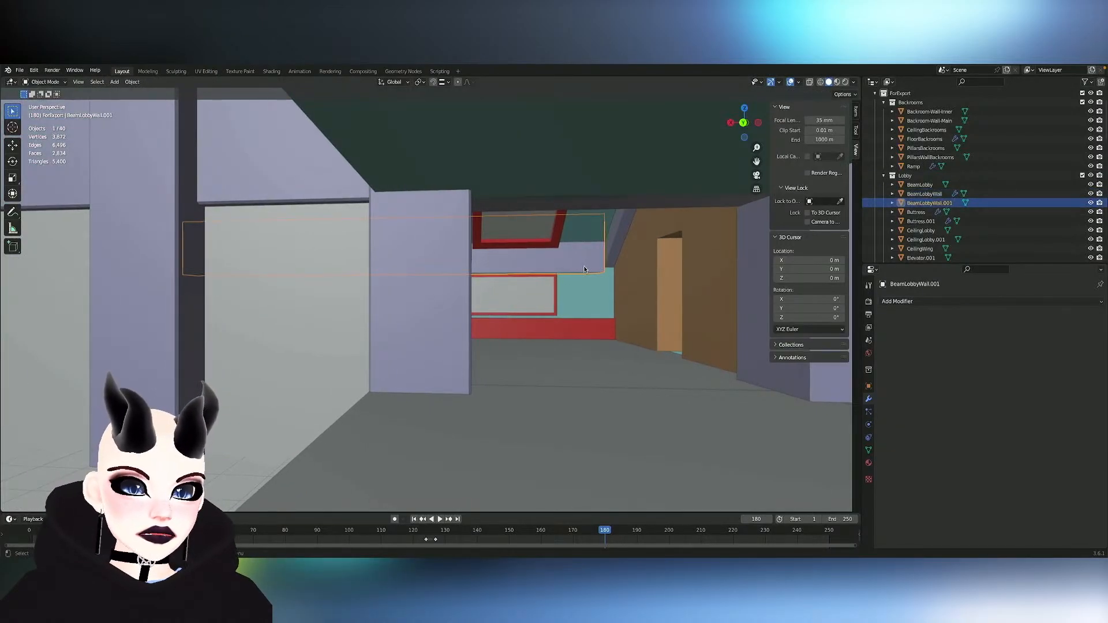
key(Tab)
shift+middle_drag(639, 267, 623, 267)
key(g)
key(x)
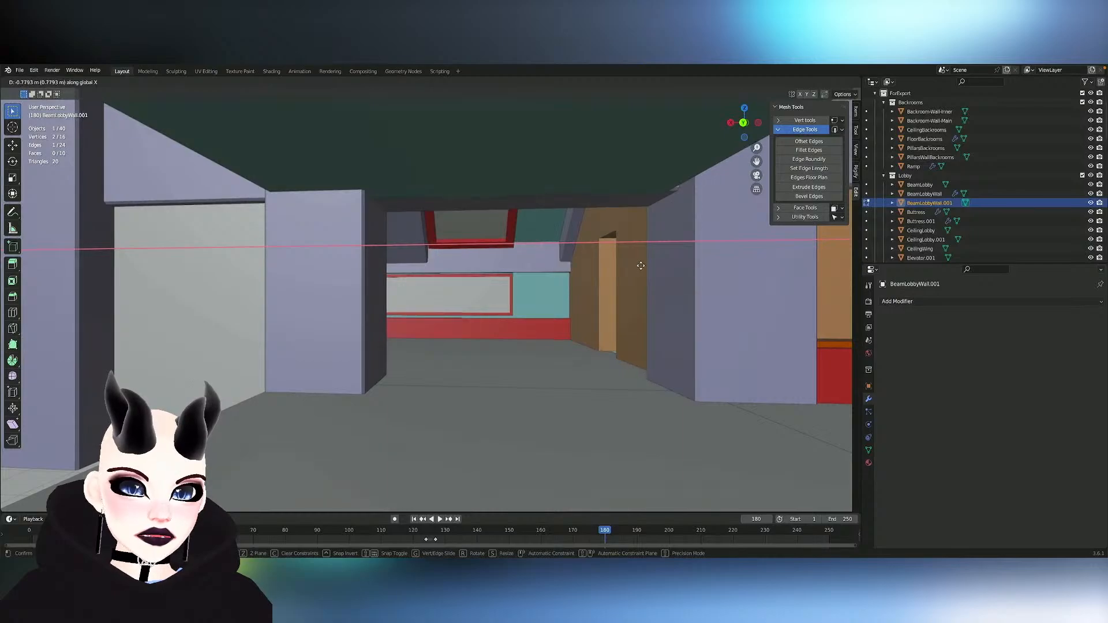
click(640, 267)
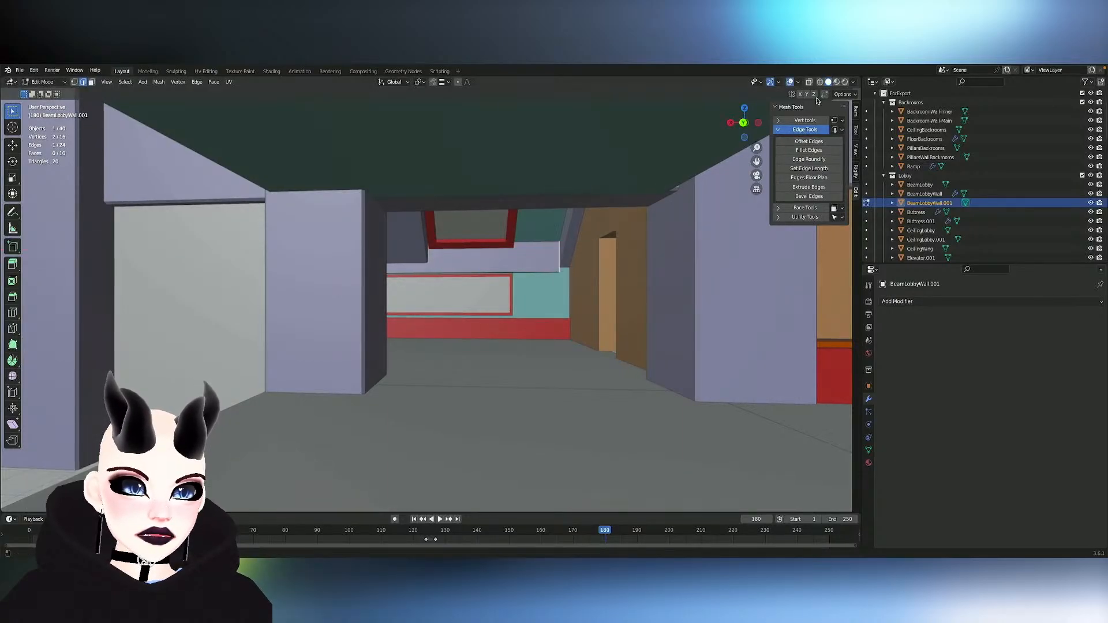
key(x)
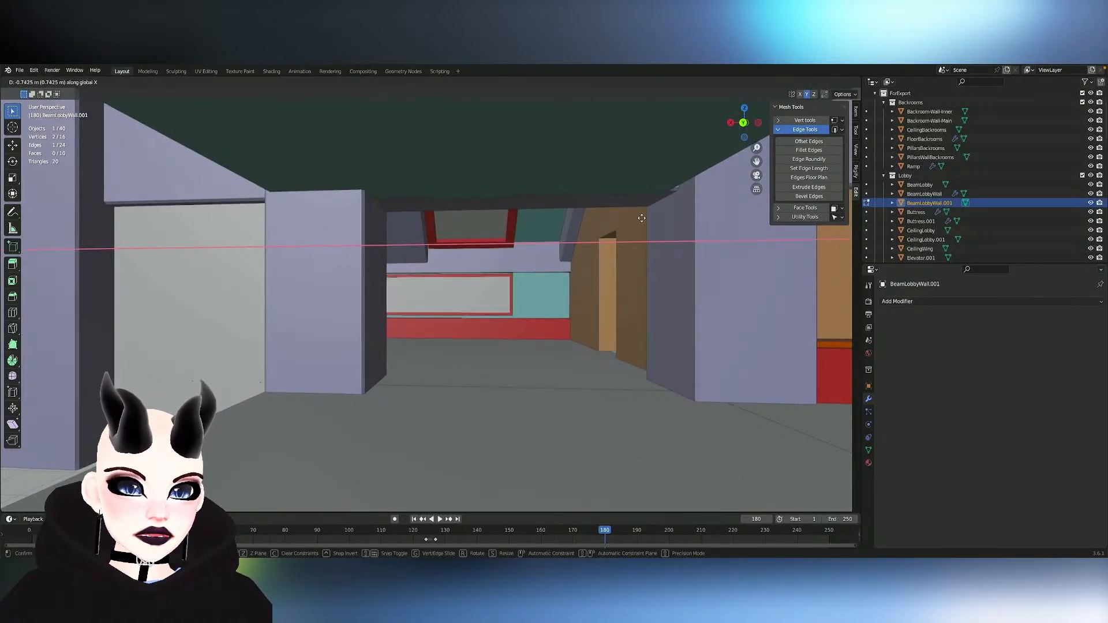
click(642, 218)
middle_drag(642, 218, 530, 260)
key(ctrl+z)
key(Tab)
key(Tab)
key(Tab)
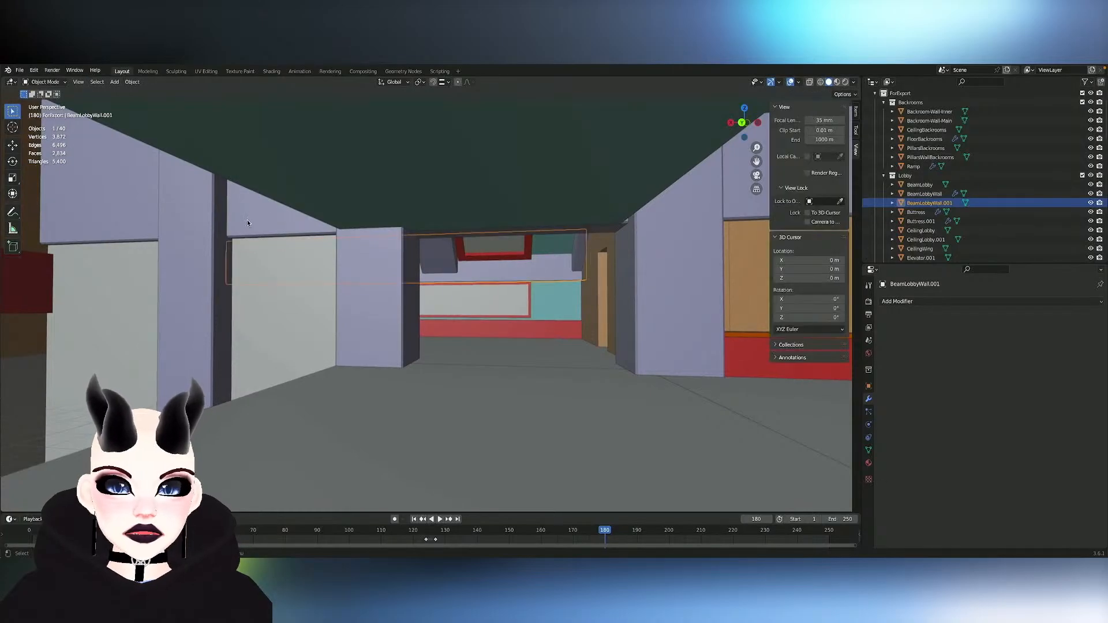
- Try to duplicate BeamLobbyWall along the X axis towards the backroom, viewing the building from above
click(247, 220)
scroll(296, 249, down, 5)
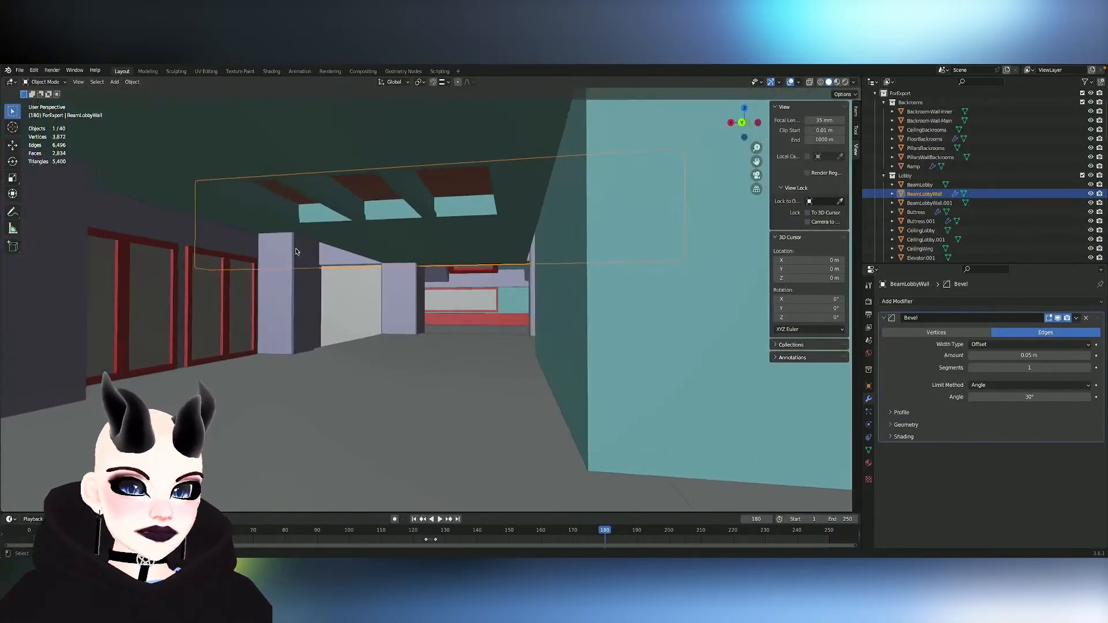
mouse_move(296, 252)
middle_down()
mouse_move(296, 266)
mouse_move(296, 249)
middle_up()
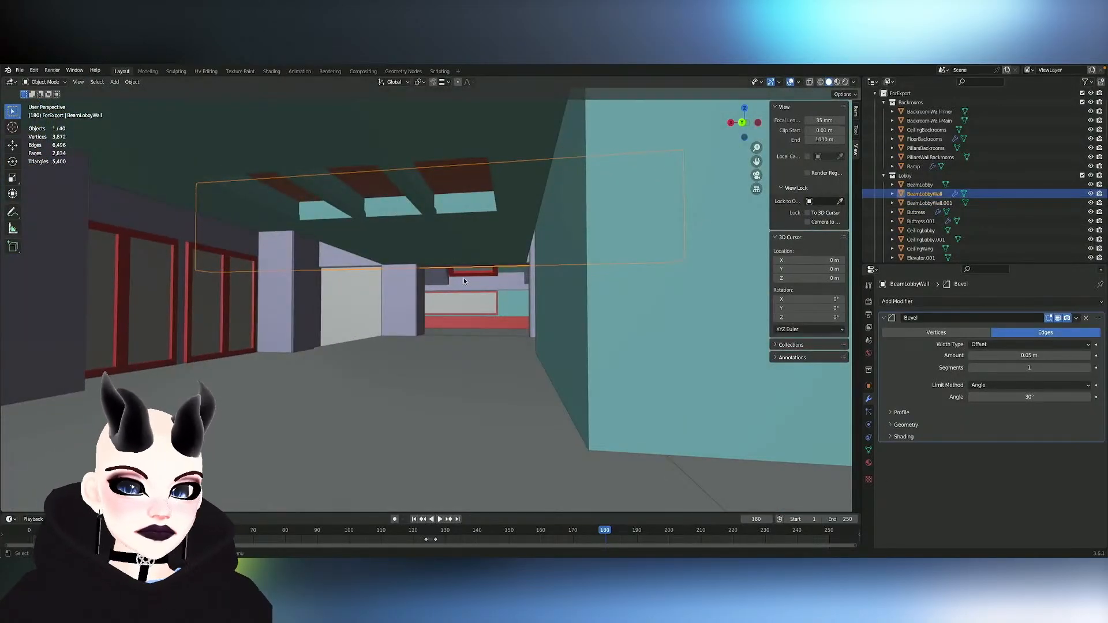
scroll(468, 283, down, 3)
middle_drag(468, 283, 468, 323)
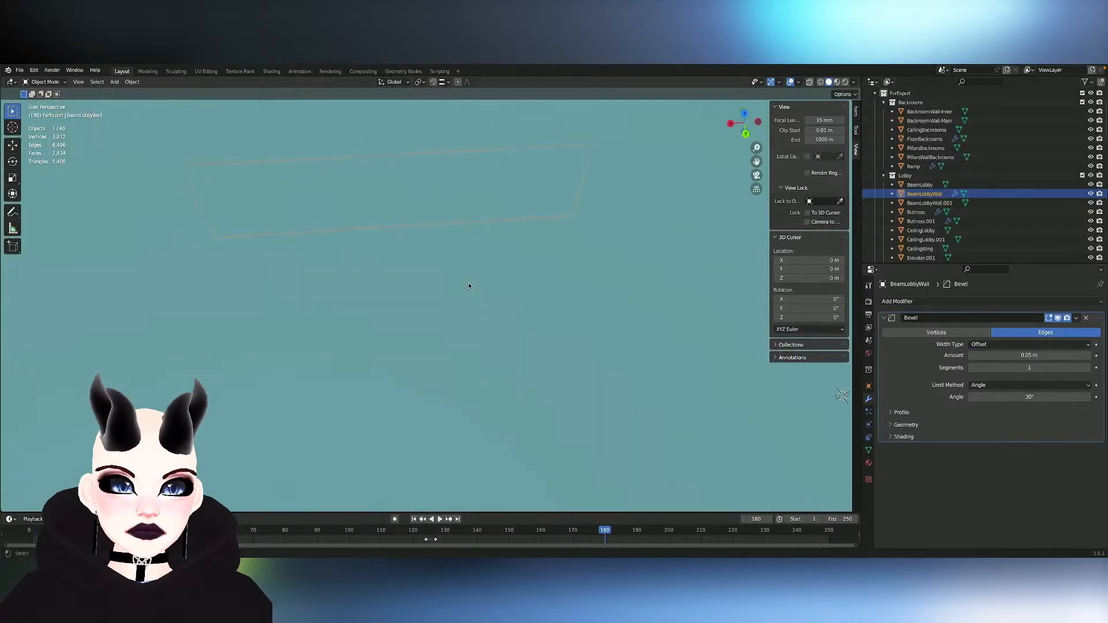
scroll(469, 285, down, 5)
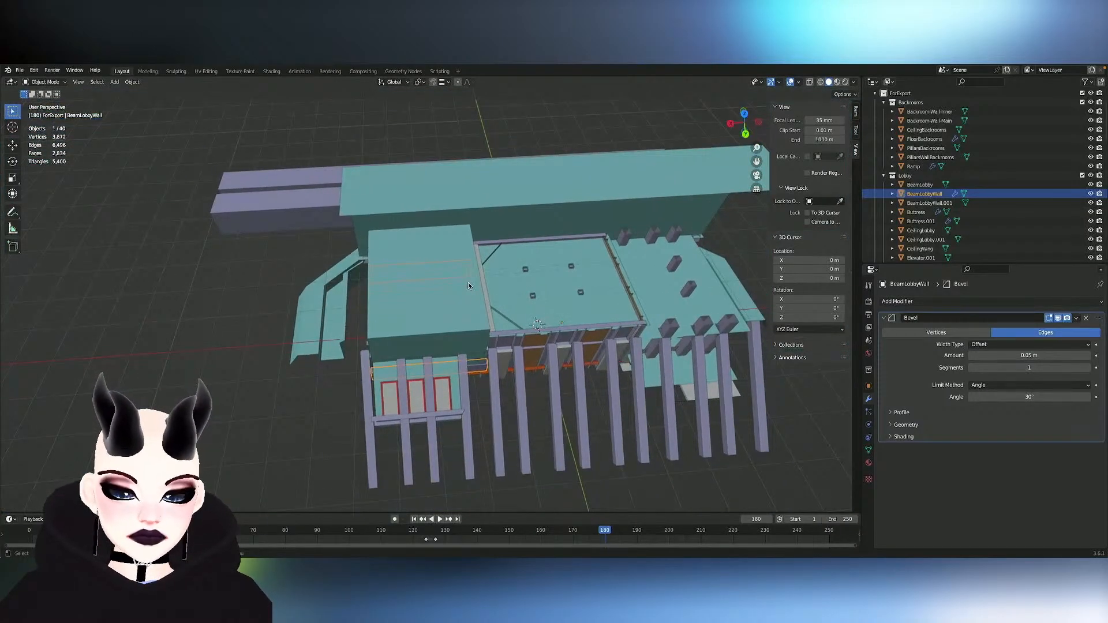
key(shift+d)
key(x)
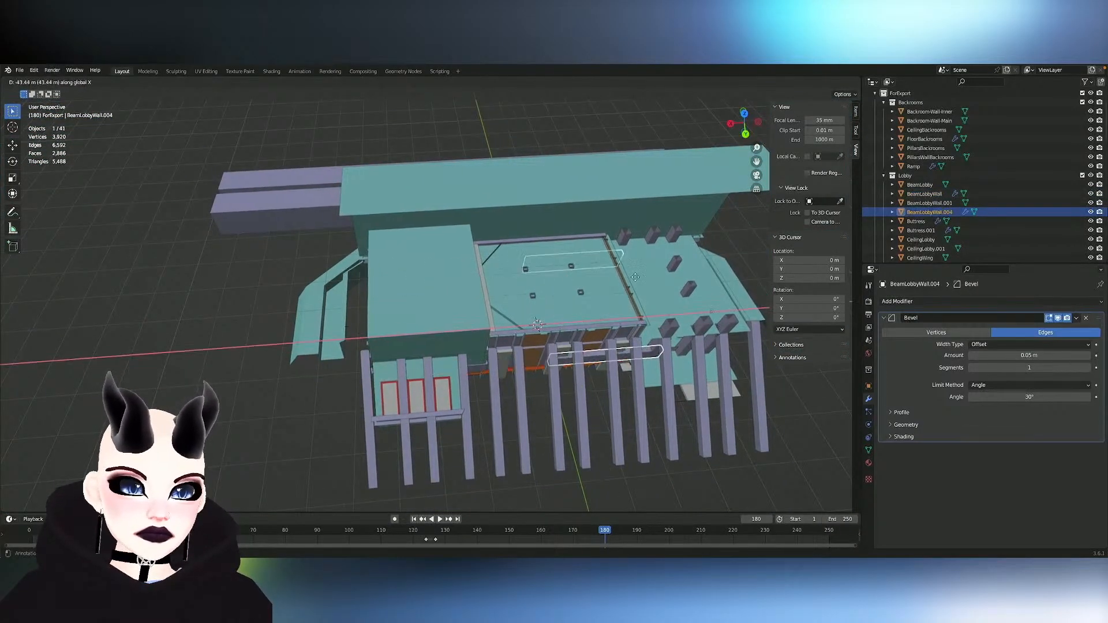
key(ctrl+z)
key(shift+d)
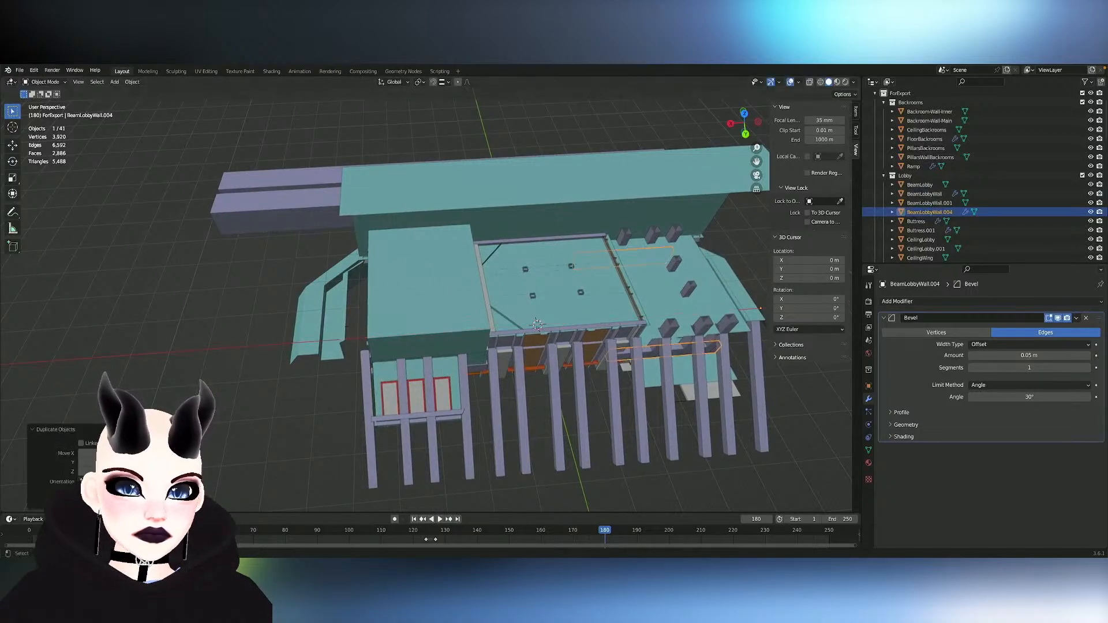
key(ctrl+z)
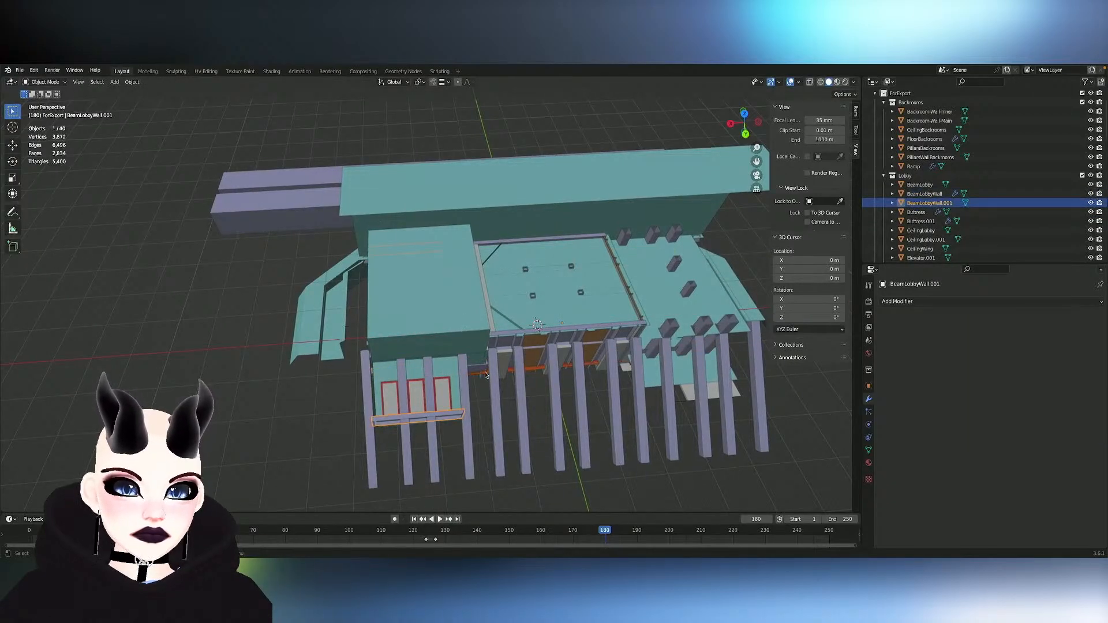
- Duplicate BeamLobbyWall along the X axis and place the copy across the backroom's pillars
key(ctrl+shift+z)
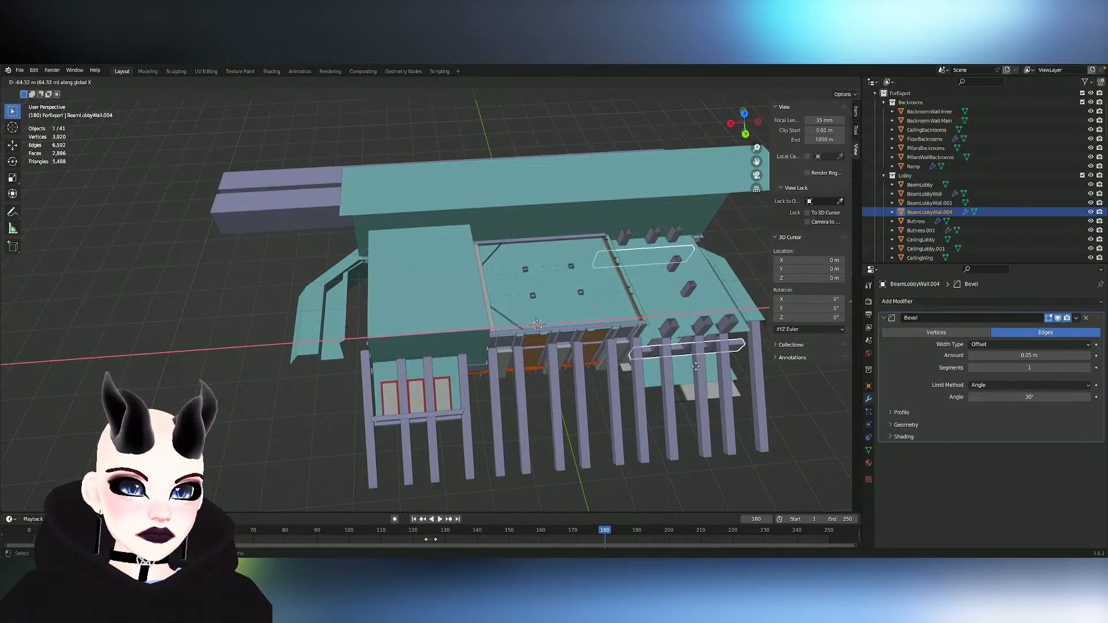
middle_drag(707, 362, 323, 346)
scroll(697, 337, up, 3)
- Rename the duplicated beam as BeamBackroomWall and move it from the Lobby collection into the Backrooms collection
double_click(928, 211)
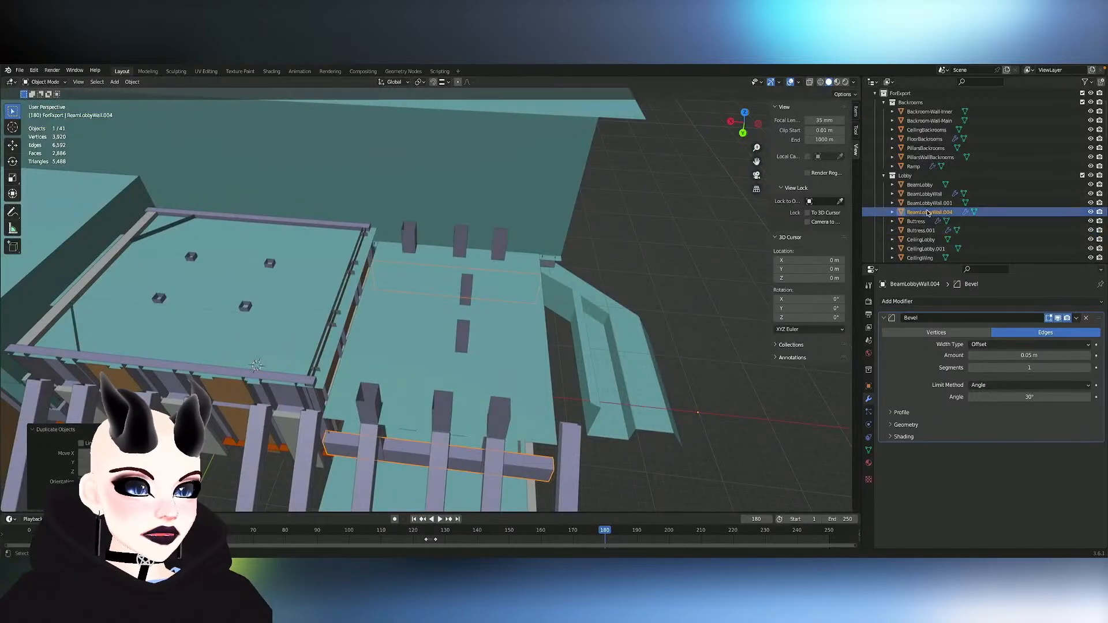
scroll(927, 212, down, 3)
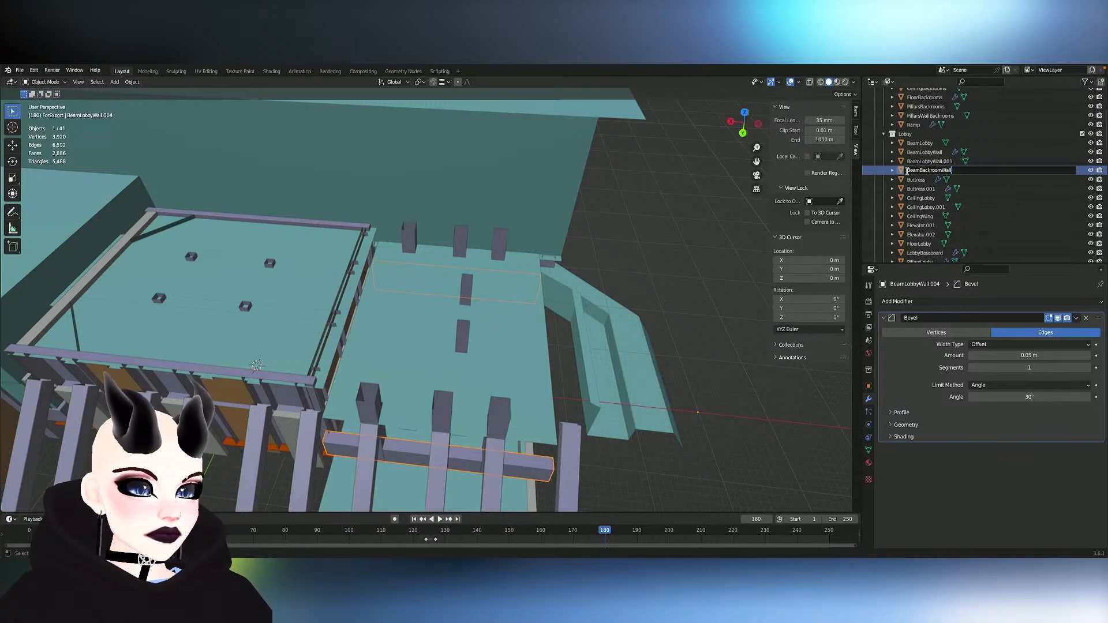
key(Return)
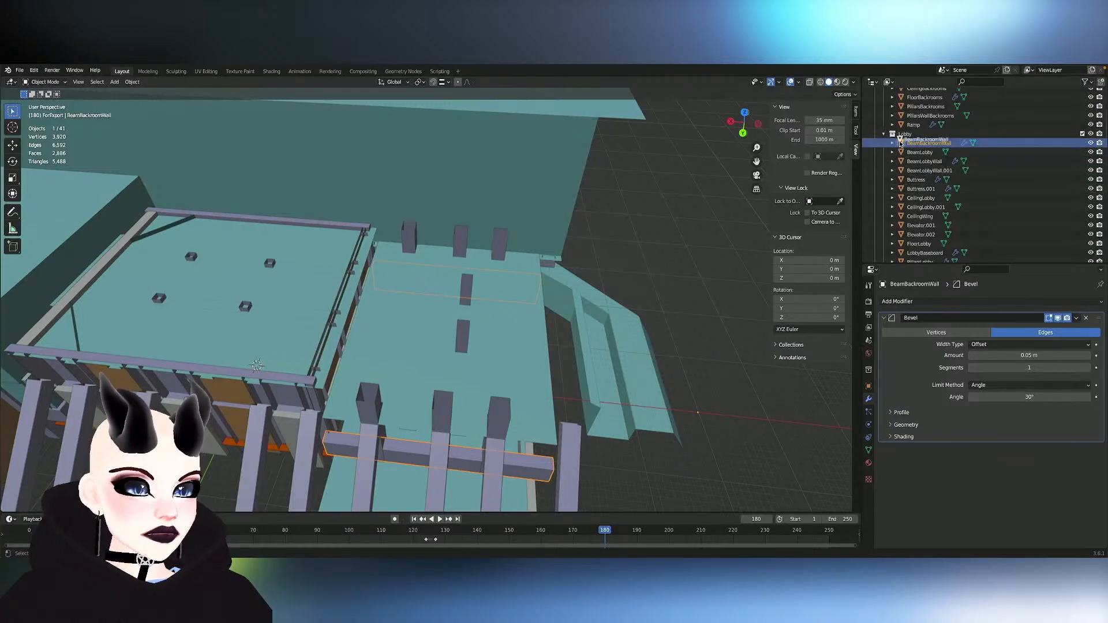
drag(903, 109, 904, 111)
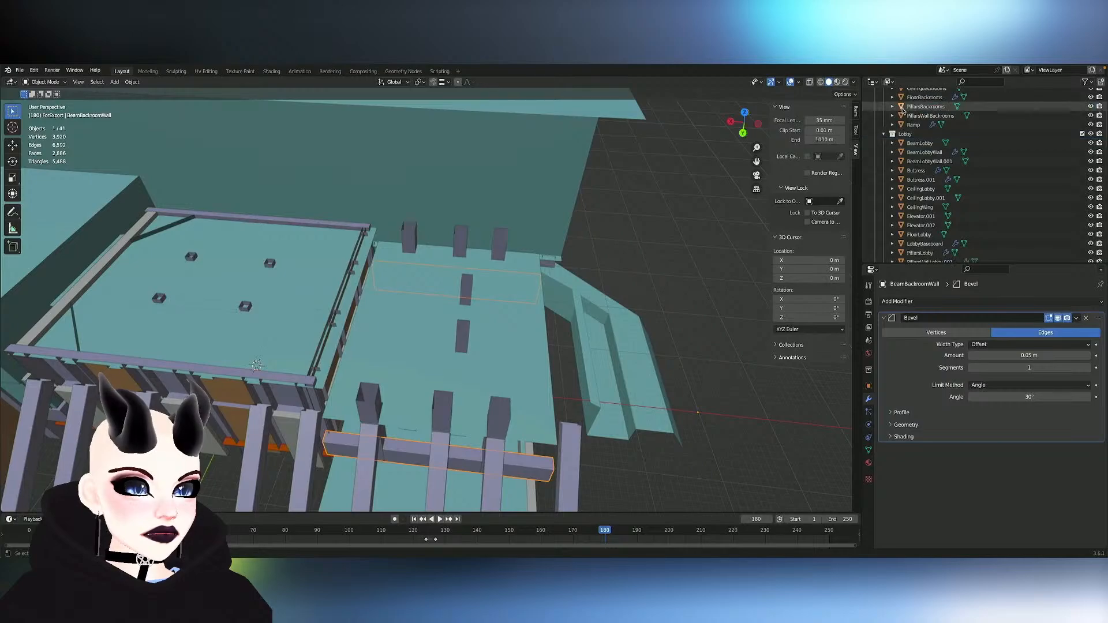
- Inspect the backroom from inside, checking the side wall around the red door frame and the adjacent pillar
scroll(552, 399, up, 5)
middle_drag(552, 398, 693, 424)
scroll(551, 399, up, 5)
scroll(552, 401, up, 4)
scroll(552, 401, up, 4)
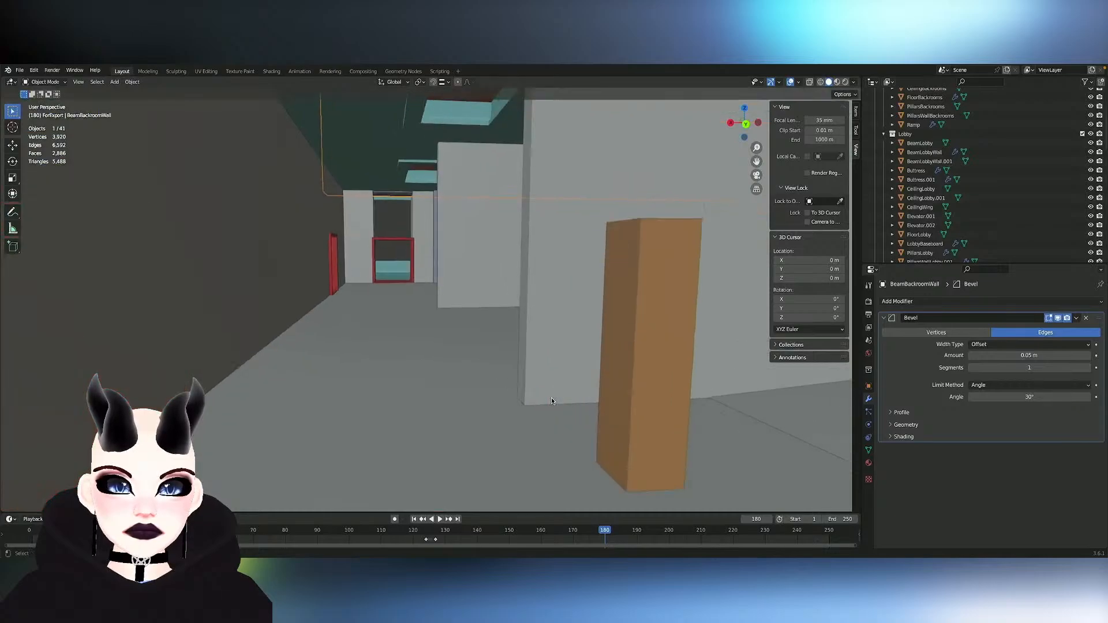
shift+middle_drag(552, 401, 612, 430)
scroll(552, 401, up, 3)
scroll(552, 401, down, 3)
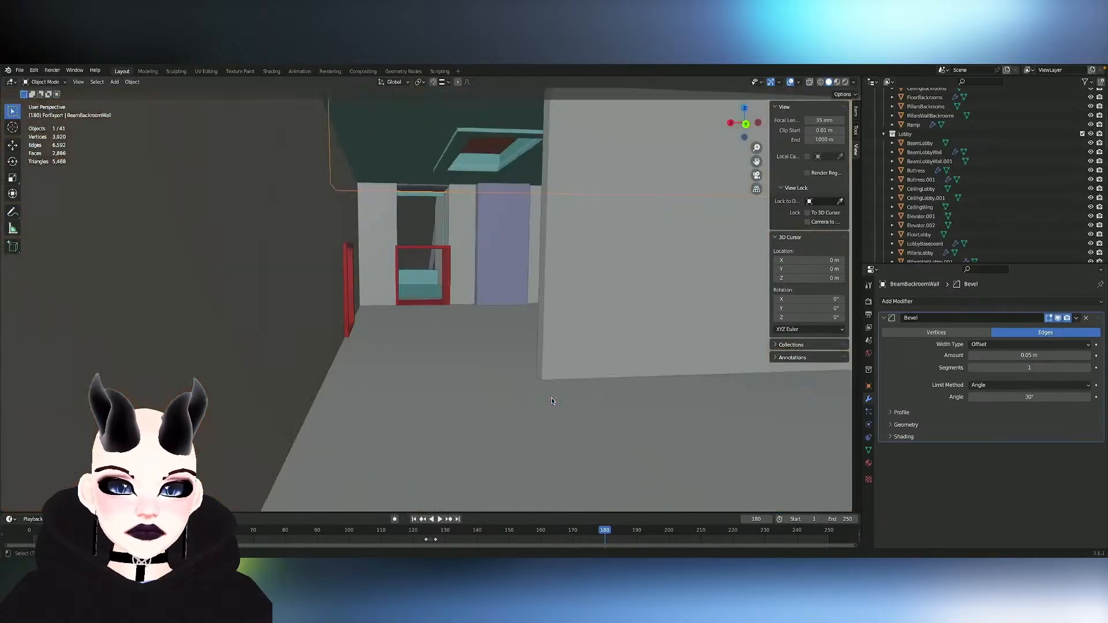
shift+middle_drag(552, 401, 534, 401)
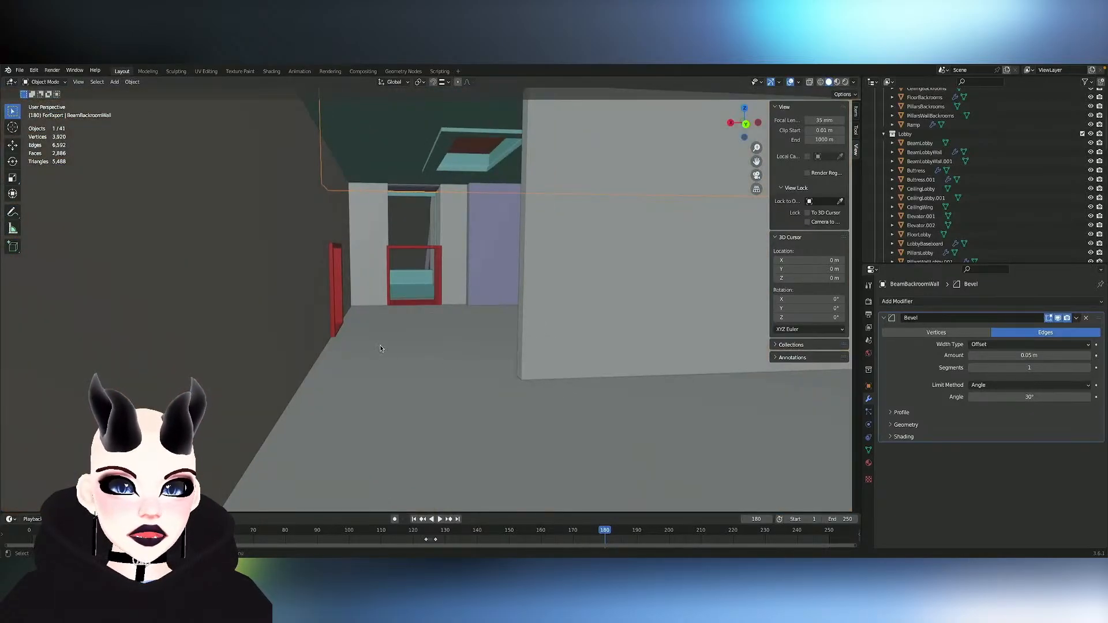
scroll(422, 287, up, 6)
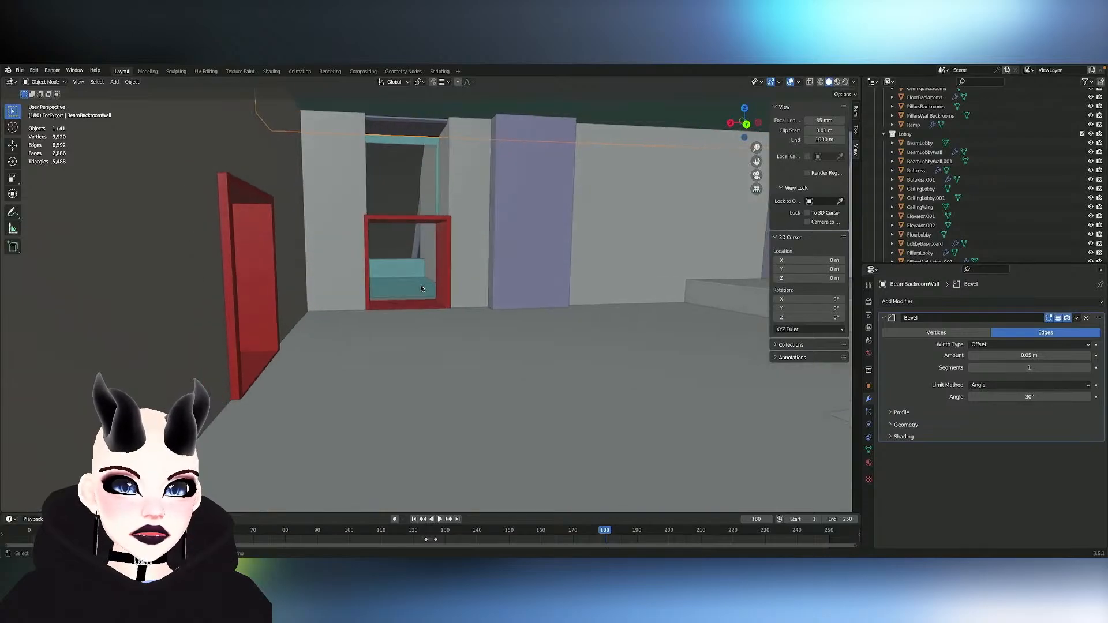
scroll(421, 285, down, 1)
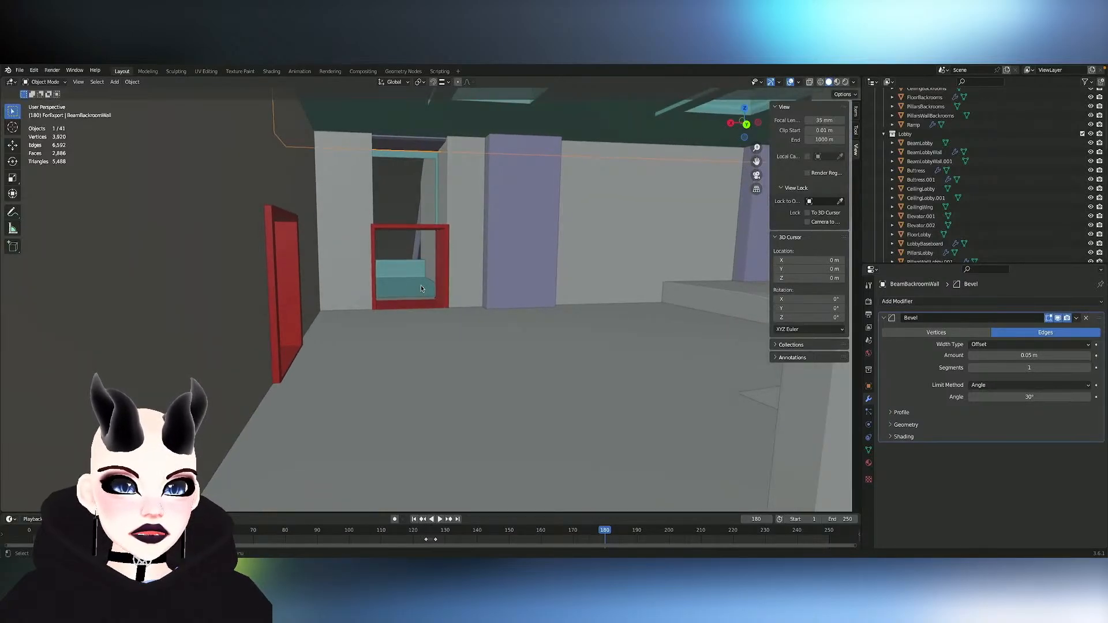
- Move the two wall faces flanking the doorway in Backroom-Wall-Main about -0.376 m along Y in Edit Mode with Y mirroring on
click(457, 209)
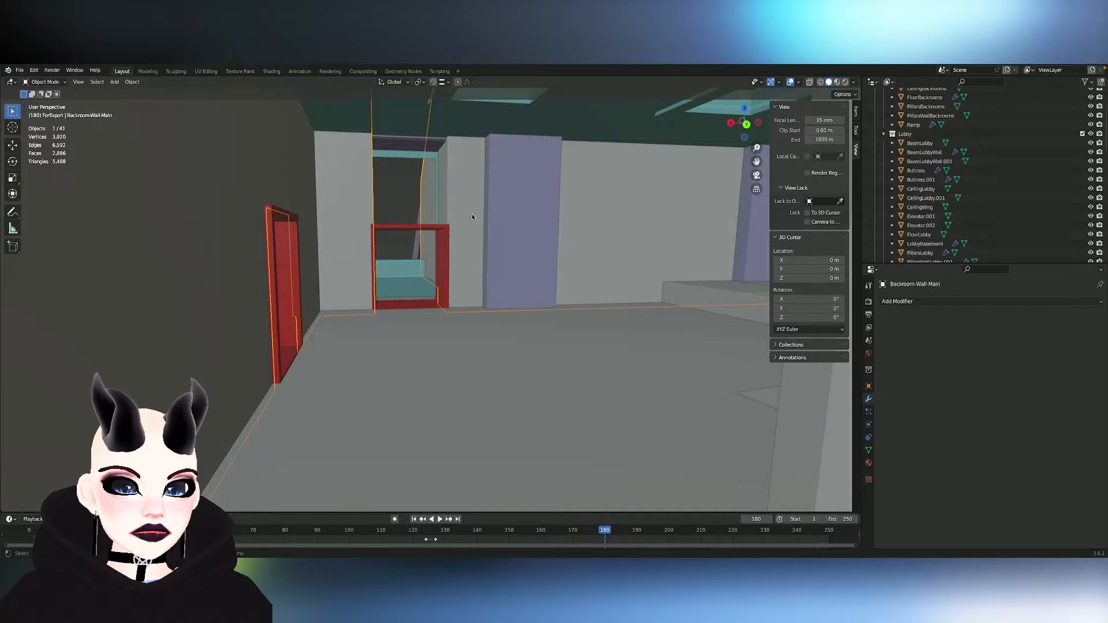
key(Tab)
click(462, 199)
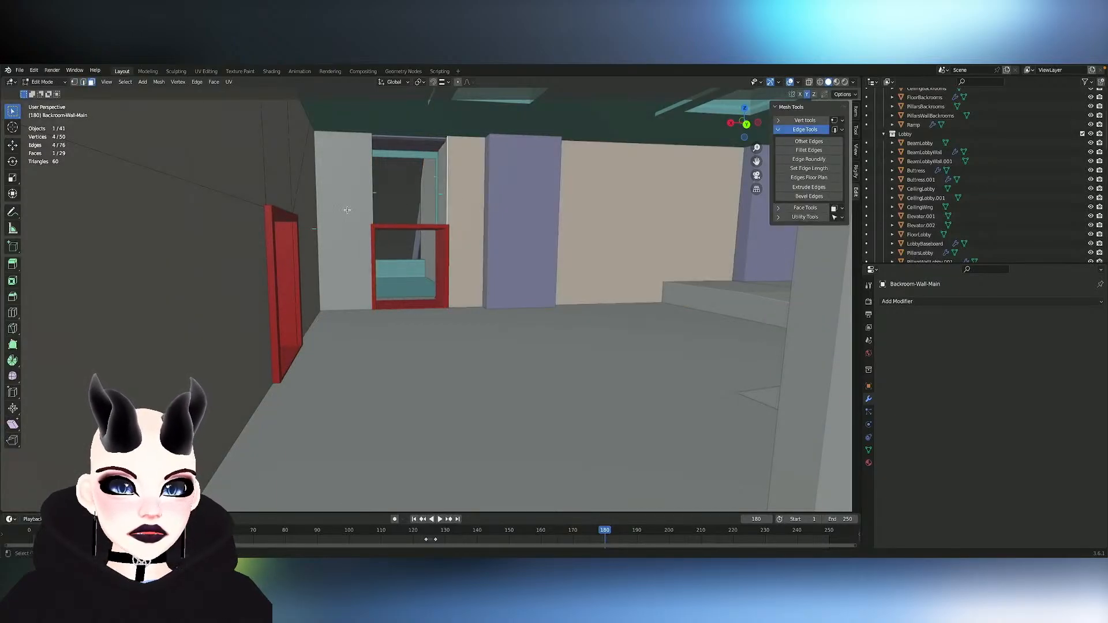
shift+click(346, 210)
scroll(416, 235, down, 3)
scroll(416, 238, up, 2)
scroll(416, 237, up, 2)
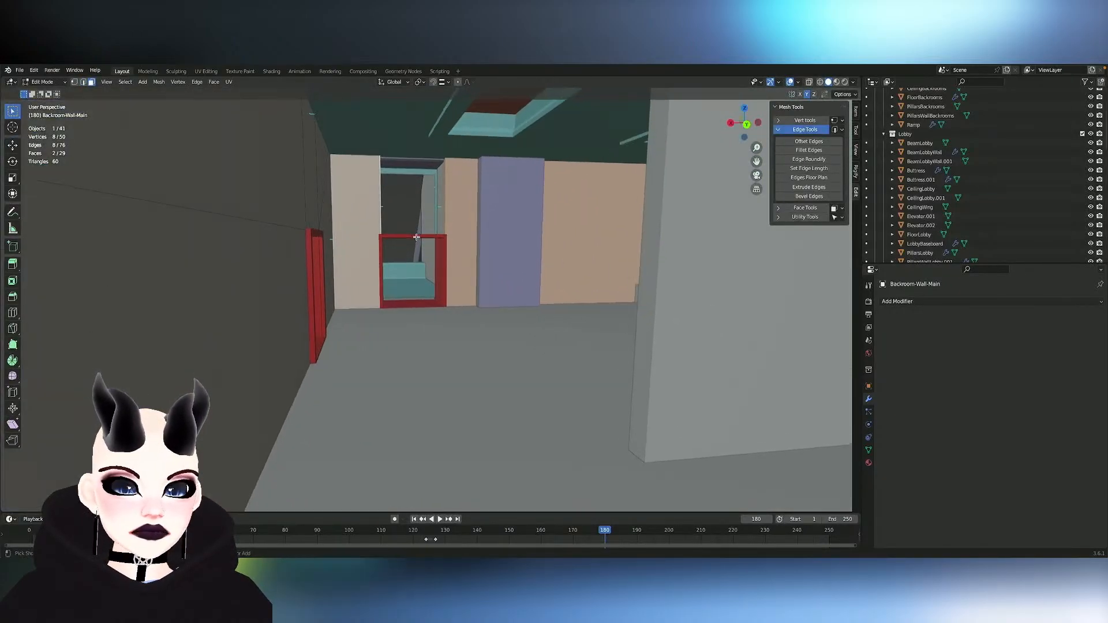
key(g)
key(y)
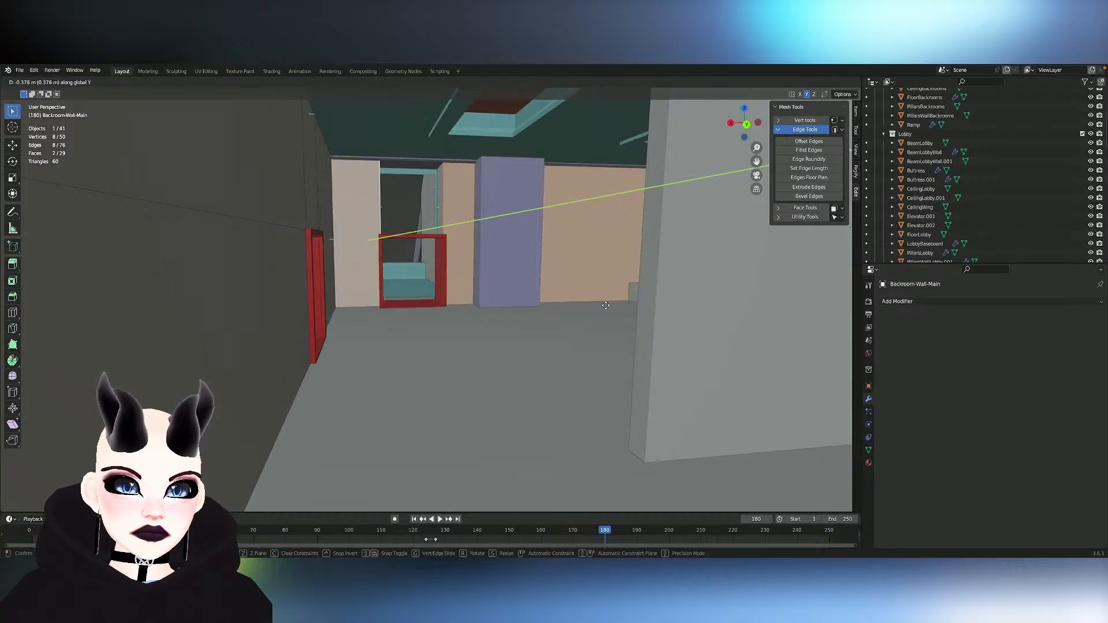
click(606, 305)
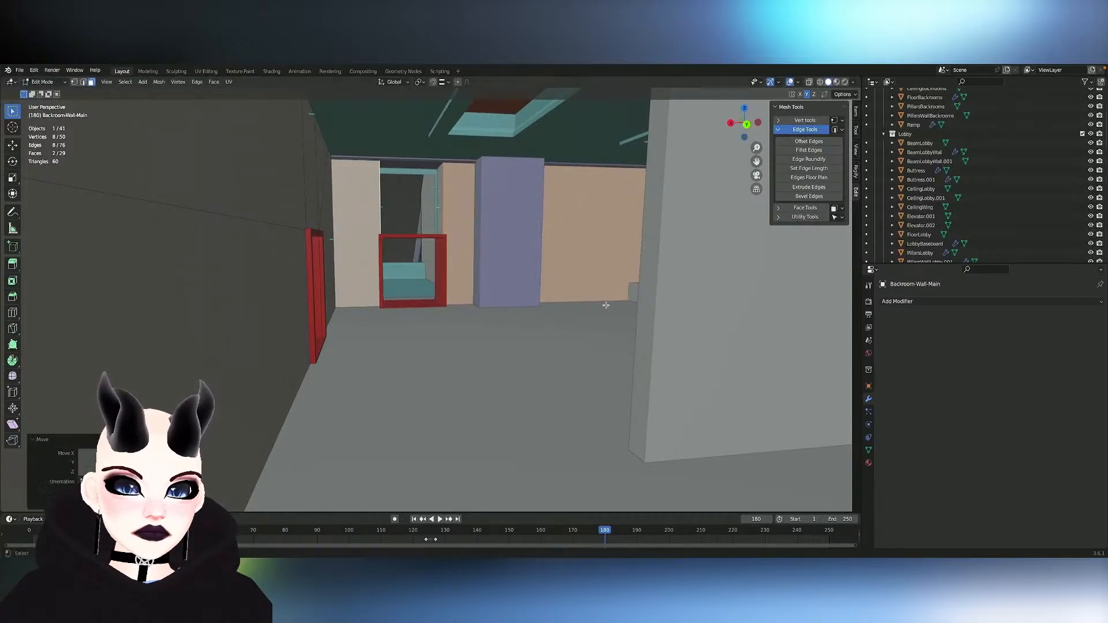
middle_drag(605, 306, 606, 306)
key(w)
scroll(606, 306, down, 5)
scroll(606, 306, down, 4)
key(Tab)
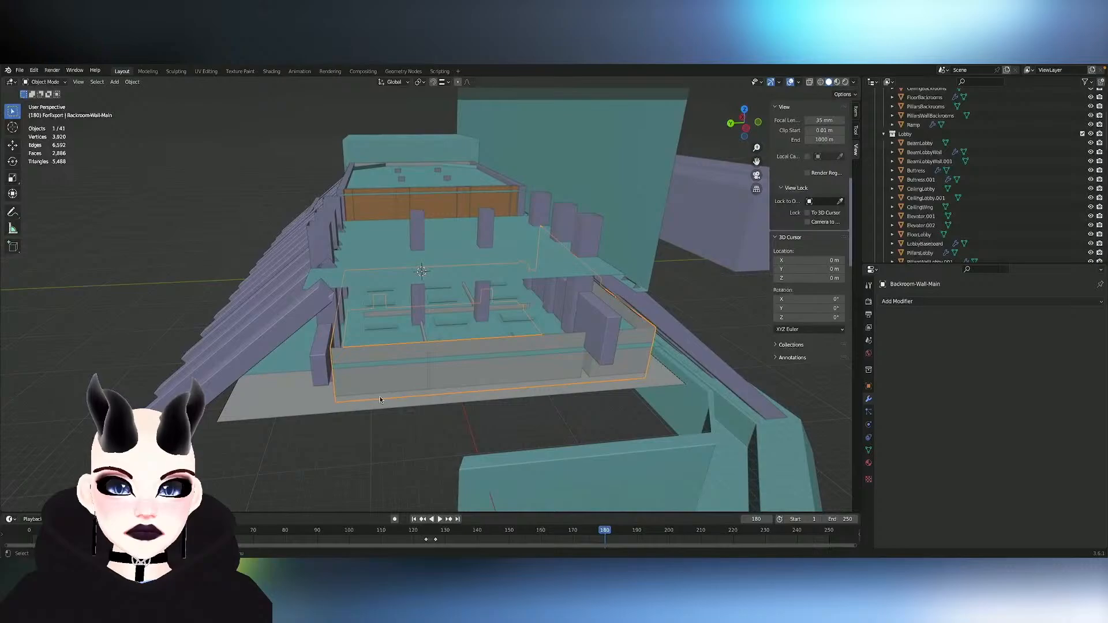
- Hide the CeilingBackrooms object to expose the backroom walls, pillars and beams from above
click(348, 332)
key(h)
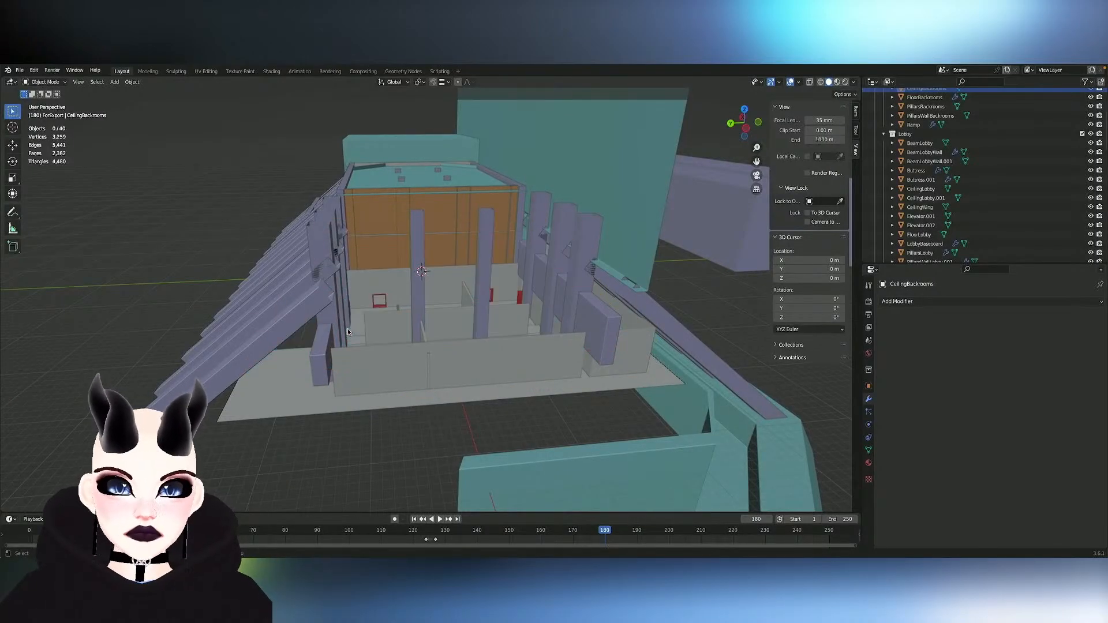
scroll(348, 331, up, 6)
middle_drag(348, 332, 425, 332)
scroll(344, 332, down, 4)
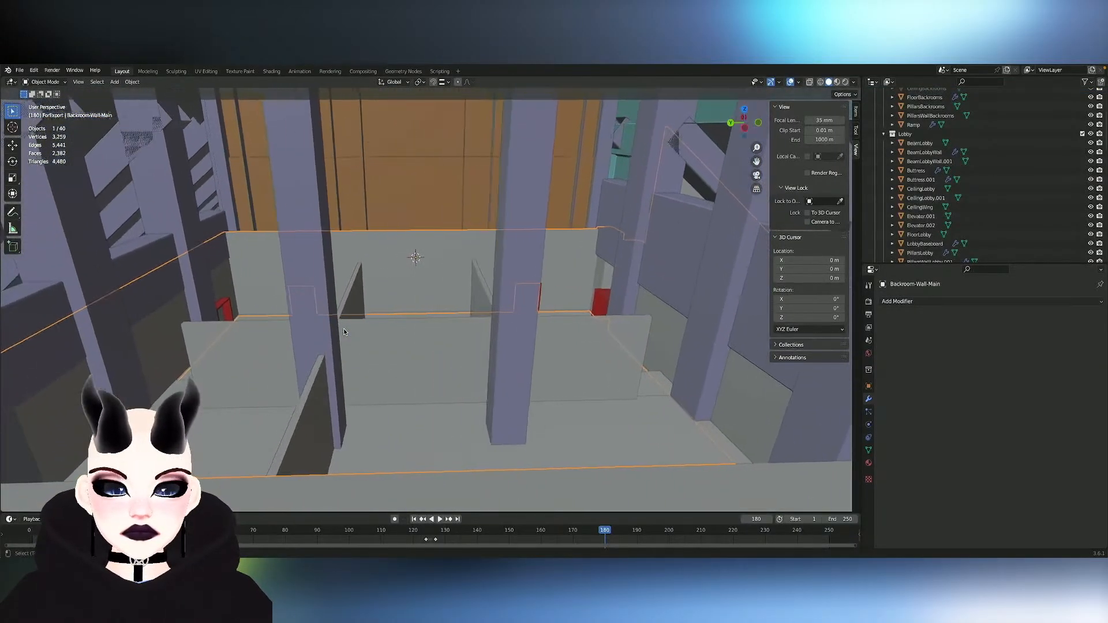
scroll(344, 332, down, 5)
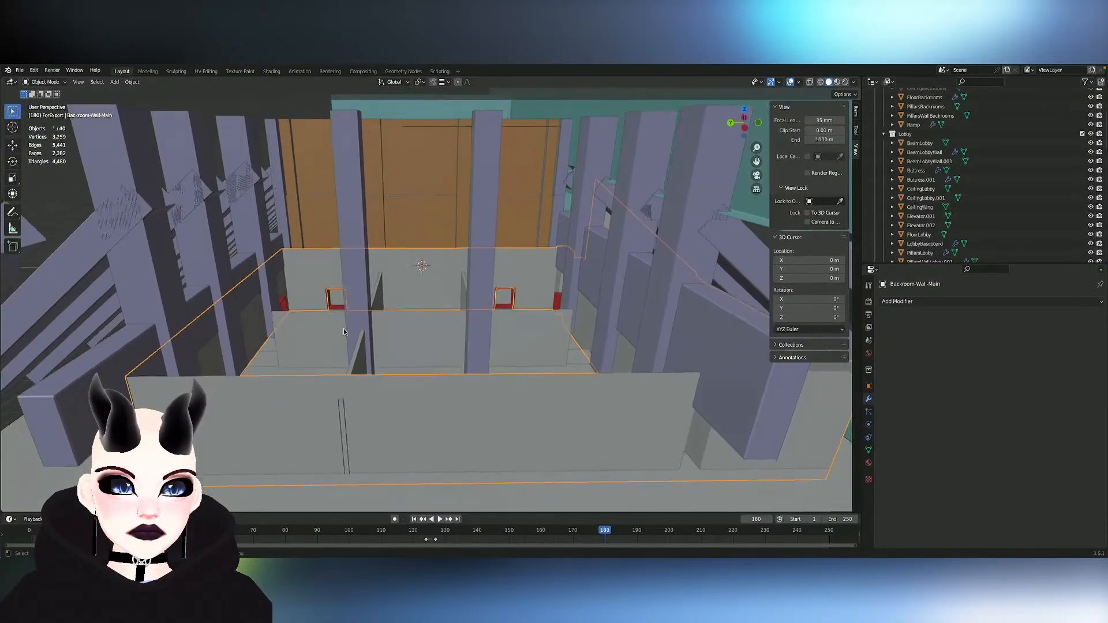
mouse_move(344, 332)
middle_down()
mouse_move(343, 294)
mouse_move(347, 315)
middle_up()
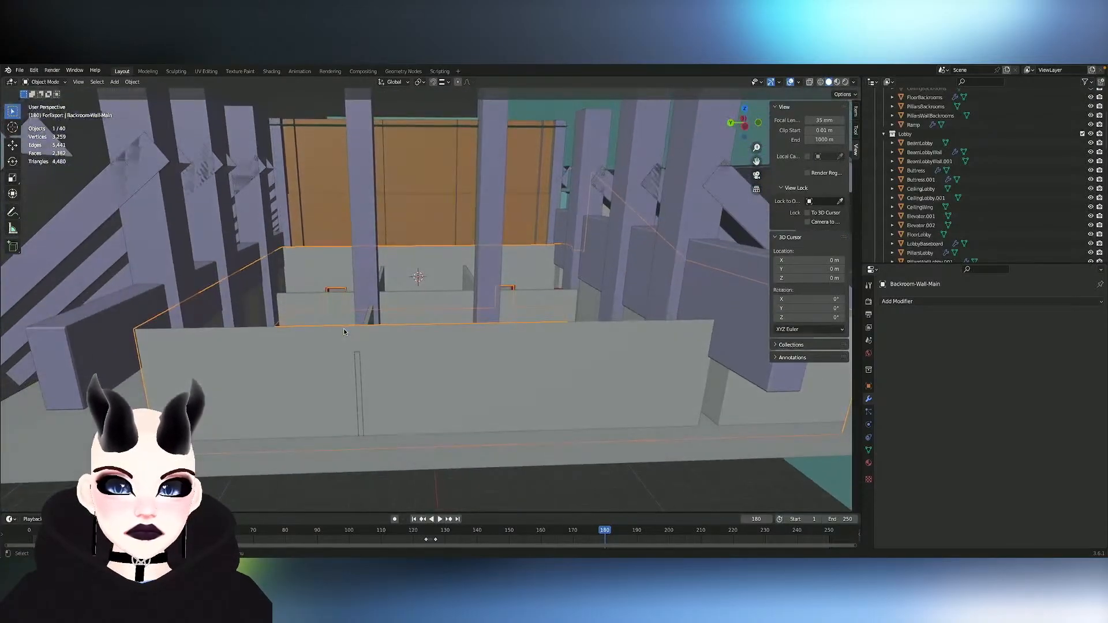
- Delete the whole linked beam piece on the +Y side of BeamBackroomWall in Edit Mode
click(66, 373)
key(Tab)
click(75, 368)
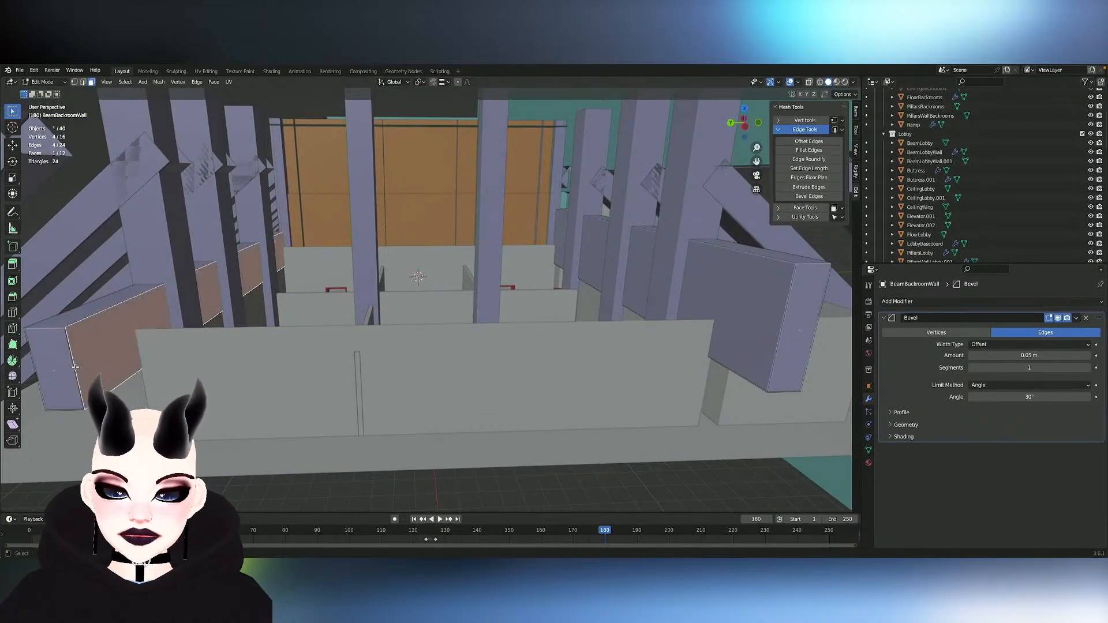
key(ctrl+l)
key(x)
click(75, 367)
- Select the entire remaining beam piece of BeamBackroomWall and symmetrize it onto the opposite side of the backroom
click(762, 351)
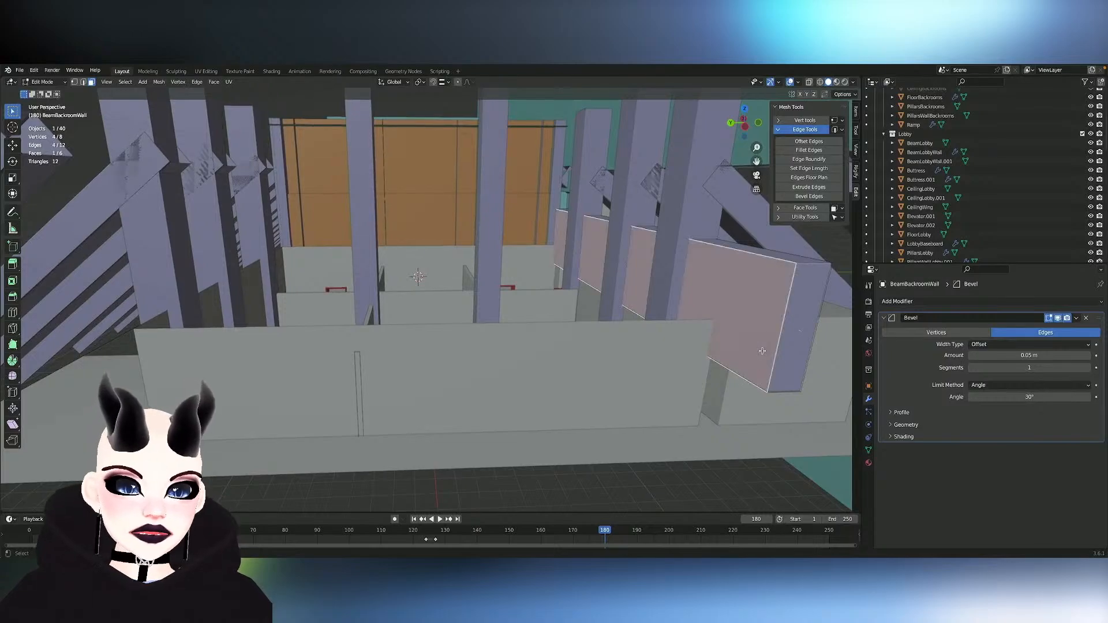
key(ctrl+l)
right_click(750, 396)
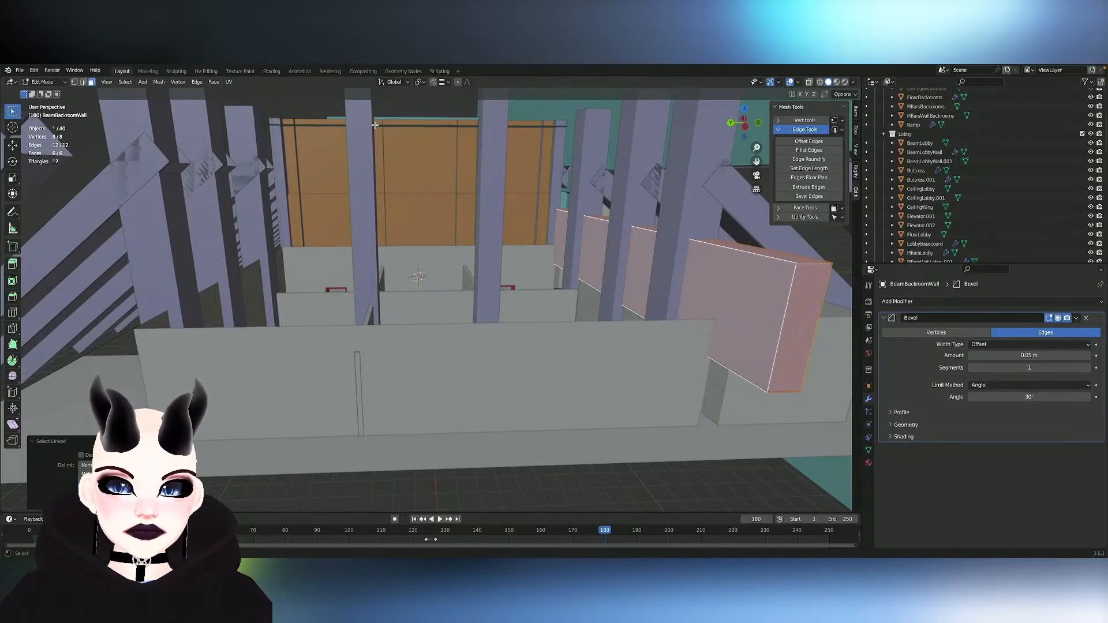
click(159, 82)
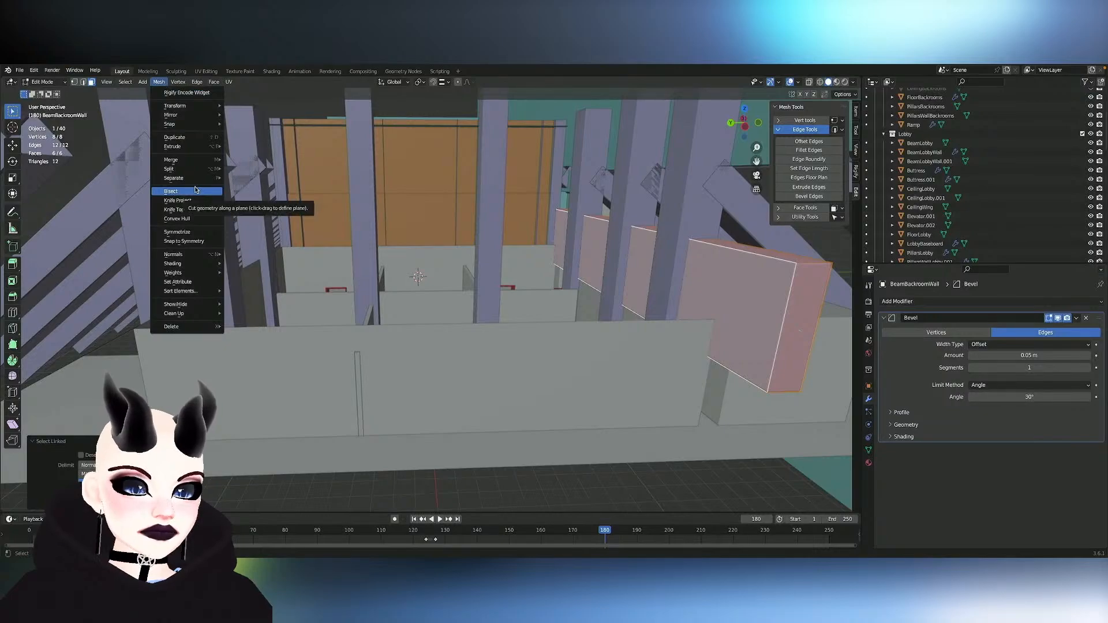
click(185, 232)
- Inspect from inside the backroom how the symmetrized beam, wall, pillar and red service door frame line up
scroll(279, 234, left, 4)
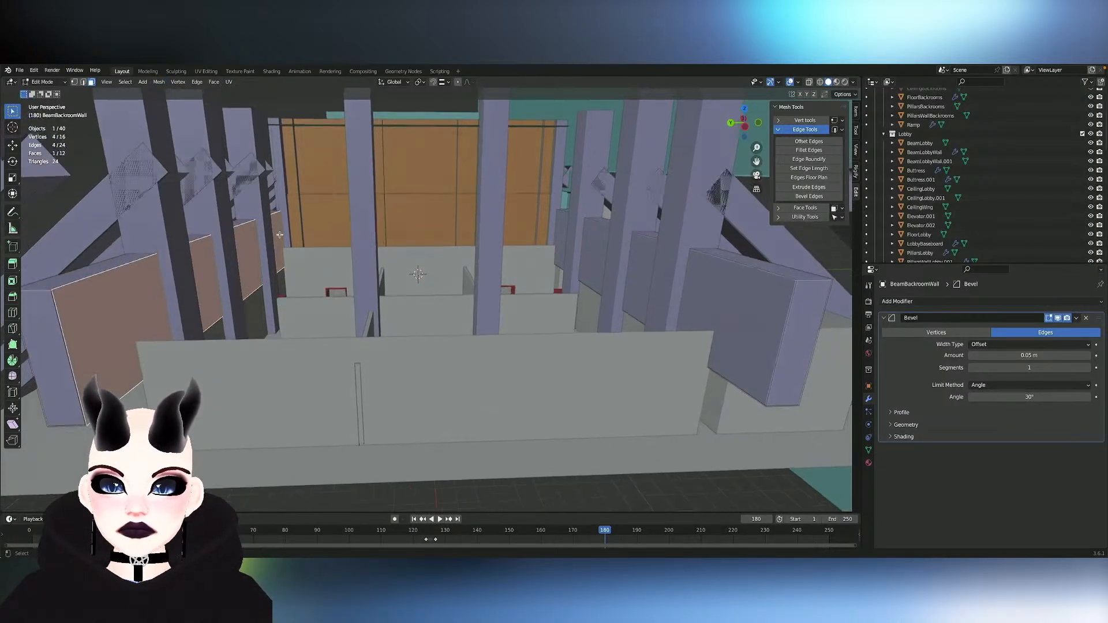
ctrl+scroll(280, 235, up, 3)
scroll(280, 235, up, 8)
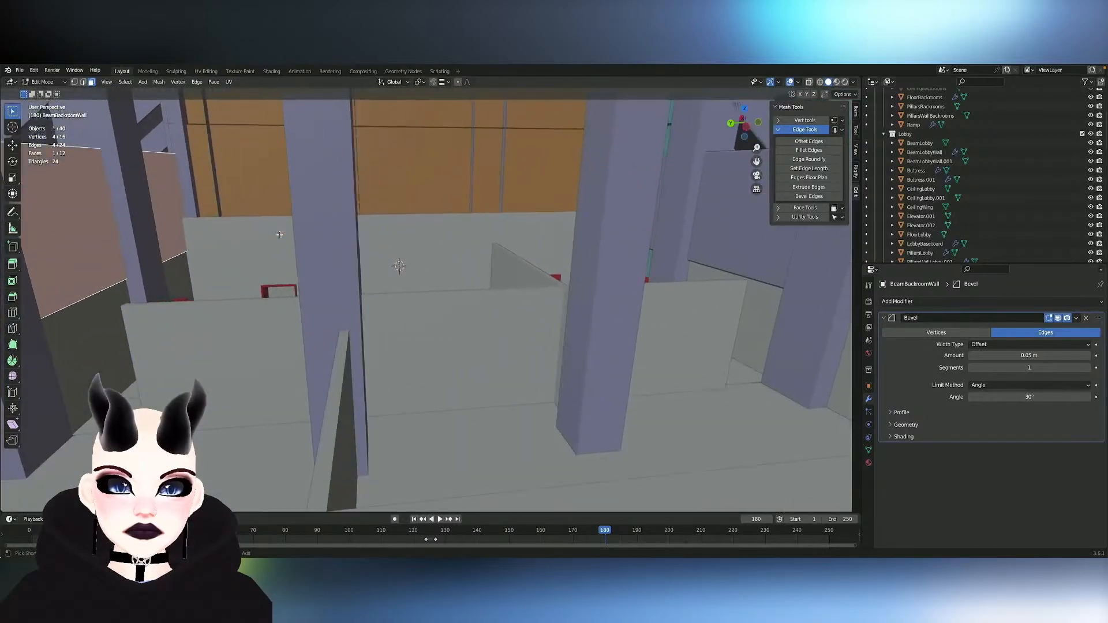
scroll(279, 235, up, 8)
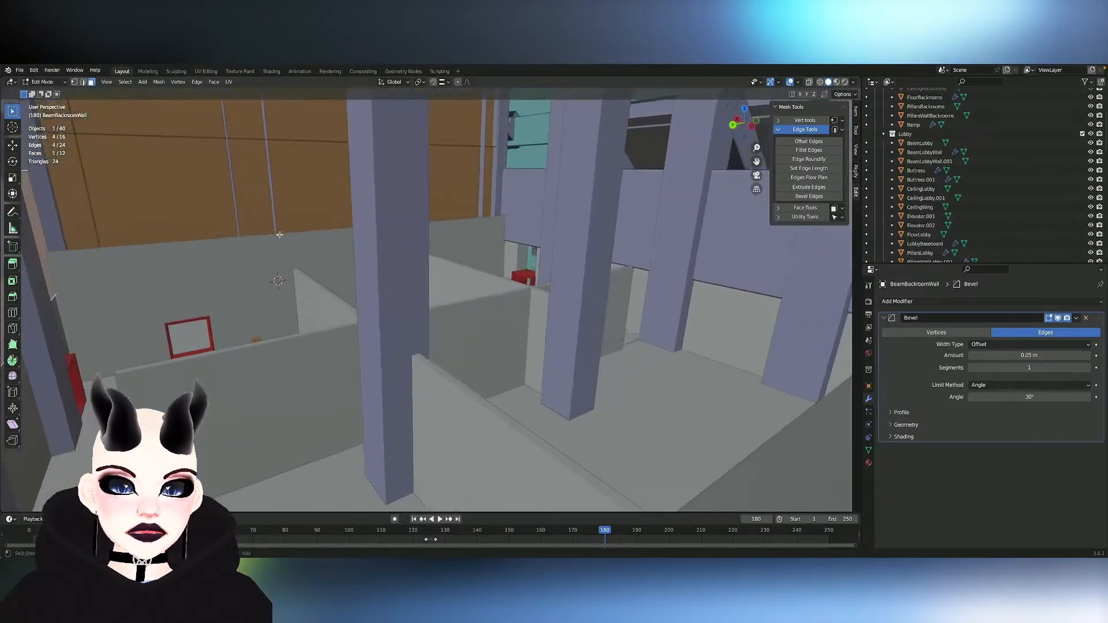
scroll(279, 235, left, 4)
shift+scroll(280, 235, up, 3)
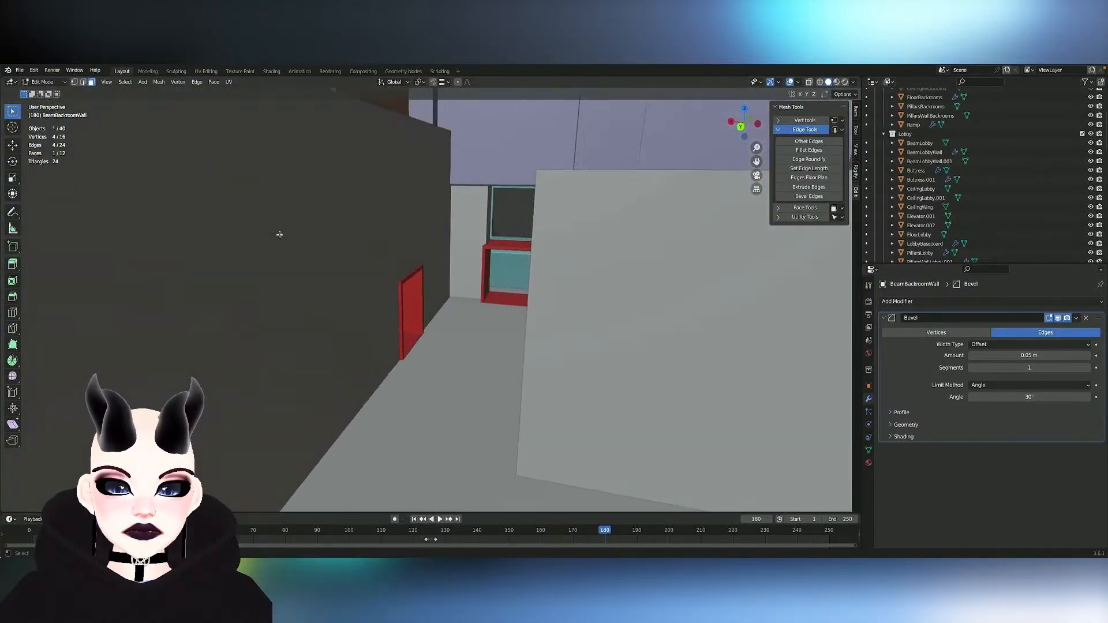
scroll(279, 235, left, 2)
shift+scroll(280, 235, up, 4)
shift+scroll(279, 235, down, 2)
scroll(279, 235, left, 2)
scroll(279, 235, up, 8)
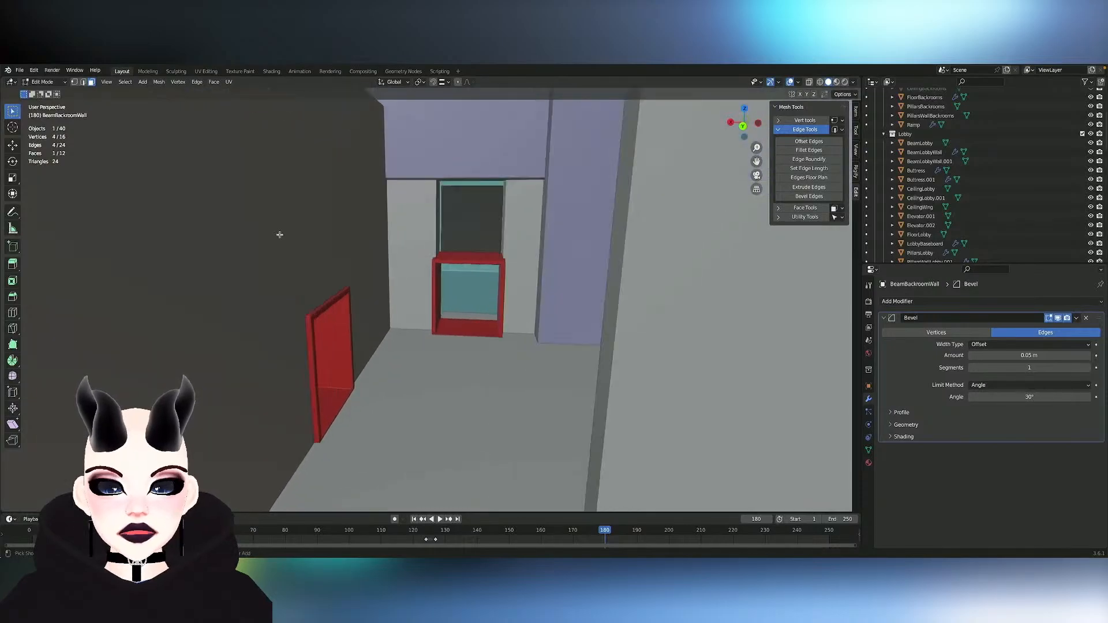
shift+scroll(279, 235, down, 2)
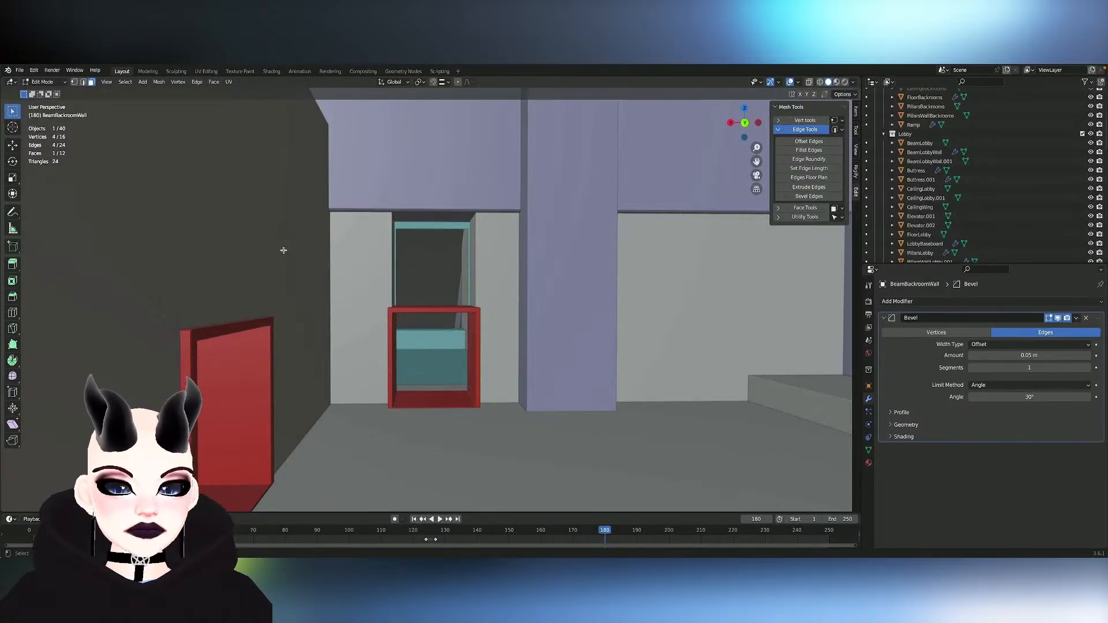
scroll(372, 291, up, 3)
scroll(371, 292, left, 2)
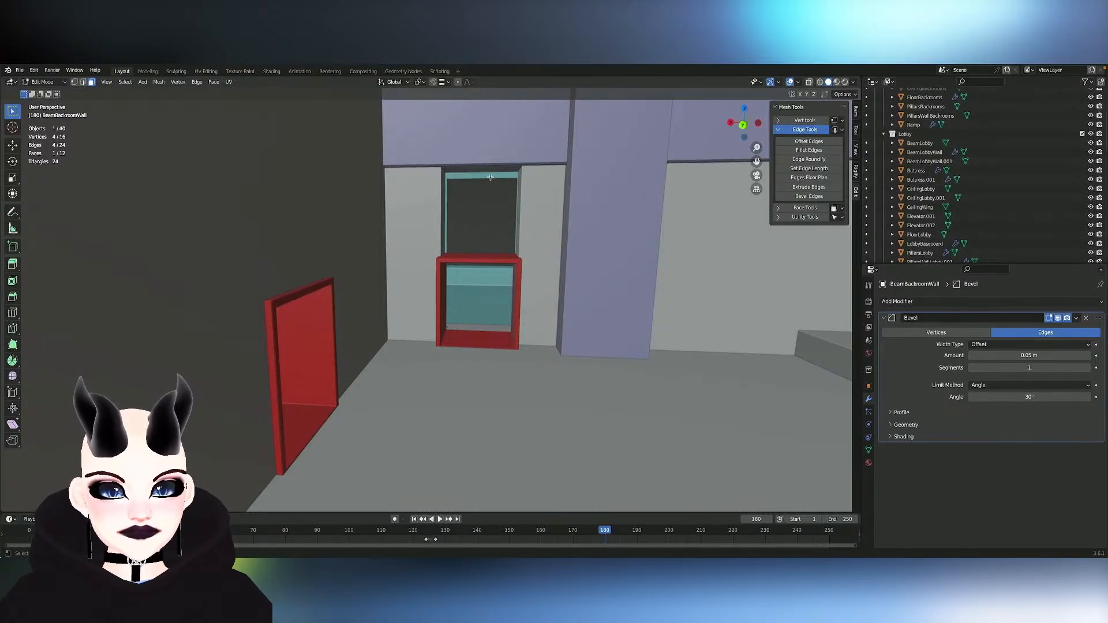
scroll(483, 173, up, 2)
scroll(484, 174, down, 5)
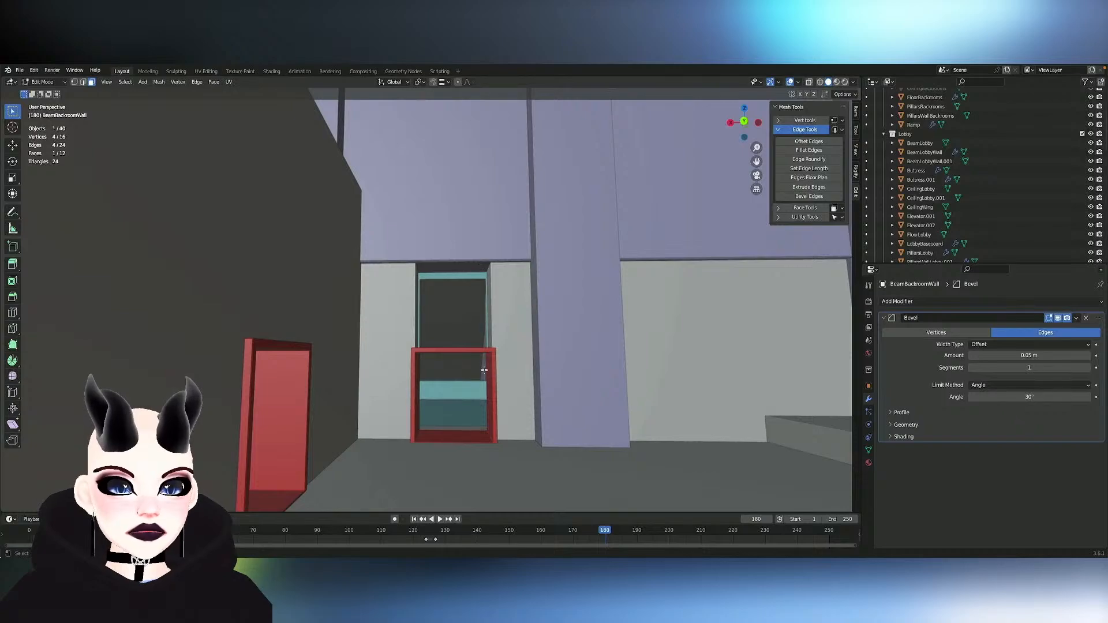
ctrl+scroll(508, 354, down, 4)
scroll(509, 353, up, 4)
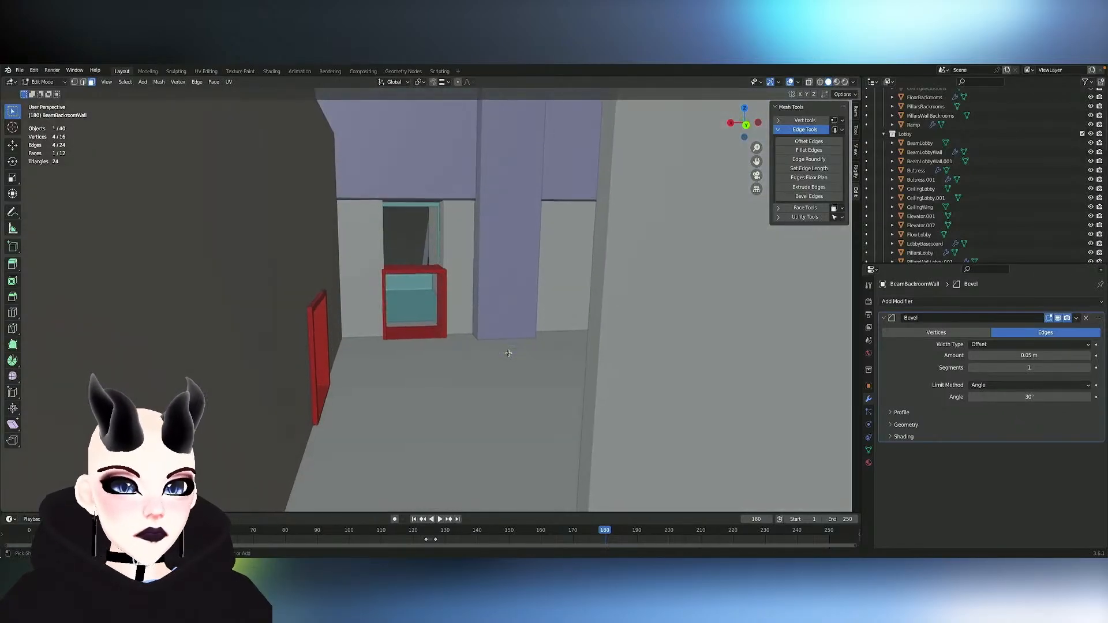
shift+scroll(508, 354, up, 3)
ctrl+scroll(508, 354, up, 6)
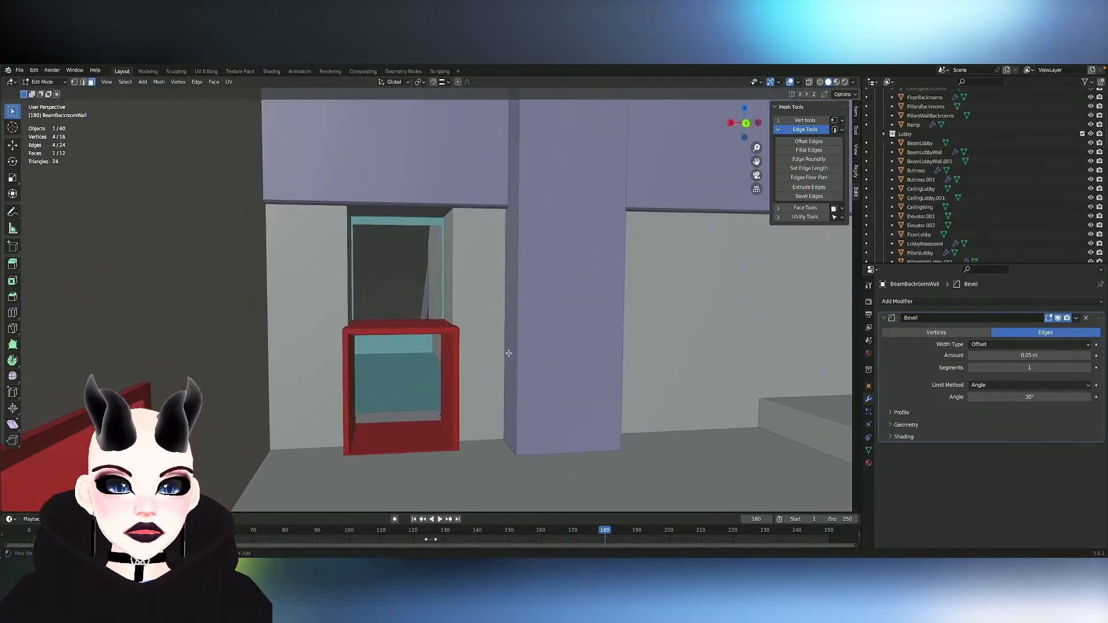
scroll(508, 354, left, 3)
scroll(509, 354, right, 4)
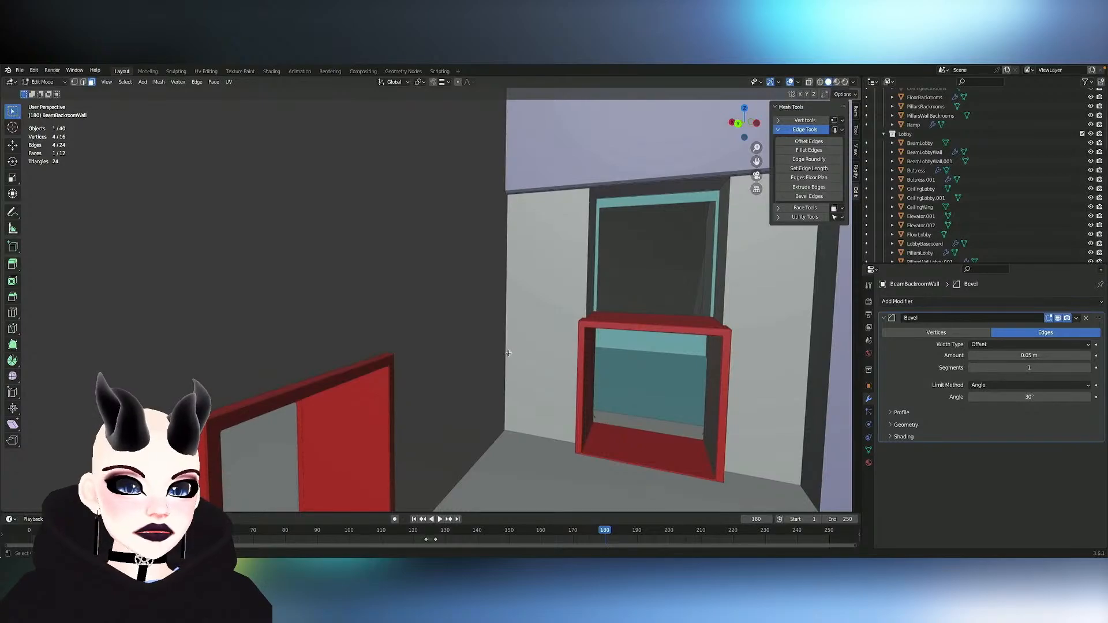
shift+scroll(509, 353, right, 7)
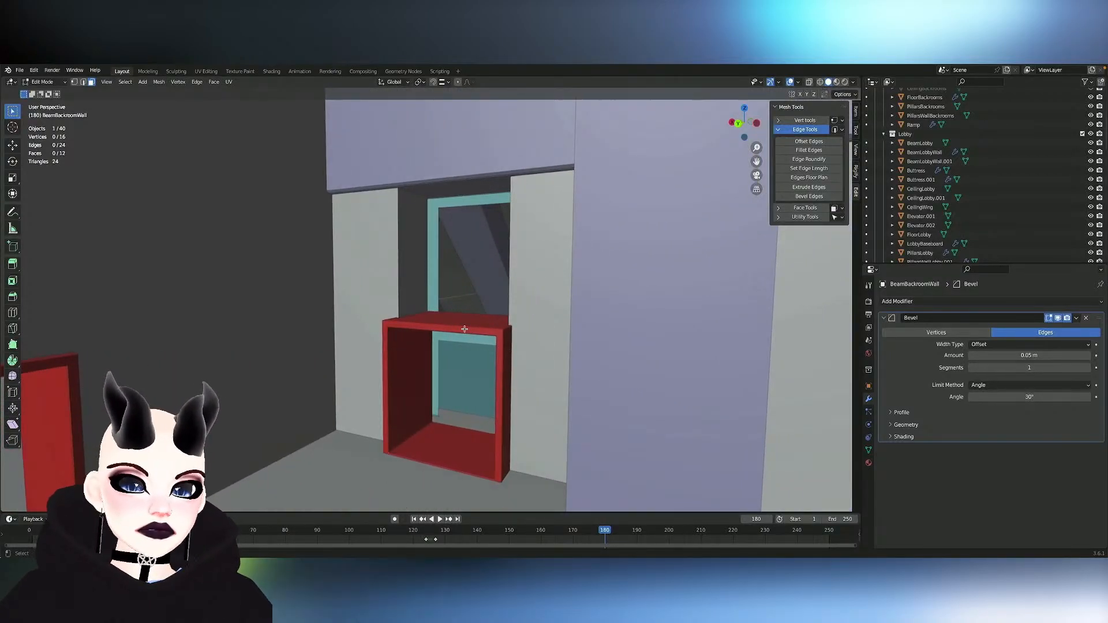
- Switch mesh editing to ServiceDoor and move its side-wall door frame about -0.37 m along Y to fit the shifted wall
key(alt+q)
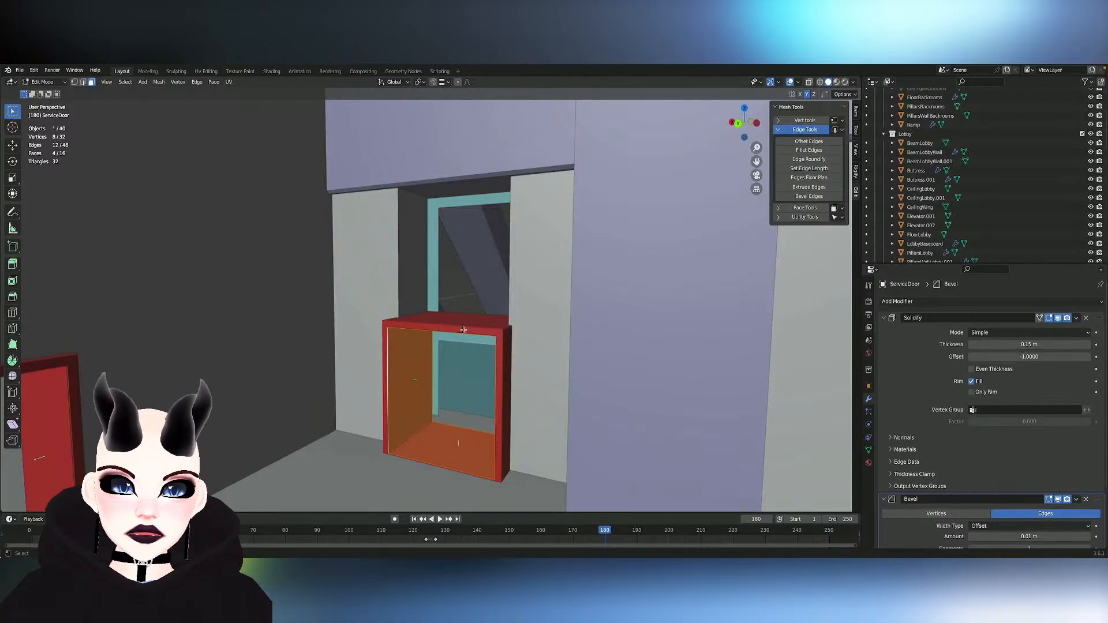
key(g)
key(x)
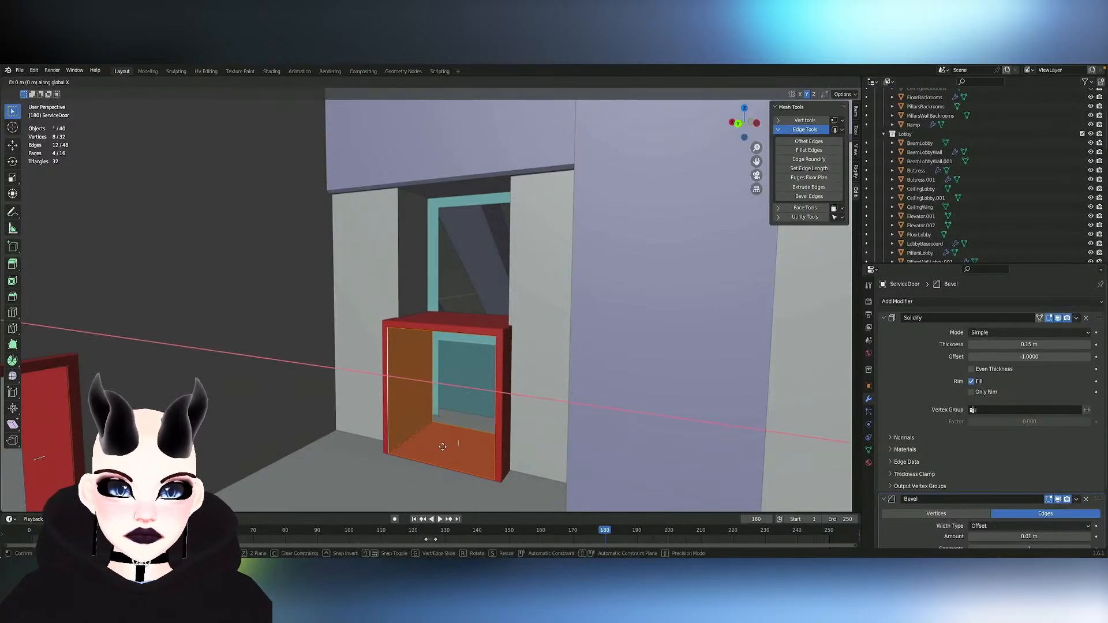
key(y)
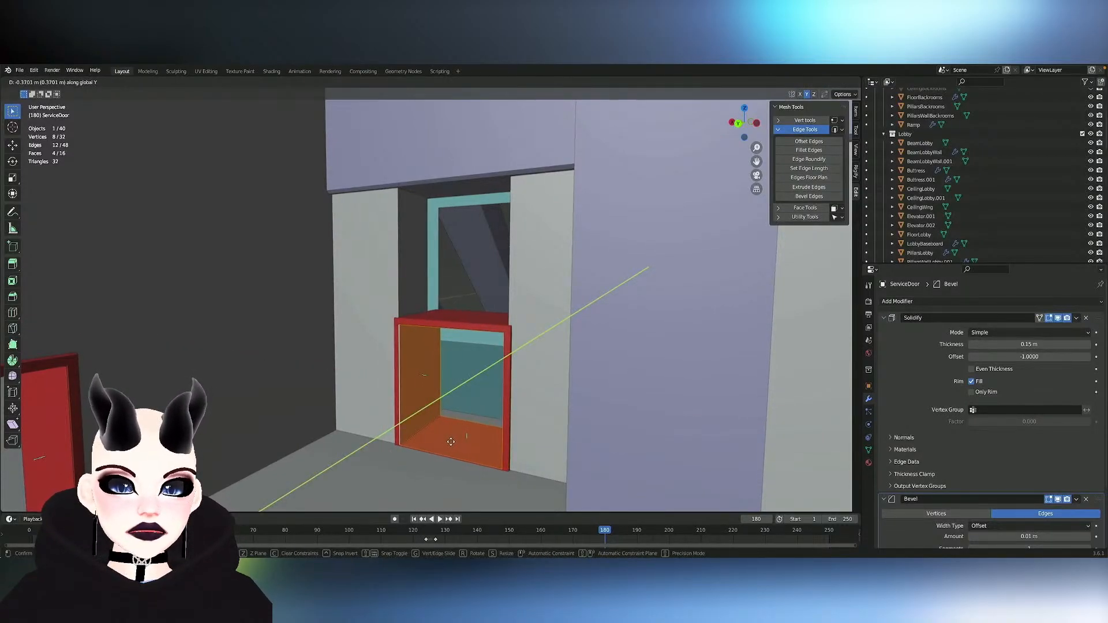
click(450, 442)
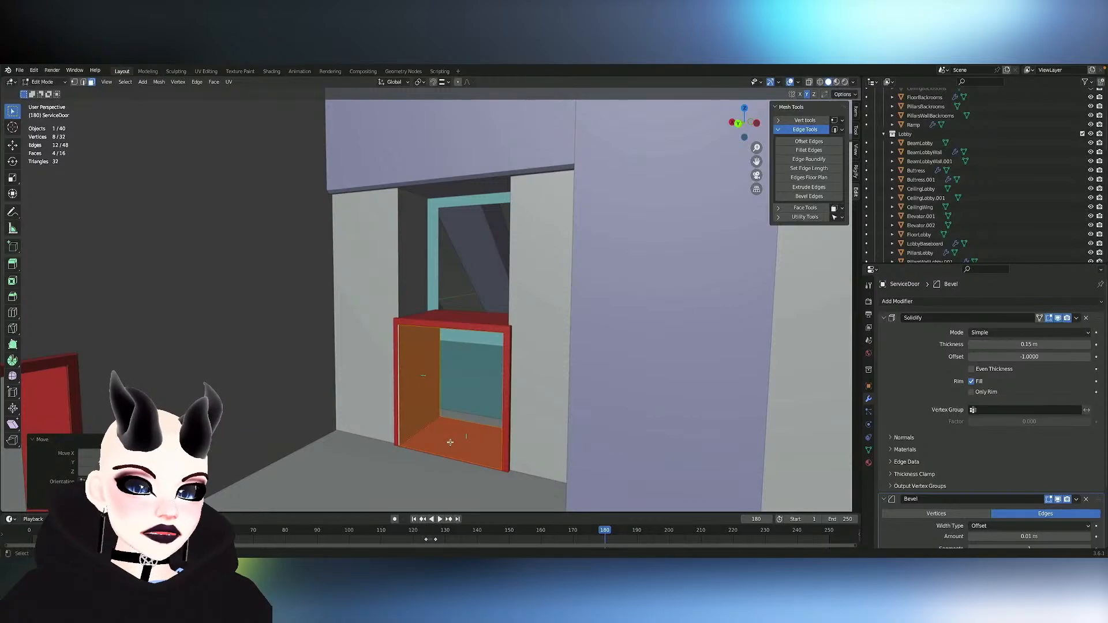
- Fine-tune the position of the selected side-wall door frame of ServiceDoor along Y
key(g)
key(y)
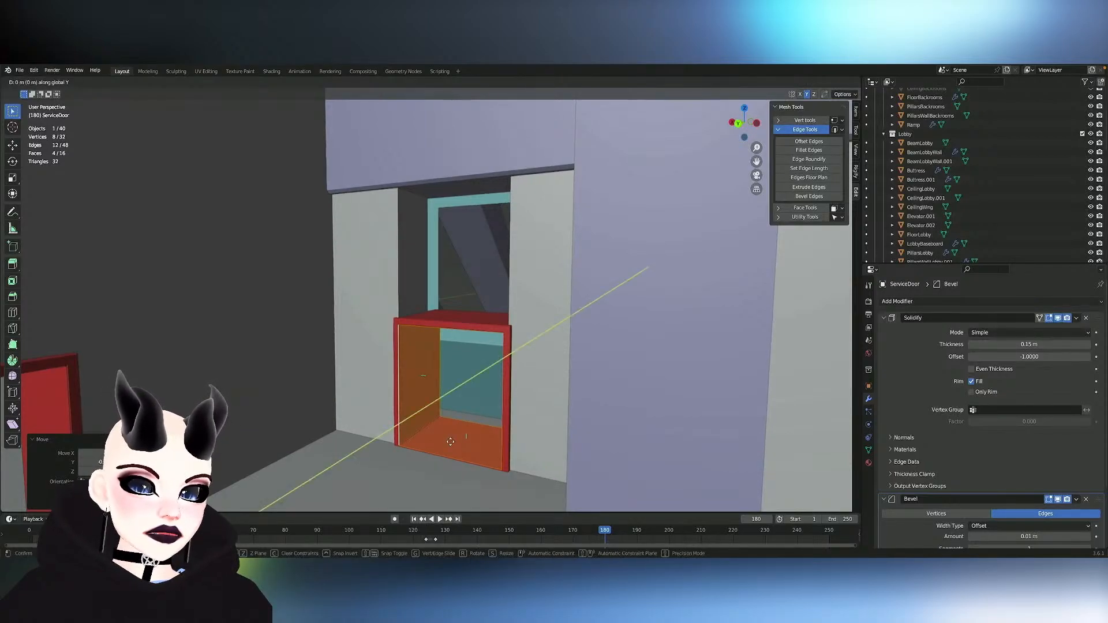
click(450, 443)
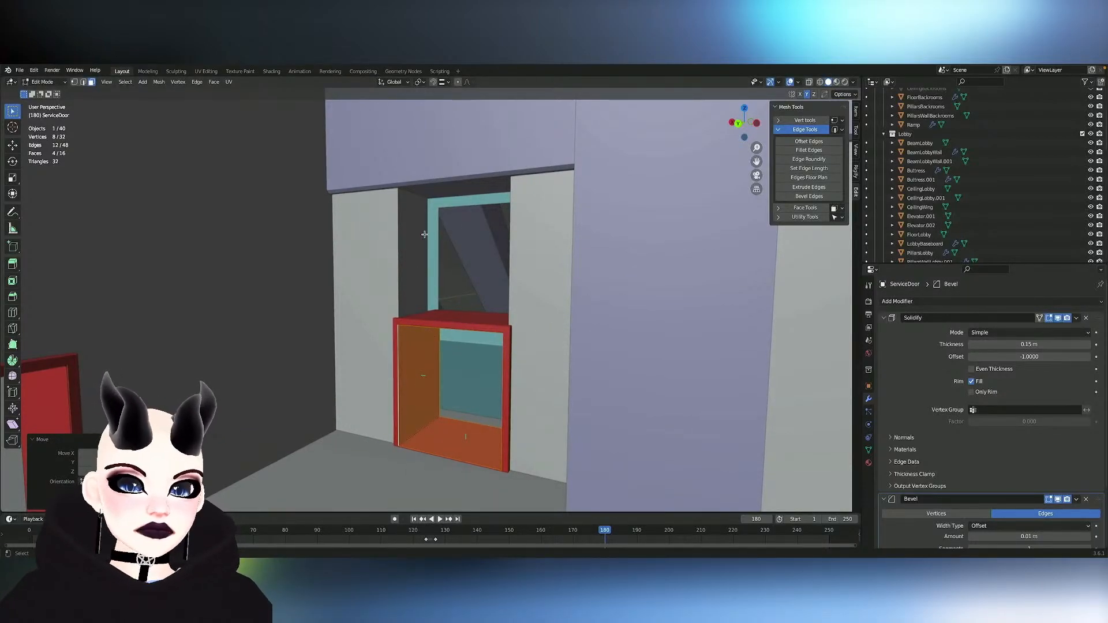
scroll(504, 300, down, 4)
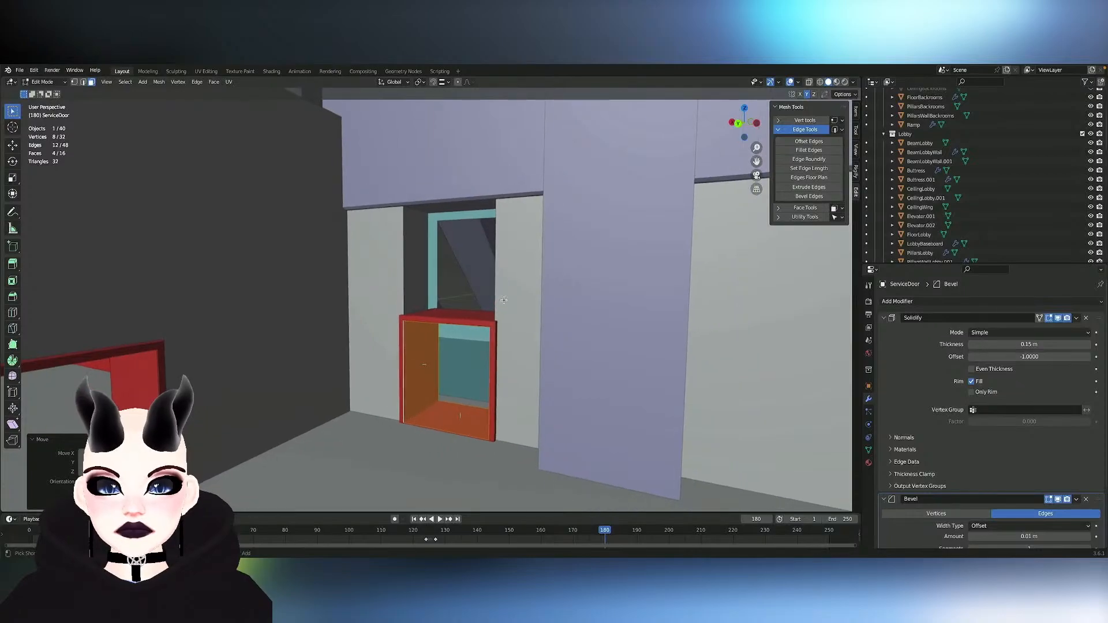
mouse_move(504, 300)
middle_down()
mouse_move(544, 327)
mouse_move(577, 297)
mouse_move(690, 293)
mouse_move(497, 300)
middle_up()
- Delete the faces of the whole linked ServiceDoor frame in the opposite side wall of the backroom
scroll(504, 300, down, 3)
scroll(414, 243, down, 5)
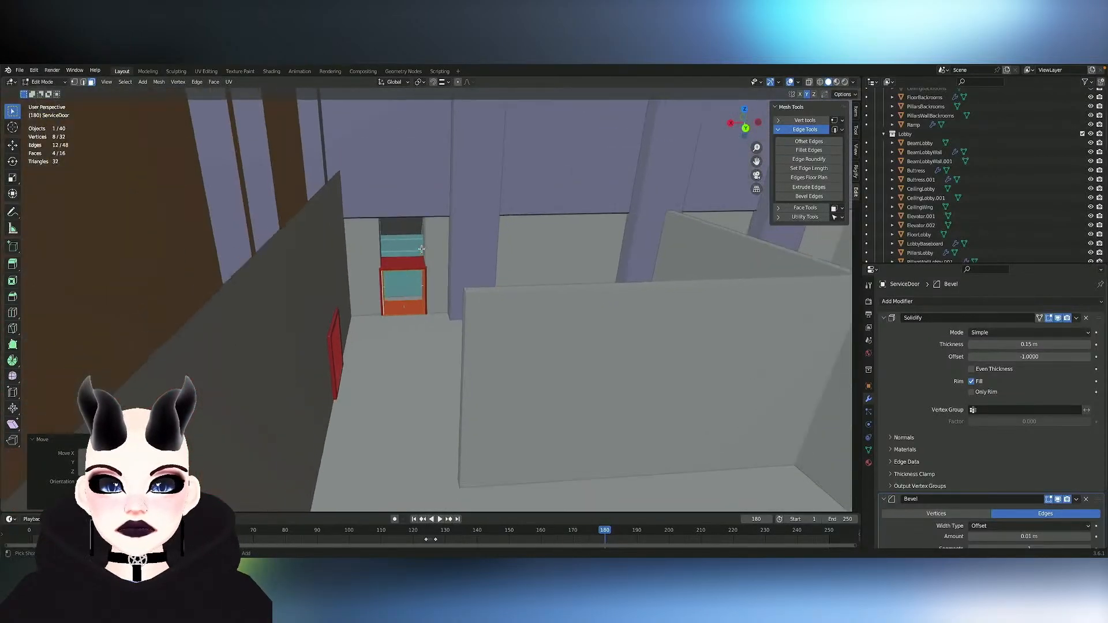
middle_drag(422, 248, 293, 267)
scroll(422, 248, down, 3)
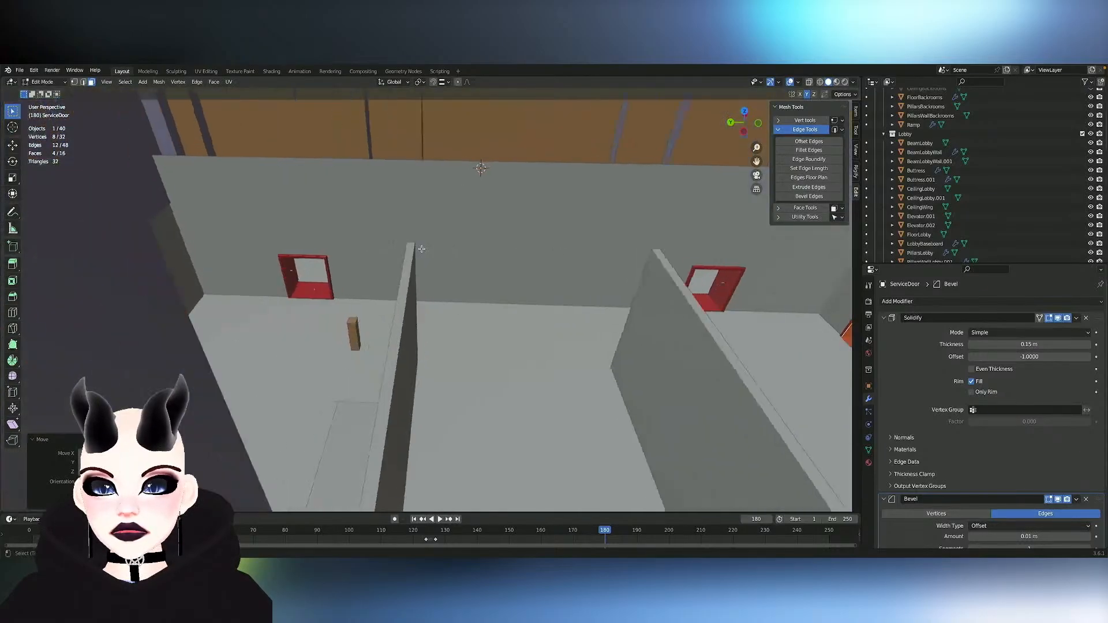
scroll(422, 248, up, 5)
scroll(421, 249, down, 5)
scroll(237, 284, up, 5)
scroll(236, 285, down, 5)
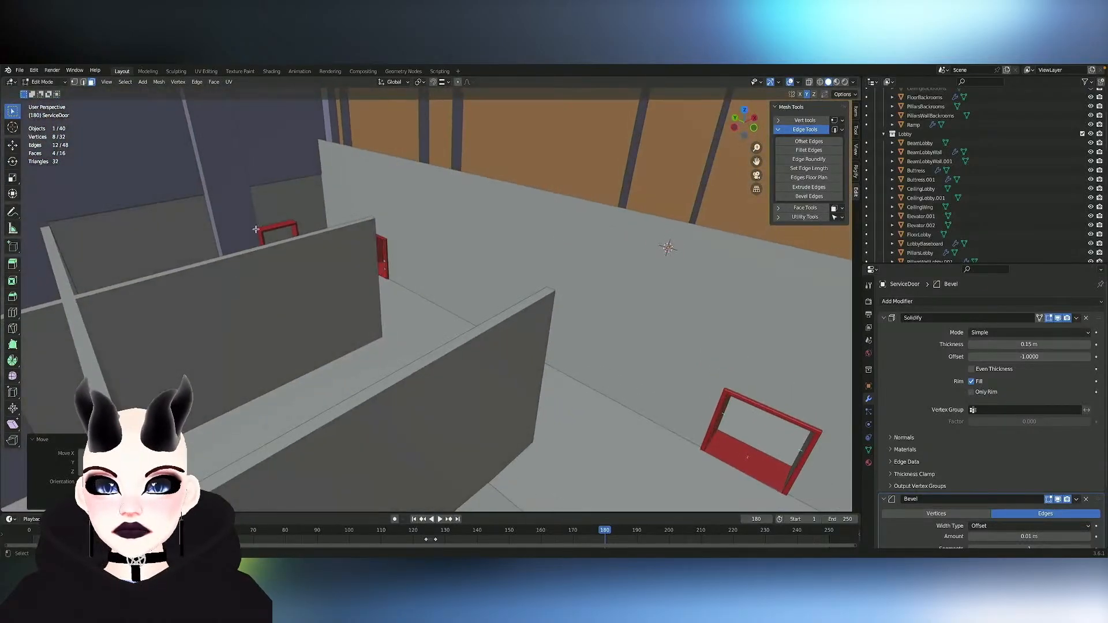
key(x)
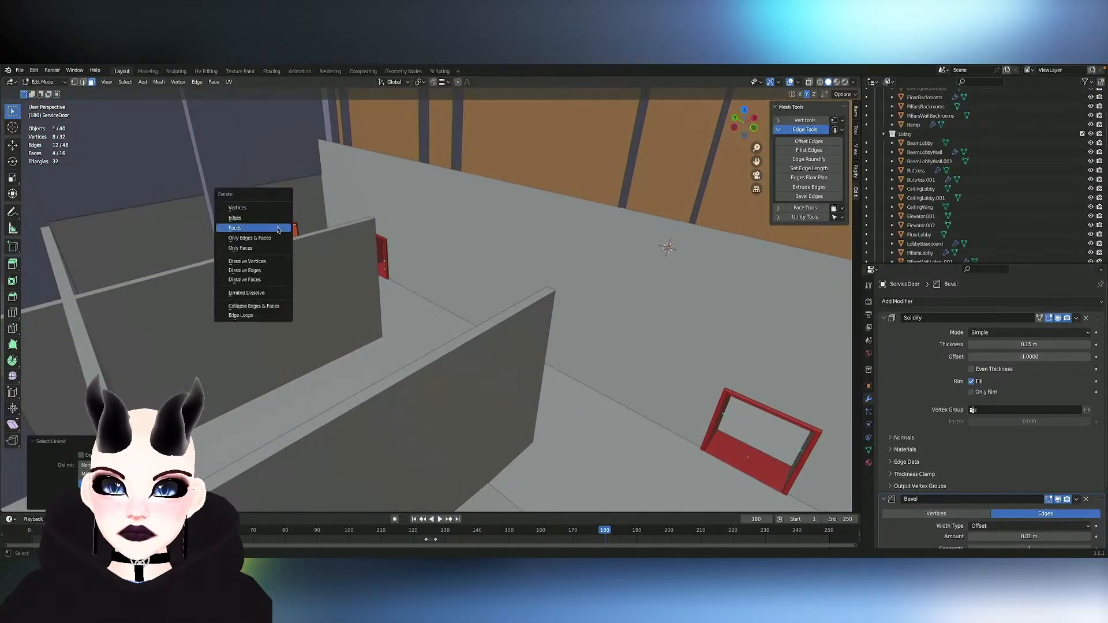
click(278, 229)
- Select the entire remaining side-wall door frame and symmetrize it onto the opposite side of the backroom
middle_drag(477, 340, 554, 225)
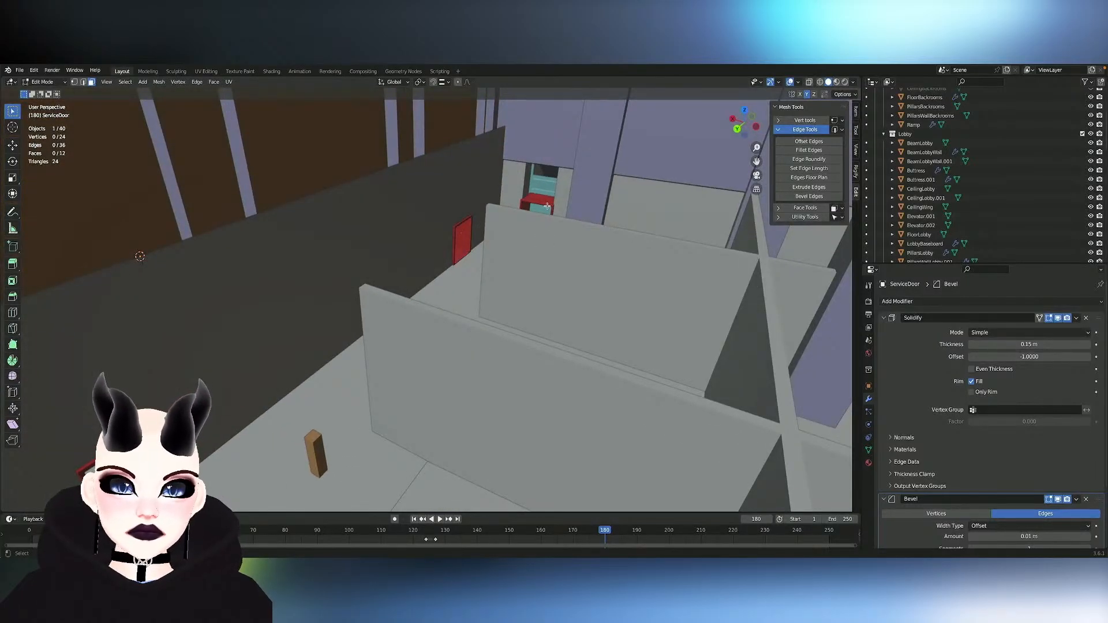
right_click(526, 207)
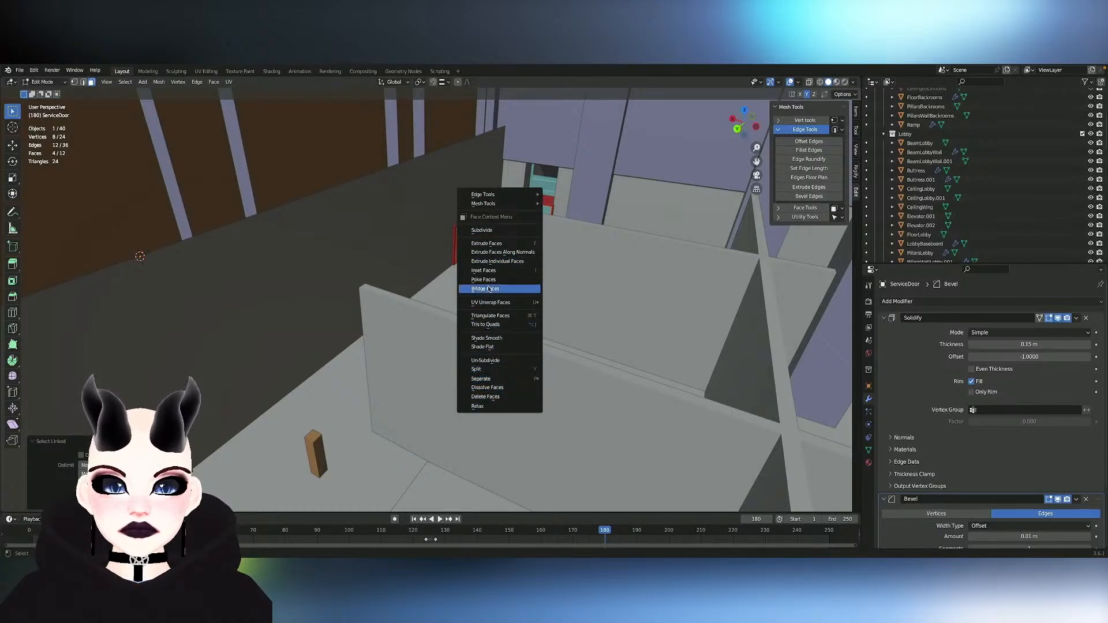
click(158, 81)
click(177, 232)
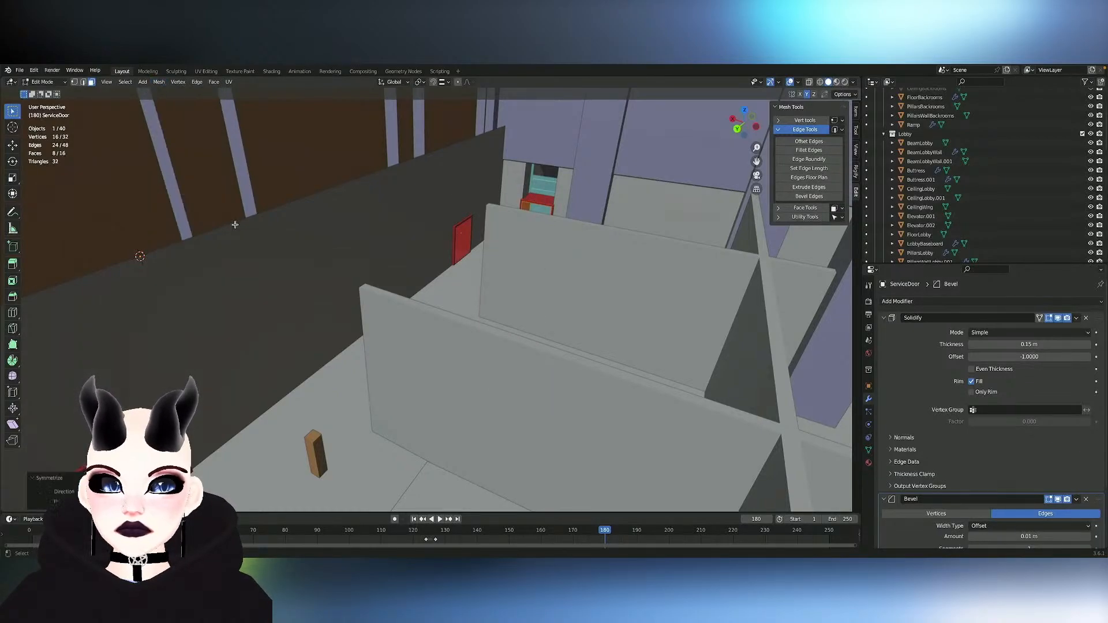
- Switch mesh editing to Backroom-Wall-Main and flatten the side wall face behind the mirrored door frame by scaling it to 0 along Y
key(KP_Decimal)
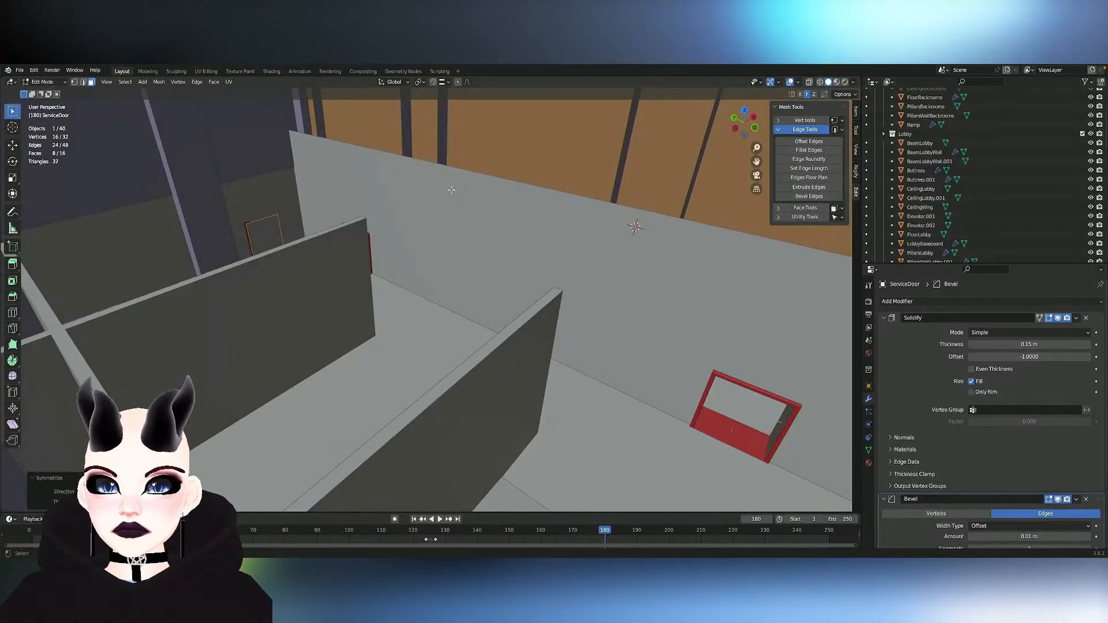
middle_drag(451, 190, 451, 190)
key(Tab)
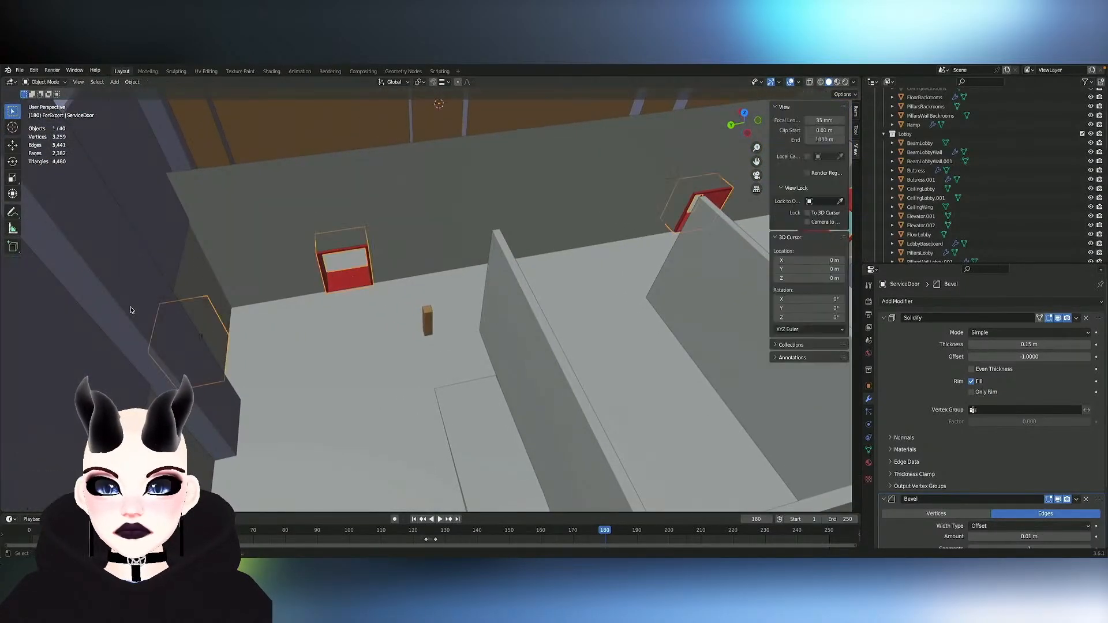
middle_drag(289, 291, 293, 287)
key(Tab)
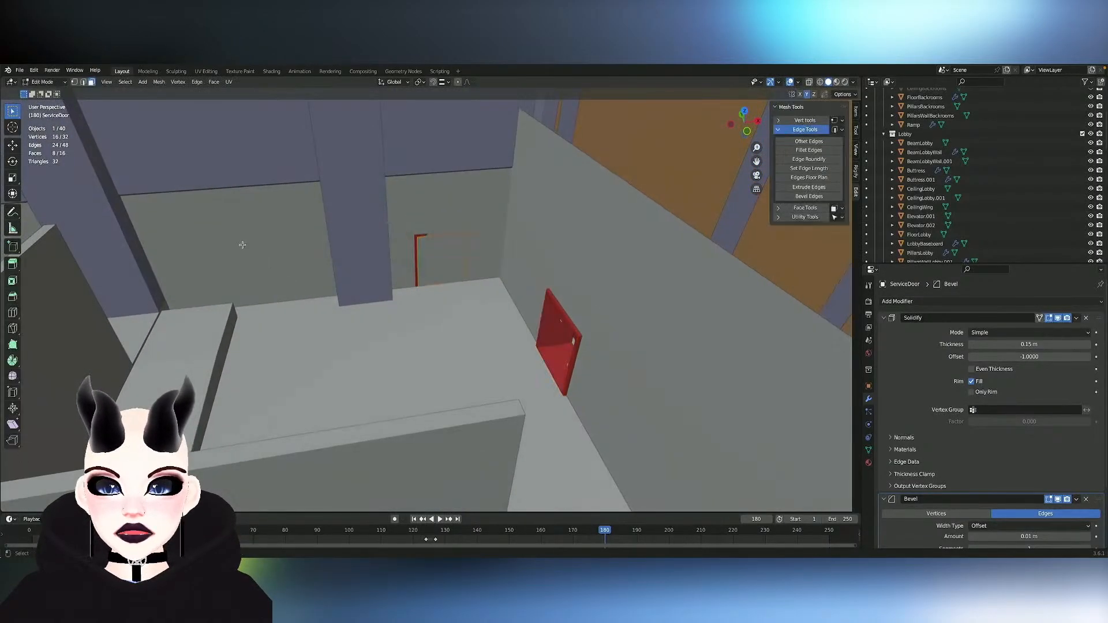
key(Tab)
click(480, 193)
key(Tab)
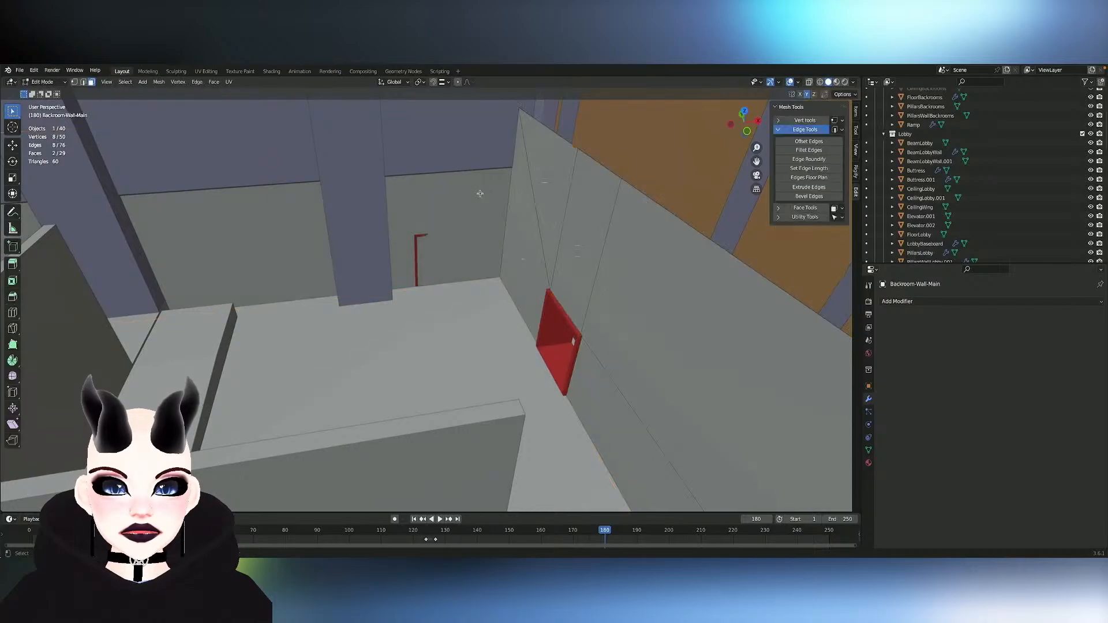
click(445, 196)
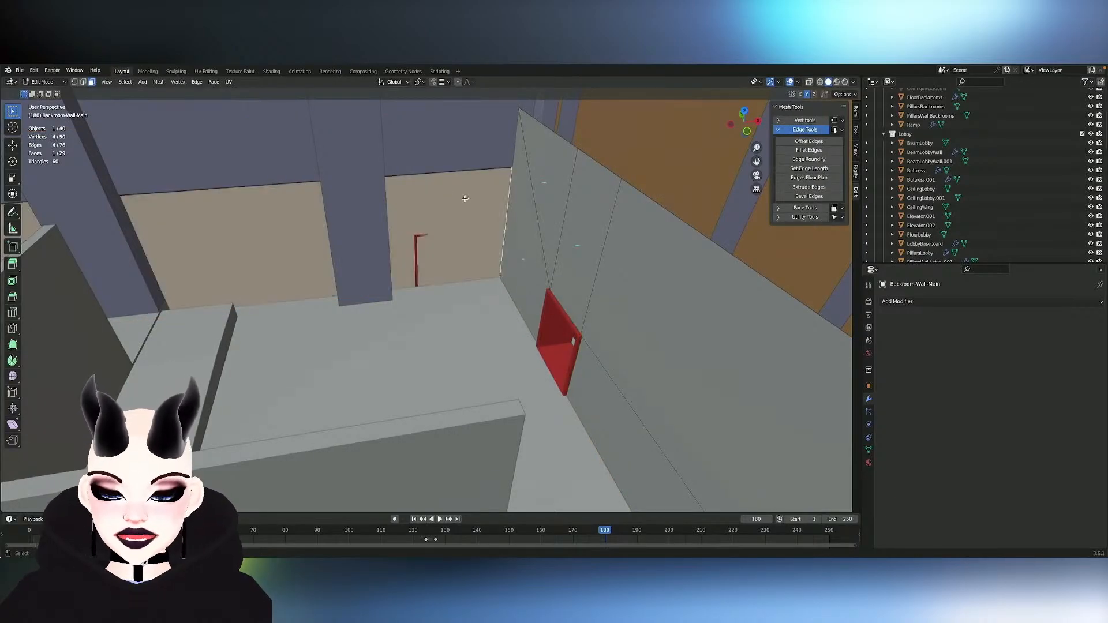
key(s)
key(y)
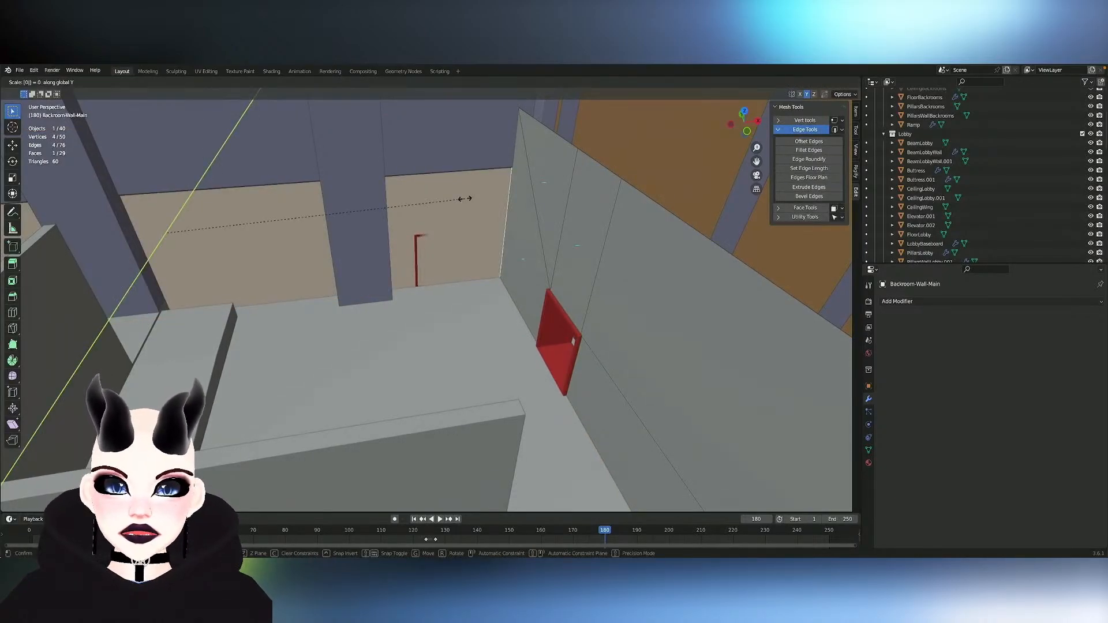
key(Return)
- Switch mesh editing to ServiceDoor and flatten an edge loop of the original side-wall door frame by scaling it to 0 along Y
mouse_move(465, 198)
middle_down()
mouse_move(469, 210)
mouse_move(453, 215)
middle_up()
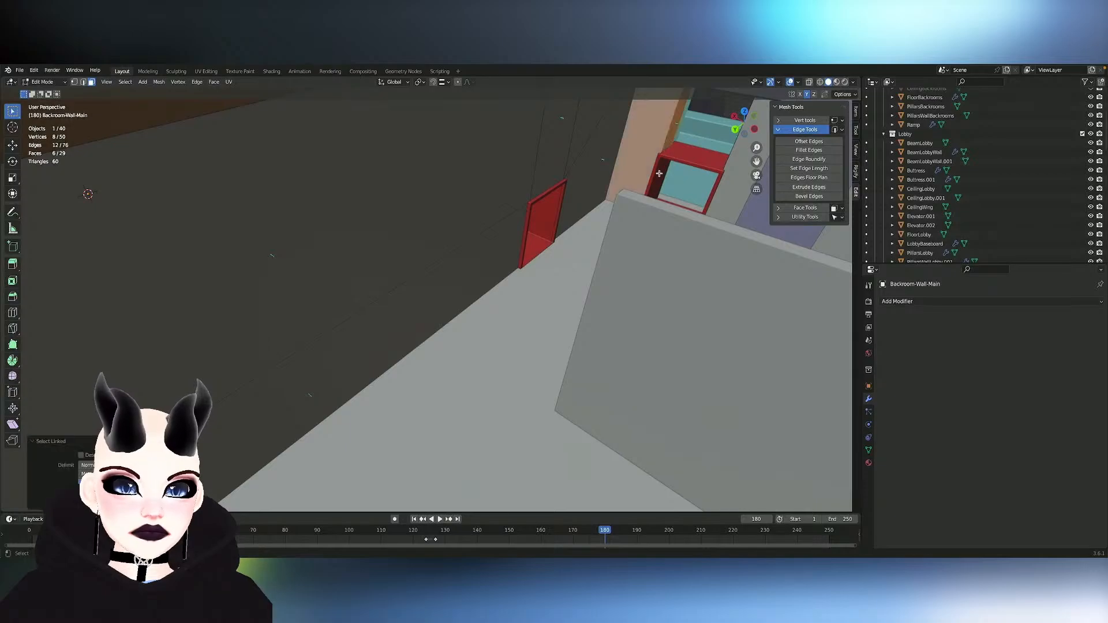
key(Tab)
click(679, 161)
key(Tab)
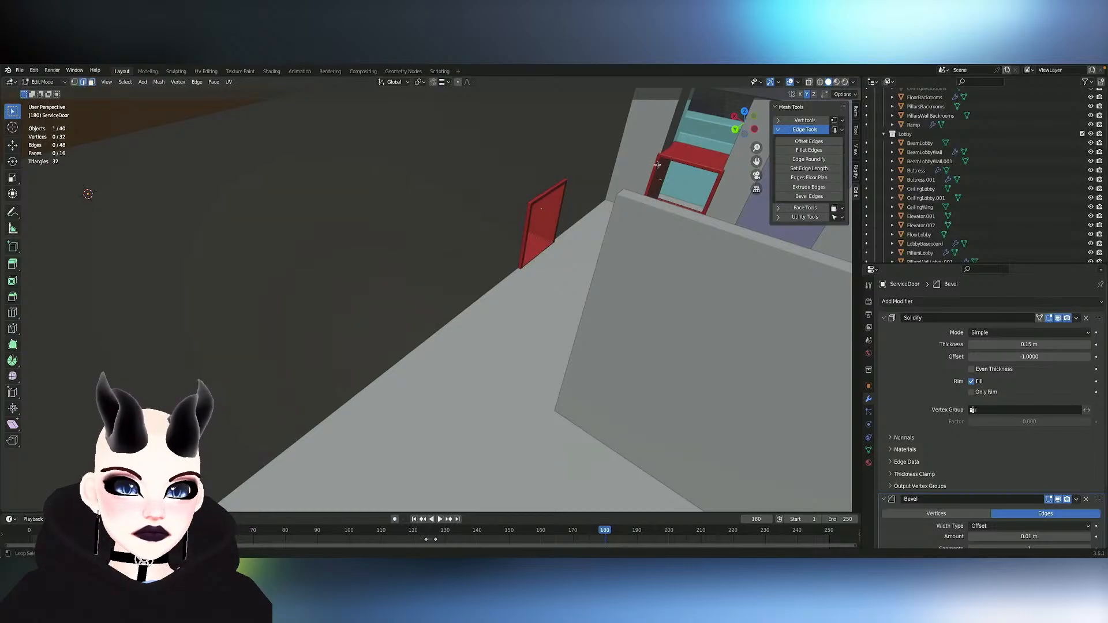
key(s)
key(y)
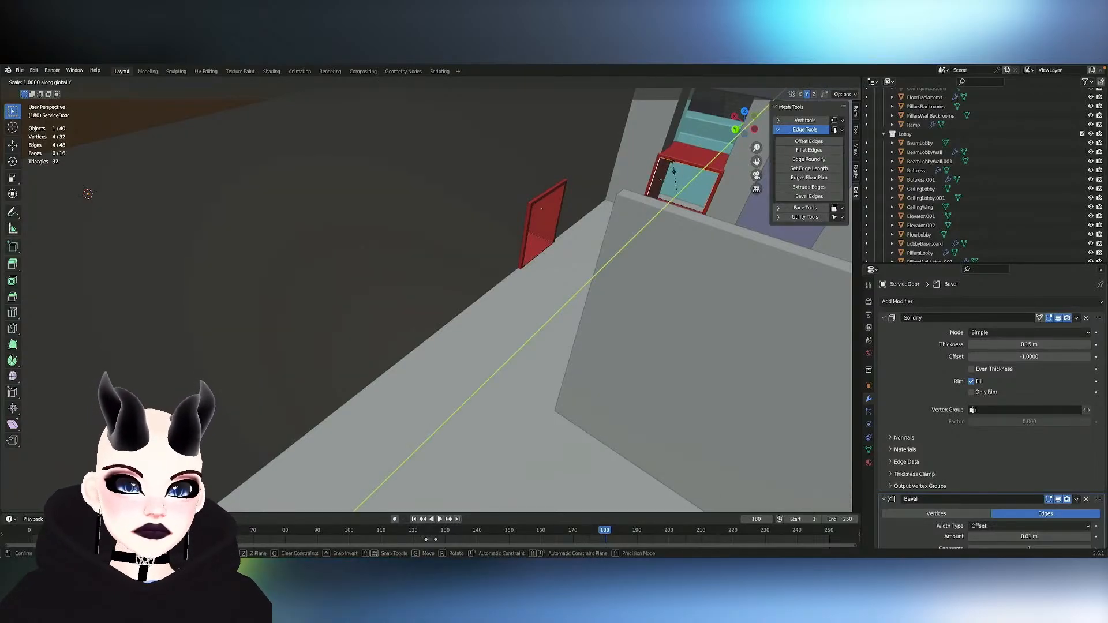
key(Return)
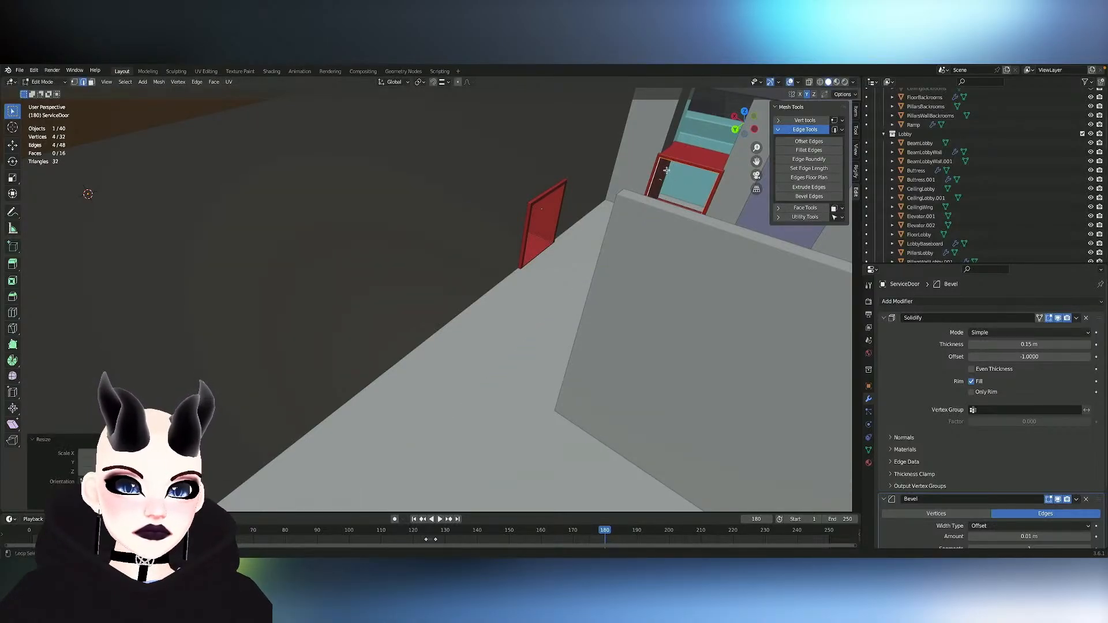
key(s)
key(y)
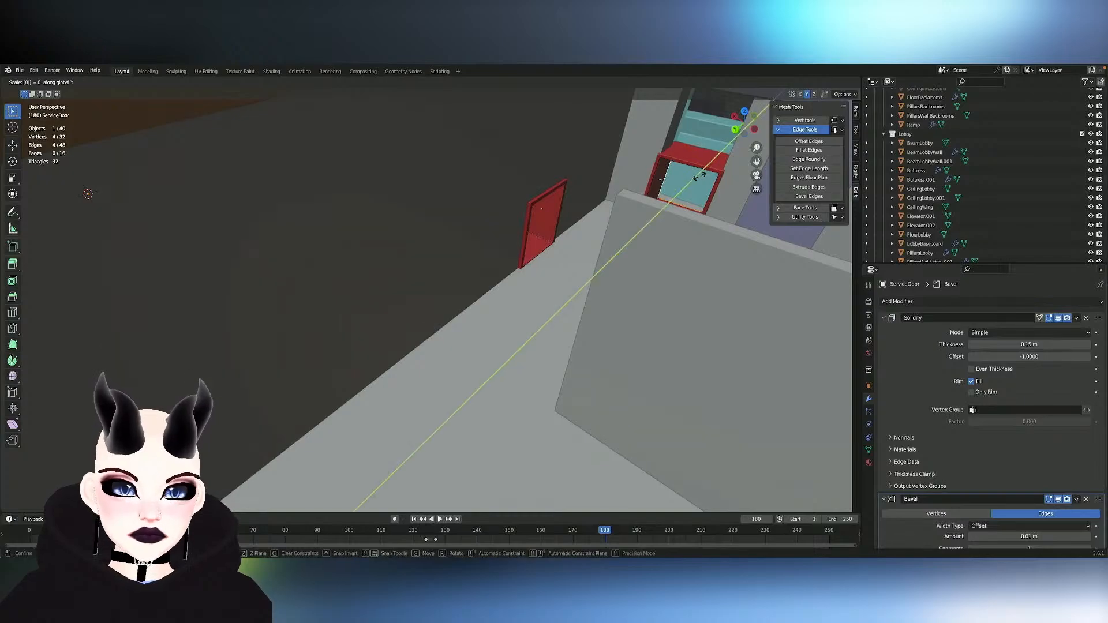
key(Return)
click(700, 176)
middle_drag(700, 176, 700, 176)
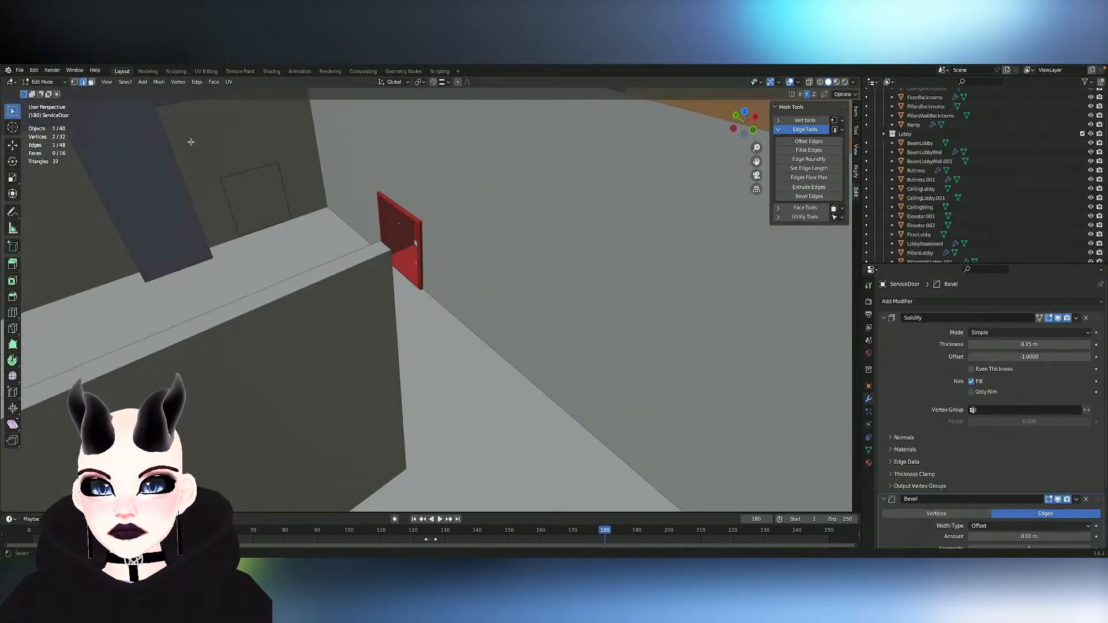
- In Backroom-Wall-Main, move the side wall face at the mirrored door frame about 0.09 m along Y
key(Tab)
click(213, 152)
key(Tab)
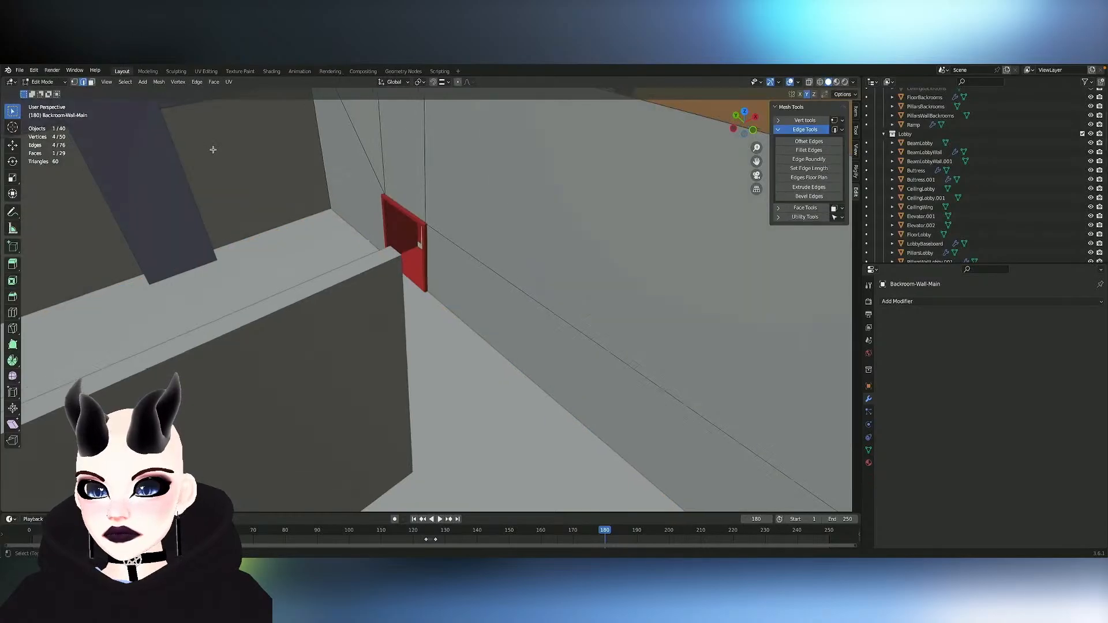
middle_drag(213, 152, 213, 152)
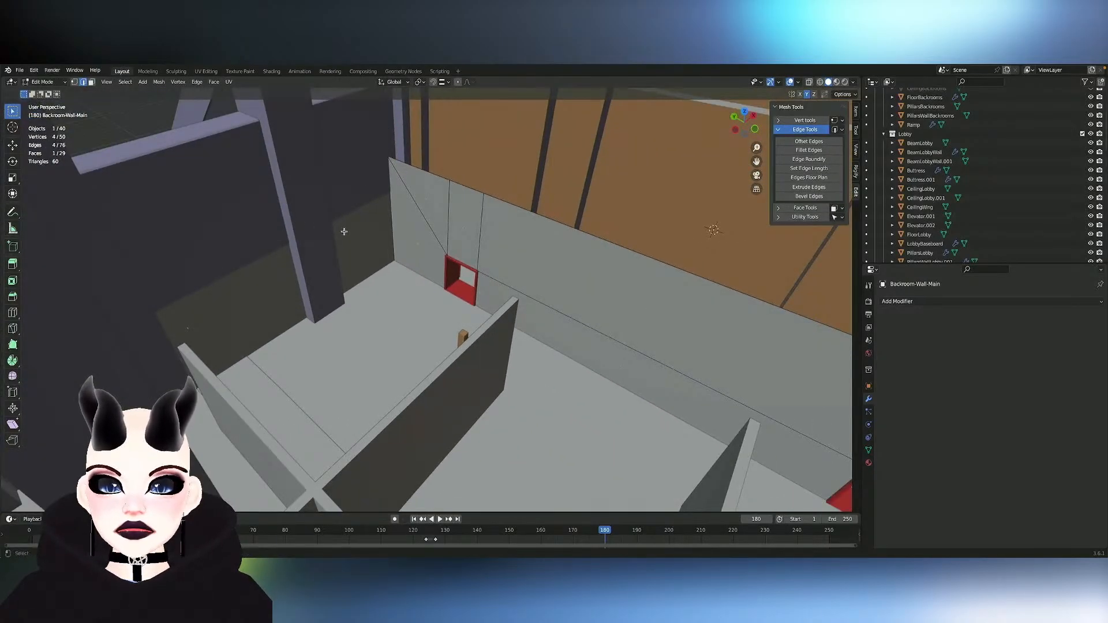
key(Tab)
key(Tab)
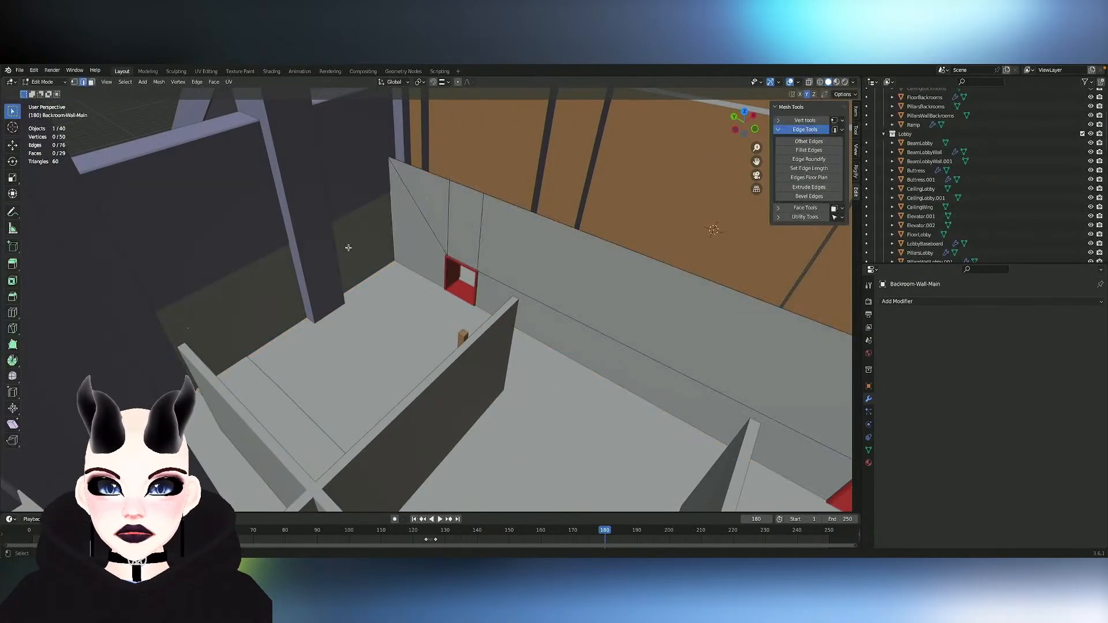
click(181, 319)
key(g)
key(y)
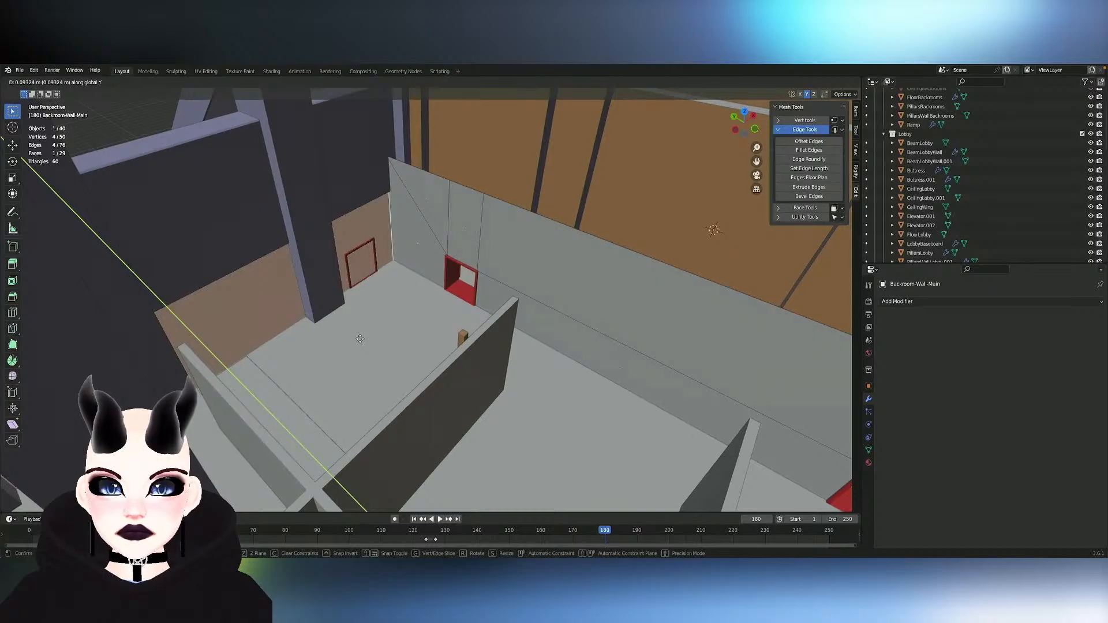
click(361, 339)
- In ServiceDoor, move the lobby-side edge loop of the original side-wall door frame about -0.08 m along Y
middle_drag(373, 340, 373, 339)
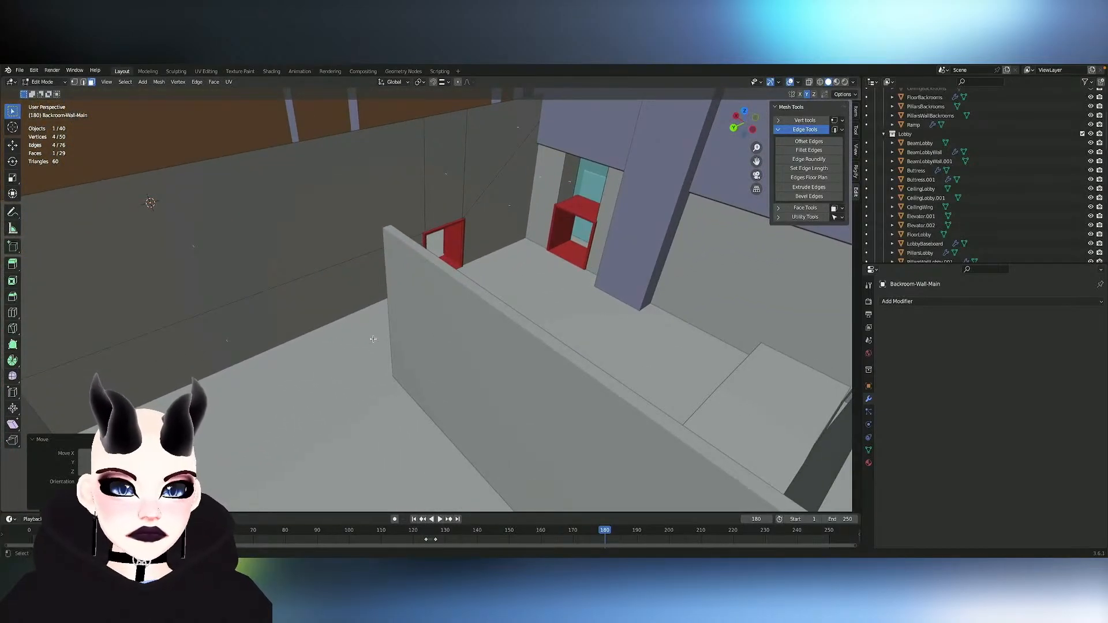
middle_drag(511, 173, 512, 173)
click(325, 239)
key(2)
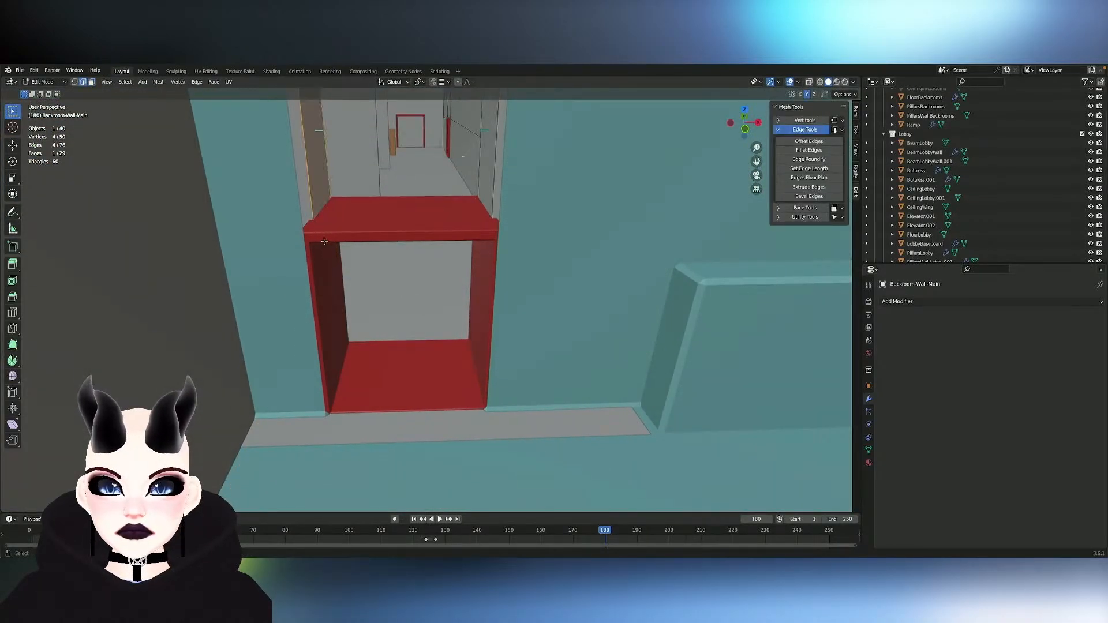
click(400, 239)
key(Tab)
click(399, 239)
key(Tab)
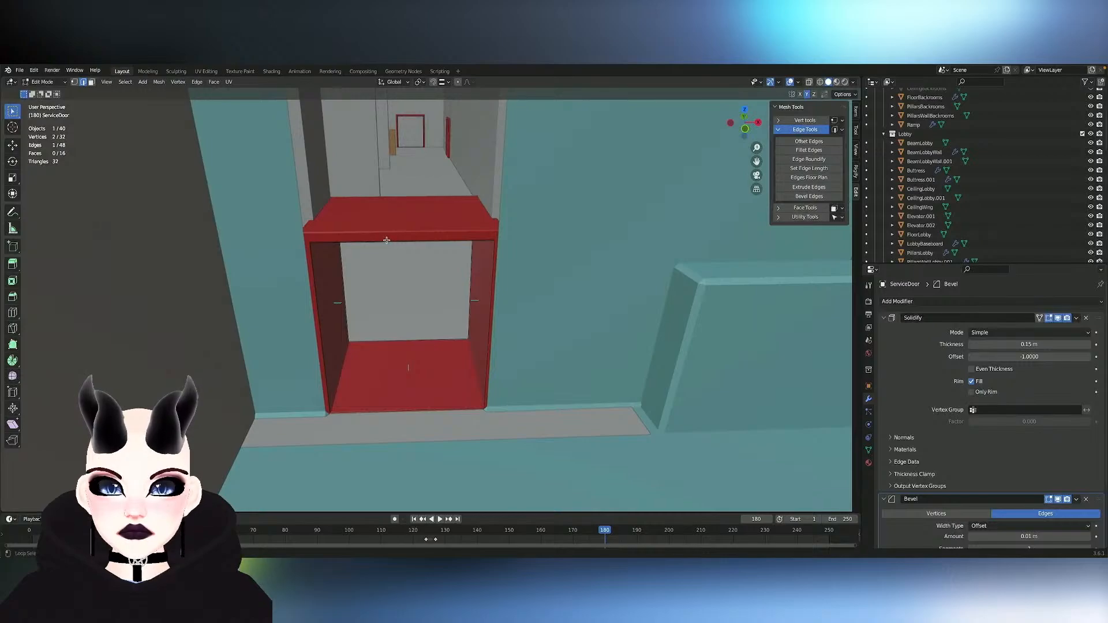
alt+click(387, 240)
middle_drag(478, 247, 478, 246)
key(g)
key(y)
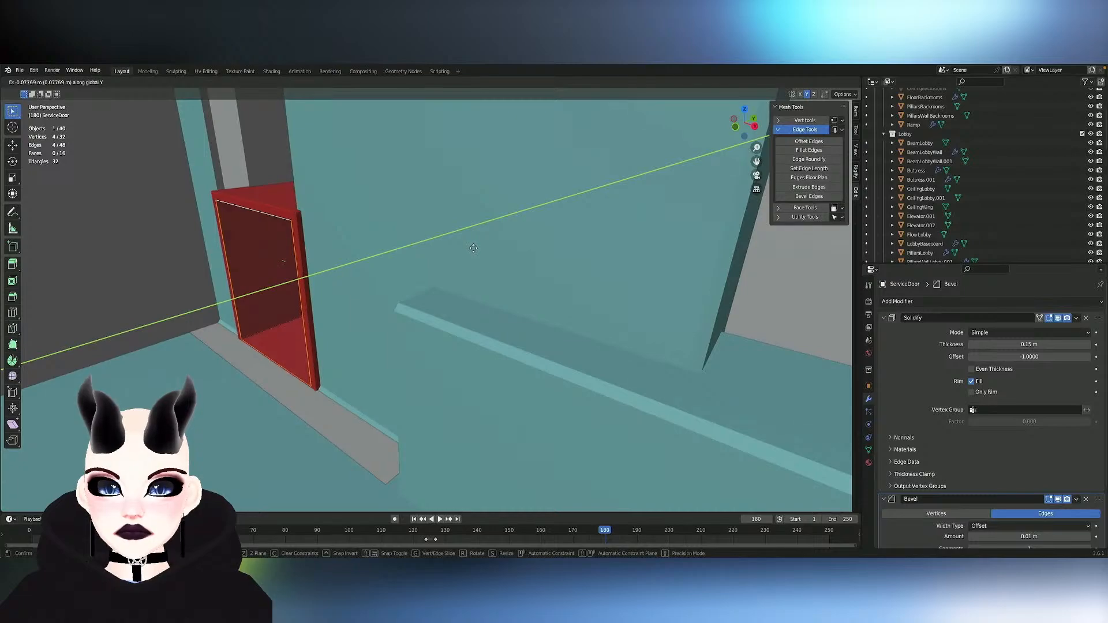
click(472, 249)
- Select the whole linked side-wall door frame and lower it about 0.01 m along Z
key(ctrl+l)
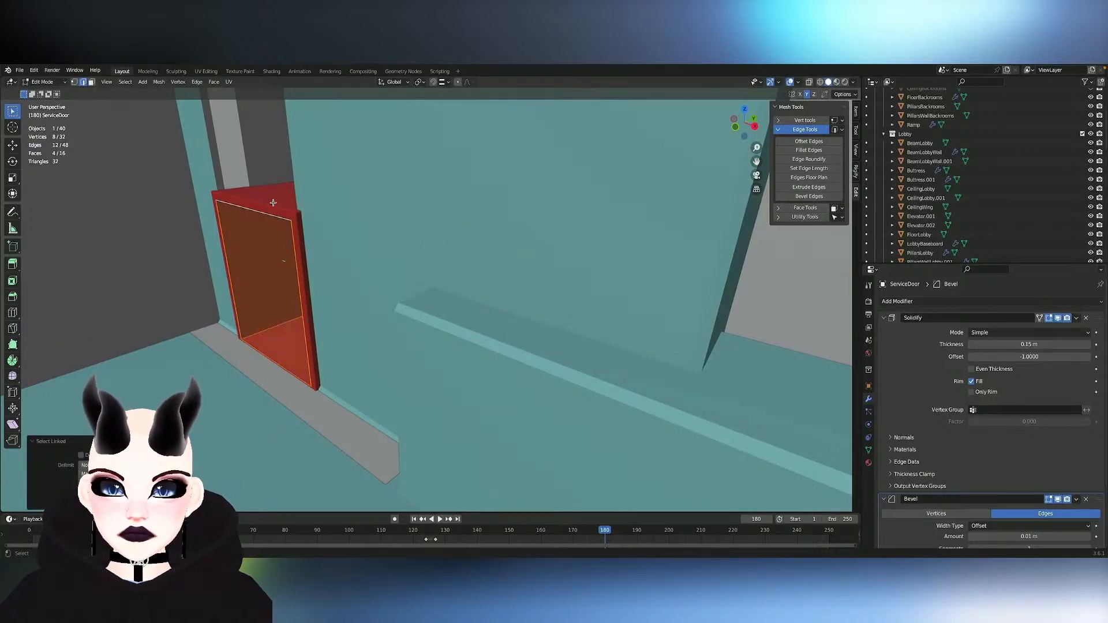
key(g)
key(z)
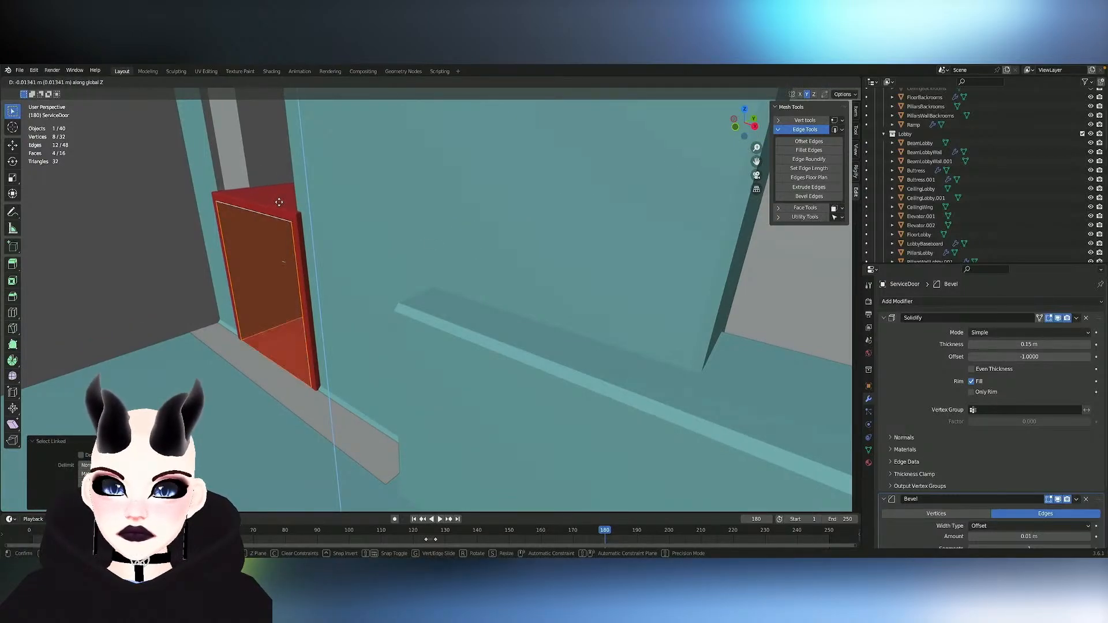
click(280, 202)
middle_drag(279, 202, 411, 225)
click(280, 202)
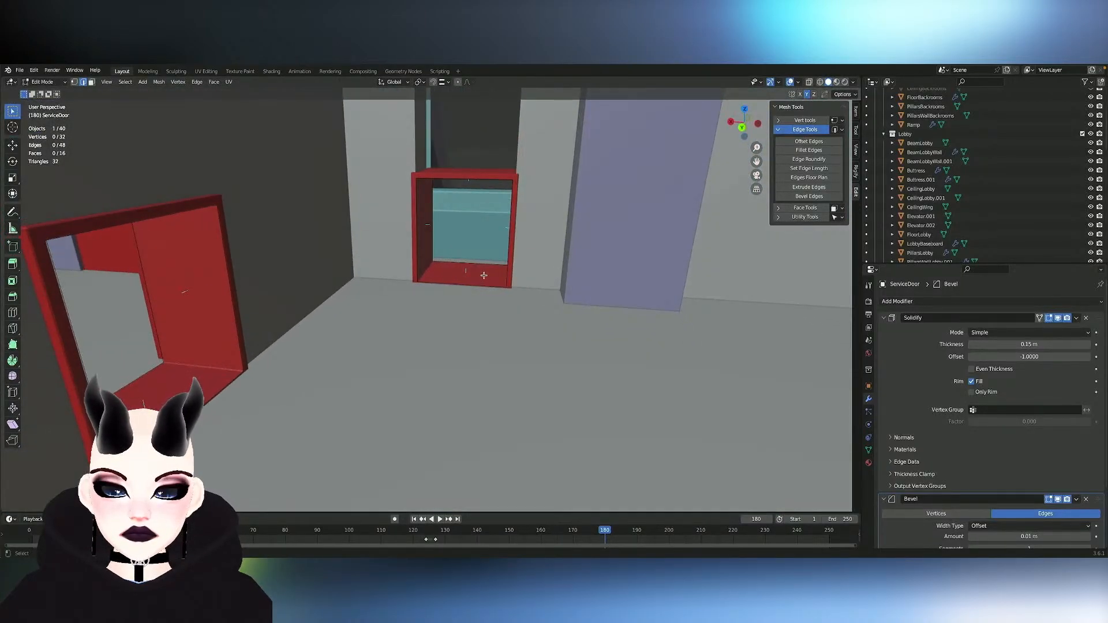
- Reselect the side-wall door frame from inside the backroom, adjust its height along Z, and finish editing the mesh
key(l)
key(g)
key(z)
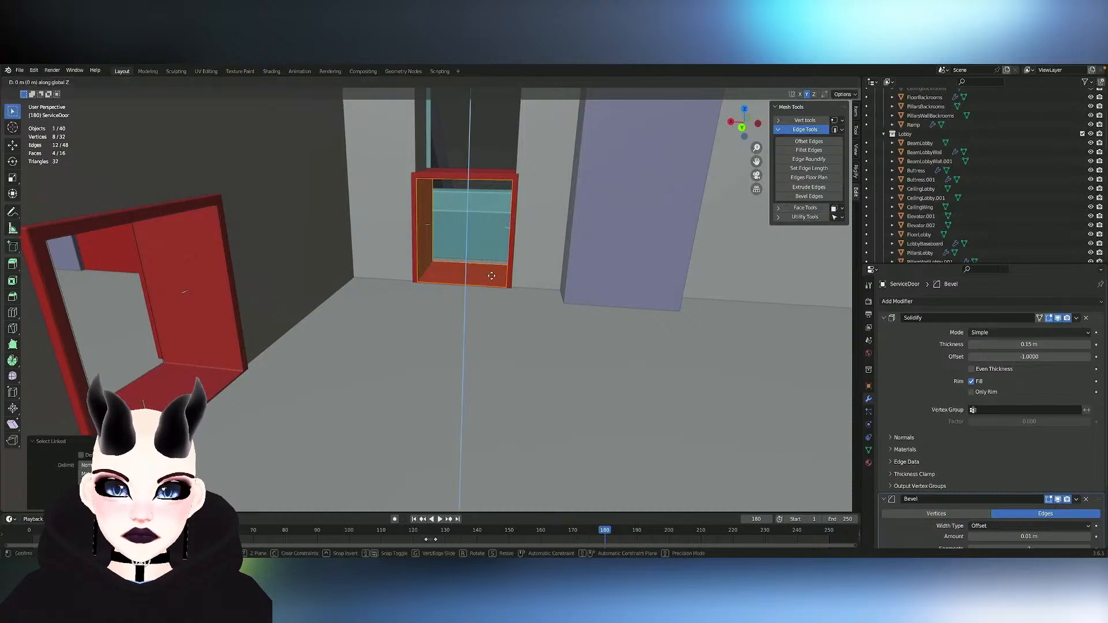
click(492, 276)
key(Tab)
middle_drag(492, 275, 563, 278)
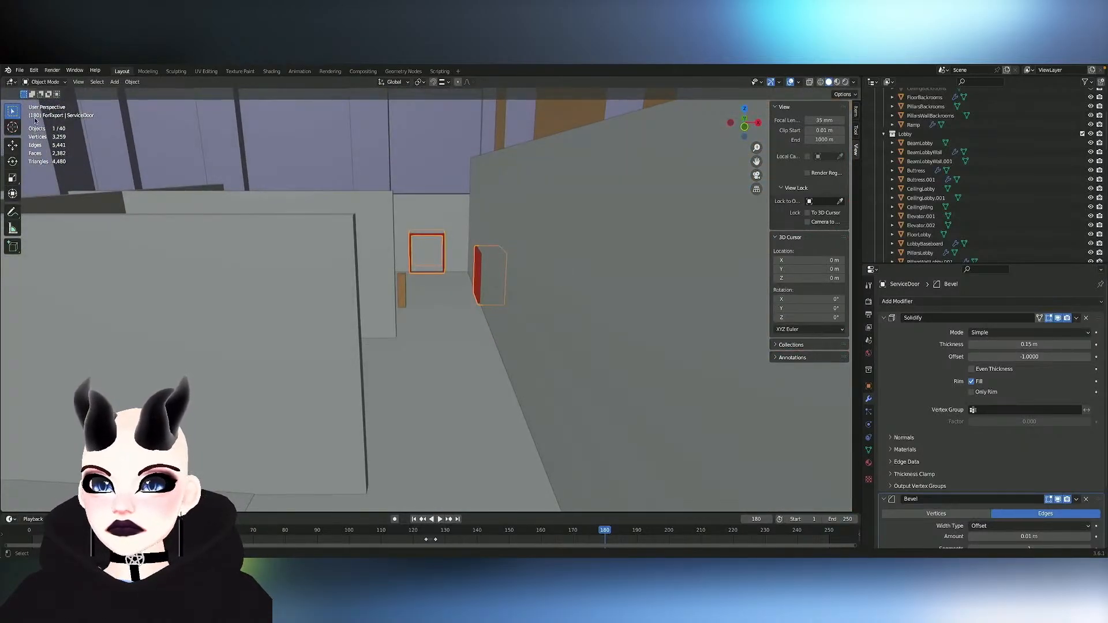
- Cut two vertical edge loops into the end wall of Backroom-Wall-Main, one at each side of the door frame
click(441, 209)
key(Tab)
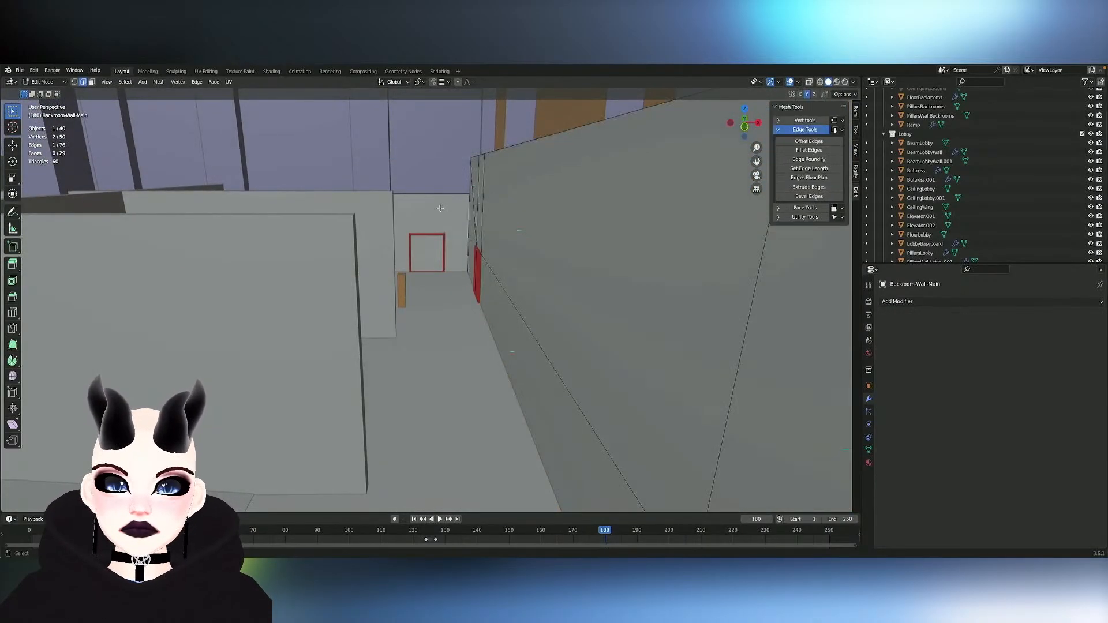
click(17, 315)
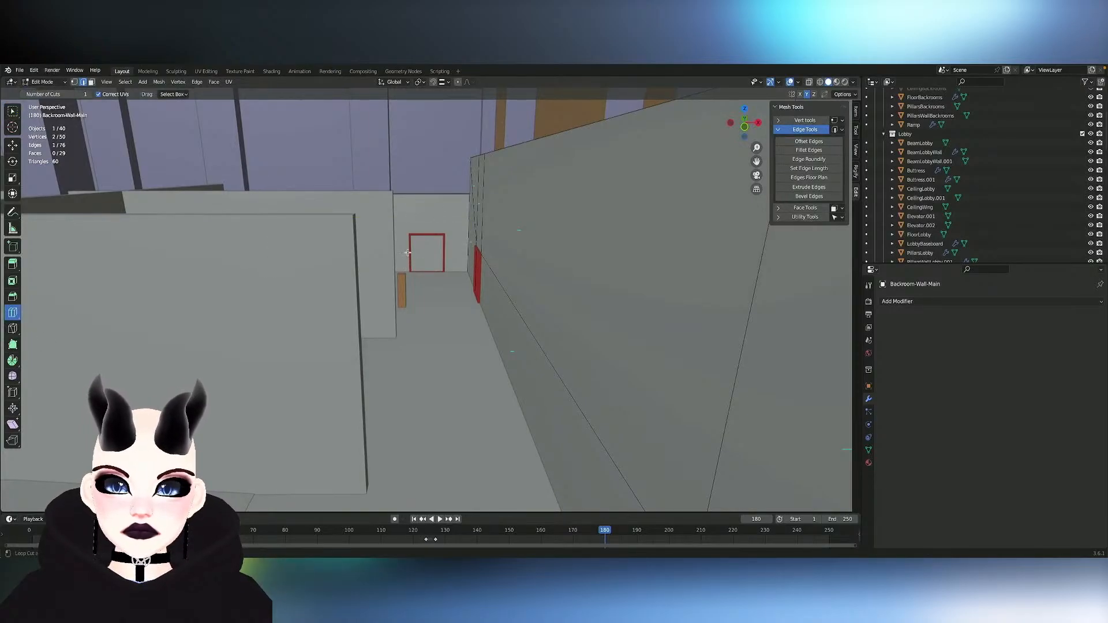
middle_drag(344, 243, 343, 300)
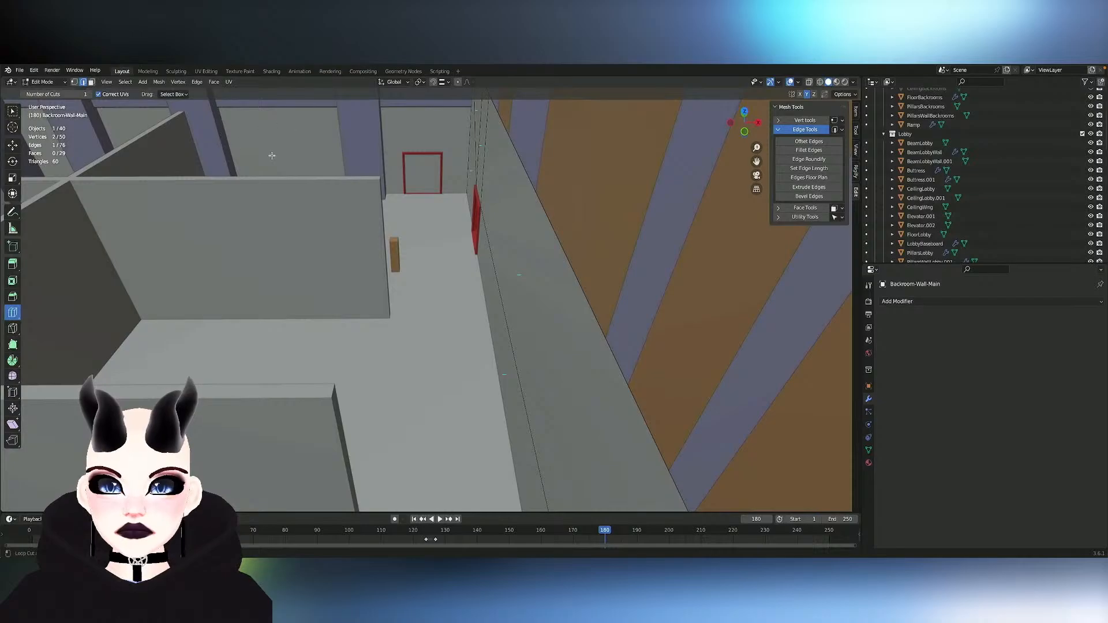
middle_drag(341, 144, 330, 163)
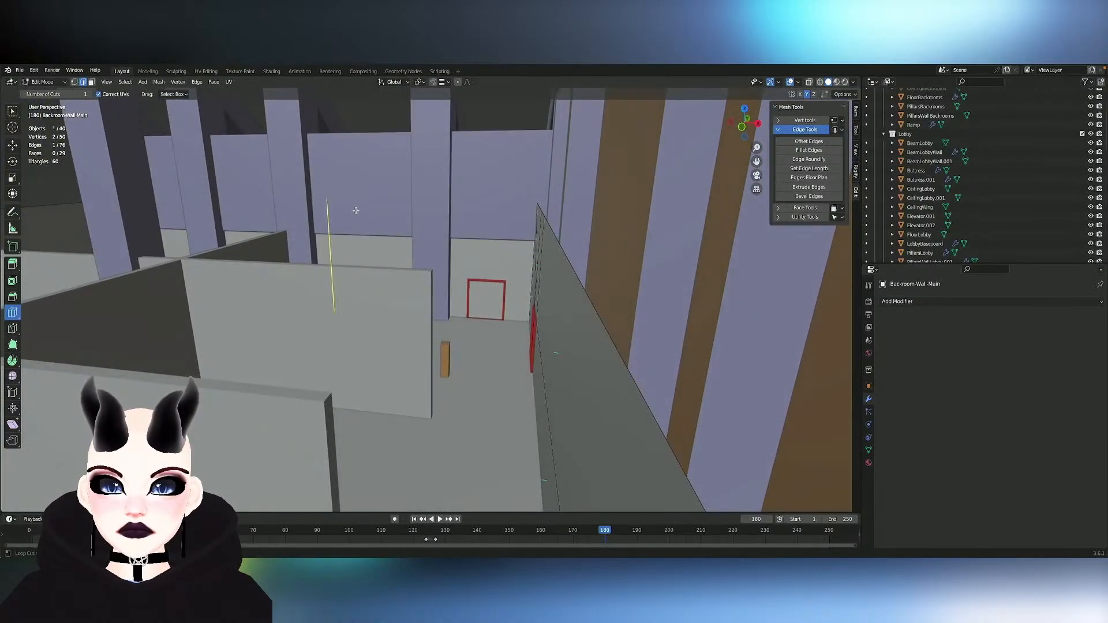
drag(356, 210, 382, 230)
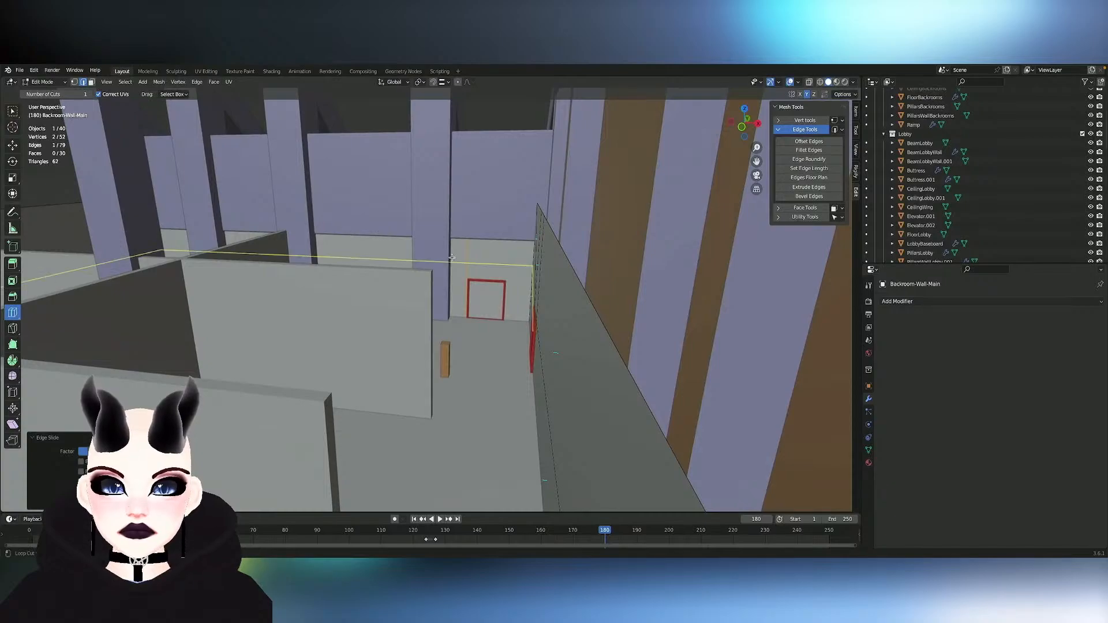
drag(504, 308, 514, 306)
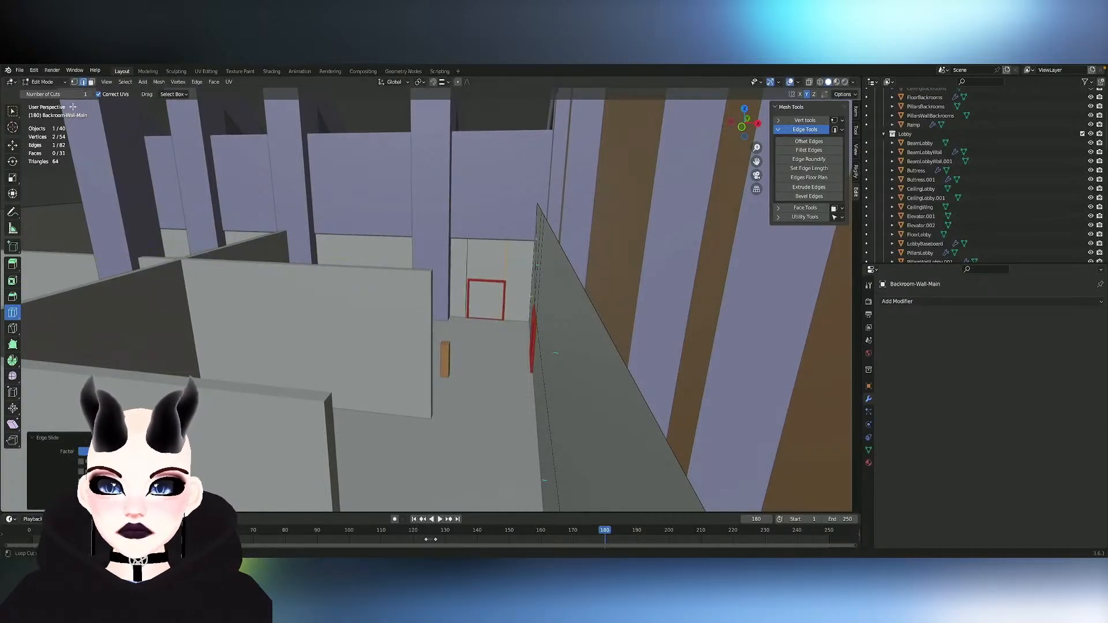
- Slide the edge loop on the pillar side of the end-wall door frame into line with the frame
click(15, 111)
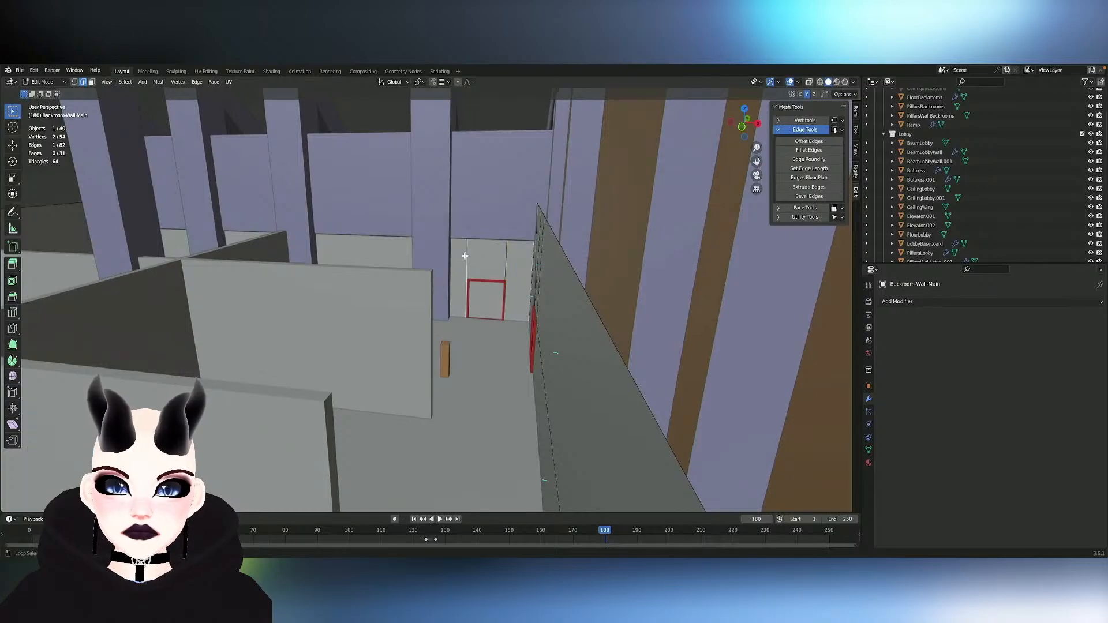
key(g)
key(g)
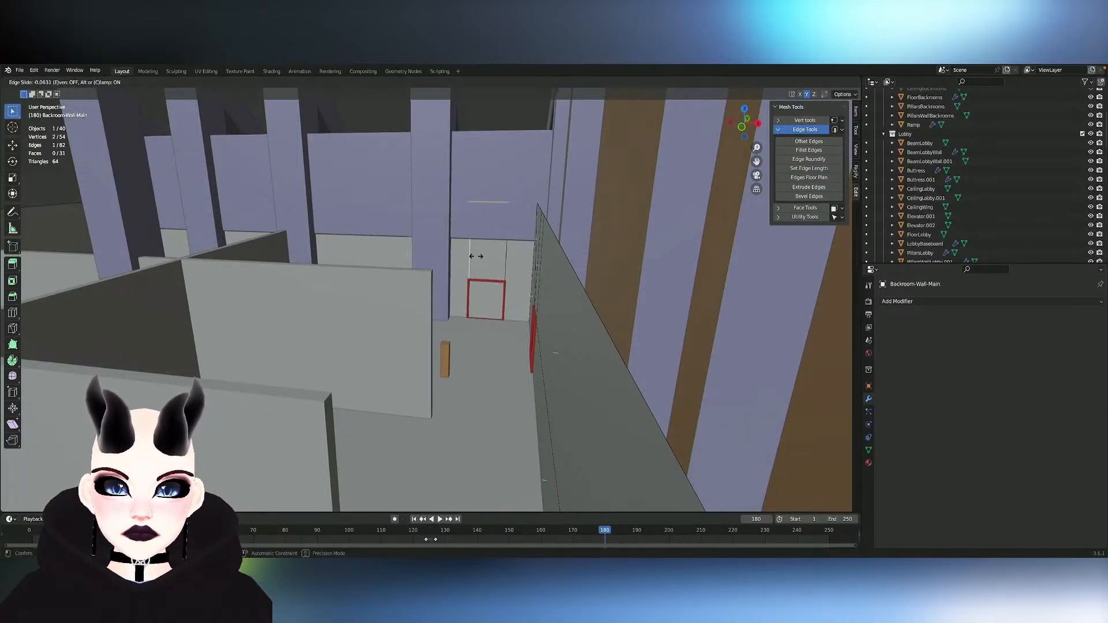
click(484, 258)
click(486, 259)
key(ctrl+l)
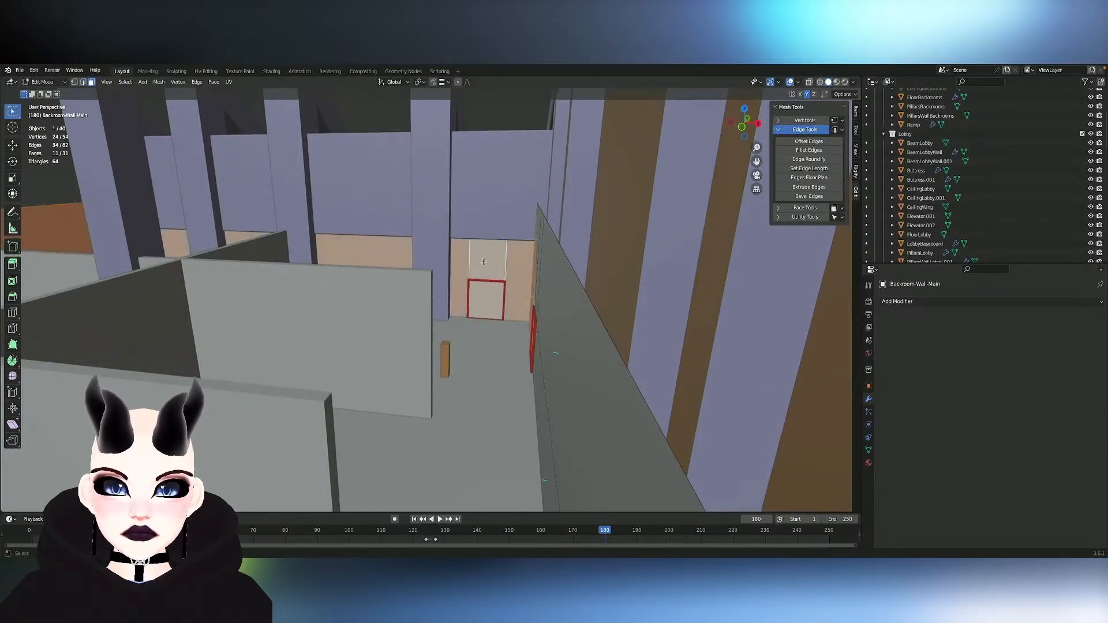
key(x)
key(Escape)
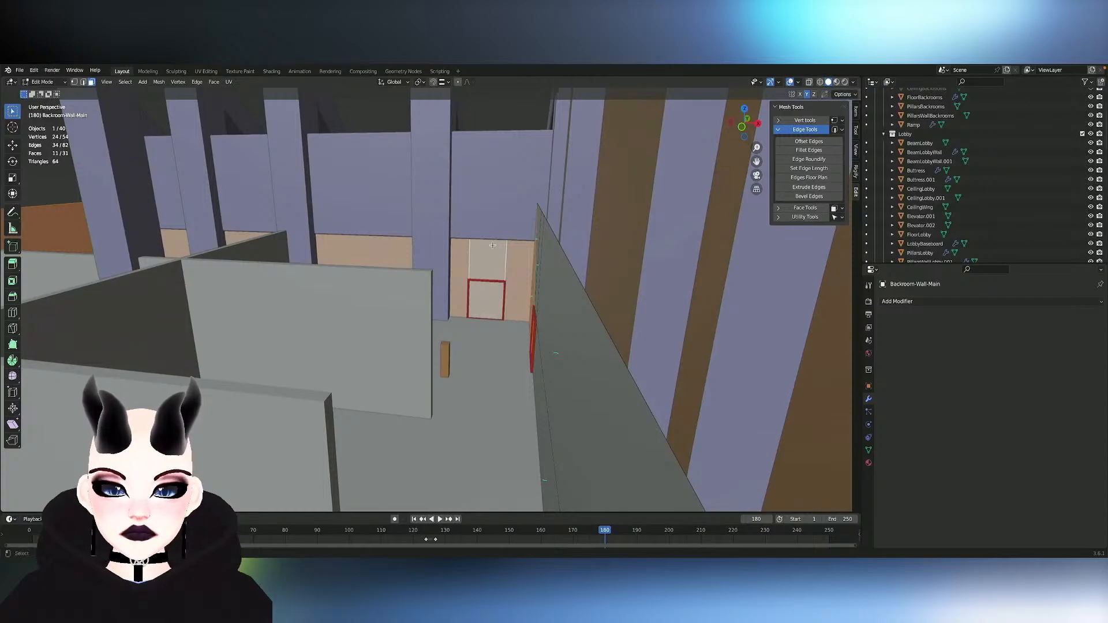
- Hide BeamBackroomWall and delete the end-wall face between the two new cuts in Backroom-Wall-Main
key(Tab)
click(494, 168)
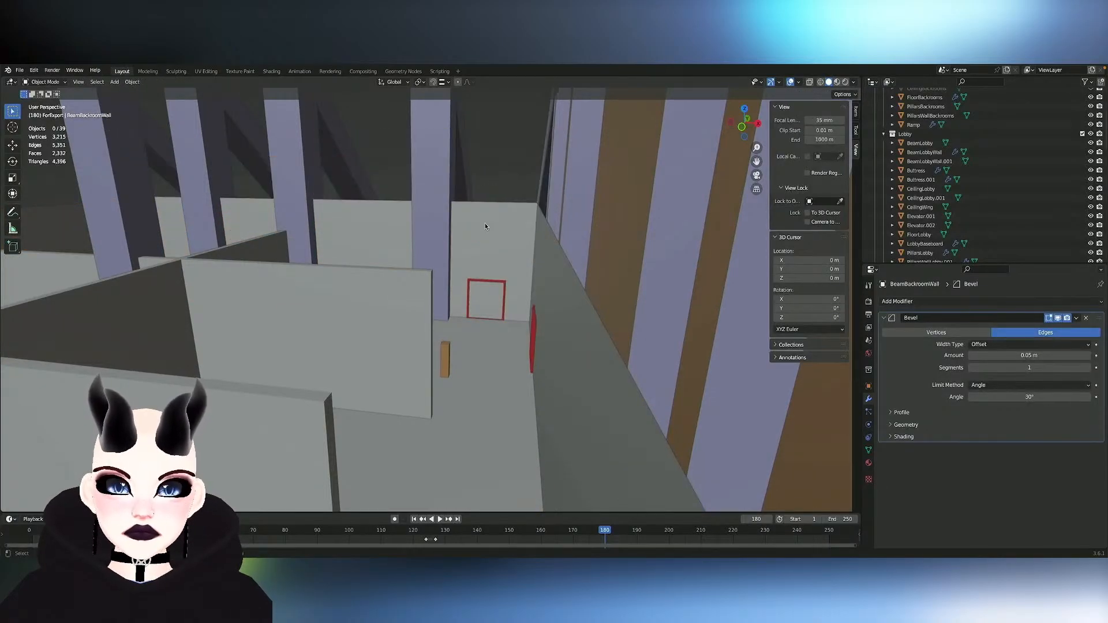
click(485, 227)
key(Tab)
click(486, 227)
click(487, 229)
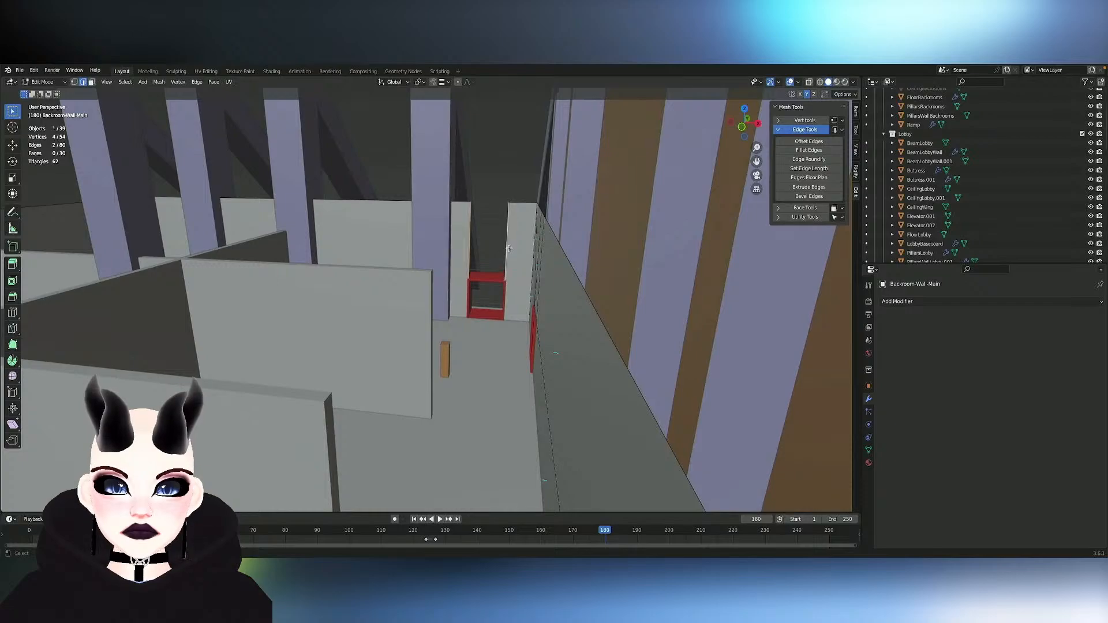
- Extrude the opening's vertical edge nearest the side wall along Y to give the end-wall door opening depth
middle_drag(509, 248, 509, 180)
scroll(510, 248, up, 3)
mouse_move(509, 248)
shift+middle_down()
mouse_move(509, 110)
mouse_move(510, 243)
shift+middle_up()
middle_drag(618, 313, 636, 313)
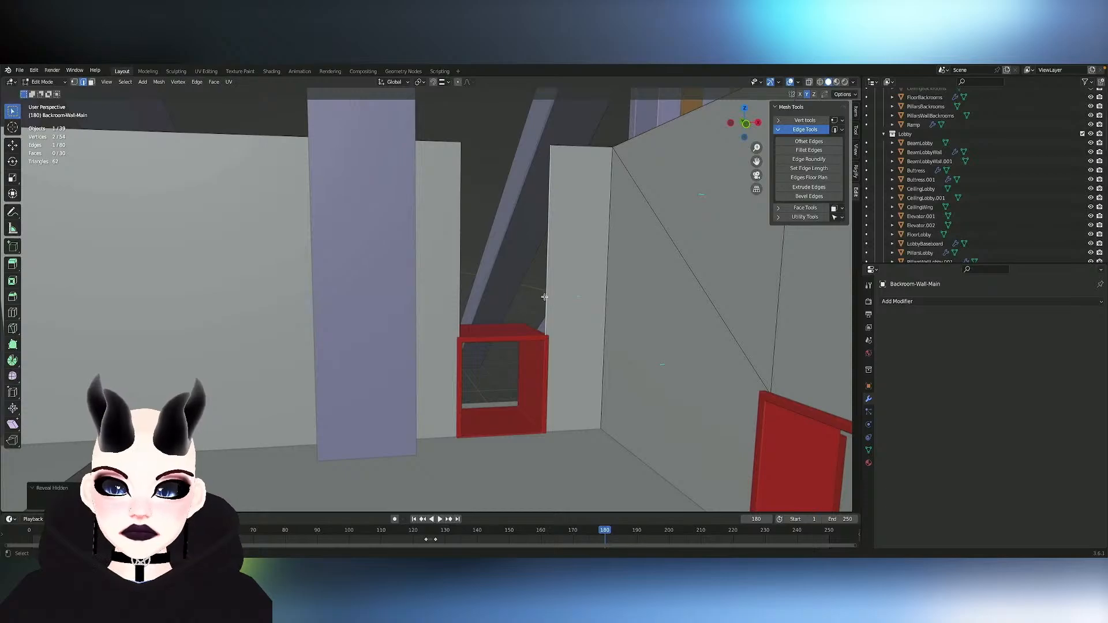
middle_drag(545, 297, 522, 285)
key(e)
key(y)
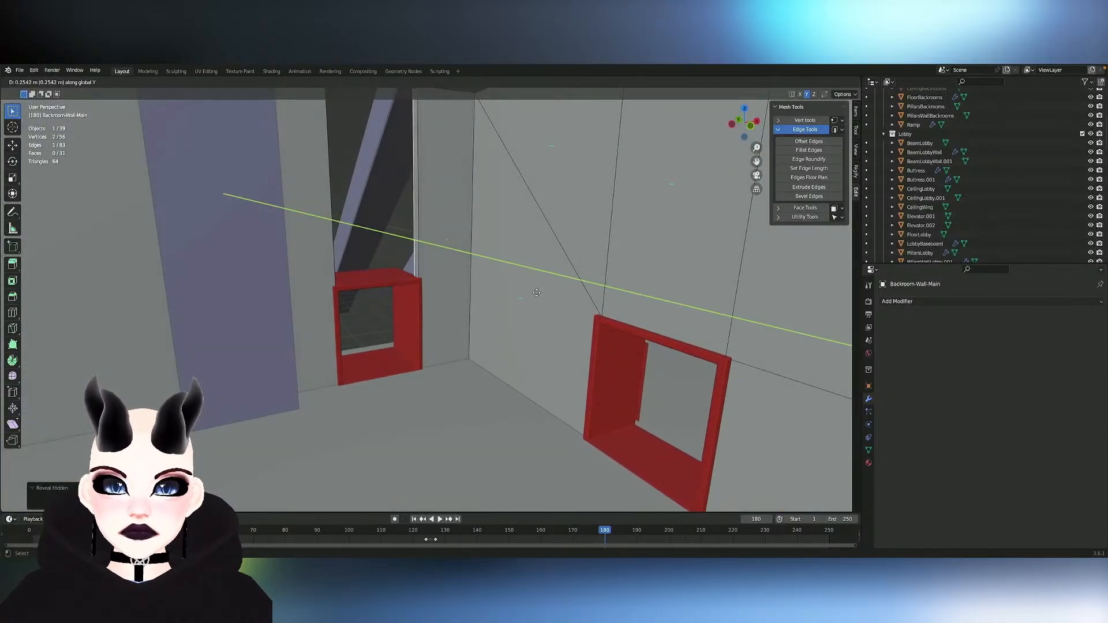
click(502, 289)
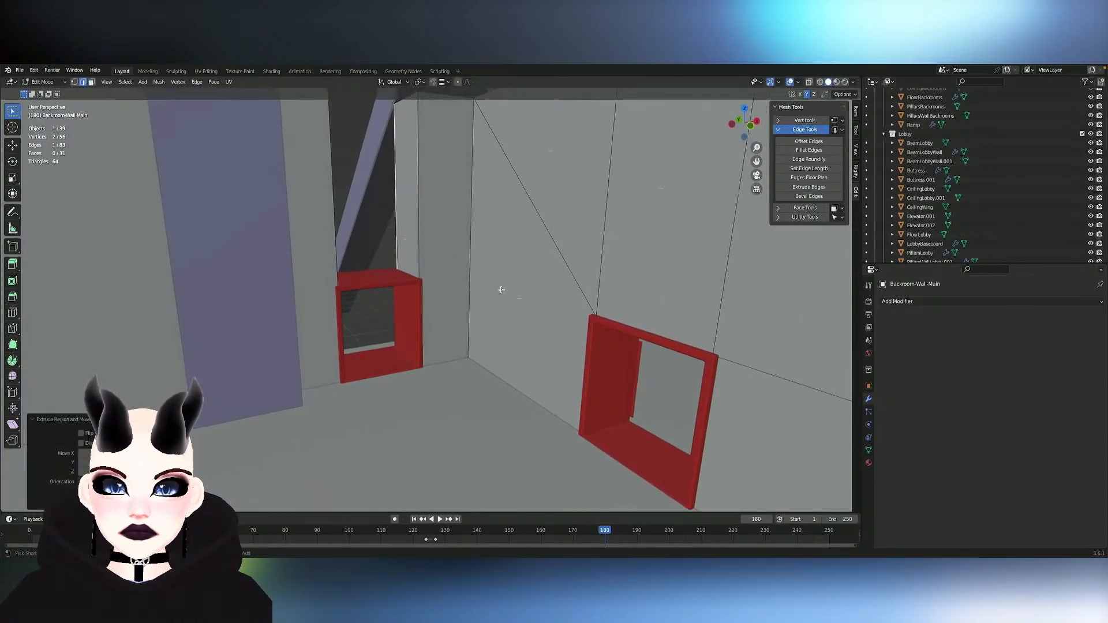
- Finish editing the wall, reveal all hidden objects and hide CeilingBackrooms again
scroll(501, 290, up, 6)
scroll(501, 290, down, 5)
scroll(502, 290, up, 2)
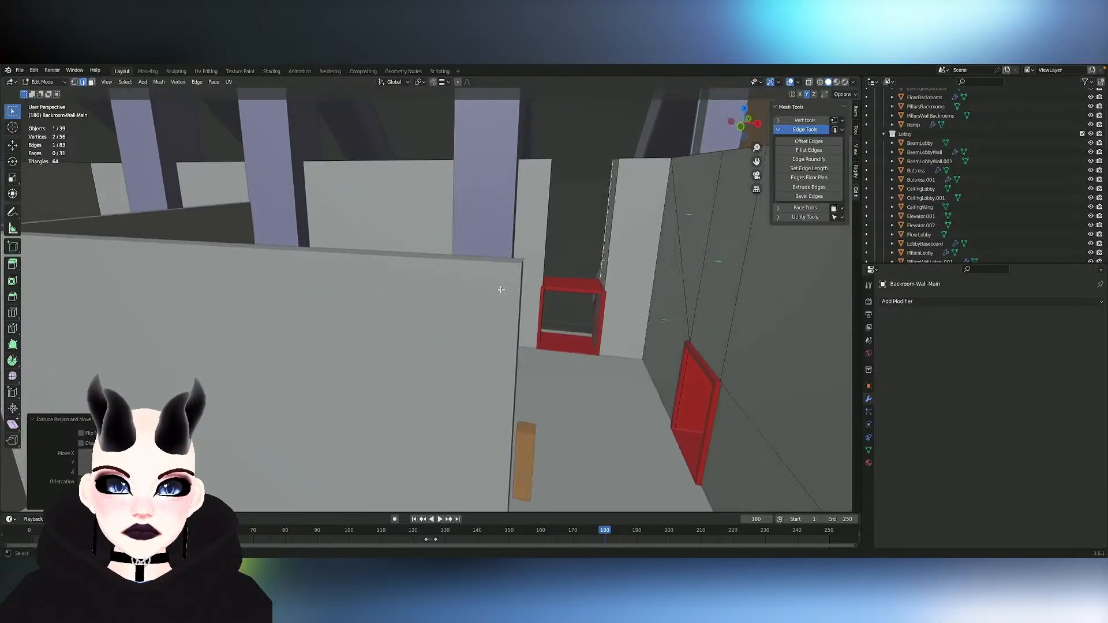
key(alt+h)
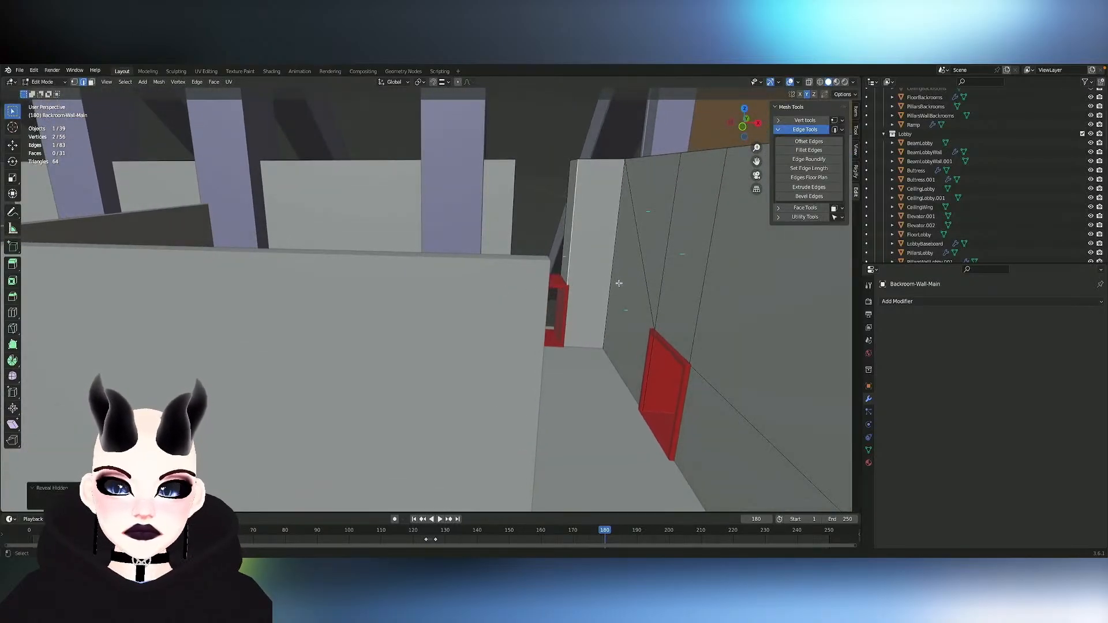
key(Tab)
key(alt+h)
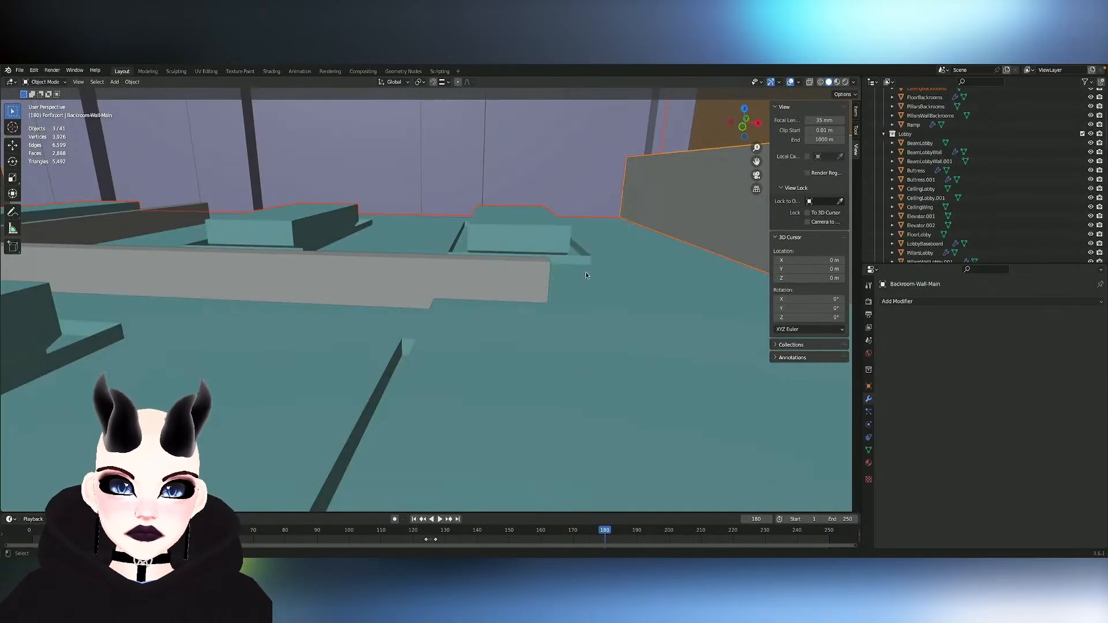
key(h)
scroll(586, 325, down, 3)
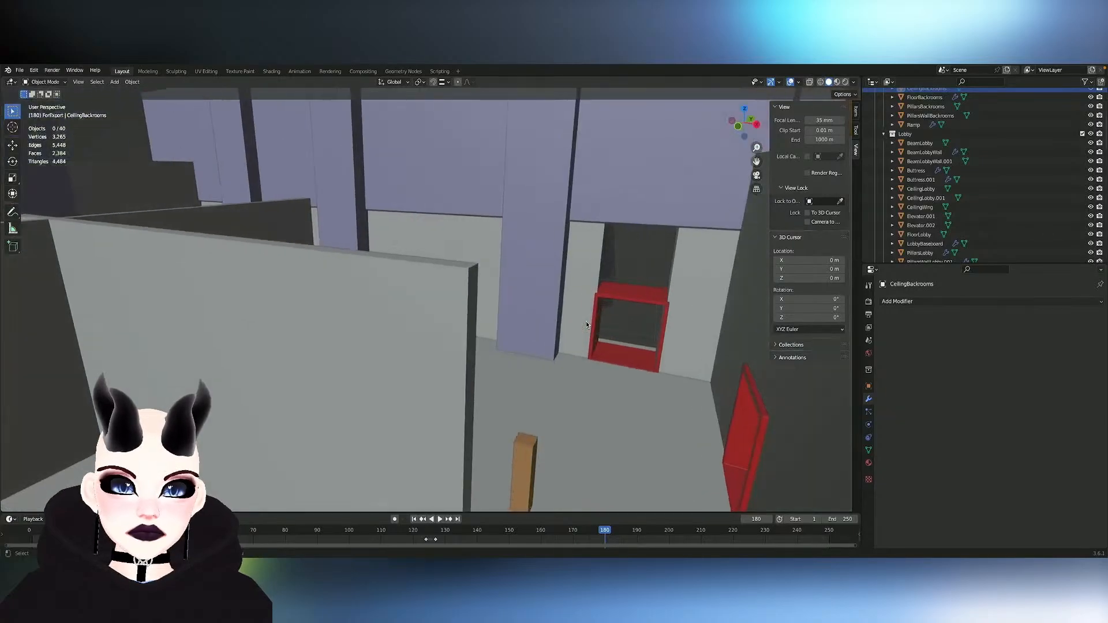
scroll(587, 324, up, 3)
scroll(586, 325, down, 4)
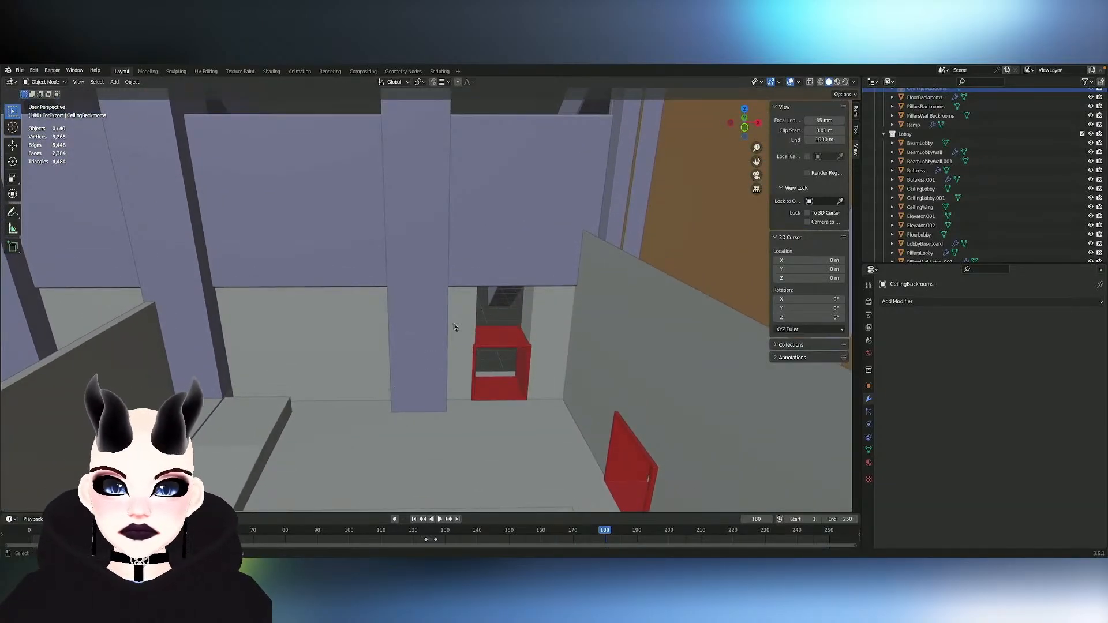
- In Backroom-Wall-Main, duplicate the narrow face beside the end-wall opening and move the copy about -1.65 m along X into the opening
click(463, 317)
key(Tab)
click(576, 312)
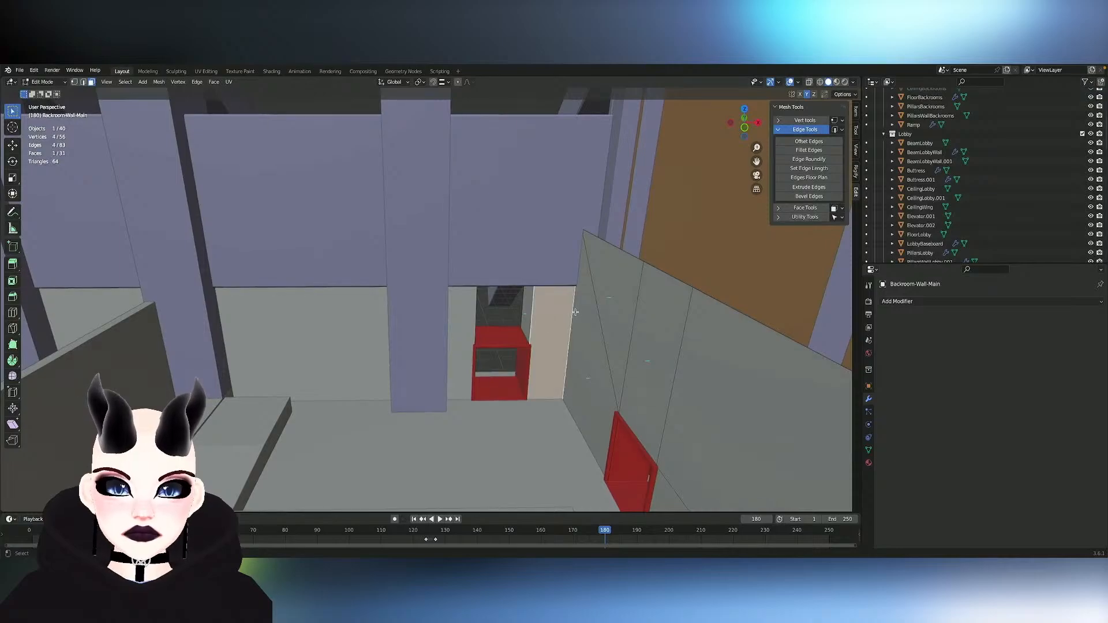
key(shift+d)
key(x)
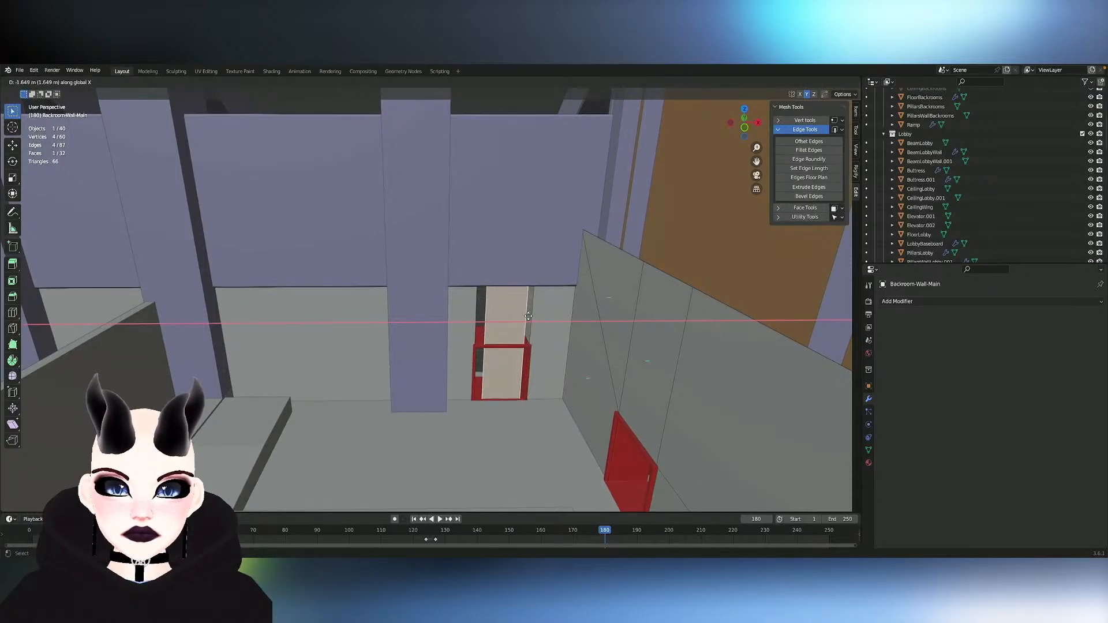
click(527, 317)
- Shorten the duplicated panel along Z to fit above the door frame and raise it about 0.17 m
key(s)
key(z)
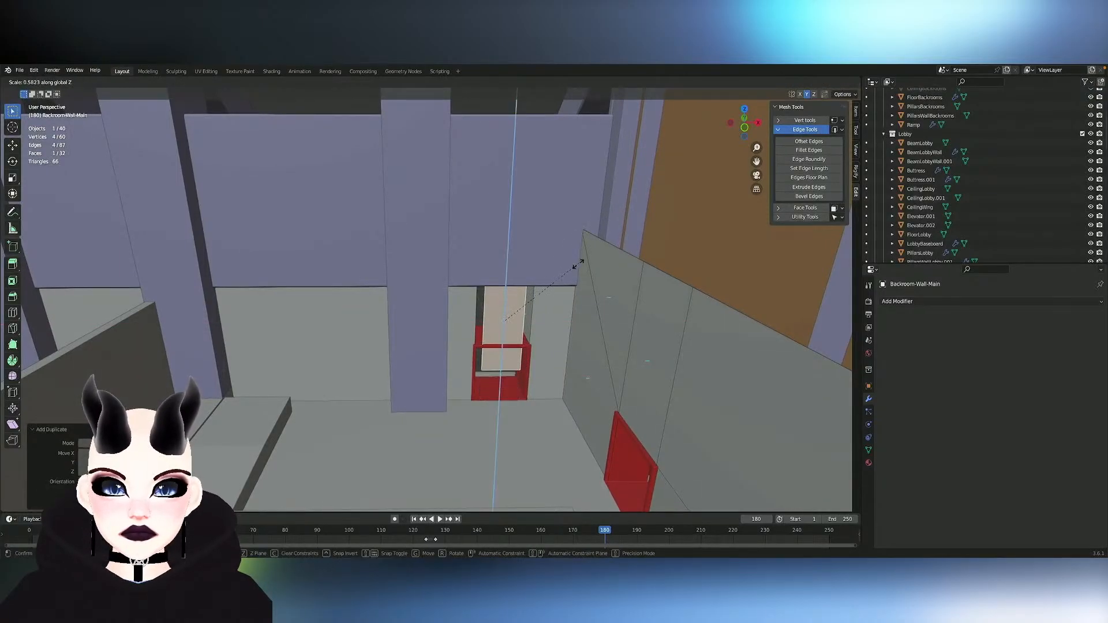
click(545, 292)
key(g)
key(z)
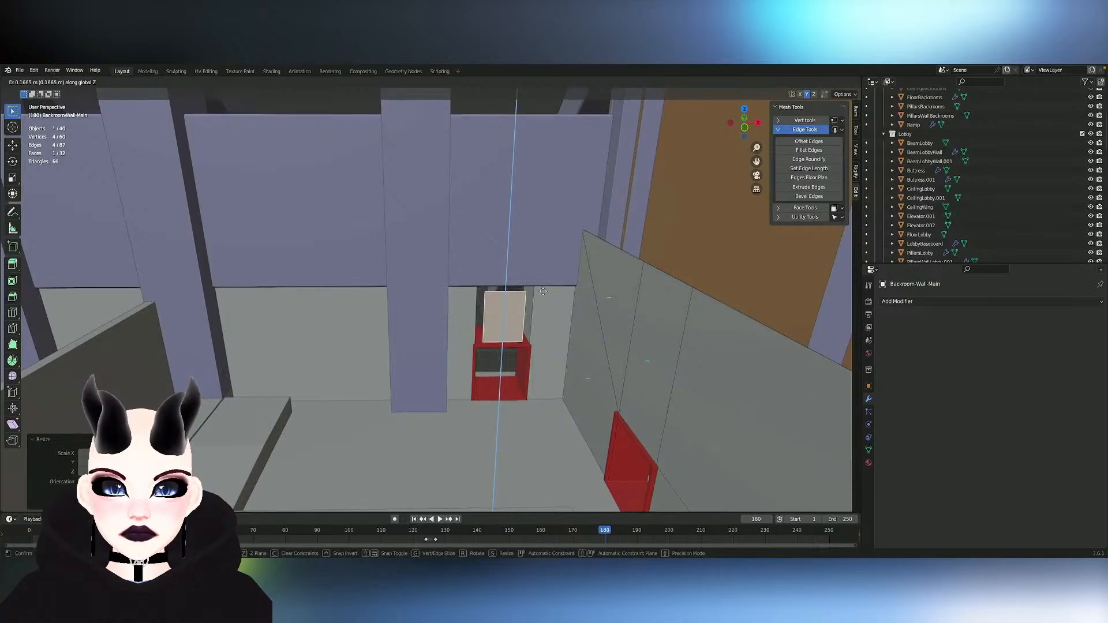
click(544, 293)
- Move the duplicated panel along Y to set it back inside the end-wall opening
middle_drag(545, 292, 549, 292)
key(g)
key(y)
click(599, 287)
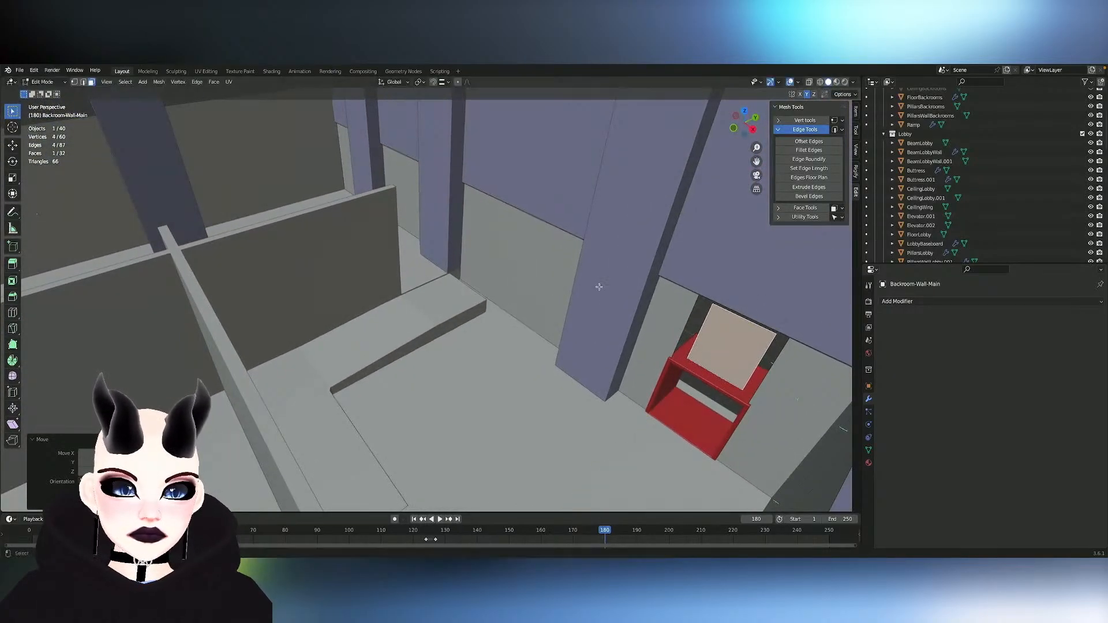
- Extrude the vertical edge on the pillar side of the opening about 0.93 m along Y
middle_drag(777, 290, 777, 289)
ctrl+scroll(777, 290, up, 3)
key(2)
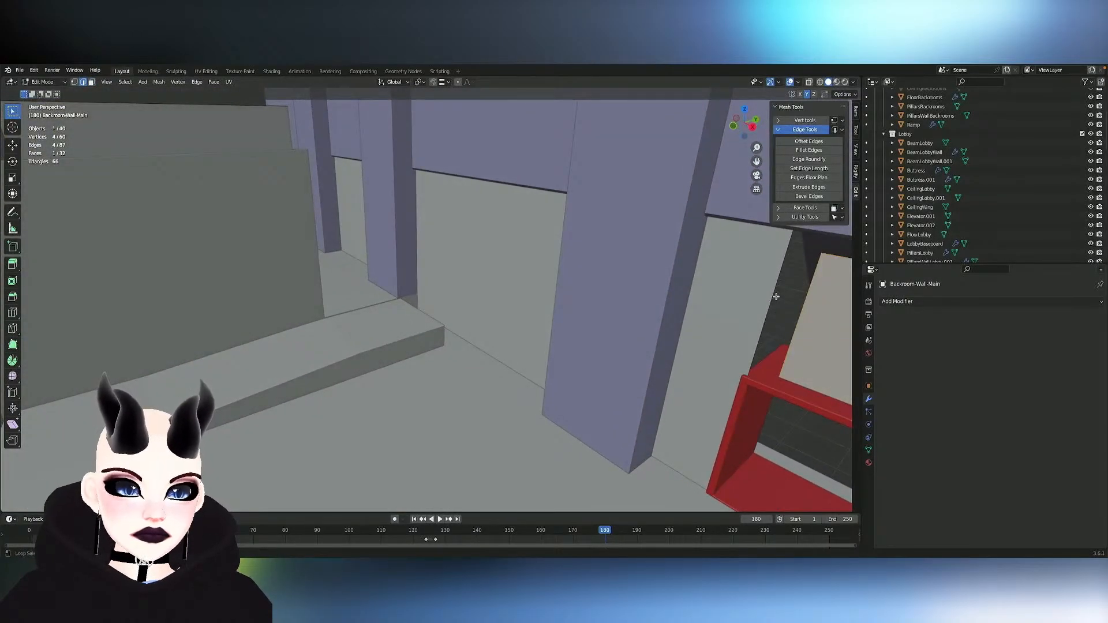
click(776, 297)
key(g)
key(y)
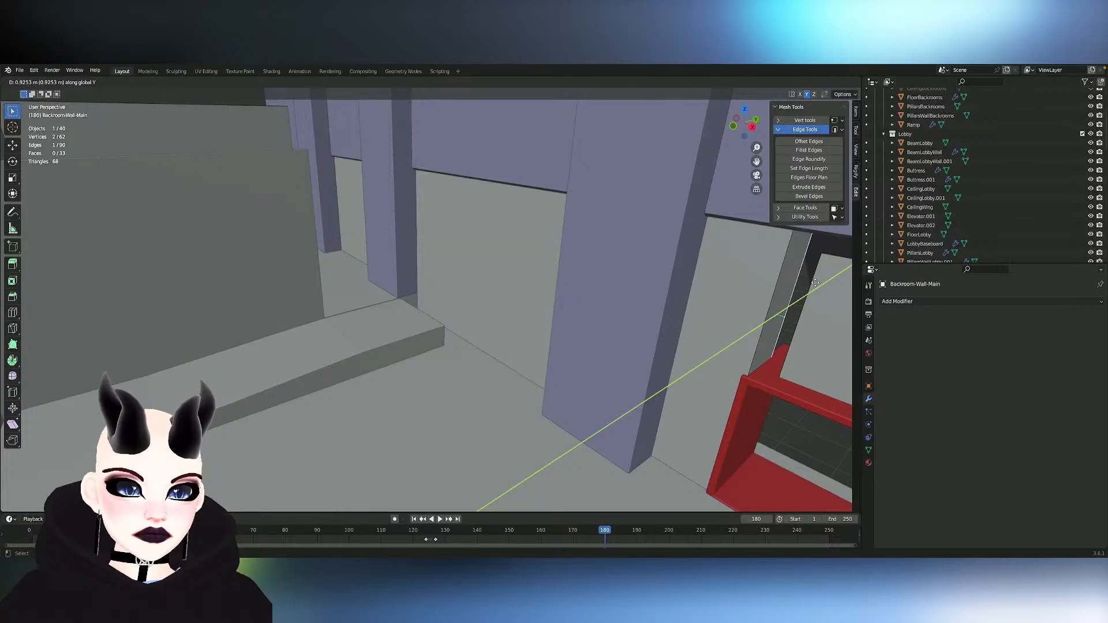
click(818, 281)
middle_drag(819, 280, 819, 280)
- Widen the panel above the door frame along X until it spans the opening
key(3)
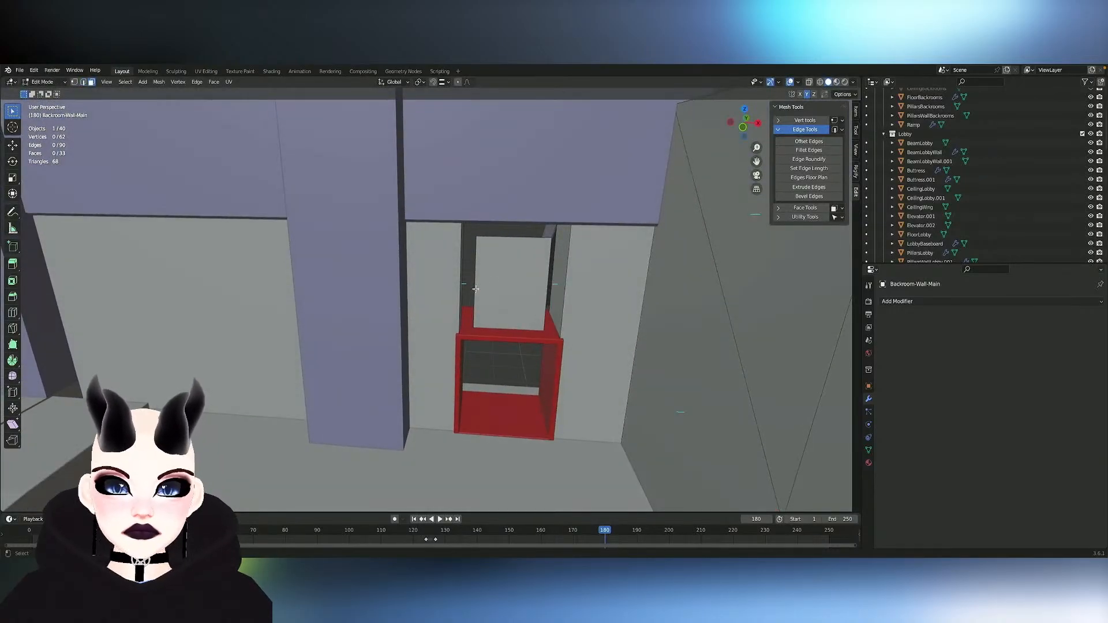
click(476, 288)
key(s)
key(y)
key(x)
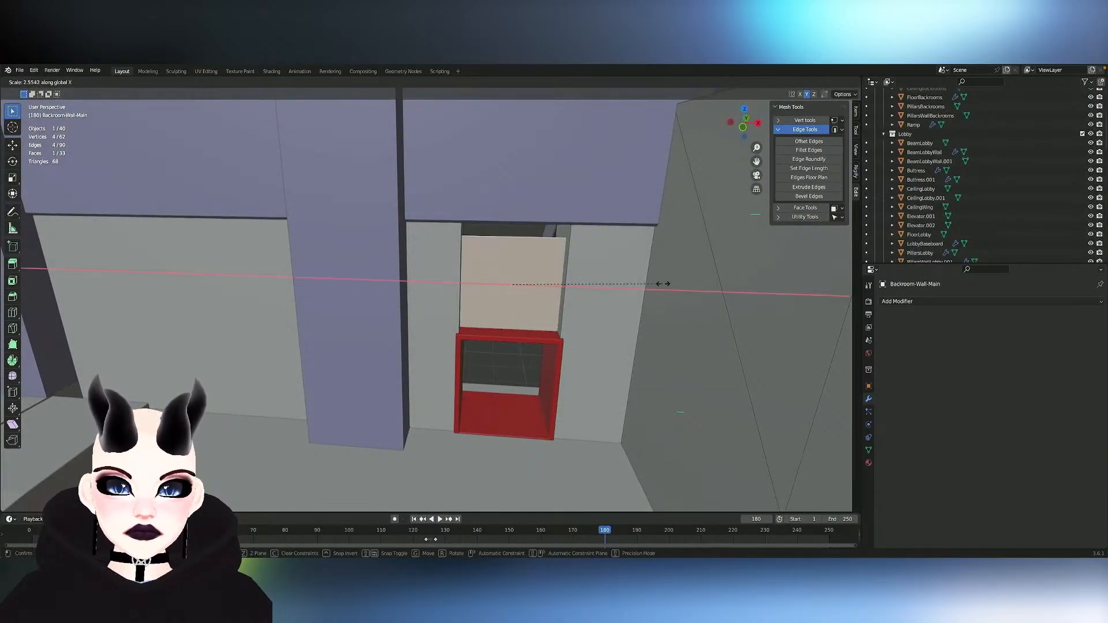
click(596, 277)
- Raise the panel's top edge along Z to the underside of the wall beam and finish editing the mesh
click(503, 235)
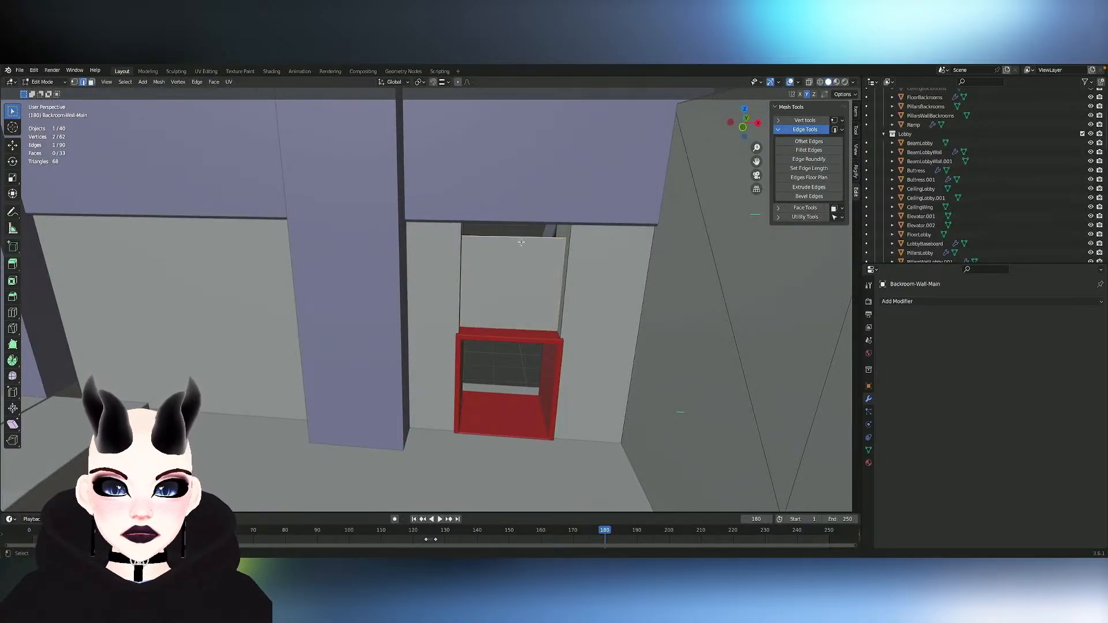
key(g)
key(z)
click(542, 220)
scroll(541, 221, right, 5)
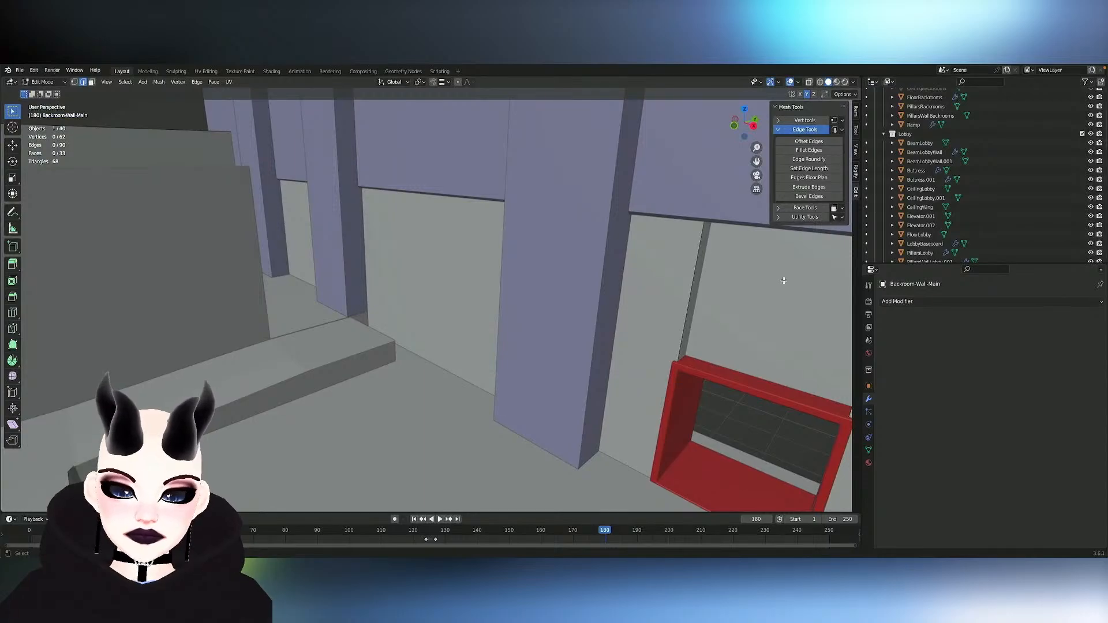
key(Tab)
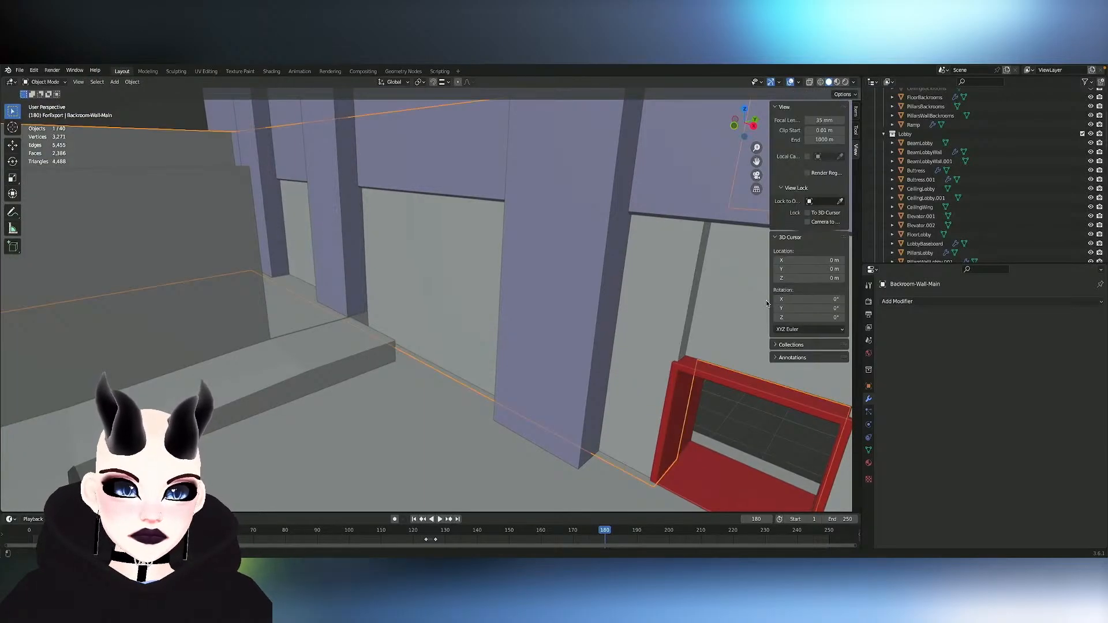
- Reopen Backroom-Wall-Main for editing, select the panel above the door frame and adjust its depth along Y
key(Tab)
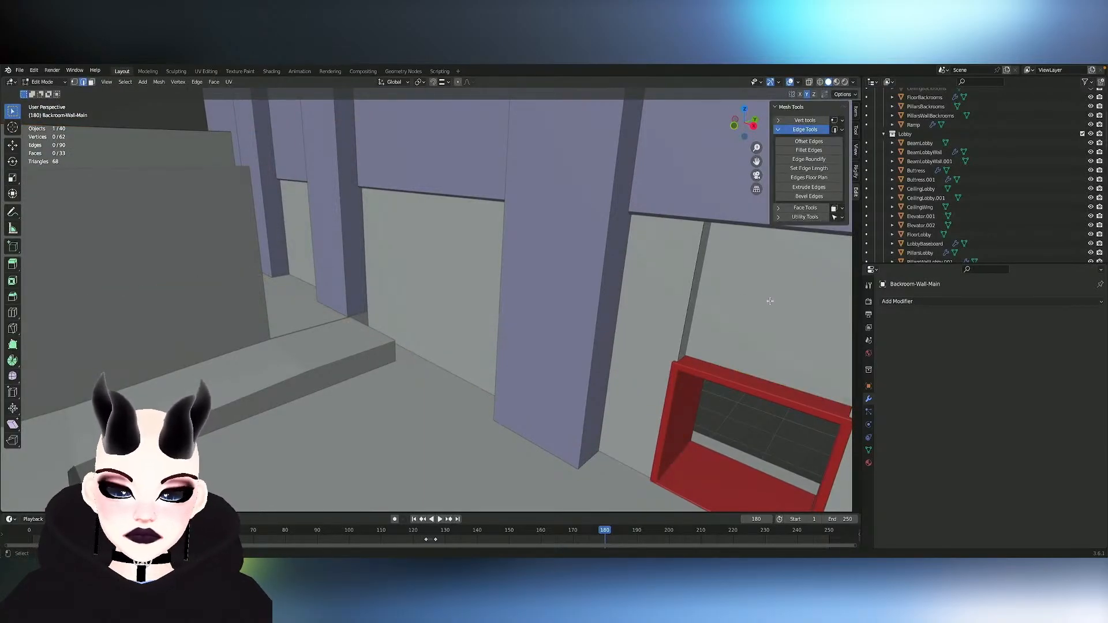
key(3)
key(l)
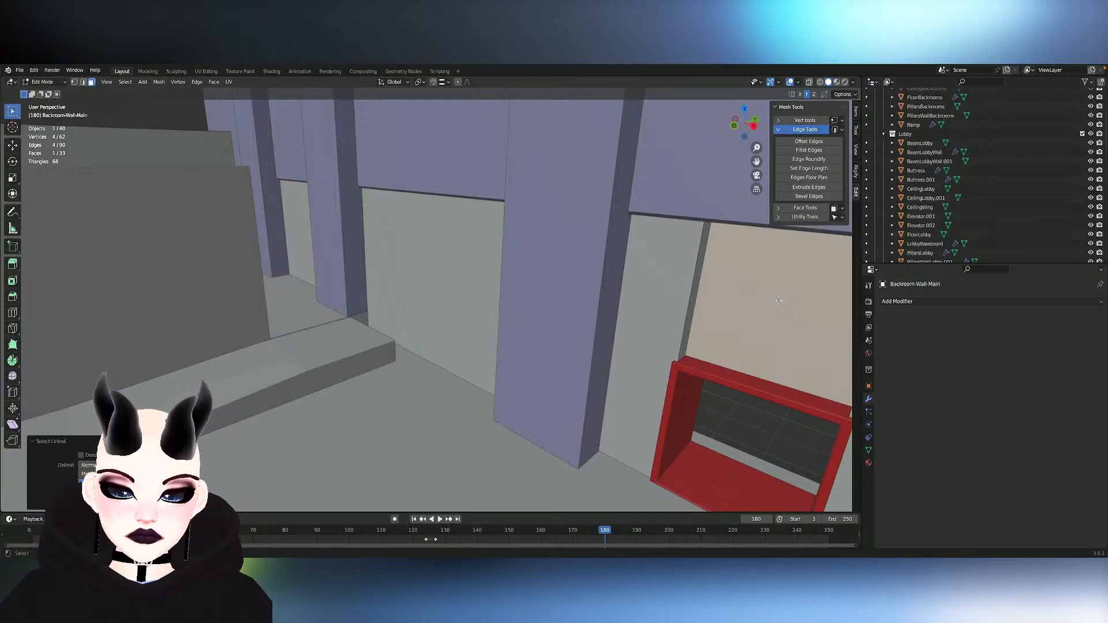
key(g)
key(y)
click(777, 306)
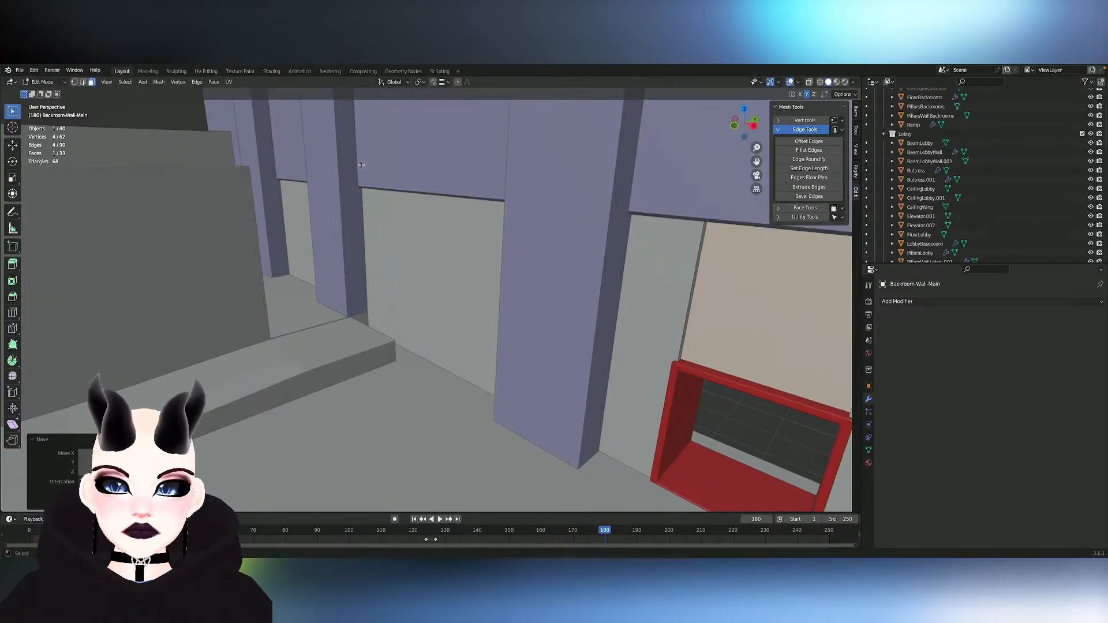
click(159, 82)
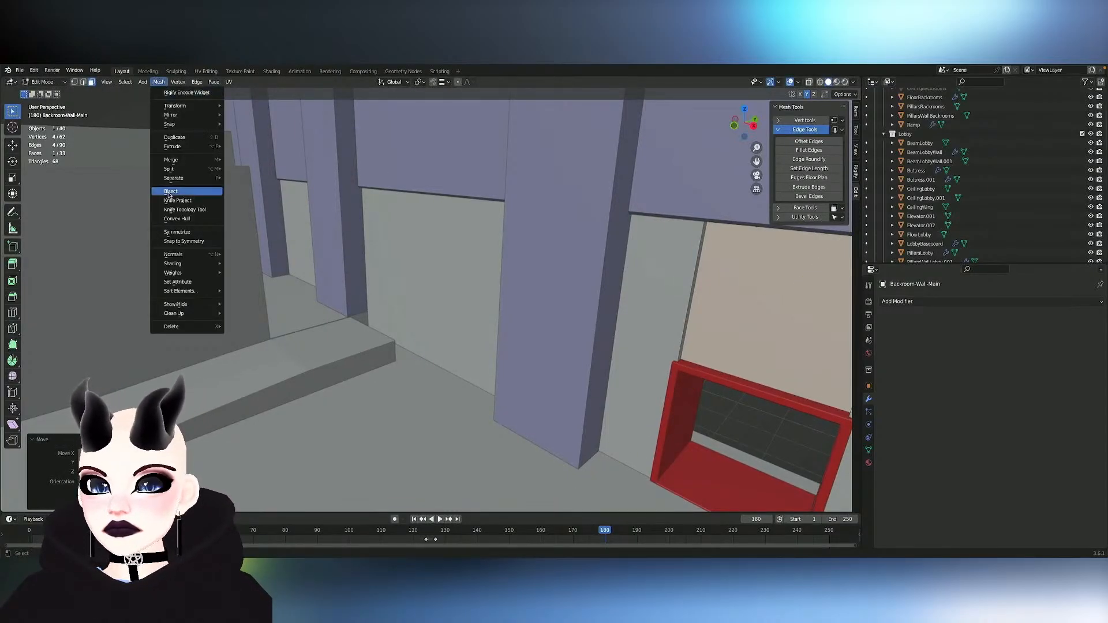
click(201, 233)
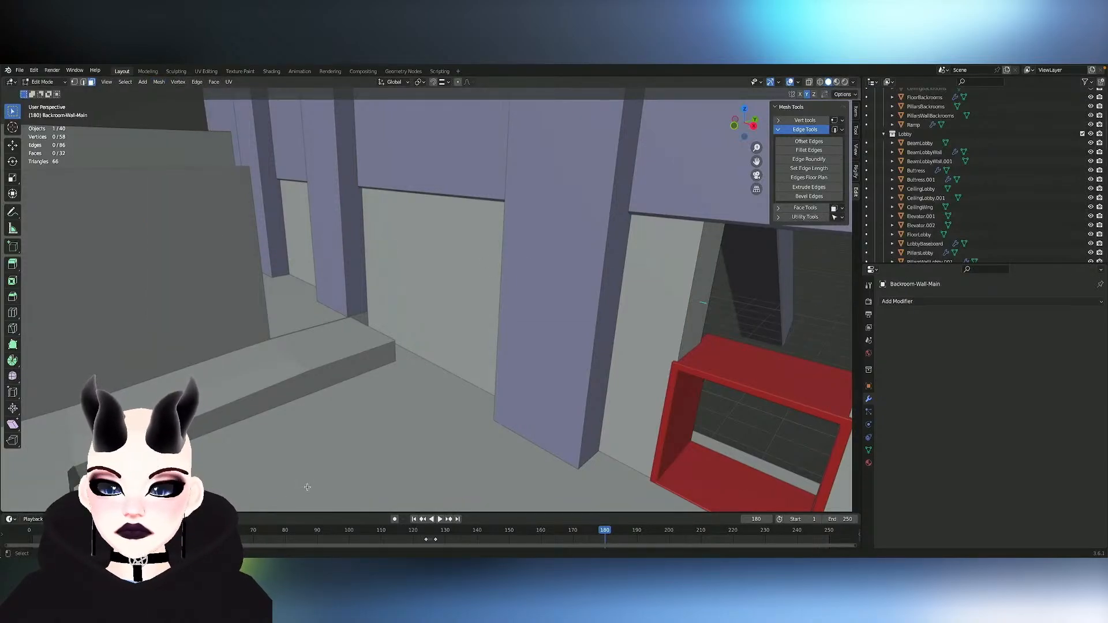
key(ctrl+z)
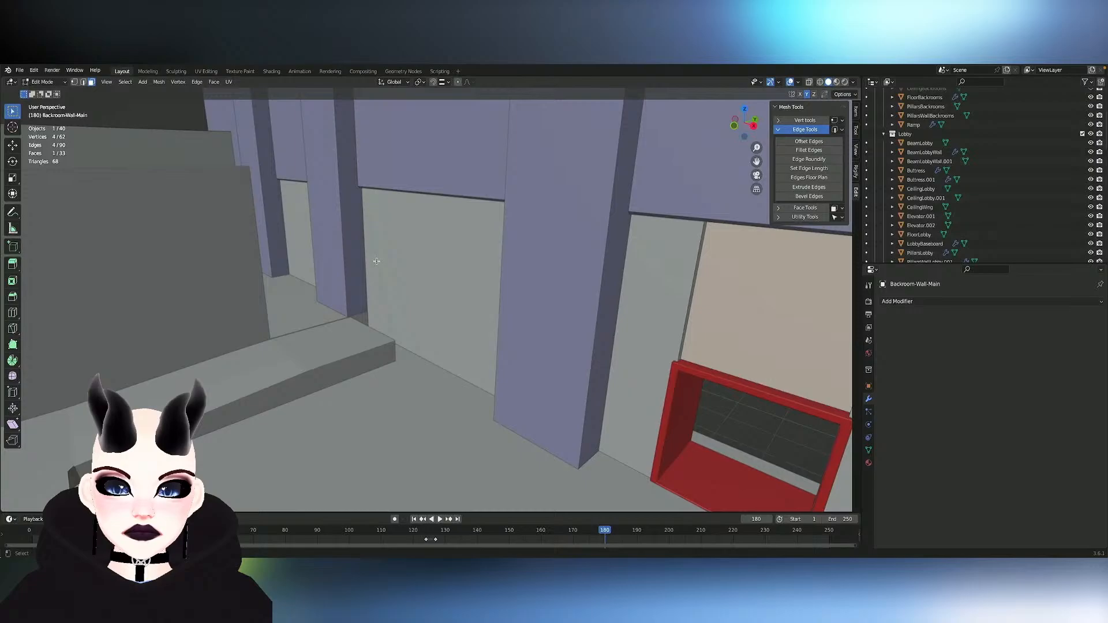
- Symmetrize the selected panel of Backroom-Wall-Main in the direction that copies it above the opposite door frame
click(158, 82)
click(186, 232)
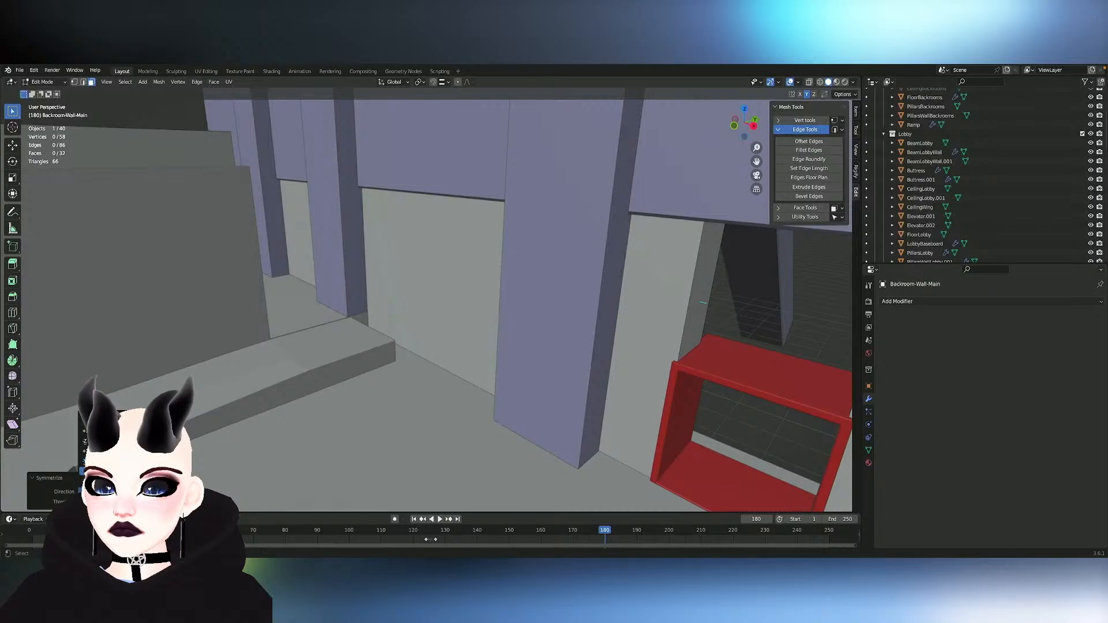
click(132, 450)
- Examine the symmetrized panels, both service door frames and the surrounding walls from the backroom and lobby sides
scroll(614, 426, right, 10)
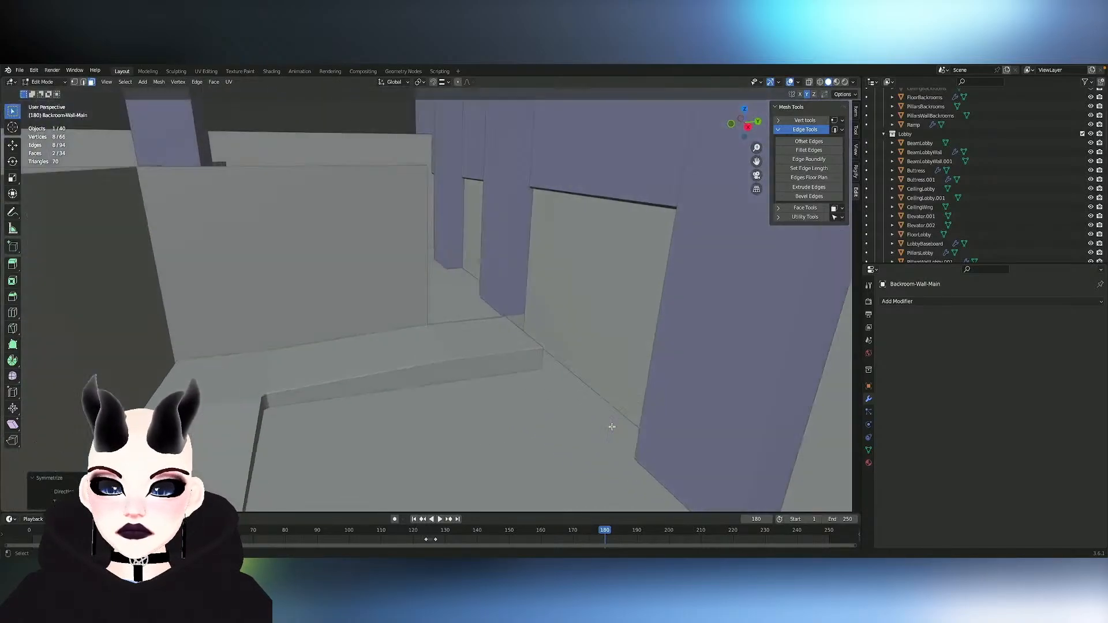
scroll(611, 427, up, 3)
scroll(612, 427, down, 6)
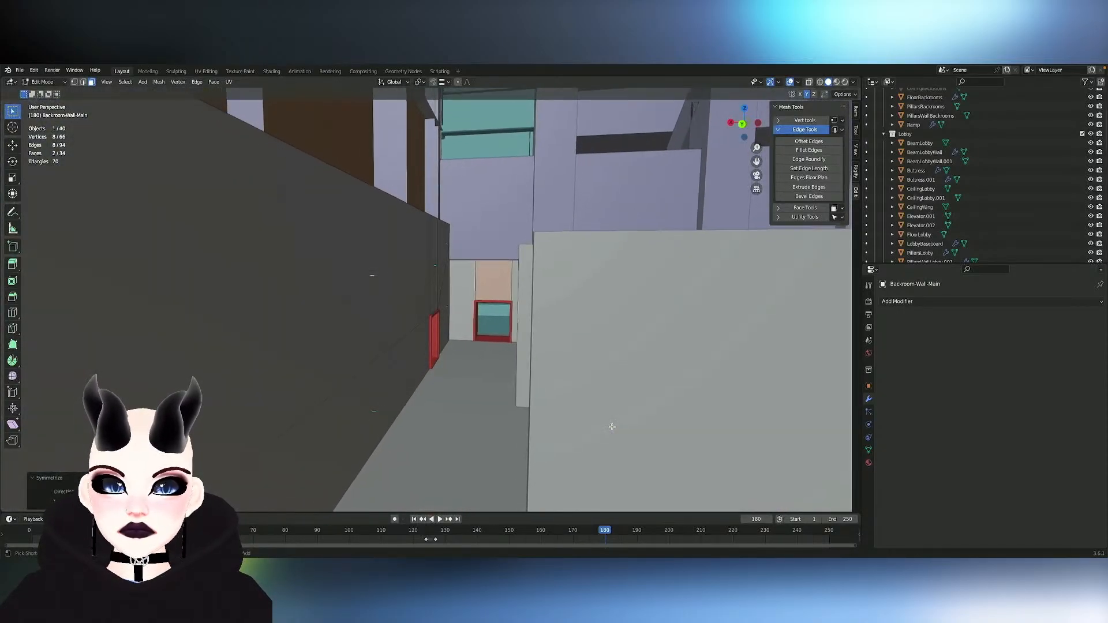
shift+scroll(612, 427, up, 5)
scroll(612, 427, right, 10)
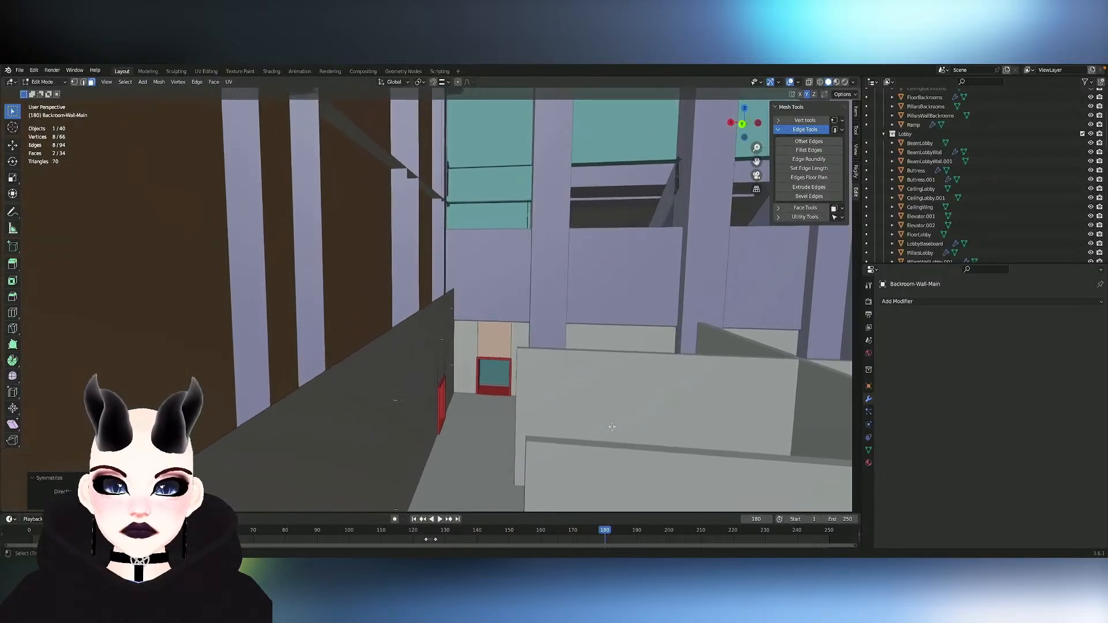
ctrl+scroll(612, 427, down, 5)
shift+scroll(612, 428, down, 8)
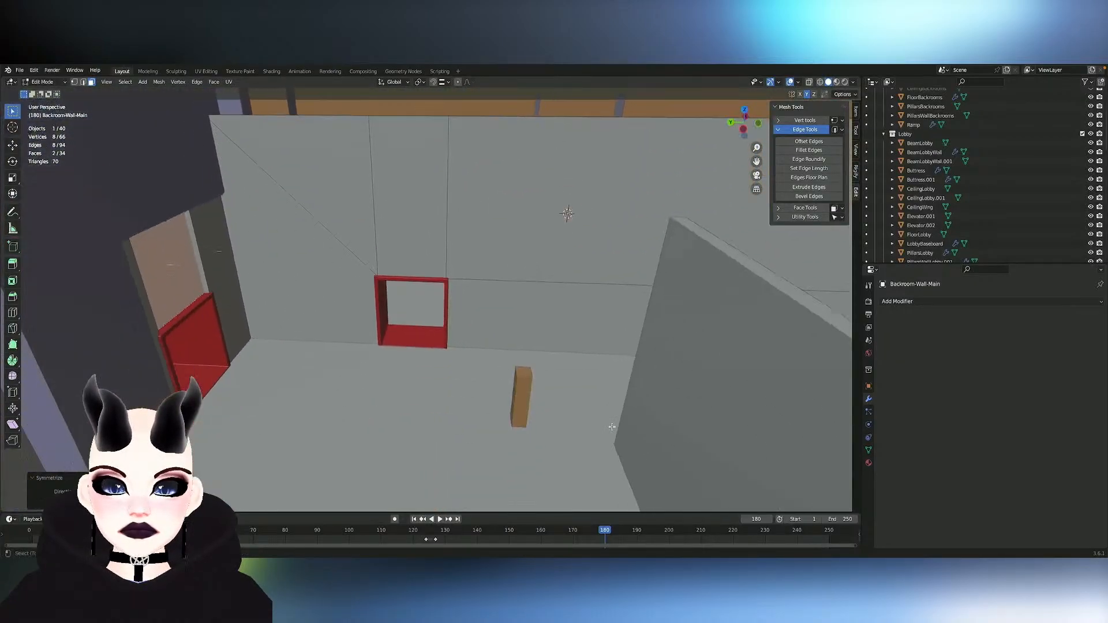
scroll(612, 427, down, 3)
shift+scroll(612, 427, right, 12)
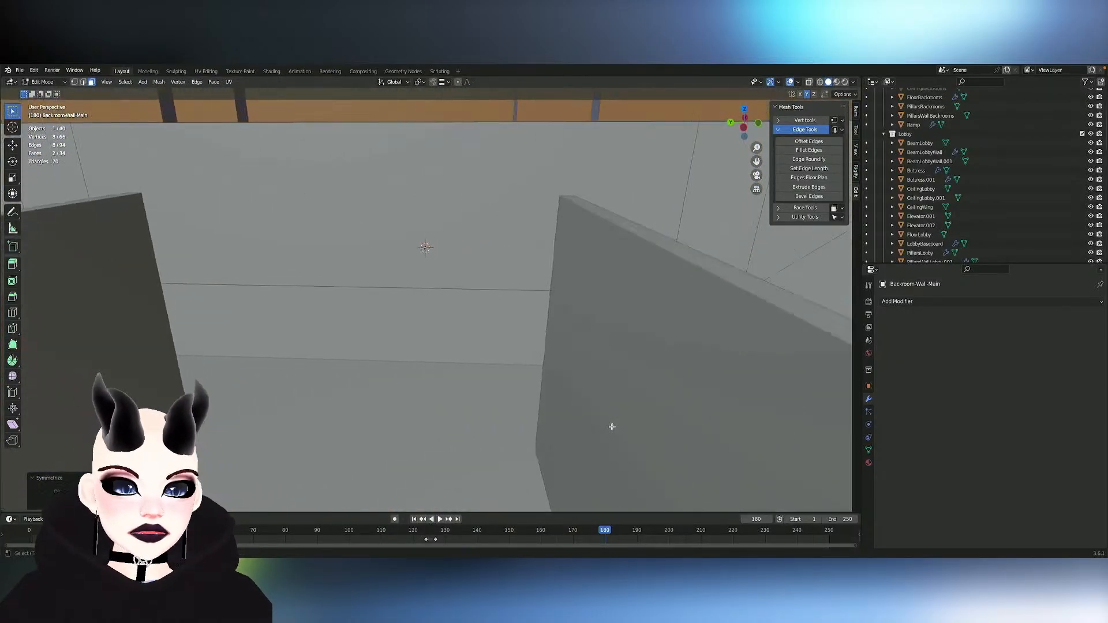
scroll(612, 427, right, 12)
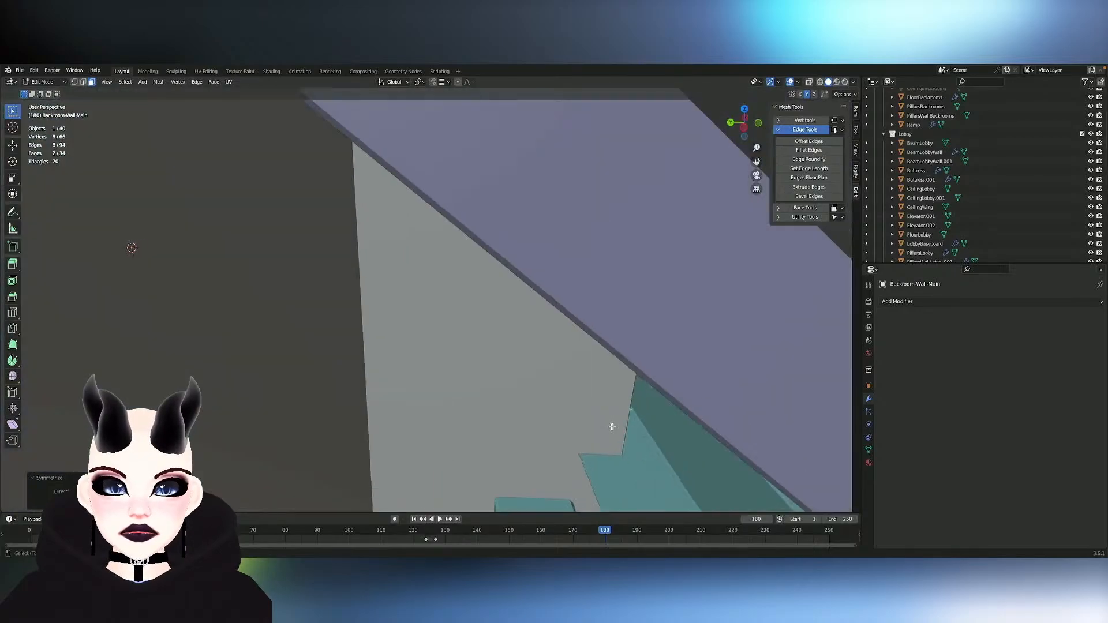
scroll(612, 427, right, 3)
scroll(612, 427, down, 3)
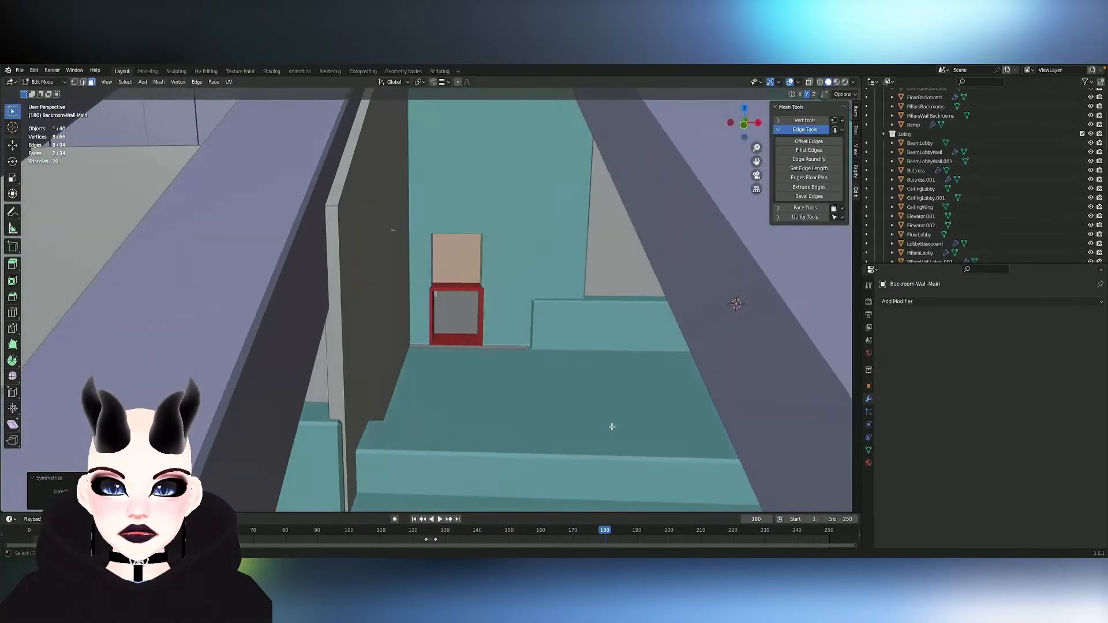
ctrl+scroll(612, 428, up, 4)
scroll(612, 427, down, 8)
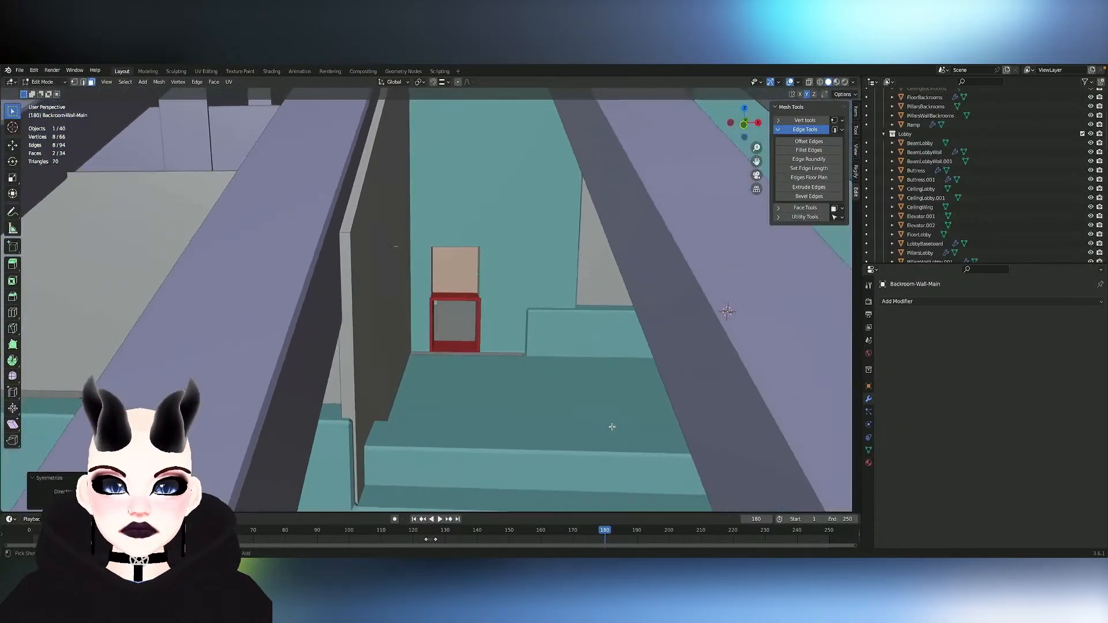
ctrl+scroll(612, 428, up, 8)
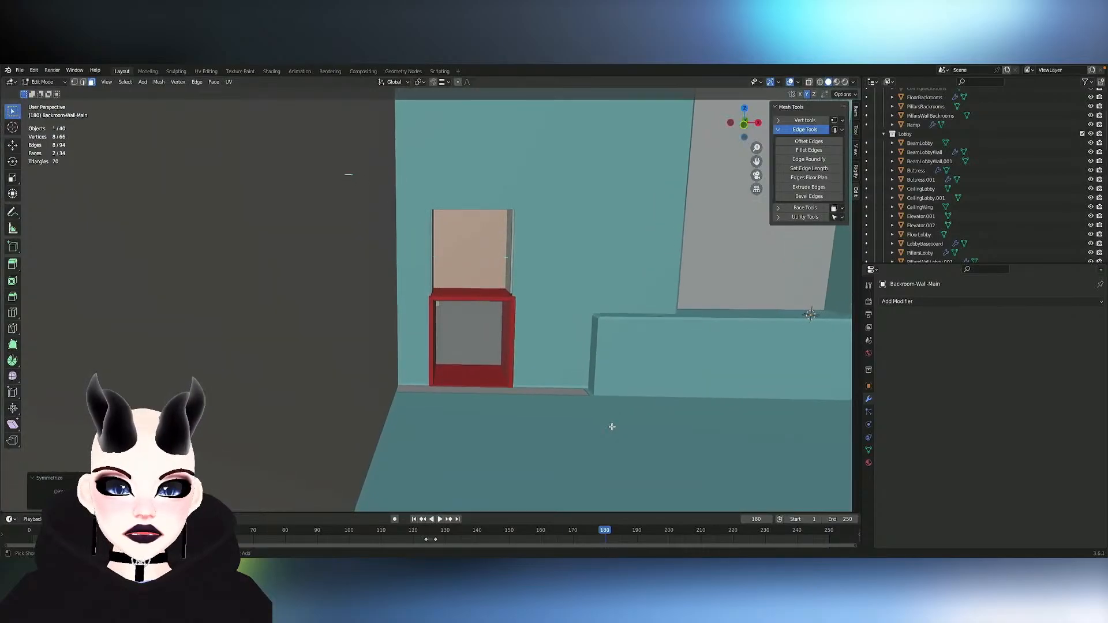
scroll(612, 427, right, 10)
ctrl+scroll(612, 427, down, 8)
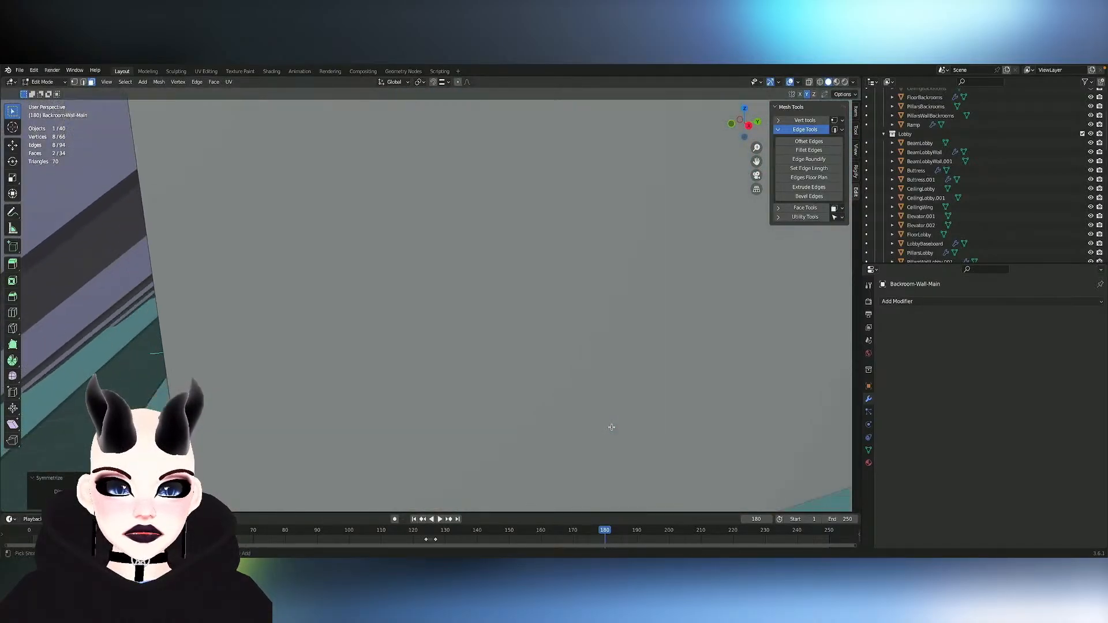
shift+scroll(612, 427, right, 10)
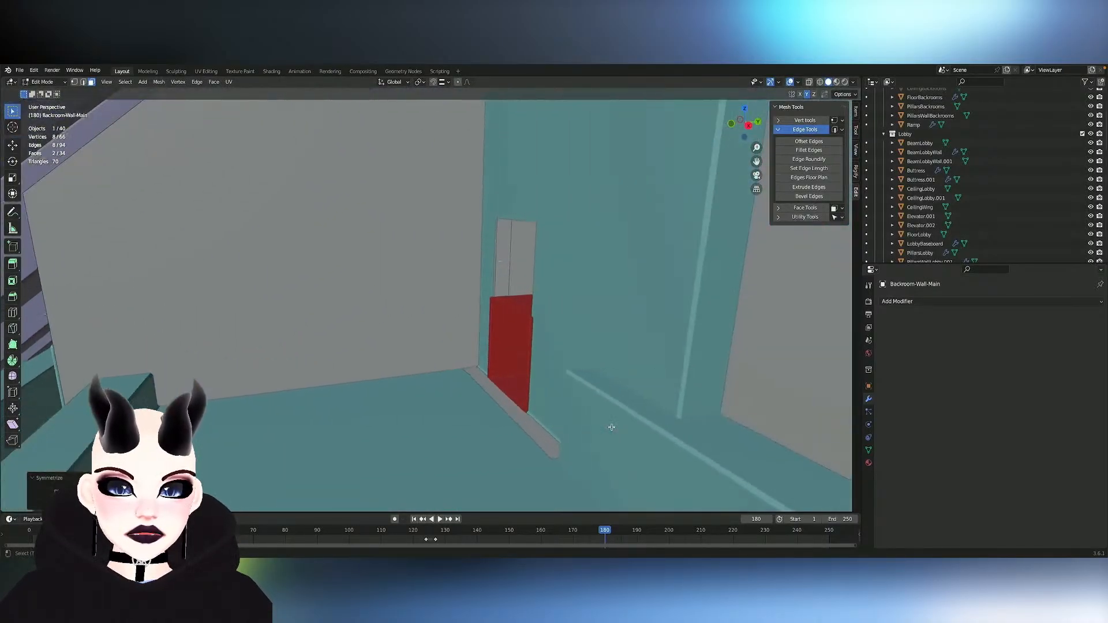
- Finish editing the wall, open FloorBackrooms for mesh editing and inspect its outer strip beside the lobby in vertex selection
key(Tab)
click(540, 445)
key(Tab)
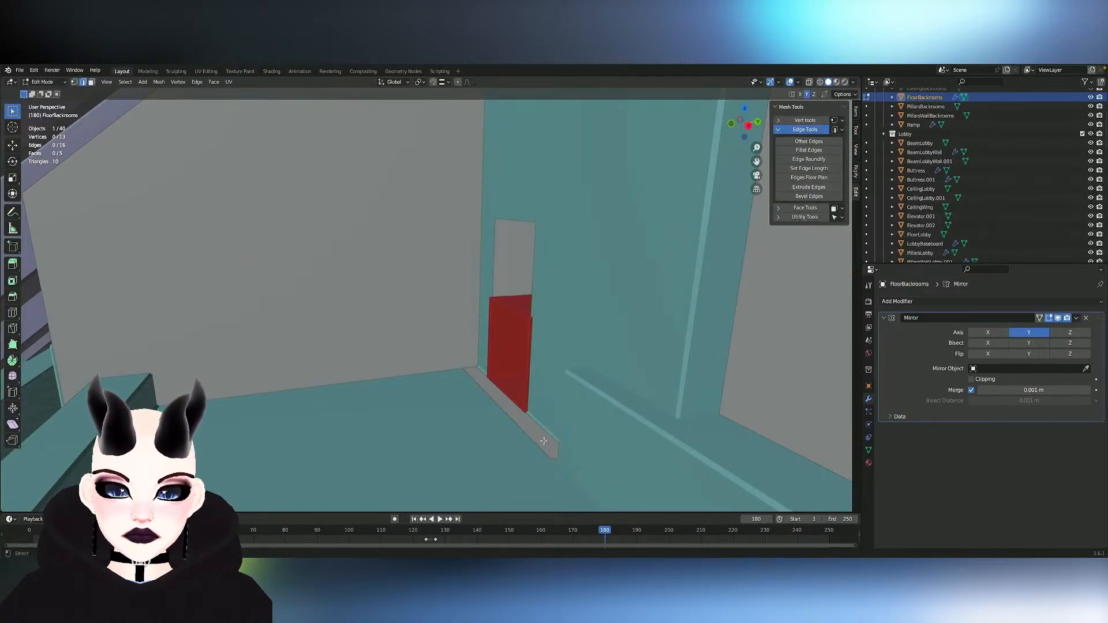
middle_drag(543, 441, 460, 331)
key(Tab)
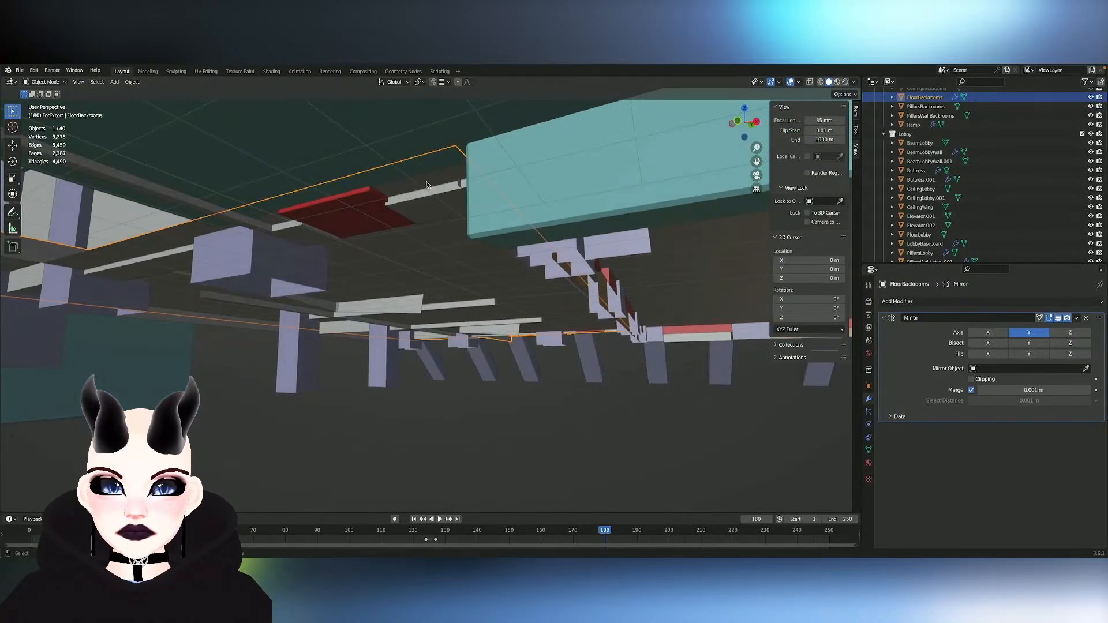
key(Tab)
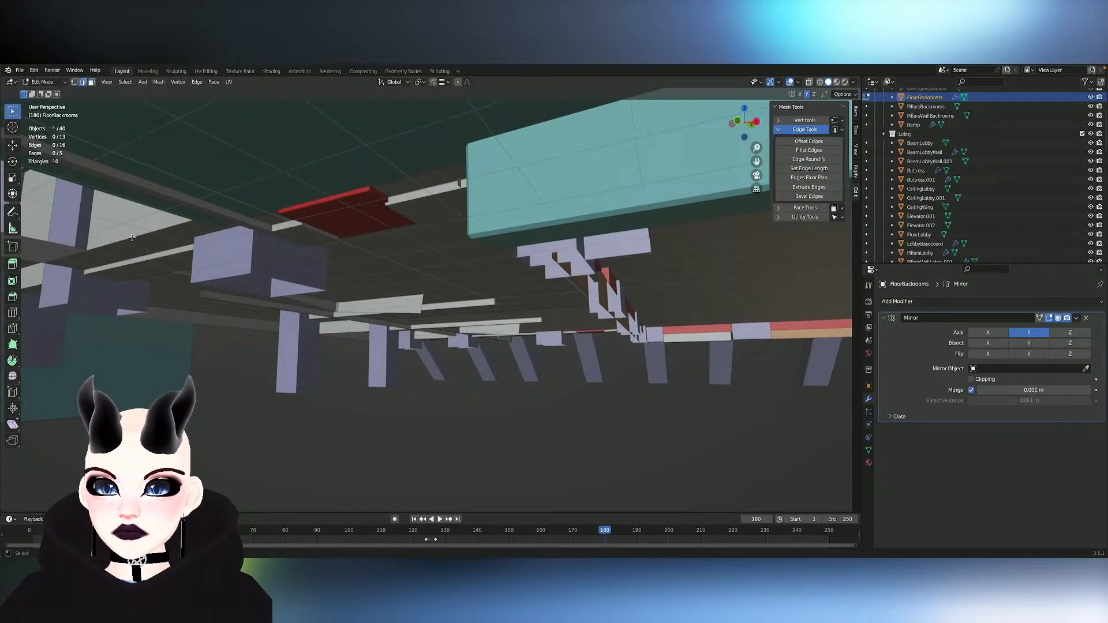
middle_drag(136, 236, 136, 236)
scroll(239, 255, up, 4)
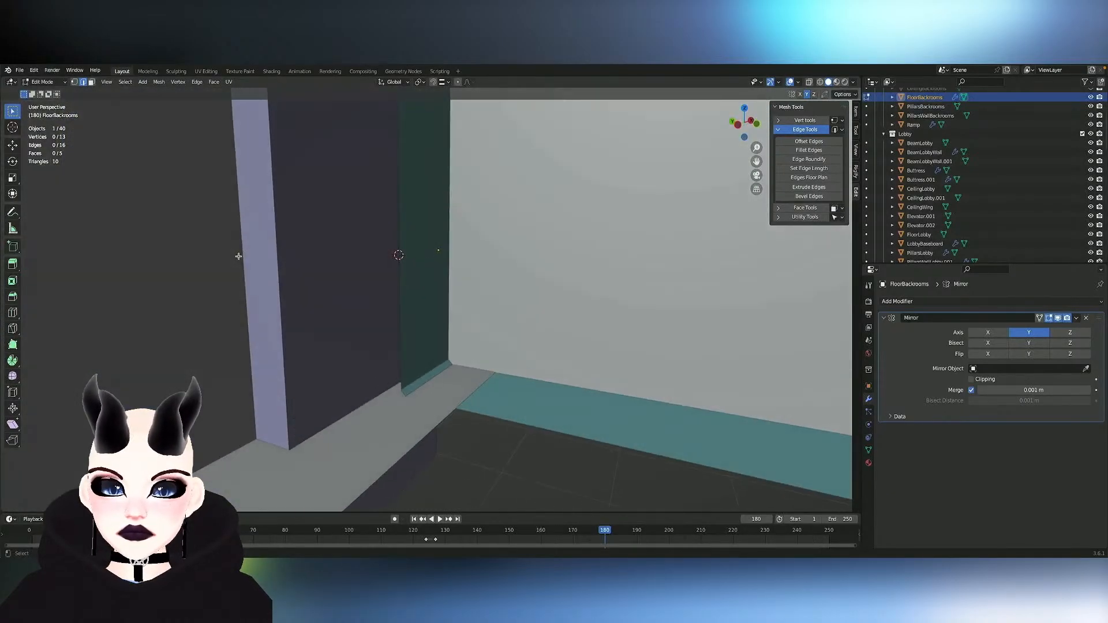
key(Tab)
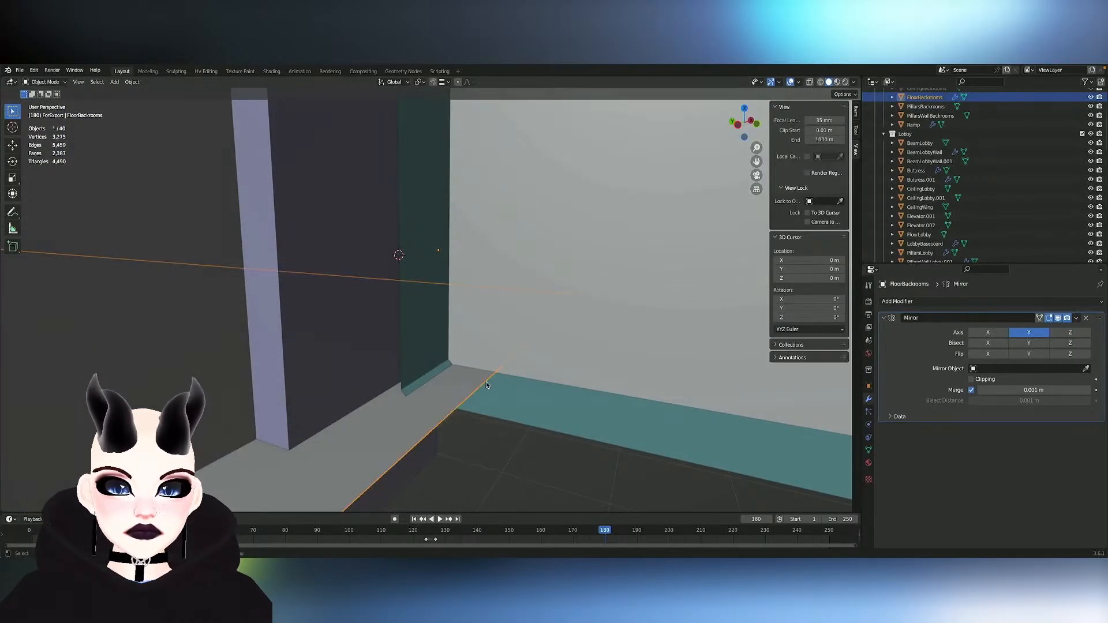
key(Tab)
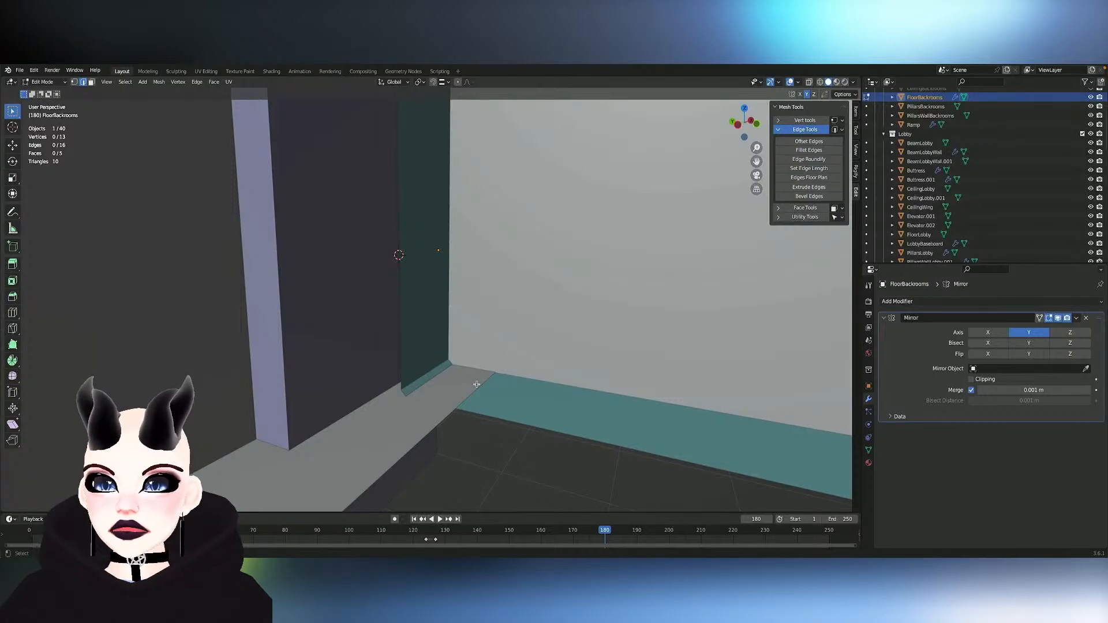
key(1)
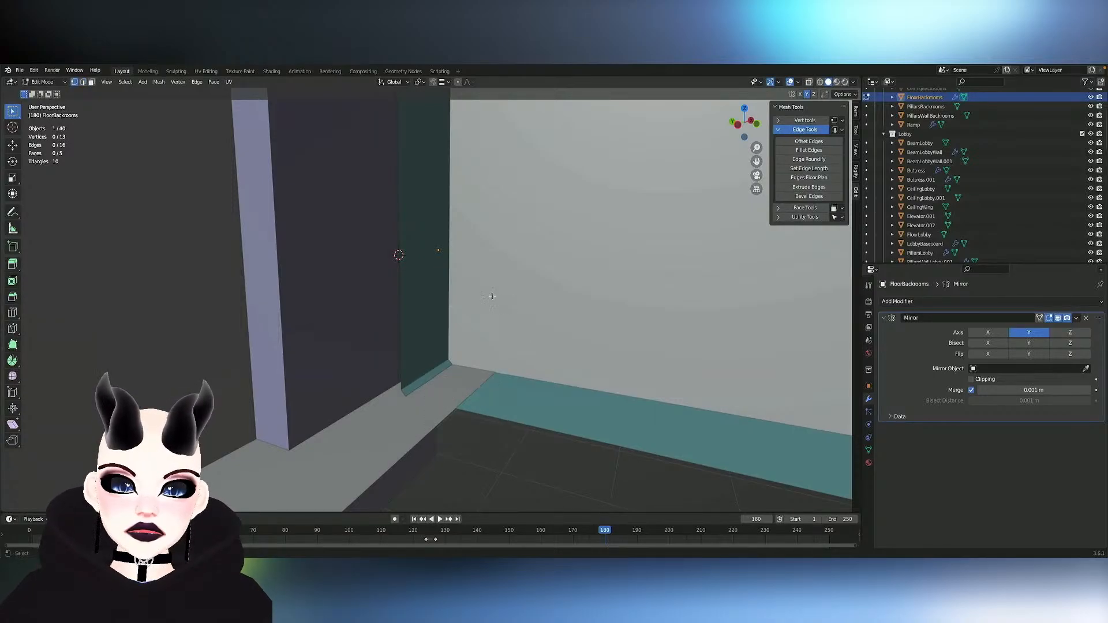
- Turn on X-ray, apply the Mirror modifier on FloorBackrooms and reopen its mesh for editing
click(810, 82)
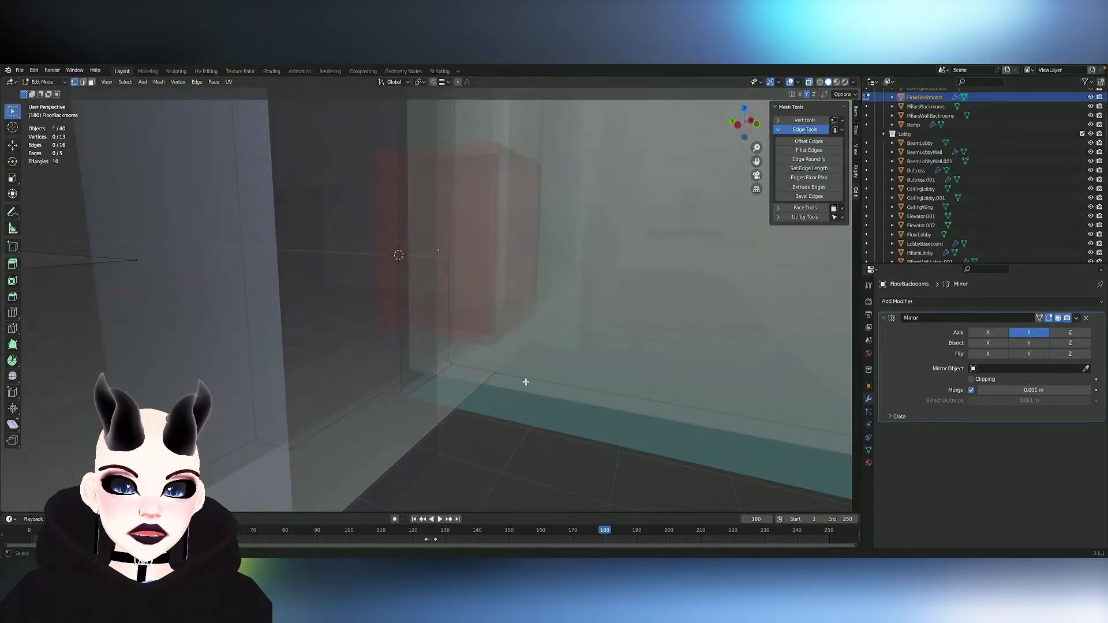
drag(477, 365, 507, 388)
key(Tab)
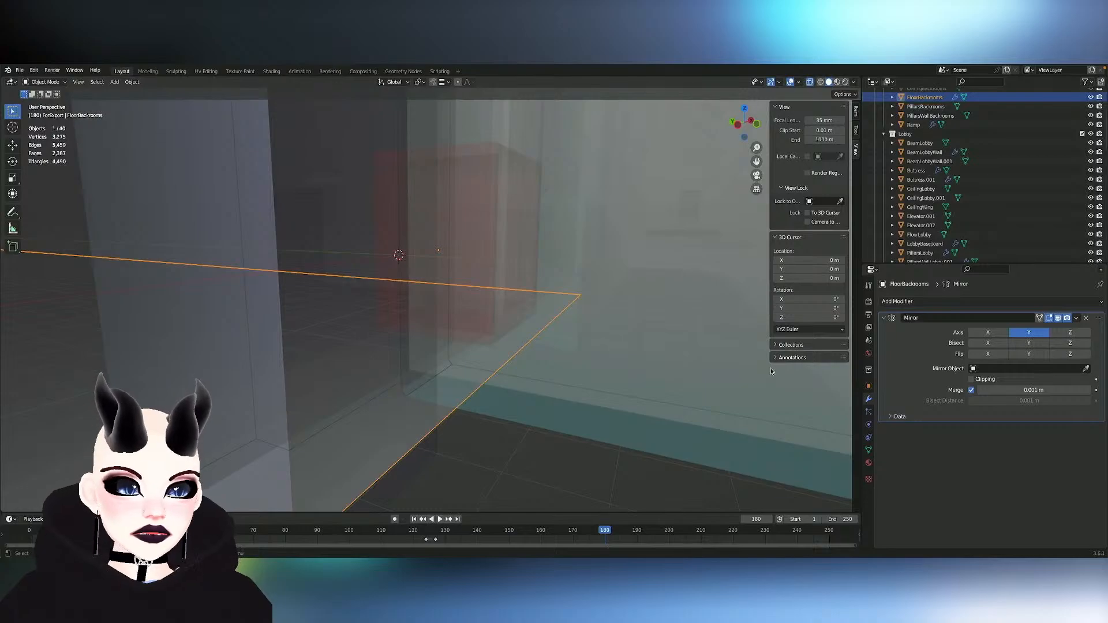
scroll(575, 401, down, 2)
ctrl+scroll(575, 401, down, 4)
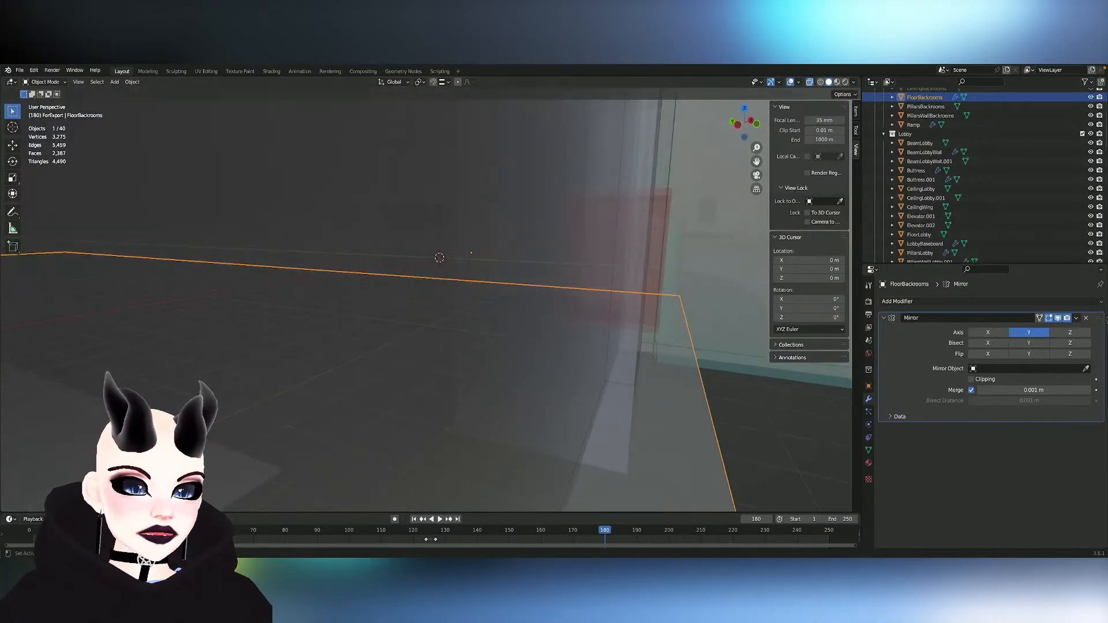
click(1077, 318)
click(1056, 329)
ctrl+scroll(677, 396, up, 5)
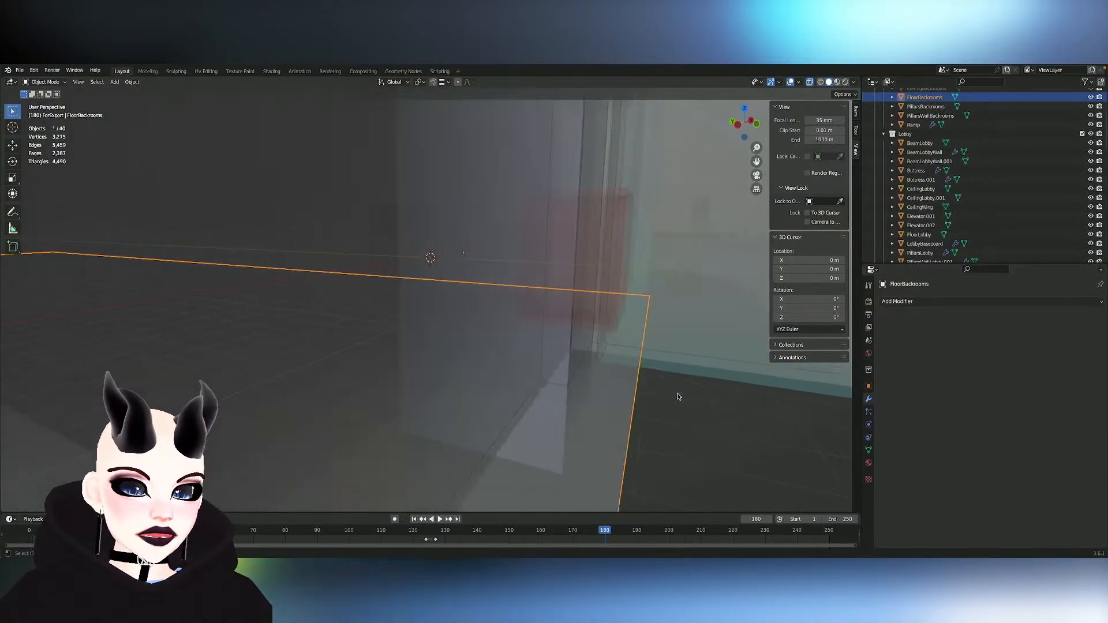
key(Tab)
key(f)
key(t)
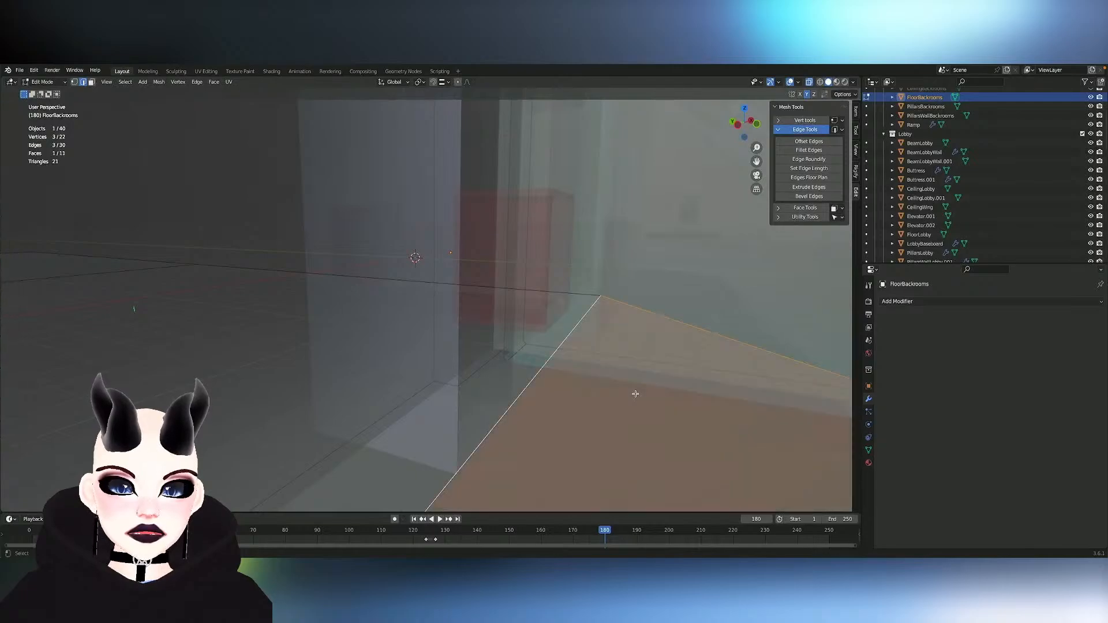
middle_drag(635, 393, 643, 394)
key(ctrl+z)
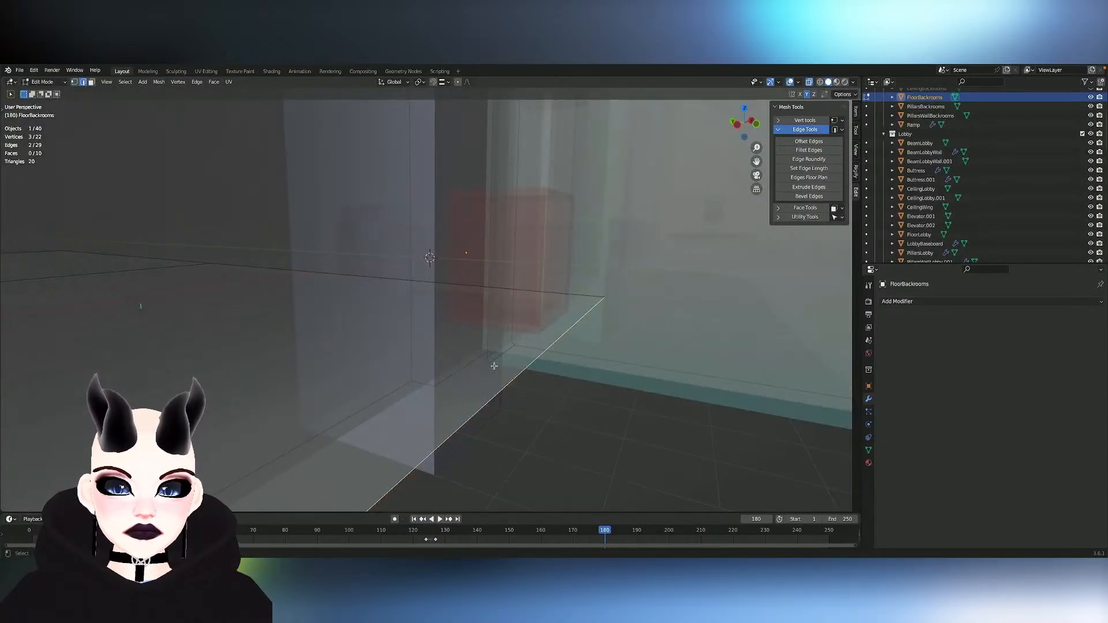
- Move the outer edges of FloorBackrooms about 0.64 m along Y, clear of the lobby floor, and turn off X-ray
key(g)
key(y)
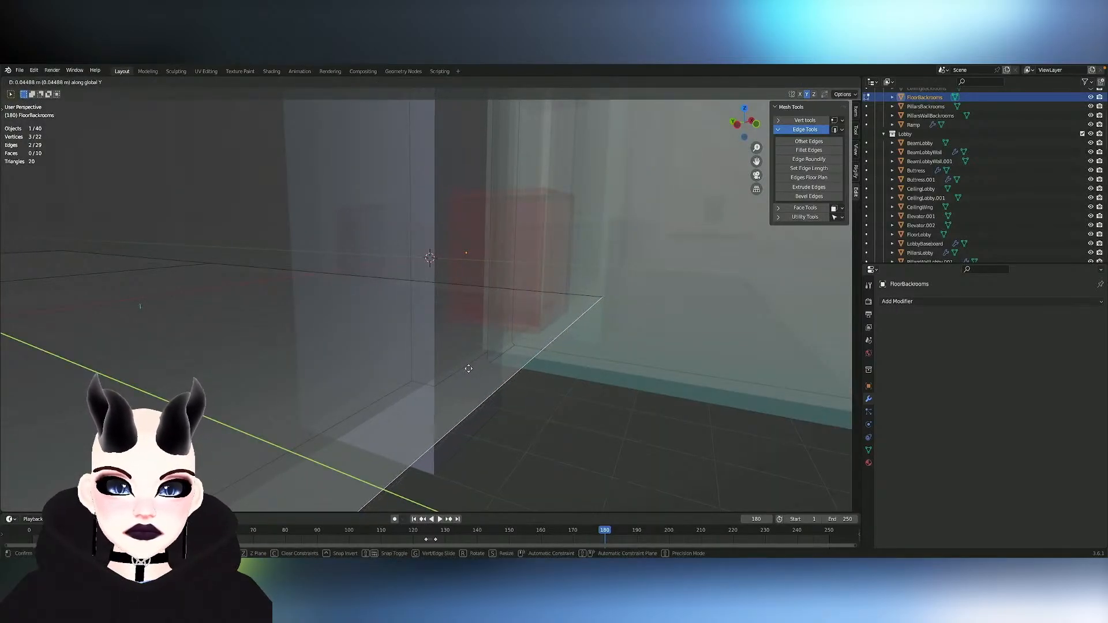
click(198, 321)
middle_drag(198, 322, 635, 231)
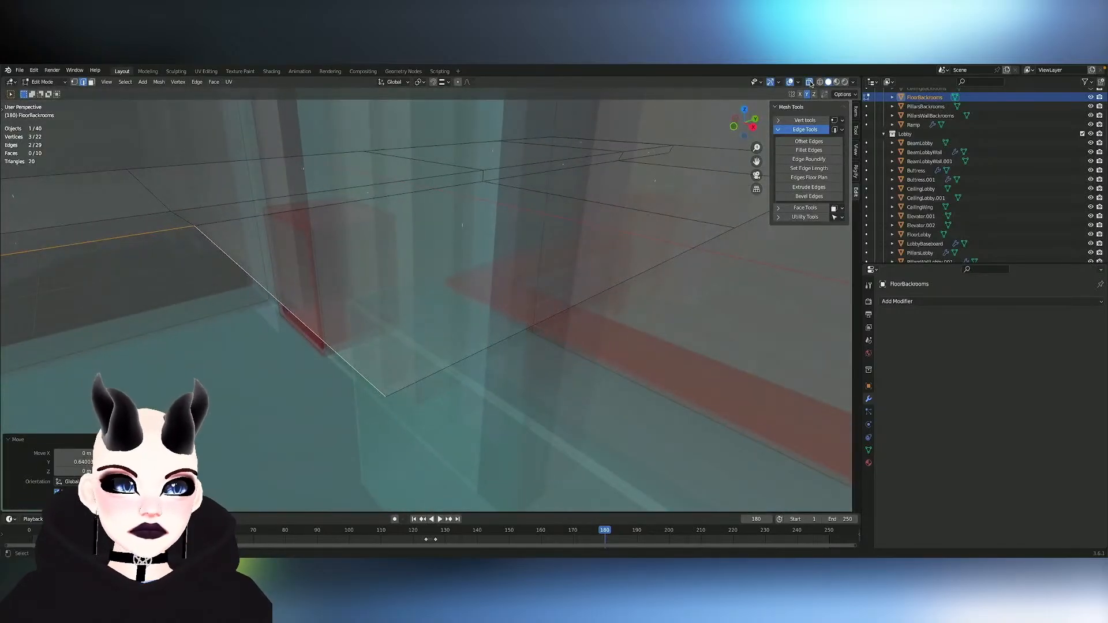
click(810, 84)
- Examine the lobby corner around the red door frame, including its floor edge and the opening above it
ctrl+scroll(266, 256, down, 3)
scroll(266, 257, down, 4)
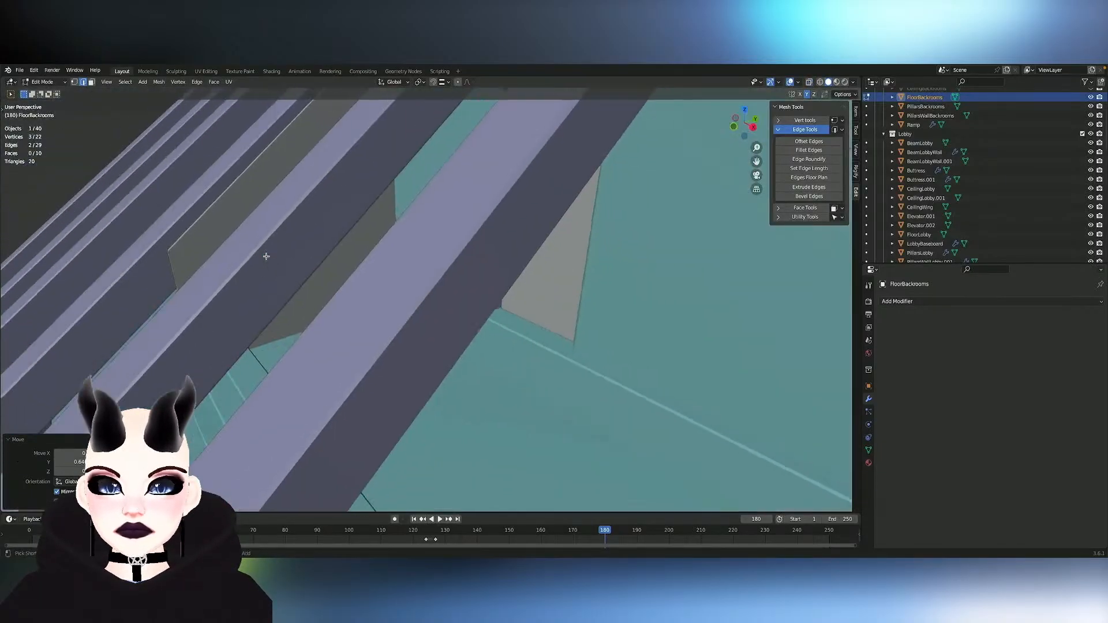
scroll(266, 256, up, 6)
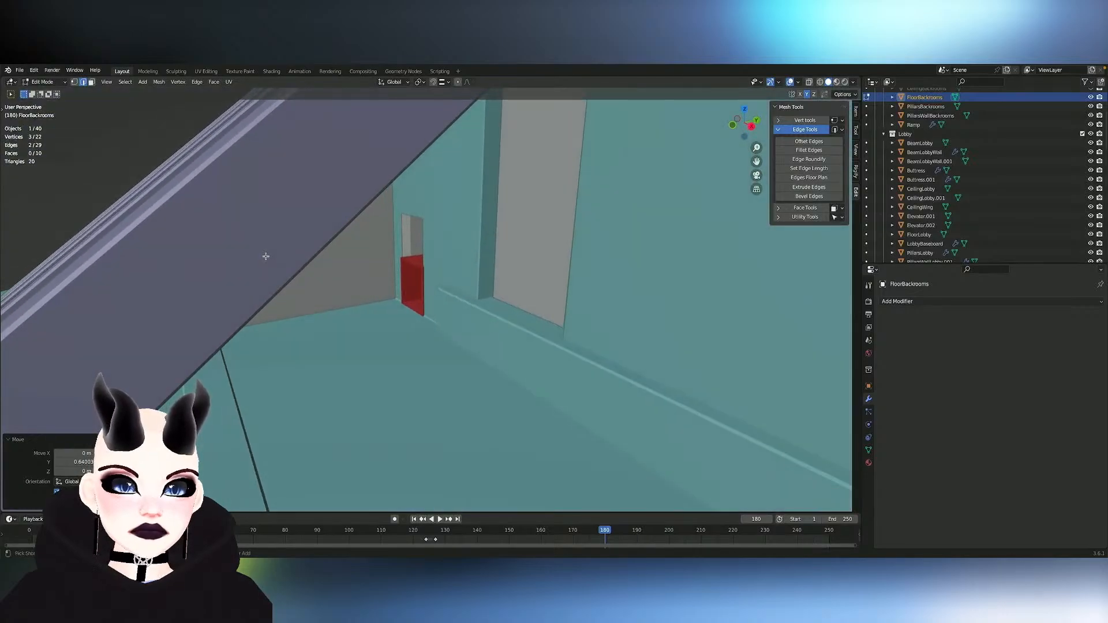
scroll(266, 256, up, 6)
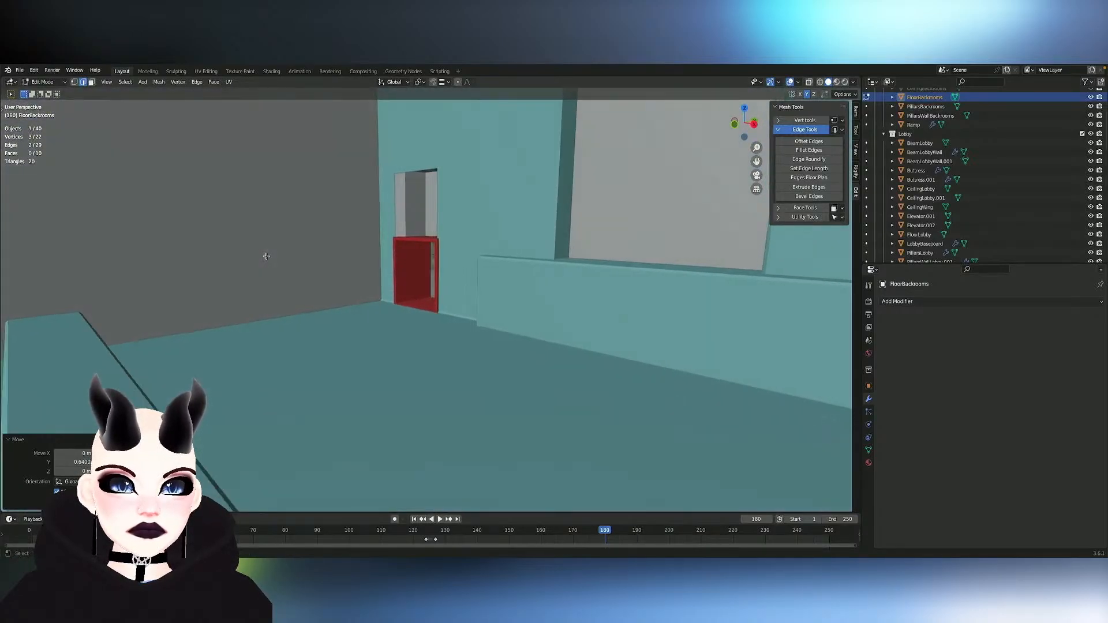
middle_drag(266, 257, 266, 256)
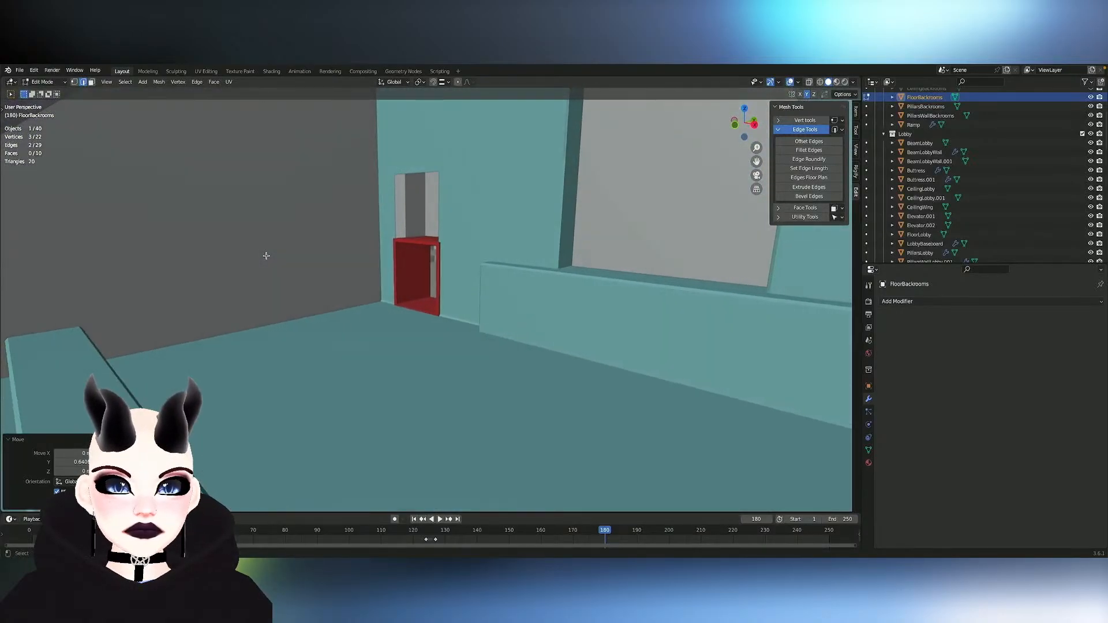
middle_drag(366, 240, 366, 240)
scroll(366, 240, up, 2)
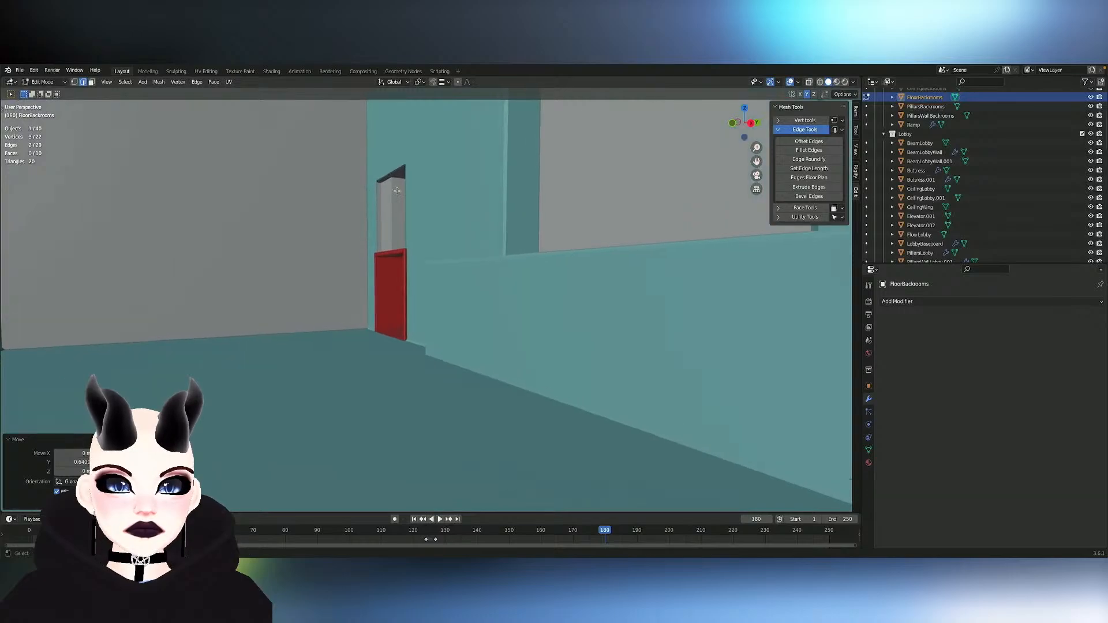
- Open TerraceFloor for mesh editing and extrude the four edges around the opening above the red door frame inward along Y
key(Tab)
click(377, 201)
key(Tab)
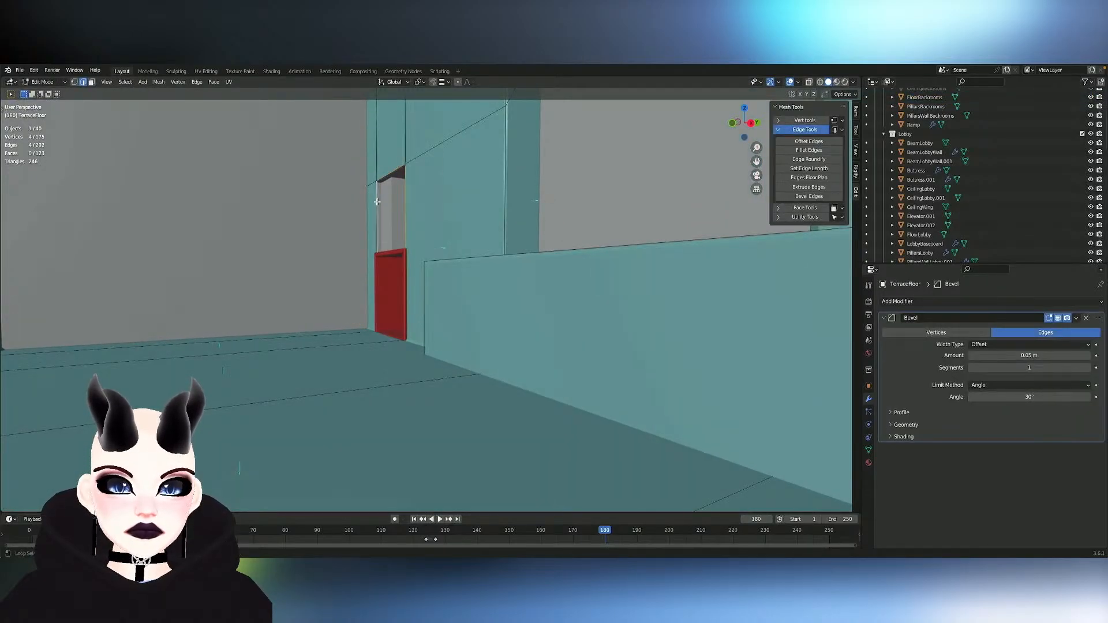
middle_drag(377, 200, 377, 201)
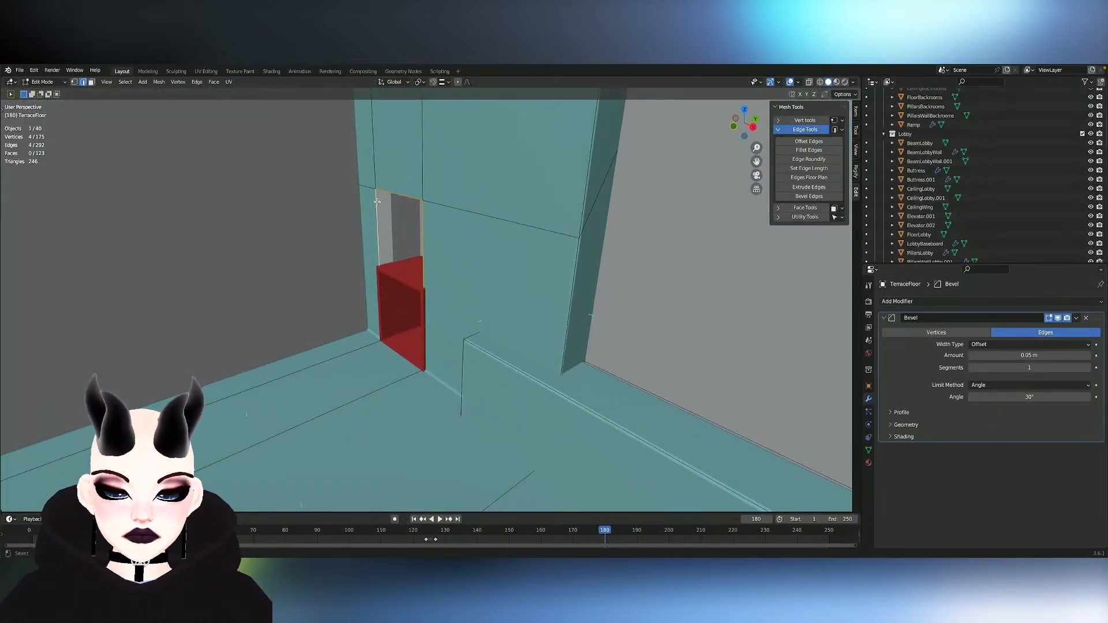
key(e)
key(y)
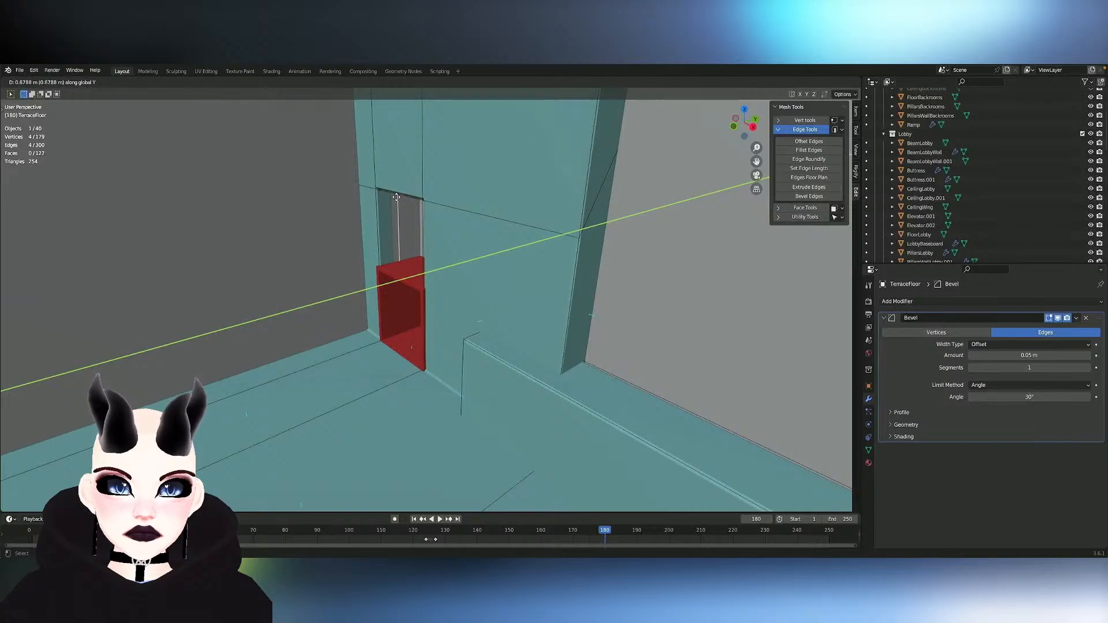
click(391, 198)
- In Backroom-Wall-Main, duplicate the face behind the opening above the red door frame and move the copy about -1.154 m along Y
middle_drag(392, 198, 440, 223)
key(Tab)
click(440, 224)
key(Tab)
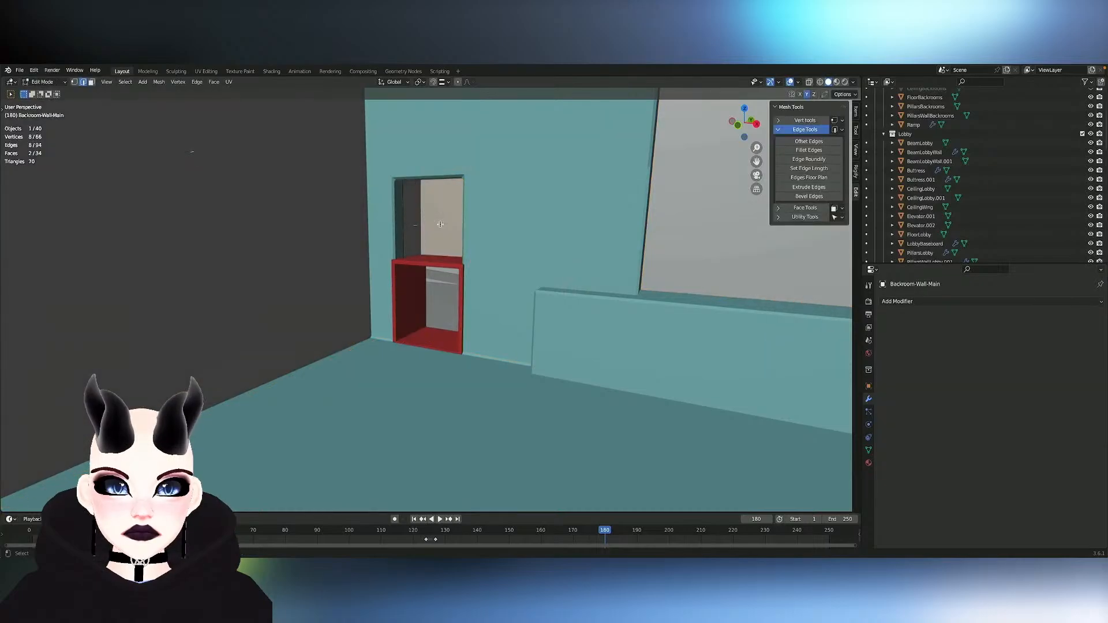
key(Tab)
key(Tab)
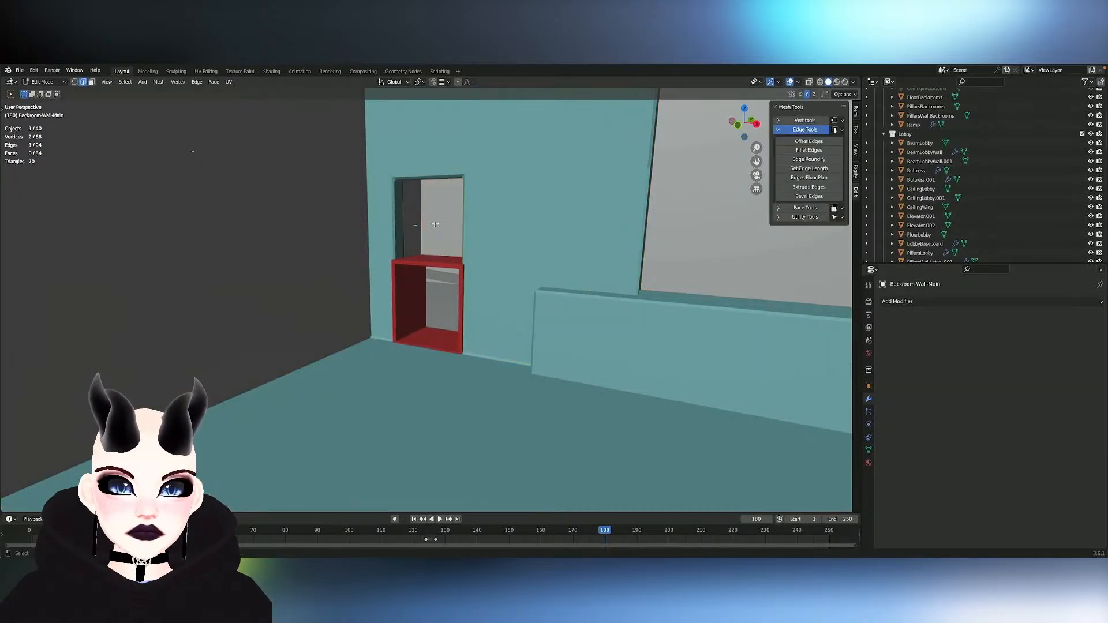
key(Tab)
middle_drag(441, 224, 441, 224)
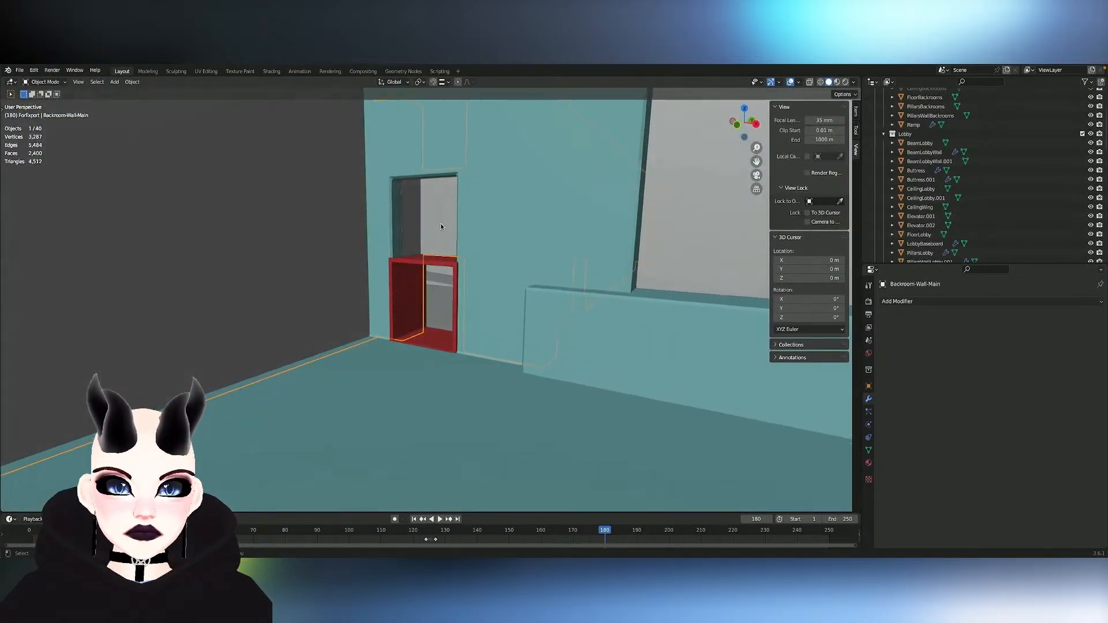
key(Tab)
key(Tab)
key(Tab)
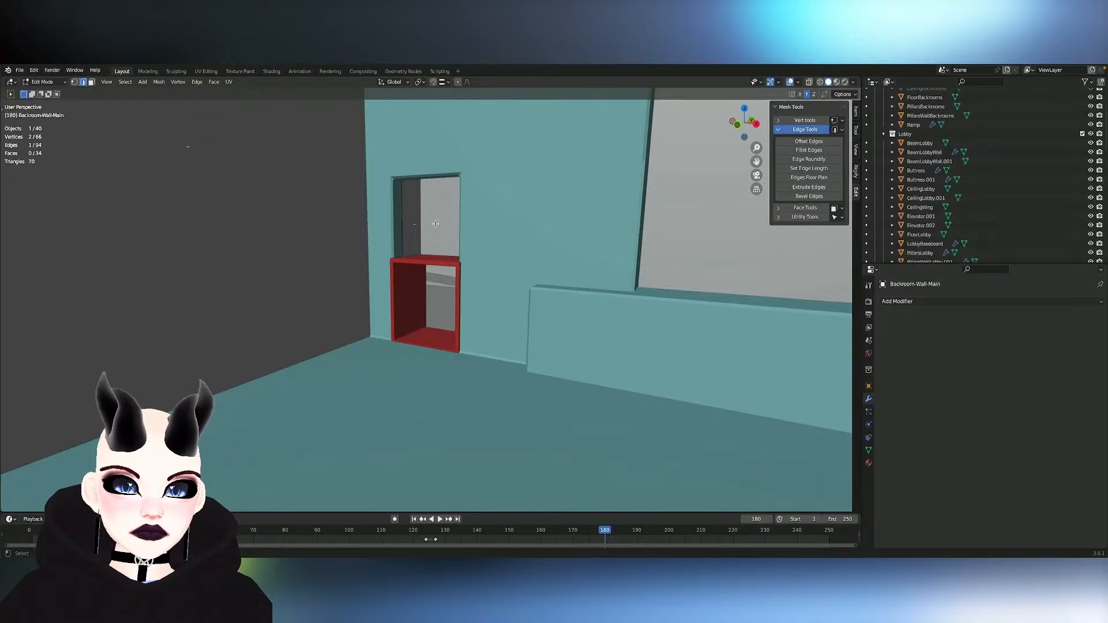
click(440, 224)
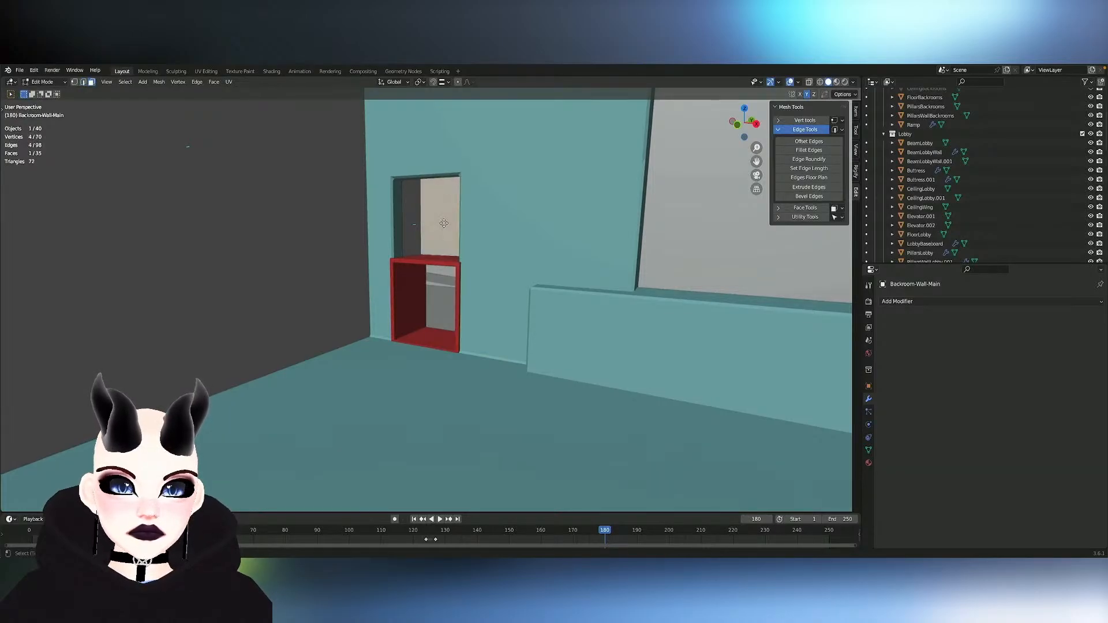
key(g)
key(y)
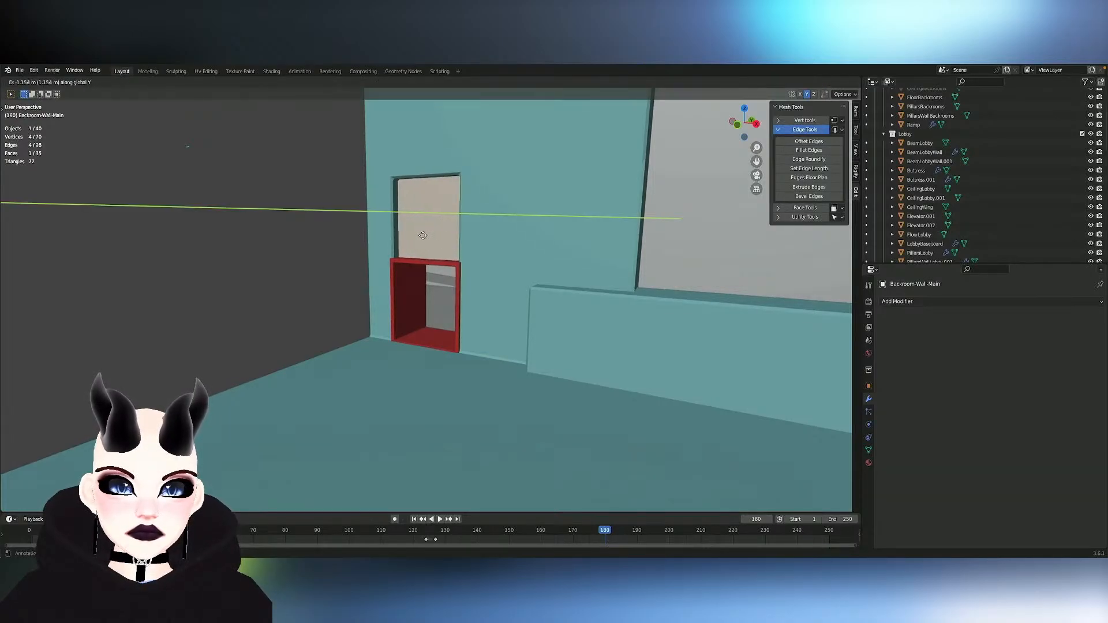
click(423, 235)
- Examine the closed opening from the lobby, the rows of beams overhead, and the backroom partition walls from above
middle_drag(423, 235, 447, 238)
scroll(447, 238, up, 5)
scroll(447, 238, down, 4)
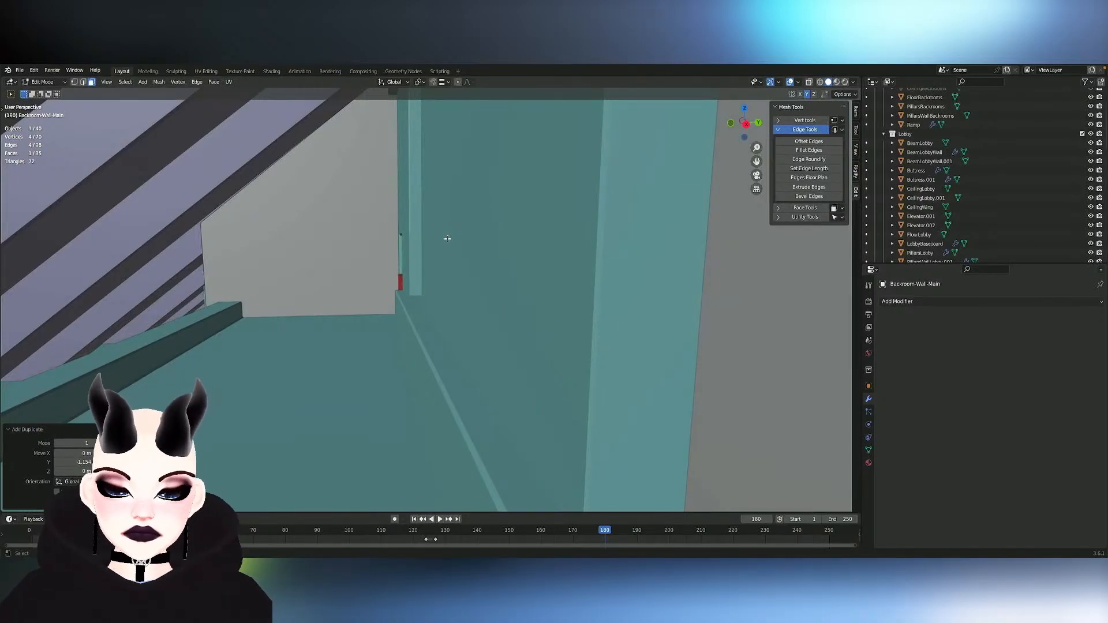
middle_drag(404, 245, 359, 259)
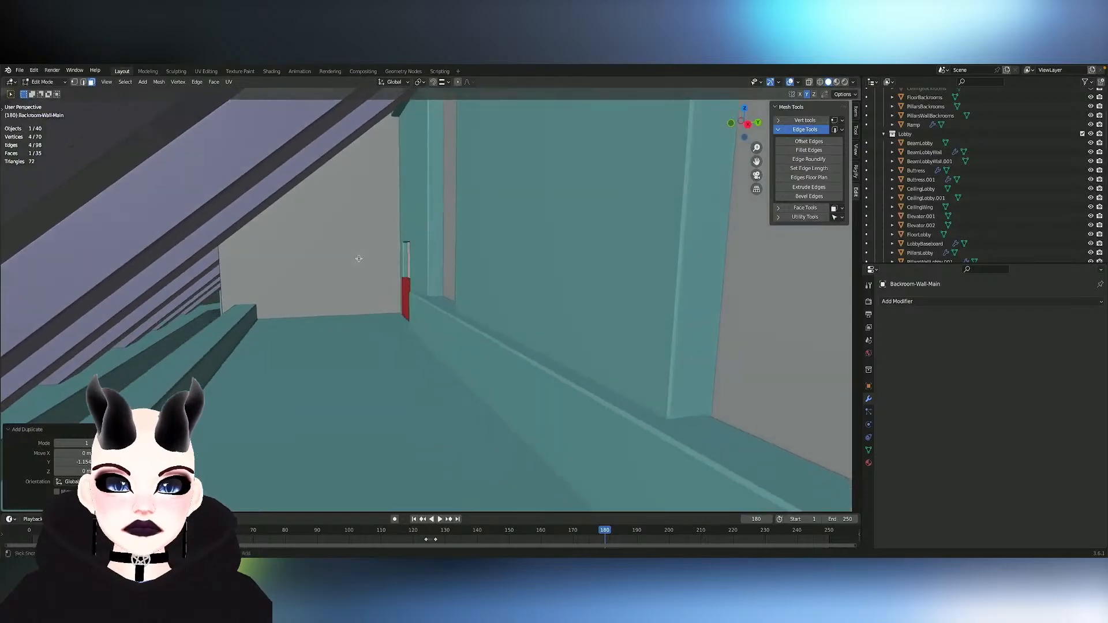
scroll(360, 258, left, 10)
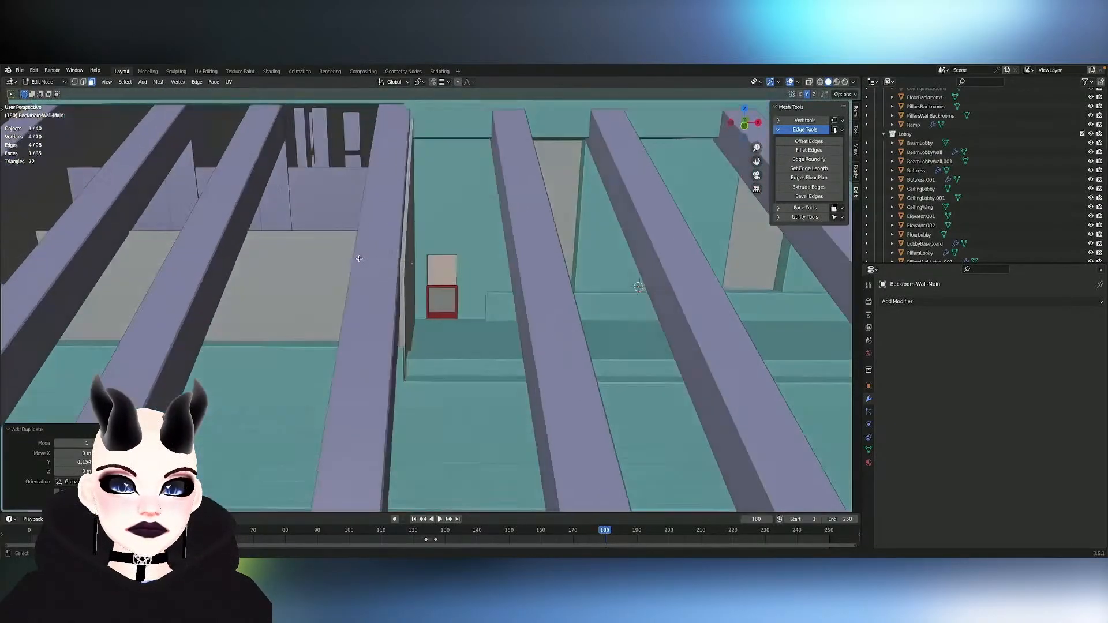
scroll(359, 259, left, 8)
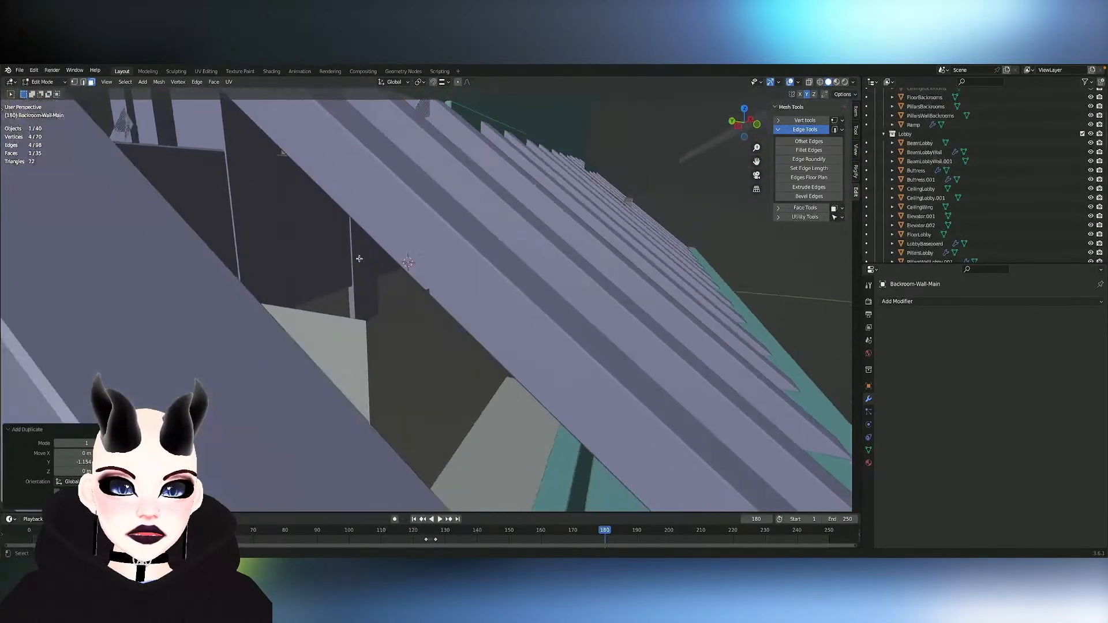
scroll(359, 258, left, 8)
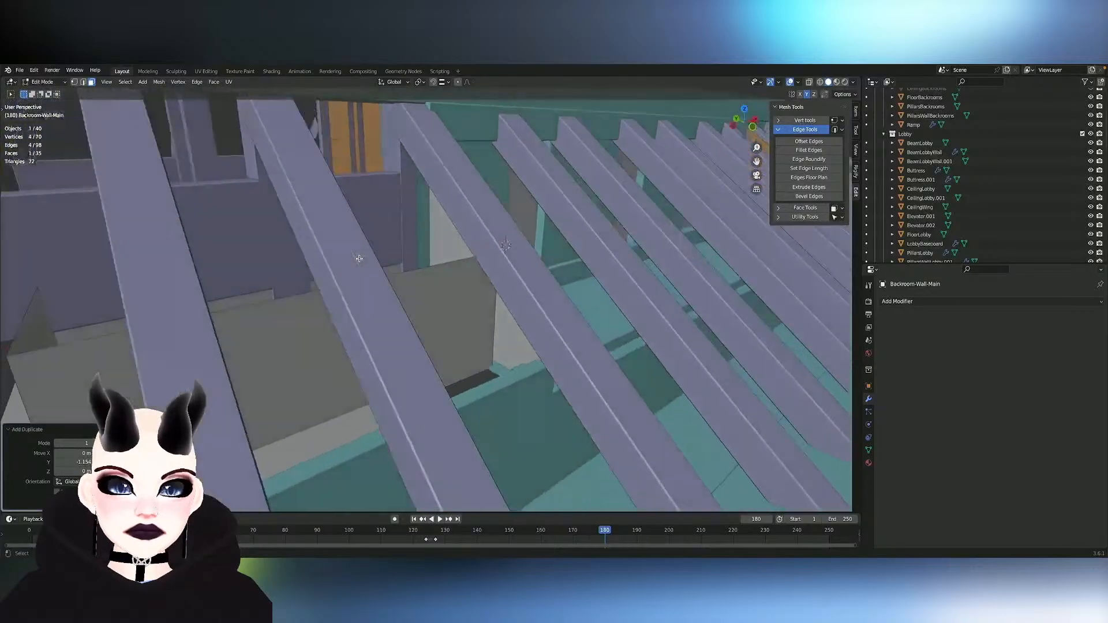
scroll(360, 258, left, 10)
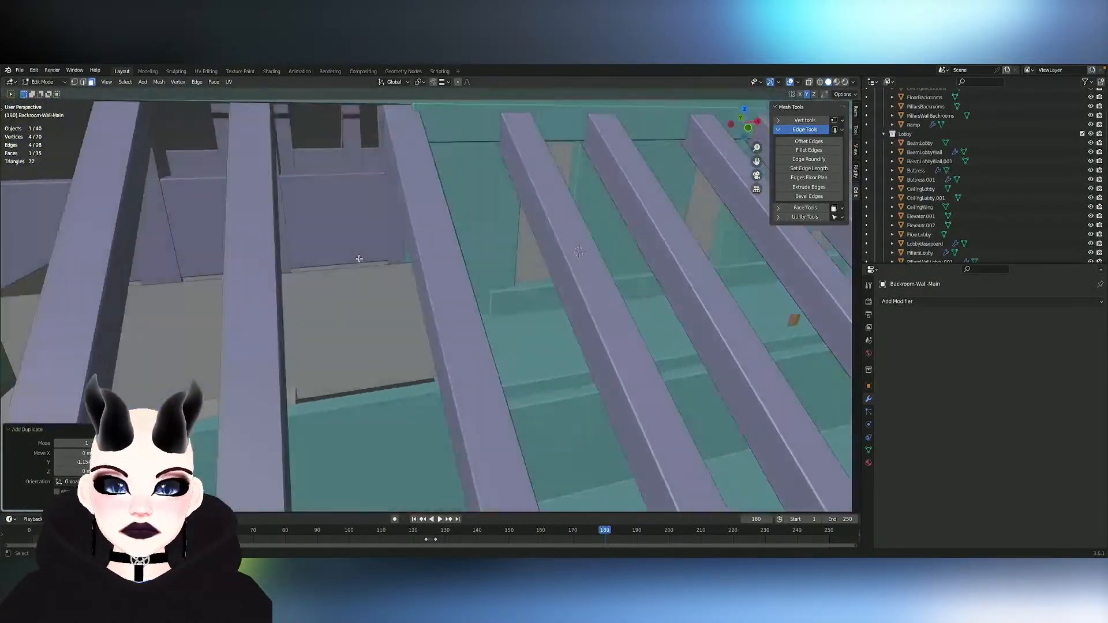
scroll(359, 258, left, 10)
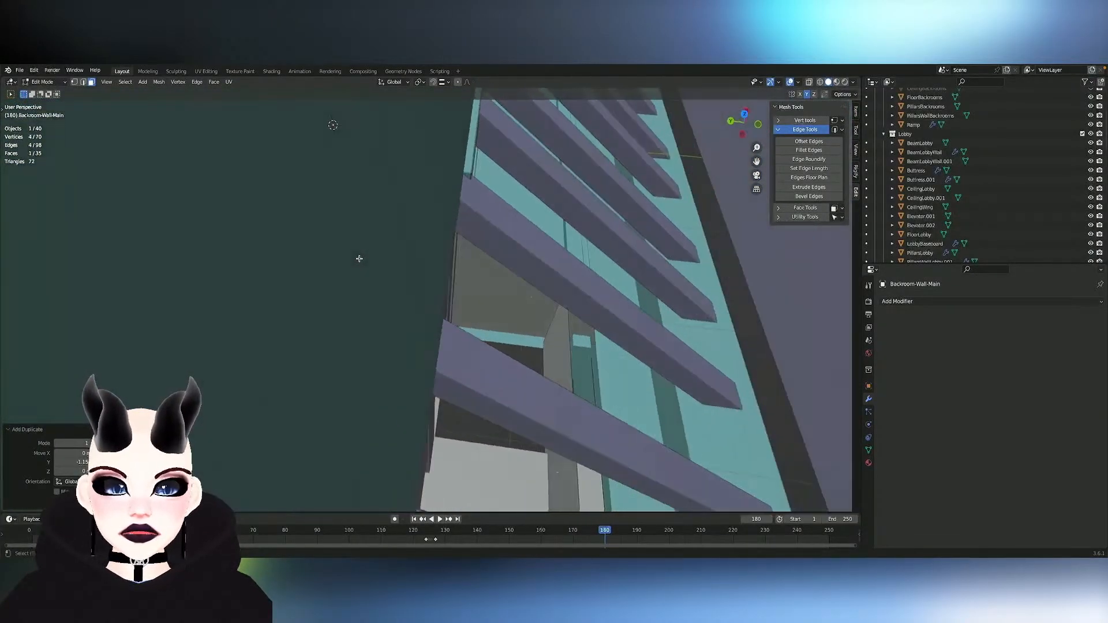
scroll(359, 259, left, 10)
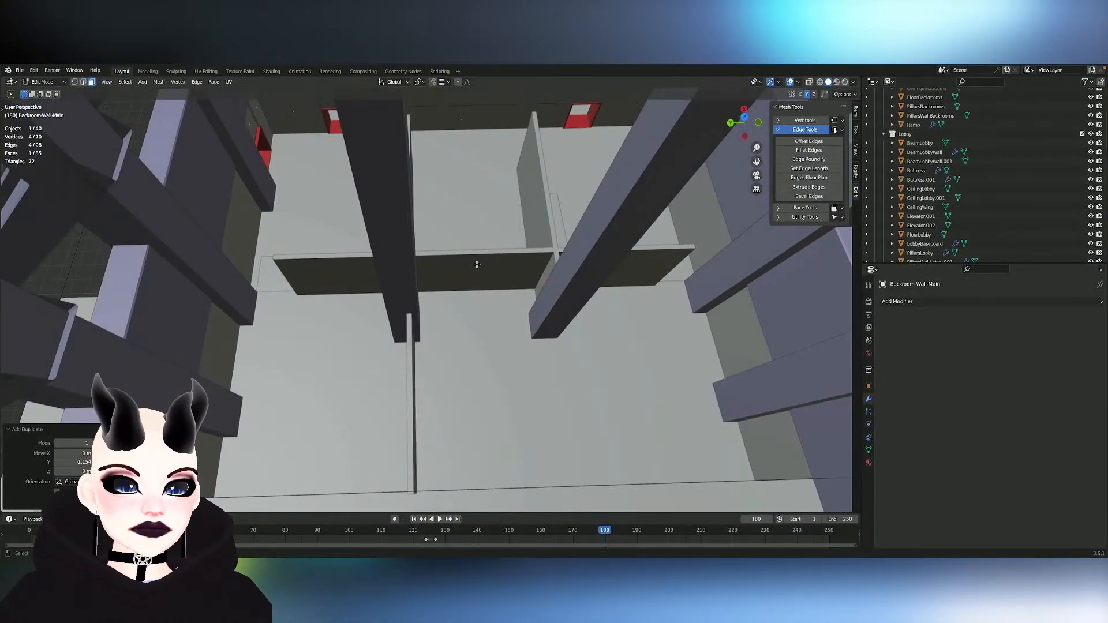
scroll(477, 264, left, 5)
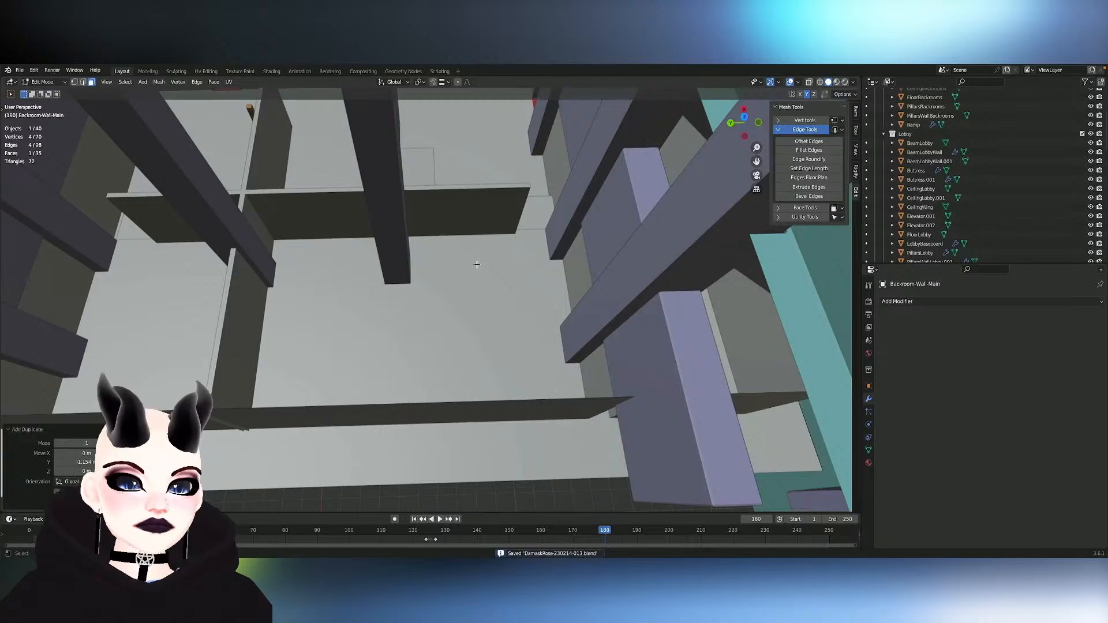
scroll(477, 264, down, 10)
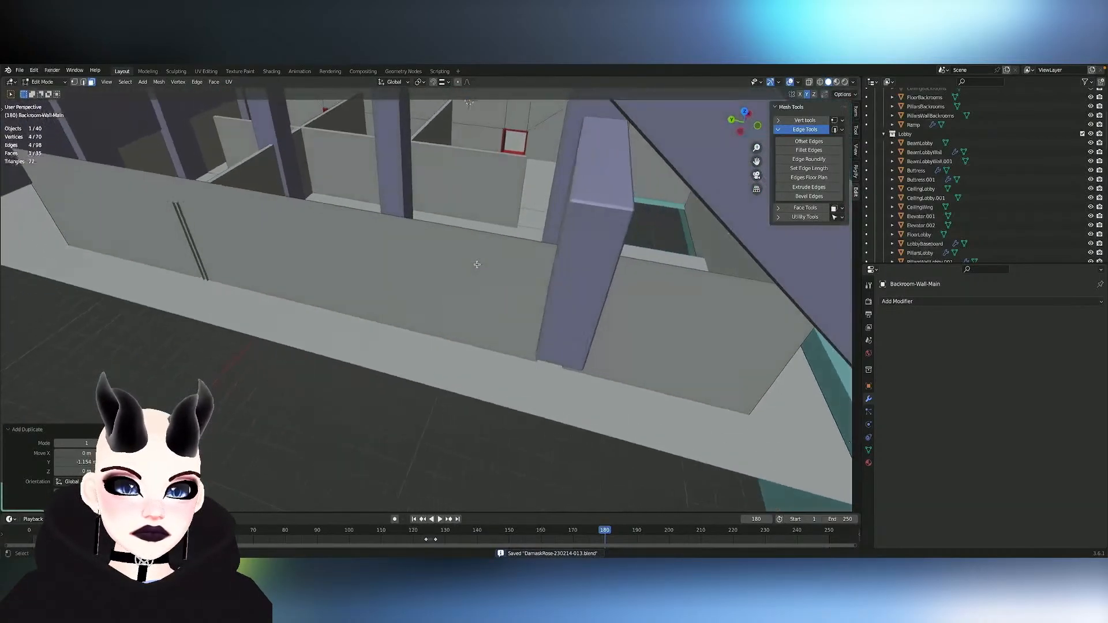
scroll(477, 264, up, 4)
middle_drag(476, 265, 456, 301)
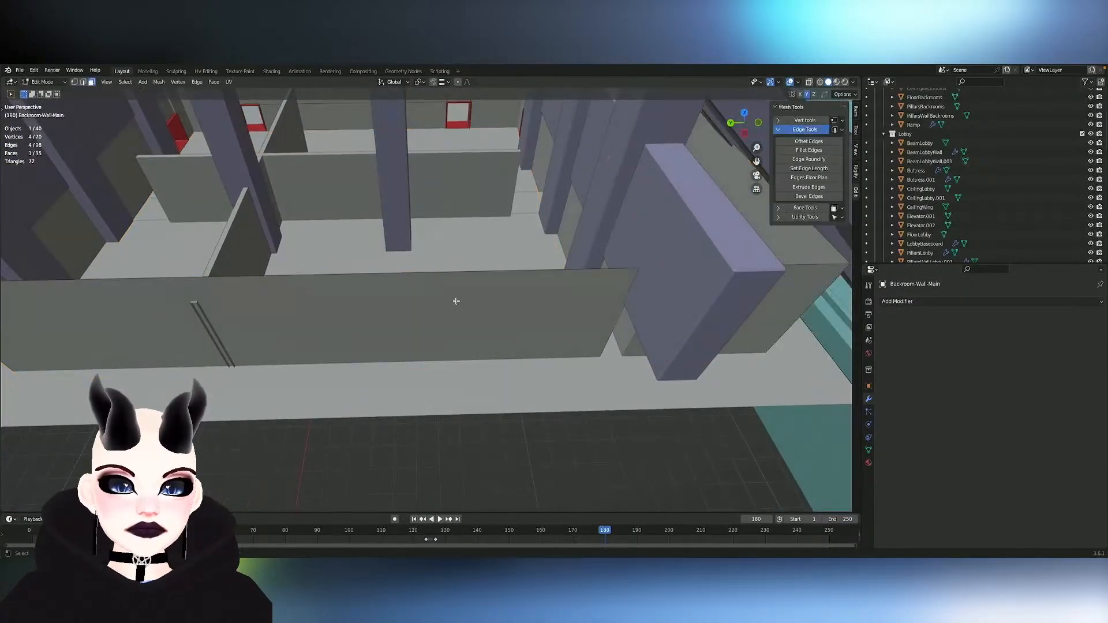
- Select all faces of Backroom-Wall-Main, check the separate Backroom-Wall-Inner partitions, and reopen Backroom-Wall-Main for mesh editing
key(a)
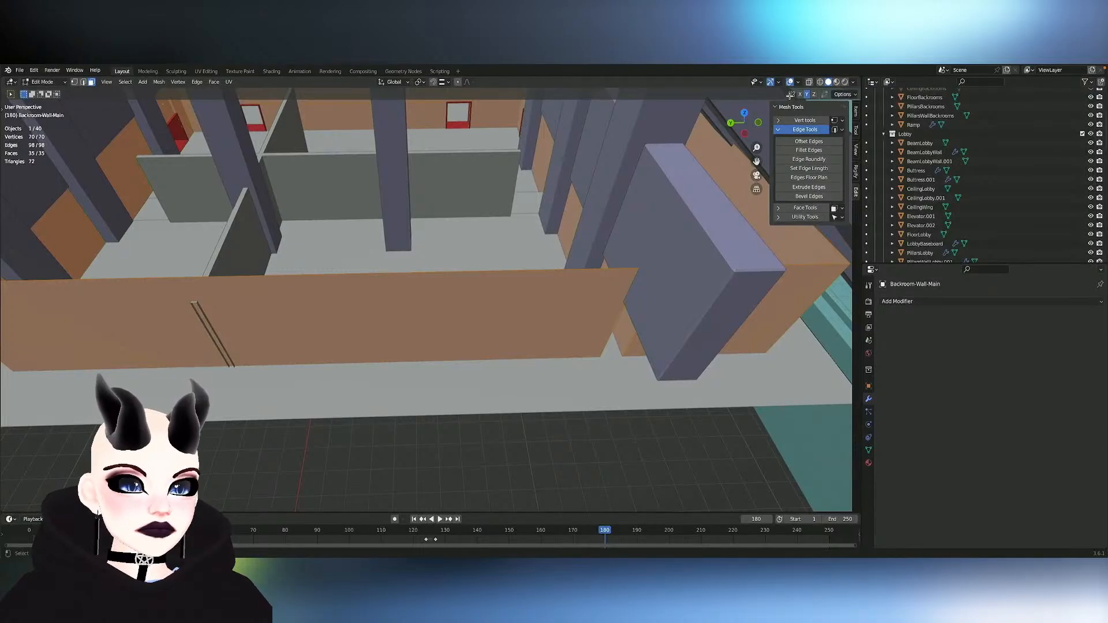
click(300, 197)
key(Tab)
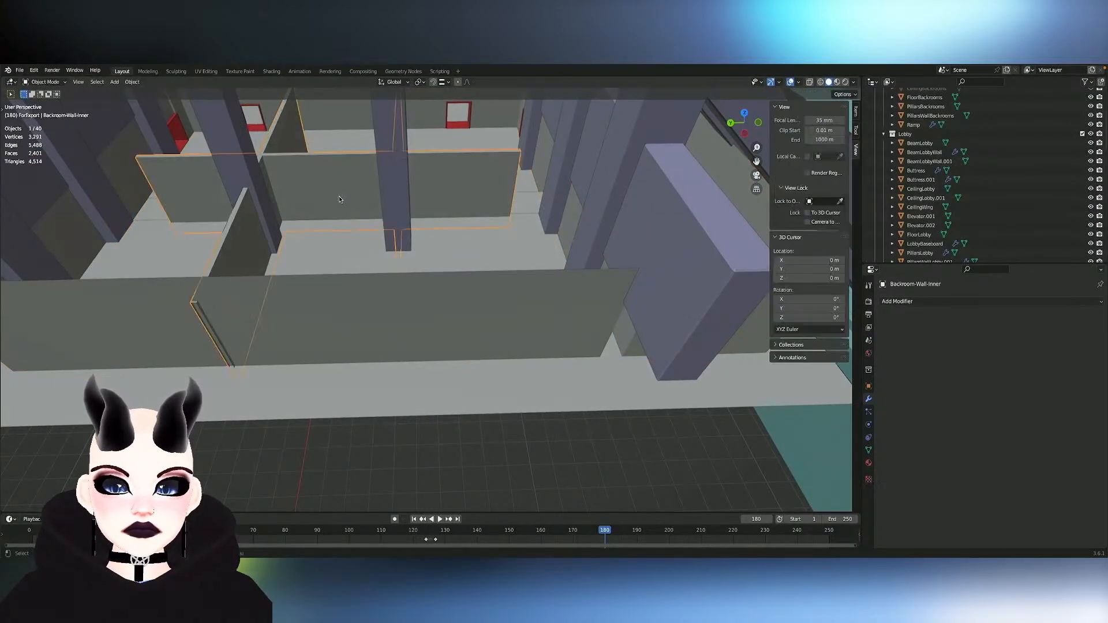
click(358, 276)
key(Tab)
- Examine the main room's pillars, red baseboards and highlighted walls, including the area above the service door
middle_drag(358, 275, 493, 277)
mouse_move(358, 276)
middle_down()
mouse_move(300, 269)
mouse_move(346, 275)
middle_up()
scroll(358, 276, down, 7)
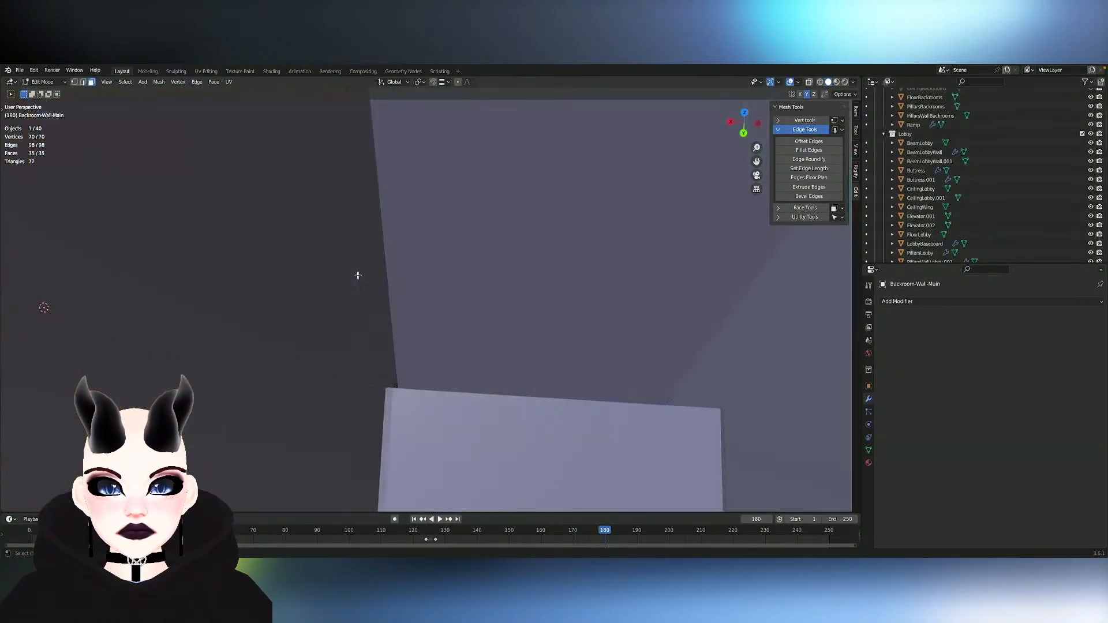
scroll(358, 276, up, 3)
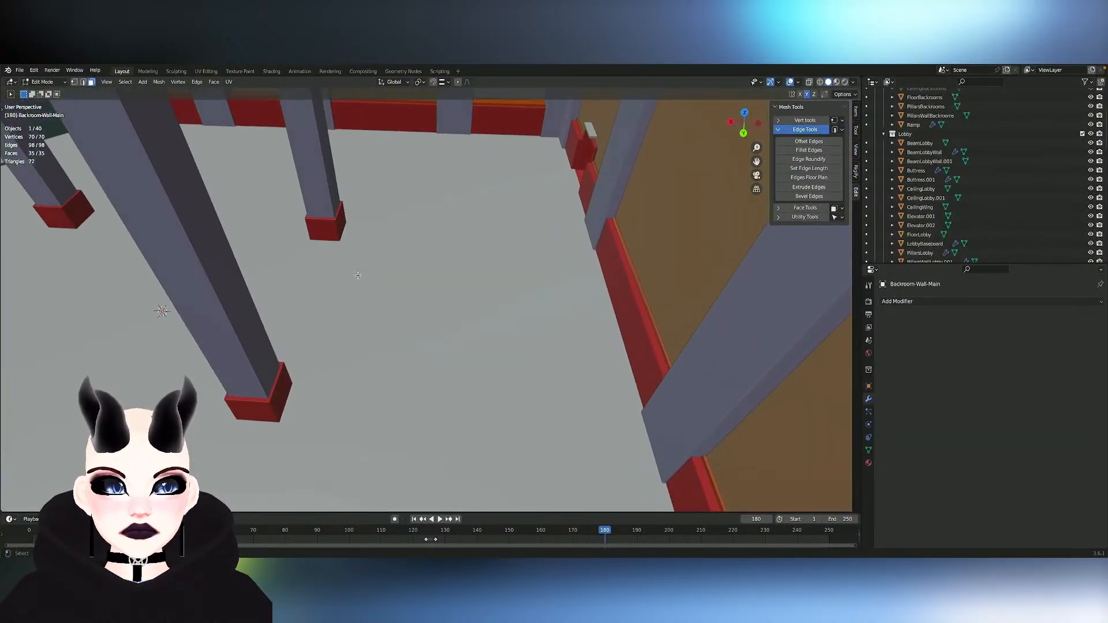
middle_drag(358, 275, 456, 273)
scroll(358, 275, down, 4)
mouse_move(357, 275)
middle_down()
mouse_move(371, 260)
mouse_move(358, 271)
middle_up()
scroll(358, 276, up, 4)
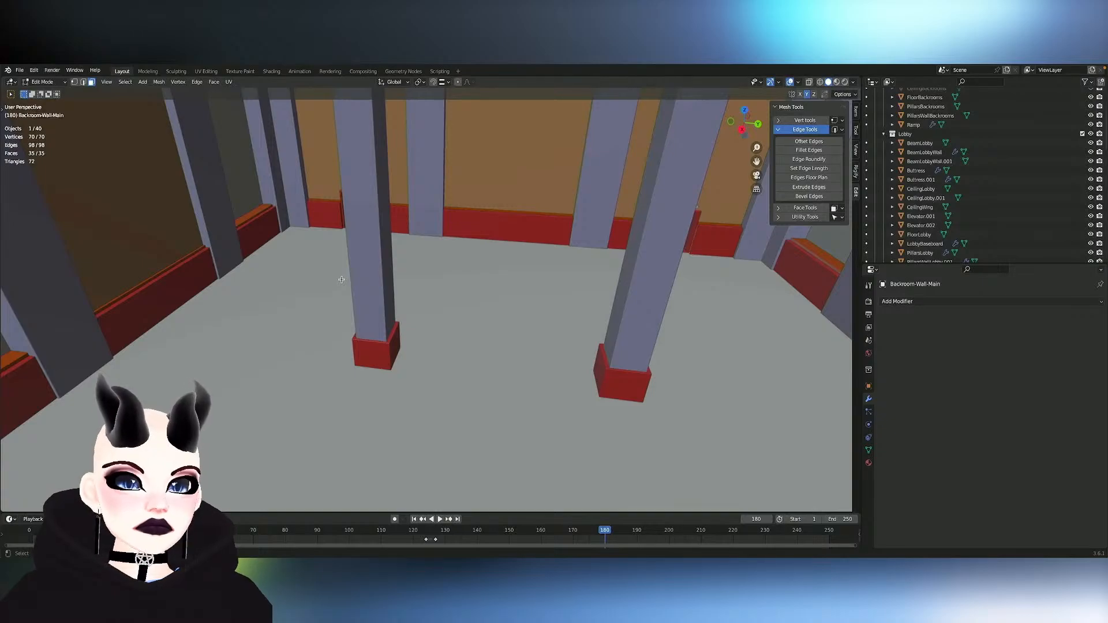
middle_drag(312, 157, 313, 156)
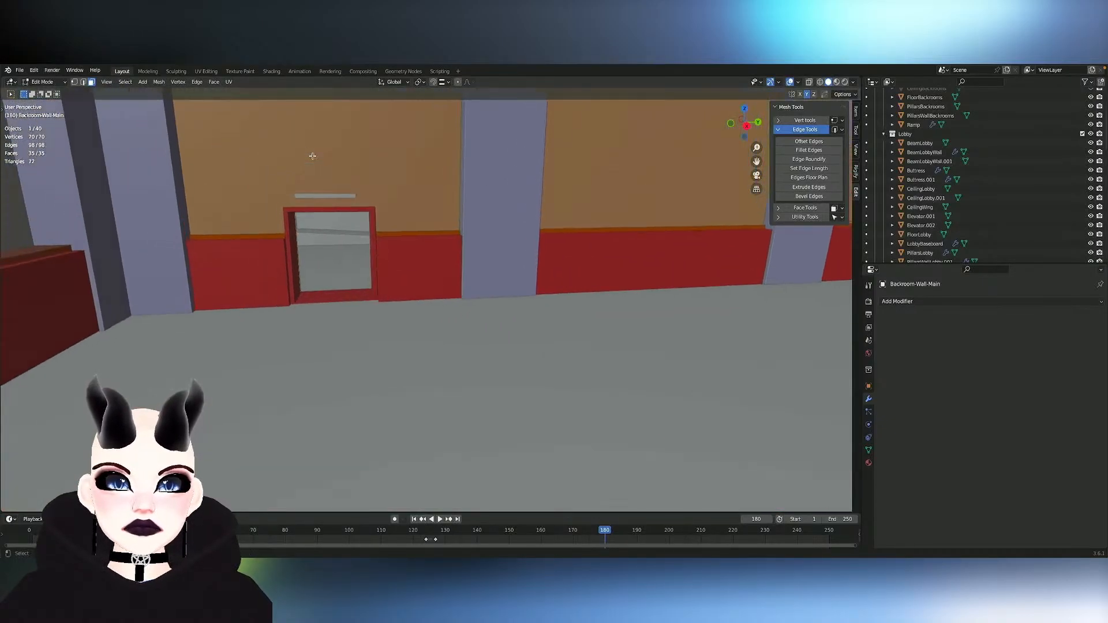
- Open ExitLight for mesh editing and move the light face about -0.19 m along Z and -0.24 m along X, against the door frame
key(Tab)
click(318, 197)
key(Tab)
key(Tab)
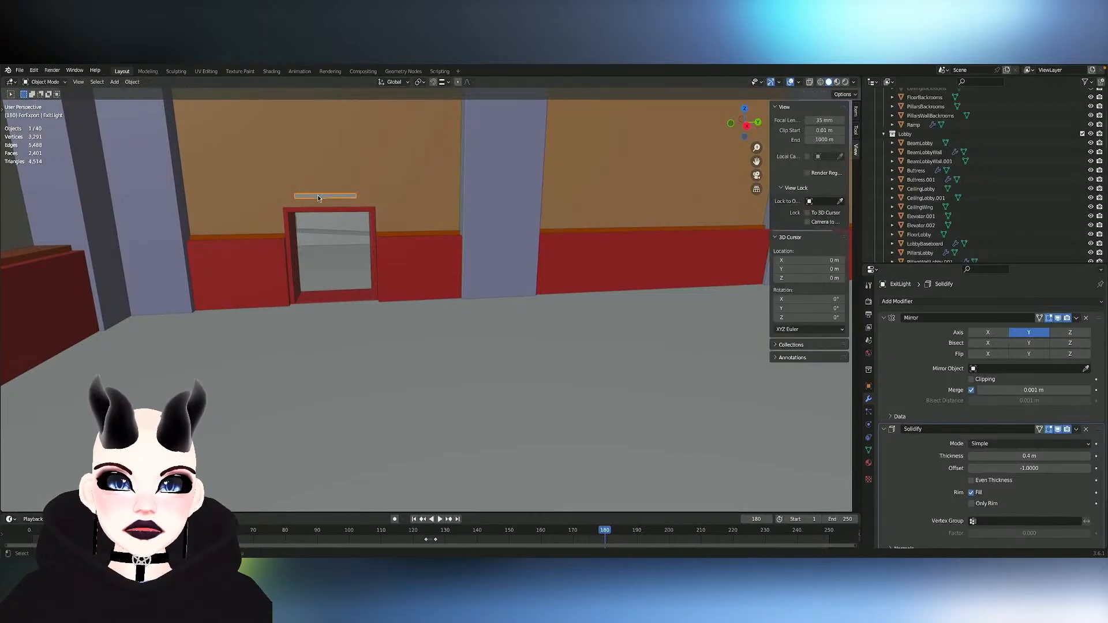
key(Tab)
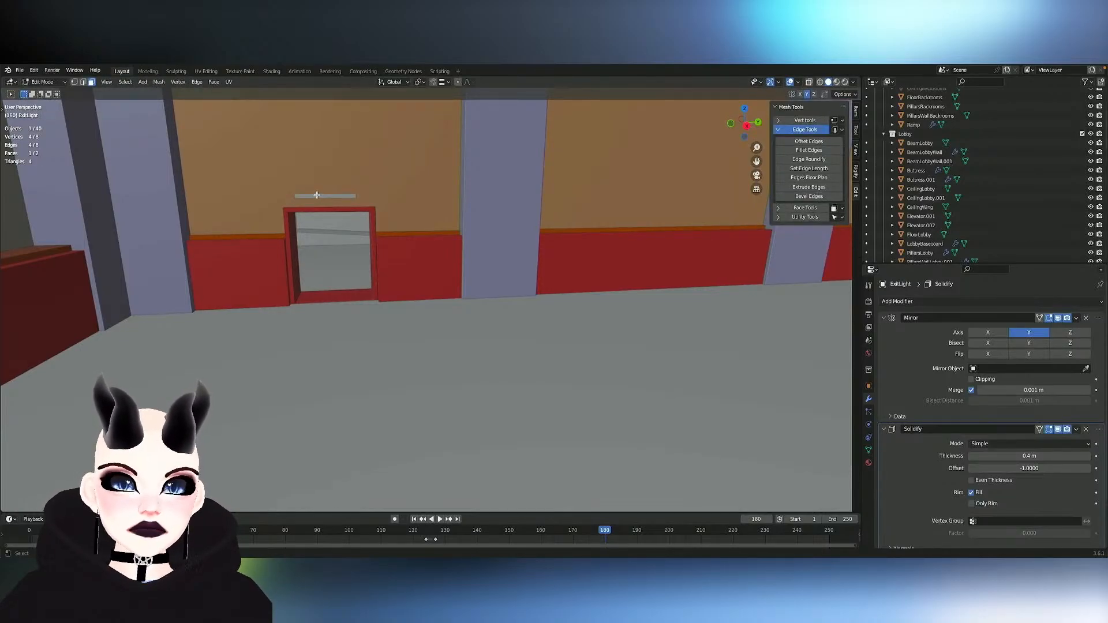
middle_drag(315, 195, 461, 186)
key(g)
key(z)
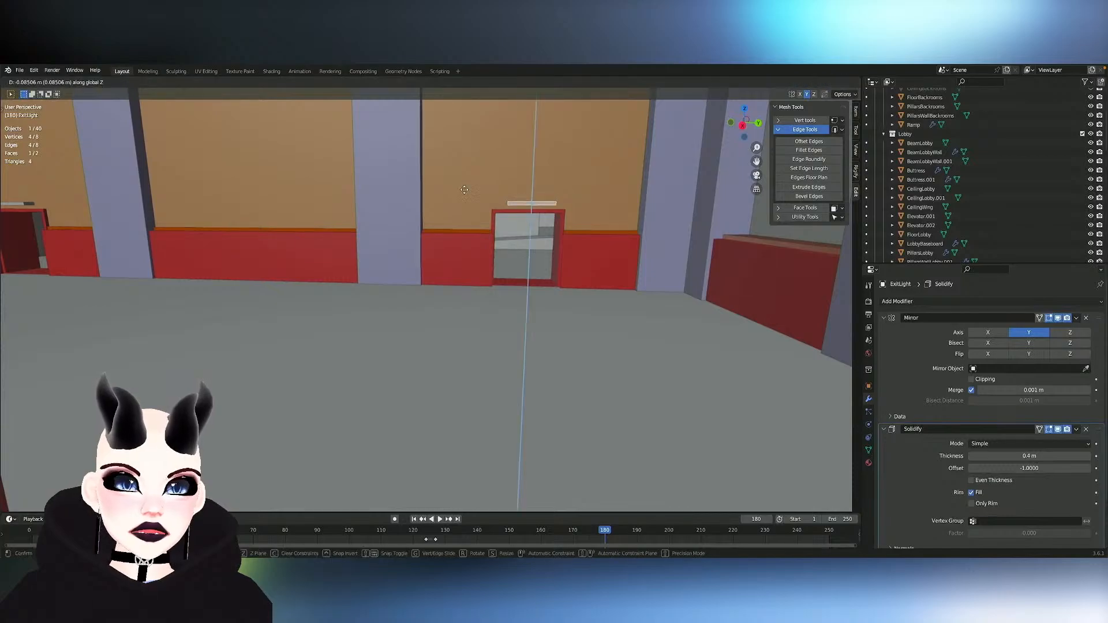
click(467, 193)
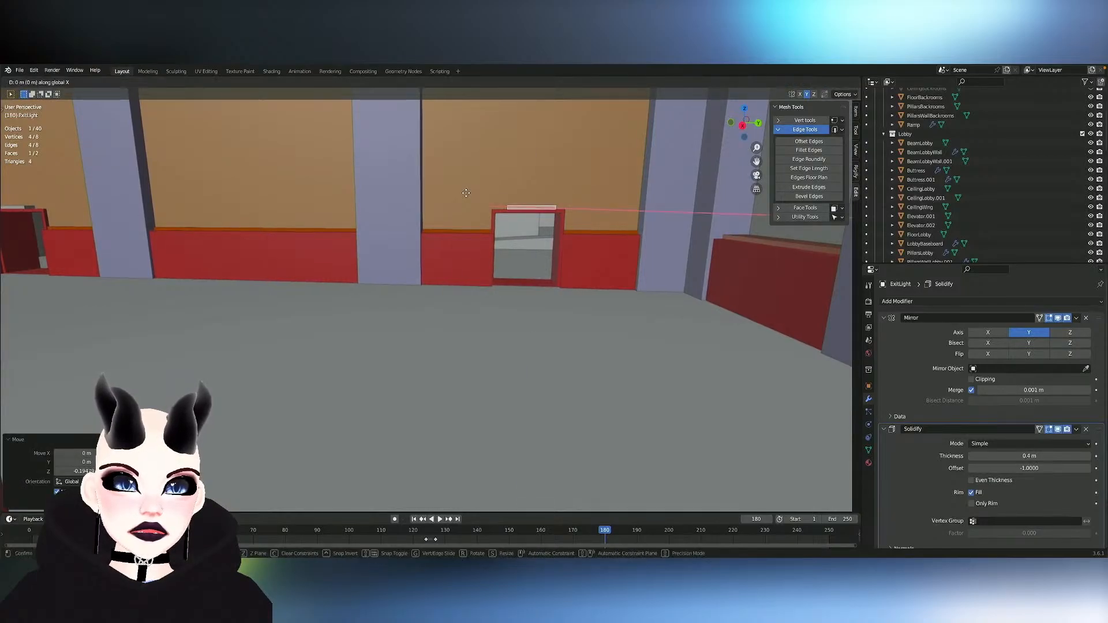
click(466, 193)
- Try a further X adjustment of the exit light, and move it about -0.06 m along Y over the door
middle_drag(524, 195, 524, 197)
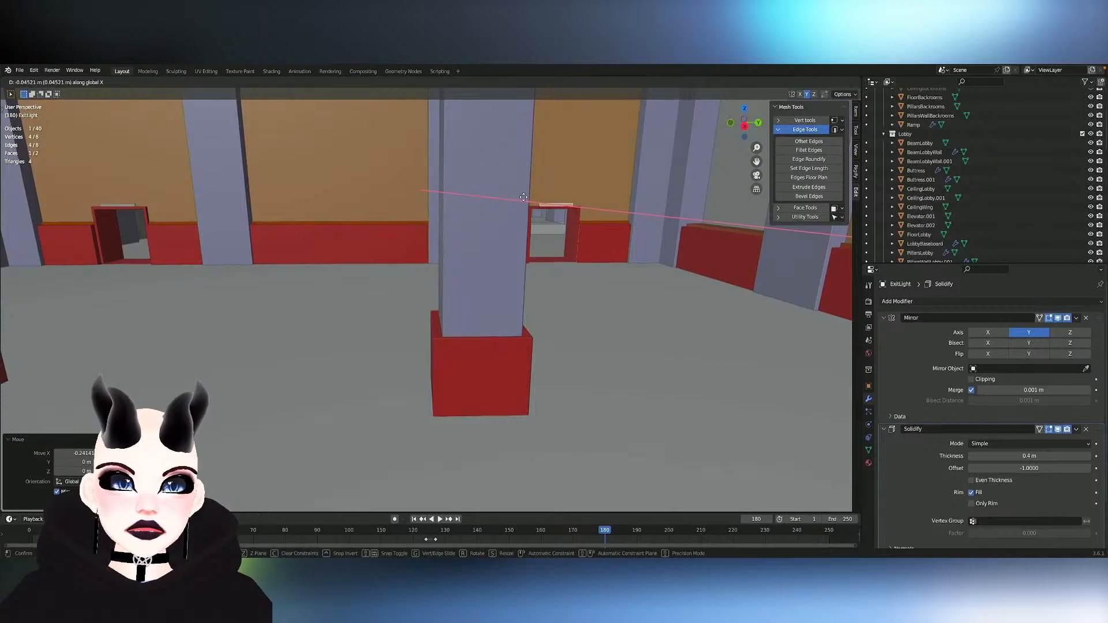
right_click(588, 196)
middle_drag(588, 196, 590, 196)
key(g)
key(y)
click(587, 196)
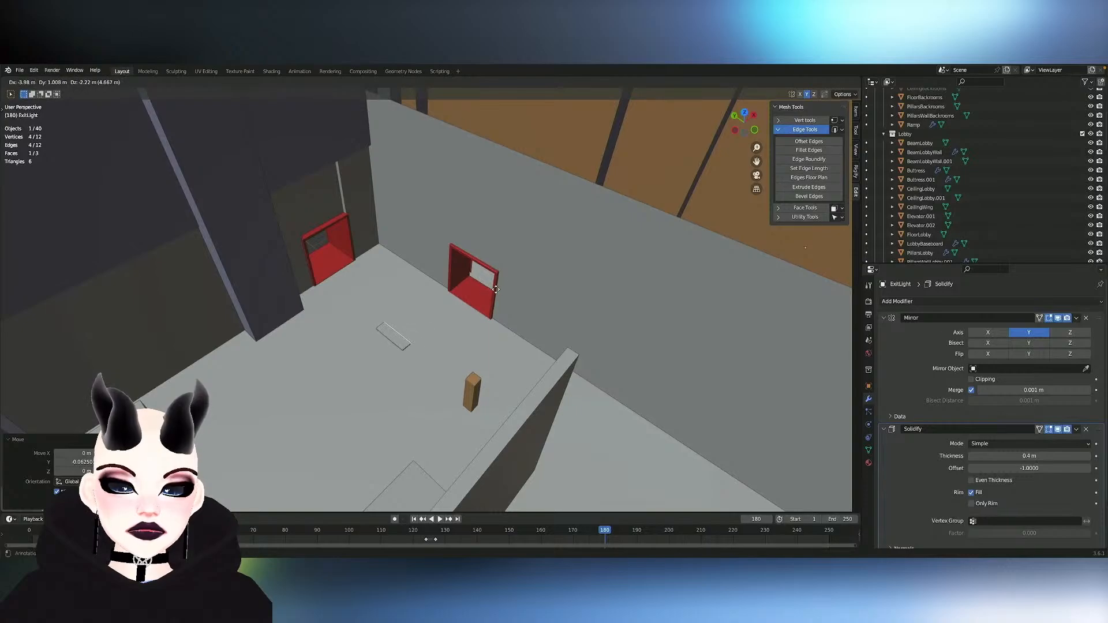
- Duplicate the exit light face about -4.05 m along X into the backroom and rotate the copy -90° about Z
click(514, 271)
key(r)
key(z)
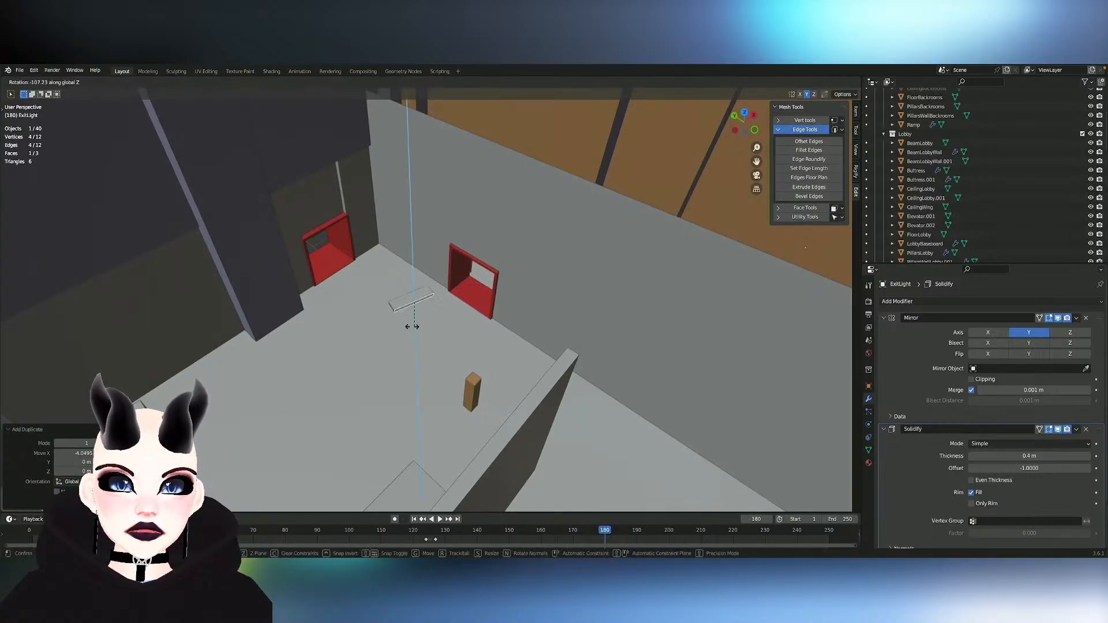
click(424, 323)
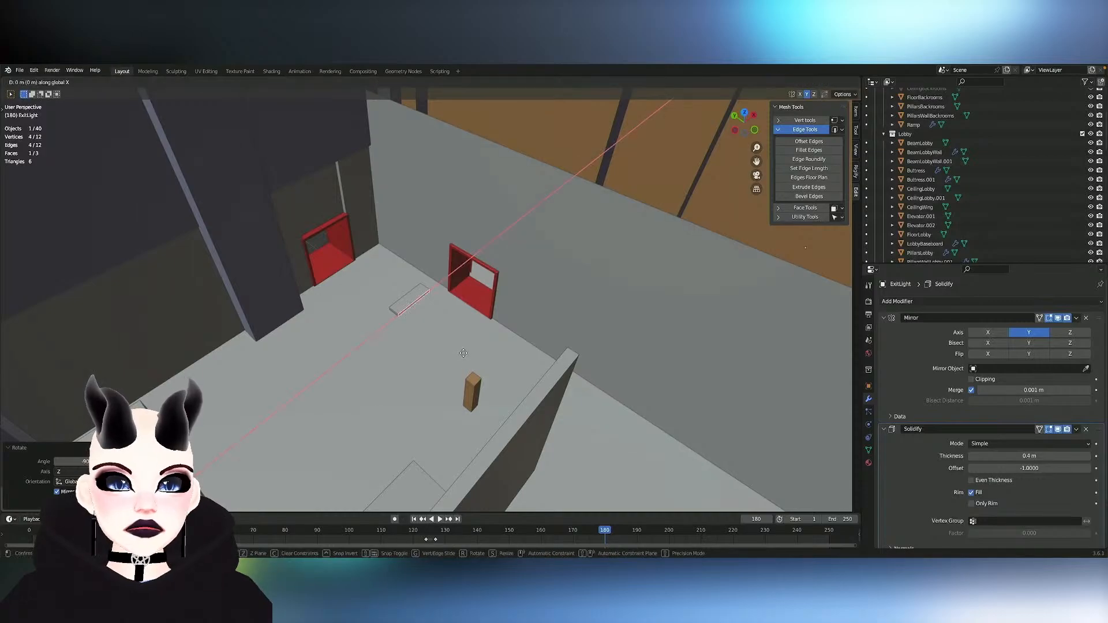
- Move the exit light copy about 5.14 m along Y and 0.55 m along X, over the backroom side of the service door
click(375, 263)
key(g)
key(x)
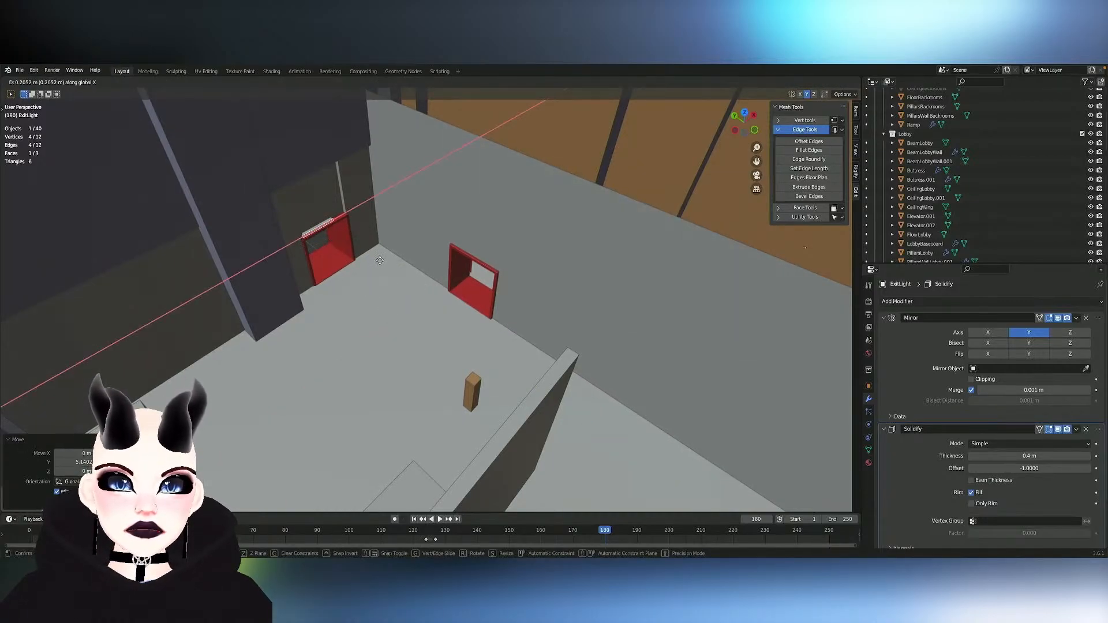
click(388, 257)
- Nudge the exit light copy about -0.009 m along X to fit it against the backroom wall
middle_drag(387, 257, 337, 215)
scroll(387, 257, up, 8)
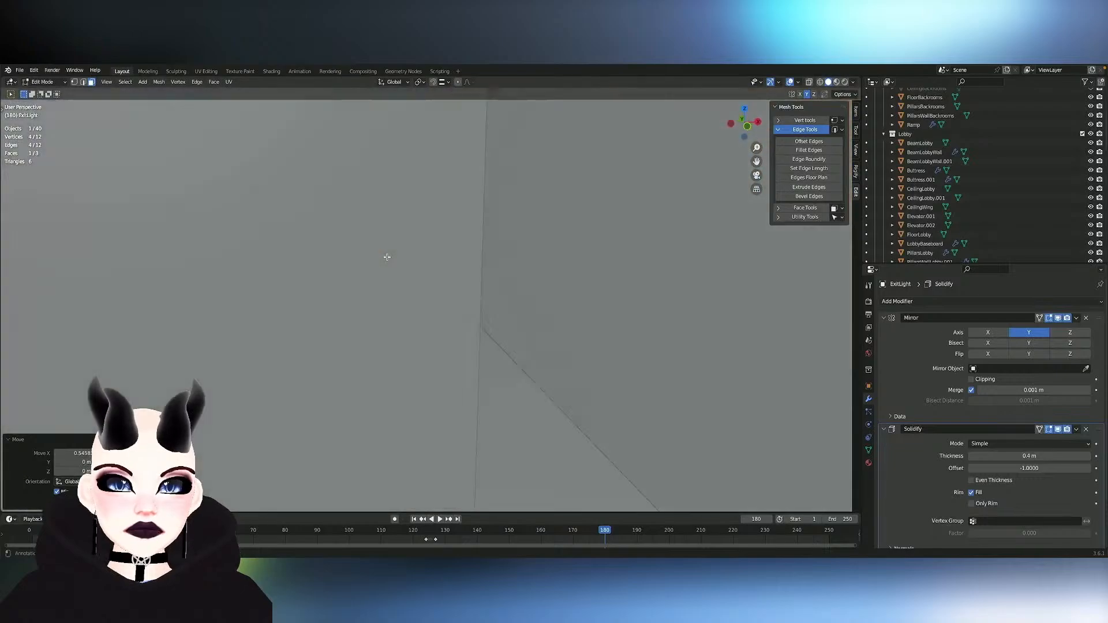
mouse_move(386, 257)
middle_down()
mouse_move(388, 230)
mouse_move(387, 257)
mouse_move(376, 234)
mouse_move(384, 259)
middle_up()
key(g)
click(387, 258)
key(g)
key(x)
click(387, 259)
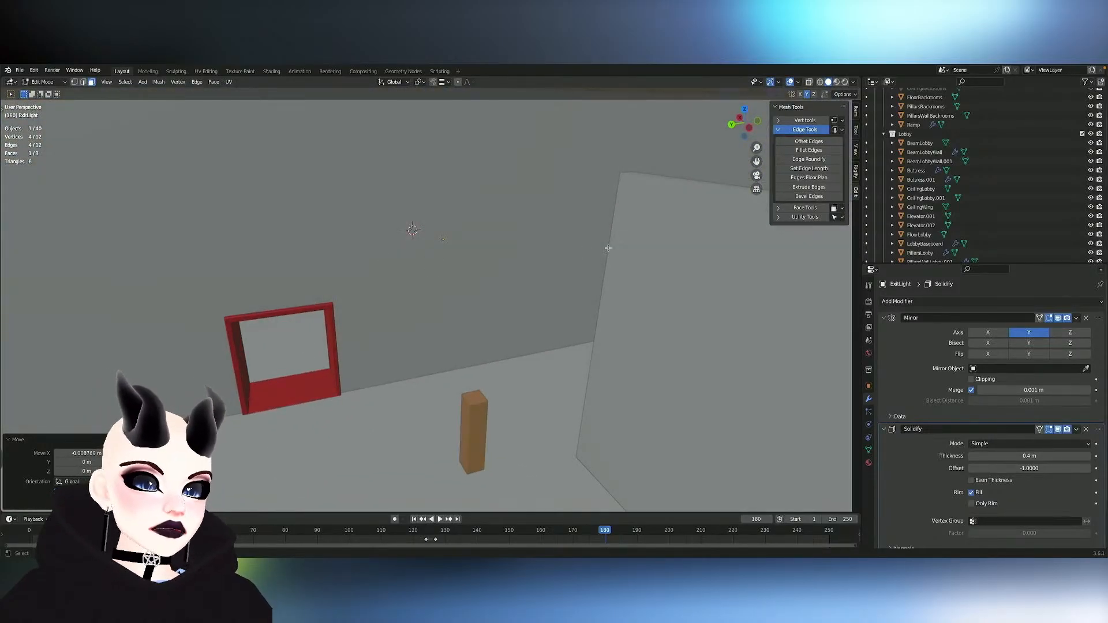
- Fill the open ends of the Baseboard mesh on both sides of the service door, and save the file
middle_drag(484, 254, 484, 410)
ctrl+scroll(483, 254, down, 5)
scroll(484, 254, right, 10)
click(513, 410)
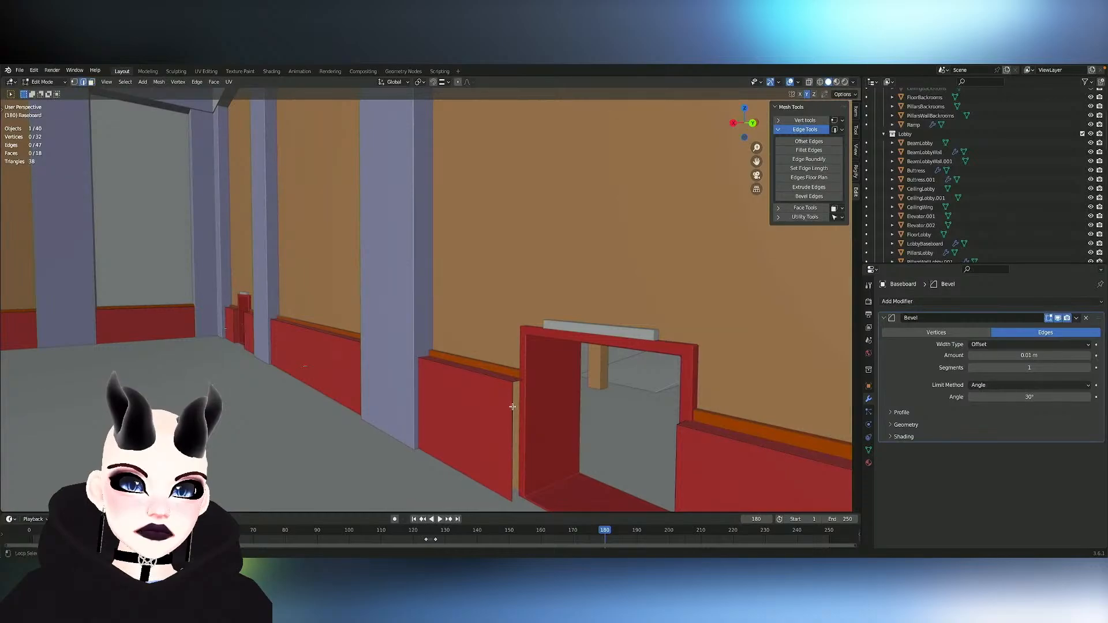
middle_drag(572, 421, 604, 427)
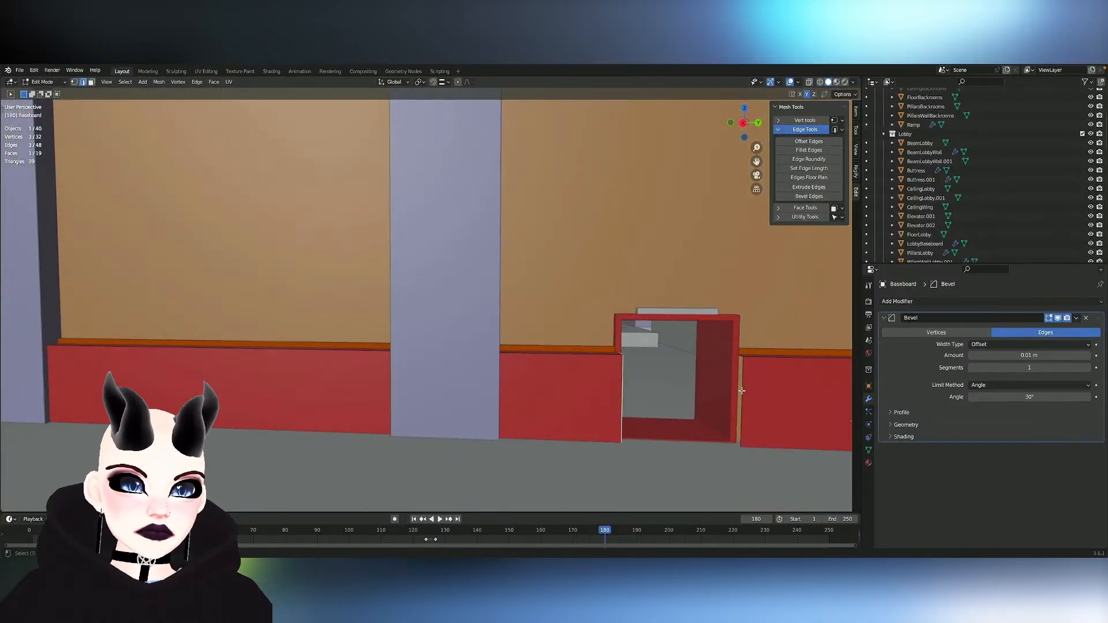
scroll(772, 395, down, 3)
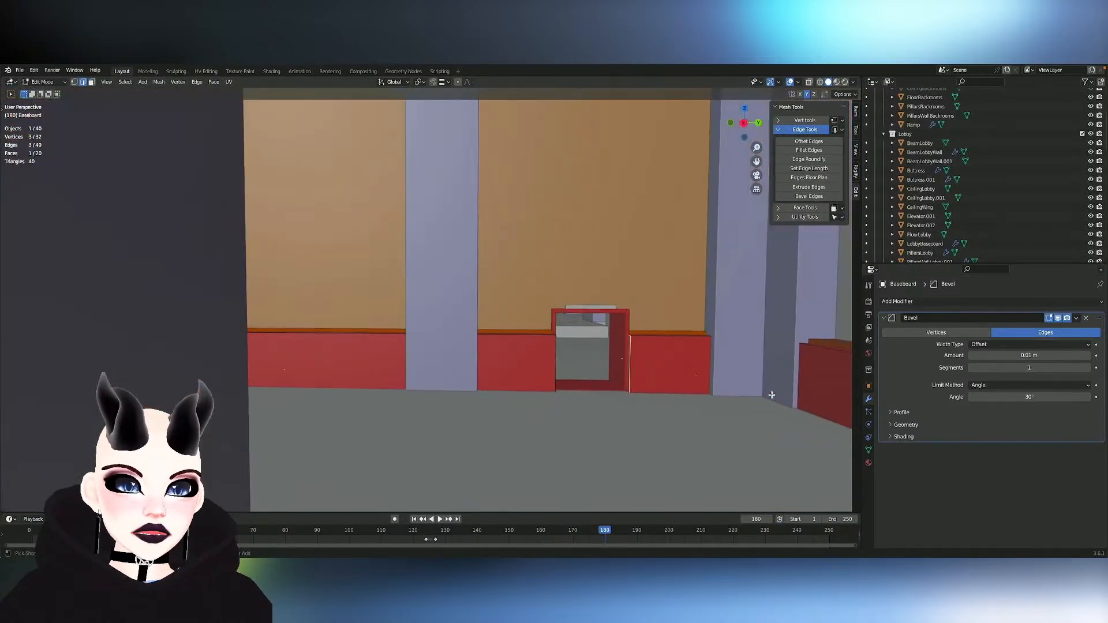
middle_drag(772, 395, 615, 383)
key(ctrl+s)
- Examine the main room and the contents of the Backrooms, Lobby and BallroomInterior collections
scroll(615, 381, down, 5)
scroll(615, 382, down, 6)
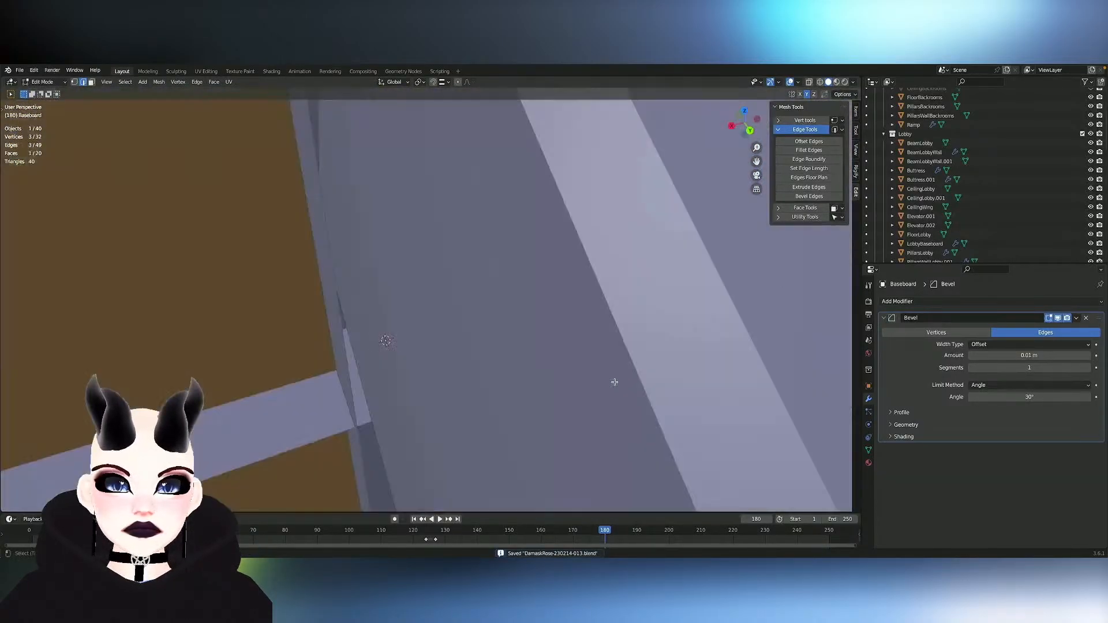
scroll(1093, 206, up, 5)
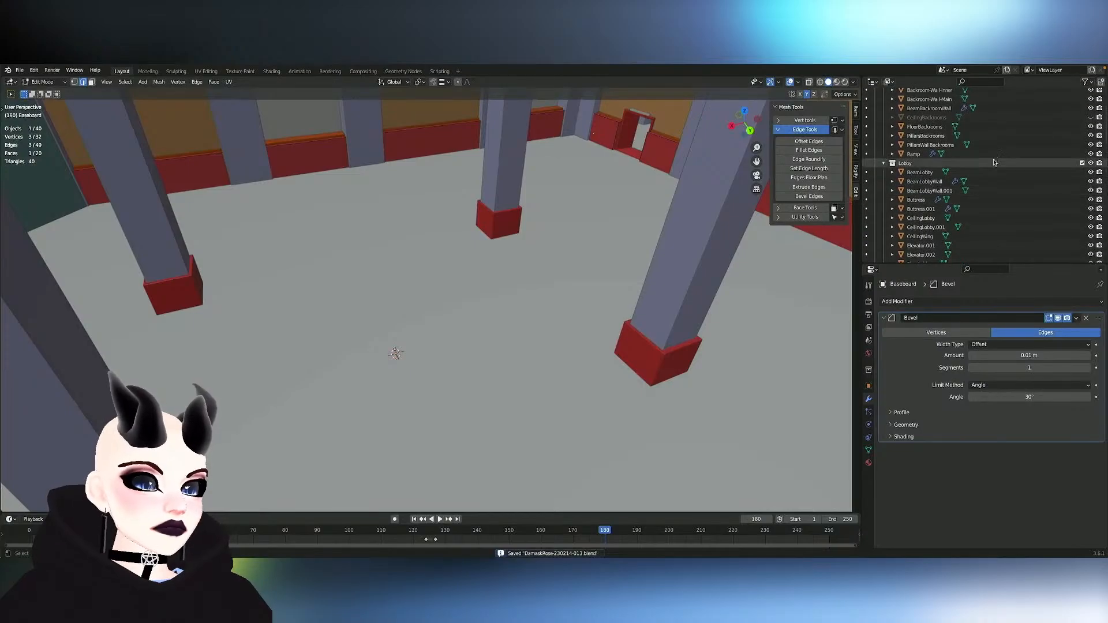
scroll(988, 161, up, 1)
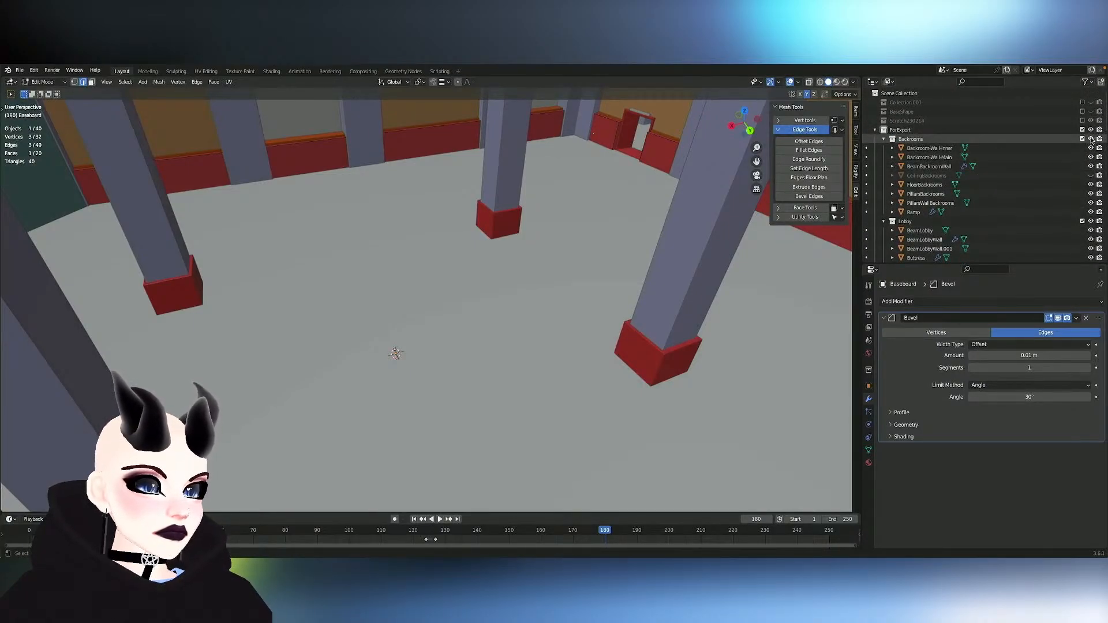
scroll(1090, 208, down, 7)
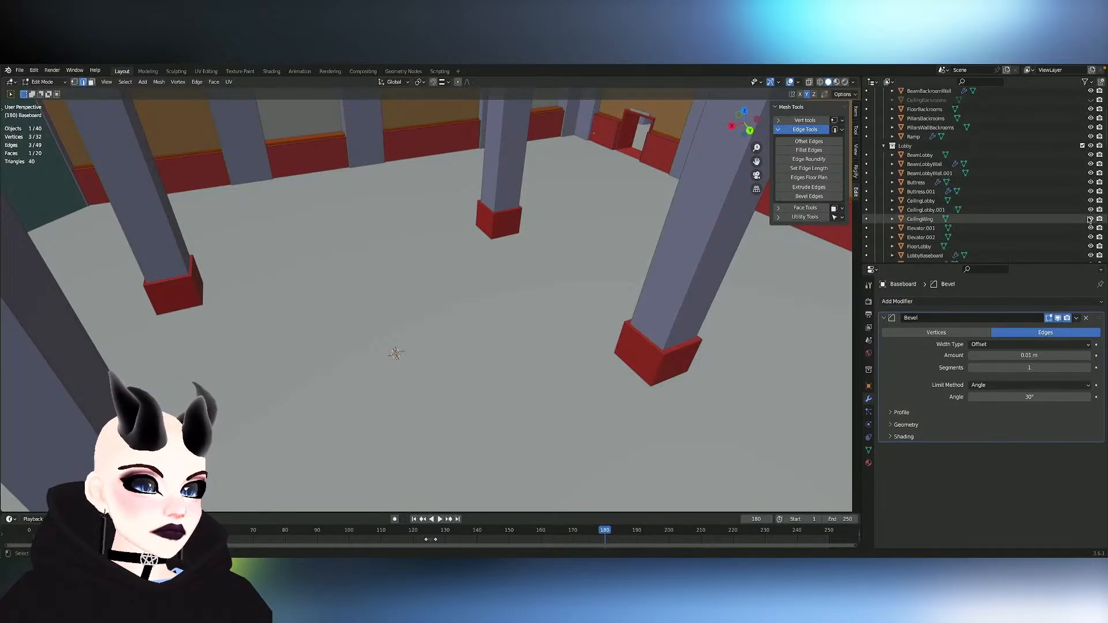
scroll(1090, 220, down, 7)
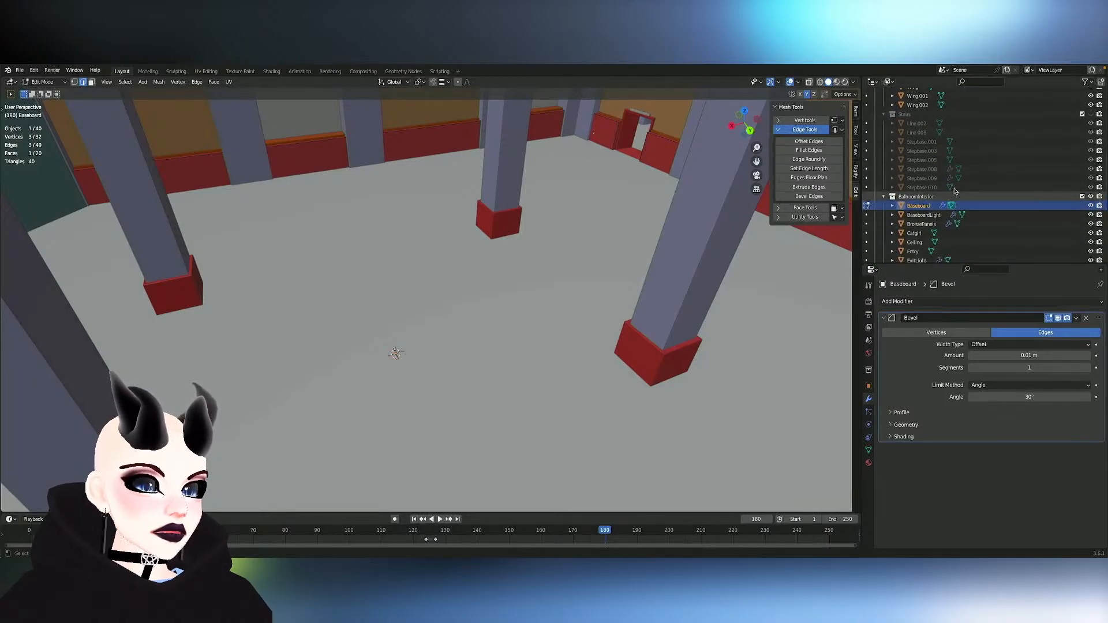
scroll(958, 173, down, 5)
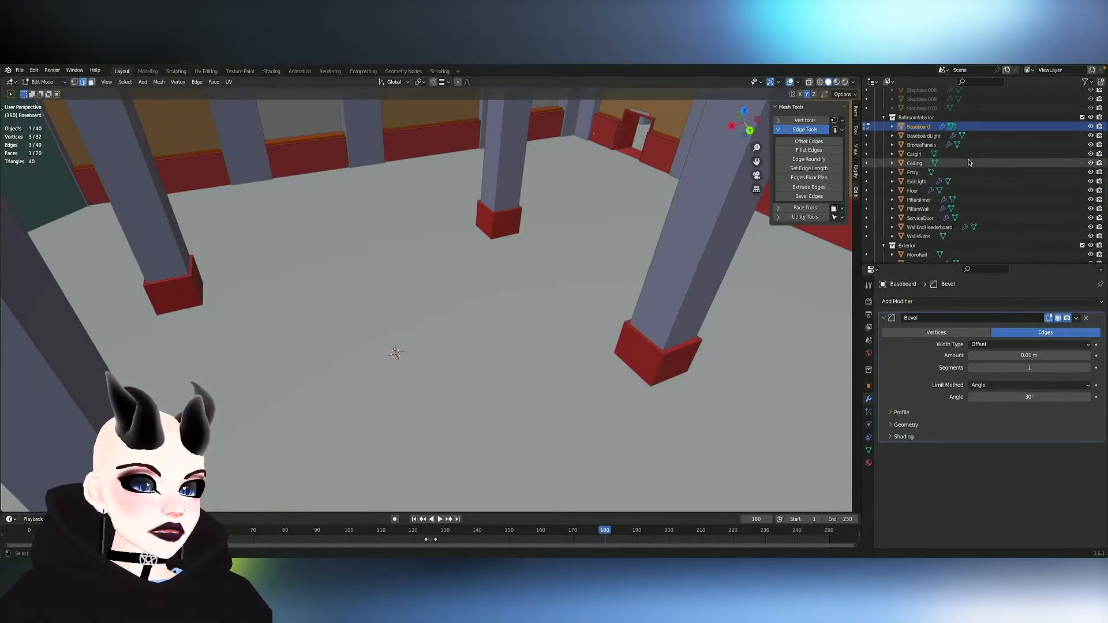
scroll(958, 174, up, 19)
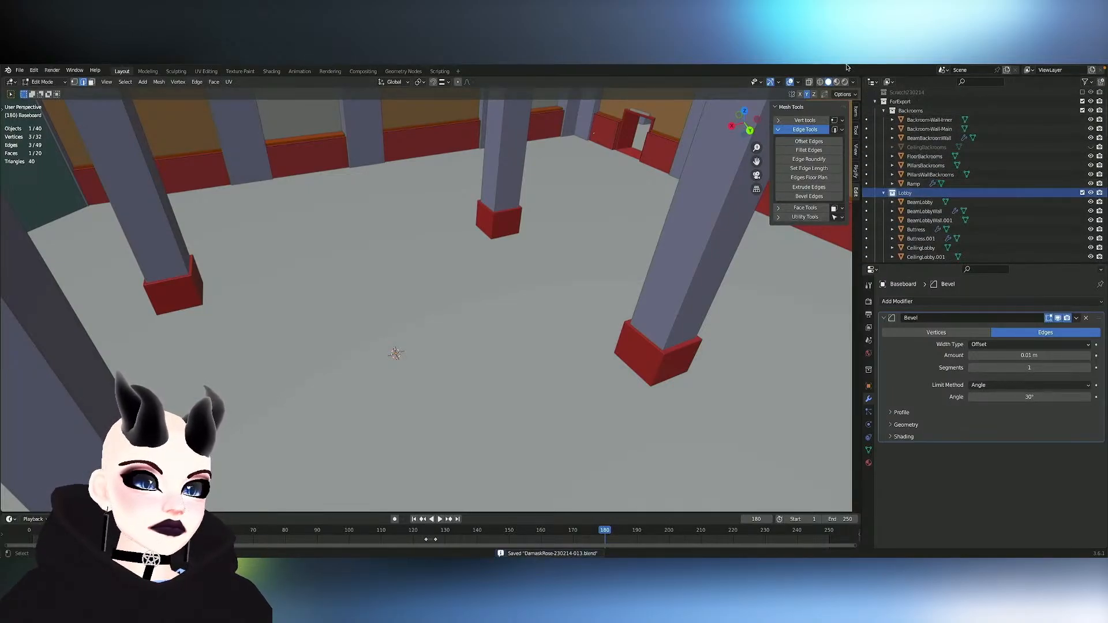
- Create a new collection inside ForExport and rename it Details
click(899, 102)
right_click(897, 104)
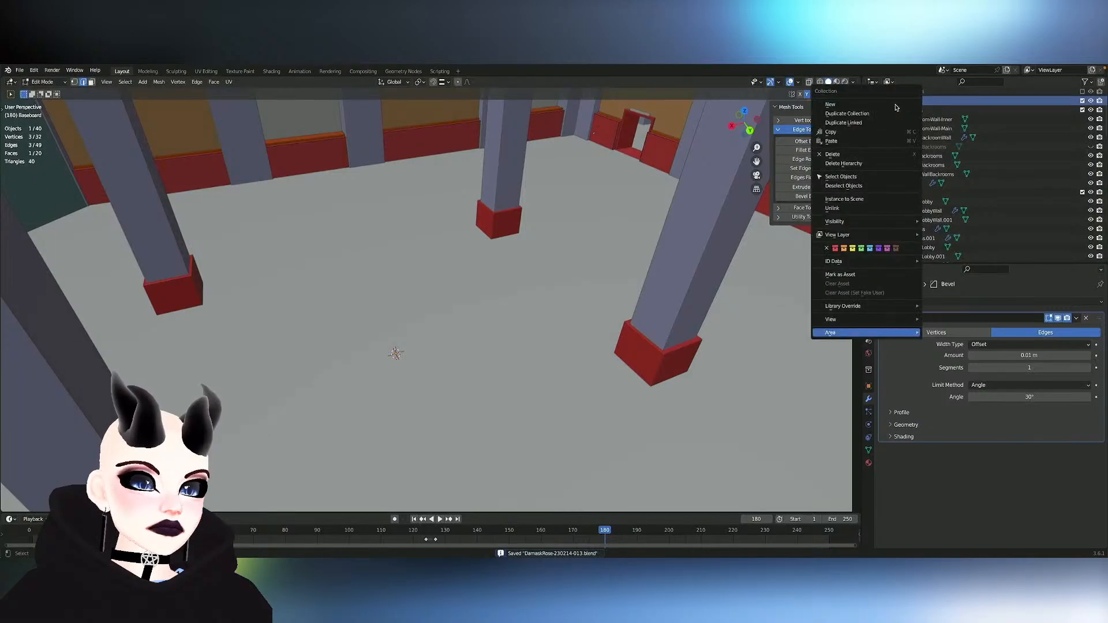
scroll(952, 141, down, 15)
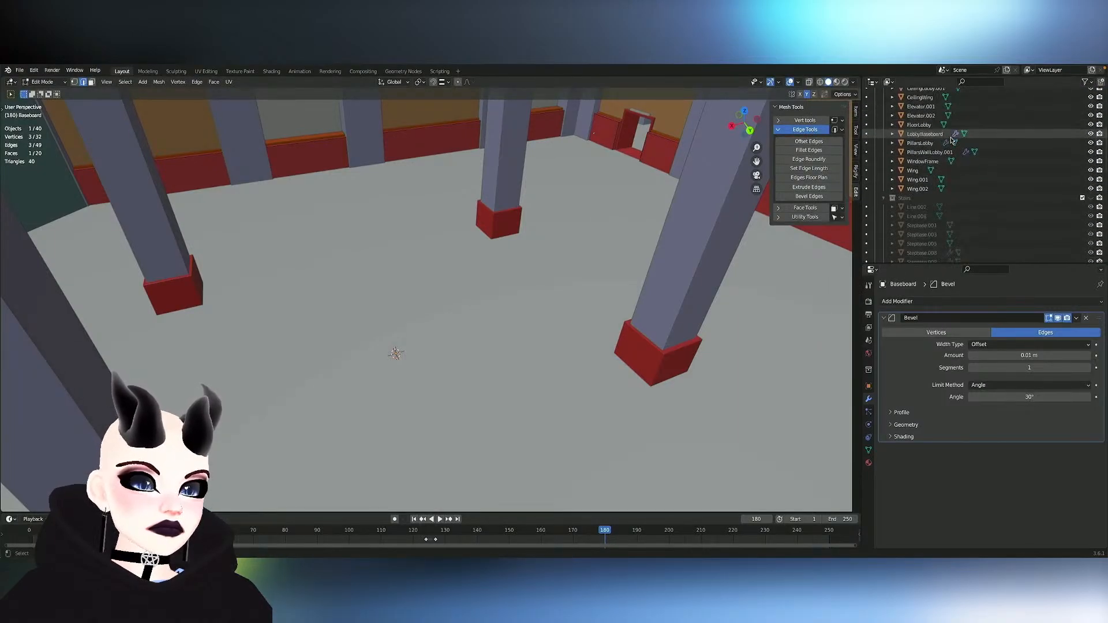
scroll(951, 140, down, 11)
scroll(951, 140, up, 1)
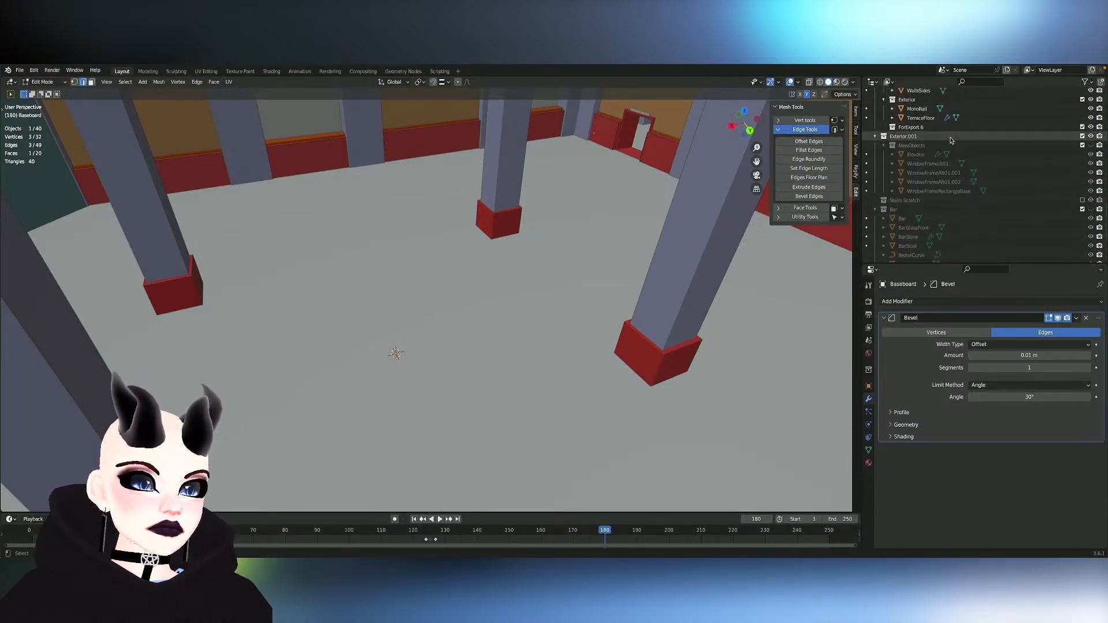
double_click(912, 128)
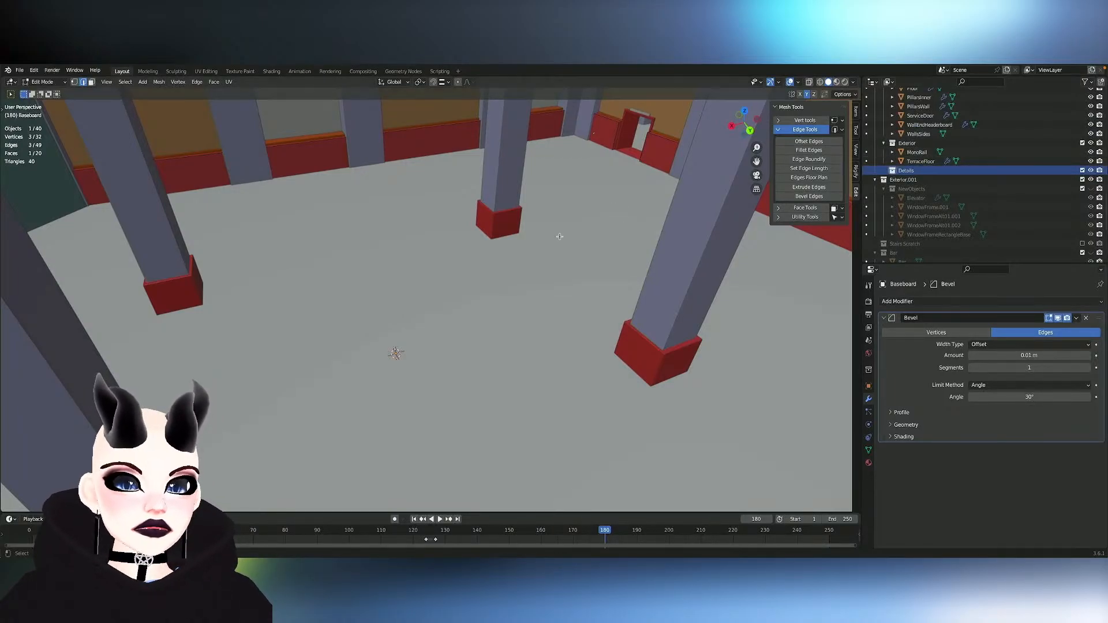
scroll(560, 237, down, 8)
ctrl+scroll(560, 236, up, 4)
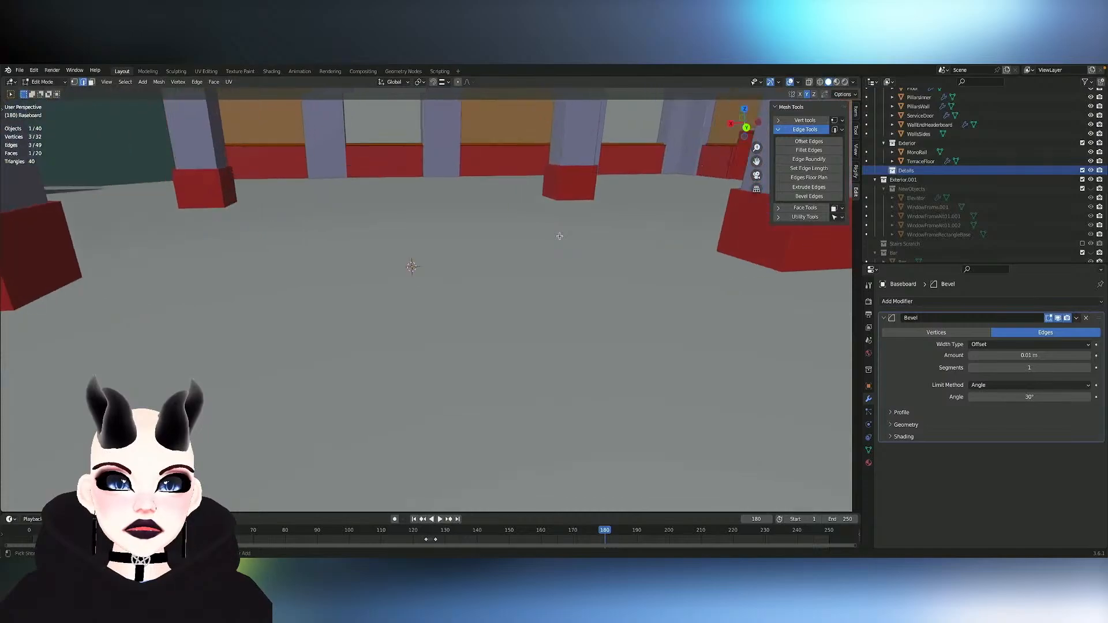
ctrl+scroll(560, 236, up, 2)
shift+scroll(560, 236, up, 5)
scroll(560, 236, down, 5)
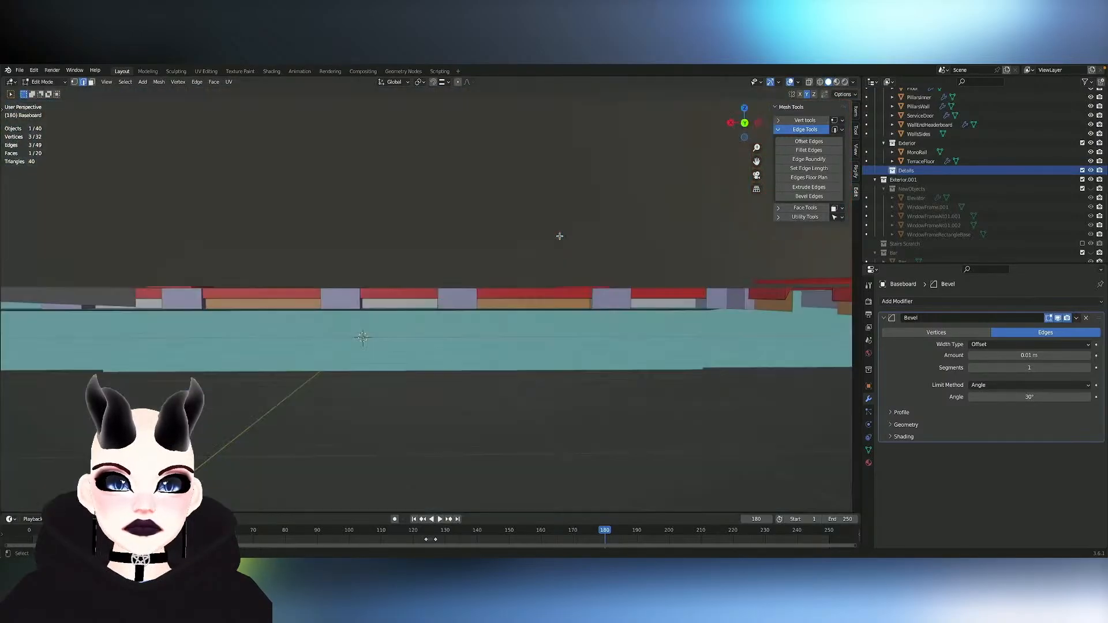
scroll(560, 237, up, 5)
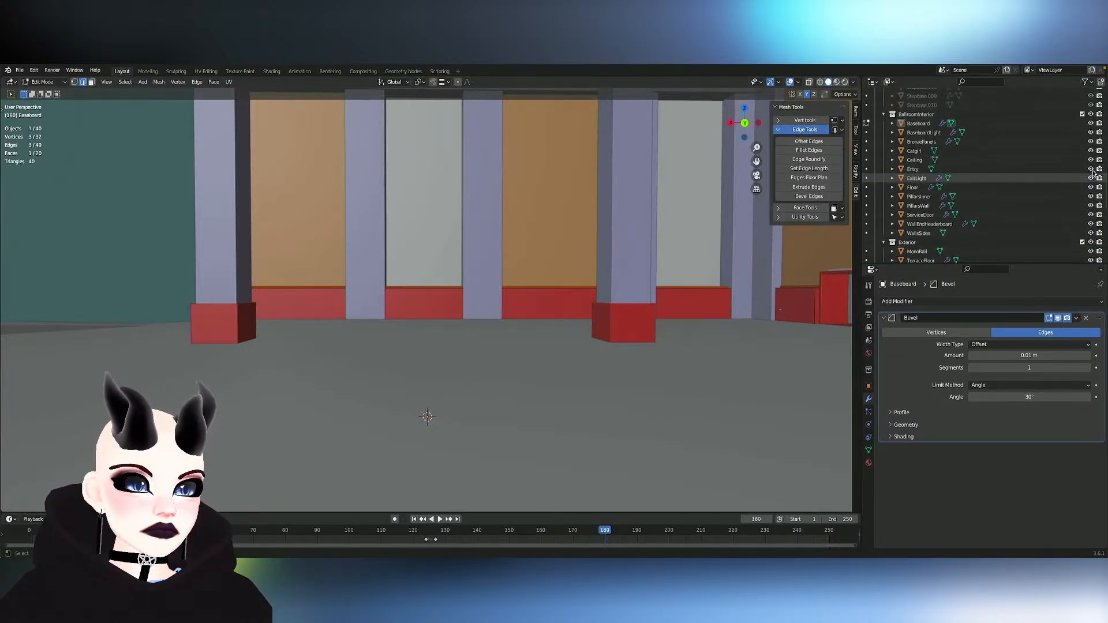
- Exclude the BallroomInterior, Exterior, Lobby and Stairs collections from the view layer, keeping Details active
scroll(1091, 184, up, 5)
click(1083, 201)
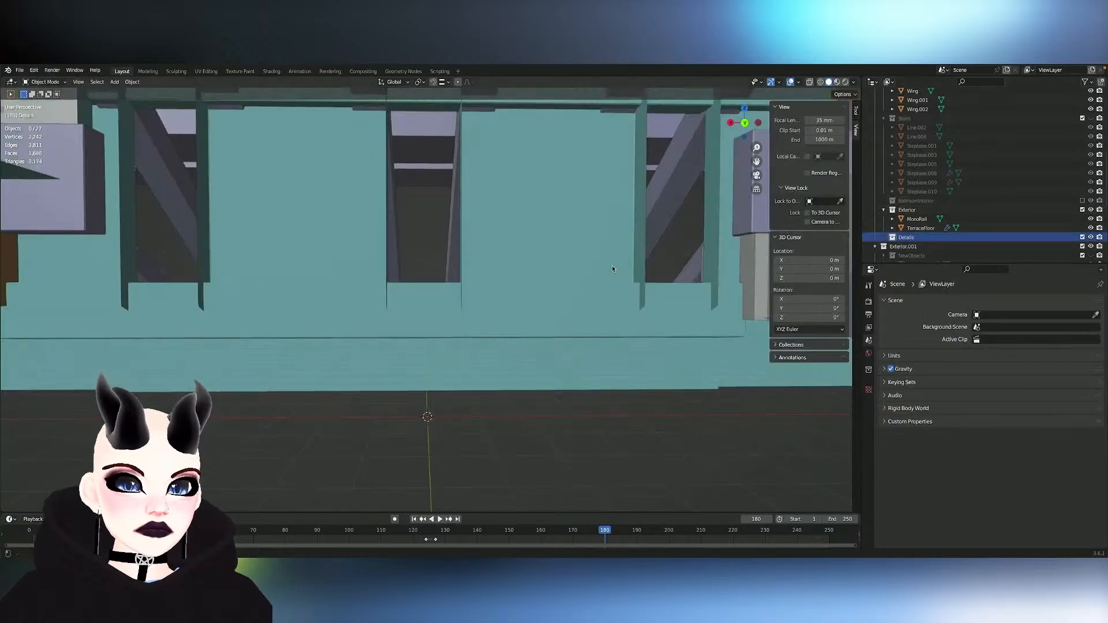
click(1083, 209)
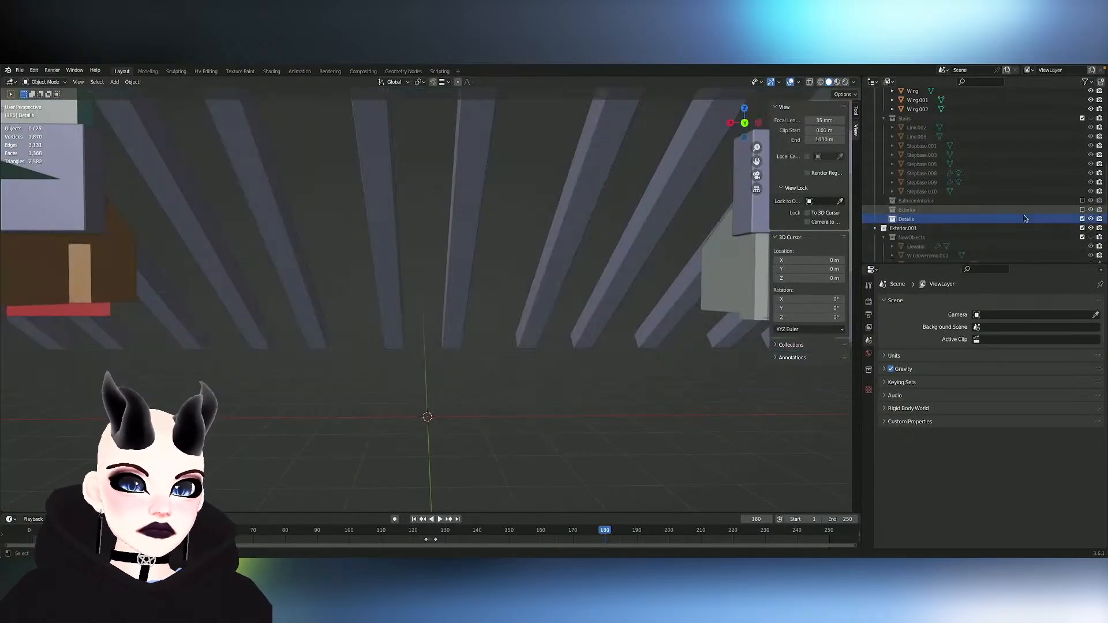
scroll(1060, 196, up, 5)
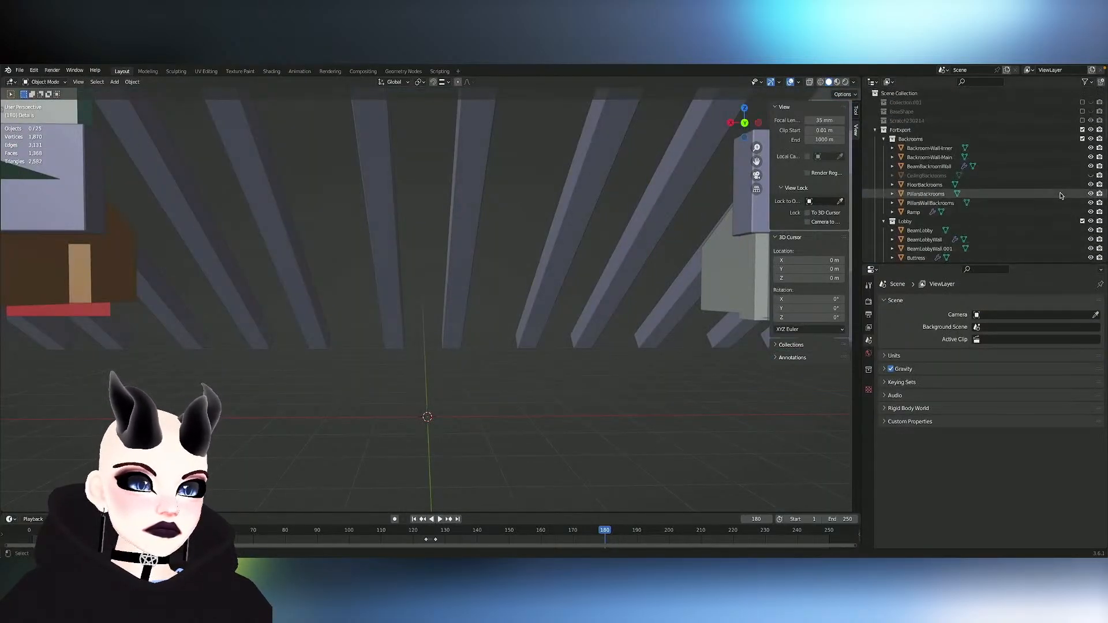
click(1083, 221)
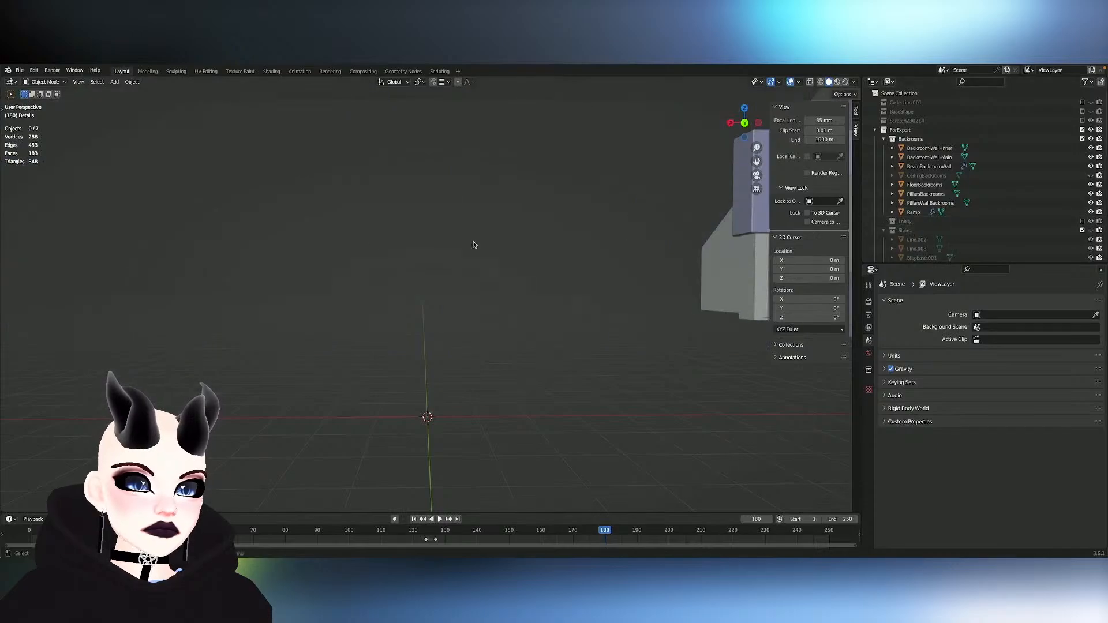
click(1083, 222)
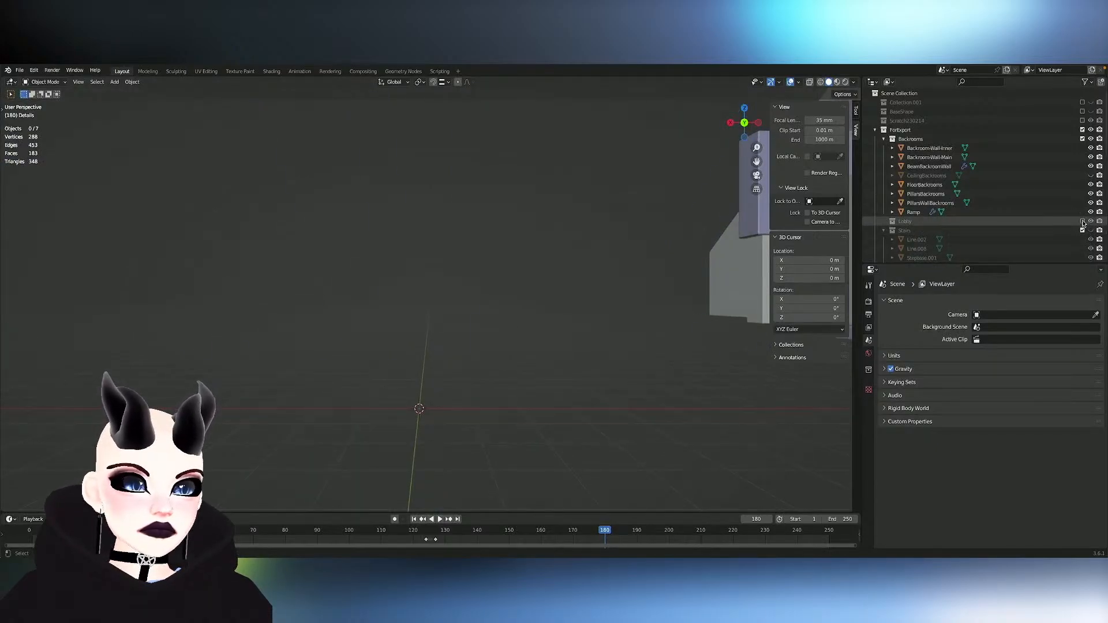
click(1084, 221)
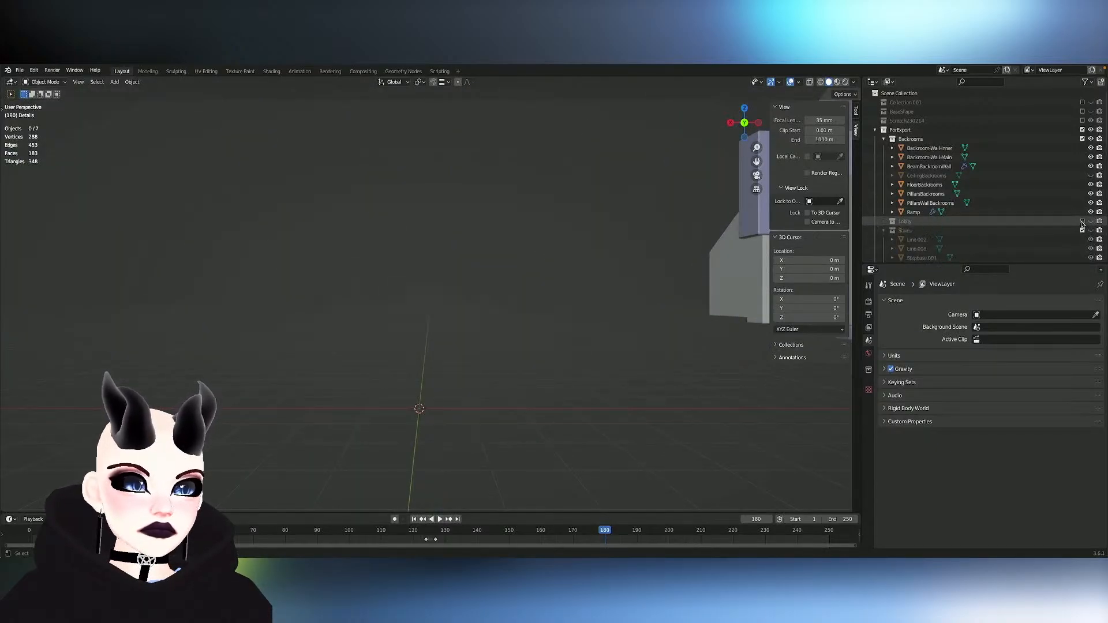
click(1083, 230)
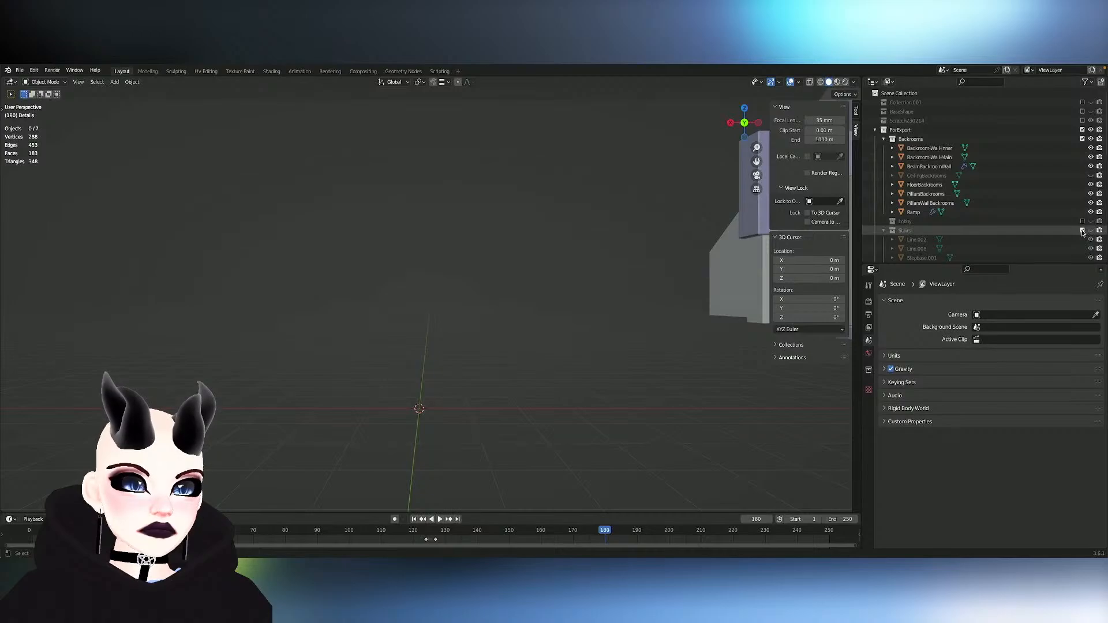
scroll(977, 241, down, 2)
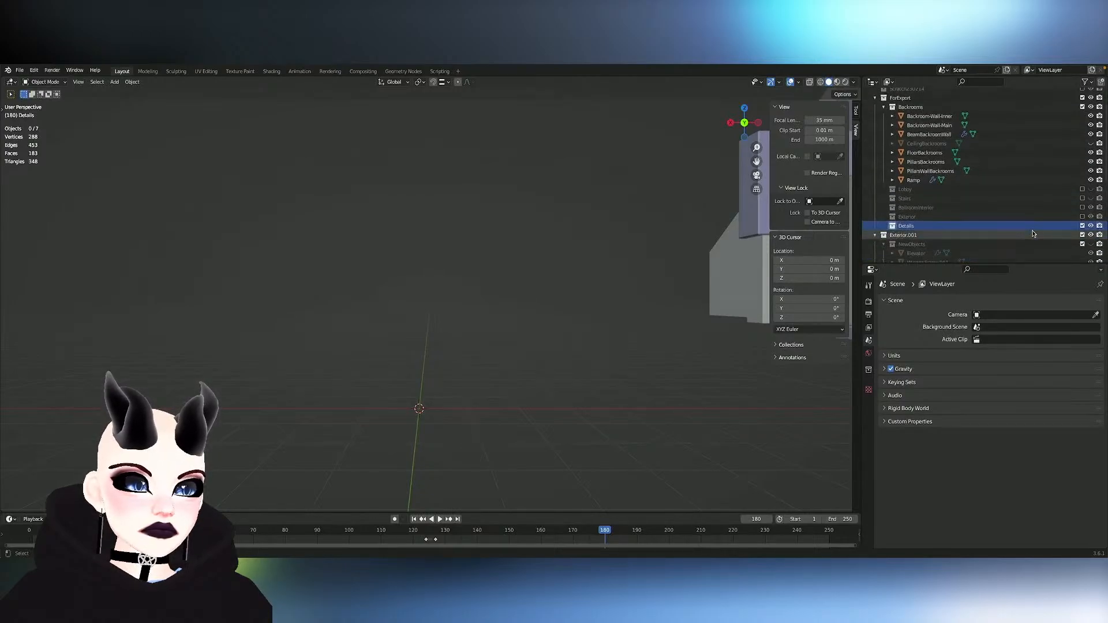
scroll(413, 310, down, 3)
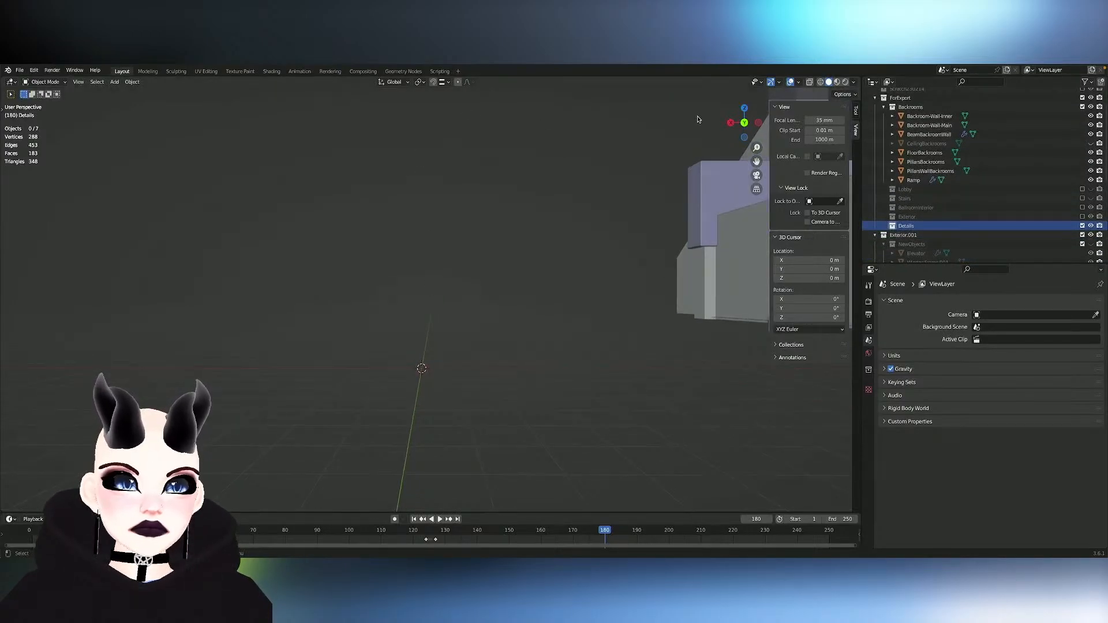
- Add a 2 m plane at the origin in the Details collection and rotate it 90° about X to face the back view
click(757, 123)
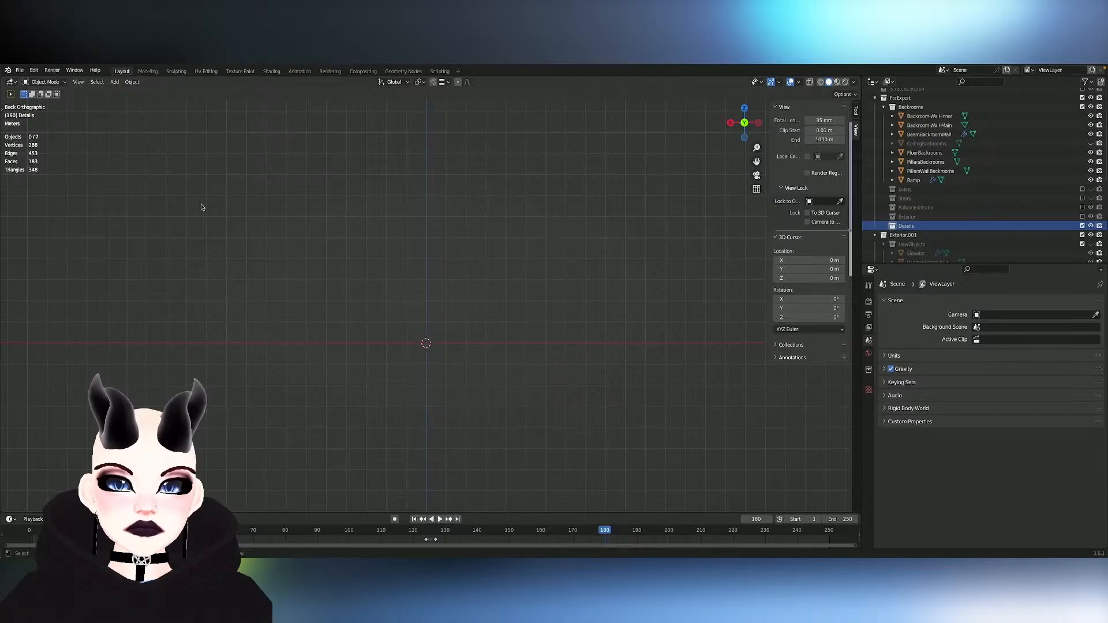
click(114, 81)
mouse_move(134, 96)
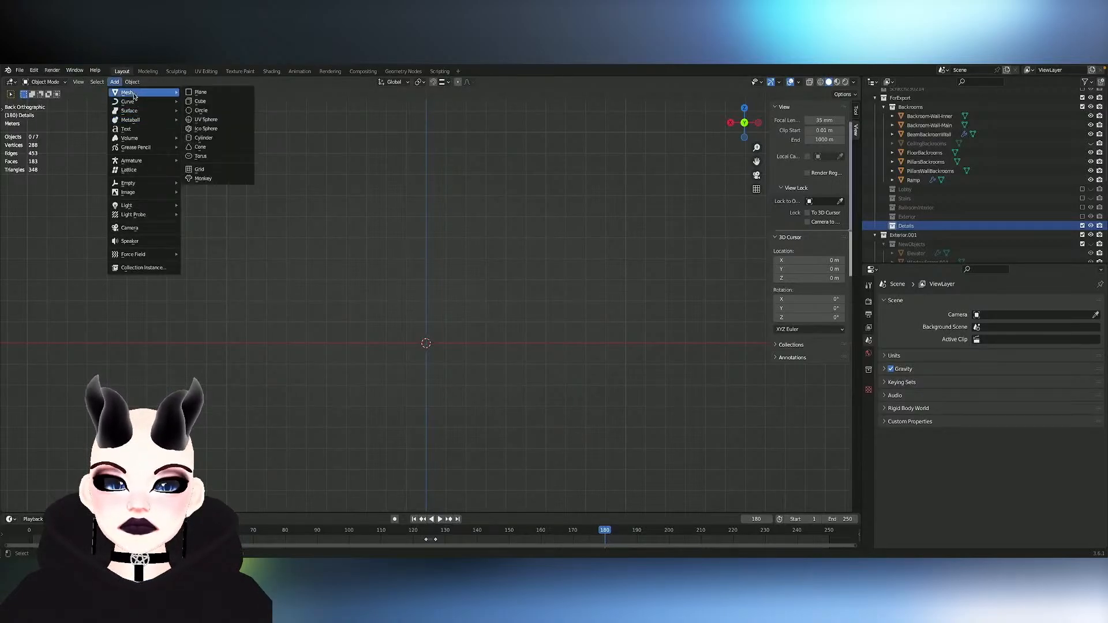
click(201, 92)
key(r)
key(x)
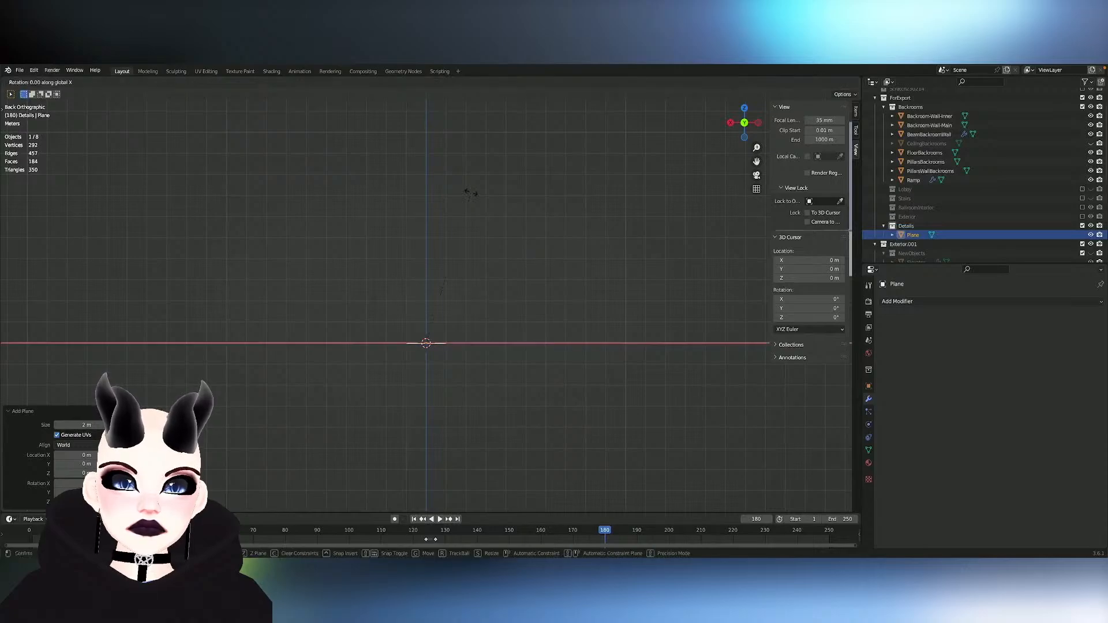
click(230, 403)
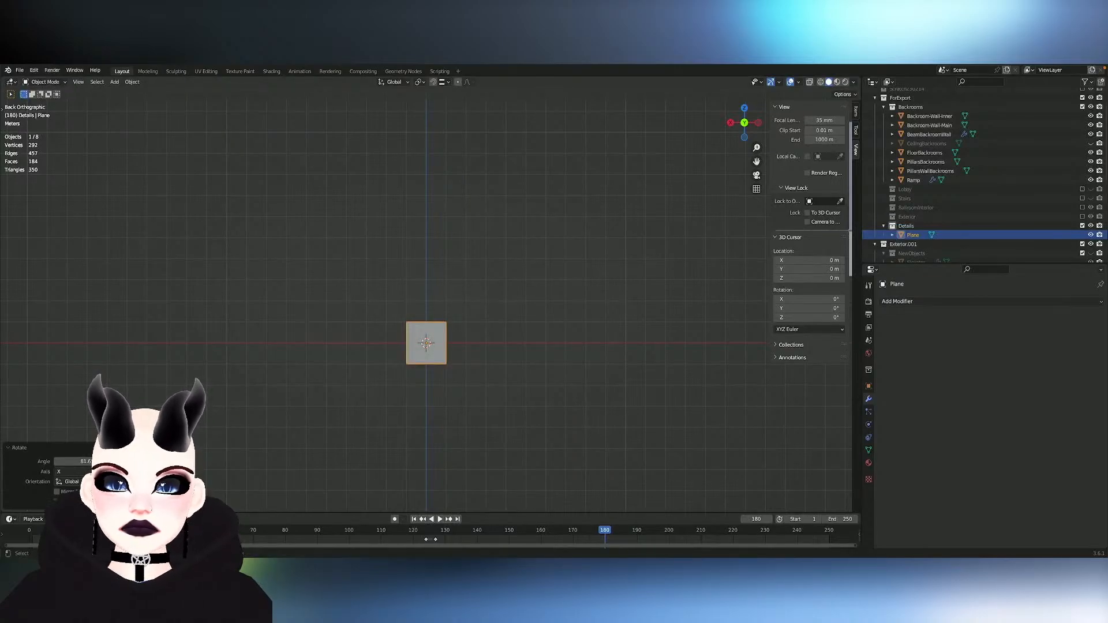
text(90)
key(Return)
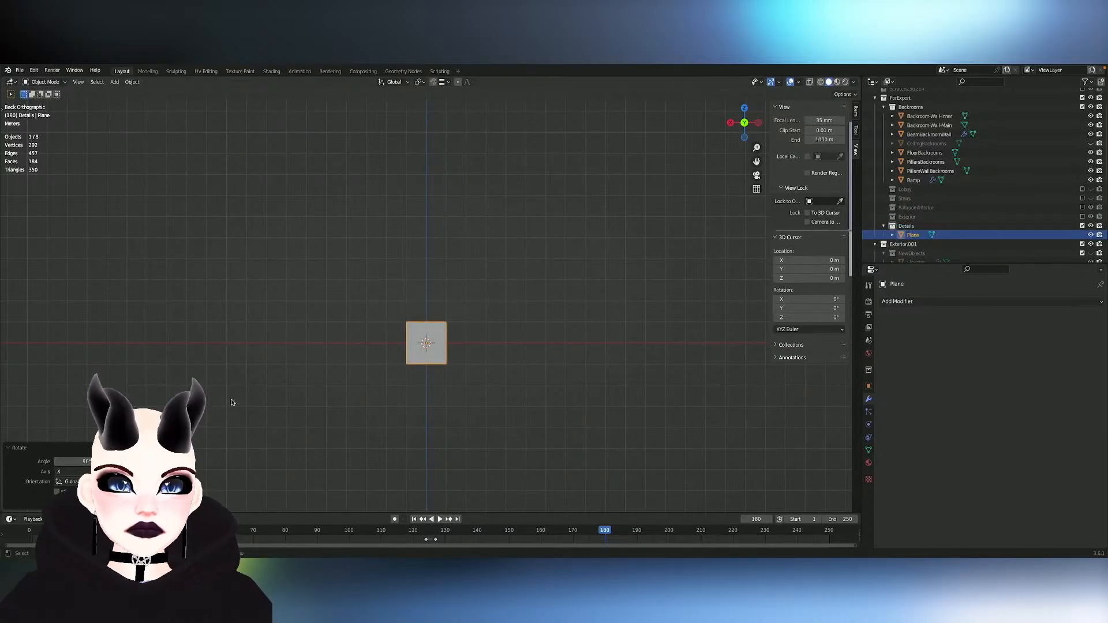
- Apply the upright plane's transform and open it for mesh editing
key(ctrl+a)
click(464, 297)
key(Tab)
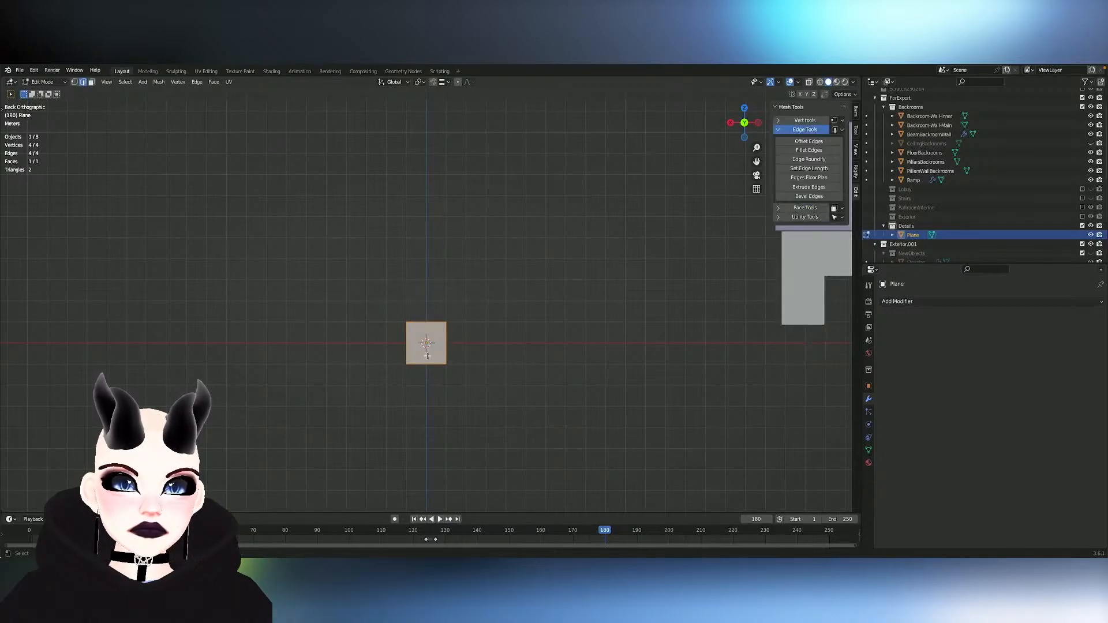
- Move the plane's whole mesh up 1 m along Z so its lower edge sits on the origin
key(g)
key(z)
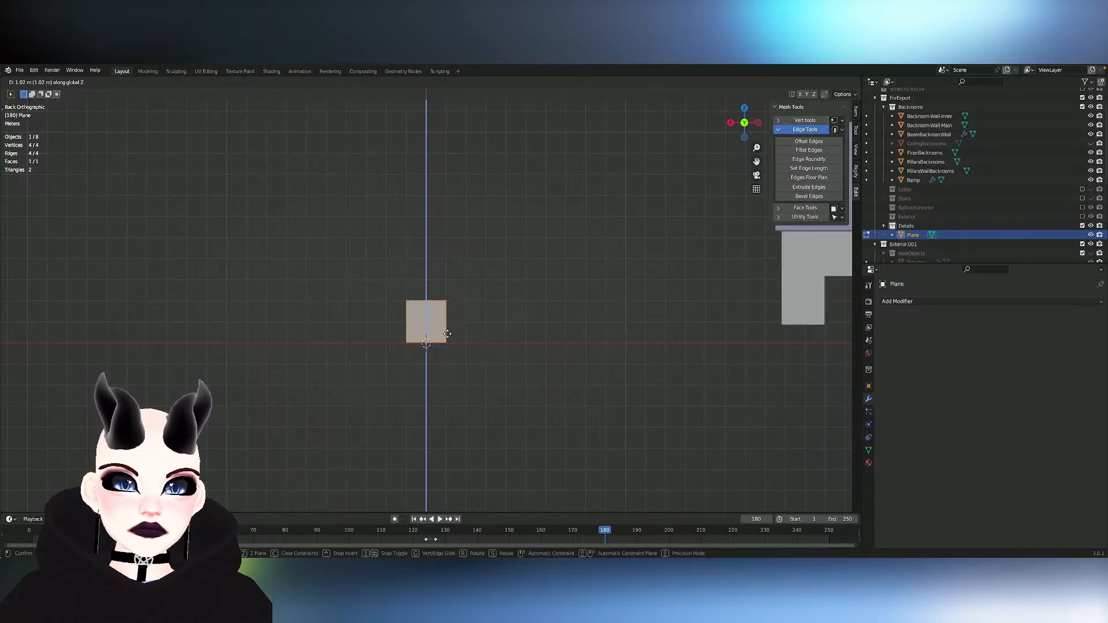
click(448, 333)
text(1)
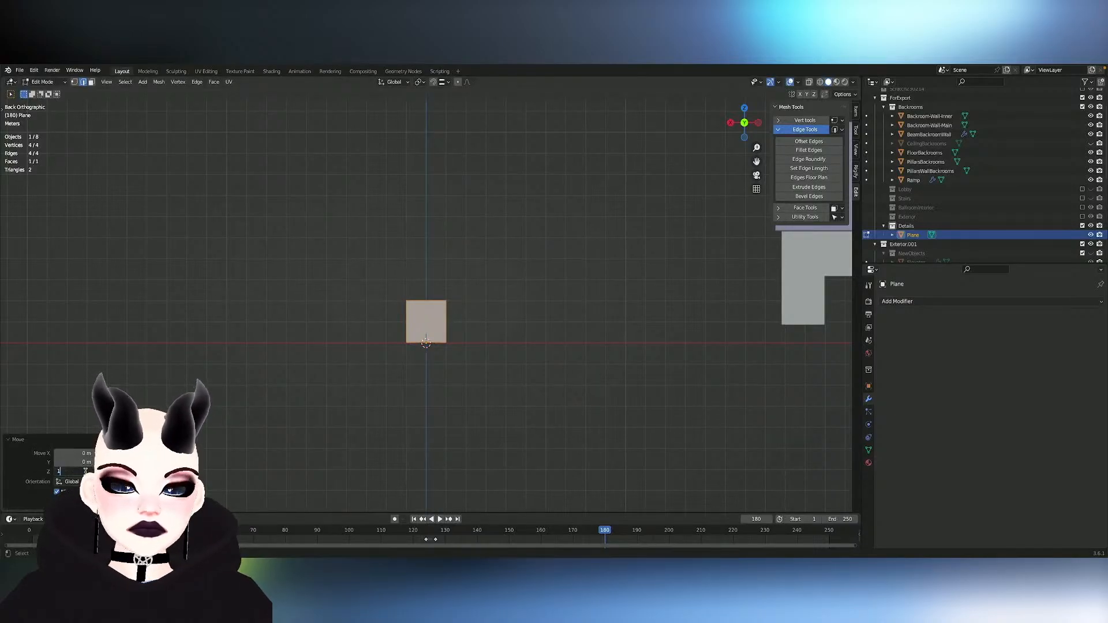
key(Return)
middle_drag(280, 422, 378, 398)
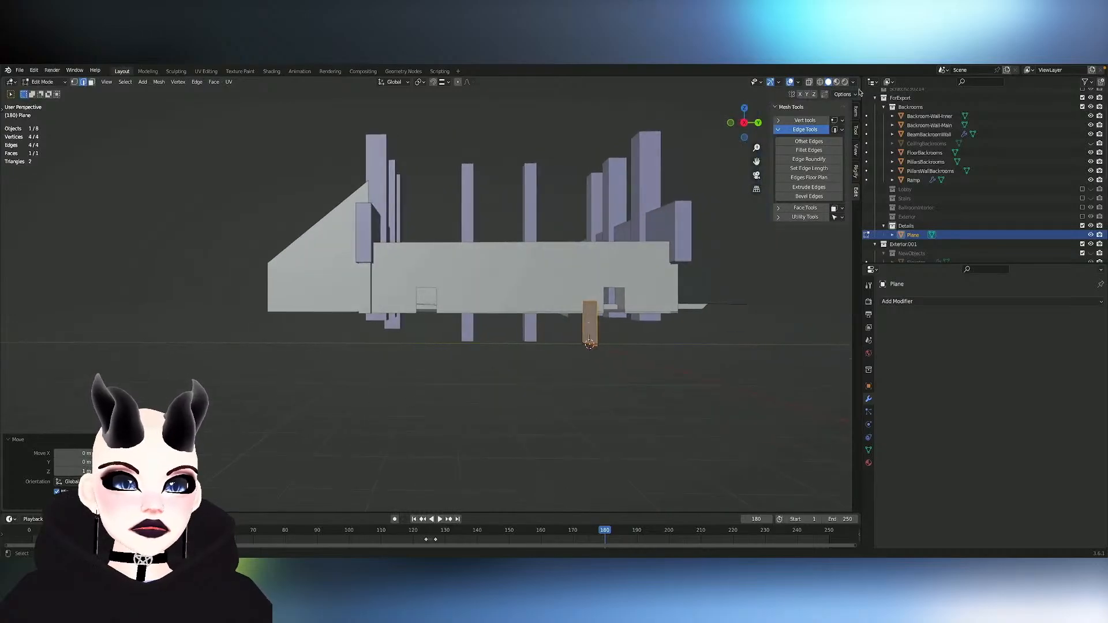
click(744, 124)
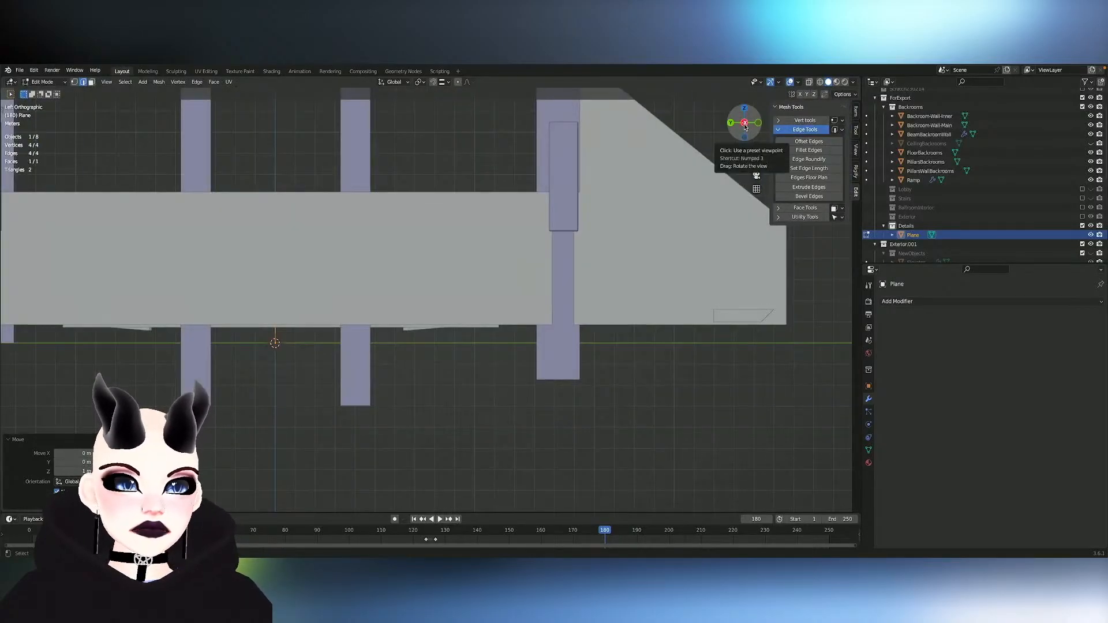
click(744, 124)
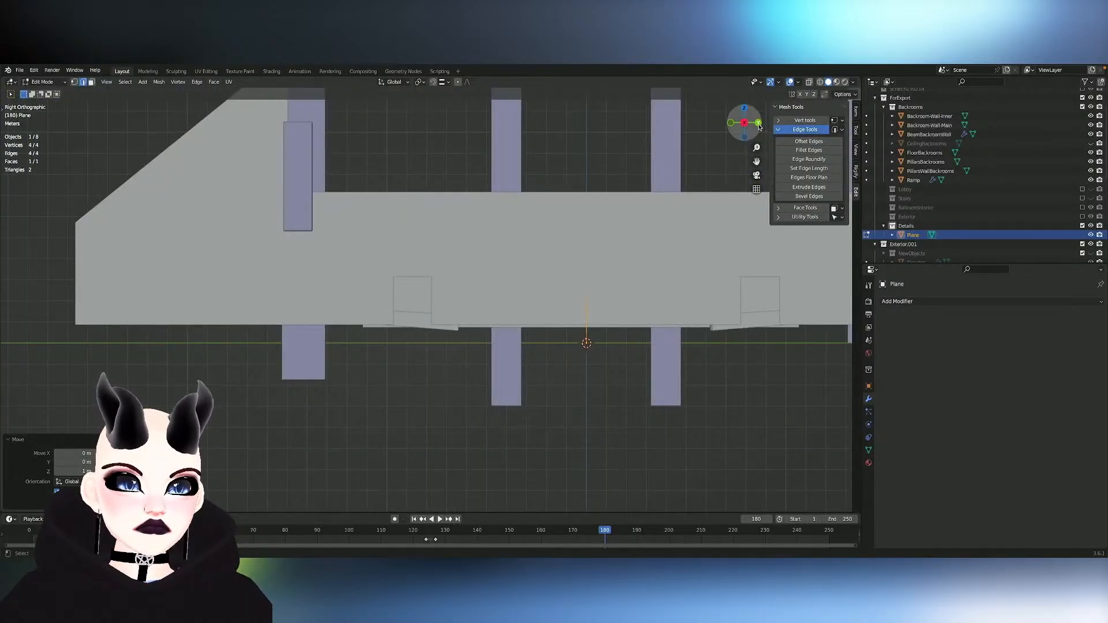
click(759, 123)
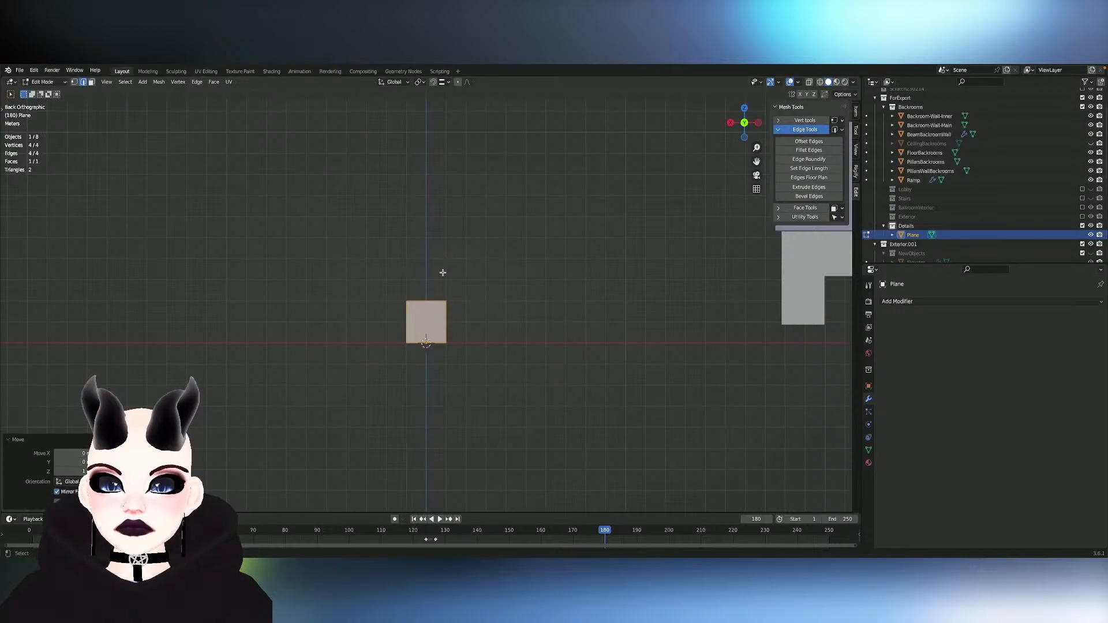
click(437, 299)
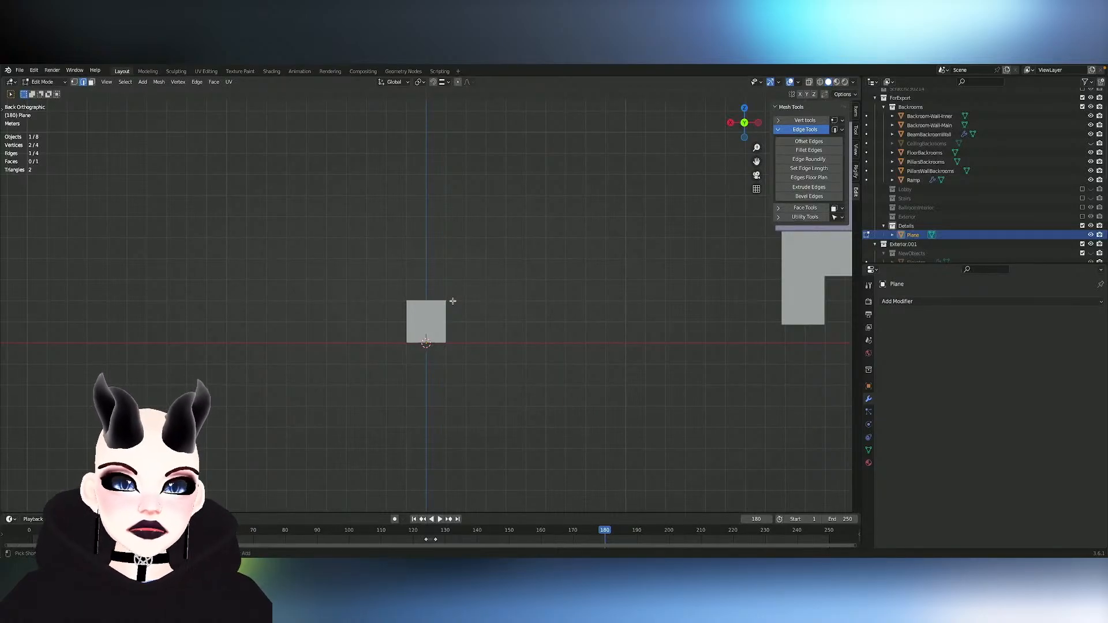
- Select the whole plane and scale it by 0.5 along X to narrow it into a door-like rectangle
scroll(453, 301, up, 8)
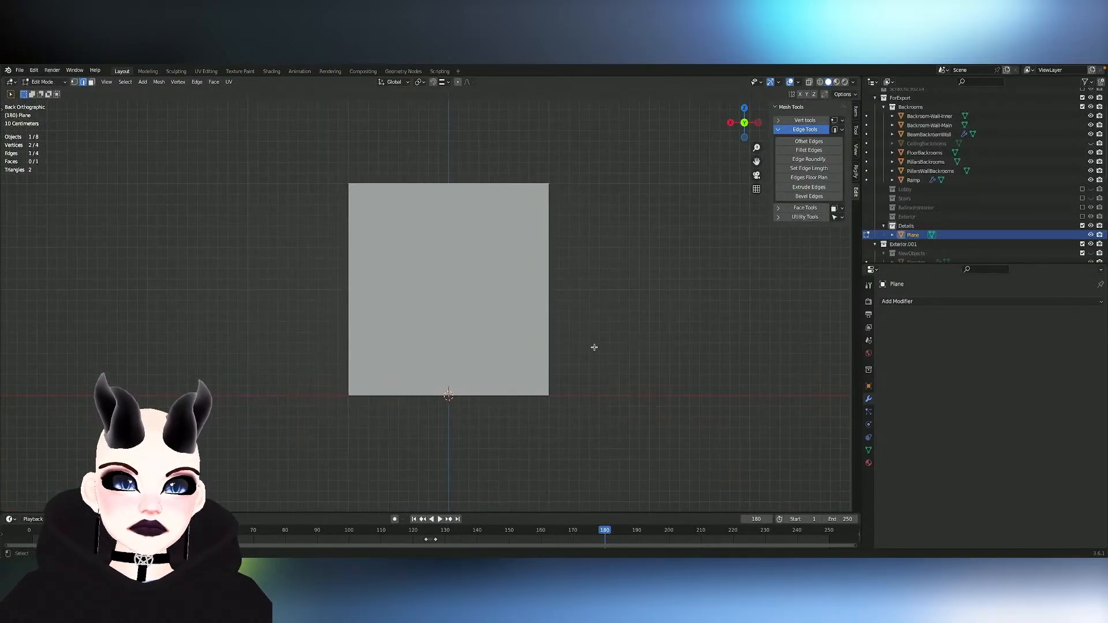
key(a)
key(x)
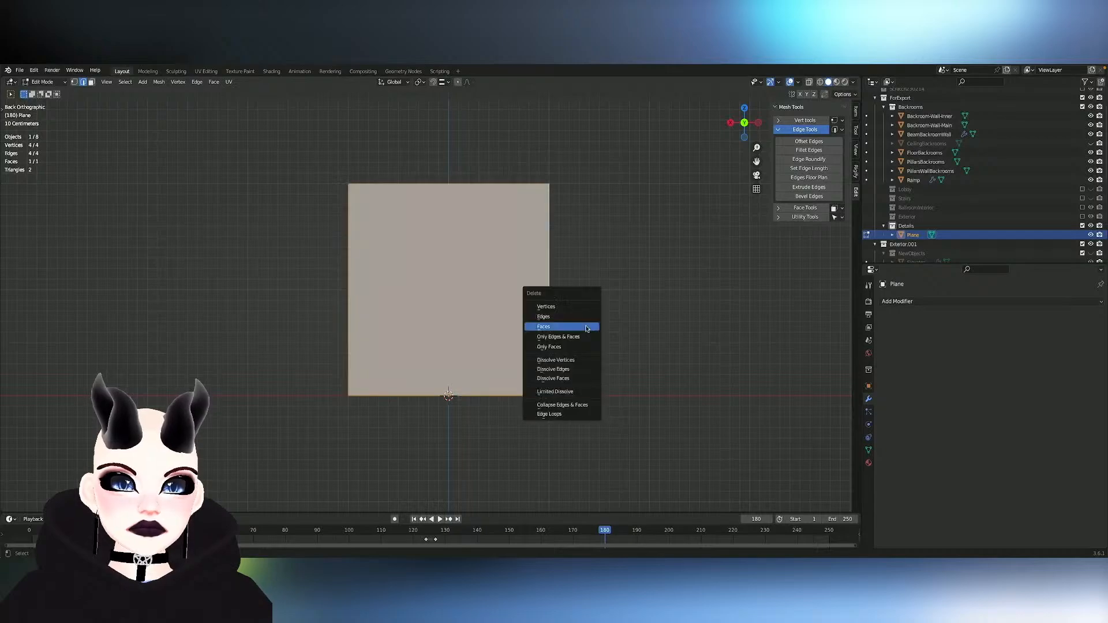
key(Escape)
key(s)
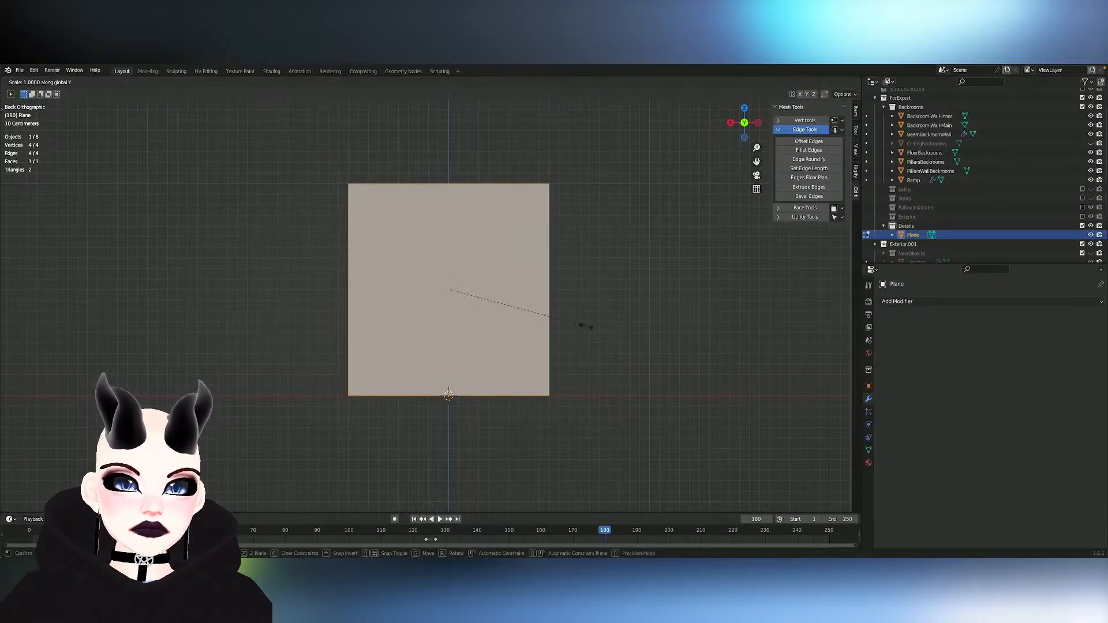
key(x)
click(521, 322)
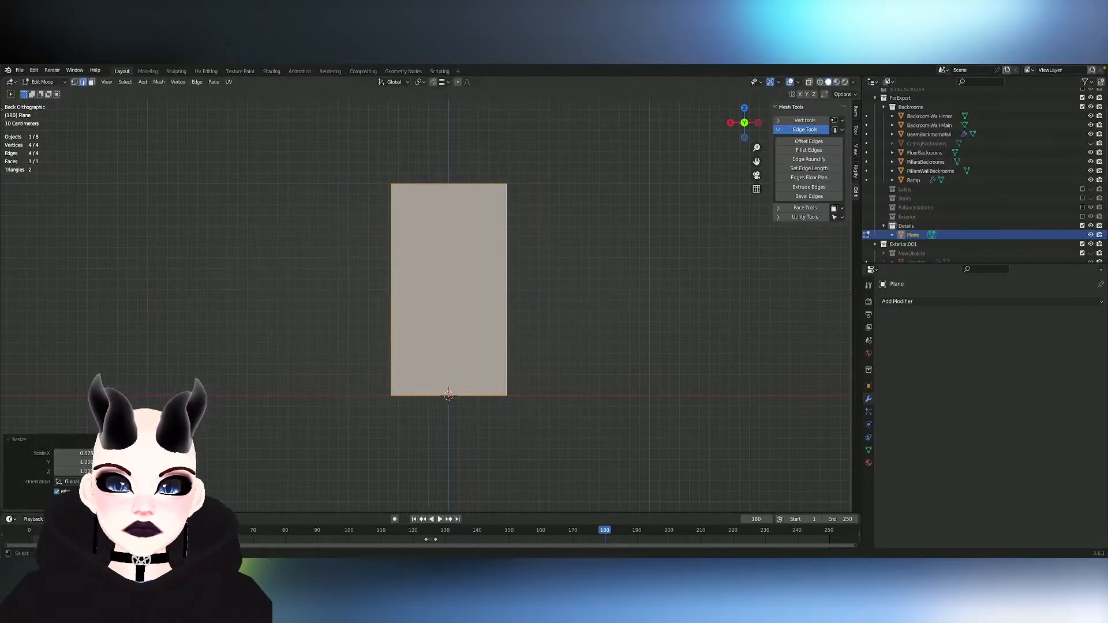
click(72, 454)
text(.5)
key(Return)
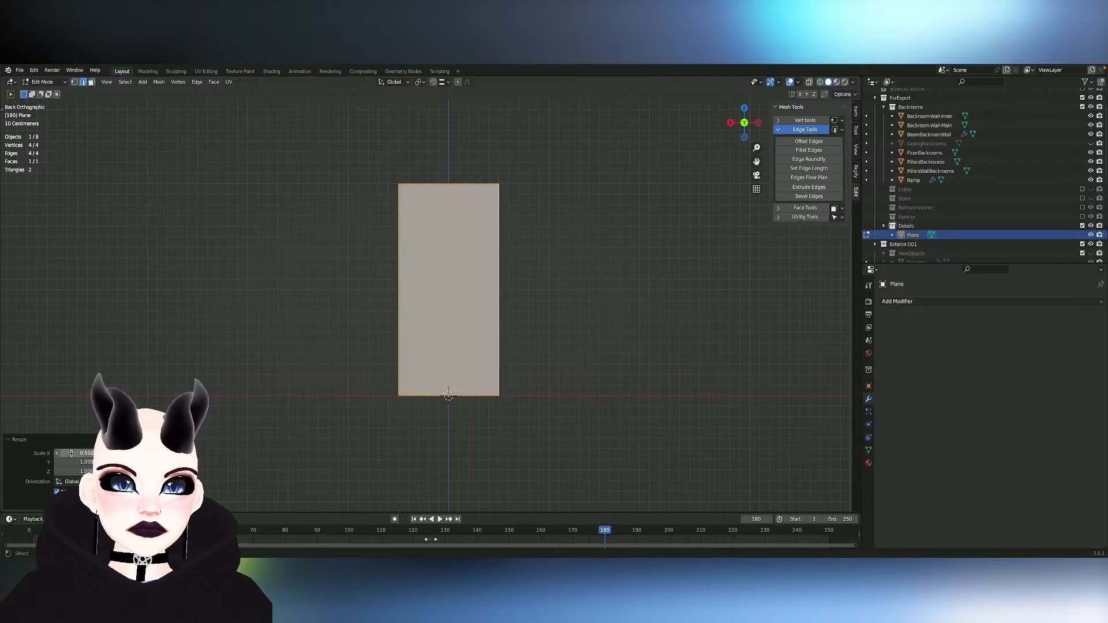
- Select the rectangle's two vertical edges and enter a target length of 1.9 m for Set Edge Length
click(459, 175)
shift+click(388, 240)
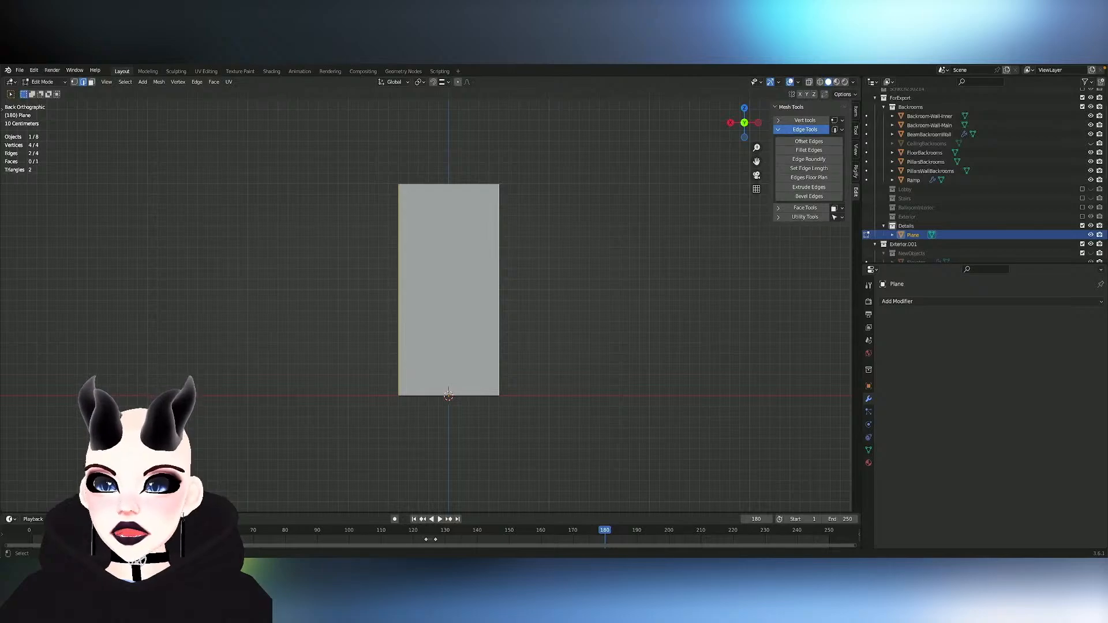
middle_drag(339, 201, 341, 203)
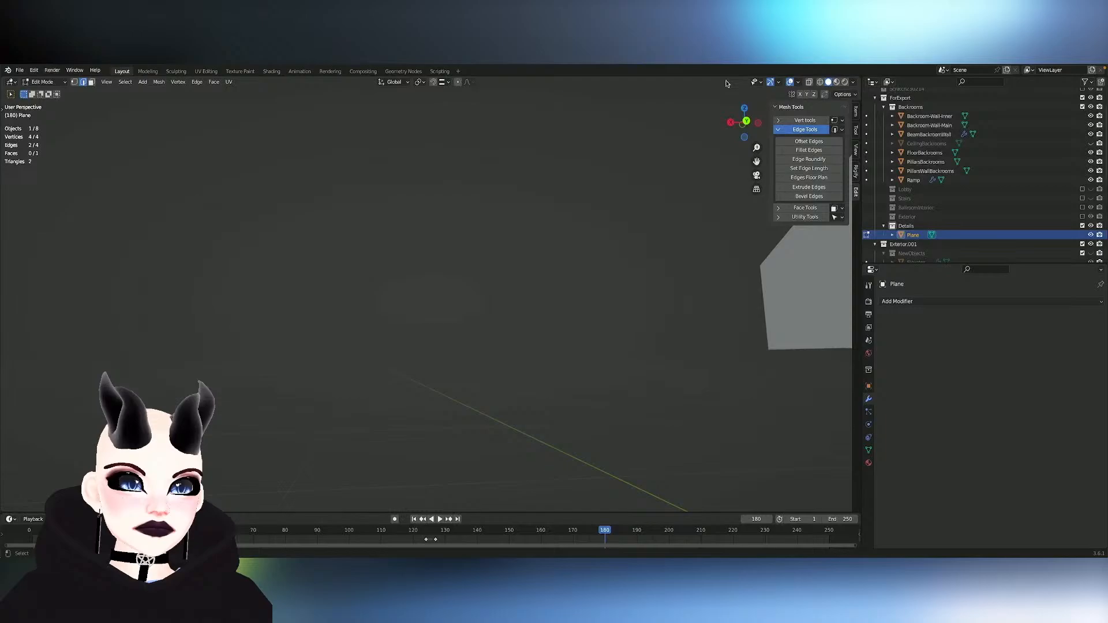
click(747, 121)
right_click(745, 122)
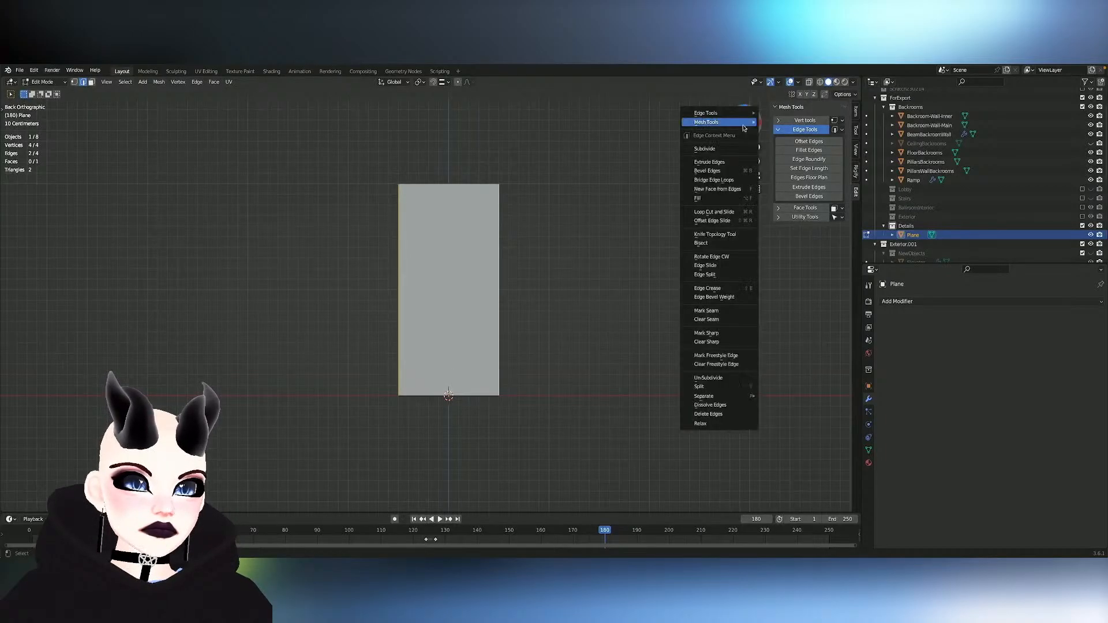
mouse_move(744, 127)
key(Escape)
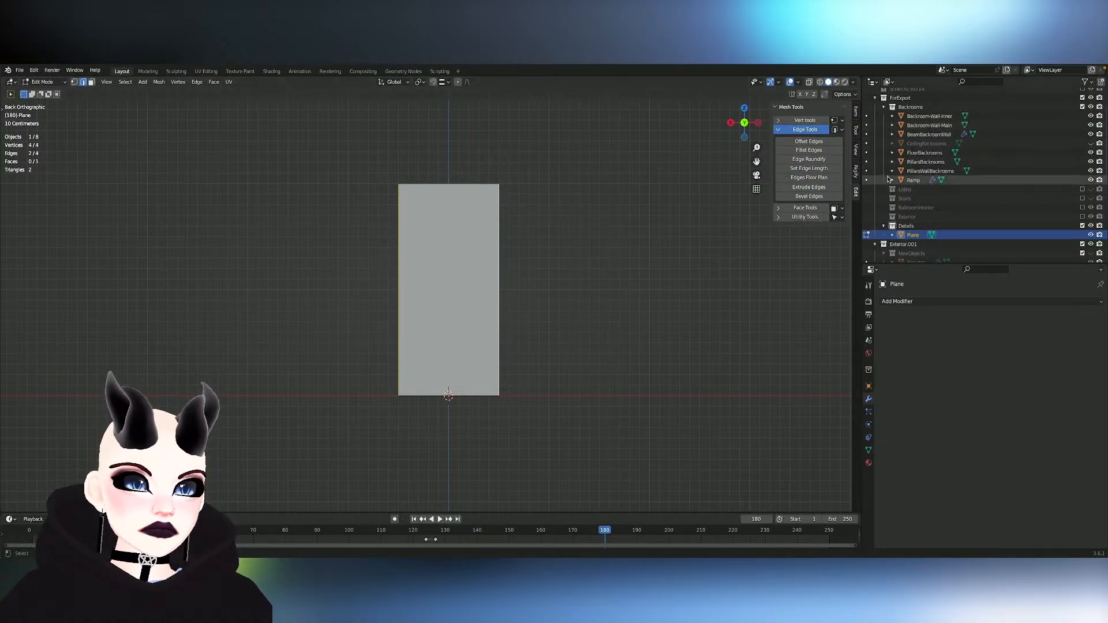
click(816, 168)
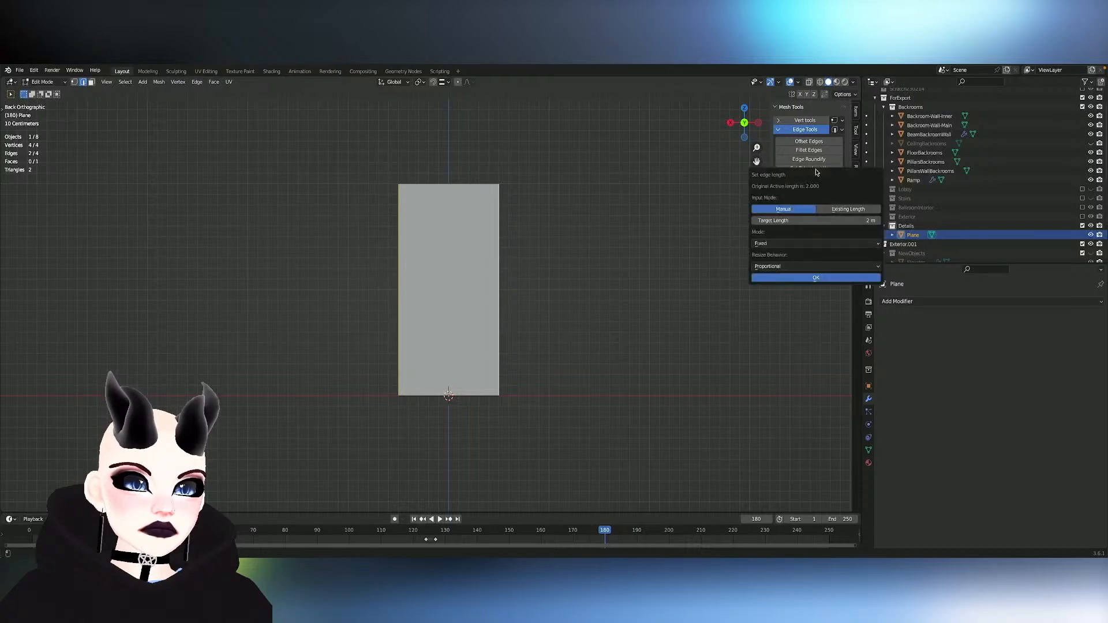
click(859, 220)
text(1)
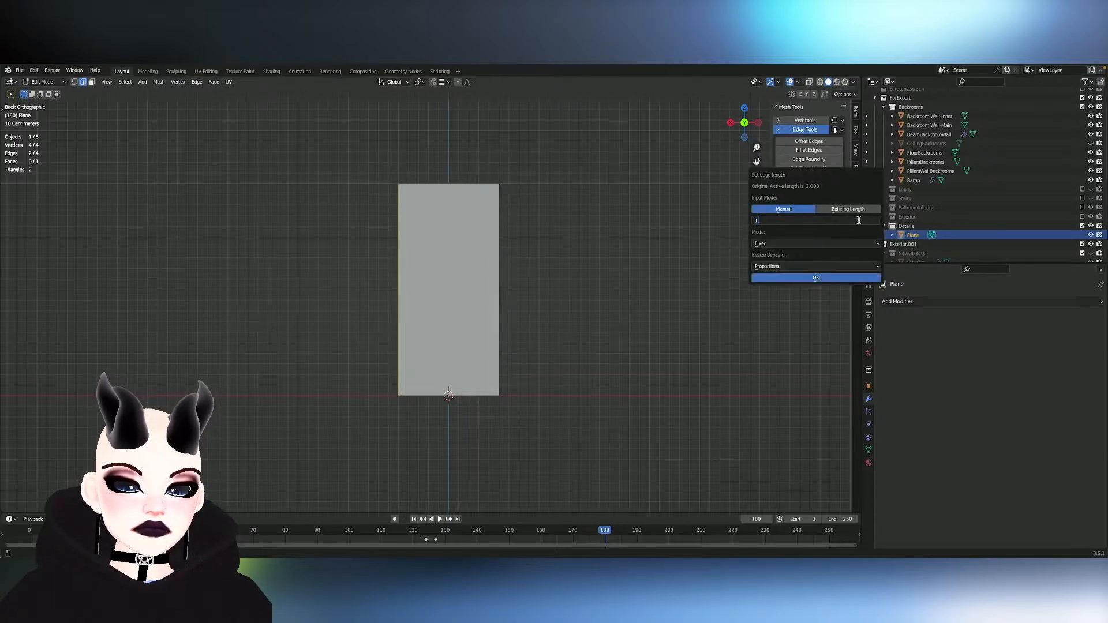
text(.9)
key(Return)
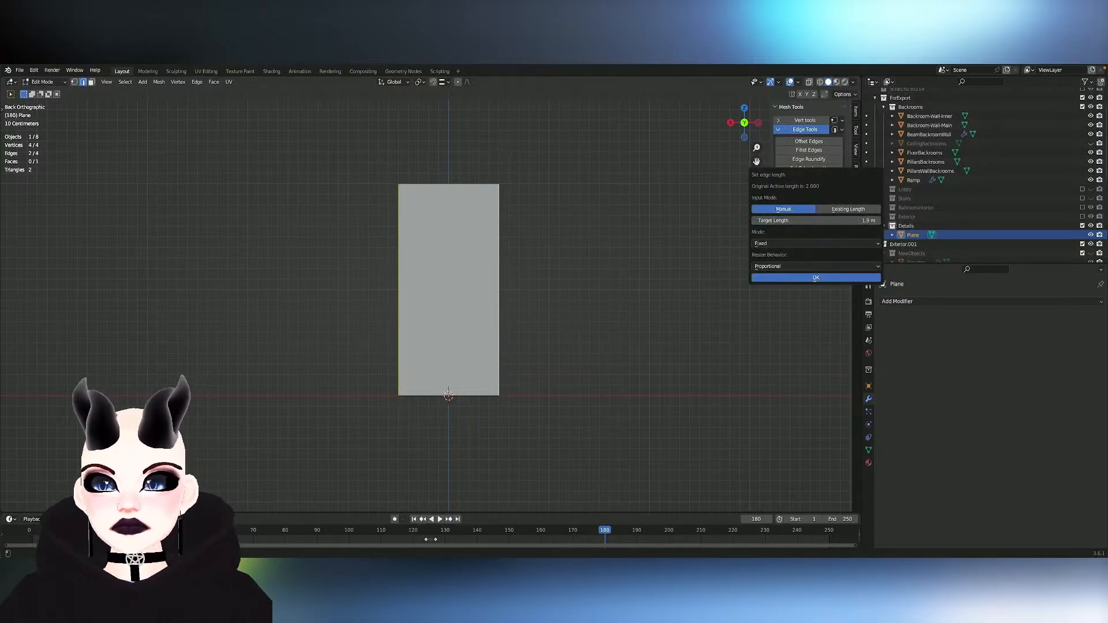
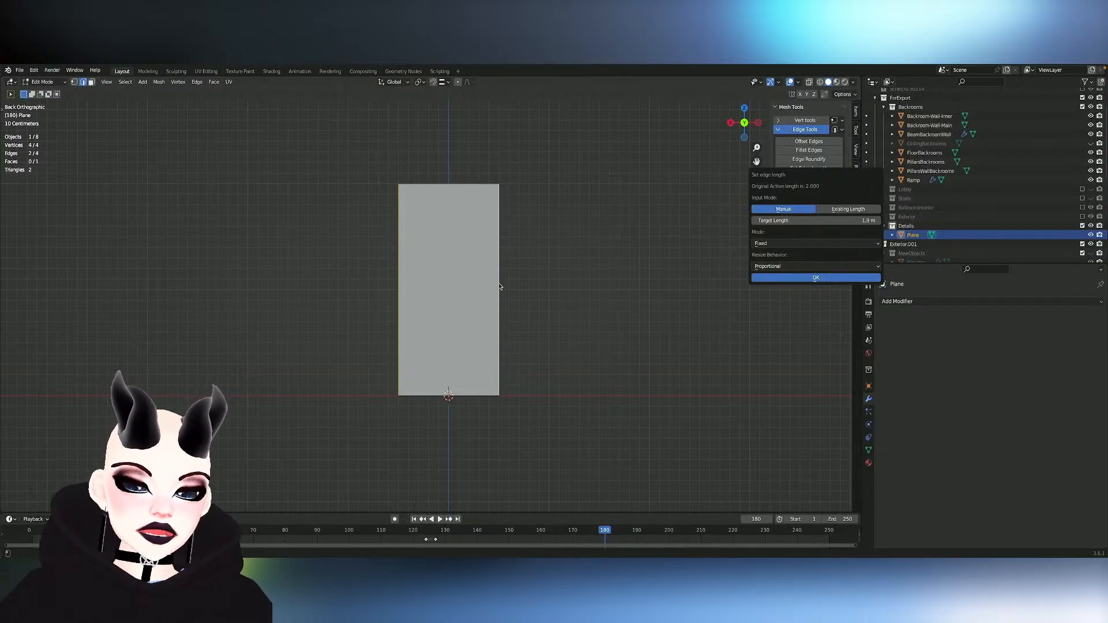
key(Escape)
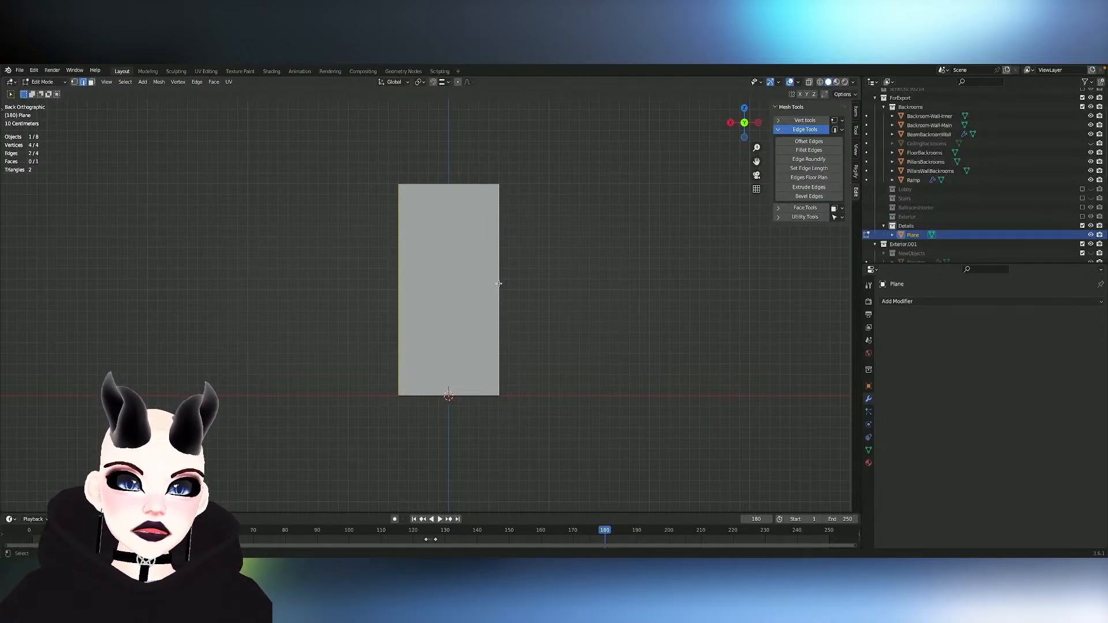
key(shift+d)
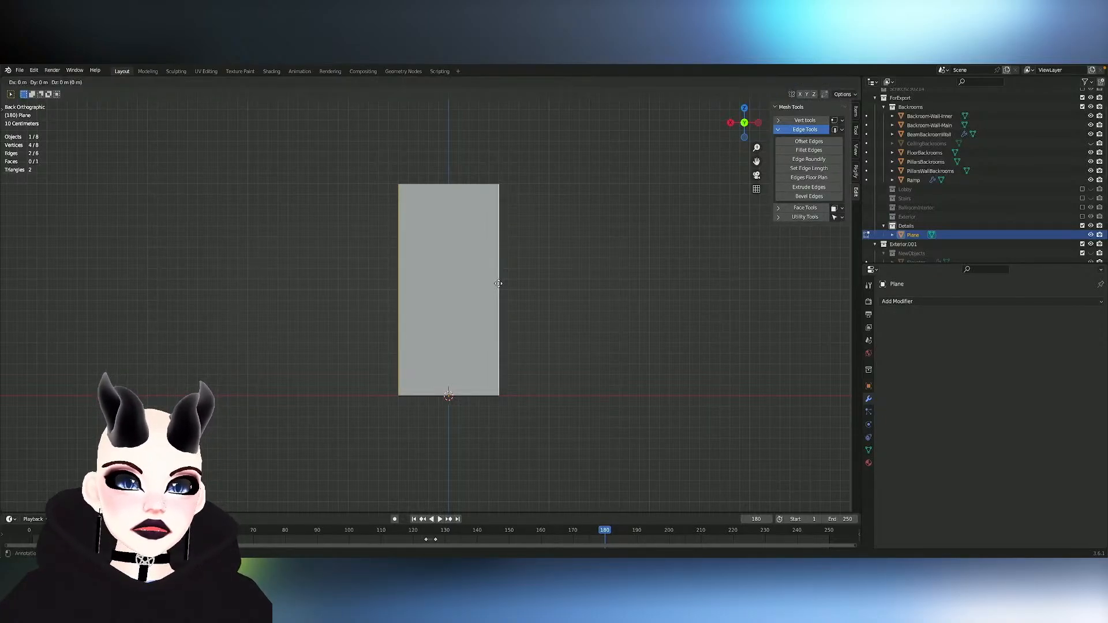
right_click(499, 284)
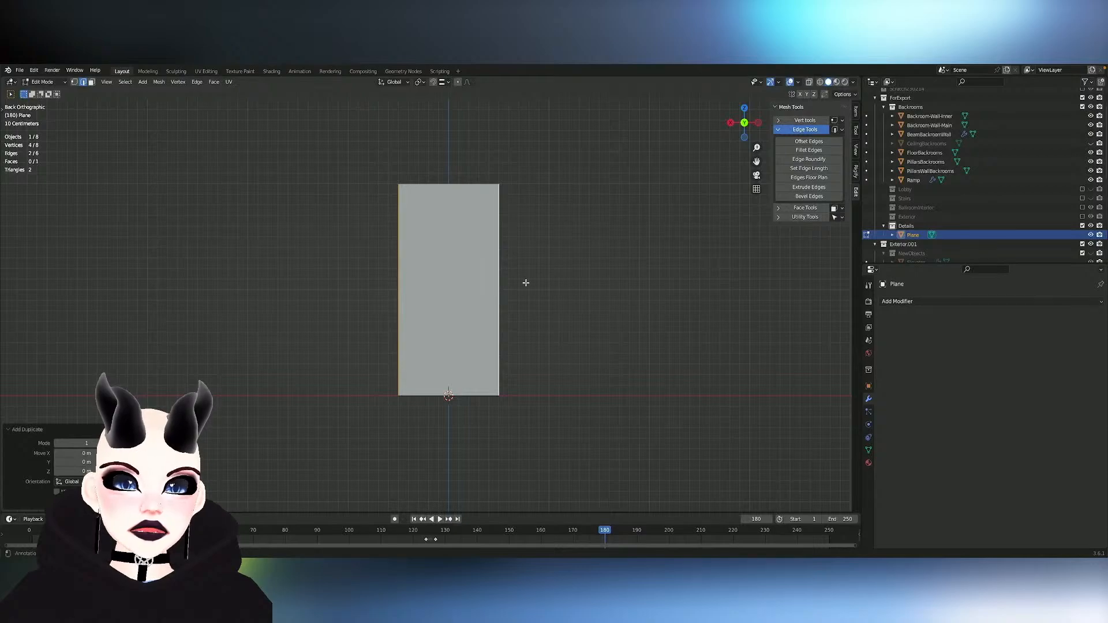
key(ctrl+z)
key(a)
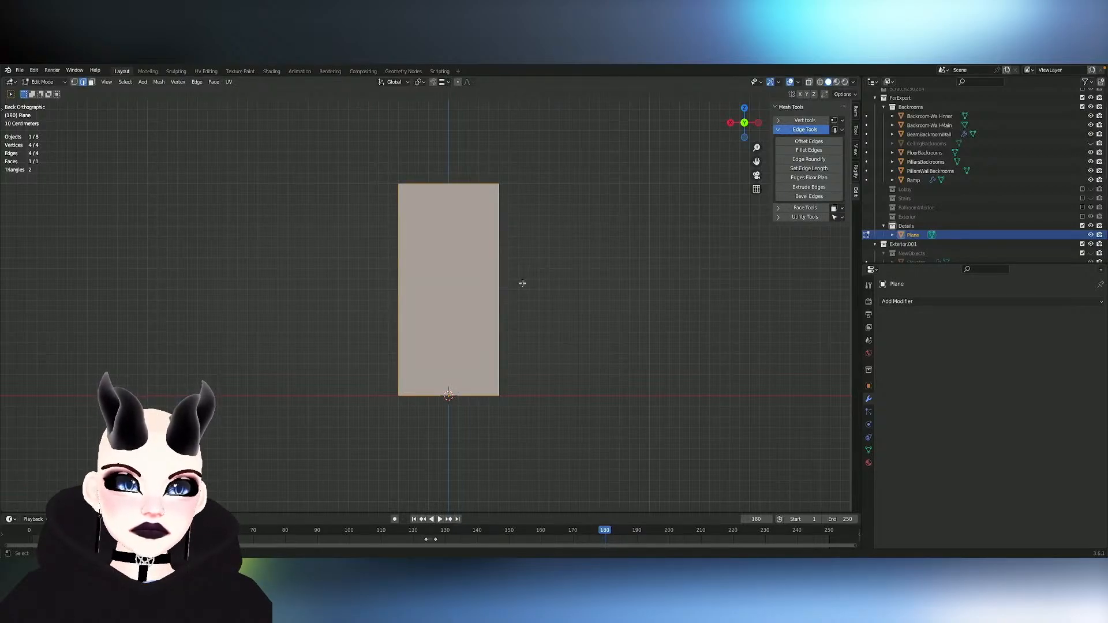
click(495, 281)
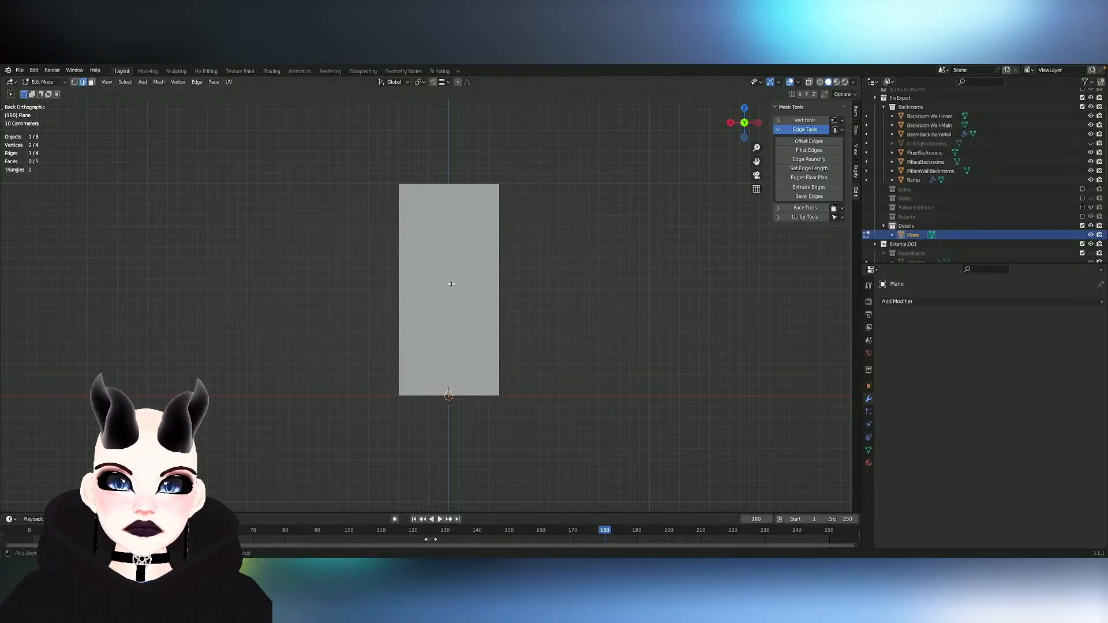
shift+click(411, 286)
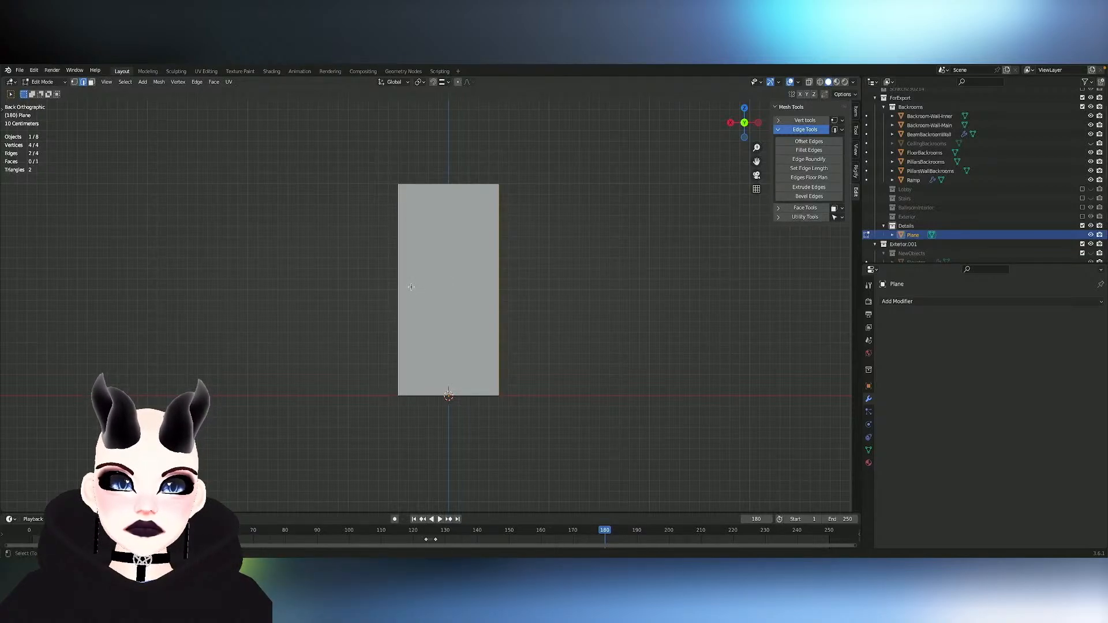
shift+click(482, 285)
shift+click(388, 287)
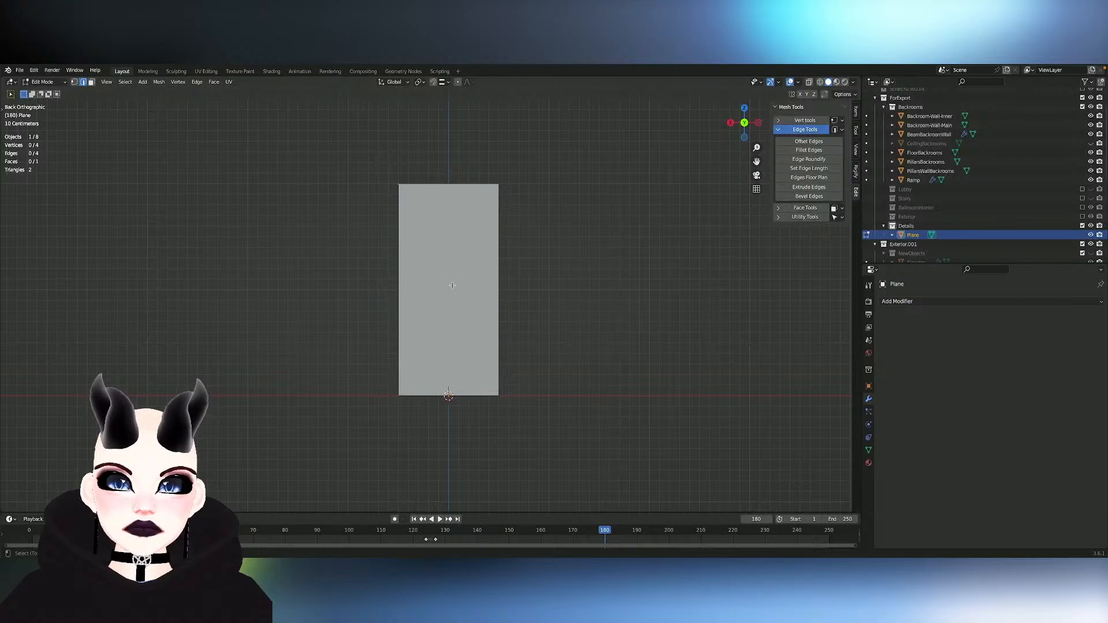
shift+click(484, 285)
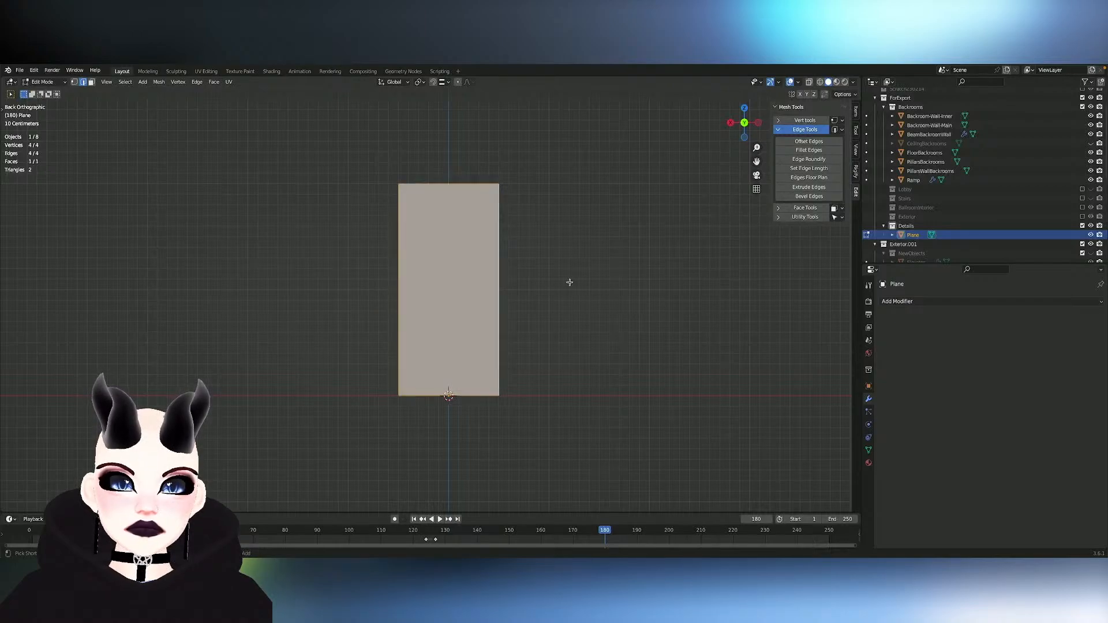
- Try scaling the whole plane by 2 along X and undo the scaling
key(a)
key(s)
key(x)
key(2)
key(Return)
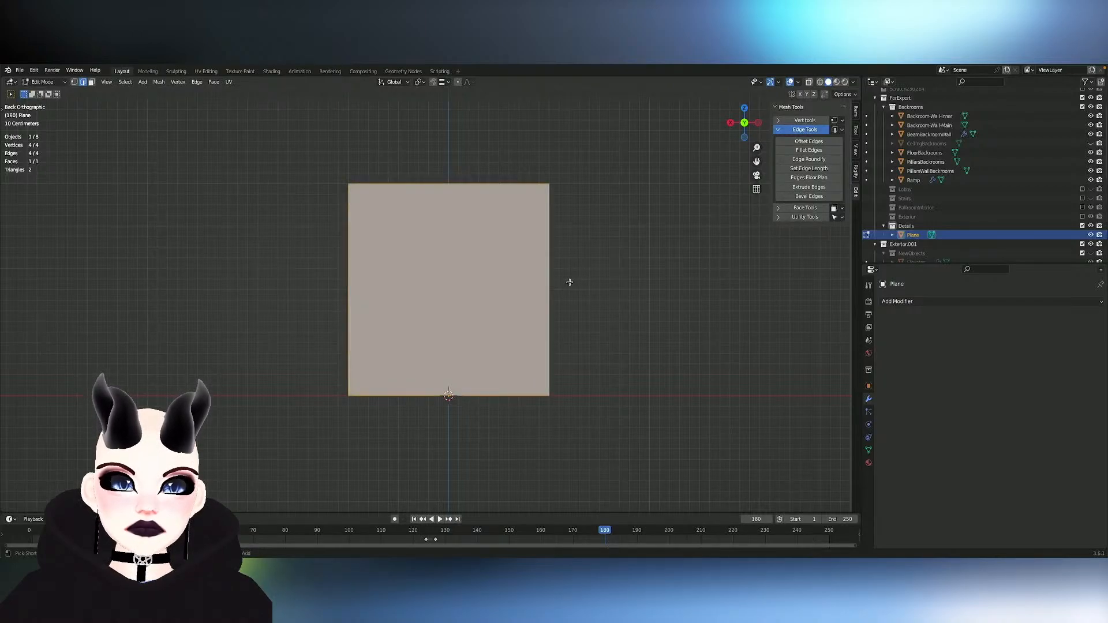
key(ctrl+z)
- Save the file and open Set Edge Length for the rectangle's two vertical edges
click(817, 169)
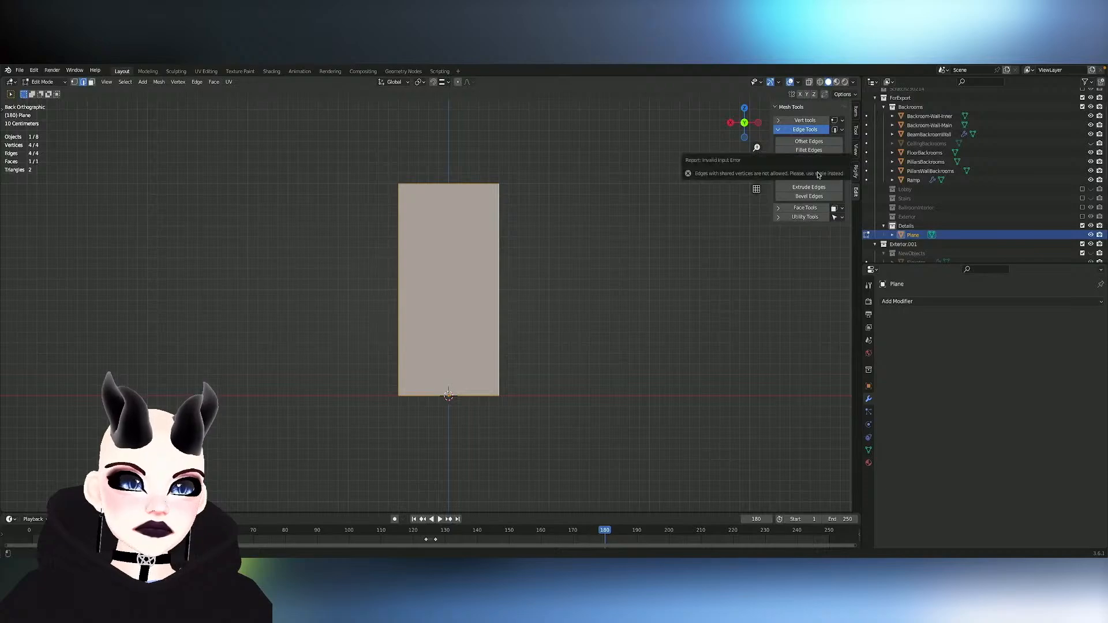
key(ctrl+s)
click(404, 267)
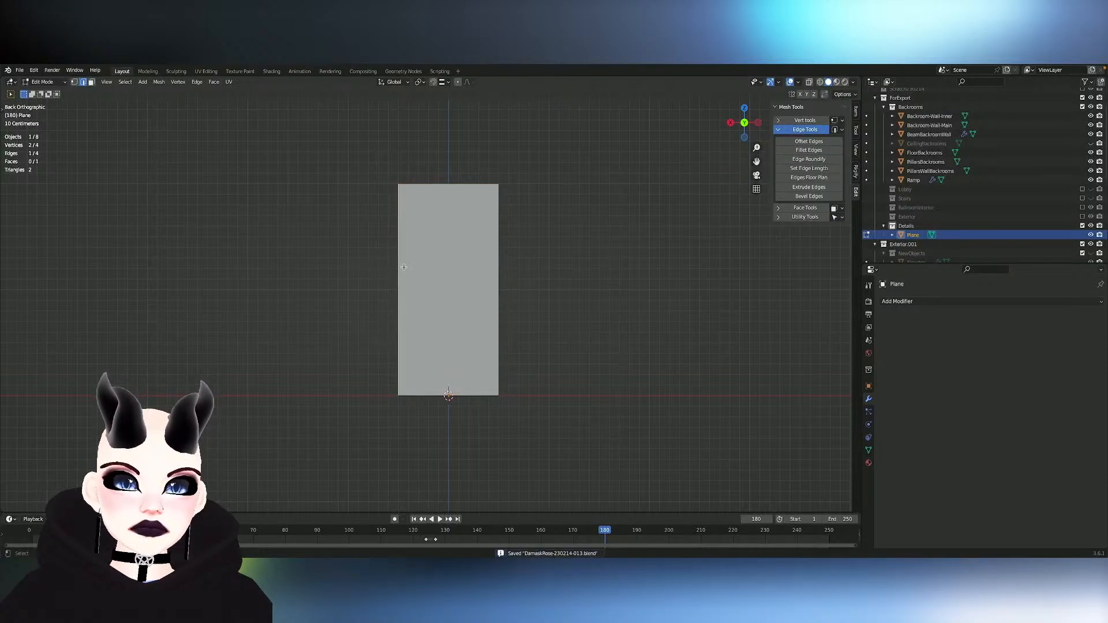
shift+click(499, 264)
click(809, 168)
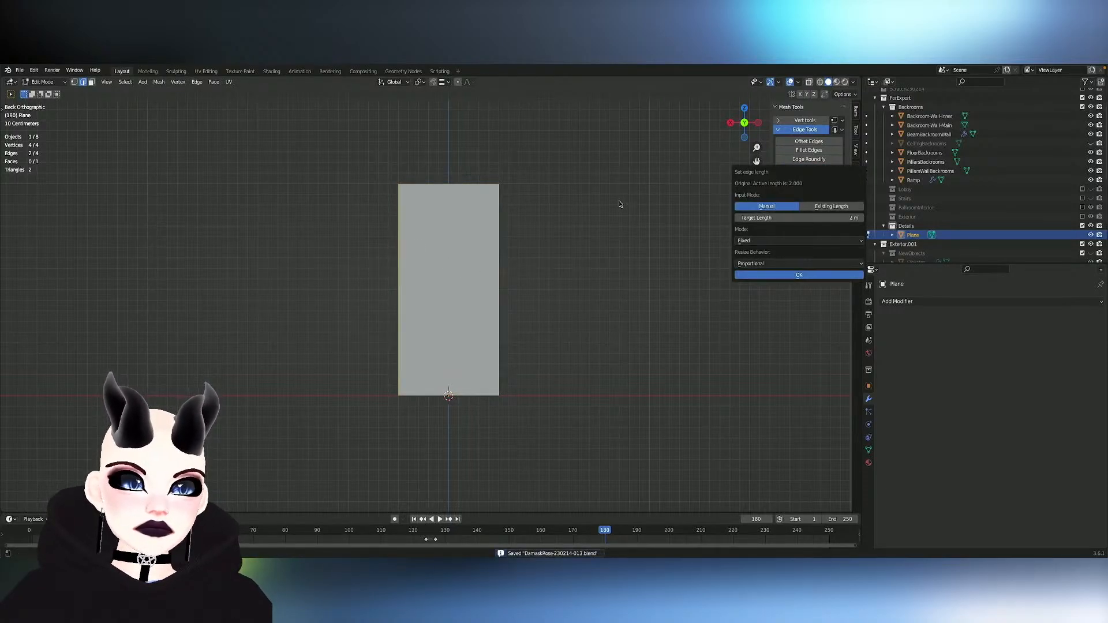
- Select the rectangle's upper and lower horizontal edges and open Set Edge Length for them
key(l)
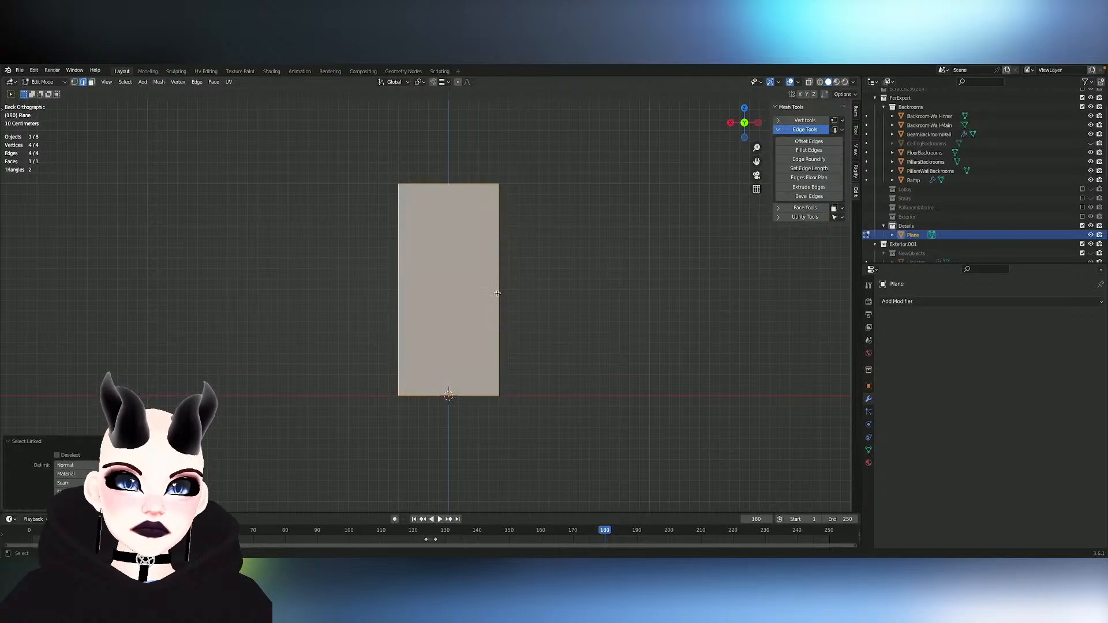
click(508, 289)
click(472, 396)
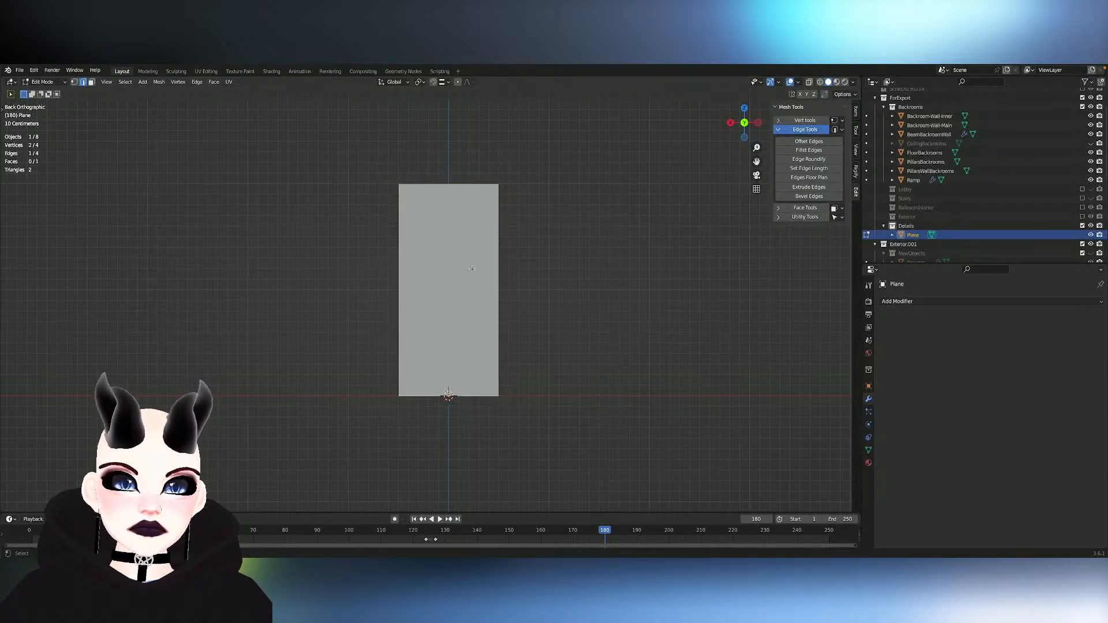
shift+click(452, 190)
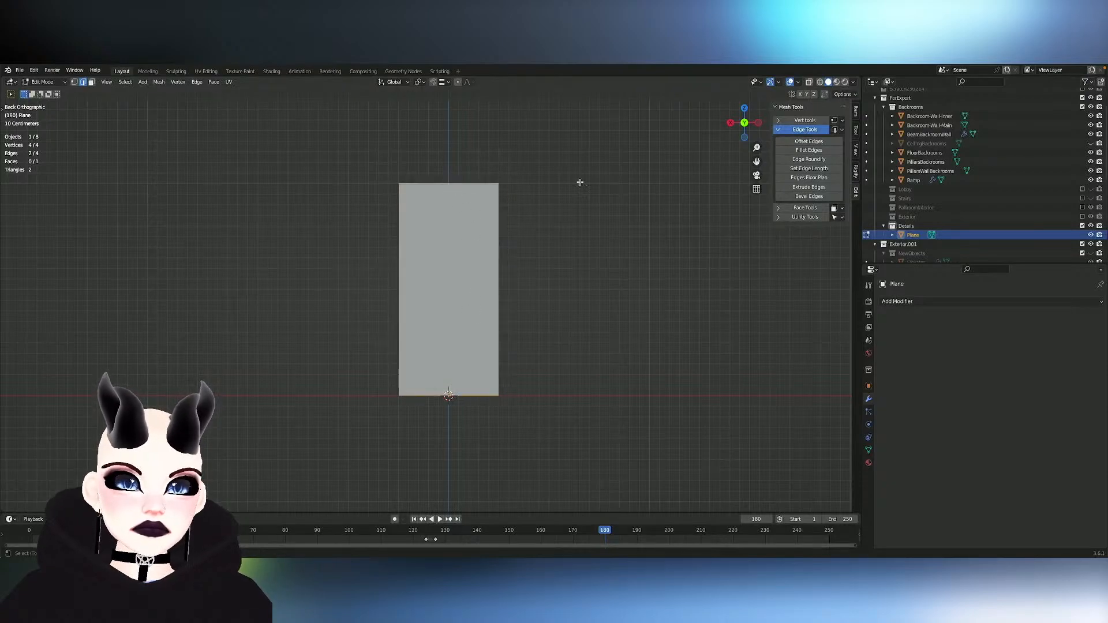
click(824, 168)
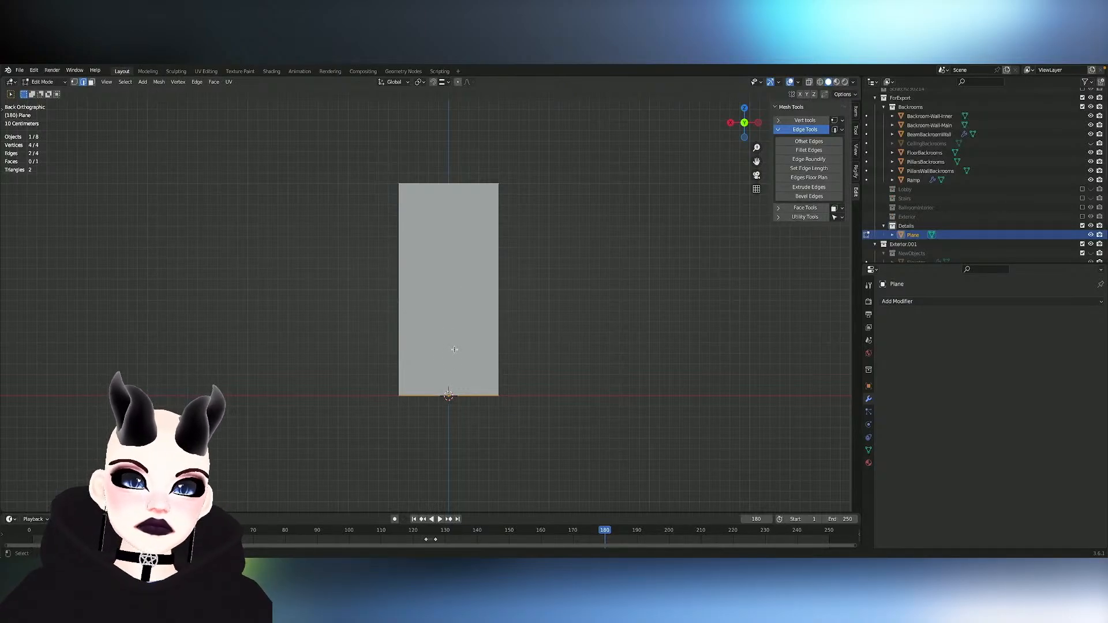
- Select the rectangle's face and duplicate it in place within the mesh
key(alt+a)
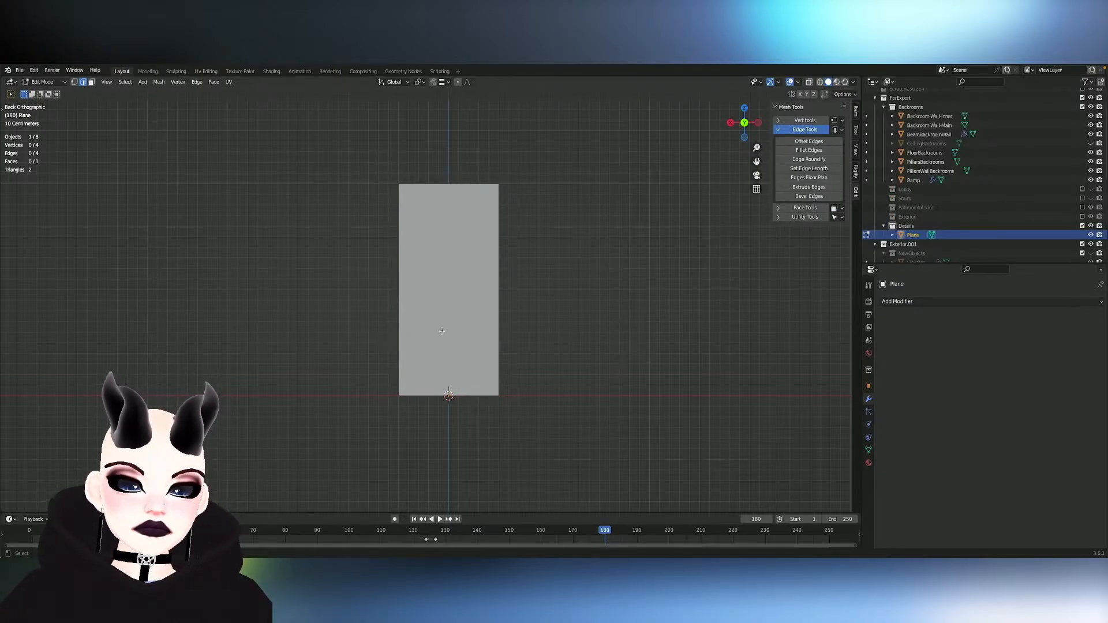
key(3)
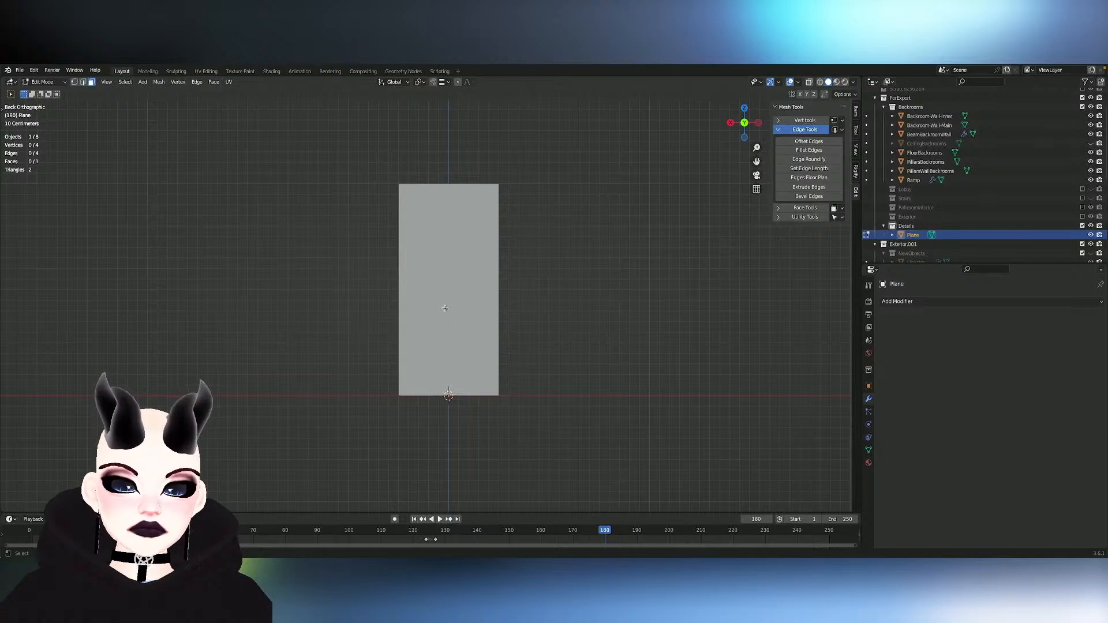
click(444, 308)
key(shift+d)
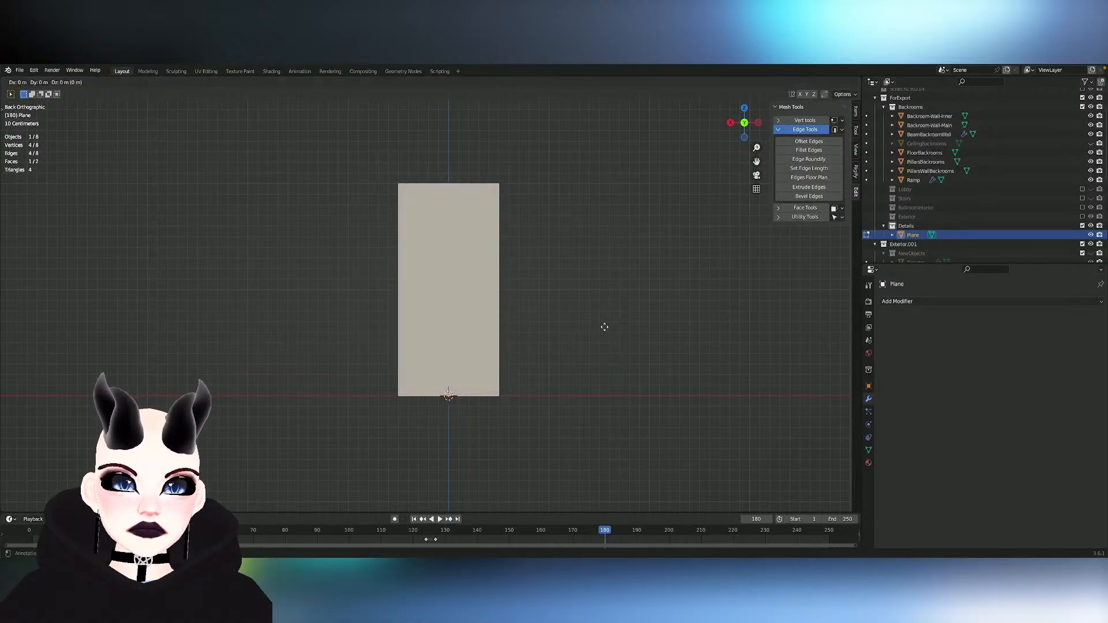
right_click(604, 327)
key(s)
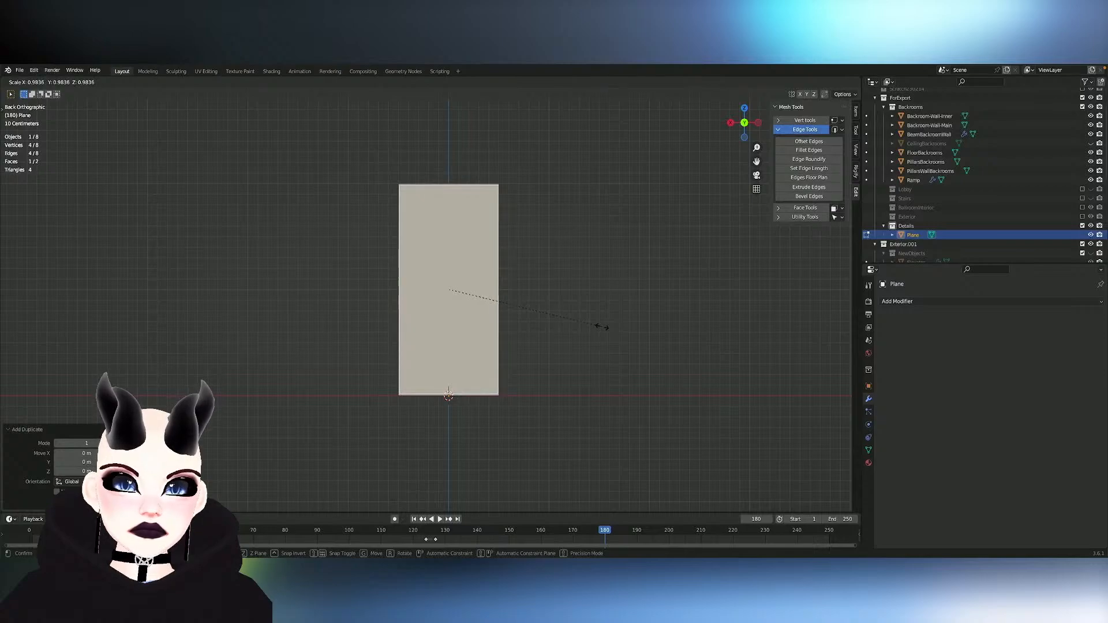
click(602, 326)
key(ctrl+z)
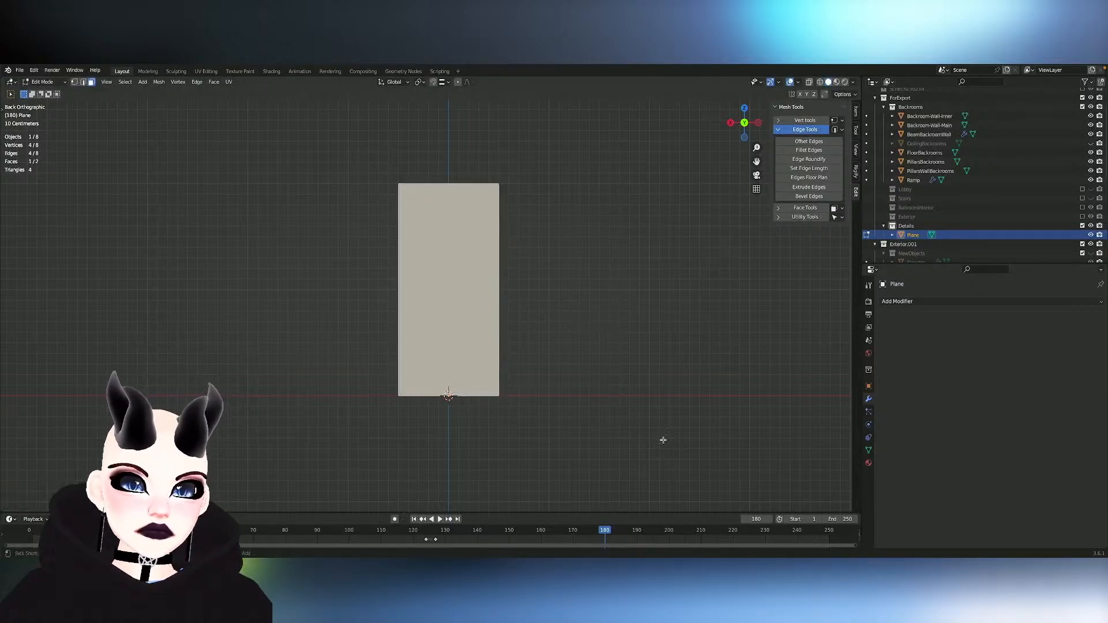
- Scale the duplicated face uniformly to about 0.97 and adjust its width along X, leaving a thin border inside the original rectangle
key(s)
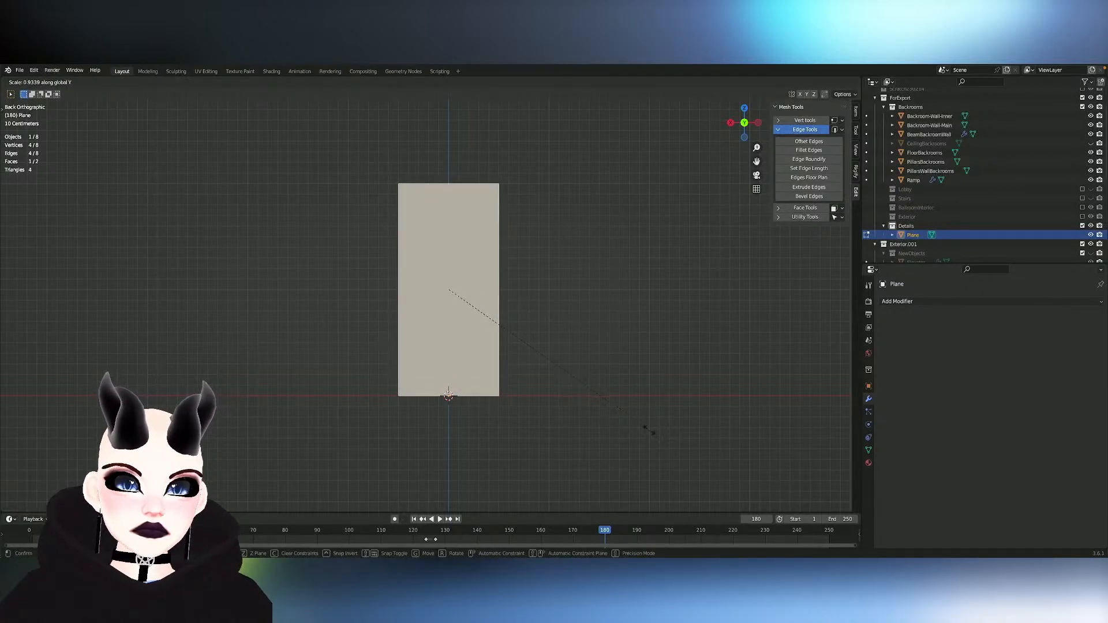
key(y)
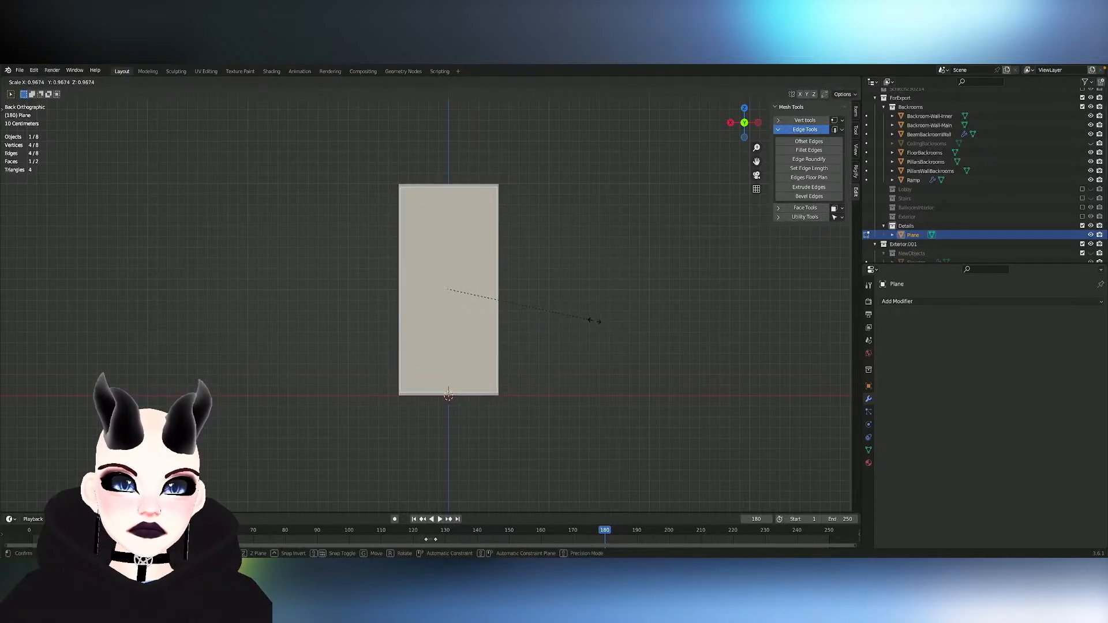
click(595, 321)
key(s)
key(x)
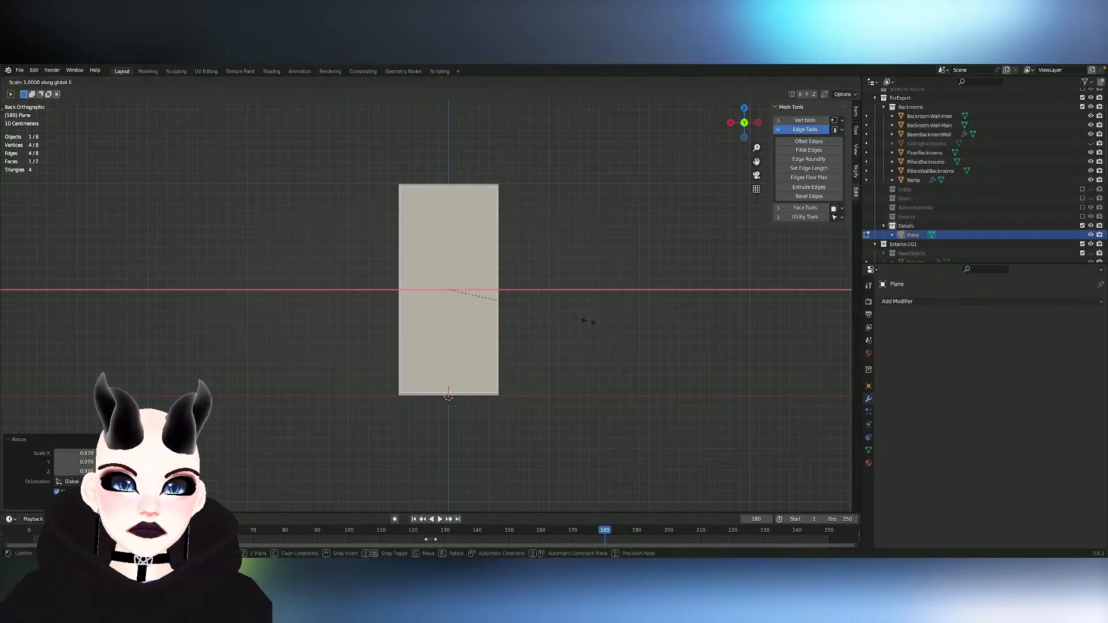
click(583, 319)
click(403, 343)
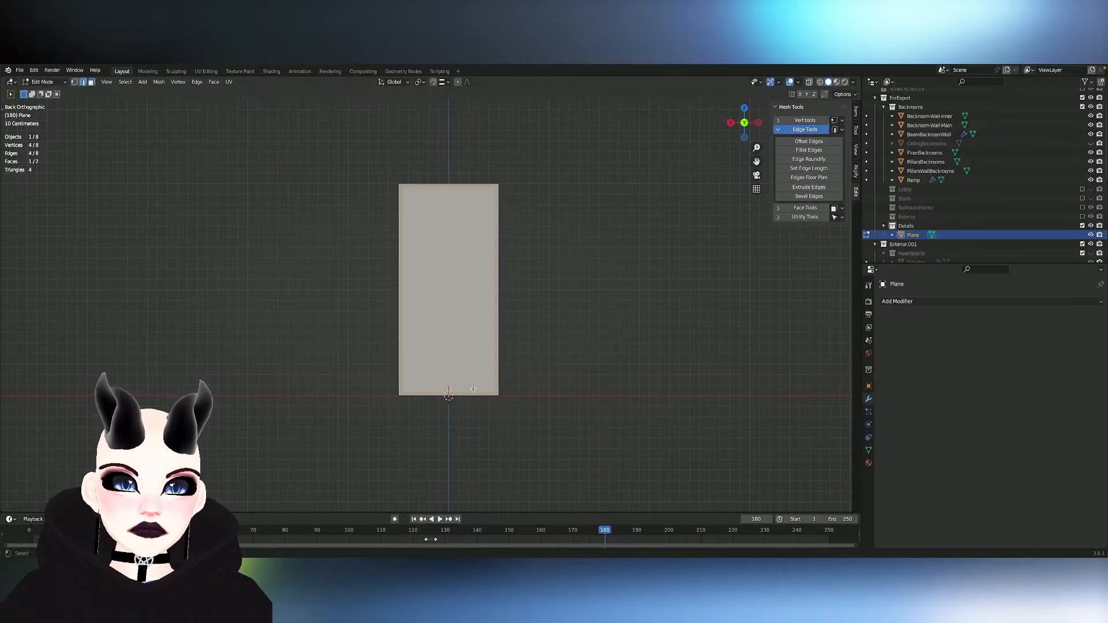
key(3)
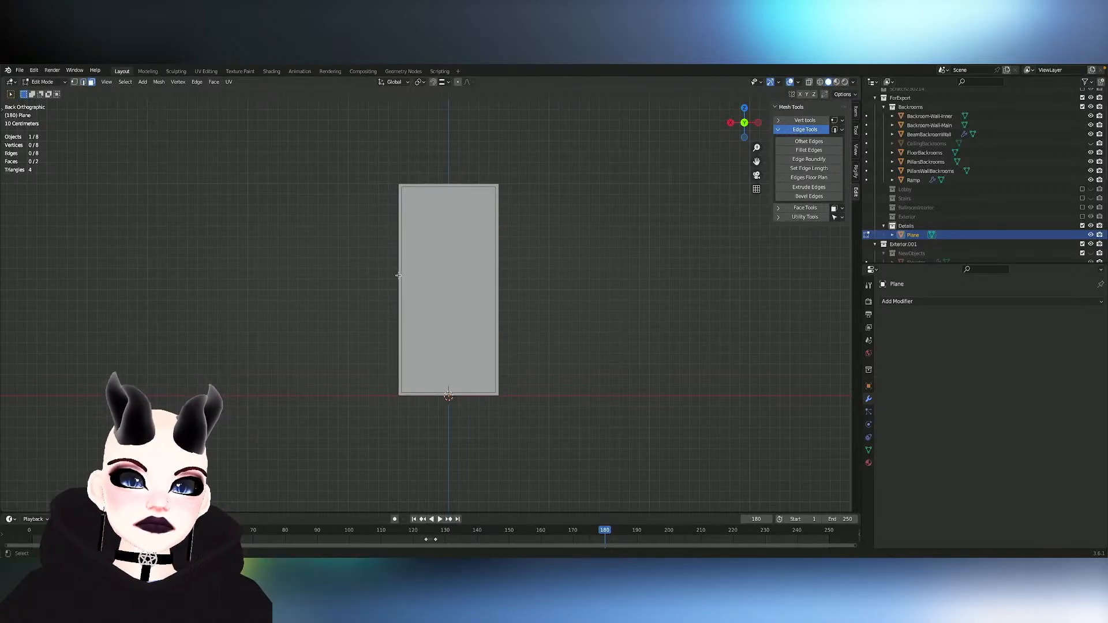
click(399, 275)
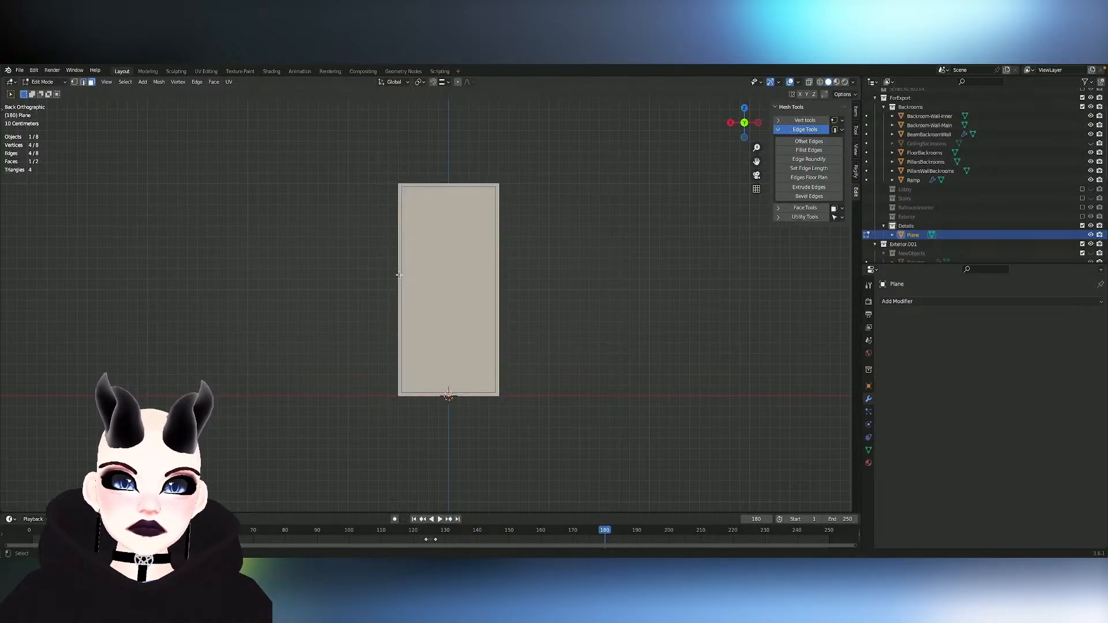
key(2)
click(396, 285)
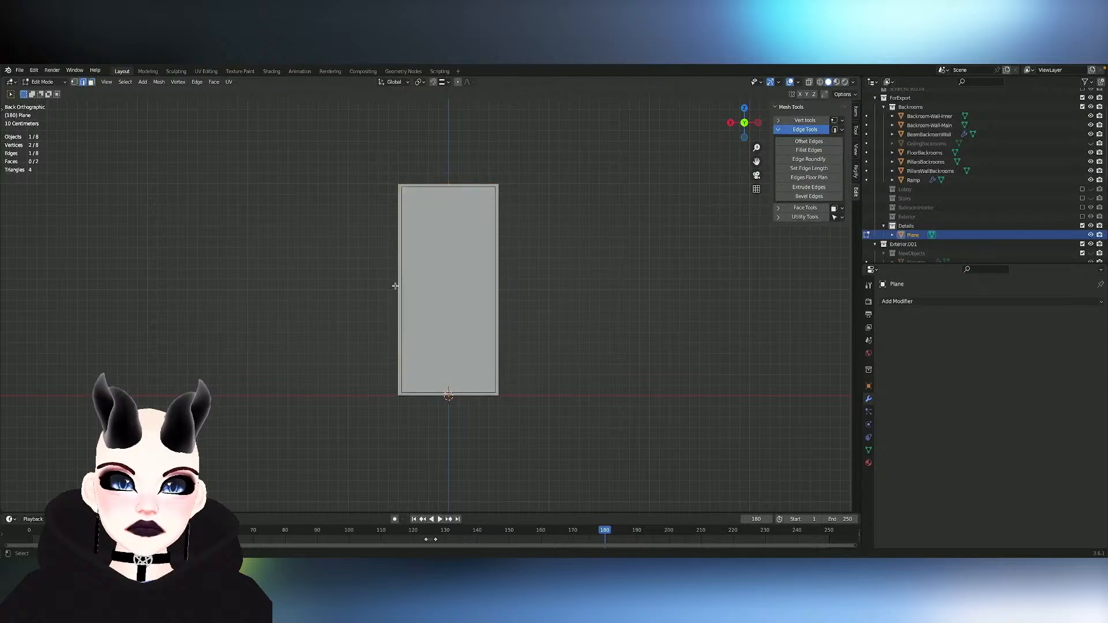
middle_drag(395, 285, 395, 286)
- Extrude the smaller inner face about 0.04 m along its normal to give the panel thickness
key(3)
click(562, 291)
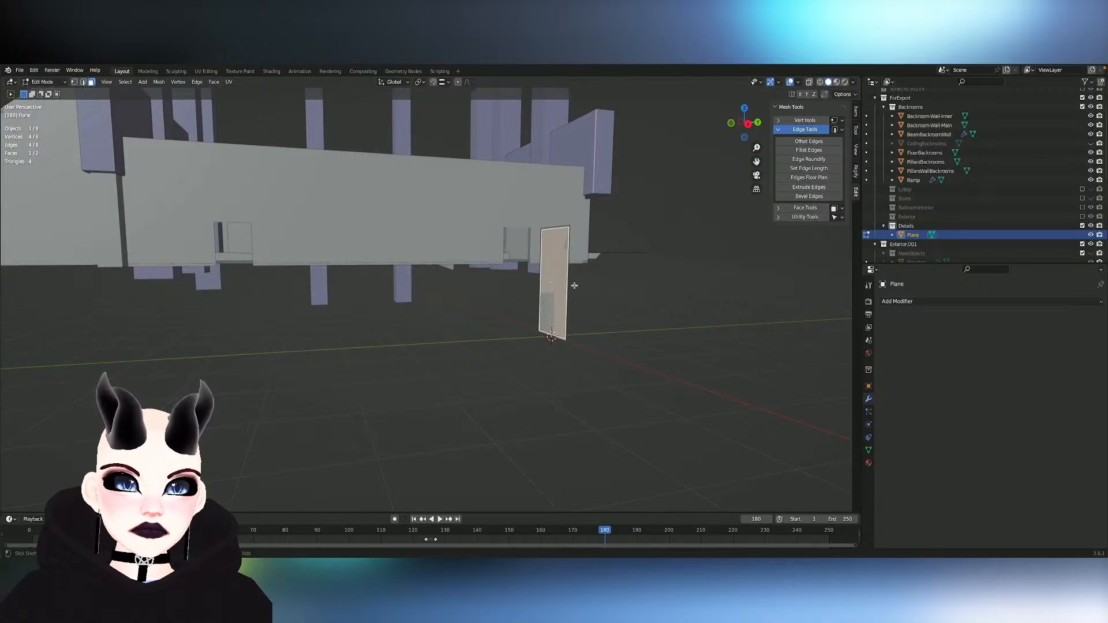
middle_drag(573, 282, 574, 283)
key(e)
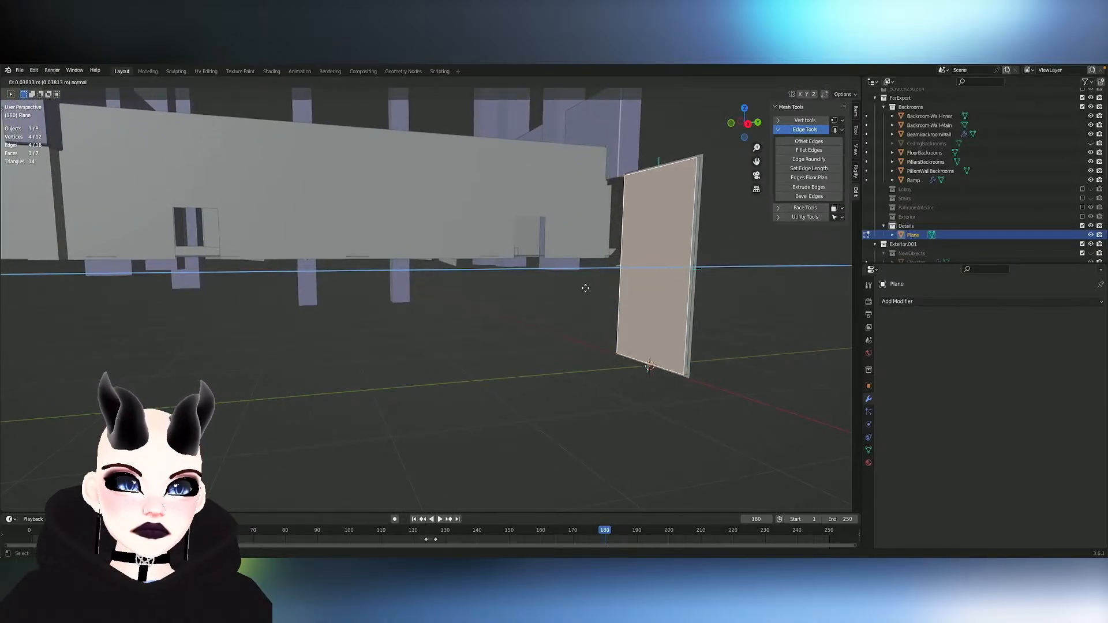
click(583, 287)
key(Tab)
key(Tab)
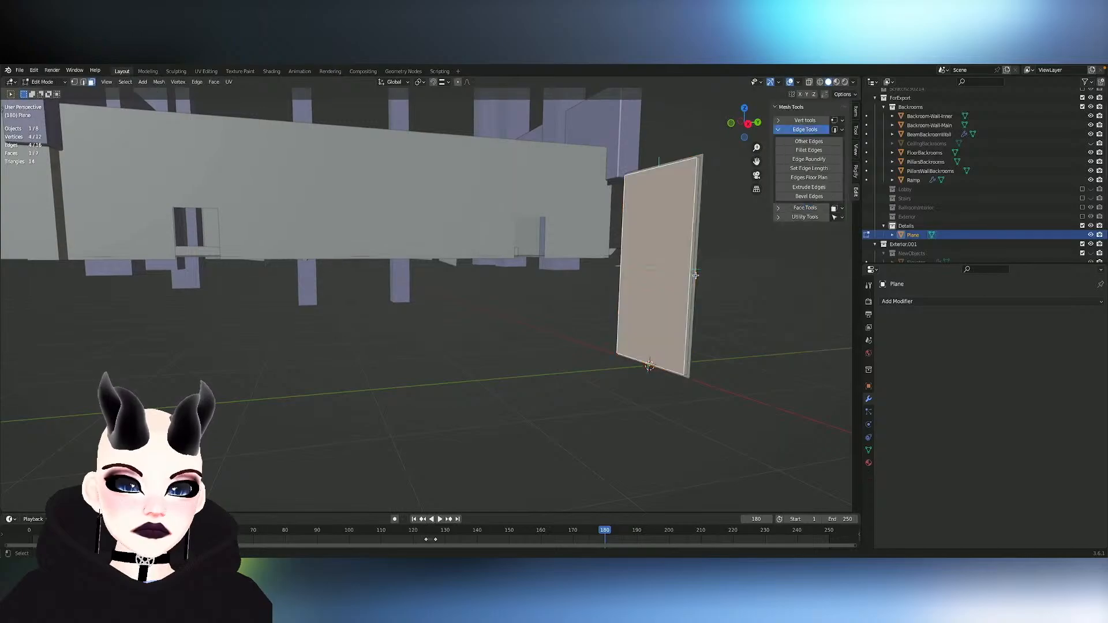
- Select the whole extruded inner panel as linked geometry and hide it to expose the outer rectangle
key(h)
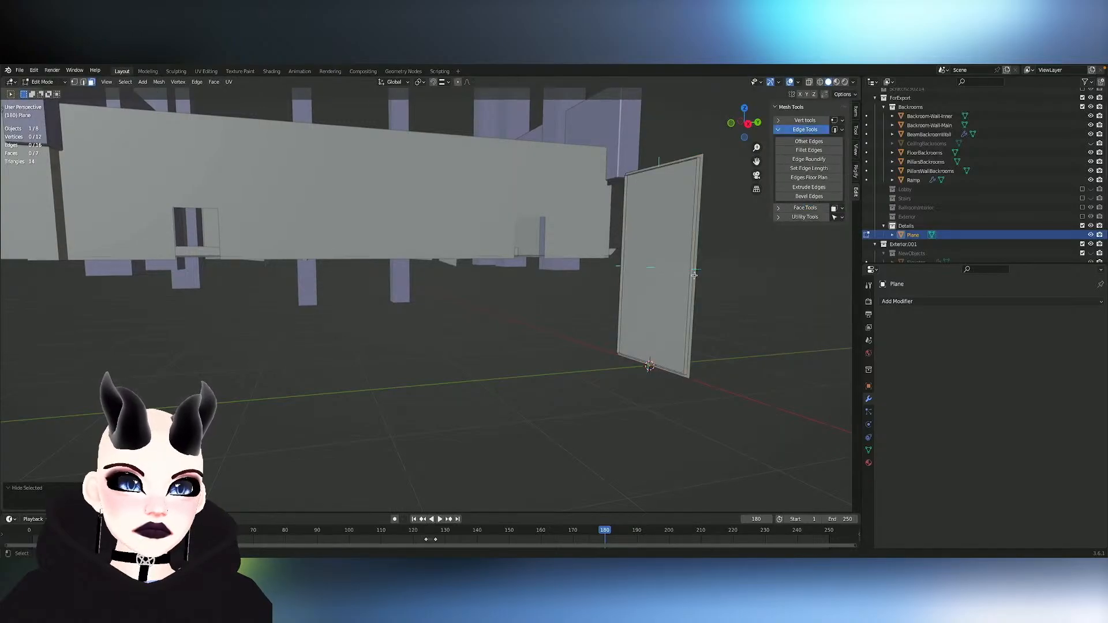
click(678, 273)
key(l)
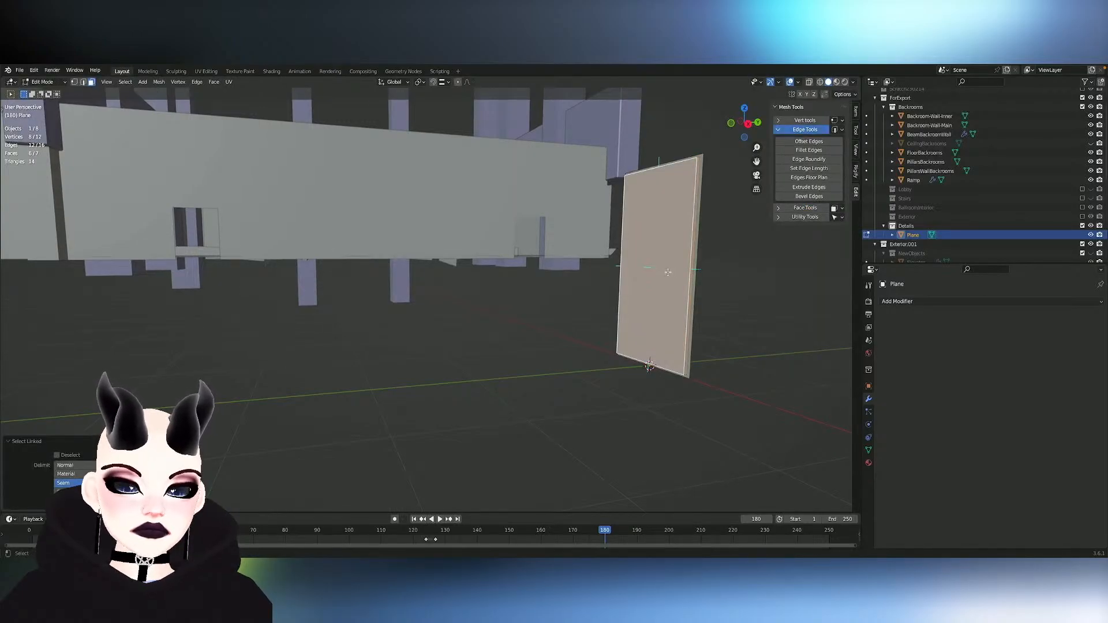
key(g)
click(668, 272)
key(ctrl+z)
key(h)
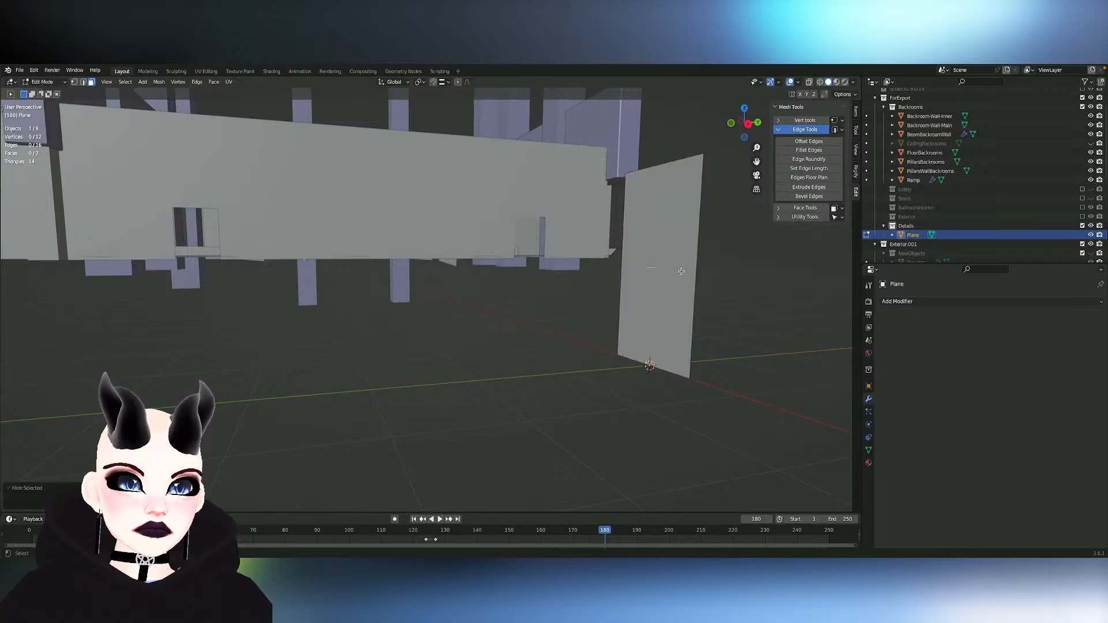
- Extrude the outer rectangle's face about 0.04 m along its normal to give it thickness
click(669, 271)
key(e)
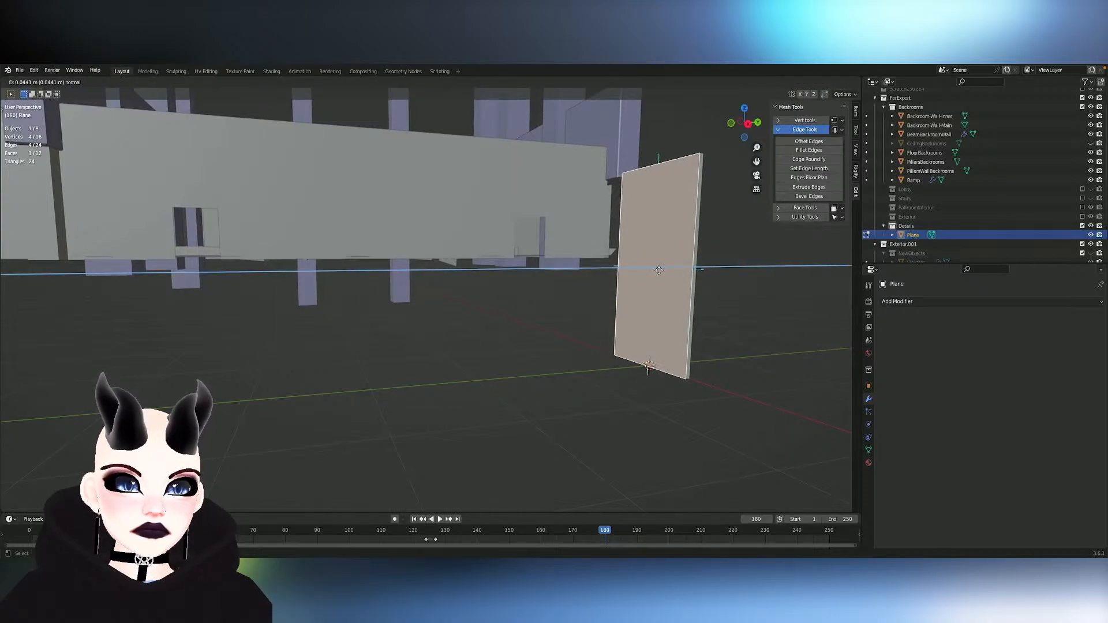
click(658, 270)
key(Tab)
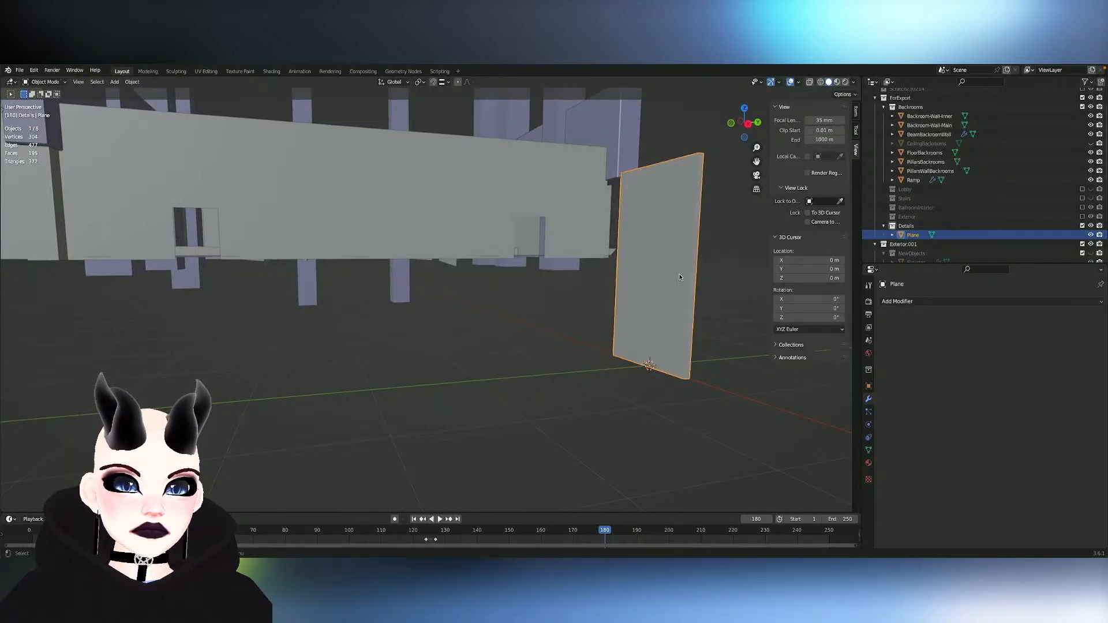
key(Tab)
ctrl+scroll(680, 274, up, 5)
click(679, 274)
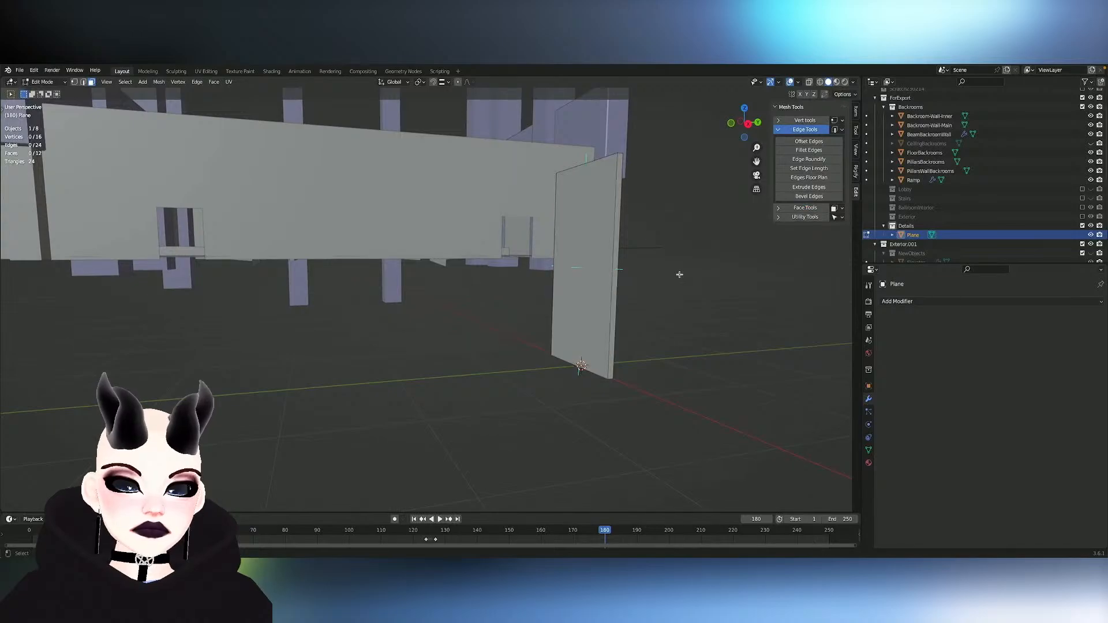
- Reveal the hidden inner panel and delete the outer box's front and back faces, leaving an open frame around the panel
key(alt+h)
click(588, 281)
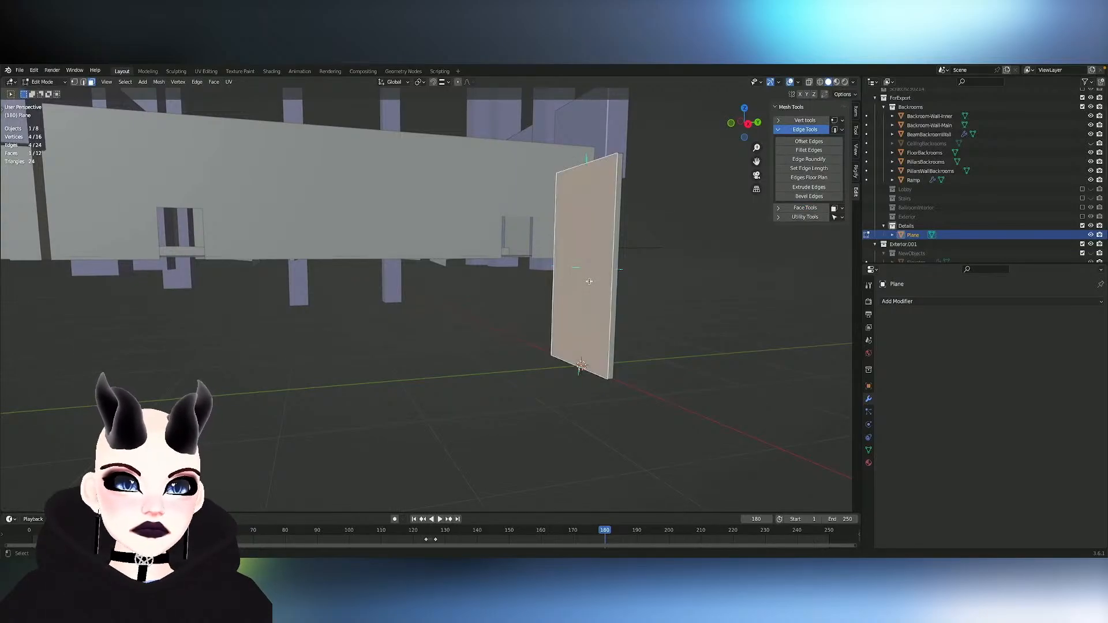
key(x)
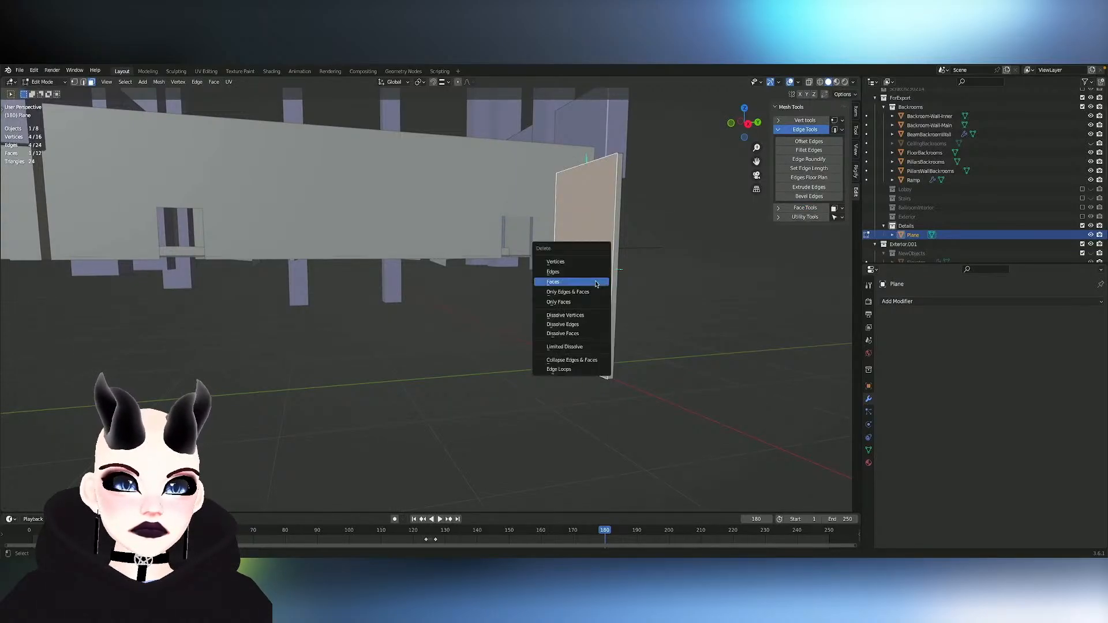
click(596, 282)
key(KP_6)
key(KP_6)
key(KP_6)
key(KP_6)
key(KP_6)
key(KP_6)
click(596, 282)
key(x)
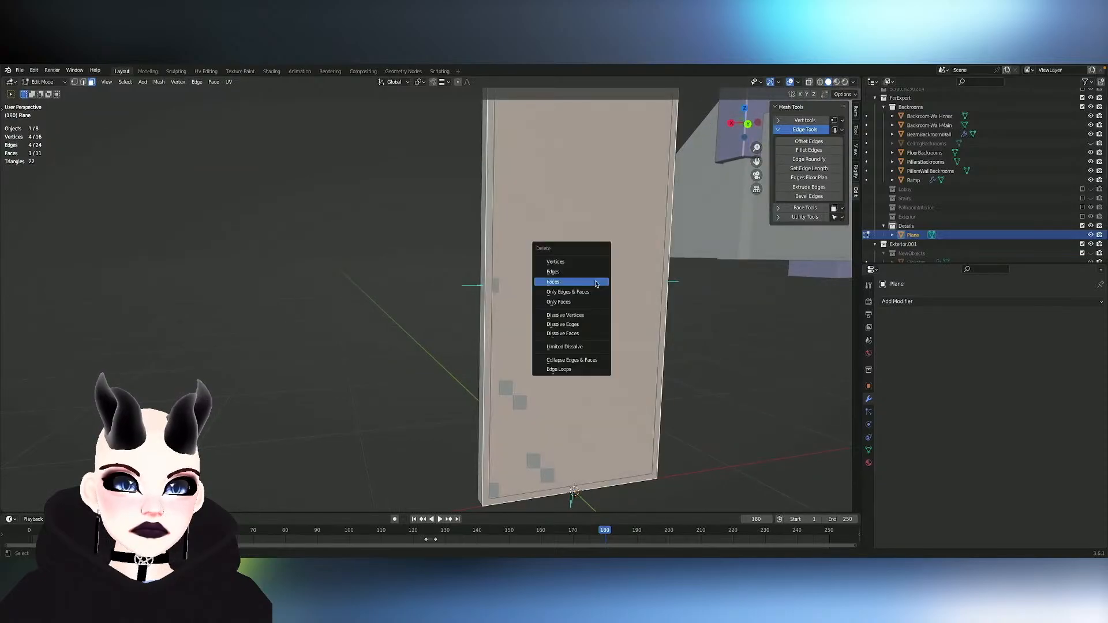
click(596, 282)
scroll(596, 282, right, 5)
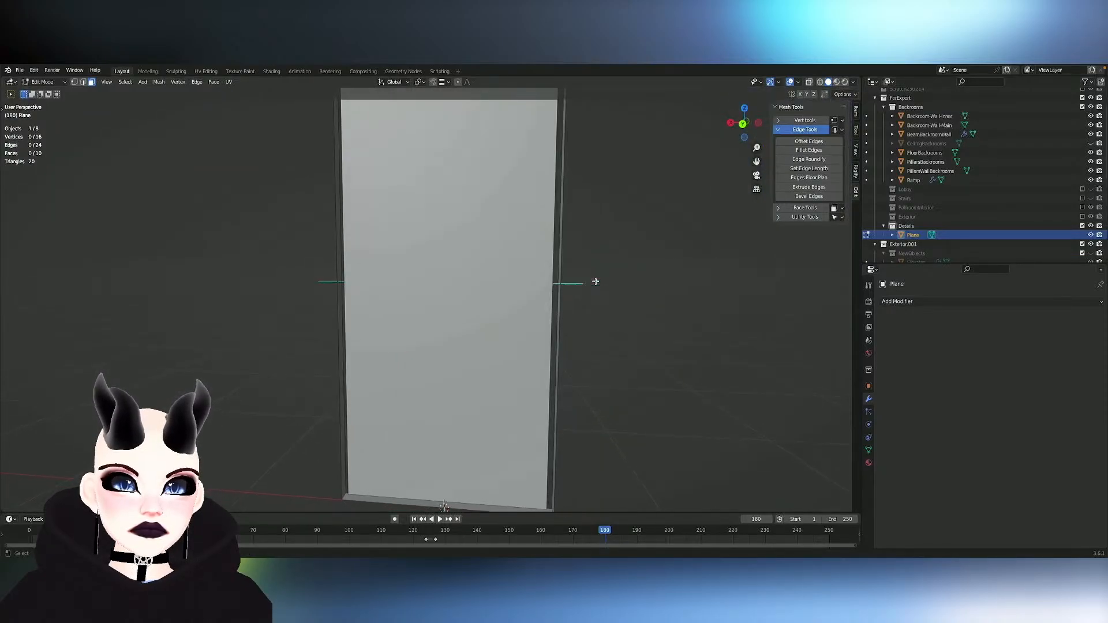
ctrl+scroll(596, 281, down, 3)
scroll(596, 282, left, 5)
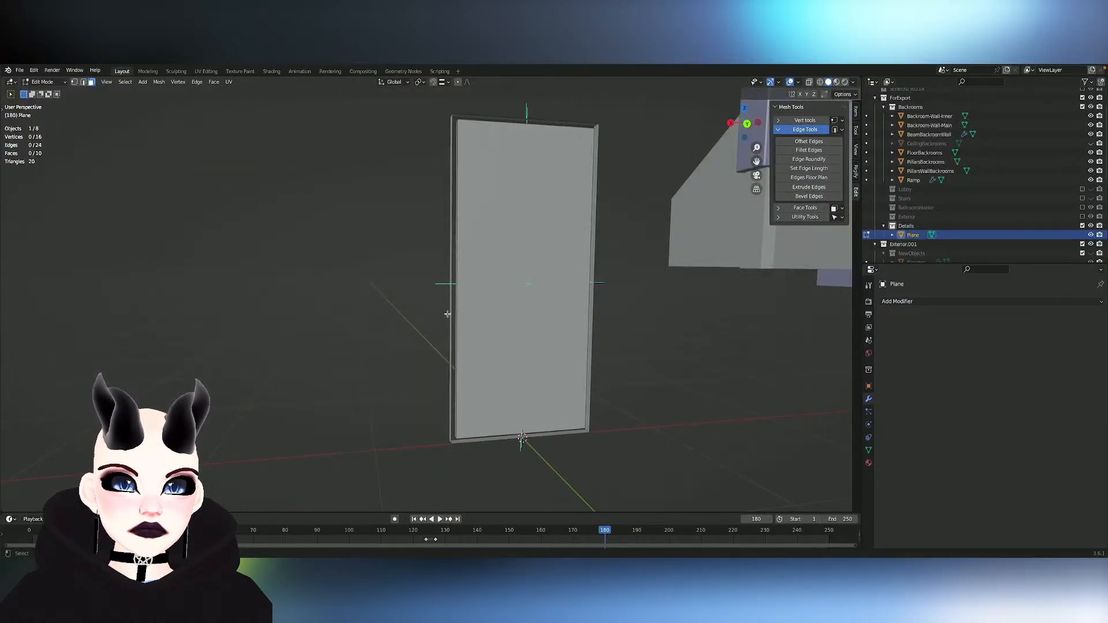
- Try to thicken the outer frame by extruding its linked faces along their normals
click(463, 441)
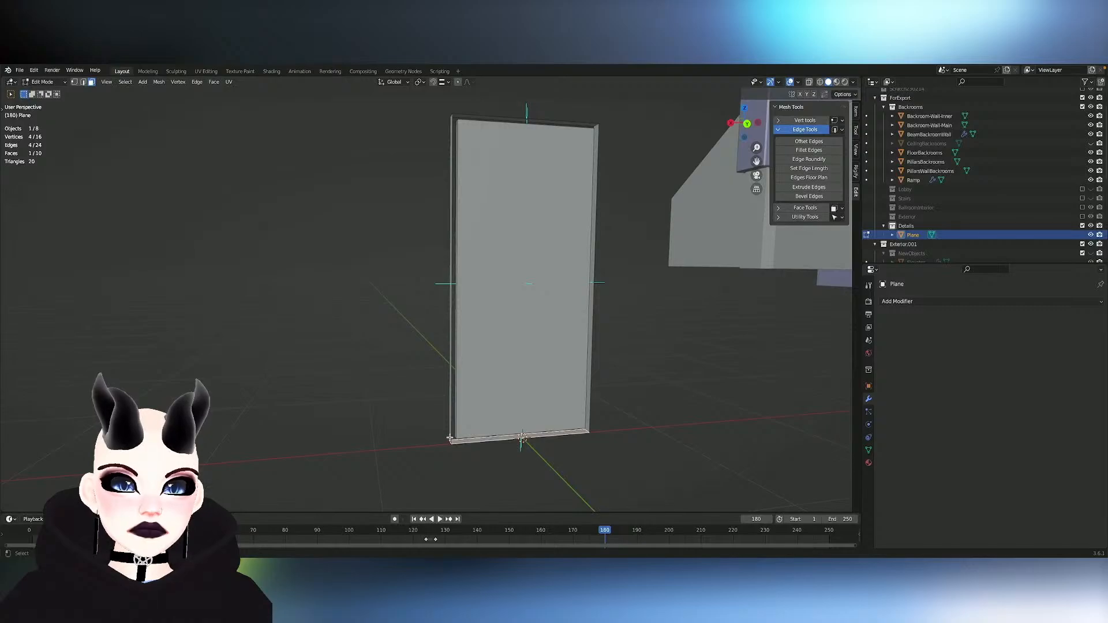
key(l)
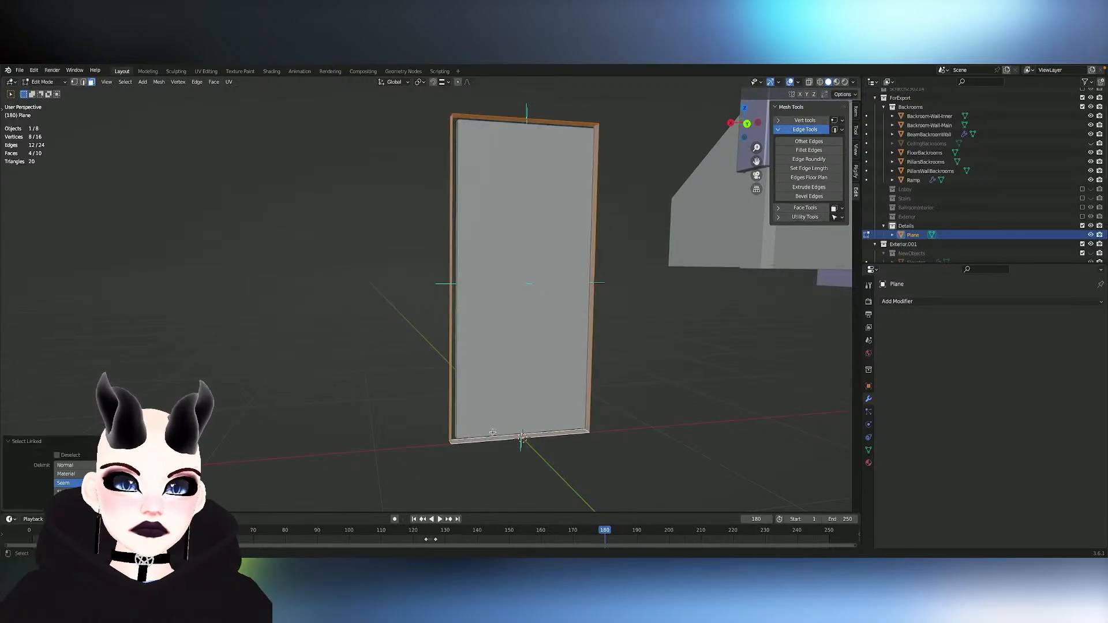
key(shift+e)
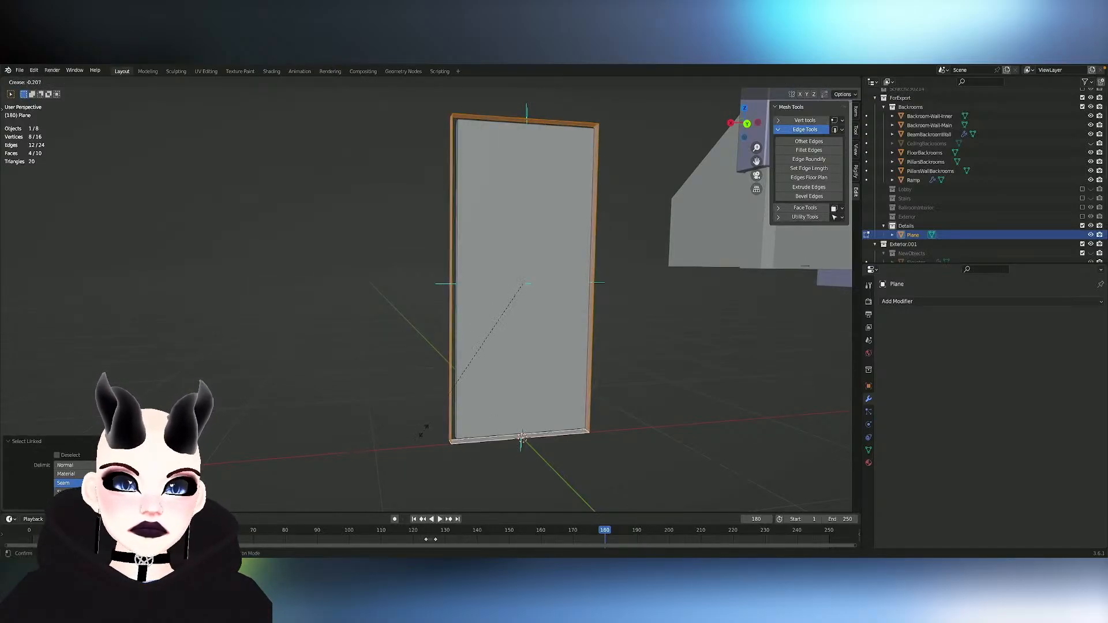
right_click(789, 399)
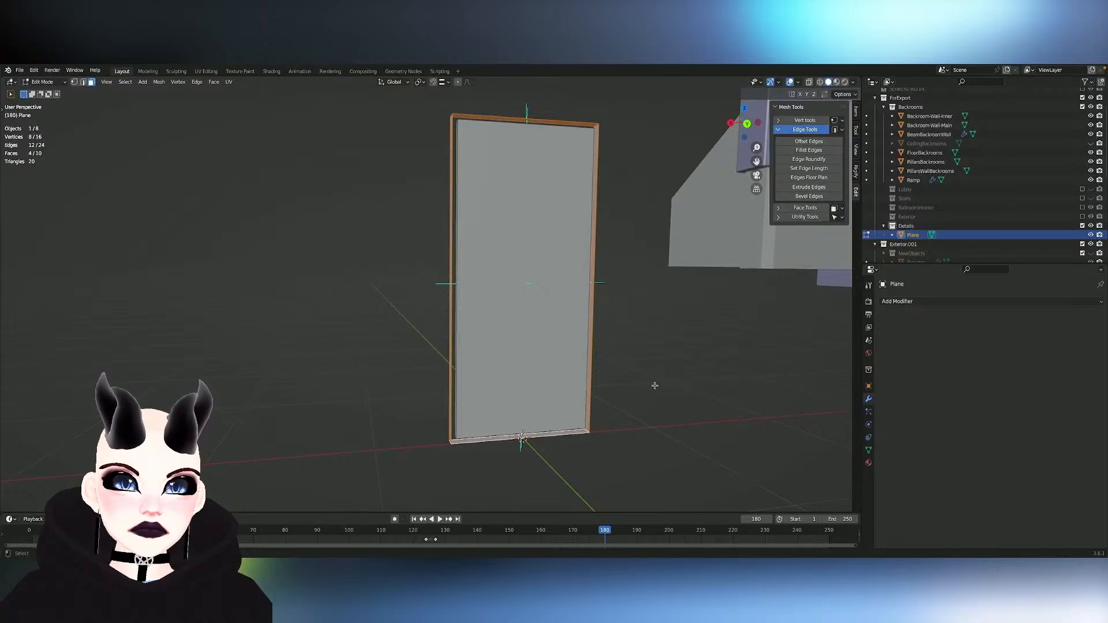
key(alt+e)
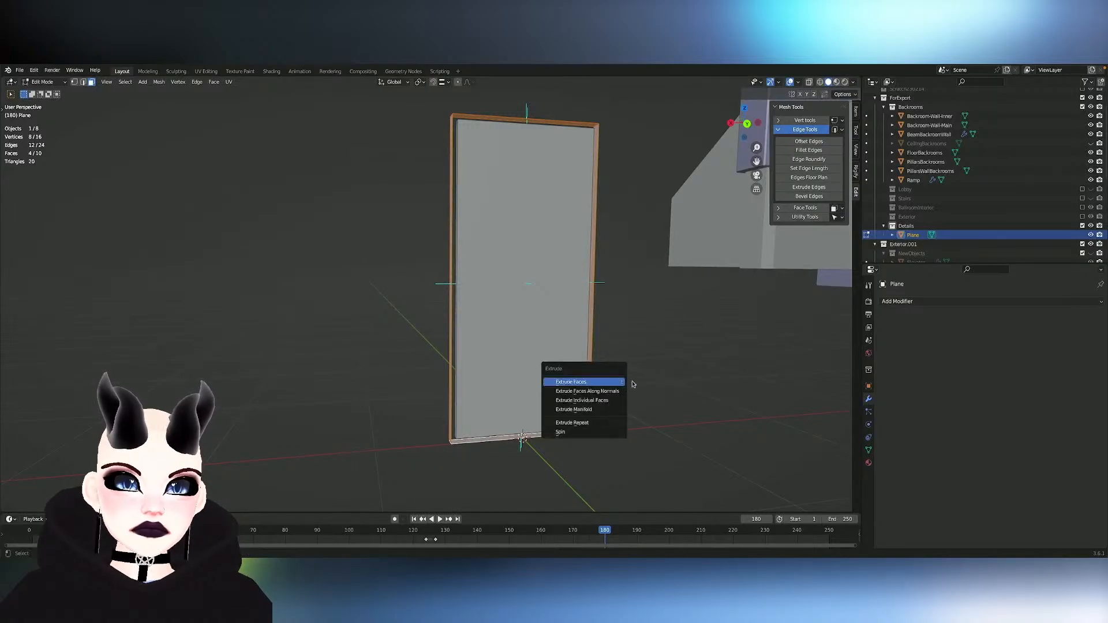
click(604, 392)
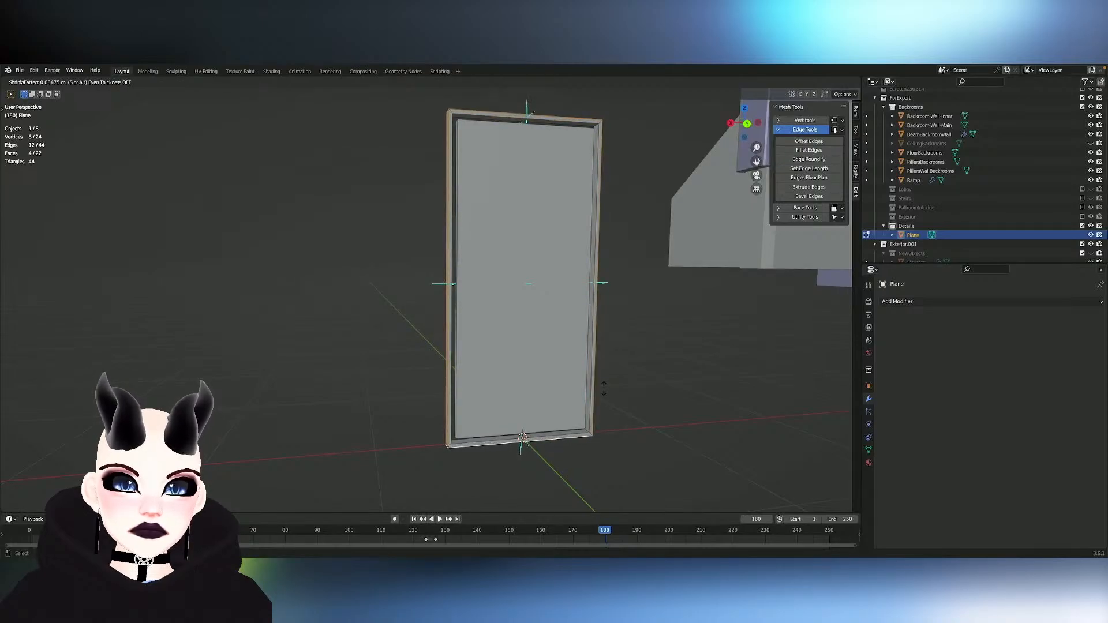
click(603, 390)
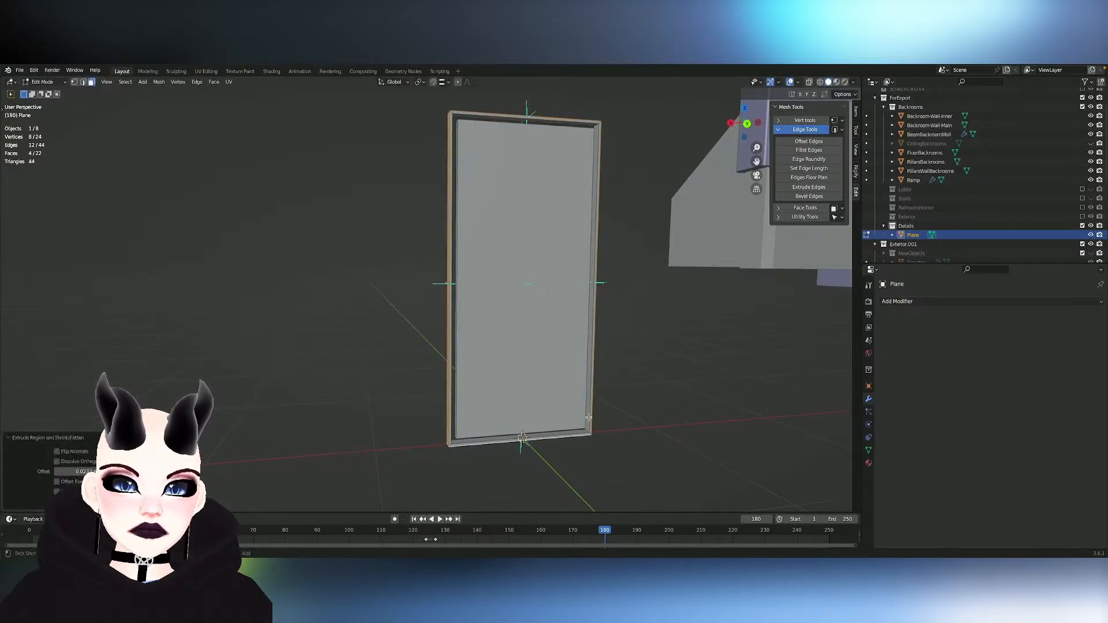
key(ctrl+z)
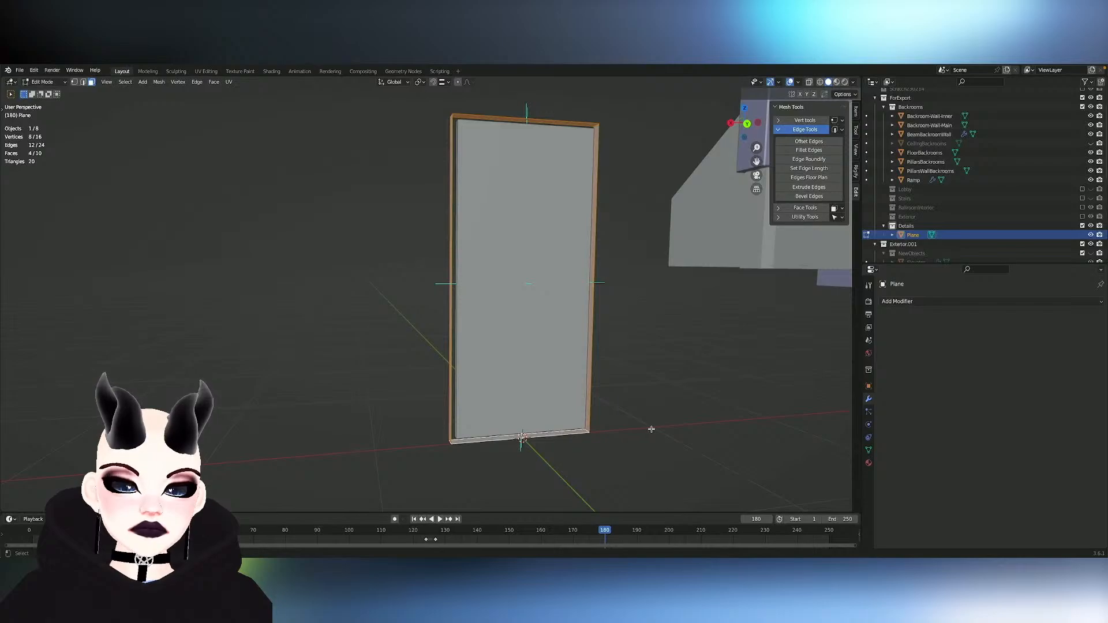
key(ctrl+e)
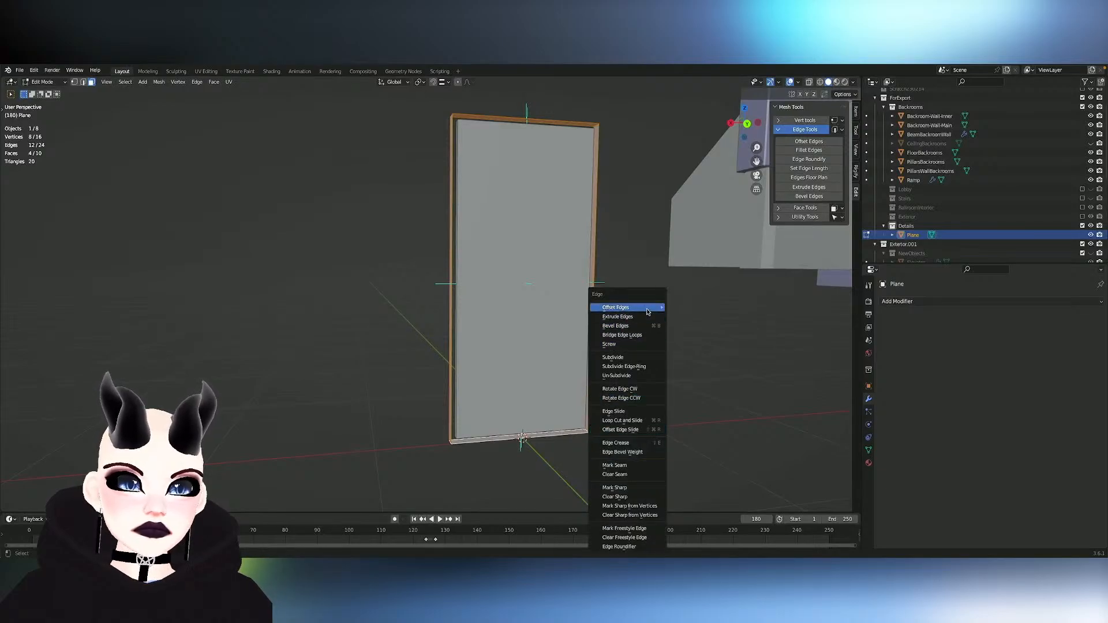
key(alt+a)
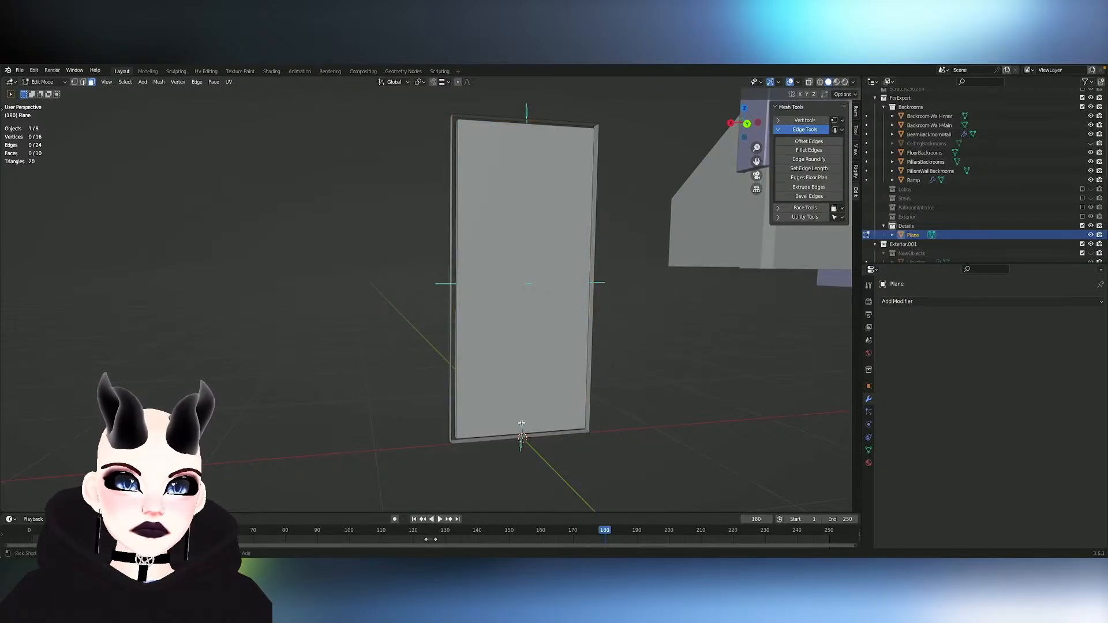
- Select the linked frame faces and scale them to about 0.99 overall, shrinking them further along X and Z to fit closely around the panel
middle_drag(522, 423, 508, 428)
alt+click(508, 429)
key(s)
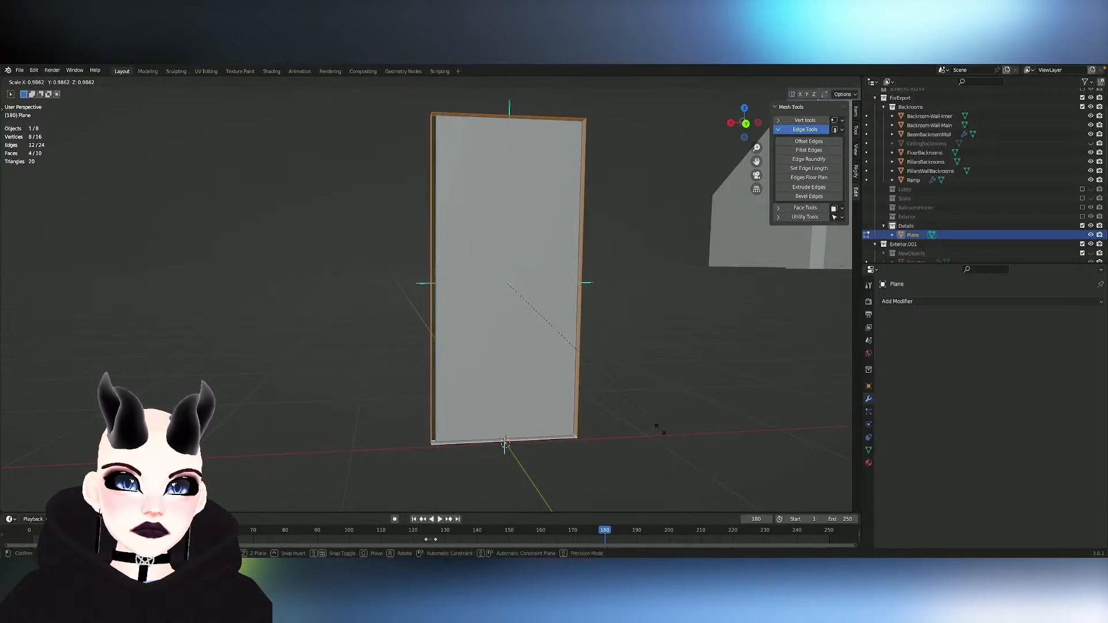
click(660, 430)
middle_drag(660, 430, 643, 421)
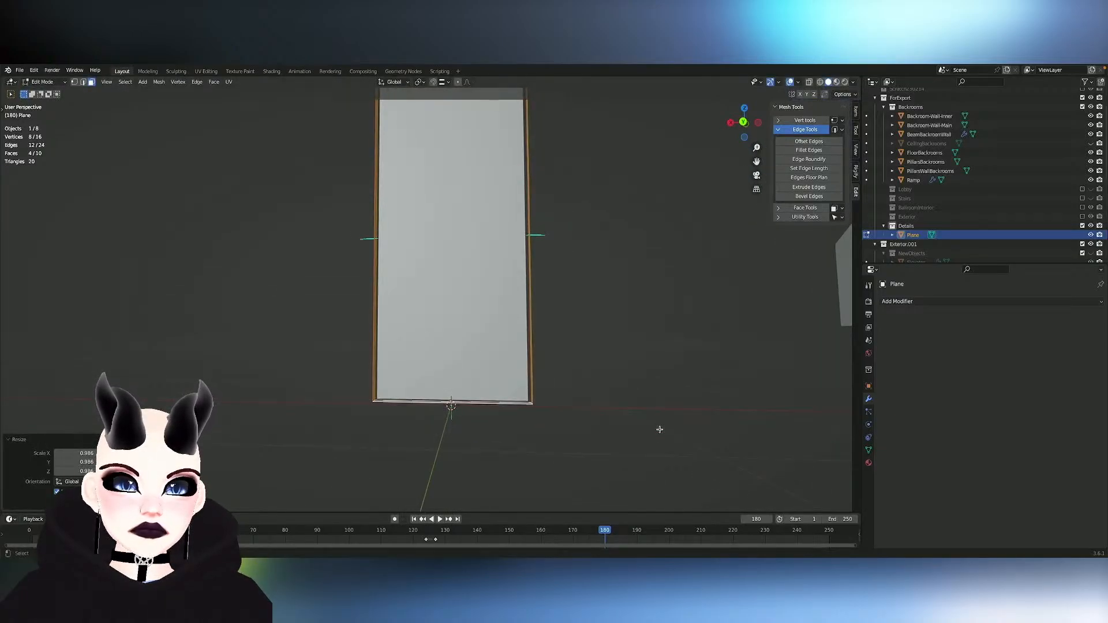
key(s)
key(x)
click(647, 430)
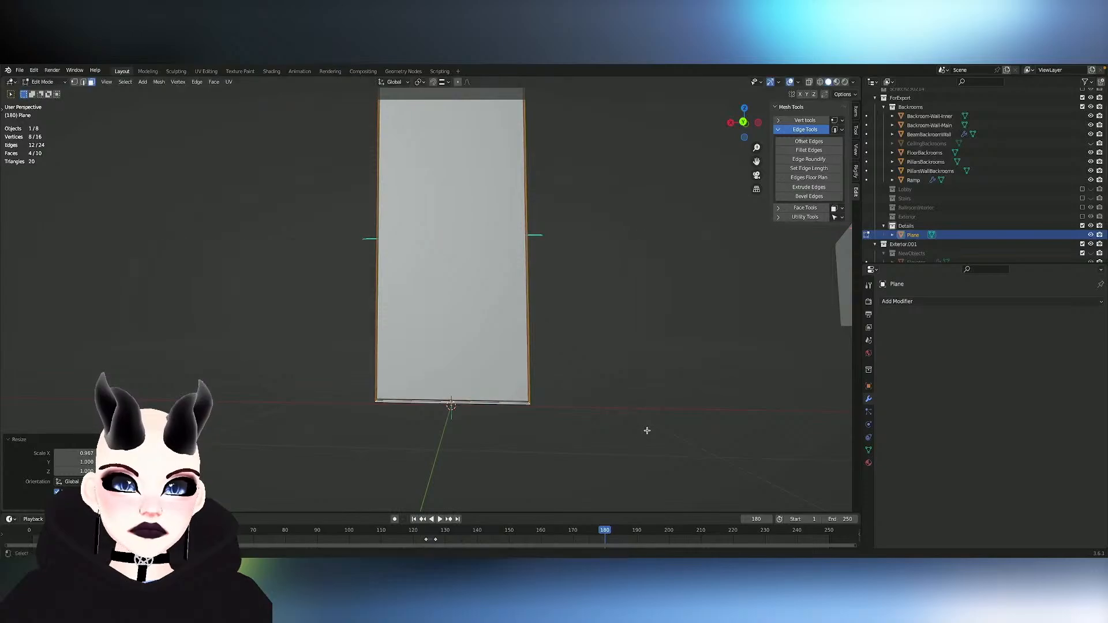
key(s)
key(z)
click(645, 429)
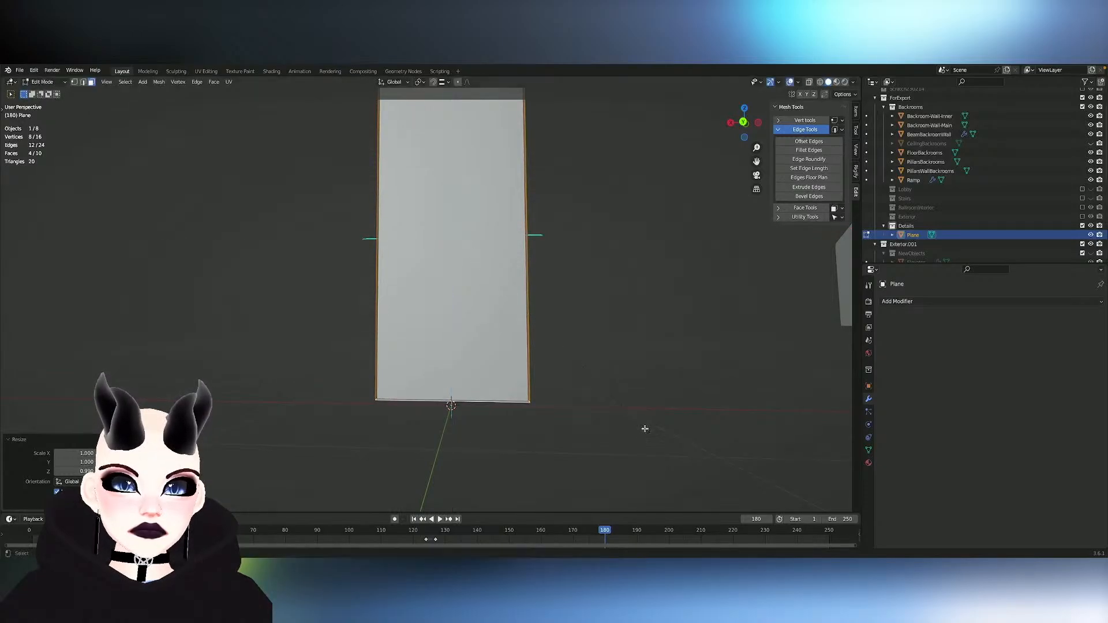
- Extrude the frame faces outward along their normals by about 0.03 m to form a solid border
key(alt+e)
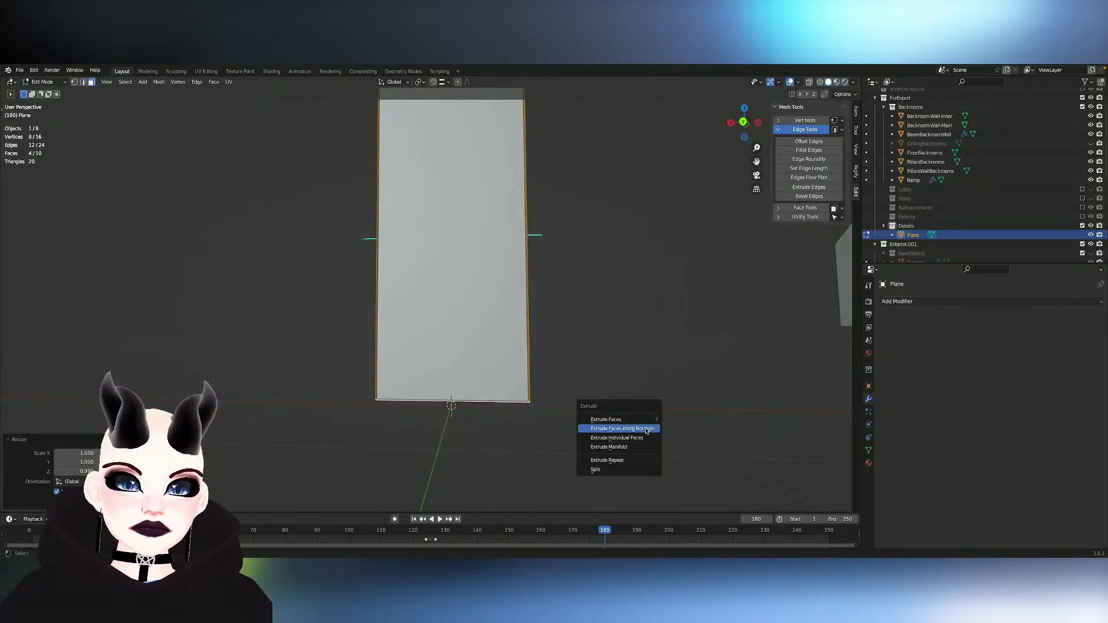
click(648, 430)
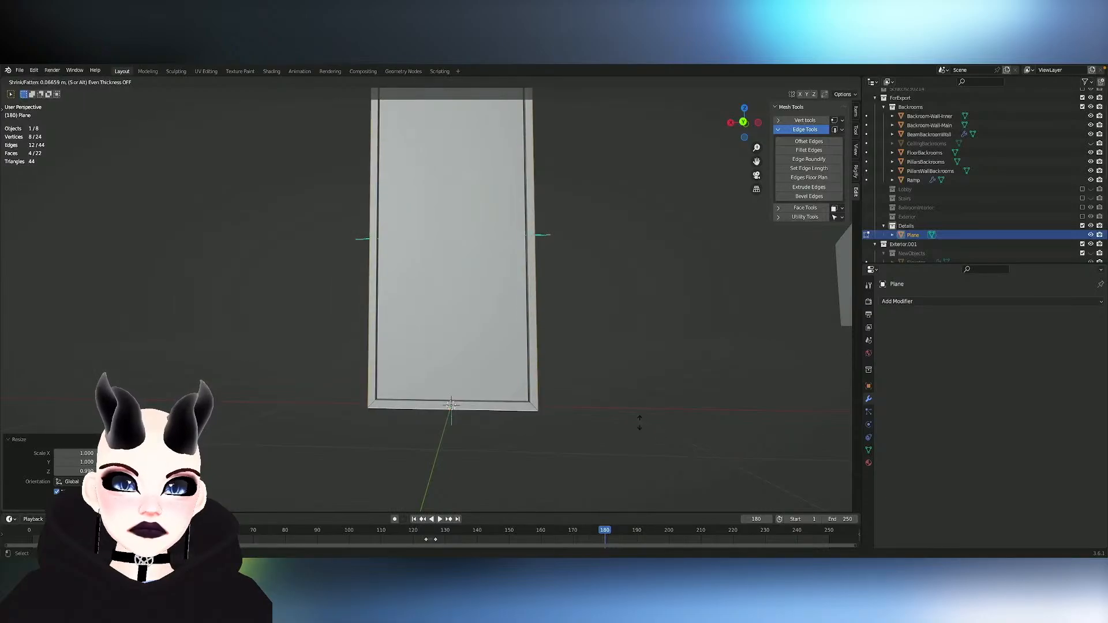
click(648, 424)
scroll(648, 424, down, 1)
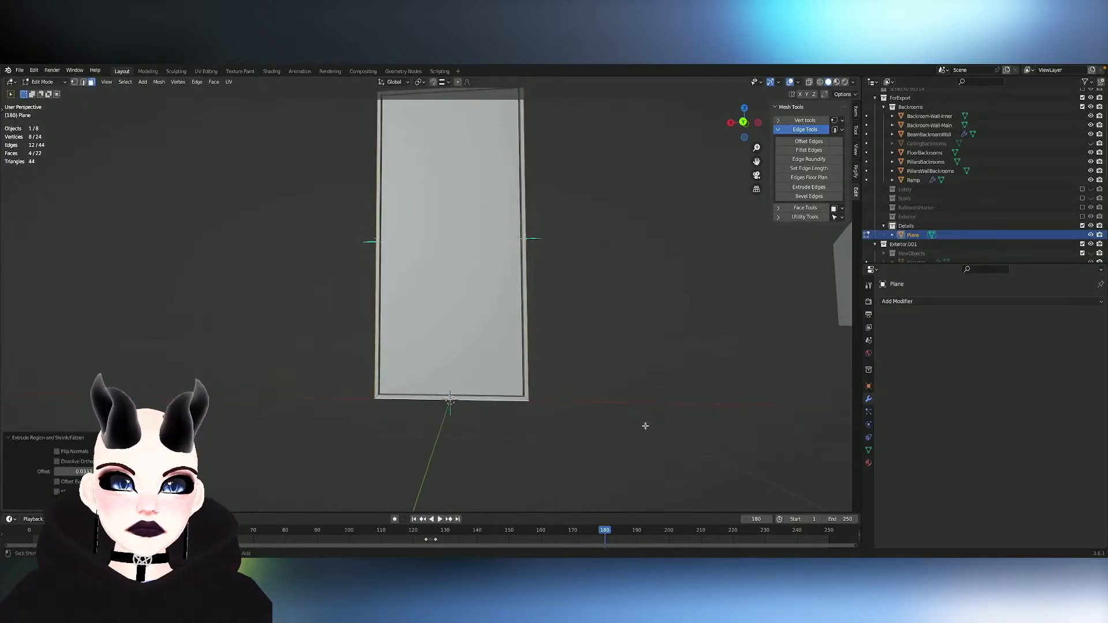
key(Tab)
key(Tab)
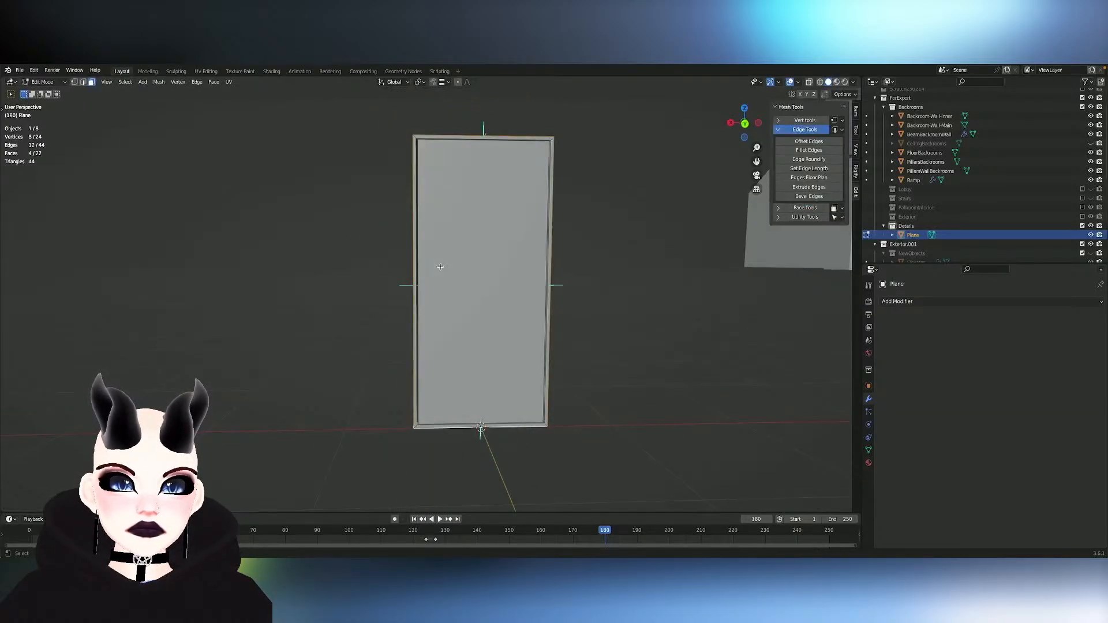
- Select the inner panel's large face and add a 2 m cube to the same mesh
click(484, 282)
mouse_move(483, 282)
middle_down()
mouse_move(531, 301)
mouse_move(500, 292)
middle_up()
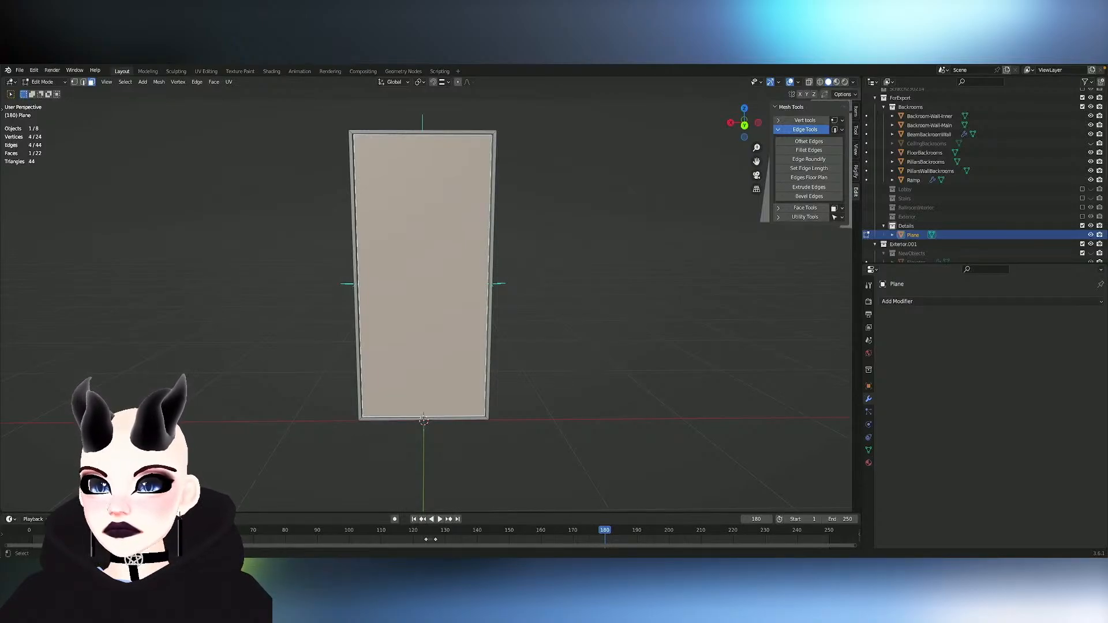
click(158, 82)
click(143, 84)
click(143, 83)
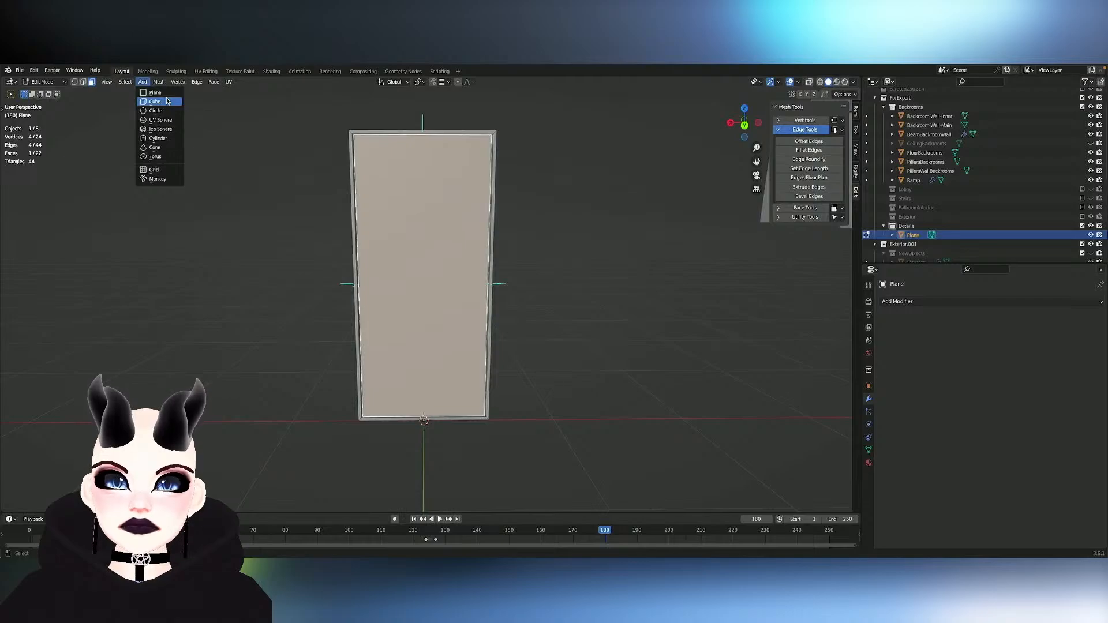
click(167, 101)
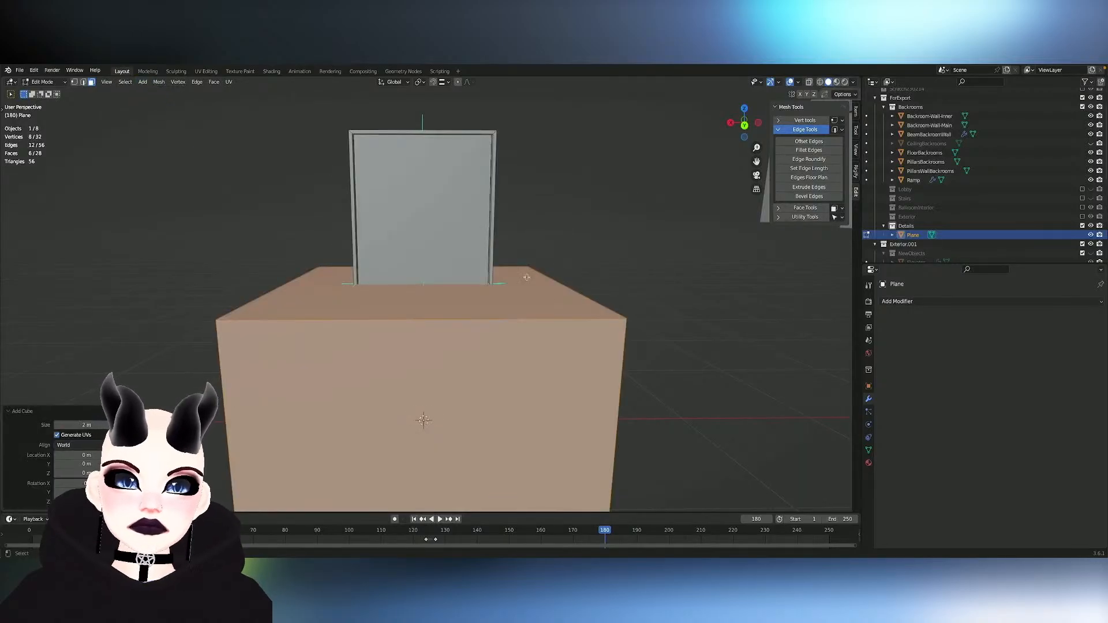
key(s)
key(x)
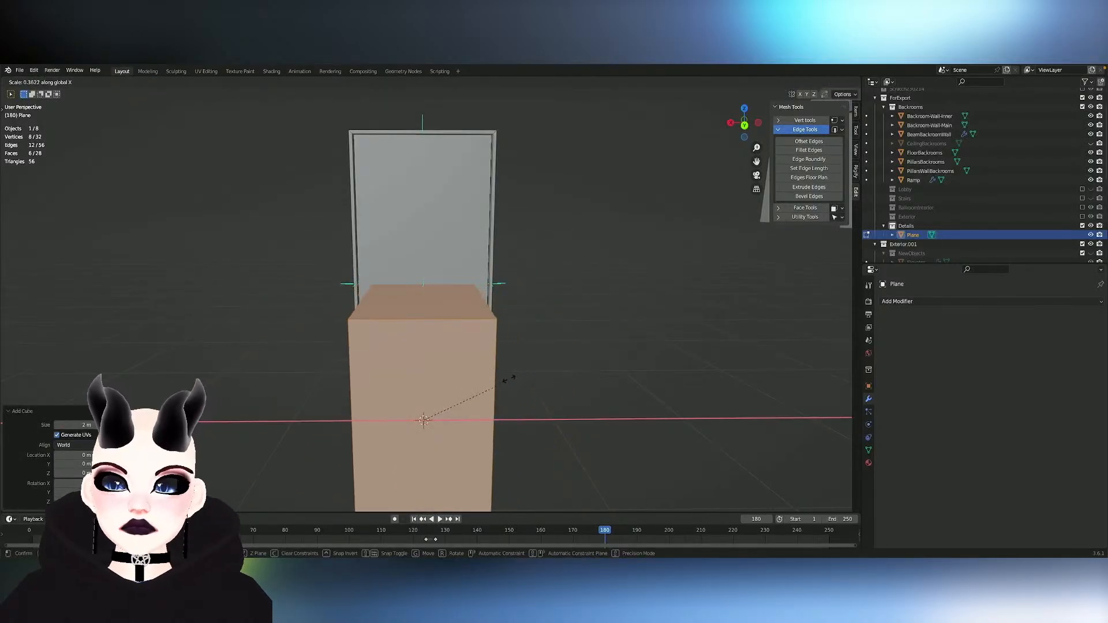
click(451, 371)
key(ctrl+z)
- Scale the cube to about 0.155 along X, 0.17 along Y and 0.14 along Z to make a small block
key(s)
key(x)
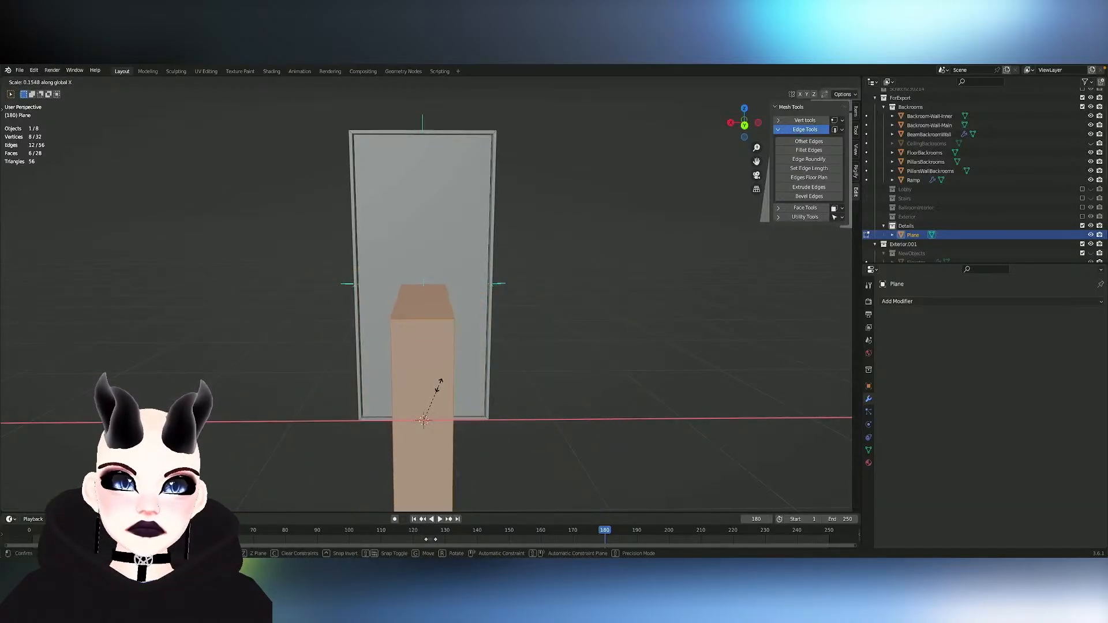
click(439, 385)
key(s)
key(y)
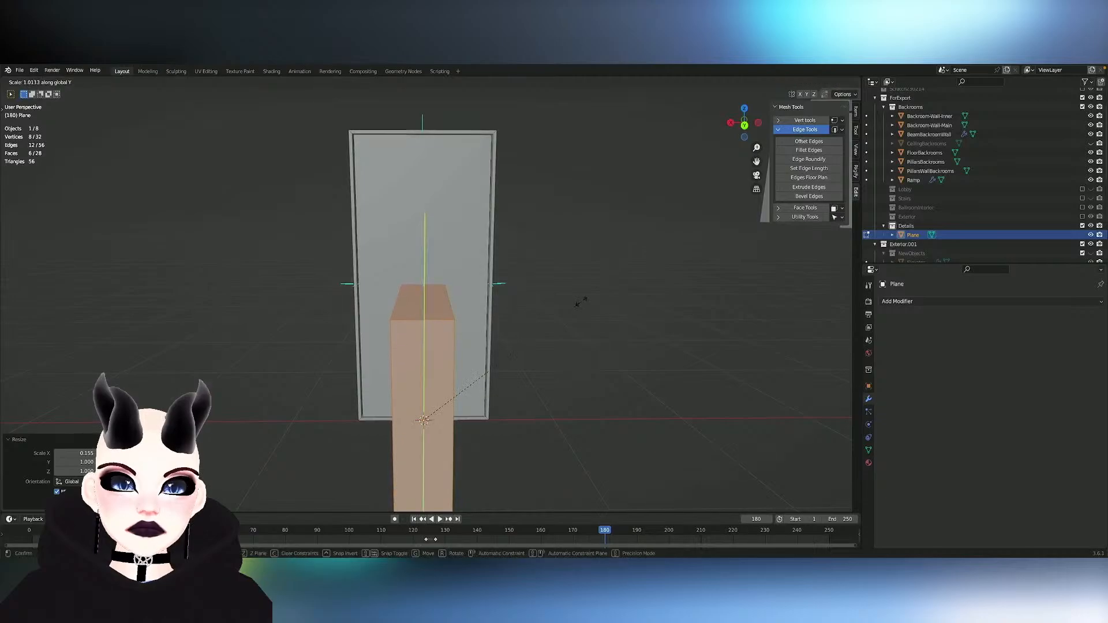
click(604, 362)
key(s)
key(z)
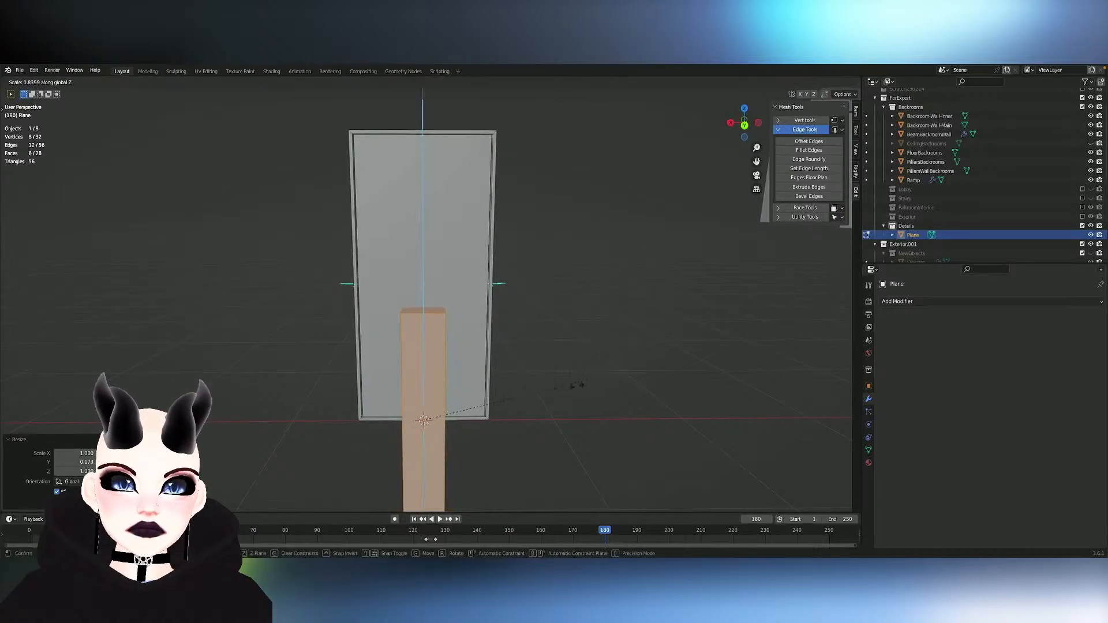
click(443, 441)
- Narrow the block to about 0.465 along X and raise it about 0.98 m along Z to mid-door height
key(s)
key(x)
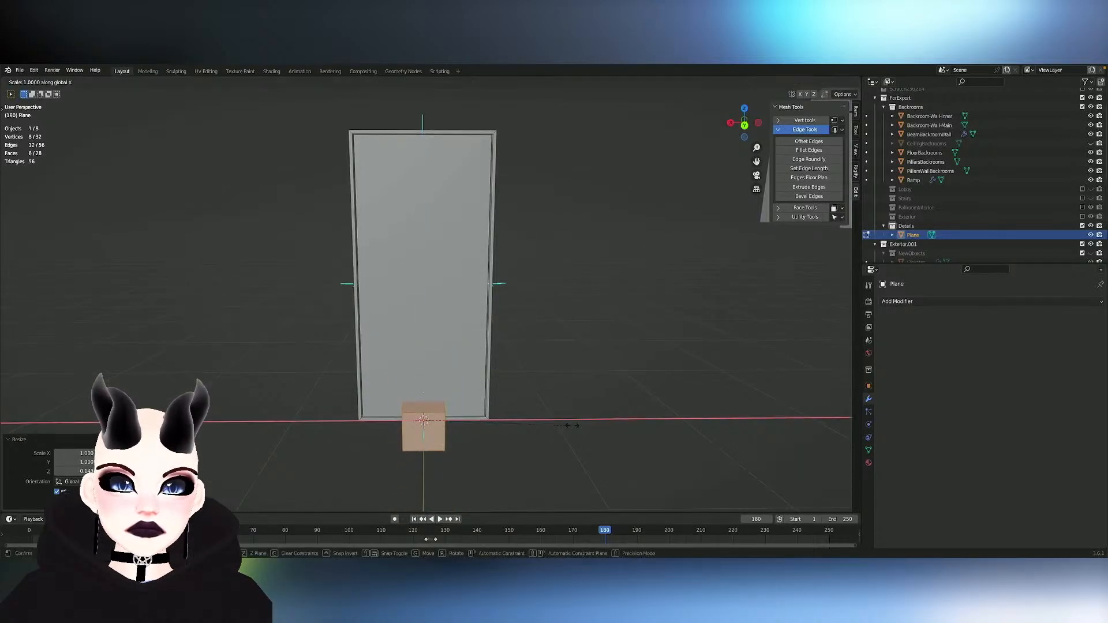
click(433, 431)
key(g)
key(z)
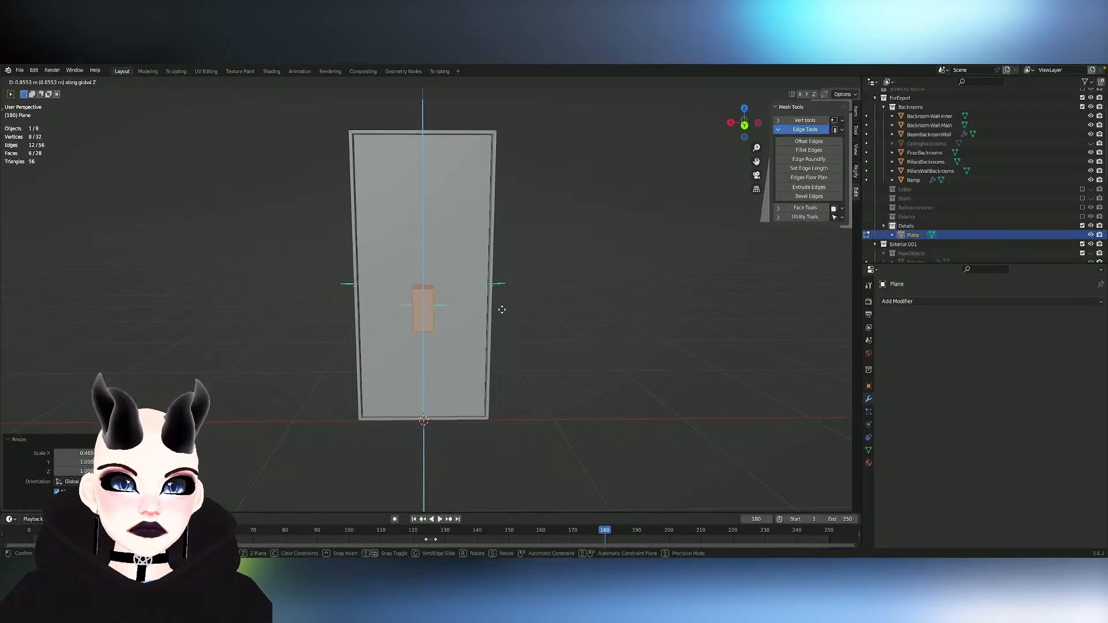
click(502, 290)
- Move the block about -0.36 m along X to the door's side edge and scale it down to about 0.44
key(g)
key(x)
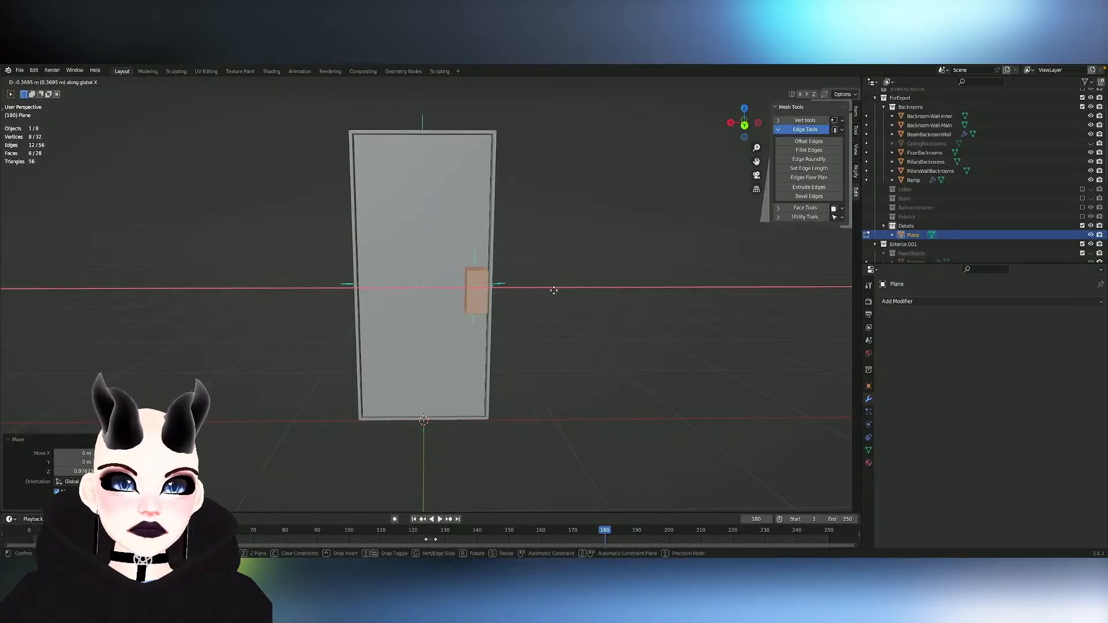
click(551, 289)
key(s)
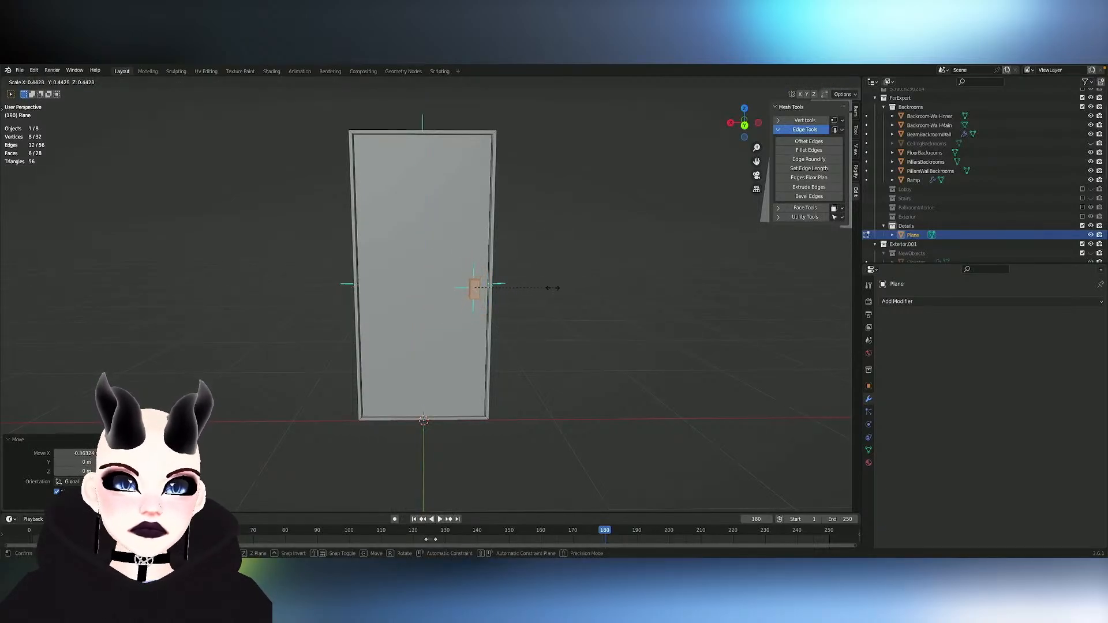
click(552, 287)
- Shift the block about -0.036 m along X and raise it about 0.026 m along Z
middle_drag(553, 287, 552, 290)
key(g)
key(x)
key(z)
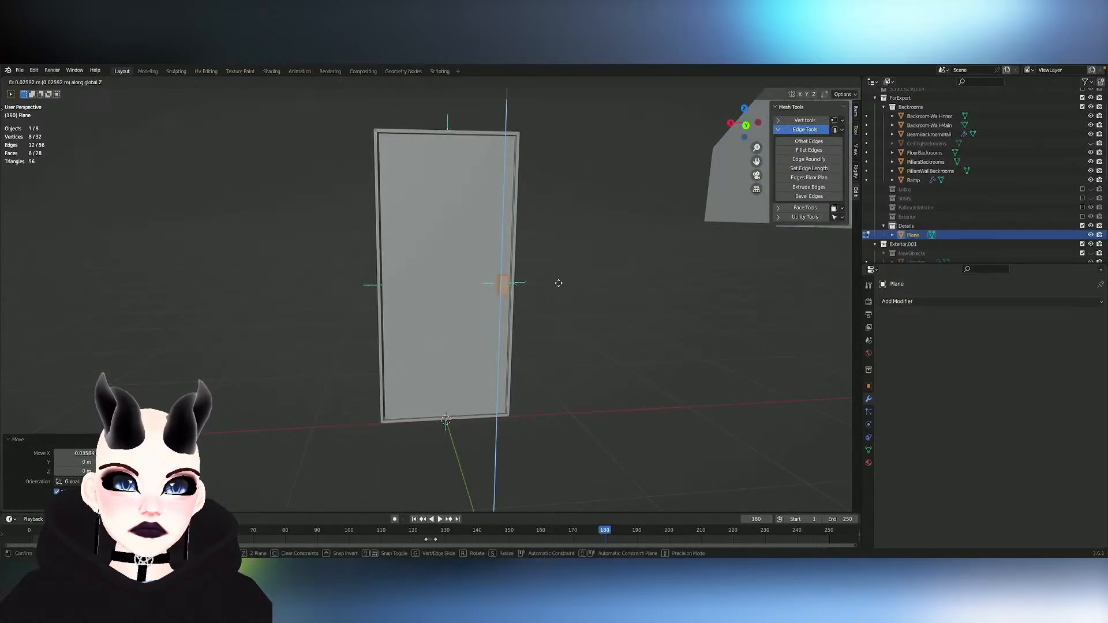
click(559, 282)
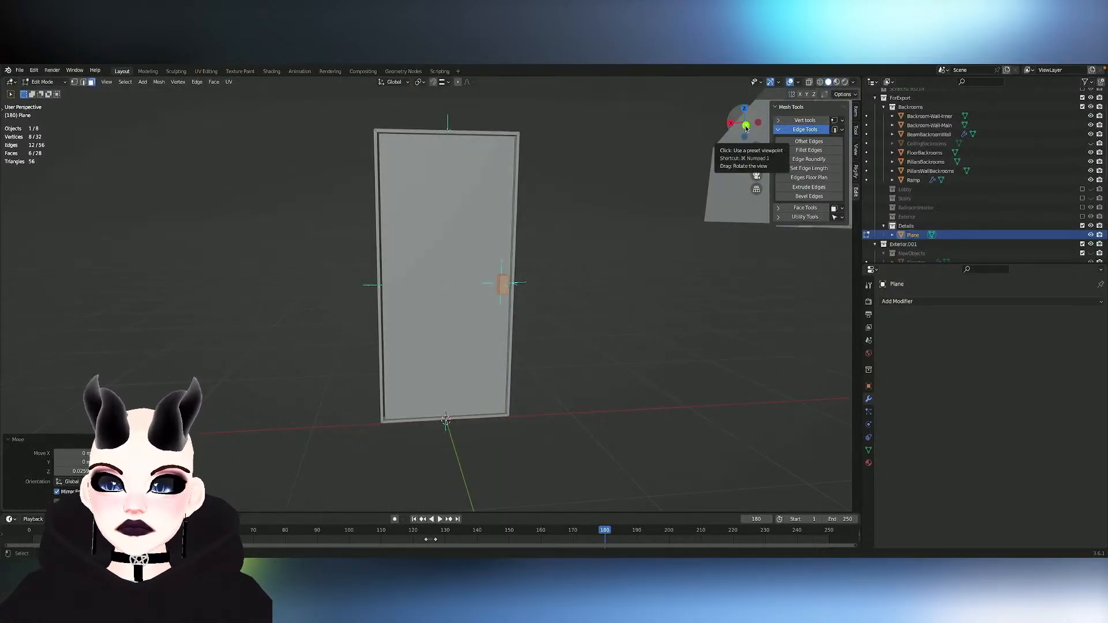
- In the back view, nudge the block slightly down along Z and enlarge it by about 1.09 and again by about 1.21
click(745, 127)
scroll(636, 183, up, 3)
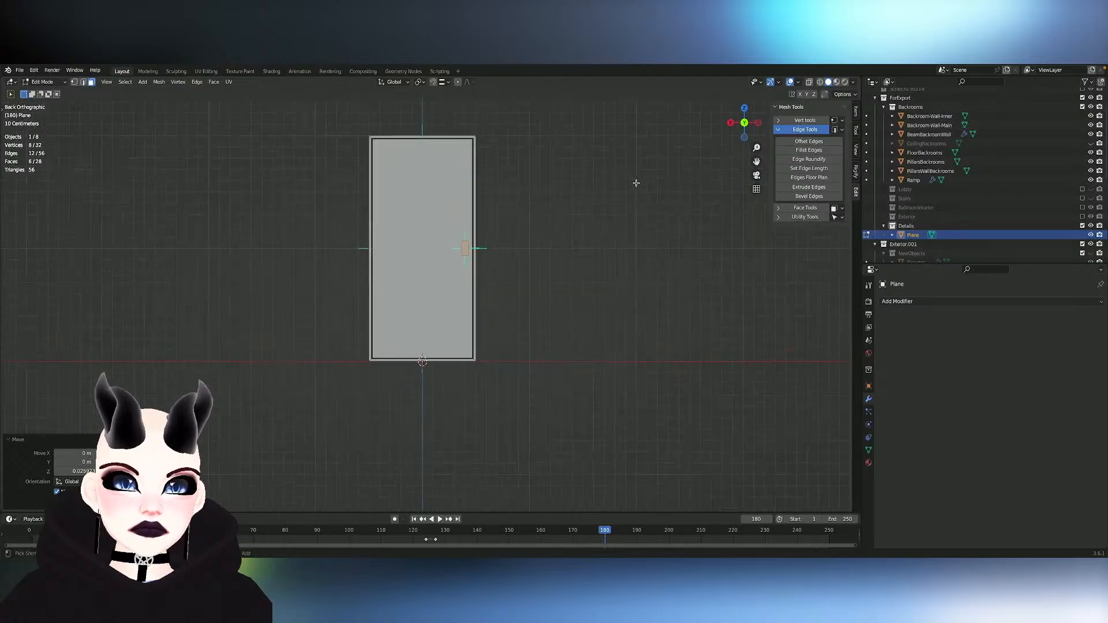
shift+middle_drag(636, 183, 640, 213)
key(g)
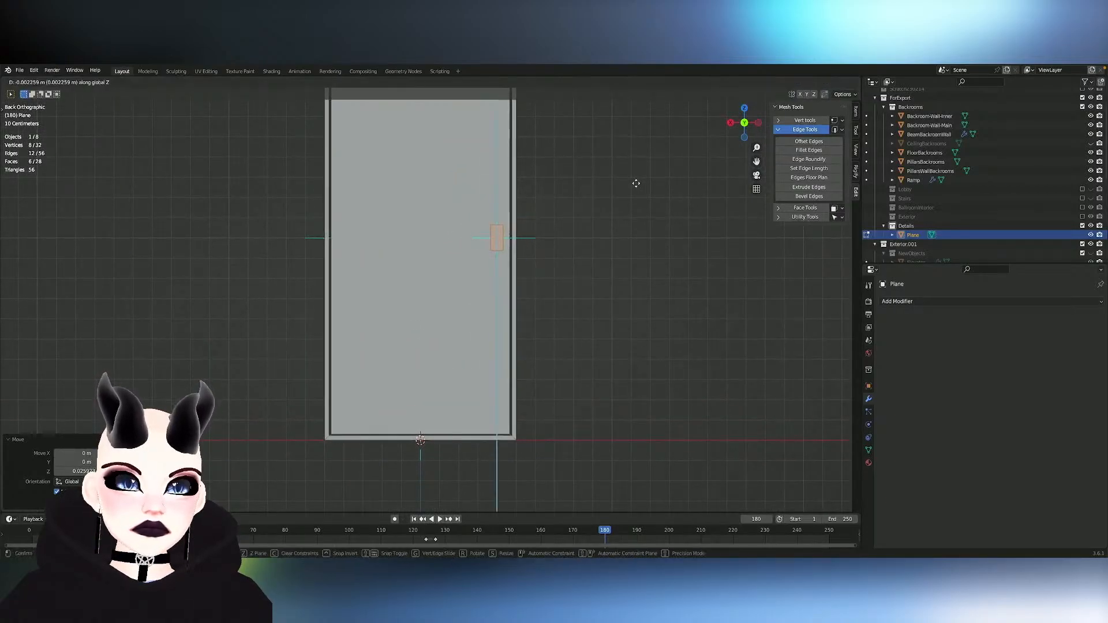
click(634, 185)
key(s)
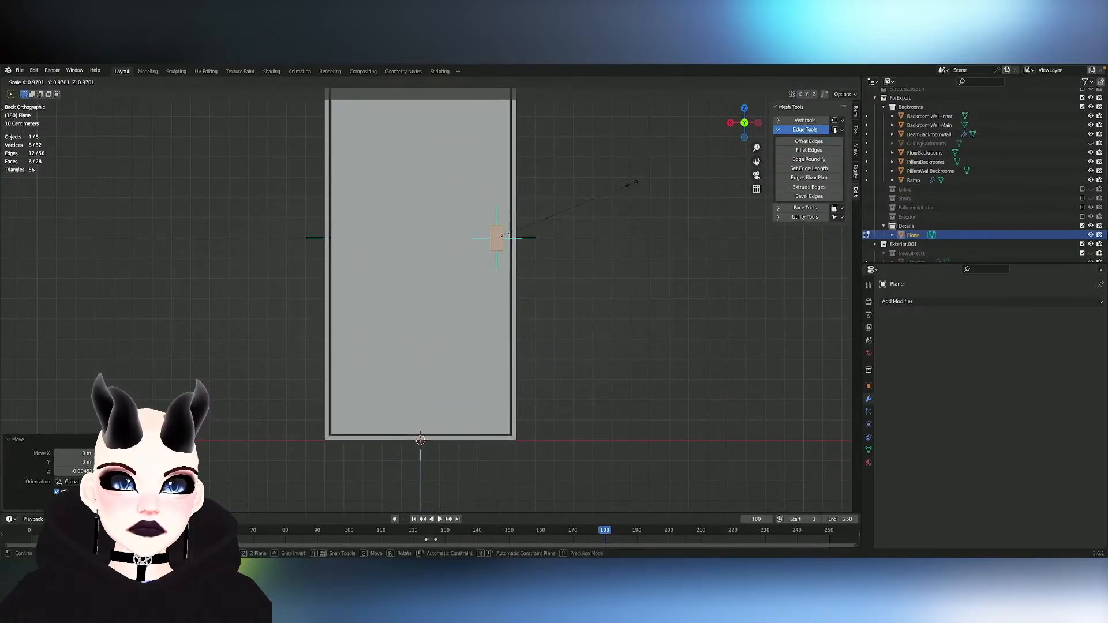
click(651, 183)
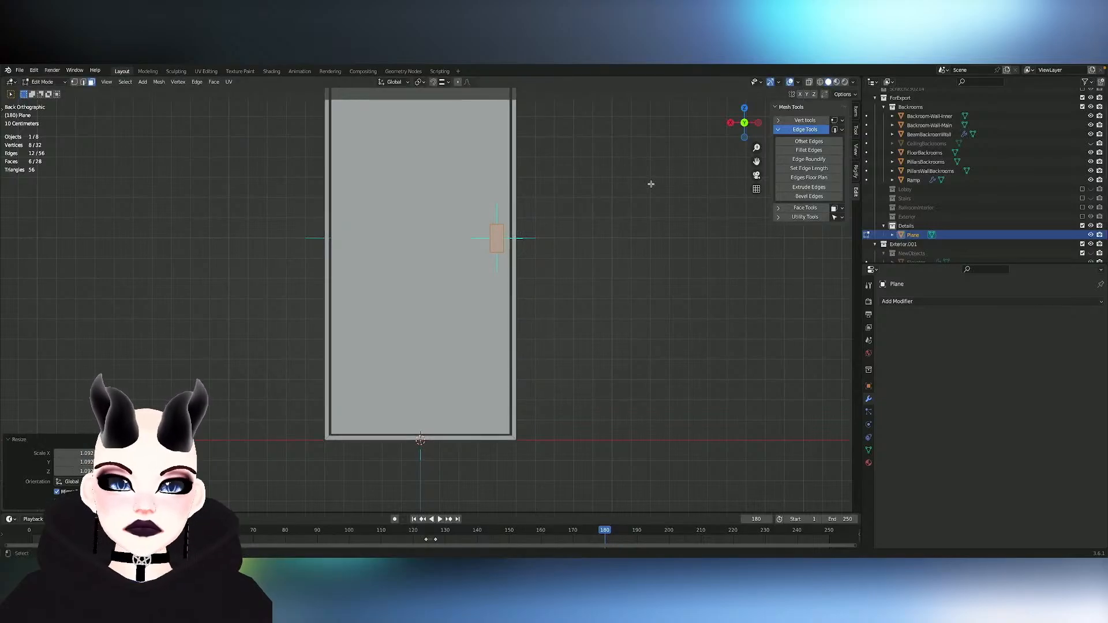
key(s)
click(603, 192)
- Duplicate the block and place the copy about 0.79 m along X, near the door's opposite edge
key(shift+d)
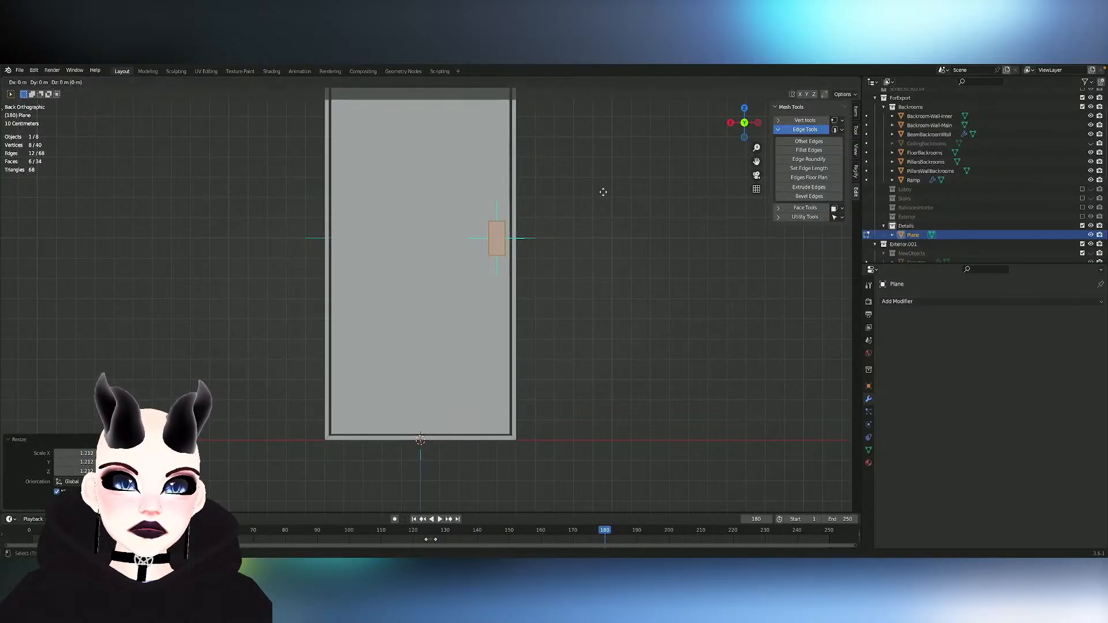
key(x)
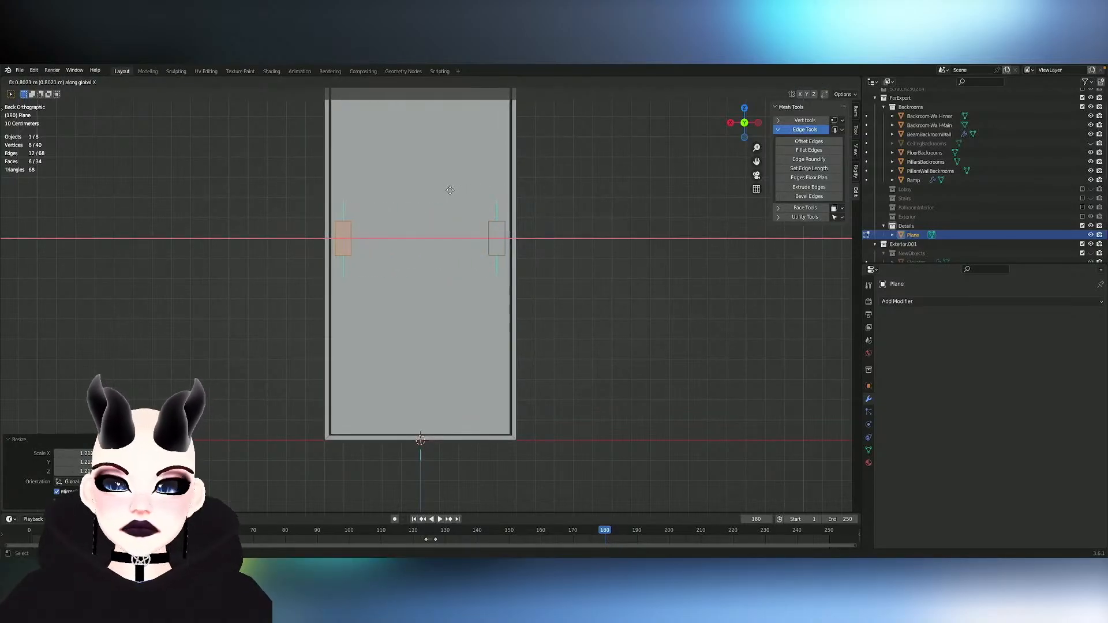
click(452, 190)
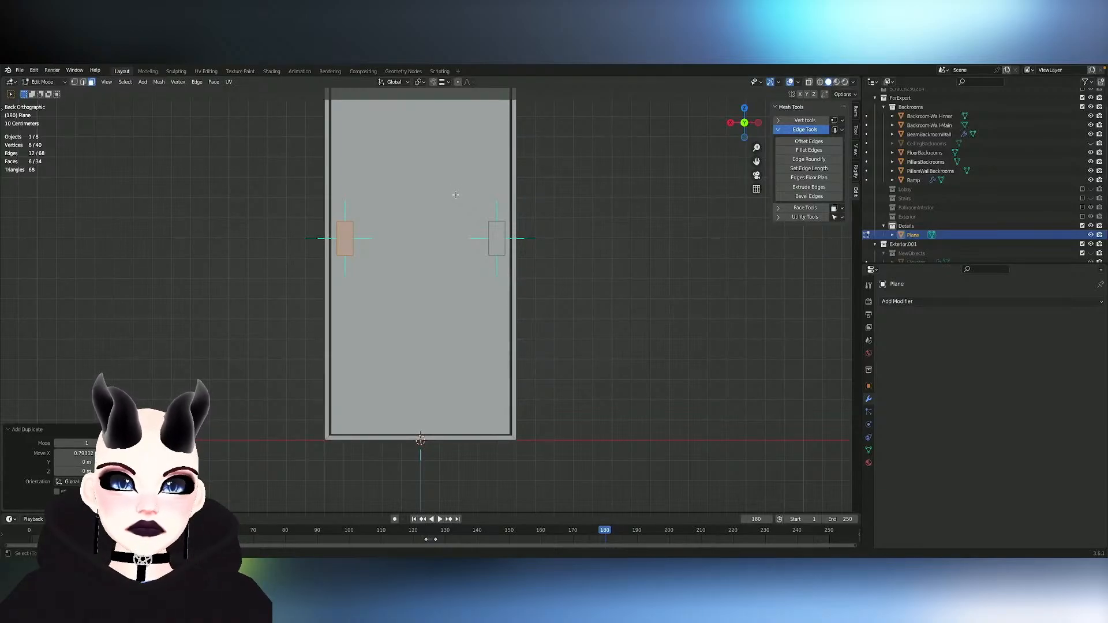
key(g)
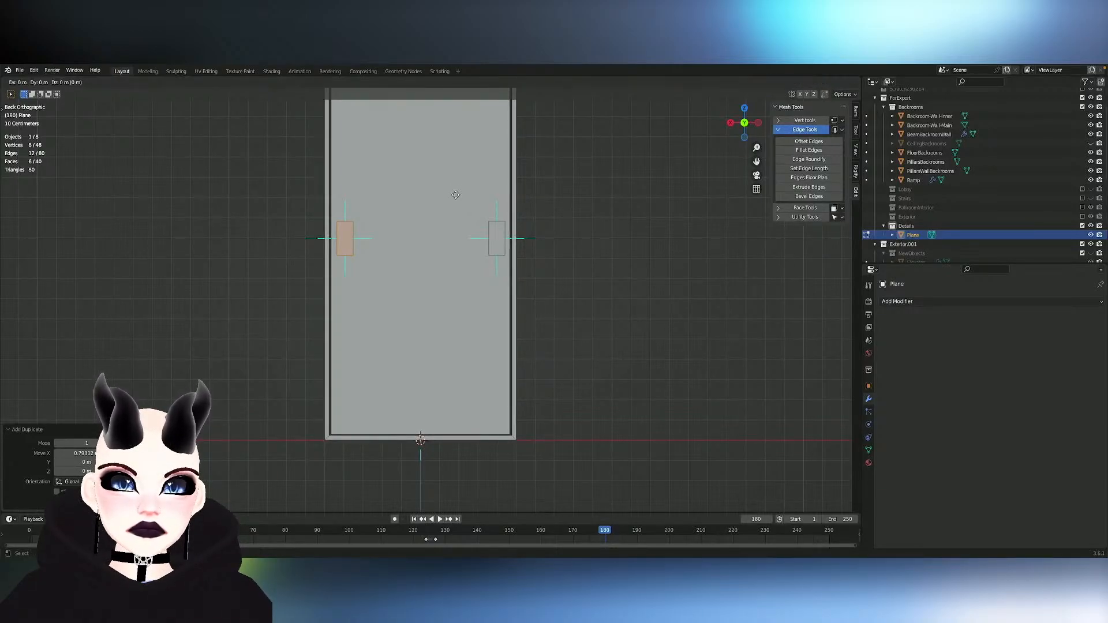
right_click(455, 196)
key(ctrl+z)
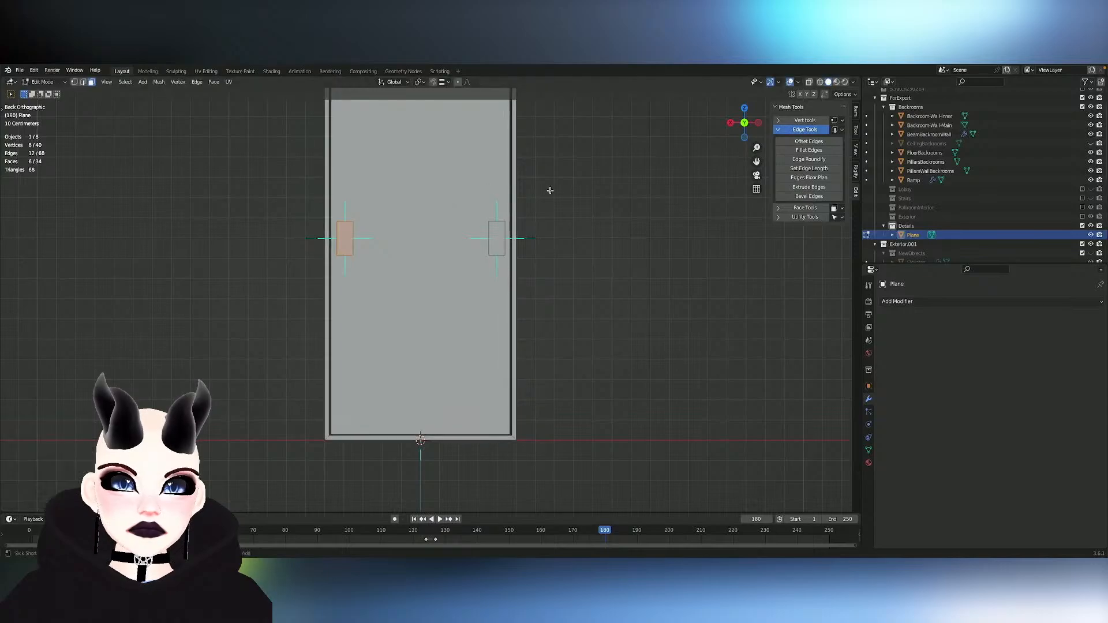
- Duplicate the second block in place, scale the copy to about 0.35 along Z and resize it along Y
right_click(552, 190)
key(s)
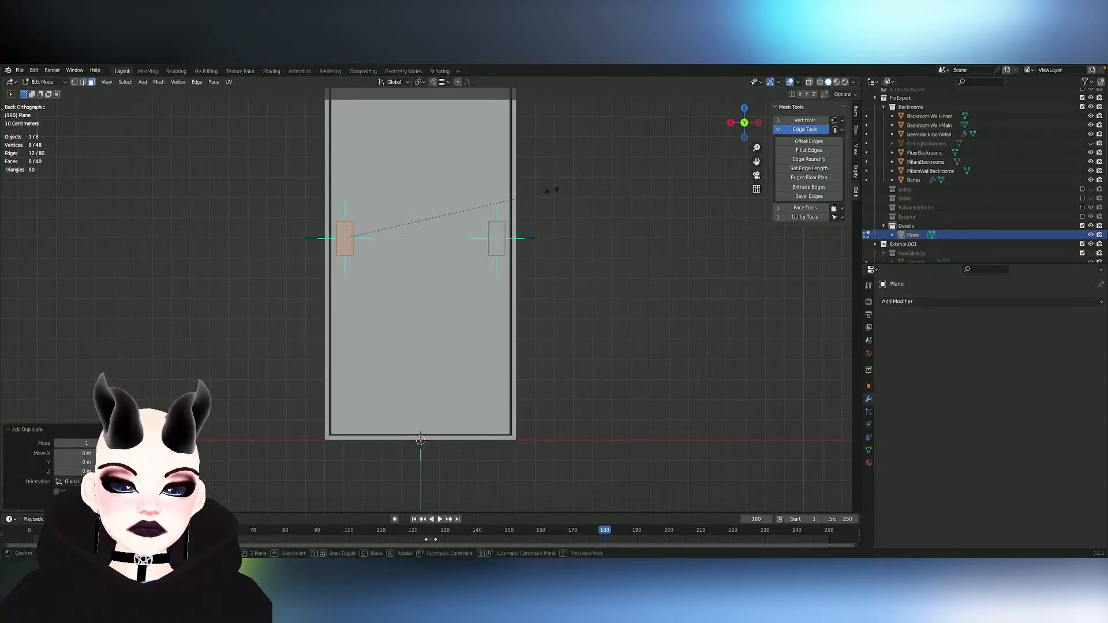
key(z)
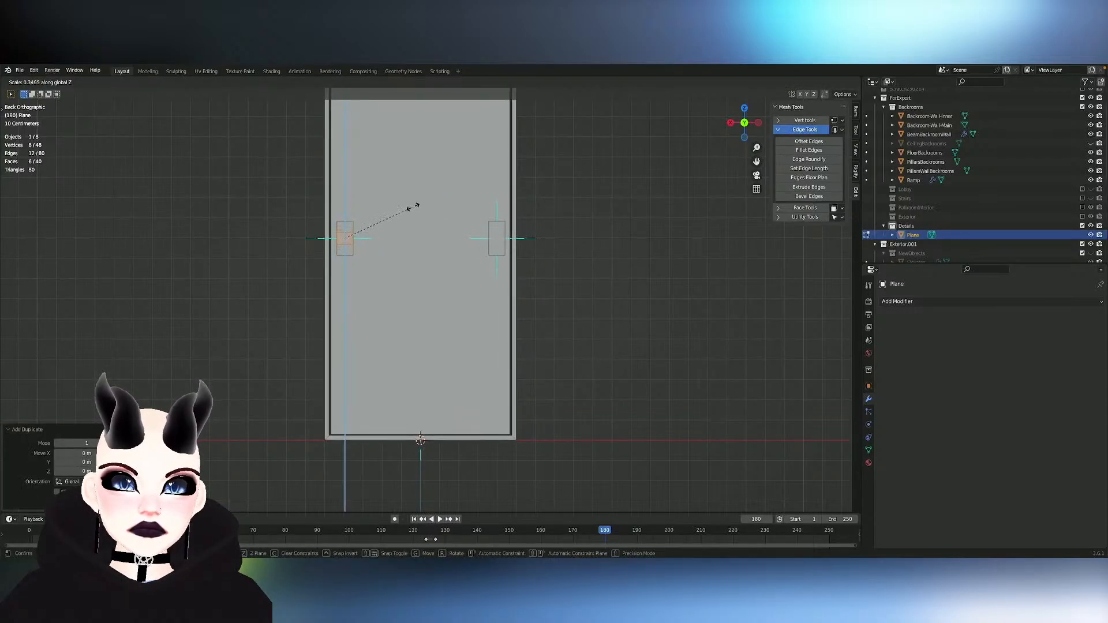
click(411, 207)
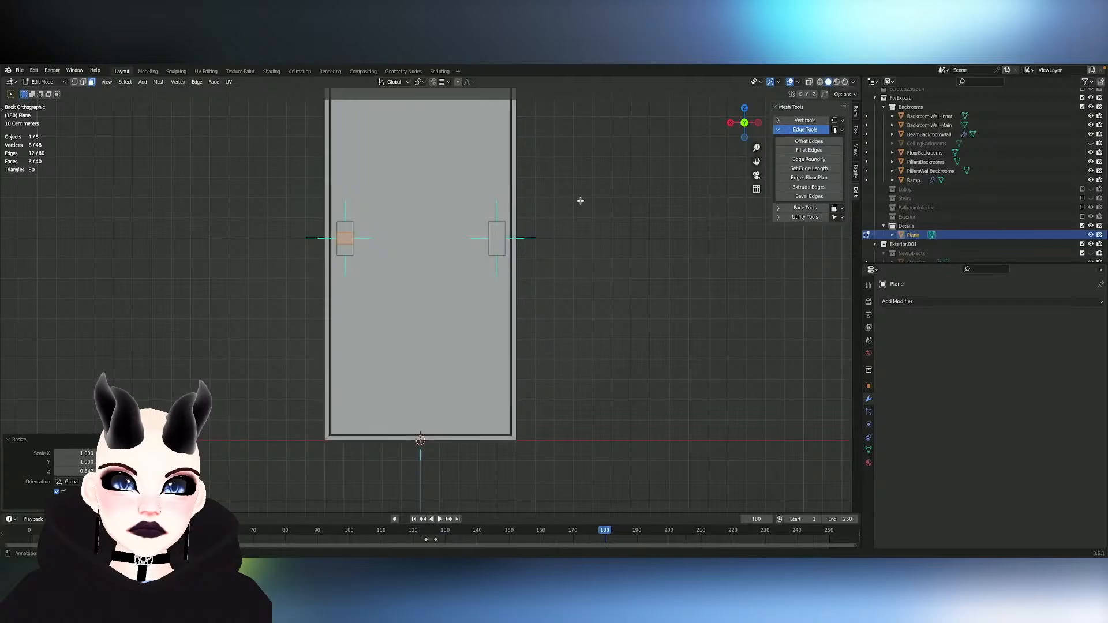
key(s)
key(y)
click(581, 201)
- Move the small inner block's side face about -0.79 m along X to form a bar reaching the other block
middle_drag(581, 201, 622, 212)
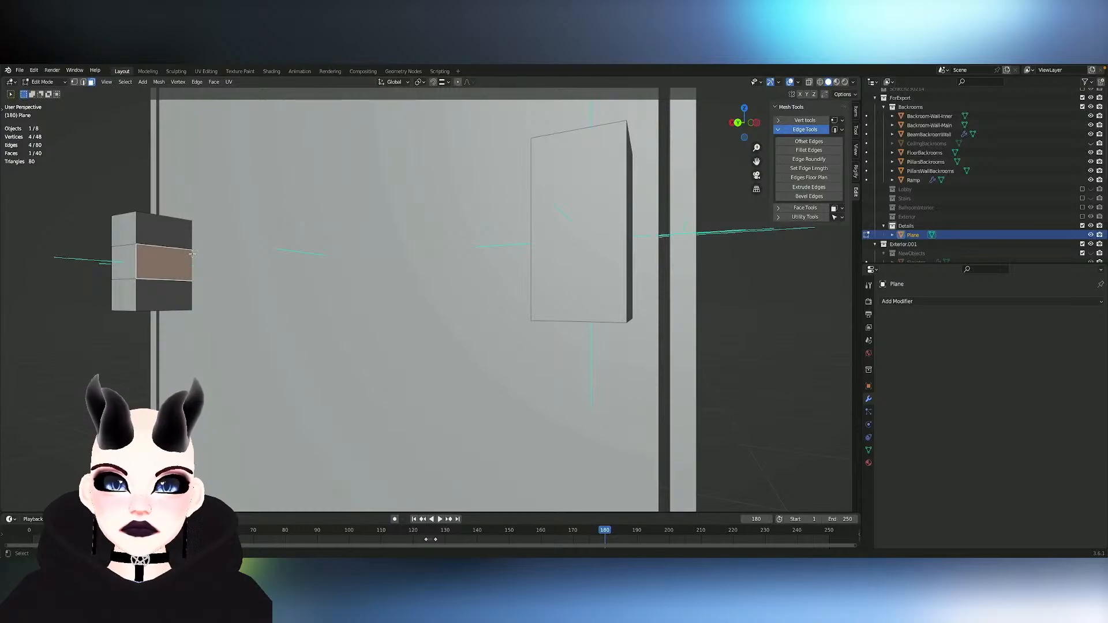
key(e)
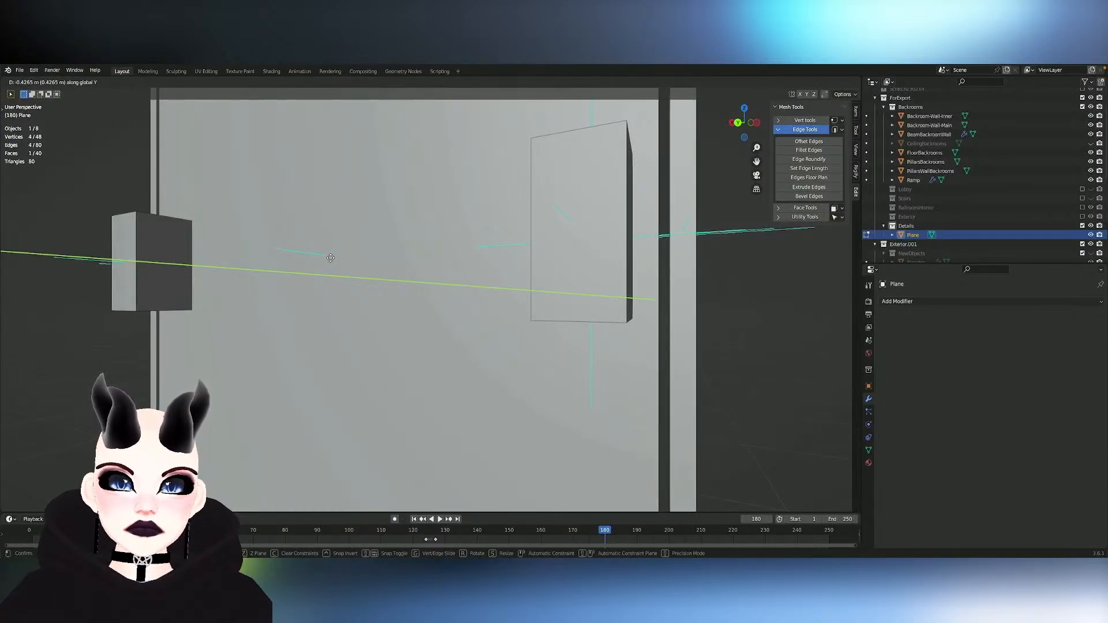
key(x)
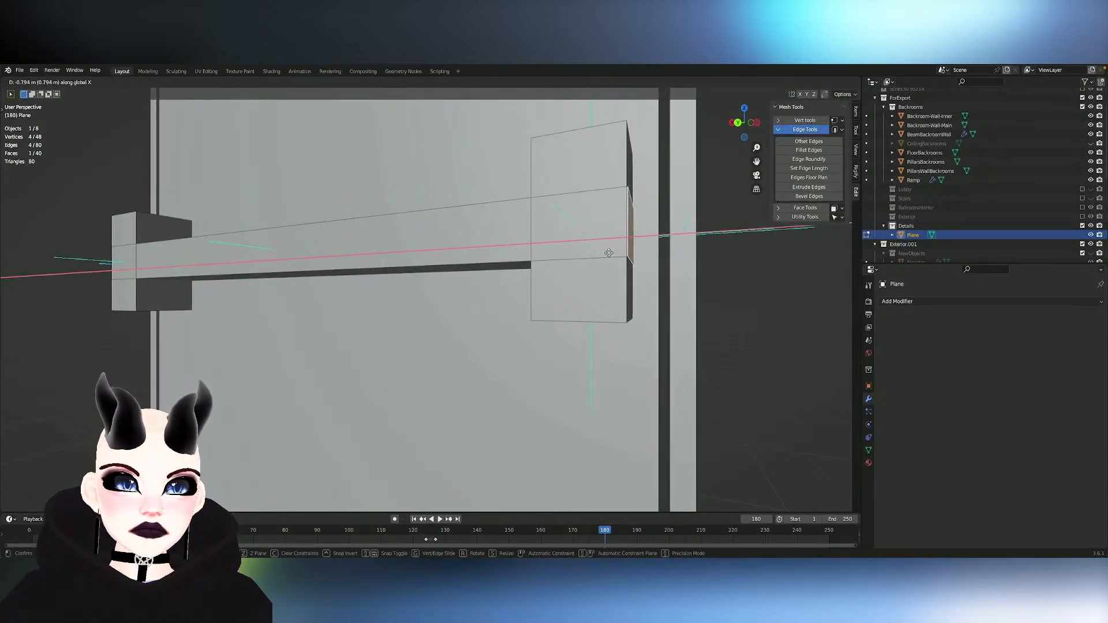
click(598, 254)
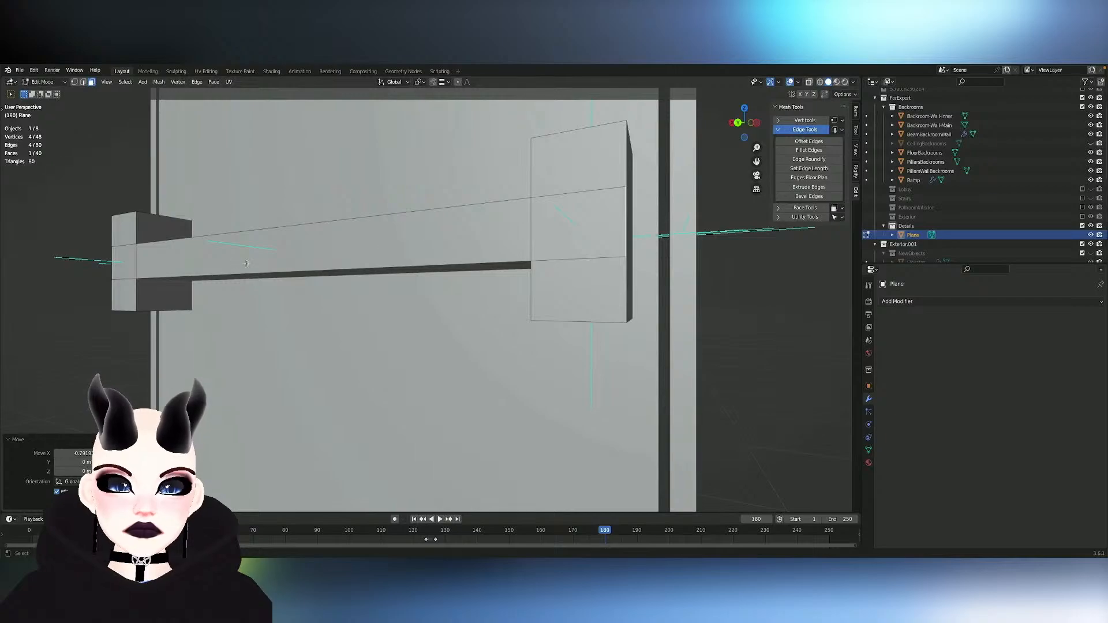
- Try to move the bar's front face about 0.024 m outward along Y
key(g)
key(y)
click(445, 258)
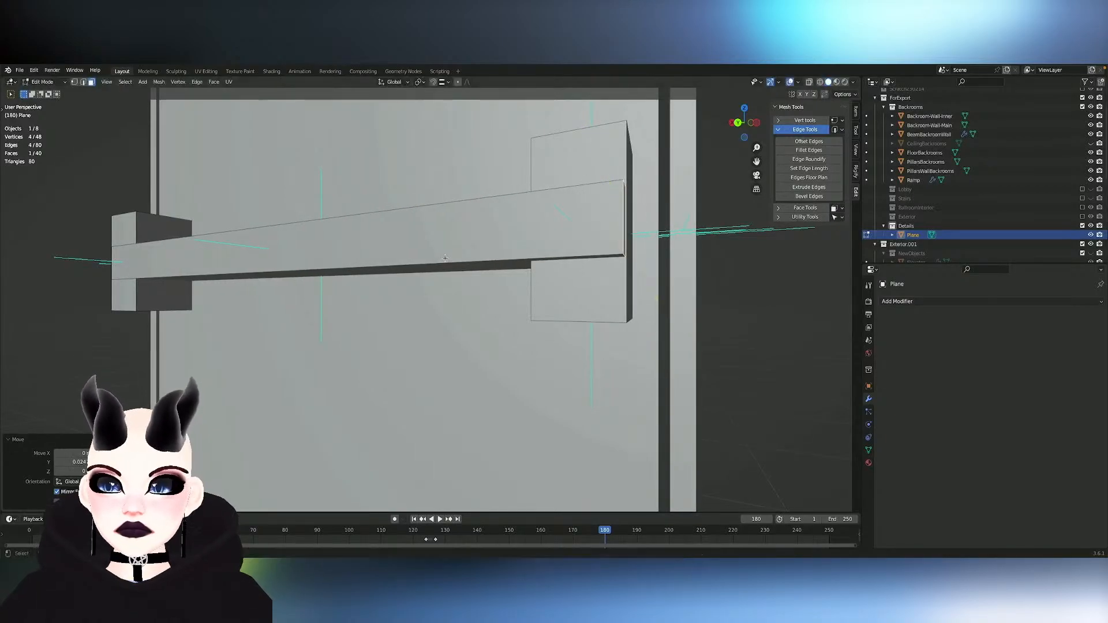
click(710, 244)
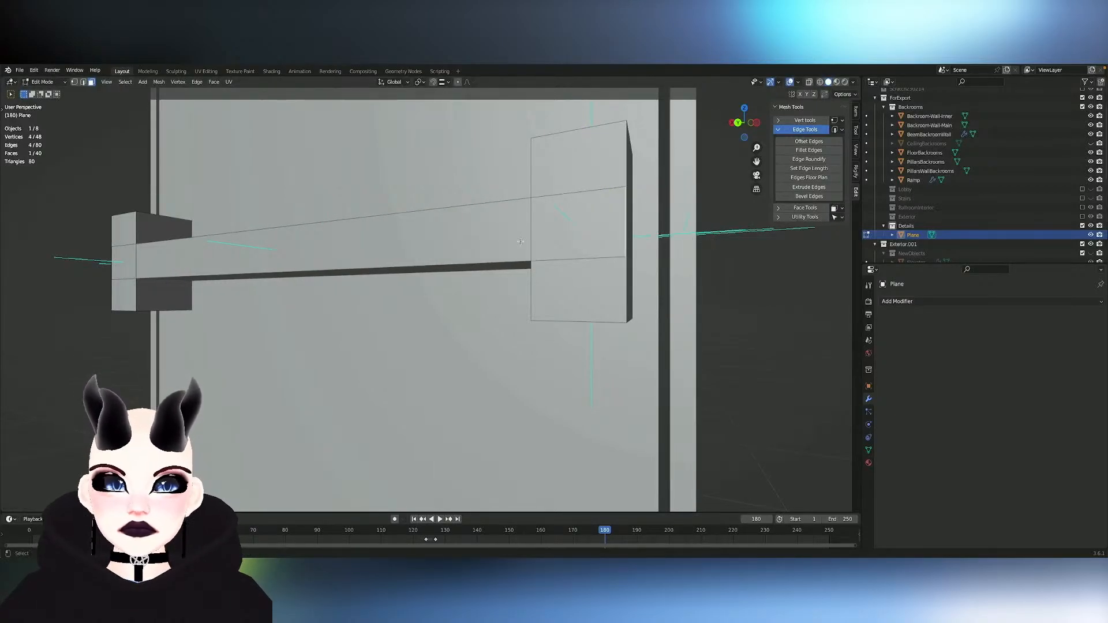
- Select the whole linked bar and move it outward along Y, in front of the two blocks
key(l)
ctrl+middle_drag(474, 240, 416, 255)
key(g)
key(y)
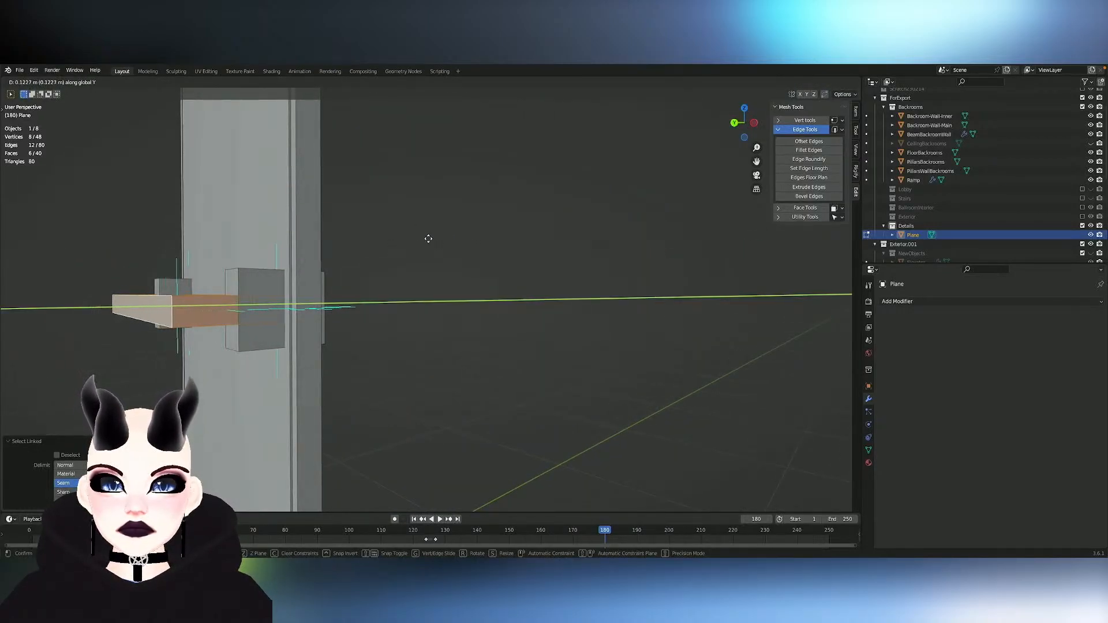
click(407, 252)
middle_drag(407, 252, 393, 256)
- Thin the bar by moving its outer face about -0.14 m and its inner face about 0.028 m along Y
click(267, 414)
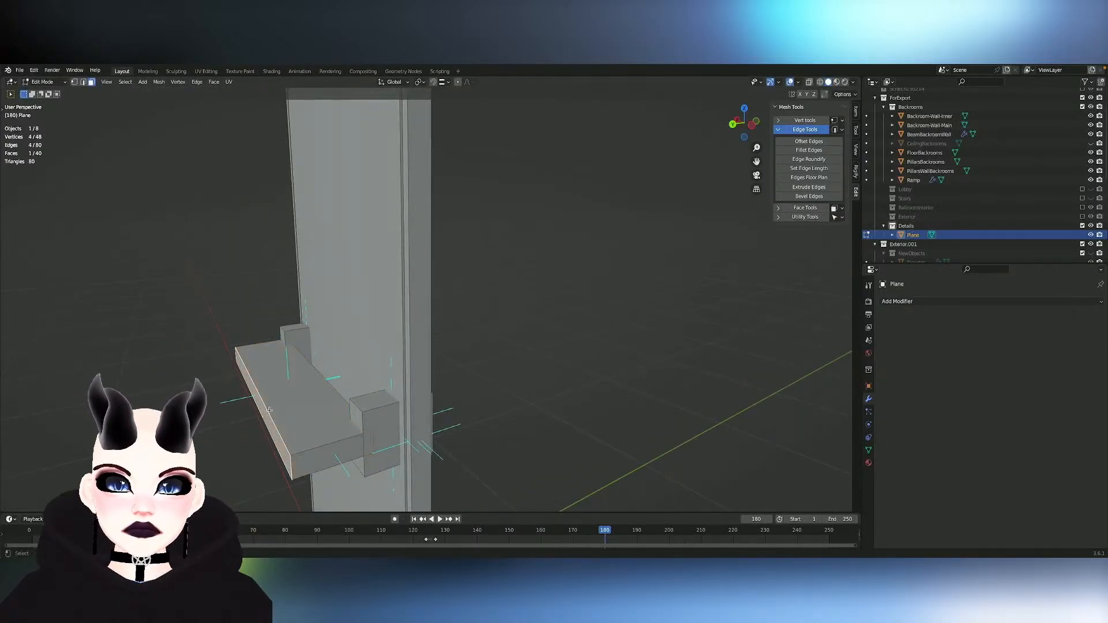
key(g)
key(y)
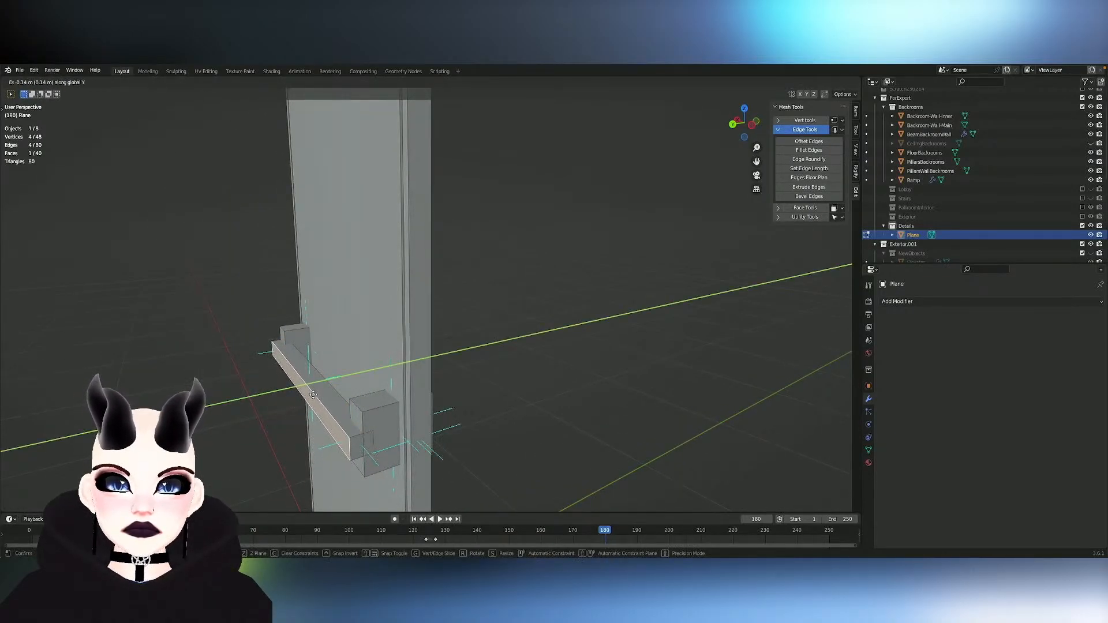
click(312, 396)
middle_drag(312, 395, 289, 391)
click(254, 379)
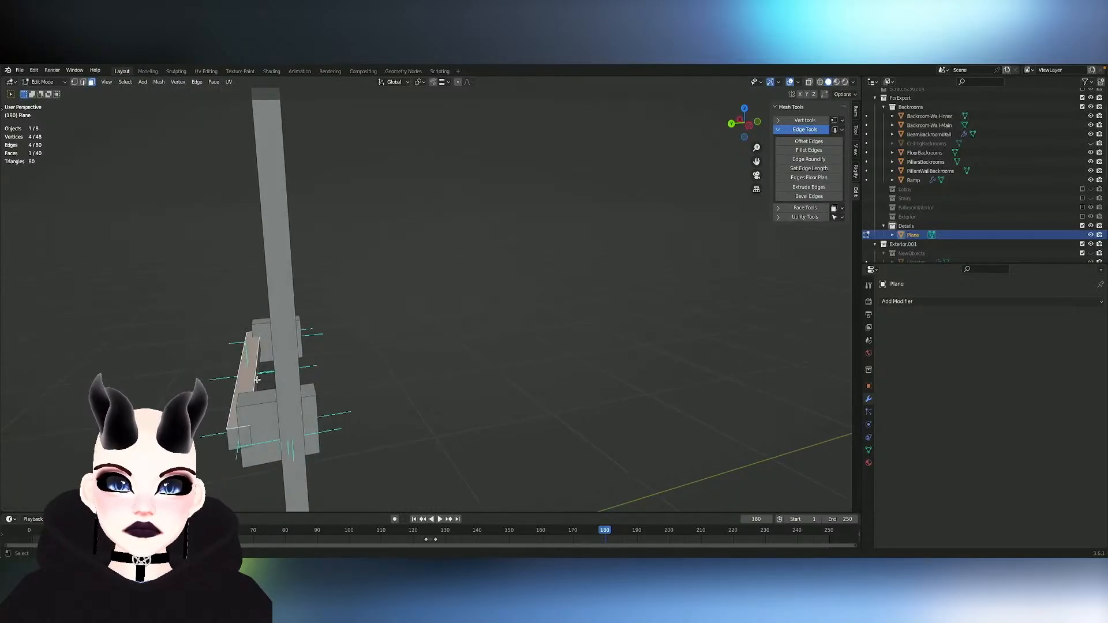
key(g)
key(y)
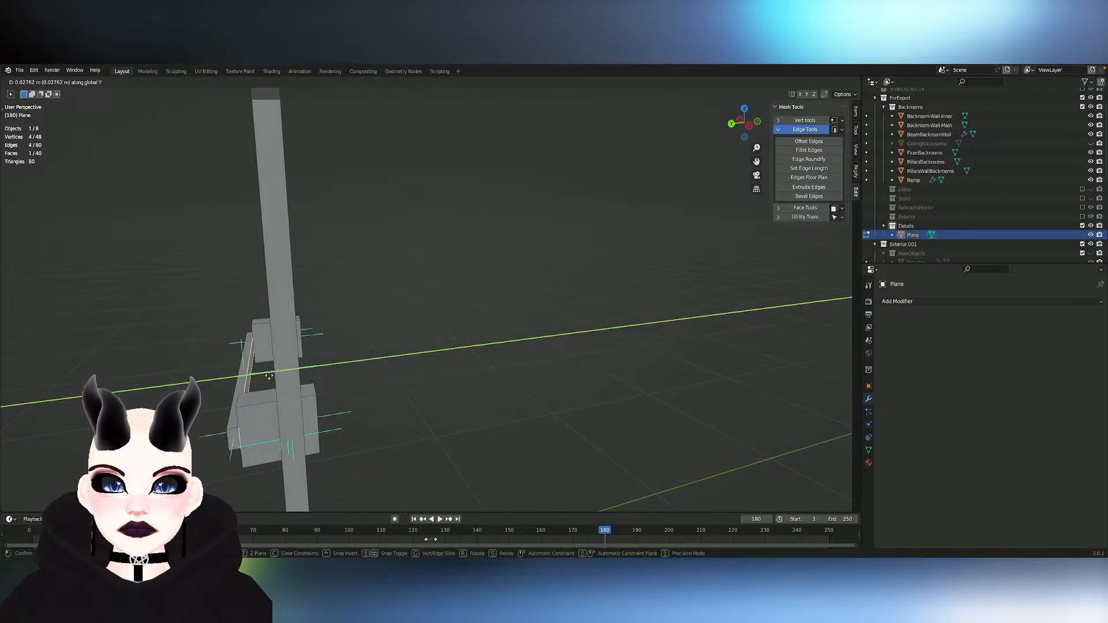
click(269, 375)
- Select the linked bar and move it about 0.025 m outward along Y and about -0.05 m along Z
key(l)
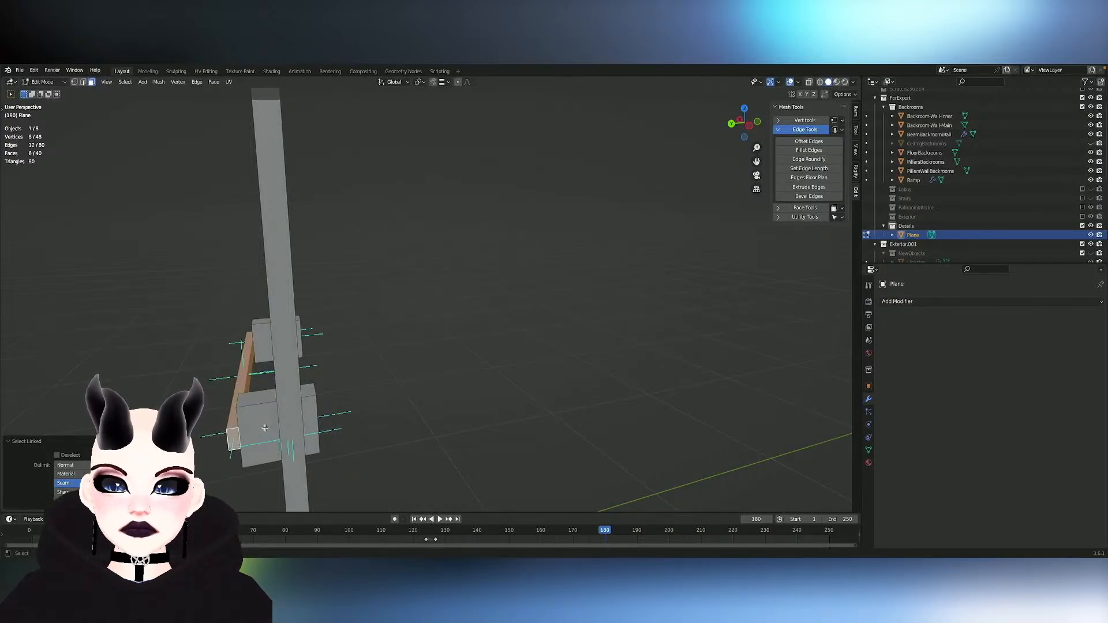
key(g)
key(y)
key(z)
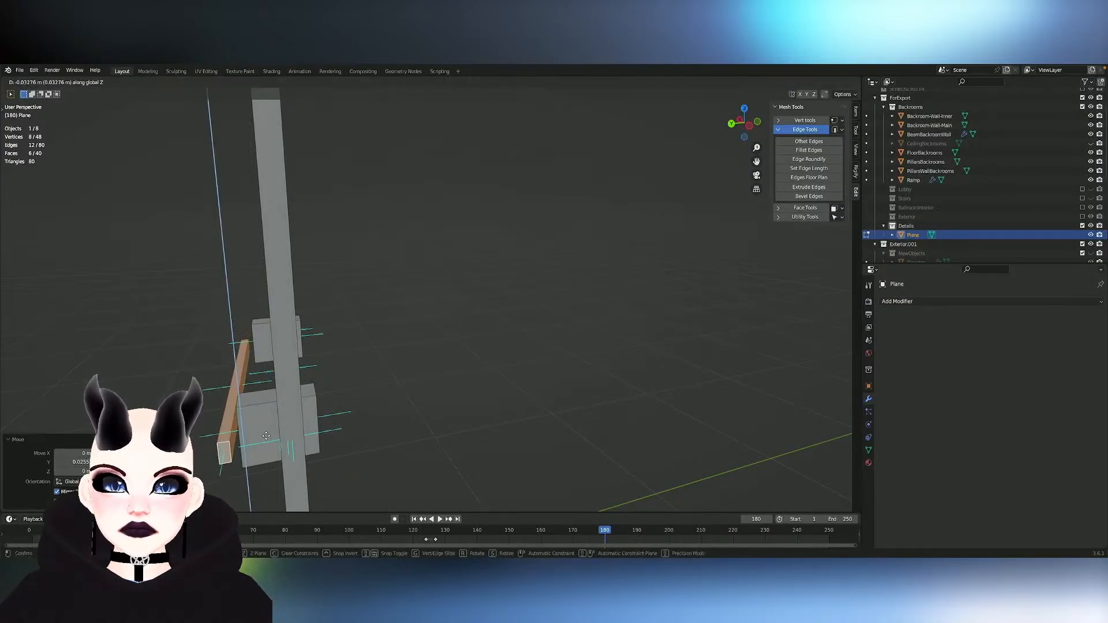
click(266, 440)
- Shorten the bar to about 0.86 along X
middle_drag(223, 396, 300, 394)
key(s)
key(x)
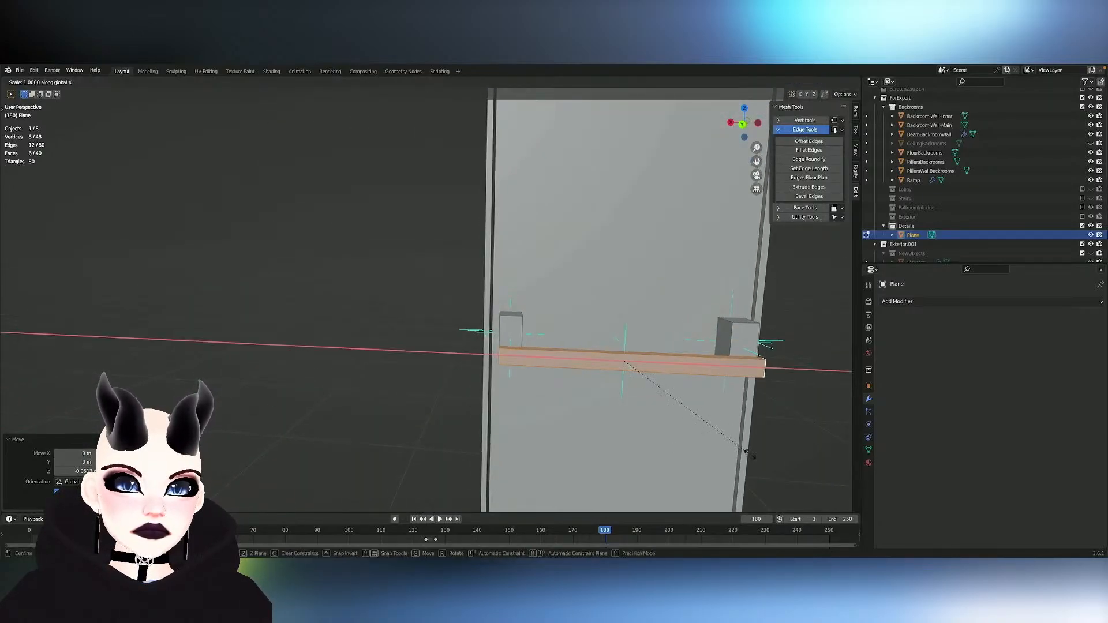
click(722, 448)
- Select both end faces of the bar and extrude them along their normals by about 0.034 m
mouse_move(723, 448)
middle_down()
mouse_move(745, 437)
mouse_move(723, 435)
middle_up()
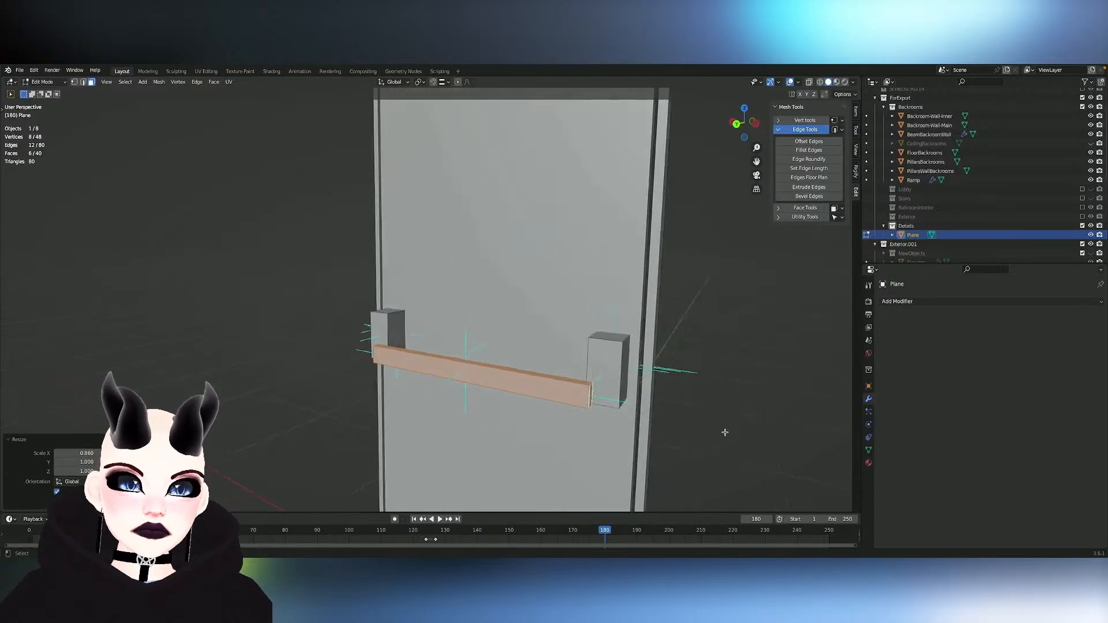
click(576, 393)
middle_drag(526, 399, 576, 390)
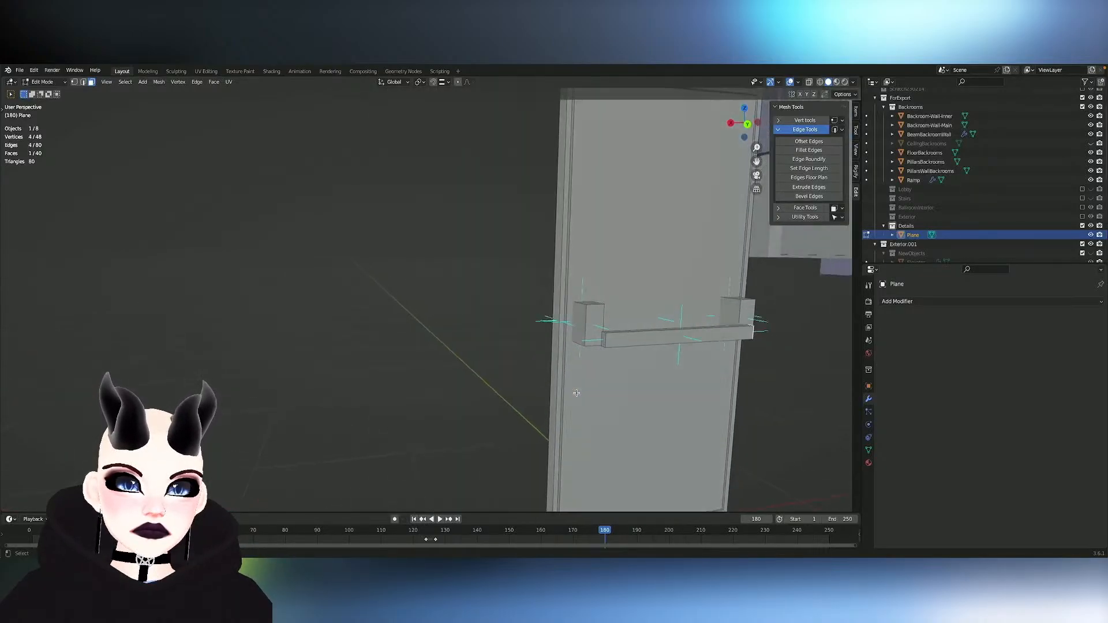
shift+click(606, 343)
middle_drag(606, 344, 633, 349)
key(alt+e)
click(636, 352)
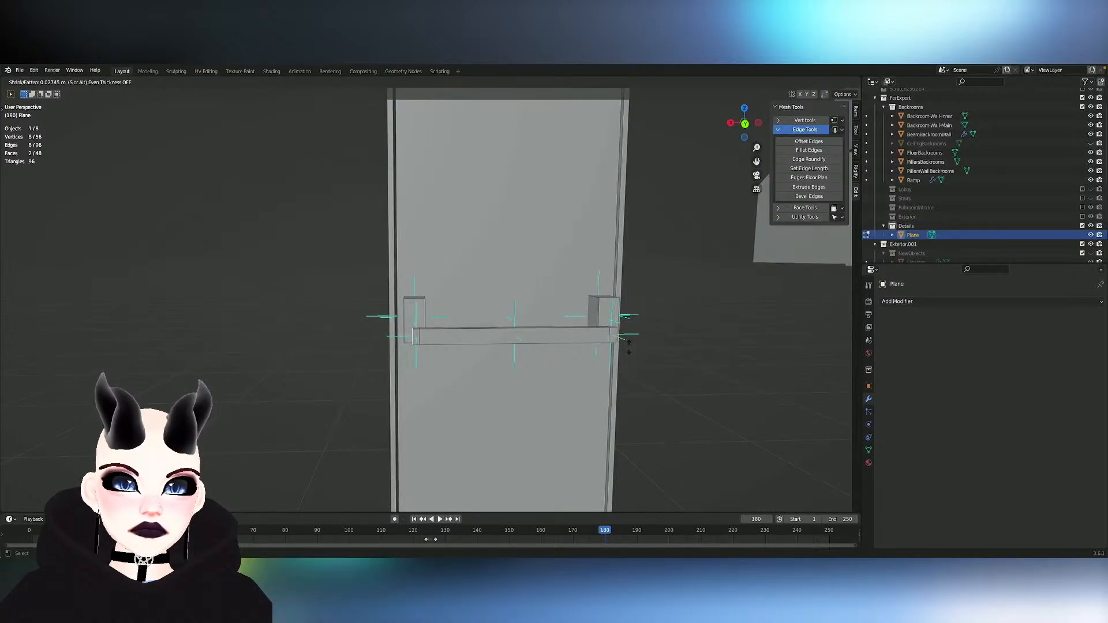
click(631, 347)
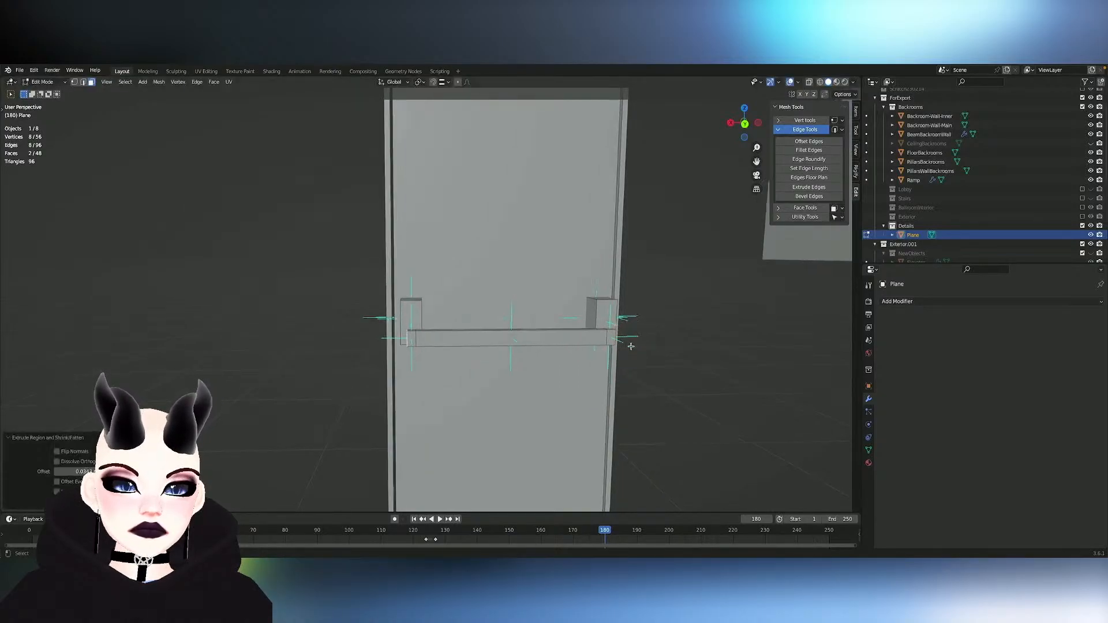
mouse_move(631, 346)
middle_down()
mouse_move(612, 347)
mouse_move(631, 347)
middle_up()
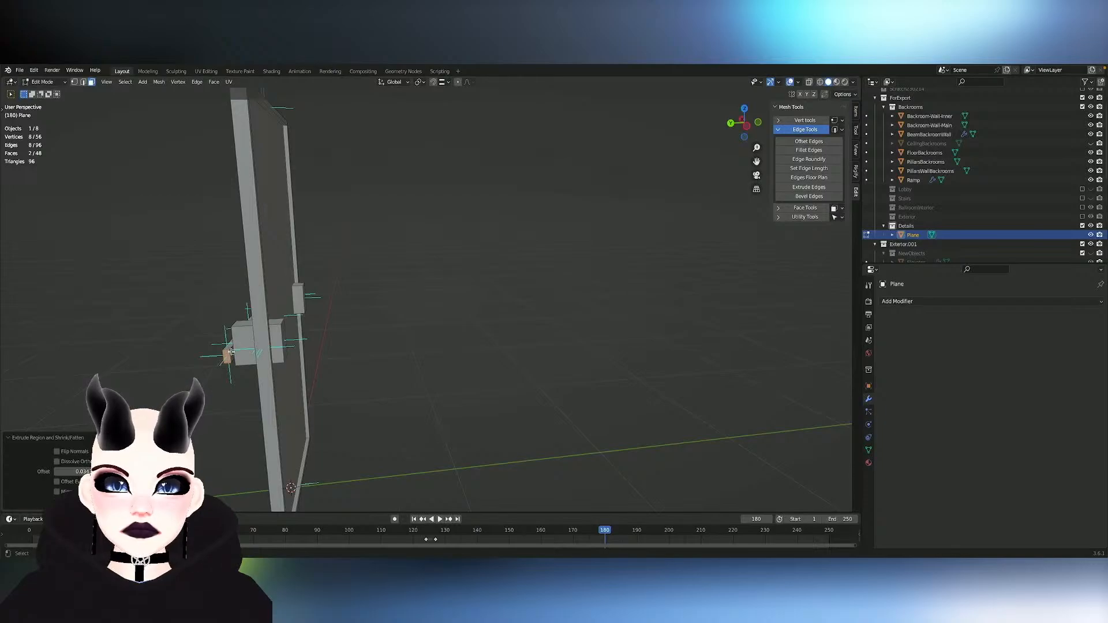
- Try to extend the selection of the bar end's door-facing face to its mirrored counterpart along X
middle_drag(231, 353, 244, 352)
key(shift+ctrl+m)
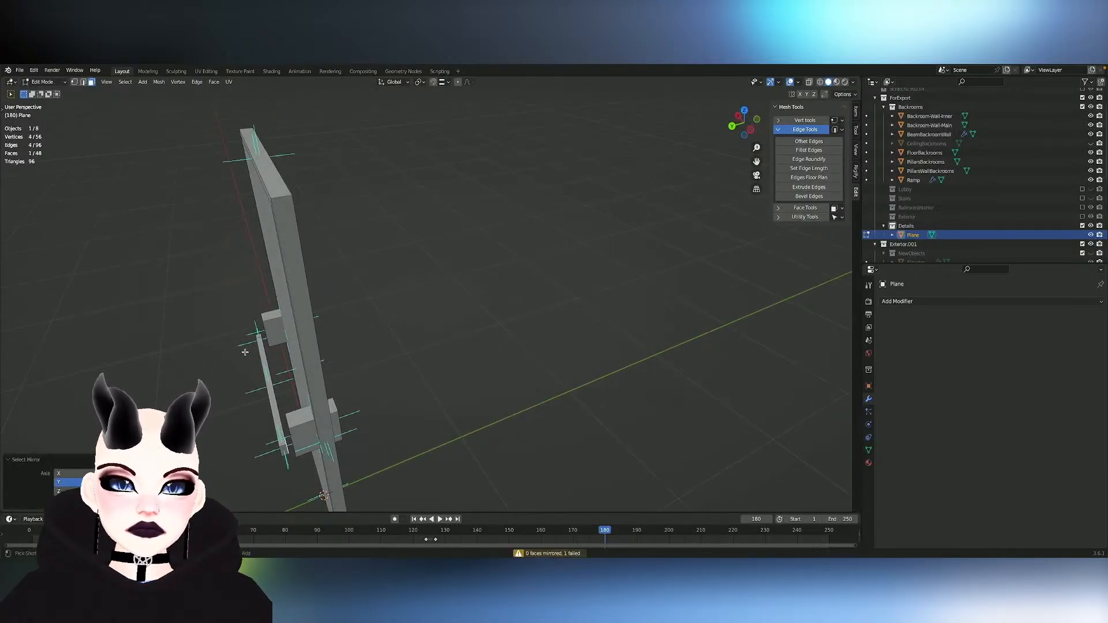
click(66, 474)
middle_drag(287, 433, 363, 393)
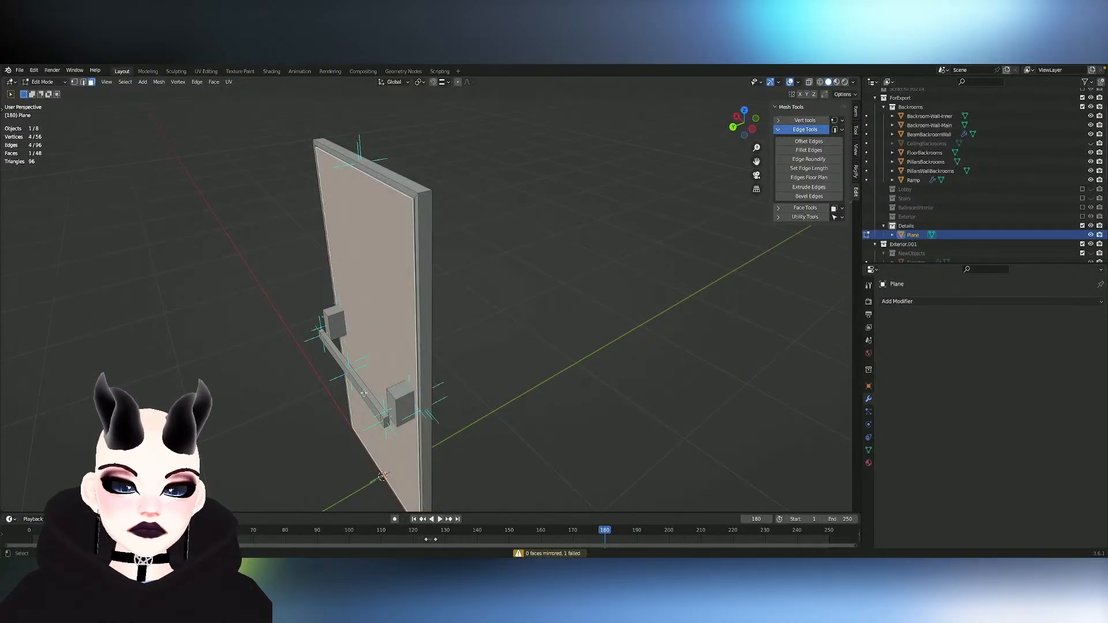
- Select the whole linked bar and apply Snap to Symmetry to it
key(l)
click(159, 82)
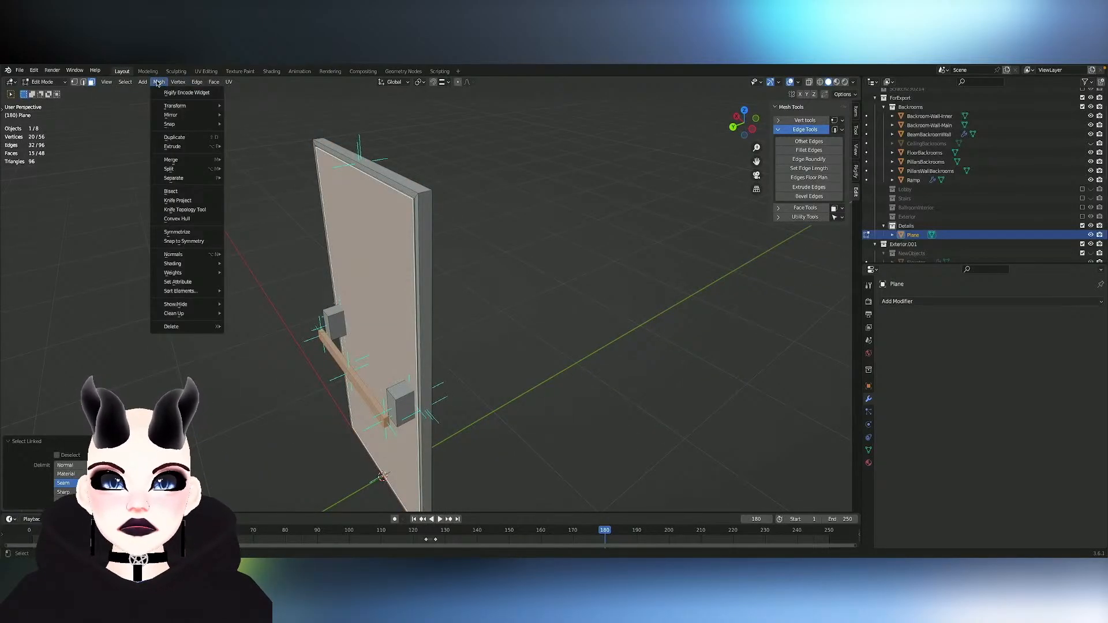
click(182, 241)
- Select the door-facing faces at both bar ends by mirroring the selection along X, and extrude them about -0.035 m along Y
middle_drag(300, 277, 341, 280)
click(335, 435)
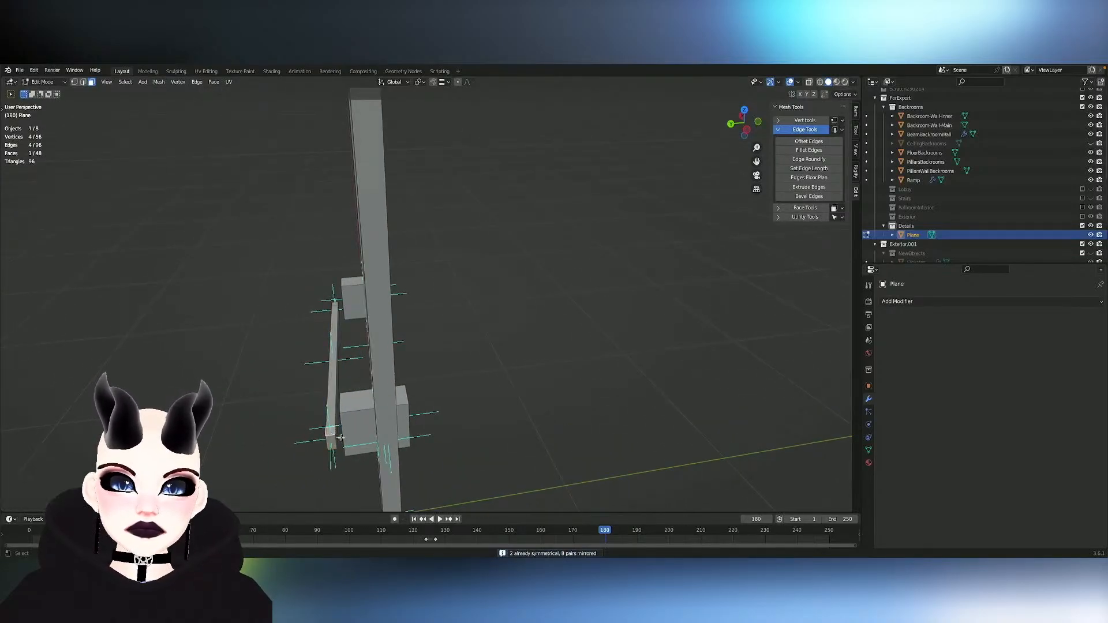
key(ctrl+shift+m)
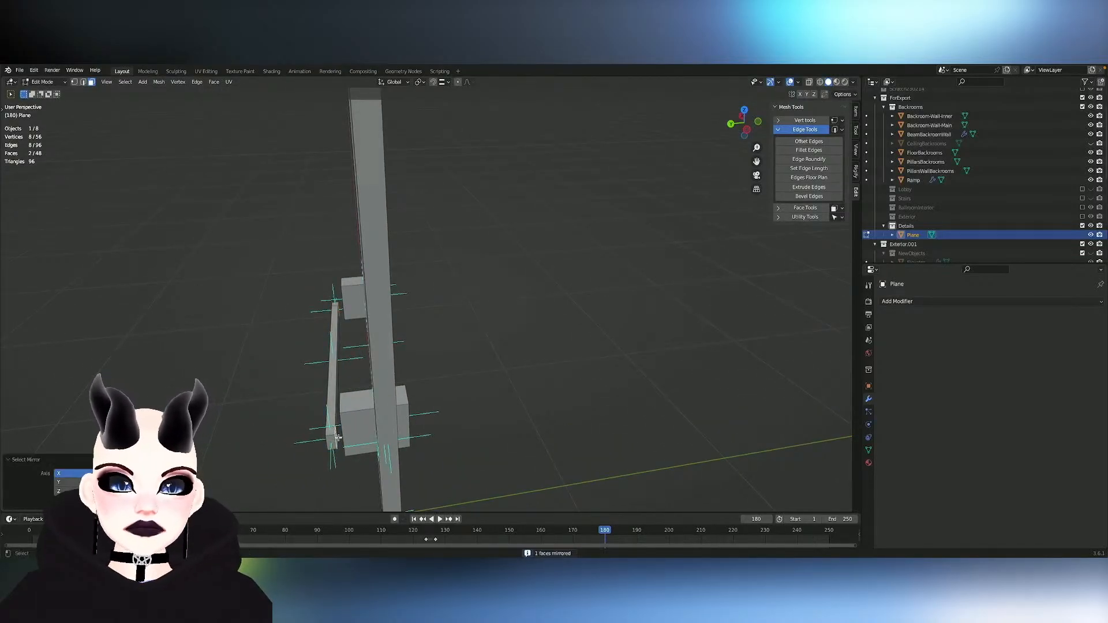
key(e)
key(y)
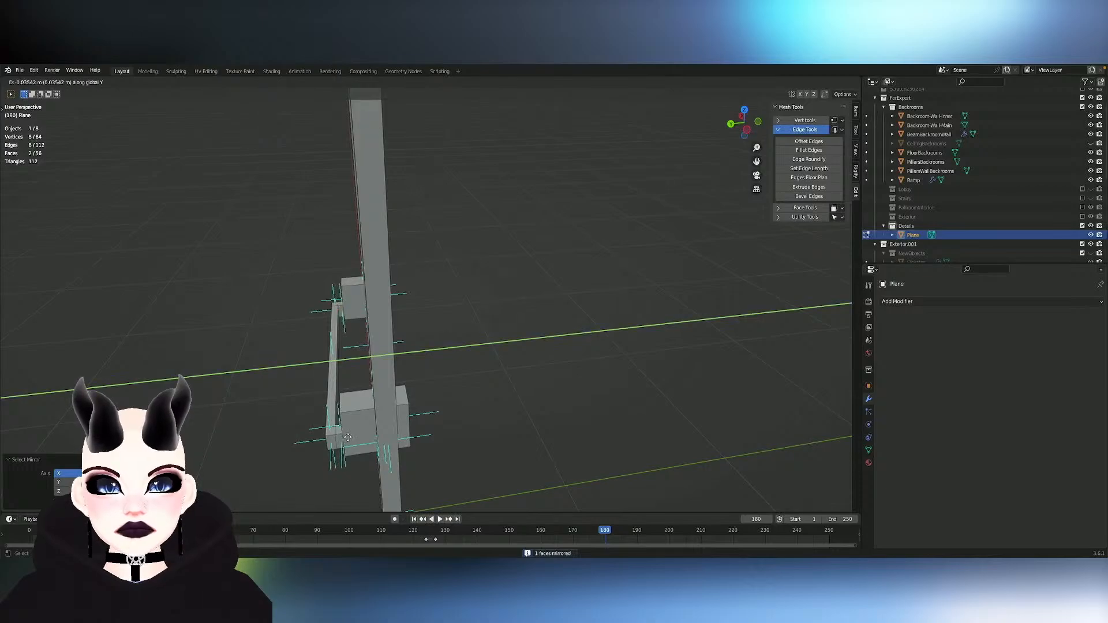
click(346, 438)
- Move the two extruded end faces up along Z to slant the bar's brackets, and leave Edit Mode
key(g)
key(z)
click(348, 425)
middle_drag(348, 425, 519, 402)
key(Tab)
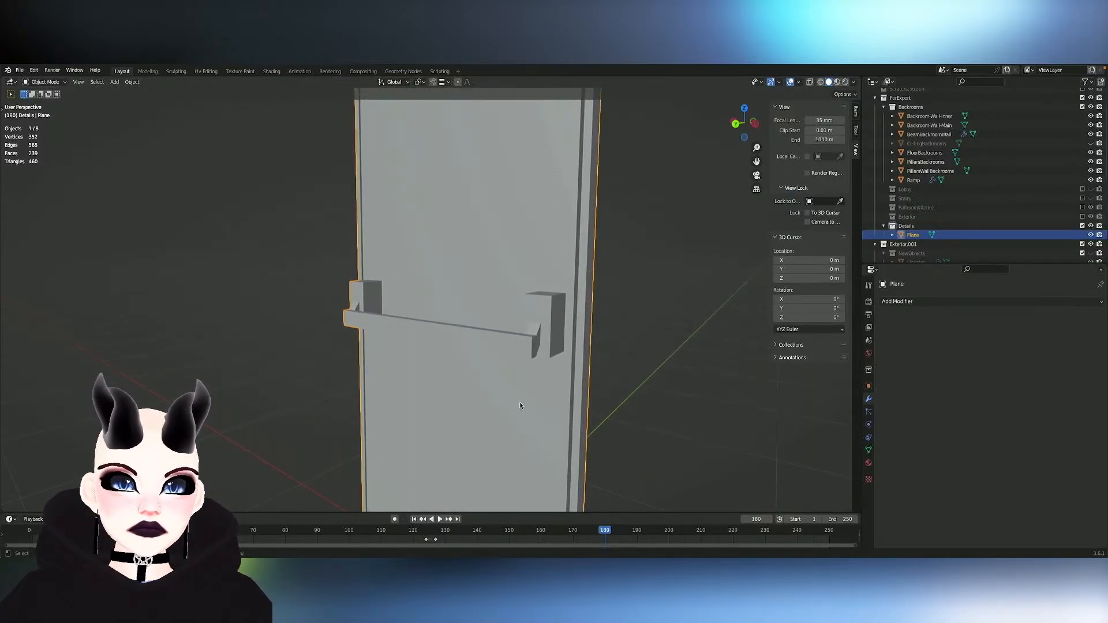
- Select the linked bar and both mounting blocks in Edit Mode and separate them into their own object
key(Tab)
key(Tab)
key(Tab)
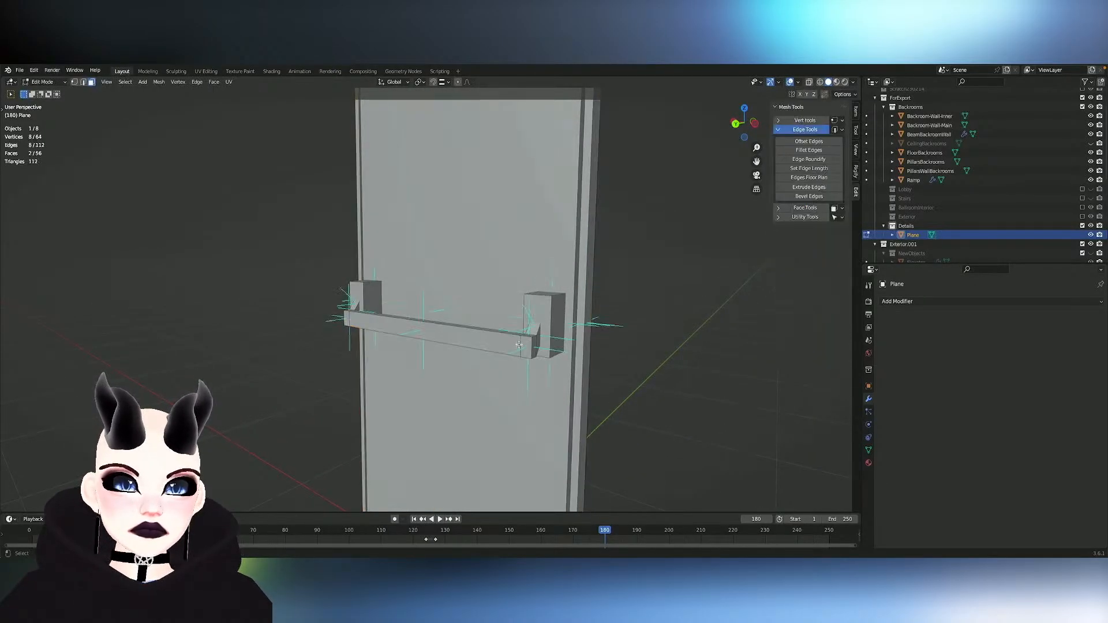
key(l)
key(l)
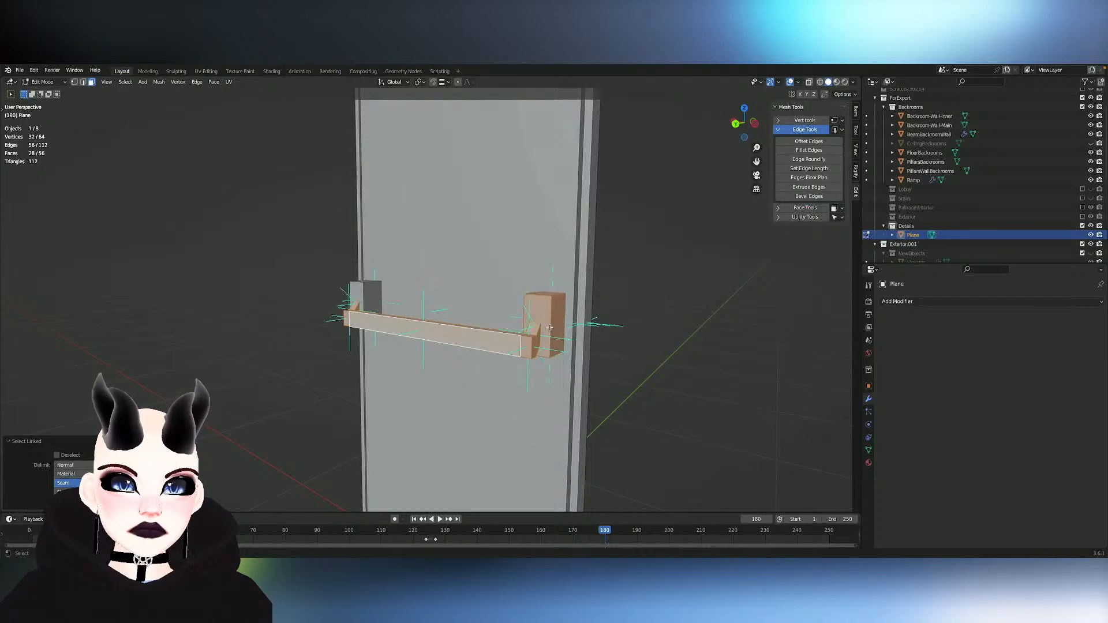
key(l)
key(p)
click(368, 289)
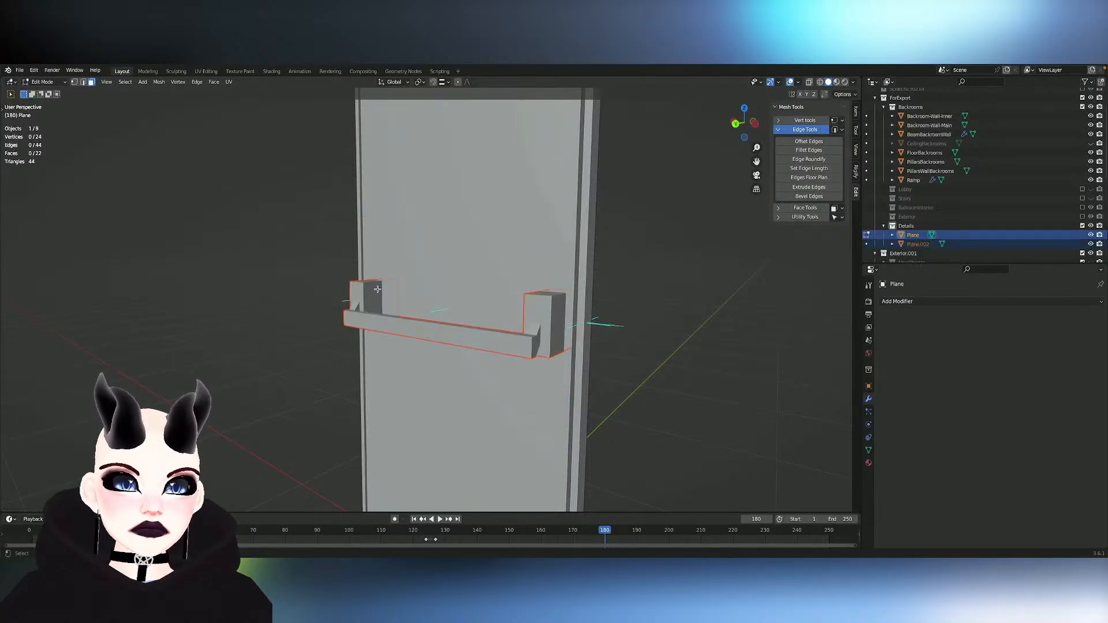
- Try a Bevel modifier on the door object and remove it again
click(976, 301)
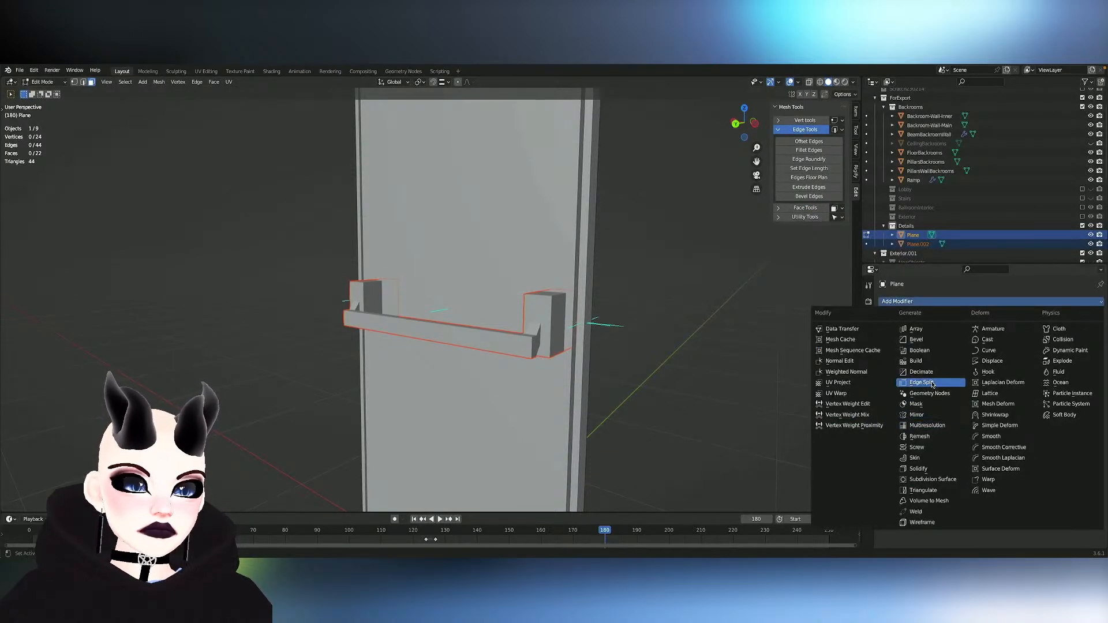
click(924, 342)
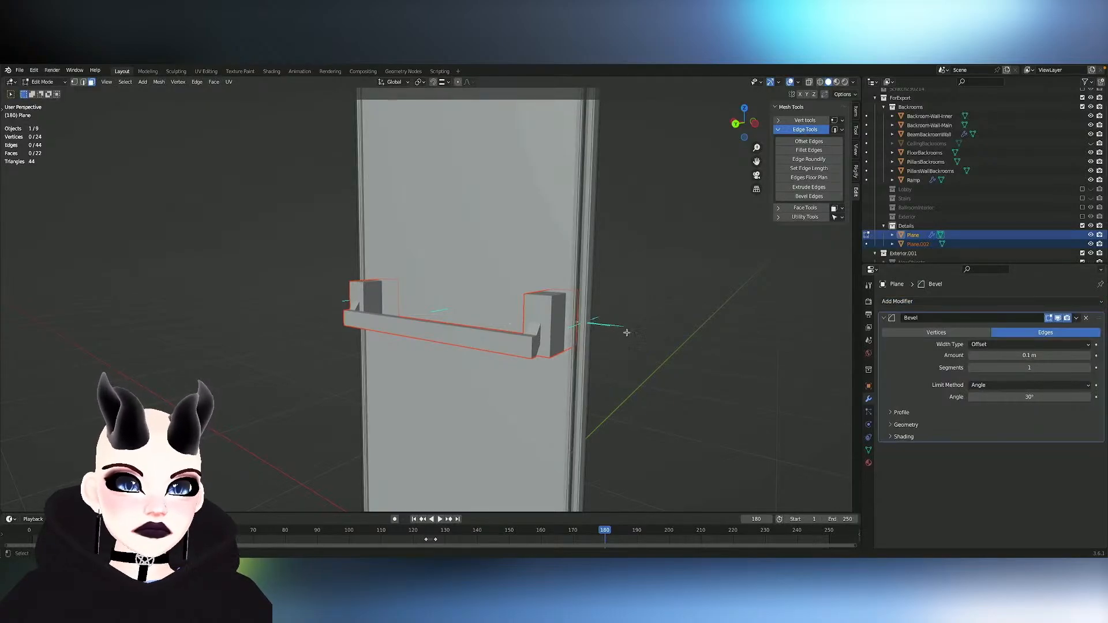
click(1087, 320)
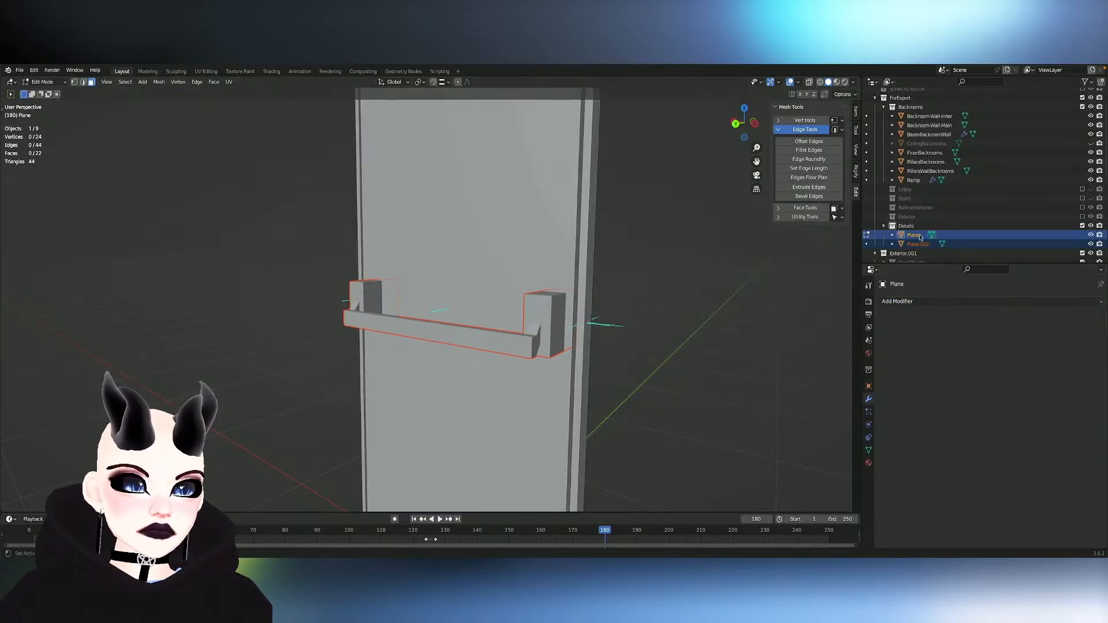
click(912, 237)
click(918, 244)
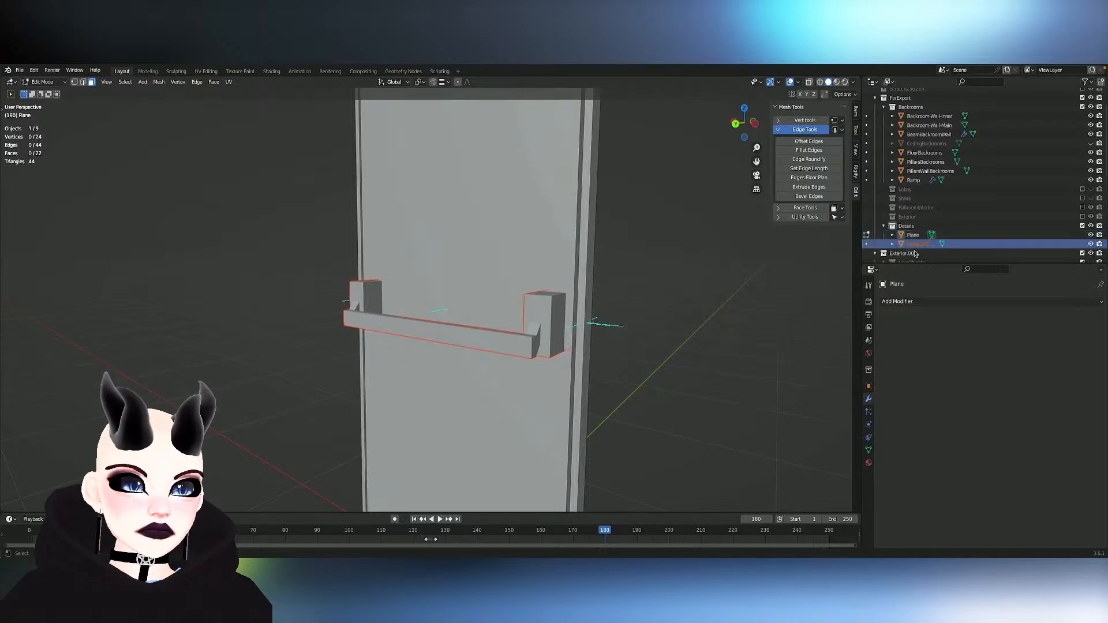
click(919, 301)
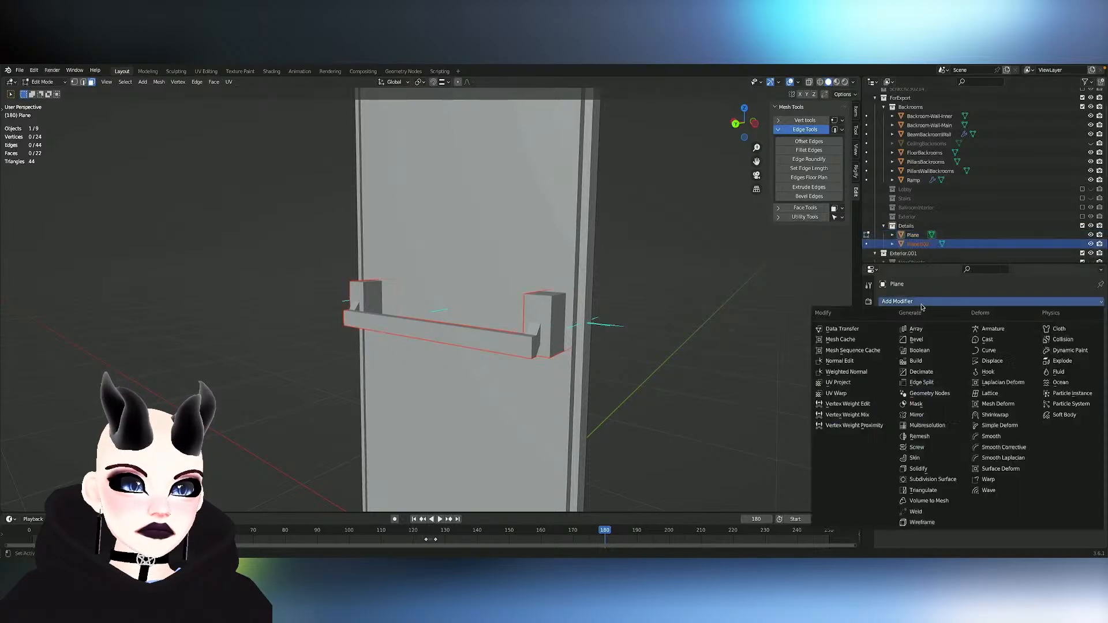
click(926, 340)
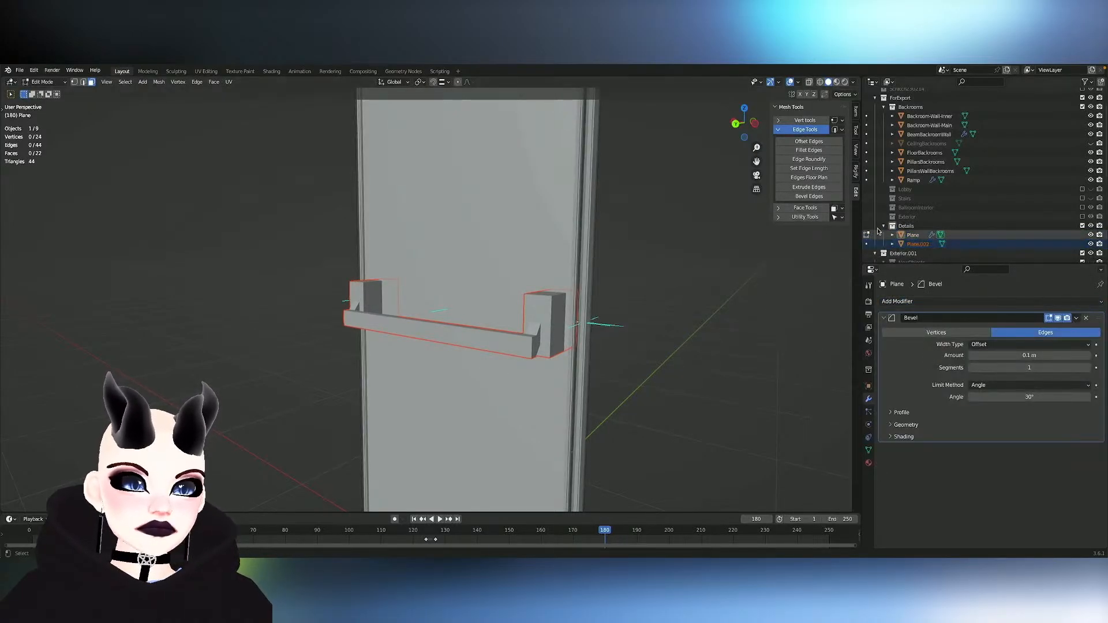
click(1087, 320)
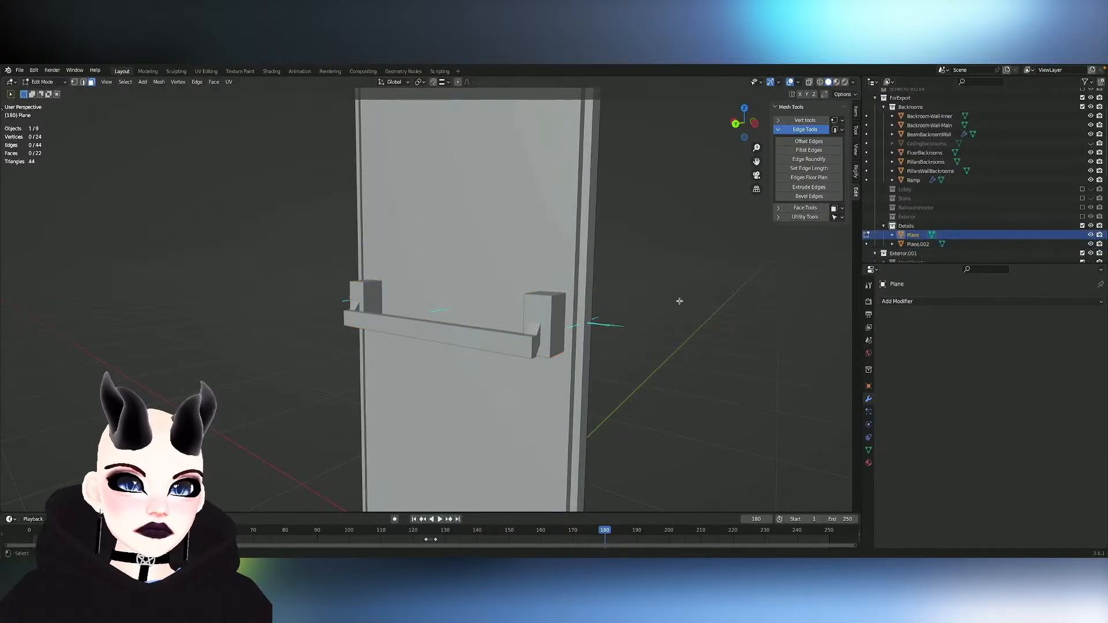
- Return to Object Mode and select the separated handle object
click(546, 350)
key(Tab)
click(516, 349)
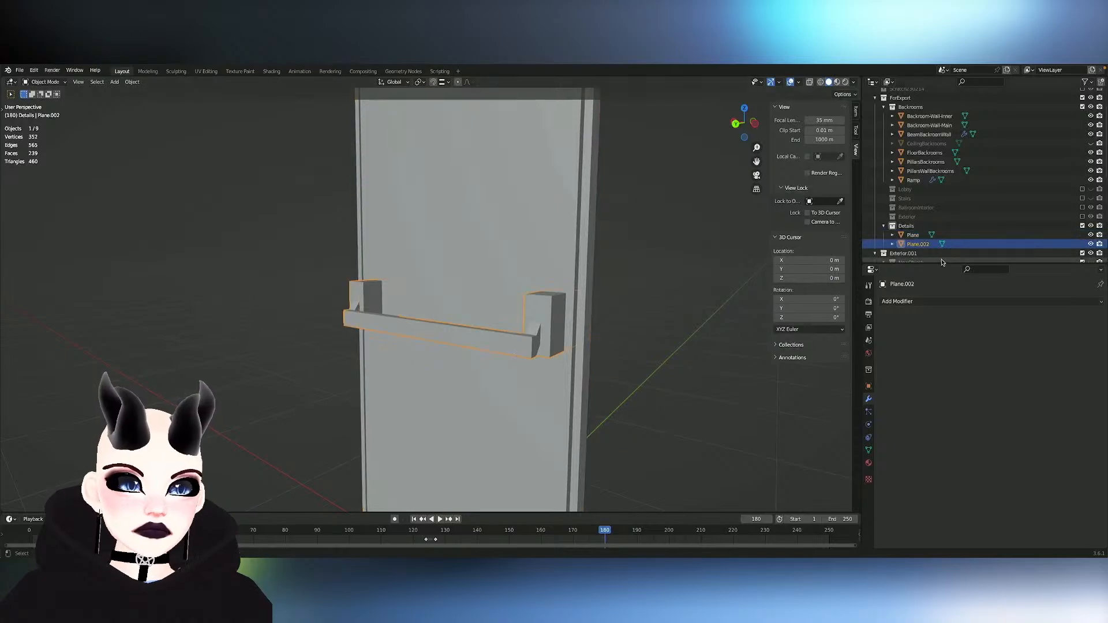
- Try a Bevel modifier on the separated handle and remove it
click(915, 301)
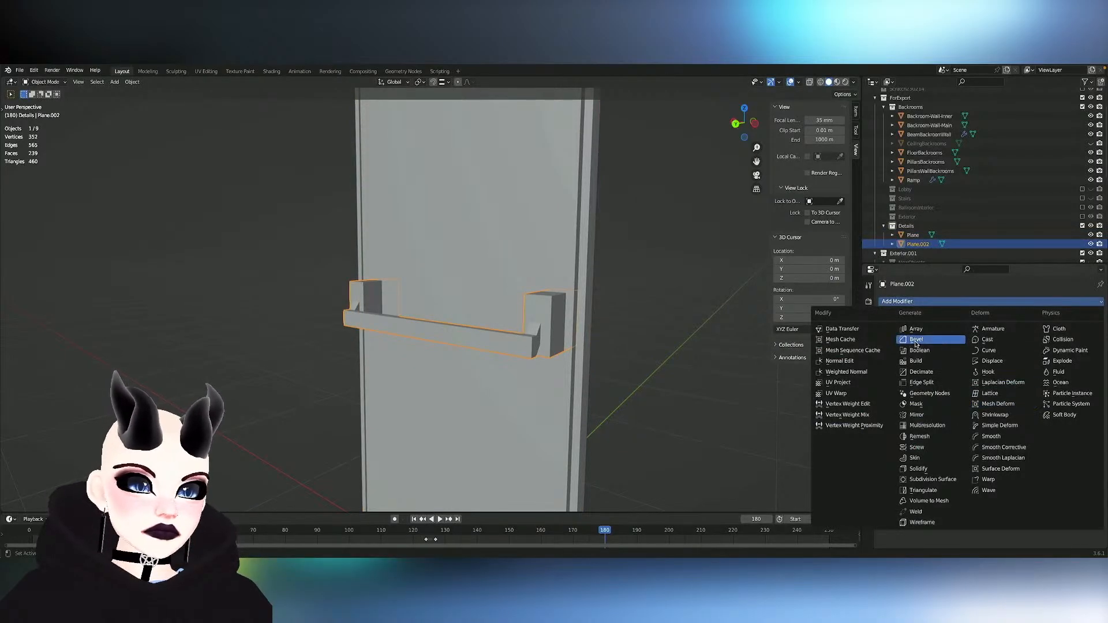
click(917, 340)
scroll(597, 343, down, 1)
scroll(596, 343, down, 1)
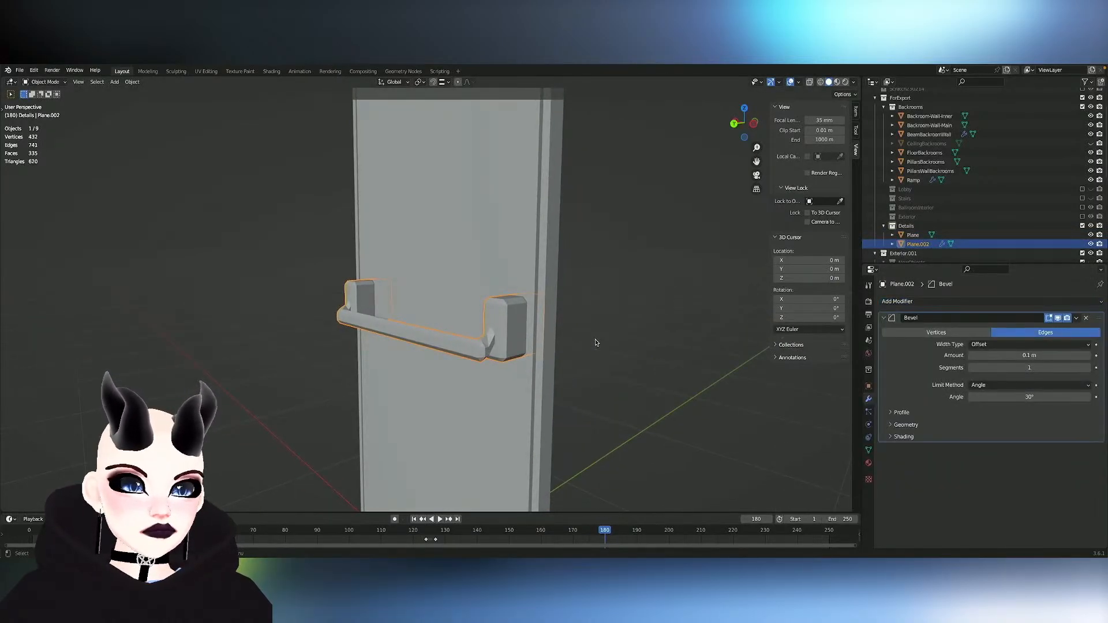
double_click(963, 318)
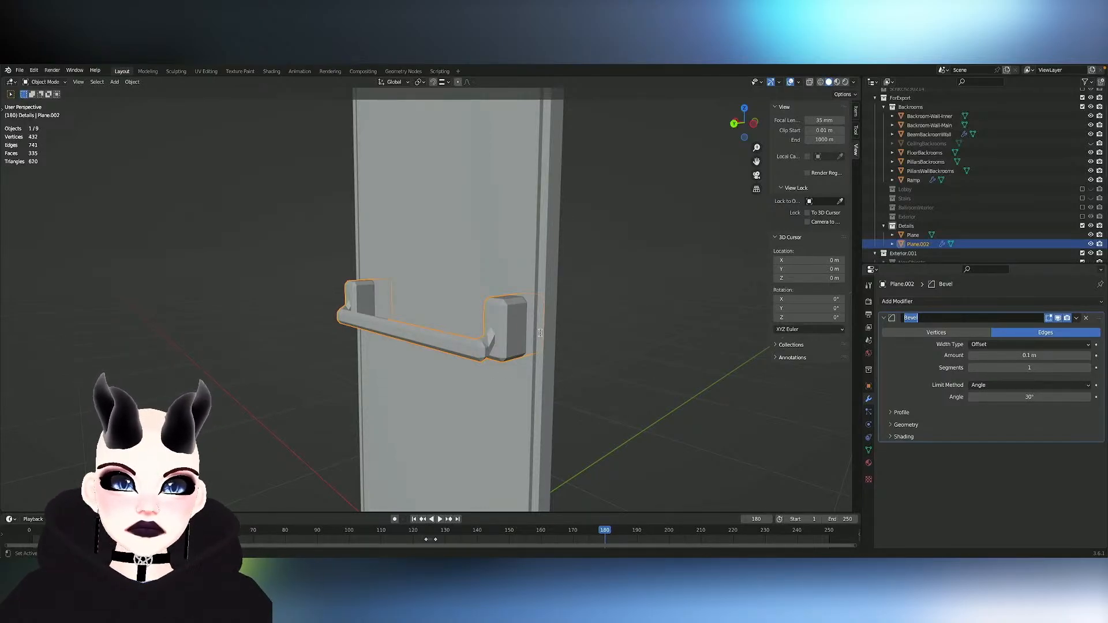
key(Tab)
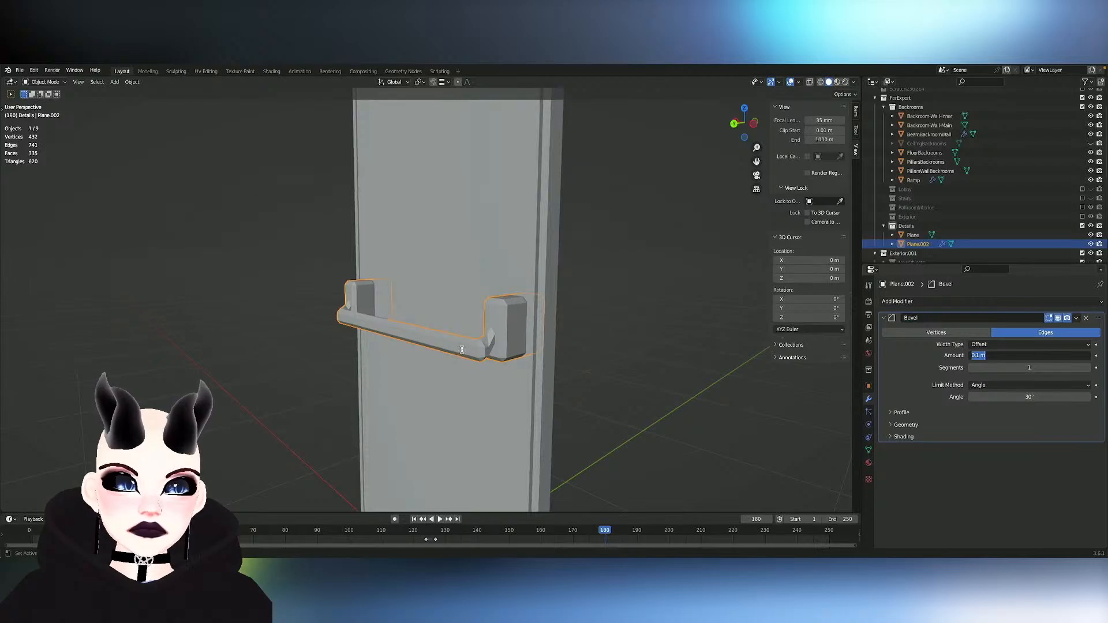
key(Tab)
key(Tab)
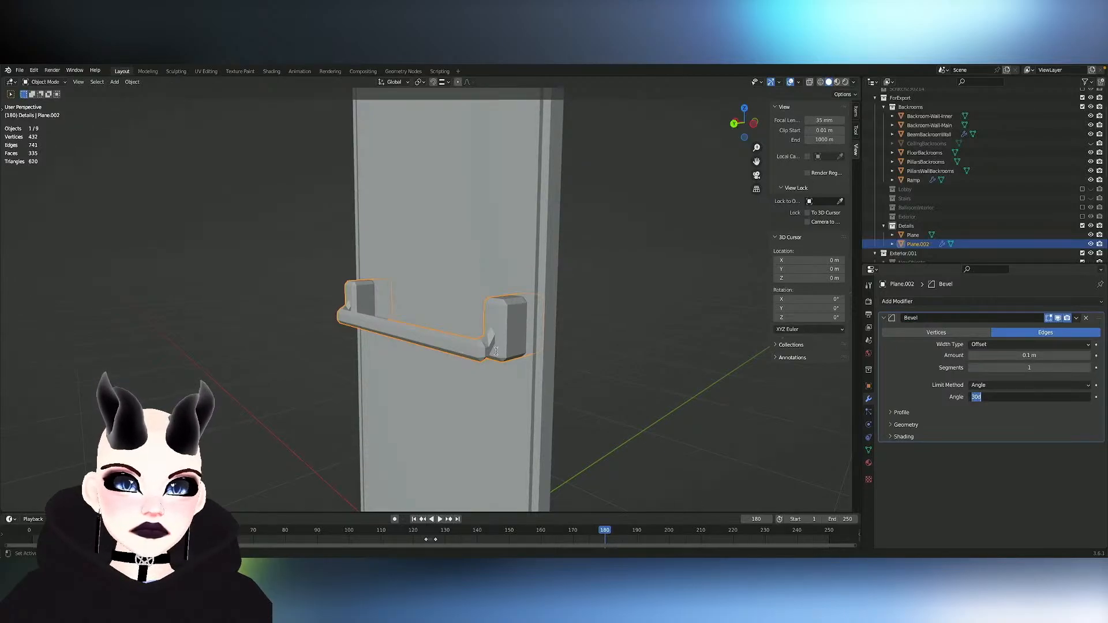
key(Return)
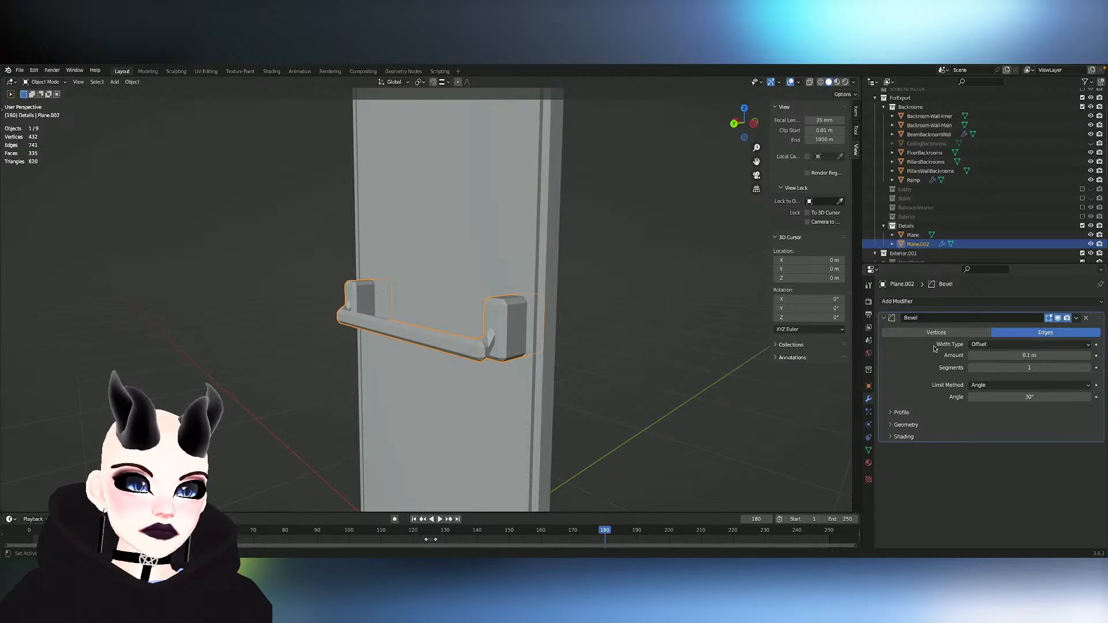
click(1087, 319)
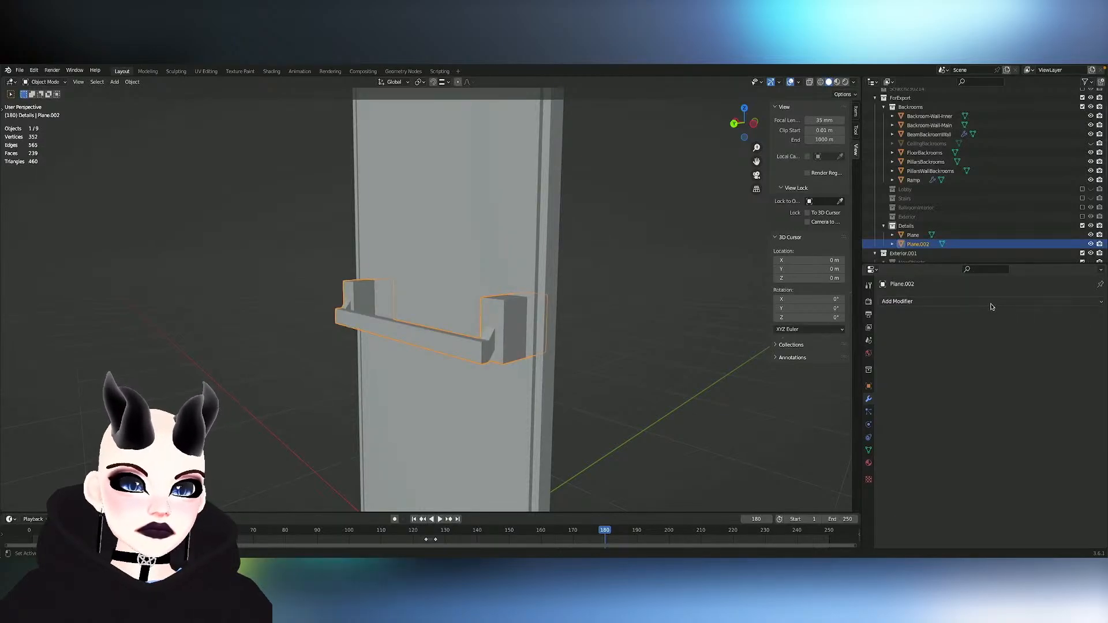
- Try a Subdivision Surface modifier on the handle and undo it
click(994, 303)
click(930, 479)
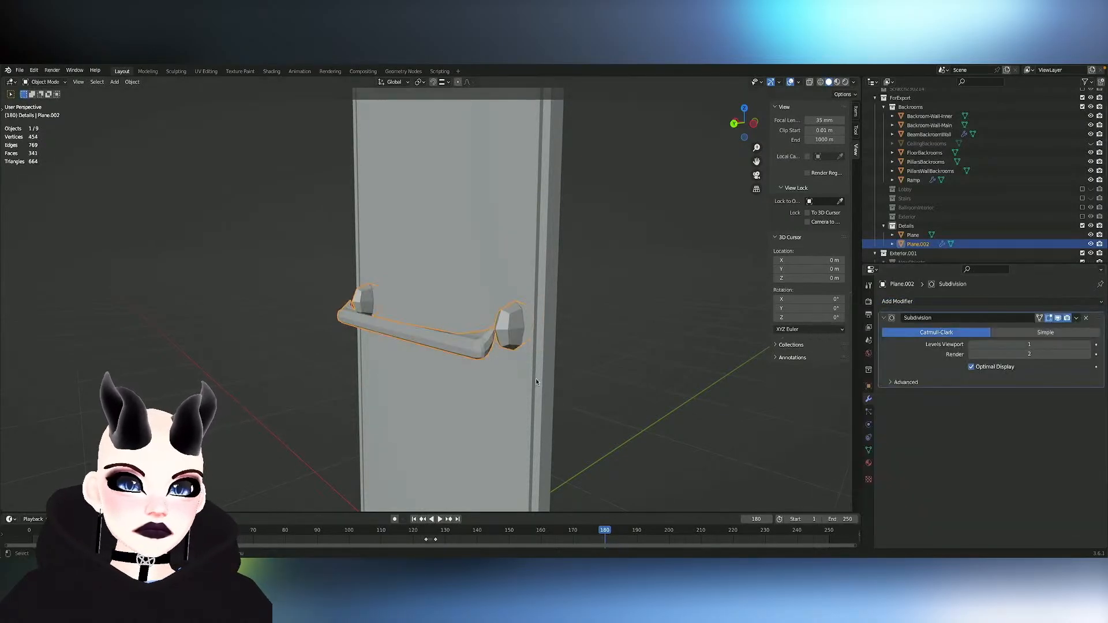
key(Tab)
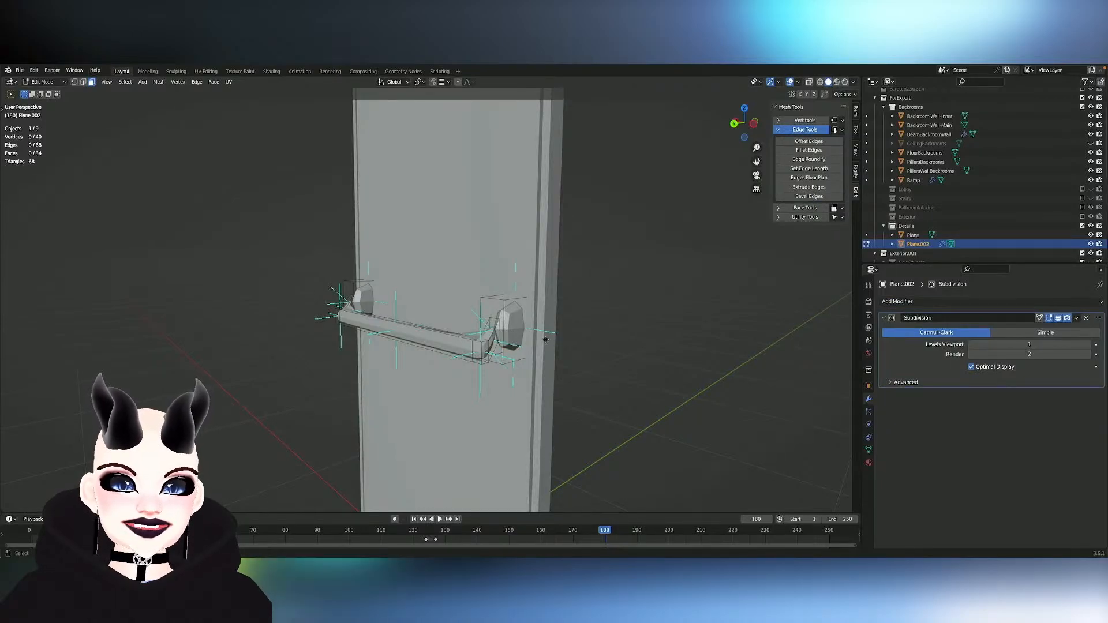
key(Tab)
key(ctrl+z)
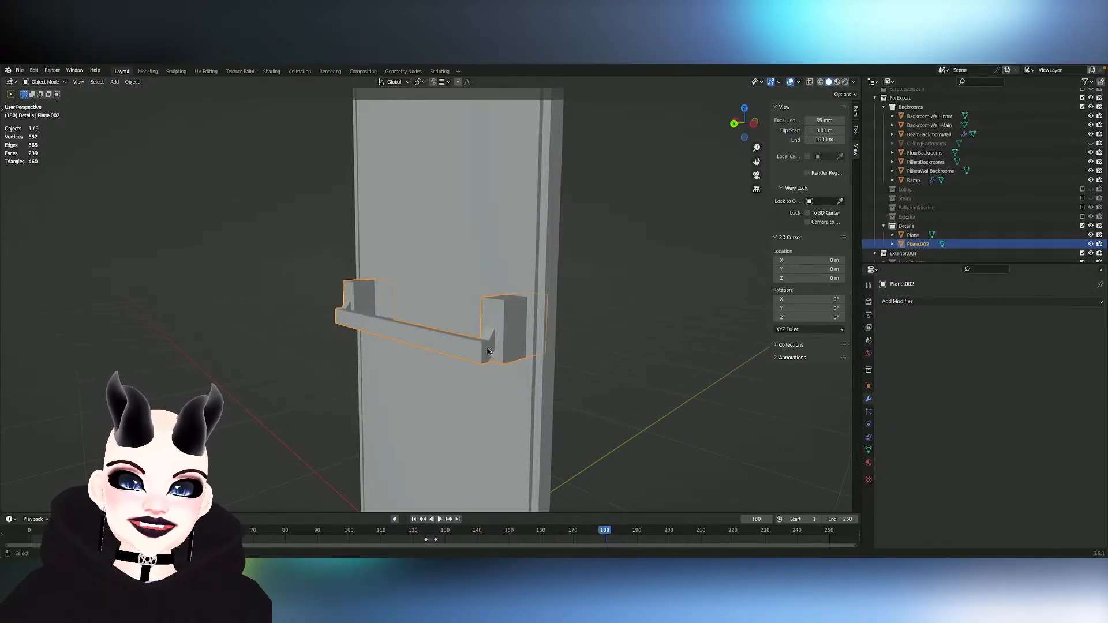
- Separate the push bar from the two mounting blocks into its own object and return to Object Mode with the blocks selected
key(Tab)
key(Tab)
key(Tab)
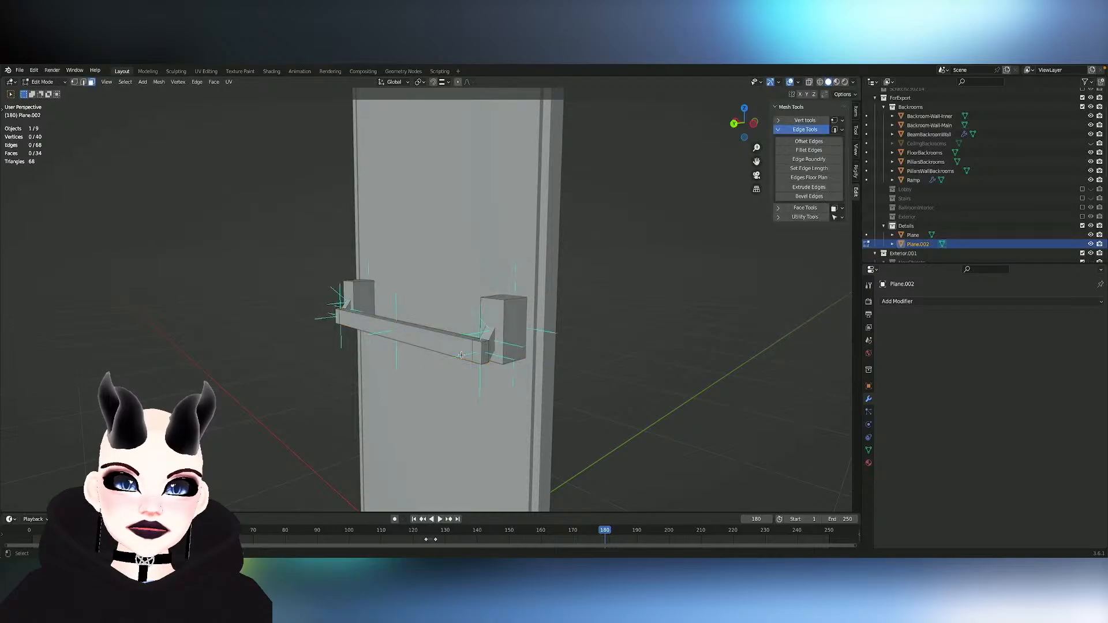
key(l)
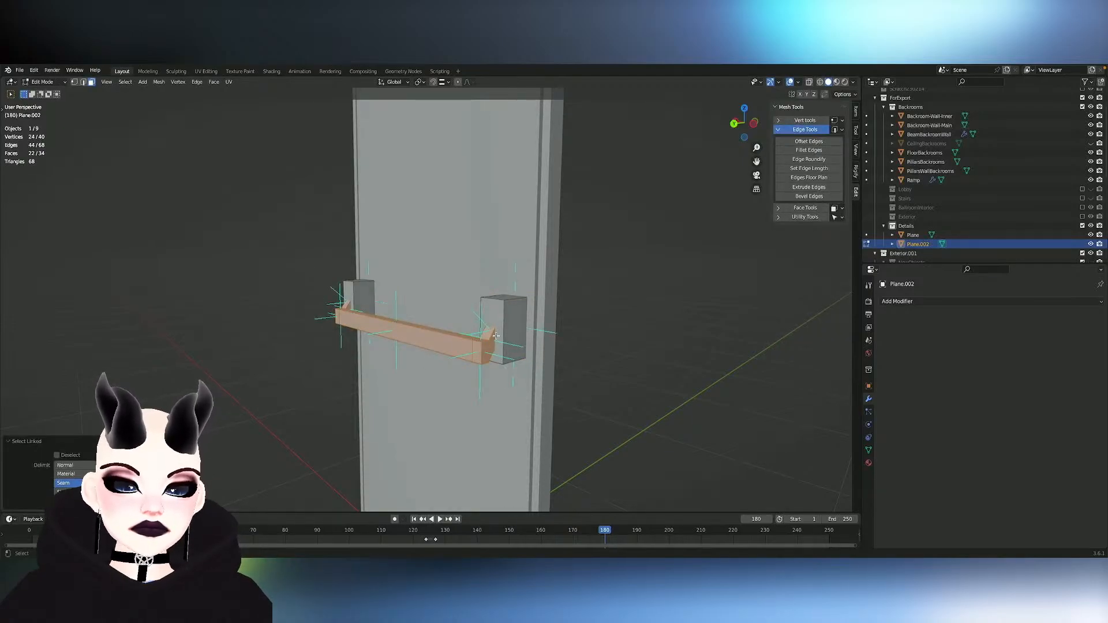
key(p)
click(495, 336)
key(Tab)
click(513, 335)
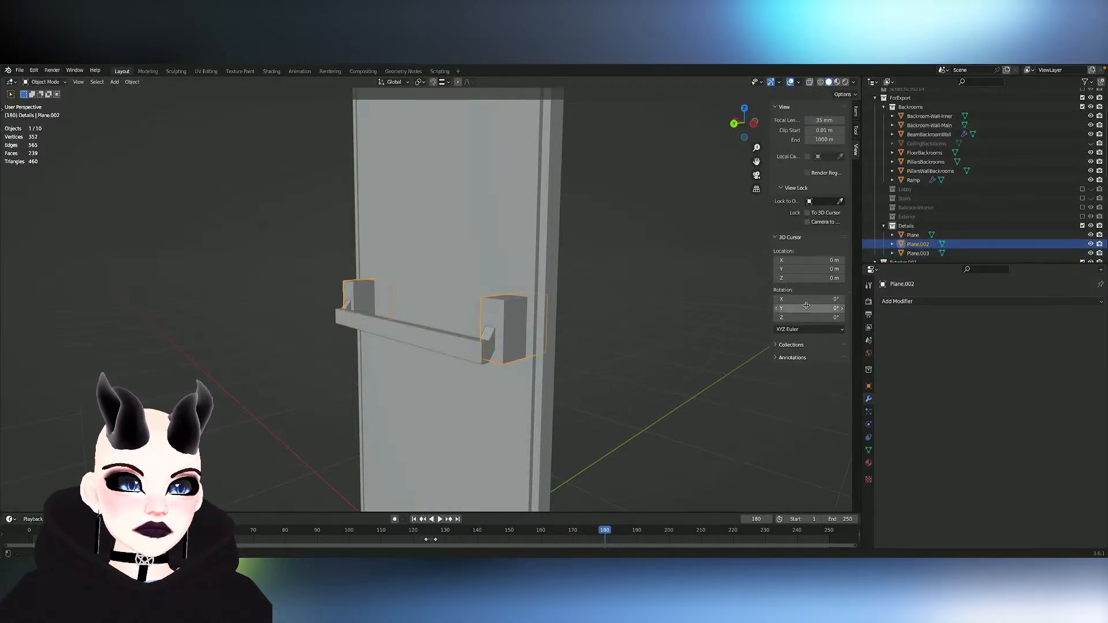
- Add a Bevel modifier with an amount of 0.01 m to the mounting blocks and apply it
click(912, 301)
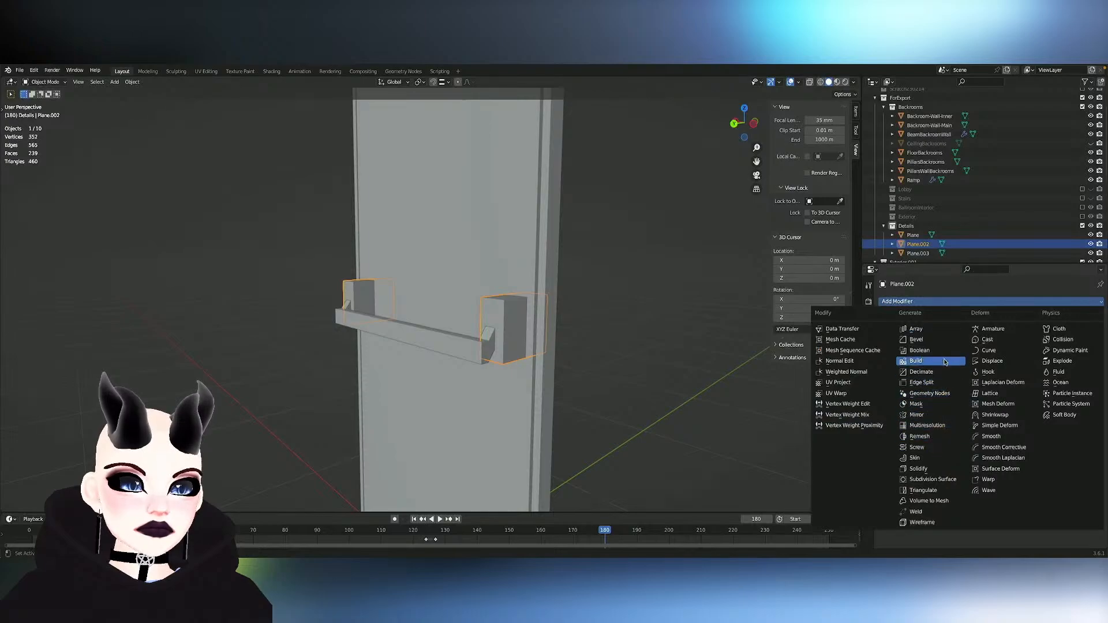
click(918, 340)
middle_drag(624, 333, 624, 333)
click(1031, 356)
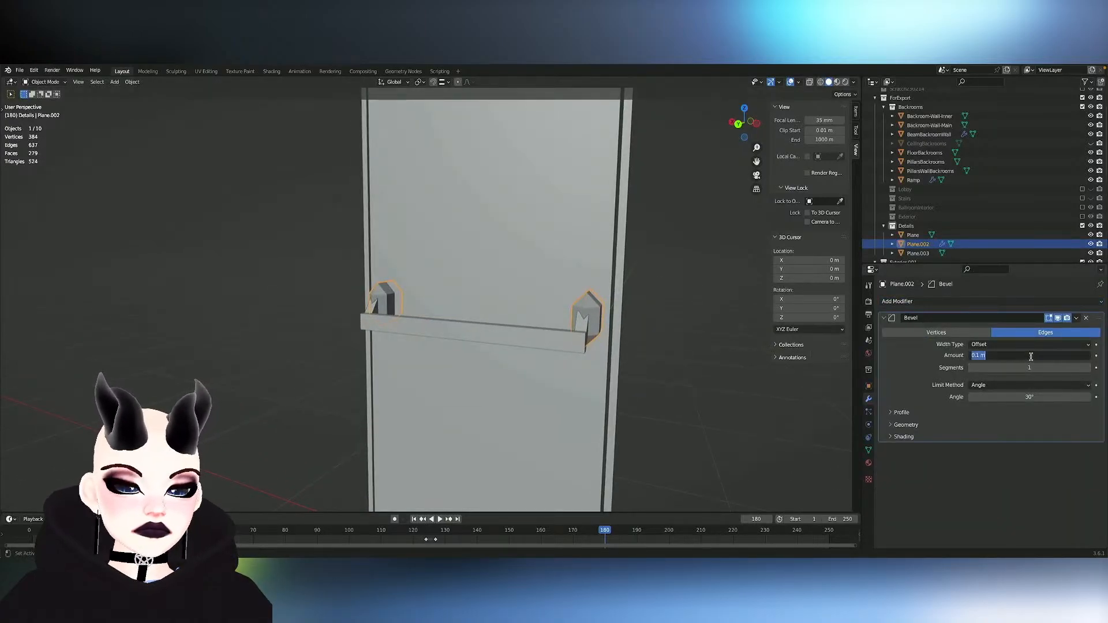
text(0.01)
key(Return)
middle_drag(700, 386, 893, 354)
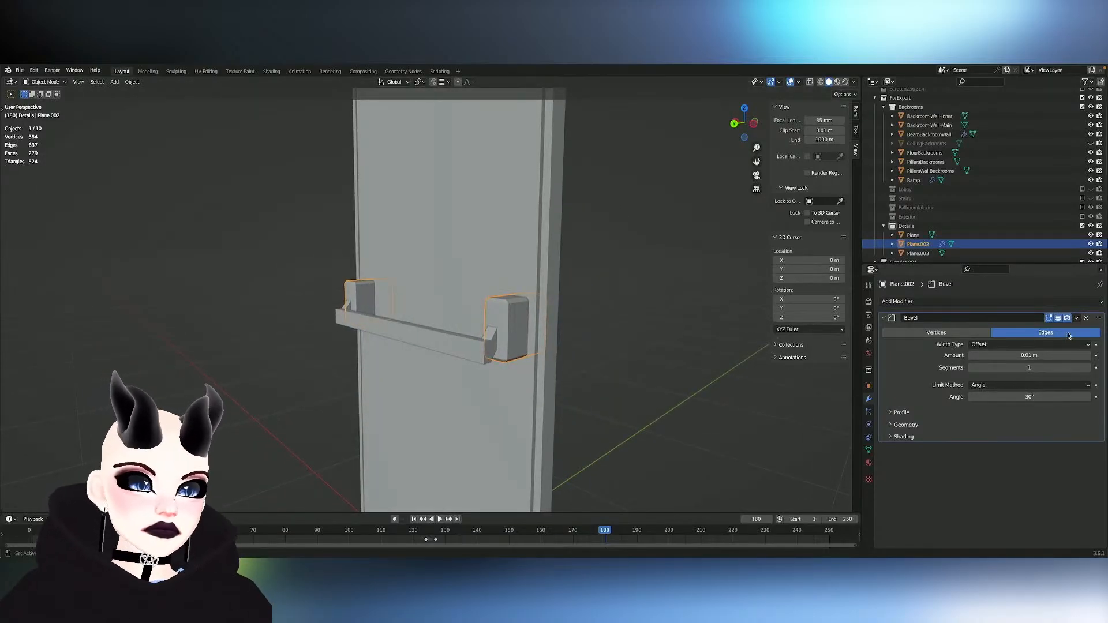
click(1077, 318)
click(1068, 328)
middle_drag(502, 347, 507, 352)
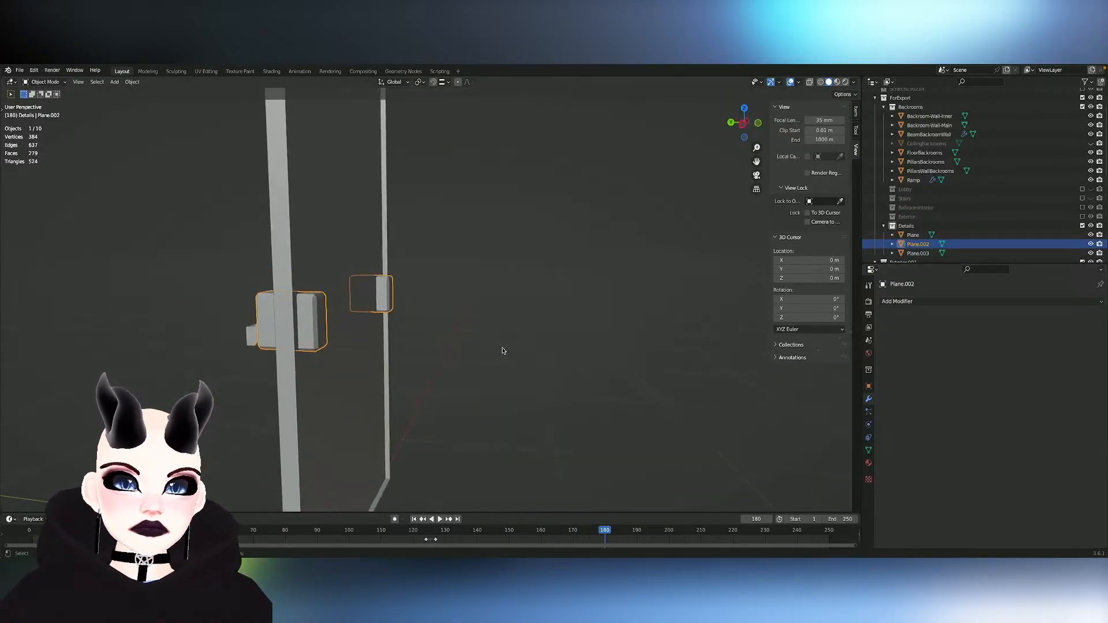
- Try to select the back edge loop of one mounting block and mirror the selection to the other block
key(Tab)
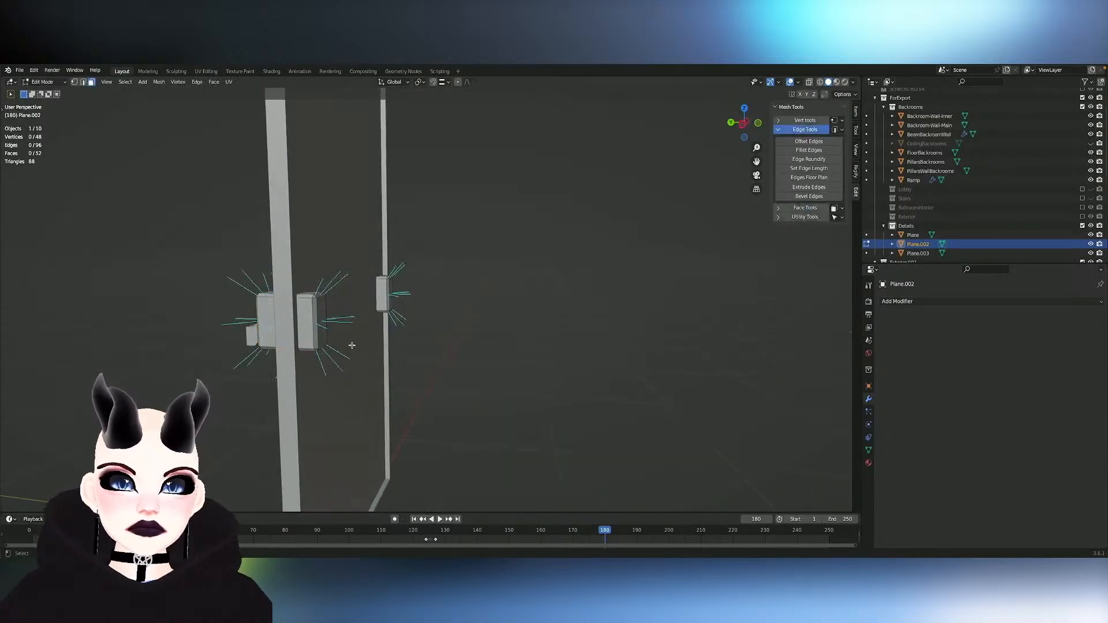
click(322, 325)
click(308, 302)
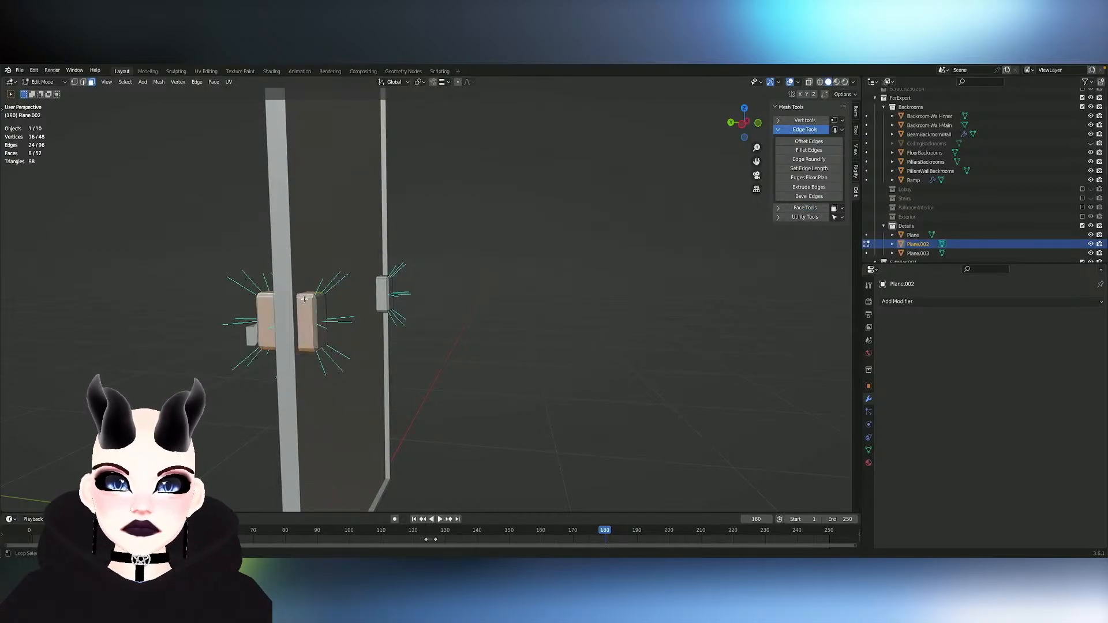
click(313, 306)
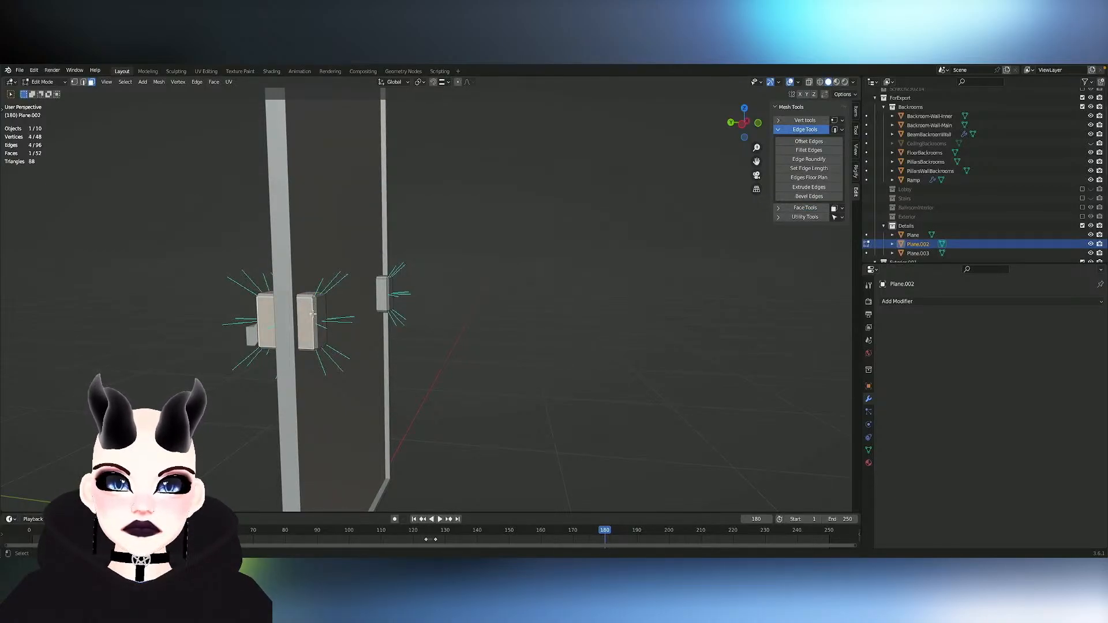
key(2)
alt+click(312, 314)
right_click(312, 314)
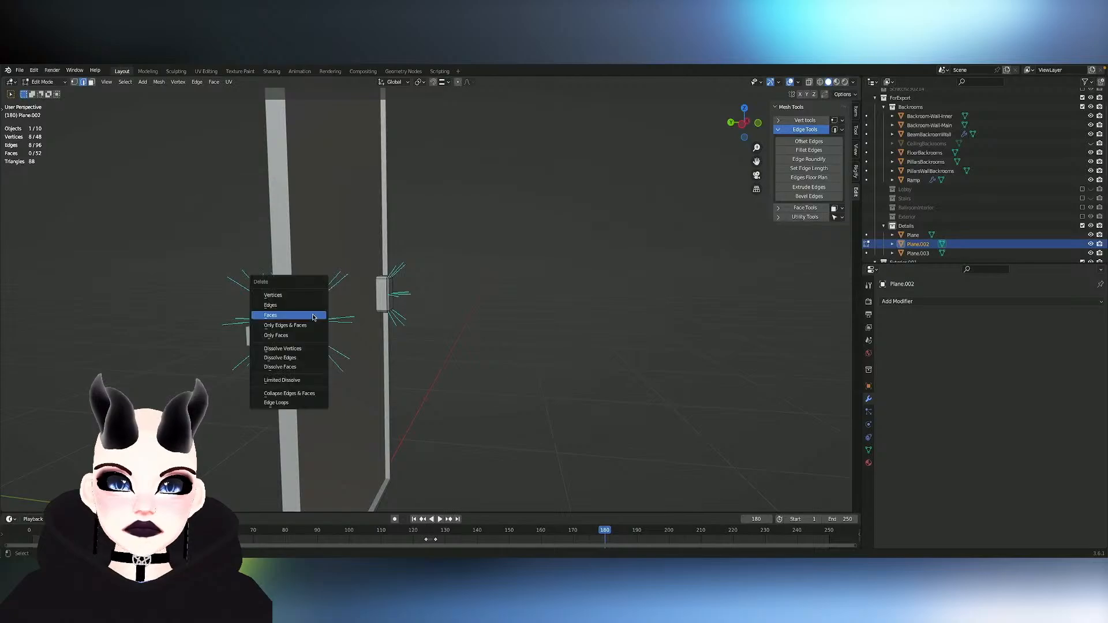
key(Escape)
key(ctrl+shift+m)
key(x)
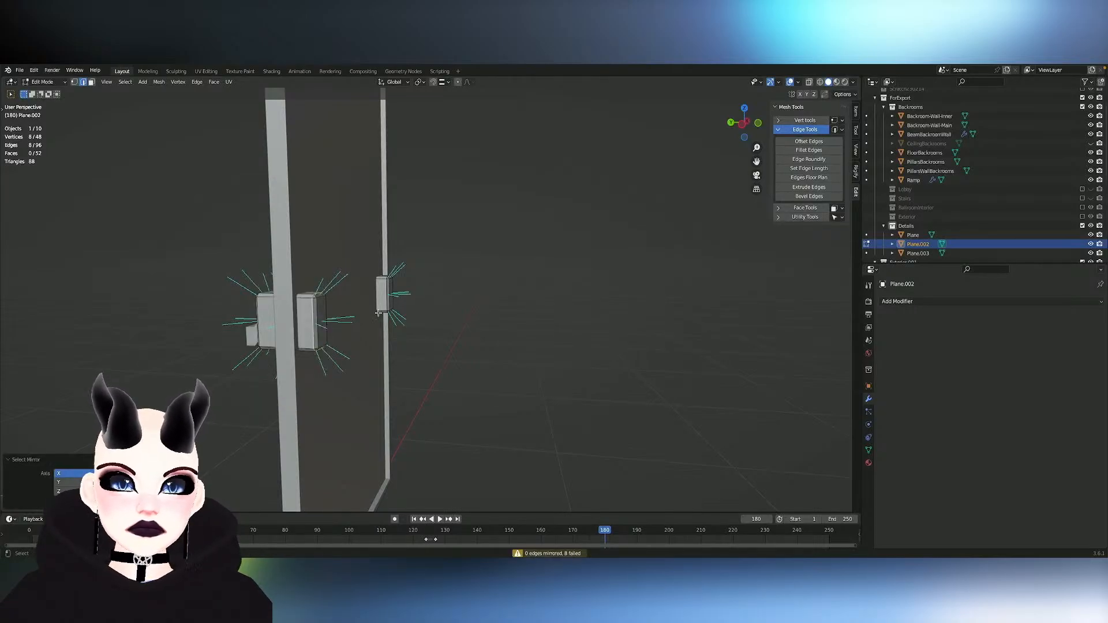
- Select one whole mounting block and use Snap to Symmetry to make the two blocks match across X
key(l)
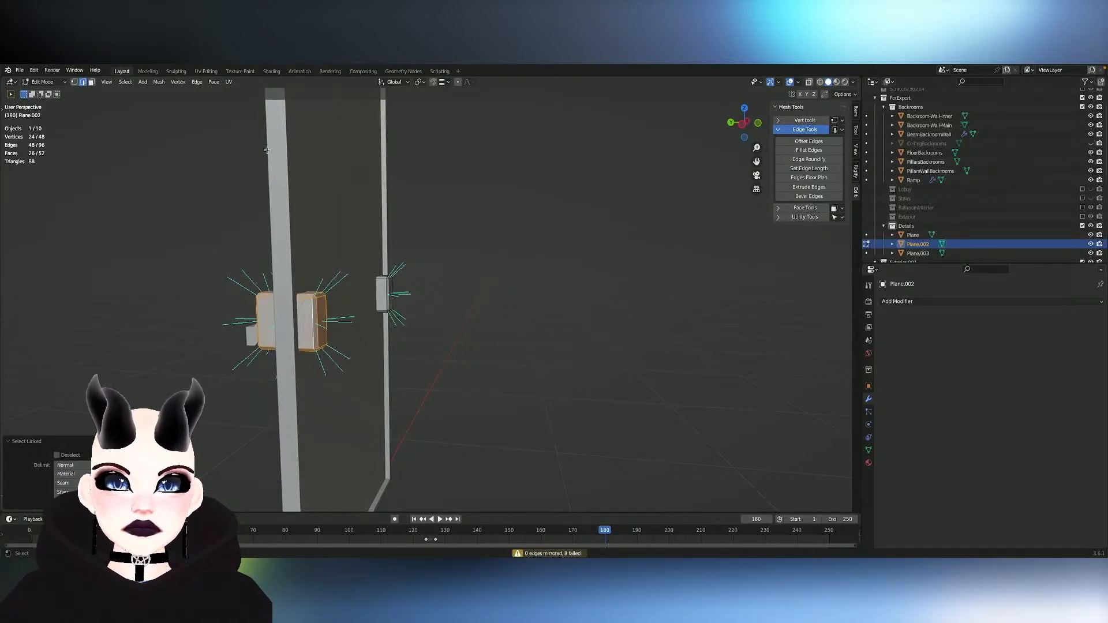
click(158, 82)
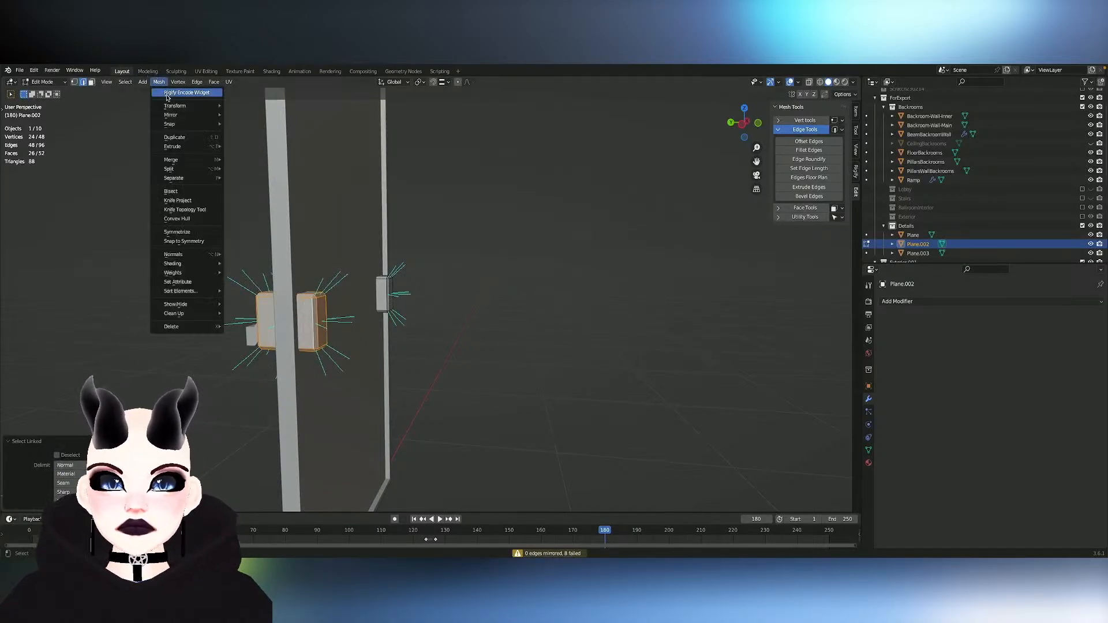
click(189, 242)
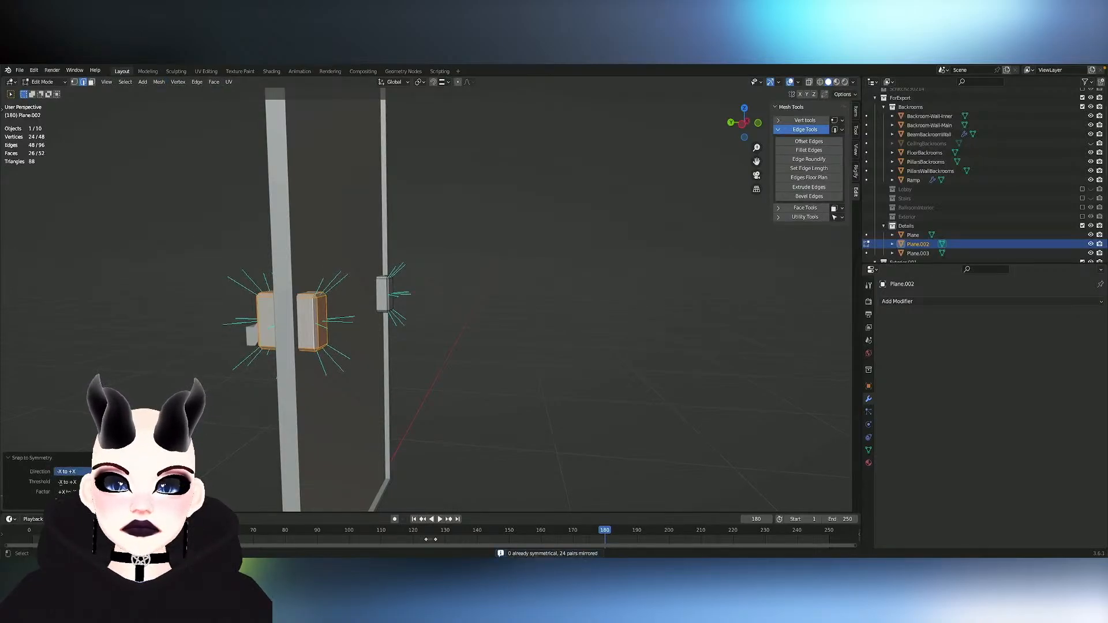
- Try deleting the back edge loops mirrored across both mounting blocks and undo it
click(384, 312)
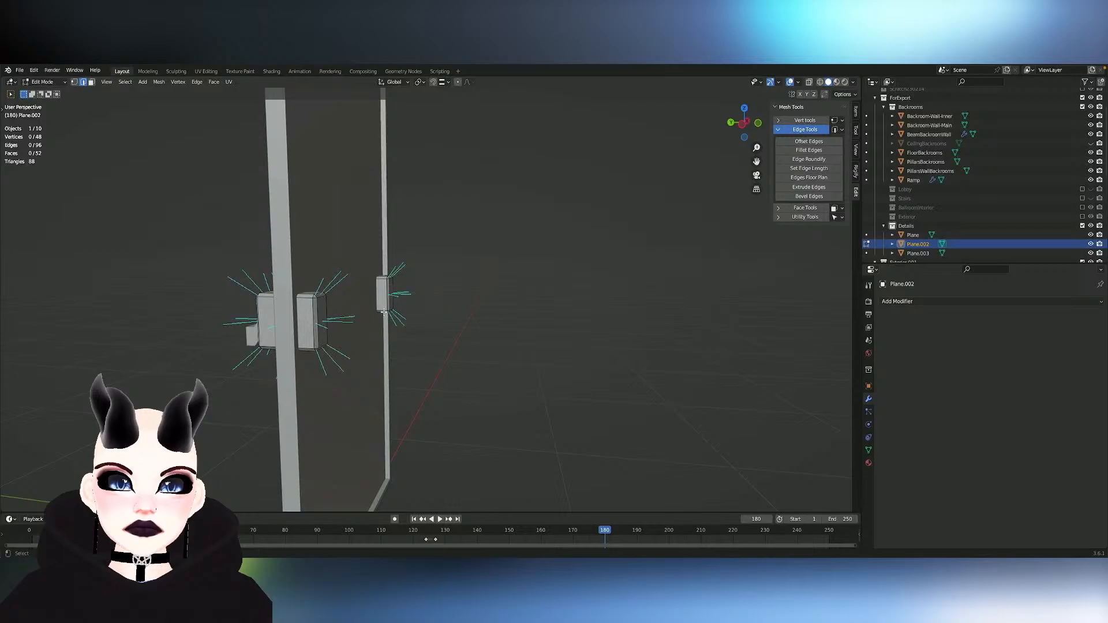
alt+click(313, 324)
key(ctrl+shift+m)
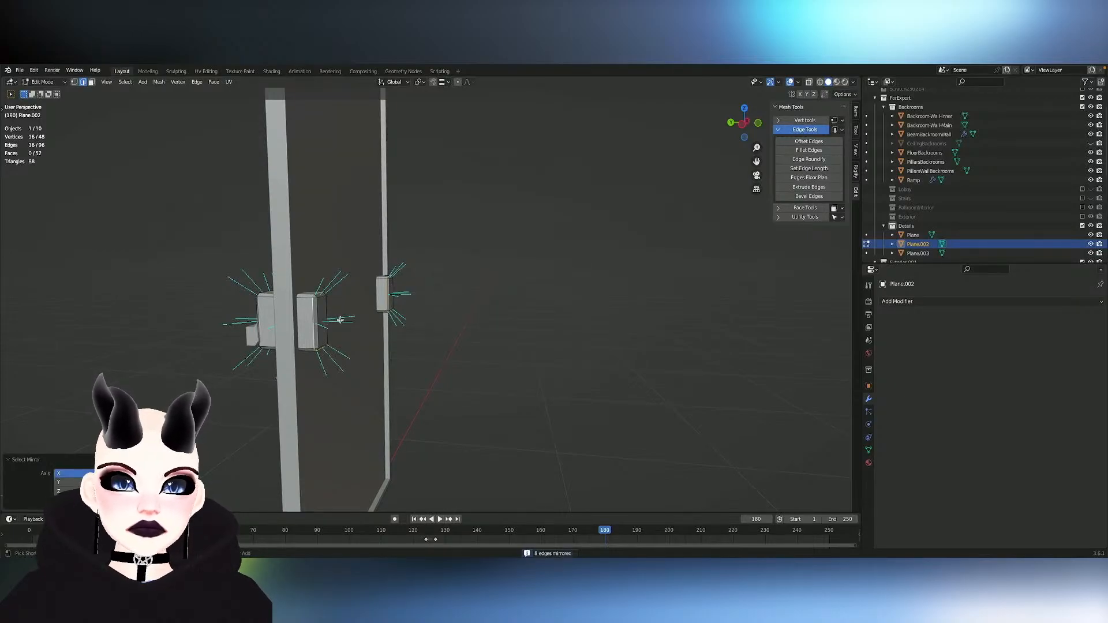
right_click(341, 319)
right_click(385, 321)
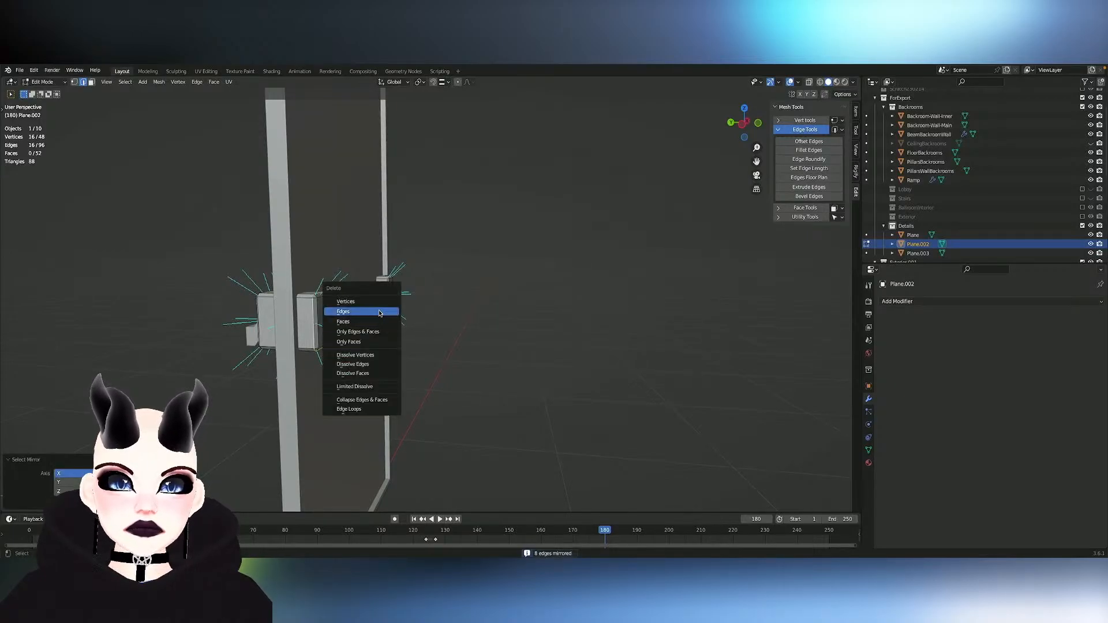
key(Escape)
key(x)
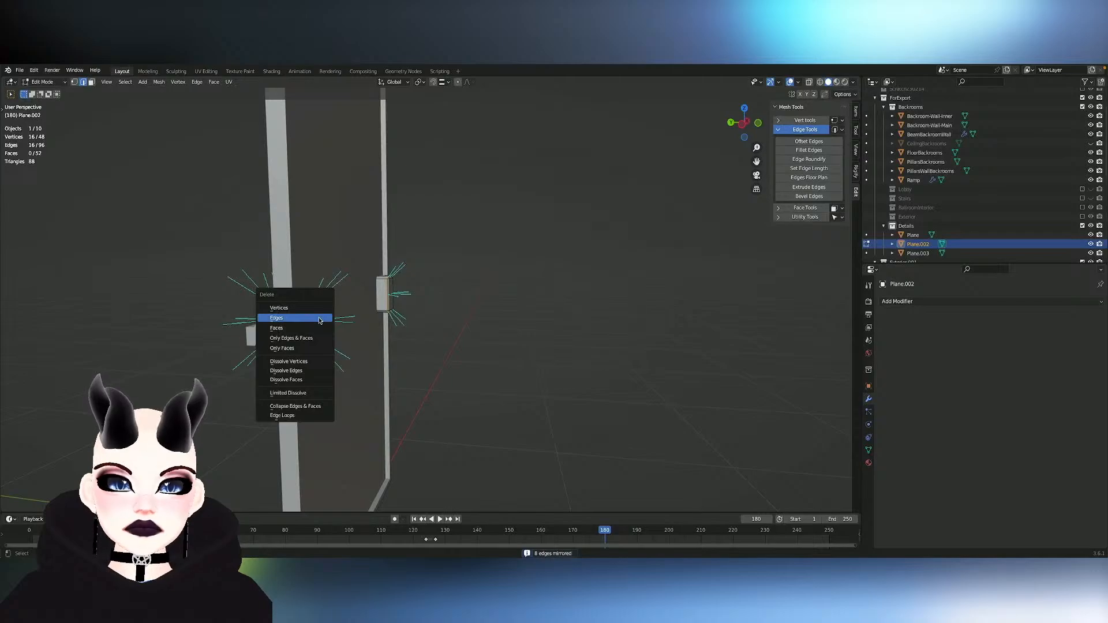
click(320, 320)
middle_drag(318, 318, 318, 319)
key(ctrl+z)
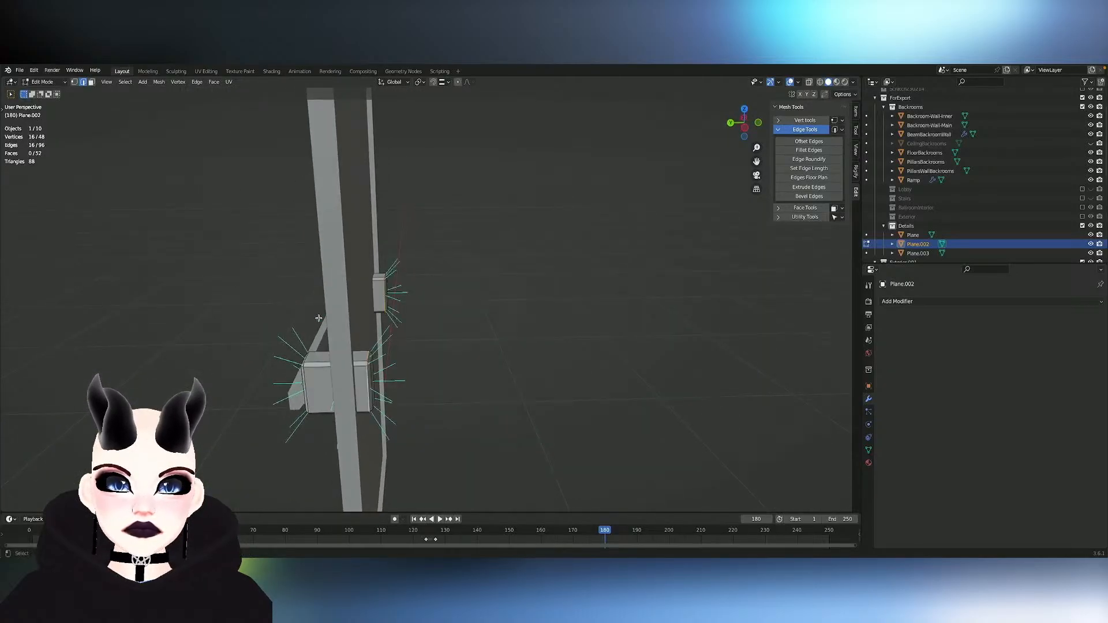
key(x)
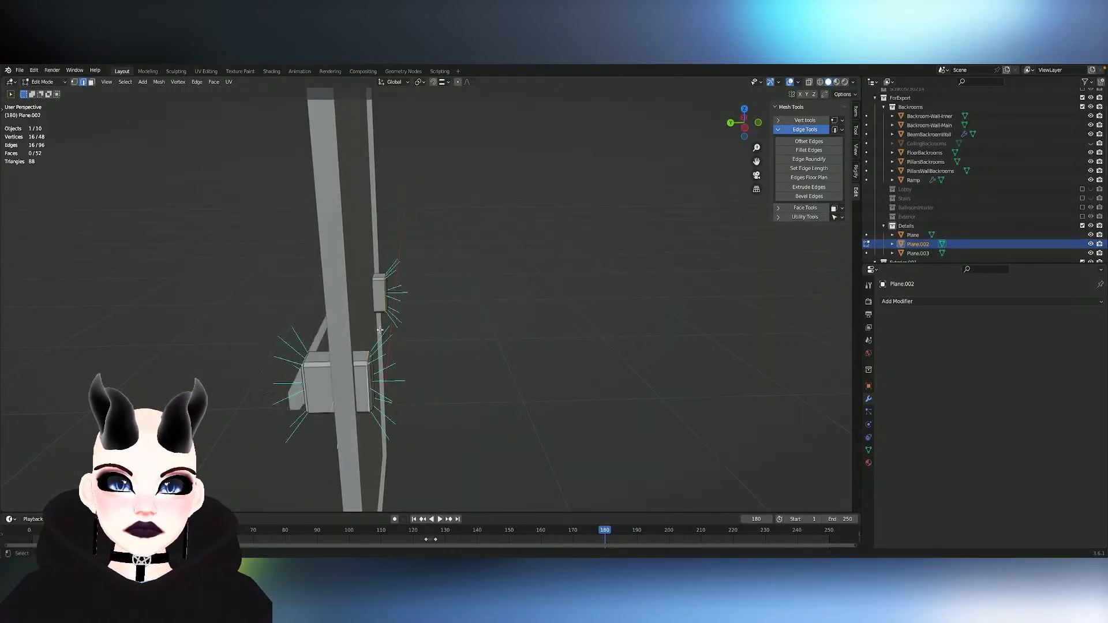
key(ctrl+KP_Add)
key(ctrl+z)
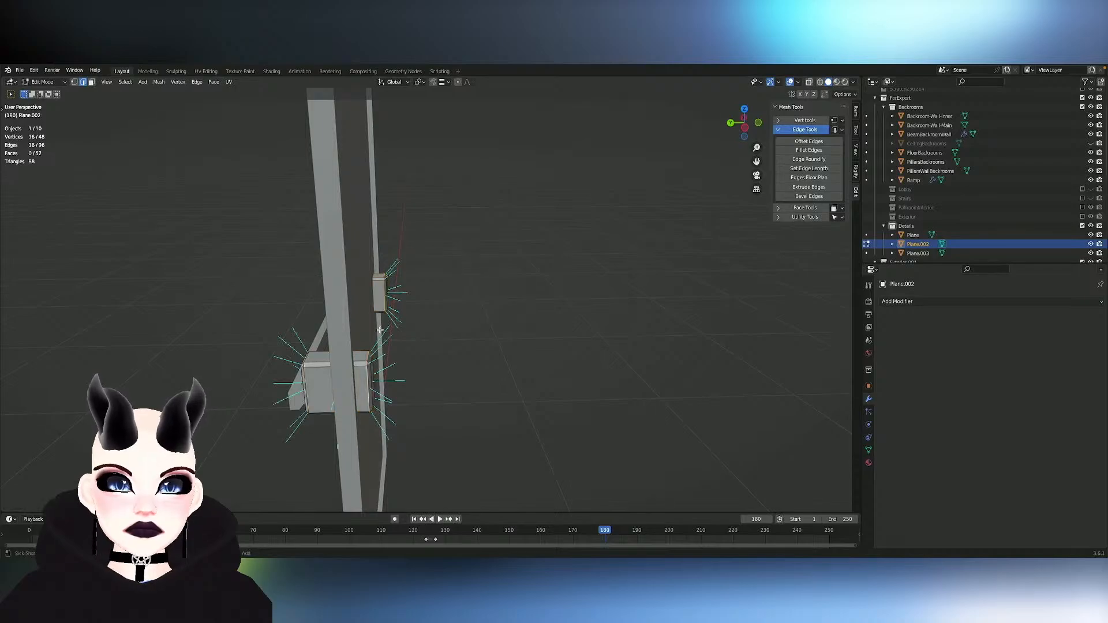
- Select a mounting block's back face, grow the selection, mirror it across X and delete these faces on both blocks
key(3)
click(370, 366)
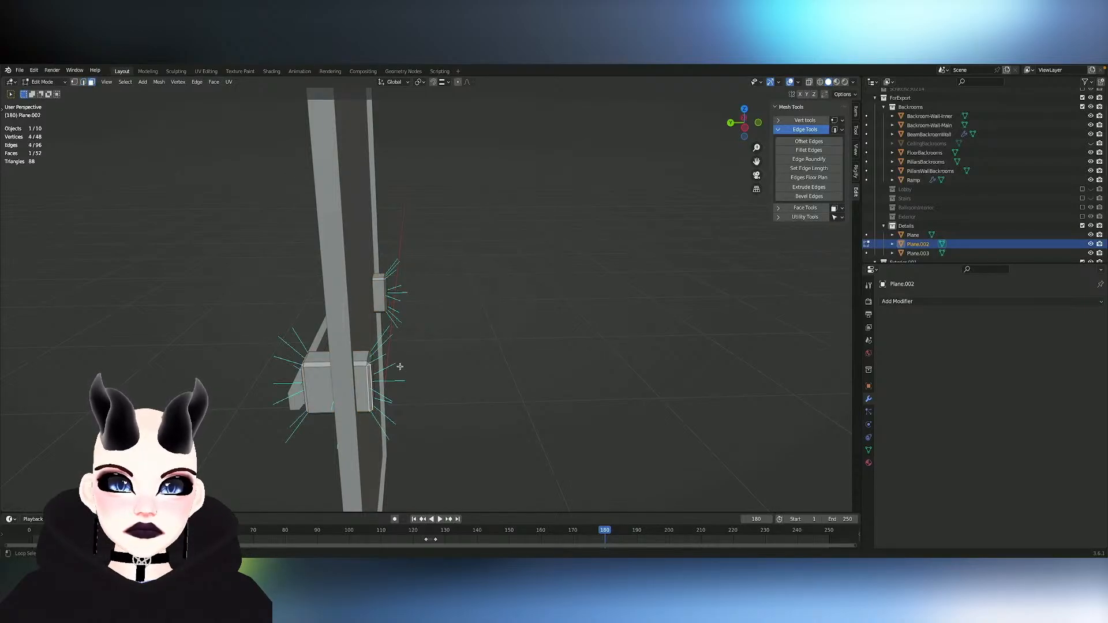
middle_drag(400, 366, 363, 364)
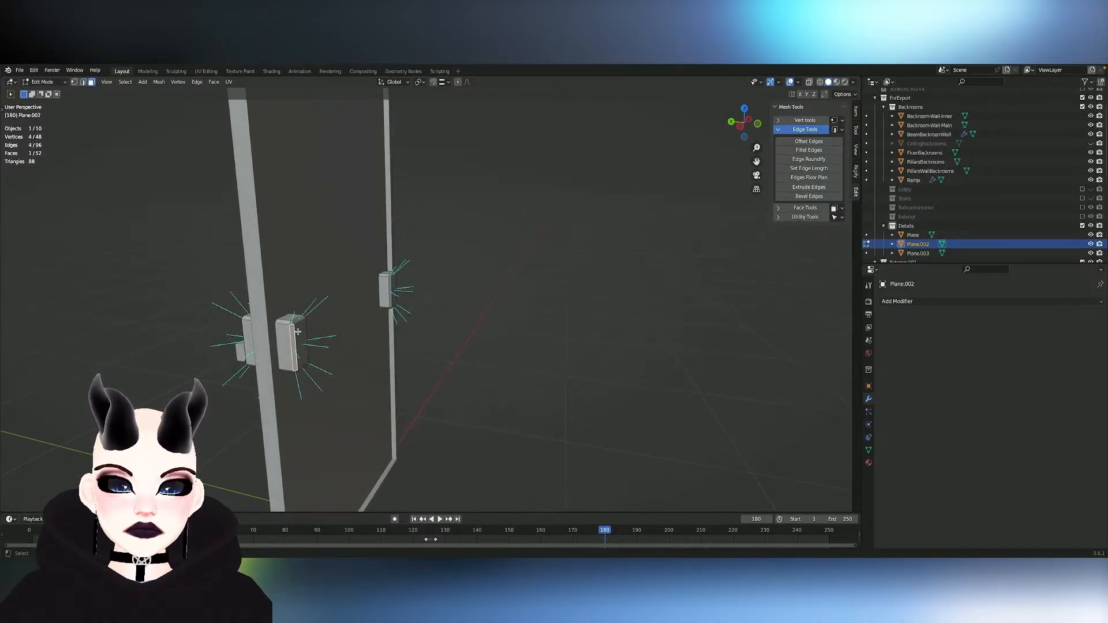
middle_drag(297, 331, 290, 333)
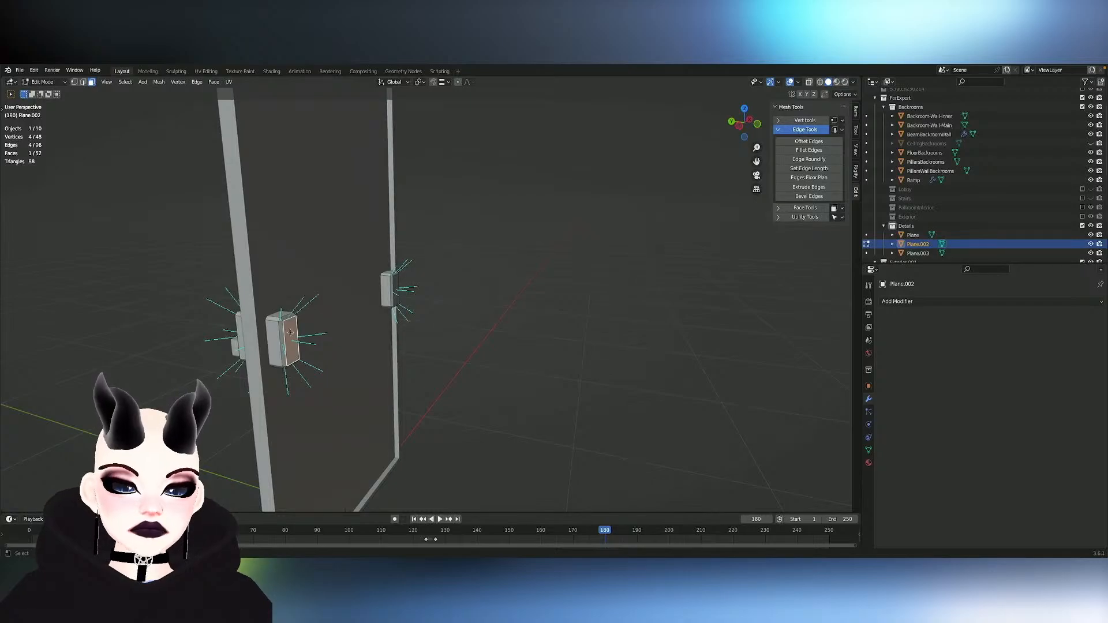
key(ctrl+KP_Add)
key(ctrl+shift+m)
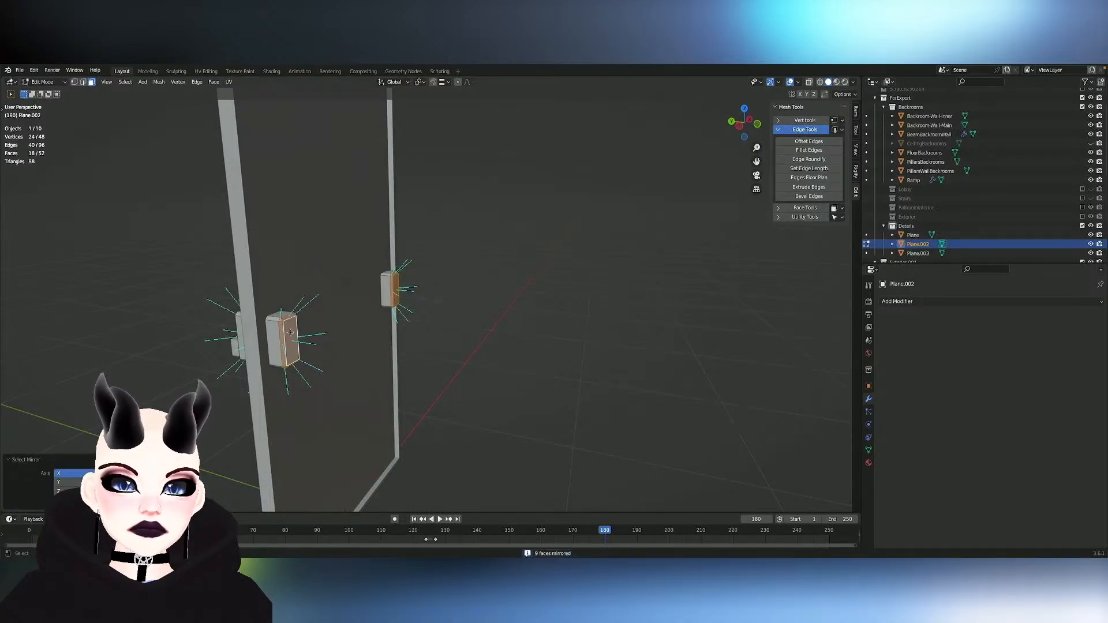
key(x)
click(290, 333)
key(ctrl+z)
key(x)
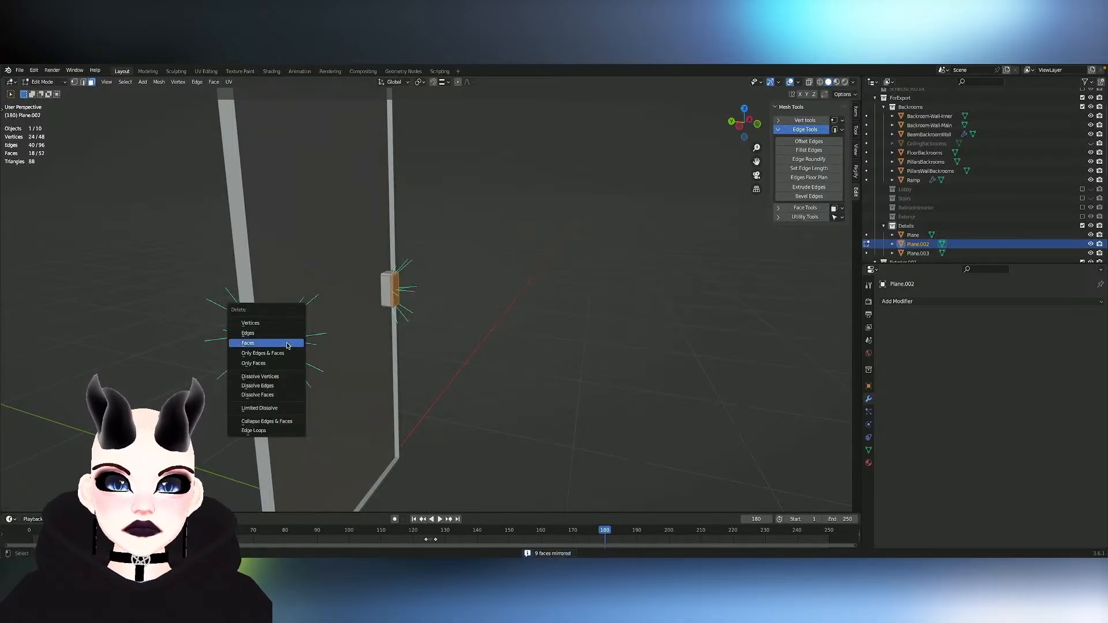
click(290, 333)
- Try shortening one mounting block by moving its open back edge loop along Y, and undo the moves
middle_drag(290, 333, 348, 357)
alt+click(348, 357)
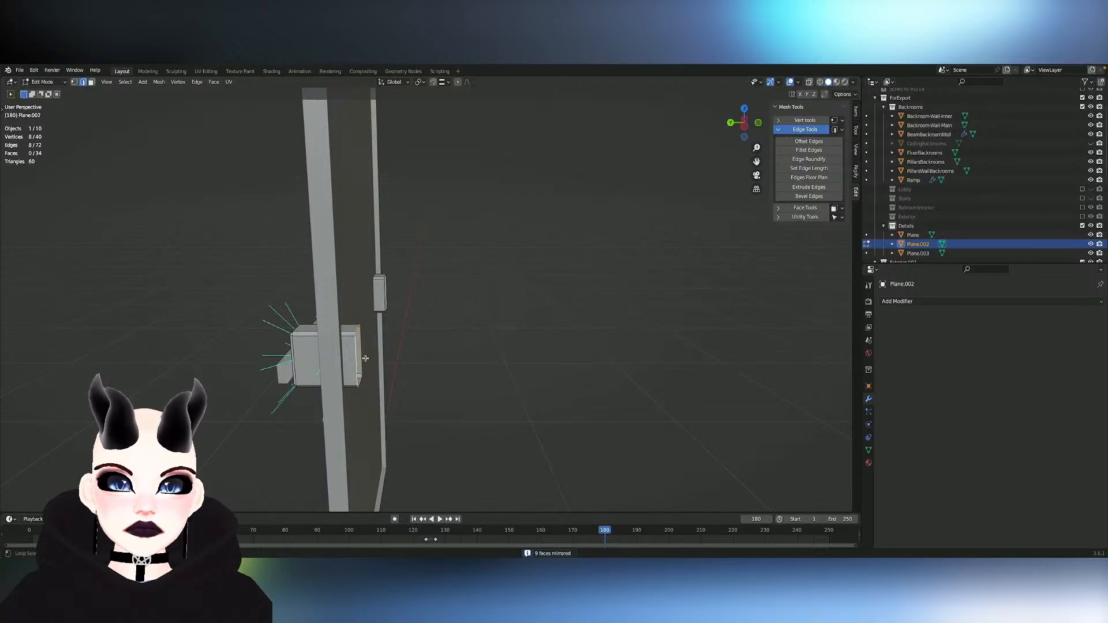
key(g)
key(y)
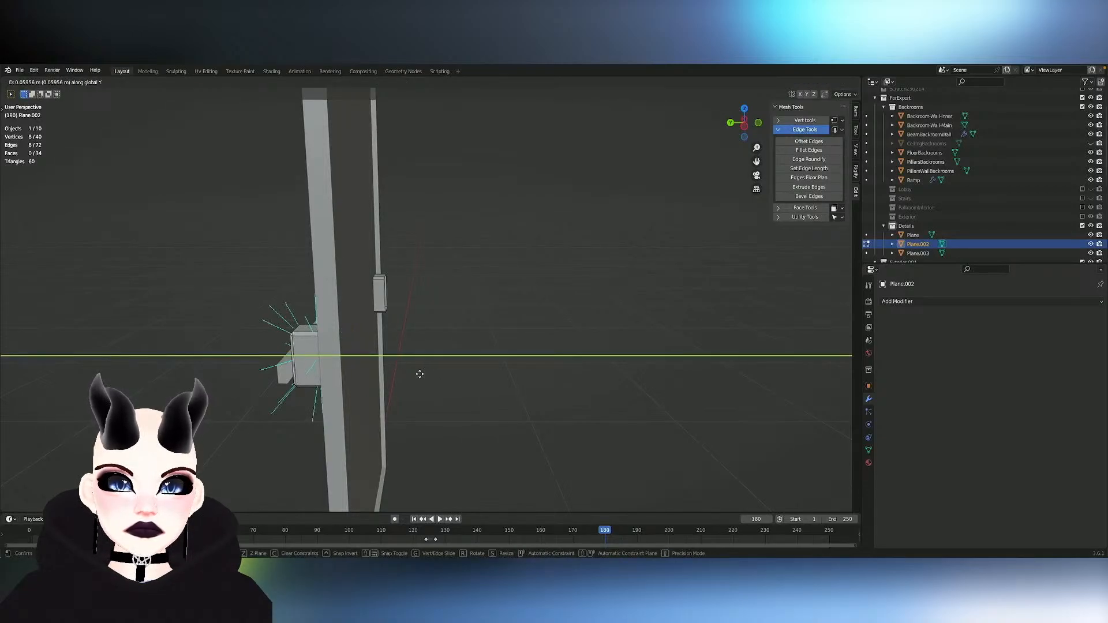
click(418, 374)
middle_drag(418, 374, 419, 374)
key(g)
key(y)
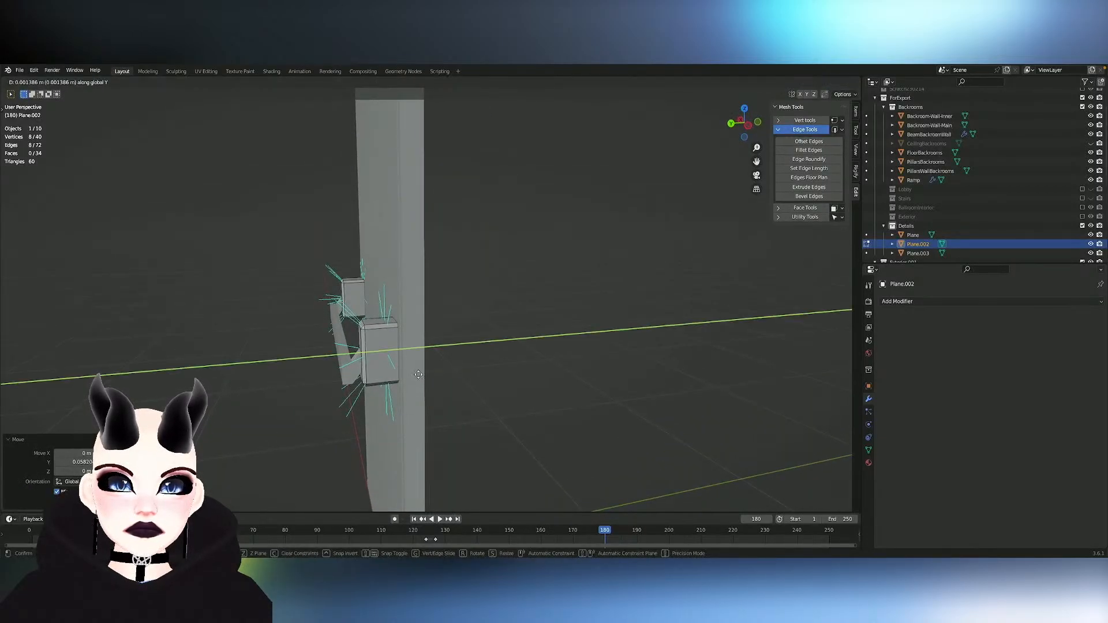
click(377, 369)
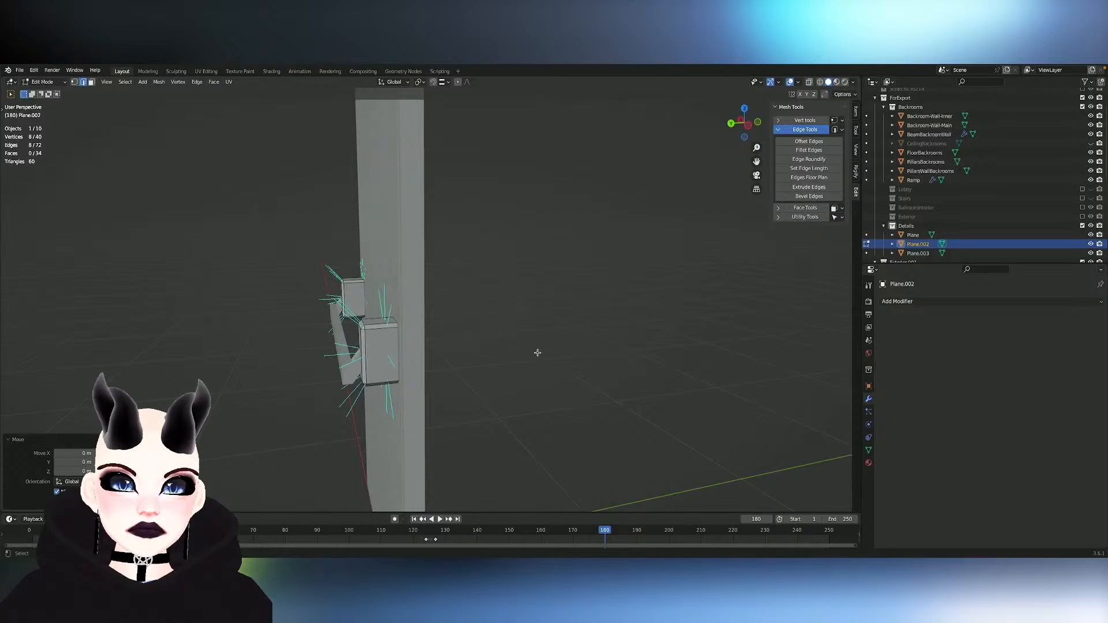
key(g)
key(y)
click(513, 355)
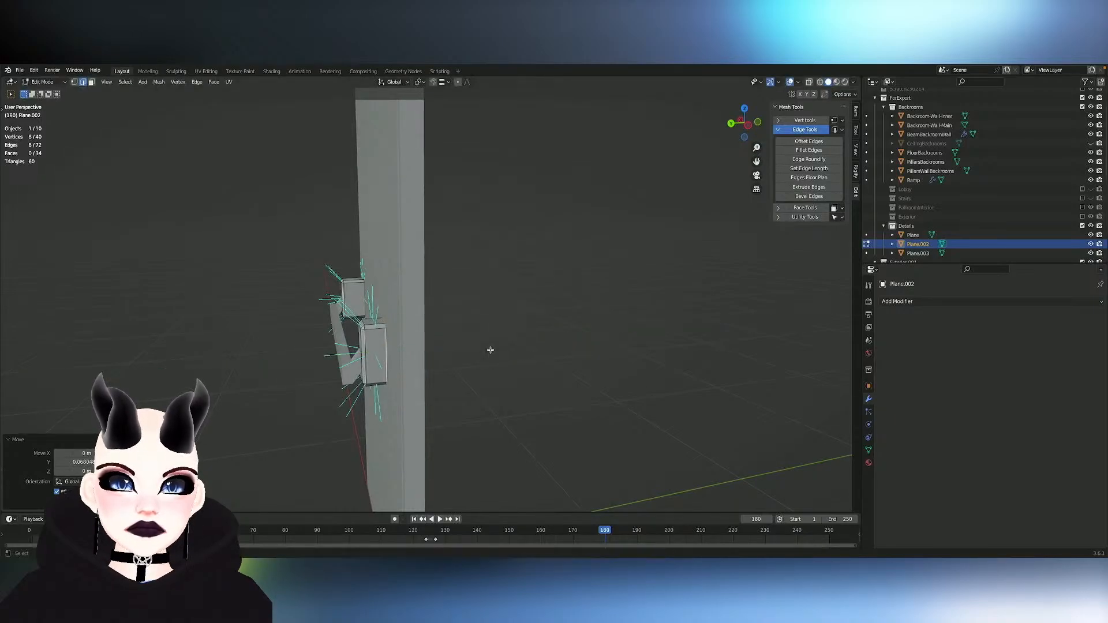
middle_drag(502, 343, 503, 343)
key(ctrl+z)
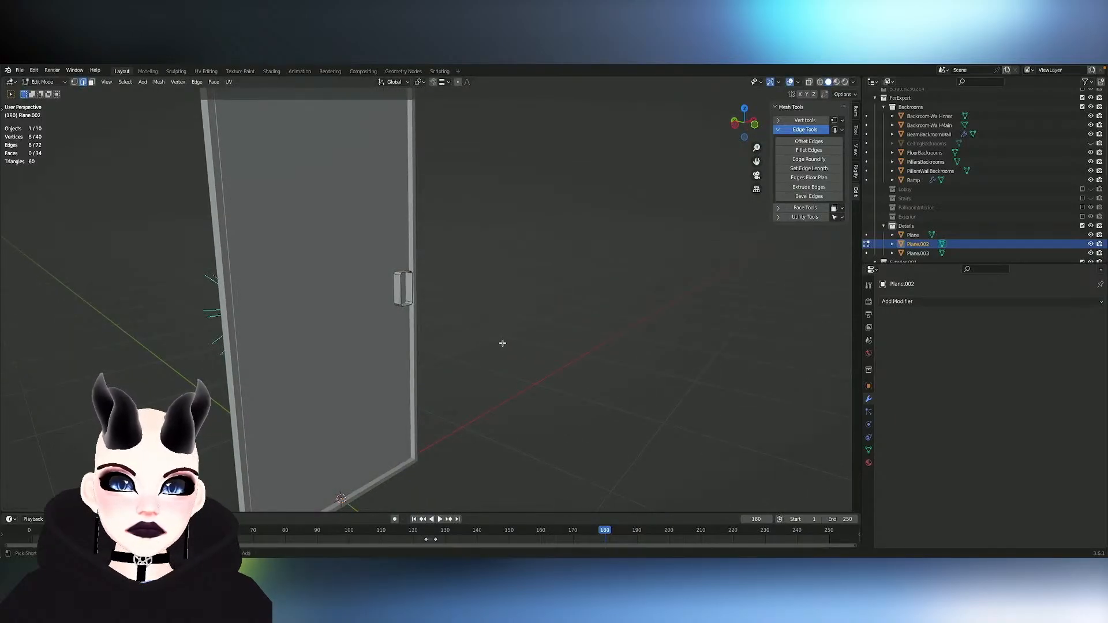
- Mirror the back edge loop selection to the other mounting block and move both loops along Y toward the door
key(ctrl+shift+m)
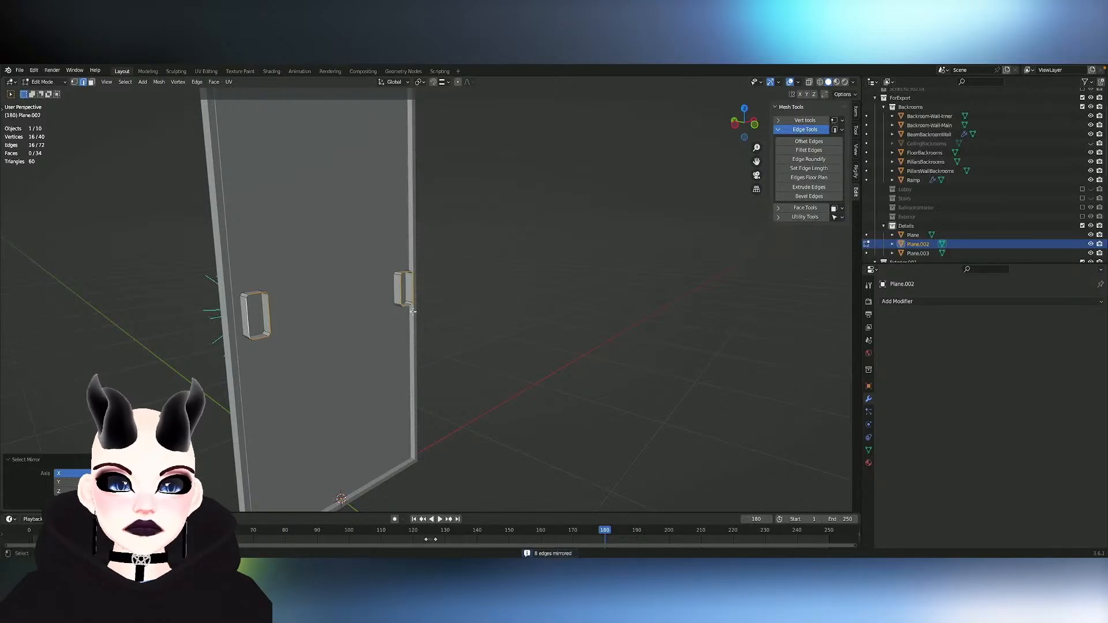
key(g)
key(y)
click(406, 309)
middle_drag(406, 309, 405, 310)
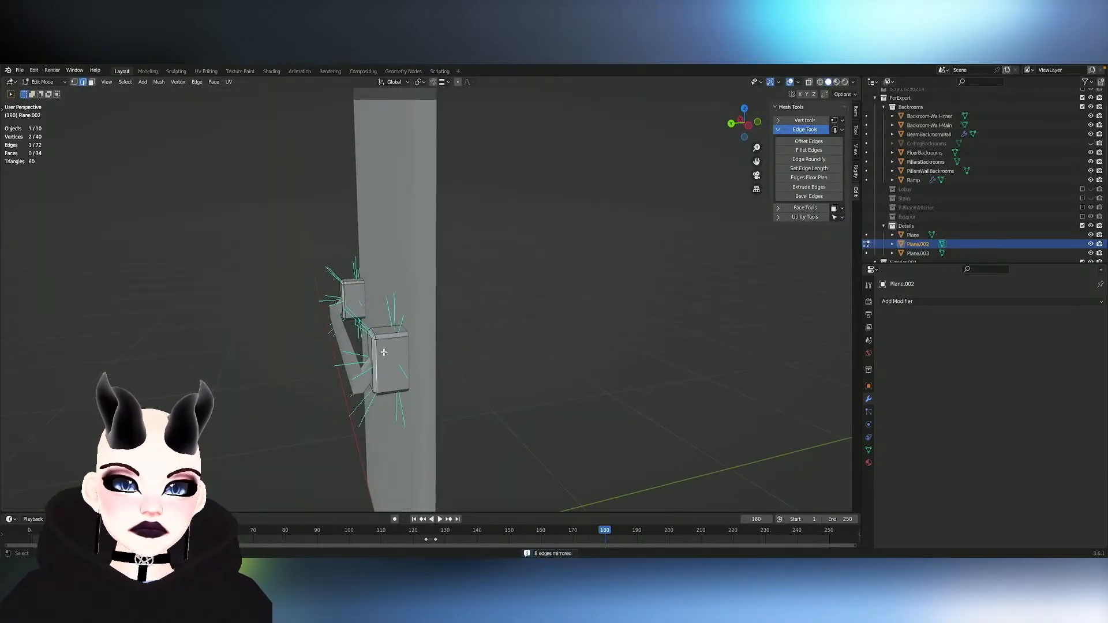
- Select a whole mounting block and move it with its mirrored front edges along global Y by about -0.056 m toward the door
key(l)
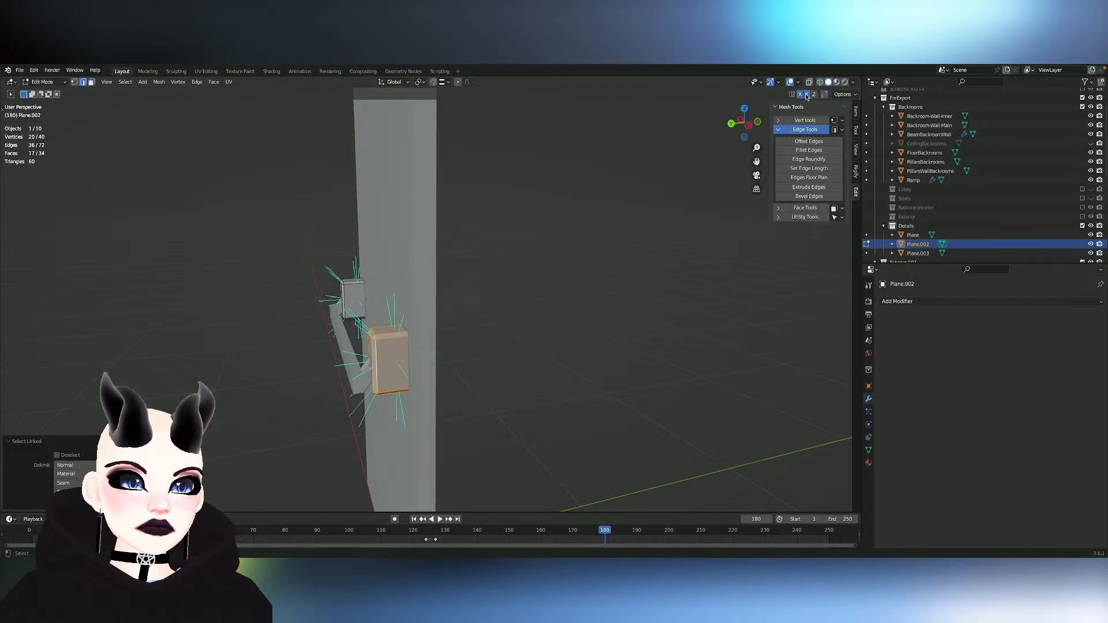
key(g)
key(y)
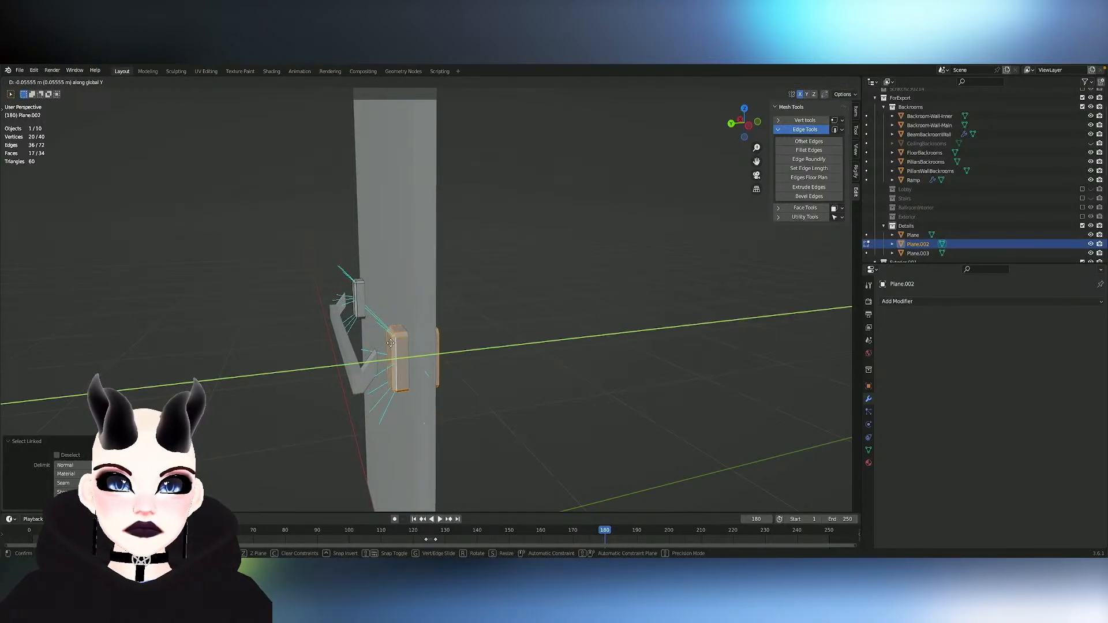
click(389, 343)
- Move the open back edge loops of the mounting blocks along Y by about 0.054 m toward the door and leave mesh editing
alt+click(438, 344)
middle_drag(503, 345, 469, 346)
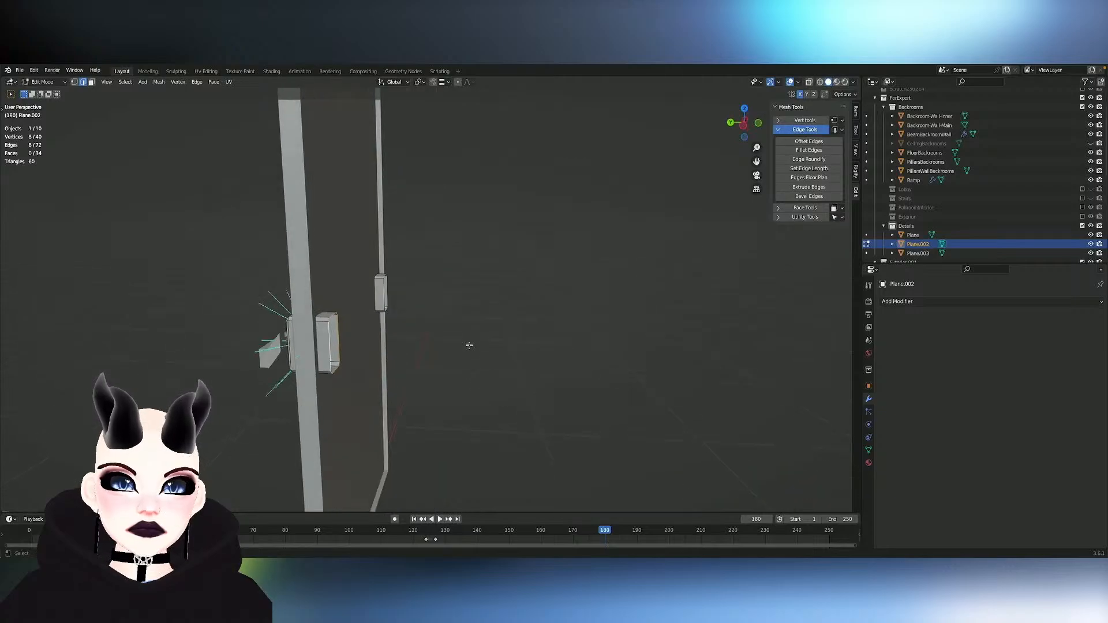
key(g)
key(y)
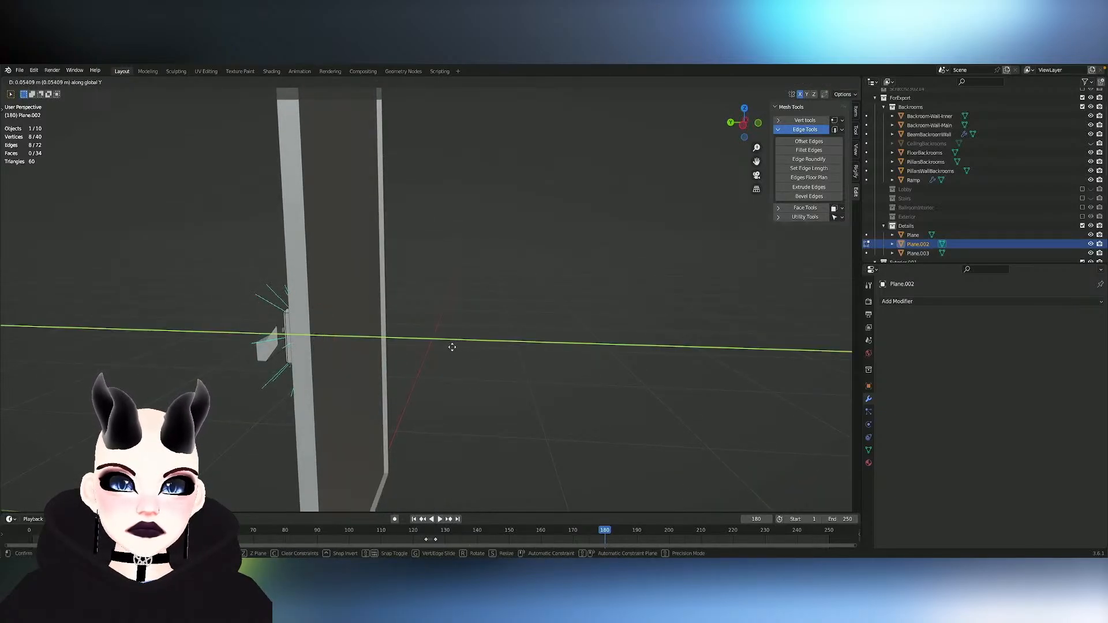
click(452, 347)
middle_drag(451, 347, 398, 369)
key(Tab)
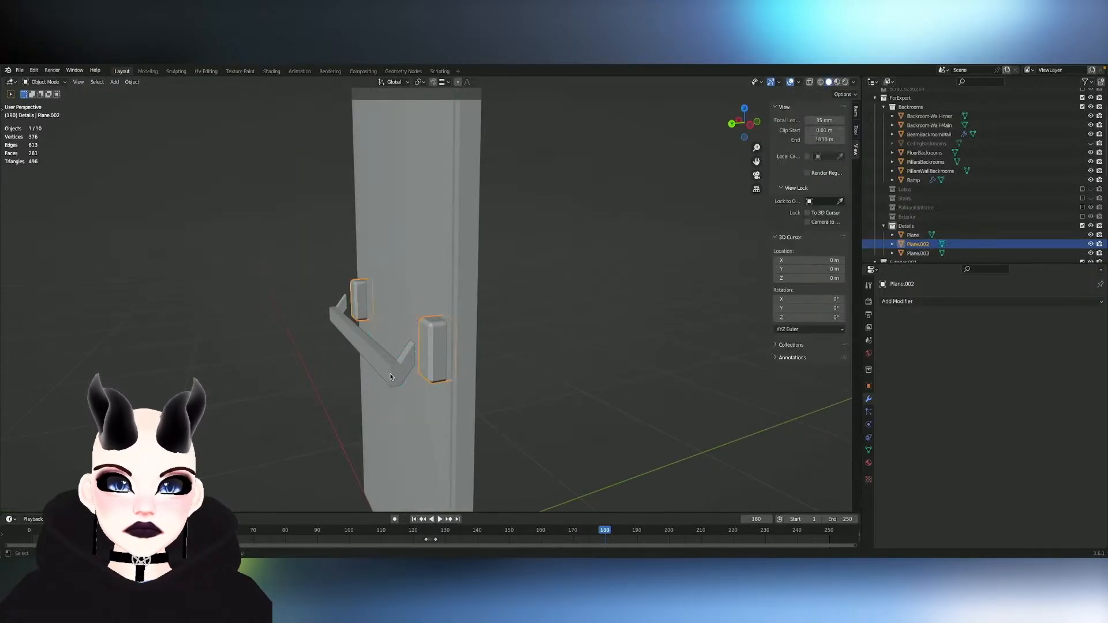
- Switch from the mounting blocks to editing the mesh of the push-bar handle
click(390, 377)
key(Tab)
key(l)
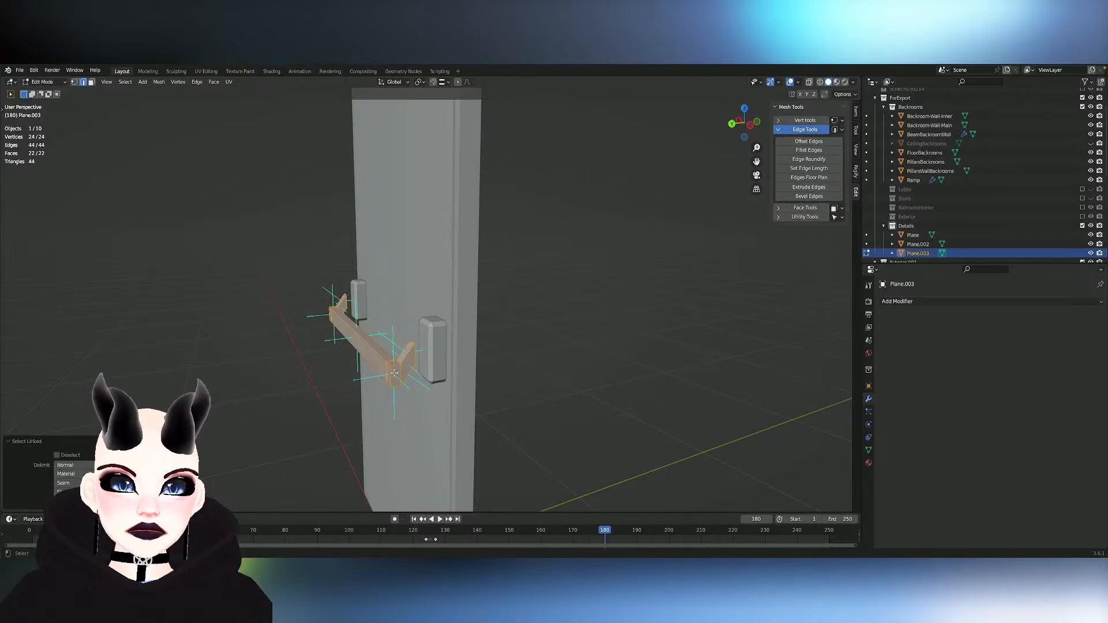
click(393, 374)
middle_drag(360, 377, 396, 374)
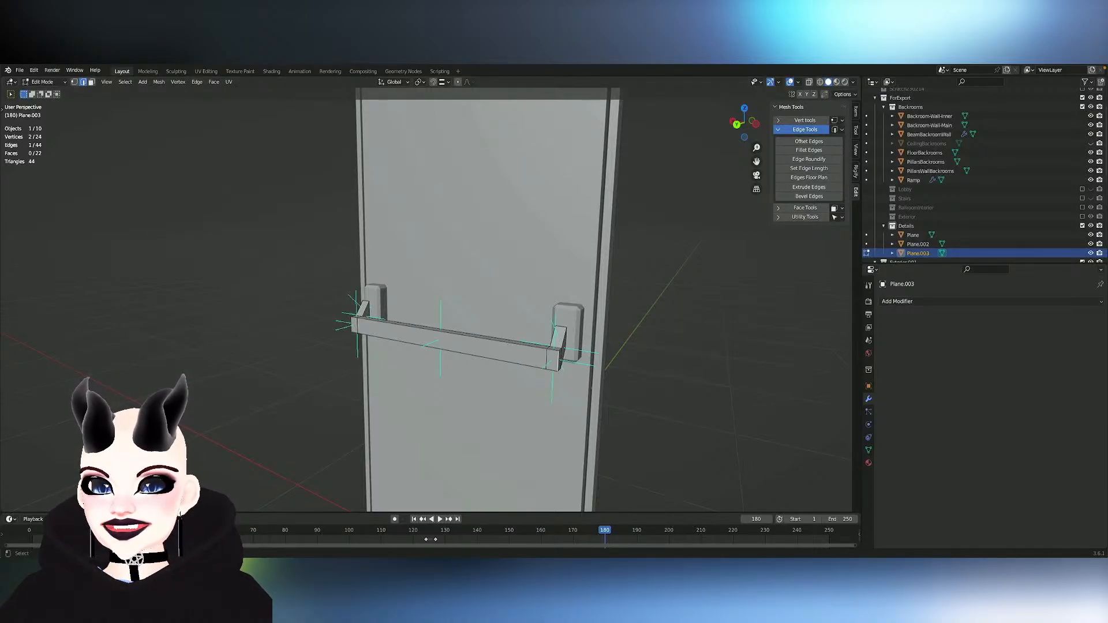
- Select the long front edges of the push bar and the outer edges of its end arms, and apply an edge crease
alt+shift+click(551, 353)
alt+shift+click(562, 368)
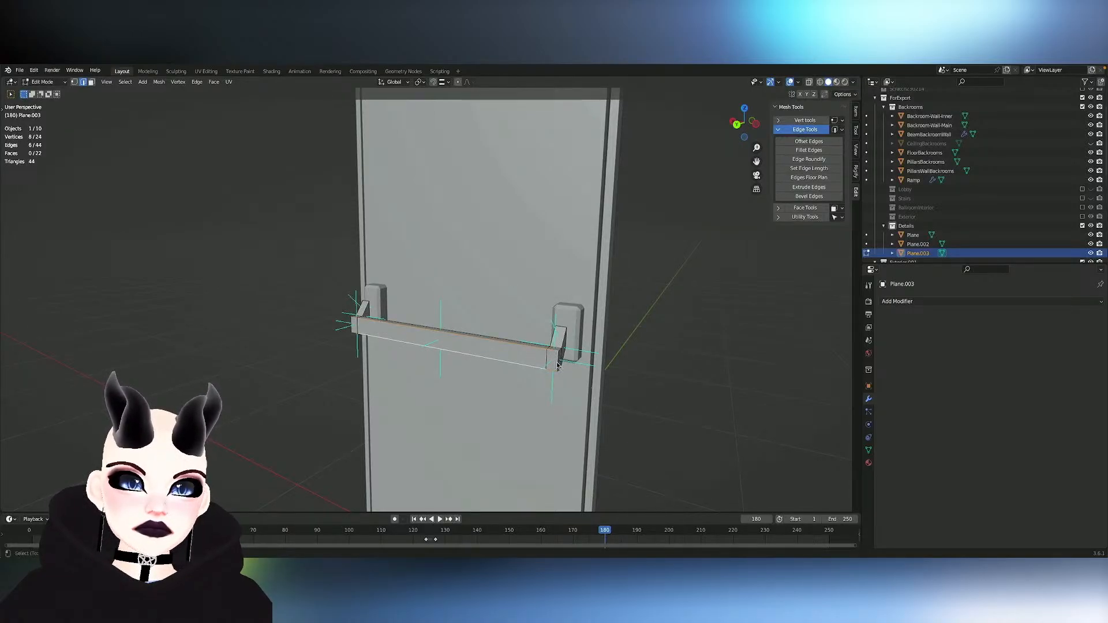
shift+click(559, 365)
middle_drag(448, 345, 461, 344)
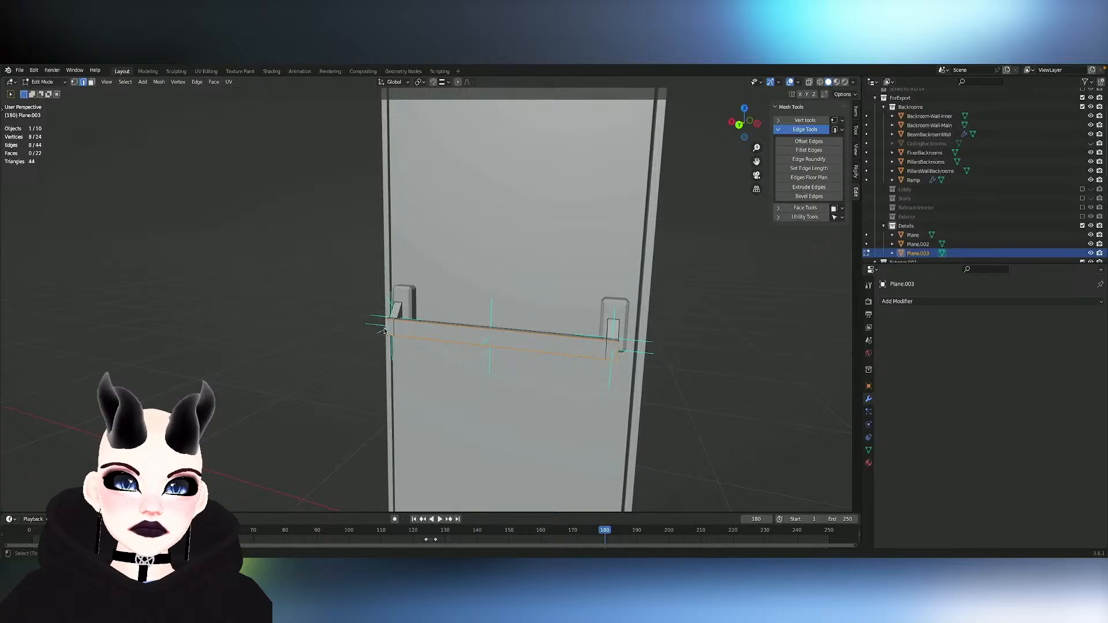
middle_drag(385, 330, 477, 374)
shift+click(461, 364)
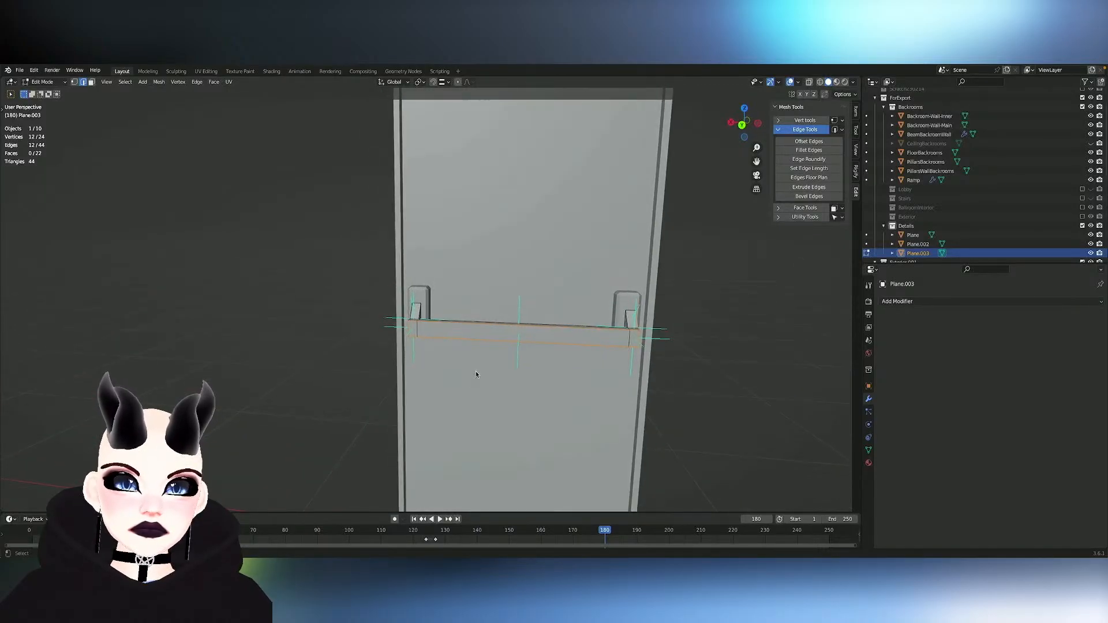
shift+click(412, 313)
middle_drag(412, 313, 411, 314)
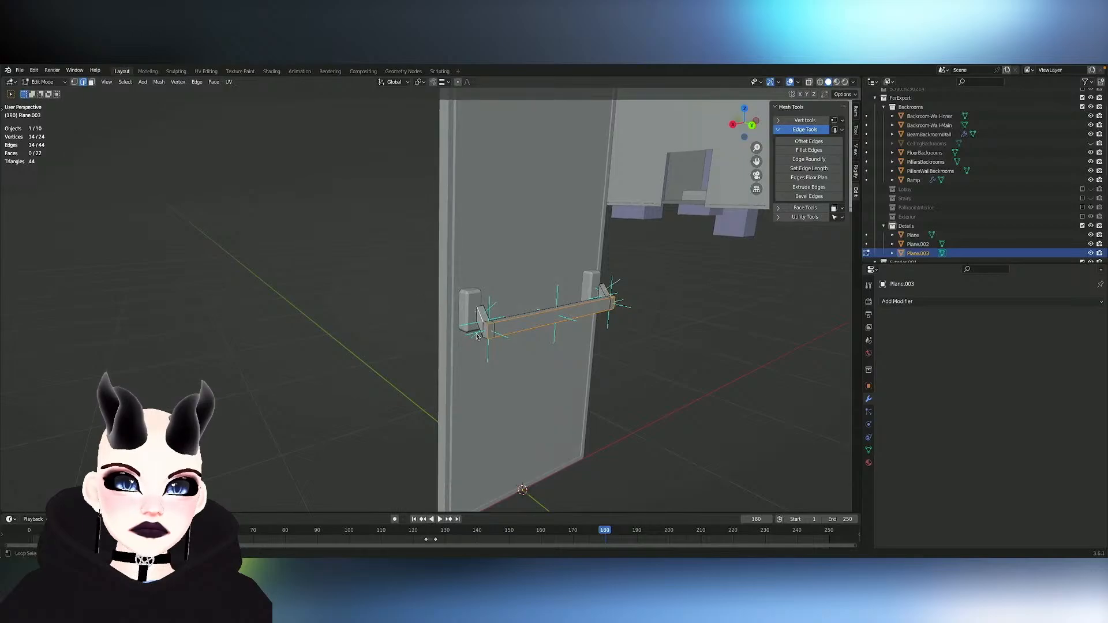
key(shift+e)
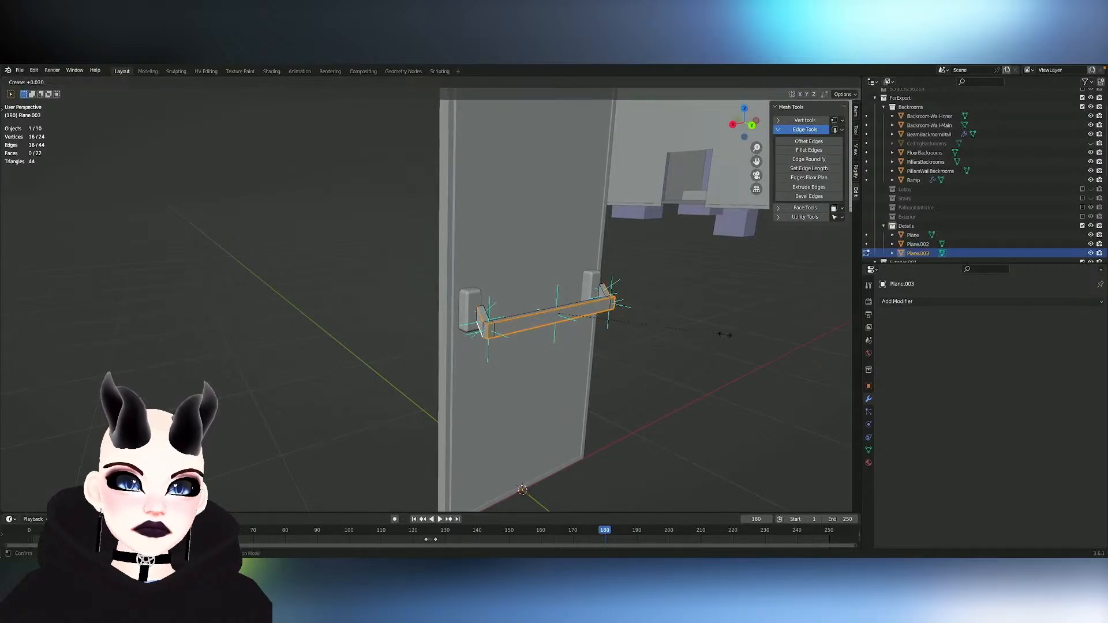
click(717, 335)
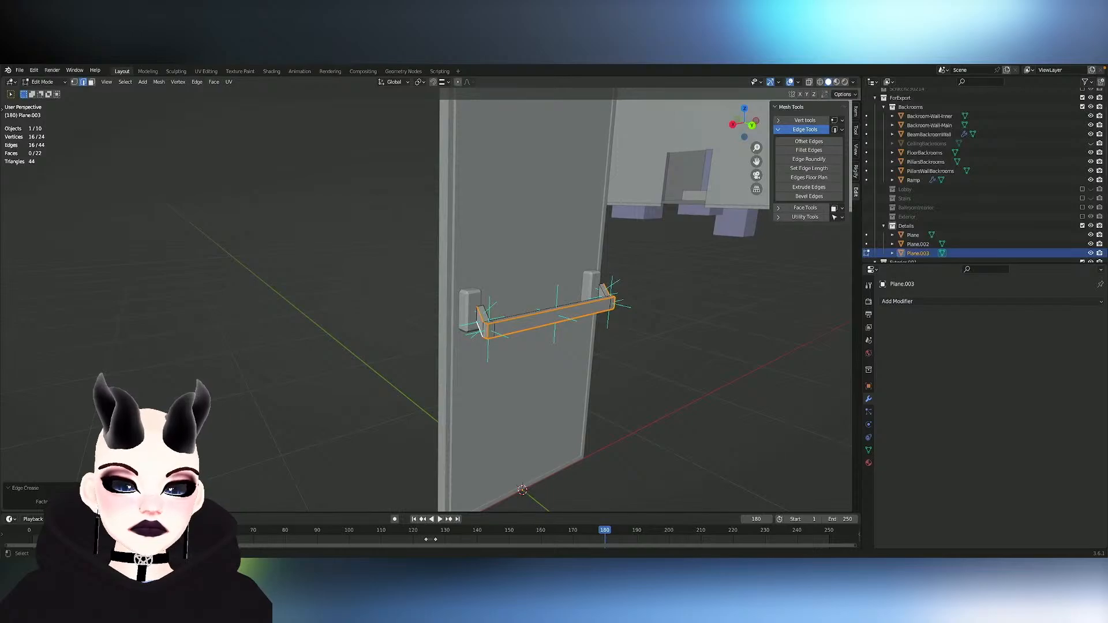
- Add a Subdivision Surface modifier to the push-bar handle
click(950, 302)
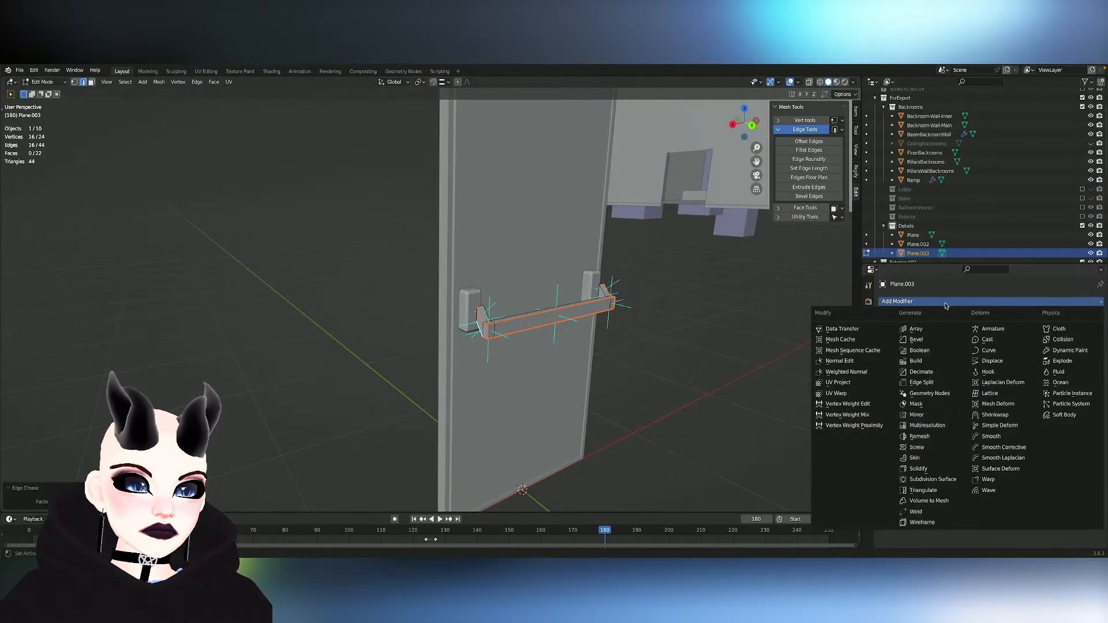
click(931, 479)
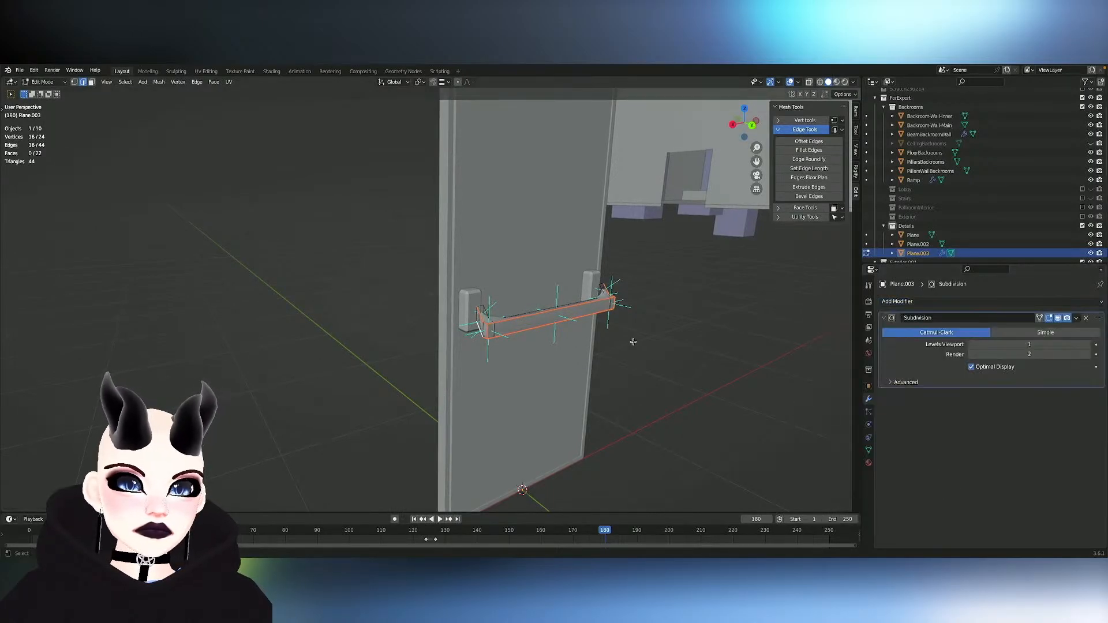
scroll(633, 342, up, 4)
scroll(633, 343, up, 2)
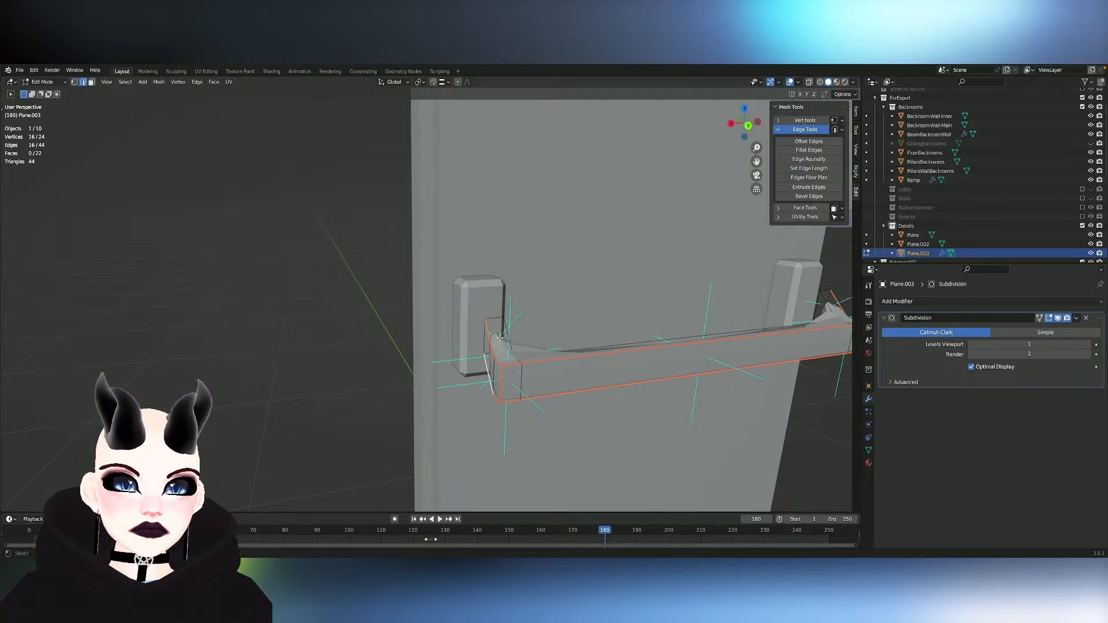
- Select the four edges around one handle arm's end face beside the mounting block and crease them
click(494, 318)
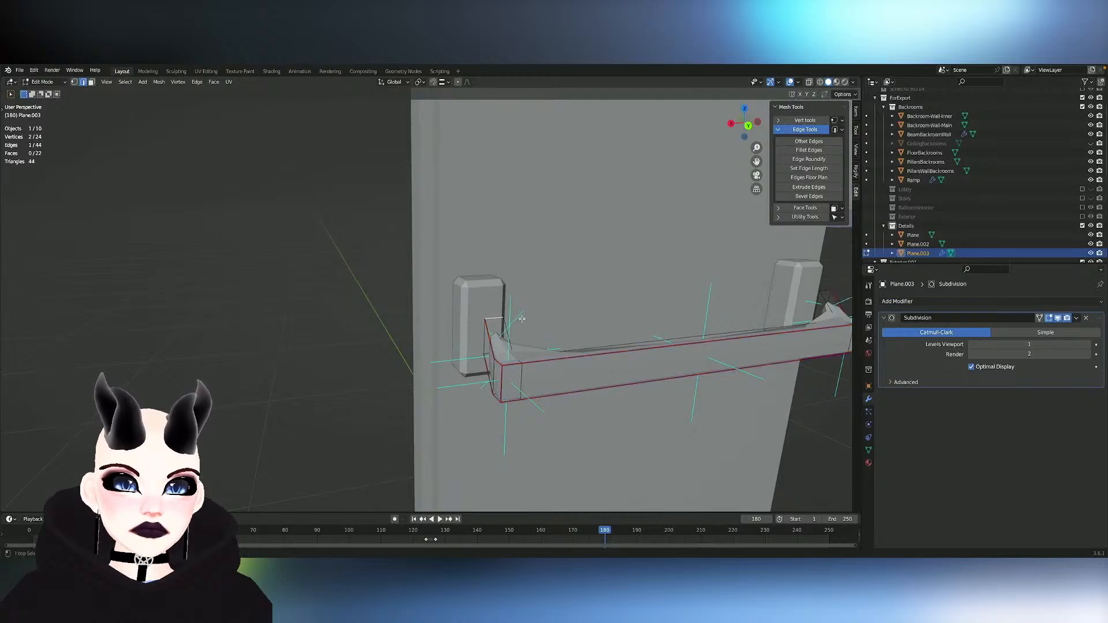
alt+shift+click(484, 337)
alt+shift+click(488, 358)
key(ctrl+z)
alt+shift+click(489, 353)
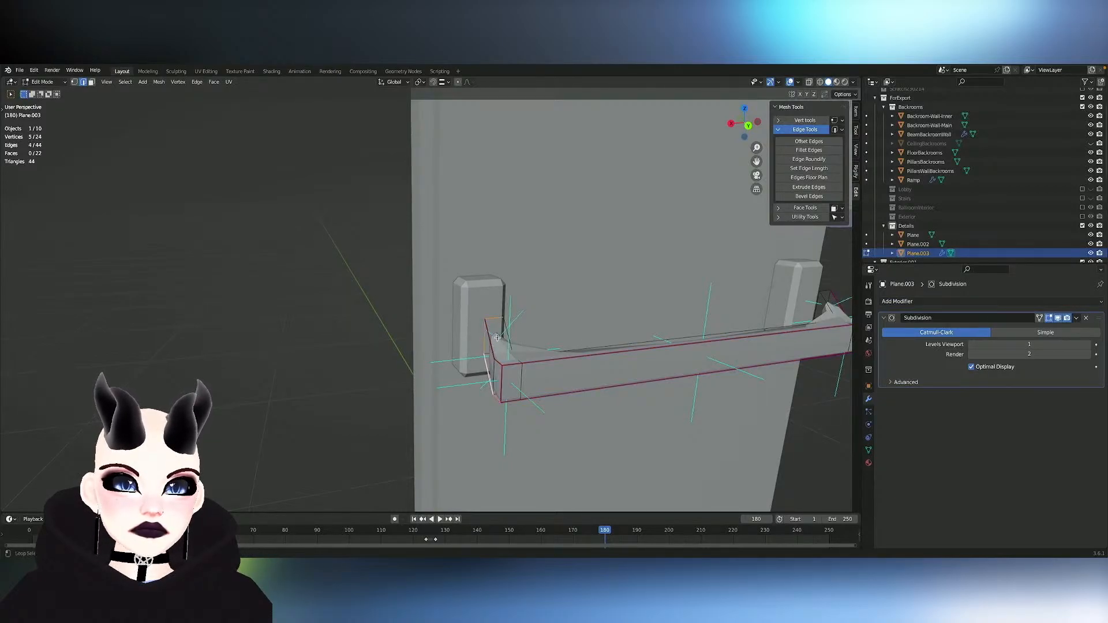
key(ctrl+z)
middle_drag(501, 334, 577, 333)
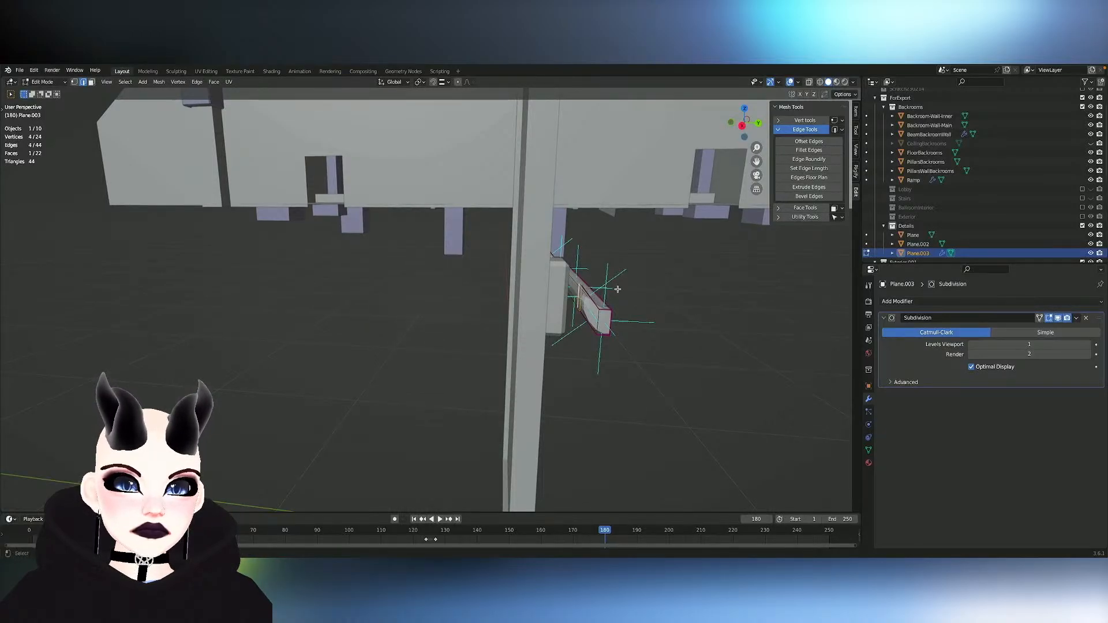
middle_drag(618, 289, 556, 321)
key(shift+e)
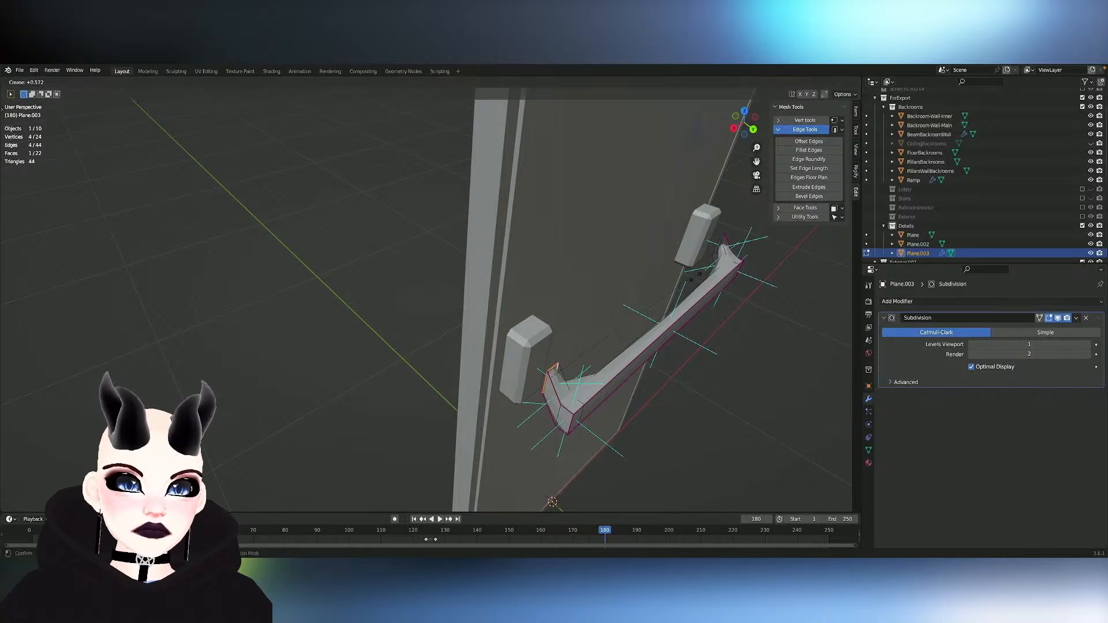
click(419, 229)
middle_drag(599, 240, 560, 244)
key(shift+e)
click(742, 238)
- Try moving the handle arm's end face along Y by about -0.055 m toward its mounting block, and undo the move
middle_drag(742, 237, 557, 274)
click(283, 319)
click(567, 284)
key(g)
key(y)
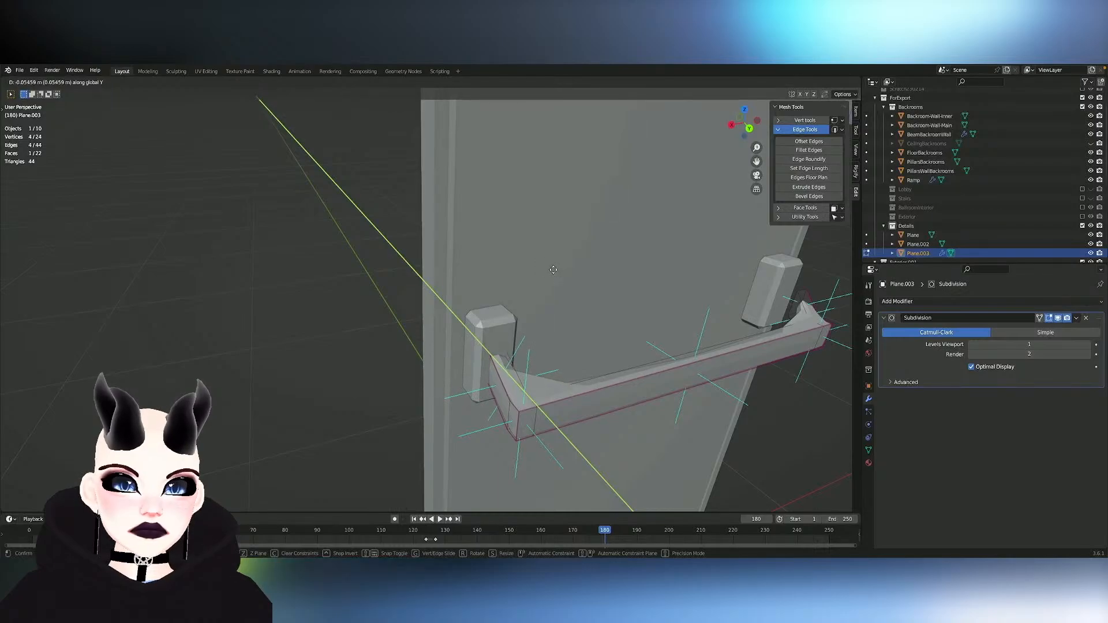
click(554, 271)
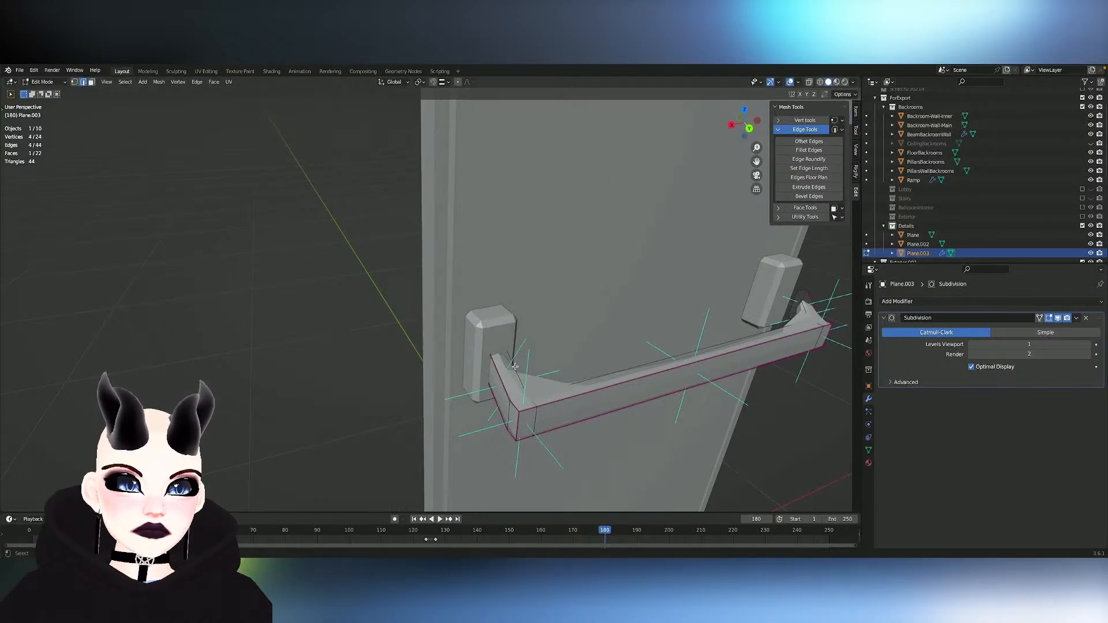
key(ctrl+z)
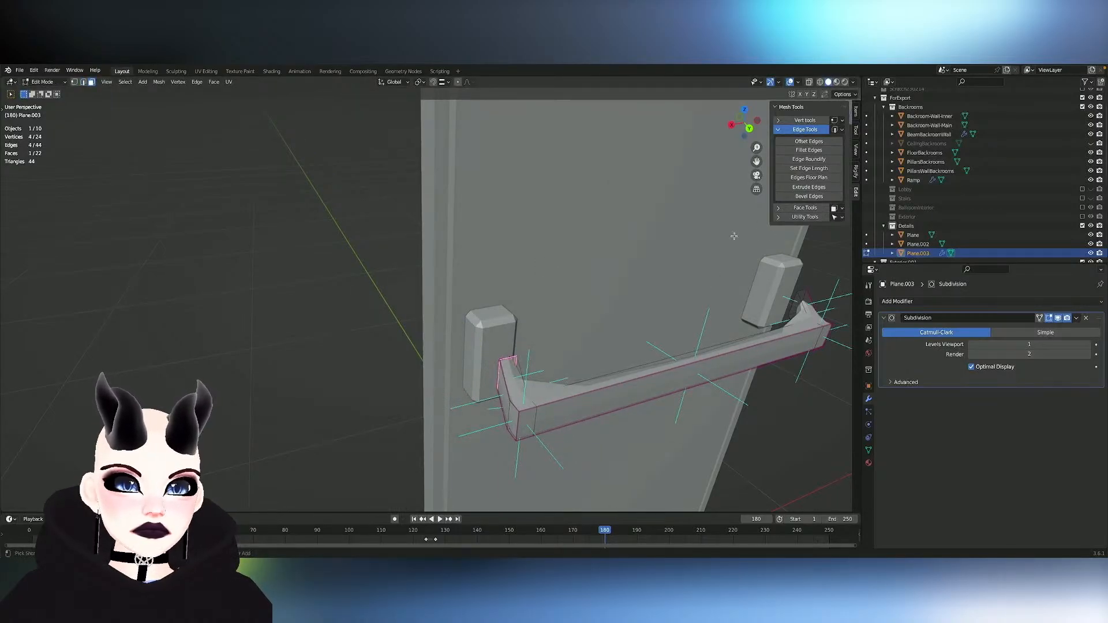
- Enable X mirror symmetry, select the four edges around the opposite arm's end face and crease them
click(800, 94)
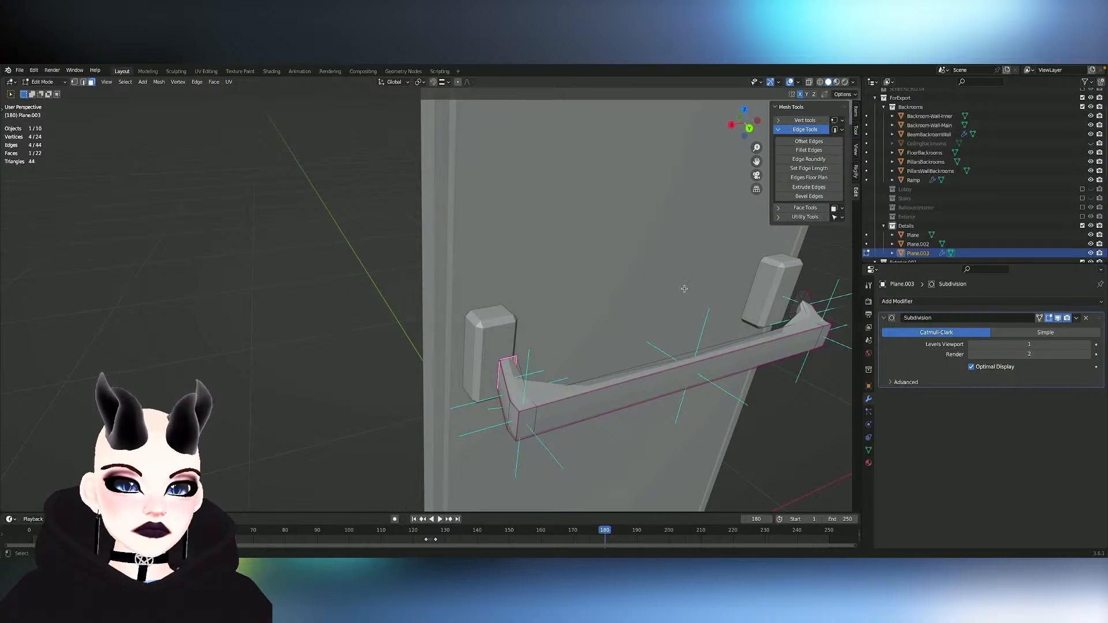
key(2)
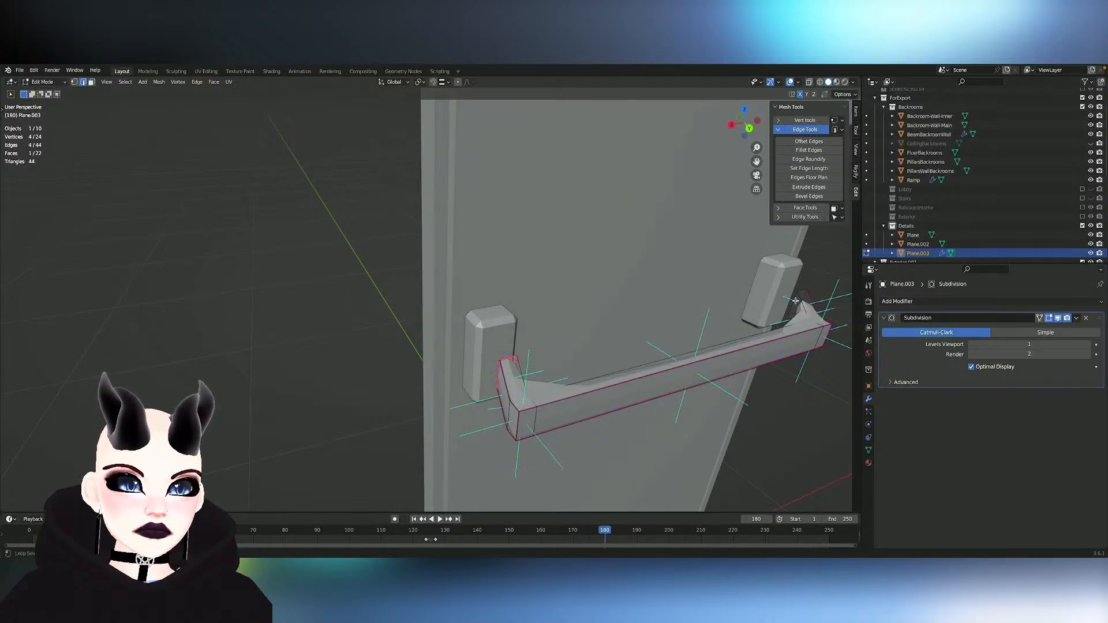
click(795, 301)
shift+click(795, 310)
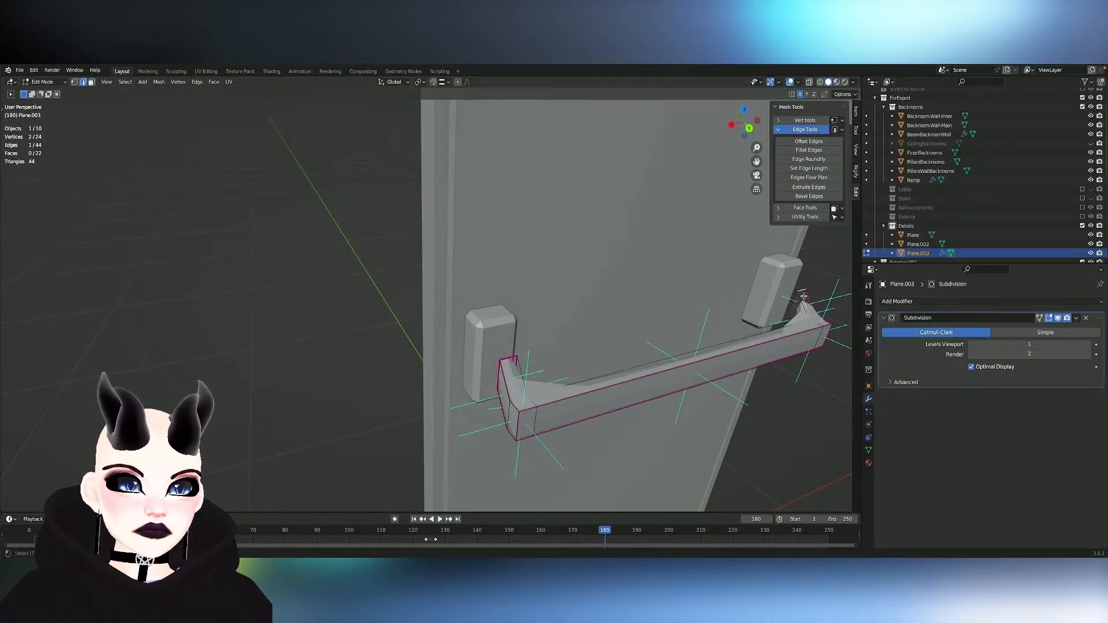
shift+click(802, 297)
shift+click(802, 297)
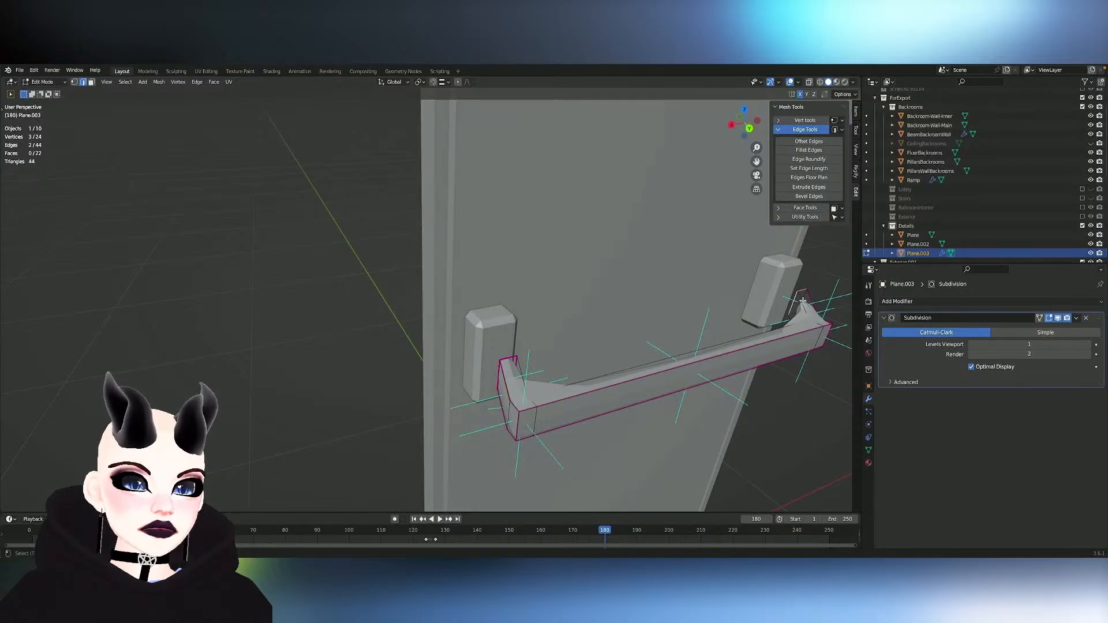
middle_drag(803, 300, 802, 301)
scroll(803, 301, down, 4)
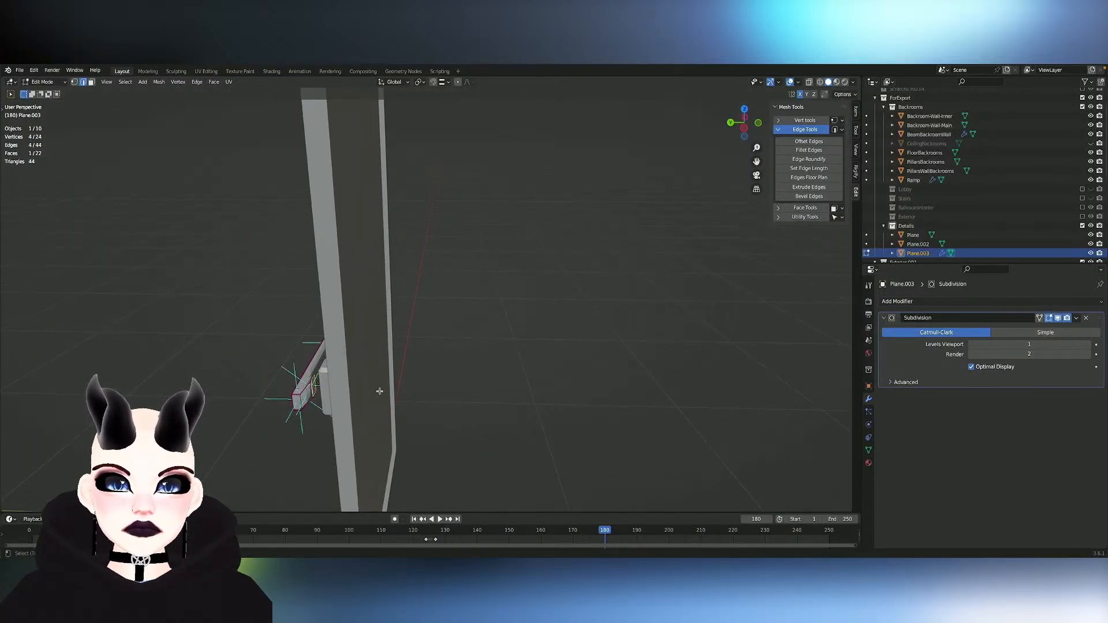
key(shift+e)
click(569, 381)
- Select two edges on one end of the handle, mirror the selection across X and crease these edges by 1.000
middle_drag(569, 381, 568, 381)
scroll(569, 381, up, 3)
click(545, 301)
middle_drag(546, 300, 555, 301)
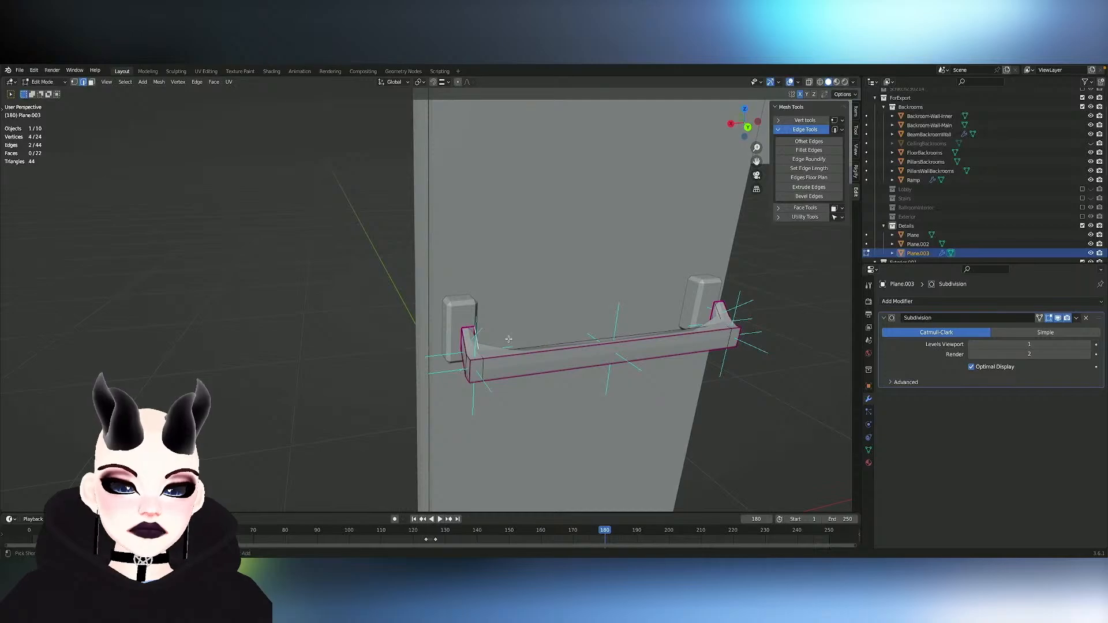
key(ctrl+shift+m)
key(shift+e)
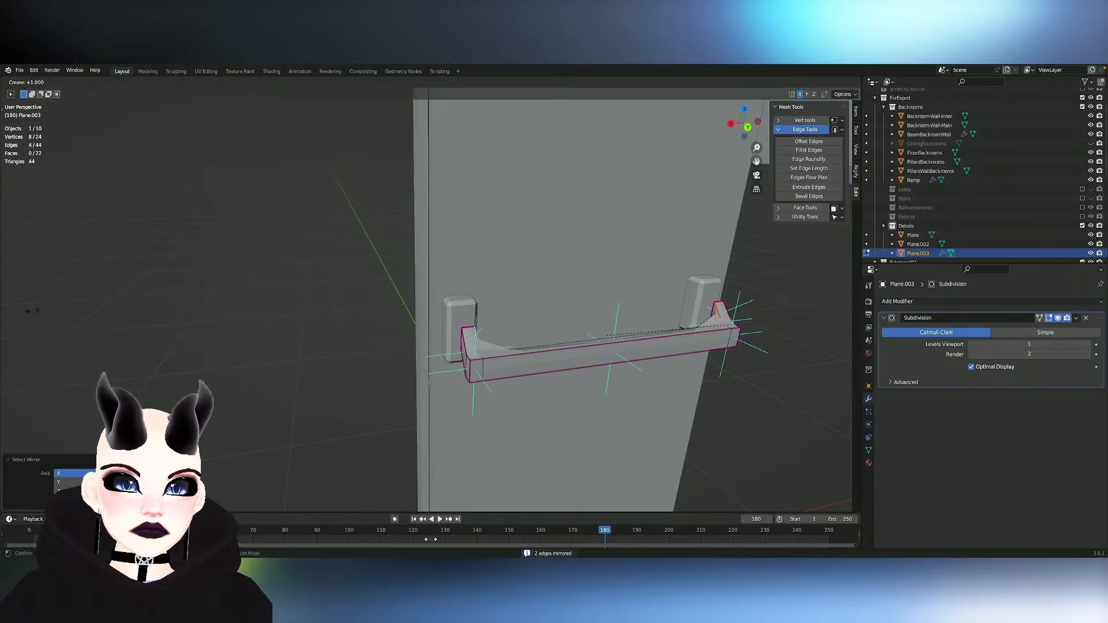
click(232, 291)
- Select the two long back edges of the push bar and crease them by 1.000
alt+click(549, 342)
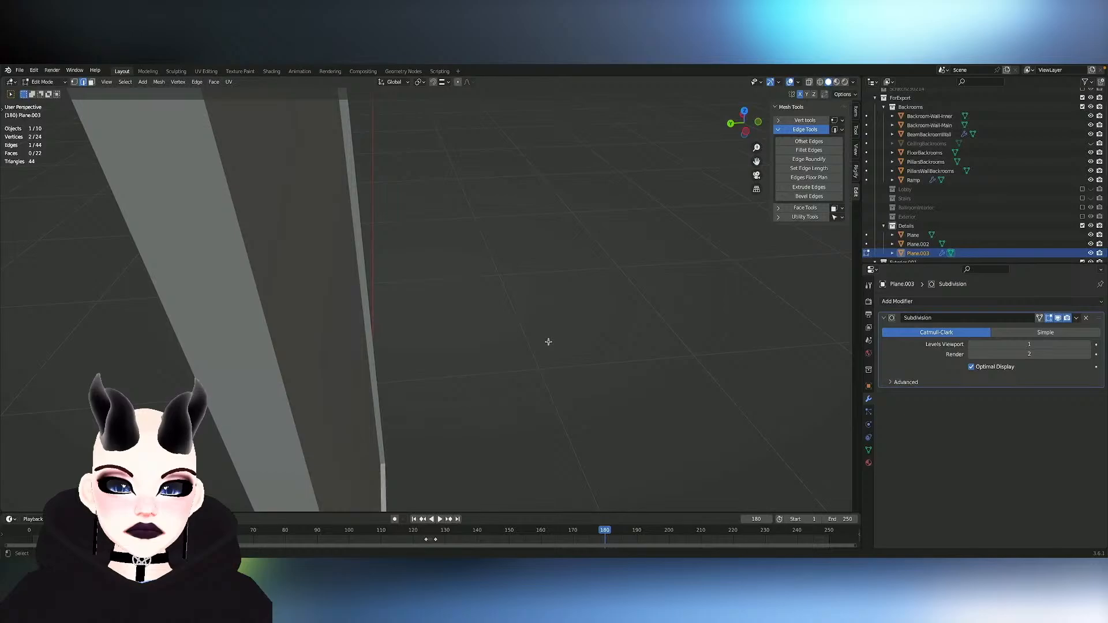
middle_drag(548, 342, 546, 309)
shift+click(274, 388)
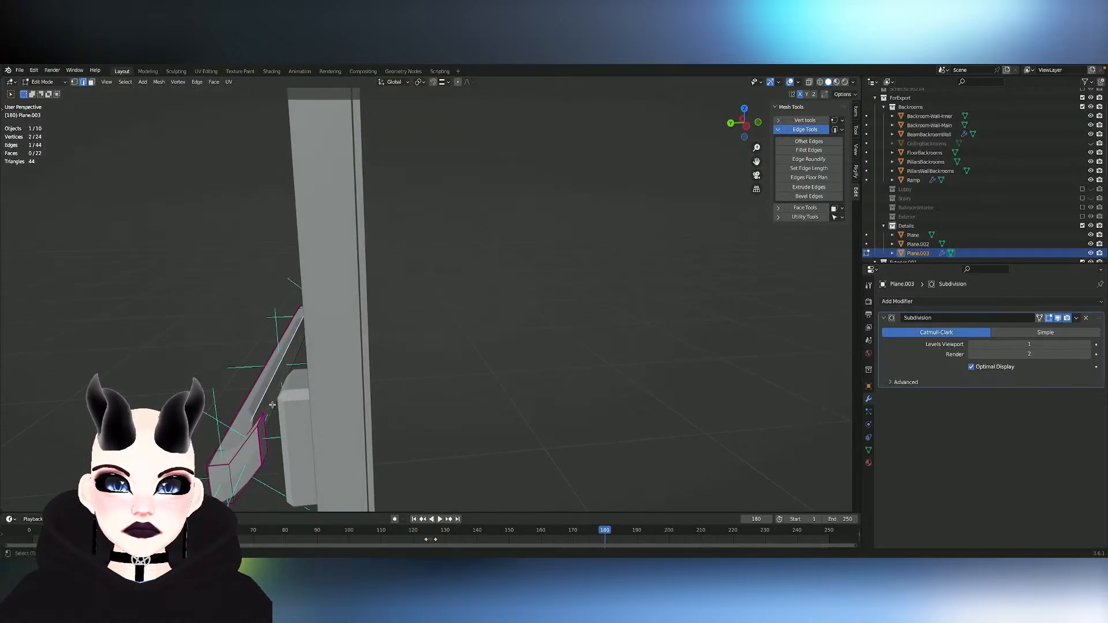
key(KP_Decimal)
key(shift+e)
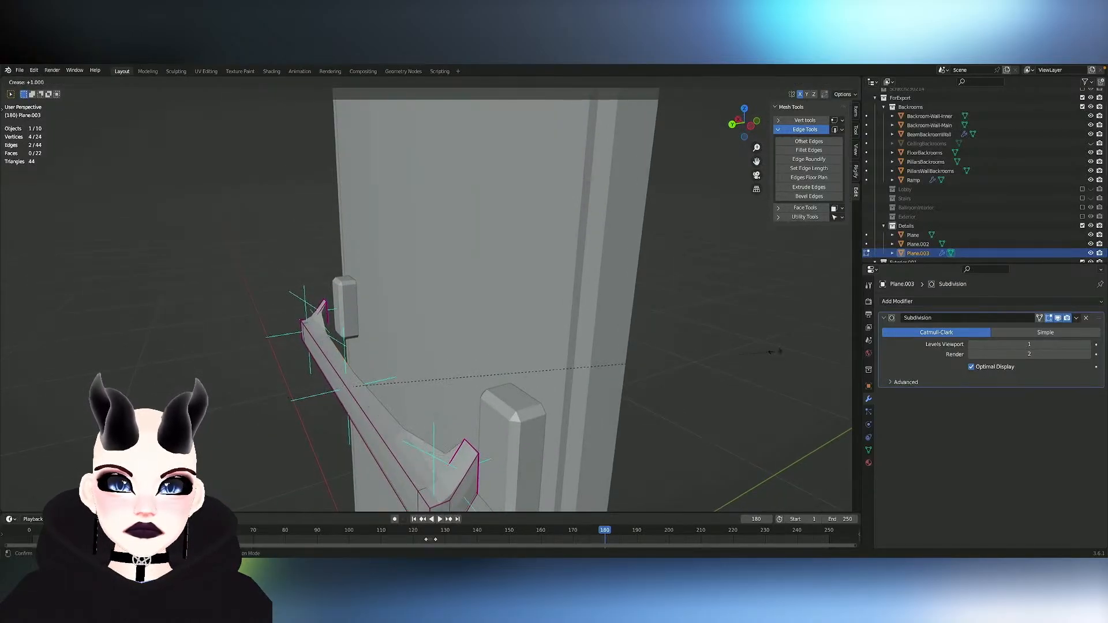
click(157, 351)
- Select one long edge of the push bar with the subdivision preview hidden, mirror the selection across X, and crease the edges with the preview restored
middle_drag(262, 344, 294, 354)
click(1062, 321)
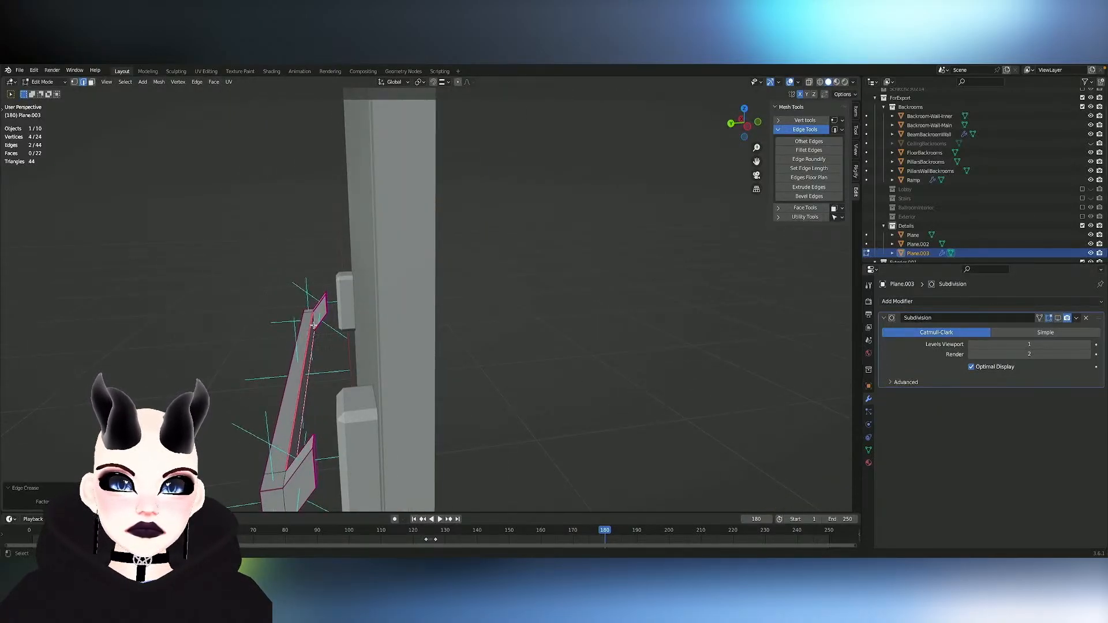
click(313, 325)
key(shift+ctrl+m)
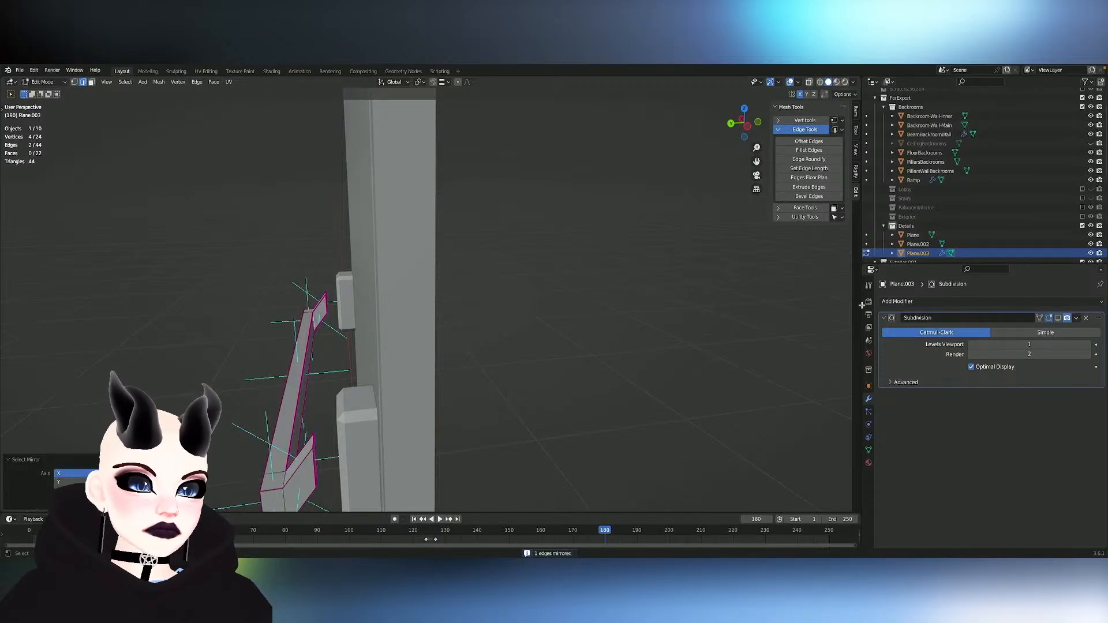
click(1058, 319)
key(shift+e)
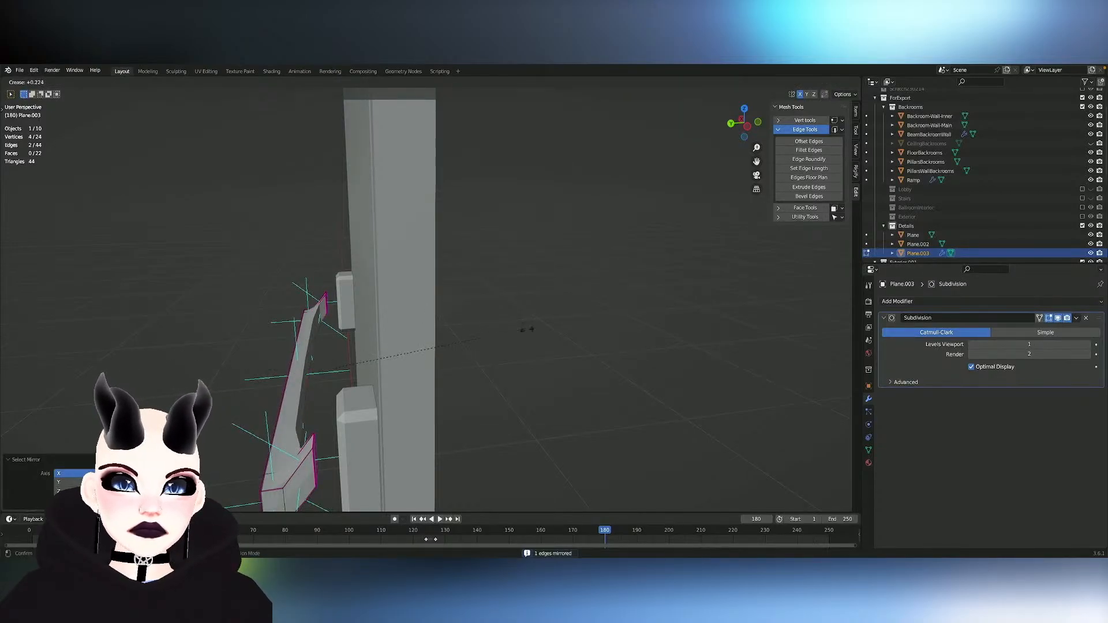
click(38, 299)
key(KP_Decimal)
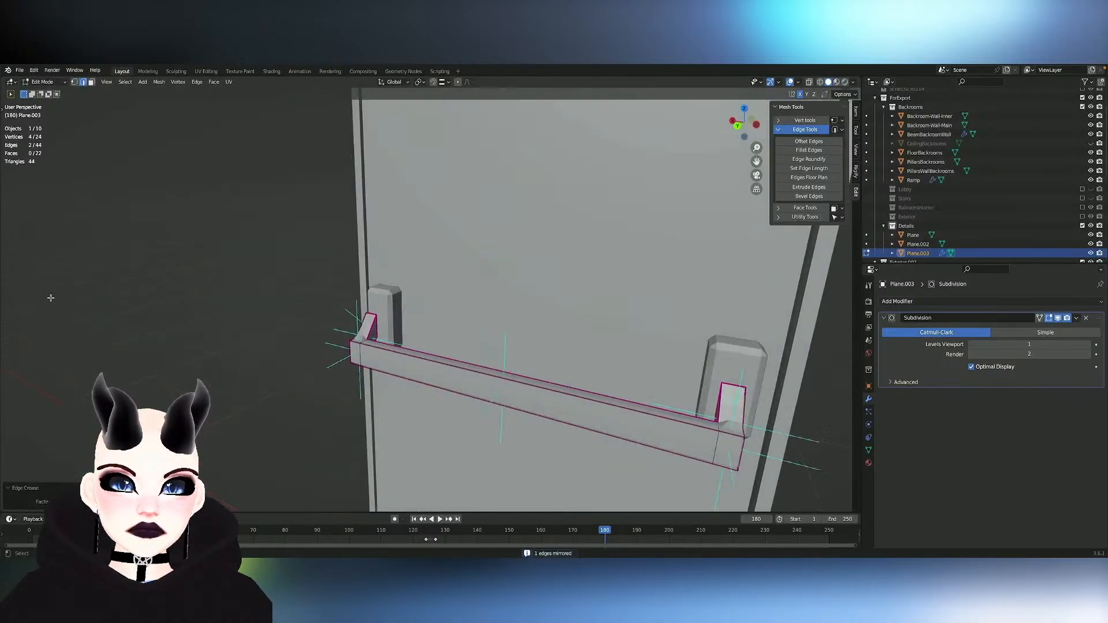
- Move the whole handle mesh toward the mounting blocks by about -0.039 m along Y and up about 0.0075 m along Z
key(Tab)
scroll(50, 300, up, 3)
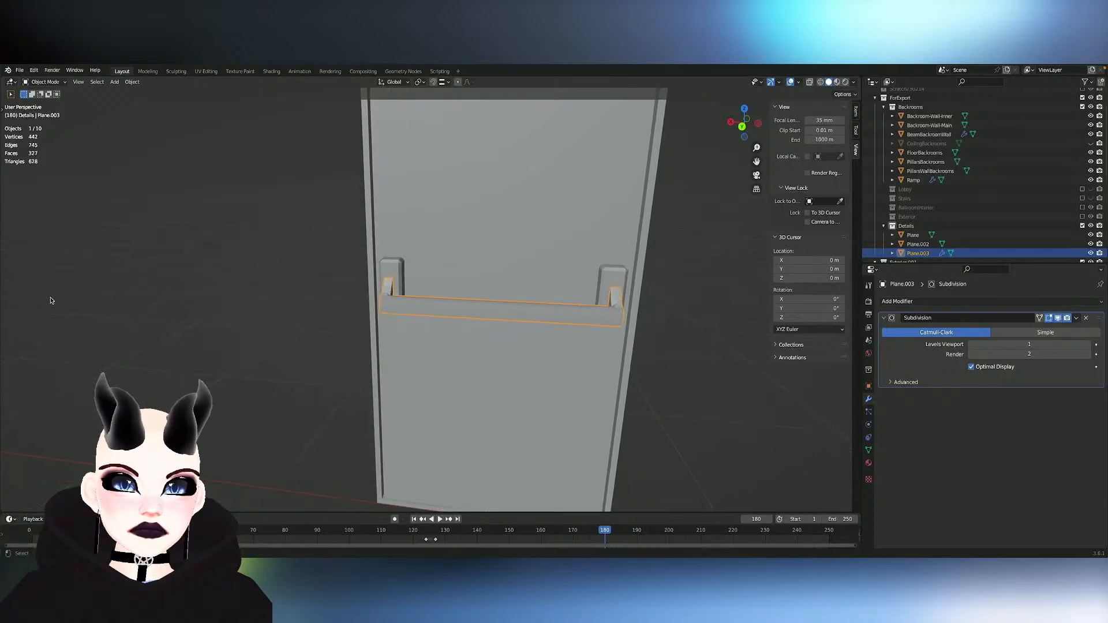
middle_drag(367, 351, 367, 350)
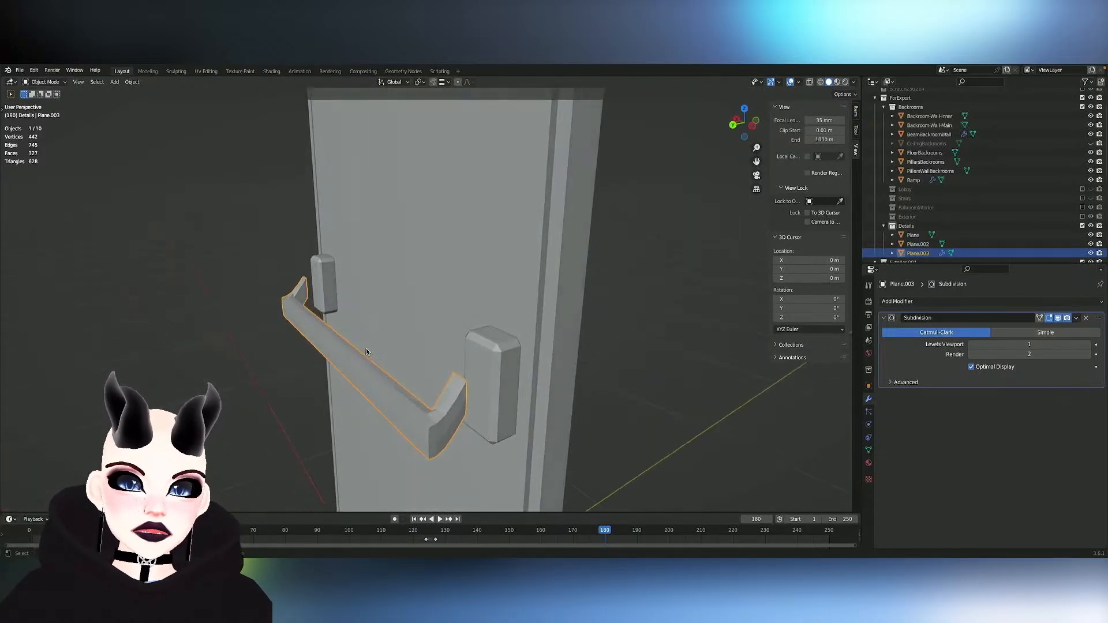
key(Tab)
key(g)
key(y)
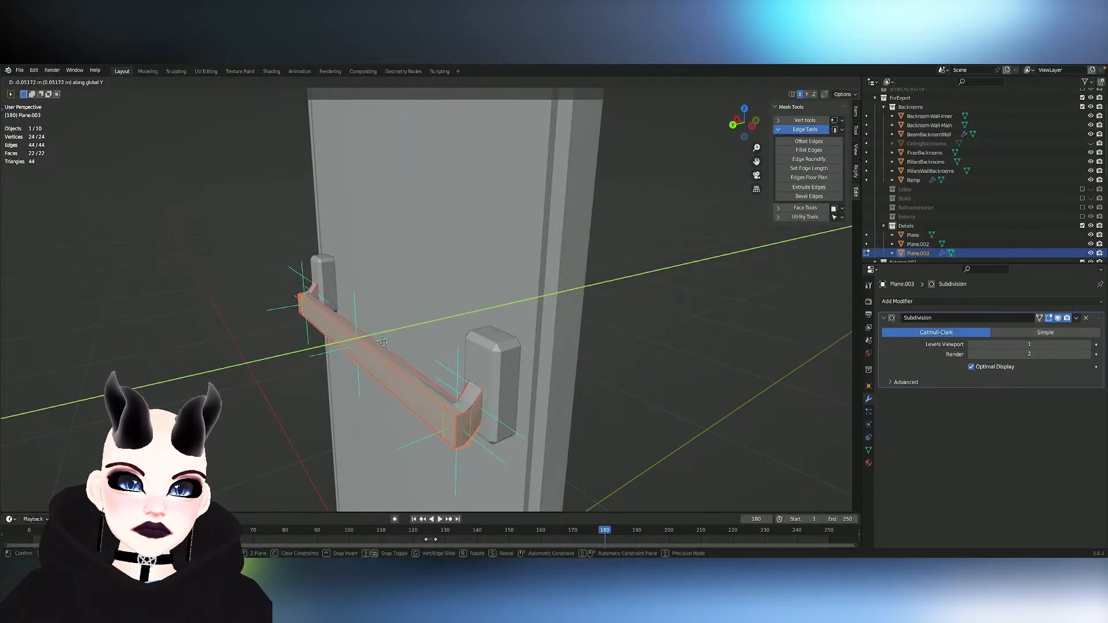
click(381, 344)
key(g)
key(z)
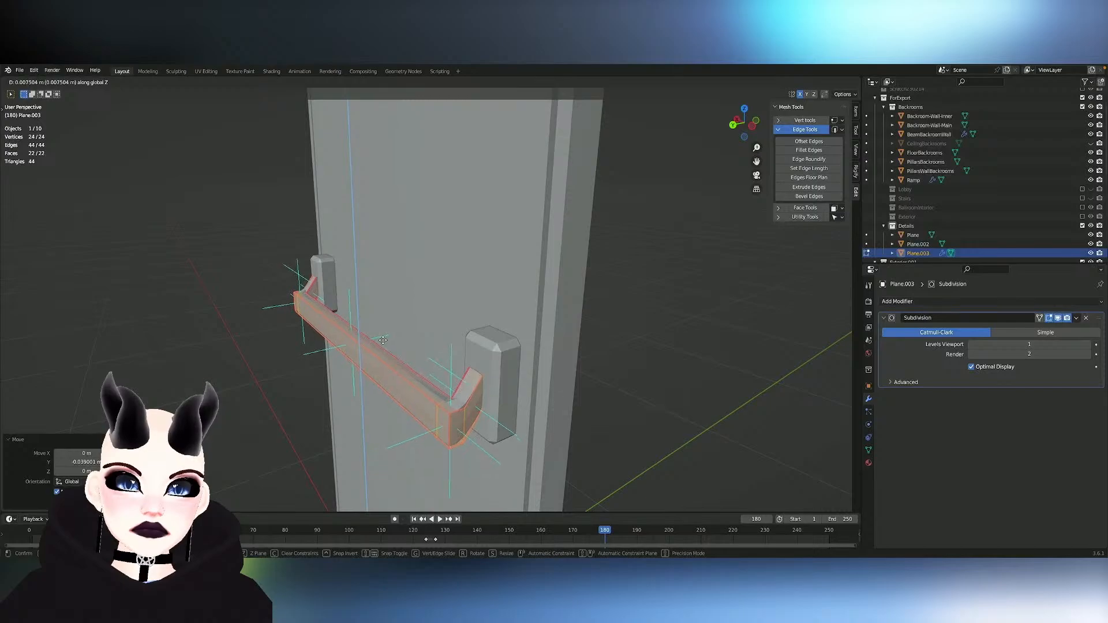
click(383, 342)
key(Tab)
- Scale the handle object along X by about 1.01 to widen it slightly
scroll(382, 343, down, 4)
middle_drag(382, 341, 393, 341)
click(382, 343)
scroll(382, 340, up, 2)
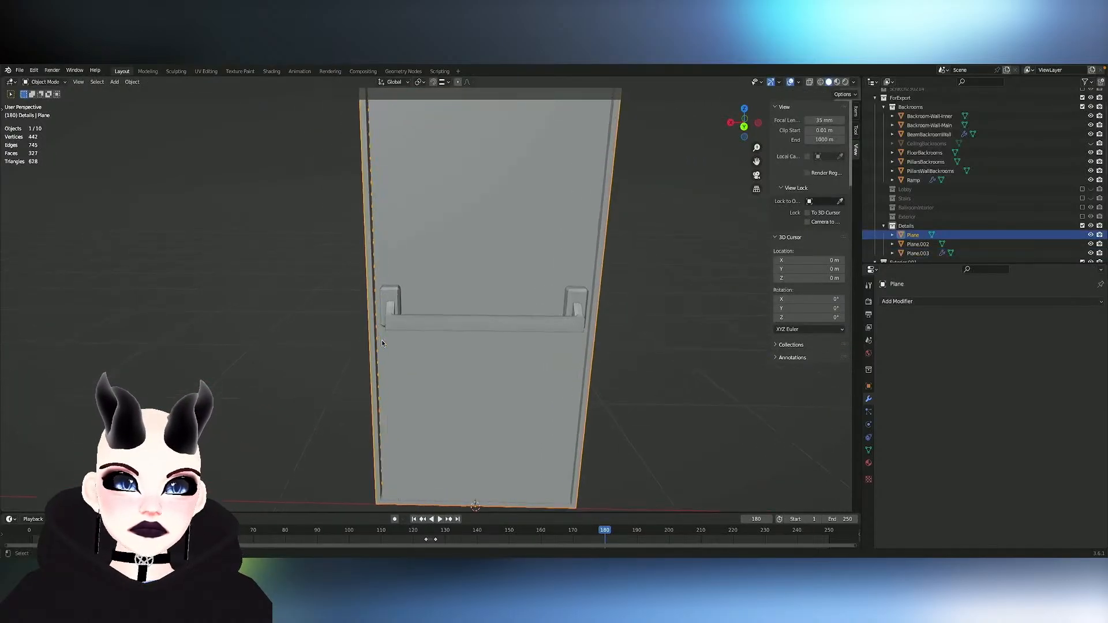
key(Tab)
key(Tab)
click(438, 331)
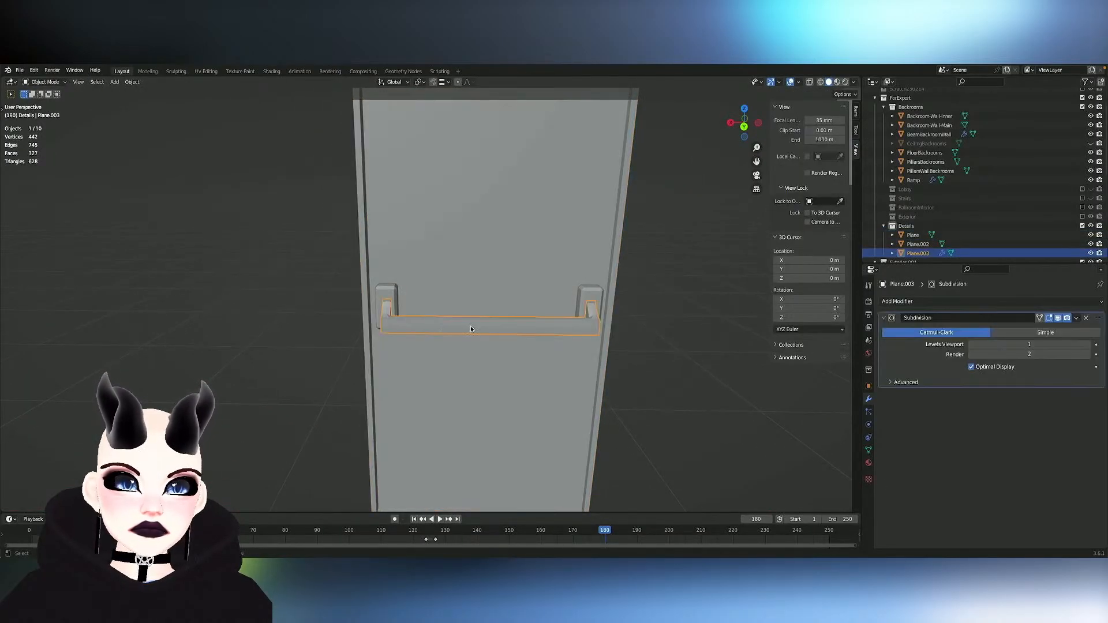
scroll(469, 325, up, 2)
key(s)
key(x)
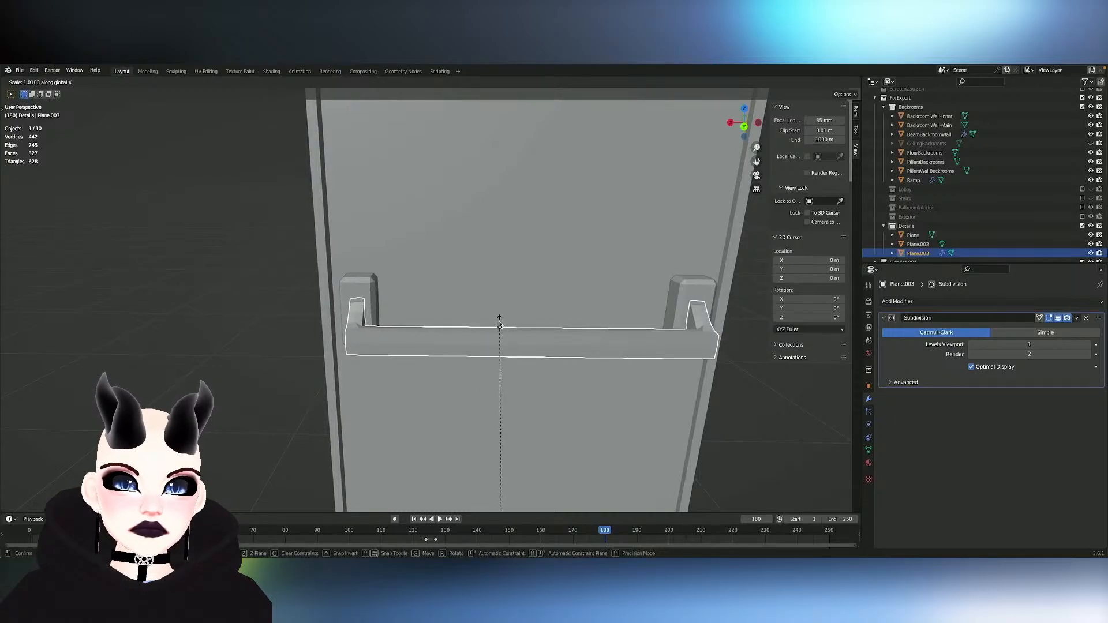
click(500, 320)
middle_drag(501, 321, 492, 327)
- Try shading all of the handle's faces smooth, and undo the change
key(Tab)
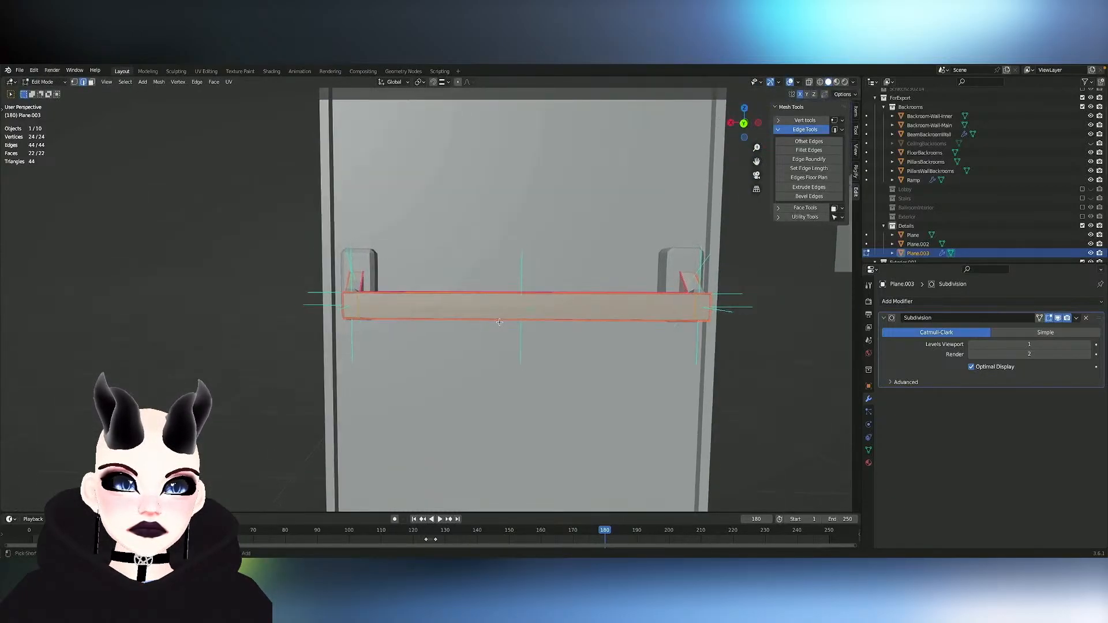
scroll(494, 326, down, 1)
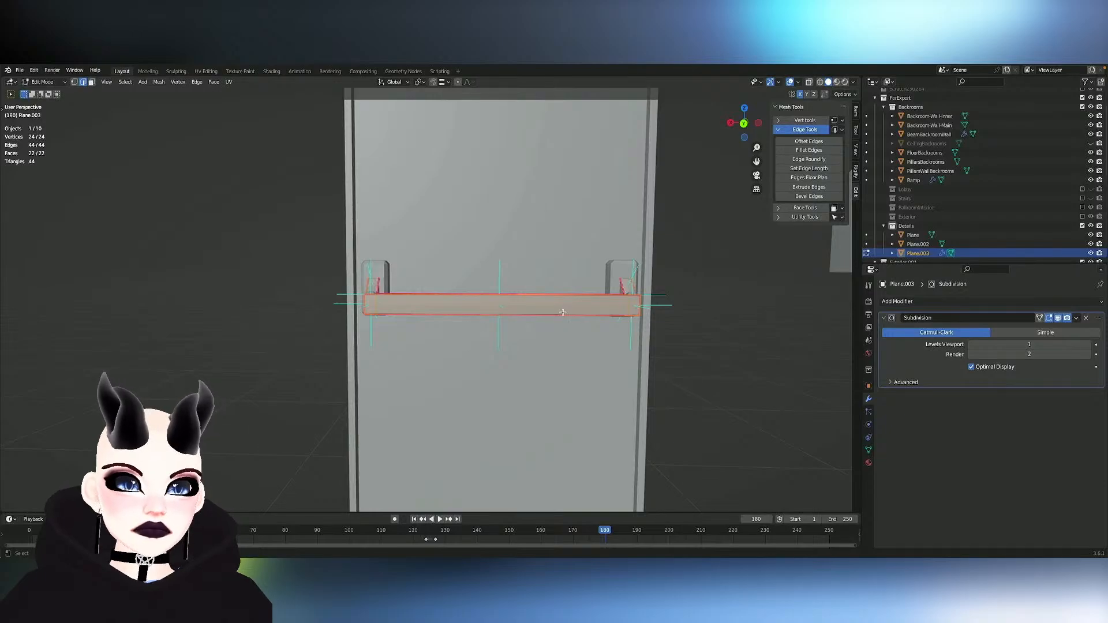
right_click(526, 301)
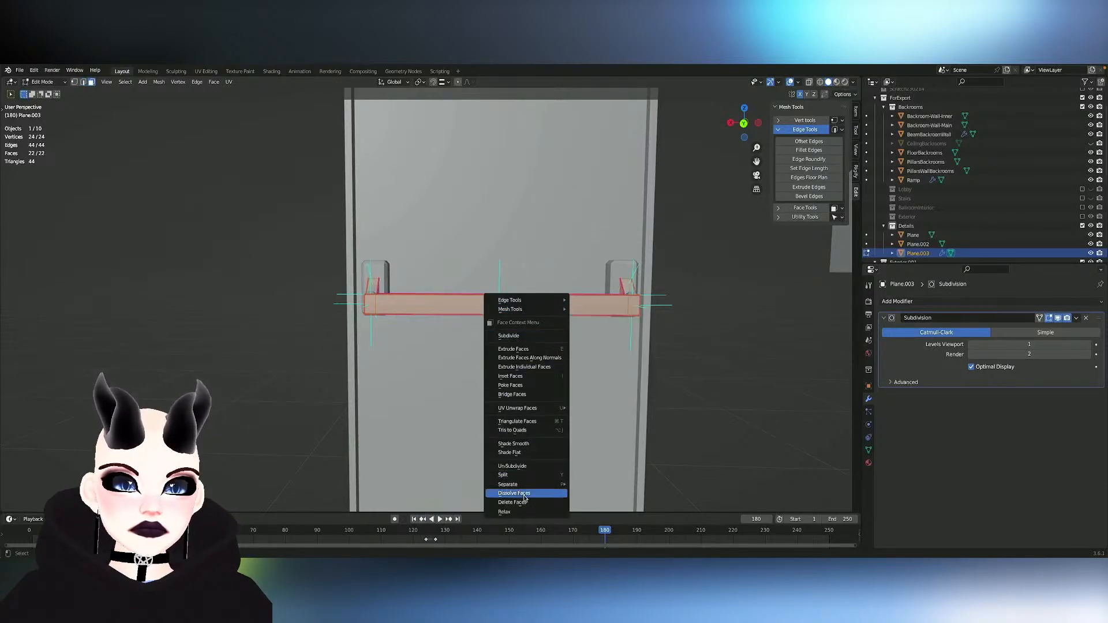
click(524, 444)
key(Tab)
middle_drag(538, 400, 532, 400)
key(Tab)
key(ctrl+z)
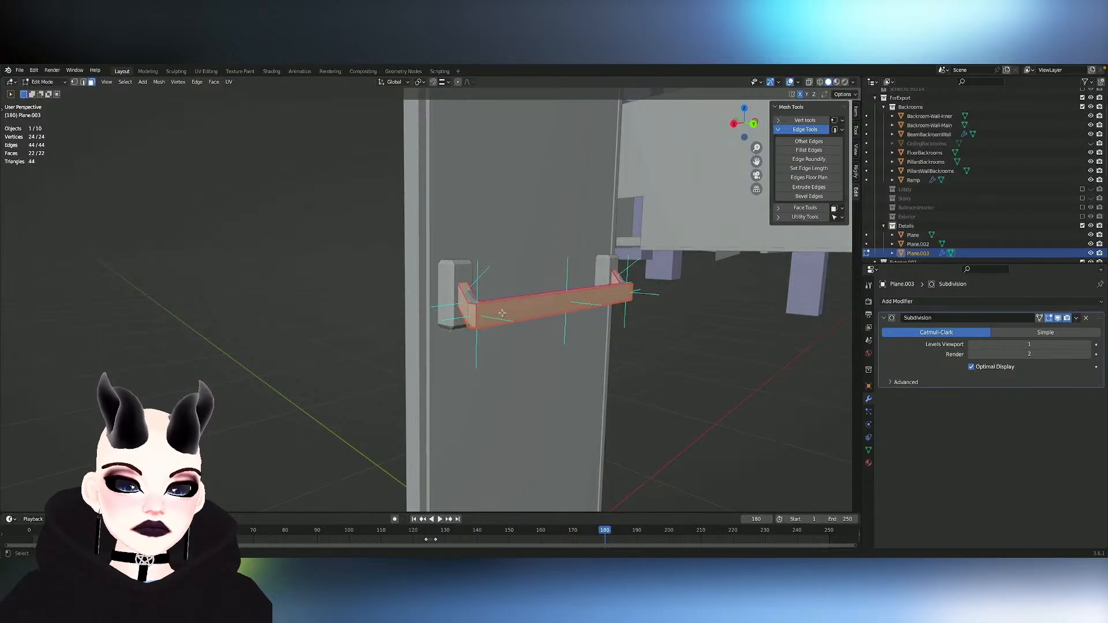
- Deselect the face loops of both handle arms and shade the remaining push-bar faces smooth
key(ctrl+KP_Subtract)
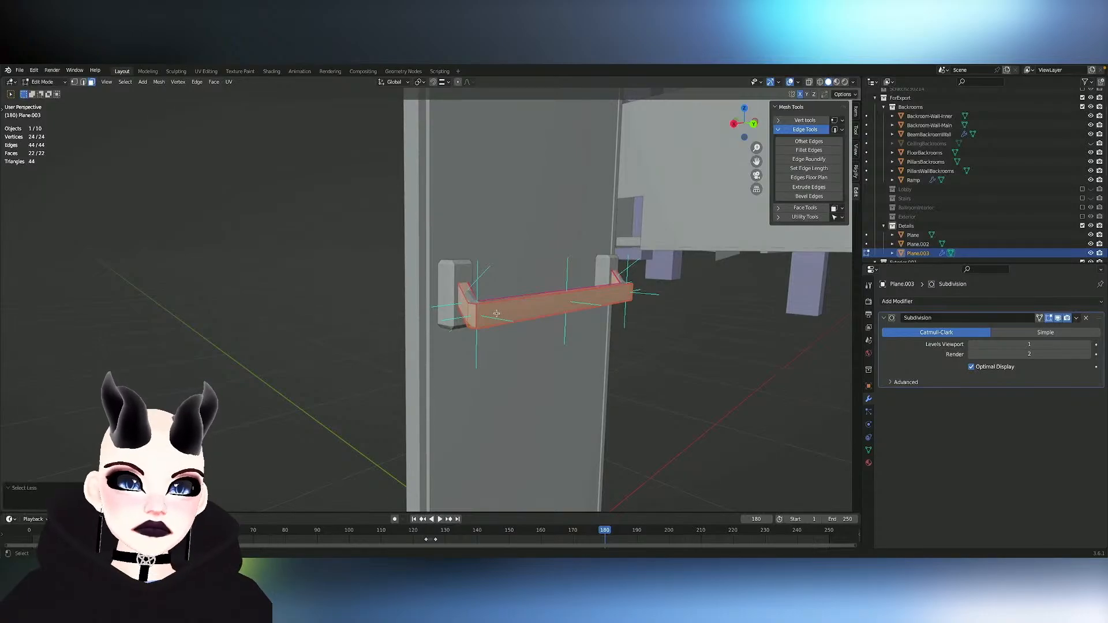
alt+shift+click(463, 299)
middle_drag(495, 302, 631, 299)
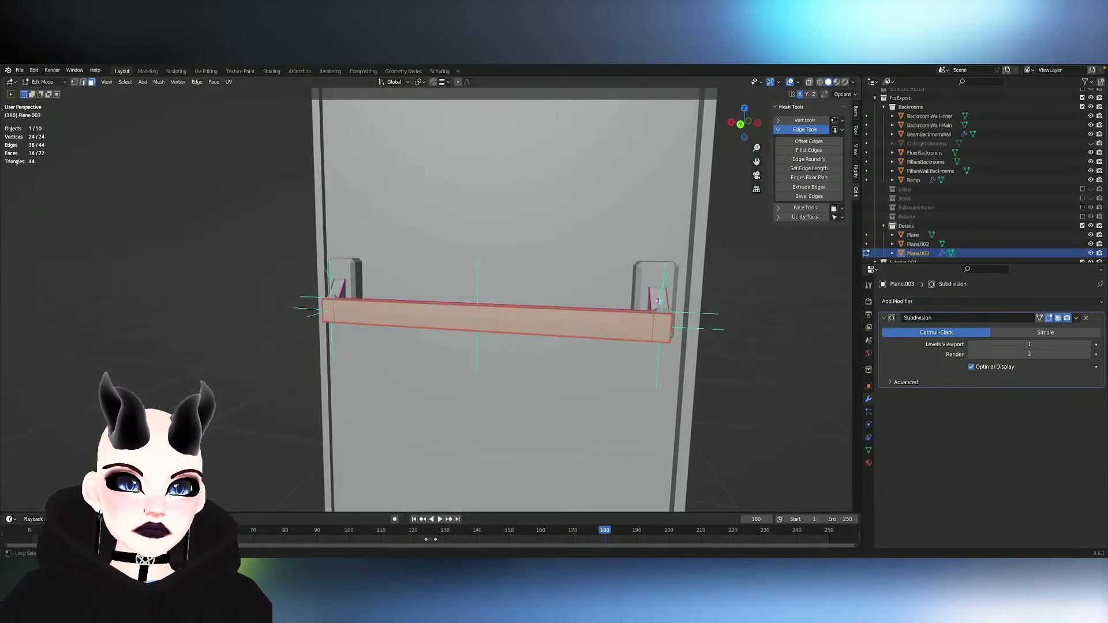
right_click(408, 319)
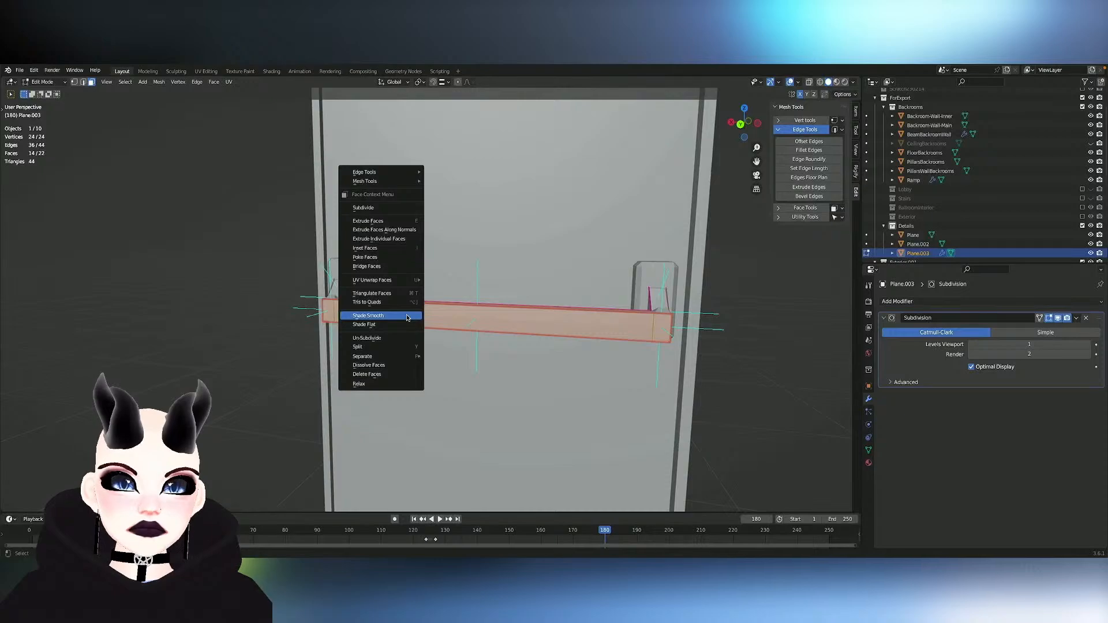
click(407, 316)
key(Tab)
mouse_move(581, 327)
middle_down()
mouse_move(601, 325)
mouse_move(581, 329)
middle_up()
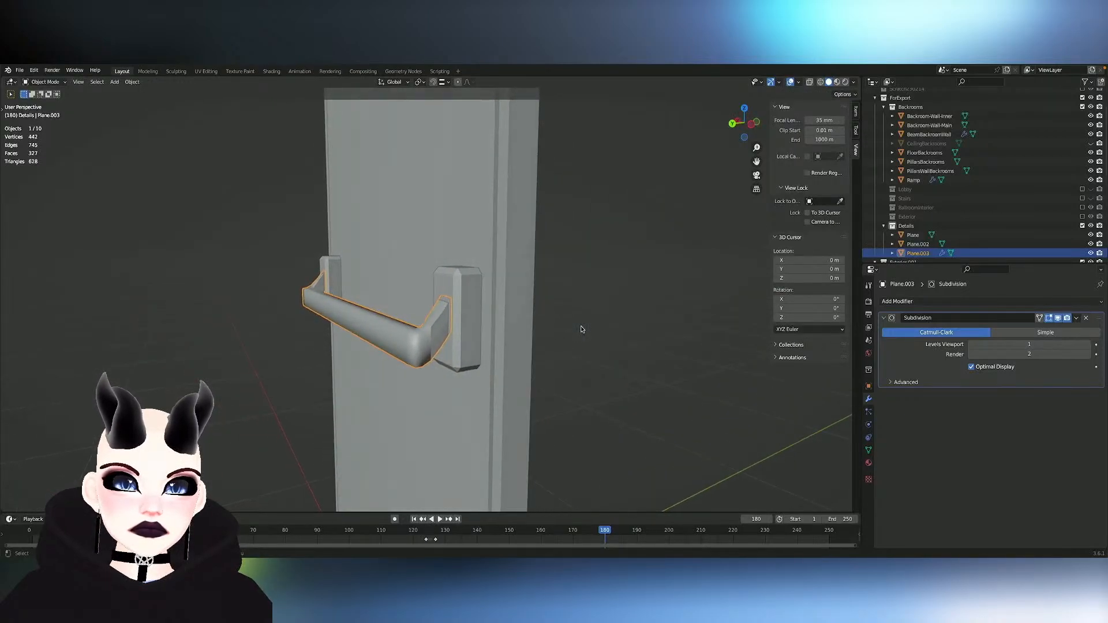
click(446, 331)
key(Tab)
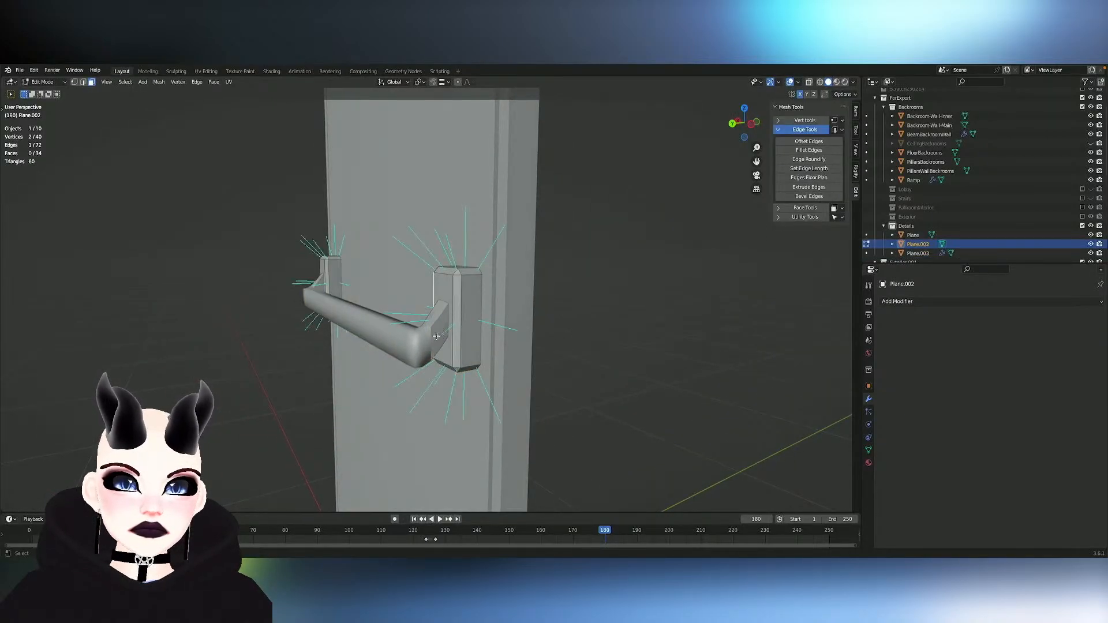
key(Tab)
- Reopen the handle's mesh for editing and select the outer side face and upper face of the nearer arm
click(435, 327)
key(Tab)
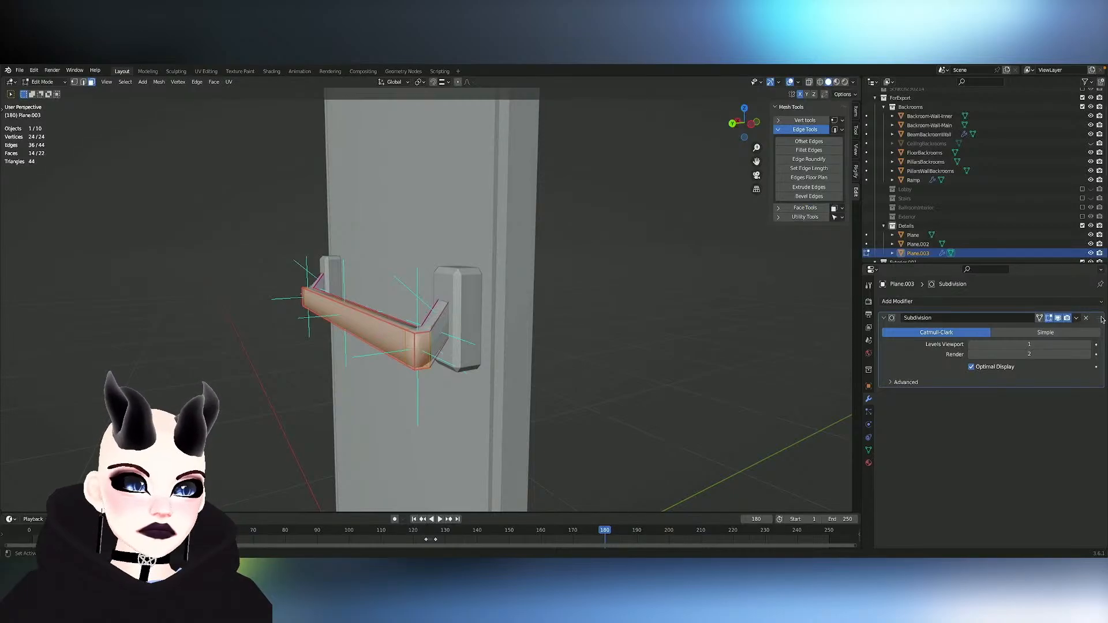
click(1076, 319)
key(alt+a)
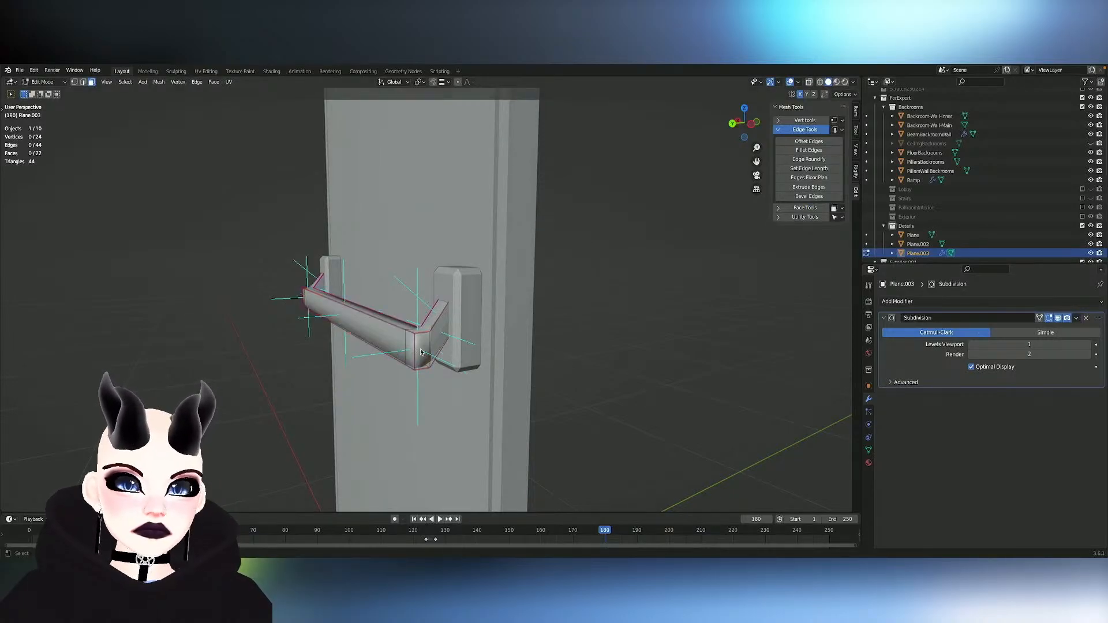
key(Tab)
key(Tab)
click(441, 329)
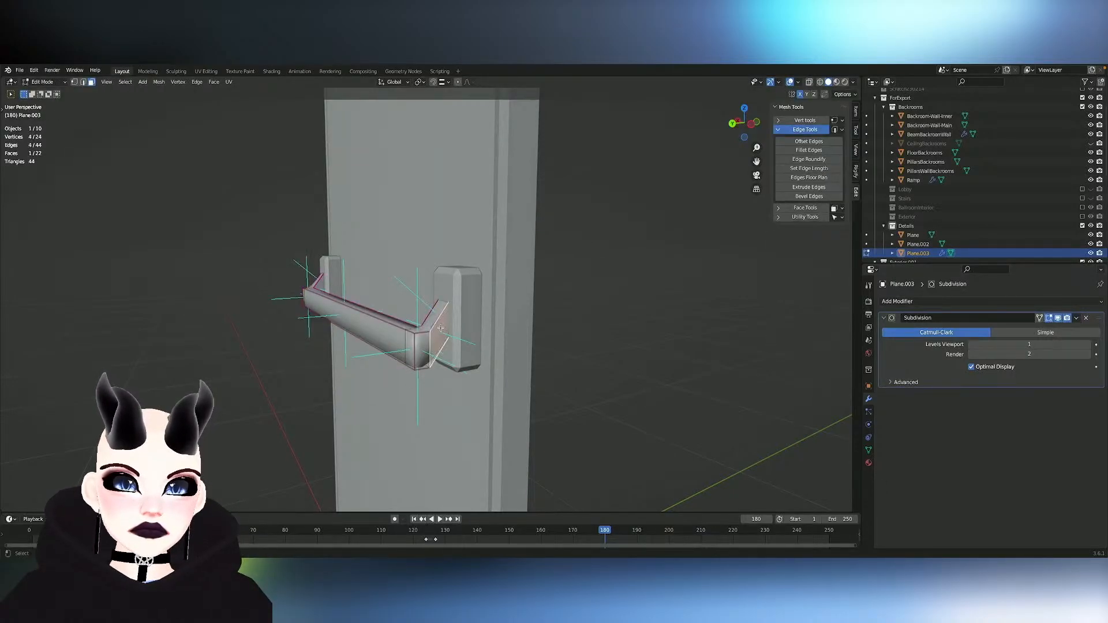
shift+click(434, 317)
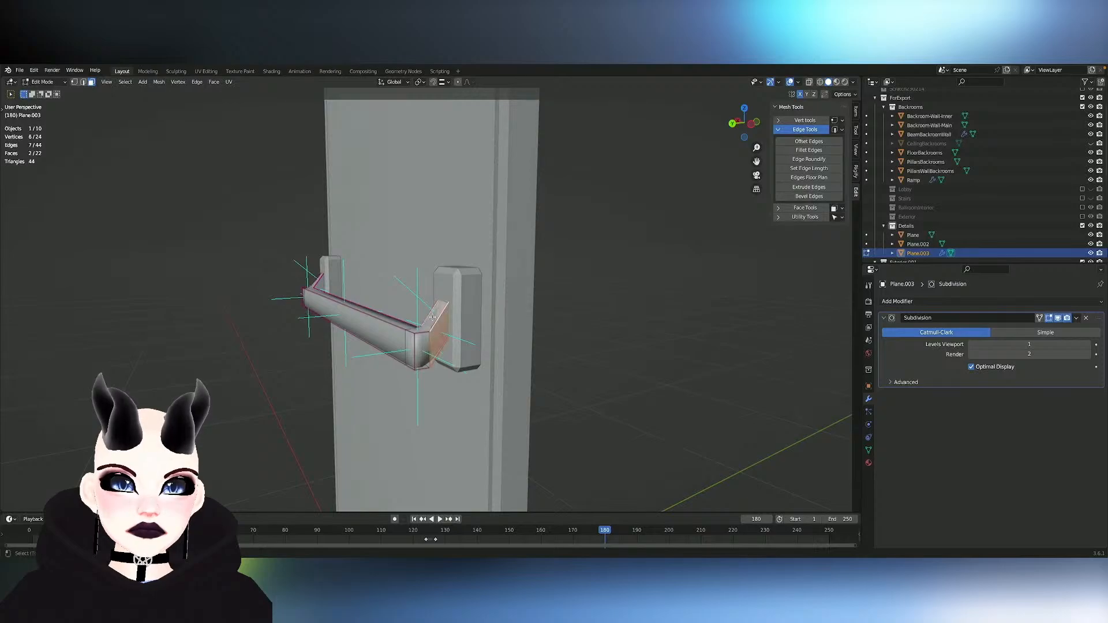
mouse_move(433, 317)
middle_down()
mouse_move(549, 317)
mouse_move(416, 317)
middle_up()
- Select the edges along both handle arms, mirroring the selection across X, and mark them as sharp
key(2)
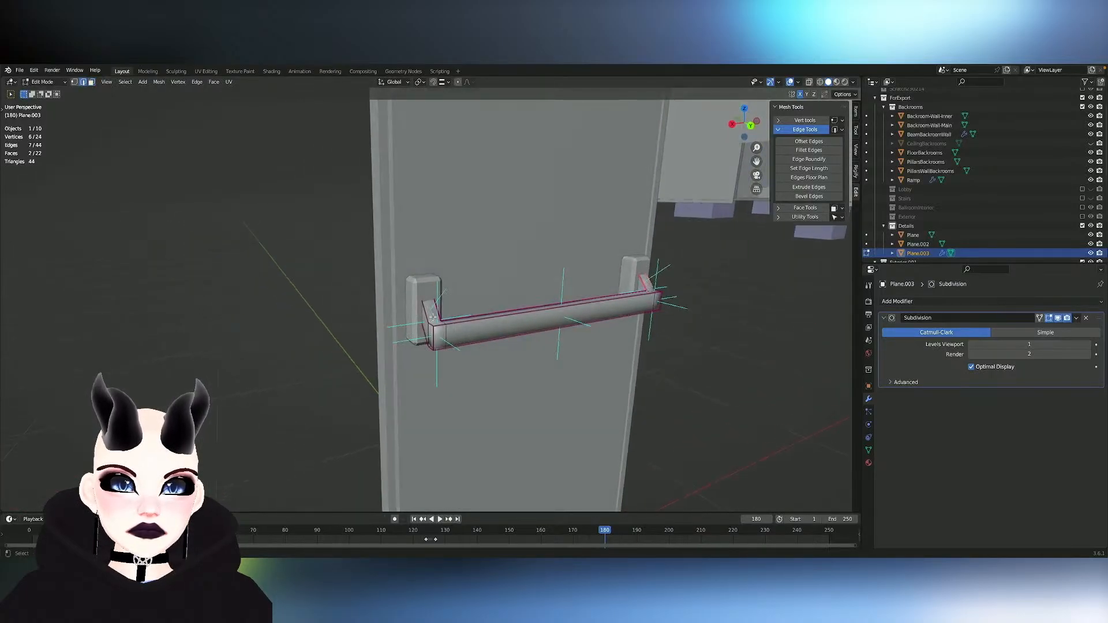
alt+click(428, 317)
alt+shift+click(425, 332)
key(ctrl+shift+m)
shift+click(439, 313)
middle_drag(438, 312, 438, 312)
middle_drag(319, 306, 319, 307)
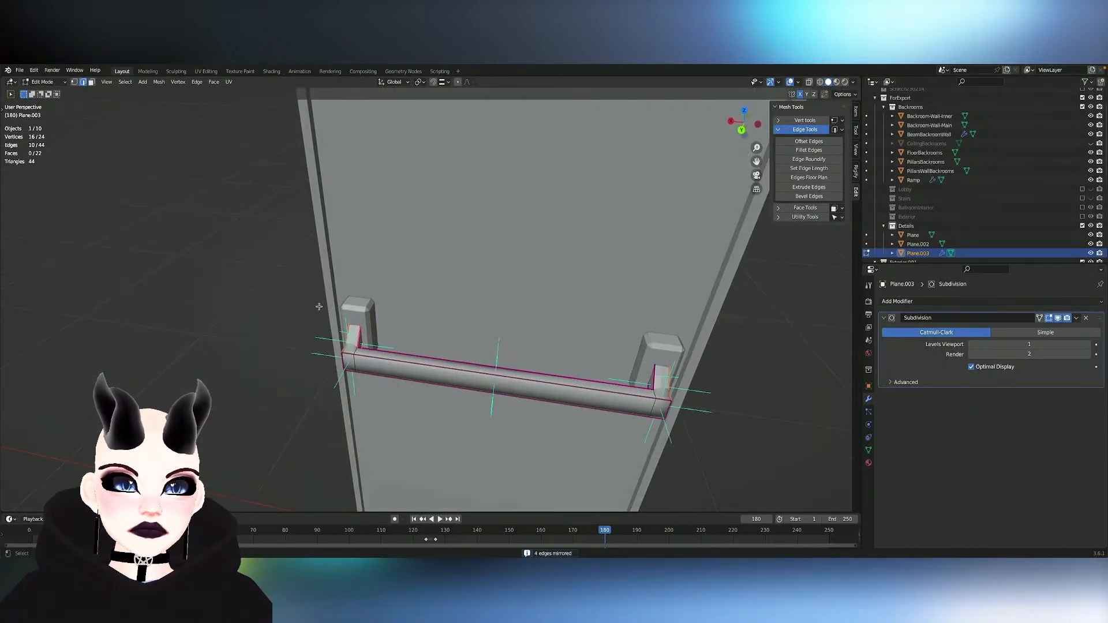
shift+click(651, 381)
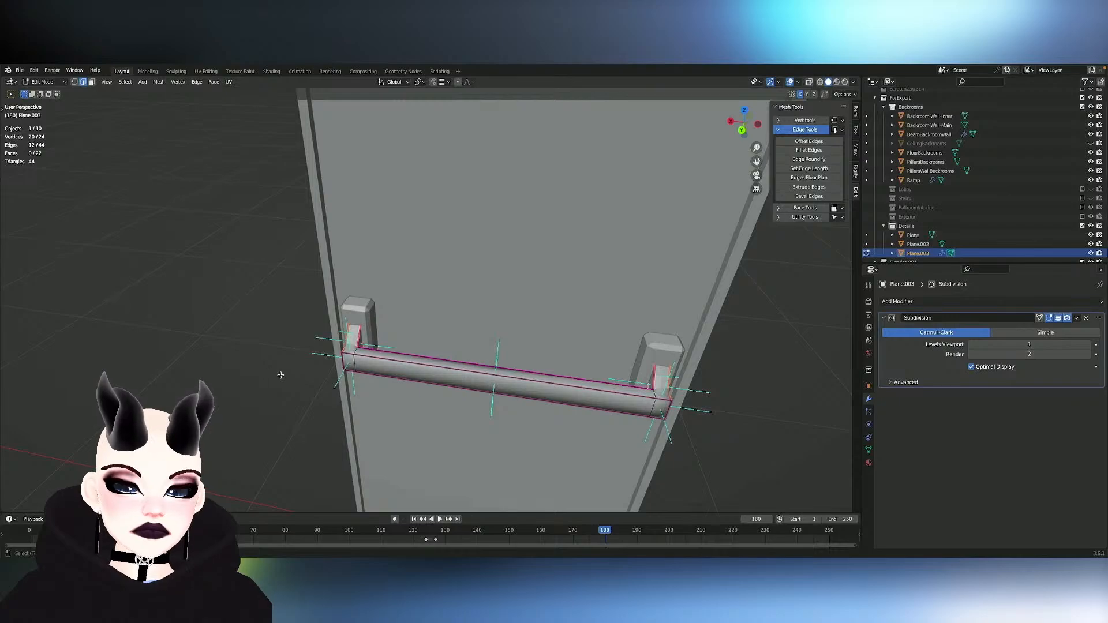
key(Tab)
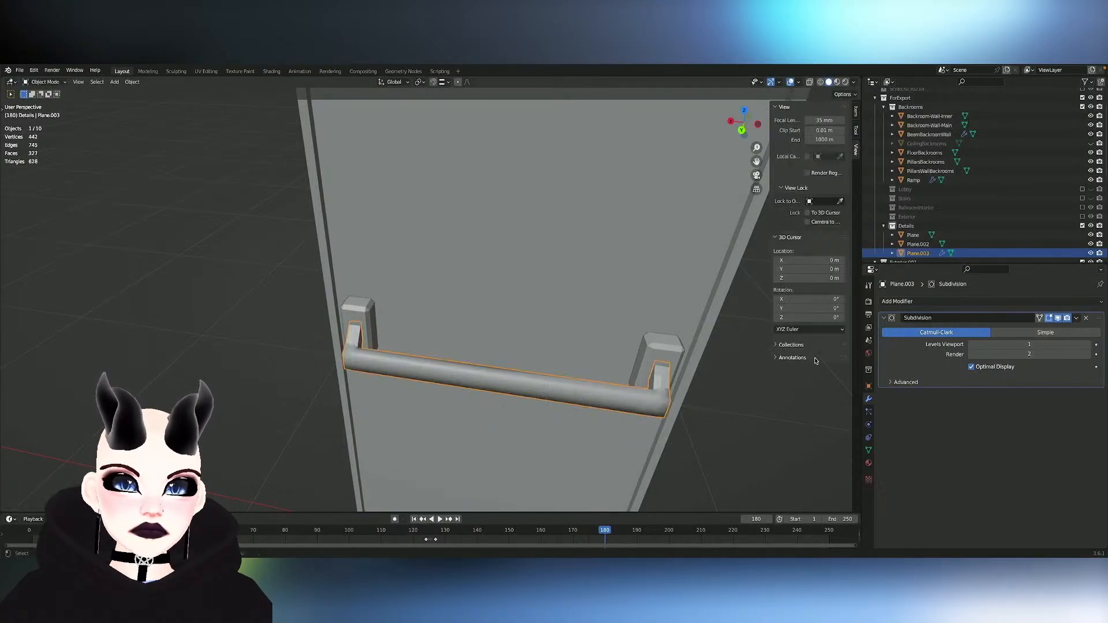
middle_drag(762, 353, 744, 351)
middle_drag(718, 355, 694, 350)
key(Tab)
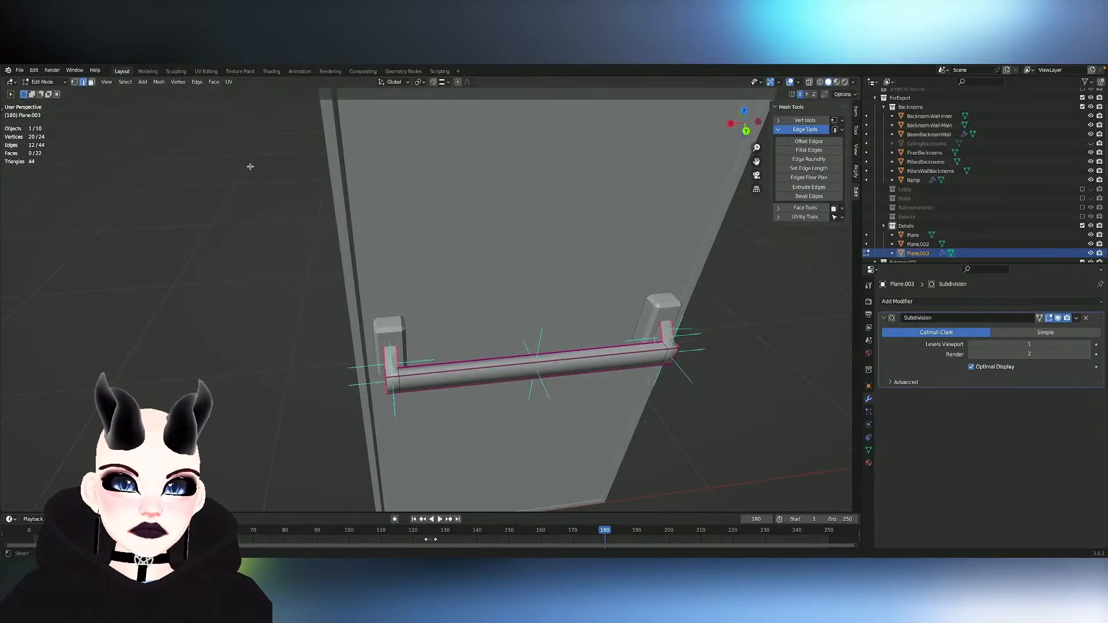
click(196, 82)
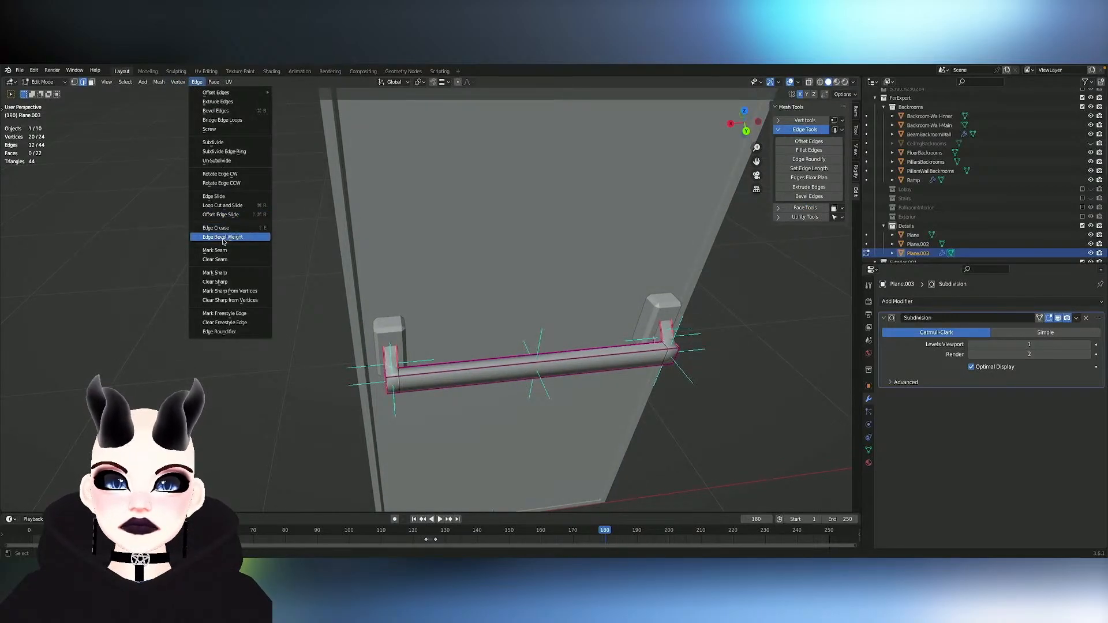
click(218, 277)
click(390, 297)
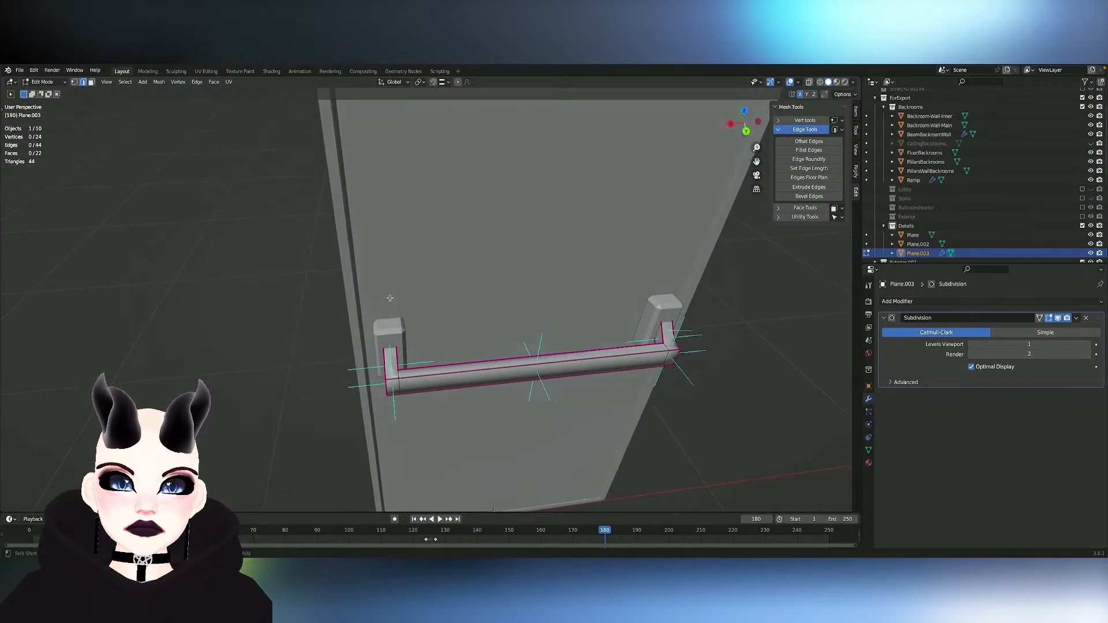
- Select every face of the handle, including the arms, and apply Shade Smooth
ctrl+scroll(390, 297, up, 6)
middle_drag(411, 302, 300, 305)
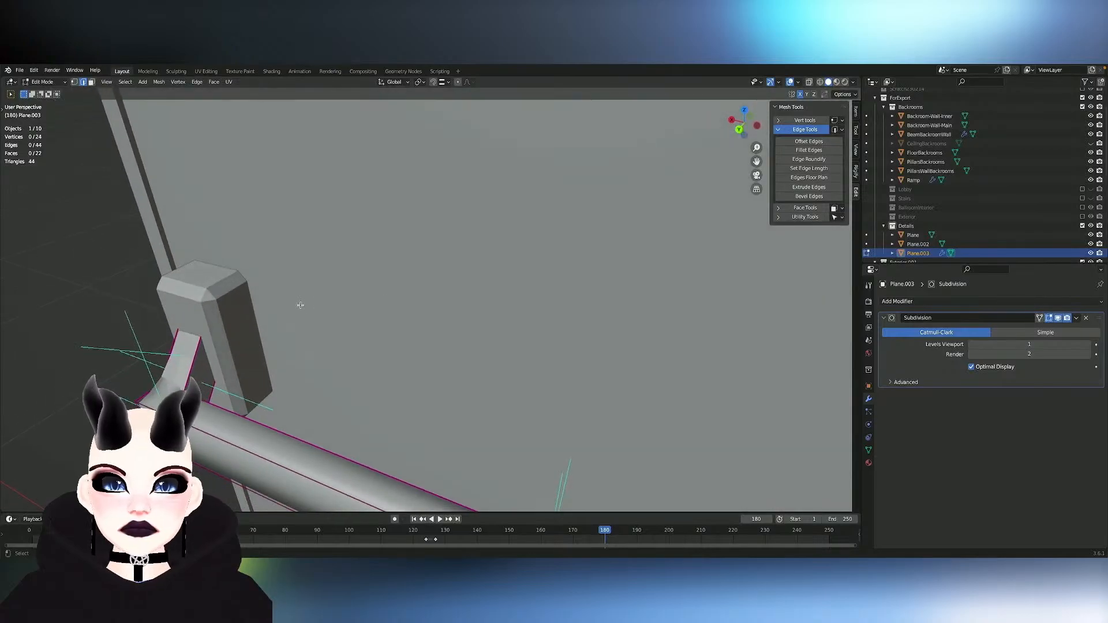
key(a)
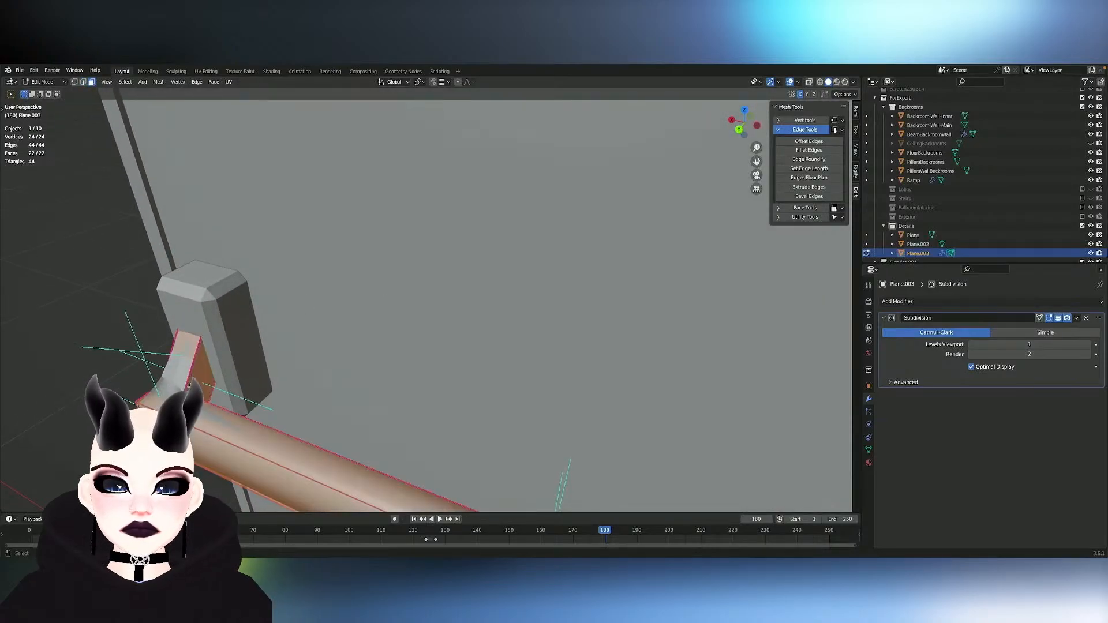
right_click(187, 392)
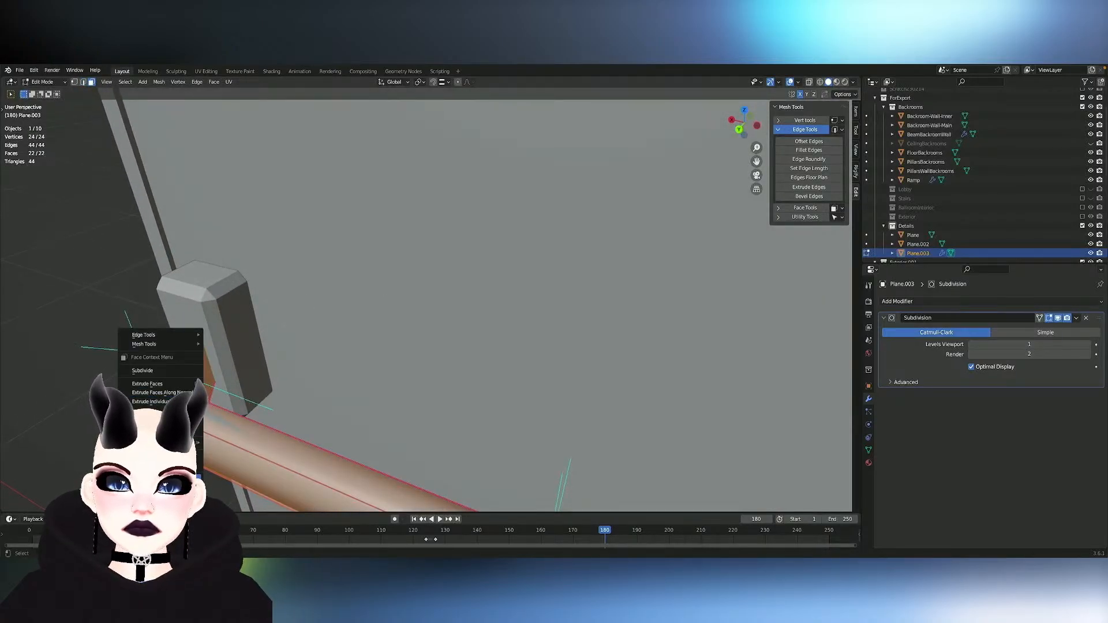
click(186, 478)
key(Tab)
scroll(375, 426, down, 4)
scroll(375, 426, left, 8)
scroll(376, 426, down, 5)
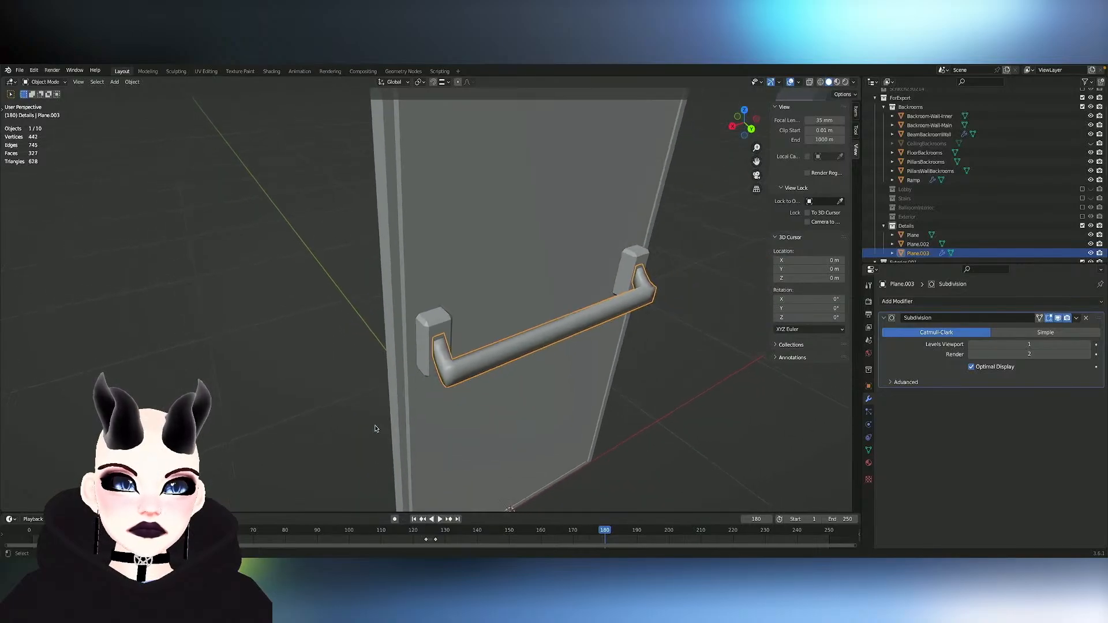
scroll(375, 429, right, 8)
scroll(375, 429, down, 2)
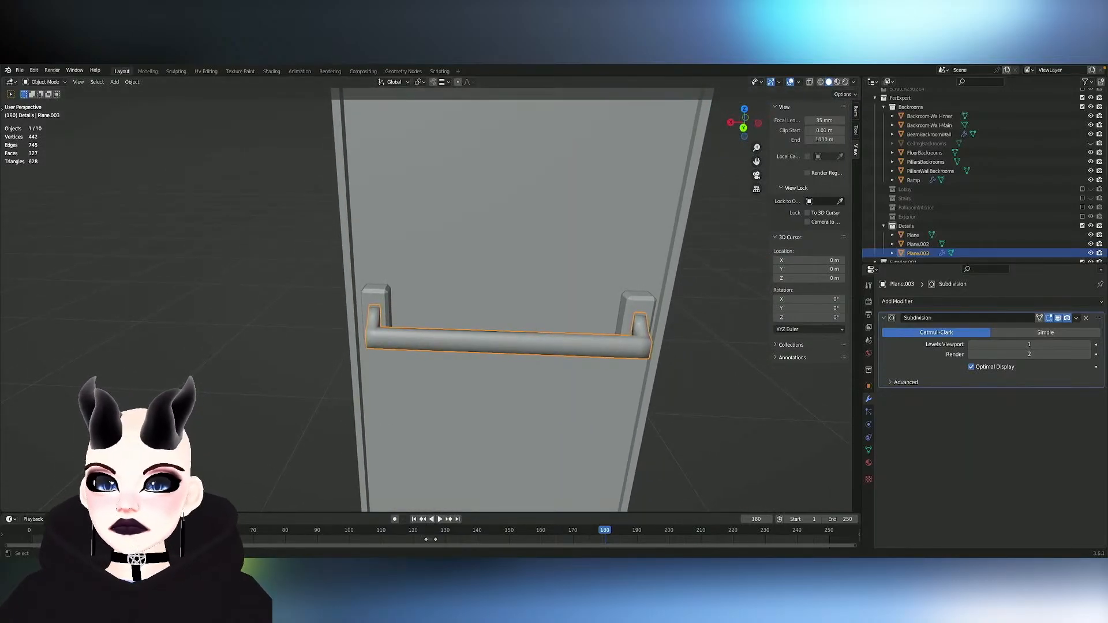
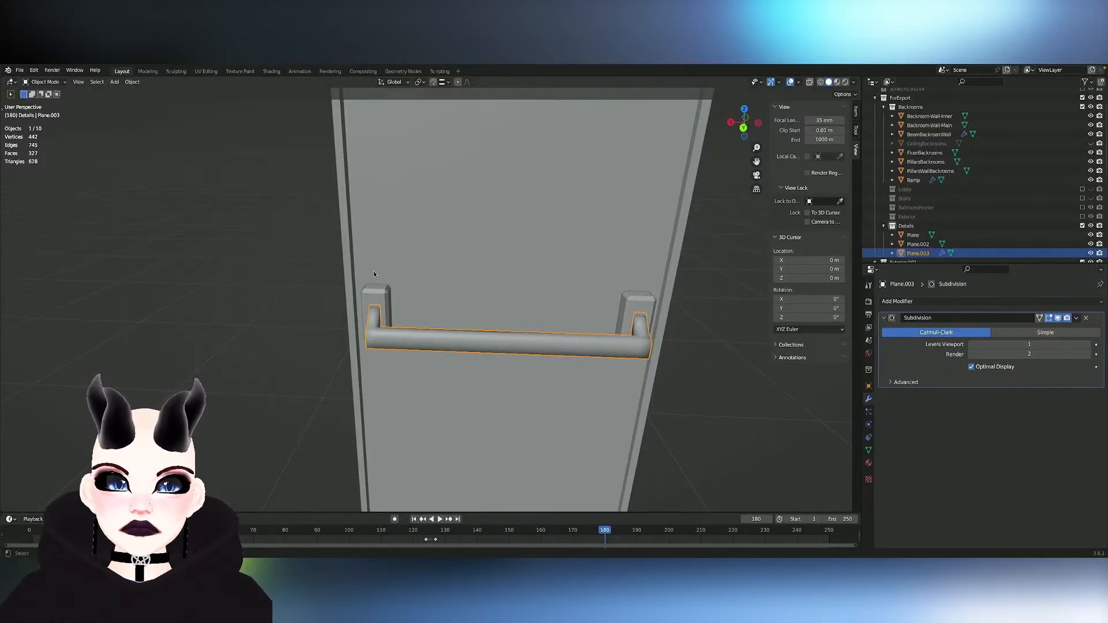
- Apply the Subdivision modifier to the door's handle bar and open its mesh for editing
scroll(414, 291, right, 8)
scroll(413, 291, left, 4)
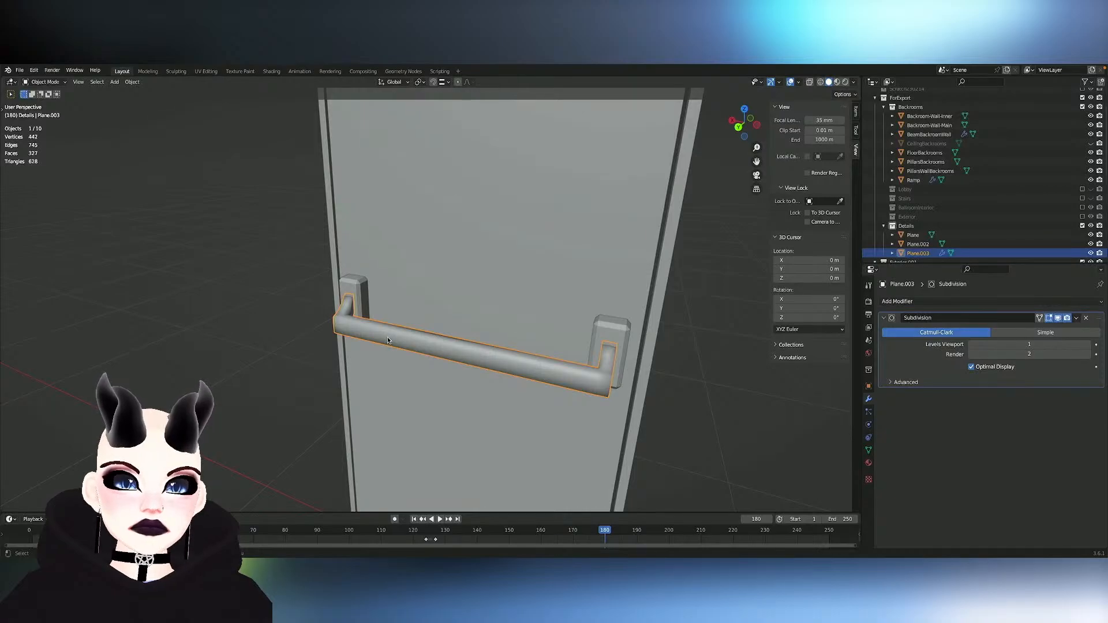
click(1078, 320)
click(1067, 329)
key(Tab)
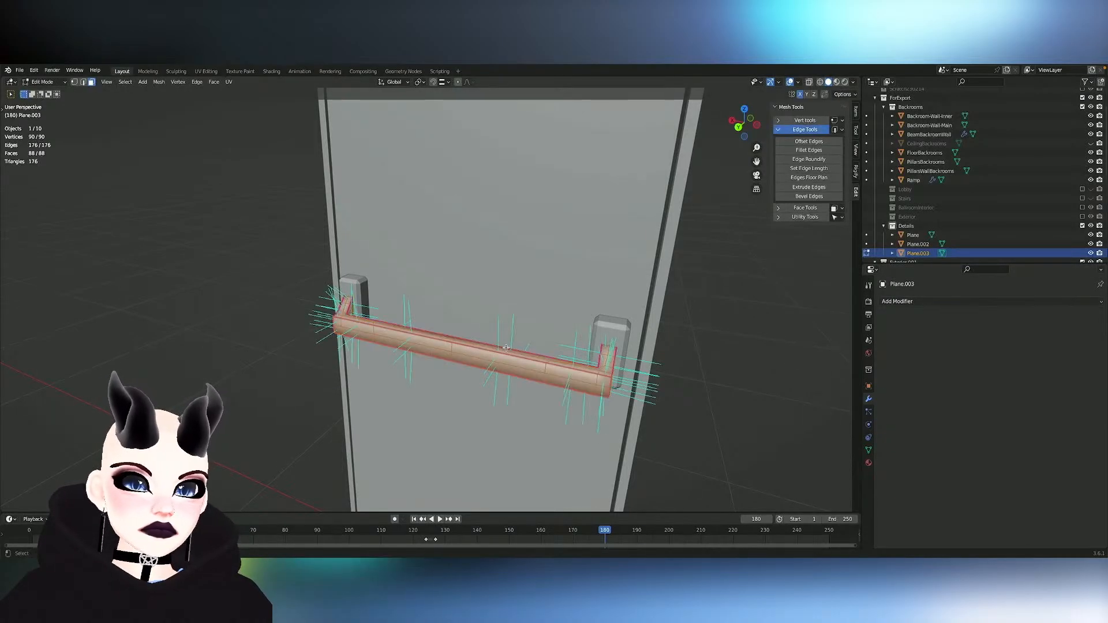
- Clear the edge crease on all edges of the handle bar, leaving nothing selected
scroll(429, 340, left, 5)
alt+click(458, 337)
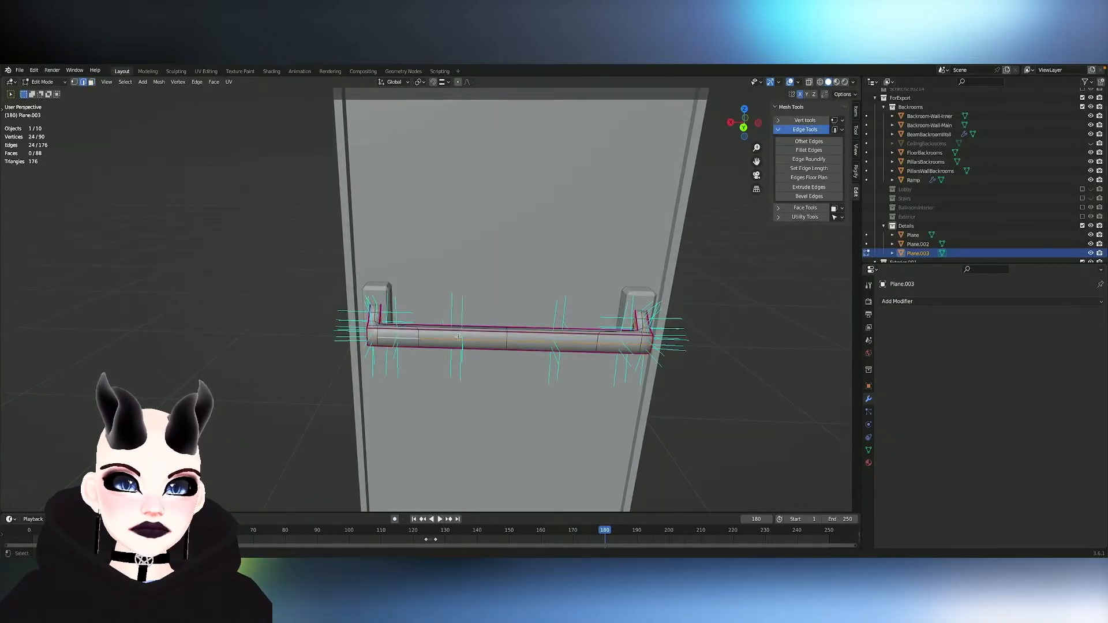
key(a)
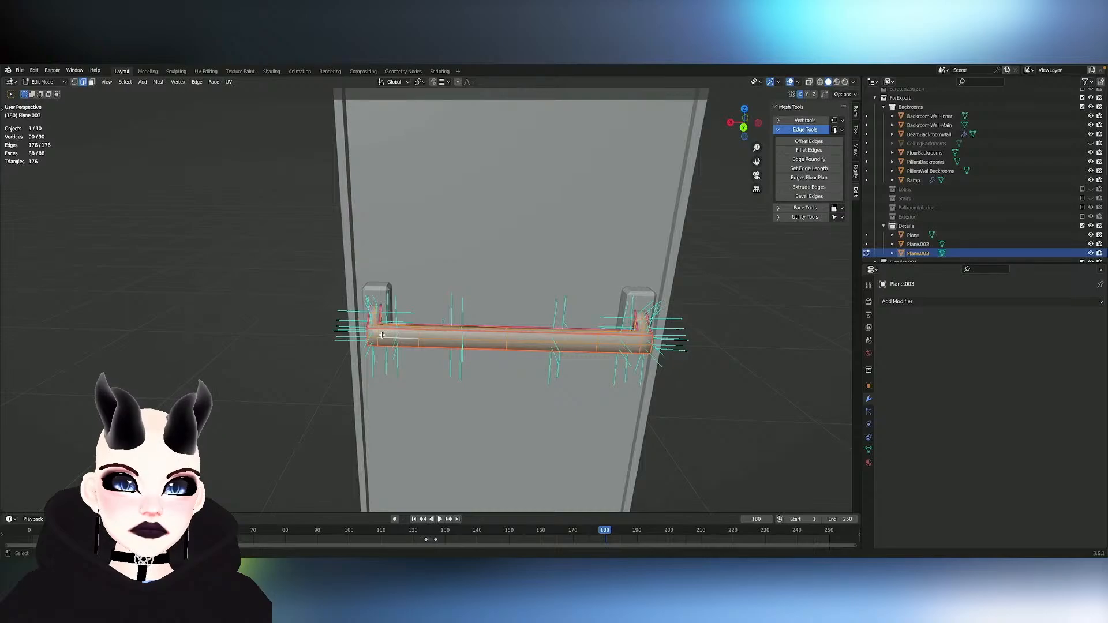
key(shift+e)
click(365, 415)
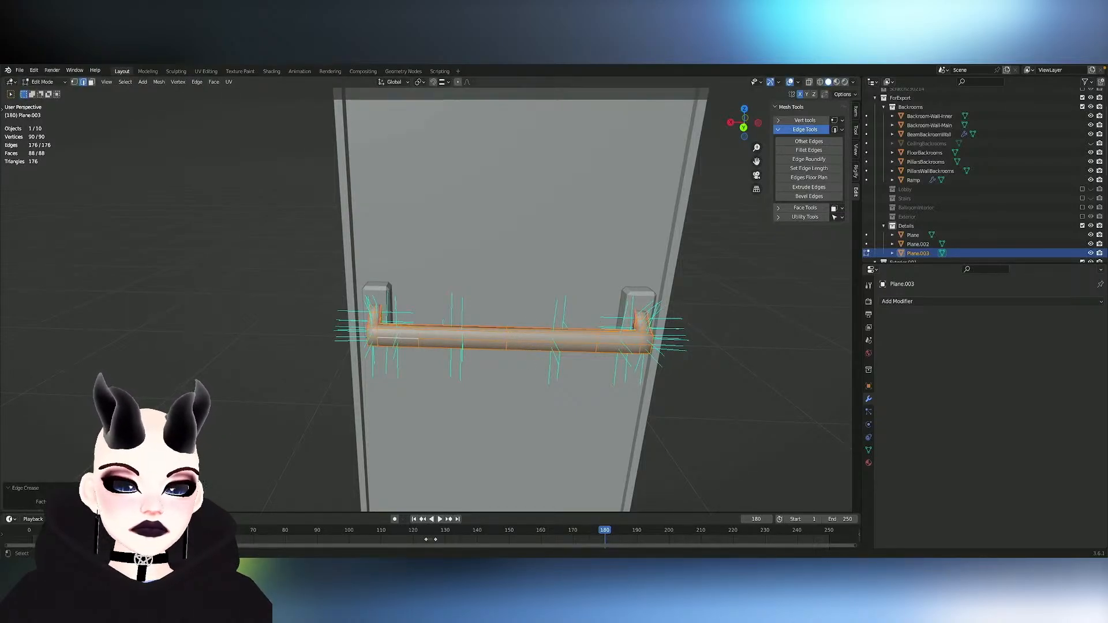
click(408, 423)
scroll(429, 407, up, 2)
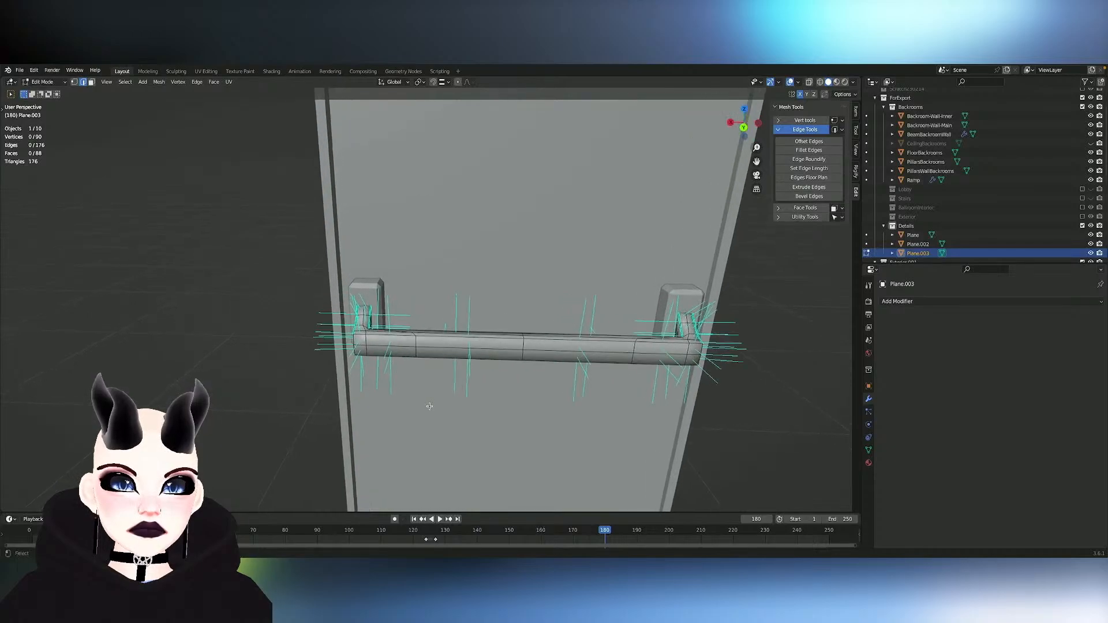
- Try to slide the edge loop near one end of the handle bar along the bar
mouse_move(409, 349)
middle_down()
mouse_move(363, 370)
mouse_move(410, 349)
mouse_move(414, 361)
middle_up()
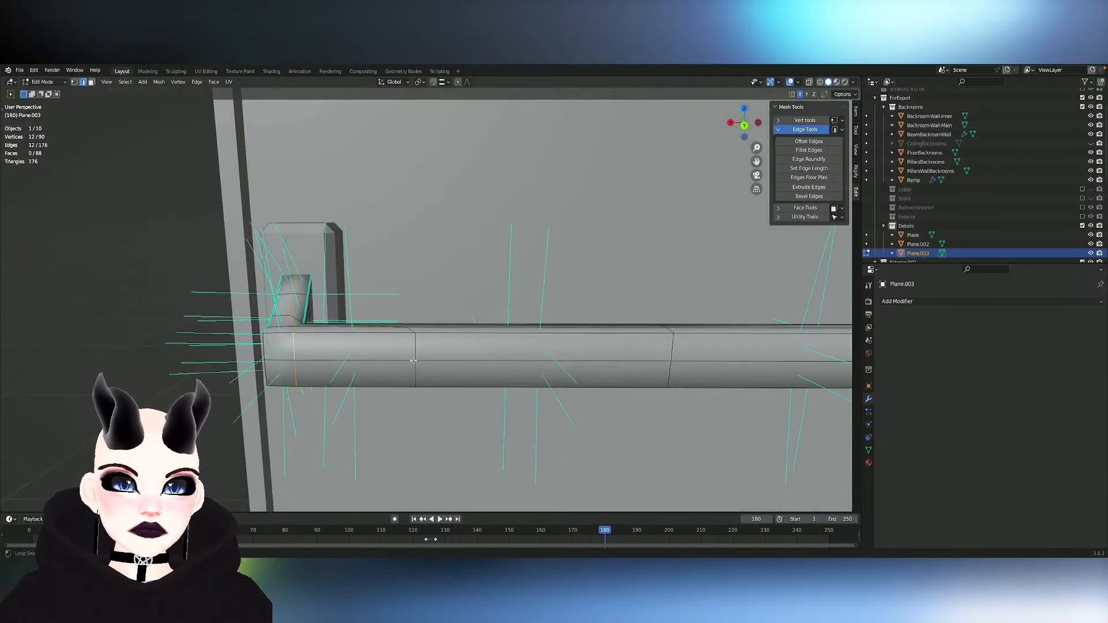
key(g)
key(g)
click(452, 372)
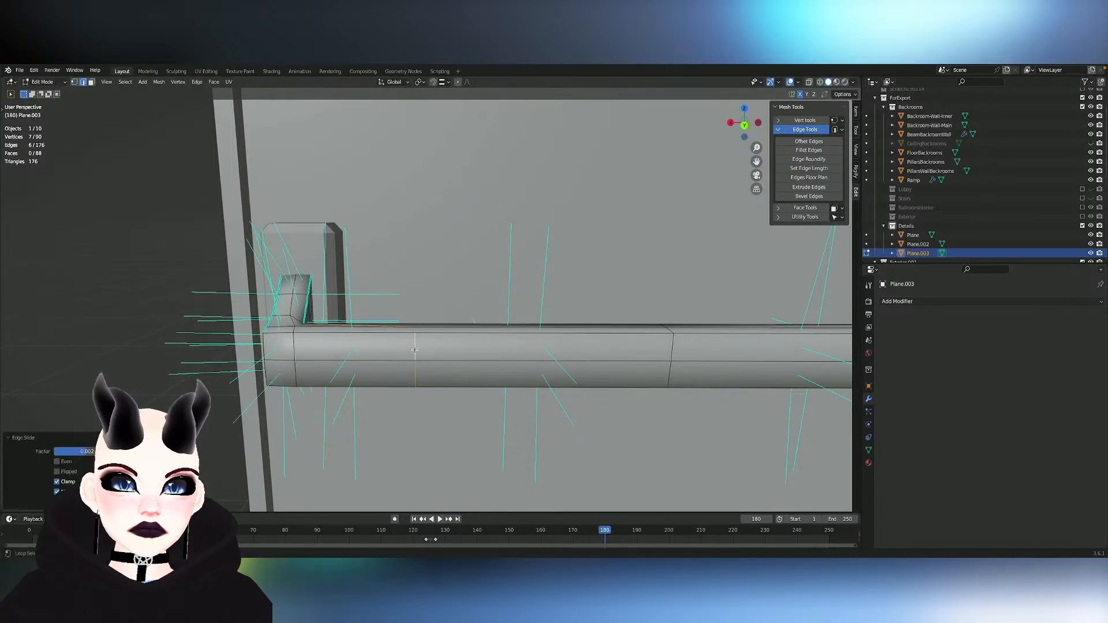
click(443, 385)
key(g)
key(g)
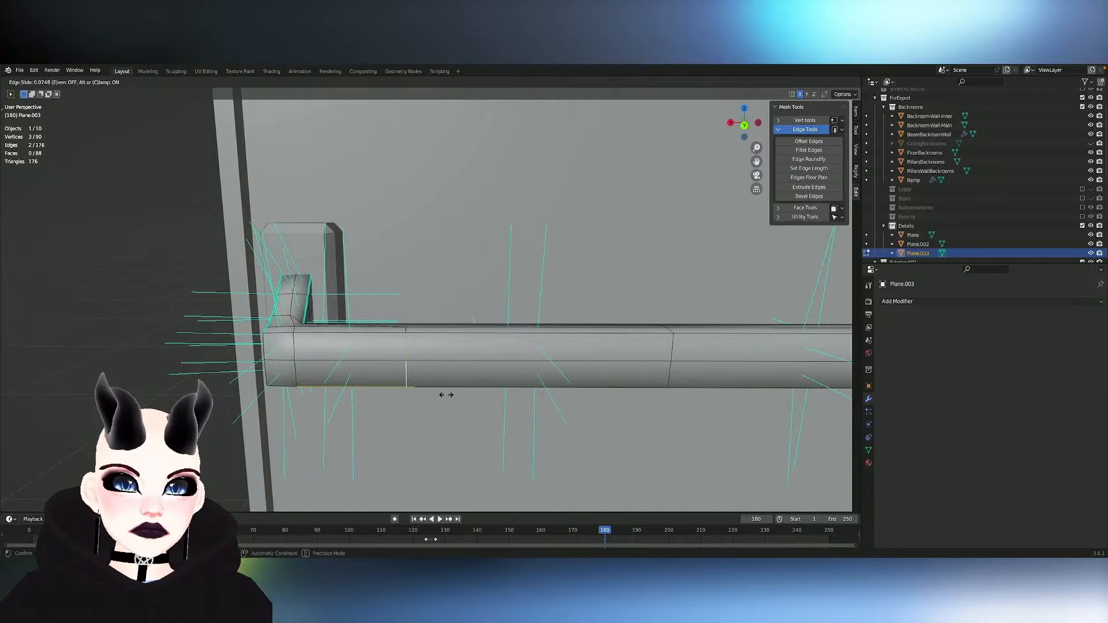
click(447, 374)
- Slide the edge loop near the bar's end outward to the bend, using an Edge Slide factor of about 0.86
shift+click(405, 330)
middle_drag(405, 330, 415, 160)
key(g)
key(g)
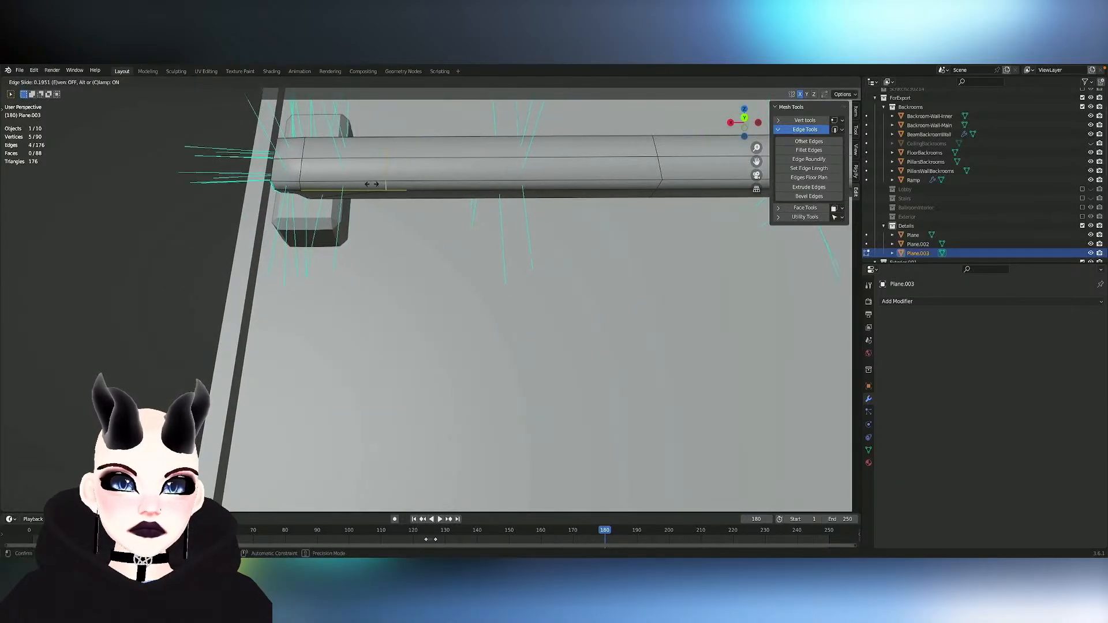
click(257, 186)
middle_drag(257, 185, 327, 199)
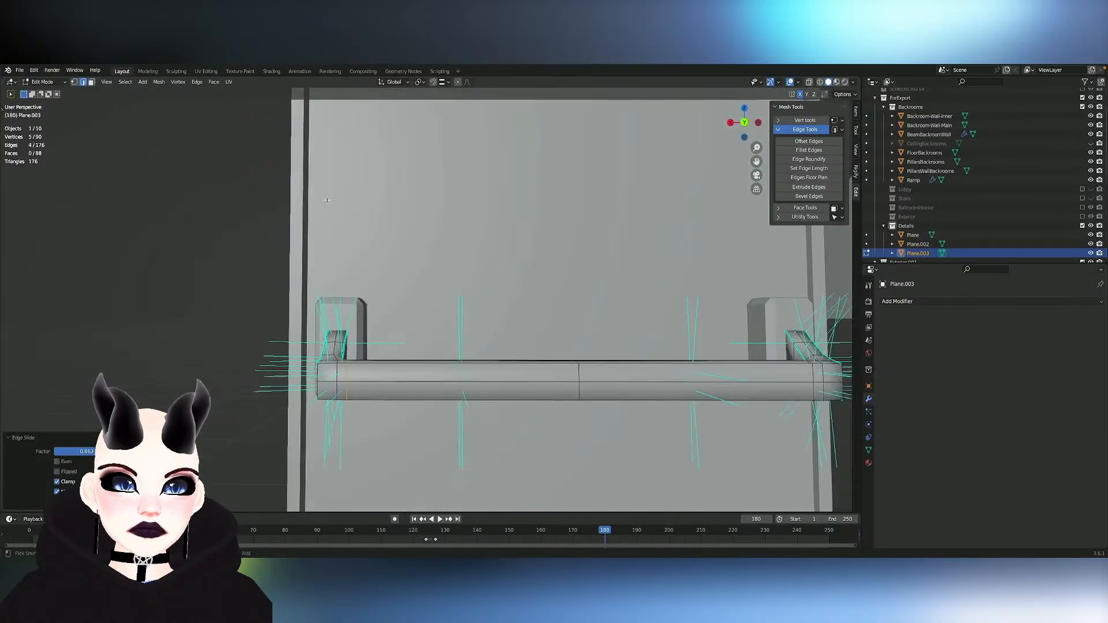
- Delete the edge loop running around the middle of the handle bar
scroll(327, 200, down, 8)
scroll(420, 304, up, 3)
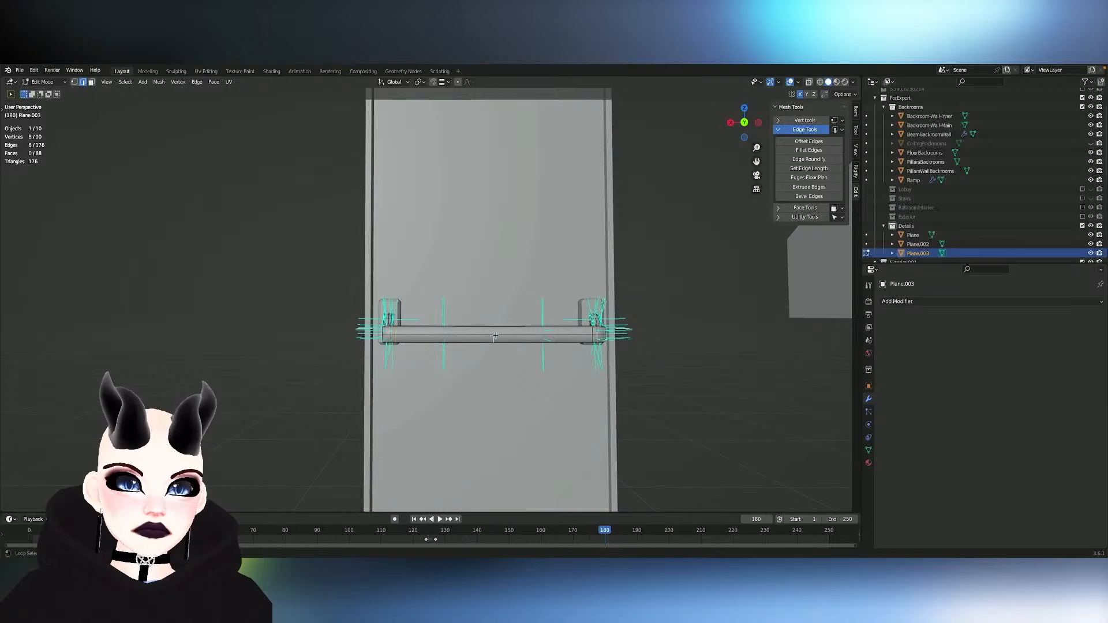
alt+shift+click(494, 339)
key(x)
click(489, 379)
- Delete the lengthwise edge loop running along the front of the handle bar
scroll(449, 351, up, 3)
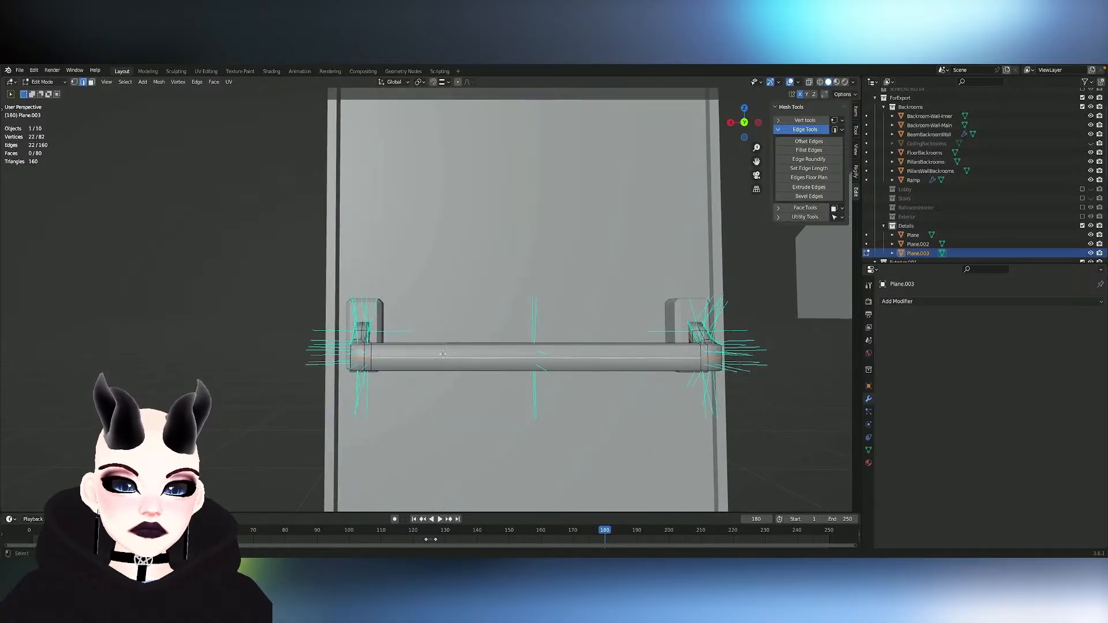
middle_drag(443, 354, 442, 355)
key(x)
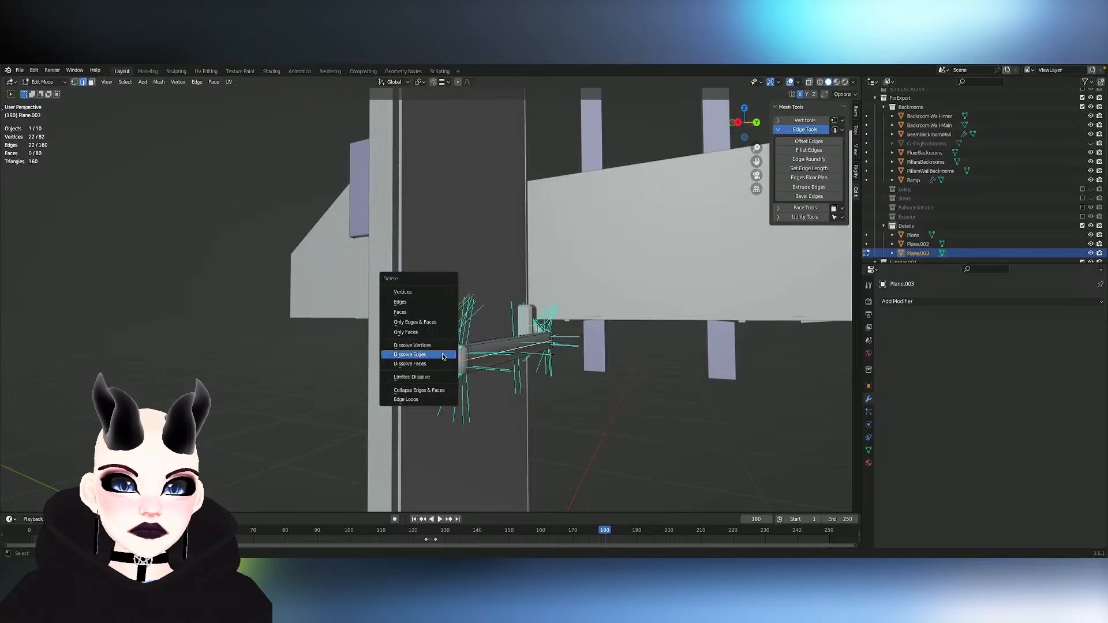
click(443, 355)
key(Tab)
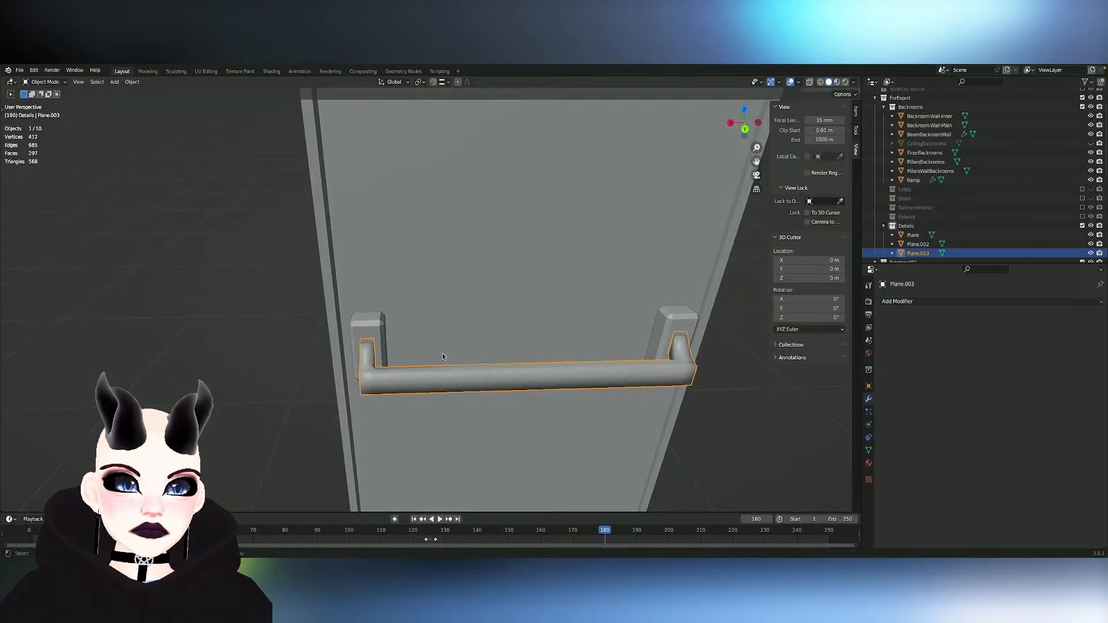
key(Tab)
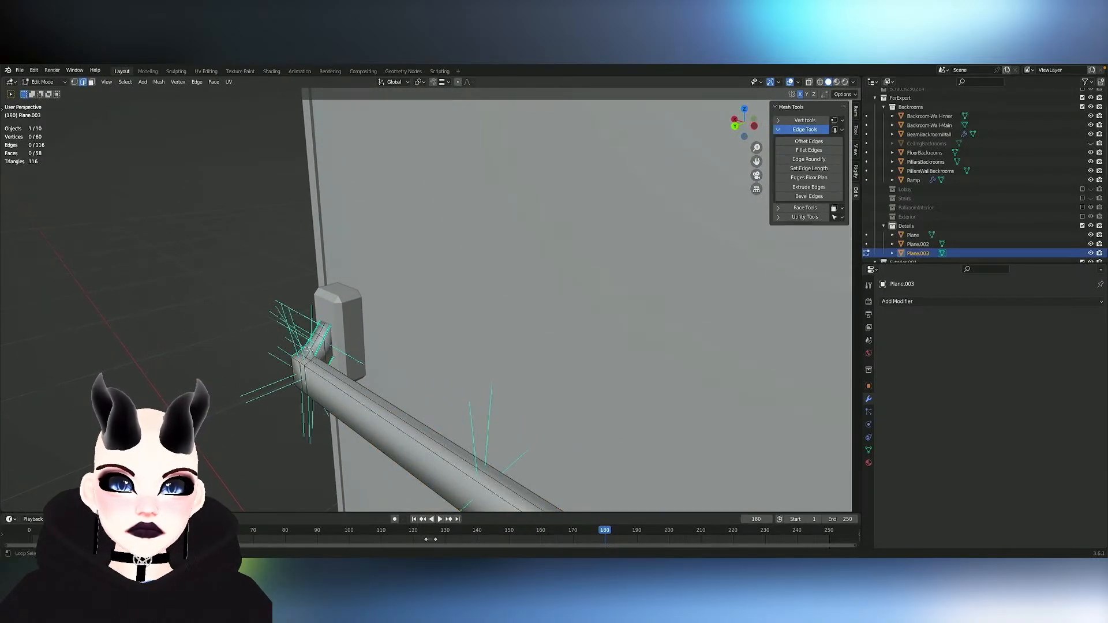
- Mirror the edge selection under the bar's bend to the other end and scale both groups to about 0.63 around their individual origins
middle_drag(364, 356, 364, 357)
key(ctrl+shift+m)
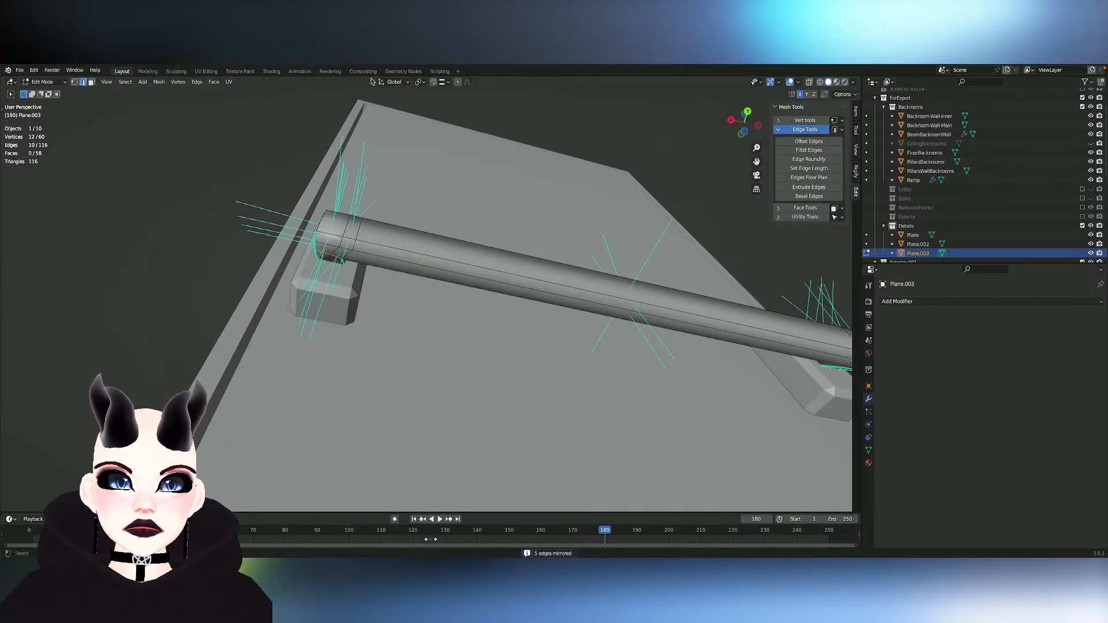
click(423, 83)
click(443, 114)
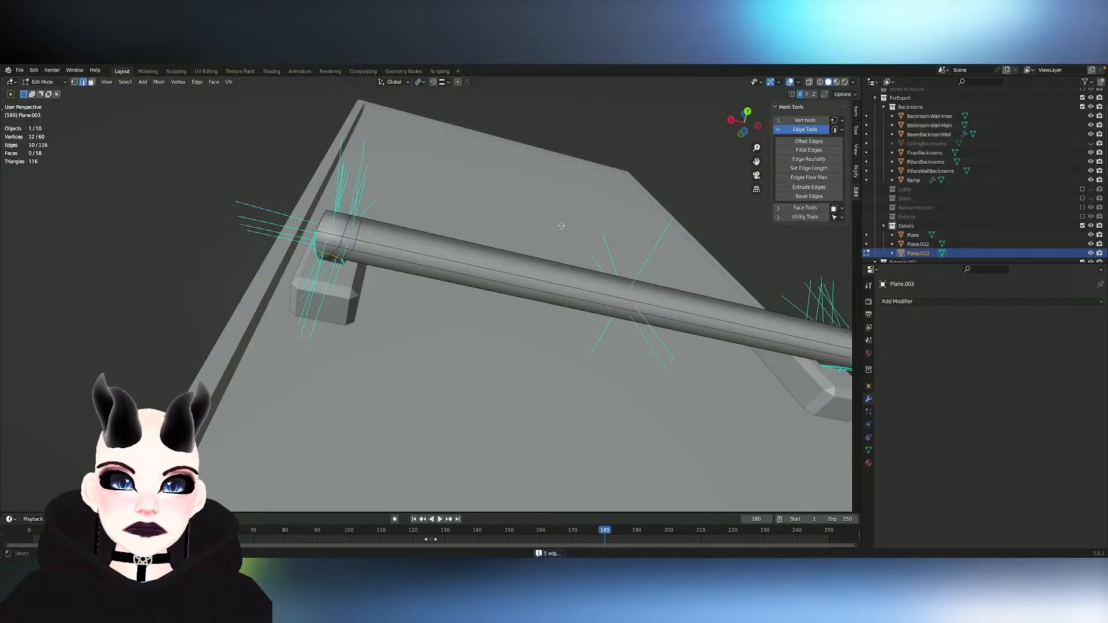
key(s)
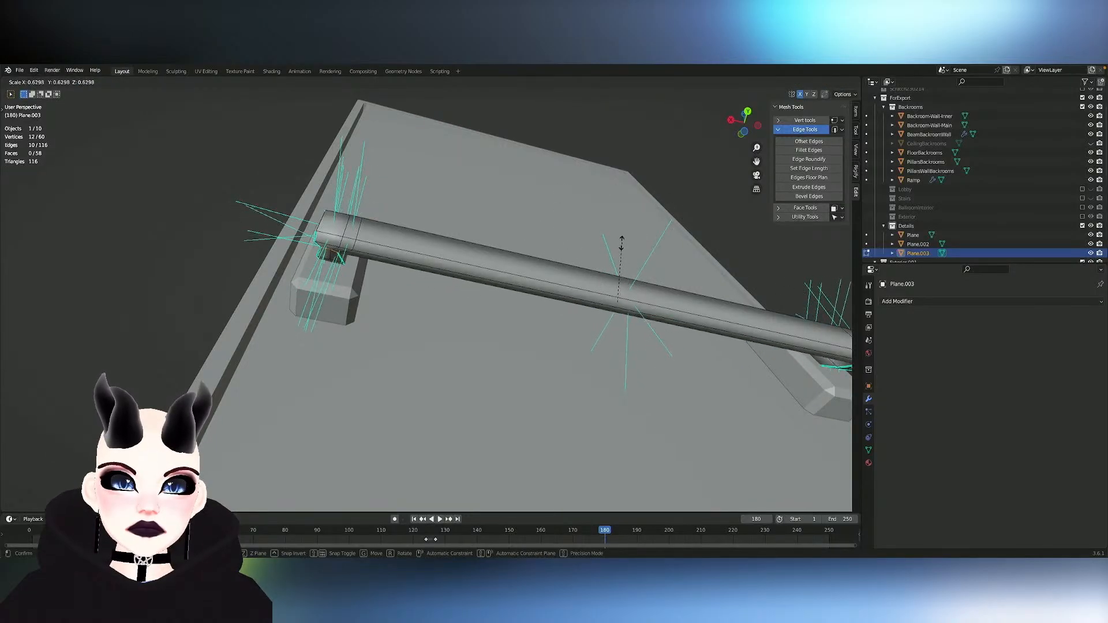
click(622, 241)
middle_drag(626, 240, 625, 244)
key(Tab)
- Duplicate the door's large front face in place and scale the copy along X to about 0.029, making a narrow vertical strip
scroll(624, 242, down, 7)
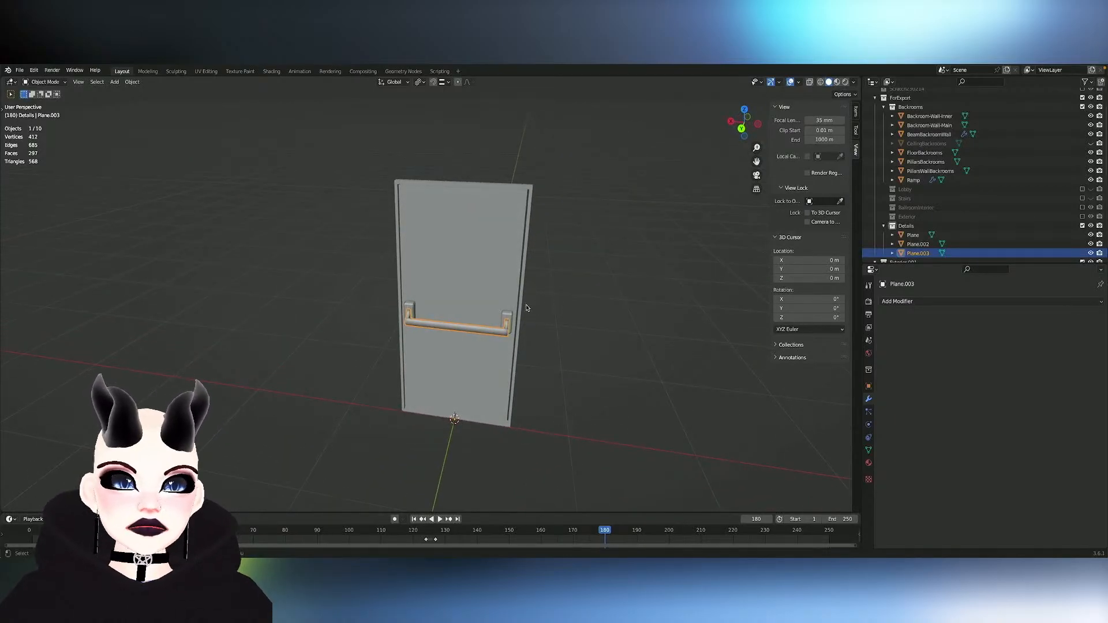
middle_drag(526, 308, 557, 334)
scroll(524, 309, up, 5)
scroll(557, 336, down, 3)
scroll(556, 335, up, 1)
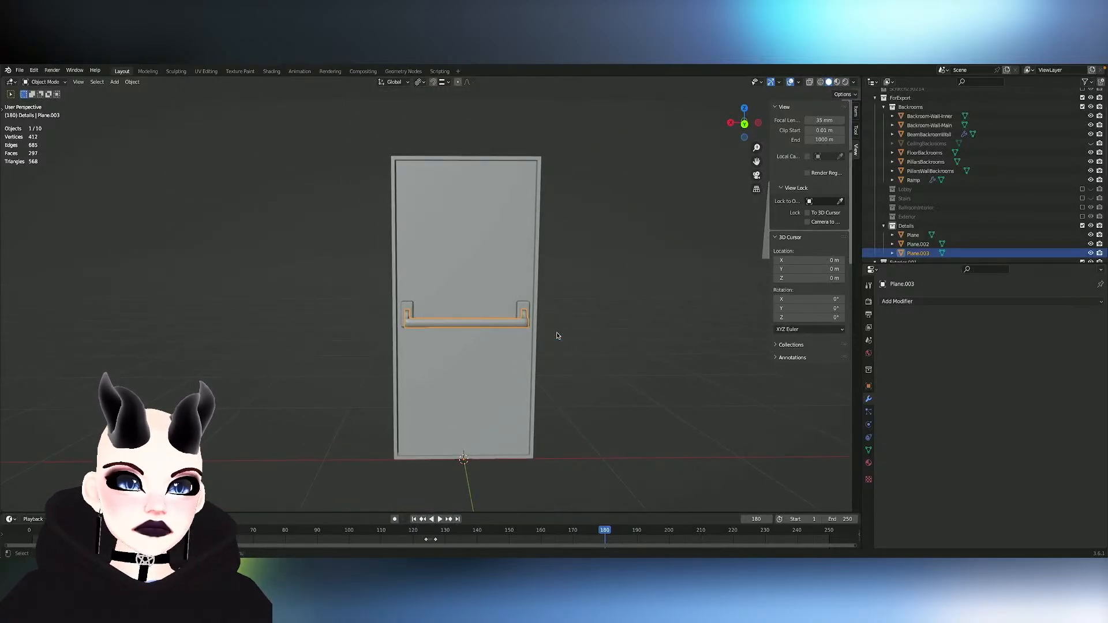
click(533, 363)
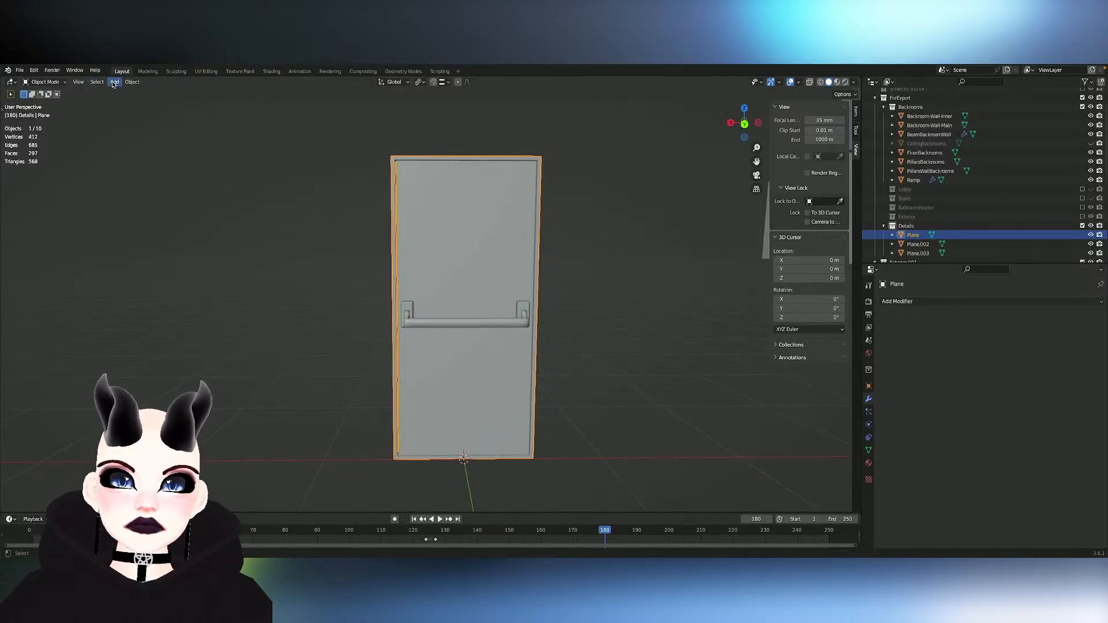
key(Tab)
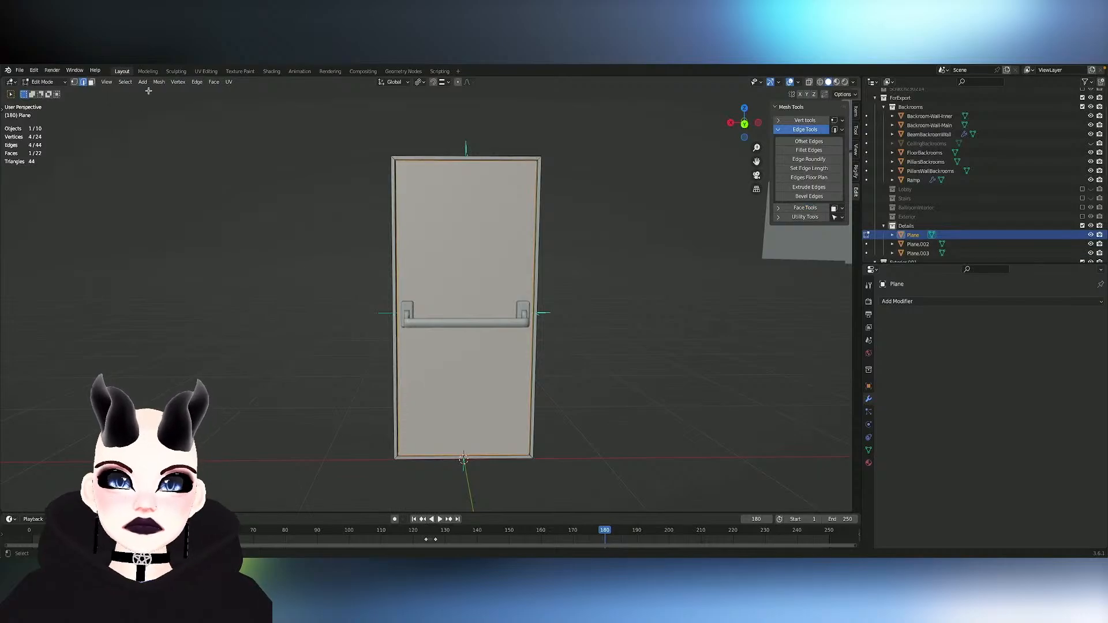
key(e)
right_click(656, 218)
key(s)
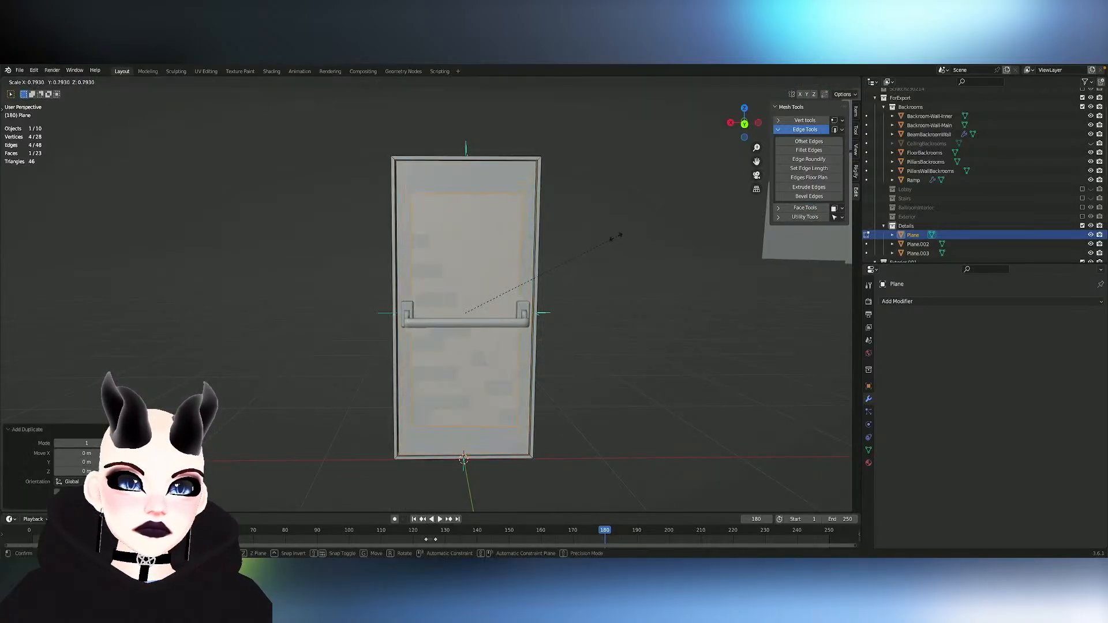
key(x)
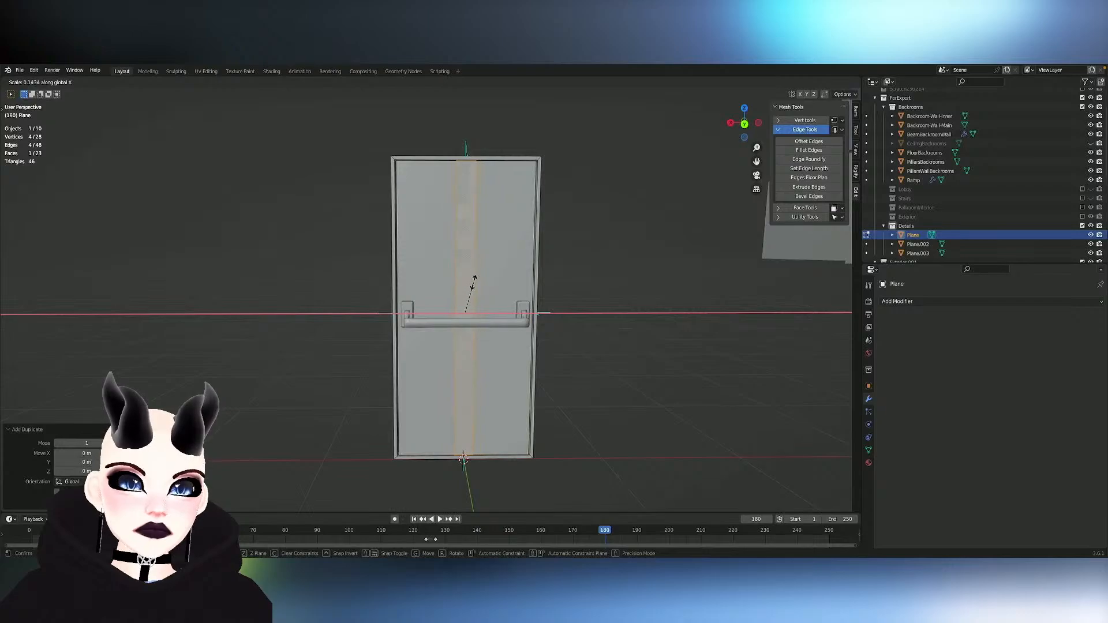
click(468, 306)
middle_drag(468, 306, 477, 306)
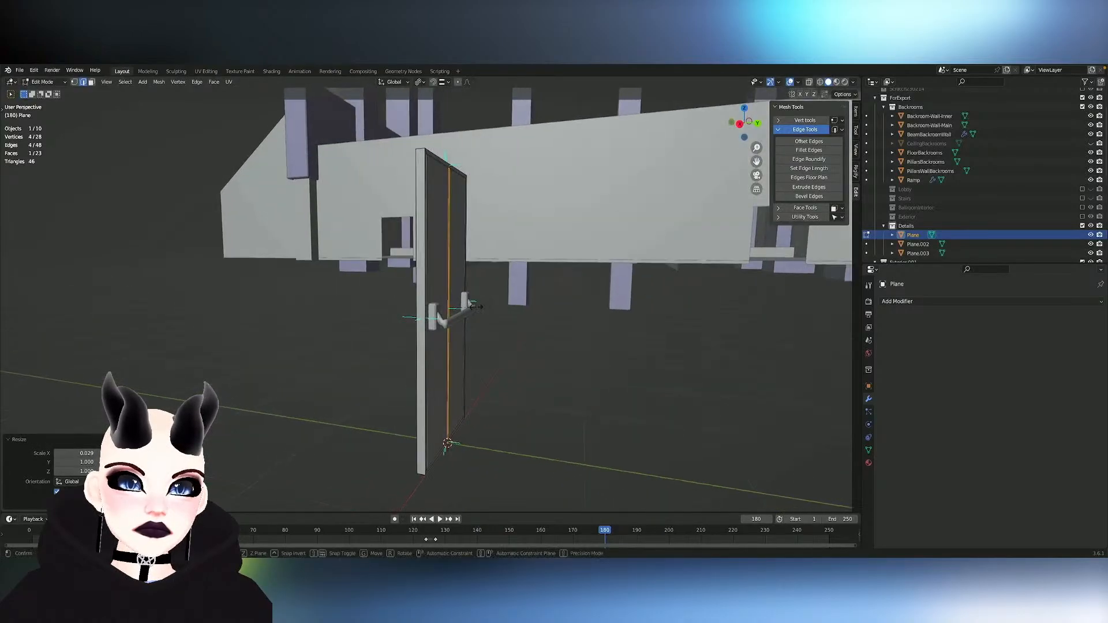
- Move the narrow strip about 0.068 m along Y, out from the door's front face
key(s)
key(y)
right_click(483, 308)
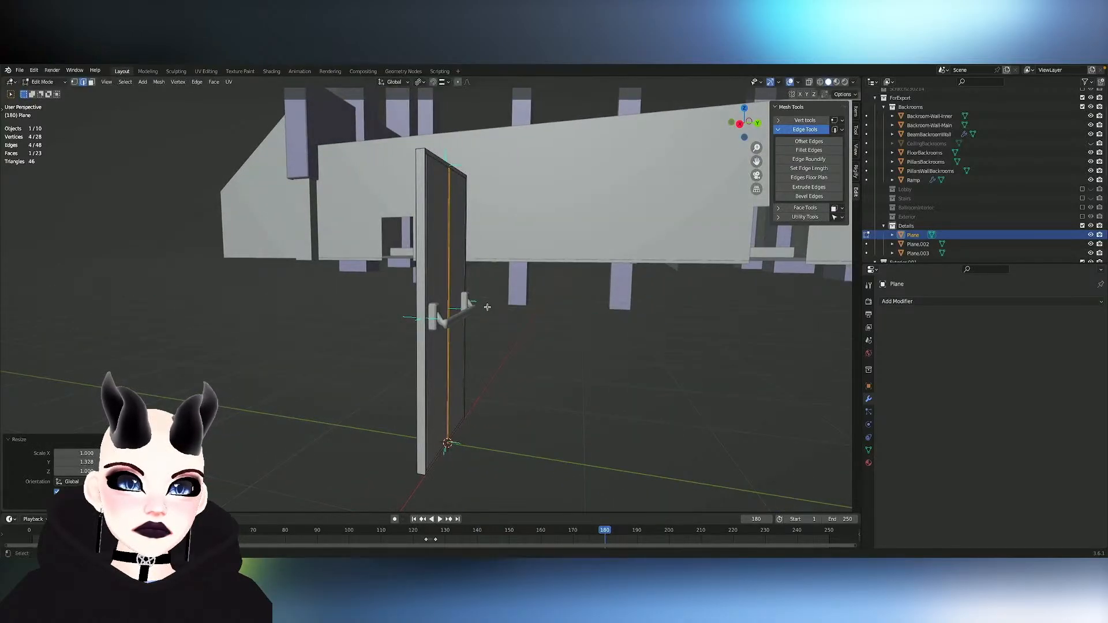
key(g)
key(y)
click(497, 309)
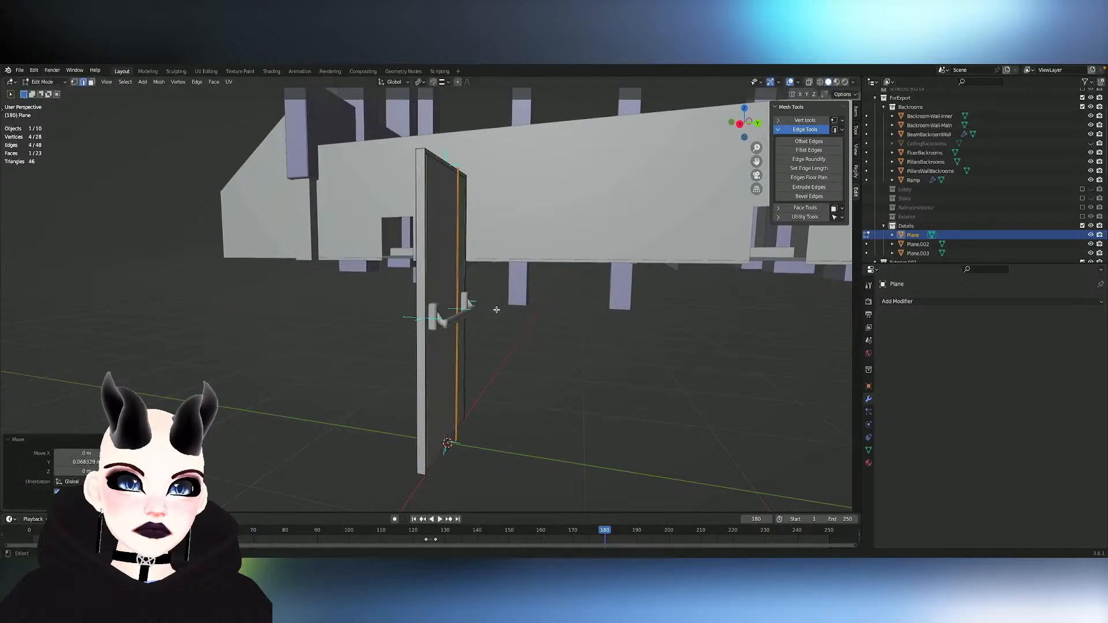
- Try to scale the narrow strip along Y, and undo the last change
middle_drag(538, 285, 538, 284)
scroll(538, 285, up, 7)
key(s)
key(y)
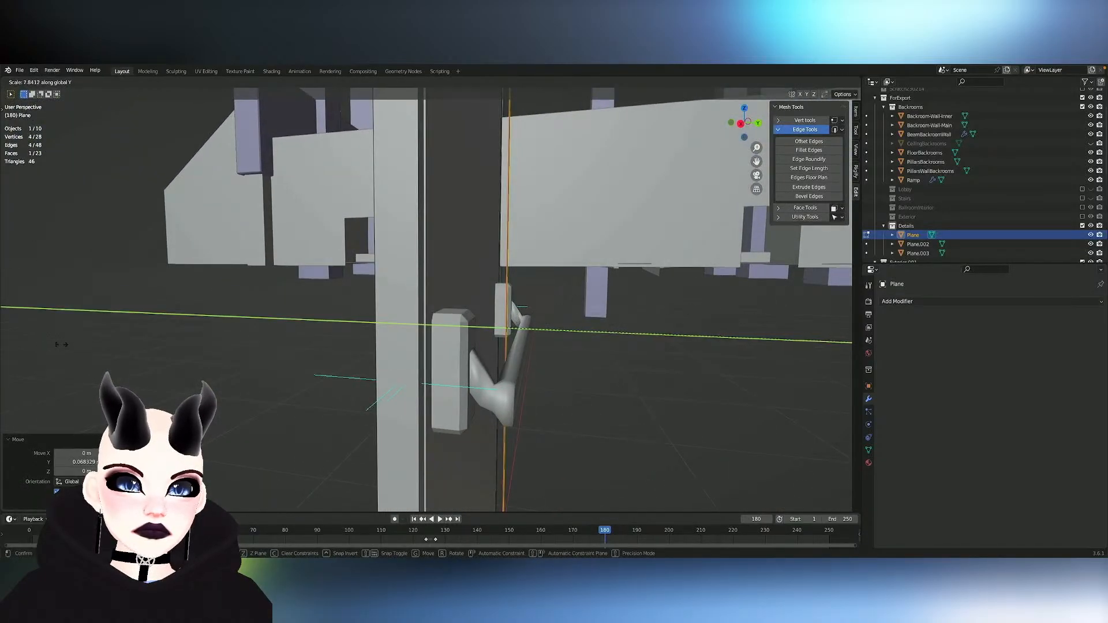
click(535, 303)
key(s)
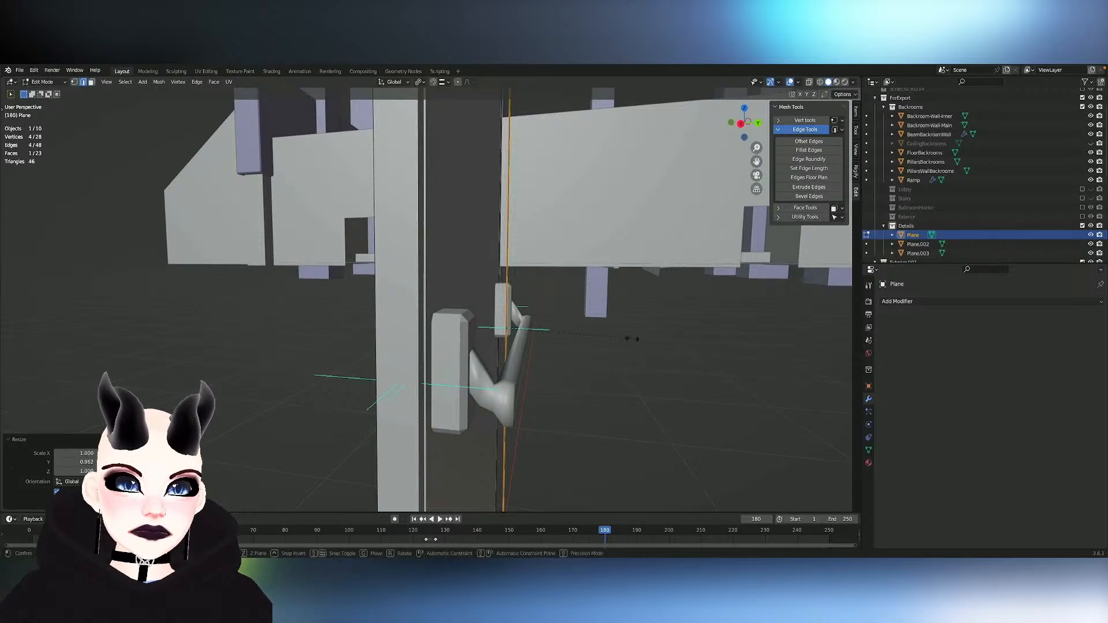
key(y)
click(497, 347)
middle_drag(525, 343, 574, 341)
key(ctrl+z)
- Move the strip about 0.036 m further out from the door along Y
key(g)
key(y)
click(579, 340)
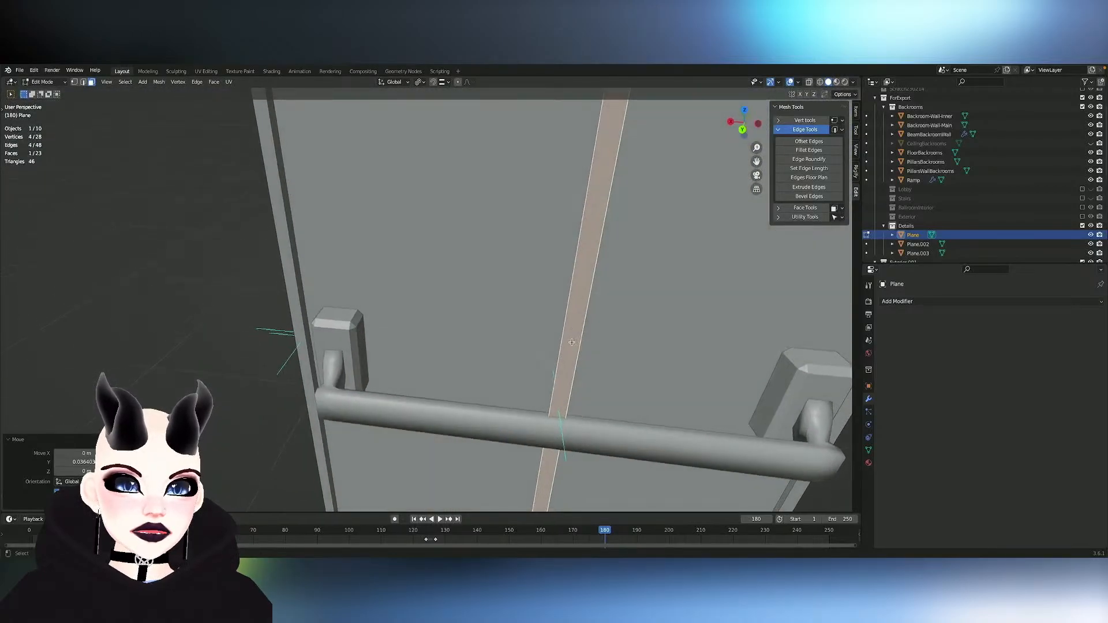
- Try deleting the strip's face and undo the deletion
key(x)
click(549, 298)
middle_drag(549, 298, 544, 301)
key(ctrl+z)
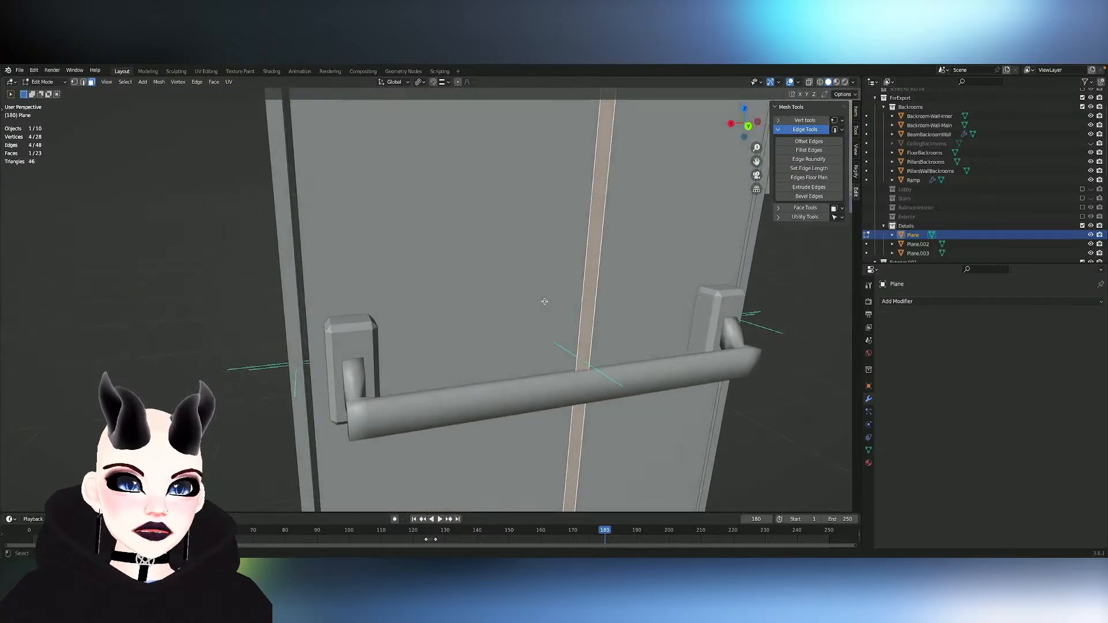
- Move the strip about -0.35 m along X, towards the handle mount at the door's side
key(g)
key(y)
key(x)
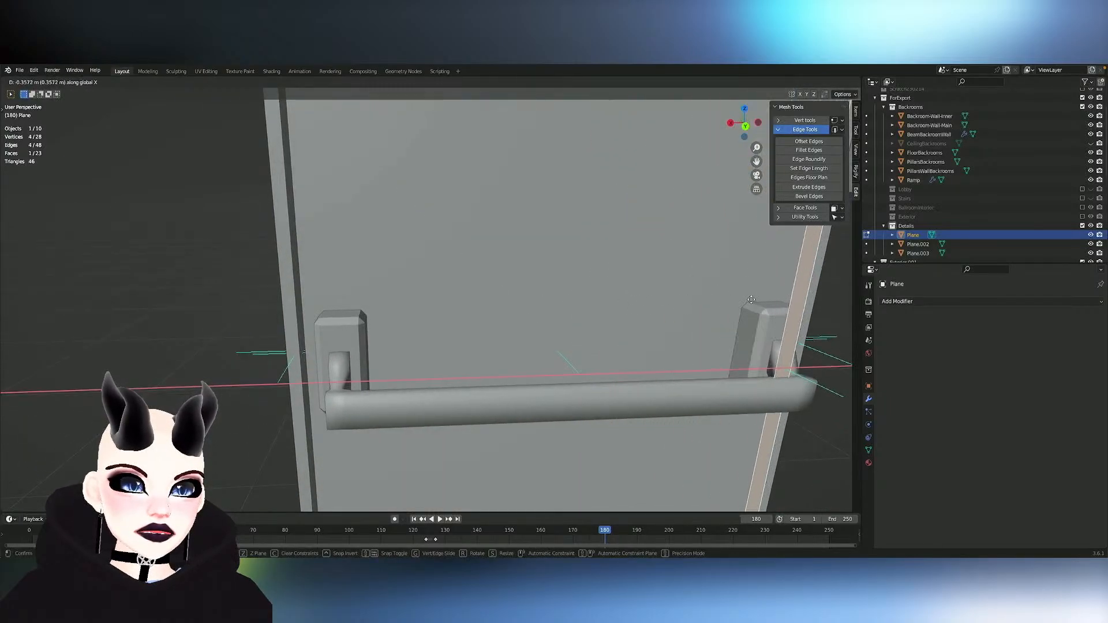
click(749, 300)
- Move the strip about -0.05 m further along X and about -0.089 m along Y, back towards the door
middle_drag(749, 300, 749, 301)
scroll(749, 300, down, 5)
key(g)
key(y)
key(x)
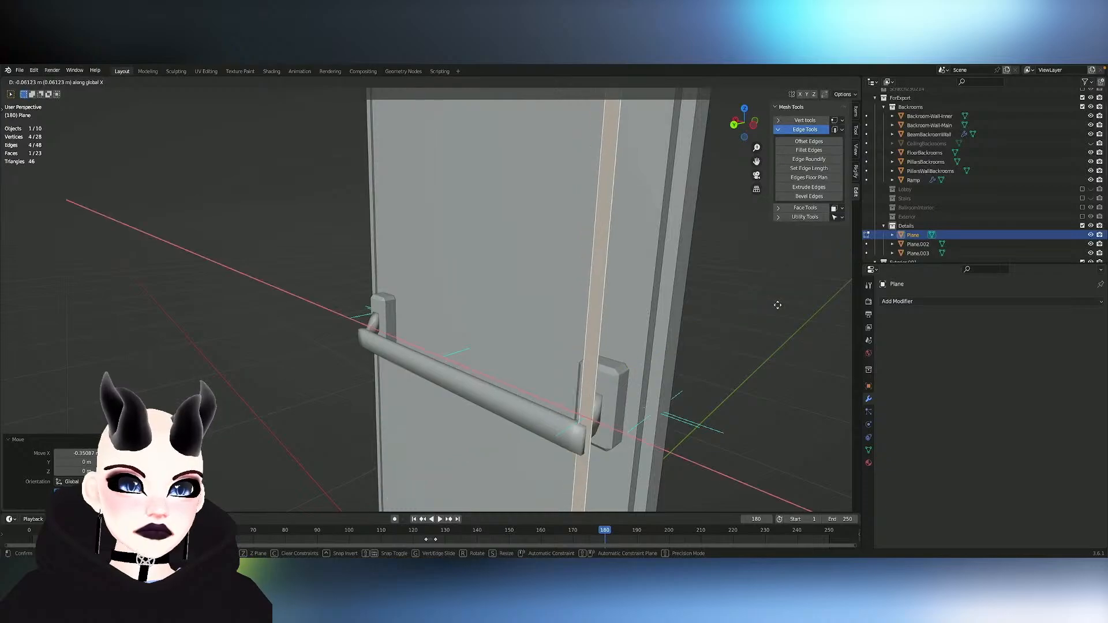
key(y)
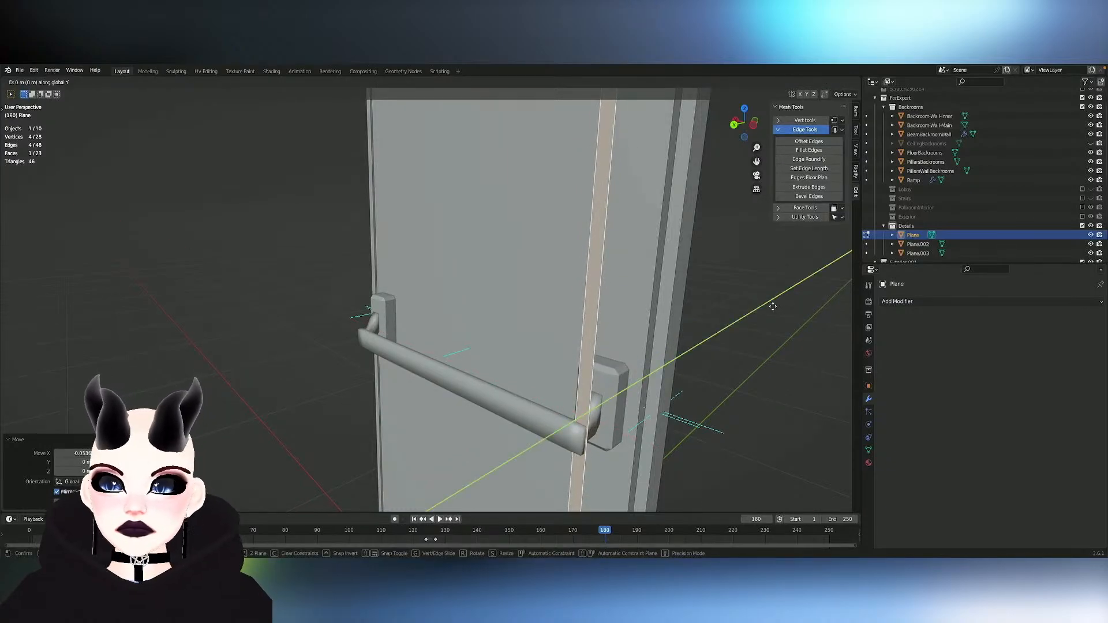
click(796, 287)
- Move the strip about 0.009 m along X and about -0.004 m along Y to seat it behind the handle mount
key(g)
key(x)
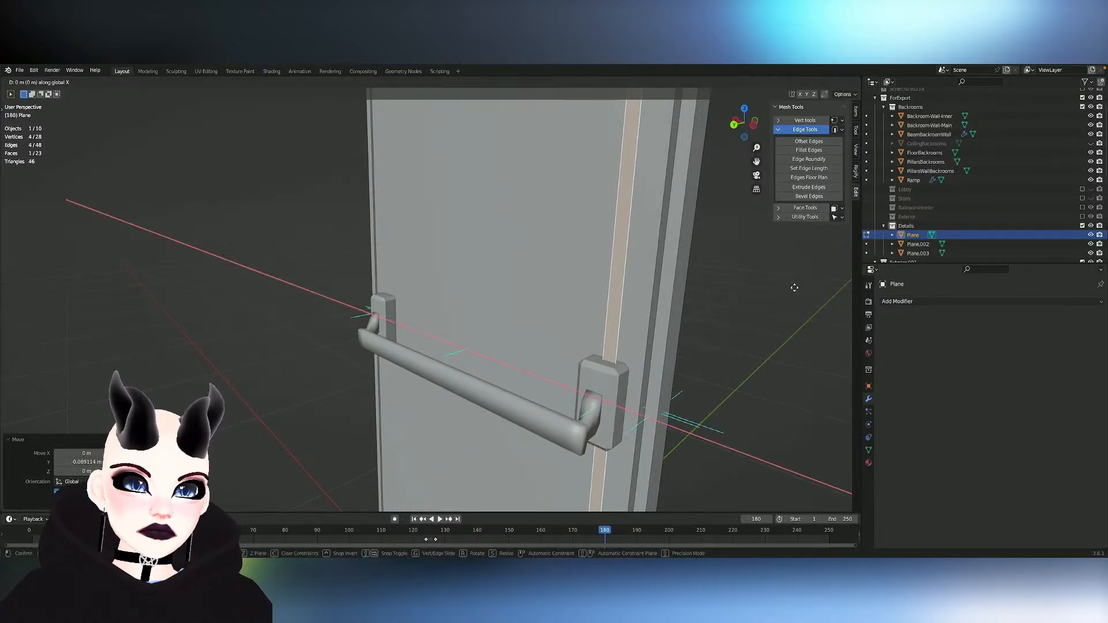
click(792, 286)
key(g)
key(y)
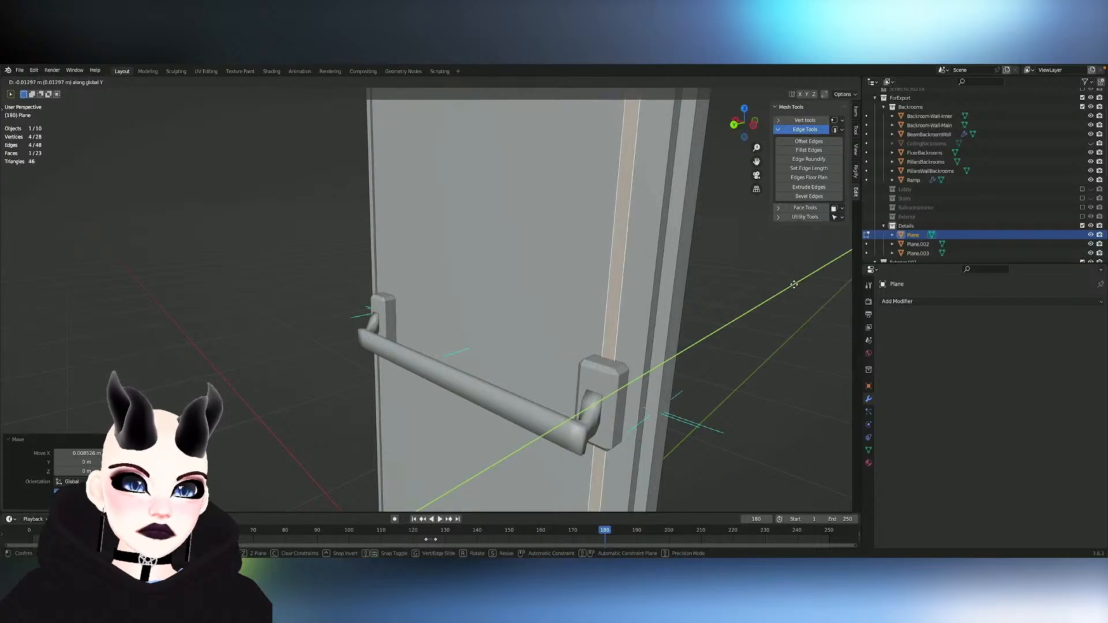
click(791, 286)
- Extrude the strip's face about 0.015 m along Y, outward from the door
scroll(543, 364, down, 5)
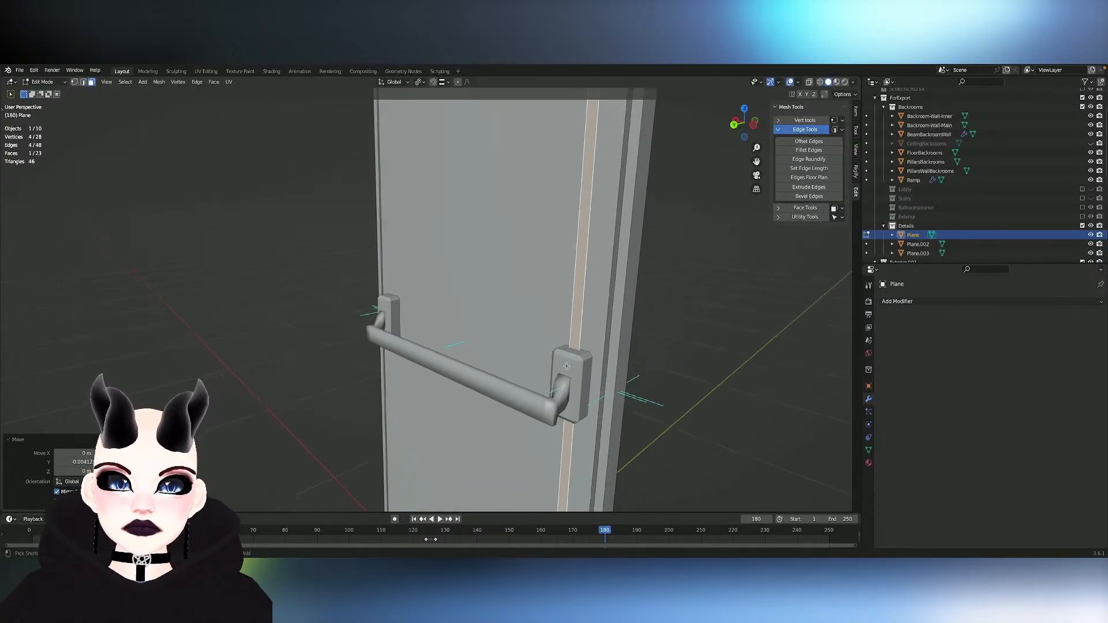
middle_drag(528, 367, 480, 366)
key(e)
key(y)
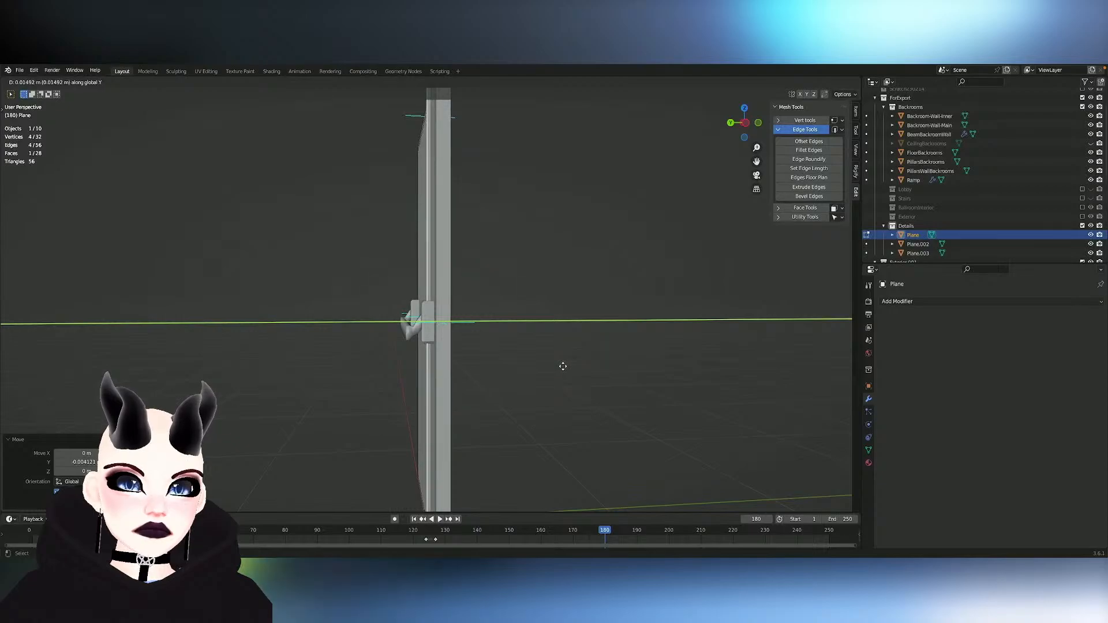
click(564, 366)
- Examine how the extruded strip sits against the door panel and the handle mount
middle_drag(564, 366, 491, 369)
key(Tab)
key(KP_Divide)
scroll(564, 370, up, 2)
middle_drag(564, 370, 591, 383)
key(Tab)
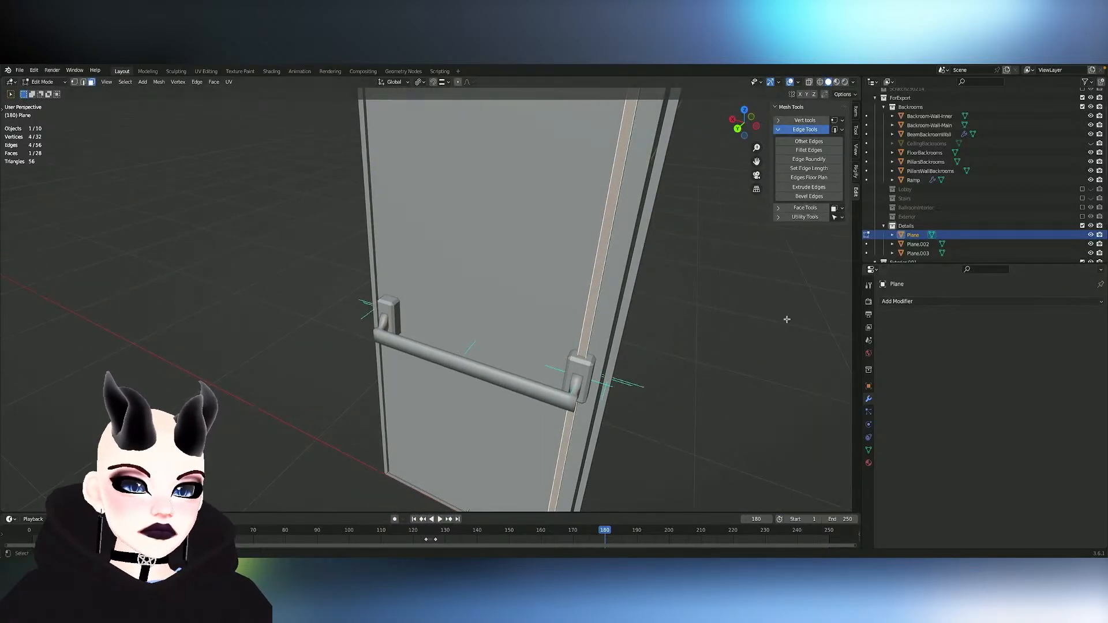
key(Tab)
key(Tab)
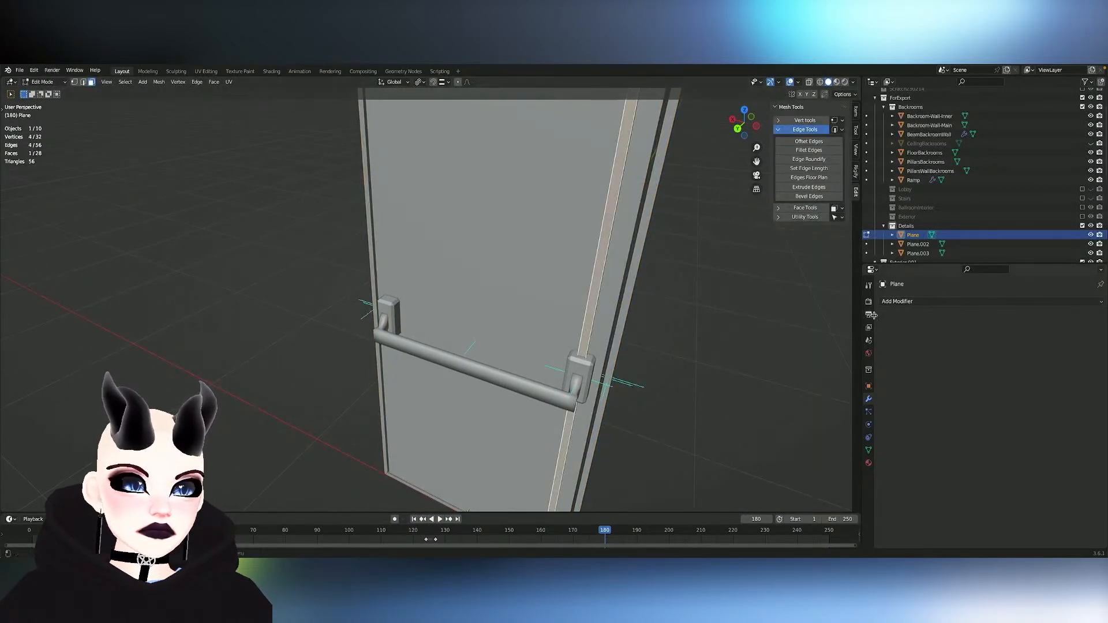
click(921, 303)
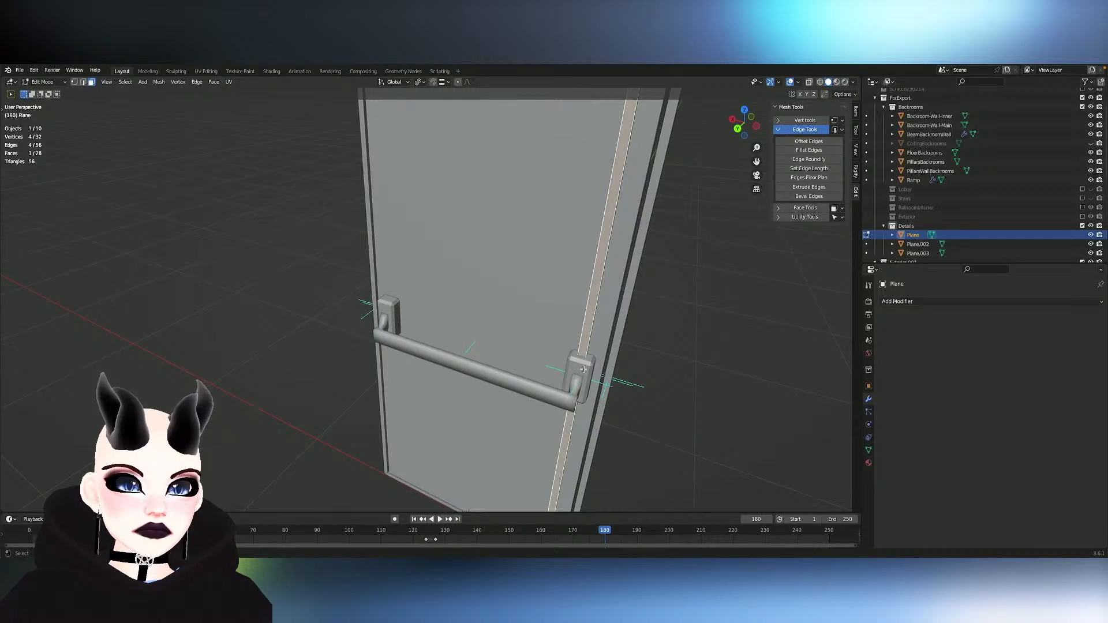
key(Tab)
key(Tab)
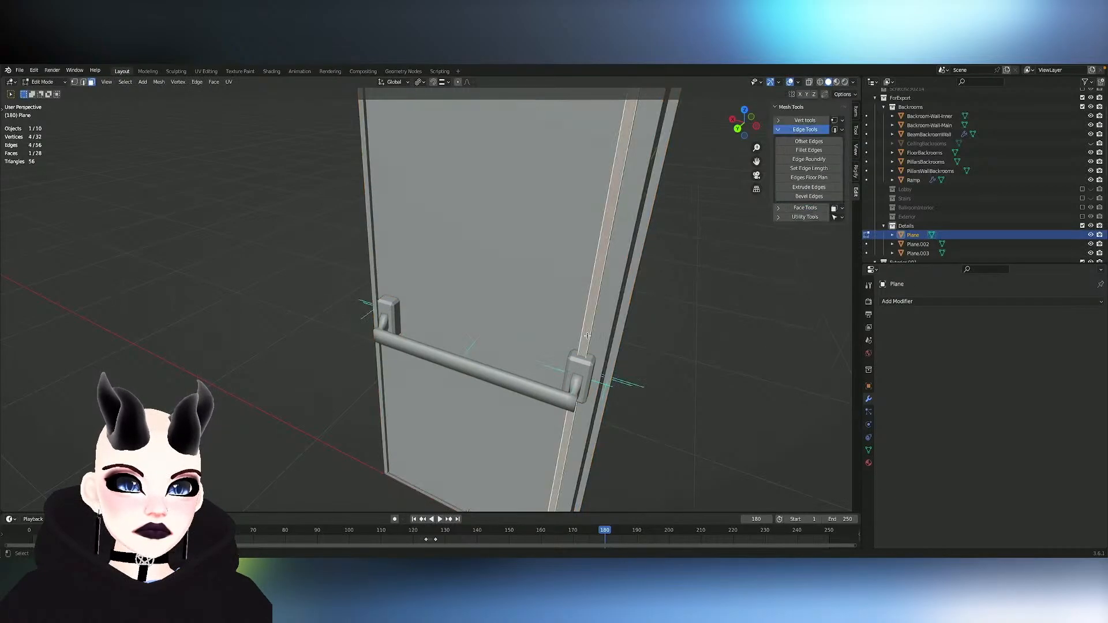
- Separate the strip's front face into its own object and join it with the handle mounts
key(p)
click(587, 337)
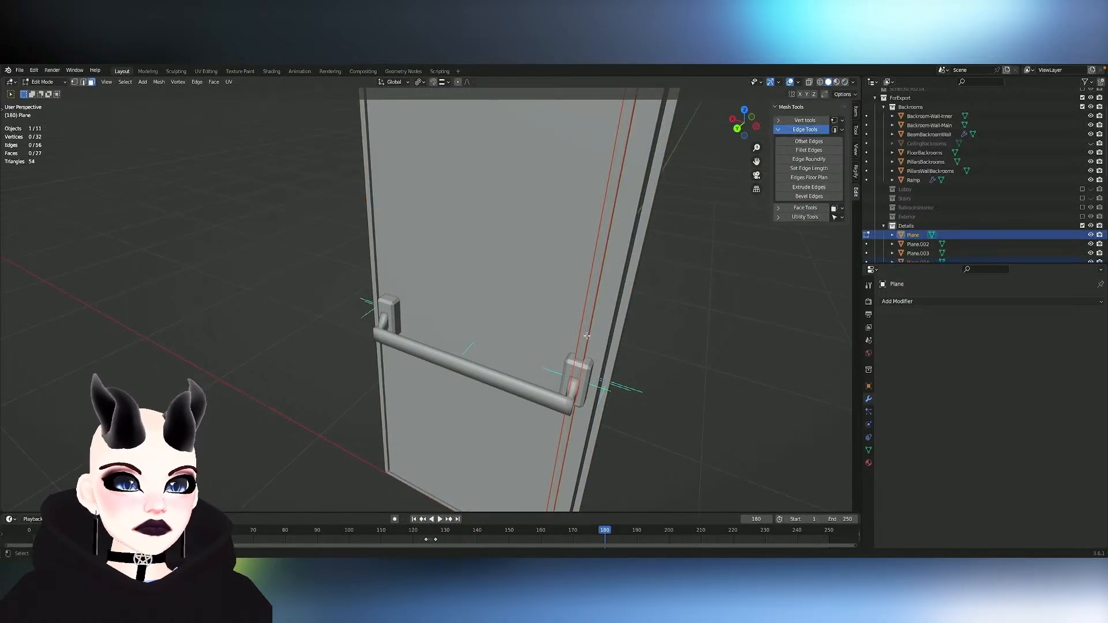
key(Tab)
click(587, 365)
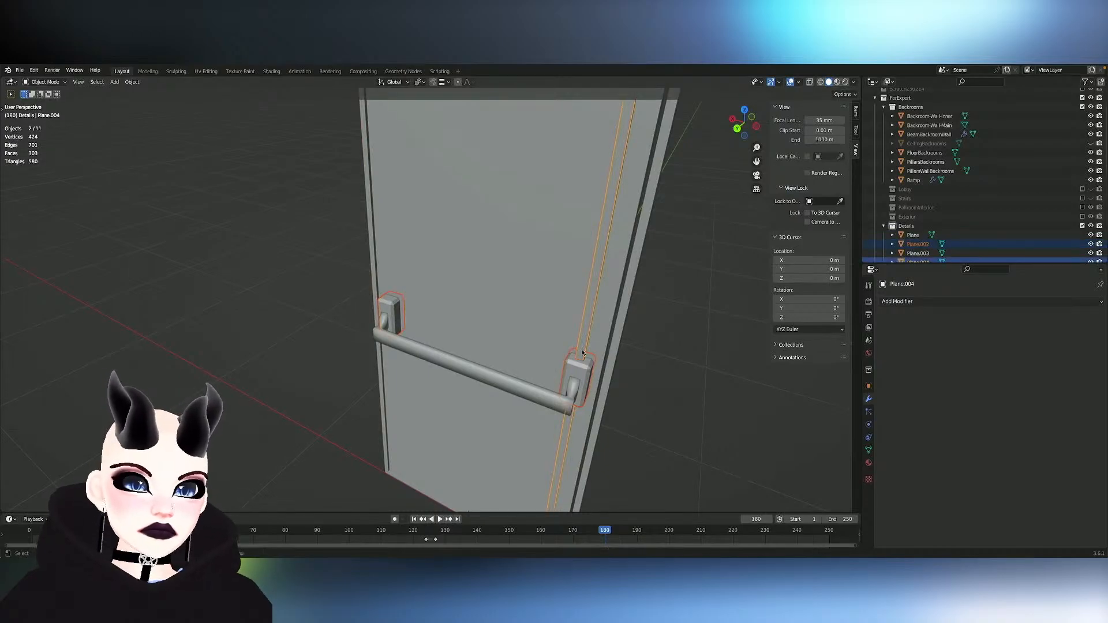
key(ctrl+j)
- Switch mesh editing from the joined handle mounts to the door object and select the strip's top end face
key(Tab)
scroll(582, 349, left, 5)
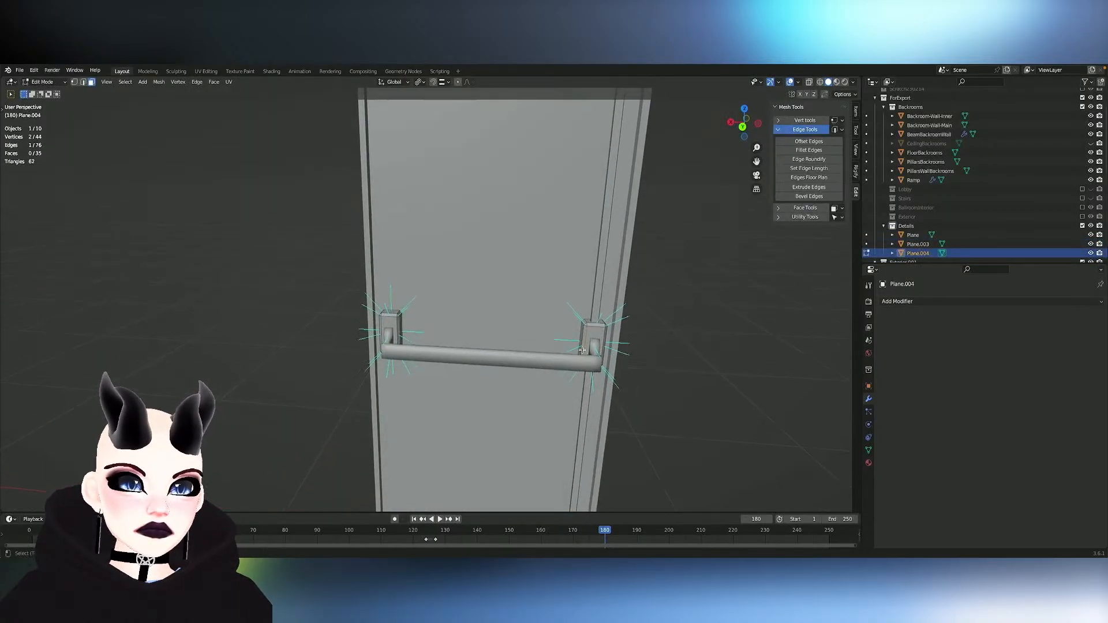
shift+scroll(582, 350, up, 5)
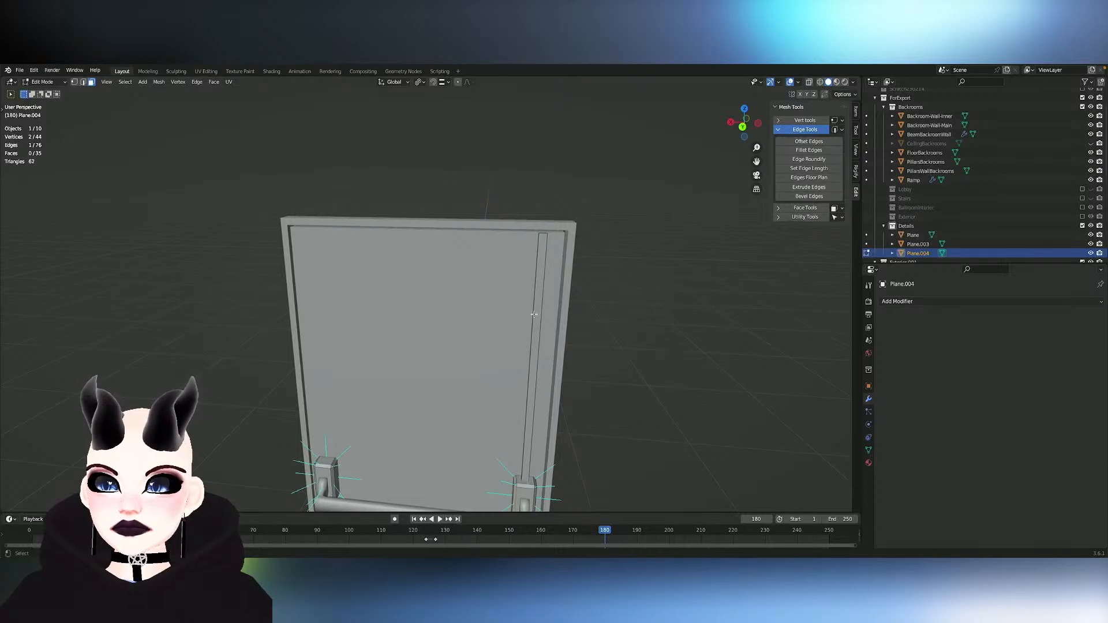
scroll(534, 315, right, 10)
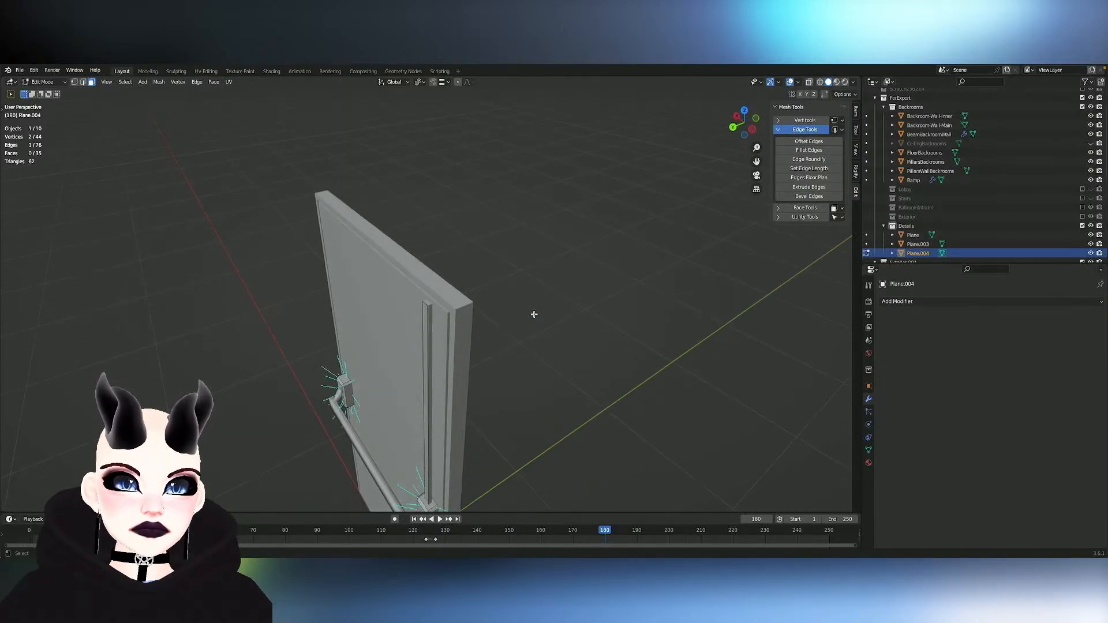
key(alt+q)
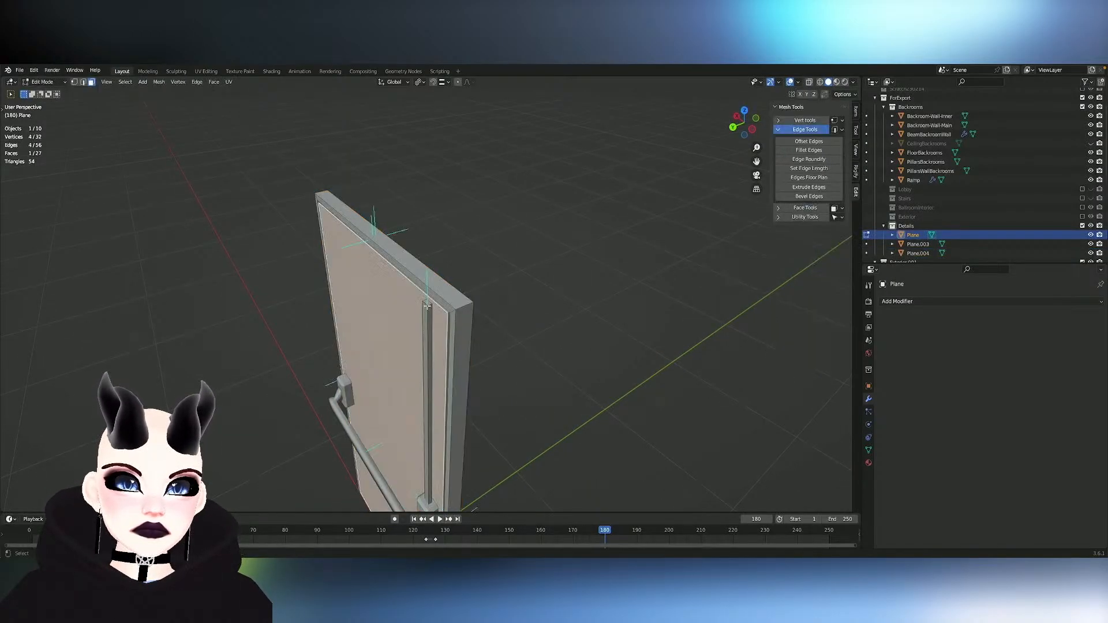
click(428, 301)
- Examine the strip's upper end and its depth relative to the door's rim from several angles
scroll(485, 314, down, 10)
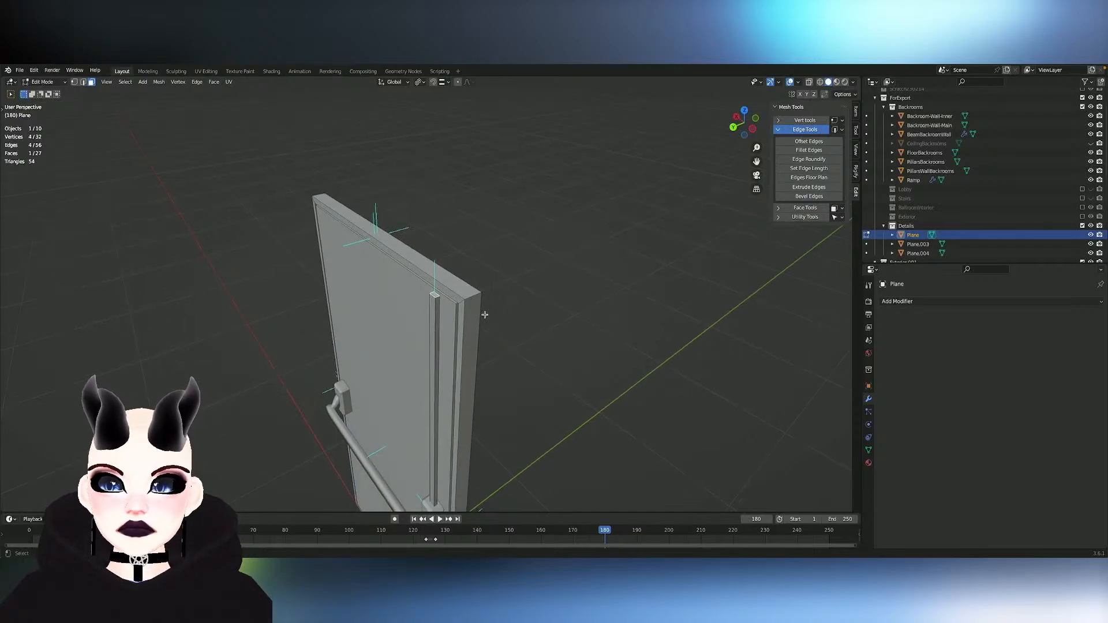
scroll(485, 315, right, 10)
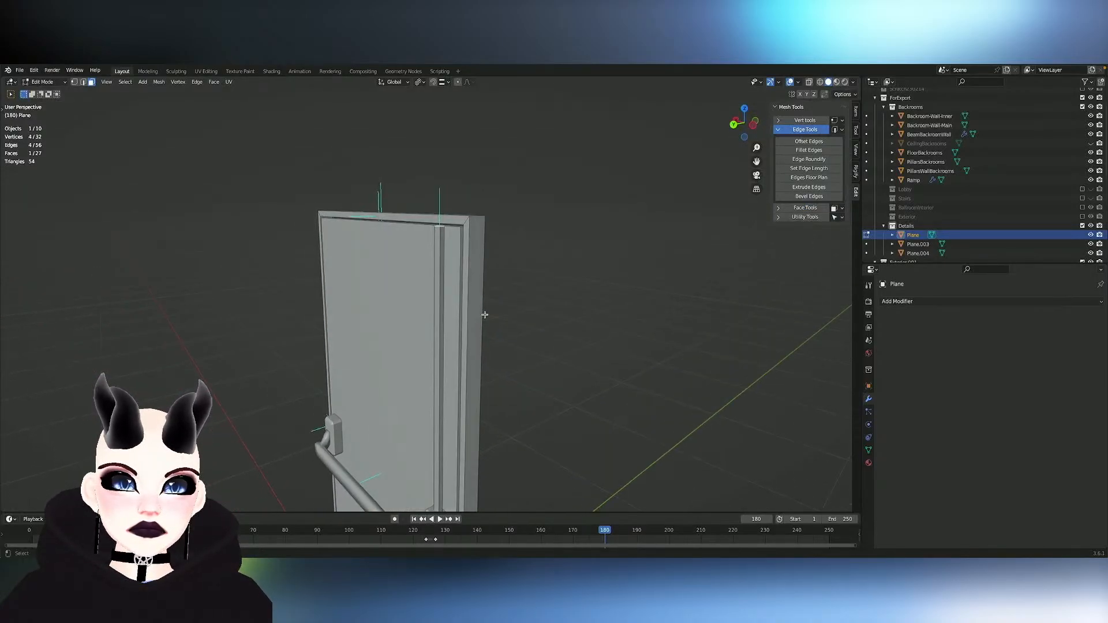
ctrl+scroll(485, 314, up, 4)
ctrl+scroll(485, 315, up, 1)
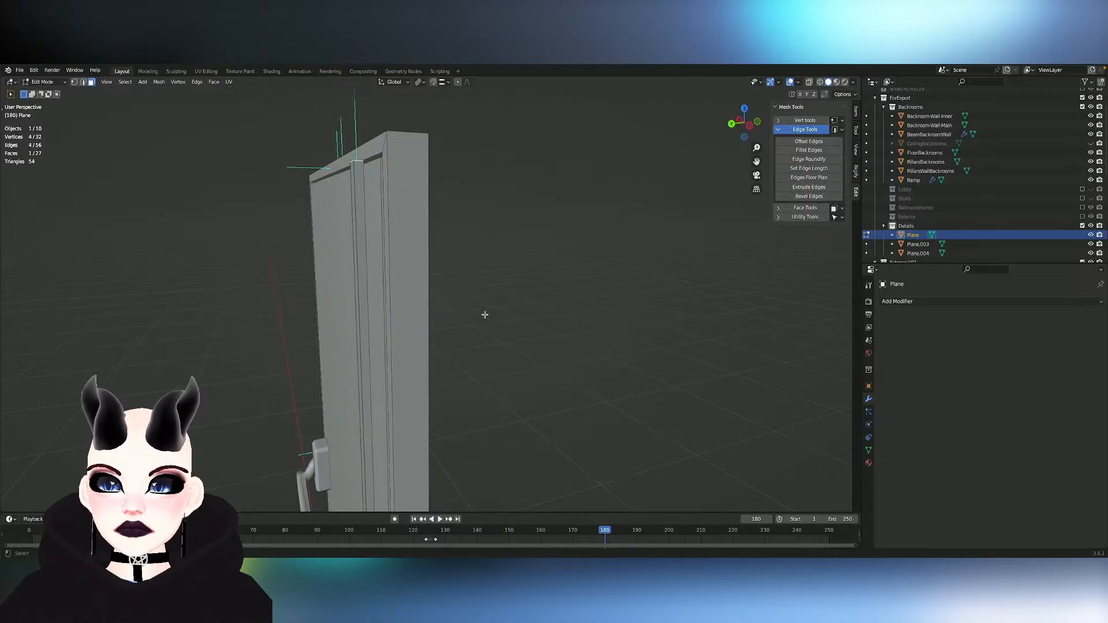
scroll(485, 315, right, 5)
scroll(485, 315, left, 5)
scroll(485, 314, right, 4)
scroll(485, 315, down, 4)
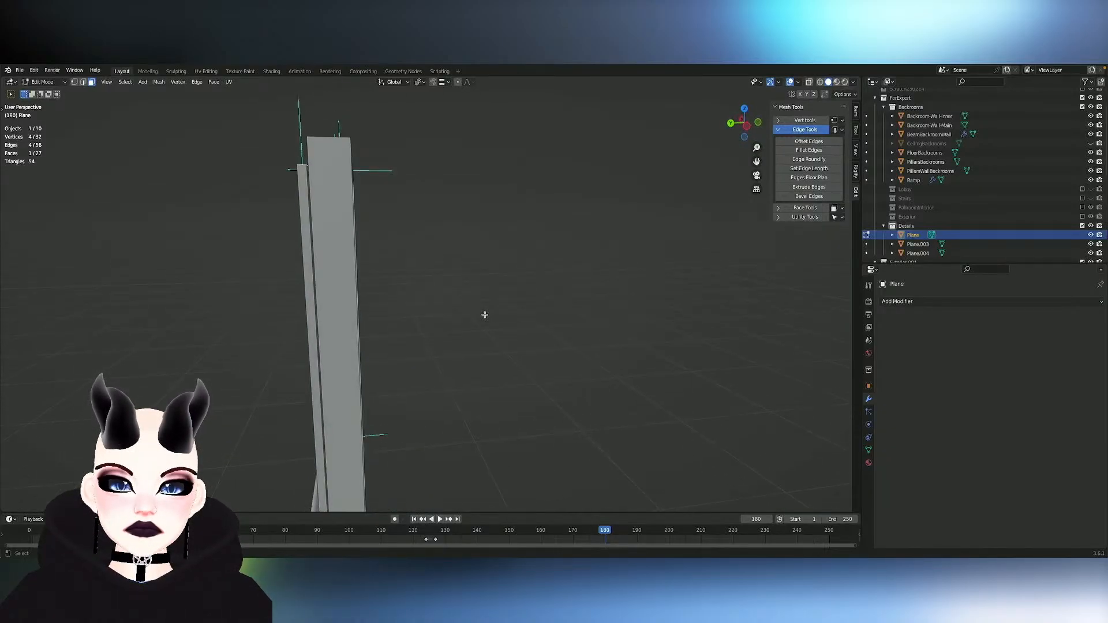
scroll(485, 314, left, 5)
scroll(485, 315, up, 4)
scroll(485, 315, right, 5)
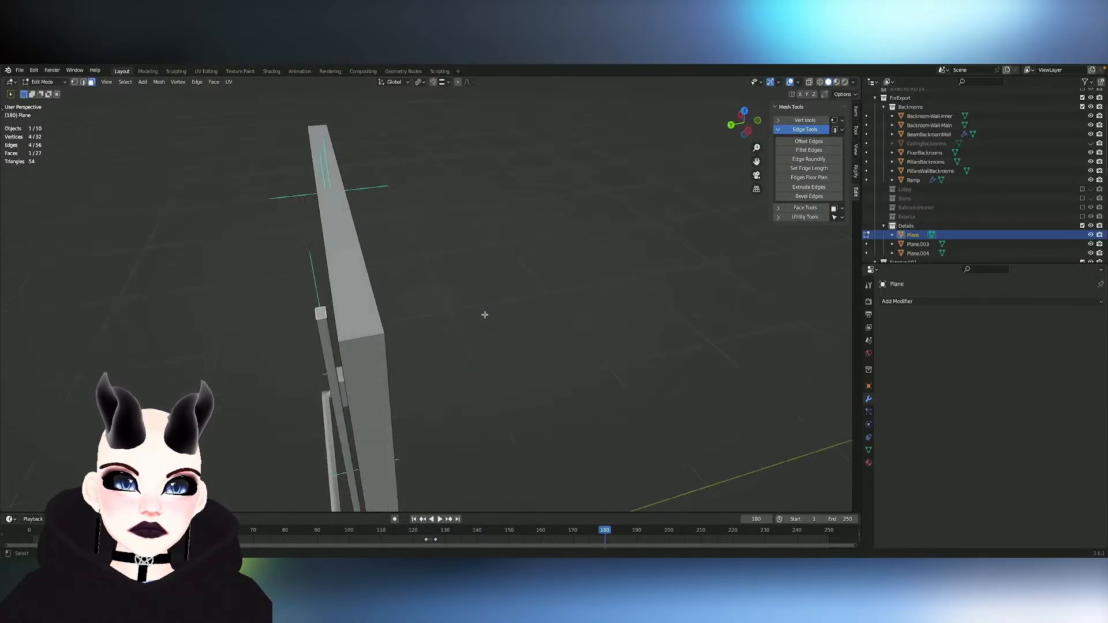
mouse_move(485, 315)
middle_down()
mouse_move(421, 289)
mouse_move(381, 243)
mouse_move(473, 213)
mouse_move(456, 238)
middle_up()
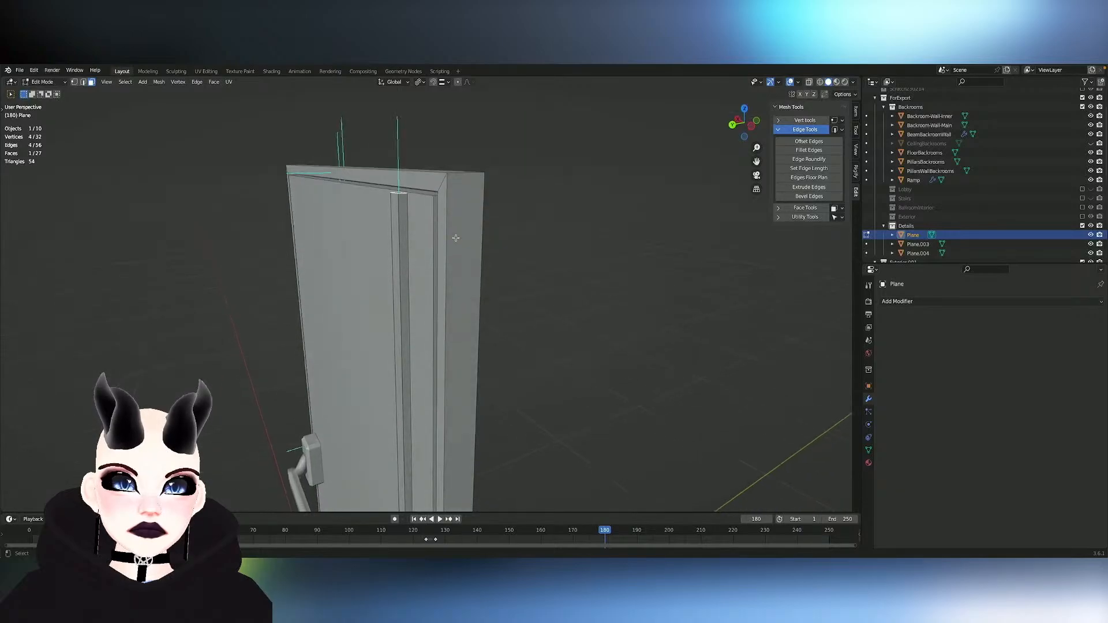
- Select the loop of faces around the door's front rim and move it about 0.029 m outward along Y
key(Tab)
key(Tab)
alt+click(442, 184)
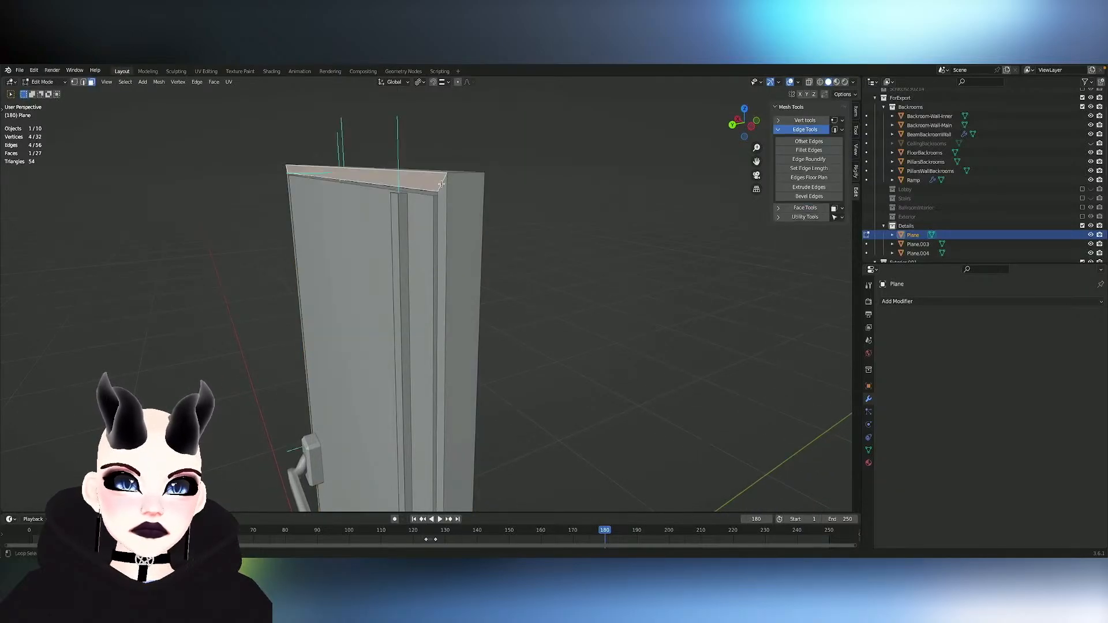
alt+click(442, 183)
key(g)
key(y)
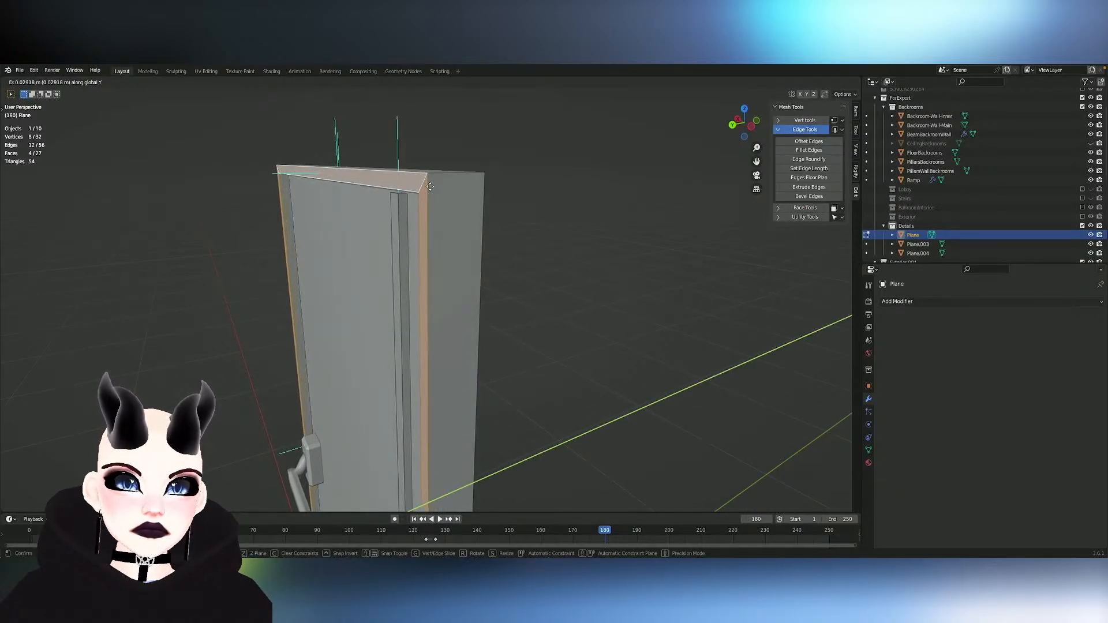
click(430, 186)
- Try extruding the strip's top end face upward and undo the extrusion
middle_drag(431, 185, 431, 186)
middle_drag(431, 186, 541, 202)
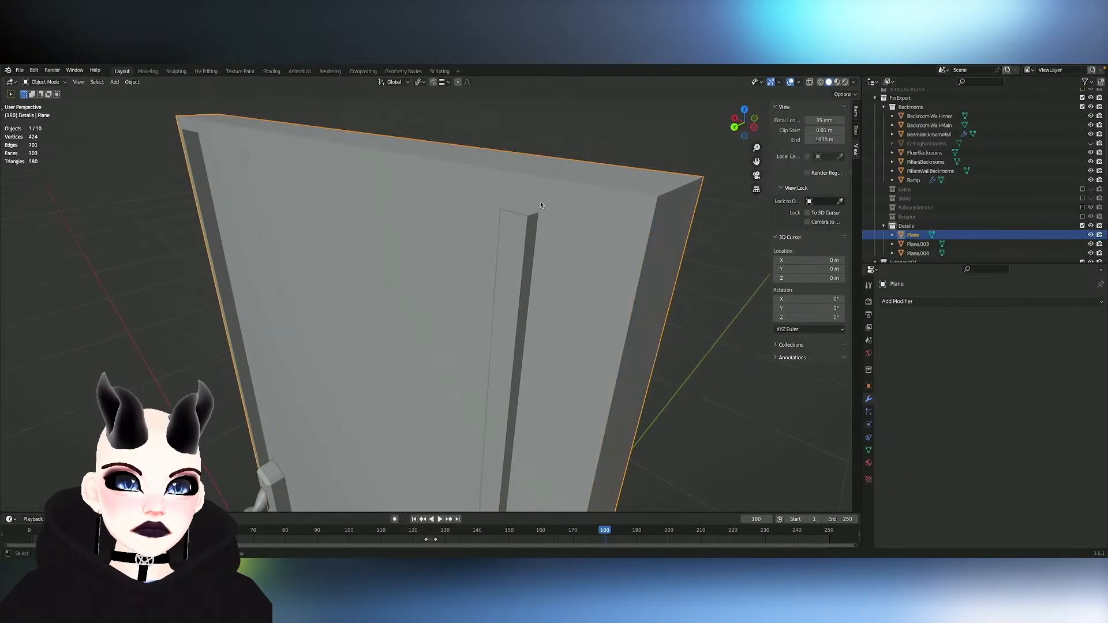
click(522, 211)
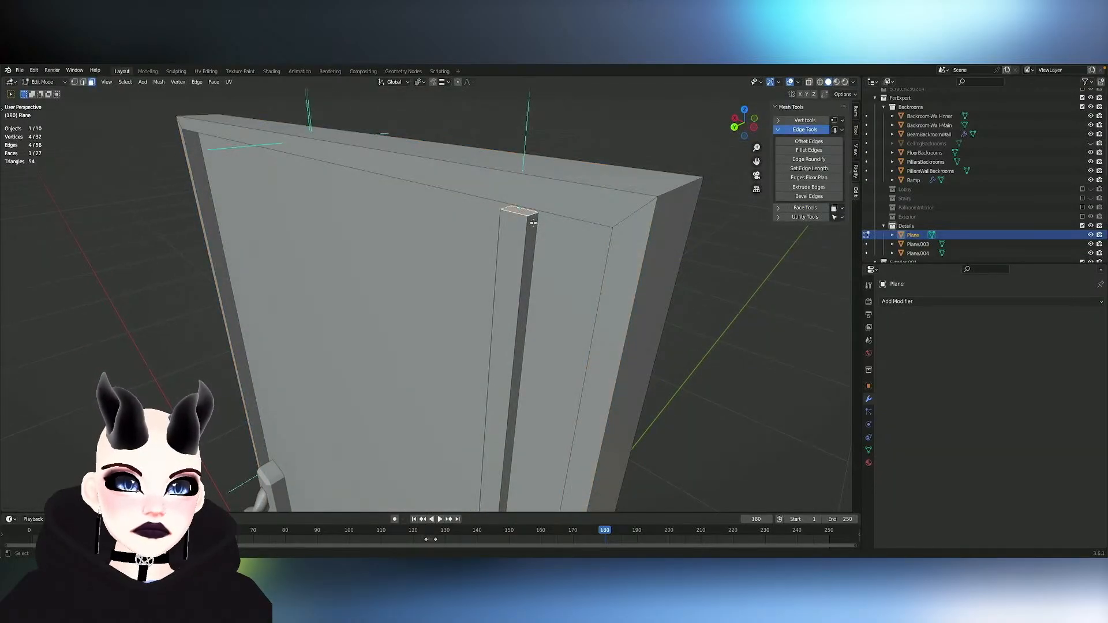
key(e)
key(z)
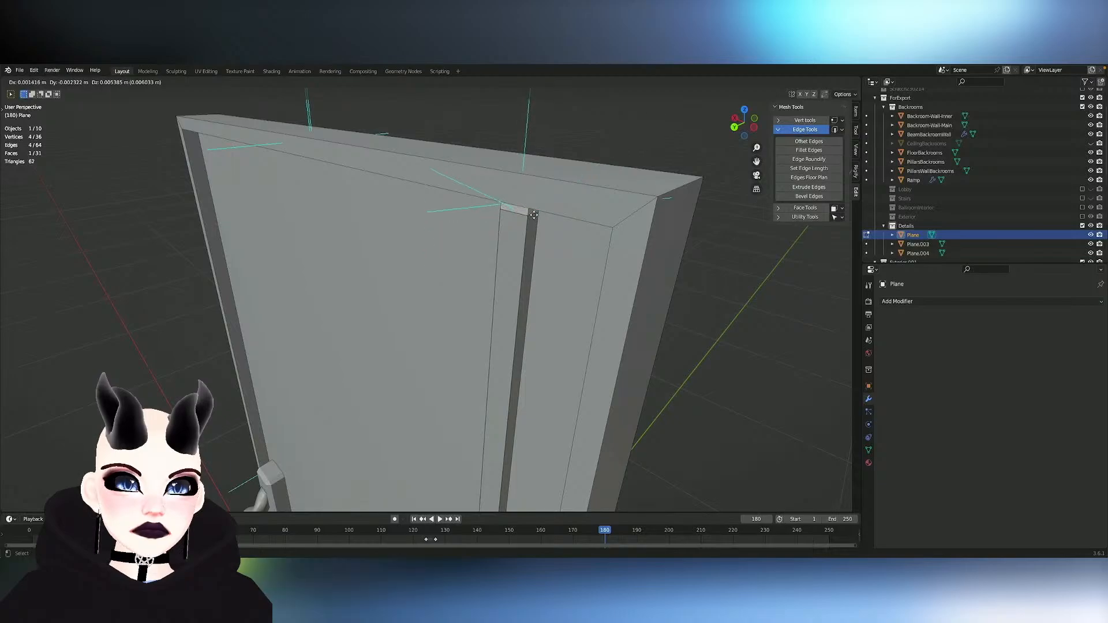
right_click(538, 218)
key(ctrl+z)
- Duplicate the strip's top end face in place and separate the copy into its own object
key(e)
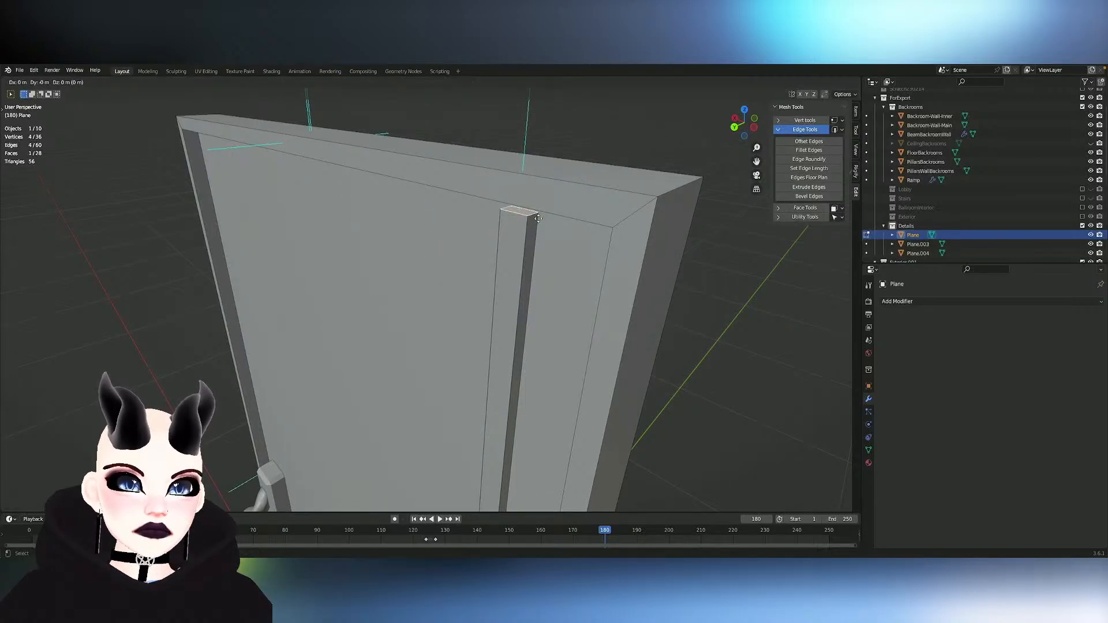
right_click(538, 218)
key(p)
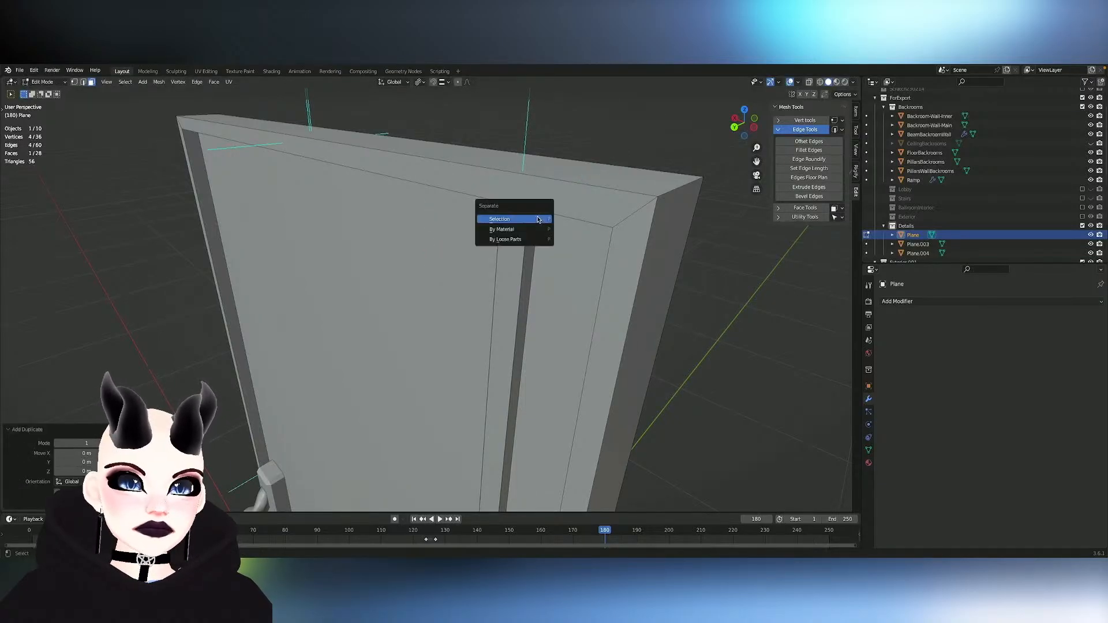
click(539, 219)
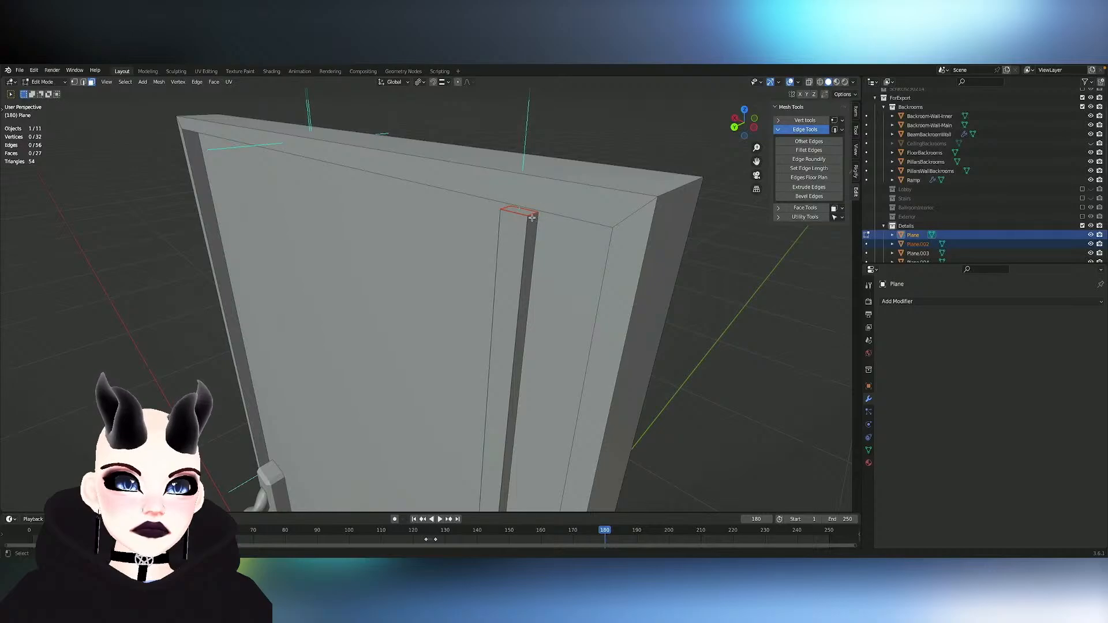
- Try moving the strip's top end along Z, cancel it, and undo the separated duplicate face
click(522, 211)
key(g)
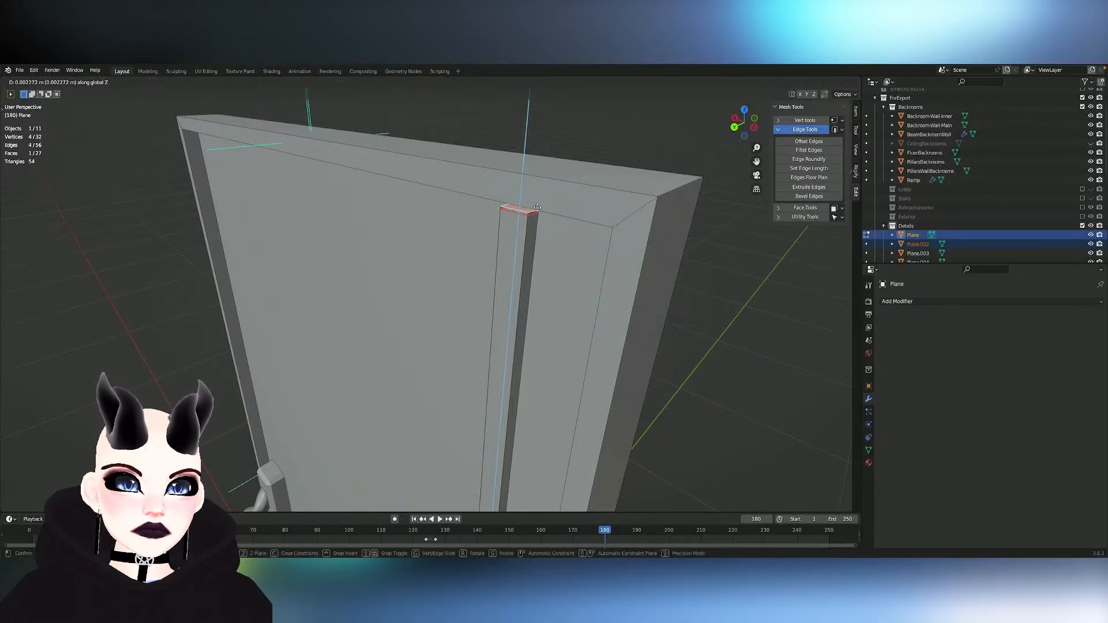
key(z)
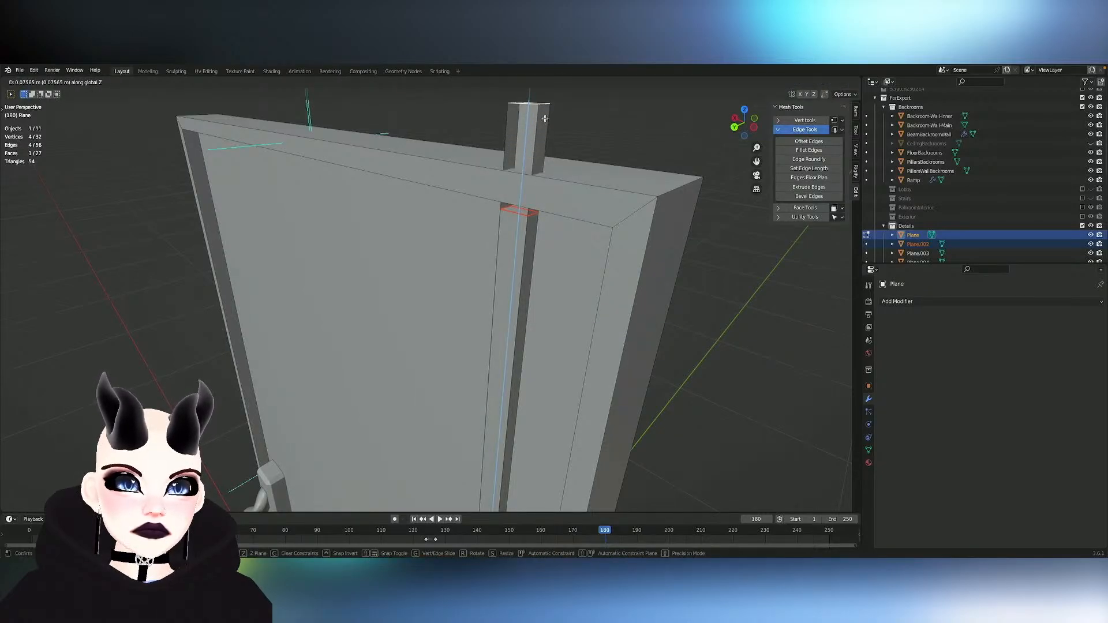
key(Escape)
key(ctrl+z)
alt+click(575, 215)
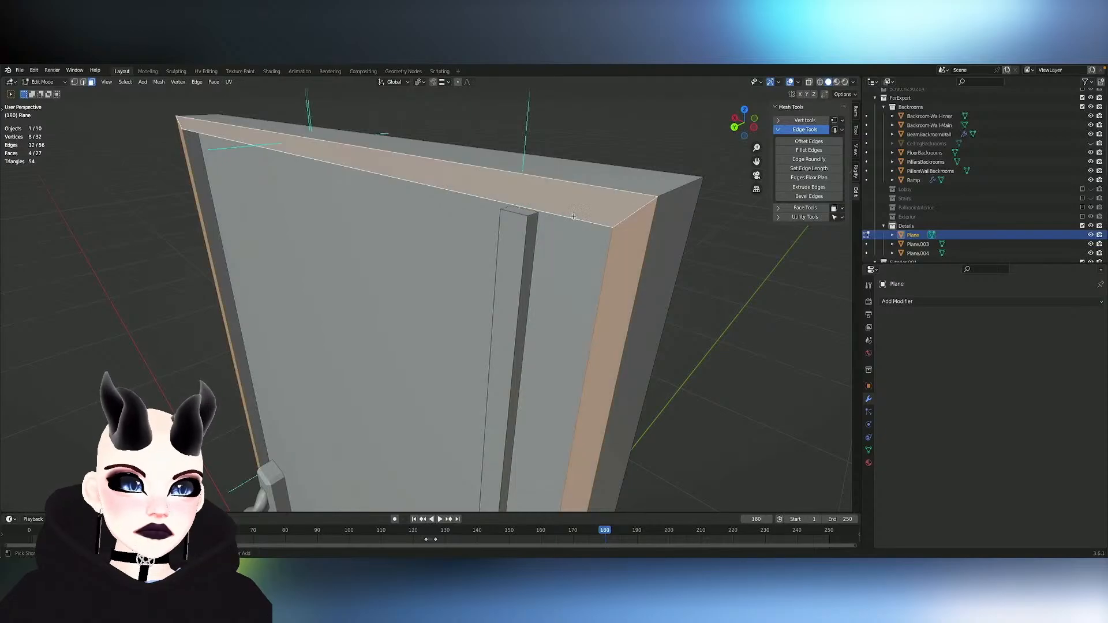
key(Tab)
key(Tab)
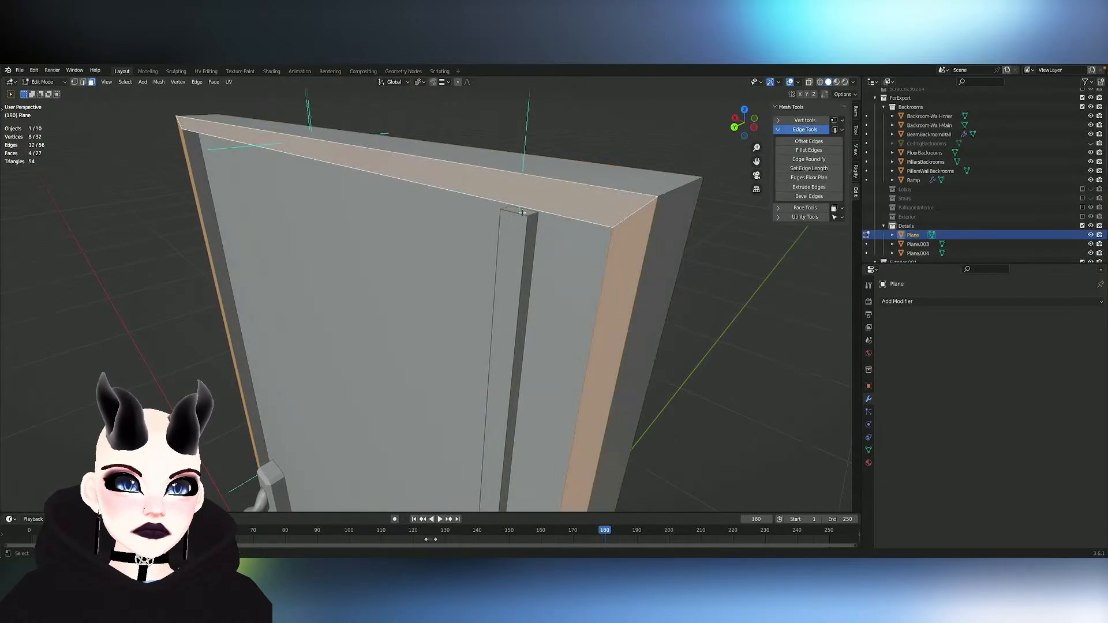
- Select the strip's top end face again, duplicate it, and separate the duplicate from the door mesh
click(519, 212)
key(shift+d)
click(576, 219)
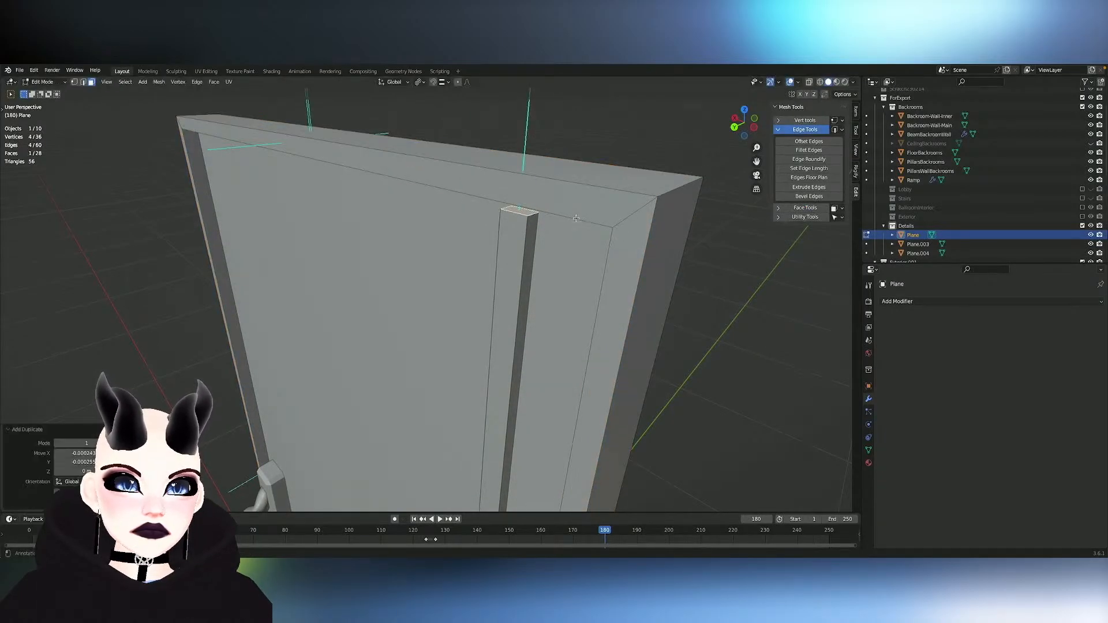
key(p)
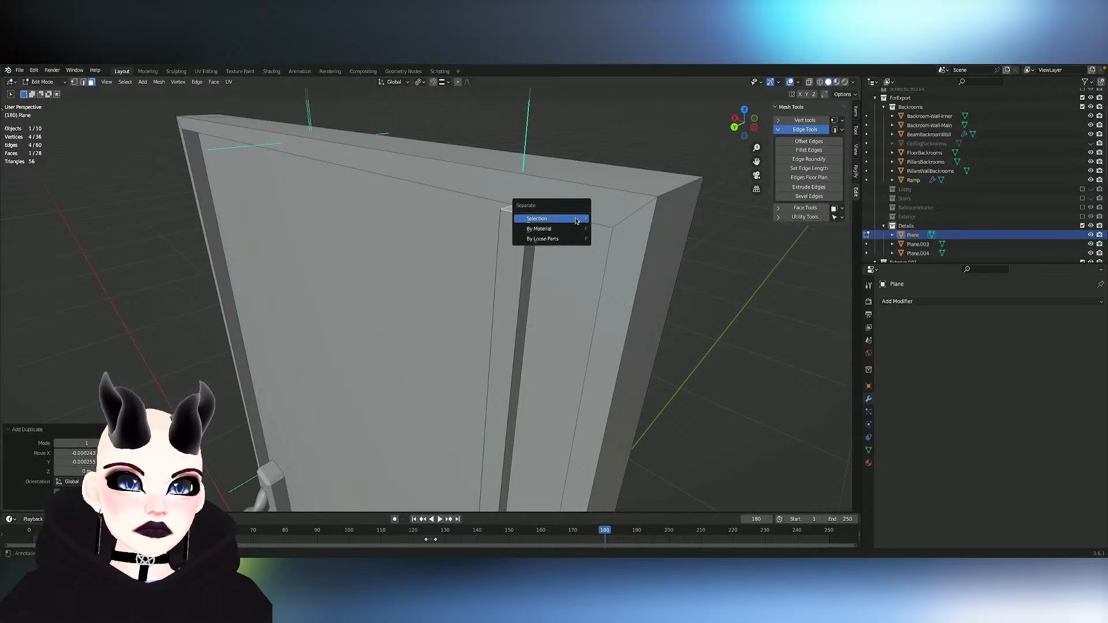
click(576, 220)
key(z)
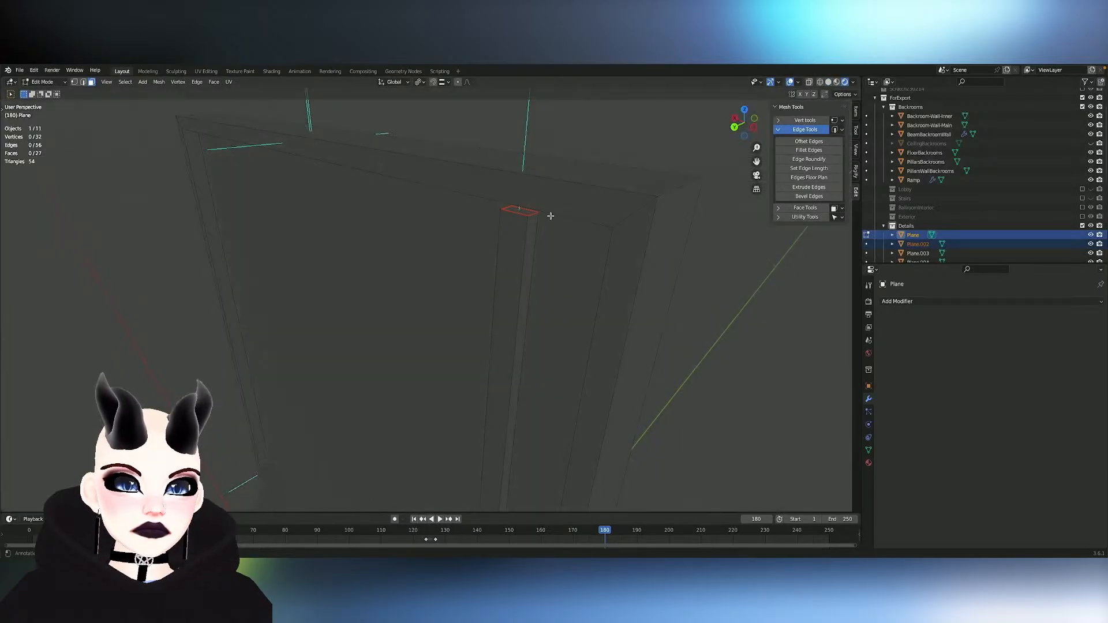
- Switch the view to solid shading and open the separated face at the strip's top end for mesh editing instead of the door
click(829, 81)
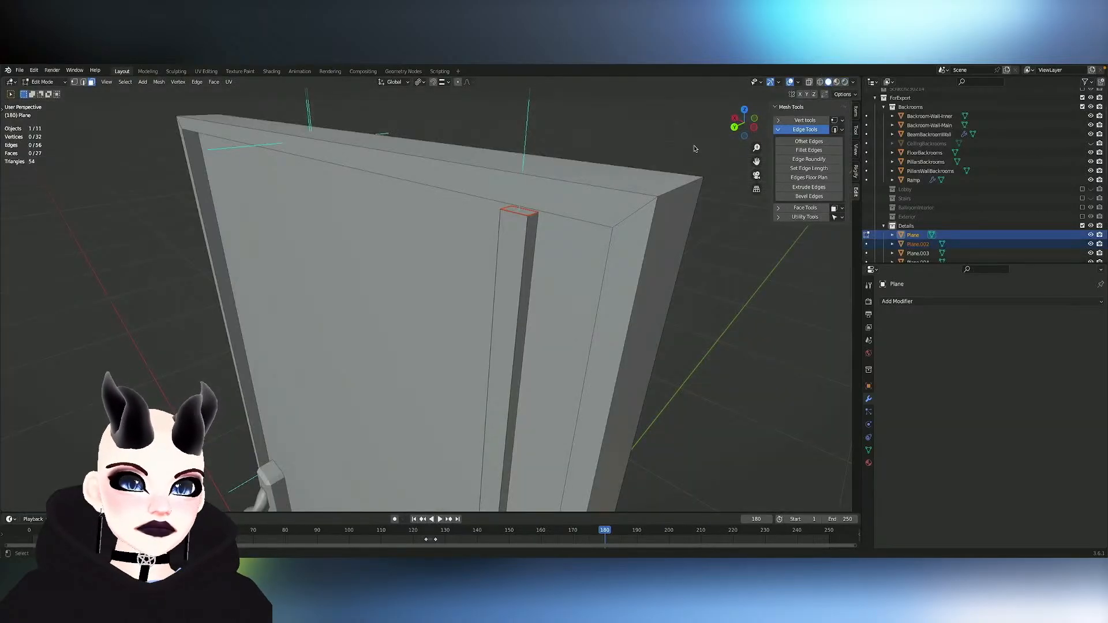
click(523, 211)
key(Tab)
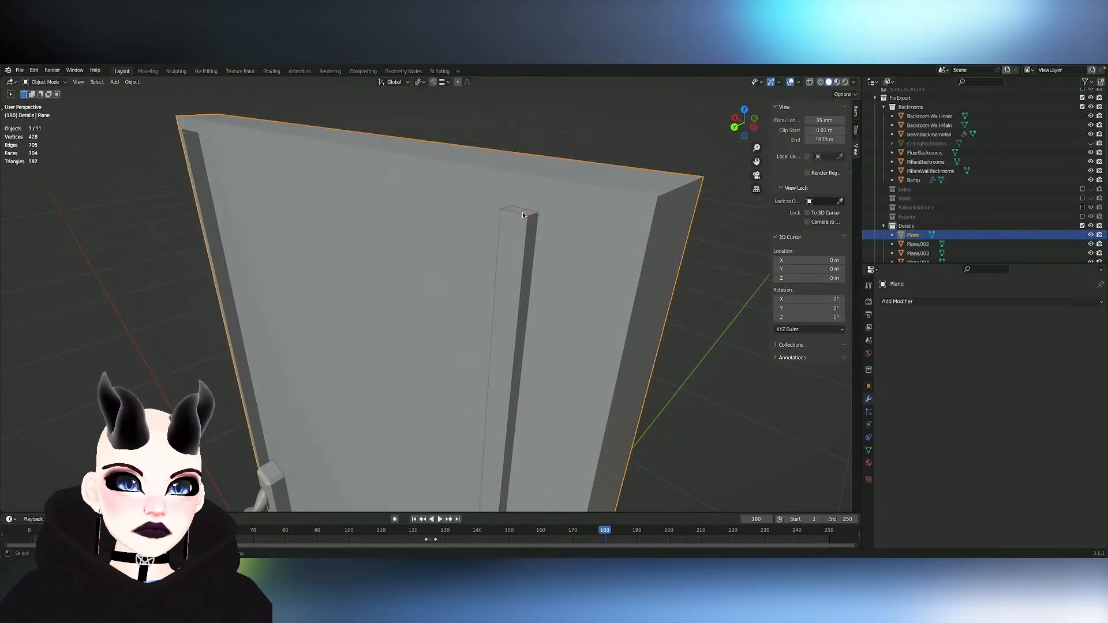
key(Tab)
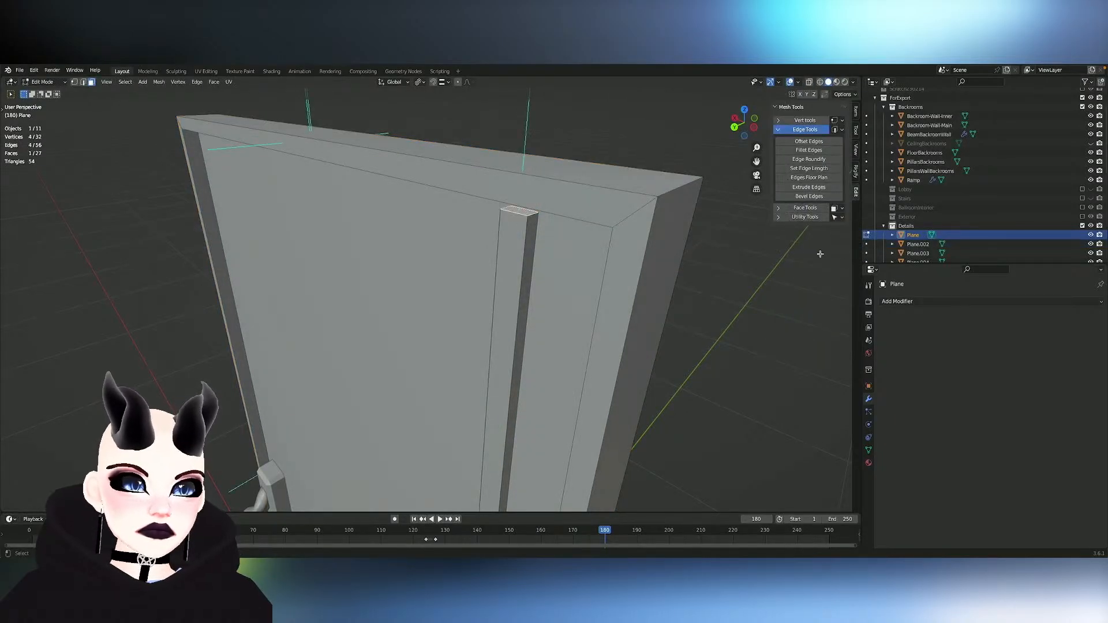
key(Tab)
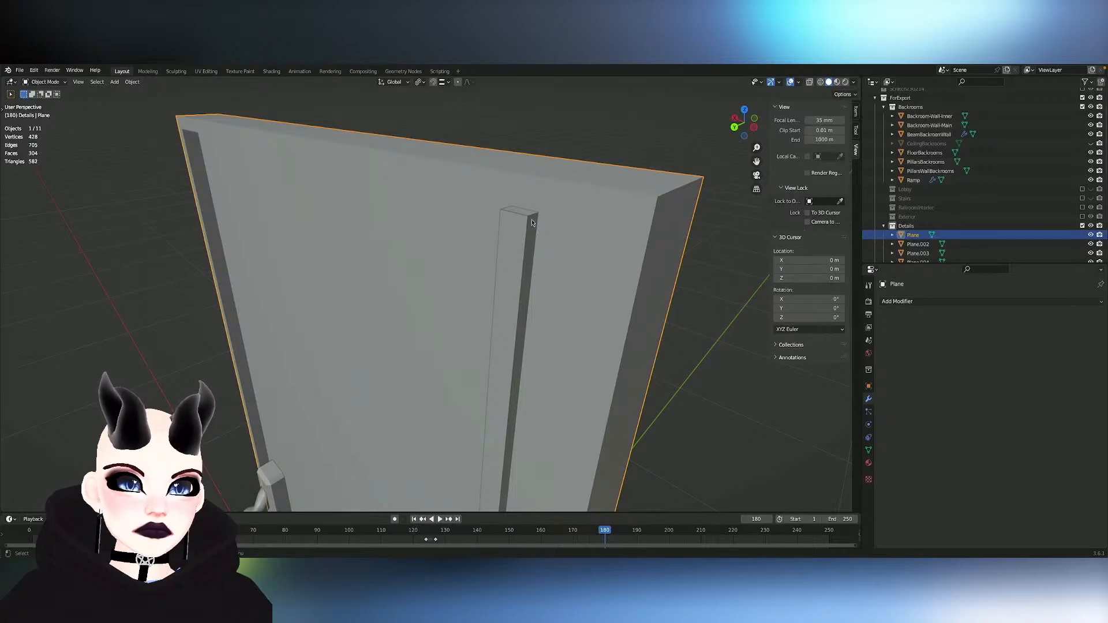
click(511, 242)
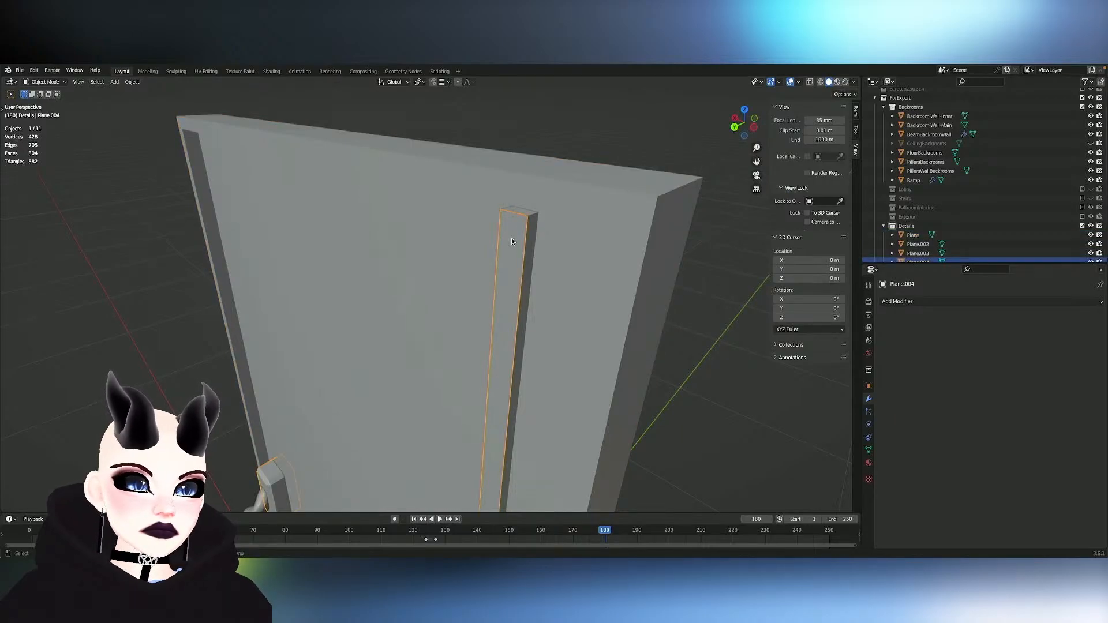
click(522, 213)
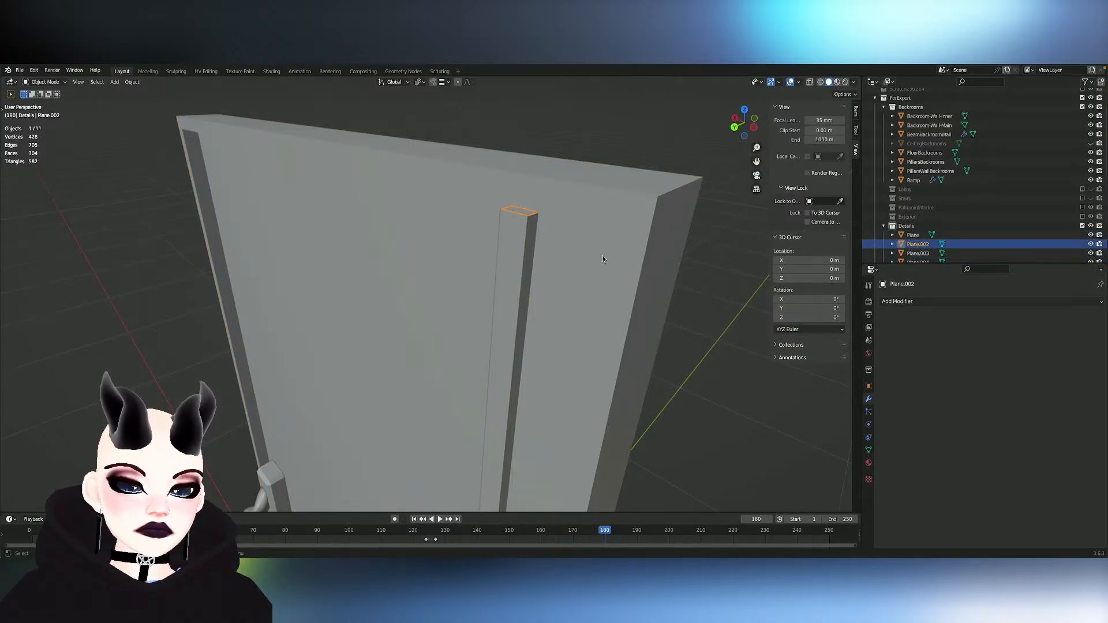
key(Tab)
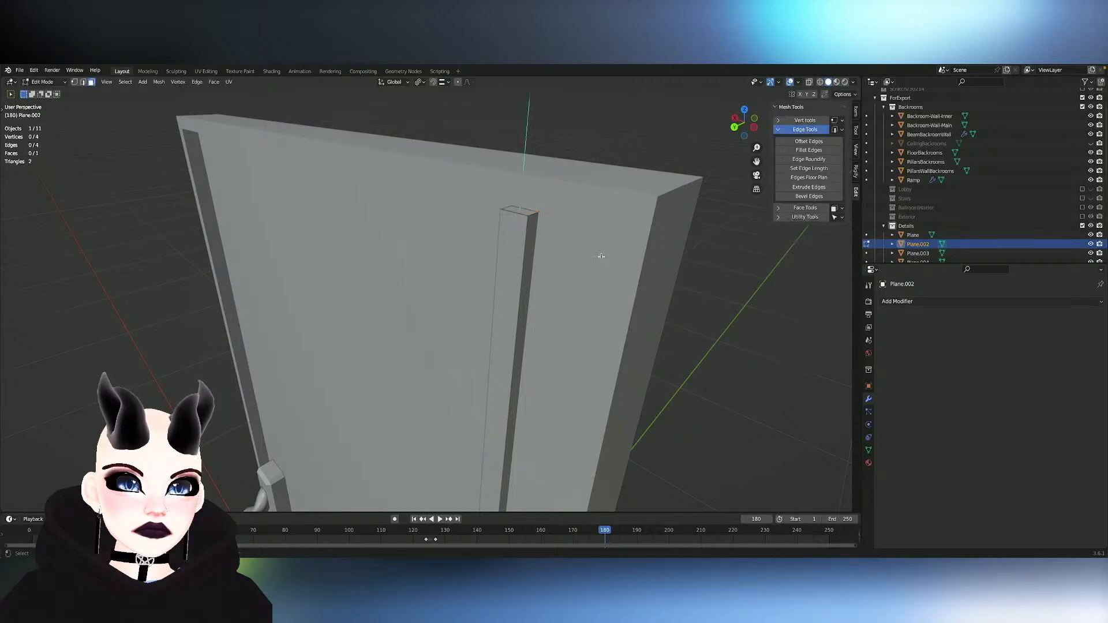
- Raise the separated face about 0.003 m along Z and extrude it upward about 0.013 m into a small block
click(519, 212)
key(g)
key(z)
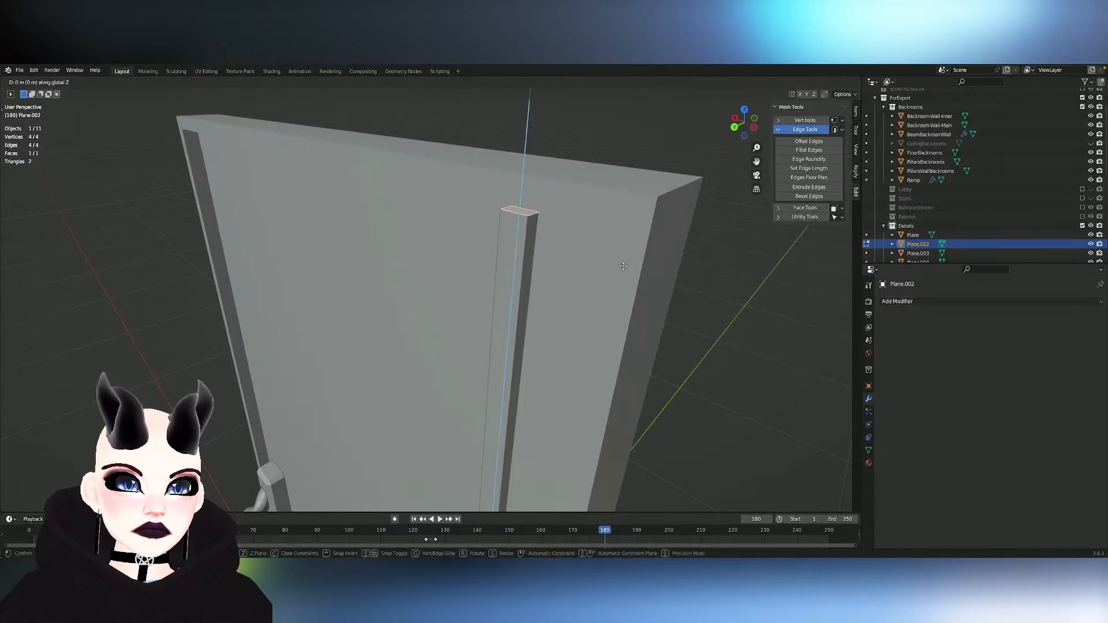
click(624, 264)
key(g)
key(z)
click(624, 257)
key(e)
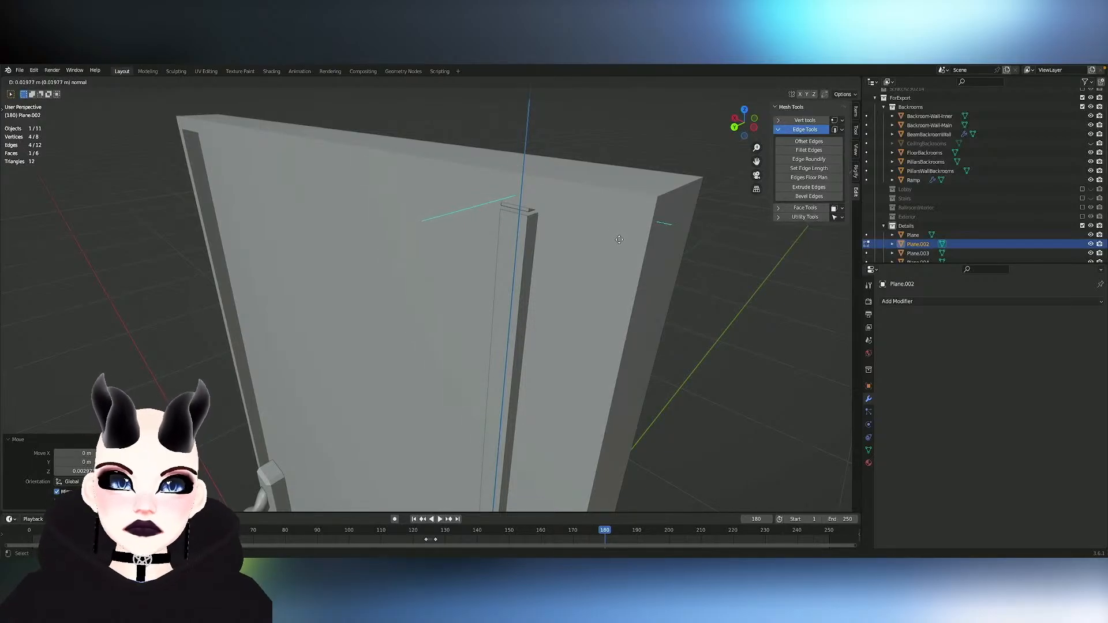
click(618, 244)
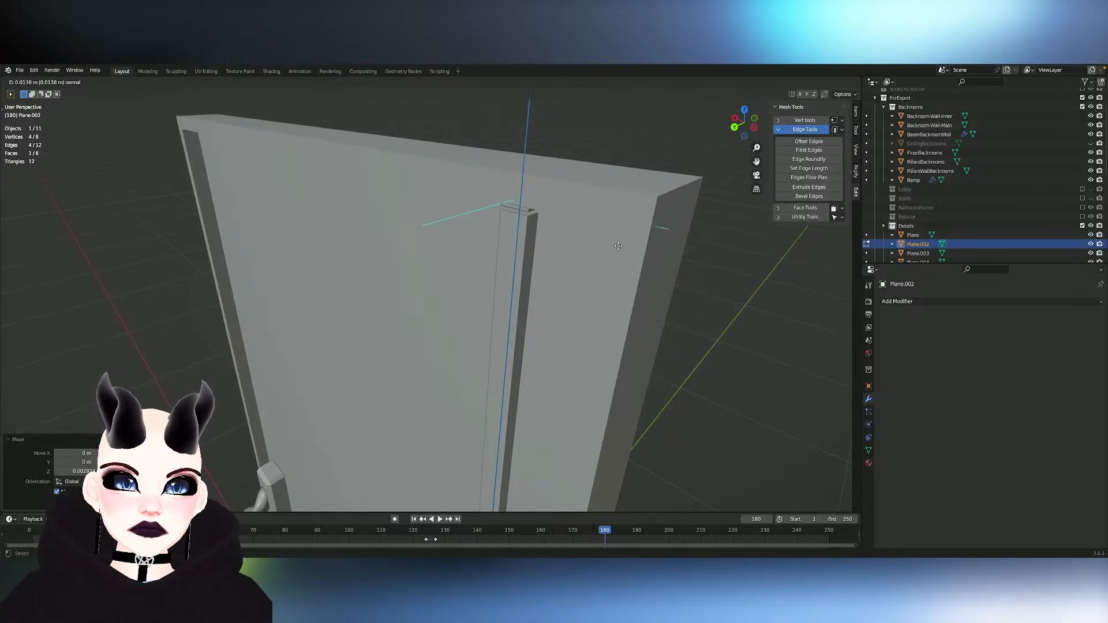
- Select the whole block at the strip's top end and scale it uniformly by about 1.59
click(516, 204)
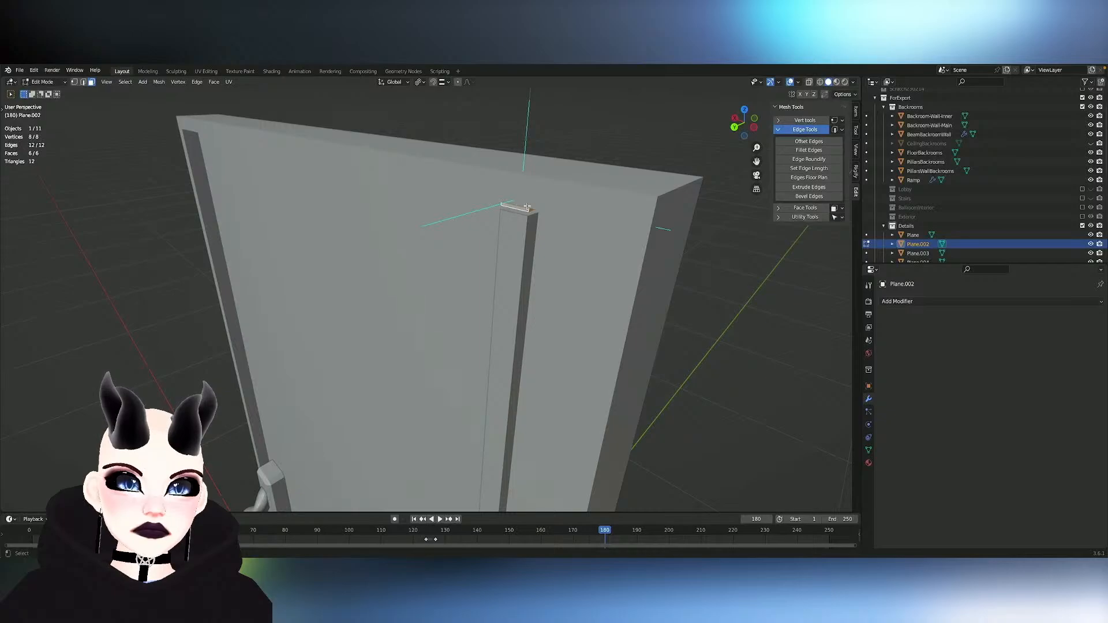
key(s)
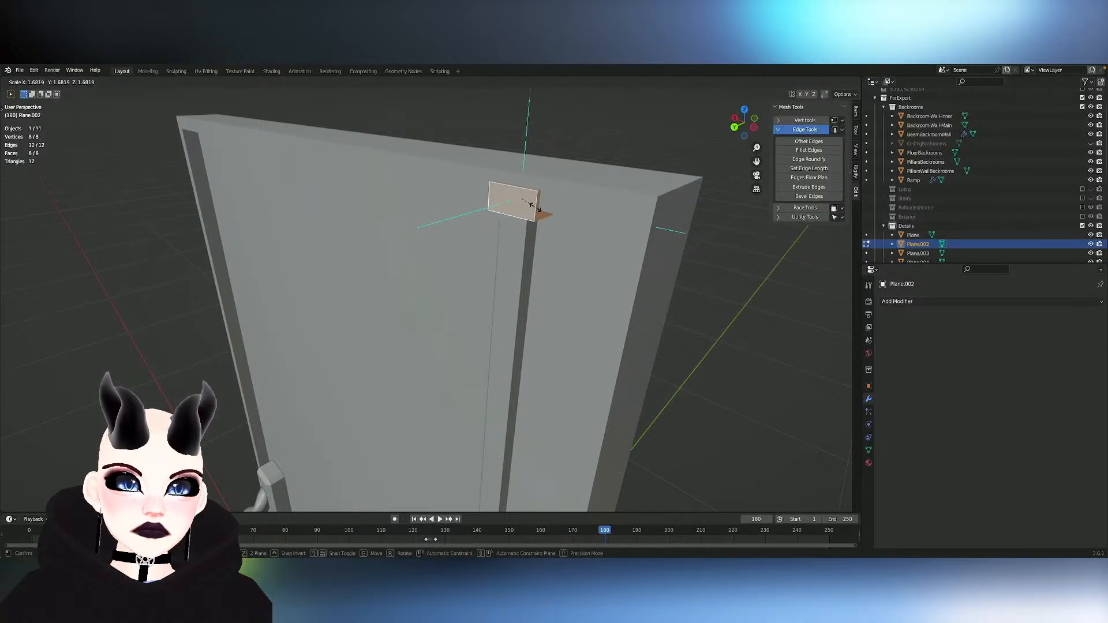
click(532, 200)
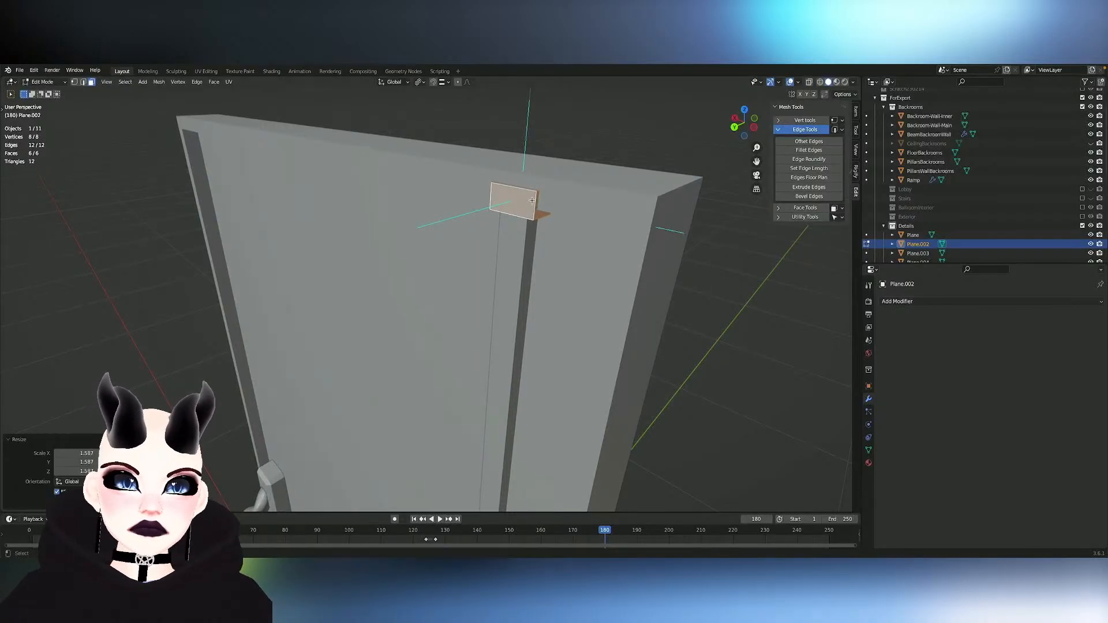
- Flatten the scaled block by lowering its top face about 0.014 m along Z, and lower its underside about 0.0015 m
click(522, 187)
key(g)
key(z)
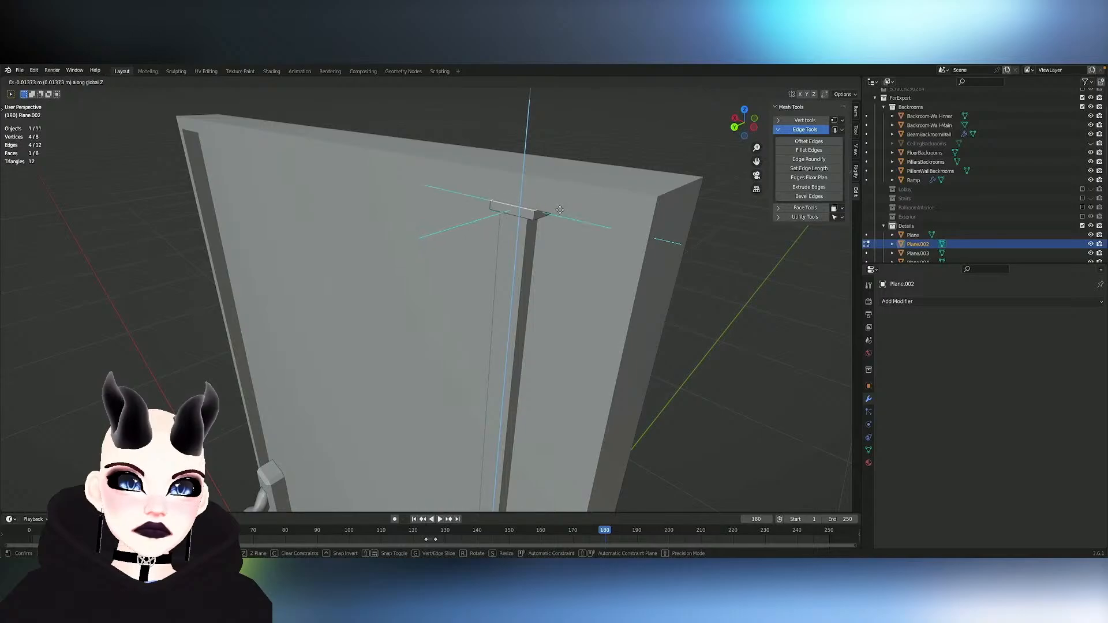
click(561, 210)
middle_drag(561, 210, 551, 136)
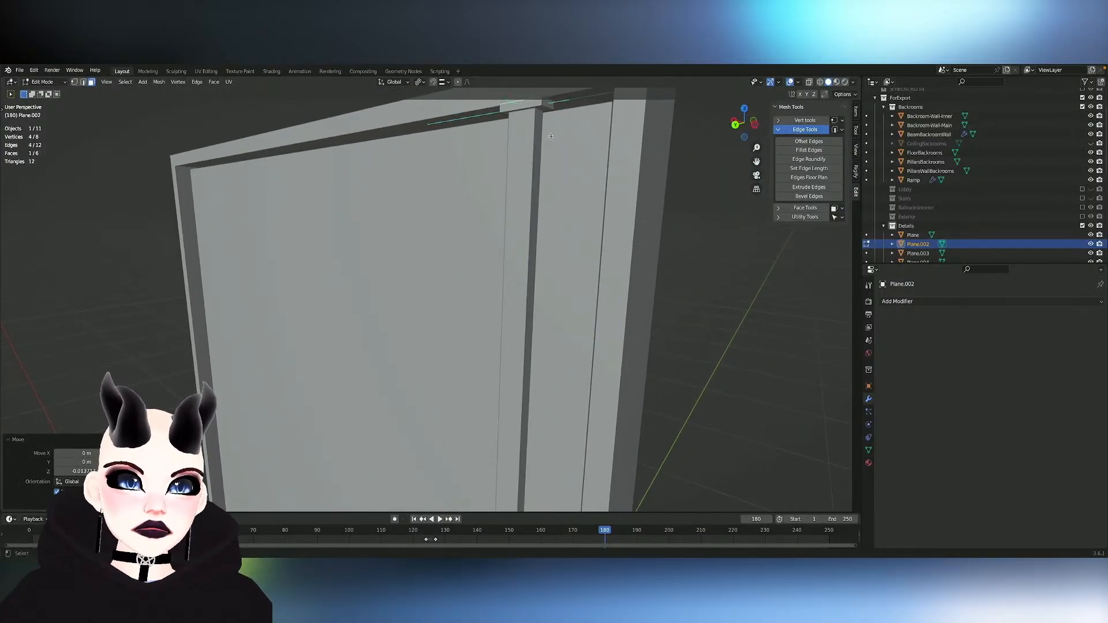
key(g)
key(z)
click(543, 113)
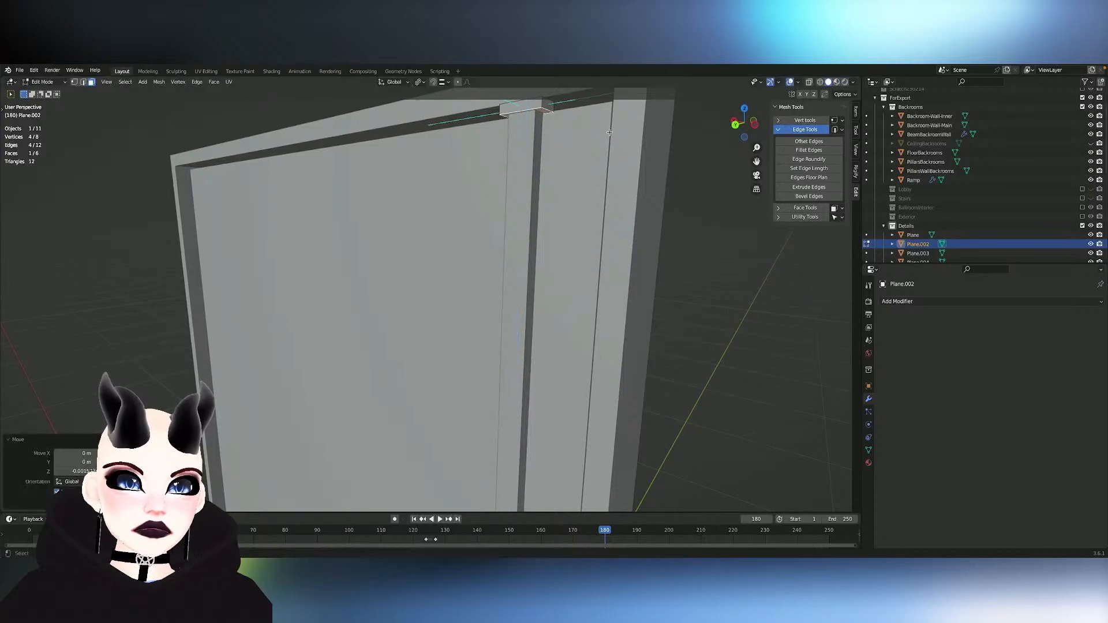
- Duplicate the whole block and place the copy about 0.014 m lower along Z, just beneath the original
scroll(592, 156, down, 6)
middle_drag(592, 155, 592, 155)
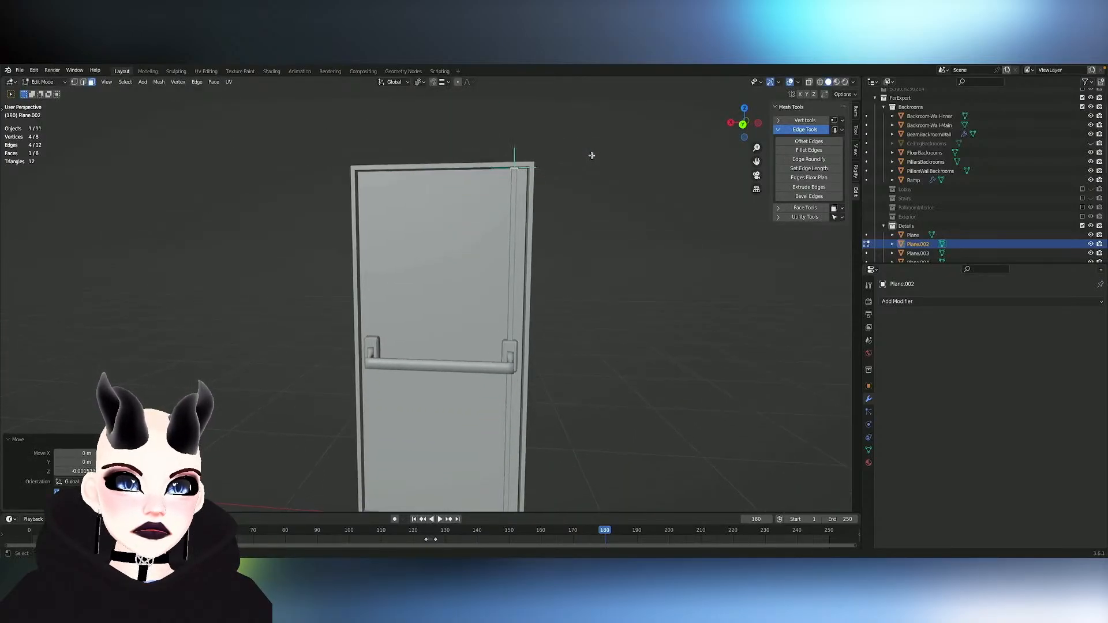
scroll(592, 155, up, 6)
scroll(592, 155, up, 2)
scroll(592, 155, down, 4)
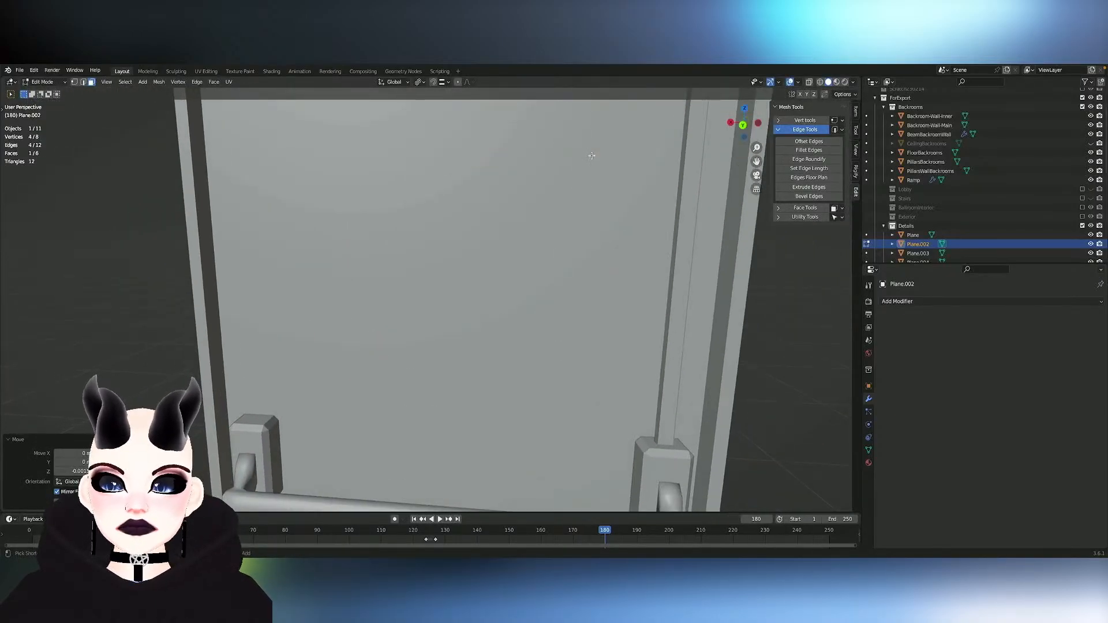
middle_drag(592, 155, 591, 156)
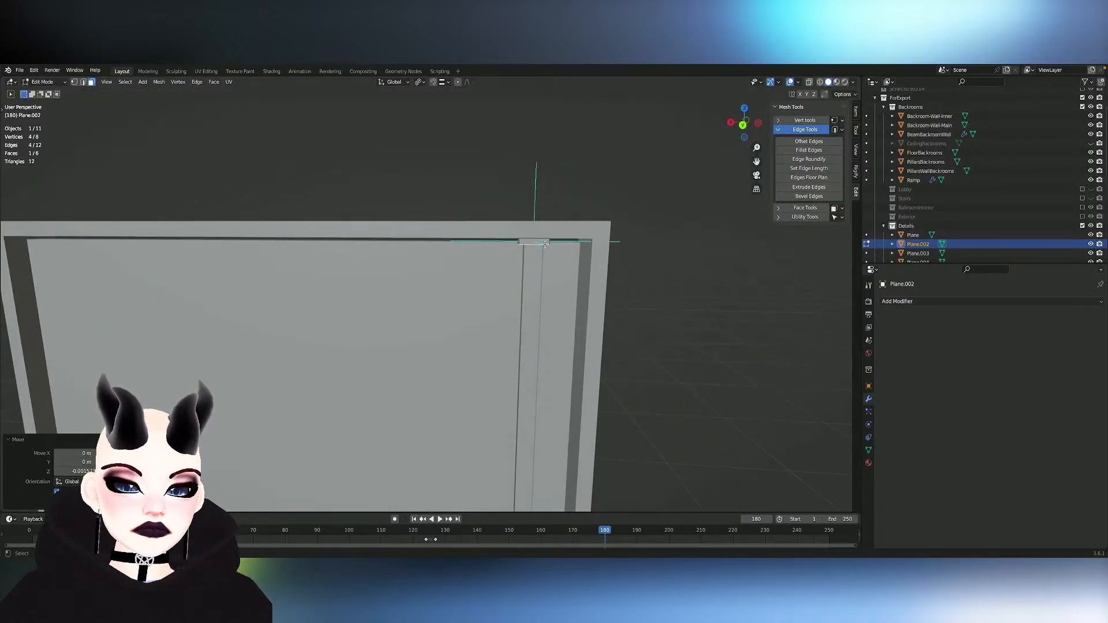
key(l)
key(shift+d)
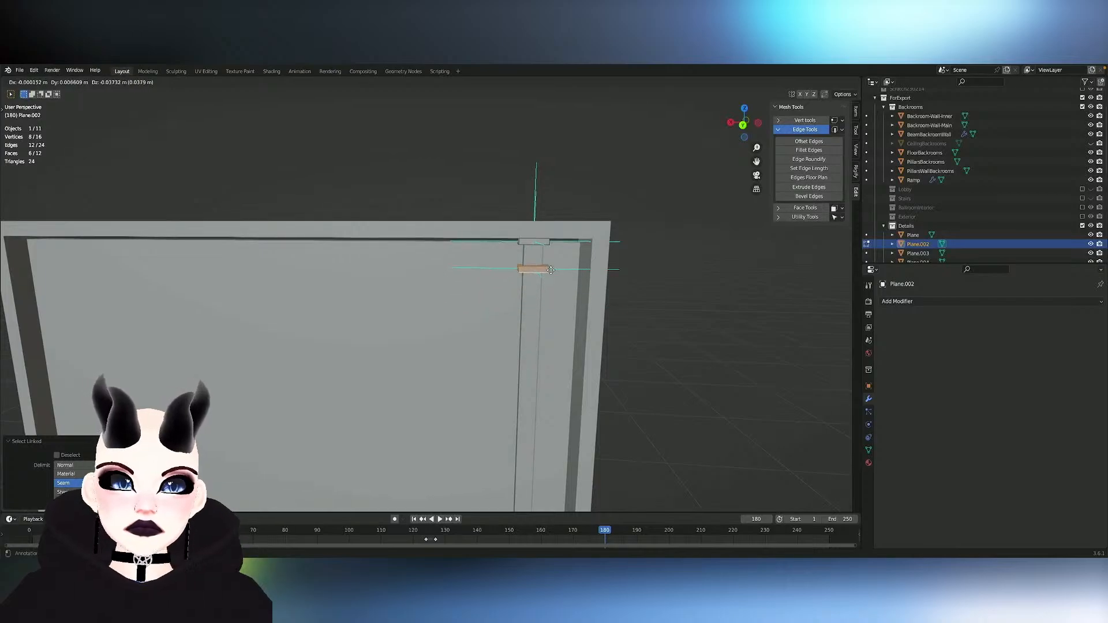
key(z)
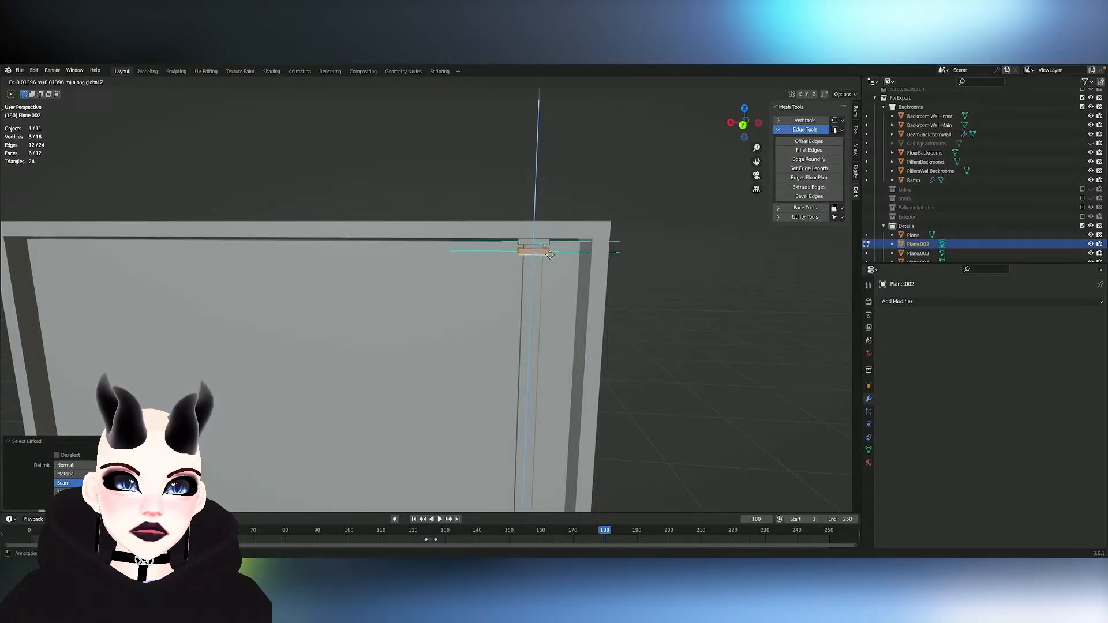
click(550, 255)
- Place another copy of the block about 0.5 m lower on the strip, halfway to the handle mount, and fine-tune its height along Z
scroll(580, 300, down, 2)
middle_drag(581, 300, 581, 300)
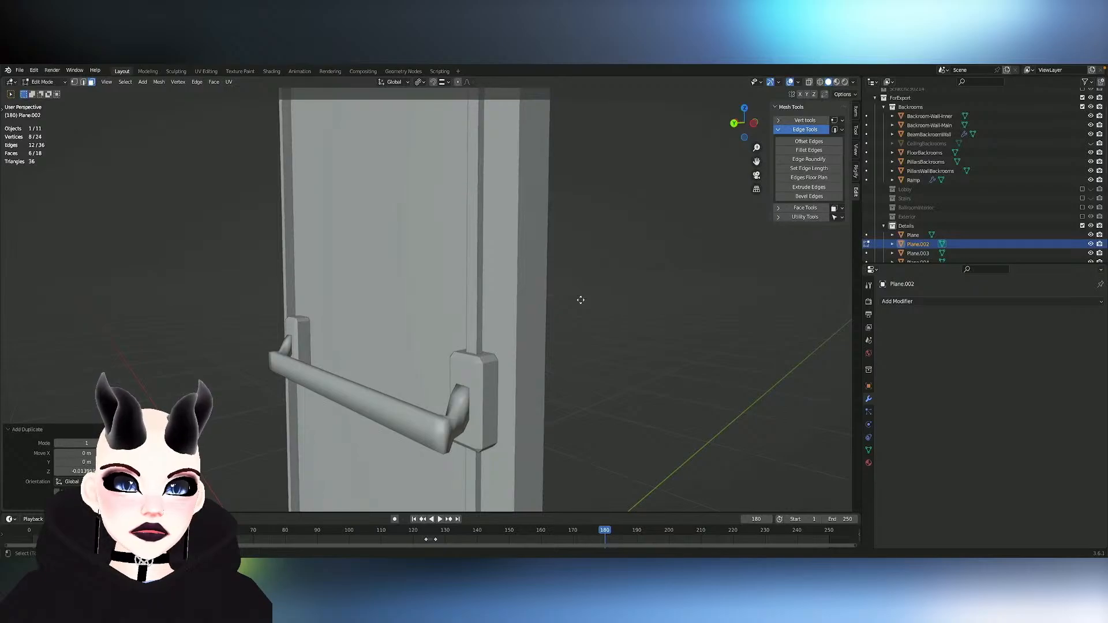
key(g)
key(z)
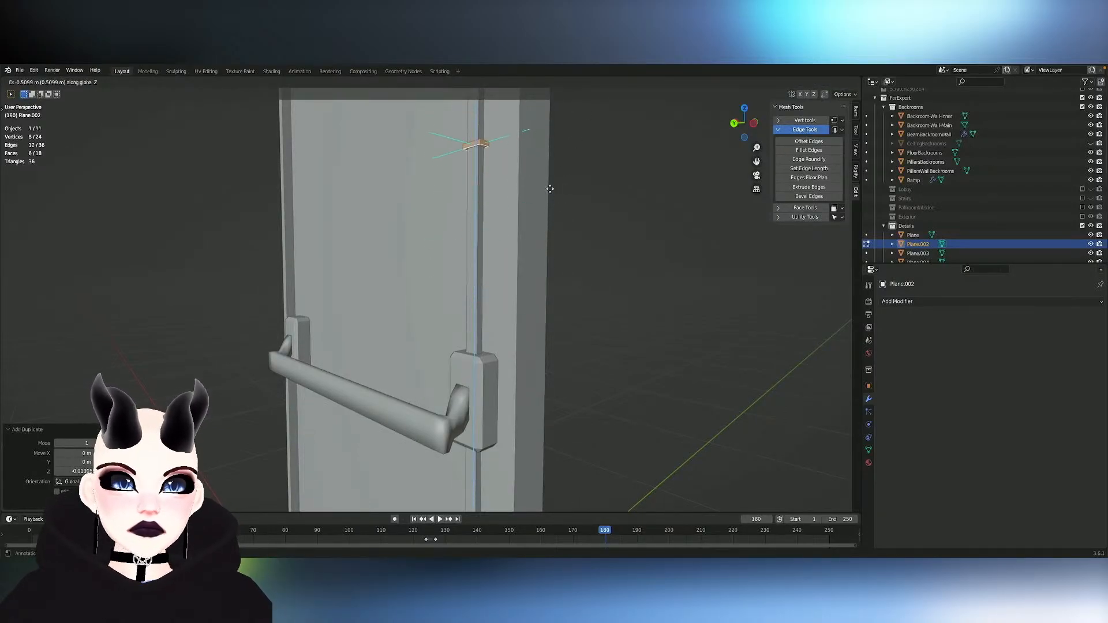
click(550, 189)
click(754, 123)
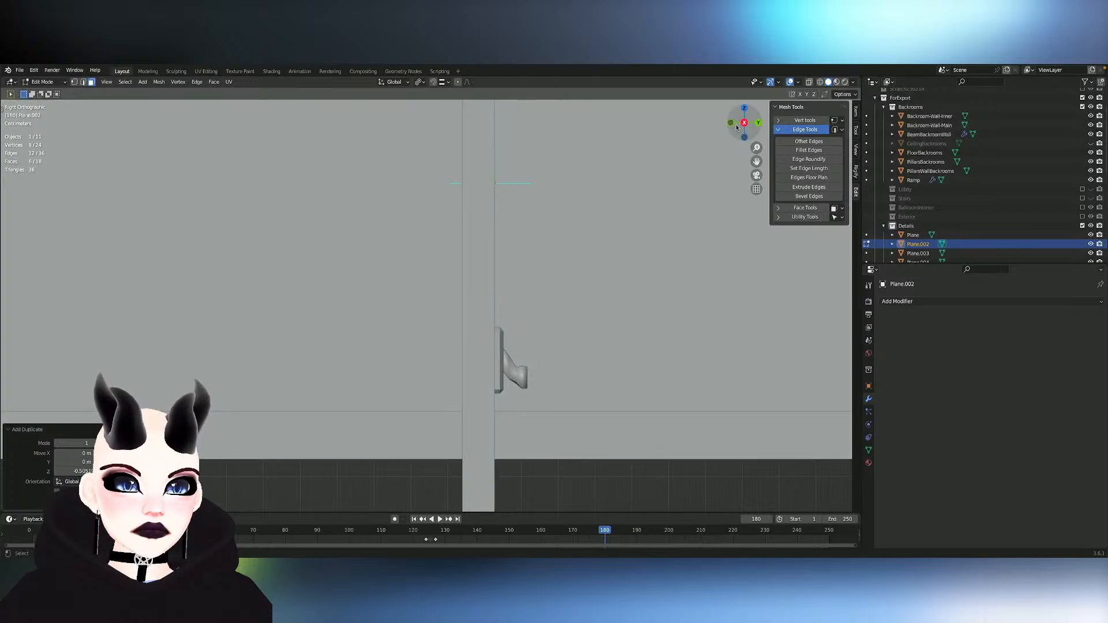
click(758, 123)
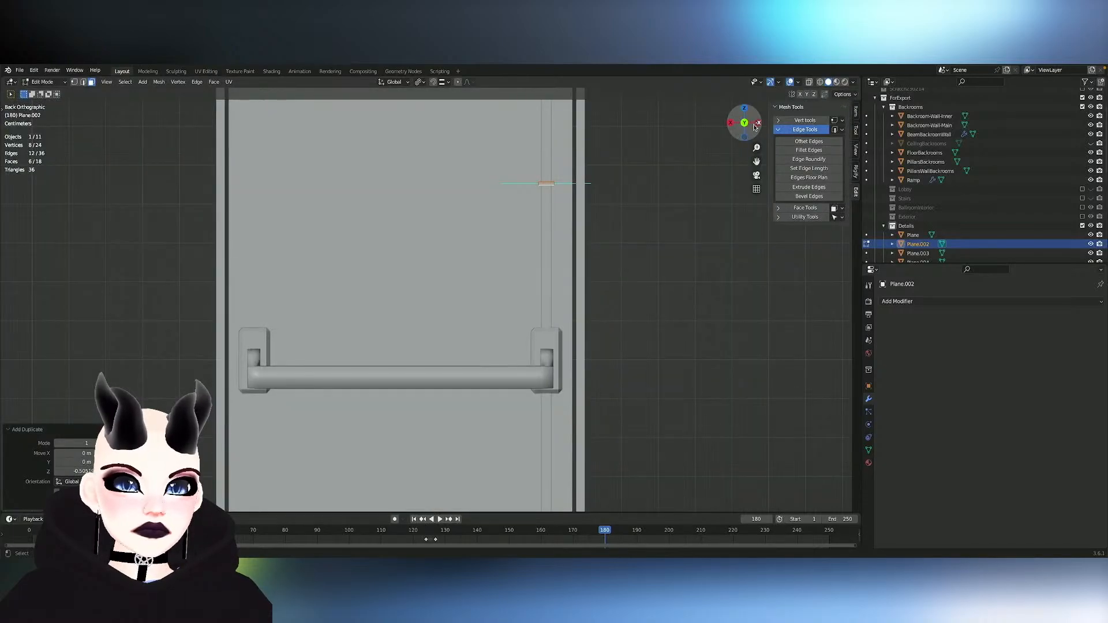
scroll(602, 237, down, 4)
key(g)
key(z)
click(604, 232)
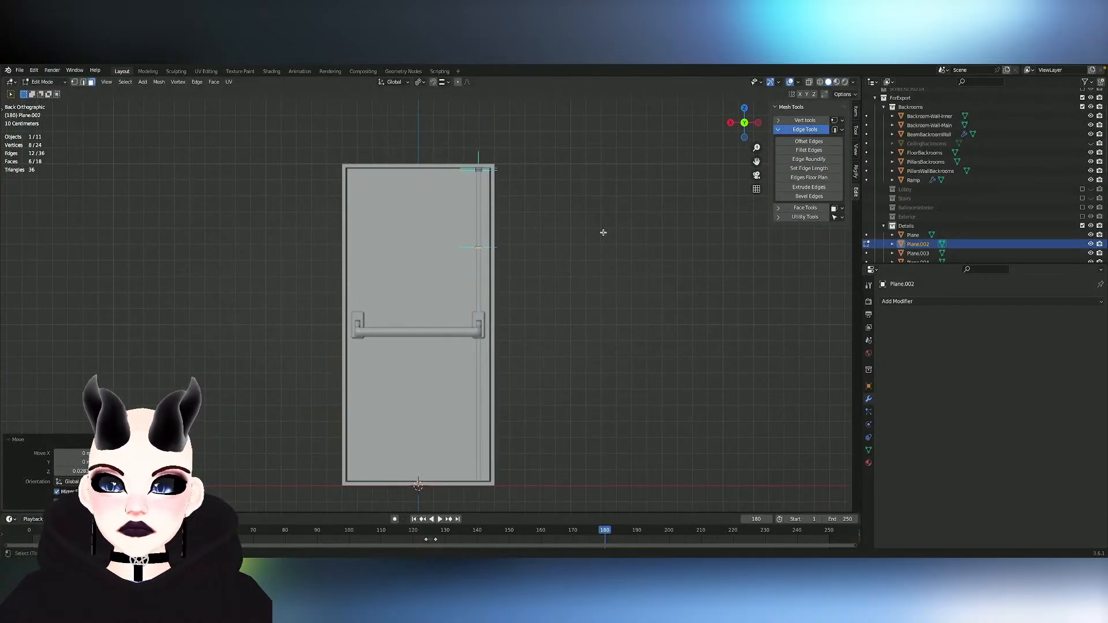
- Duplicate the block about 1.04 m down the strip, below the handle, and again about 0.37 m lower near the door's bottom
key(shift+d)
key(z)
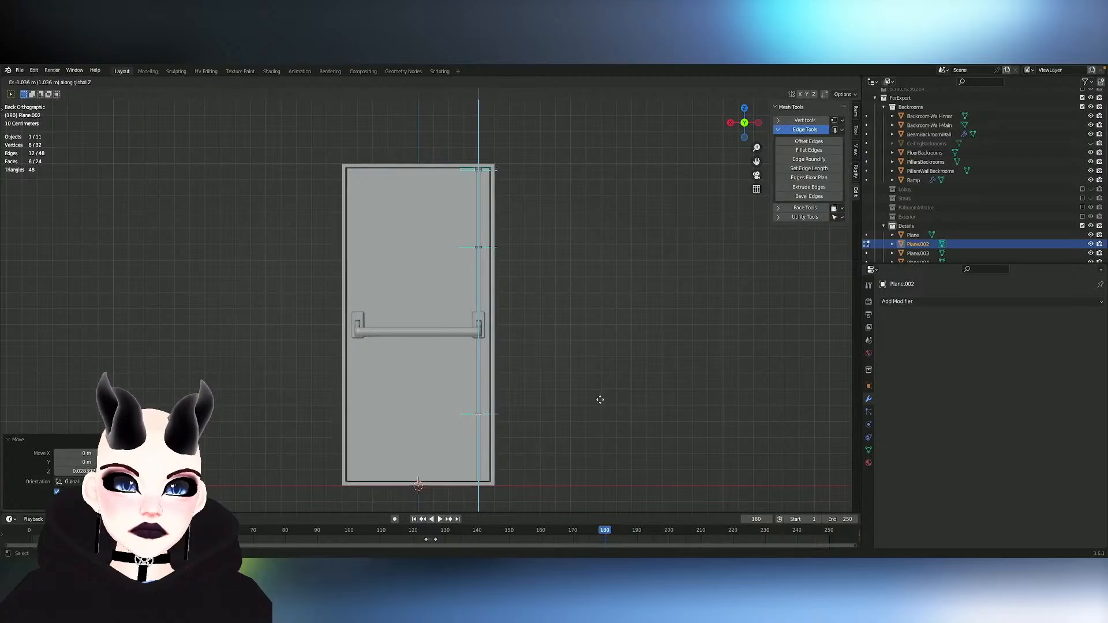
click(601, 400)
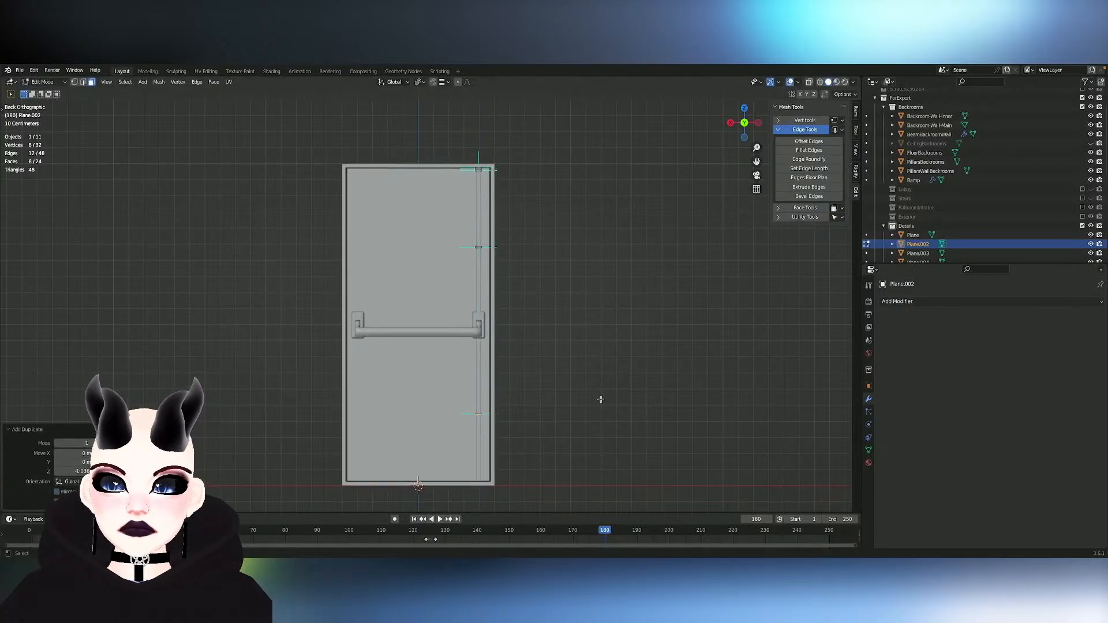
key(g)
key(z)
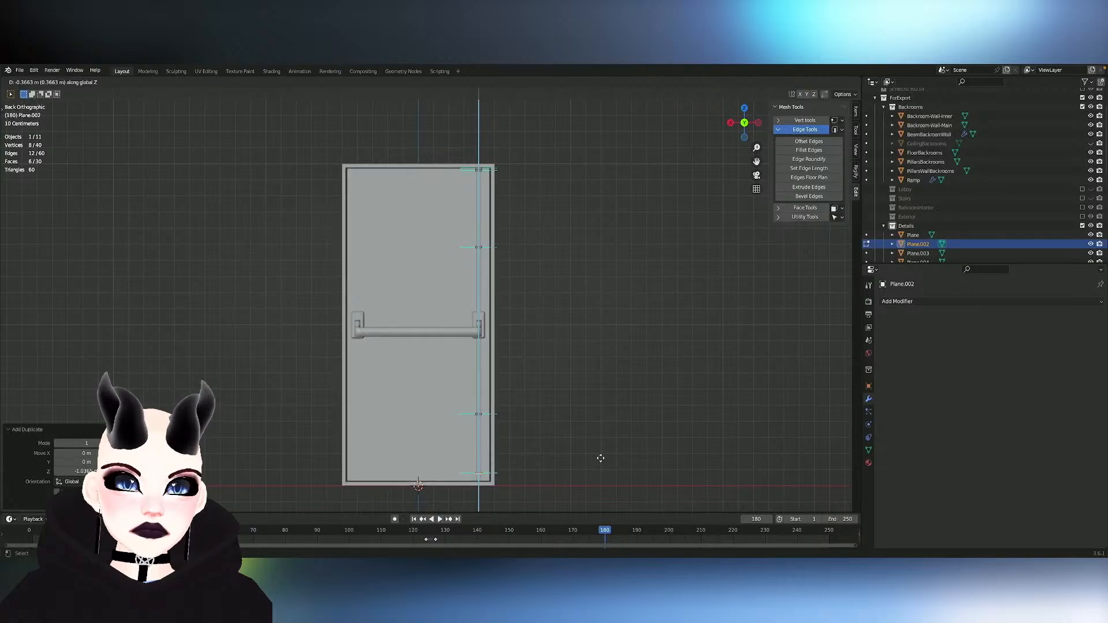
click(601, 459)
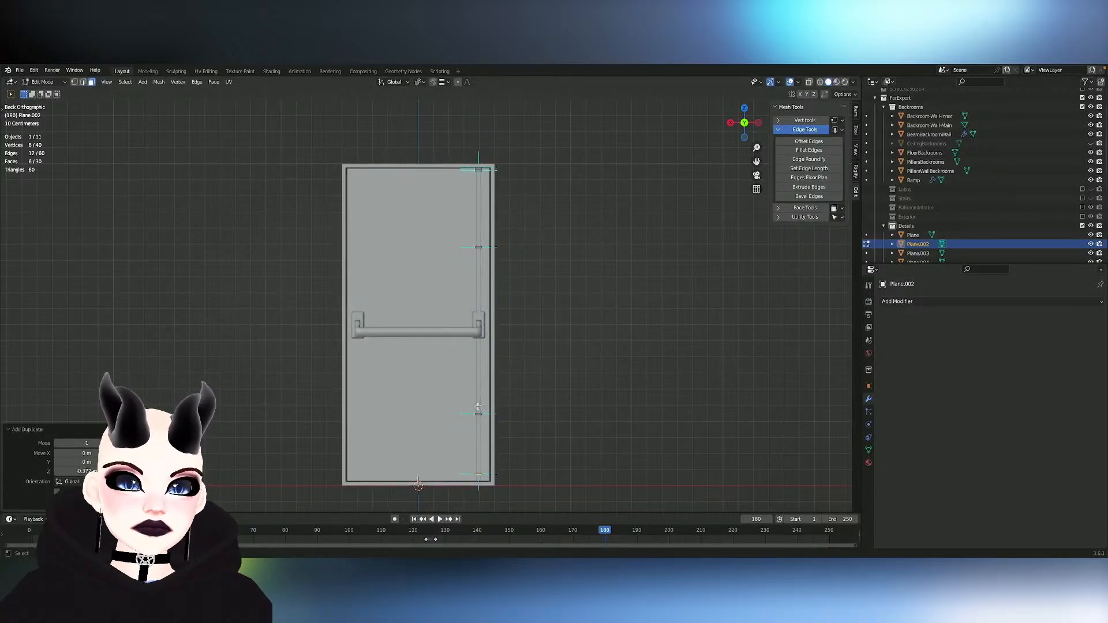
- Select four of the blocks along the strip, including one at the top end, and scale them along Z by about 1.6
key(l)
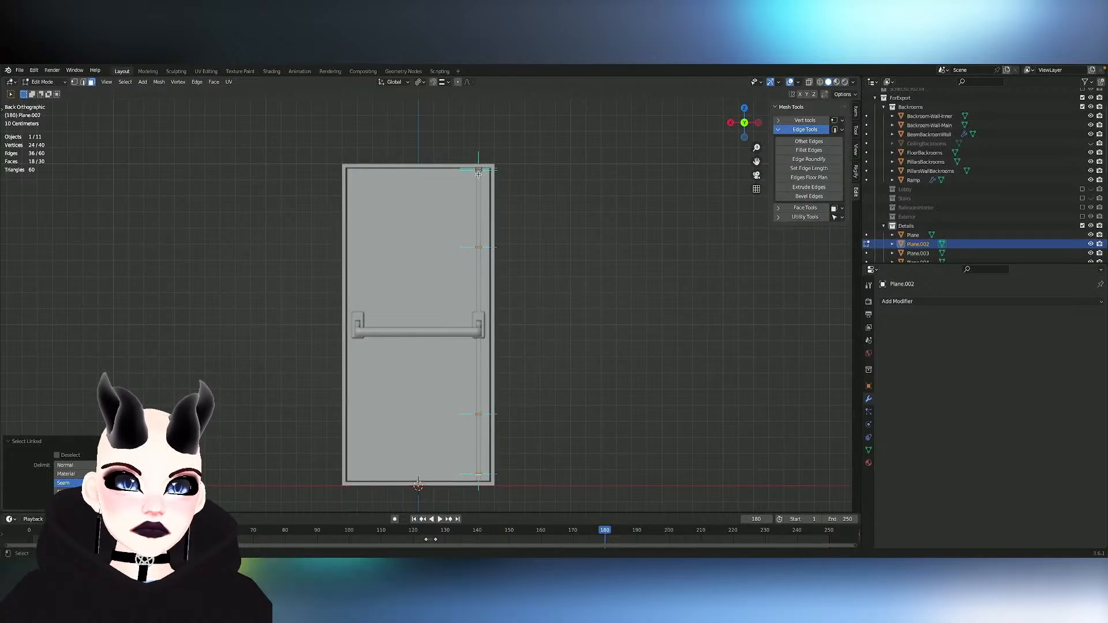
key(l)
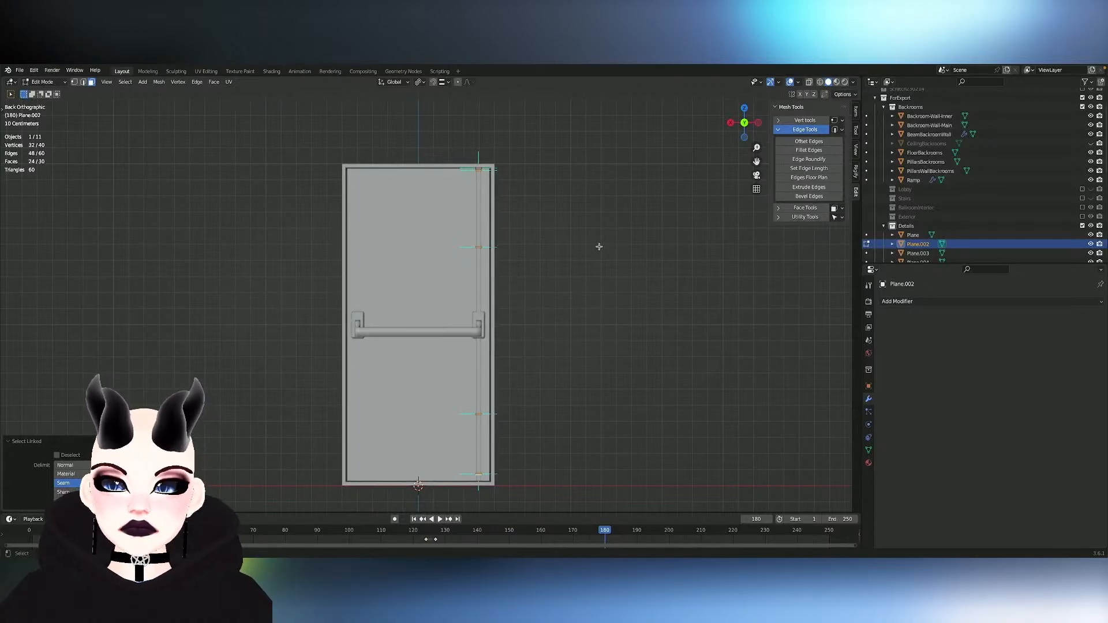
key(s)
key(z)
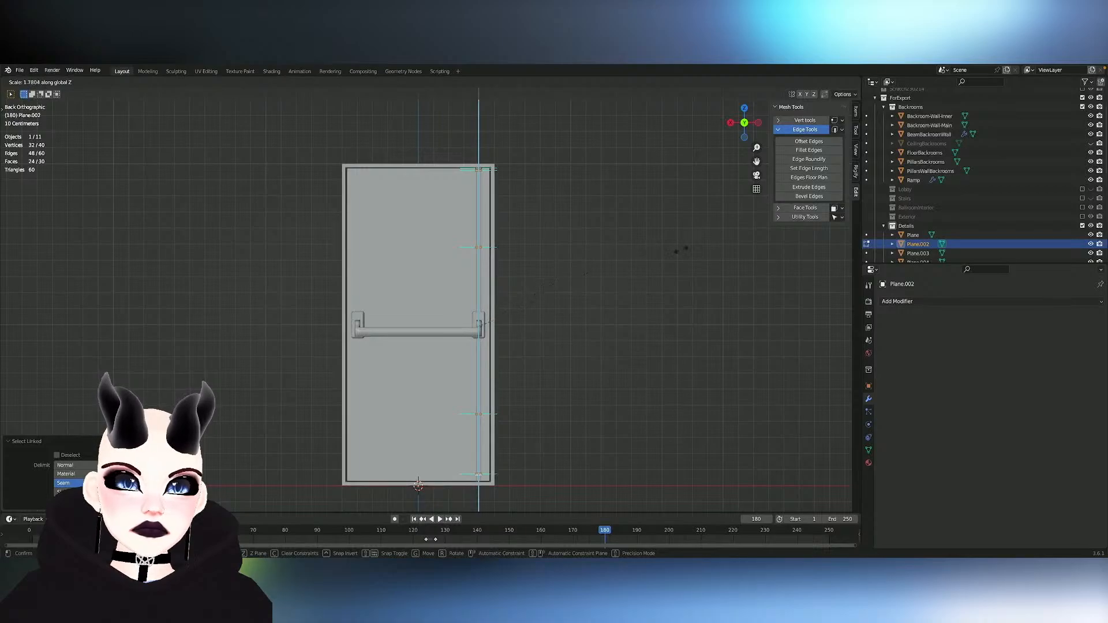
click(669, 255)
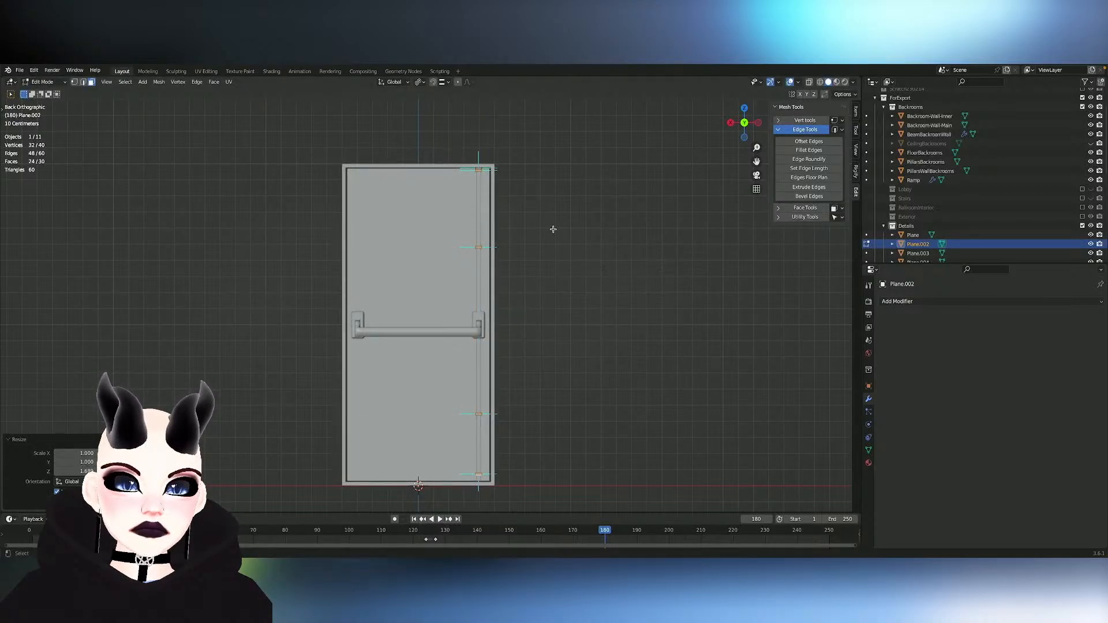
- Move the linked block at the strip's top end down about 0.014 m along Z
click(479, 170)
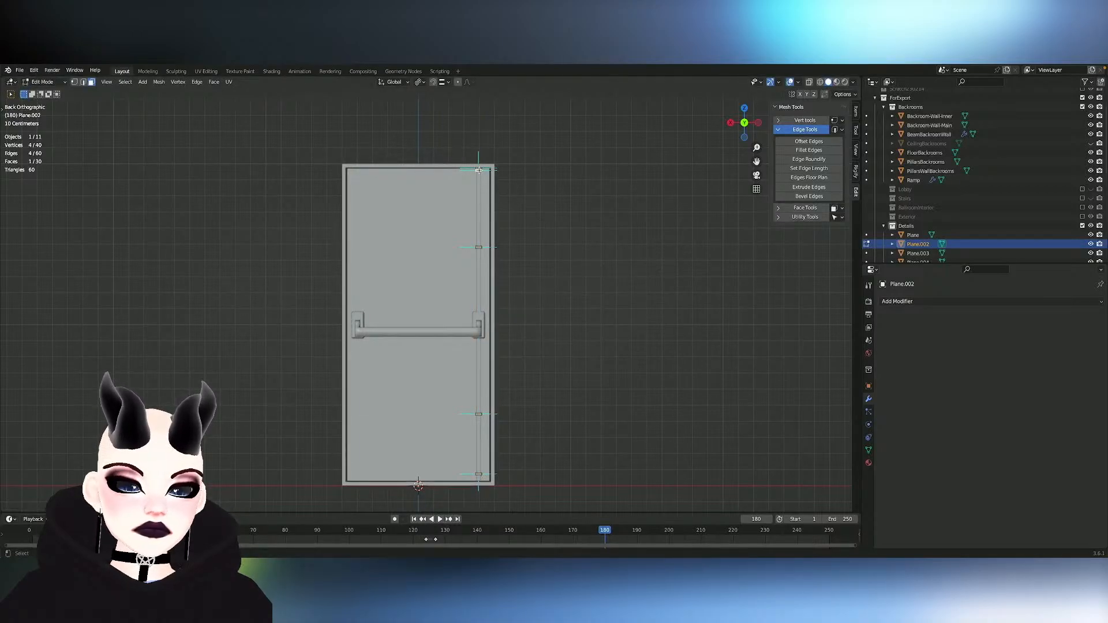
key(ctrl+l)
key(g)
key(z)
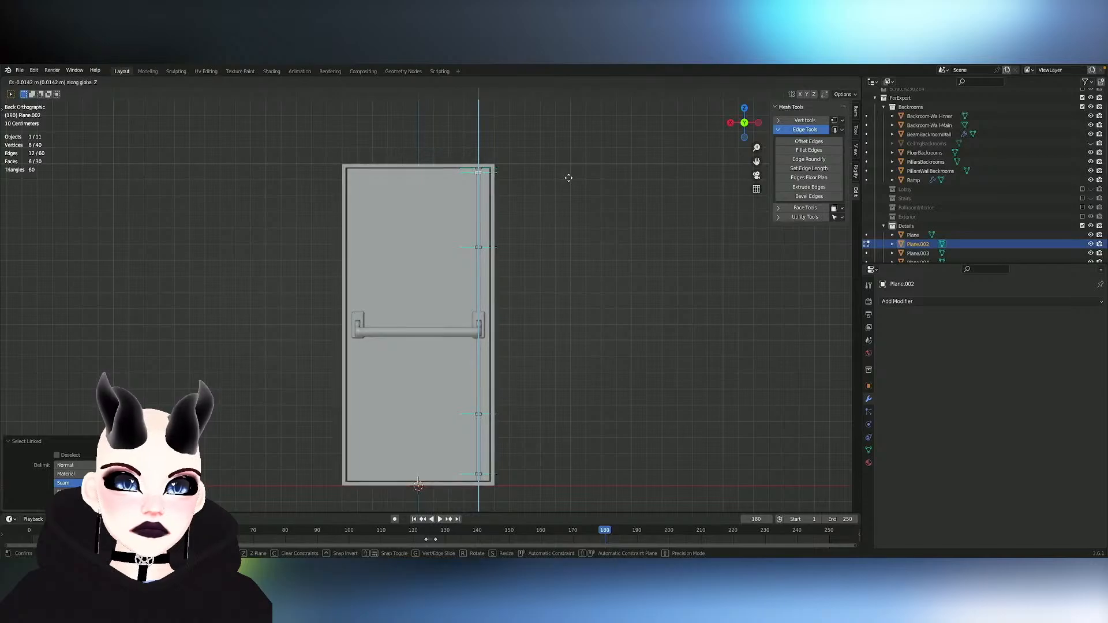
click(569, 178)
middle_drag(542, 235, 540, 236)
key(Tab)
click(540, 236)
- Join the bracket blocks with the object that contains the vertical strip and handle mounts
click(462, 433)
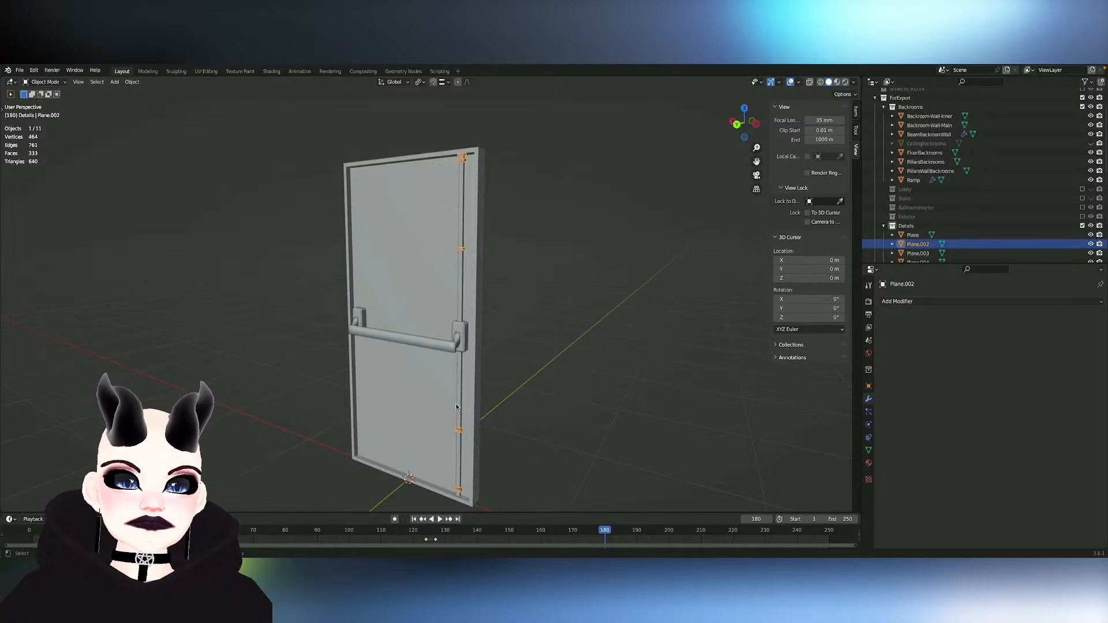
click(459, 407)
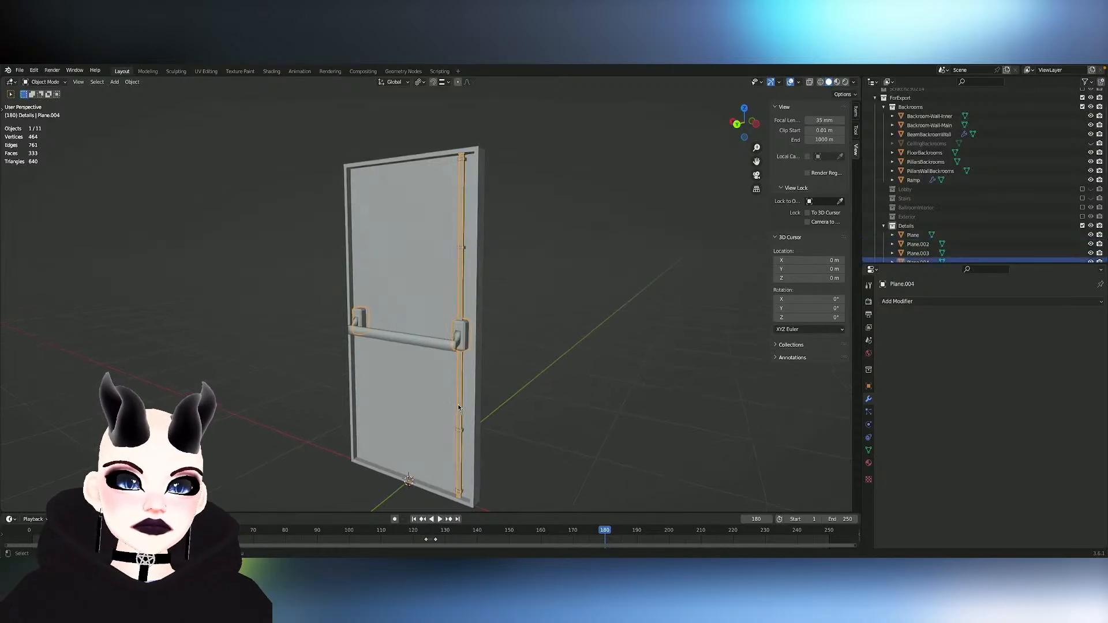
middle_drag(461, 434, 455, 435)
shift+click(455, 434)
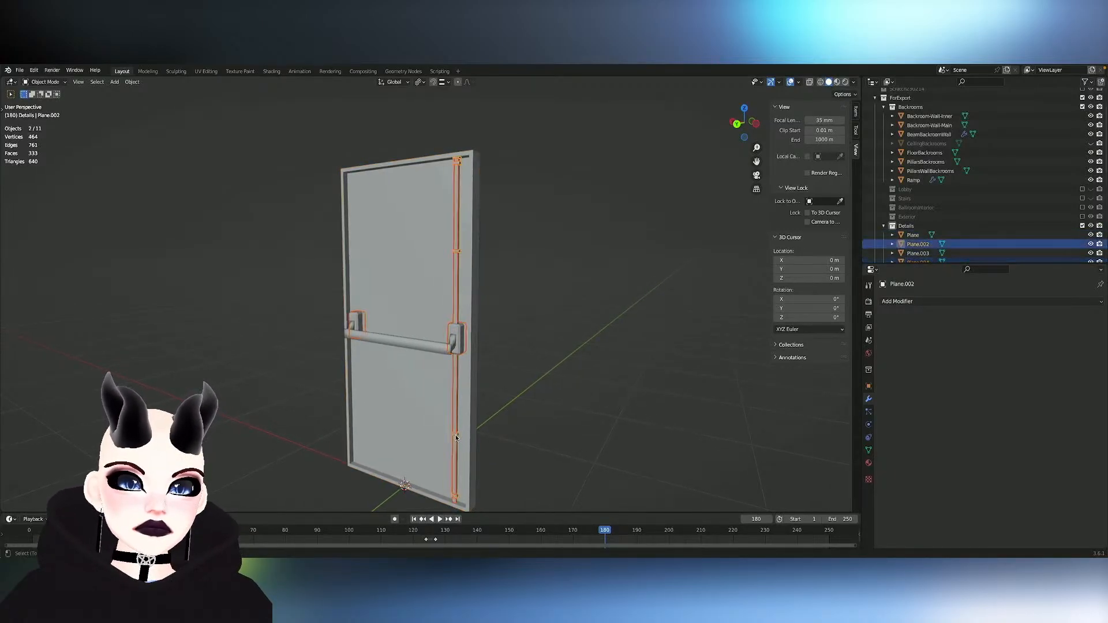
key(ctrl+j)
- Separate both handle mounts from the joined mesh into their own object
key(Tab)
mouse_move(456, 434)
middle_down()
mouse_move(470, 436)
mouse_move(455, 436)
middle_up()
scroll(455, 436, up, 1)
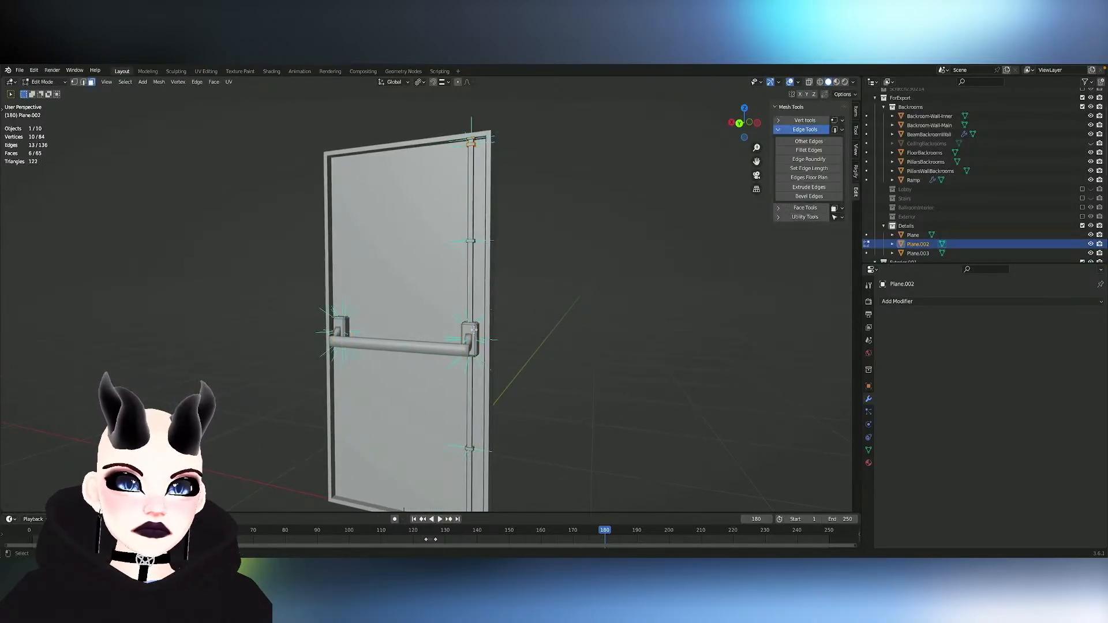
key(l)
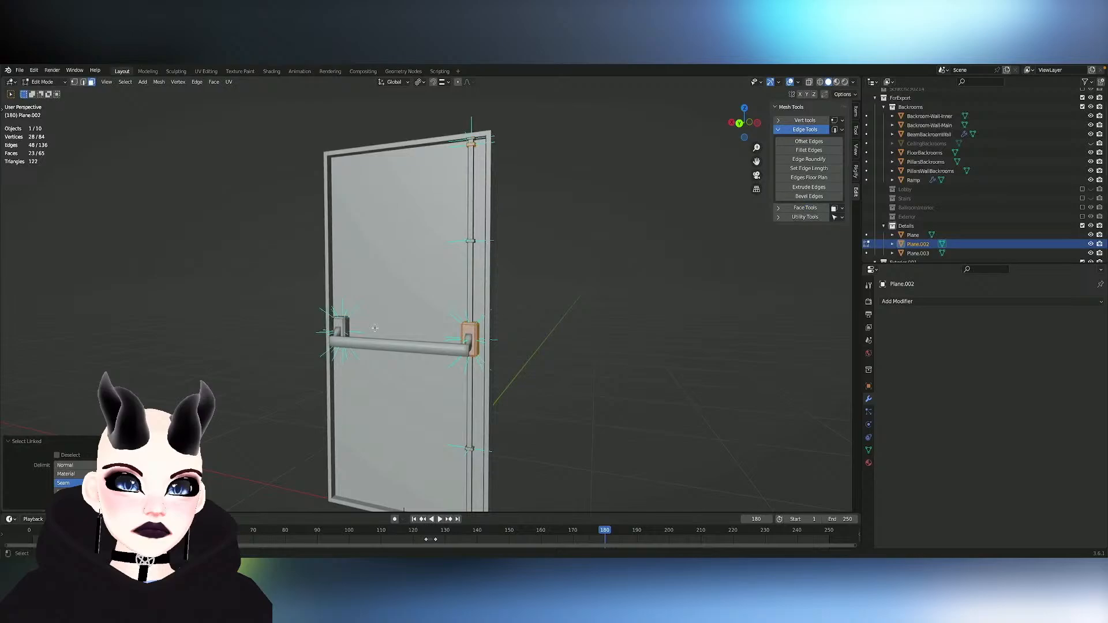
key(p)
click(345, 324)
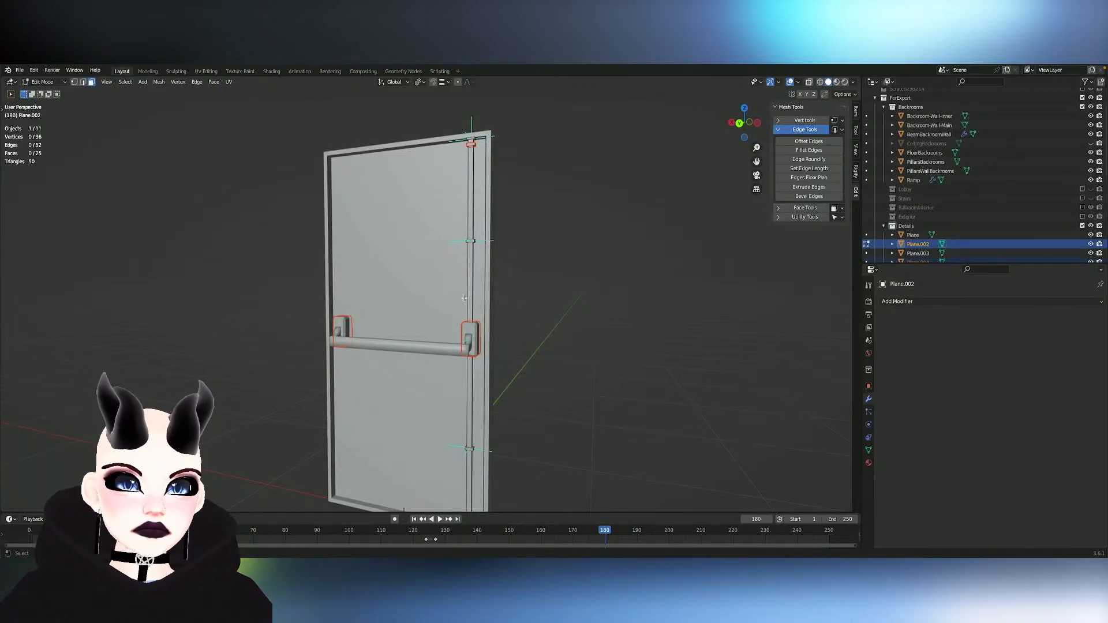
- Add a Bevel modifier to the vertical strip and inspect its effect on the blocks
key(Tab)
click(467, 298)
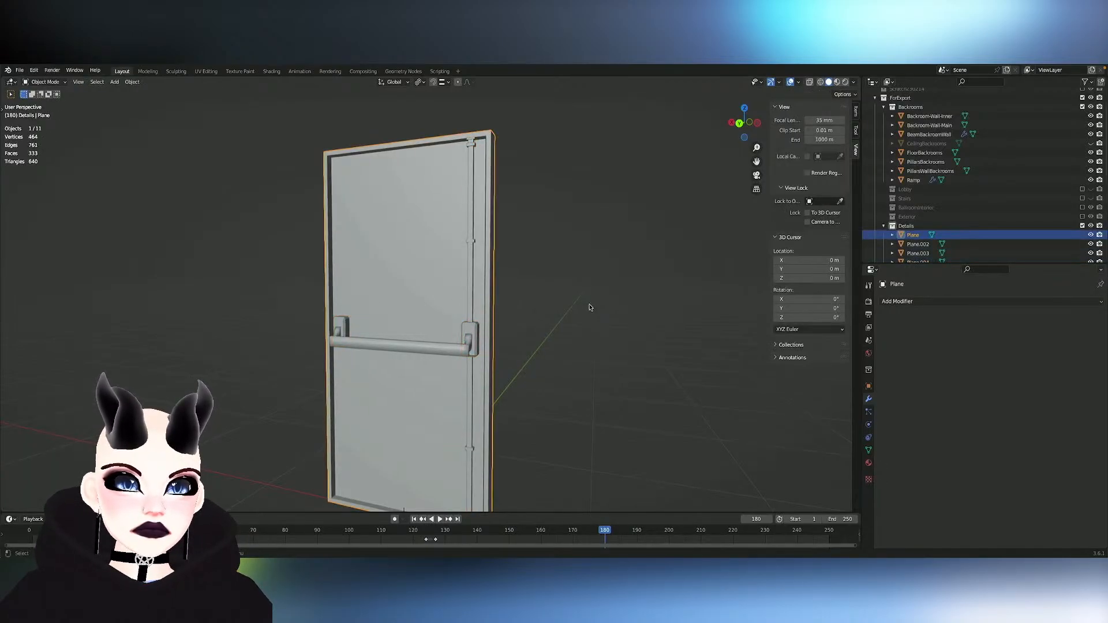
click(470, 284)
click(934, 302)
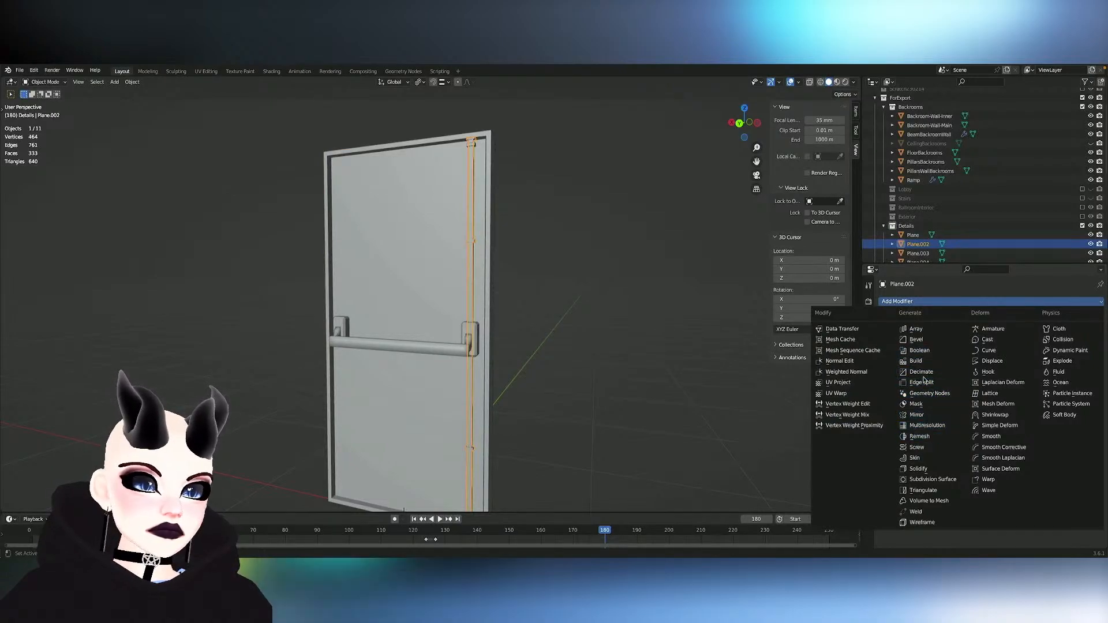
click(918, 340)
scroll(575, 346, up, 8)
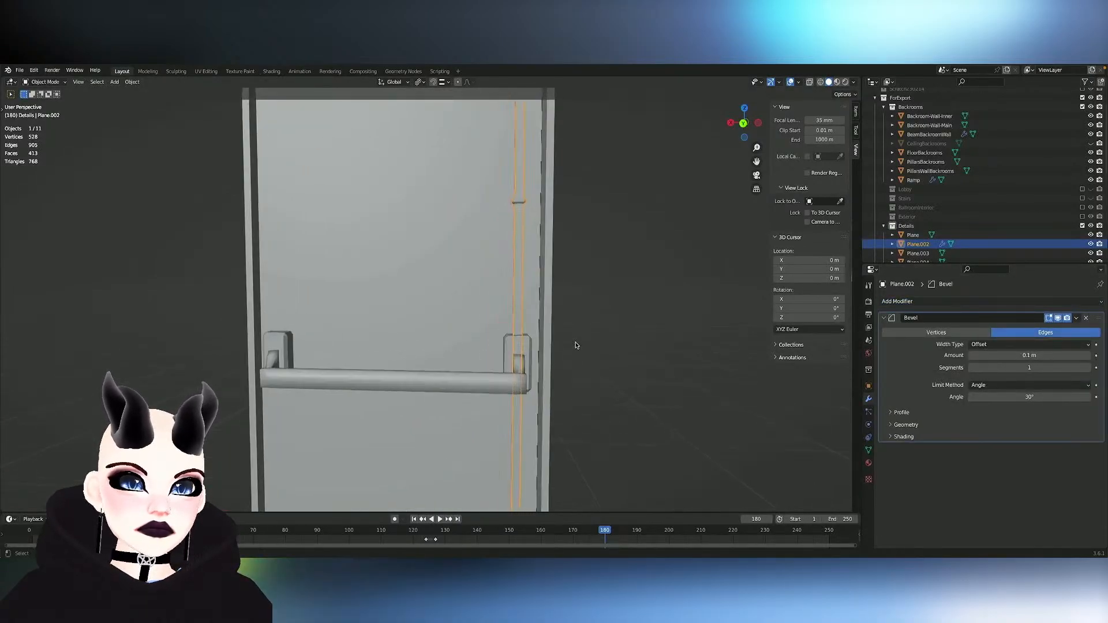
key(Tab)
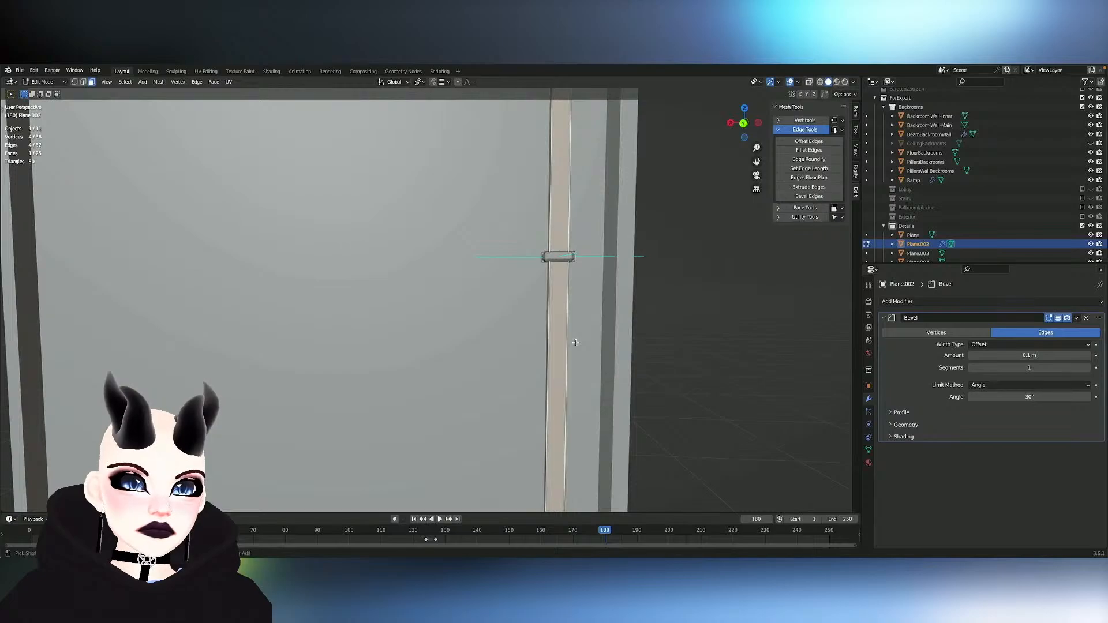
scroll(576, 343, down, 6)
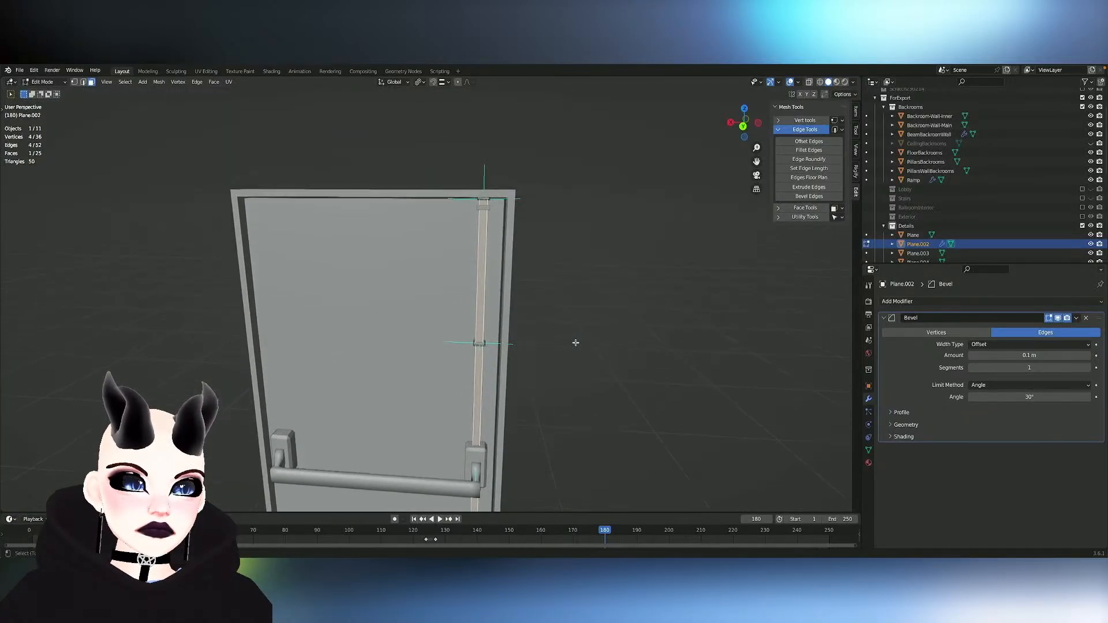
scroll(576, 343, up, 7)
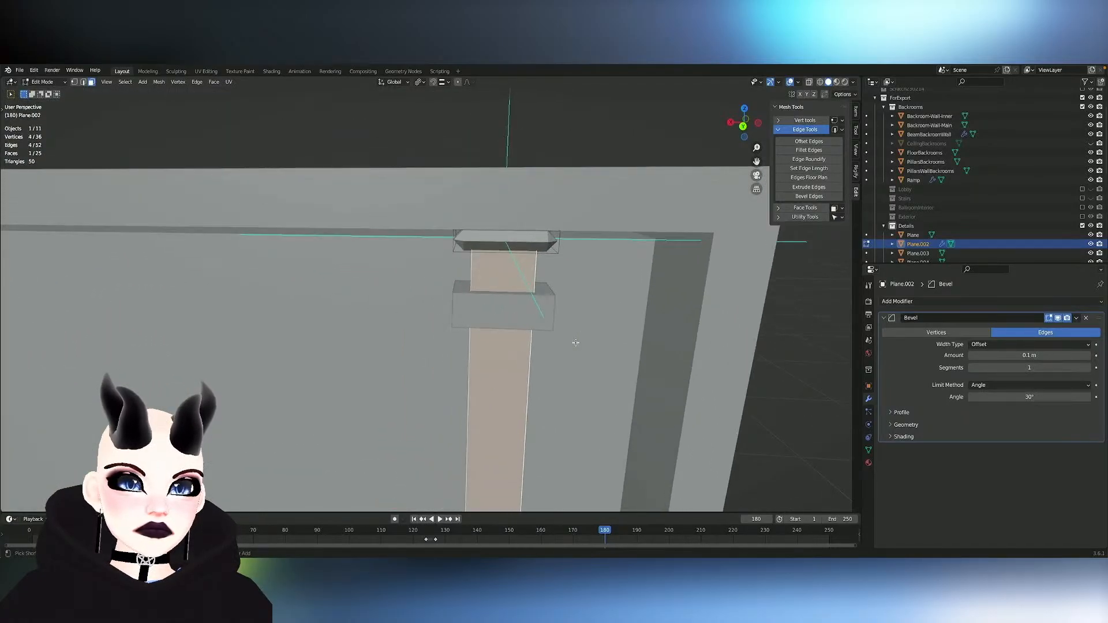
key(Tab)
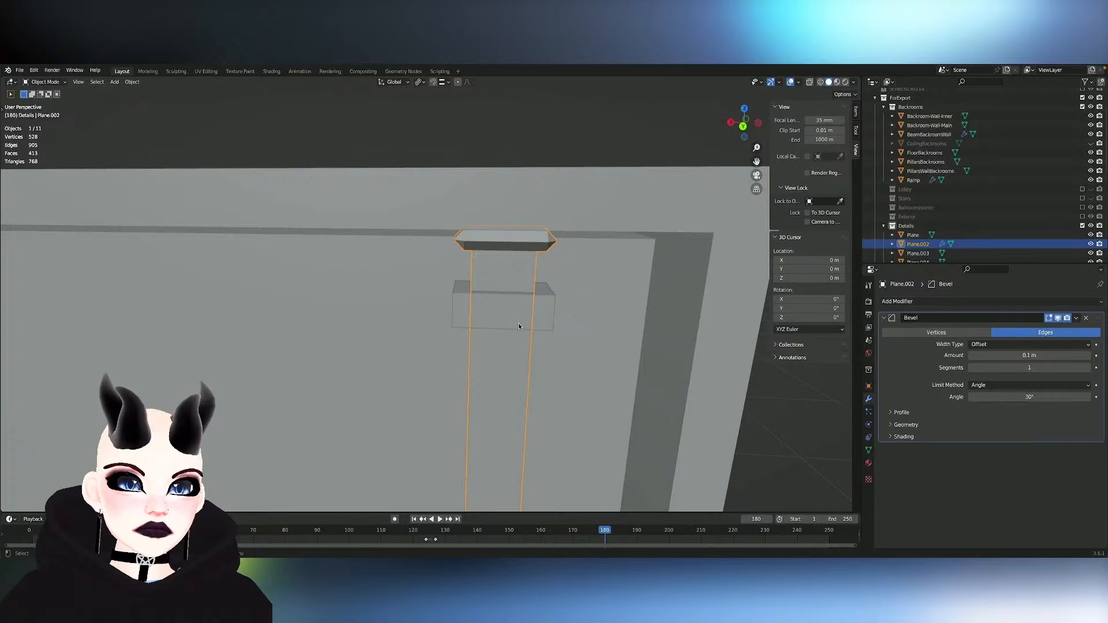
- Try to join the beveled strip with the handle mounts object, and undo the join
shift+click(550, 319)
key(ctrl+j)
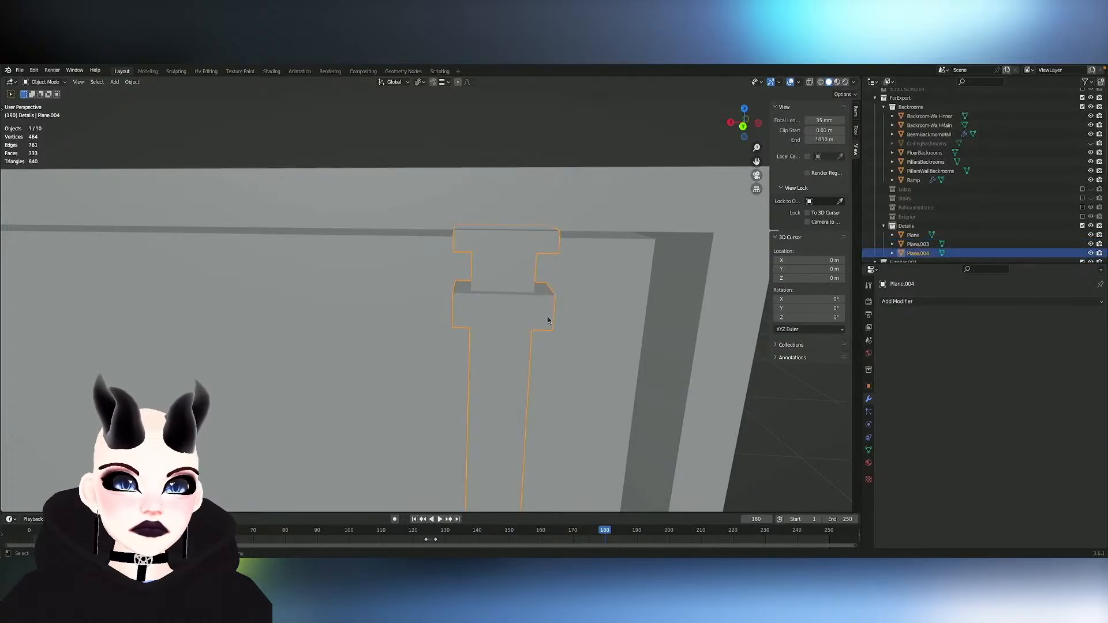
scroll(552, 366, down, 5)
scroll(553, 370, up, 5)
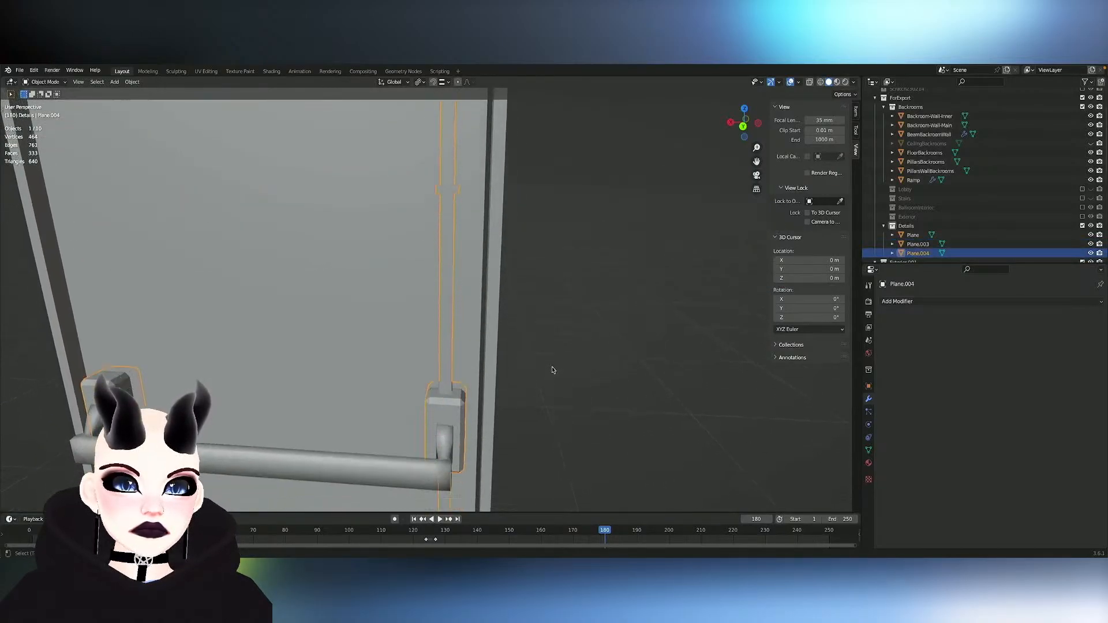
key(ctrl+z)
scroll(553, 370, down, 4)
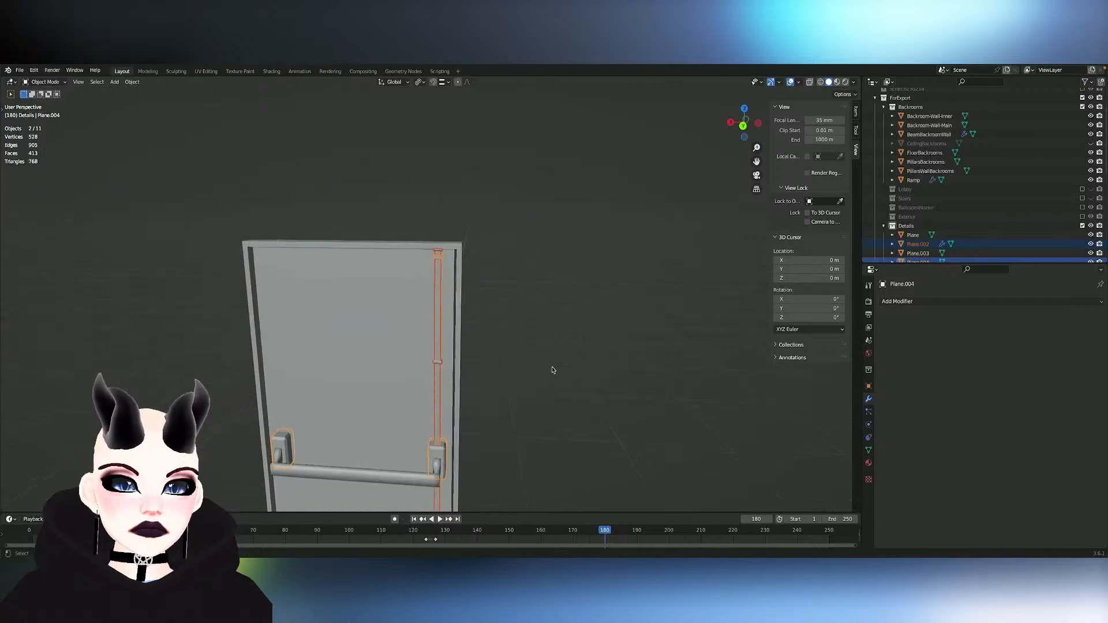
- Separate the stray upper bracket block from the handle mounts object and join it with the vertical strip
shift+scroll(553, 370, down, 1)
shift+scroll(552, 370, up, 20)
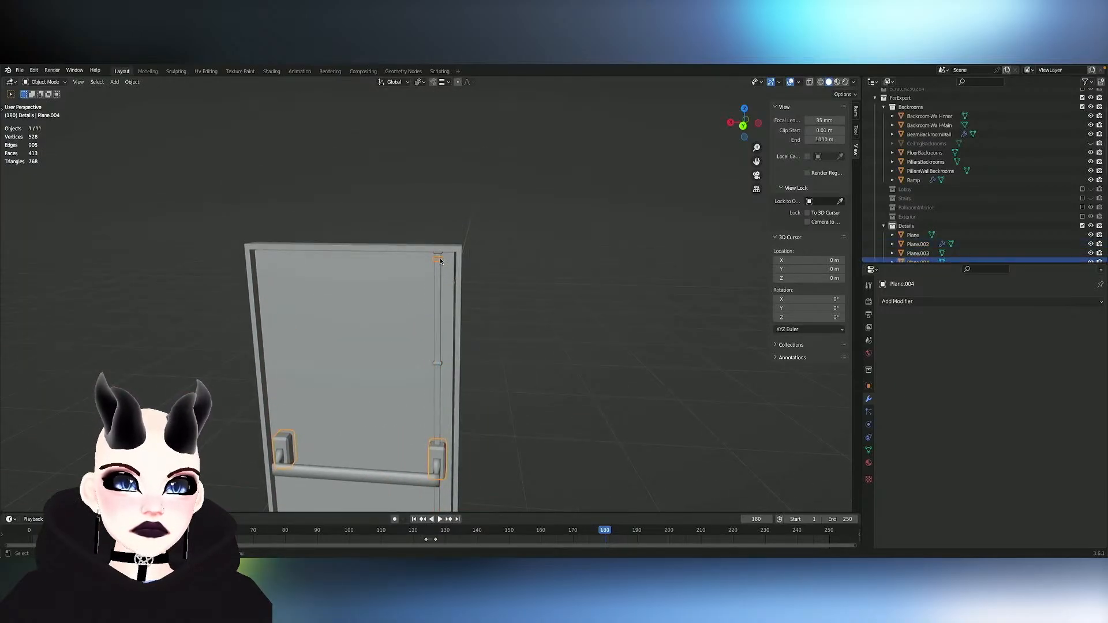
key(Tab)
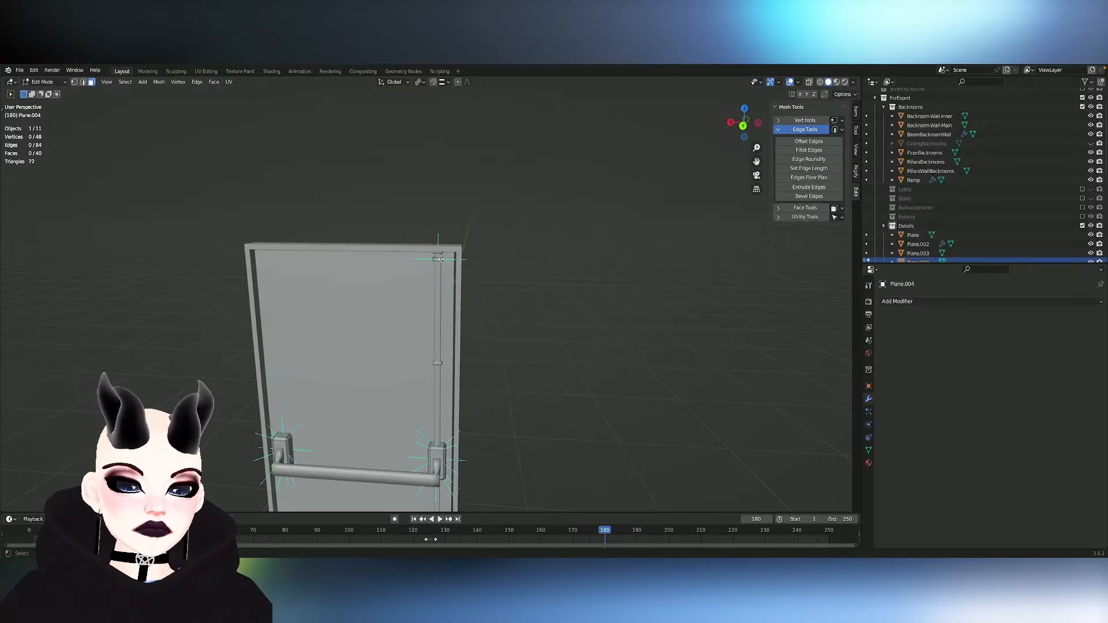
key(Tab)
click(439, 269)
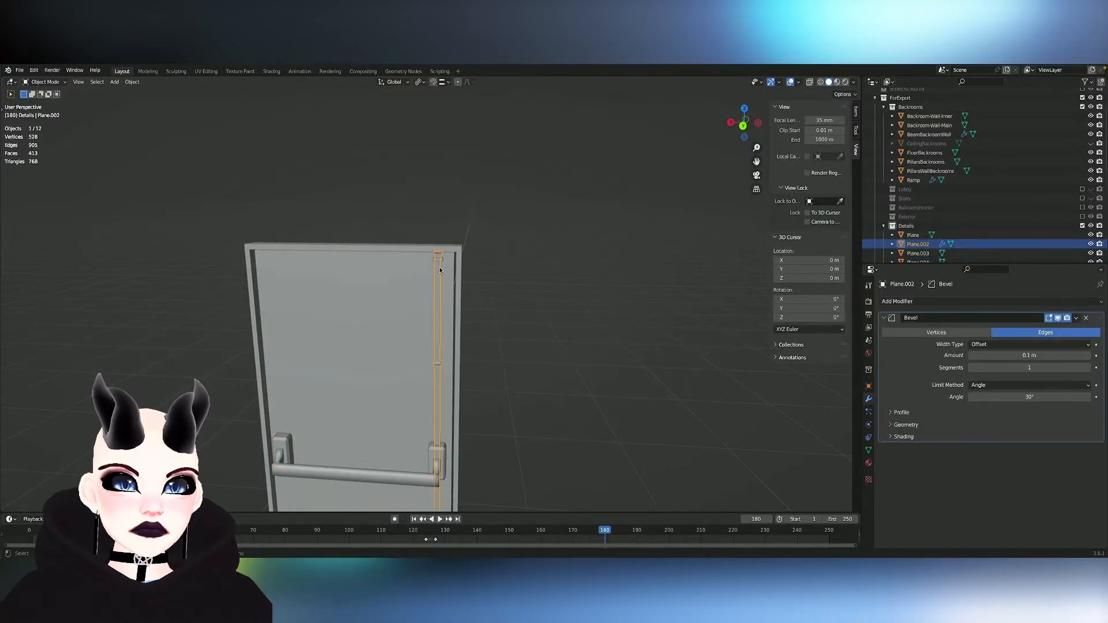
key(Delete)
click(439, 258)
- Add a Bevel modifier to the combined strip and bracket blocks
key(Tab)
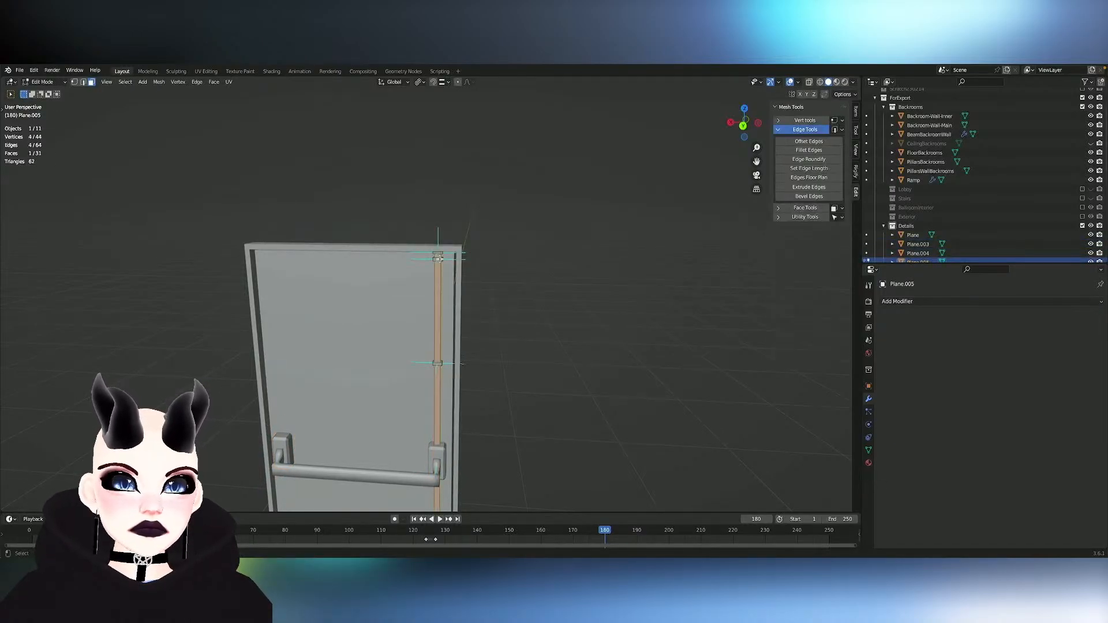
scroll(440, 259, up, 4)
scroll(440, 259, up, 2)
click(440, 260)
middle_drag(444, 258, 440, 252)
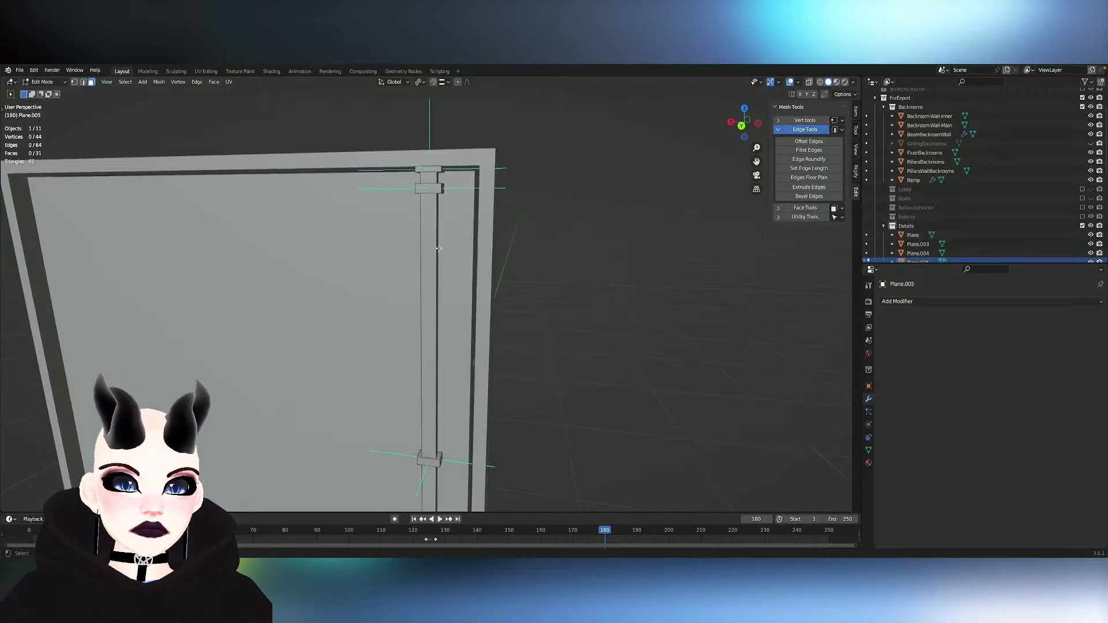
key(Tab)
key(Tab)
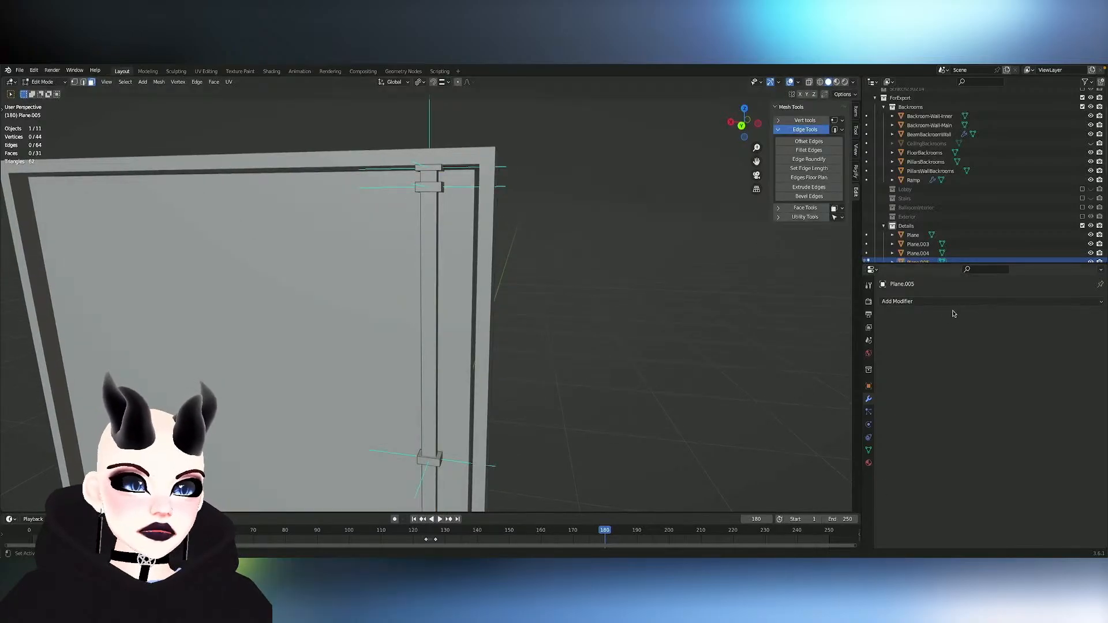
click(901, 302)
click(924, 342)
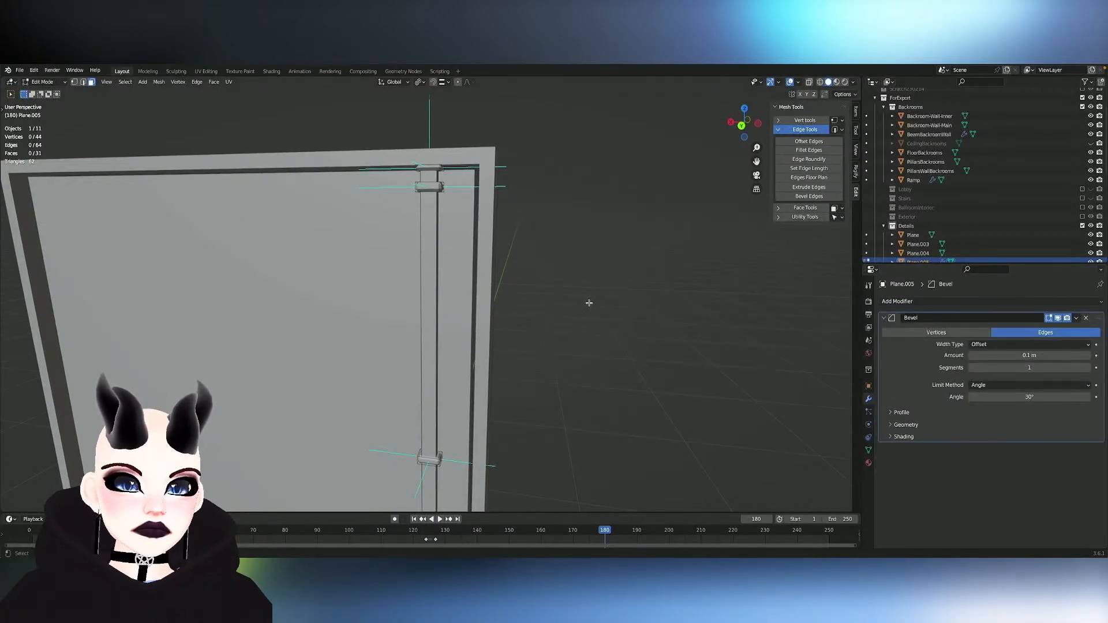
- Set the strip's Bevel modifier amount to 0.05 m and reselect the strip in Object Mode
click(1037, 356)
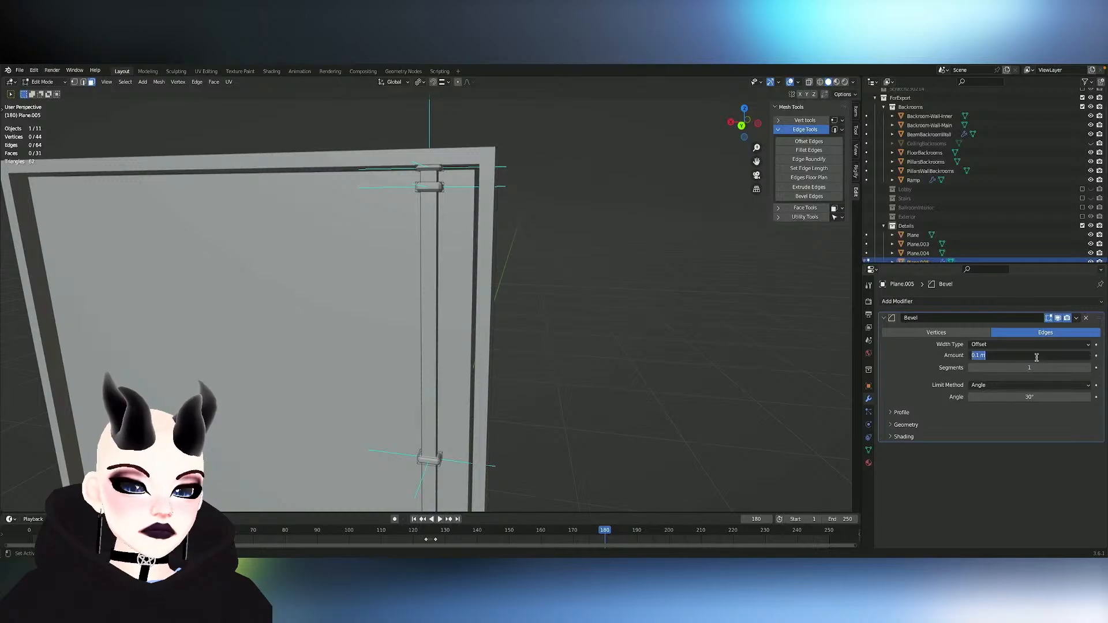
text(0.05)
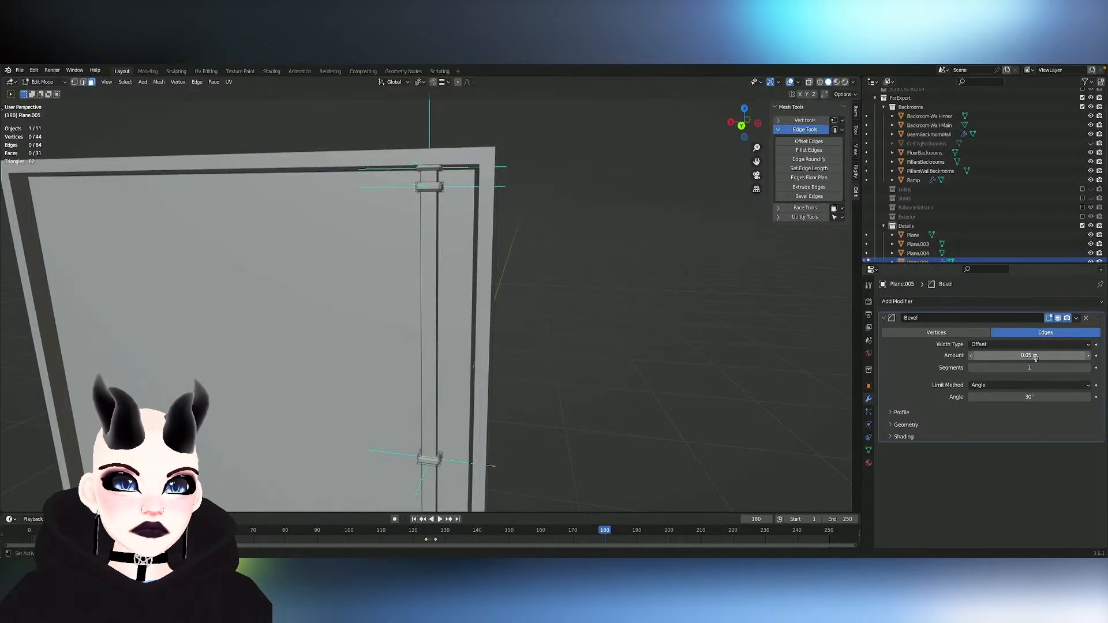
key(Return)
key(Tab)
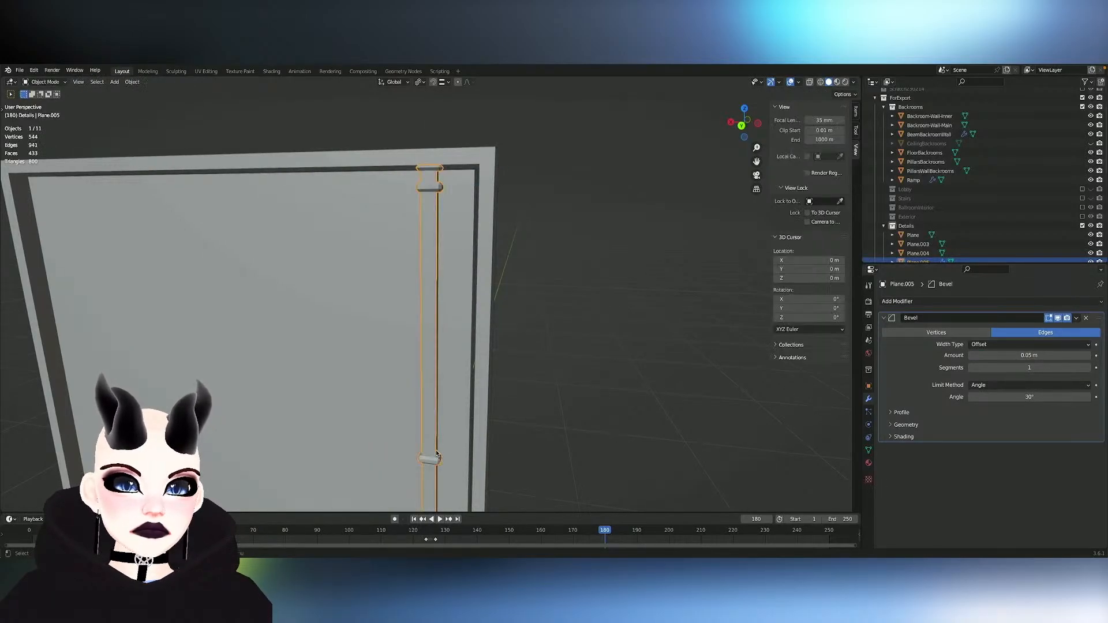
click(597, 388)
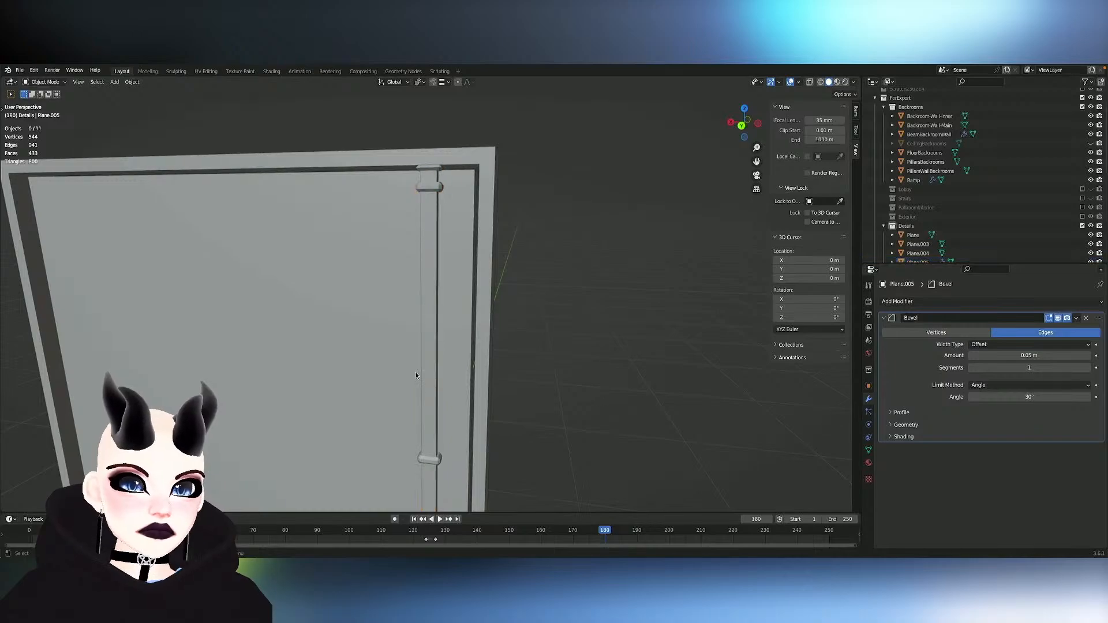
click(427, 369)
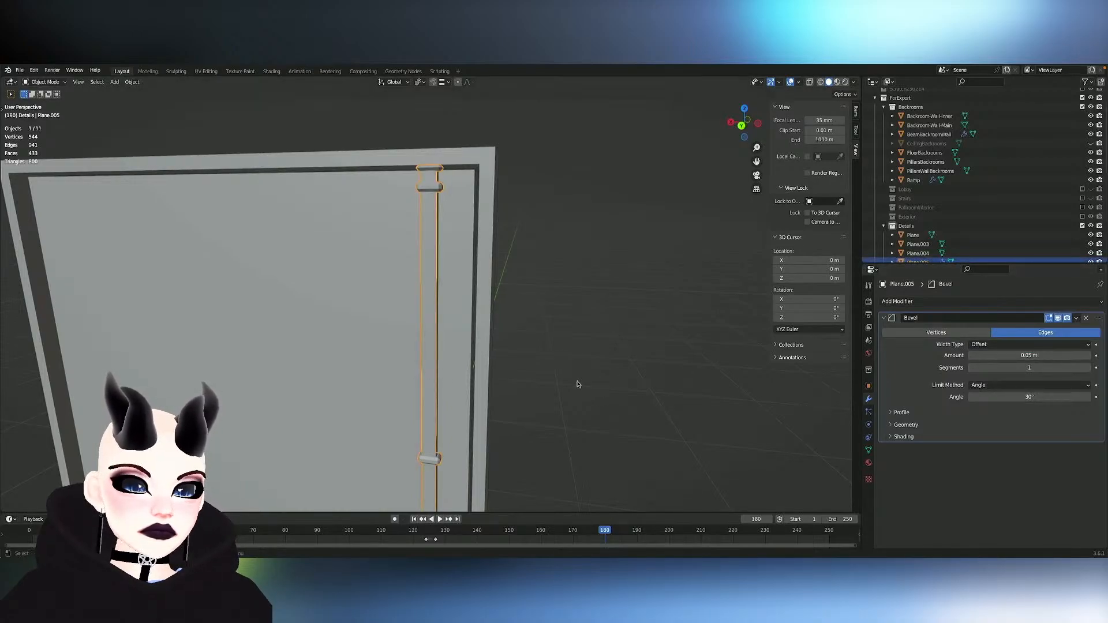
- Dissolve the mirrored edge loops near both ends of the push bar and return to Object Mode
scroll(578, 383, down, 1)
shift+scroll(578, 382, down, 4)
shift+scroll(579, 384, down, 5)
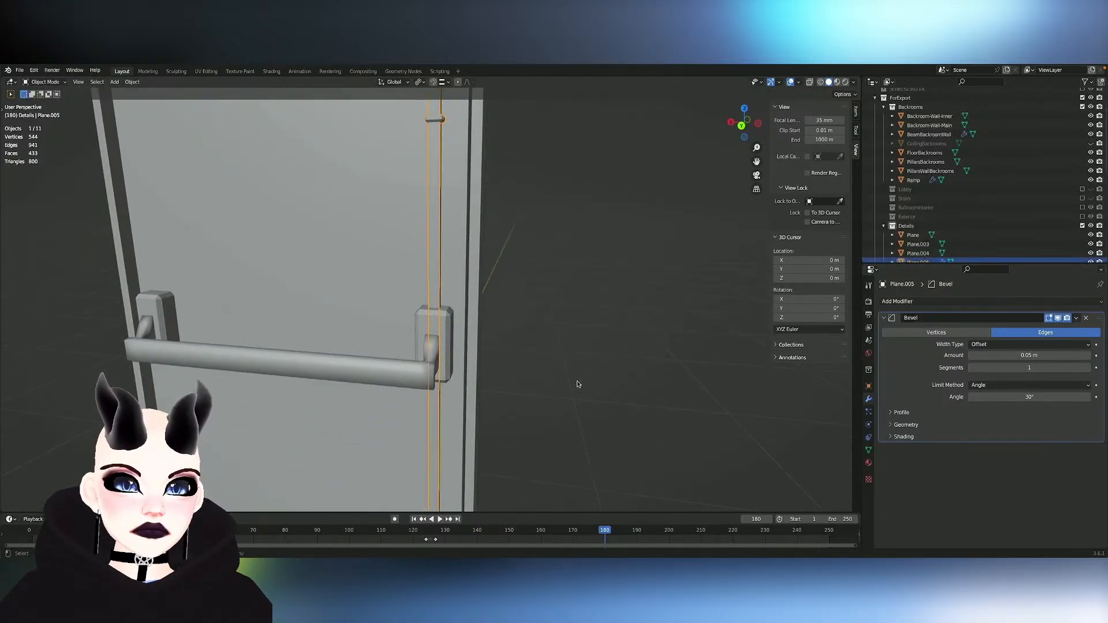
scroll(579, 385, right, 5)
shift+scroll(578, 385, down, 3)
scroll(576, 384, down, 3)
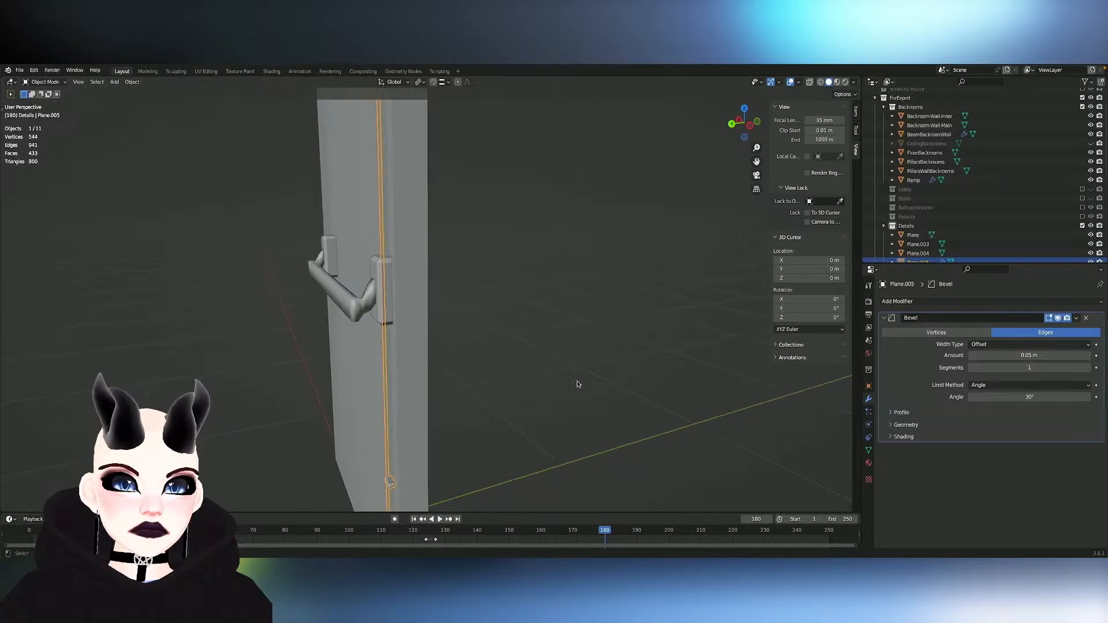
click(372, 313)
scroll(380, 307, up, 3)
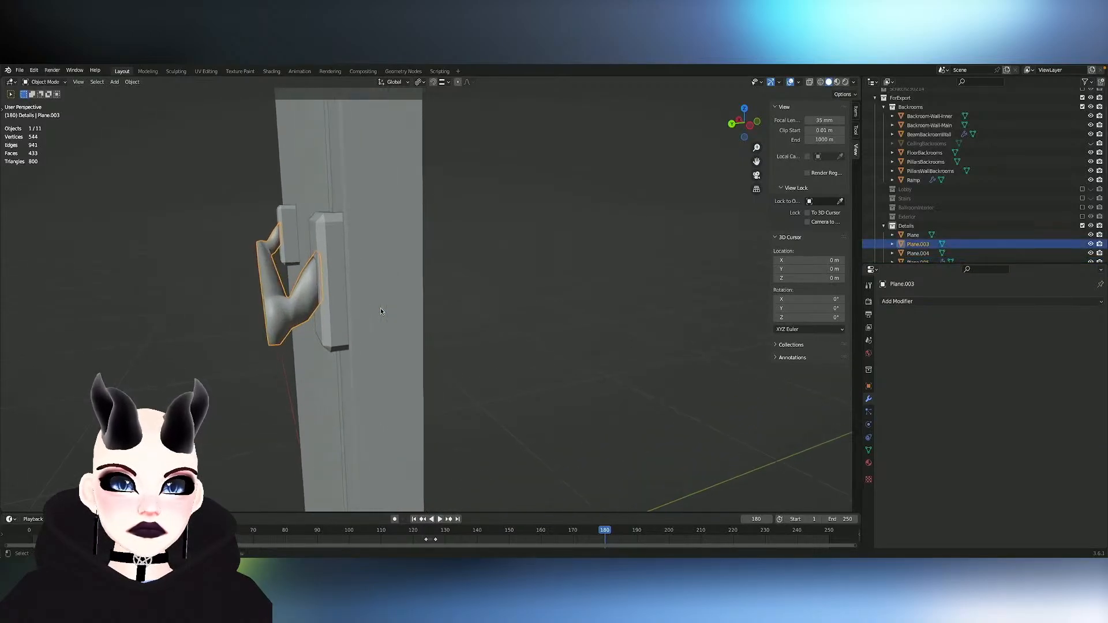
key(Tab)
scroll(381, 308, up, 3)
scroll(381, 309, left, 5)
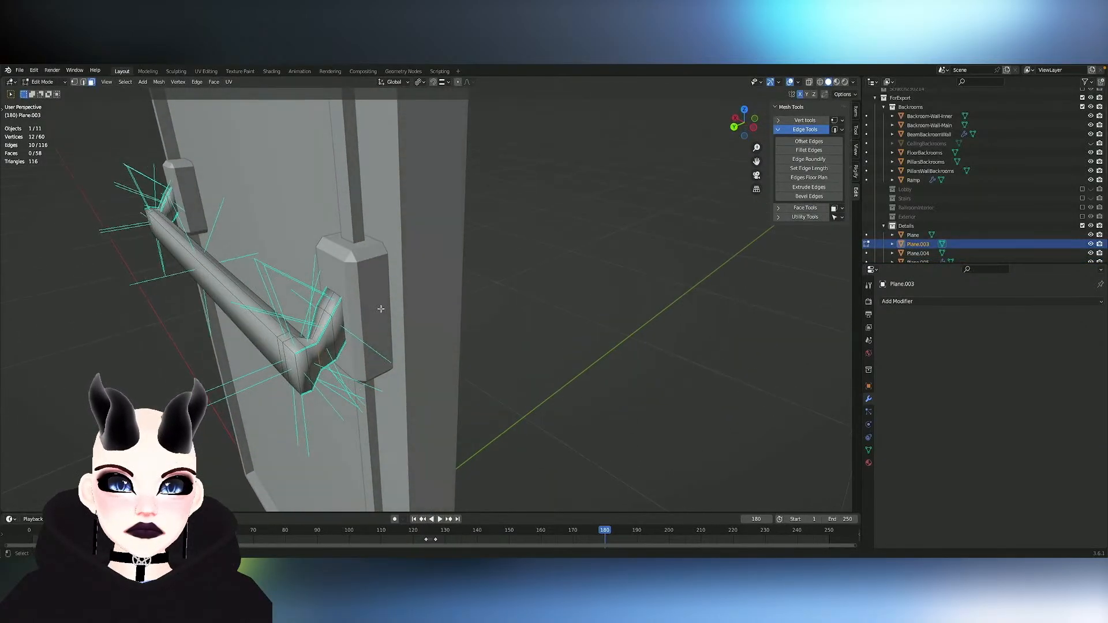
scroll(381, 309, left, 5)
alt+click(297, 359)
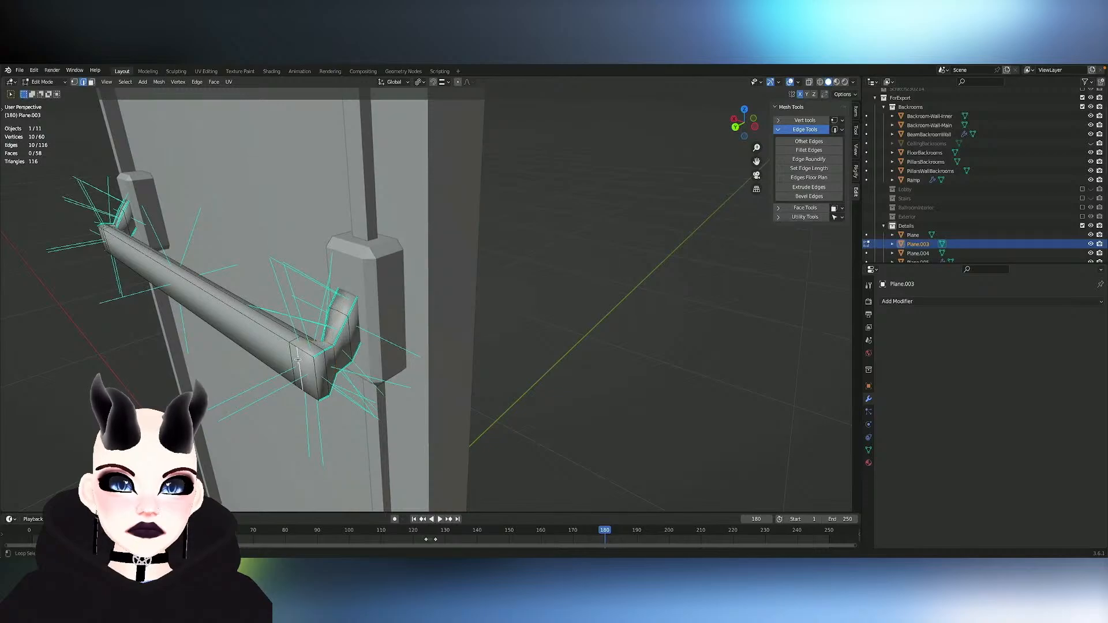
key(ctrl+shift+m)
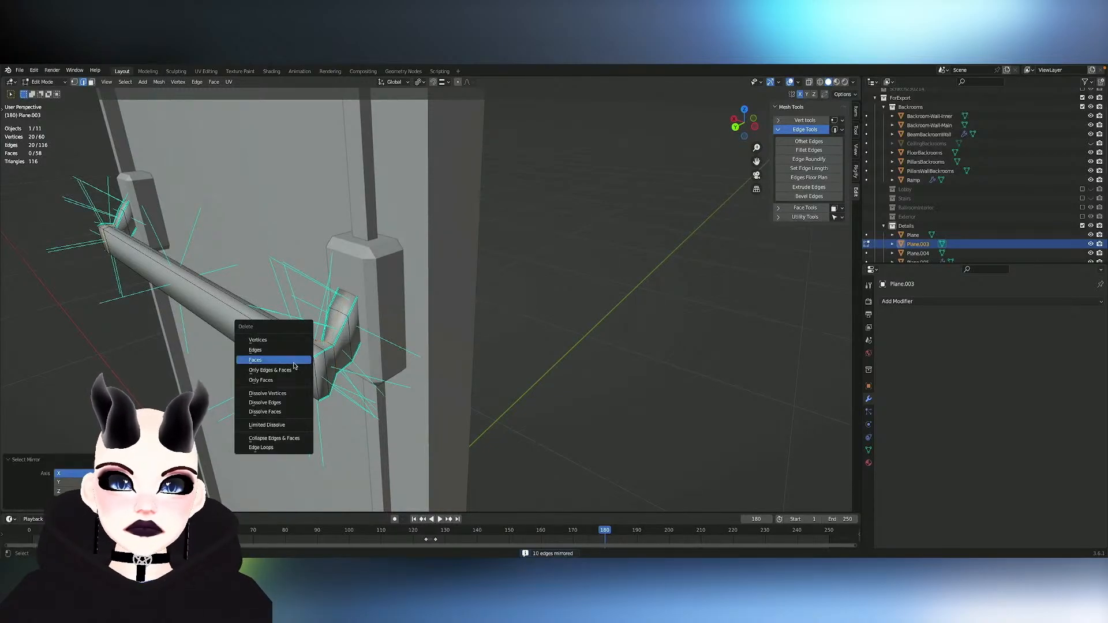
click(295, 403)
middle_drag(296, 402, 372, 381)
key(Tab)
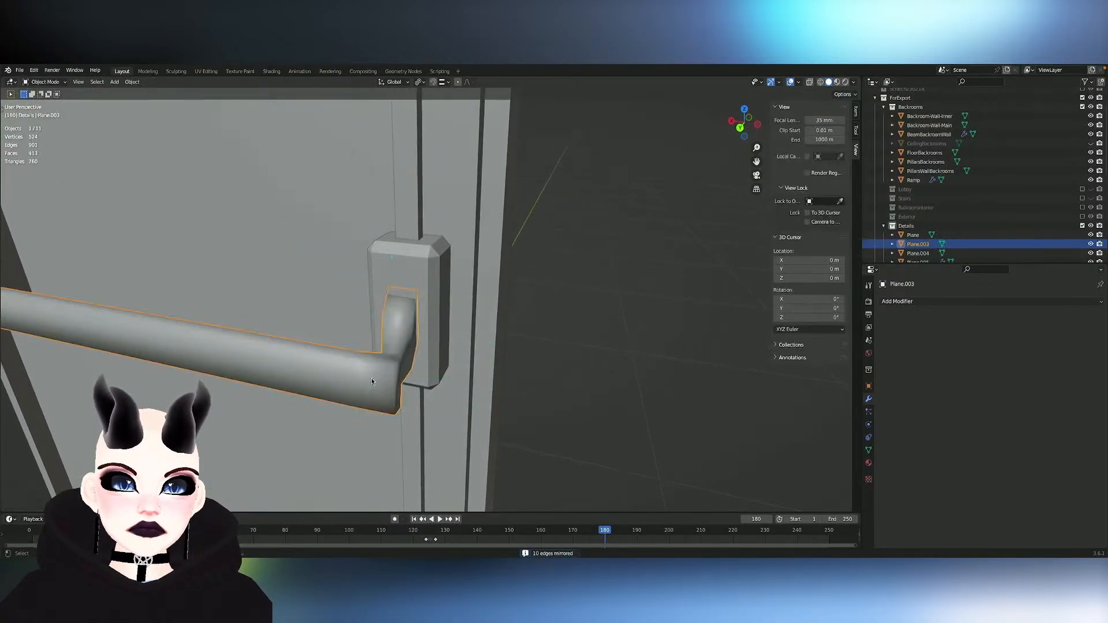
- Examine the push bar's shape and proportions against the whole door from the front and the side
scroll(372, 380, down, 8)
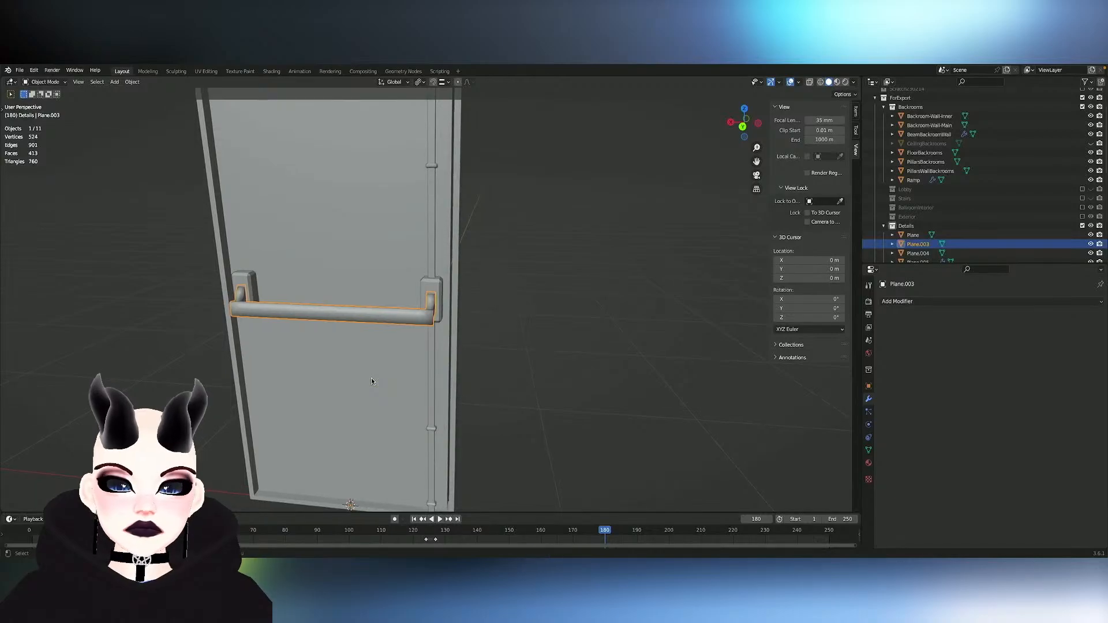
middle_drag(372, 381, 390, 363)
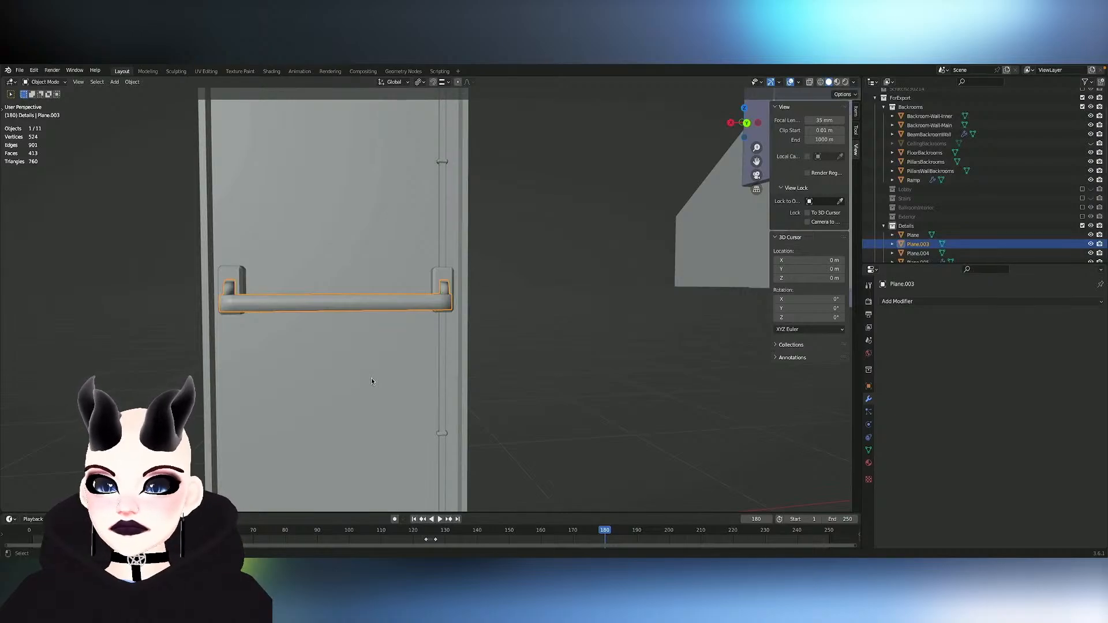
scroll(575, 397, down, 6)
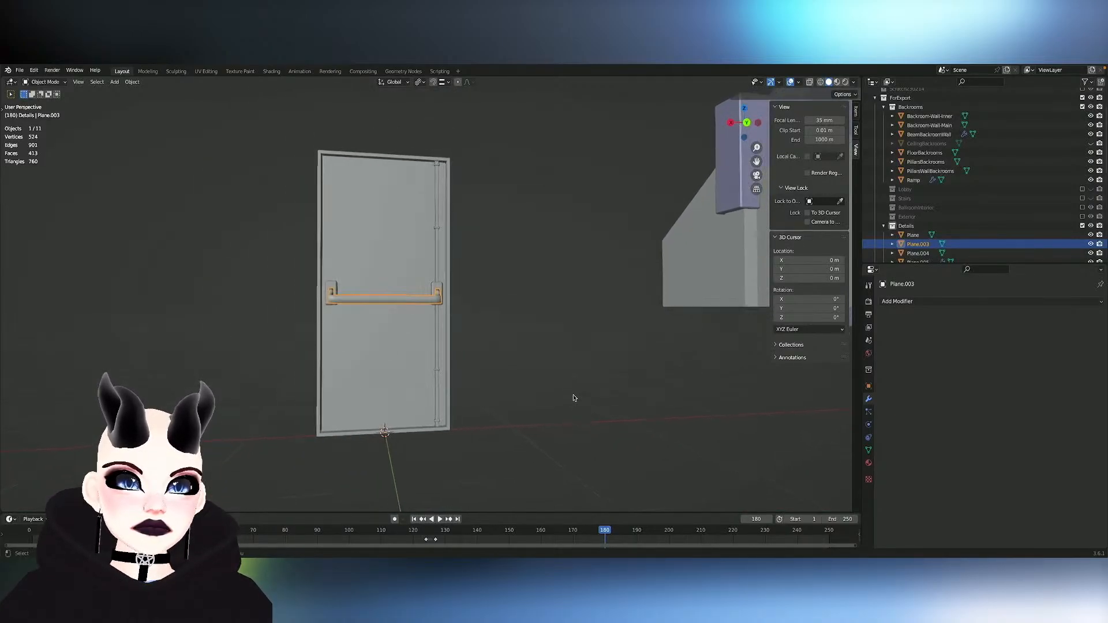
middle_drag(574, 399, 576, 397)
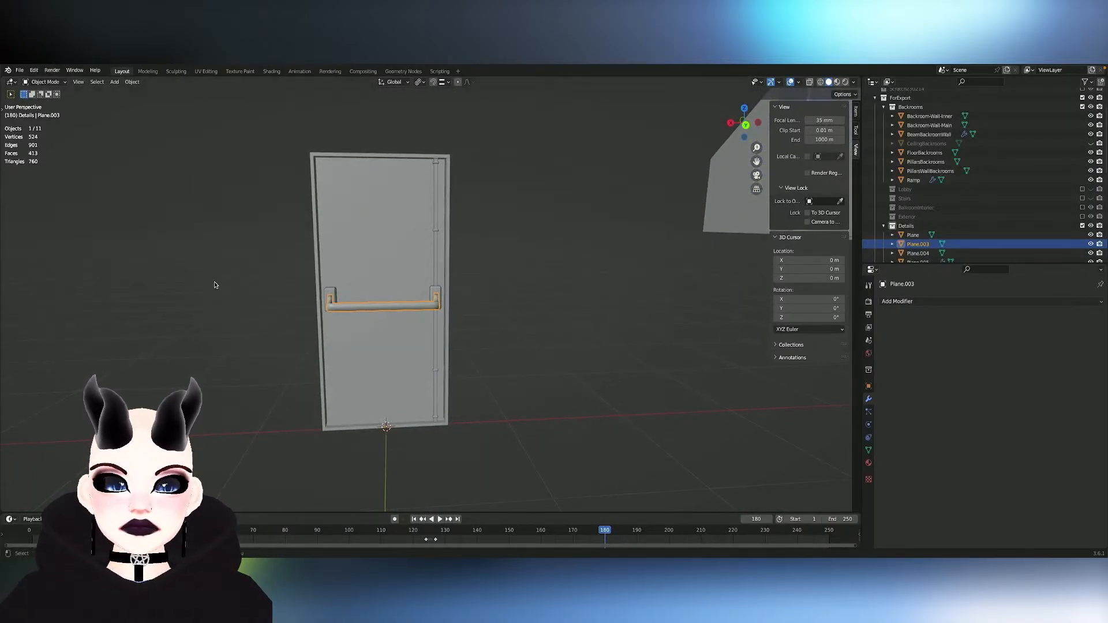
middle_drag(372, 252, 304, 245)
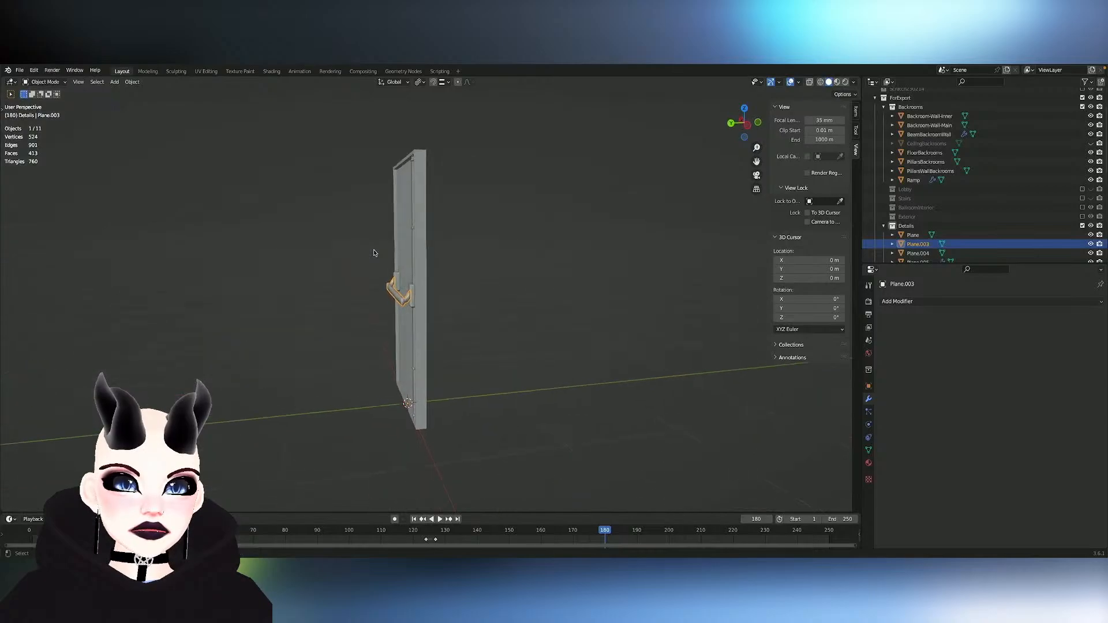
scroll(373, 252, up, 3)
key(Tab)
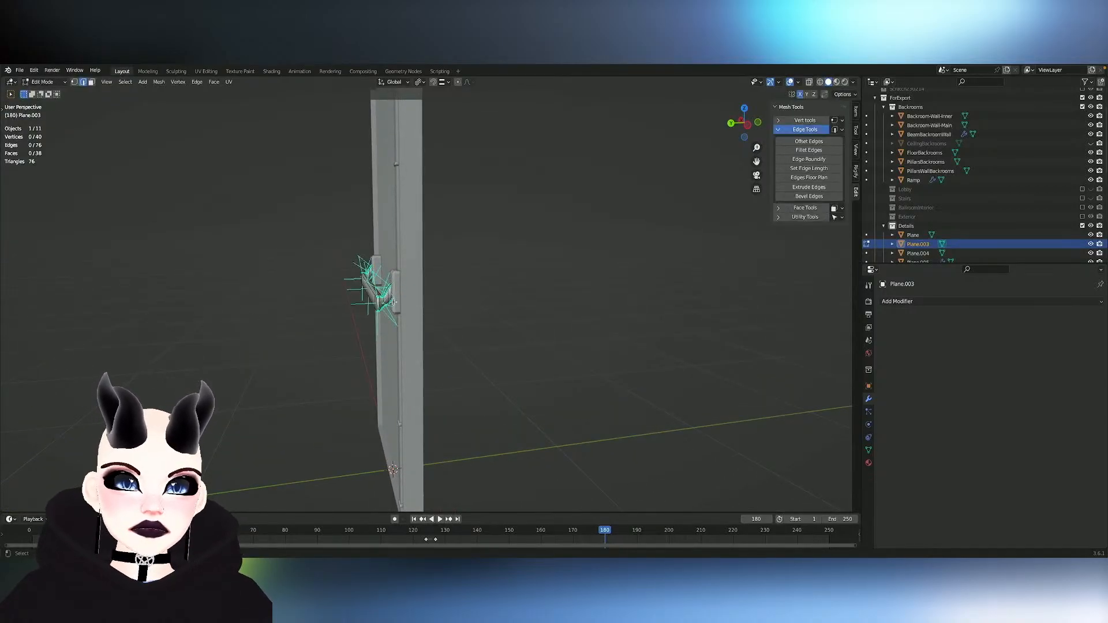
key(Tab)
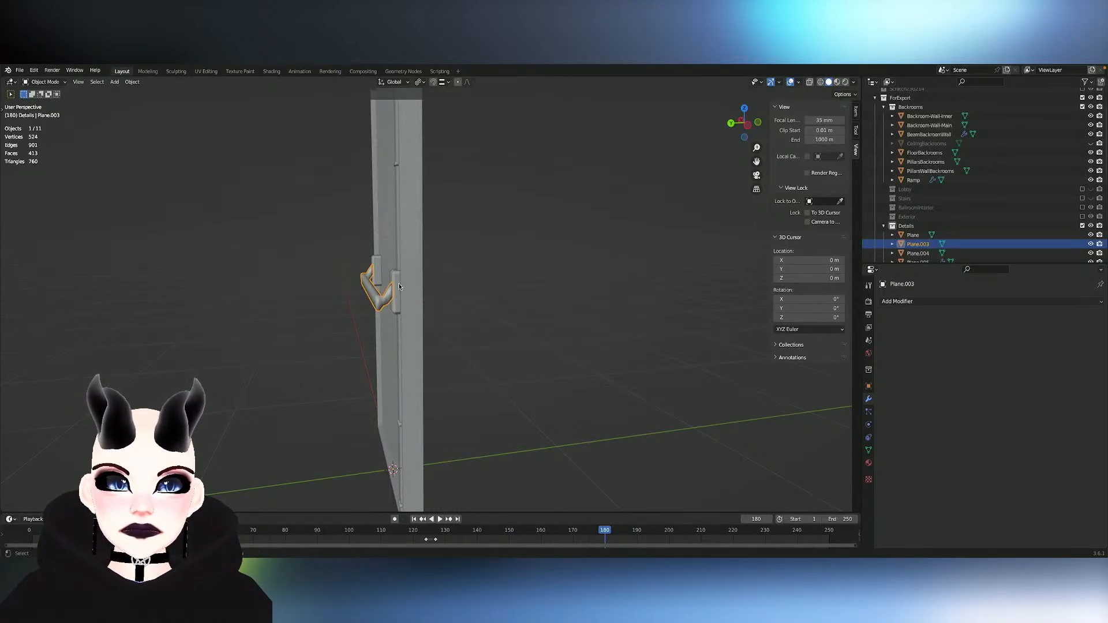
- Hide the outer side faces of the push bar's curved arms at both ends in Edit Mode
middle_drag(400, 286, 382, 314)
scroll(382, 293, up, 4)
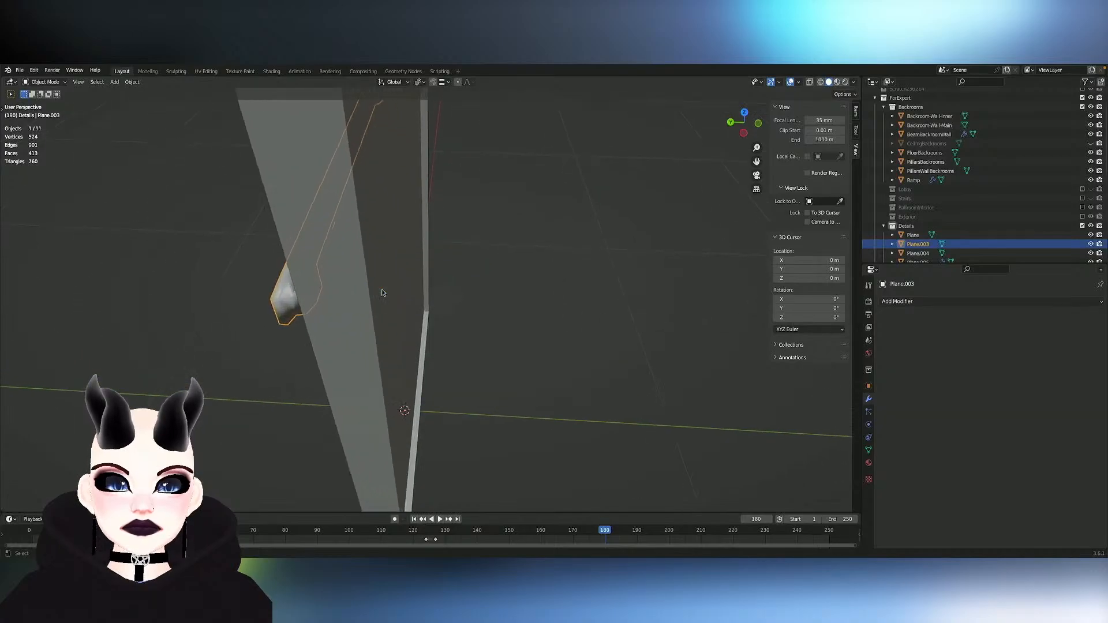
key(KP_Decimal)
key(Tab)
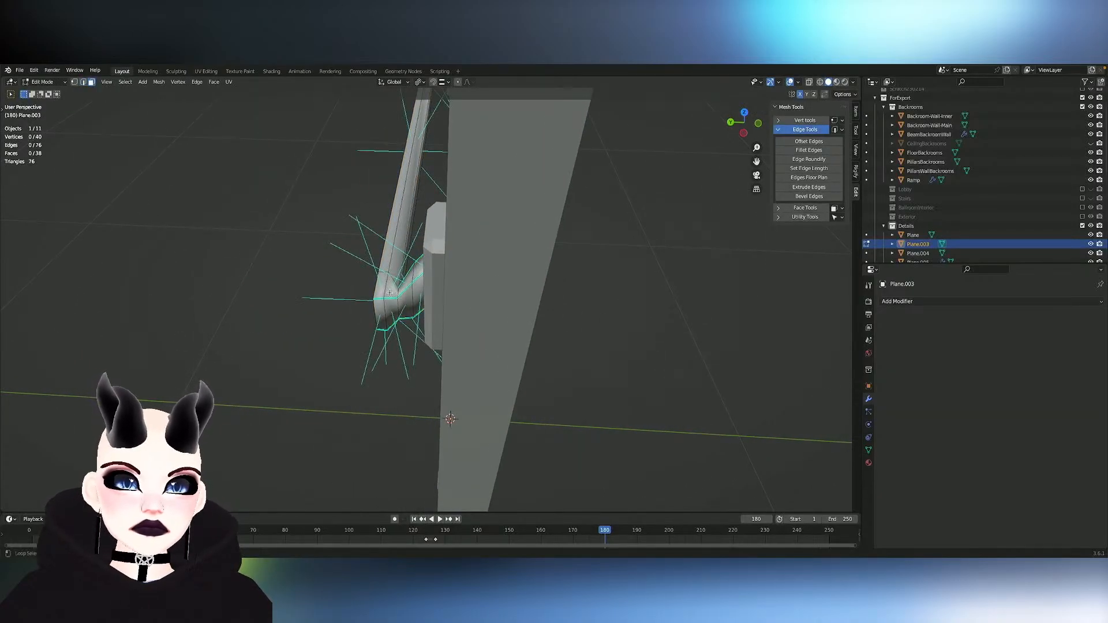
alt+click(390, 293)
mouse_move(391, 292)
middle_down()
mouse_move(412, 316)
mouse_move(414, 301)
mouse_move(399, 300)
middle_up()
alt+click(390, 284)
alt+click(413, 301)
key(h)
- Delete the corner faces on both ends of the push bar, leaving the bar's ends open
click(390, 299)
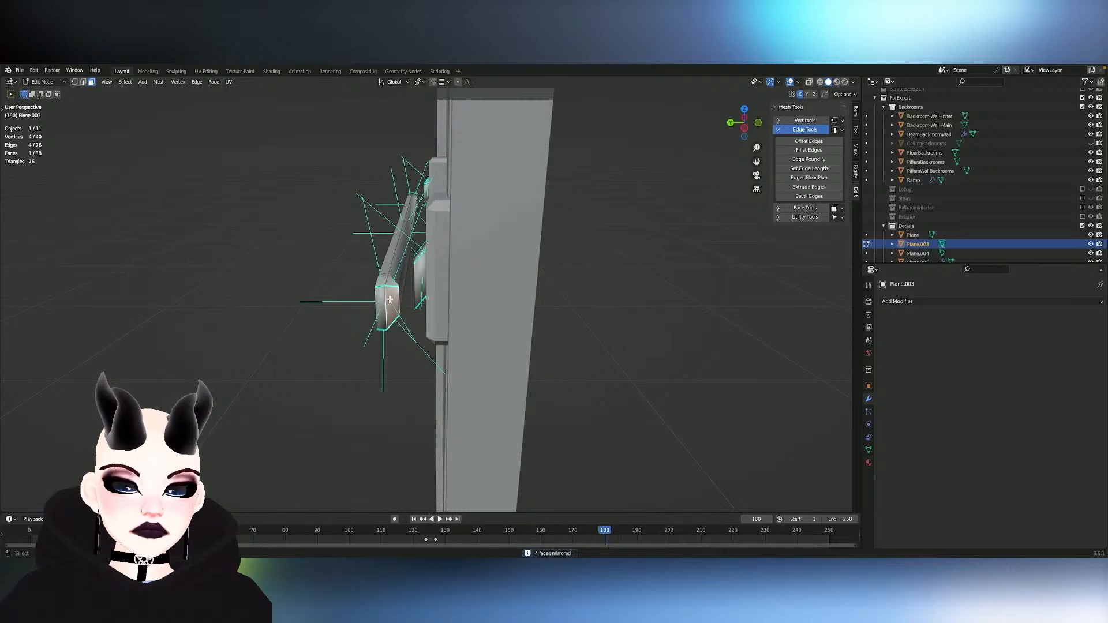
middle_drag(399, 297, 390, 291)
key(ctrl+KP_Add)
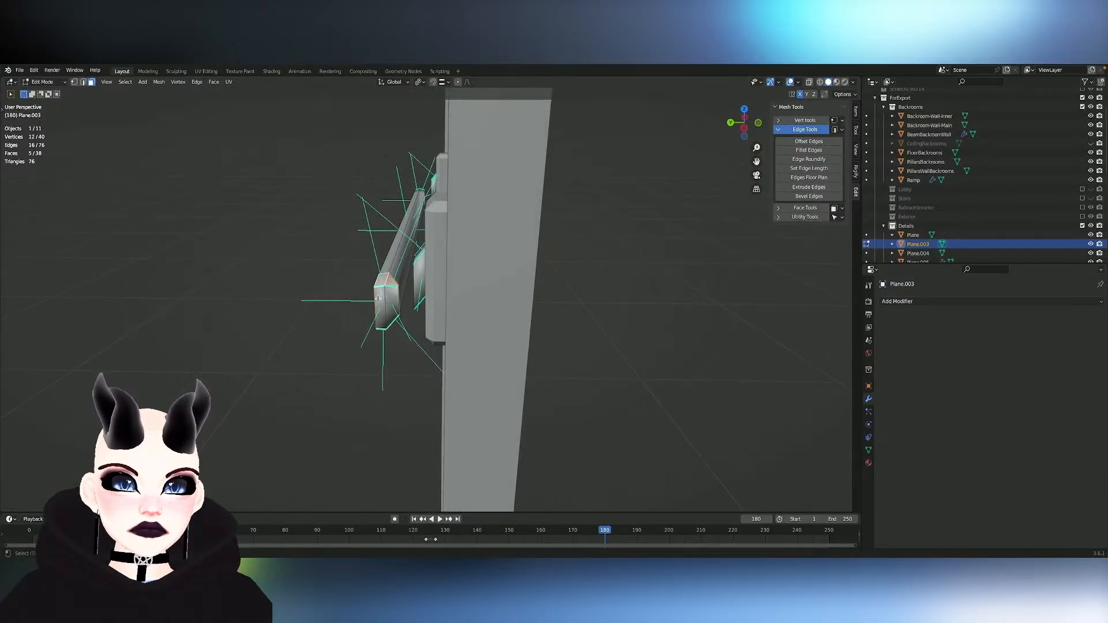
shift+click(397, 312)
key(x)
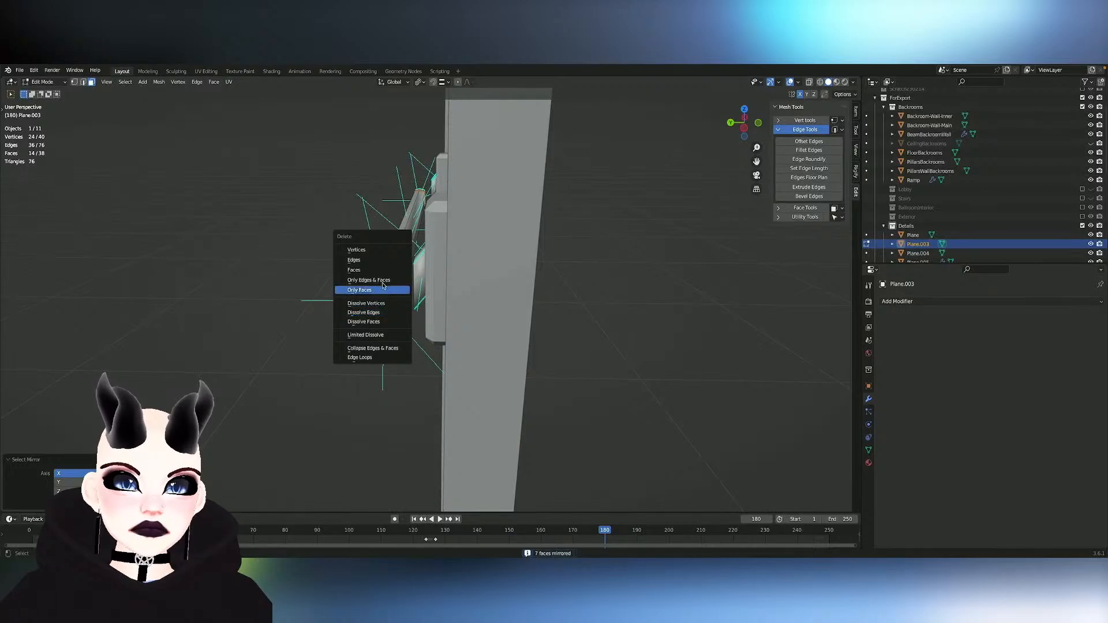
click(367, 267)
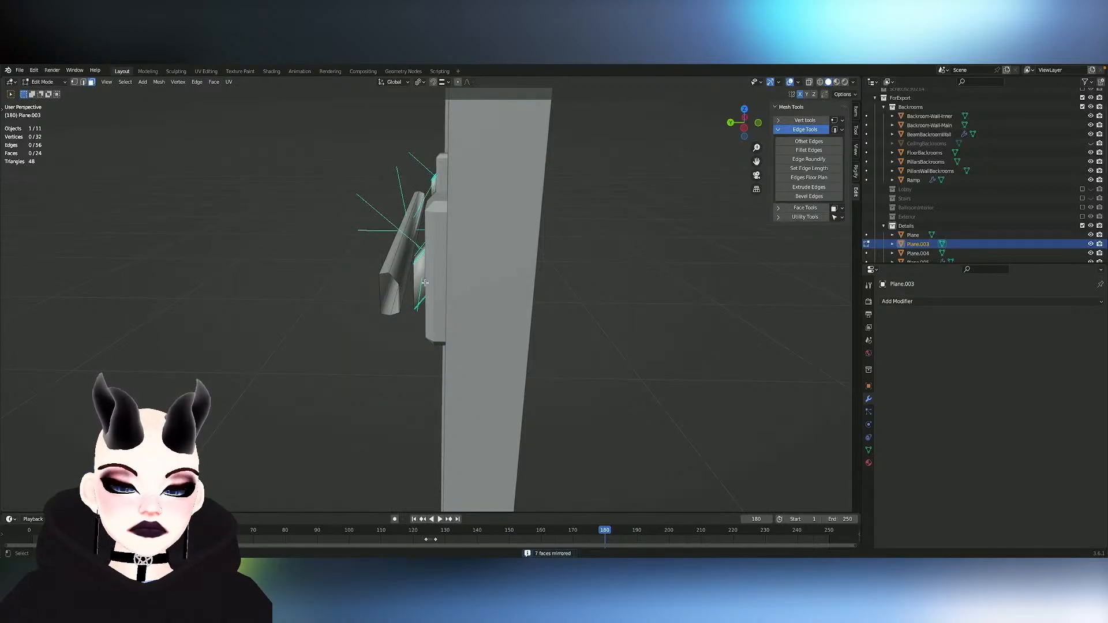
- Split the faces by edges along the edge shared by the bar and its arm, mirrored on both ends
key(2)
alt+click(407, 284)
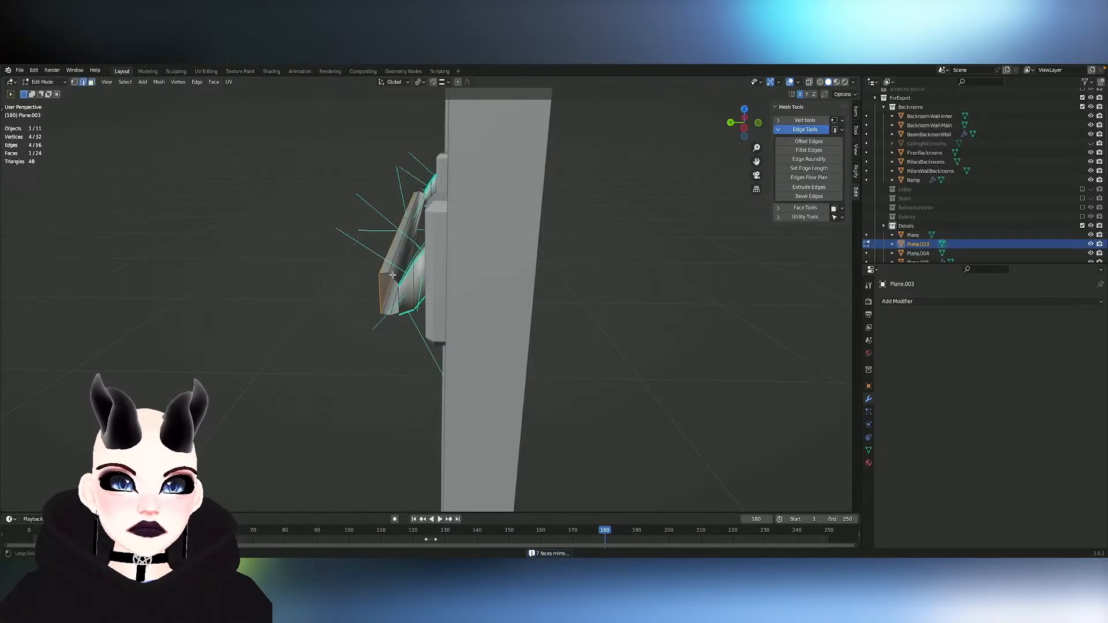
middle_drag(400, 298, 432, 311)
click(407, 312)
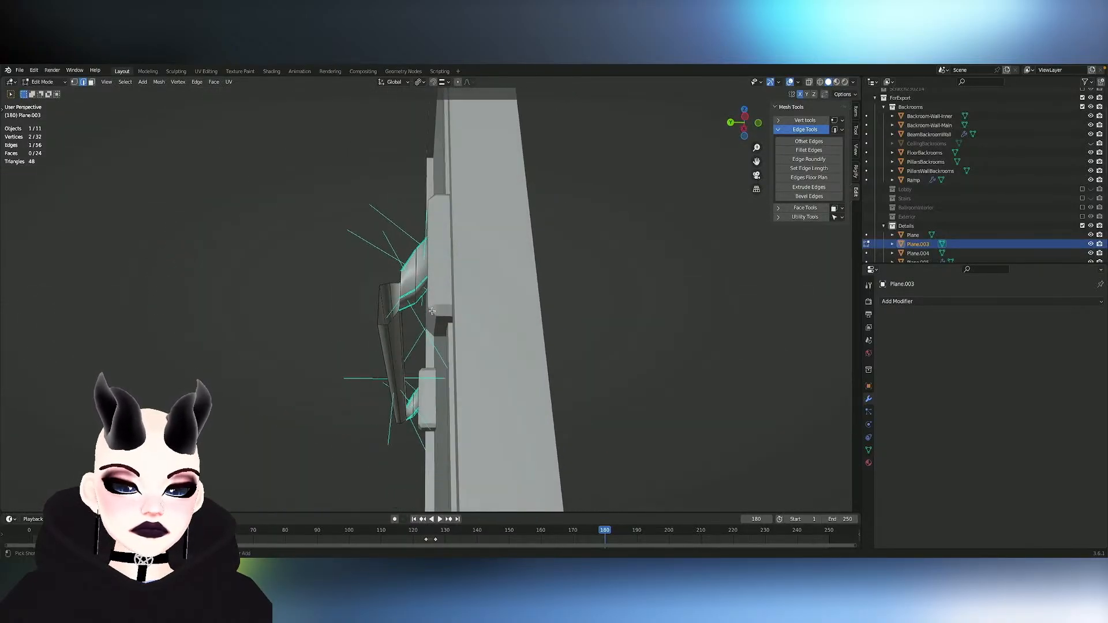
key(ctrl+shift+m)
click(158, 84)
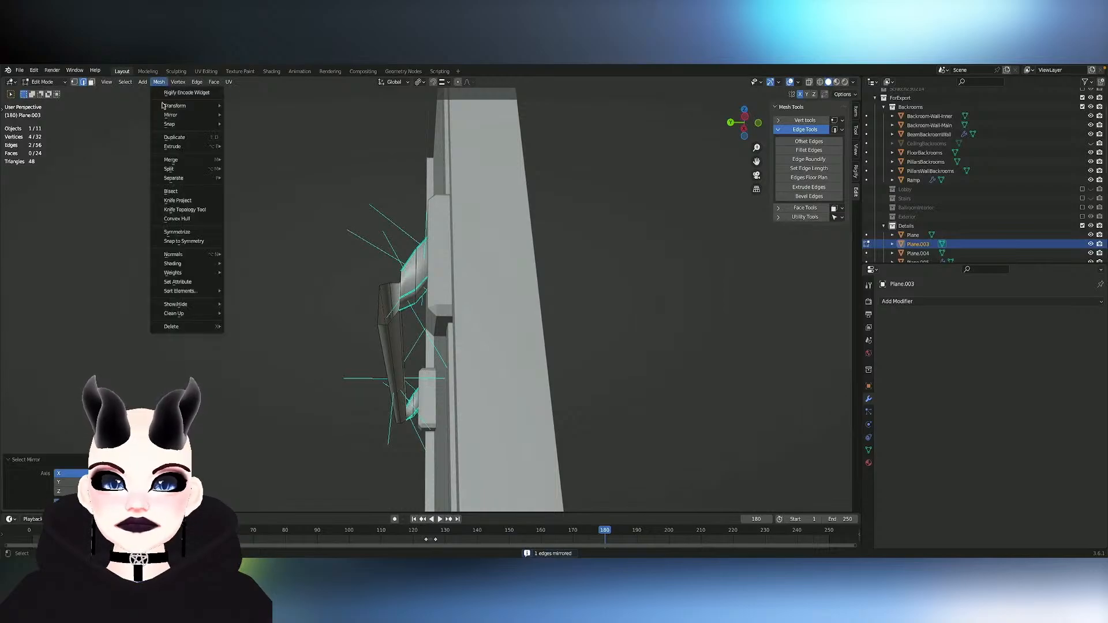
mouse_move(187, 179)
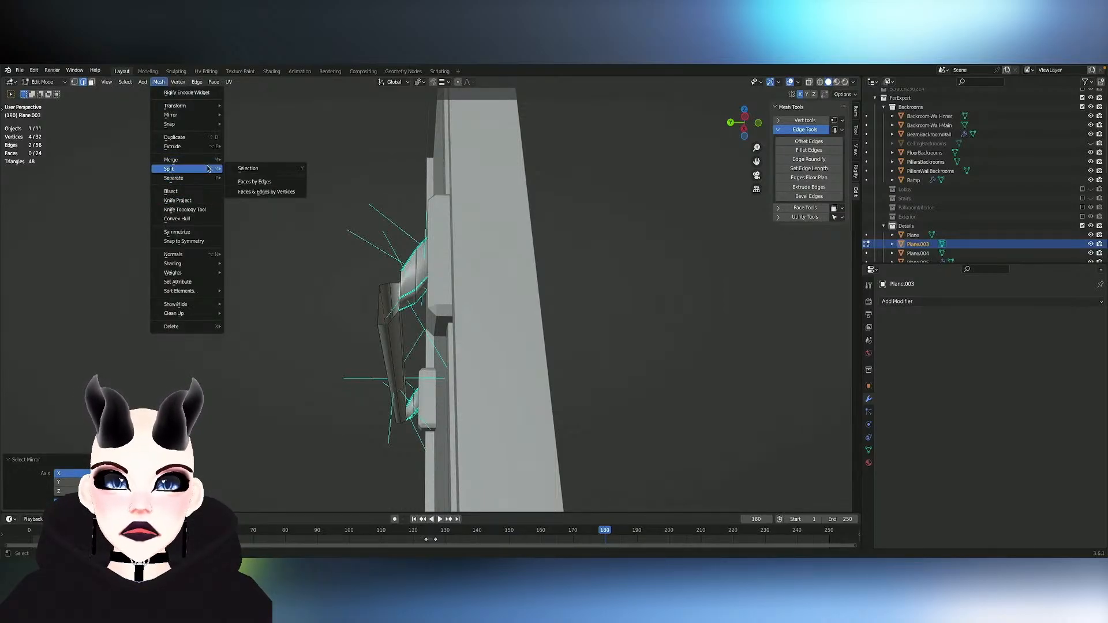
click(252, 183)
middle_drag(250, 180, 433, 301)
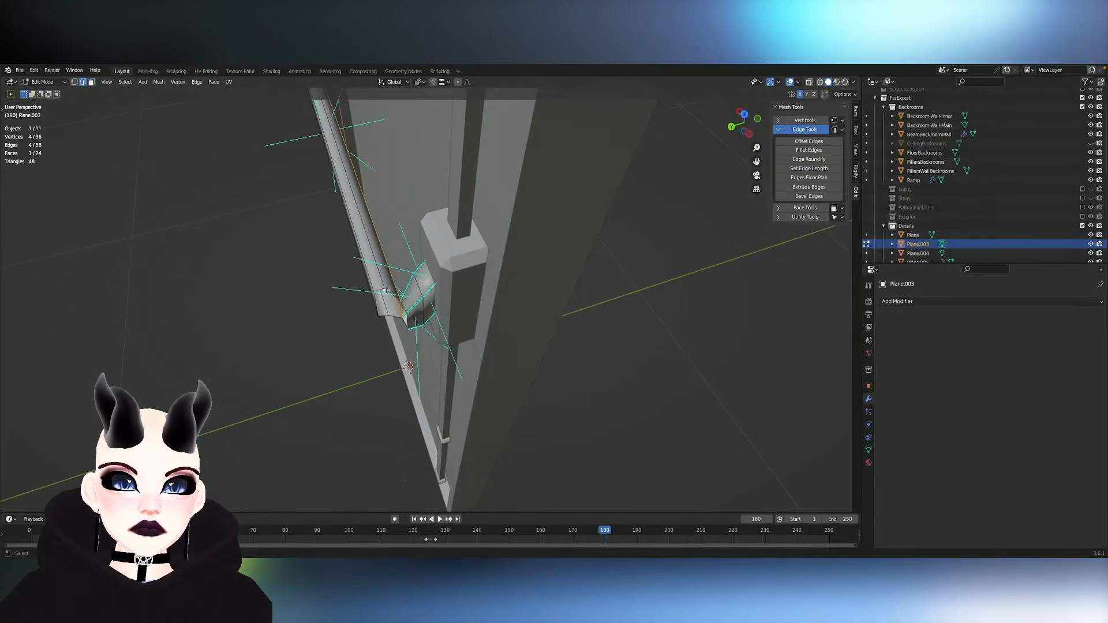
- Flatten the bar's open end edge loop by scaling it to 0 along X
key(2)
alt+click(433, 300)
key(s)
key(y)
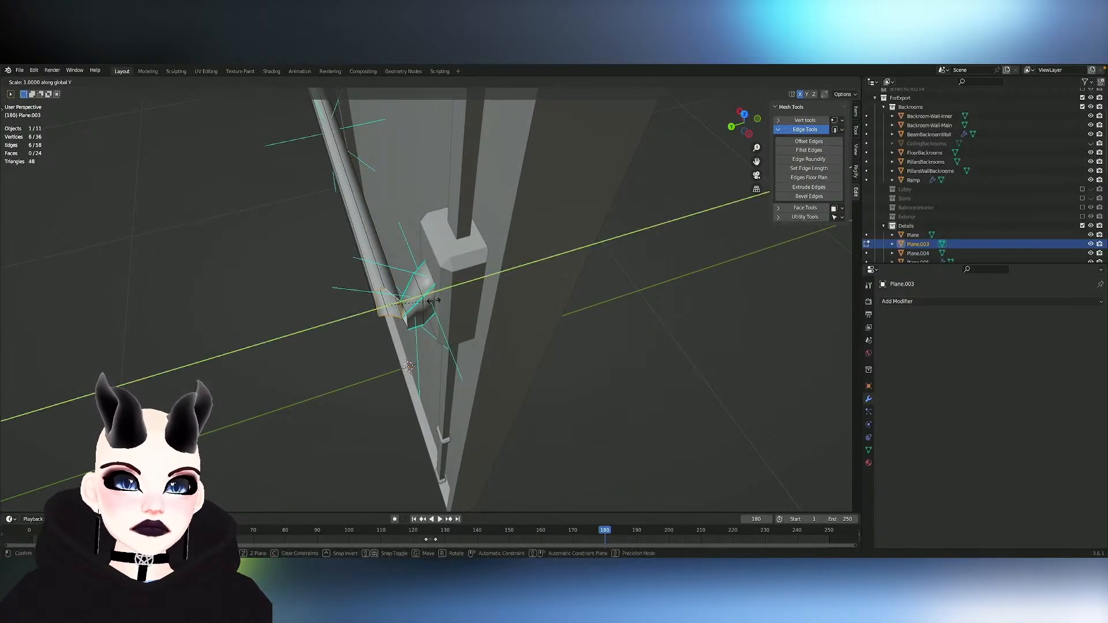
key(y)
key(x)
key(0)
key(Return)
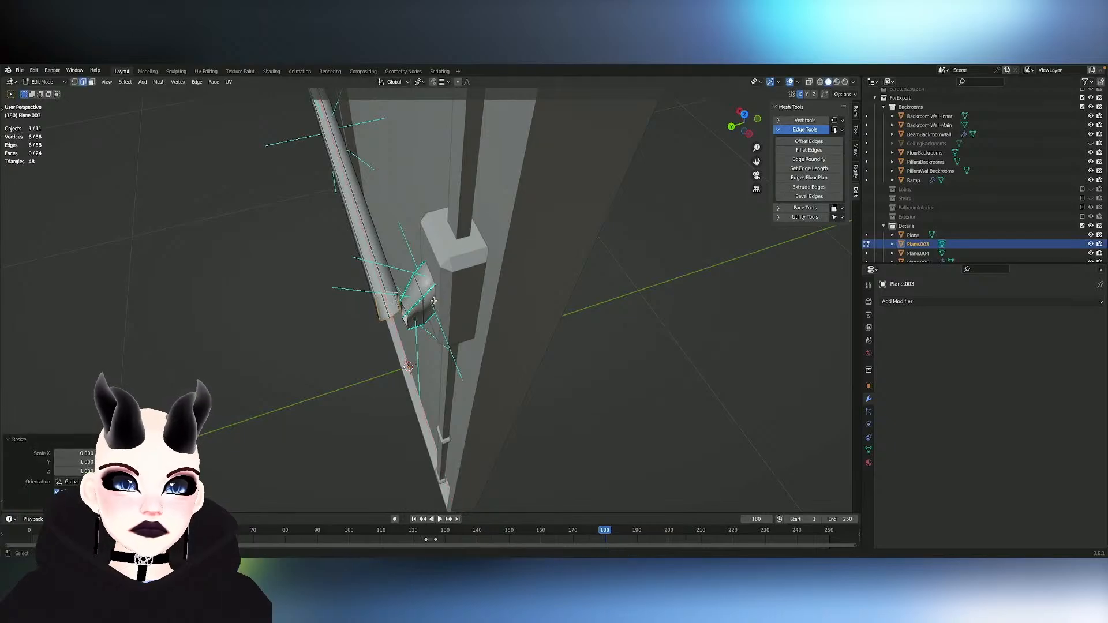
- Try to enlarge the bar's open end loop with Shrink/Fatten, and undo the change
middle_drag(433, 301, 402, 304)
key(s)
key(Return)
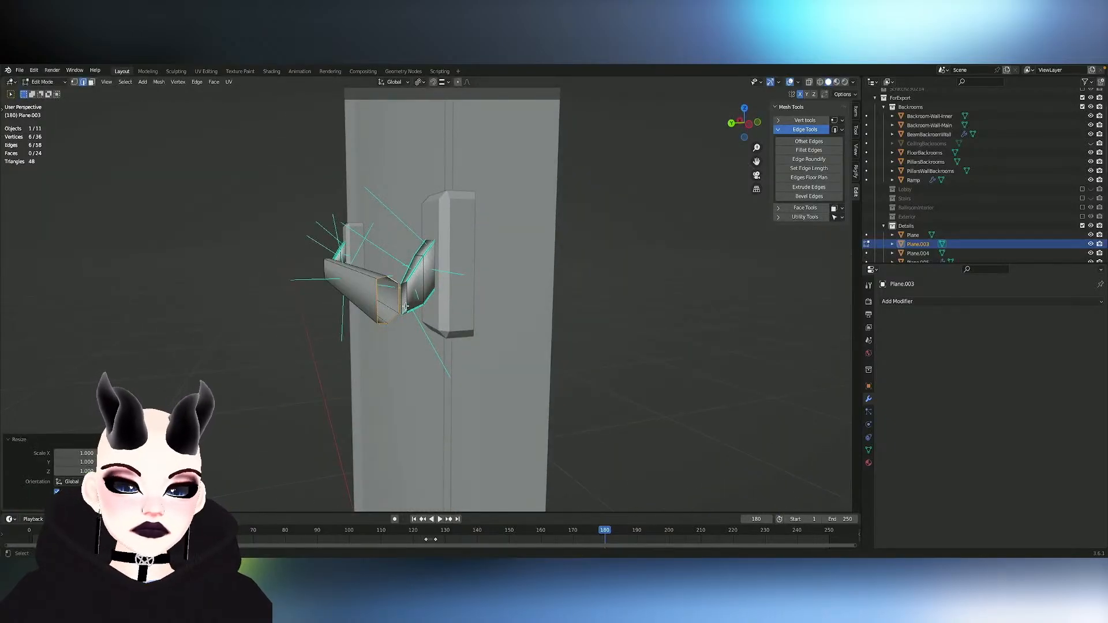
key(alt+s)
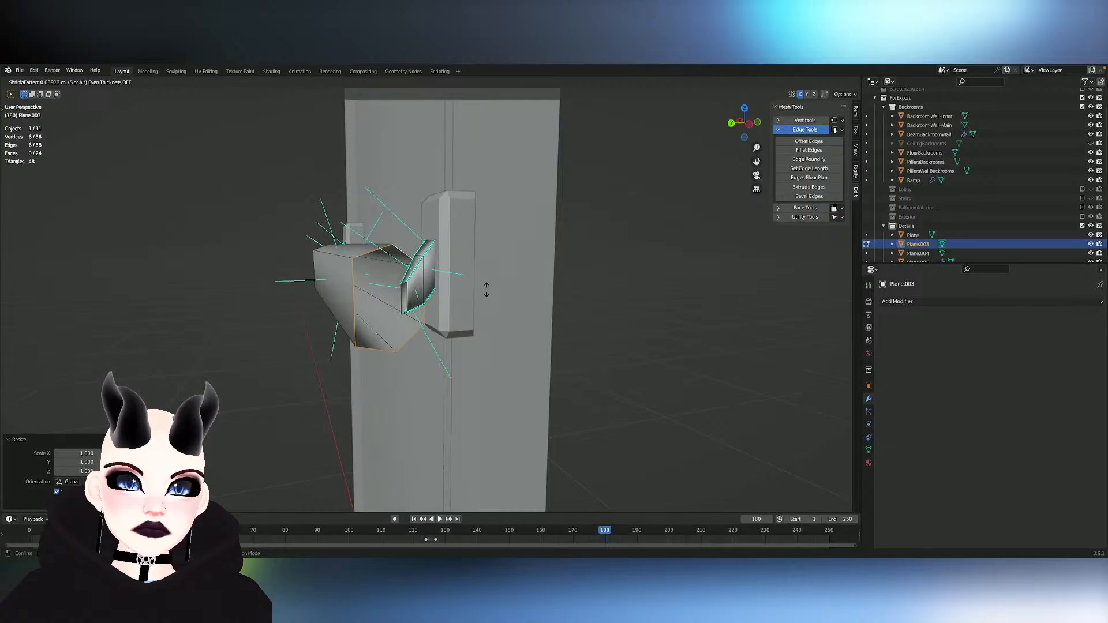
click(490, 285)
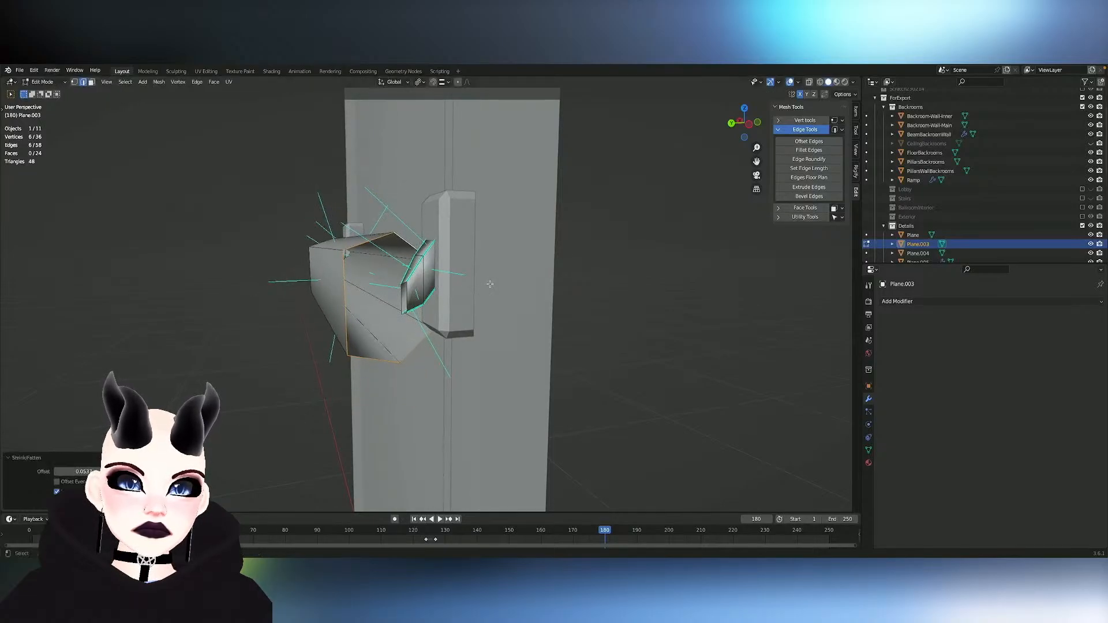
key(ctrl+z)
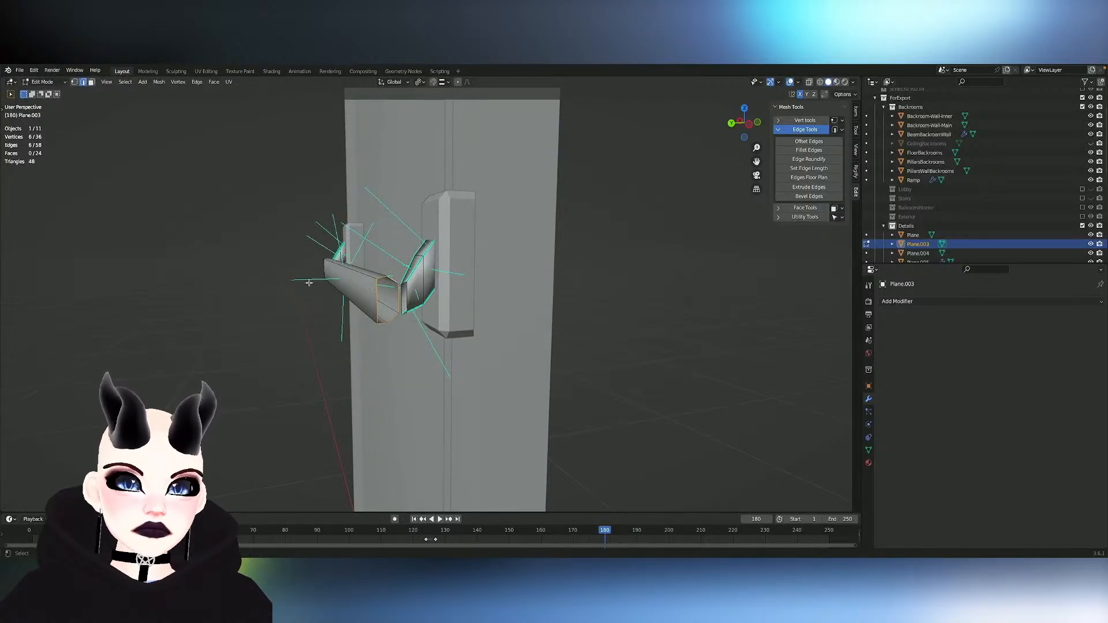
- Select all linked faces of the bar segment and apply Snap to Symmetry
key(l)
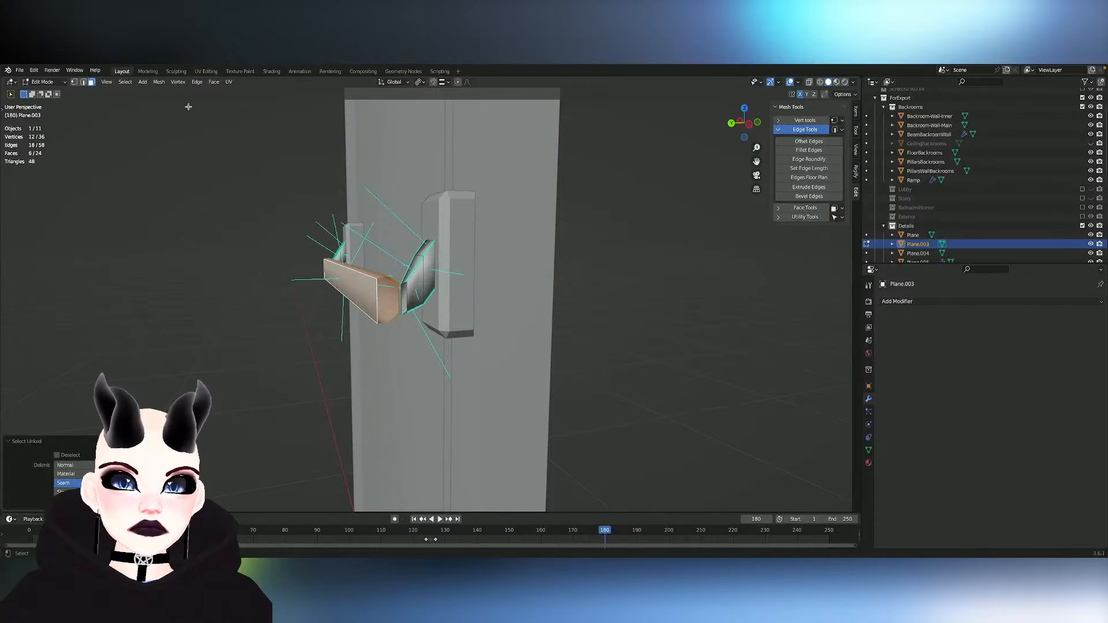
click(159, 81)
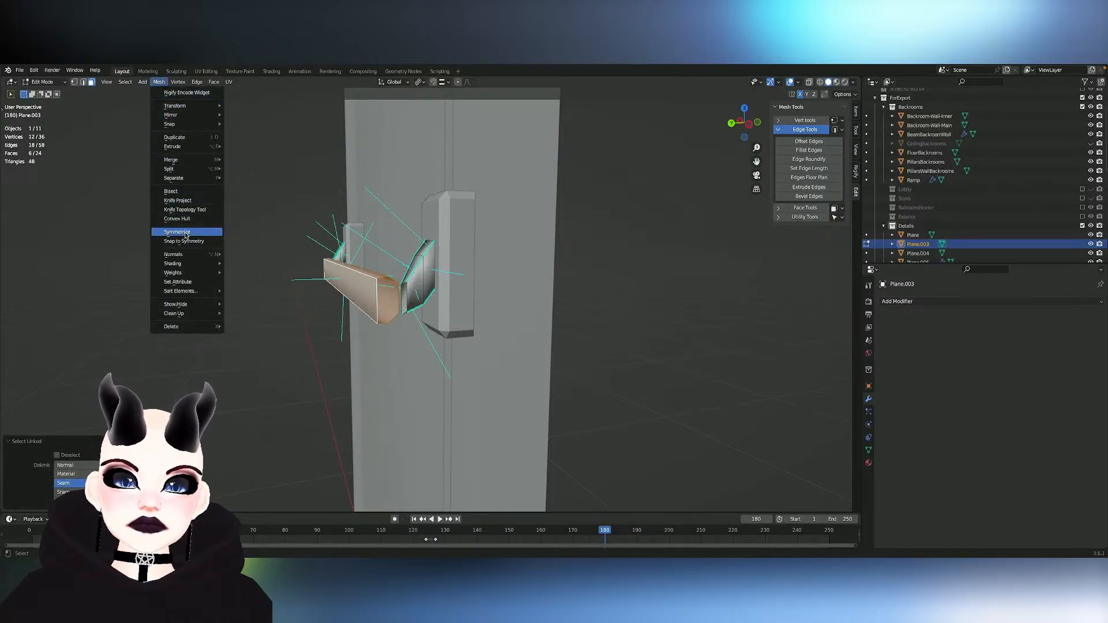
click(183, 242)
key(2)
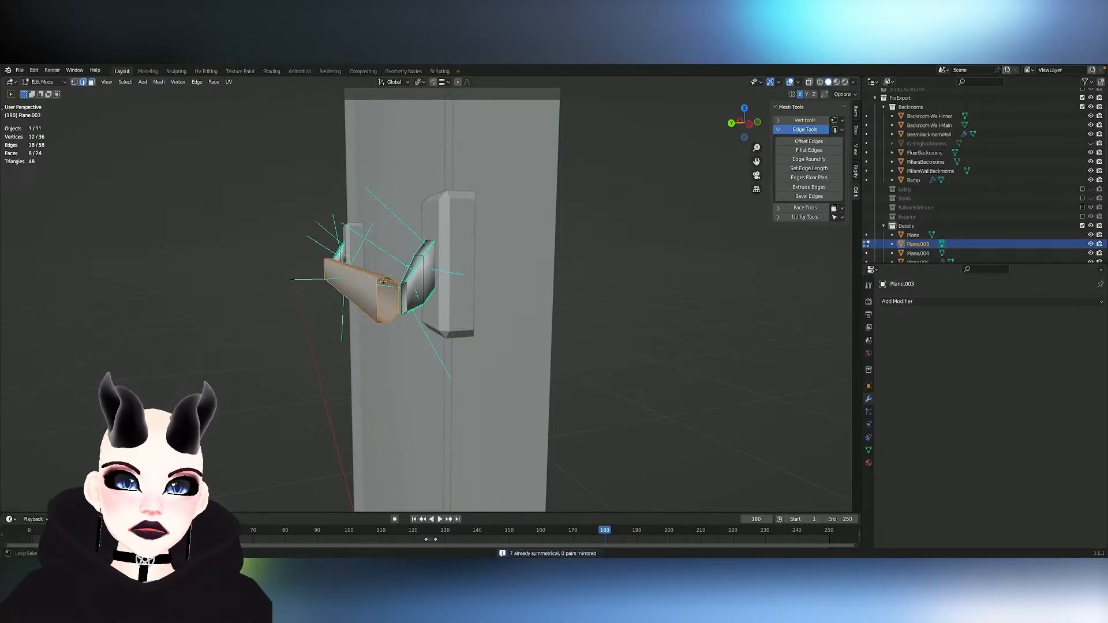
- Try to resize the bar segment's open end loop with Shrink/Fatten
alt+click(384, 282)
alt+click(381, 277)
mouse_move(382, 278)
middle_down()
mouse_move(412, 278)
mouse_move(398, 276)
middle_up()
key(alt+s)
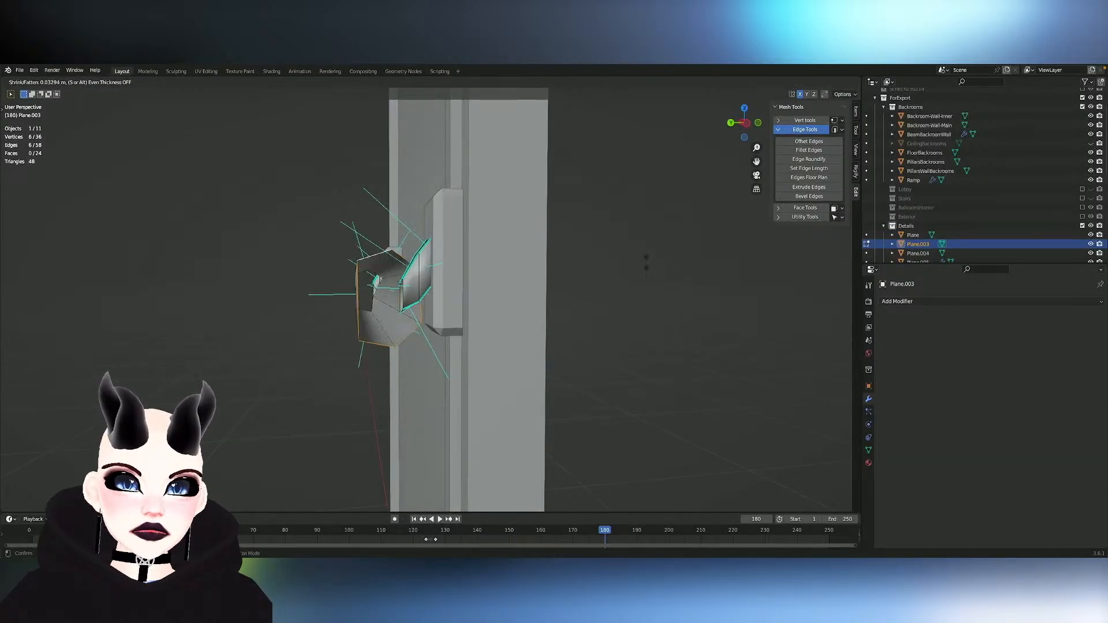
click(208, 291)
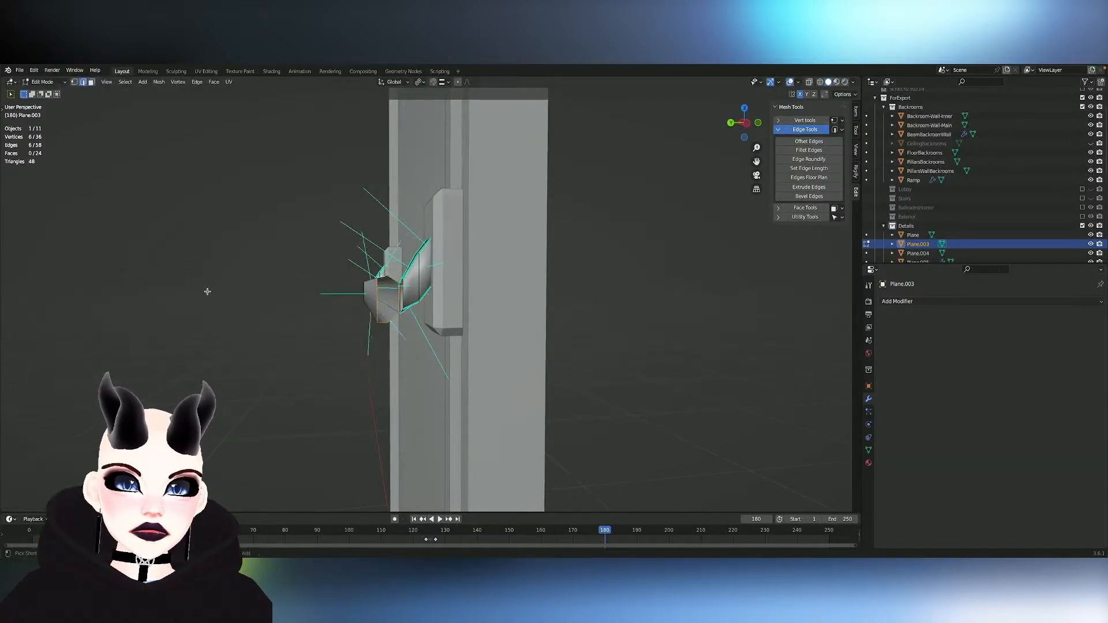
- Try to slide the arm's lower end vertex along its edge beside the bar's open end
middle_drag(325, 310, 325, 310)
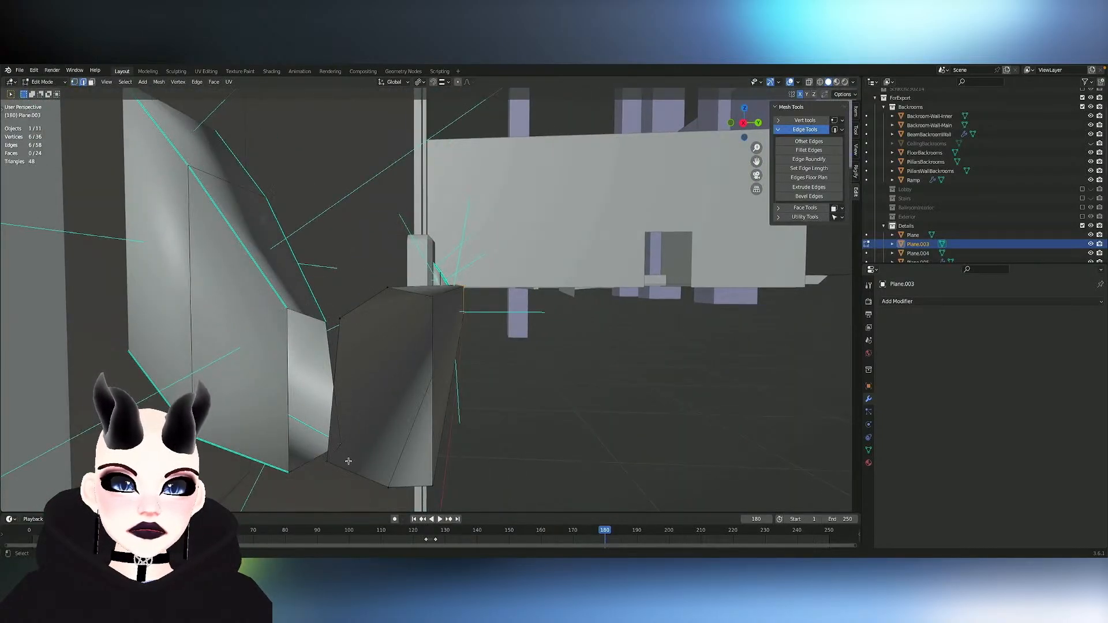
click(327, 458)
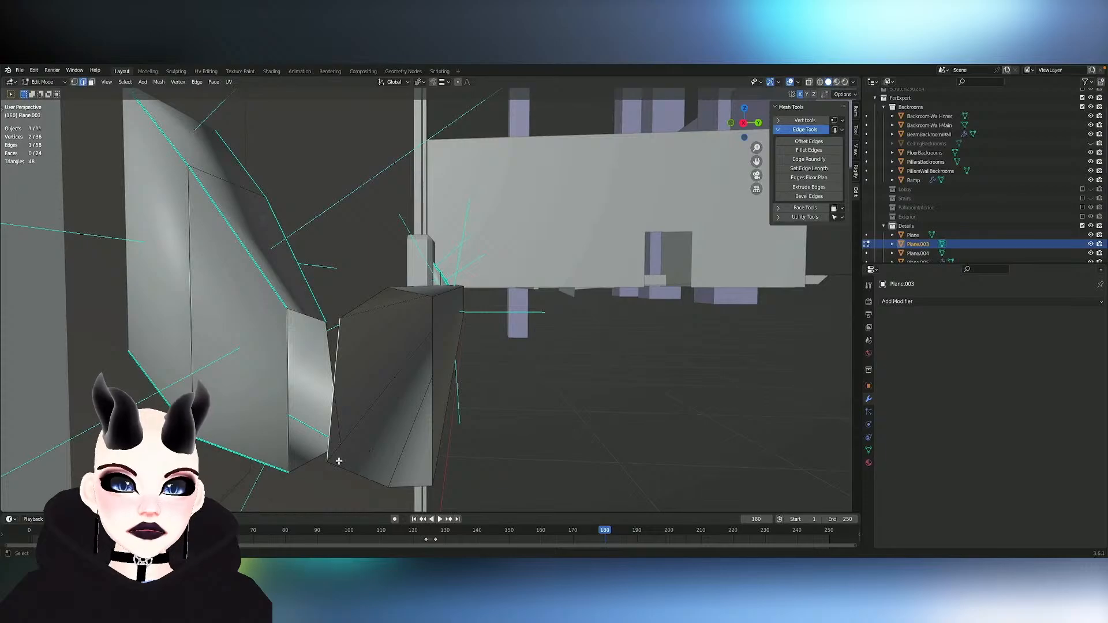
alt+click(397, 443)
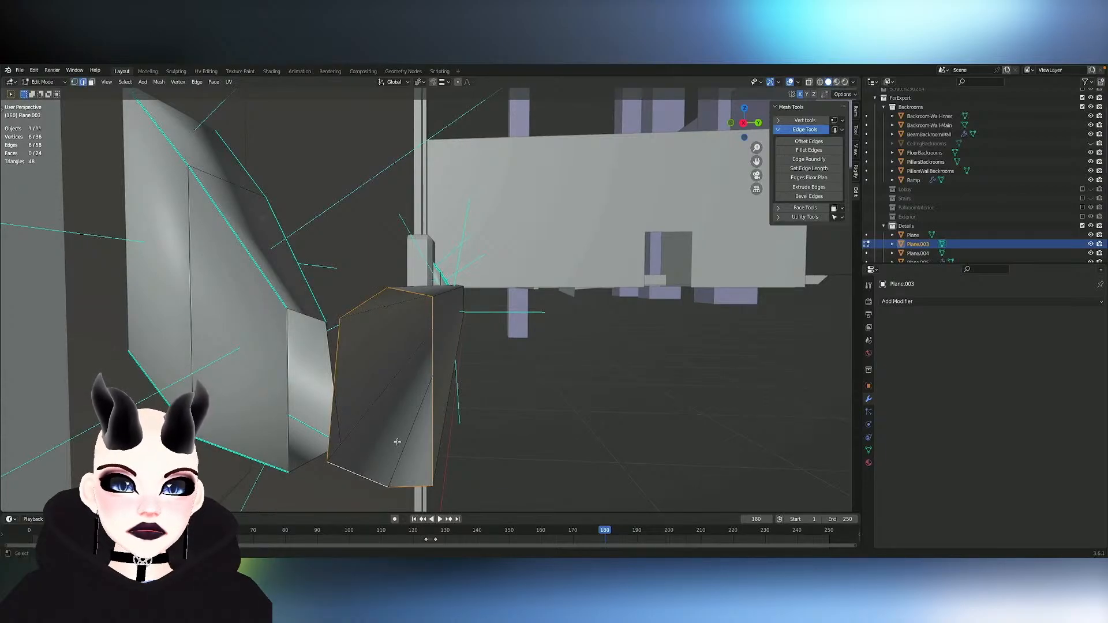
key(a)
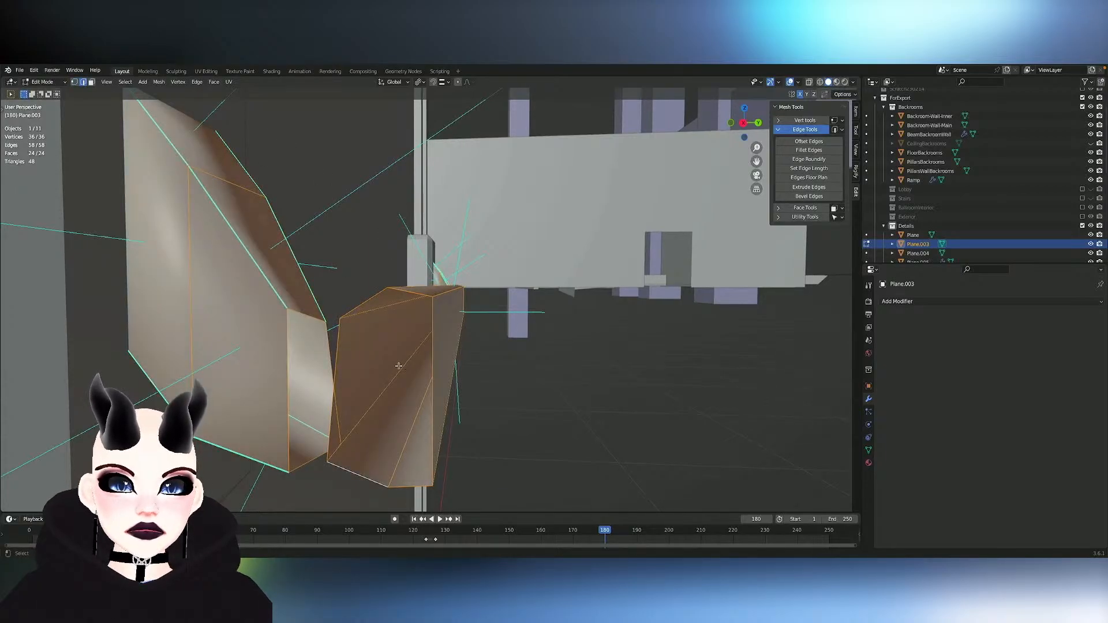
click(398, 366)
key(1)
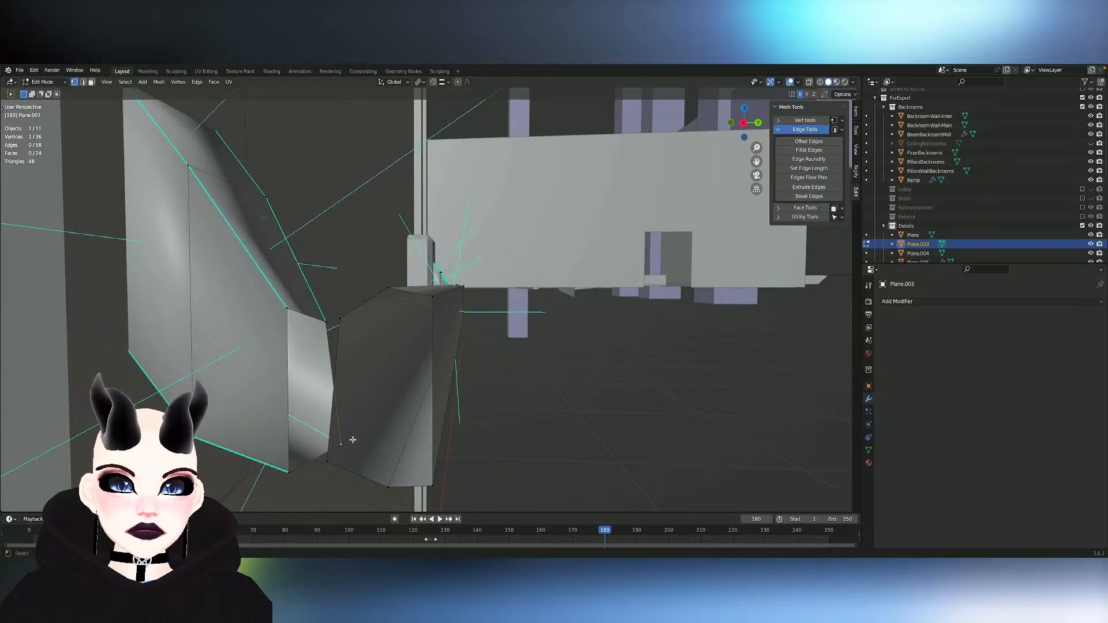
key(shift+v)
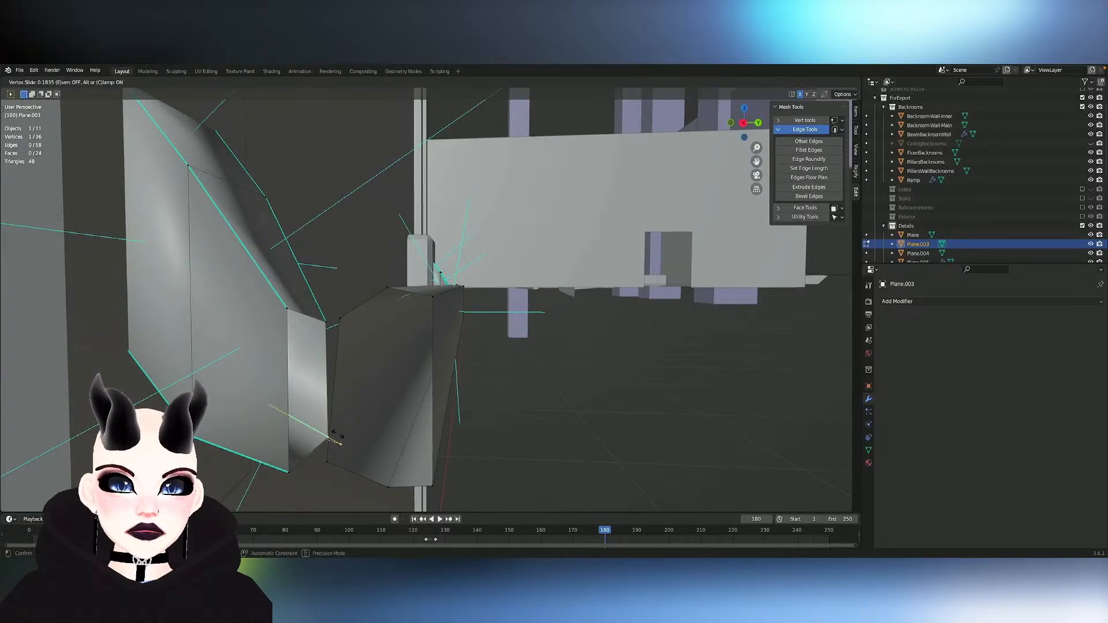
click(341, 441)
- Try Shrink/Fatten on the bar's open end loop and Select Mirror for the opposite end, and undo it
key(2)
alt+click(355, 470)
middle_drag(399, 465, 399, 487)
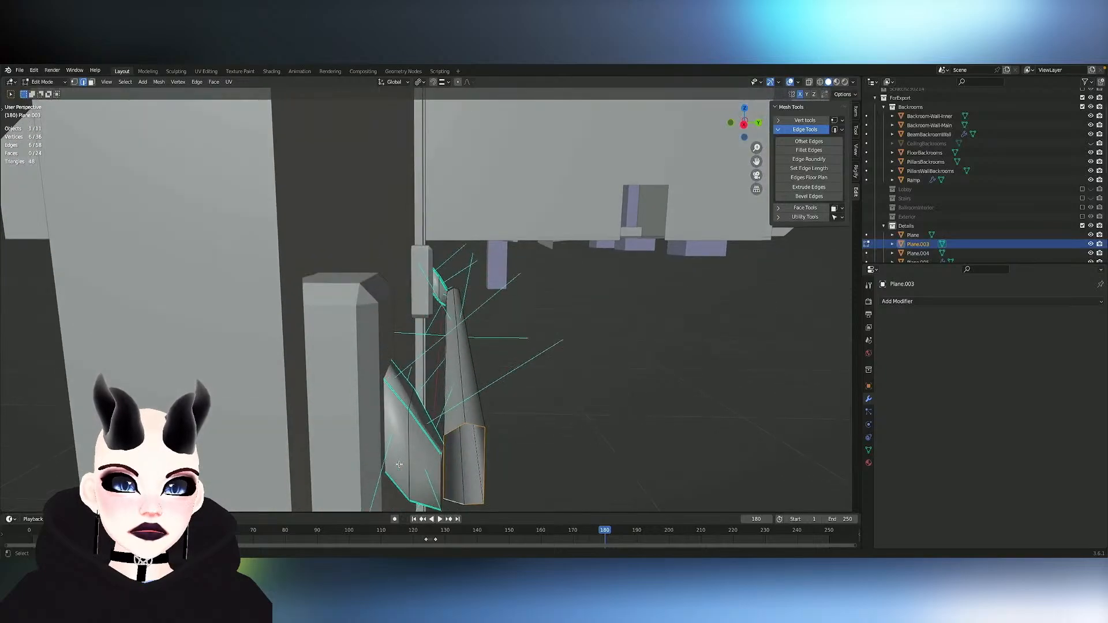
key(alt+s)
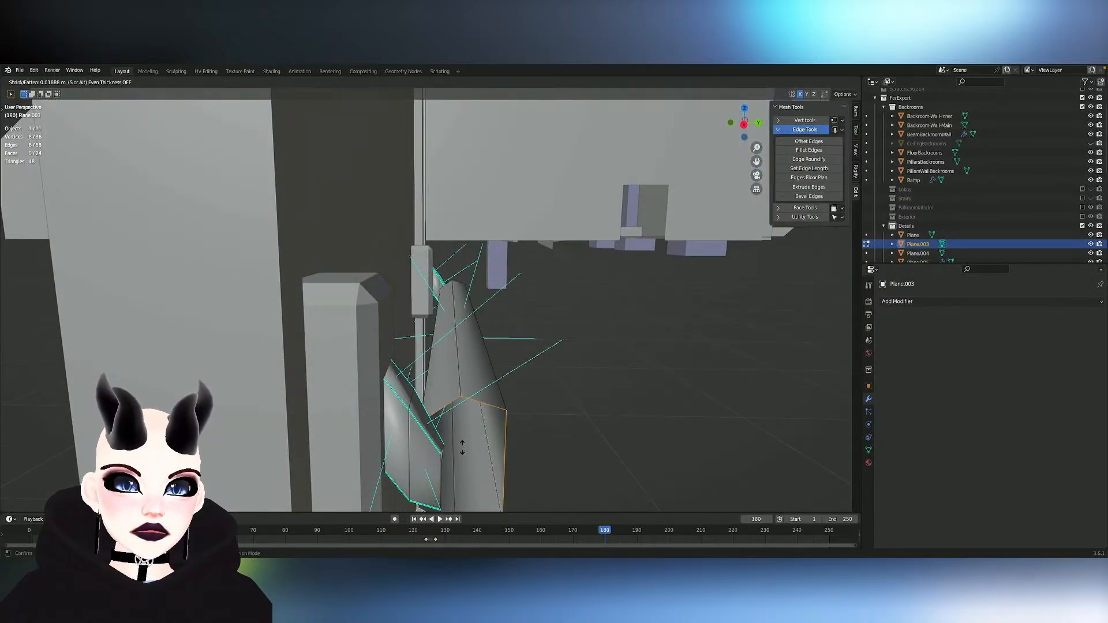
click(467, 448)
middle_drag(467, 448, 467, 449)
key(shift+ctrl+m)
key(ctrl+z)
- Select all linked geometry of the bar segment and apply Snap to Symmetry from -X to +X
key(l)
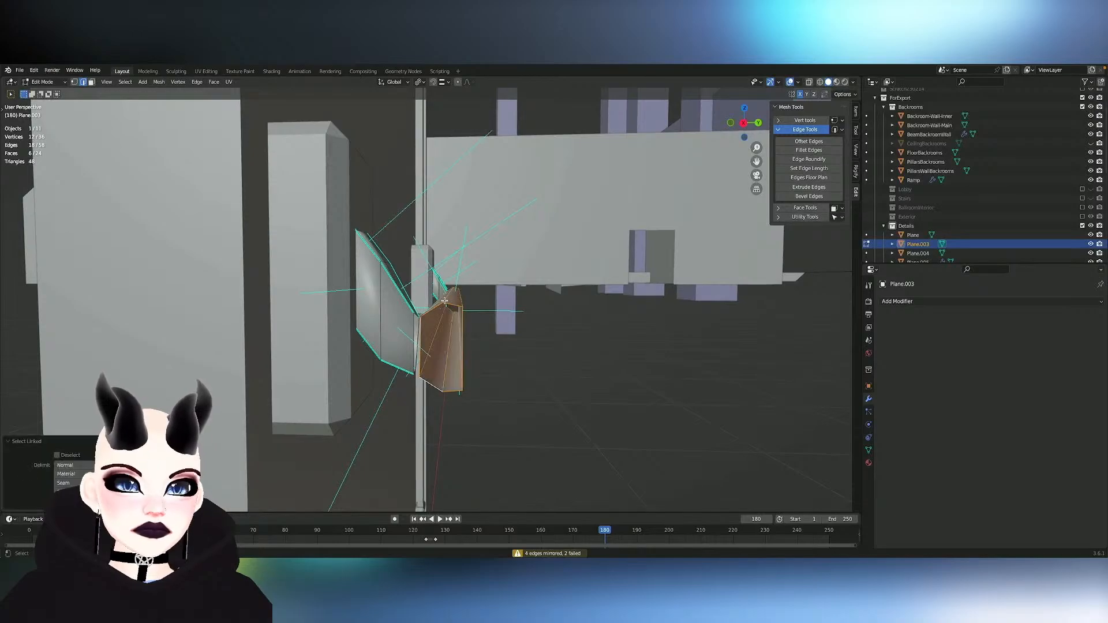
click(159, 82)
click(185, 242)
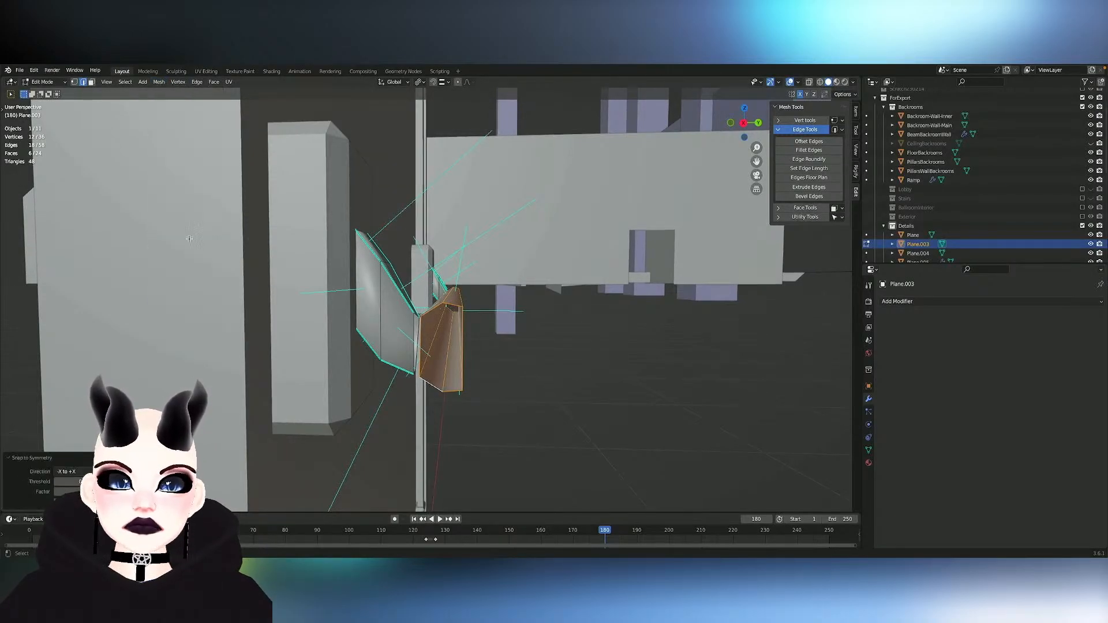
scroll(527, 322, right, 10)
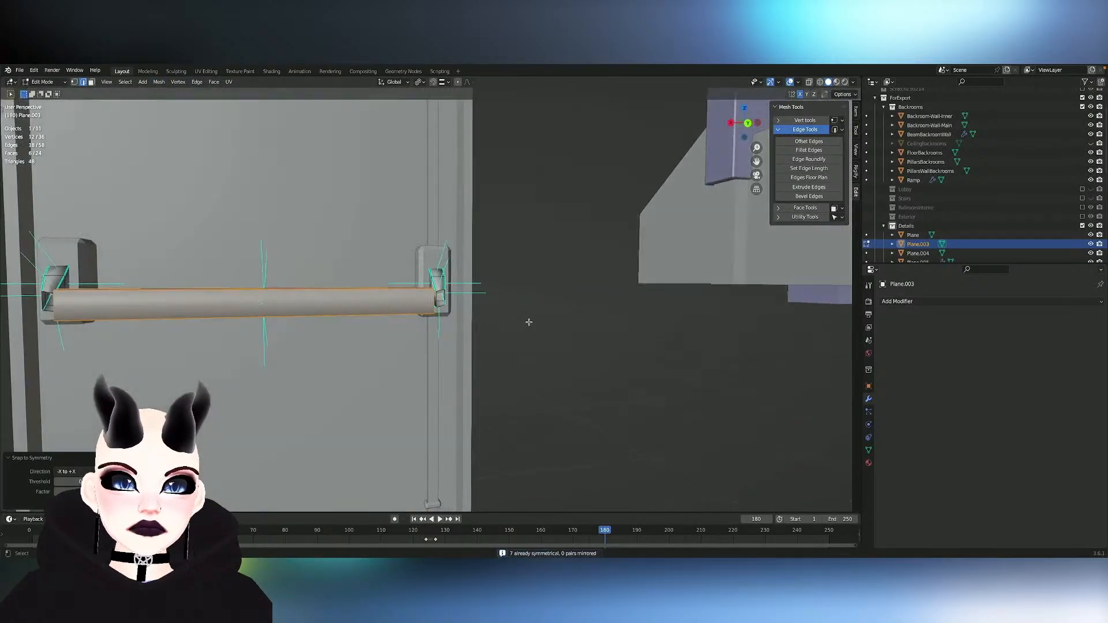
scroll(528, 322, left, 5)
scroll(528, 323, left, 5)
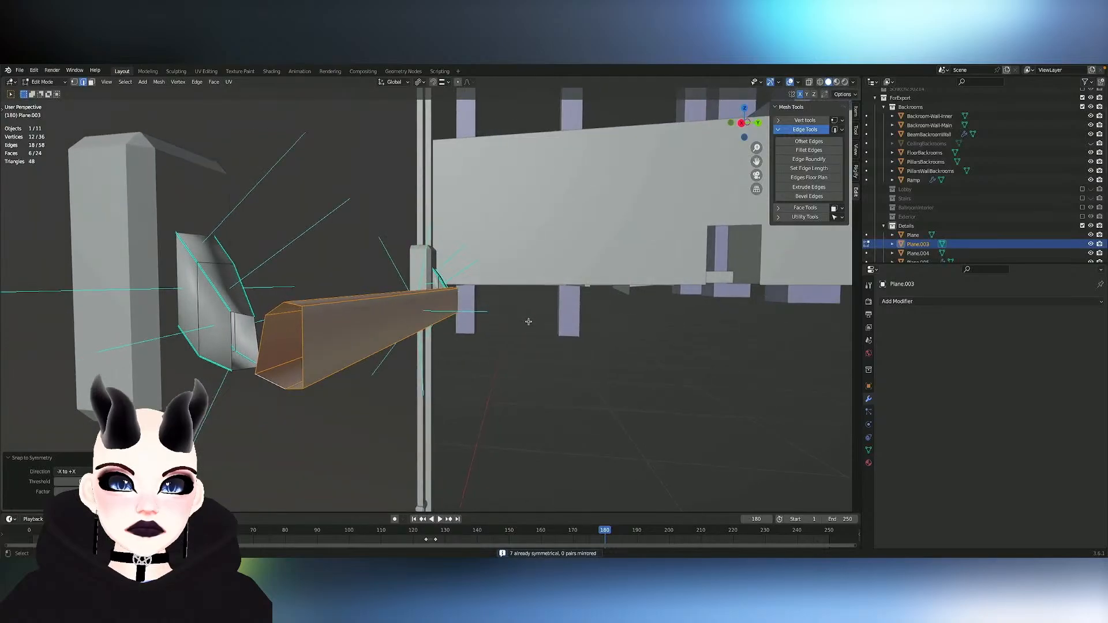
middle_drag(320, 363, 337, 360)
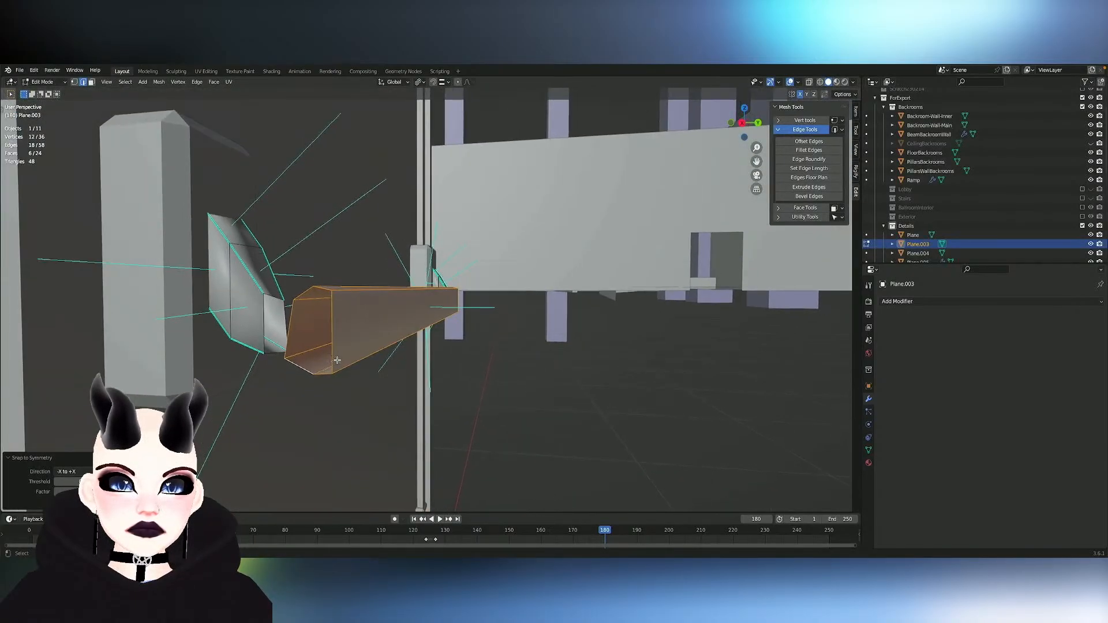
- Select the bar's open end loop and mirror the selection across X with Select Mirror
alt+click(289, 331)
key(ctrl+shift+m)
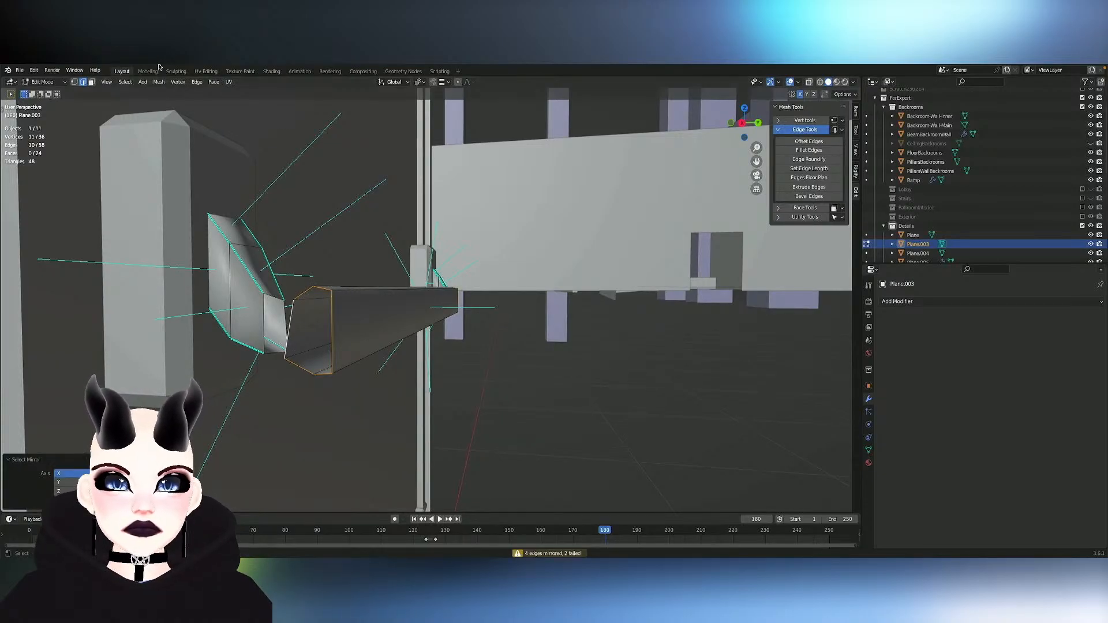
middle_drag(447, 165, 277, 186)
middle_drag(490, 211, 399, 224)
middle_drag(208, 286, 354, 294)
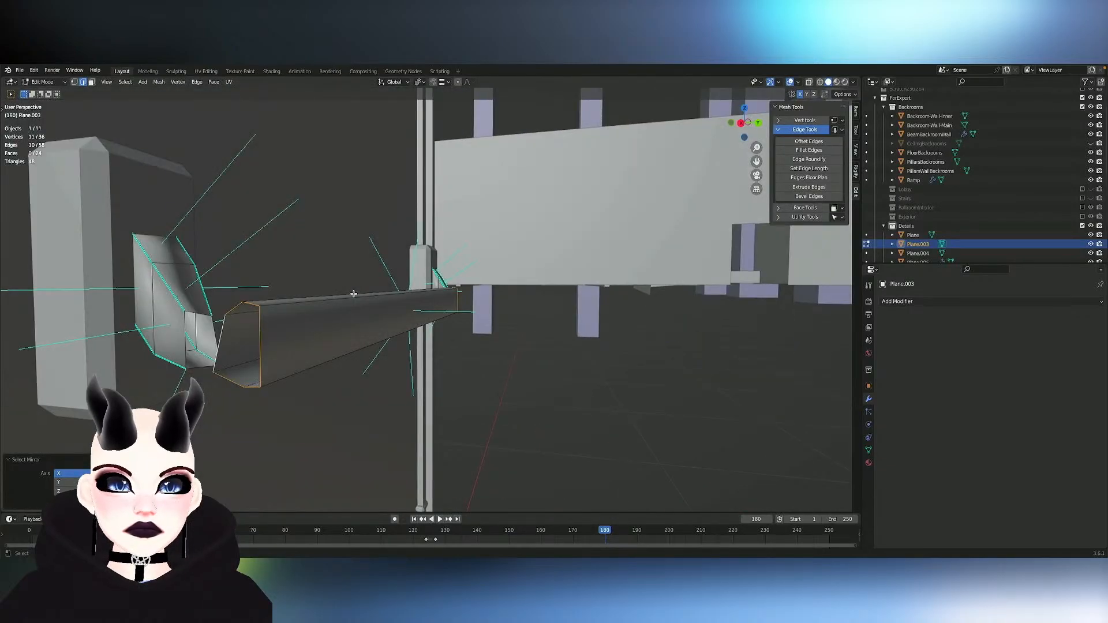
- Delete the bar's faces together with the edges of its open end loop
alt+click(259, 348)
key(x)
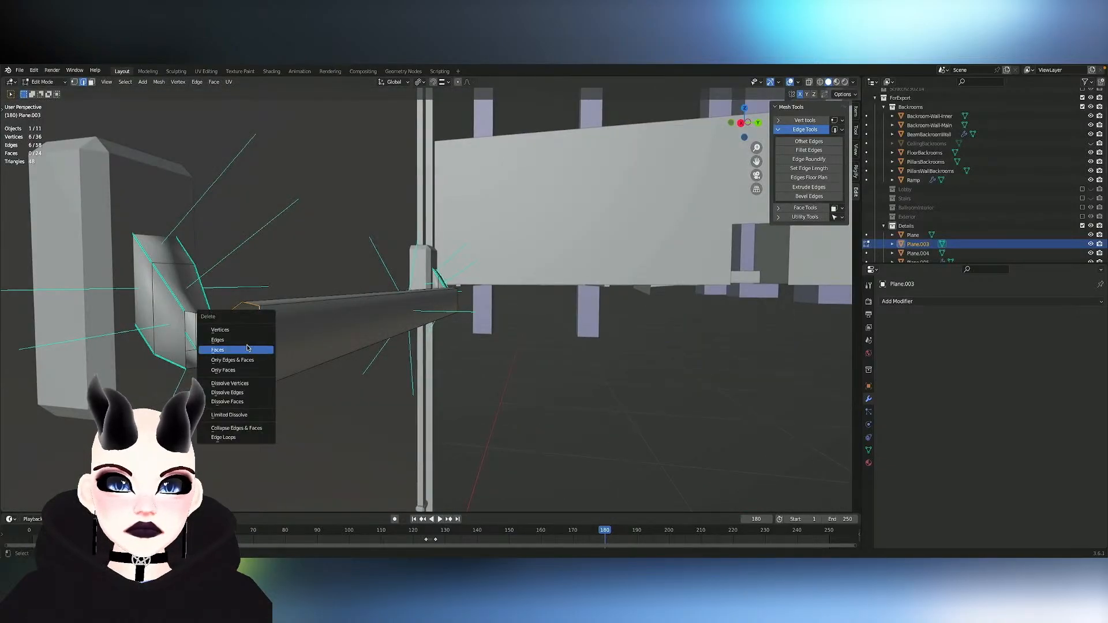
click(248, 348)
key(x)
click(264, 345)
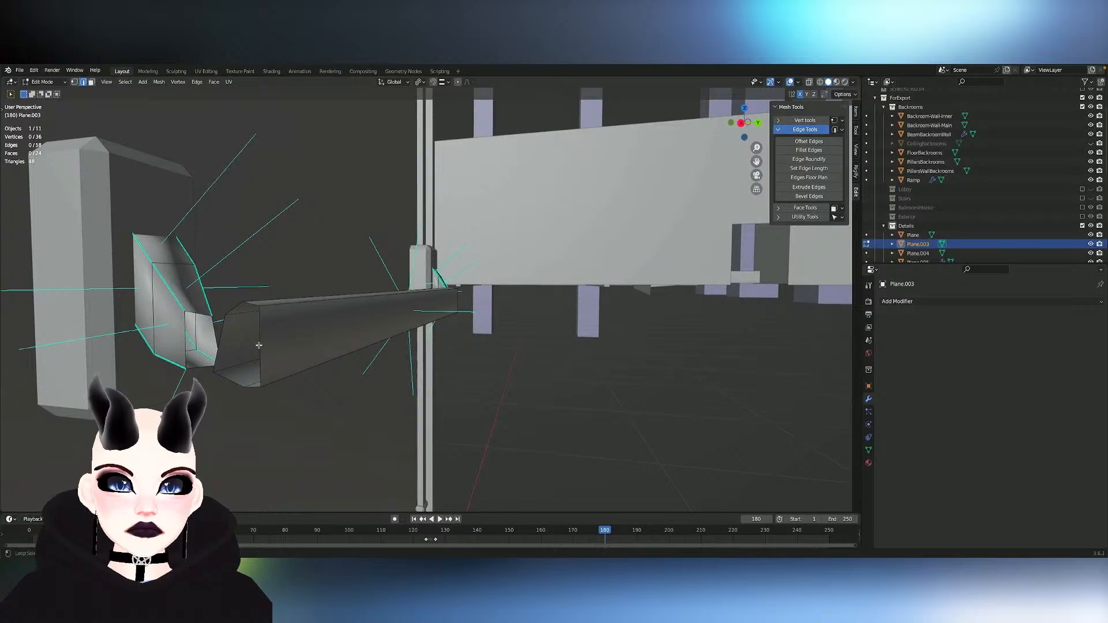
alt+click(259, 345)
key(x)
click(262, 345)
key(x)
click(265, 336)
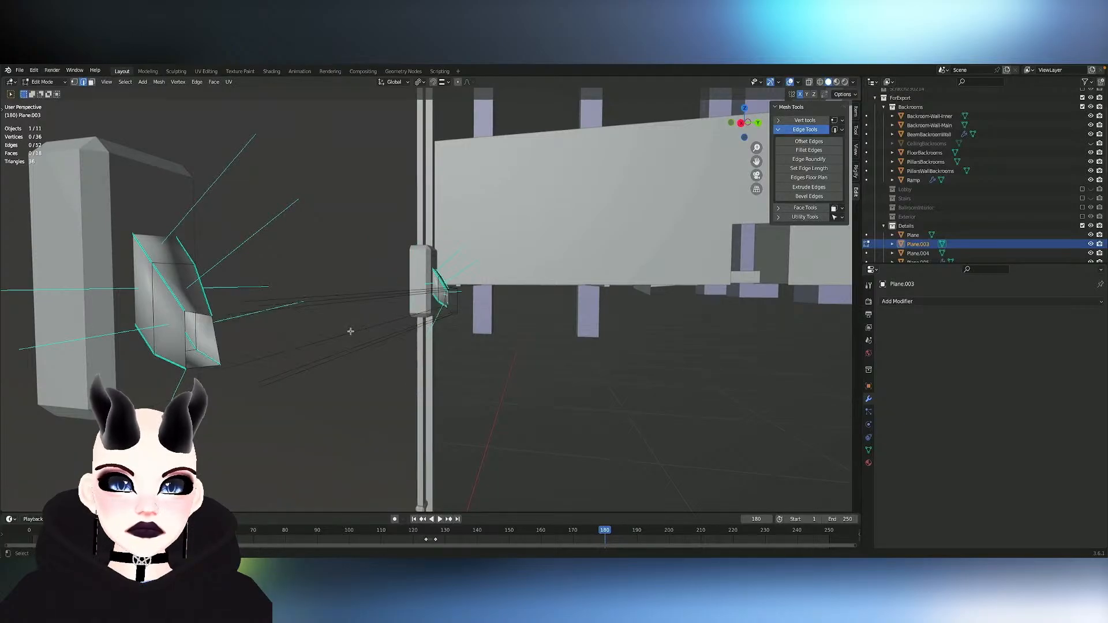
- Delete the leftover vertices at the bar's opened end, keeping only the loop at the opposite end
middle_drag(397, 326, 398, 325)
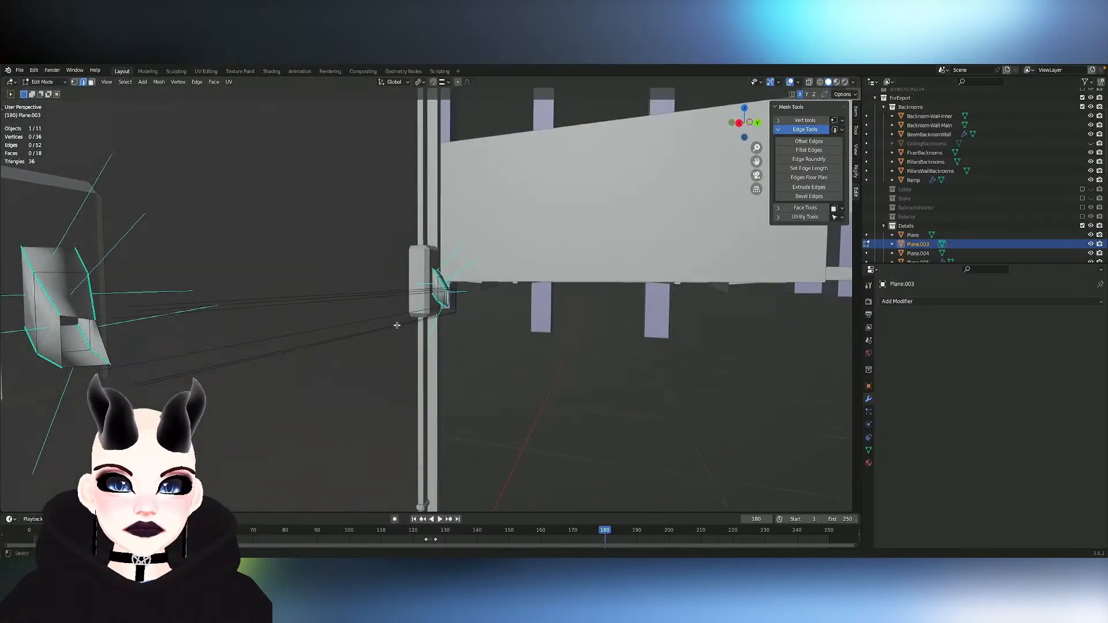
key(1)
drag(92, 297, 148, 327)
drag(105, 293, 167, 340)
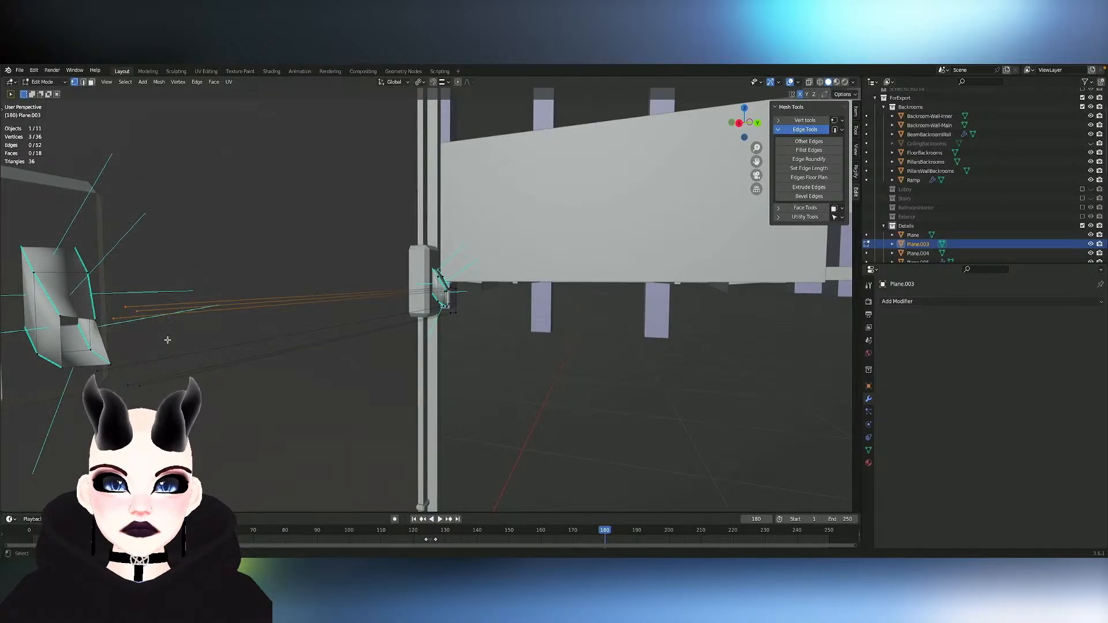
shift+drag(96, 371, 195, 426)
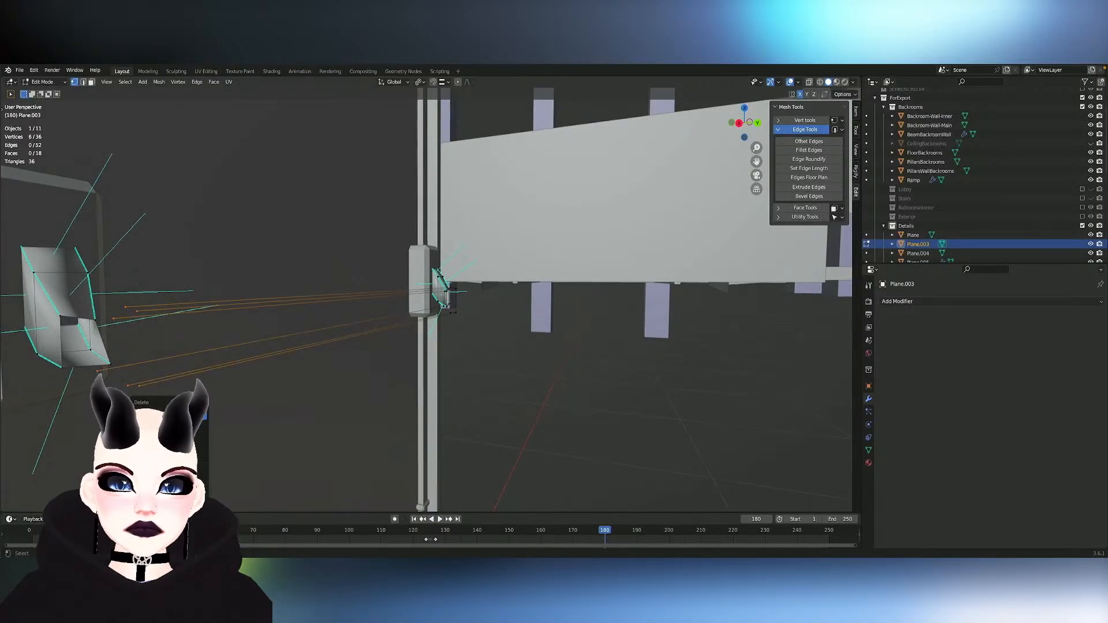
click(194, 417)
- Try to resize the bar's remaining end loop with Shrink/Fatten, and undo the change
middle_drag(453, 379, 415, 339)
key(2)
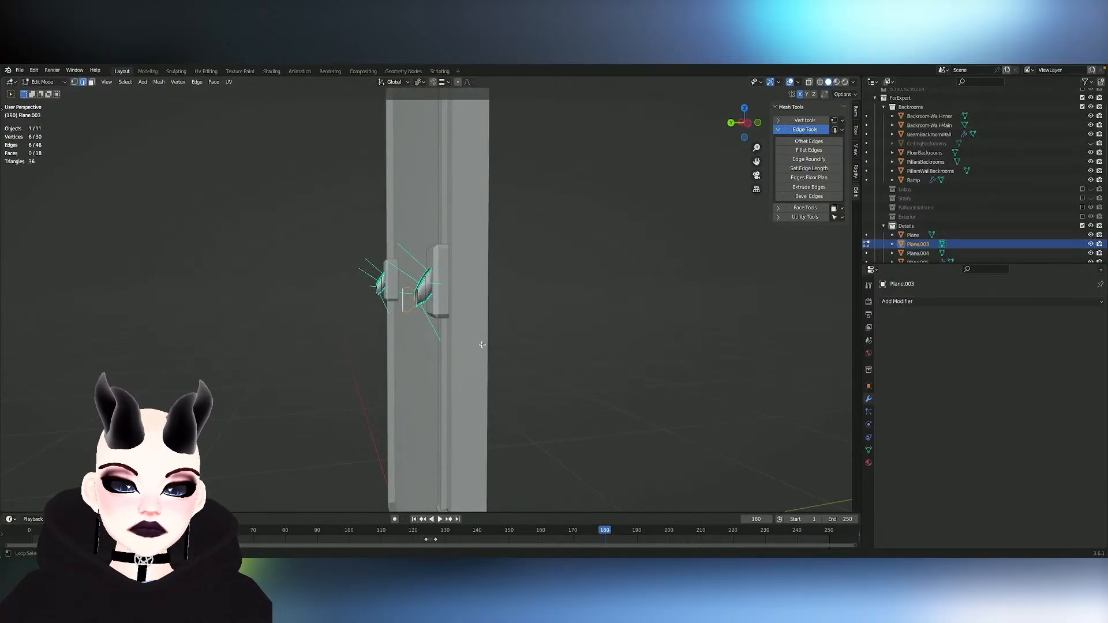
key(alt+s)
click(560, 326)
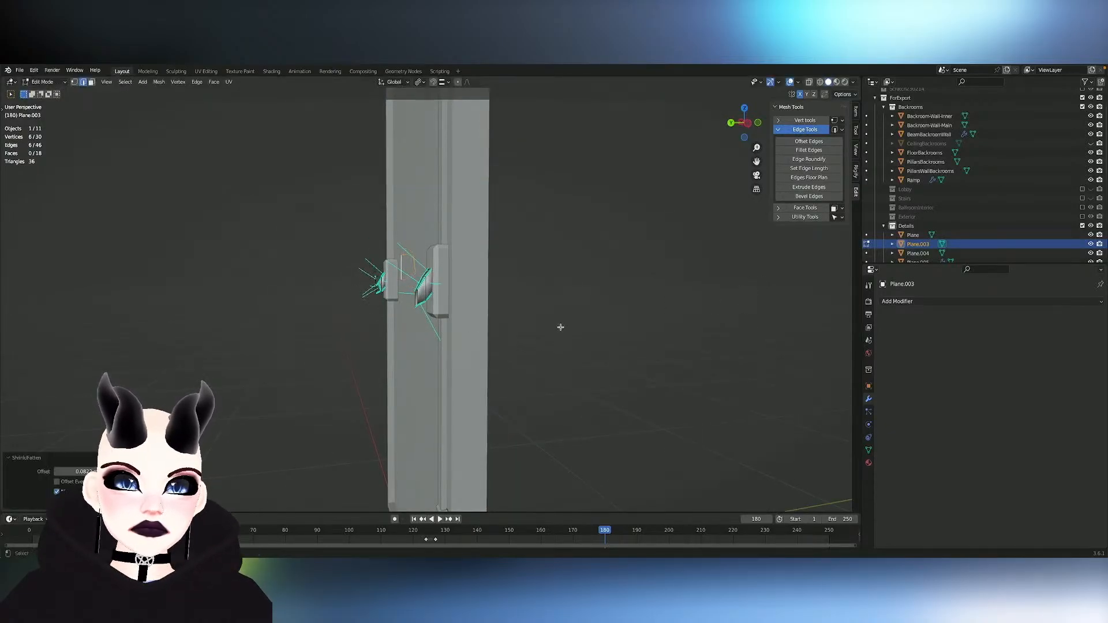
middle_drag(560, 326, 503, 327)
key(ctrl+z)
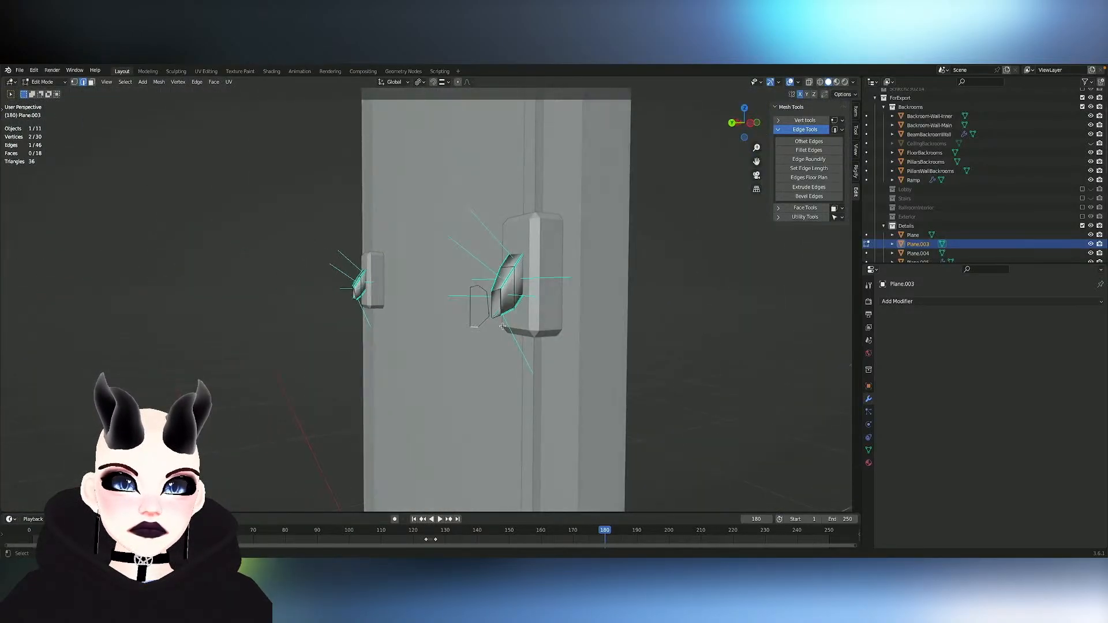
- Select the linked edges of the remaining end loop, try moving them freely, and undo the move
key(l)
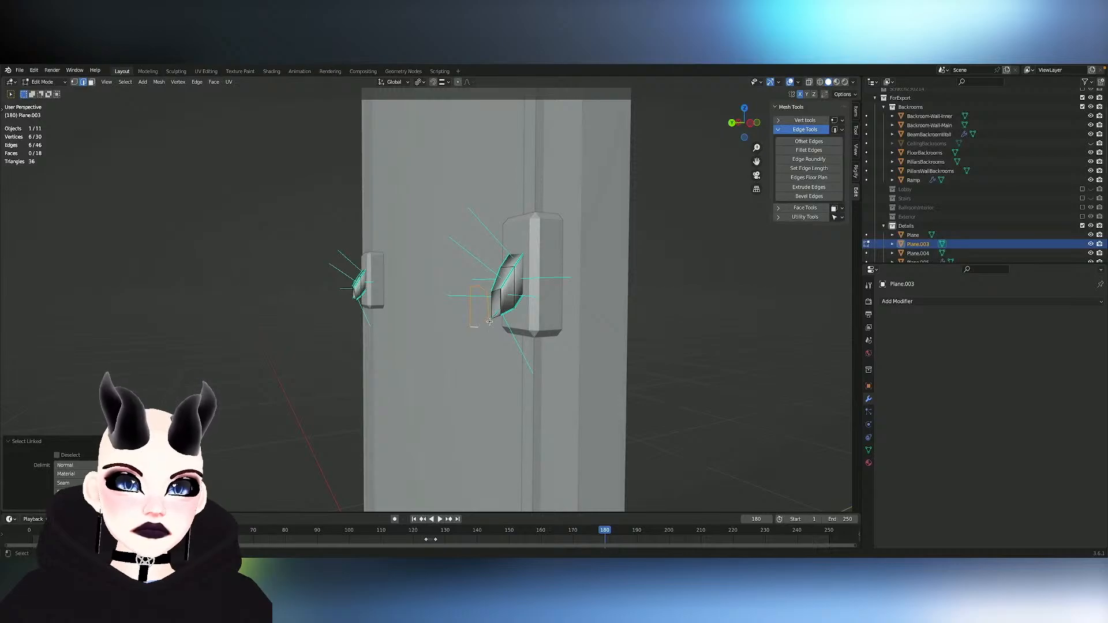
key(g)
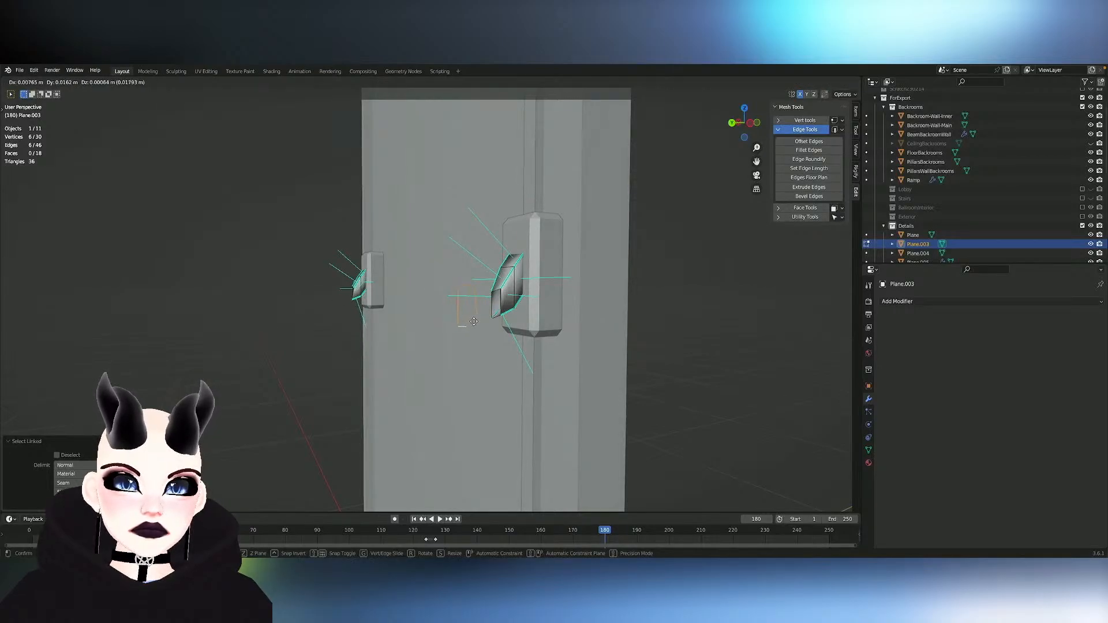
click(453, 323)
key(ctrl+z)
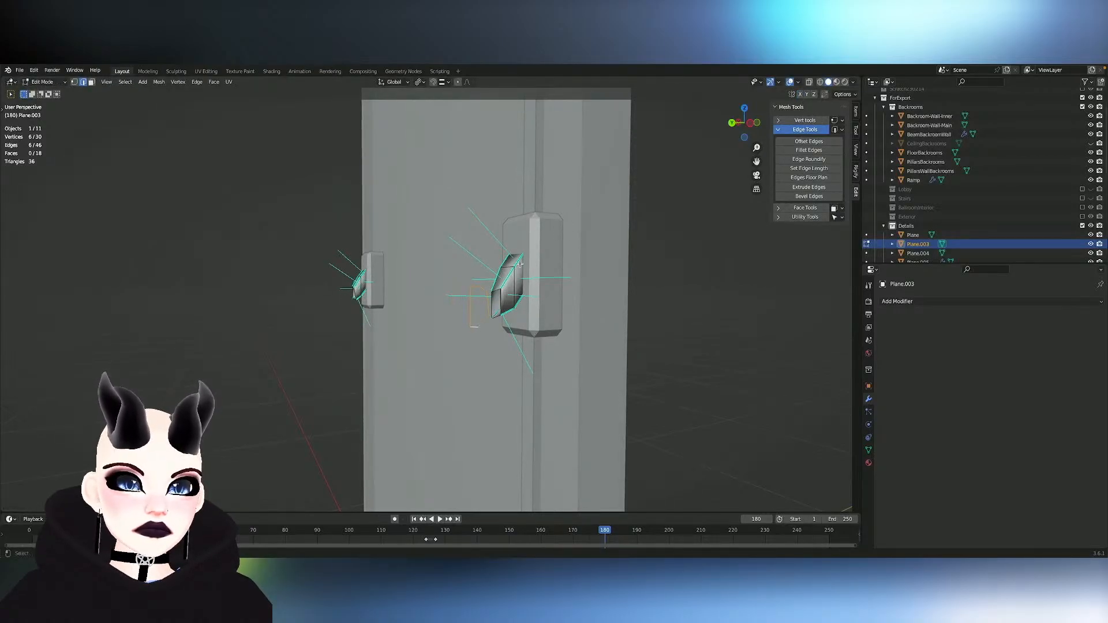
- Move the bar's remaining end loop about 0.015 m along the Y axis
key(g)
key(y)
click(511, 267)
middle_drag(511, 267, 511, 266)
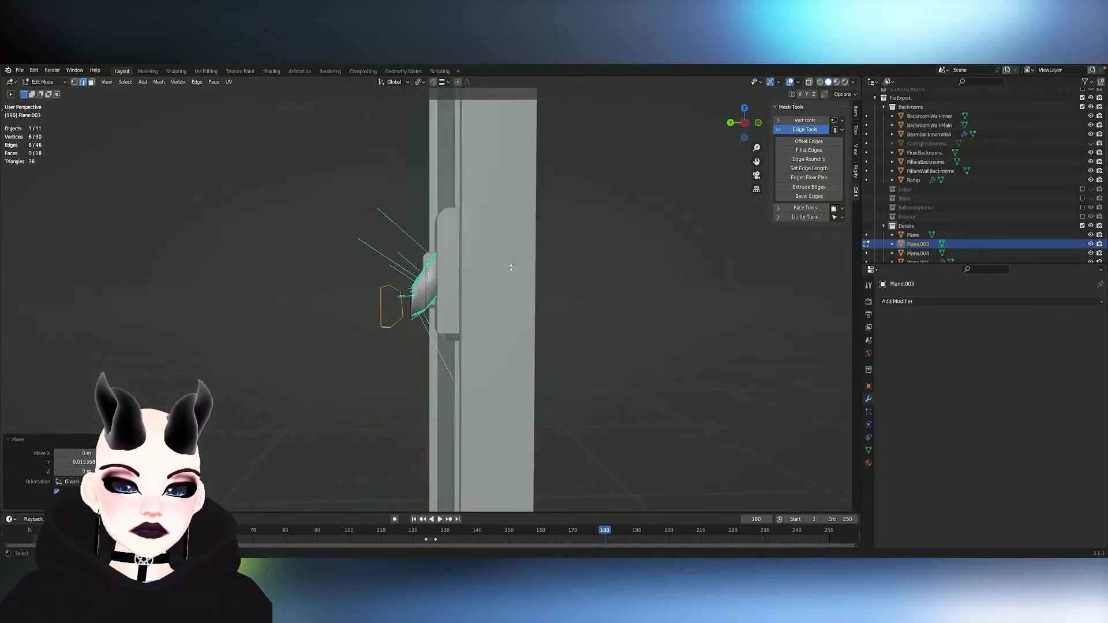
- Try Shrink/Fatten on the moved end loop twice, undoing each attempt
click(102, 296)
key(ctrl+z)
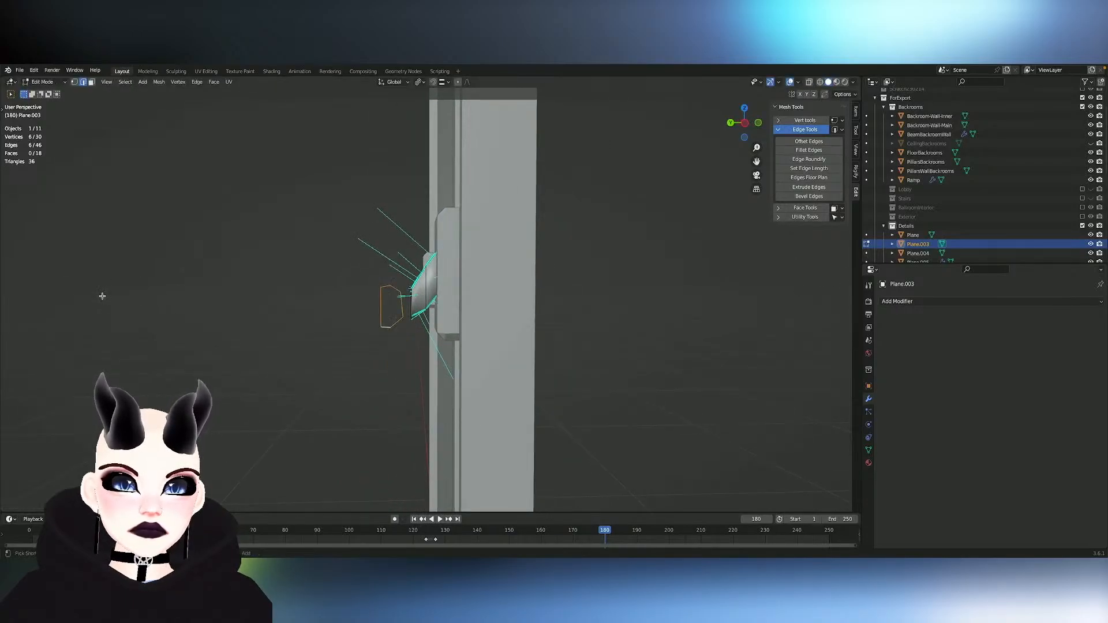
click(334, 260)
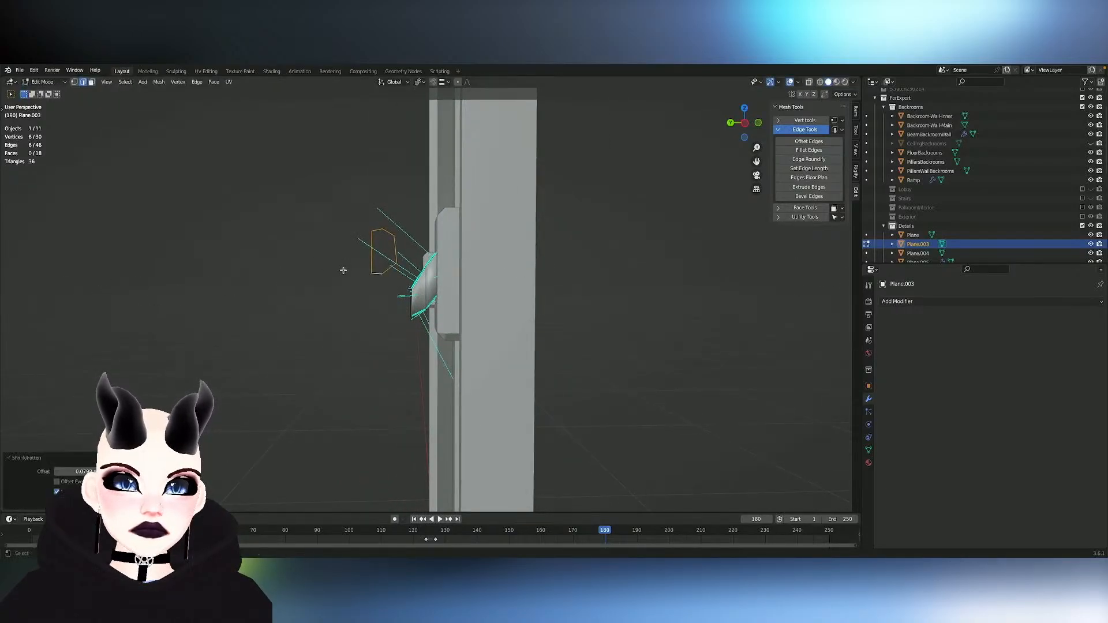
key(ctrl+z)
- Try Shrink/Fatten on the bar's remaining end loop once more and undo the attempt
scroll(367, 283, down, 5)
scroll(369, 283, down, 3)
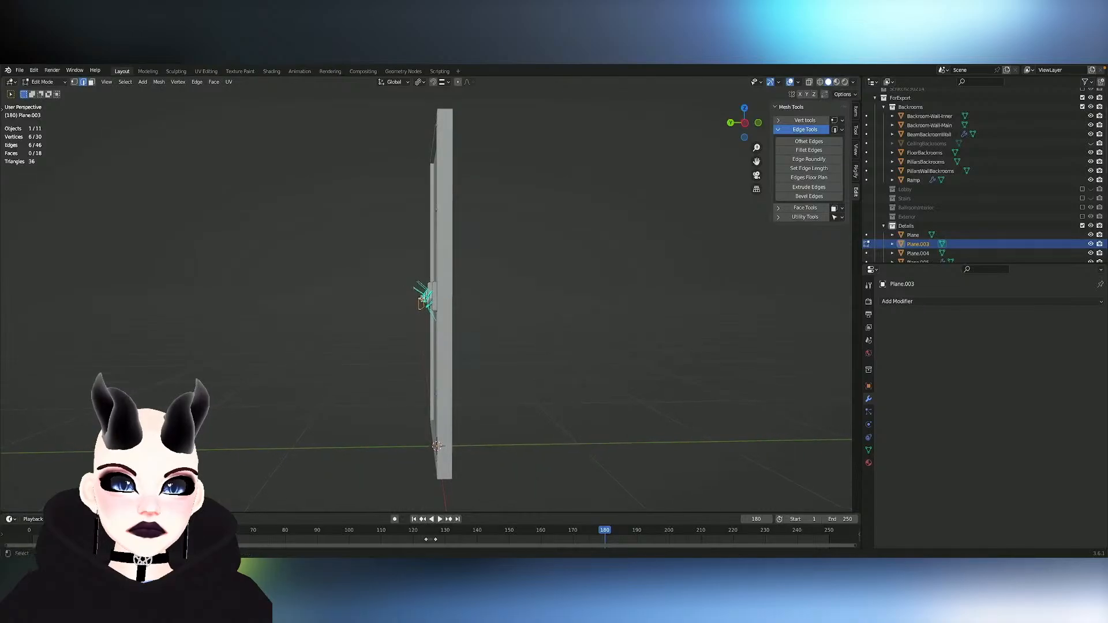
mouse_move(429, 306)
middle_down()
mouse_move(462, 306)
mouse_move(413, 306)
middle_up()
scroll(441, 306, up, 5)
click(411, 86)
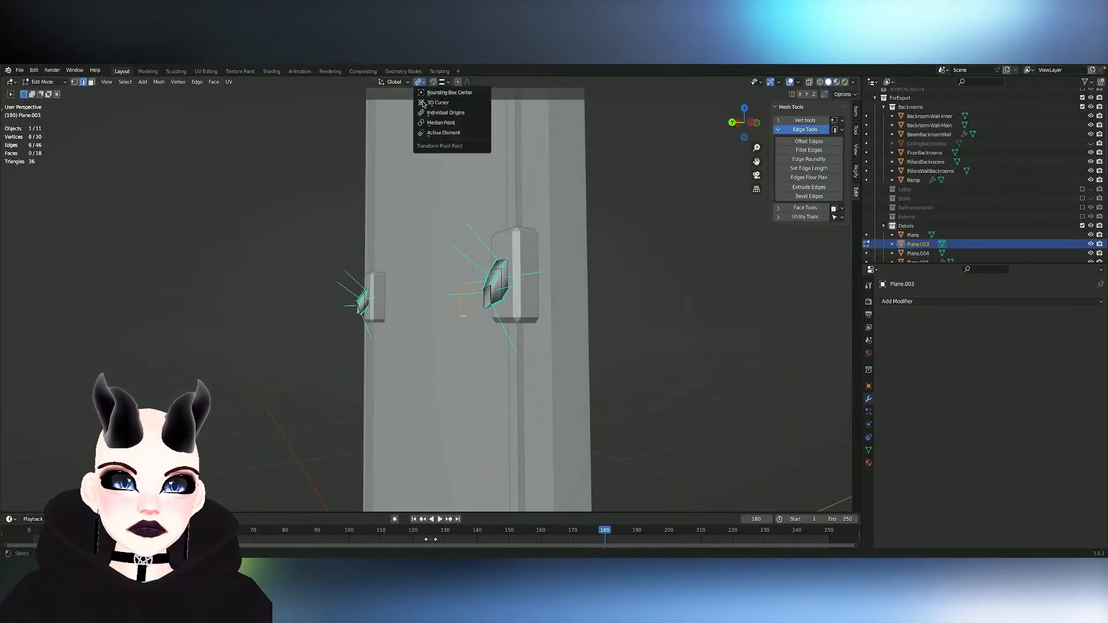
key(alt+s)
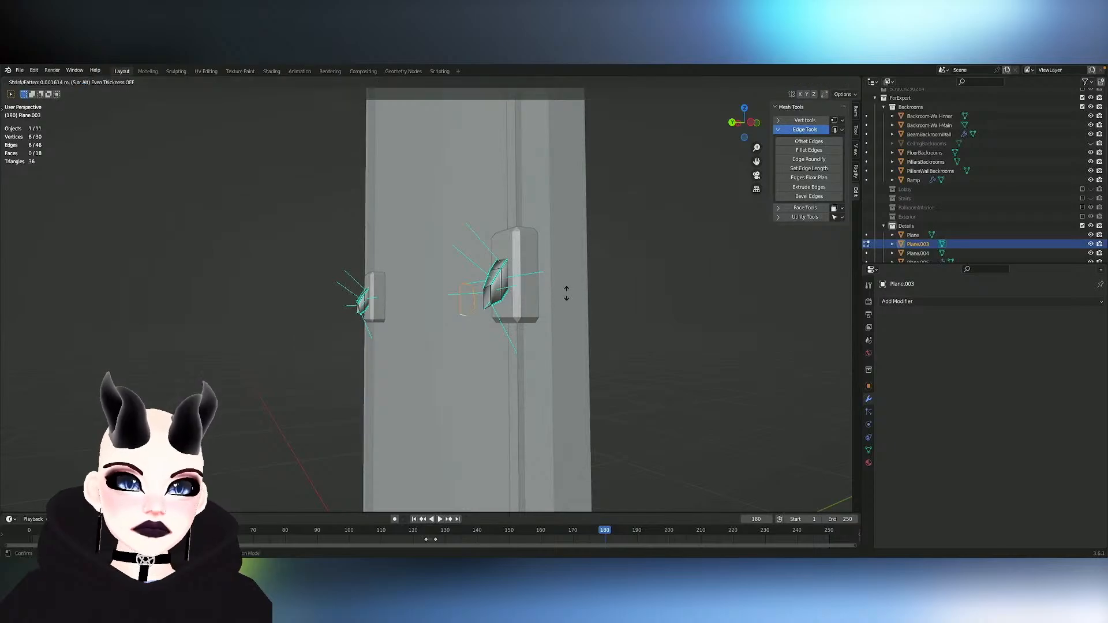
click(18, 283)
key(ctrl+z)
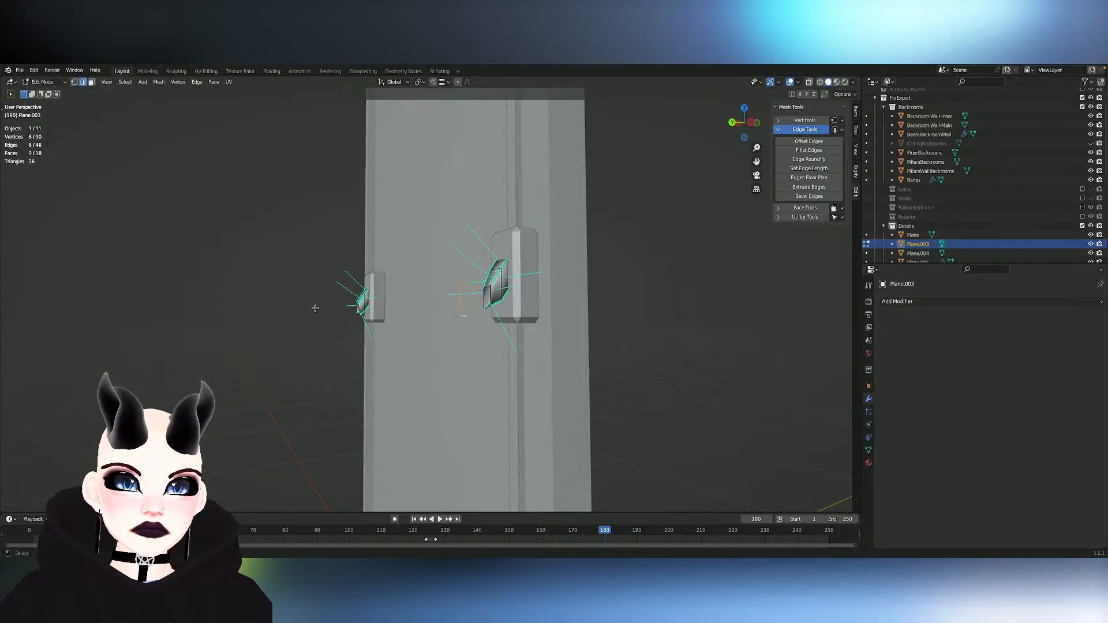
- Select the linked edges of the end loop and scale it by about 1.892, undoing a Shrink/Fatten attempt on it
key(l)
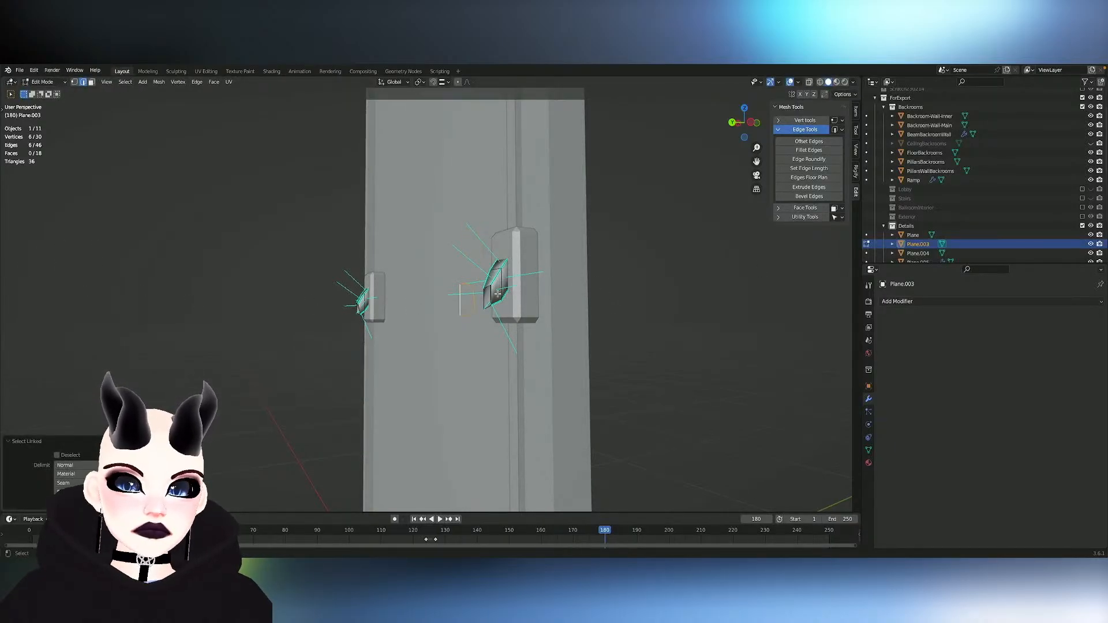
key(s)
click(520, 286)
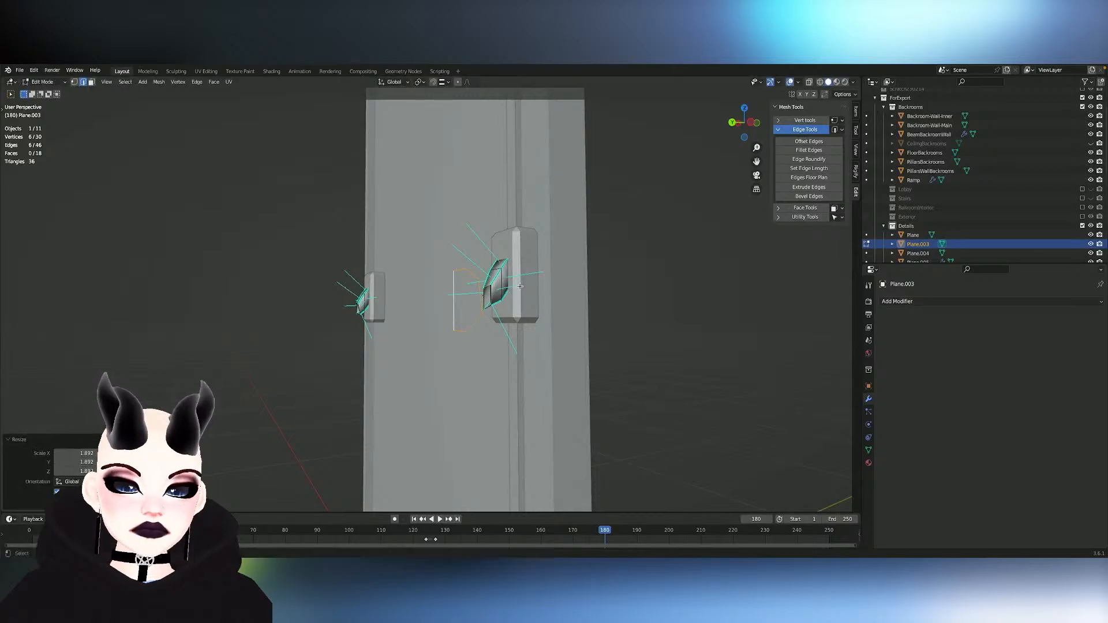
key(alt+s)
click(525, 340)
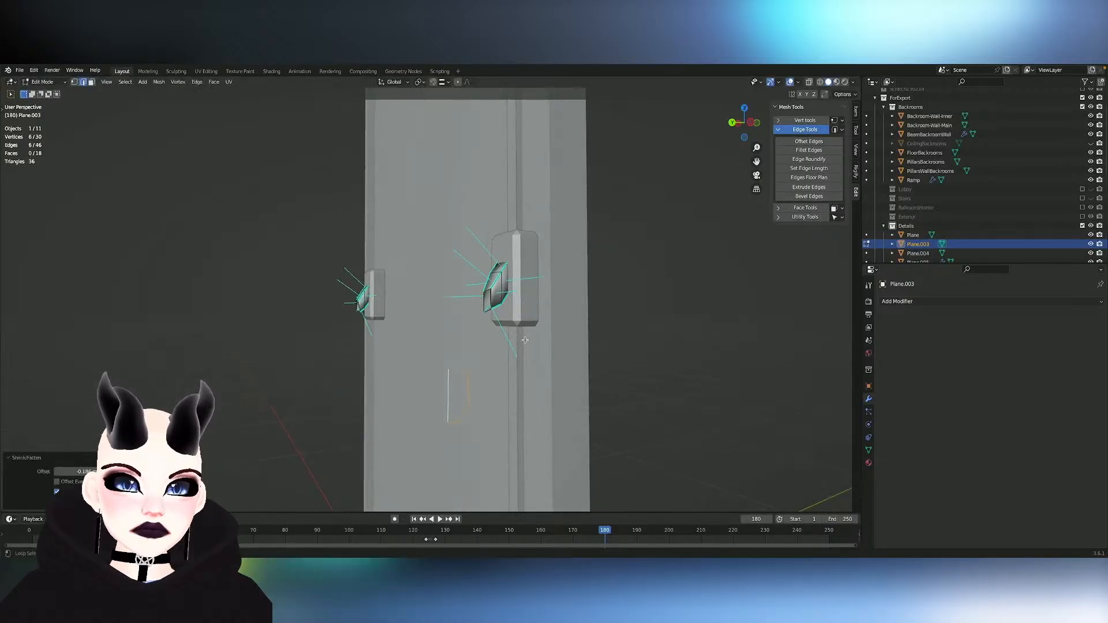
key(ctrl+z)
- Apply To Sphere with factor 1 to the end loop and scale it by about 0.54, cancelling a Shrink/Fatten attempt
key(shift+alt+s)
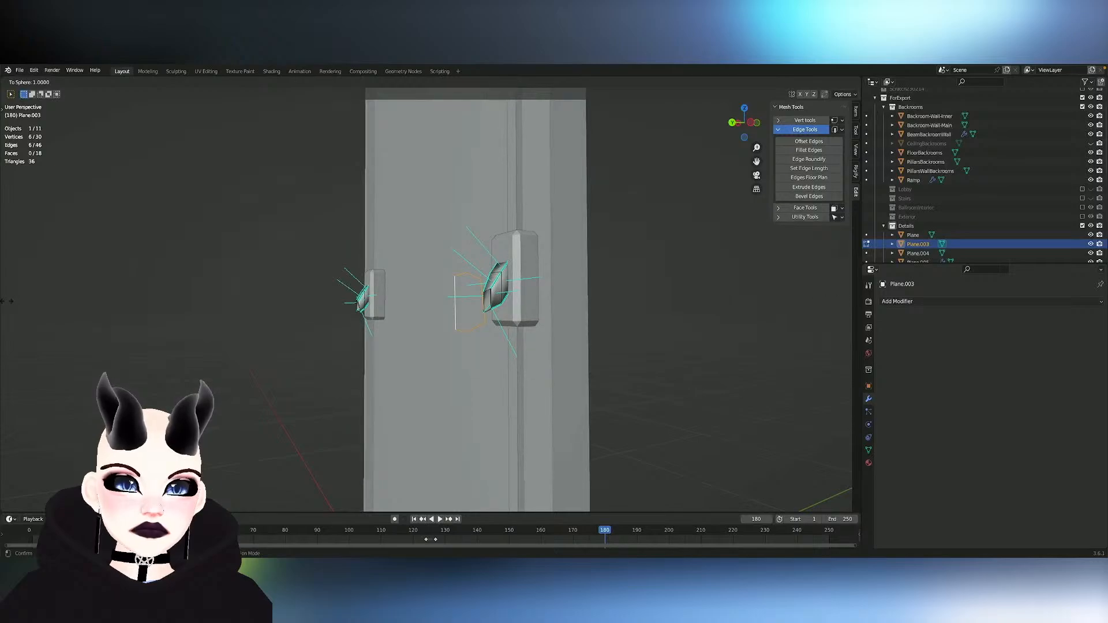
click(731, 317)
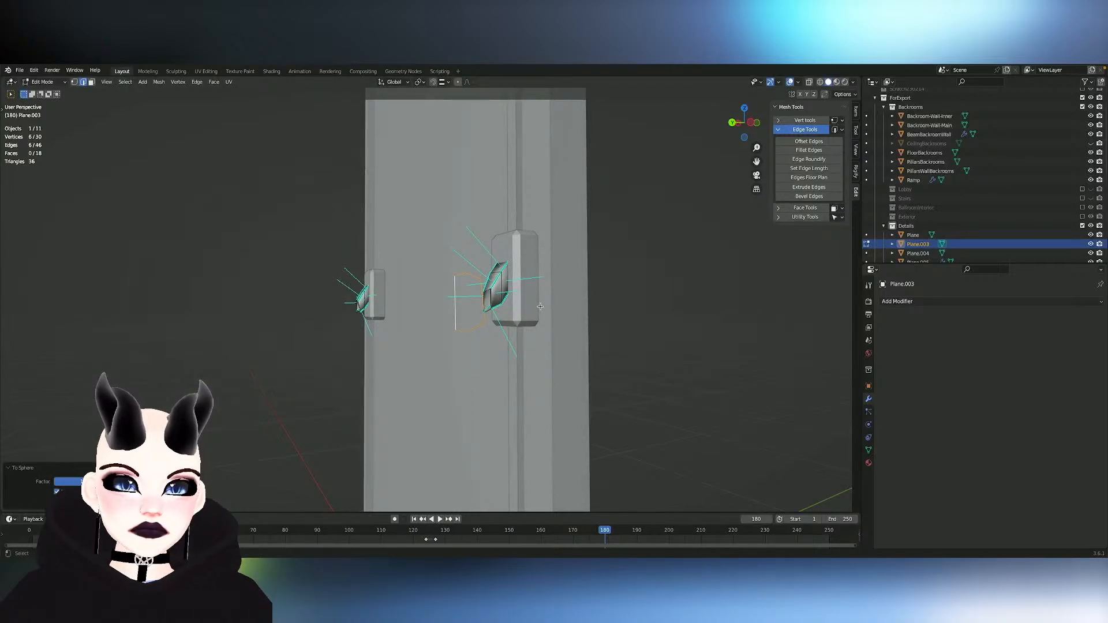
key(s)
click(506, 306)
key(alt+s)
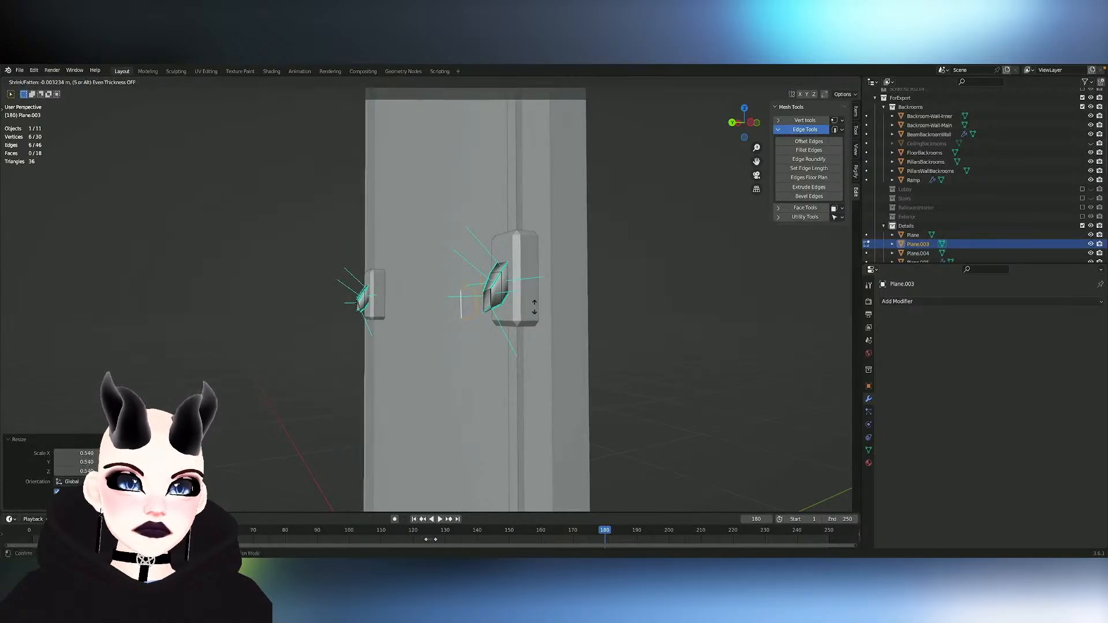
right_click(802, 310)
- Try To Sphere at factor 1 on the end loop with proportional editing enabled, and undo it
mouse_move(535, 300)
middle_down()
mouse_move(525, 300)
mouse_move(551, 298)
middle_up()
scroll(525, 300, up, 3)
key(shift+alt+s)
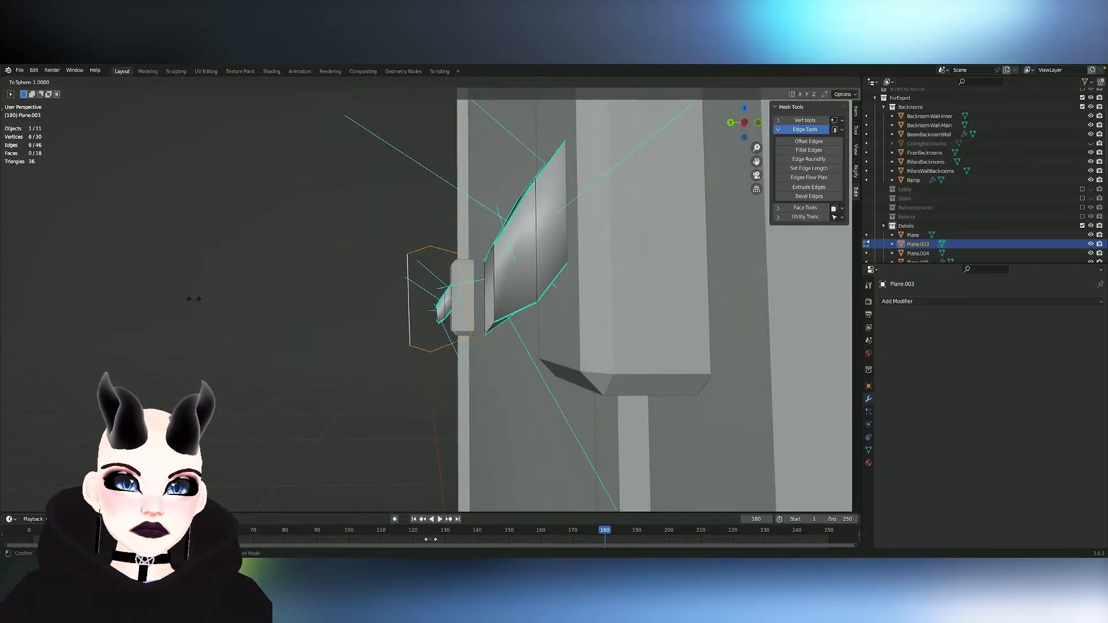
click(515, 295)
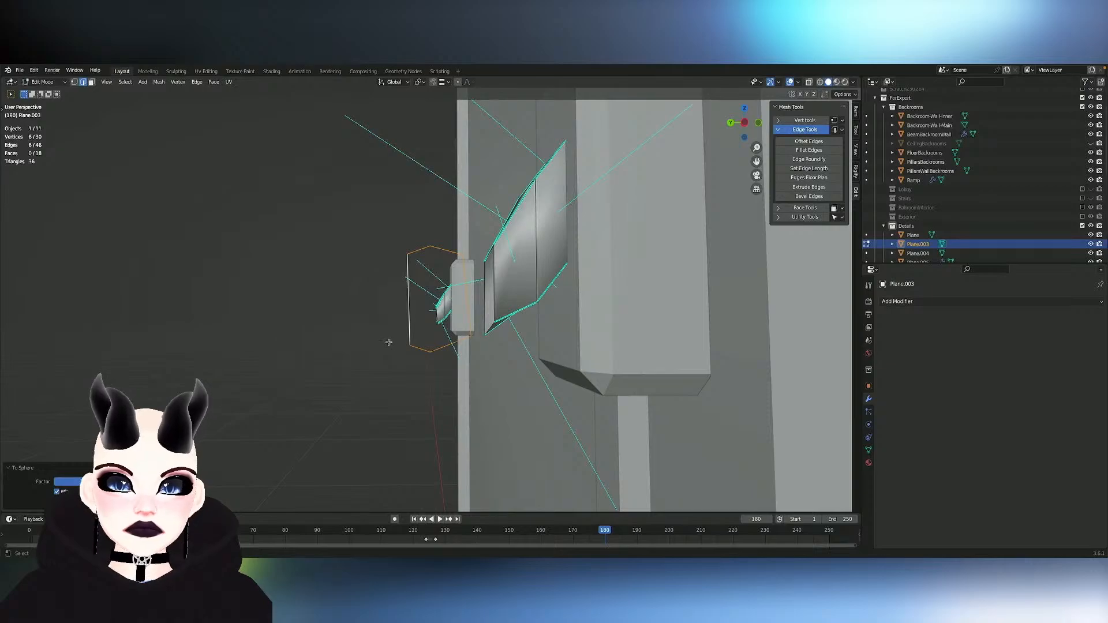
click(56, 502)
click(56, 502)
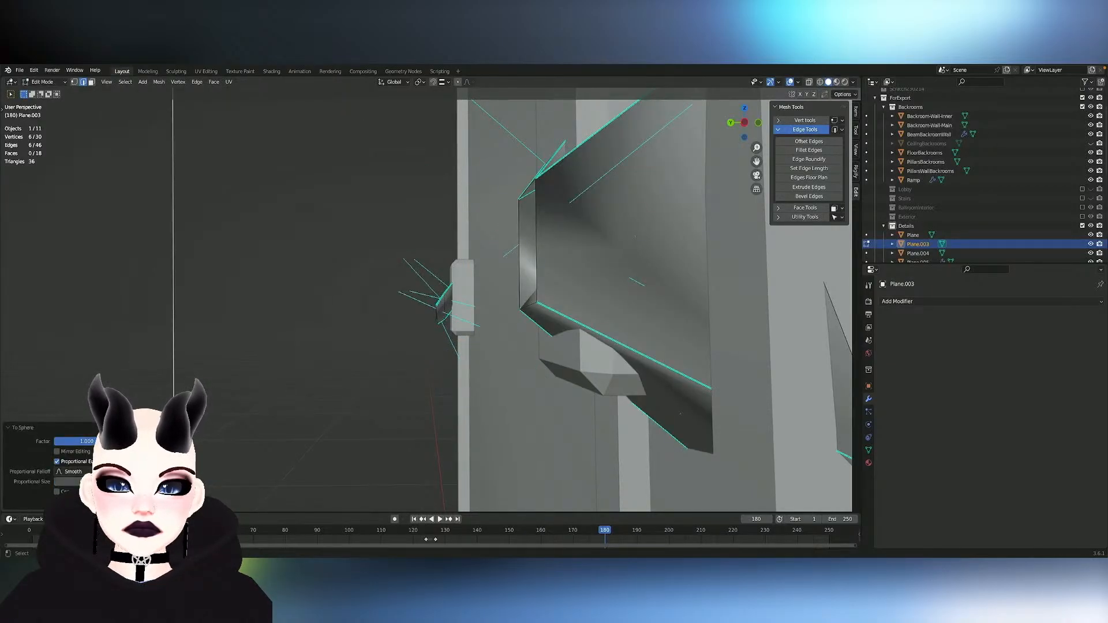
key(ctrl+z)
- Slide the two outer corner vertices of the end loop slightly toward each other along their shared edge
mouse_move(448, 373)
middle_down()
mouse_move(452, 391)
mouse_move(485, 388)
mouse_move(495, 375)
mouse_move(447, 373)
middle_up()
click(385, 318)
key(shift+v)
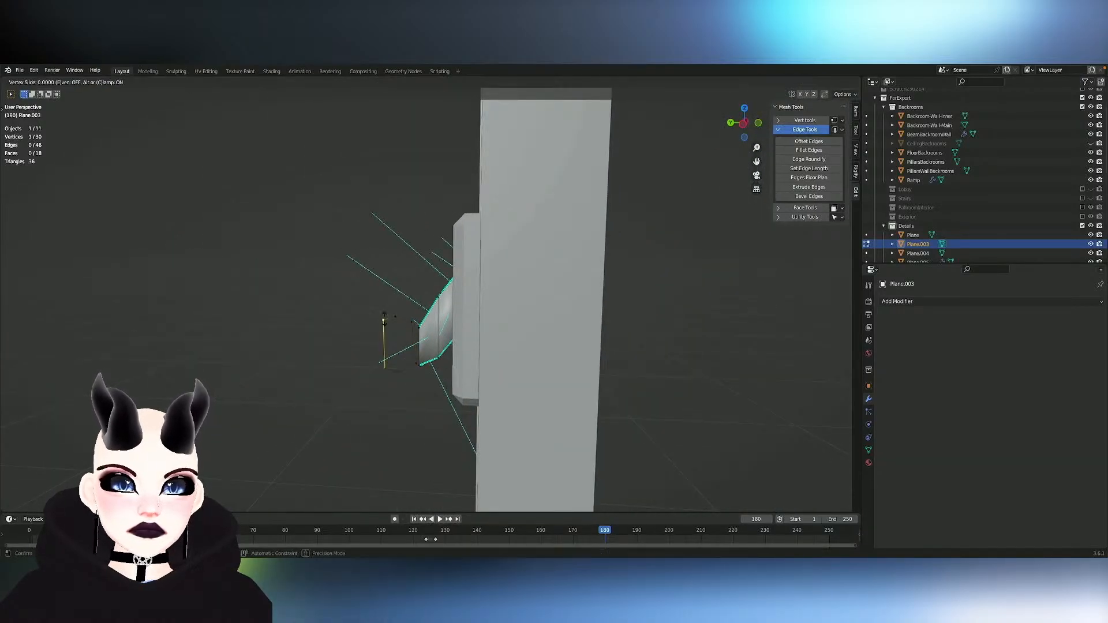
click(383, 328)
click(382, 369)
key(shift+v)
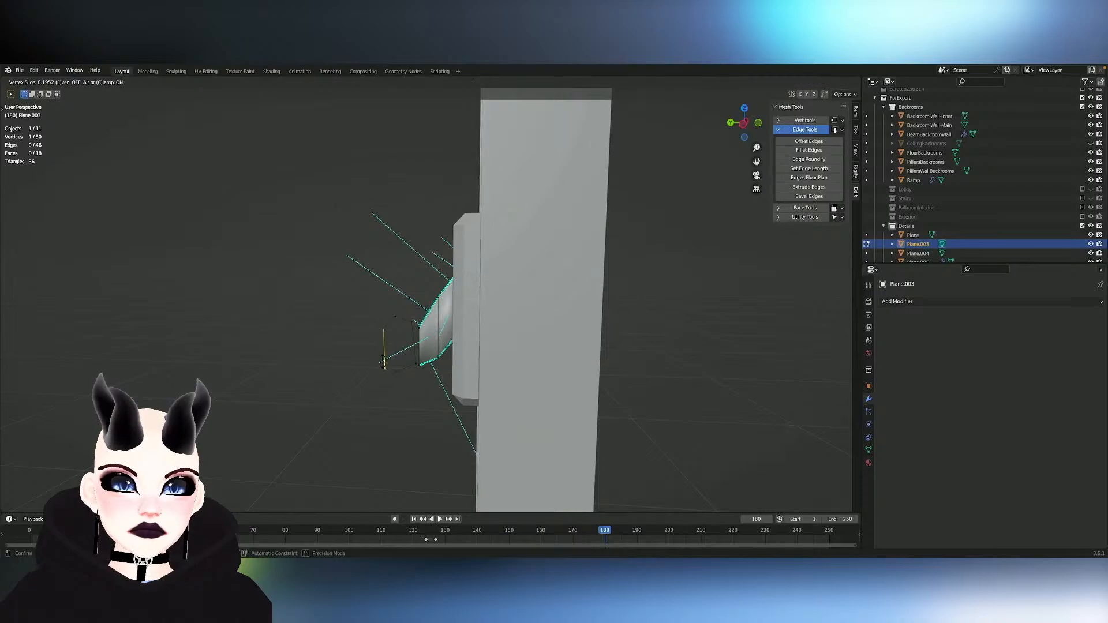
click(384, 362)
- Slide the end loop's bottom and inner corner vertices along their edges to even out the hexagon, and reselect the whole loop
click(400, 373)
key(g)
key(g)
click(401, 368)
click(414, 364)
key(g)
key(g)
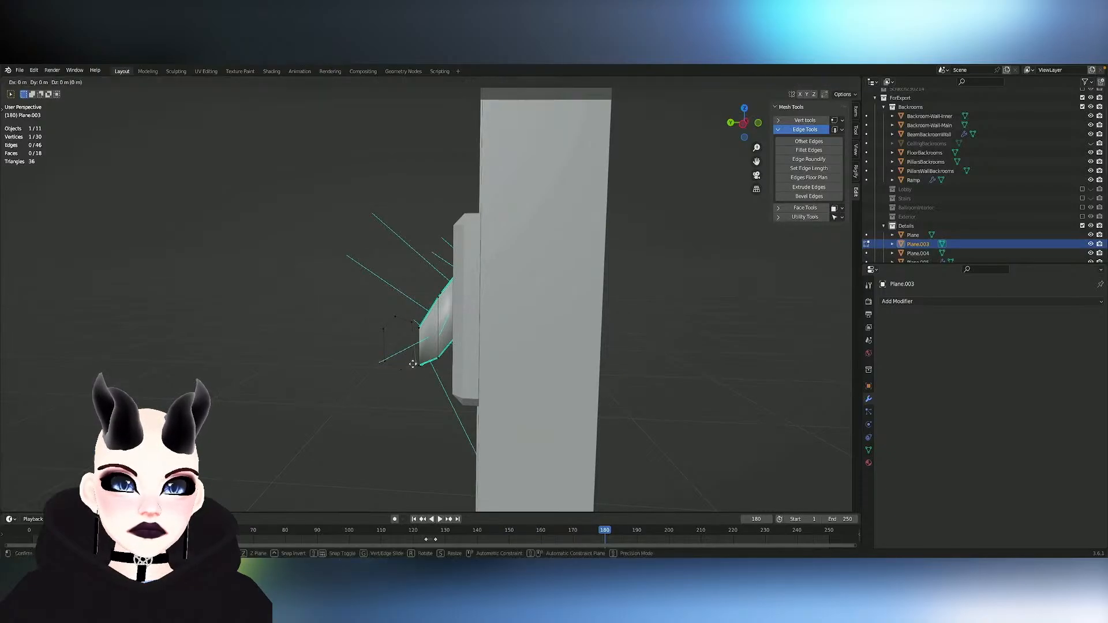
click(414, 358)
click(412, 322)
key(g)
key(g)
click(412, 325)
key(2)
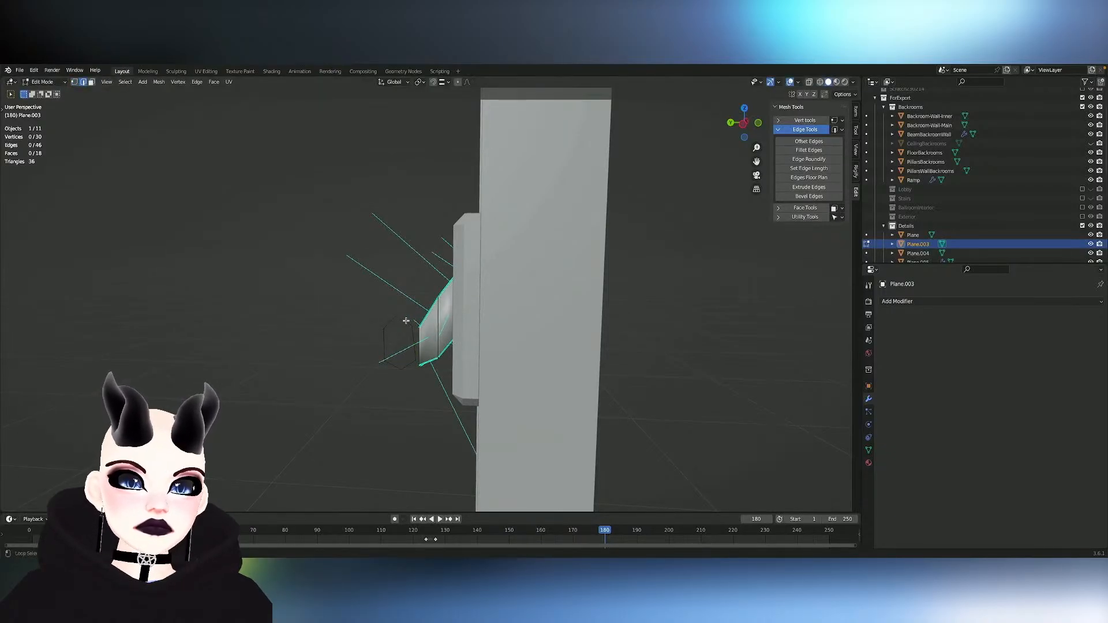
alt+click(406, 321)
middle_drag(403, 330, 323, 312)
- Try extruding the end loop about 0.717 m along the X axis to form the bar, check both ends, and undo it
key(e)
key(x)
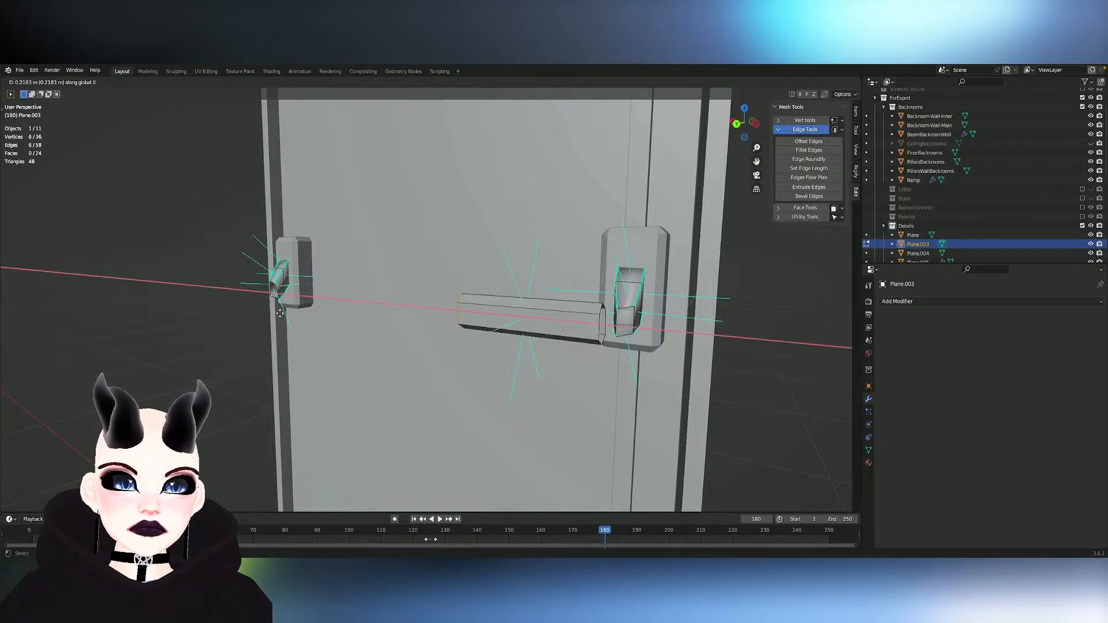
click(58, 285)
key(KP_4)
key(KP_4)
key(KP_4)
key(KP_4)
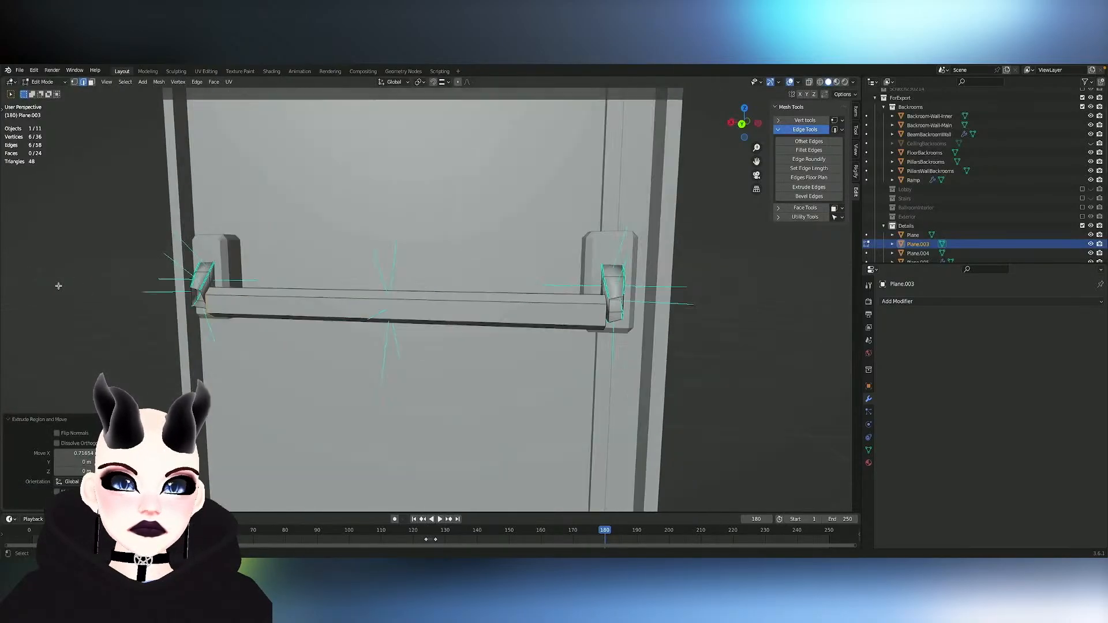
key(KP_6)
key(KP_6)
key(KP_6)
key(KP_6)
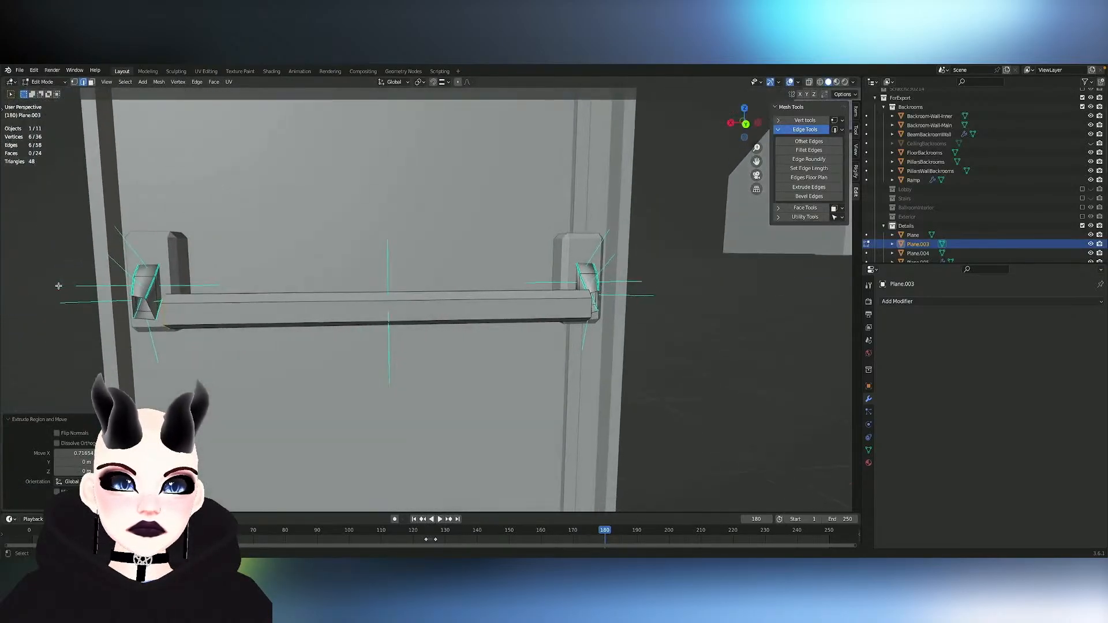
key(ctrl+z)
- Try symmetrizing the end loop in the -Y to +Y direction and undo it
click(158, 81)
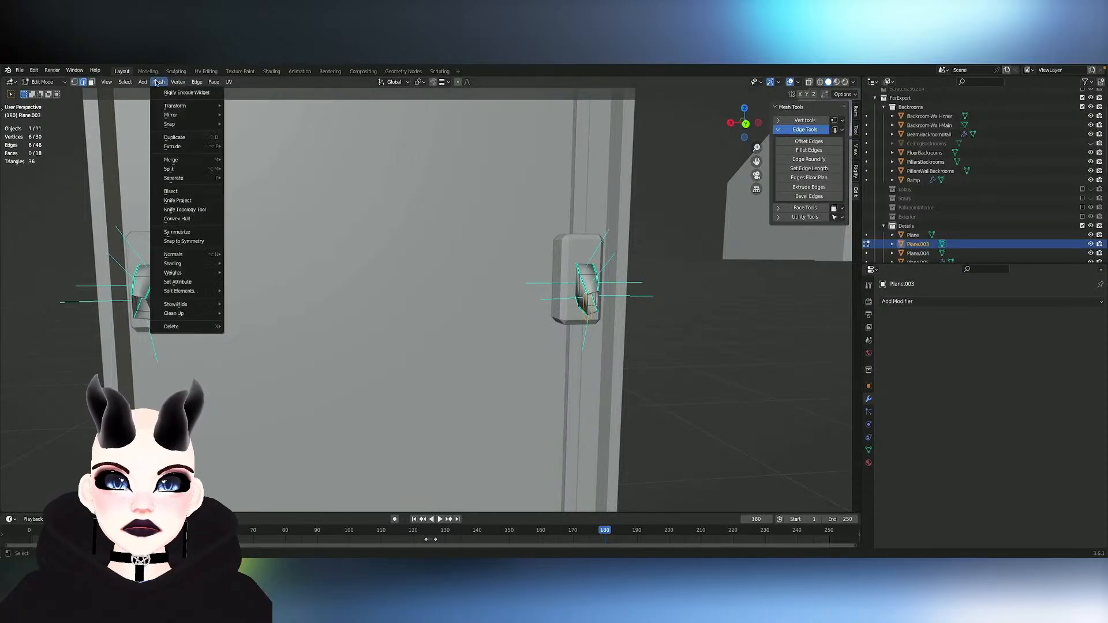
click(187, 232)
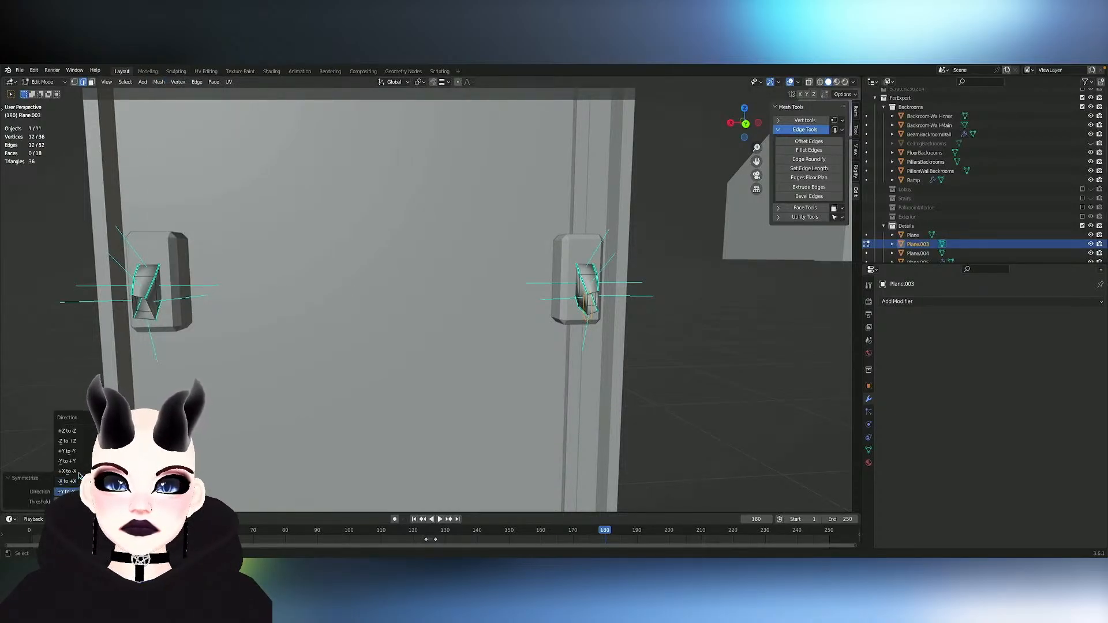
click(75, 461)
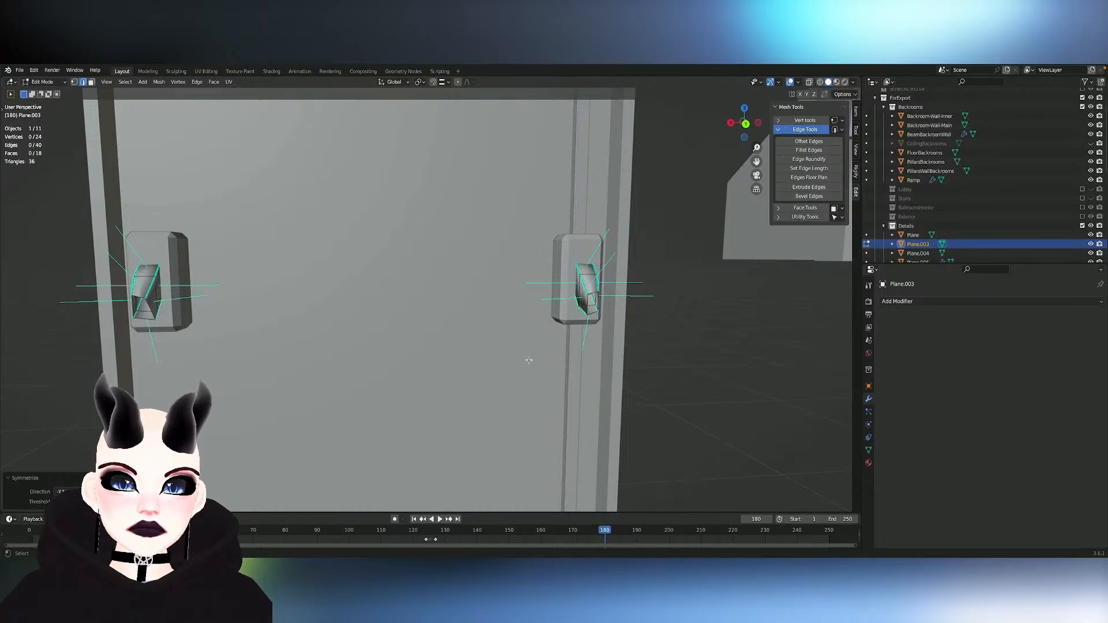
key(ctrl+z)
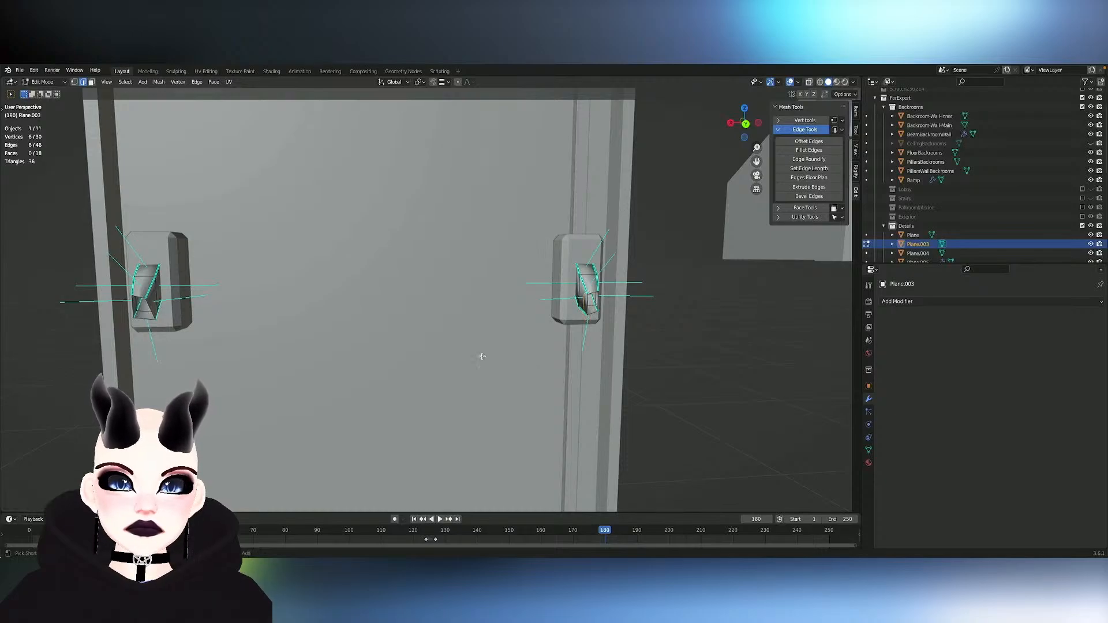
- Symmetrize the end loop in the -X to +X direction to mirror it onto the opposite arm
click(159, 82)
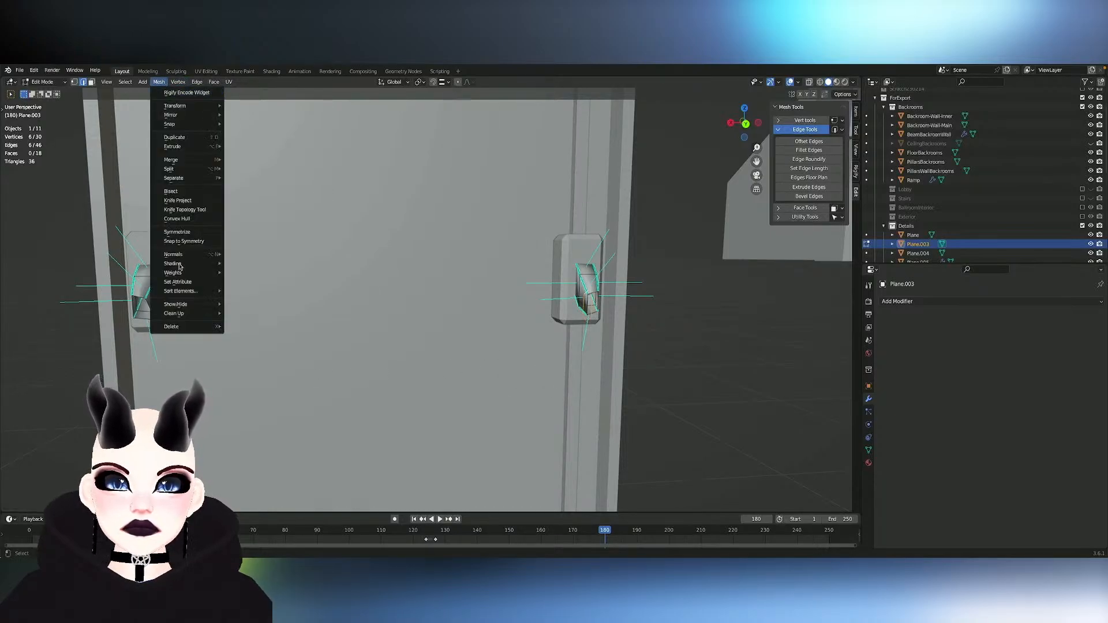
click(179, 232)
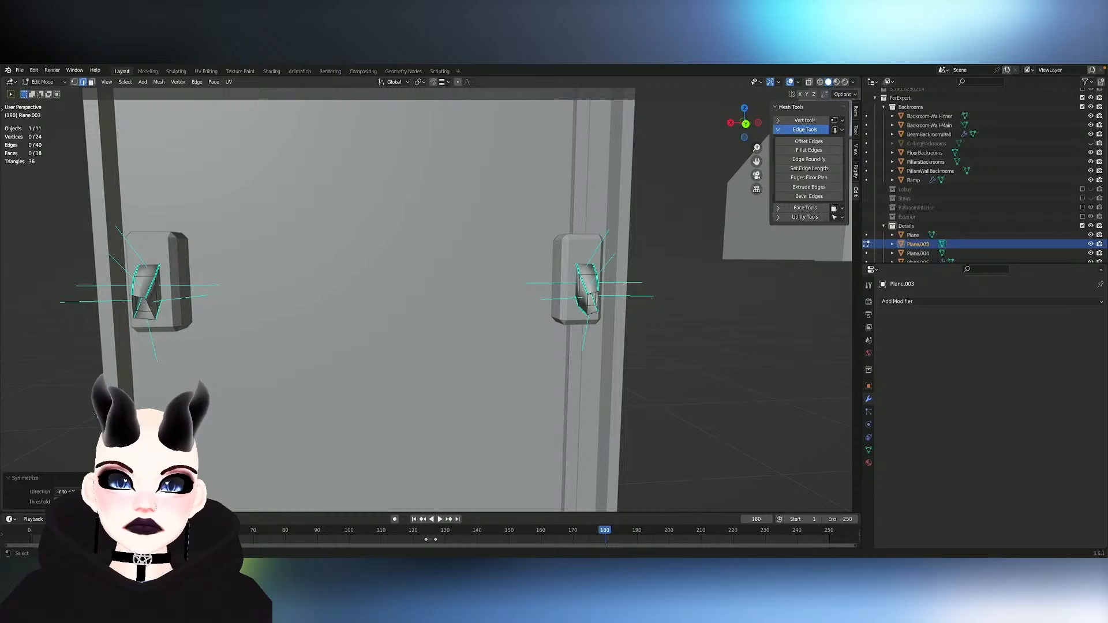
click(65, 491)
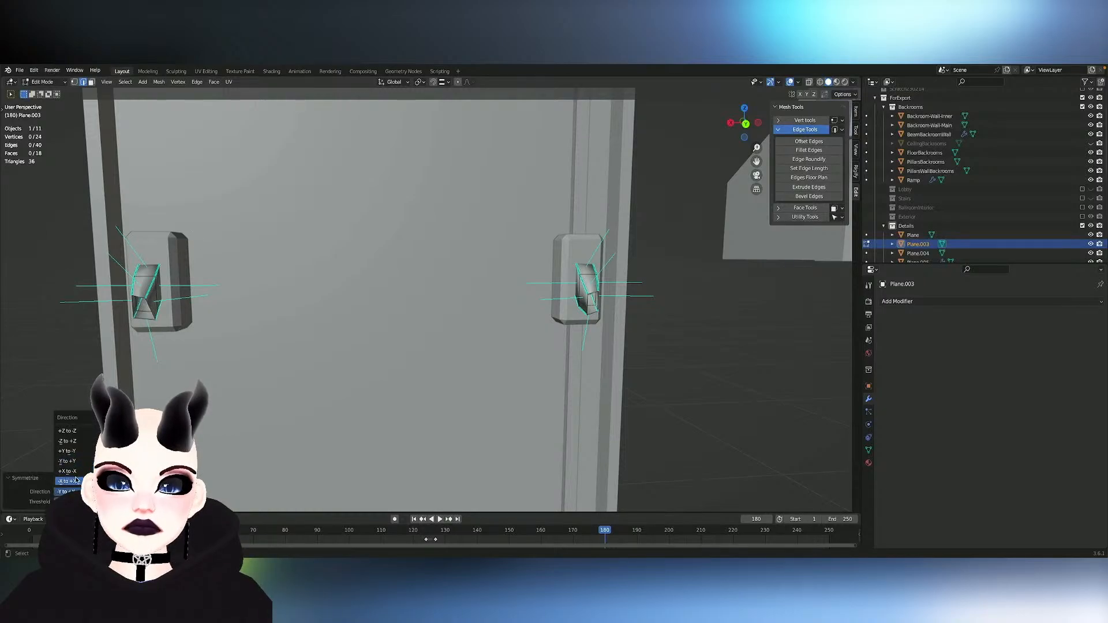
click(67, 451)
middle_drag(277, 454, 276, 454)
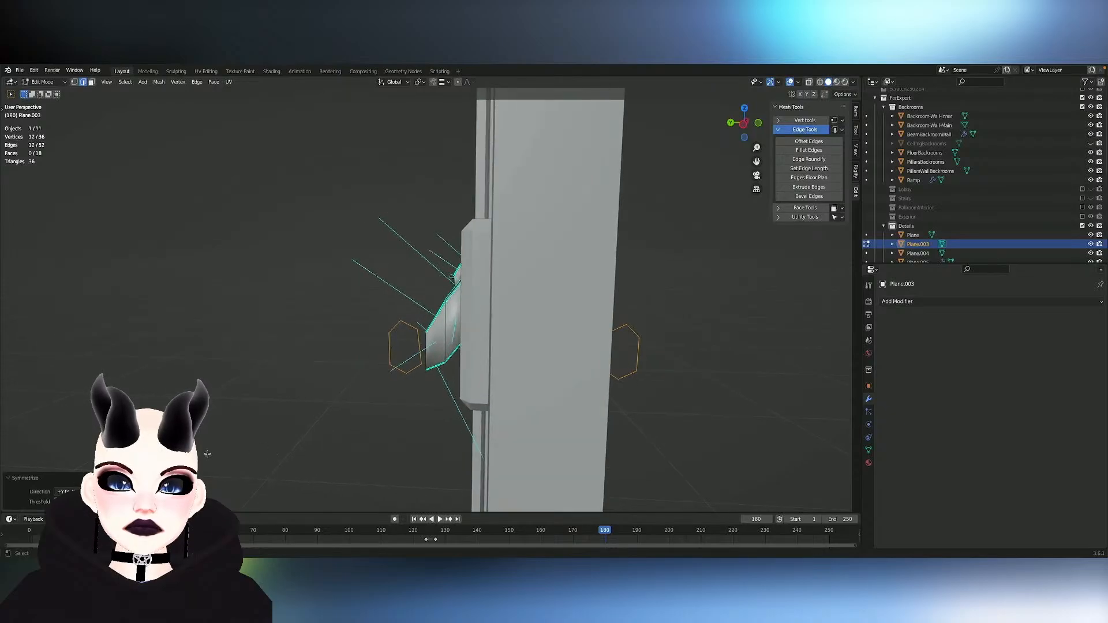
click(65, 492)
click(79, 470)
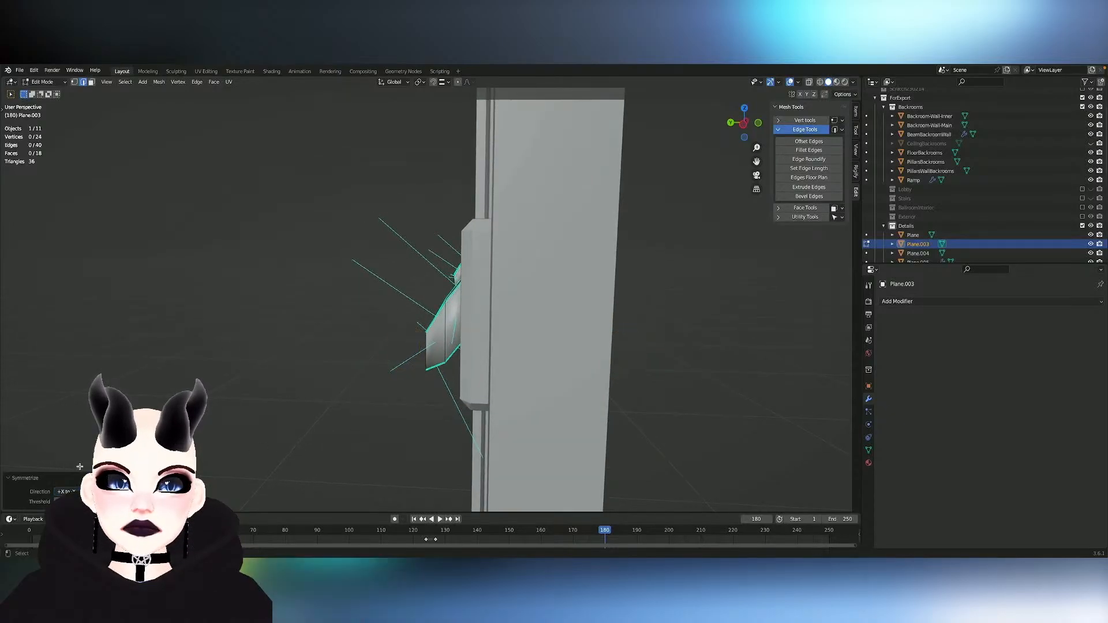
click(65, 492)
click(77, 480)
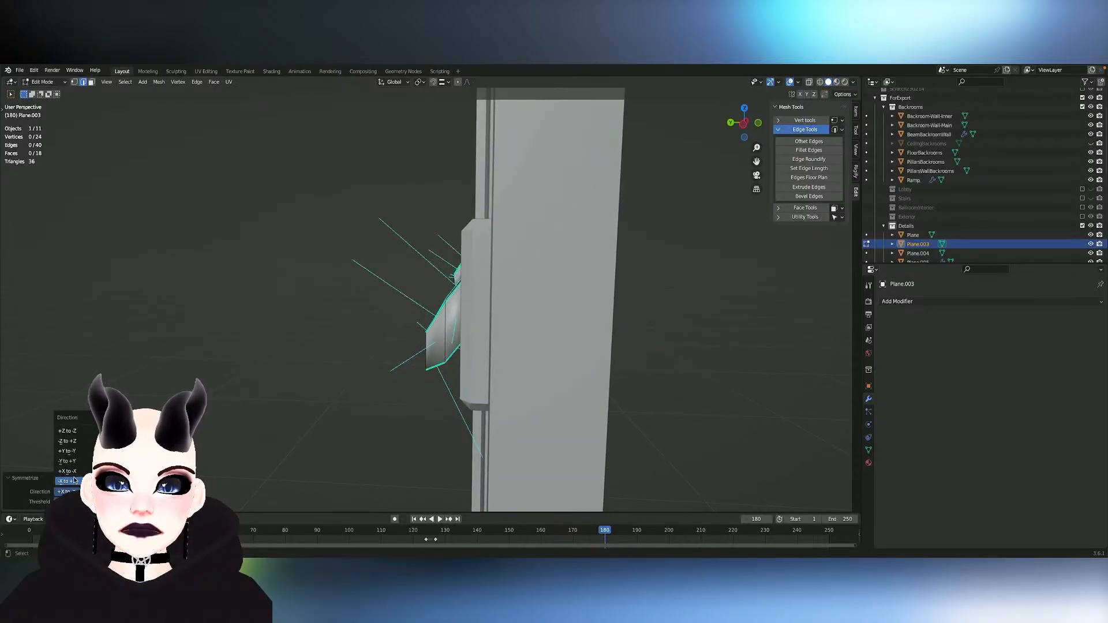
middle_drag(373, 455, 431, 448)
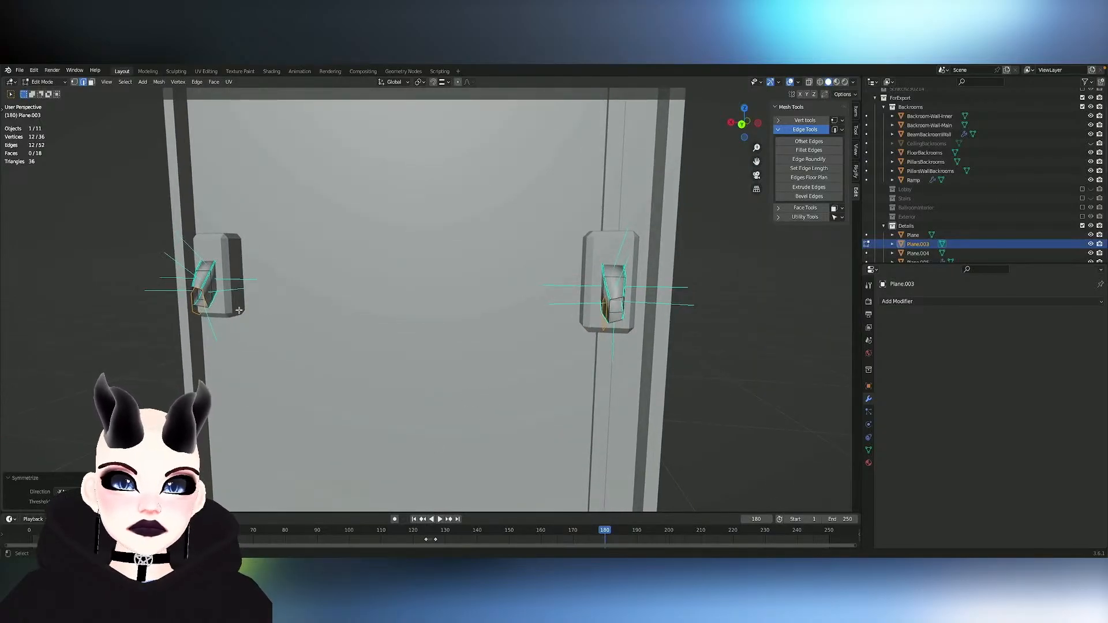
- Bridge the two mirrored end loops into a bar and scale the bar up uniformly by about 1.03
right_click(198, 316)
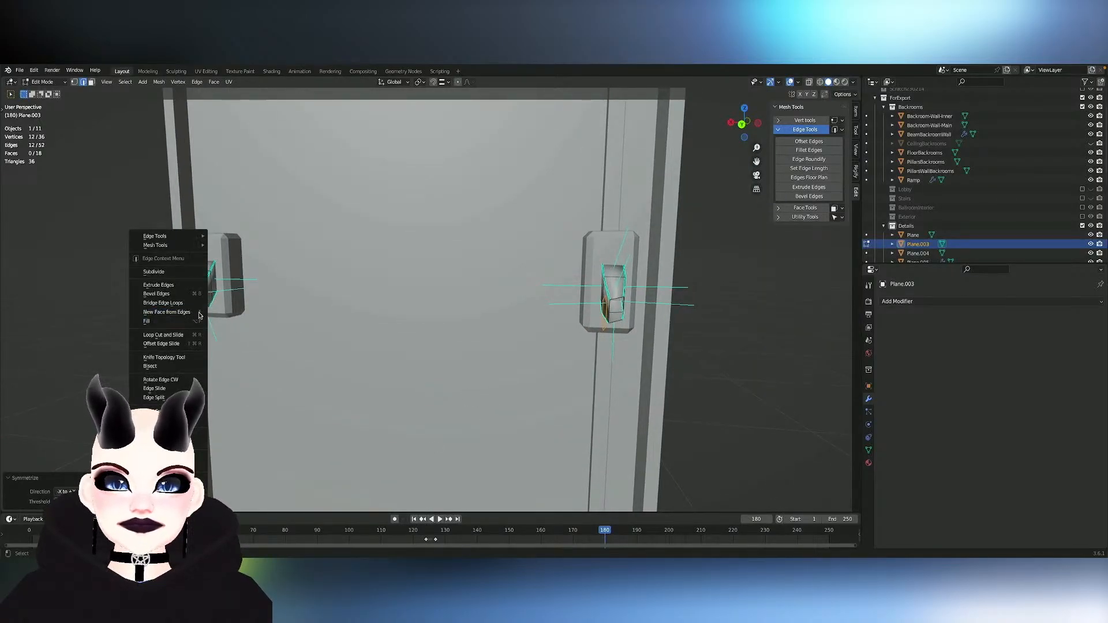
click(196, 304)
middle_drag(319, 318, 404, 324)
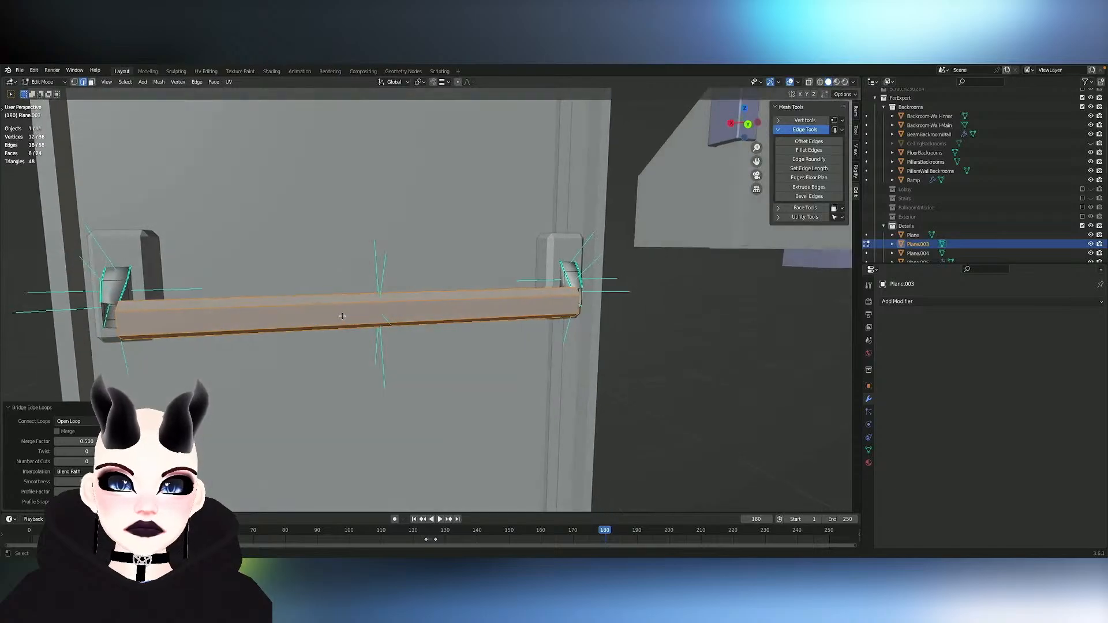
key(s)
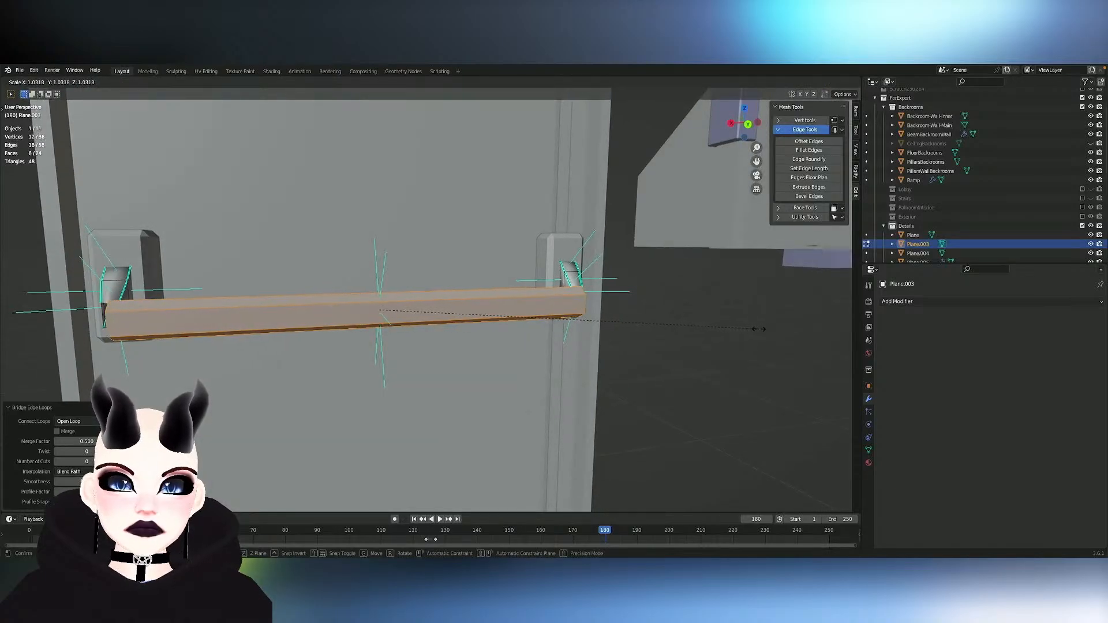
click(766, 332)
middle_drag(765, 331, 764, 327)
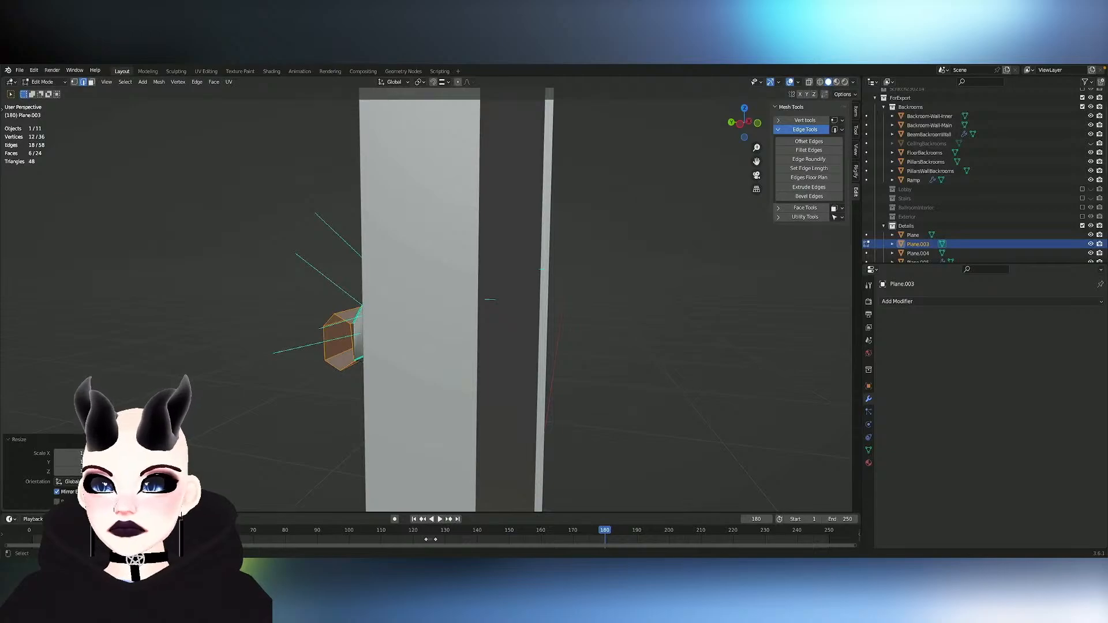
- Duplicate the bar's end edge loop, shift it slightly along the X axis, and scale it up uniformly by about 1.29
middle_drag(220, 235, 424, 333)
click(414, 337)
key(e)
key(y)
key(x)
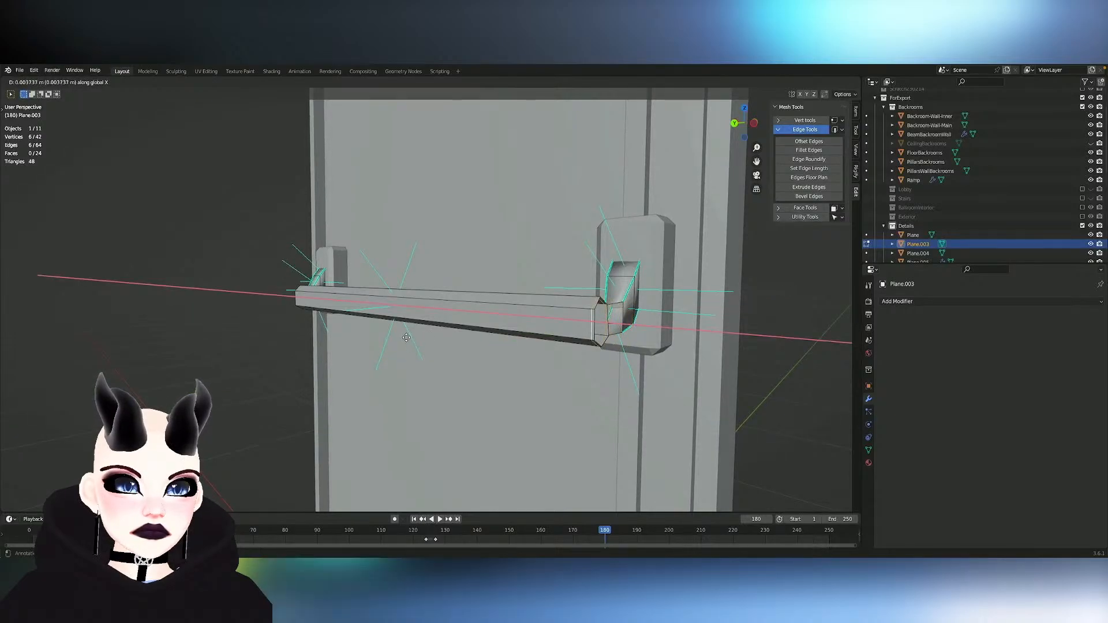
click(408, 338)
key(s)
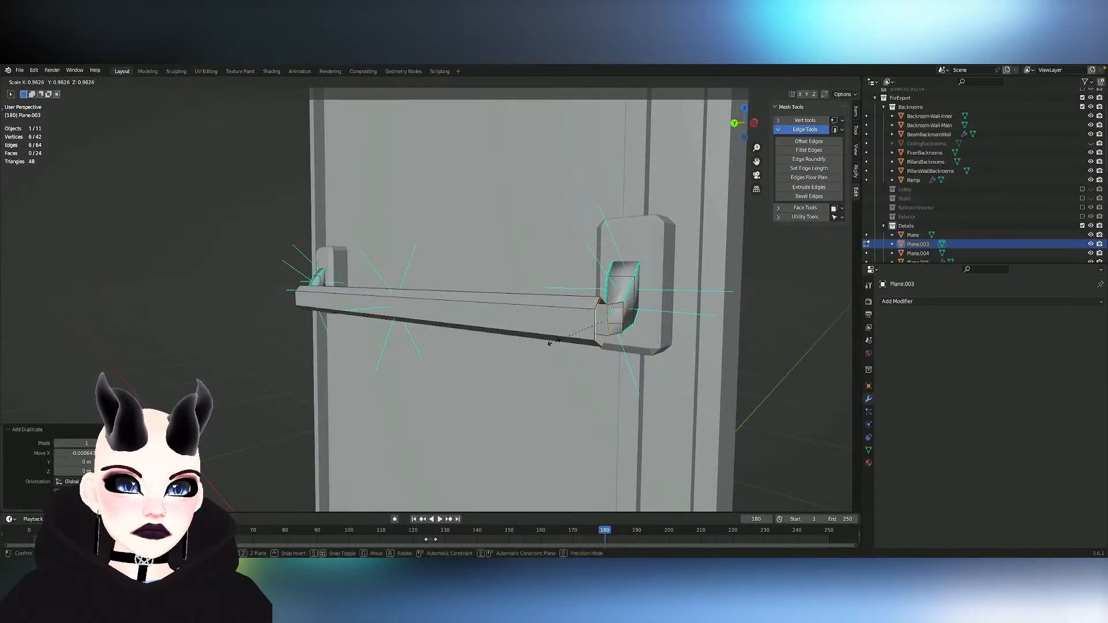
click(539, 346)
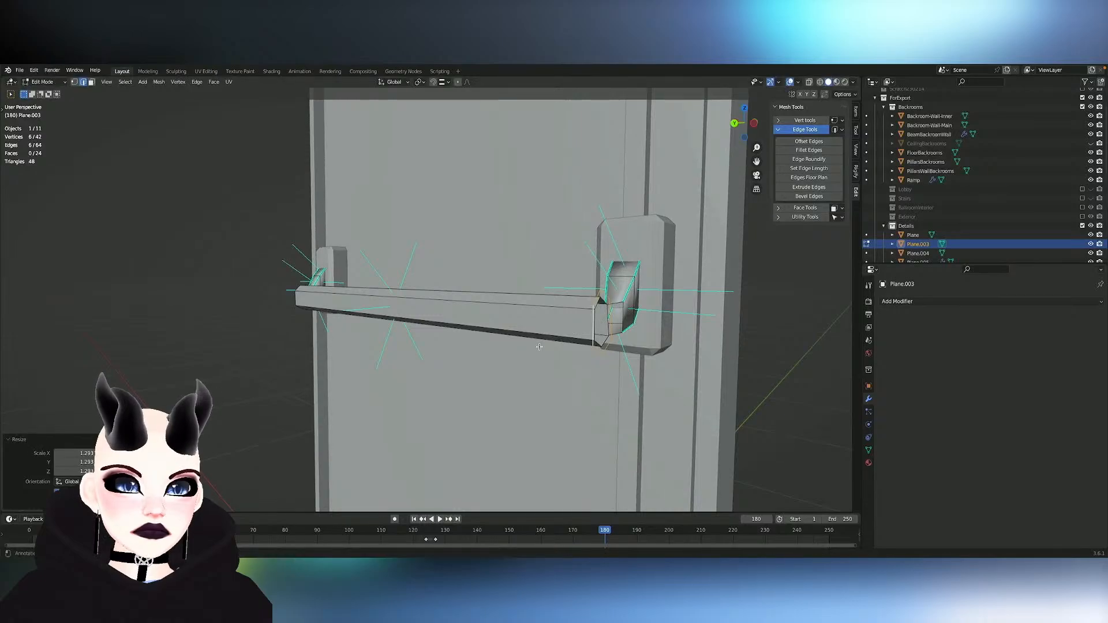
- Extrude the enlarged loop about 0.026 m outward along the X axis to form the band of an end cap
middle_drag(477, 342, 477, 341)
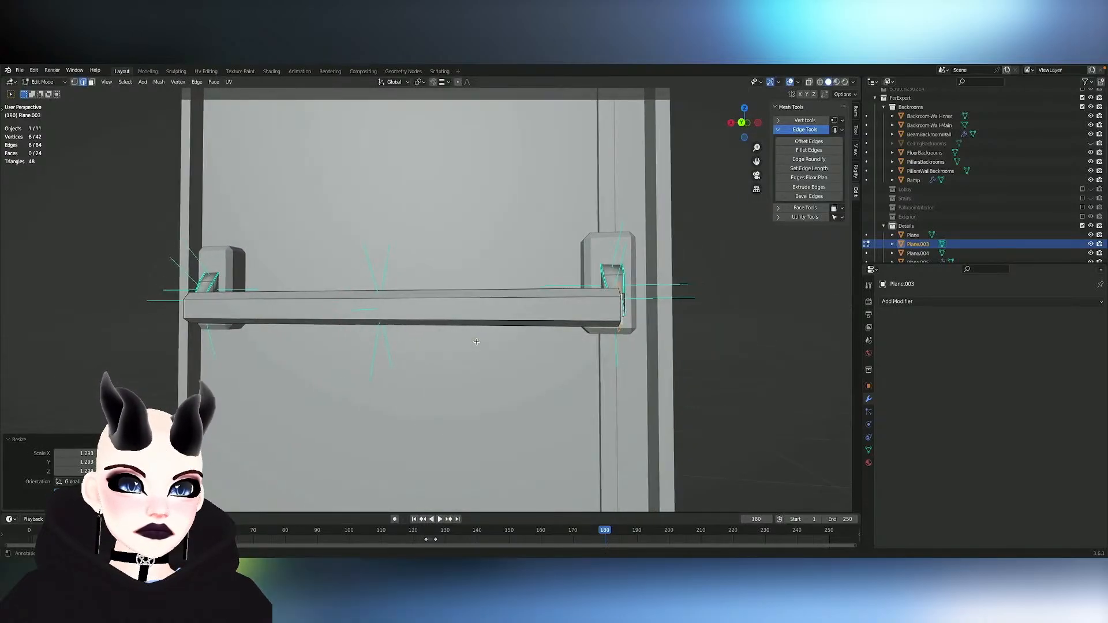
key(e)
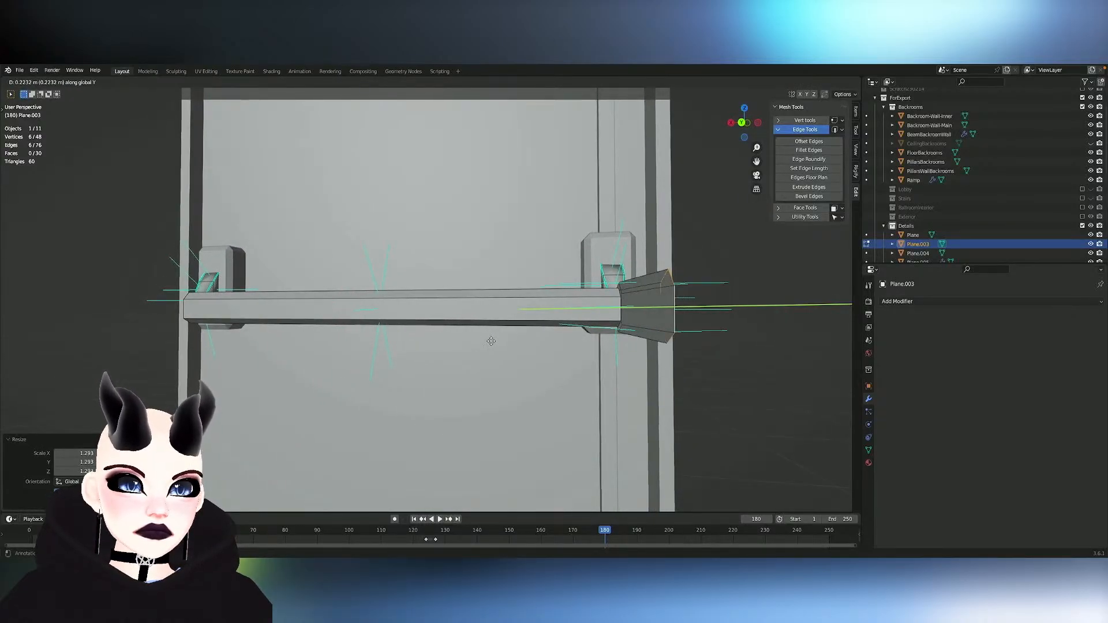
key(x)
click(494, 341)
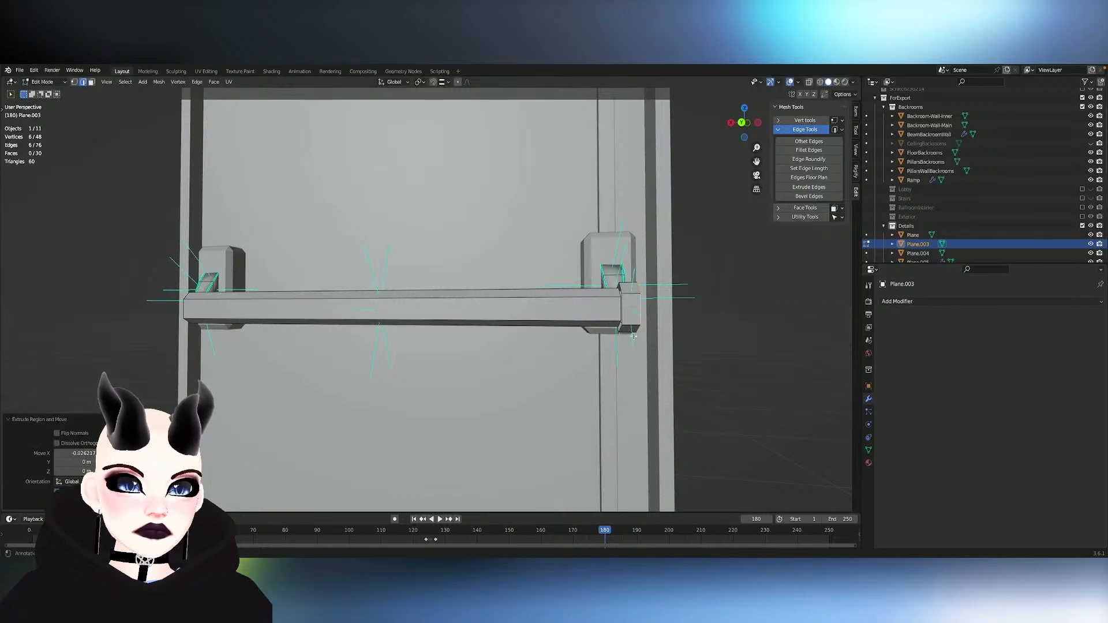
- Scale both edge loops of the cap band down uniformly to about 0.7 so it fits closely around the bar's end
alt+click(623, 309)
mouse_move(634, 310)
middle_down()
mouse_move(678, 329)
mouse_move(701, 316)
mouse_move(642, 291)
mouse_move(648, 282)
mouse_move(632, 312)
middle_up()
key(3)
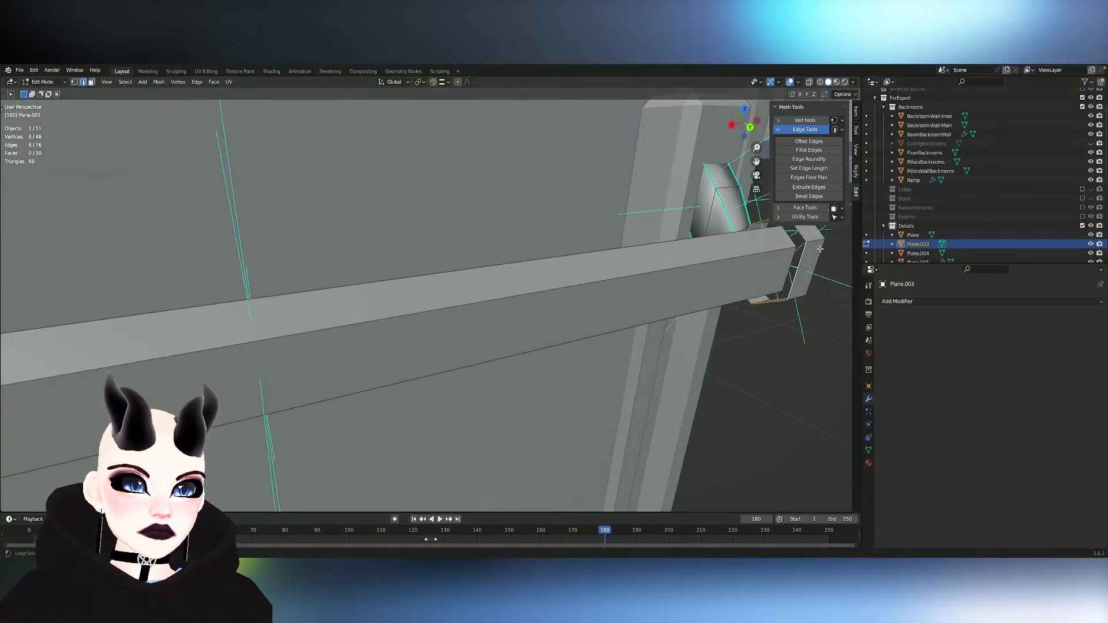
key(s)
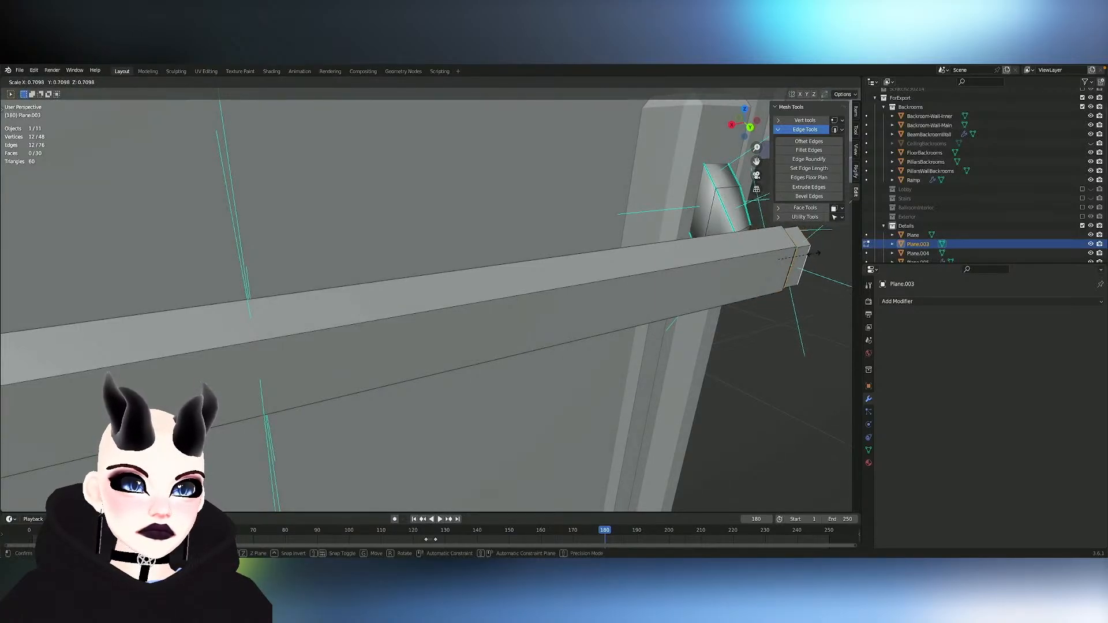
click(815, 255)
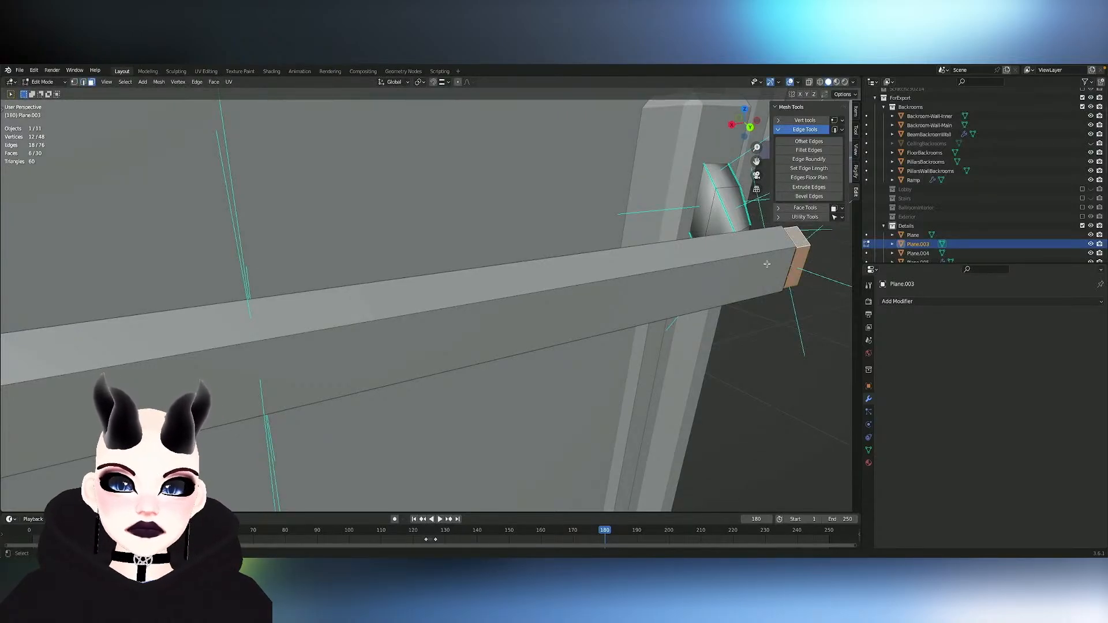
- Extrude the cap band's faces along their normals with an offset of about -0.008 m to give it thickness
key(alt+e)
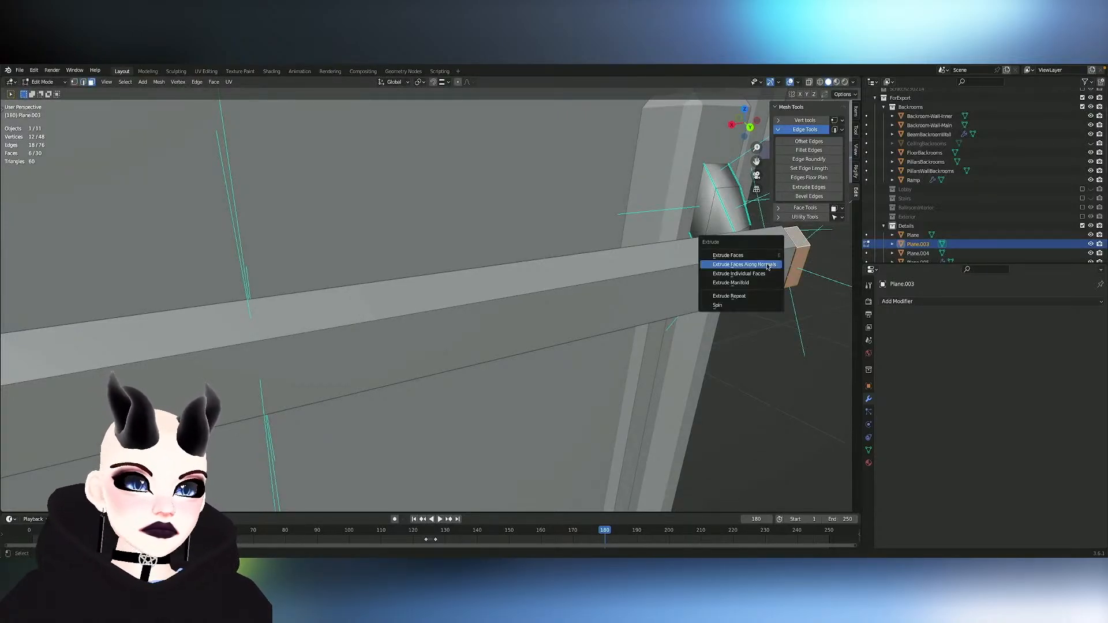
click(769, 265)
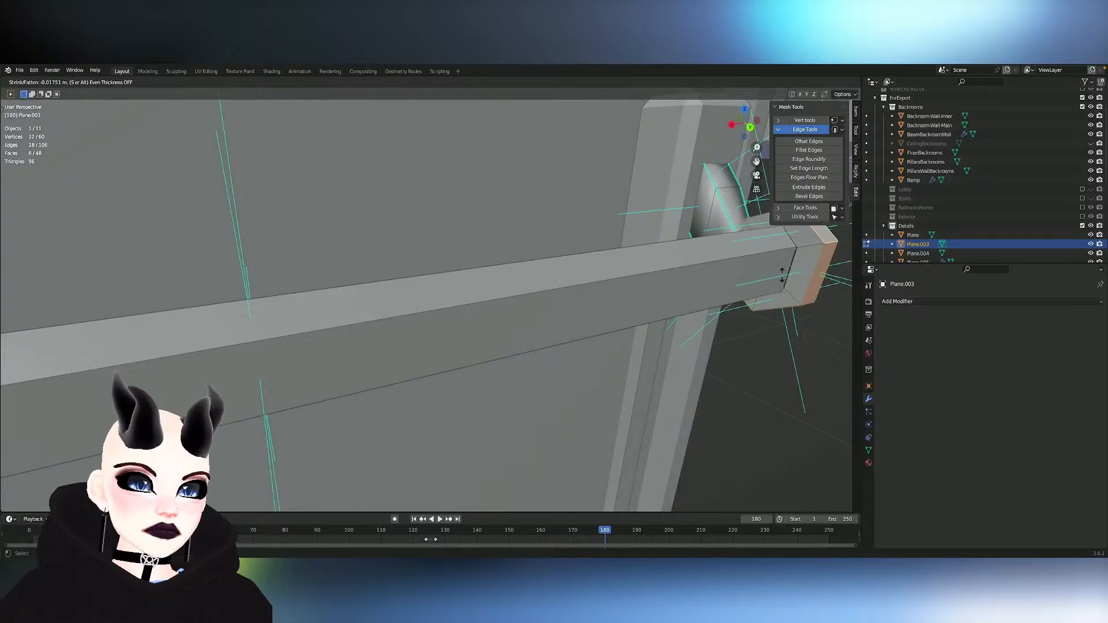
click(788, 270)
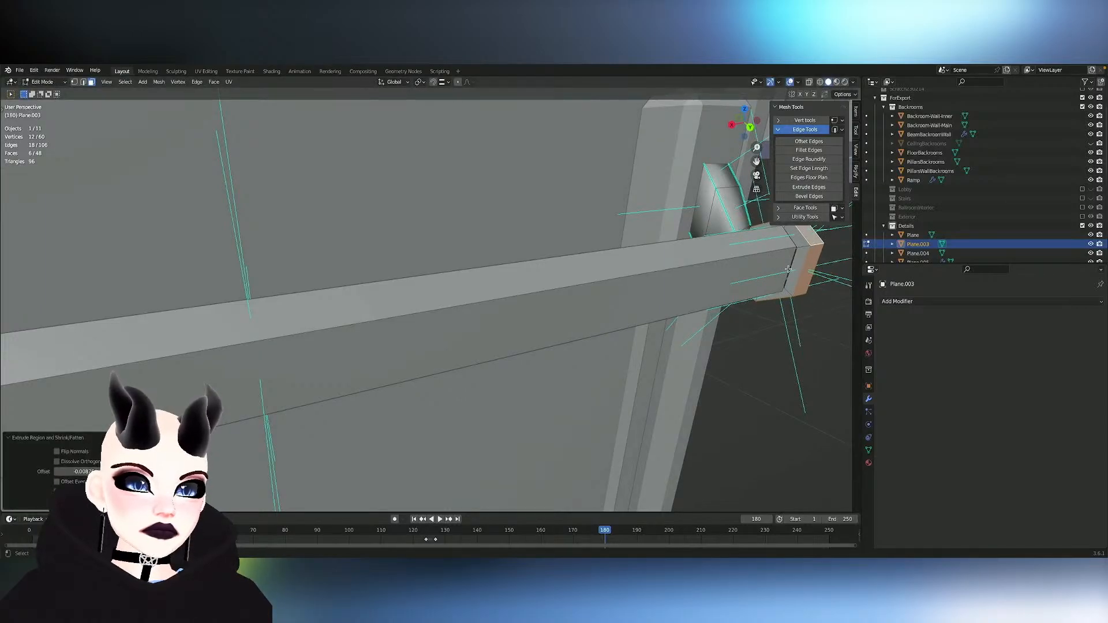
- Symmetrize the thickened cap band in the -X to +X direction onto the opposite end of the bar
middle_drag(788, 270, 688, 310)
scroll(788, 270, down, 5)
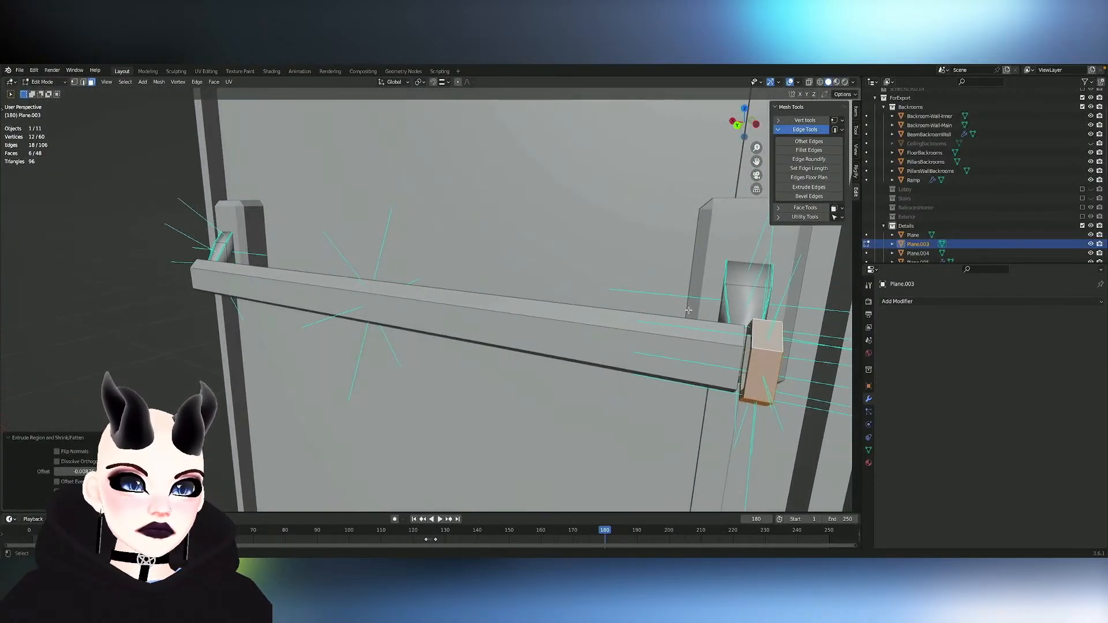
click(159, 82)
click(191, 233)
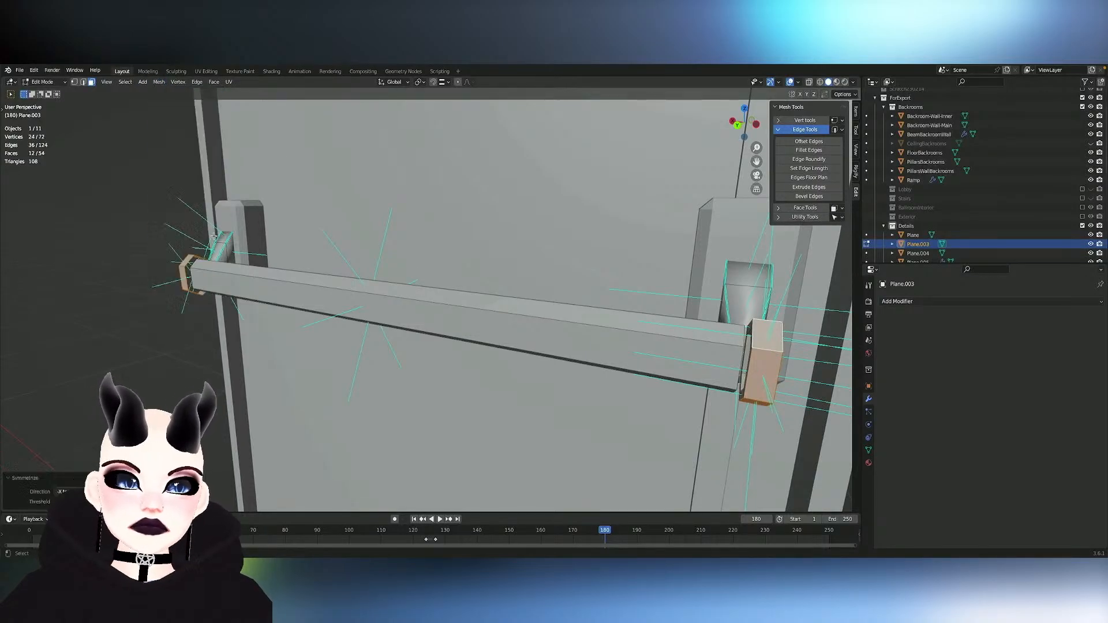
- Try moving the selected cap faces along the X axis and undo it
key(g)
key(x)
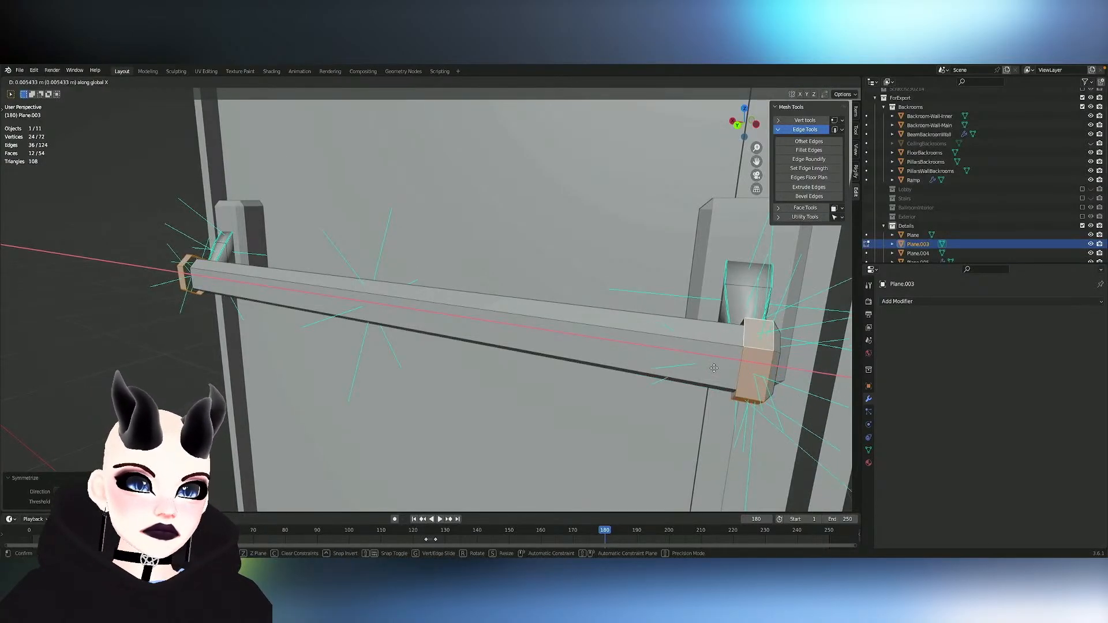
click(737, 369)
key(ctrl+z)
- Turn on X mirroring and move the whole linked end cap inward along the X axis onto the bar's end
key(l)
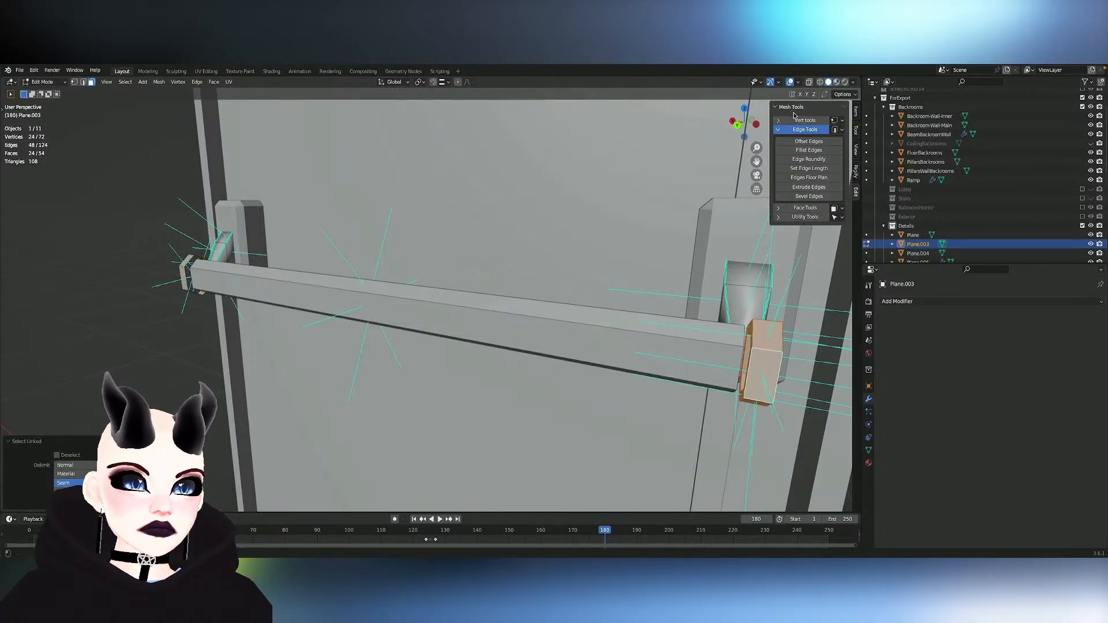
key(g)
key(x)
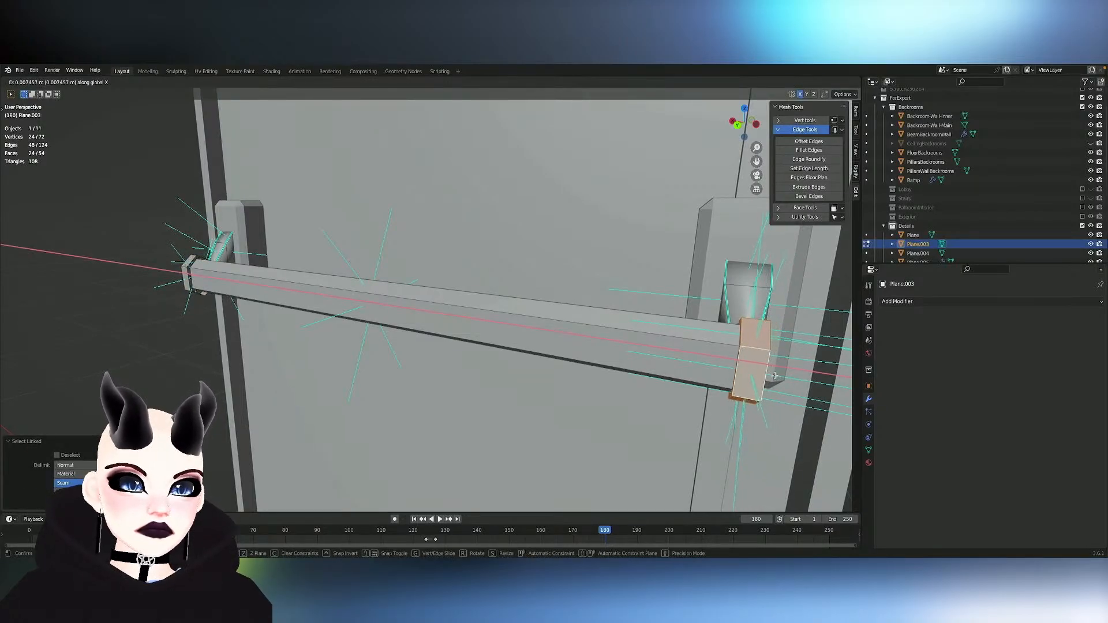
click(792, 375)
- Close the end cap's outer side by scaling its inner edge loop inward and merging the loop into one center vertex
middle_drag(793, 376, 520, 363)
click(379, 412)
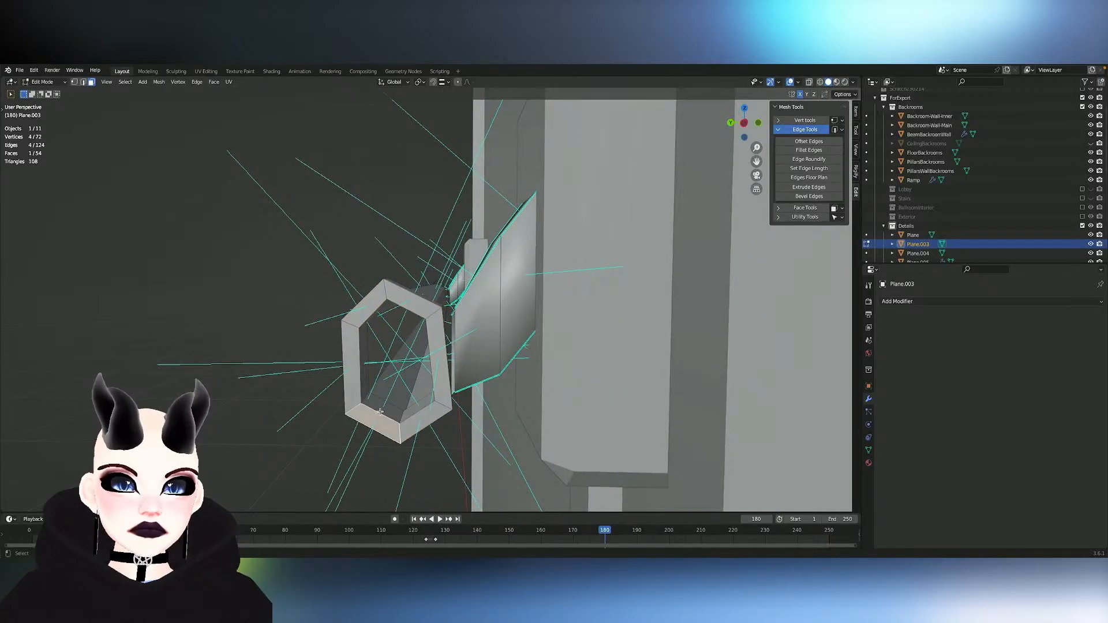
alt+click(379, 412)
key(s)
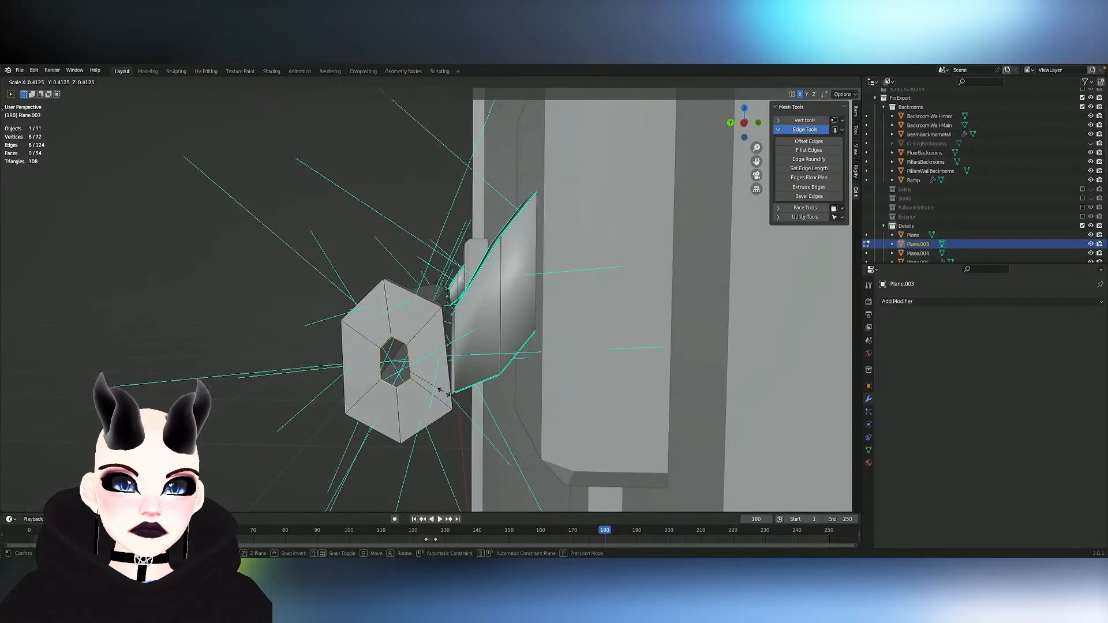
click(443, 392)
key(m)
click(398, 369)
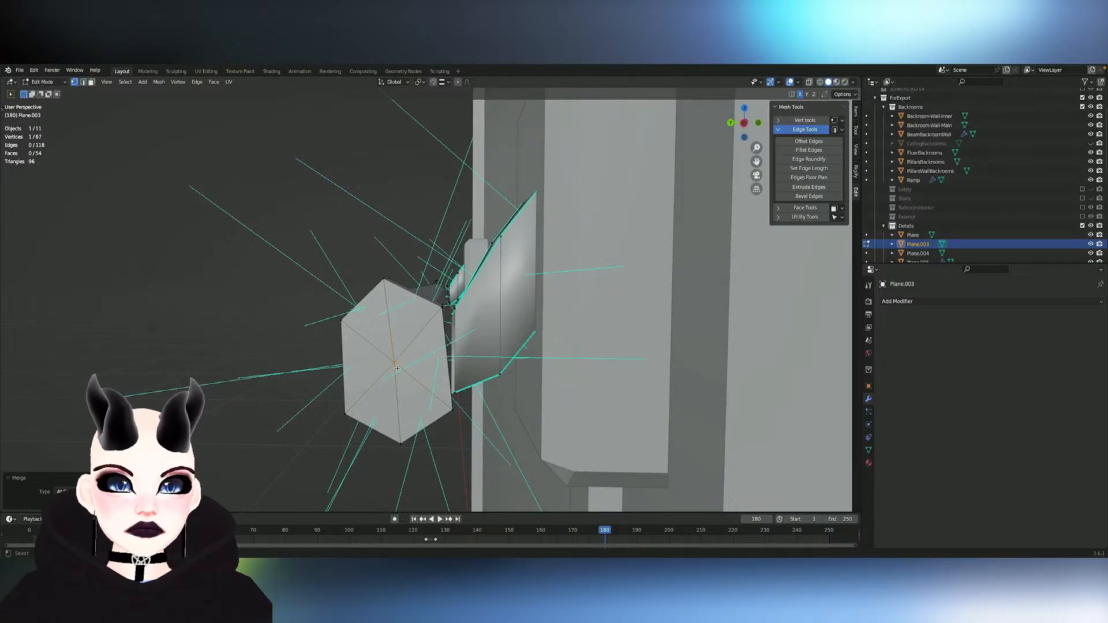
- Delete the linked faces of the mirrored cap at the opposite end of the bar
middle_drag(397, 369, 359, 361)
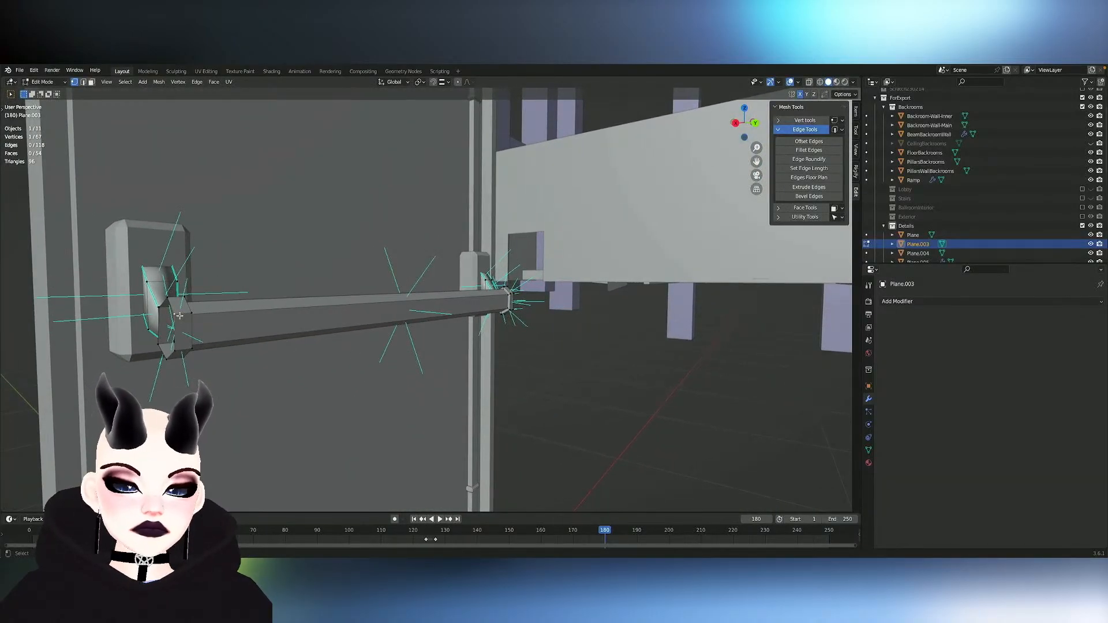
key(l)
key(x)
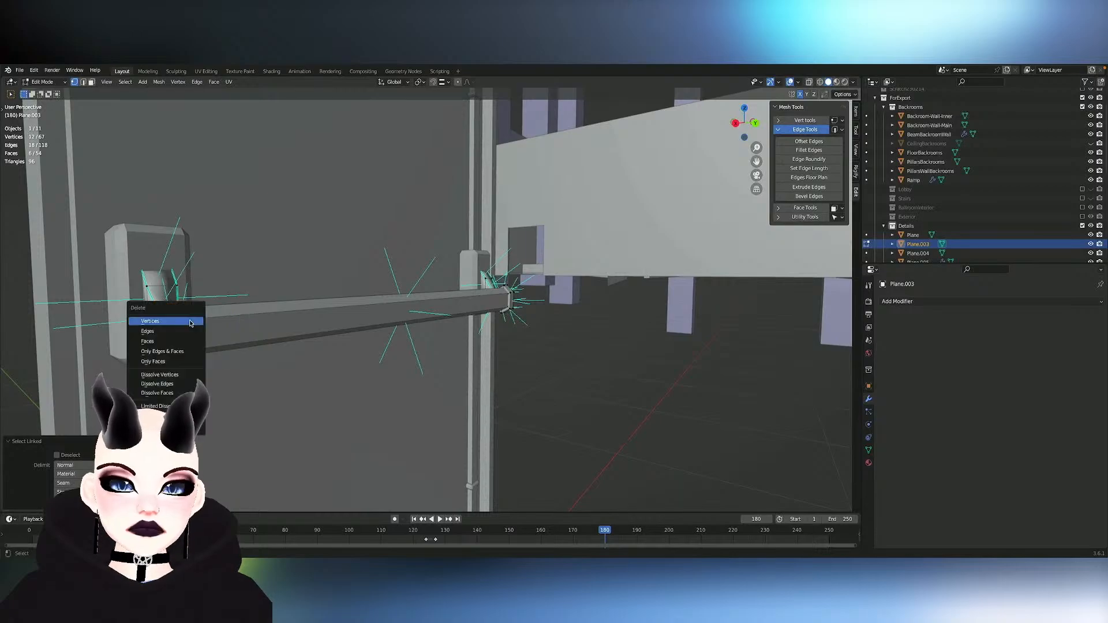
click(170, 343)
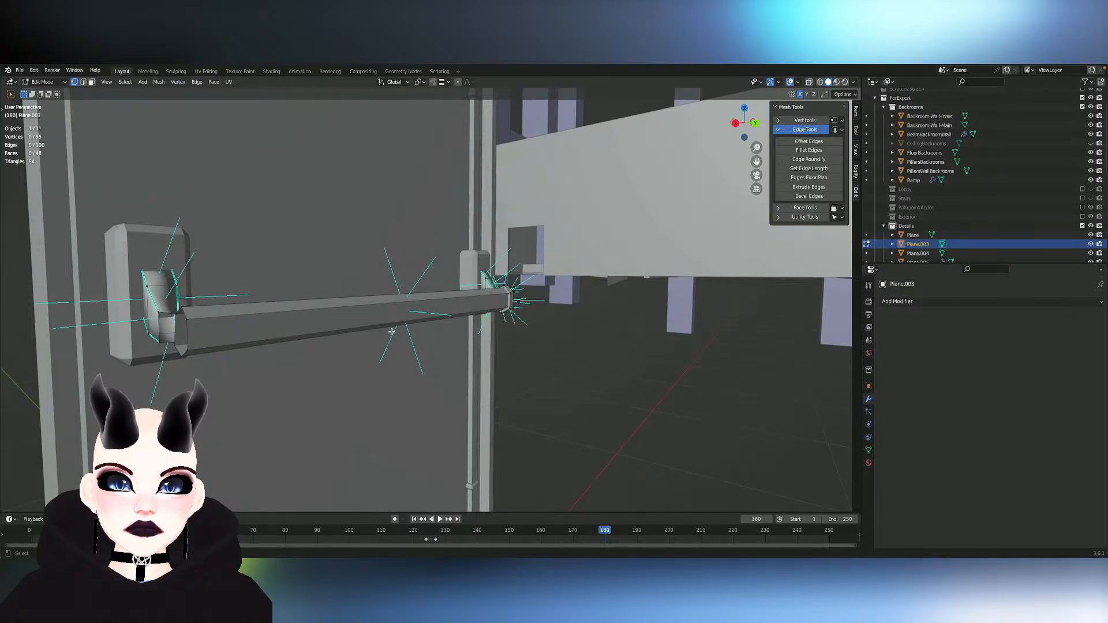
- Flatten the closed cap's face toward the arm by scaling it to 0 along the Y axis
mouse_move(391, 332)
middle_down()
mouse_move(427, 331)
mouse_move(406, 329)
middle_up()
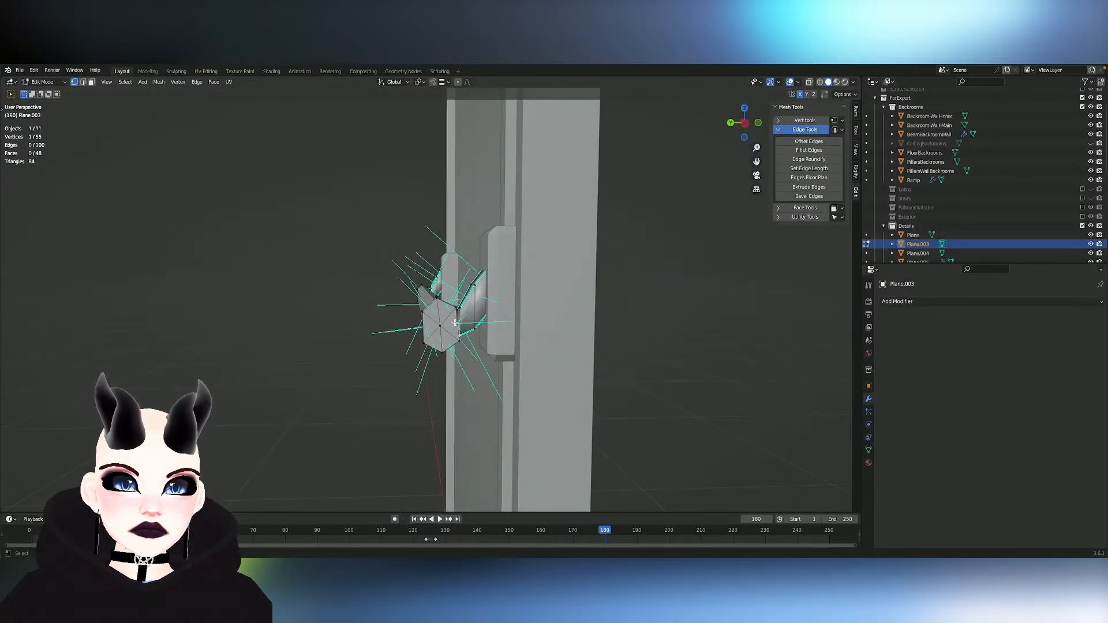
key(l)
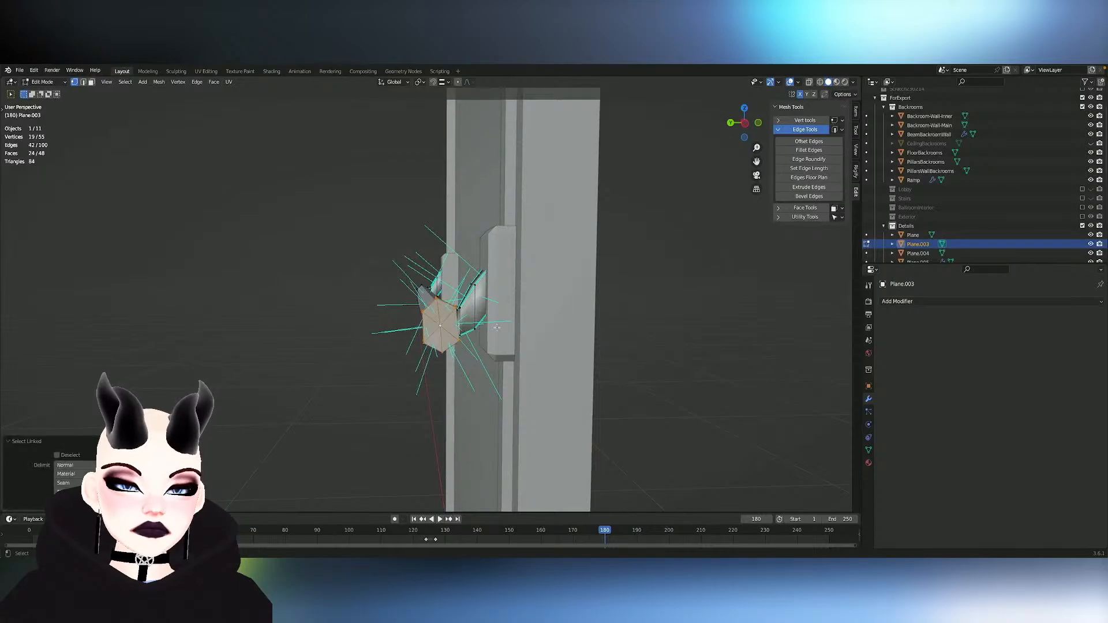
middle_drag(520, 328, 482, 324)
key(3)
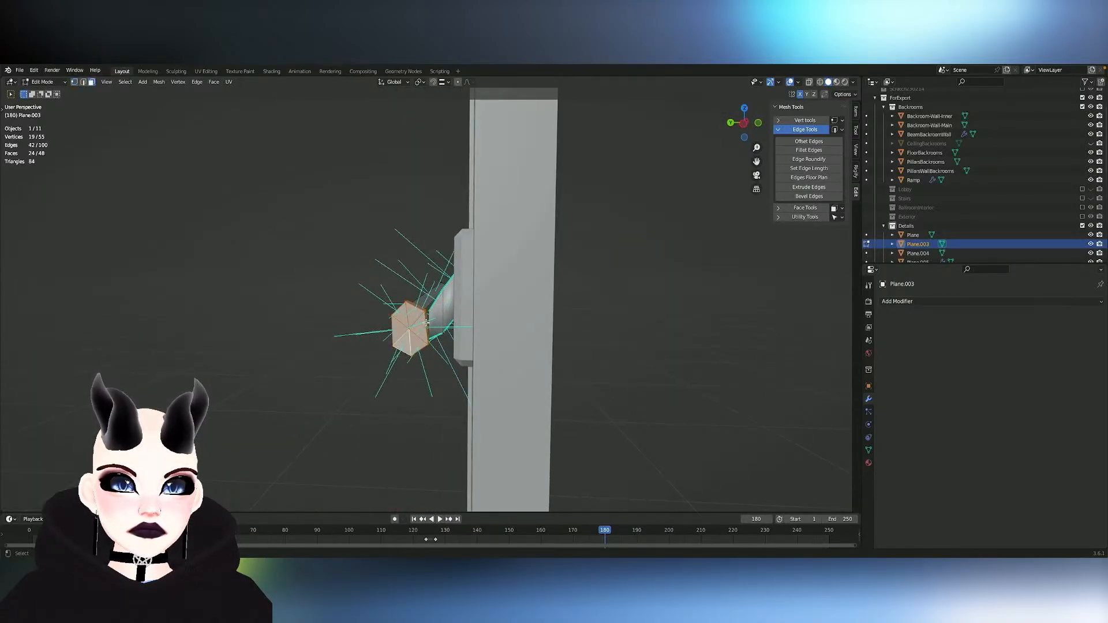
text(syx)
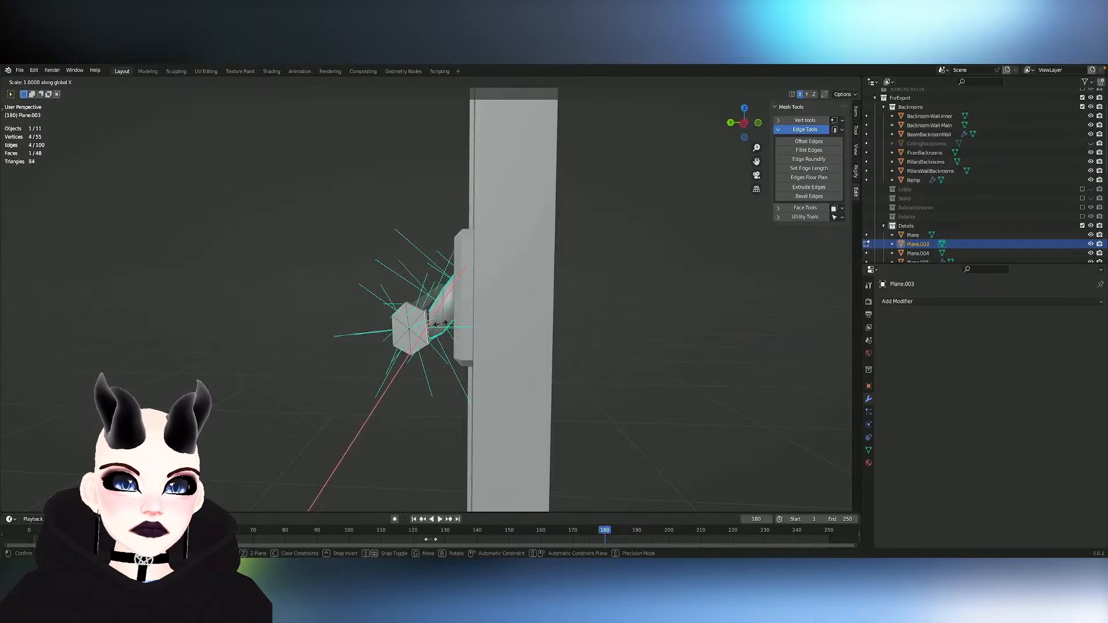
text(y0)
click(440, 324)
- Delete the flattened cap face to open the cap toward the arm
scroll(440, 324, up, 4)
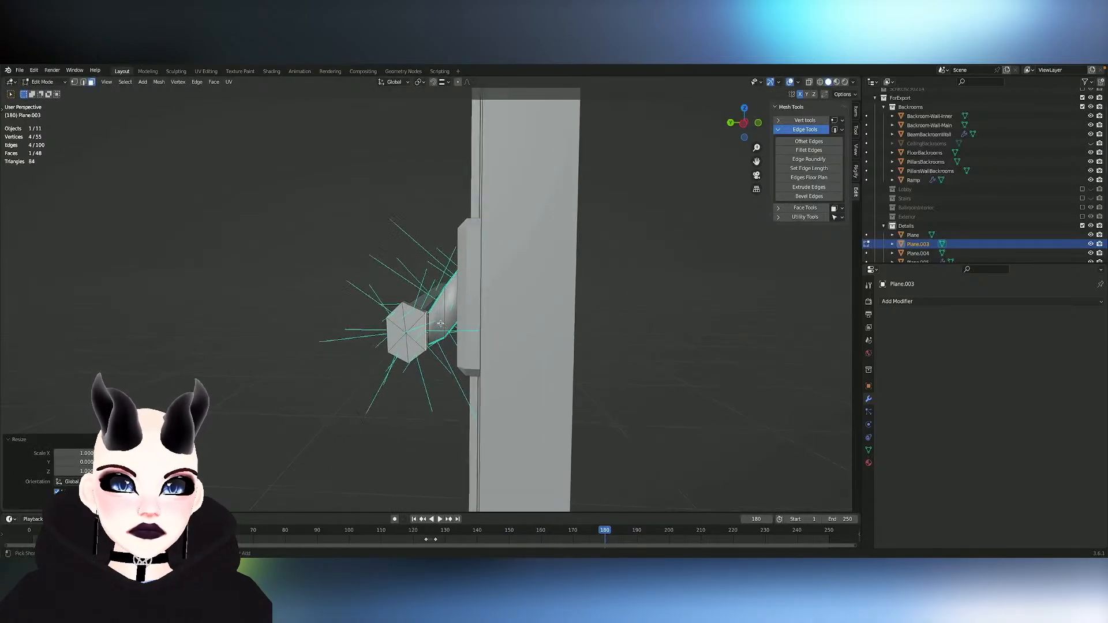
middle_drag(440, 324, 467, 297)
scroll(440, 324, up, 4)
key(x)
click(467, 297)
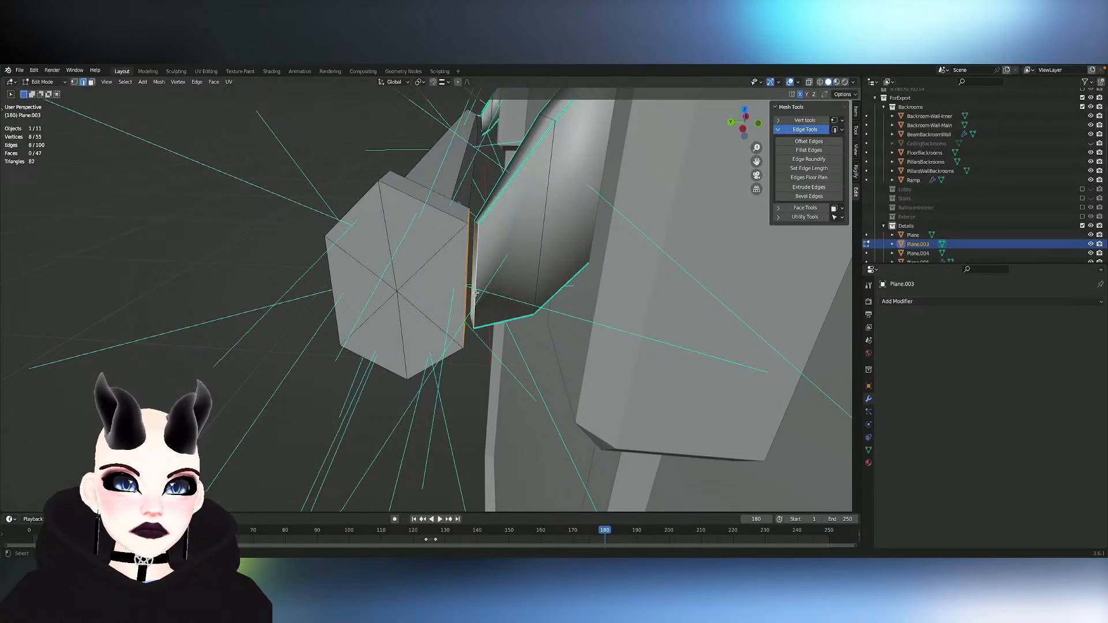
- Bridge the cap's open edge loop to the arm's front edge loop and scale the joint uniformly to about 0.66
right_click(476, 293)
click(456, 304)
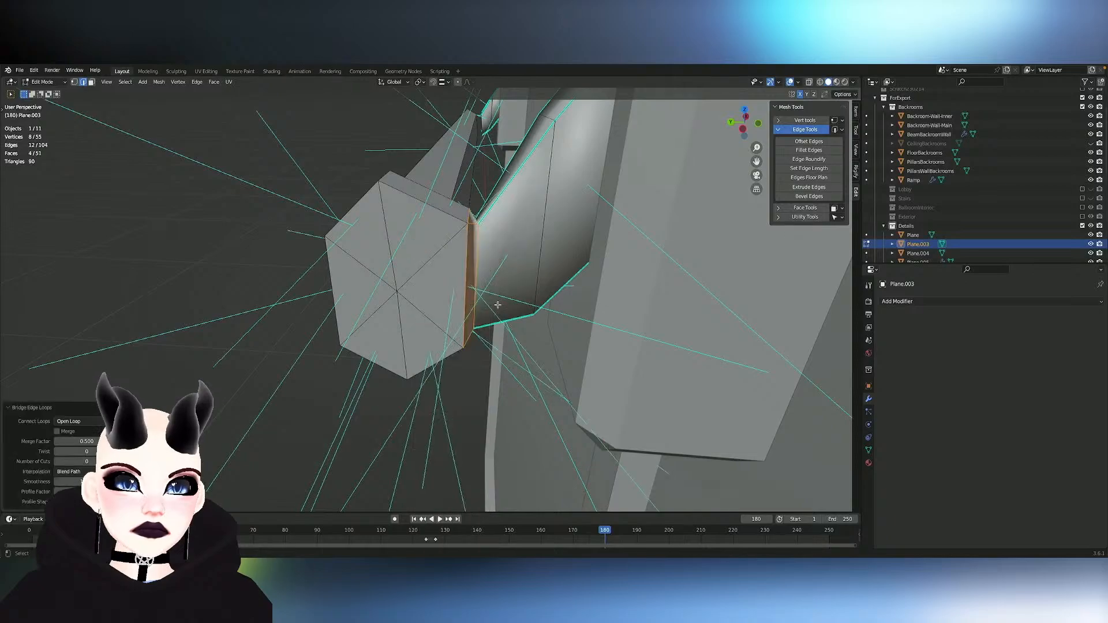
middle_drag(506, 305, 486, 306)
key(s)
click(486, 306)
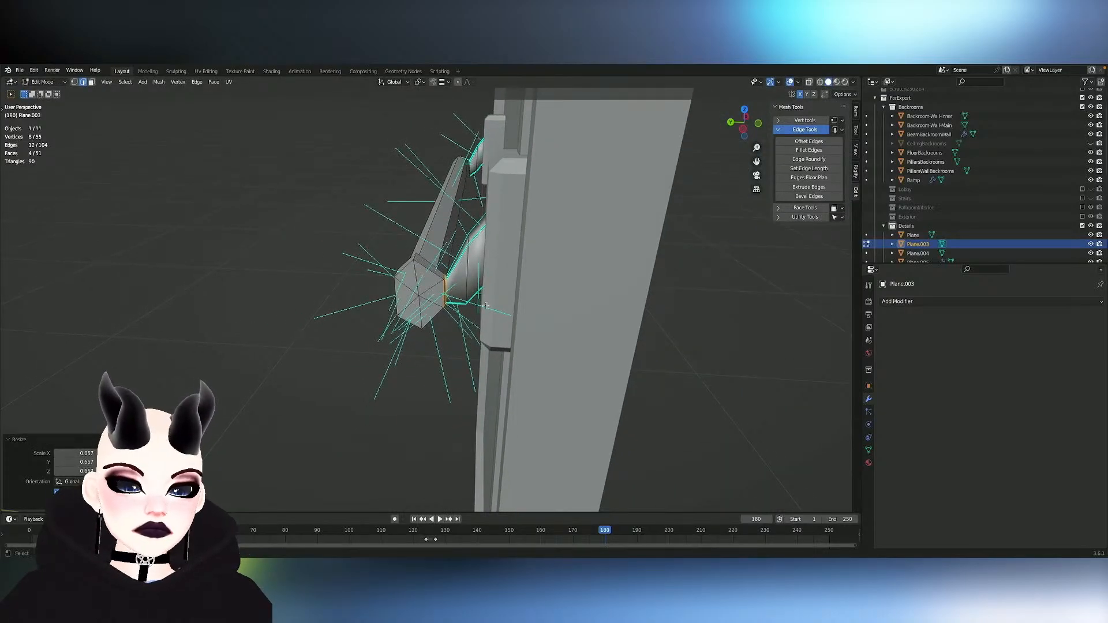
- Try growing the selection outward from the bridged faces and undo it
key(ctrl+KP_Add)
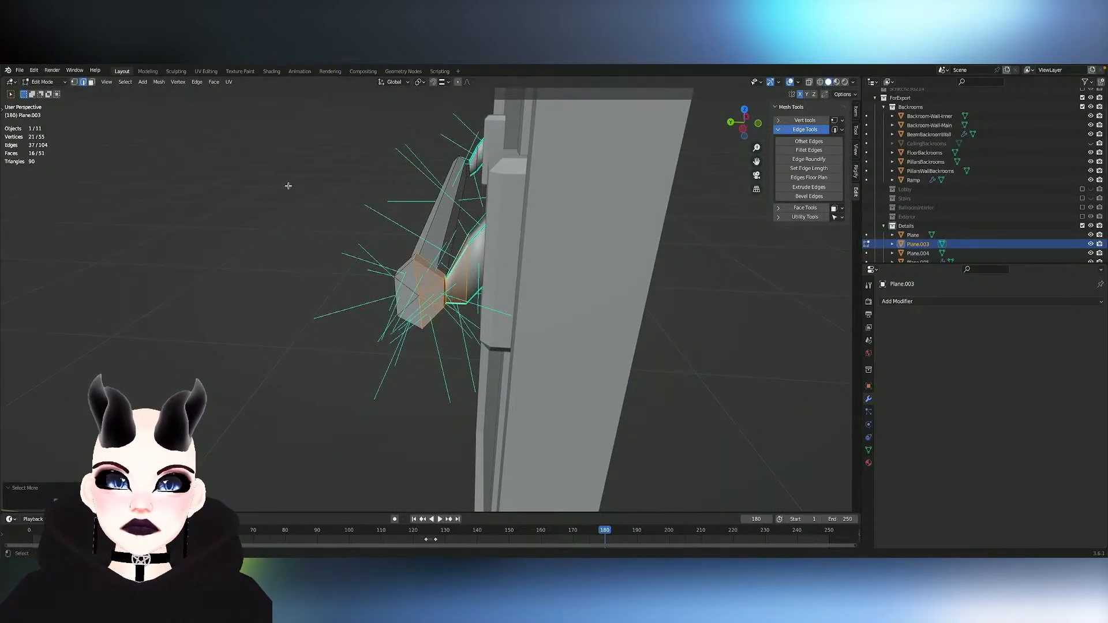
middle_drag(447, 250, 452, 258)
key(ctrl+z)
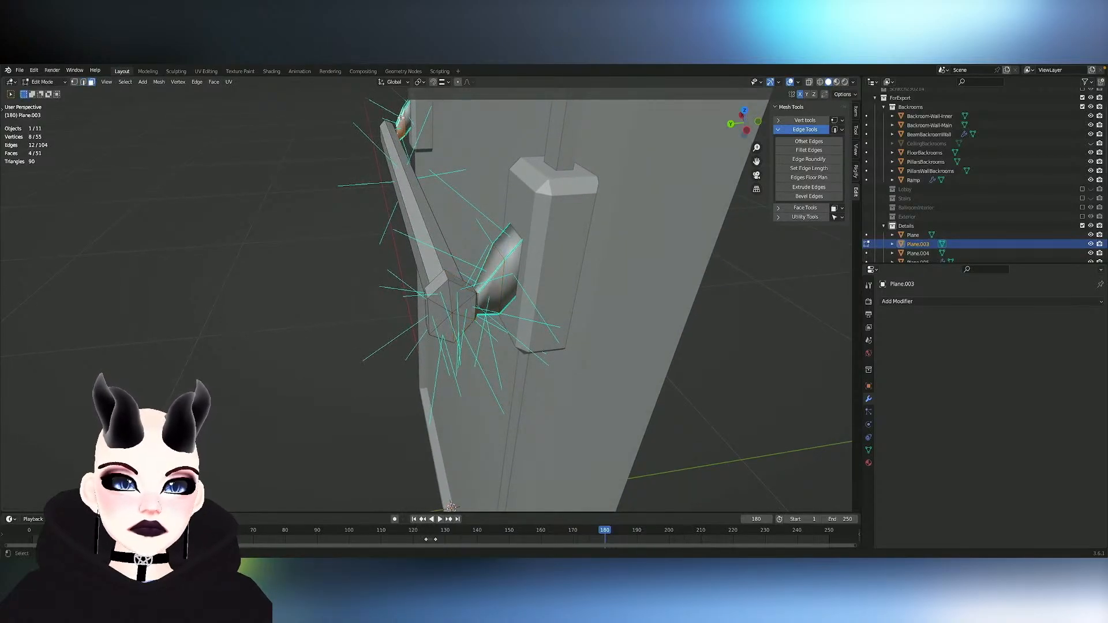
middle_drag(536, 335, 535, 333)
key(ctrl+KP_Add)
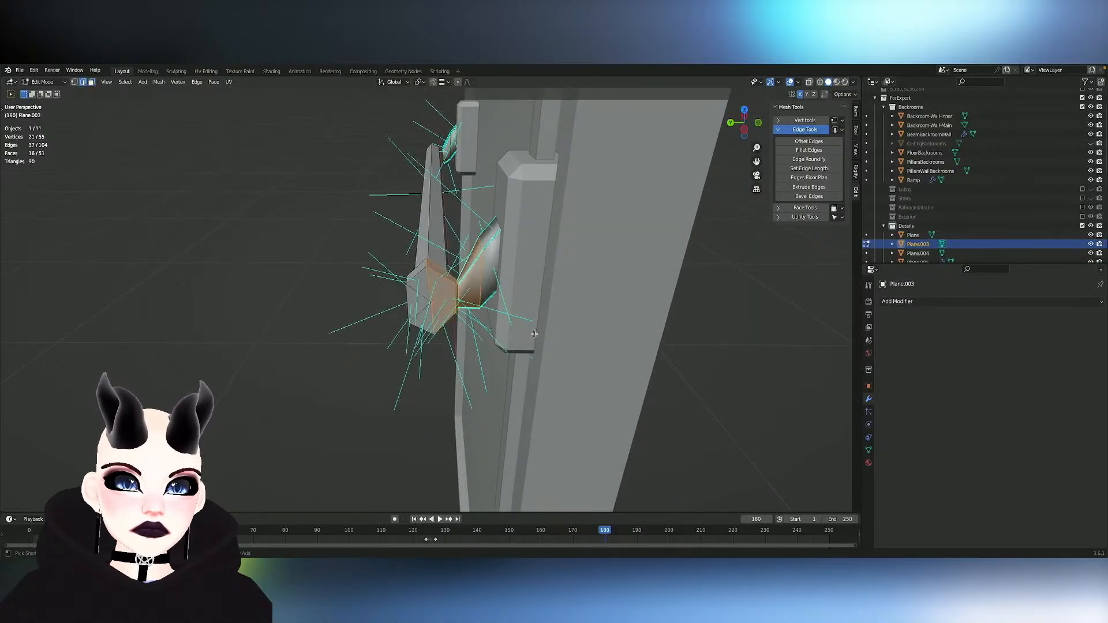
key(ctrl+z)
- Delete the bridged faces between the end cap and the arm
middle_drag(480, 292, 480, 292)
key(x)
click(481, 291)
scroll(481, 292, up, 2)
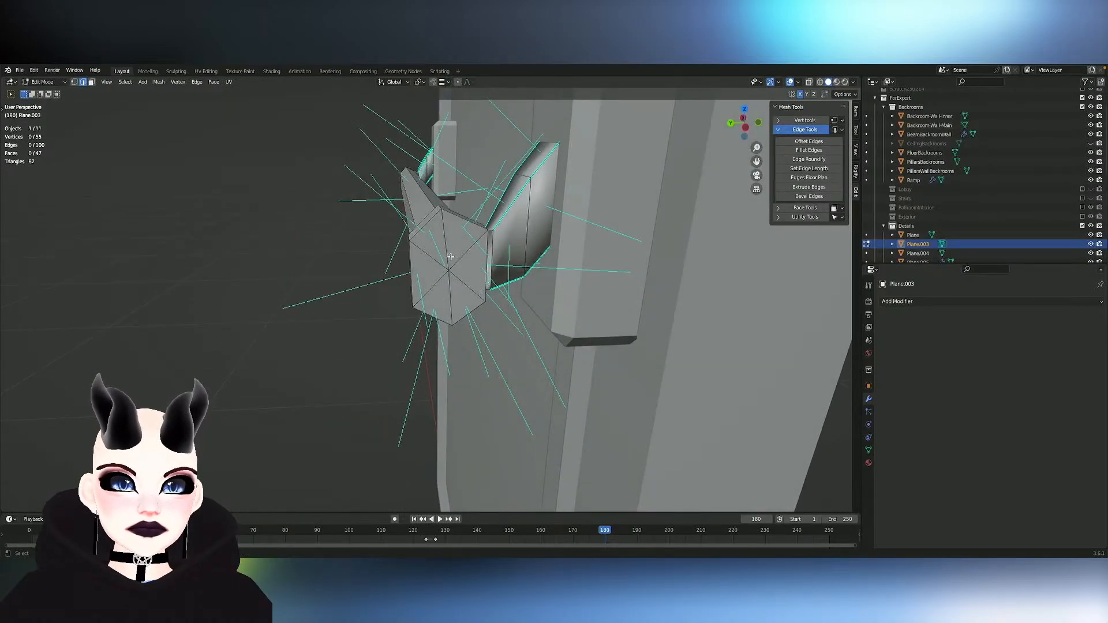
- Symmetrize the detached end cap across the X axis to create its counterpart at the bar's other end
key(l)
scroll(451, 256, down, 5)
middle_drag(451, 257, 451, 256)
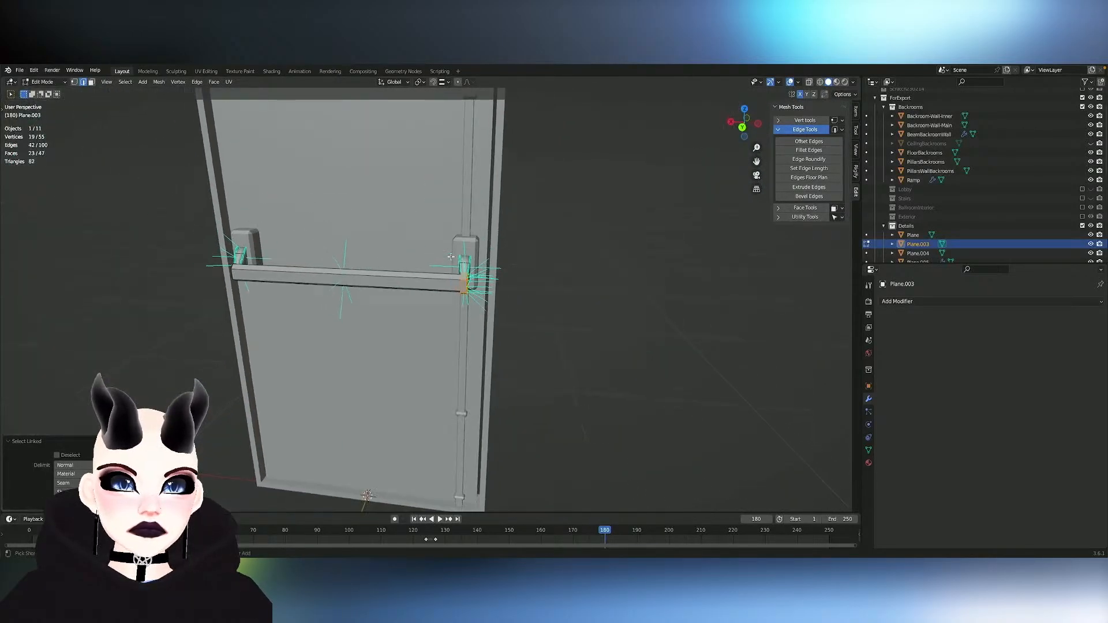
click(159, 81)
click(184, 235)
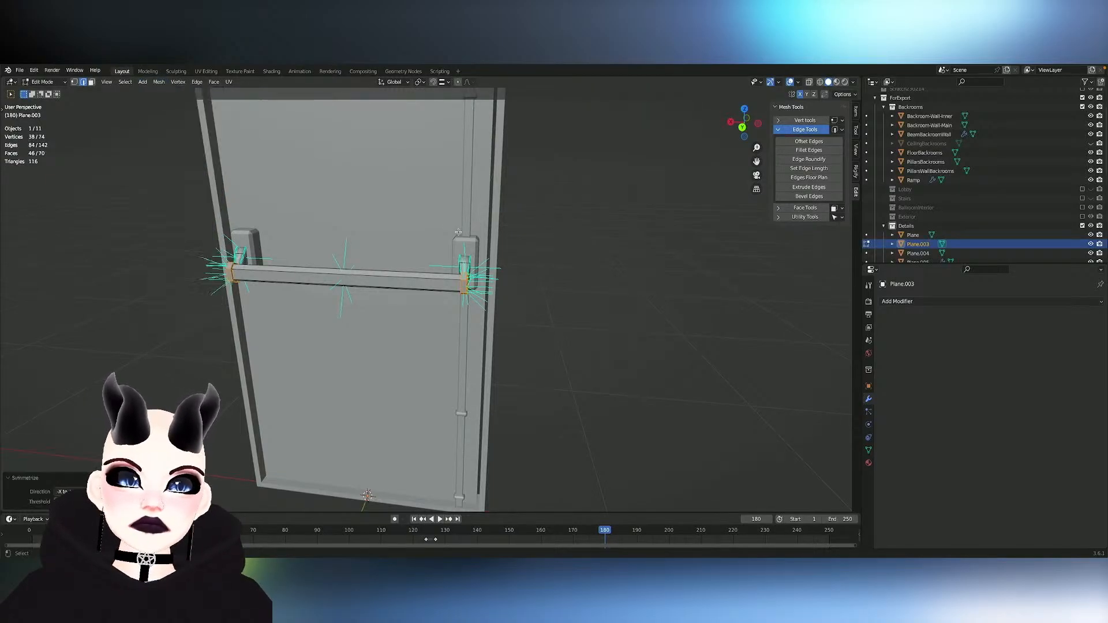
- Delete the front faces of the bracket arm together with the faces mirrored across X
click(459, 232)
middle_drag(458, 232, 383, 233)
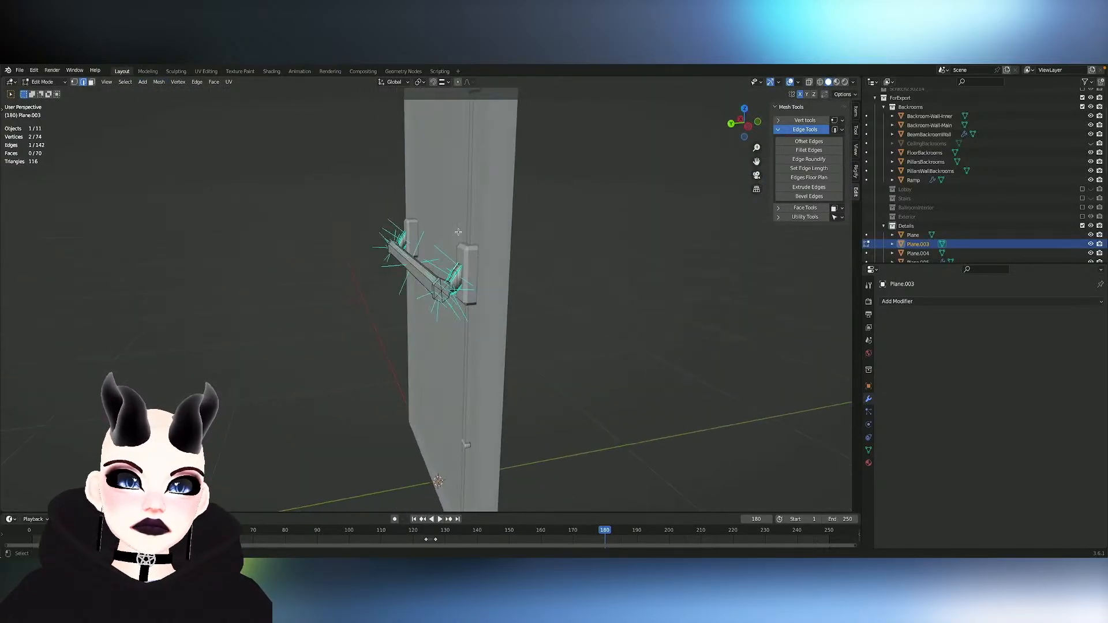
scroll(442, 297, up, 6)
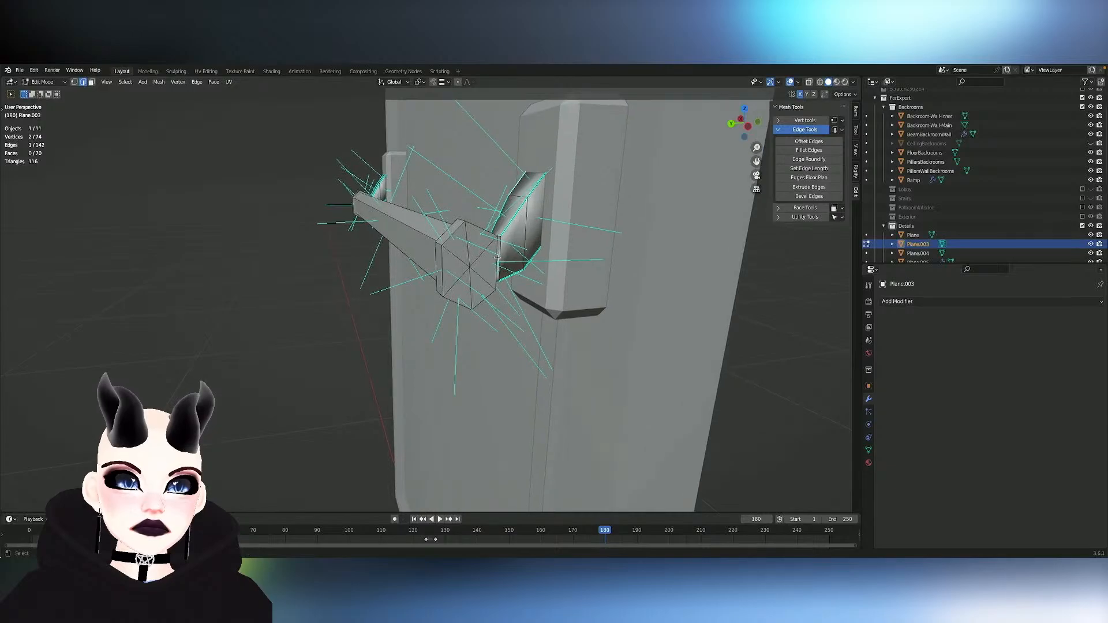
middle_drag(509, 249, 473, 257)
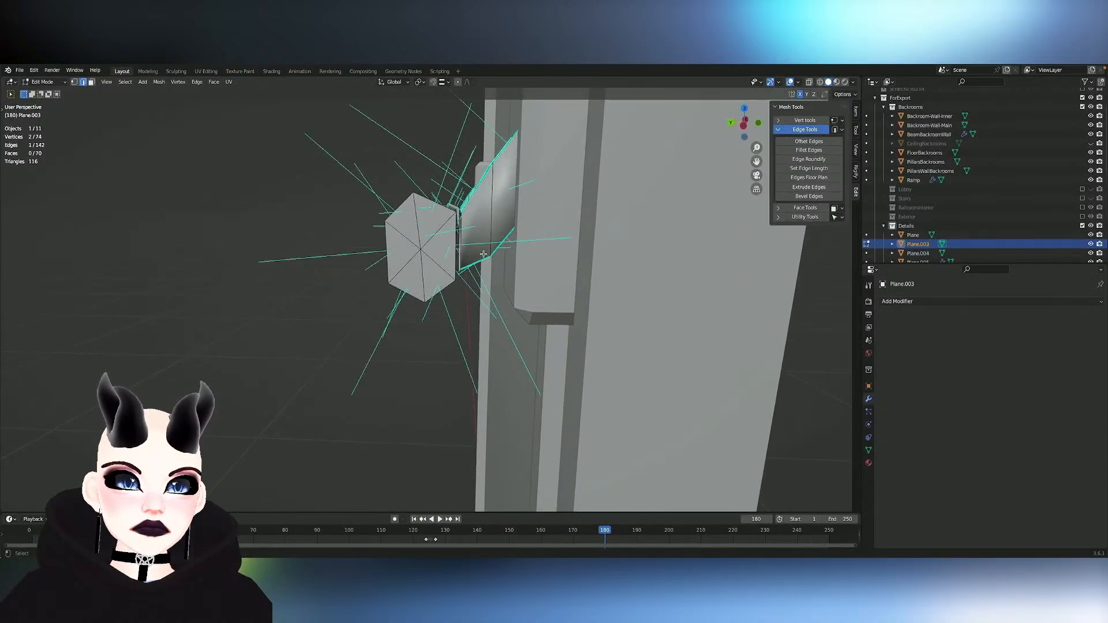
key(3)
alt+click(475, 252)
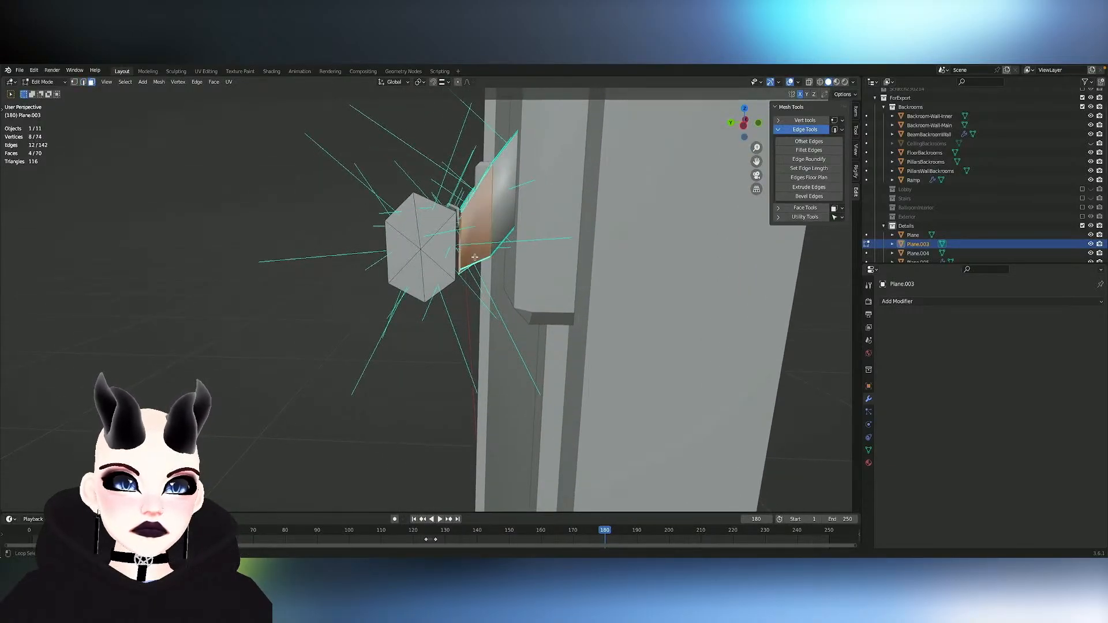
key(shift+ctrl+m)
key(x)
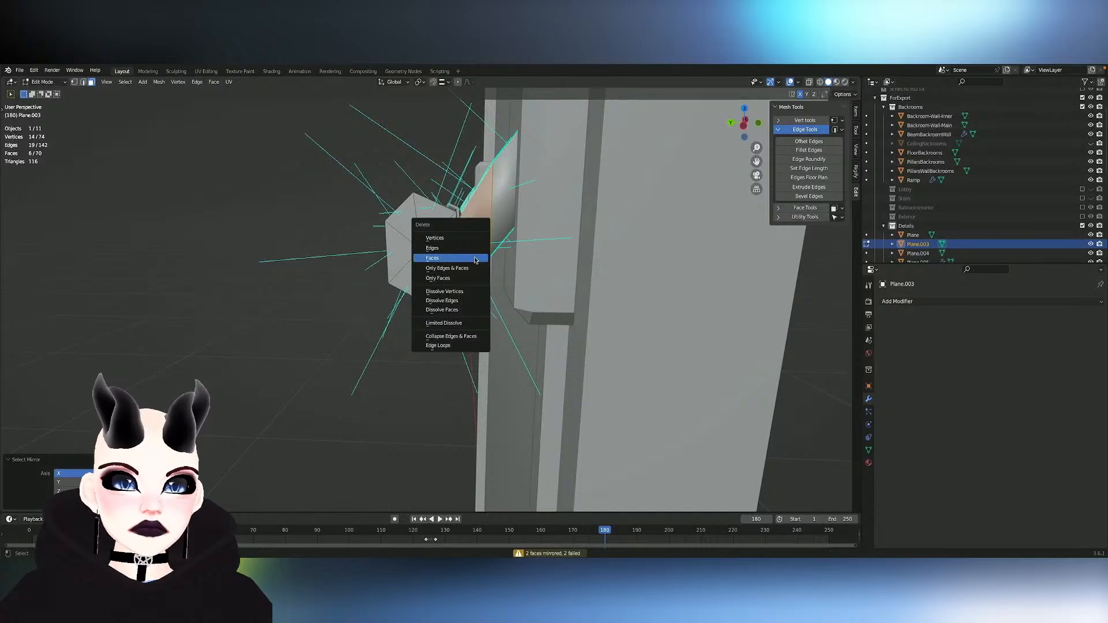
click(475, 258)
- Delete the remaining linked geometry of both old bracket arms
middle_drag(475, 261, 458, 279)
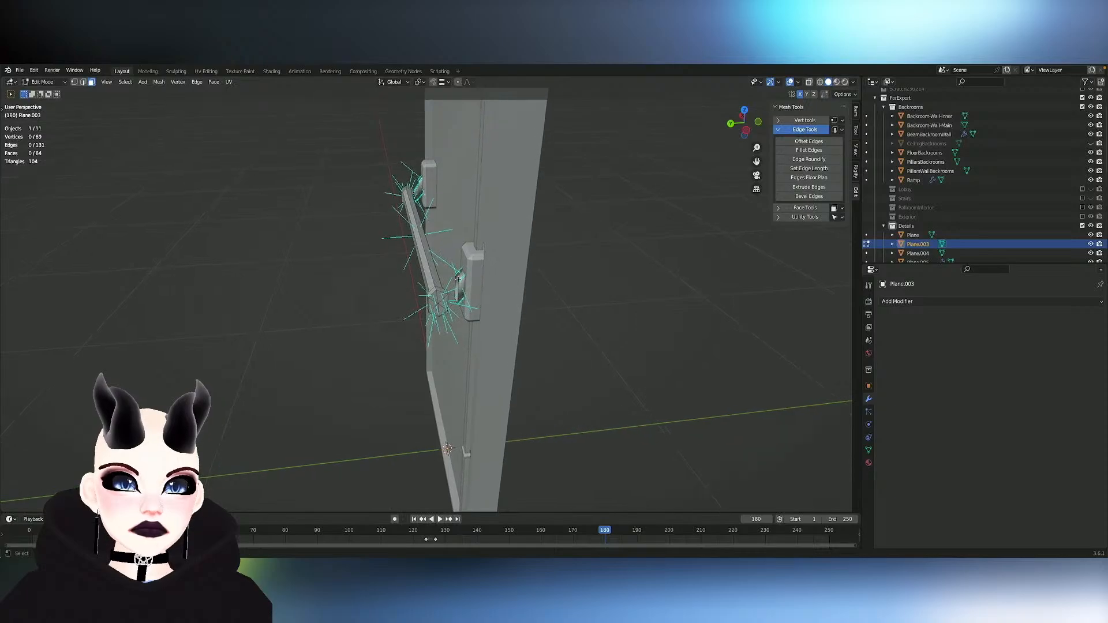
key(l)
key(l)
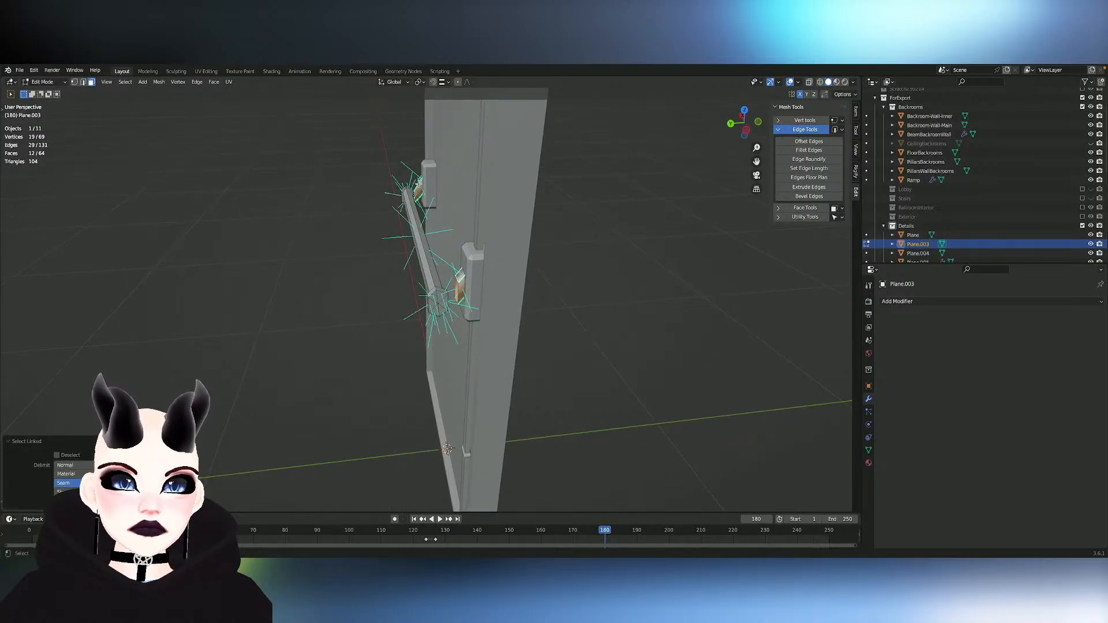
key(x)
click(420, 187)
- Extrude the cap's open edge loop about 0.049 m along Y toward the bracket and raise it about 0.041 m along Z
ctrl+middle_drag(463, 259, 452, 279)
key(2)
alt+click(427, 280)
key(e)
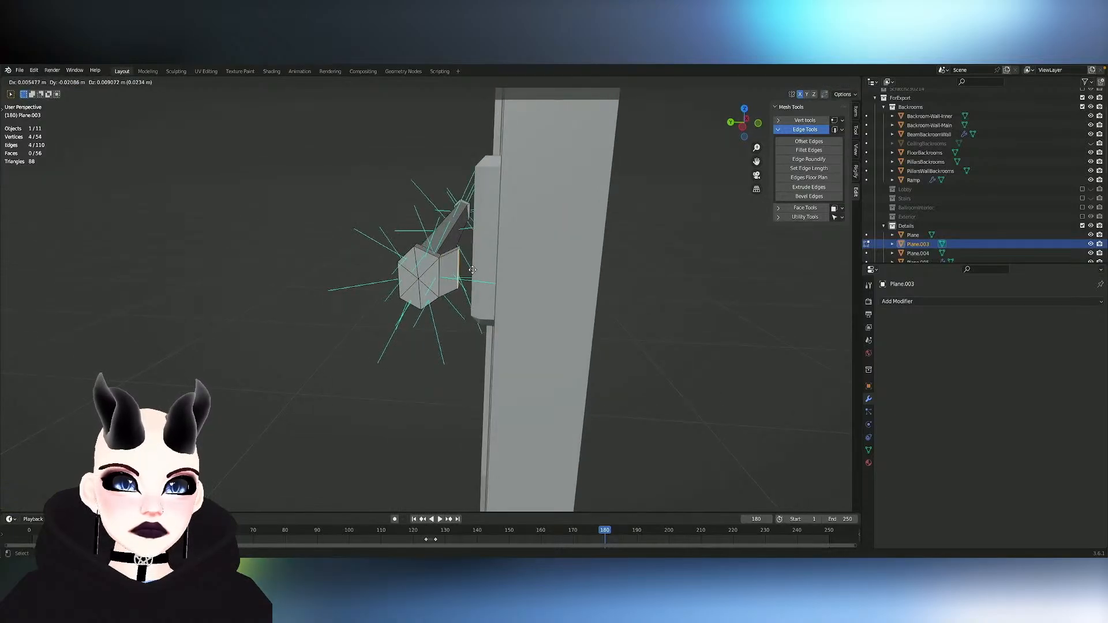
key(y)
click(495, 250)
key(g)
key(z)
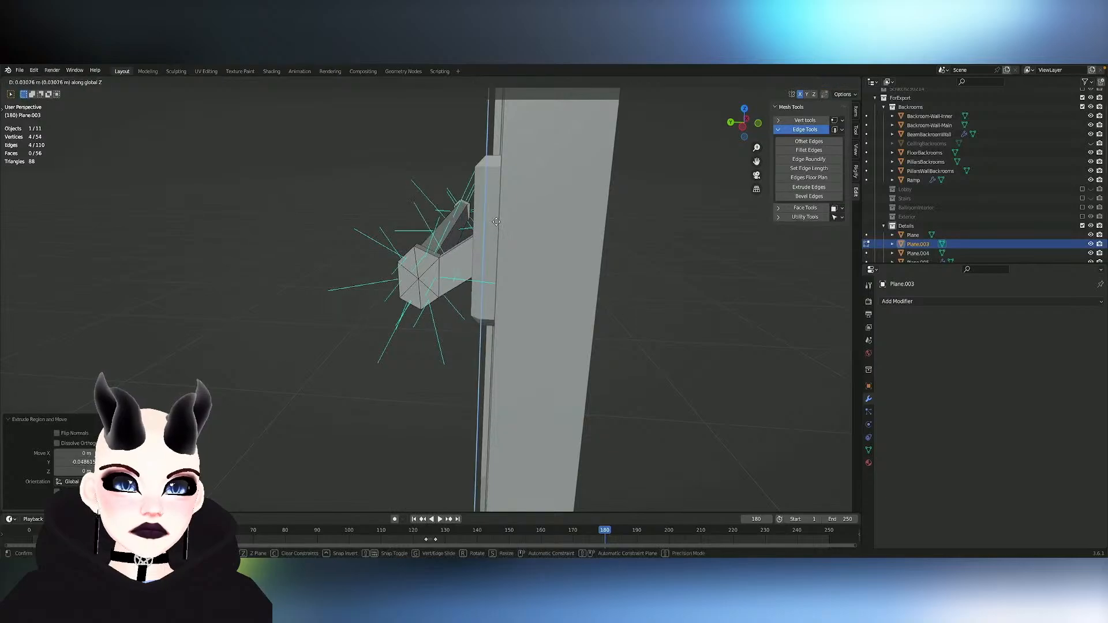
click(472, 215)
- Raise the new arm's end edges about 0.037 m further along Z on the bracket plate
middle_drag(470, 214, 545, 212)
key(g)
key(x)
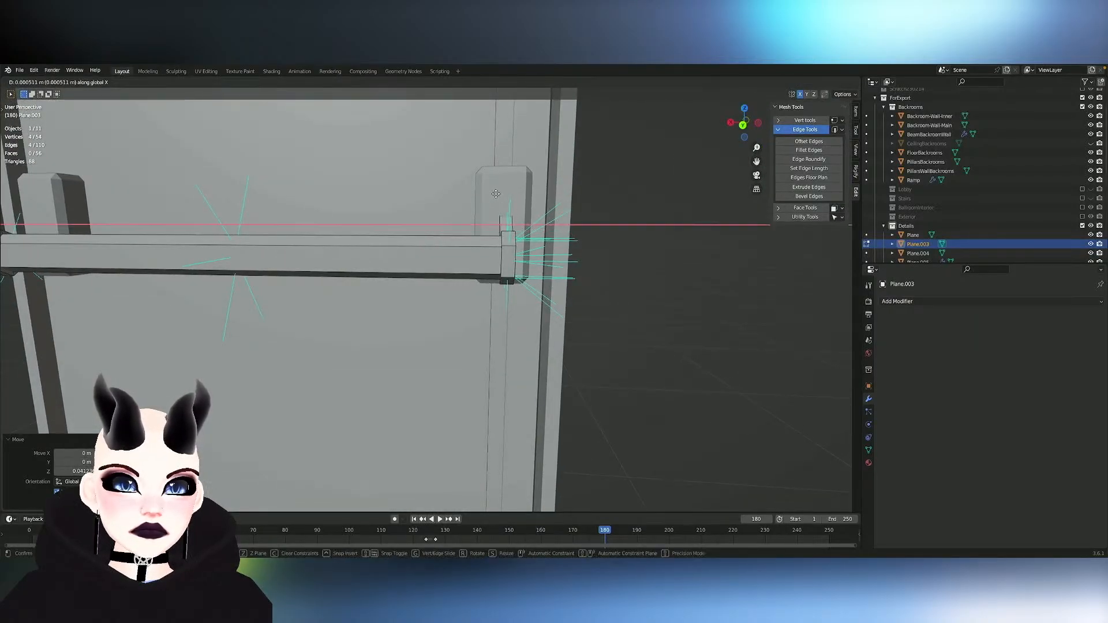
key(z)
click(537, 194)
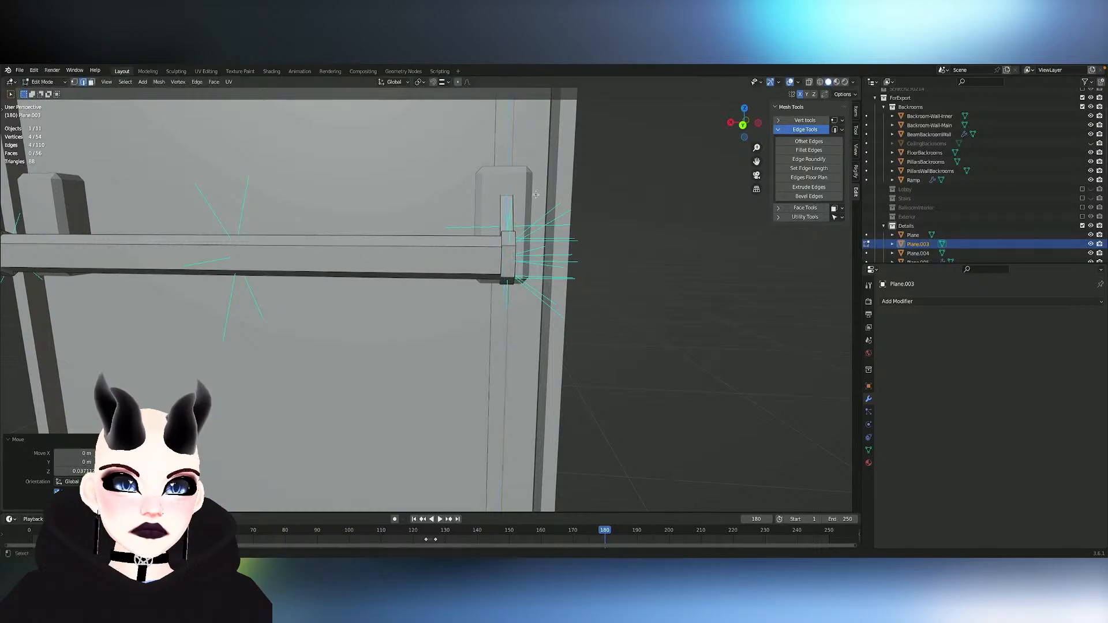
- Scale the linked end cap and arm to about 1.37 along X and adjust their position along X
scroll(578, 239, down, 3)
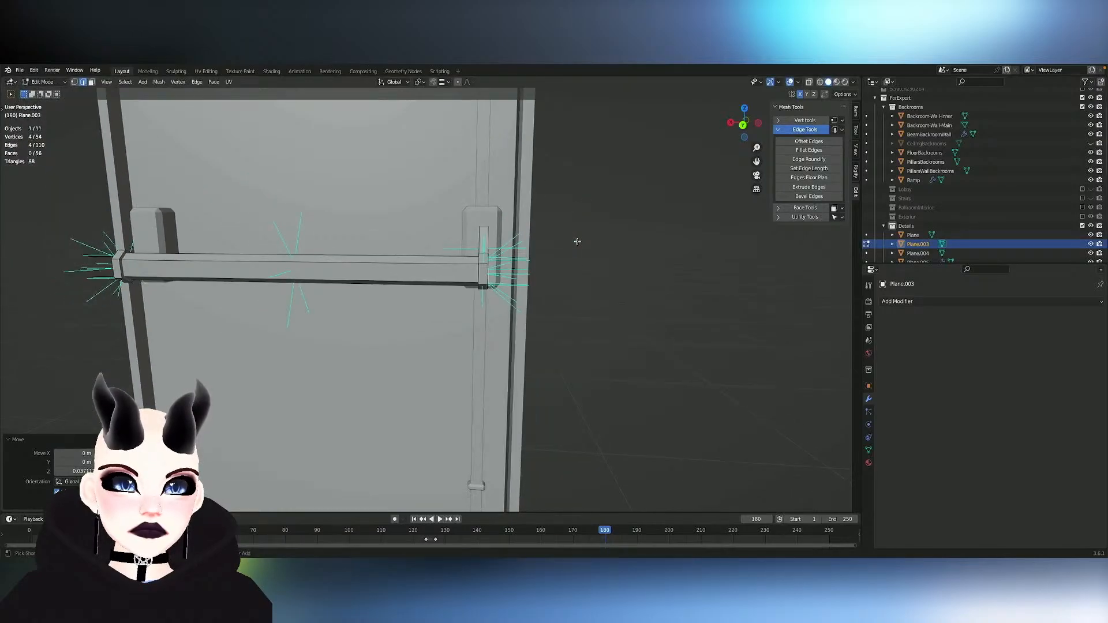
click(478, 275)
key(l)
mouse_move(479, 277)
middle_down()
mouse_move(363, 277)
mouse_move(486, 277)
middle_up()
key(s)
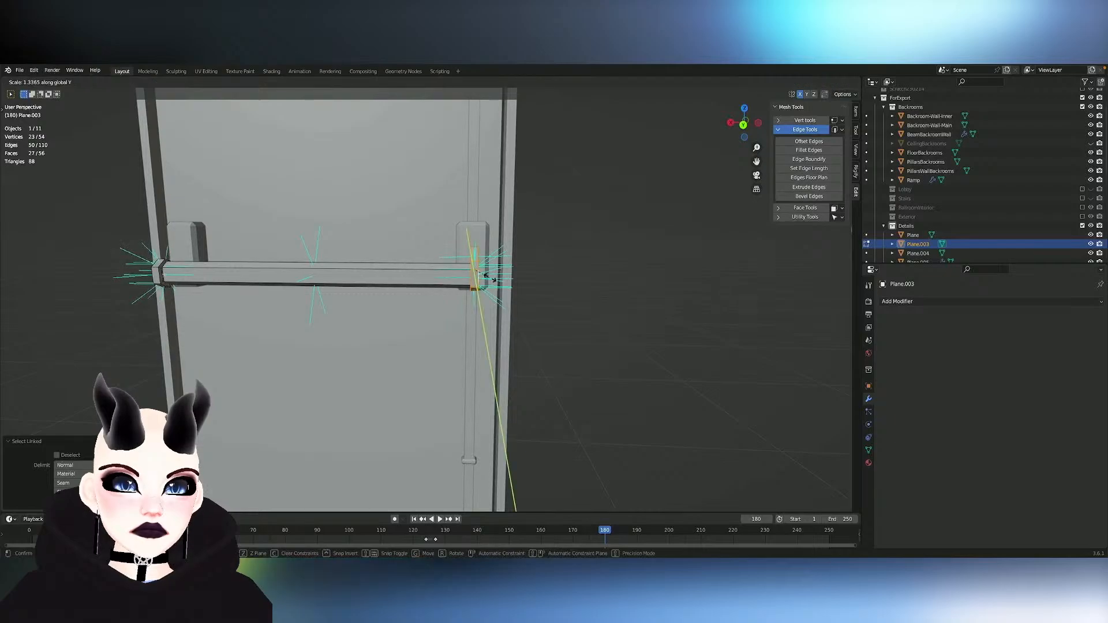
key(x)
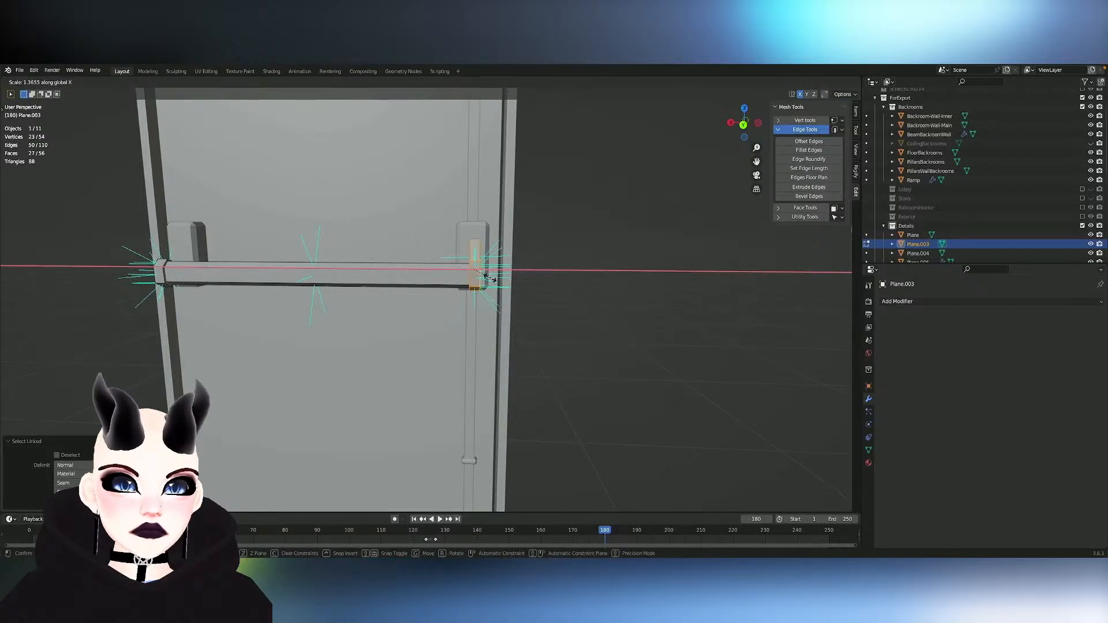
click(488, 278)
key(g)
key(x)
click(487, 278)
- Delete the linked faces of the armless end cap at the opposite end of the bar
middle_drag(488, 279, 369, 278)
scroll(487, 278, up, 5)
middle_drag(487, 278, 191, 244)
click(191, 246)
click(150, 256)
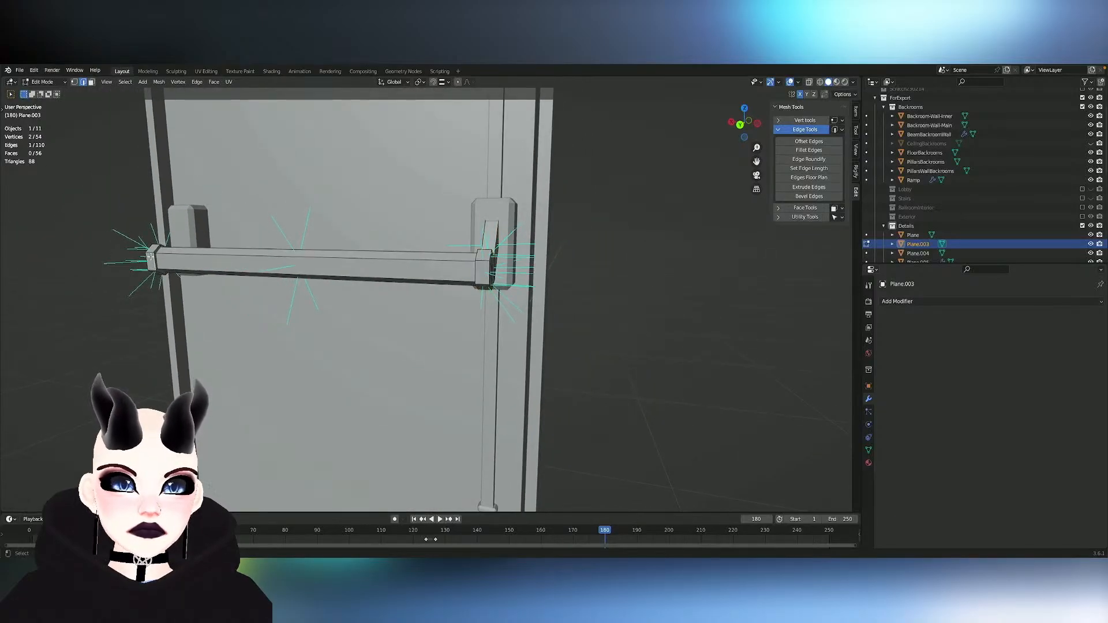
key(ctrl+l)
key(x)
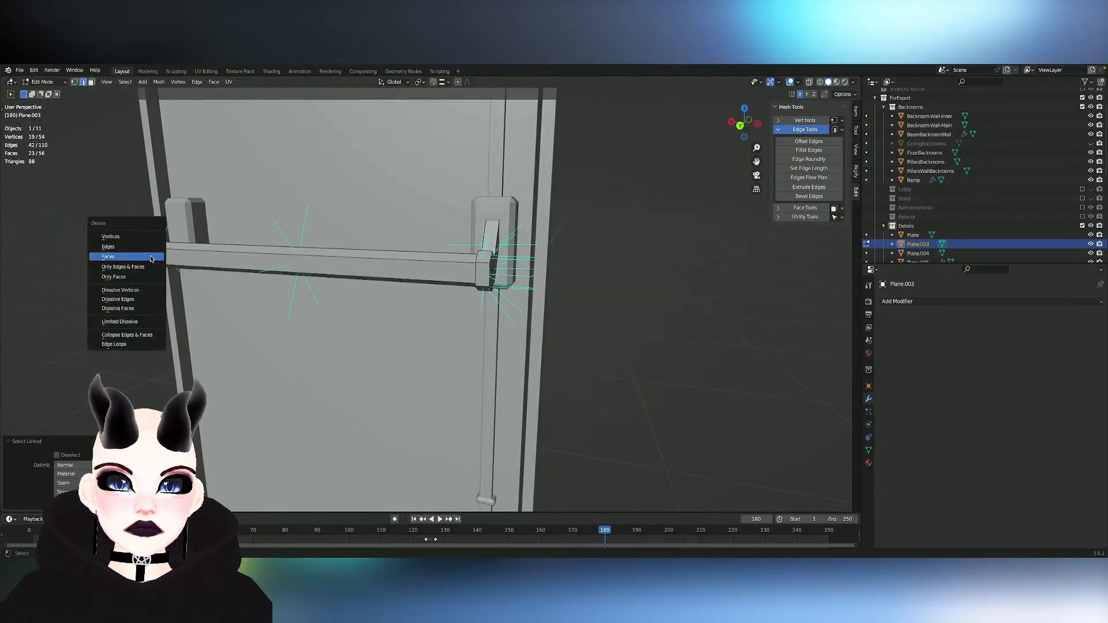
click(147, 255)
- Symmetrize the linked end cap with its new arm across X to the bar's other end
middle_drag(440, 257, 445, 260)
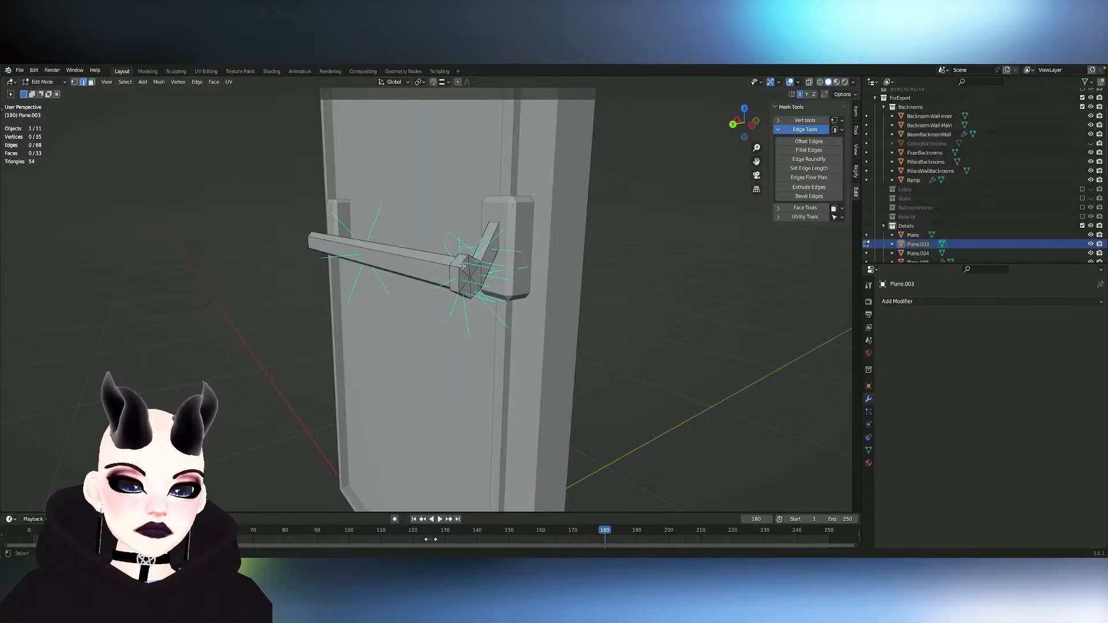
key(l)
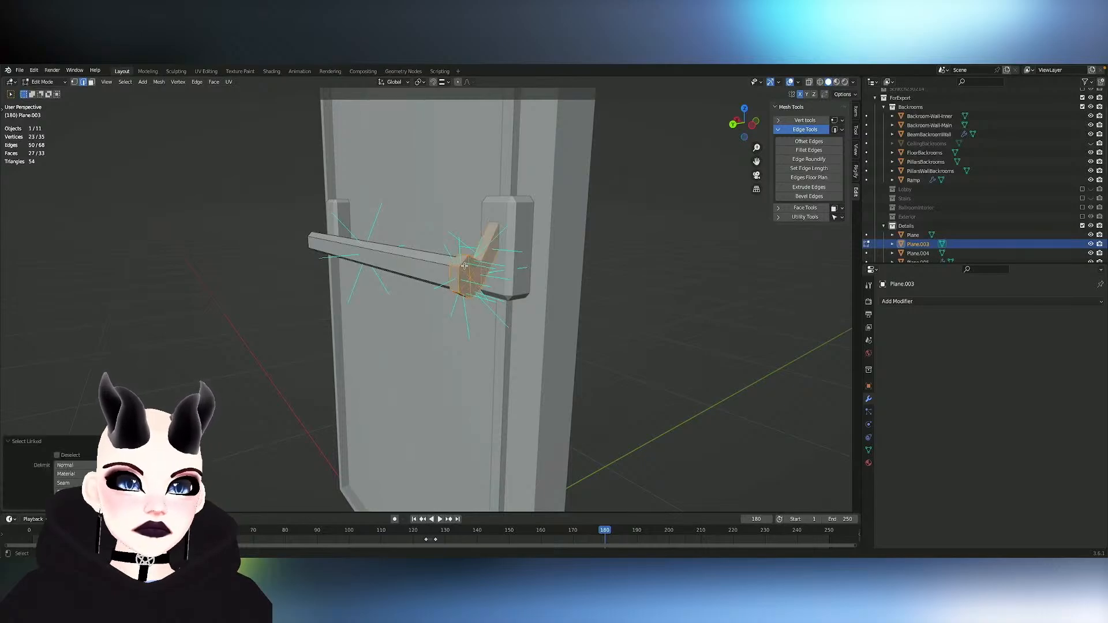
click(159, 82)
click(197, 231)
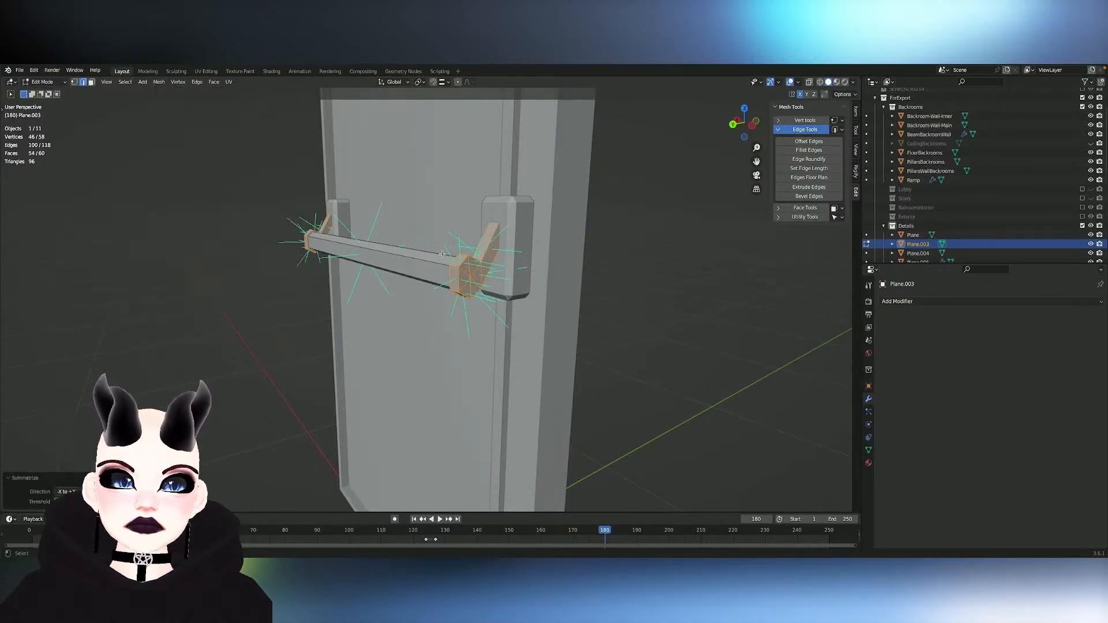
- Lower the entire handle, including bar, caps and arms, about 0.019 m along Z and return to Object Mode
middle_drag(369, 260, 472, 259)
scroll(472, 258, up, 4)
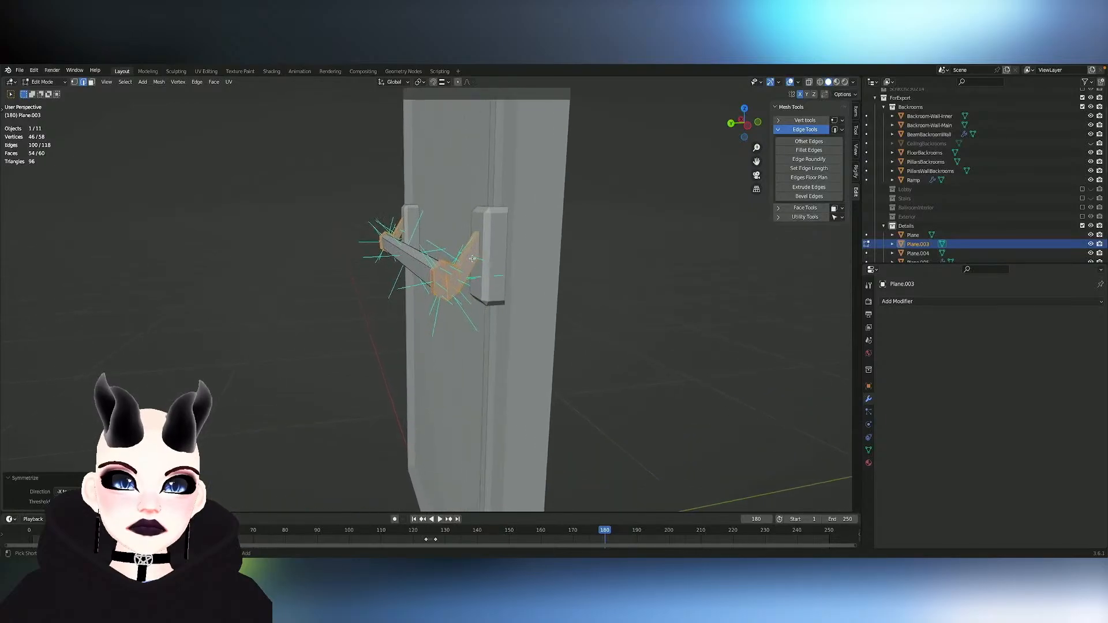
key(ctrl+l)
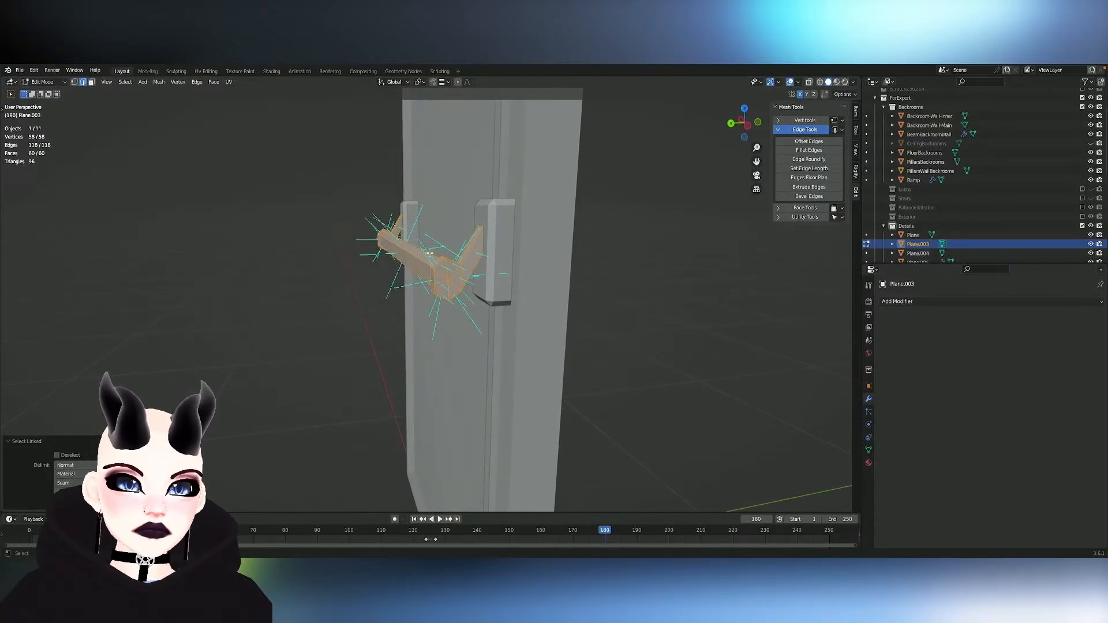
key(g)
key(z)
click(460, 254)
middle_drag(455, 254, 563, 254)
scroll(464, 253, down, 4)
middle_drag(465, 254, 484, 256)
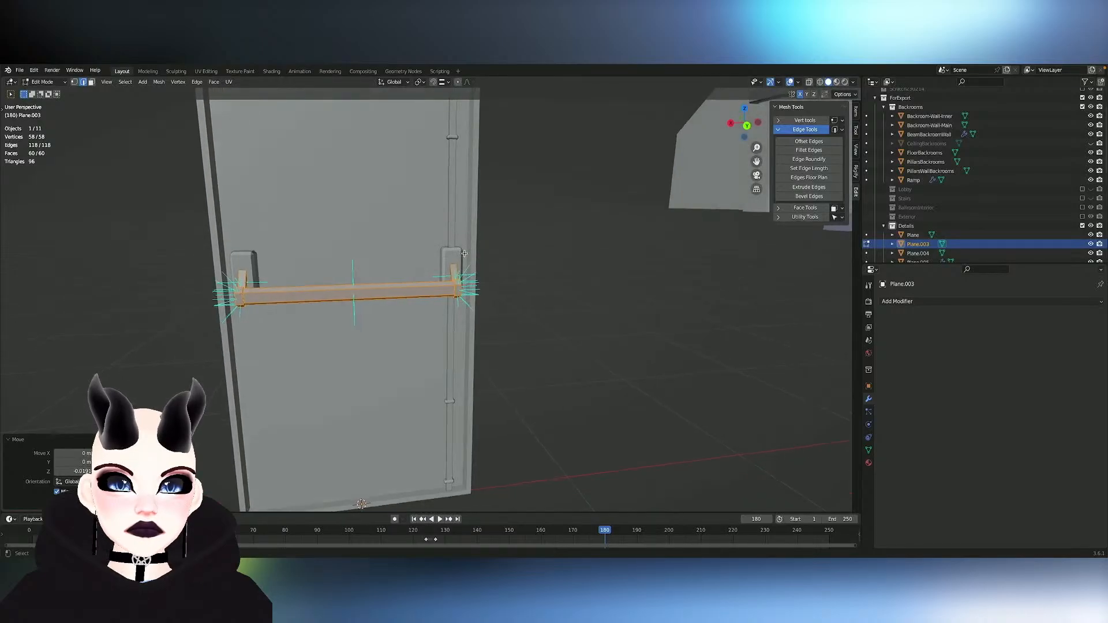
key(Tab)
mouse_move(601, 255)
middle_down()
mouse_move(613, 246)
mouse_move(601, 238)
mouse_move(599, 252)
middle_up()
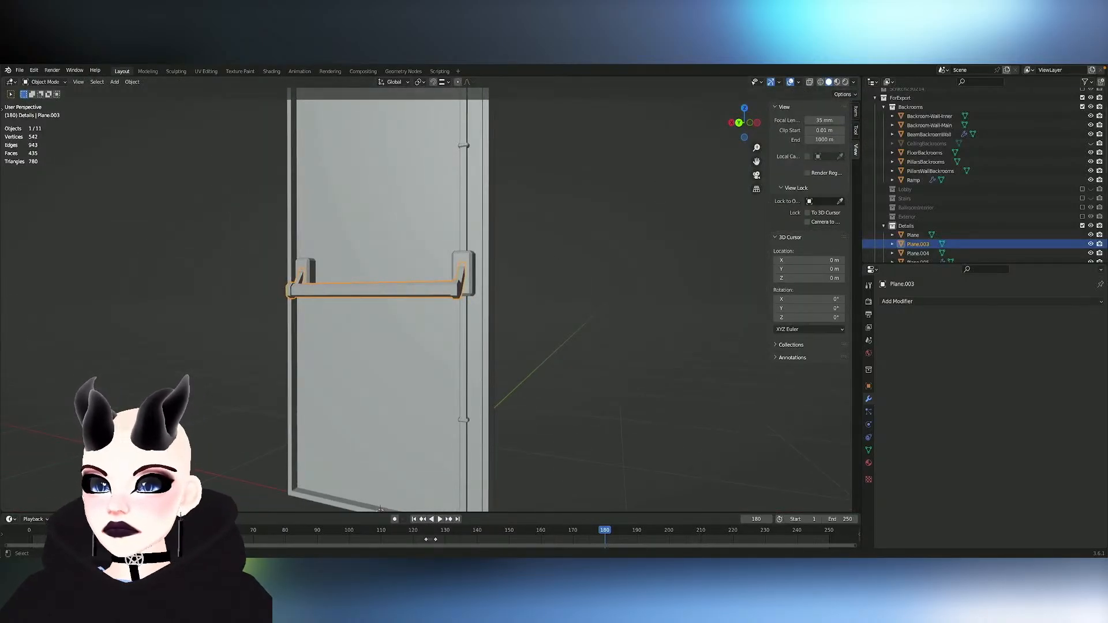
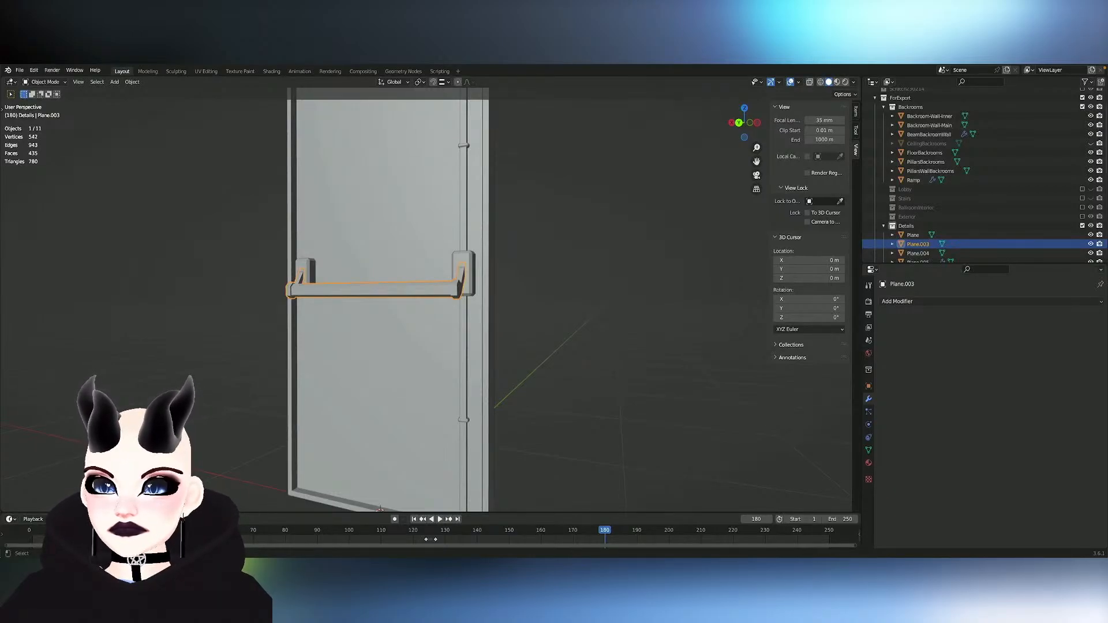
shift+click(468, 263)
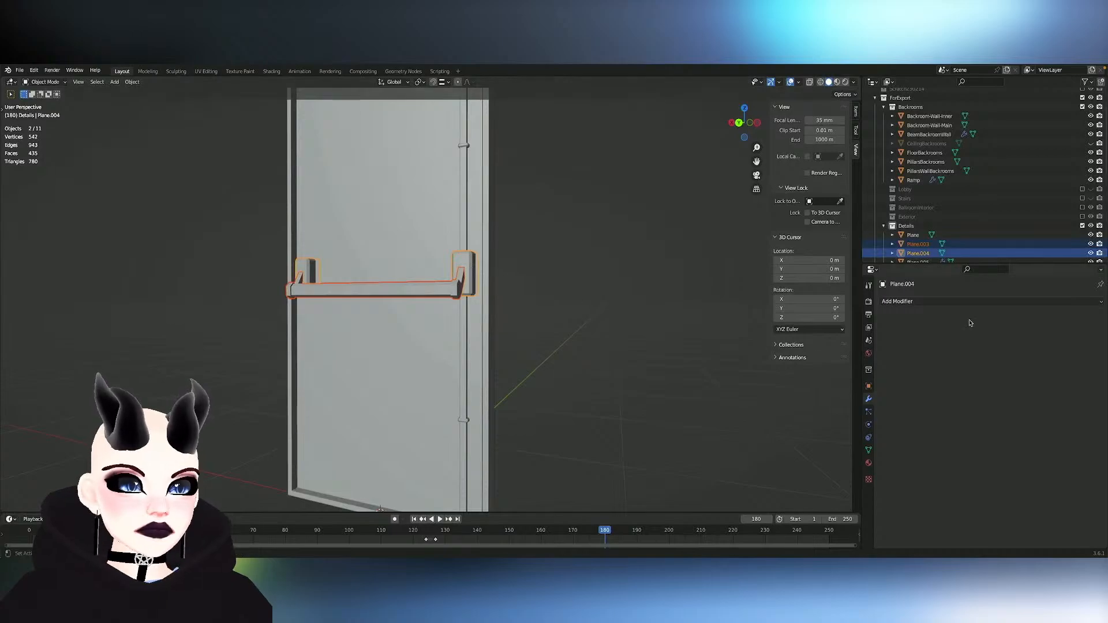
click(388, 310)
middle_drag(388, 310, 457, 329)
scroll(388, 311, up, 3)
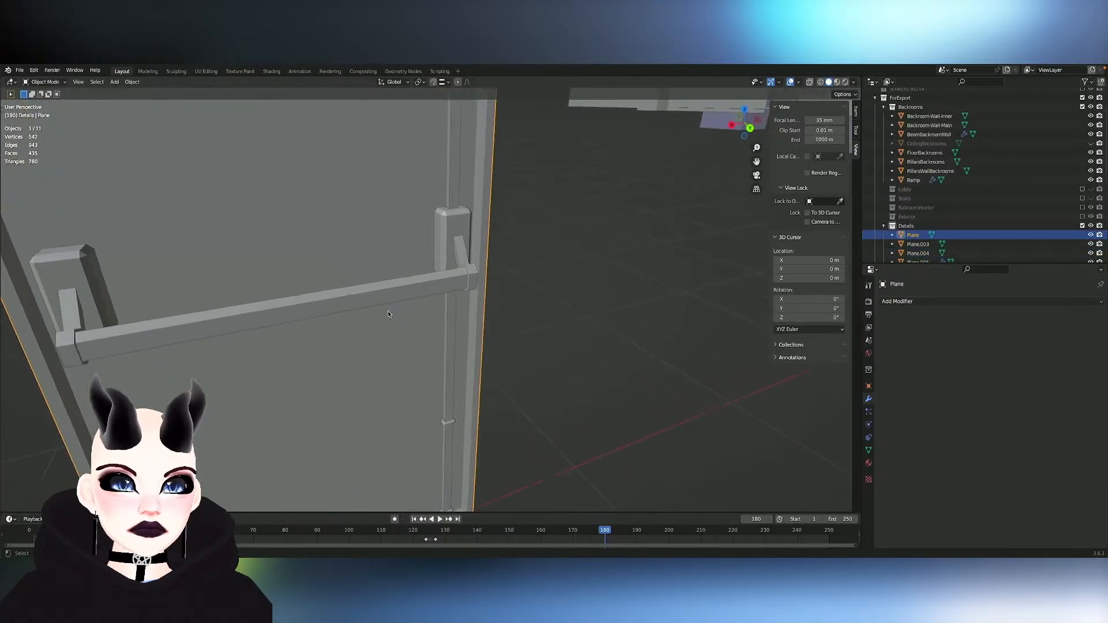
middle_drag(388, 310, 491, 296)
- In Edit Mode on the push bar, mark one end cap's outer rim and outer arm edges sharp, together with their X-mirrored counterparts
click(467, 278)
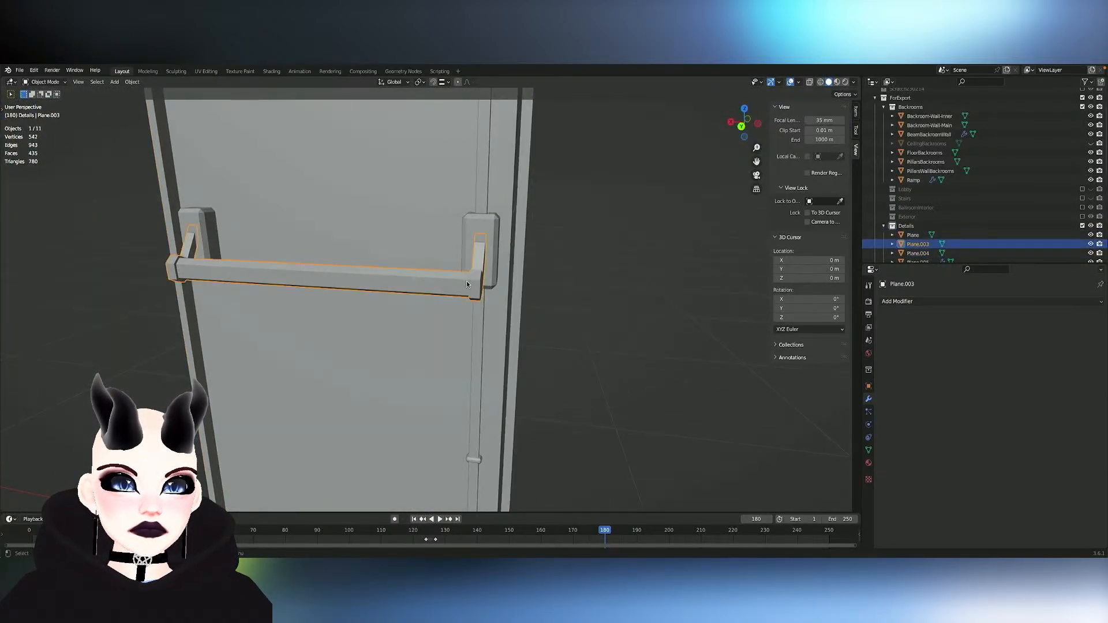
key(Tab)
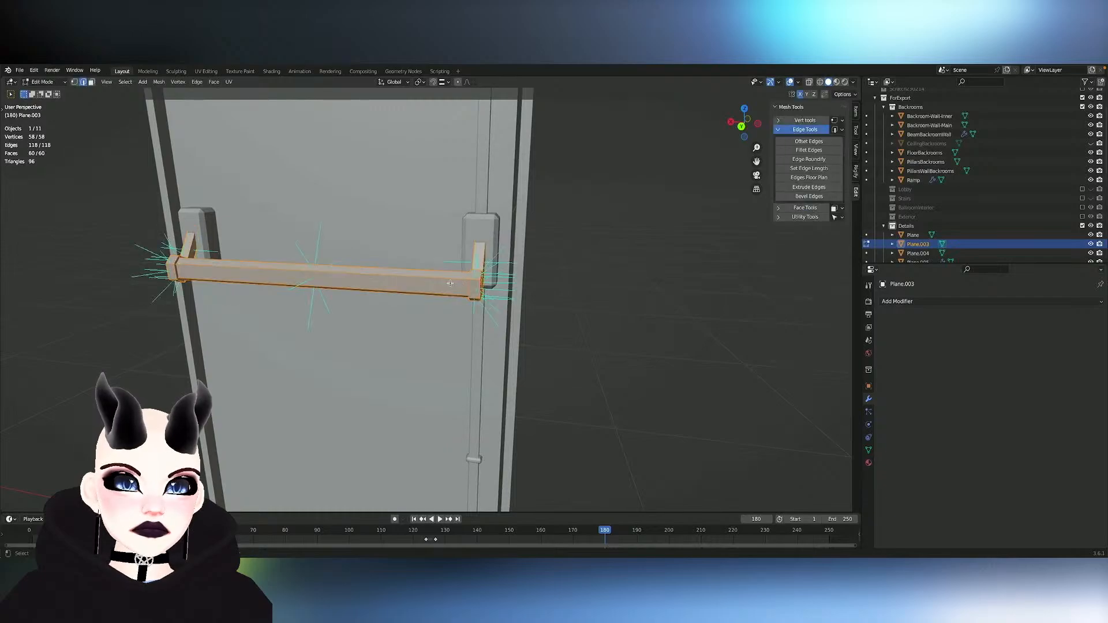
middle_drag(467, 285, 468, 273)
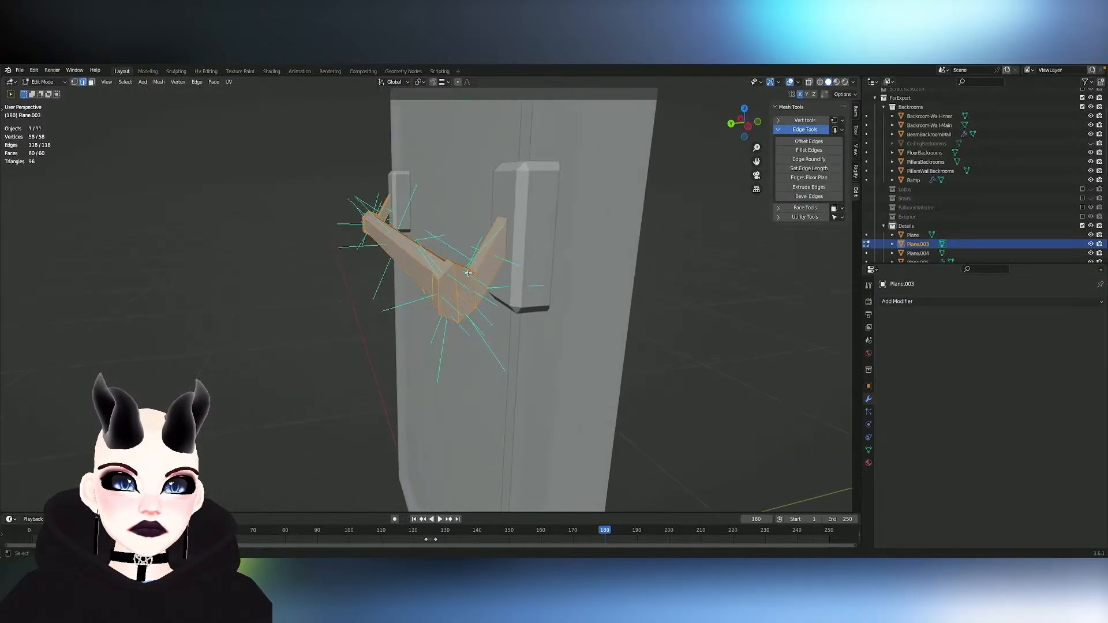
alt+click(489, 271)
shift+click(483, 264)
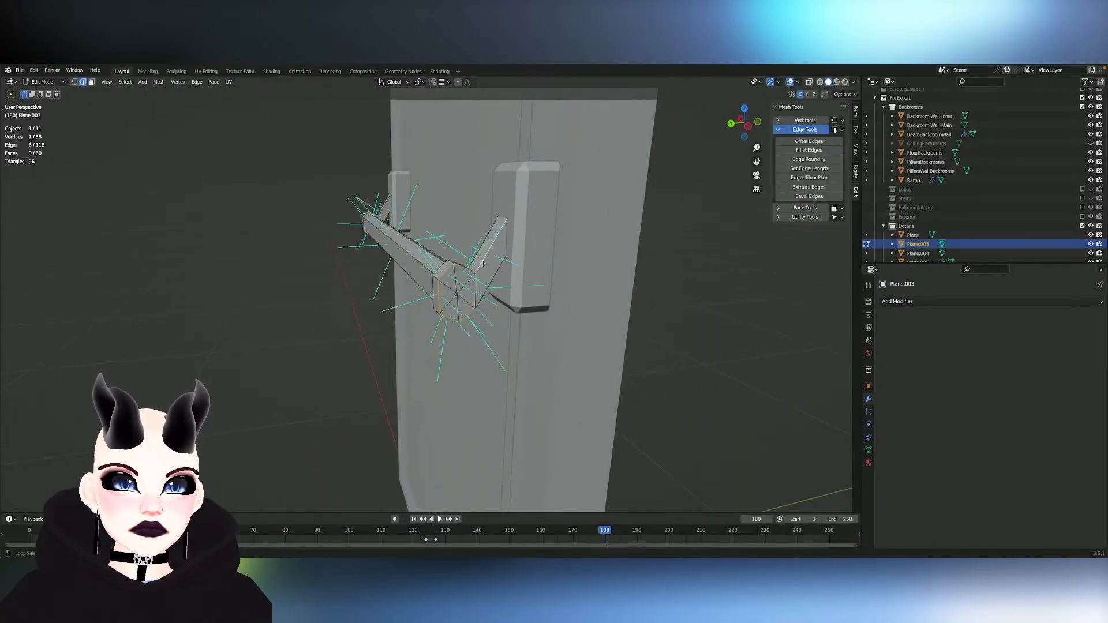
shift+click(485, 290)
key(ctrl+shift+m)
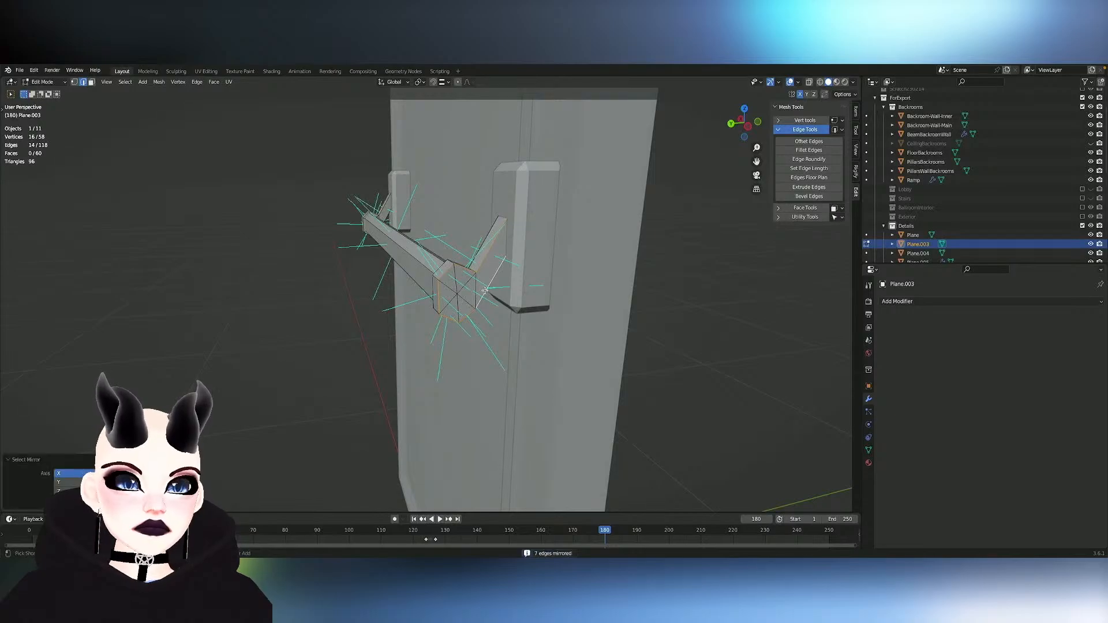
right_click(461, 290)
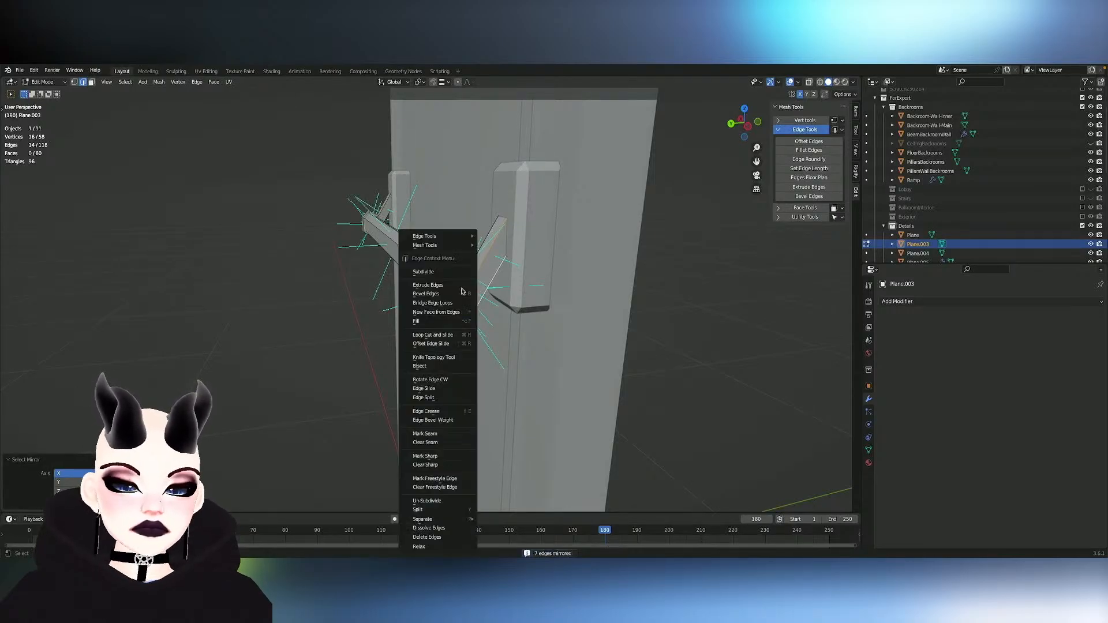
click(425, 456)
- Mark the inner rim edge loops of both end caps, where they meet the bar, as sharp
middle_drag(425, 456, 477, 287)
alt+click(475, 288)
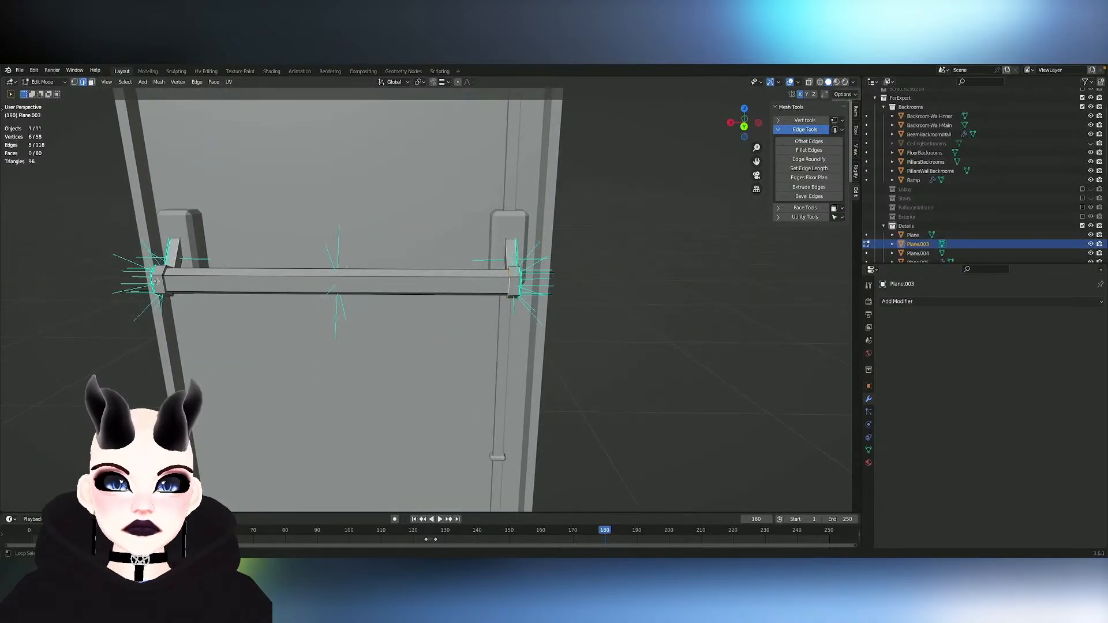
alt+shift+click(163, 284)
right_click(164, 282)
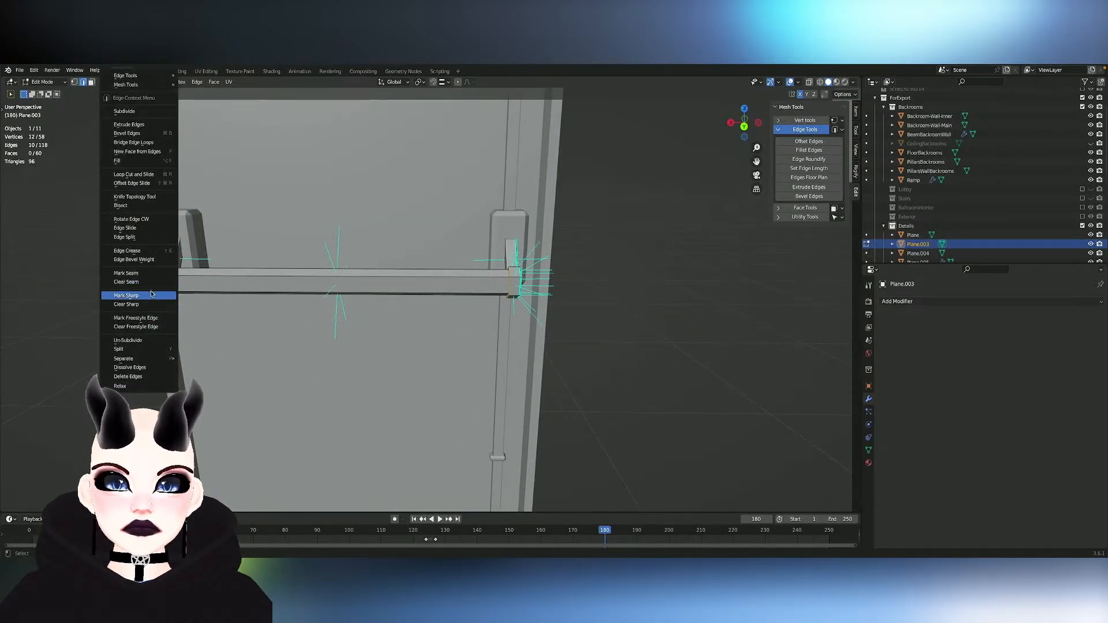
click(165, 280)
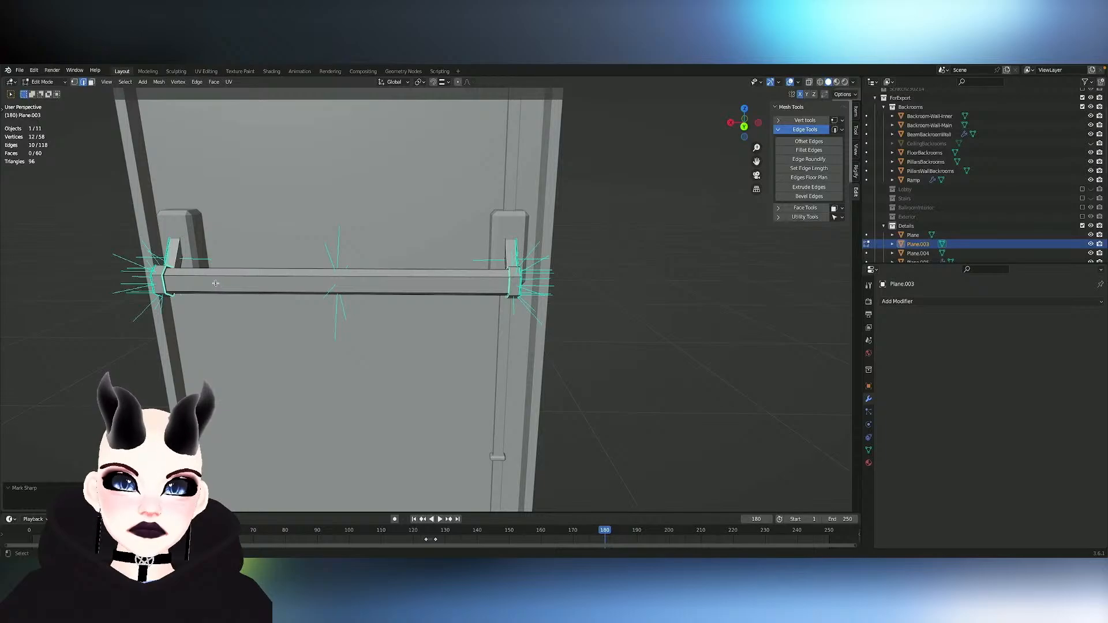
- Mark the inner side edges of one arm and their X-mirrored counterparts on the other arm as sharp
middle_drag(217, 278, 445, 274)
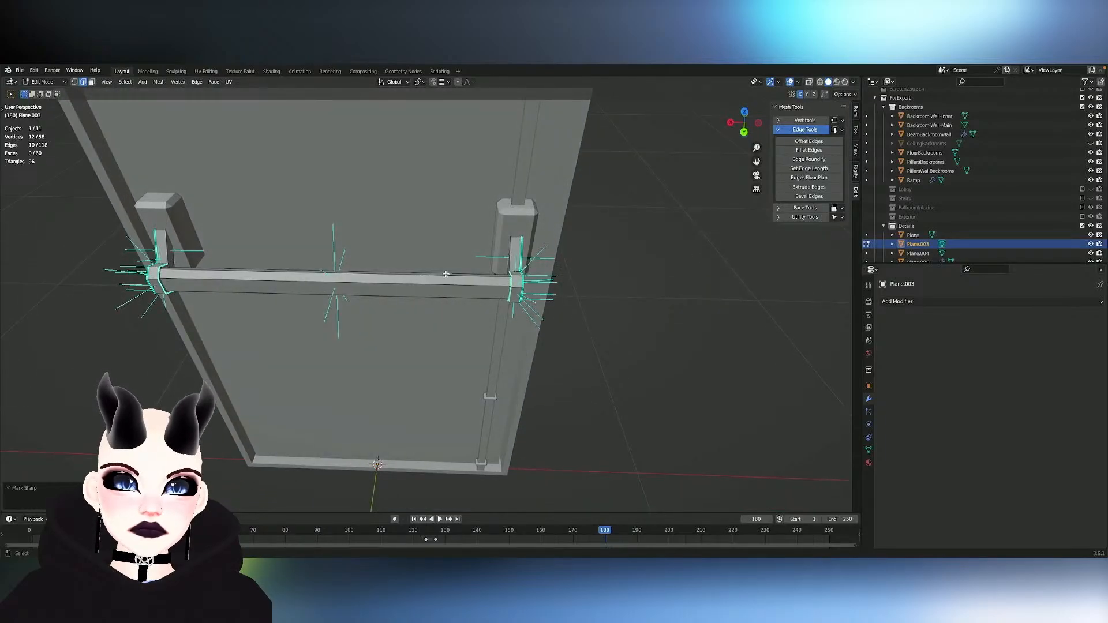
shift+click(511, 261)
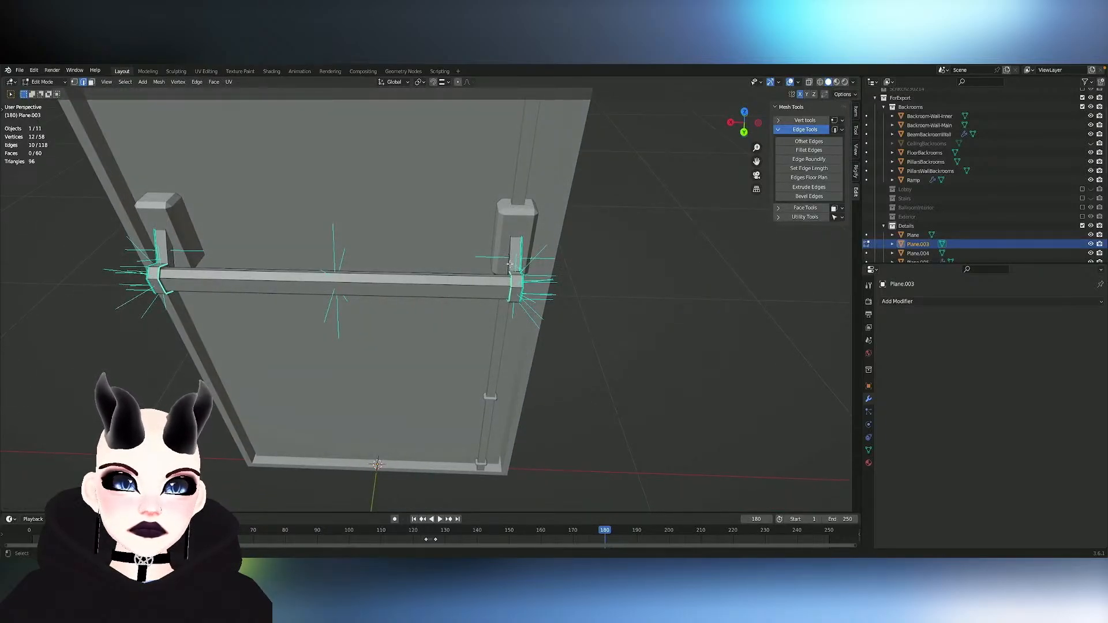
click(508, 265)
key(ctrl+shift+m)
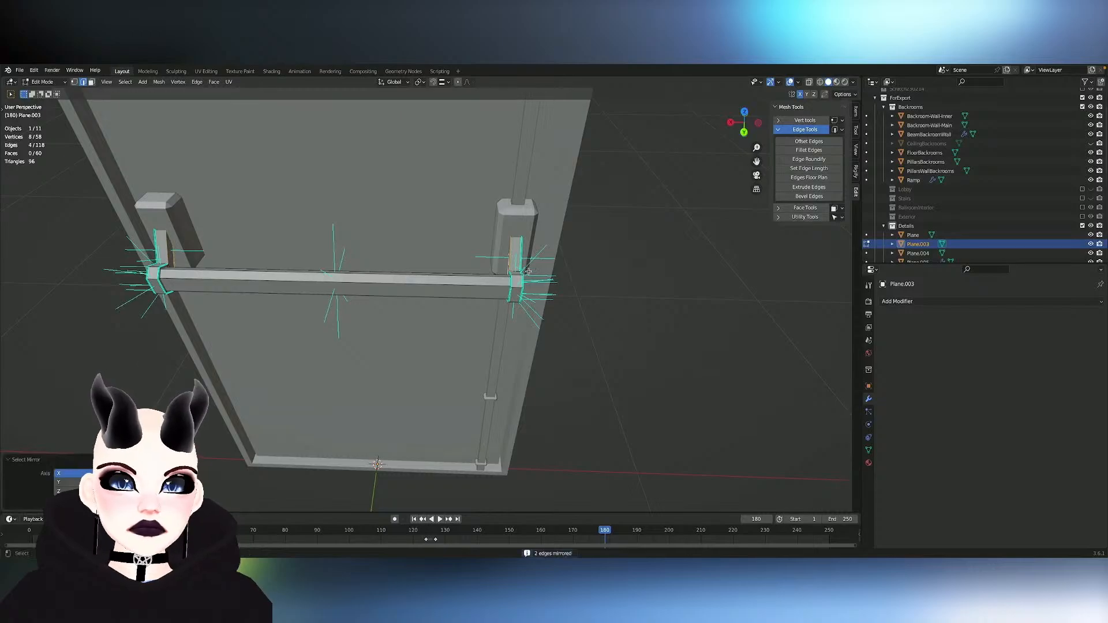
right_click(484, 279)
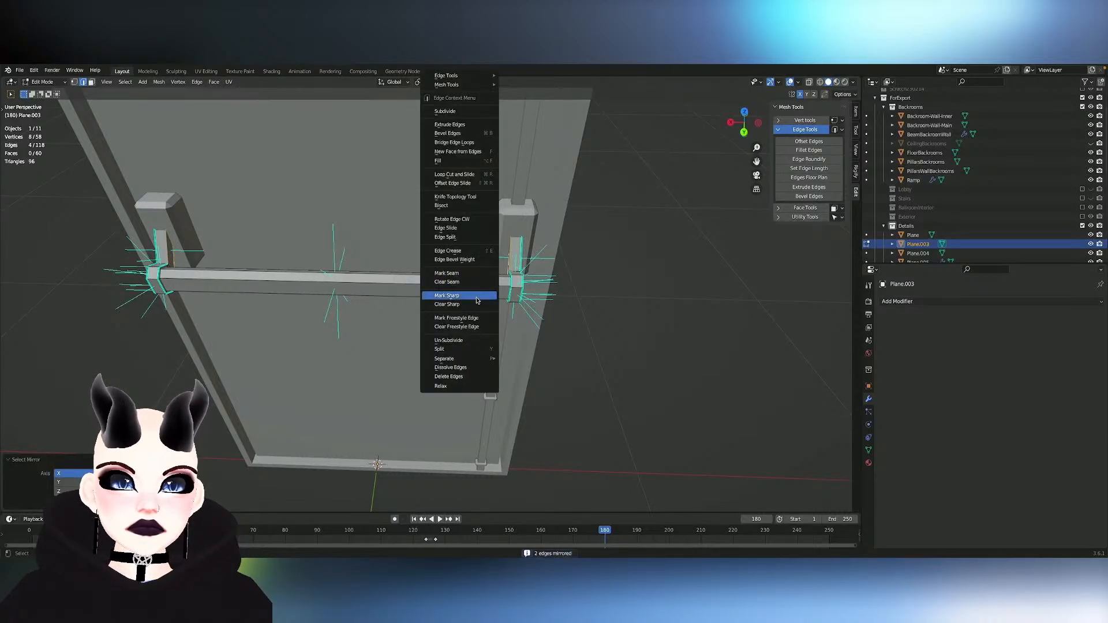
click(477, 297)
- Shade all linked faces of the bar, end caps and arms smooth and return to Object Mode
key(l)
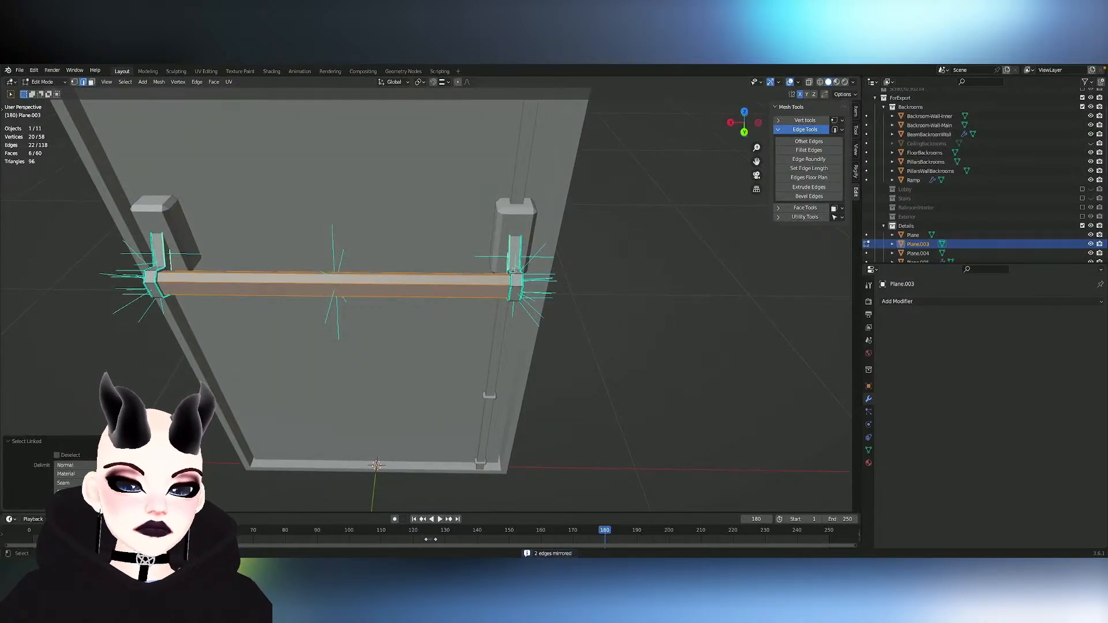
key(l)
key(l)
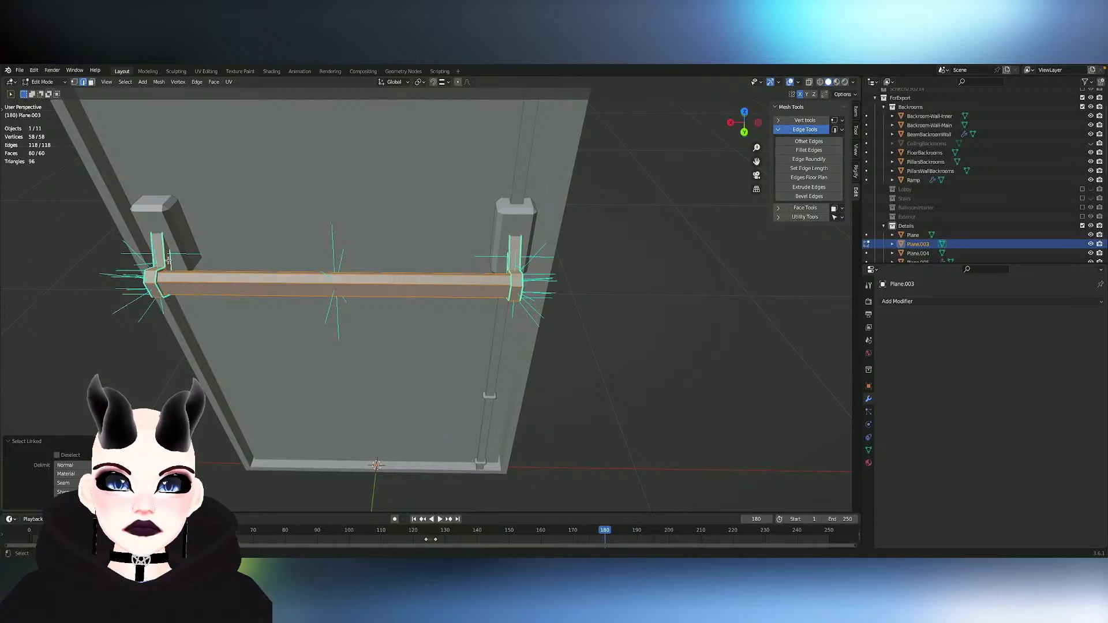
right_click(169, 261)
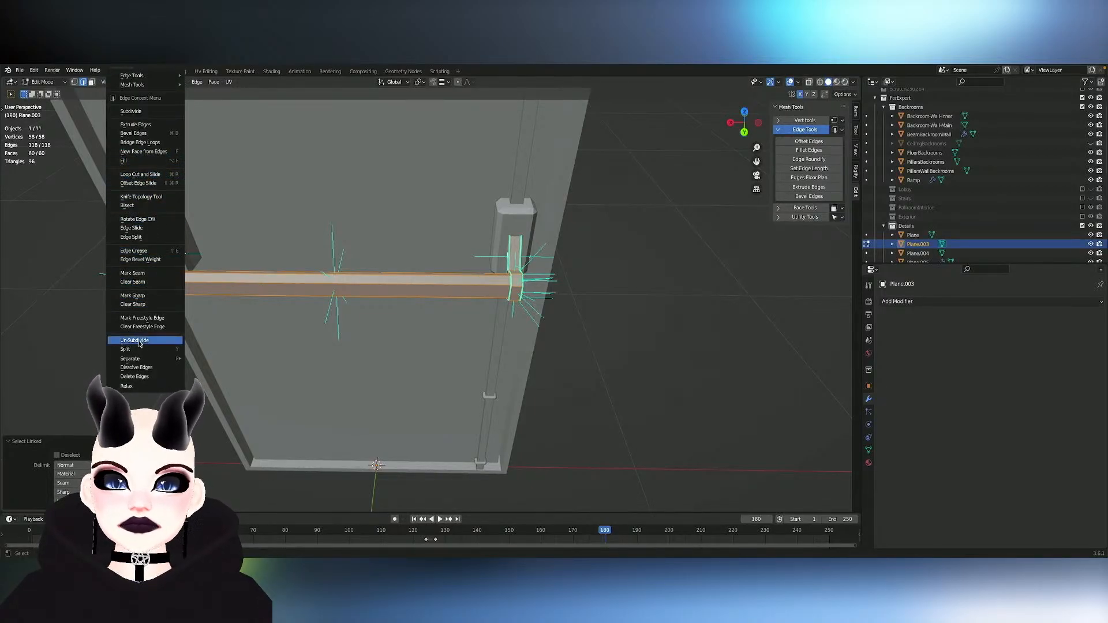
key(3)
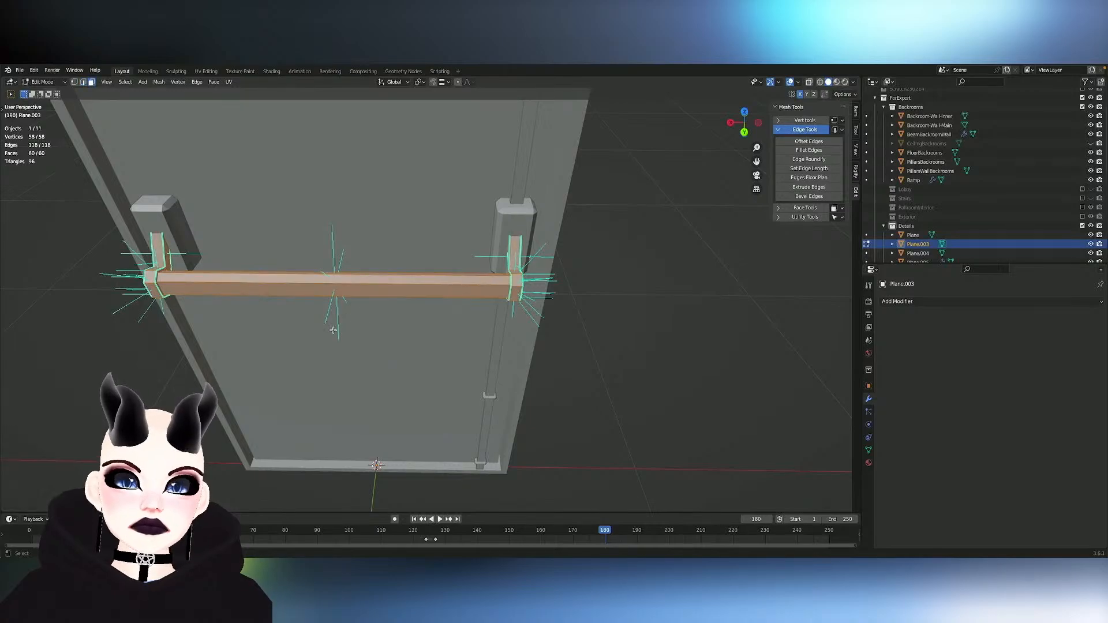
right_click(187, 274)
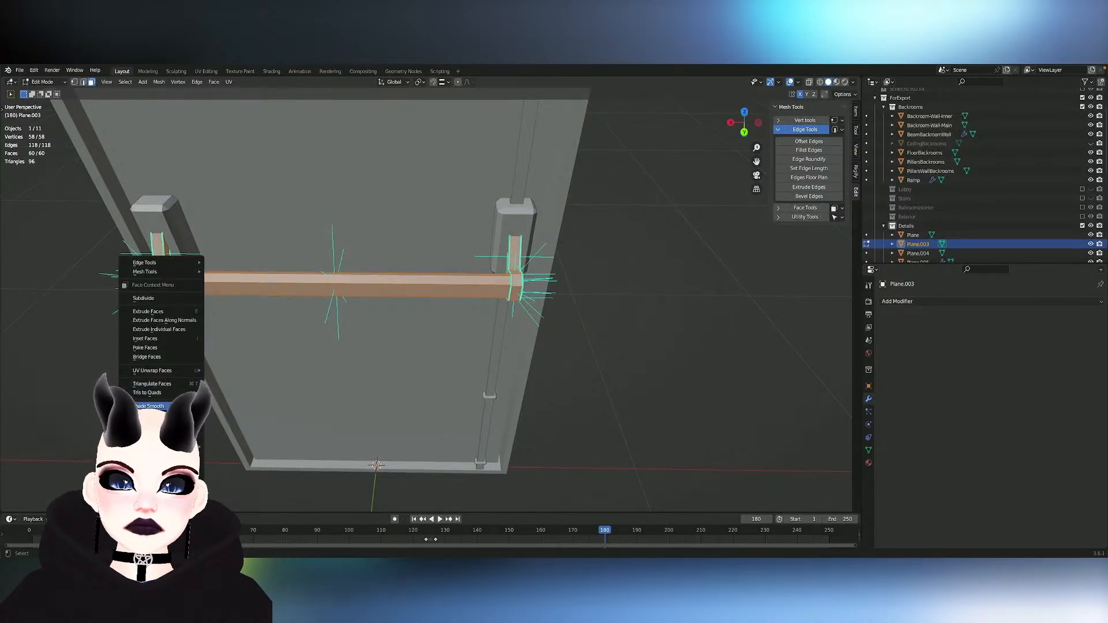
click(167, 407)
scroll(433, 306, down, 3)
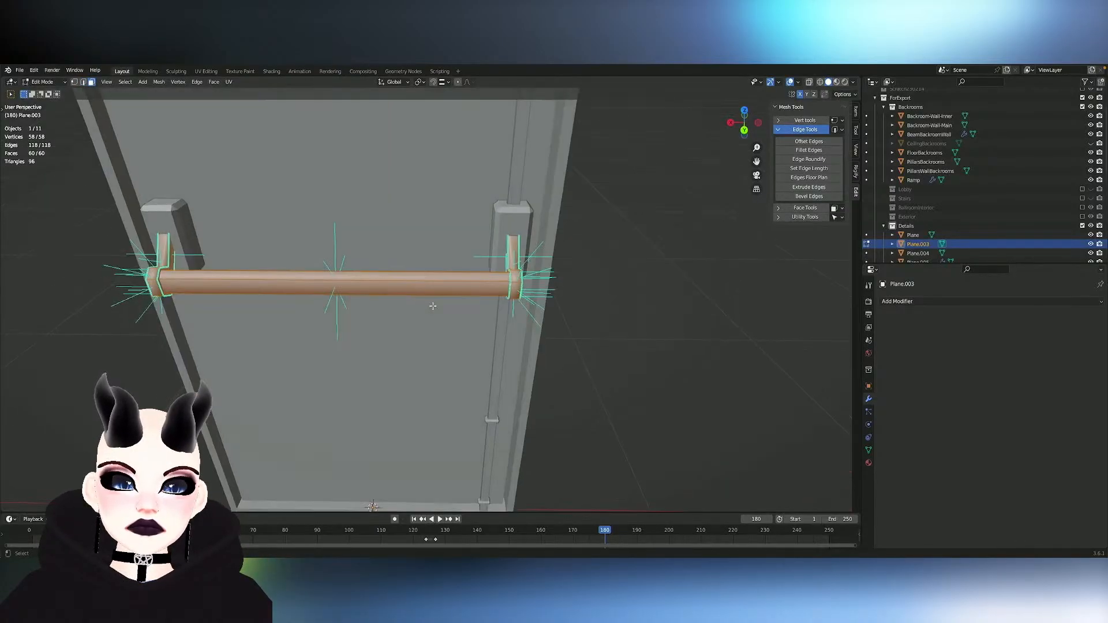
scroll(433, 305, right, 8)
key(Tab)
scroll(433, 306, left, 8)
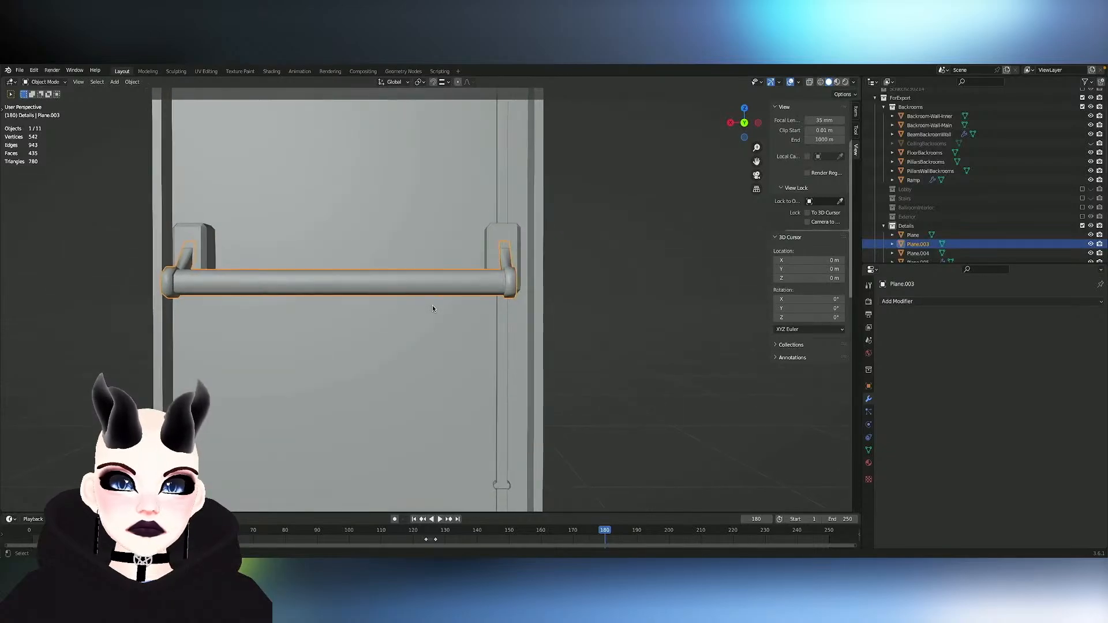
- Select the main door object and save the file
scroll(433, 306, down, 3)
scroll(433, 307, down, 2)
click(392, 287)
scroll(393, 286, down, 2)
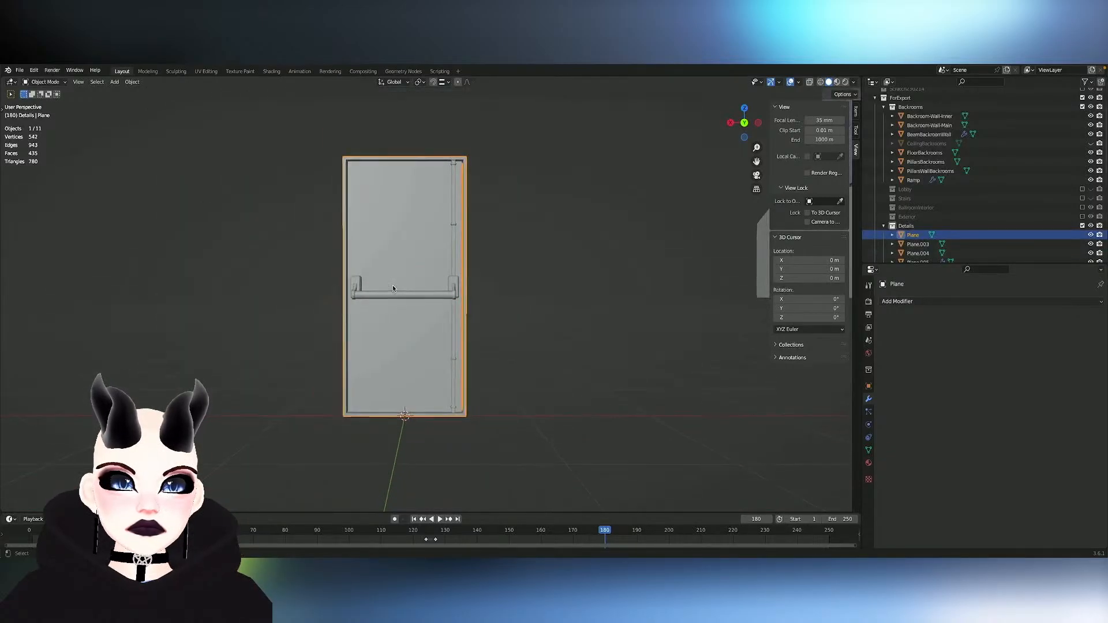
key(ctrl+s)
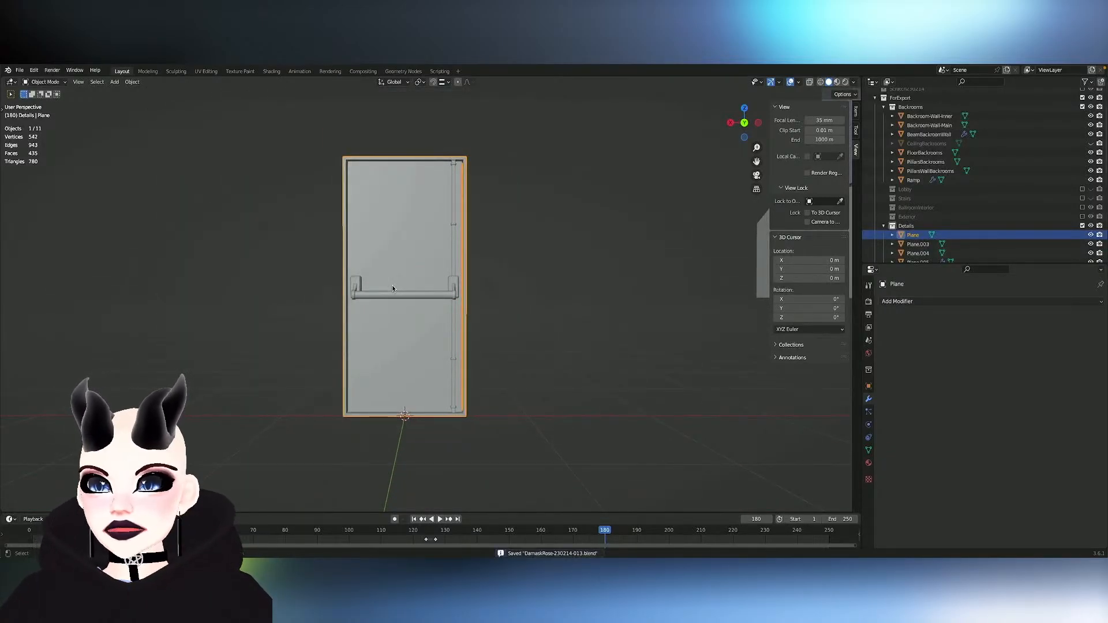
scroll(449, 196, up, 3)
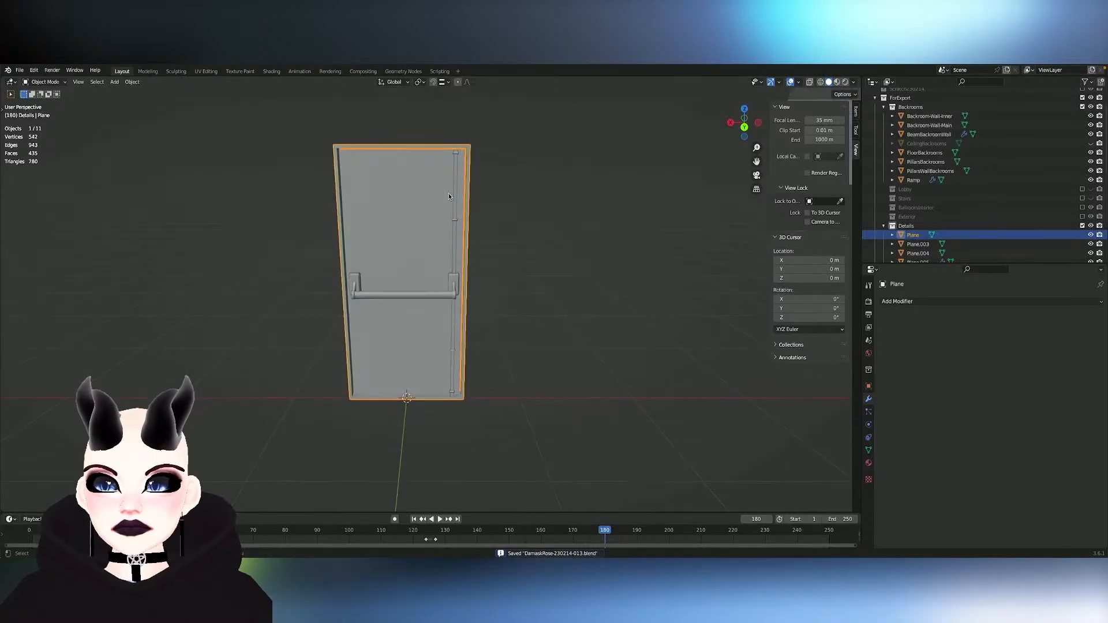
scroll(449, 197, down, 5)
scroll(449, 197, up, 2)
scroll(450, 197, left, 5)
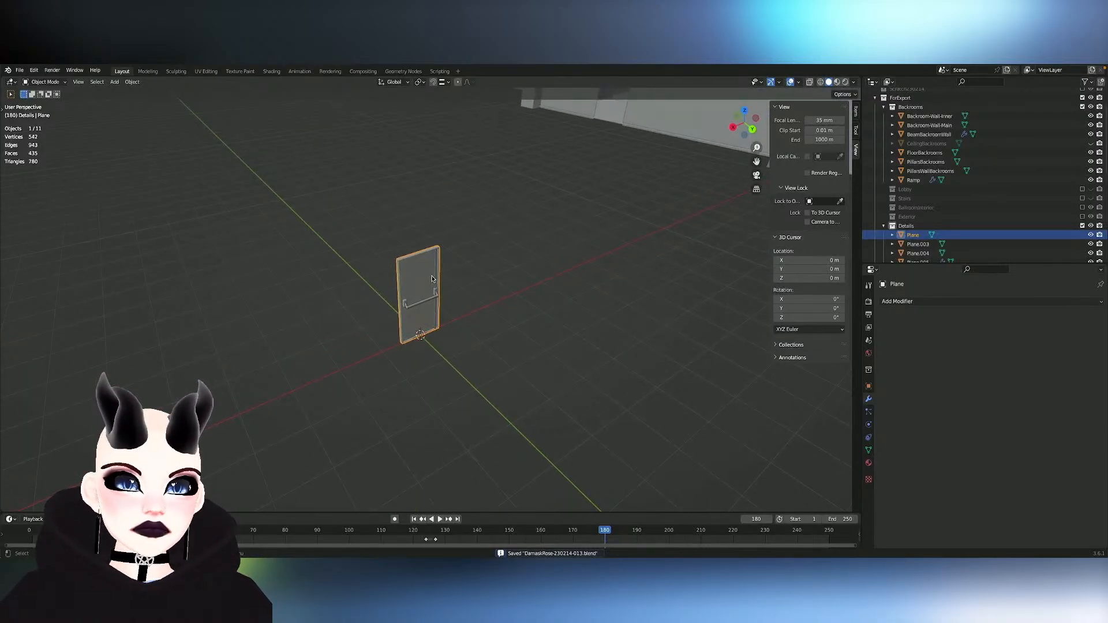
scroll(501, 286, right, 5)
scroll(501, 286, up, 5)
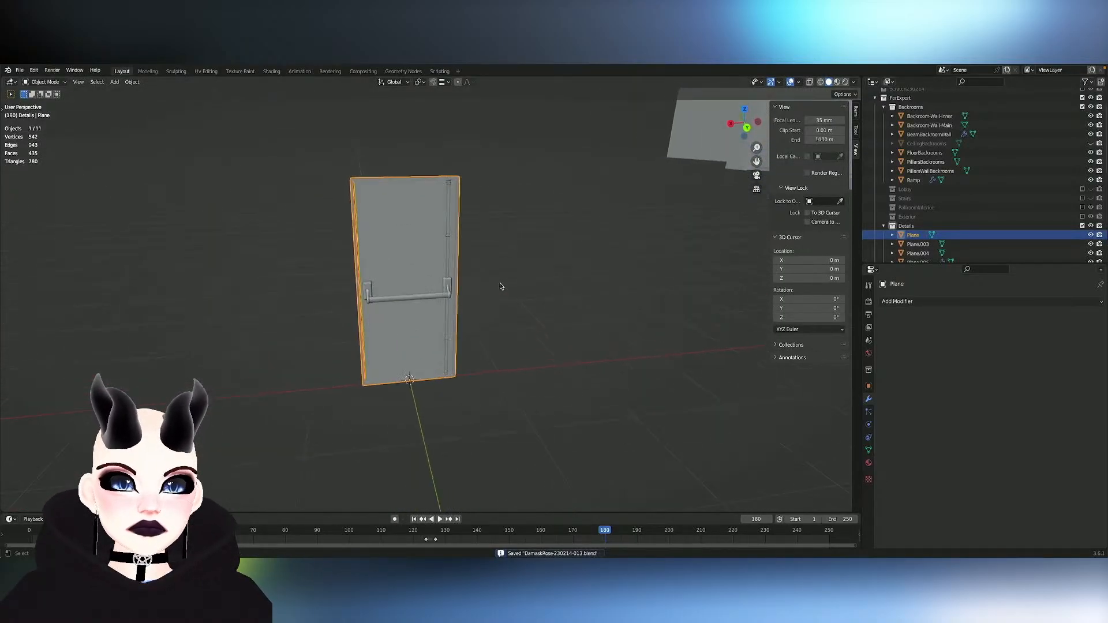
scroll(500, 287, up, 3)
- Remove the Bevel modifier from the door's vertical rod object, Plane.005, and deselect everything
click(456, 278)
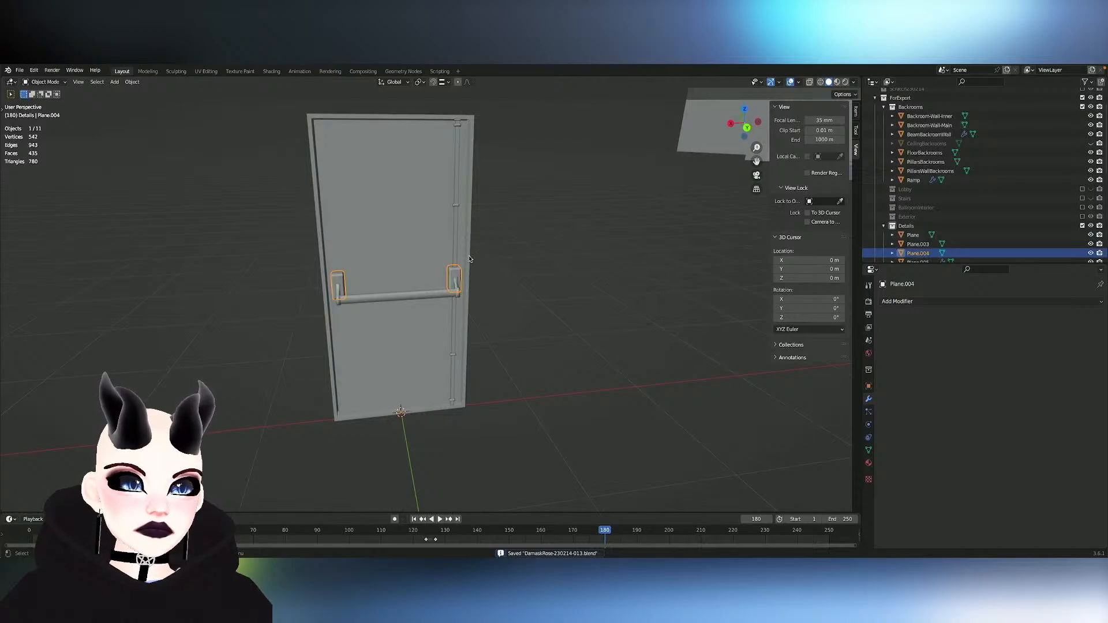
click(469, 258)
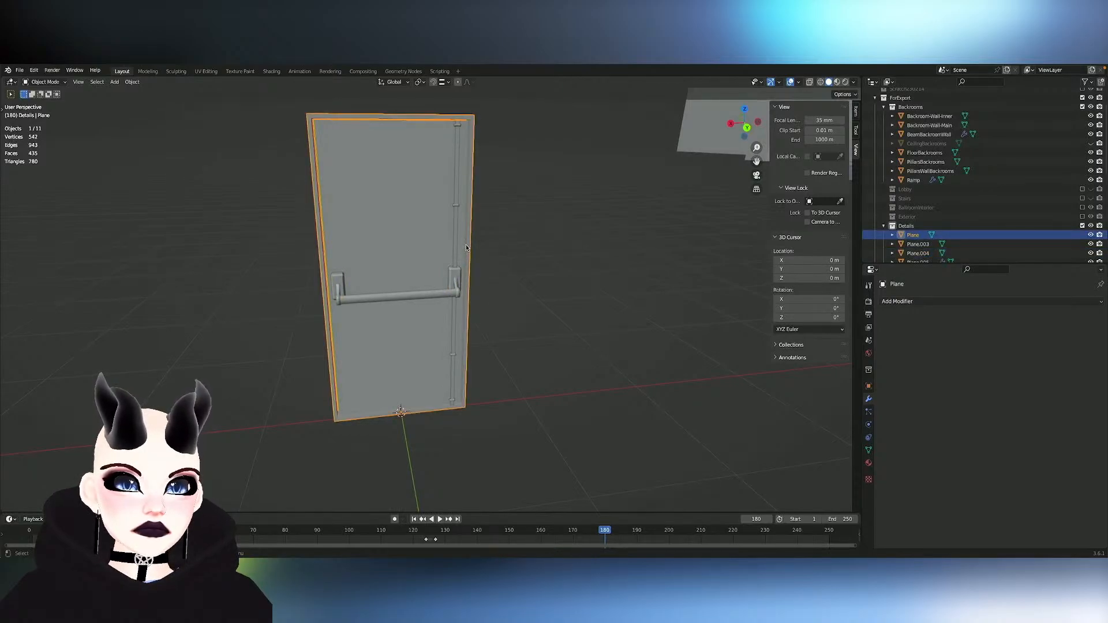
click(454, 277)
shift+click(453, 276)
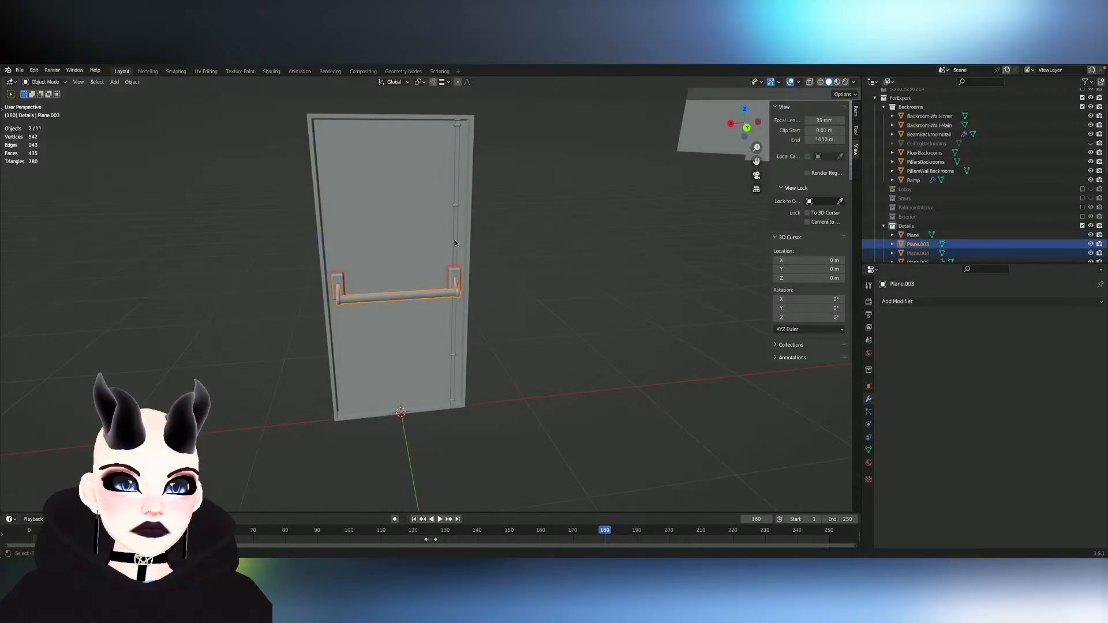
shift+click(456, 240)
click(469, 240)
click(454, 264)
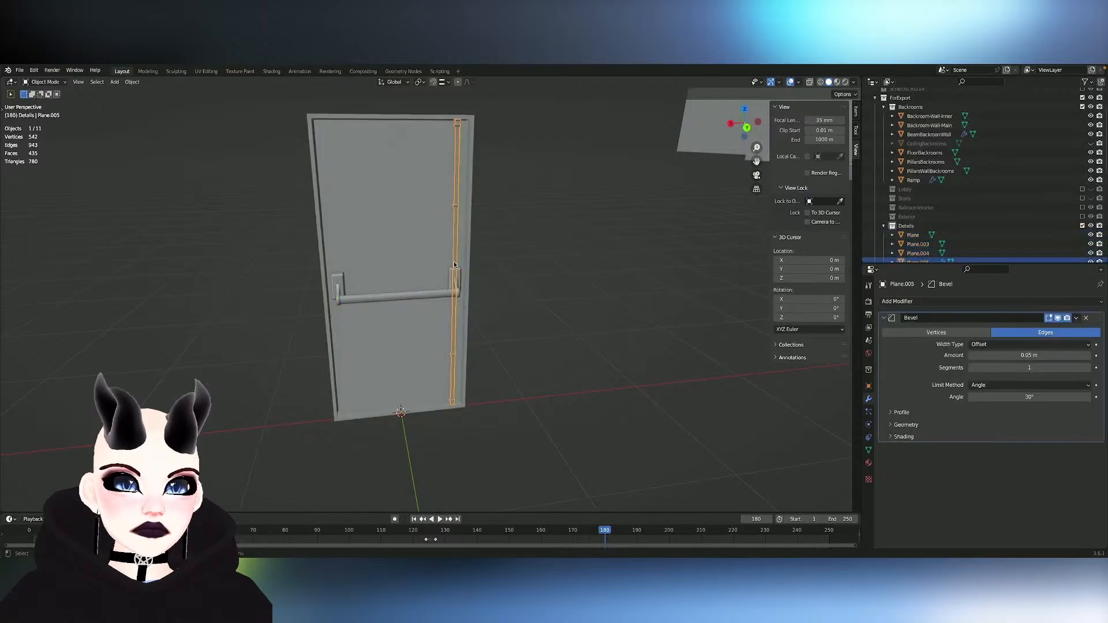
click(1087, 318)
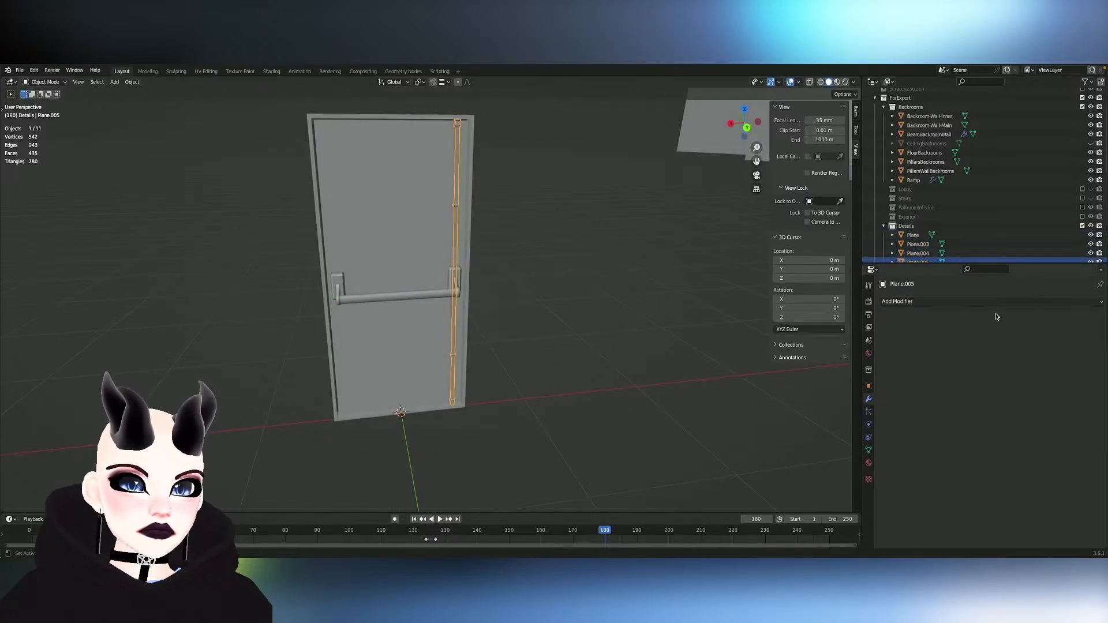
click(500, 266)
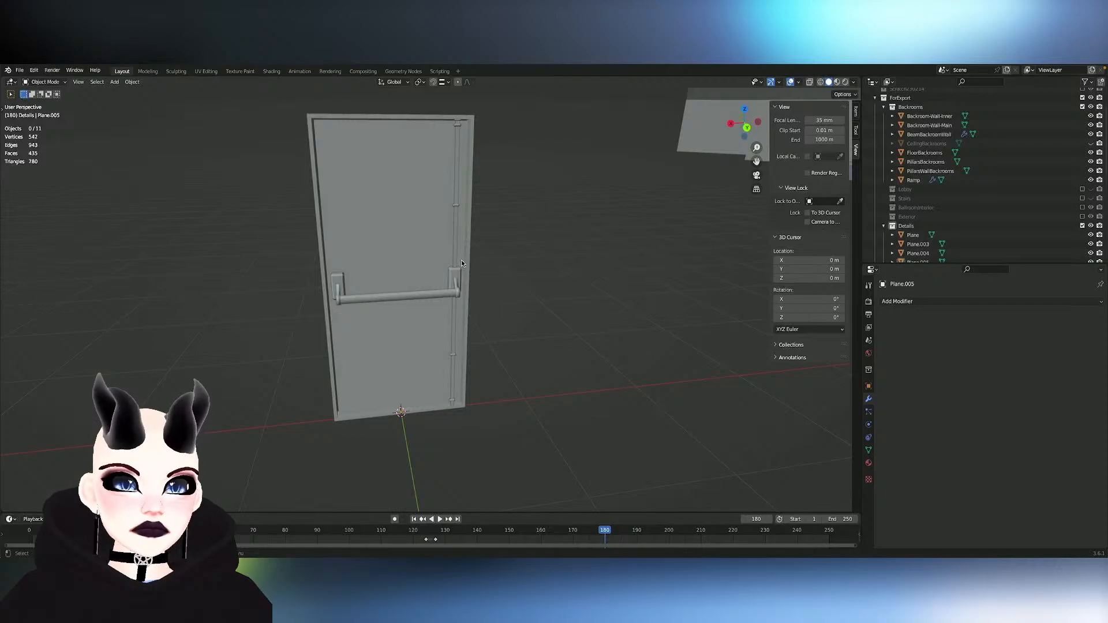
- Rename the Details collection to DetailsScratch
click(907, 226)
double_click(912, 227)
scroll(914, 226, down, 2)
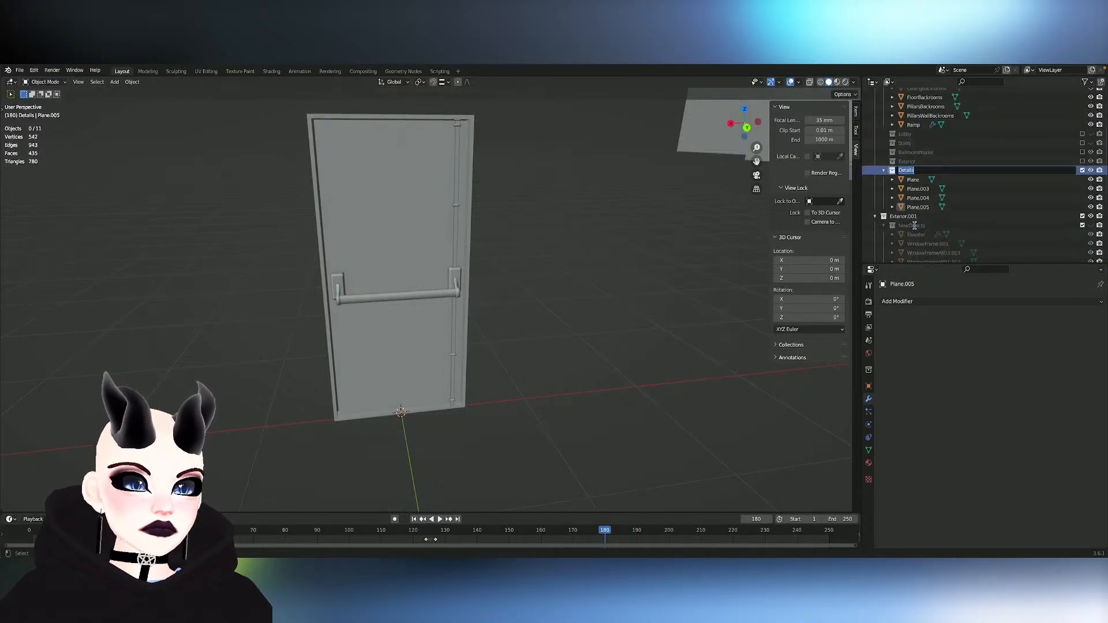
click(933, 170)
text(Scratc)
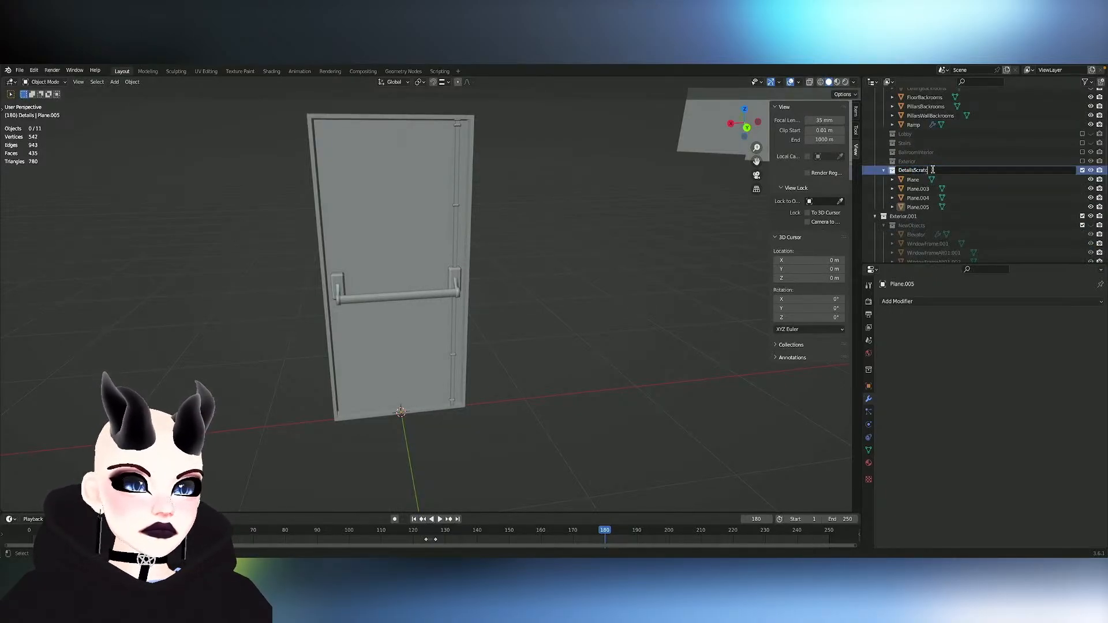
text(h)
key(Return)
- Duplicate the DetailsScratch collection and rename the copy Details
right_click(932, 170)
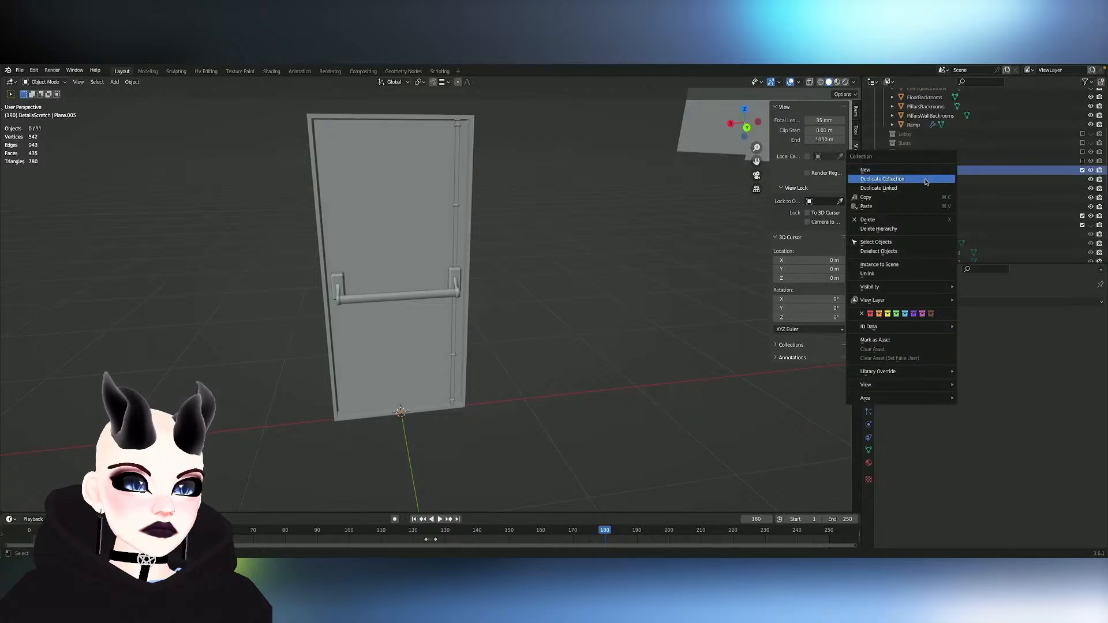
click(931, 179)
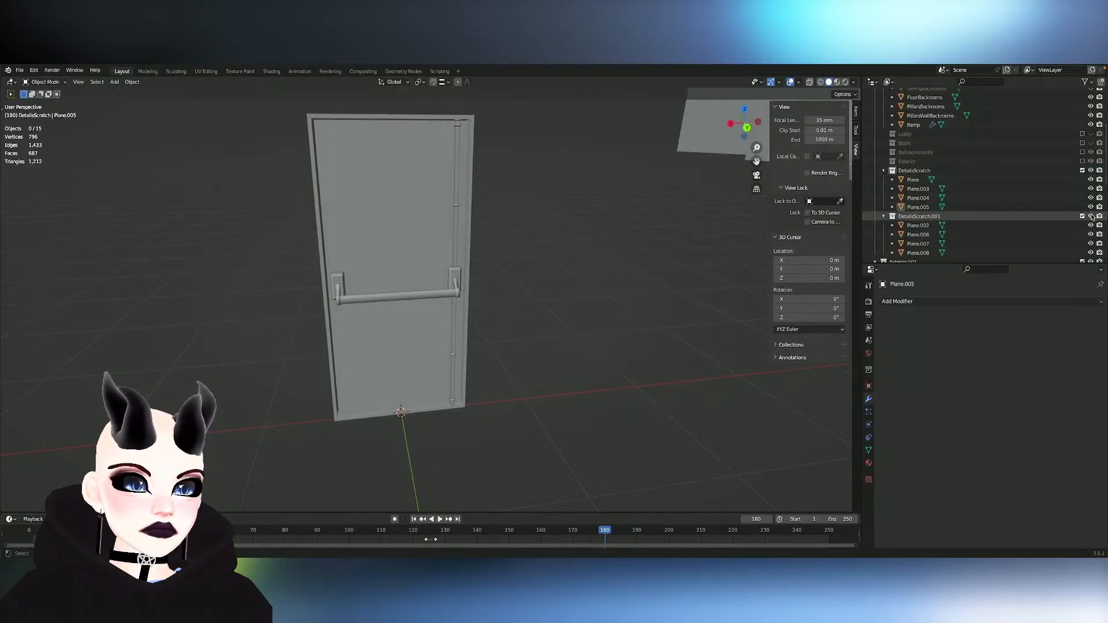
double_click(926, 217)
drag(916, 173, 1032, 174)
key(BackSpace)
key(Return)
- Join the four copied door parts in the Details collection into a single object, with Plane.002 as the active one
click(918, 180)
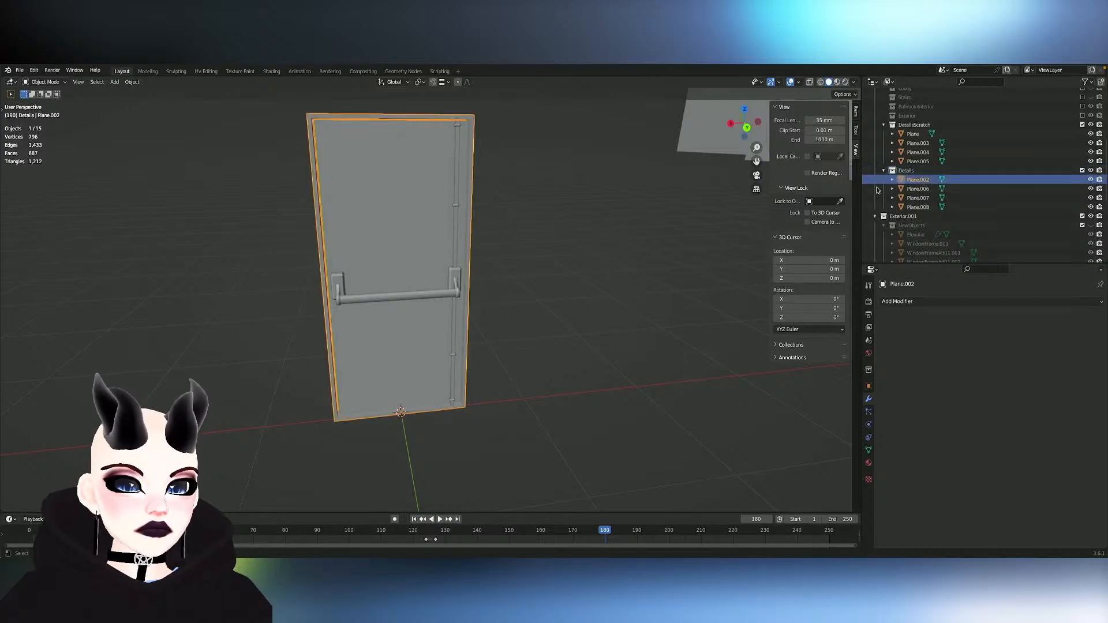
shift+click(453, 279)
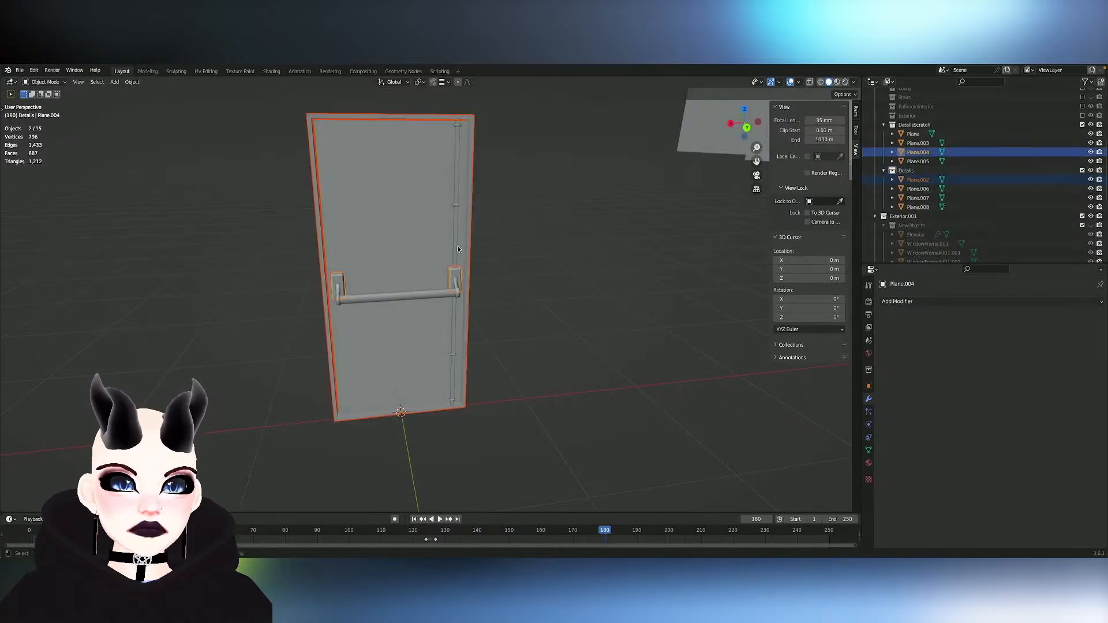
click(917, 180)
shift+click(922, 208)
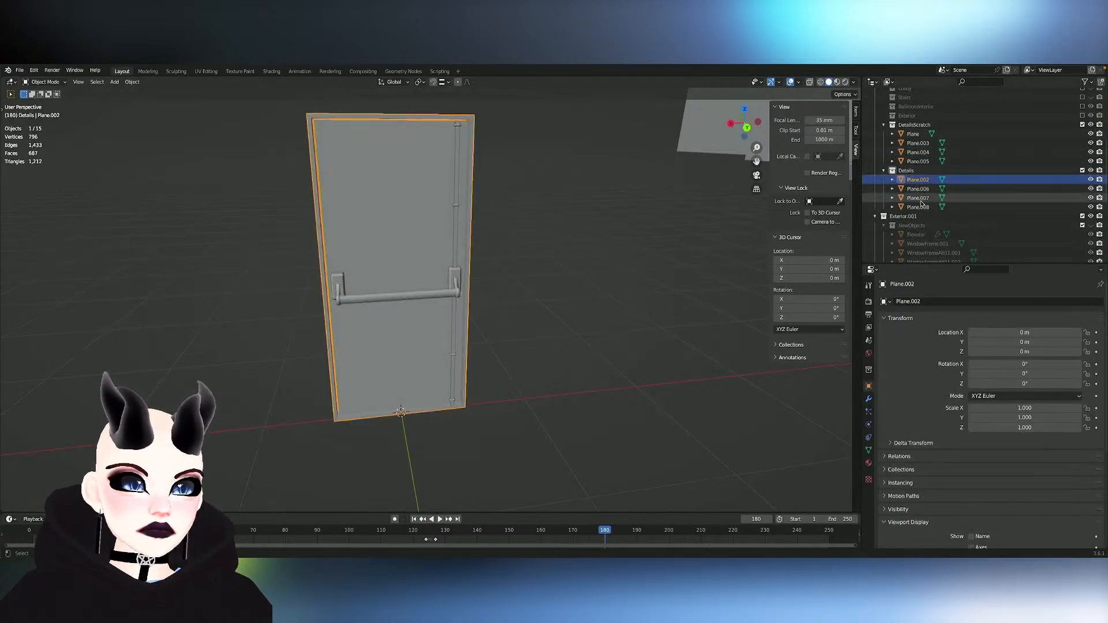
key(ctrl+j)
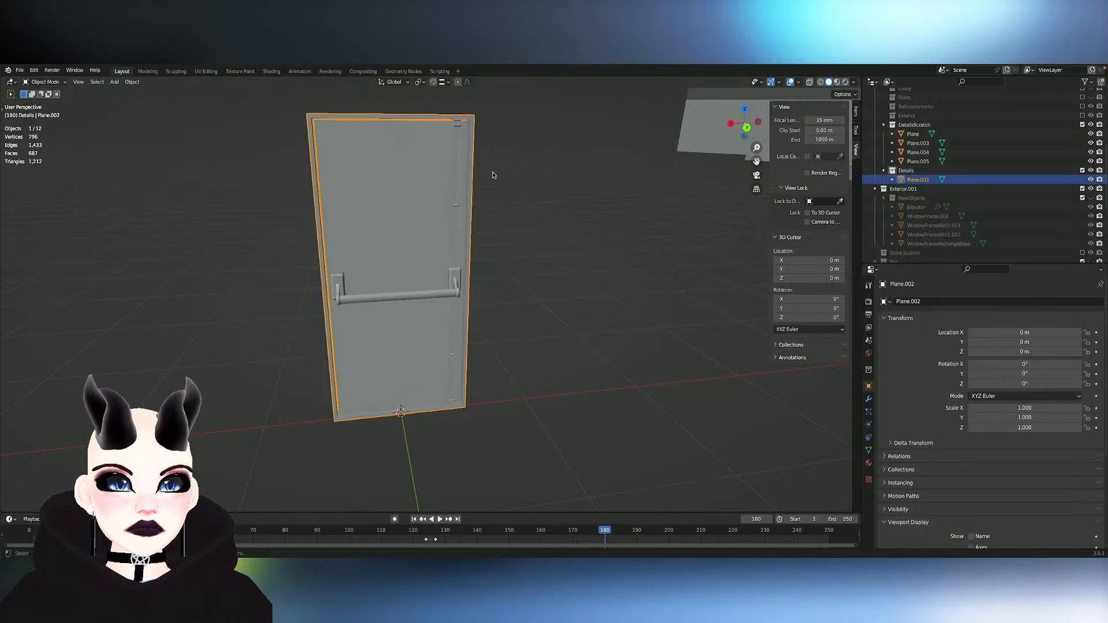
- Rename the joined door object in the Details collection to IndustrialDoor
click(418, 235)
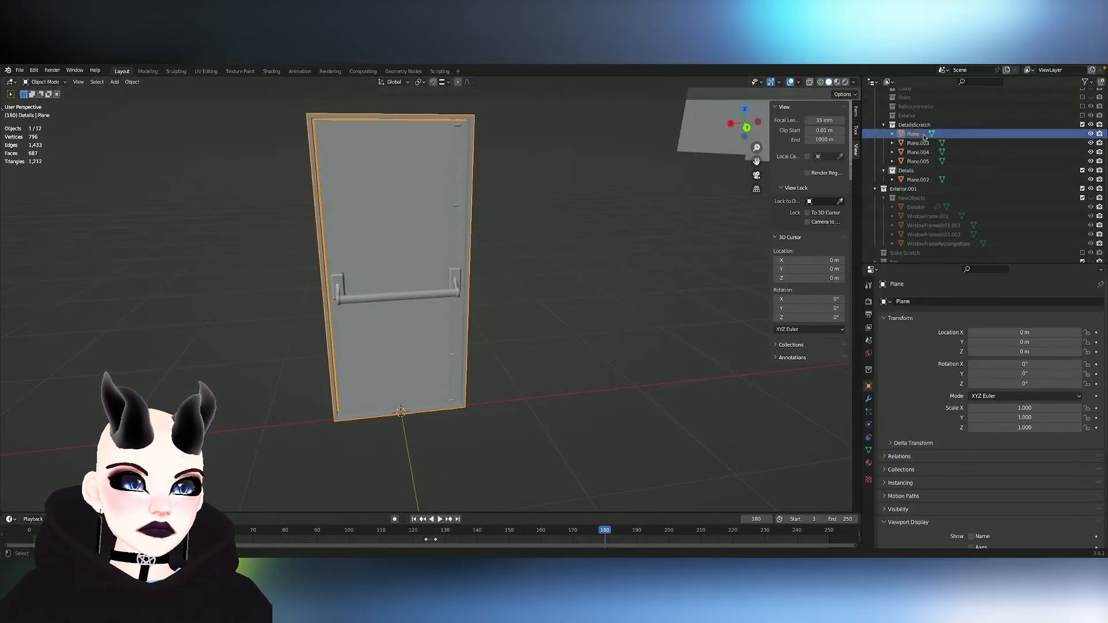
double_click(918, 180)
scroll(918, 182, down, 1)
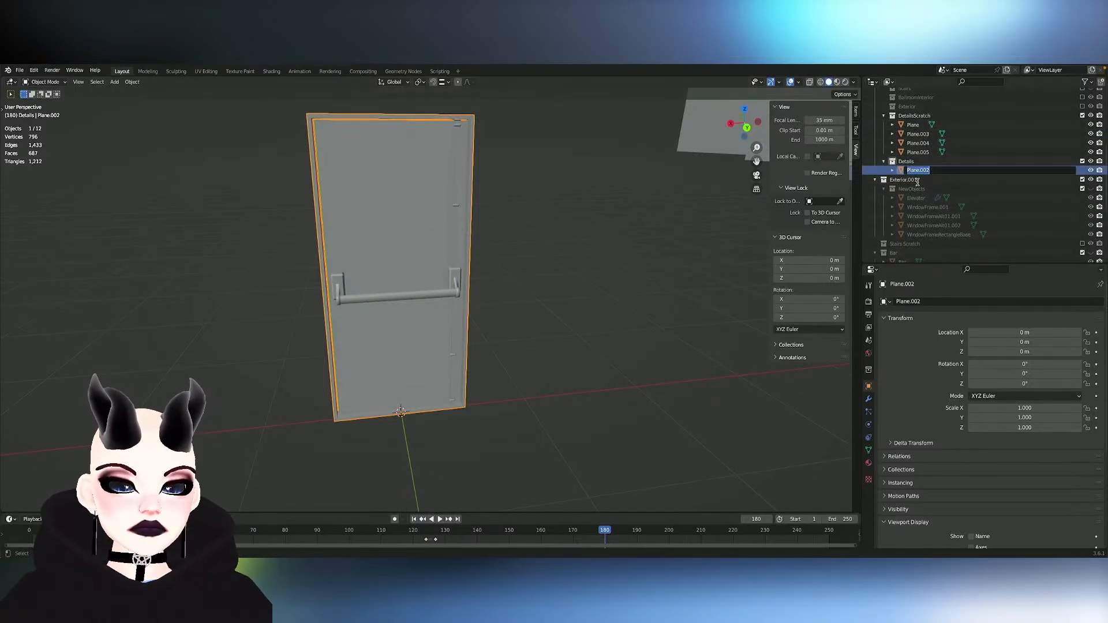
text(IndustrialDoor)
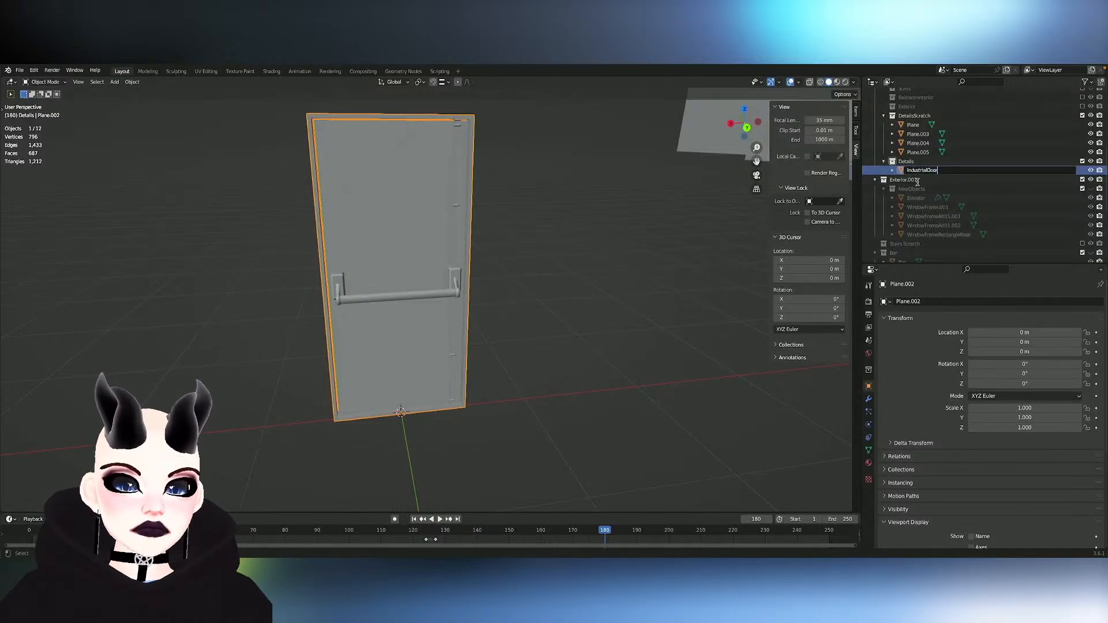
key(Return)
click(468, 247)
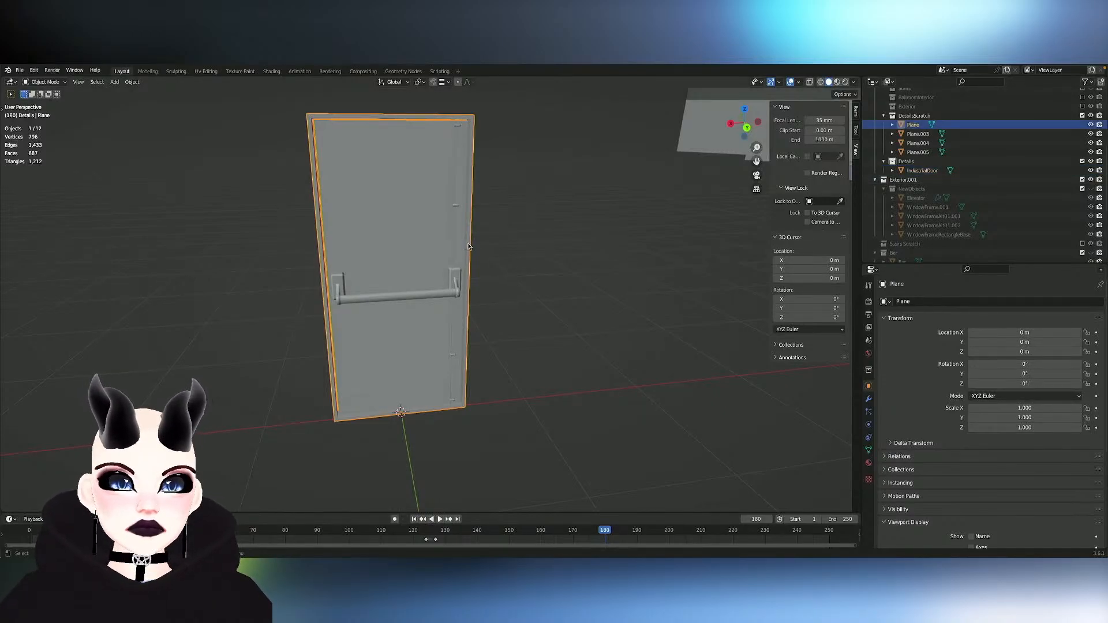
scroll(486, 248, down, 2)
key(r)
key(z)
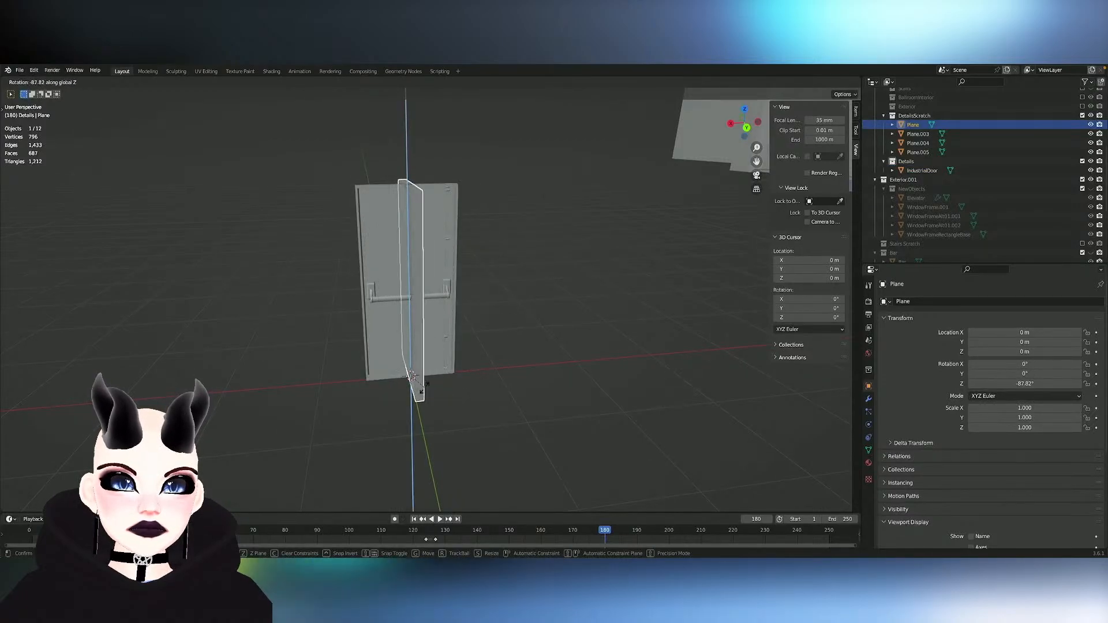
key(Escape)
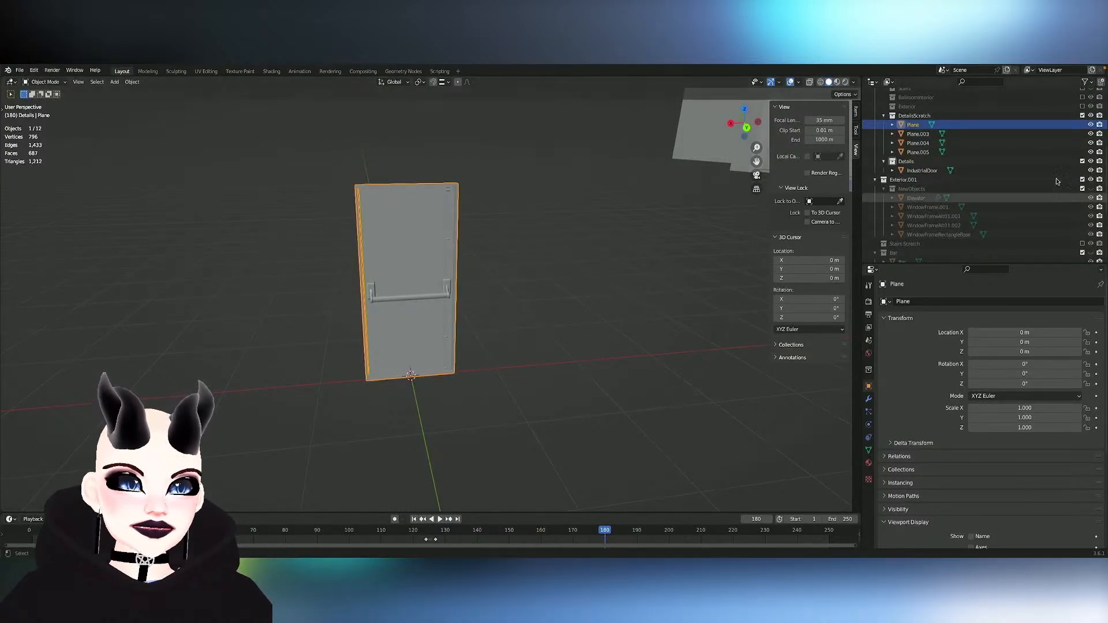
- Hide the DetailsScratch collection and try moving IndustrialDoor about -2.58 m along the X axis
click(428, 280)
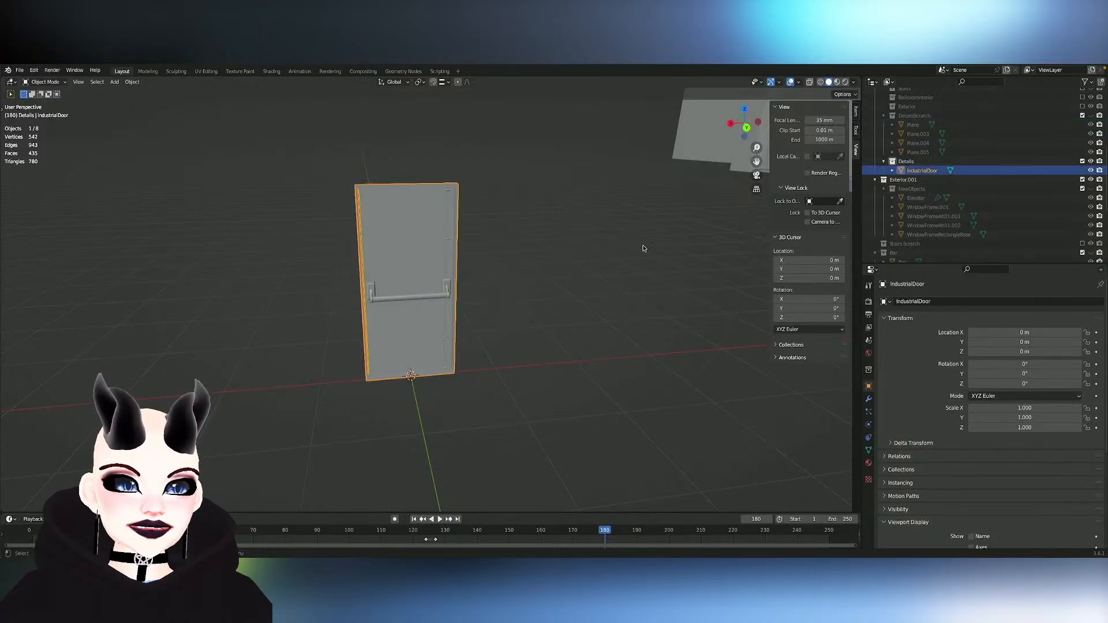
key(g)
key(x)
click(674, 209)
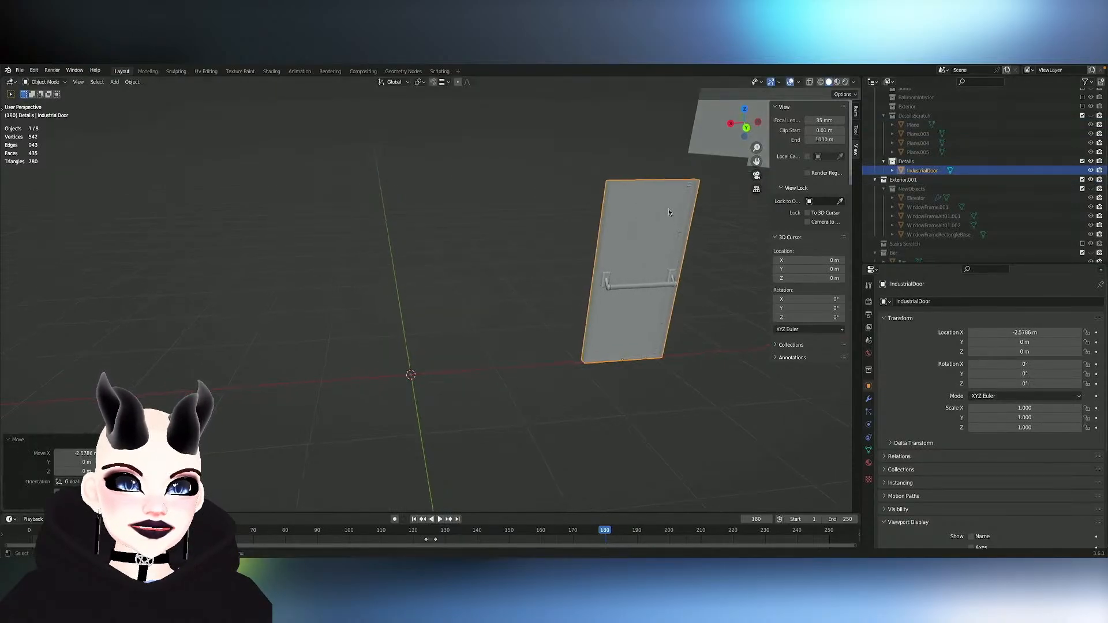
middle_drag(621, 211, 486, 299)
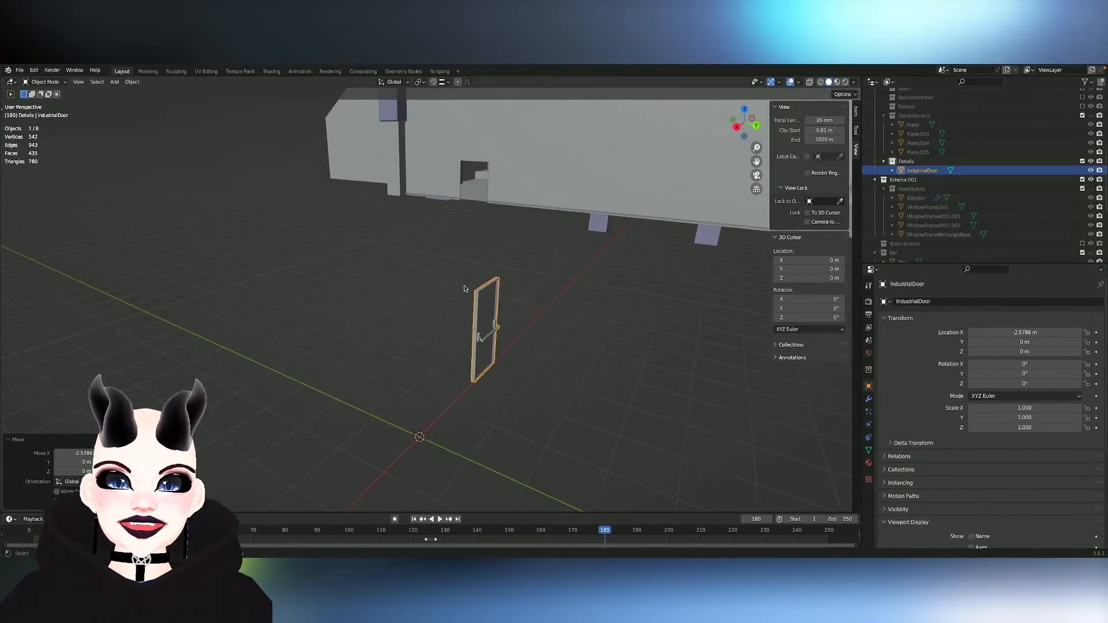
key(a)
click(487, 313)
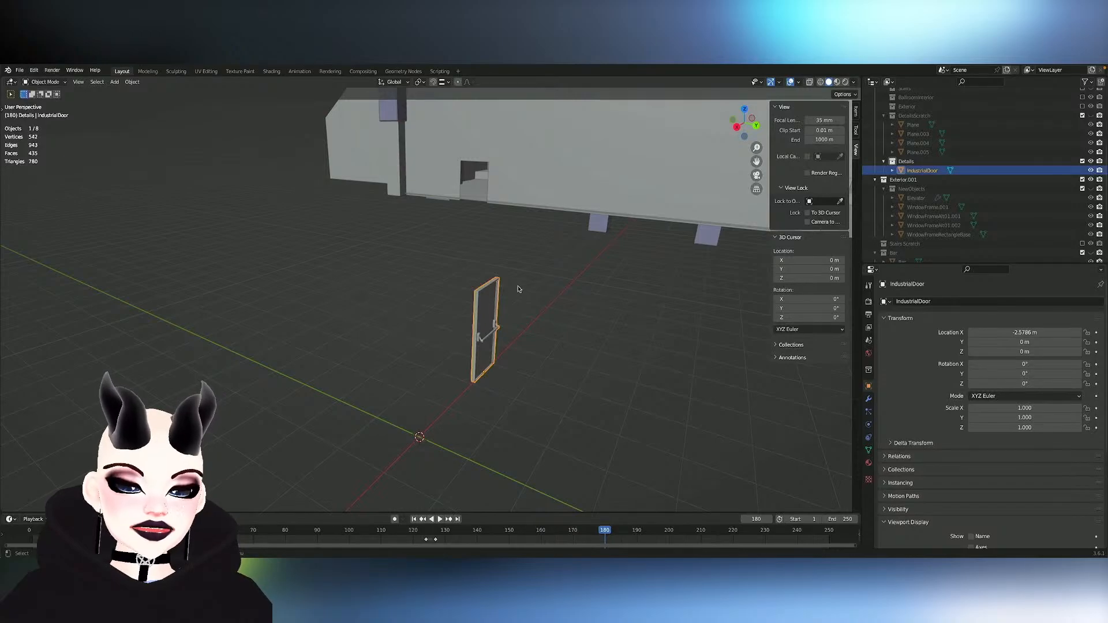
- Try rotating IndustrialDoor by 90° and by -90° about the Z axis, and undo the rotation and the preceding move
key(r)
key(z)
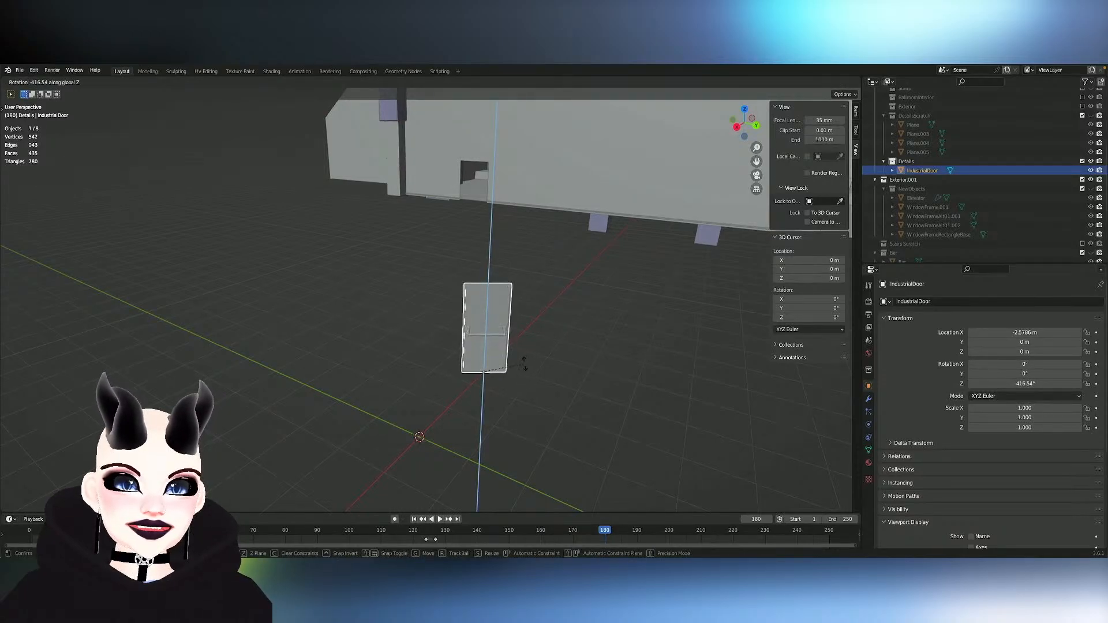
click(524, 366)
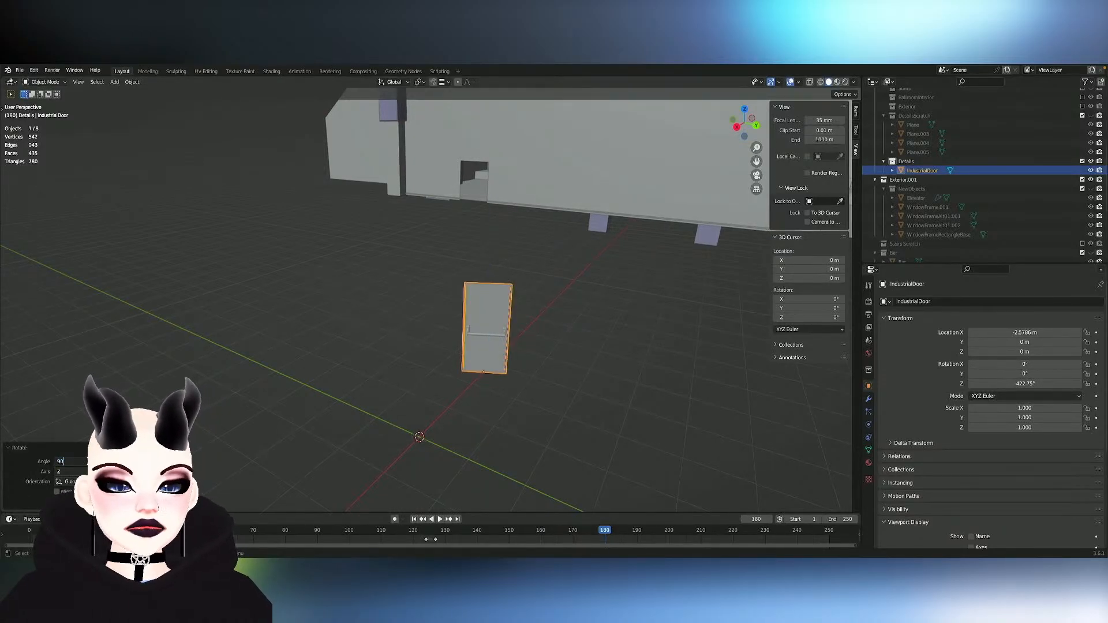
key(Return)
middle_drag(380, 332, 446, 335)
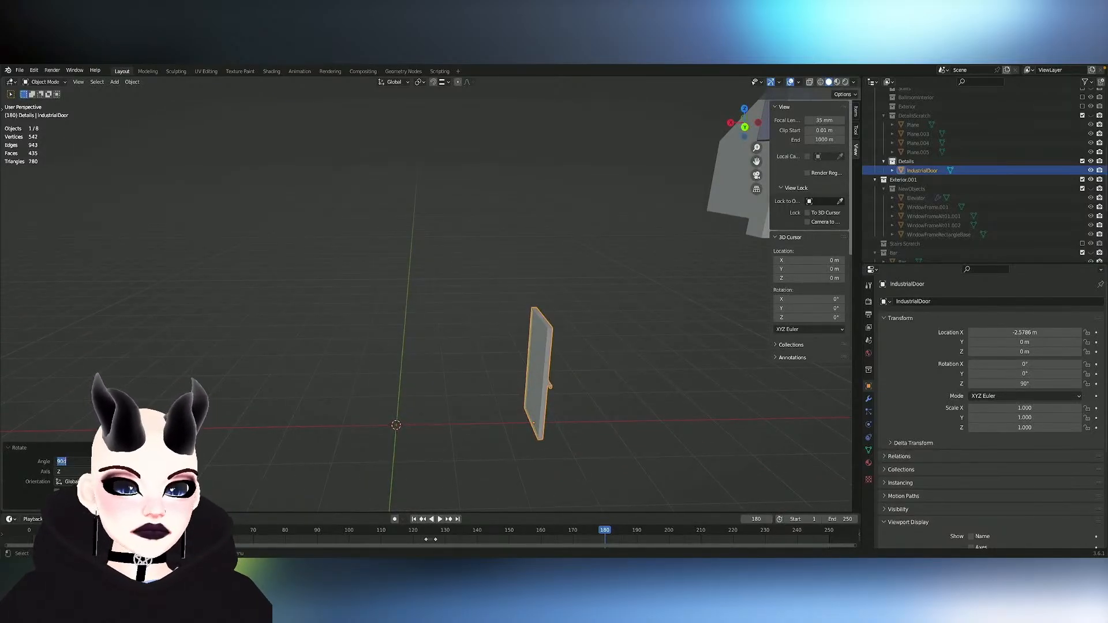
text(-90)
key(Return)
middle_drag(425, 369, 492, 388)
key(ctrl+z)
key(ctrl+z)
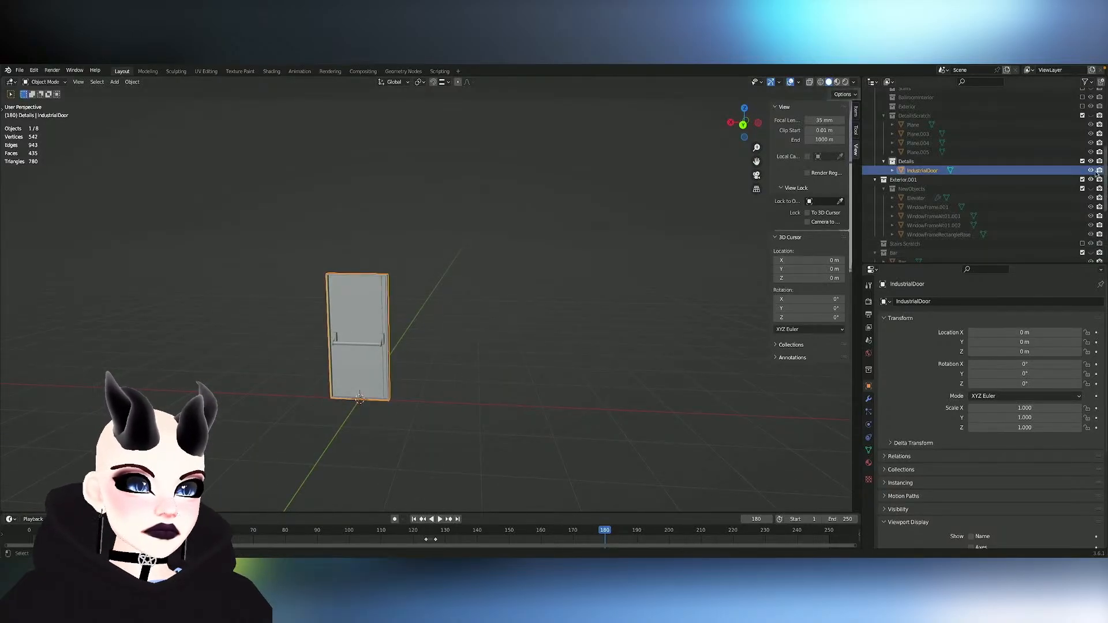
- Show the DetailsScratch collection again and hide the Details collection in the viewport
click(1091, 116)
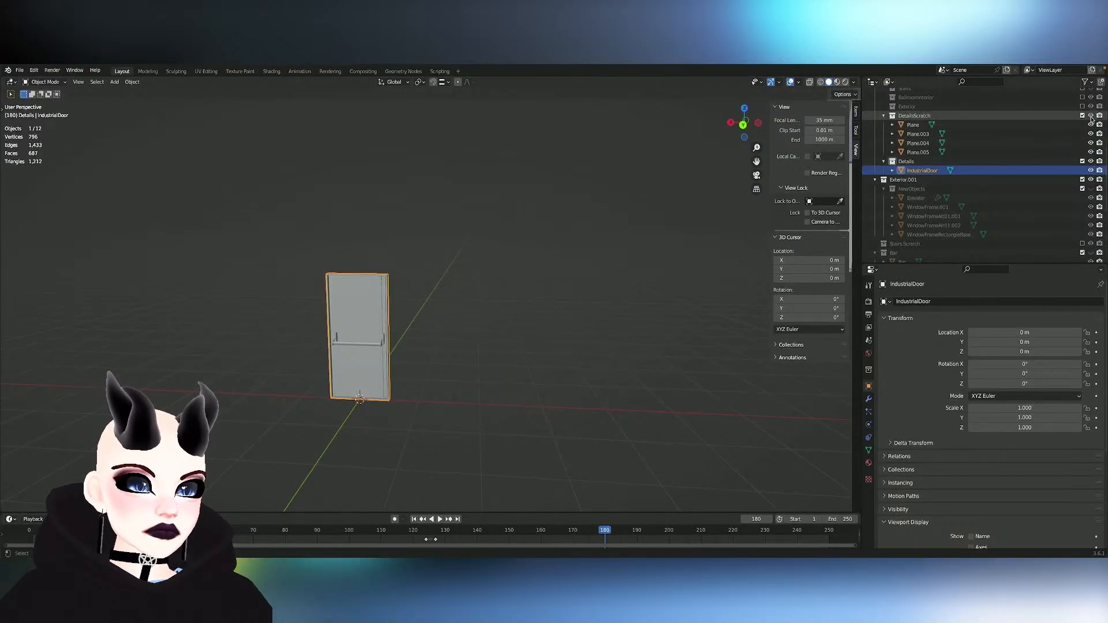
click(1091, 162)
- Enter Edit Mode on the mounting plates object, Plane.004, and select all linked faces of one plate
scroll(445, 266, up, 5)
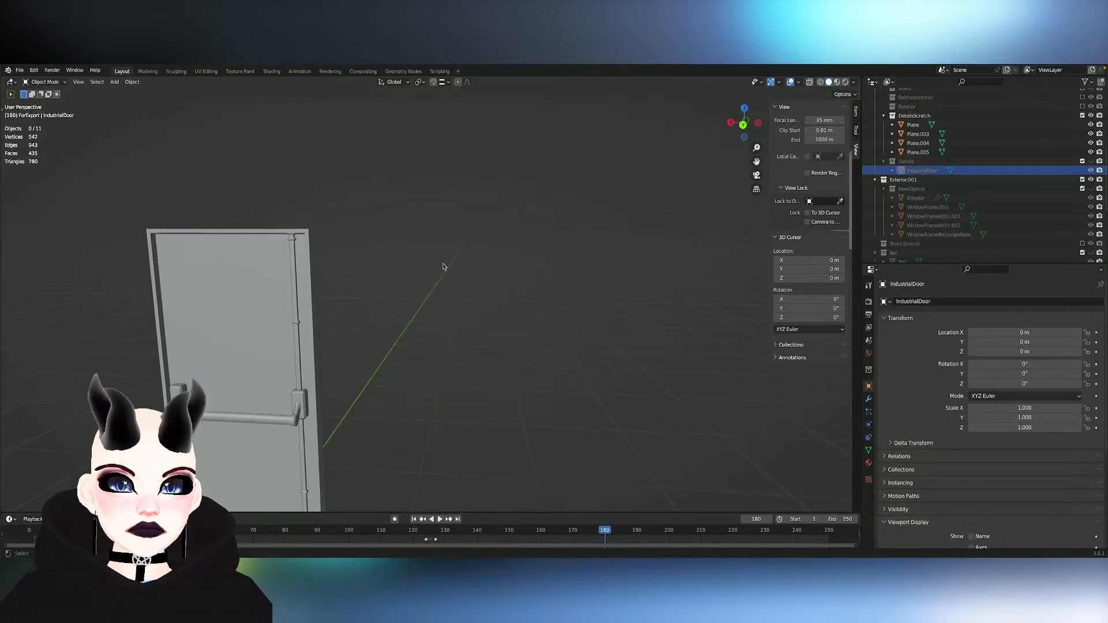
middle_drag(444, 266, 448, 265)
click(607, 247)
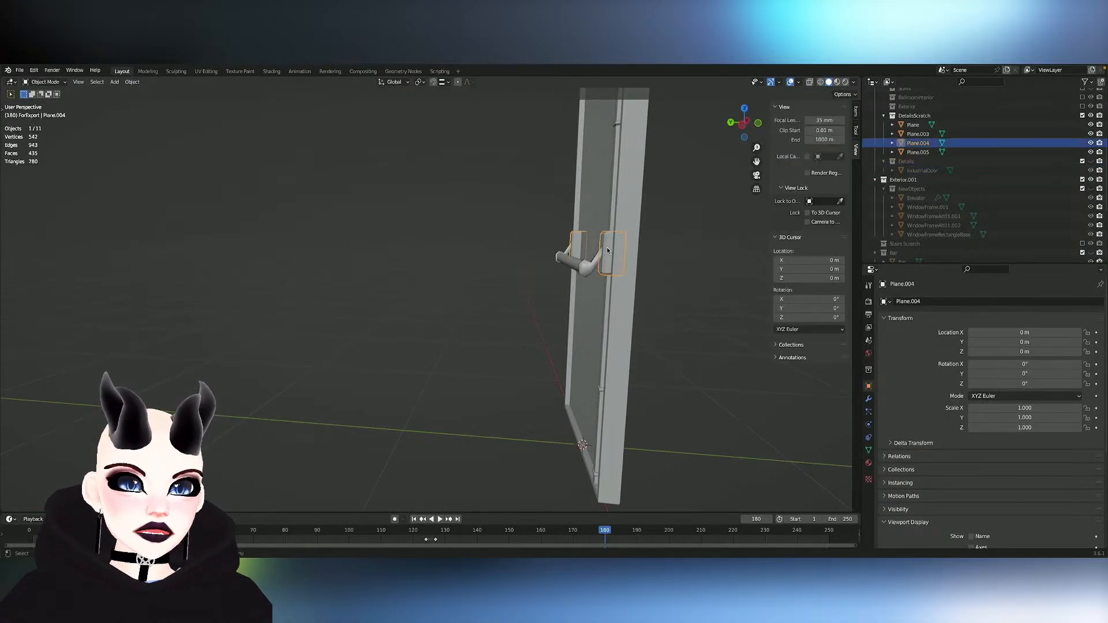
key(Tab)
key(l)
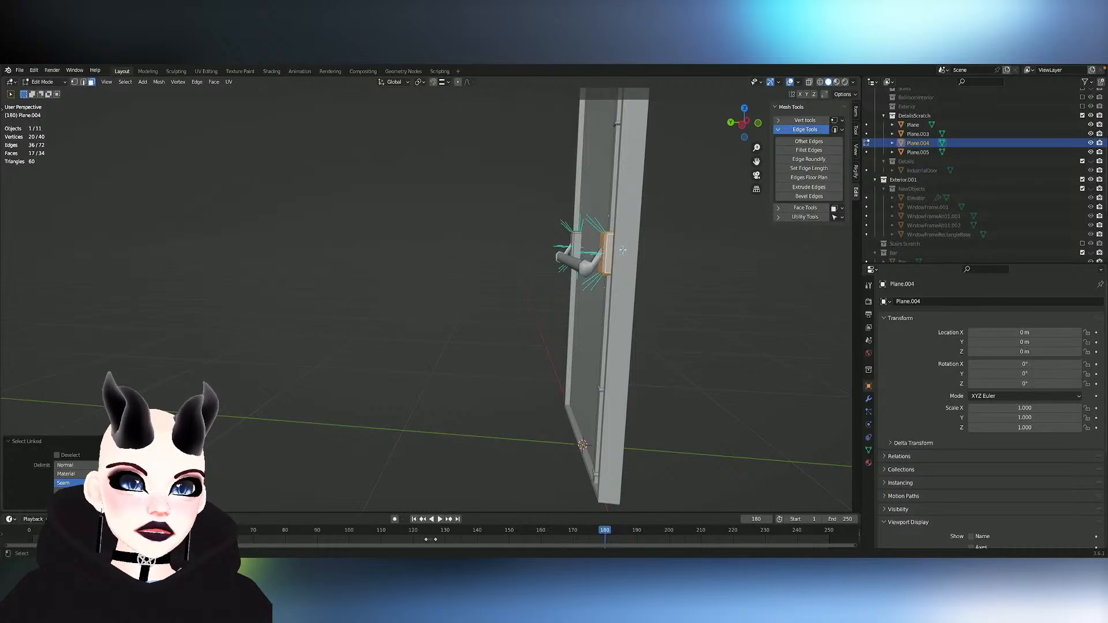
key(g)
key(x)
key(y)
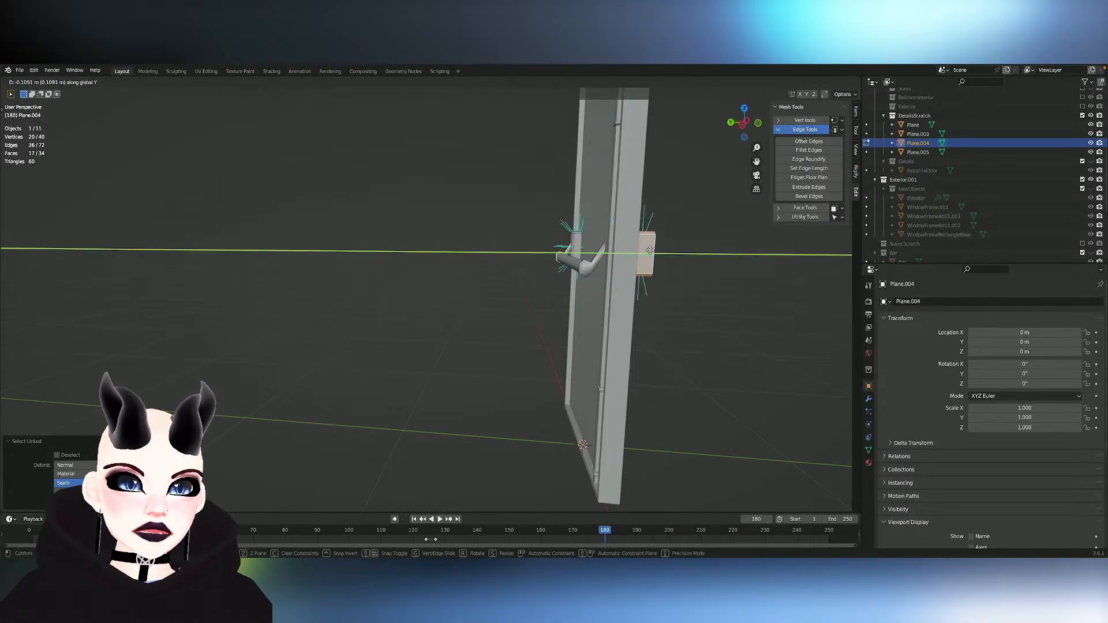
right_click(650, 250)
- Duplicate the selected mounting plate and place the copy about 0.074 m along the Y axis on the door's opposite face
key(shift+d)
key(y)
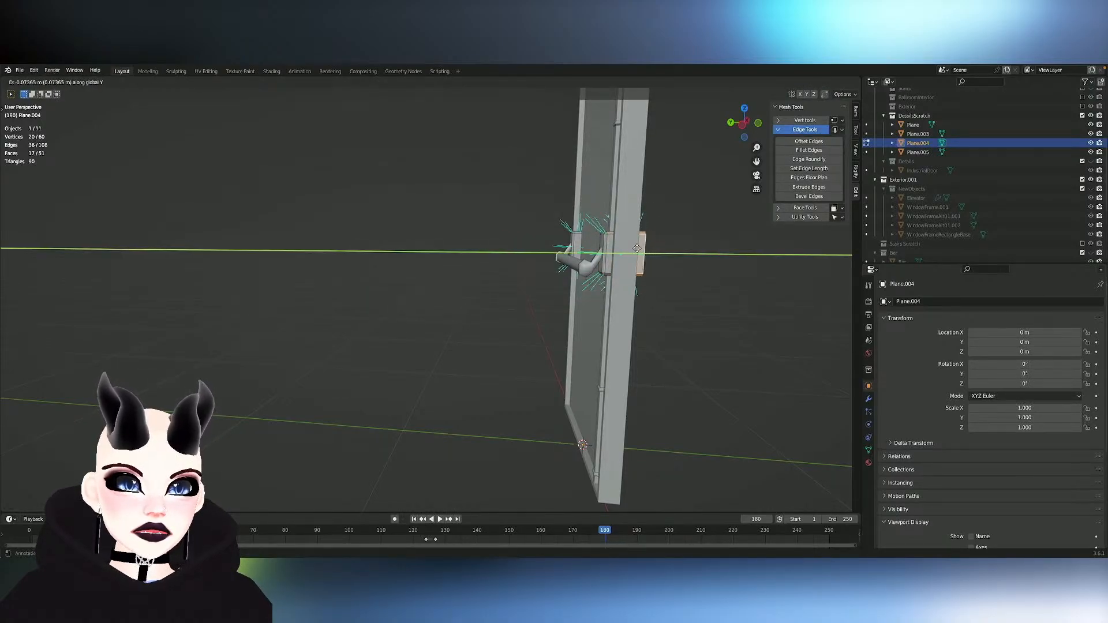
click(638, 248)
- Rotate the duplicated mounting plate about 90° around the Z axis
middle_drag(638, 249, 638, 247)
scroll(637, 249, down, 5)
key(r)
key(z)
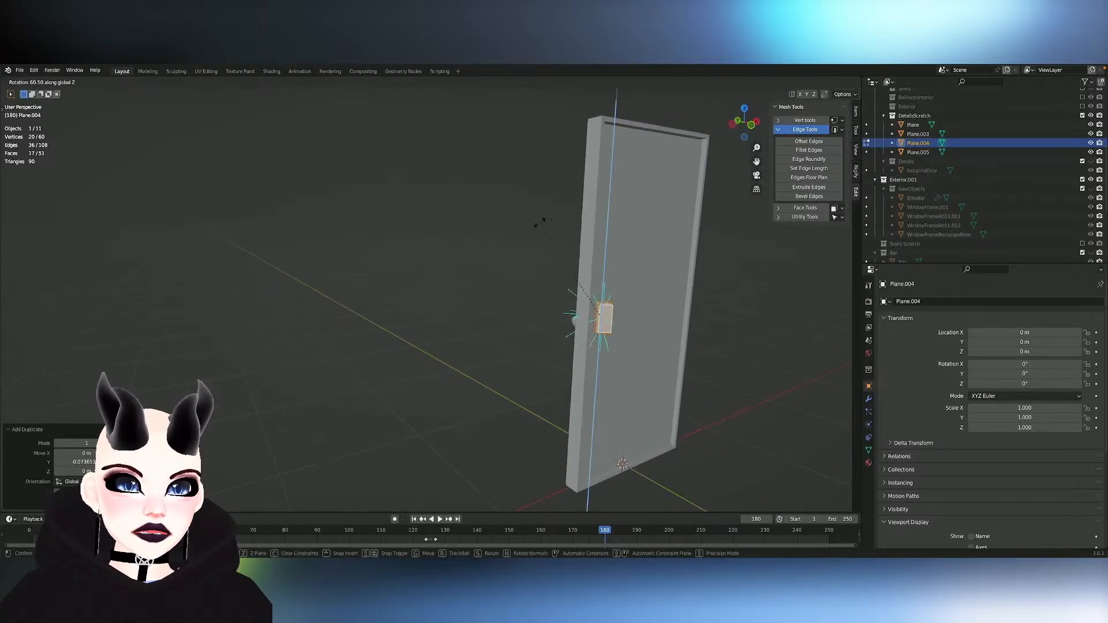
click(493, 272)
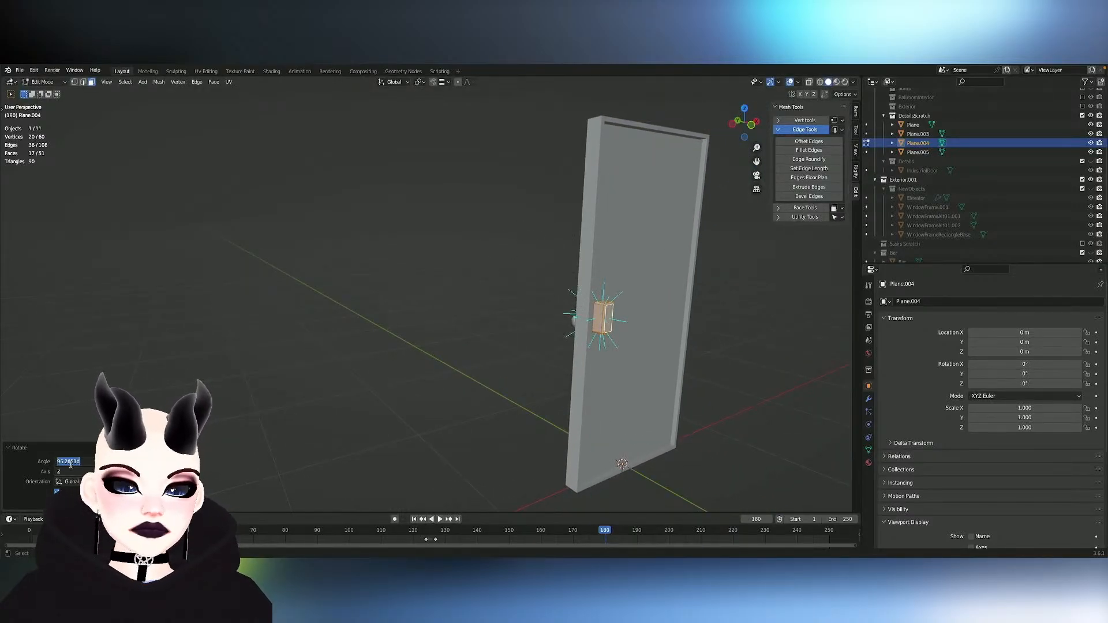
- Nudge the duplicated plate along the Z axis and rotate it a further 90° around Z so it faces outward
middle_drag(704, 389, 663, 311)
key(g)
key(z)
click(703, 390)
key(r)
key(z)
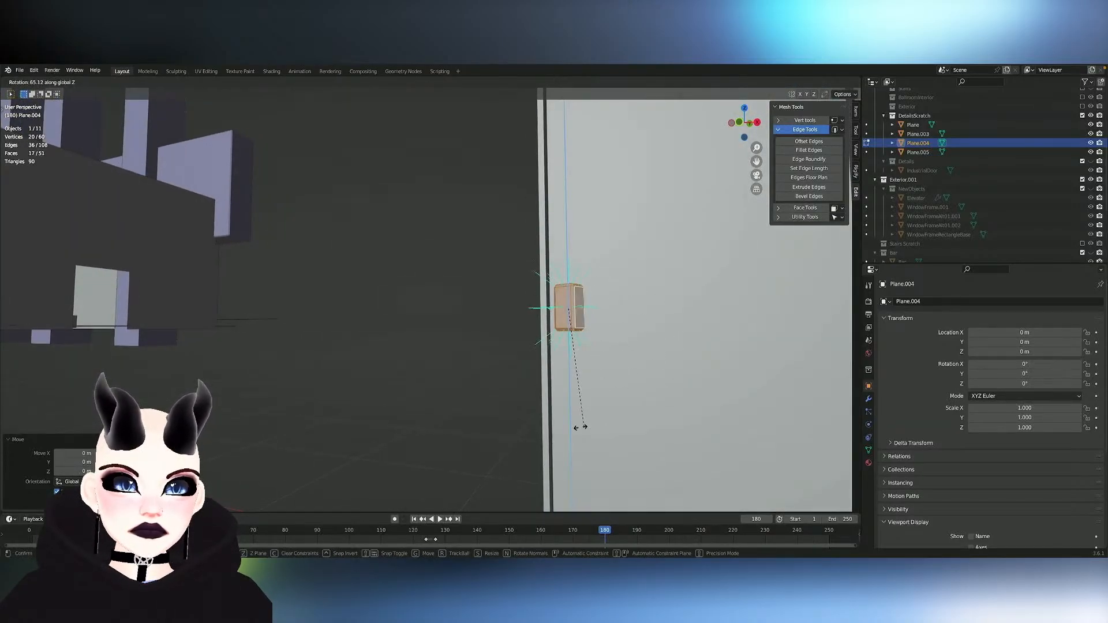
click(545, 395)
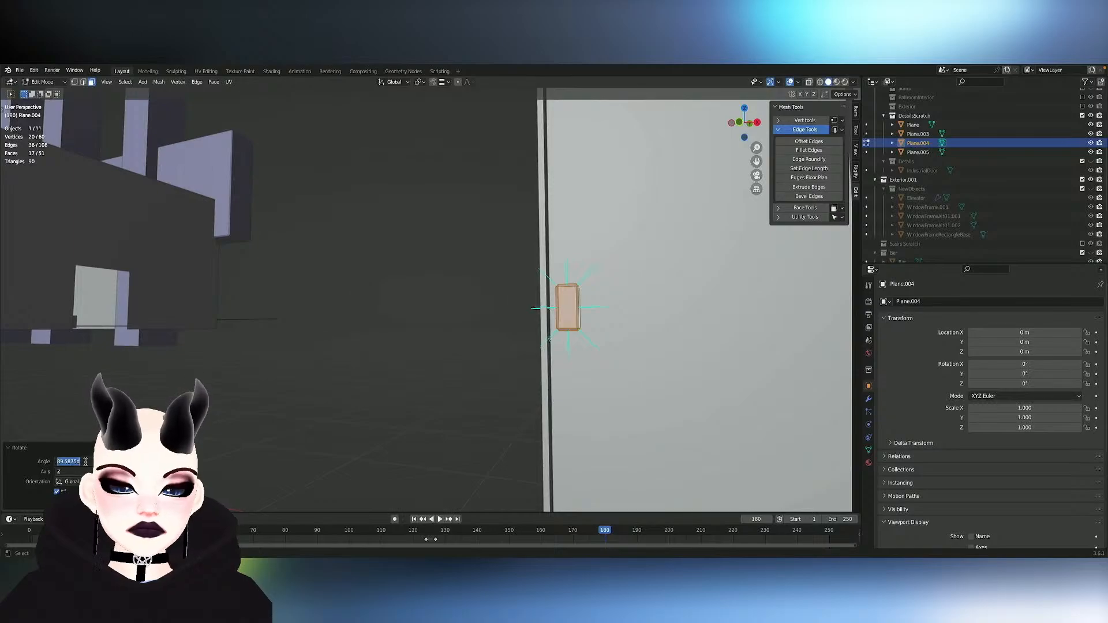
mouse_move(637, 314)
middle_down()
mouse_move(624, 314)
mouse_move(647, 316)
mouse_move(638, 313)
middle_up()
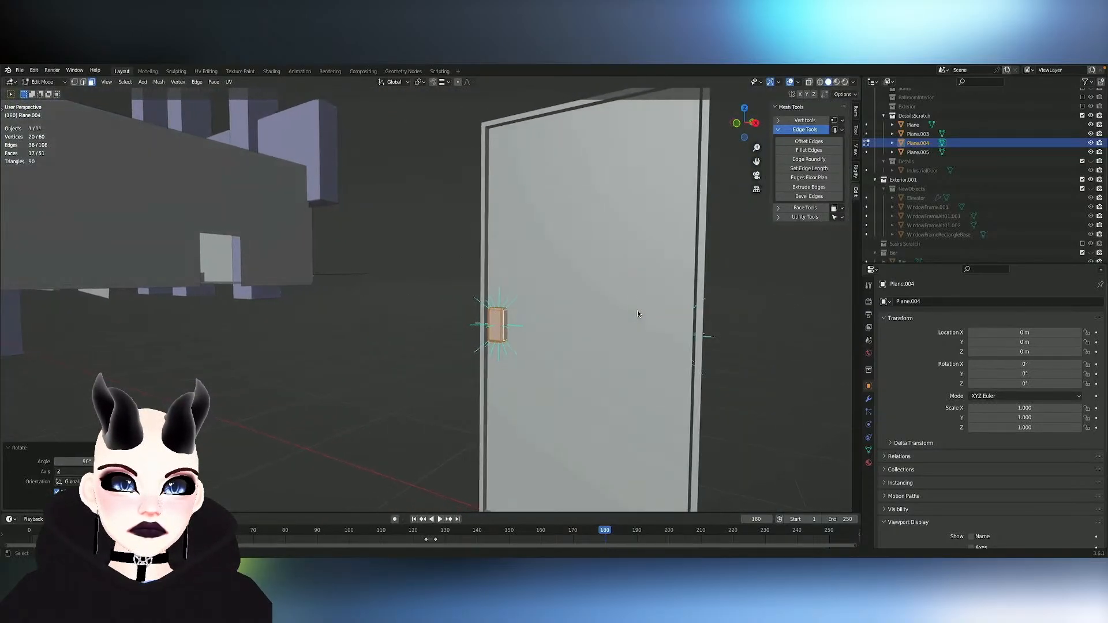
- Duplicate the outward face of the new mounting plate in place and scale the copy to about 0.33
click(517, 328)
middle_drag(518, 322, 527, 319)
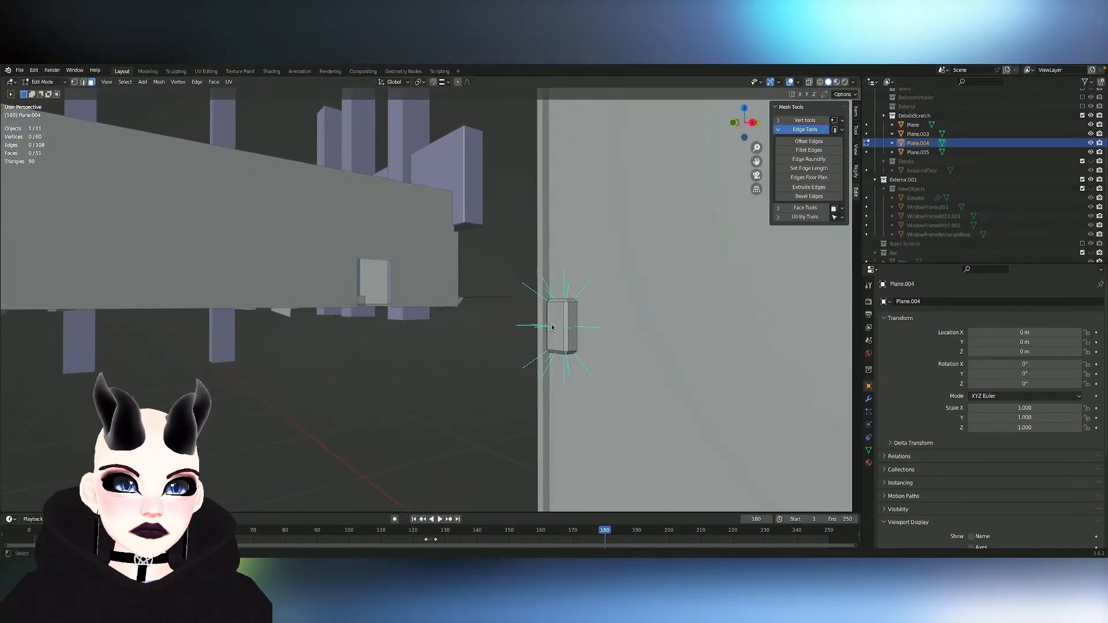
click(573, 323)
key(shift+d)
key(Escape)
key(s)
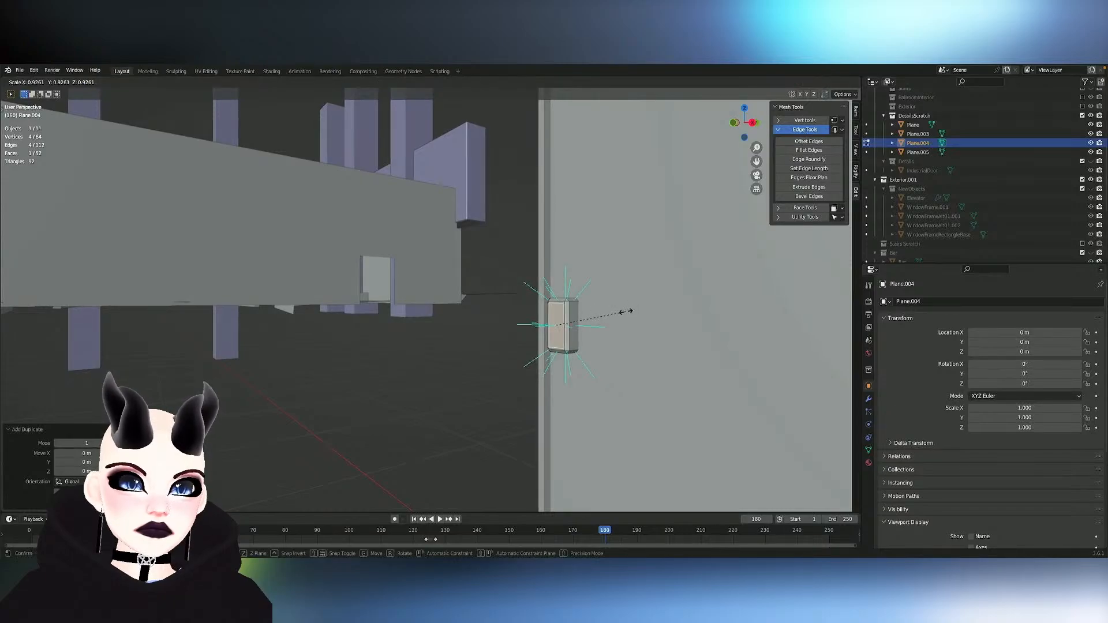
click(579, 338)
- Move the small face about 0.009 m along Y and extrude it about -0.041 m along Y as the handle stem
key(g)
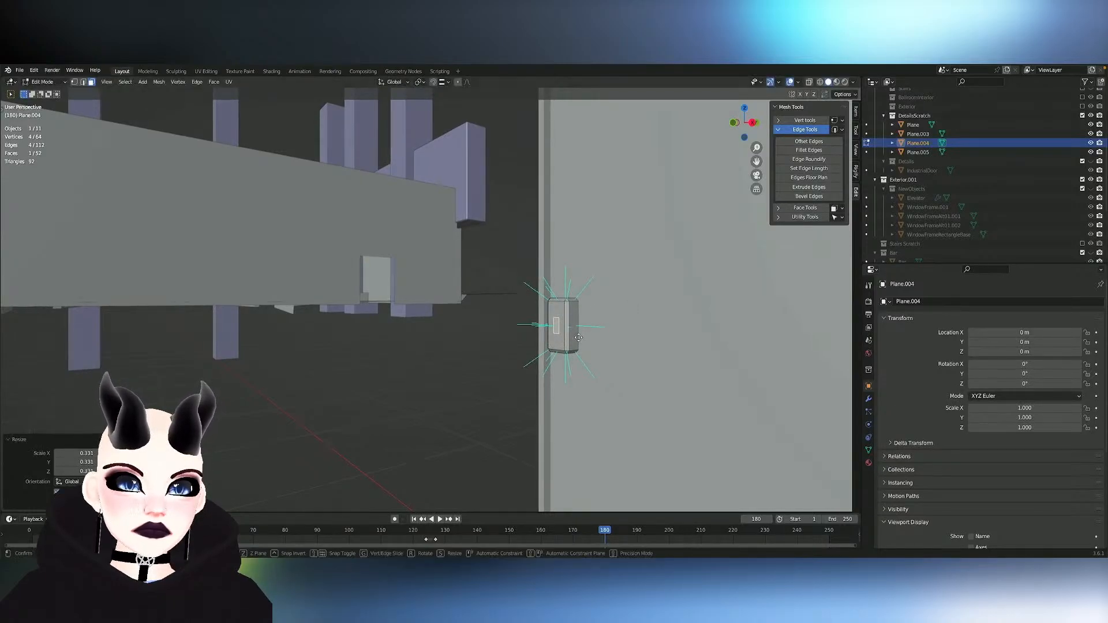
key(y)
click(578, 337)
key(e)
key(y)
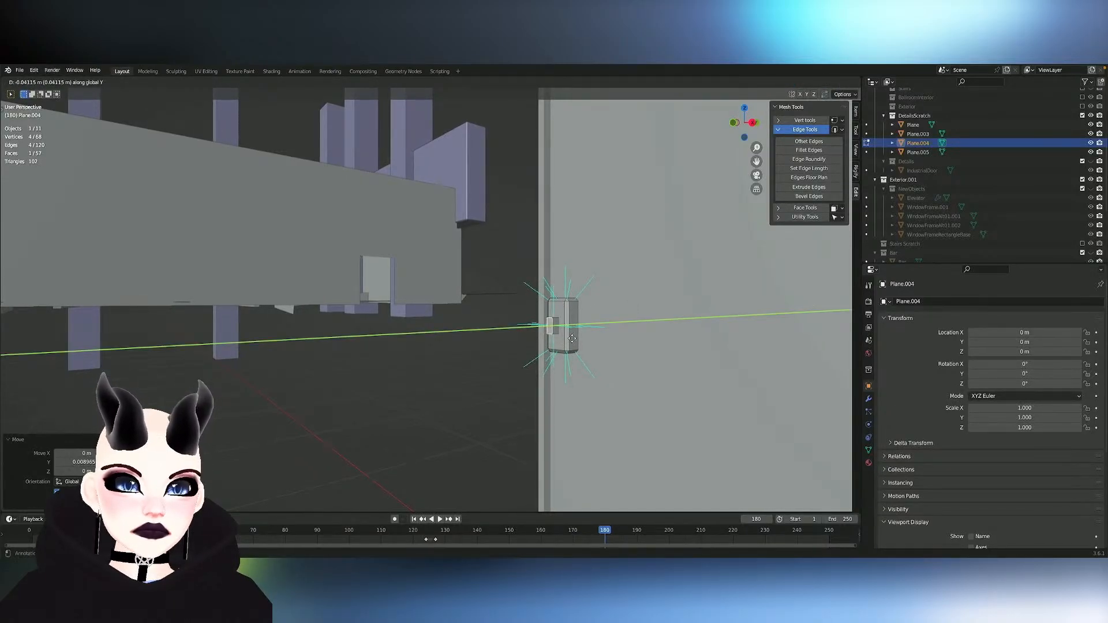
click(572, 339)
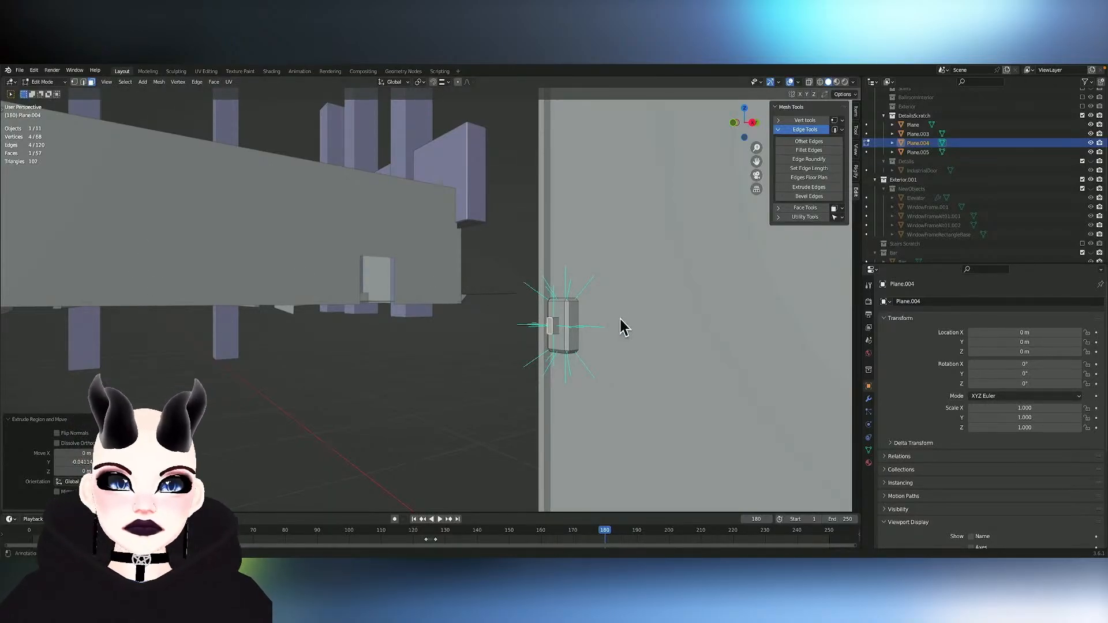
- Extrude the stem's outer end face about -0.0067 m further along the Y axis
click(552, 326)
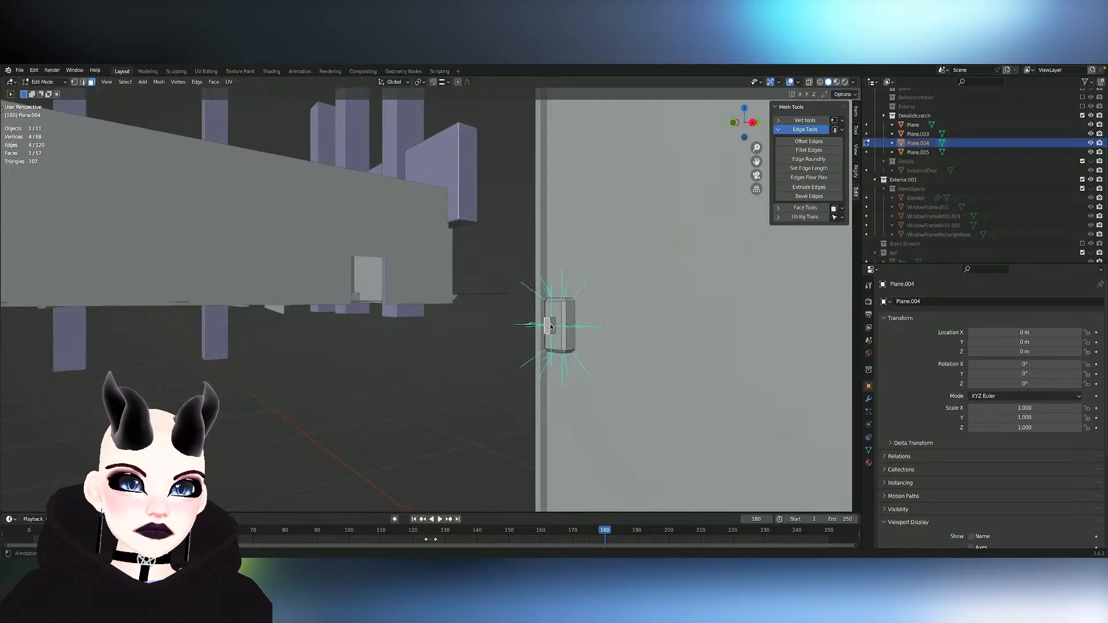
key(e)
key(y)
click(550, 325)
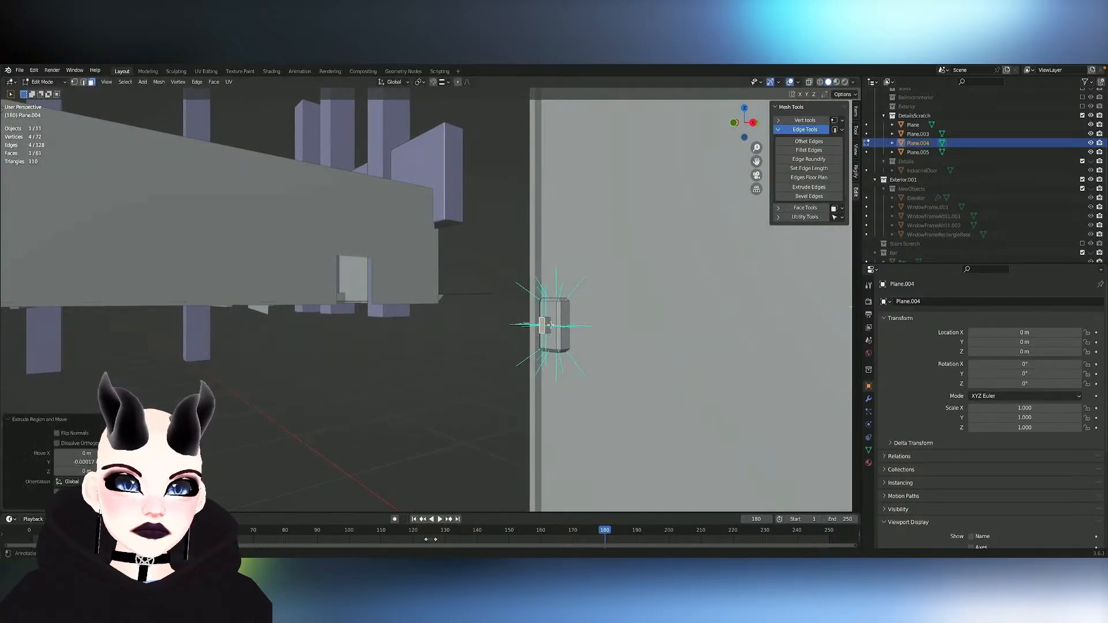
key(e)
key(y)
click(559, 324)
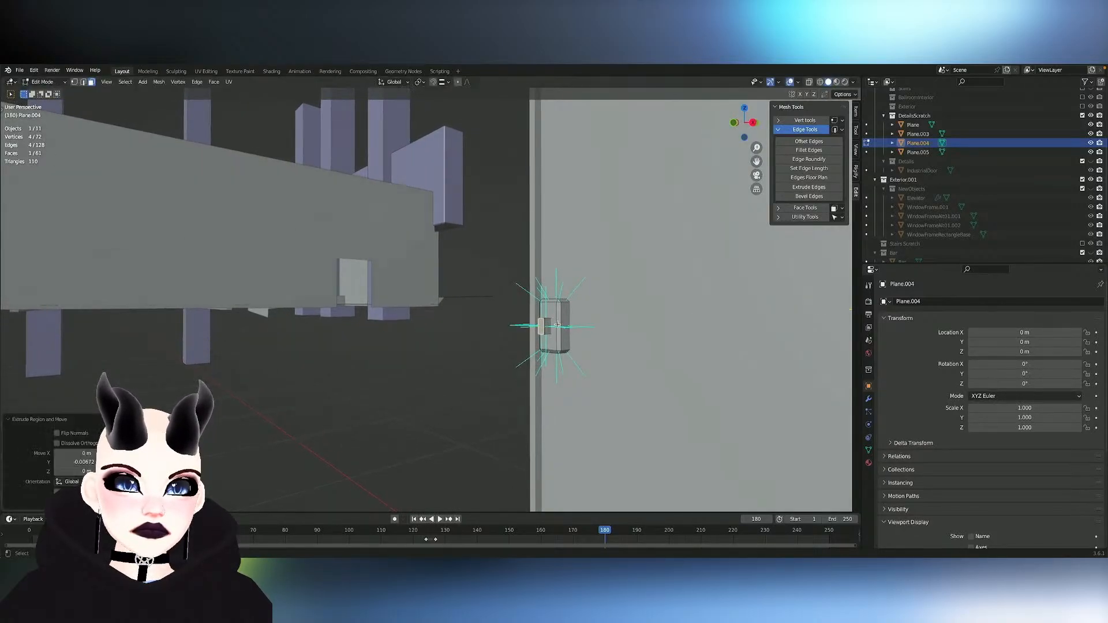
- Scale the stem's end face to about 1.18 and extrude it about -0.038 m along Y as the handle's block
key(s)
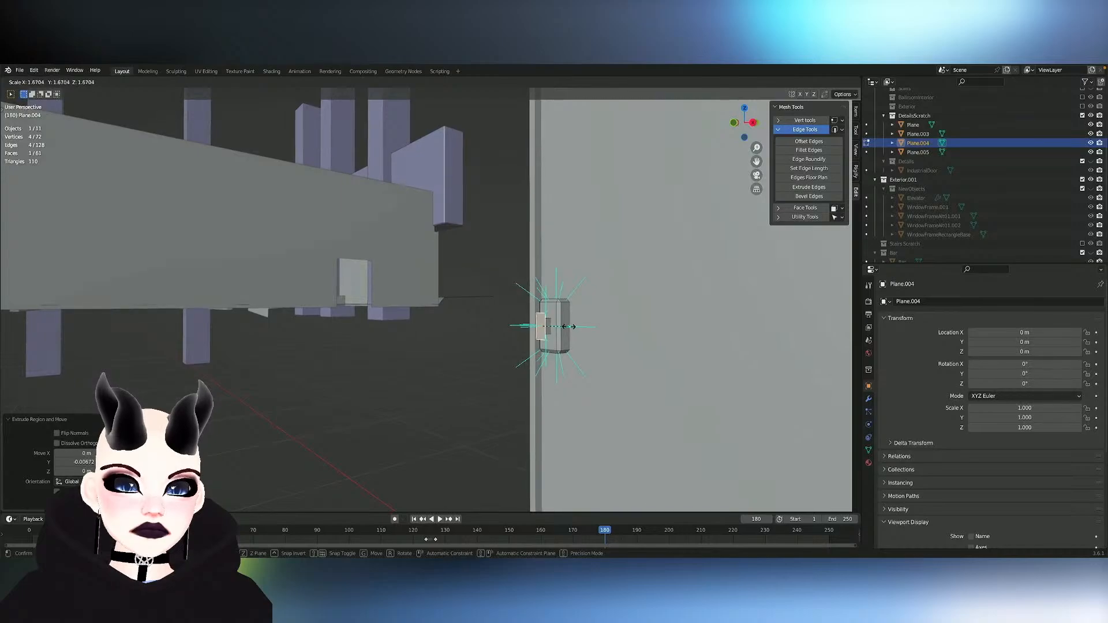
click(555, 327)
key(e)
key(y)
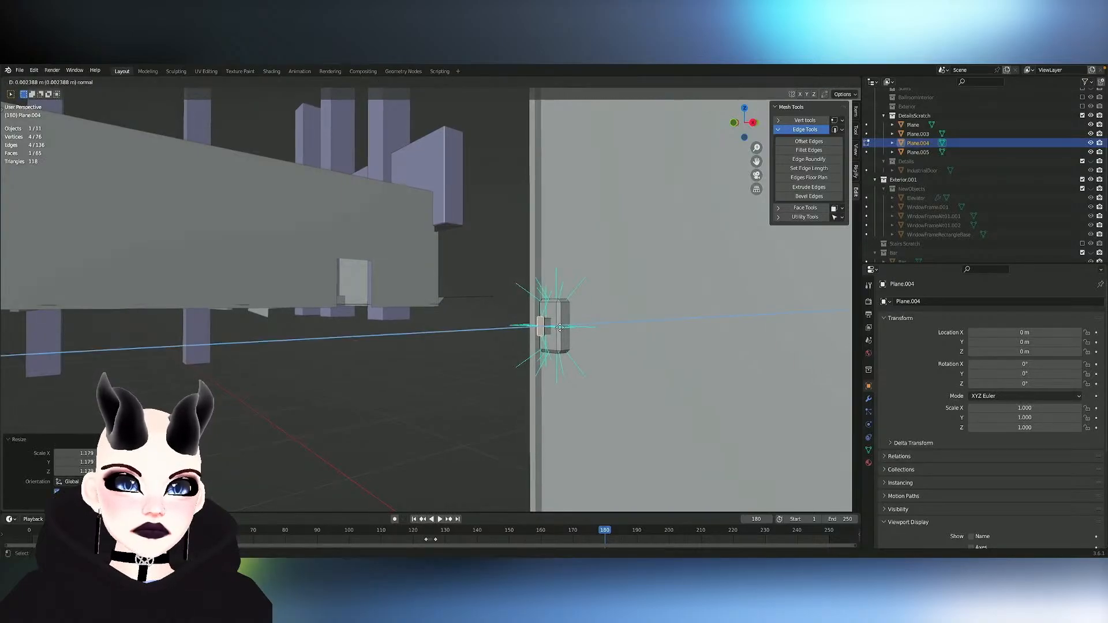
click(553, 329)
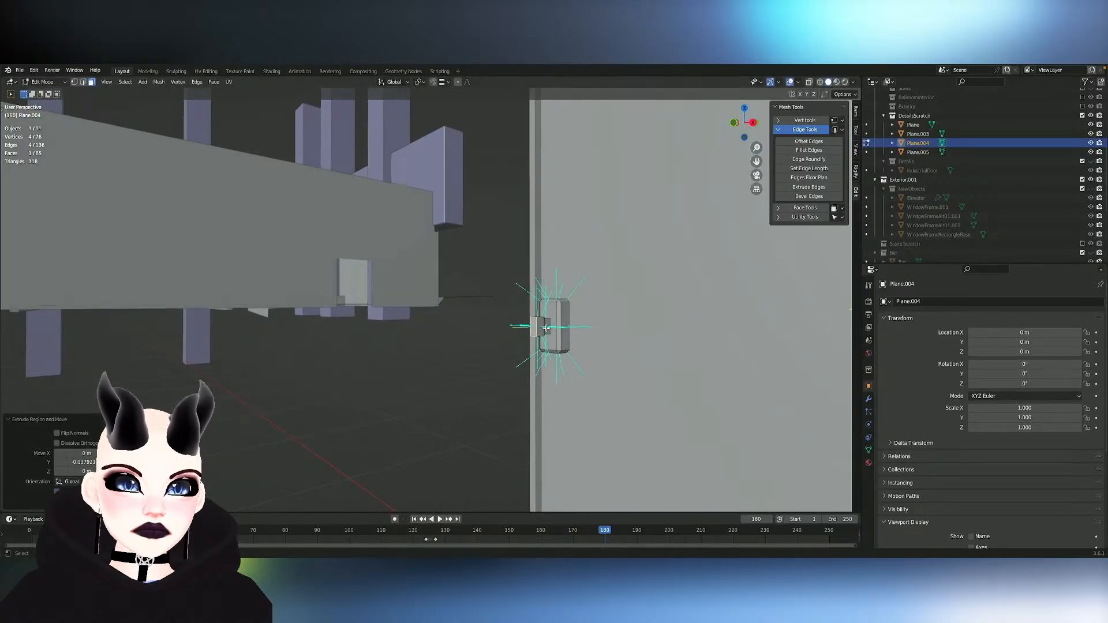
- Extrude the block's side face about 0.169 m along X across the door to form the handle lever
key(e)
key(y)
key(x)
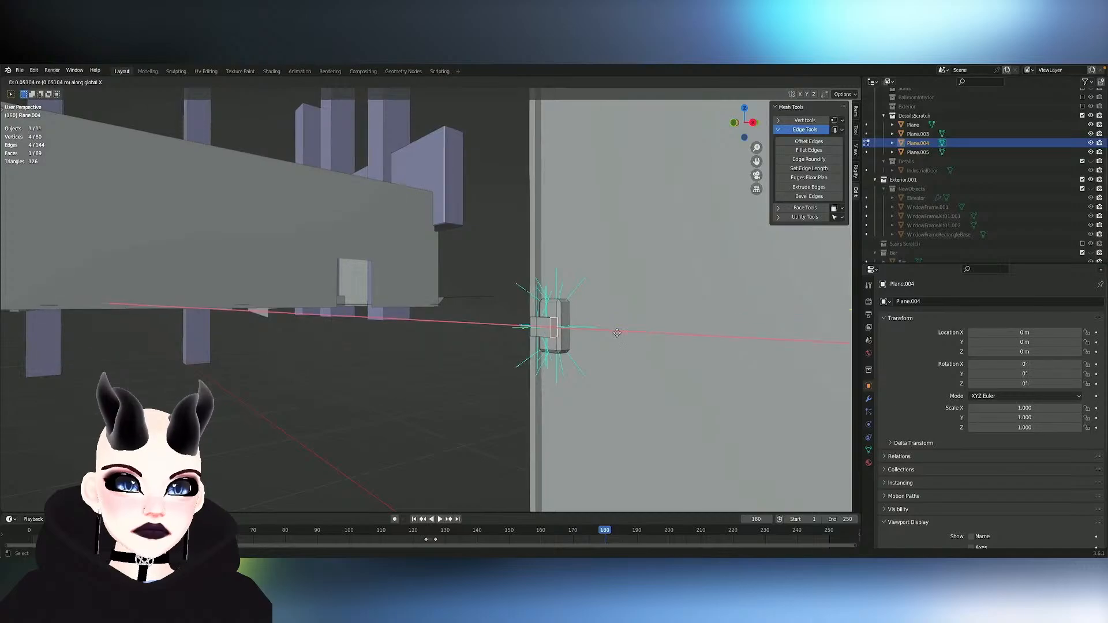
click(650, 342)
scroll(651, 343, down, 6)
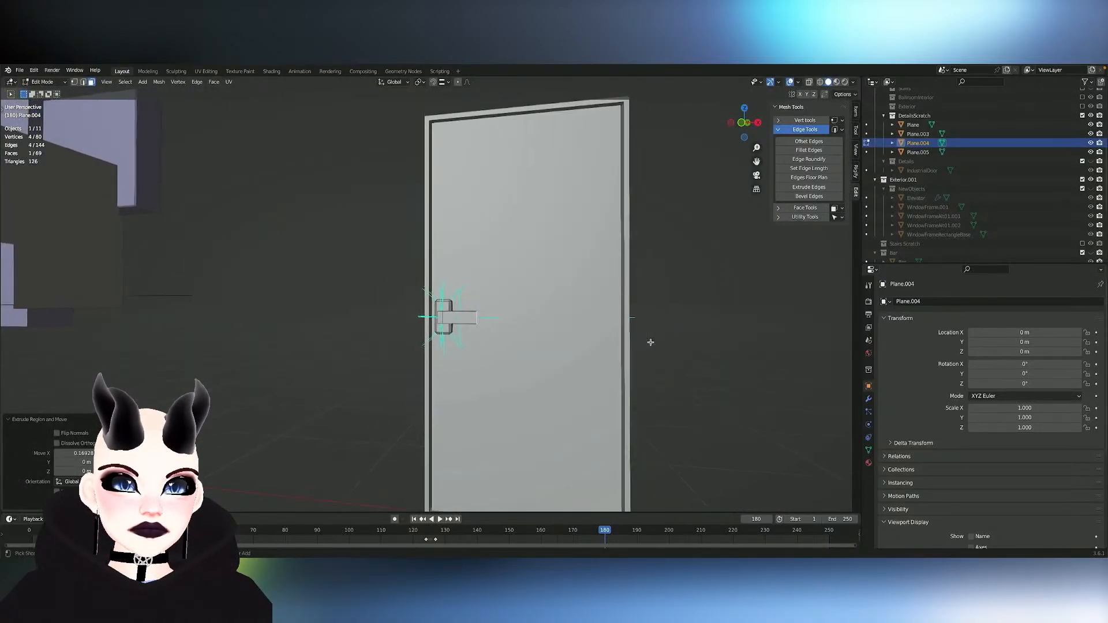
- Try to scale the lever's faces uniformly to about 0.79
mouse_move(651, 342)
middle_down()
mouse_move(664, 342)
mouse_move(640, 341)
middle_up()
ctrl+scroll(650, 343, up, 5)
ctrl+scroll(650, 343, up, 3)
alt+click(453, 287)
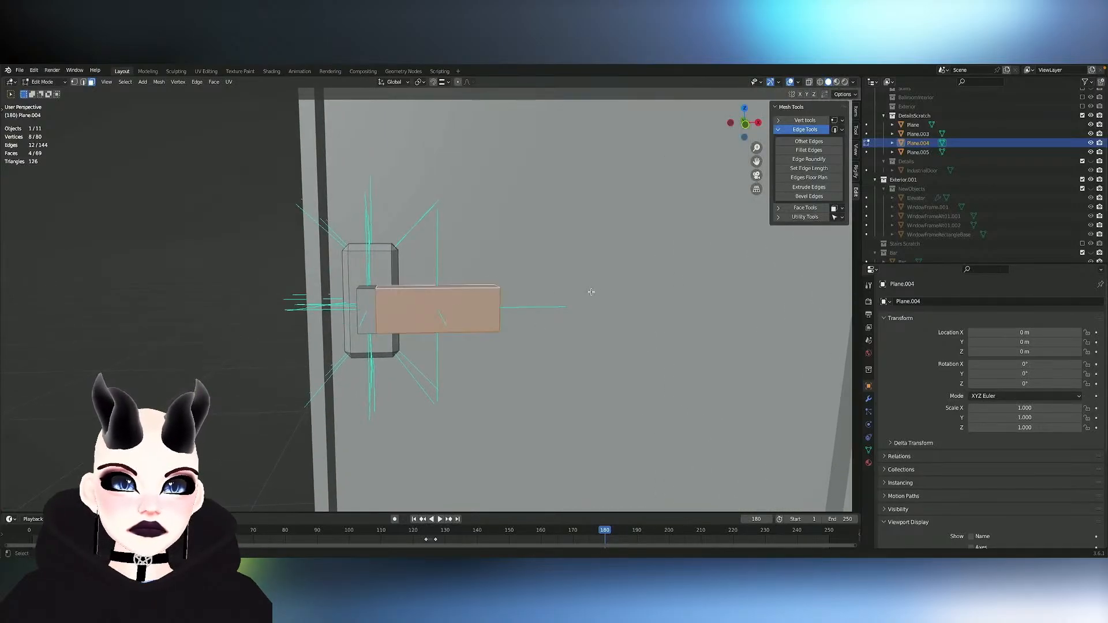
key(s)
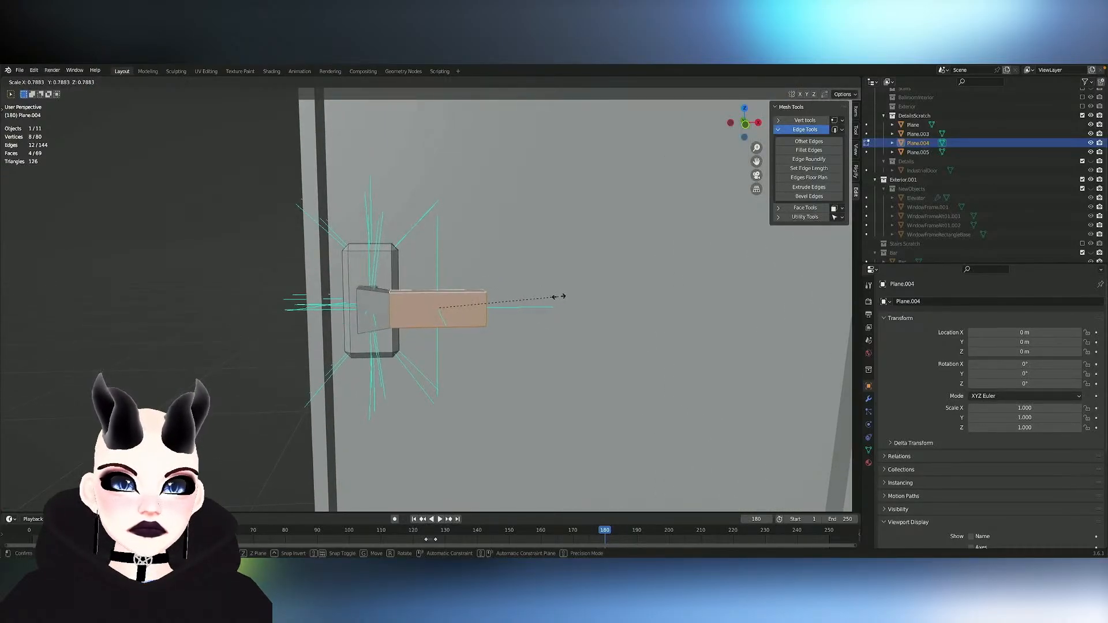
click(558, 297)
key(g)
key(x)
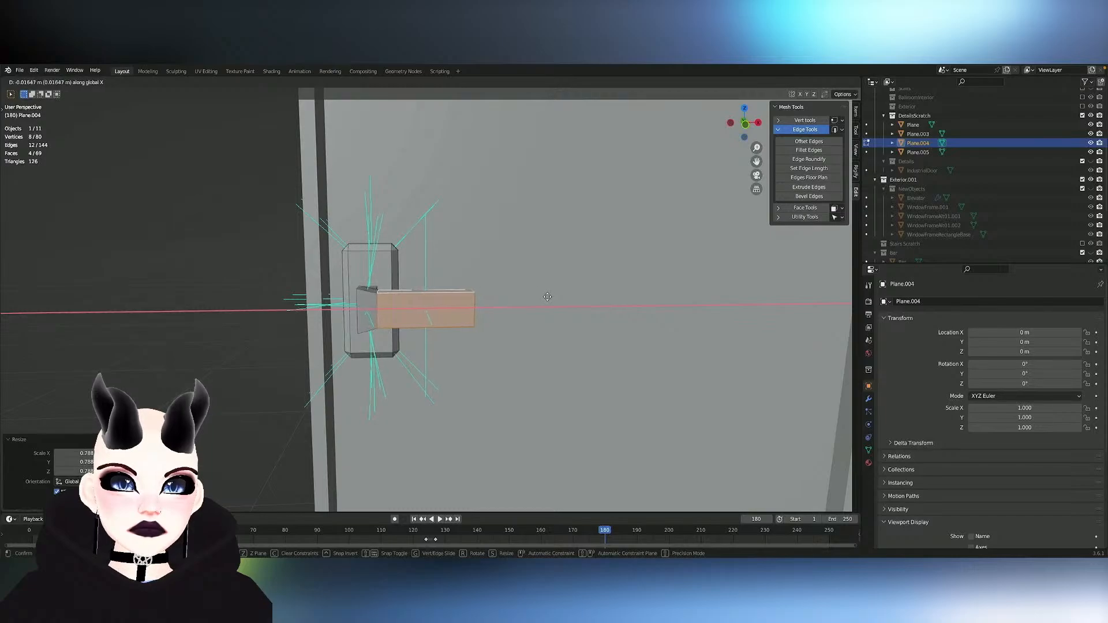
right_click(549, 296)
key(ctrl+z)
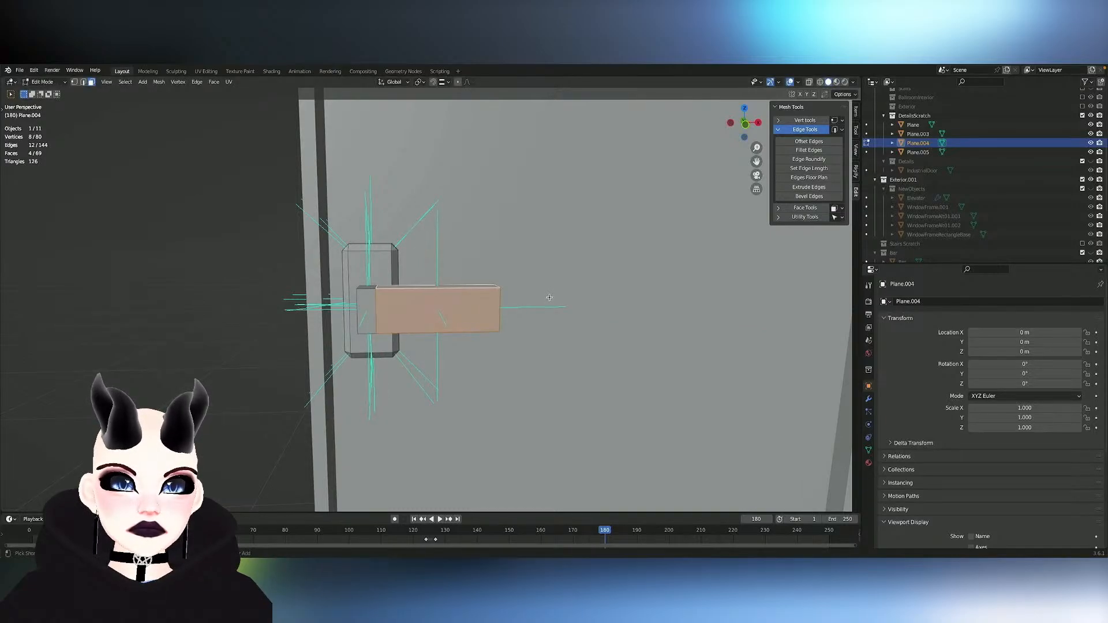
- Add a loop cut around the lever close to its base block
click(403, 290)
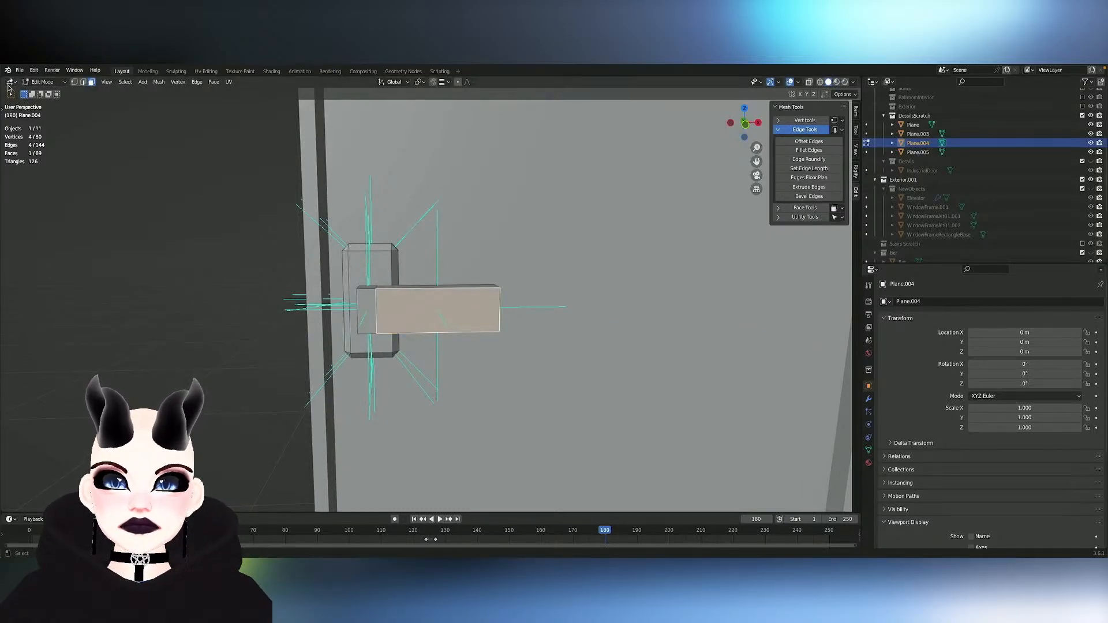
click(3, 107)
click(13, 312)
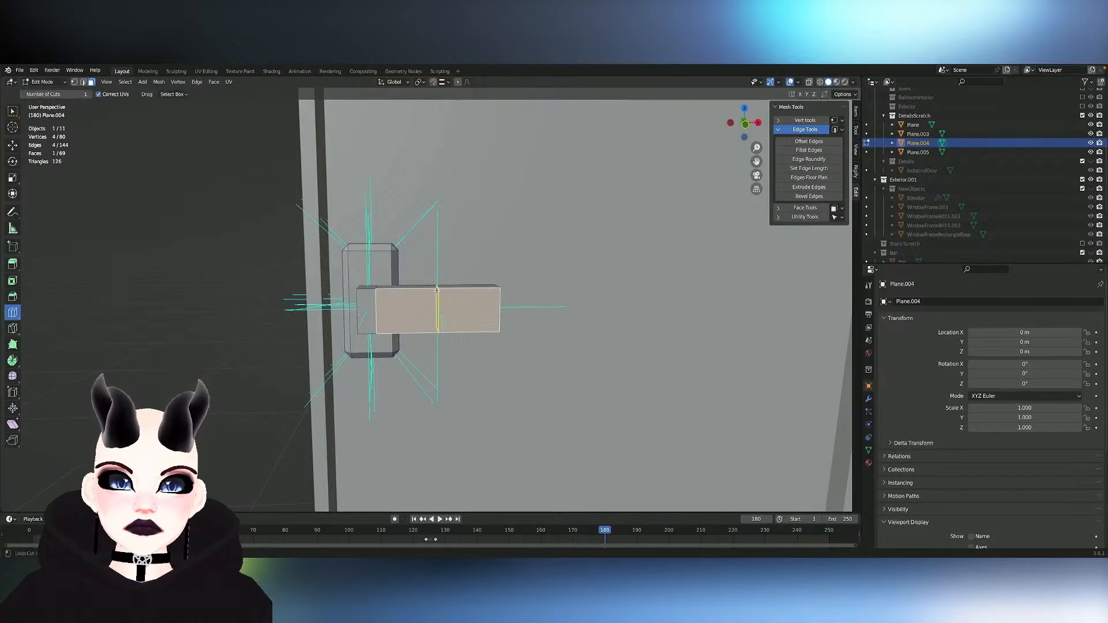
drag(408, 296, 357, 297)
key(3)
click(12, 111)
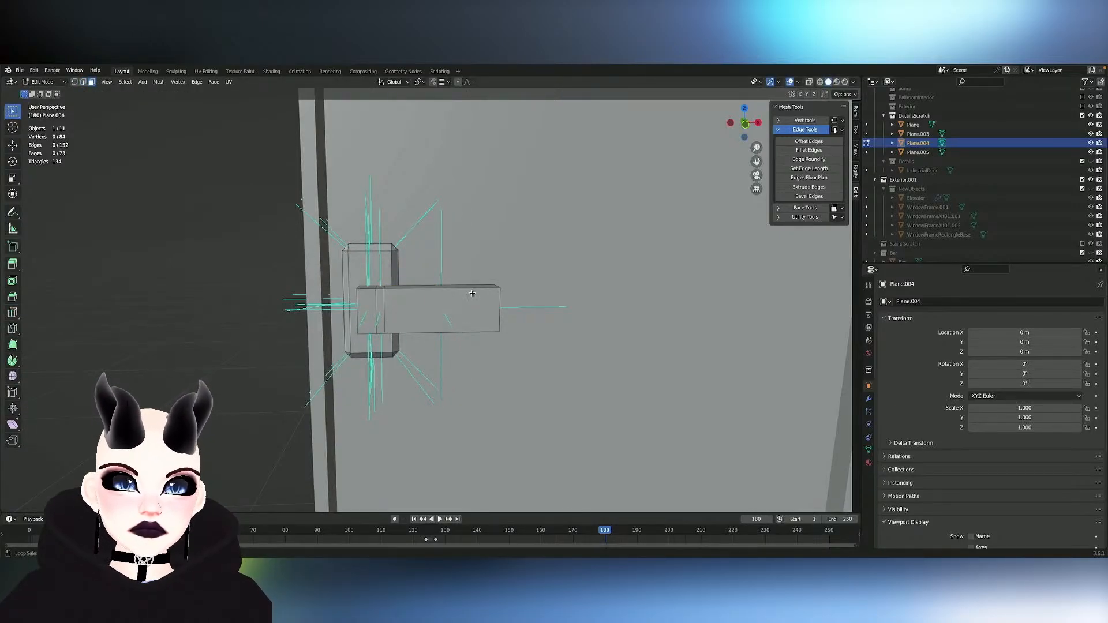
- Select the lever's outer section and scale it to about 0.84 on the Y and Z axes only
alt+click(472, 293)
key(s)
key(x)
key(y)
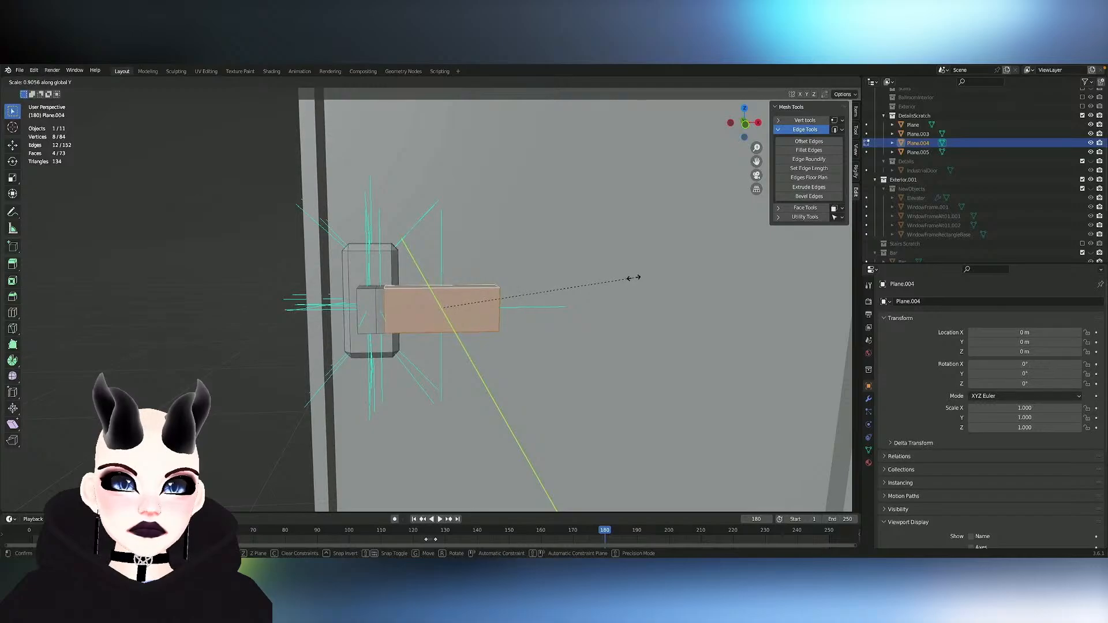
key(x)
click(651, 277)
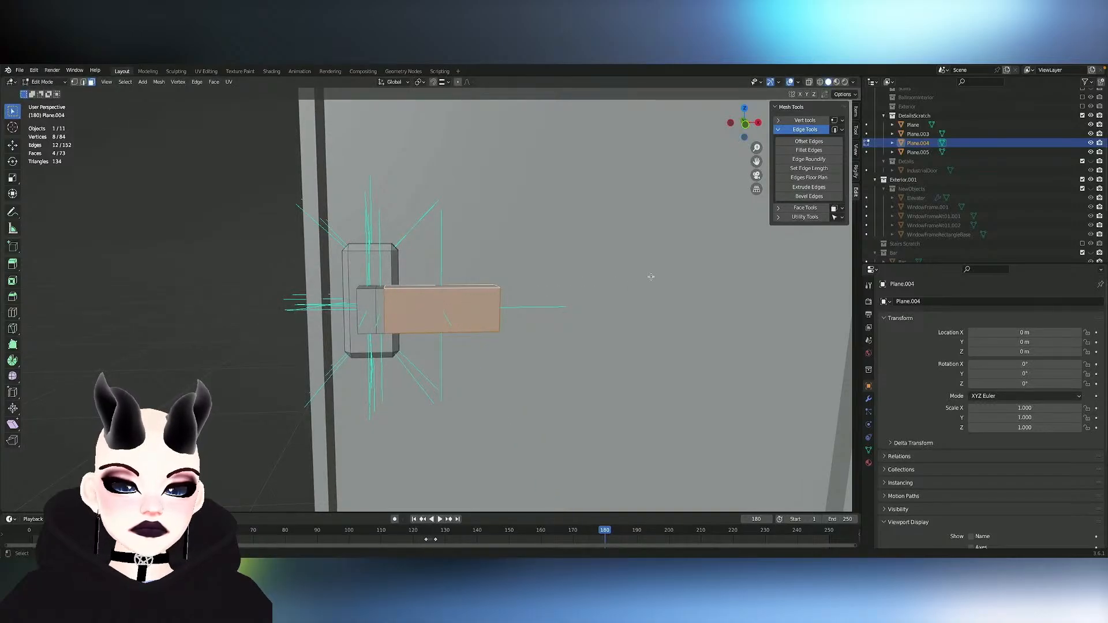
key(s)
key(shift+x)
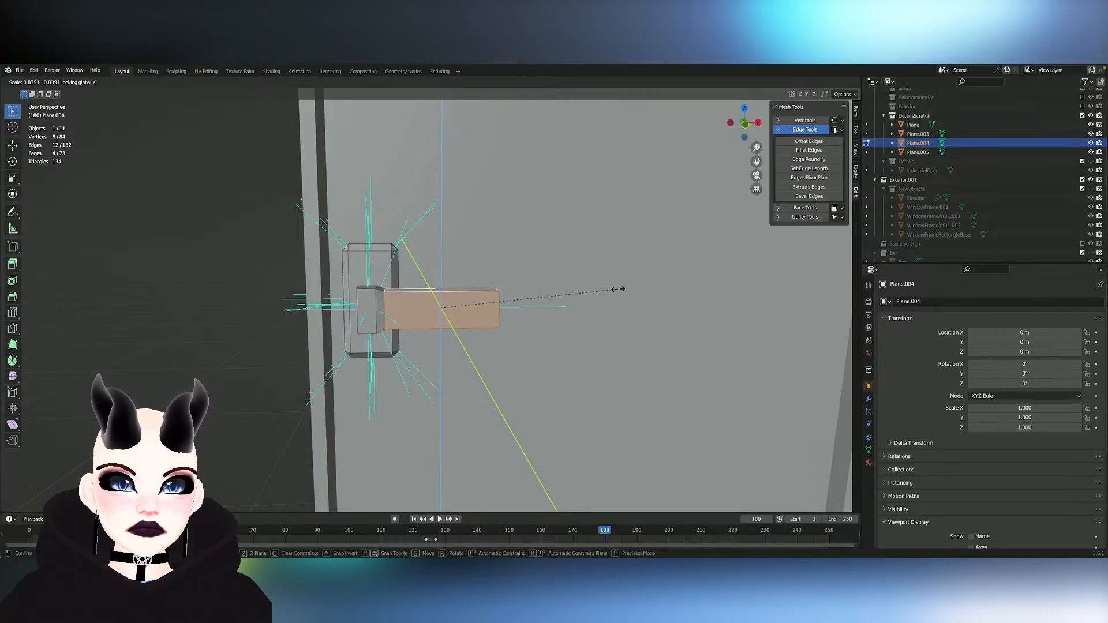
click(586, 287)
- Try to move only the lever's outer section about 0.013 m along the X axis
key(g)
key(x)
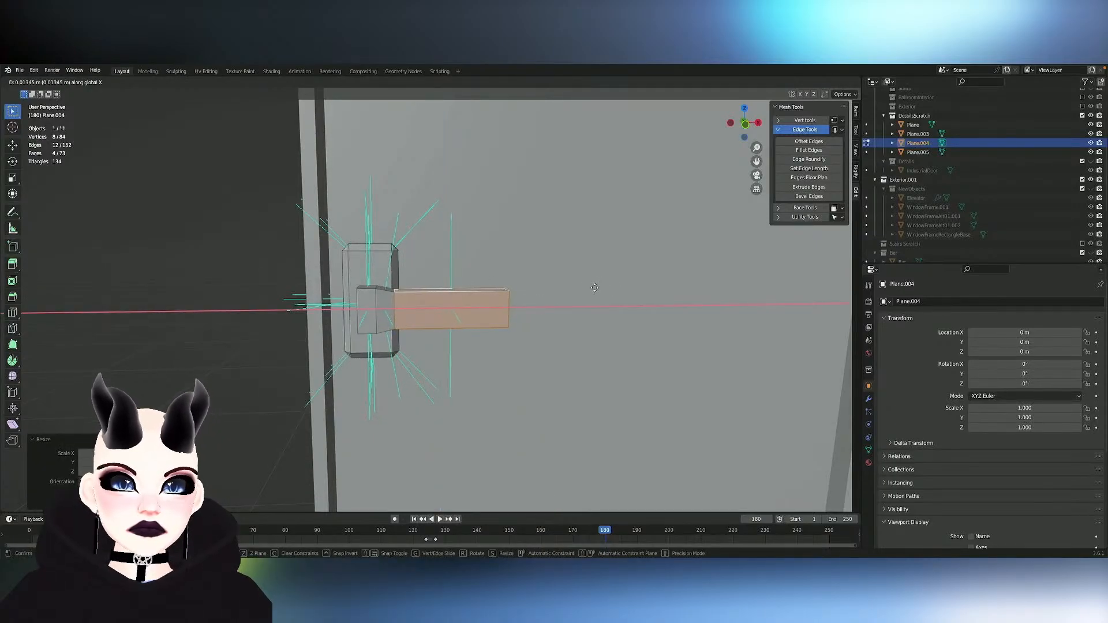
click(589, 287)
key(ctrl+z)
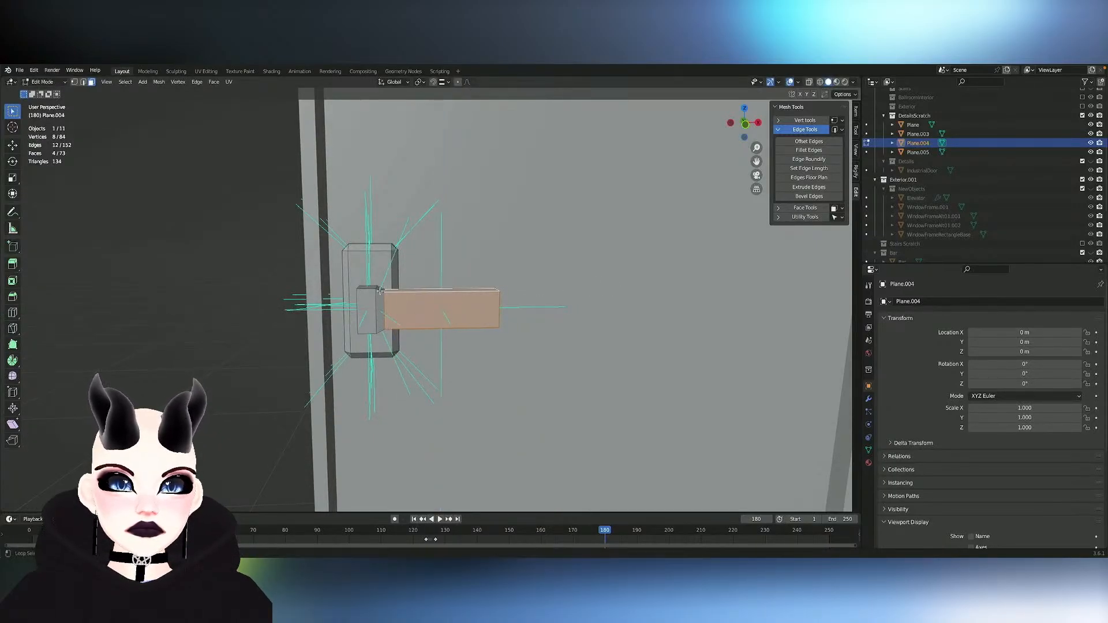
- Move the lever's outer section and its tapered neck together along X, away from the base block
alt+shift+click(380, 291)
key(g)
key(x)
click(493, 292)
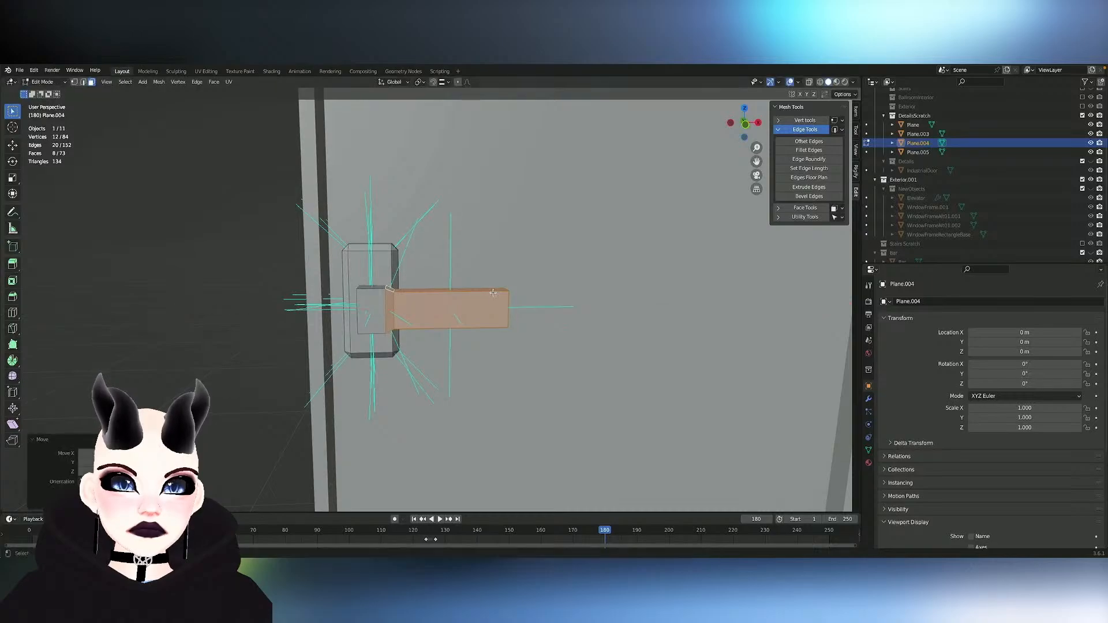
key(ctrl+z)
key(ctrl+z)
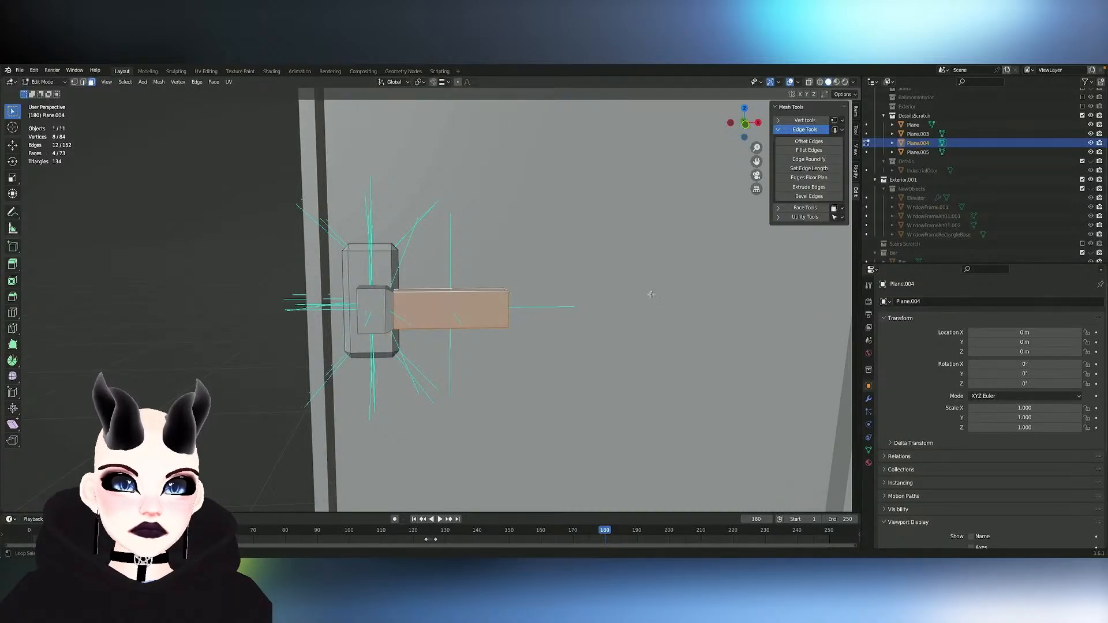
- Scale the lever's outer section slightly smaller, shift it slightly back along X, and return to Object Mode
key(s)
click(633, 297)
key(g)
key(x)
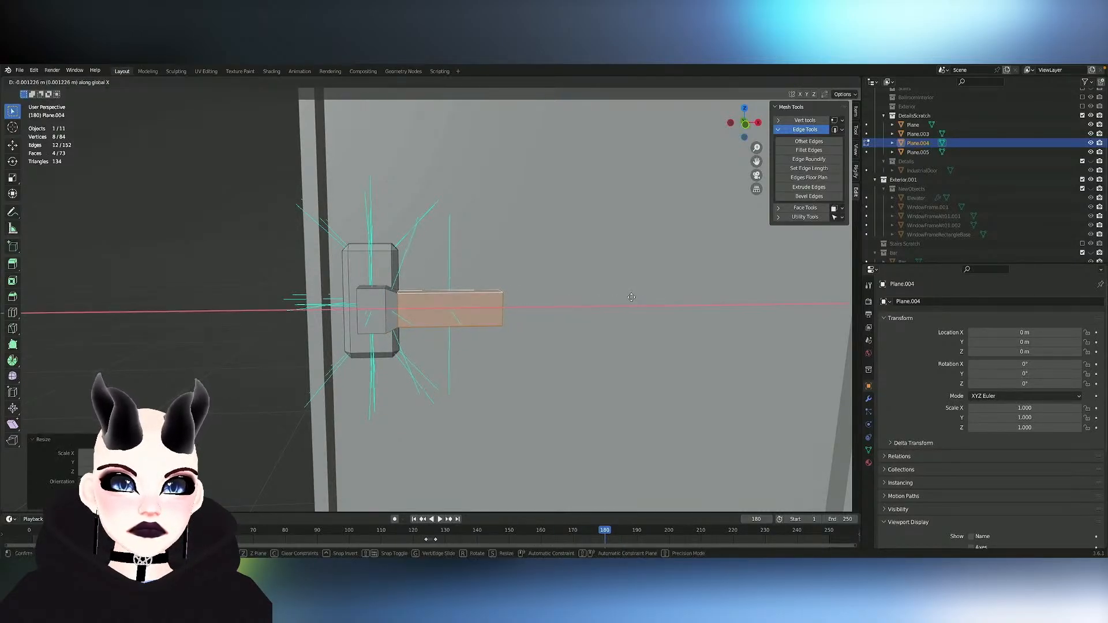
click(630, 297)
scroll(630, 298, down, 1)
key(Tab)
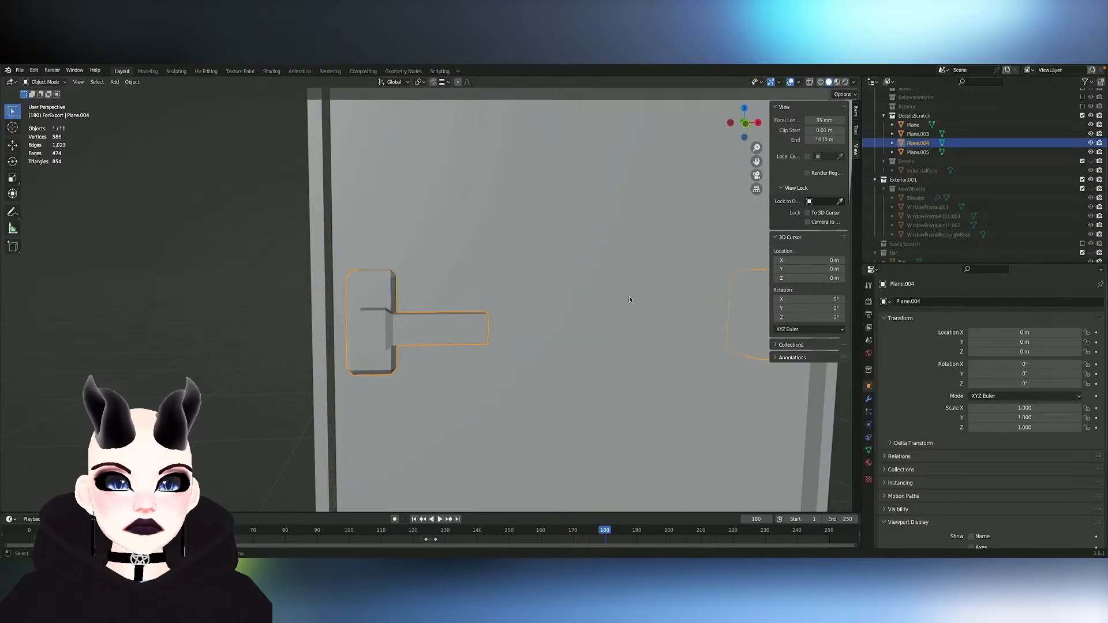
- Reenter Edit Mode on Plane.004, select the faces of the lever's outer section, and nudge them about 0.001 m along Y
click(448, 280)
scroll(448, 281, down, 2)
middle_drag(448, 281, 334, 265)
scroll(448, 280, down, 6)
scroll(448, 281, up, 6)
scroll(447, 281, up, 4)
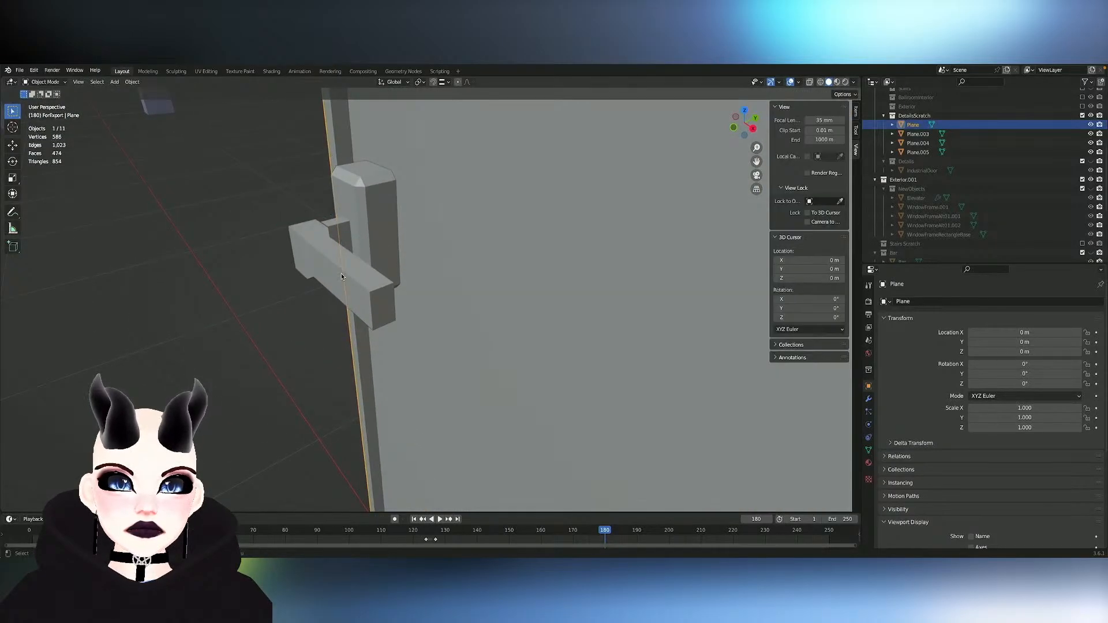
click(319, 262)
key(Tab)
shift+click(297, 251)
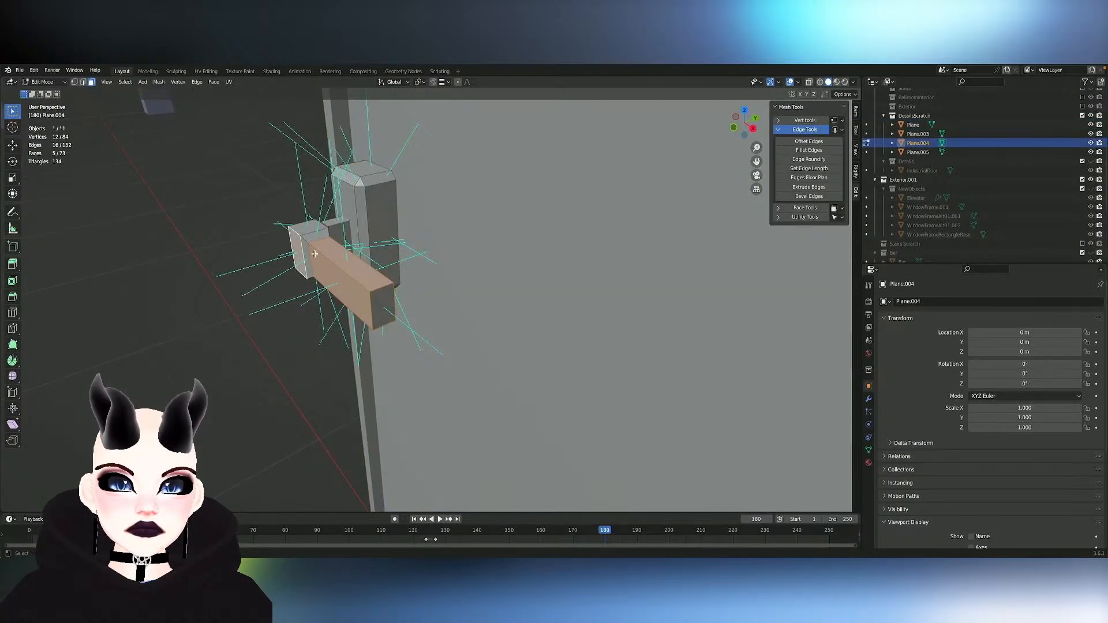
key(g)
key(y)
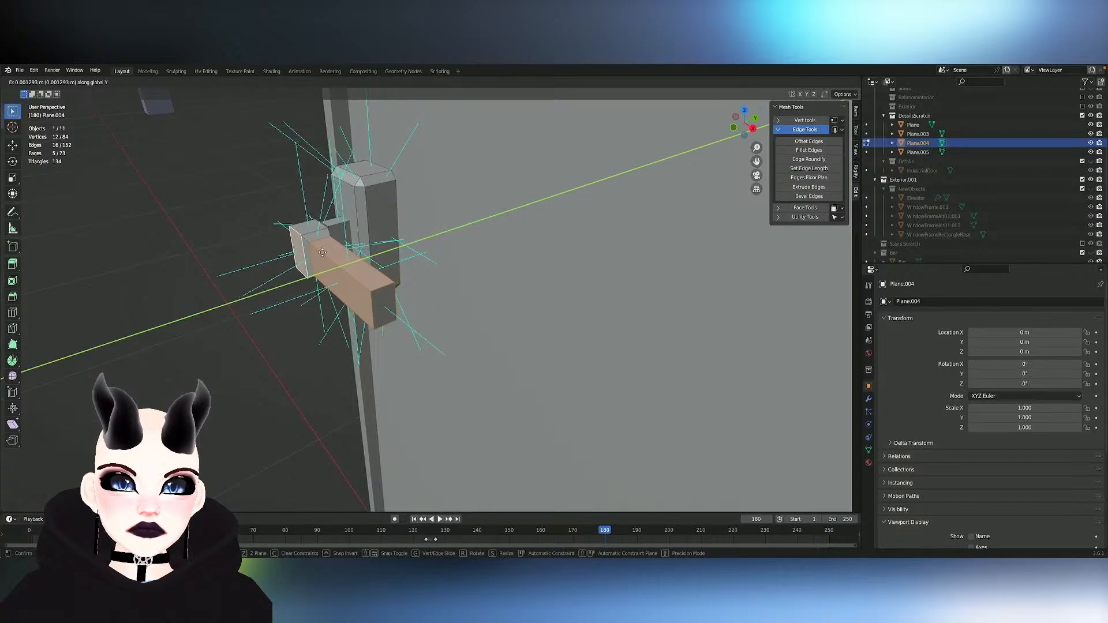
click(324, 252)
- Finish shifting the lever's outer section about 0.0013 m along global Y
middle_drag(324, 252, 365, 252)
scroll(364, 251, down, 4)
scroll(365, 251, up, 1)
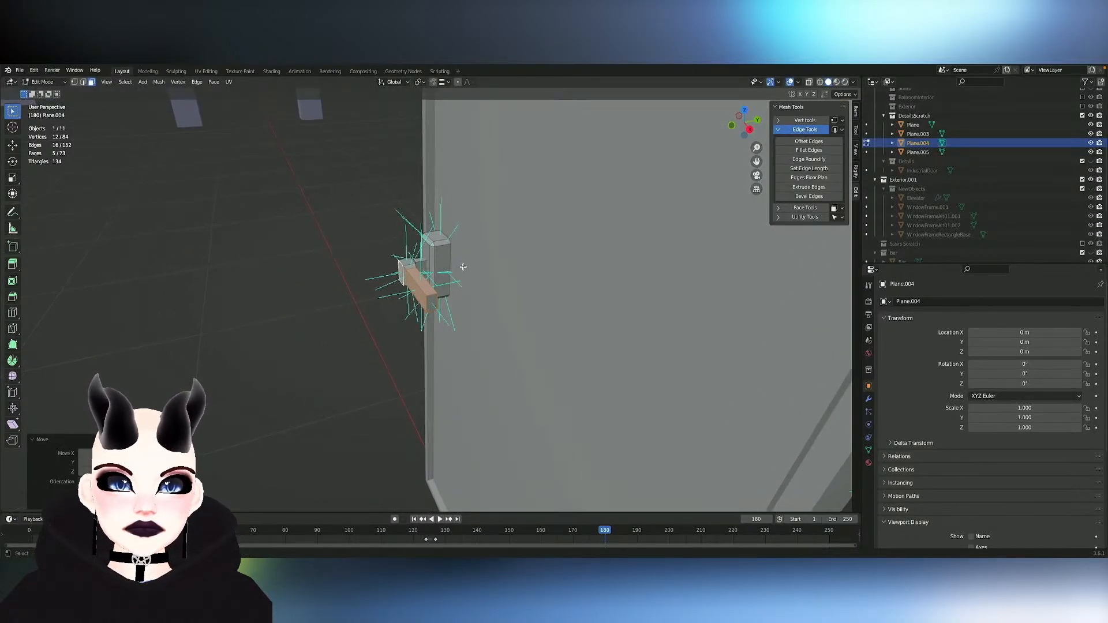
- Try to extrude the end face of the lever's outer section, and undo the extrusion
click(435, 273)
middle_drag(430, 280, 442, 285)
scroll(436, 283, down, 4)
scroll(436, 283, up, 8)
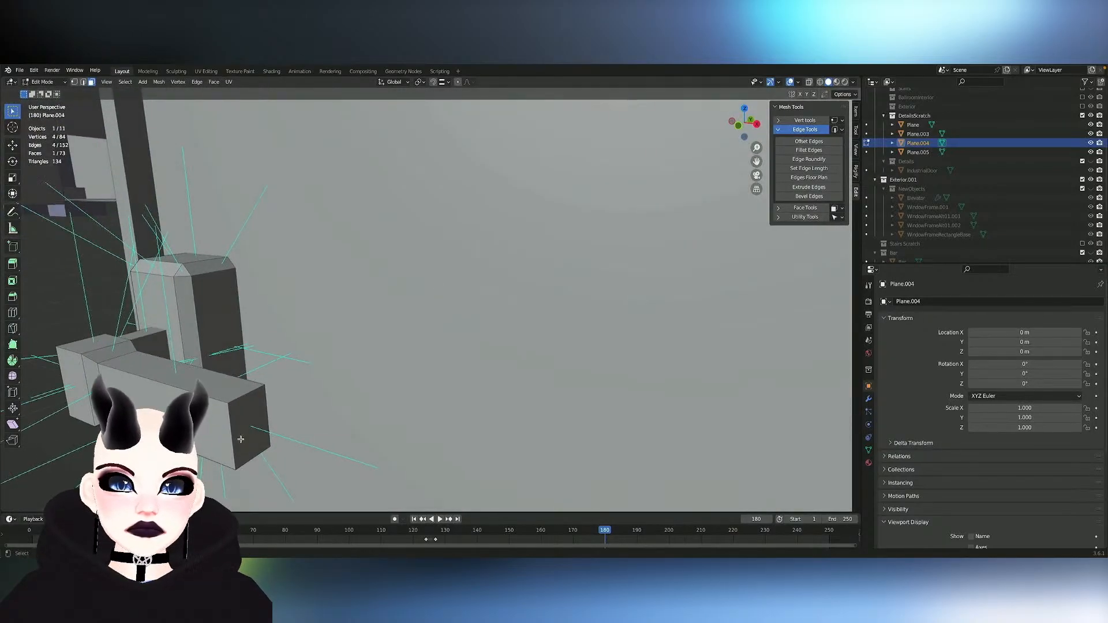
click(248, 425)
middle_drag(249, 425, 288, 429)
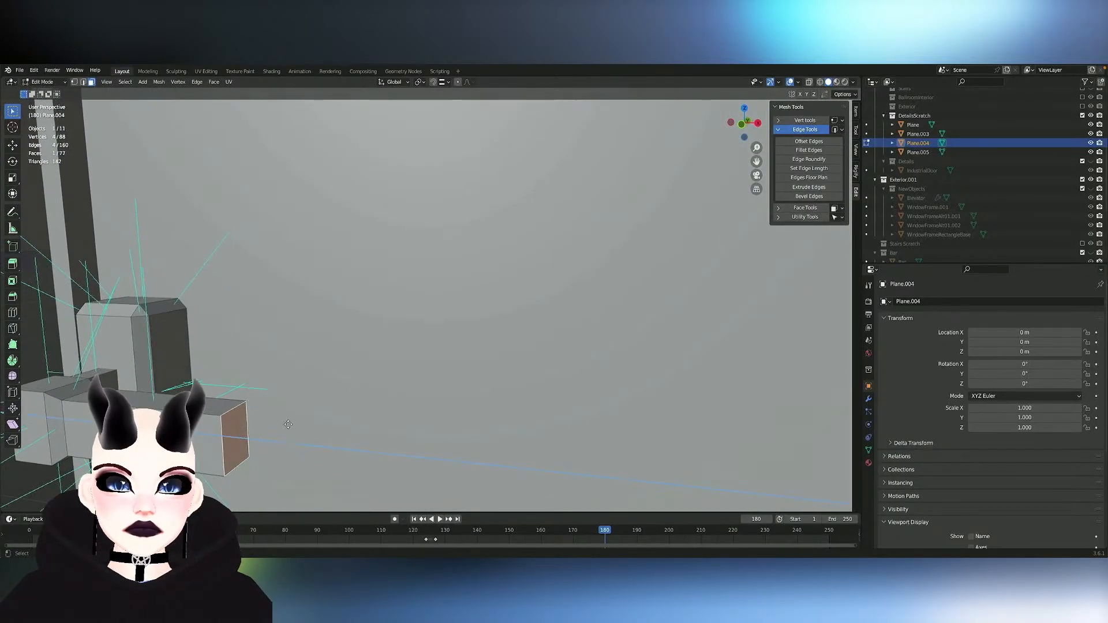
key(e)
click(301, 428)
key(ctrl+z)
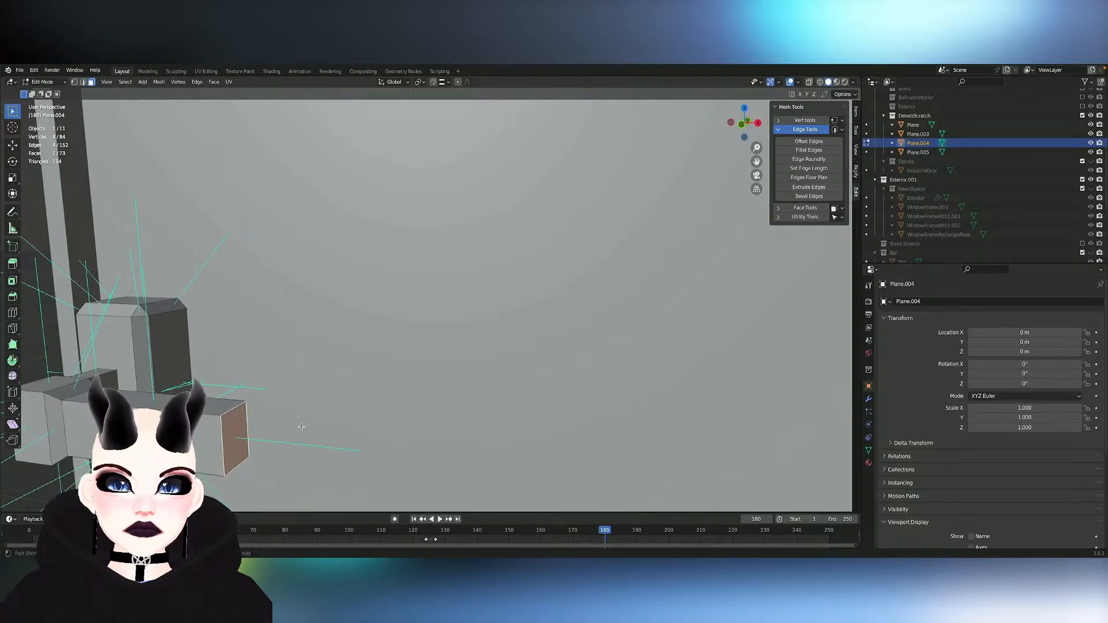
- Check the handle against the whole door in Object Mode, and reselect the linked lever geometry in Edit Mode
scroll(302, 427, down, 3)
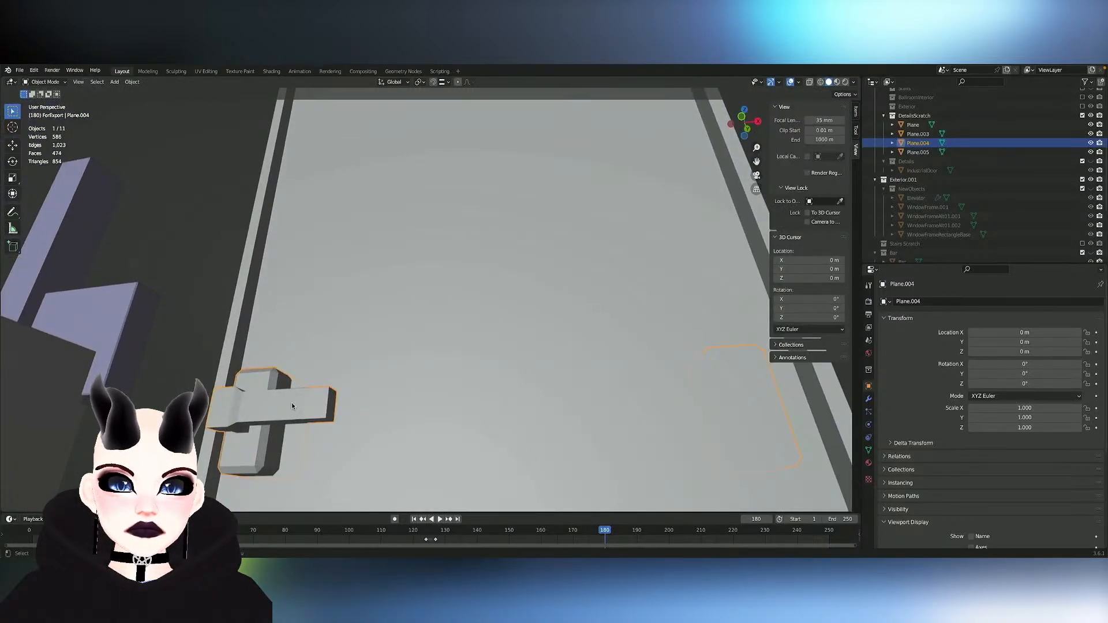
scroll(292, 403, down, 2)
key(Tab)
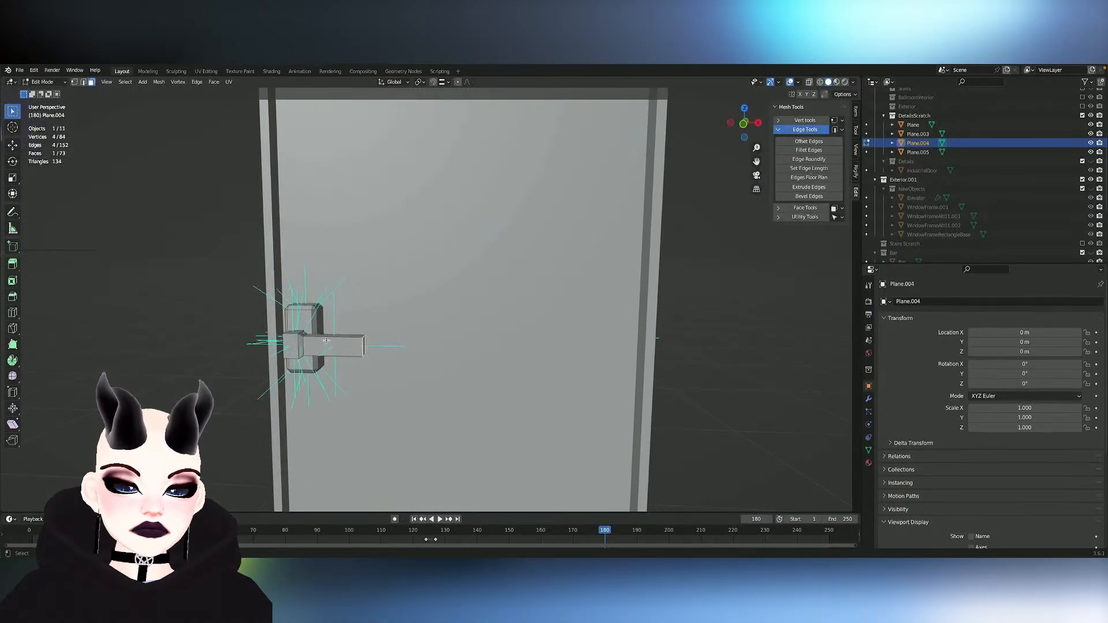
key(l)
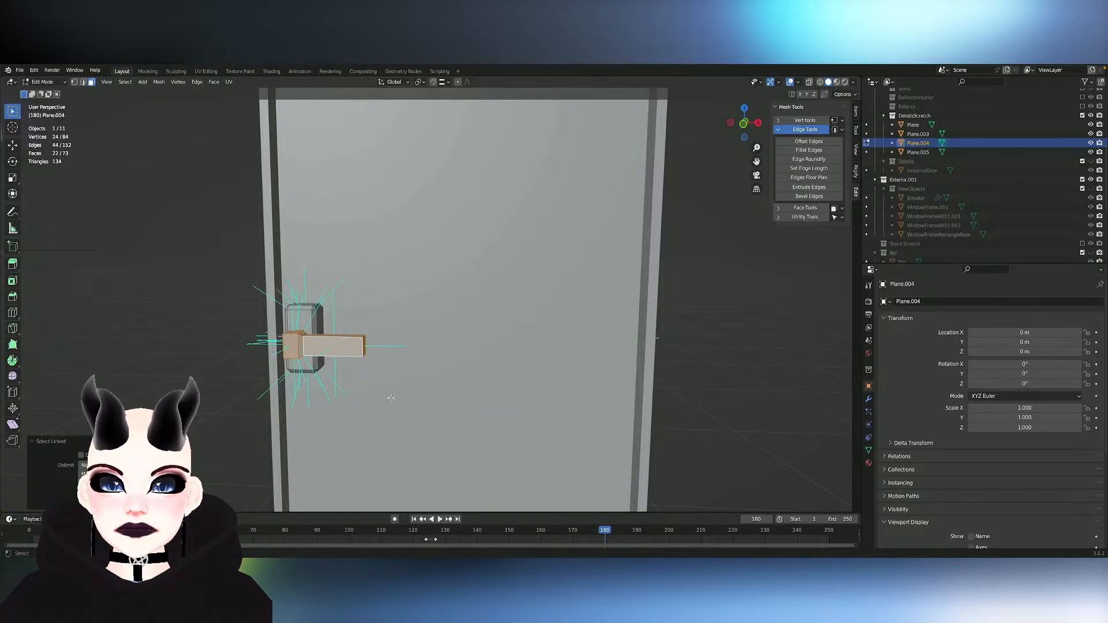
- Try to taper the lever by scaling its end face to about 0.75
scroll(569, 315, up, 4)
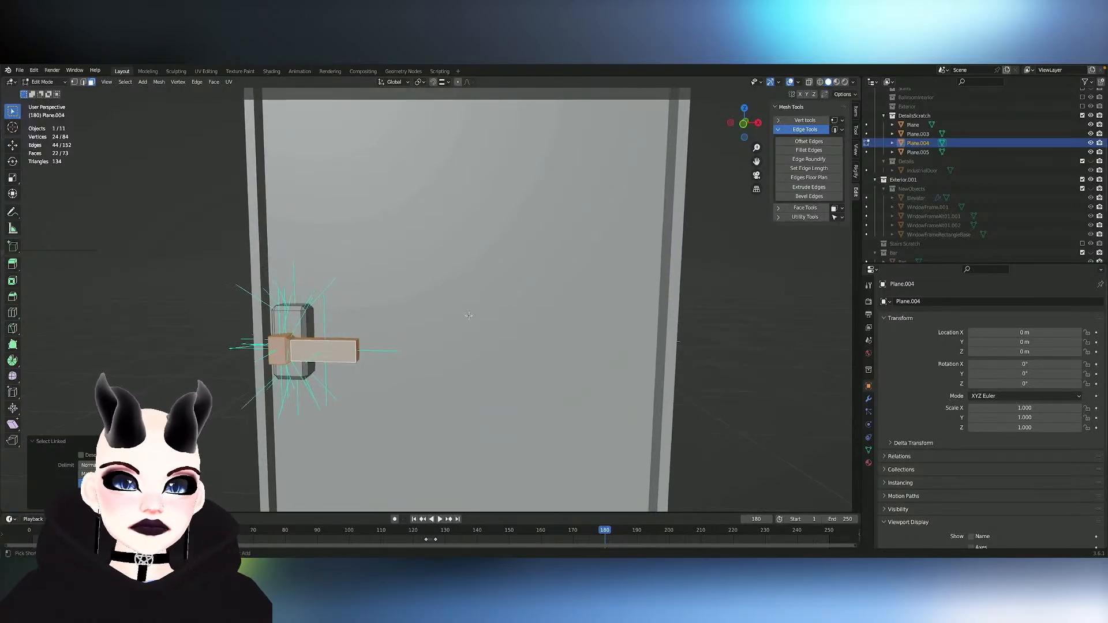
shift+middle_drag(367, 316, 469, 315)
click(411, 394)
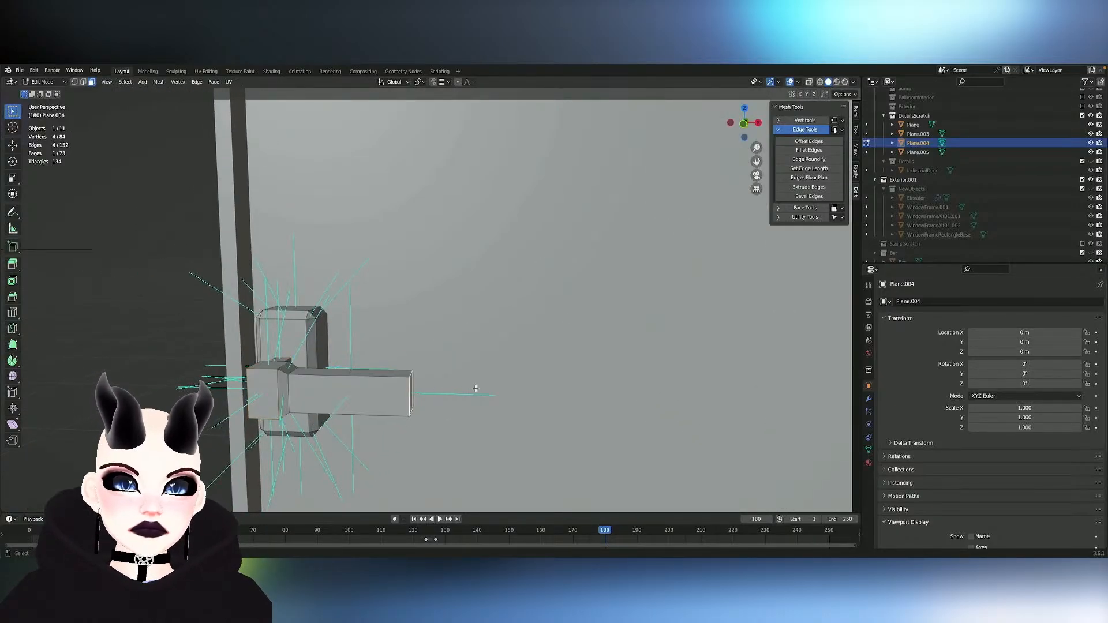
key(s)
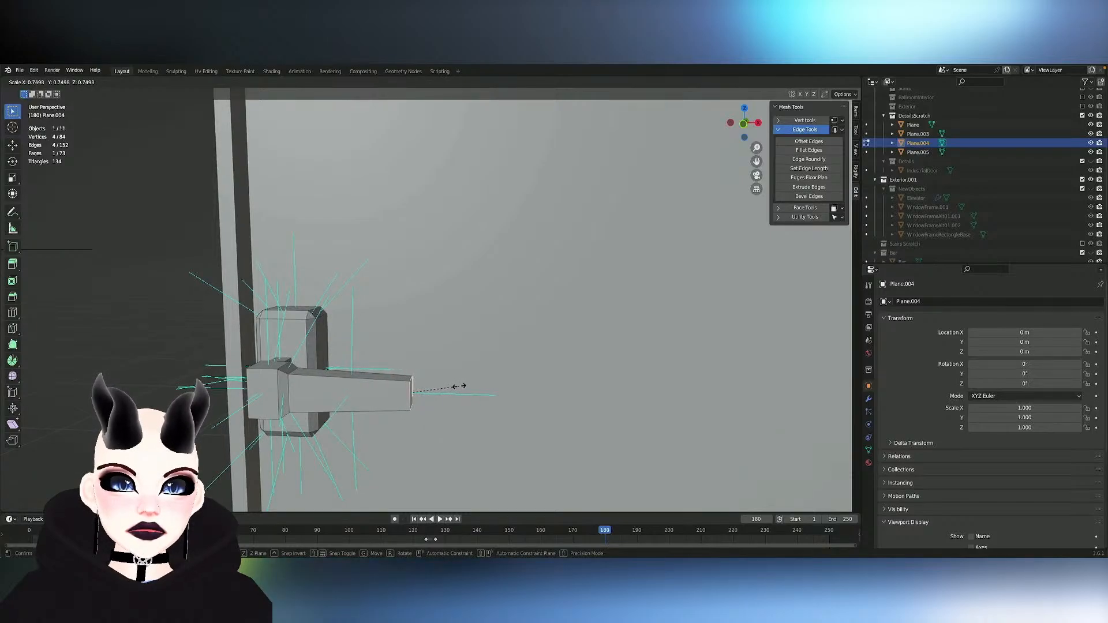
click(460, 386)
middle_drag(460, 386, 473, 394)
- Try to extrude a short tip from the scaled end face and rotate that face about global Z
key(e)
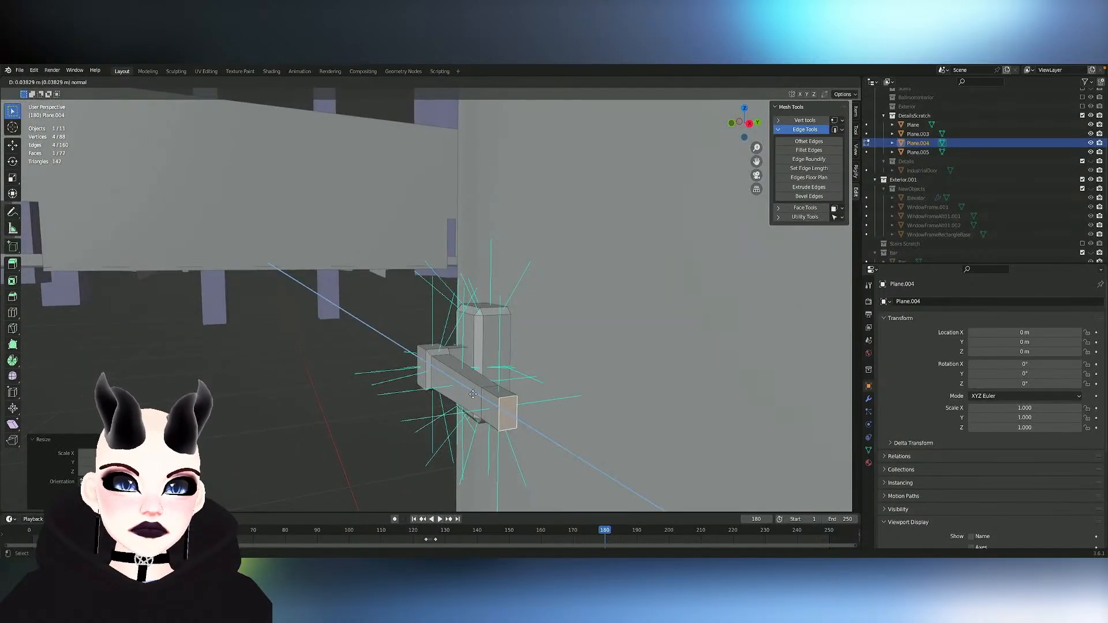
click(490, 398)
key(r)
key(z)
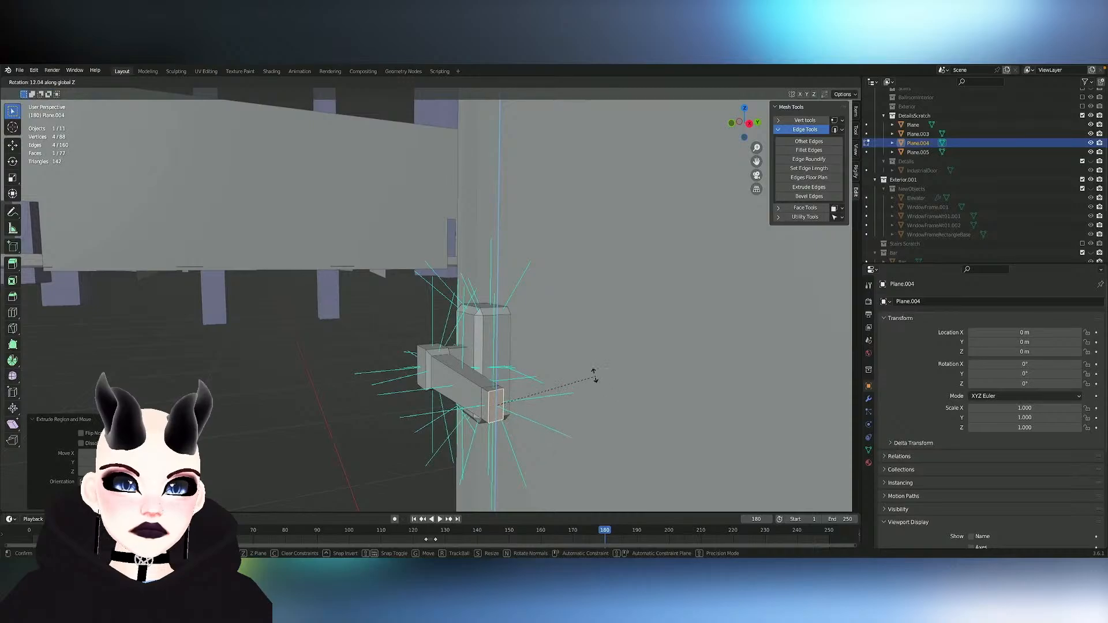
click(568, 365)
- Try extruding another segment from the angled tip, and undo the tip edits back to the untapered lever
key(e)
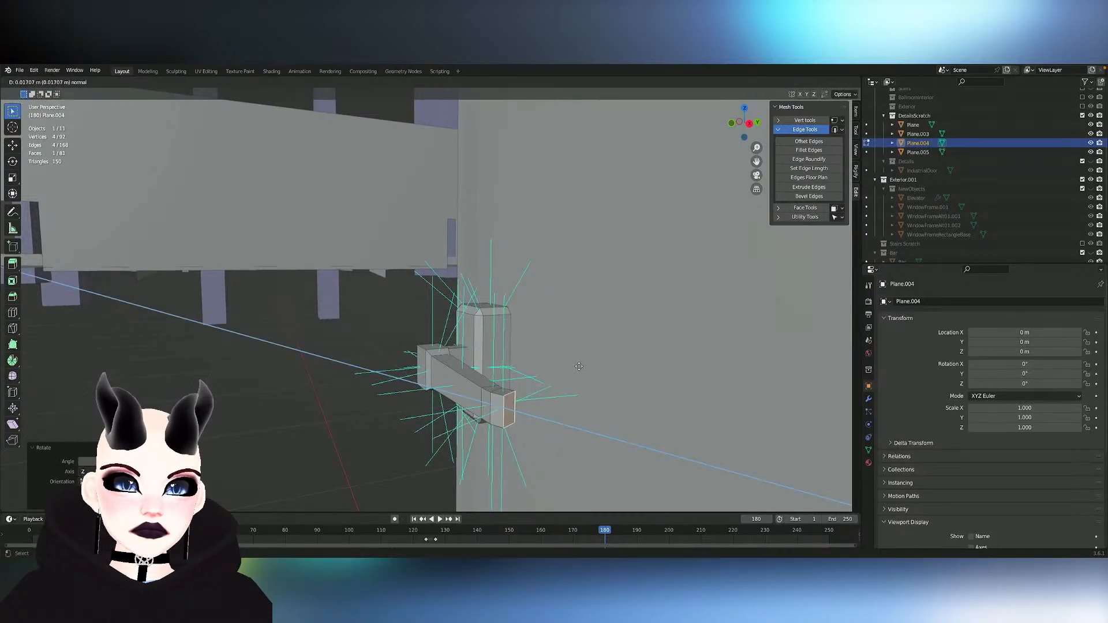
click(523, 339)
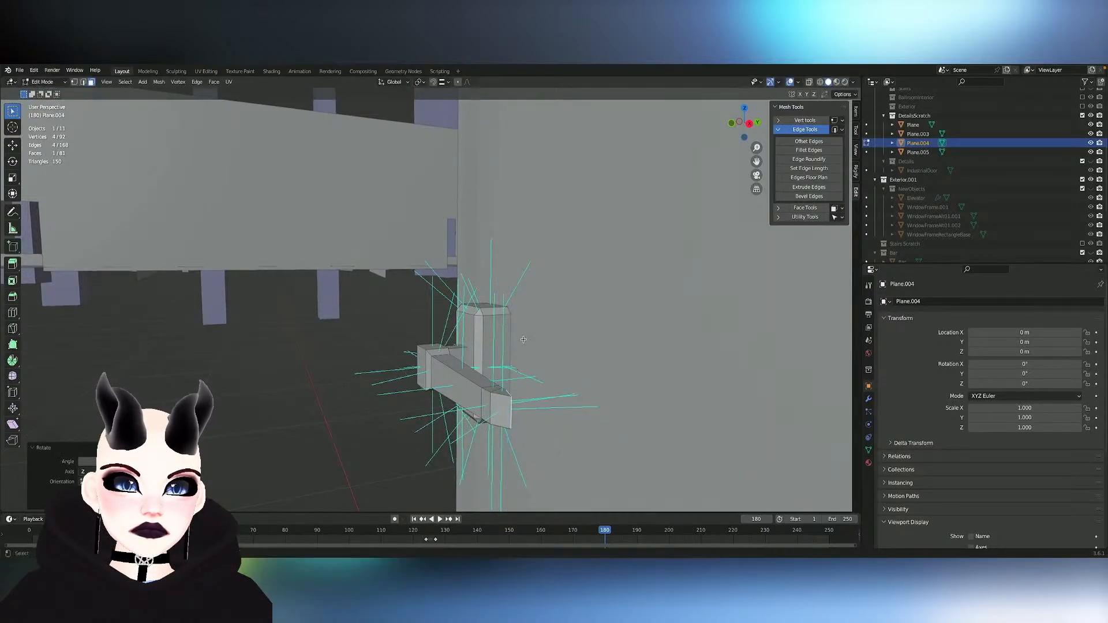
key(e)
click(566, 337)
middle_drag(567, 336, 567, 337)
key(ctrl+z)
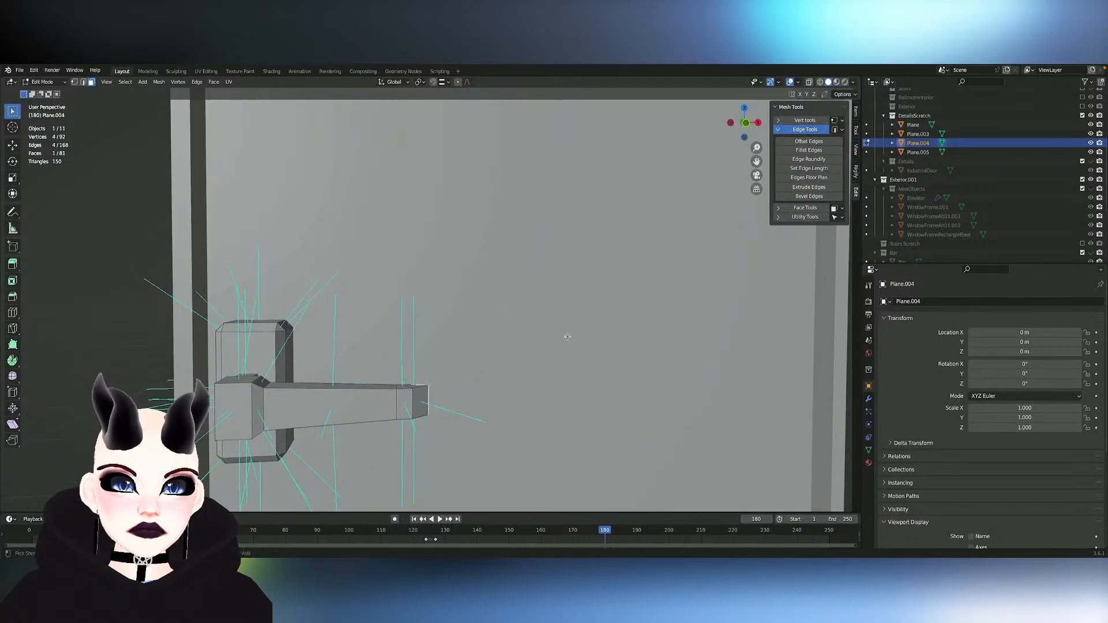
key(ctrl+z)
key(ctrl+z)
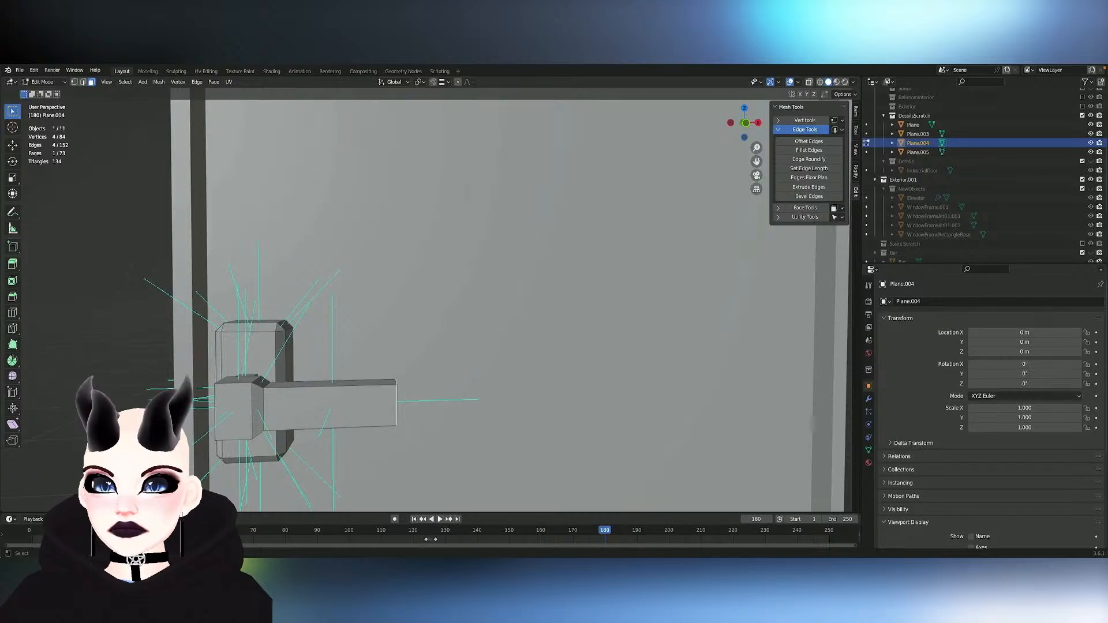
- Extrude the lever's end face outward into a short tip segment
middle_drag(227, 276, 229, 274)
key(e)
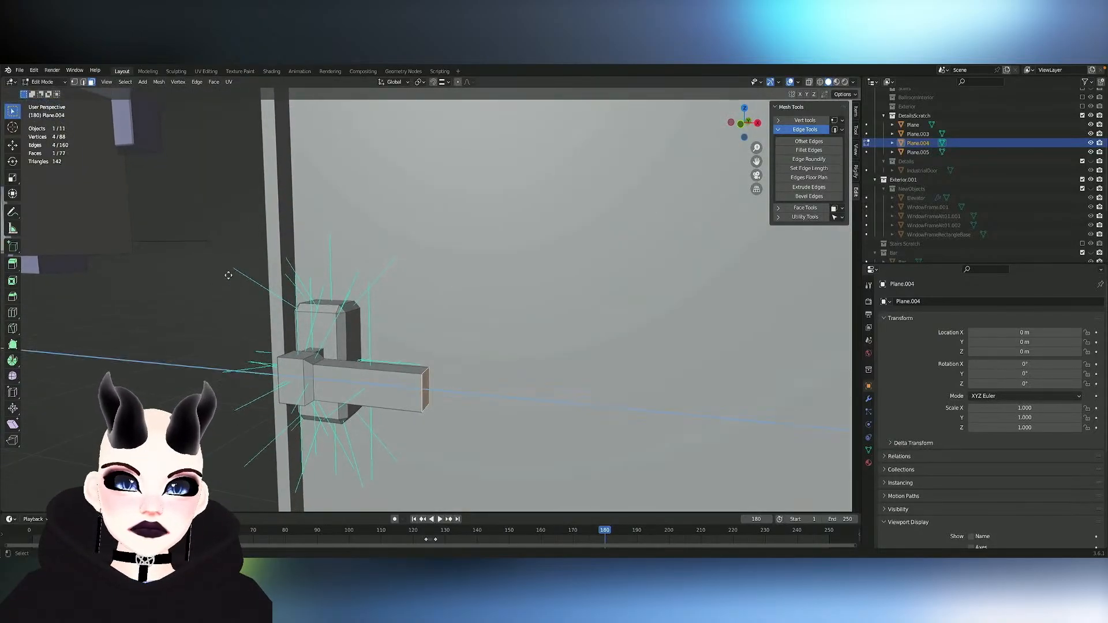
click(254, 277)
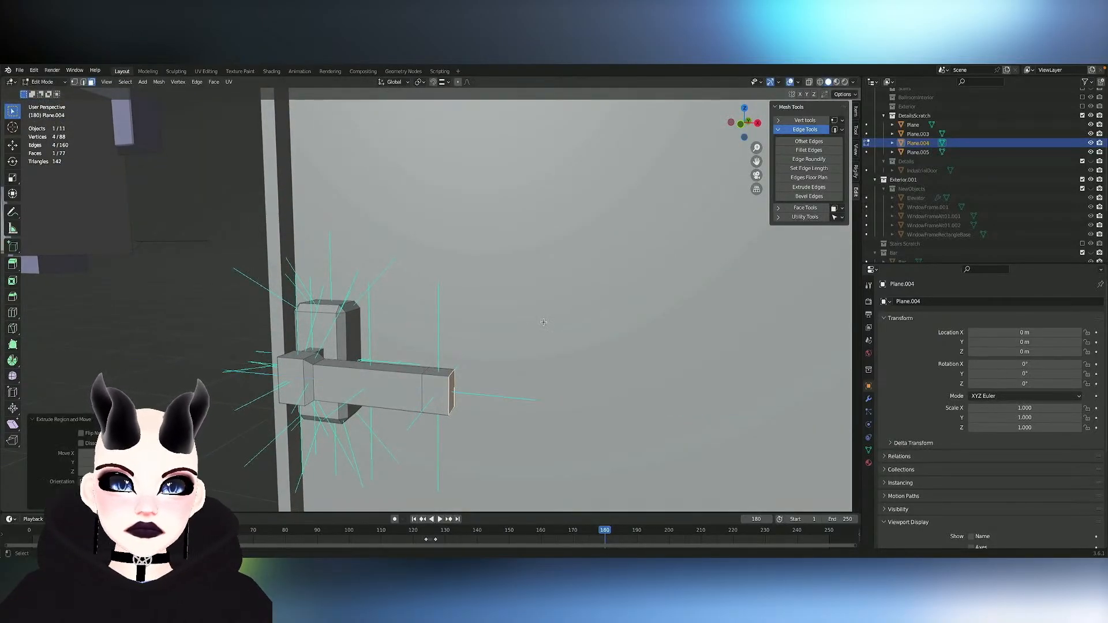
- Try to rotate only the end face of the new tip segment, and undo it
key(r)
click(487, 315)
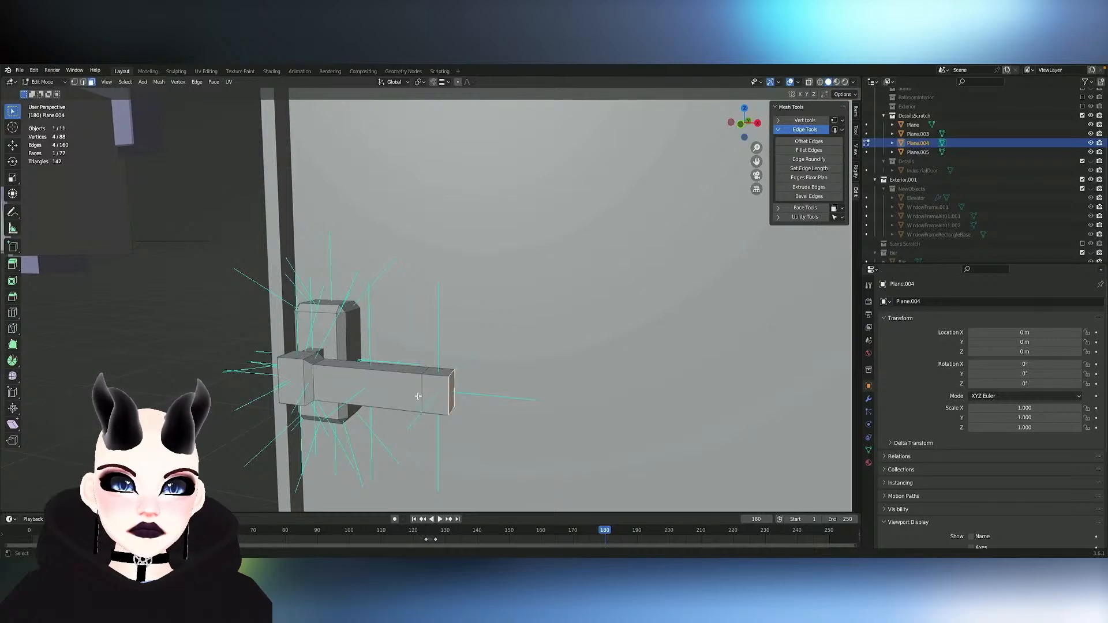
key(z)
key(ctrl+z)
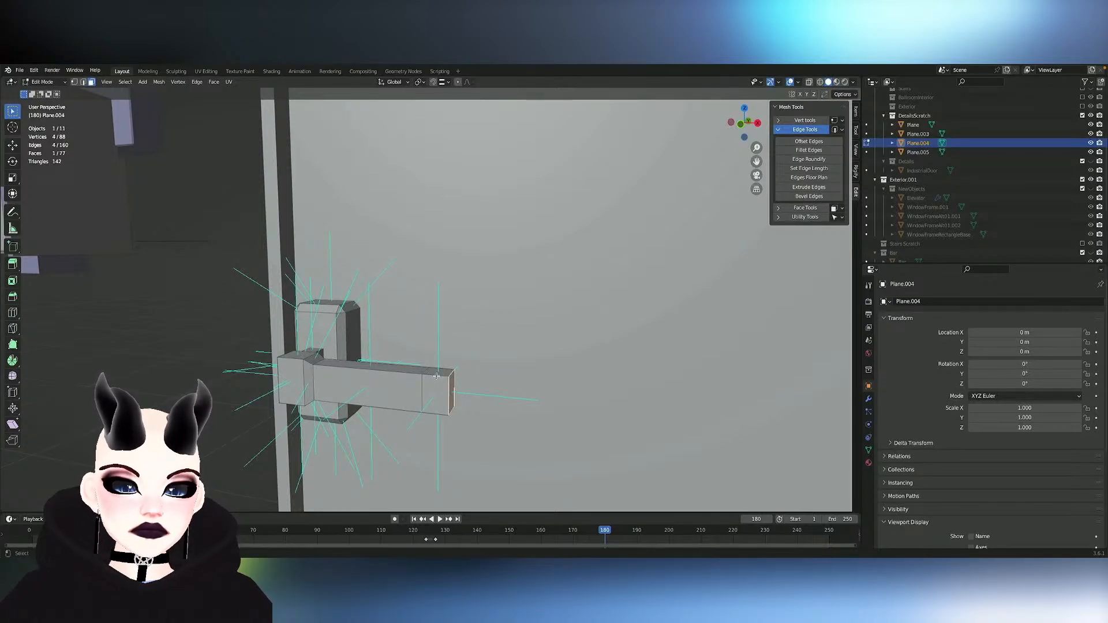
- Select the face loop around the tip segment, rotate it about global Z toward the door, and try a shift along Y
alt+click(437, 376)
key(r)
key(z)
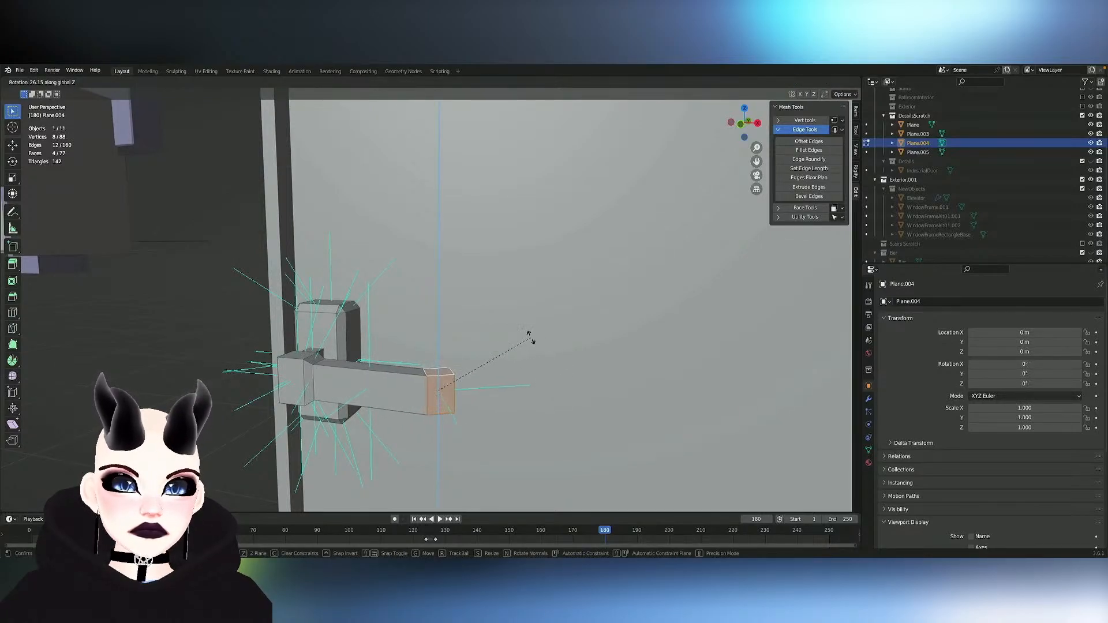
click(508, 330)
middle_drag(508, 330, 512, 334)
key(g)
key(y)
right_click(511, 335)
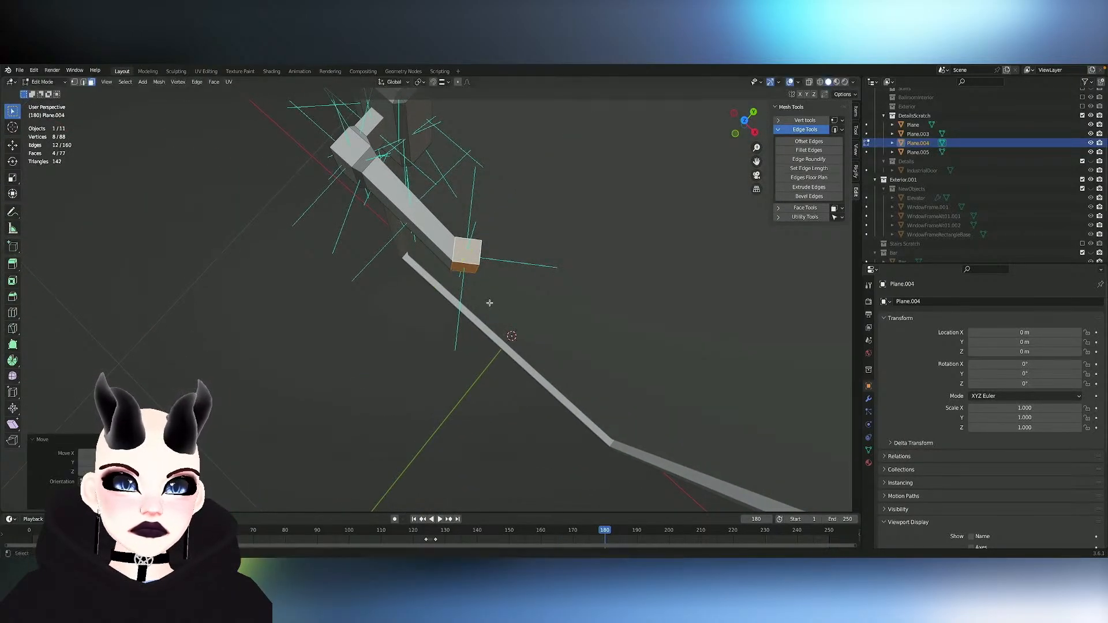
- Set the transform orientation to Normal and try moving the tip segment along its normal X and Y axes
shift+click(466, 269)
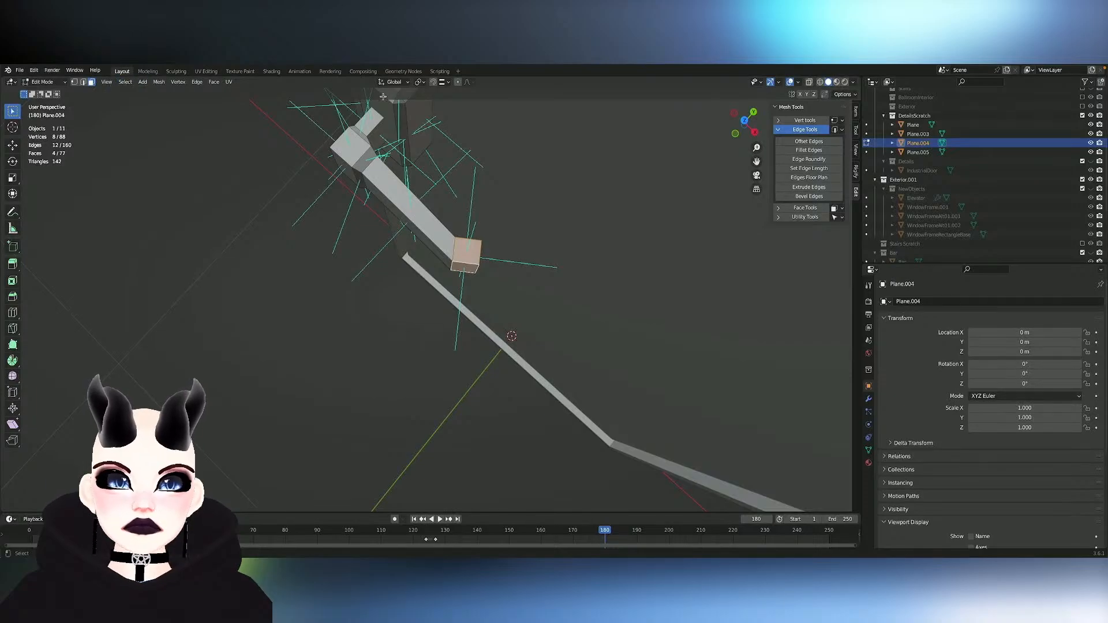
click(394, 82)
click(384, 126)
key(g)
key(x)
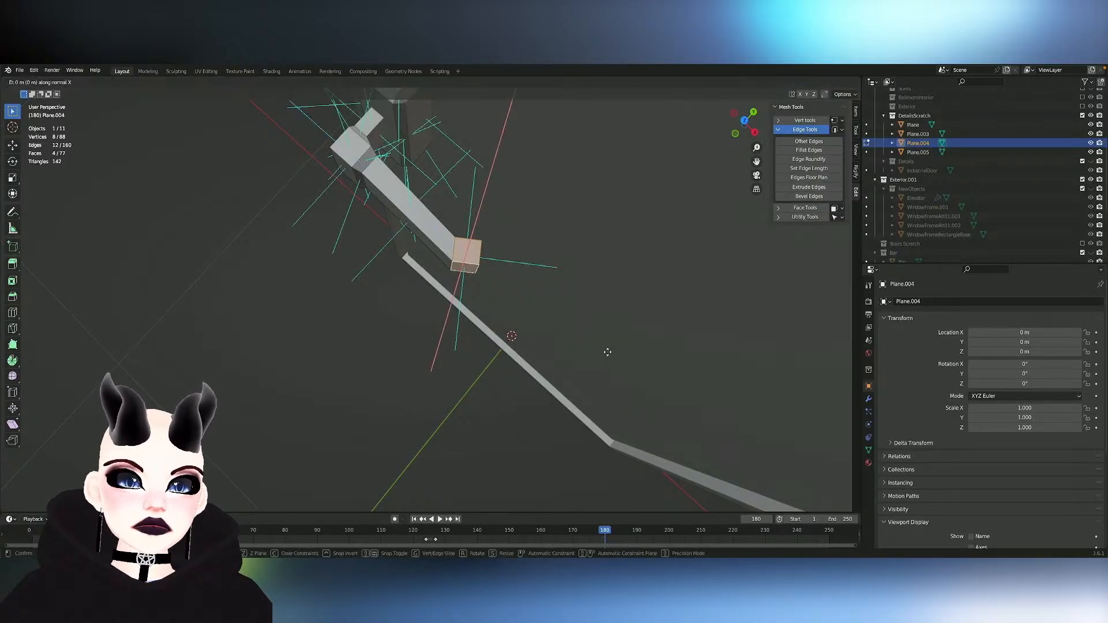
key(y)
click(608, 351)
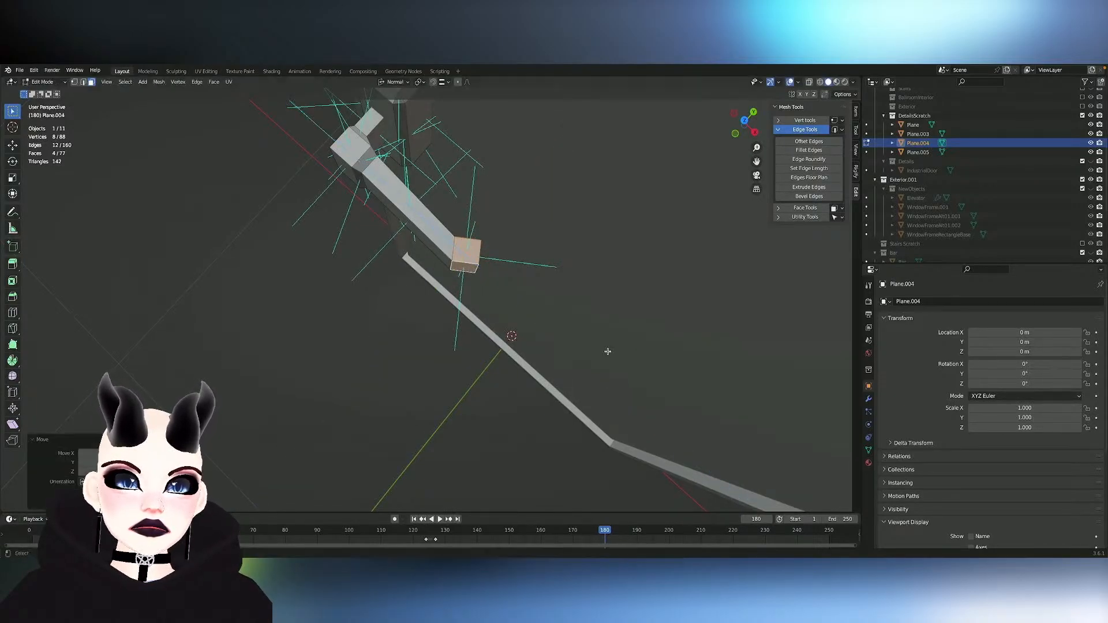
- With the pivot set to Median Point, move the tip segment along its normal Z and scale it slightly smaller
click(424, 83)
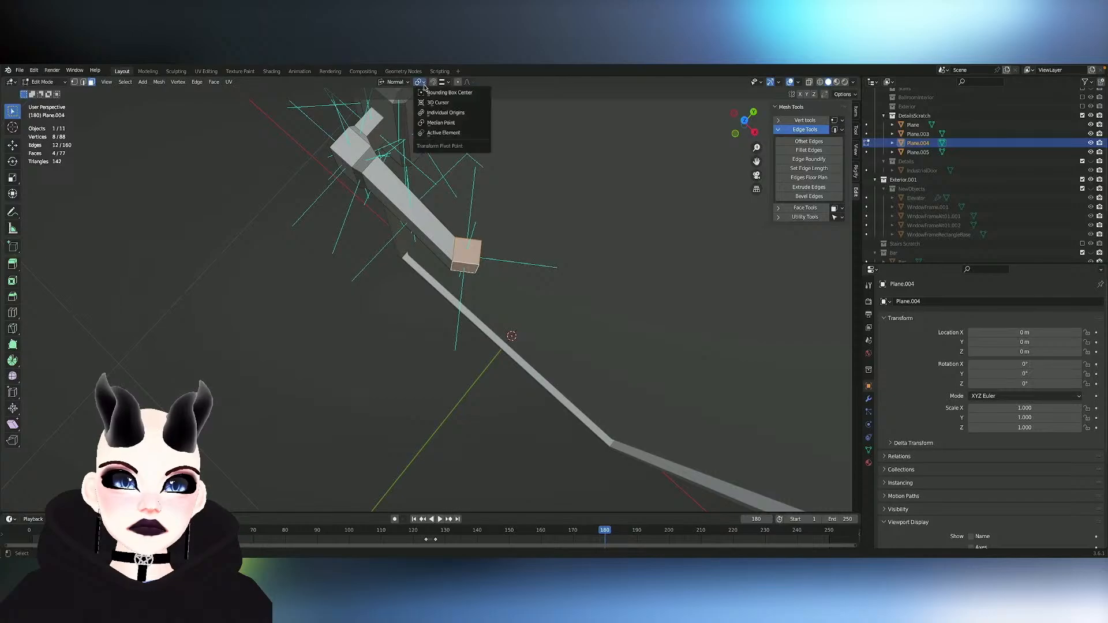
click(436, 122)
key(g)
key(z)
key(z)
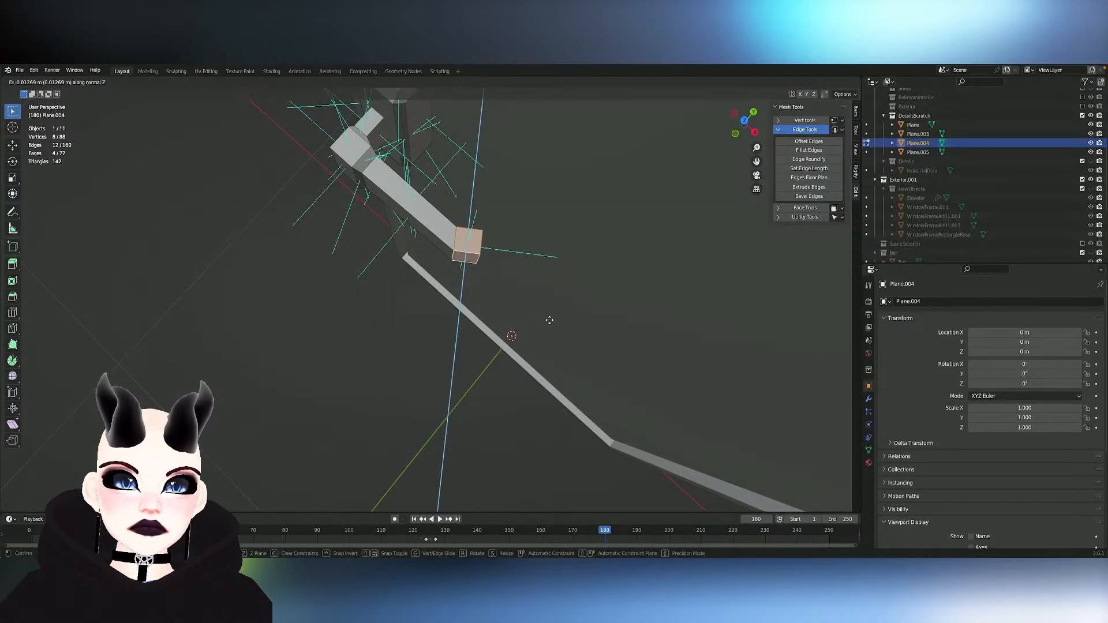
click(551, 309)
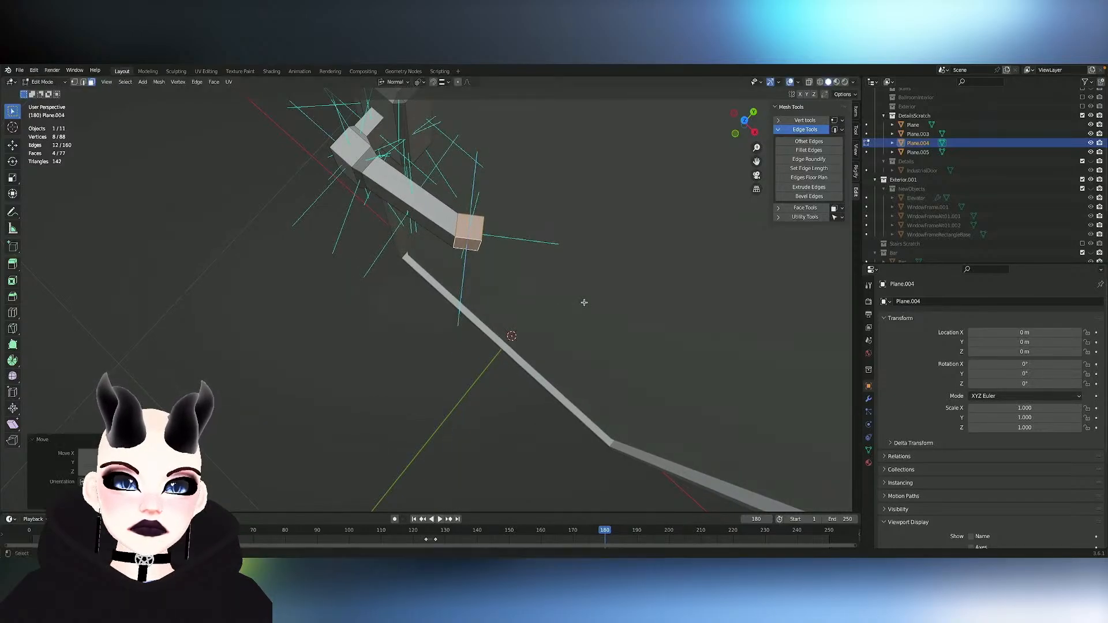
key(s)
click(563, 295)
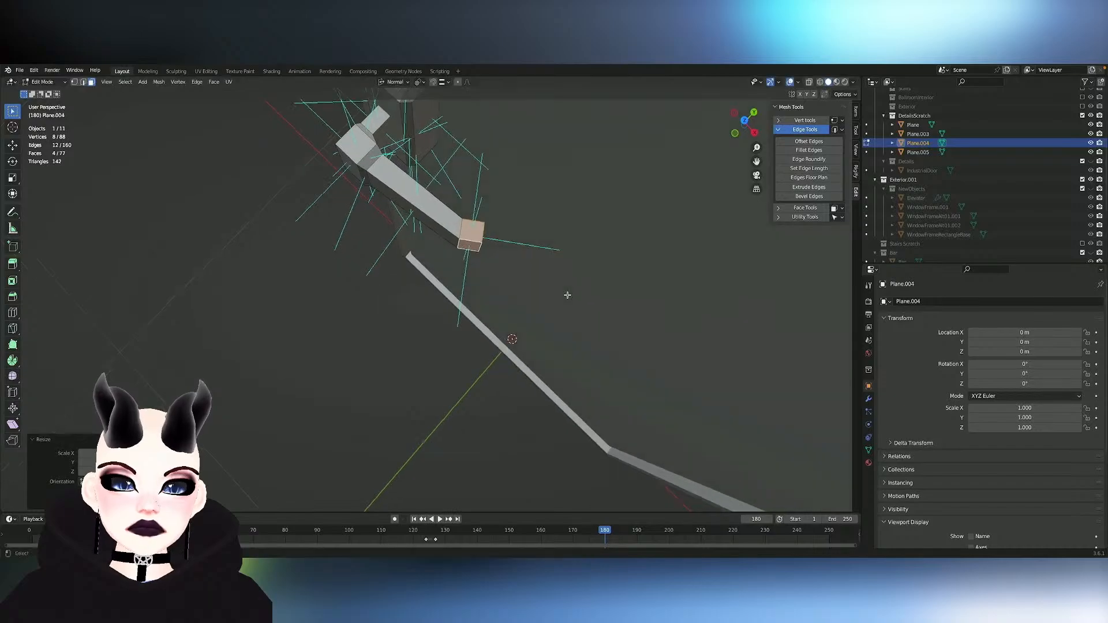
- Lengthen the tip by moving its end face outward along normal Z, and scale that face to about 0.57
middle_drag(565, 295, 517, 345)
key(g)
key(z)
key(z)
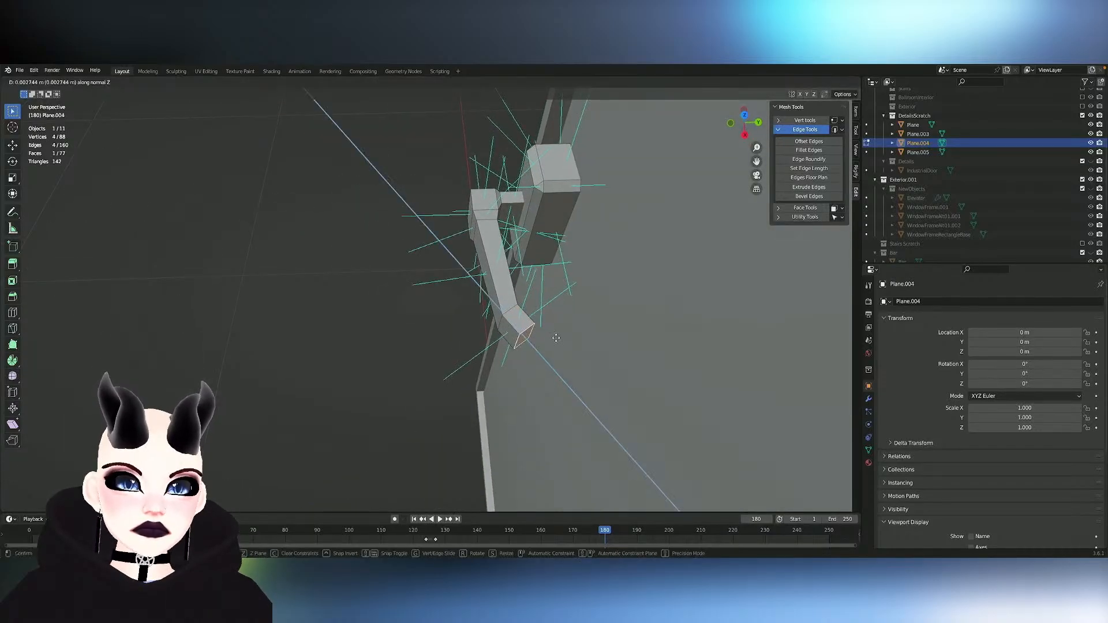
click(568, 347)
key(s)
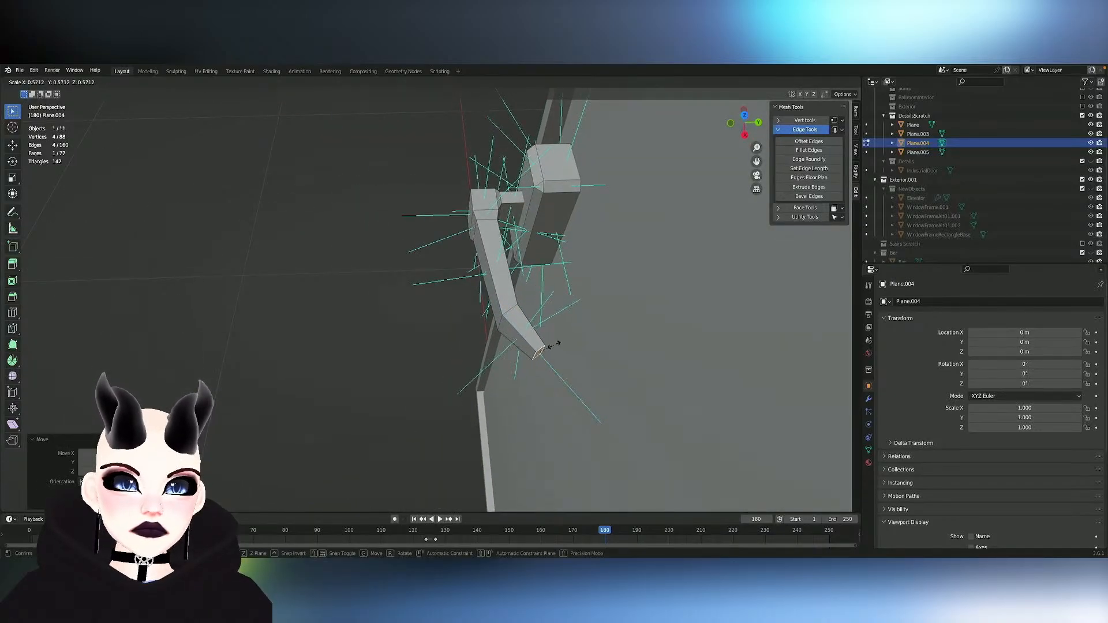
click(555, 345)
middle_drag(556, 345, 555, 344)
scroll(555, 345, down, 2)
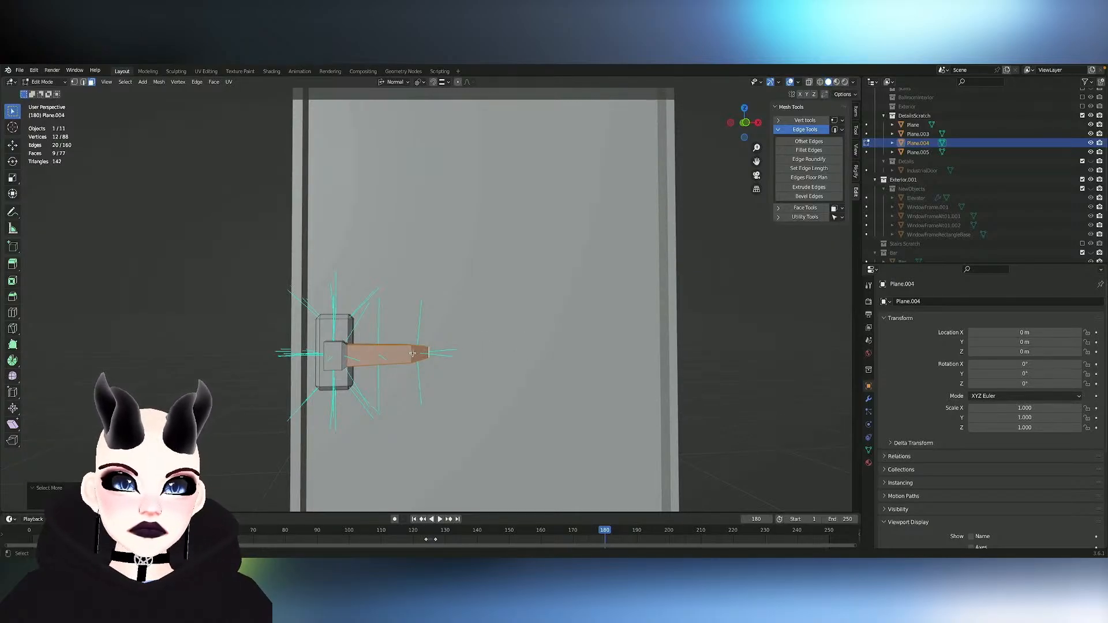
- Select the whole tip segment and try to move it along its normal X axis to shorten the lever
key(g)
key(x)
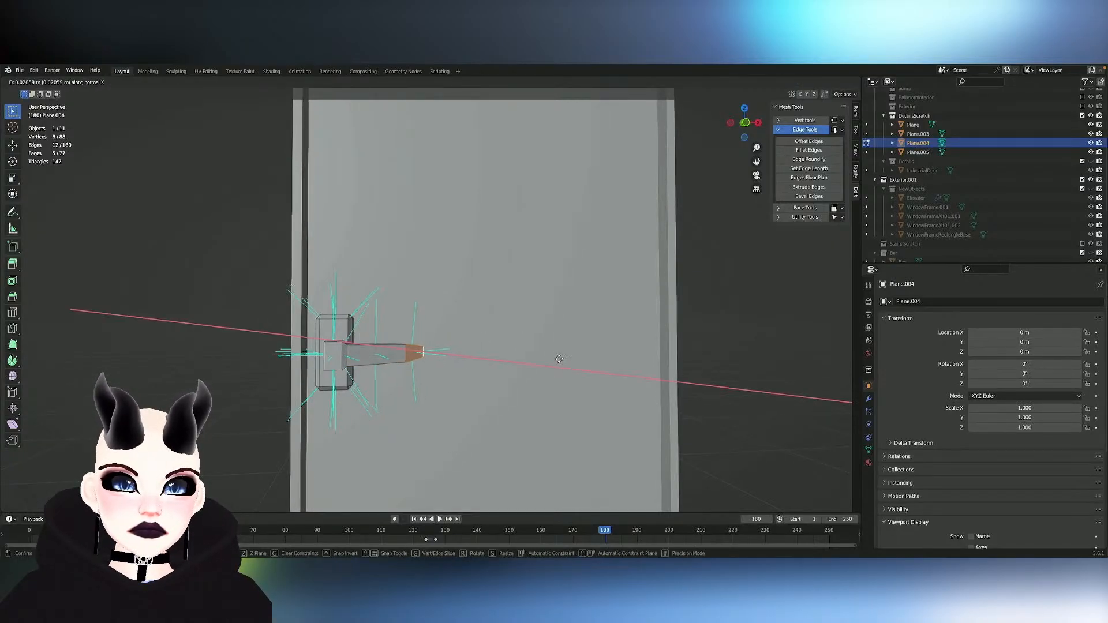
key(y)
key(x)
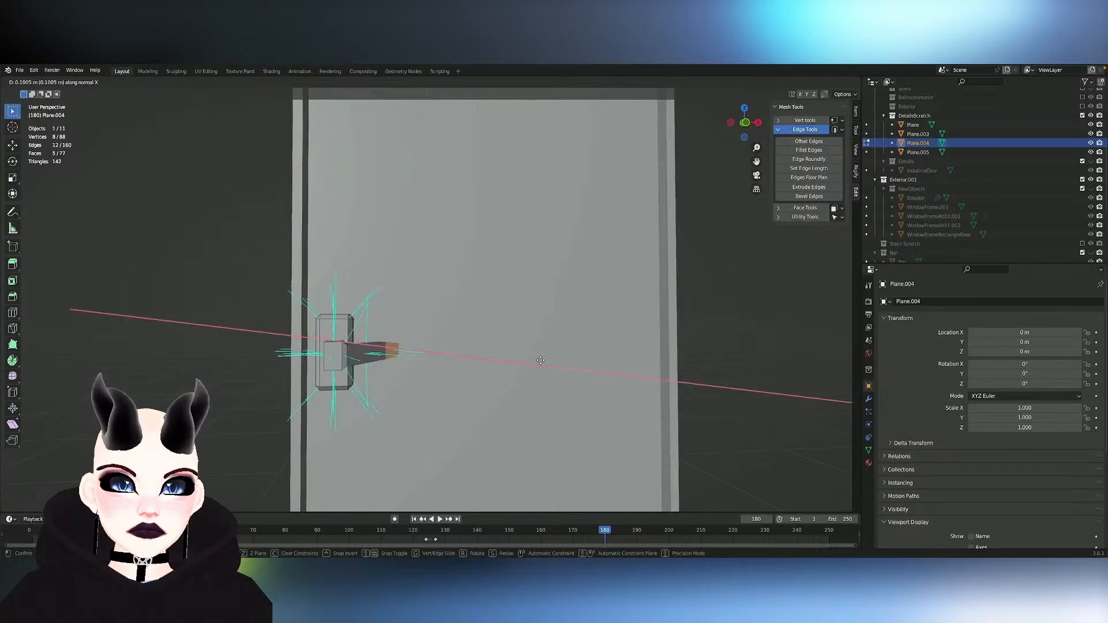
click(541, 361)
middle_drag(540, 361, 259, 167)
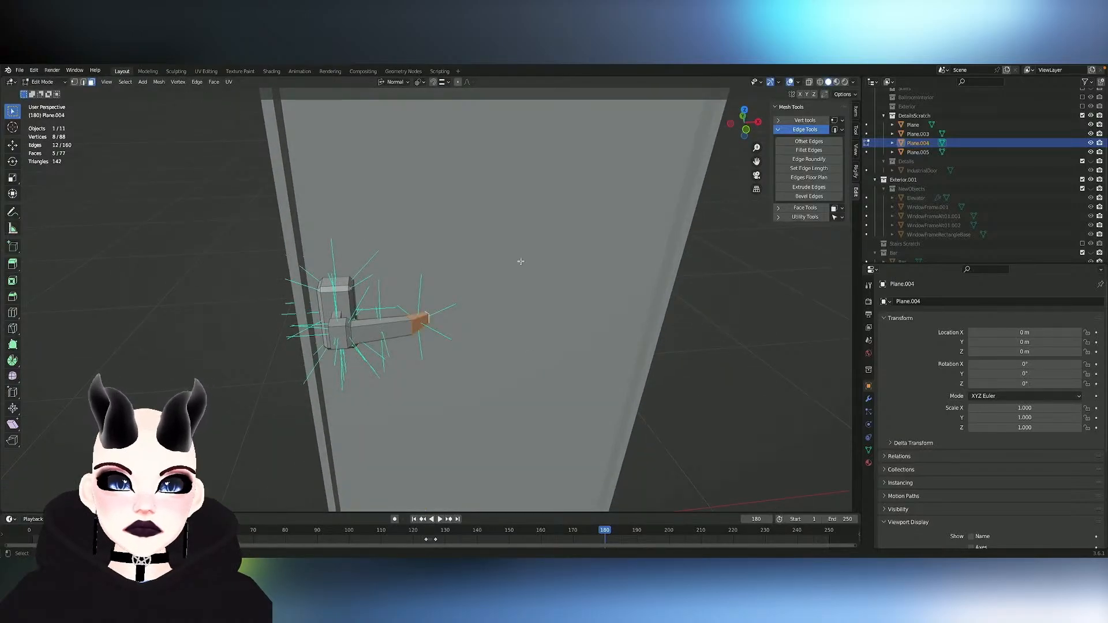
- Move the lever's tip segment about 0.05 m inward along global X and rotate it about 19° around its normal Y axis
key(g)
key(x)
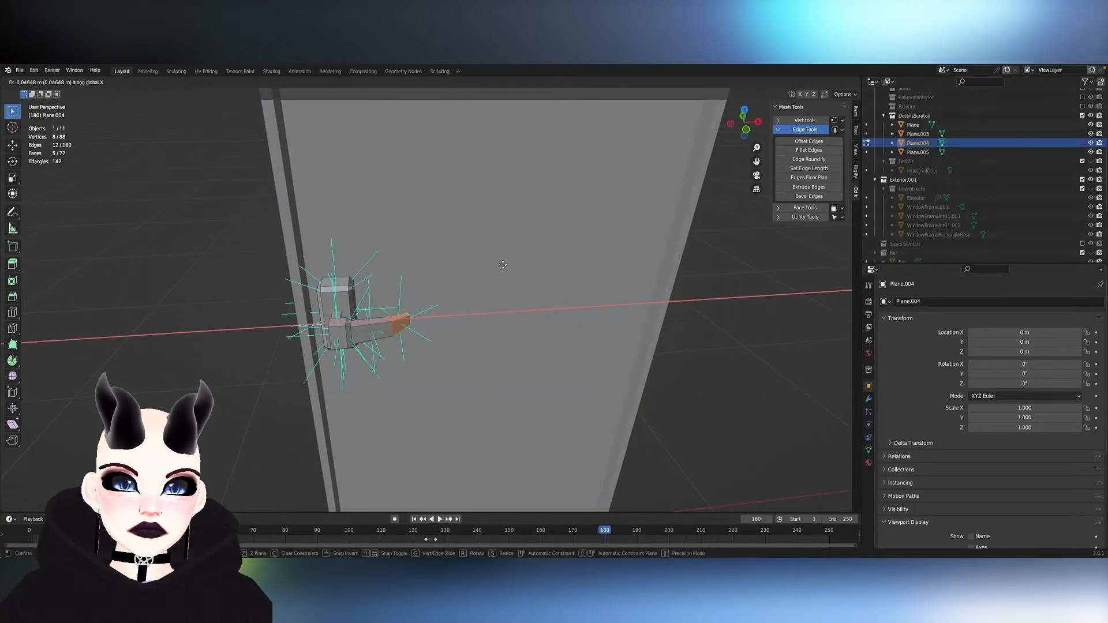
click(503, 265)
middle_drag(503, 265, 505, 262)
key(r)
key(z)
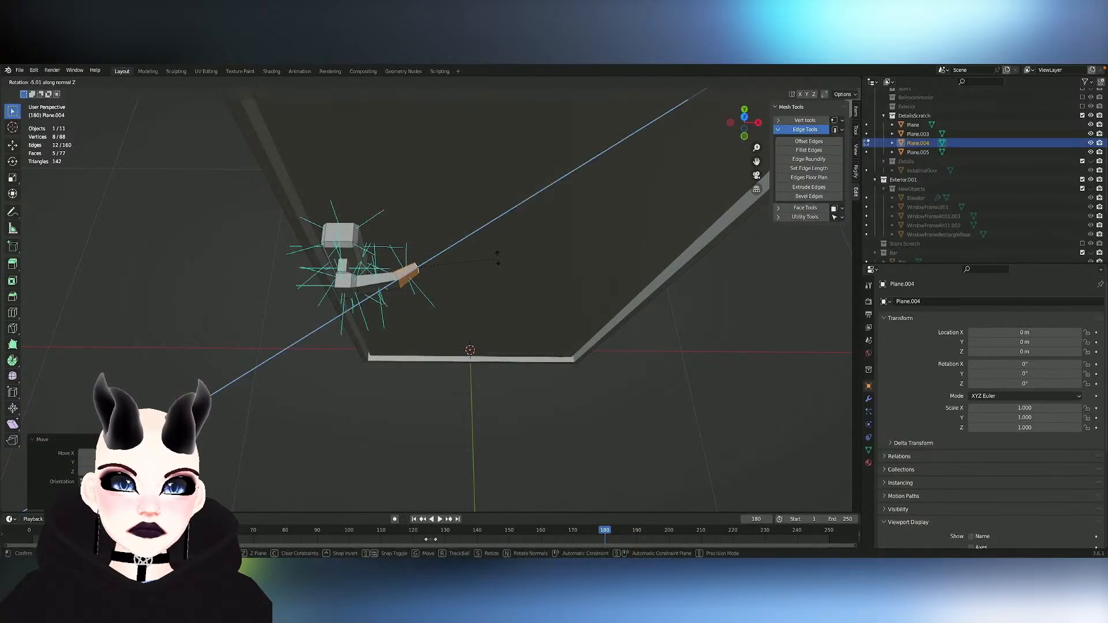
key(y)
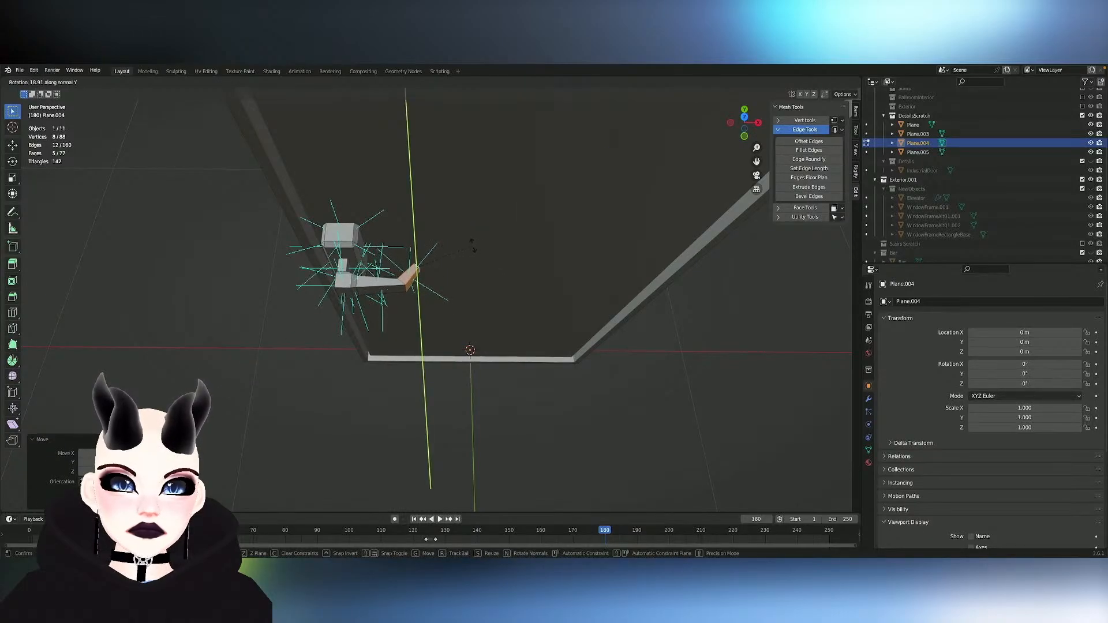
click(472, 245)
- Shift the tip segment slightly farther inward along global X and adjust its overall scale
key(g)
key(x)
key(x)
click(464, 247)
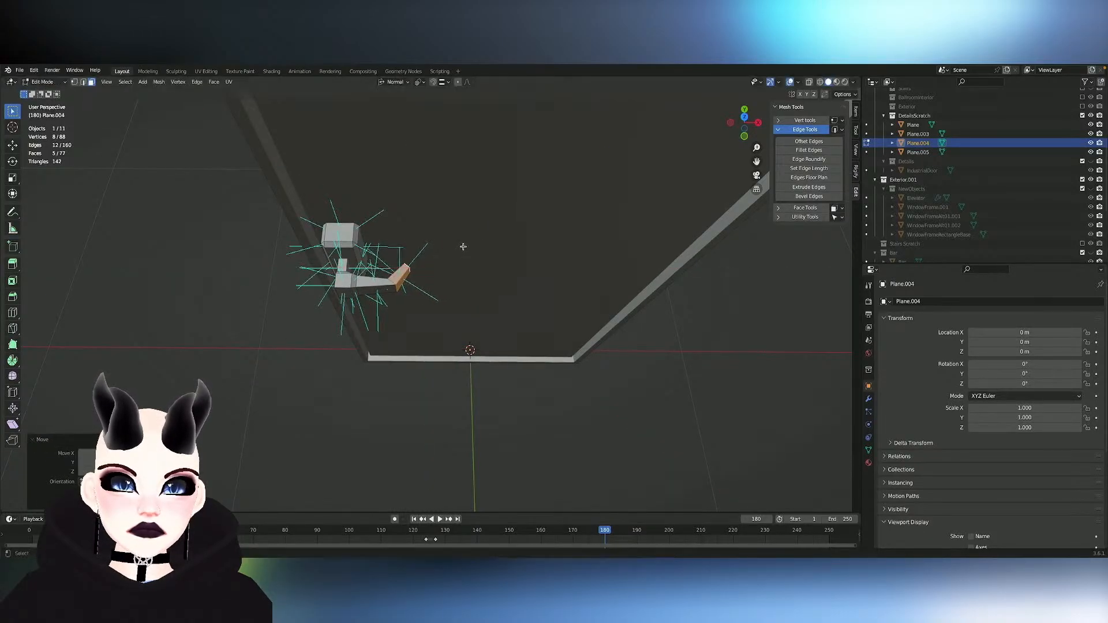
key(s)
click(456, 249)
middle_drag(456, 248, 455, 249)
- Return to Object Mode and save the Blender file
key(Tab)
scroll(456, 251, down, 4)
click(455, 248)
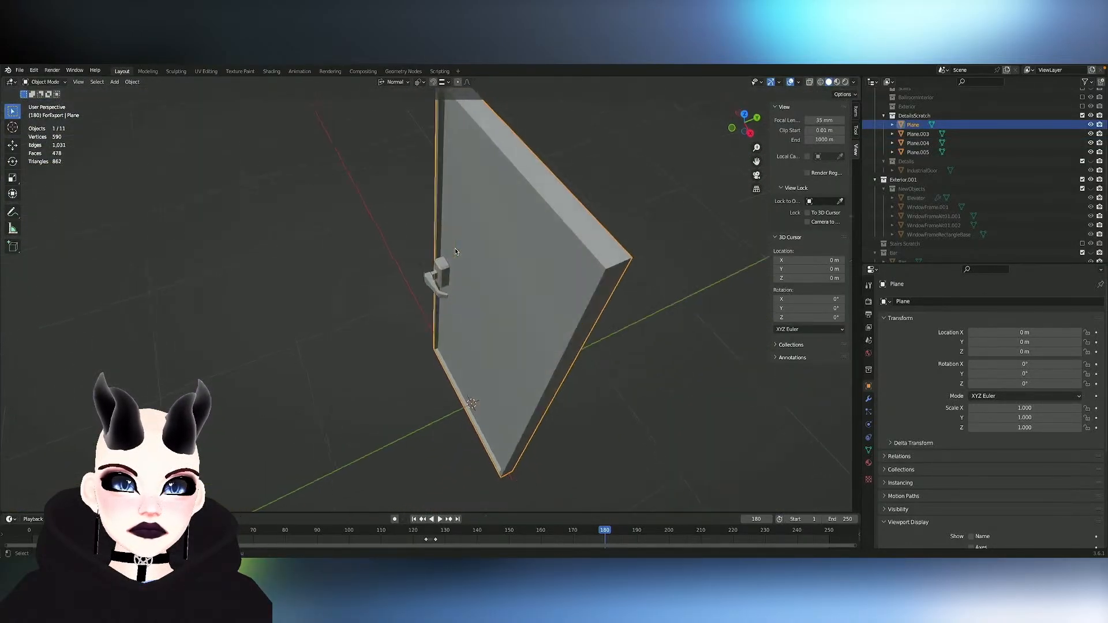
scroll(454, 249, down, 6)
key(ctrl+s)
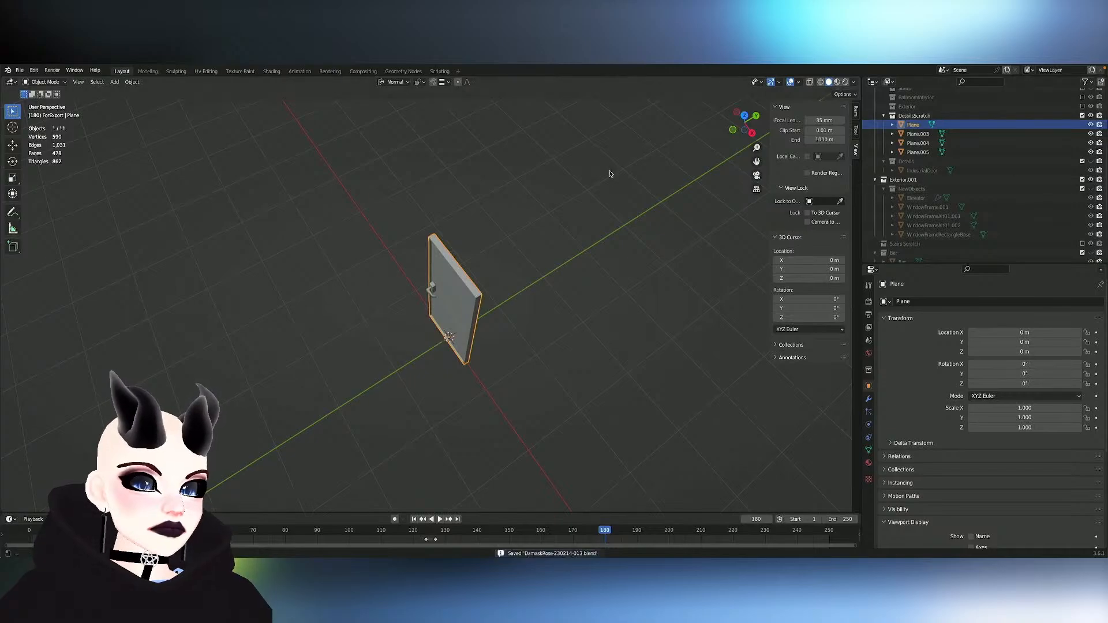
- Duplicate the lever handle and its mounting plate in Edit Mode and separate the copy into its own object
key(Tab)
scroll(428, 292, up, 7)
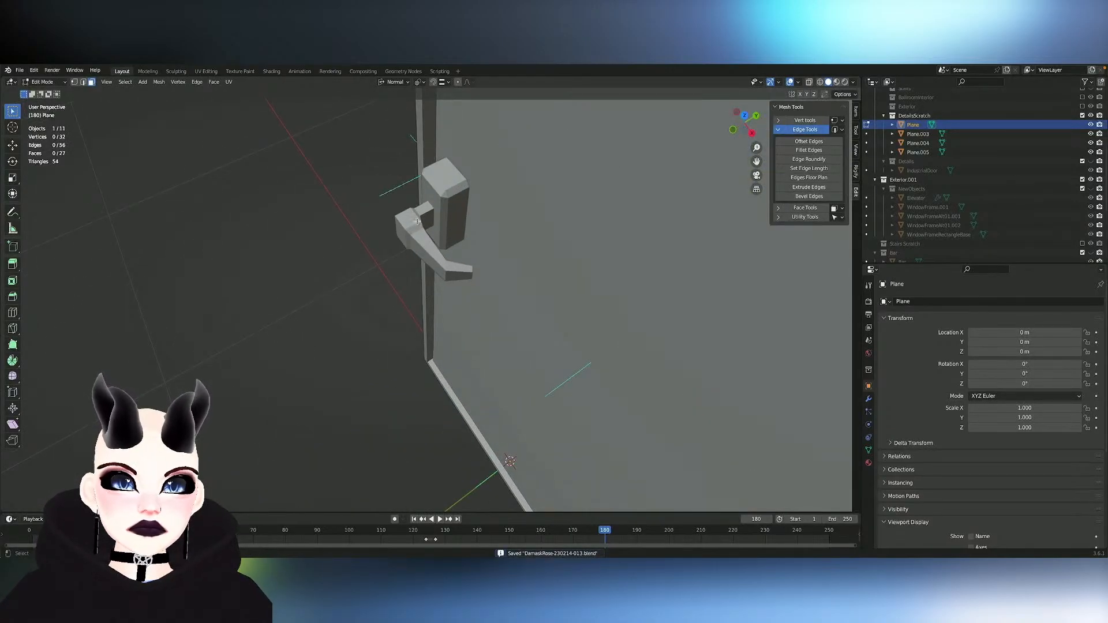
key(Tab)
click(410, 232)
key(Tab)
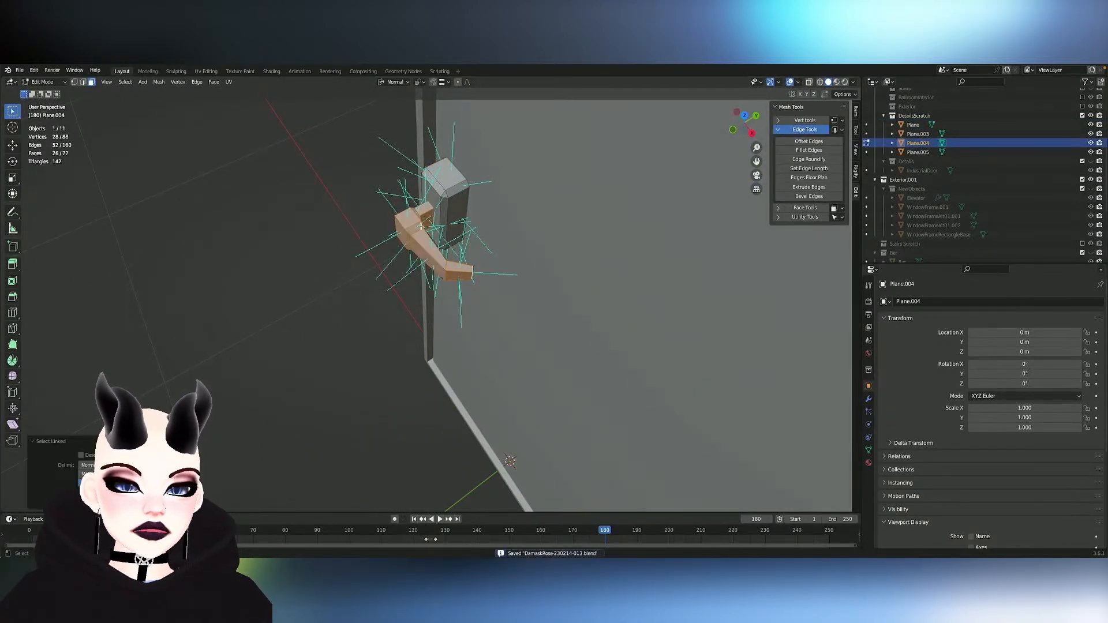
key(l)
key(p)
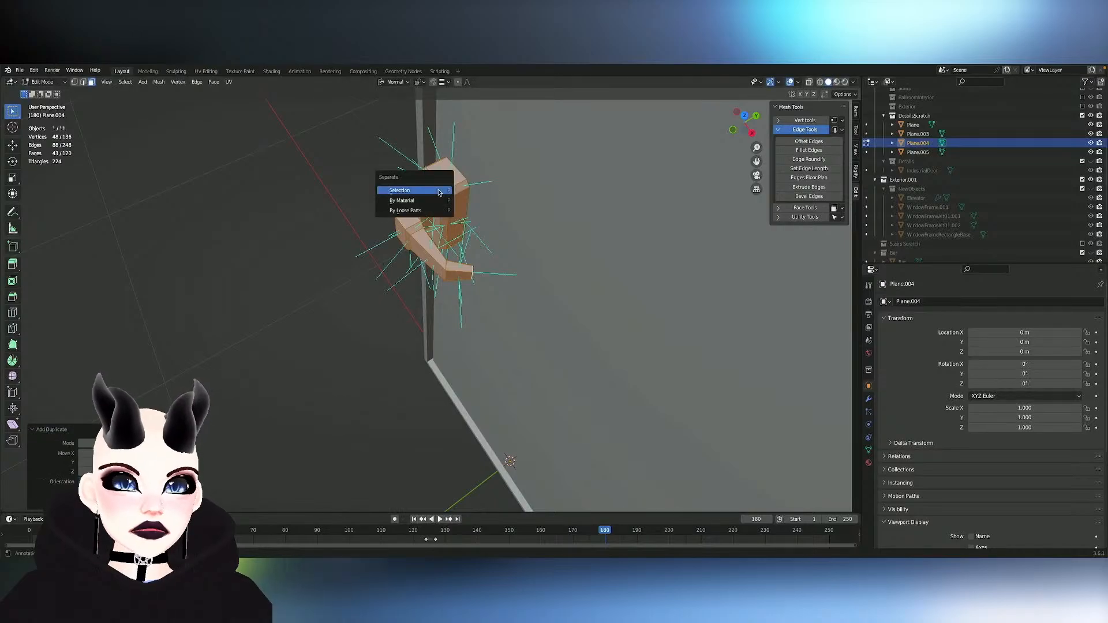
click(439, 191)
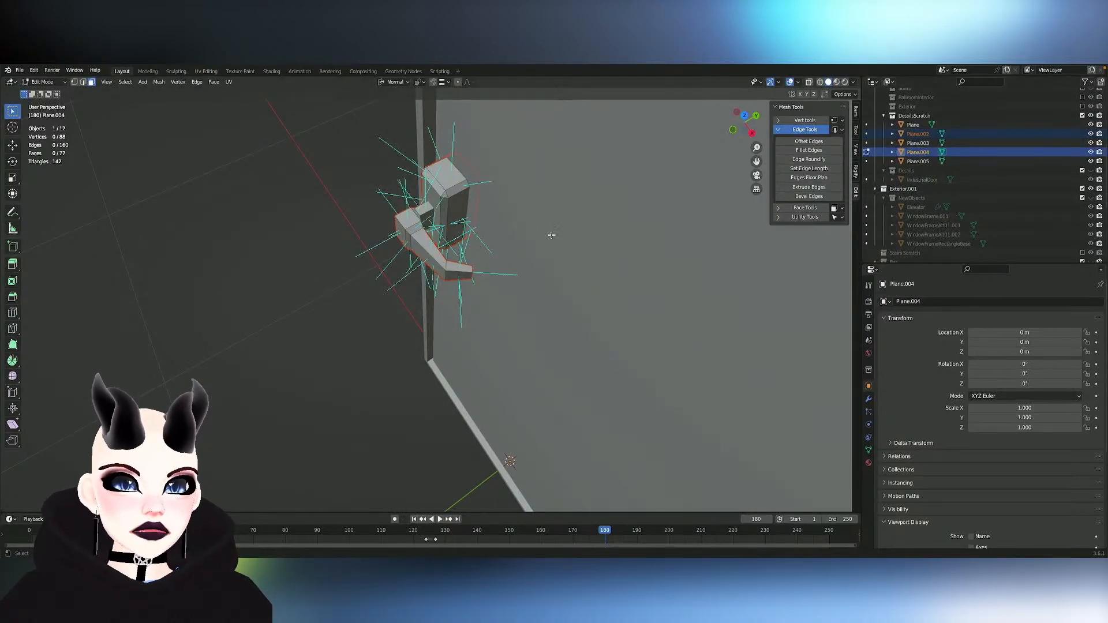
- Move the separated handle copy, Plane.002, into the Details collection, enable that collection, and join the copy with IndustrialDoor
key(Tab)
click(409, 232)
scroll(626, 241, down, 8)
mouse_move(626, 240)
middle_down()
mouse_move(606, 241)
mouse_move(635, 240)
middle_up()
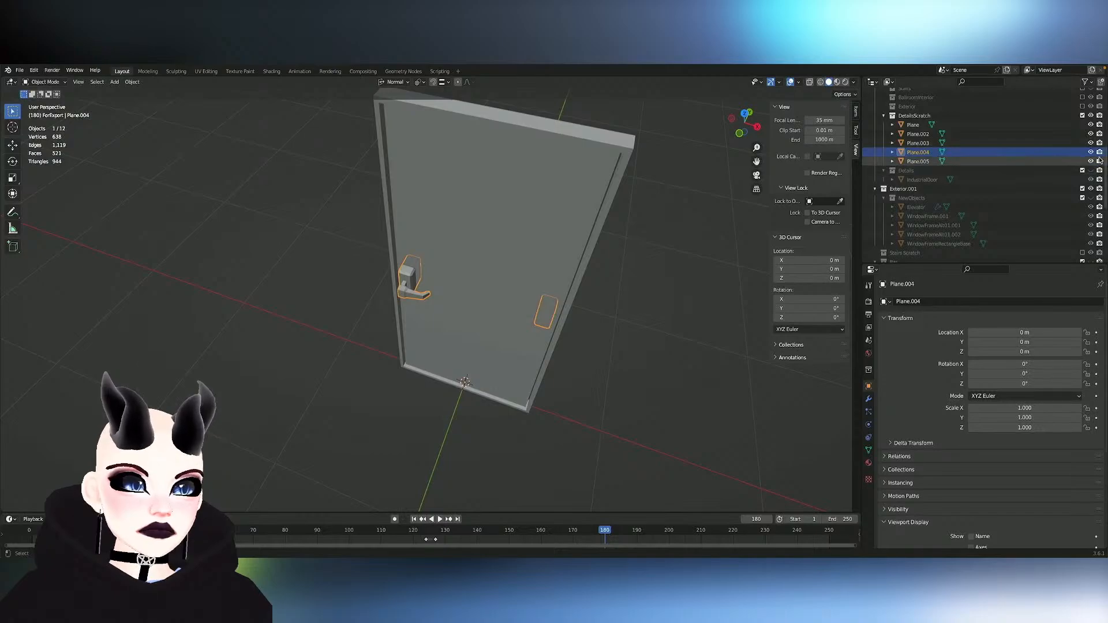
click(1039, 161)
click(922, 153)
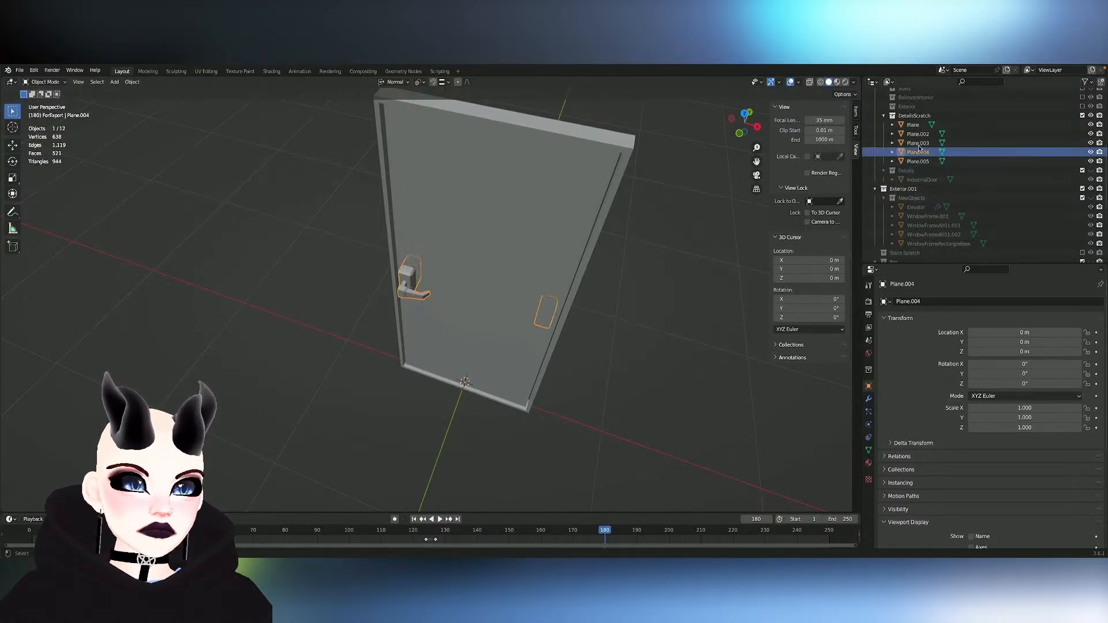
click(920, 143)
click(919, 134)
drag(919, 135, 924, 174)
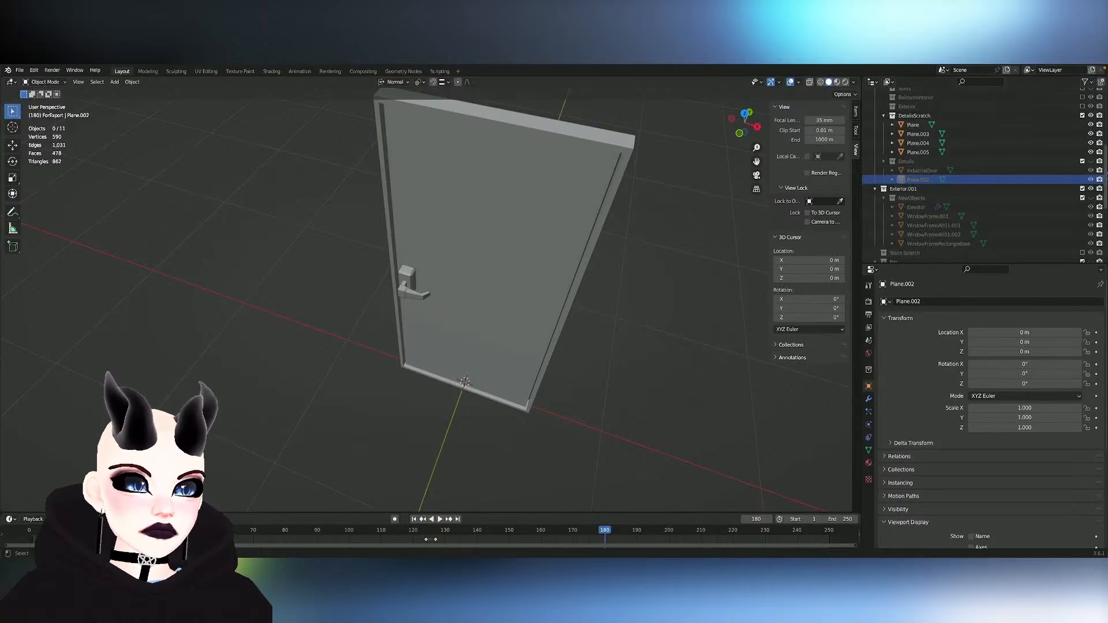
shift+click(927, 171)
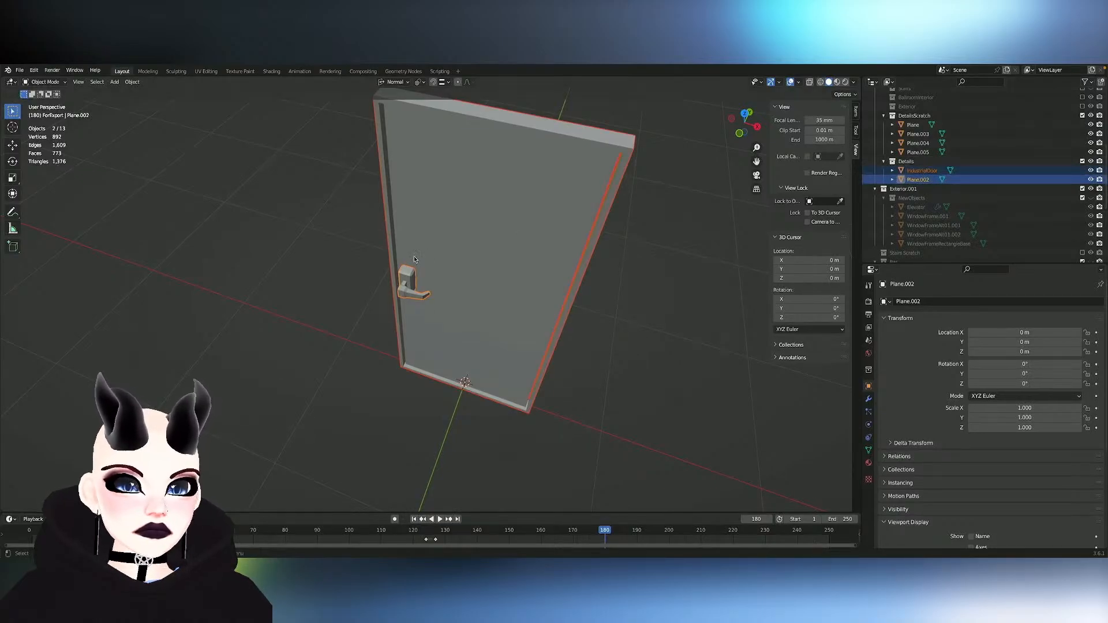
key(ctrl+j)
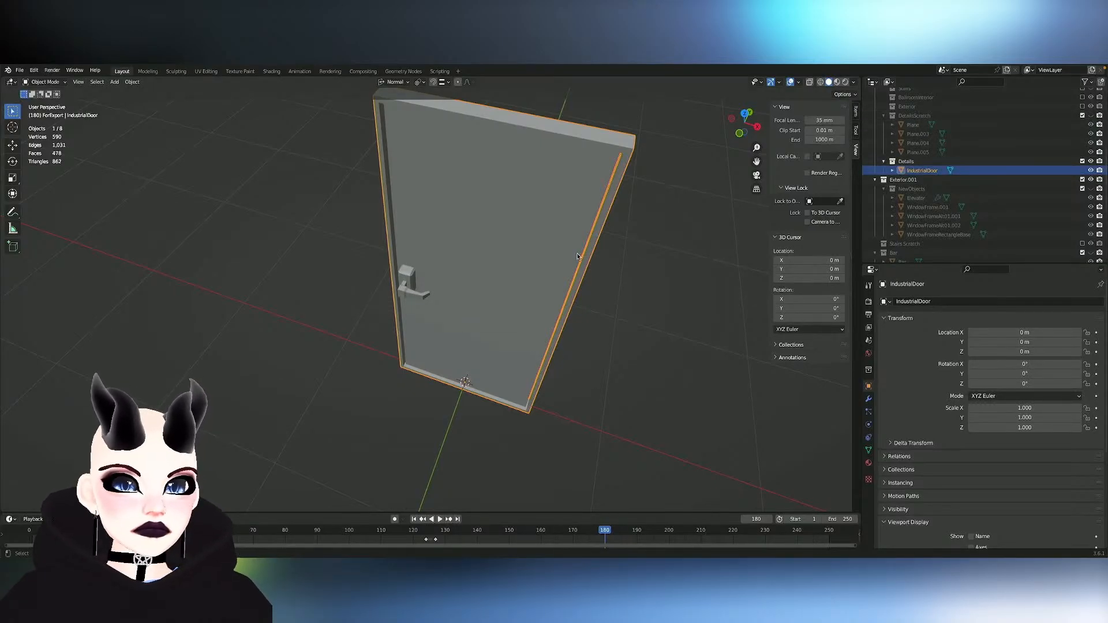
- Move IndustrialDoor toward the building's wall, to about -3.71 m in Y and -19.22 m in X
middle_drag(552, 276, 577, 255)
scroll(579, 254, down, 4)
key(g)
key(y)
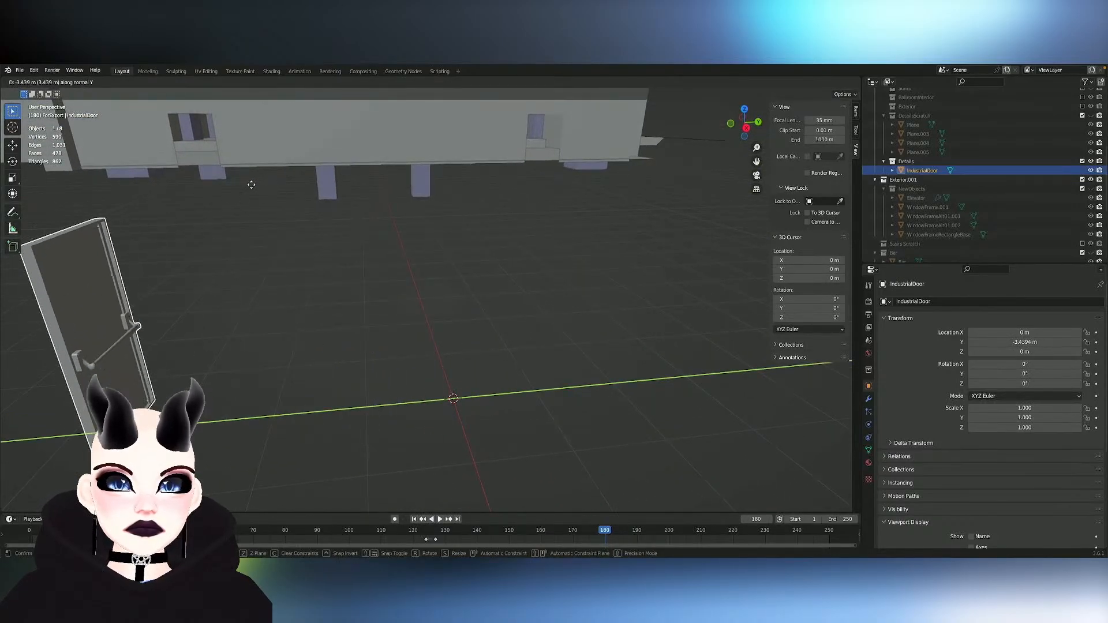
click(254, 197)
scroll(254, 197, down, 6)
middle_drag(254, 199, 336, 229)
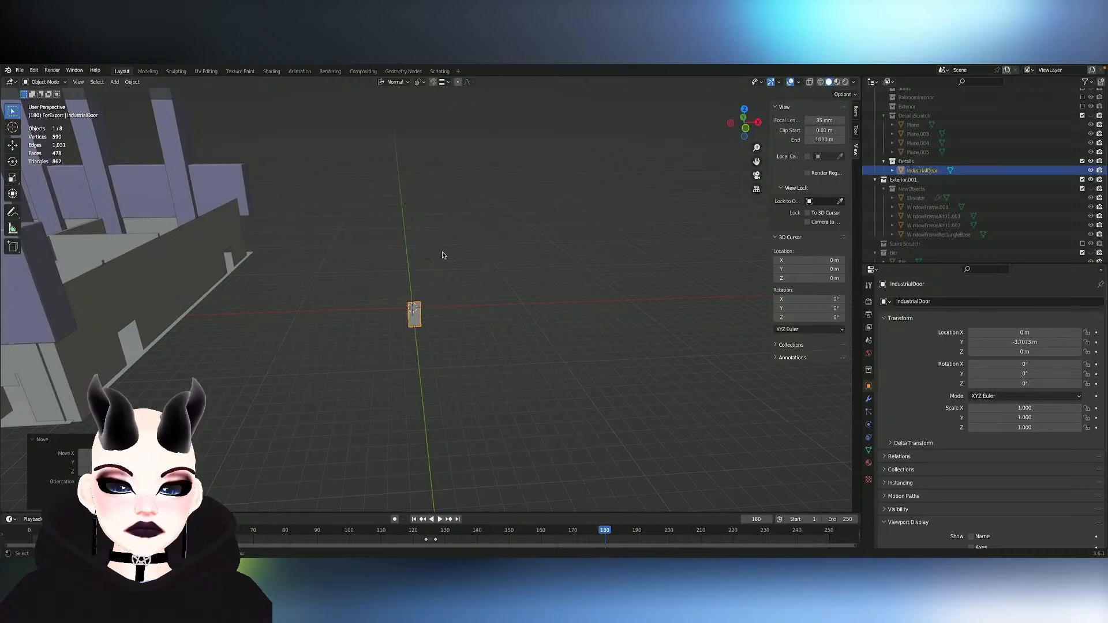
key(g)
key(x)
click(259, 280)
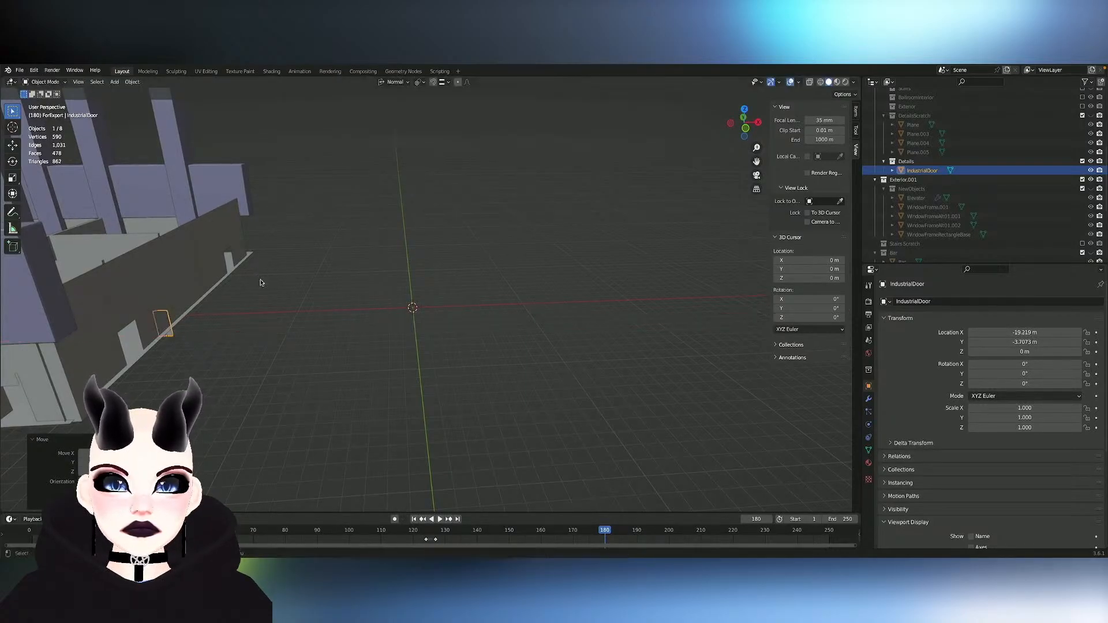
- Move the door to the wall opening at about -8.14 m in Y and raise it to about 0.84 m in Z
middle_drag(260, 280, 261, 283)
scroll(261, 282, up, 7)
scroll(260, 283, up, 5)
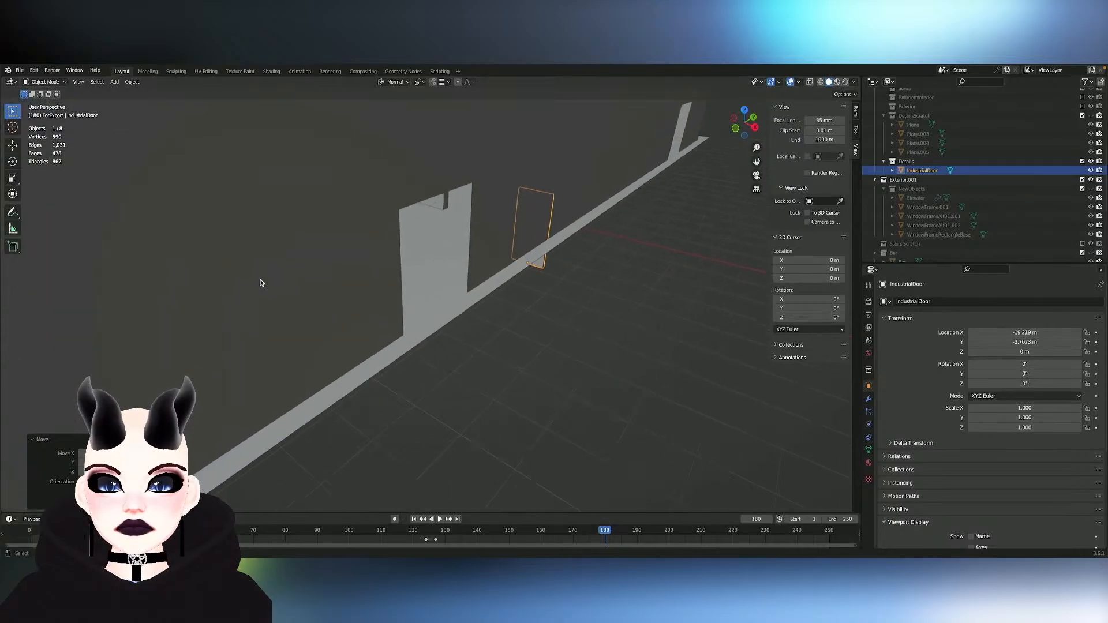
key(g)
key(x)
key(z)
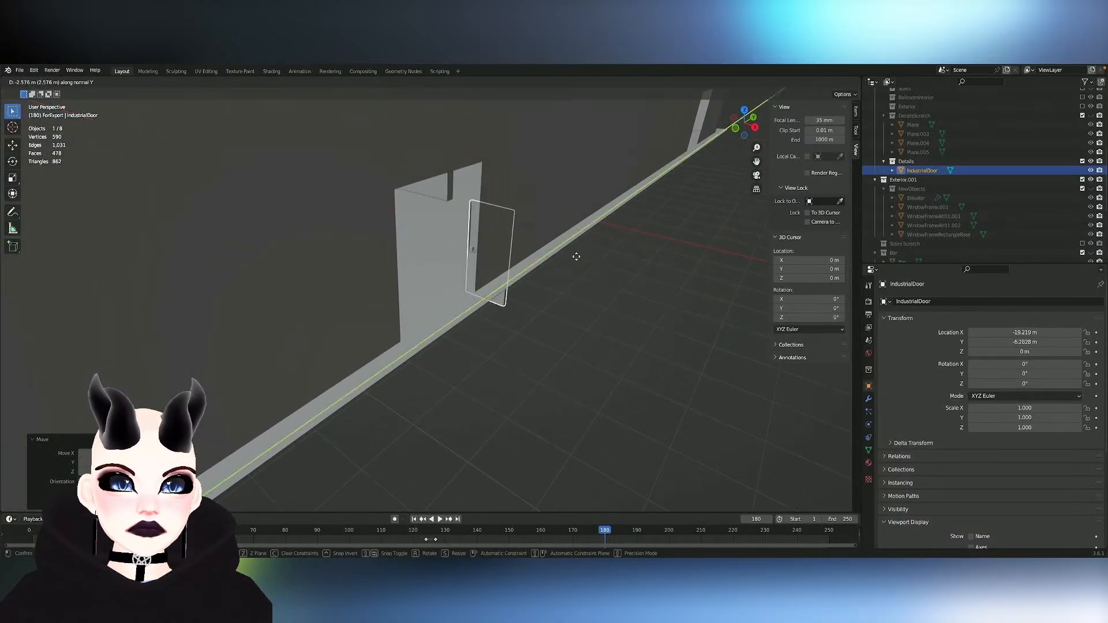
- Try to rotate the door about 86° around Z and move it along its normal Y axis
key(r)
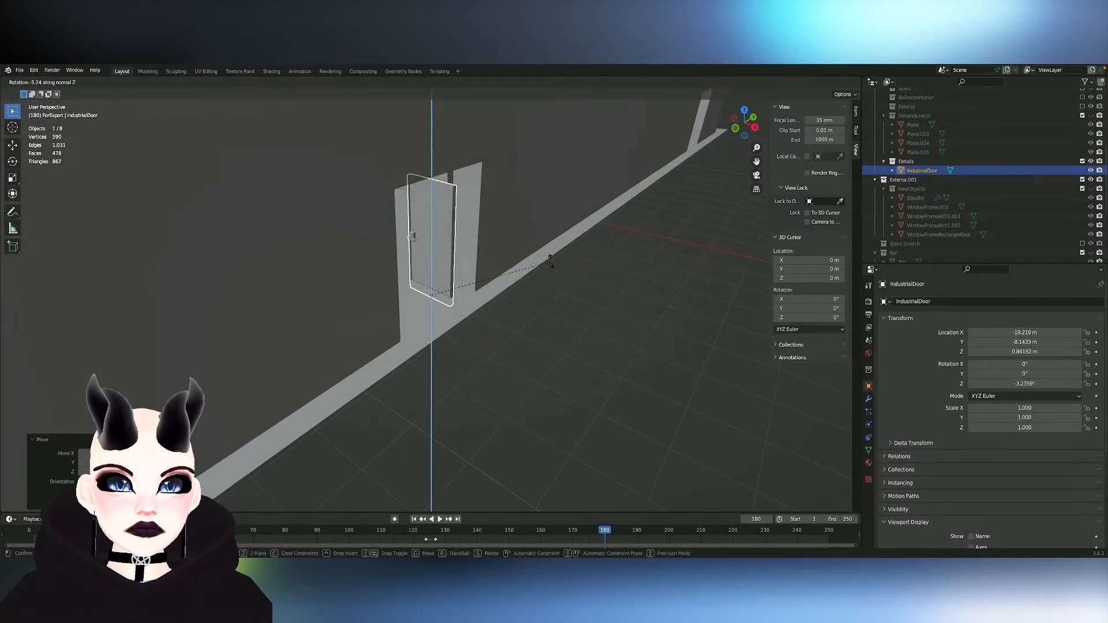
click(397, 181)
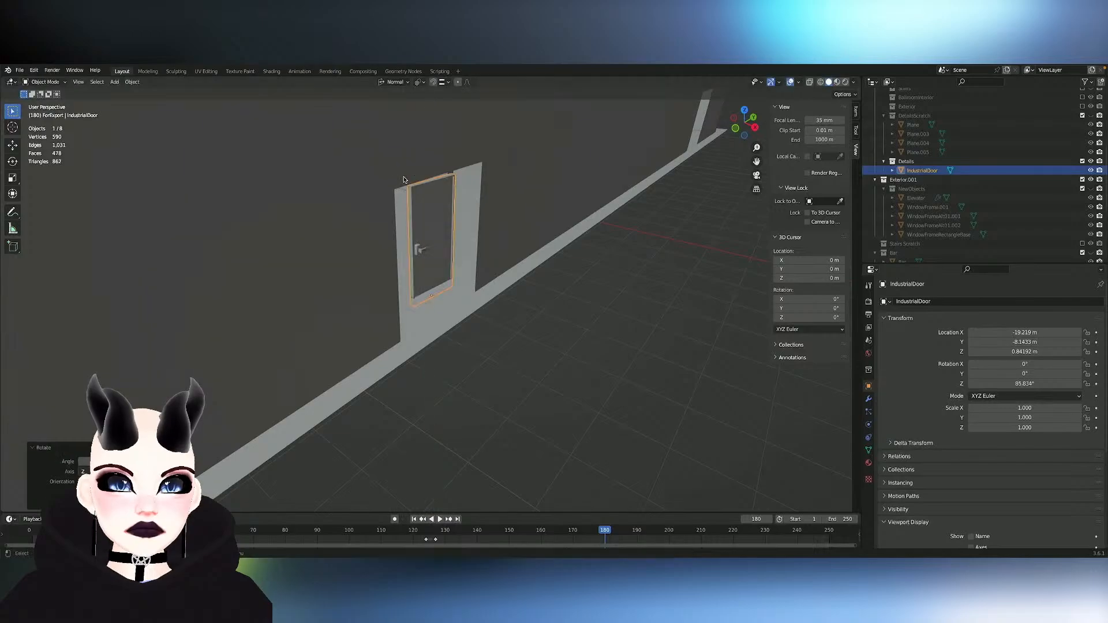
key(g)
key(y)
click(424, 189)
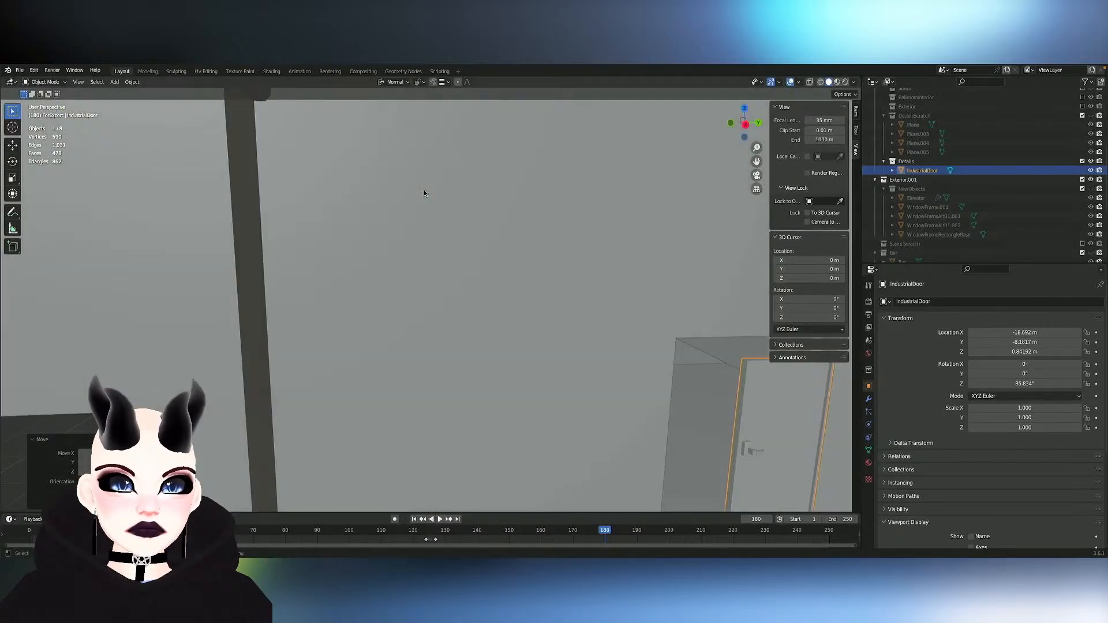
mouse_move(423, 189)
middle_down()
mouse_move(412, 188)
mouse_move(422, 175)
middle_up()
scroll(423, 189, down, 4)
- Rotate the door exactly 90° around its Z axis to align it with the wall
key(r)
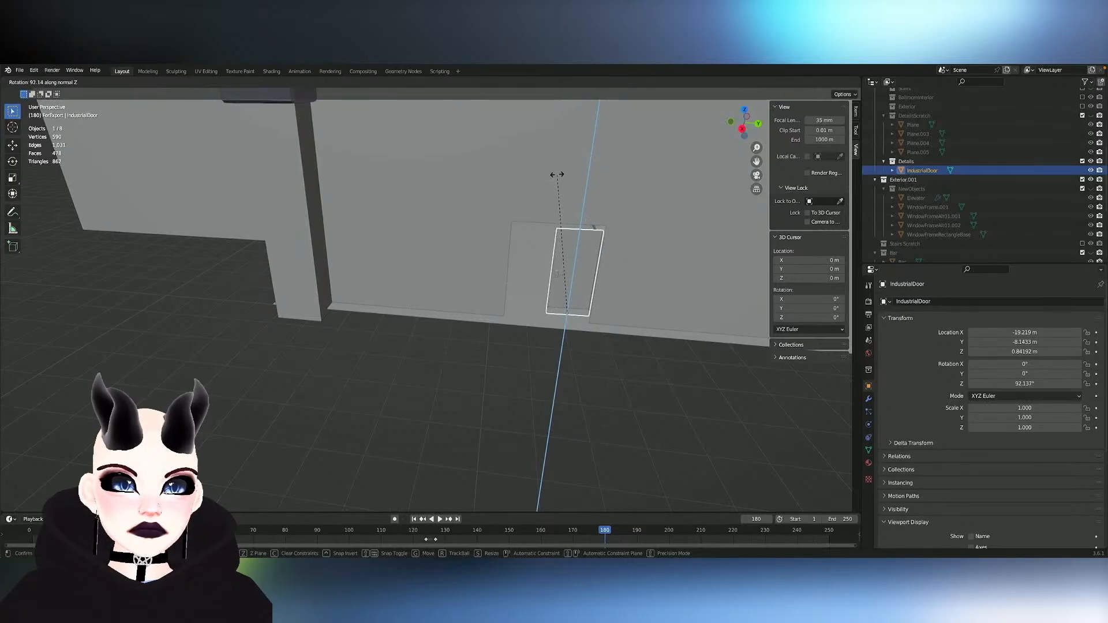
click(558, 175)
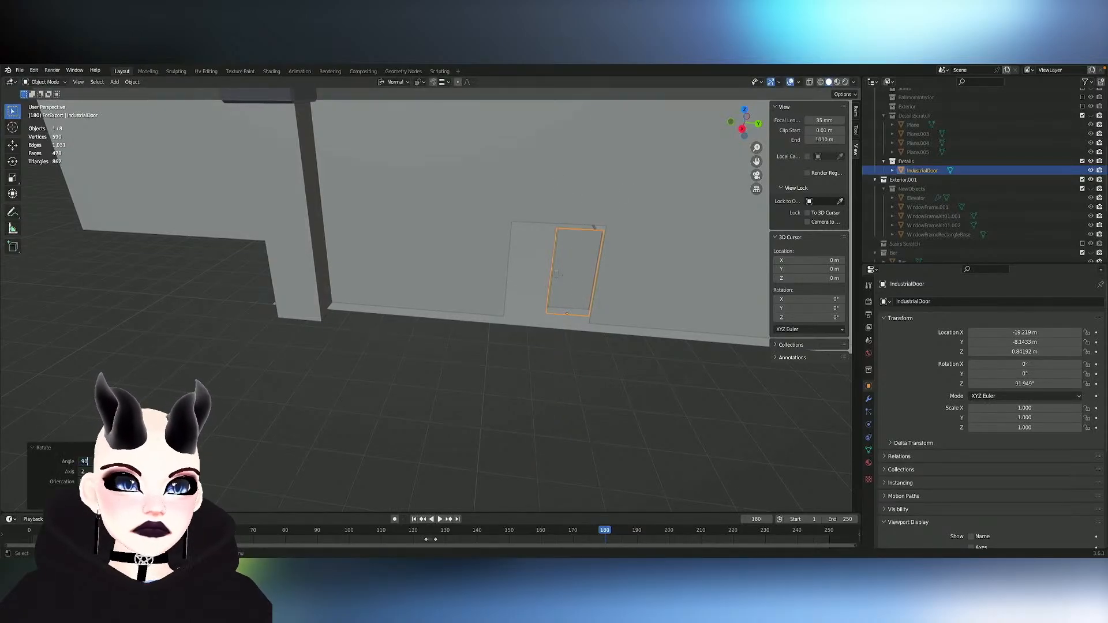
key(Return)
- Reposition the door at the wall opening to about -18.55 m in X, -8.24 m in Y and 1.07 m in Z
key(y)
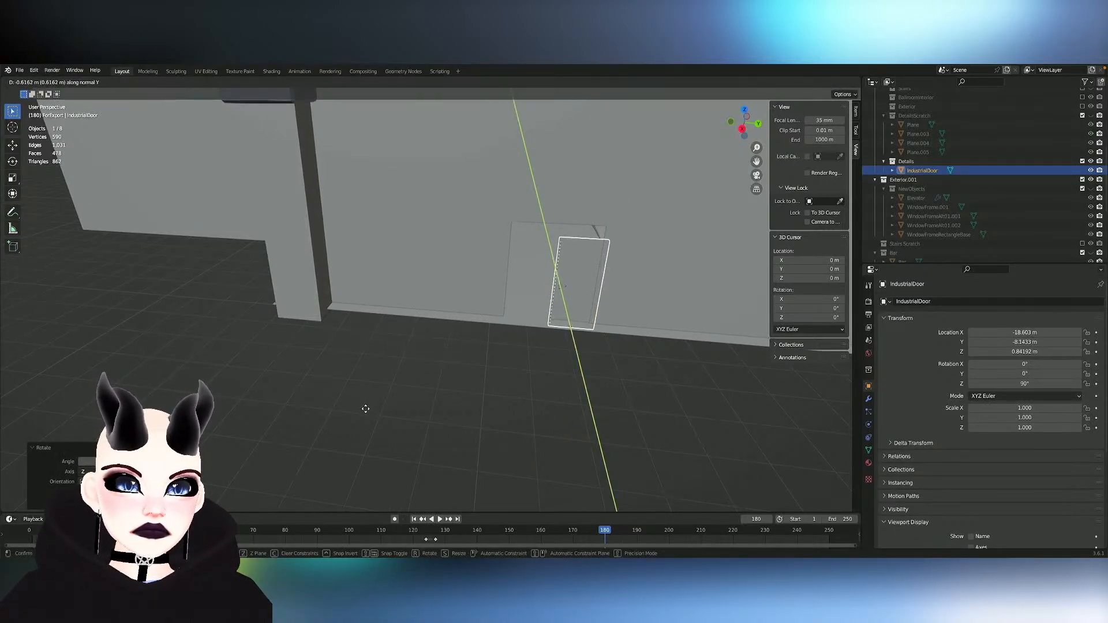
click(366, 409)
key(g)
key(x)
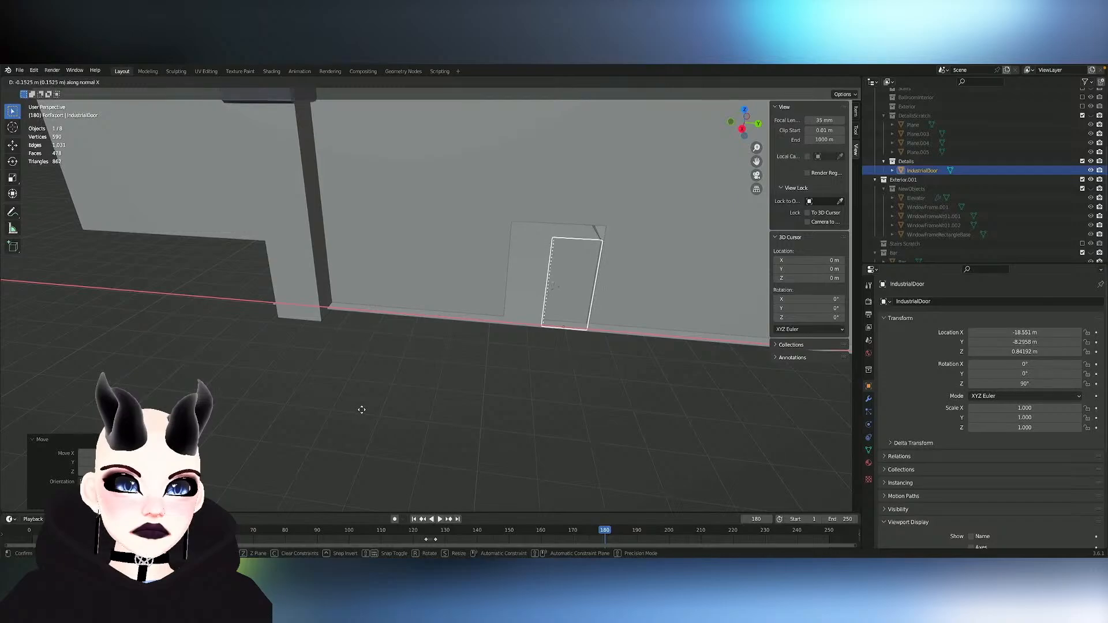
key(z)
click(365, 404)
- Enable the BallroomInterior collection and move the door along its normal Y axis to about -17.24 m in X, at the red doorway
shift+middle_drag(625, 360, 541, 366)
scroll(995, 162, up, 6)
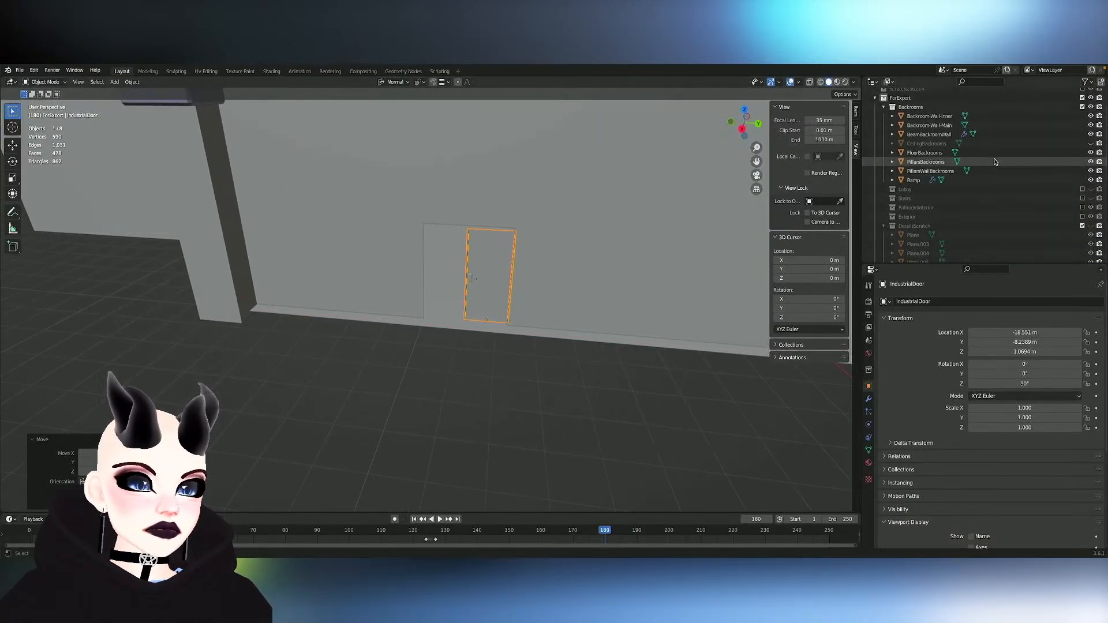
click(1082, 208)
middle_drag(395, 358, 394, 349)
key(g)
key(y)
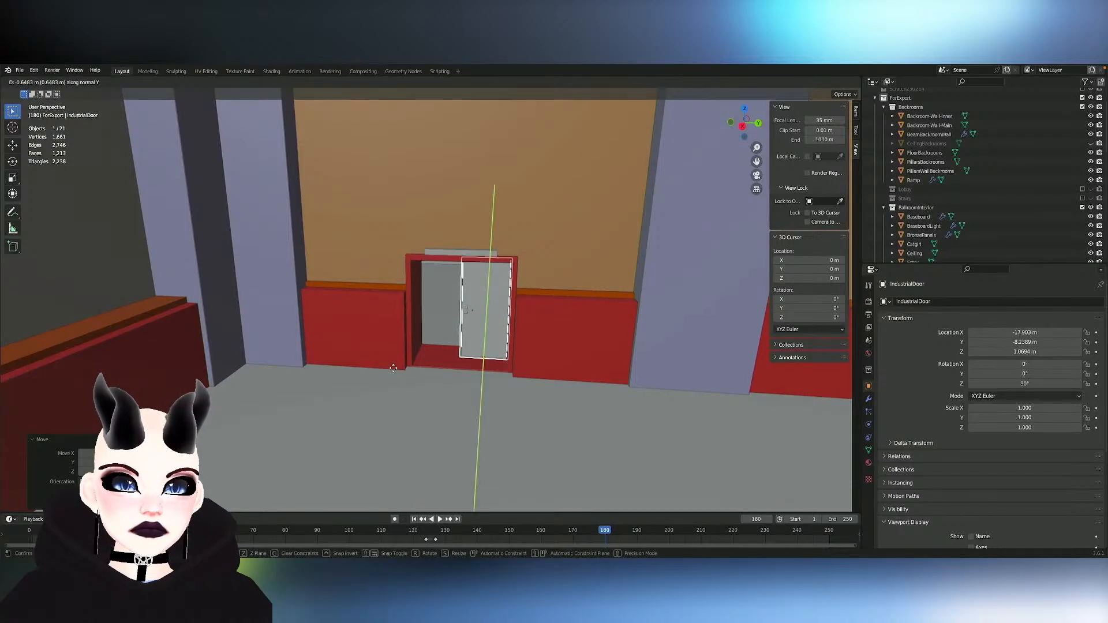
click(386, 380)
shift+middle_drag(586, 307, 507, 352)
scroll(507, 355, down, 1)
scroll(508, 355, up, 4)
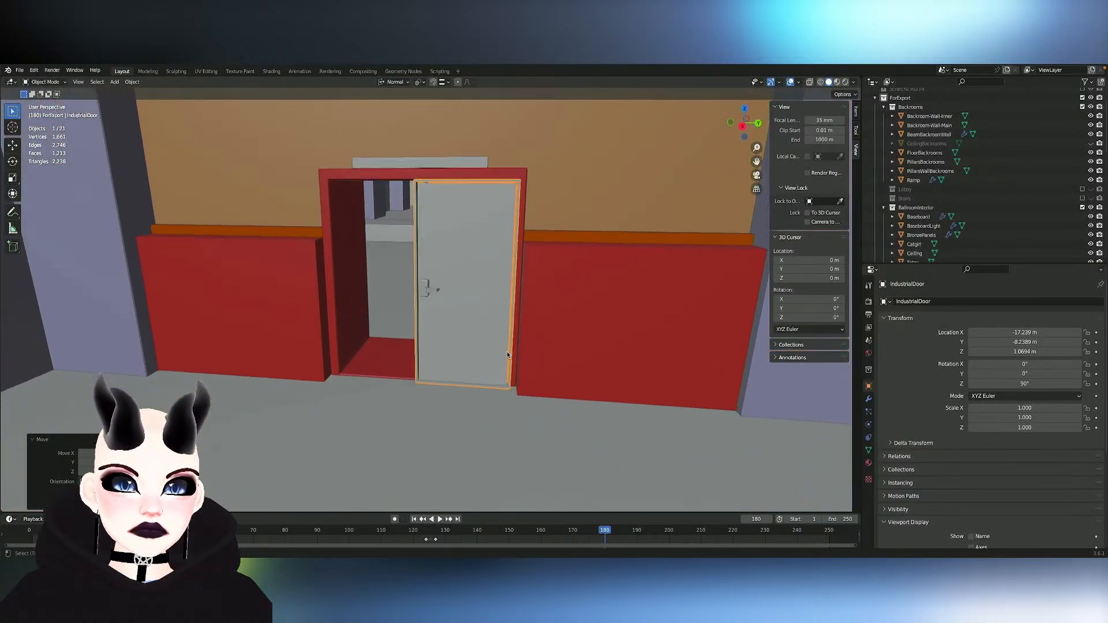
- Shift the door about 0.16 m along its normal X axis and set it back into the doorway, to about -17.51 m in X
key(g)
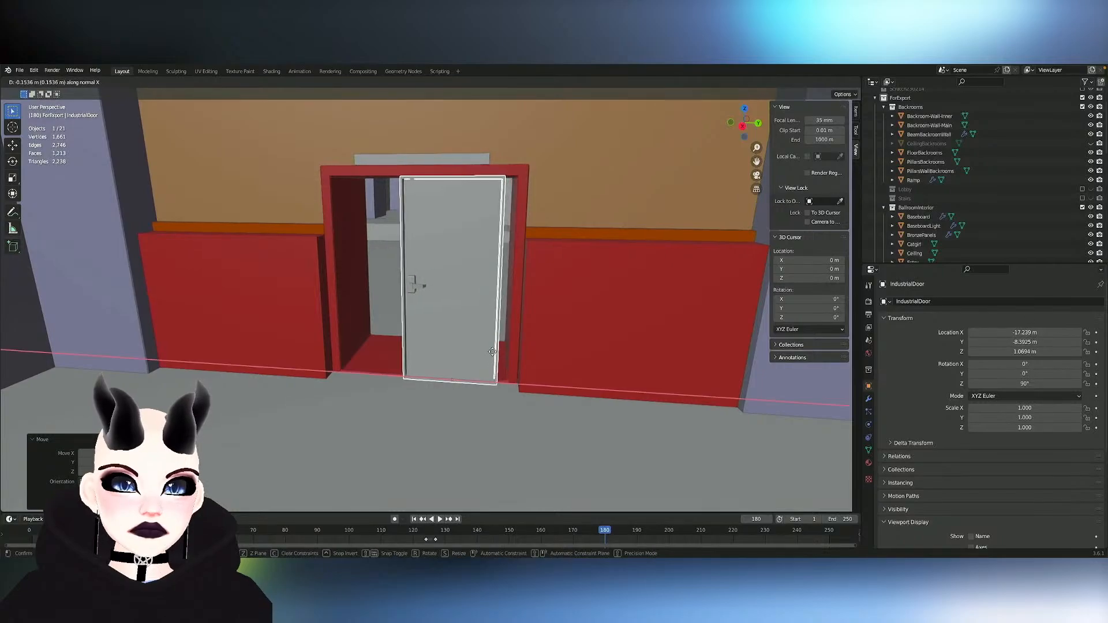
key(y)
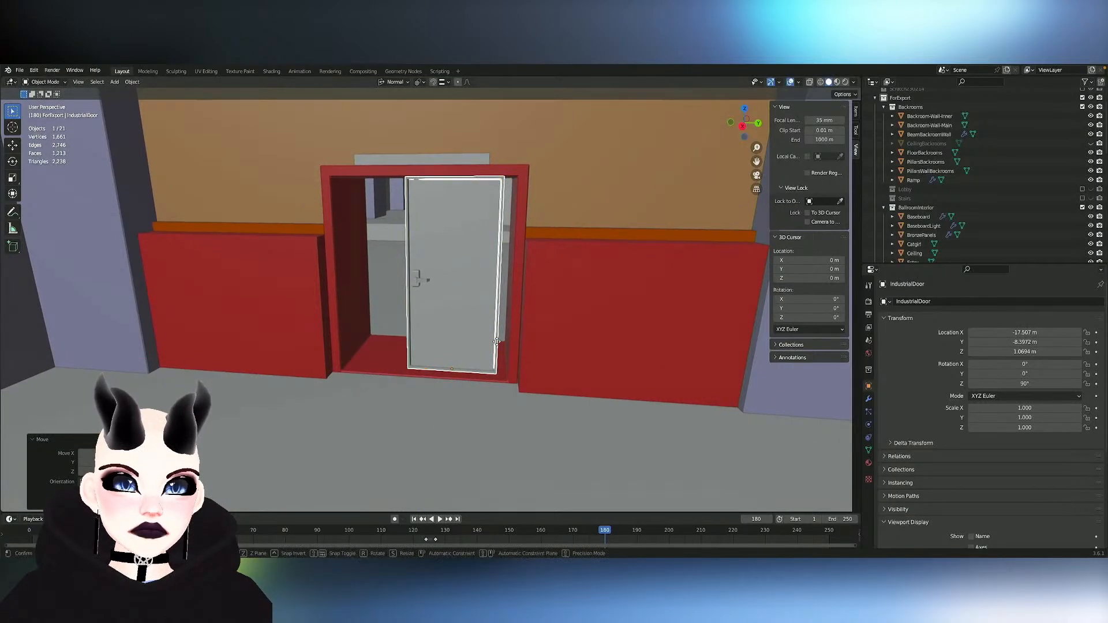
click(497, 344)
scroll(496, 344, up, 6)
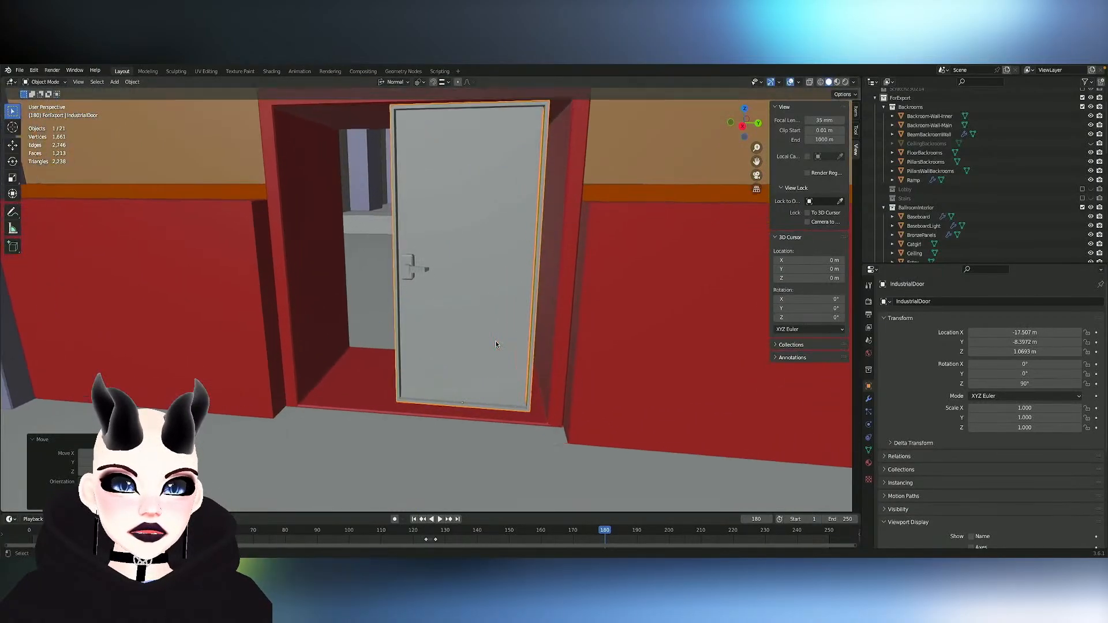
- Push the door deeper into the red doorway along its normal Y axis, to about -17.77 m in X
middle_drag(497, 344, 451, 357)
key(g)
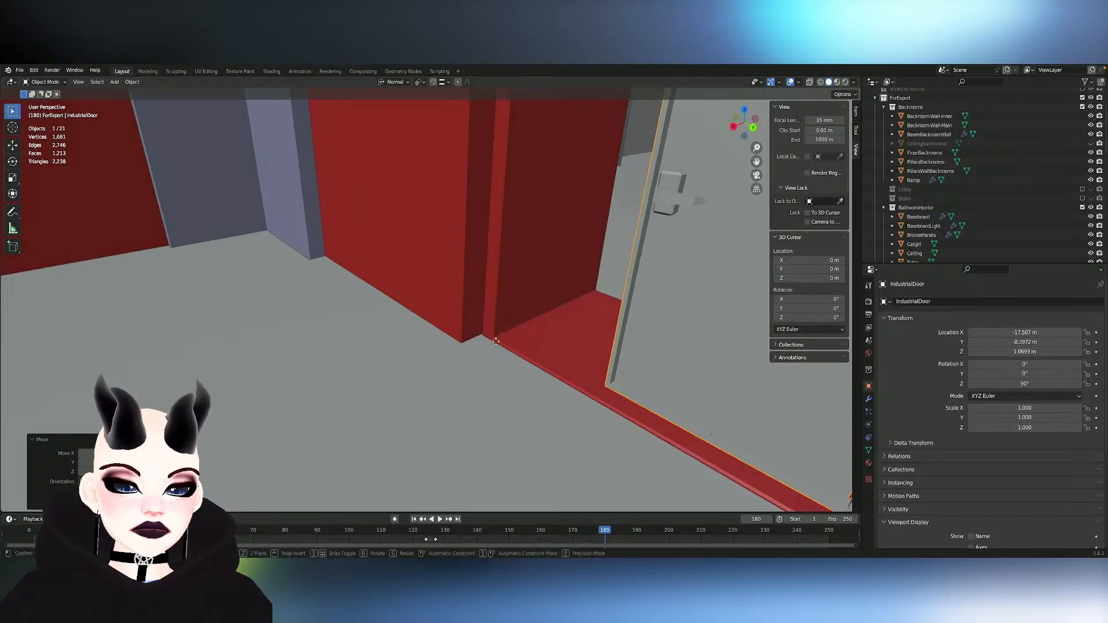
key(y)
click(526, 323)
middle_drag(525, 324, 530, 339)
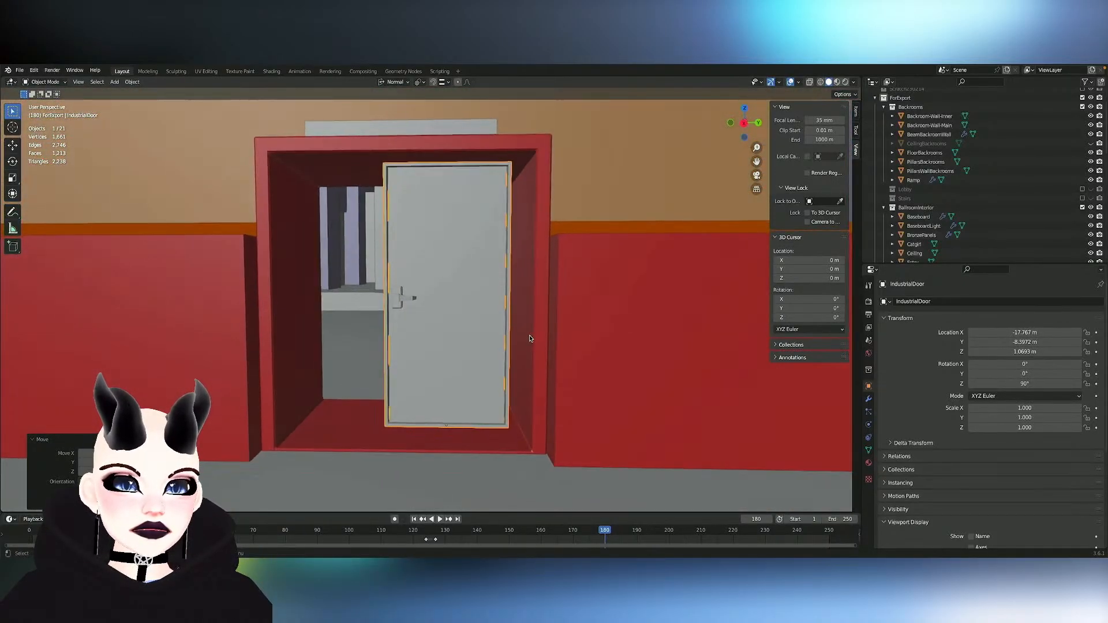
- Shift the door about 0.13 m along its normal X axis and lower it to about 1.04 m in Z
key(g)
key(x)
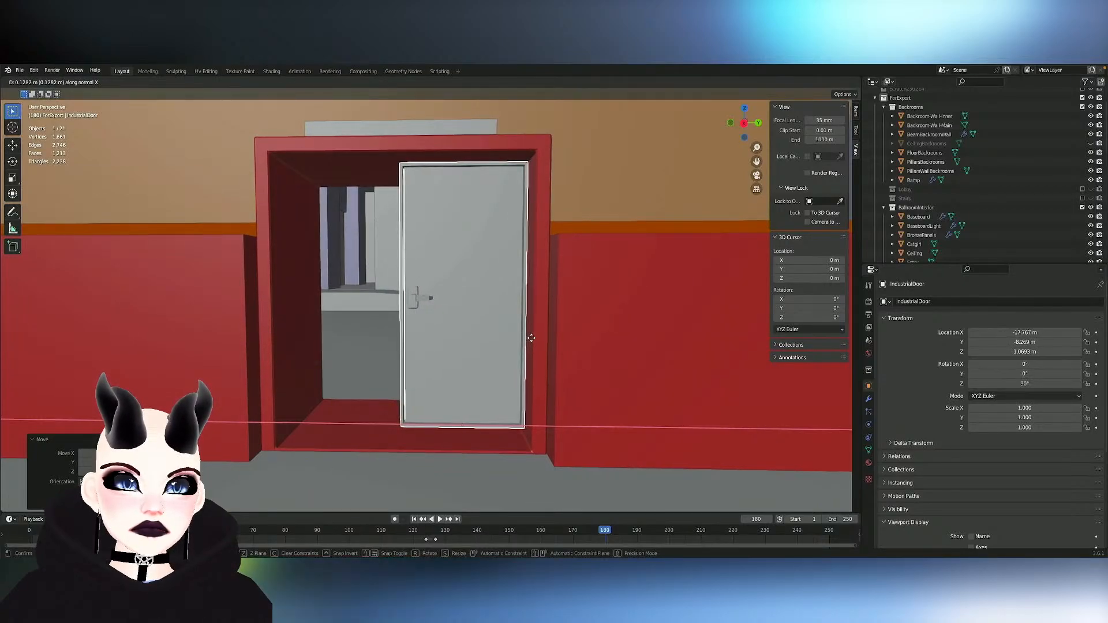
key(z)
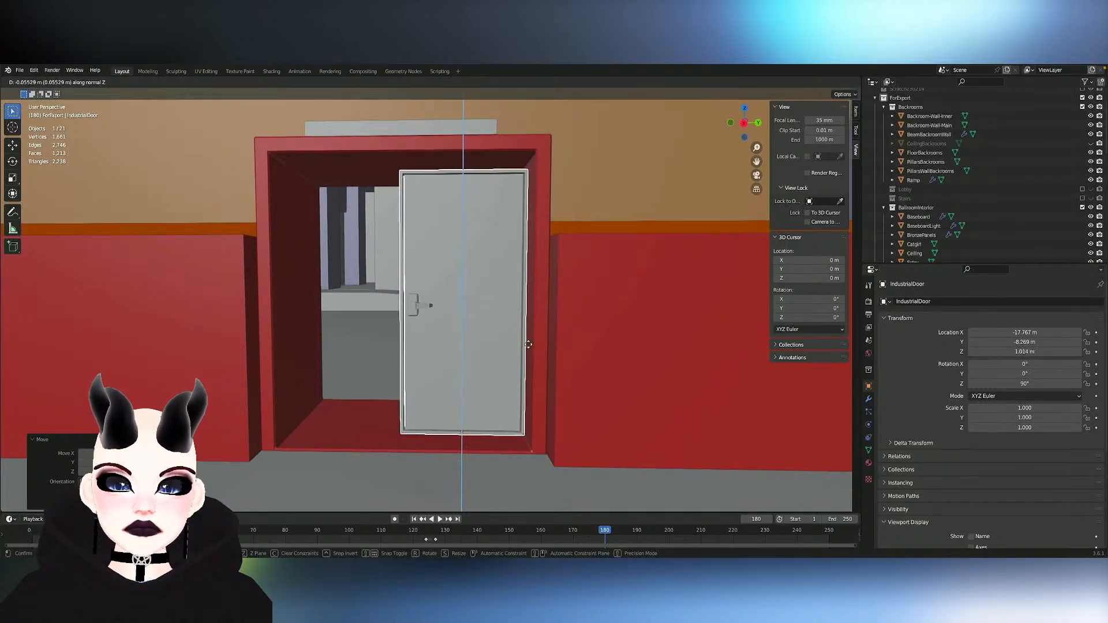
click(529, 344)
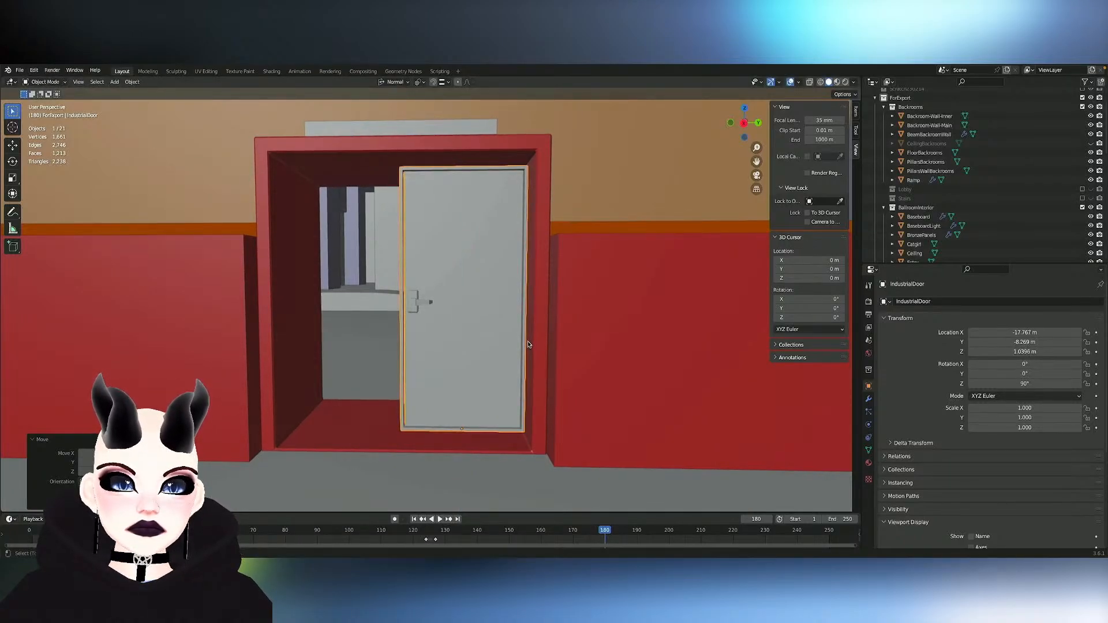
- Scale the door up to about 1.006 and nudge it along its normal X axis to about -8.28 m in Y
scroll(528, 344, up, 5)
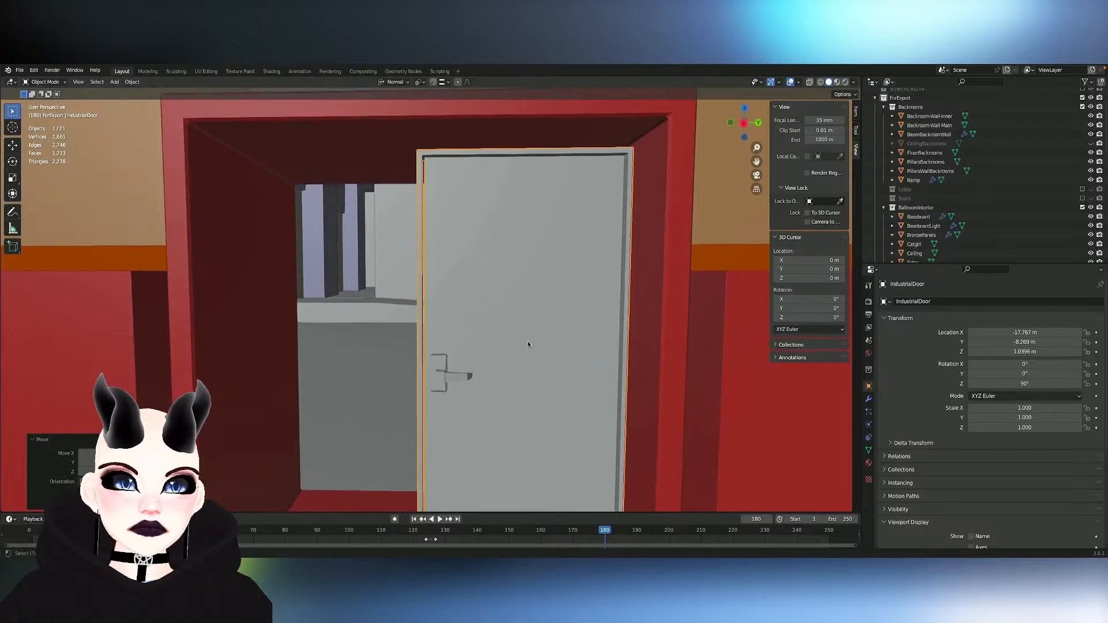
shift+scroll(528, 344, up, 9)
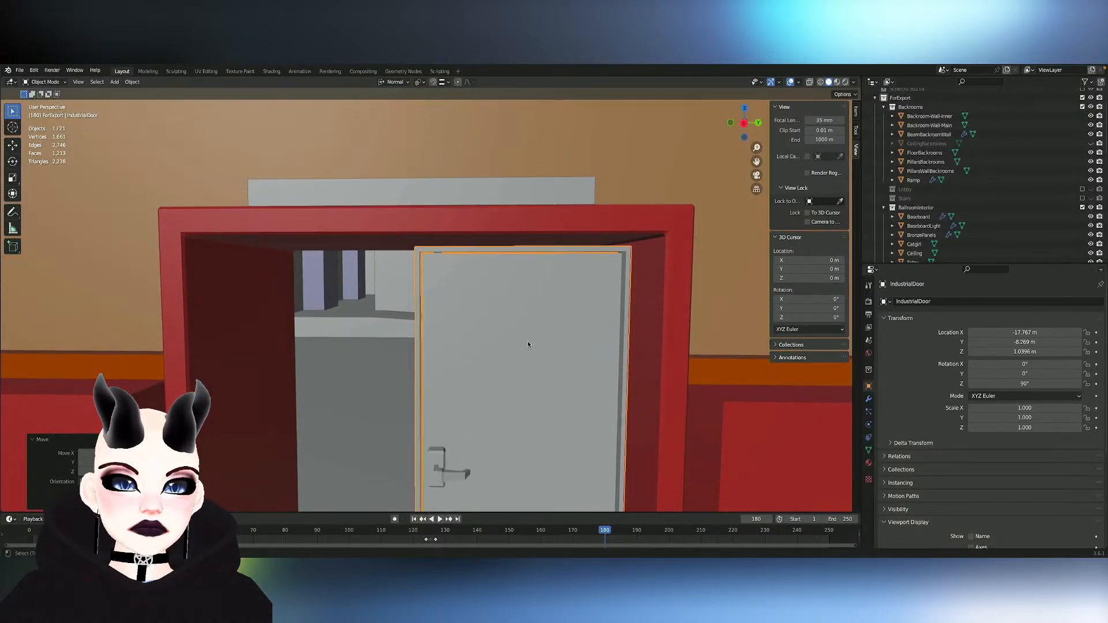
shift+scroll(528, 344, up, 2)
scroll(528, 344, down, 5)
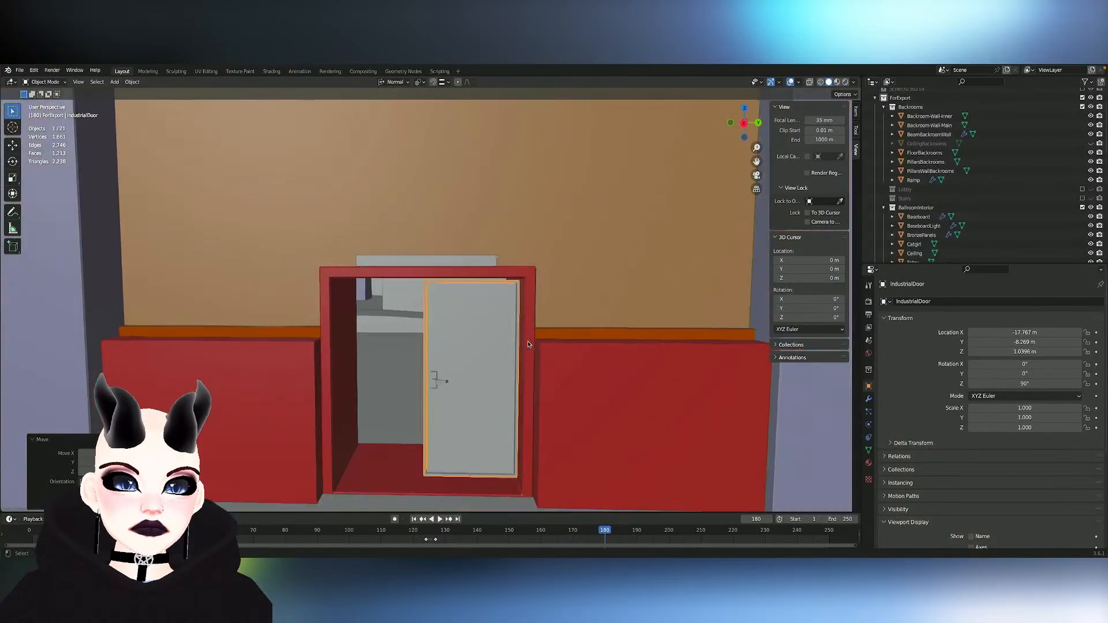
scroll(527, 344, up, 6)
key(s)
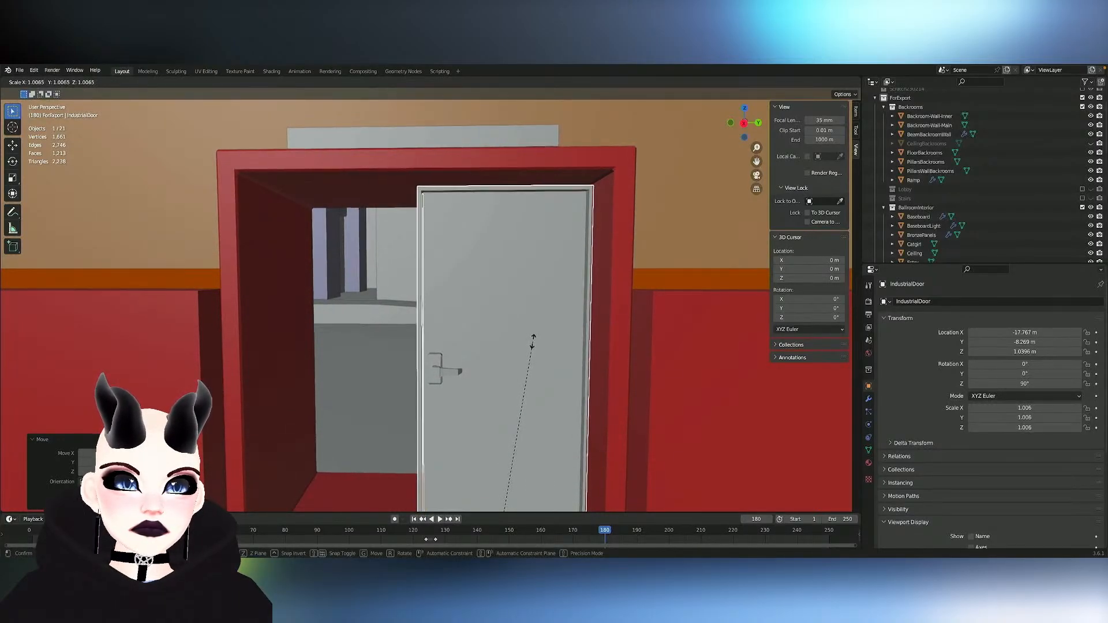
key(x)
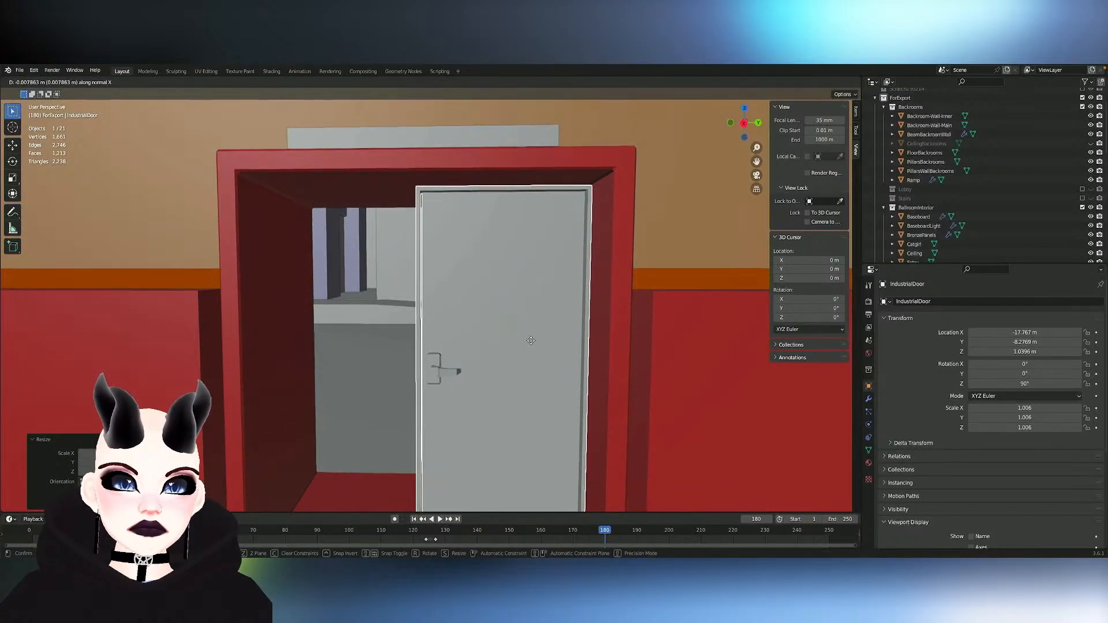
click(531, 341)
scroll(534, 352, down, 3)
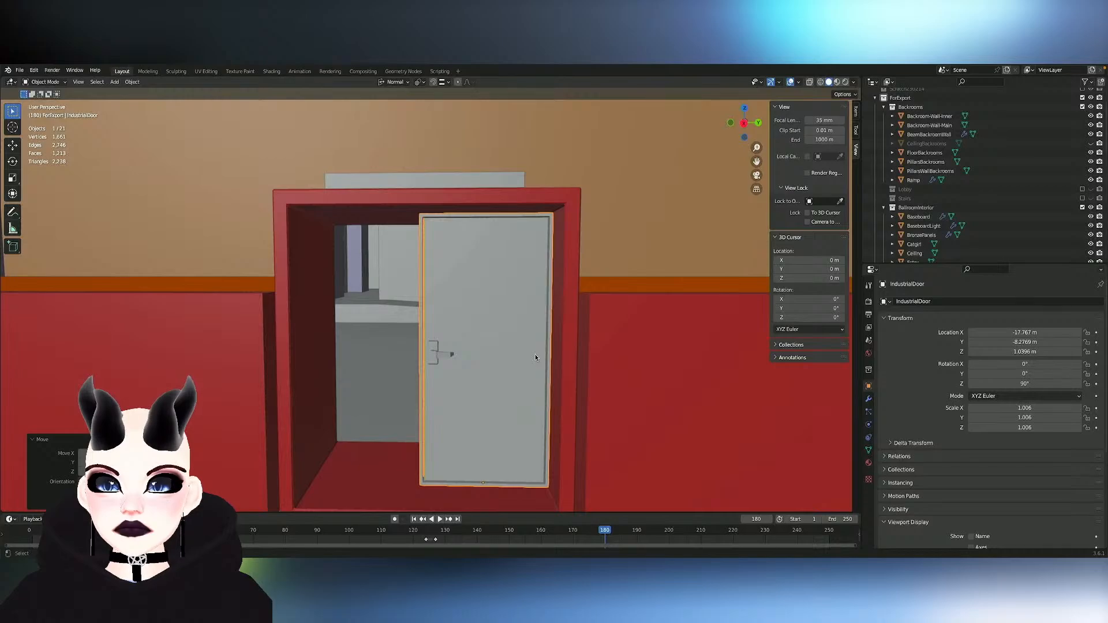
- Select the push bar with both of its brackets in the door's mesh and lower them along global Z
shift+scroll(535, 358, down, 2)
key(Tab)
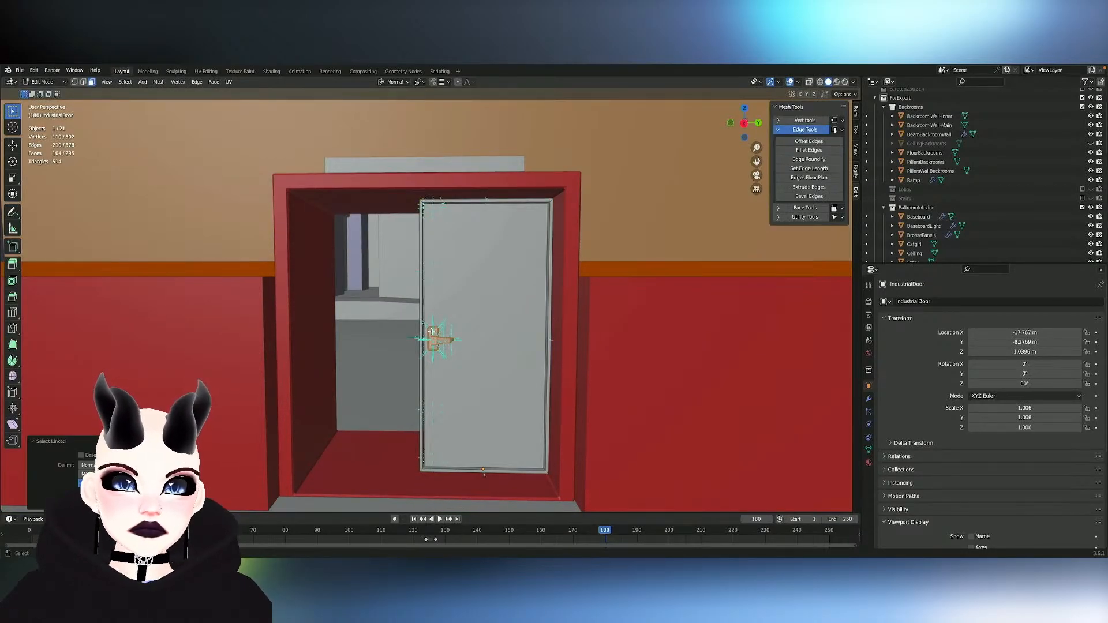
scroll(432, 333, up, 8)
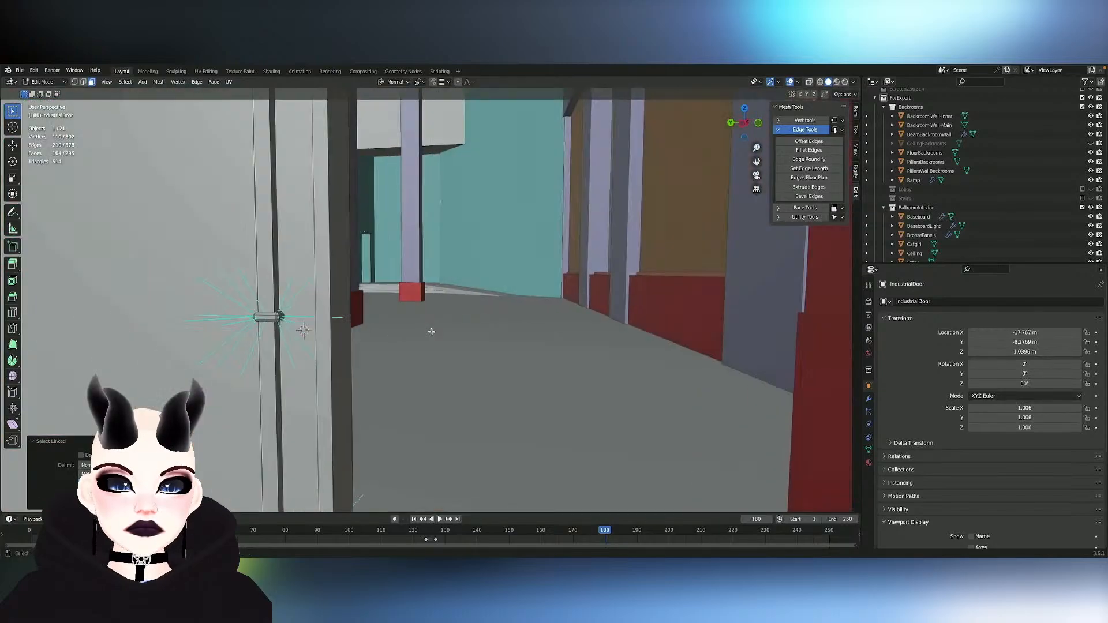
scroll(432, 332, down, 8)
shift+scroll(432, 332, down, 3)
middle_drag(431, 332, 583, 302)
shift+scroll(584, 294, up, 2)
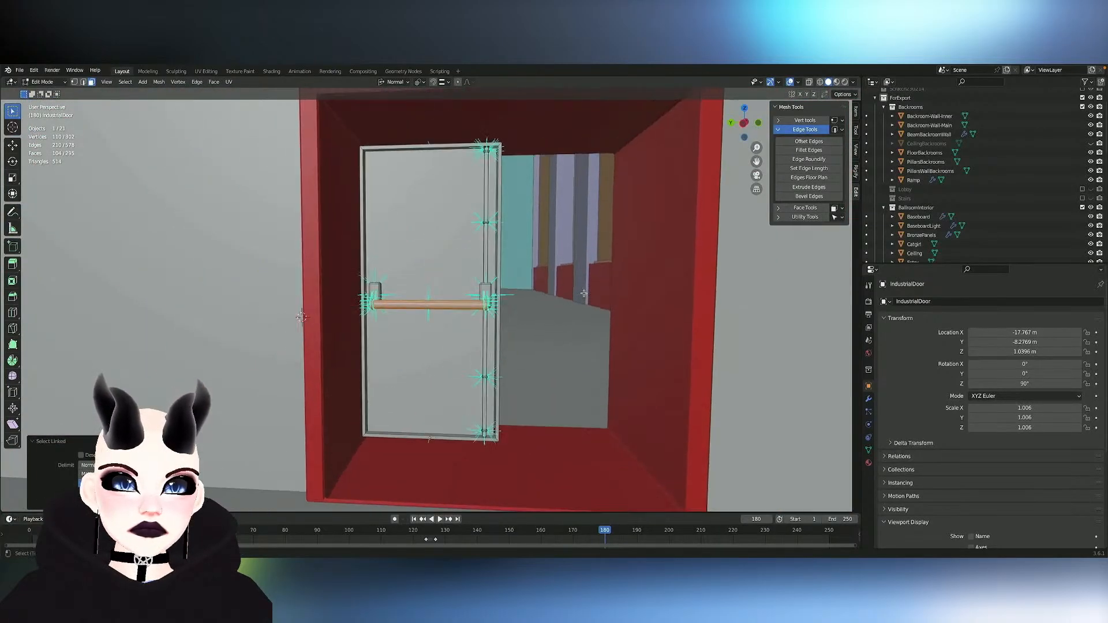
scroll(585, 294, up, 5)
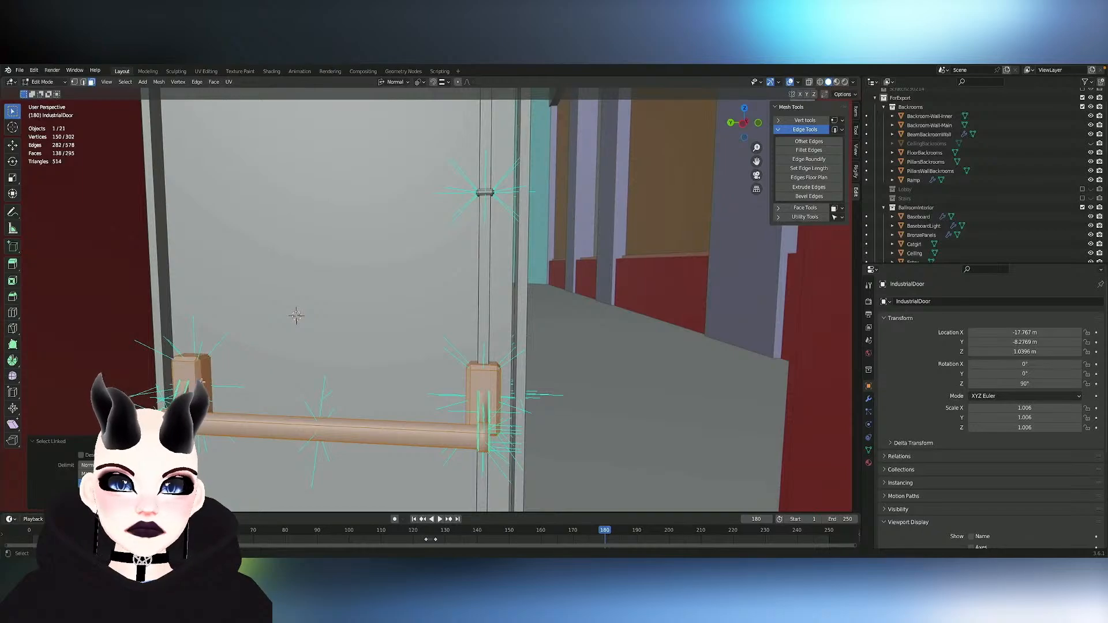
key(g)
key(z)
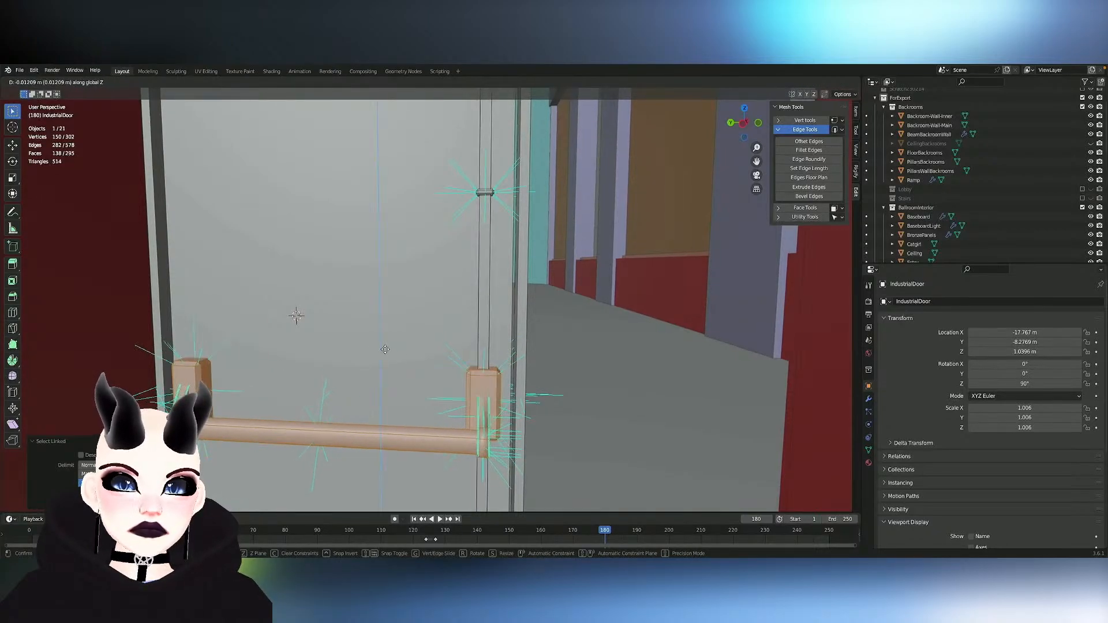
click(387, 365)
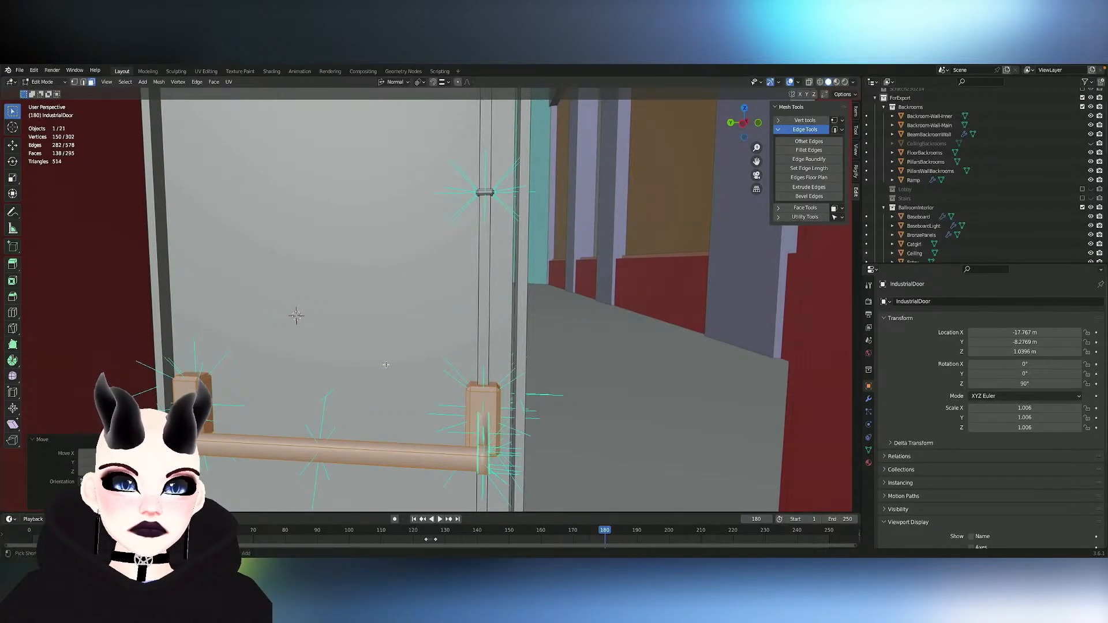
- Fine-tune the height of the push bar and its brackets along global Z
scroll(386, 365, down, 5)
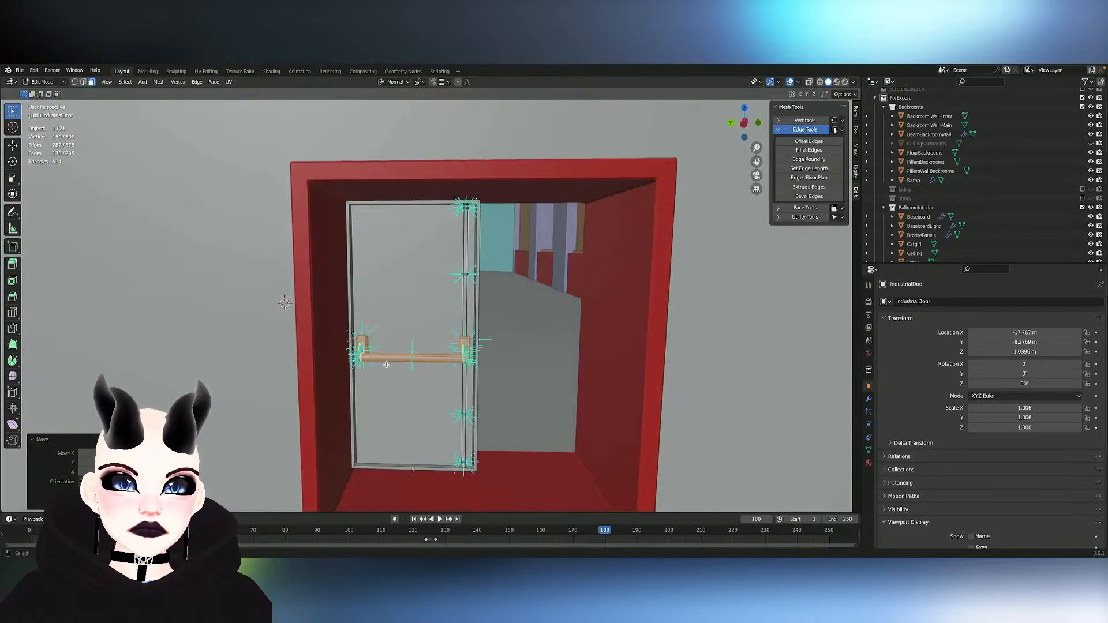
key(g)
key(z)
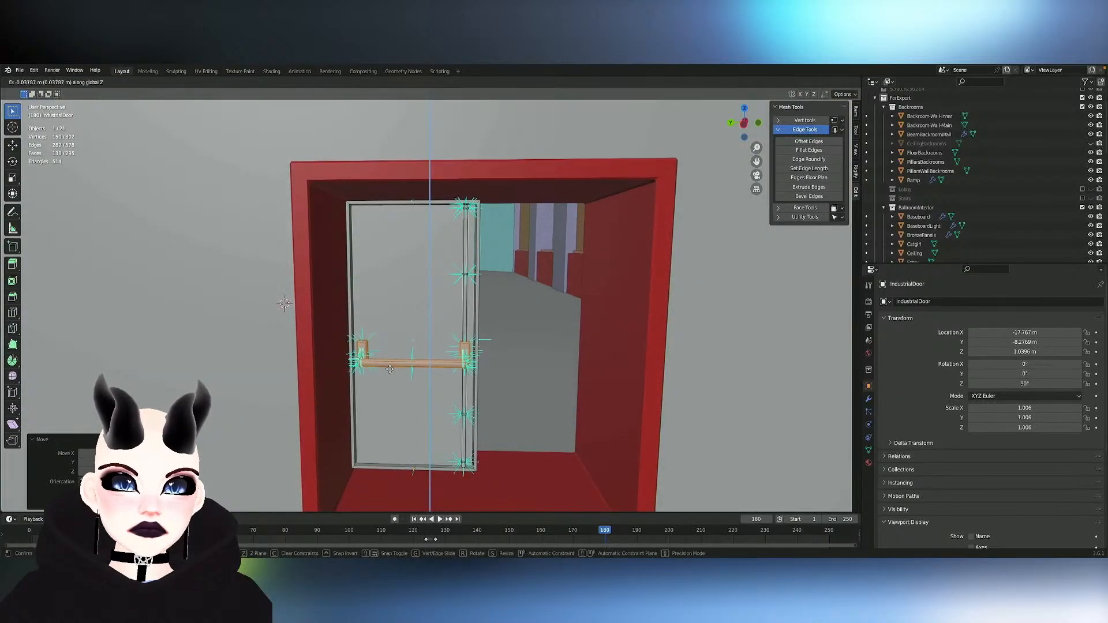
click(392, 365)
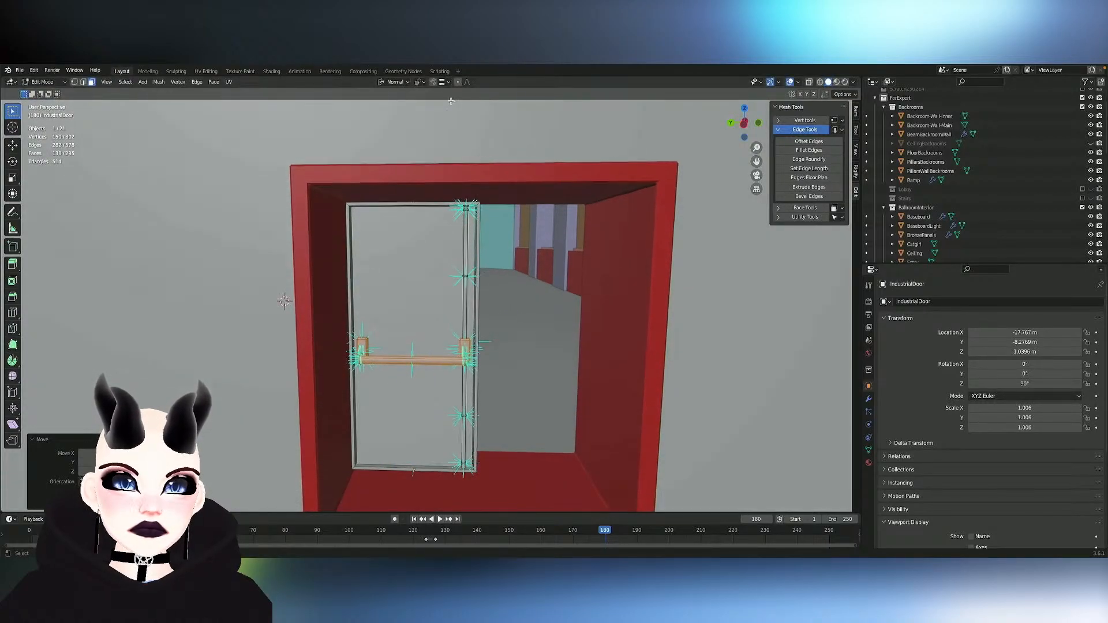
key(g)
key(y)
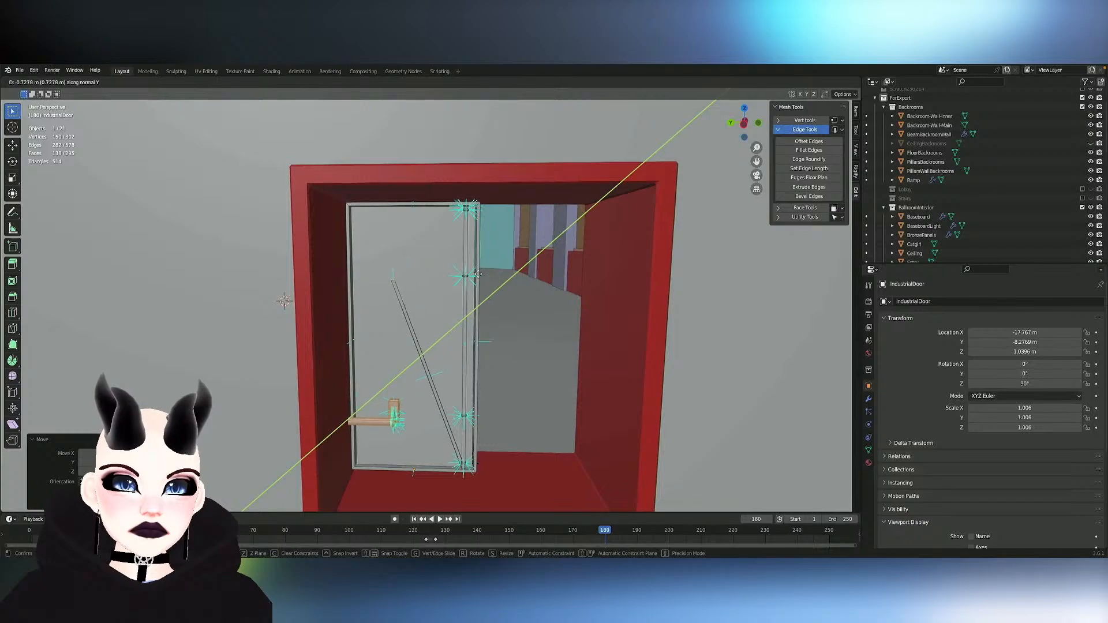
key(Escape)
- Hide the front face of the door's vertical rod, above the push bar bracket, to expose the inside of the rod
scroll(563, 258, up, 5)
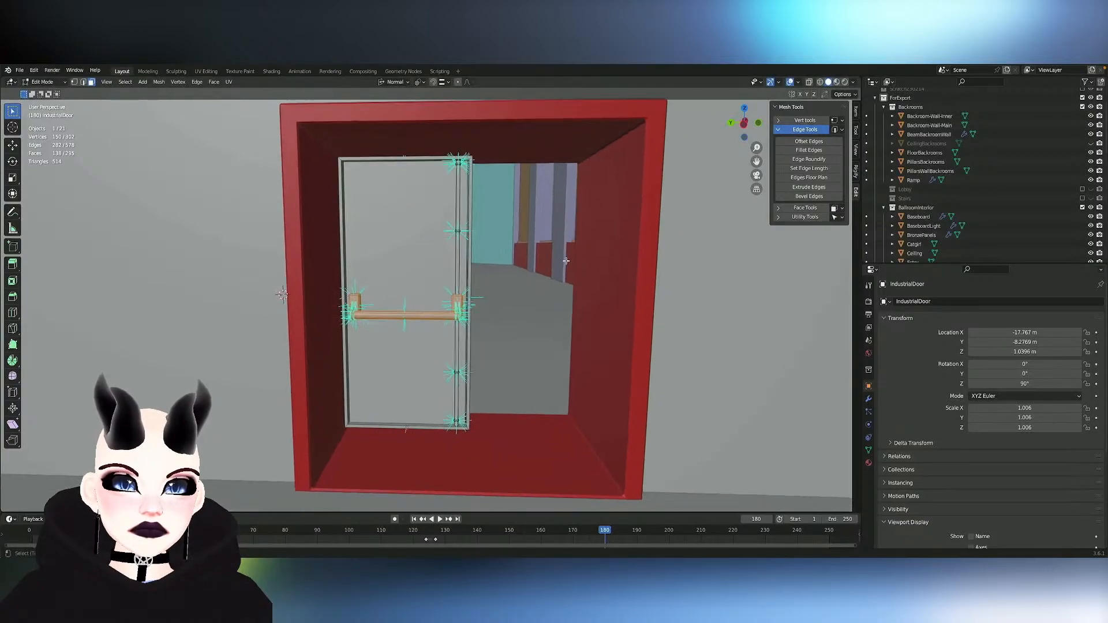
click(540, 252)
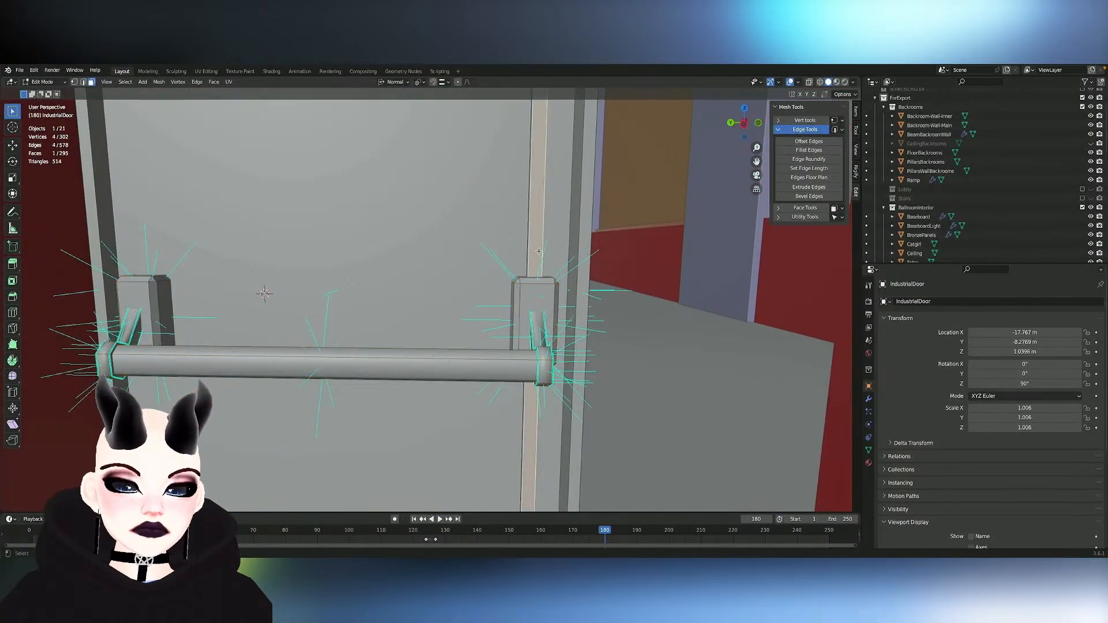
key(h)
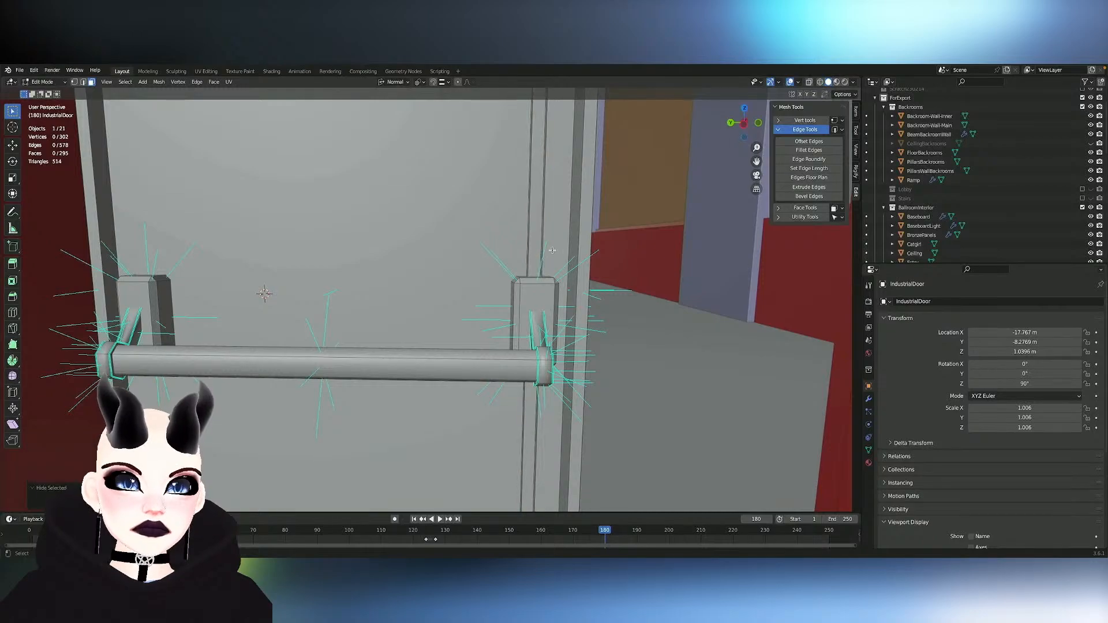
scroll(534, 250, down, 5)
scroll(532, 249, up, 3)
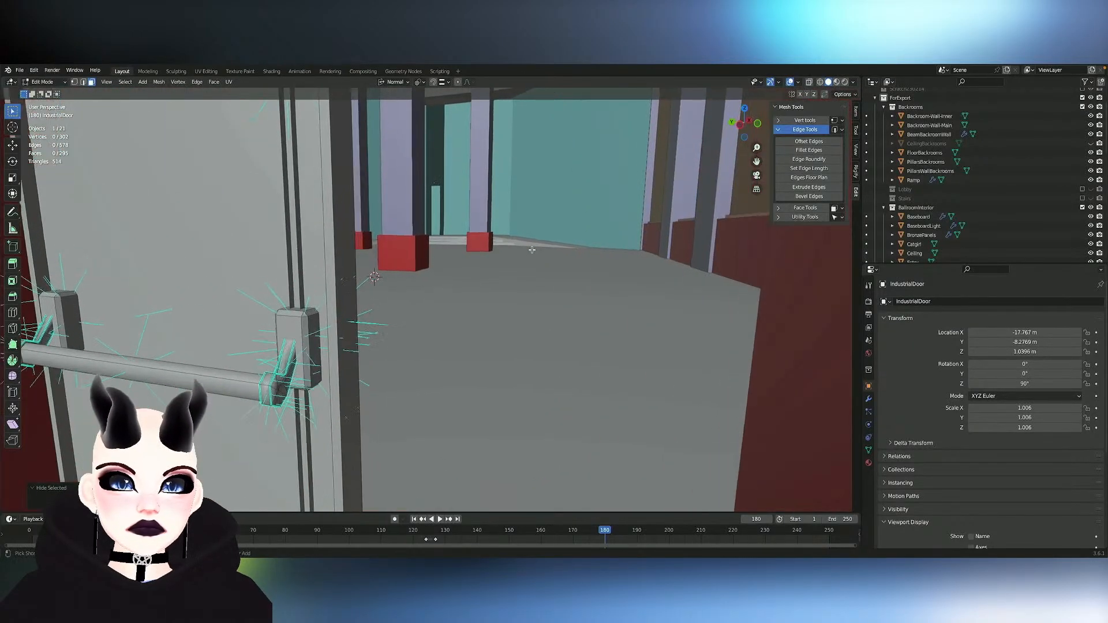
key(Tab)
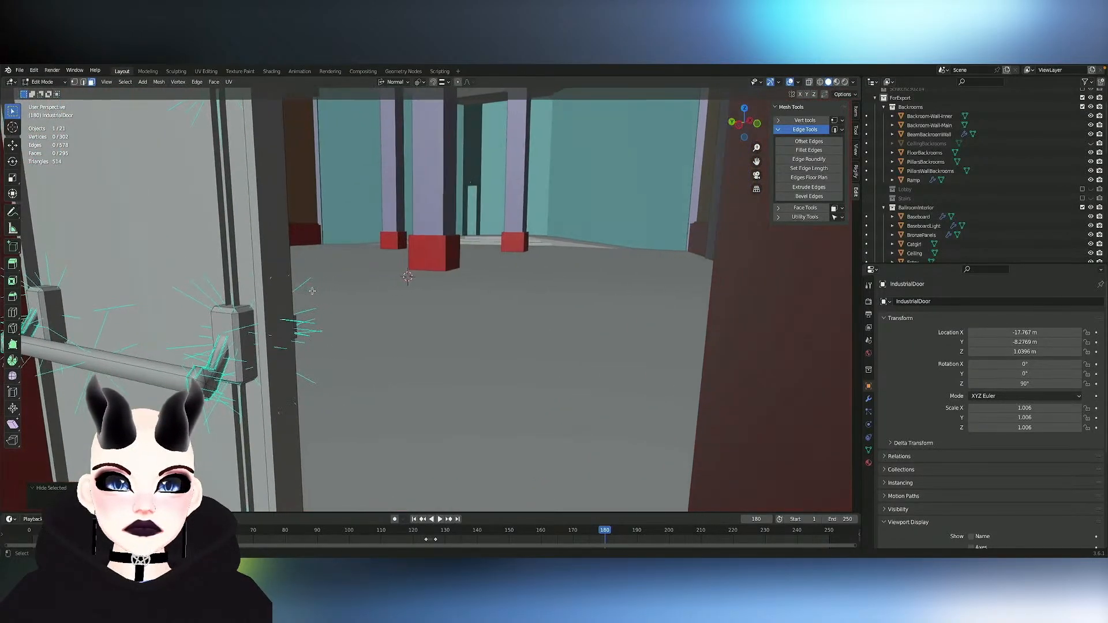
key(Tab)
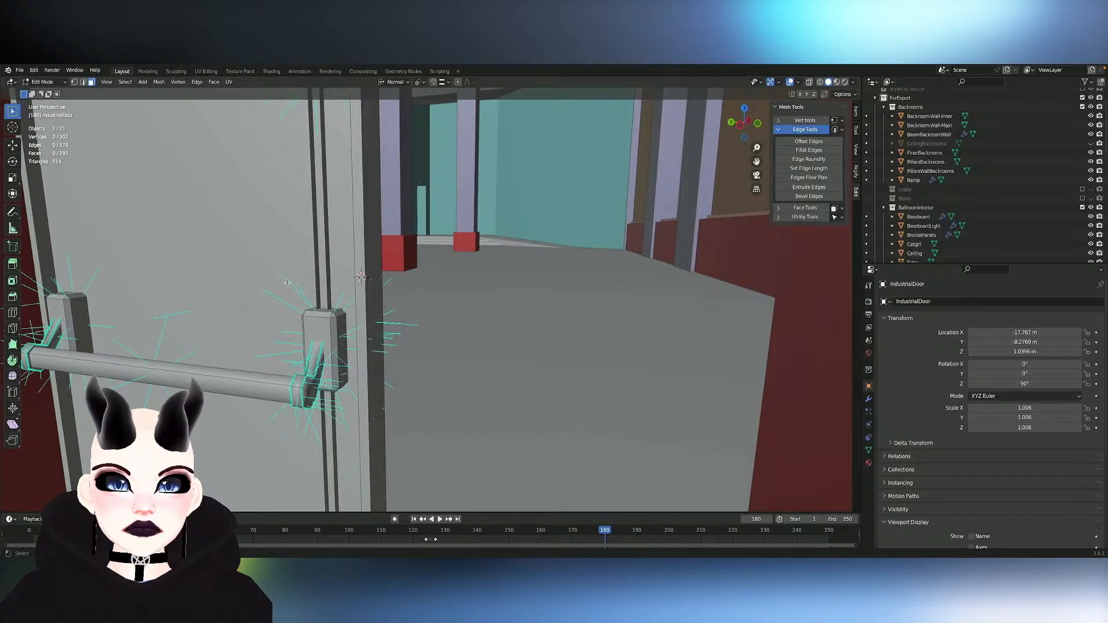
- Delete the vertical rod's back face against the door panel and unhide the rod's front face
click(341, 271)
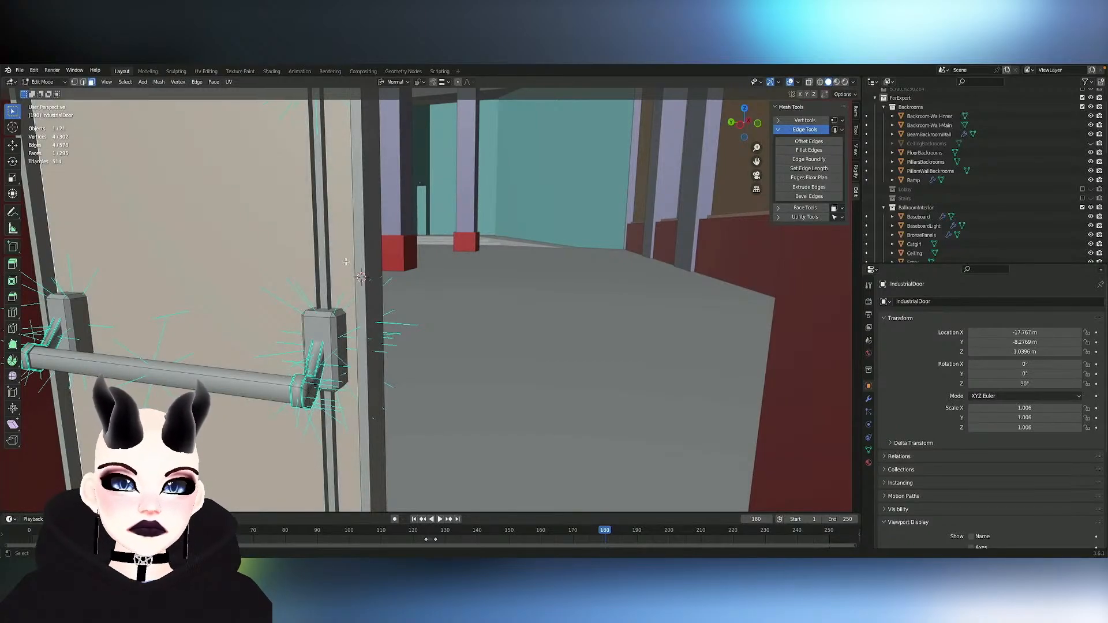
middle_drag(345, 262, 328, 271)
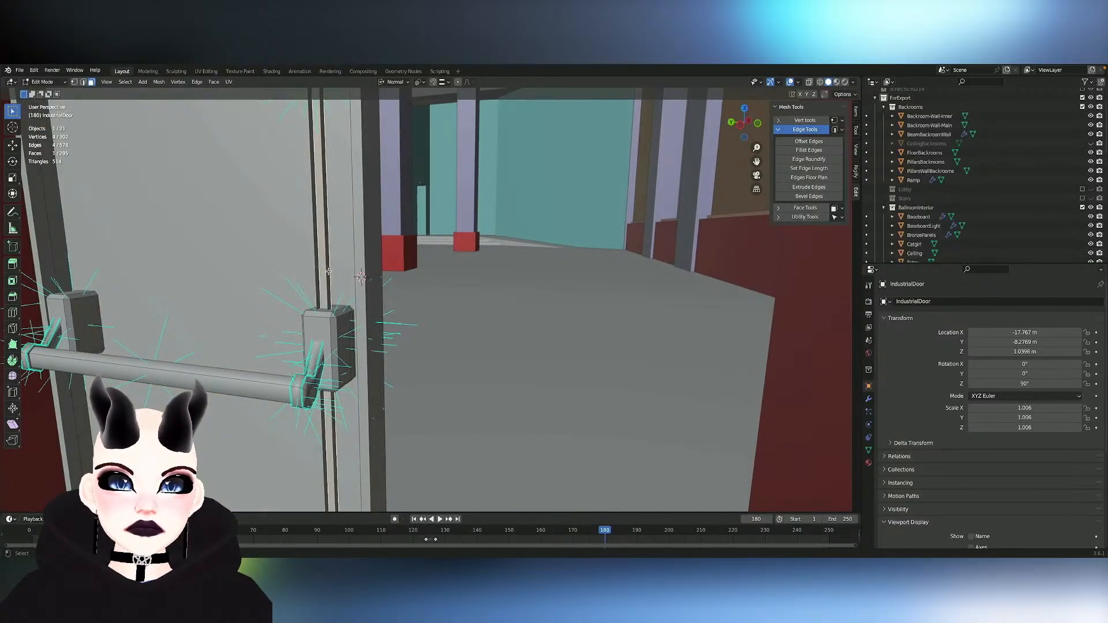
key(x)
scroll(346, 275, down, 2)
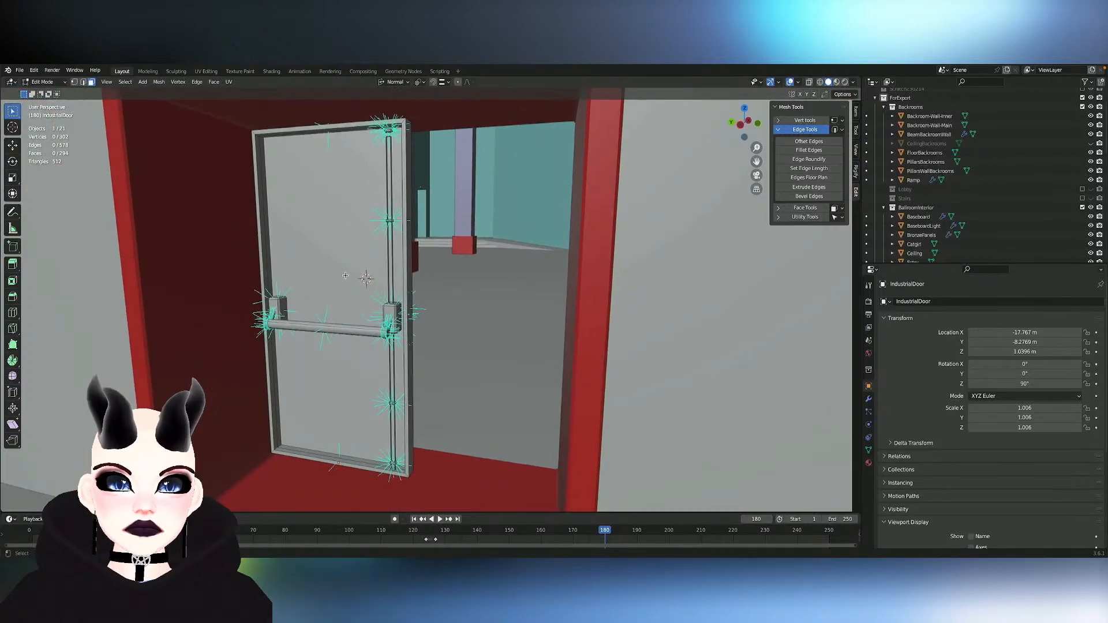
key(alt+h)
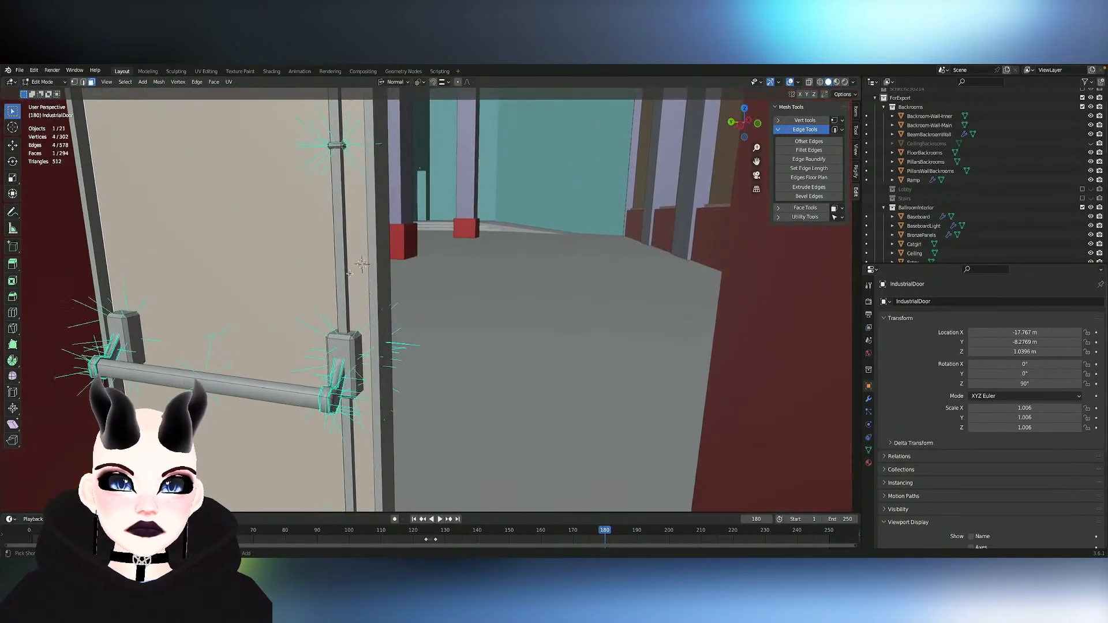
- Move the whole rod ring below the push bar along the normal Y axis to the door's opposite side edge
click(350, 273)
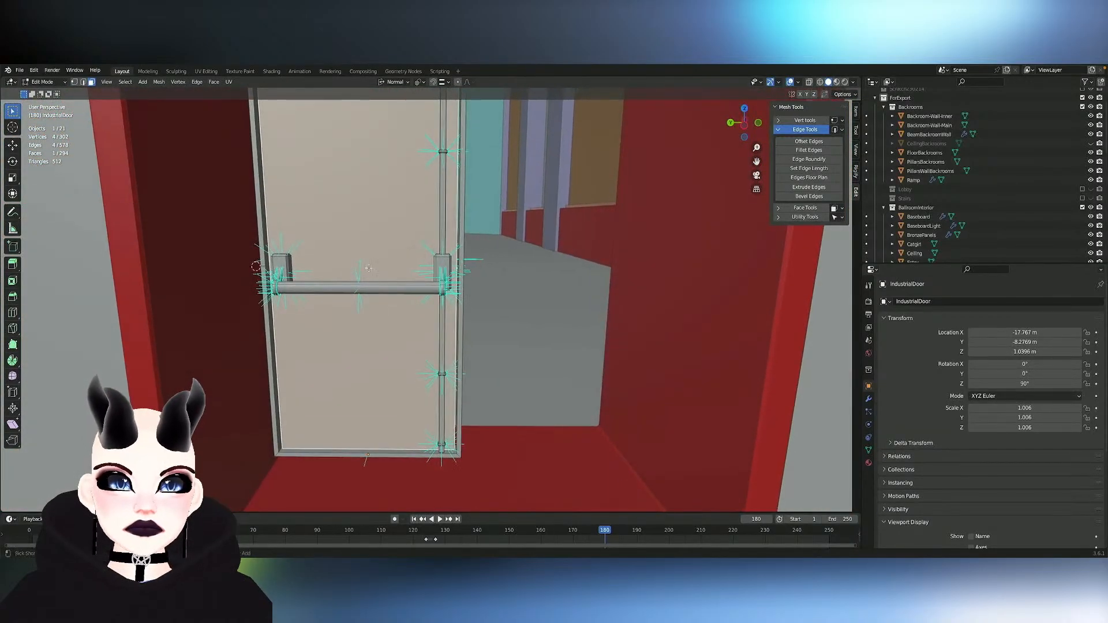
click(450, 291)
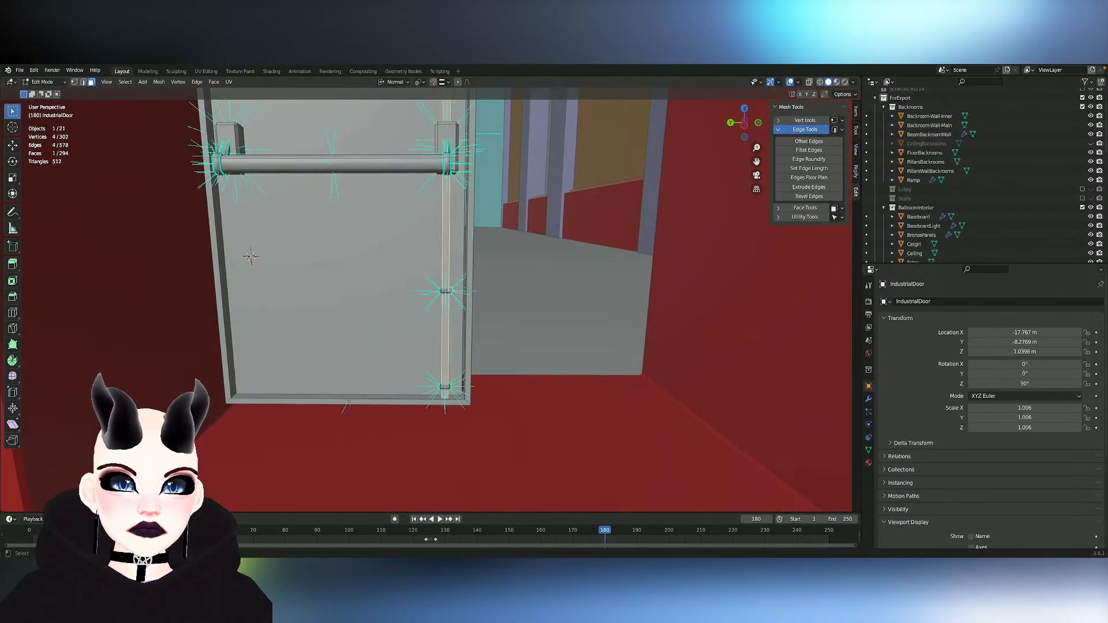
click(450, 291)
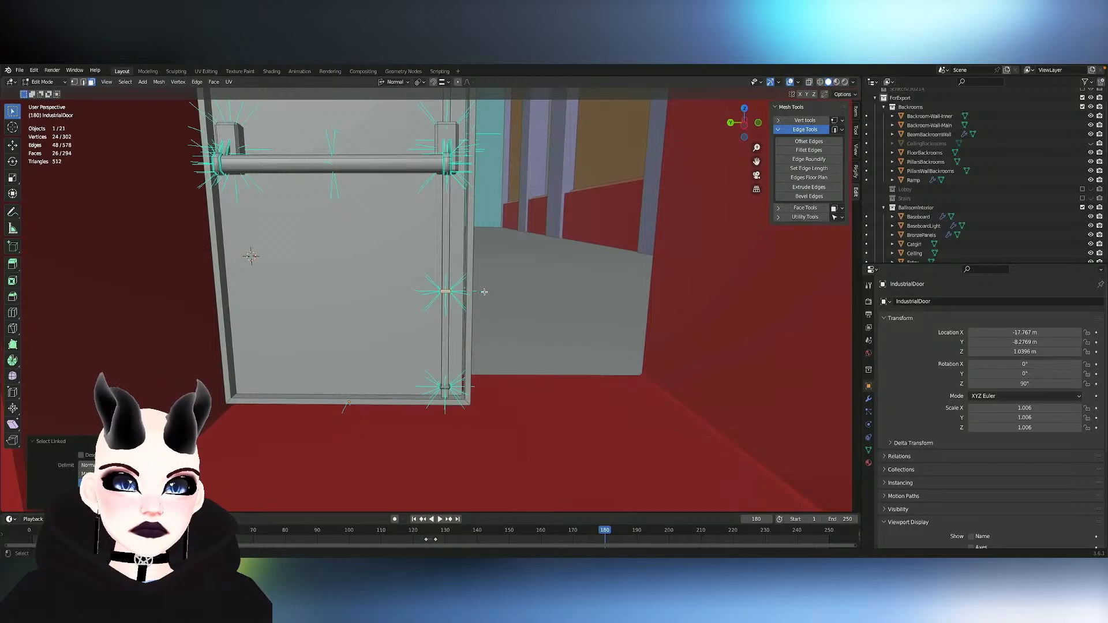
key(g)
key(x)
key(z)
key(y)
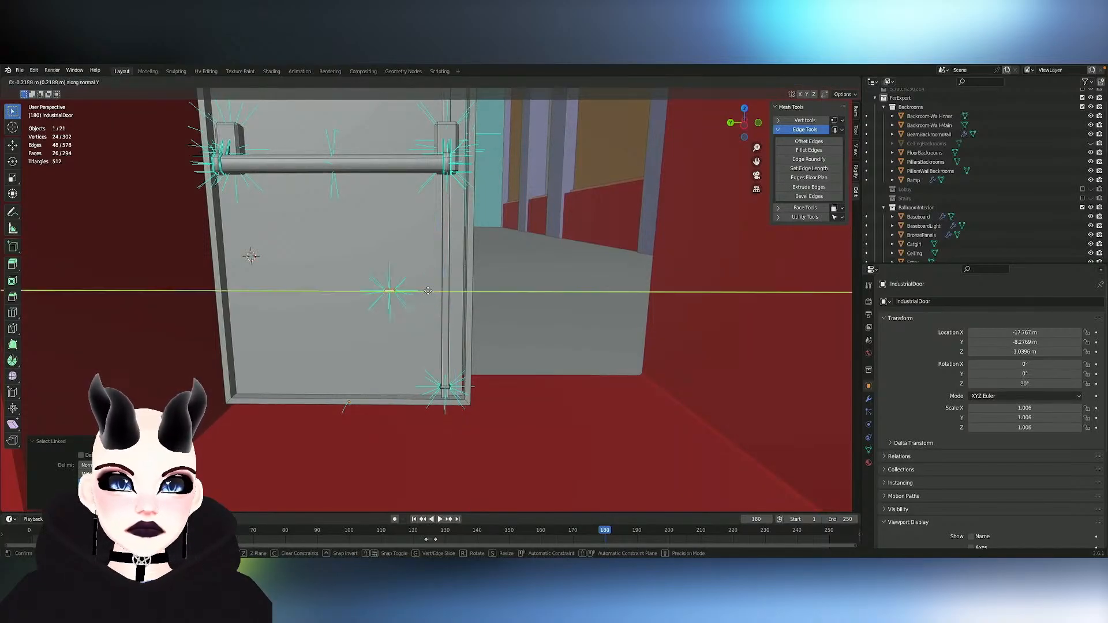
click(268, 291)
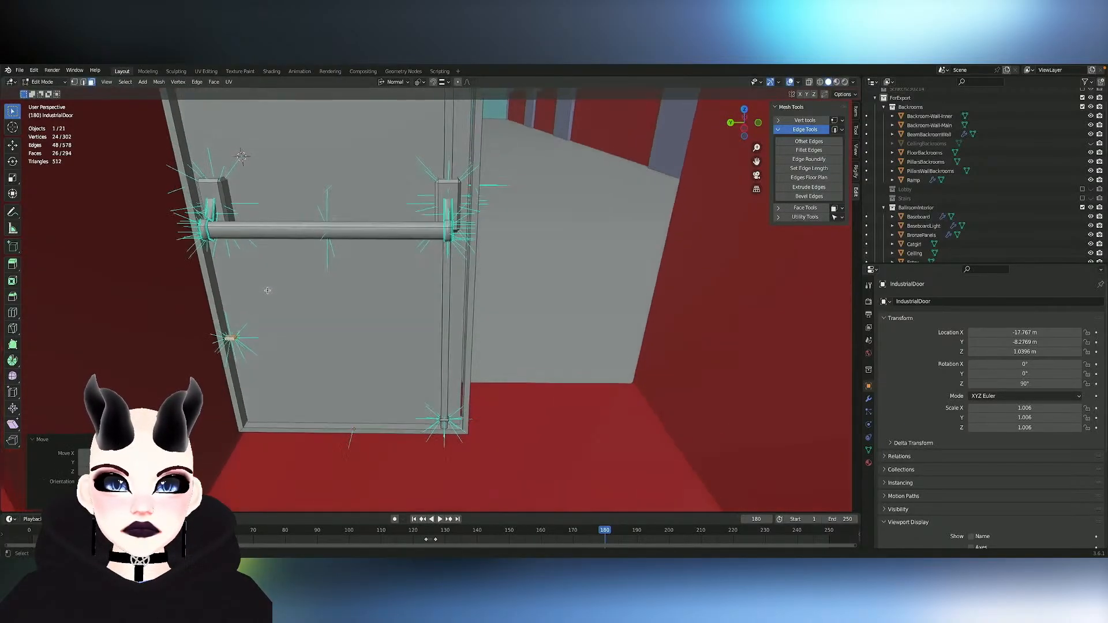
scroll(267, 290, up, 8)
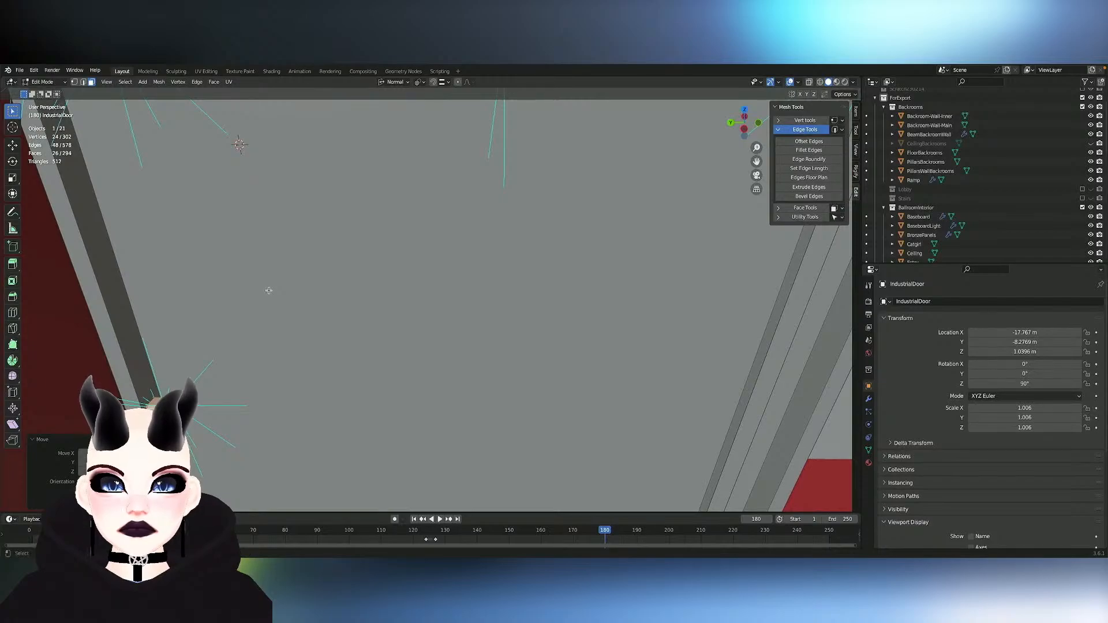
- Rotate the rod ring about its normal Z axis at the door's side edge, turning it roughly half a turn
key(r)
key(z)
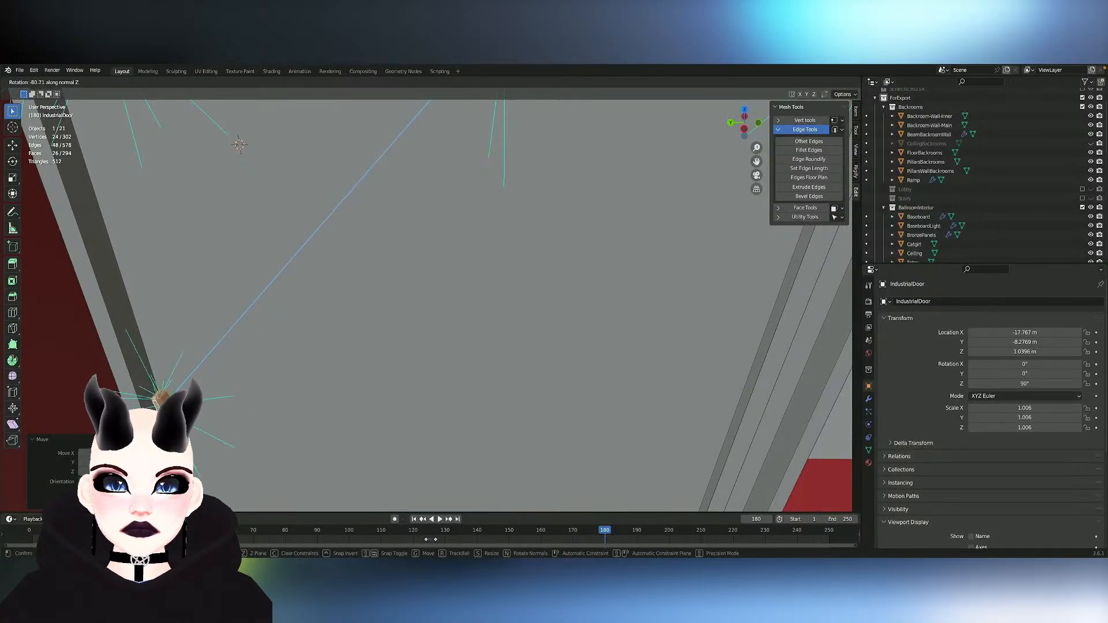
key(Return)
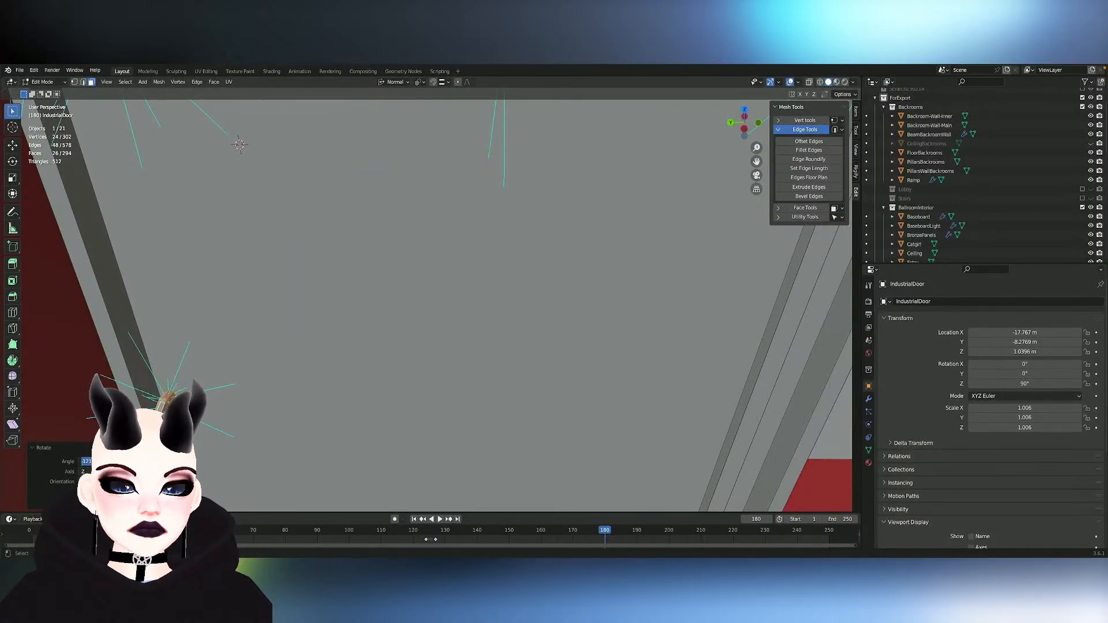
- Try scaling the ring along the normal Z and normal Y axes, undoing each attempt
middle_drag(541, 256, 506, 244)
key(s)
key(z)
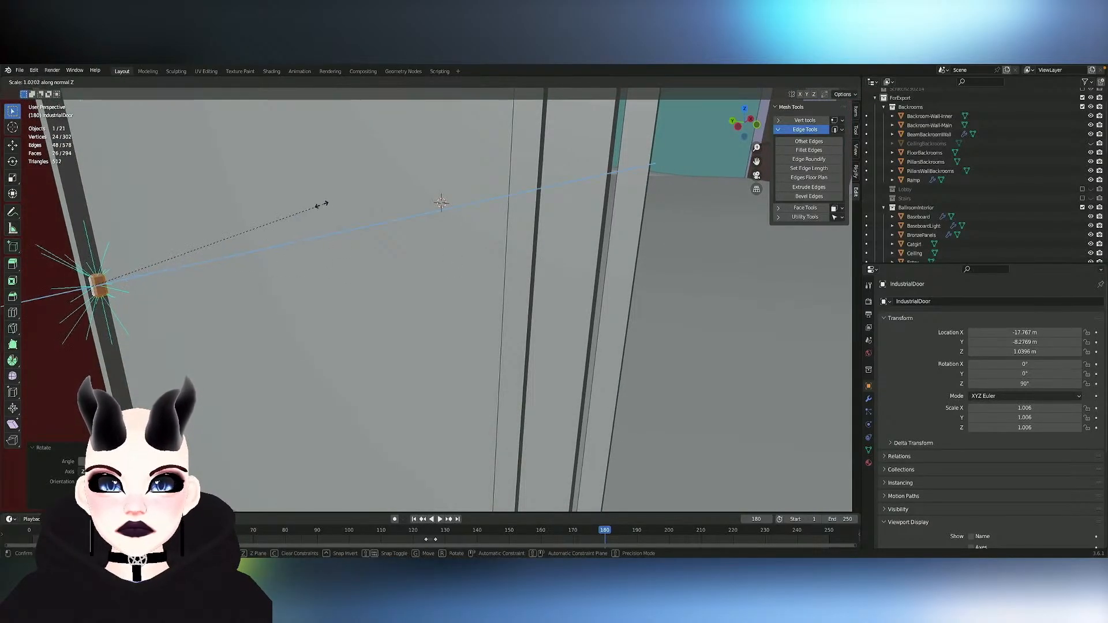
click(253, 271)
key(ctrl+z)
key(s)
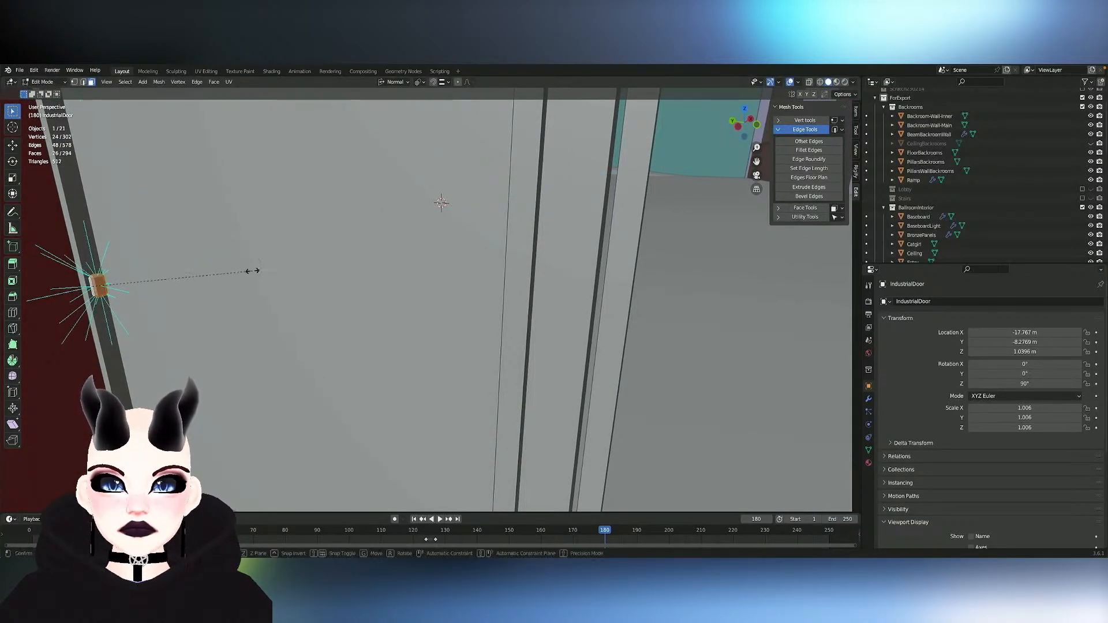
key(x)
key(y)
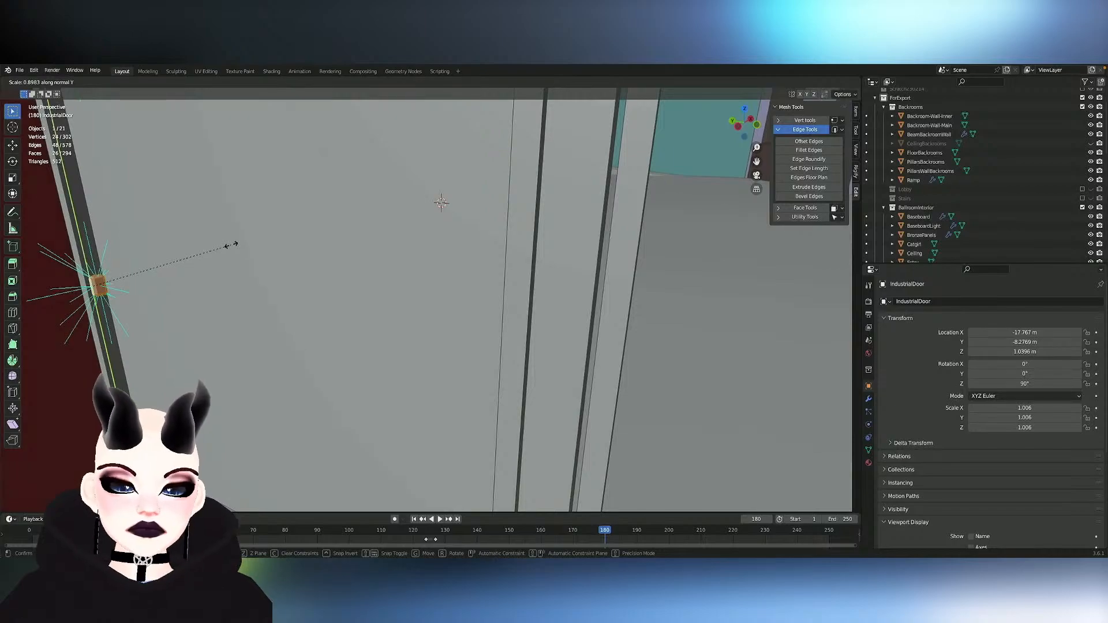
click(459, 229)
key(ctrl+z)
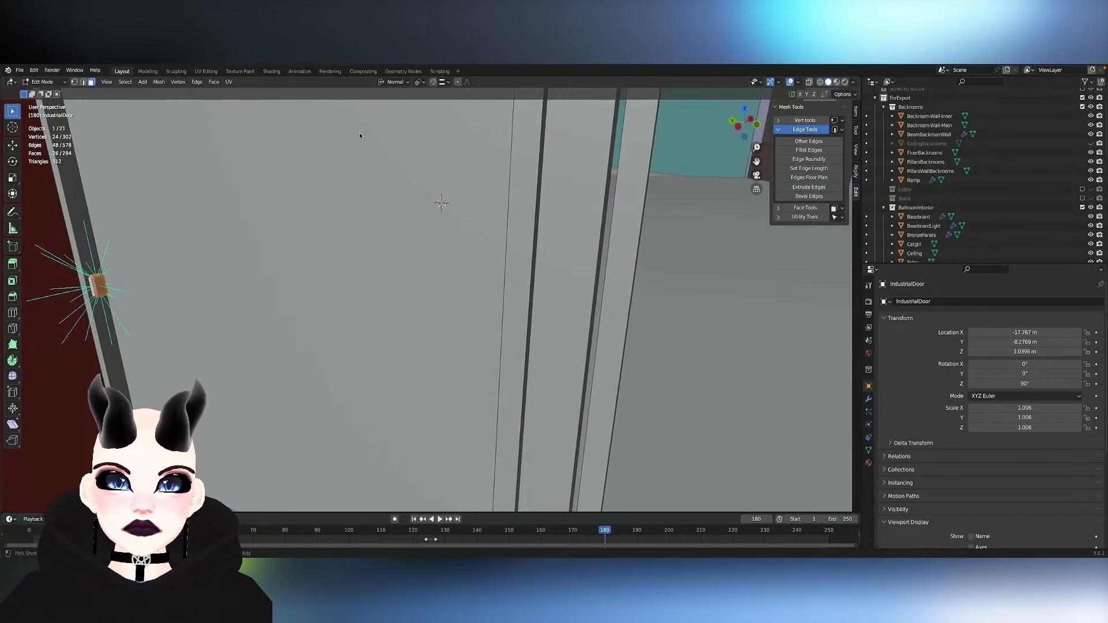
- Switch the transform orientation to Global and stretch the ring along global Z into a tall hinge cylinder
click(408, 83)
click(381, 112)
key(g)
key(y)
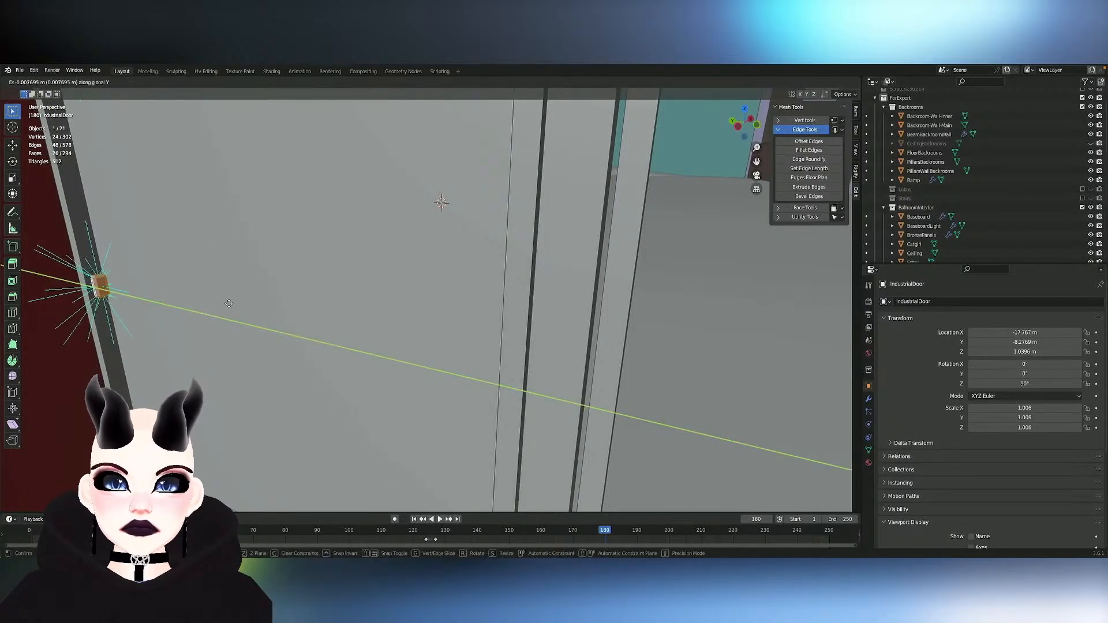
key(Escape)
key(s)
key(y)
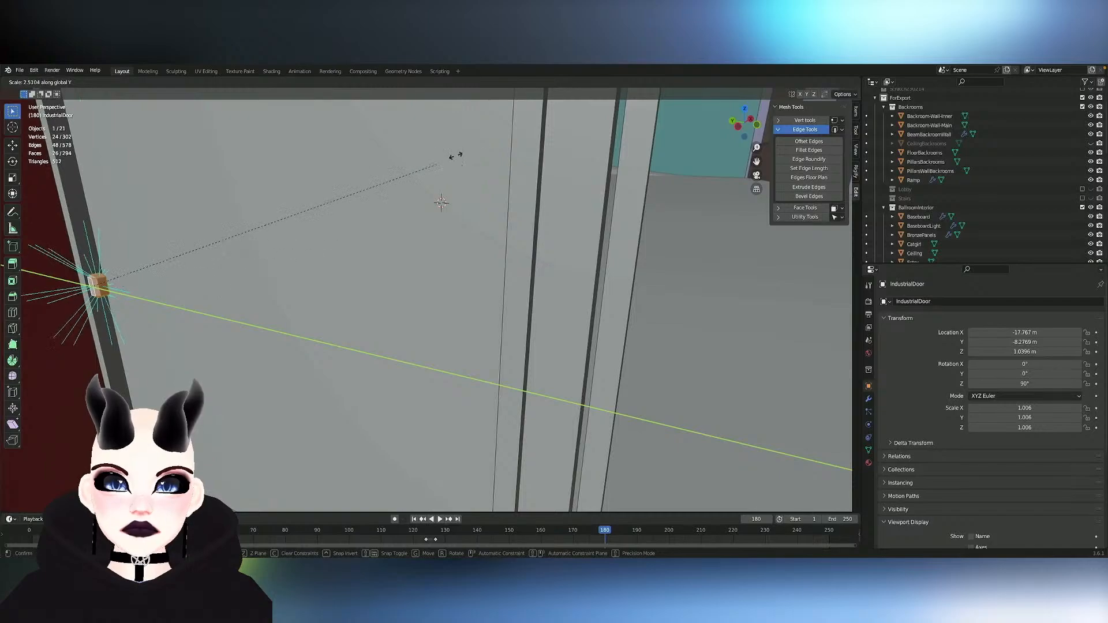
key(z)
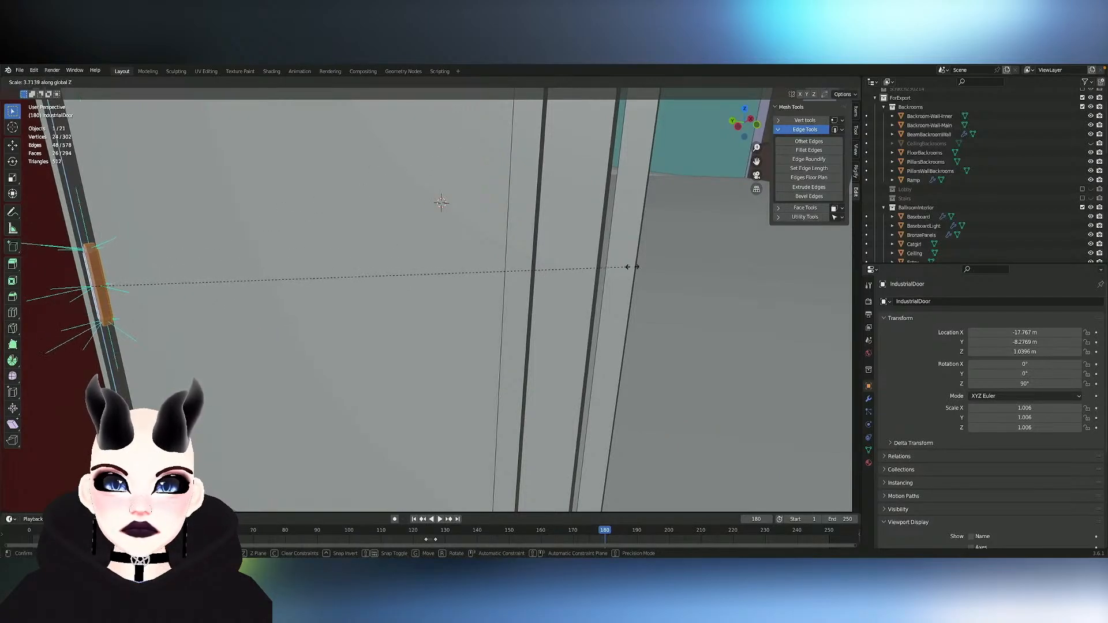
click(436, 281)
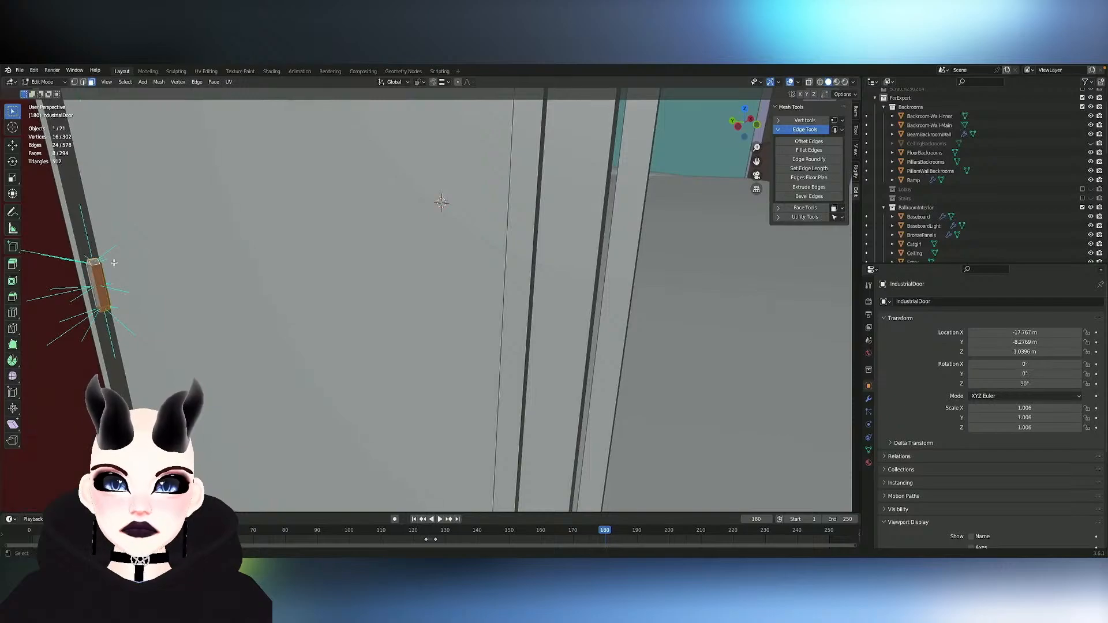
- Hide the hinge cylinder's eight outer side faces and delete the linked faces inside it
middle_drag(114, 263, 150, 264)
key(h)
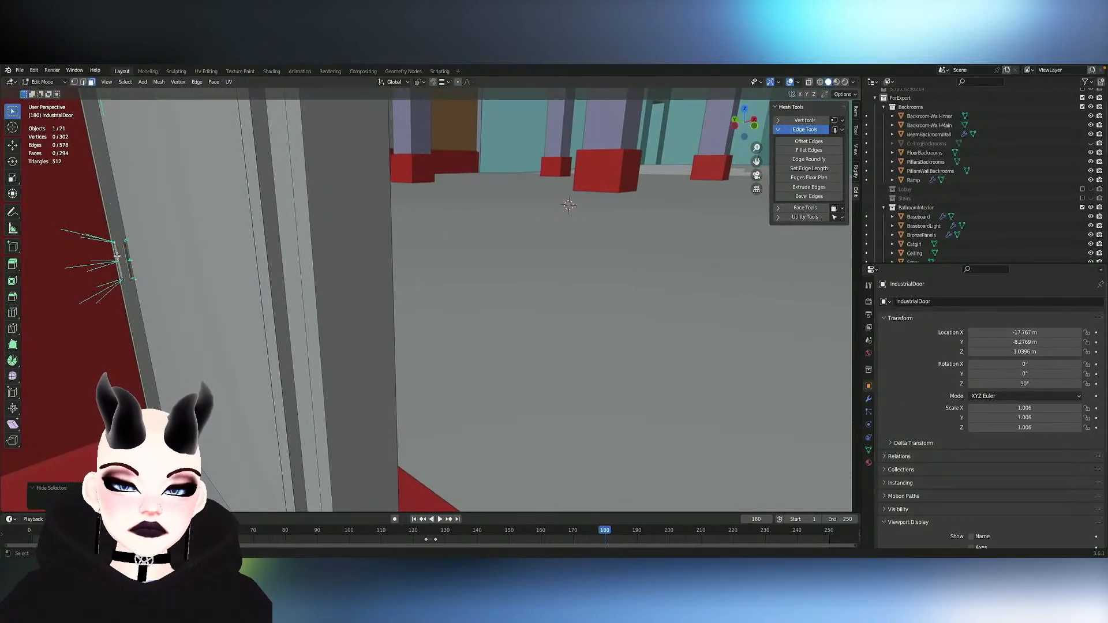
click(126, 258)
key(ctrl+z)
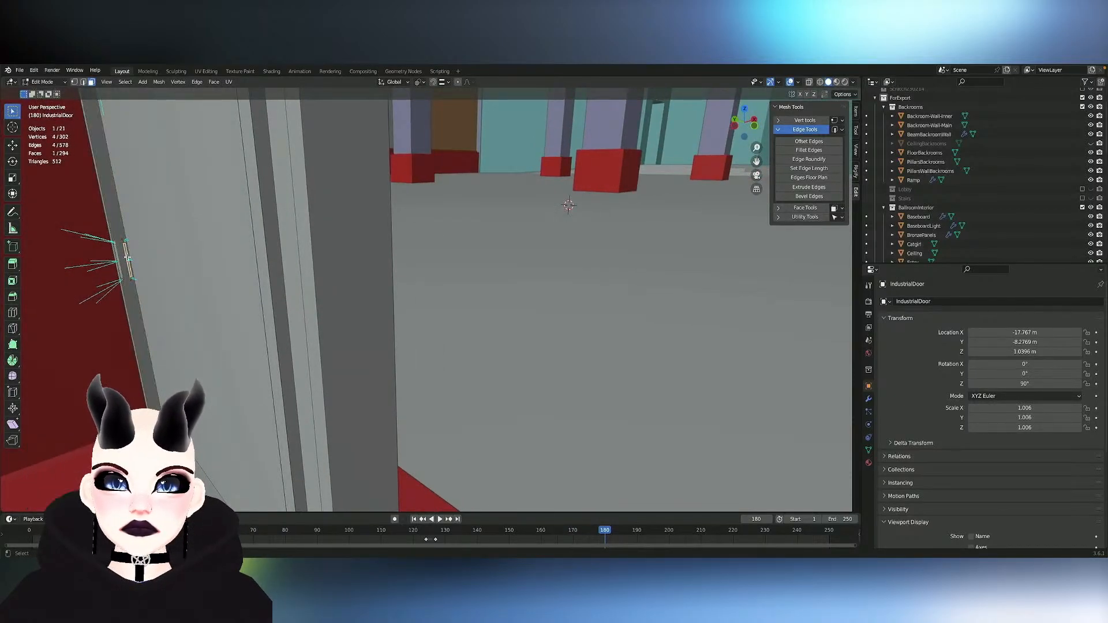
key(x)
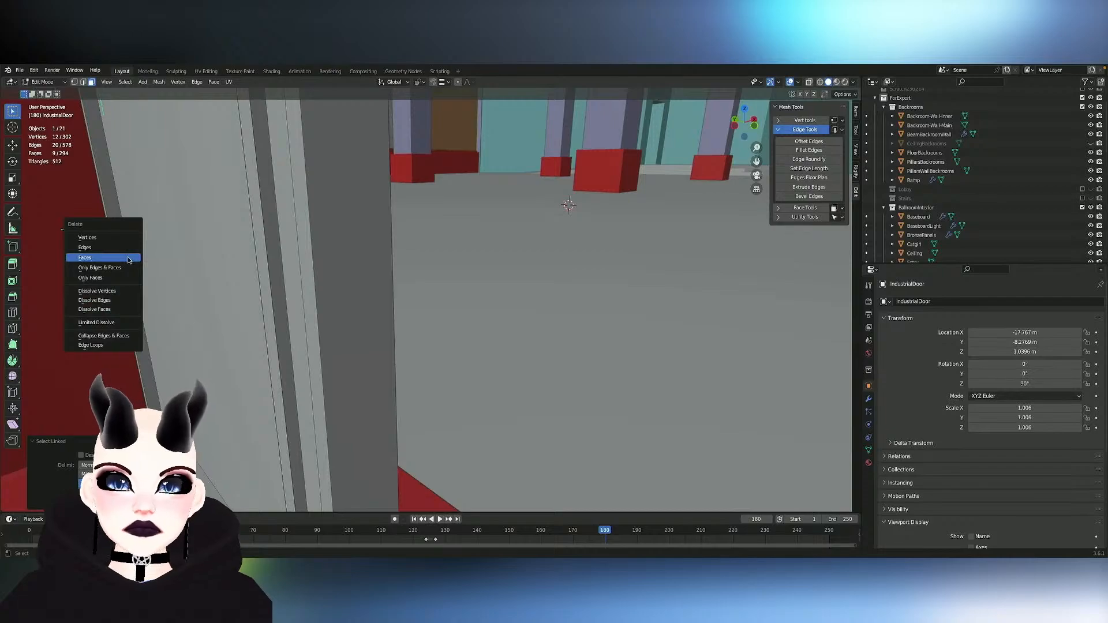
click(127, 257)
- Unhide the hinge cylinder's outer side faces
scroll(217, 264, up, 5)
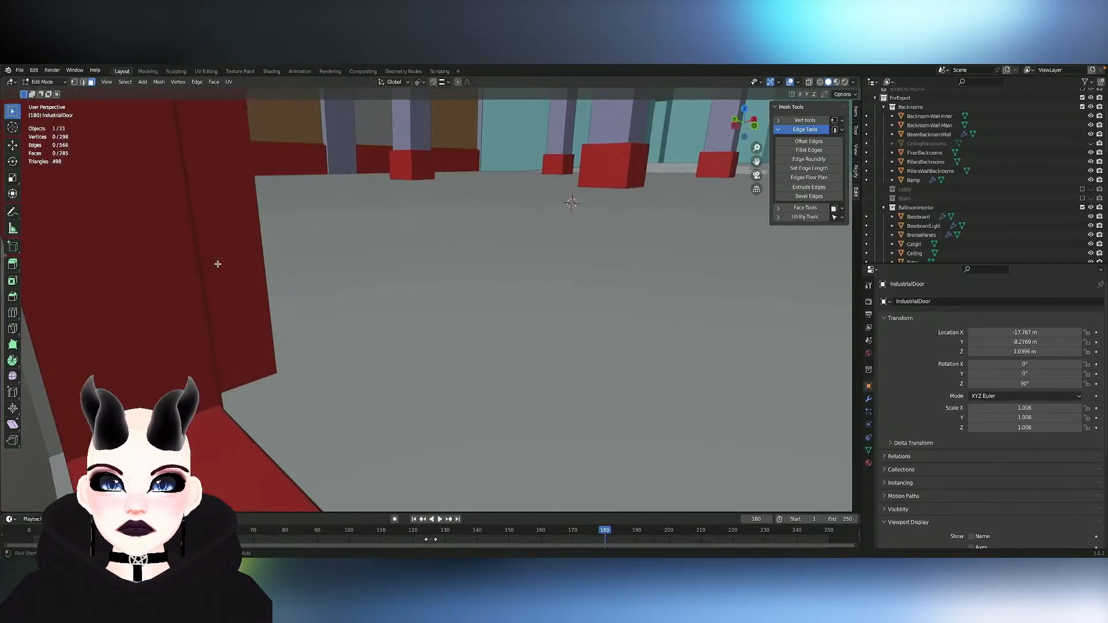
scroll(218, 264, down, 4)
scroll(218, 264, down, 3)
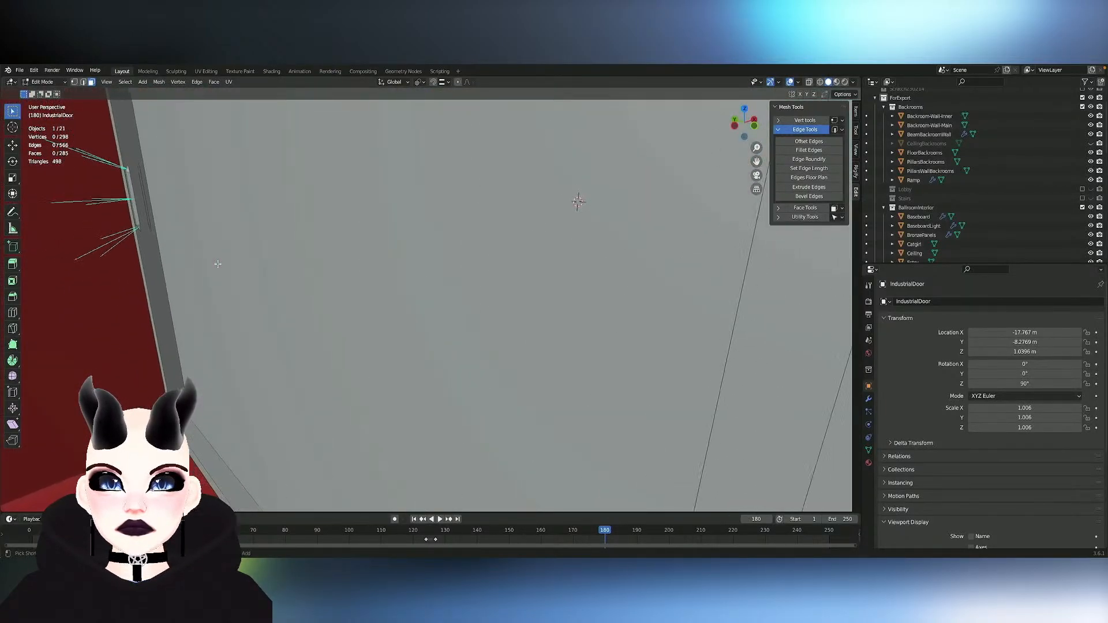
key(alt+h)
scroll(218, 264, down, 6)
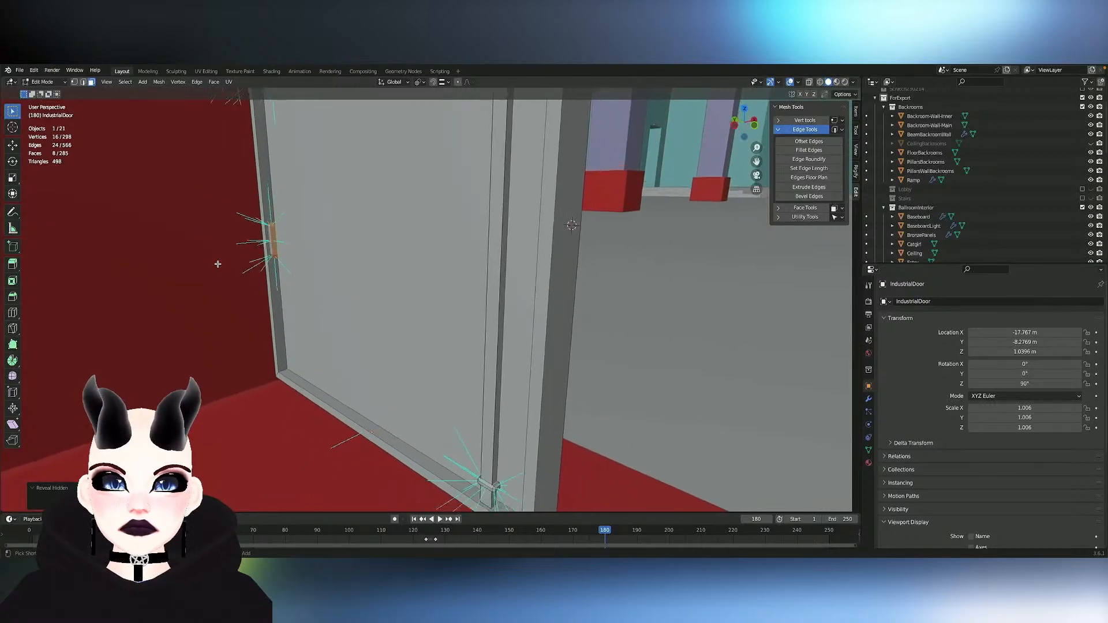
- Select the whole linked hinge cylinder and move it about 0.018 m along global Y towards the door's side edge
key(g)
key(x)
key(y)
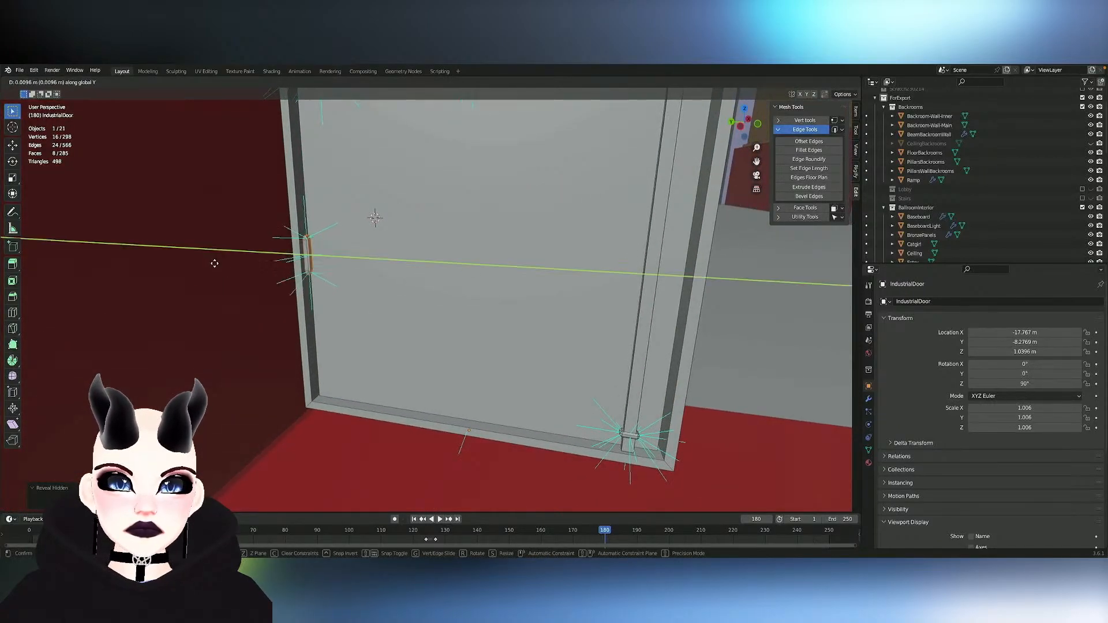
click(216, 264)
key(ctrl+z)
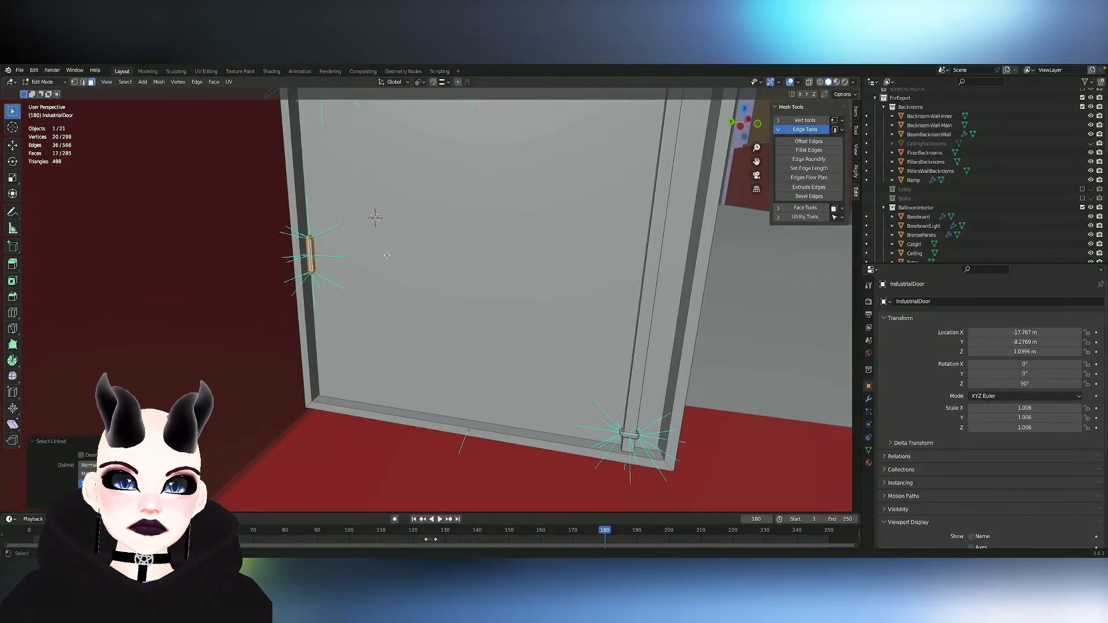
key(g)
key(y)
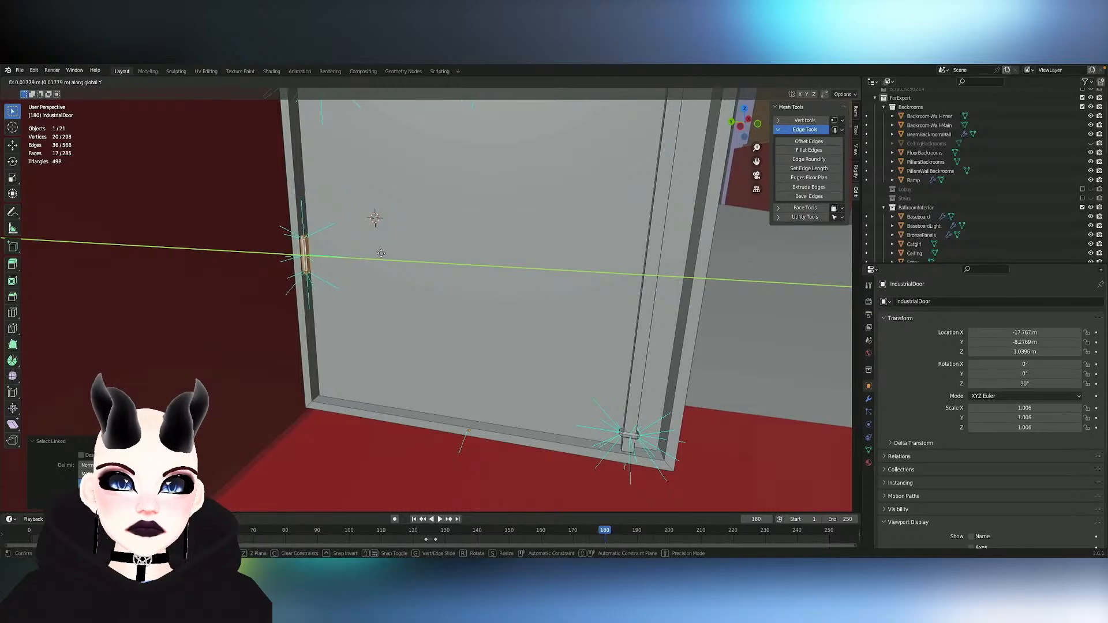
click(381, 252)
- Move the hinge about 0.035 m along global X into the door panel and fine-tune its position along global Y
key(g)
key(x)
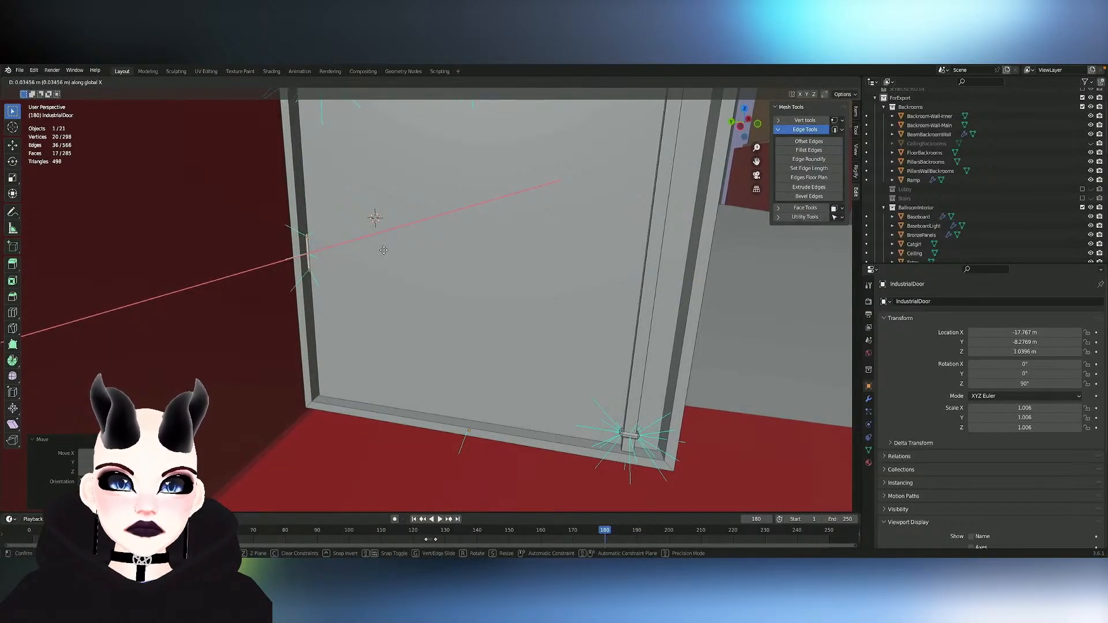
click(383, 251)
scroll(382, 251, up, 5)
shift+middle_drag(382, 251, 736, 376)
key(g)
key(x)
key(y)
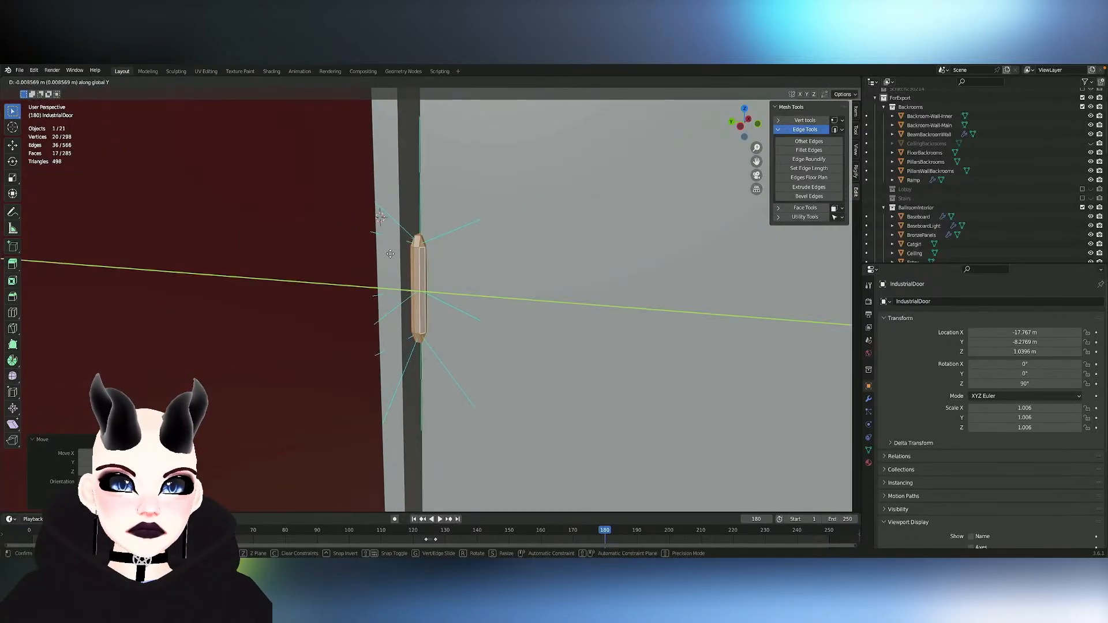
click(394, 255)
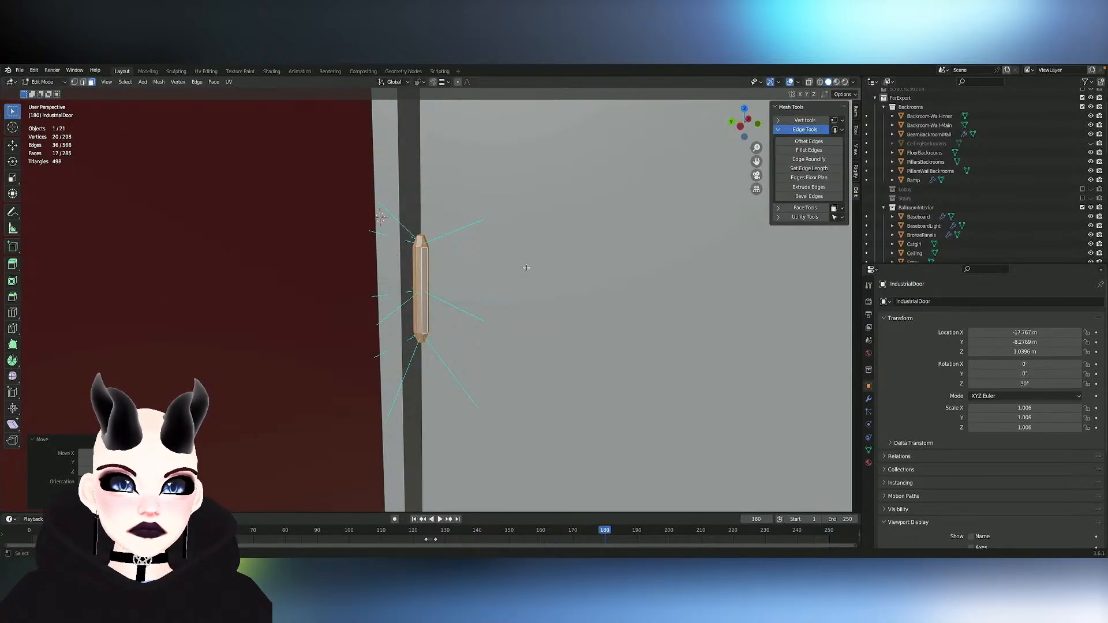
- Rotate the hinge about the global Z axis at the door's side edge, below the push bar
ctrl+middle_drag(526, 268, 455, 315)
mouse_move(526, 268)
middle_down()
mouse_move(610, 224)
mouse_move(508, 277)
mouse_move(526, 268)
middle_up()
key(r)
key(z)
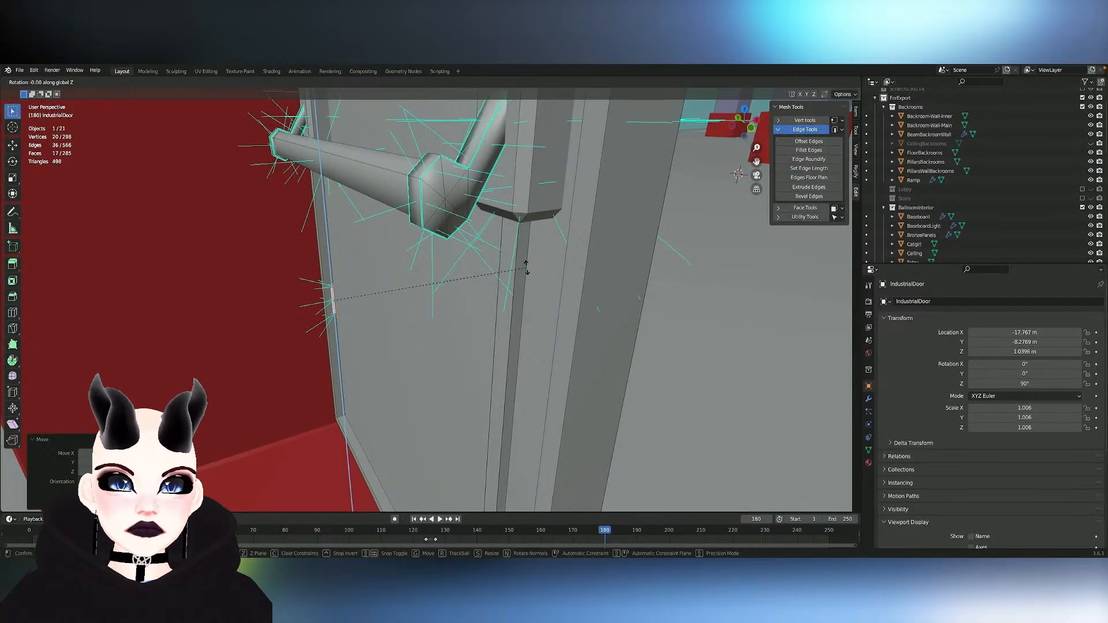
click(295, 234)
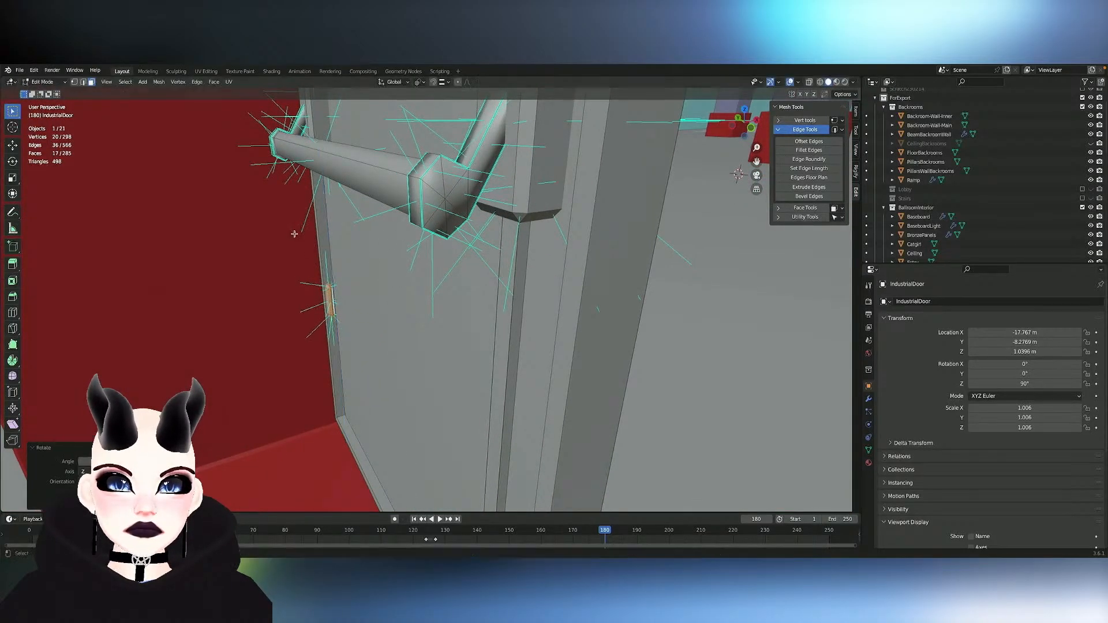
text(1)
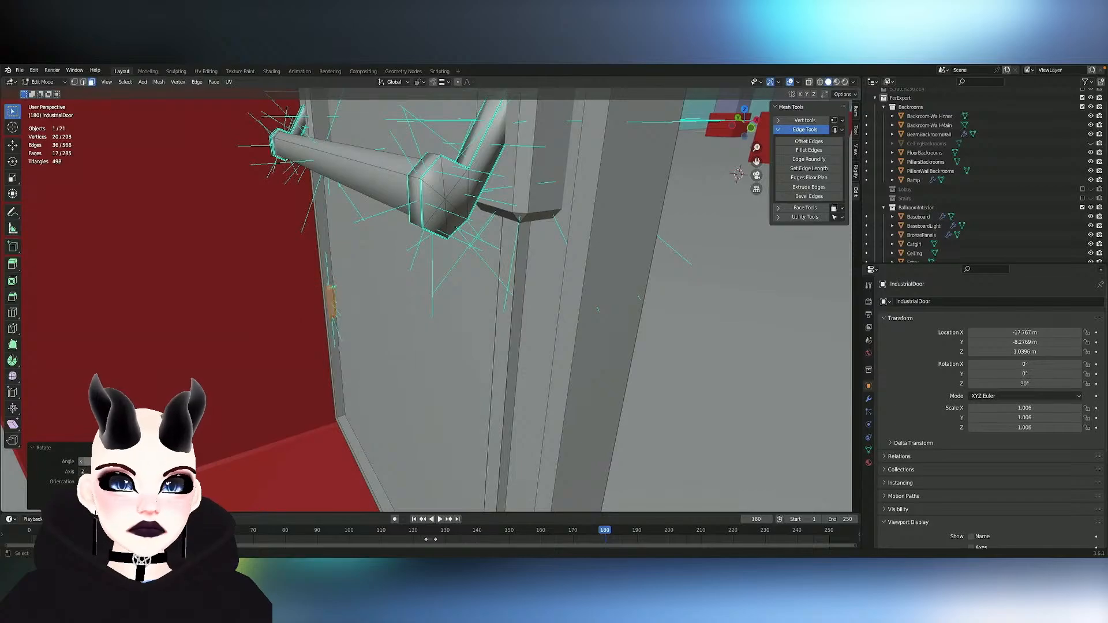
text(gyx)
- Move the hinge along global X through the door panel so that it protrudes from the side opposite the push bar
click(448, 299)
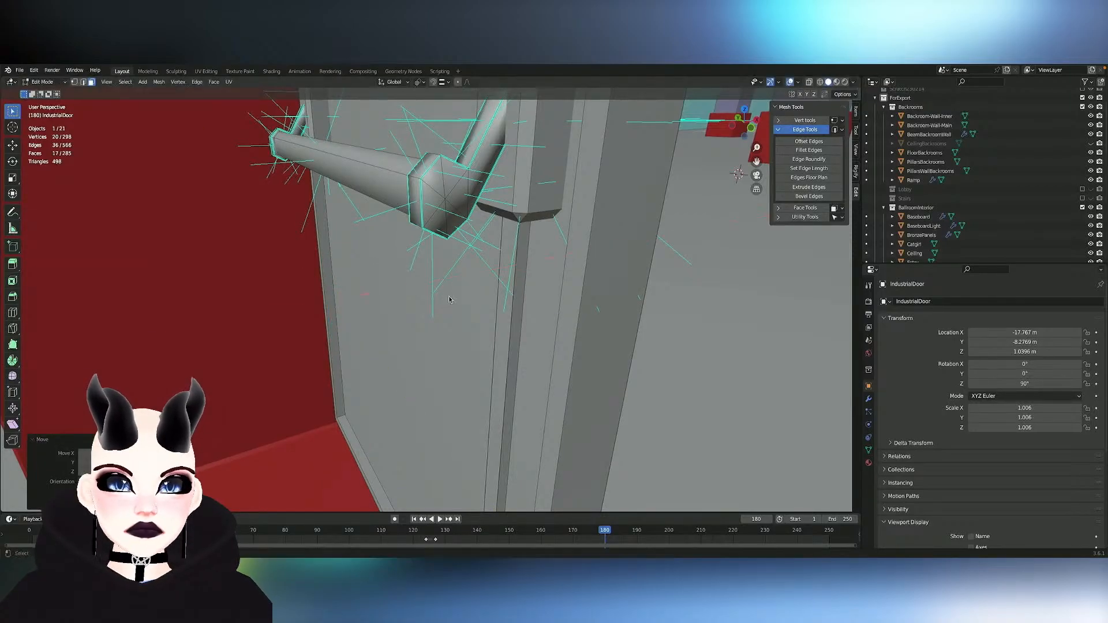
middle_drag(448, 299, 448, 300)
key(g)
key(y)
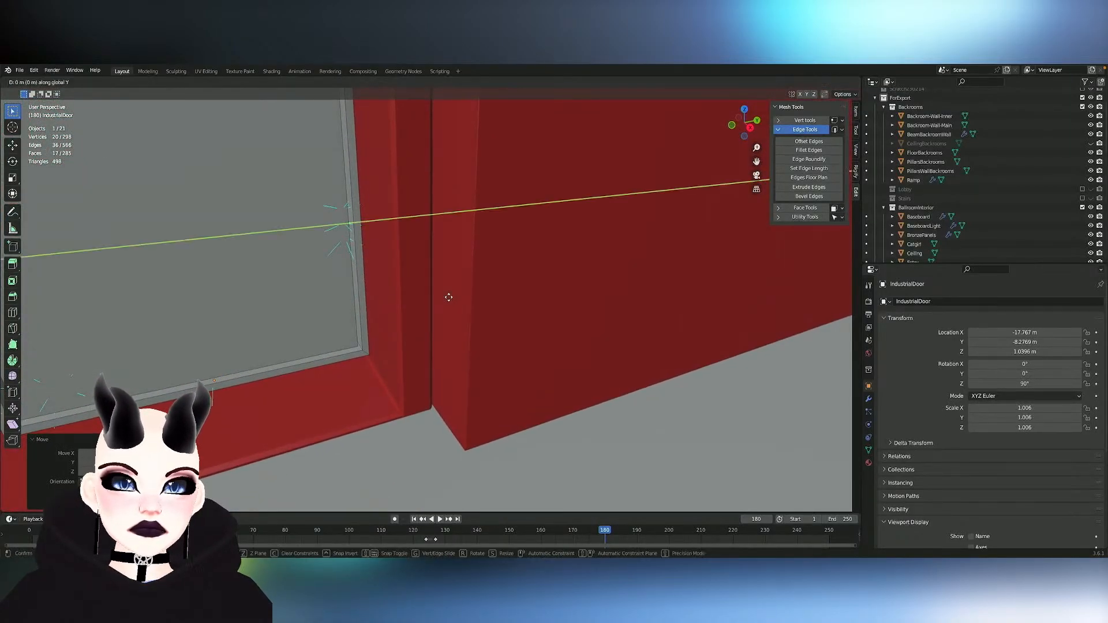
key(x)
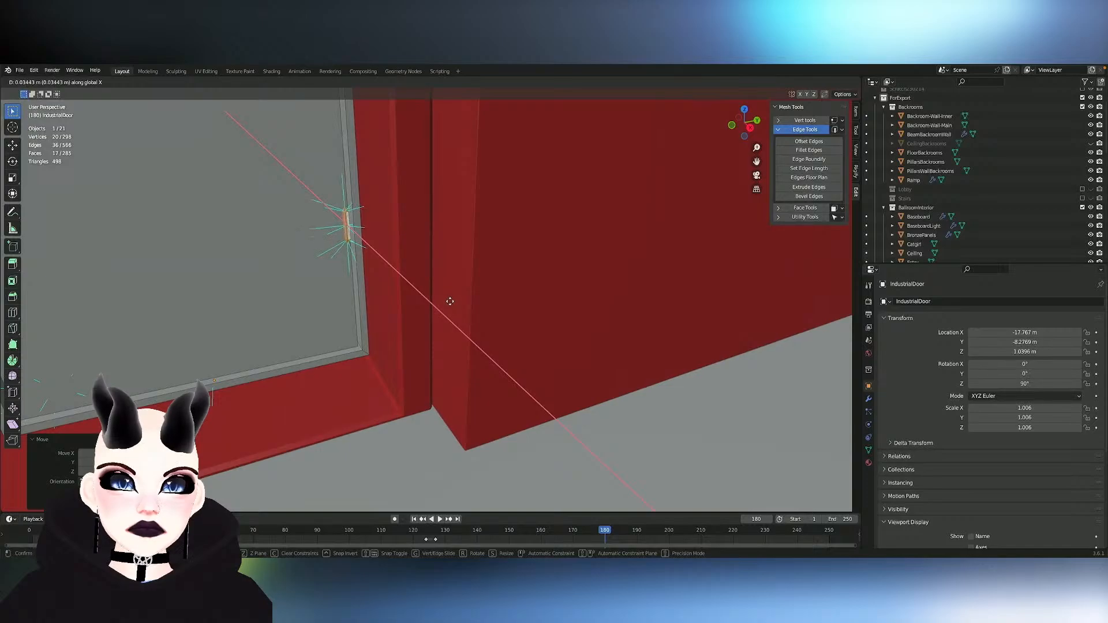
click(450, 302)
- Resize the hinge uniformly and shift it about 0.009 m along global Y towards the door frame's edge
middle_drag(448, 304, 453, 304)
key(s)
click(554, 290)
key(g)
key(x)
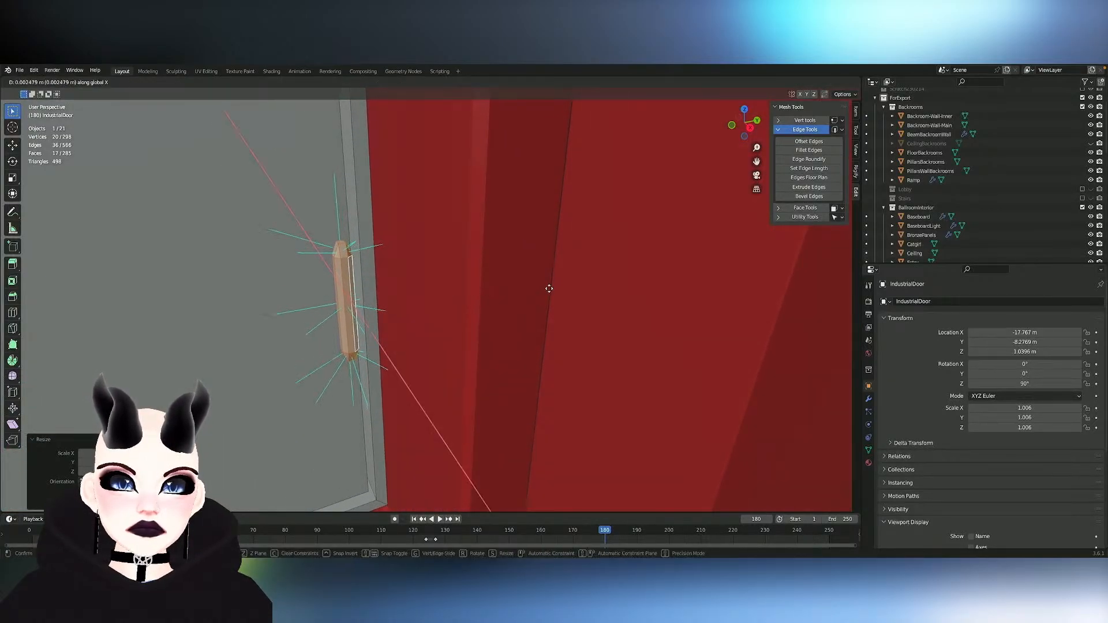
key(y)
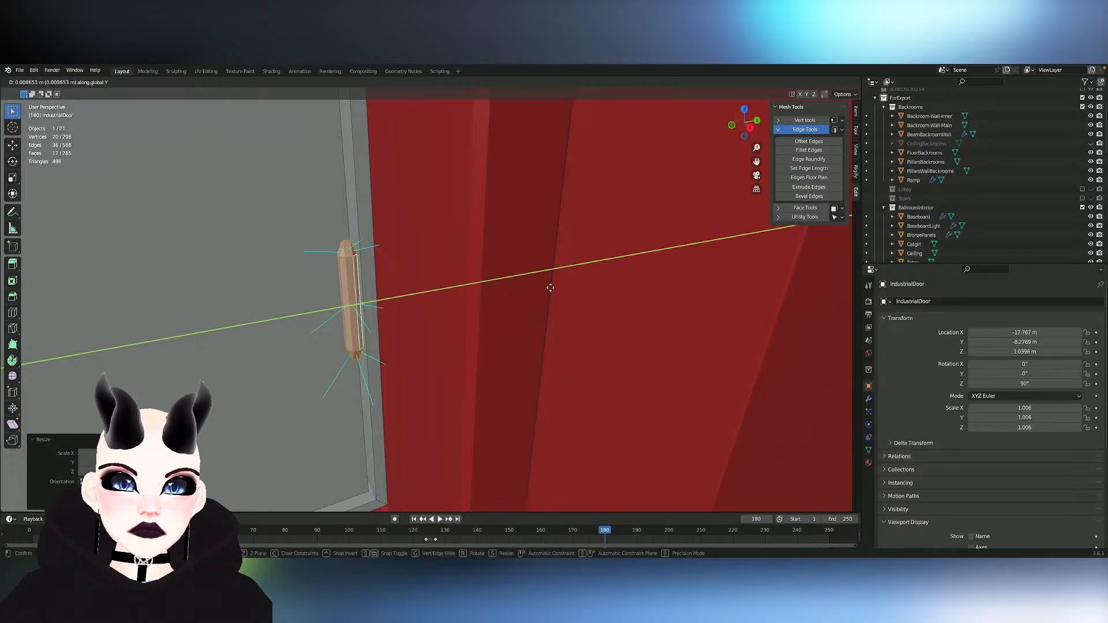
click(550, 287)
- Nudge the hinge slightly along global Y while checking it against the whole door in its doorway
scroll(550, 289, down, 6)
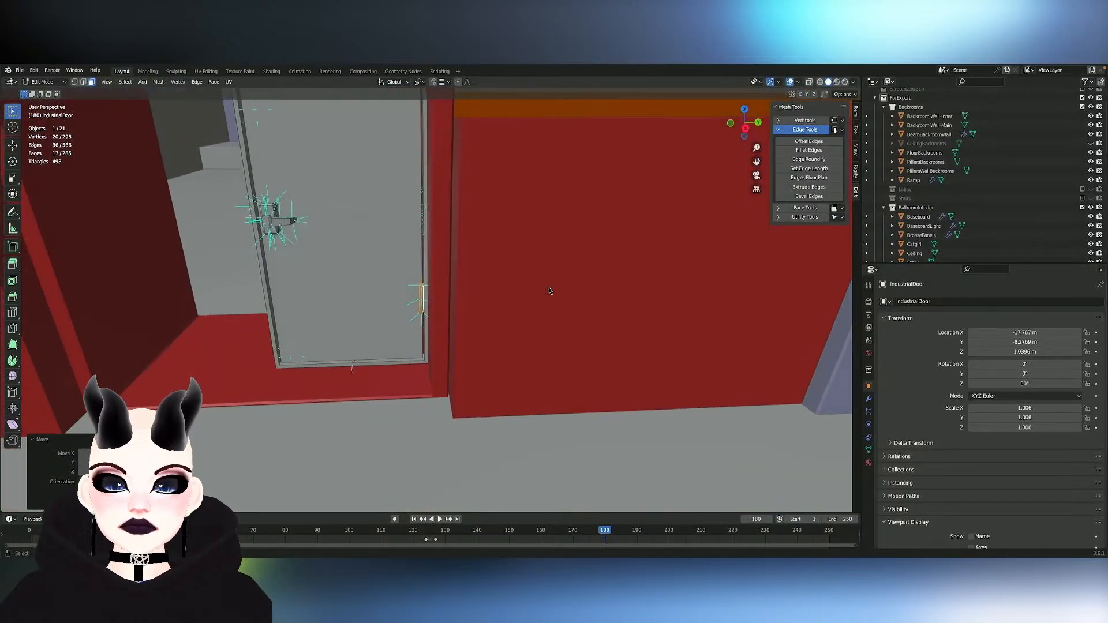
shift+middle_drag(550, 291, 552, 288)
key(g)
key(x)
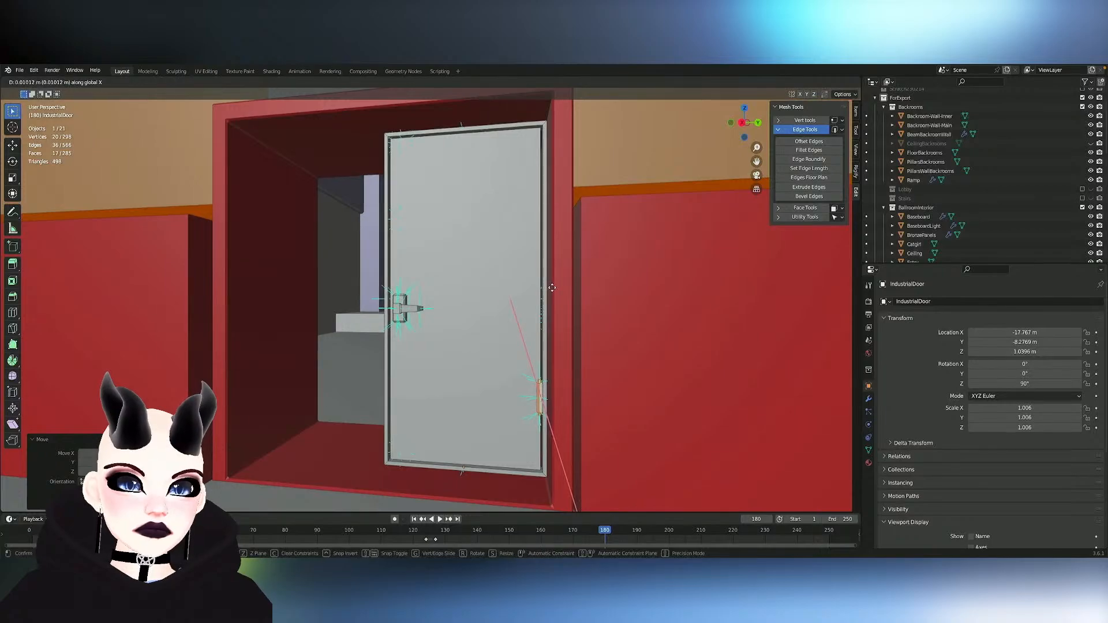
key(y)
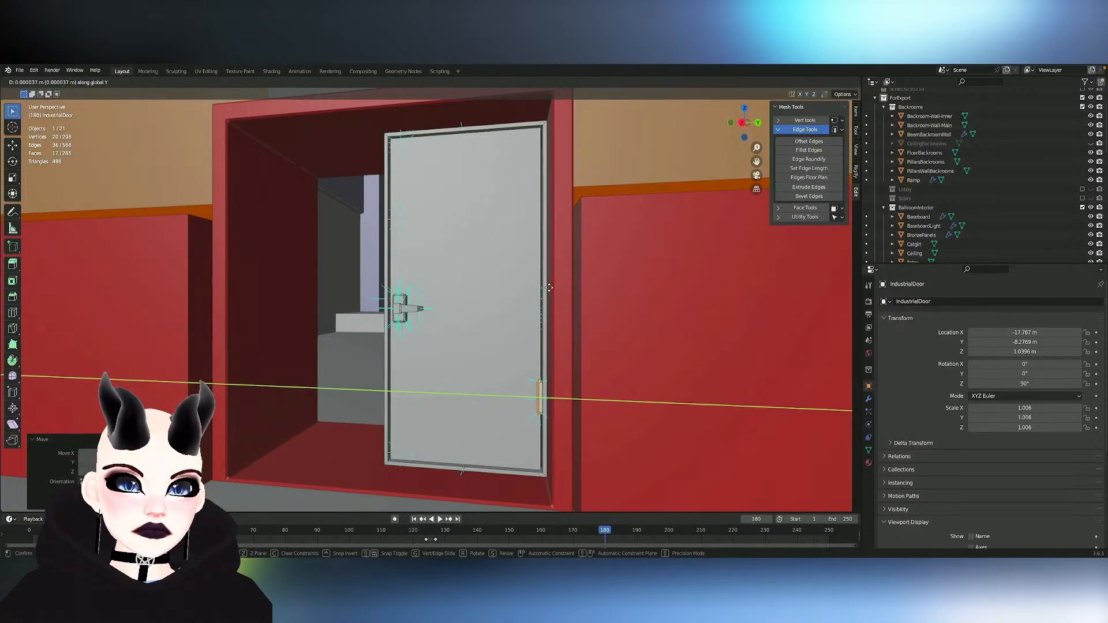
click(549, 287)
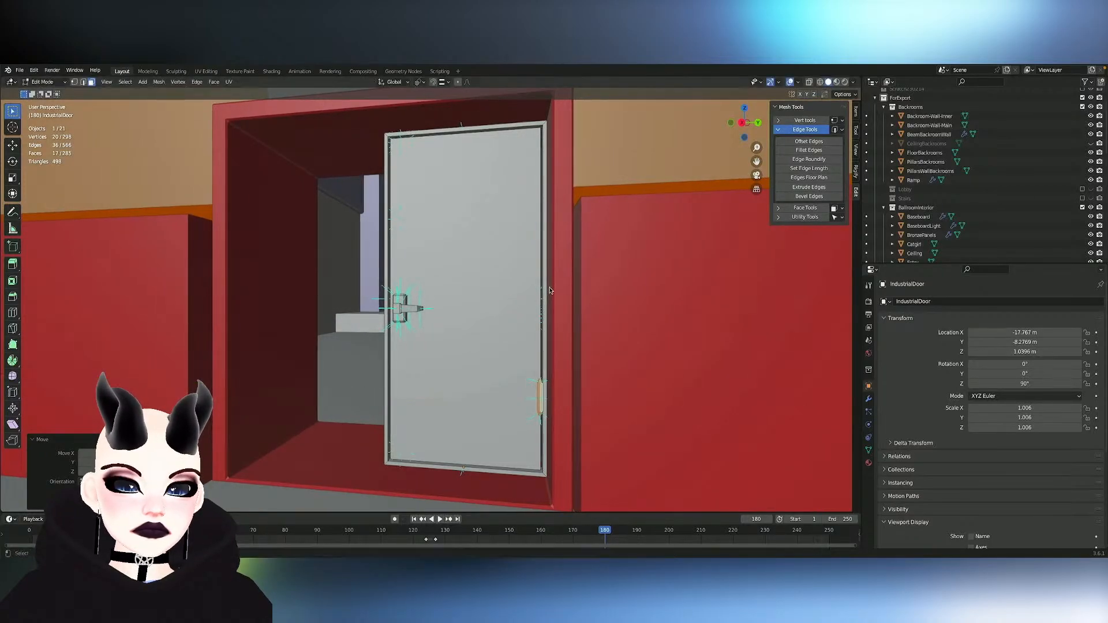
- Rotate the selected hinge about the global Z axis so that it angles across the door's outer side edge
scroll(549, 289, up, 4)
middle_drag(550, 288, 552, 291)
scroll(552, 292, up, 3)
key(r)
key(z)
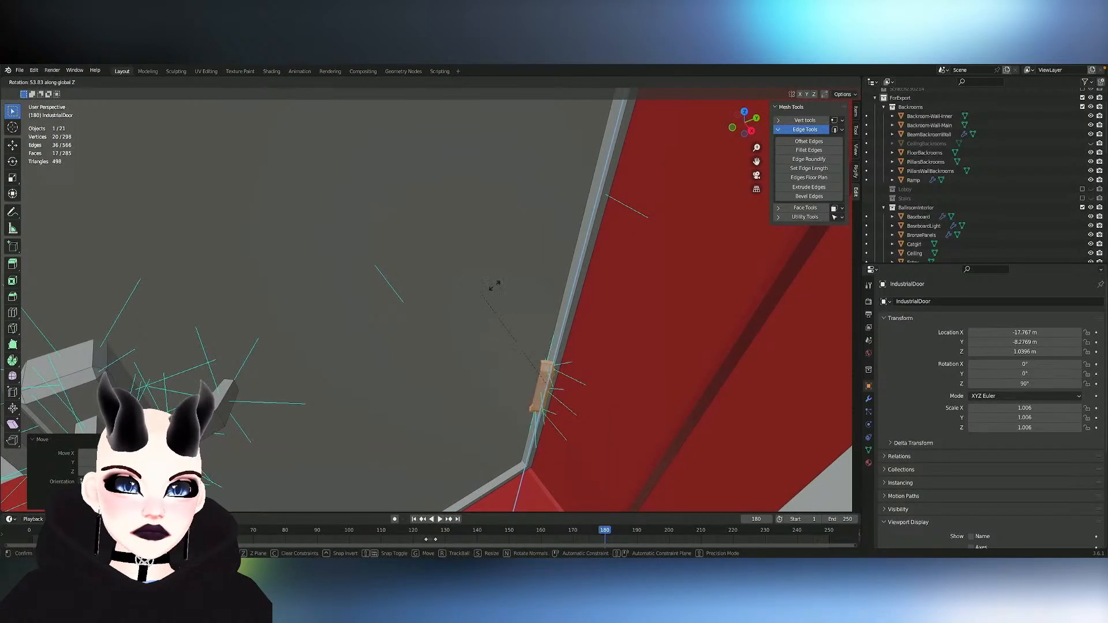
click(561, 385)
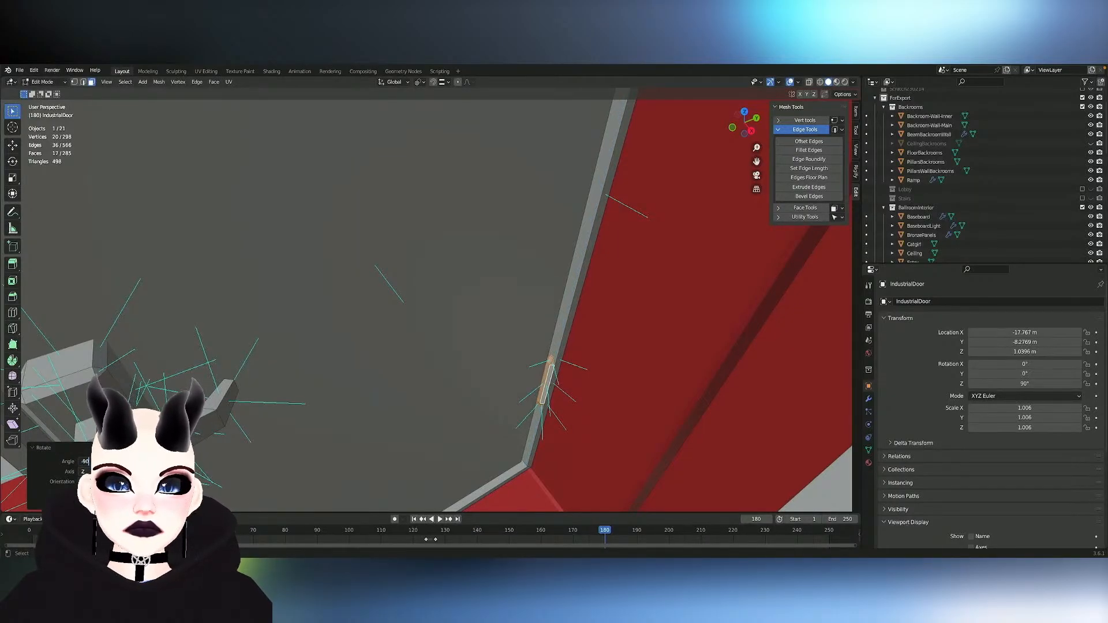
- Shift the hinge slightly along global Y and about -0.008 m along global X to seat it against the door's edge
key(g)
key(x)
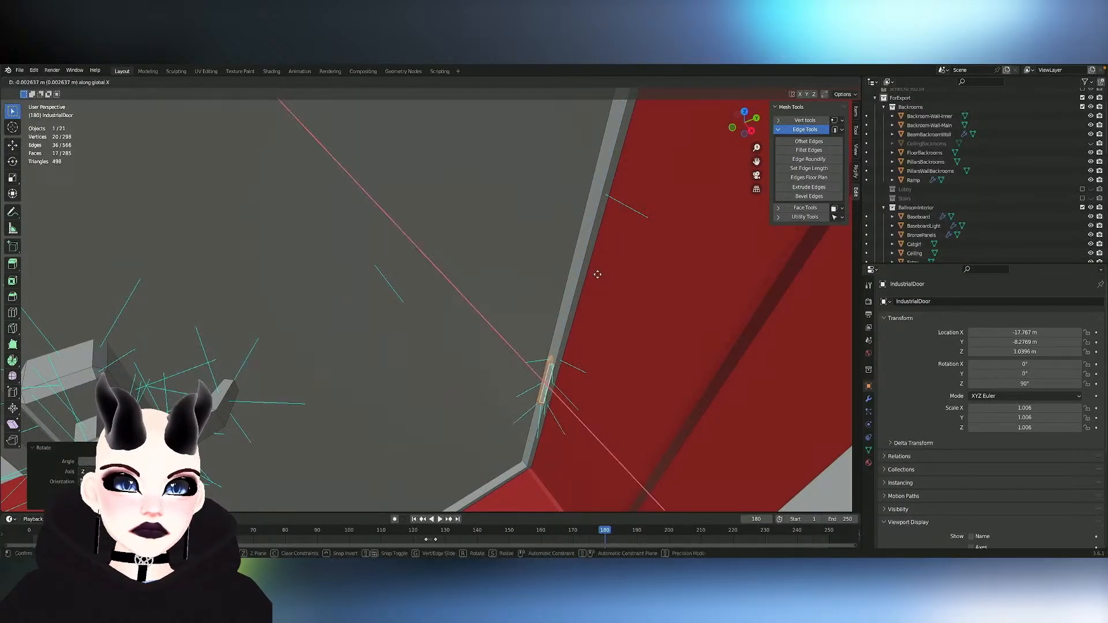
key(y)
click(590, 275)
key(g)
key(x)
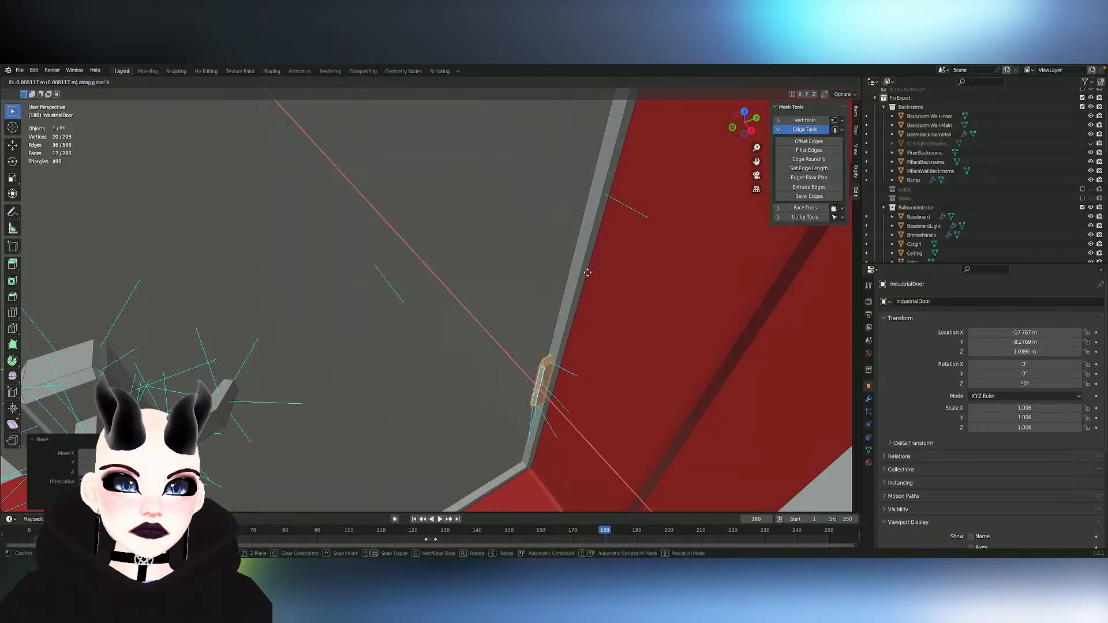
click(589, 273)
- Adjust the hinge's height along global Z near the bottom of the door
middle_drag(589, 273, 562, 437)
scroll(589, 274, down, 3)
scroll(586, 309, down, 3)
key(g)
key(z)
click(588, 314)
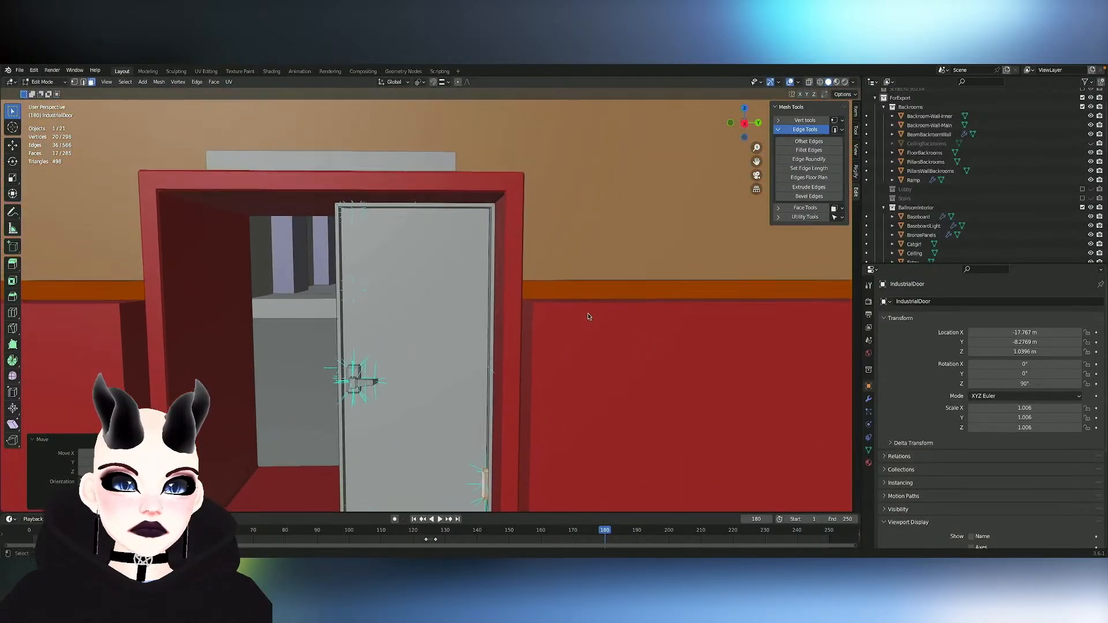
- Duplicate the lower hinge upward along global Z to the door's mid-height, and raise the copy by about another 0.07 m
key(shift+d)
key(z)
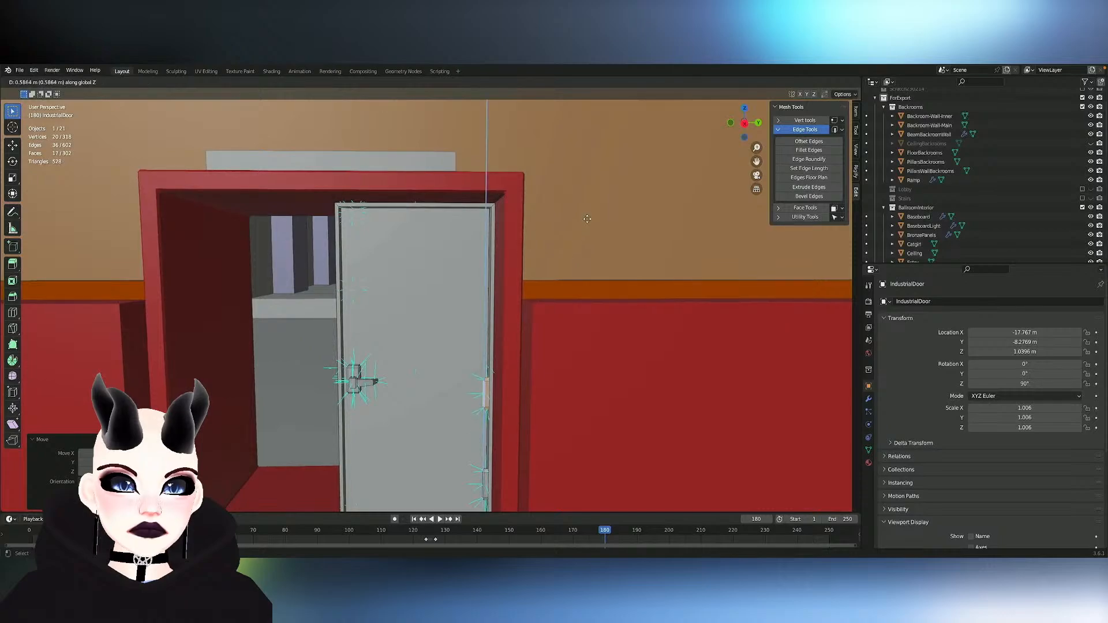
click(586, 214)
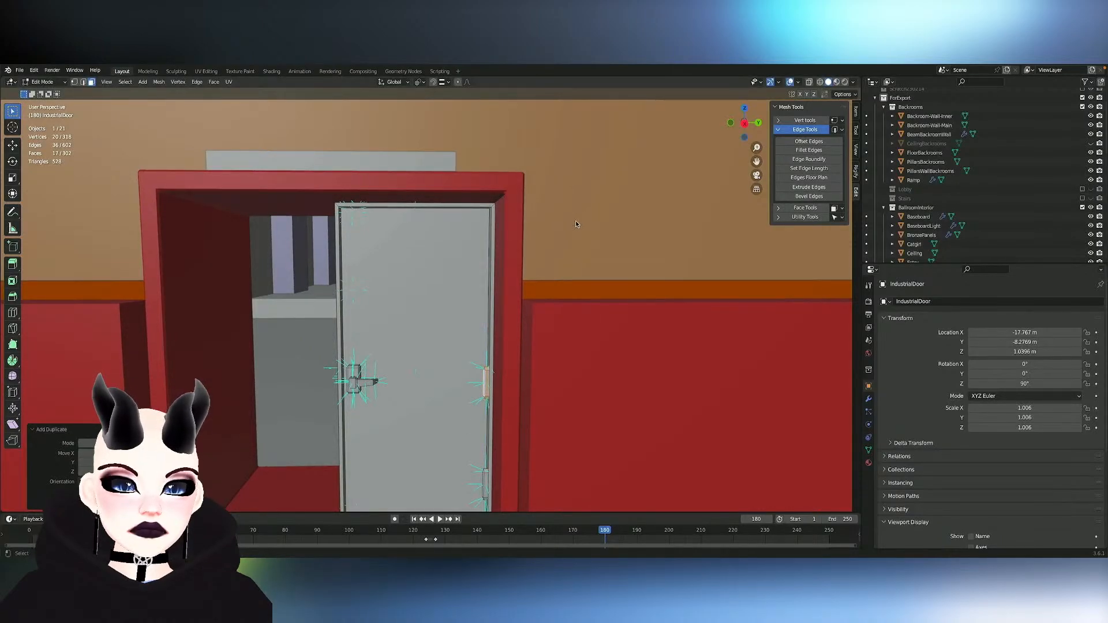
middle_drag(576, 223, 578, 223)
scroll(577, 222, down, 4)
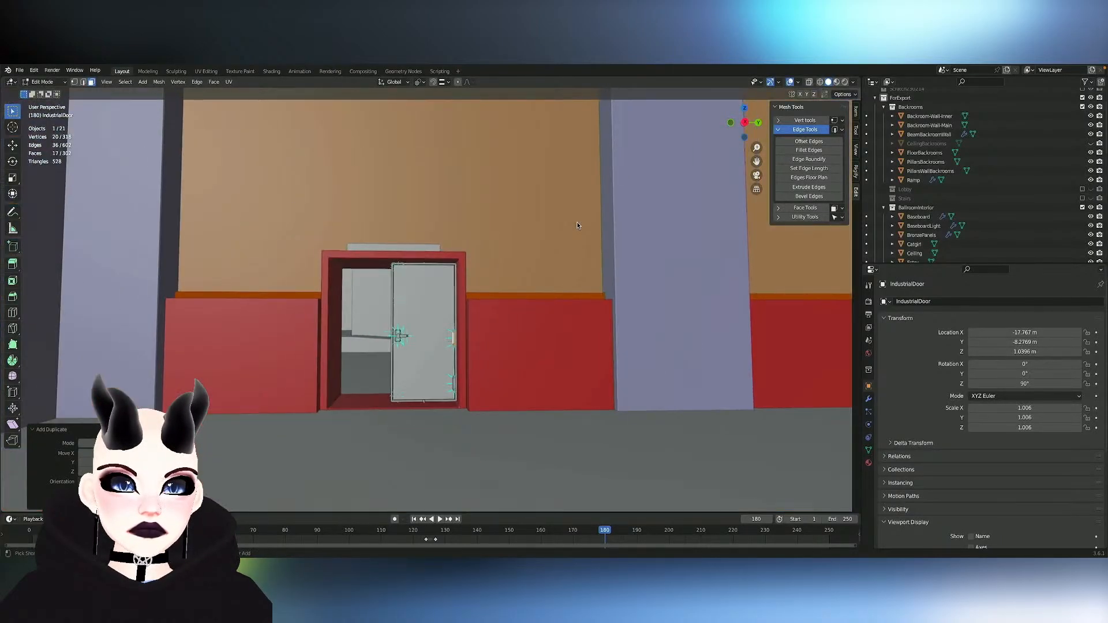
scroll(577, 222, up, 3)
key(g)
key(z)
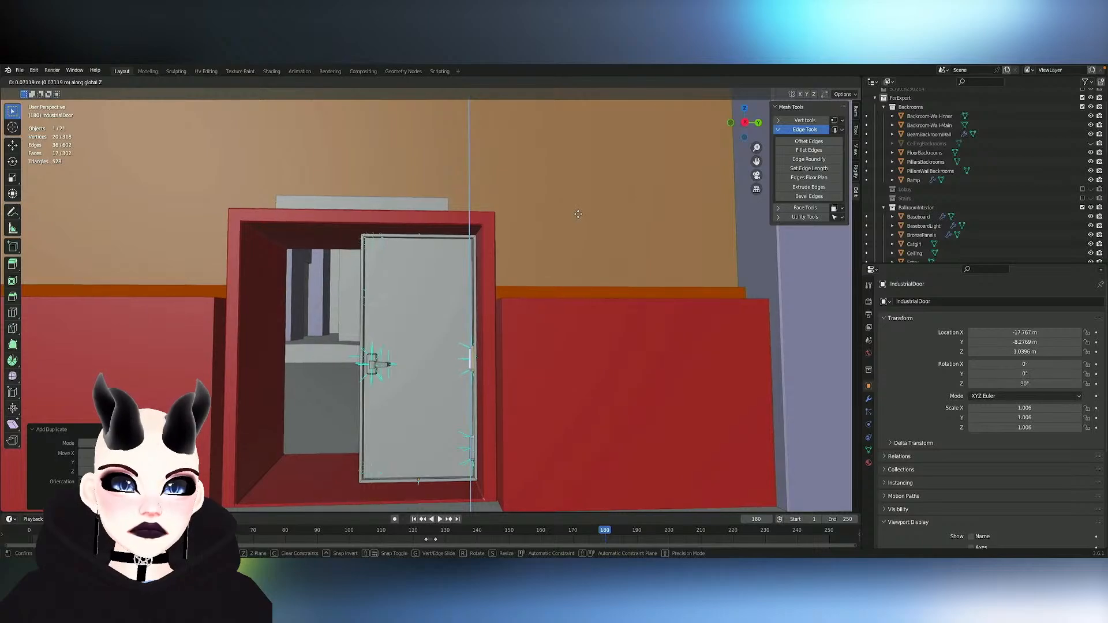
click(578, 215)
- Duplicate the middle hinge upward along global Z to create a third hinge near the top of the door
key(shift+d)
key(z)
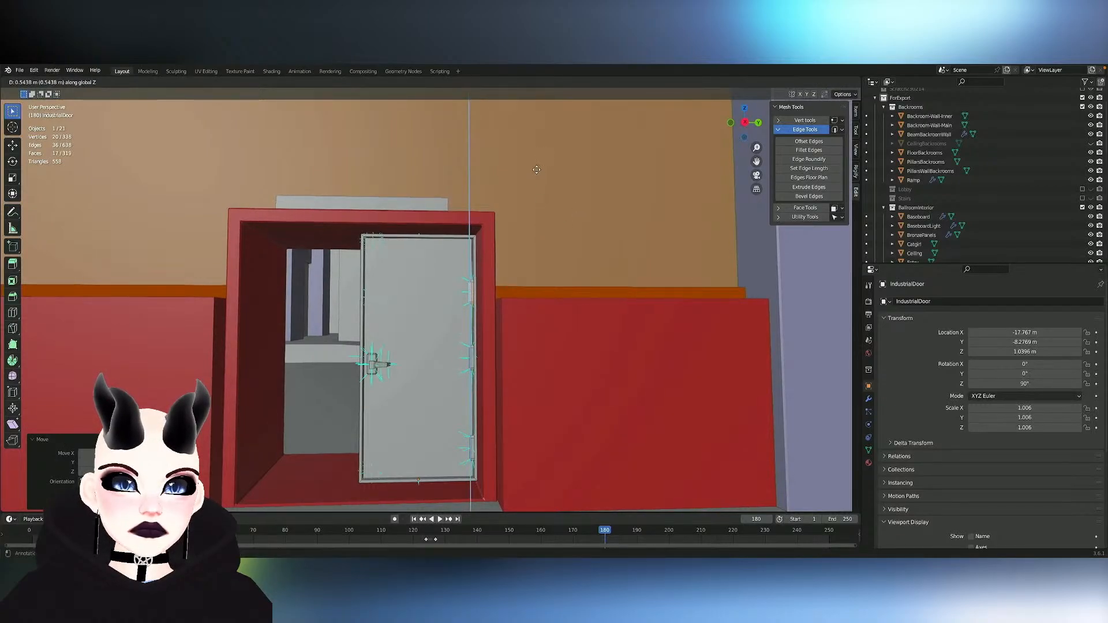
click(537, 153)
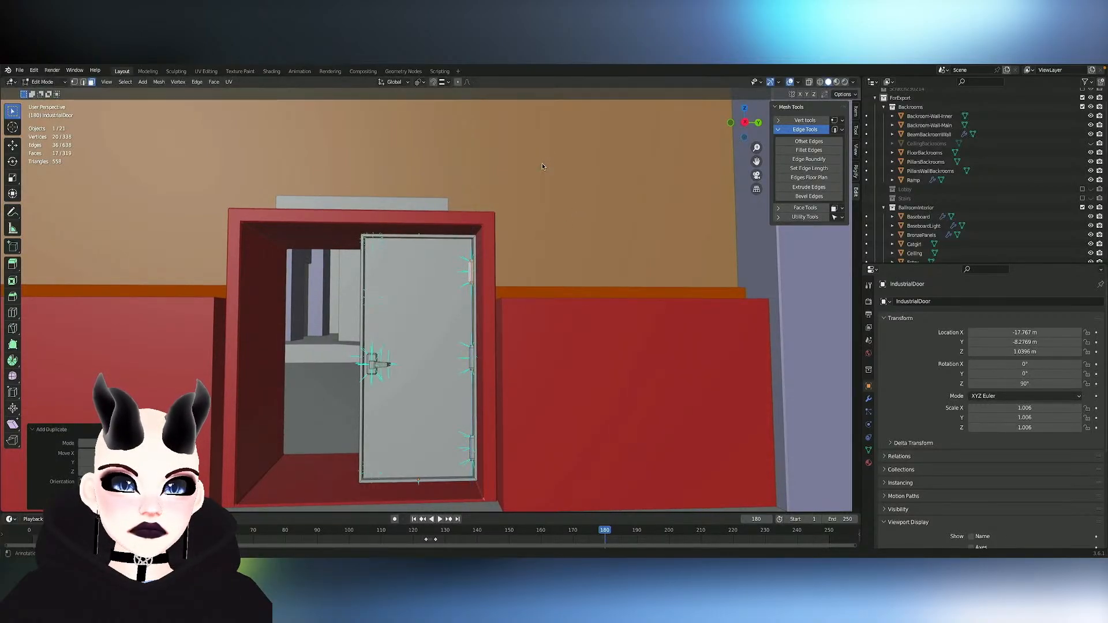
- Select all three hinges and add a new material named Metal to the IndustrialDoor object
middle_drag(484, 294, 480, 296)
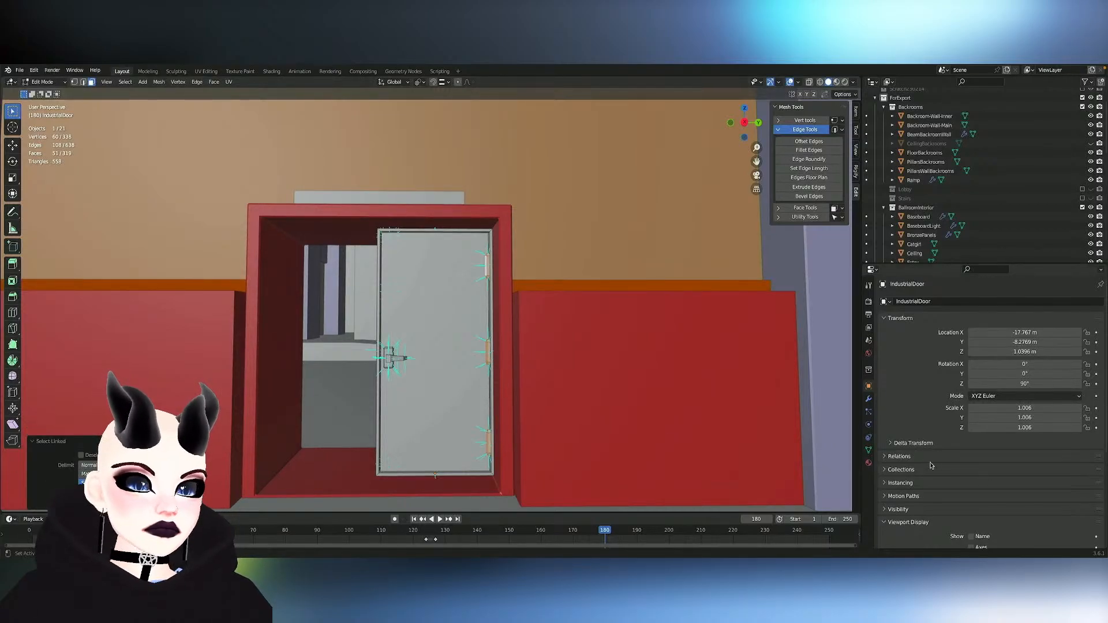
click(869, 464)
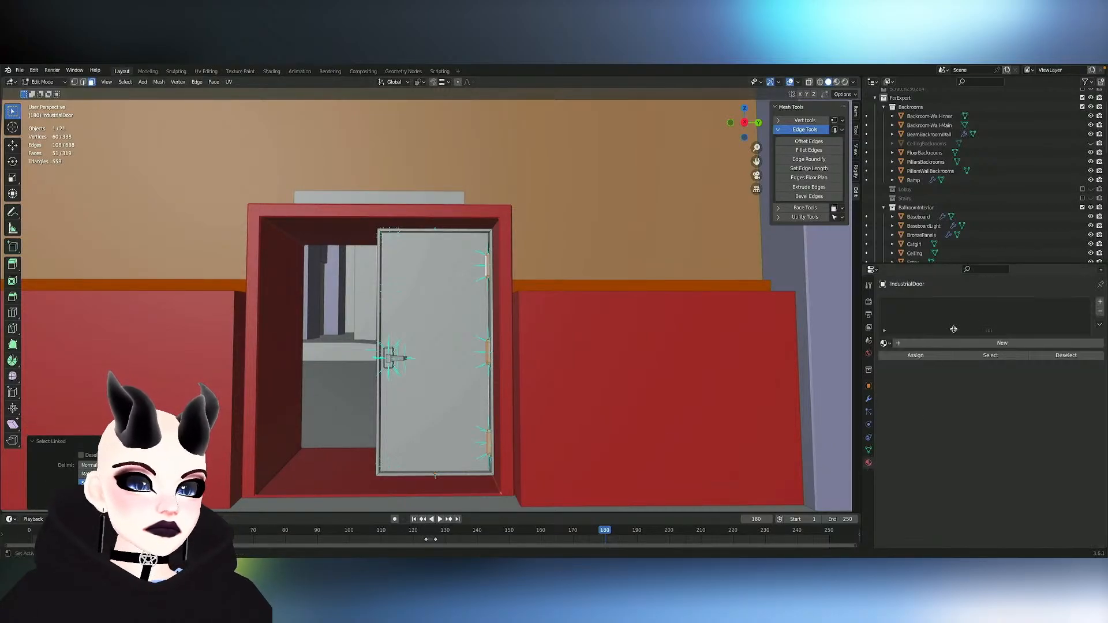
click(924, 346)
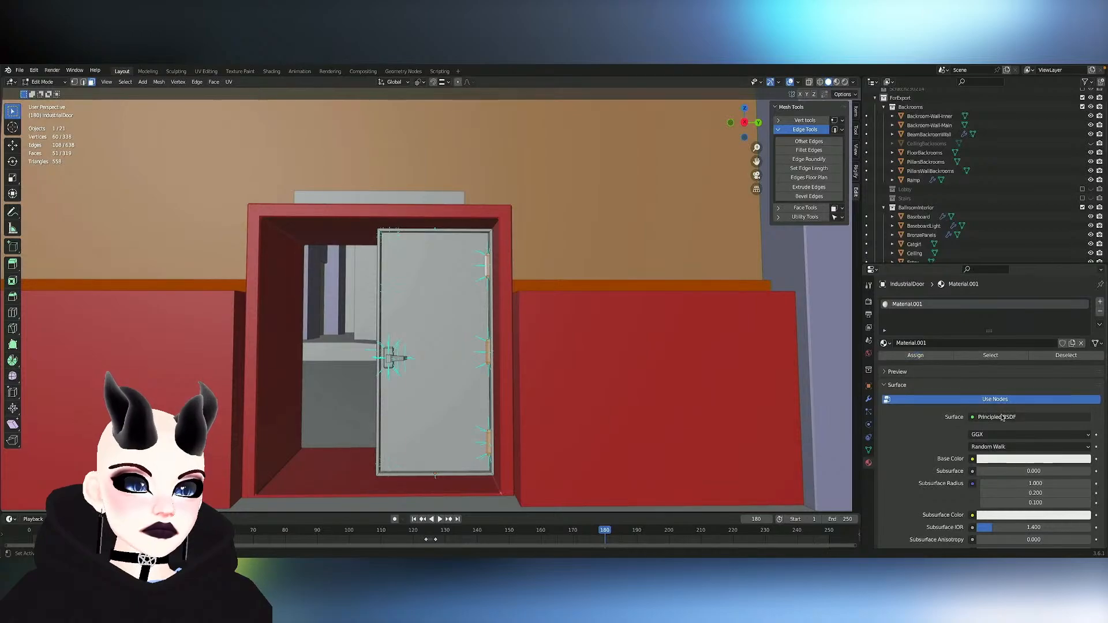
double_click(906, 342)
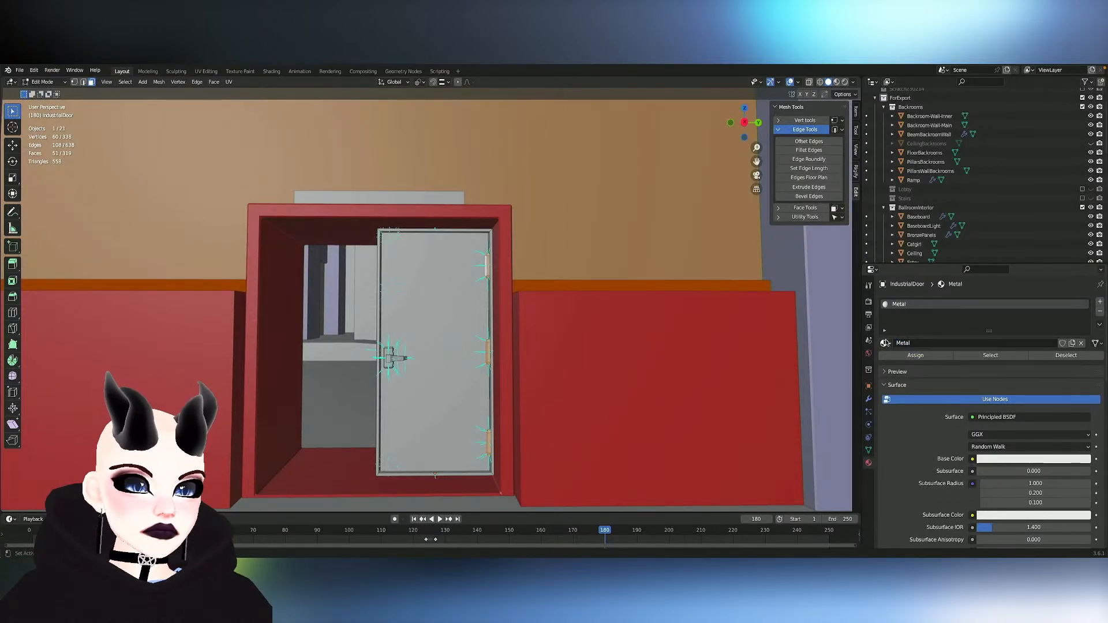
- Adjust the brightness of the Metal material's base color
scroll(894, 445, down, 1)
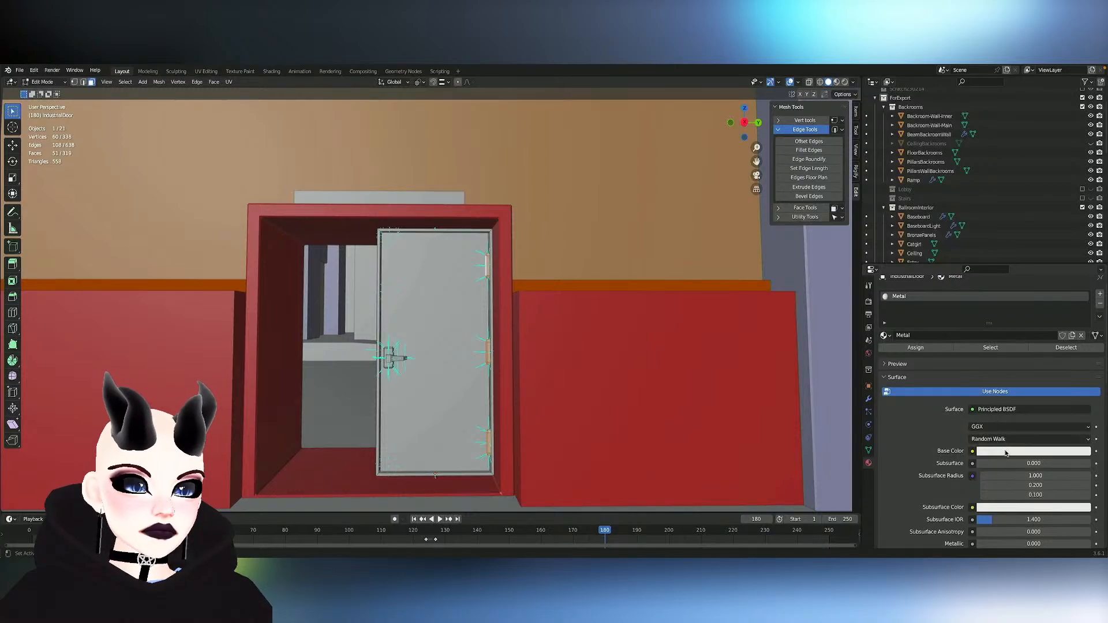
click(1005, 452)
drag(1086, 364, 1085, 354)
scroll(925, 457, down, 15)
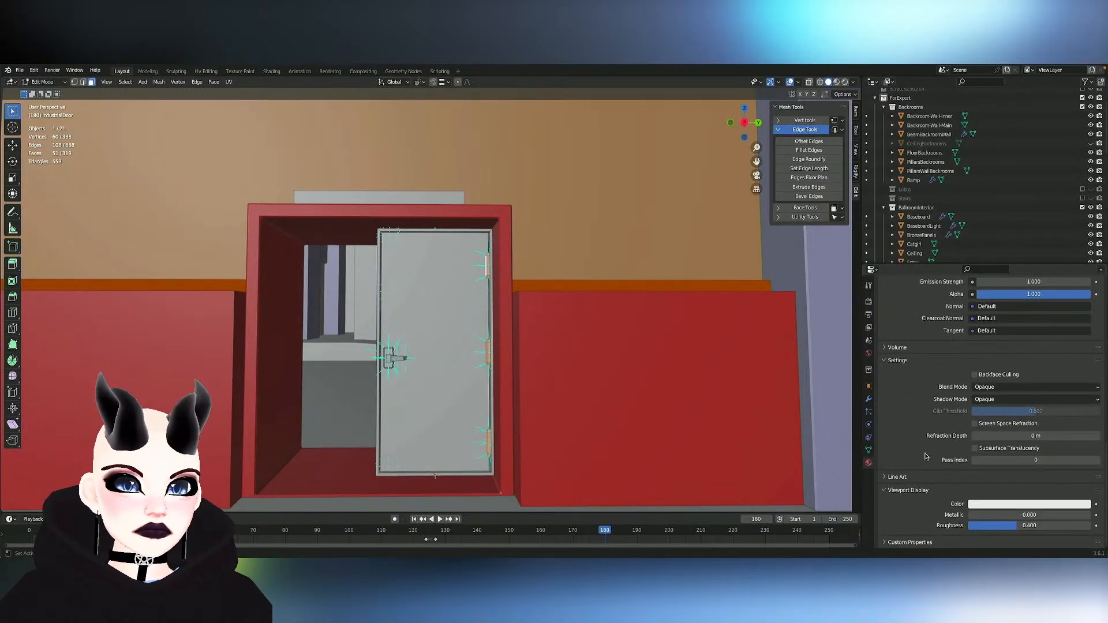
- Set the Metal material's viewport display color to dark grey with value 0.133 and its viewport Metallic to 1.000
click(1002, 503)
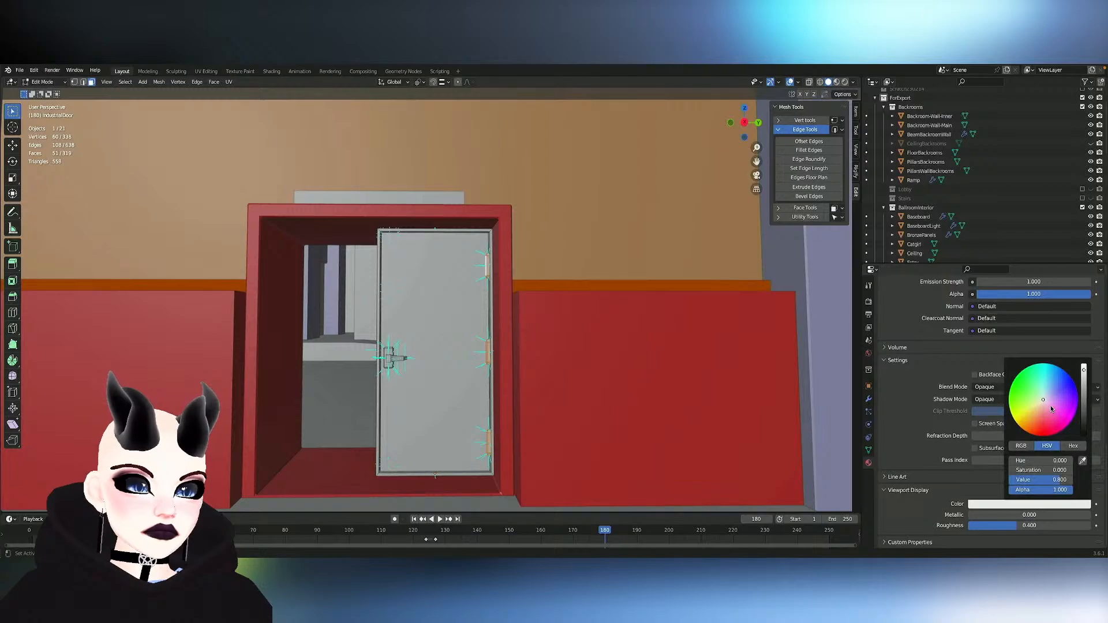
click(1039, 506)
drag(1085, 423, 1084, 407)
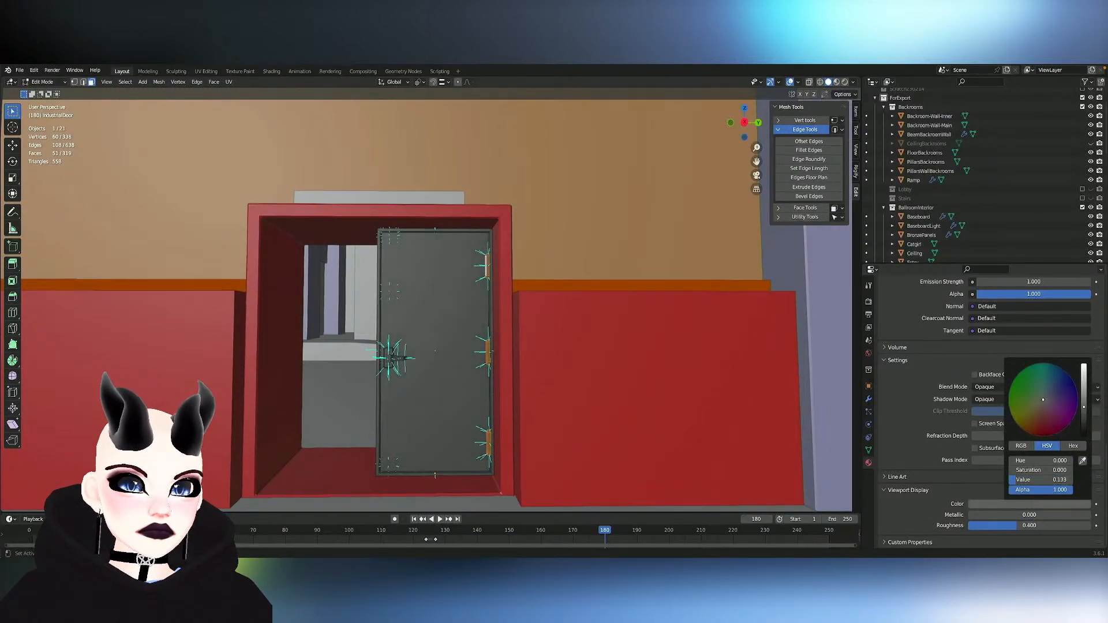
drag(995, 515, 1097, 516)
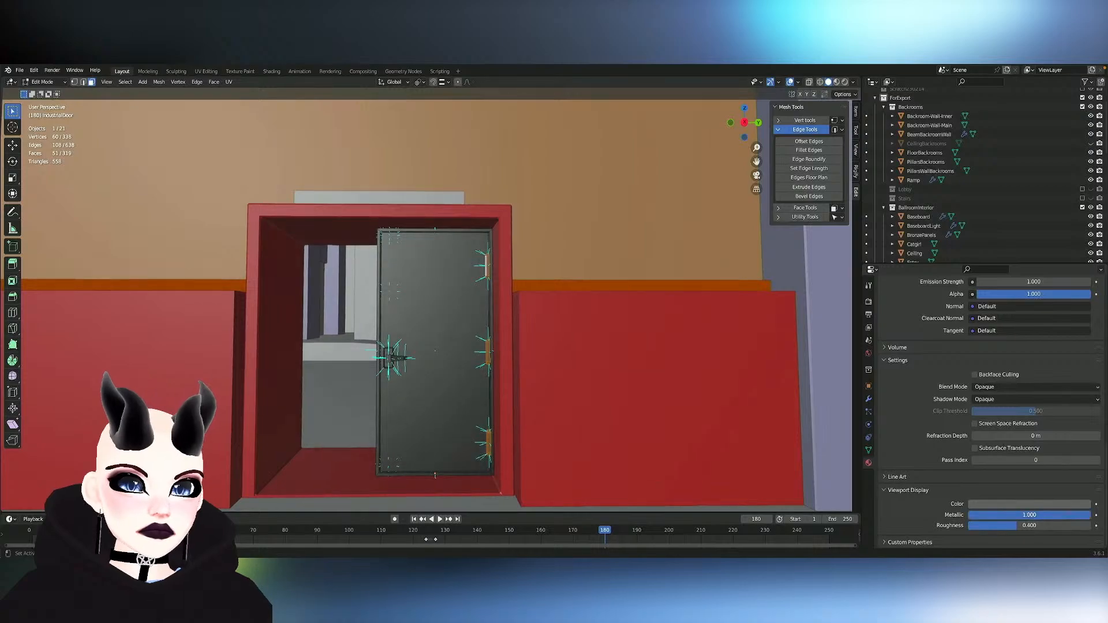
- Inspect the door's panel, handle plate and hinges up close in the doorway, and save the file
scroll(265, 310, up, 5)
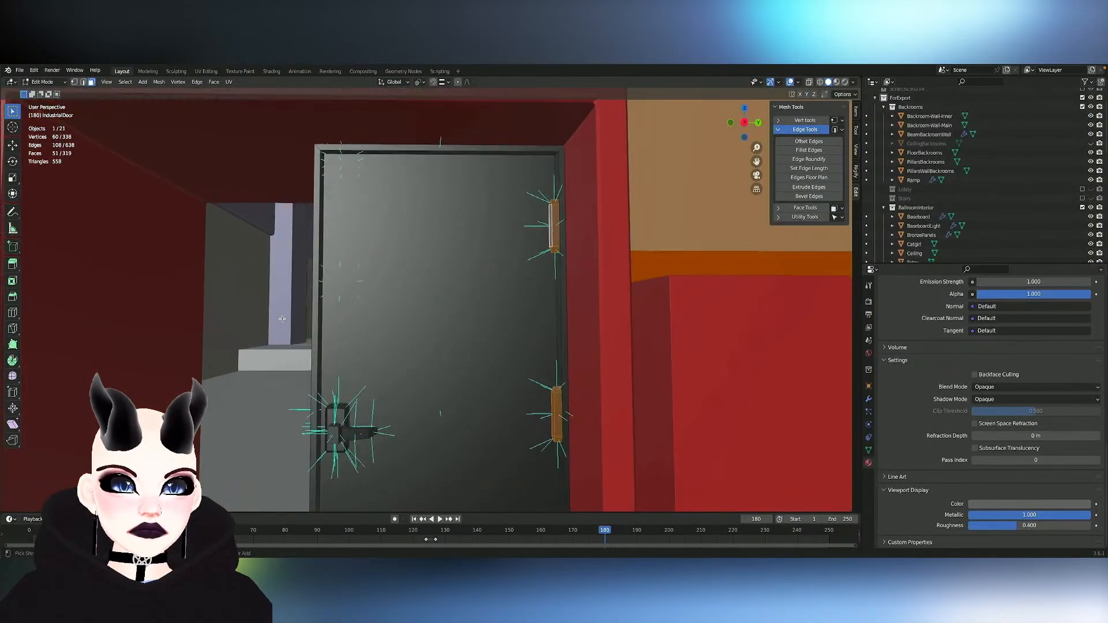
click(452, 317)
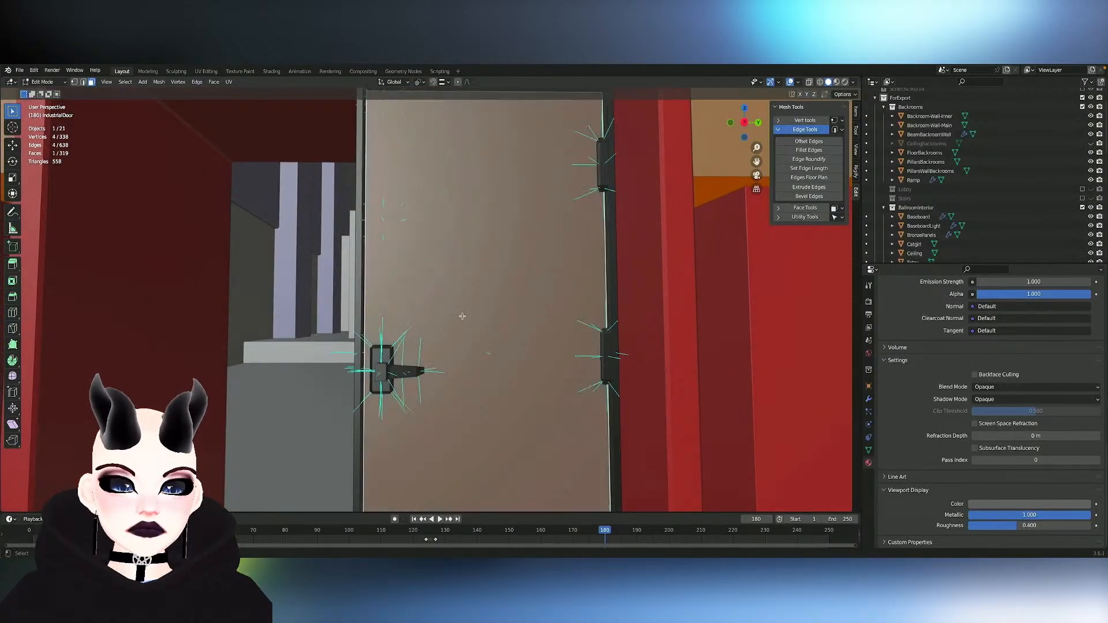
scroll(462, 317, down, 4)
scroll(461, 316, up, 2)
middle_drag(462, 316, 528, 300)
scroll(462, 316, down, 3)
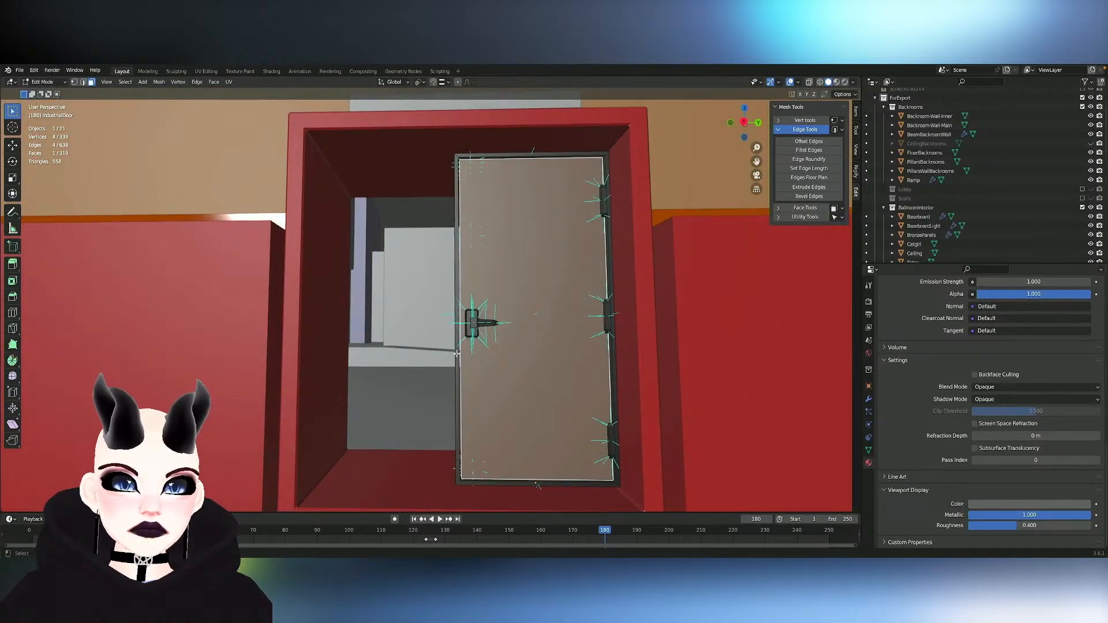
scroll(456, 353, up, 4)
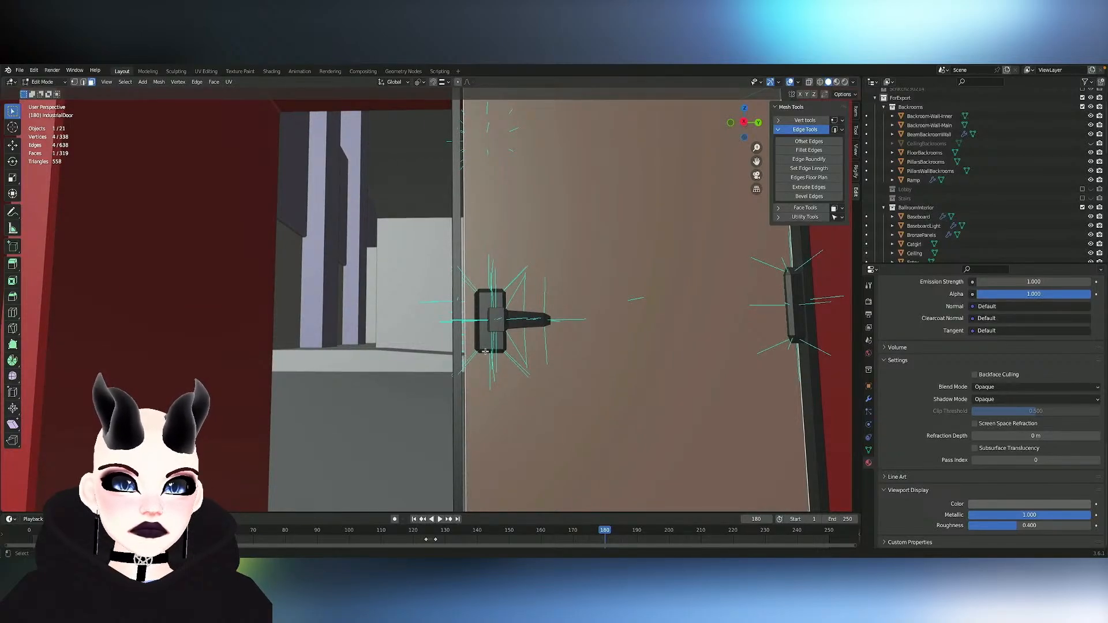
scroll(530, 339, down, 4)
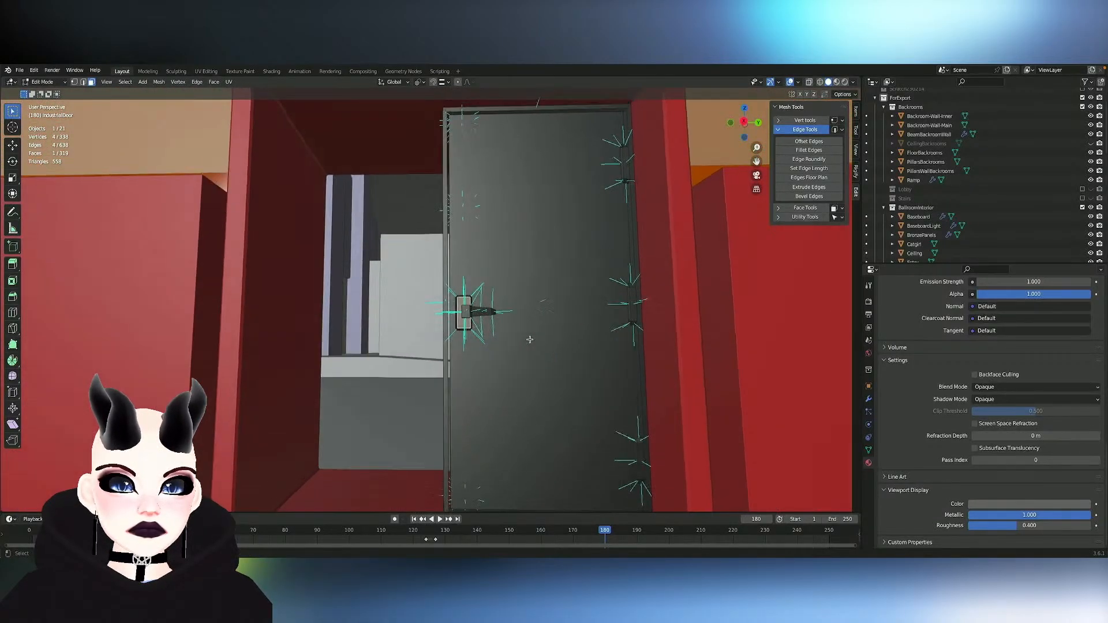
mouse_move(530, 340)
middle_down()
mouse_move(529, 314)
mouse_move(538, 365)
mouse_move(504, 339)
mouse_move(530, 381)
mouse_move(530, 342)
mouse_move(530, 354)
middle_up()
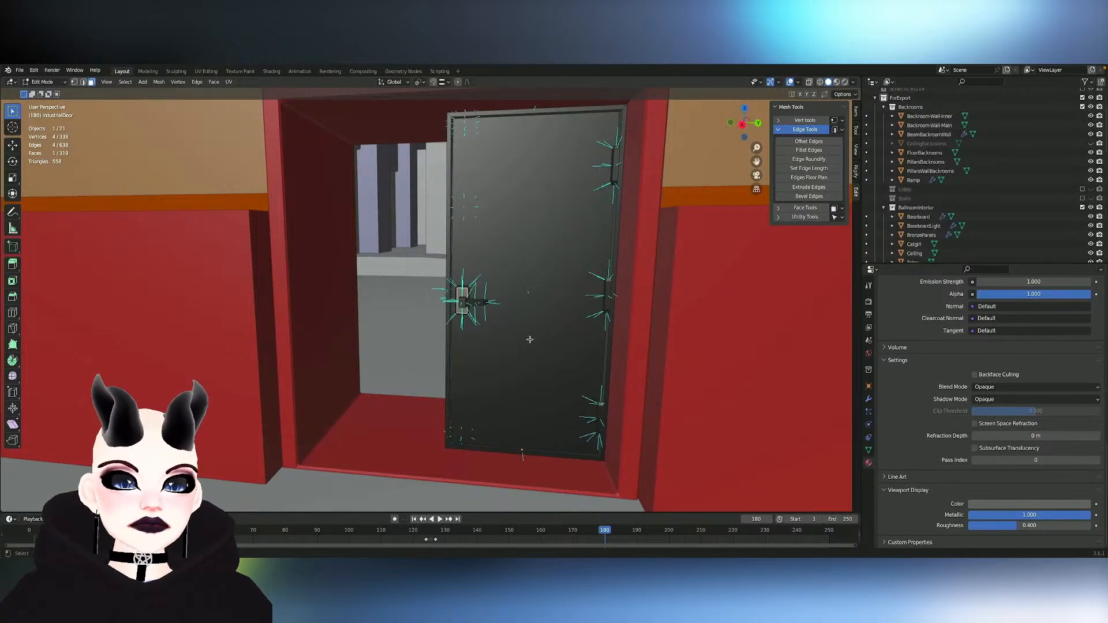
key(ctrl+s)
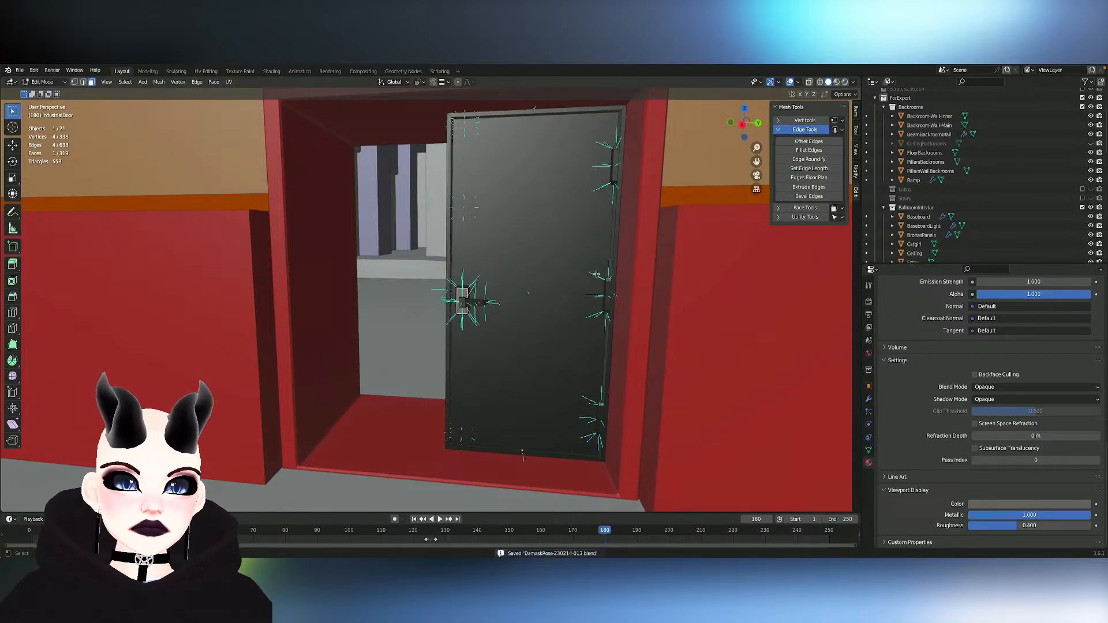
- Hide the flat face of the vertical rod above the push bar on the door's other side
middle_drag(597, 274, 597, 309)
click(376, 272)
middle_drag(376, 271, 203, 275)
middle_drag(376, 271, 493, 273)
ctrl+middle_drag(396, 332, 396, 300)
scroll(396, 332, up, 4)
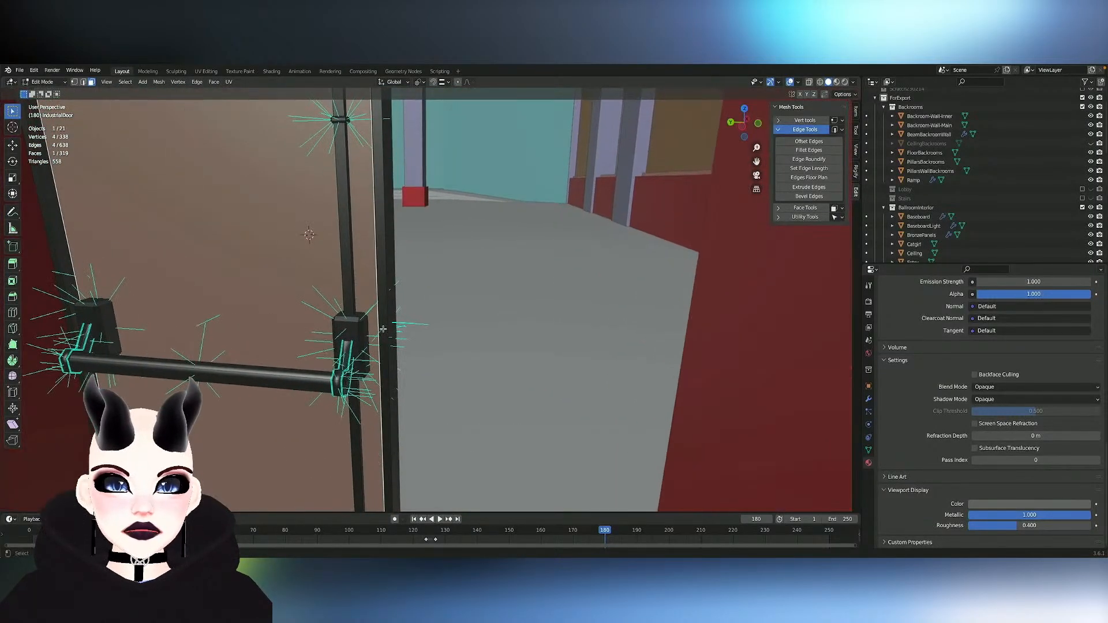
shift+scroll(360, 316, up, 7)
click(341, 310)
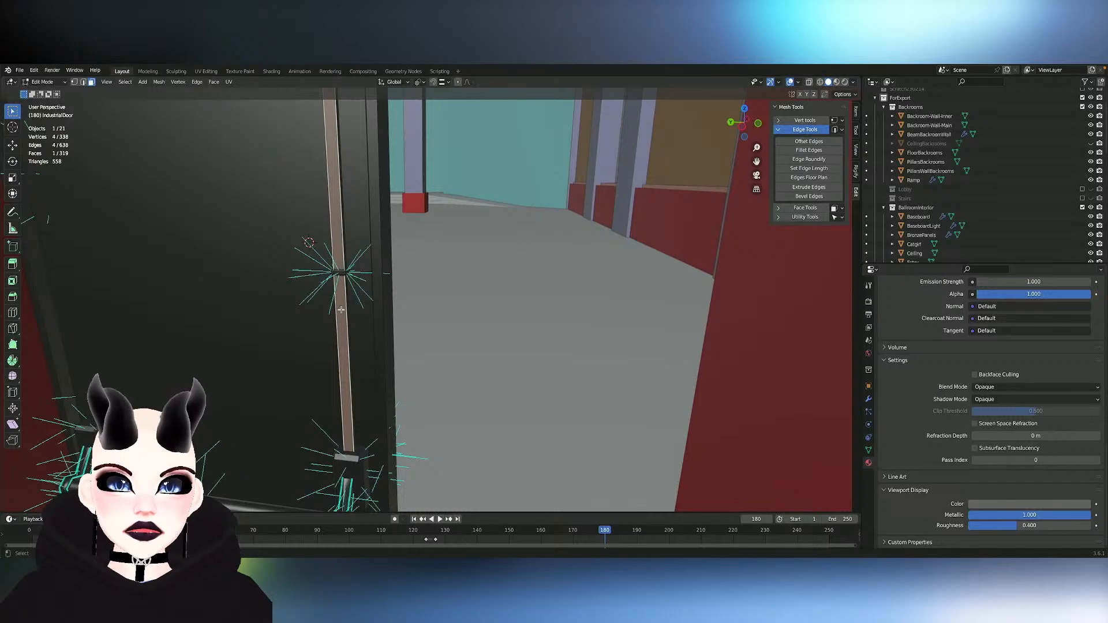
key(h)
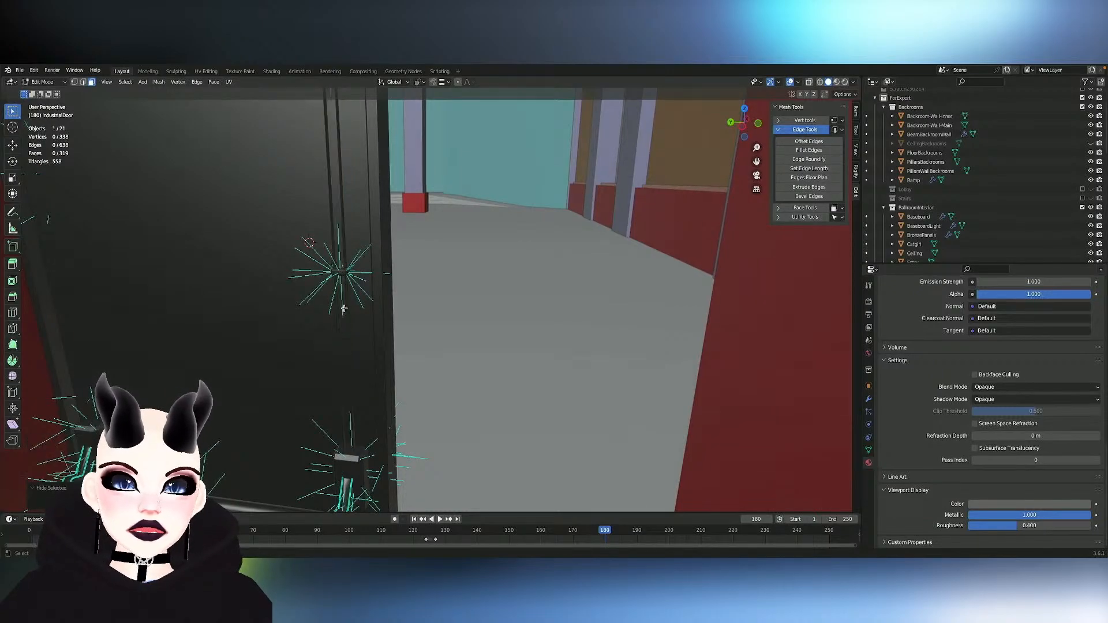
- Single out the rod's separate flat strip from its linked side faces, and hide that strip
click(349, 280)
scroll(349, 280, up, 5)
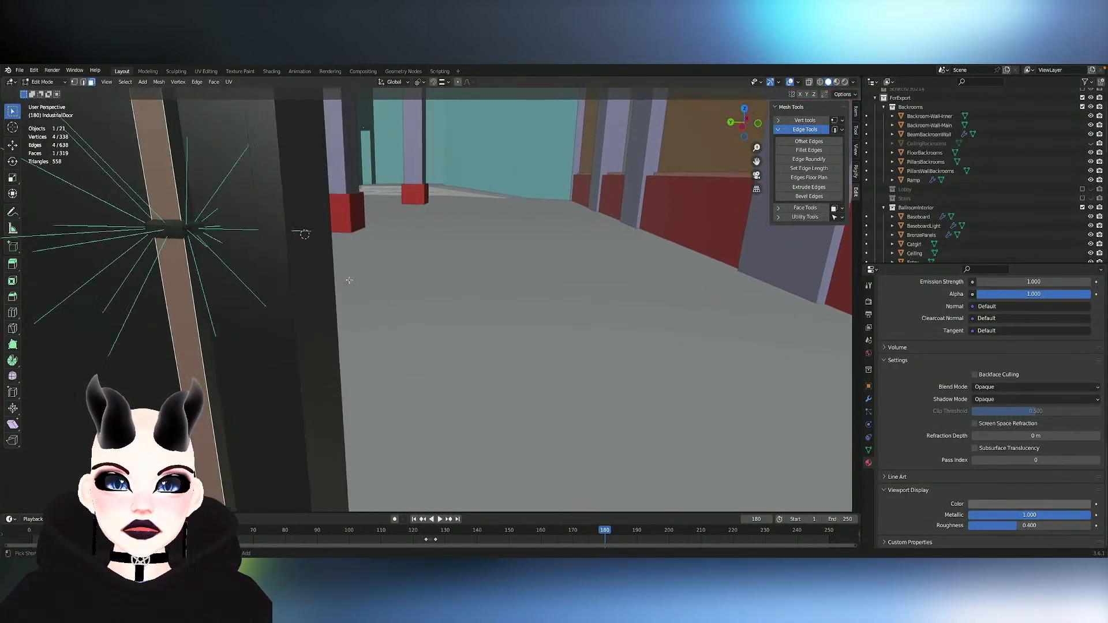
ctrl+click(182, 330)
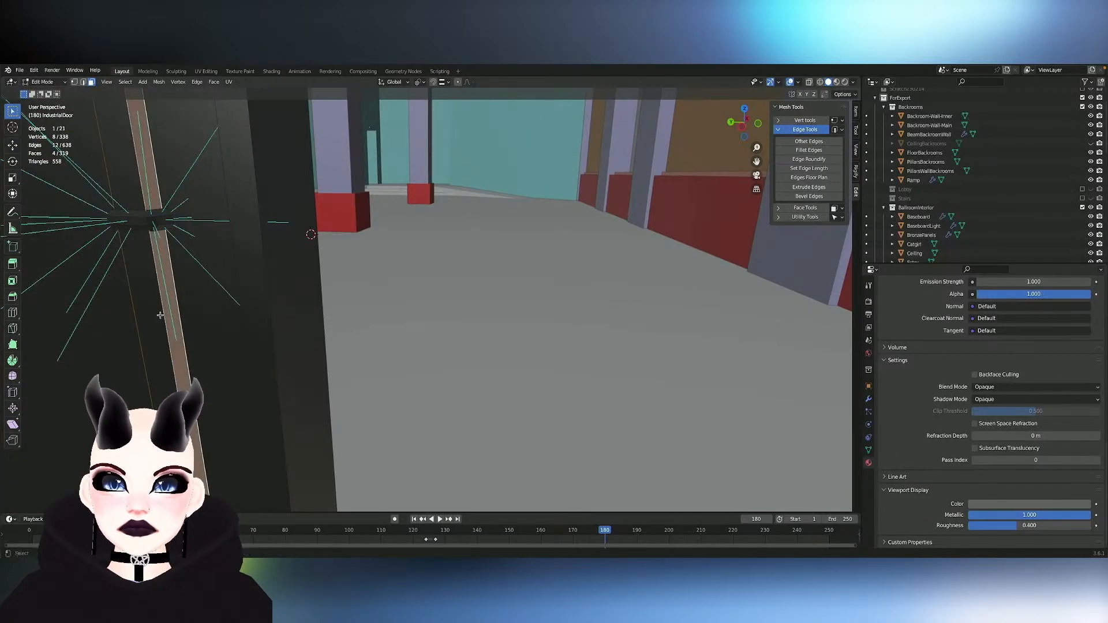
click(160, 316)
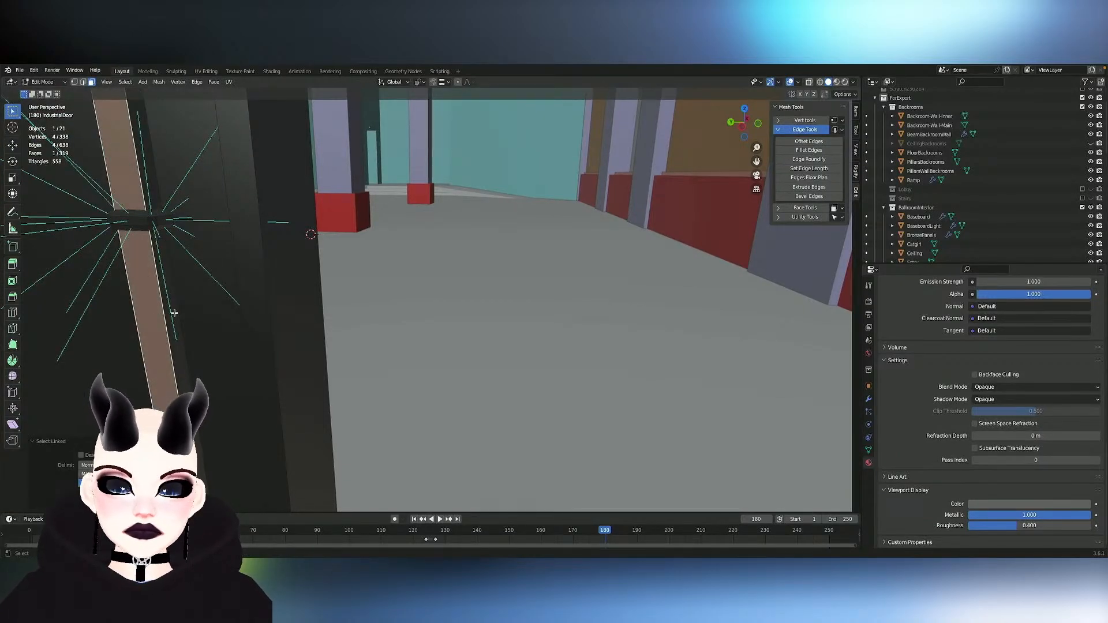
click(177, 359)
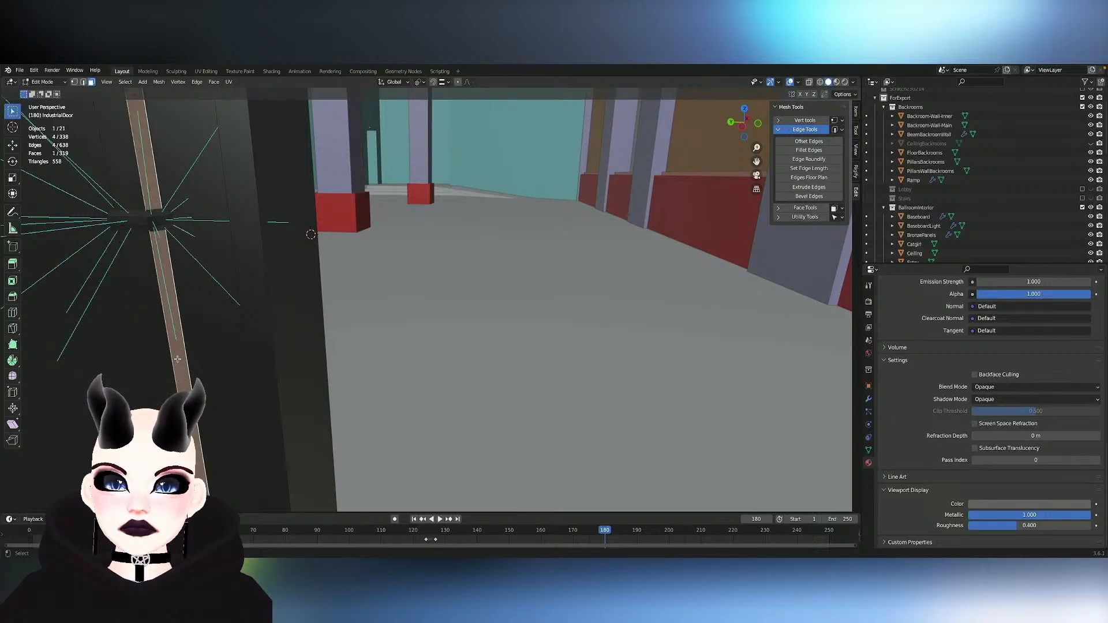
middle_drag(171, 358, 172, 358)
click(365, 400)
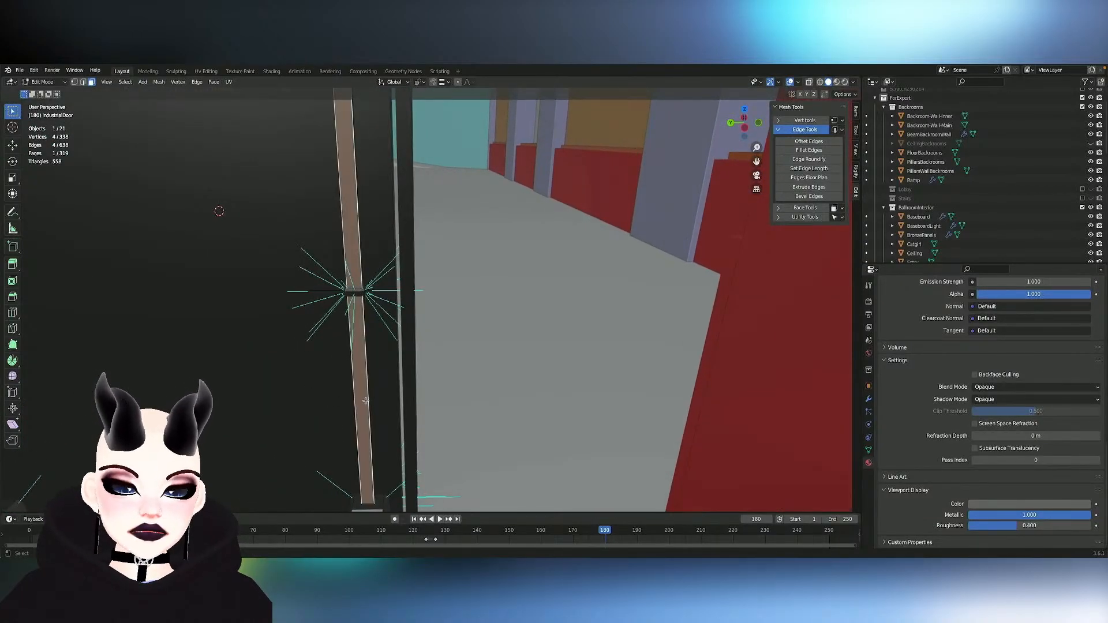
middle_drag(366, 400, 366, 396)
key(h)
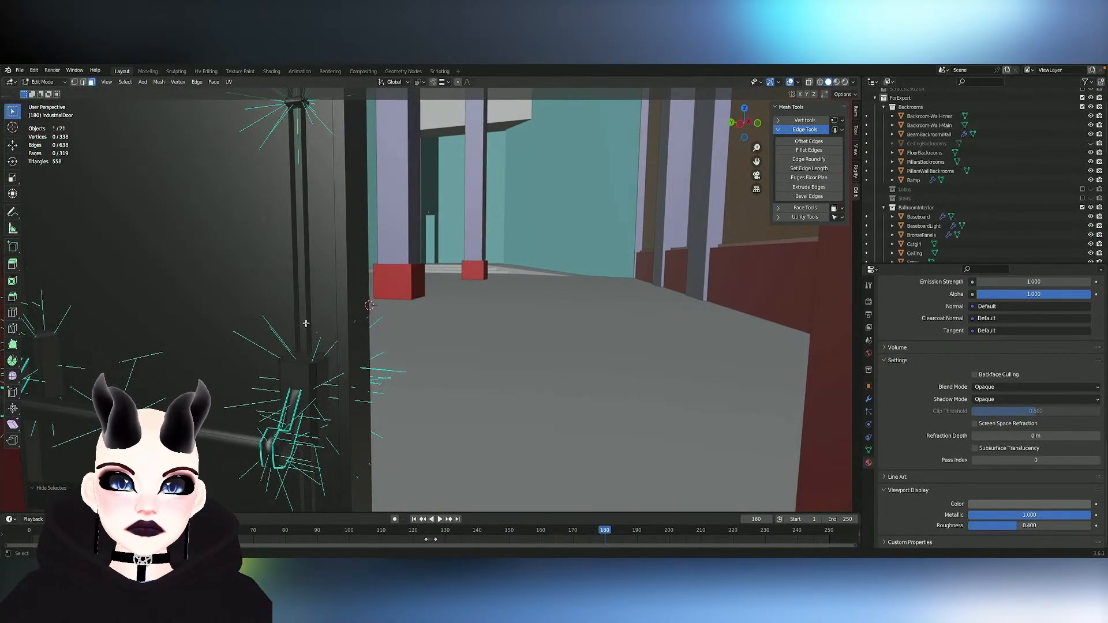
- Select the old rod's remaining linked faces and delete them
key(l)
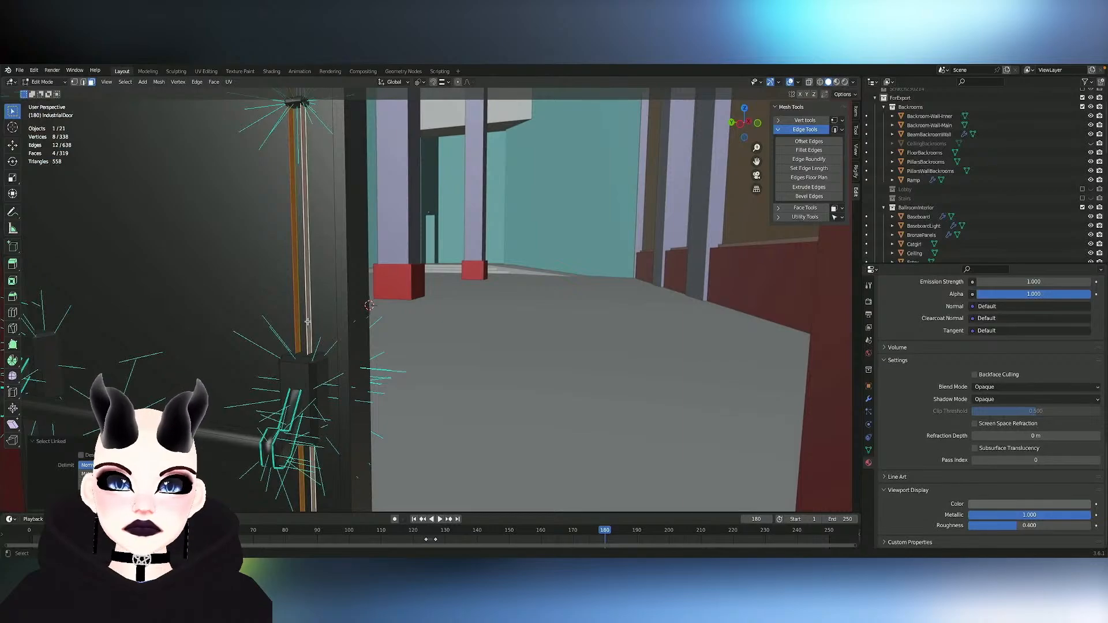
key(x)
click(309, 323)
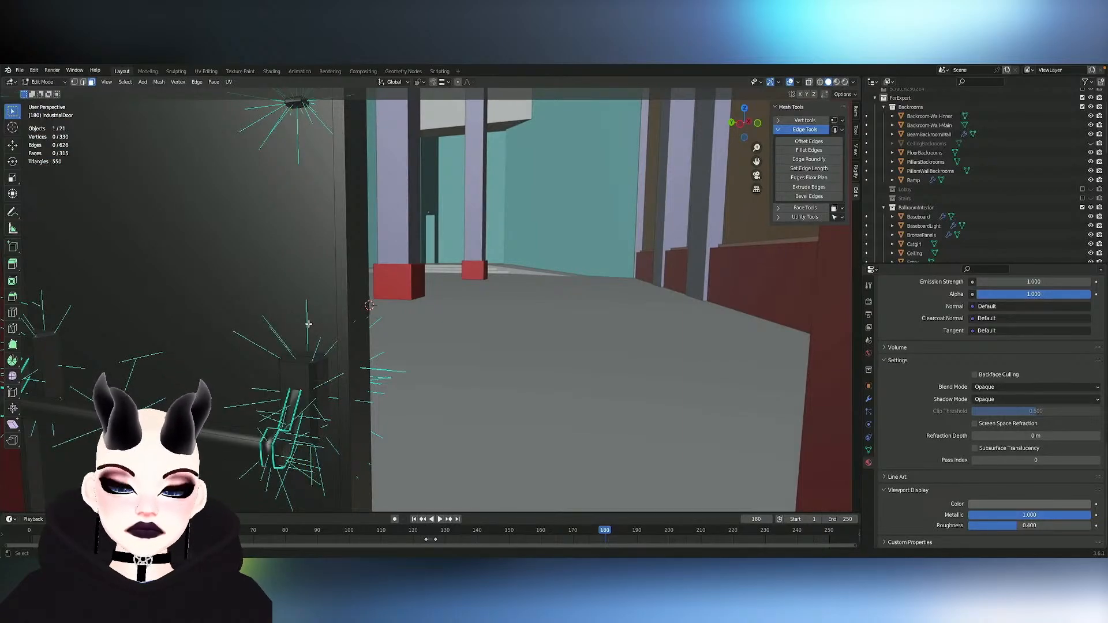
- Reveal the hidden flat strip and extrude it about 0.023 m along global X to form a new vertical rod
key(alt+h)
key(e)
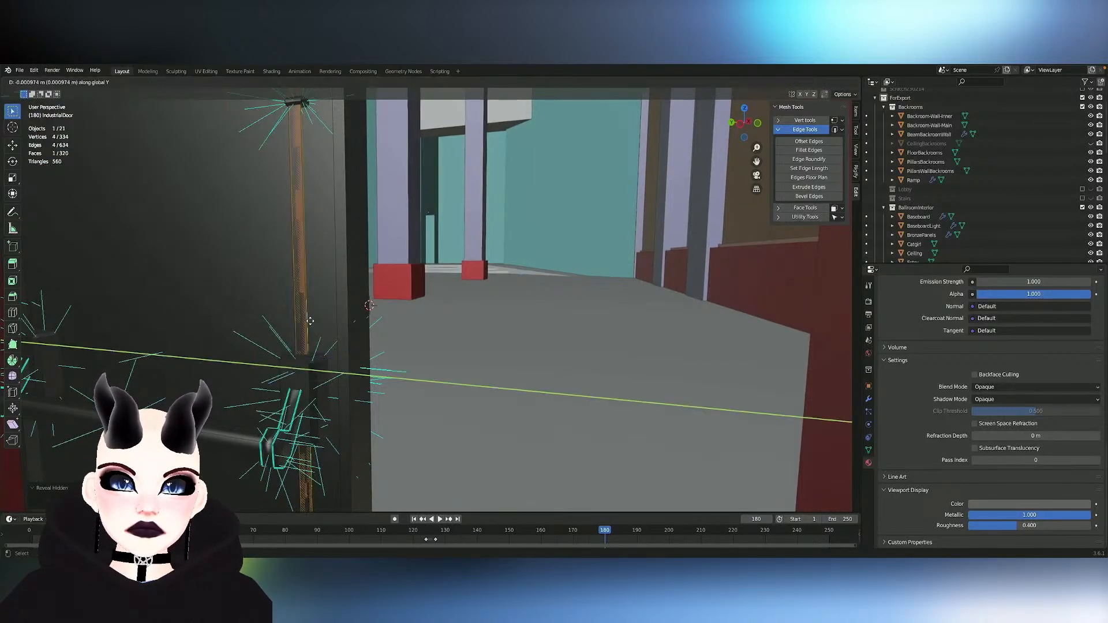
key(x)
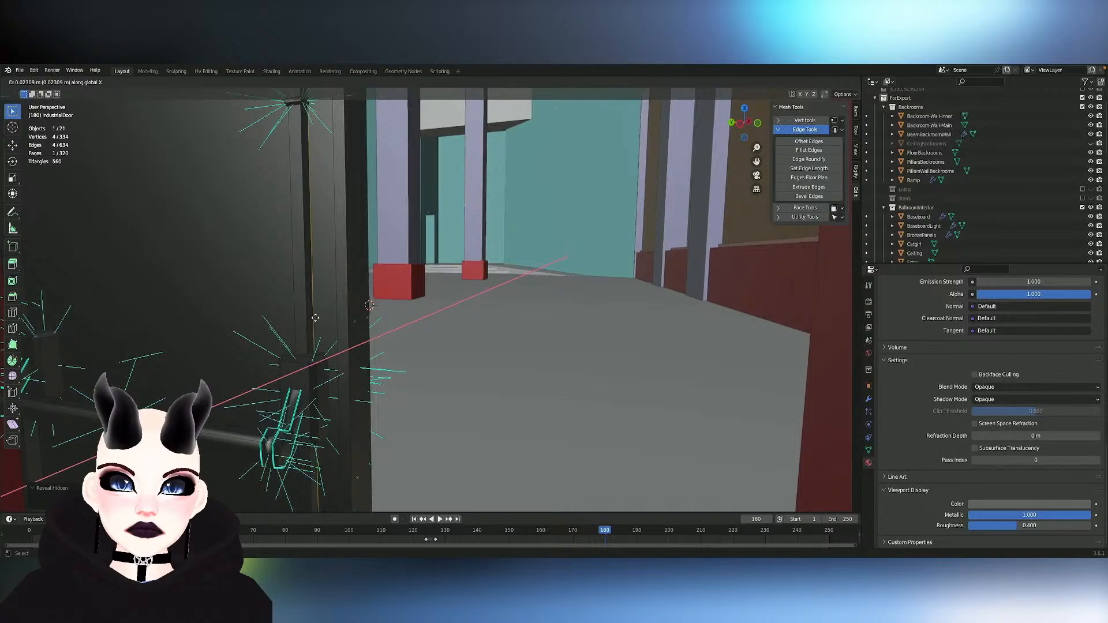
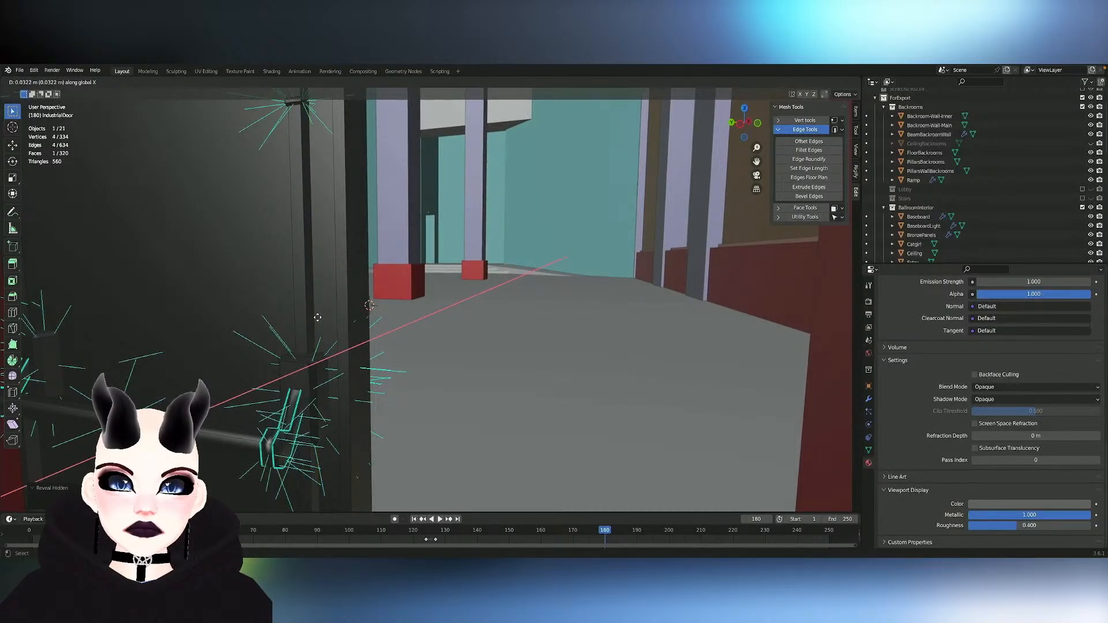
- Finish extruding the flat strip along global X and delete the extruded end face of the new vertical rod
click(348, 313)
middle_drag(348, 313, 348, 313)
key(x)
click(350, 313)
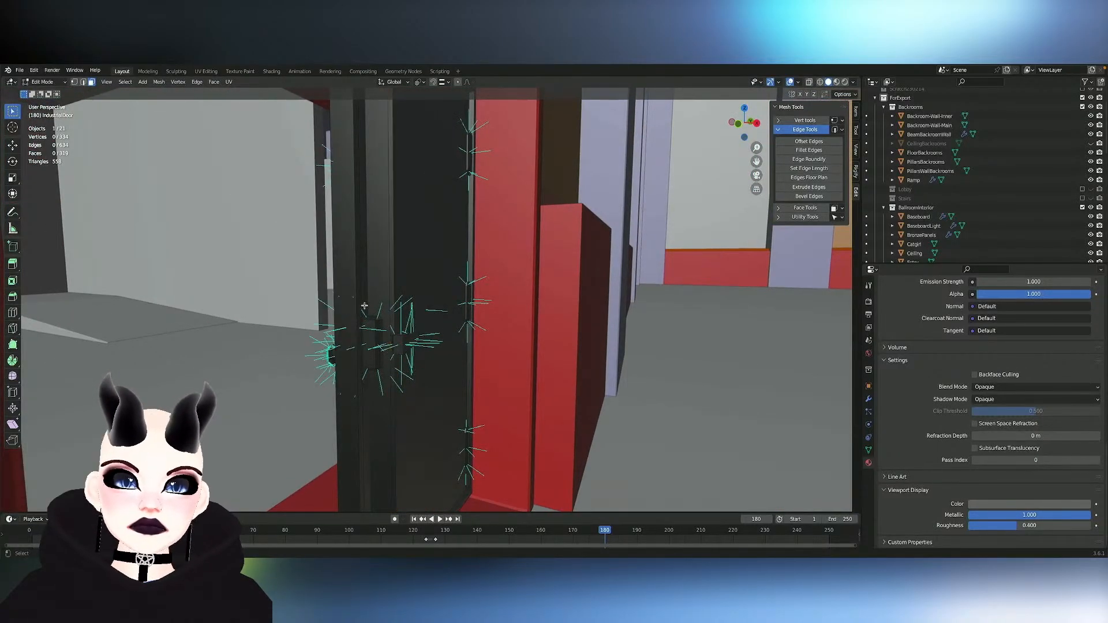
- Move the rod's open edge loop about -0.118 m along global X and return to Object Mode
key(2)
alt+click(390, 293)
middle_drag(460, 325, 461, 325)
key(g)
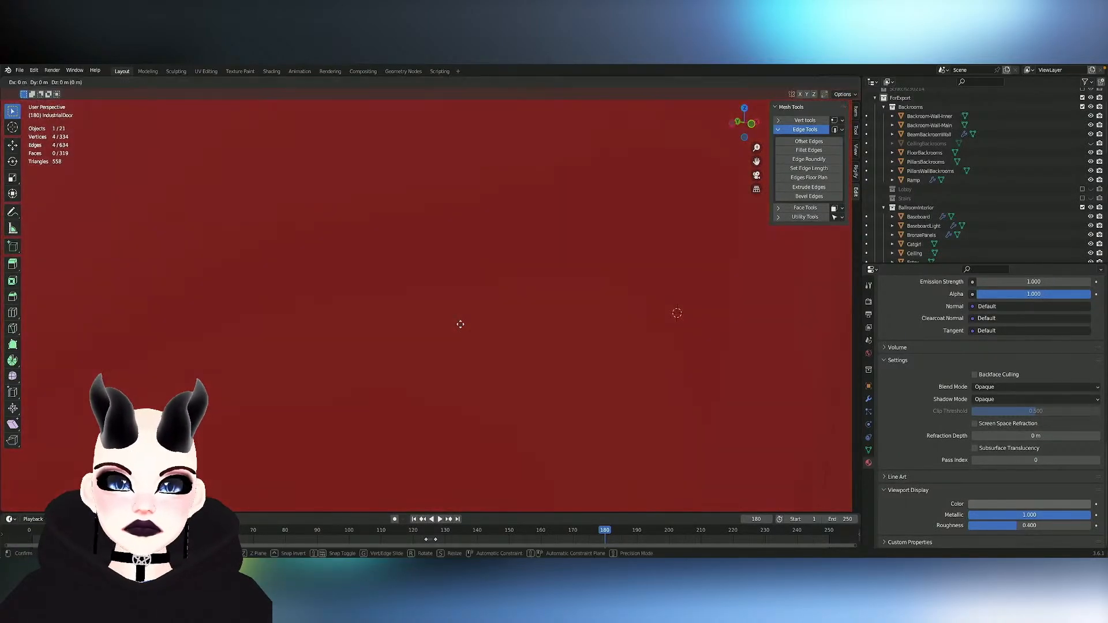
key(y)
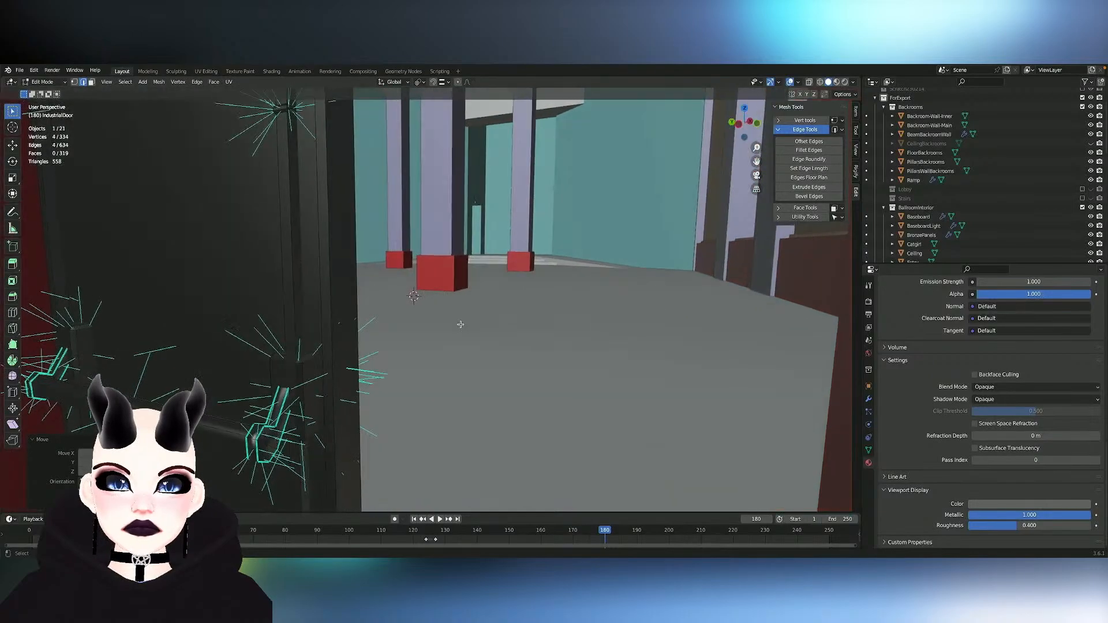
key(x)
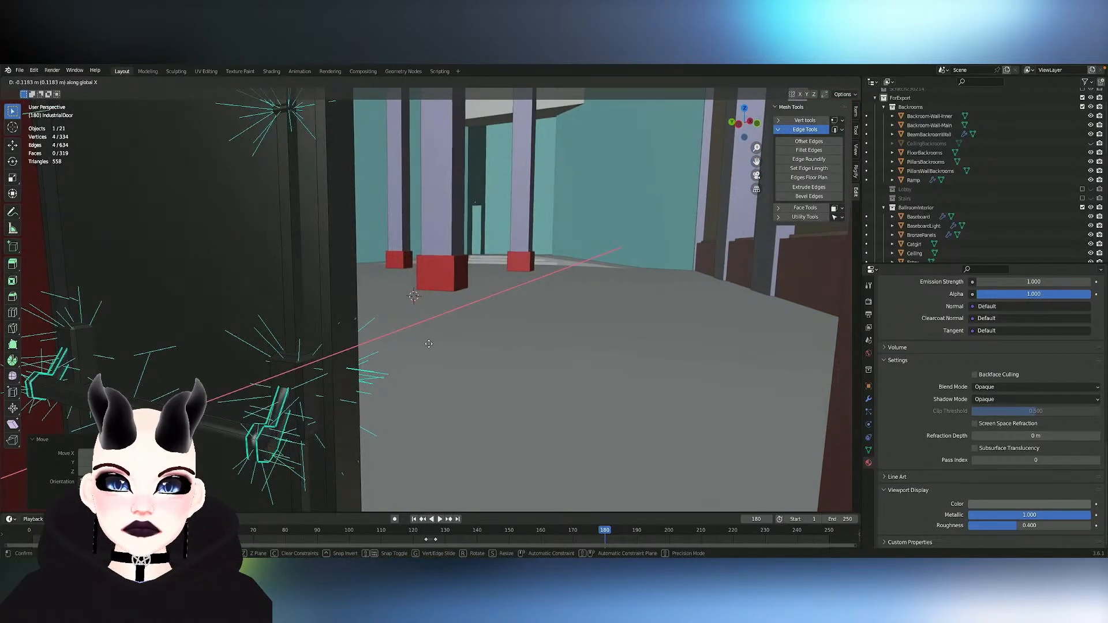
click(429, 344)
middle_drag(429, 344, 220, 346)
key(Tab)
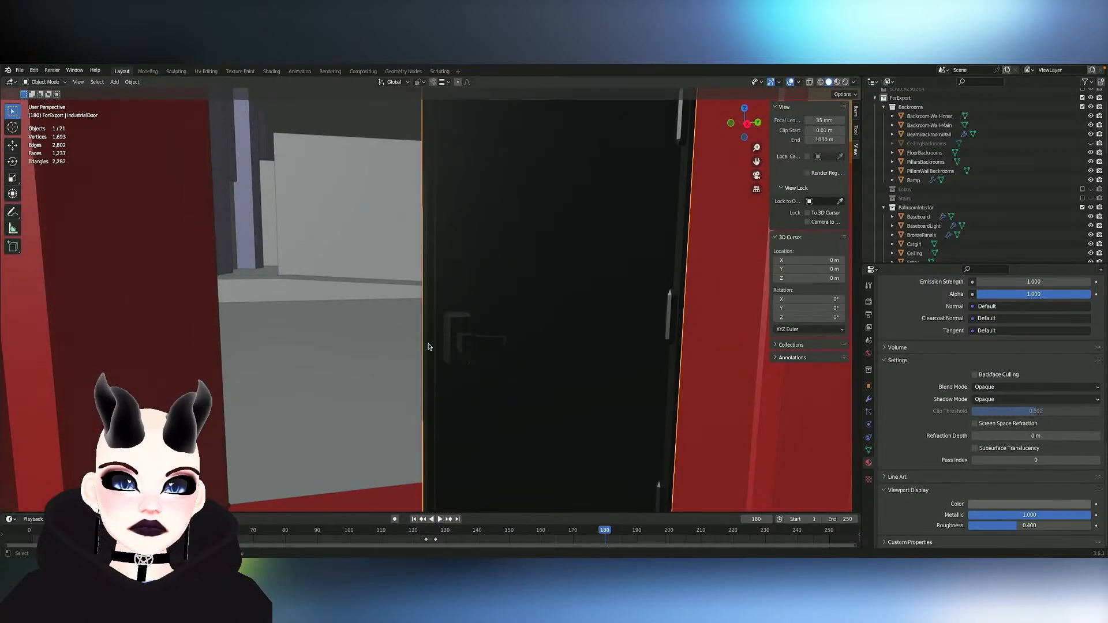
- In Edit Mode, select the linked faces of the door's outer edging and main panel, leaving out the push bar brackets
scroll(428, 346, down, 5)
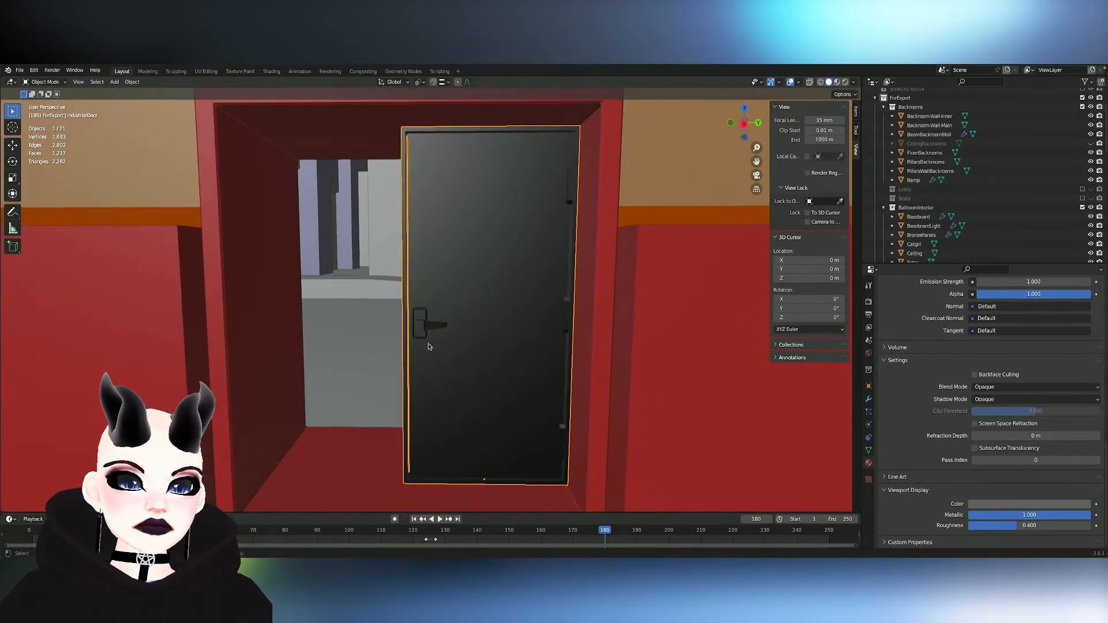
middle_drag(428, 346, 315, 346)
scroll(429, 347, up, 4)
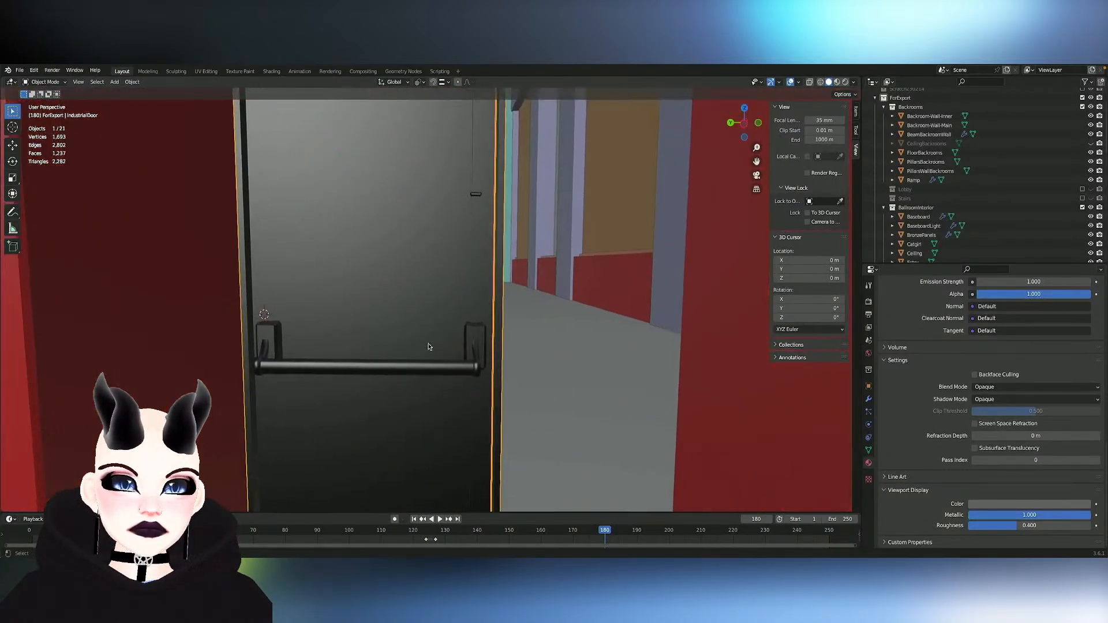
middle_drag(439, 345, 514, 373)
key(Tab)
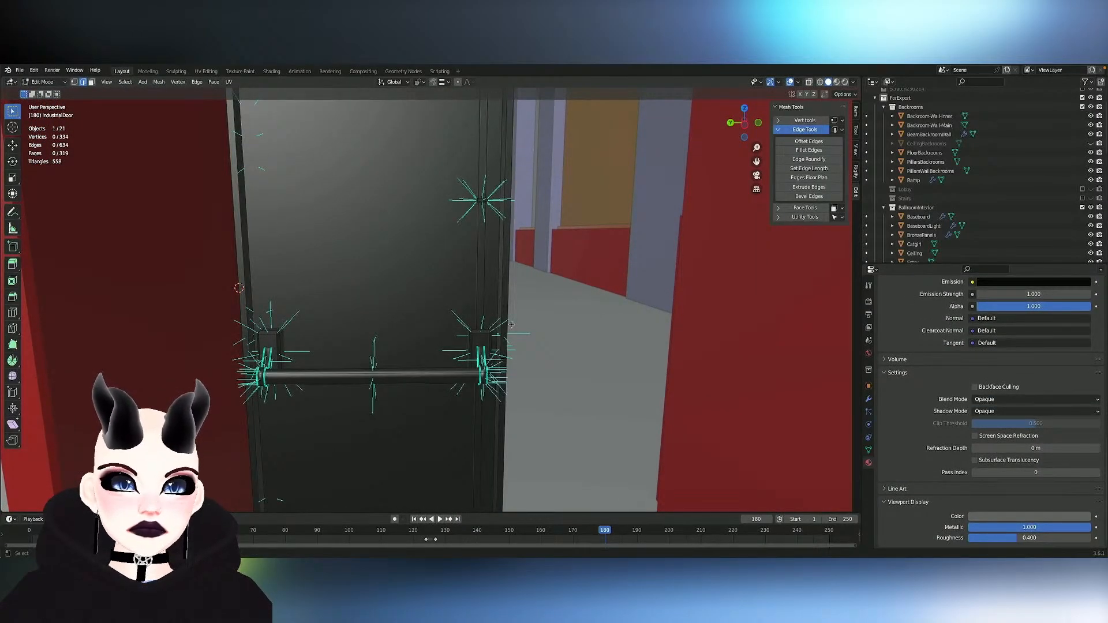
key(l)
key(l)
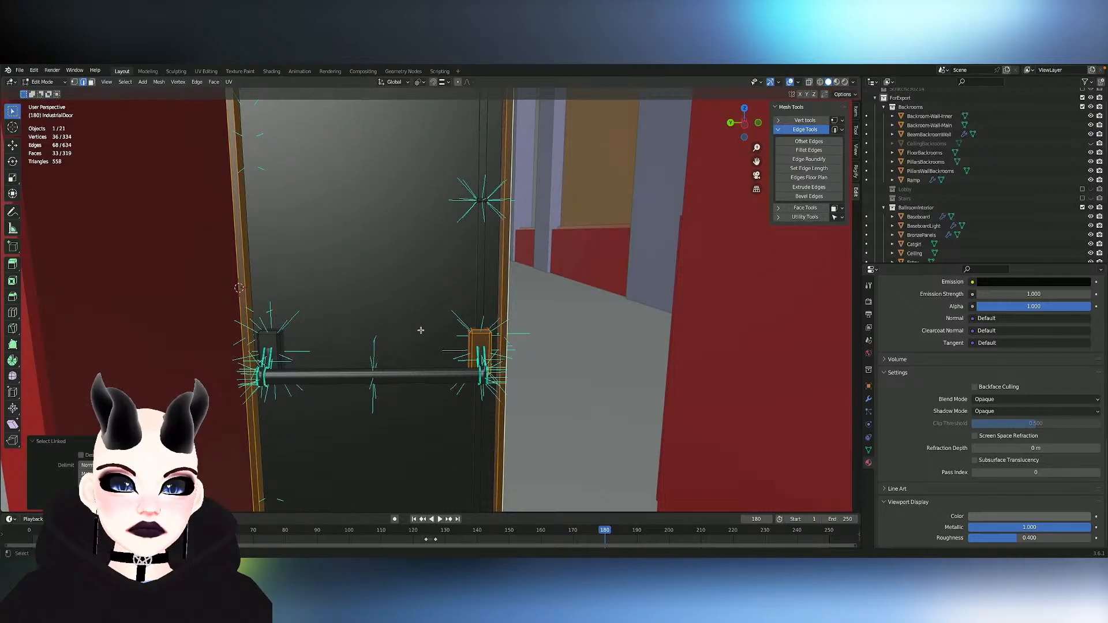
key(shift+l)
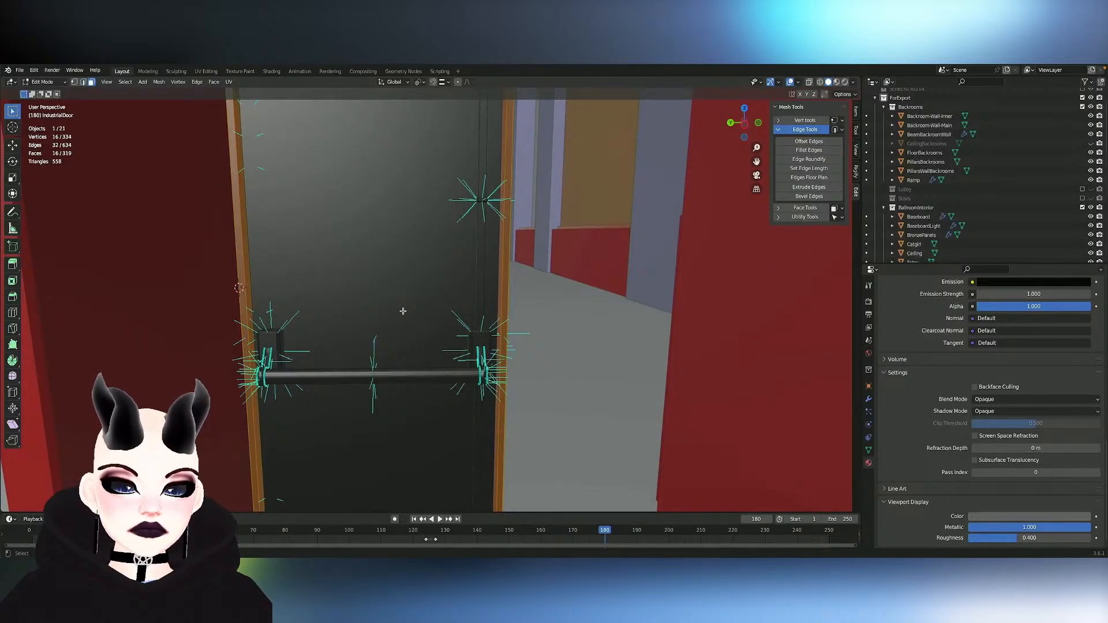
key(l)
scroll(931, 373, up, 10)
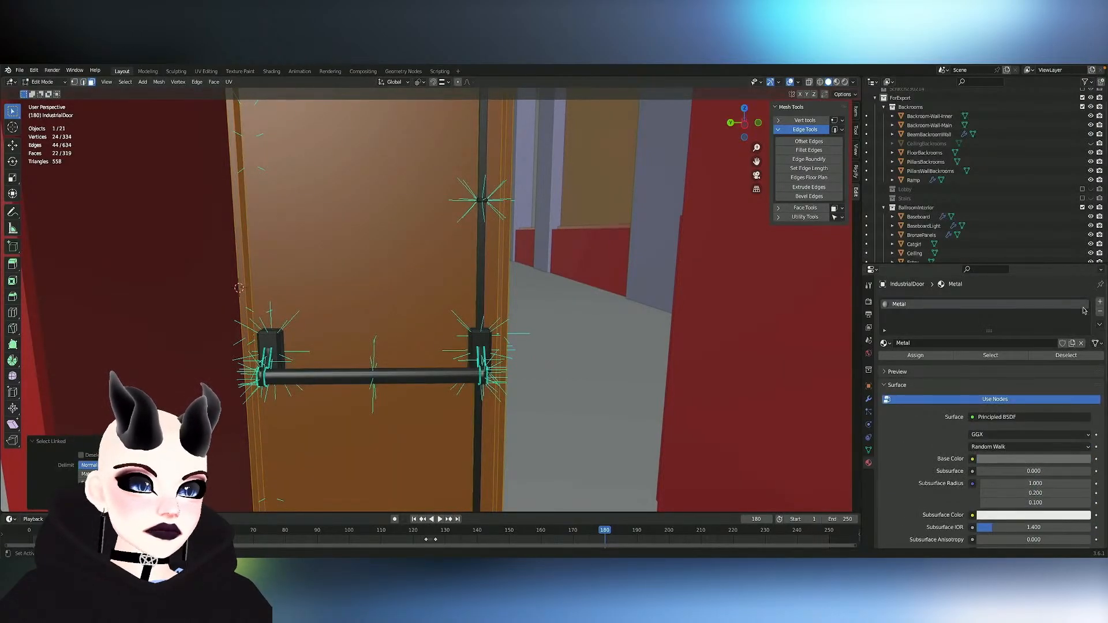
- Add a second material slot to the door, assign it to the selected faces, and create a new material named Paint in it
click(1100, 301)
click(916, 375)
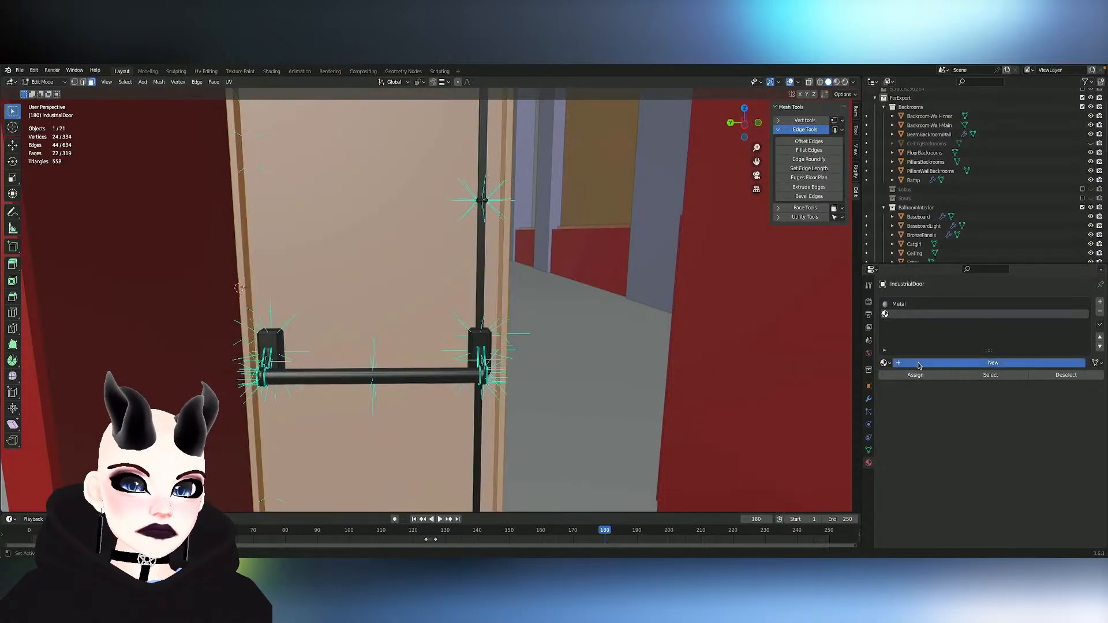
click(920, 364)
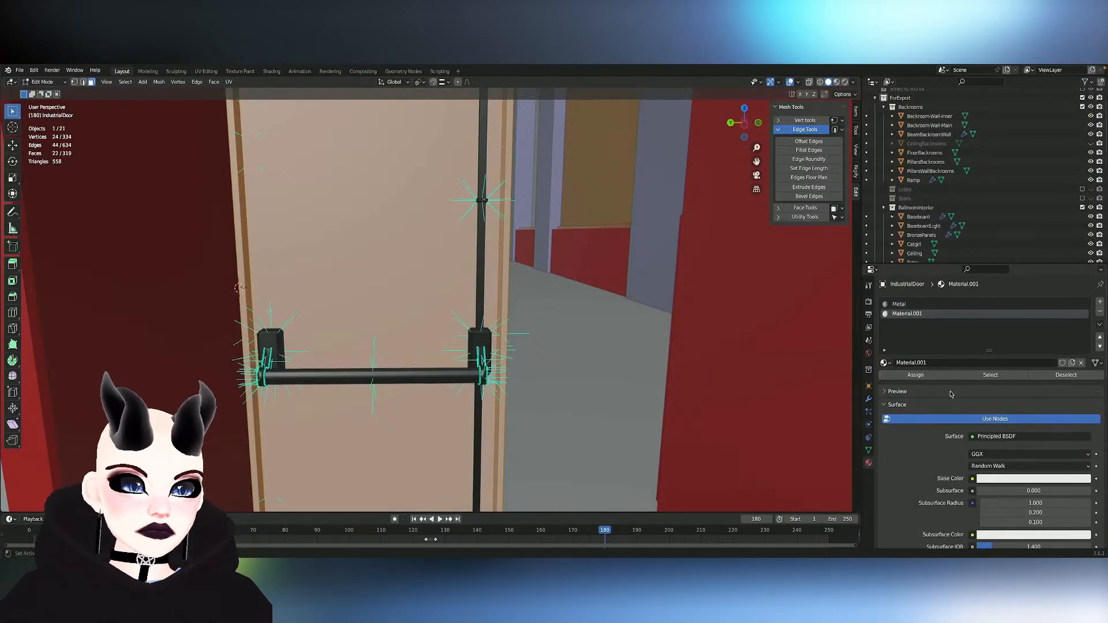
click(931, 362)
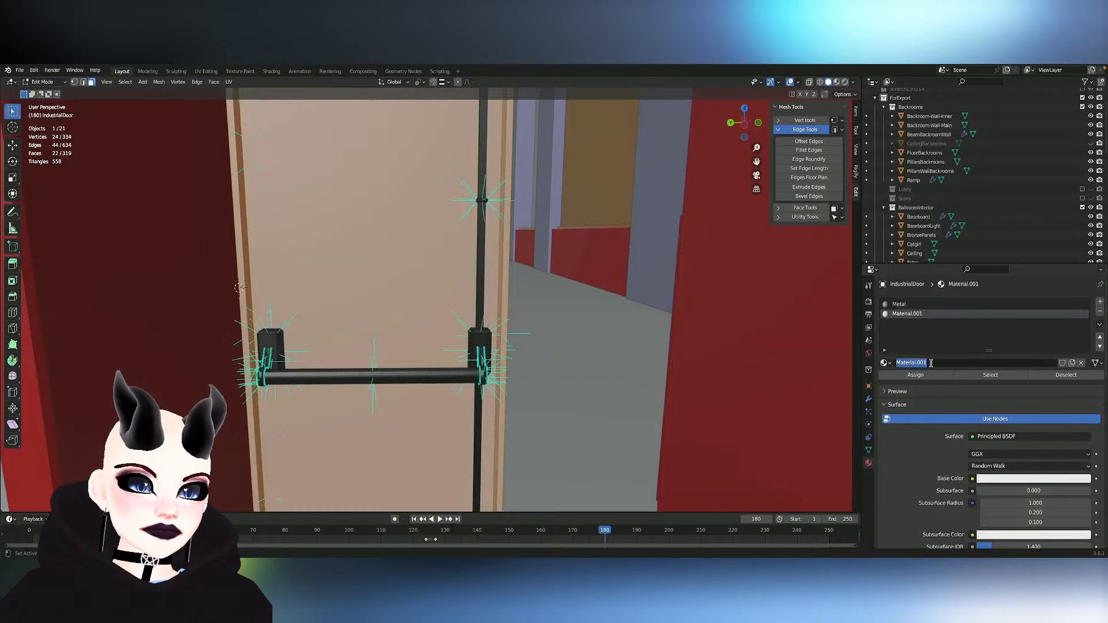
text(Paint)
key(Return)
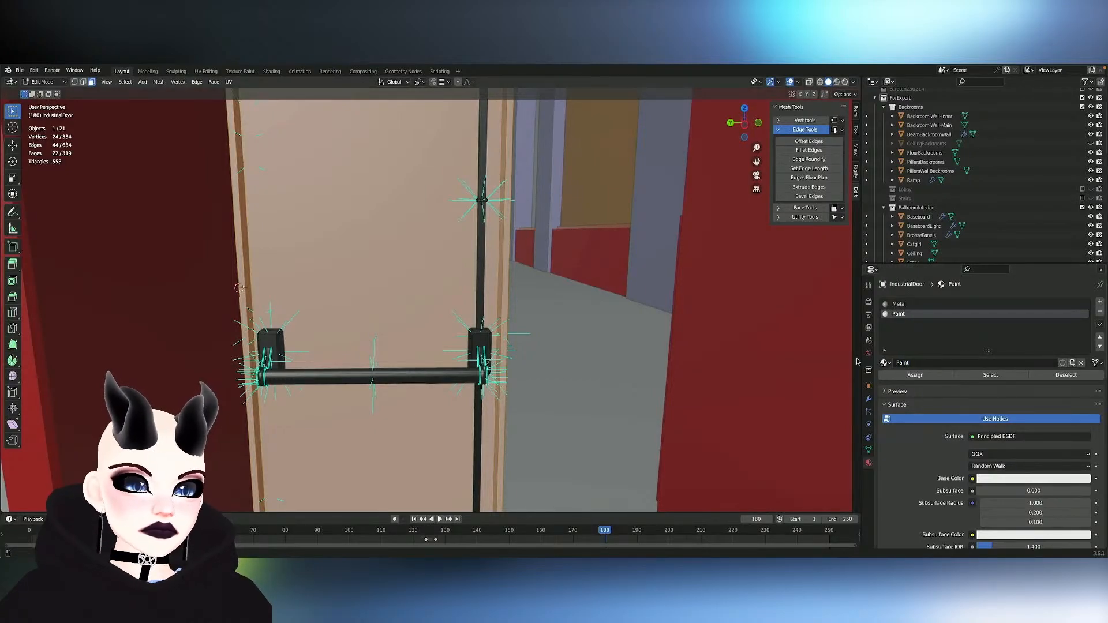
- Set the Paint material's base color to a dark purple with hue 0.702 and saturation 0.631
click(1033, 478)
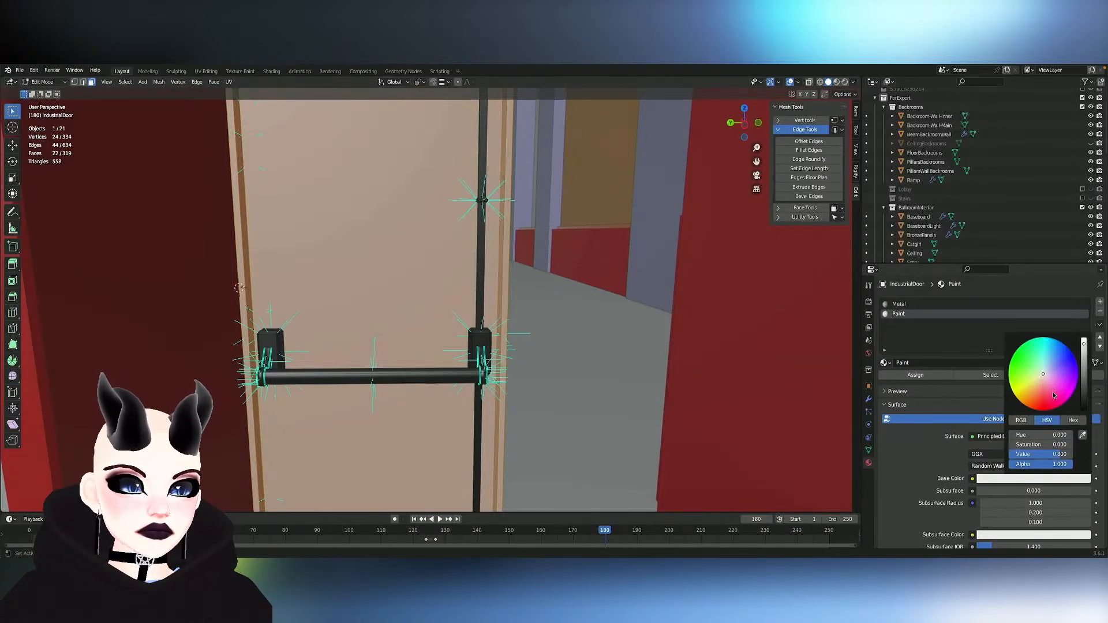
mouse_move(1023, 387)
mouse_down()
mouse_move(1068, 371)
mouse_move(1056, 371)
mouse_up()
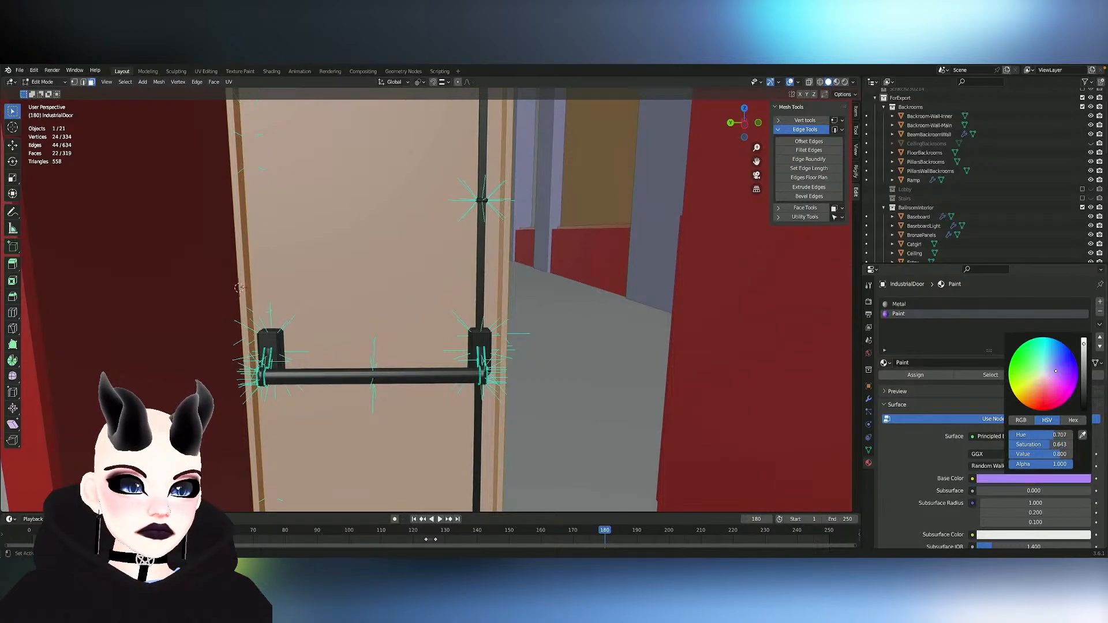
click(1085, 387)
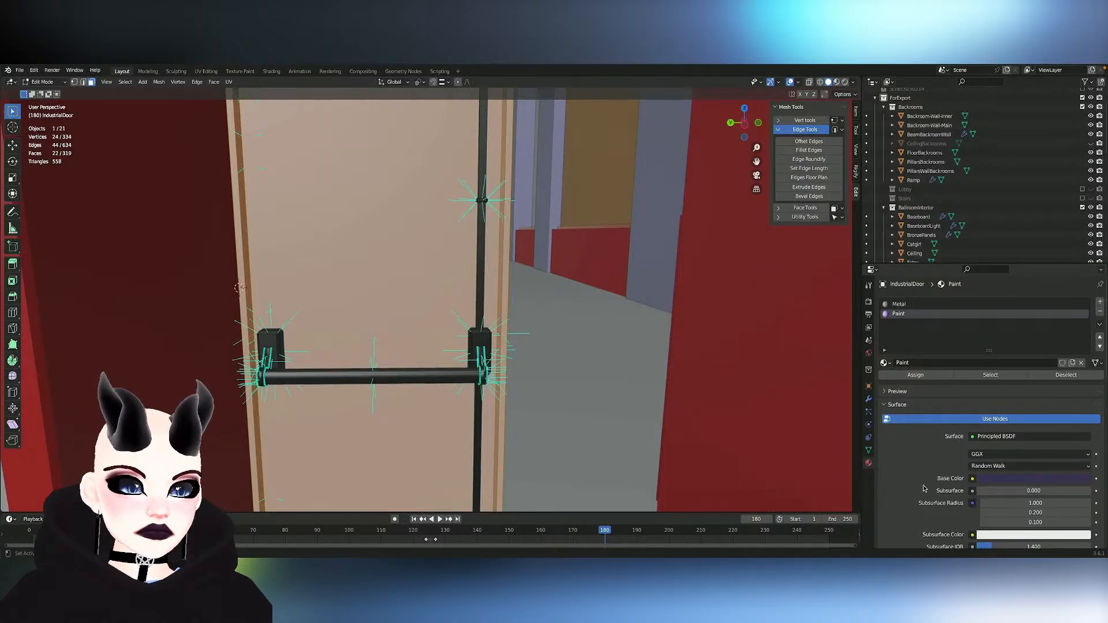
- Set the Paint material's viewport display color to a neutral gray with a value of about 0.263
scroll(924, 489, down, 10)
click(1012, 526)
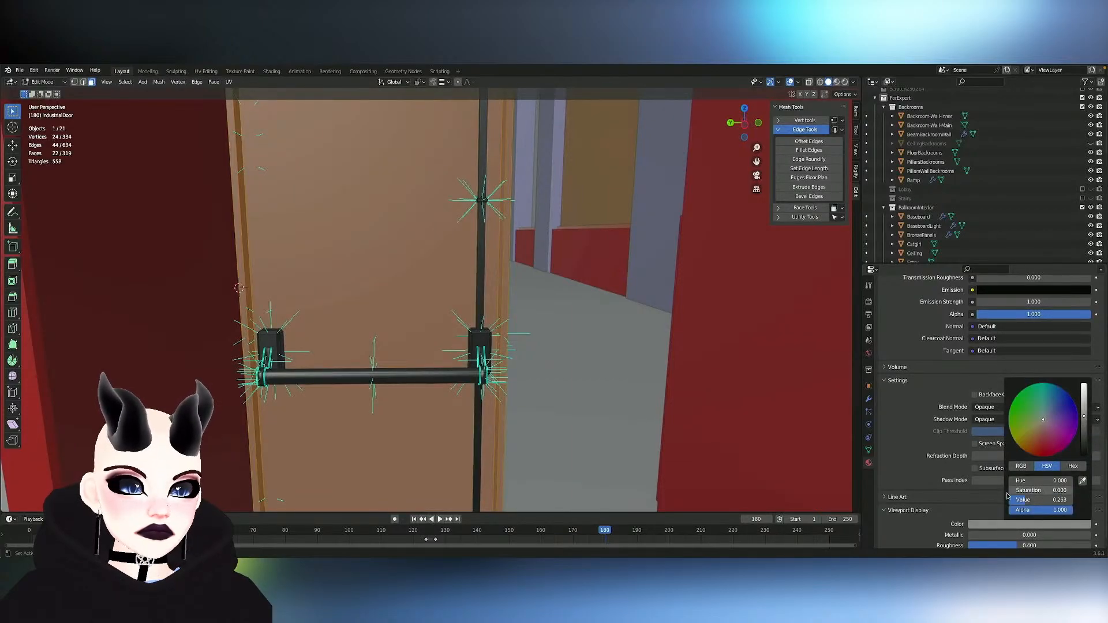
scroll(929, 512, up, 1)
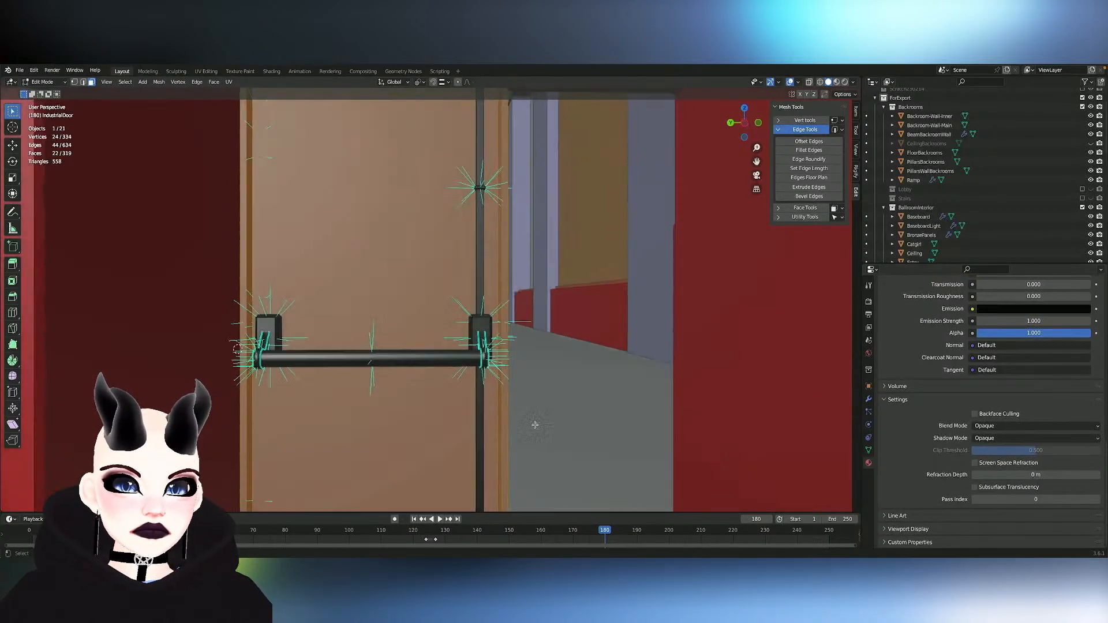
click(535, 425)
- Return the painted door to Object Mode and save the scene file
scroll(535, 425, down, 4)
middle_drag(534, 426, 534, 428)
key(Tab)
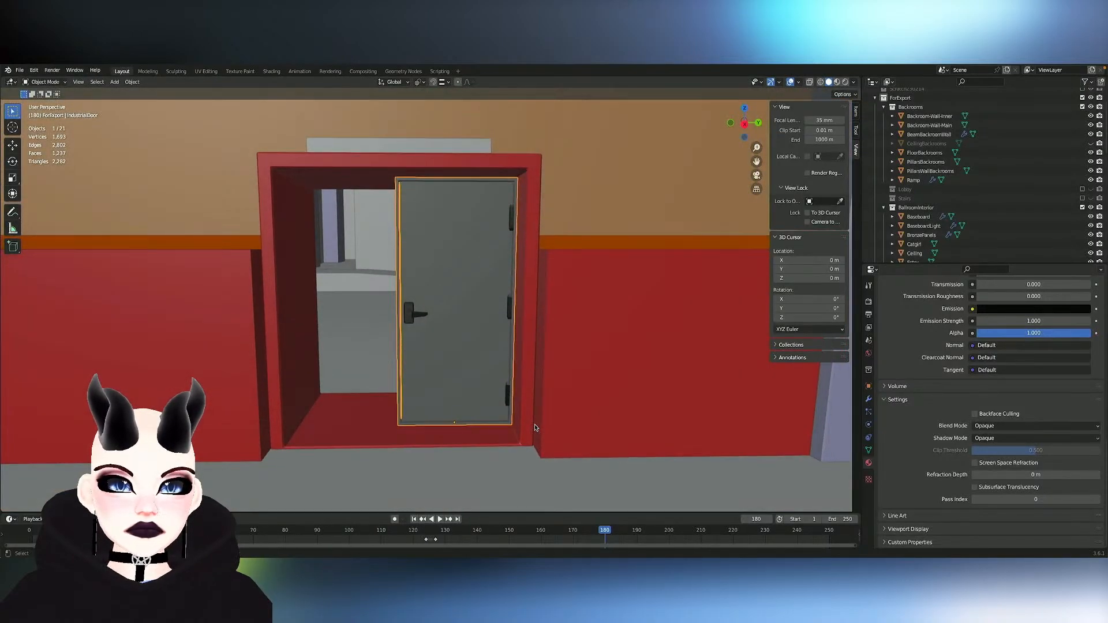
scroll(535, 428, down, 4)
key(ctrl+s)
- Duplicate the finished door in place and put the copy in the hidden scratch collection as a backup
scroll(456, 373, up, 4)
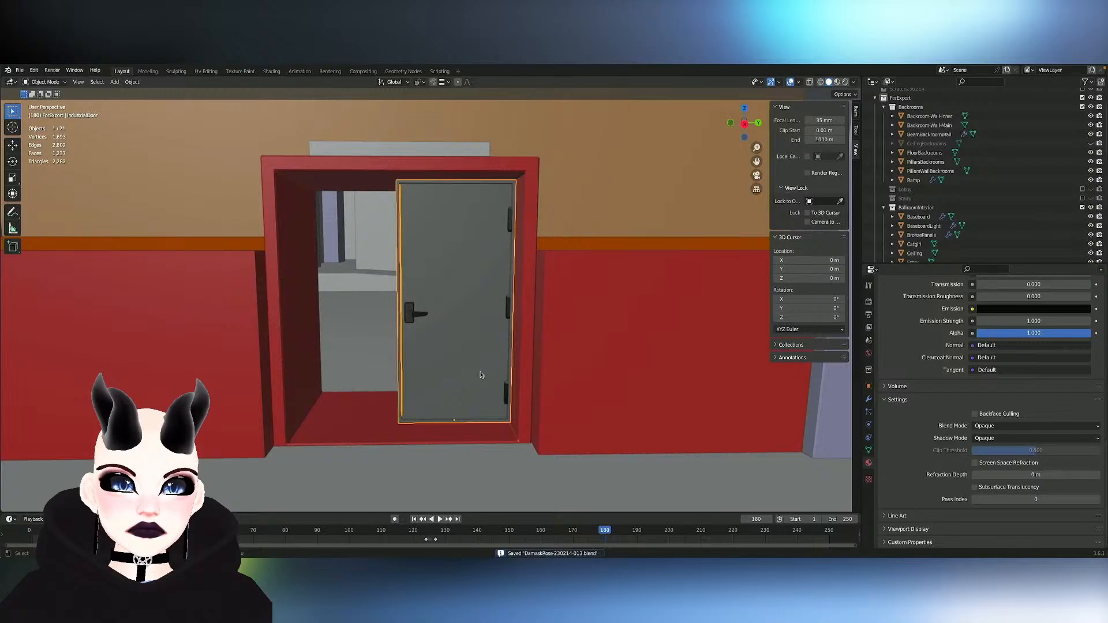
middle_drag(481, 375, 480, 375)
key(shift+d)
right_click(481, 375)
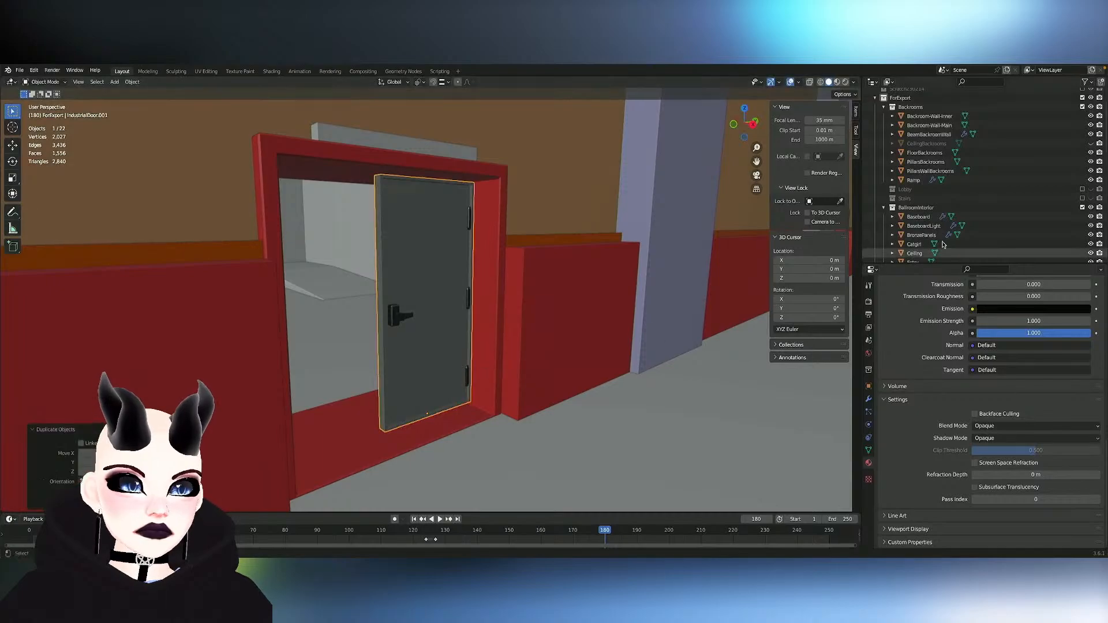
scroll(1004, 215, down, 3)
scroll(1005, 214, down, 5)
drag(934, 220, 911, 158)
middle_drag(578, 302, 537, 309)
- Duplicate the original door and move the copy about 1 m along negative global Y into the doorway's empty half
click(450, 325)
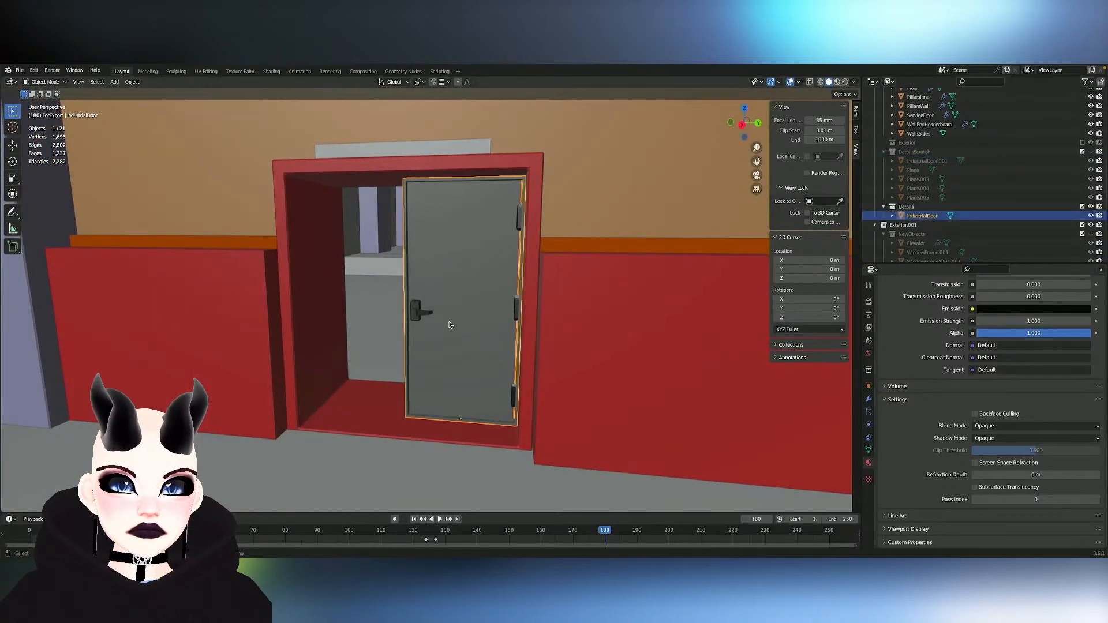
middle_drag(450, 326, 450, 325)
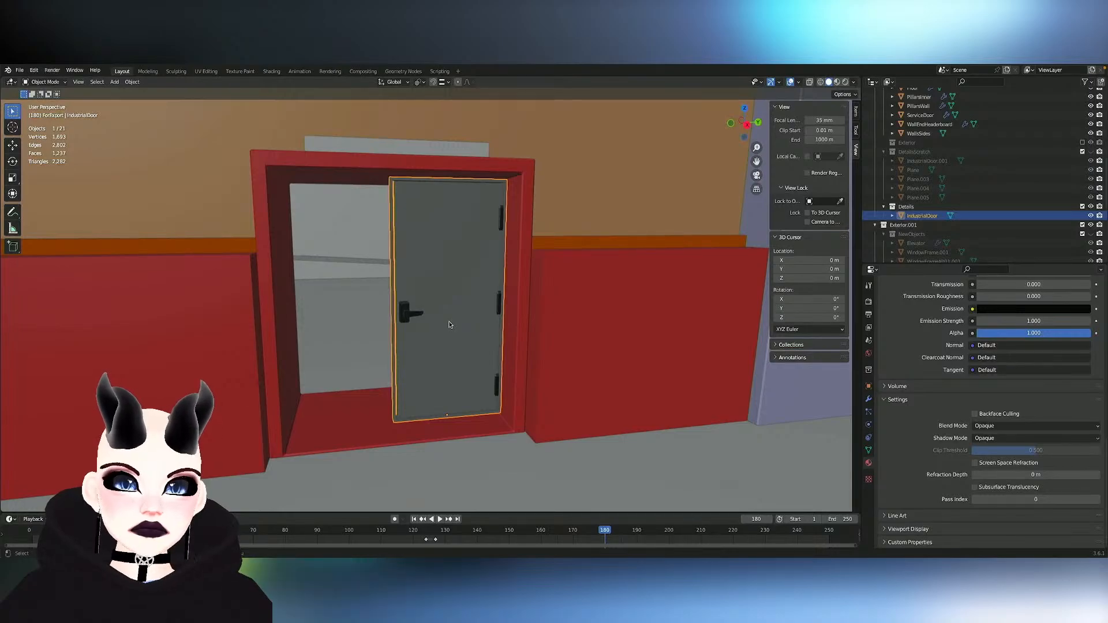
key(shift+d)
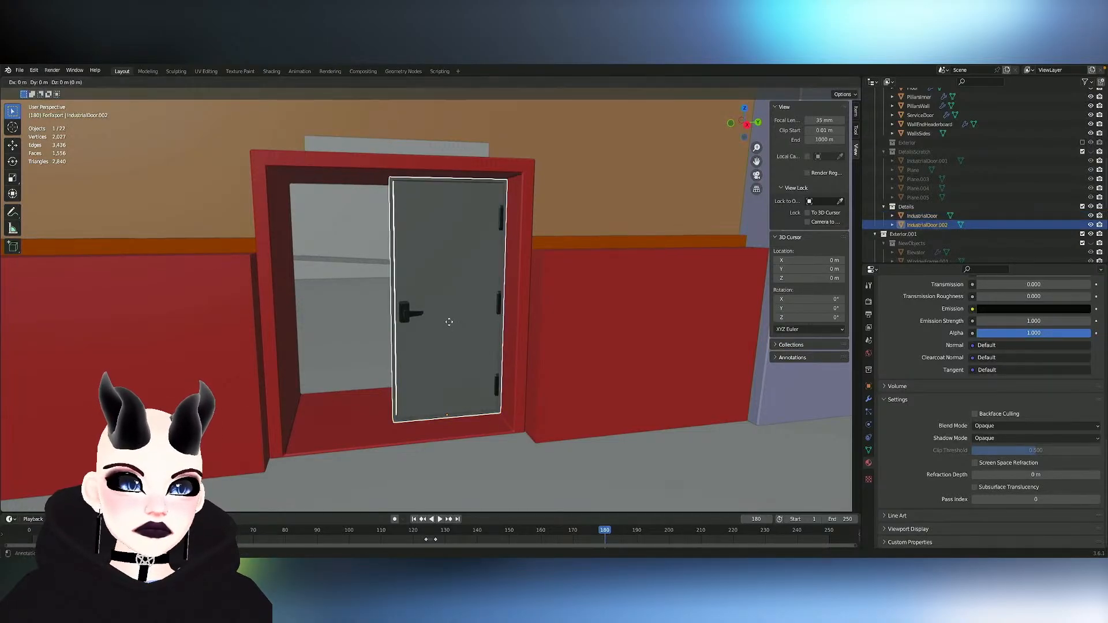
key(y)
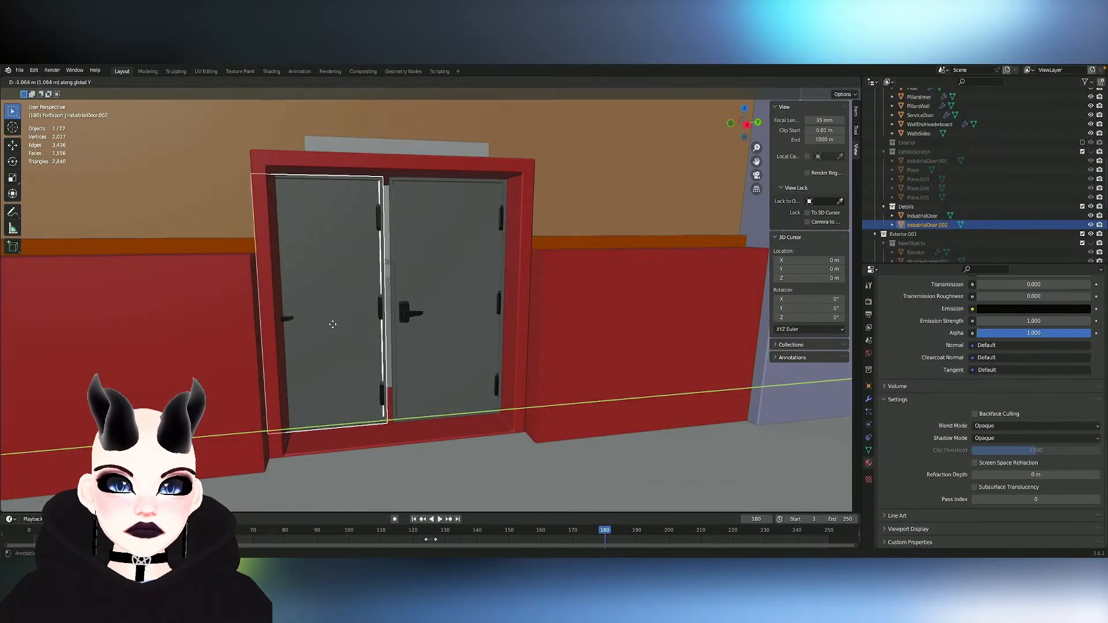
click(437, 330)
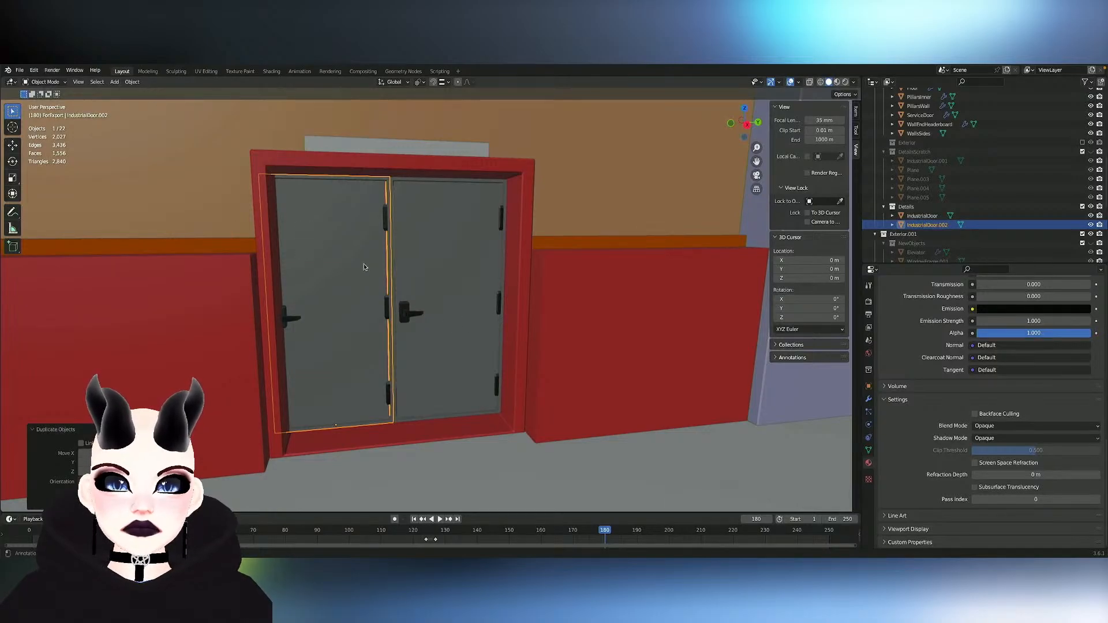
- Try to symmetrize the duplicated door's entire mesh
key(Tab)
key(a)
click(159, 82)
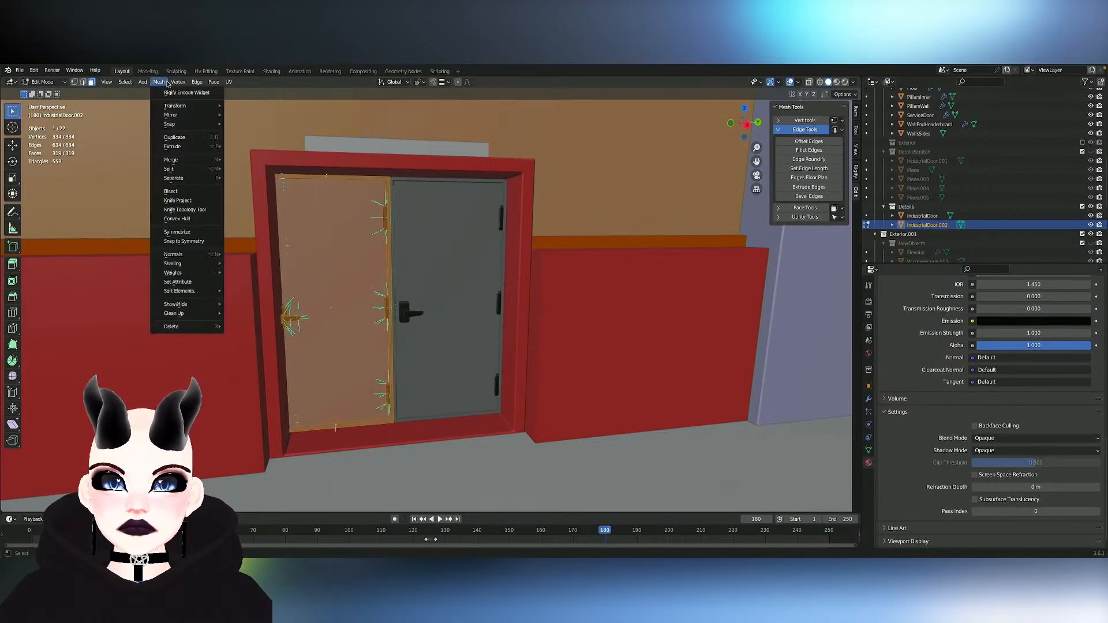
mouse_move(192, 263)
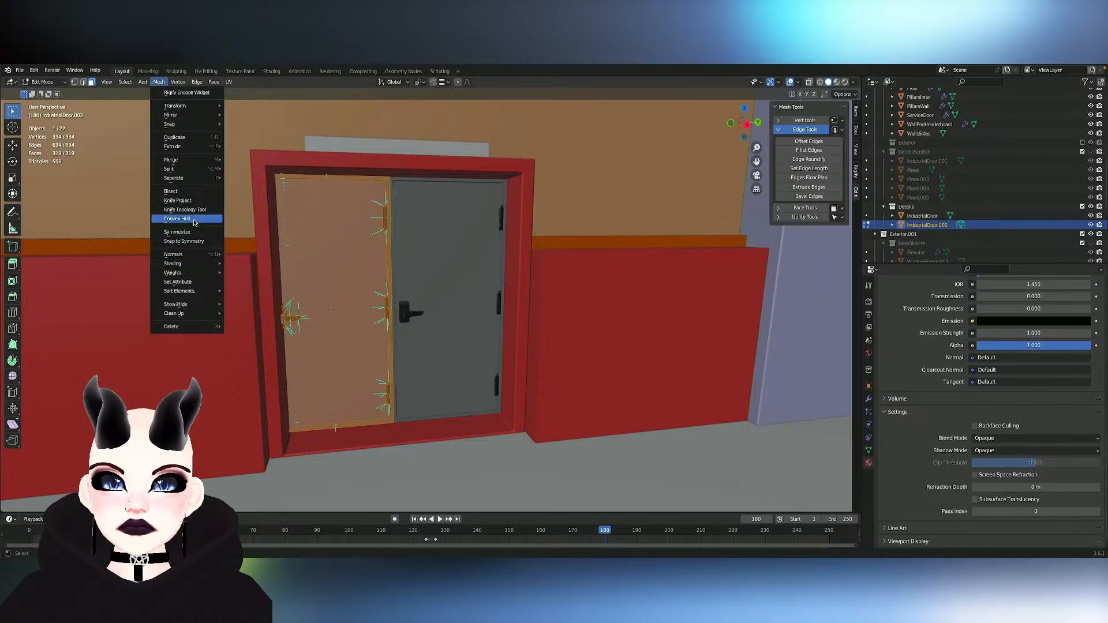
click(191, 232)
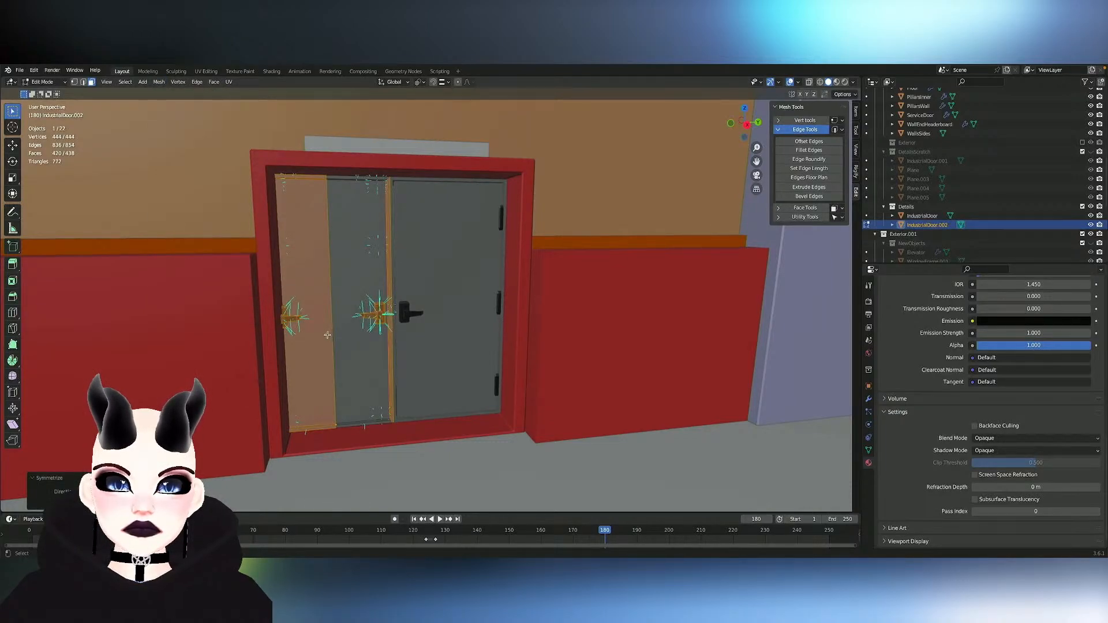
- Nudge the symmetrized mesh along global Y, and undo both the move and the symmetrize
middle_drag(365, 330, 365, 330)
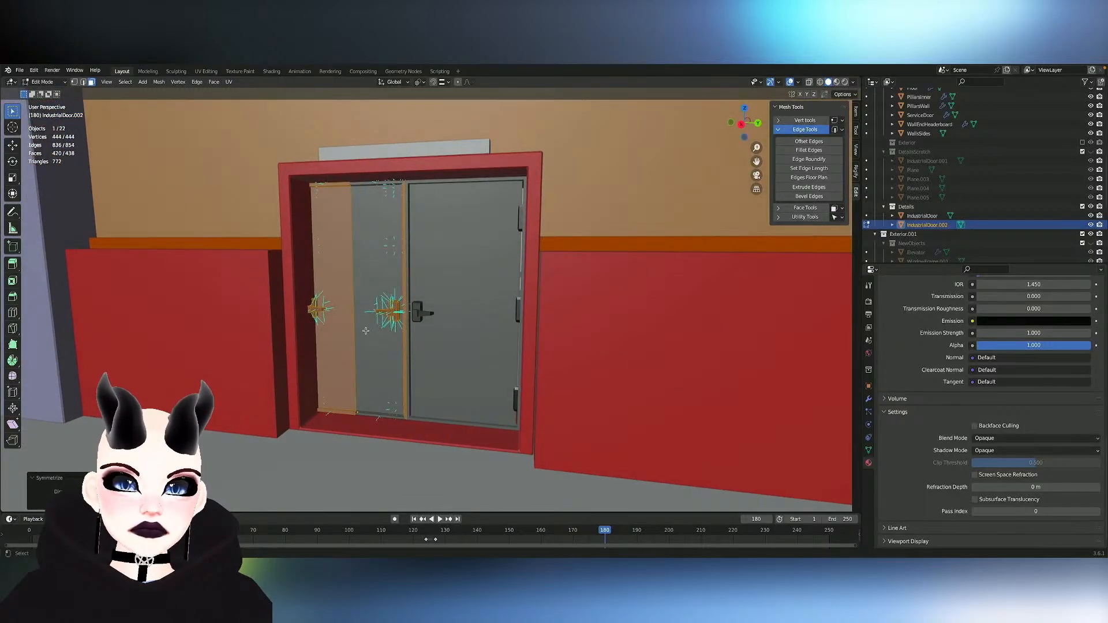
key(g)
key(y)
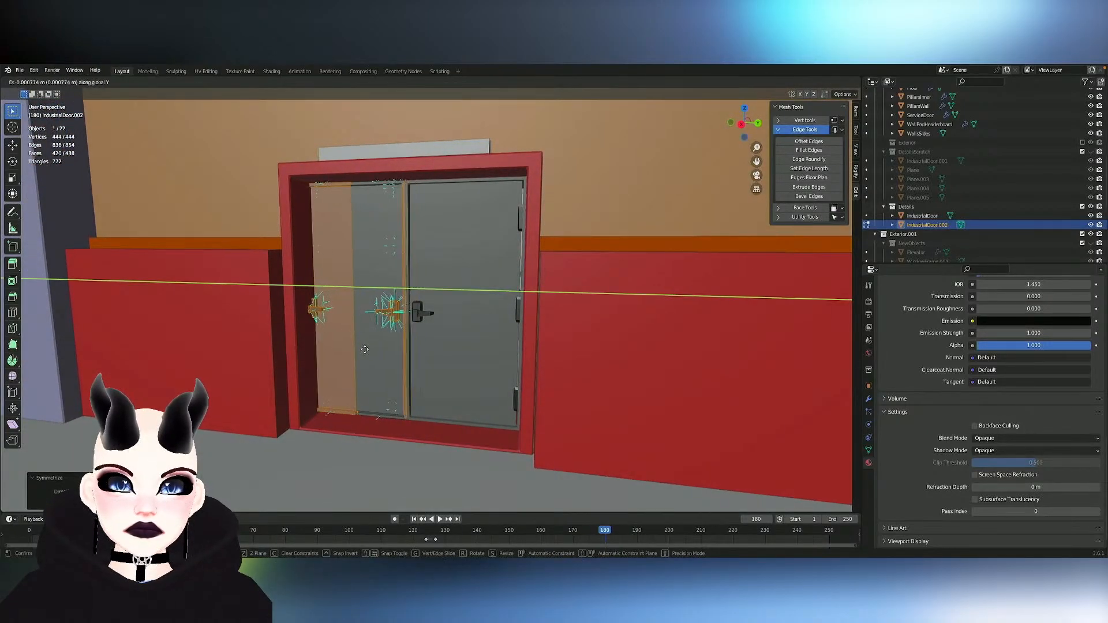
click(397, 339)
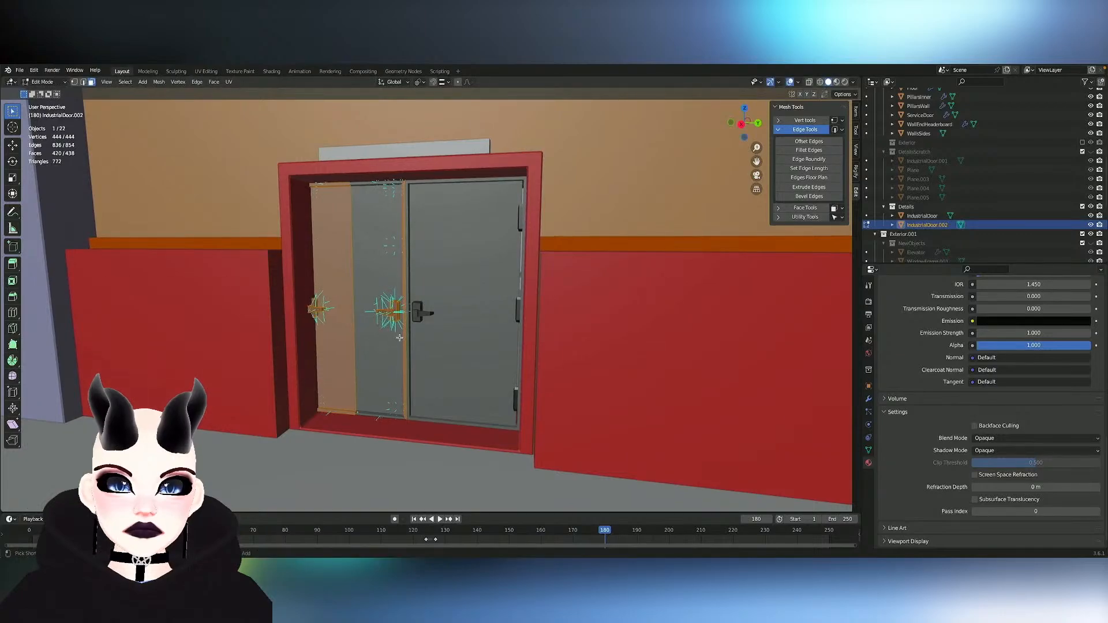
key(ctrl+z)
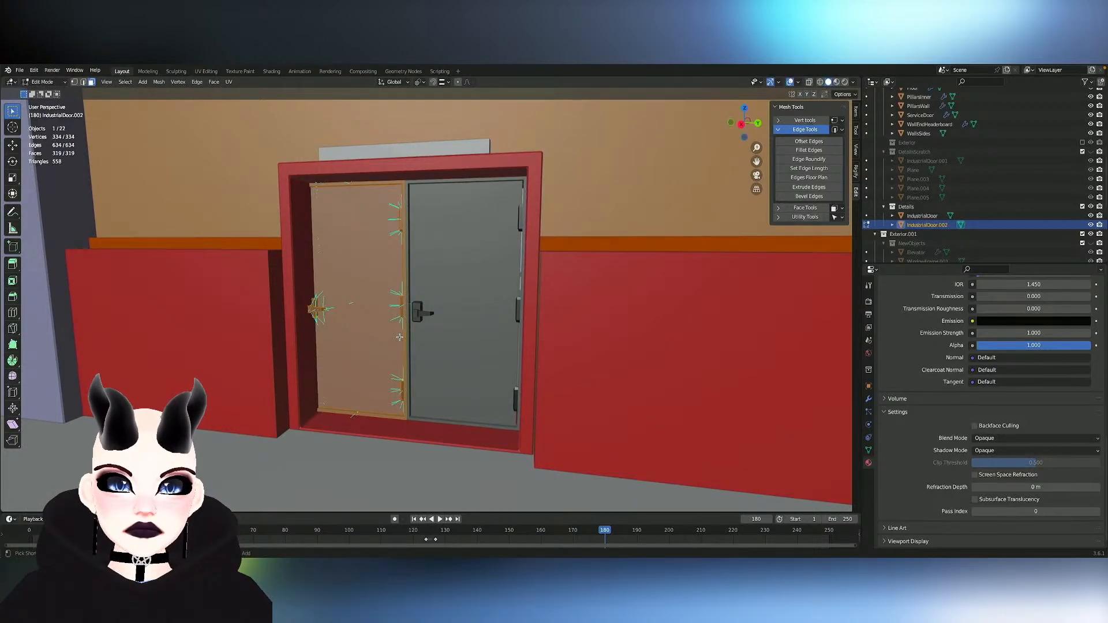
- Redo the symmetrize on the duplicated door's mesh and try moving it along global Y and X
key(ctrl+shift+z)
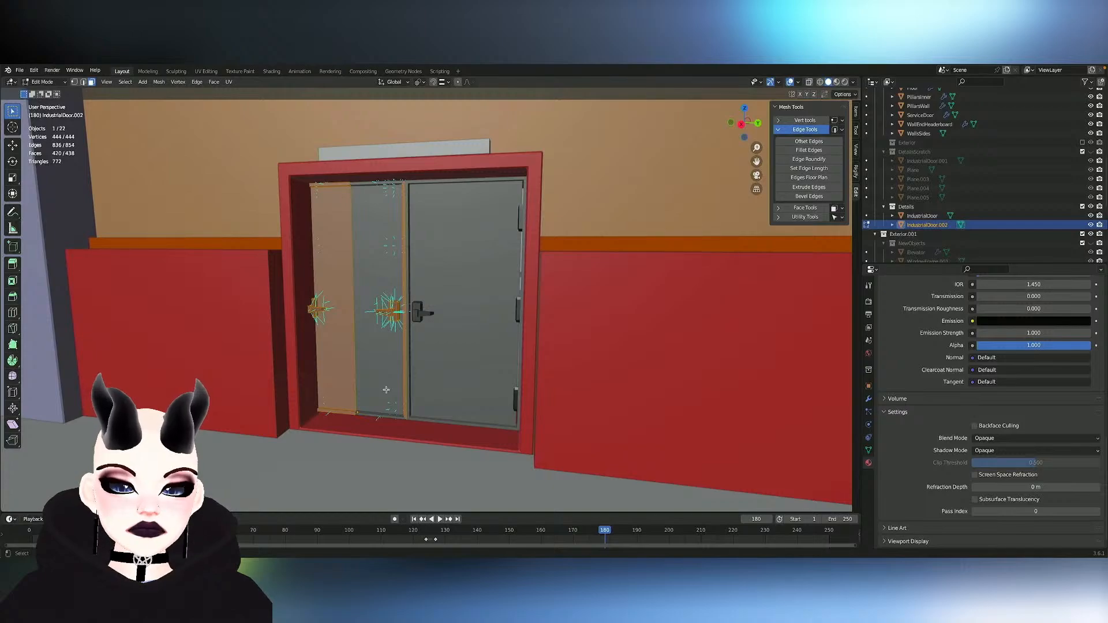
key(g)
key(y)
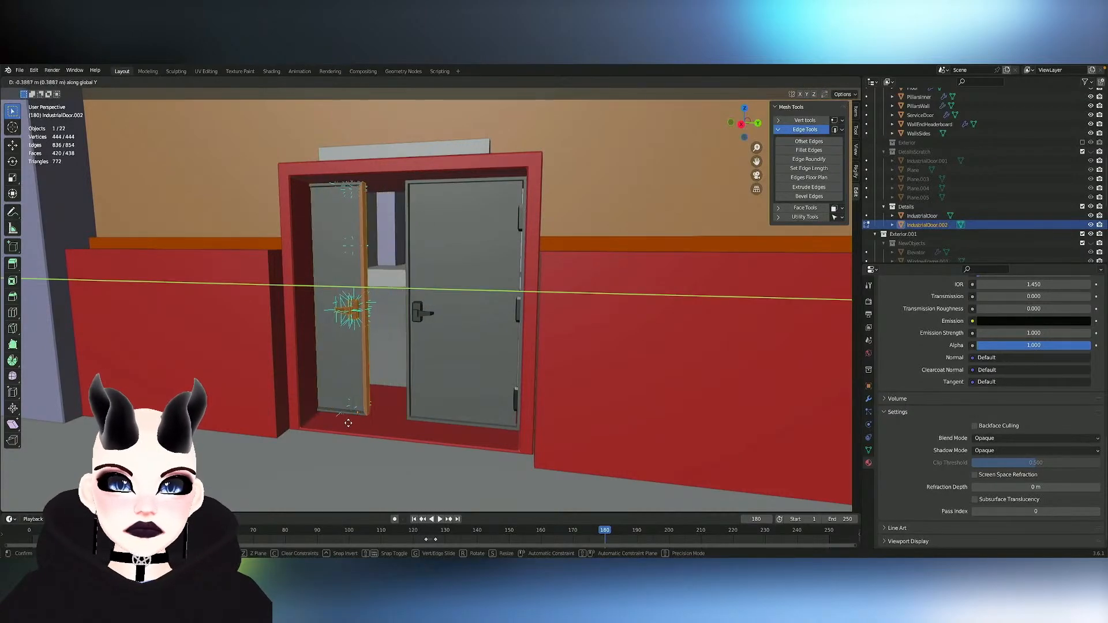
key(x)
click(300, 449)
- Undo the mesh moves, the symmetrize and the door duplication so only the original door remains in the doorway
scroll(301, 449, down, 3)
middle_drag(301, 449, 305, 448)
key(ctrl+z)
key(ctrl+z)
key(ctrl+z)
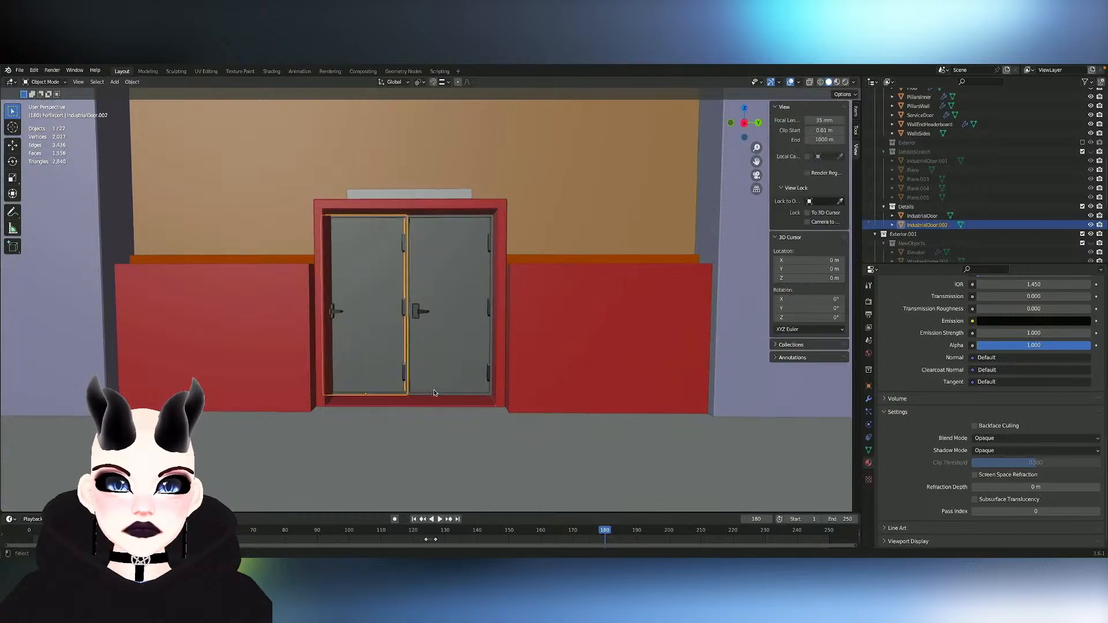
- Try to symmetrize the original door's entire mesh, and undo it
key(Tab)
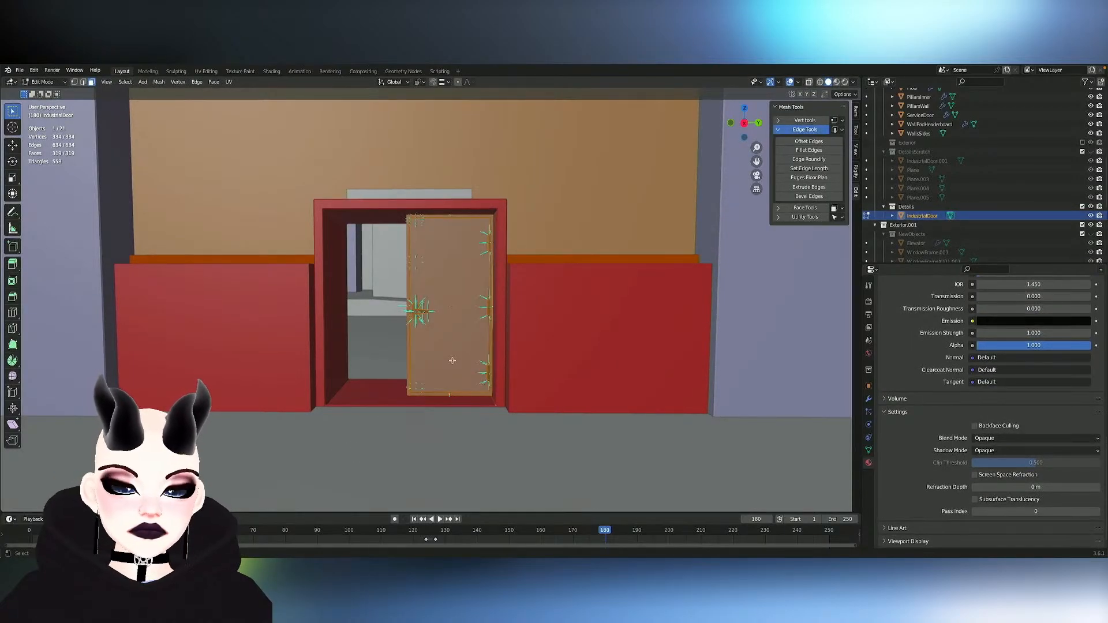
click(157, 86)
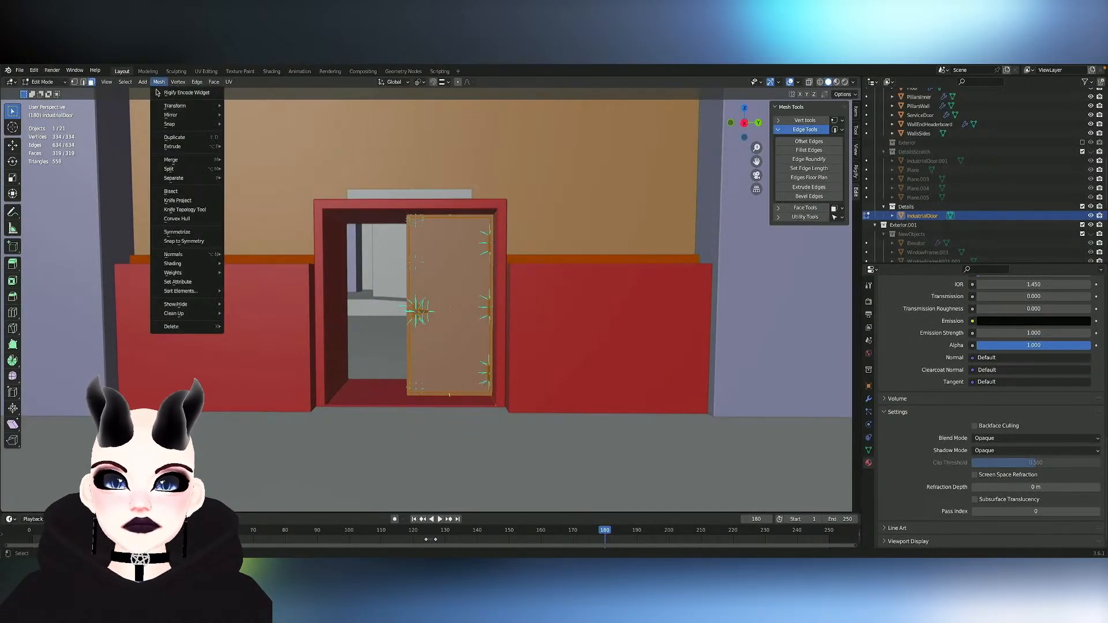
click(184, 234)
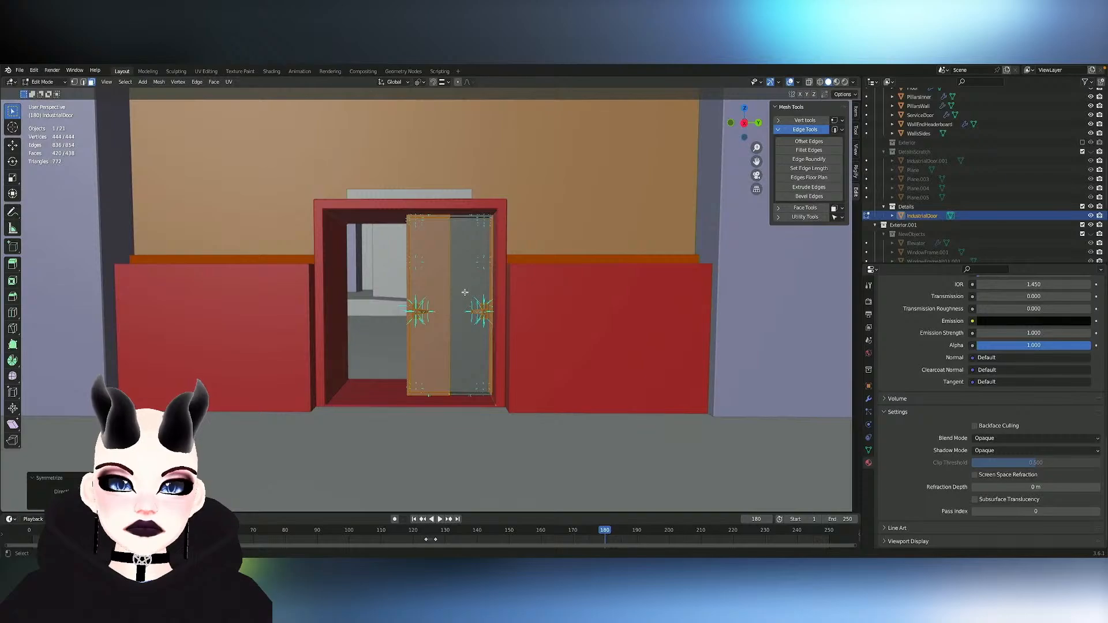
key(ctrl+z)
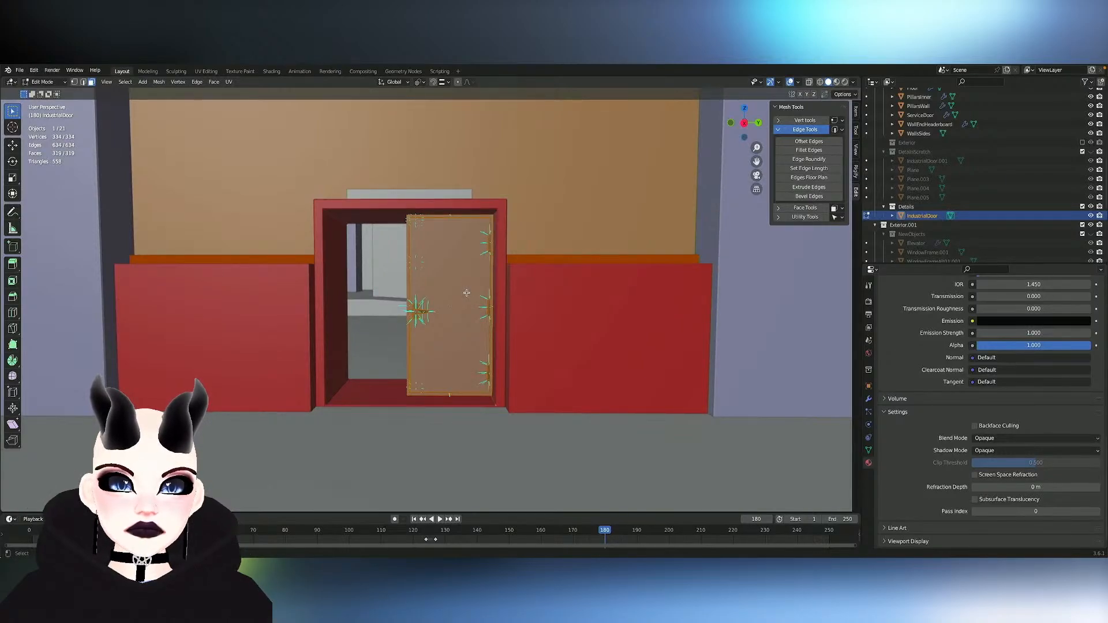
- Move the original door object along negative global Y to the middle of the doorway
scroll(409, 359, up, 3)
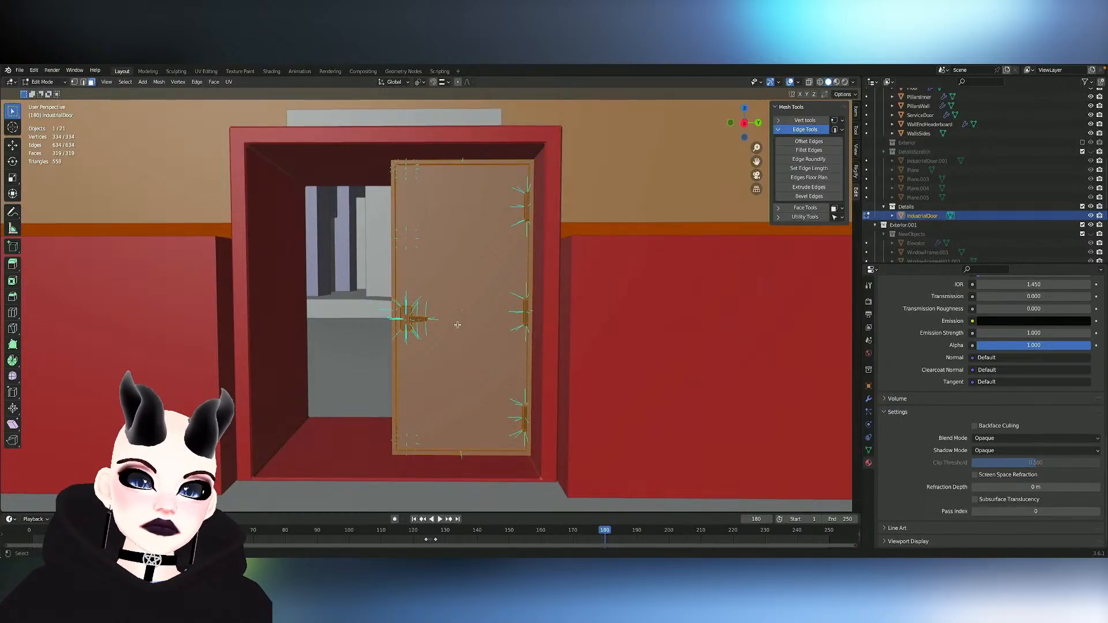
key(g)
key(x)
key(Escape)
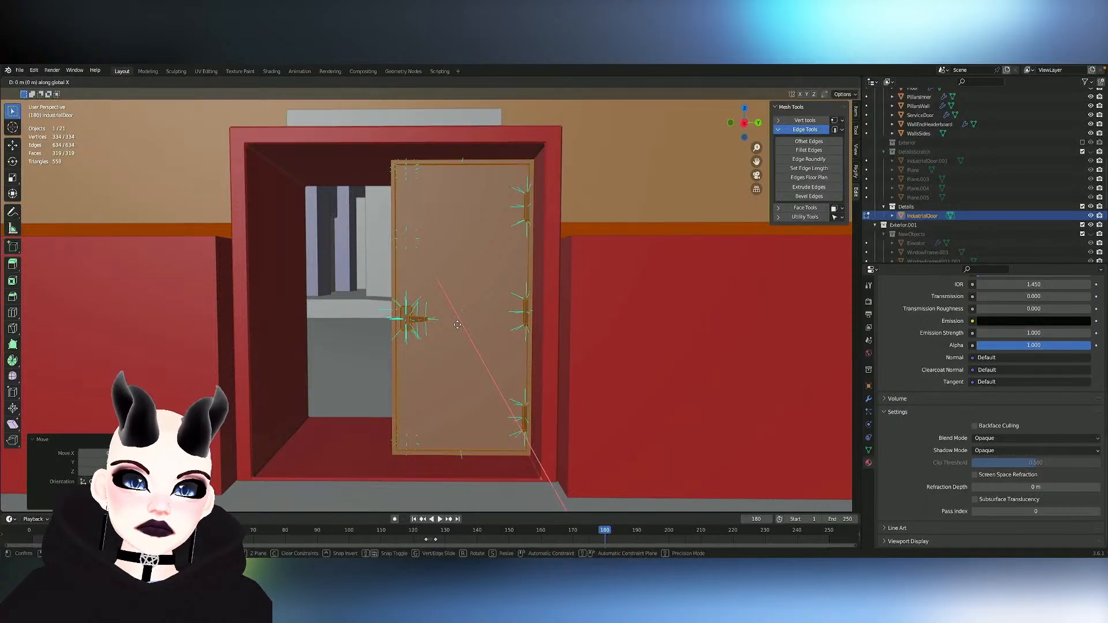
key(Tab)
key(g)
key(y)
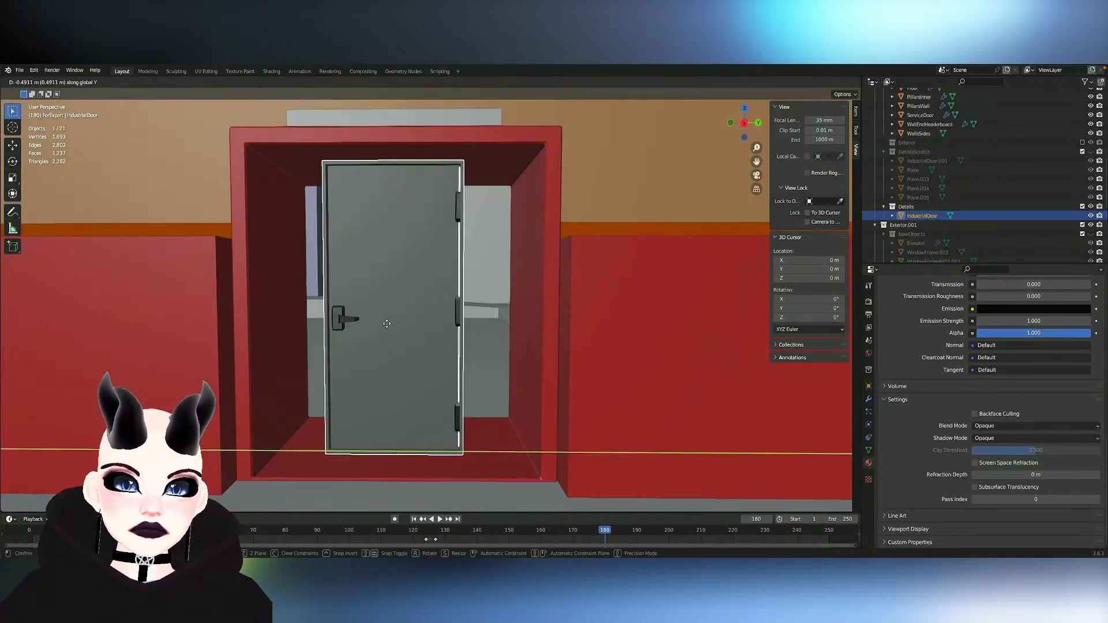
key(Escape)
- Move the door's entire mesh about 0.52 m along positive global Y, leaving its origin at the doorway's centre
key(Tab)
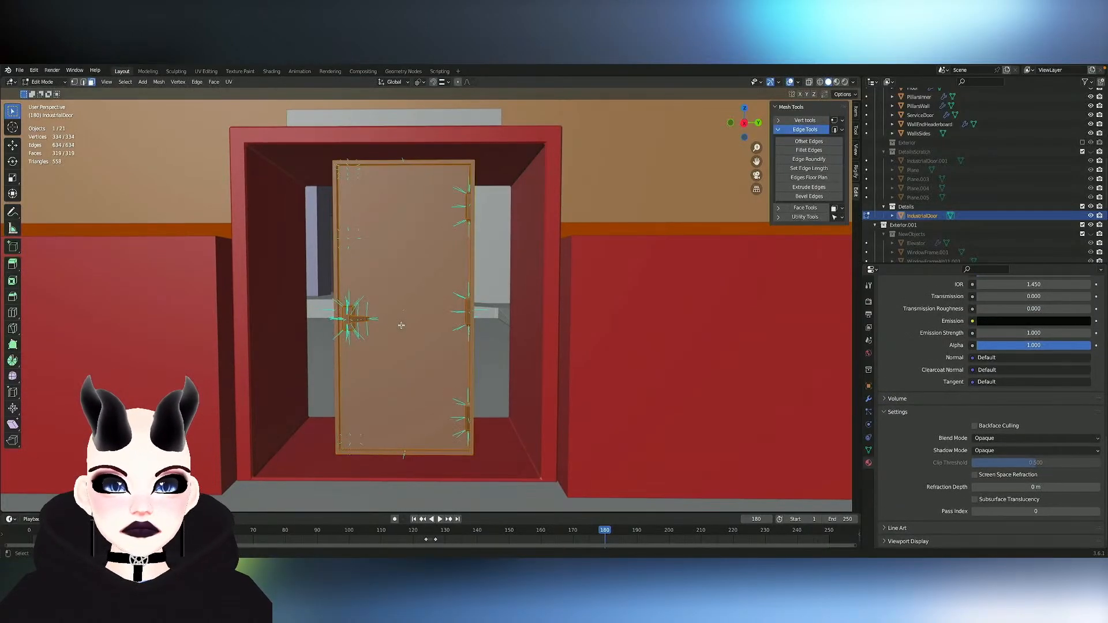
key(g)
key(x)
key(y)
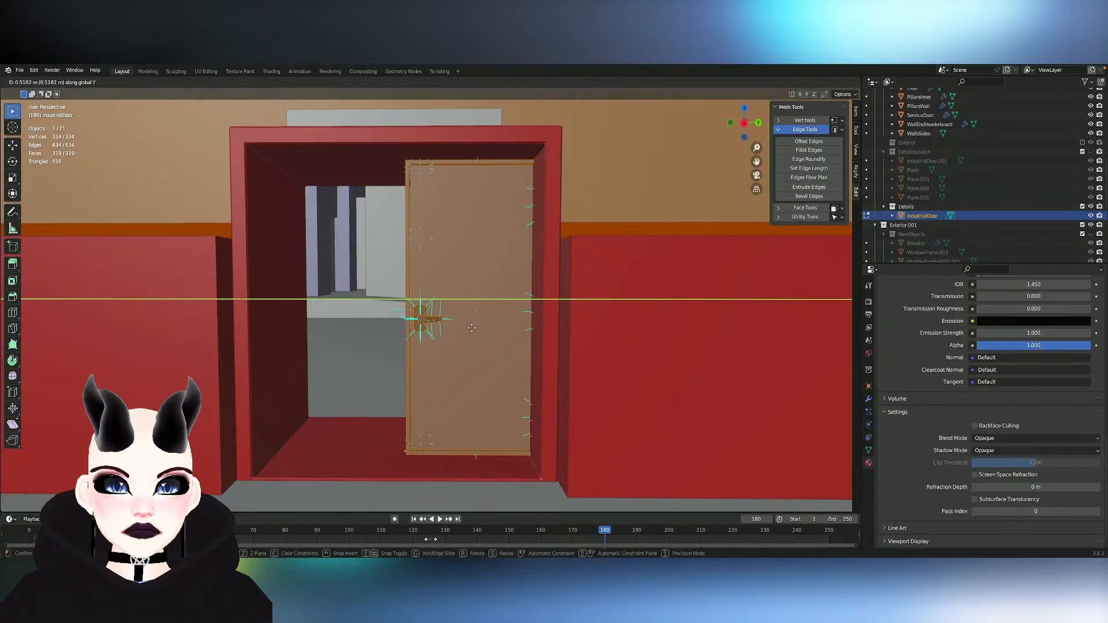
click(472, 328)
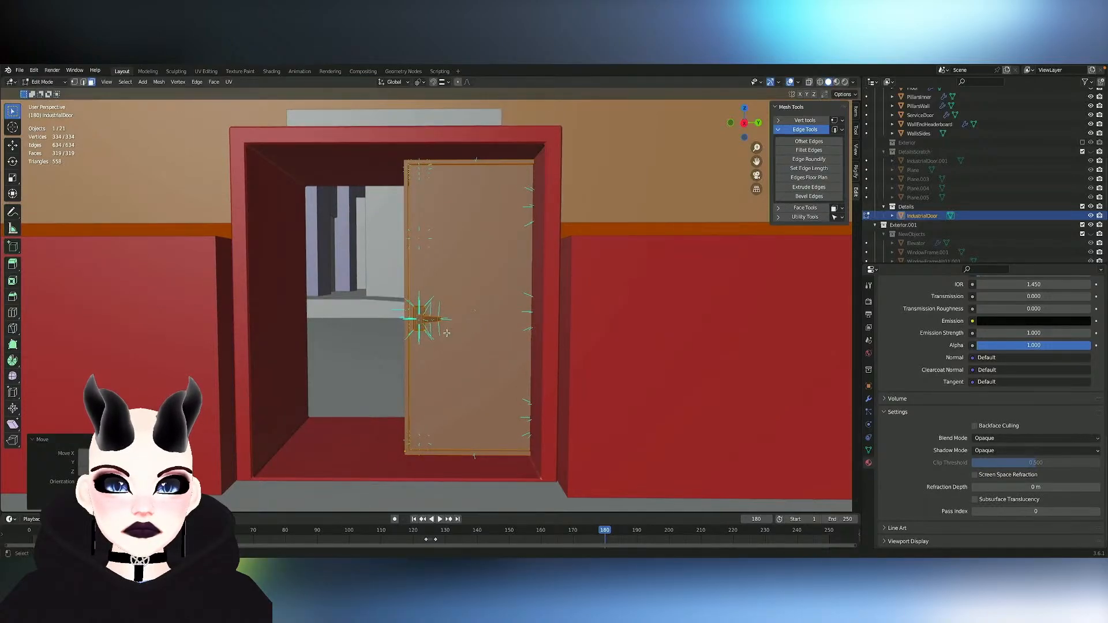
key(g)
key(x)
key(y)
click(449, 333)
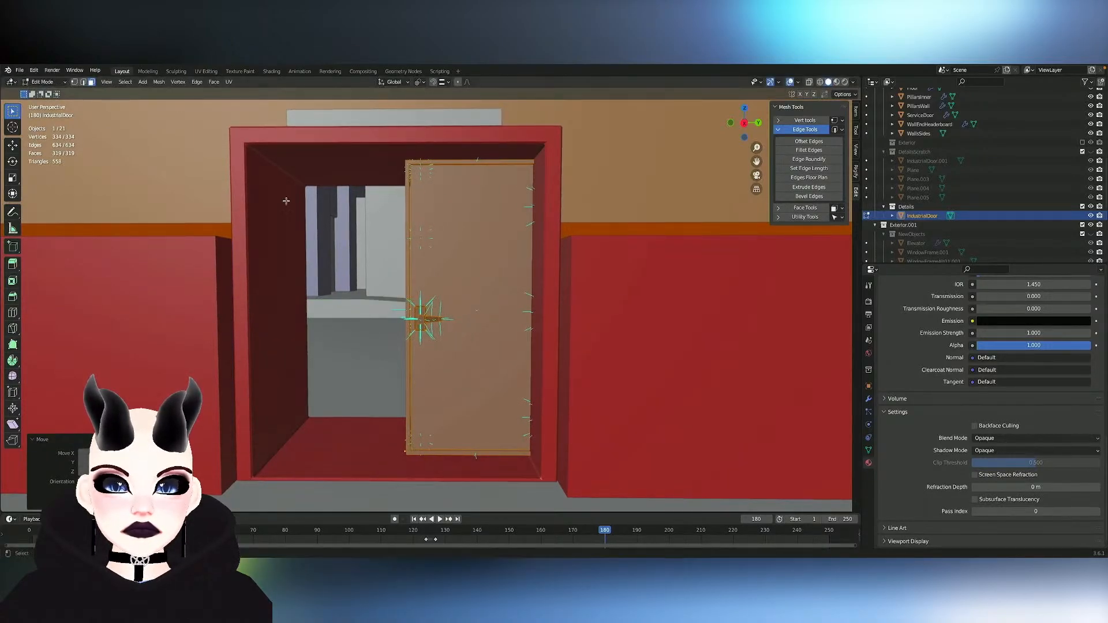
- Try symmetrizing the door's mesh in several axis directions, and undo the symmetrize
click(158, 82)
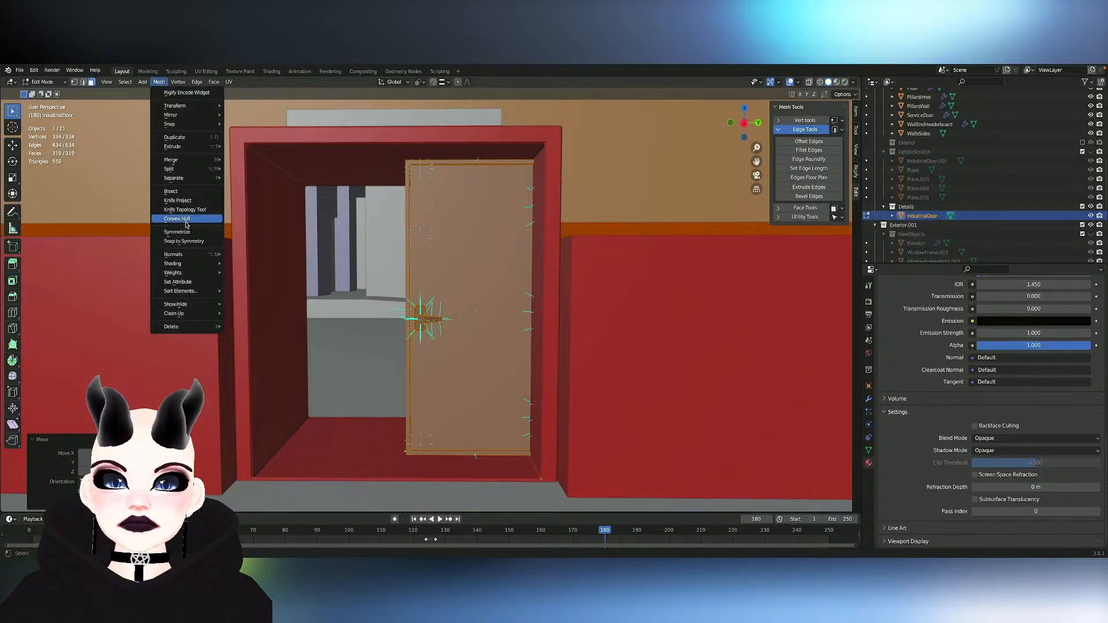
click(177, 232)
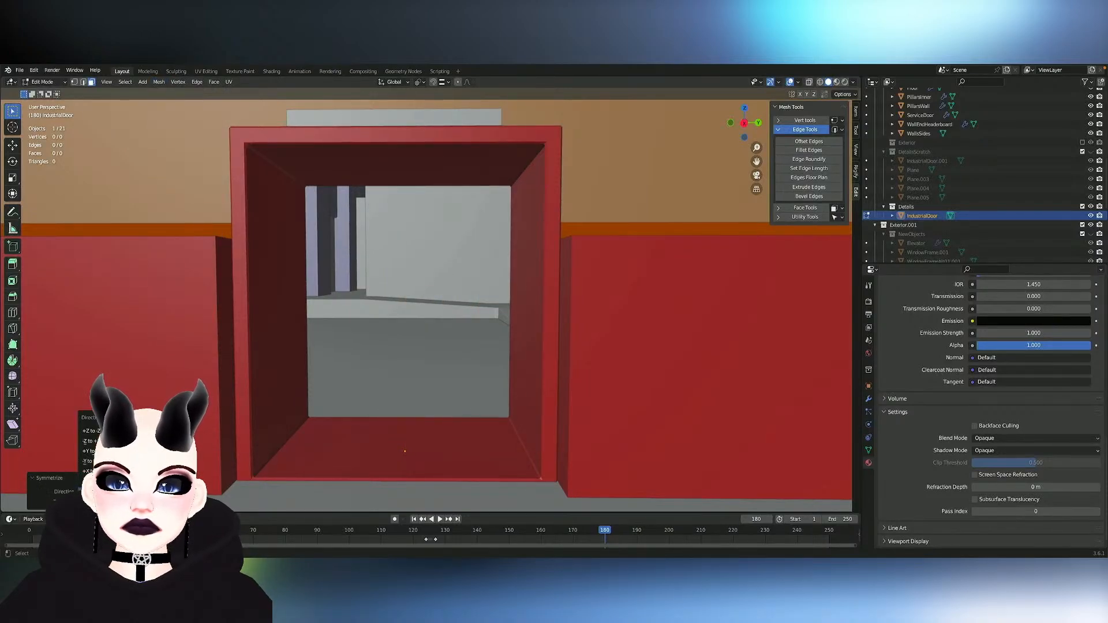
click(135, 462)
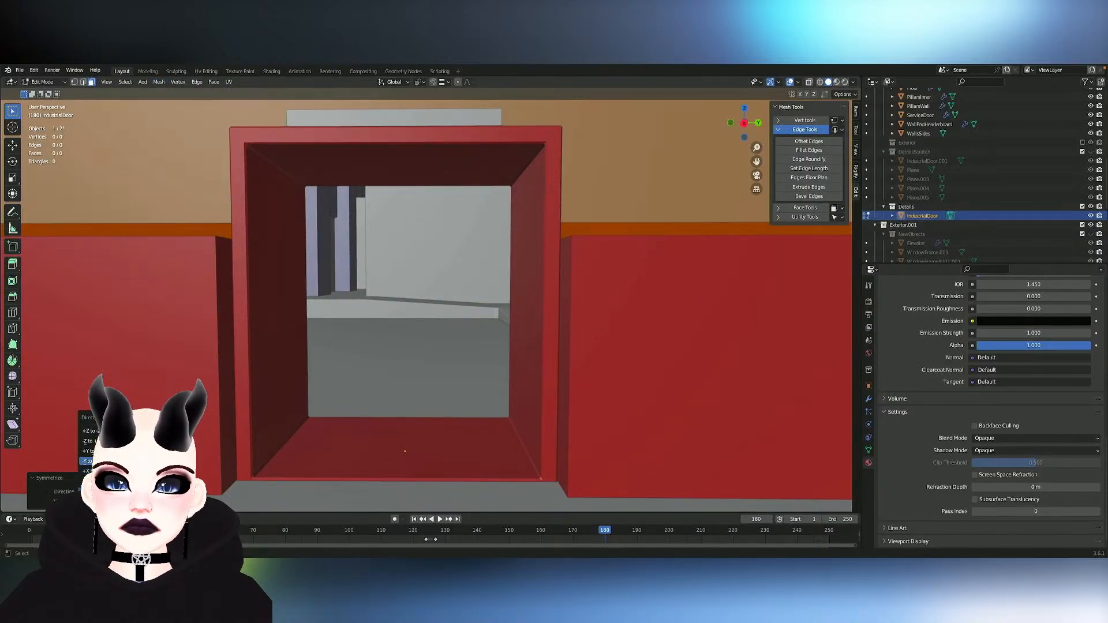
click(98, 461)
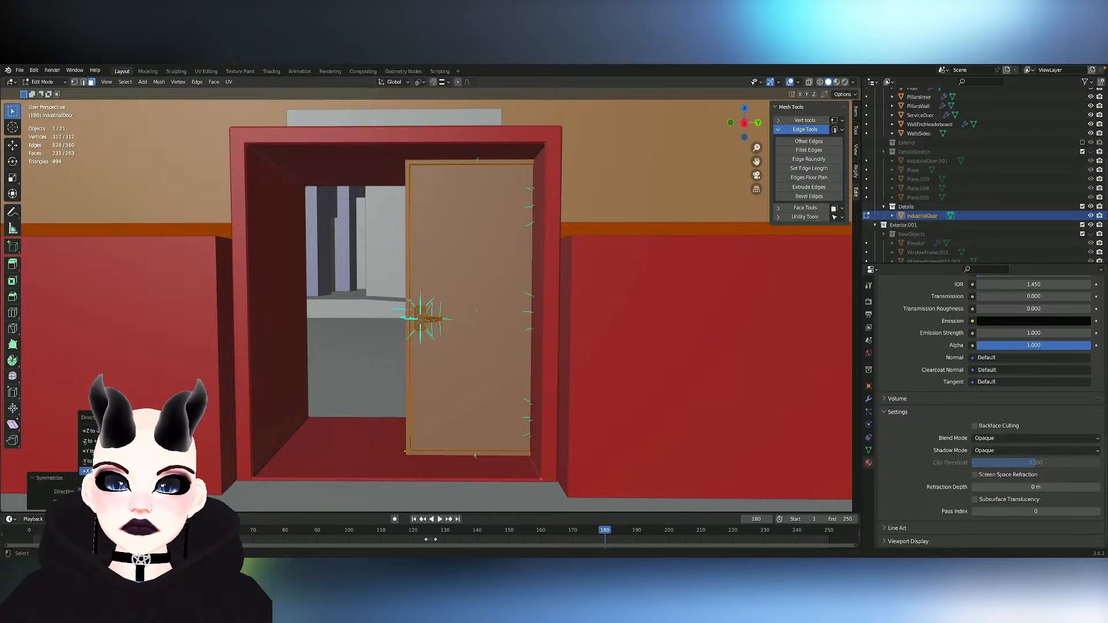
click(98, 461)
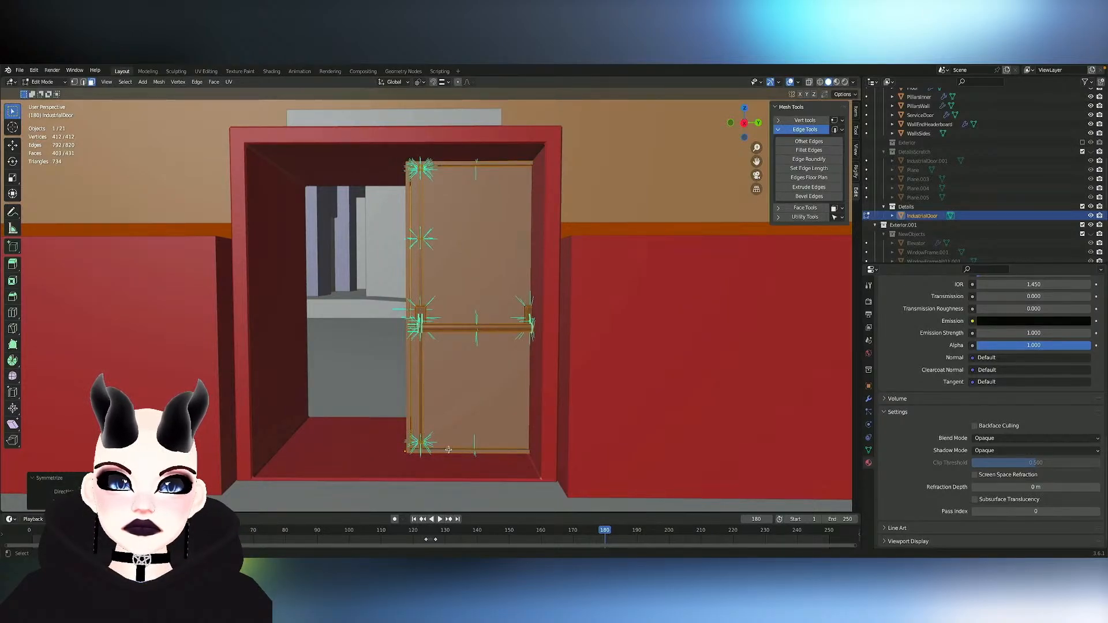
scroll(456, 443, down, 4)
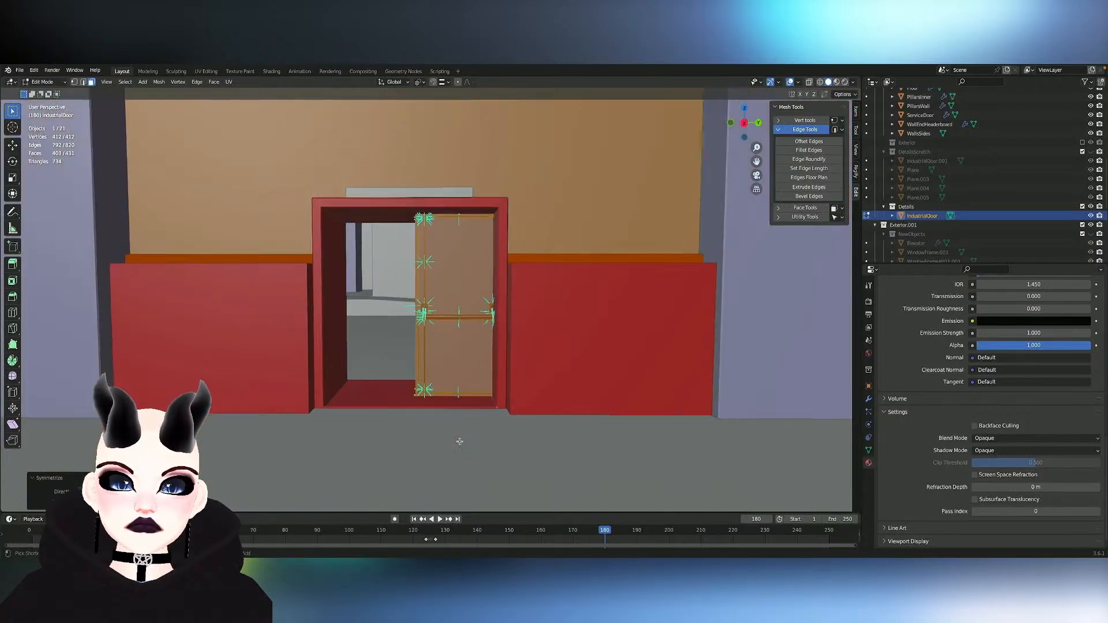
scroll(460, 442, up, 5)
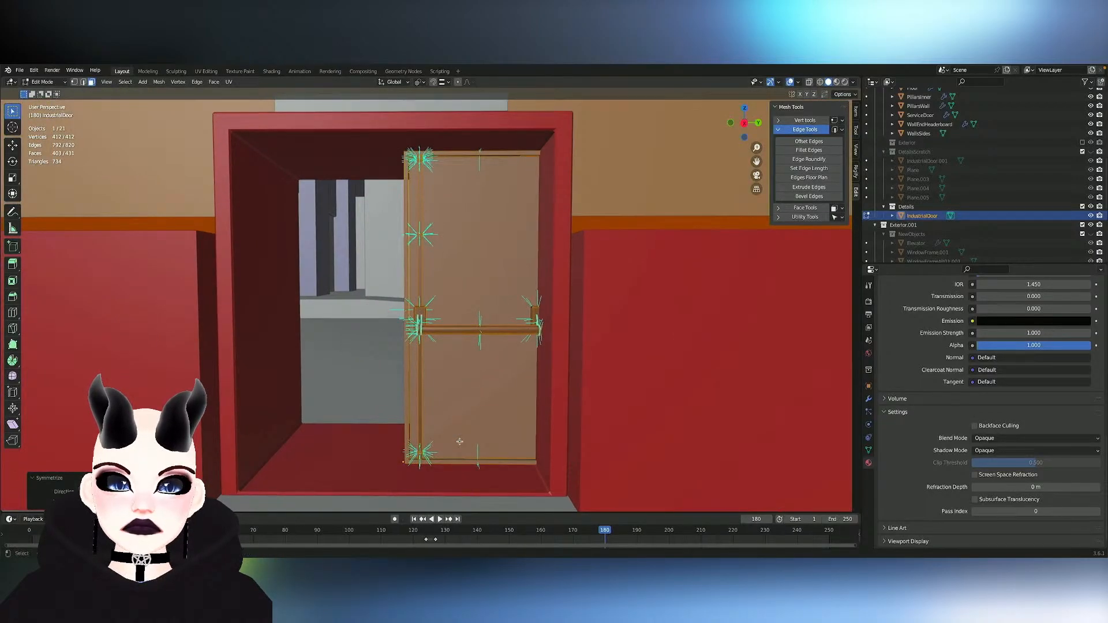
key(ctrl+z)
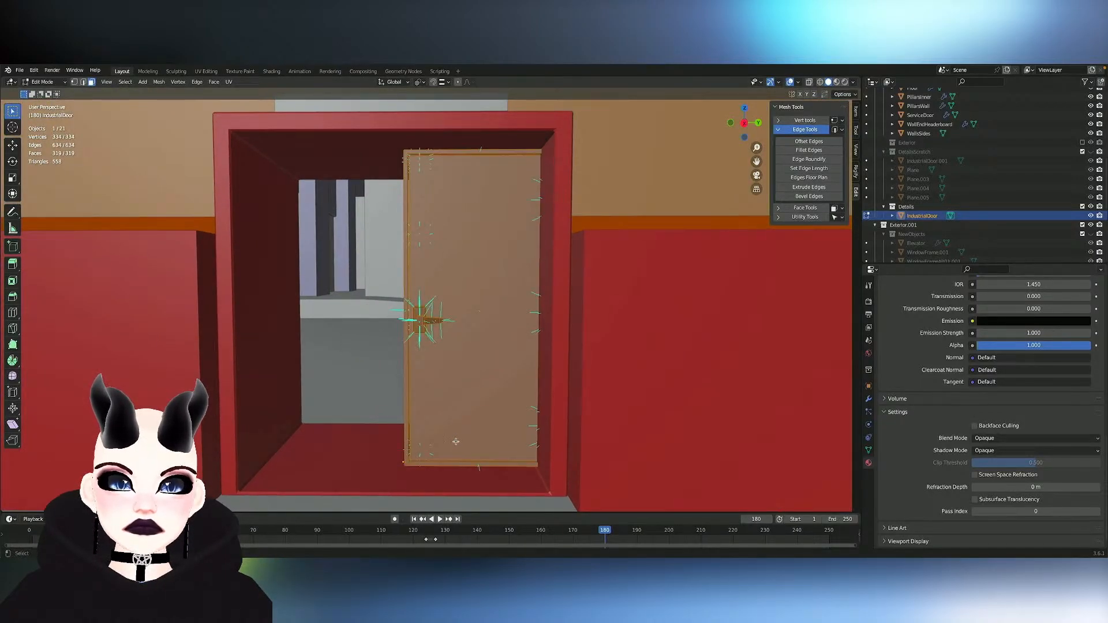
scroll(456, 442, down, 5)
scroll(456, 442, up, 4)
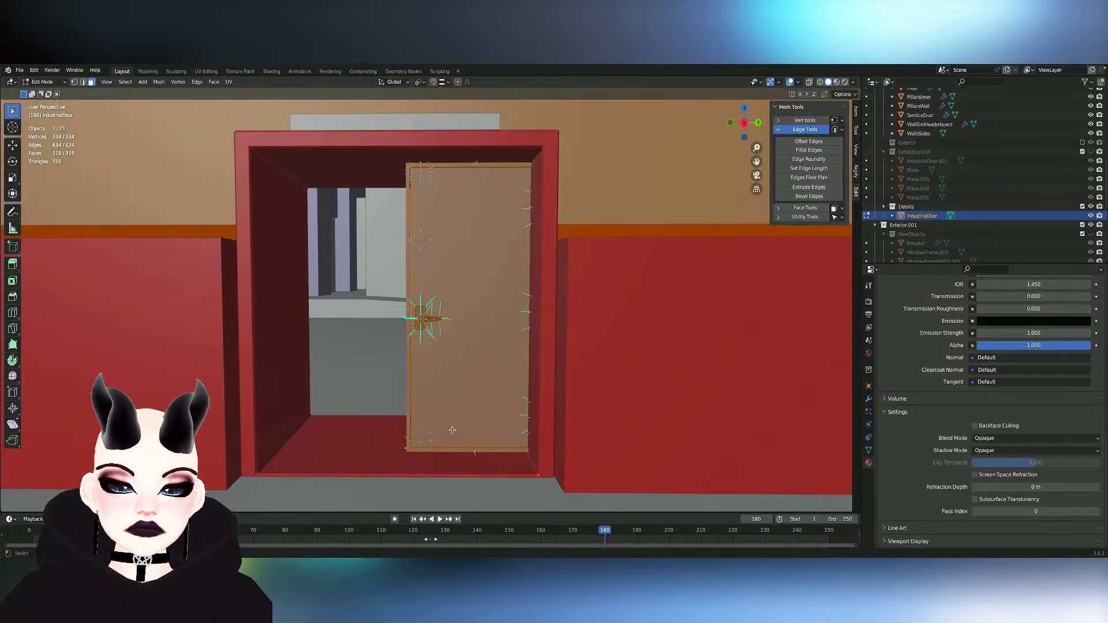
- Symmetrize the door's entire mesh with direction +Y to -Y to create the mirrored second leaf
click(459, 432)
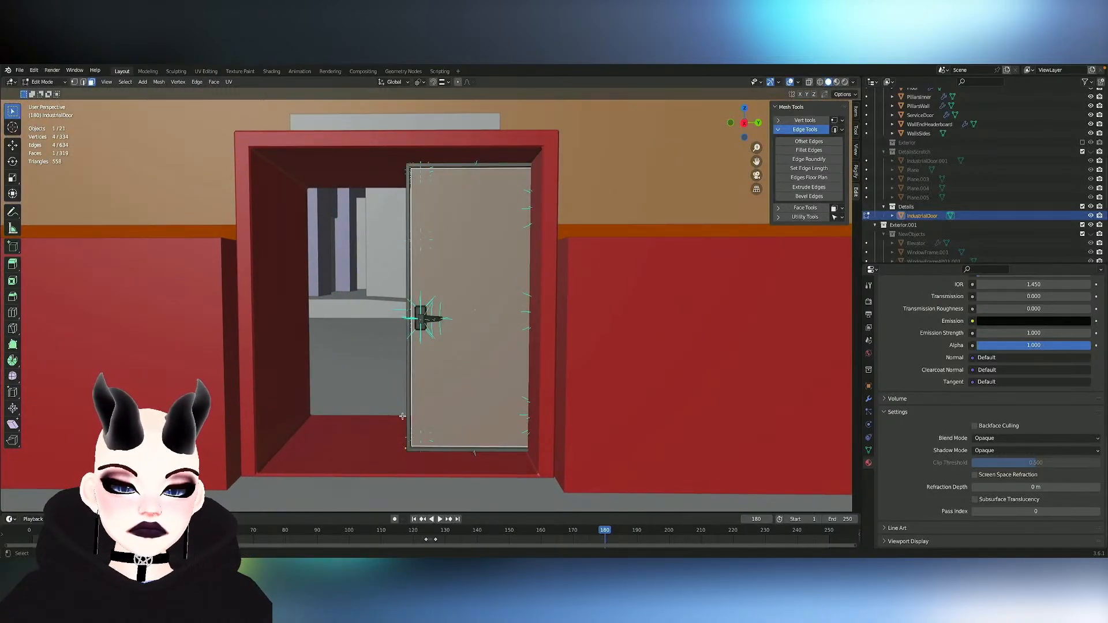
key(a)
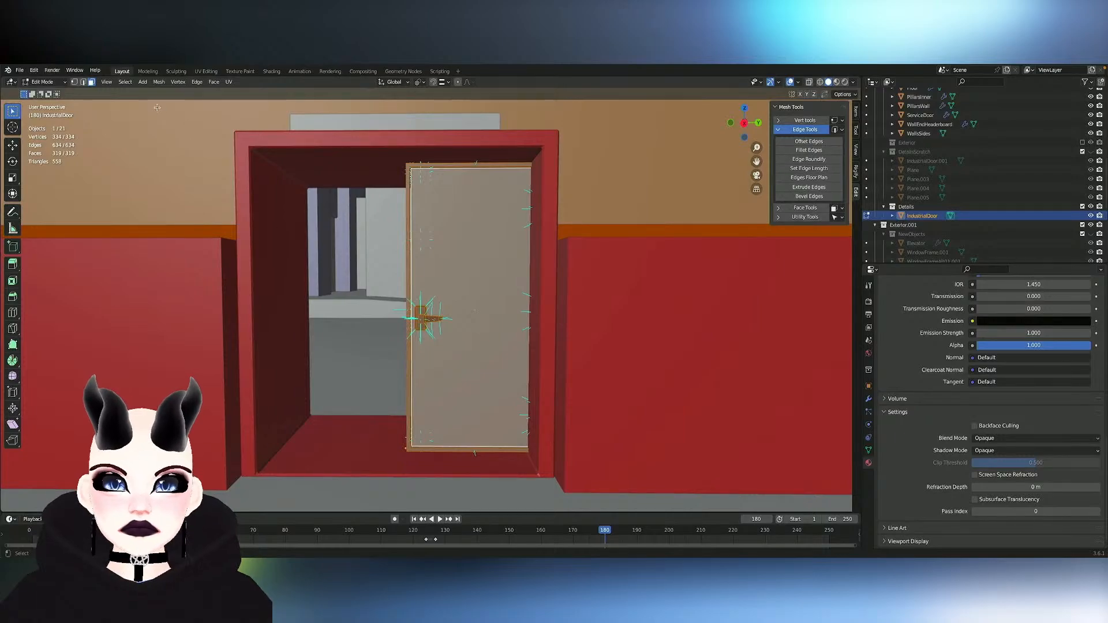
click(159, 81)
click(186, 234)
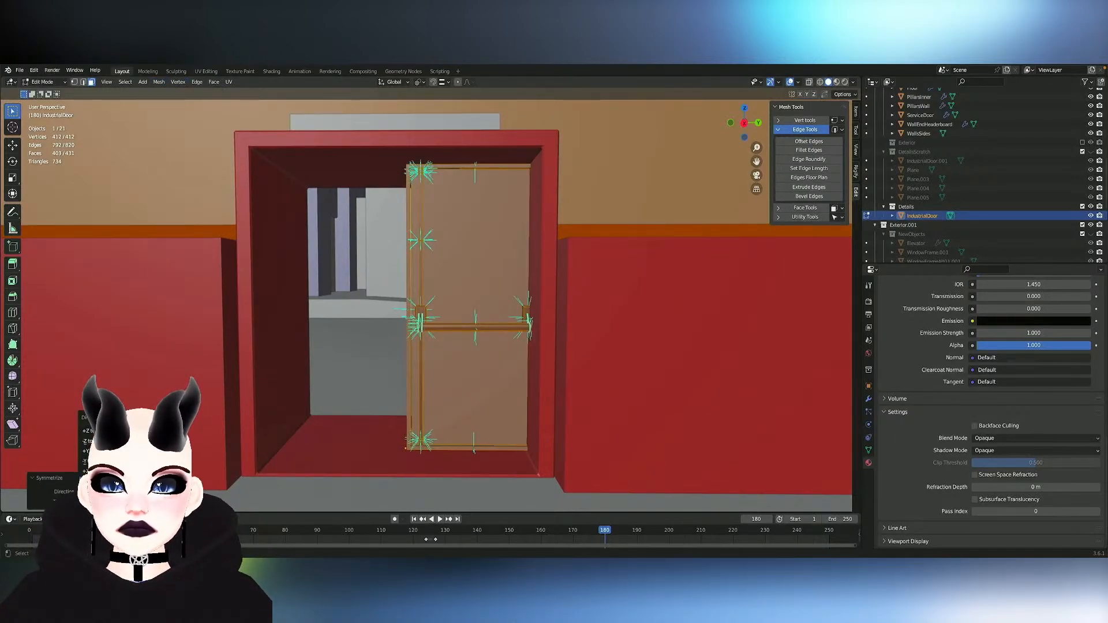
click(110, 462)
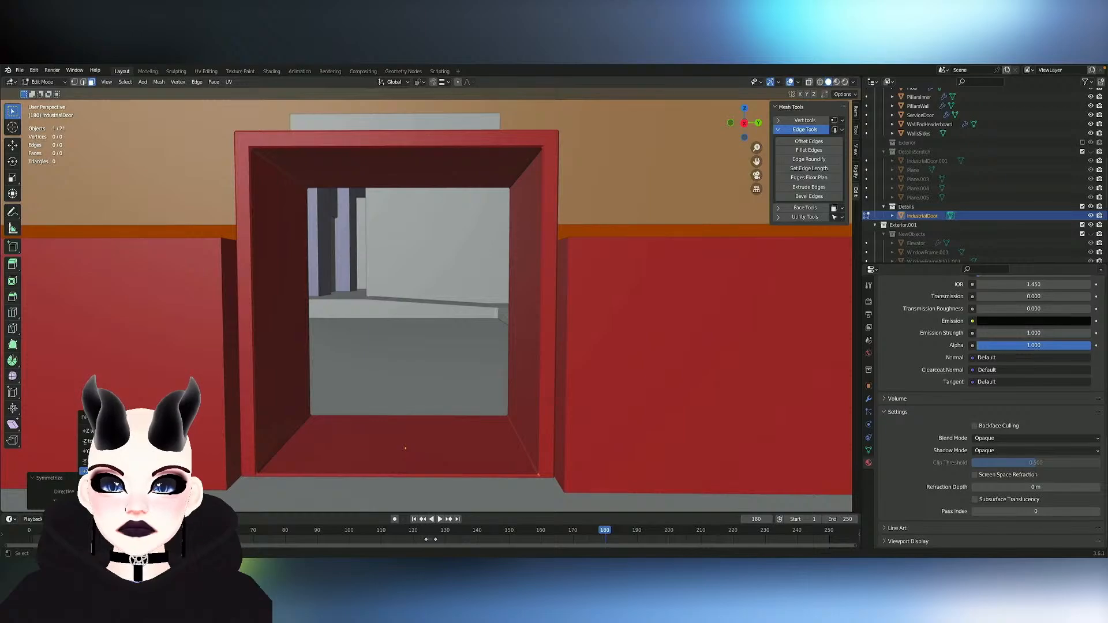
click(110, 450)
click(423, 388)
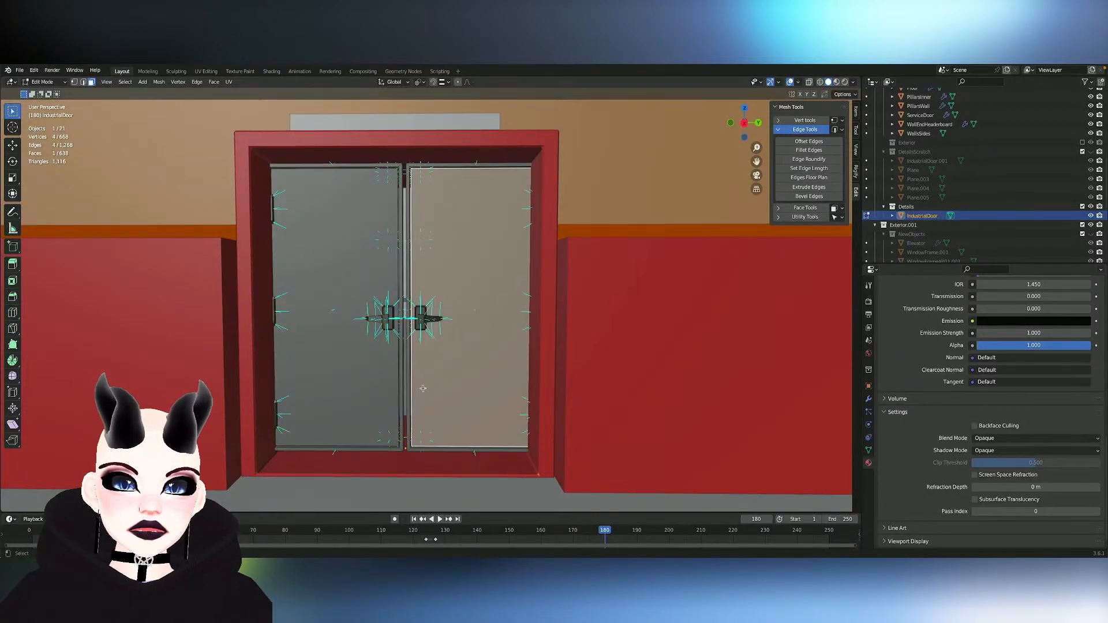
key(l)
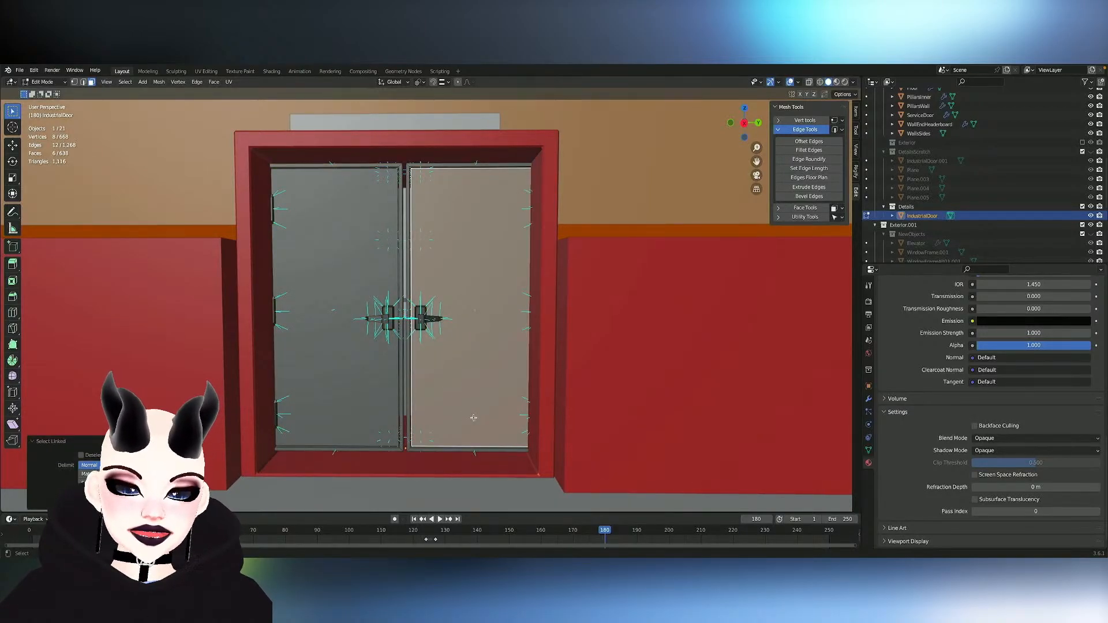
click(412, 278)
scroll(423, 259, down, 6)
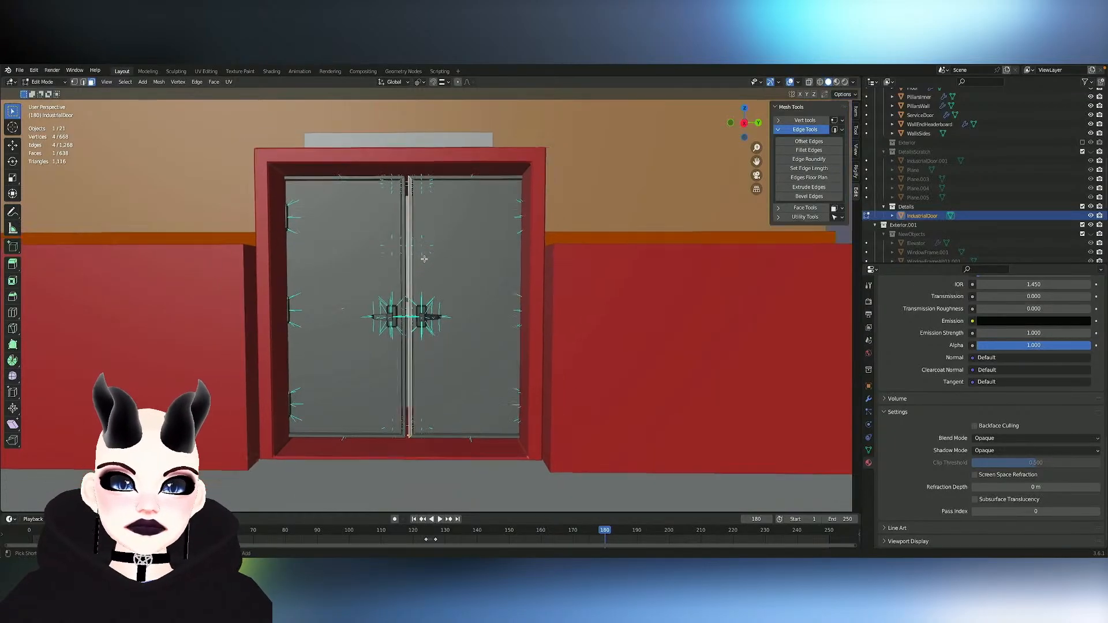
scroll(424, 259, up, 3)
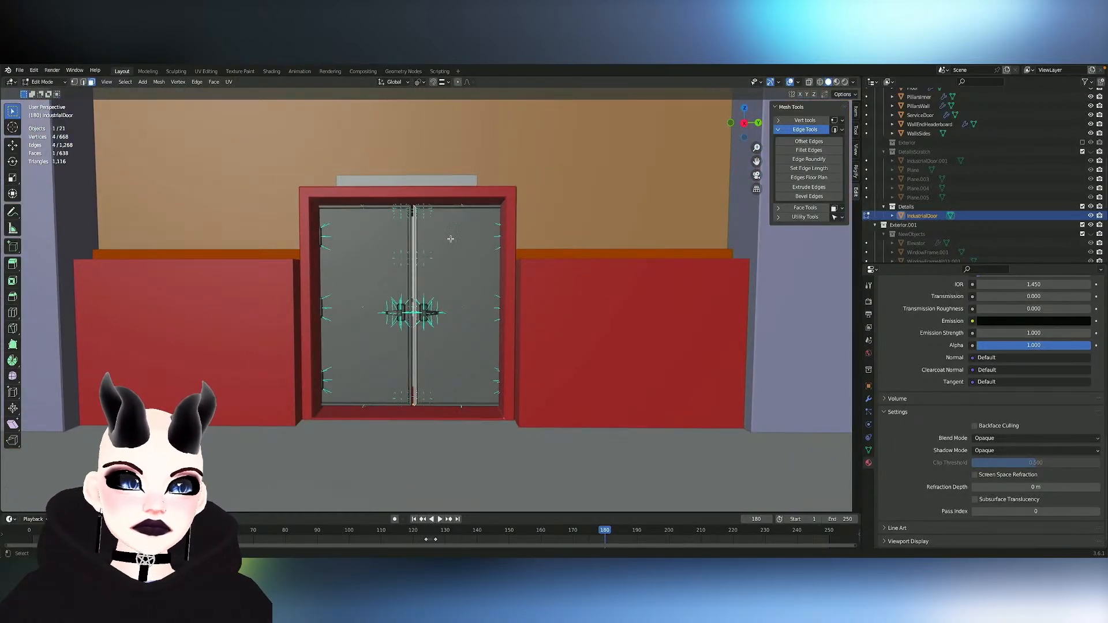
key(a)
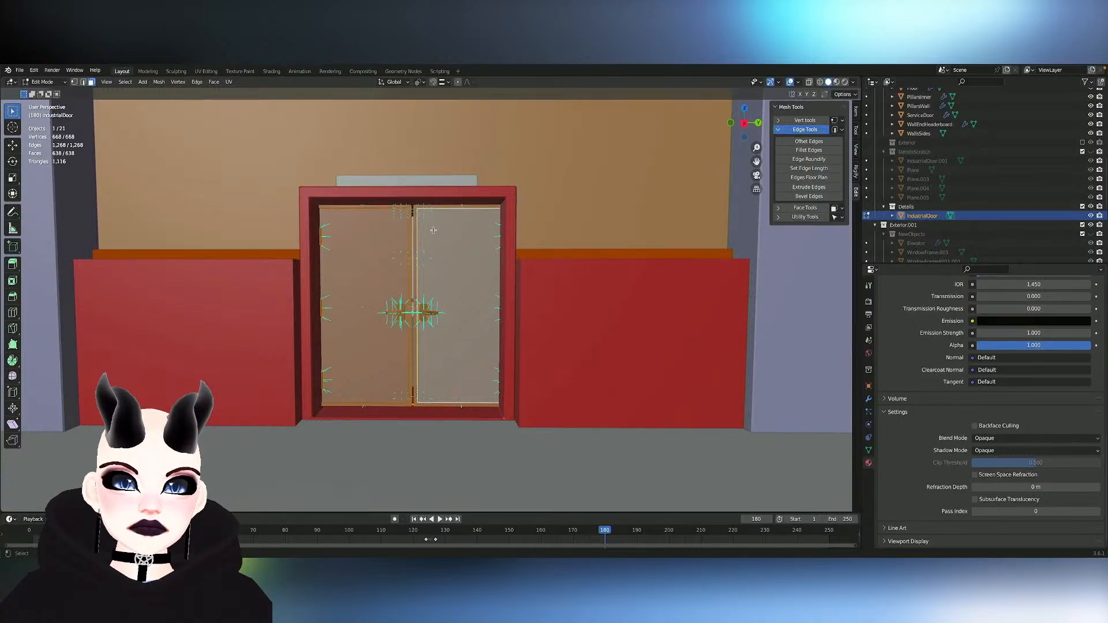
key(ctrl+z)
key(a)
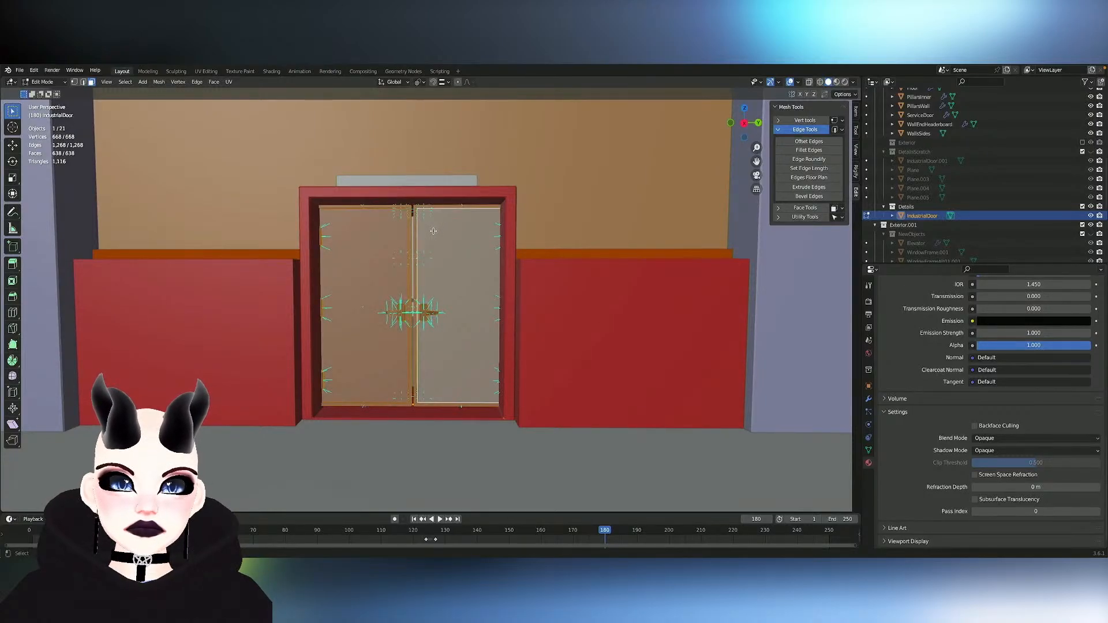
key(ctrl+z)
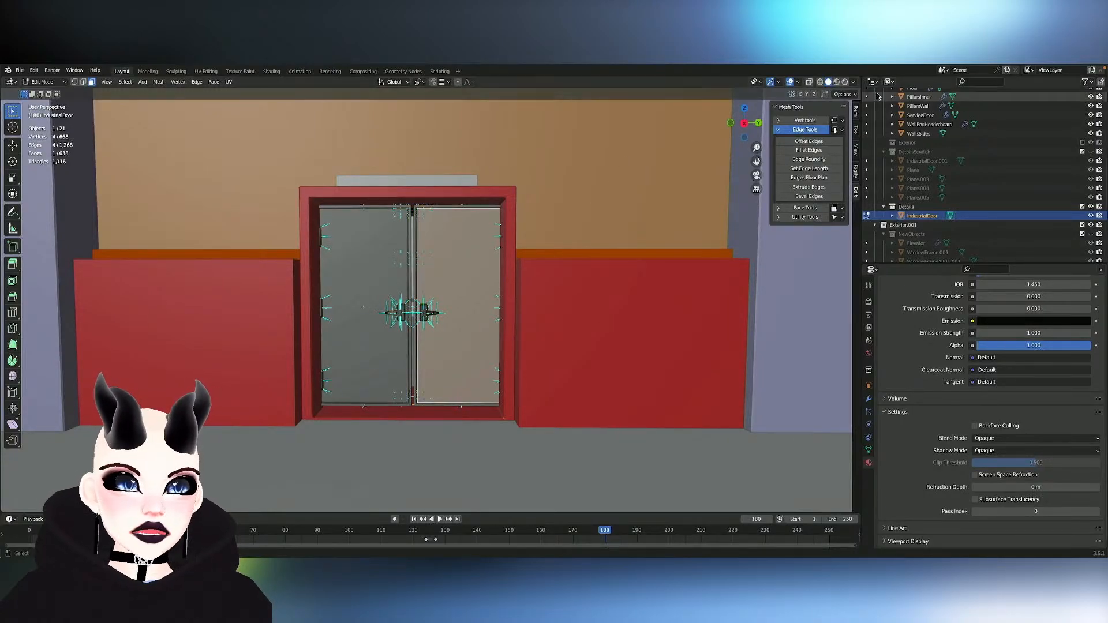
- Select the entire mirrored leaf on the doorway's right side, including its hidden faces
click(811, 84)
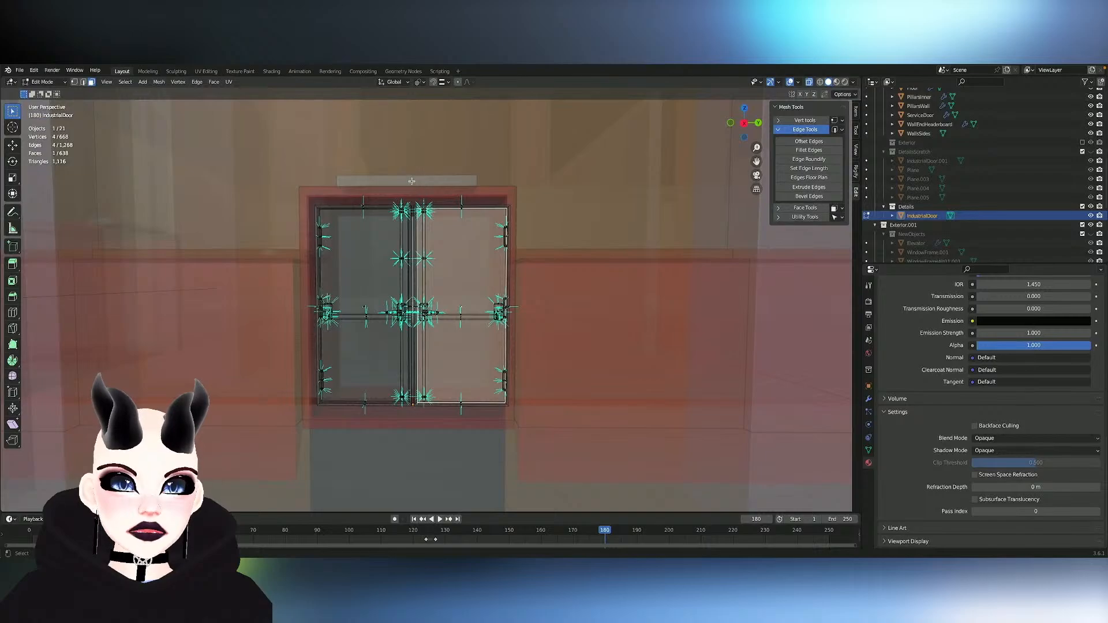
drag(411, 181, 648, 473)
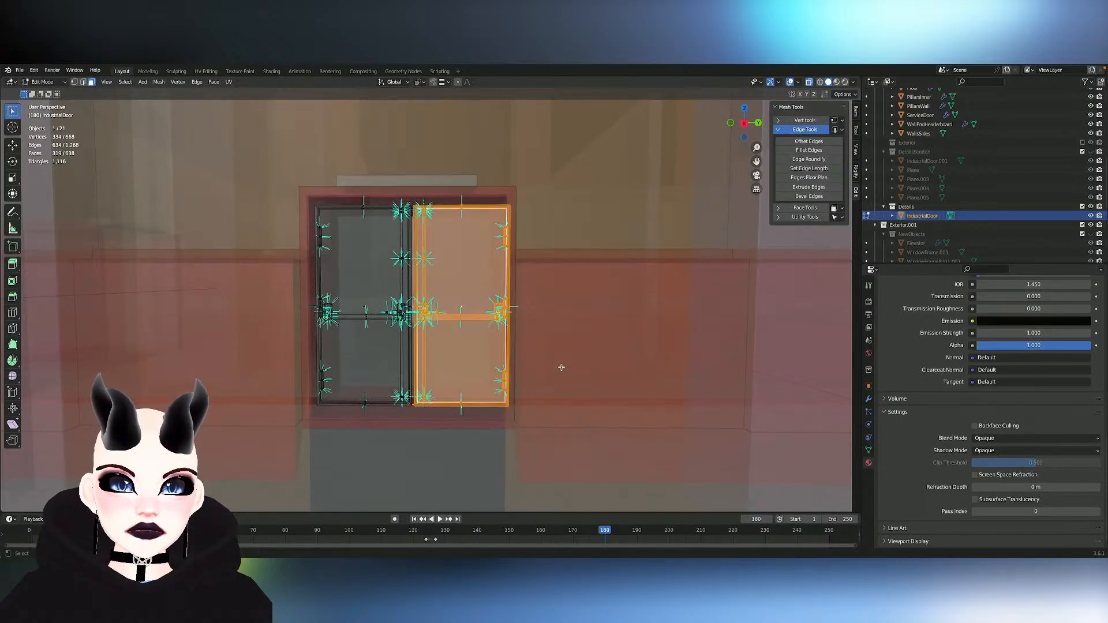
click(809, 82)
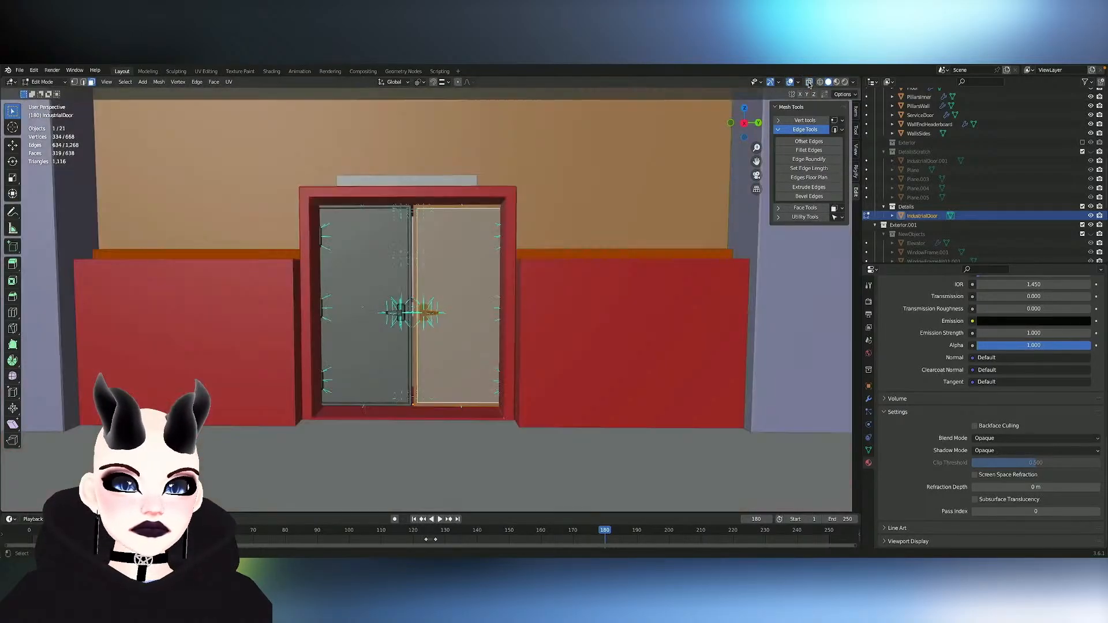
scroll(608, 212, up, 4)
key(g)
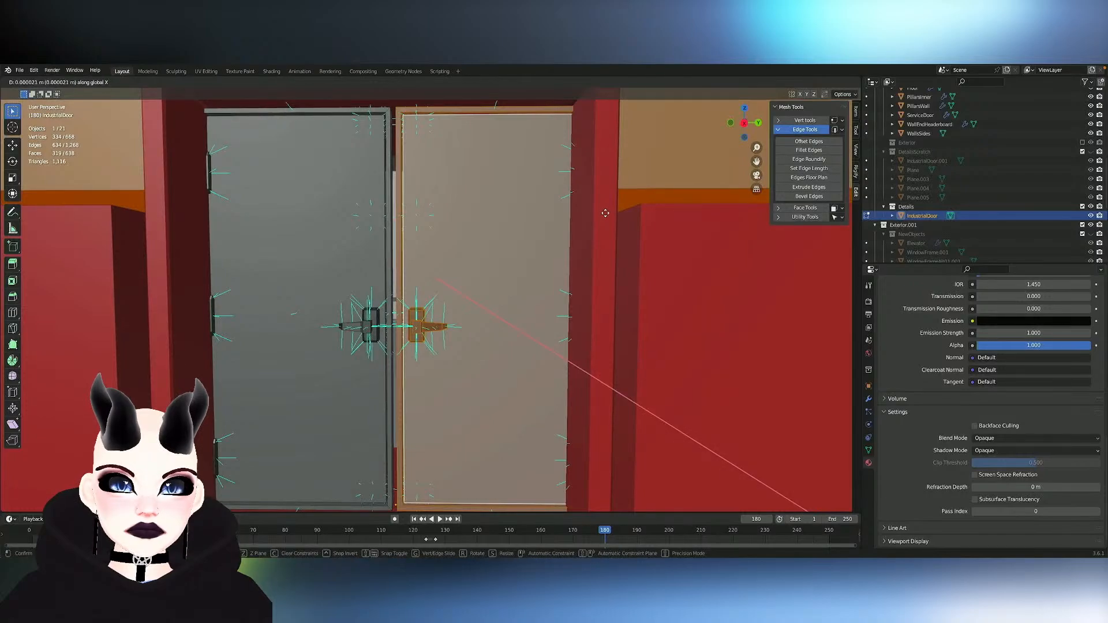
key(y)
key(y)
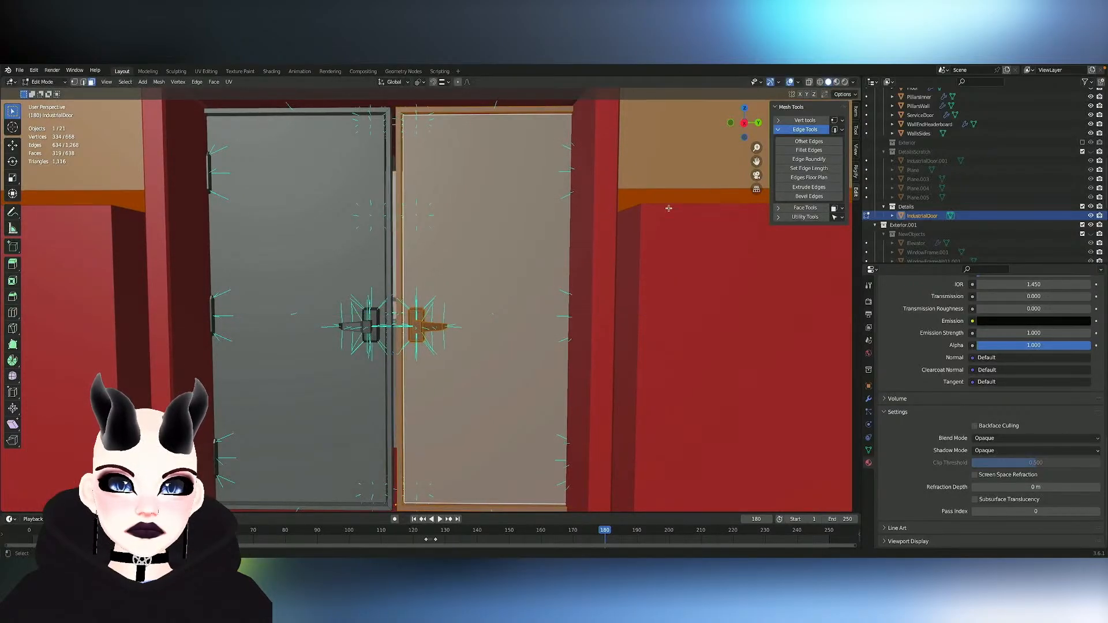
key(y)
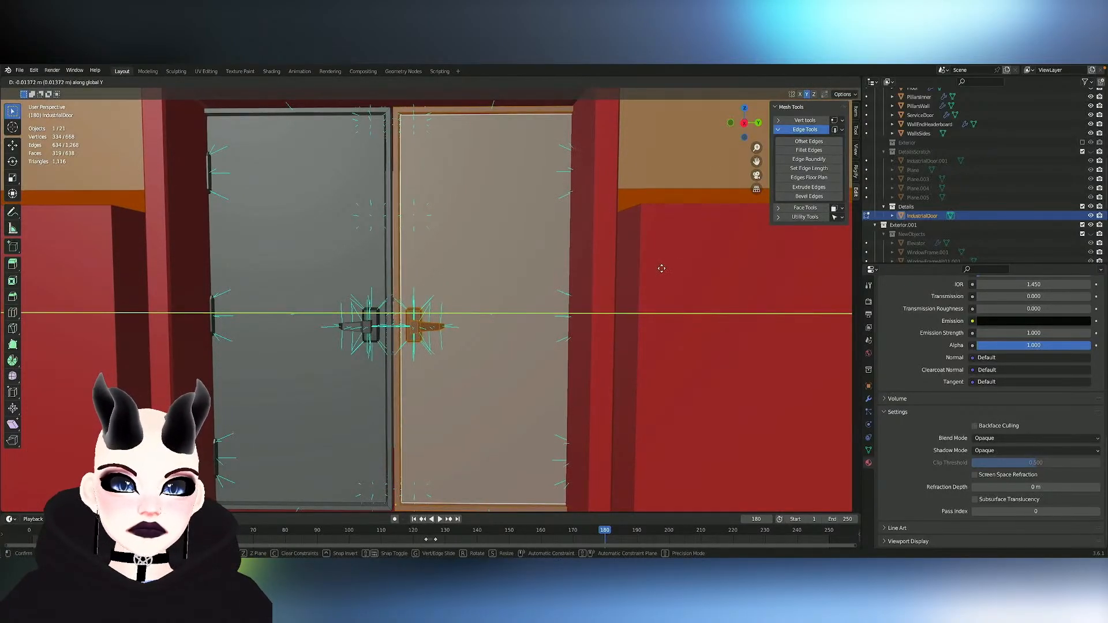
key(Escape)
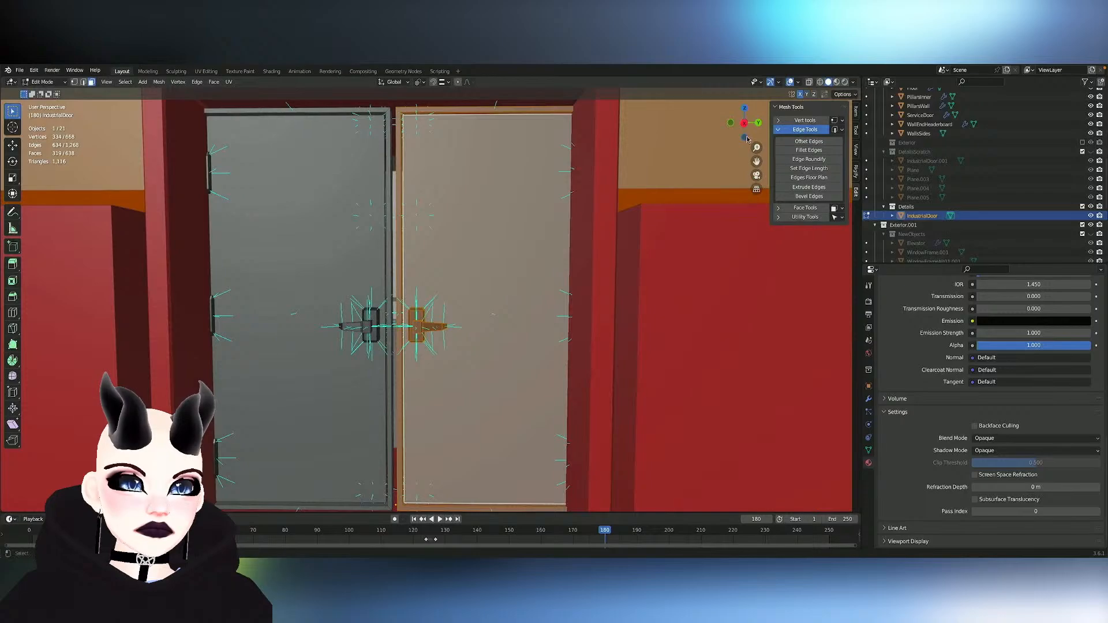
- Move the selected right-hand leaf about 0.011 m along negative global Y toward the doorway's centre
key(g)
key(y)
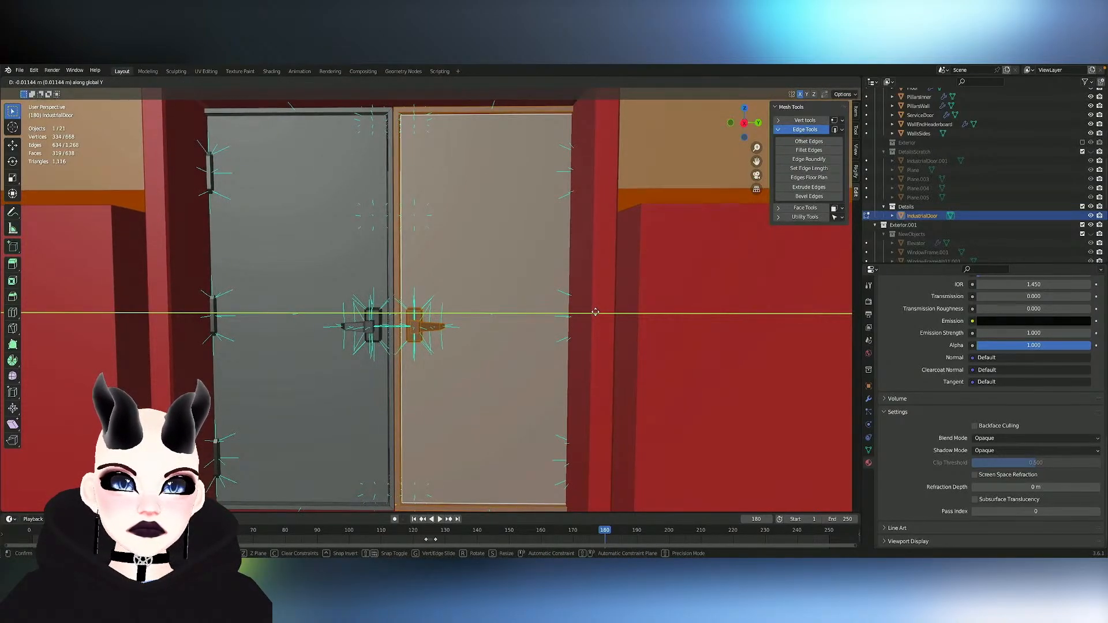
click(595, 313)
scroll(496, 329, down, 5)
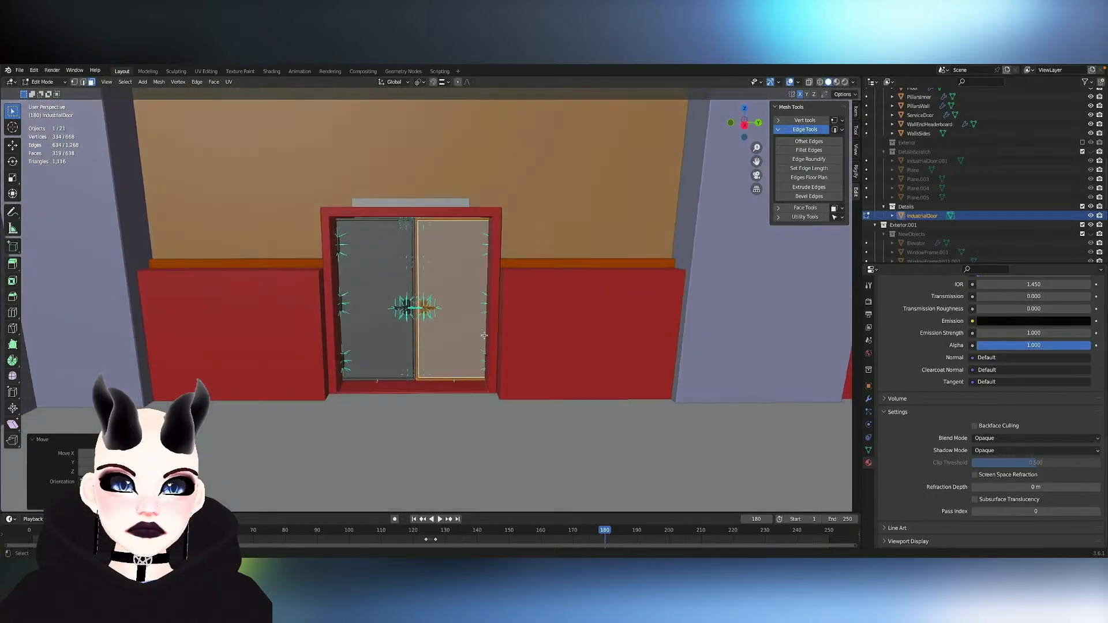
scroll(485, 335, up, 1)
middle_drag(441, 335, 461, 331)
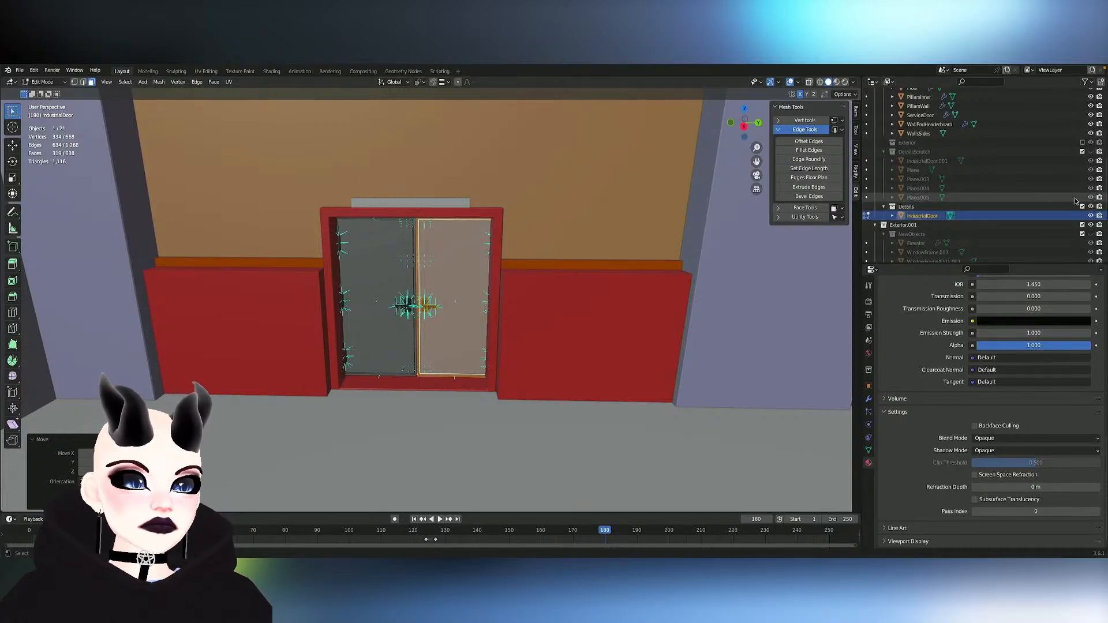
- Compare the double door with the single door in the scratch details collection by switching their visibility, leaving only the double door shown
click(1091, 215)
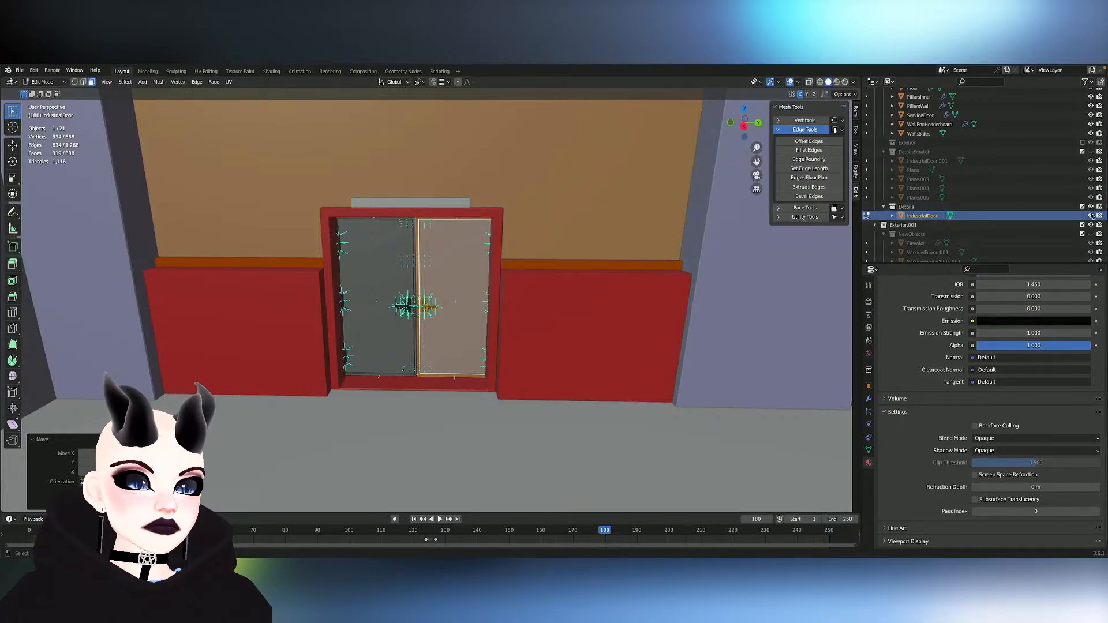
click(1091, 151)
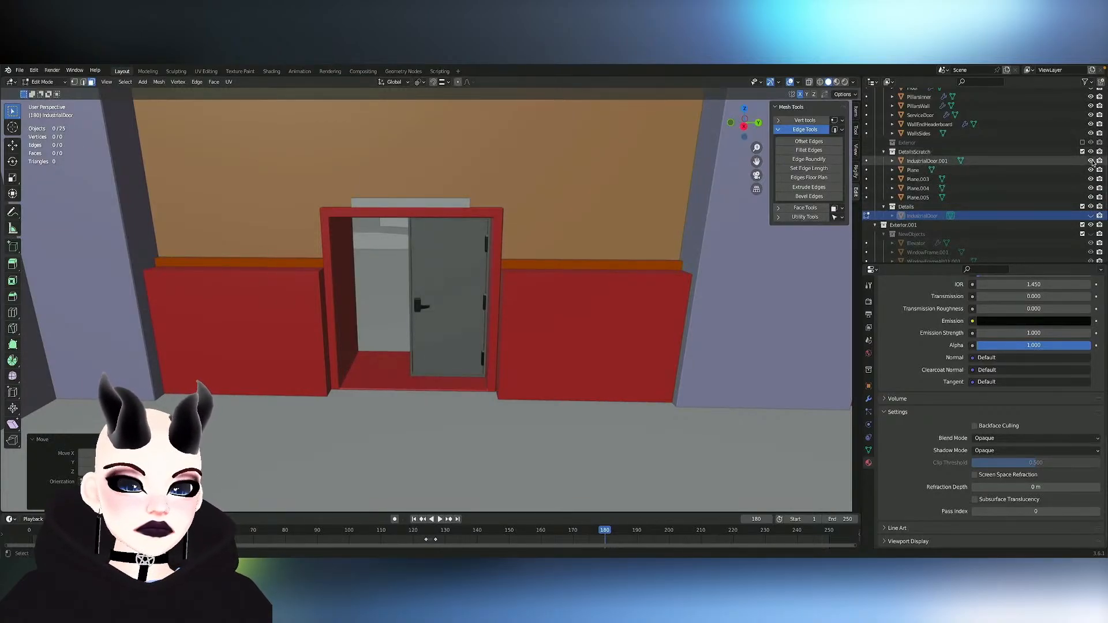
click(1091, 151)
click(1091, 152)
click(1091, 152)
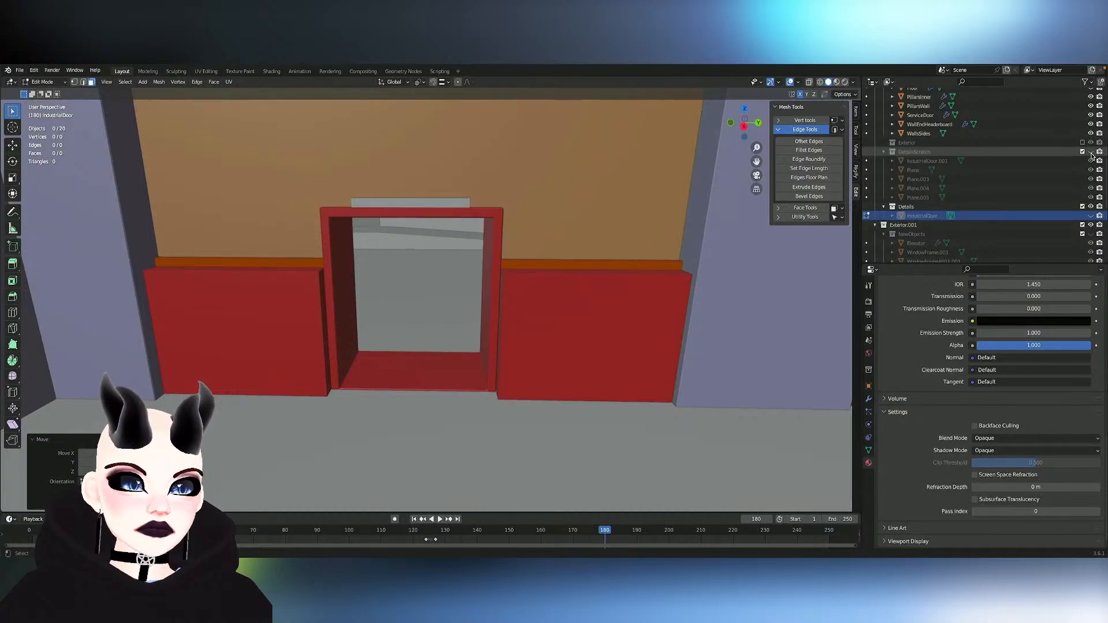
click(1091, 216)
- Rename the IndustrialDoor object as IndustrialDoorDouble
scroll(924, 215, down, 3)
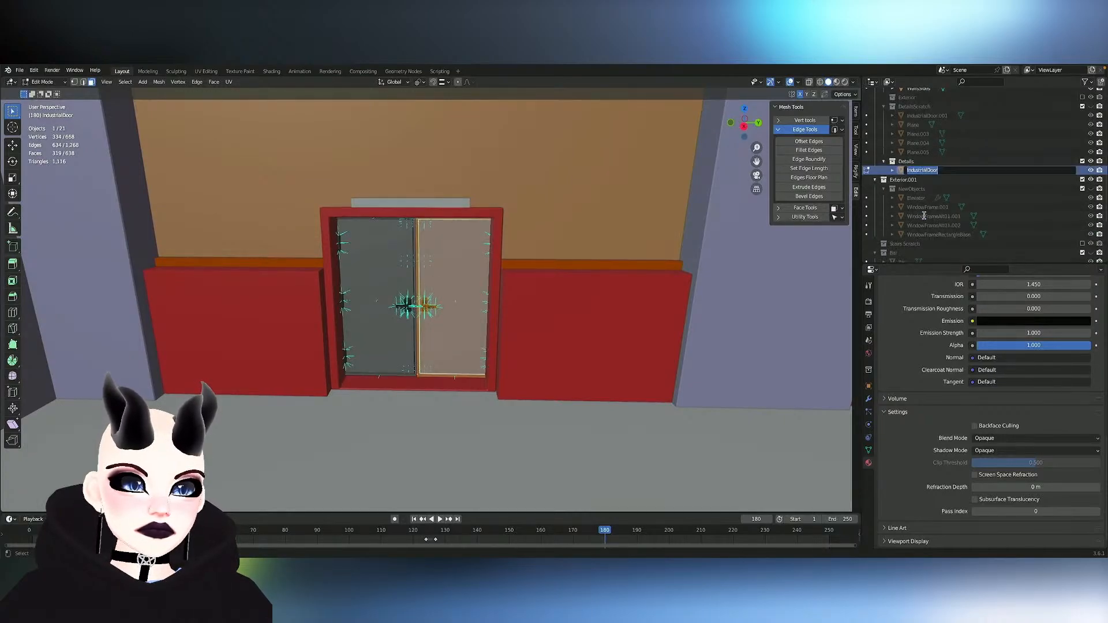
double_click(948, 170)
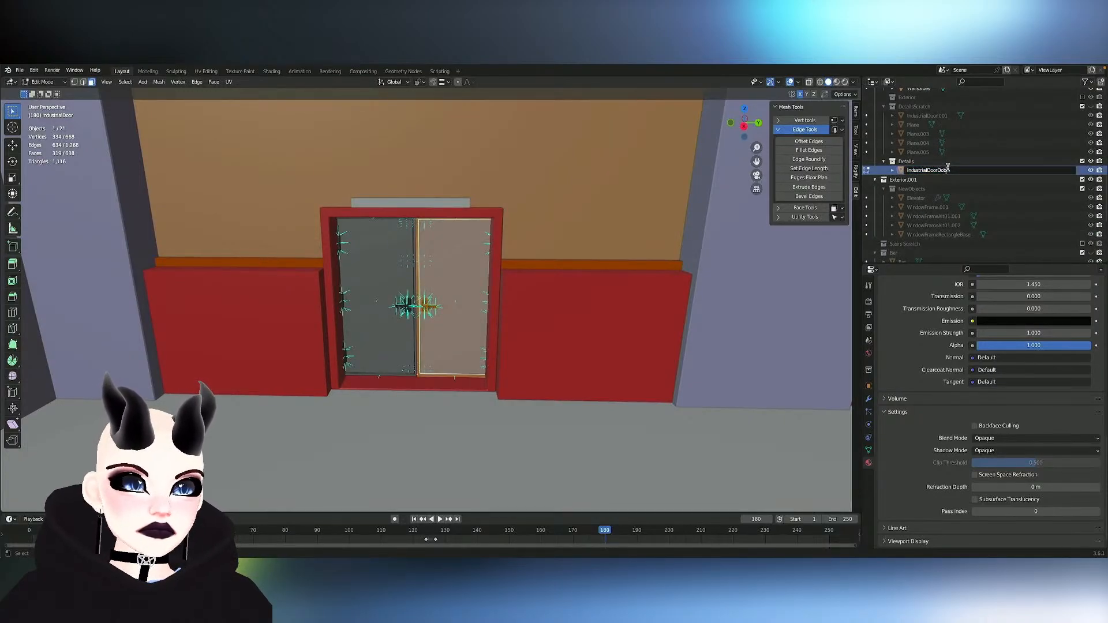
key(Return)
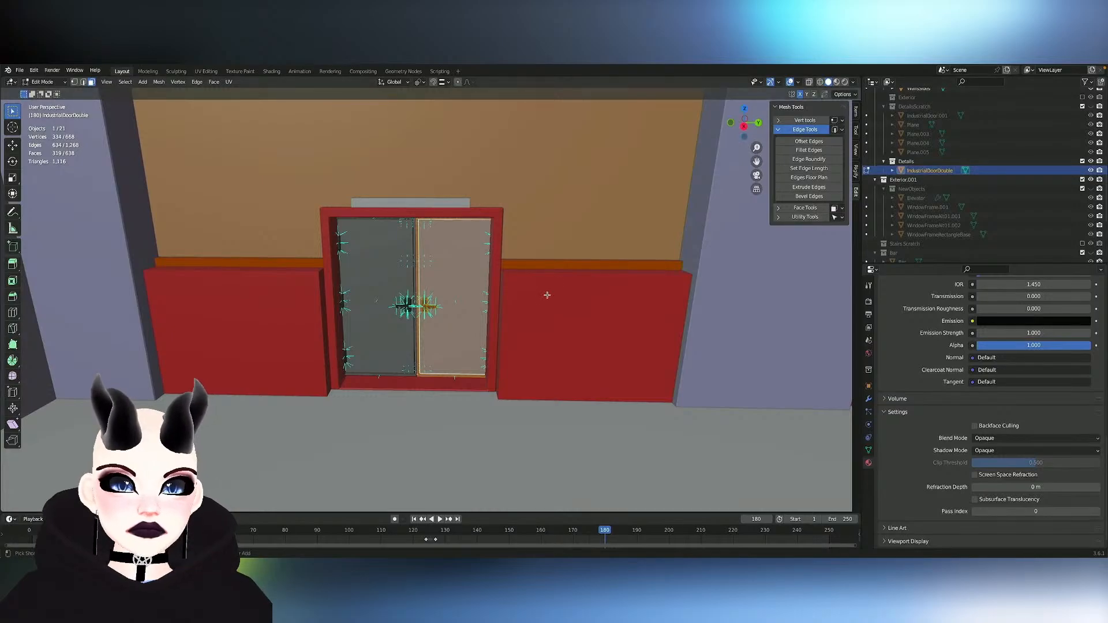
- Delete the narrow vertical faces along the meeting edges of both door leaves
key(KP_Decimal)
middle_drag(415, 430, 412, 394)
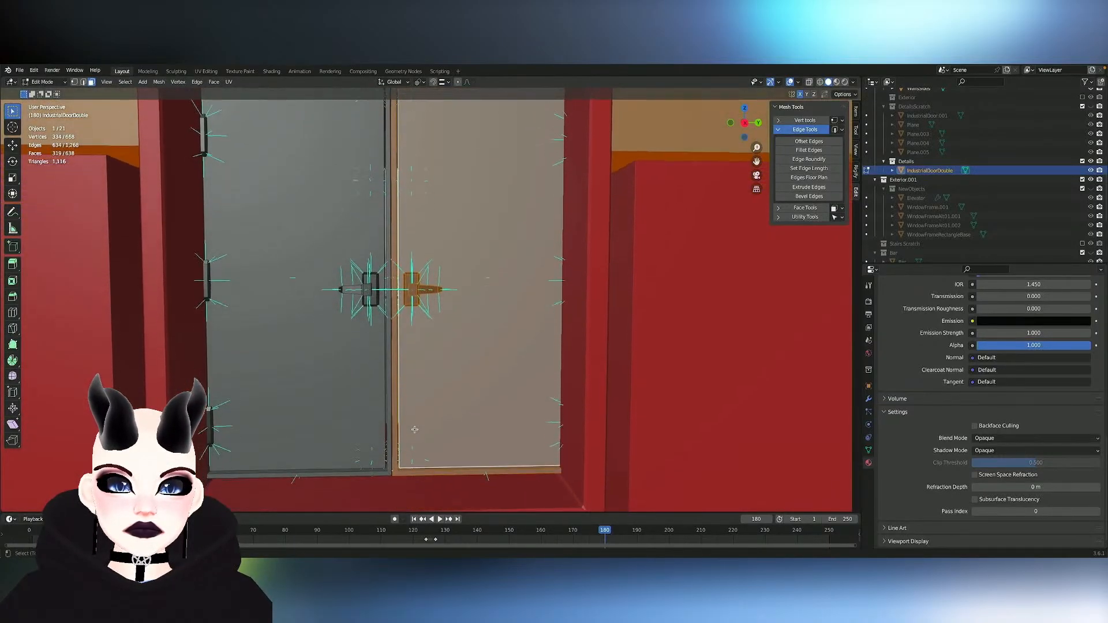
key(Tab)
key(Tab)
click(396, 453)
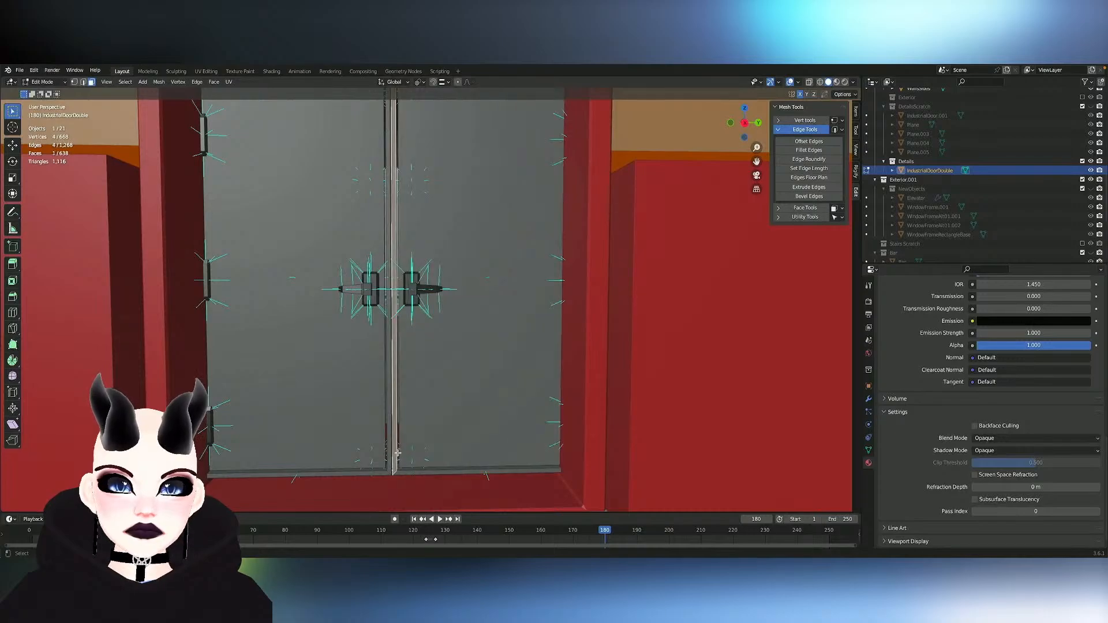
alt+click(398, 453)
alt+click(395, 454)
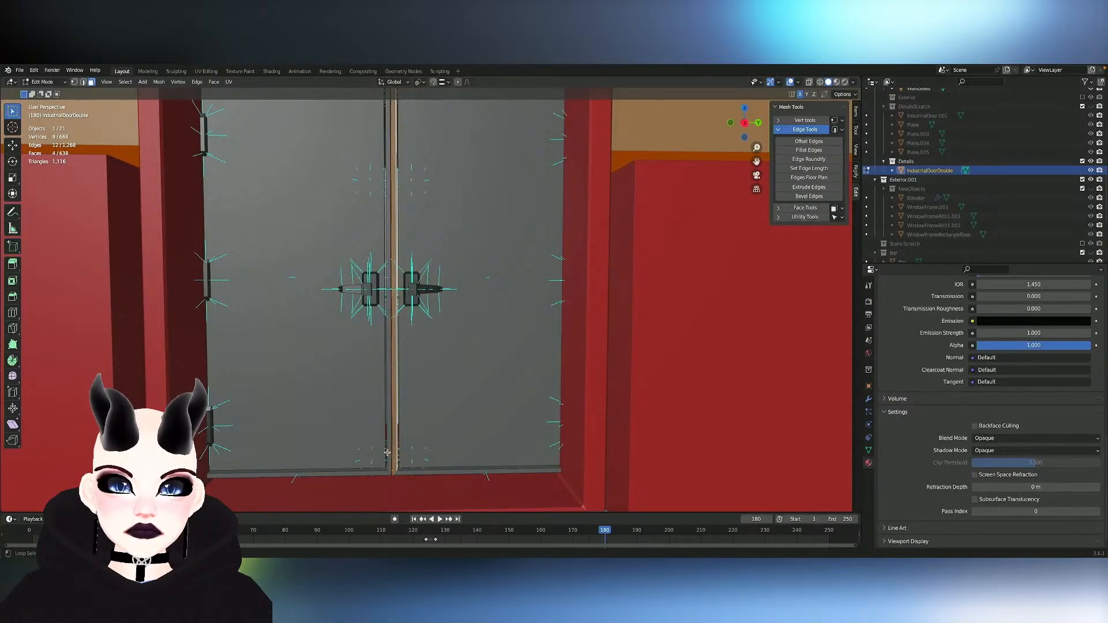
alt+shift+click(389, 453)
key(x)
click(387, 455)
- Merge the first pair of facing corner vertices at the bottom of the gap between the leaves
scroll(415, 455, down, 4)
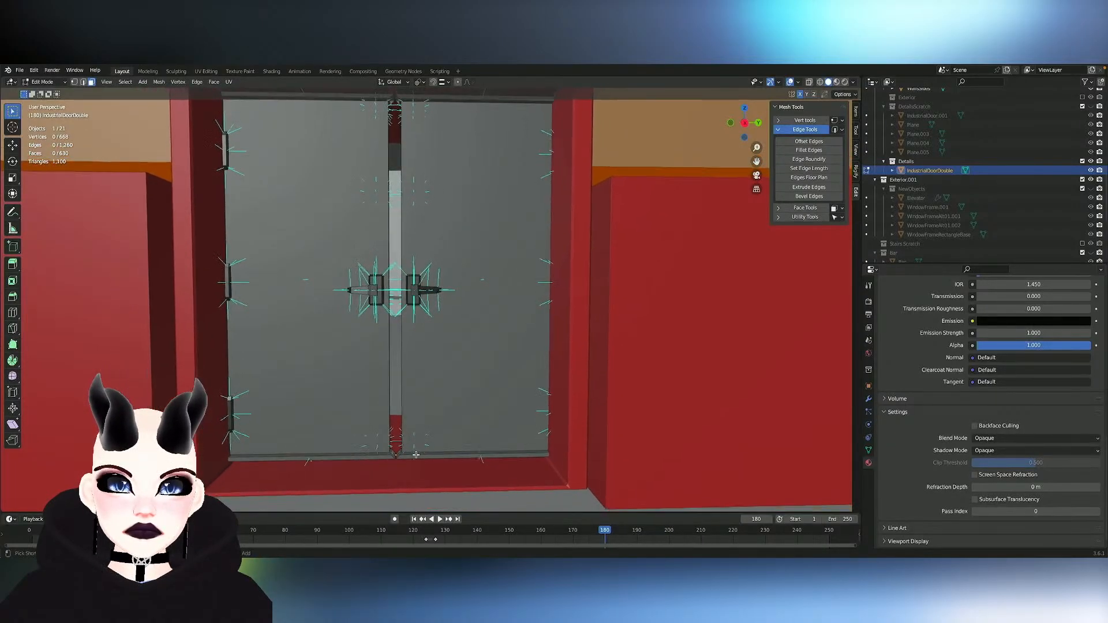
scroll(415, 455, up, 3)
key(2)
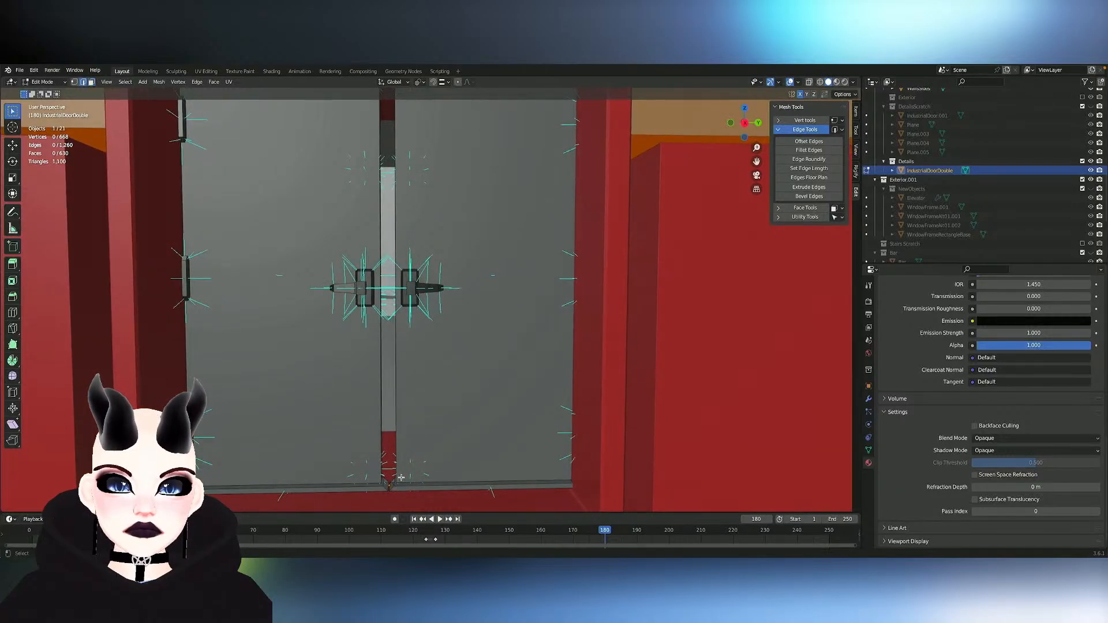
alt+click(413, 487)
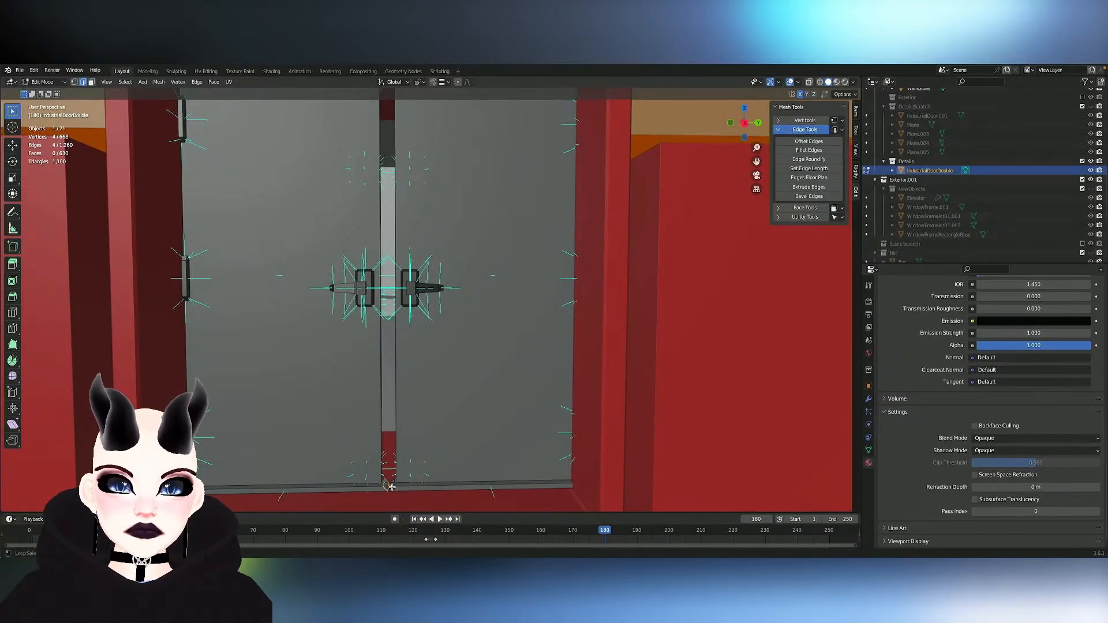
alt+shift+click(399, 487)
key(1)
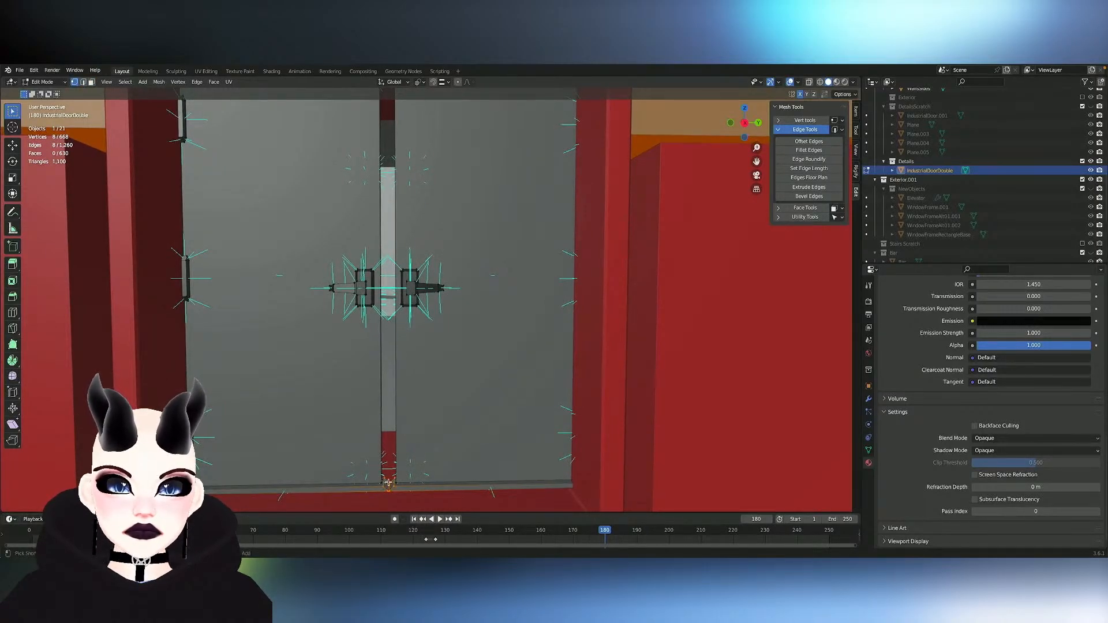
scroll(388, 483, up, 5)
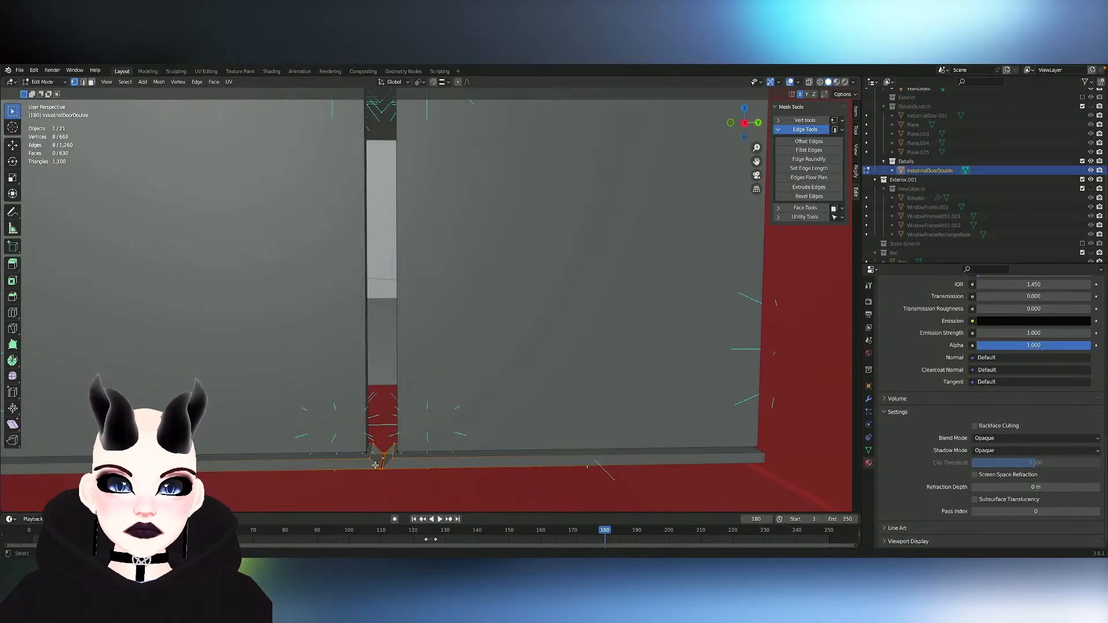
click(375, 465)
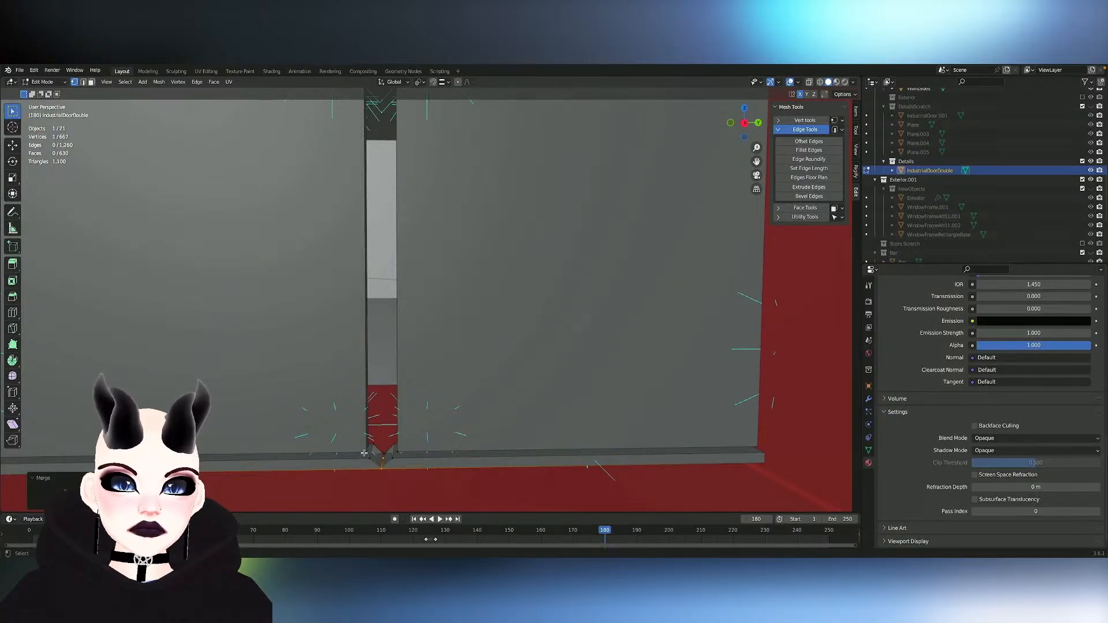
- Merge the three remaining pairs of facing vertices at the bottom of the gap at their centres
shift+click(385, 454)
key(m)
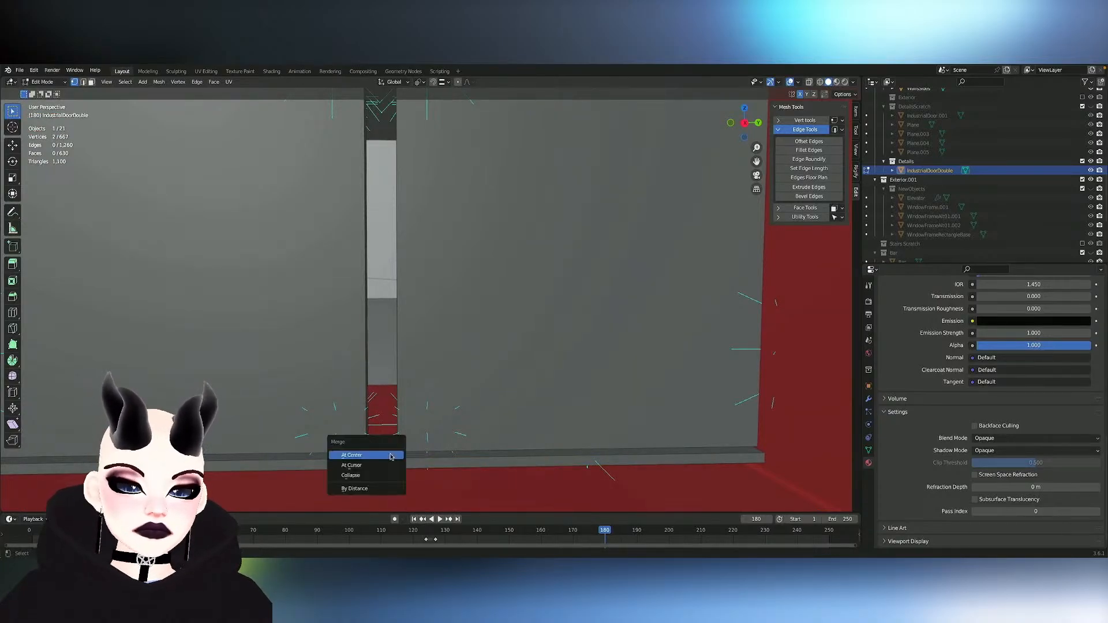
click(390, 454)
click(368, 460)
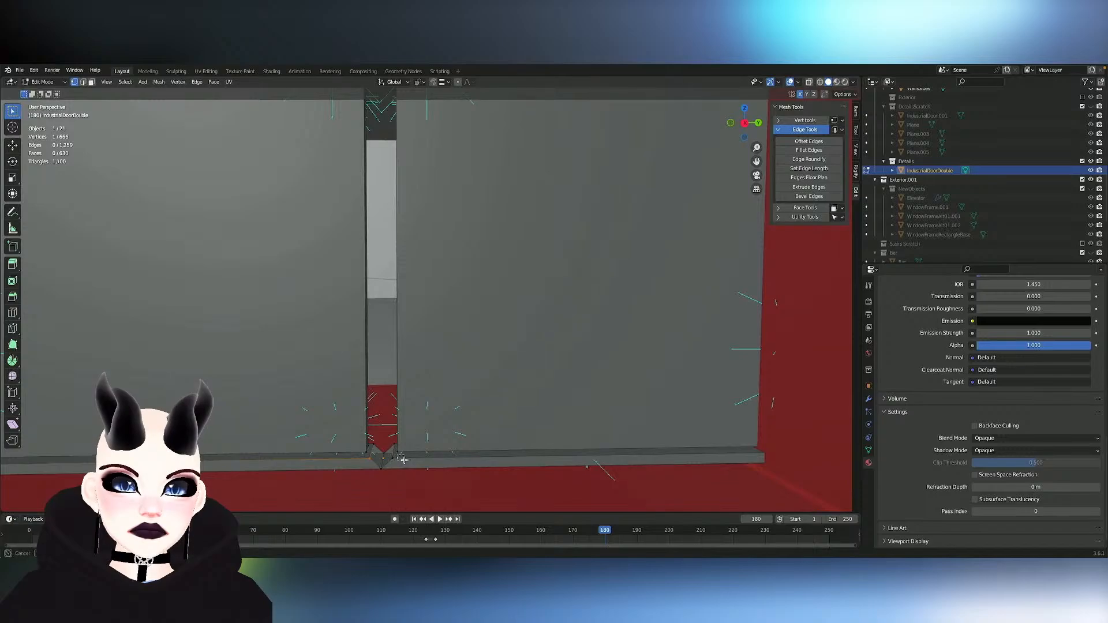
shift+click(393, 460)
key(m)
click(406, 461)
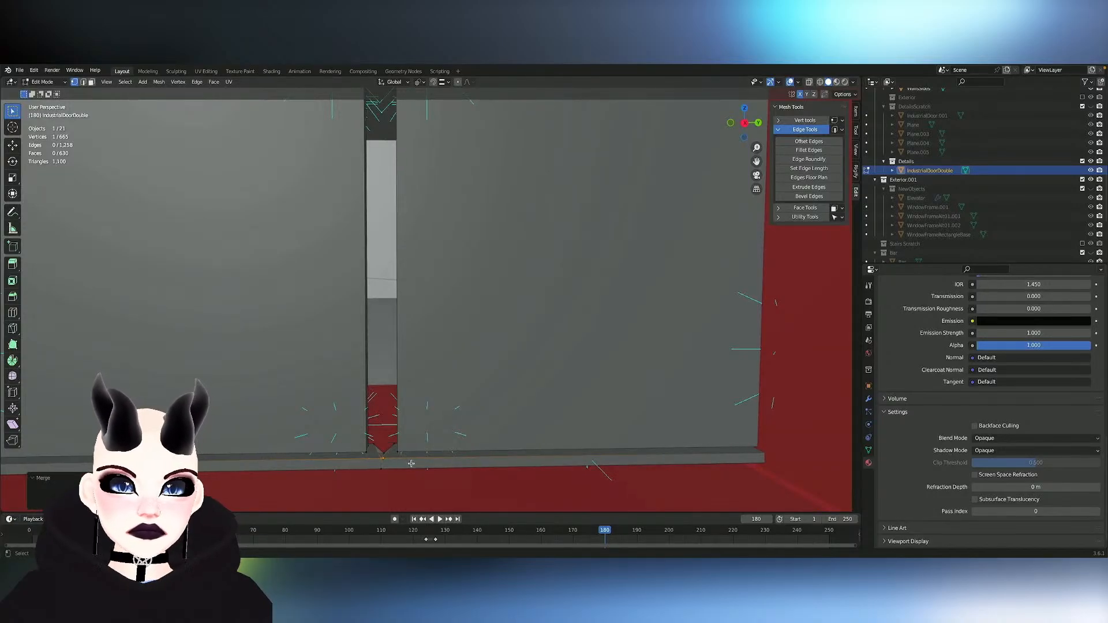
drag(370, 440, 398, 448)
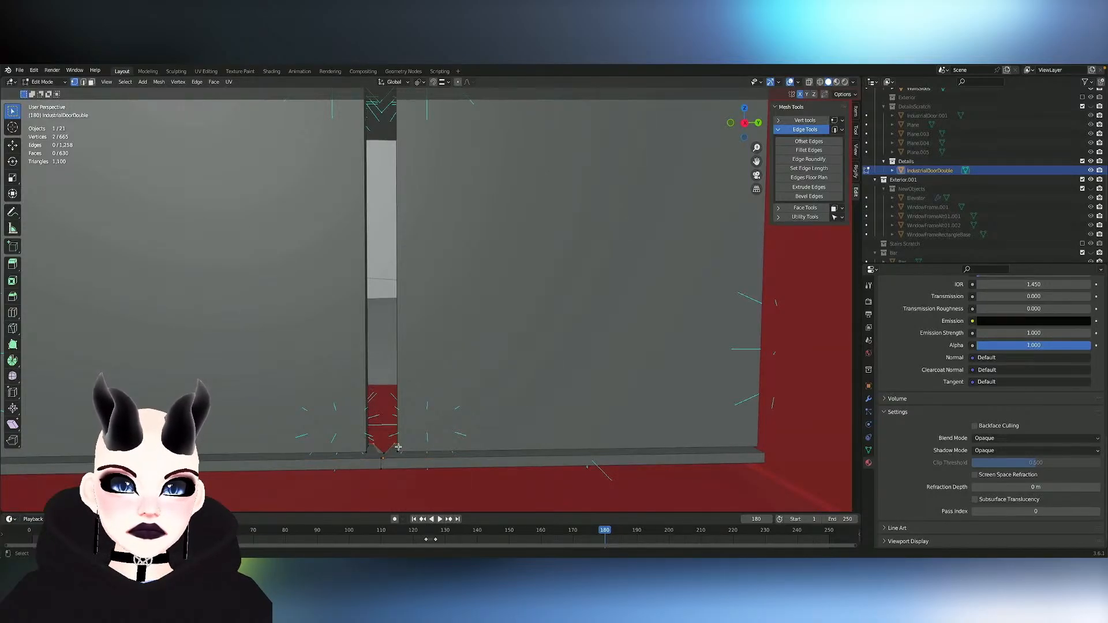
key(m)
click(450, 453)
- Merge the first pair of facing corner vertices at the top of the gap between the leaves
shift+scroll(450, 453, up, 12)
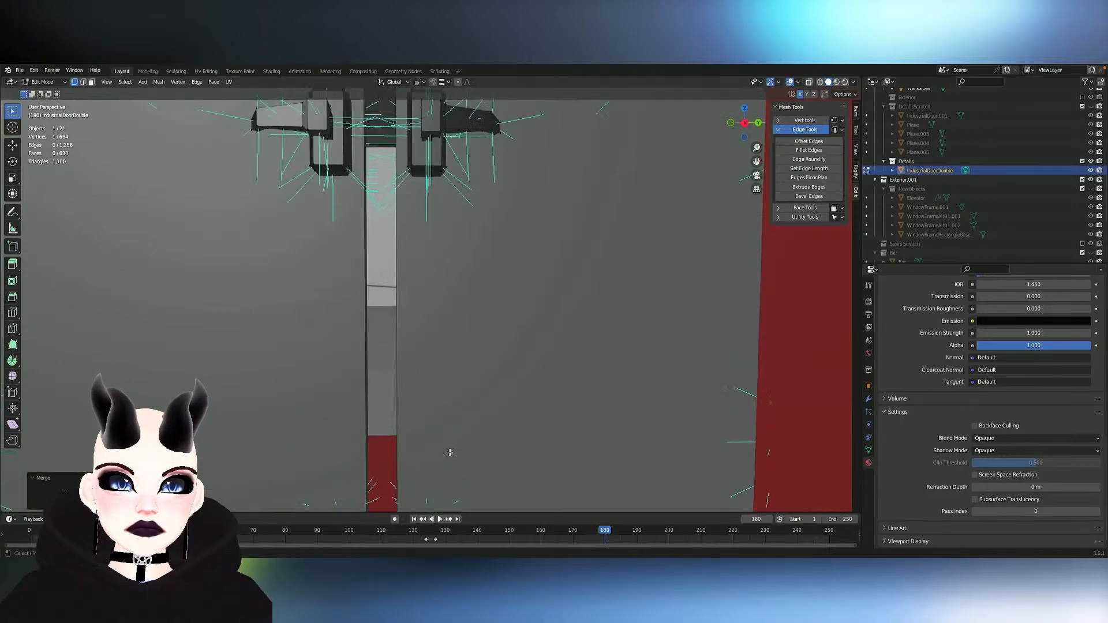
shift+scroll(450, 453, up, 6)
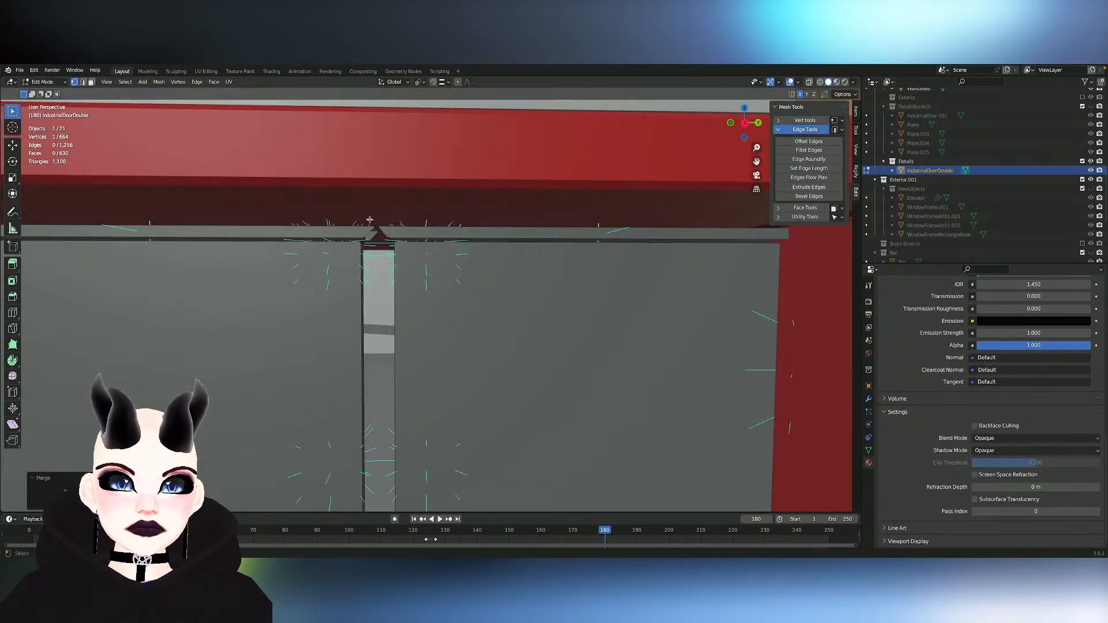
drag(370, 220, 385, 228)
key(m)
click(385, 228)
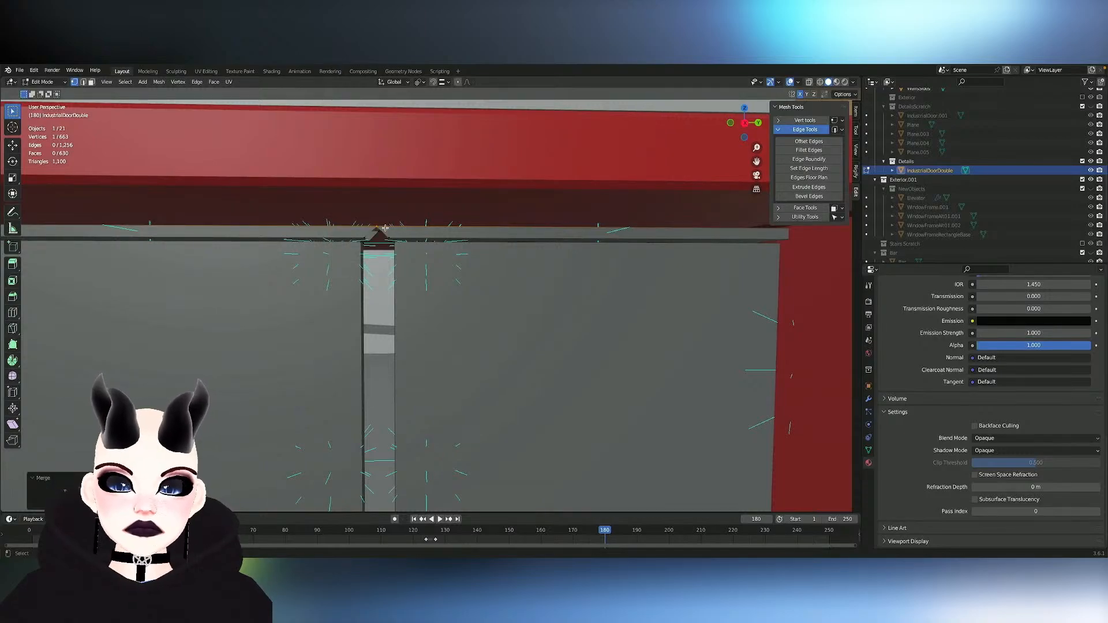
- Merge two more pairs of facing corner vertices at the top of the gap between the door leaves
middle_drag(393, 237, 414, 217)
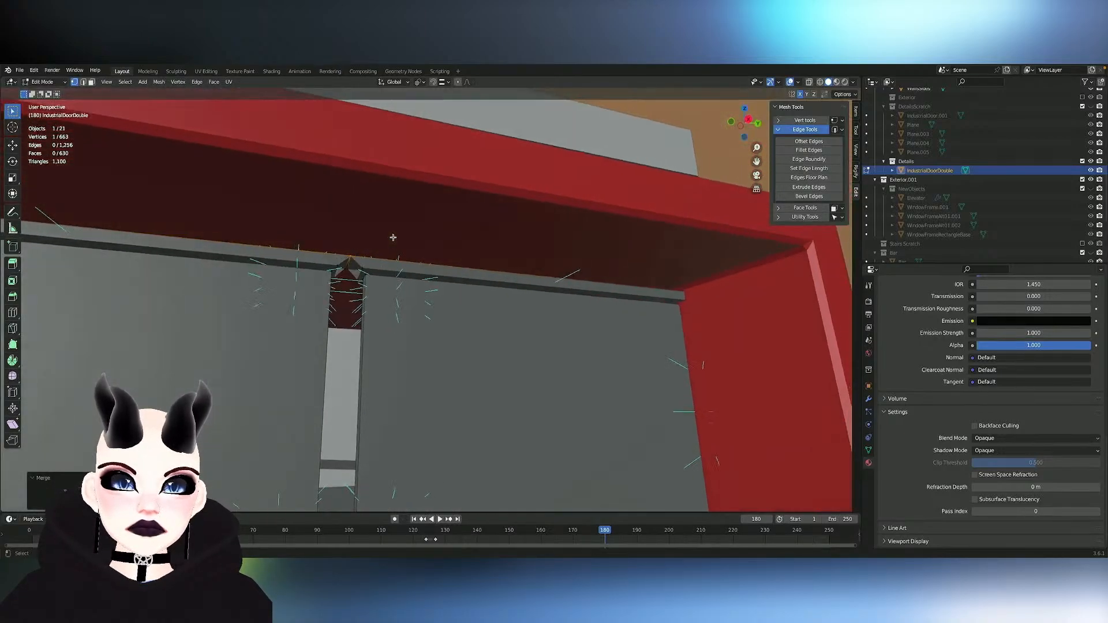
drag(333, 273, 370, 288)
middle_drag(370, 287, 353, 295)
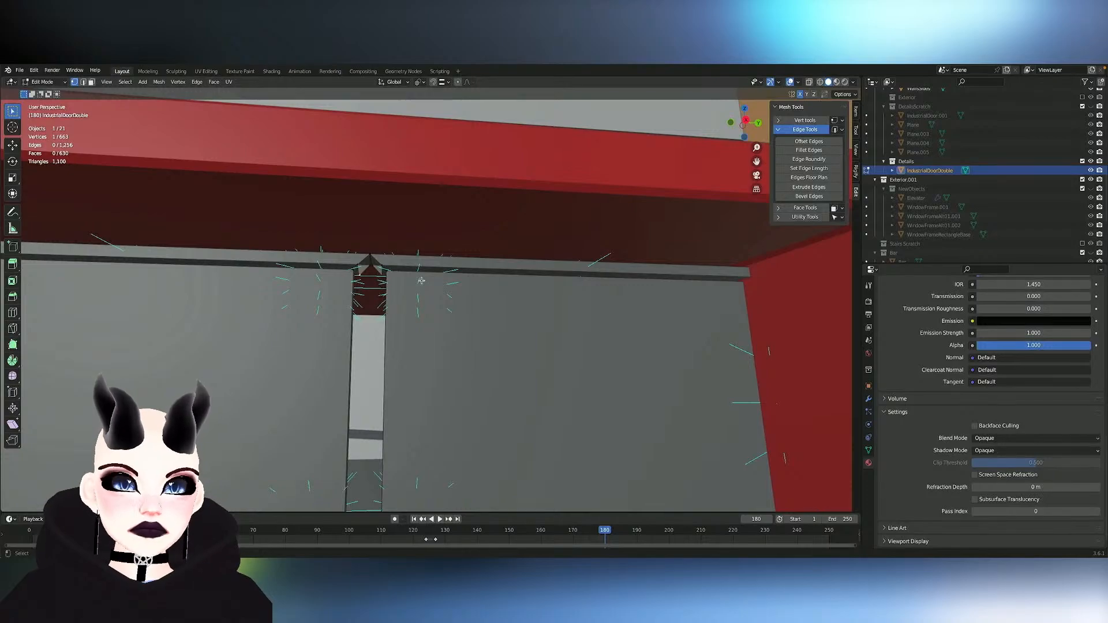
middle_drag(422, 280, 375, 256)
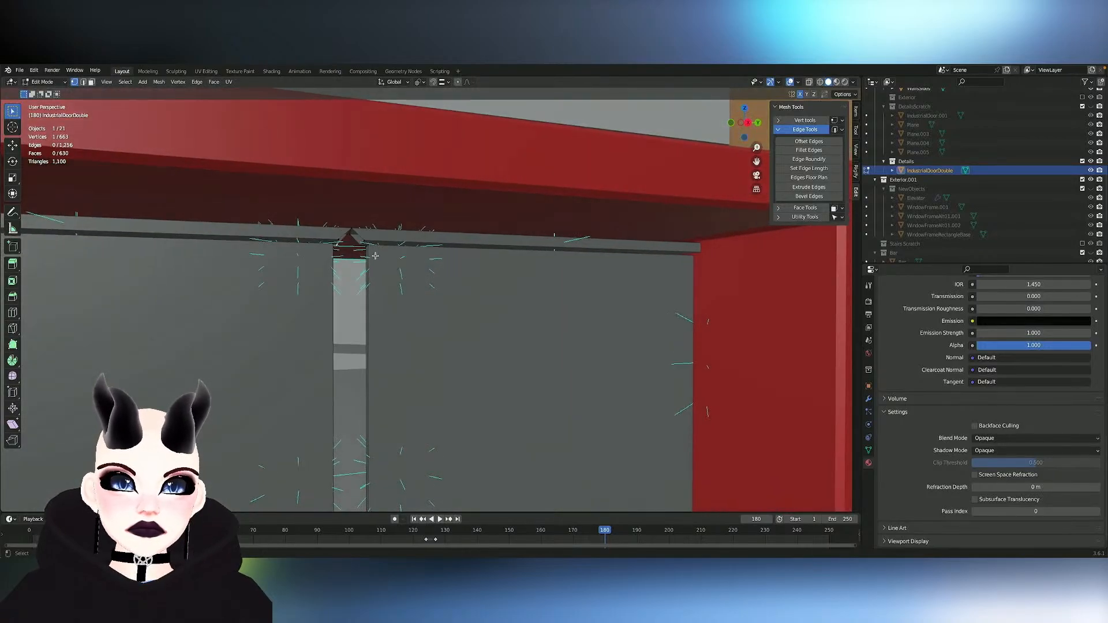
key(m)
click(408, 248)
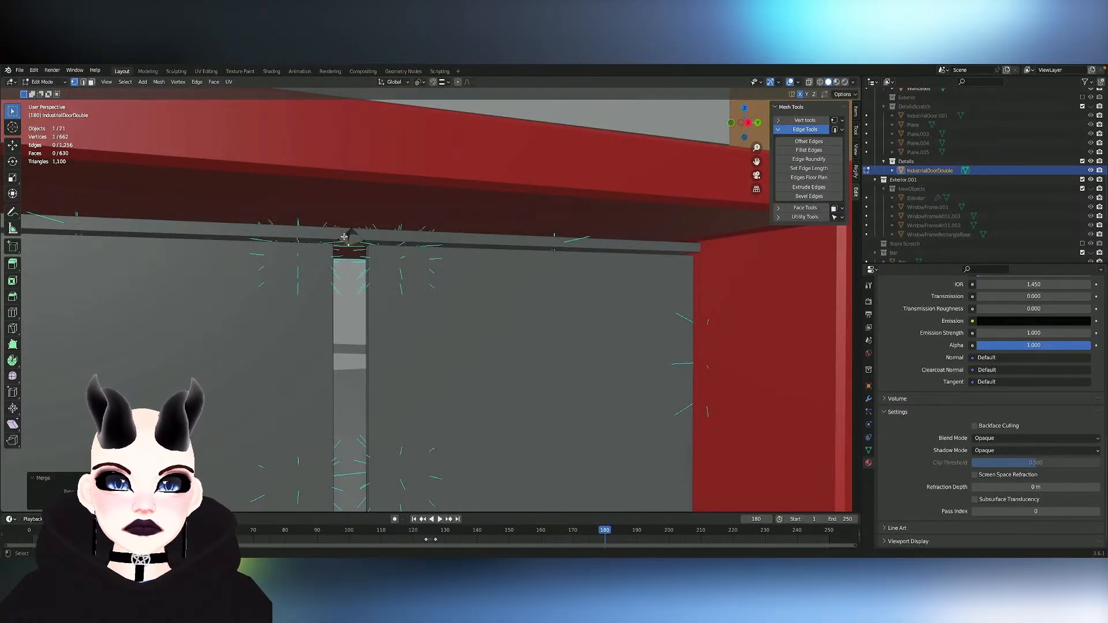
shift+click(369, 240)
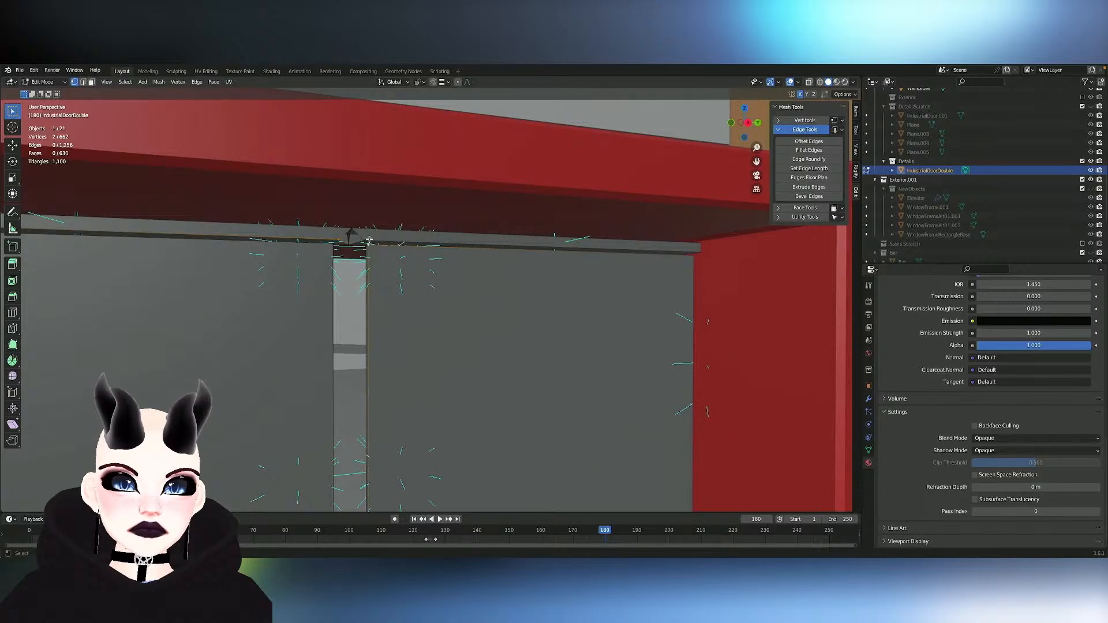
key(m)
click(366, 240)
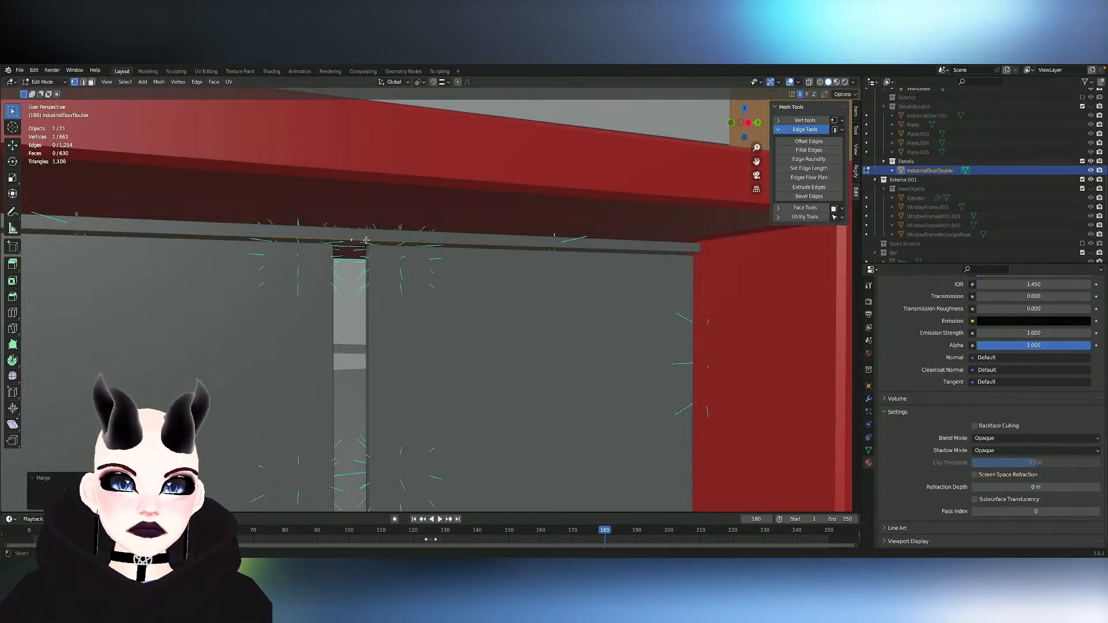
- Select the linked mesh pieces of the door hardware, including handle and hinge parts, on both sides of the door
scroll(366, 240, down, 4)
middle_drag(366, 240, 366, 163)
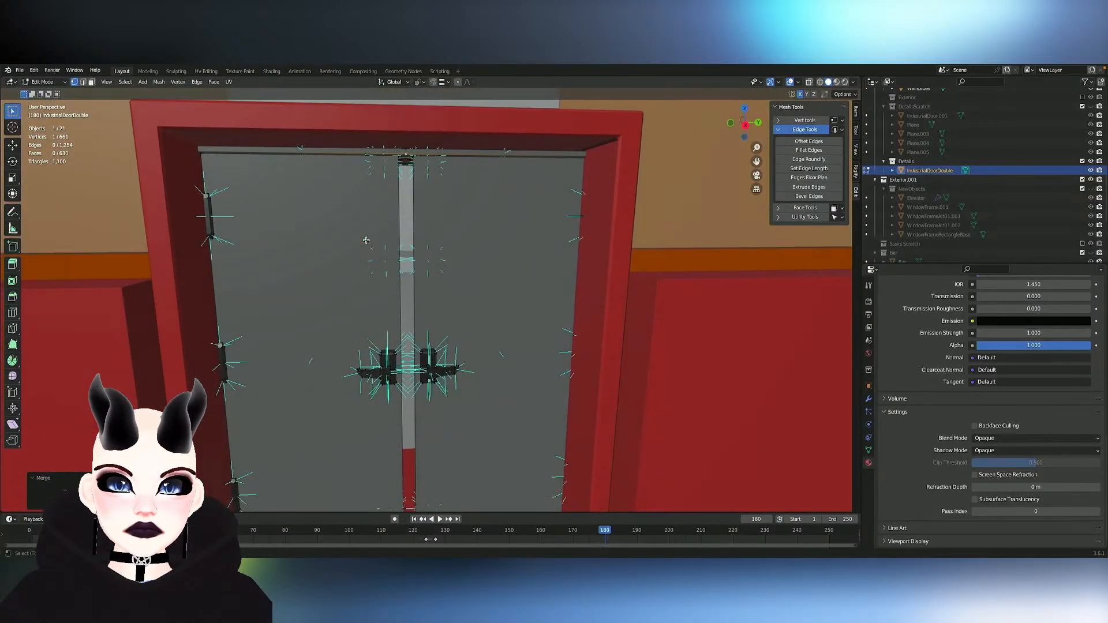
key(Tab)
key(Tab)
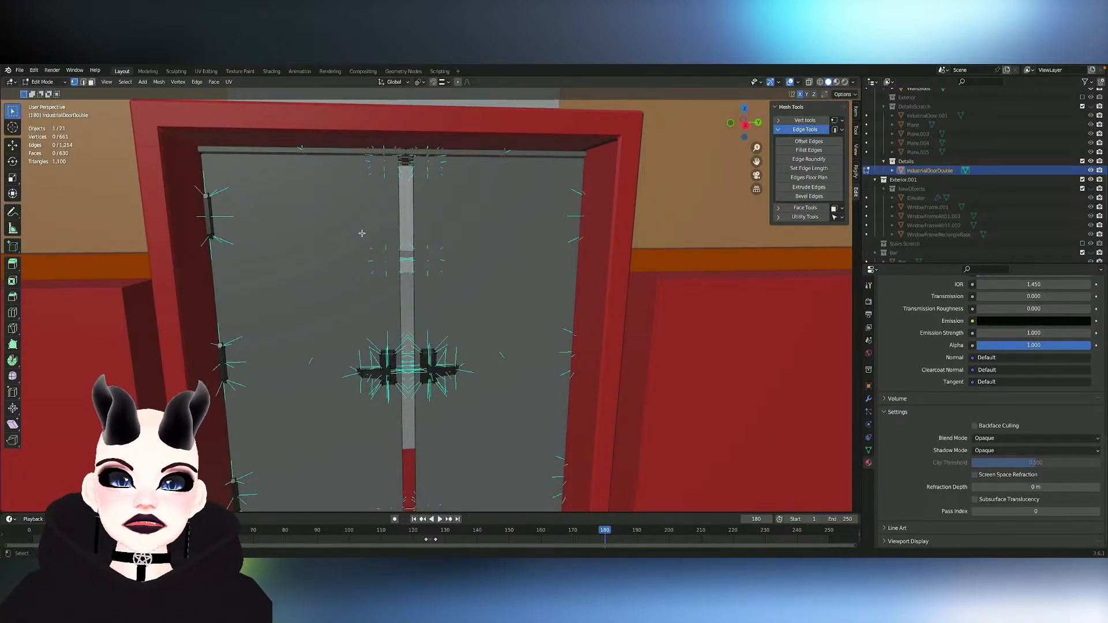
key(l)
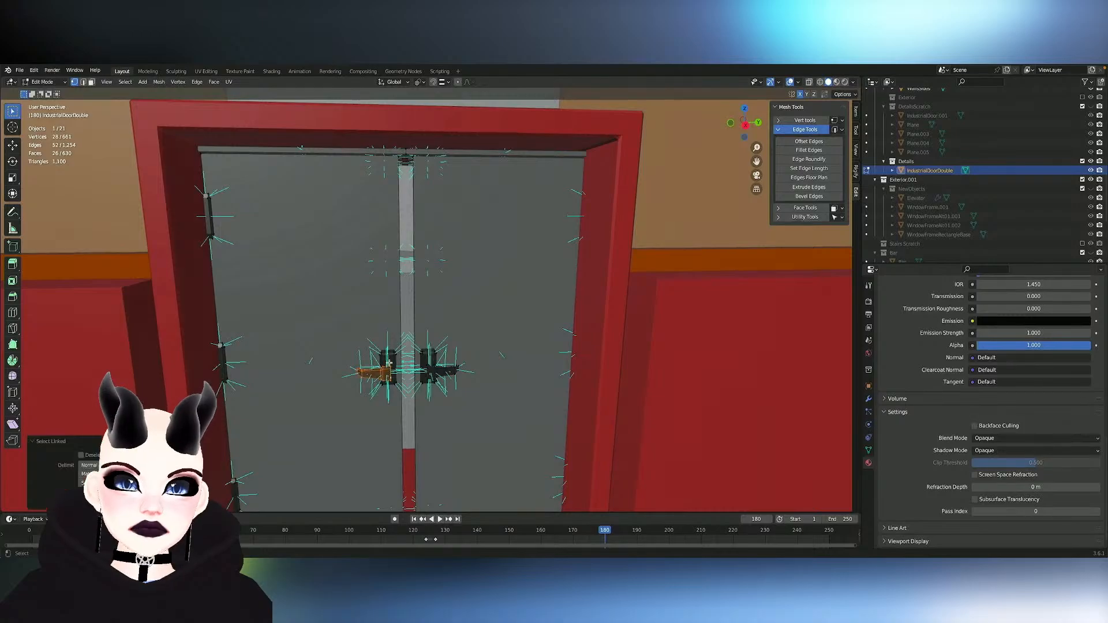
key(l)
key(l)
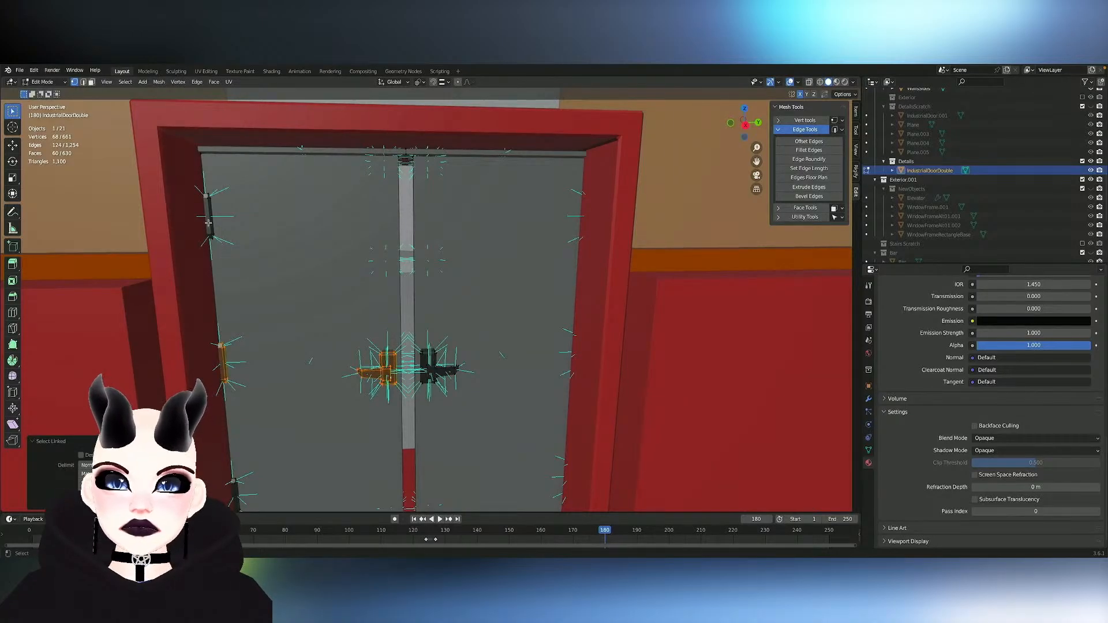
key(l)
middle_drag(237, 488, 410, 435)
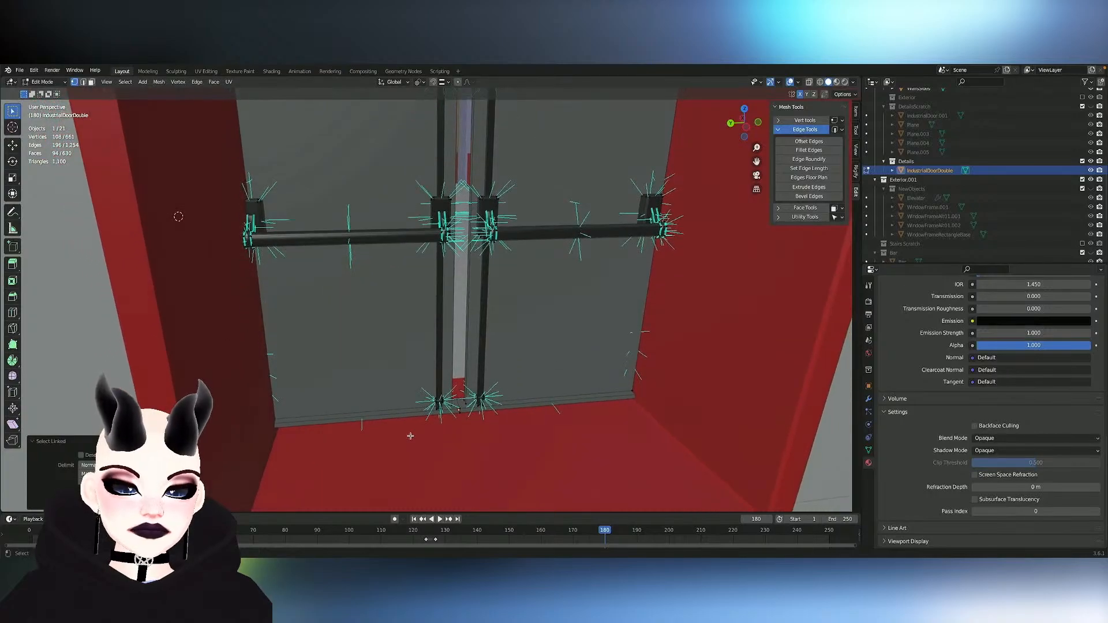
key(l)
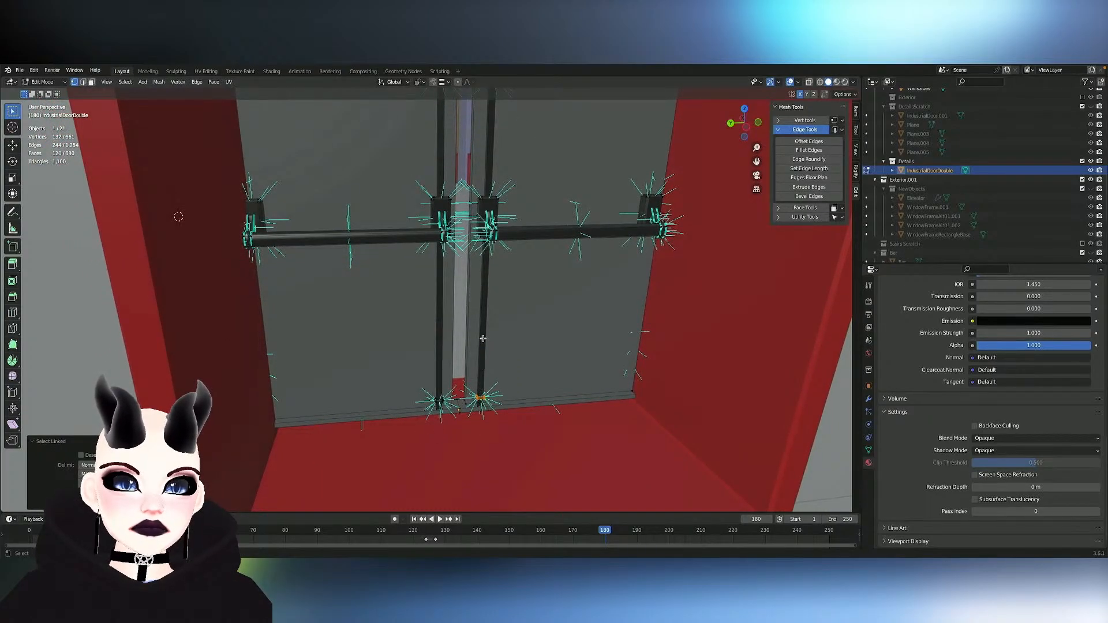
key(l)
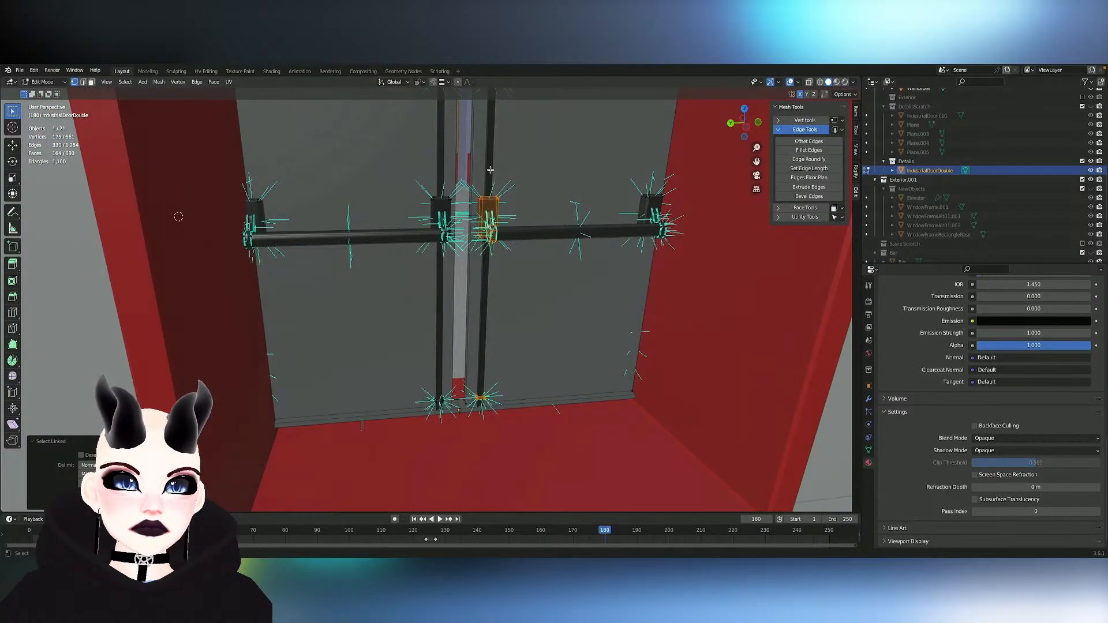
- Add all faces that use the Metal material to the hardware selection
mouse_move(549, 232)
middle_down()
mouse_move(545, 215)
mouse_move(550, 227)
middle_up()
scroll(951, 348, up, 15)
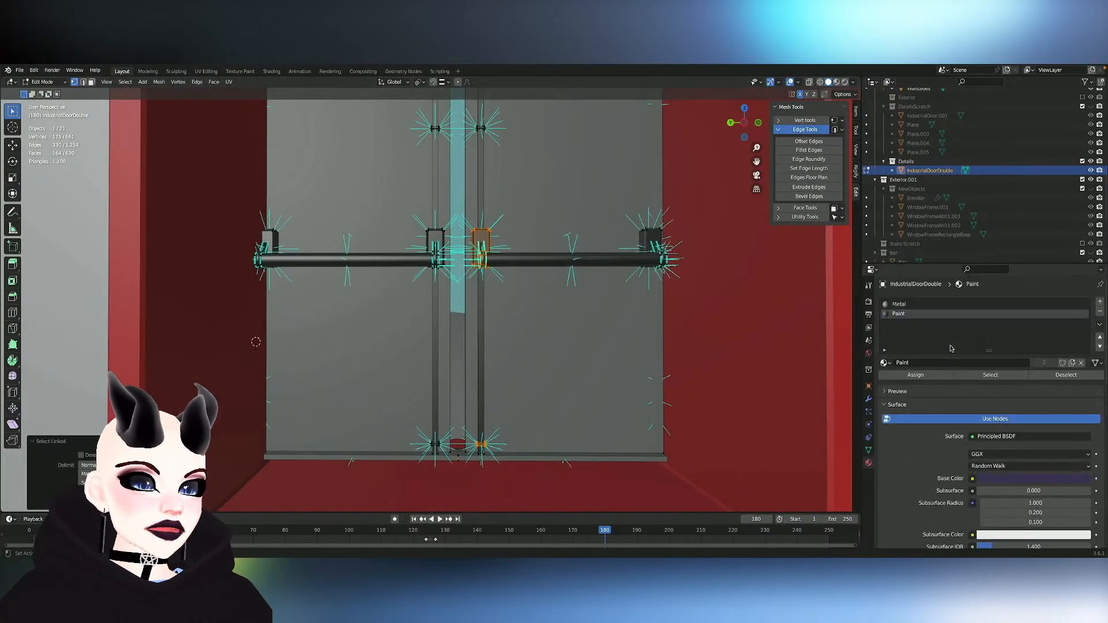
click(921, 305)
click(992, 375)
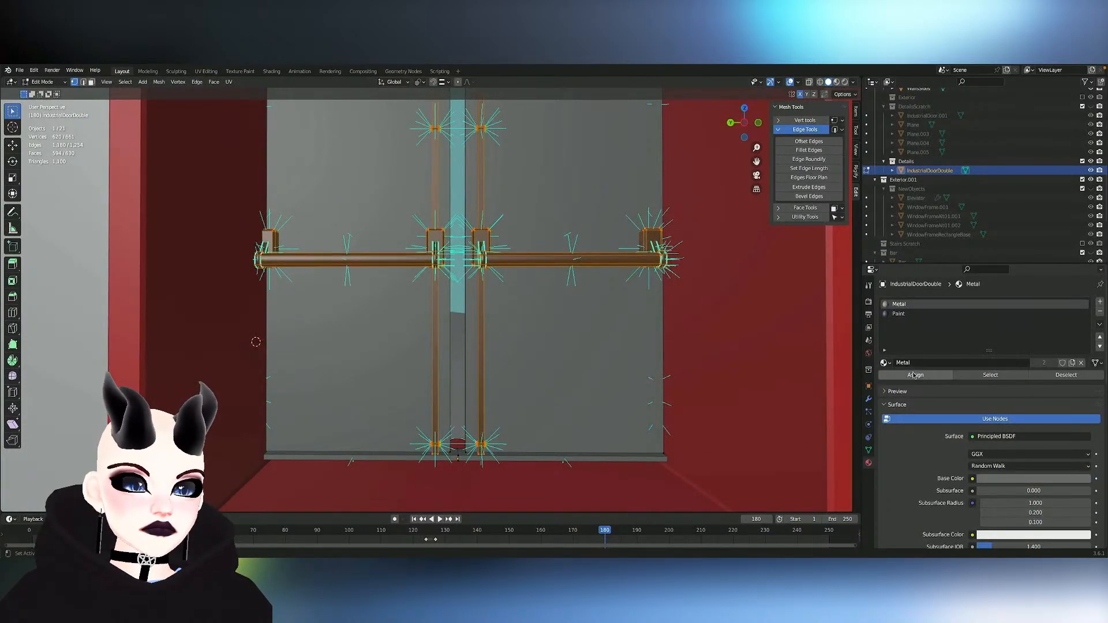
- Inspect the double door from both sides, comparing the selected metal hardware and the gap between the leaves
shift+scroll(617, 374, up, 6)
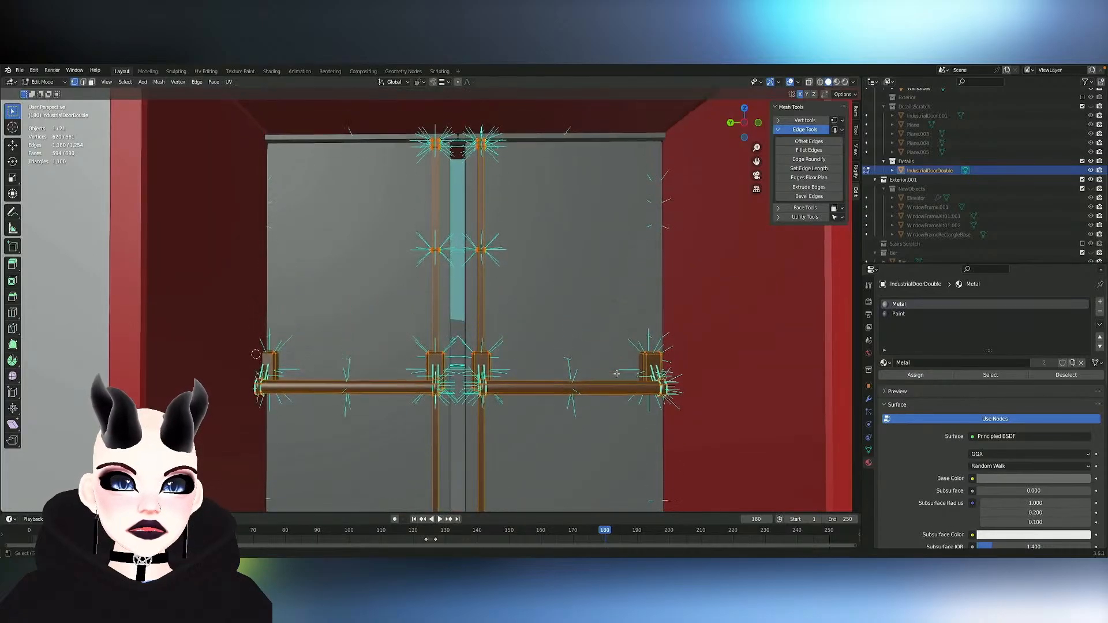
scroll(617, 374, up, 4)
scroll(616, 374, down, 4)
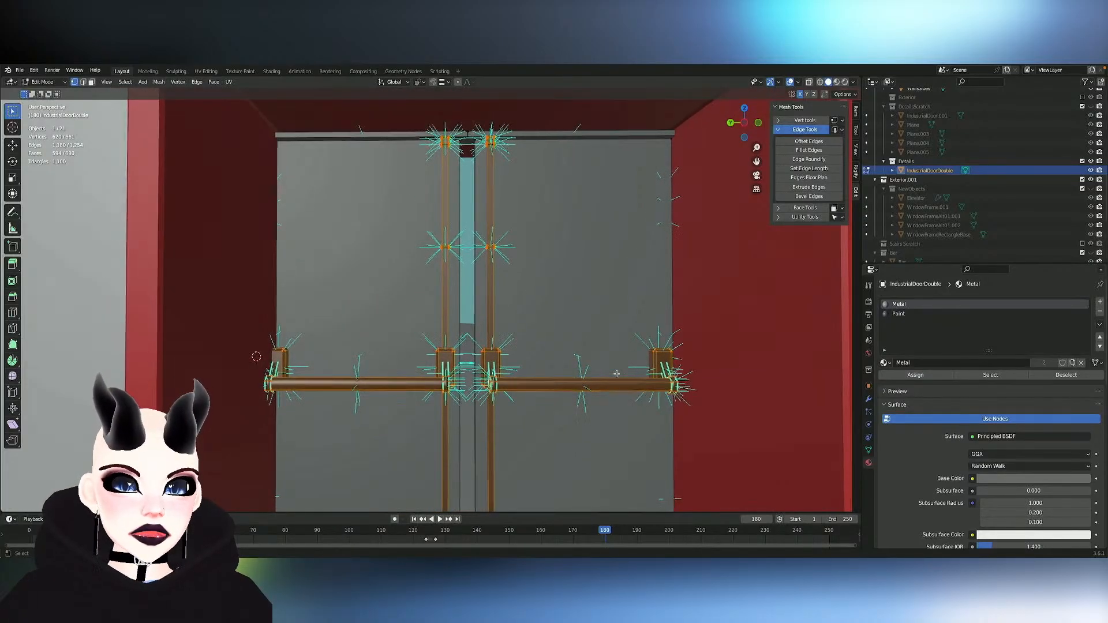
scroll(617, 374, left, 10)
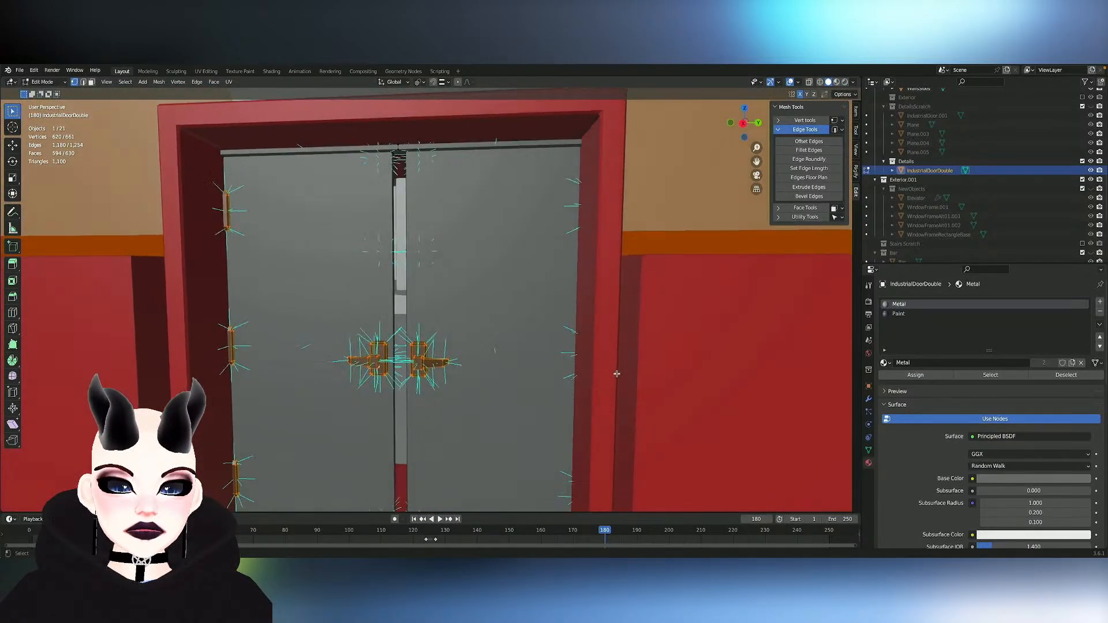
ctrl+scroll(617, 374, down, 8)
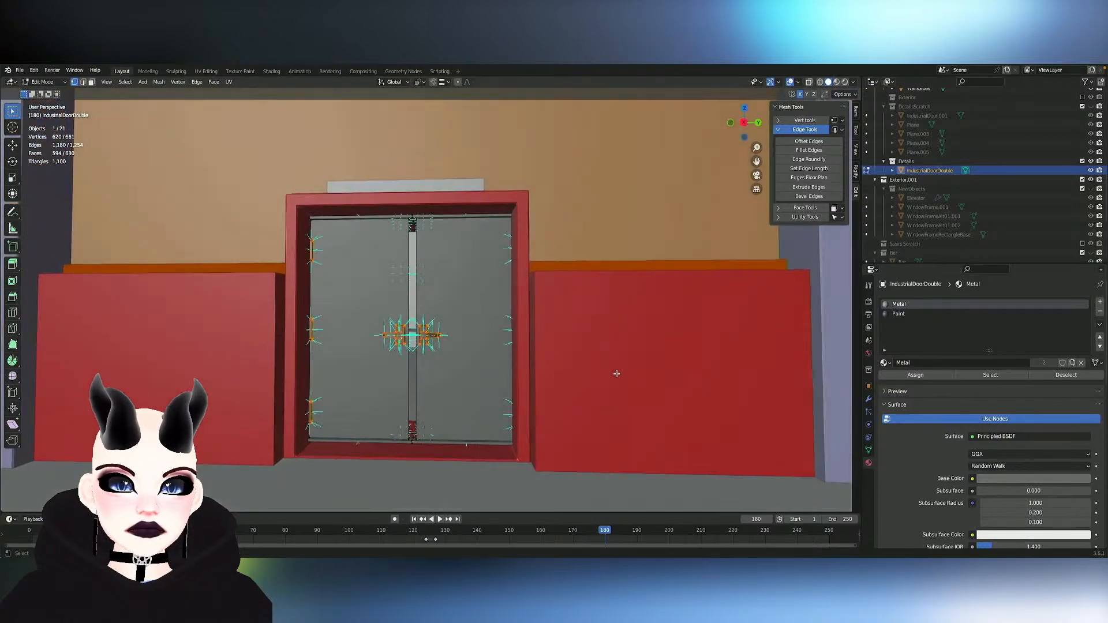
scroll(489, 417, left, 4)
scroll(488, 417, right, 4)
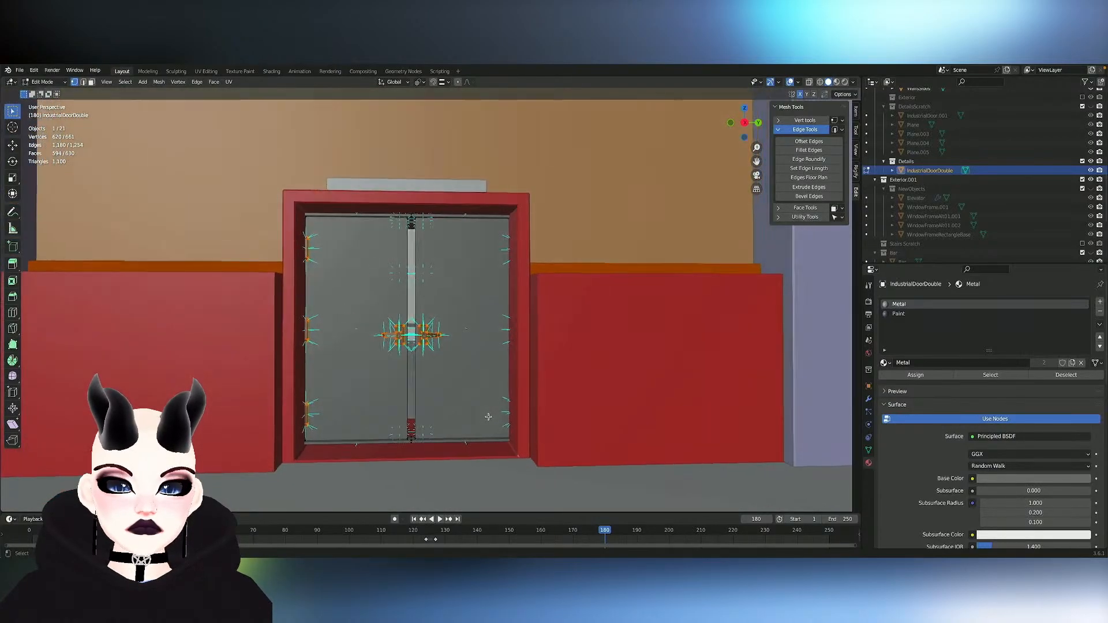
scroll(489, 417, left, 1)
scroll(488, 417, right, 3)
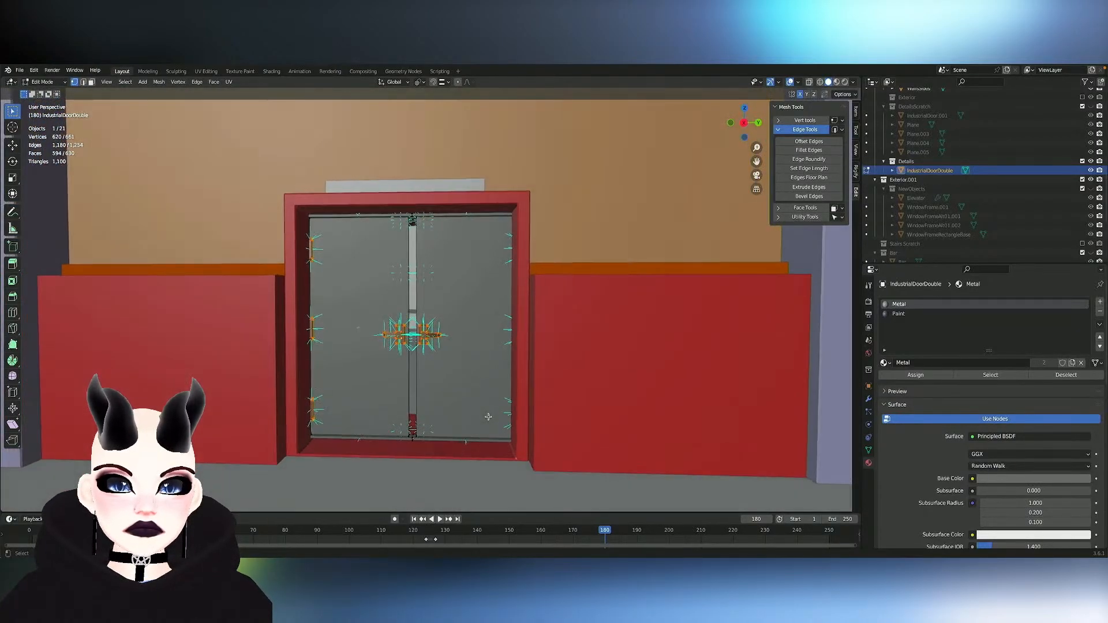
scroll(489, 417, up, 4)
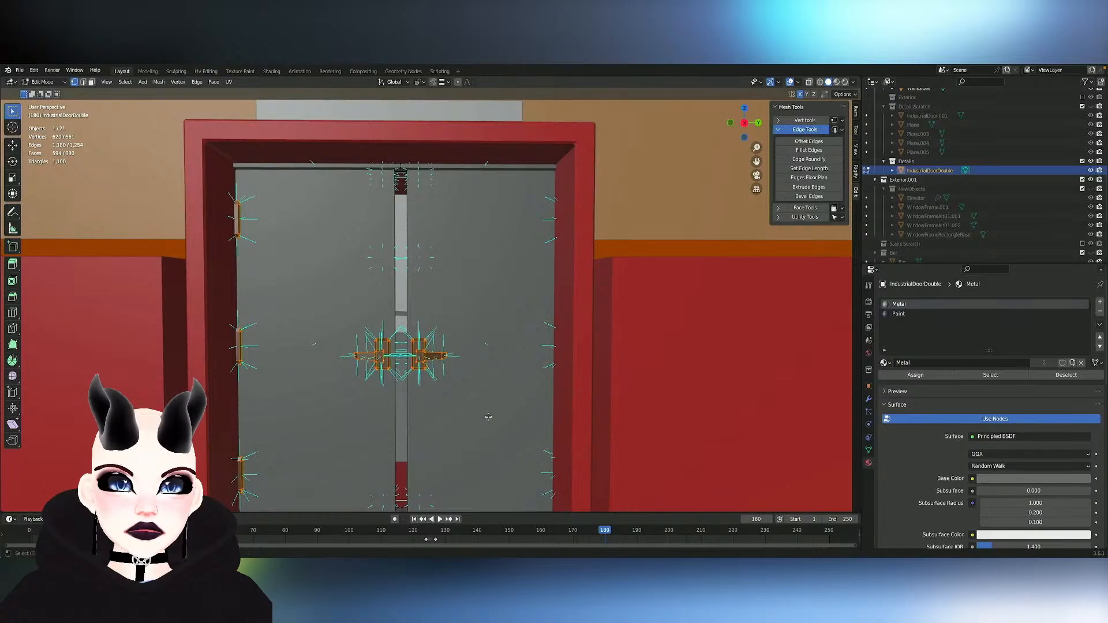
shift+scroll(489, 417, down, 4)
- Undo the hardware selections and all vertex merges at the top and bottom of the gap between the leaves
key(ctrl+z)
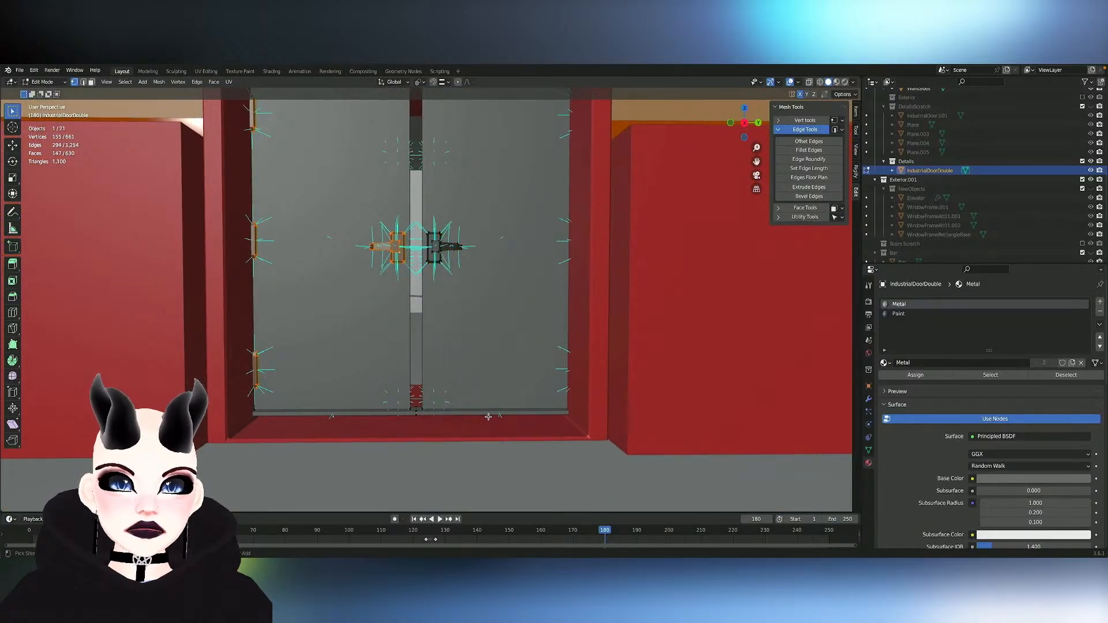
key(ctrl+z)
key(ctrl+z)
key(ctrl+z)
key(ctrl+z)
key(ctrl+z)
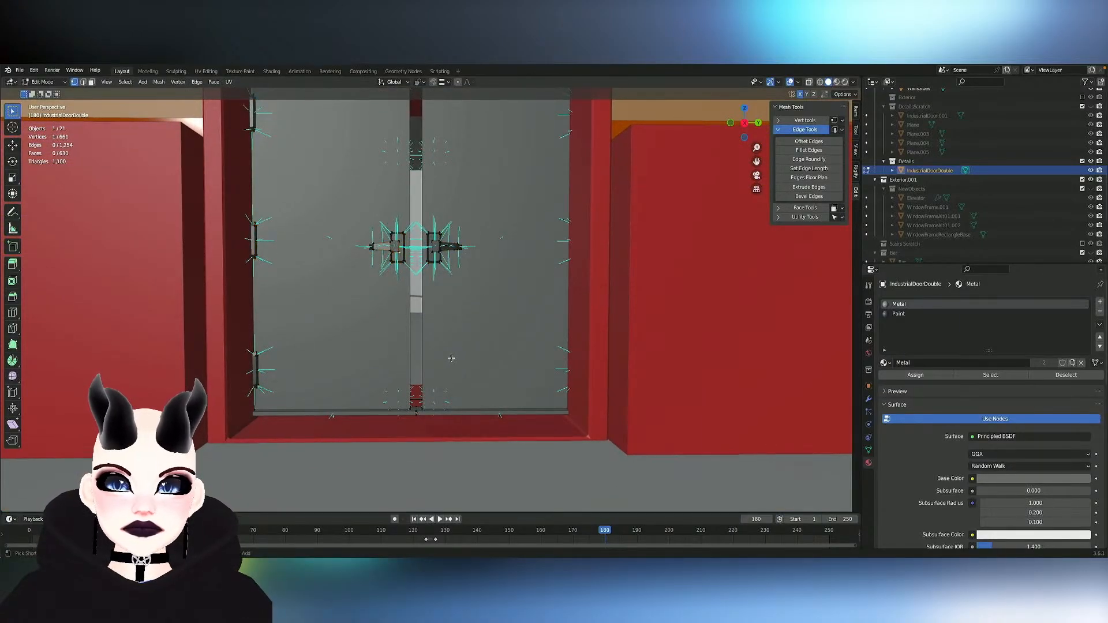
key(ctrl+z)
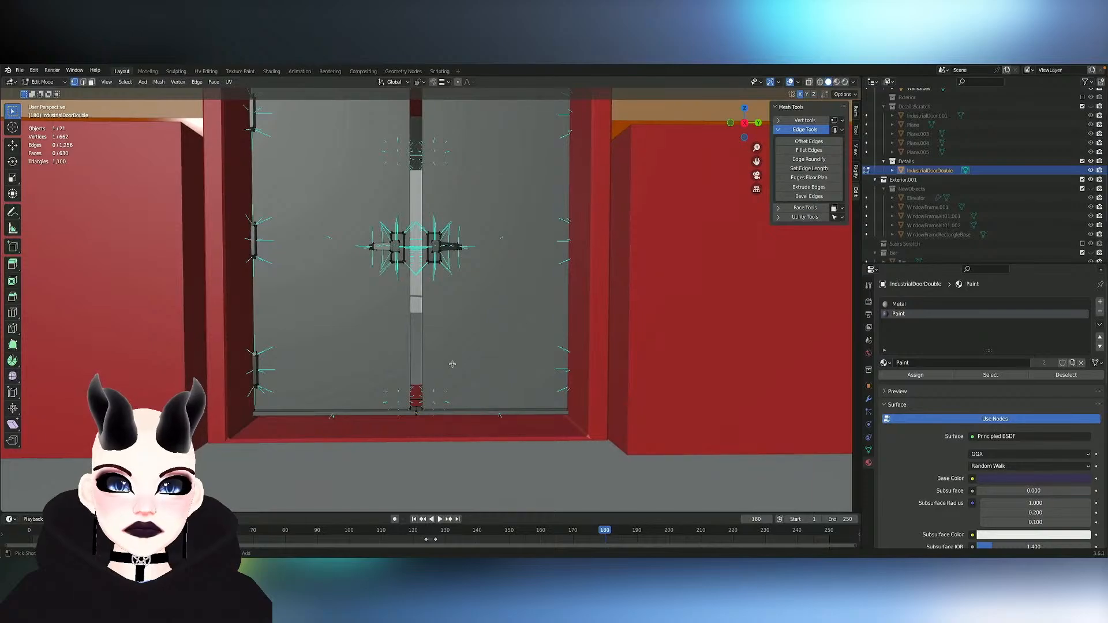
key(ctrl+z)
key(ctrl+z)
key(ctrl+z)
key(ctrl+z)
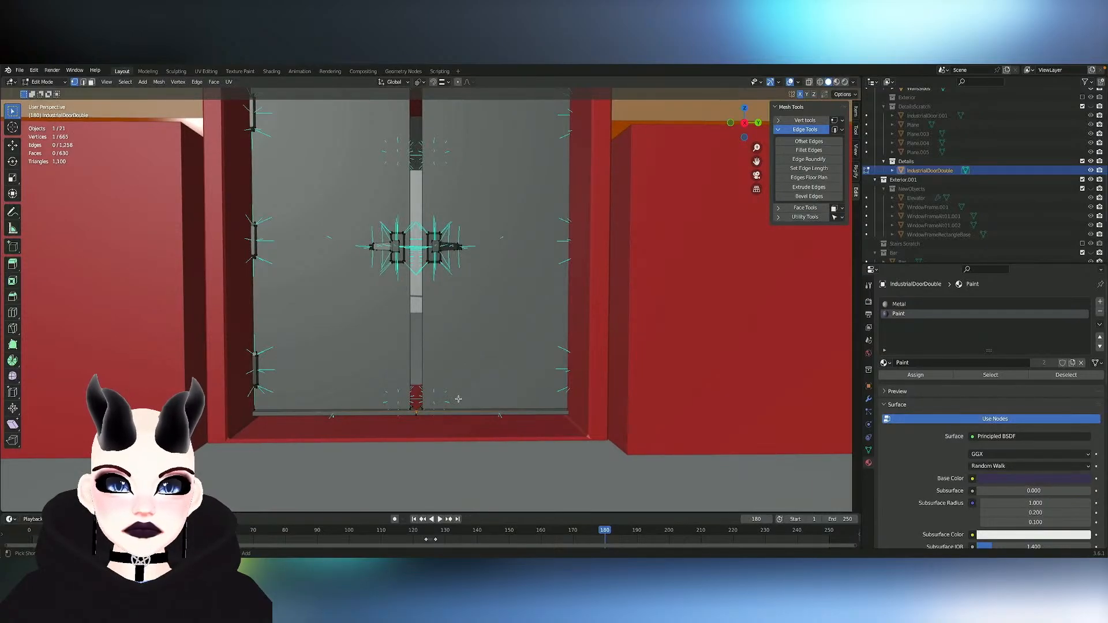
key(ctrl+z)
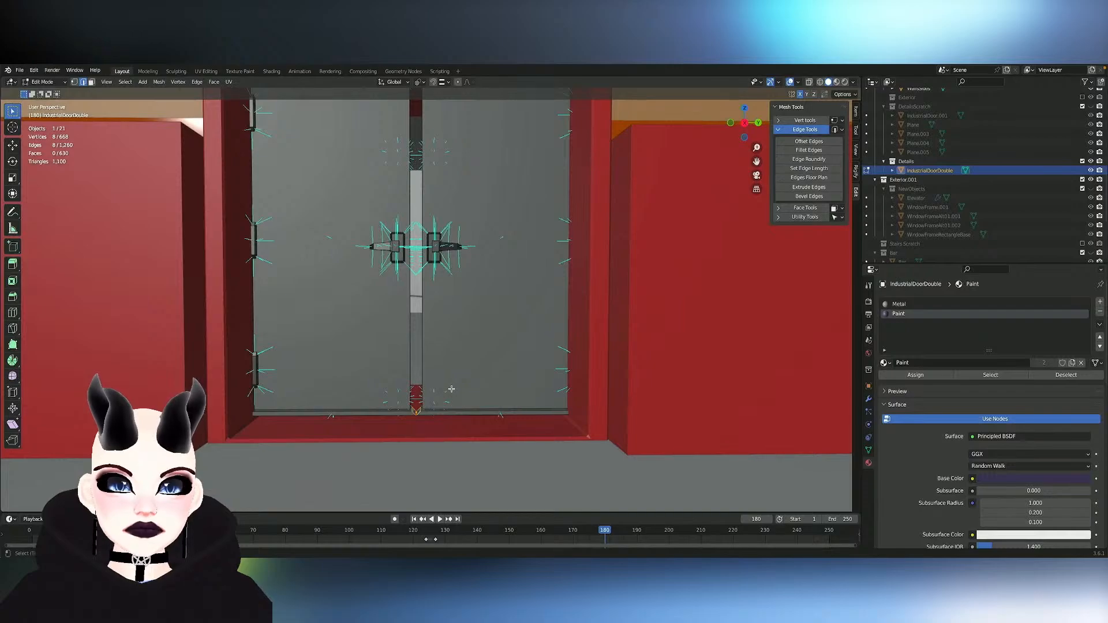
- Flatten the open edge loop at the bottom of the gap by scaling it to 0 along the Y axis
mouse_move(452, 389)
shift+middle_down()
mouse_move(452, 508)
mouse_move(451, 367)
shift+middle_up()
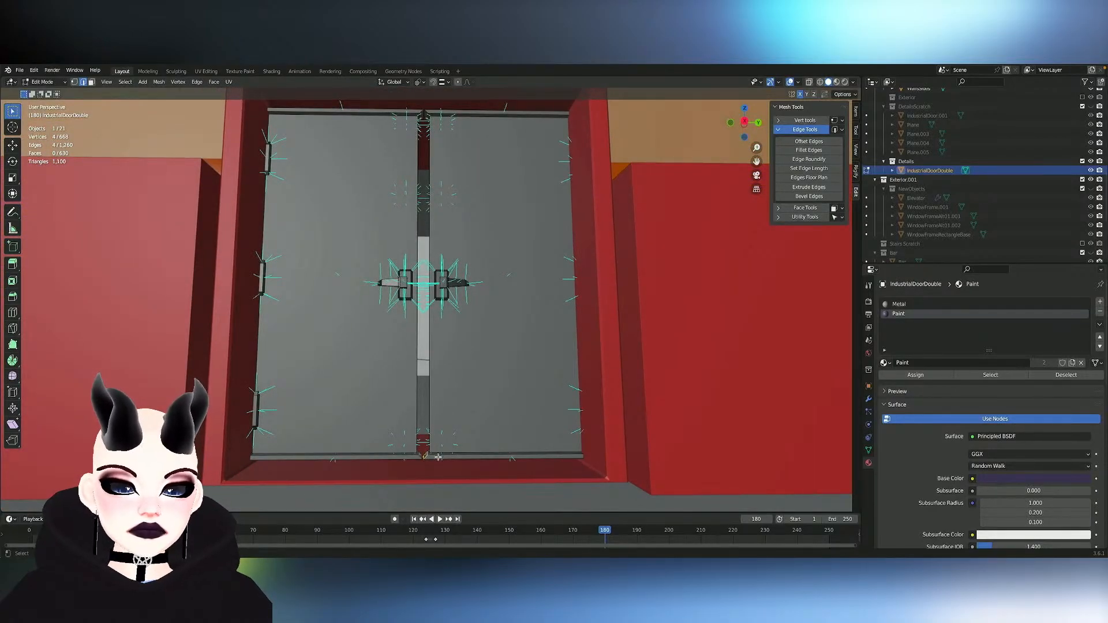
mouse_move(439, 456)
middle_down()
mouse_move(629, 462)
mouse_move(447, 457)
middle_up()
key(s)
key(y)
key(0)
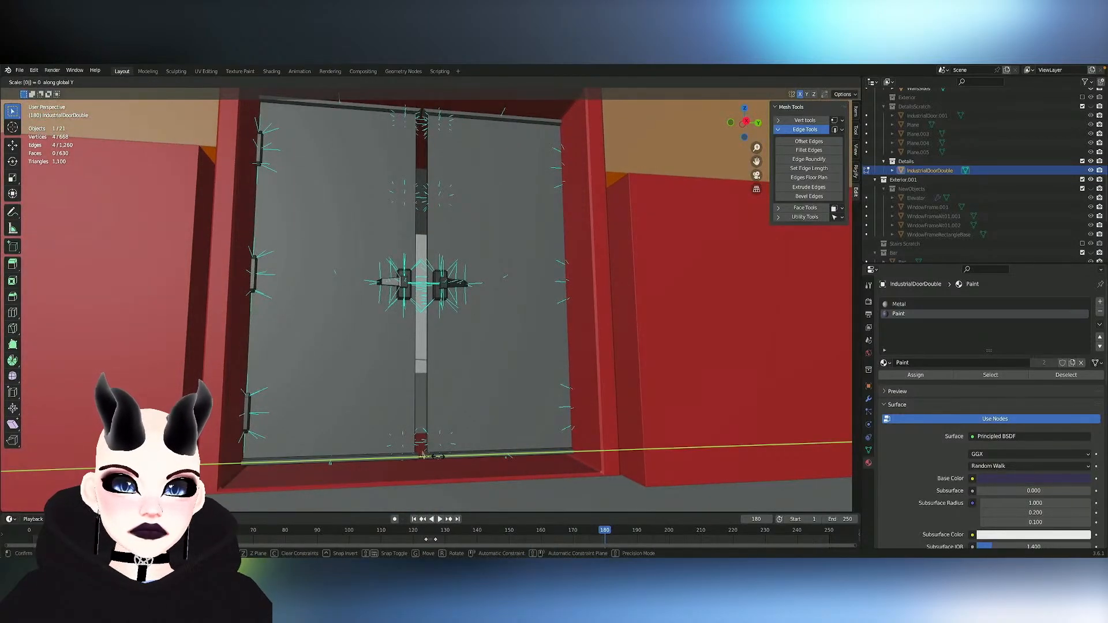
key(Return)
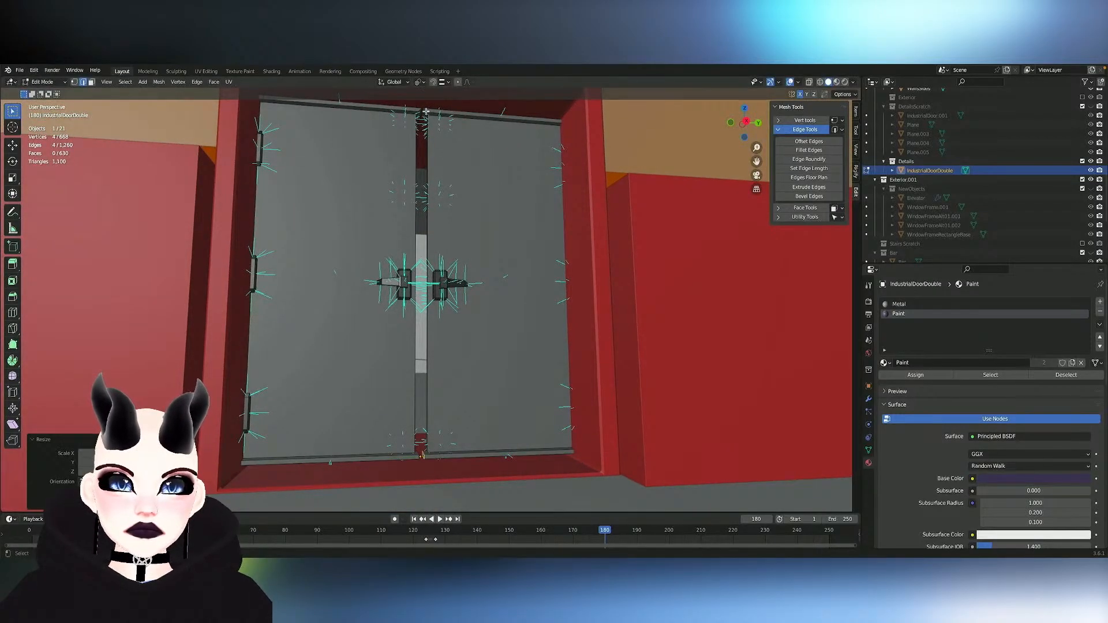
- Flatten the matching open edge loop at the top of the gap by scaling it to 0 along Y
alt+click(426, 112)
key(s)
key(y)
key(0)
key(Return)
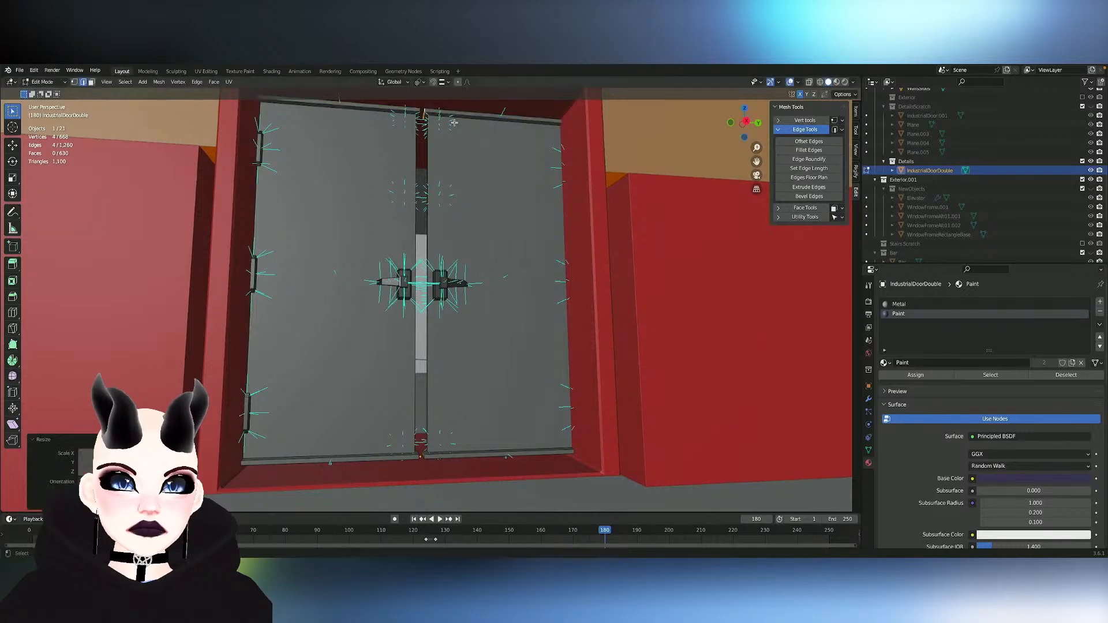
- Add the open edge loop at the bottom of the gap to the selected top loop and move both about 0.05 m along Y
scroll(454, 123, down, 5)
scroll(455, 127, up, 7)
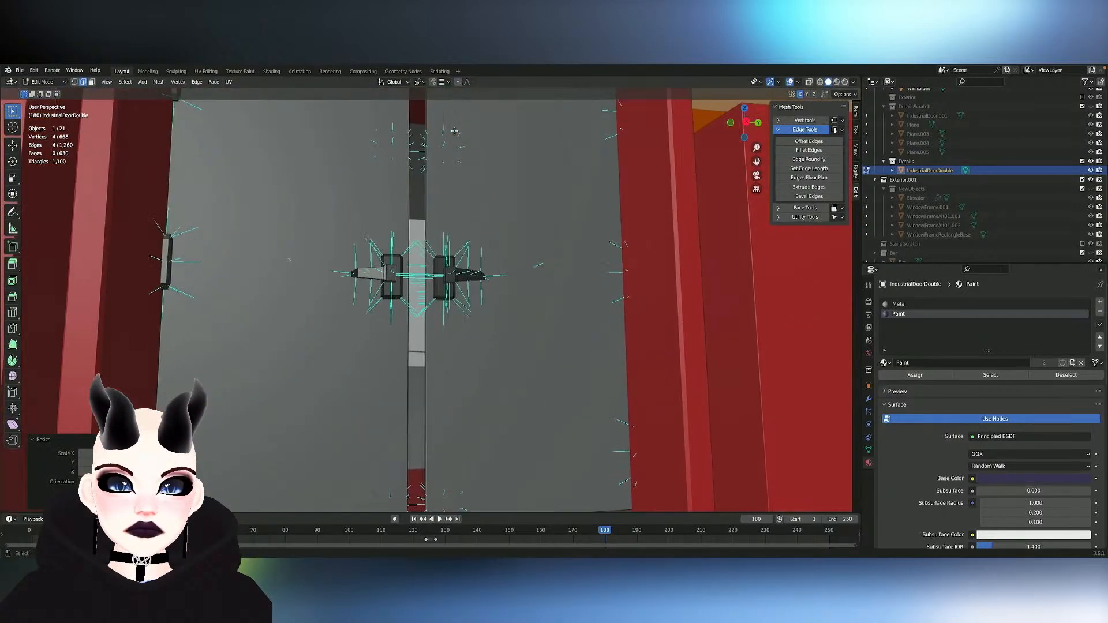
middle_drag(458, 181, 442, 398)
alt+shift+click(419, 489)
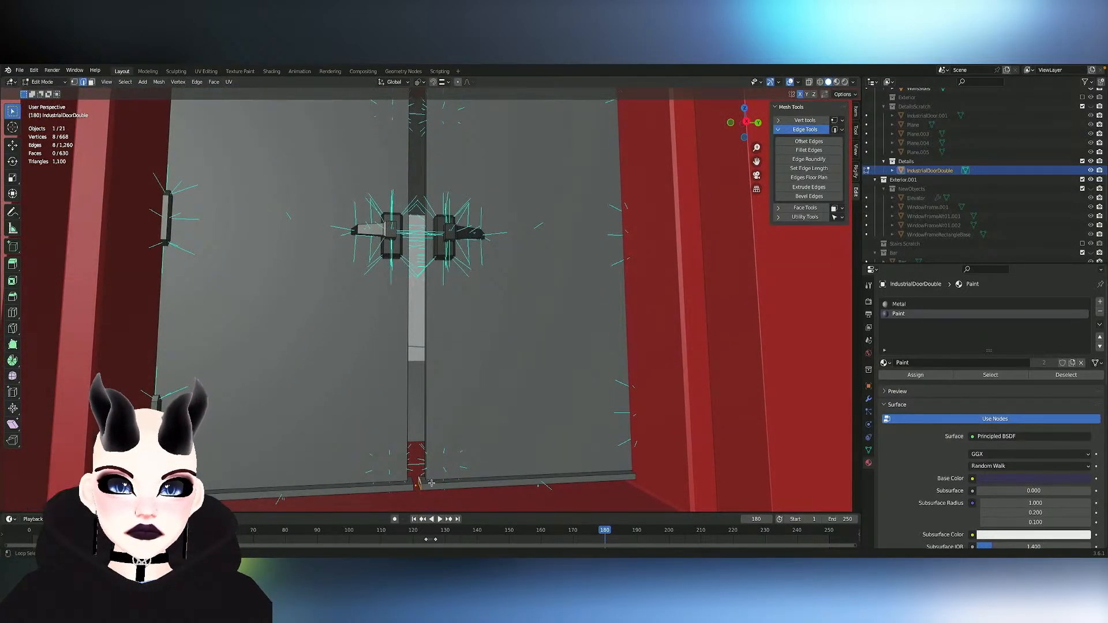
key(g)
key(x)
key(y)
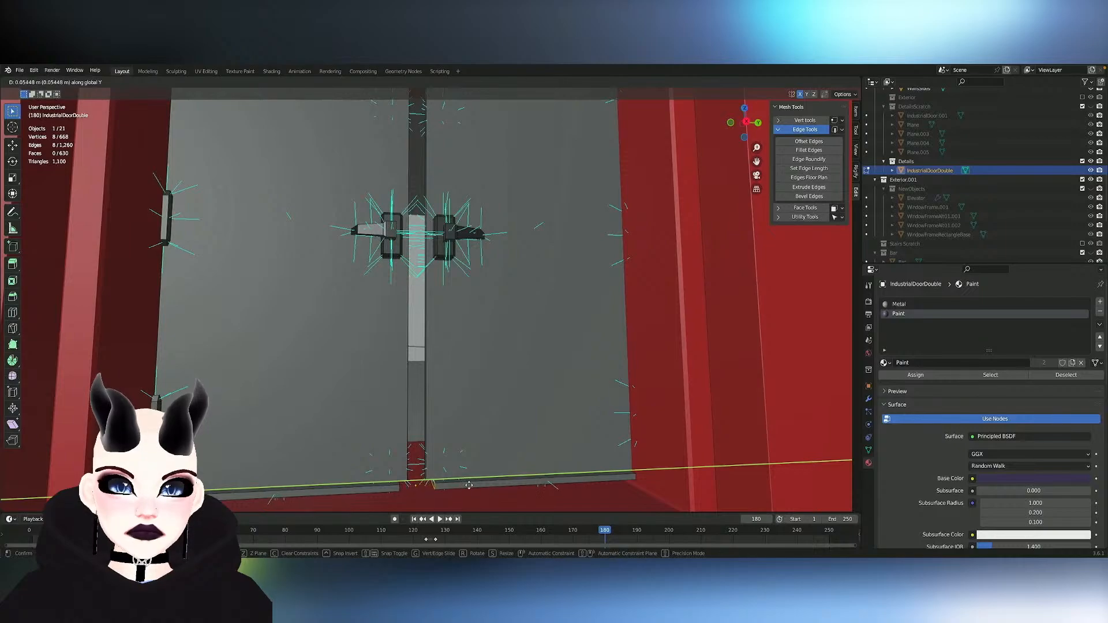
click(470, 486)
right_click(438, 486)
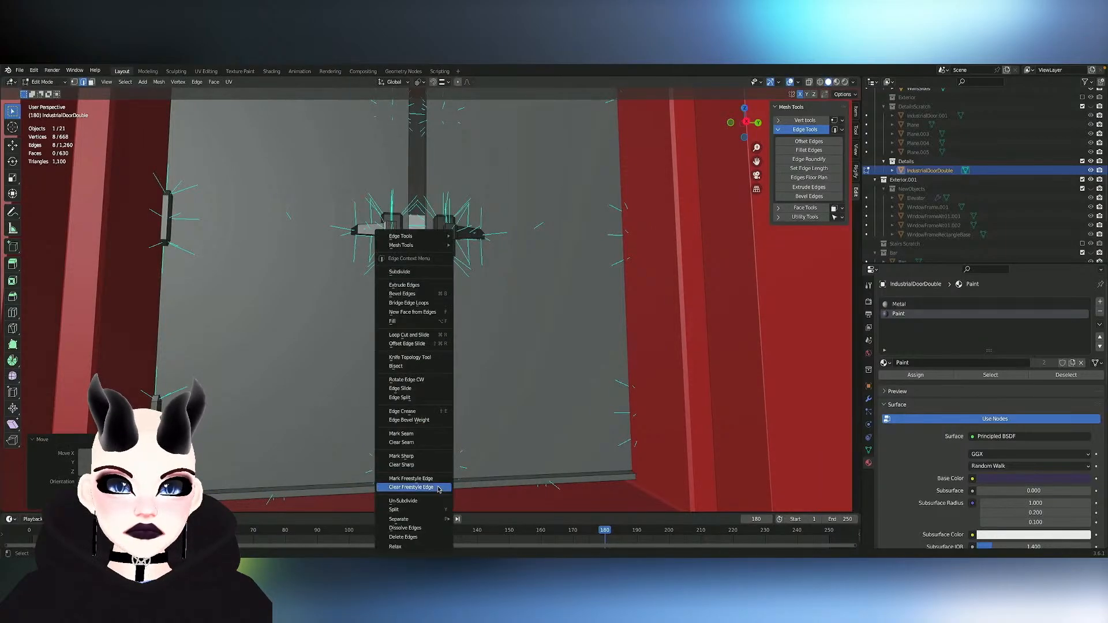
click(569, 490)
- Select the entire right door leaf, including its handle, hinges and see-through geometry, from the right orthographic view
ctrl+scroll(569, 491, down, 5)
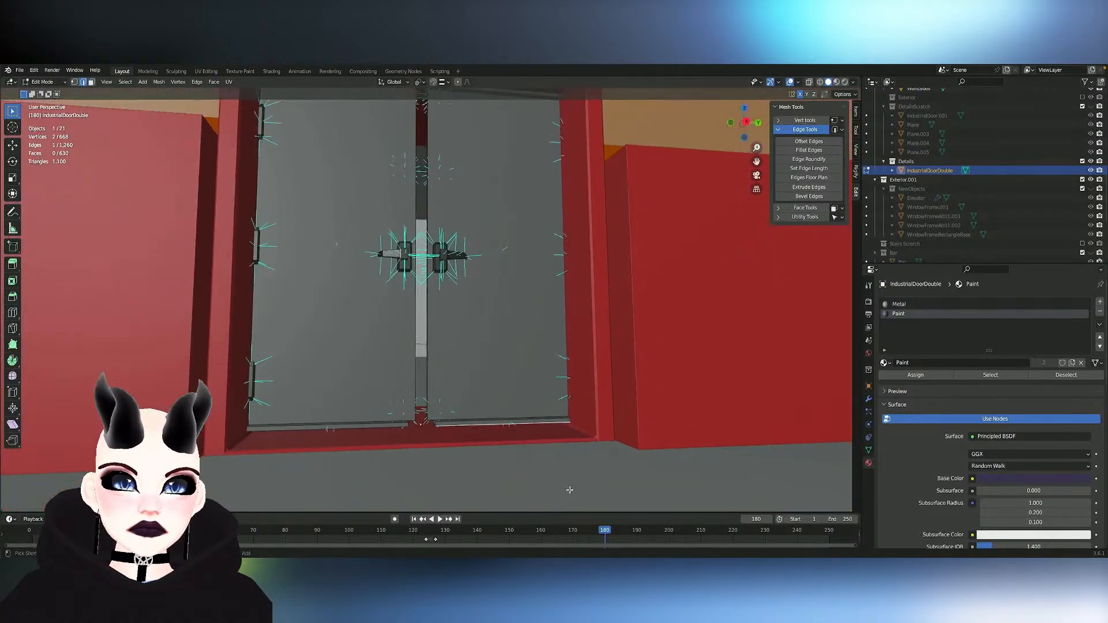
scroll(570, 490, up, 3)
shift+middle_drag(570, 490, 569, 466)
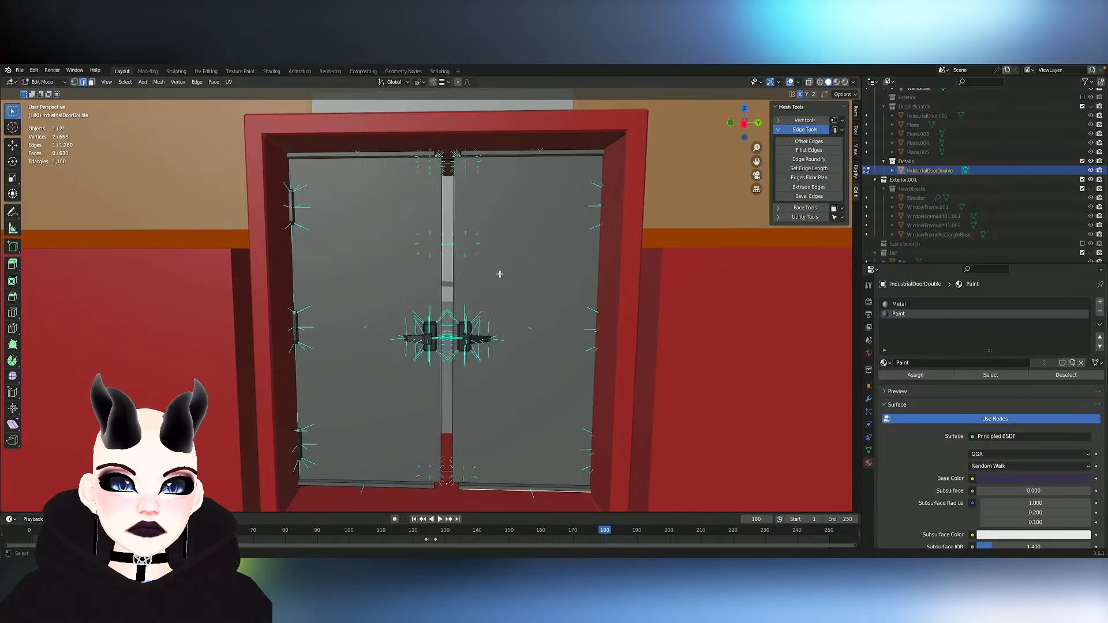
key(1)
key(ctrl+l)
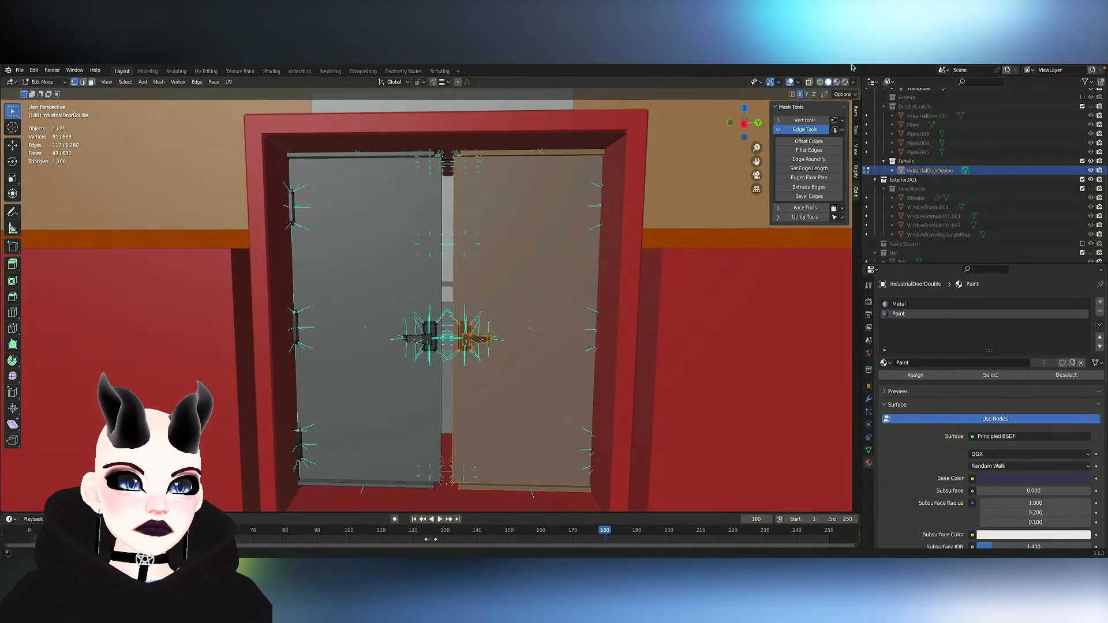
click(810, 83)
click(744, 123)
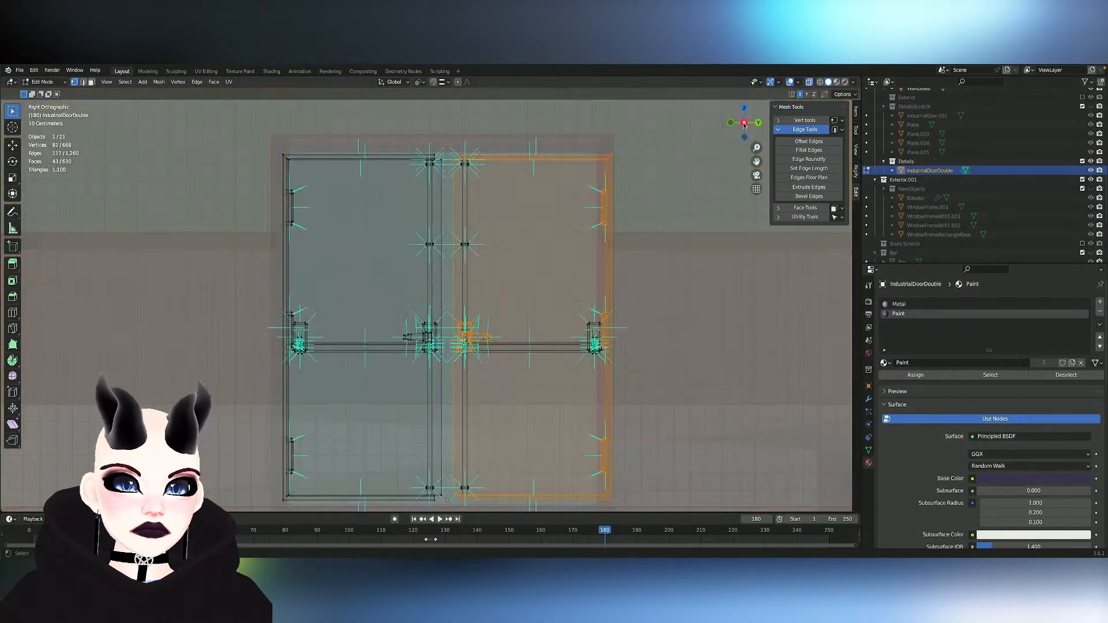
drag(448, 128, 488, 194)
drag(698, 494, 703, 487)
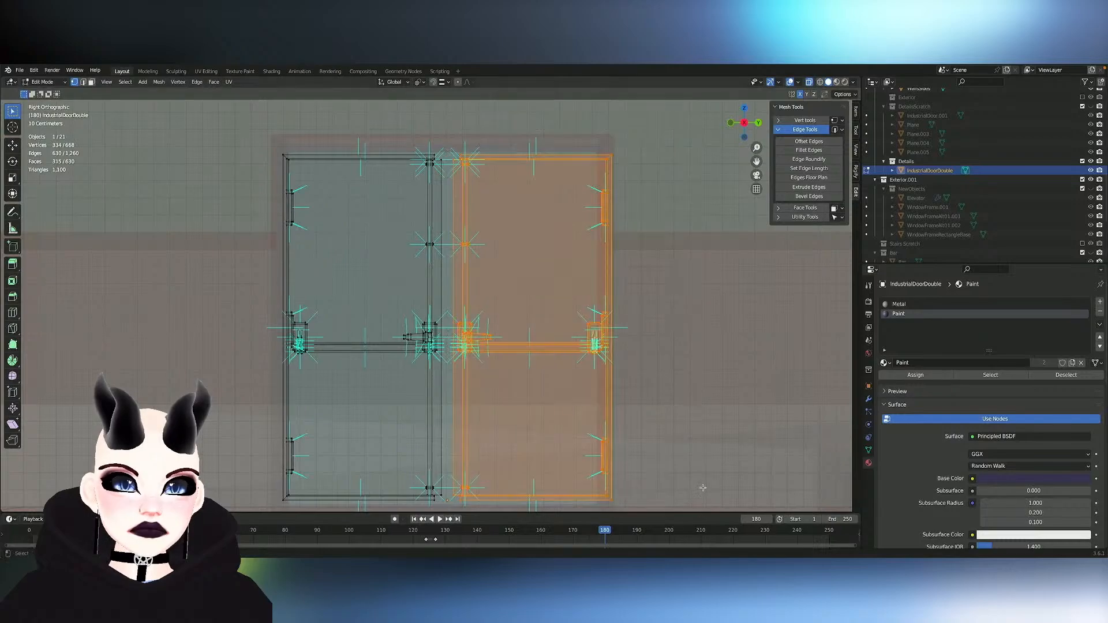
middle_drag(638, 227, 635, 240)
scroll(636, 240, down, 2)
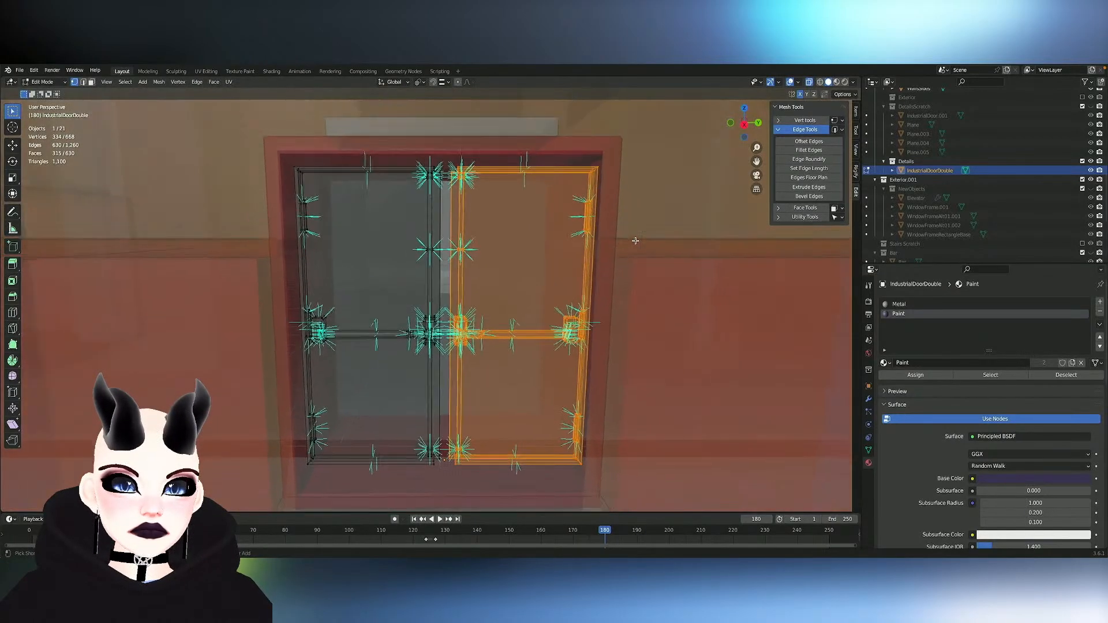
- Move the selected right leaf toward the left leaf along negative Y, by about 0.013 m and then about 0.016 m
key(g)
key(x)
key(y)
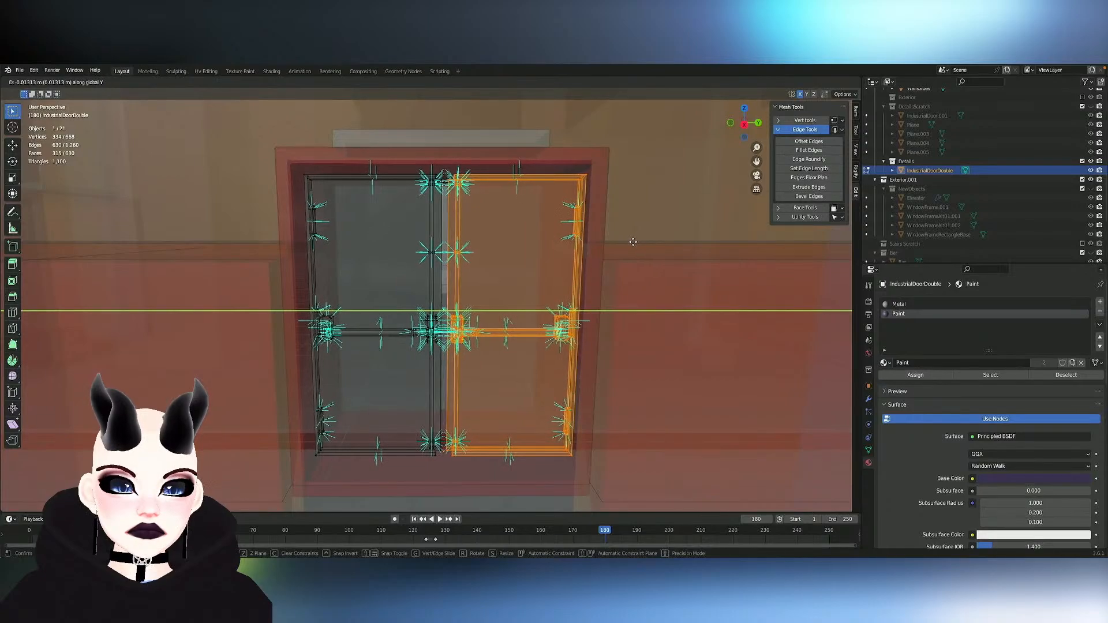
click(720, 132)
click(809, 82)
key(g)
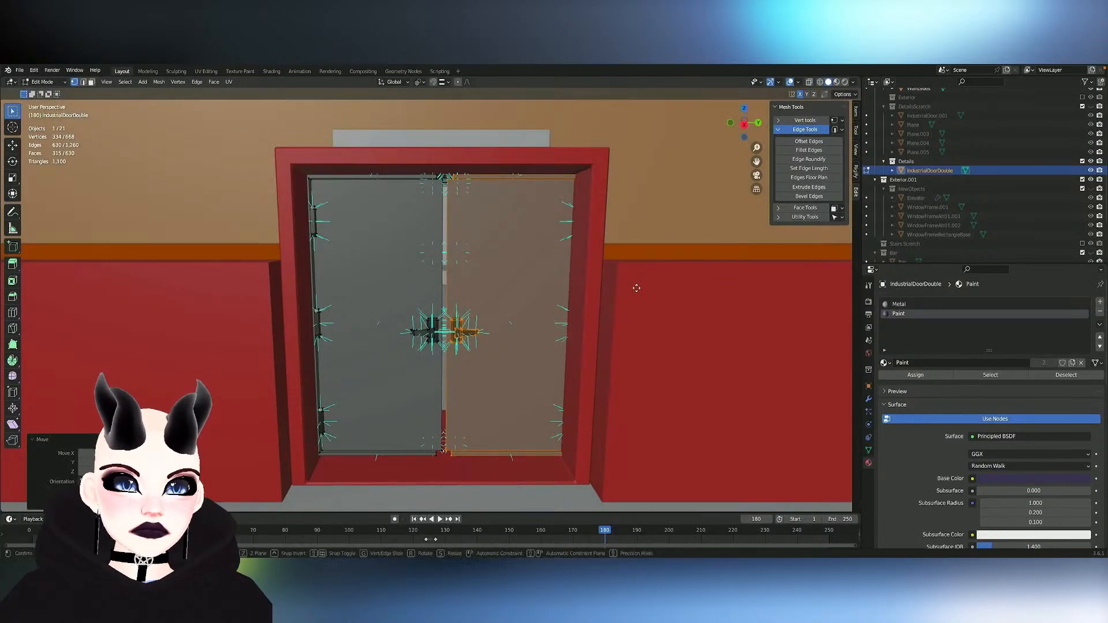
key(y)
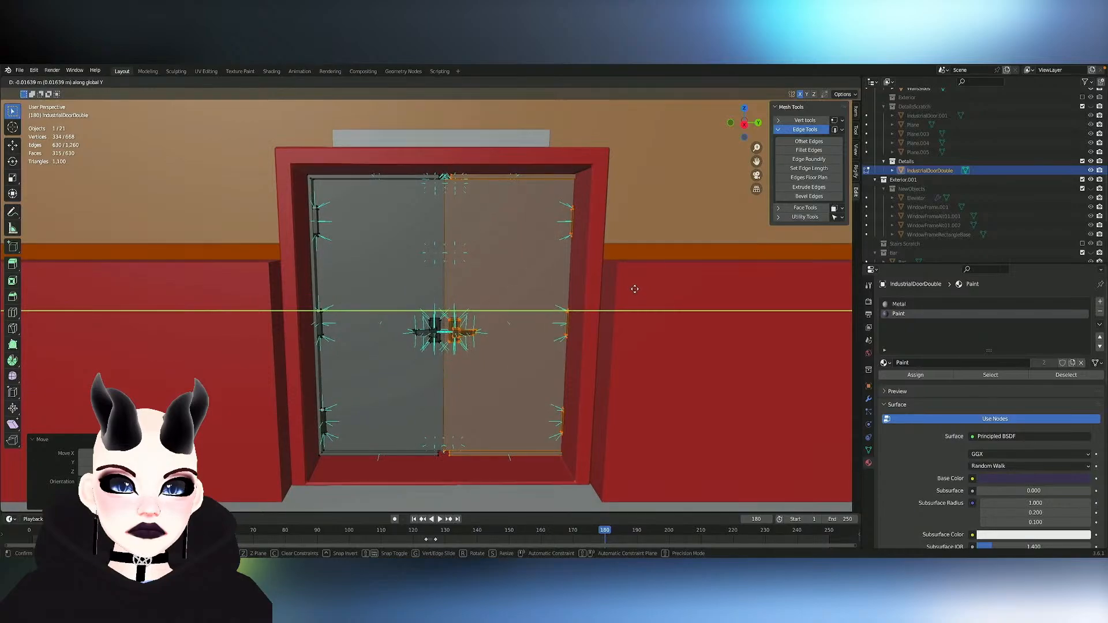
click(636, 289)
- Shift the whole double door object about 0.03 m along negative Y to center it in the red doorway
key(Tab)
key(g)
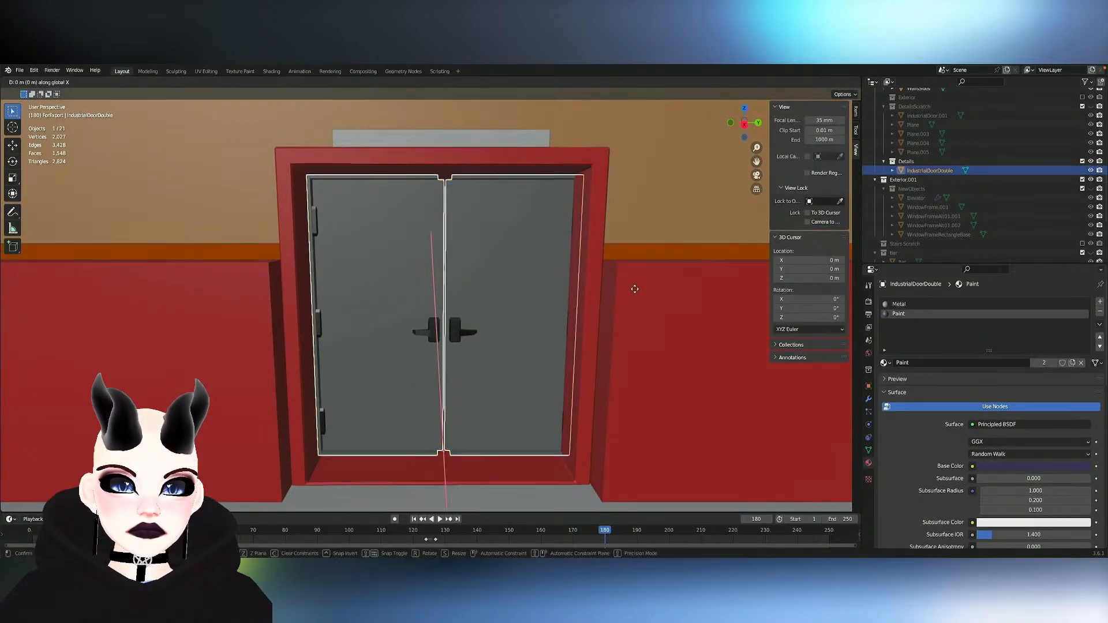
key(y)
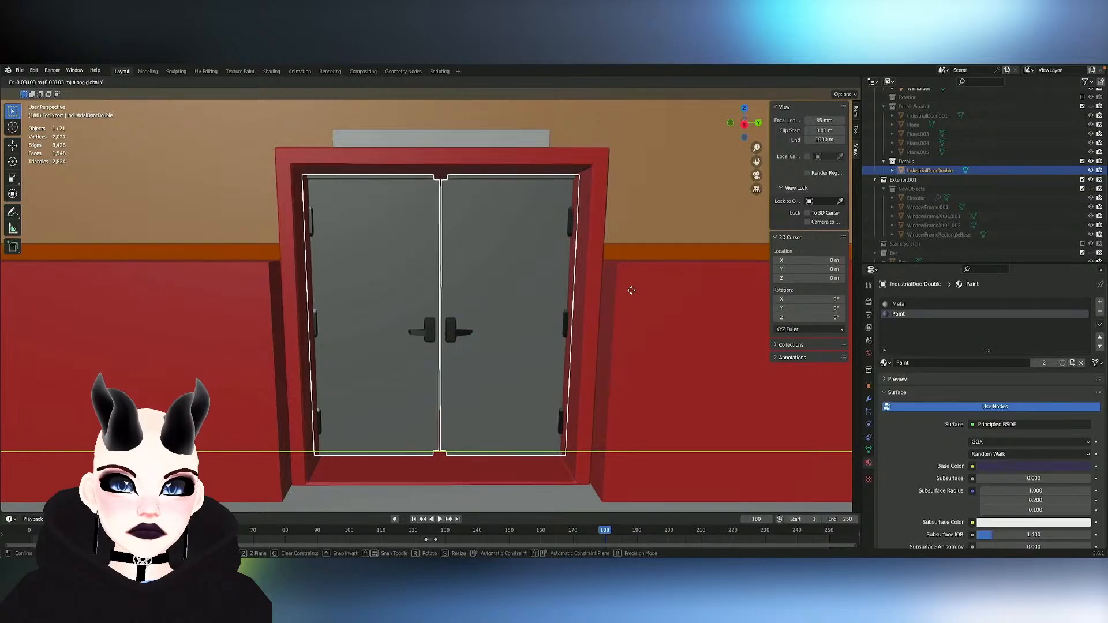
click(598, 301)
- Nudge the right leaf's geometry about 0.003 m along negative Y toward the left leaf
key(Tab)
key(g)
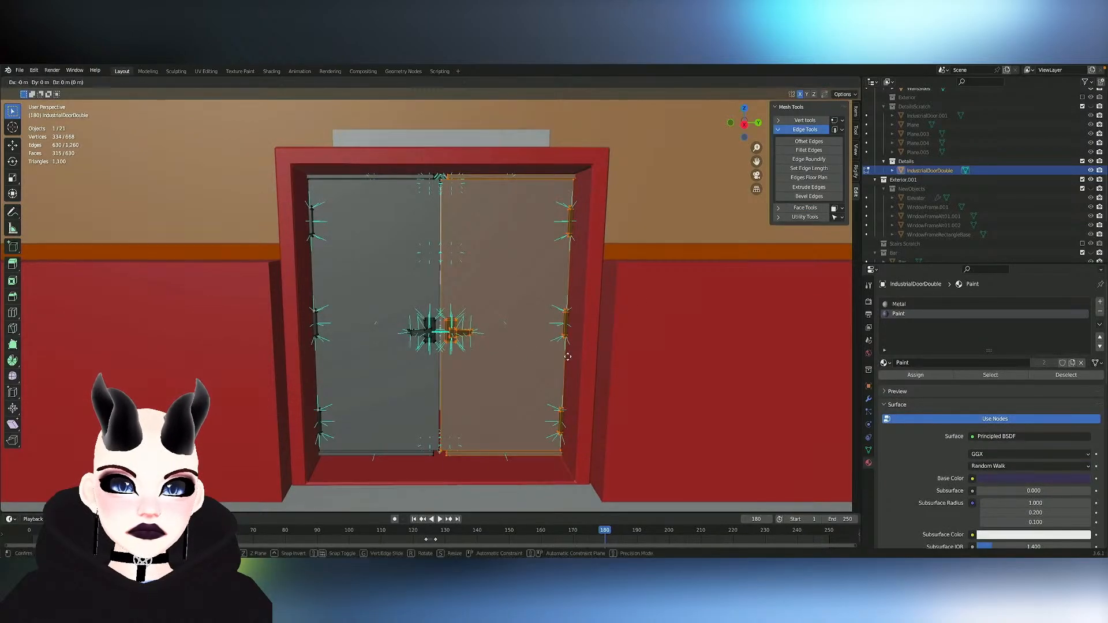
key(x)
key(y)
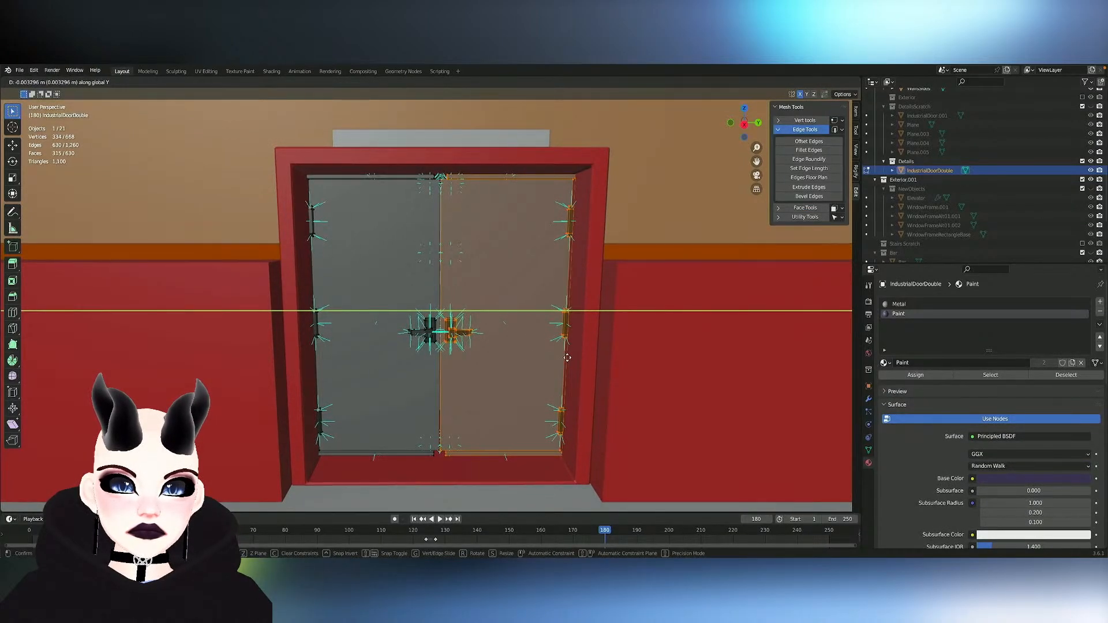
click(568, 358)
- Examine the seam between the leaves up close and fine-adjust the right leaf's position along Y
scroll(568, 358, up, 3)
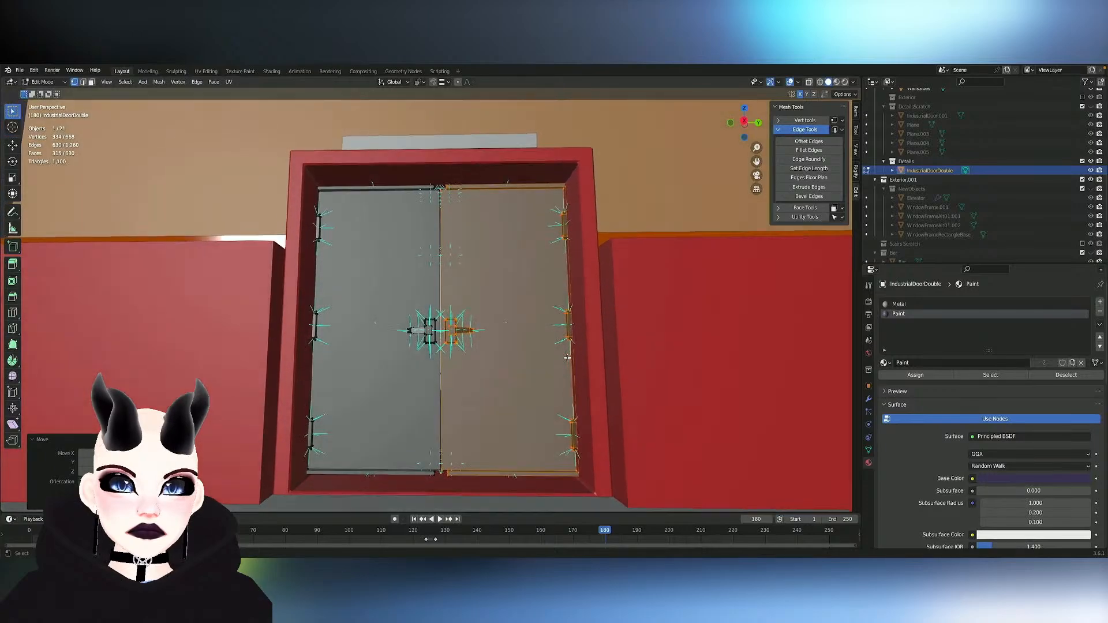
scroll(568, 358, up, 2)
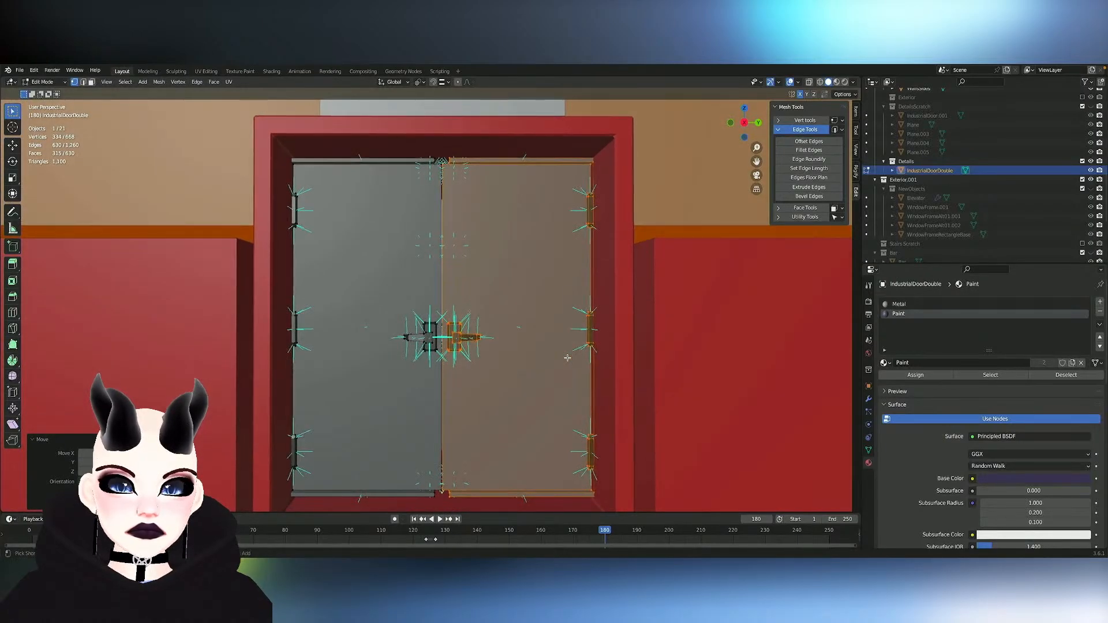
ctrl+scroll(567, 358, up, 2)
shift+scroll(567, 358, down, 4)
scroll(568, 358, up, 3)
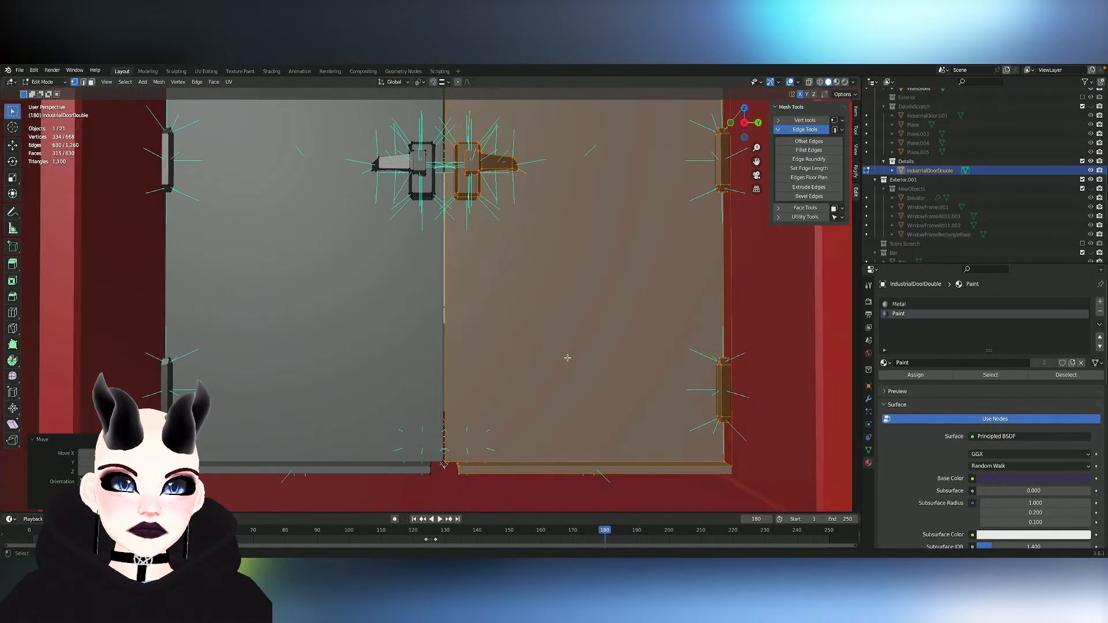
key(g)
key(y)
click(618, 352)
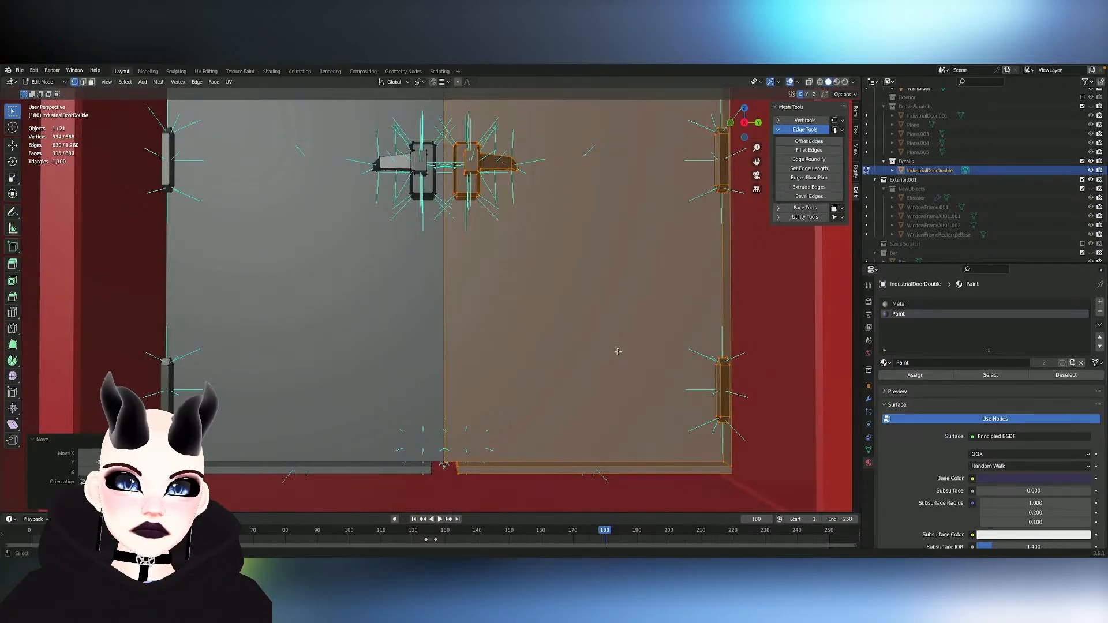
- Move the whole double door object about 0.01 m along Y to recenter it between the doorway's sides
ctrl+scroll(618, 352, down, 2)
ctrl+scroll(618, 351, down, 2)
scroll(618, 351, up, 3)
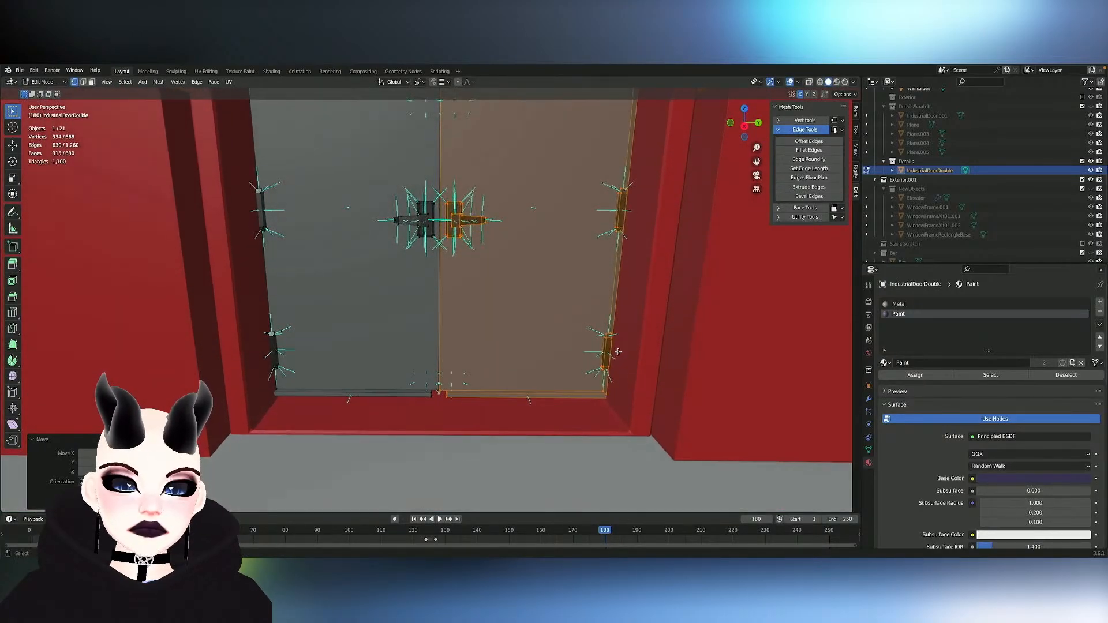
key(Tab)
key(g)
key(x)
key(y)
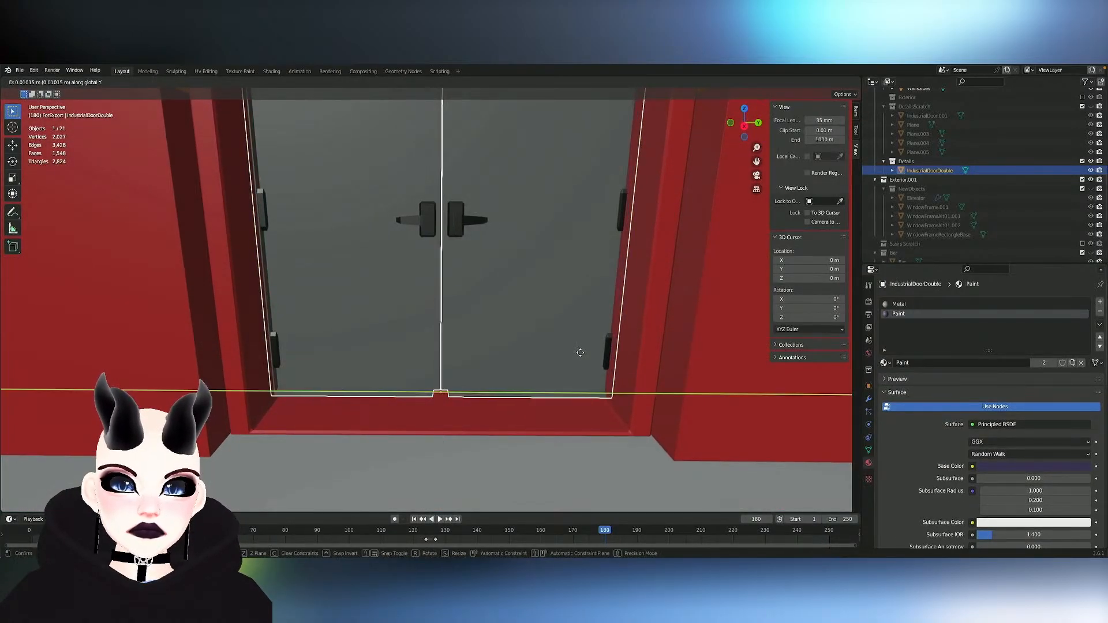
click(580, 351)
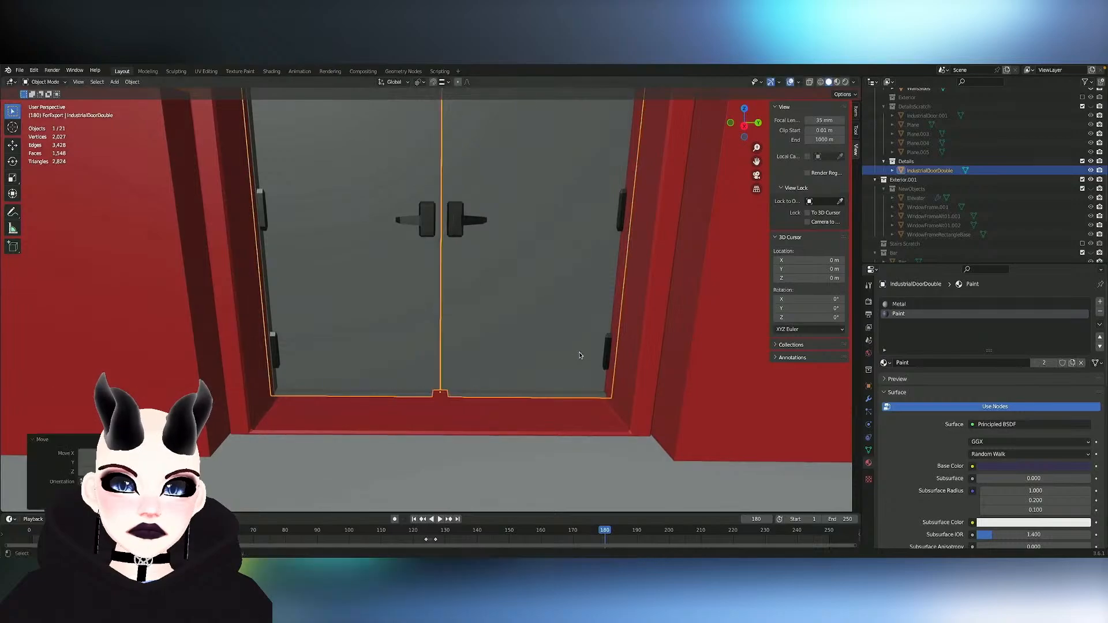
- Select the red ServiceDoor doorway frame and open its mesh for editing
middle_drag(580, 352, 524, 364)
scroll(525, 364, down, 1)
key(Tab)
key(Tab)
click(298, 358)
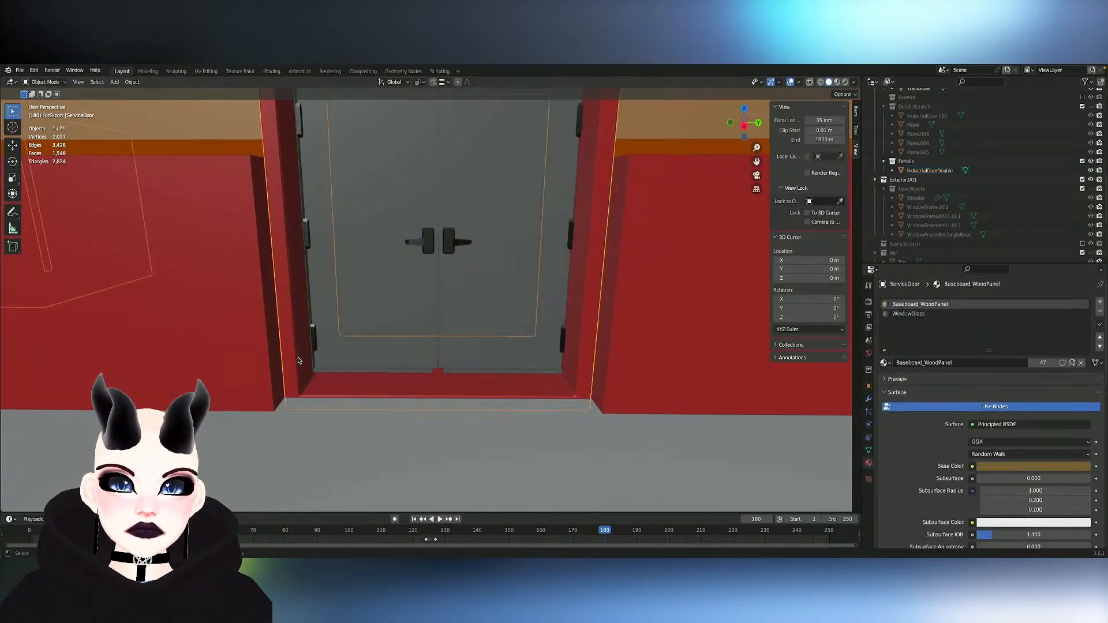
key(Tab)
scroll(304, 368, down, 5)
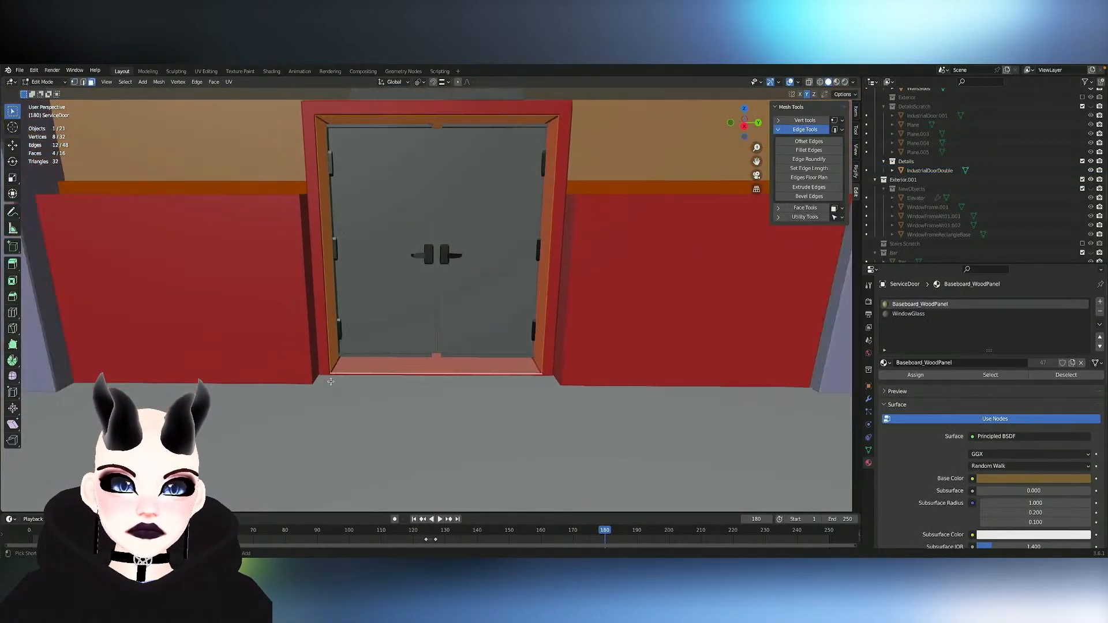
scroll(516, 366, down, 6)
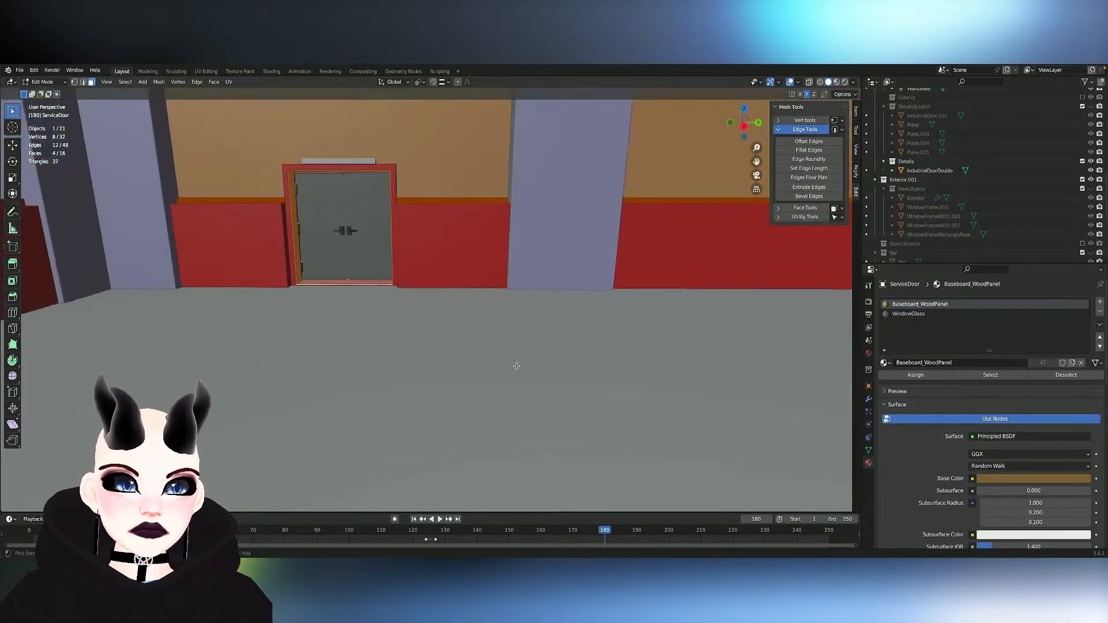
key(s)
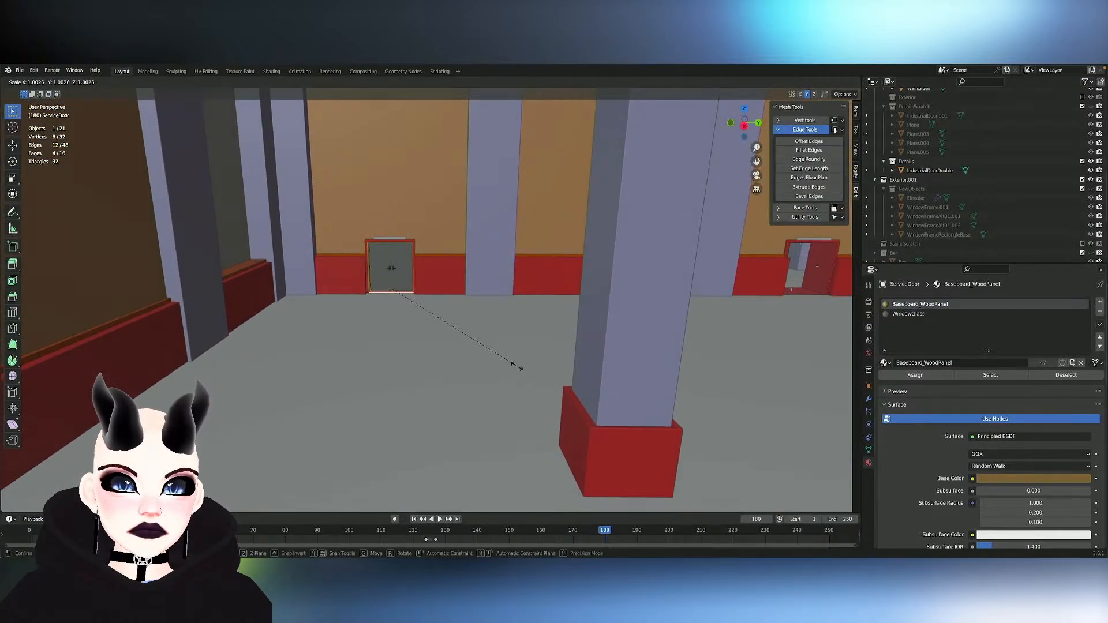
click(517, 366)
scroll(397, 275, up, 10)
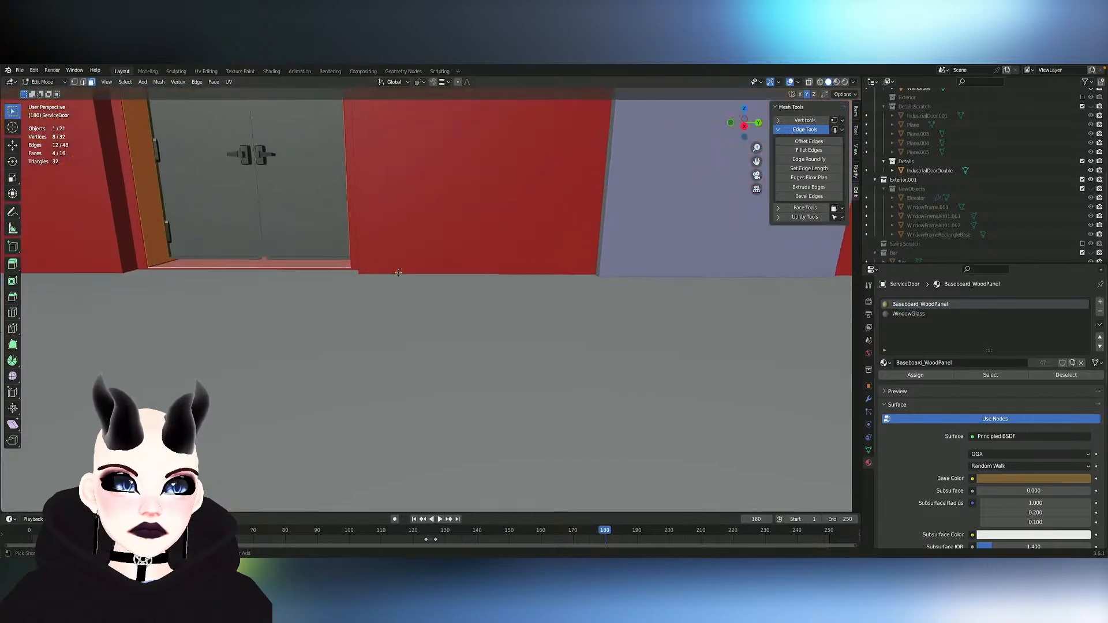
scroll(398, 273, up, 2)
key(s)
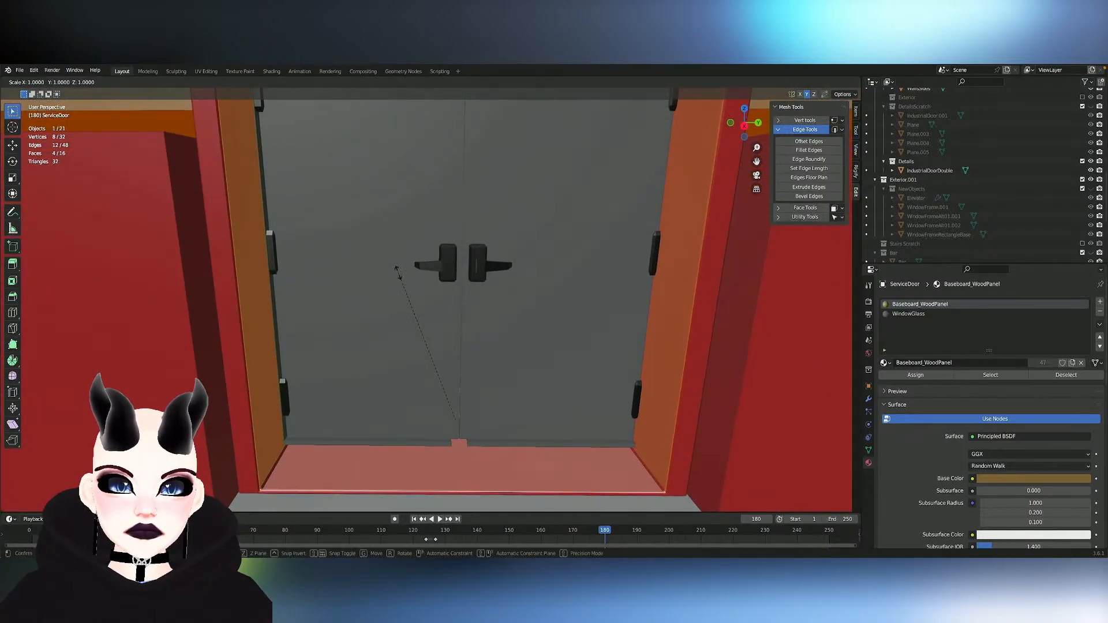
right_click(398, 271)
- Select the two inner side faces of the doorway frame and scale them along Y by about 1.01
click(331, 337)
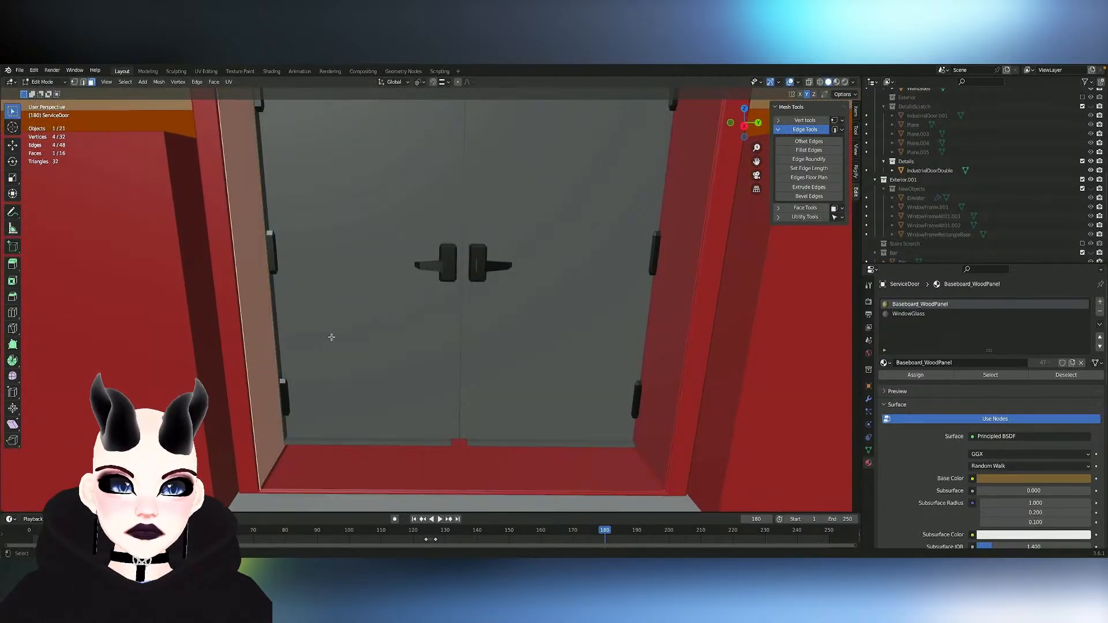
shift+click(665, 367)
key(s)
key(x)
key(y)
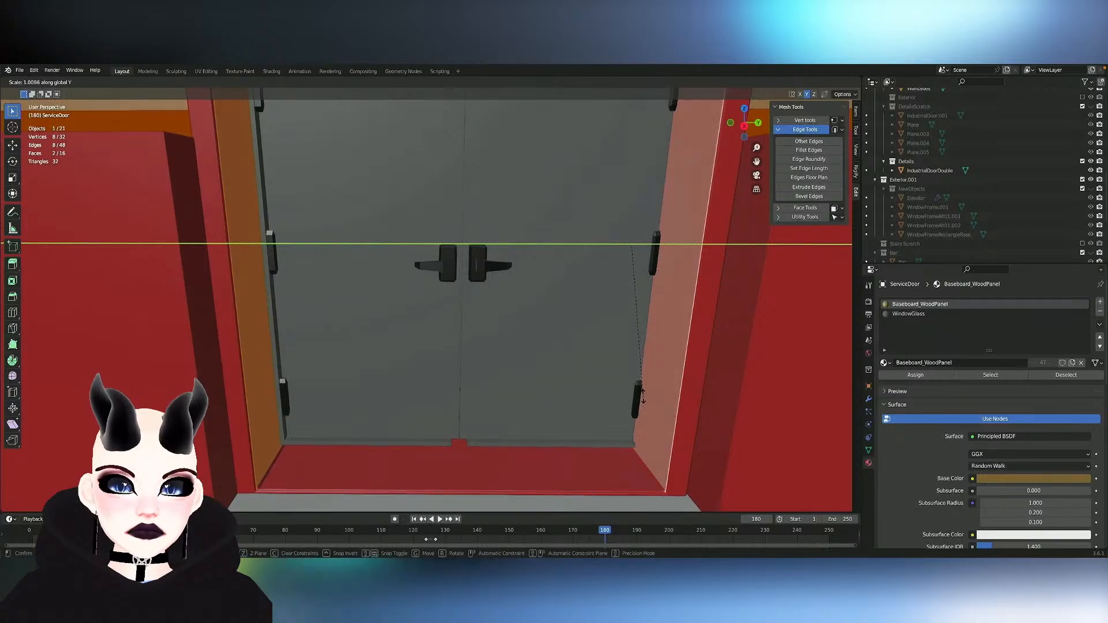
click(645, 393)
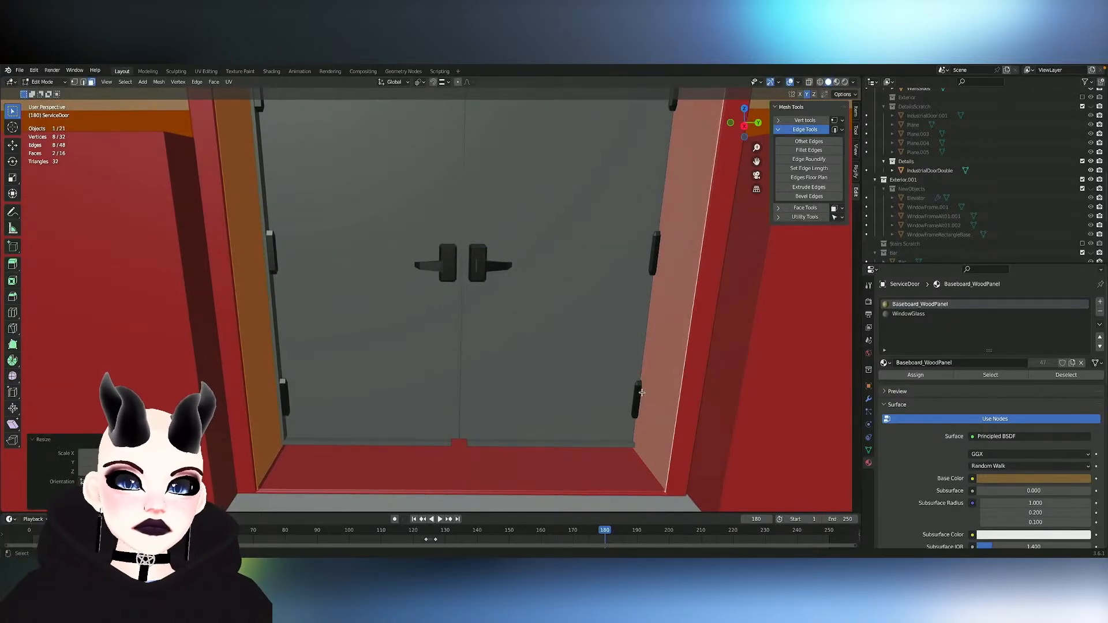
- Select the doorway's threshold face, and switch mesh editing from the frame to IndustrialDoorDouble
middle_drag(642, 393, 634, 384)
click(534, 425)
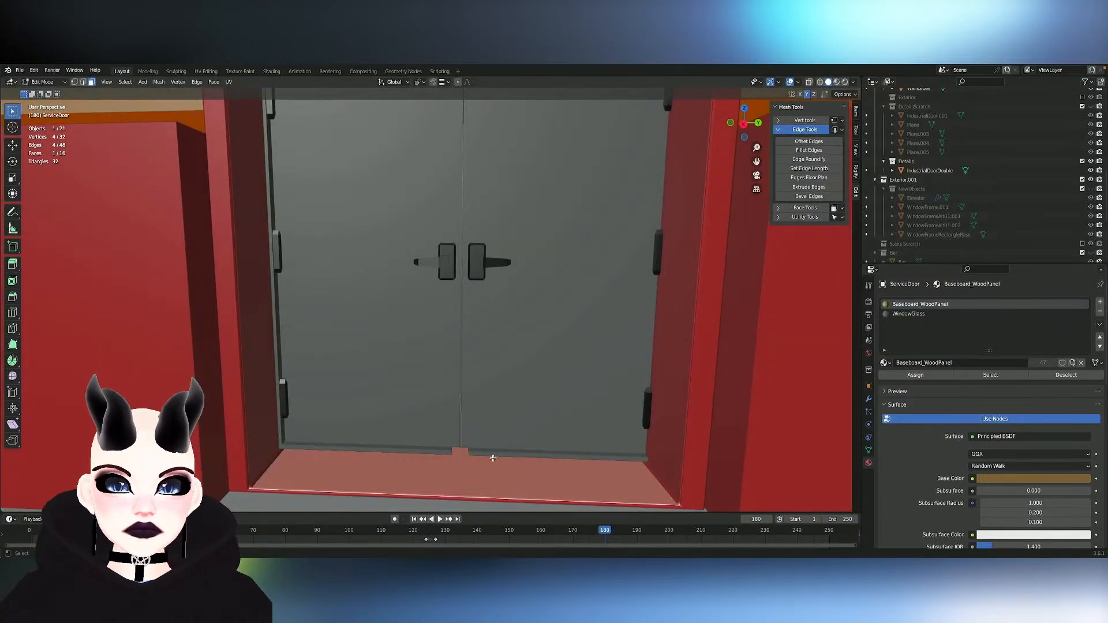
key(alt+q)
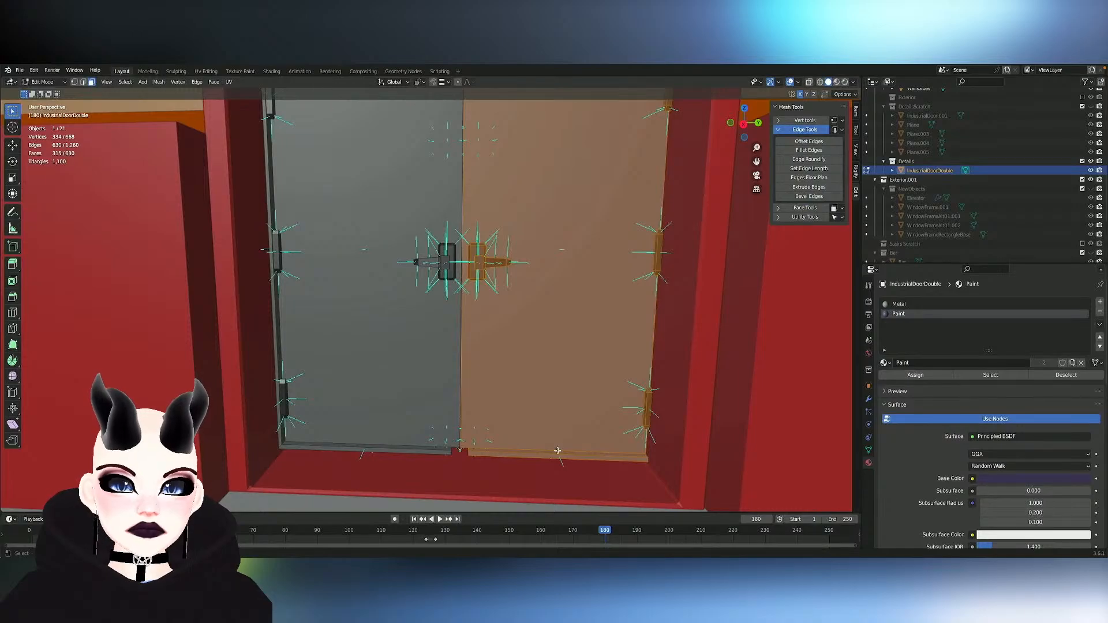
- Leave mesh editing and nudge IndustrialDoorDouble about -0.01 m along Y to even its spacing inside the doorway
key(Tab)
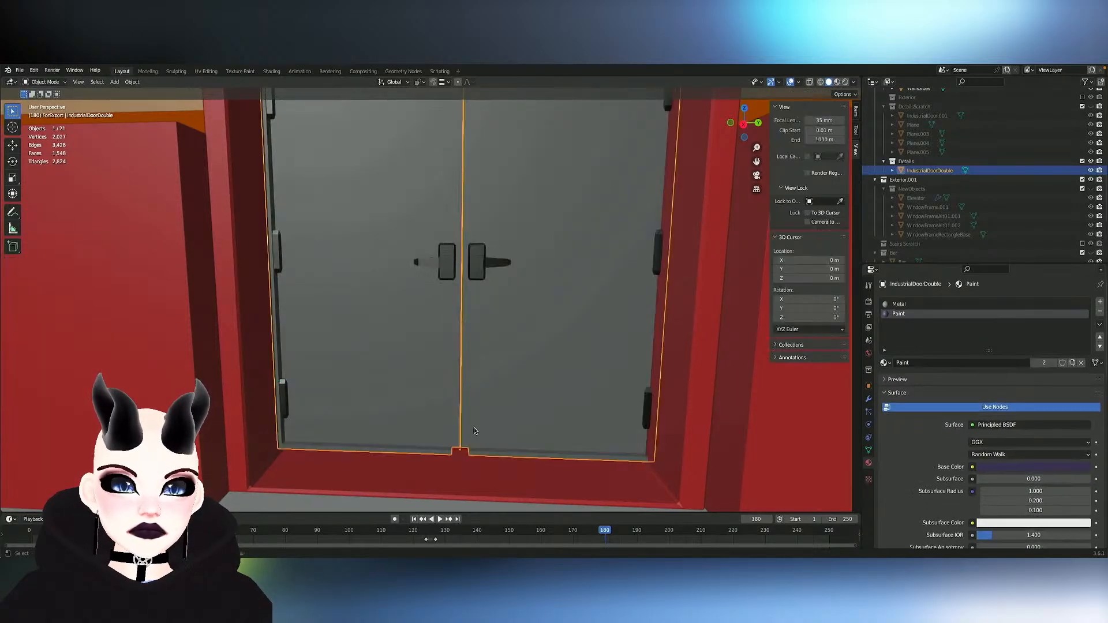
key(g)
key(y)
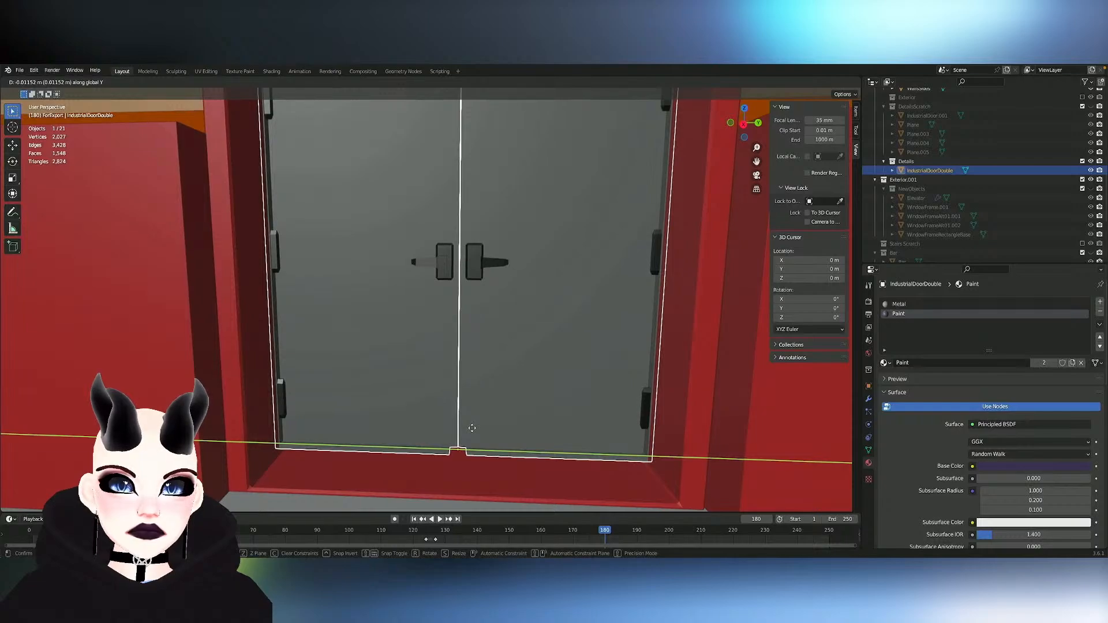
click(472, 428)
shift+middle_drag(472, 428, 459, 531)
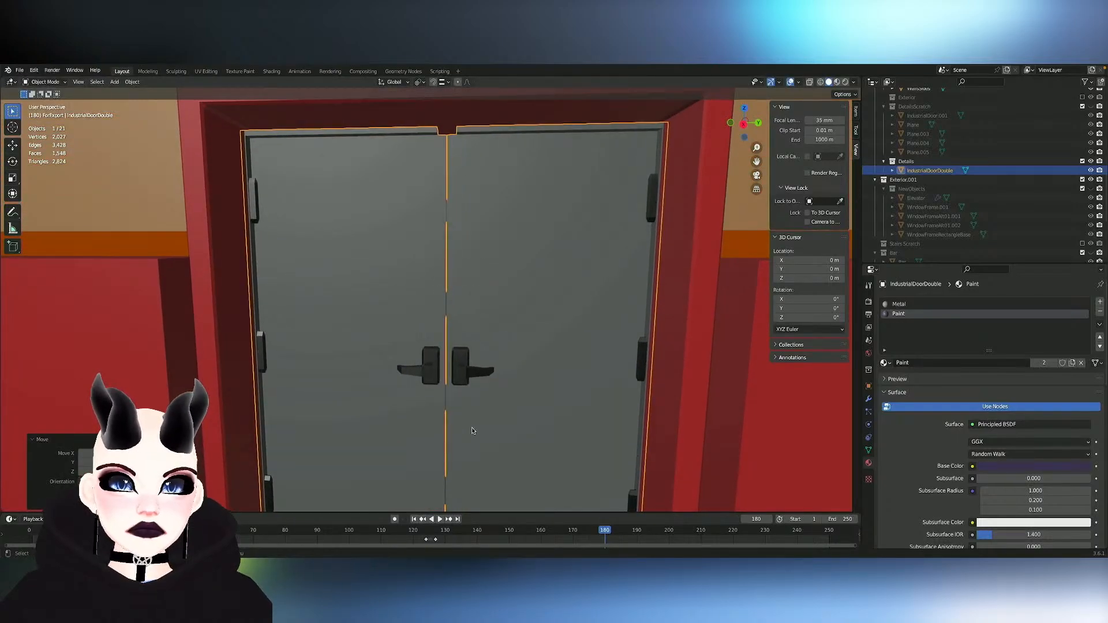
key(g)
key(x)
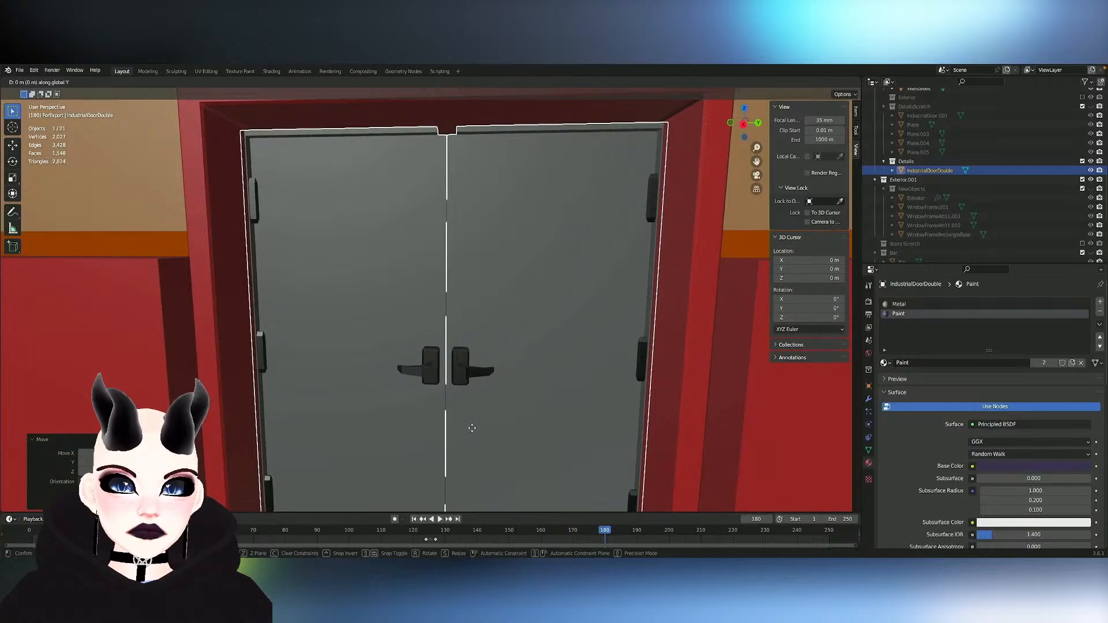
click(472, 429)
- In mesh editing, select the ServiceDoor frame's two inner side faces and scale them along Y by about 1.005
scroll(472, 437, down, 2)
key(Tab)
key(alt+a)
key(Tab)
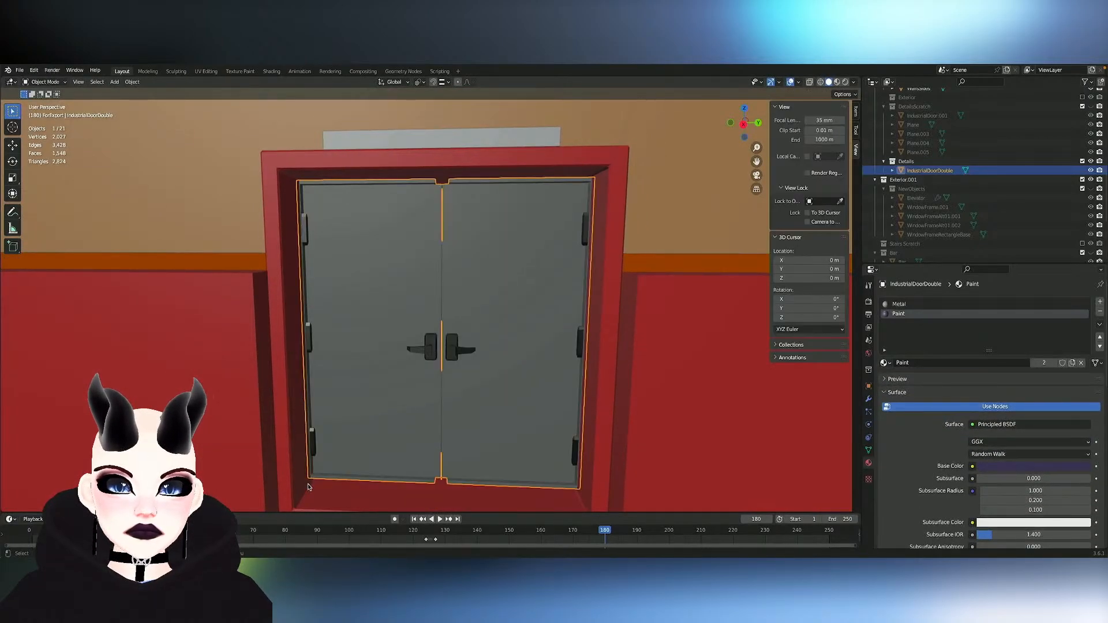
key(Tab)
click(312, 489)
click(482, 445)
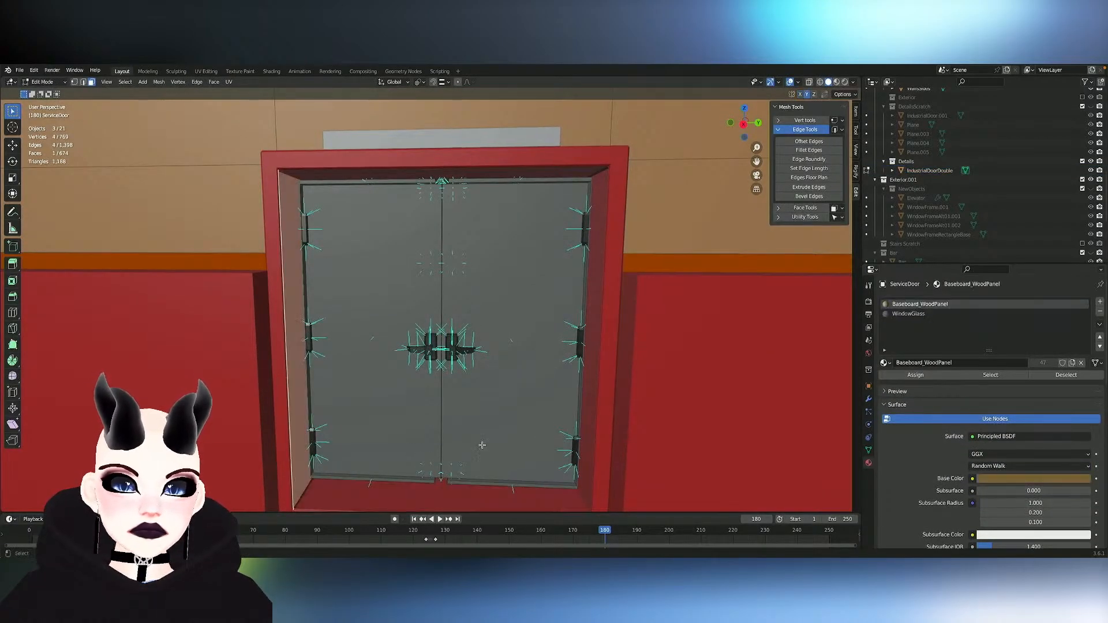
shift+click(602, 418)
key(s)
key(y)
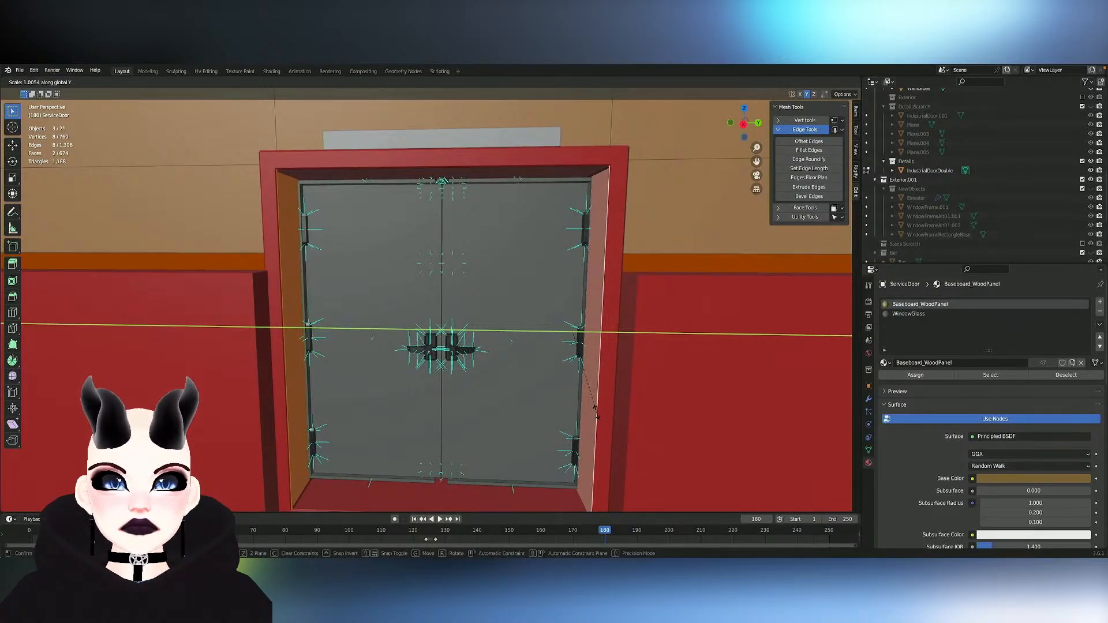
click(596, 411)
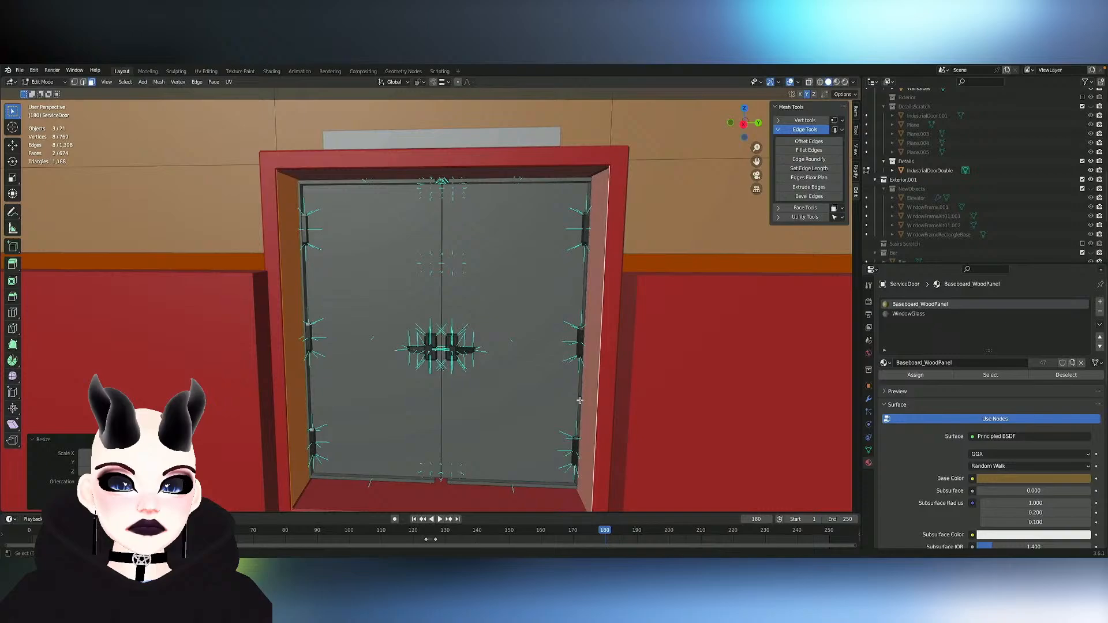
- Select the frame's threshold and inner top faces and move them about -0.024 m along Z
click(409, 500)
shift+click(385, 175)
key(g)
key(z)
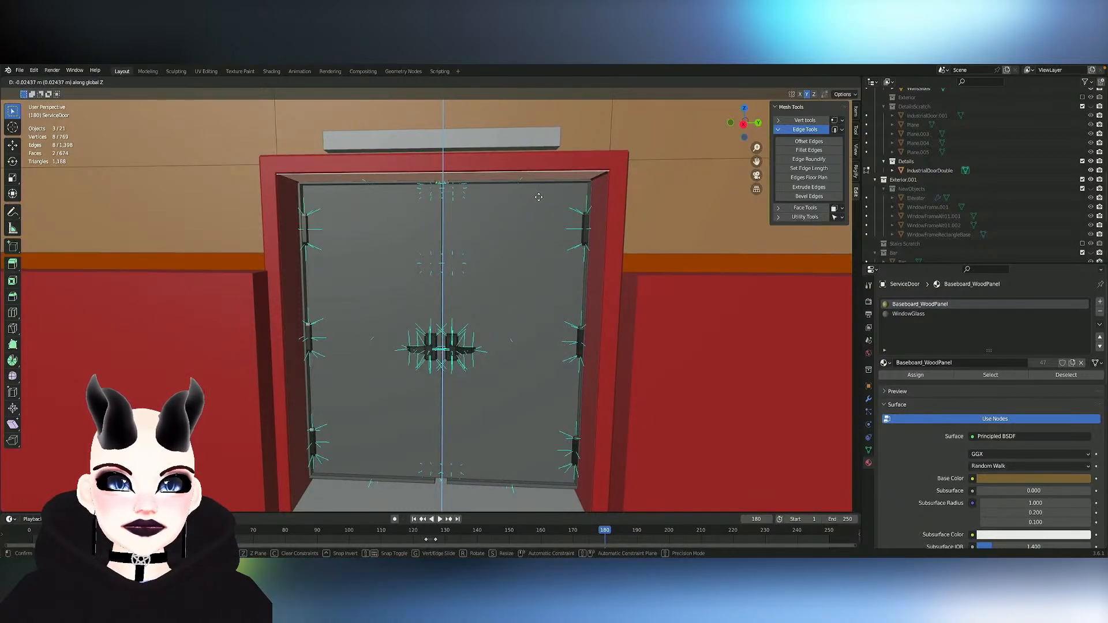
click(539, 197)
- Select the facing edge loops of the two leaves at the upper end of the door seam and bridge them
scroll(510, 215, up, 5)
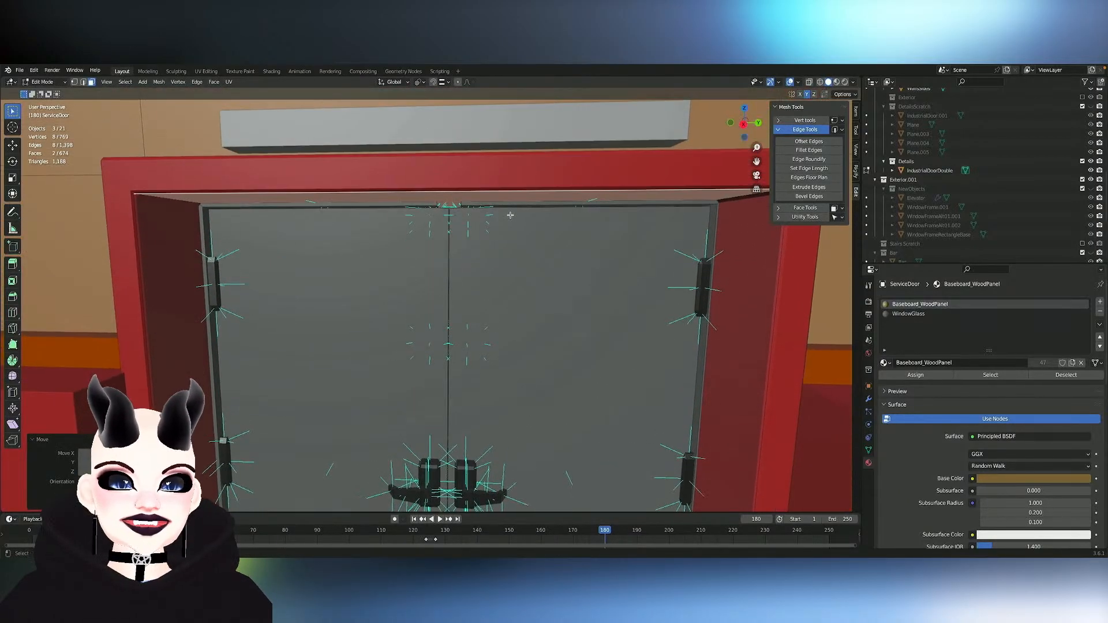
scroll(510, 215, up, 4)
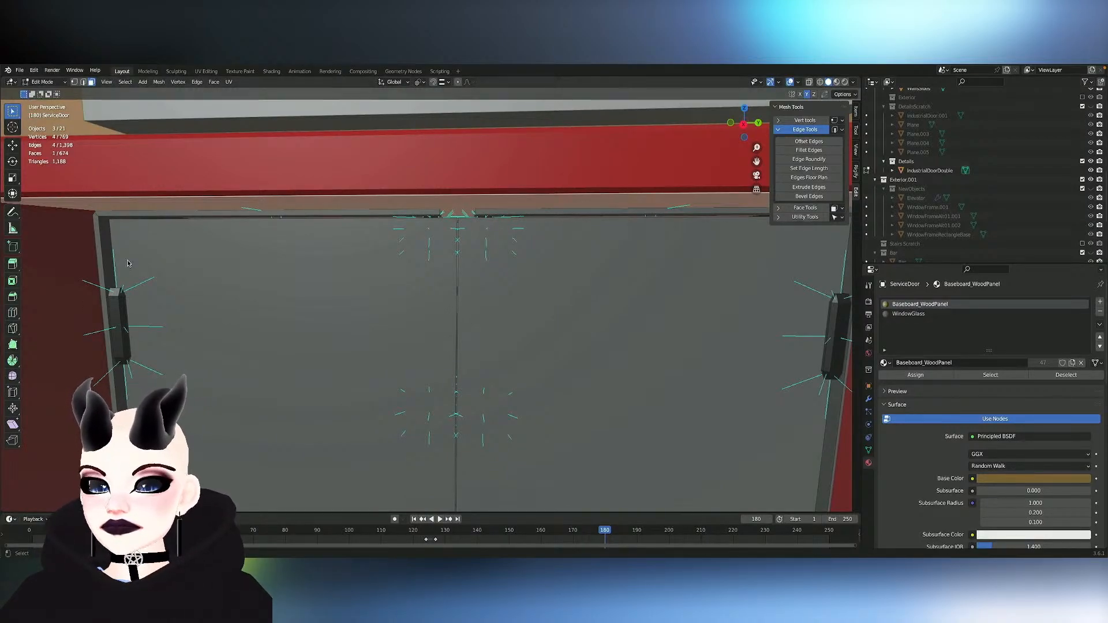
click(279, 267)
key(2)
alt+click(442, 212)
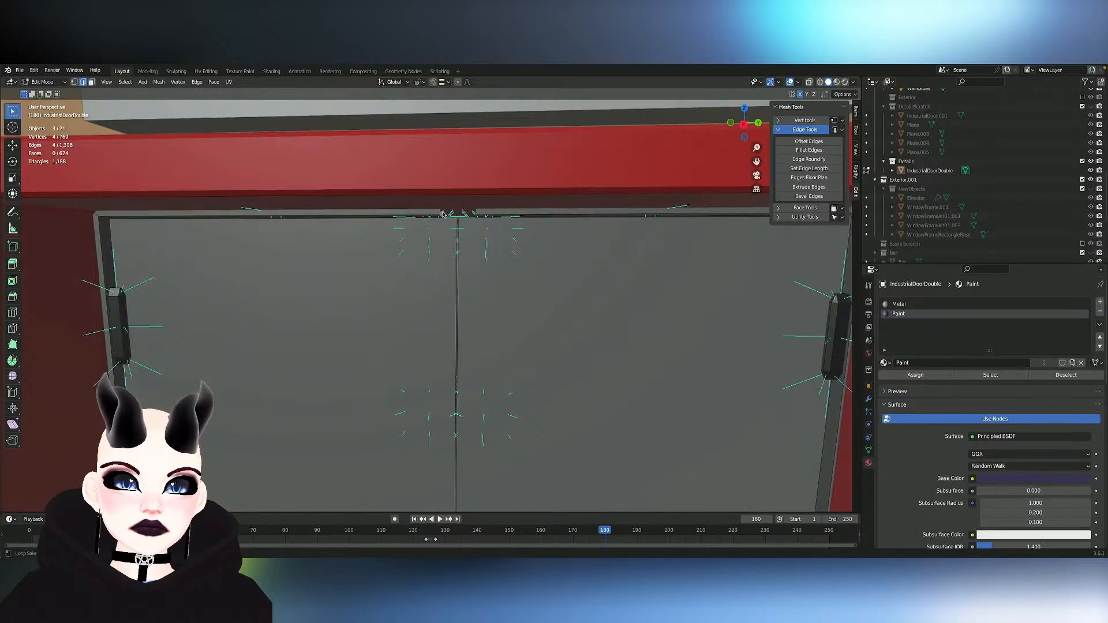
key(ctrl+x)
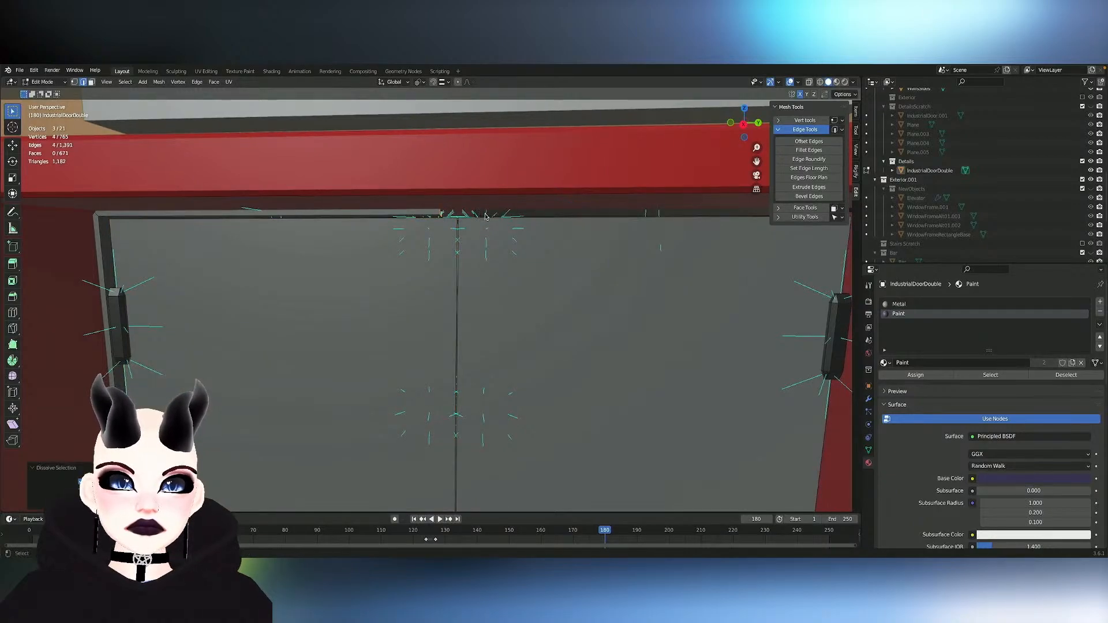
key(ctrl+z)
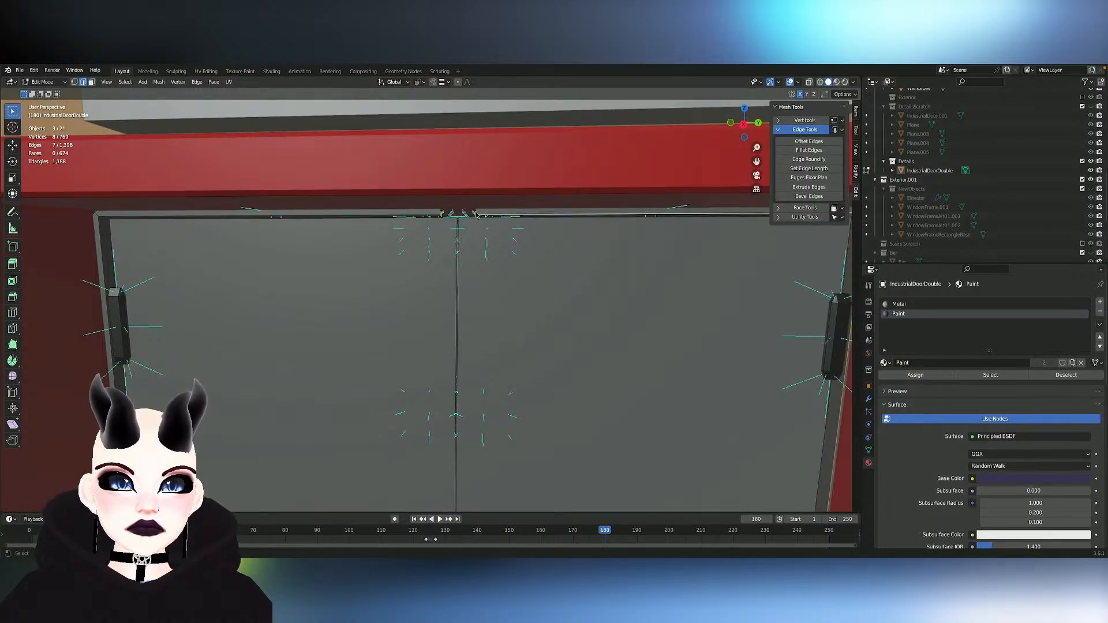
alt+click(477, 214)
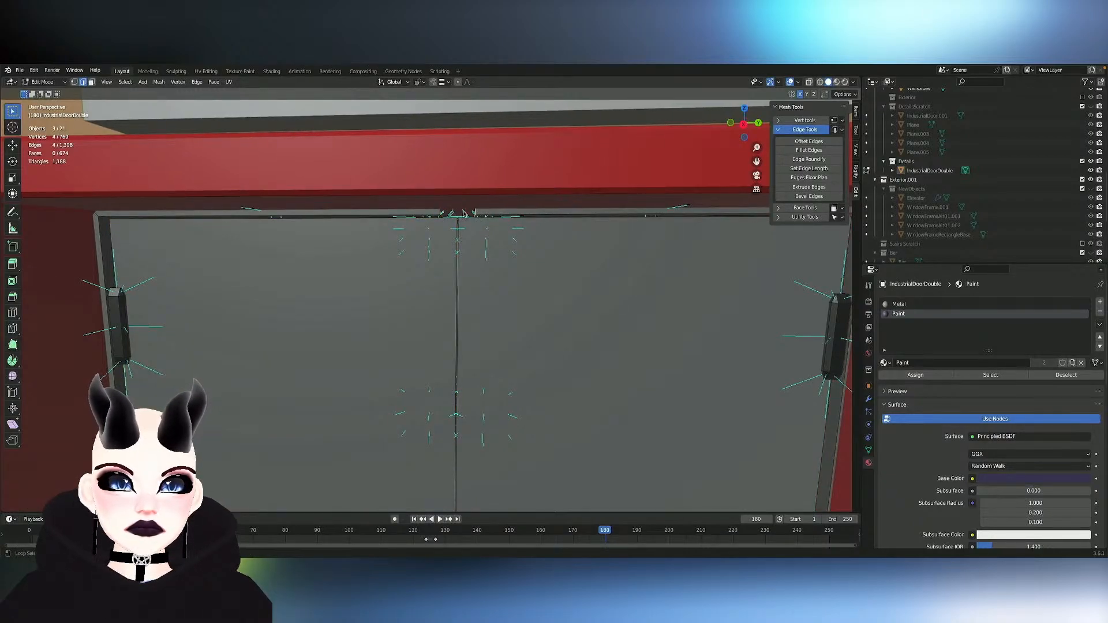
right_click(442, 217)
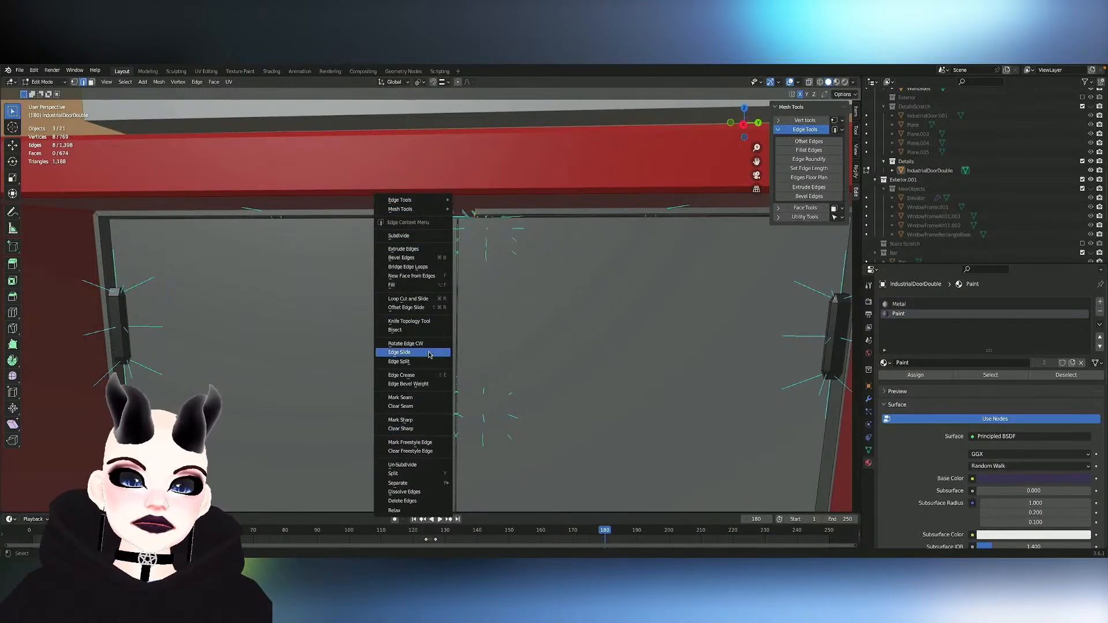
click(419, 267)
- Bridge the two facing edge loops across the notch at the lower end of the door seam
shift+scroll(440, 276, down, 20)
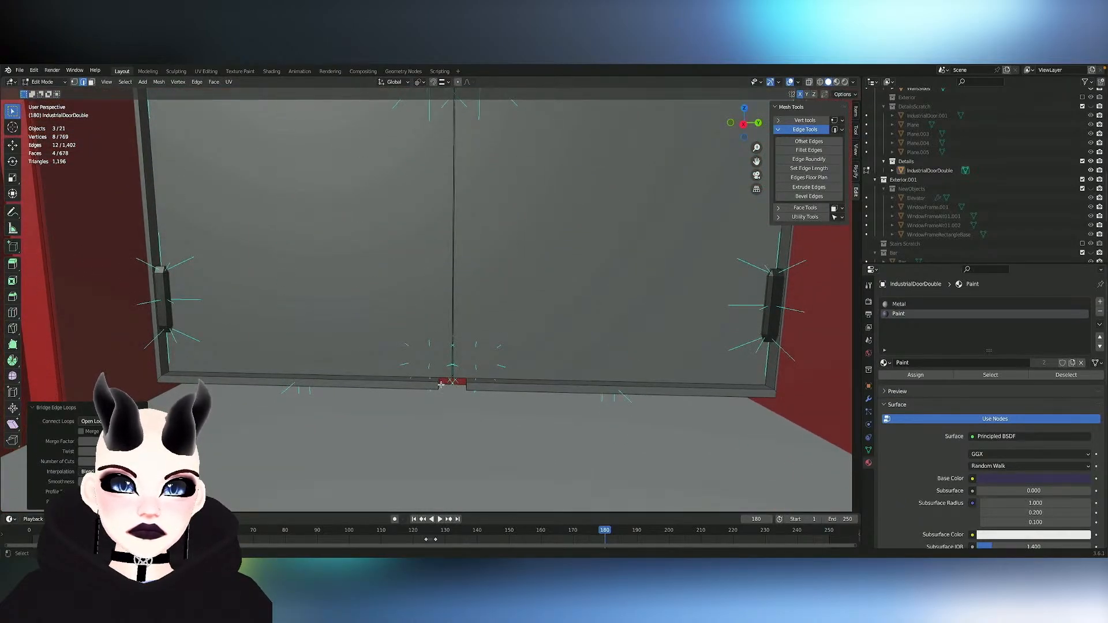
alt+click(441, 385)
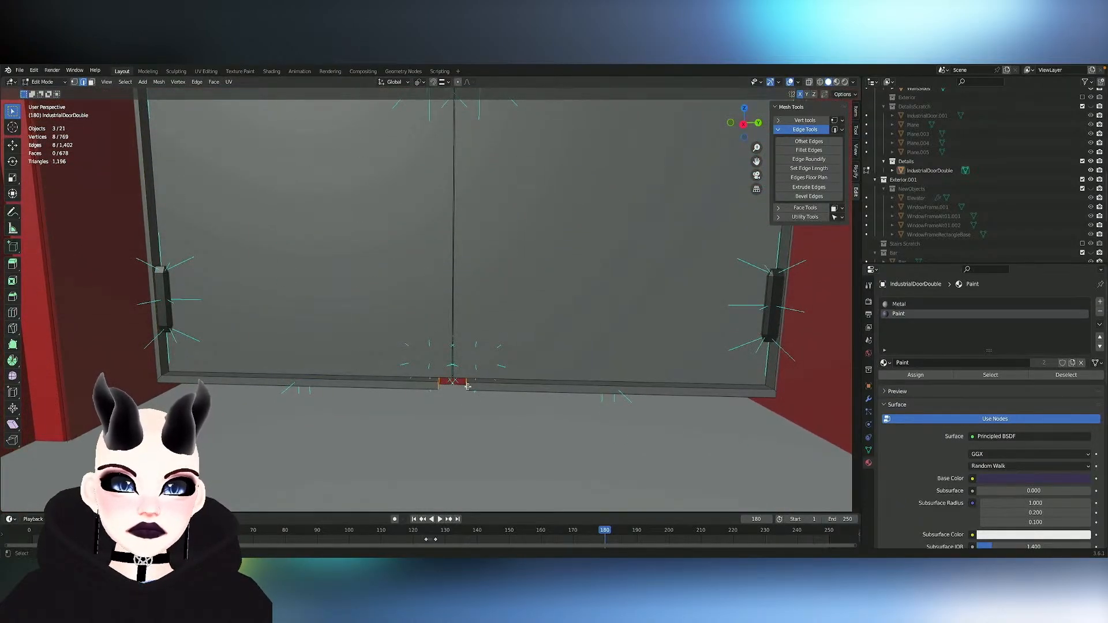
right_click(467, 386)
click(459, 304)
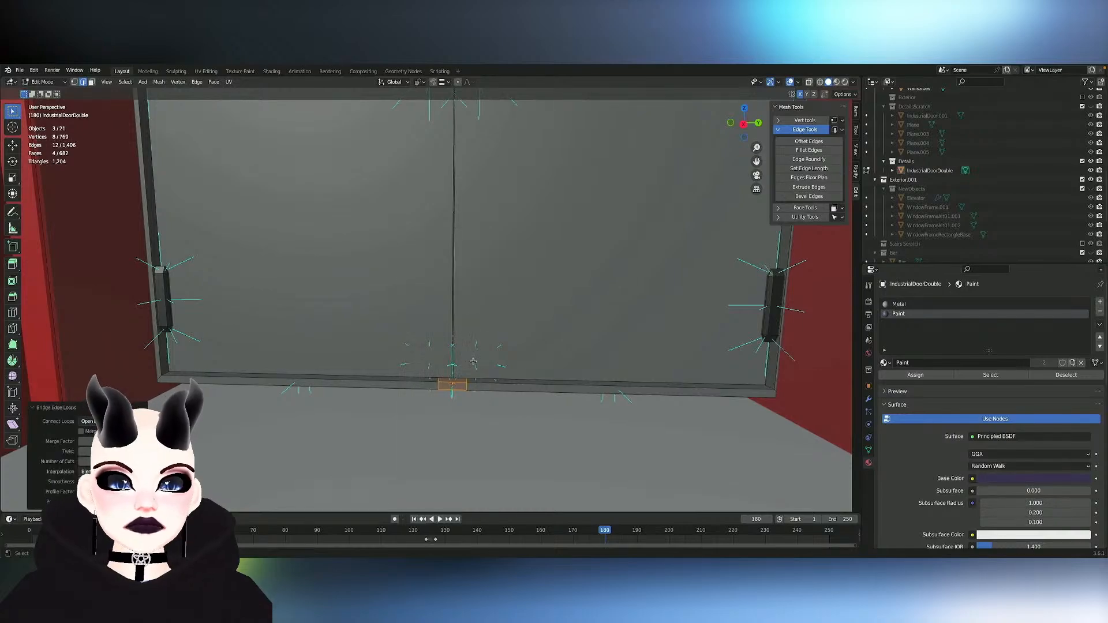
- Select the leftover edge loops beside both bridged notches, dissolve those edges, and leave mesh editing
alt+click(468, 387)
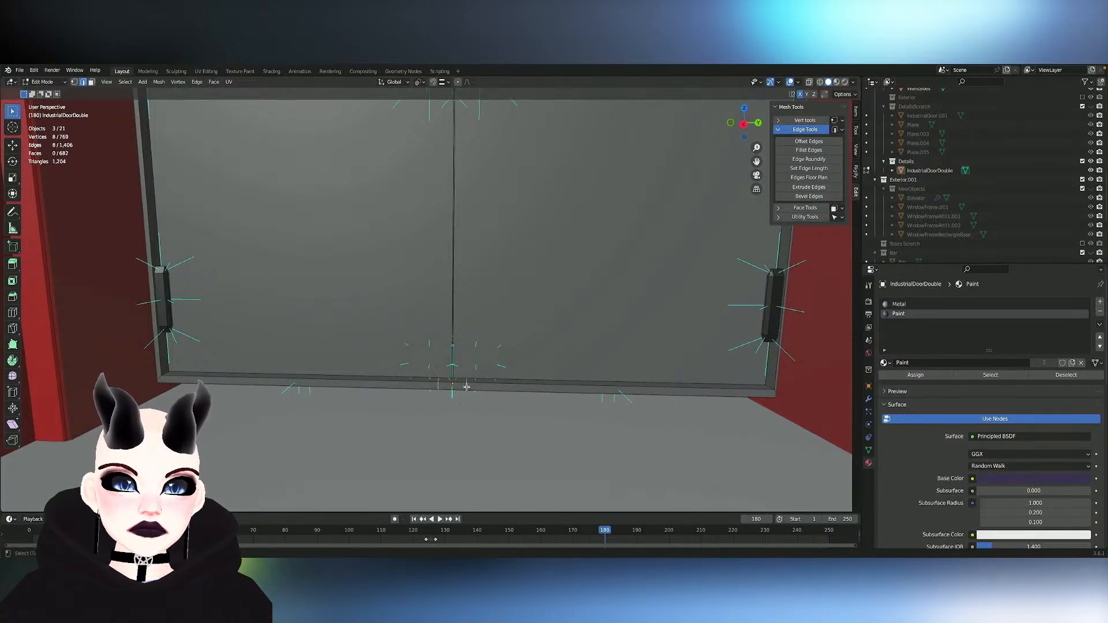
middle_drag(467, 387, 458, 292)
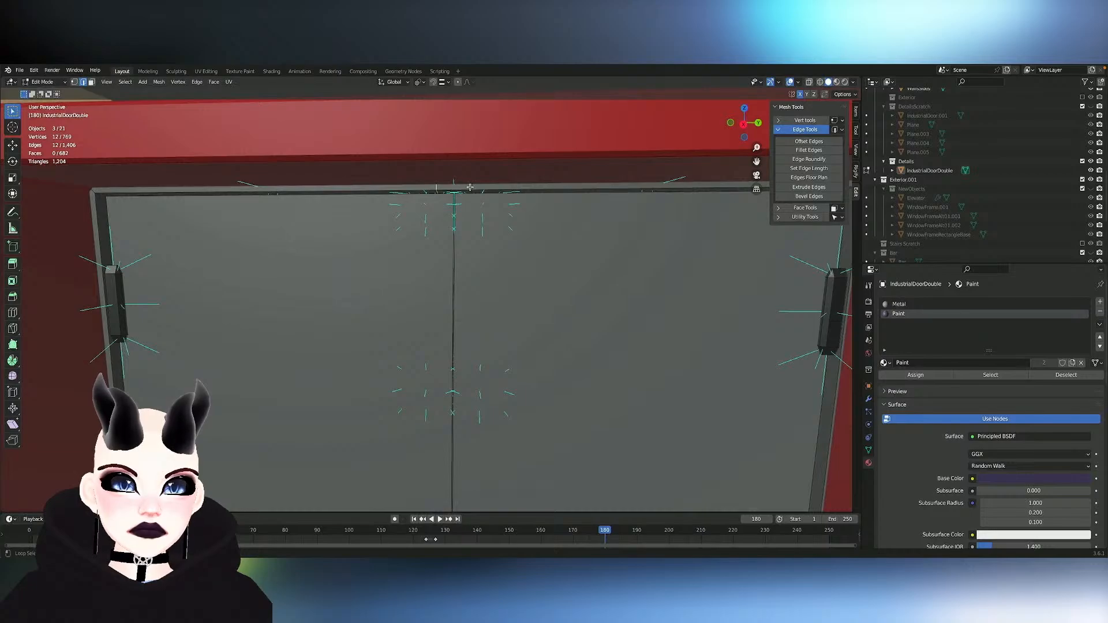
key(x)
click(480, 237)
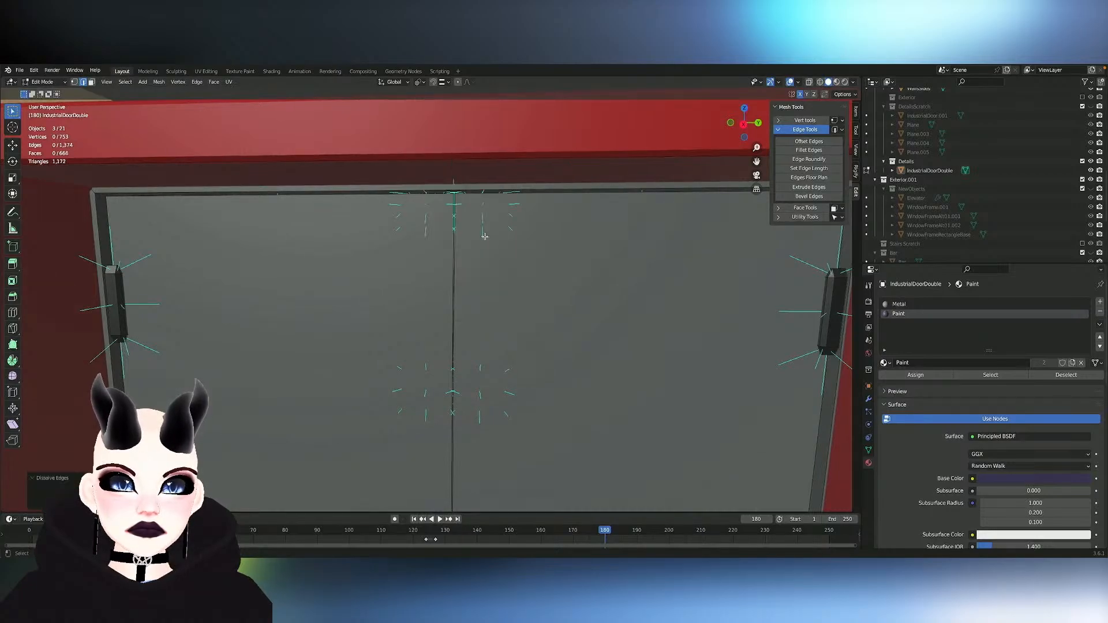
scroll(512, 251, down, 5)
scroll(511, 250, down, 2)
key(Tab)
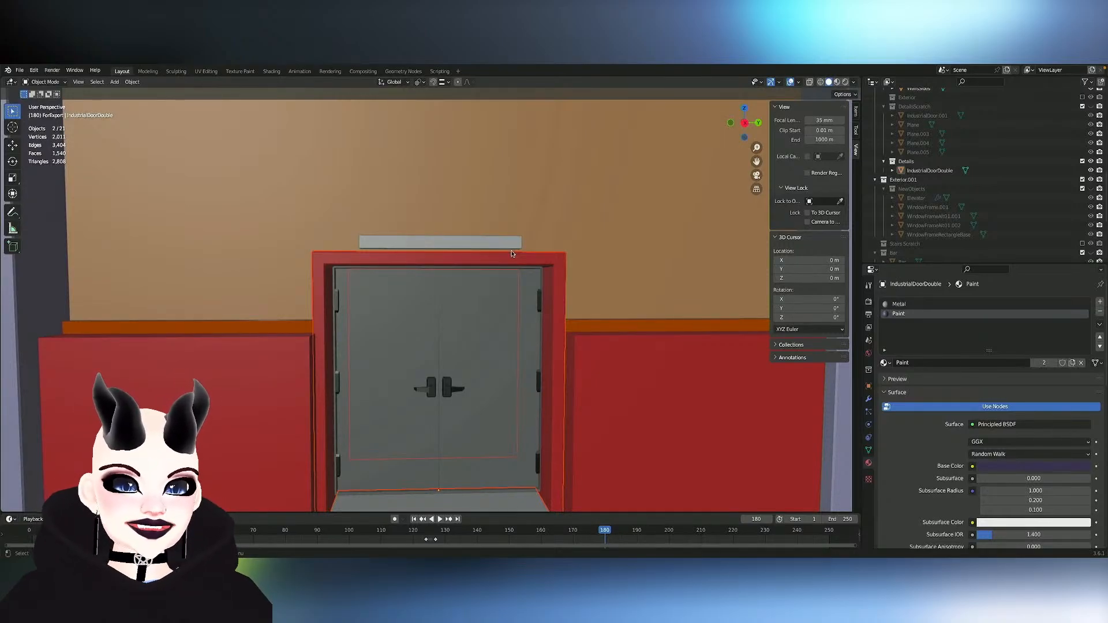
- Select only IndustrialDoorDouble and rotate it 180° about Z so the push bars face the ballroom
click(470, 319)
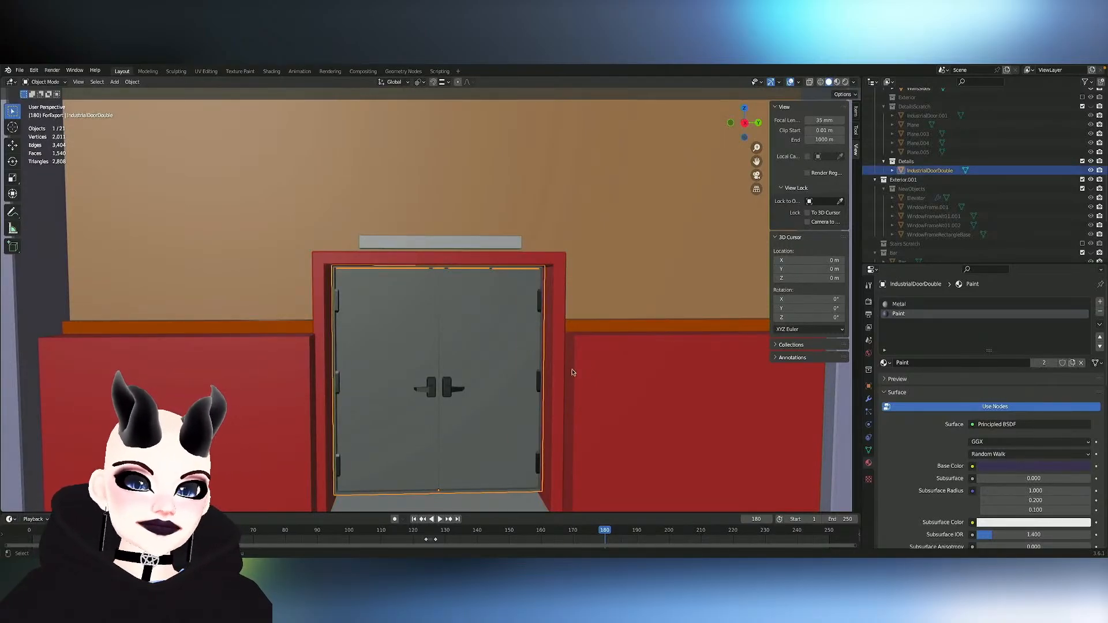
key(r)
key(z)
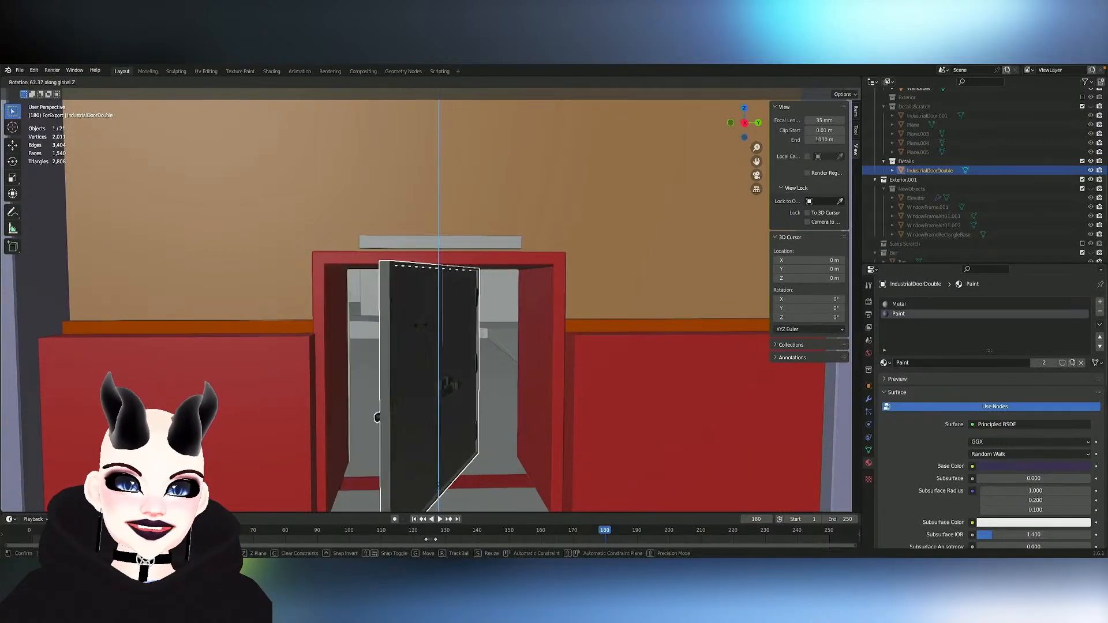
click(371, 355)
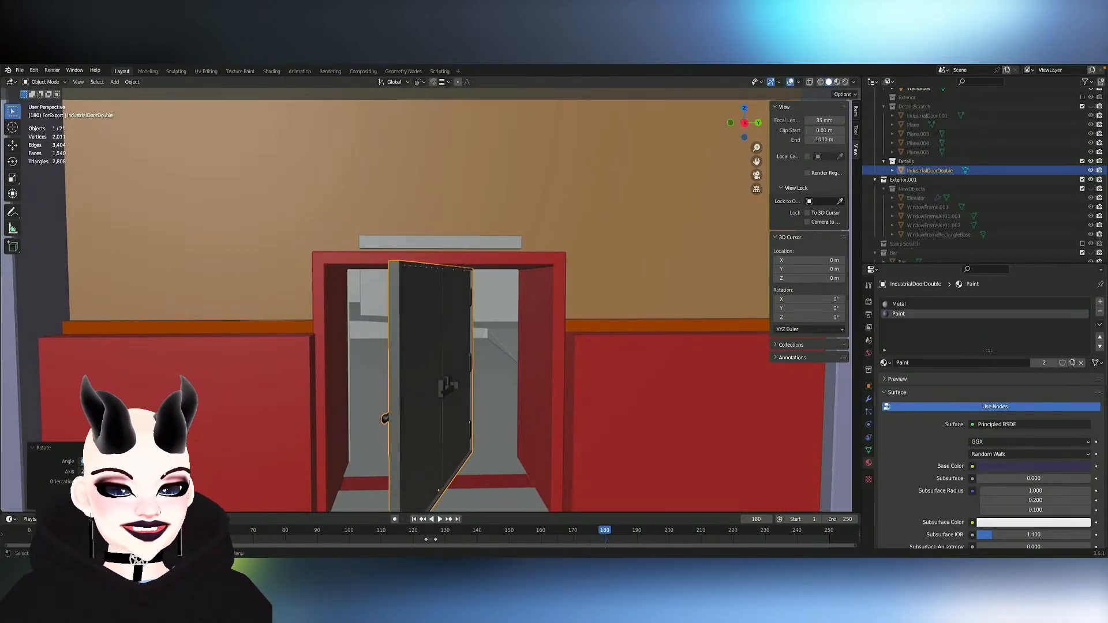
text(90)
key(Return)
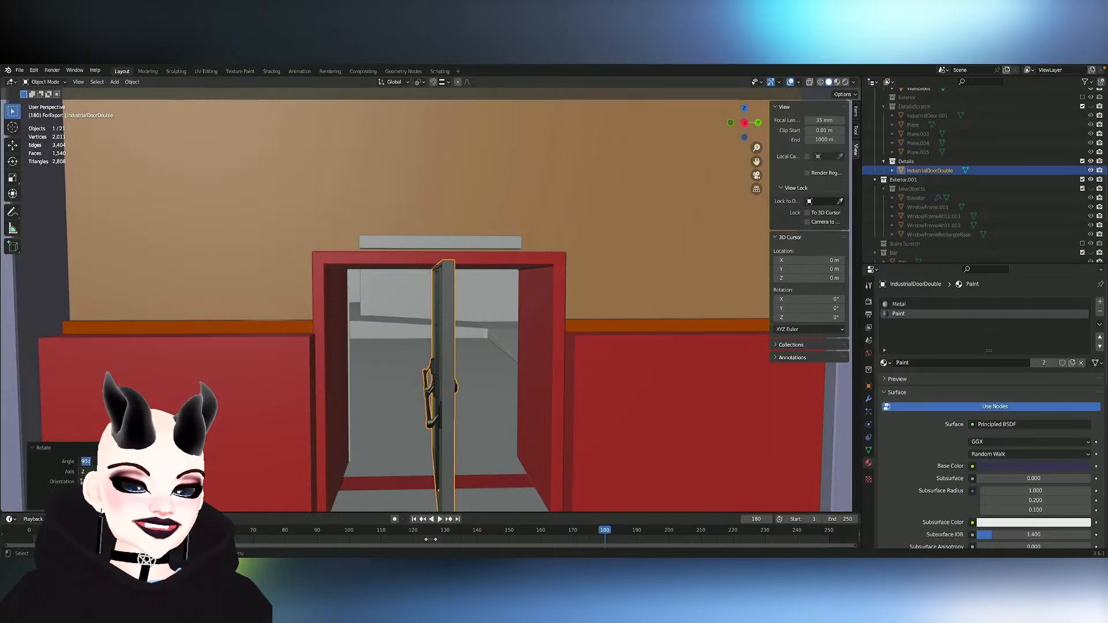
text(180)
key(Return)
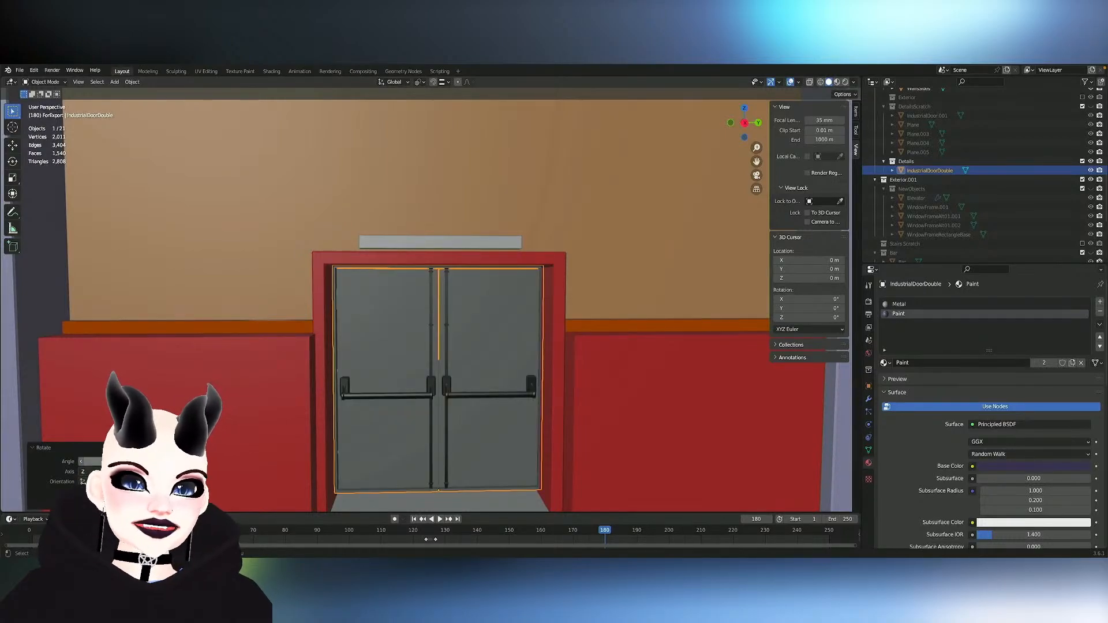
- Apply all transforms to IndustrialDoorDouble
scroll(329, 427, down, 2)
middle_drag(329, 427, 441, 441)
scroll(441, 441, down, 3)
key(ctrl+a)
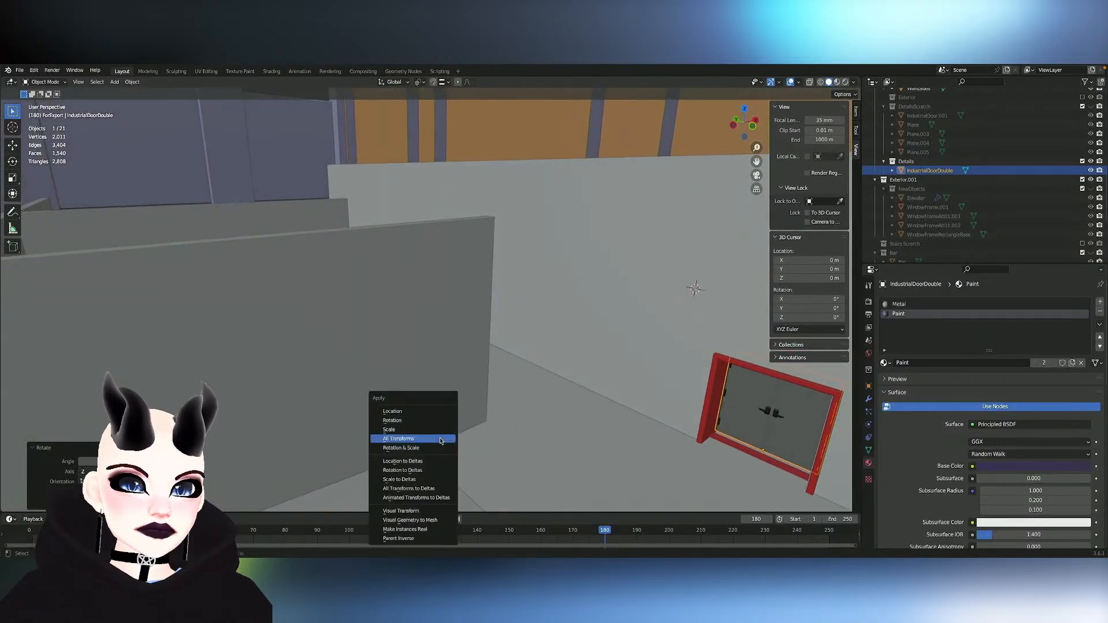
click(441, 440)
- Duplicate IndustrialDoorDouble in place and move the copy into the DetailsScratch collection as a backup
middle_drag(666, 439, 670, 438)
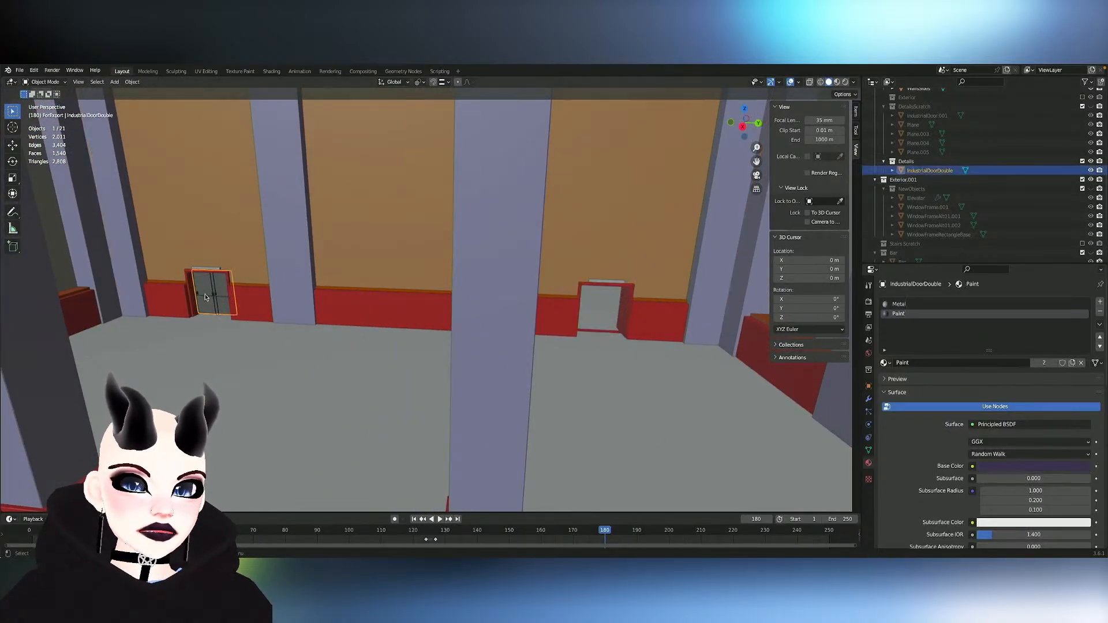
right_click(926, 171)
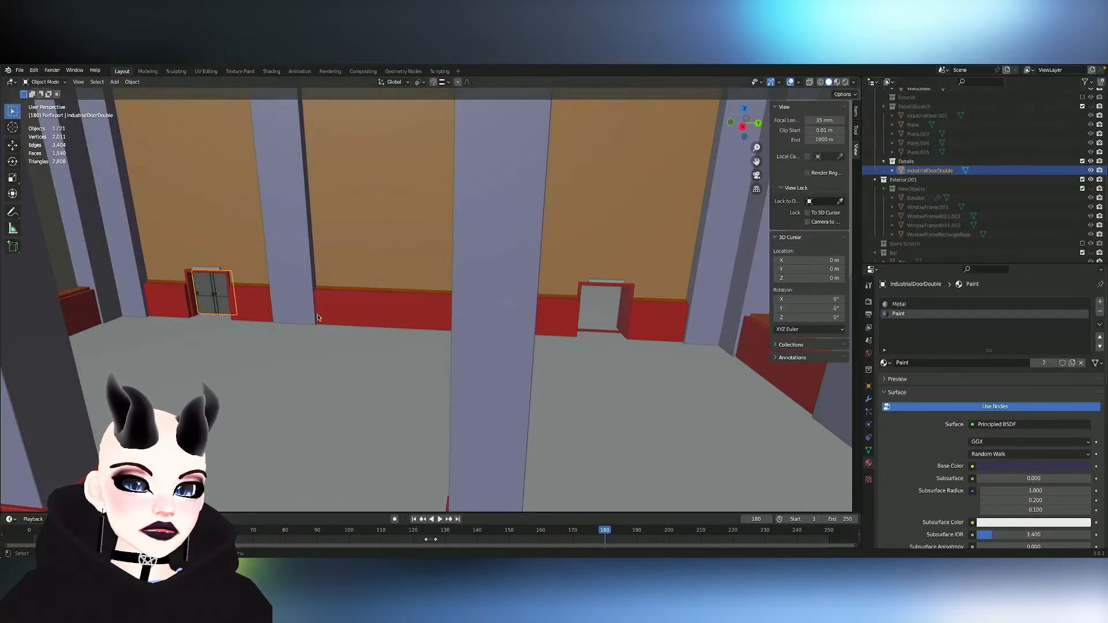
click(285, 328)
scroll(285, 327, up, 4)
scroll(285, 327, down, 5)
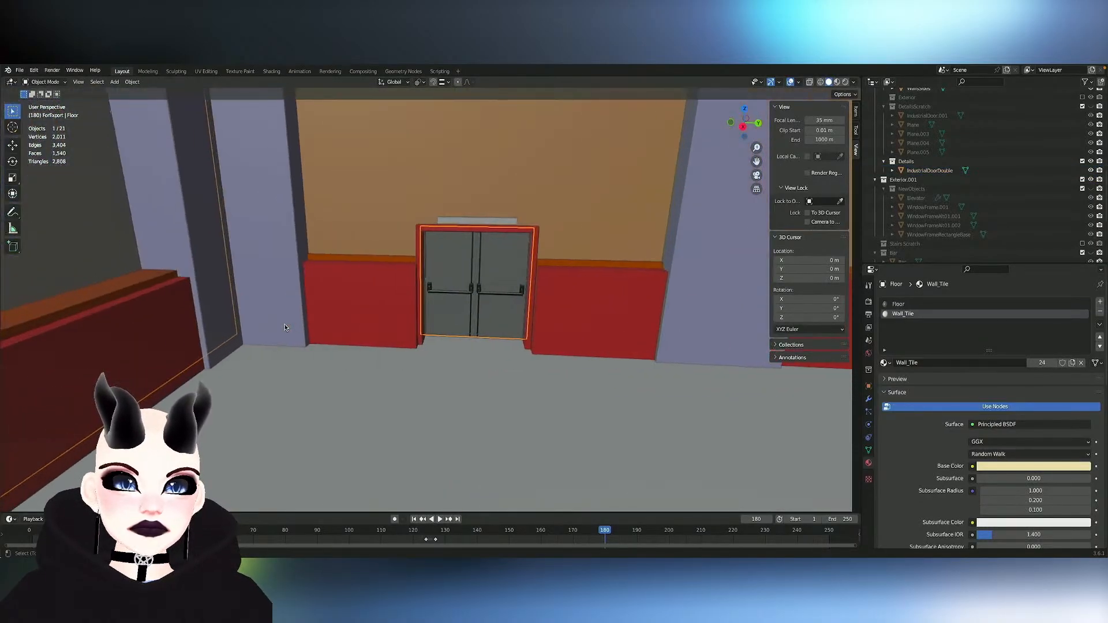
click(476, 326)
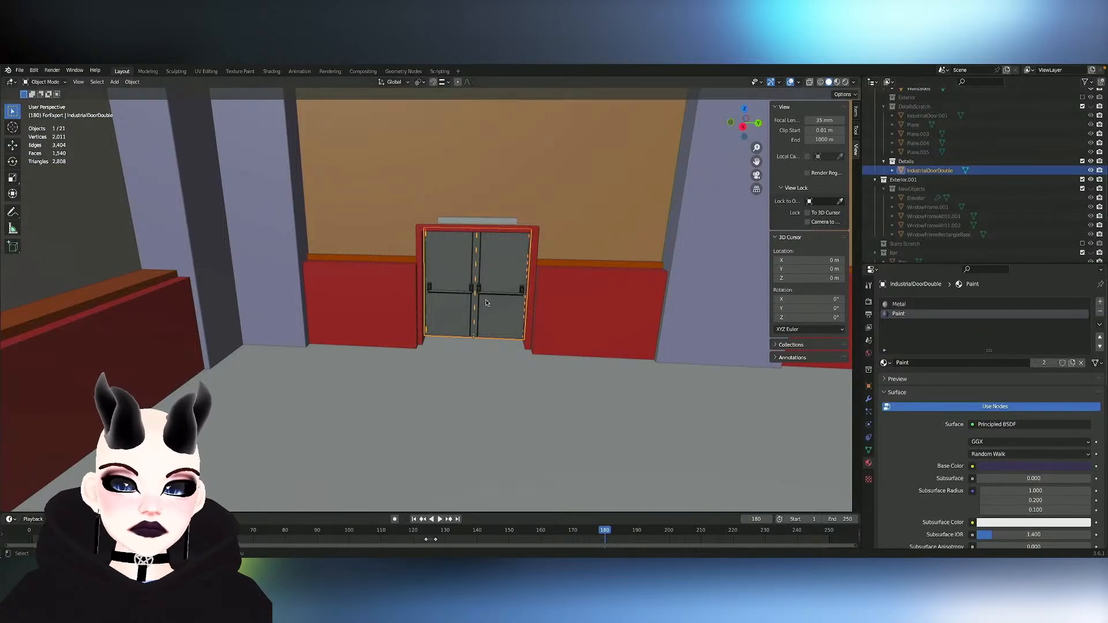
right_click(484, 311)
right_click(495, 314)
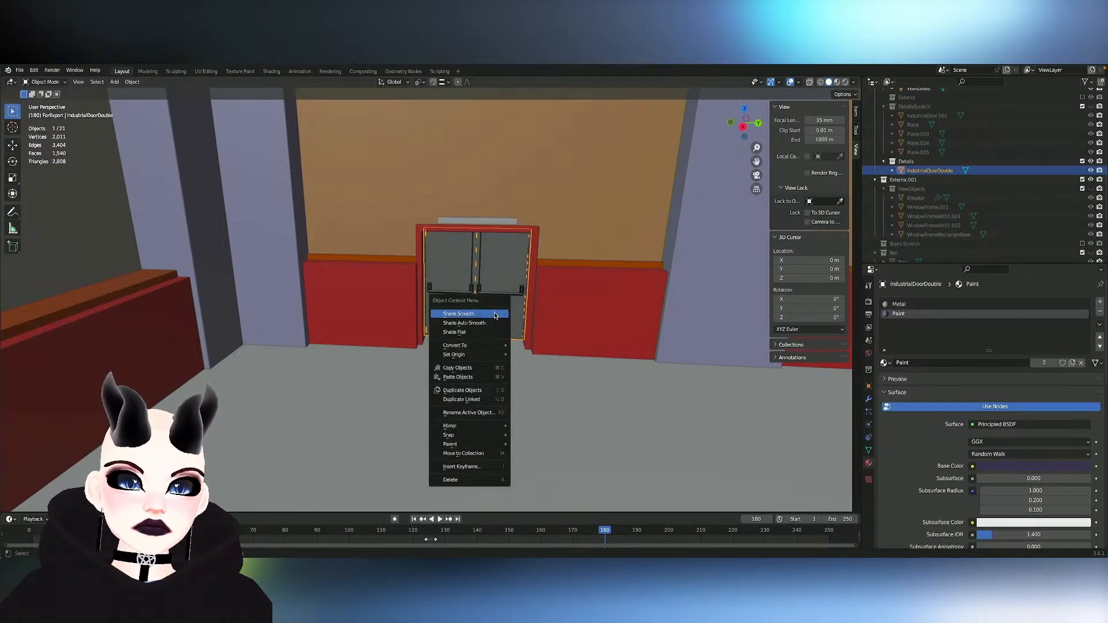
mouse_move(492, 347)
right_click(469, 290)
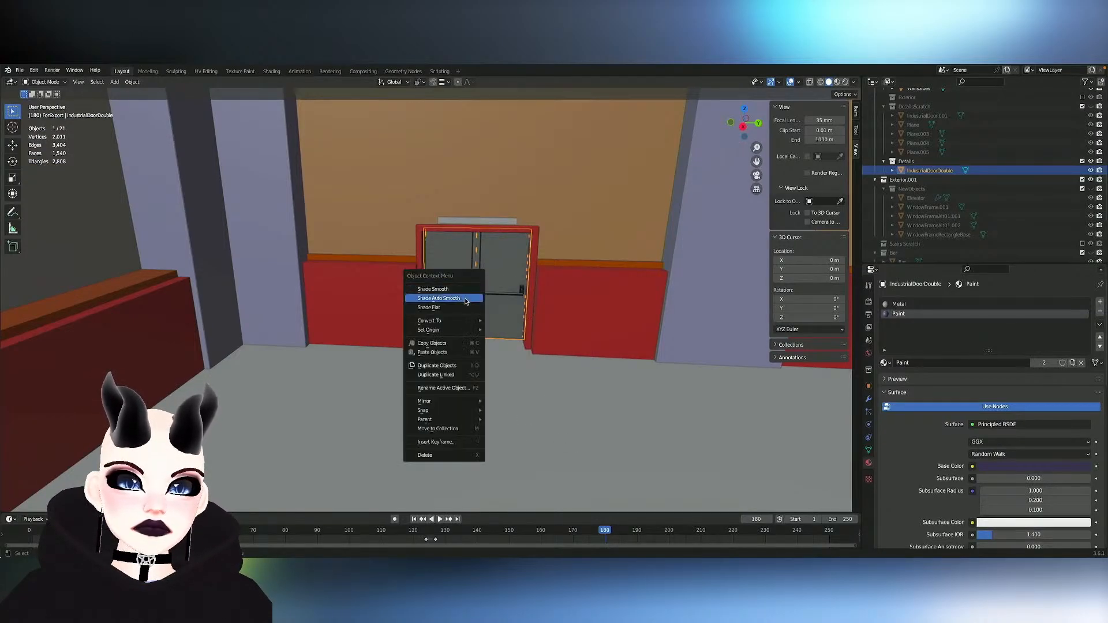
click(445, 369)
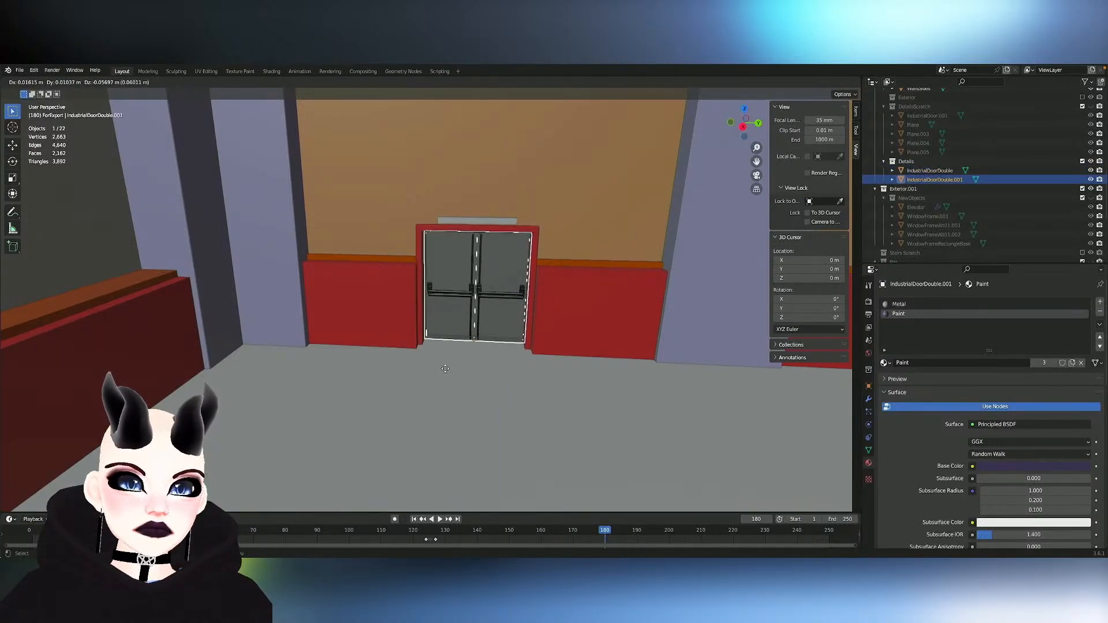
key(Escape)
drag(935, 180, 912, 104)
- Select the original IndustrialDoorDouble in the Details collection and apply all of its transforms
click(929, 180)
scroll(452, 203, down, 1)
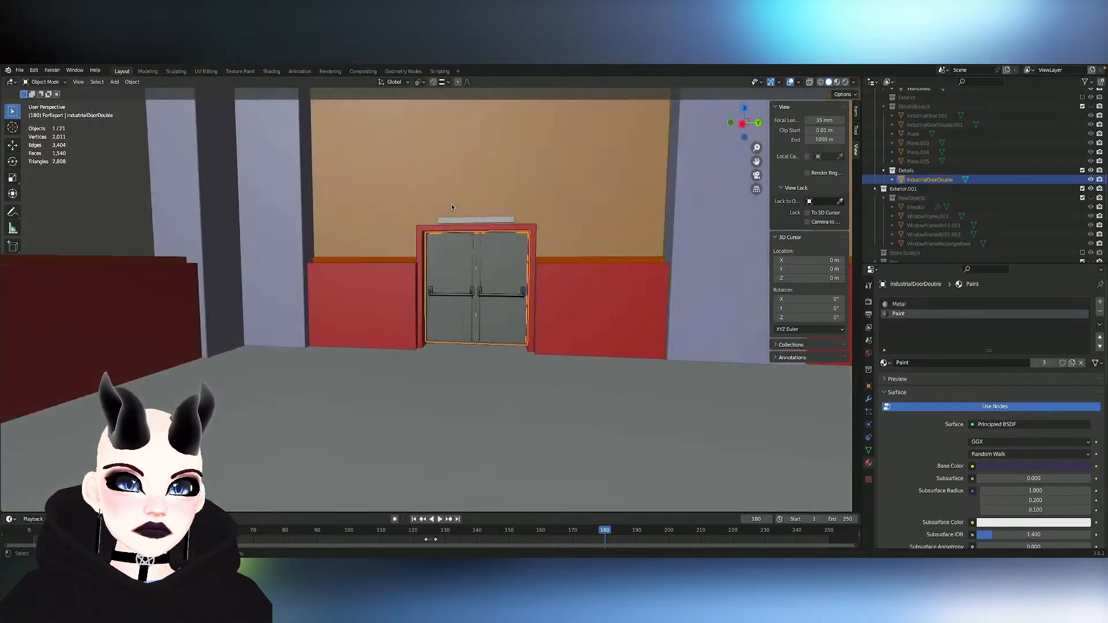
key(ctrl+a)
click(571, 255)
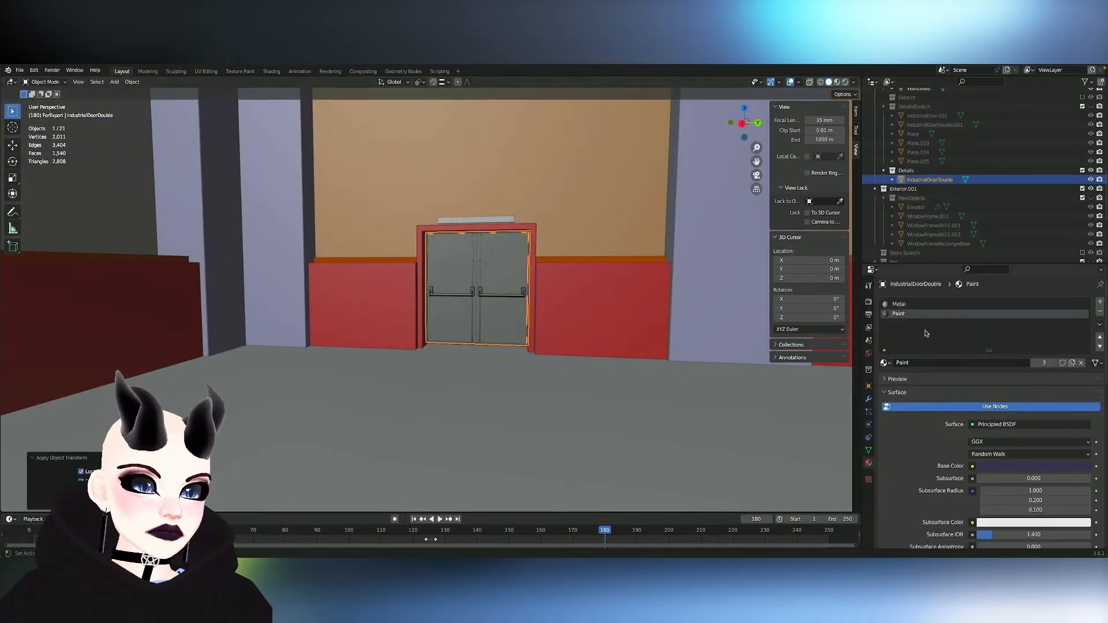
- Add a Mirror modifier to IndustrialDoorDouble and mirror it across the Y axis to fill the opposite ballroom doorway
click(869, 399)
click(910, 301)
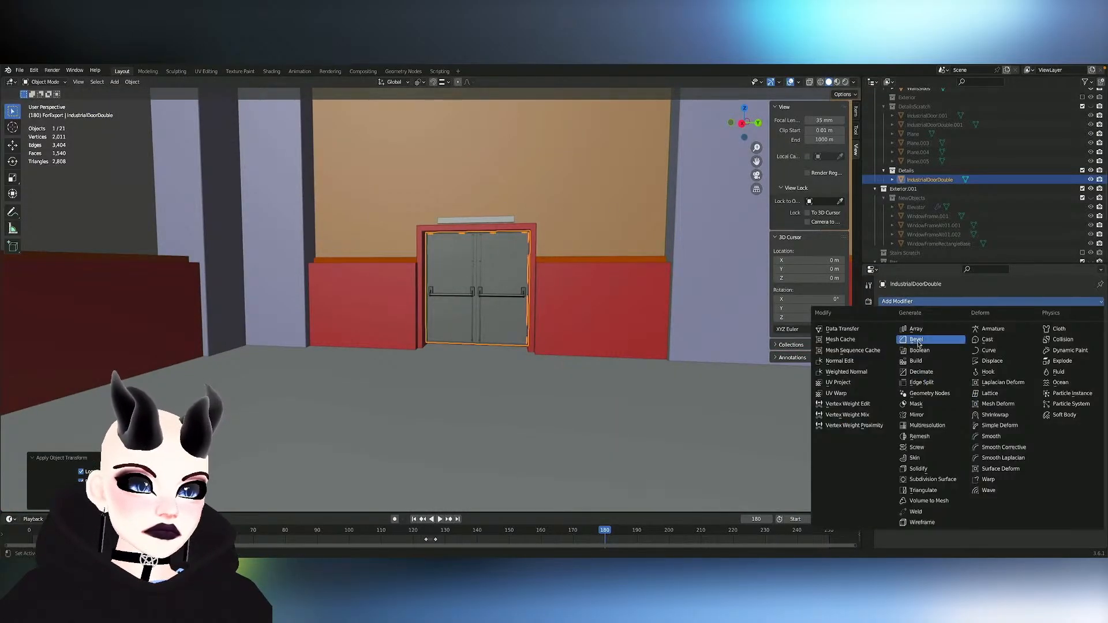
click(927, 415)
shift+middle_drag(687, 335, 513, 336)
scroll(511, 332, down, 3)
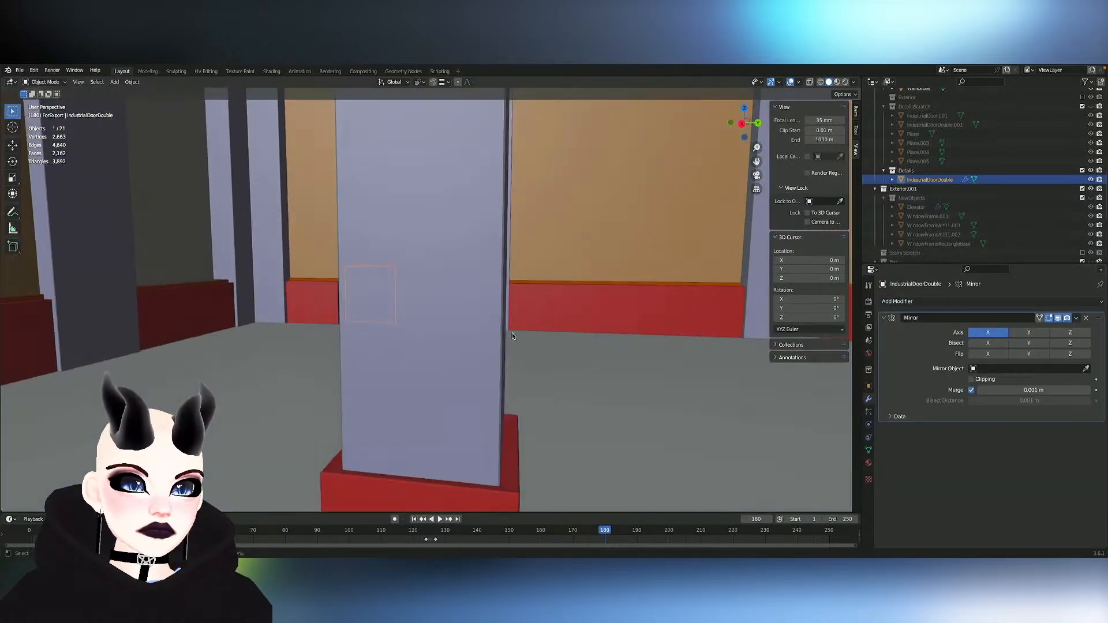
middle_drag(512, 332, 512, 332)
scroll(511, 332, down, 8)
scroll(511, 333, up, 4)
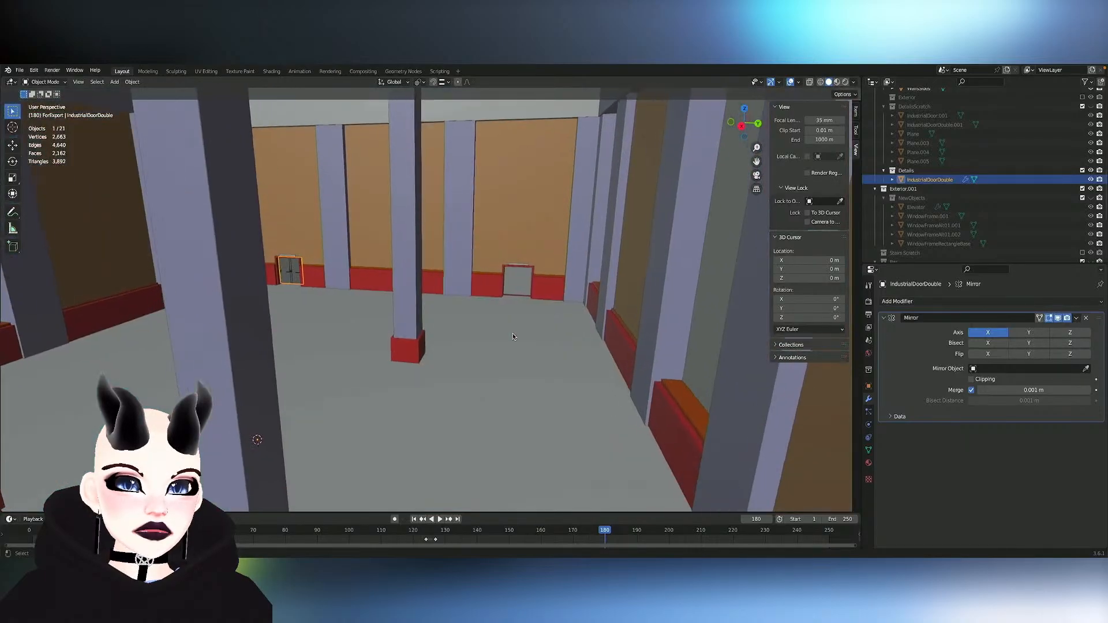
- Start mesh editing on the red ServiceDoor frame and select its threshold face beneath the double doors
scroll(569, 328, up, 5)
click(569, 328)
middle_drag(569, 328, 564, 324)
scroll(574, 328, up, 4)
scroll(565, 328, down, 3)
scroll(565, 328, up, 4)
scroll(563, 324, up, 5)
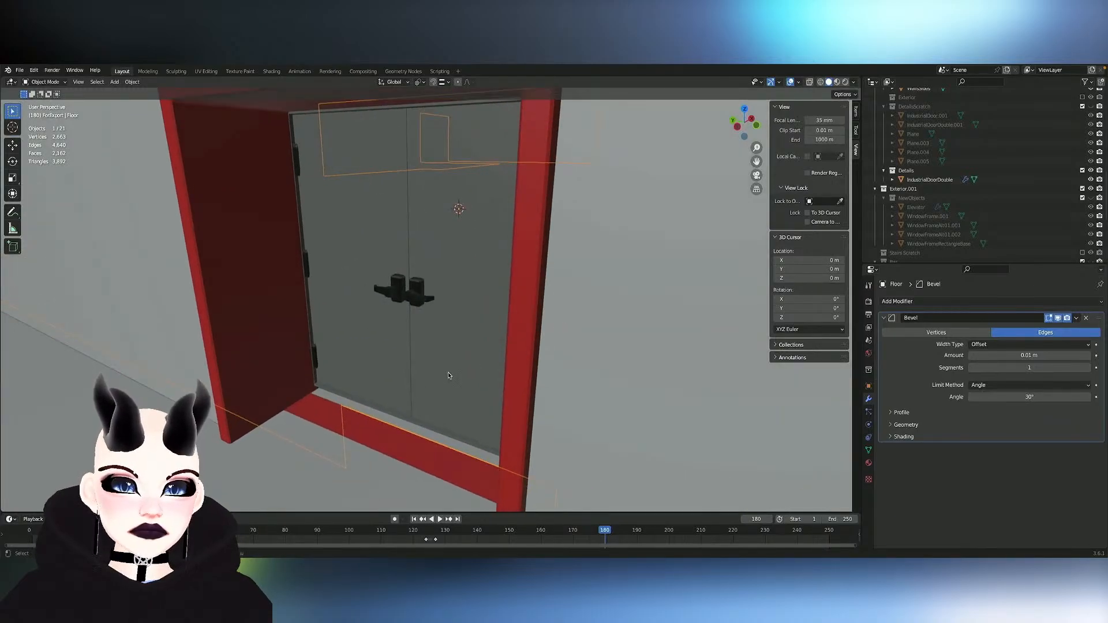
middle_drag(446, 372, 446, 372)
click(406, 314)
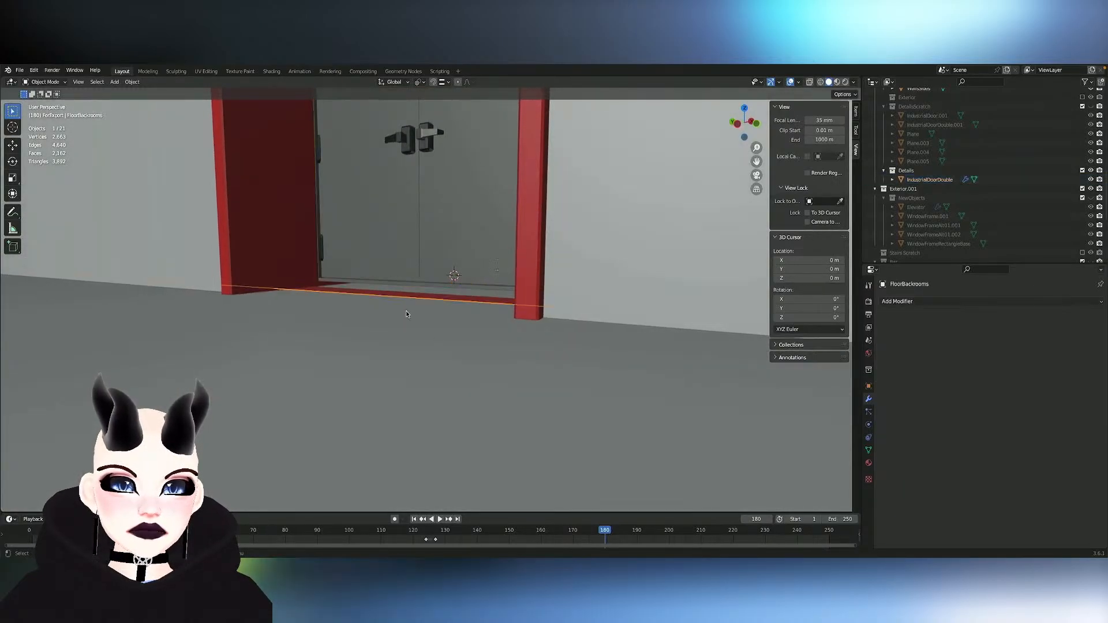
middle_drag(407, 314, 397, 313)
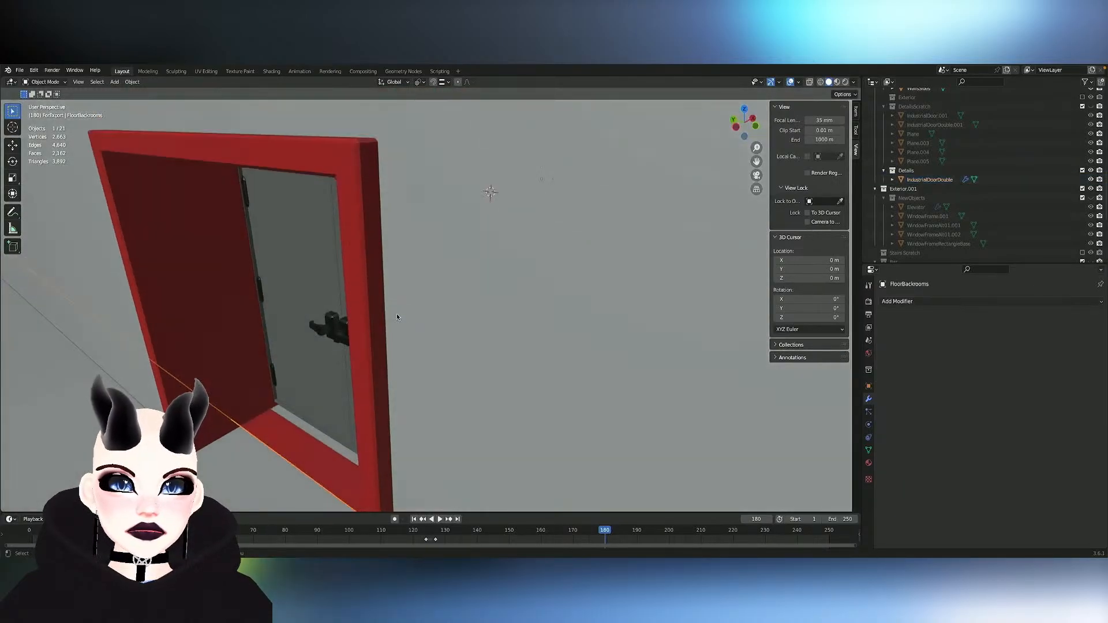
click(229, 366)
key(Tab)
middle_drag(253, 456, 277, 456)
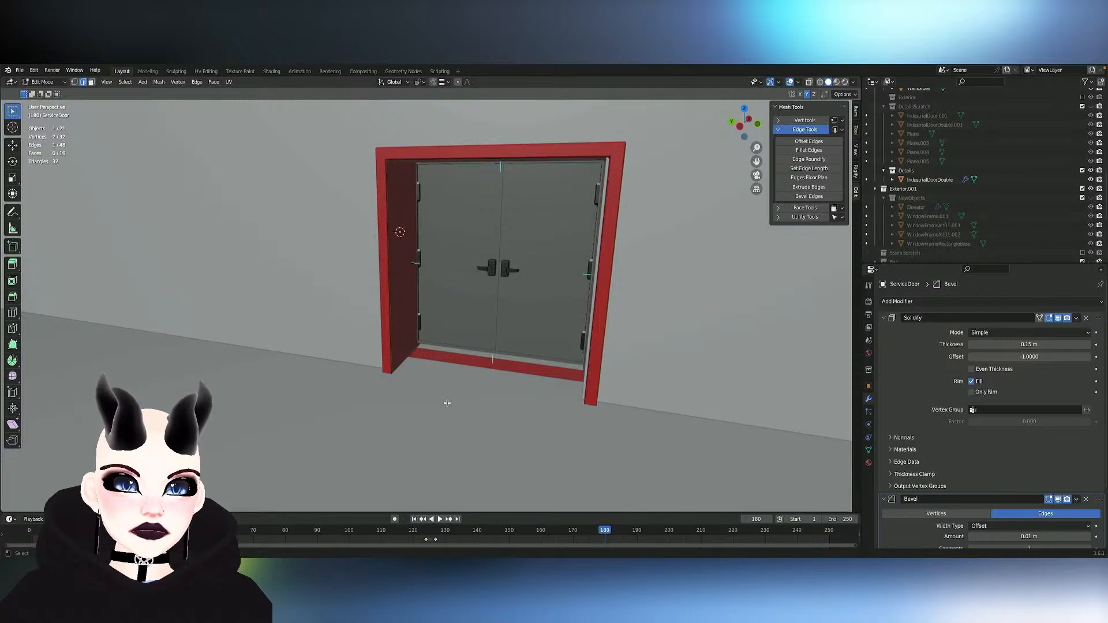
middle_drag(447, 403, 416, 392)
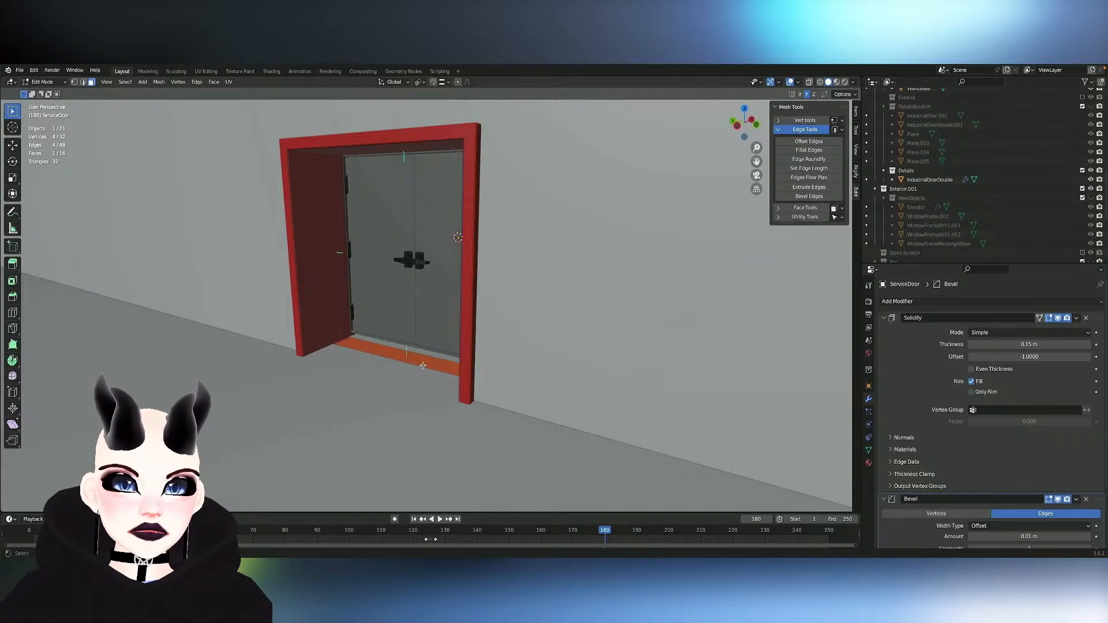
- Try deleting the frame's threshold face and undo the deletion
key(x)
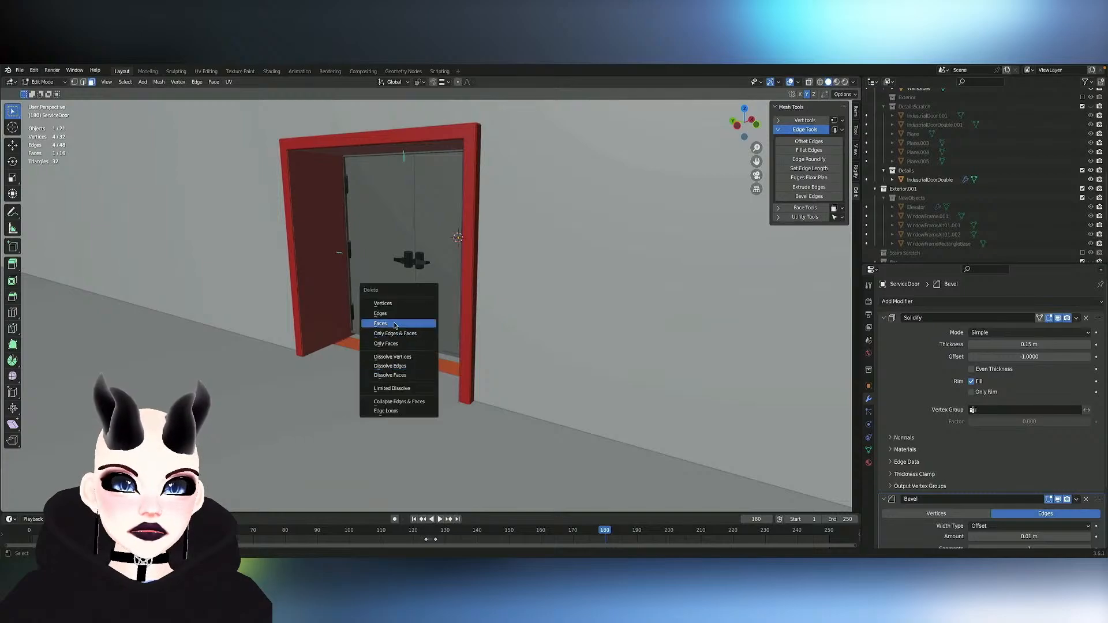
click(396, 326)
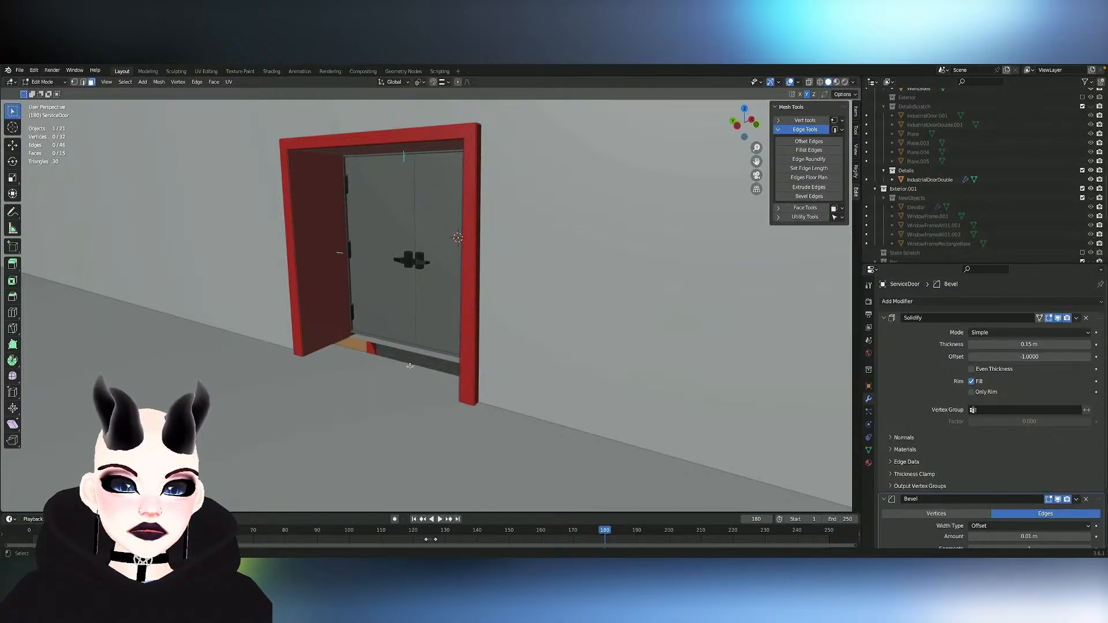
key(ctrl+z)
- Raise the frame's threshold face about 0.07 m along Z to meet the bottom of the doors
key(z)
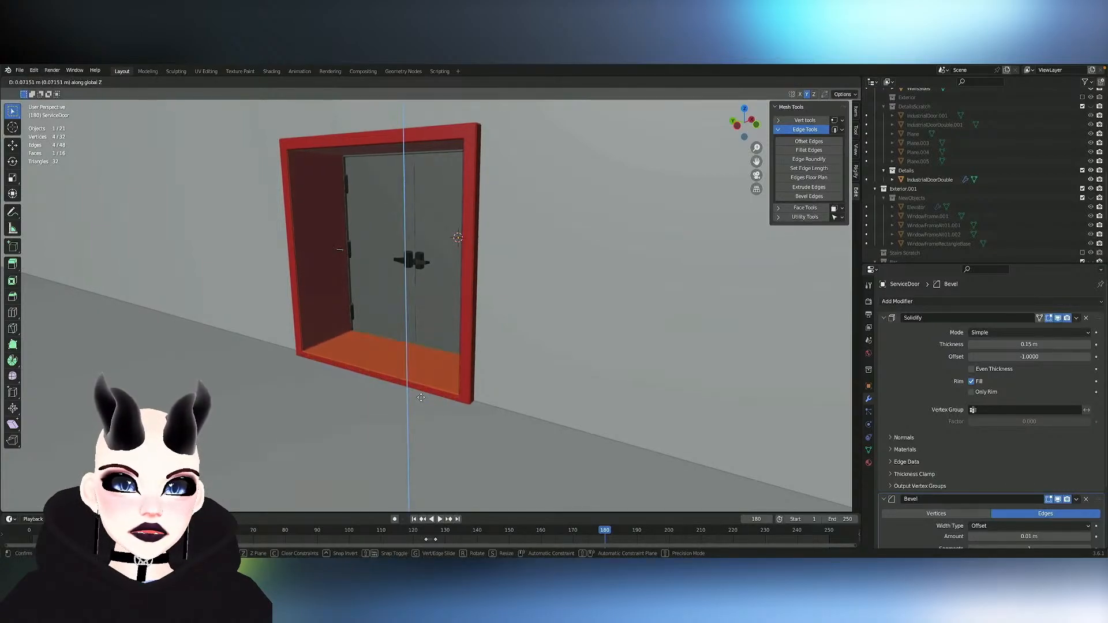
click(419, 399)
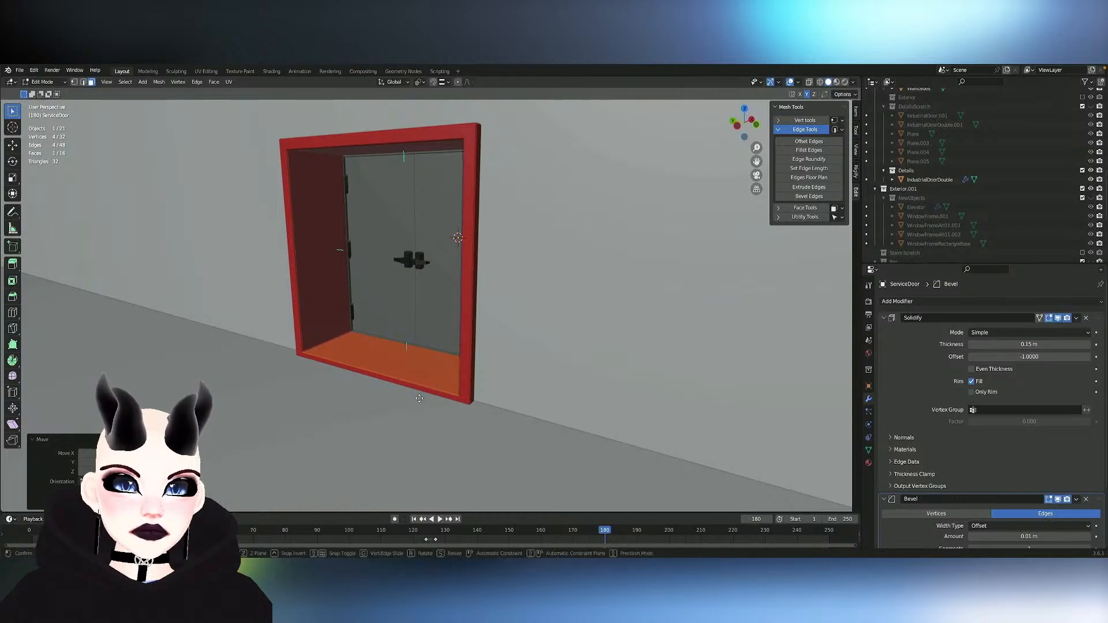
key(KP_Decimal)
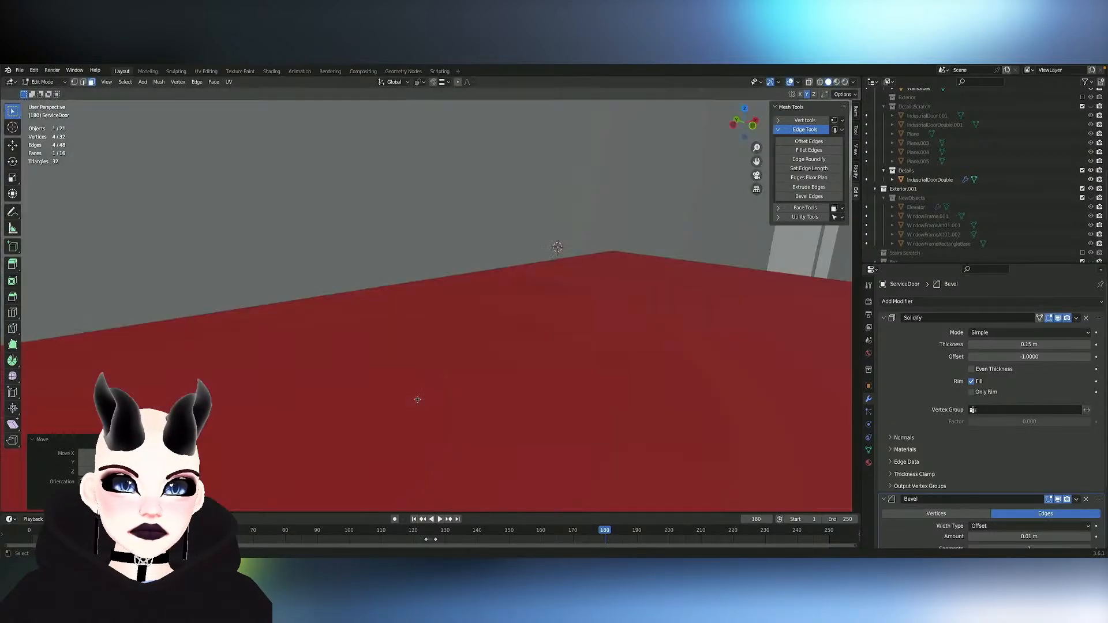
- Examine the raised threshold and the door fit from both the ballroom and backroom sides, and leave mesh editing
scroll(417, 399, down, 12)
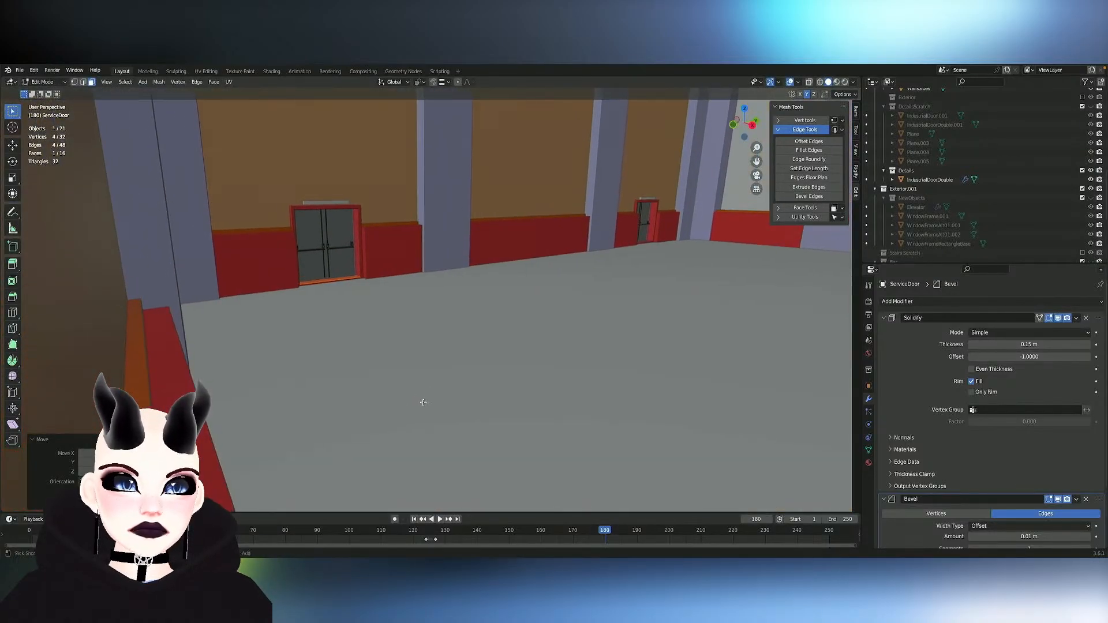
ctrl+scroll(423, 402, up, 6)
shift+scroll(423, 402, left, 4)
click(423, 403)
scroll(423, 402, left, 2)
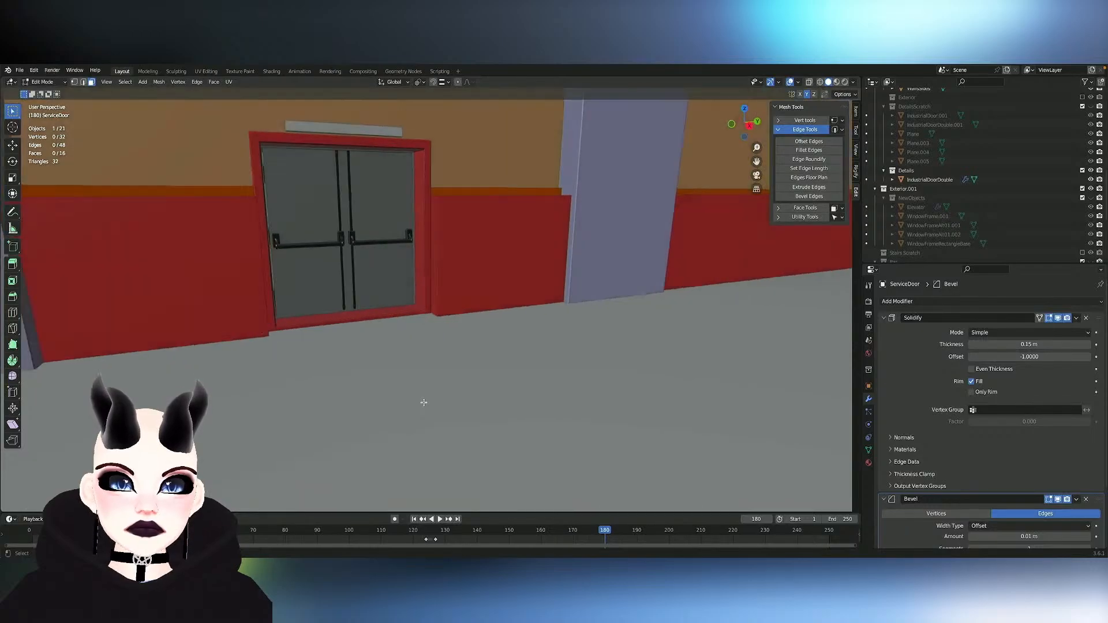
scroll(423, 402, right, 5)
scroll(458, 404, left, 8)
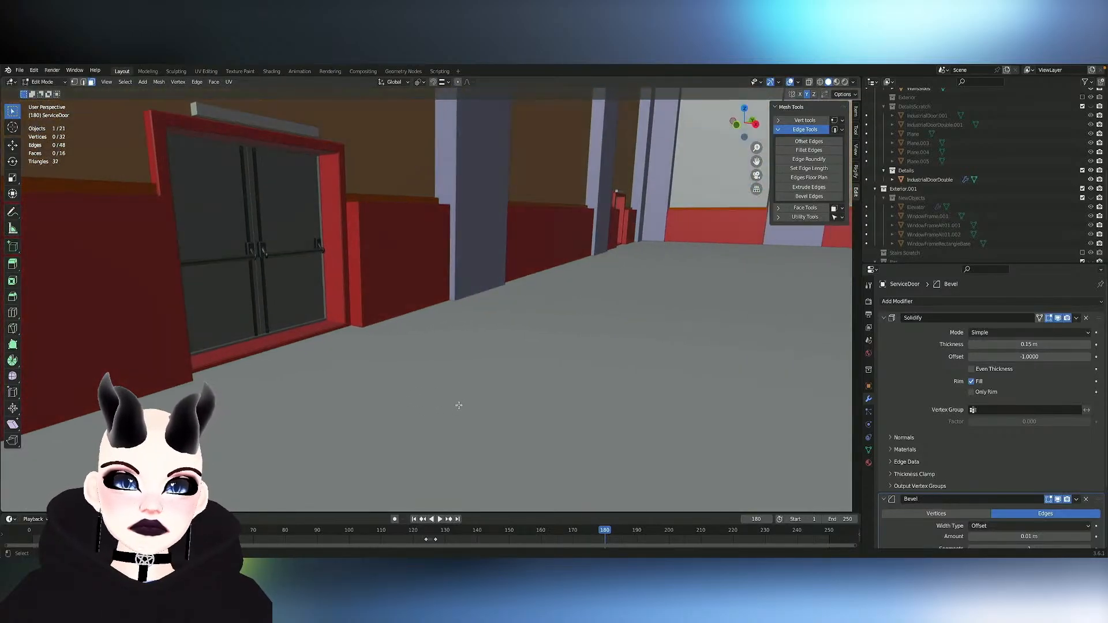
scroll(459, 405, right, 8)
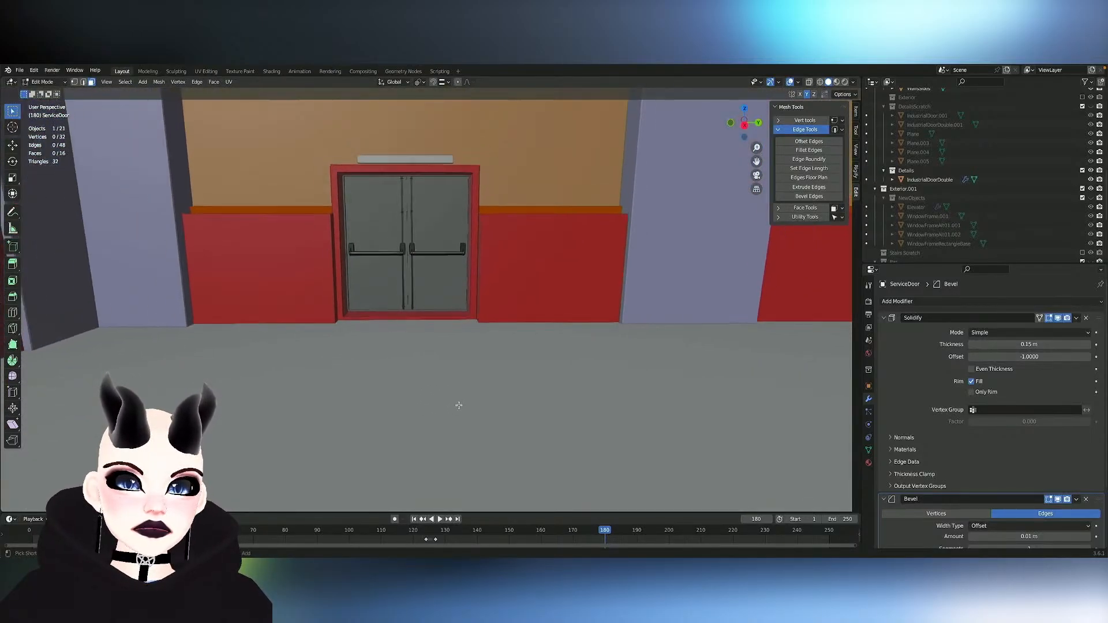
ctrl+scroll(459, 405, up, 6)
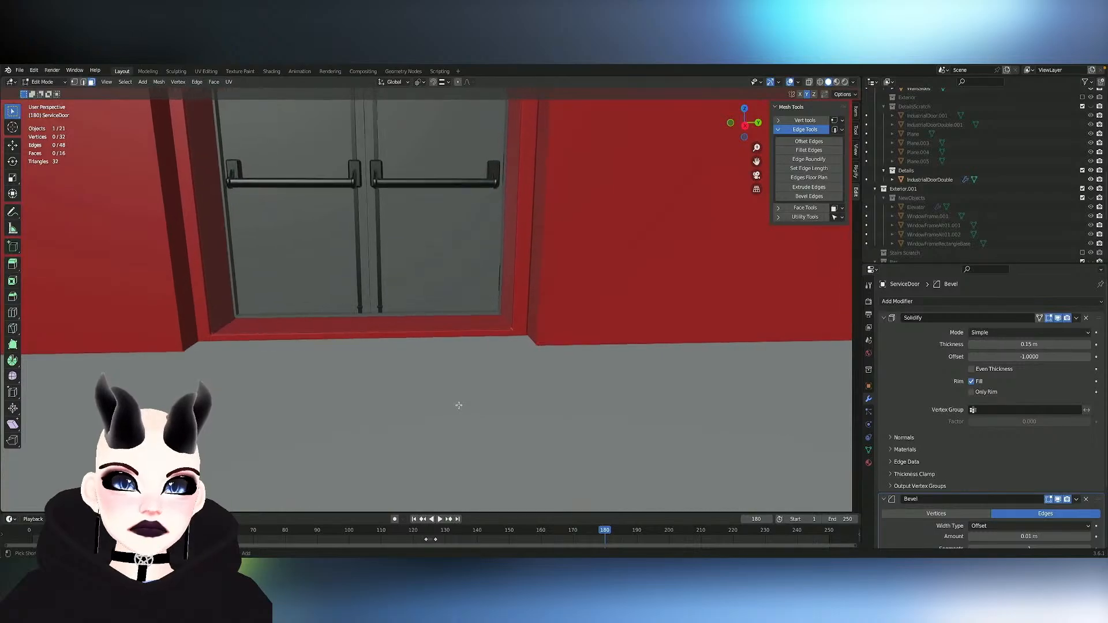
scroll(459, 405, right, 3)
ctrl+scroll(459, 405, down, 10)
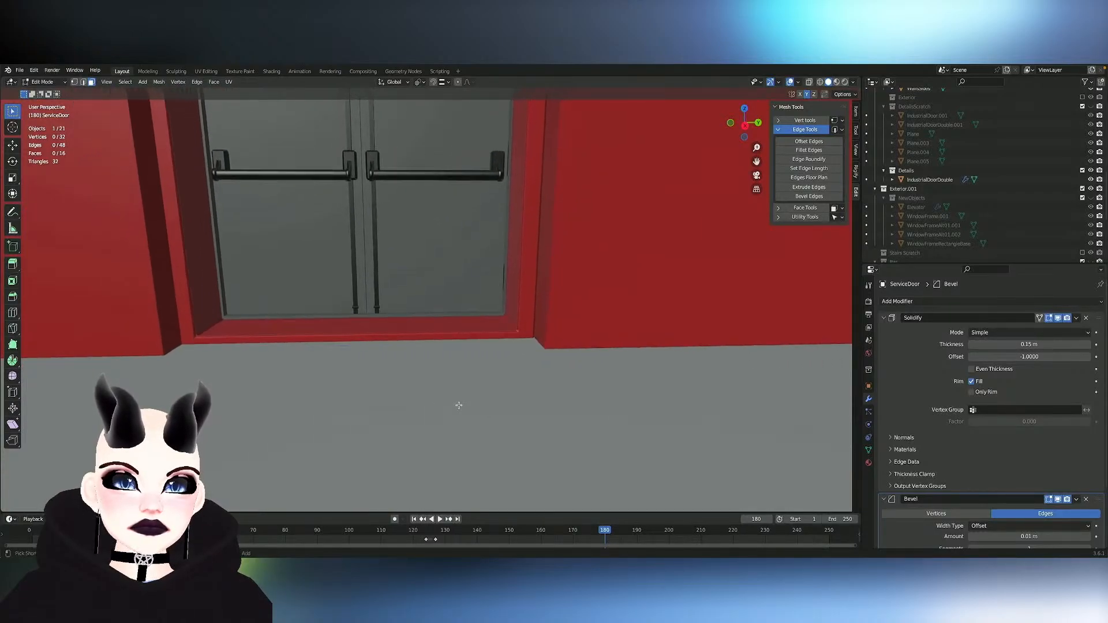
ctrl+scroll(459, 405, down, 2)
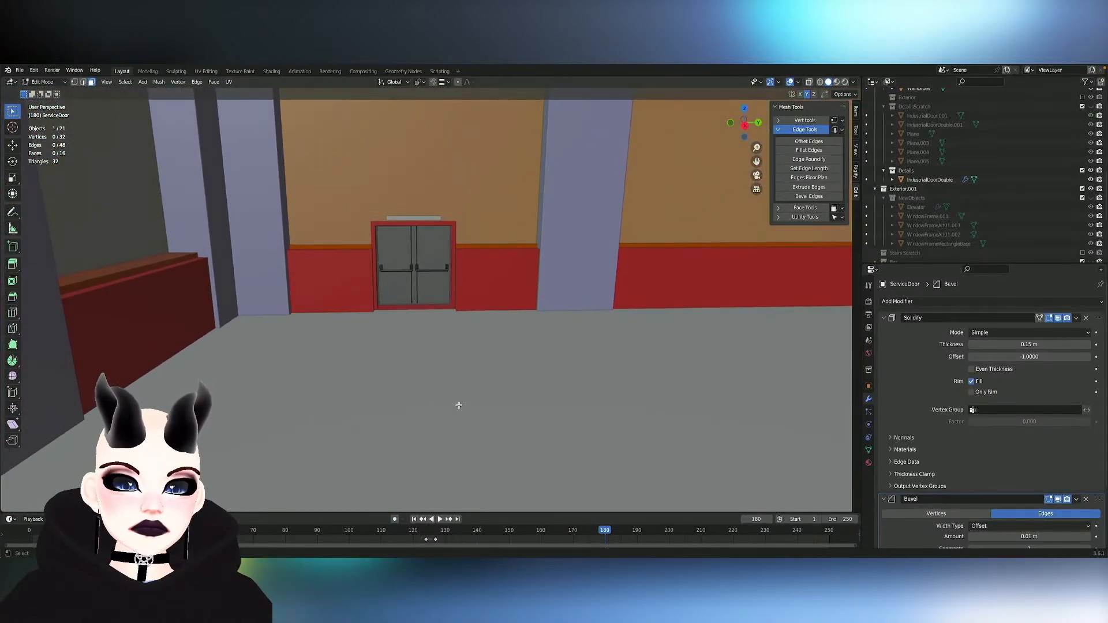
scroll(459, 405, right, 10)
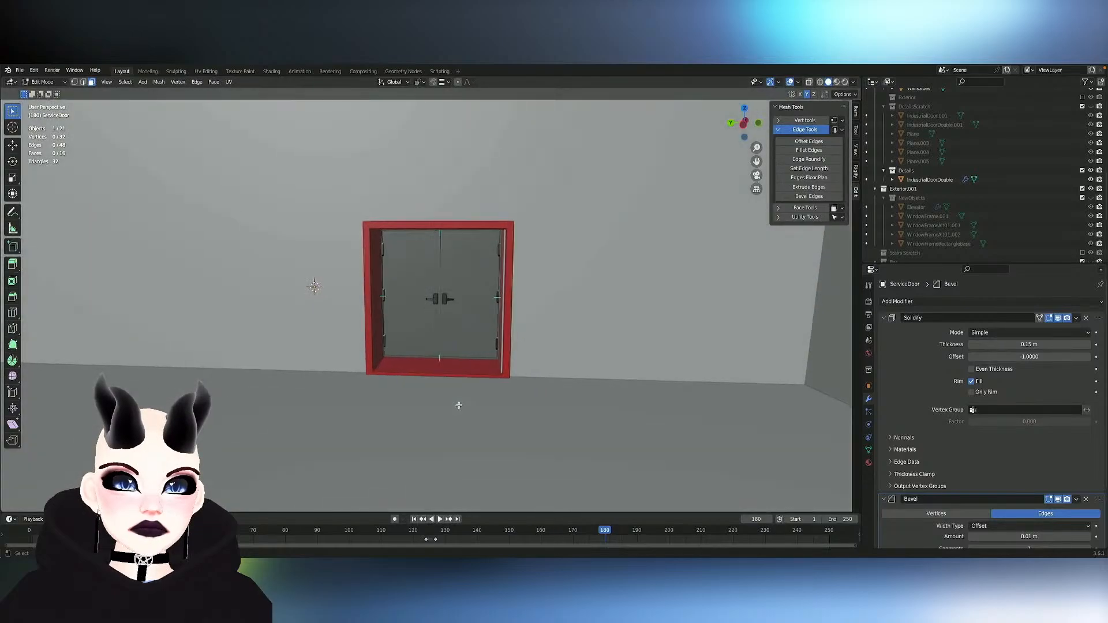
scroll(458, 405, left, 10)
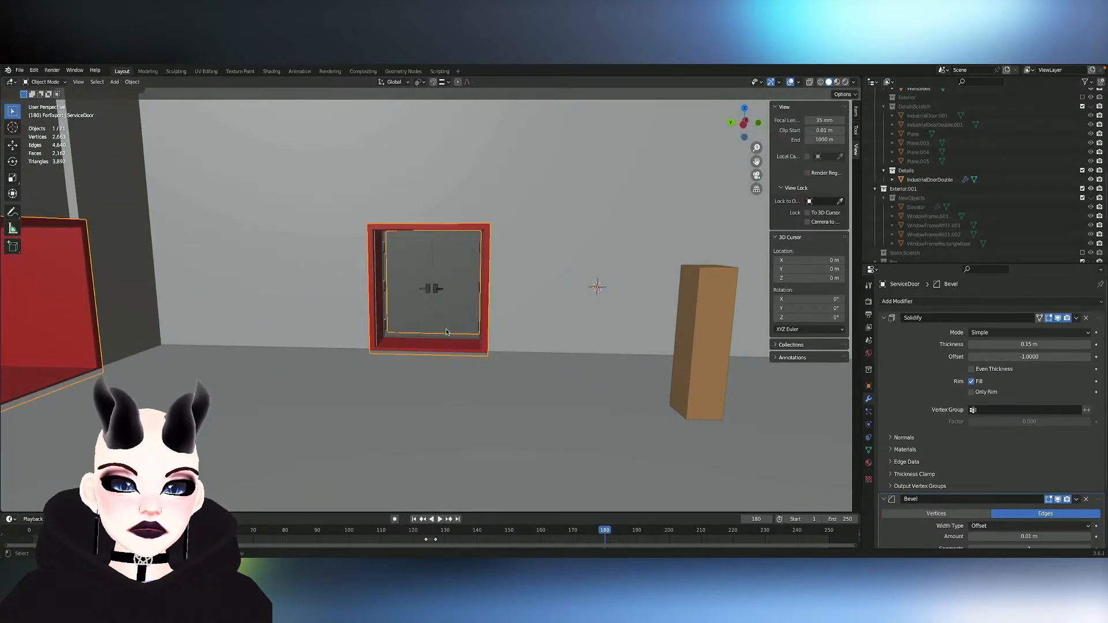
- Try duplicating IndustrialDoorDouble and shifting the copy along Y towards the red doorway in the adjacent wall, and undo it
click(444, 325)
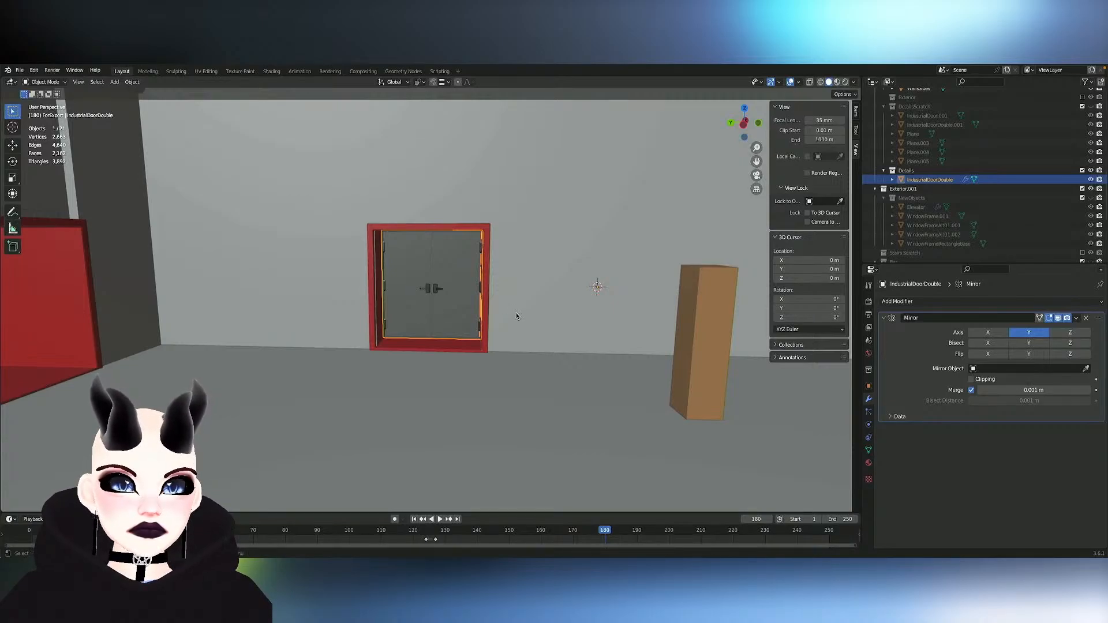
key(shift+d)
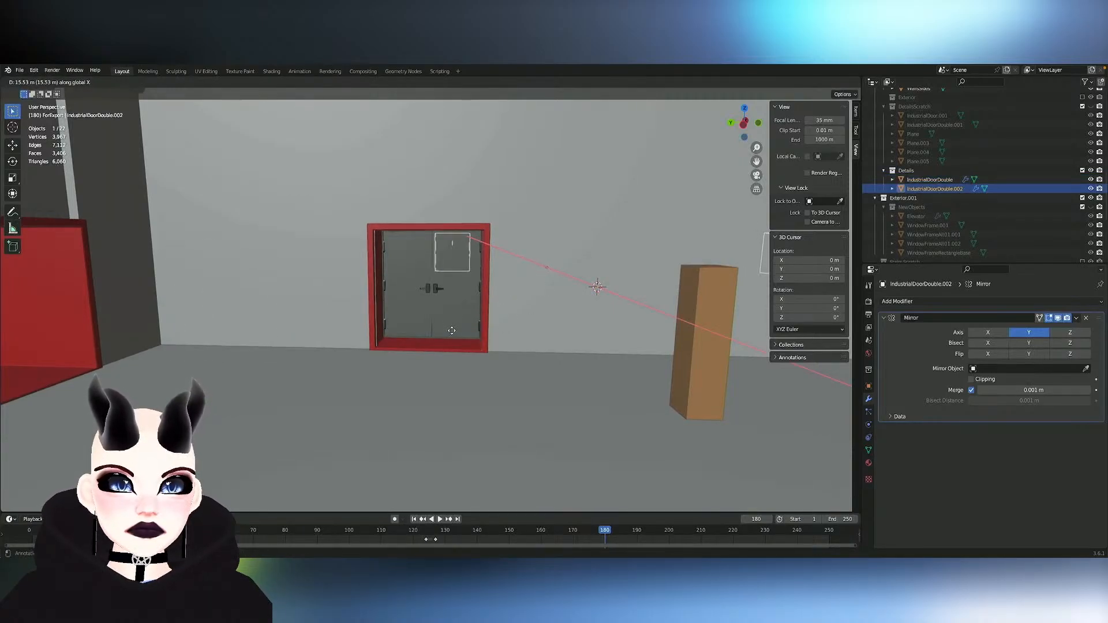
key(y)
click(396, 354)
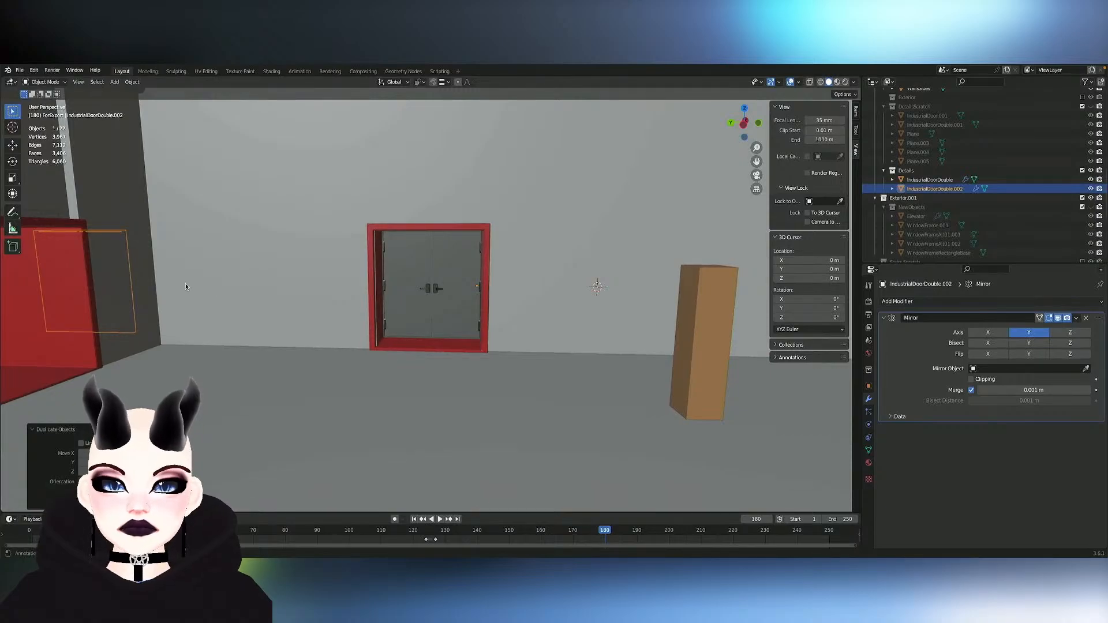
scroll(219, 286, down, 2)
key(ctrl+z)
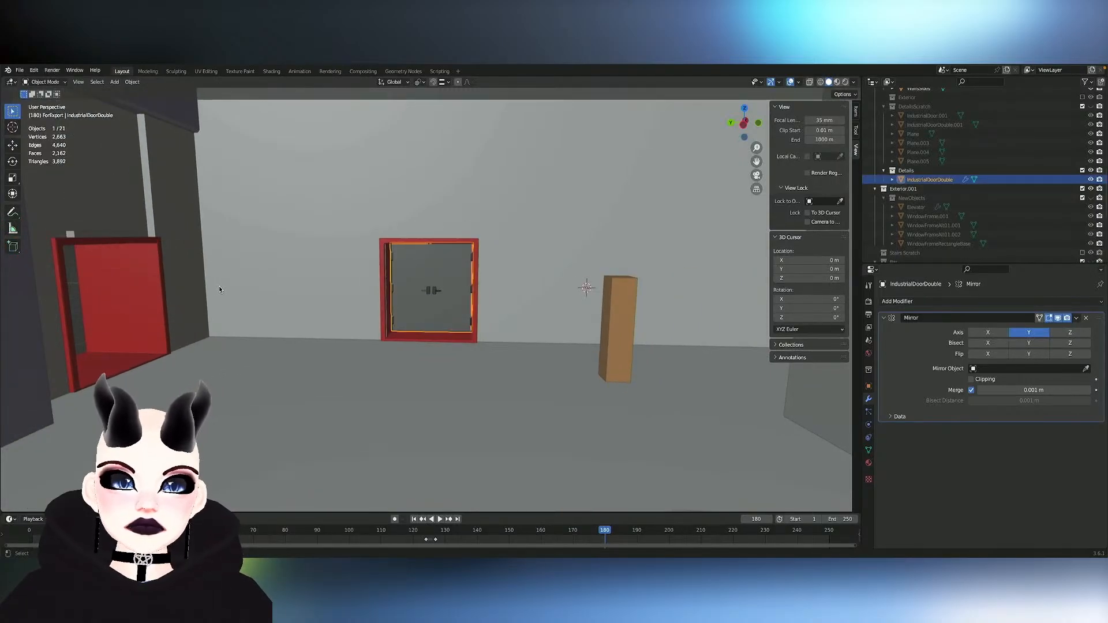
- Redo the duplicate of IndustrialDoorDouble, enter mesh editing on the copy and rotate all its geometry about Z
key(ctrl+shift+z)
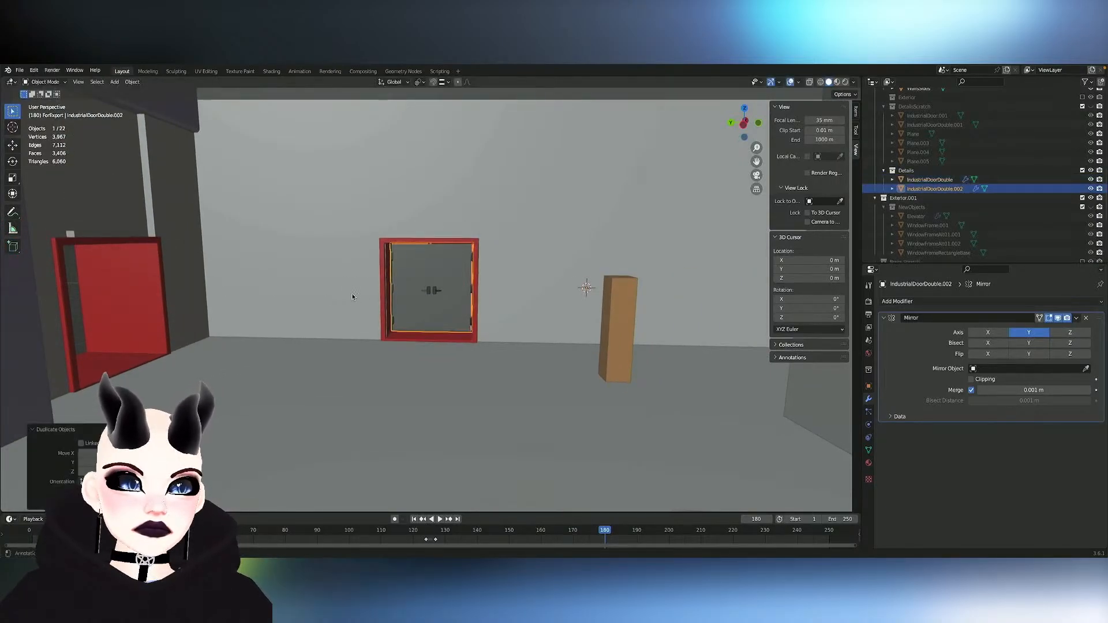
key(Tab)
shift+scroll(487, 303, right, 10)
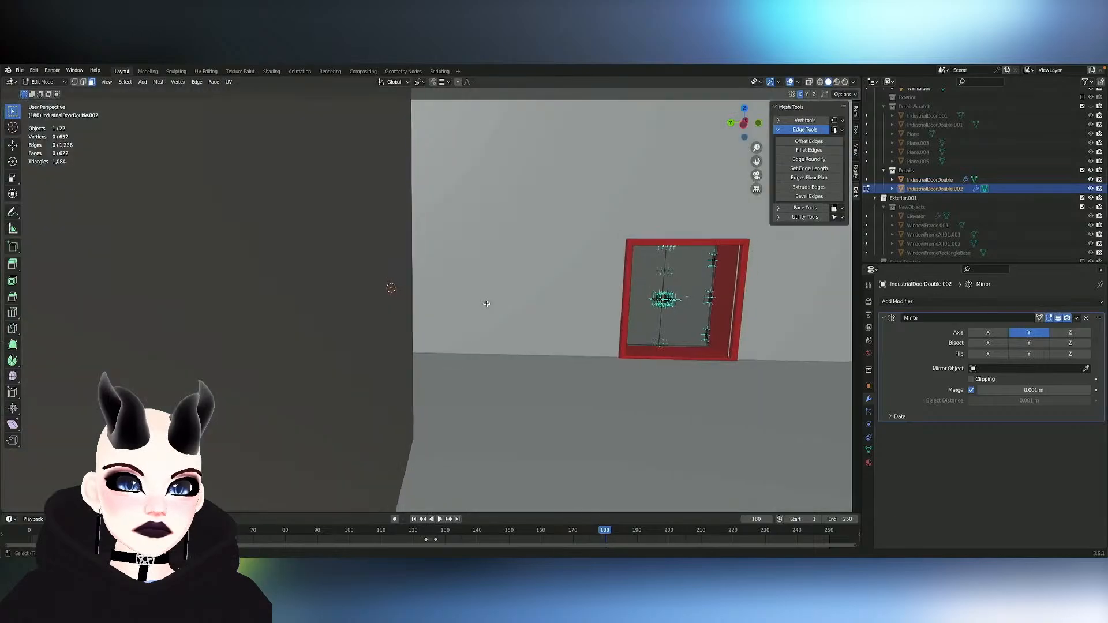
key(l)
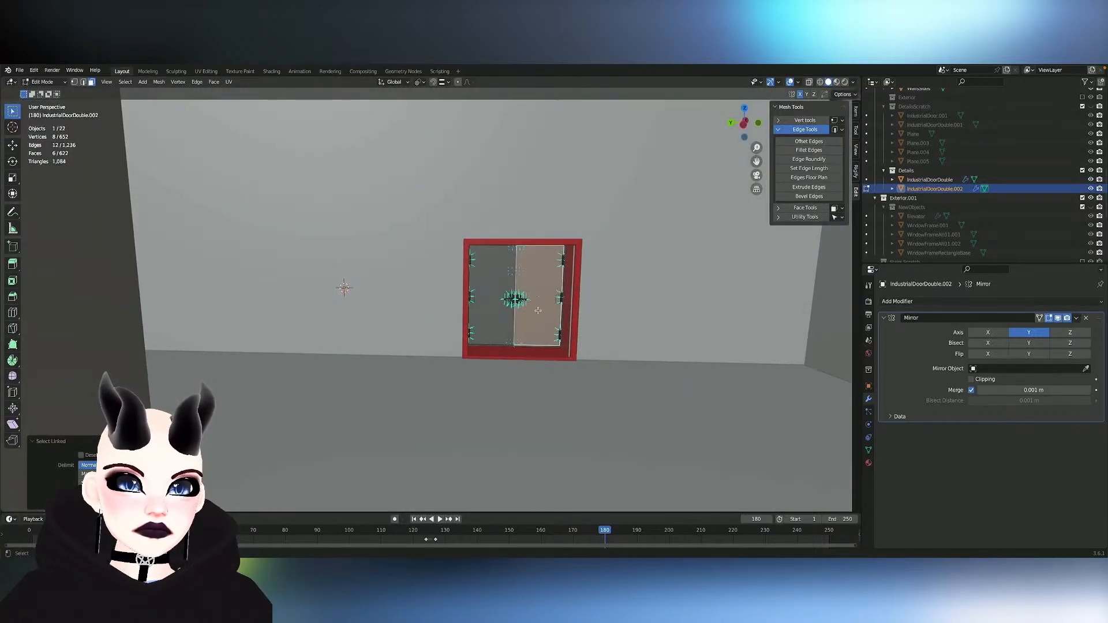
key(a)
key(r)
click(599, 312)
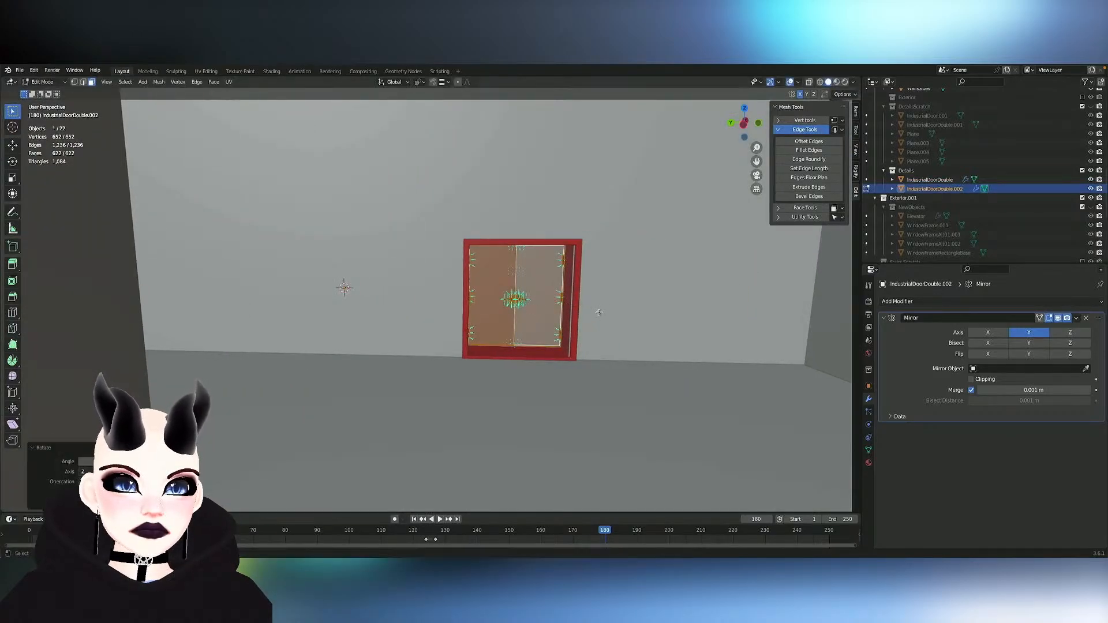
- Move the copied doors about 2.7 m along negative X out of the frame and rotate them about Z to face the perpendicular wall's doorway
key(g)
key(y)
key(x)
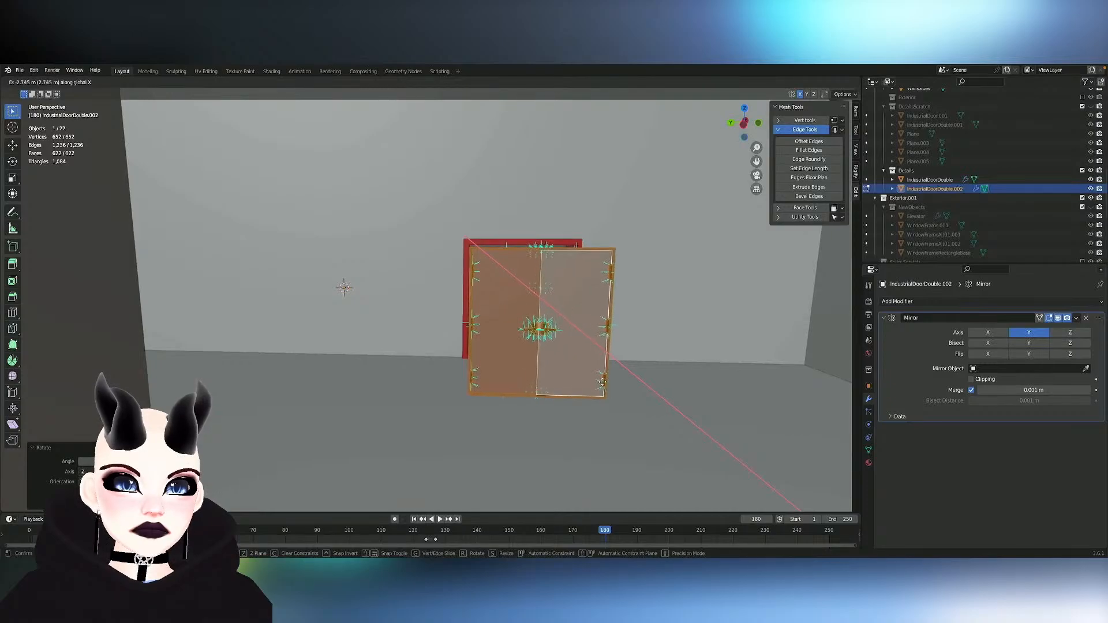
click(603, 383)
middle_drag(602, 384, 601, 383)
key(r)
key(z)
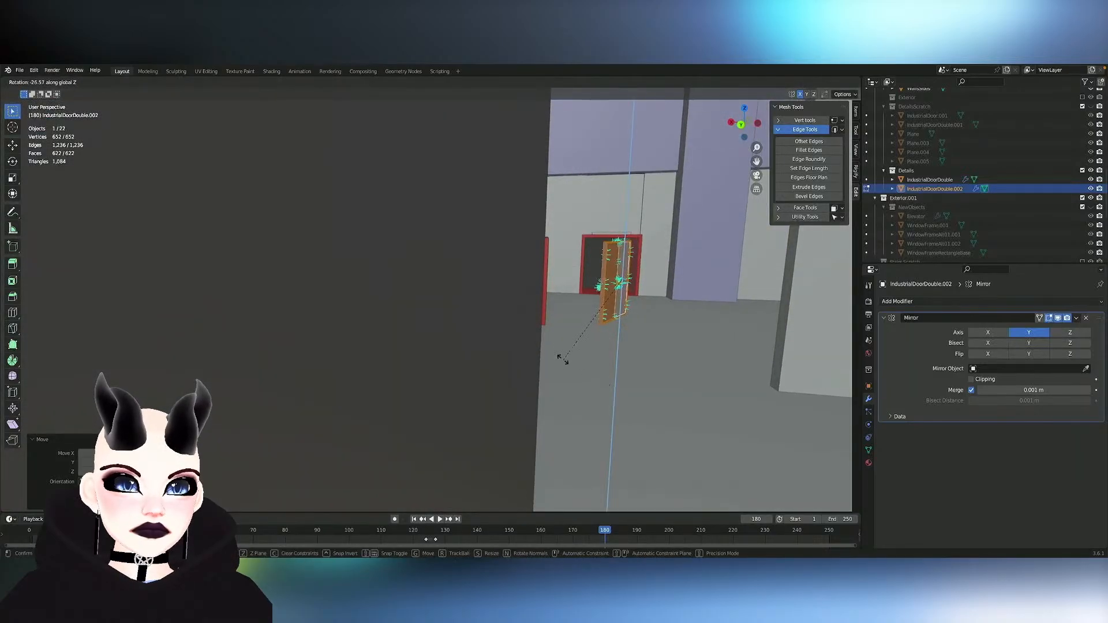
click(673, 347)
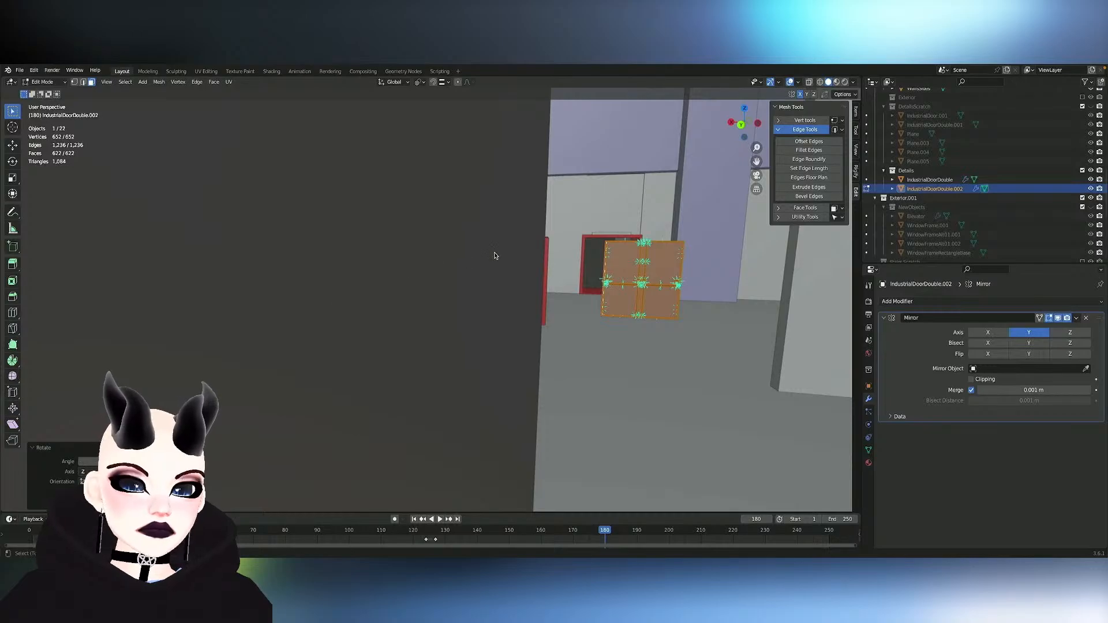
- Move the copied doors along negative Y into the far red doorway and nudge them along X to centre them in its frame
middle_drag(495, 256, 495, 255)
key(g)
key(y)
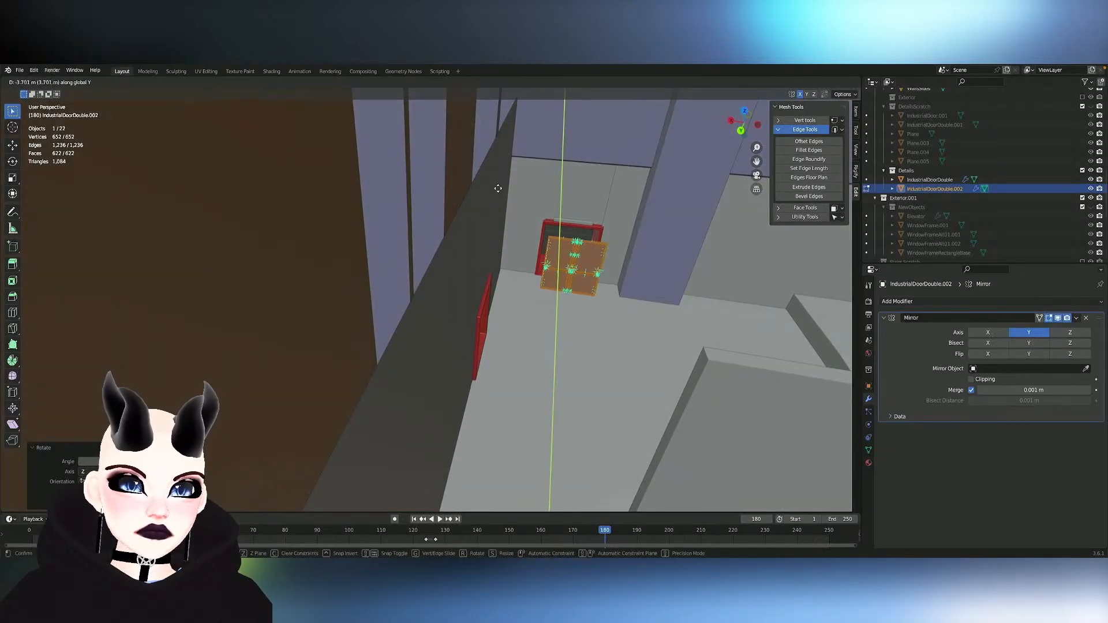
click(498, 174)
key(g)
key(x)
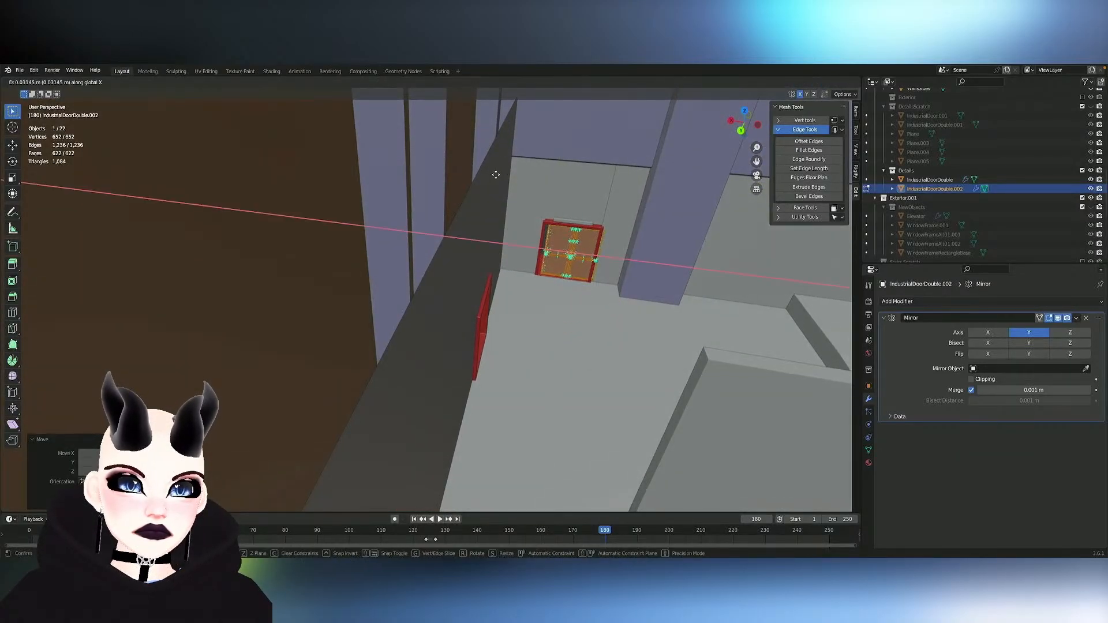
click(493, 175)
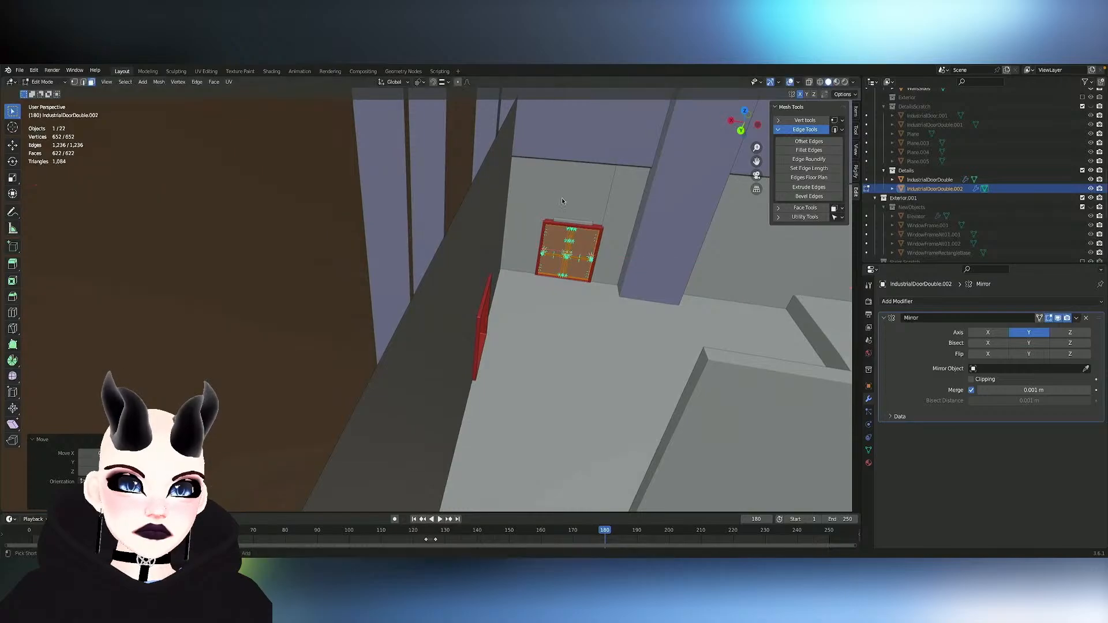
- Examine the copied doors' fit in the frame and the double doors around the backroom and ballroom
scroll(595, 209, up, 9)
scroll(593, 212, down, 4)
scroll(593, 214, down, 2)
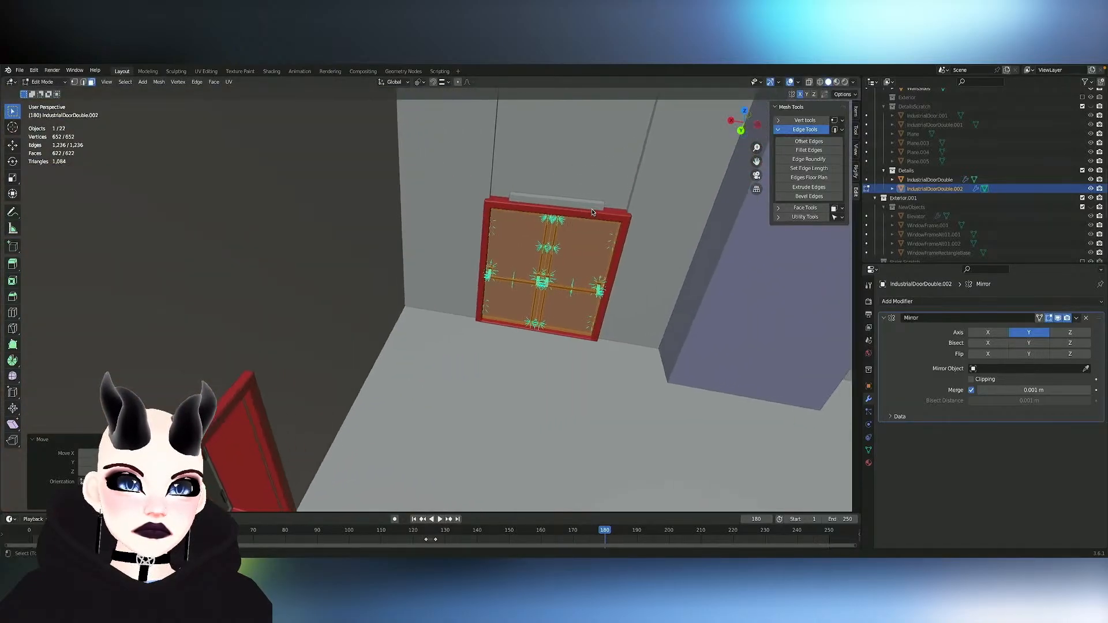
scroll(596, 225, up, 4)
scroll(597, 231, down, 4)
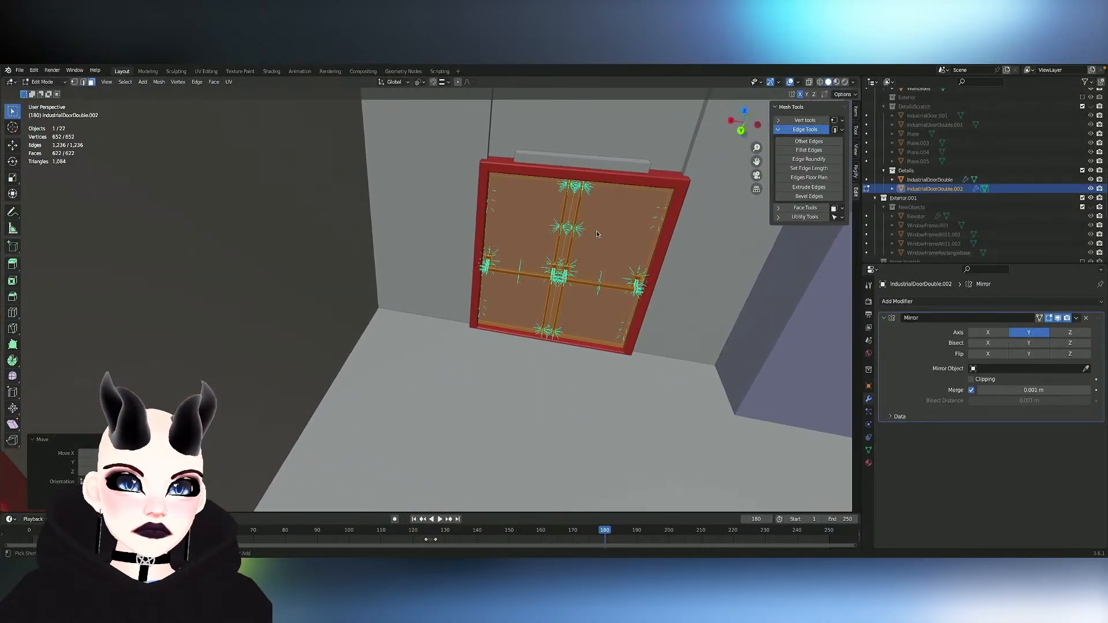
scroll(597, 230, right, 10)
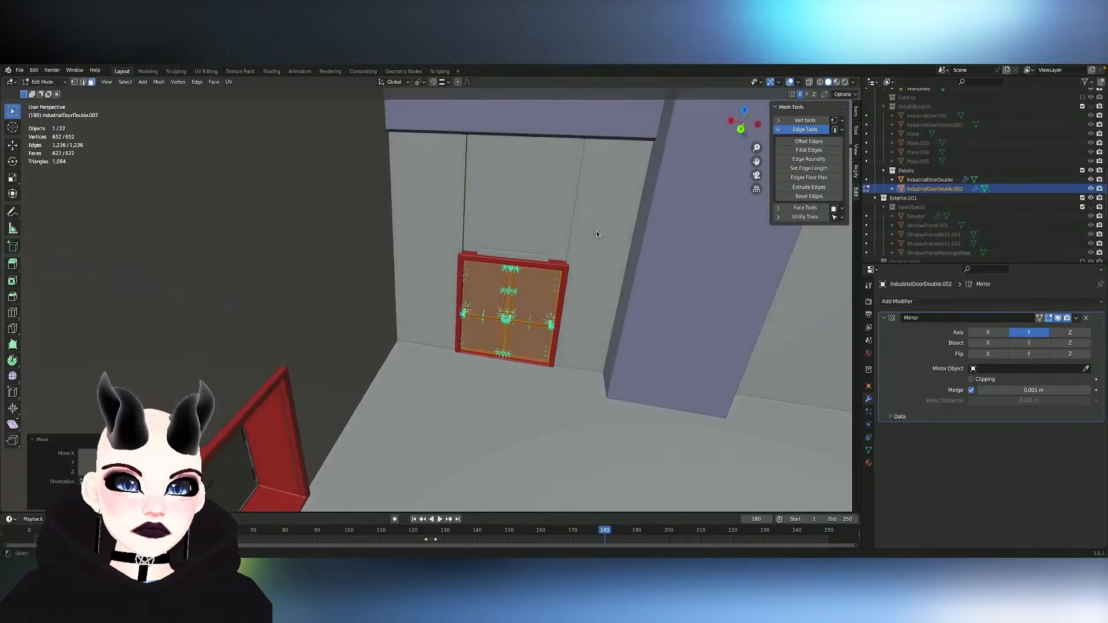
scroll(597, 234, right, 2)
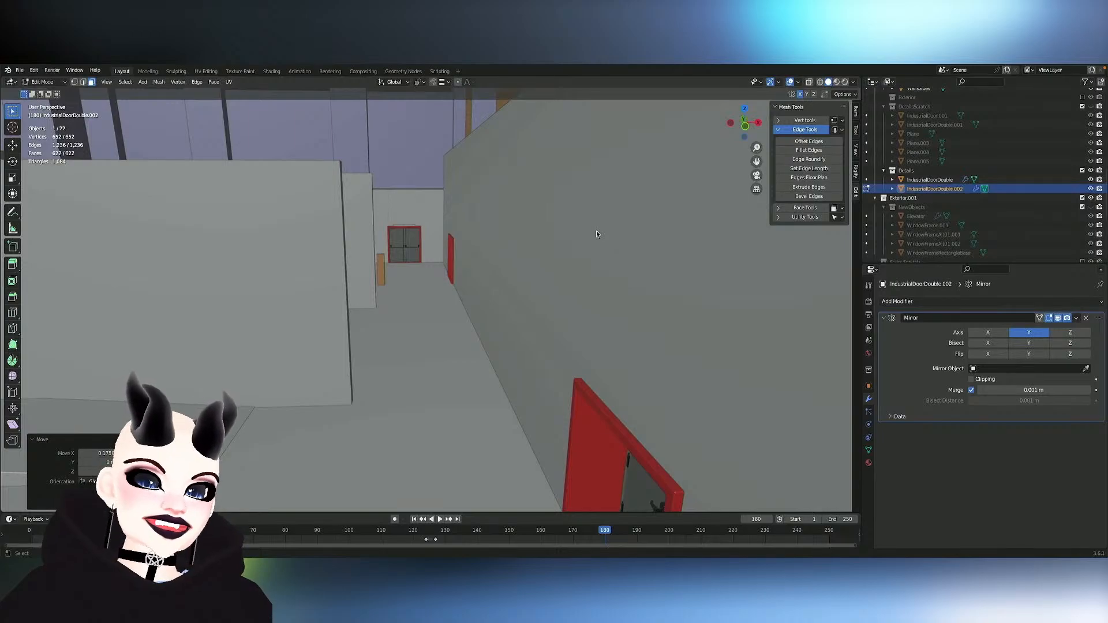
scroll(395, 251, up, 10)
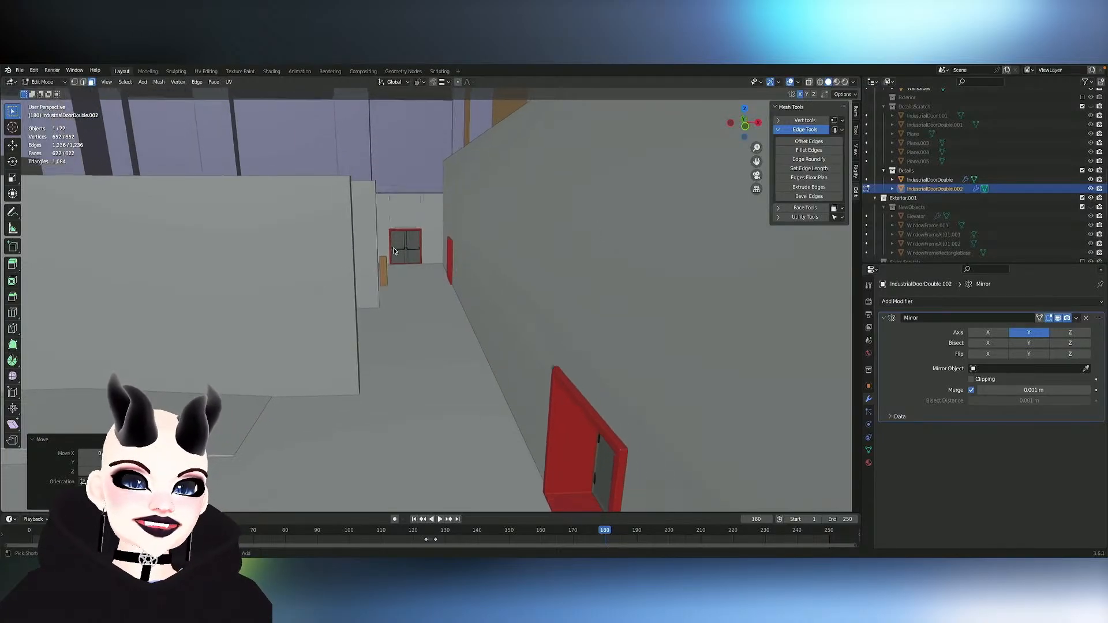
scroll(394, 251, down, 10)
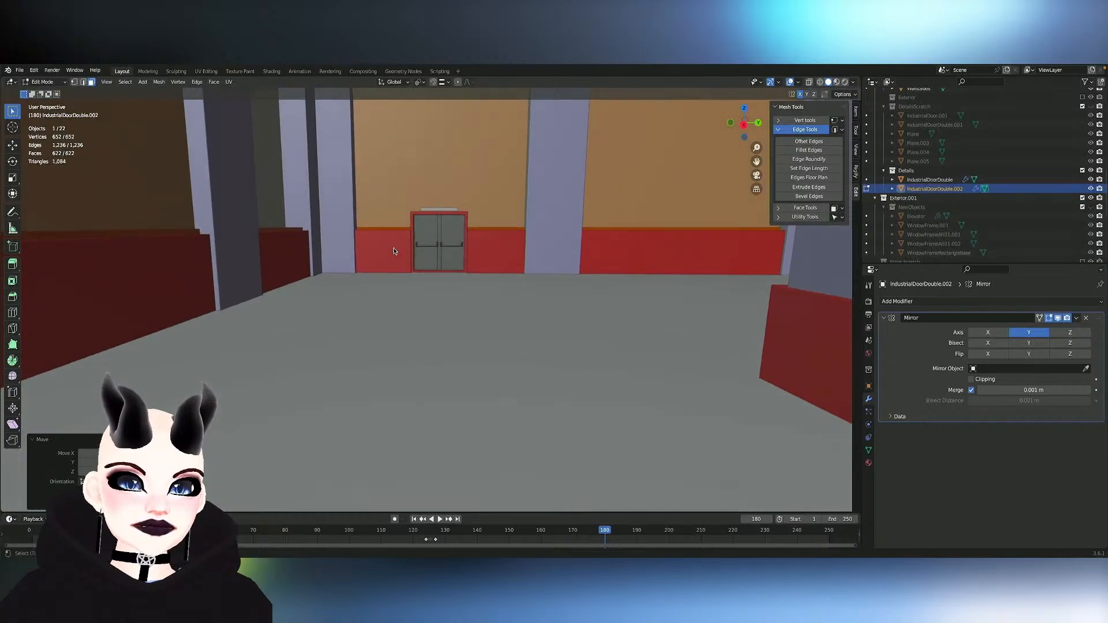
key(d)
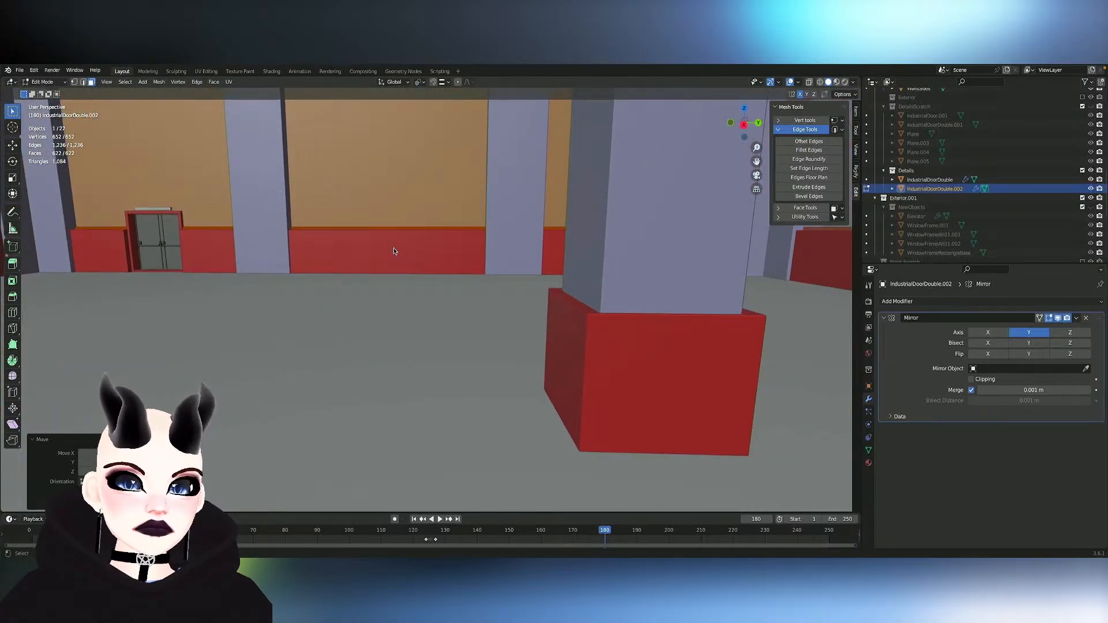
scroll(394, 251, down, 6)
middle_drag(395, 250, 347, 288)
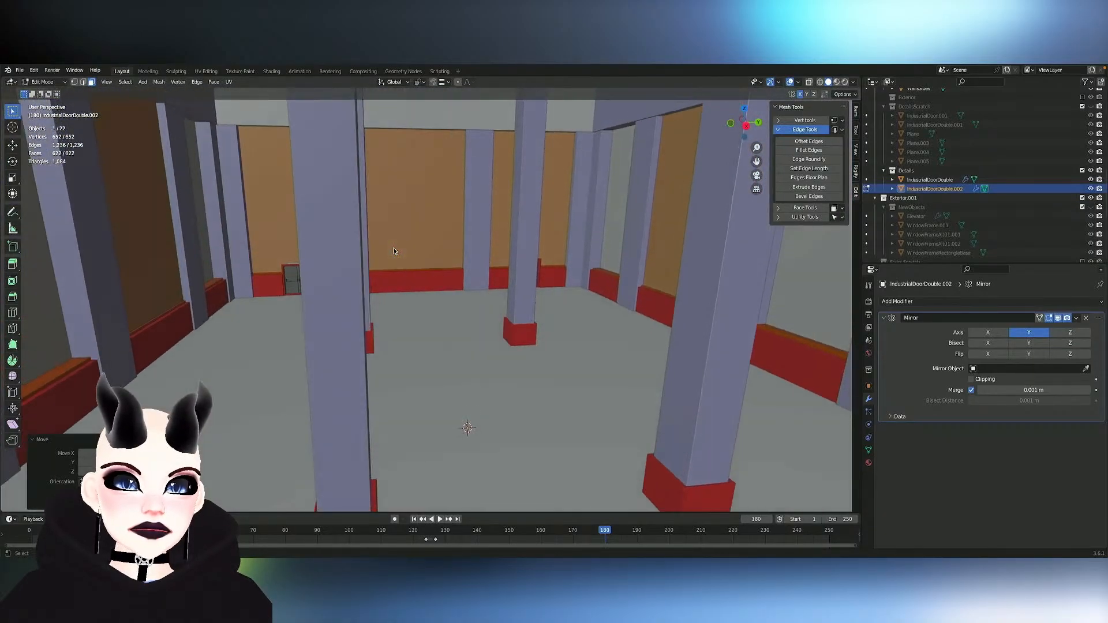
scroll(395, 251, down, 3)
middle_drag(395, 250, 404, 260)
scroll(394, 251, up, 3)
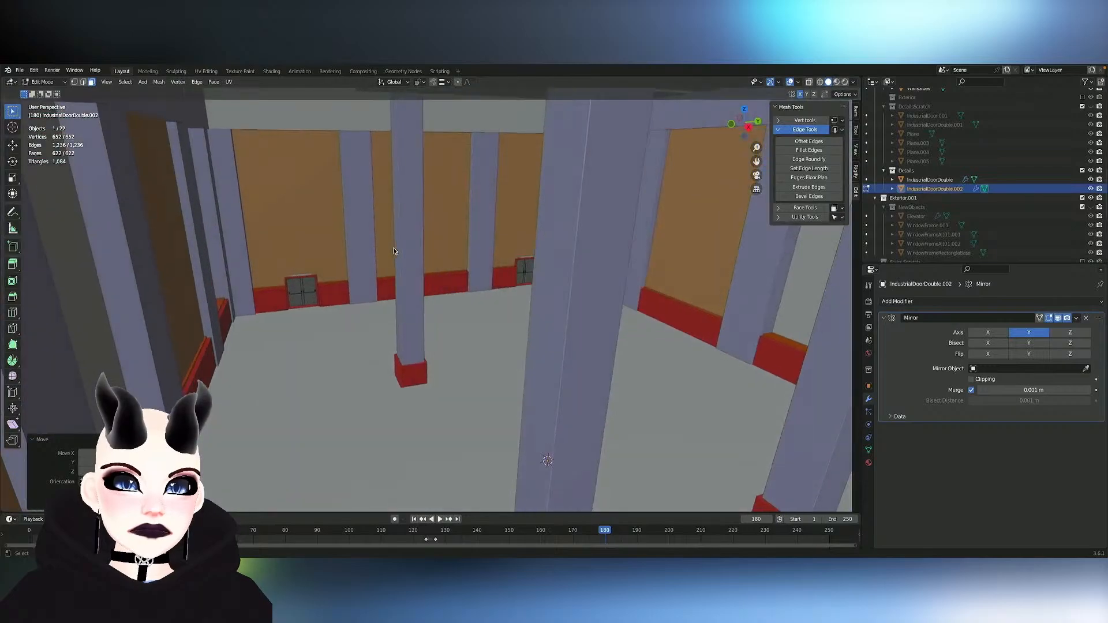
scroll(395, 251, up, 6)
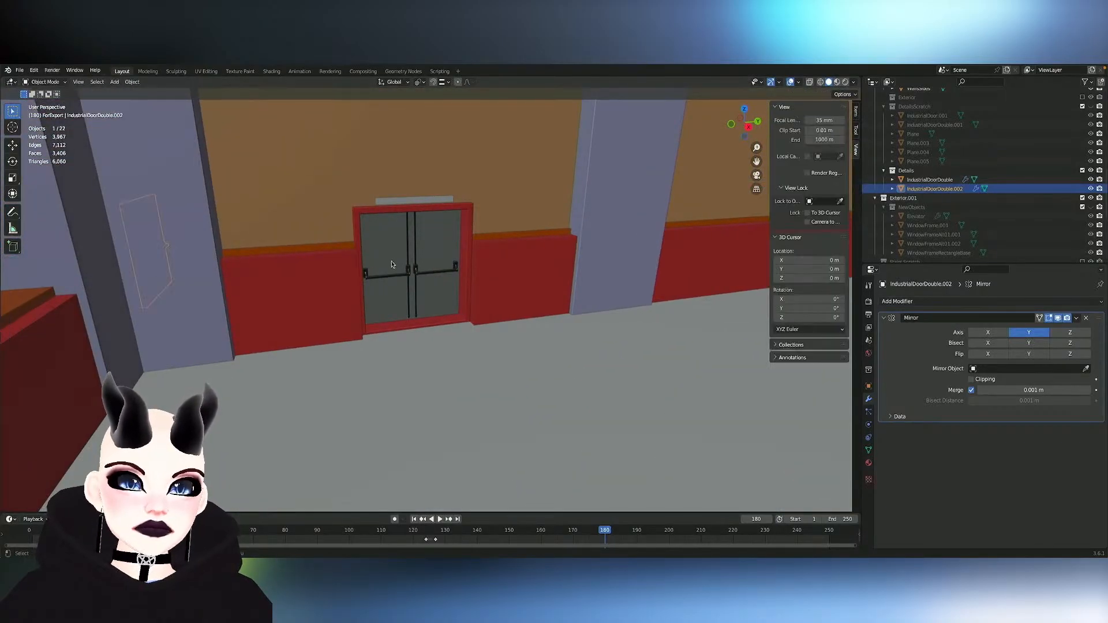
- Switch mesh editing to IndustrialDoorDouble in the ballroom doorway and select the front face of its right-hand leaf
key(alt+q)
scroll(387, 263, up, 5)
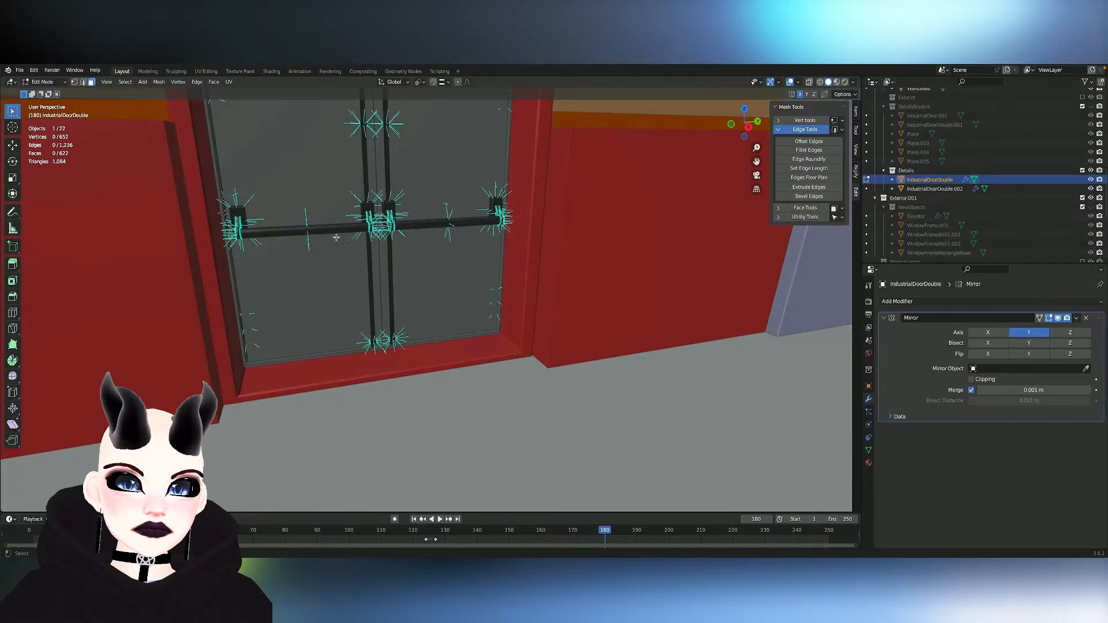
key(l)
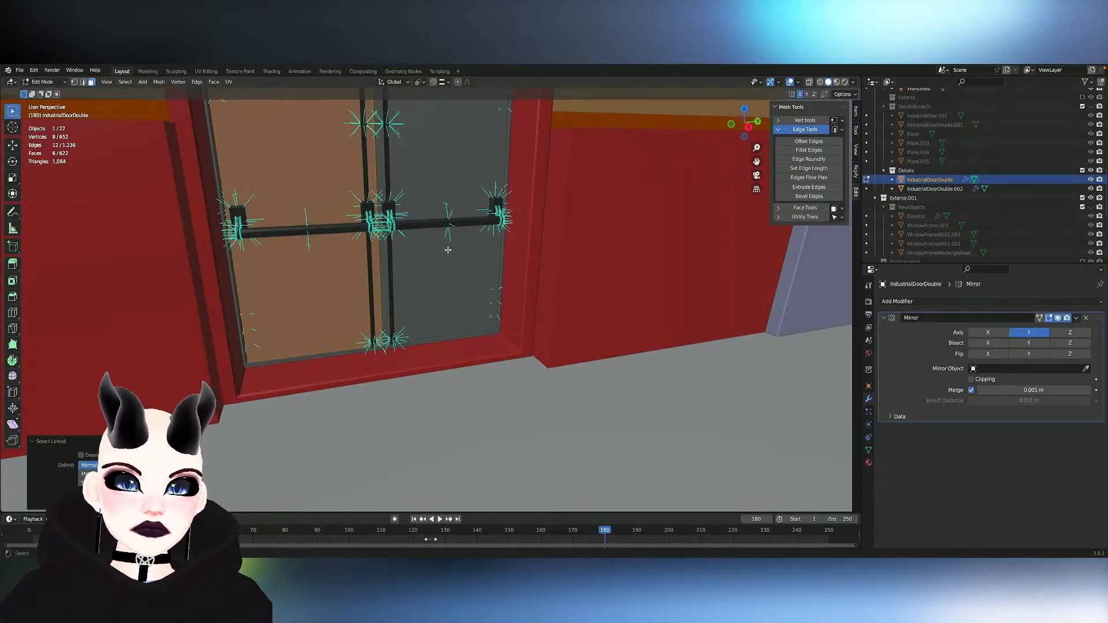
click(330, 295)
key(Tab)
middle_drag(328, 321, 370, 314)
key(Tab)
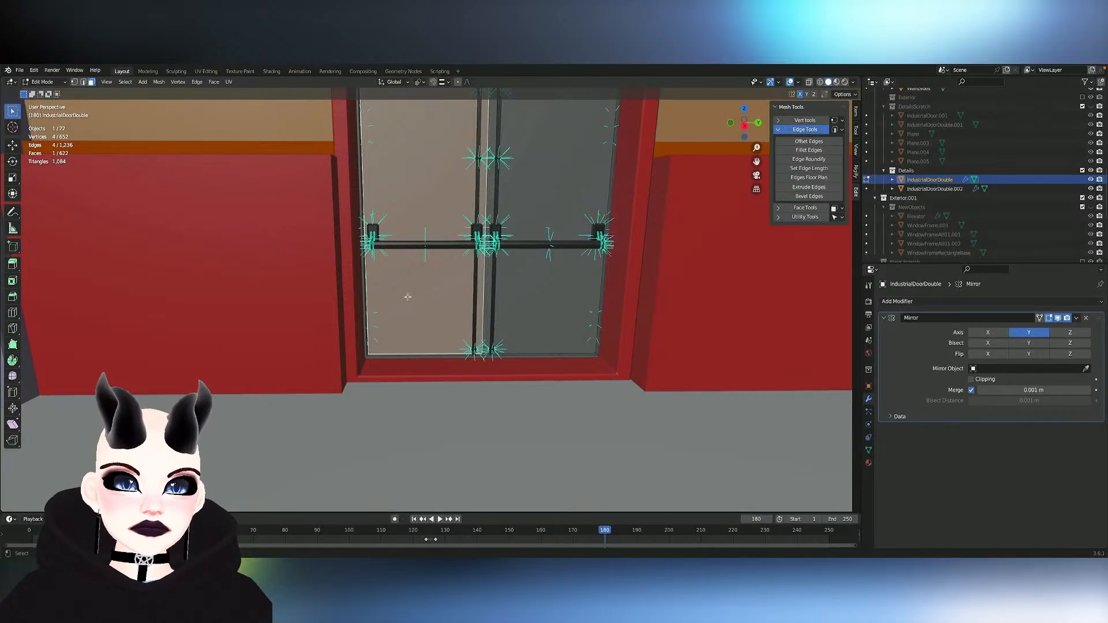
key(a)
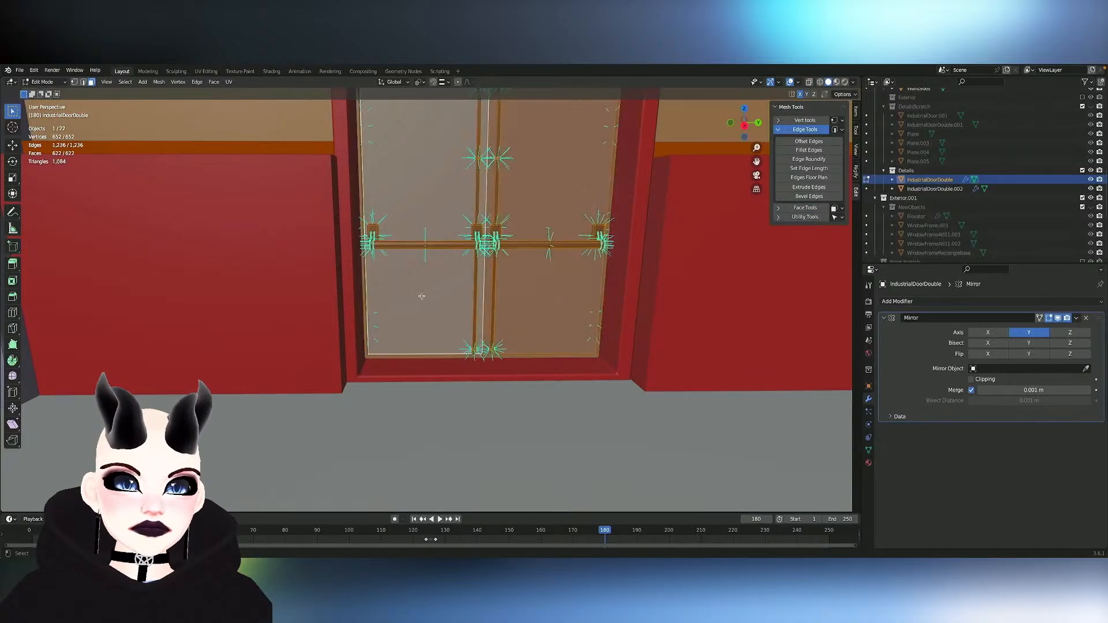
click(509, 318)
- Turn on X-ray and select the whole right-hand leaf with its push bar and hinges in the right orthographic view
scroll(455, 314, down, 5)
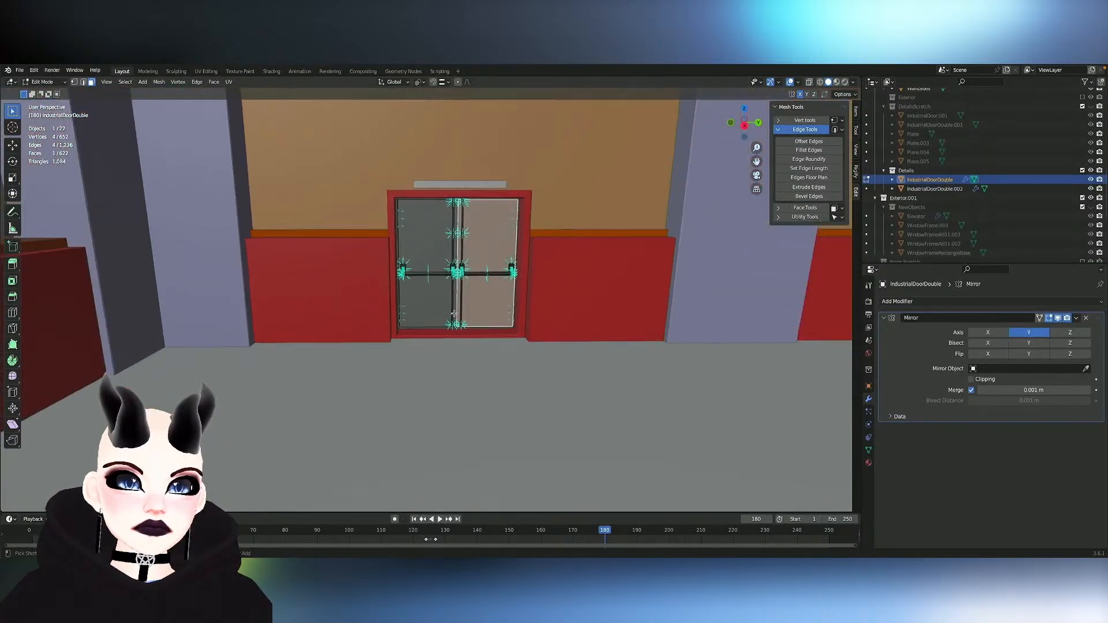
middle_drag(454, 313, 519, 123)
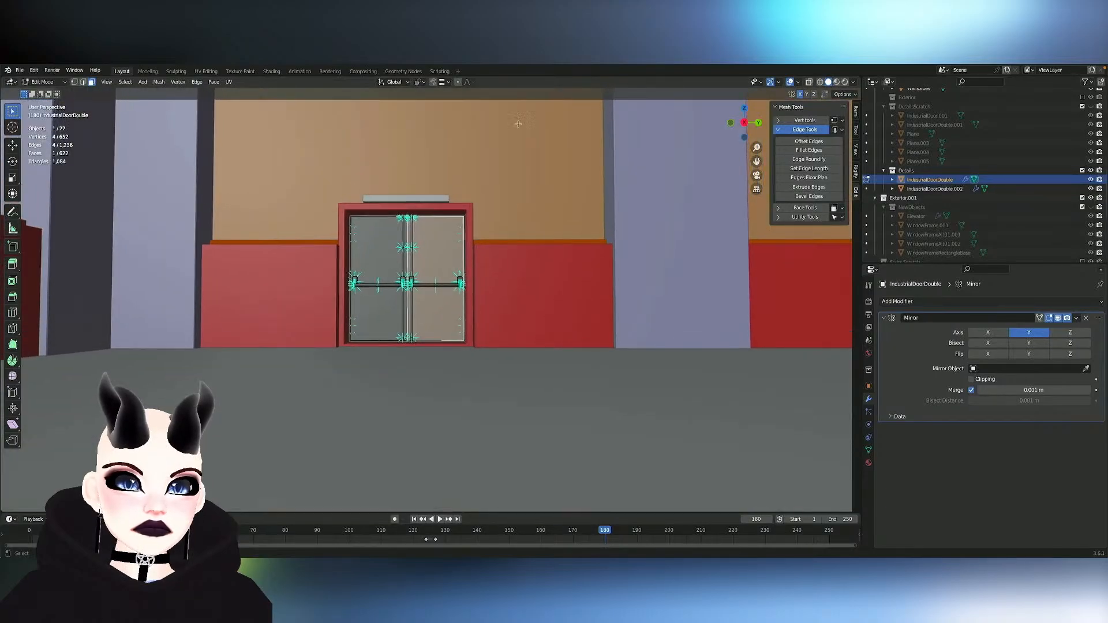
click(809, 82)
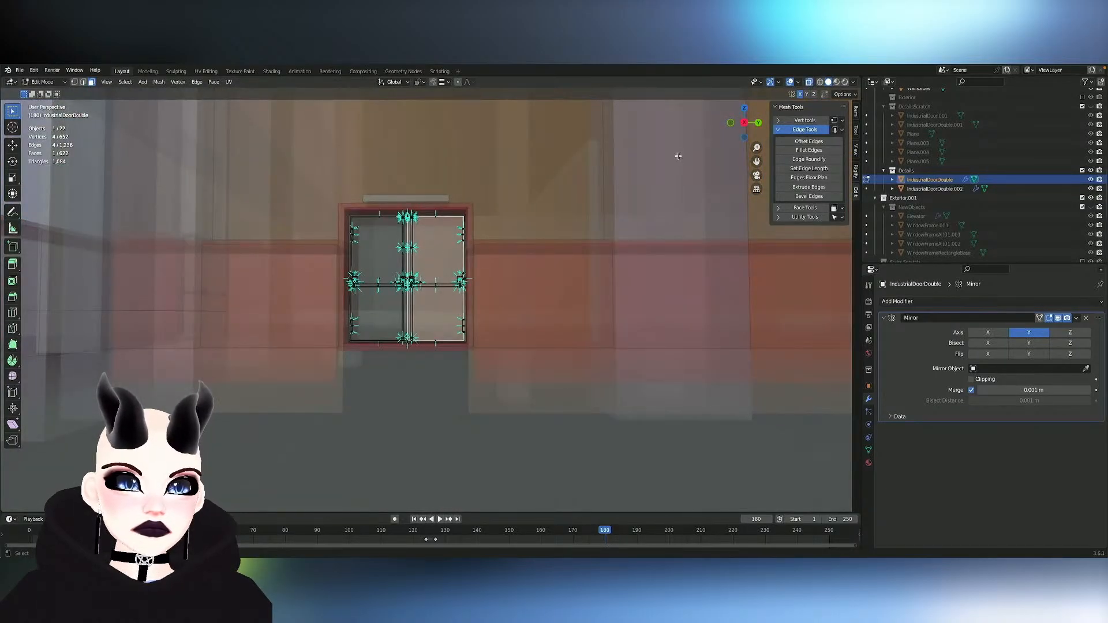
click(745, 124)
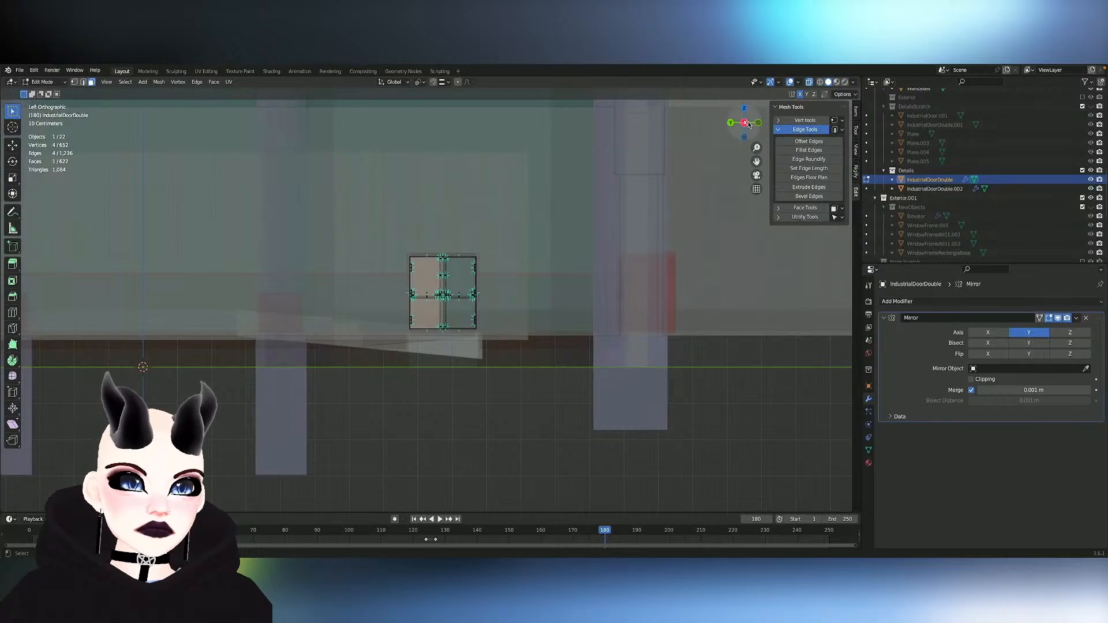
click(746, 123)
scroll(544, 223, up, 5)
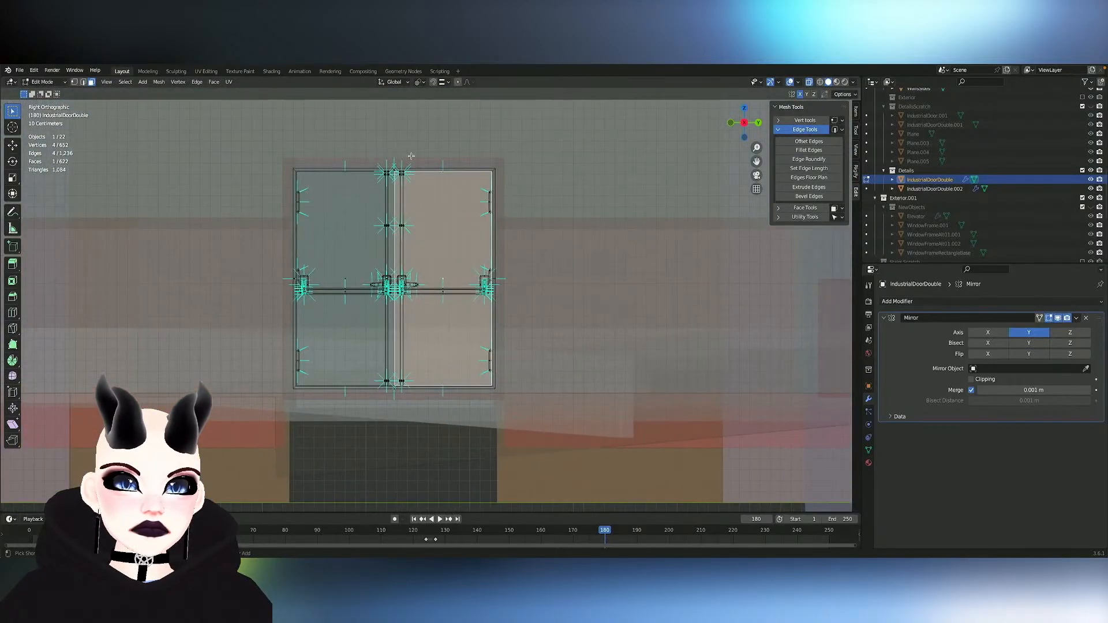
drag(529, 372, 612, 434)
scroll(378, 368, up, 2)
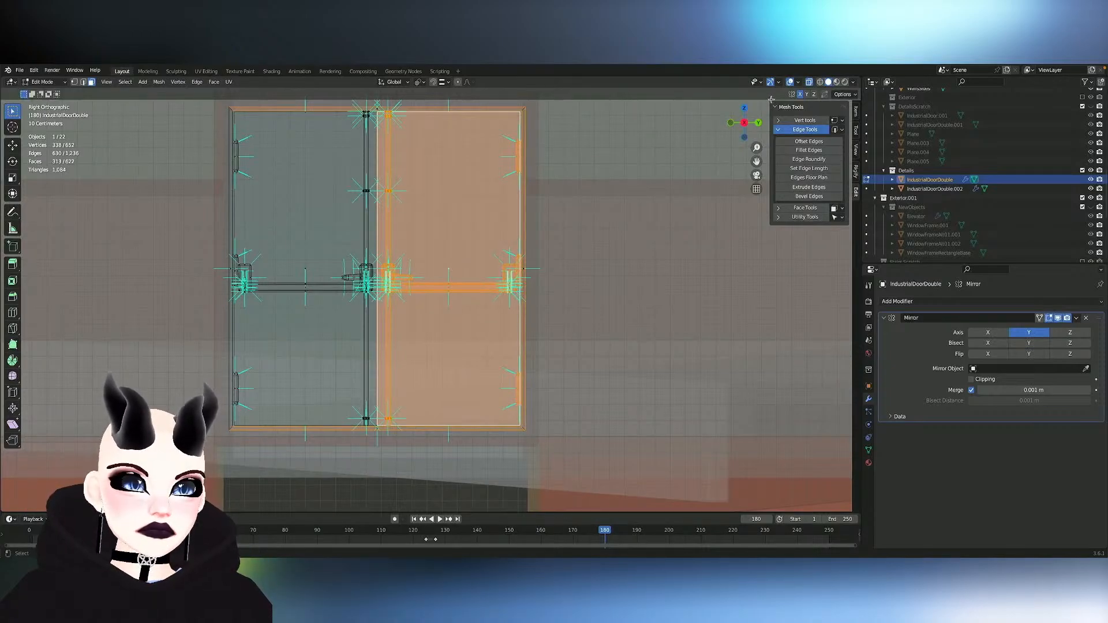
- Turn X-ray off, deselect the thin linked trim around the doors, and check the leaf selection from the backroom side
click(810, 83)
middle_drag(581, 362, 564, 361)
key(KP_Decimal)
scroll(564, 361, down, 5)
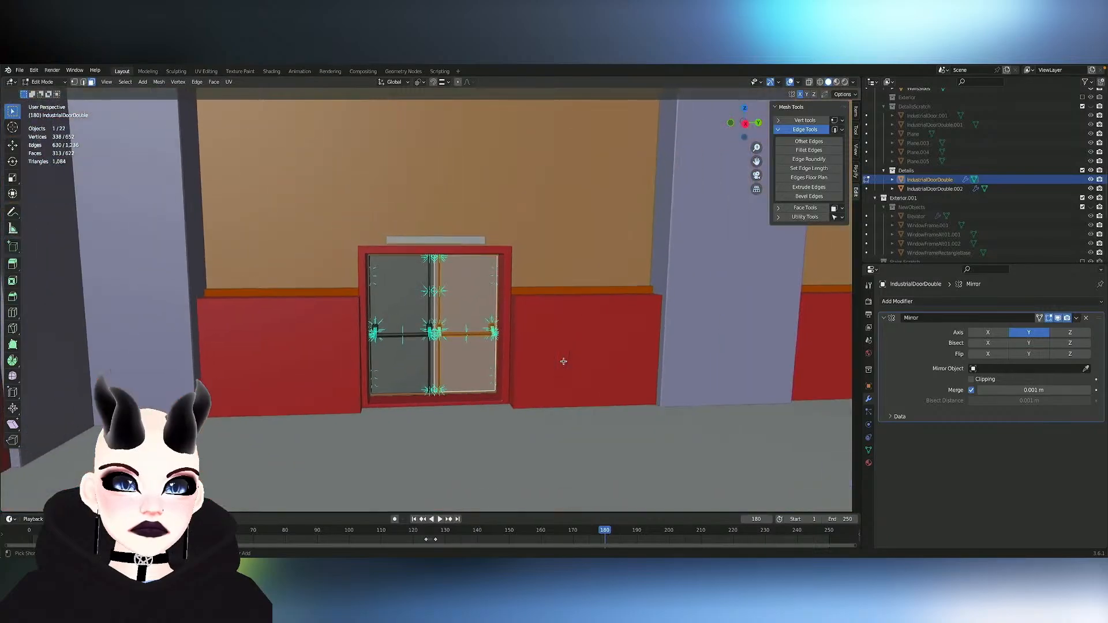
scroll(564, 361, up, 7)
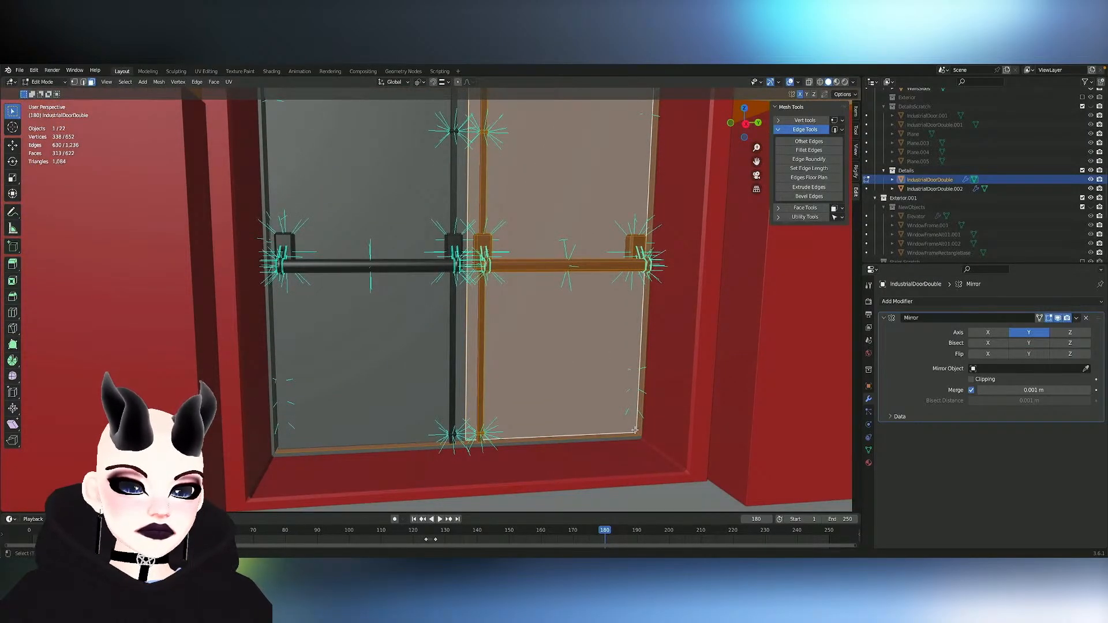
key(shift+l)
key(ctrl+z)
key(shift+l)
scroll(640, 429, down, 15)
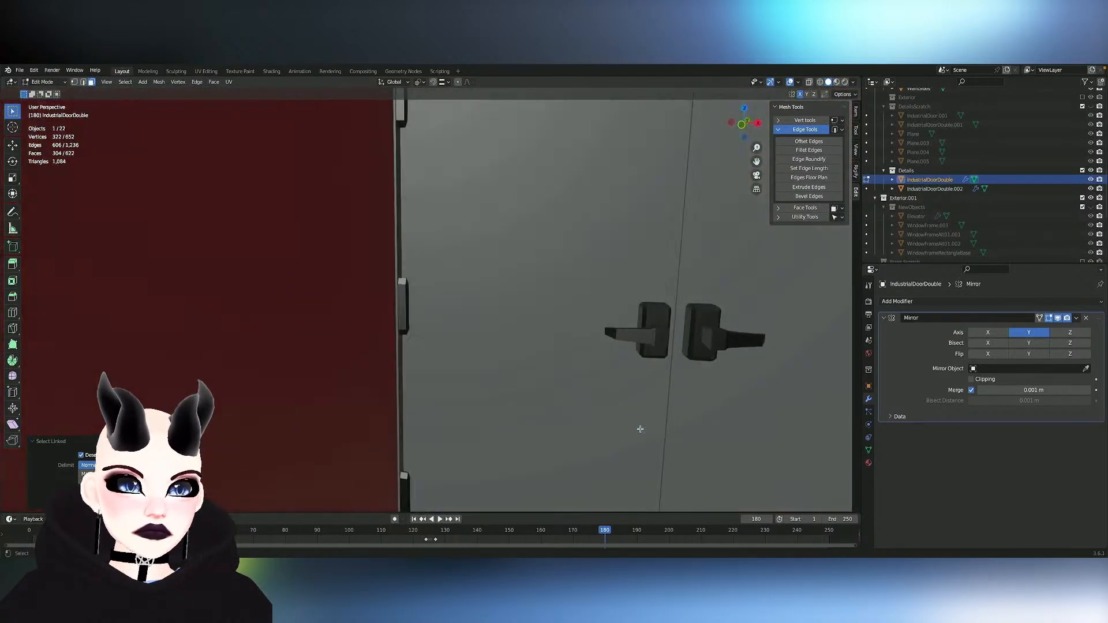
scroll(640, 429, up, 8)
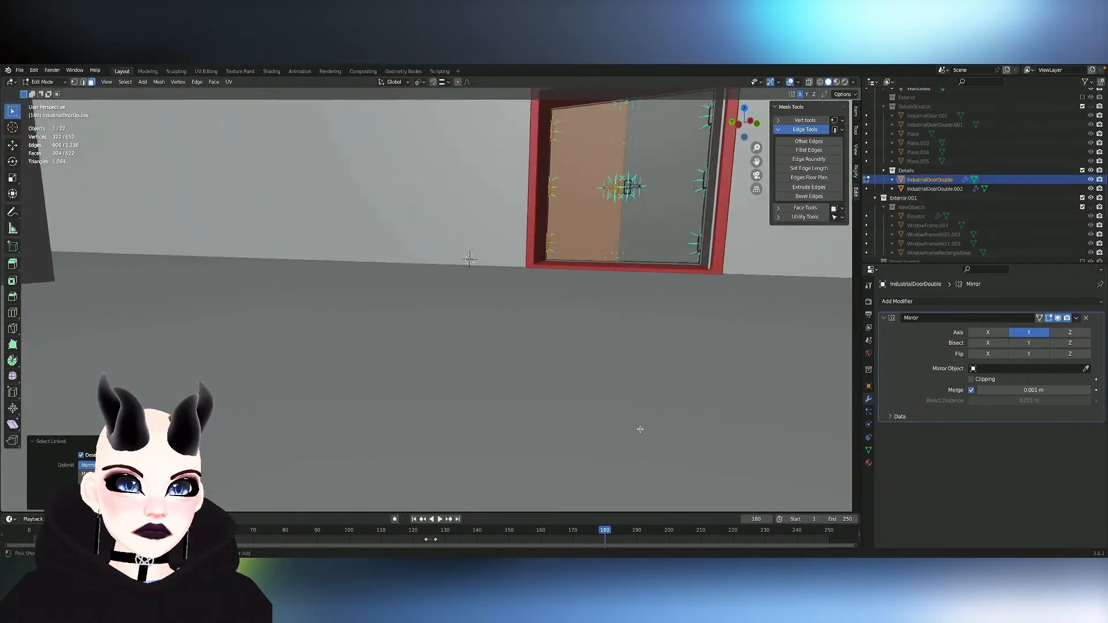
mouse_move(588, 185)
middle_down()
mouse_move(574, 197)
mouse_move(589, 186)
middle_up()
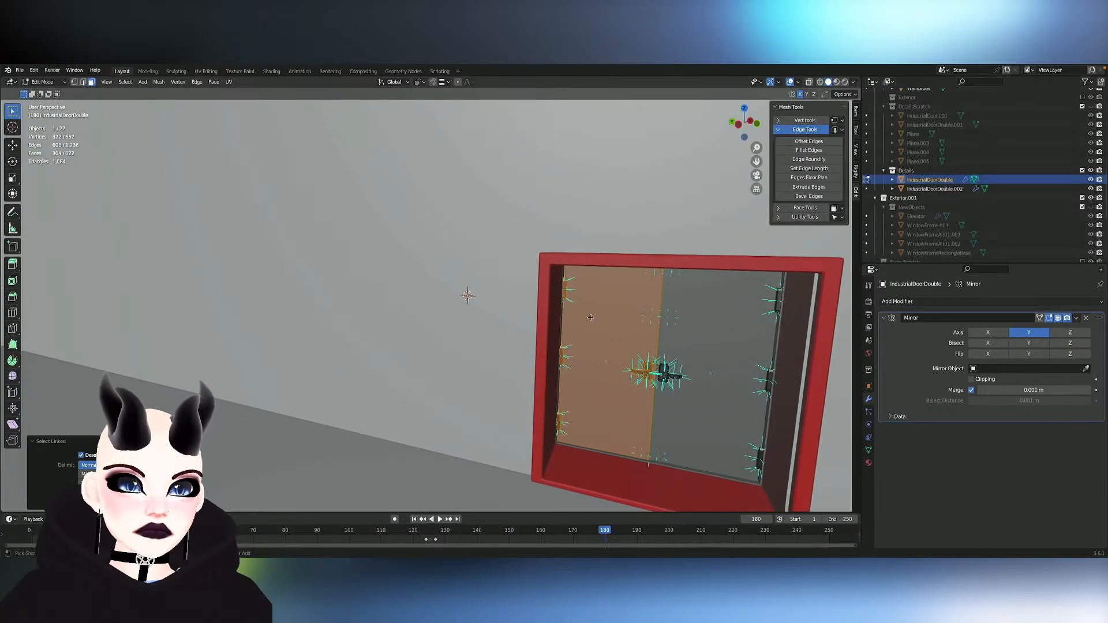
- Examine the selected door leaf, its hinges and push bar in the red doorway from the backroom side
ctrl+scroll(591, 318, down, 5)
scroll(590, 318, right, 5)
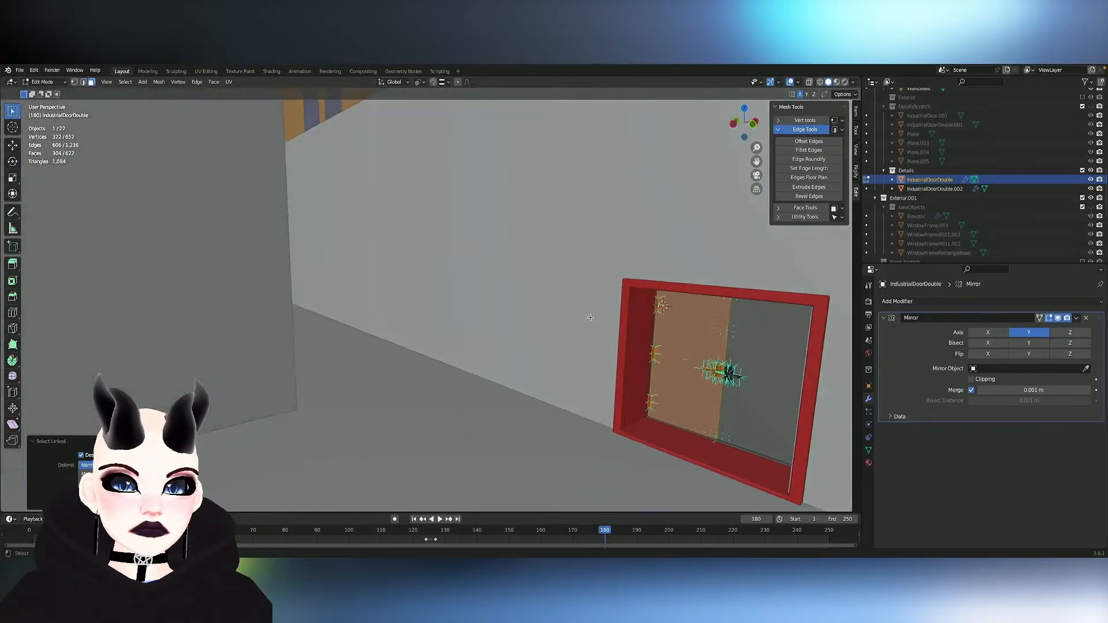
scroll(590, 317, right, 5)
scroll(590, 318, left, 8)
shift+scroll(590, 317, down, 5)
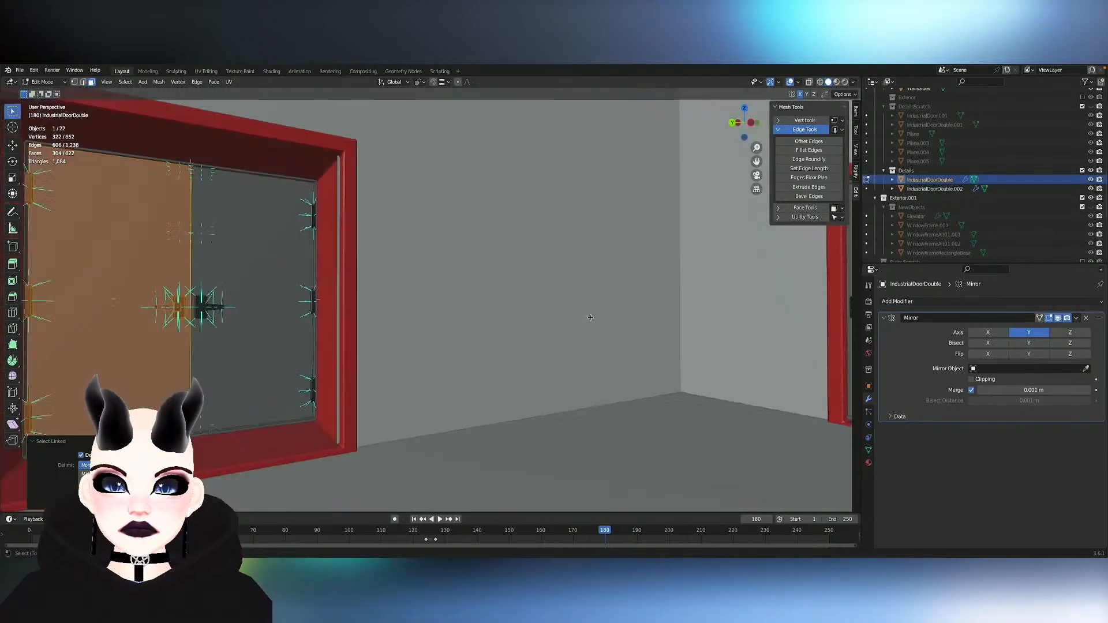
scroll(591, 318, down, 8)
scroll(591, 318, up, 8)
ctrl+scroll(591, 318, up, 3)
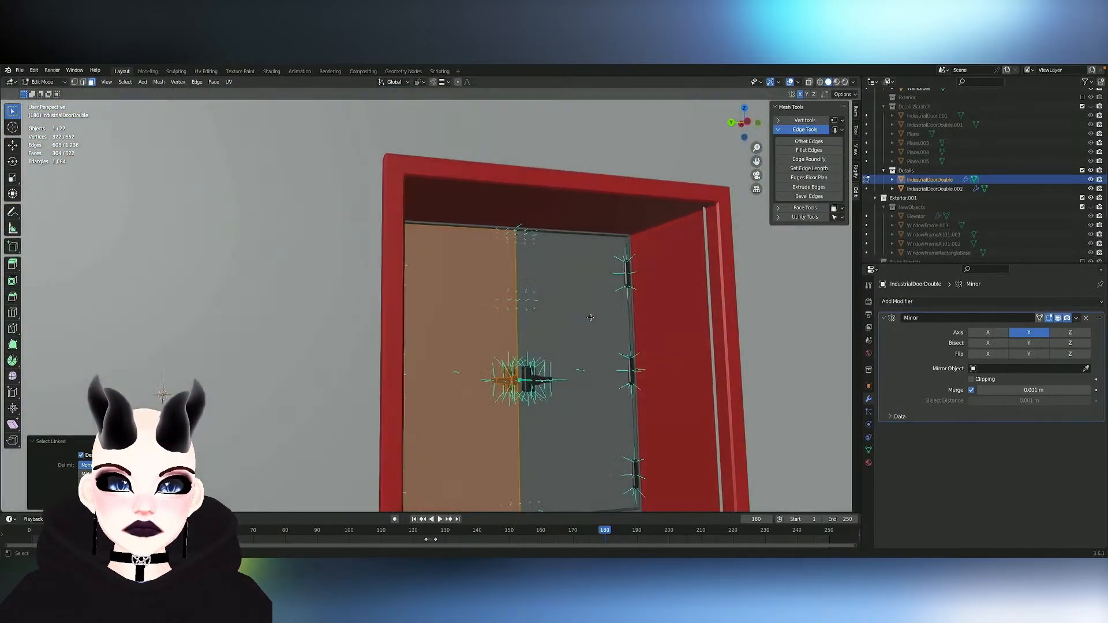
scroll(591, 318, right, 5)
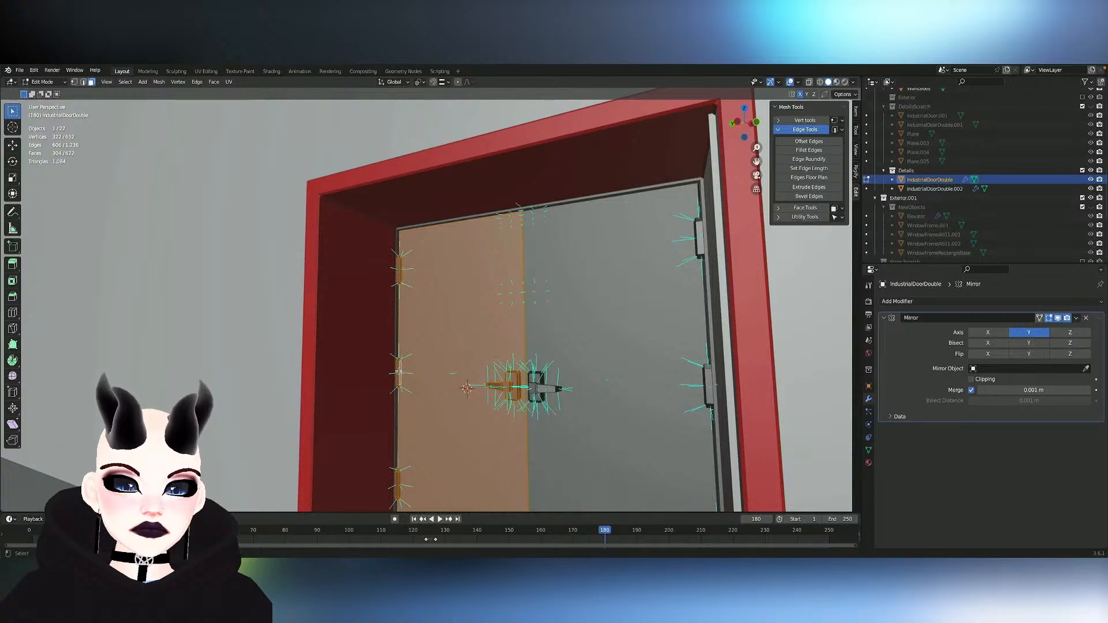
ctrl+scroll(398, 371, up, 8)
ctrl+scroll(399, 372, down, 4)
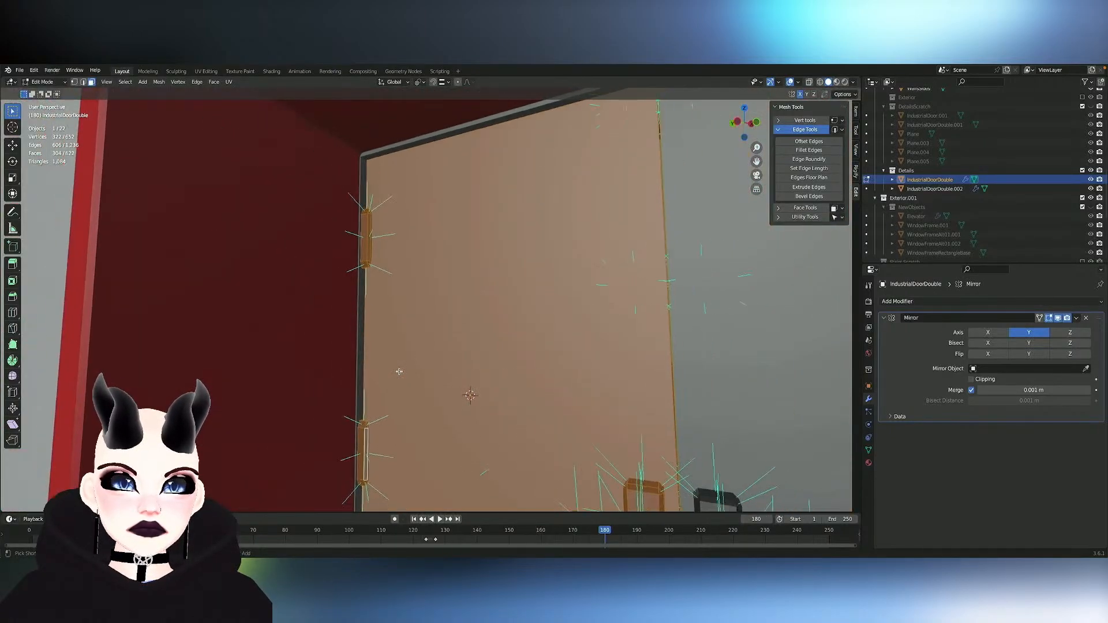
- Make a face on the selected leaf's middle hinge the active element and set the transform pivot point to Active Element
scroll(374, 393, up, 6)
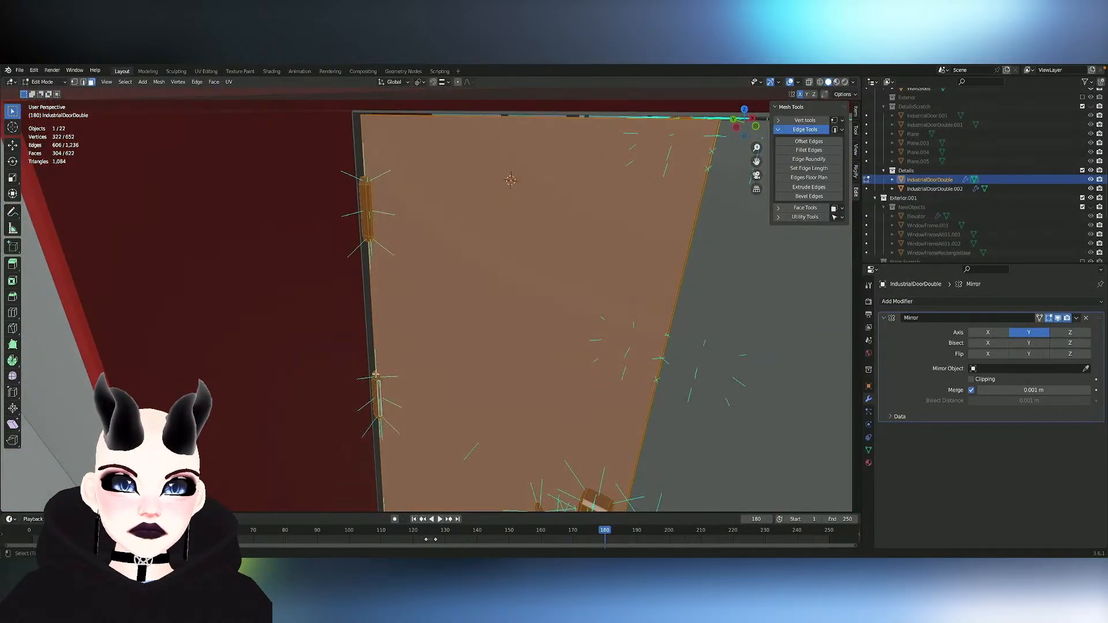
shift+click(433, 374)
key(ctrl+z)
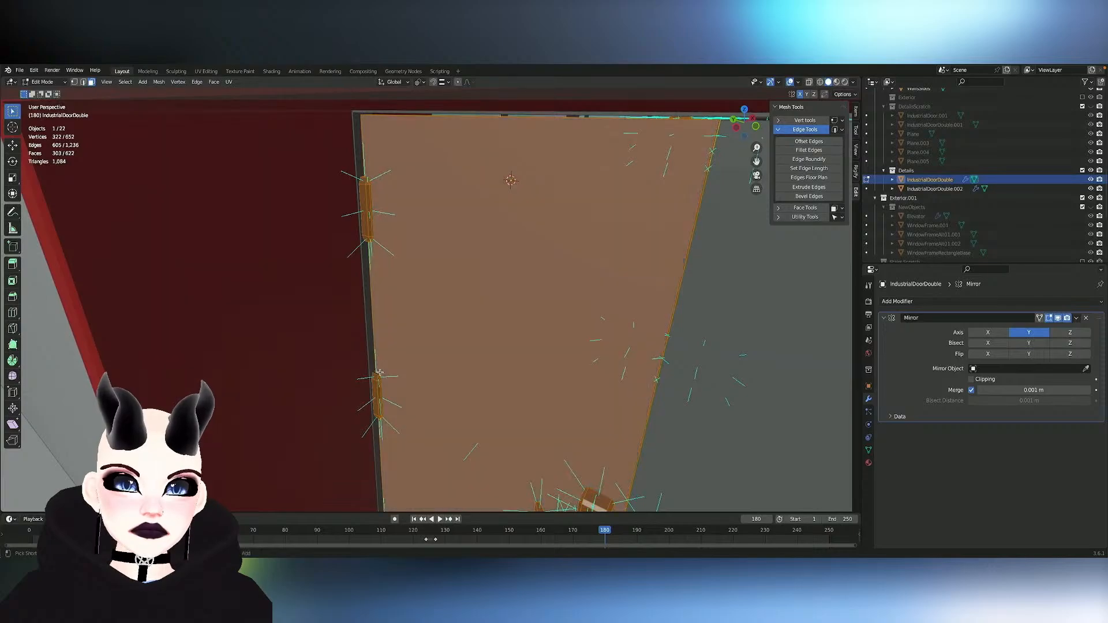
scroll(374, 372, up, 5)
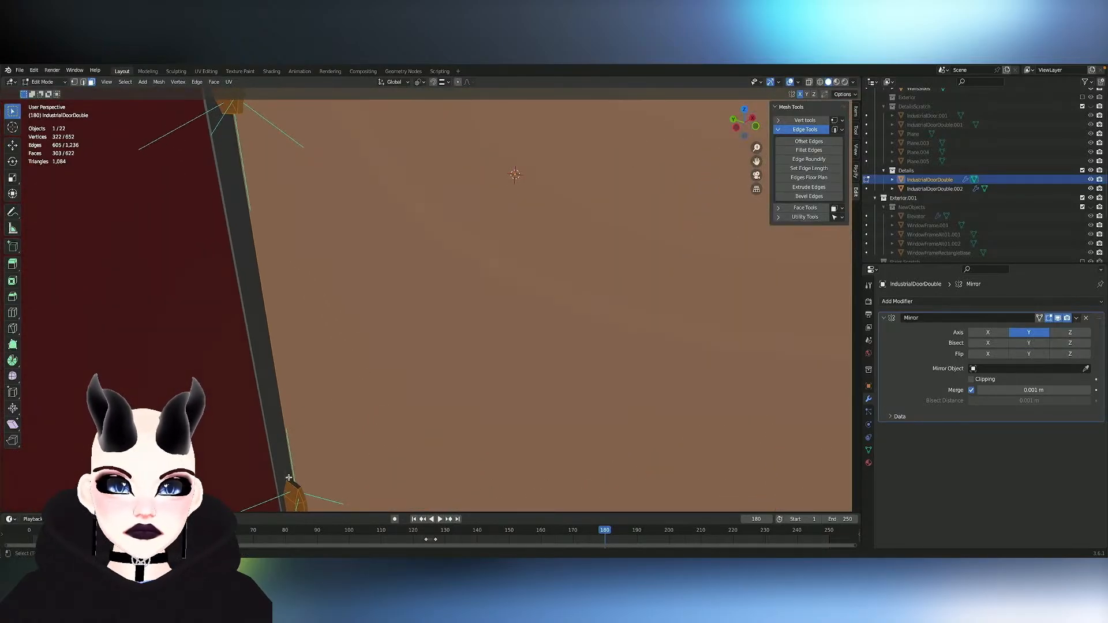
scroll(290, 480, down, 8)
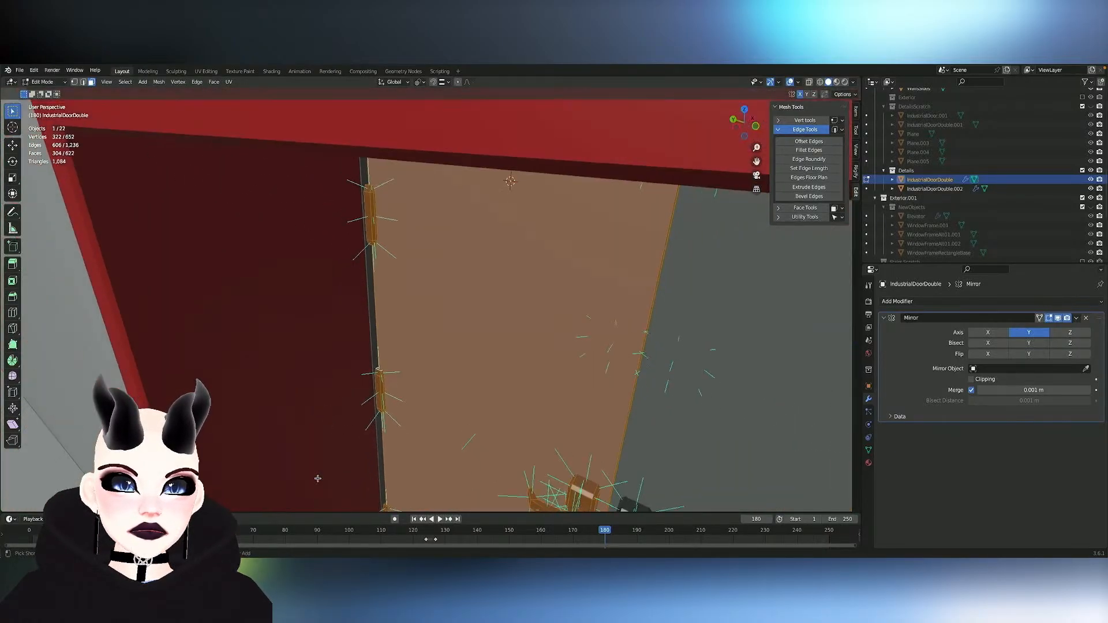
mouse_move(318, 479)
shift+middle_down()
mouse_move(450, 323)
mouse_move(416, 399)
mouse_move(332, 472)
shift+middle_up()
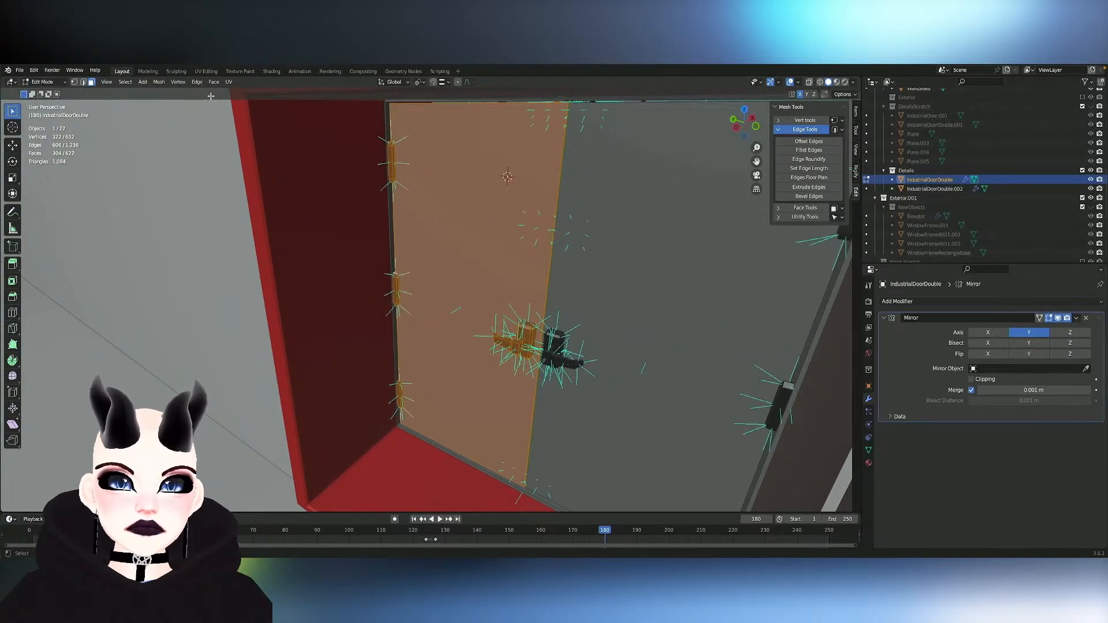
click(142, 83)
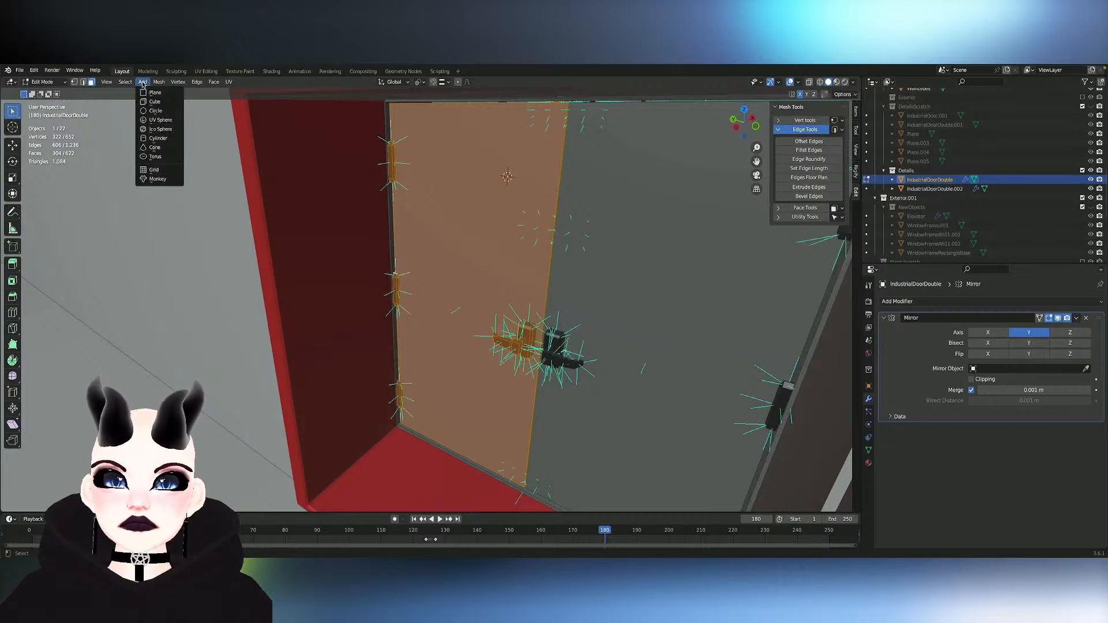
click(142, 82)
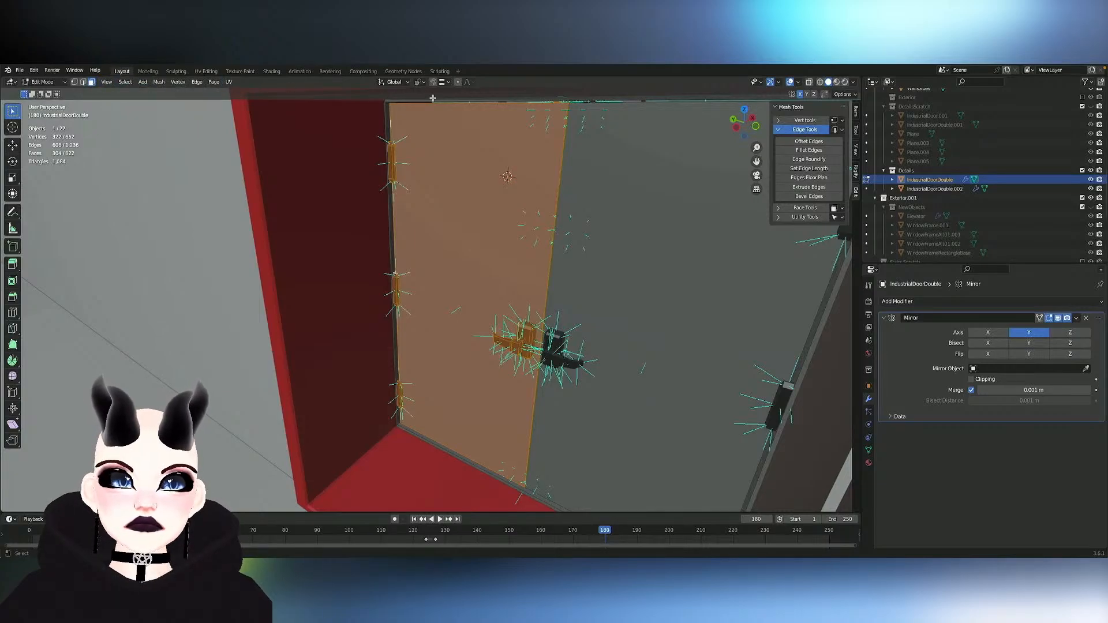
click(421, 83)
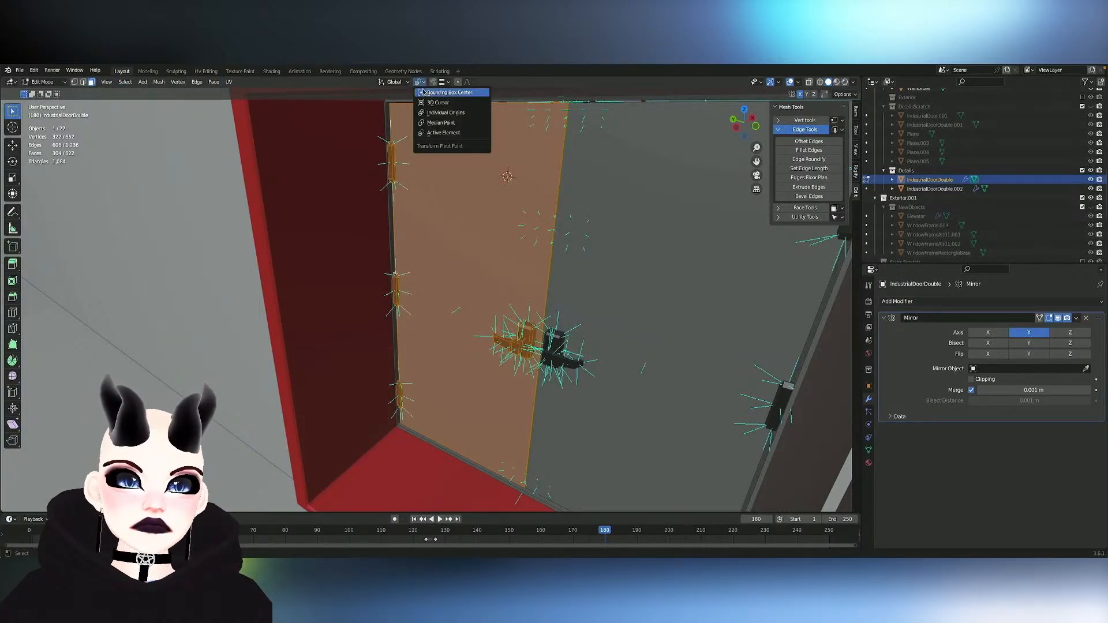
click(439, 133)
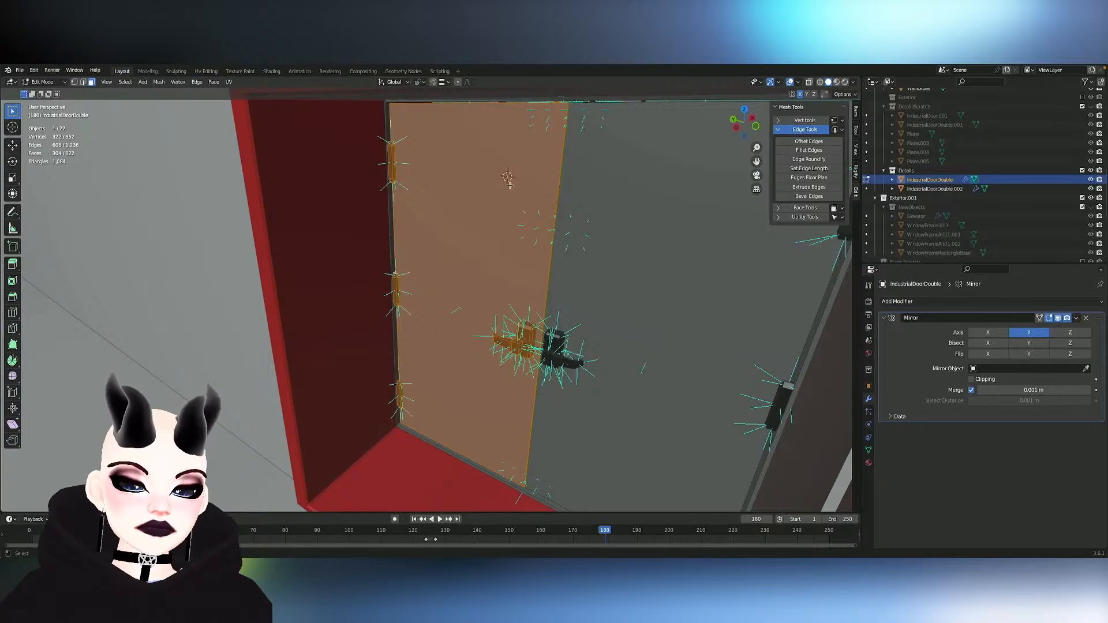
- Try rotating the selected leaf about the global Z axis around its hinge, and undo the rotation
key(r)
key(z)
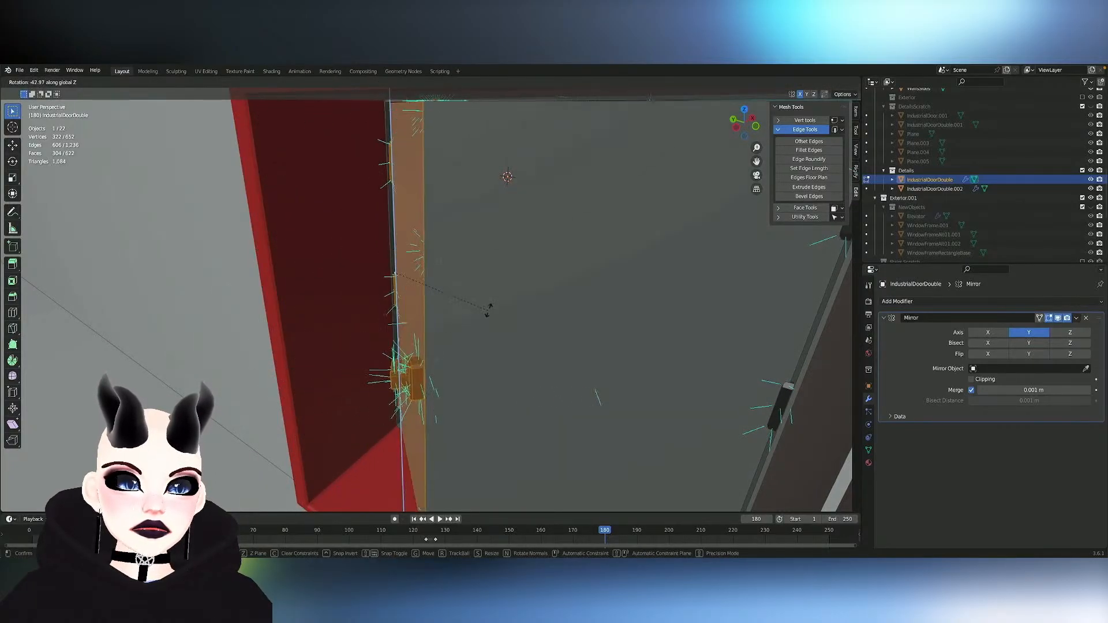
click(442, 345)
scroll(442, 346, down, 4)
middle_drag(442, 346, 442, 346)
key(ctrl+z)
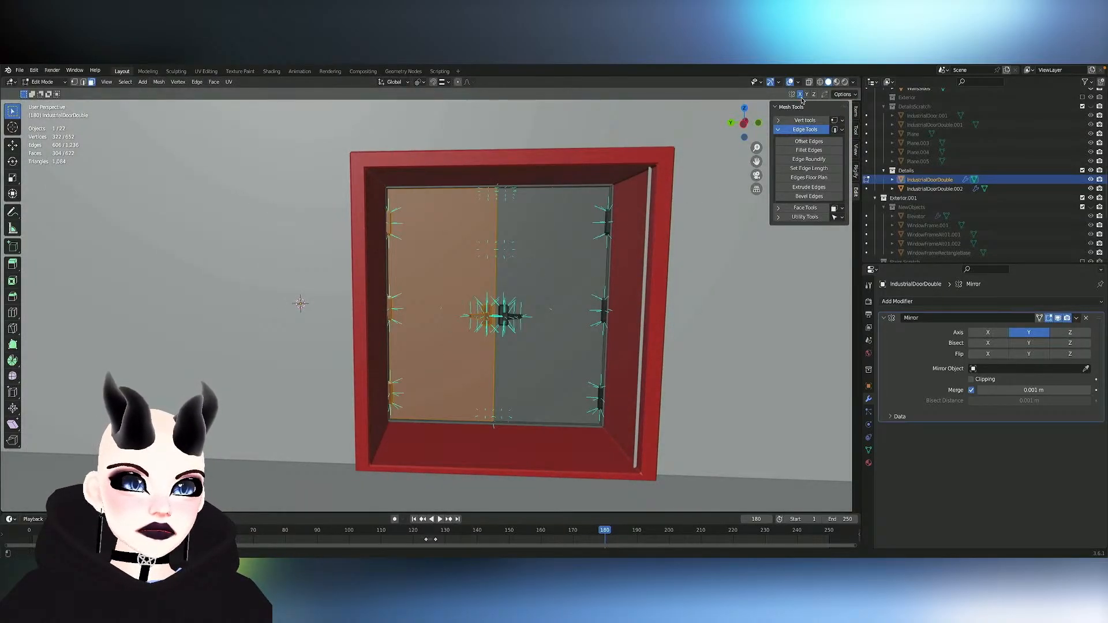
- Turn off X mesh symmetry, test the leaf's swing about global Z at the hinge, and undo the rotation
key(r)
key(z)
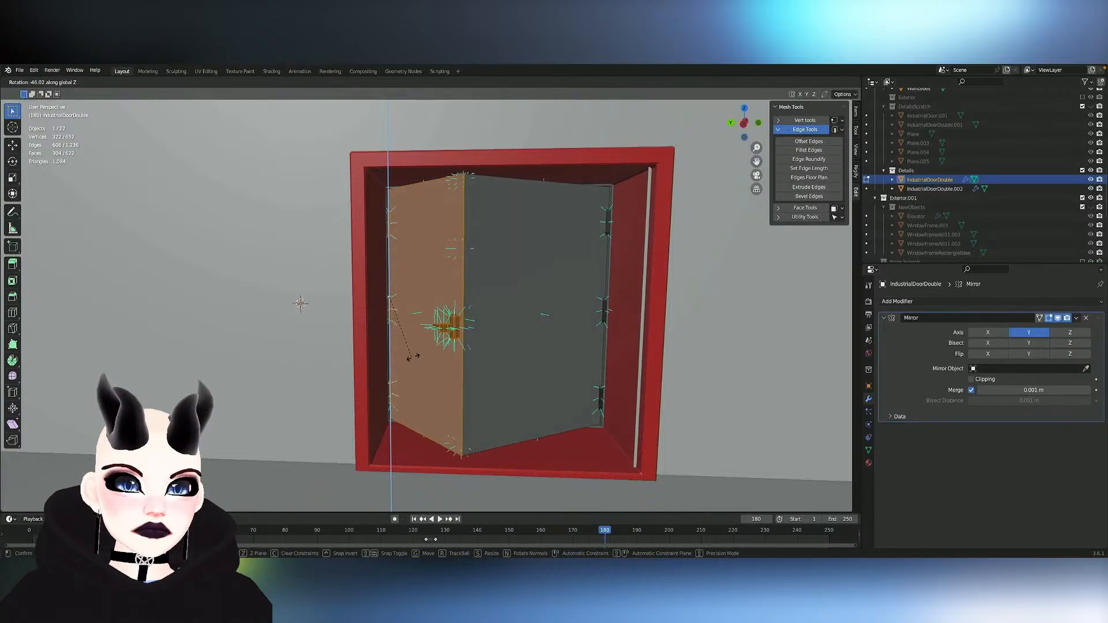
click(430, 351)
key(ctrl+z)
- Examine the push bars and the edge where the two leaves meet from both sides, using X-ray temporarily
middle_drag(601, 248, 615, 244)
scroll(594, 277, up, 8)
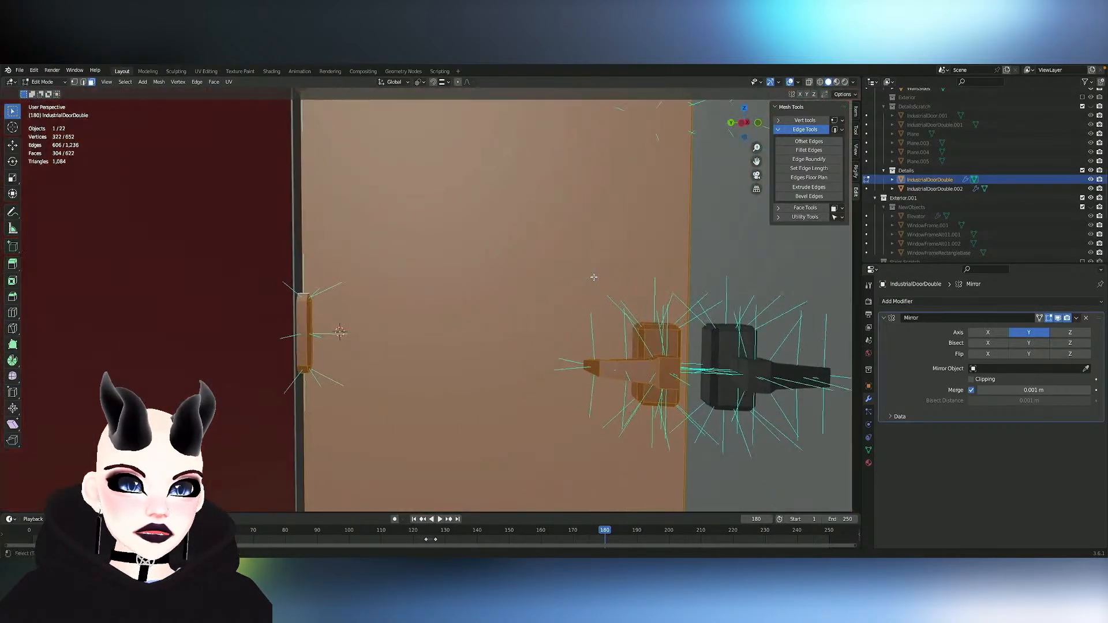
middle_drag(594, 277, 594, 277)
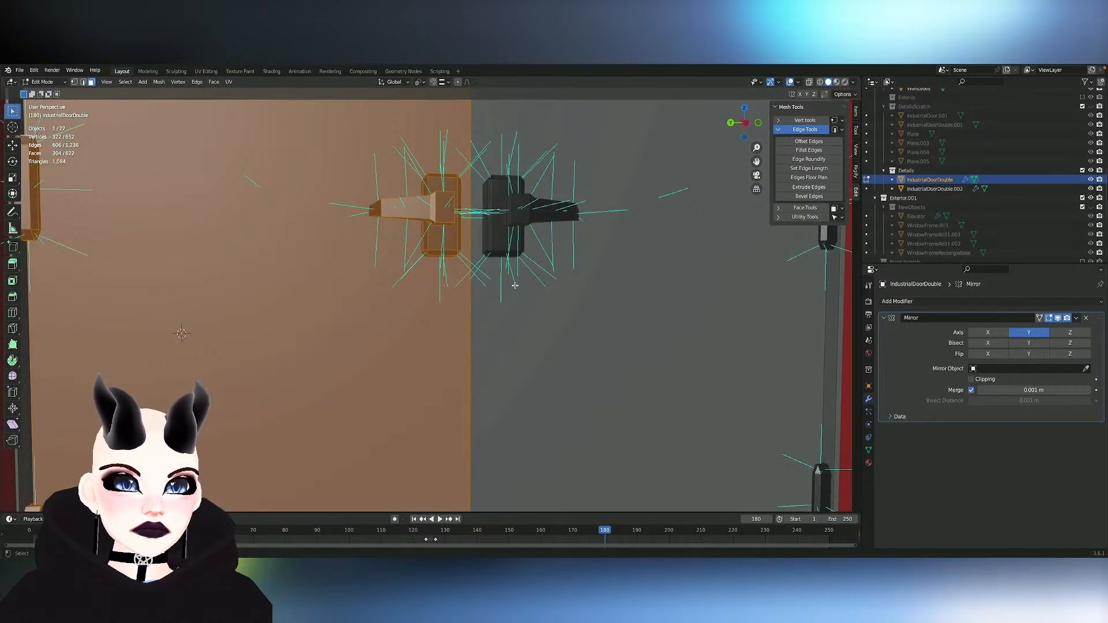
middle_drag(443, 306, 450, 303)
click(809, 83)
middle_drag(601, 280, 602, 280)
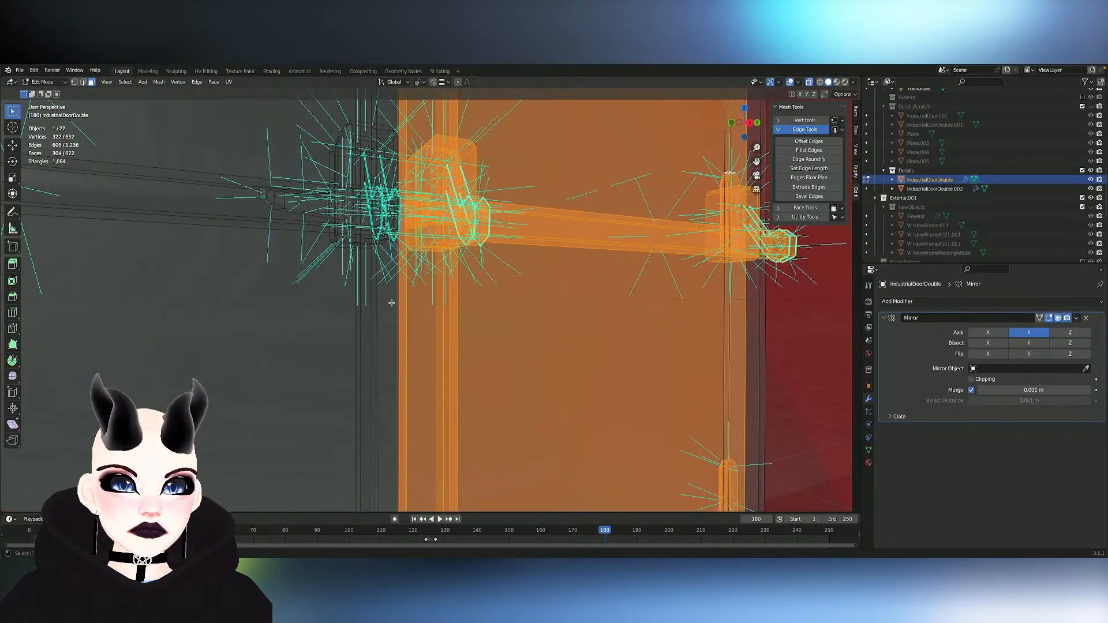
mouse_move(414, 304)
middle_down()
mouse_move(407, 293)
mouse_move(410, 306)
middle_up()
scroll(407, 293, up, 4)
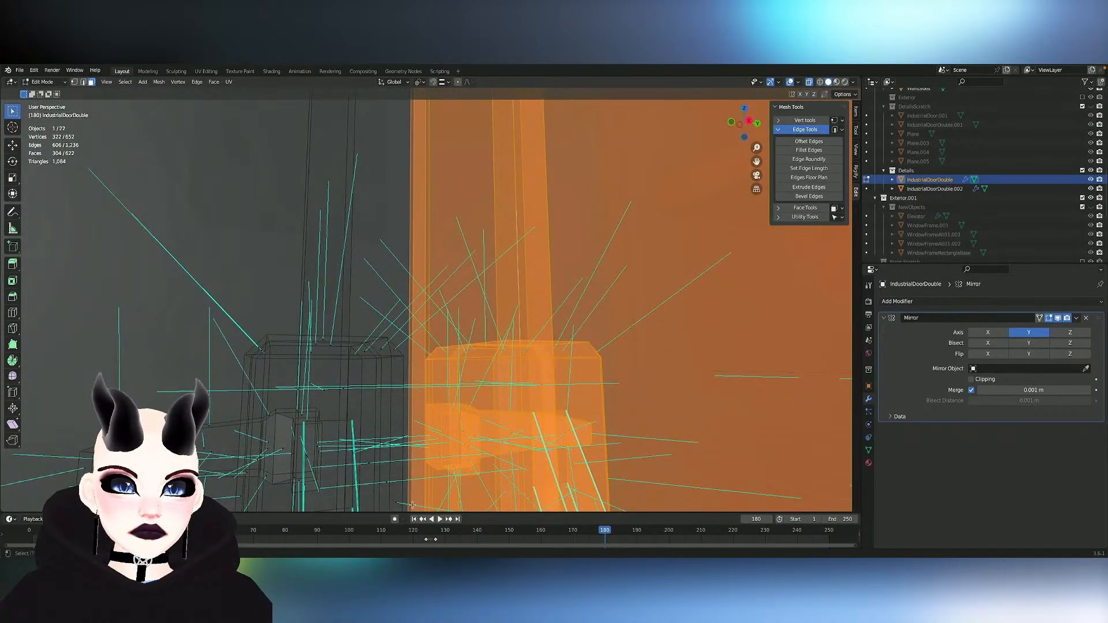
click(810, 82)
middle_drag(531, 290, 474, 326)
- Rotate the selected leaf about -65° around global Z at its hinge and view the opened doorway
key(r)
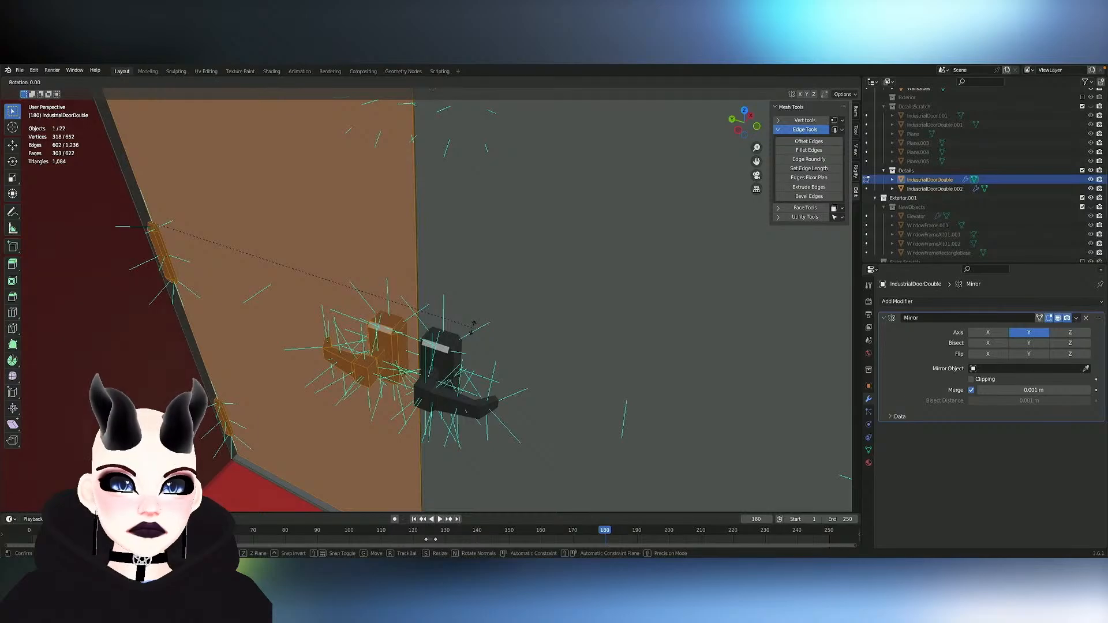
key(z)
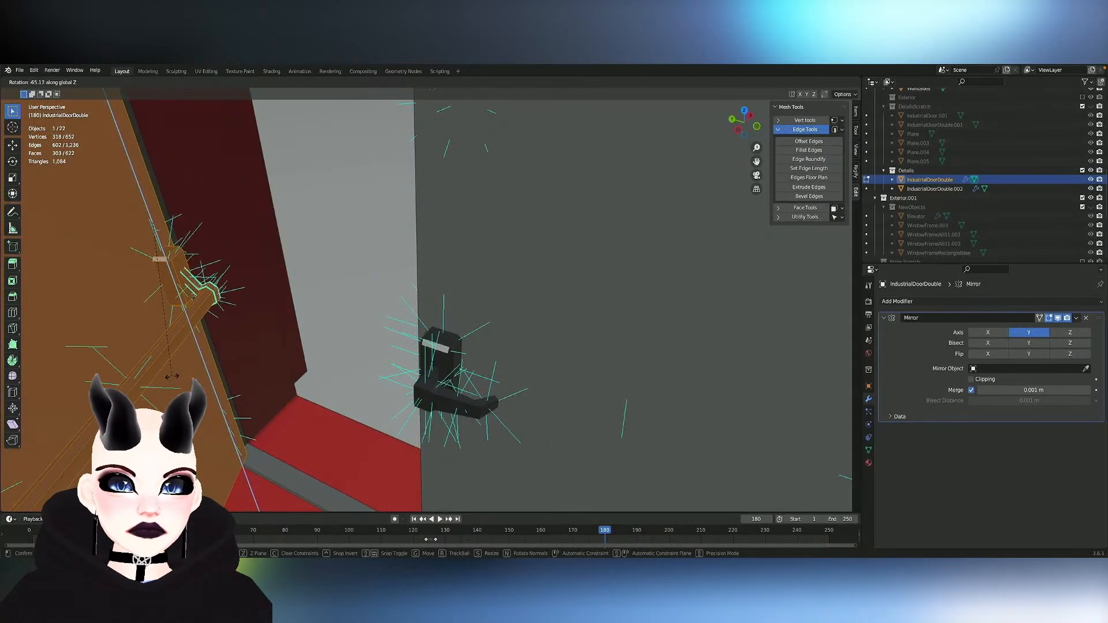
click(173, 376)
scroll(287, 336, down, 9)
middle_drag(338, 326, 392, 319)
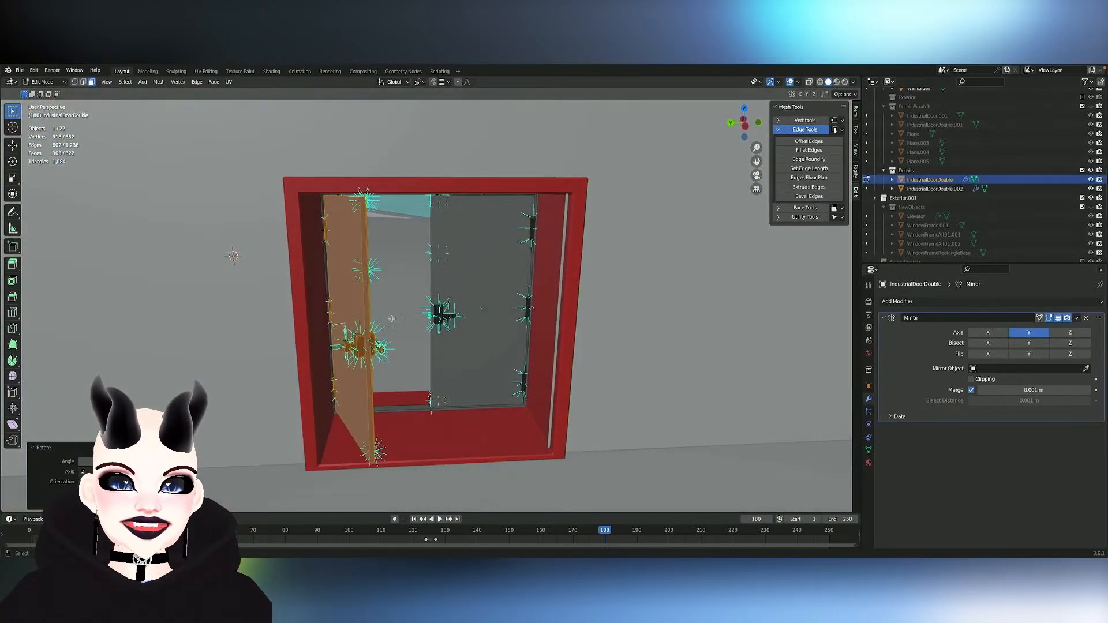
- Deselect the mesh to inspect the open leaf from the ballroom side, and undo back to the closed, selected leaf
key(z)
click(567, 315)
middle_drag(589, 316, 556, 316)
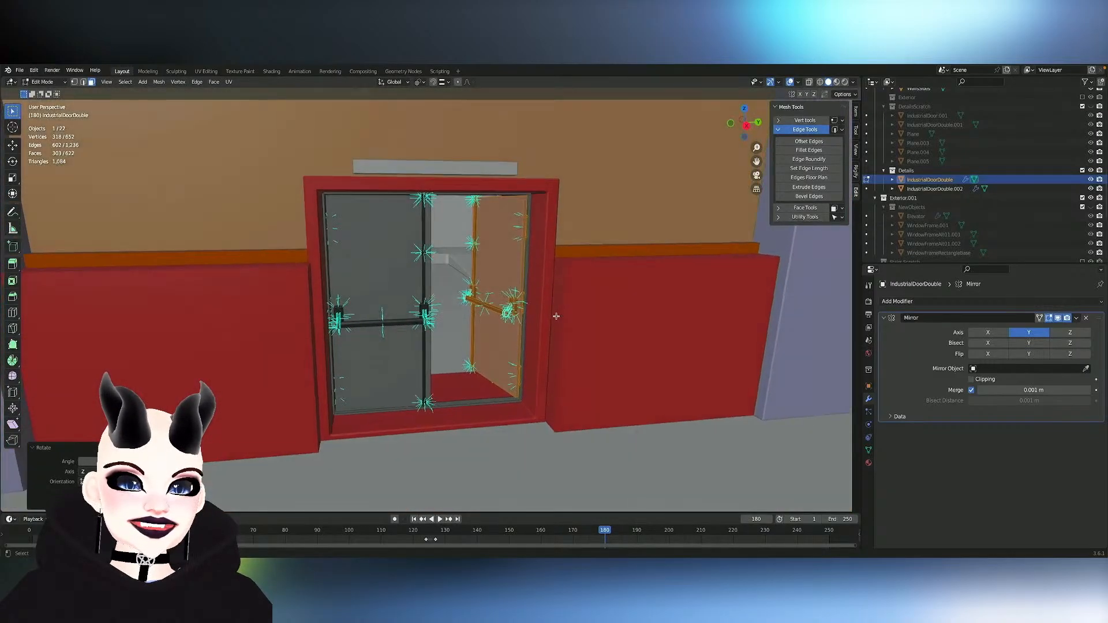
click(557, 316)
scroll(557, 317, up, 8)
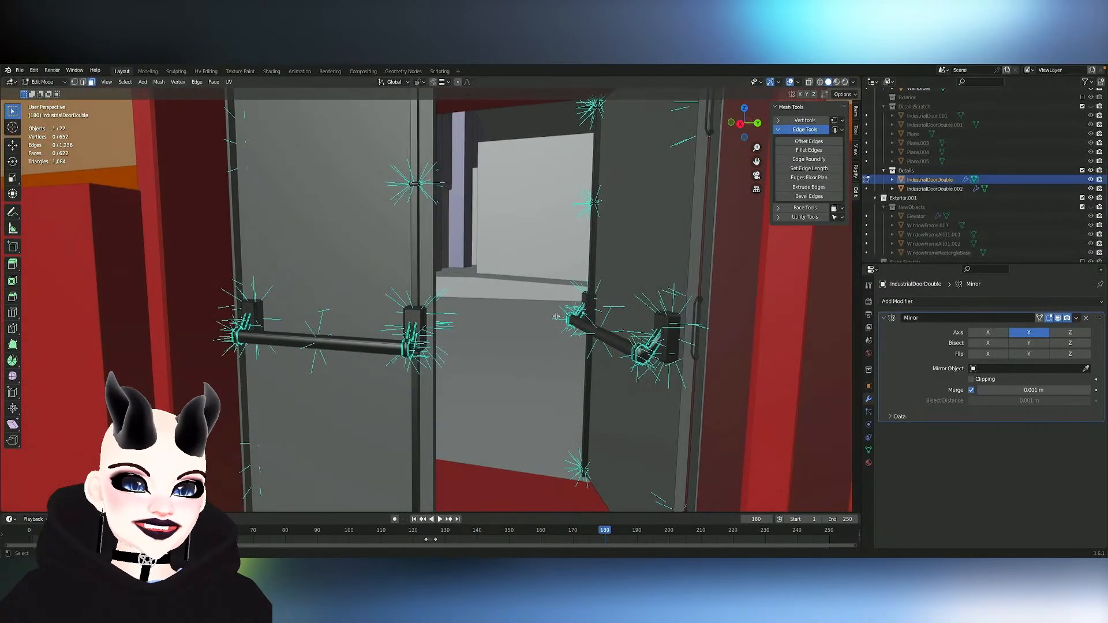
middle_drag(556, 317, 404, 316)
scroll(557, 317, down, 5)
scroll(556, 316, down, 4)
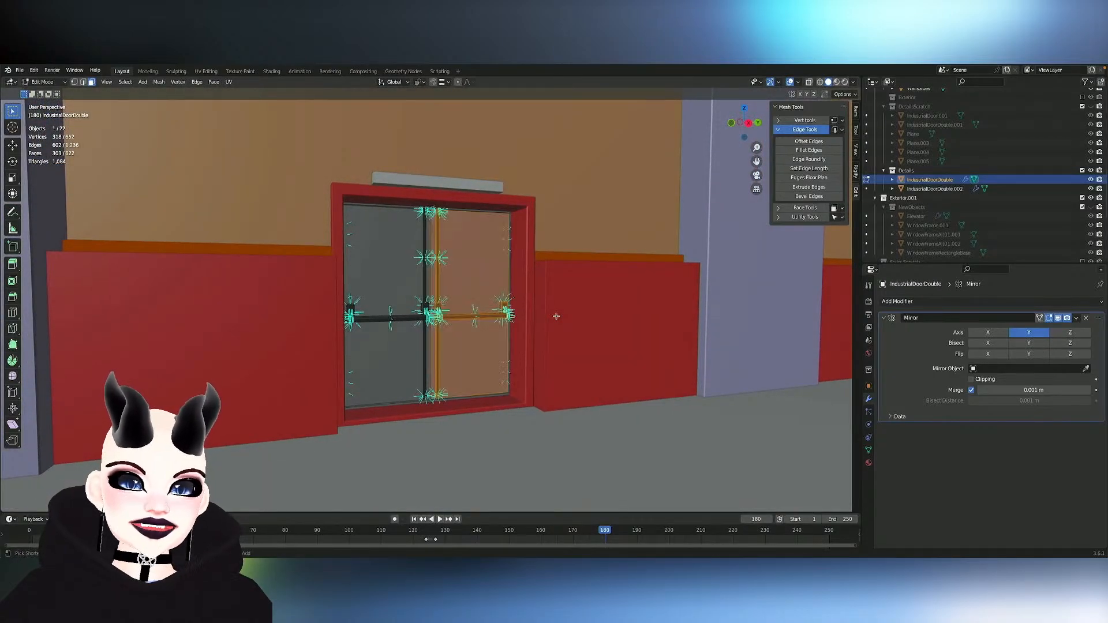
- Save the project file and look over the closed double doors from across the ballroom
scroll(556, 317, down, 4)
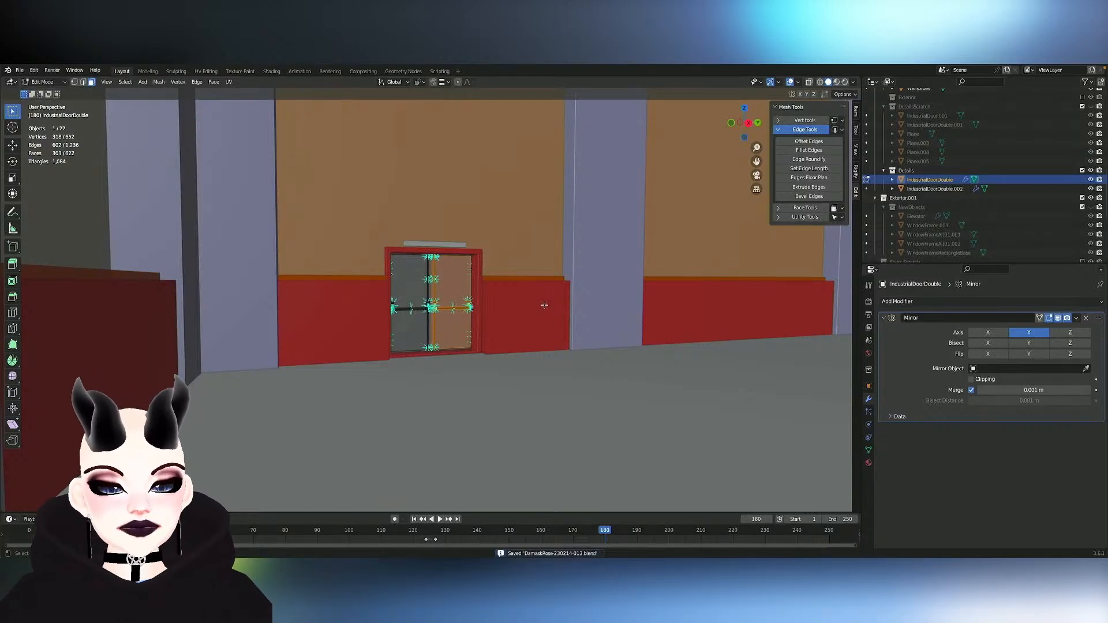
scroll(542, 306, down, 2)
middle_drag(541, 306, 541, 89)
scroll(543, 306, down, 4)
mouse_move(542, 306)
middle_down()
mouse_move(523, 307)
mouse_move(511, 280)
mouse_move(491, 276)
mouse_move(537, 306)
mouse_move(522, 306)
middle_up()
scroll(542, 306, up, 4)
scroll(542, 306, down, 5)
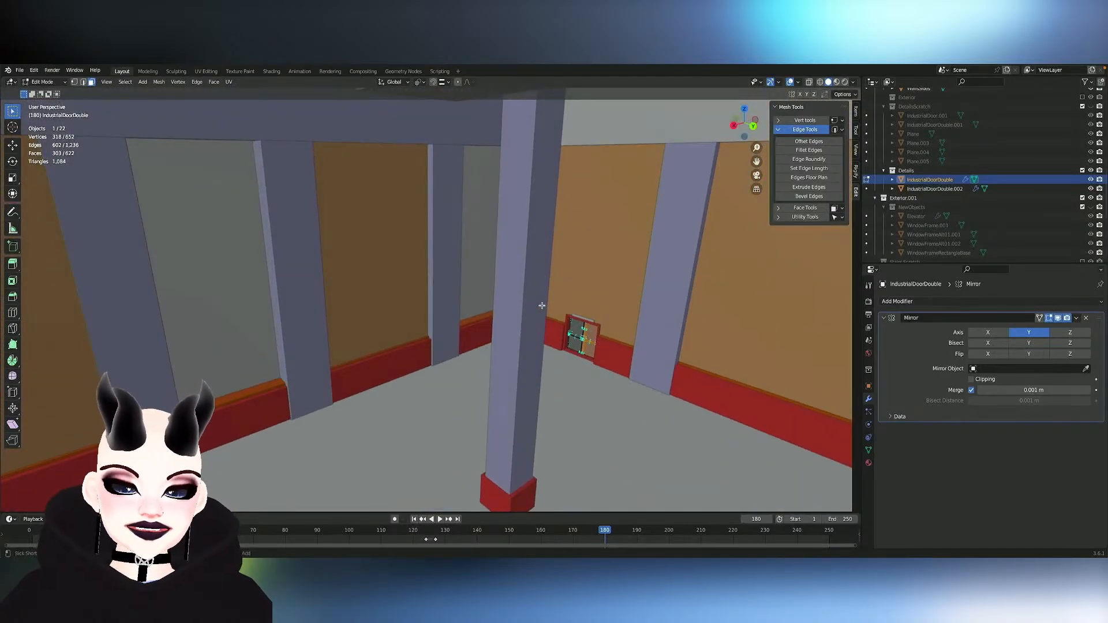